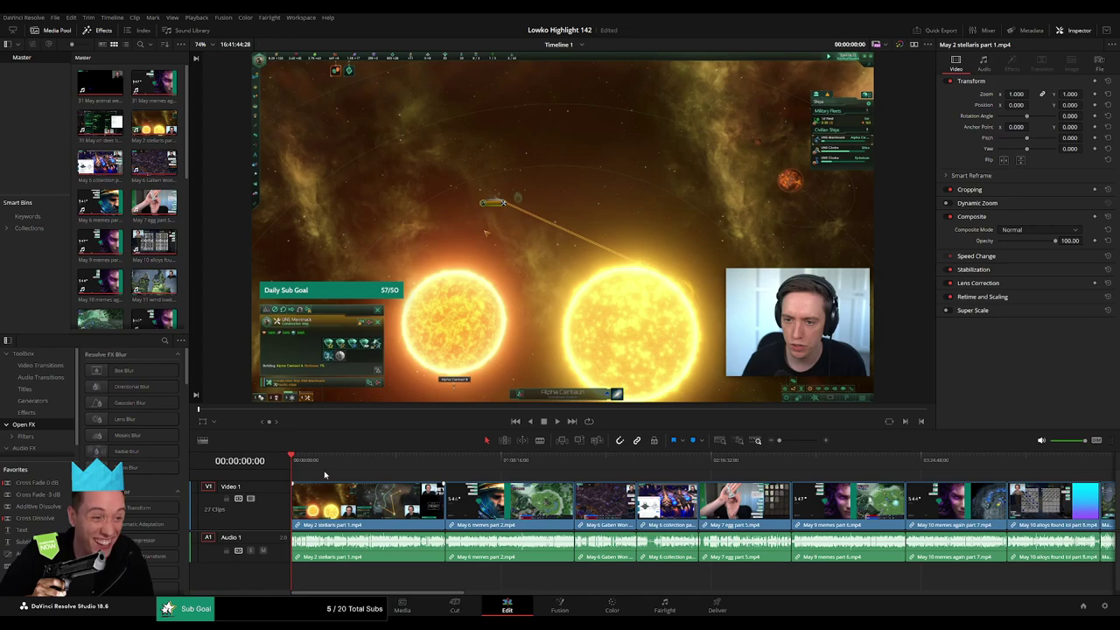
# - Split the first clip, May 2 stellaris part 1.mp4, at about 26 seconds and ripple delete the part before it
pyautogui.press('space')
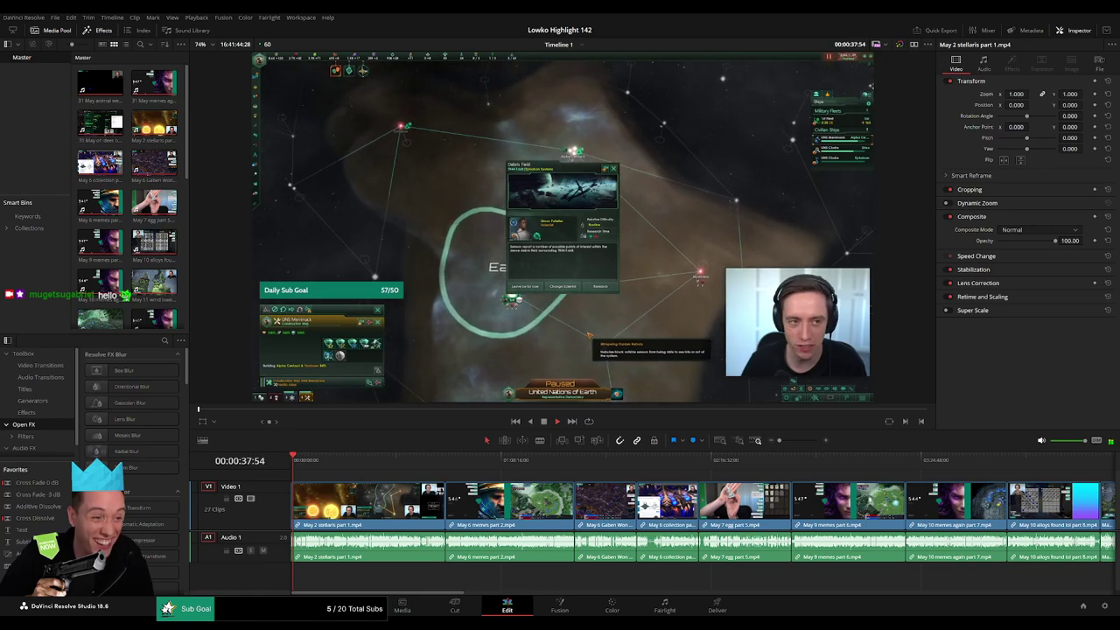
pyautogui.moveTo(791, 443); pyautogui.dragTo(798, 442)
pyautogui.moveTo(512, 459); pyautogui.dragTo(497, 460)
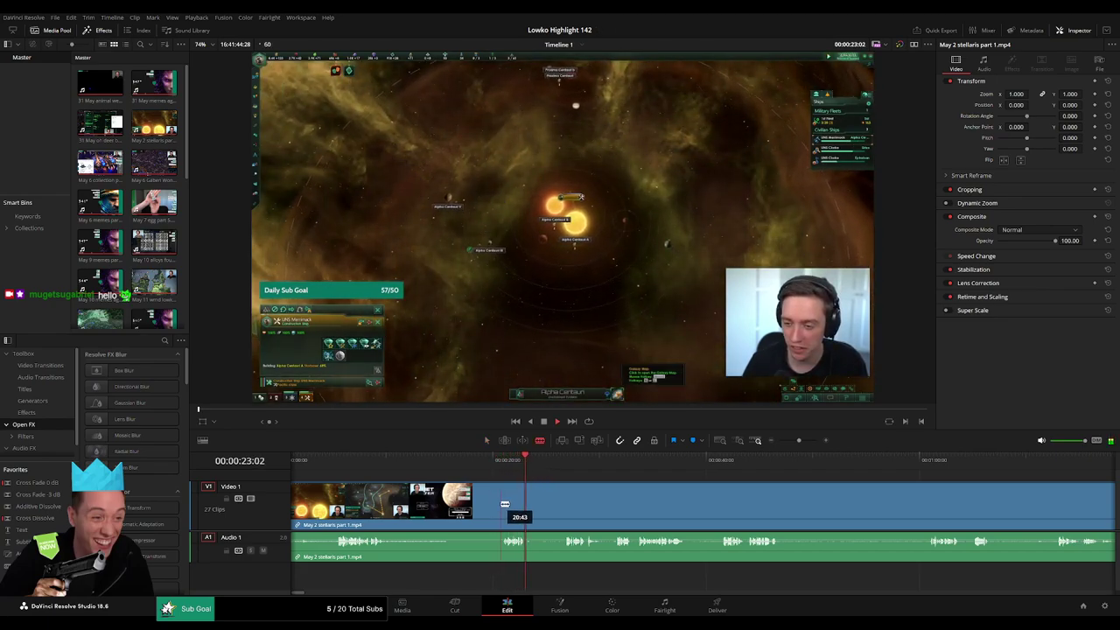
pyautogui.click(562, 465)
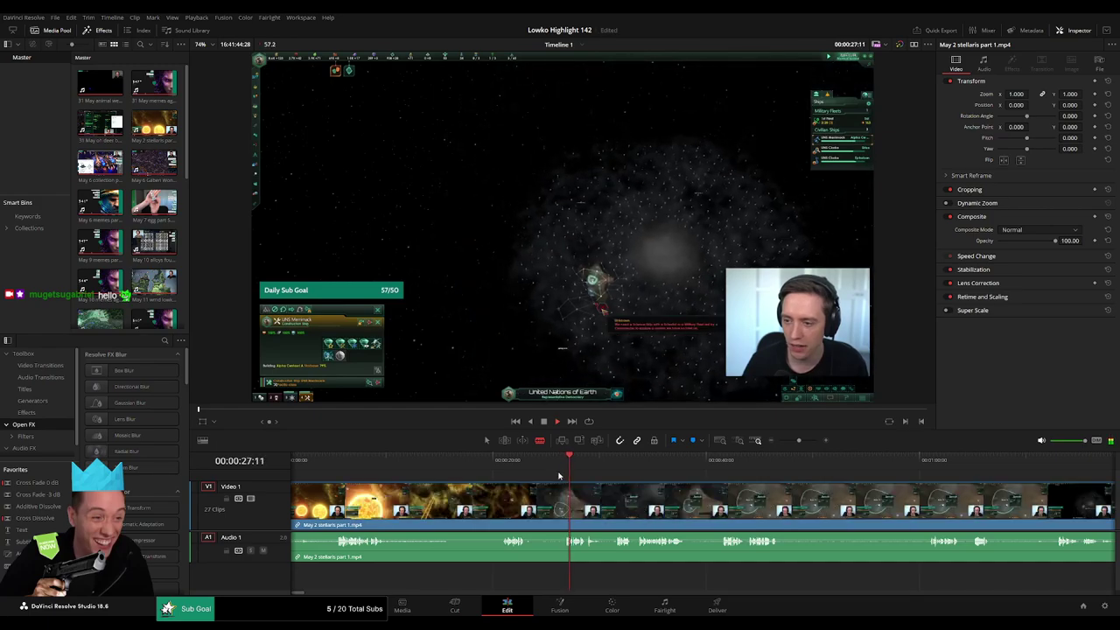
pyautogui.click(563, 498)
pyautogui.press('a')
pyautogui.click(534, 504)
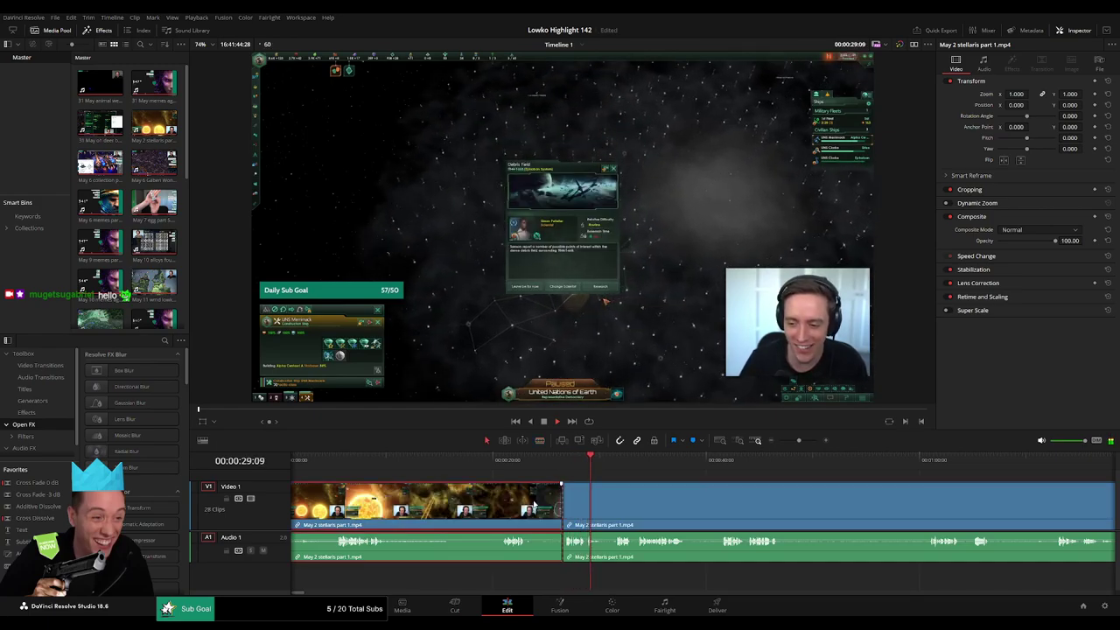
pyautogui.press('Delete')
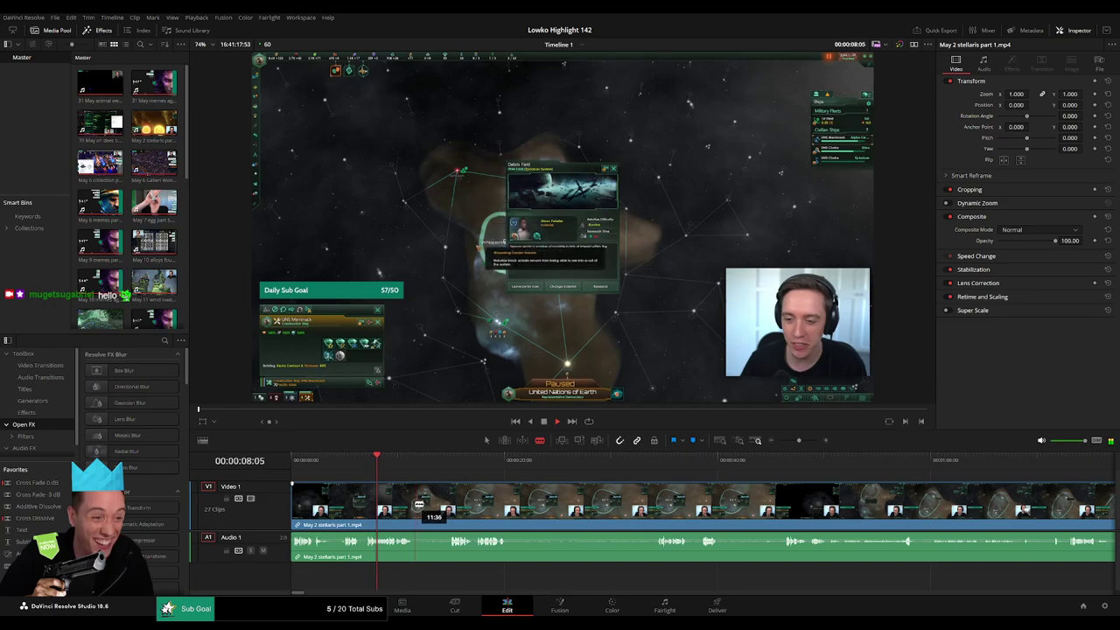
# - Ripple delete the quiet stretch from about 11 to 14 seconds and put a Cross Fade 0 dB on the audio cut
pyautogui.press('b')
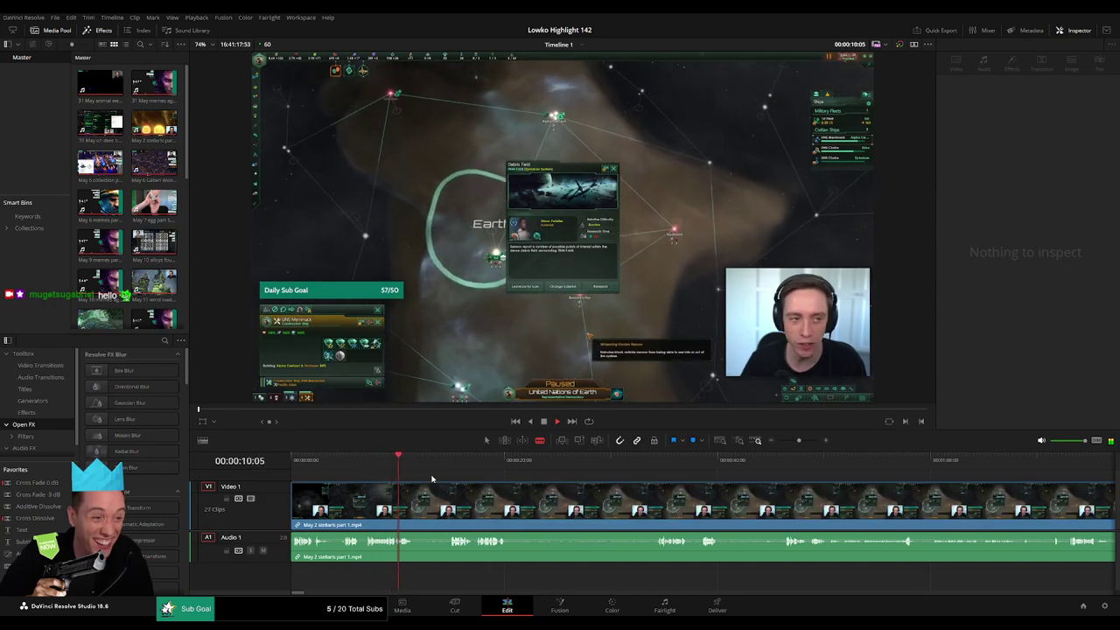
pyautogui.scroll(-10, 179, 144)
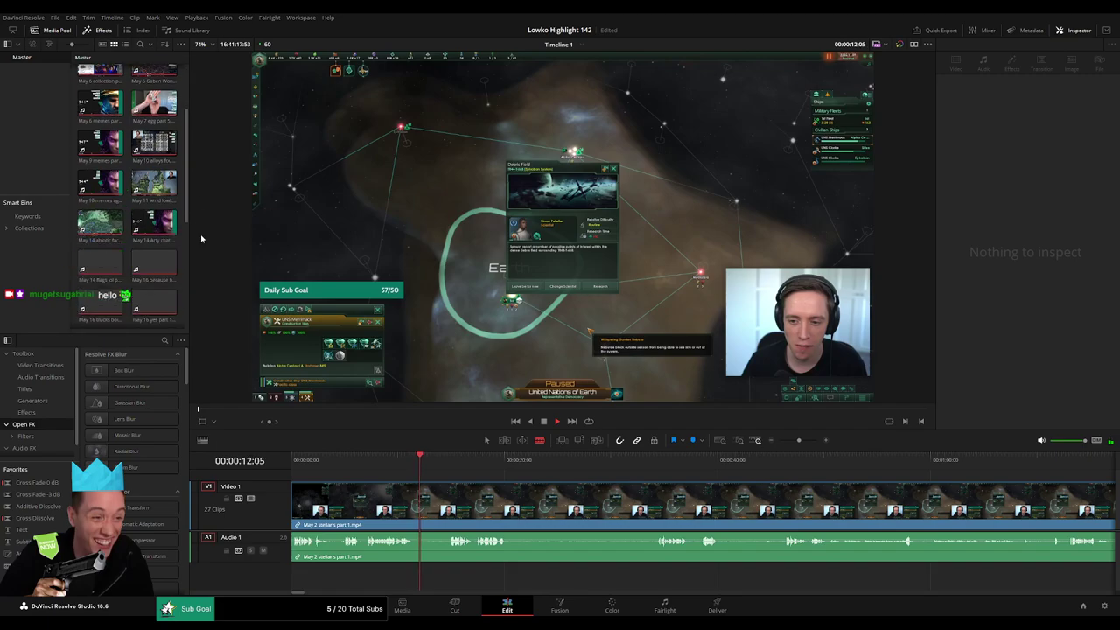
pyautogui.click(453, 465)
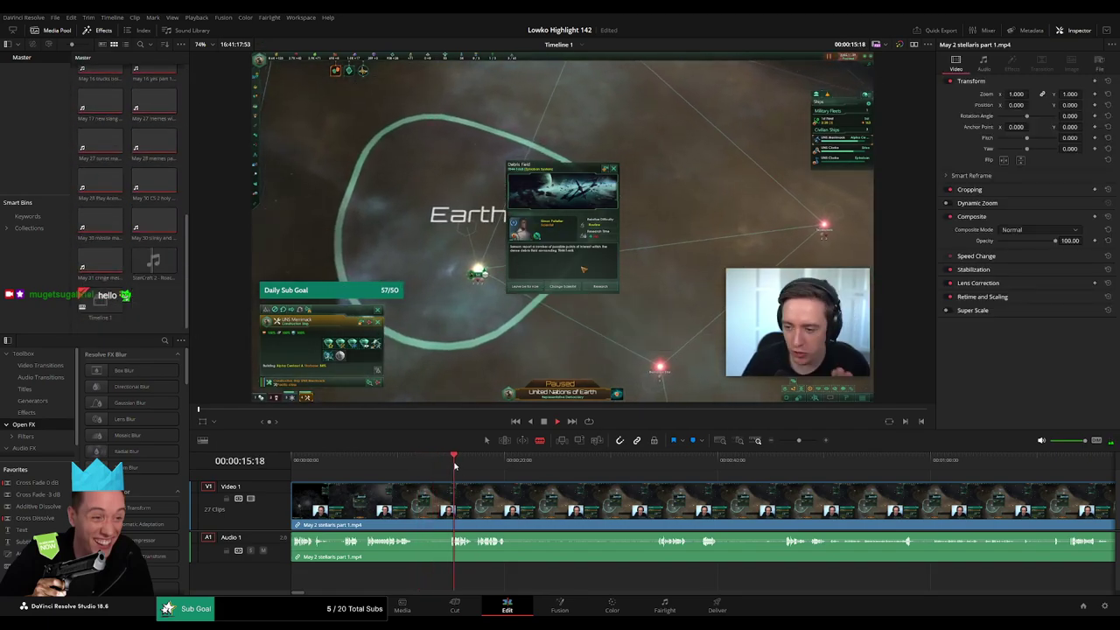
pyautogui.click(415, 501)
pyautogui.click(447, 502)
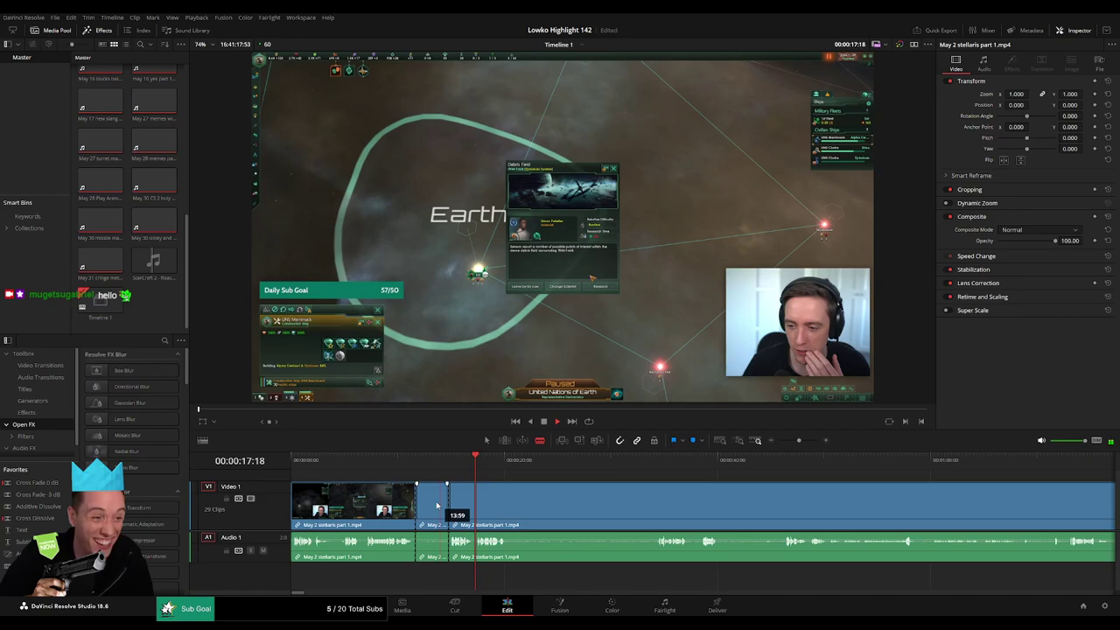
pyautogui.press('a')
pyautogui.click(436, 504)
pyautogui.press('Delete')
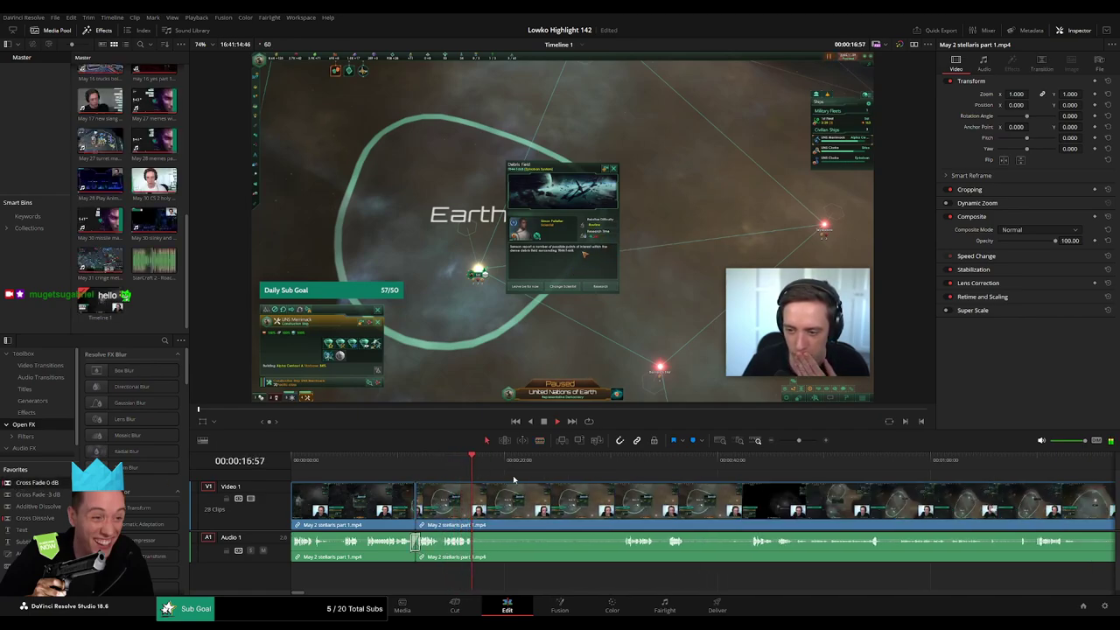
# - Split the clip at about 17 and 31 seconds and ripple delete the quiet section between the cuts
pyautogui.click(624, 475)
pyautogui.press('b')
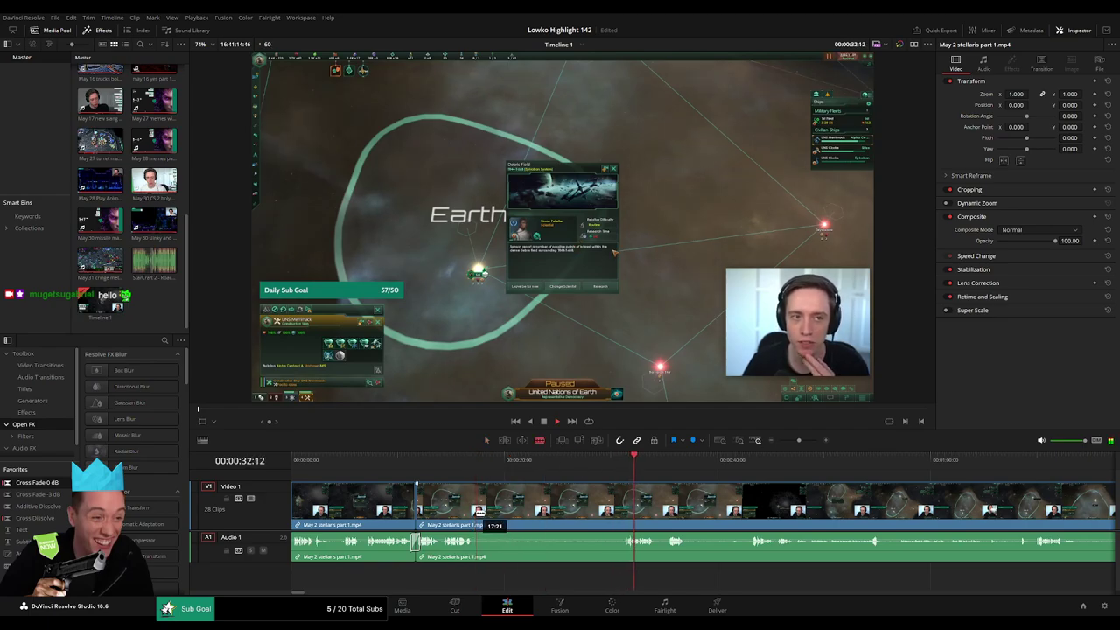
pyautogui.click(476, 512)
pyautogui.click(624, 511)
pyautogui.press('a')
pyautogui.click(601, 516)
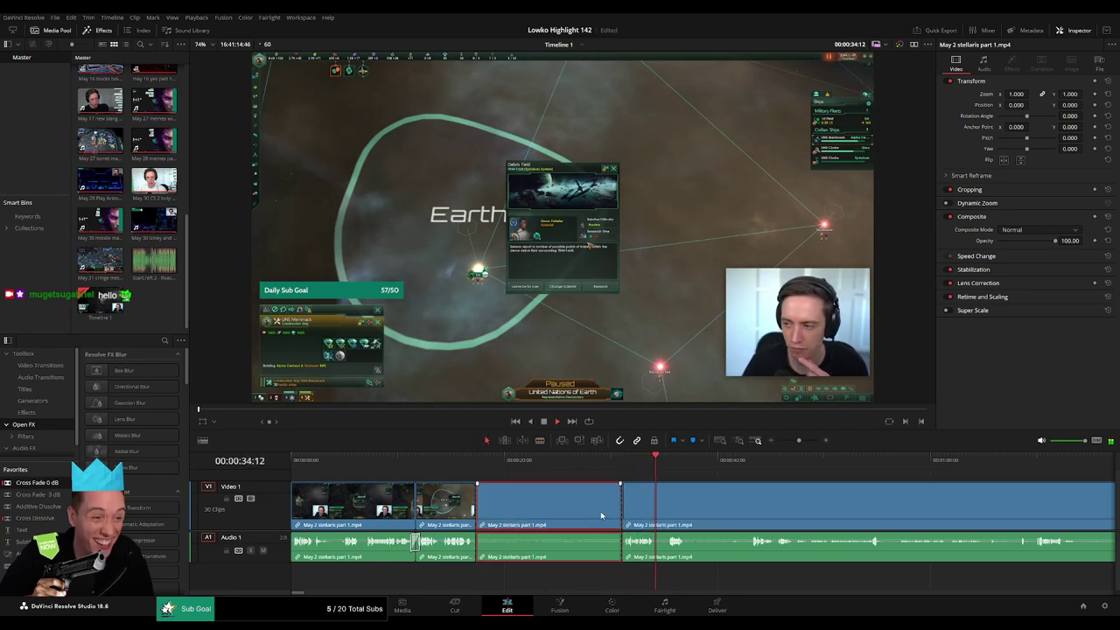
pyautogui.press('Delete')
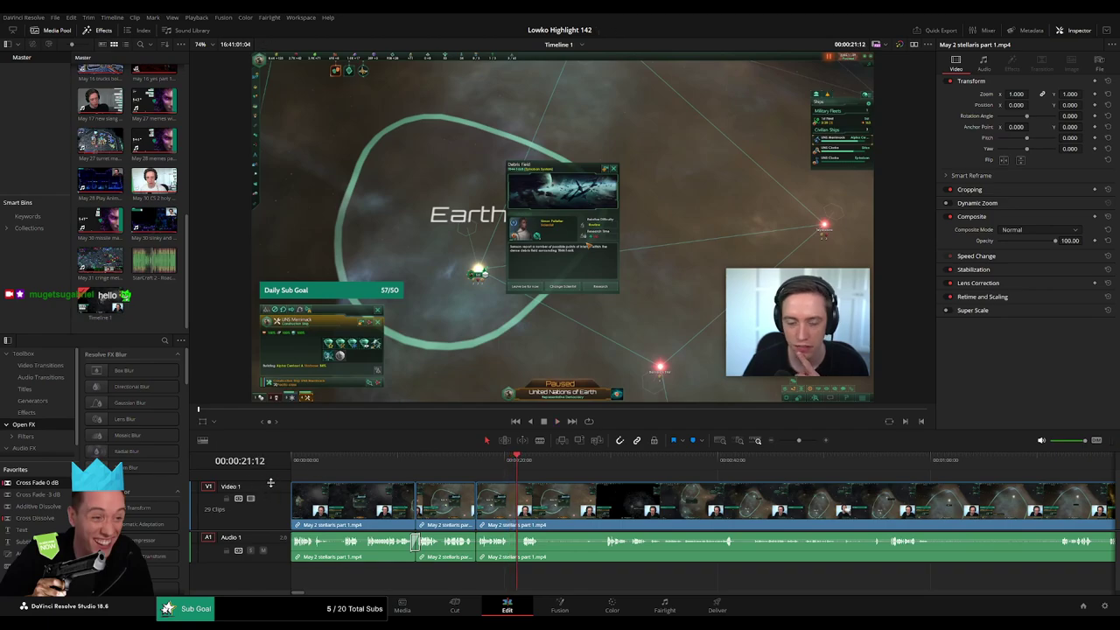
# - Shorten the Video 1 track and enlarge the viewer above the timeline slightly
pyautogui.moveTo(270, 483); pyautogui.dragTo(270, 500)
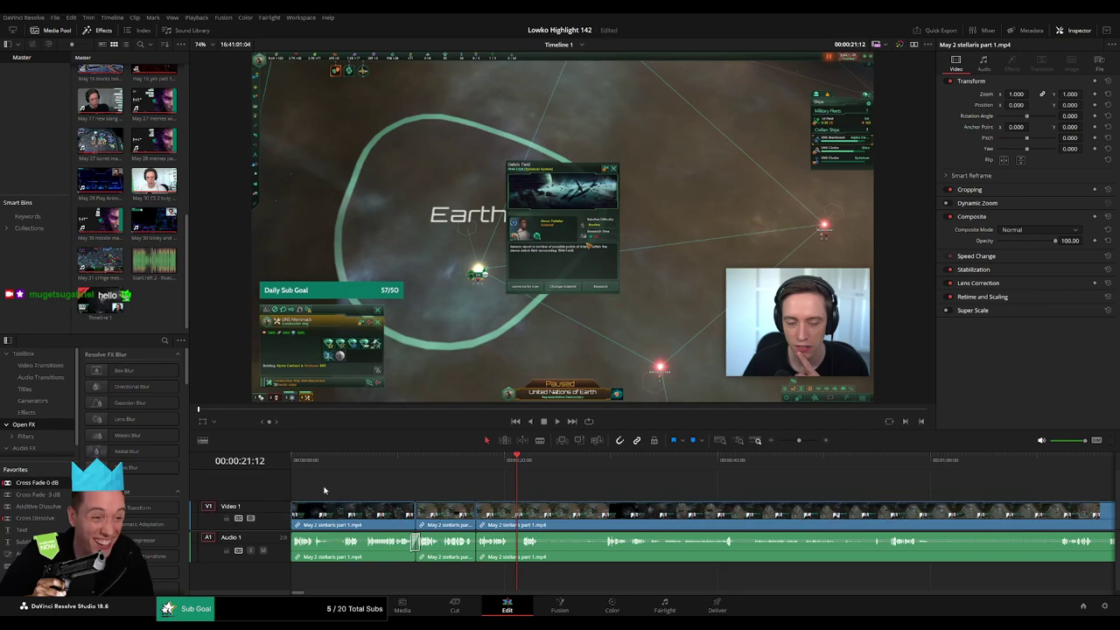
pyautogui.moveTo(387, 427); pyautogui.dragTo(387, 440)
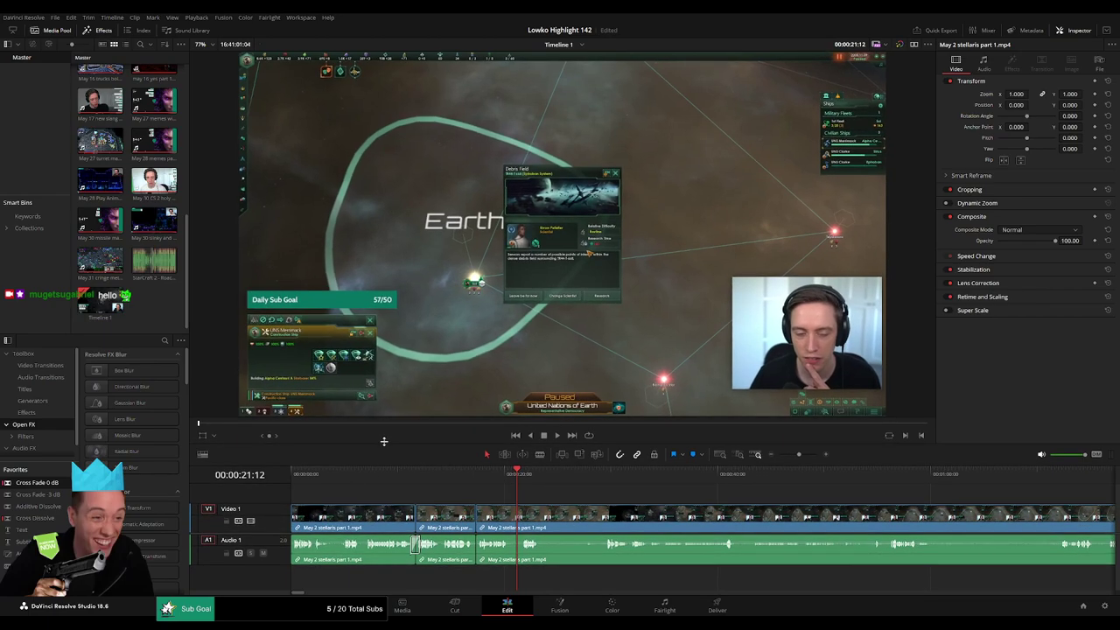
pyautogui.moveTo(278, 532); pyautogui.dragTo(279, 537)
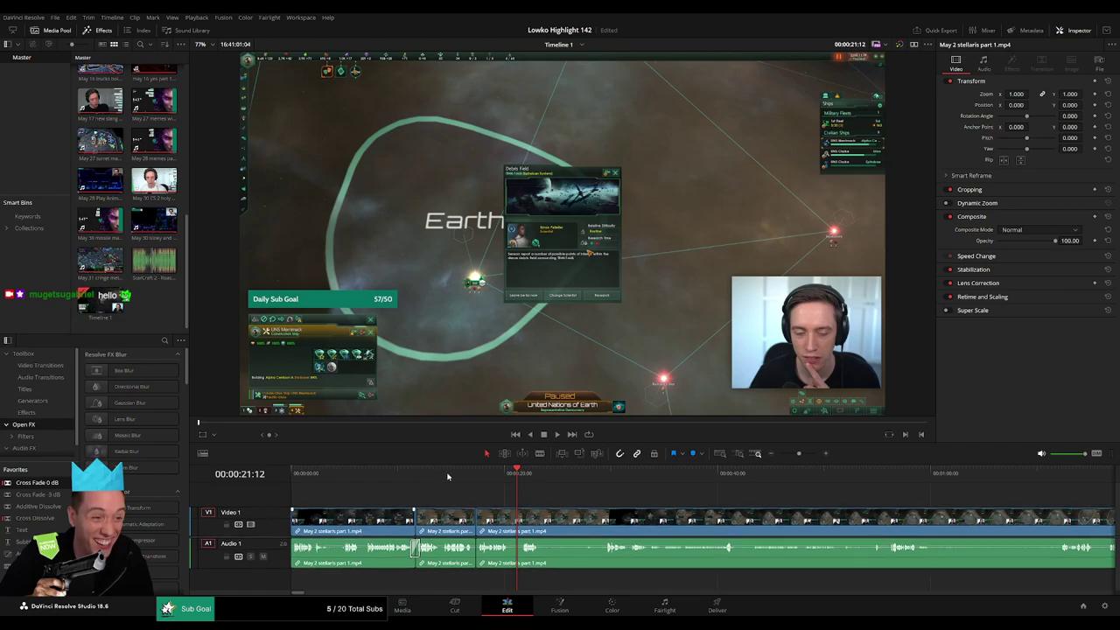
# - Put a Cross Fade 0 dB on the 17-second audio cut and ripple delete about one second of silence from about 0:20
pyautogui.click(474, 477)
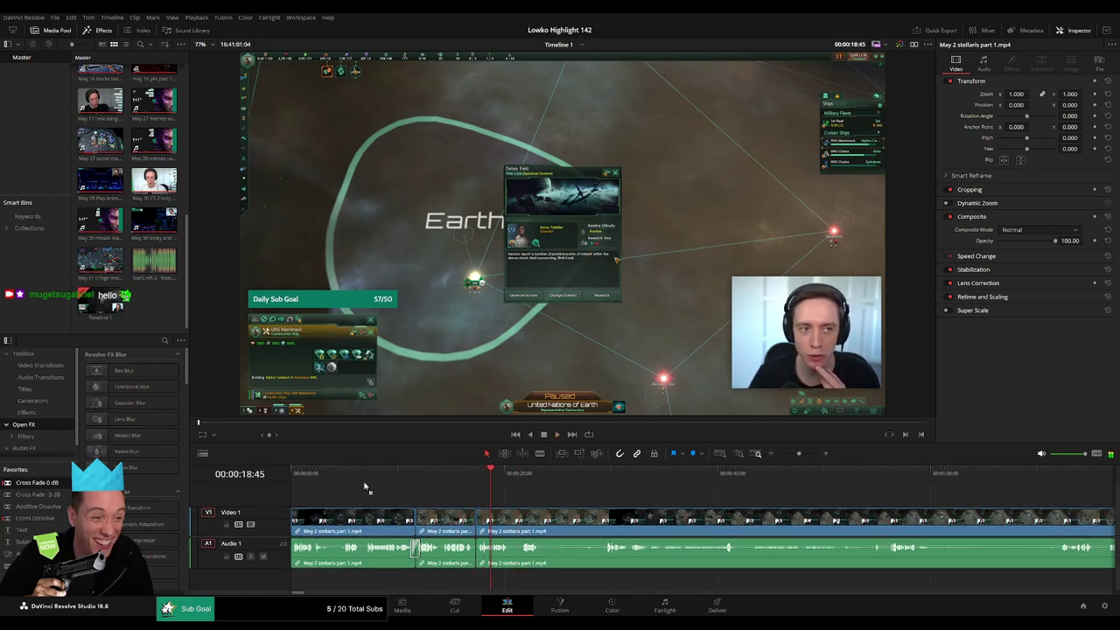
pyautogui.click(522, 477)
pyautogui.press('b')
pyautogui.click(509, 515)
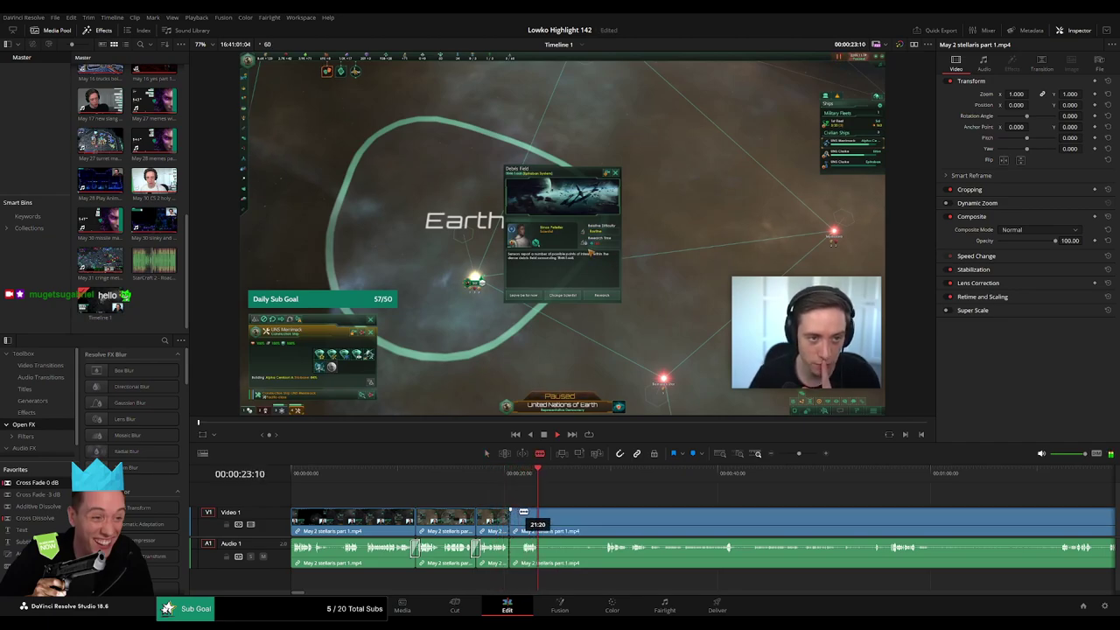
pyautogui.click(520, 514)
pyautogui.press('a')
pyautogui.click(515, 516)
pyautogui.press('Delete')
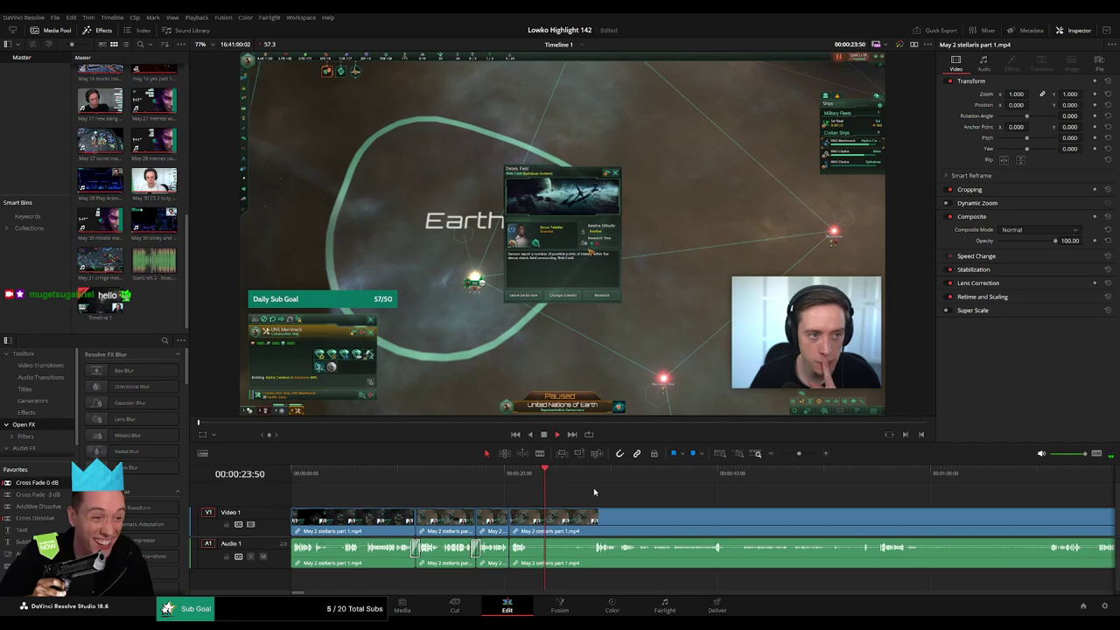
# - Put a Cross Fade 0 dB on the 20-second audio cut and ripple delete the section from about 22 to 28 seconds
pyautogui.click(597, 475)
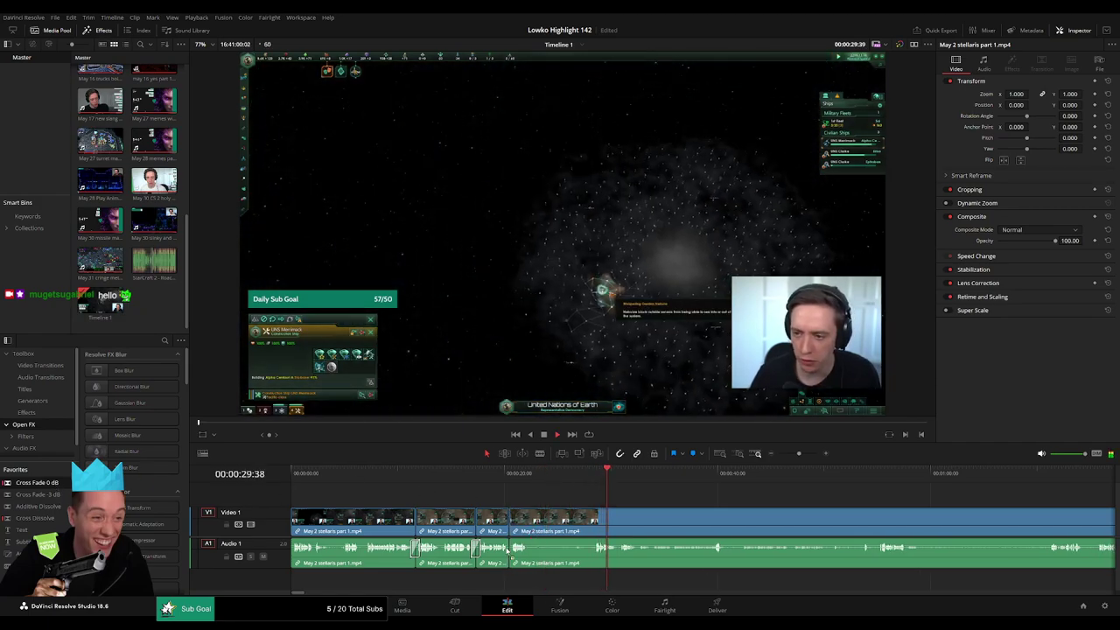
pyautogui.moveTo(509, 552); pyautogui.dragTo(509, 552)
pyautogui.press('b')
pyautogui.click(530, 516)
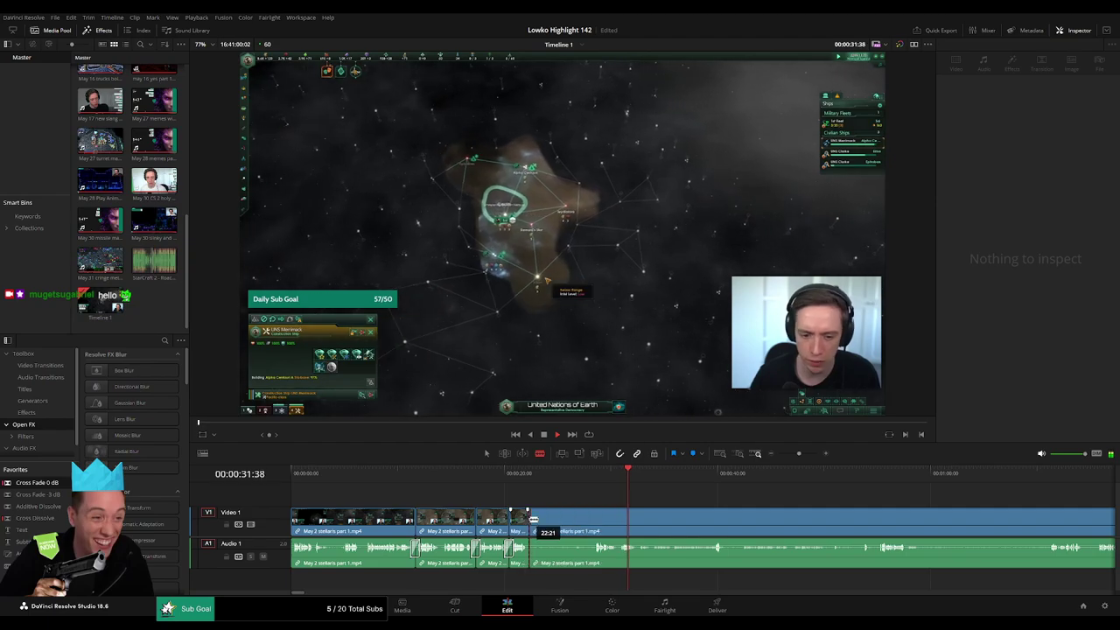
pyautogui.click(594, 516)
pyautogui.press('a')
pyautogui.click(575, 522)
pyautogui.press('Delete')
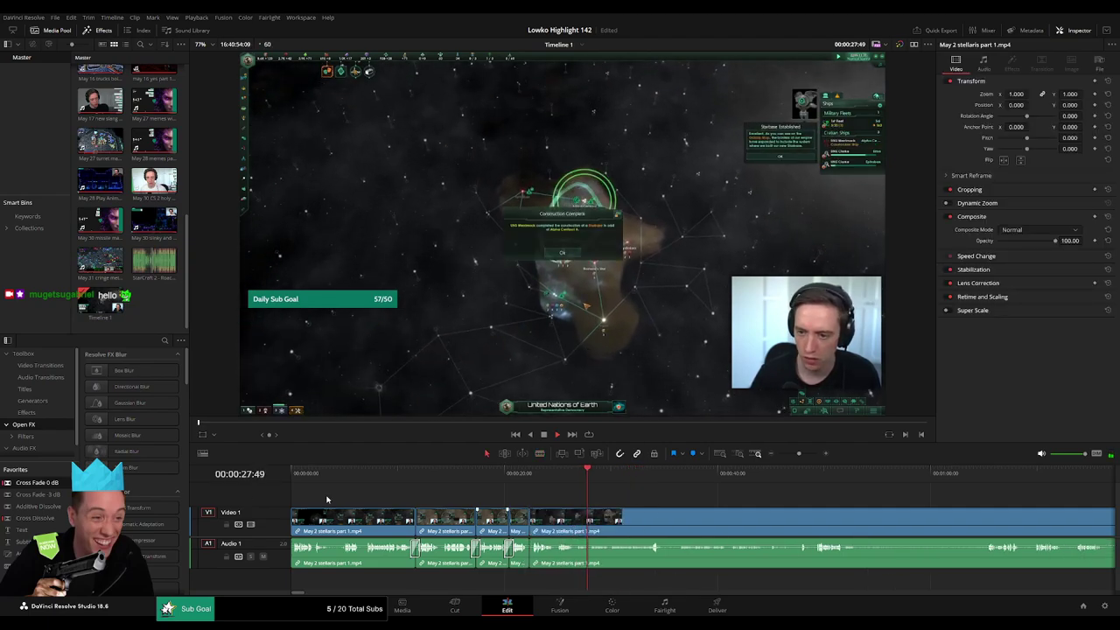
# - Put a Cross Fade 0 dB on the 22-second audio cut and split the clip at about 26 seconds
pyautogui.moveTo(541, 550); pyautogui.dragTo(530, 549)
pyautogui.click(562, 473)
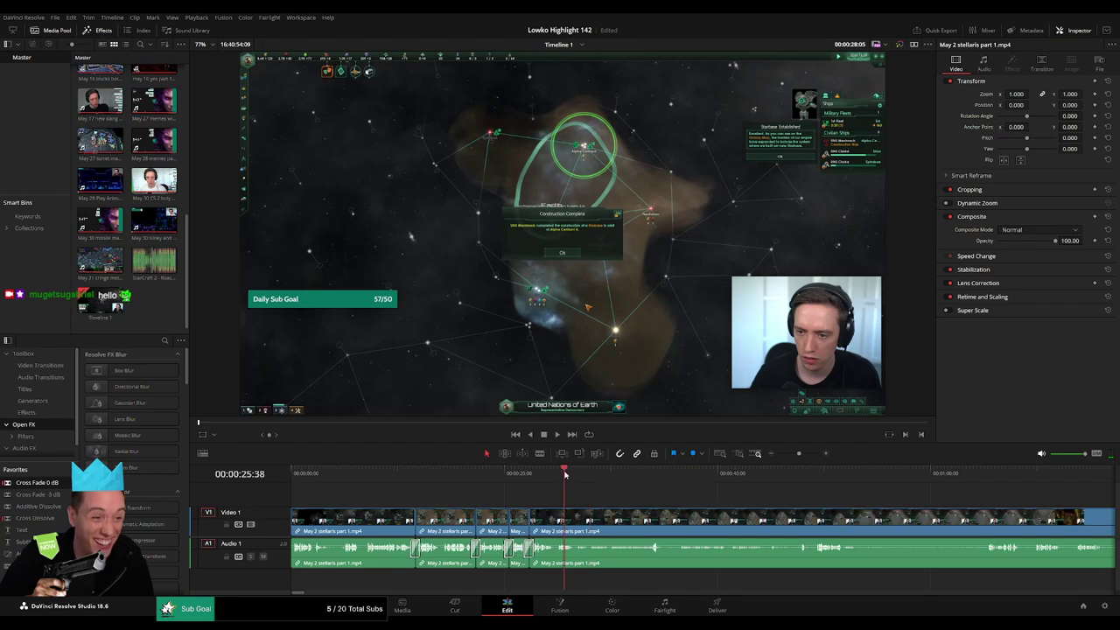
pyautogui.press('space')
pyautogui.click(582, 511)
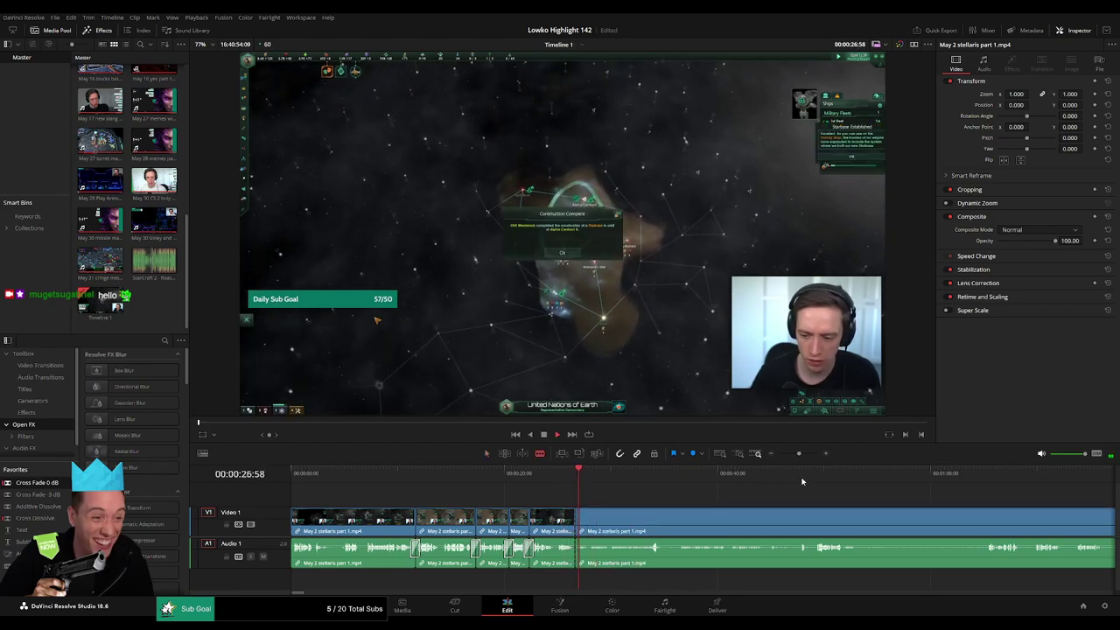
# - Find where the commentary resumes, split the clip at about 2:25, and ripple delete everything back to the 26-second cut
pyautogui.click(833, 477)
pyautogui.click(982, 475)
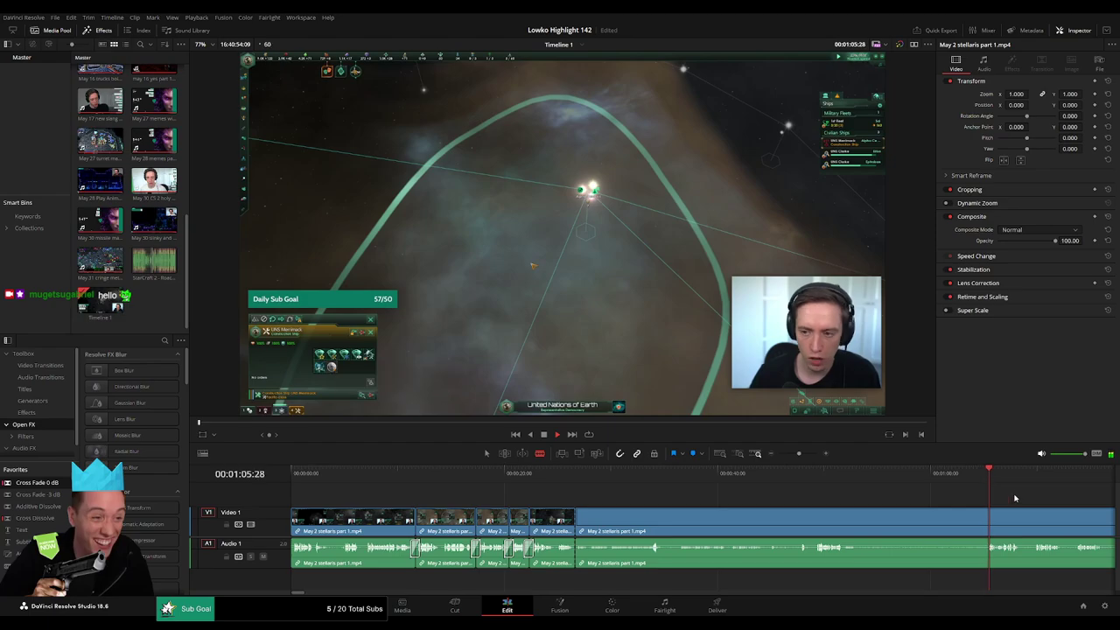
pyautogui.moveTo(798, 454); pyautogui.dragTo(795, 456)
pyautogui.click(575, 475)
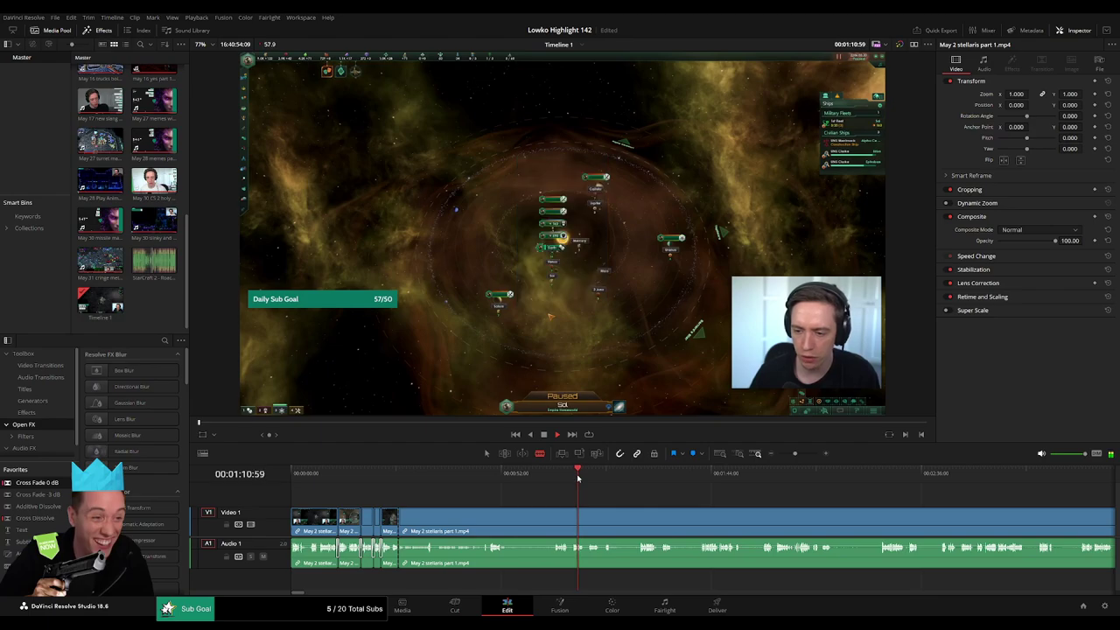
pyautogui.click(590, 475)
pyautogui.click(645, 479)
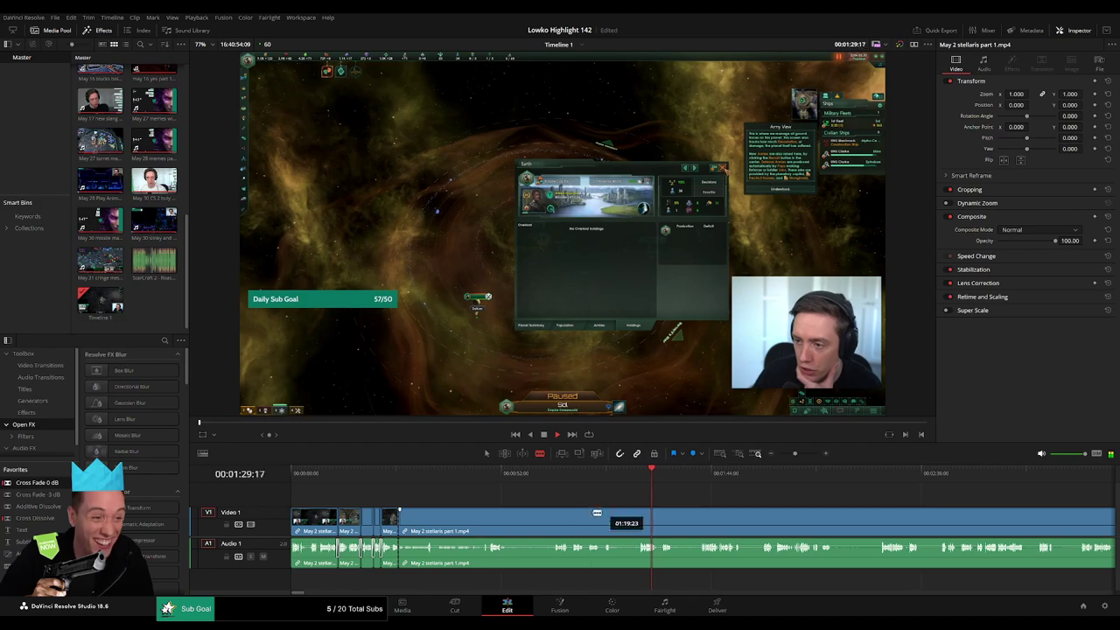
pyautogui.click(702, 479)
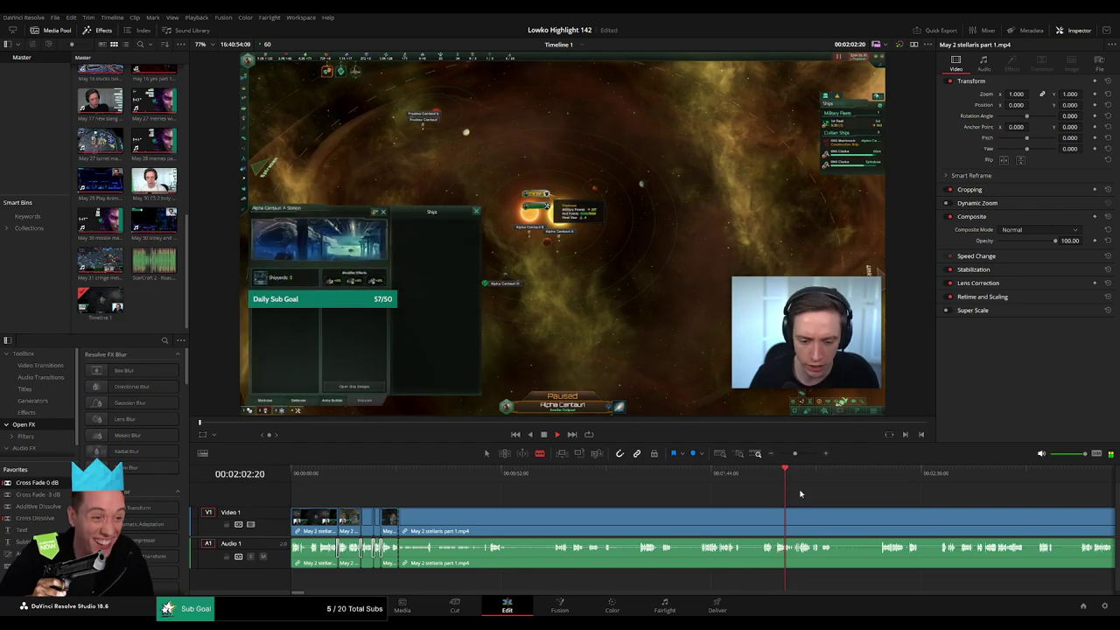
pyautogui.click(691, 476)
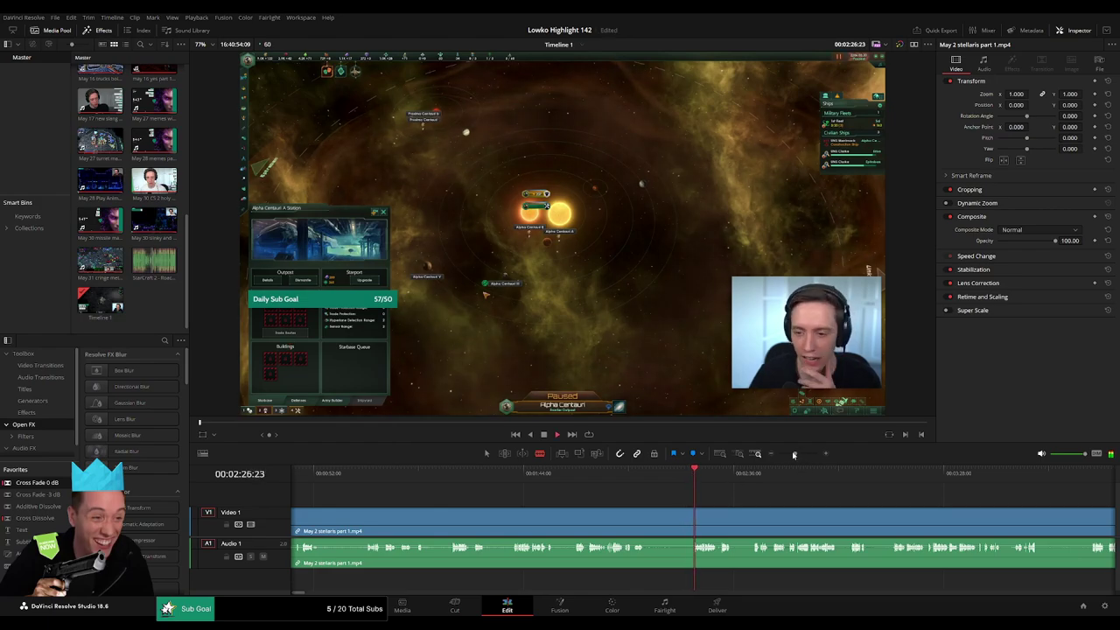
pyautogui.moveTo(794, 455)
pyautogui.mouseDown()
pyautogui.moveTo(783, 455)
pyautogui.moveTo(795, 453)
pyautogui.mouseUp()
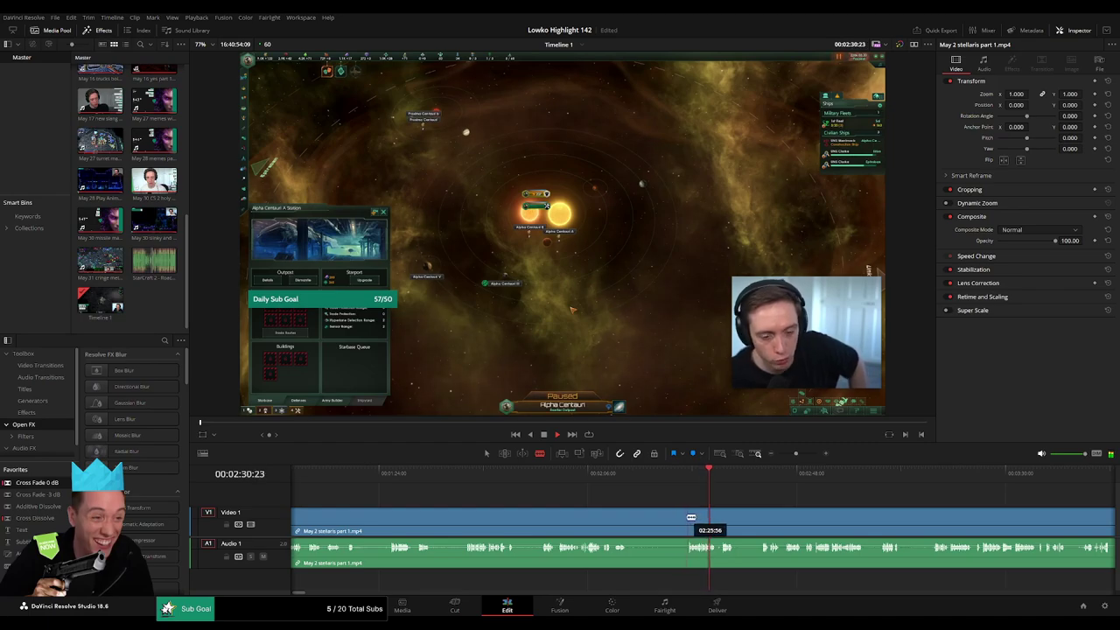
pyautogui.click(686, 517)
pyautogui.press('a')
pyautogui.click(664, 523)
pyautogui.press('Delete')
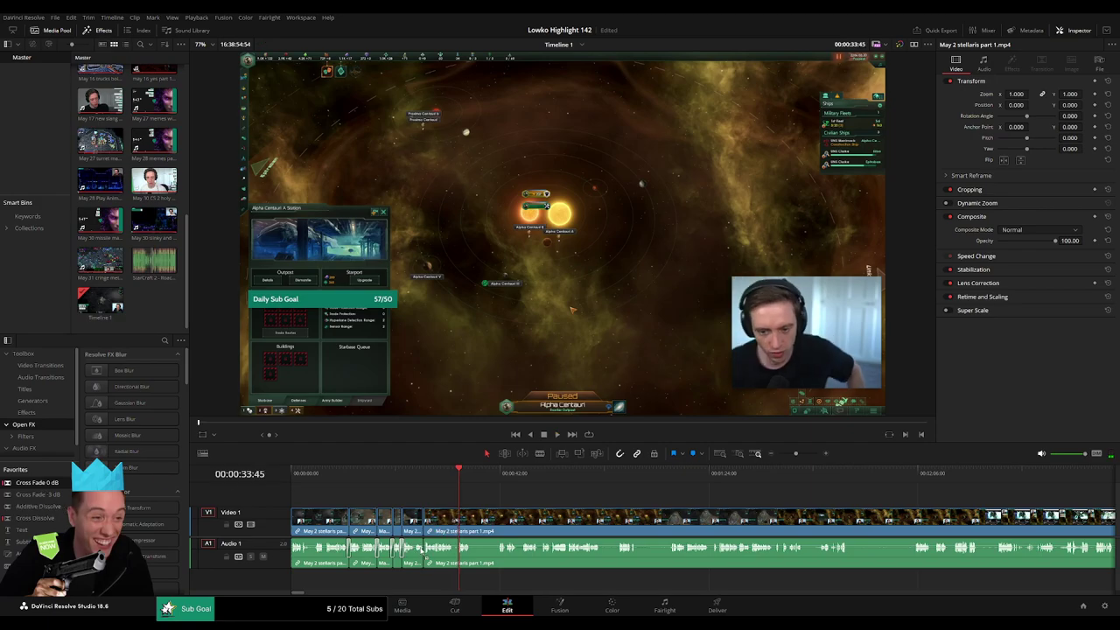
# - Put a Cross Fade 0 dB on the 26-second audio cut and ripple delete about one second of silence from about 0:32
pyautogui.press('space')
pyautogui.scroll(5, 712, 466)
pyautogui.press('b')
pyautogui.click(651, 525)
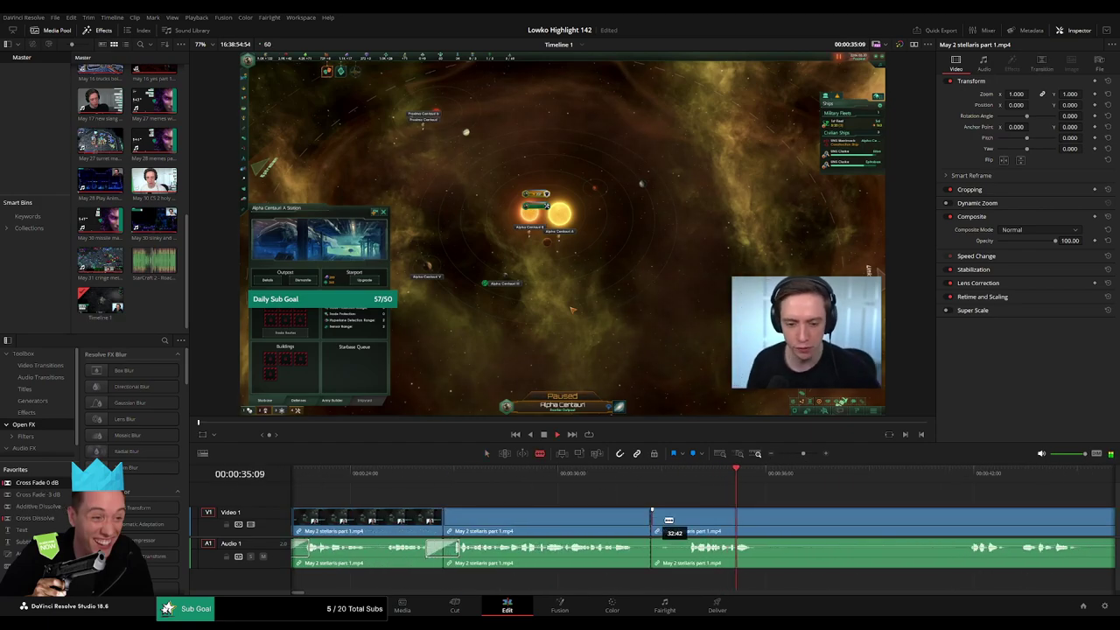
pyautogui.click(684, 525)
pyautogui.press('a')
pyautogui.press('Delete')
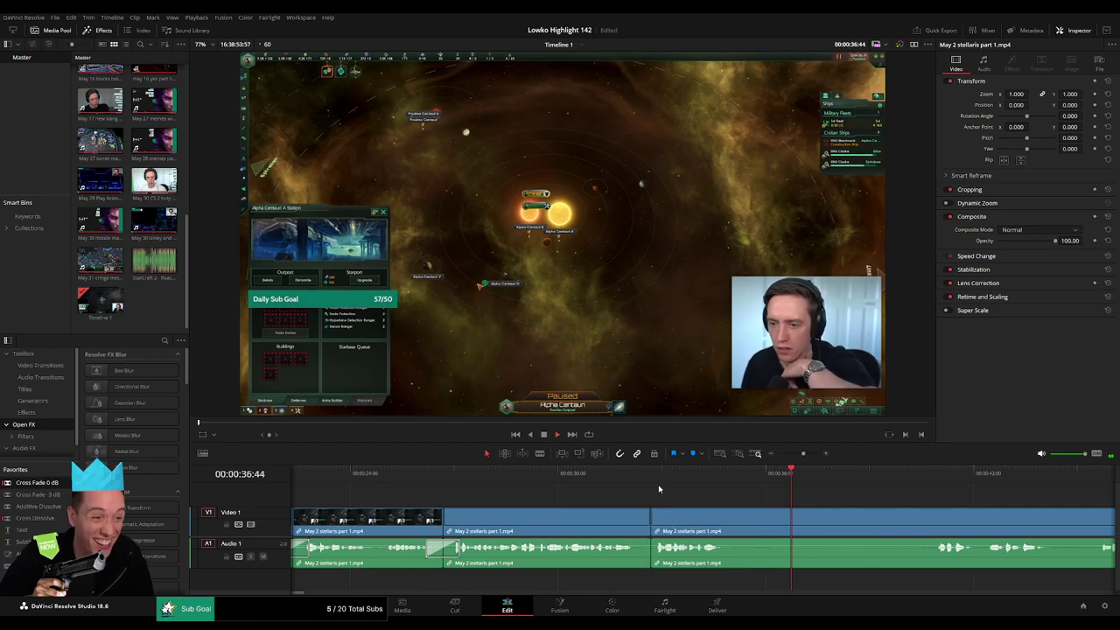
# - Split the clips on both sides of the cut at about 0:32 and ripple delete the half second of silence between the splits
pyautogui.click(635, 474)
pyautogui.moveTo(750, 495); pyautogui.dragTo(625, 490)
pyautogui.press('b')
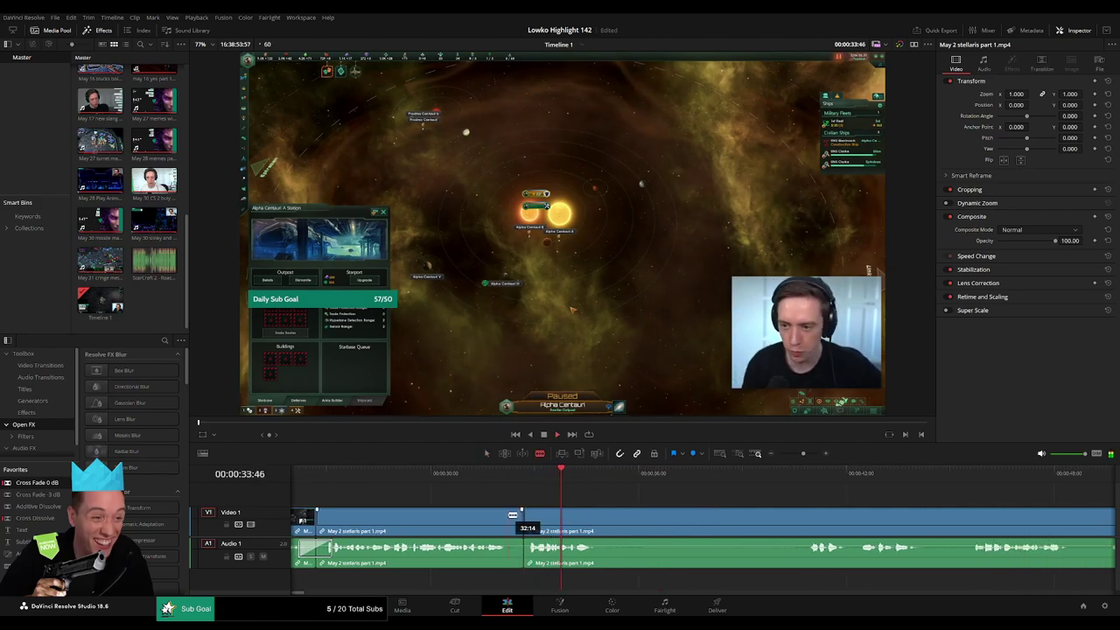
pyautogui.click(513, 515)
pyautogui.click(529, 515)
pyautogui.press('a')
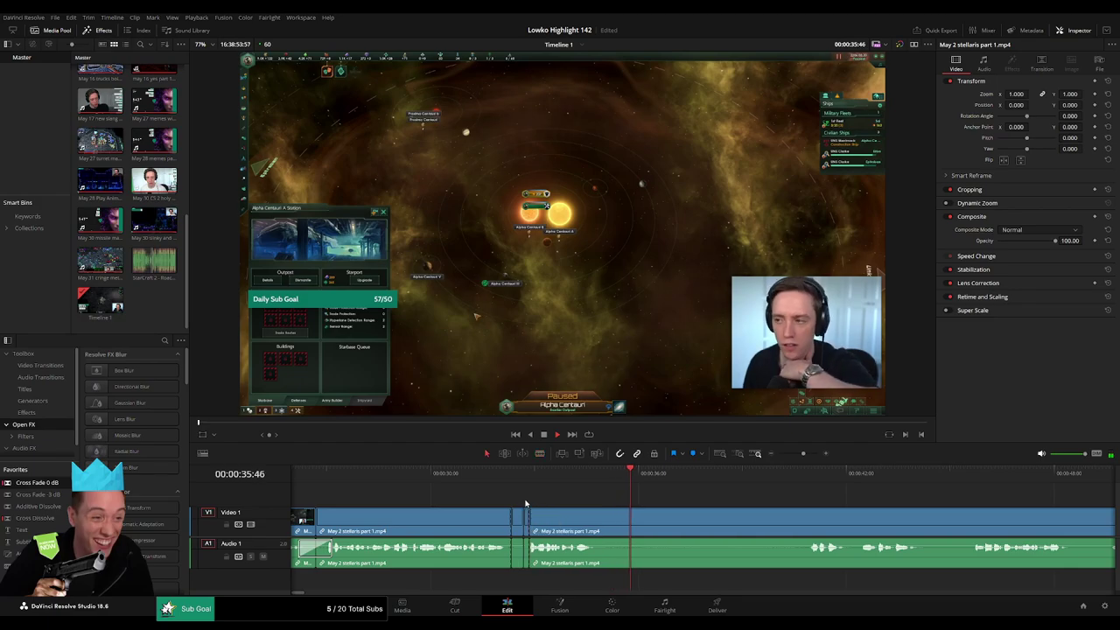
pyautogui.press('Delete')
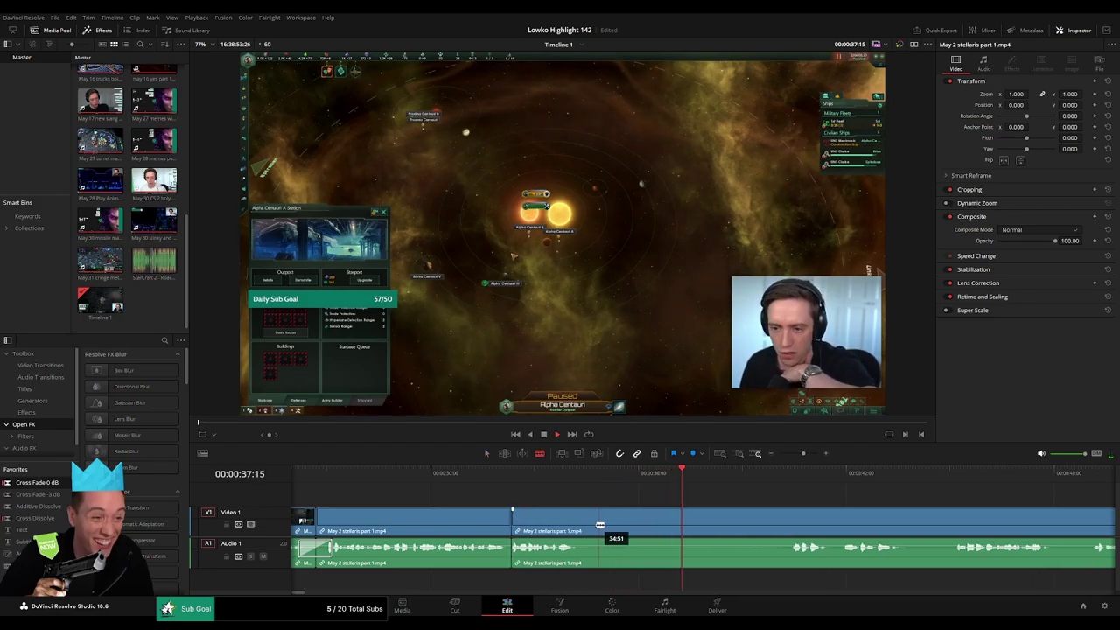
# - Split the clip at about 34.5 and 40 seconds and ripple delete the quiet section in between
pyautogui.click(587, 523)
pyautogui.click(784, 475)
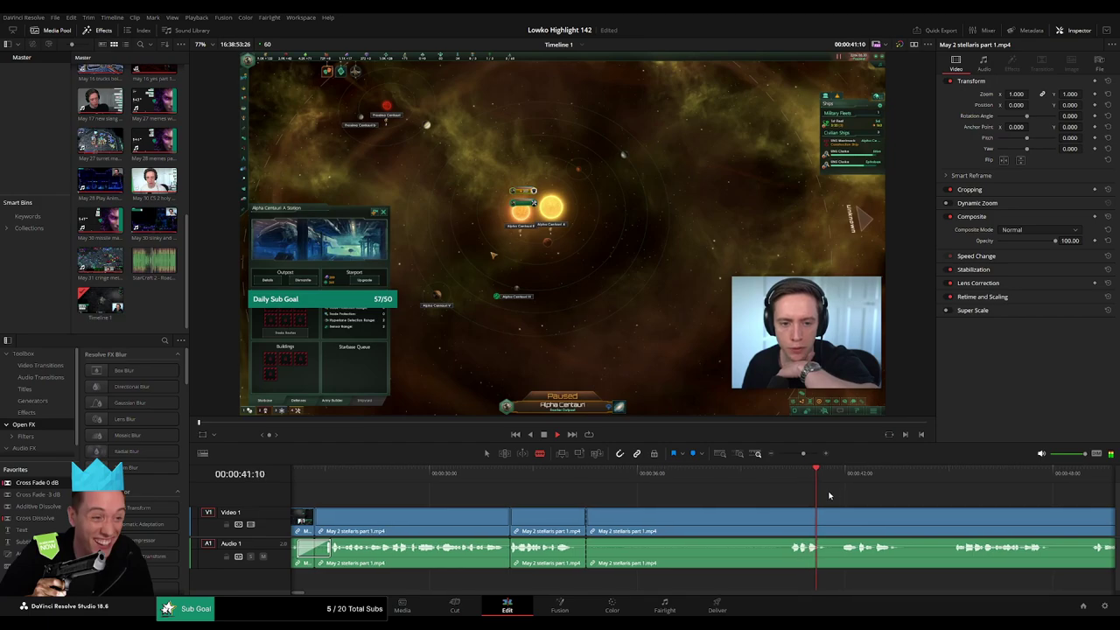
pyautogui.hscroll(2, 769, 516)
pyautogui.click(663, 523)
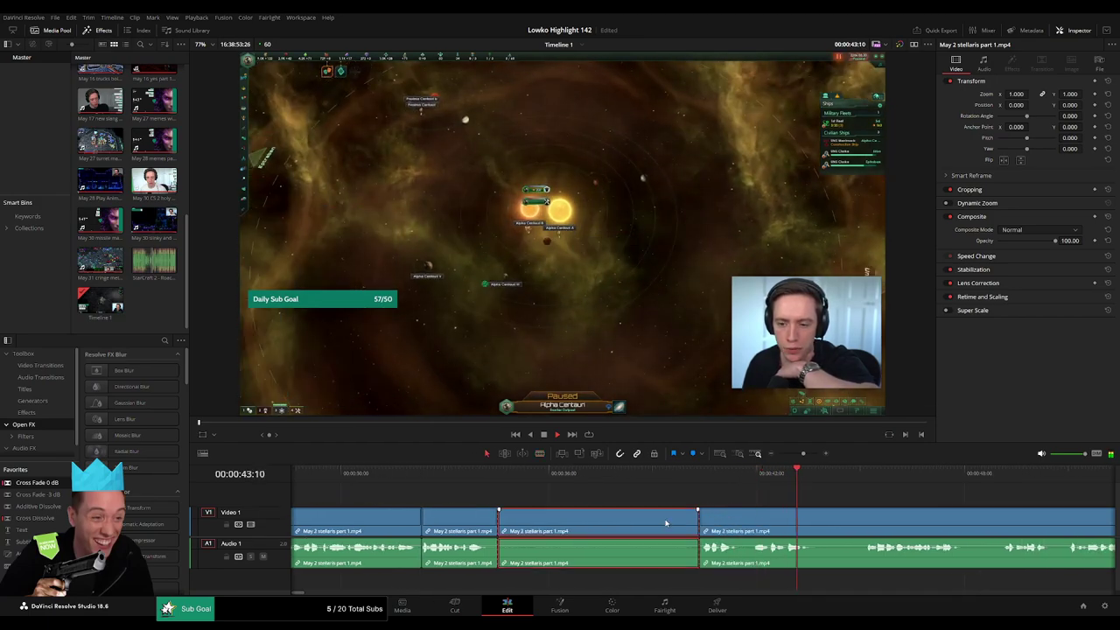
pyautogui.press('Delete')
# - Try a Cross Fade 0 dB on the 34-second audio cut and ripple delete the section from about 36 to 39 seconds
pyautogui.moveTo(57, 483); pyautogui.dragTo(495, 549)
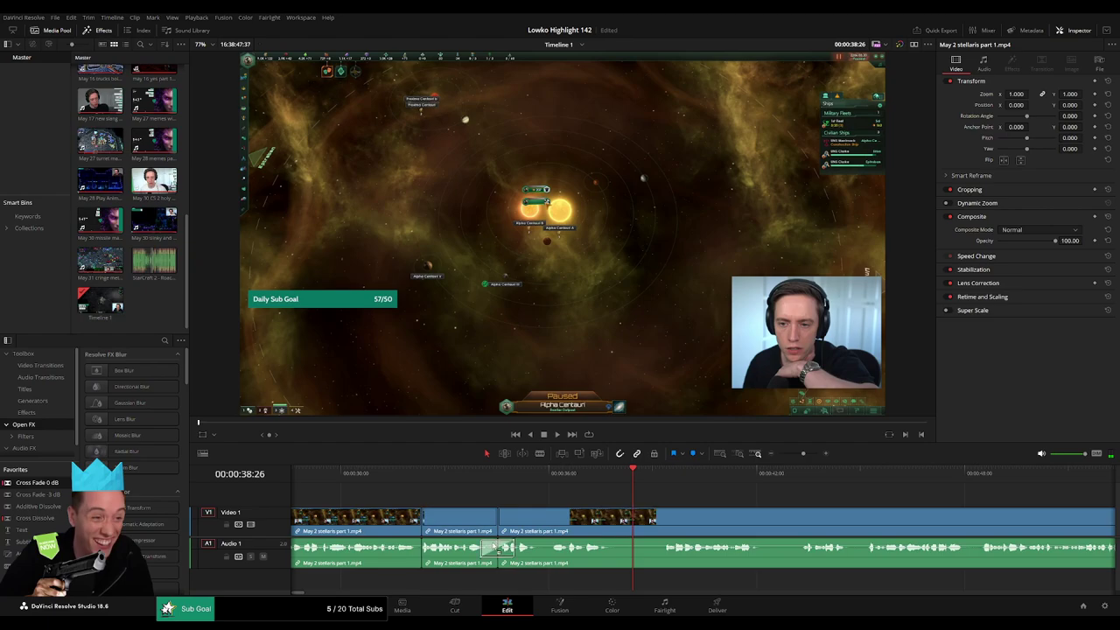
pyautogui.press('space')
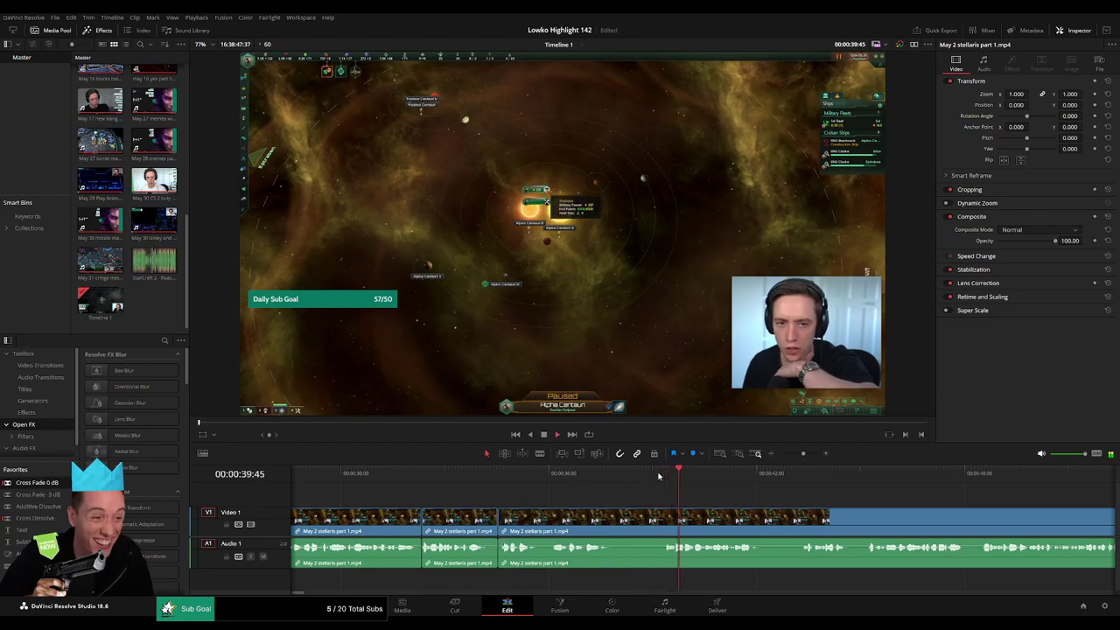
pyautogui.click(505, 480)
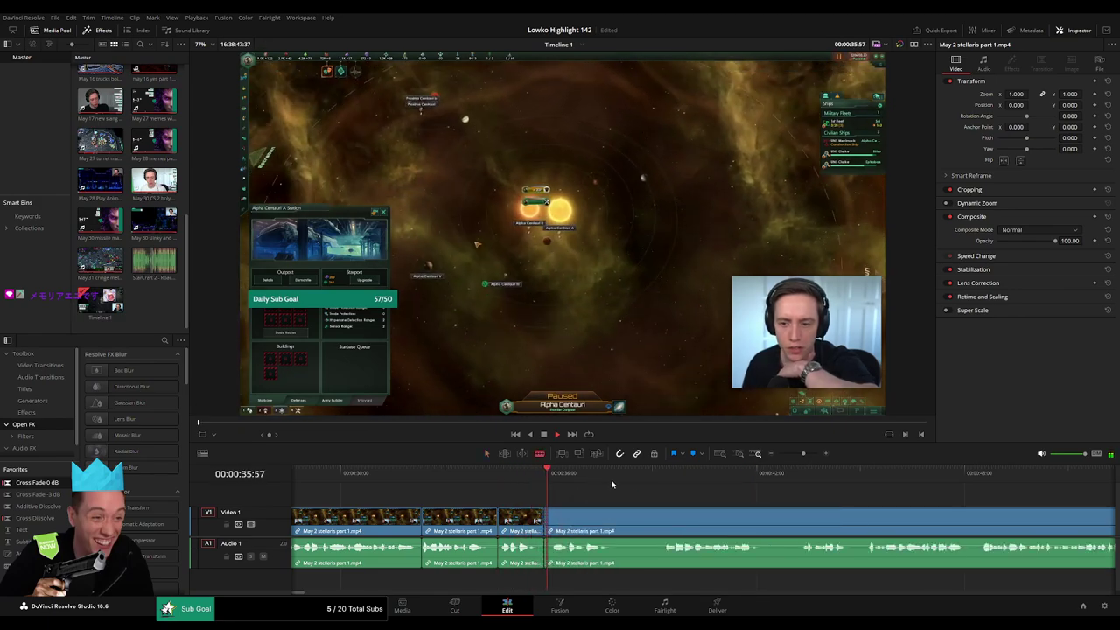
pyautogui.click(662, 479)
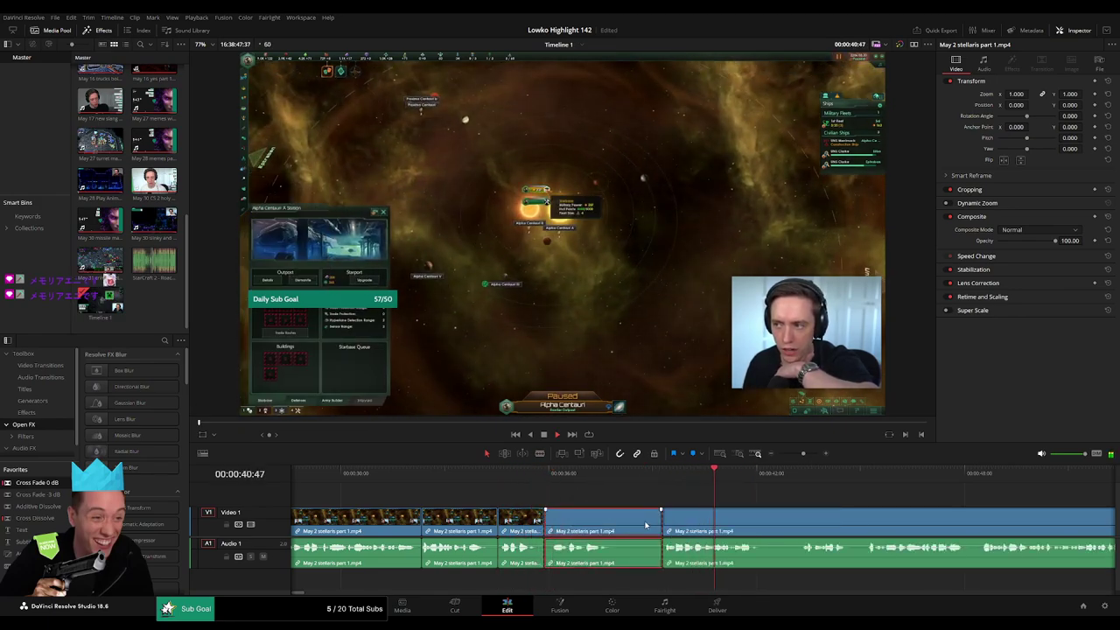
pyautogui.click(531, 473)
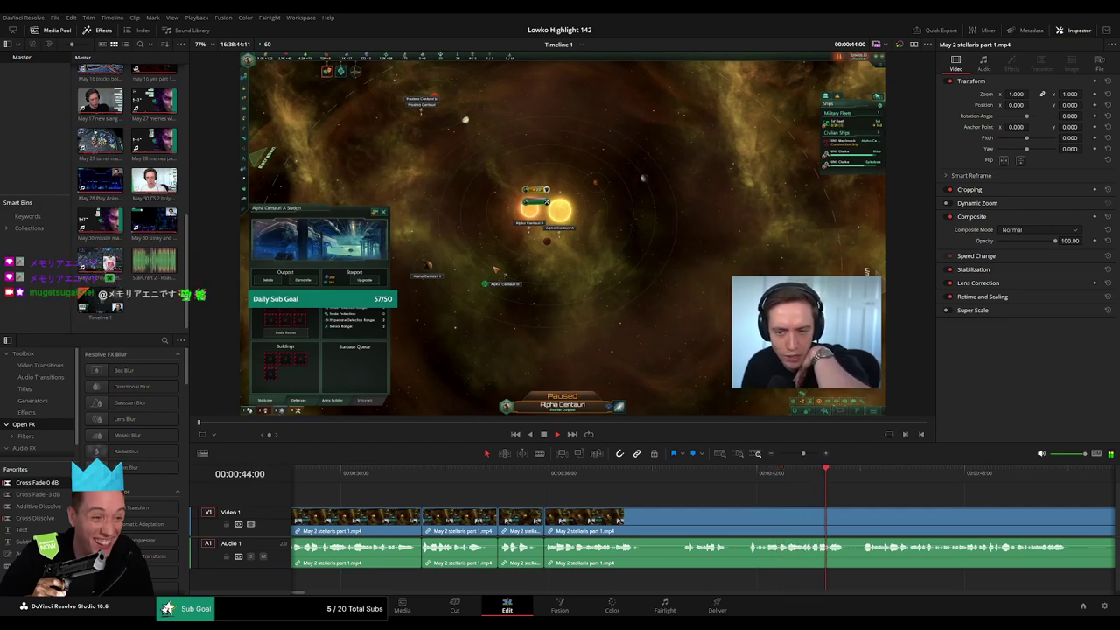
# - Ripple delete the pause from about 51 to 55 seconds and put a Cross Fade 0 dB on the resulting audio cut
pyautogui.moveTo(920, 510); pyautogui.dragTo(635, 489)
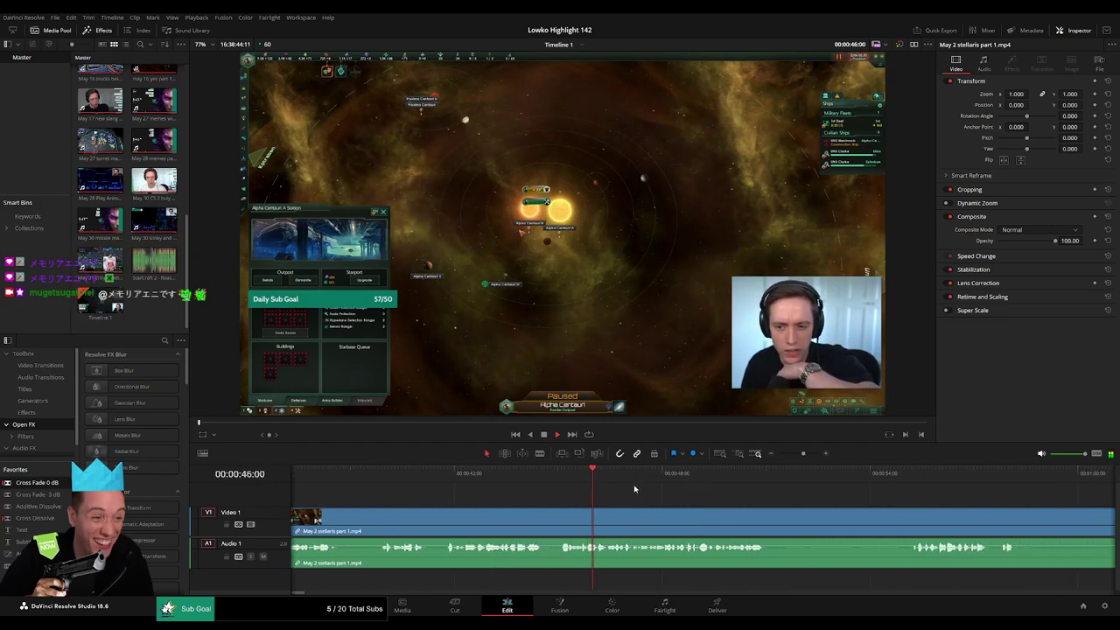
pyautogui.hscroll(1, 718, 499)
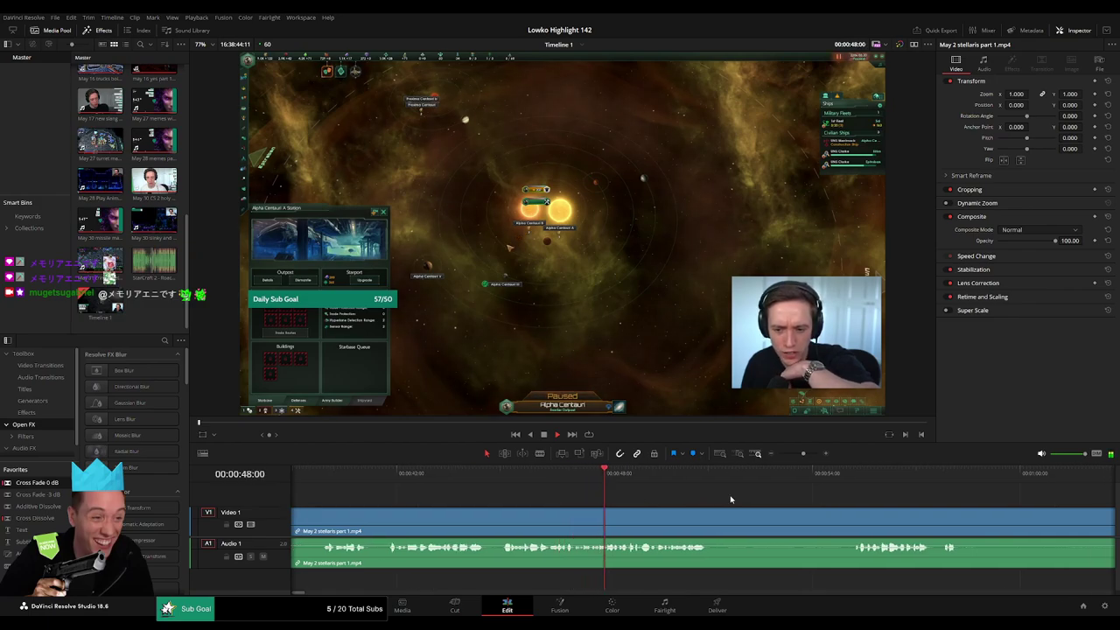
pyautogui.hscroll(2, 682, 498)
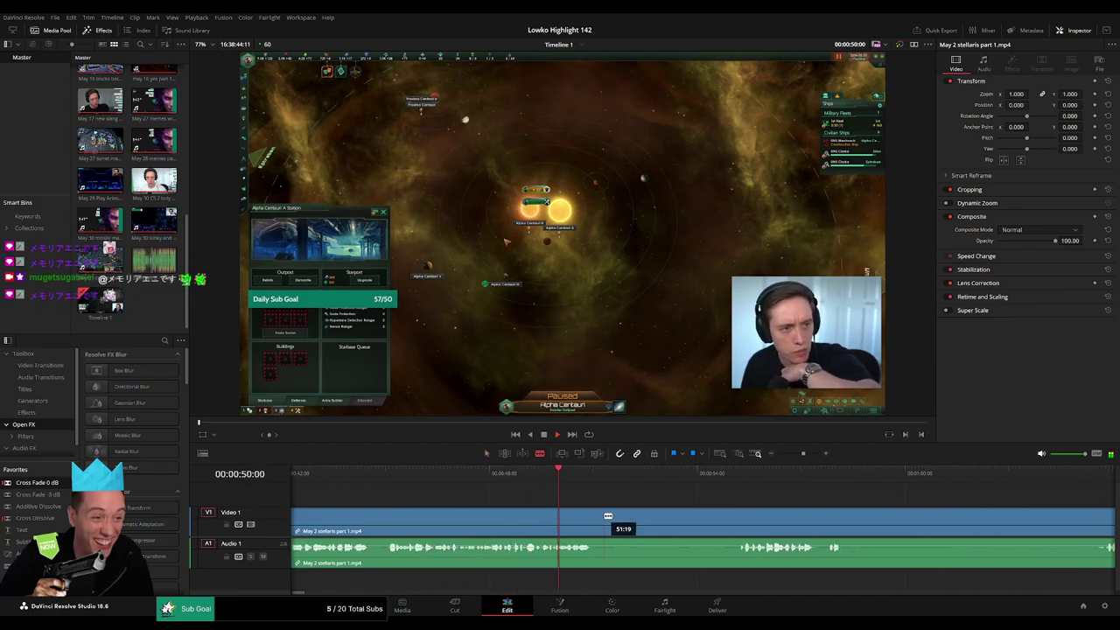
pyautogui.click(606, 516)
pyautogui.click(741, 523)
pyautogui.press('a')
pyautogui.click(705, 528)
pyautogui.press('Delete')
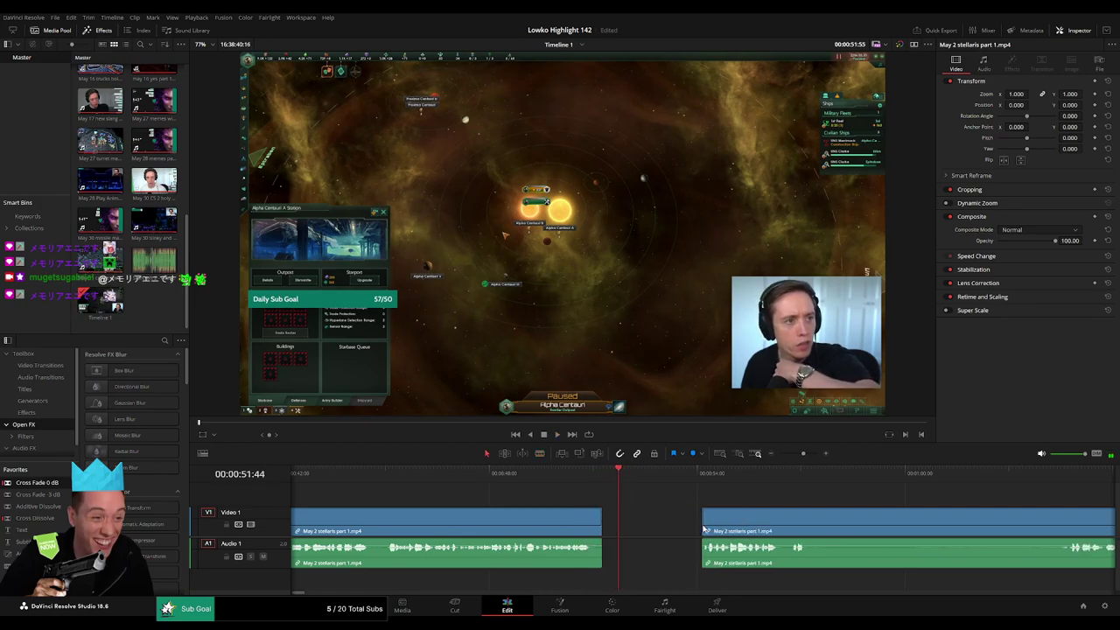
pyautogui.click(670, 525)
pyautogui.press('Delete')
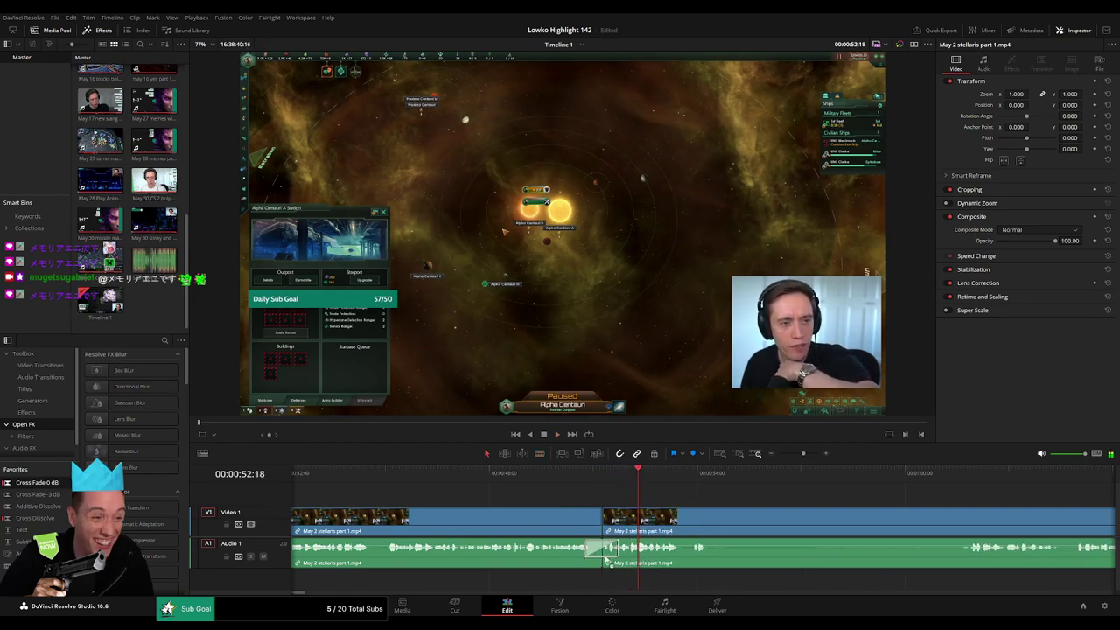
# - Ripple delete the quiet section from about 0:54 to 1:01 and put a Cross Fade 0 dB on the resulting audio cut
pyautogui.hscroll(3, 566, 506)
pyautogui.hscroll(1, 578, 504)
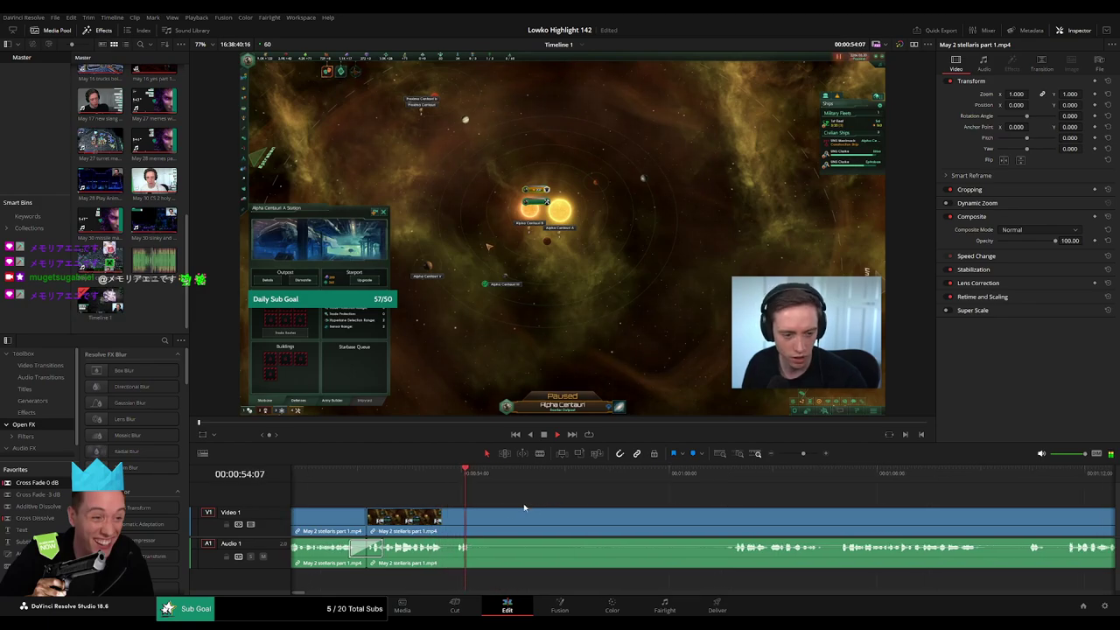
pyautogui.press('b')
pyautogui.click(481, 523)
pyautogui.press('space')
pyautogui.click(726, 483)
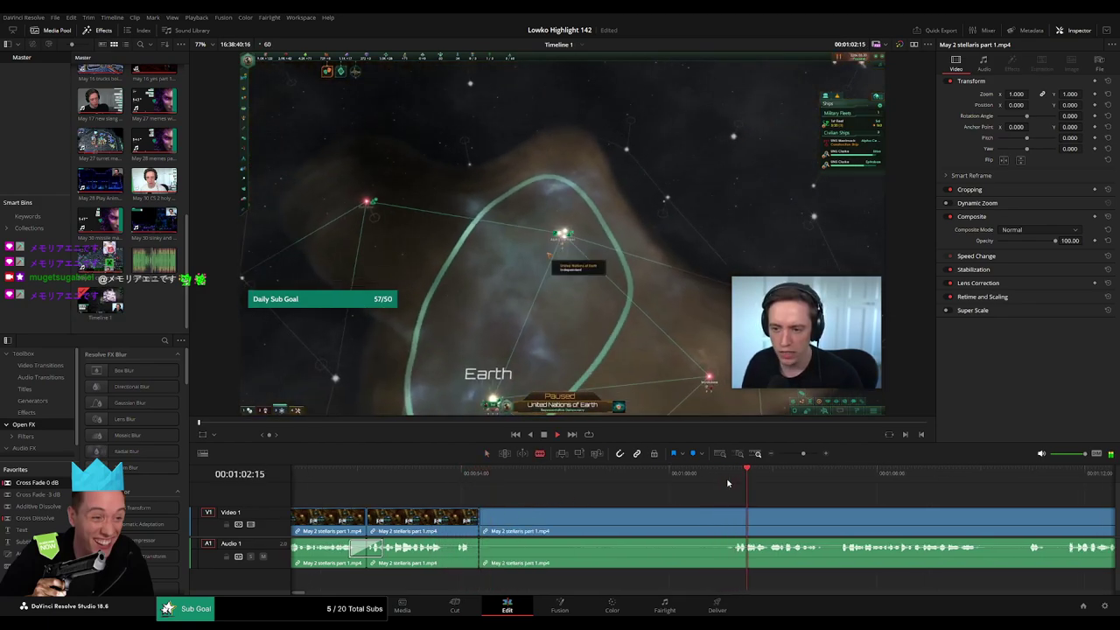
pyautogui.click(725, 521)
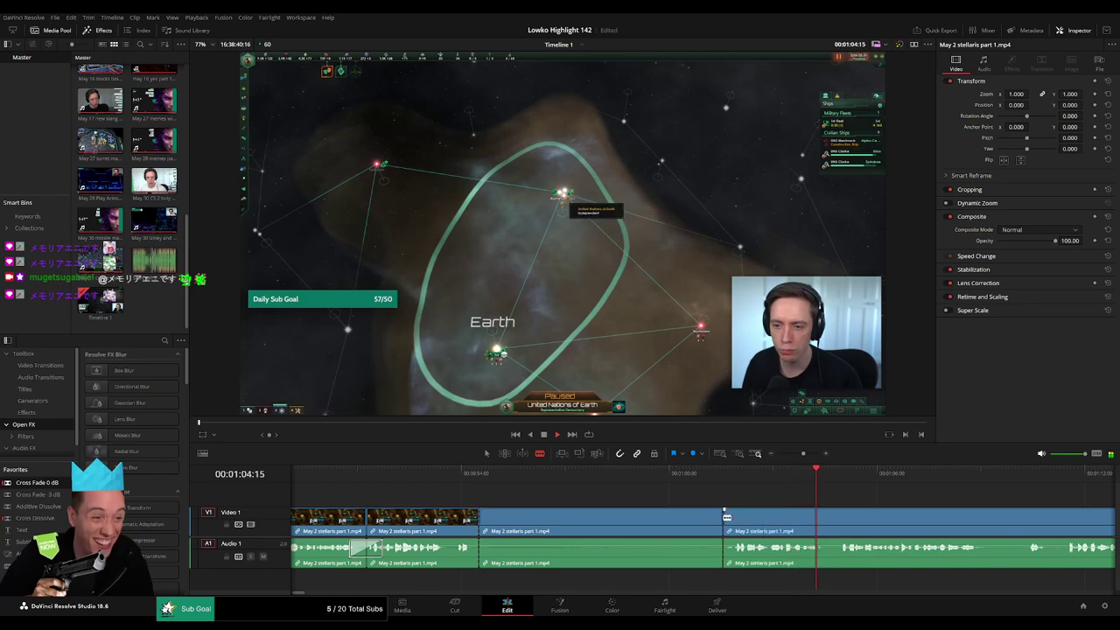
pyautogui.press('a')
pyautogui.click(705, 522)
pyautogui.press('Delete')
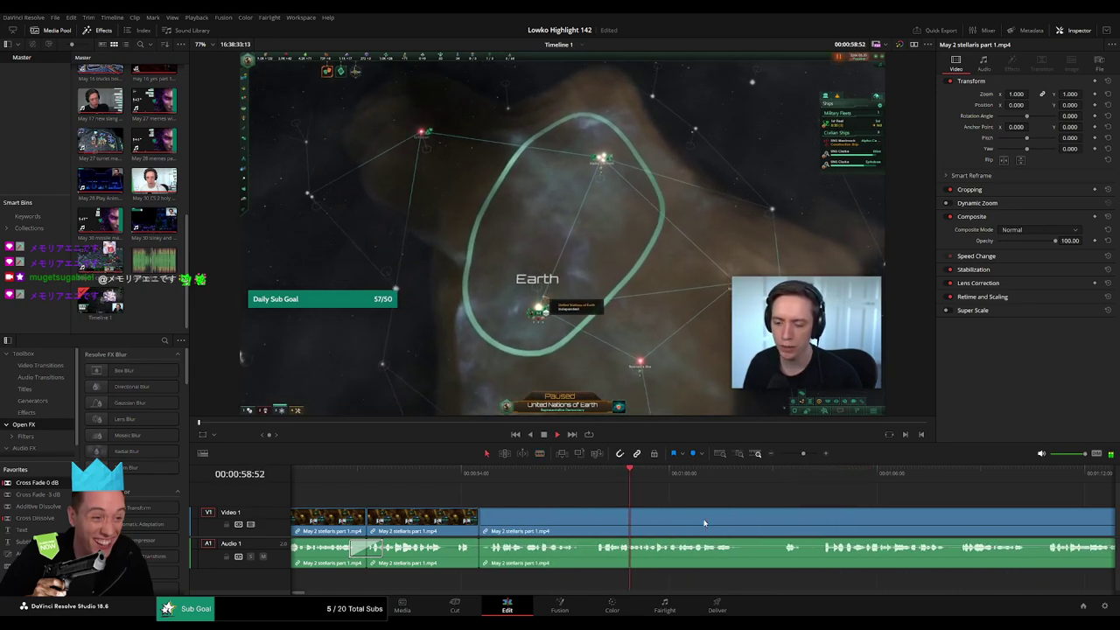
pyautogui.moveTo(39, 483); pyautogui.dragTo(479, 548)
# - Ripple delete the pause from about 1:21 to 1:24 and put a Cross Fade 0 dB on the resulting audio cut
pyautogui.hscroll(6, 529, 500)
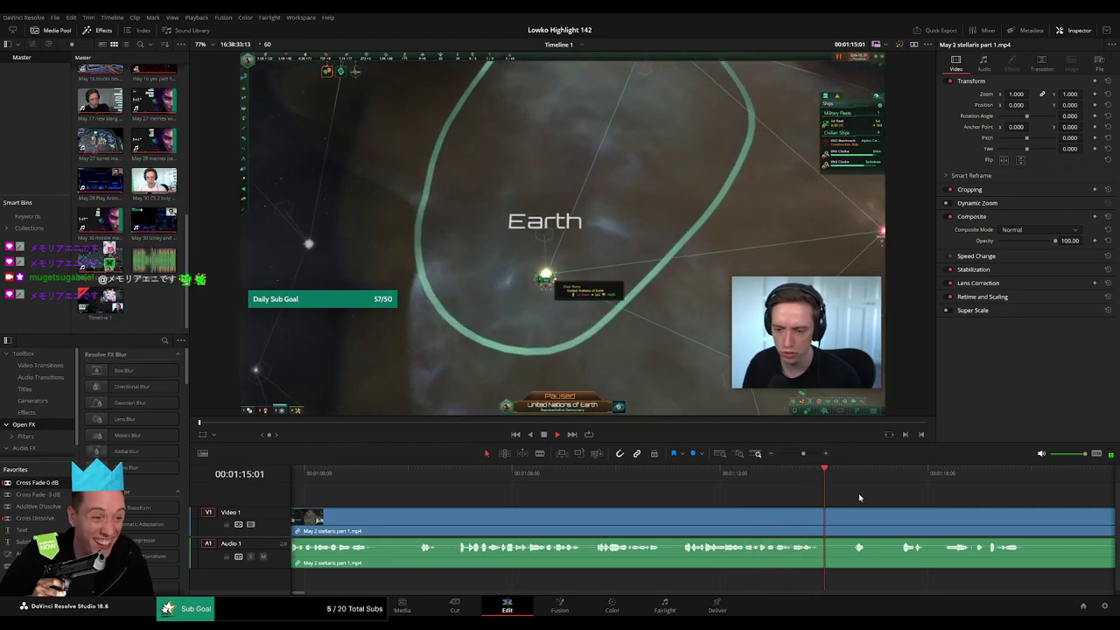
pyautogui.moveTo(859, 497); pyautogui.dragTo(458, 493)
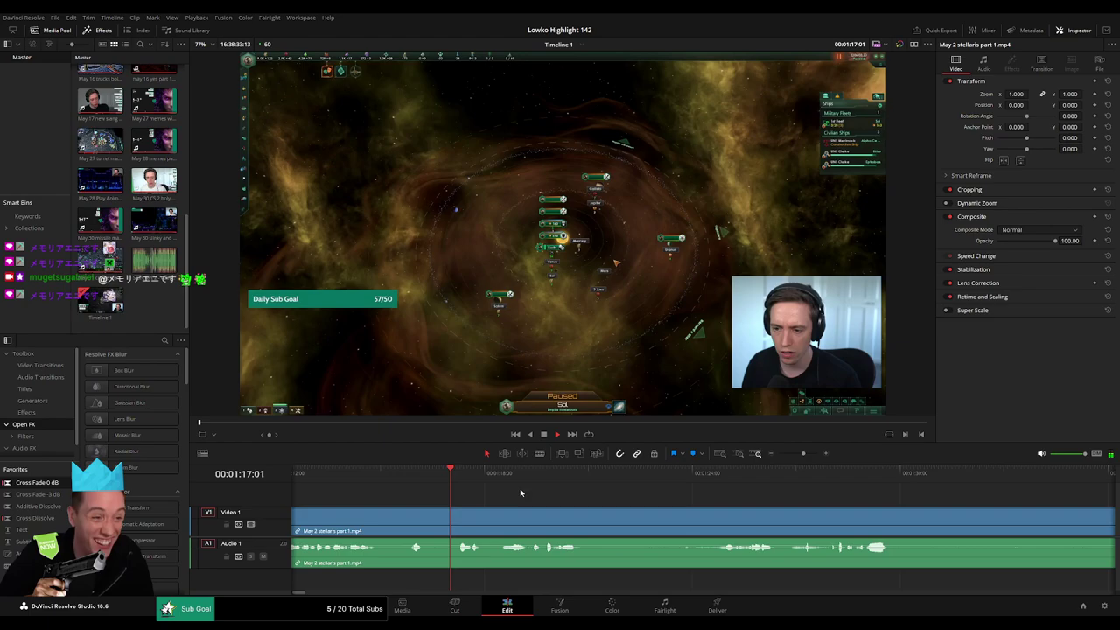
pyautogui.hscroll(2, 525, 494)
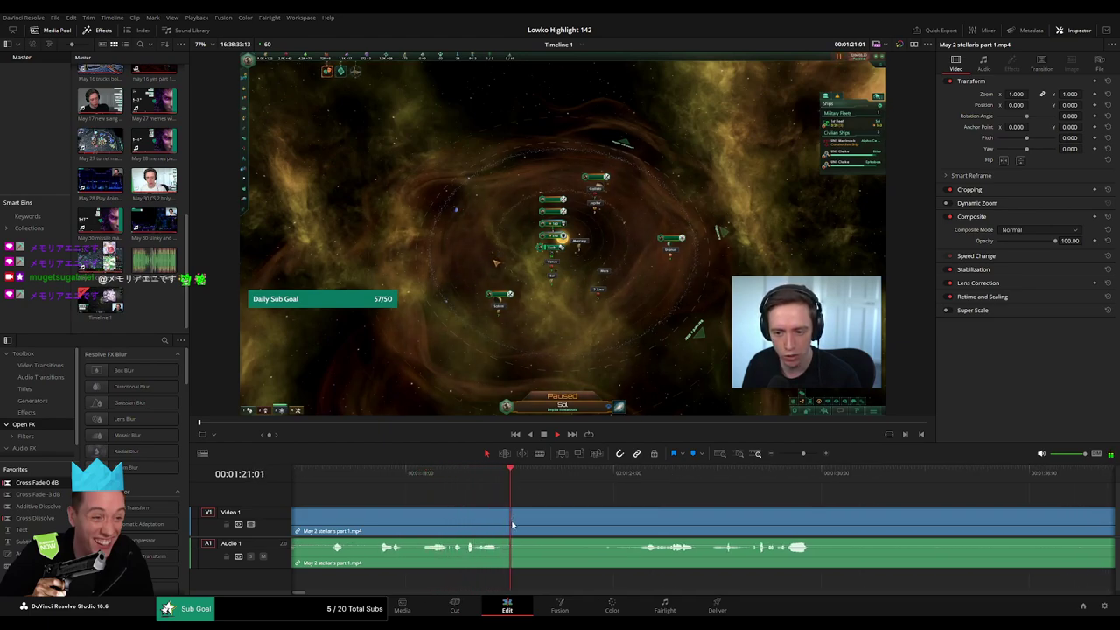
pyautogui.press('b')
pyautogui.click(512, 524)
pyautogui.click(631, 472)
pyautogui.click(640, 517)
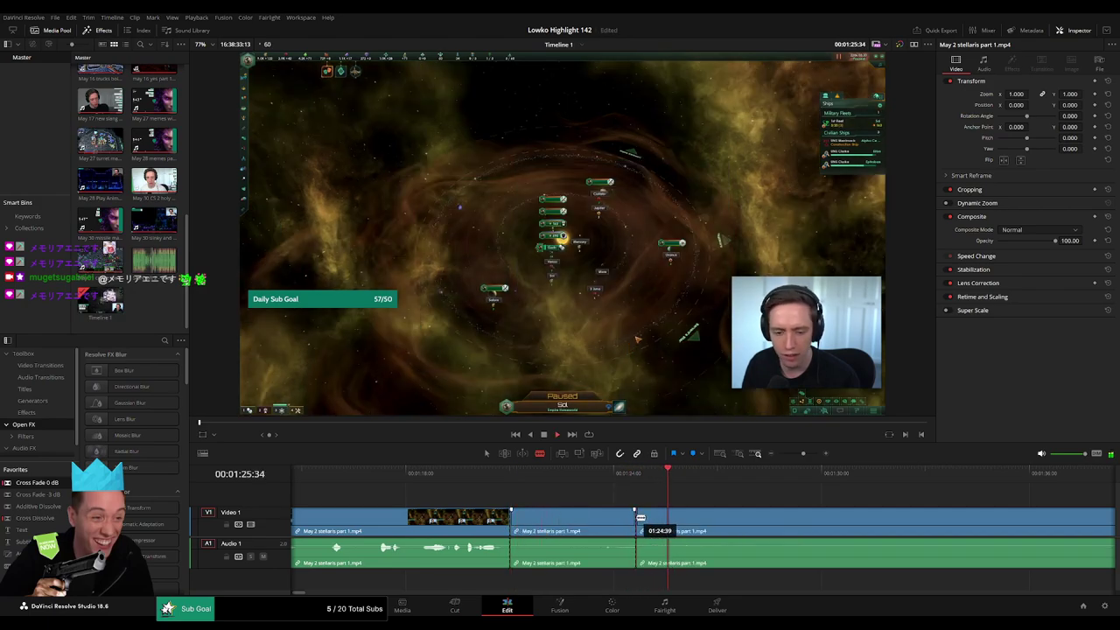
pyautogui.press('a')
pyautogui.click(622, 523)
pyautogui.press('Delete')
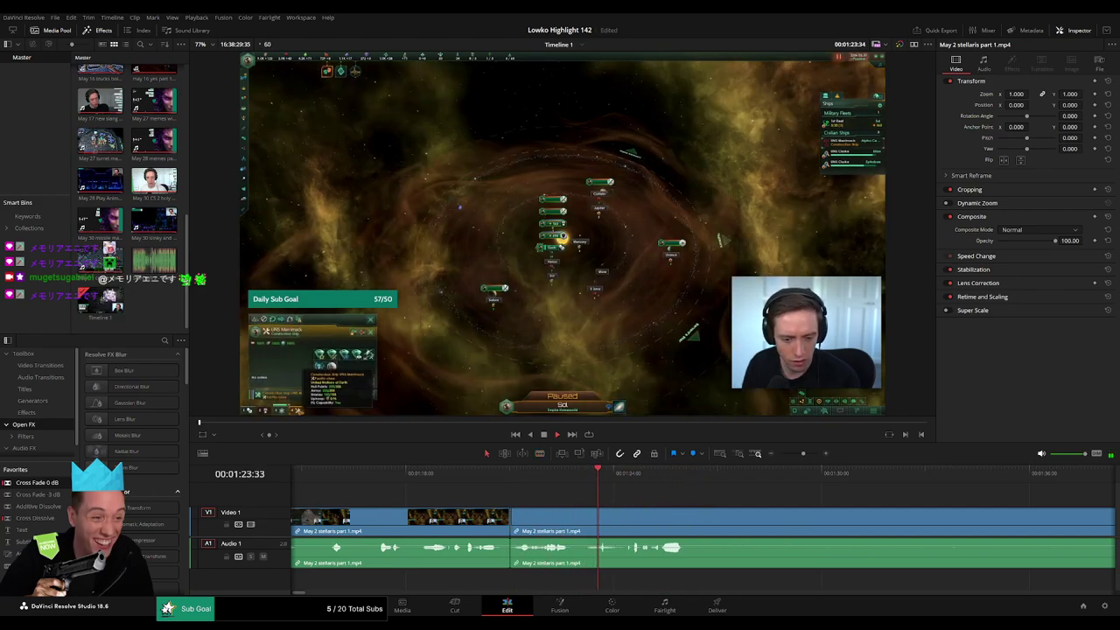
# - Ripple delete the quiet section from about 1:26 to 1:40 and put a Cross Fade 0 dB on the resulting audio cut
pyautogui.hscroll(3, 567, 508)
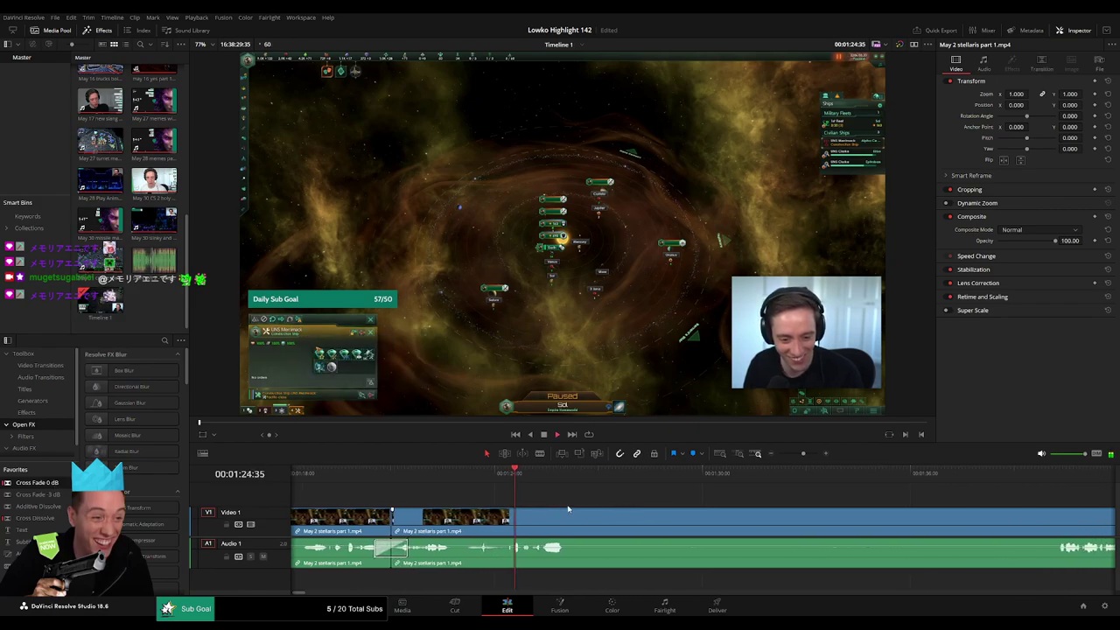
pyautogui.hscroll(3, 652, 517)
pyautogui.press('space')
pyautogui.press('b')
pyautogui.click(466, 523)
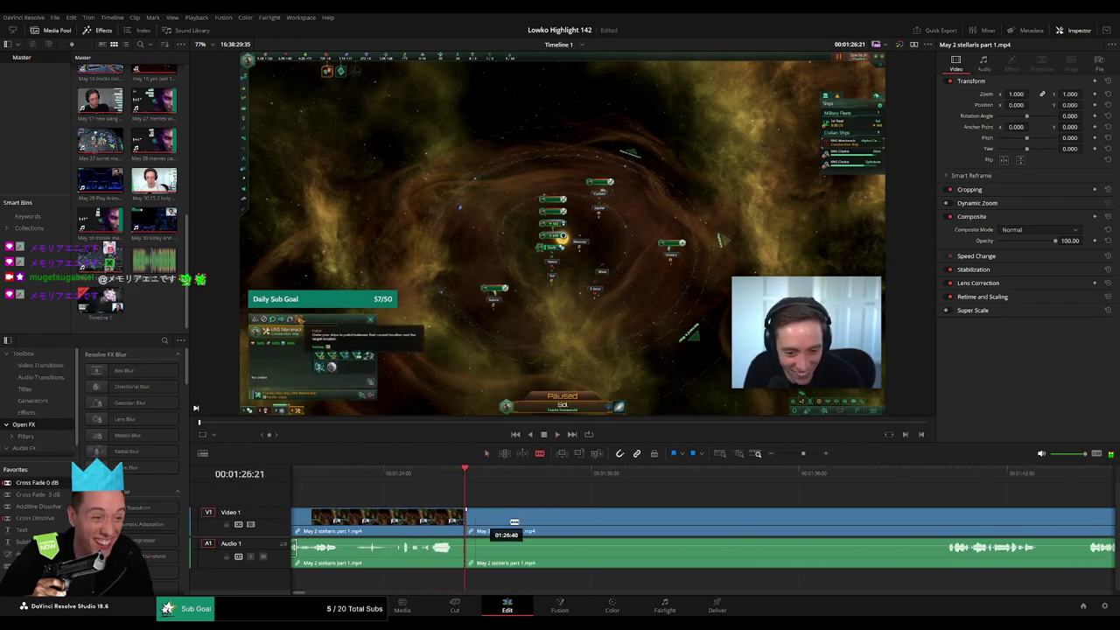
pyautogui.click(933, 476)
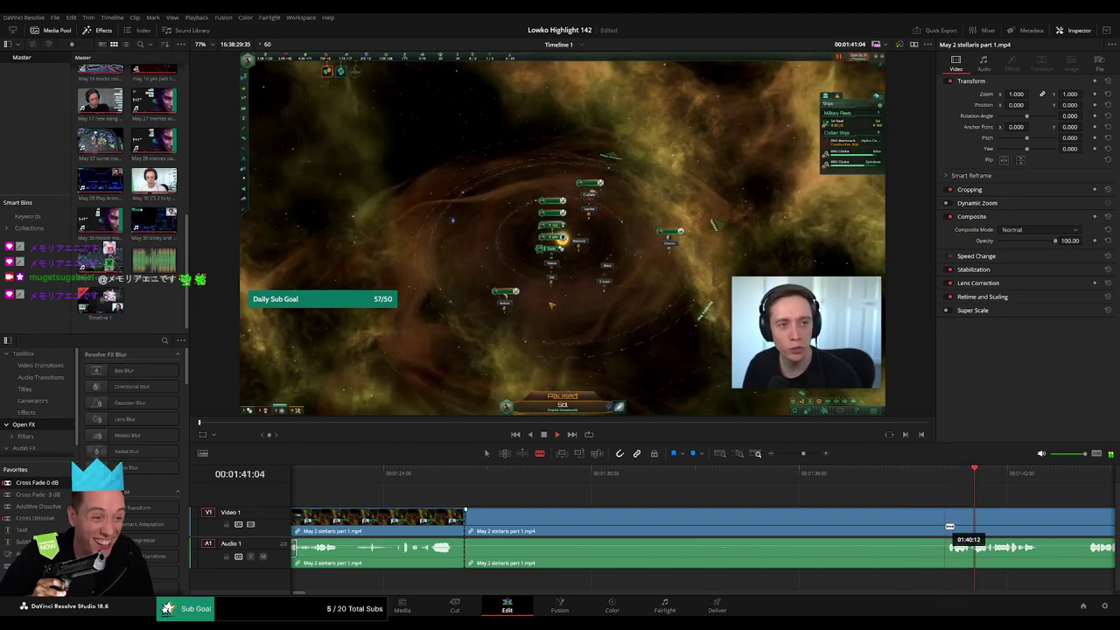
pyautogui.press('a')
pyautogui.click(880, 523)
pyautogui.press('Delete')
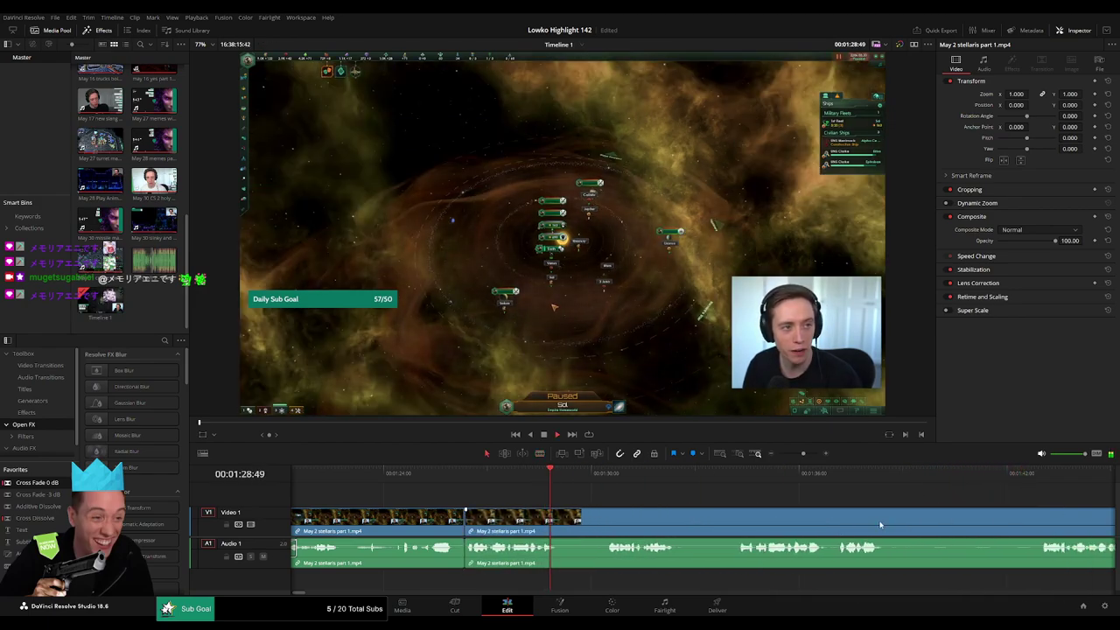
pyautogui.moveTo(57, 485); pyautogui.dragTo(465, 547)
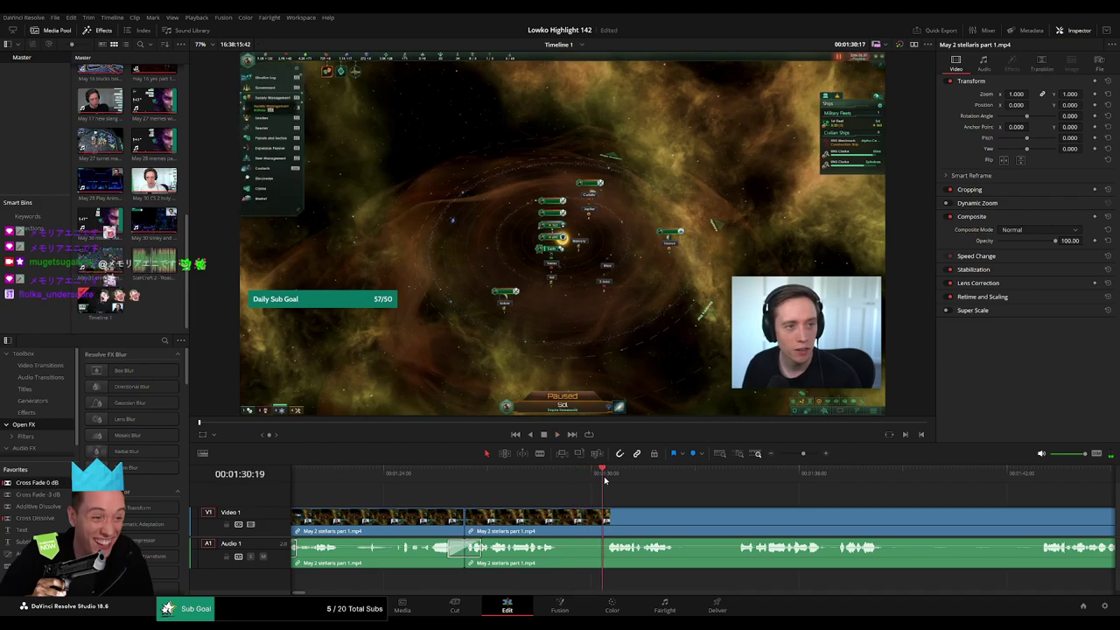
# - Ripple delete about one second of silence from about 1:29 and put a Cross Fade 0 dB on the resulting audio cut
pyautogui.press('b')
pyautogui.click(562, 522)
pyautogui.click(603, 522)
pyautogui.press('a')
pyautogui.click(589, 525)
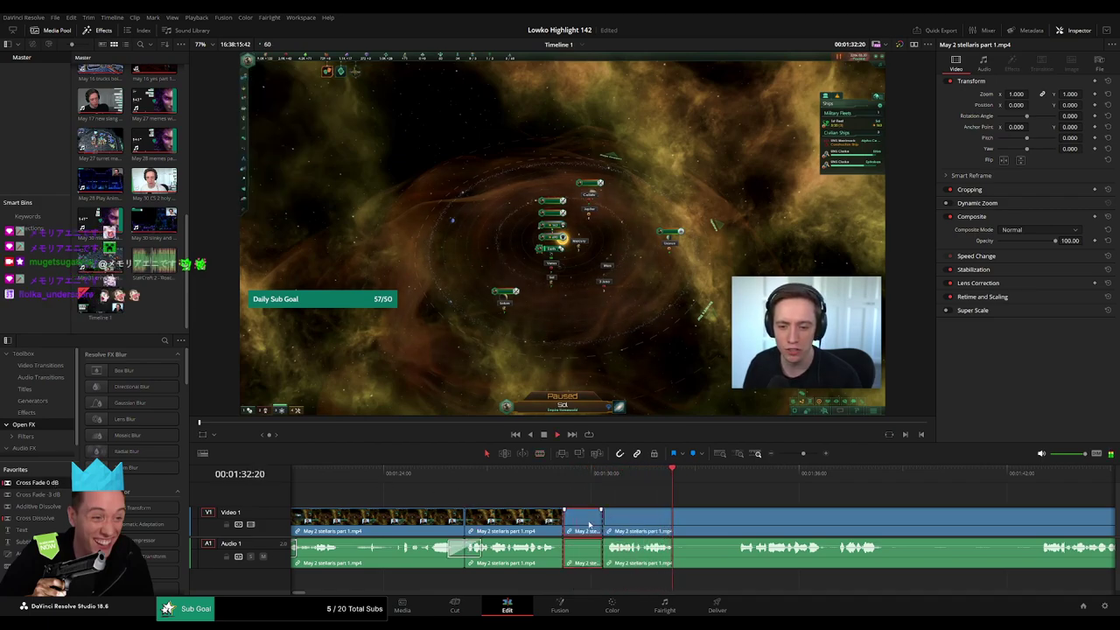
pyautogui.press('Delete')
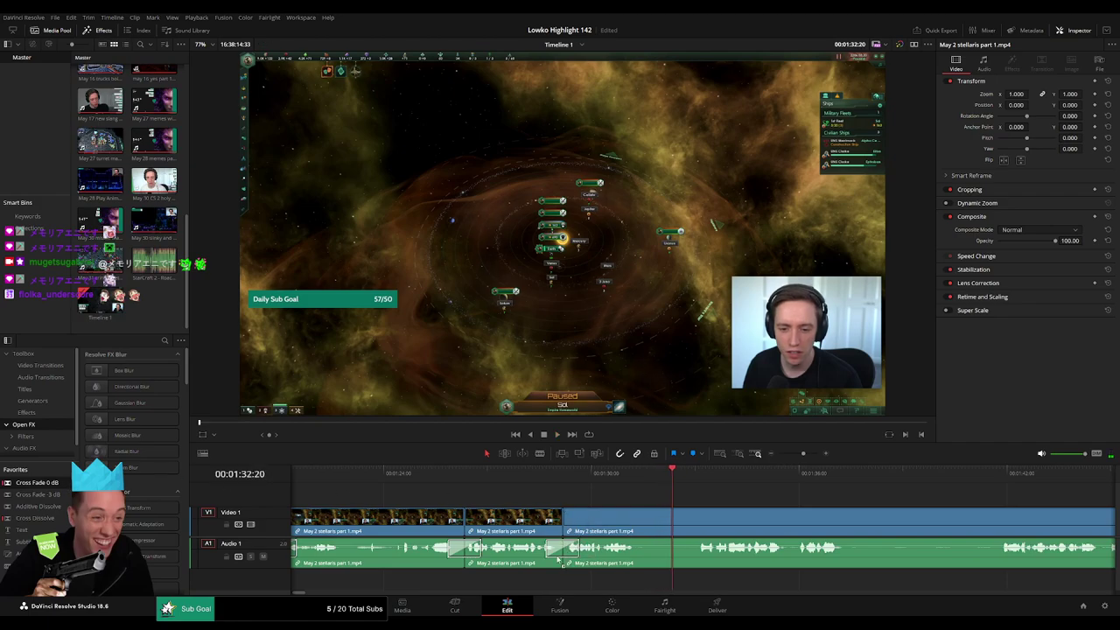
# - Ripple delete the pause from about 1:31 to 1:33 and put a Cross Fade 0 dB on the resulting audio cut
pyautogui.press('space')
pyautogui.click(641, 516)
pyautogui.click(693, 520)
pyautogui.press('a')
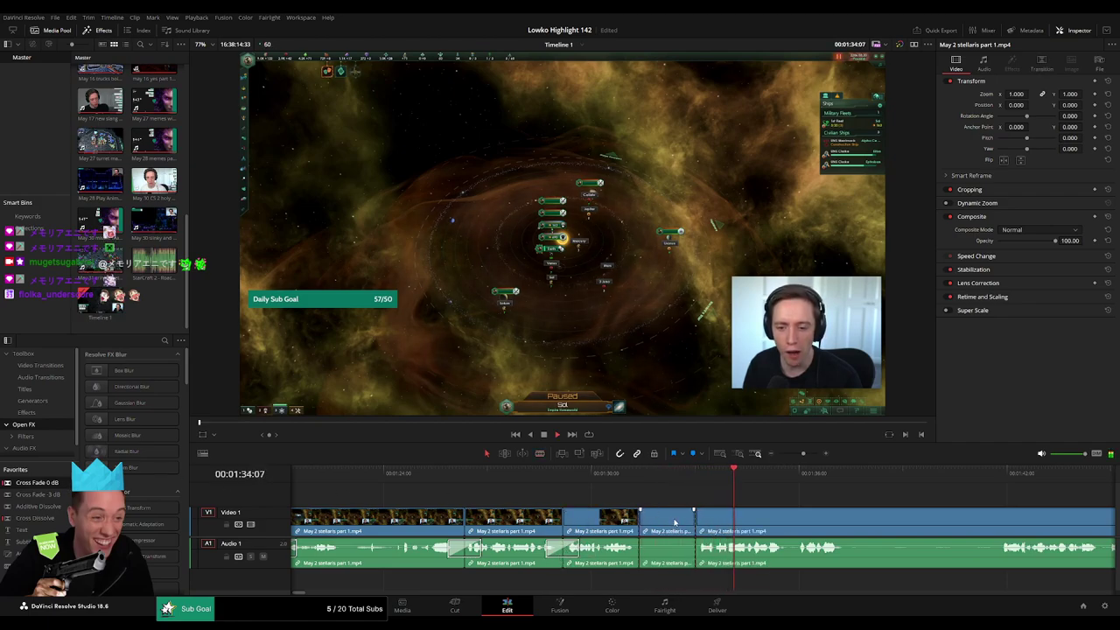
pyautogui.press('Delete')
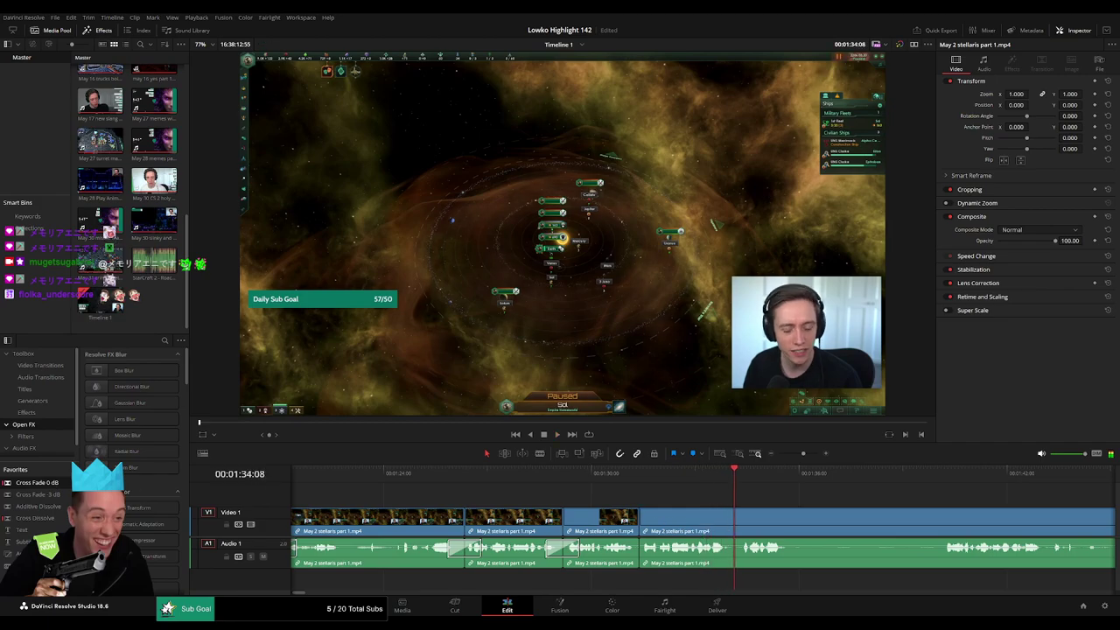
# - Ripple delete the pause from about 1:36 to 1:40 and put a Cross Fade 0 dB on the resulting audio cut
pyautogui.hscroll(4, 832, 517)
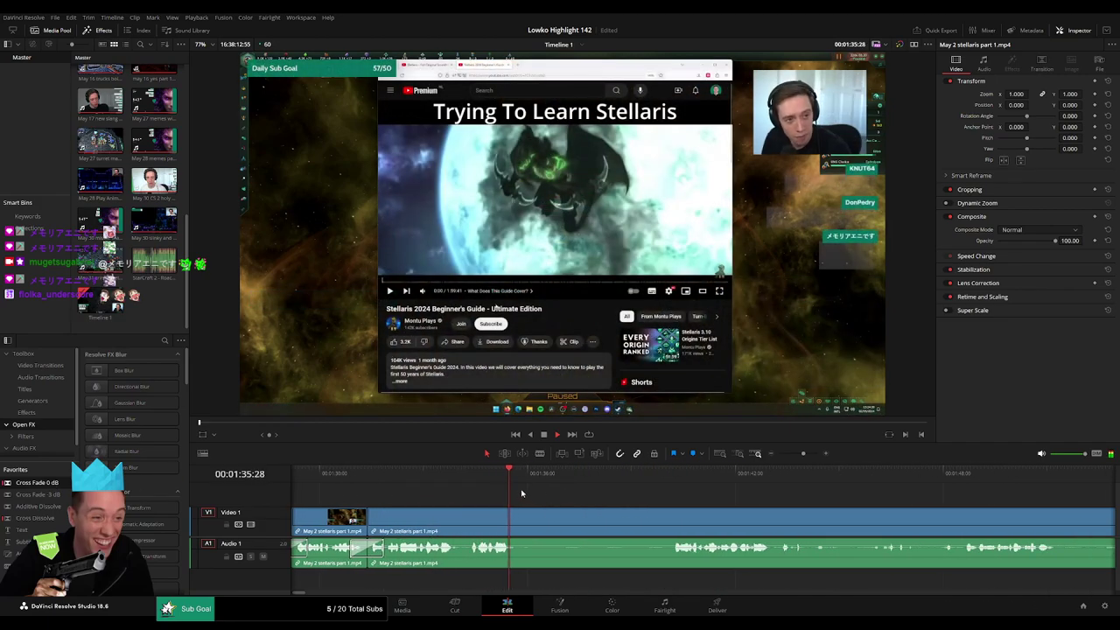
pyautogui.click(542, 477)
pyautogui.moveTo(548, 480); pyautogui.dragTo(646, 482)
pyautogui.press('b')
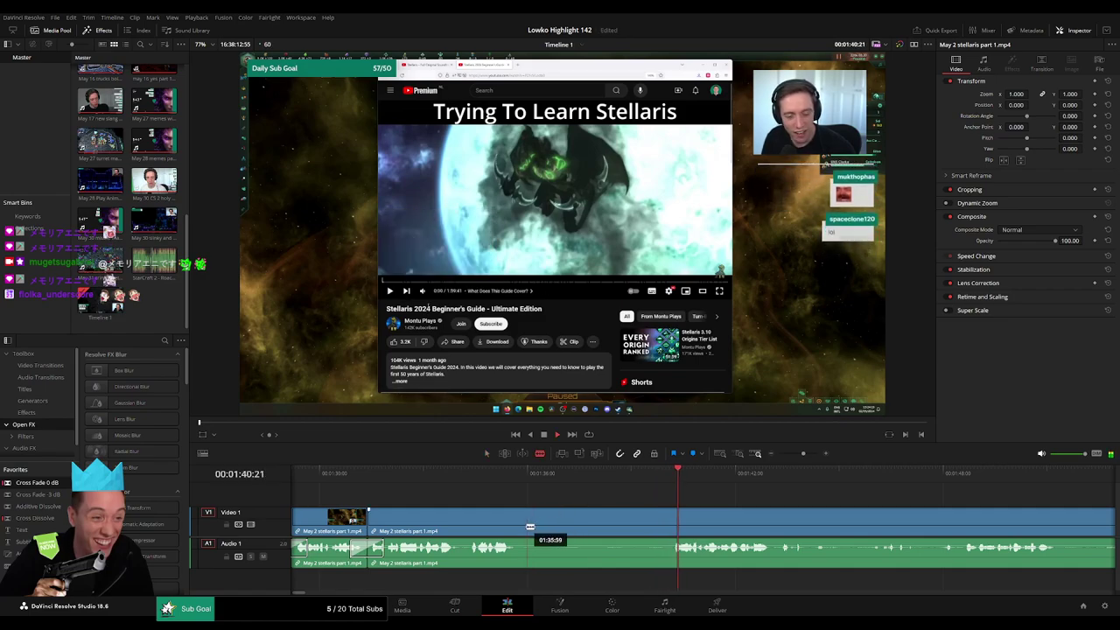
pyautogui.click(508, 478)
pyautogui.press('space')
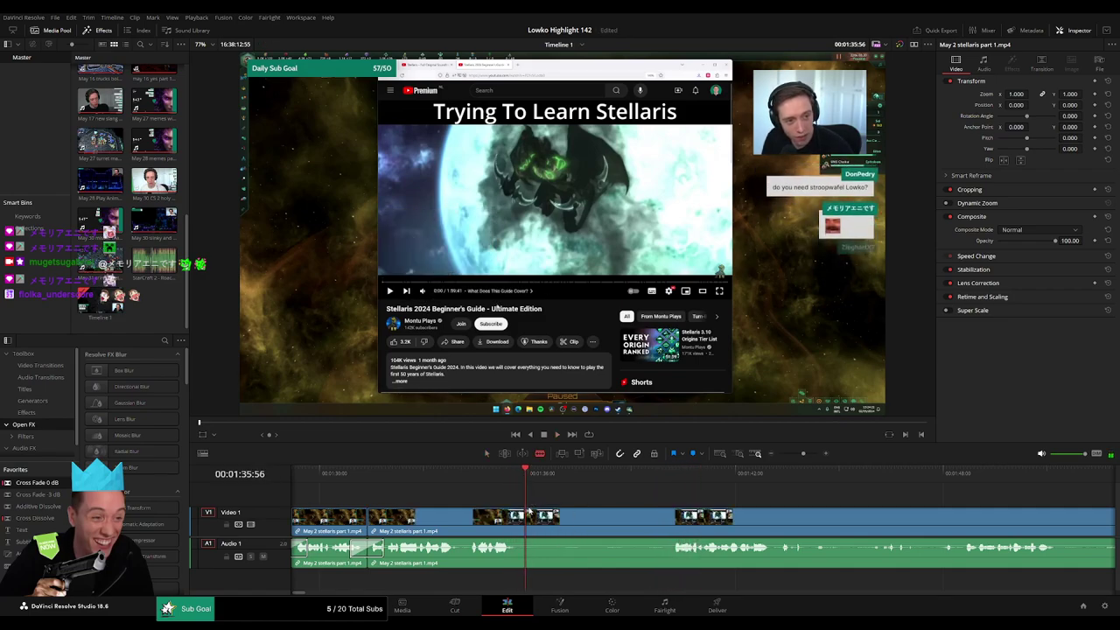
pyautogui.click(526, 516)
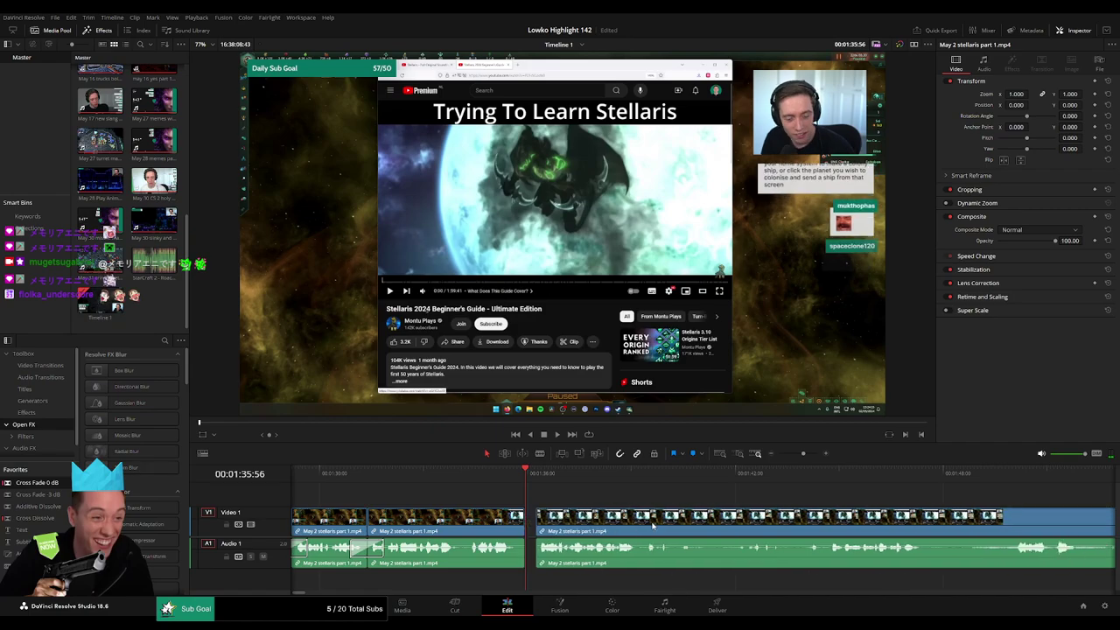
pyautogui.press('a')
pyautogui.press('space')
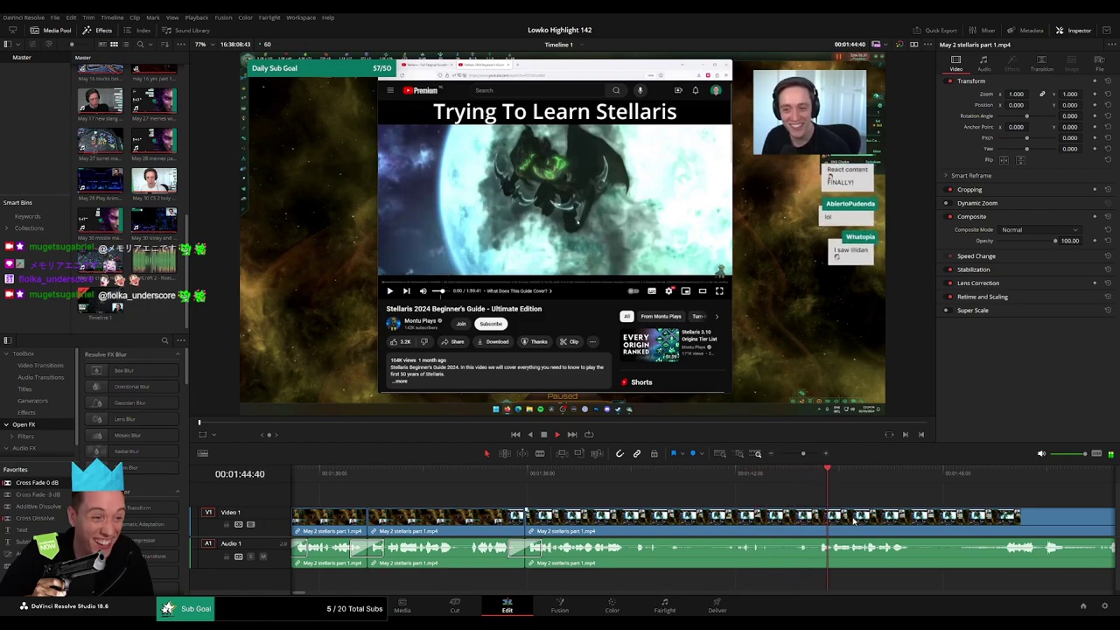
# - Ripple delete the quiet section from about 1:59 to 2:02 and put a Cross Fade 0 dB on the resulting audio cut
pyautogui.hscroll(10, 610, 498)
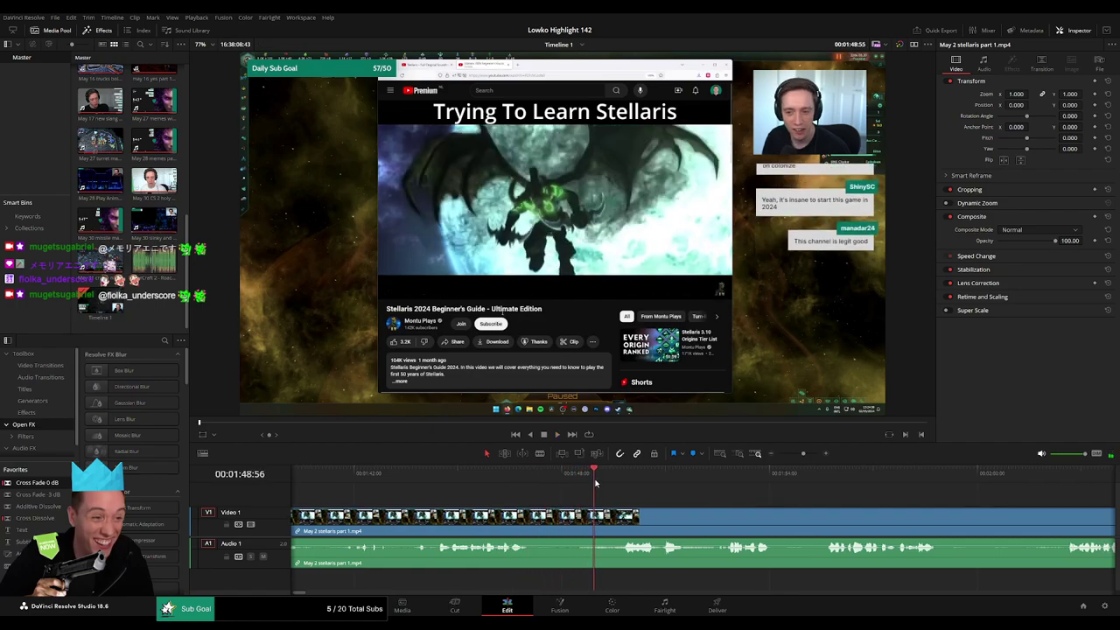
pyautogui.hscroll(2, 678, 502)
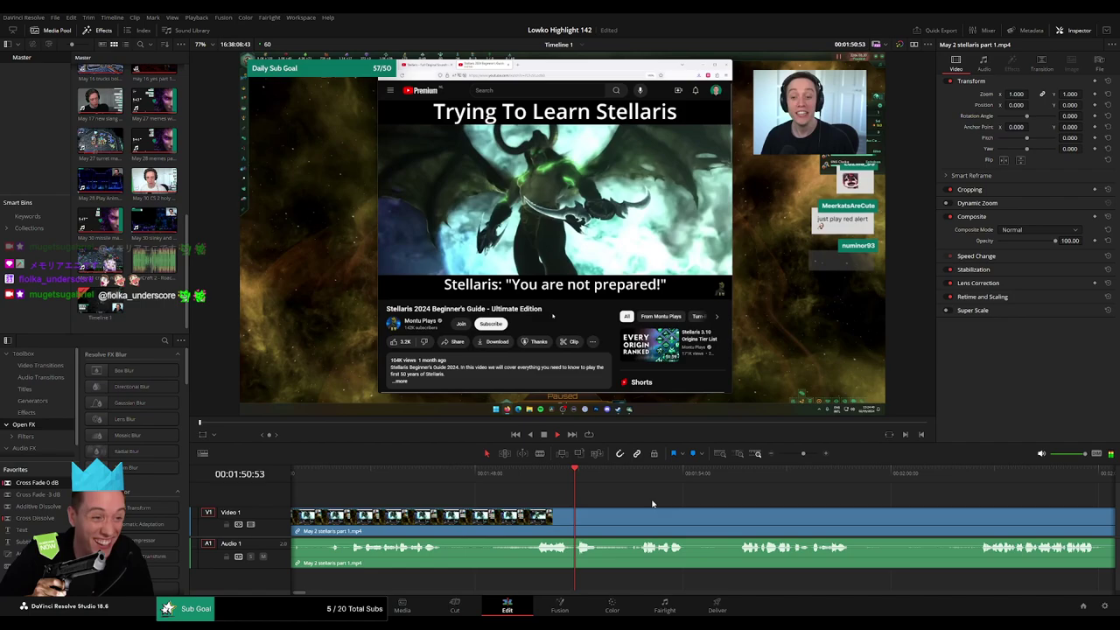
pyautogui.hscroll(5, 638, 498)
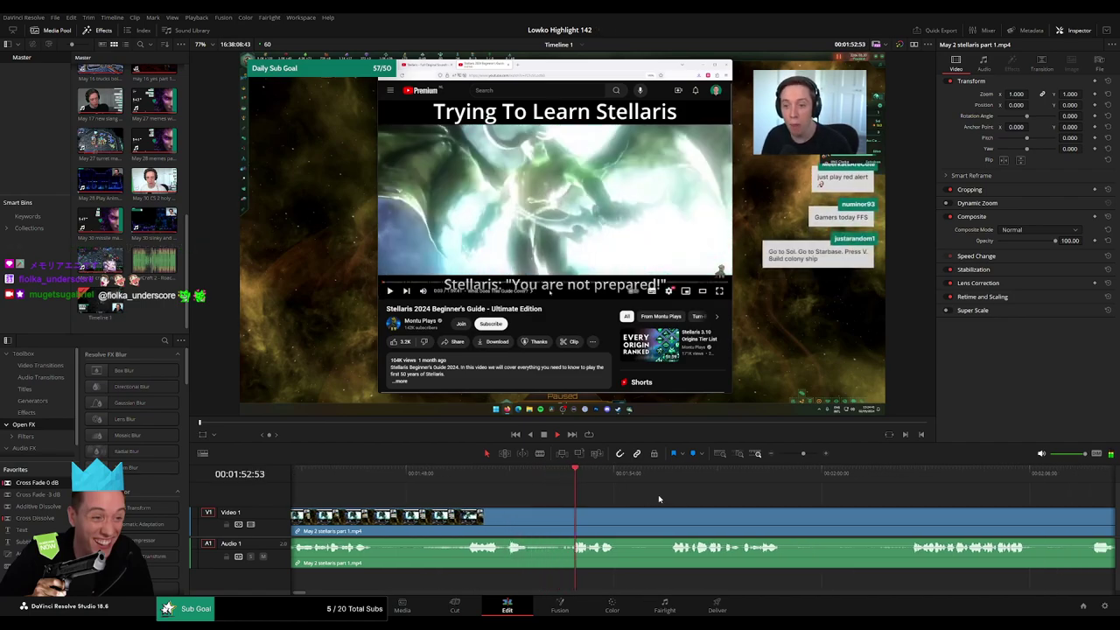
pyautogui.hscroll(3, 638, 492)
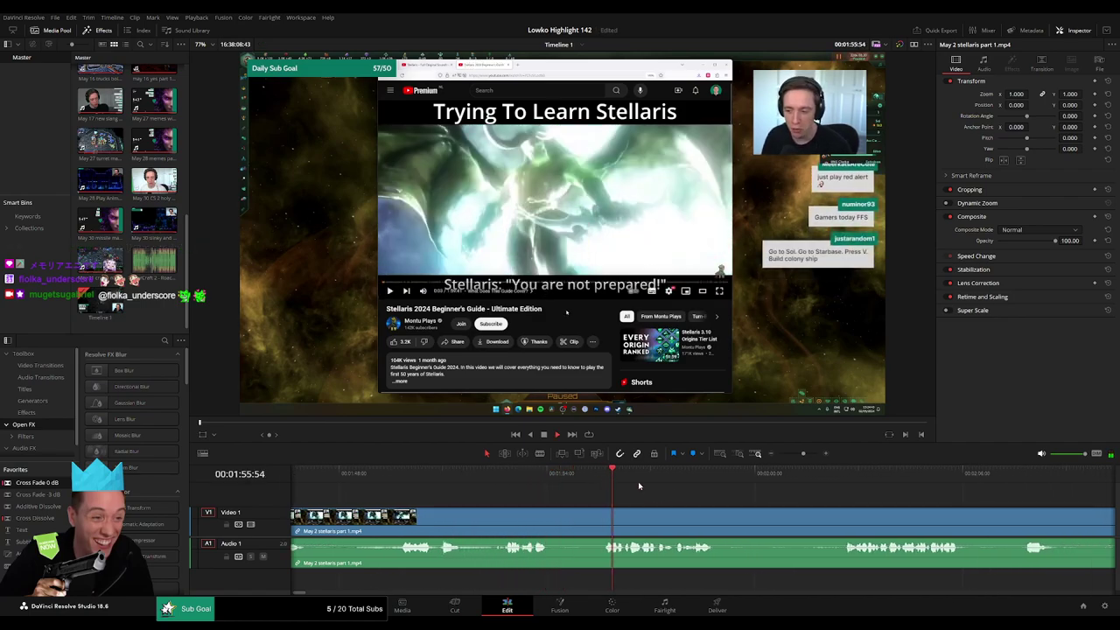
pyautogui.hscroll(5, 624, 495)
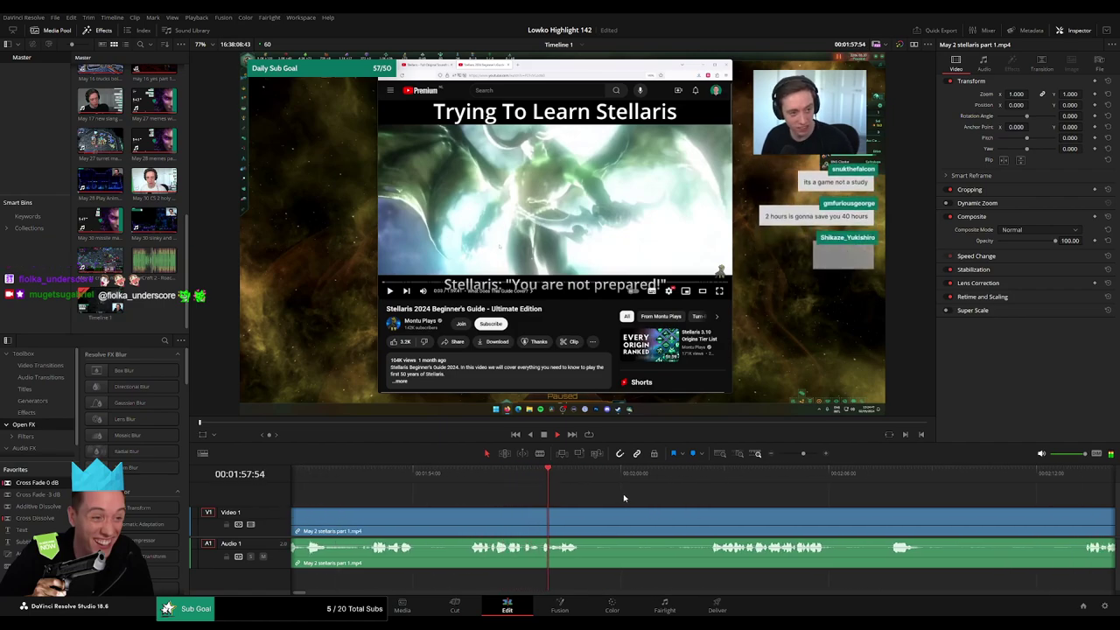
pyautogui.click(661, 482)
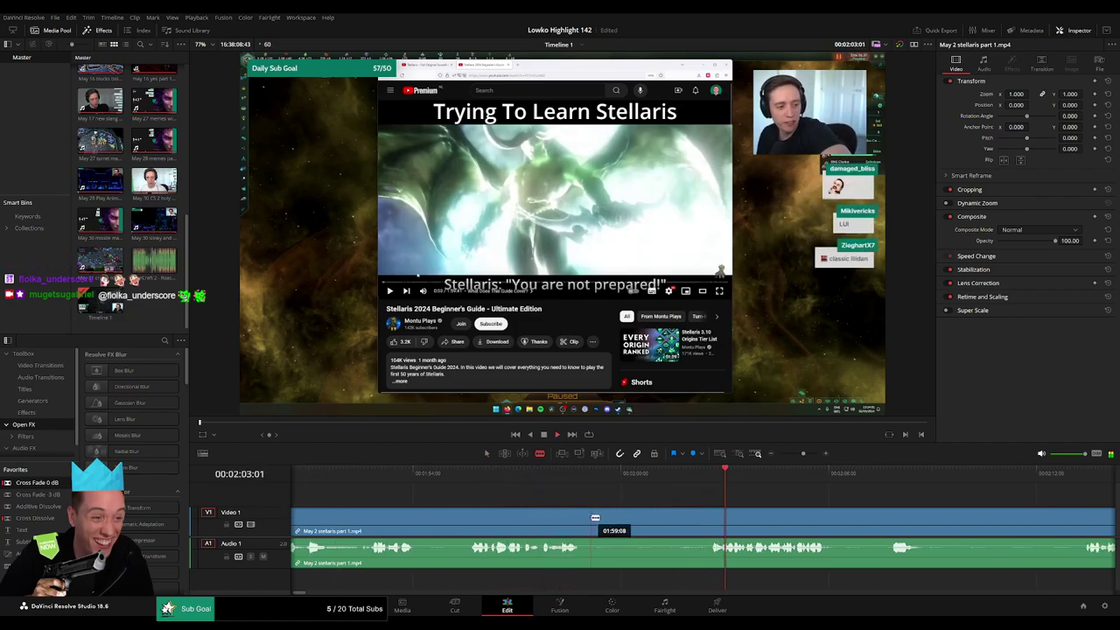
pyautogui.click(594, 518)
pyautogui.click(707, 517)
pyautogui.press('a')
pyautogui.click(680, 524)
pyautogui.press('Delete')
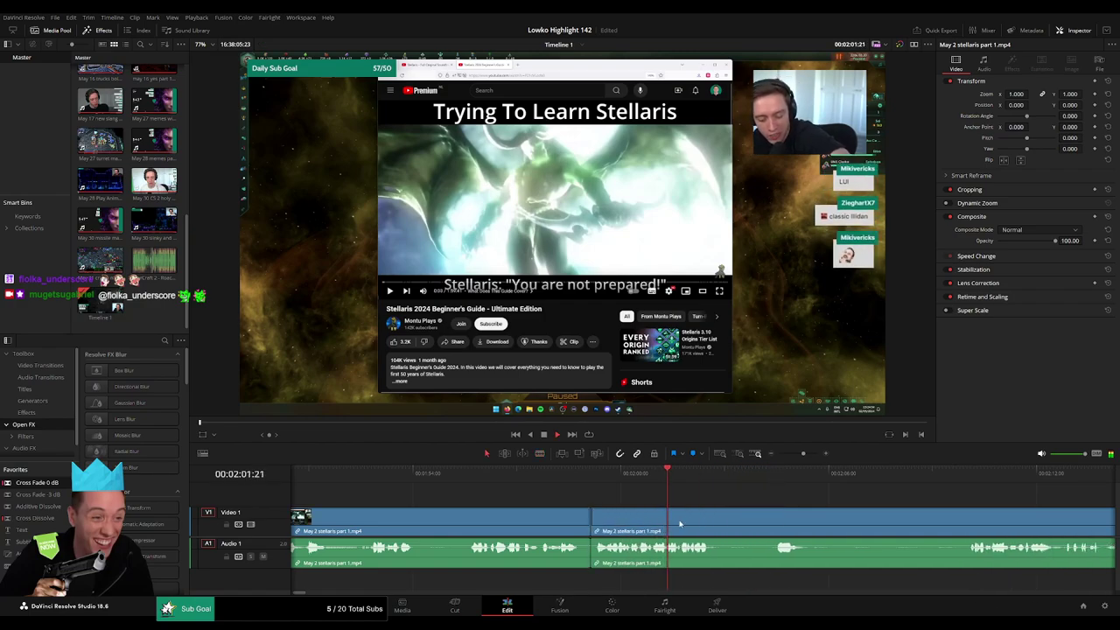
pyautogui.click(591, 551)
pyautogui.hotkey('shift', 't')
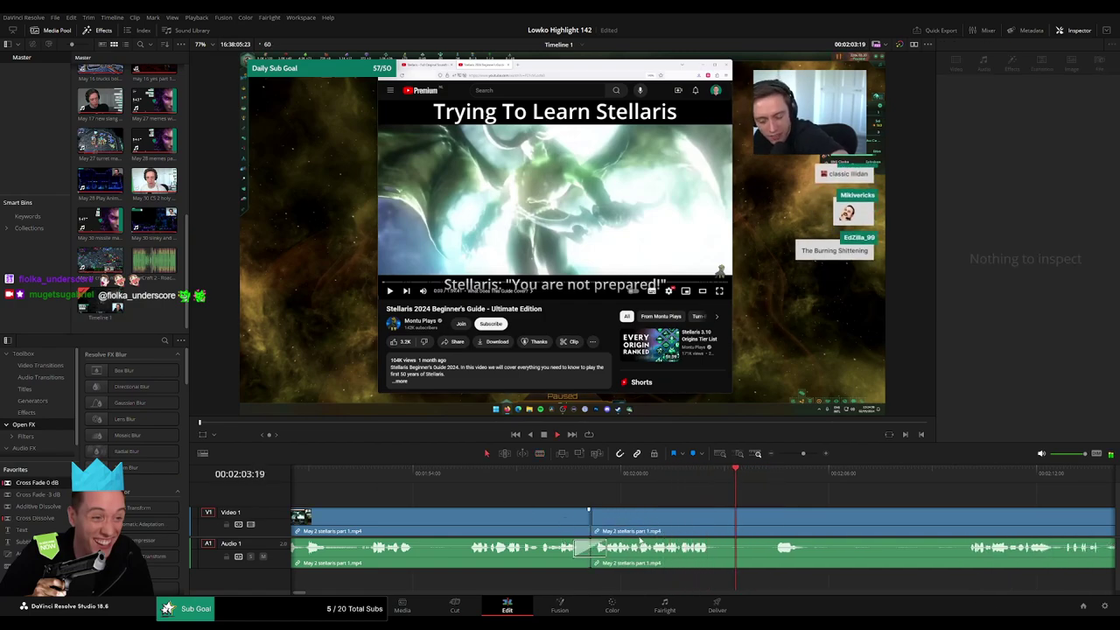
# - Ripple delete the section from about 2:04 to 2:10 and put a Cross Fade 0 dB on the resulting audio cut
pyautogui.hscroll(3, 587, 516)
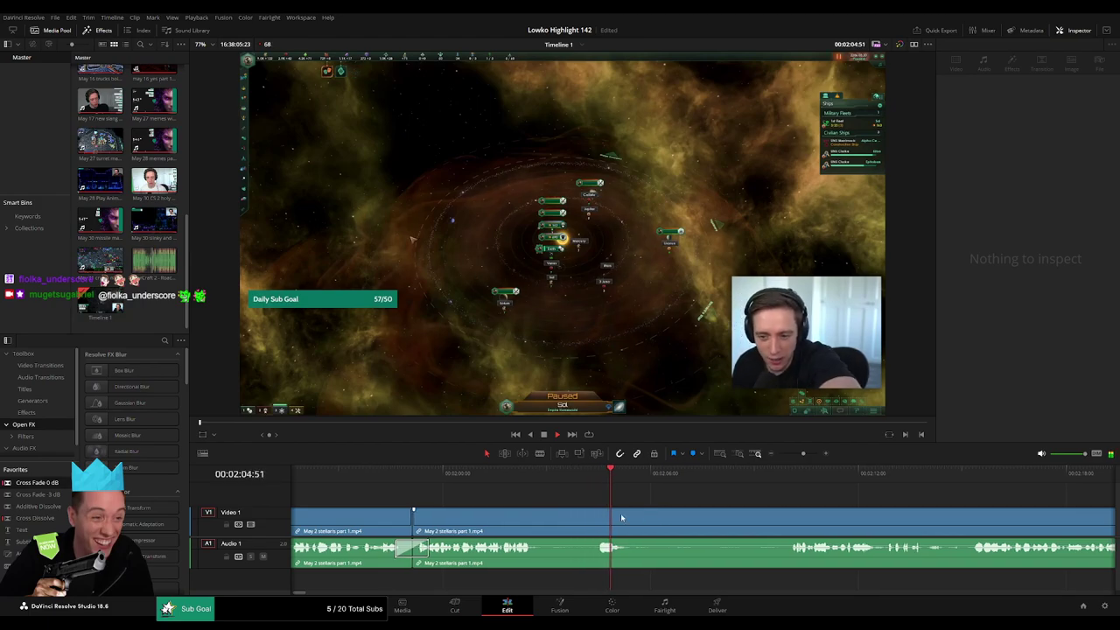
pyautogui.hscroll(2, 620, 518)
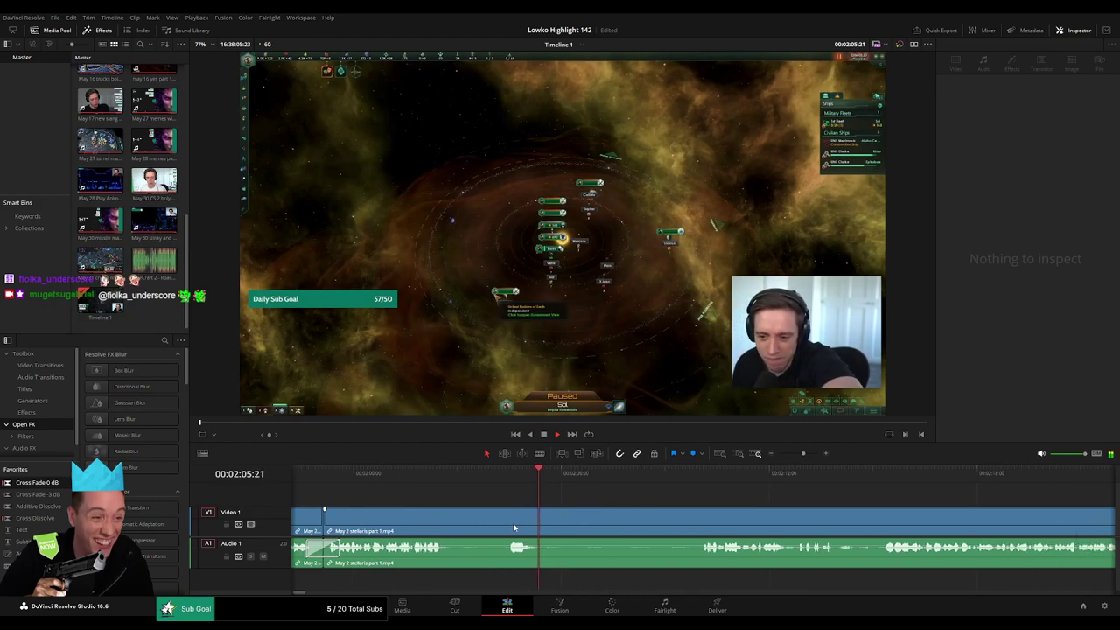
pyautogui.press('b')
pyautogui.click(441, 478)
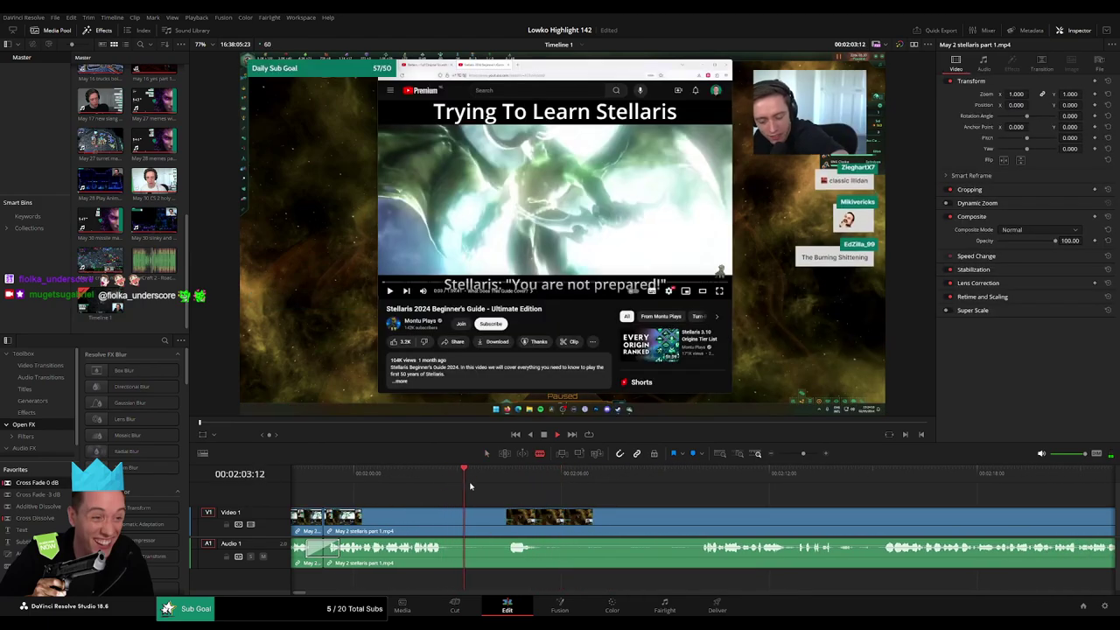
pyautogui.click(494, 476)
pyautogui.hotkey('ctrl', 'b')
pyautogui.hotkey('ctrl', 'b')
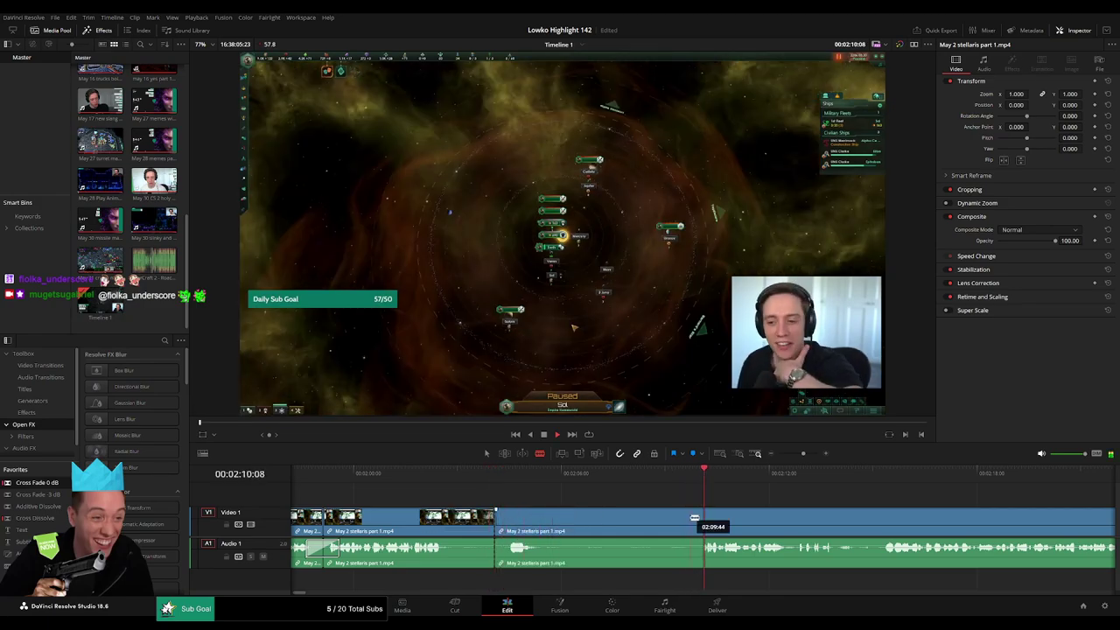
pyautogui.click(678, 526)
pyautogui.press('Delete')
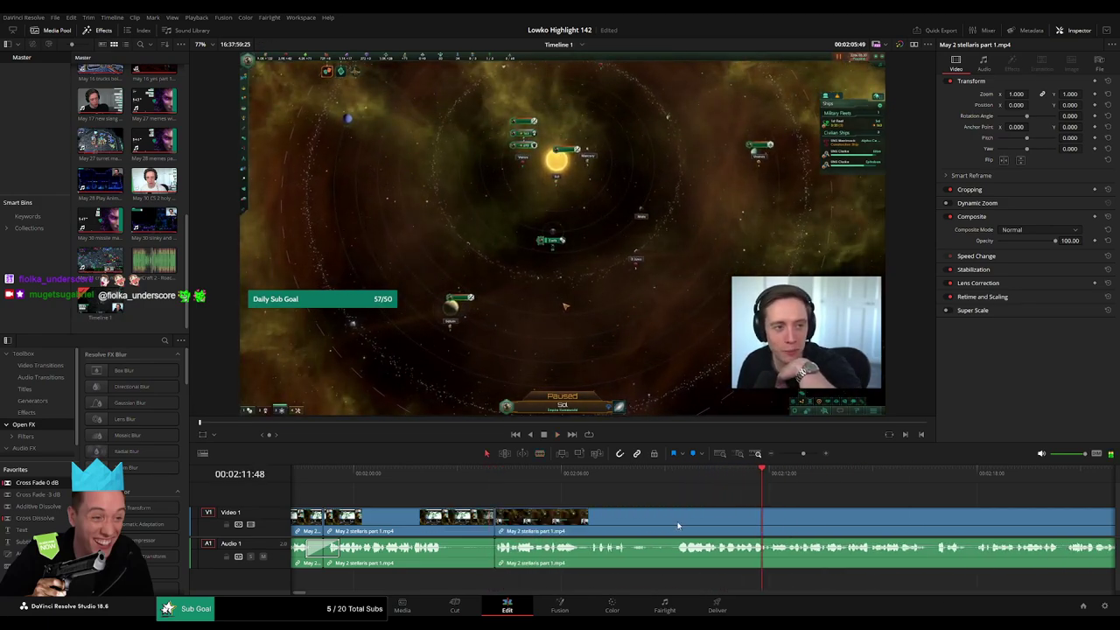
pyautogui.press('Up')
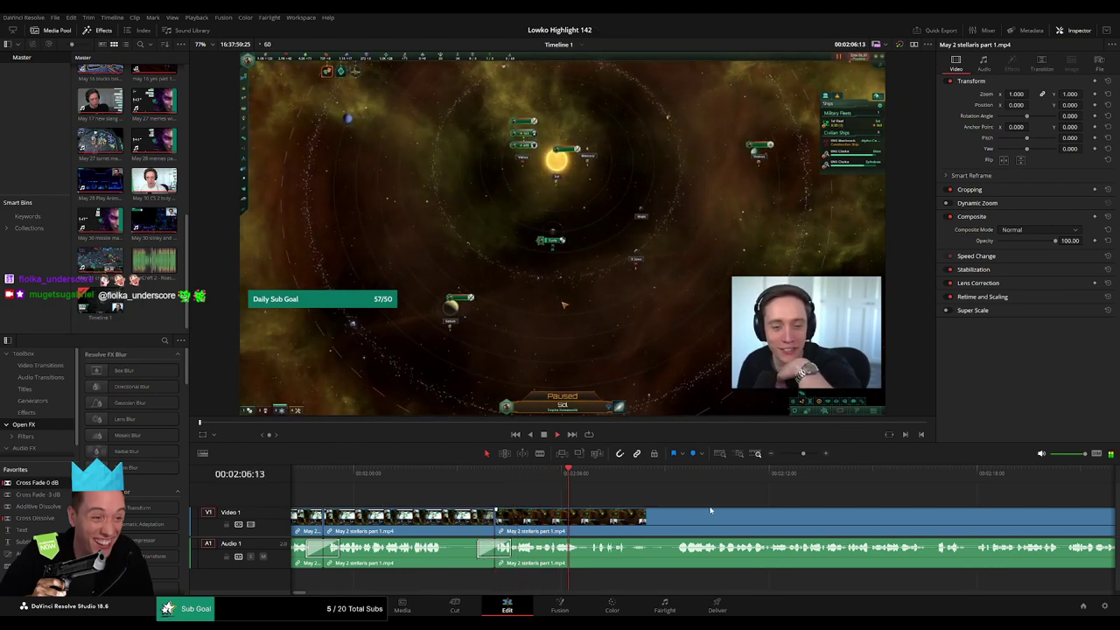
# - Ripple delete the short pause from about 2:08 to 2:09 and put a Cross Fade 0 dB on the resulting audio cut
pyautogui.hscroll(3, 581, 500)
pyautogui.hscroll(2, 569, 504)
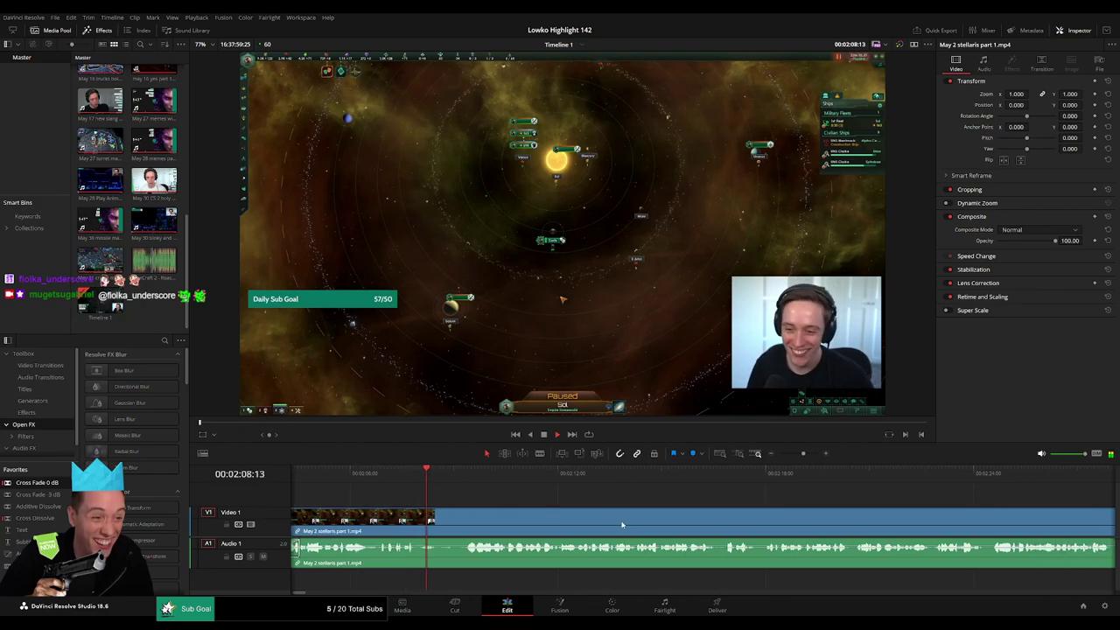
pyautogui.hscroll(2, 599, 523)
pyautogui.click(362, 530)
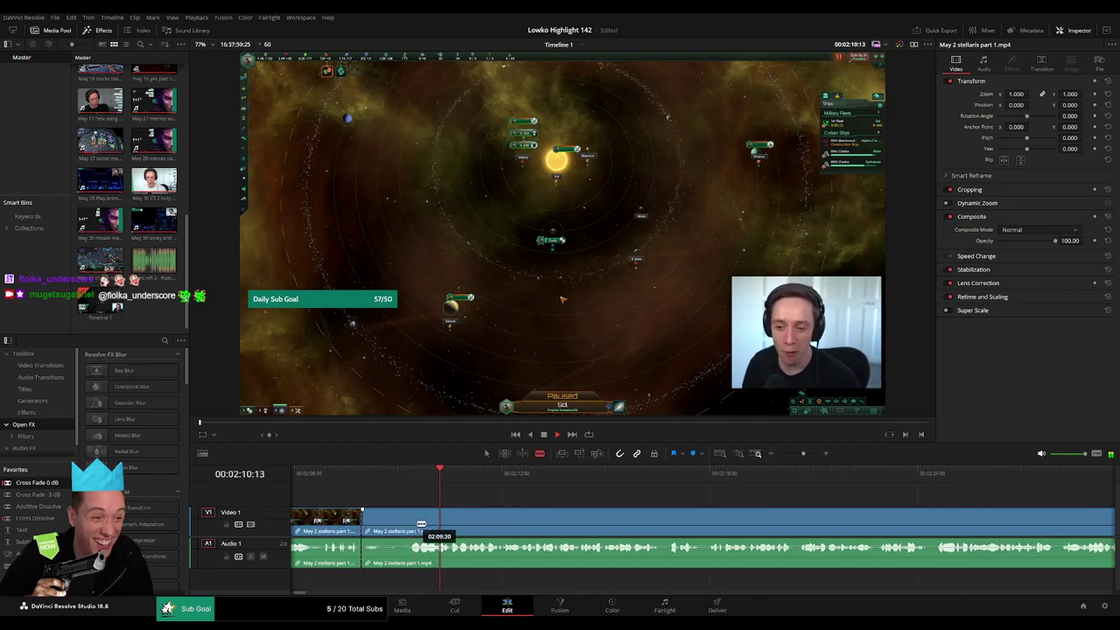
pyautogui.click(408, 524)
pyautogui.press('Delete')
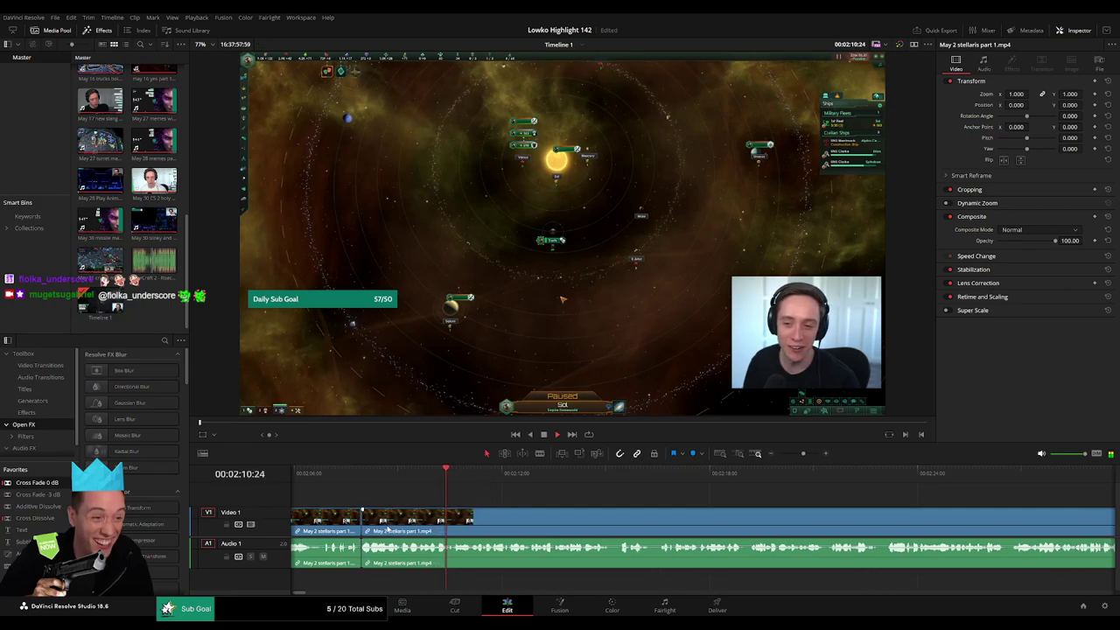
pyautogui.moveTo(38, 483); pyautogui.dragTo(369, 547)
pyautogui.press('space')
# - Play on through the footage to about 2:25 and inspect the current clip's audio properties
pyautogui.click(621, 498)
pyautogui.hscroll(6, 592, 503)
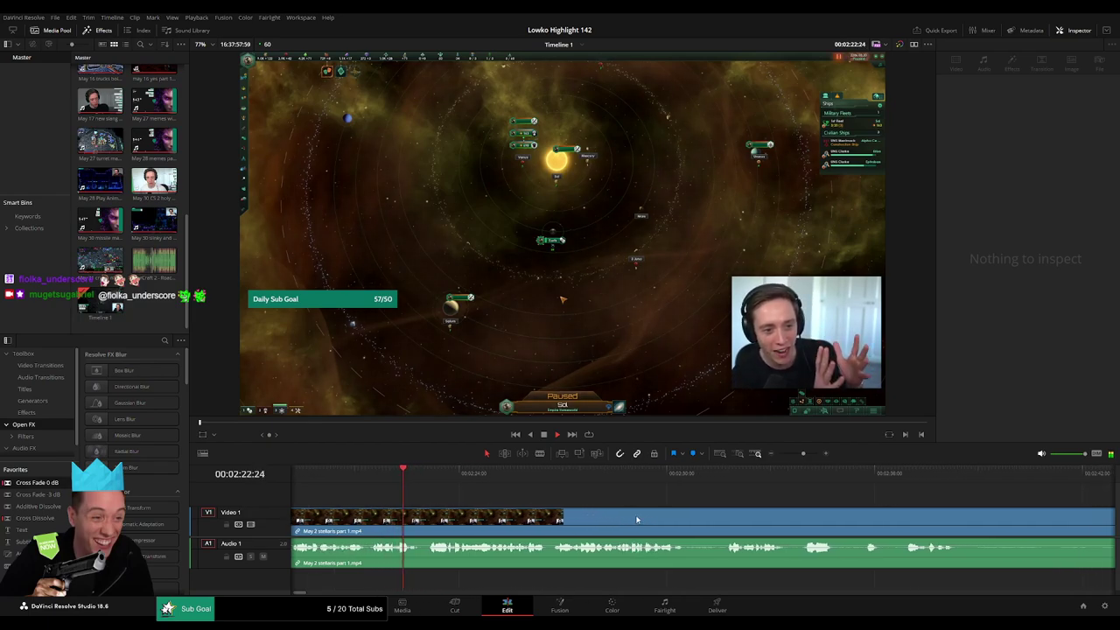
pyautogui.click(691, 512)
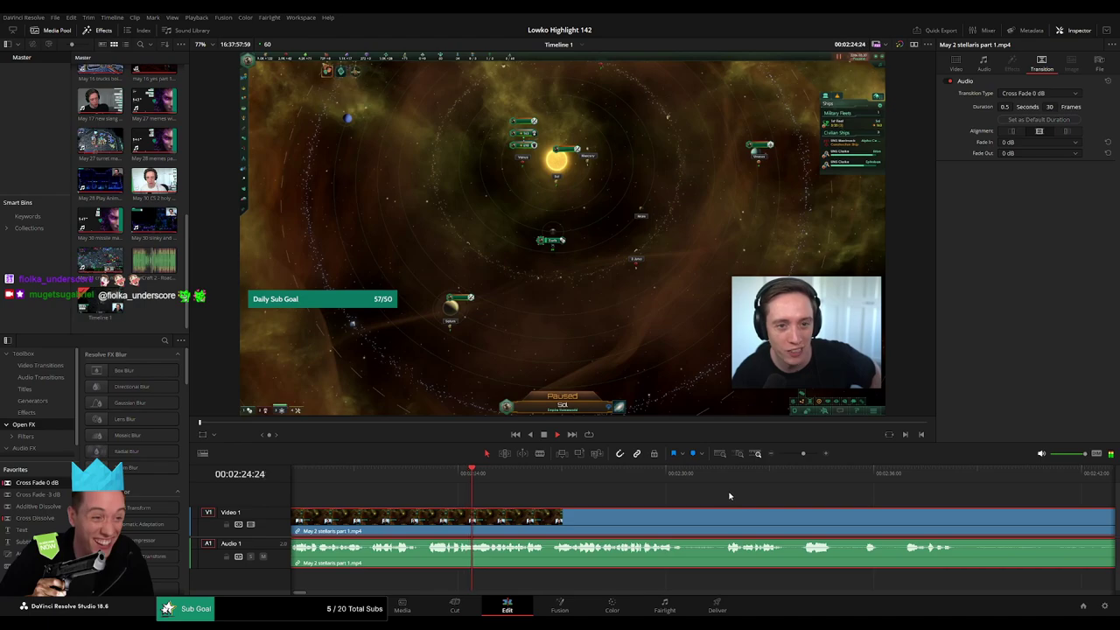
pyautogui.click(982, 64)
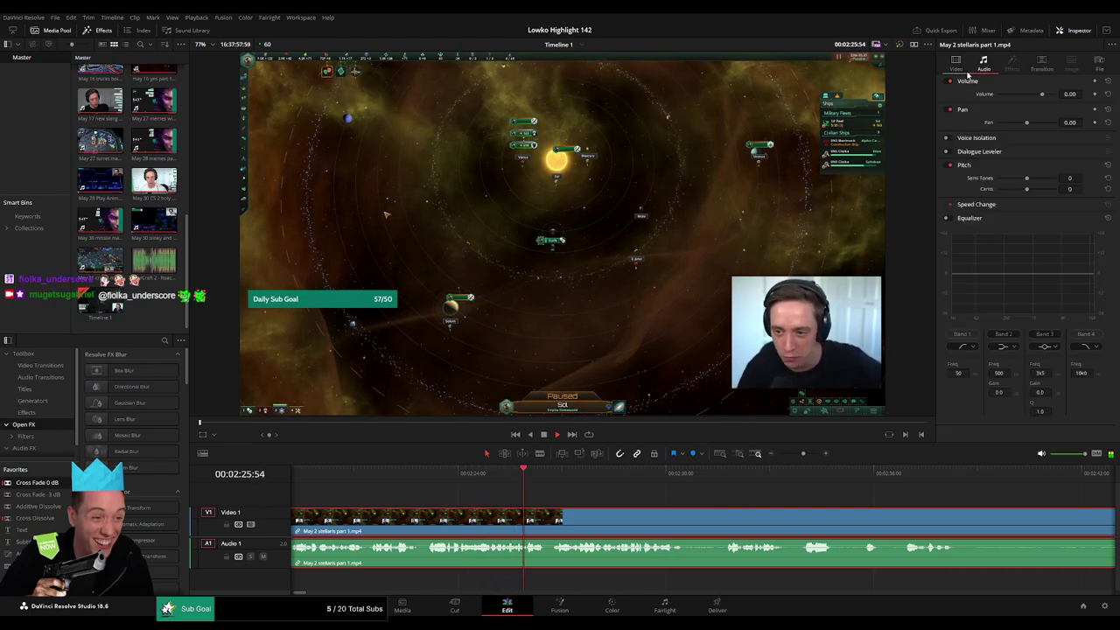
pyautogui.click(671, 494)
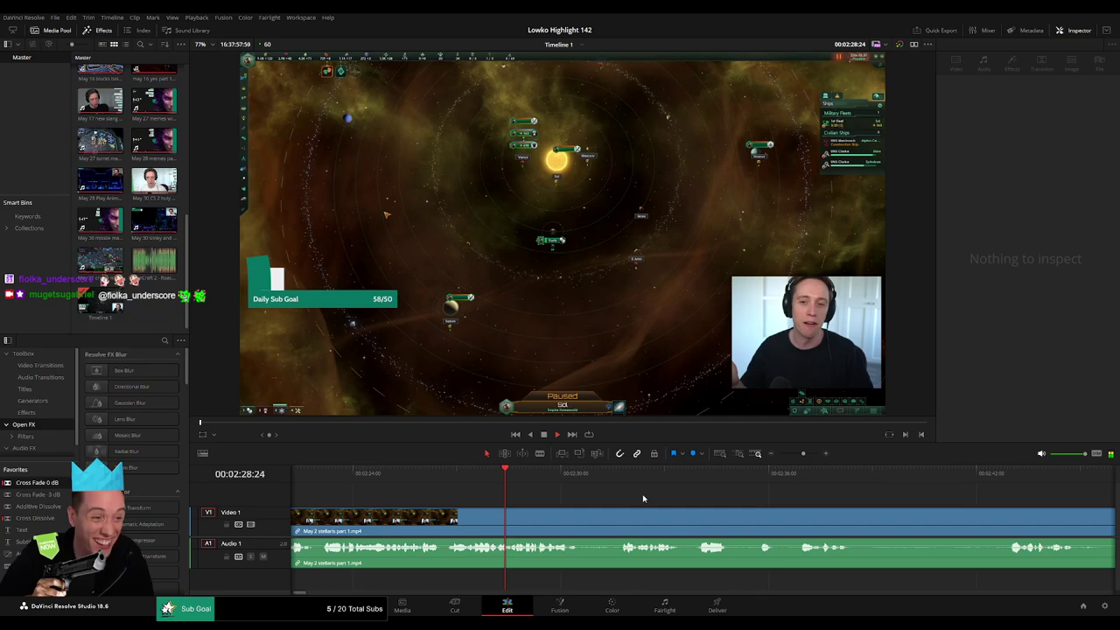
# - Ripple delete about one second of silence from about 2:30 and put a Cross Fade 0 dB on the resulting audio cut
pyautogui.moveTo(668, 502); pyautogui.dragTo(563, 496)
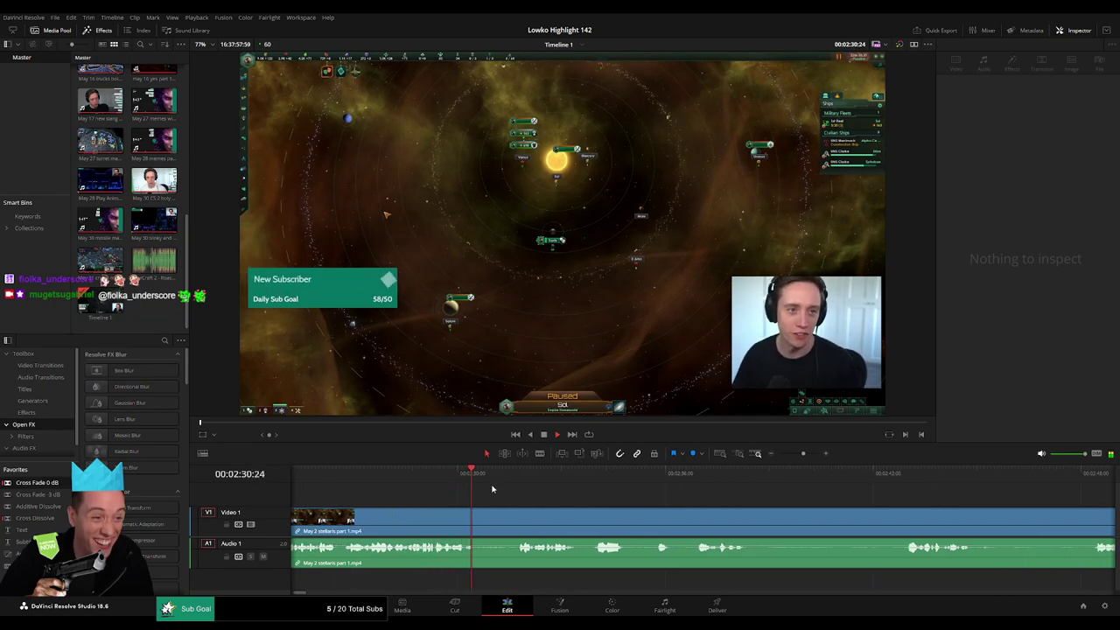
pyautogui.click(490, 513)
pyautogui.click(483, 516)
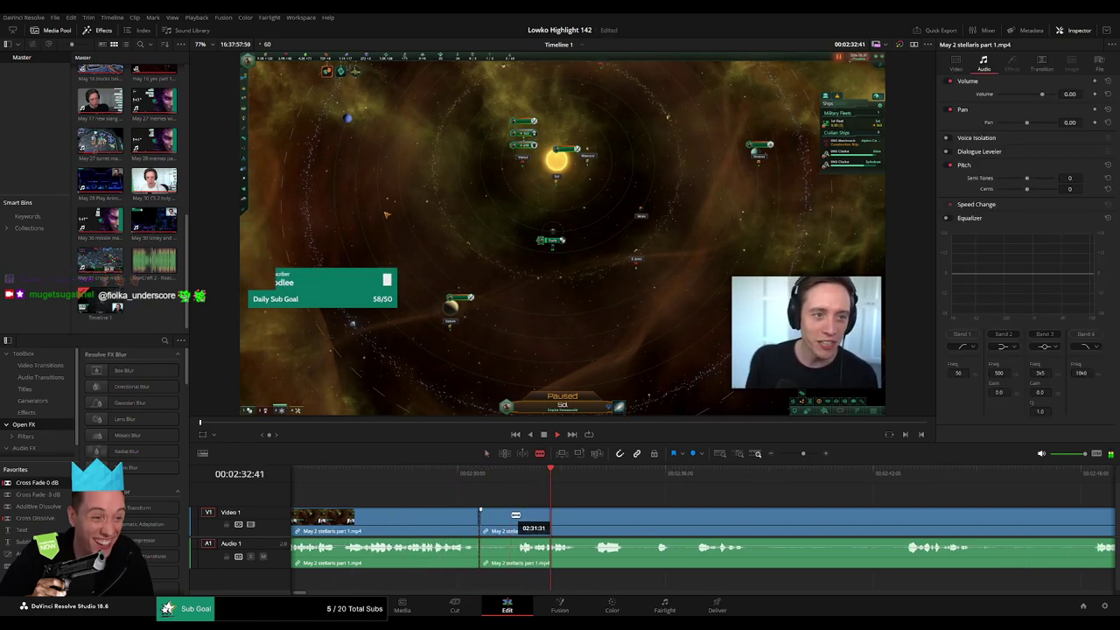
pyautogui.click(515, 516)
pyautogui.press('a')
pyautogui.click(504, 522)
pyautogui.press('Delete')
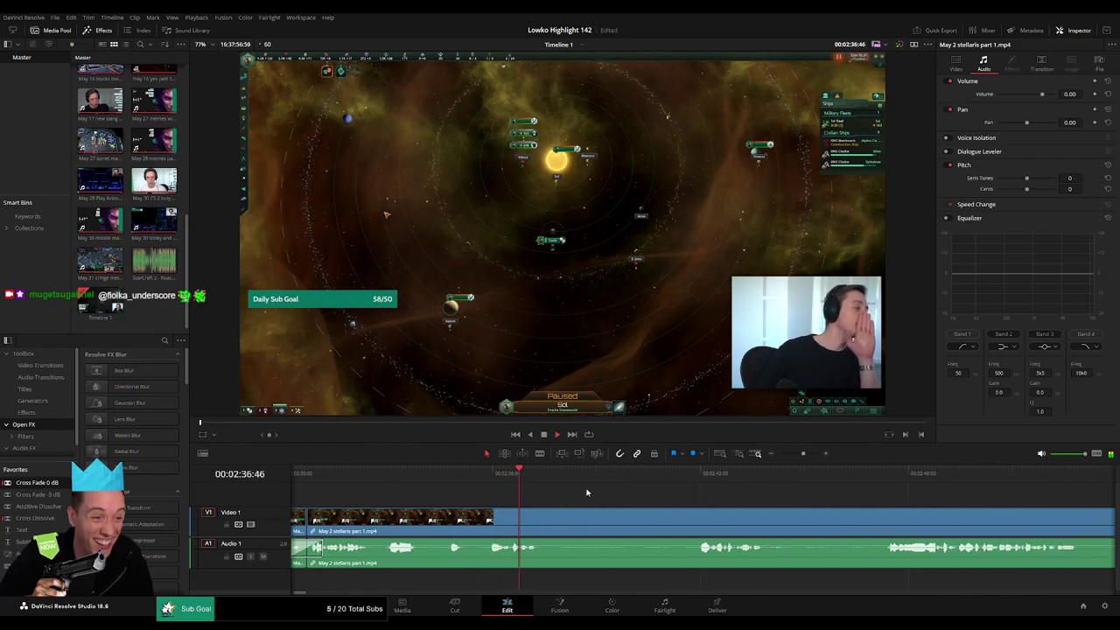
# - Ripple delete the quiet section from about 2:37 to 2:42 and put a Cross Fade 0 dB on the resulting audio cut
pyautogui.click(690, 475)
pyautogui.click(547, 525)
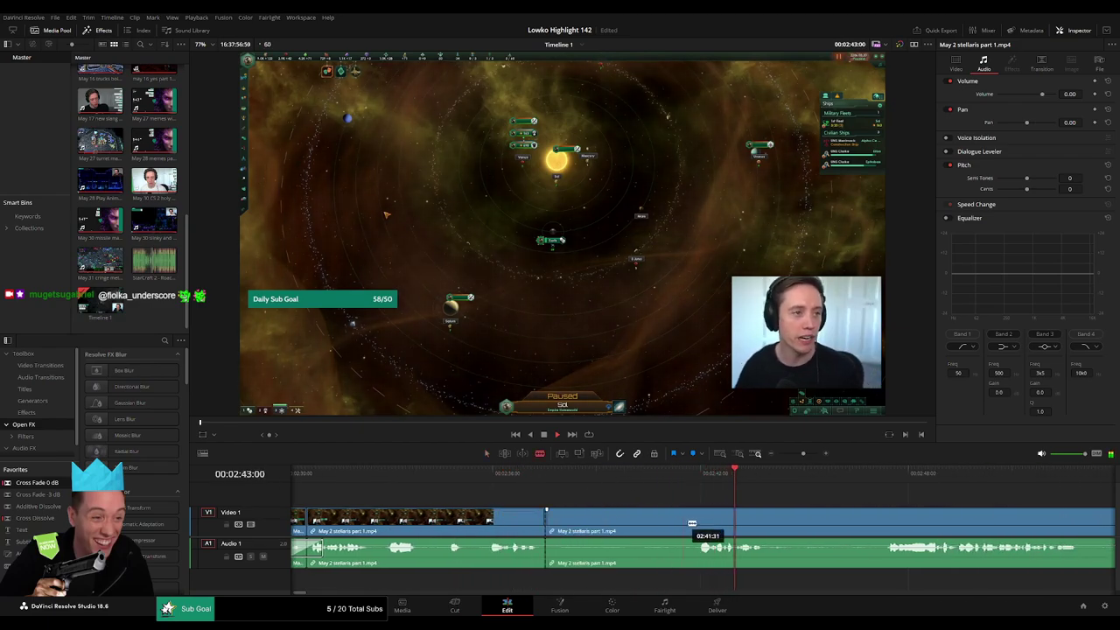
pyautogui.click(693, 525)
pyautogui.press('a')
pyautogui.click(664, 530)
pyautogui.press('Delete')
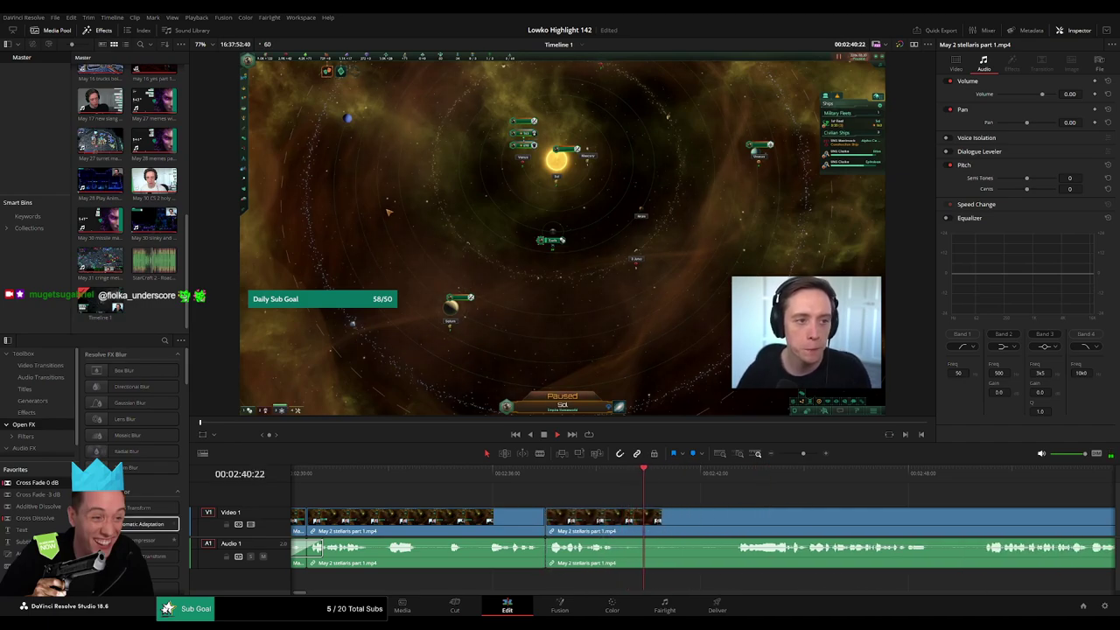
pyautogui.moveTo(443, 509); pyautogui.dragTo(547, 546)
pyautogui.press('space')
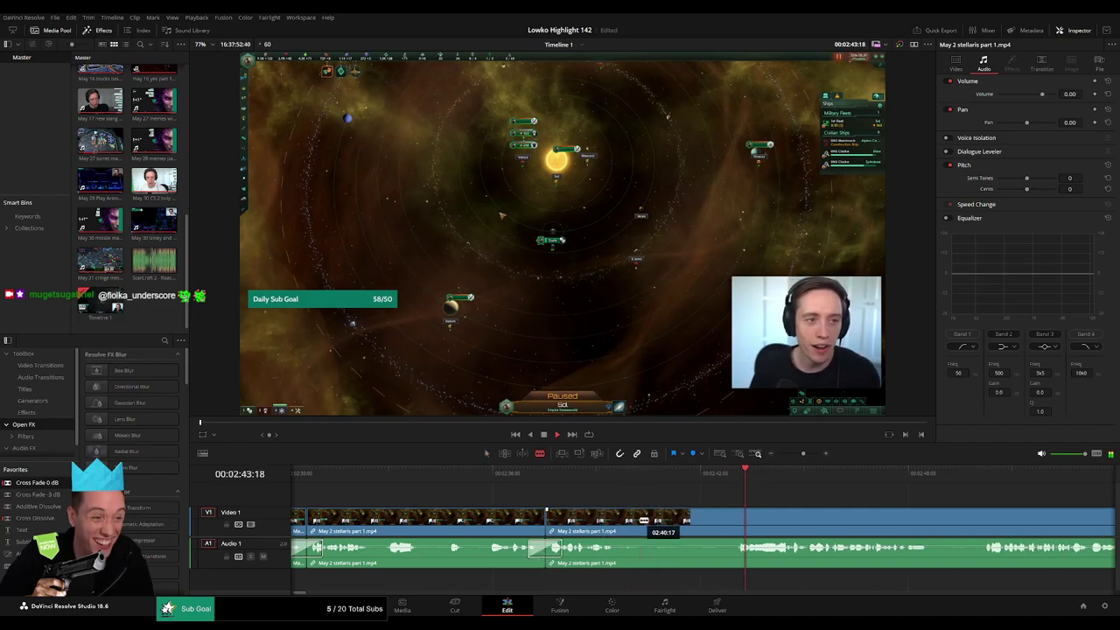
# - Ripple delete the pause from about 2:40 to 2:43 and put a Cross Fade 0 dB on the resulting audio cut
pyautogui.click(710, 526)
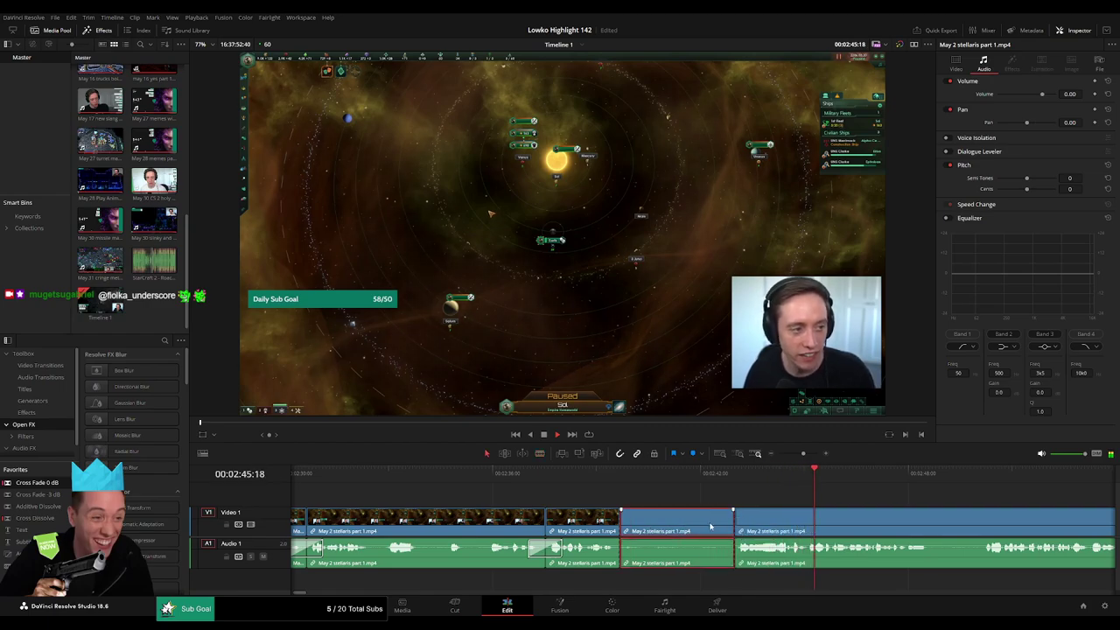
pyautogui.press('Delete')
pyautogui.moveTo(759, 526); pyautogui.dragTo(625, 503)
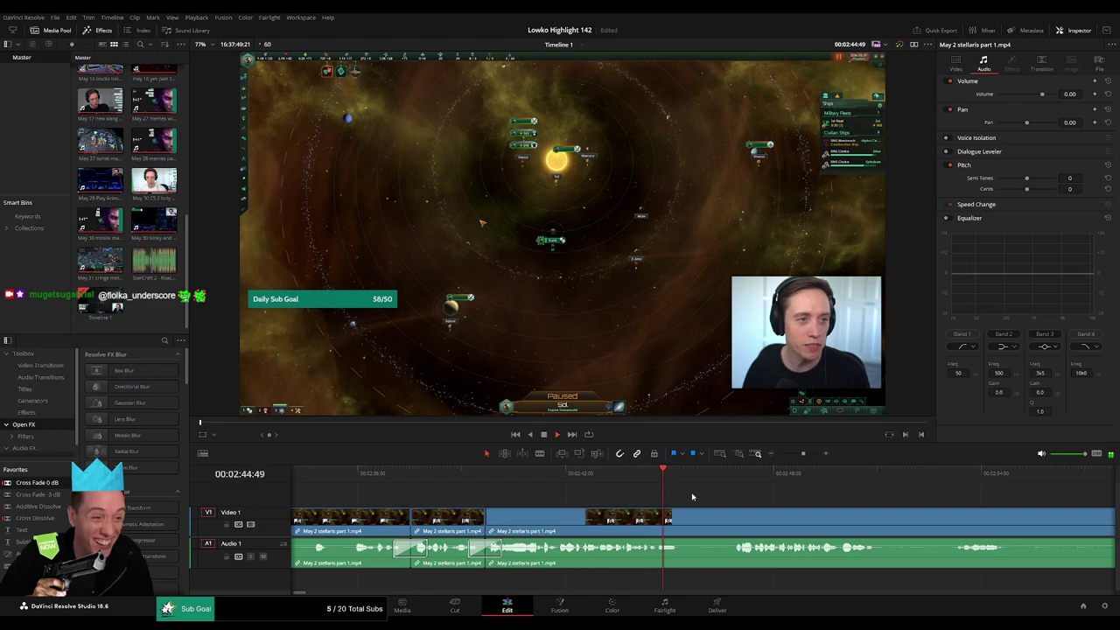
# - Ripple delete the pause from about 2:45 to 2:46 and put a Cross Fade 0 dB on the resulting audio cut
pyautogui.press('b')
pyautogui.click(682, 523)
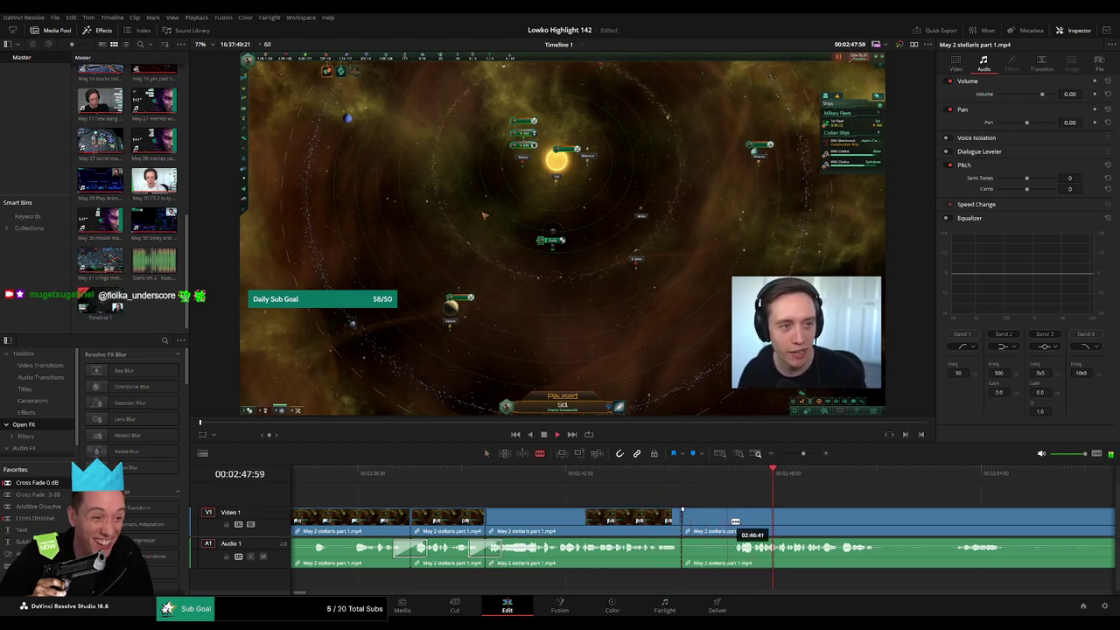
pyautogui.click(733, 521)
pyautogui.press('a')
pyautogui.click(712, 526)
pyautogui.press('Delete')
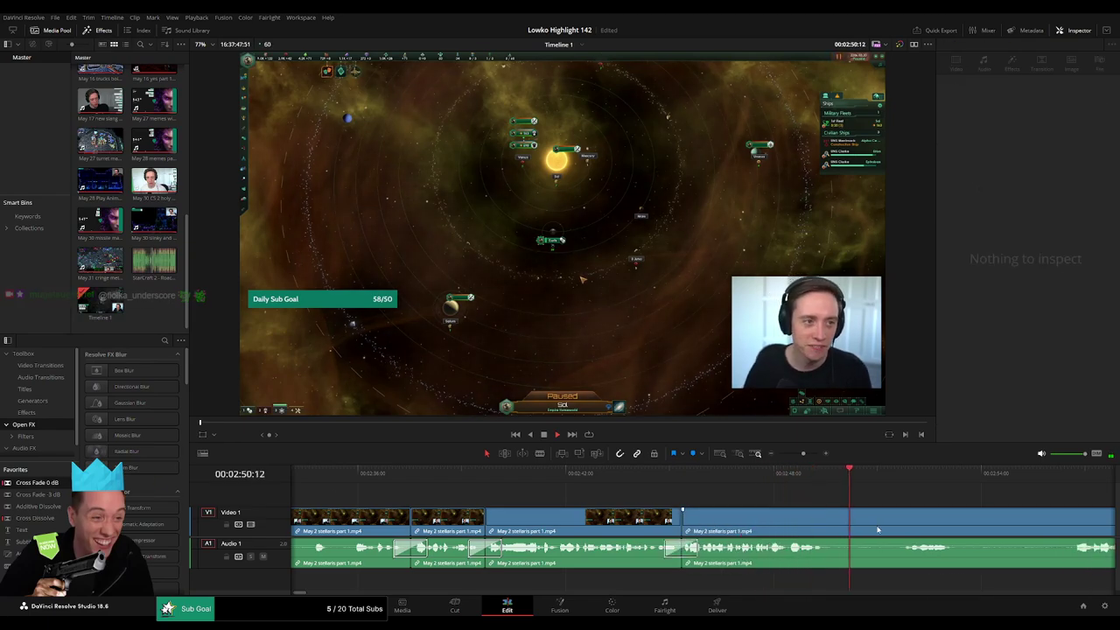
# - Split the May 2 stellaris part 1 clip at about 2:49 and scrub ahead to about 3:48
pyautogui.press('b')
pyautogui.click(623, 523)
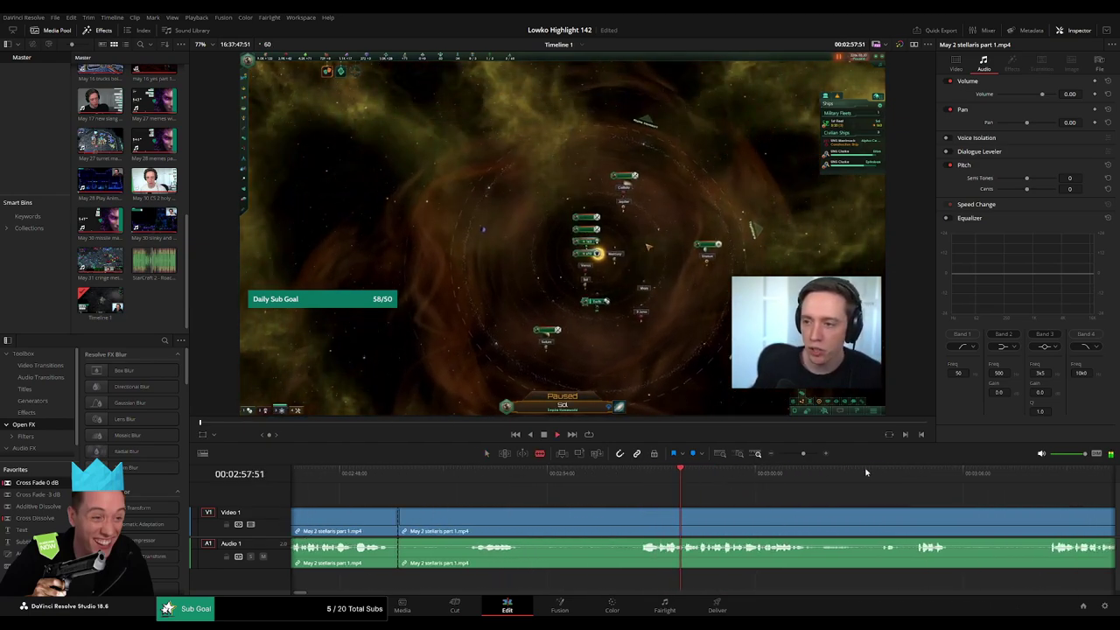
pyautogui.moveTo(803, 453); pyautogui.dragTo(789, 453)
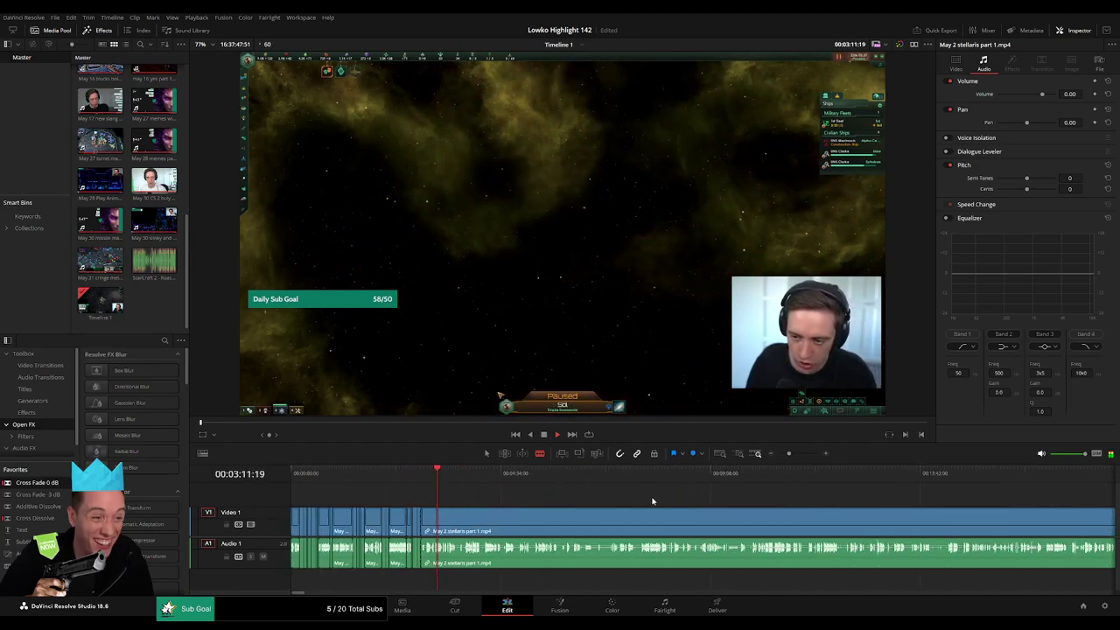
pyautogui.click(473, 473)
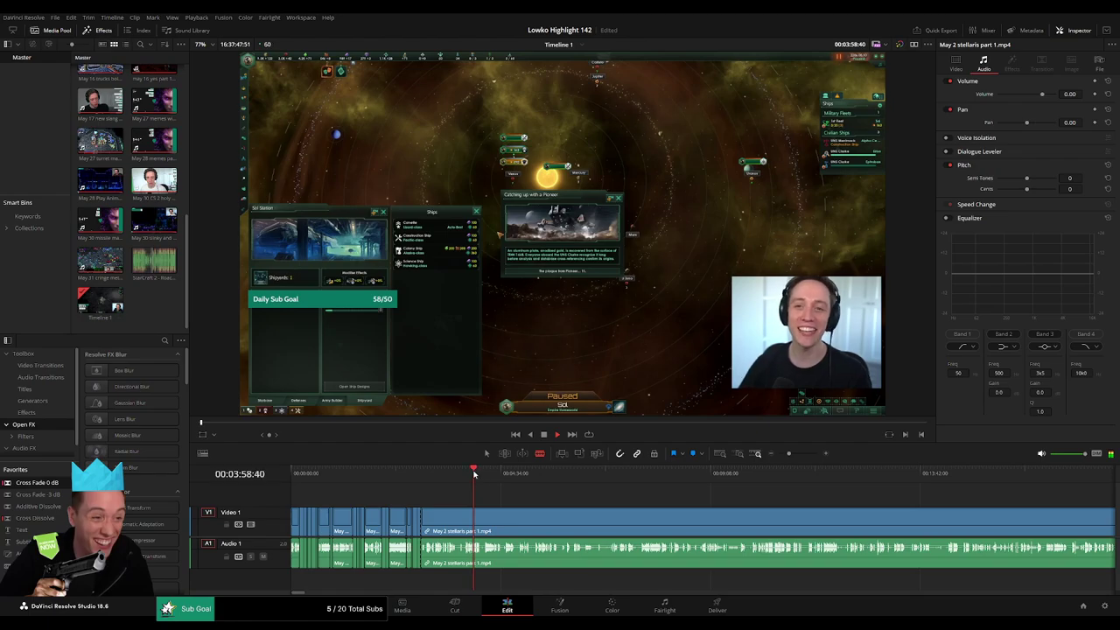
pyautogui.moveTo(473, 472); pyautogui.dragTo(457, 472)
pyautogui.moveTo(788, 453); pyautogui.dragTo(800, 453)
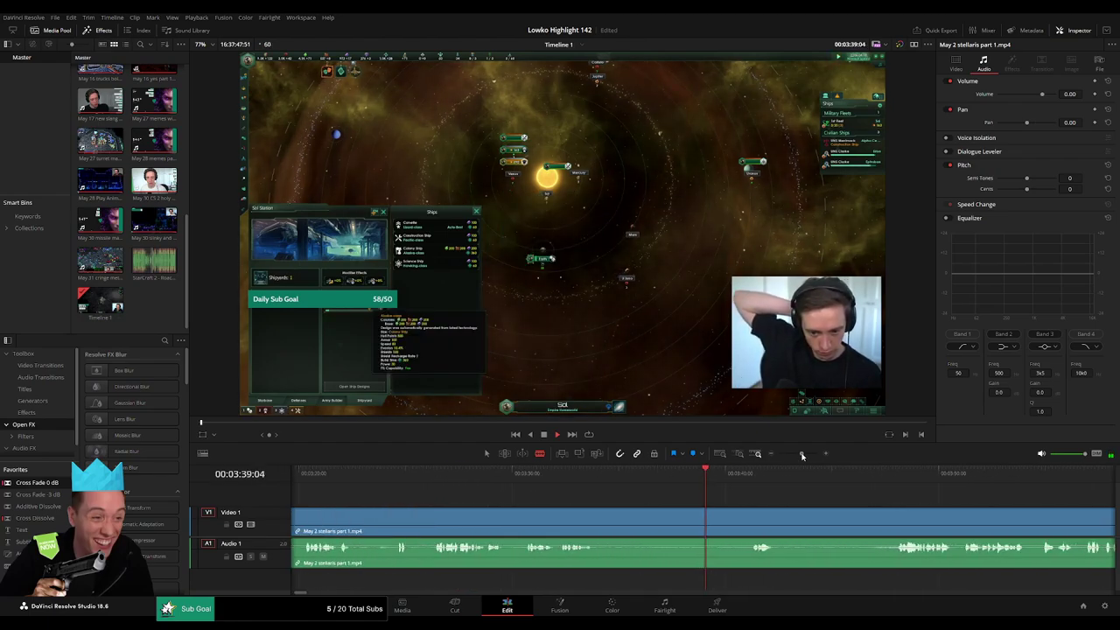
pyautogui.click(750, 474)
pyautogui.click(895, 474)
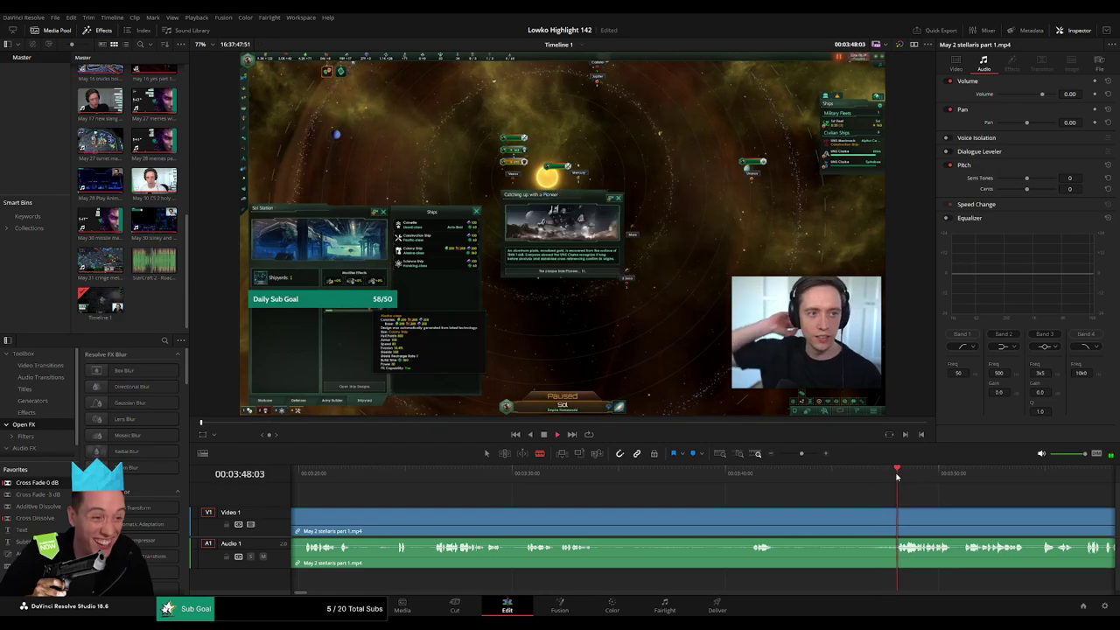
# - Split the clip at 3:48, ripple delete the section before it back to the 2:49 cut, and put a Cross Fade 0 dB on the joined audio
pyautogui.moveTo(923, 503); pyautogui.dragTo(688, 487)
pyautogui.hscroll(-2, 763, 498)
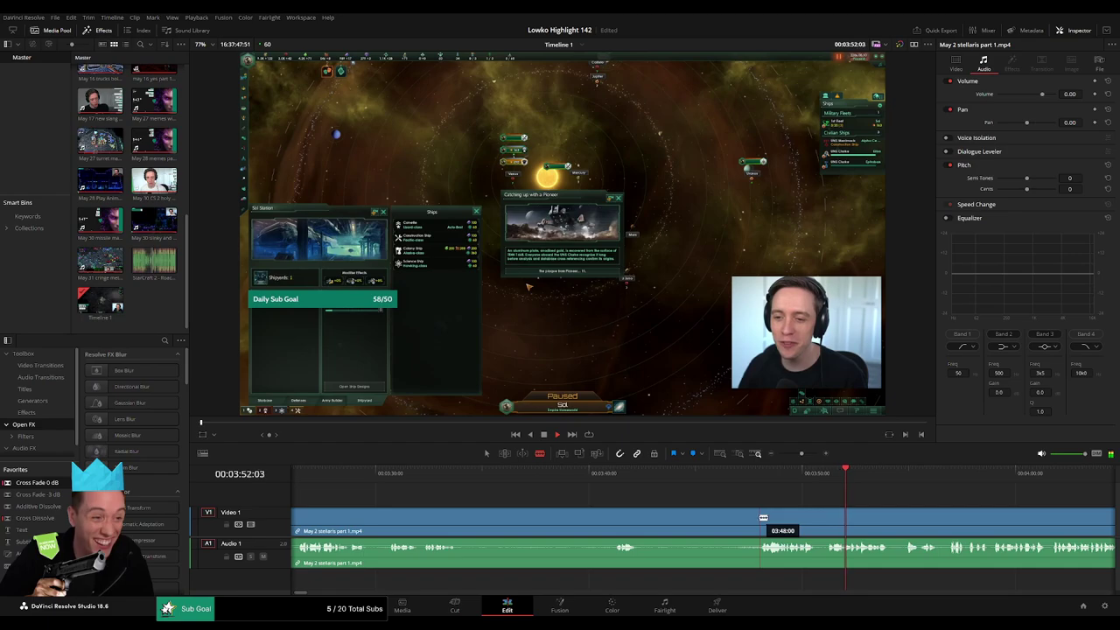
pyautogui.click(759, 517)
pyautogui.press('a')
pyautogui.click(730, 517)
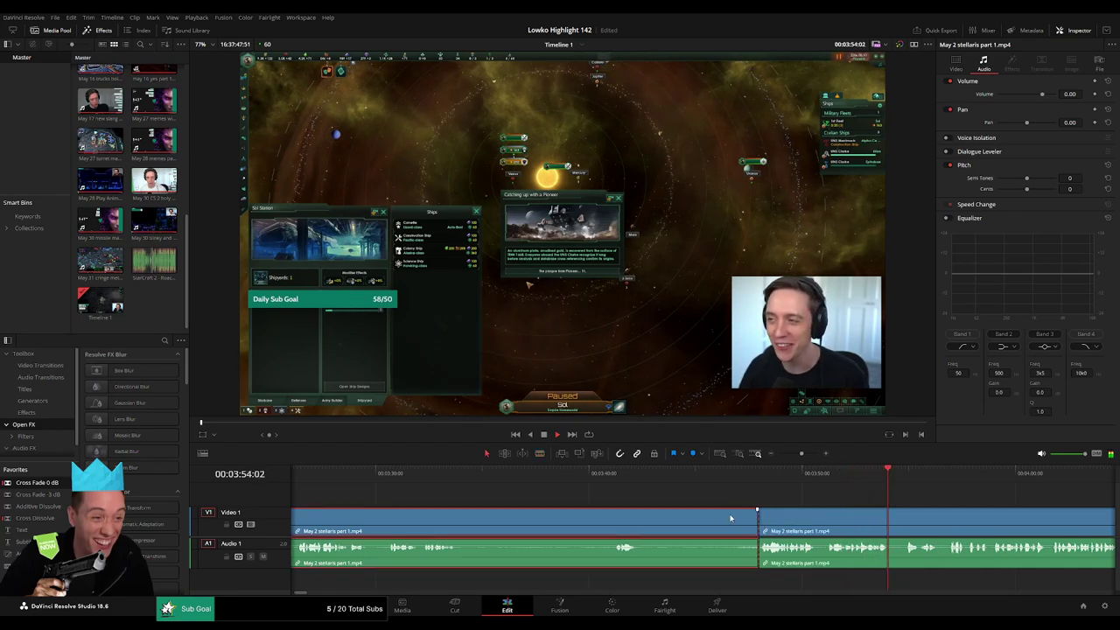
pyautogui.press('Delete')
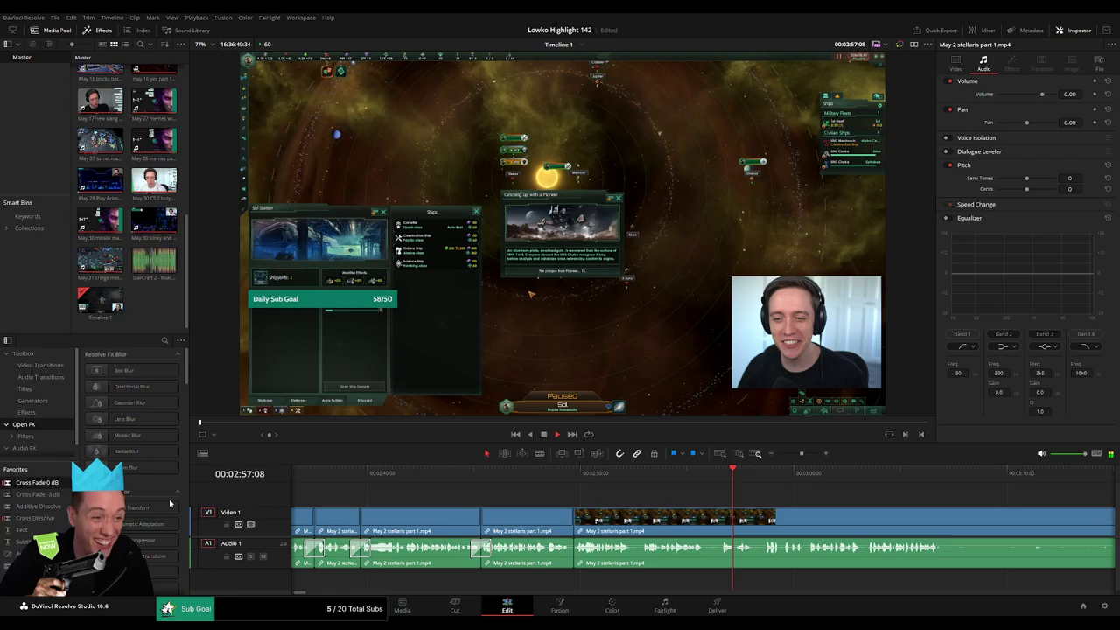
pyautogui.moveTo(798, 516); pyautogui.dragTo(581, 500)
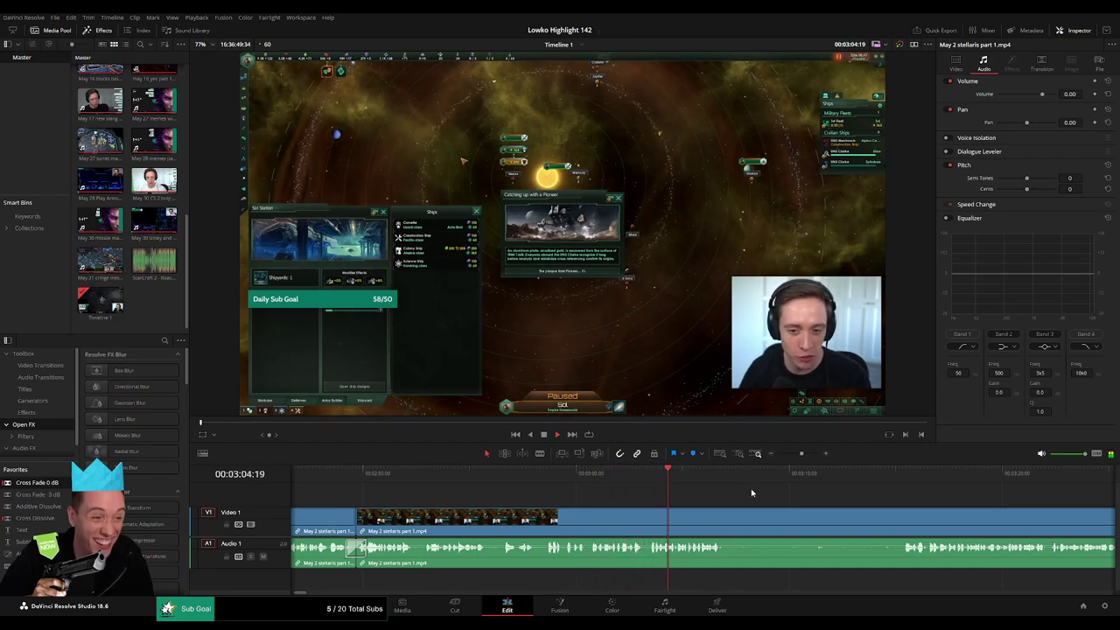
# - Split the May 2 stellaris part 1 clip at about 3:07, at the start of the quiet stretch
pyautogui.hscroll(2, 619, 495)
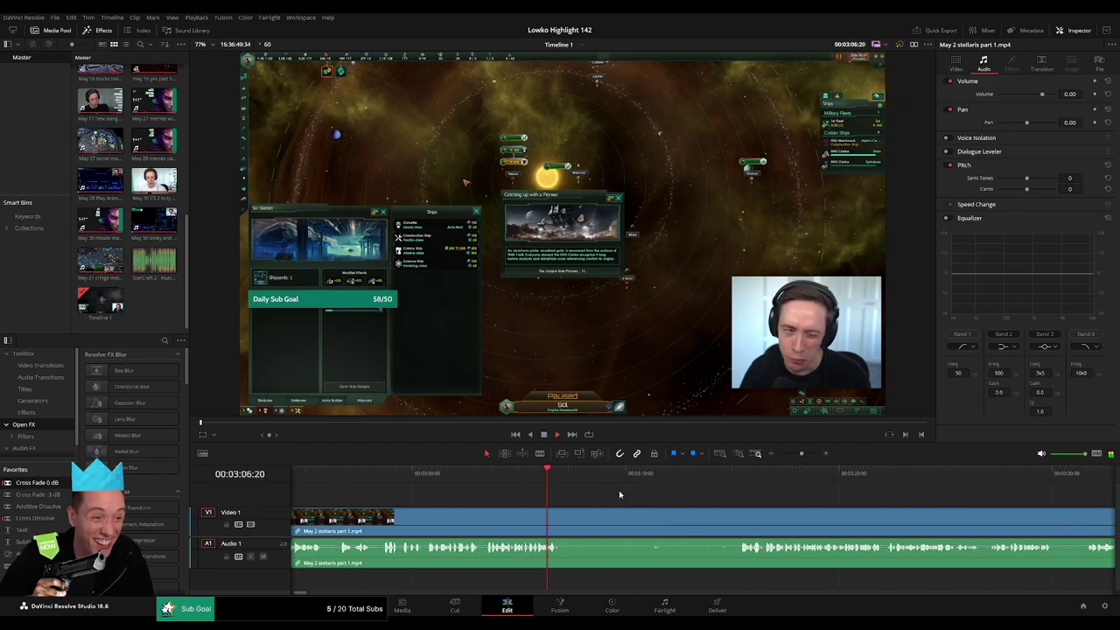
pyautogui.press('b')
pyautogui.click(562, 518)
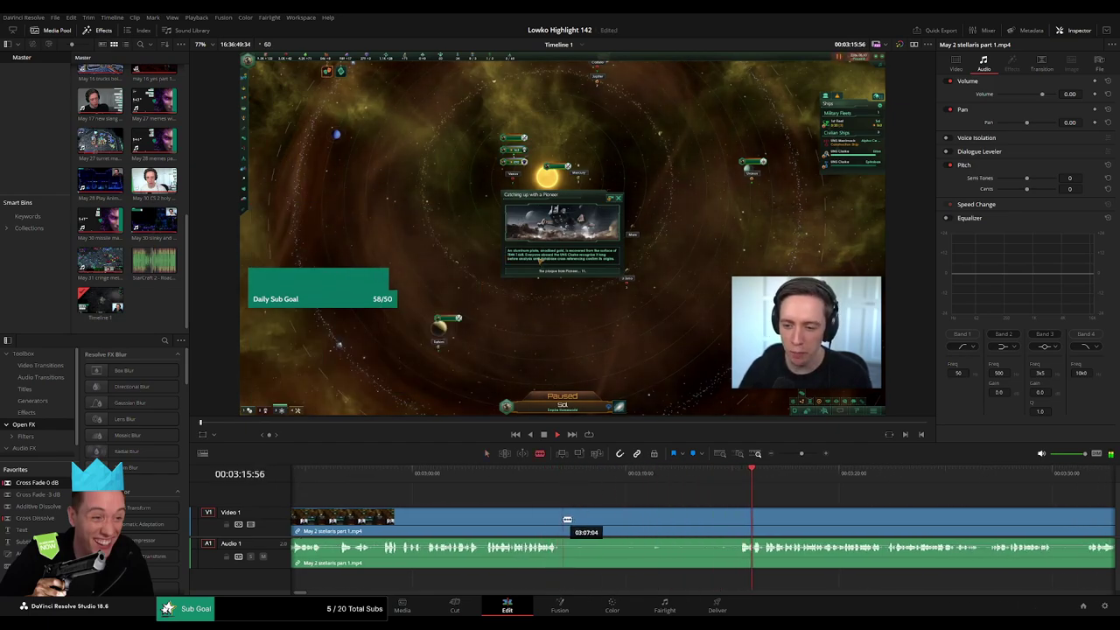
pyautogui.moveTo(562, 517); pyautogui.dragTo(572, 520)
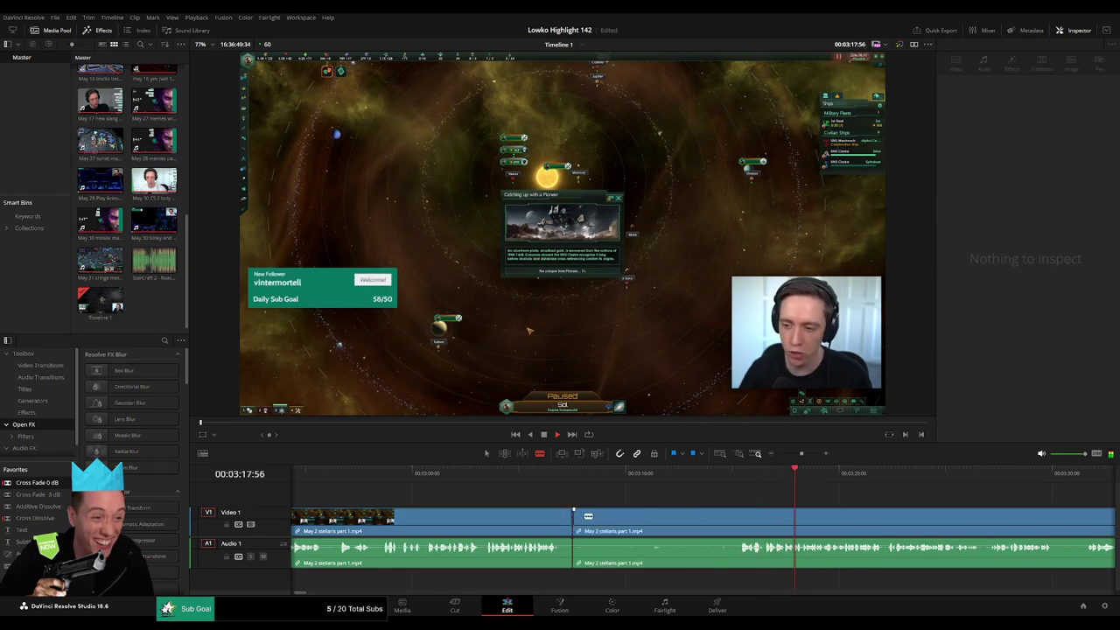
# - Skim ahead through the rest of the May 2 stellaris part 1 footage to its end section at about 43:50
pyautogui.moveTo(955, 476); pyautogui.dragTo(1092, 499)
pyautogui.moveTo(801, 454); pyautogui.dragTo(789, 456)
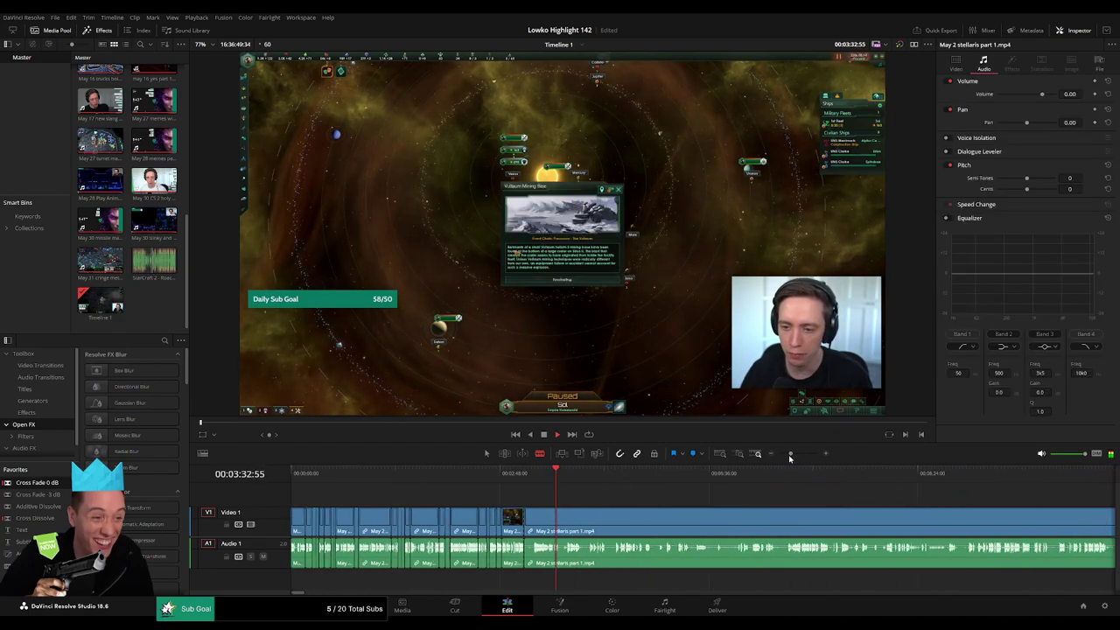
pyautogui.moveTo(600, 477); pyautogui.dragTo(629, 478)
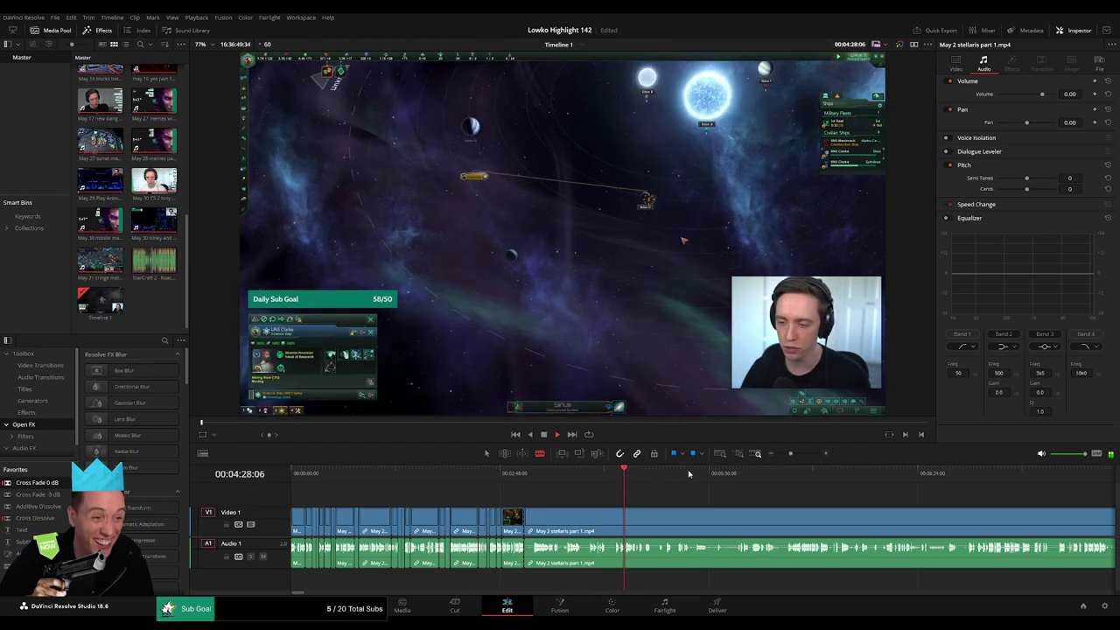
pyautogui.click(898, 480)
pyautogui.moveTo(930, 496); pyautogui.dragTo(607, 480)
pyautogui.moveTo(698, 480); pyautogui.dragTo(704, 482)
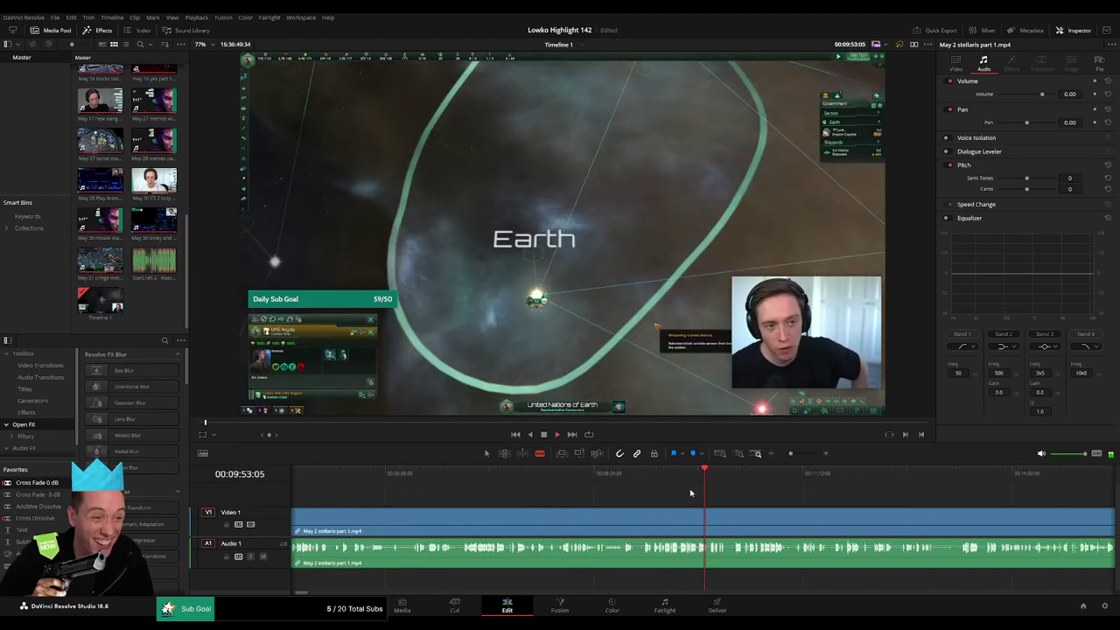
pyautogui.moveTo(801, 455); pyautogui.dragTo(781, 455)
pyautogui.click(464, 478)
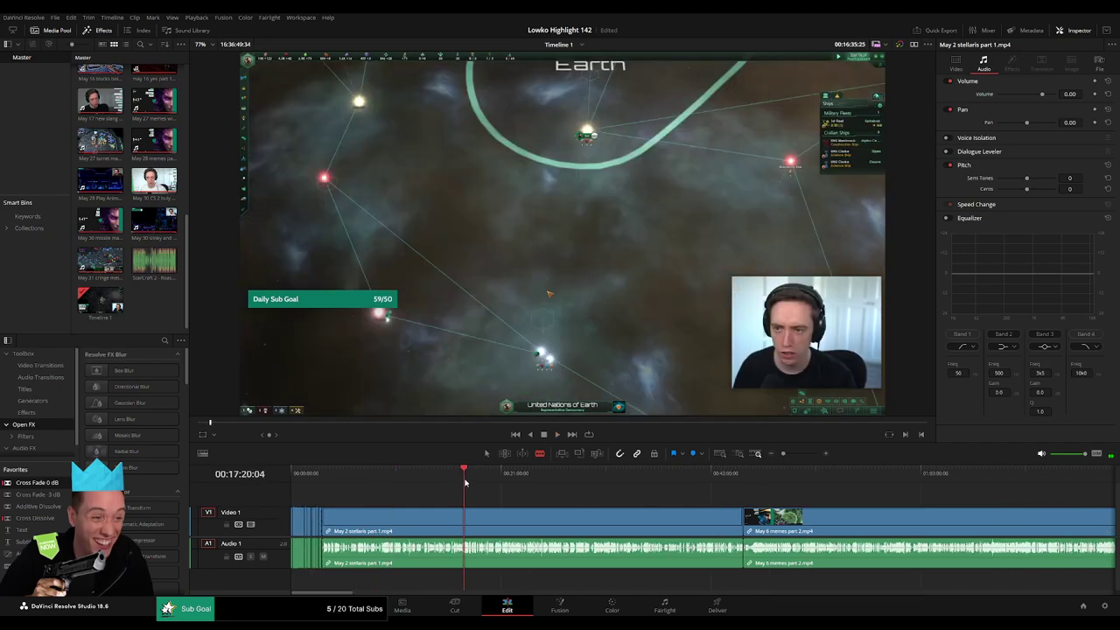
pyautogui.moveTo(483, 480); pyautogui.dragTo(740, 486)
pyautogui.press('space')
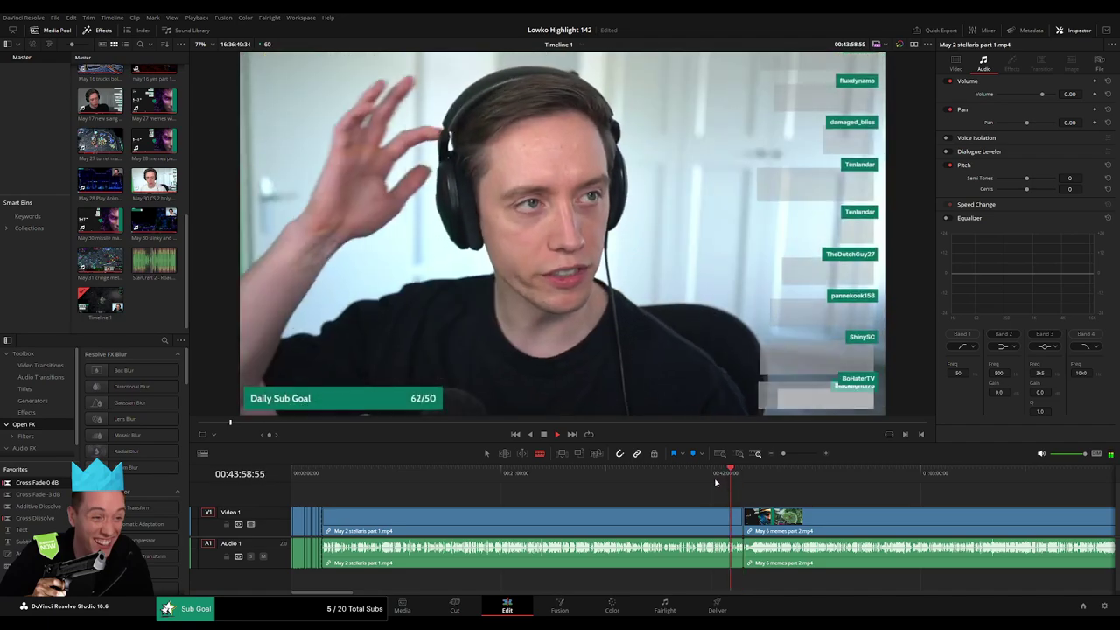
# - Review the late stellaris footage backwards from about 42:25 to 39:33, playing short passages where talking begins
pyautogui.click(714, 481)
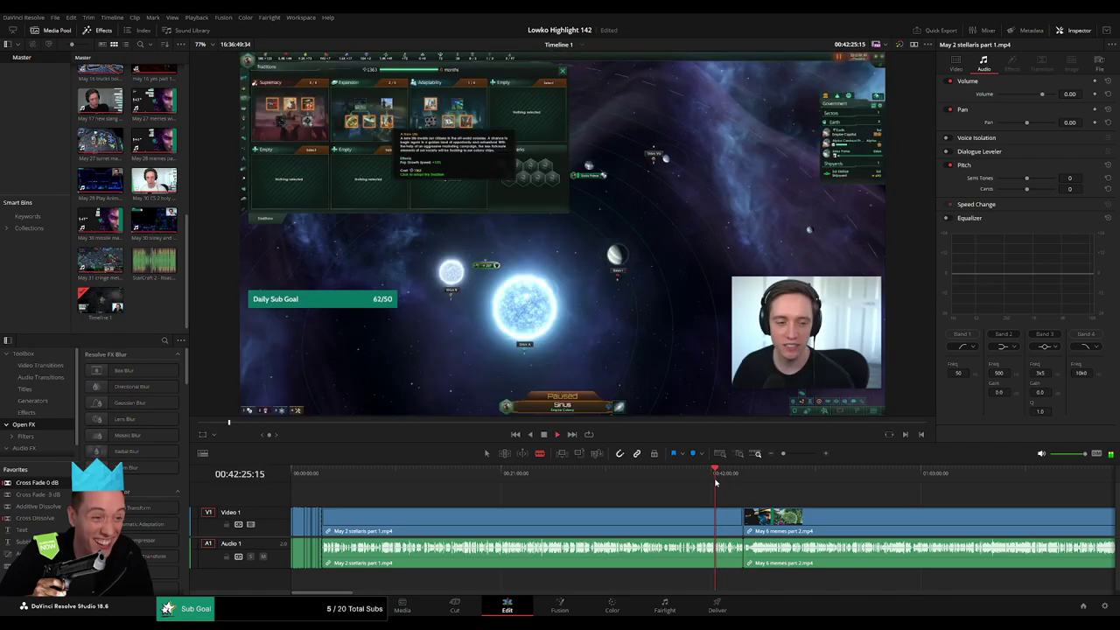
pyautogui.moveTo(782, 453); pyautogui.dragTo(796, 453)
pyautogui.click(630, 473)
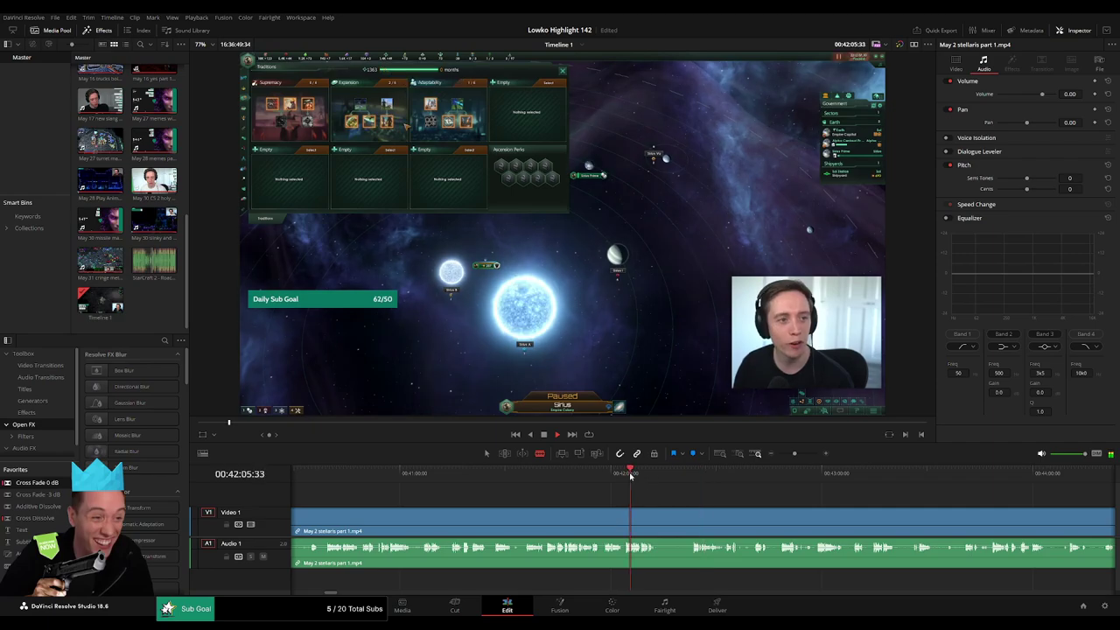
pyautogui.click(525, 480)
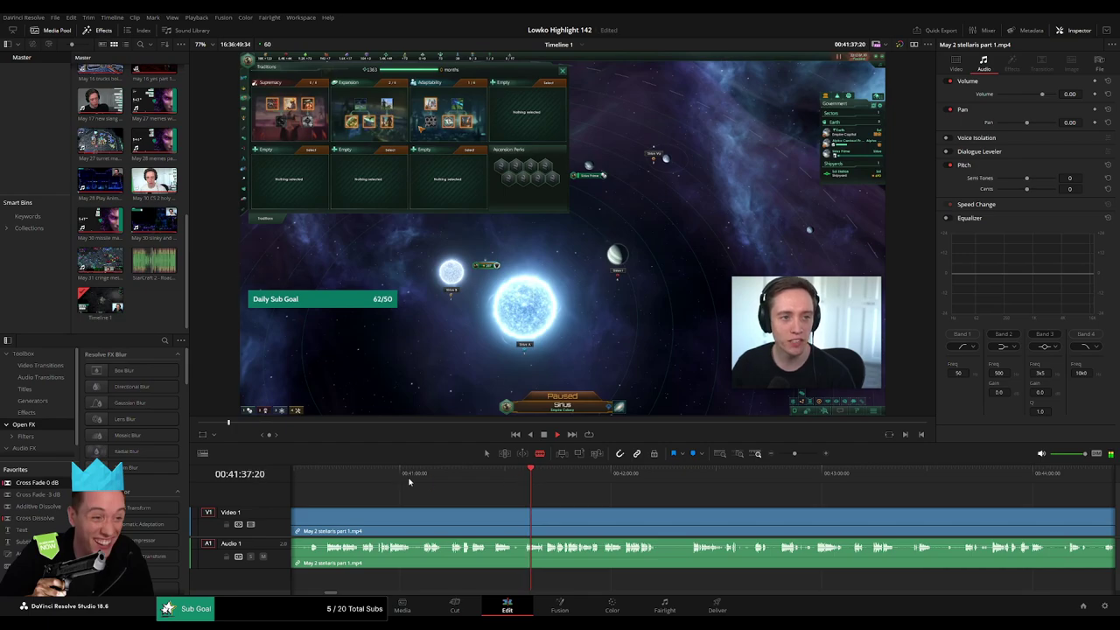
pyautogui.press('space')
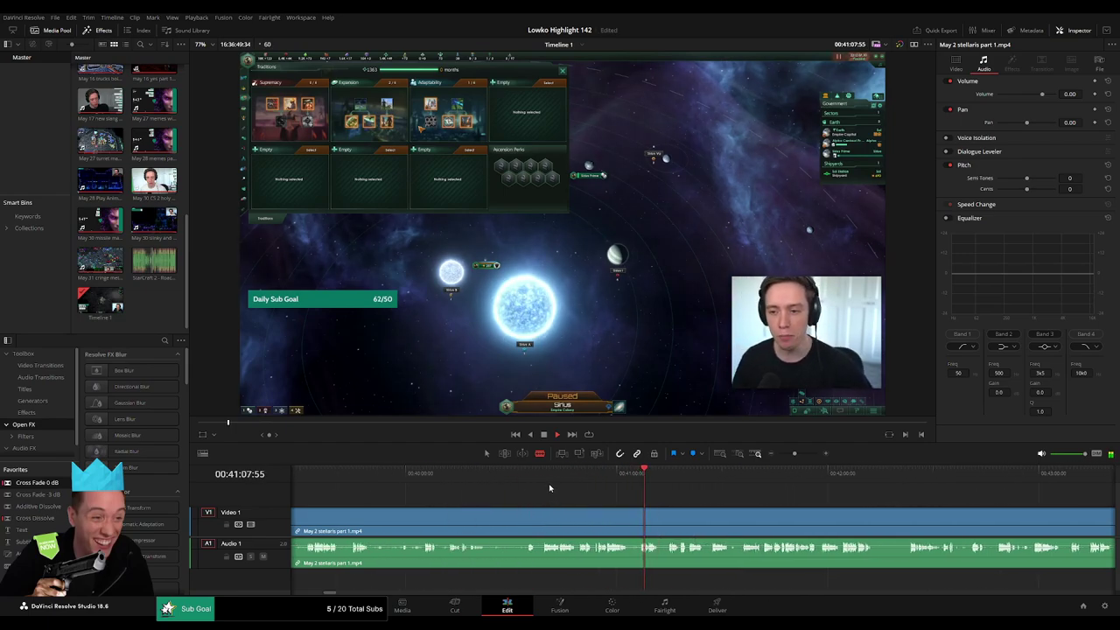
pyautogui.click(543, 481)
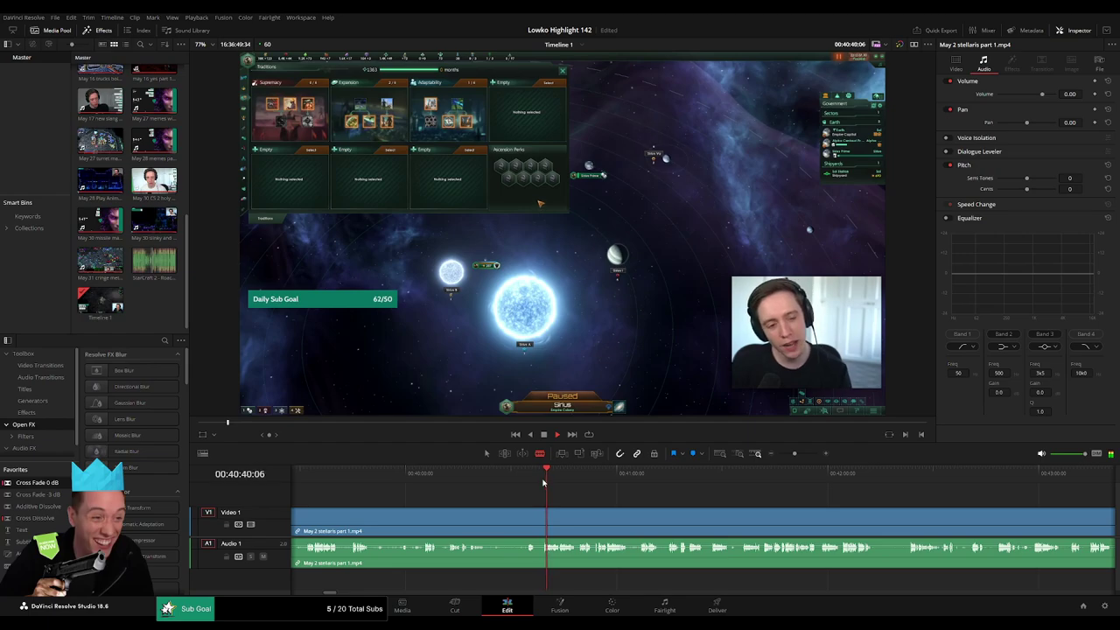
pyautogui.click(426, 479)
pyautogui.hscroll(-3, 537, 499)
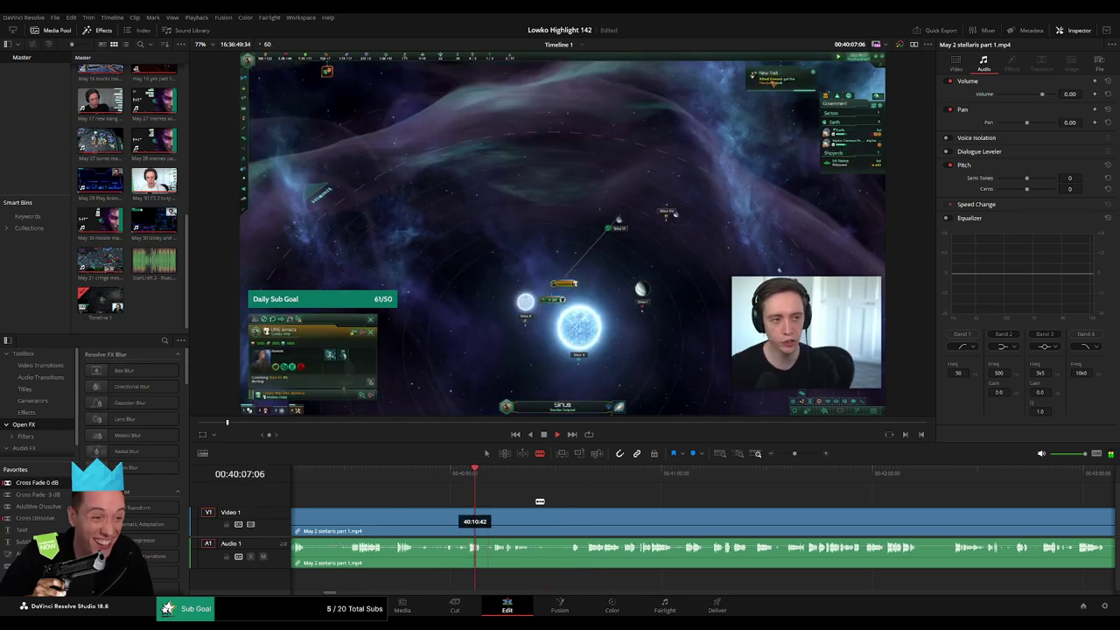
pyautogui.click(488, 478)
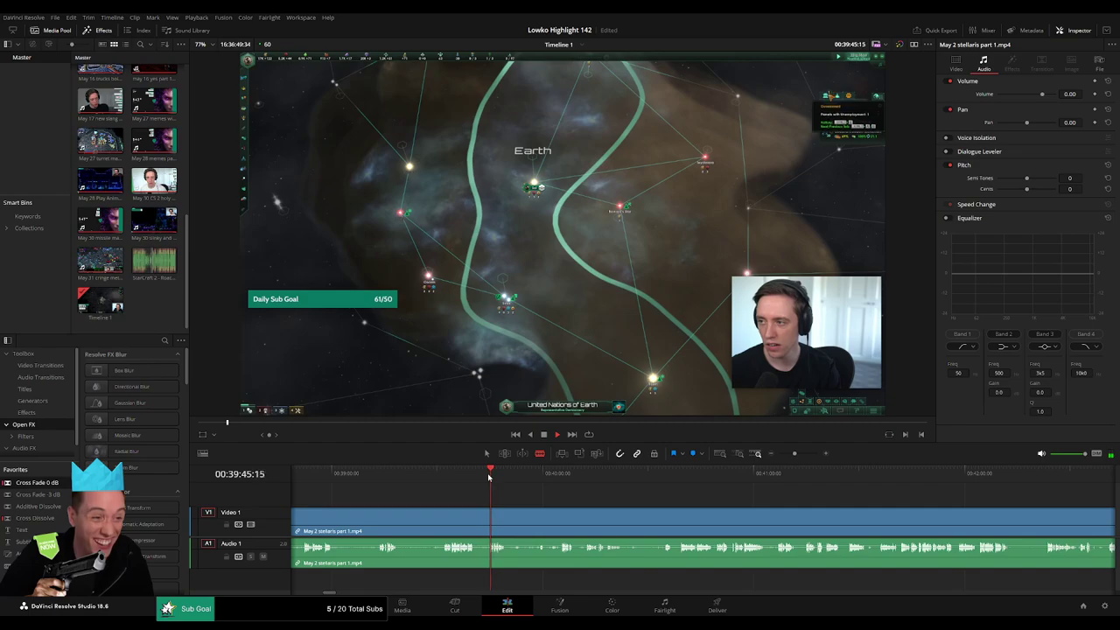
pyautogui.click(447, 480)
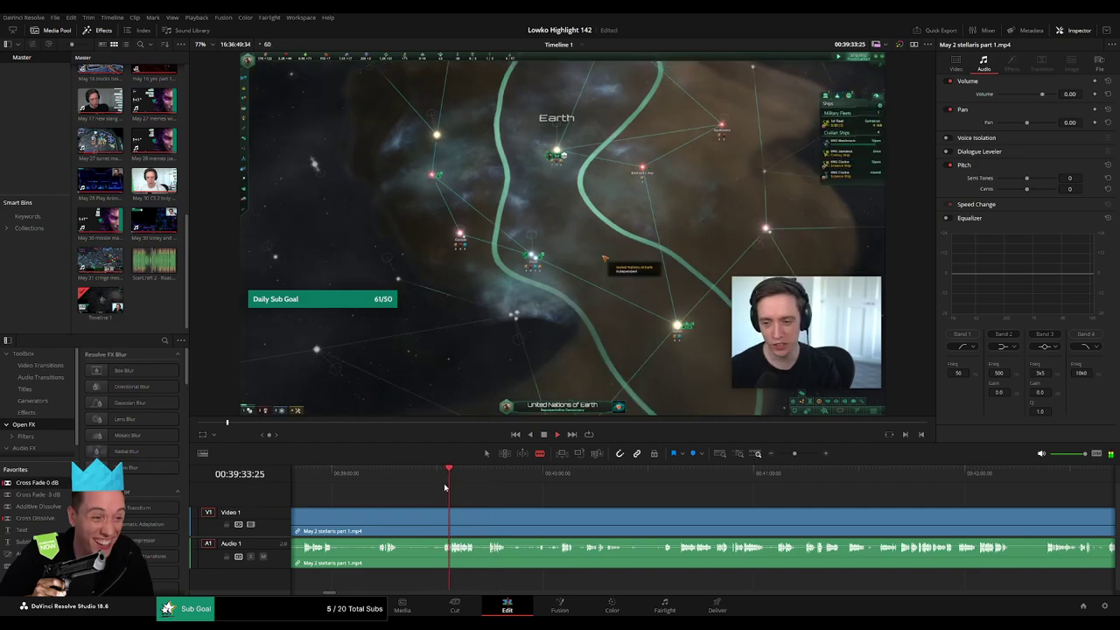
# - Review the stellaris footage backwards from about 39:14 to 37:47, playing short passages to find where the talking section starts
pyautogui.hscroll(-3, 444, 487)
pyautogui.click(536, 480)
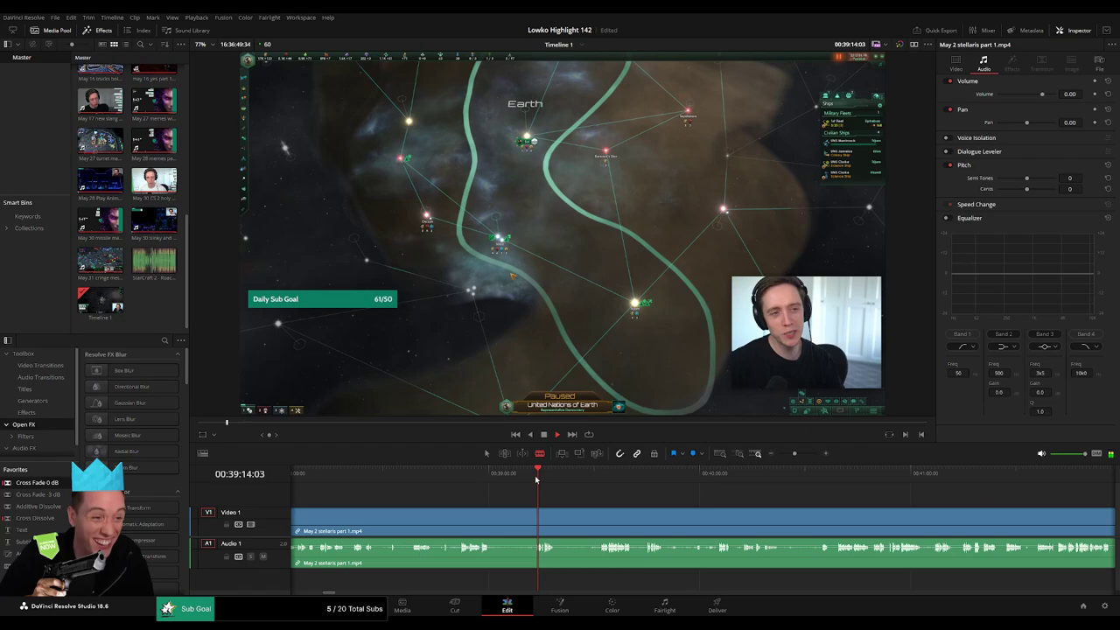
pyautogui.press('space')
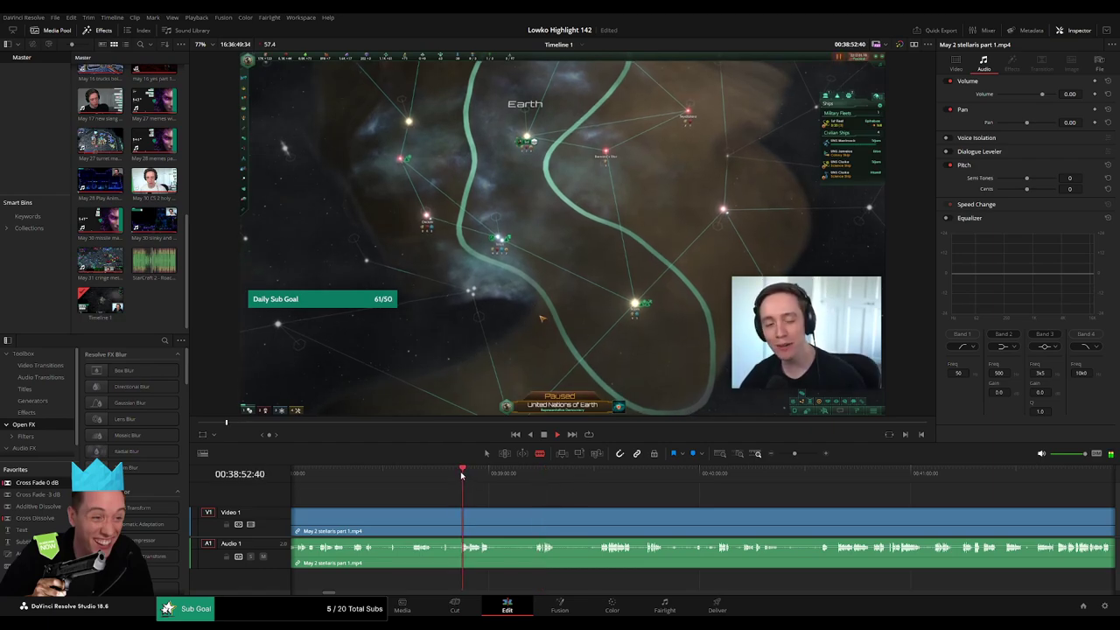
pyautogui.moveTo(794, 454); pyautogui.dragTo(797, 454)
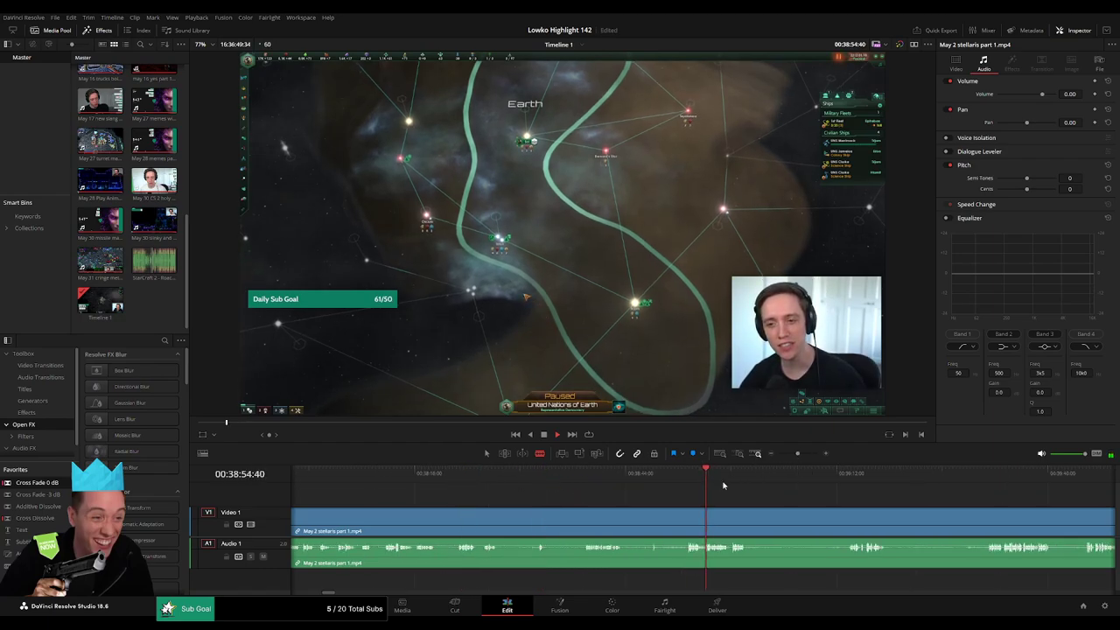
pyautogui.click(587, 480)
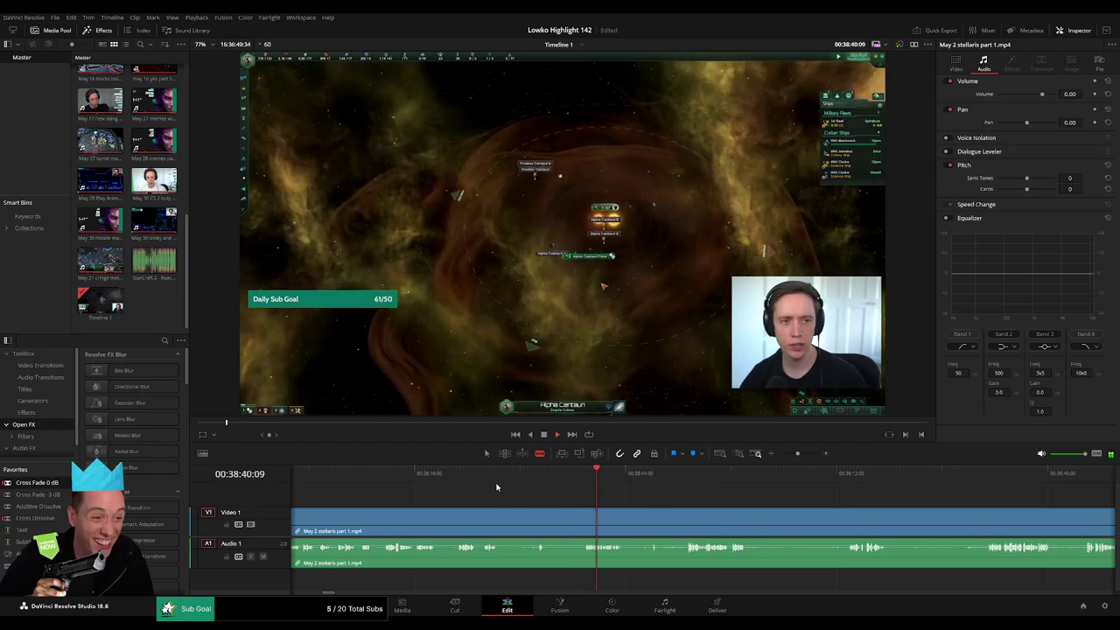
pyautogui.click(456, 479)
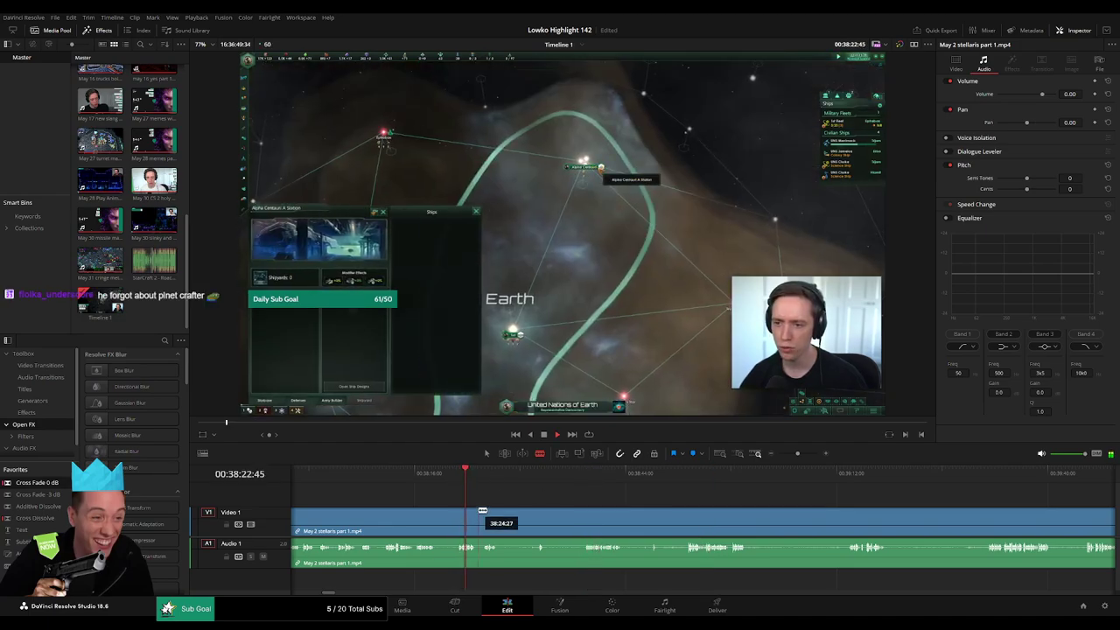
pyautogui.moveTo(481, 509); pyautogui.dragTo(579, 506)
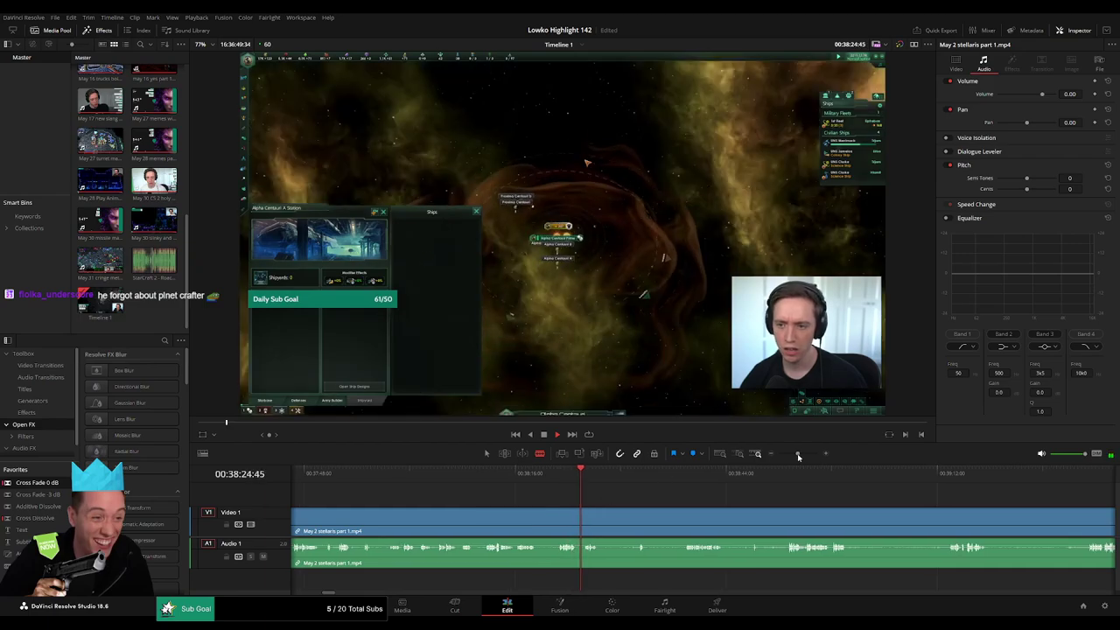
pyautogui.moveTo(796, 453); pyautogui.dragTo(797, 454)
pyautogui.click(580, 477)
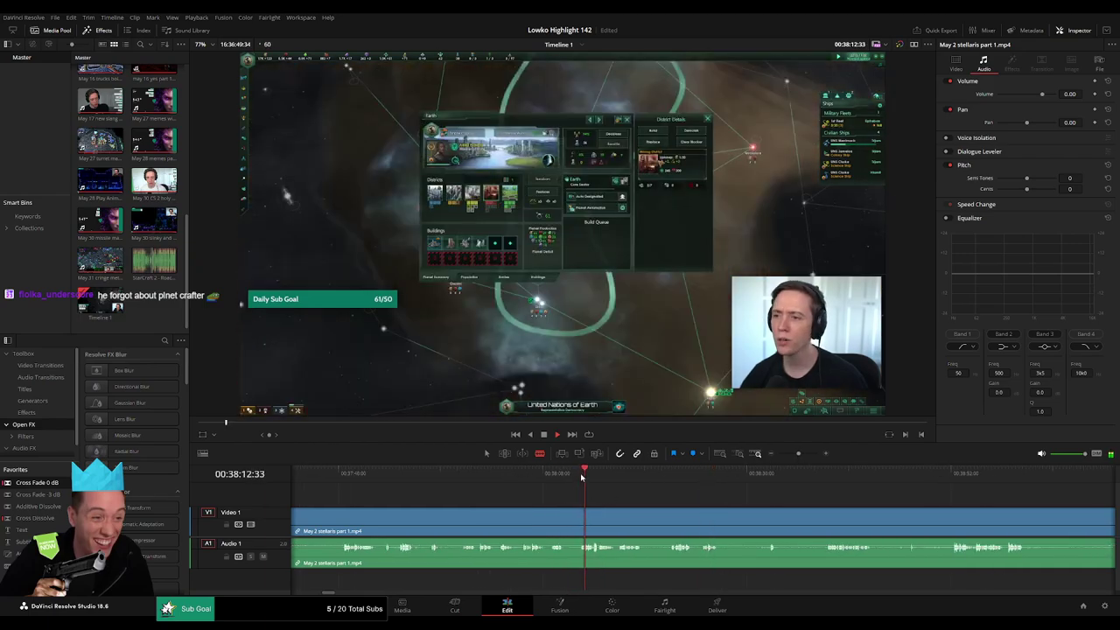
pyautogui.click(464, 474)
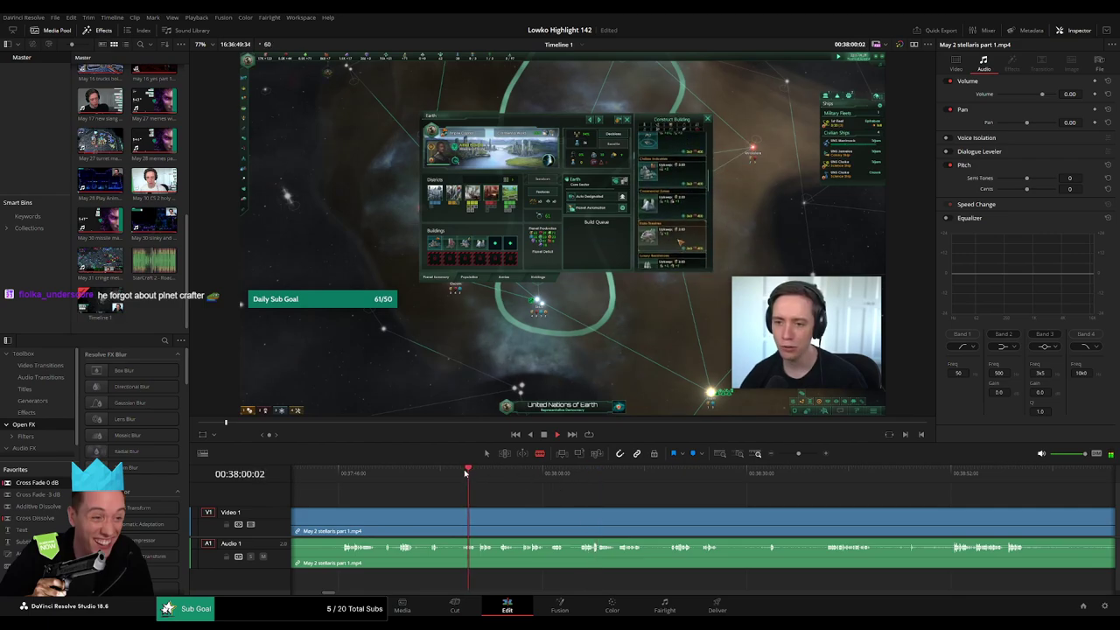
pyautogui.moveTo(483, 509); pyautogui.dragTo(587, 507)
pyautogui.click(495, 478)
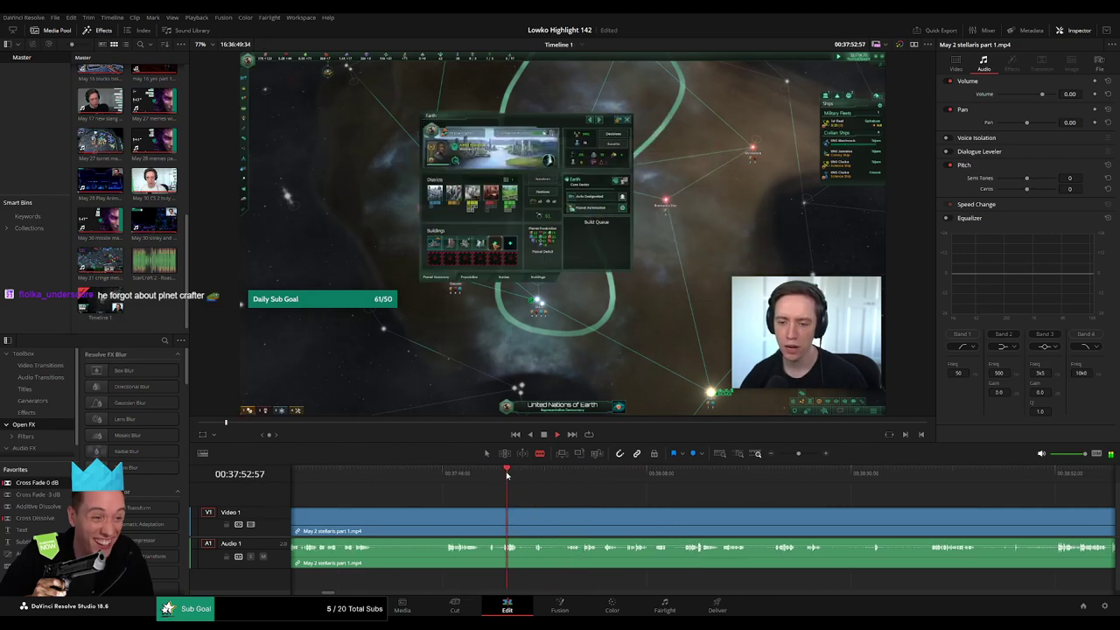
pyautogui.click(448, 477)
pyautogui.hscroll(-2, 490, 510)
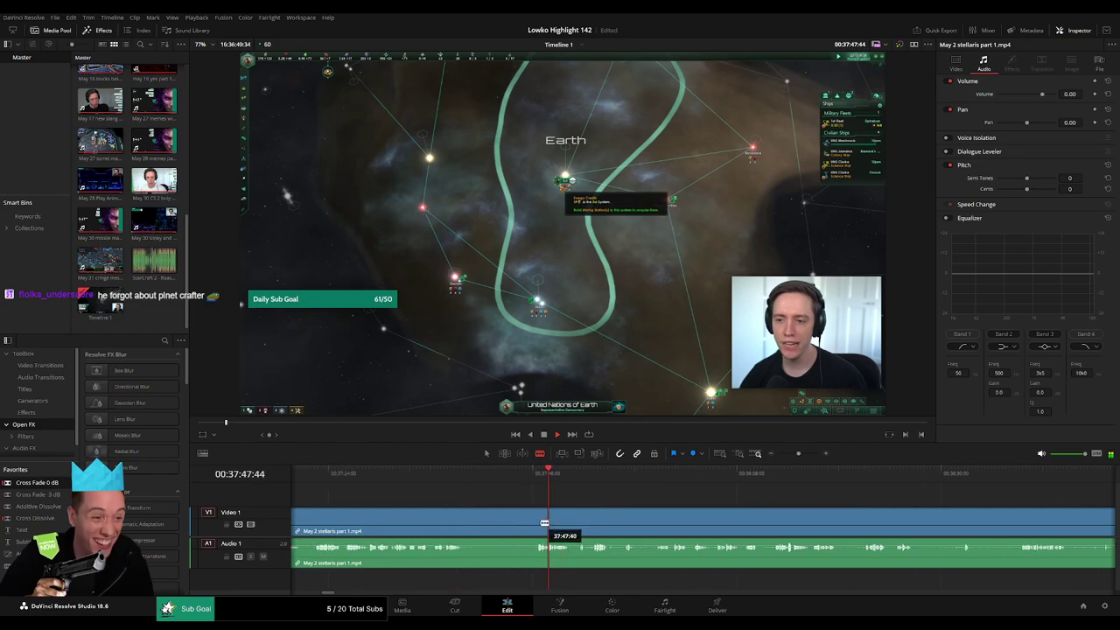
# - Split the May 2 stellaris part 1 clip at about 37:47 and ripple delete the long section before it back to the 3:07 cut
pyautogui.click(535, 521)
pyautogui.press('a')
pyautogui.click(512, 525)
pyautogui.press('Delete')
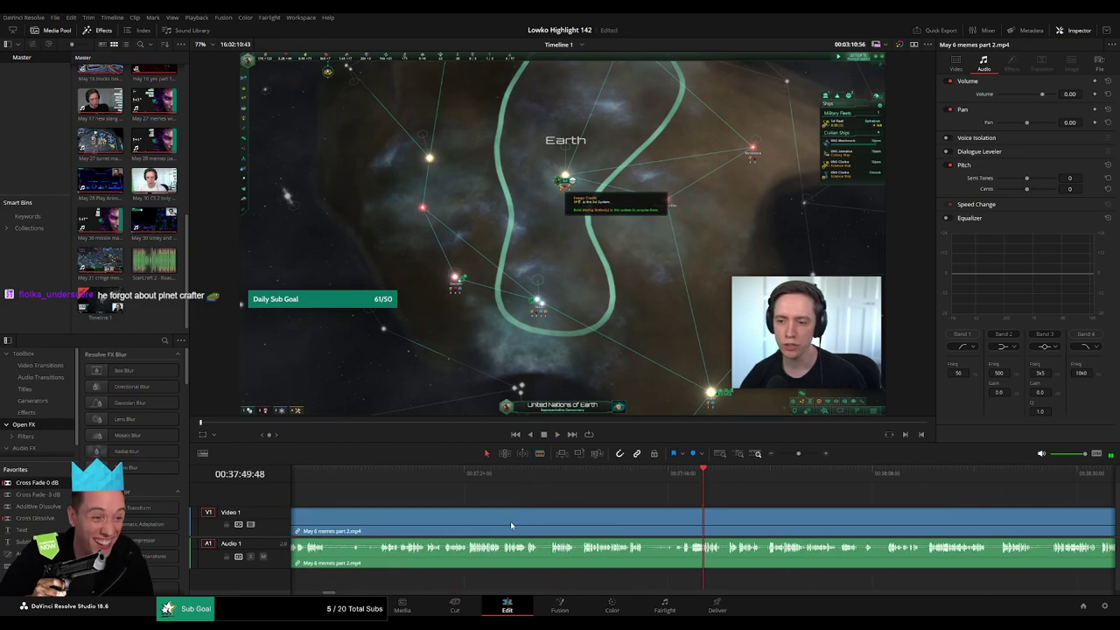
pyautogui.hscroll(-10, 458, 533)
pyautogui.hotkey('shift', 'z')
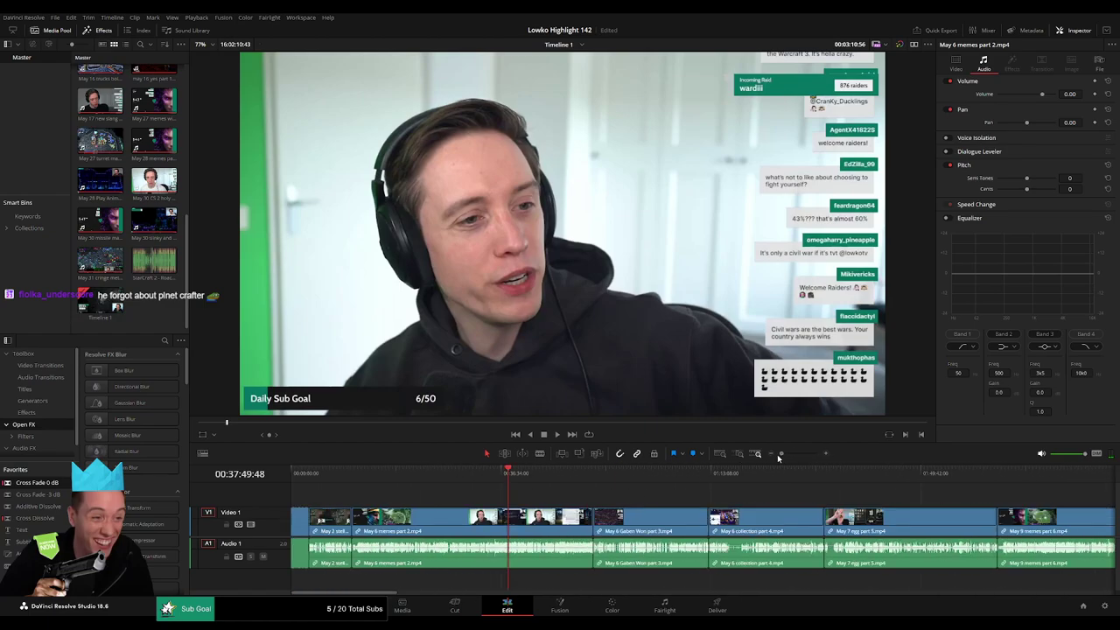
# - Return to the join at about 3:07 and put a Cross Fade 0 dB on its audio
pyautogui.click(302, 477)
pyautogui.moveTo(779, 453); pyautogui.dragTo(808, 455)
pyautogui.click(575, 472)
pyautogui.press('space')
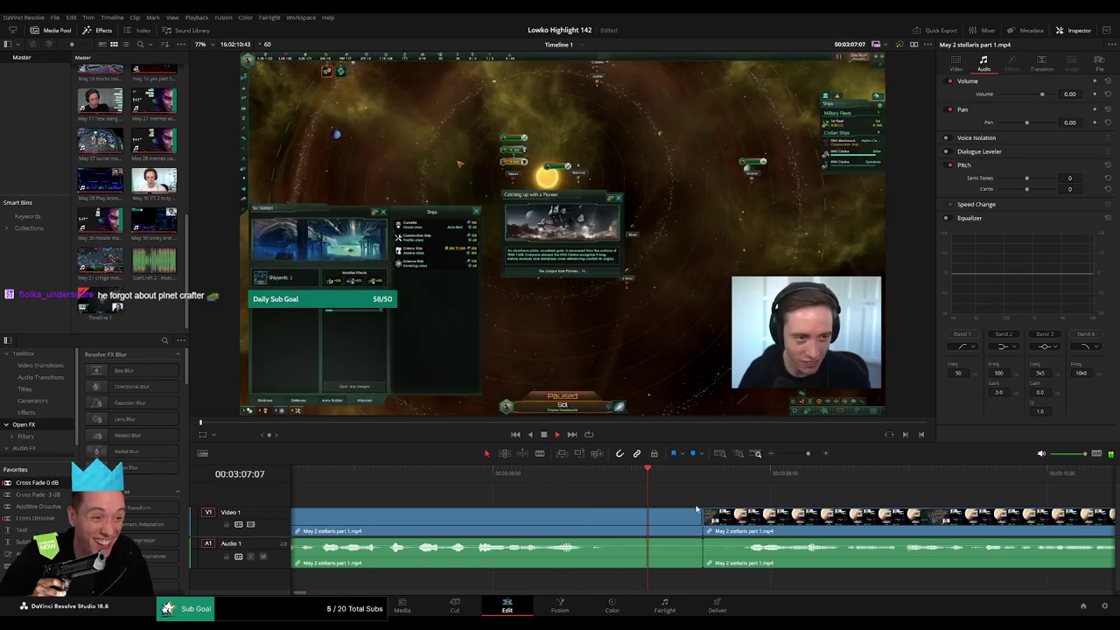
pyautogui.moveTo(57, 483); pyautogui.dragTo(707, 562)
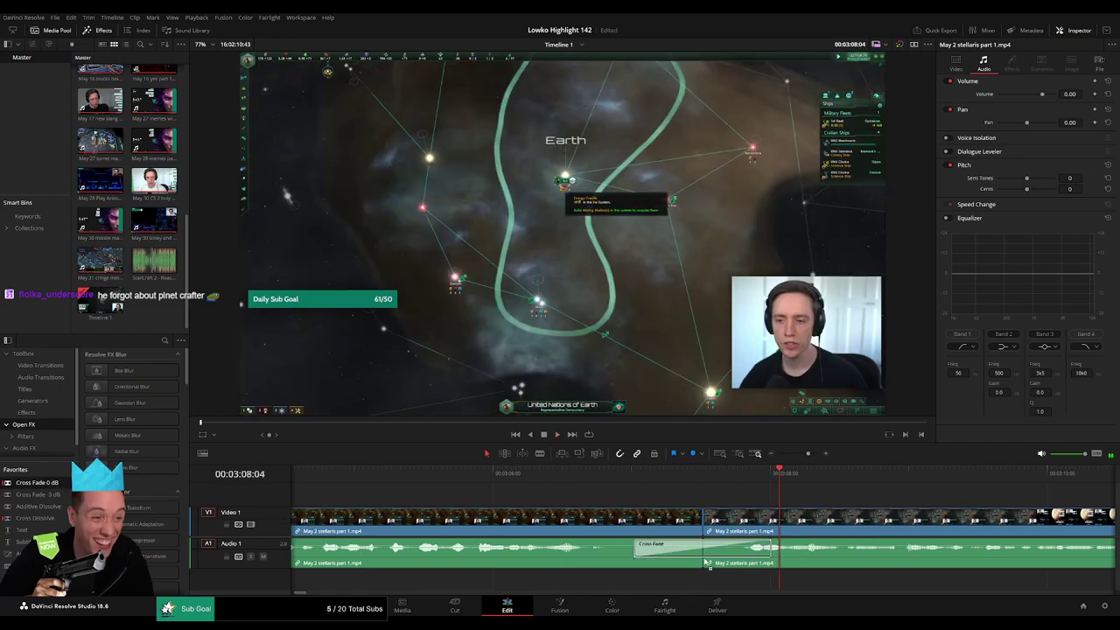
# - Play on past the 3:07 join and split the May 2 stellaris part 1 clip at about 3:18
pyautogui.press('space')
pyautogui.moveTo(910, 526); pyautogui.dragTo(579, 497)
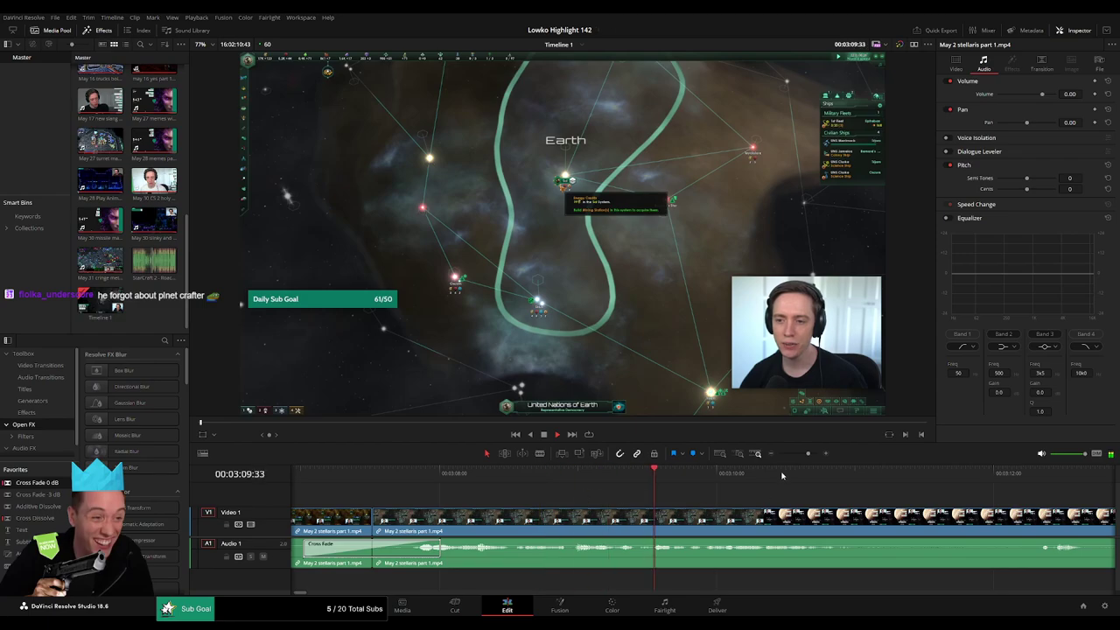
pyautogui.moveTo(807, 454); pyautogui.dragTo(802, 455)
pyautogui.moveTo(809, 498); pyautogui.dragTo(540, 492)
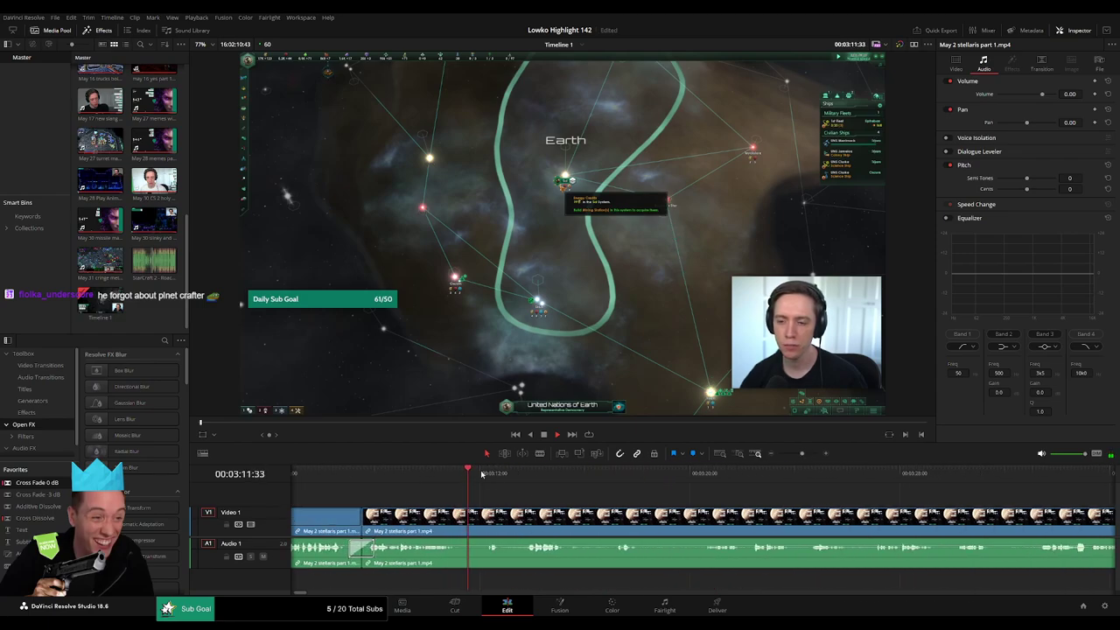
pyautogui.hscroll(3, 516, 503)
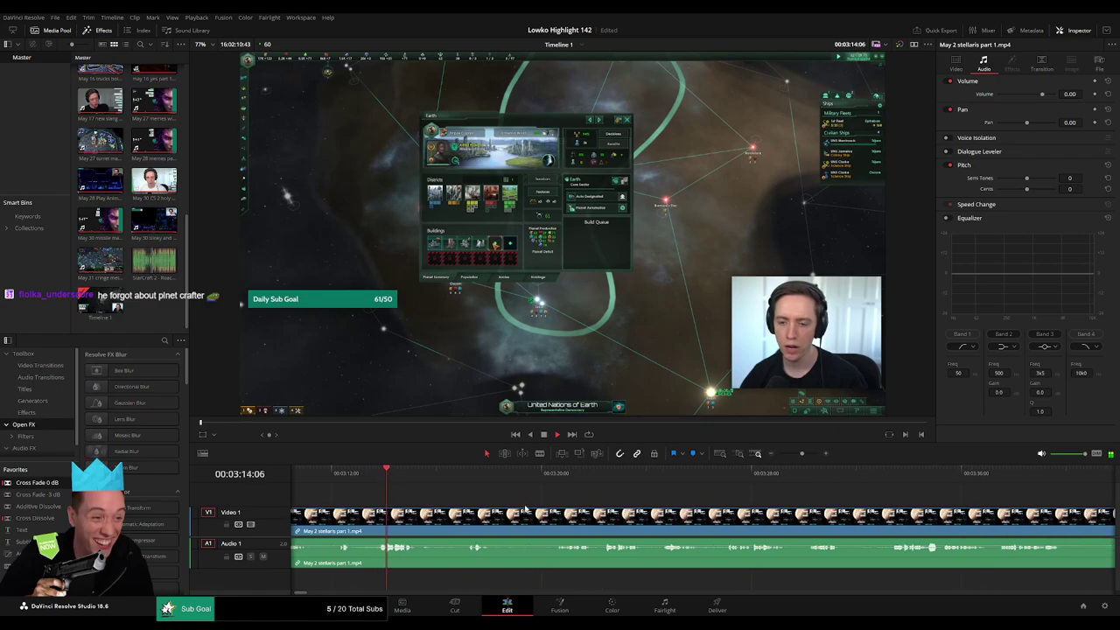
pyautogui.click(452, 473)
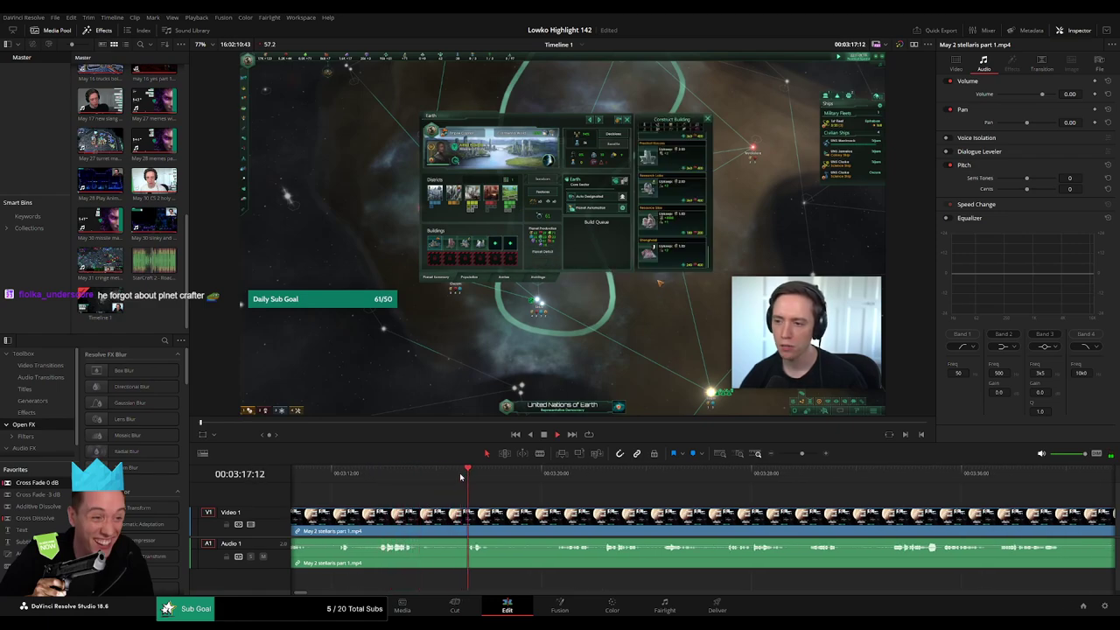
pyautogui.click(550, 480)
pyautogui.press('b')
pyautogui.click(496, 521)
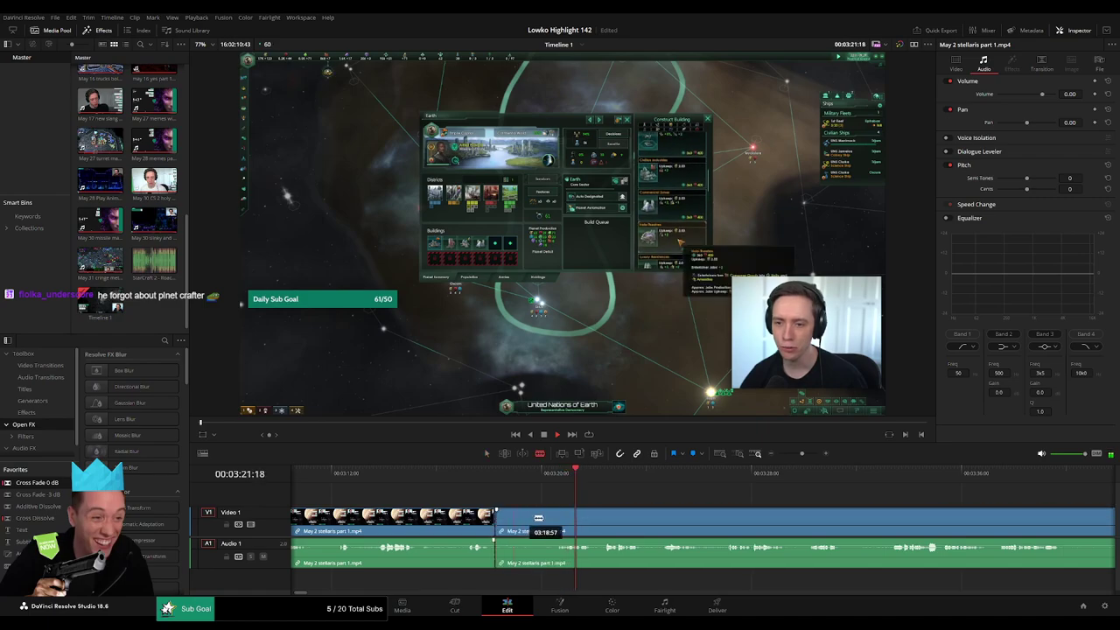
# - Split the clip at about 3:20, ripple delete the short section back to the 3:18 cut, and crossfade the joined audio with Cross Fade 0 dB
pyautogui.click(557, 518)
pyautogui.press('a')
pyautogui.click(539, 525)
pyautogui.press('Delete')
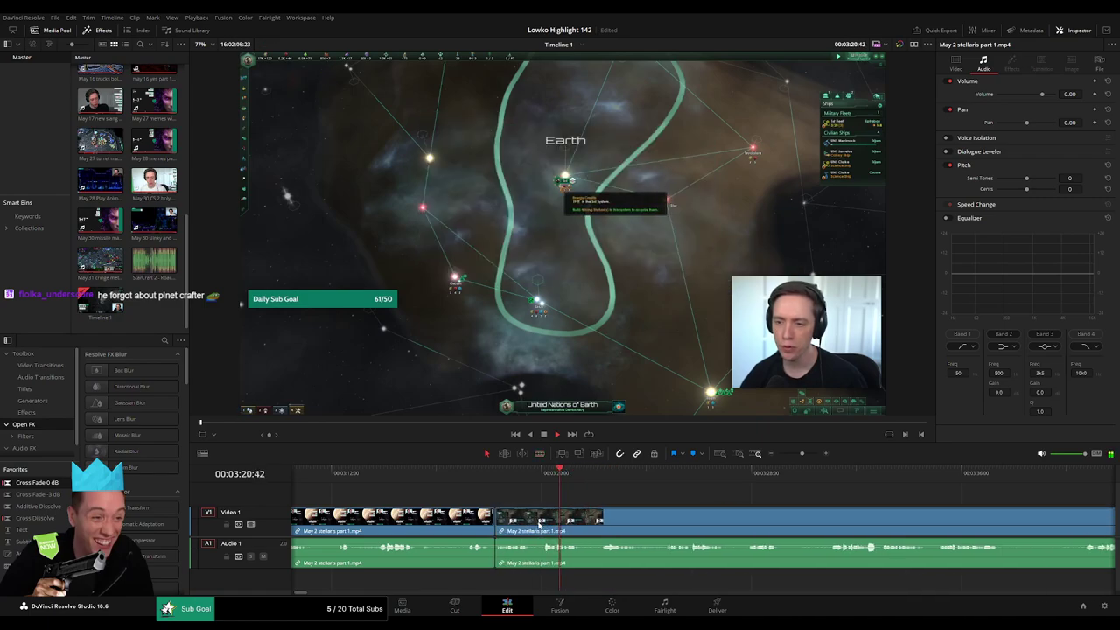
pyautogui.moveTo(483, 549); pyautogui.dragTo(495, 549)
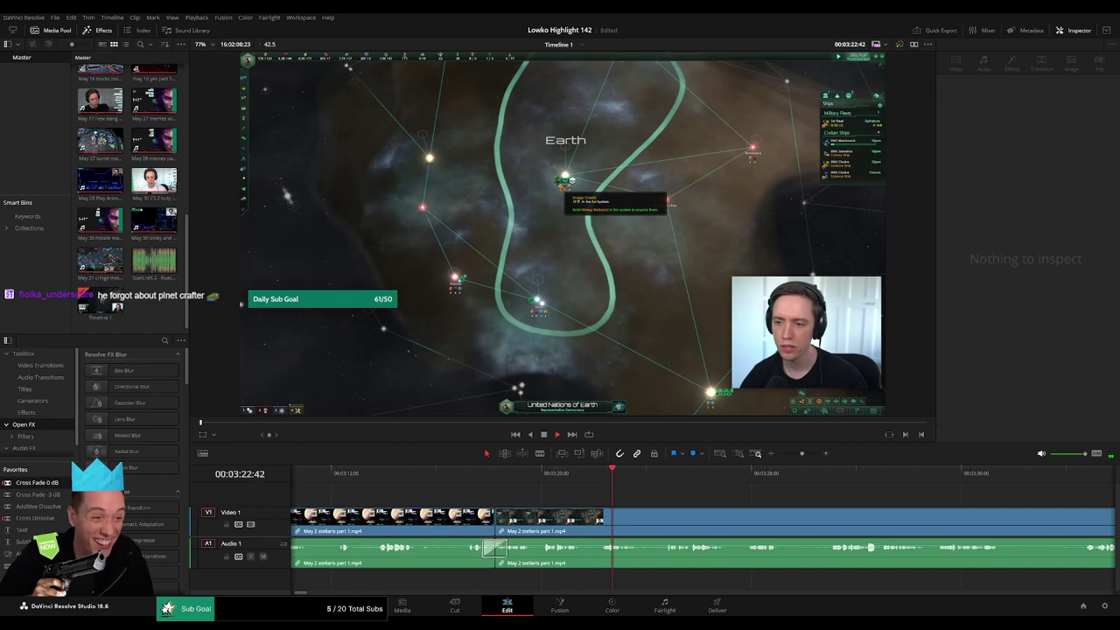
# - Split the May 2 stellaris part 1 clip at about 3:29 and undo that split
pyautogui.moveTo(703, 516); pyautogui.dragTo(534, 500)
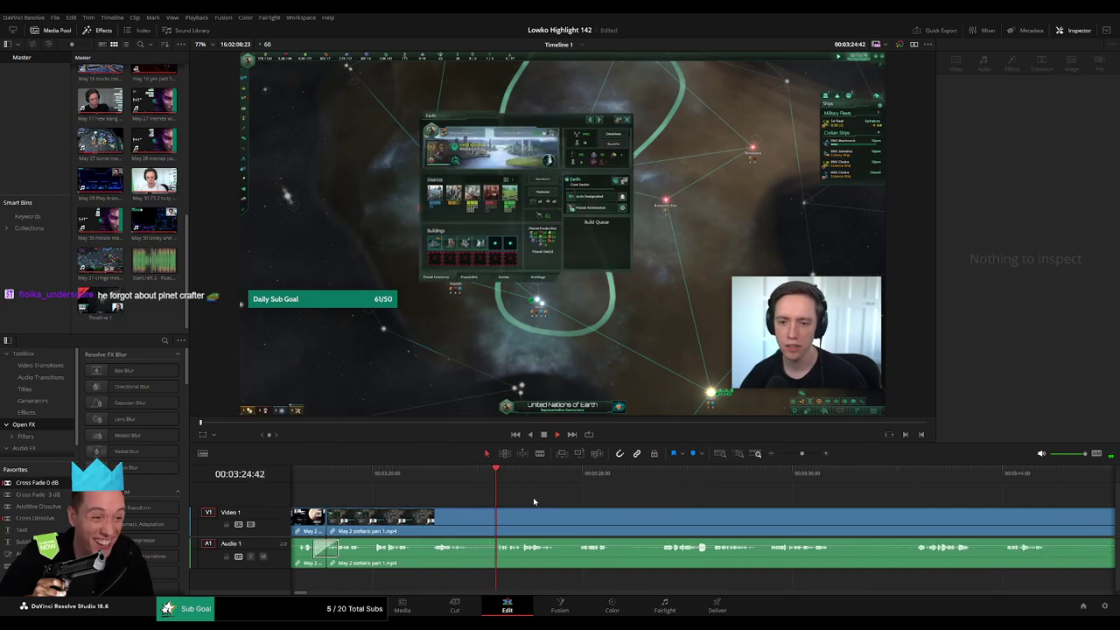
pyautogui.hscroll(1, 540, 497)
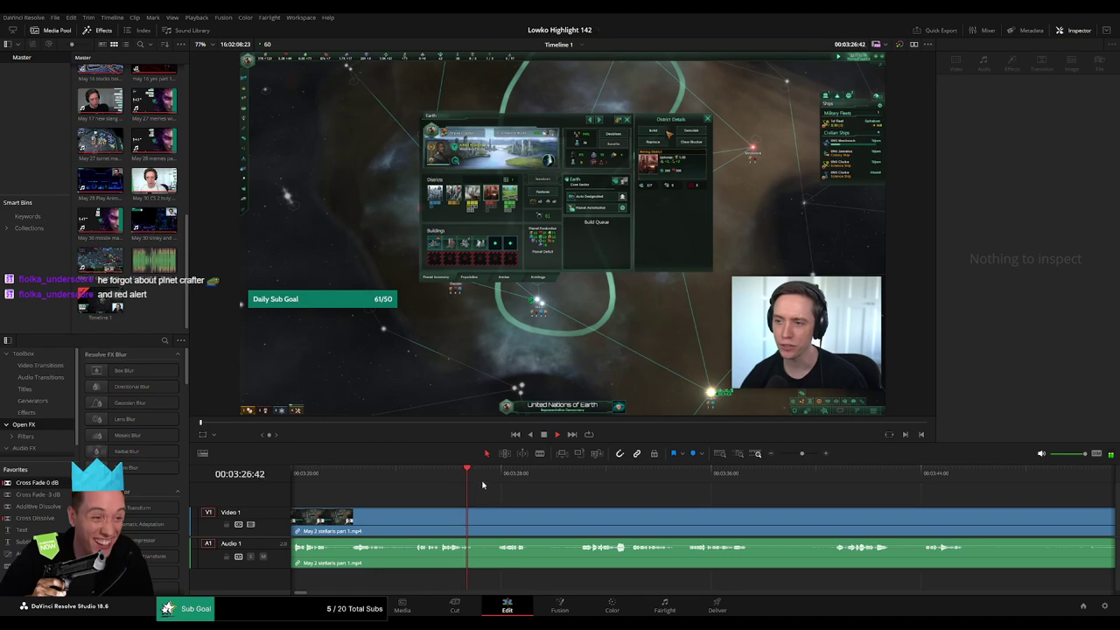
pyautogui.hscroll(1, 490, 485)
pyautogui.press('b')
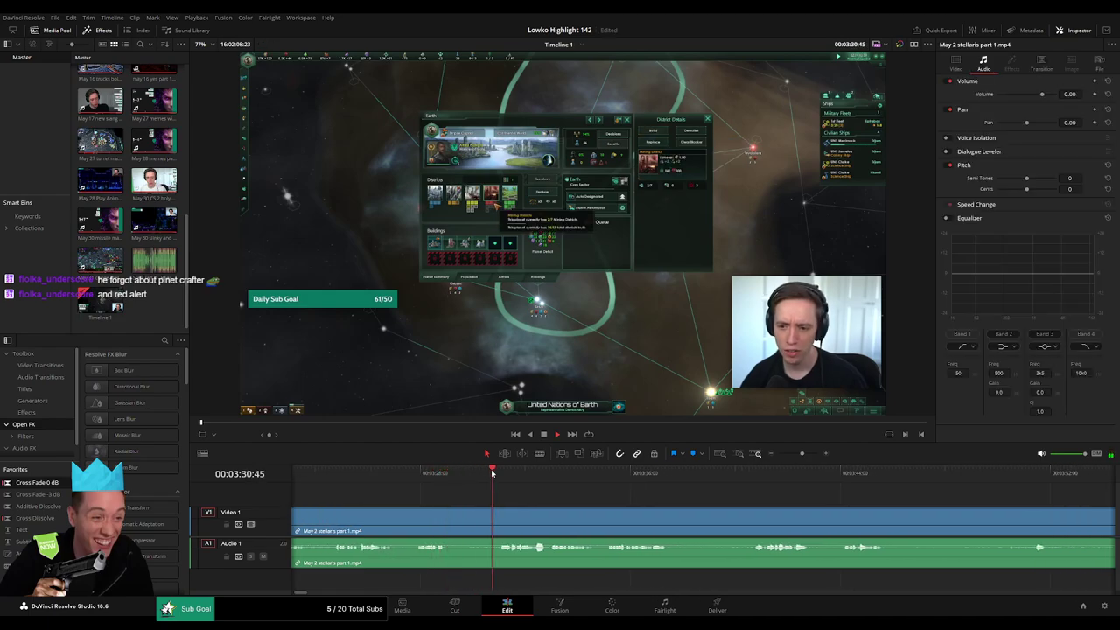
pyautogui.click(452, 524)
pyautogui.hotkey('ctrl', 'z')
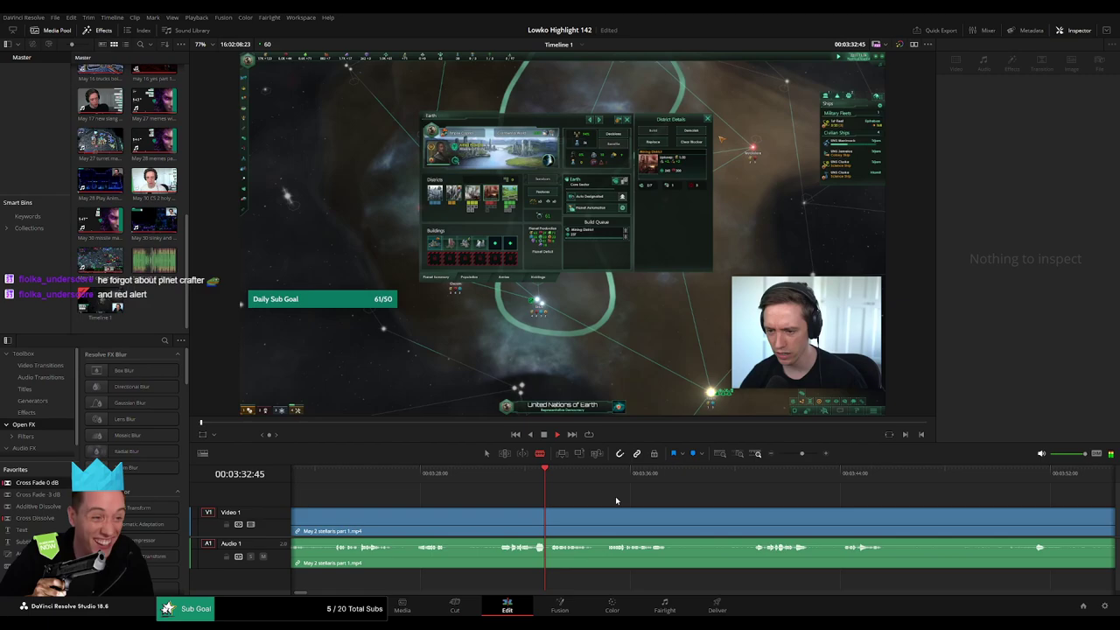
# - Split the clip at about 3:37 and 3:40, ripple delete the section between, and crossfade the joined audio
pyautogui.hscroll(1, 602, 501)
pyautogui.click(591, 523)
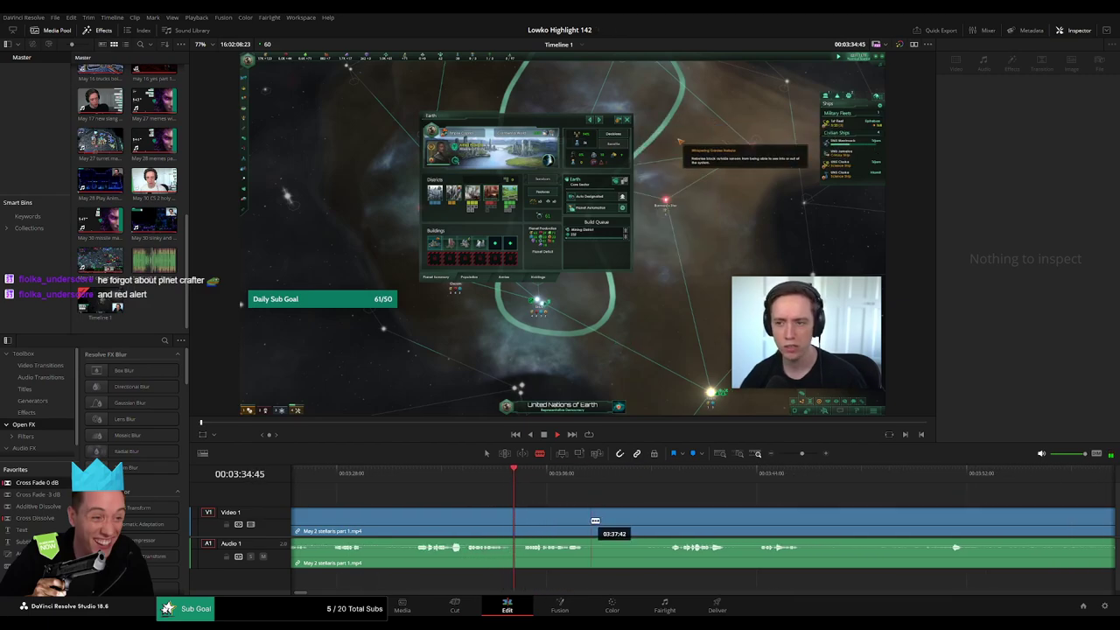
pyautogui.click(662, 524)
pyautogui.press('a')
pyautogui.click(639, 525)
pyautogui.press('Delete')
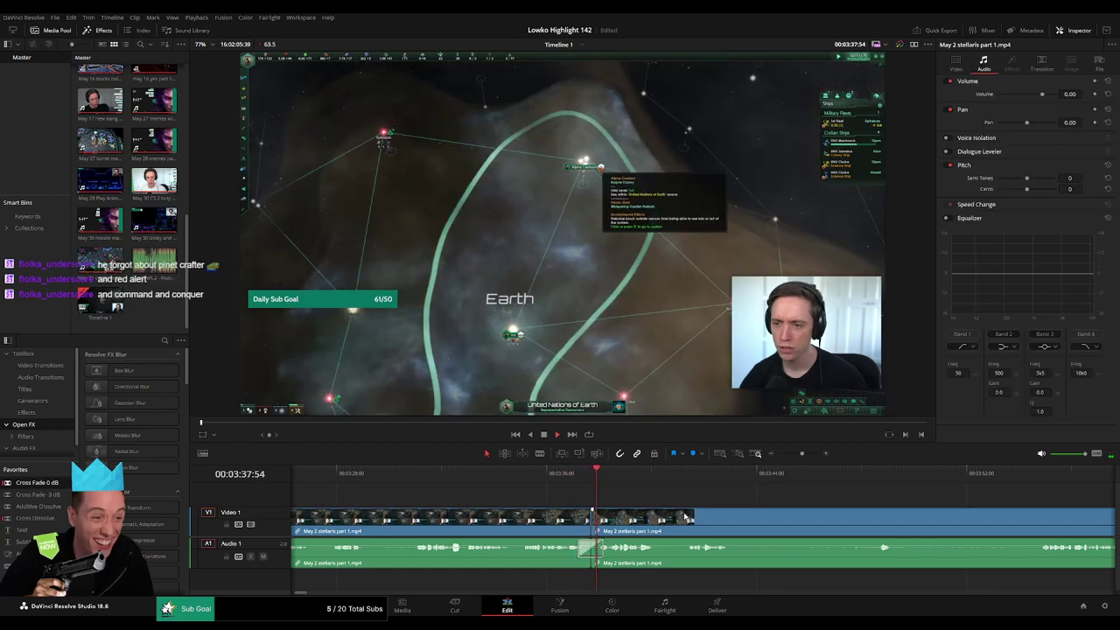
# - Split the clip at about 3:43, where the quiet stretch begins, and skip ahead to the talking at about 3:55
pyautogui.hscroll(3, 485, 493)
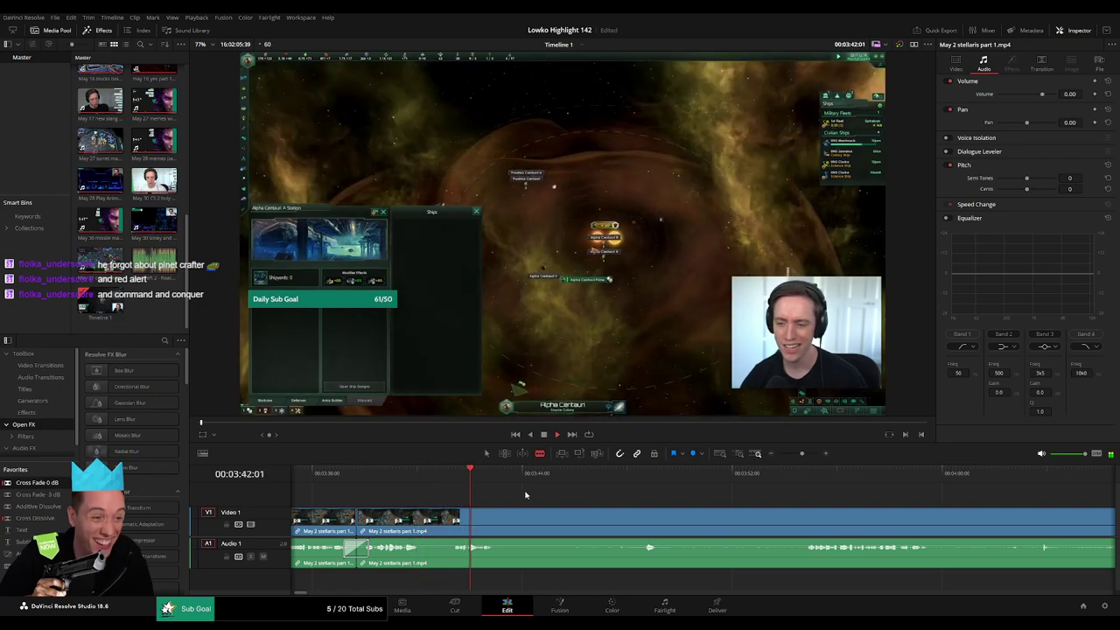
pyautogui.press('b')
pyautogui.click(506, 521)
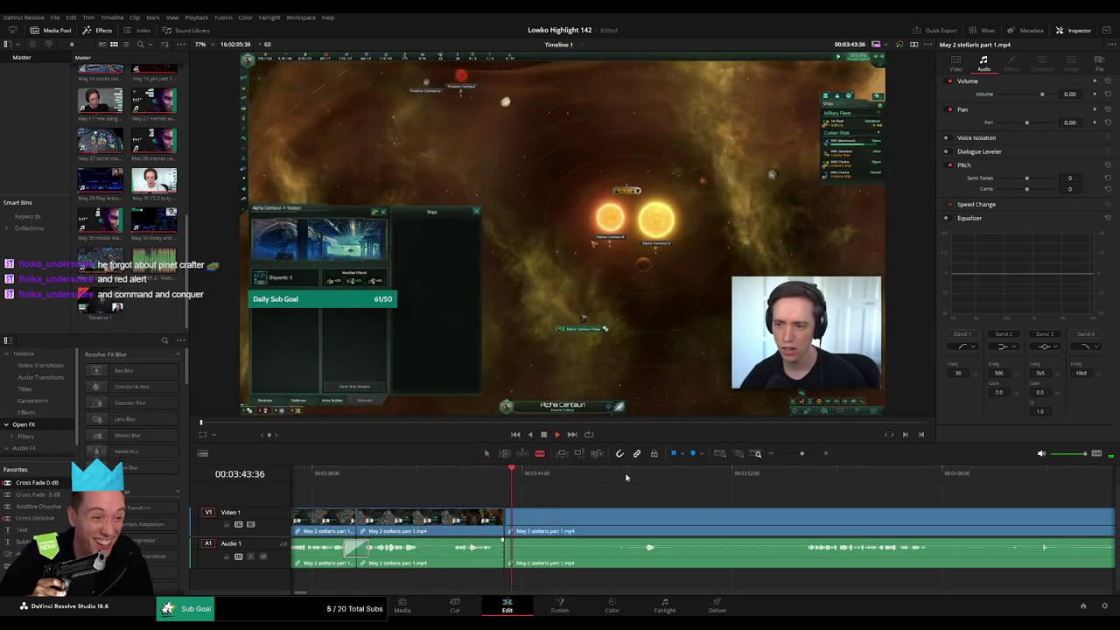
pyautogui.click(640, 476)
pyautogui.click(794, 478)
pyautogui.moveTo(800, 482); pyautogui.dragTo(662, 482)
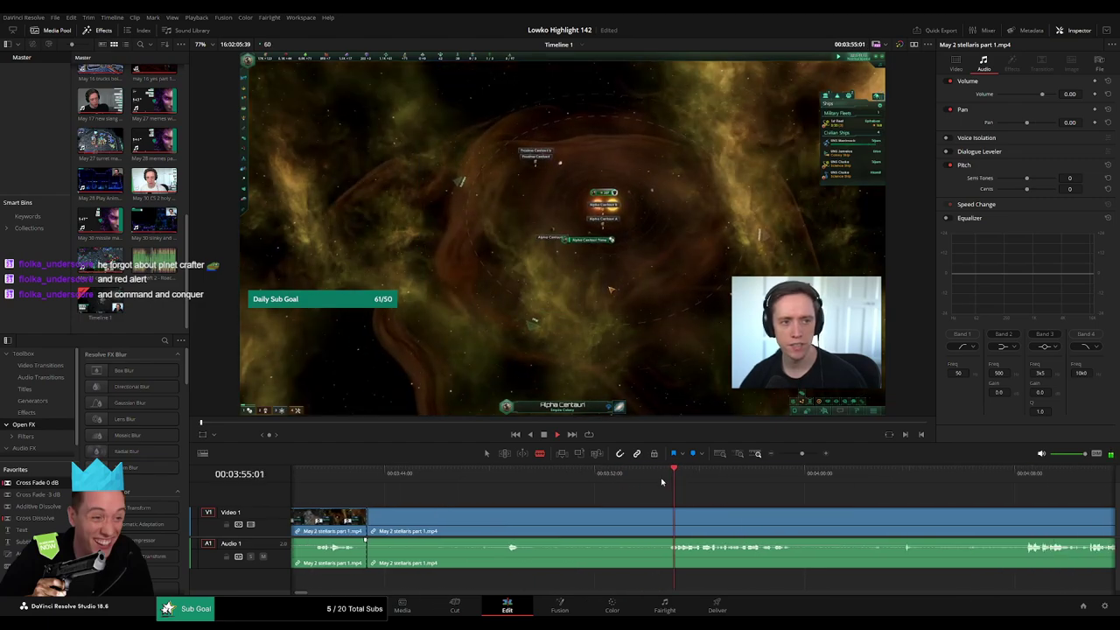
# - Split the clip just before 3:55, ripple delete the section back to the 3:43 cut, and put a Cross Fade 0 dB on the joined audio
pyautogui.click(663, 517)
pyautogui.press('a')
pyautogui.click(615, 524)
pyautogui.press('Delete')
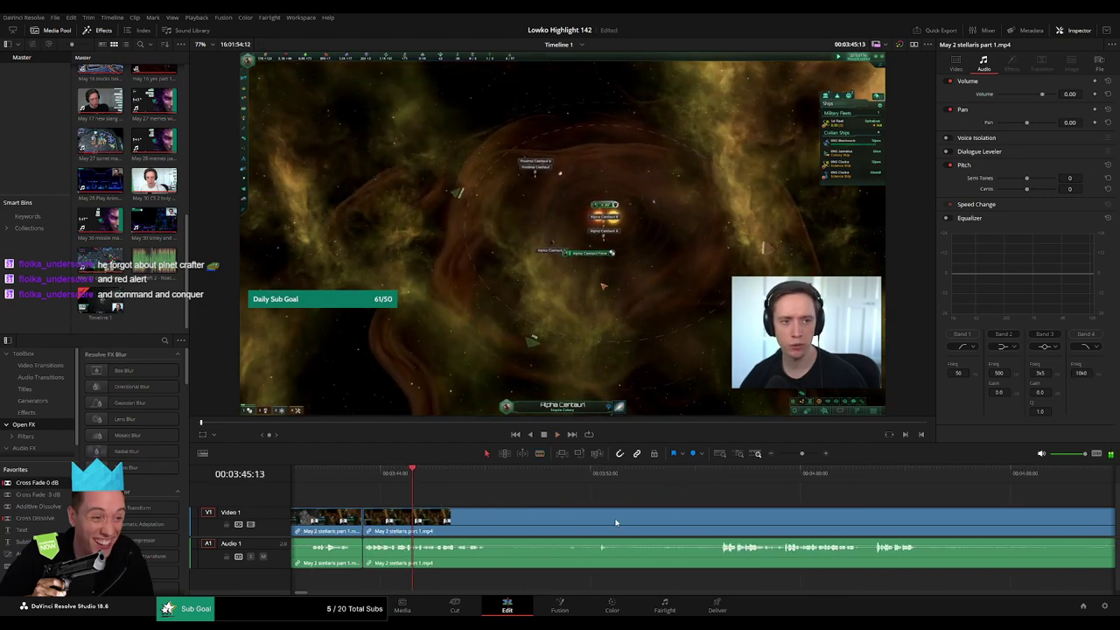
pyautogui.moveTo(48, 483); pyautogui.dragTo(362, 548)
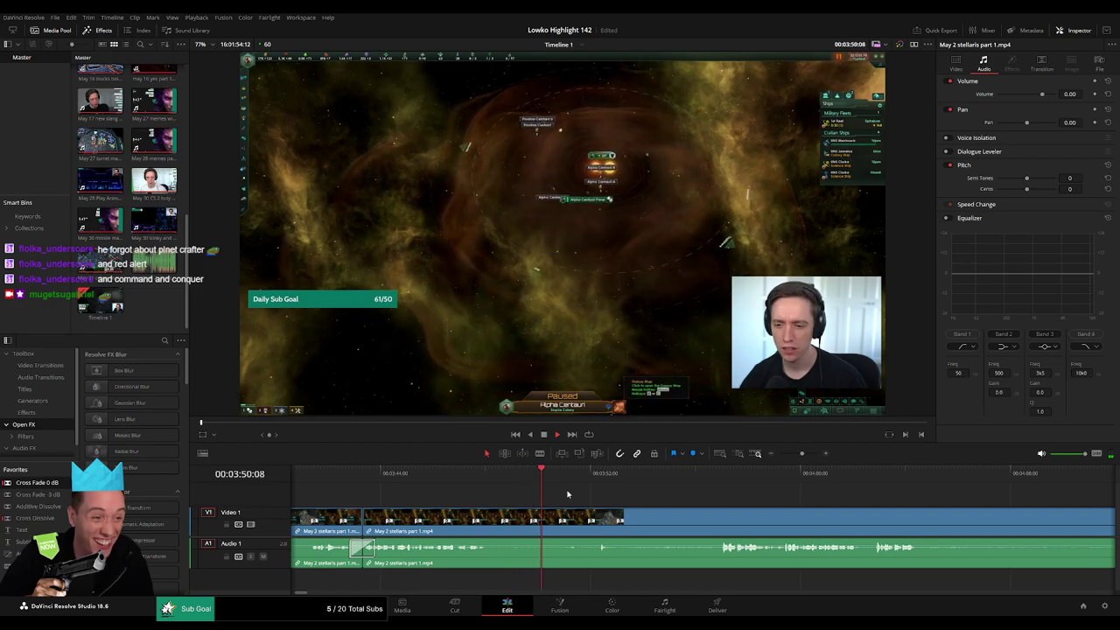
# - Split the clip at about 3:48 and just before 3:57, ripple delete the section between, and crossfade the joined audio
pyautogui.click(589, 482)
pyautogui.press('b')
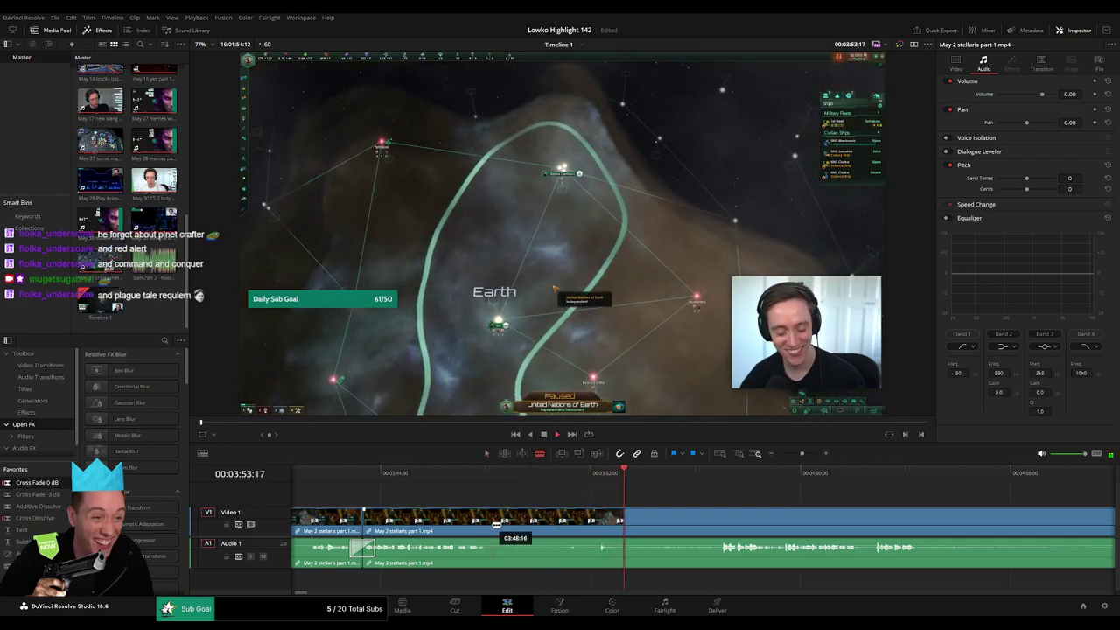
pyautogui.click(492, 529)
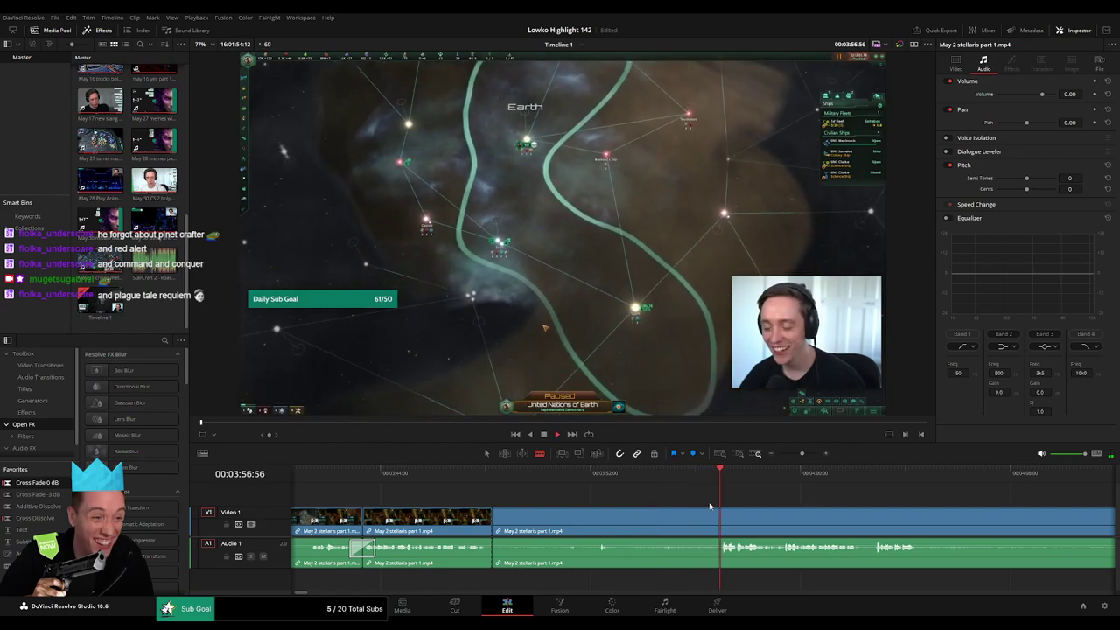
pyautogui.click(717, 525)
pyautogui.press('a')
pyautogui.click(690, 522)
pyautogui.press('Delete')
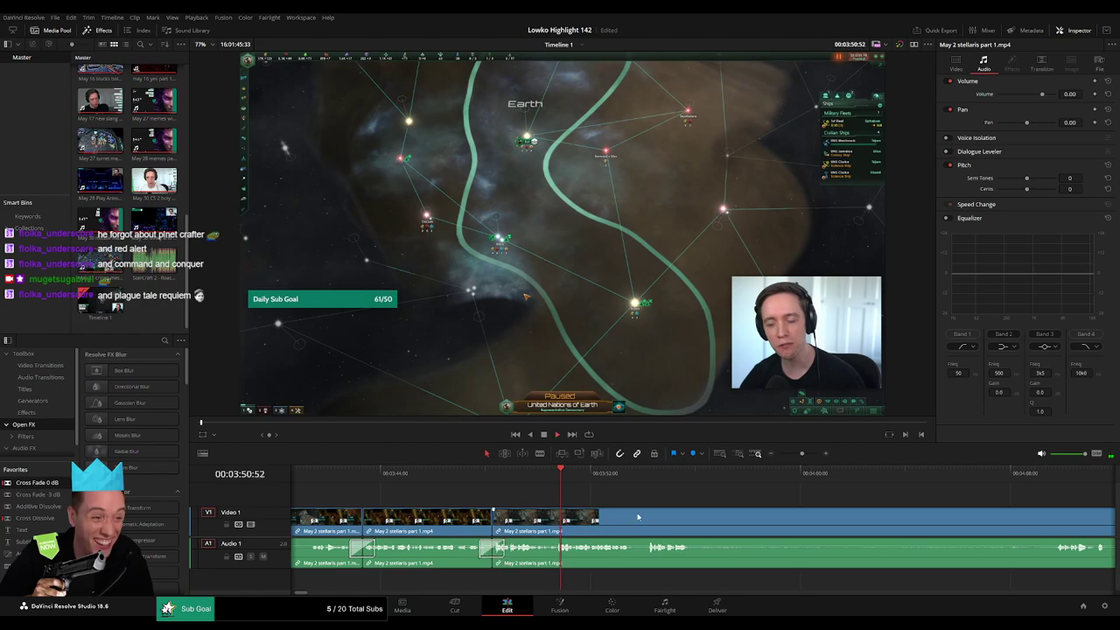
# - Split the clip at about 3:56 and 4:09, ripple delete the section between, and crossfade the joined audio
pyautogui.moveTo(638, 516); pyautogui.dragTo(529, 505)
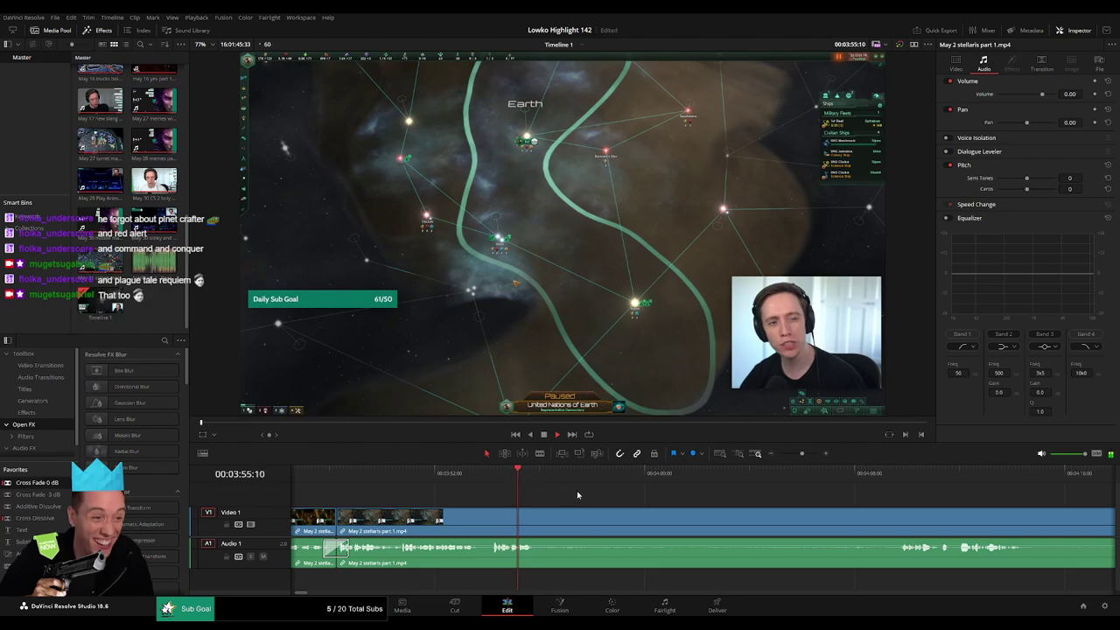
pyautogui.moveTo(544, 478); pyautogui.dragTo(894, 504)
pyautogui.click(543, 523)
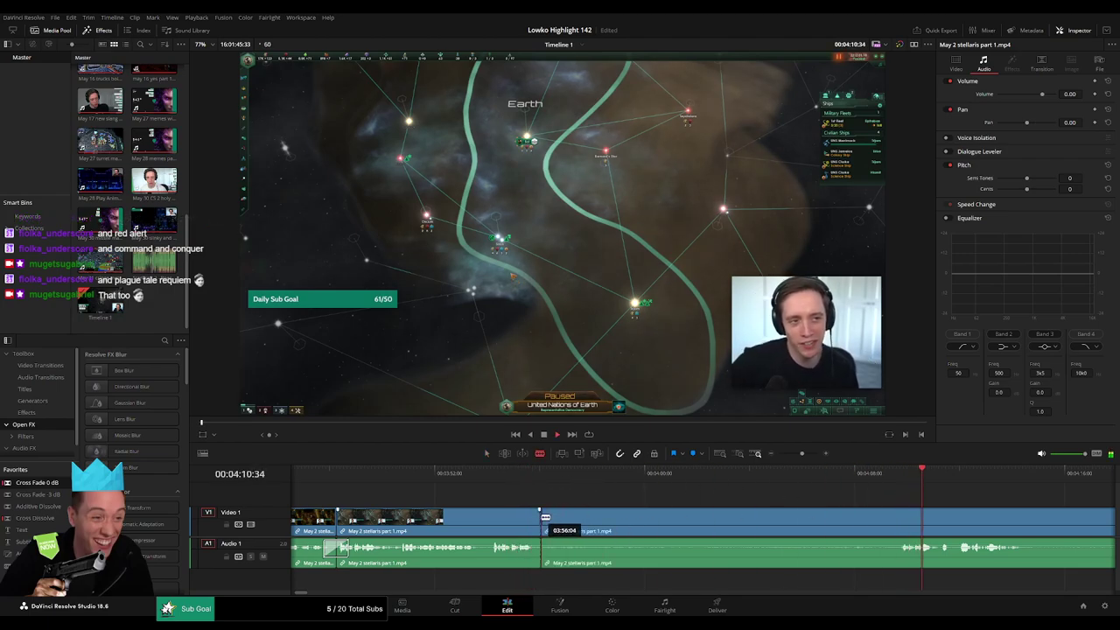
pyautogui.click(892, 523)
pyautogui.press('a')
pyautogui.click(837, 529)
pyautogui.press('Delete')
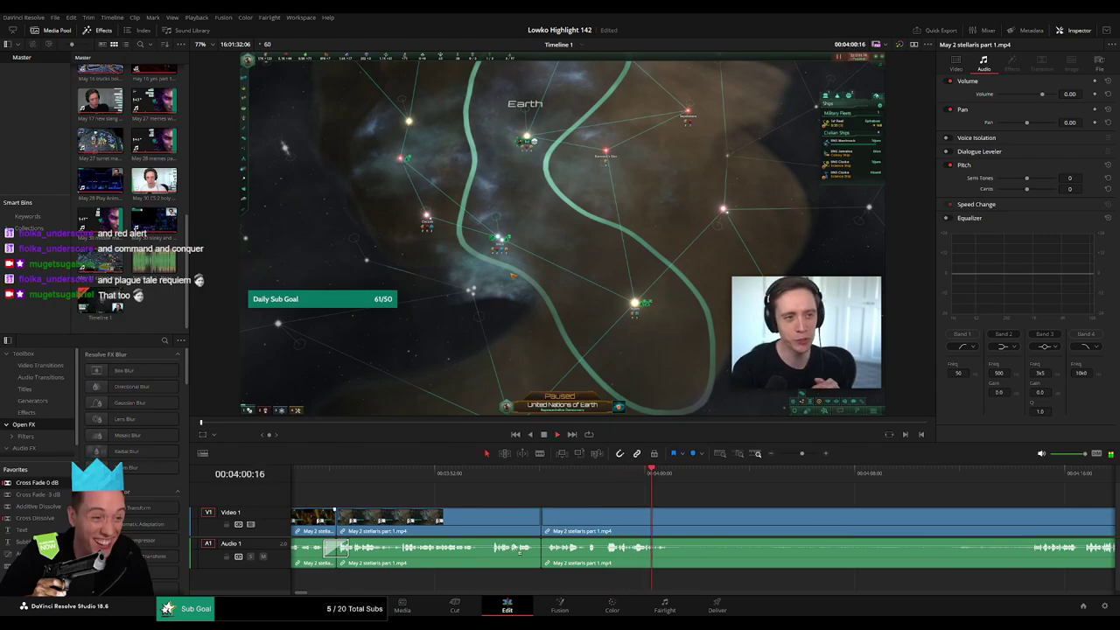
pyautogui.click(542, 558)
pyautogui.hotkey('shift', 't')
# - Split the clip at about 4:01 and just before 4:15, ripple delete the quiet section between, and crossfade the joined audio
pyautogui.hscroll(3, 592, 514)
pyautogui.moveTo(740, 480); pyautogui.dragTo(859, 486)
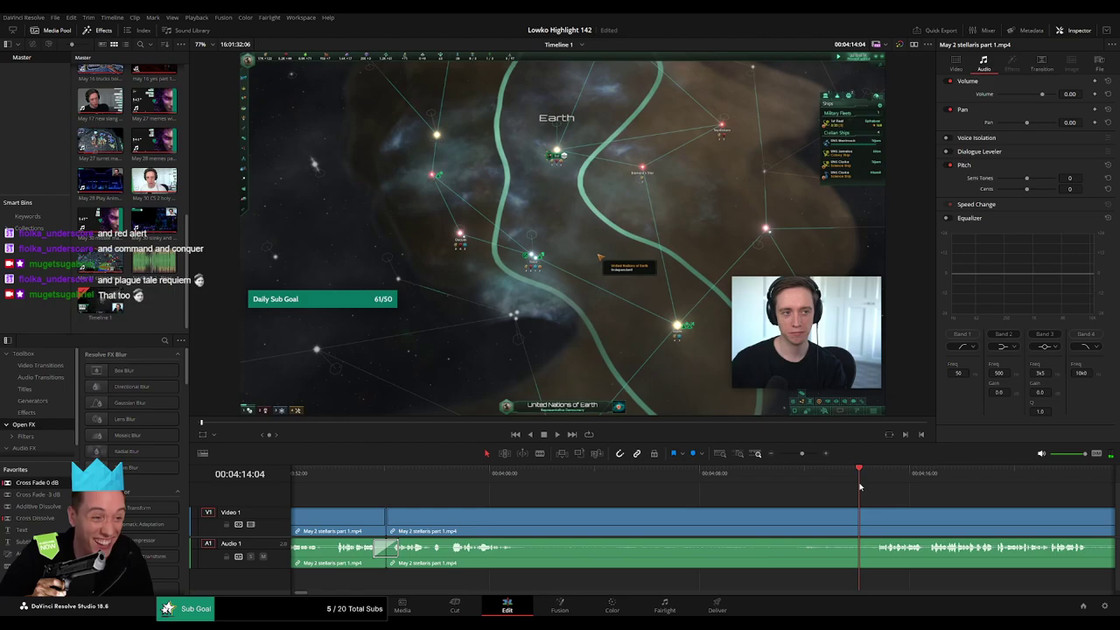
pyautogui.click(522, 522)
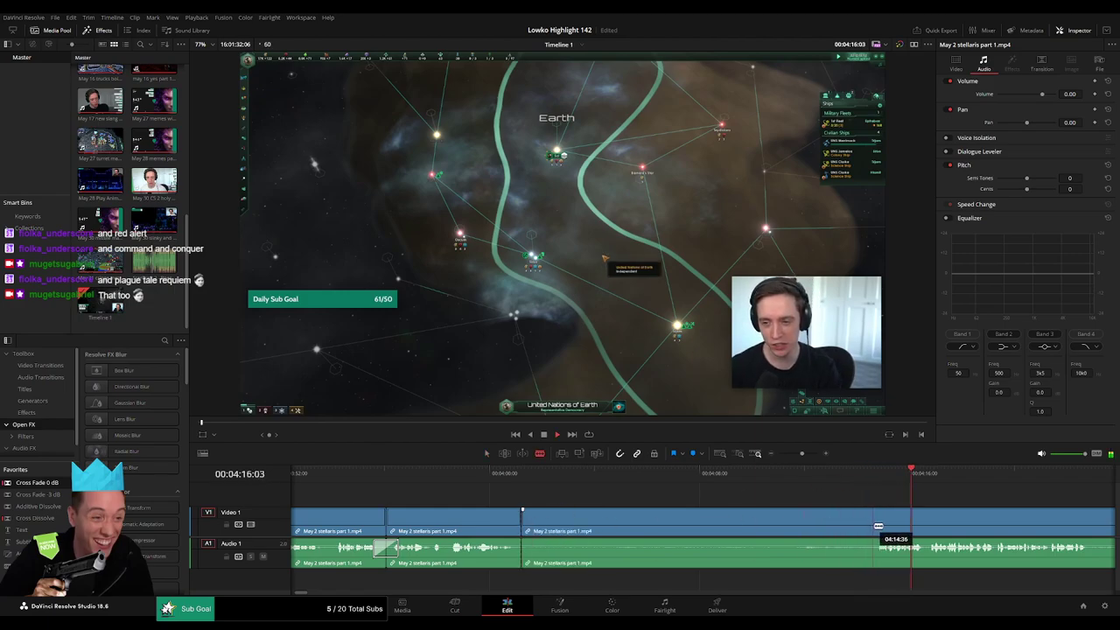
pyautogui.click(877, 526)
pyautogui.press('a')
pyautogui.click(830, 527)
pyautogui.press('Delete')
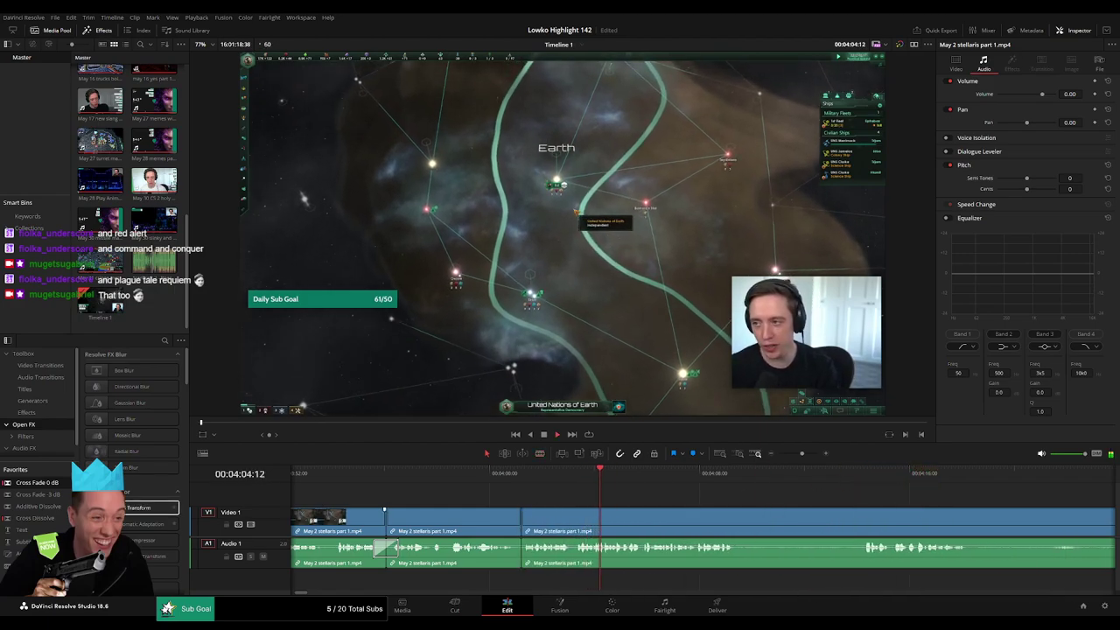
pyautogui.press('space')
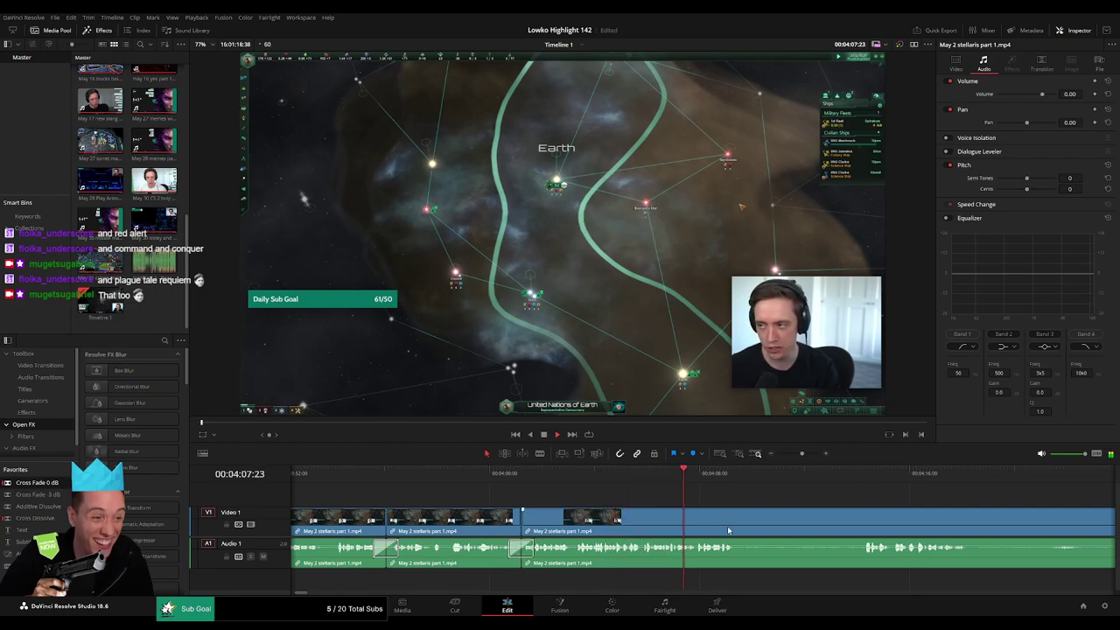
# - Split the clip at about 4:09 and 4:14, ripple delete the section between, and crossfade the joined audio
pyautogui.hscroll(2, 575, 499)
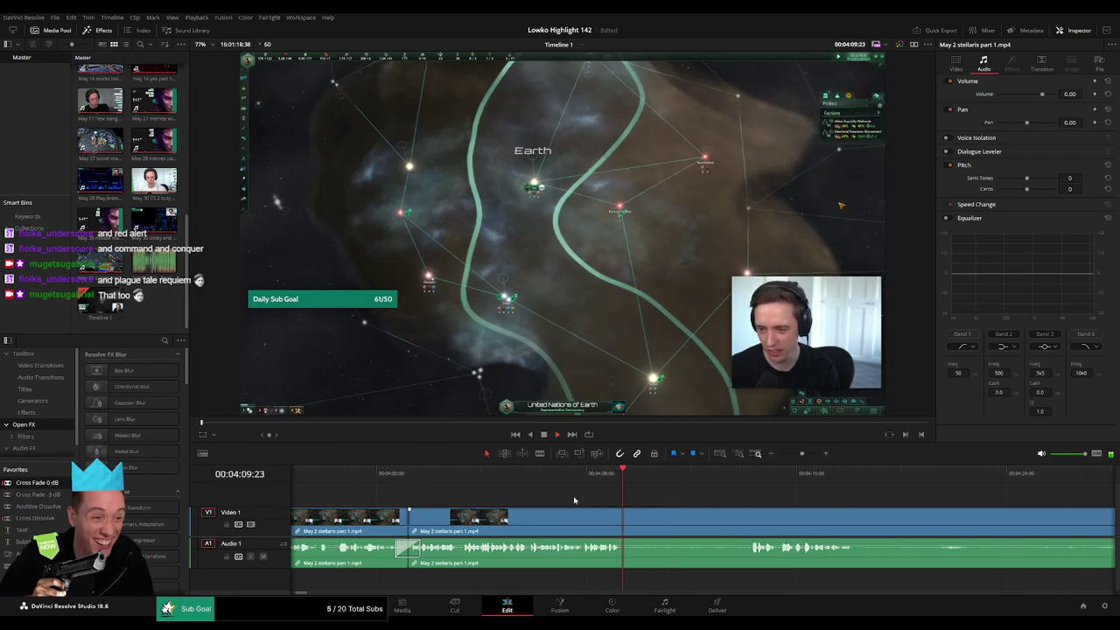
pyautogui.click(625, 473)
pyautogui.press('b')
pyautogui.click(523, 514)
pyautogui.click(645, 522)
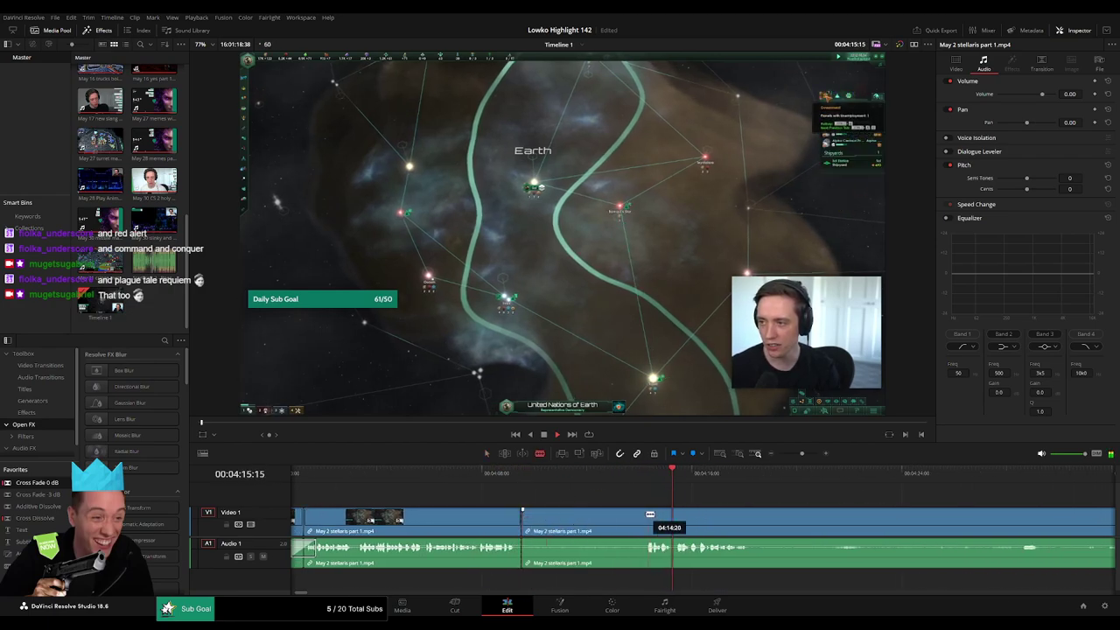
pyautogui.press('a')
pyautogui.click(616, 524)
pyautogui.press('Delete')
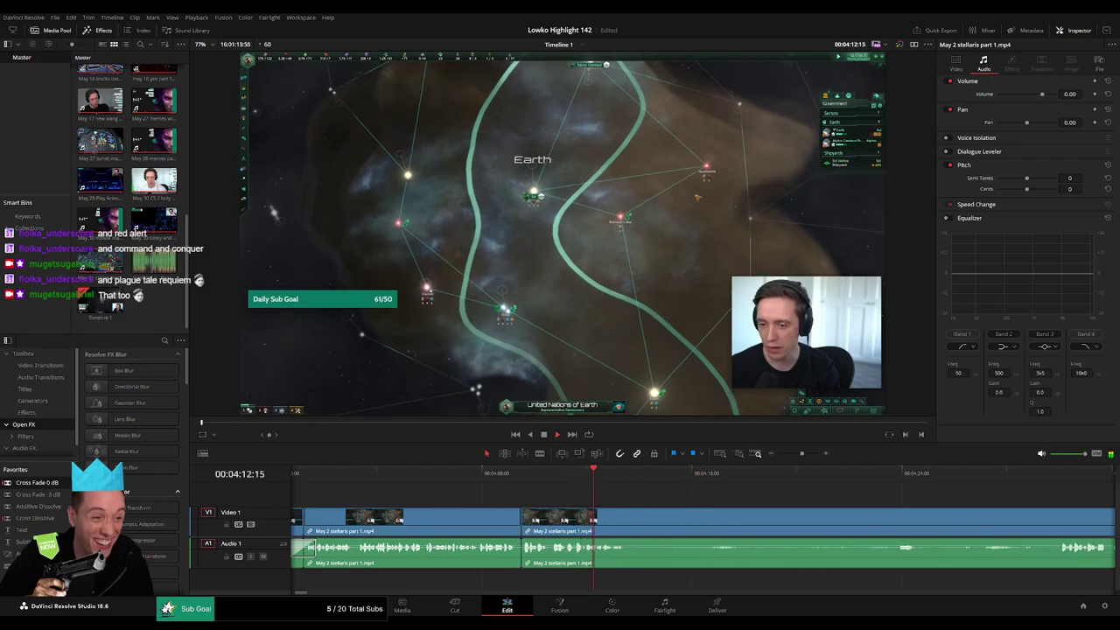
# - Split the clip at about 4:14 and 4:37, ripple delete the section between, and crossfade the joined audio
pyautogui.moveTo(50, 487); pyautogui.dragTo(499, 522)
pyautogui.click(688, 481)
pyautogui.click(743, 480)
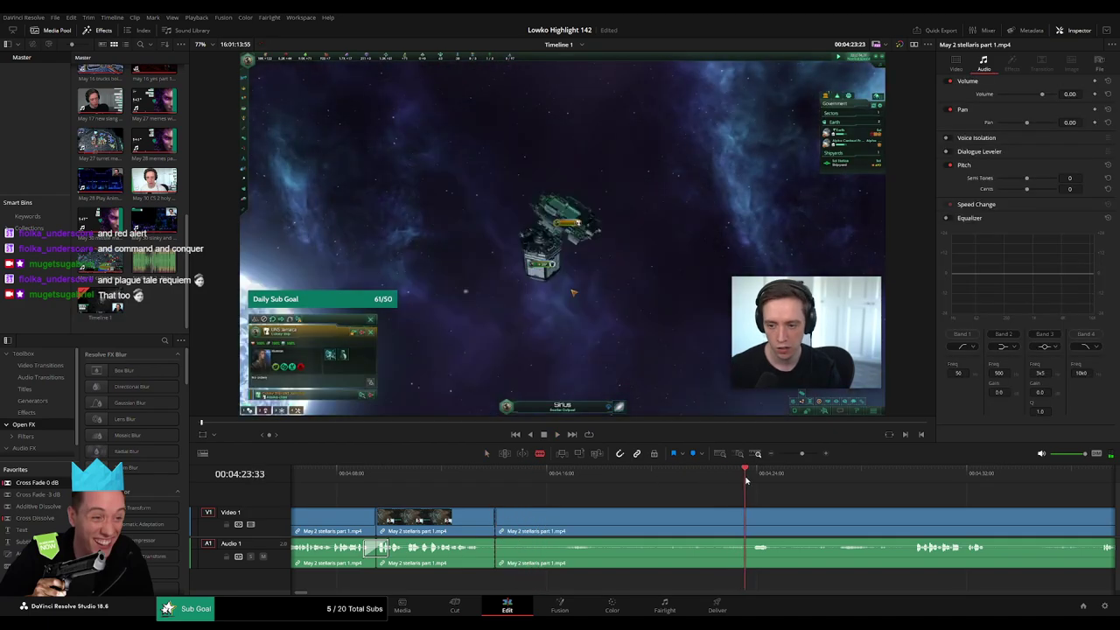
pyautogui.click(885, 480)
pyautogui.press('space')
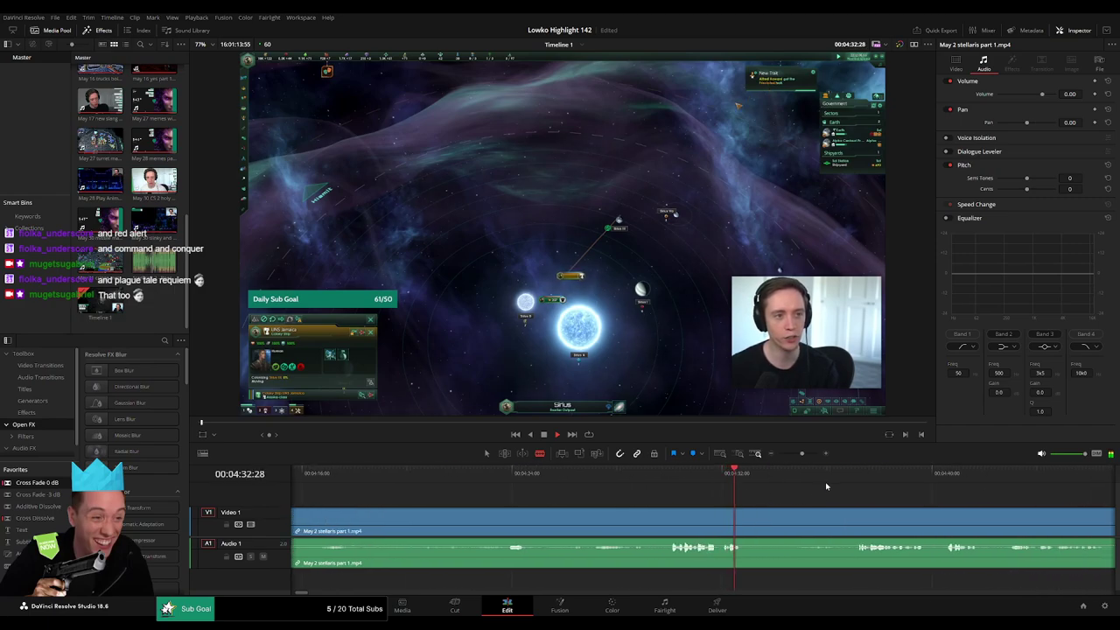
pyautogui.click(855, 476)
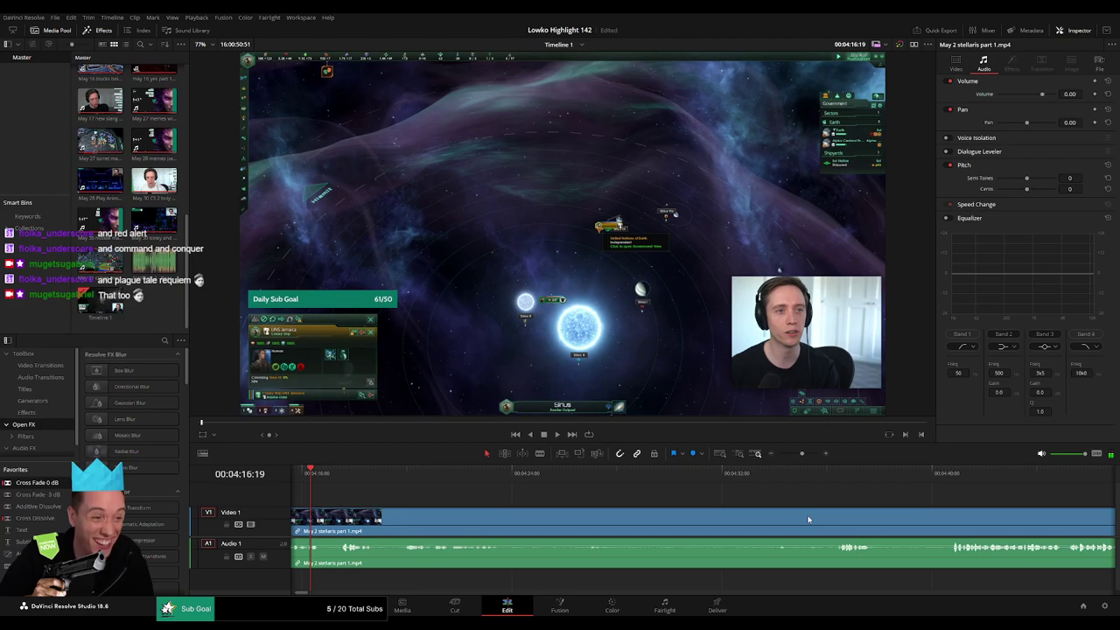
pyautogui.press('space')
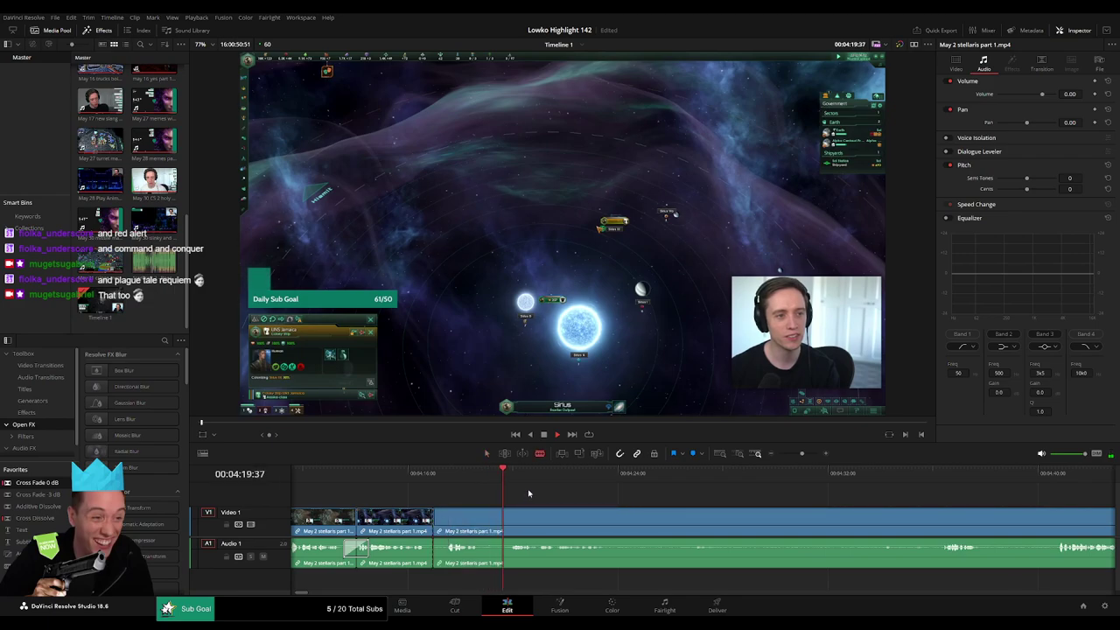
# - Split the clip at about 4:17 and 4:36, and ripple delete the section between
pyautogui.click(918, 481)
pyautogui.press('space')
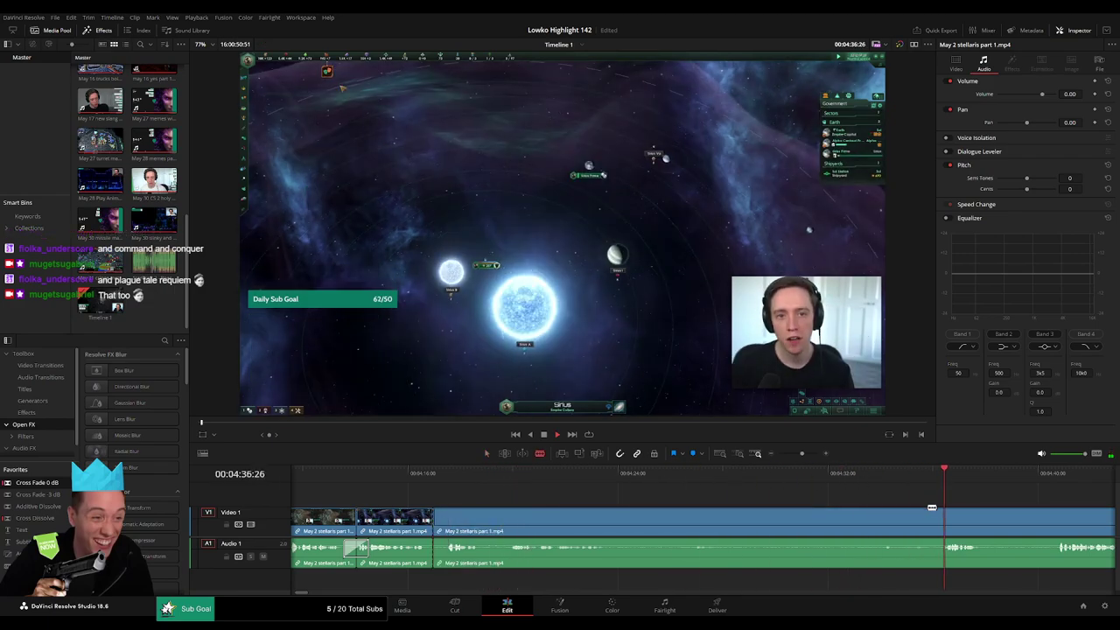
pyautogui.click(1048, 486)
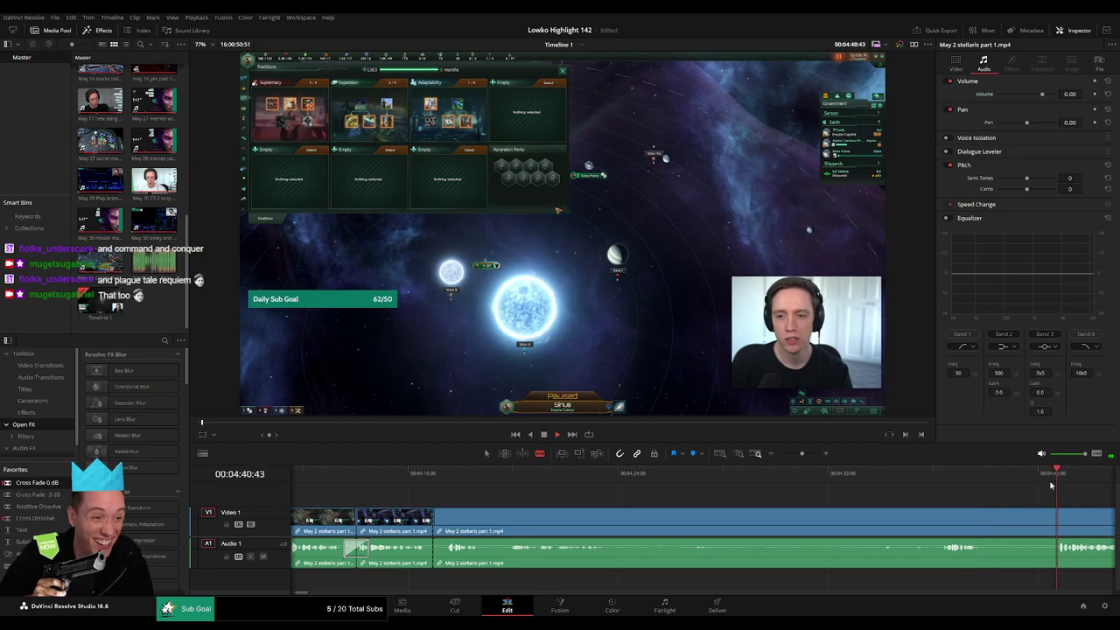
pyautogui.click(941, 529)
pyautogui.press('a')
pyautogui.click(905, 528)
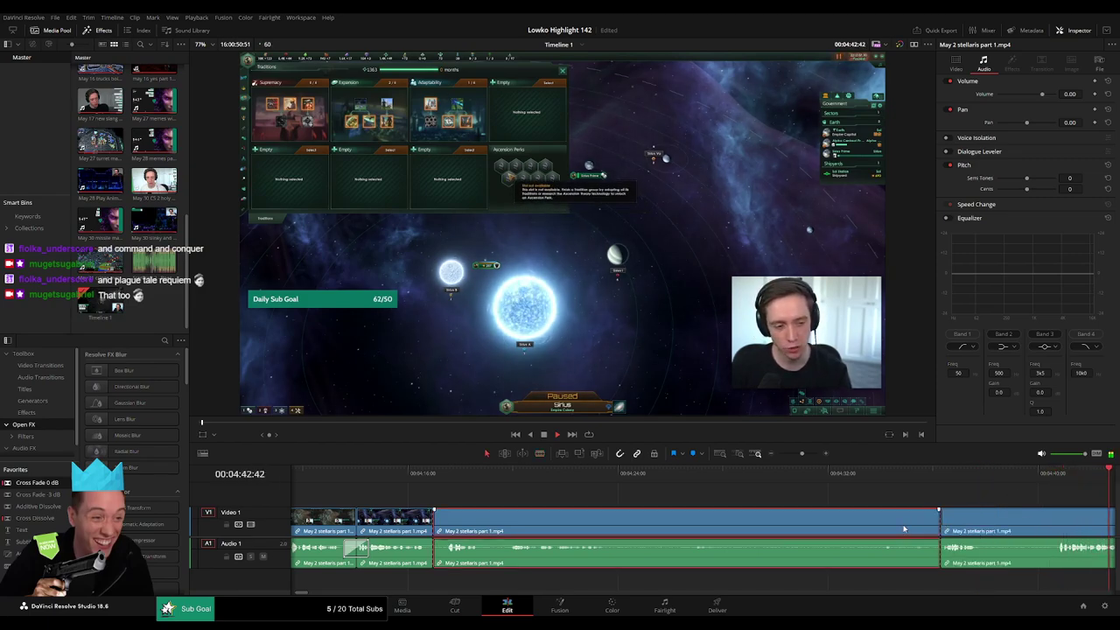
pyautogui.press('Delete')
# - Ripple delete the short section of about 4 seconds right after the 4:17 cut and crossfade the joined audio
pyautogui.moveTo(479, 525); pyautogui.dragTo(516, 523)
pyautogui.press('Delete')
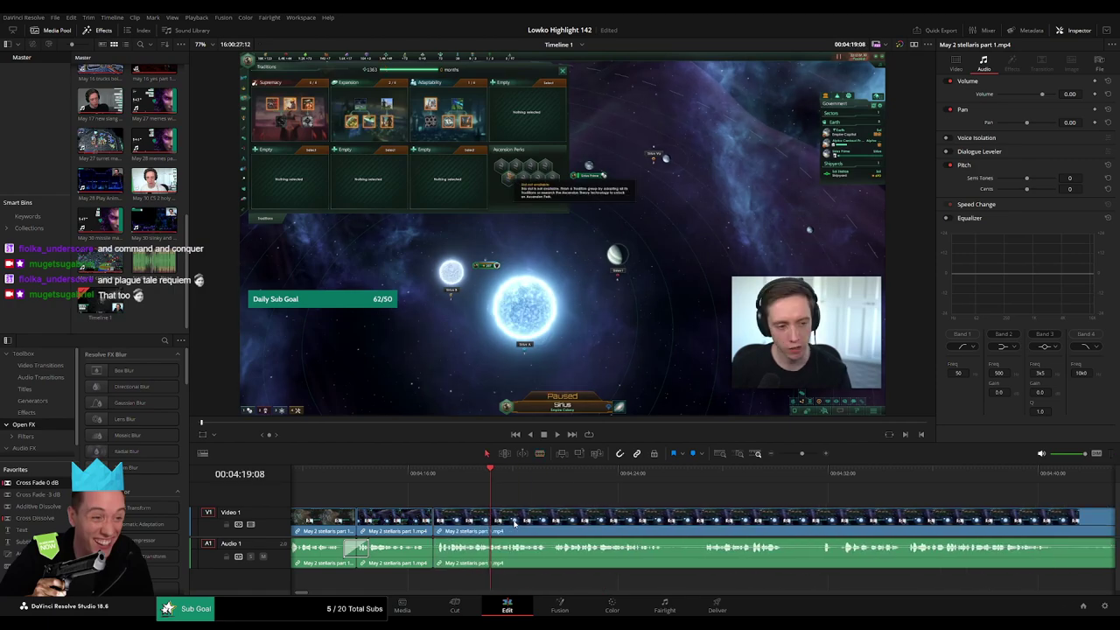
pyautogui.moveTo(433, 483)
pyautogui.mouseDown()
pyautogui.moveTo(452, 477)
pyautogui.moveTo(435, 479)
pyautogui.mouseUp()
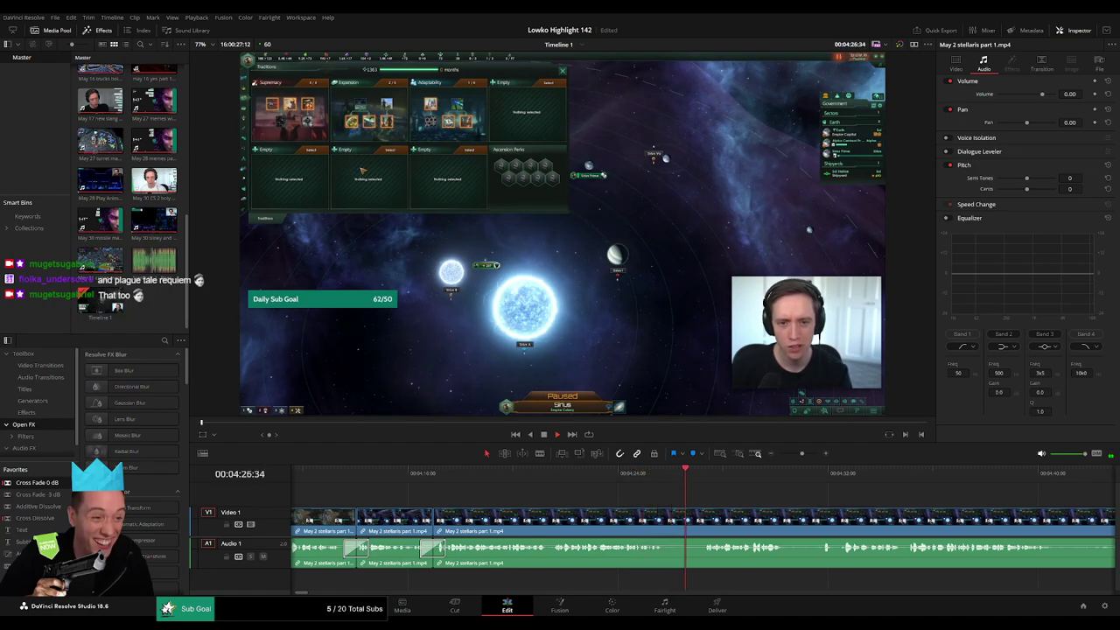
# - Cut out and ripple delete the short pauses at about 4:26 to 4:27 and 4:29 to 4:30, crossfading both audio joins
pyautogui.moveTo(844, 510); pyautogui.dragTo(626, 495)
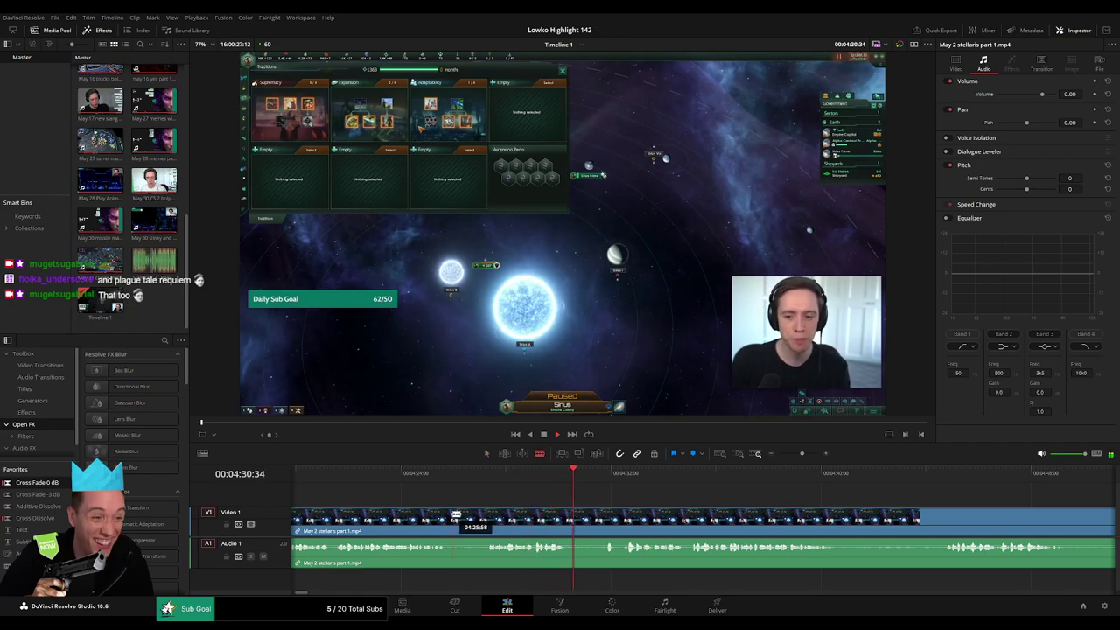
pyautogui.click(456, 517)
pyautogui.click(484, 516)
pyautogui.press('a')
pyautogui.click(472, 522)
pyautogui.moveTo(475, 521); pyautogui.dragTo(552, 525)
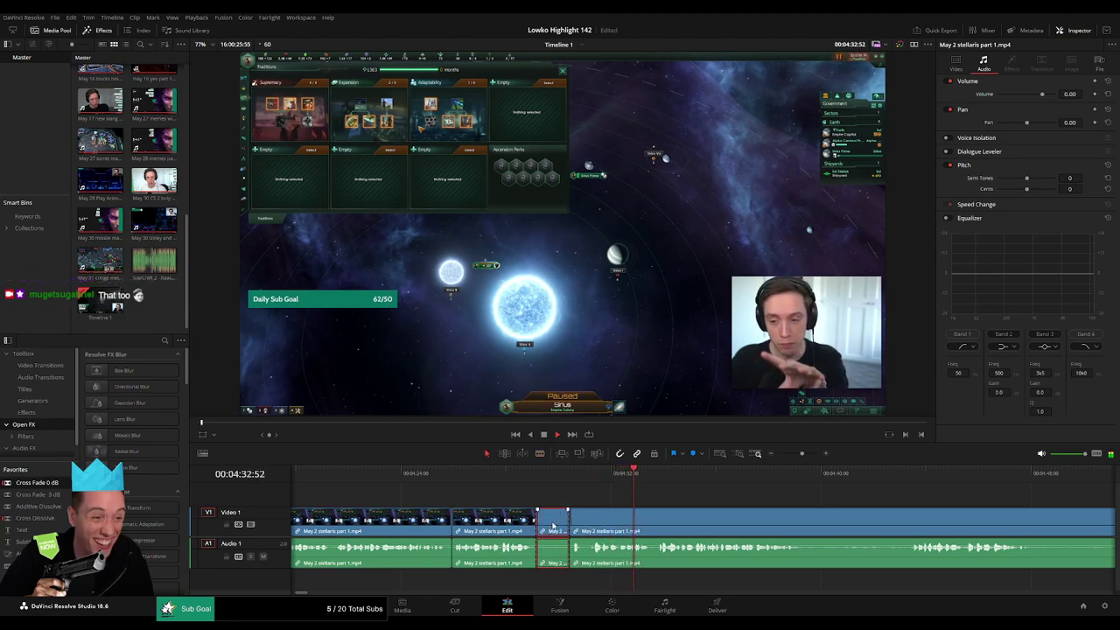
pyautogui.press('Delete')
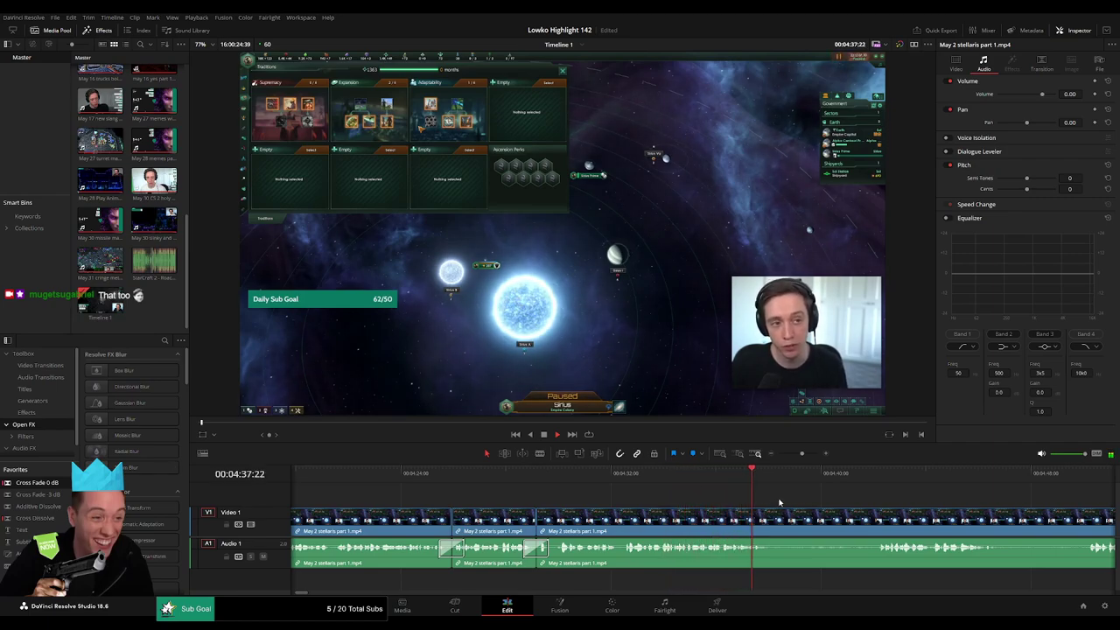
# - Split the clip at about 4:38 and 4:42, ripple delete the quiet section between, and crossfade the joined audio
pyautogui.moveTo(817, 500); pyautogui.dragTo(503, 483)
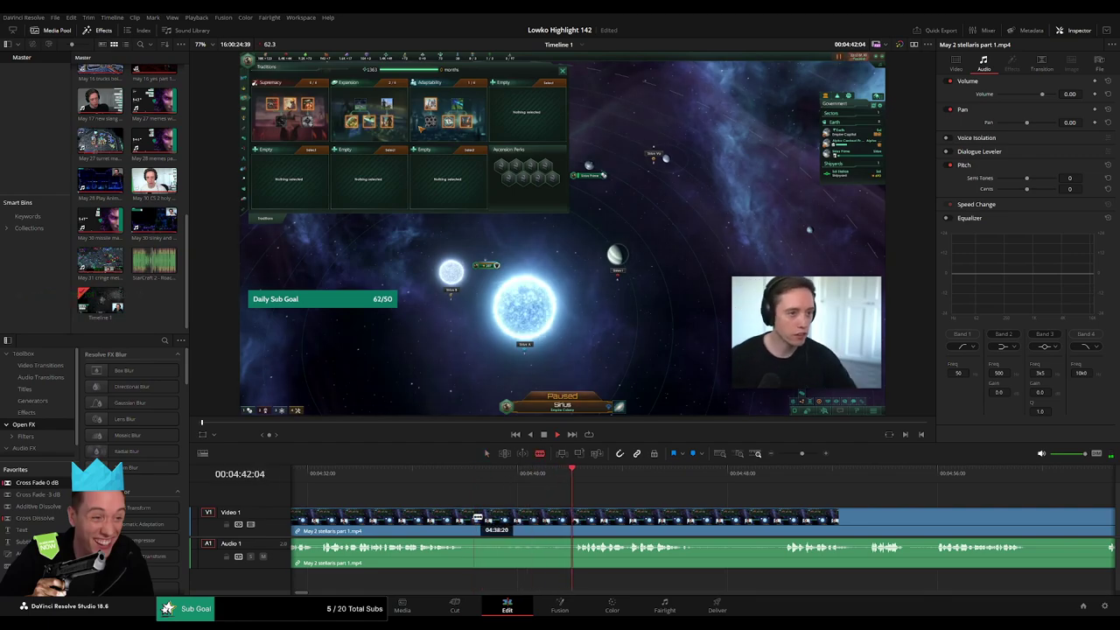
pyautogui.moveTo(525, 482); pyautogui.dragTo(558, 482)
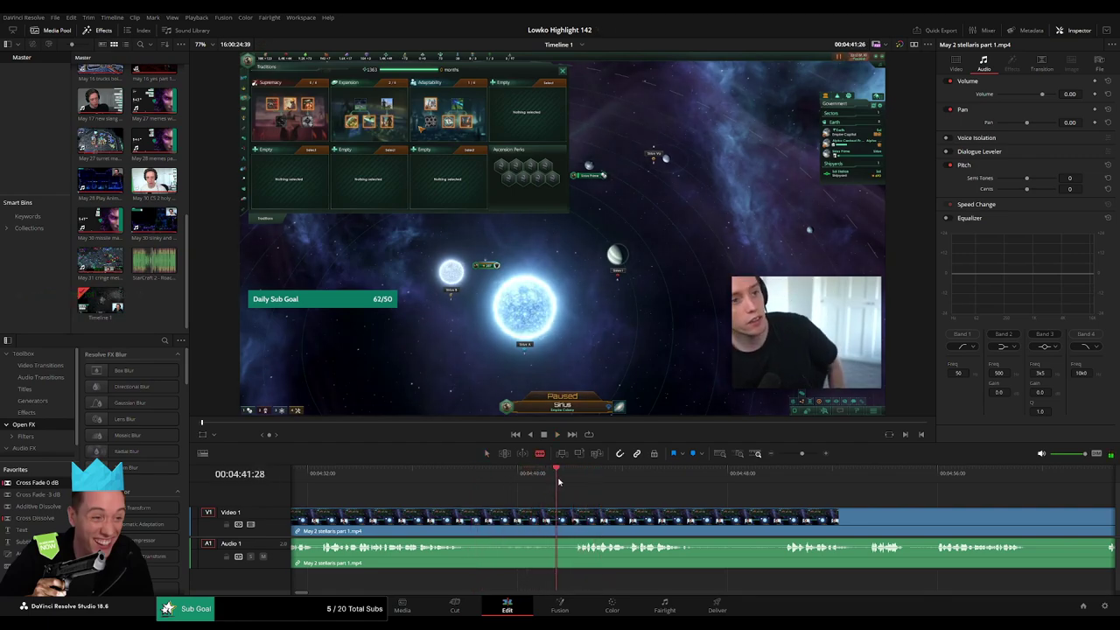
pyautogui.click(468, 518)
pyautogui.click(571, 517)
pyautogui.press('a')
pyautogui.click(551, 522)
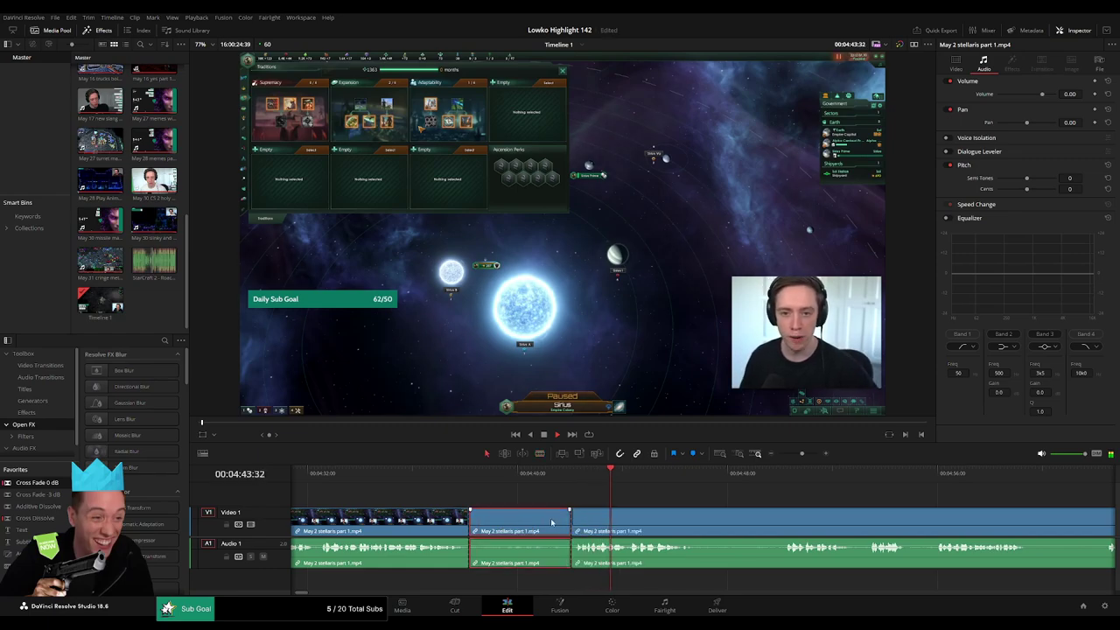
pyautogui.press('Delete')
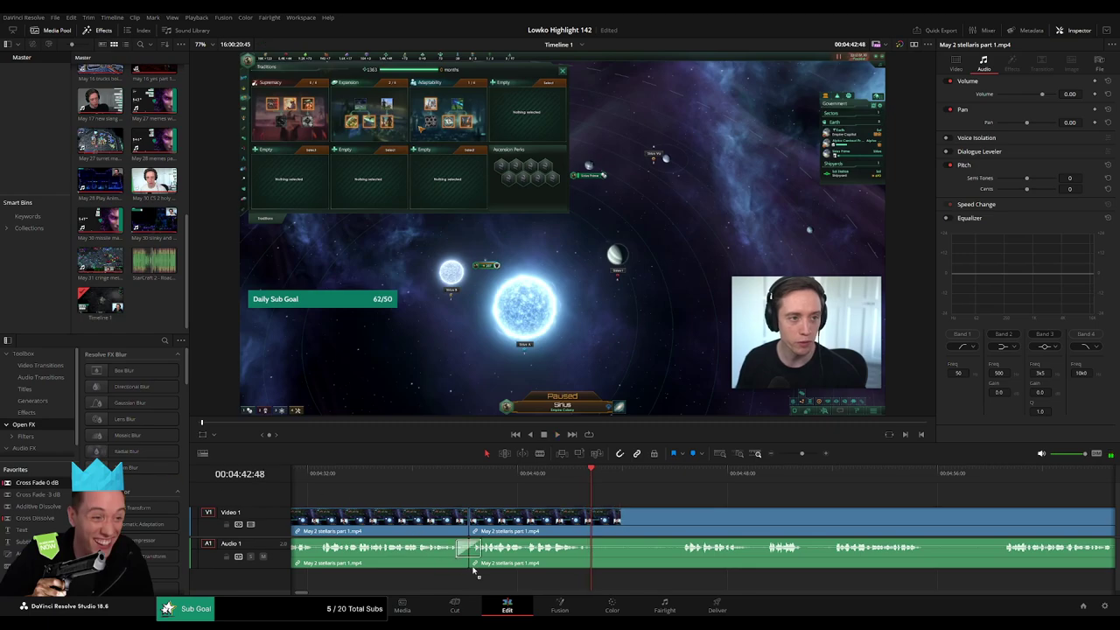
# - Split the clip at about 4:43 and 4:46, ripple delete the section between, and crossfade the joined audio
pyautogui.click(395, 473)
pyautogui.click(345, 479)
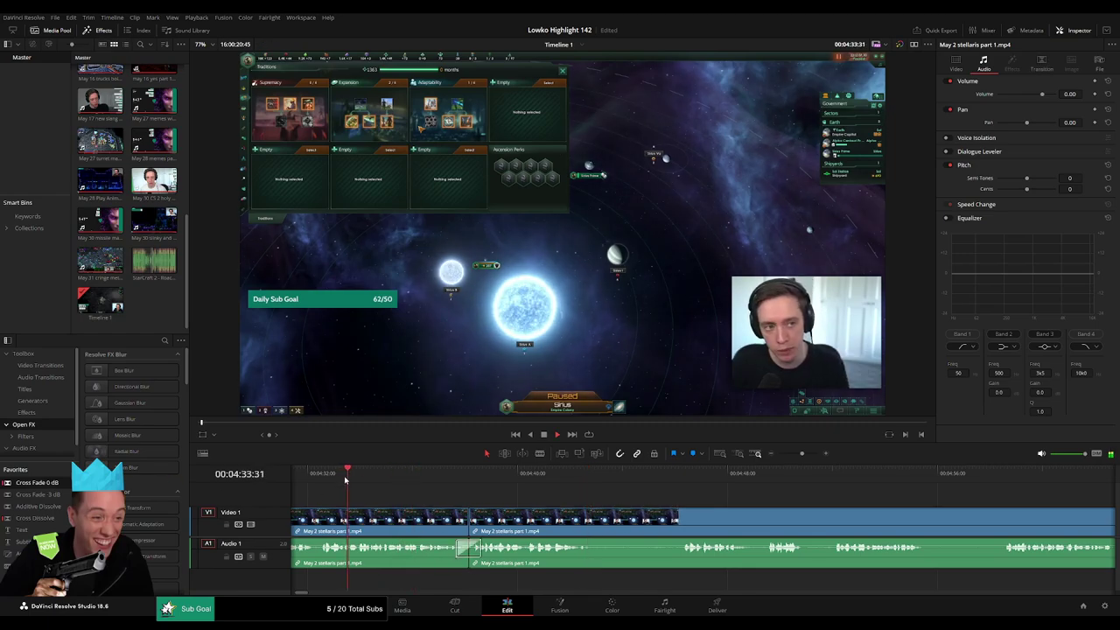
pyautogui.click(579, 474)
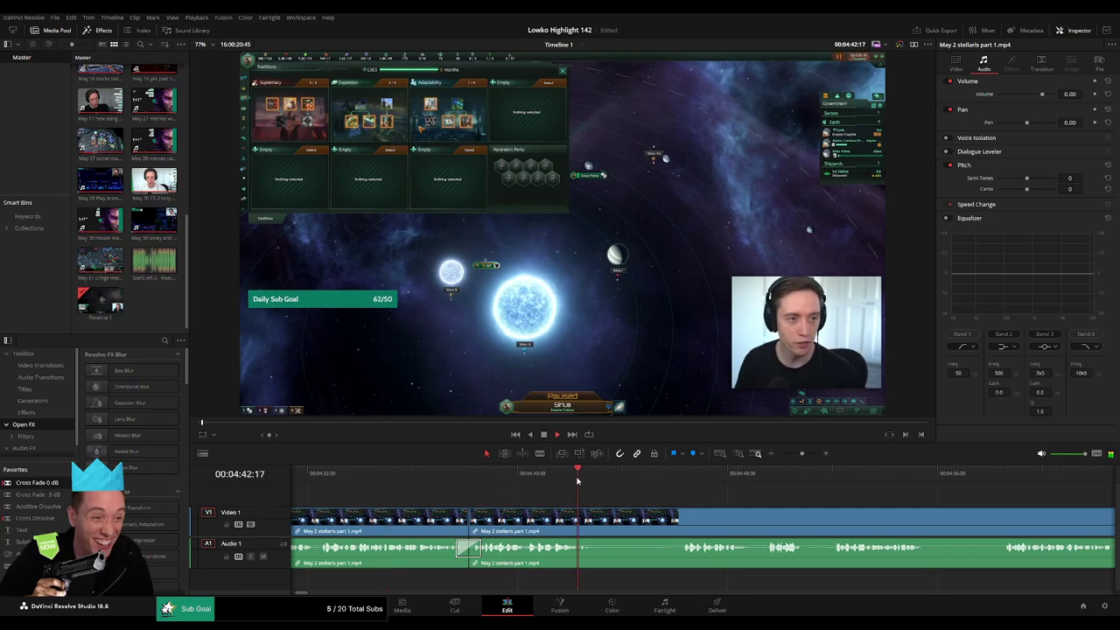
pyautogui.click(673, 476)
pyautogui.hscroll(2, 700, 507)
pyautogui.press('b')
pyautogui.click(415, 520)
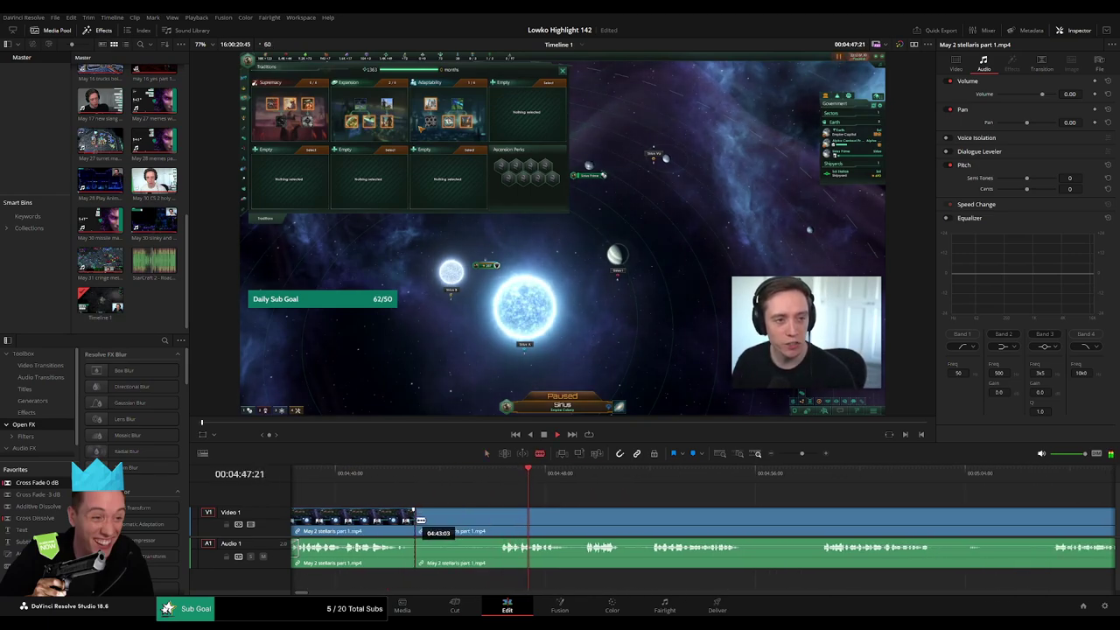
pyautogui.click(494, 519)
pyautogui.press('a')
pyautogui.click(477, 524)
pyautogui.press('Delete')
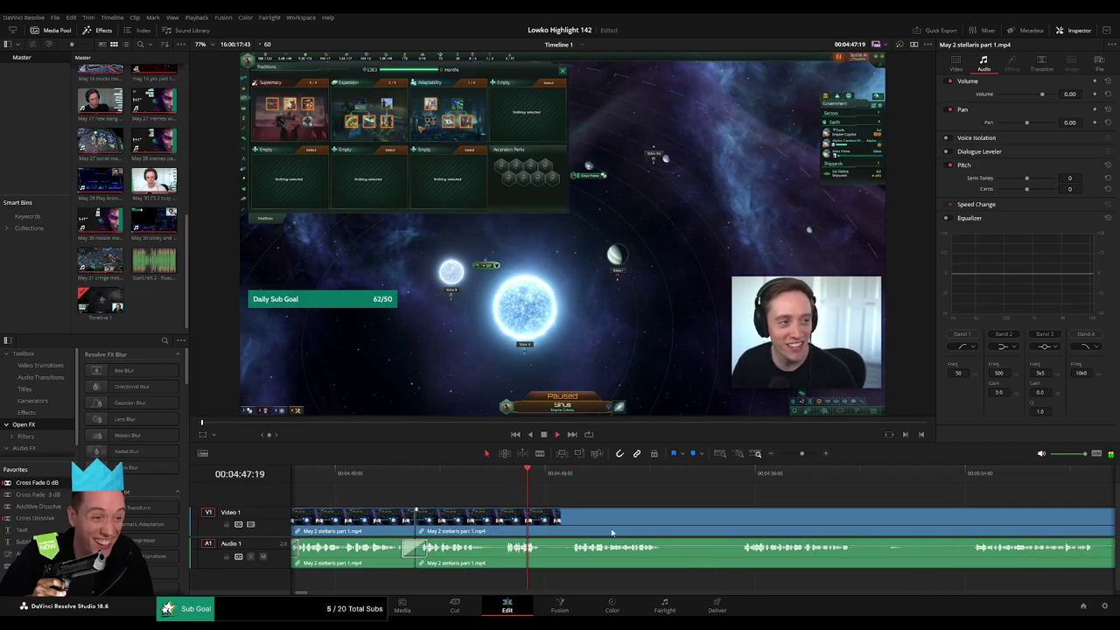
# - Split the clip at about 4:52 and 4:55, around the quiet stretch
pyautogui.moveTo(611, 532); pyautogui.dragTo(456, 515)
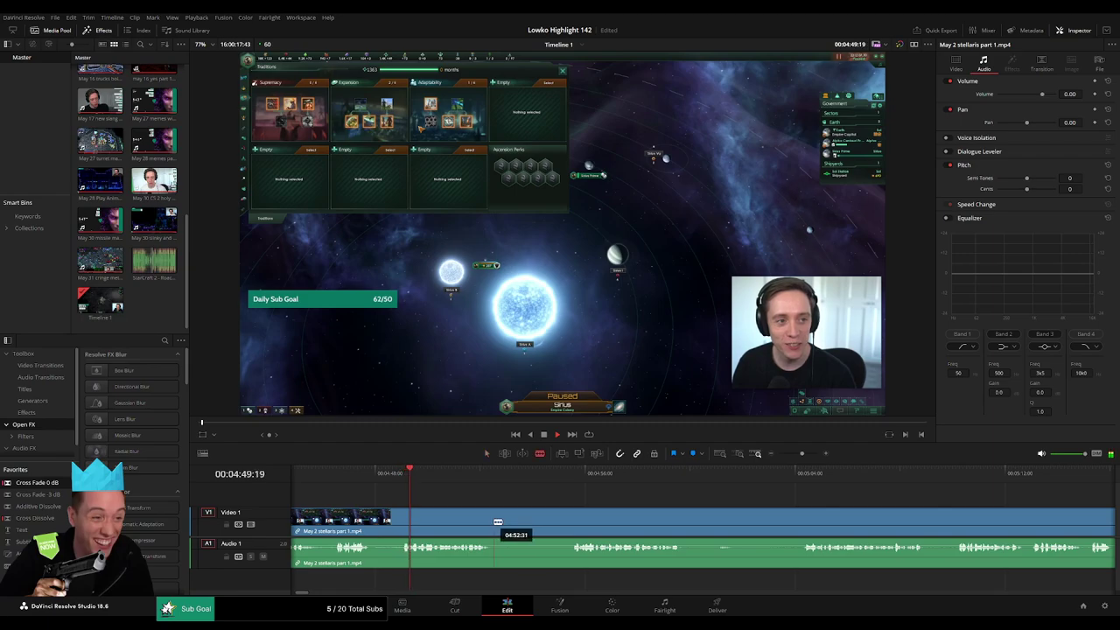
pyautogui.click(495, 521)
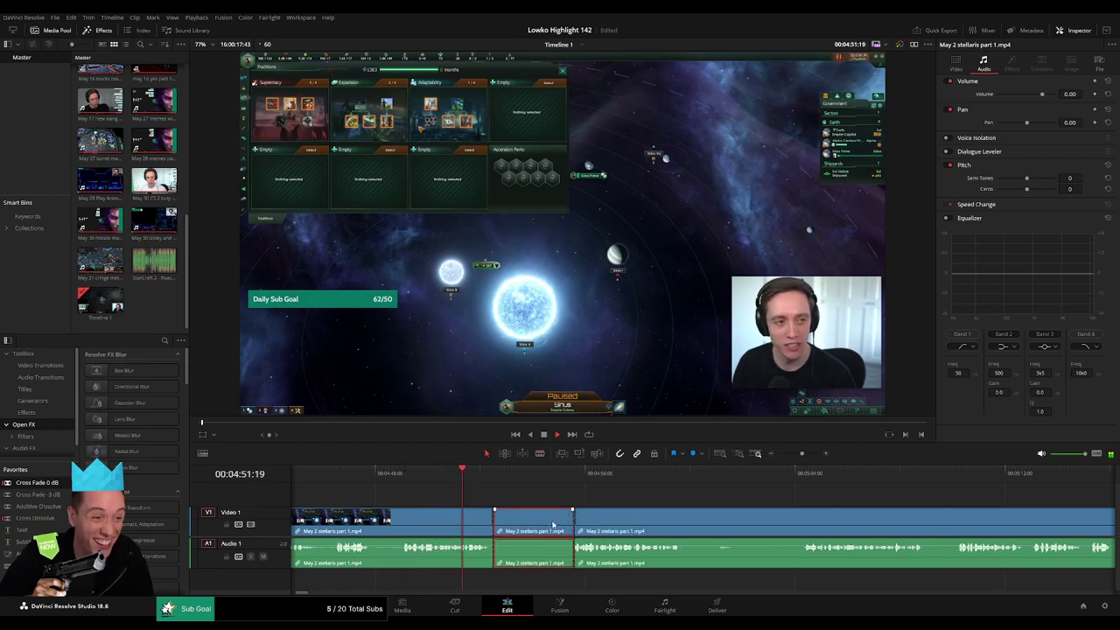
# - Try removing the section between the 4:52 and 4:55 cuts with a crossfaded audio join, and undo the removal
pyautogui.press('BackSpace')
pyautogui.click(547, 516)
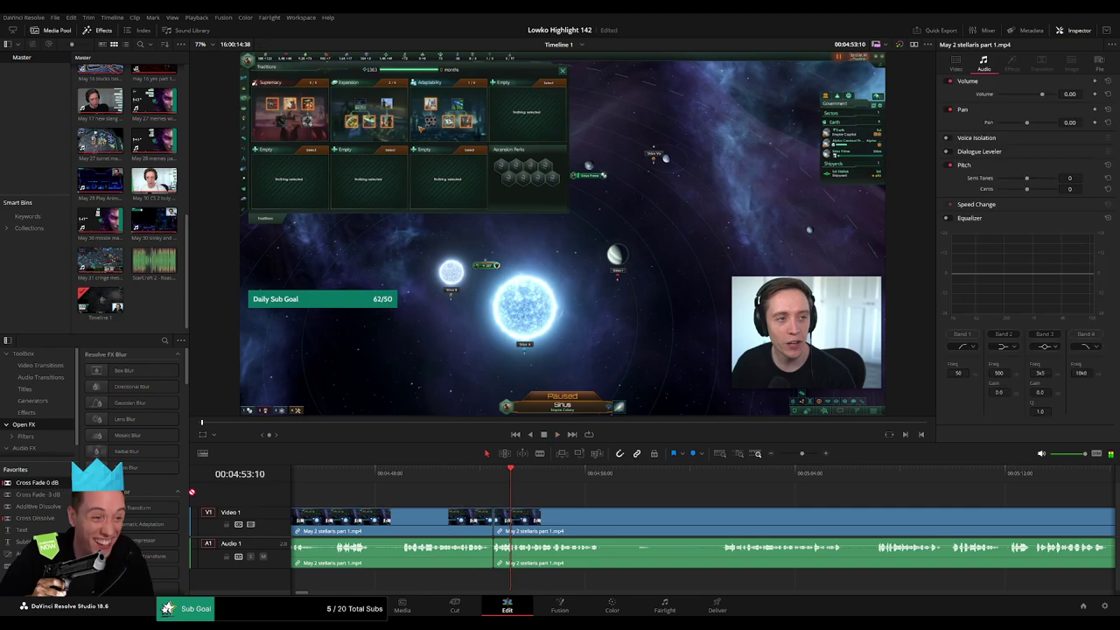
pyautogui.click(480, 475)
pyautogui.press('space')
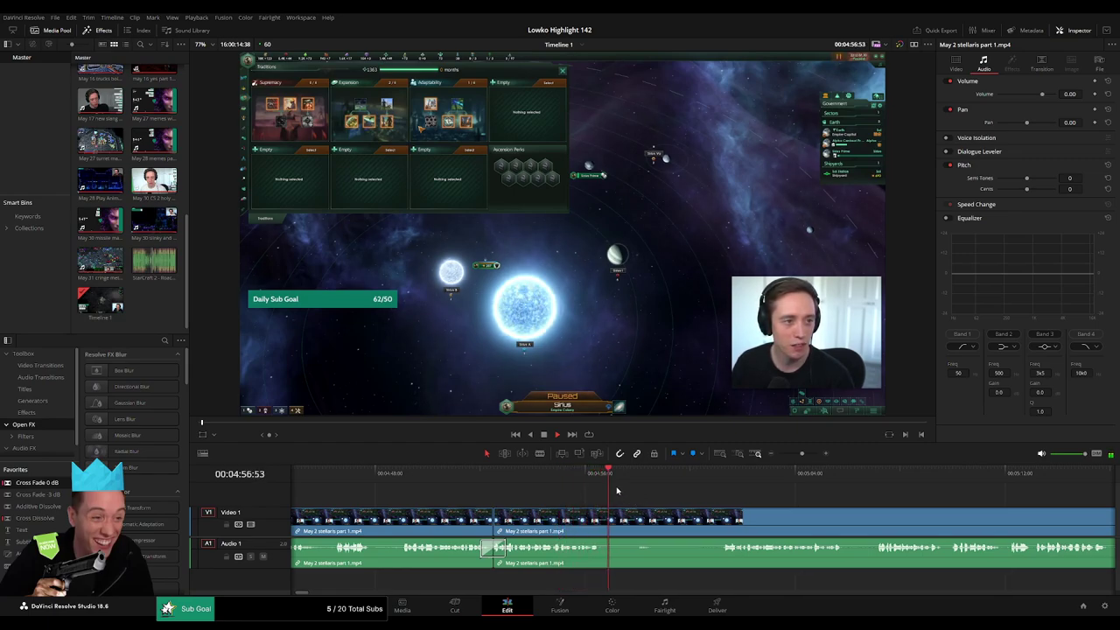
pyautogui.hotkey('ctrl', 'z')
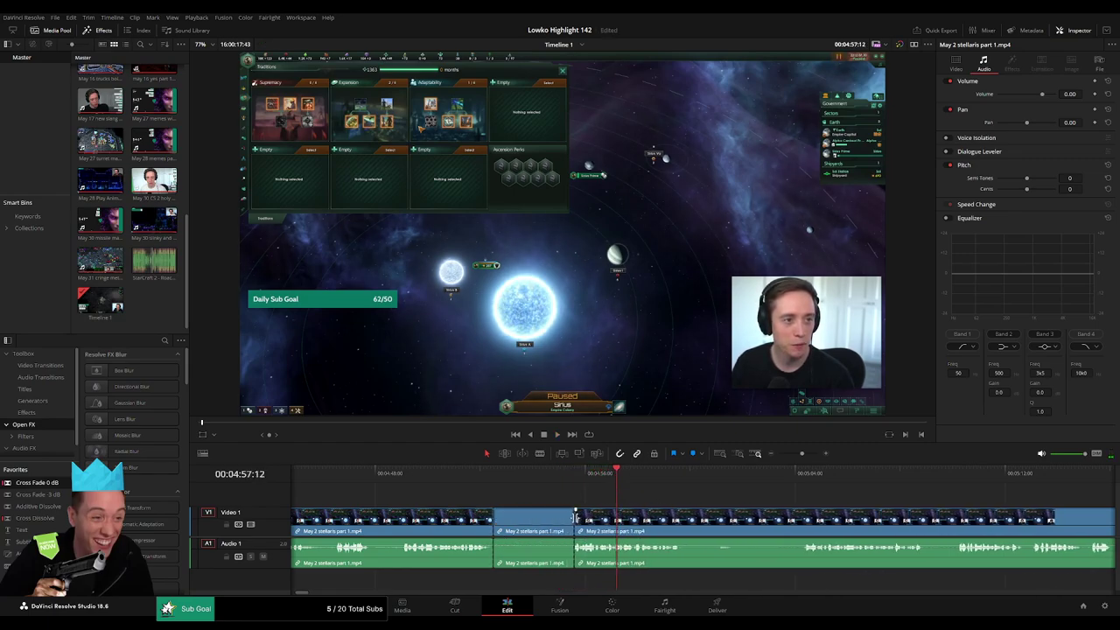
# - Move the cut near 4:56 slightly earlier, ripple delete the short section before it, and crossfade the joined audio
pyautogui.moveTo(575, 517); pyautogui.dragTo(568, 516)
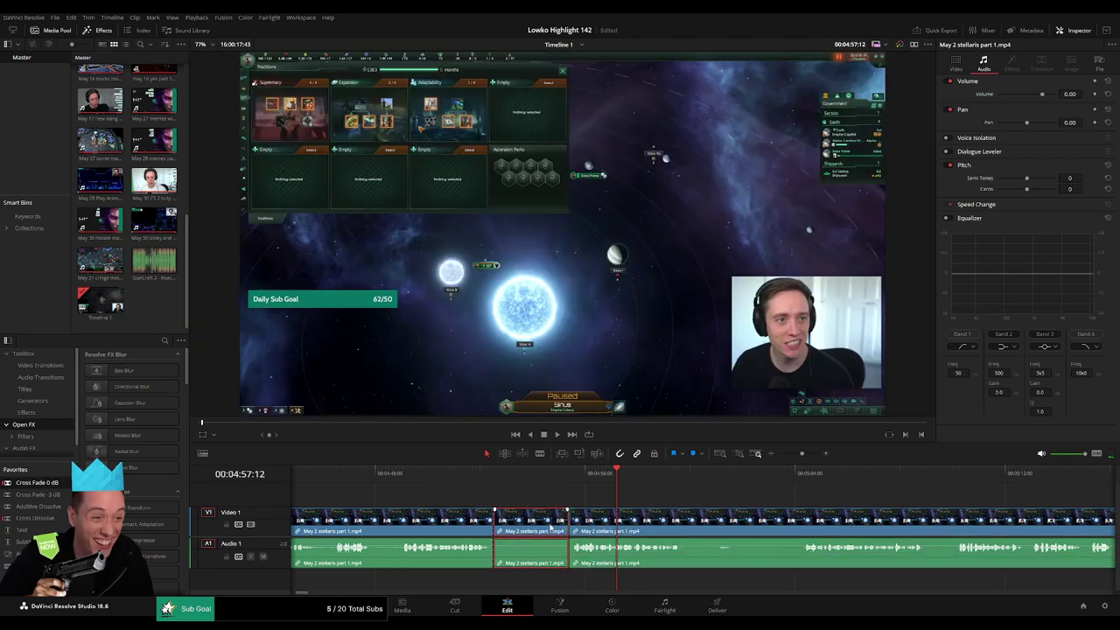
pyautogui.press('Delete')
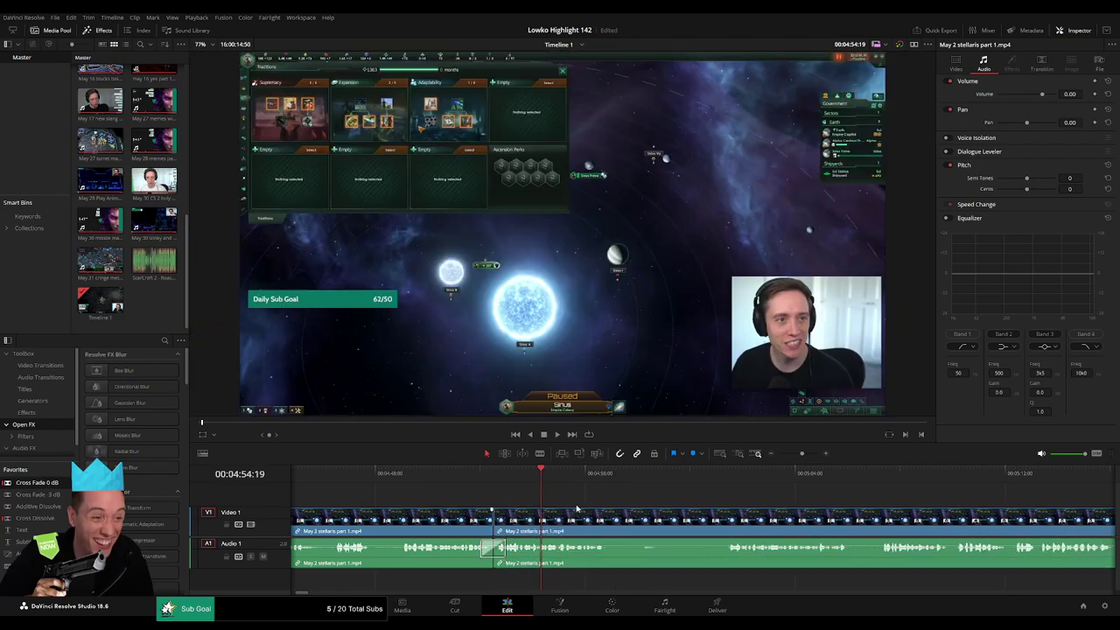
# - Split the clip at about 4:57 and 5:01, ripple delete the quiet section between, and crossfade the joined audio
pyautogui.hscroll(3, 622, 507)
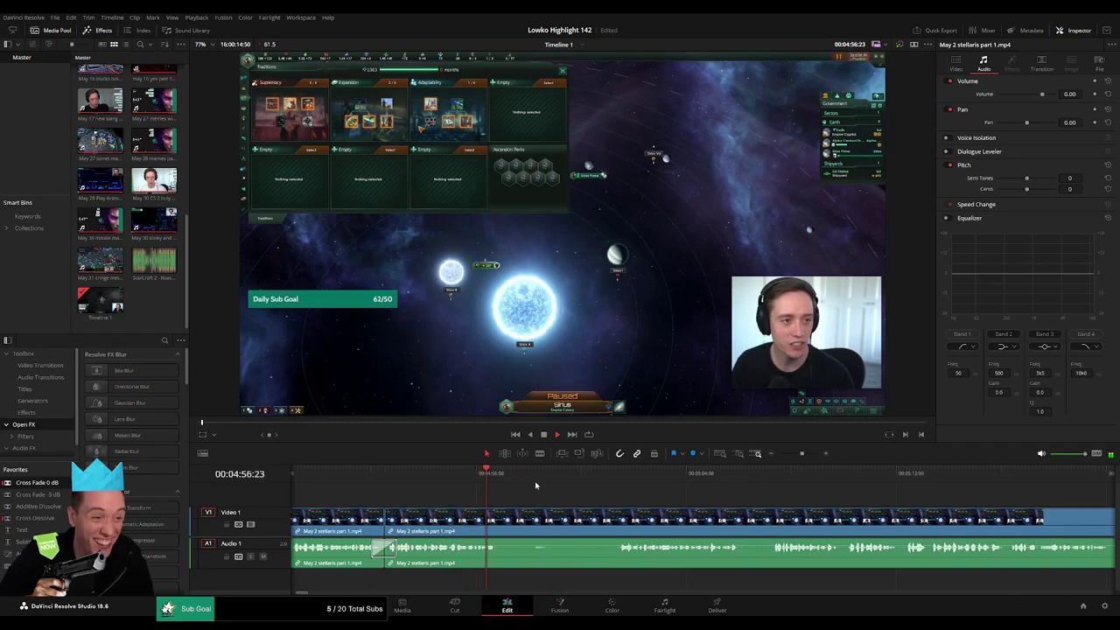
pyautogui.click(534, 478)
pyautogui.moveTo(534, 478); pyautogui.dragTo(611, 482)
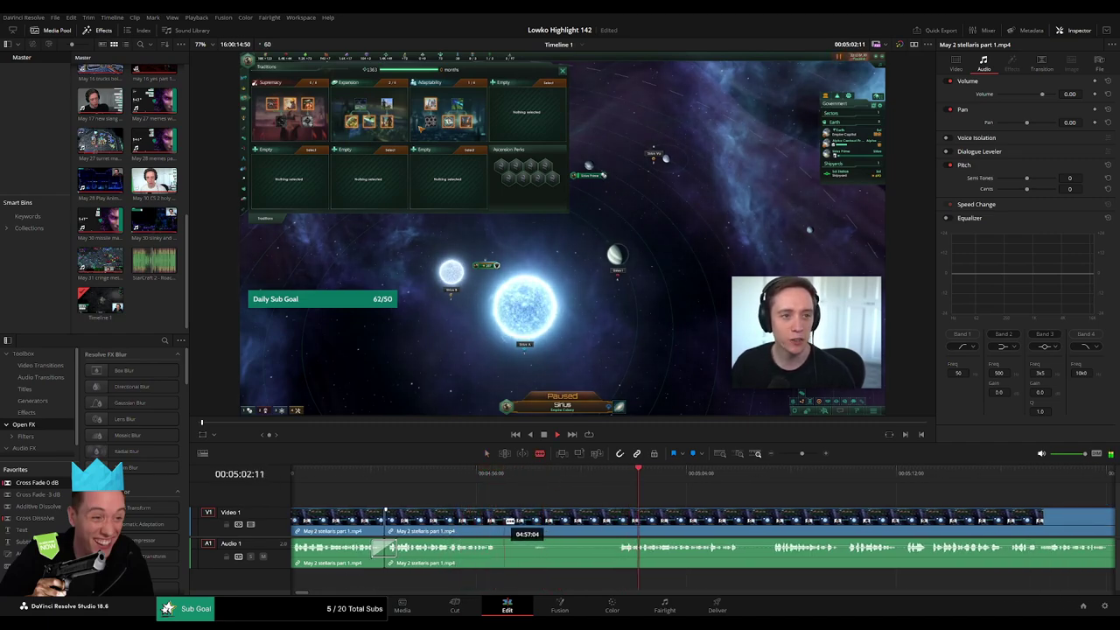
pyautogui.click(506, 521)
pyautogui.click(617, 521)
pyautogui.press('a')
pyautogui.press('Delete')
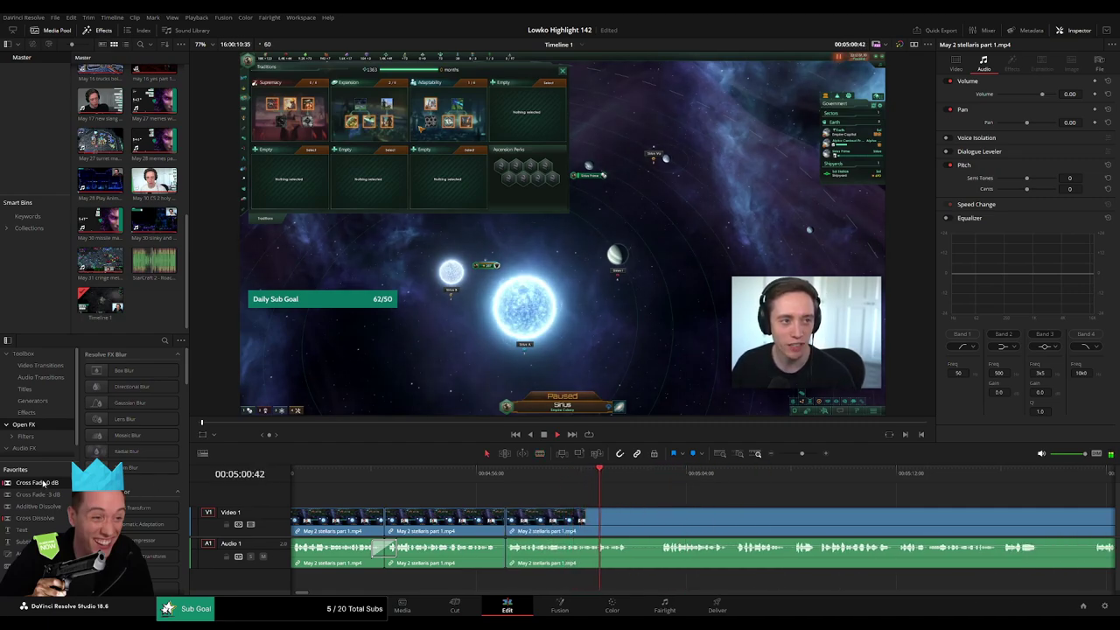
pyautogui.click(504, 561)
pyautogui.hotkey('shift', 't')
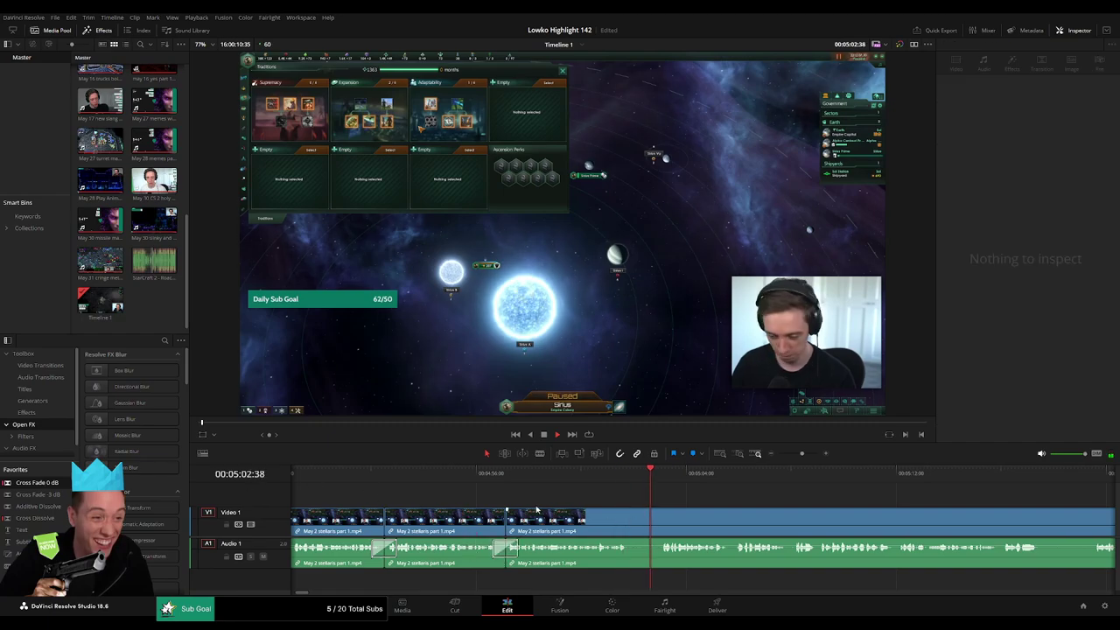
# - Split the clip at about 5:02 and 5:03, ripple delete the short section between, and crossfade the joined audio
pyautogui.hscroll(3, 492, 513)
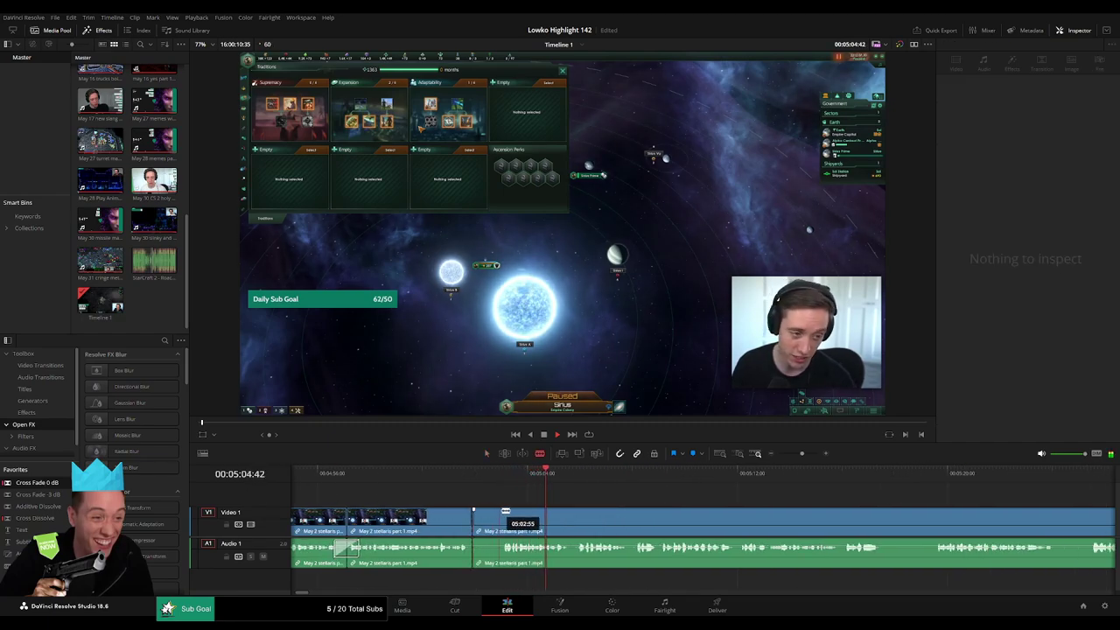
pyautogui.click(502, 516)
pyautogui.press('a')
pyautogui.click(489, 518)
pyautogui.press('Delete')
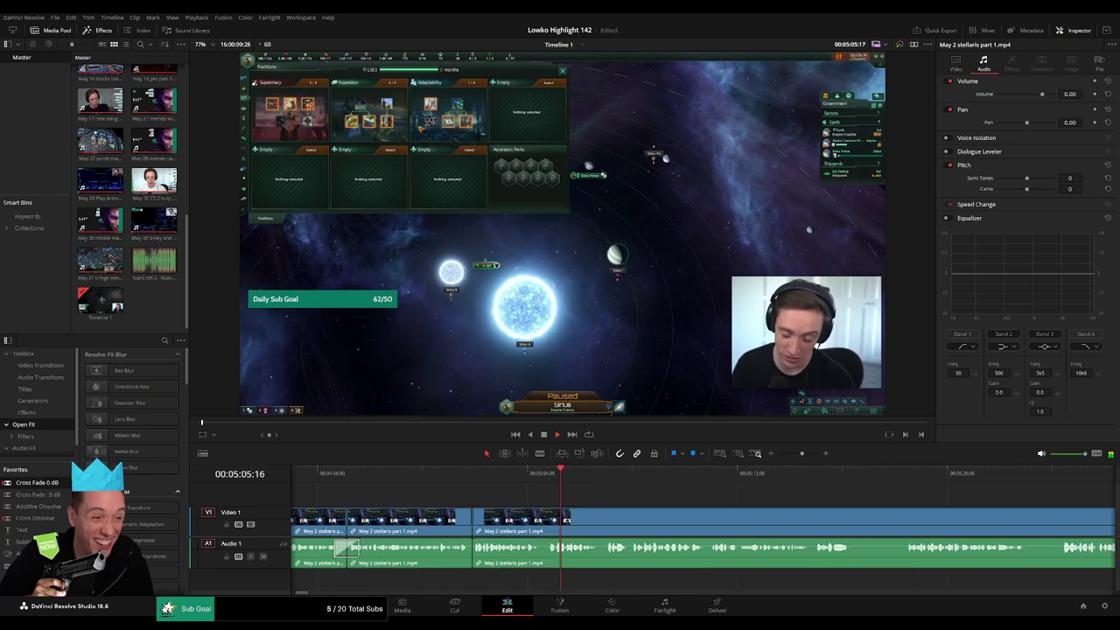
pyautogui.click(472, 557)
pyautogui.hotkey('shift', 't')
# - Split the clip at about 5:17 and 5:18 and ripple delete the quiet section between the cuts
pyautogui.hscroll(3, 672, 508)
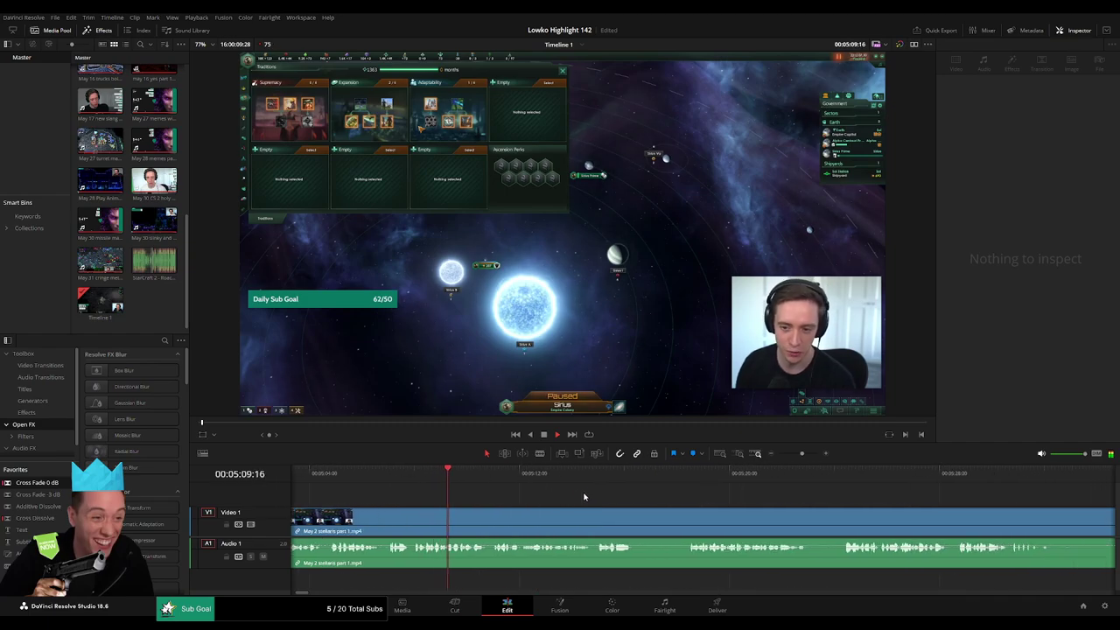
pyautogui.press('b')
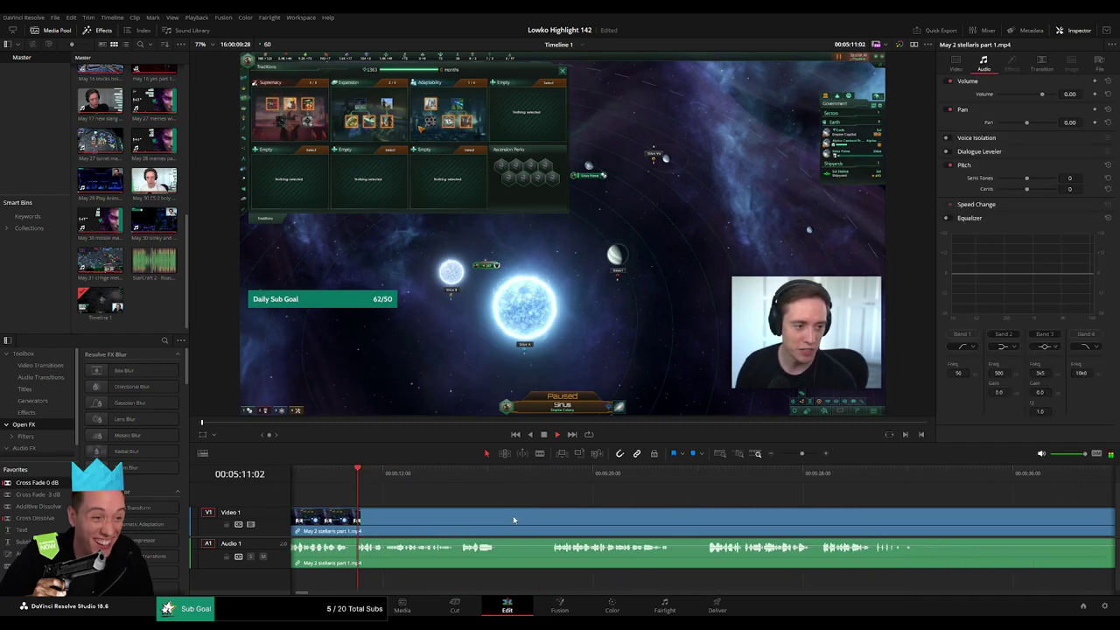
pyautogui.click(505, 517)
pyautogui.click(546, 517)
pyautogui.press('a')
pyautogui.click(533, 521)
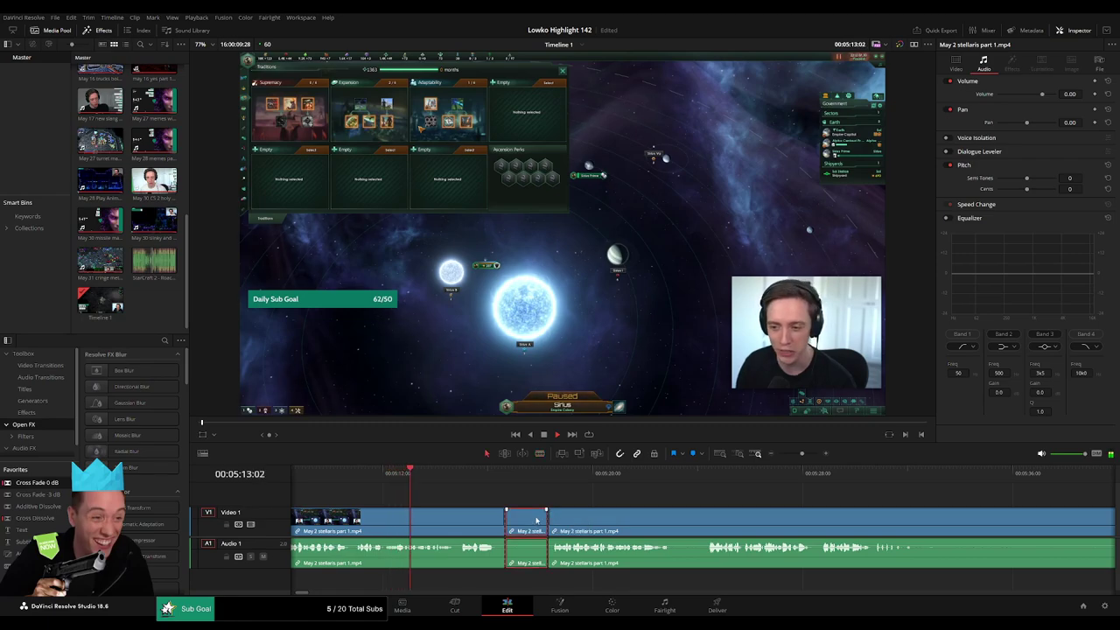
pyautogui.press('Delete')
# - Split the clip at about 5:21 and 5:23, ripple delete the section between, and crossfade the audio at this join and the previous one
pyautogui.click(633, 523)
pyautogui.click(662, 523)
pyautogui.press('a')
pyautogui.click(651, 527)
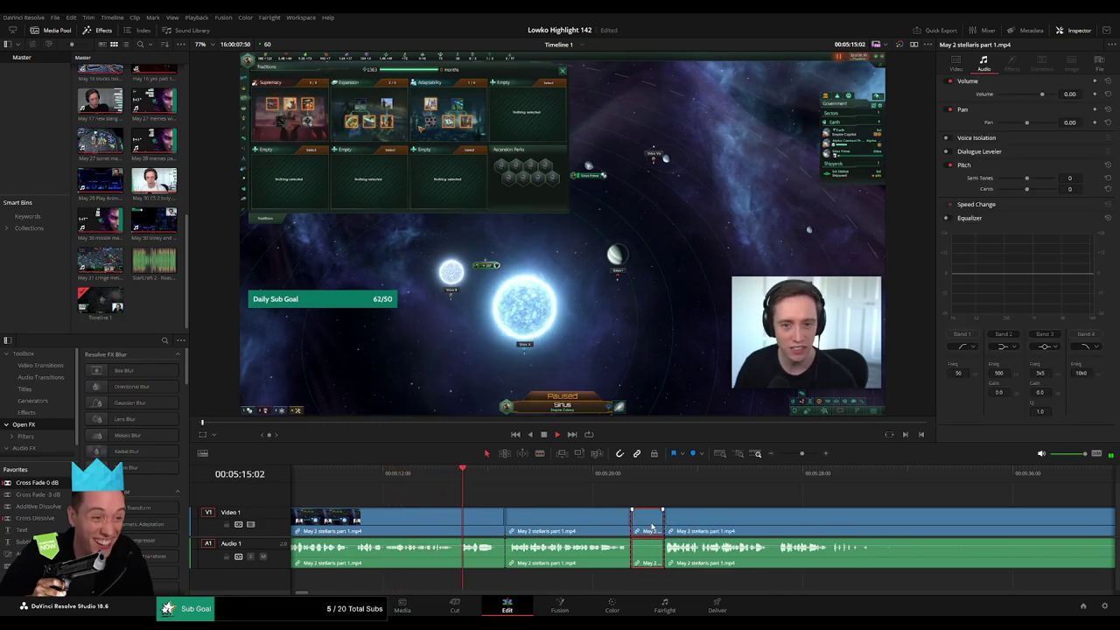
pyautogui.press('Delete')
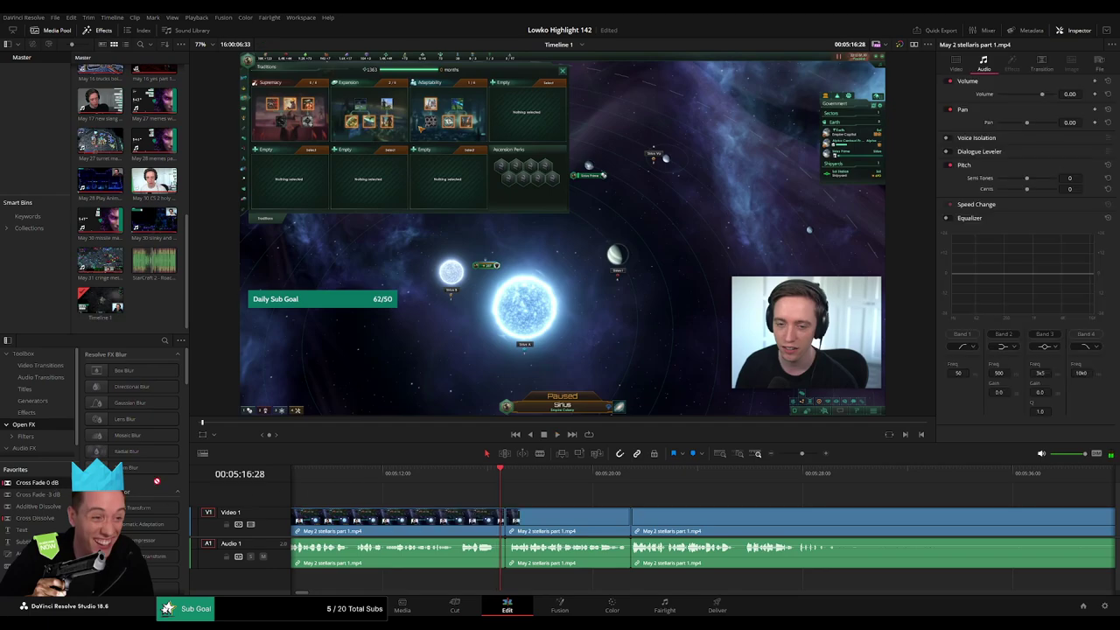
pyautogui.press('space')
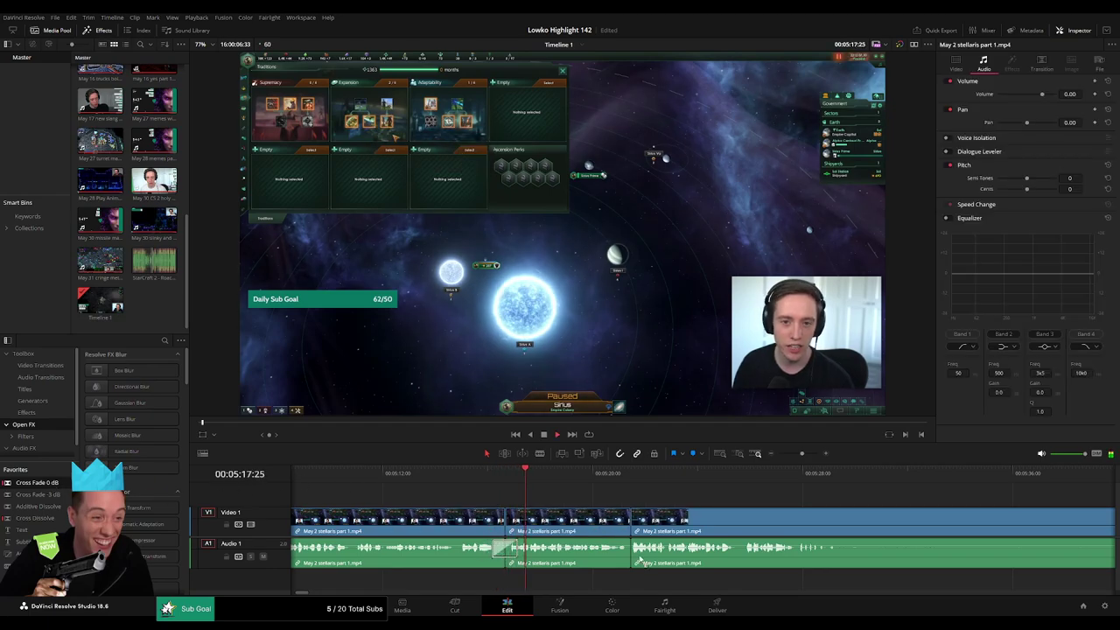
pyautogui.moveTo(642, 560); pyautogui.dragTo(630, 563)
# - Split the clip at about 5:30 and 5:41, ripple delete the long quiet section between, and crossfade the joined audio
pyautogui.hscroll(5, 697, 522)
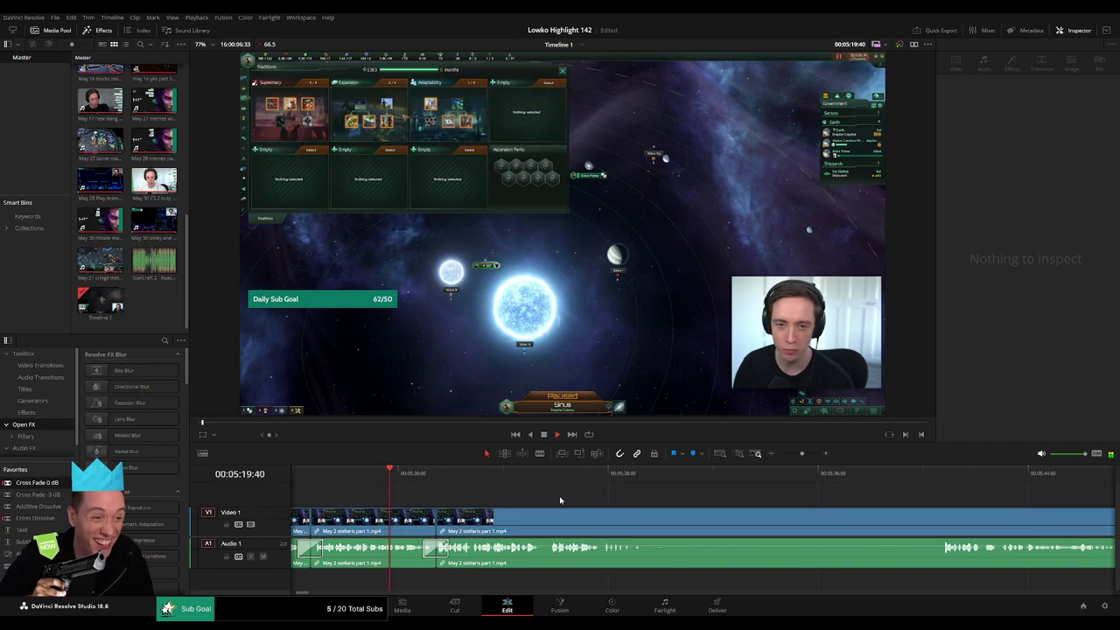
pyautogui.scroll(-2, 553, 495)
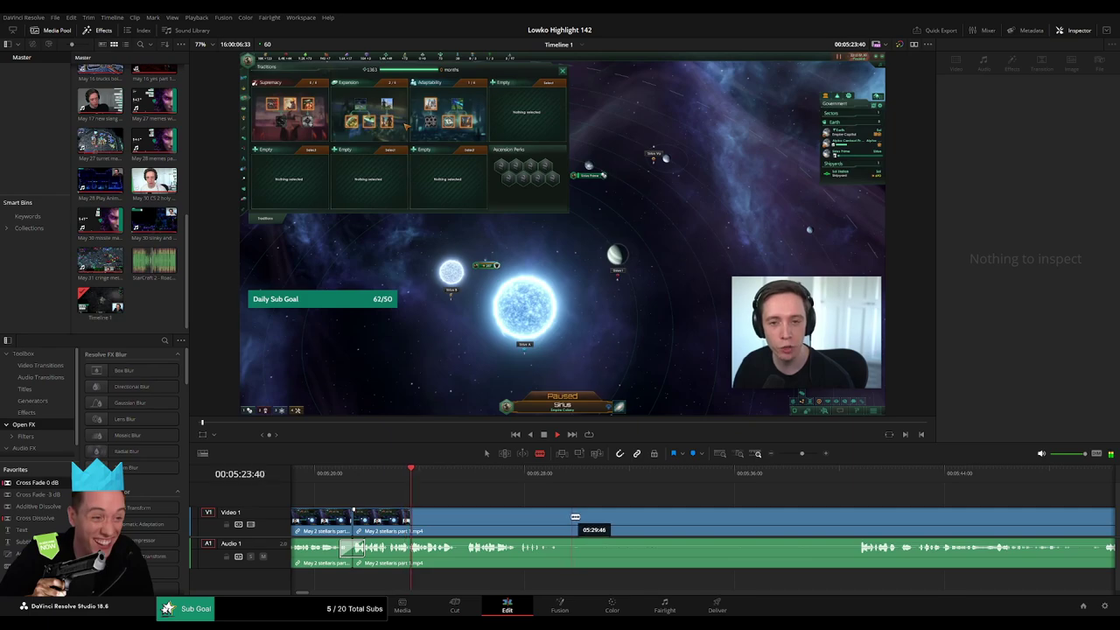
pyautogui.click(573, 517)
pyautogui.click(860, 525)
pyautogui.press('a')
pyautogui.click(802, 527)
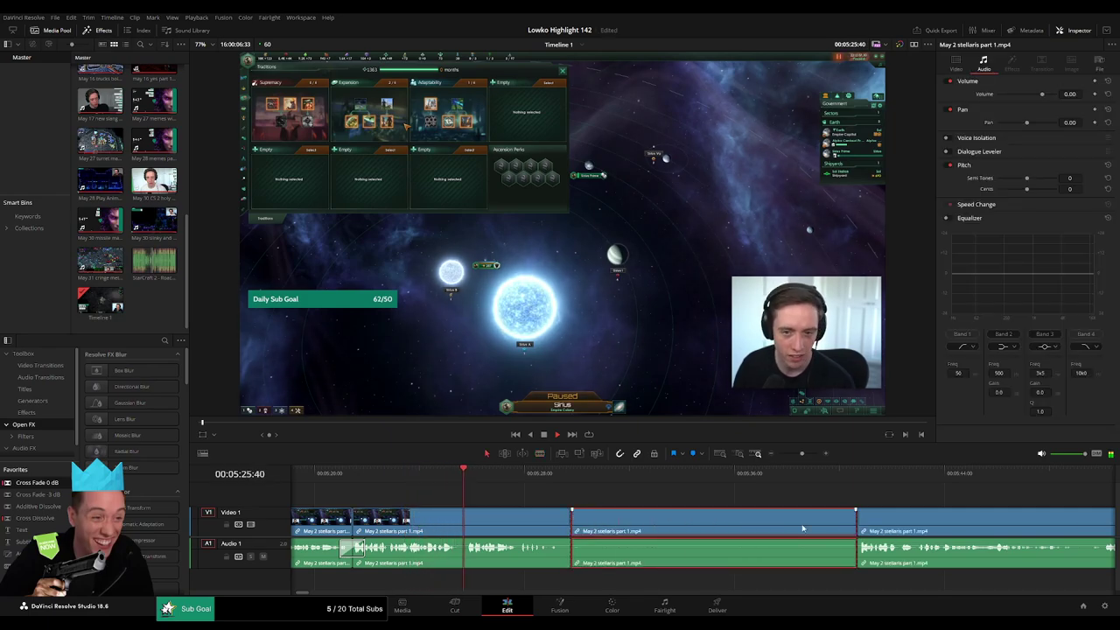
pyautogui.press('Delete')
pyautogui.scroll(-3, 626, 508)
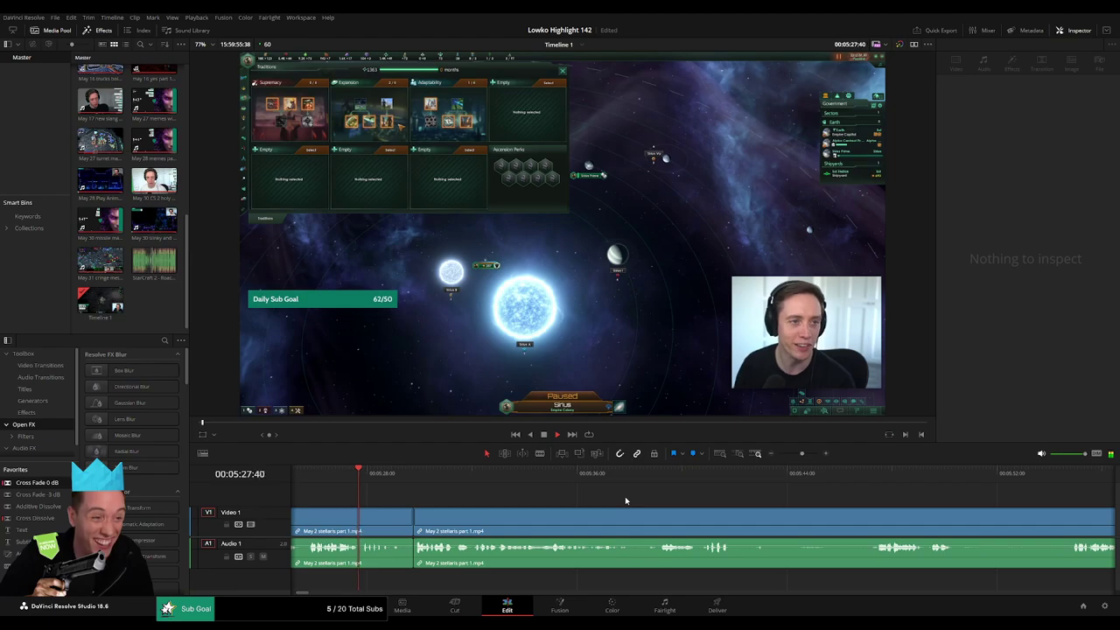
pyautogui.click(405, 474)
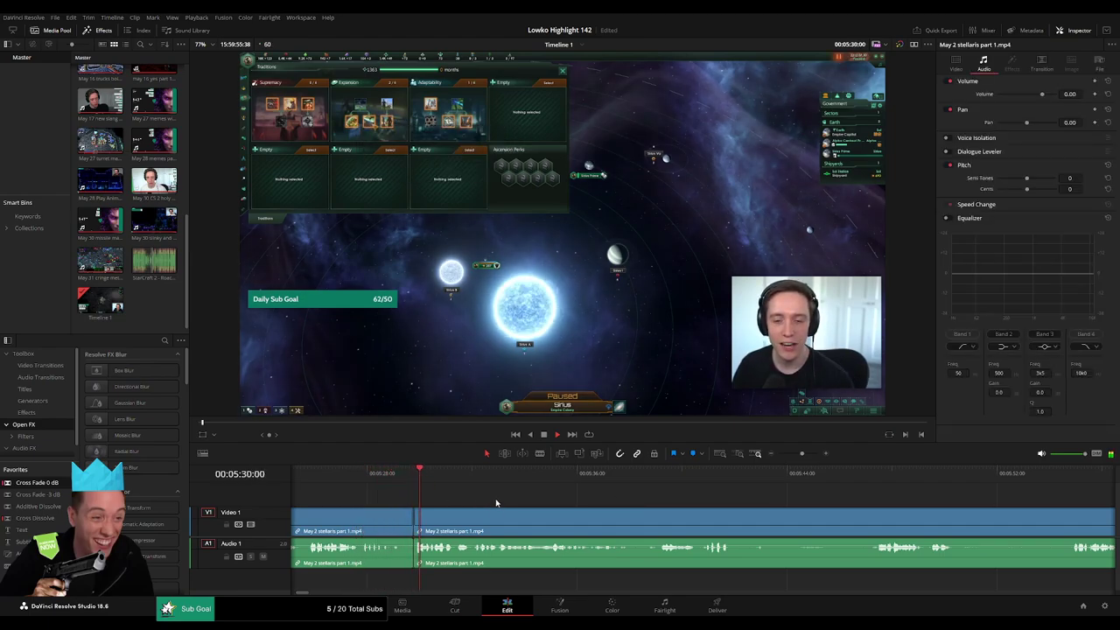
pyautogui.moveTo(53, 484); pyautogui.dragTo(418, 546)
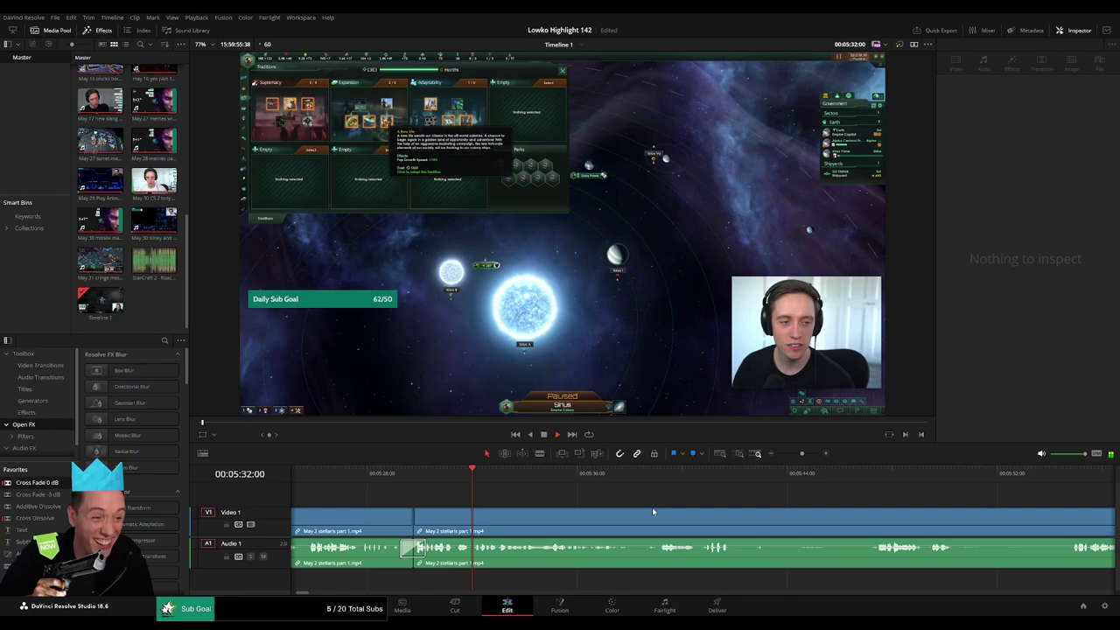
# - Split the clip at about 5:42 and 5:47, ripple delete the section between, and crossfade the joined audio
pyautogui.moveTo(654, 512); pyautogui.dragTo(522, 502)
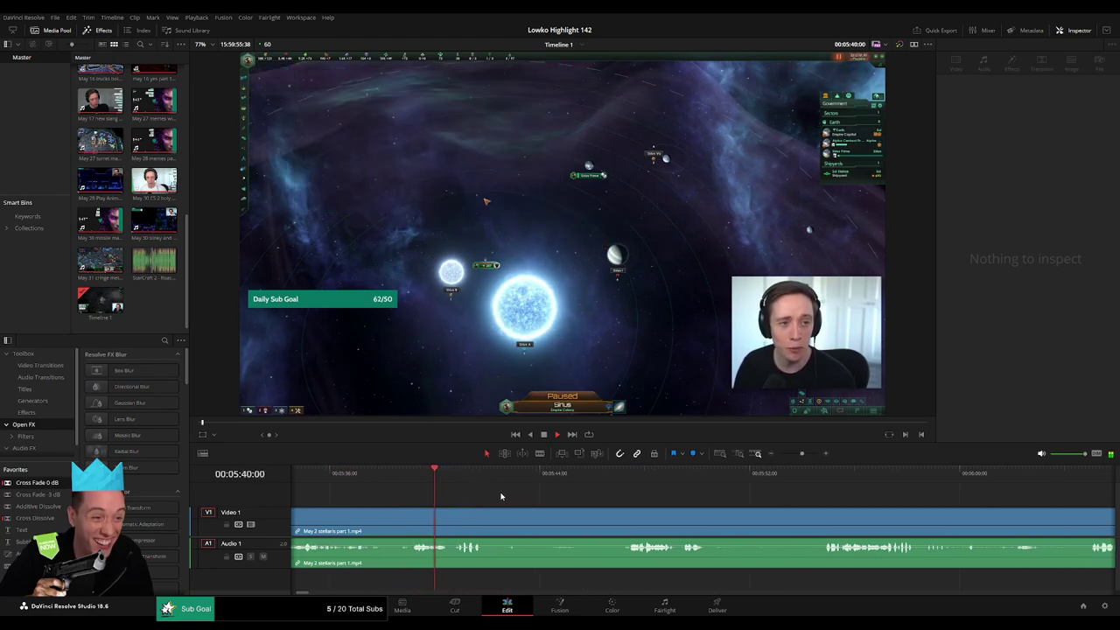
pyautogui.press('b')
pyautogui.click(424, 524)
pyautogui.click(561, 475)
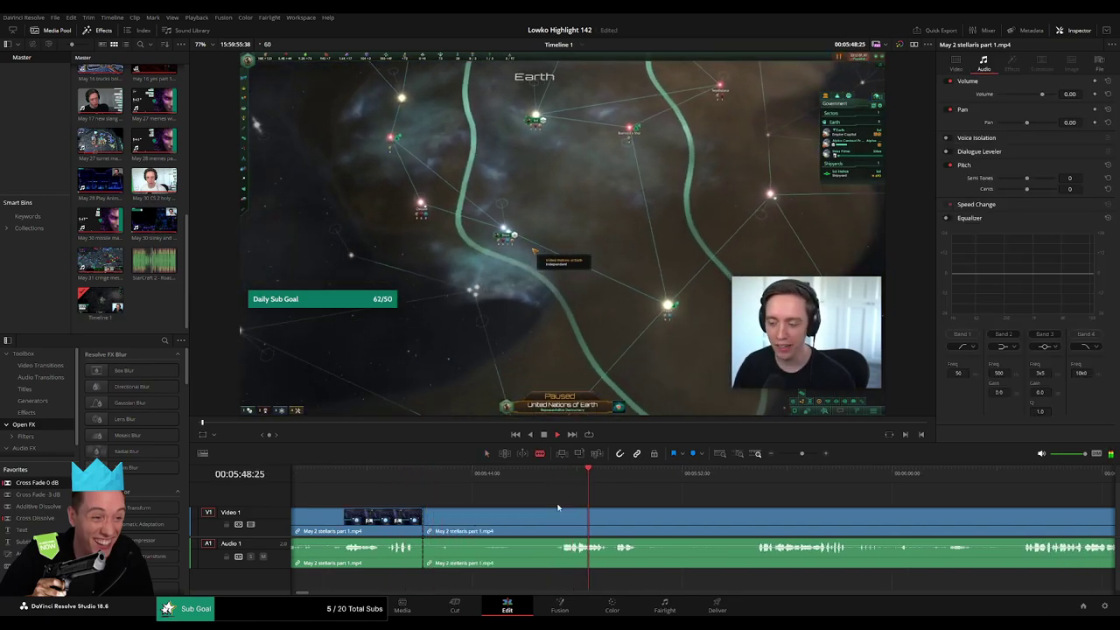
pyautogui.click(564, 518)
pyautogui.press('a')
pyautogui.click(542, 522)
pyautogui.press('BackSpace')
pyautogui.click(542, 522)
pyautogui.press('BackSpace')
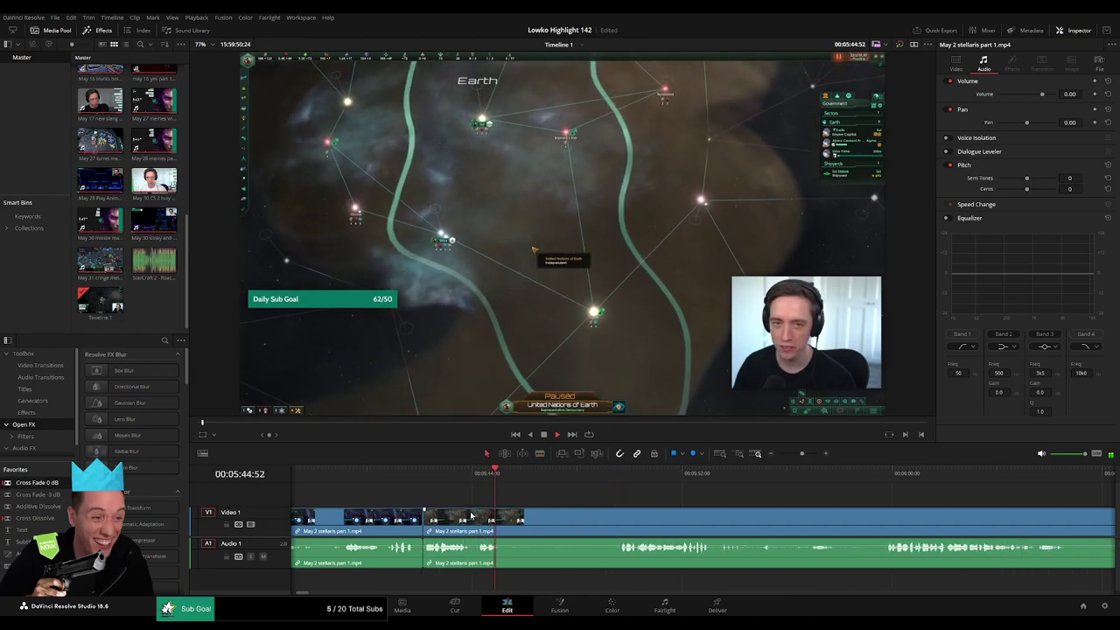
pyautogui.moveTo(65, 485); pyautogui.dragTo(423, 552)
# - Split the clip at about 5:45 and 5:50, ripple delete the quiet section between, and crossfade the joined audio
pyautogui.press('b')
pyautogui.click(506, 528)
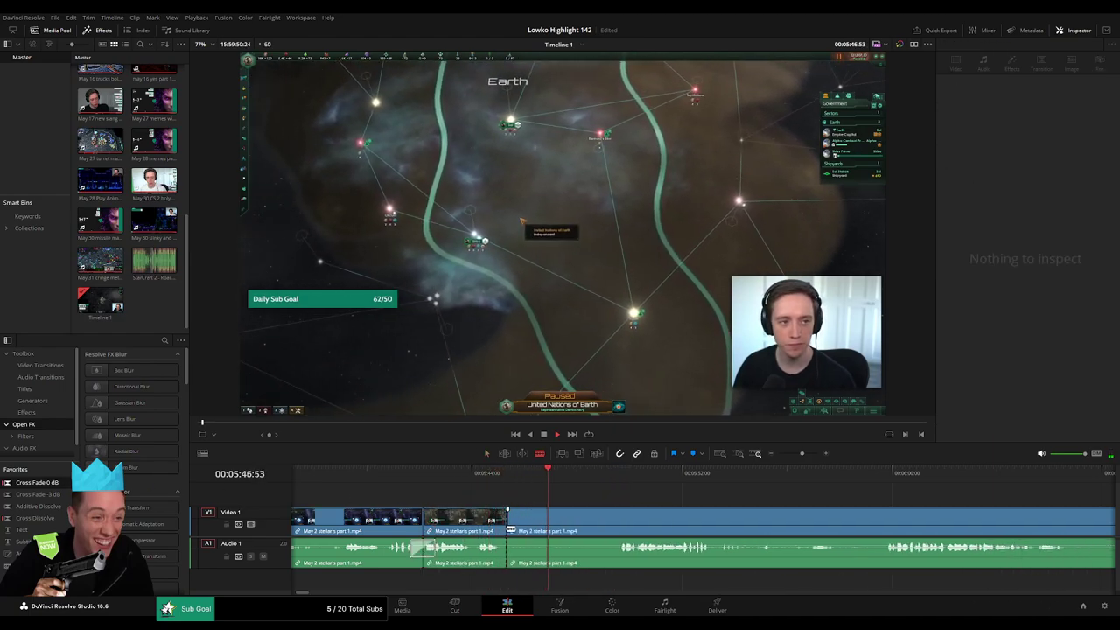
pyautogui.click(619, 476)
pyautogui.hscroll(2, 697, 507)
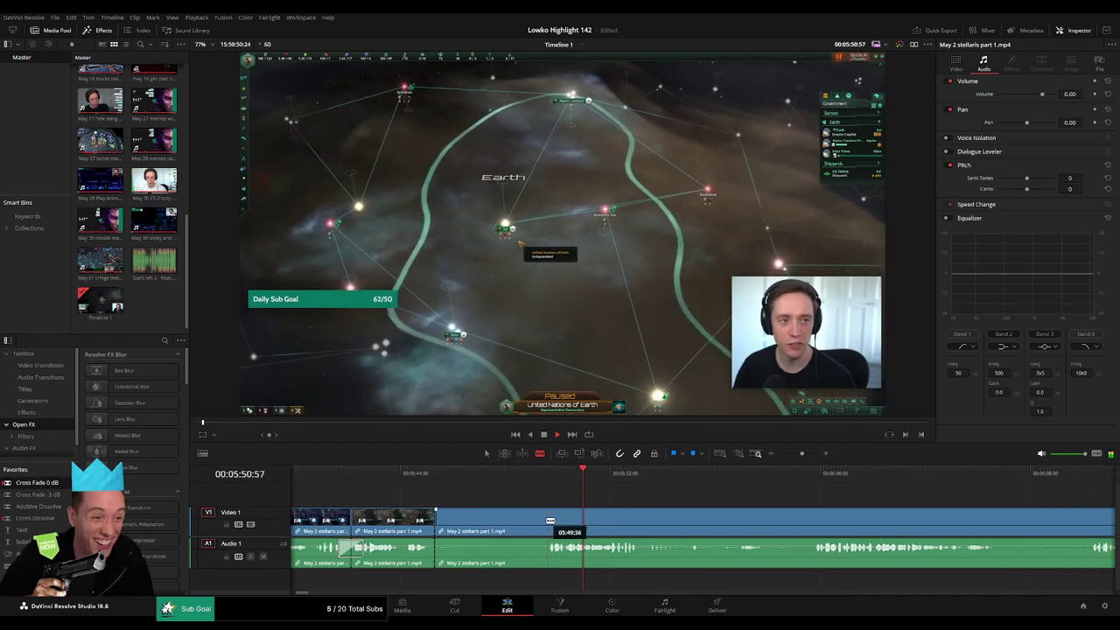
pyautogui.click(552, 521)
pyautogui.press('a')
pyautogui.click(530, 527)
pyautogui.press('Delete')
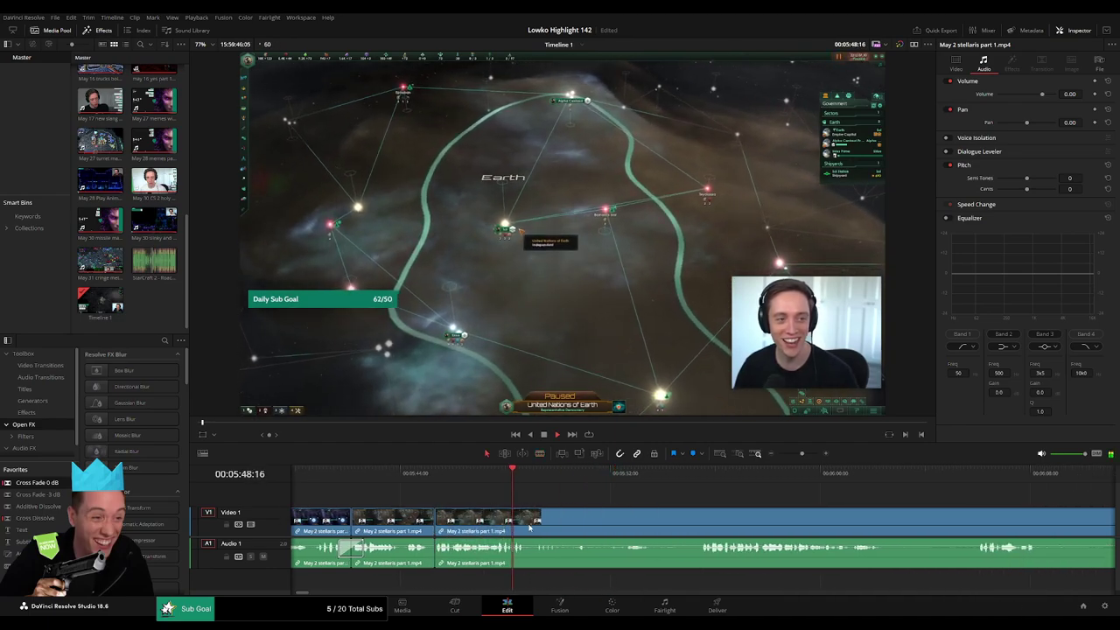
# - Split the clip at about 5:50 and 5:55, ripple delete the section between, and crossfade the joined audio
pyautogui.hscroll(3, 538, 524)
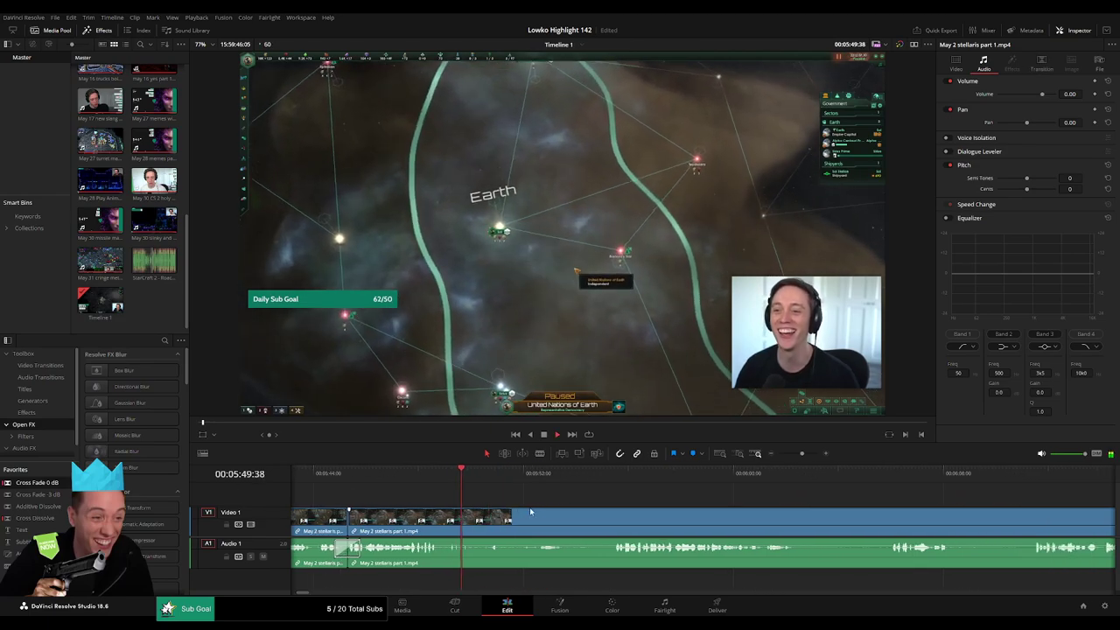
pyautogui.press('b')
pyautogui.click(475, 526)
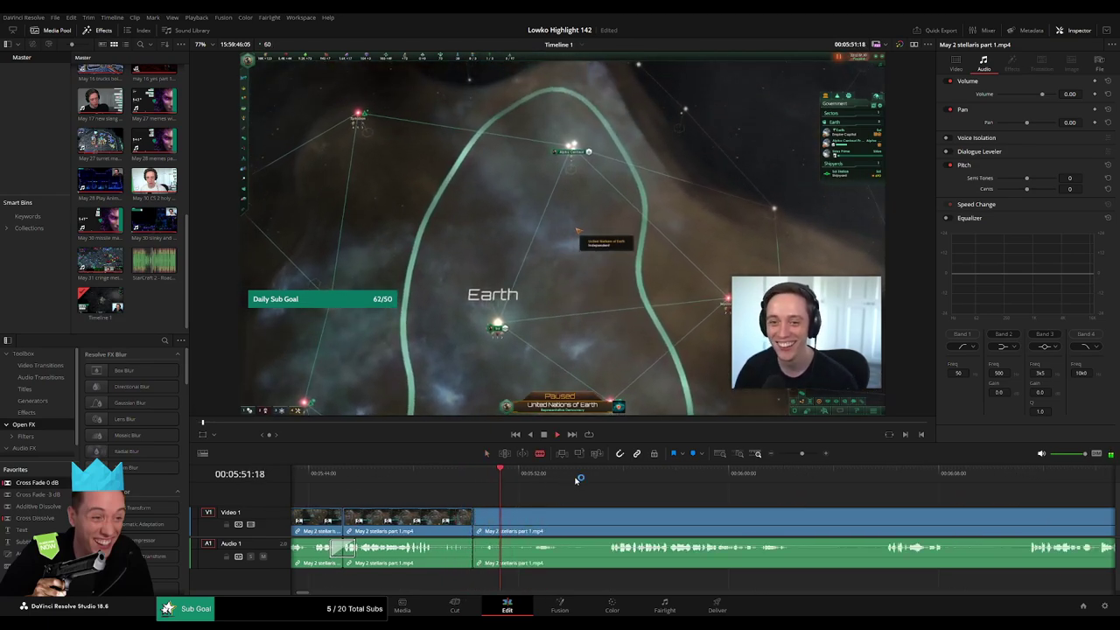
pyautogui.click(574, 477)
pyautogui.click(543, 476)
pyautogui.click(601, 479)
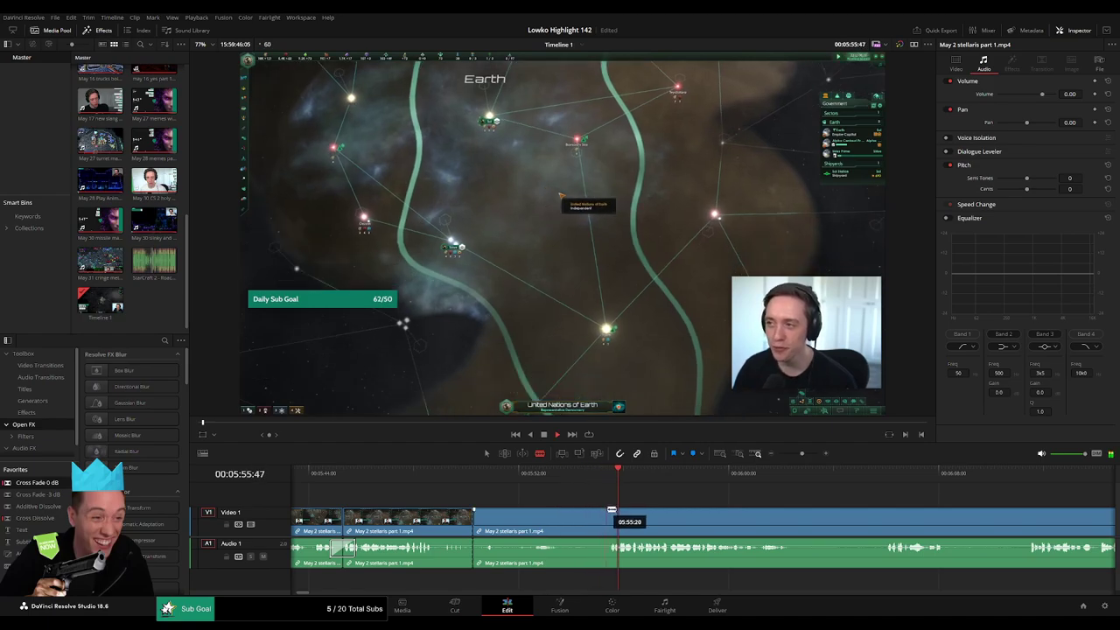
pyautogui.click(613, 512)
pyautogui.press('a')
pyautogui.click(592, 518)
pyautogui.press('Delete')
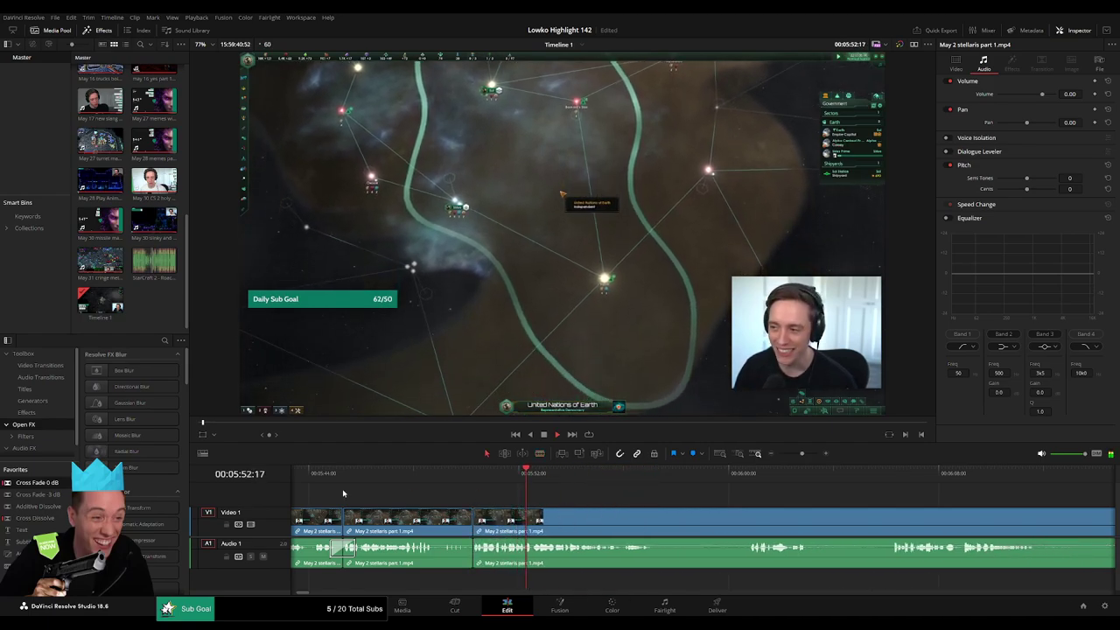
# - Split the clip at about 5:57 and 6:01, ripple delete the quiet section between, and crossfade the joined audio
pyautogui.hscroll(2, 571, 508)
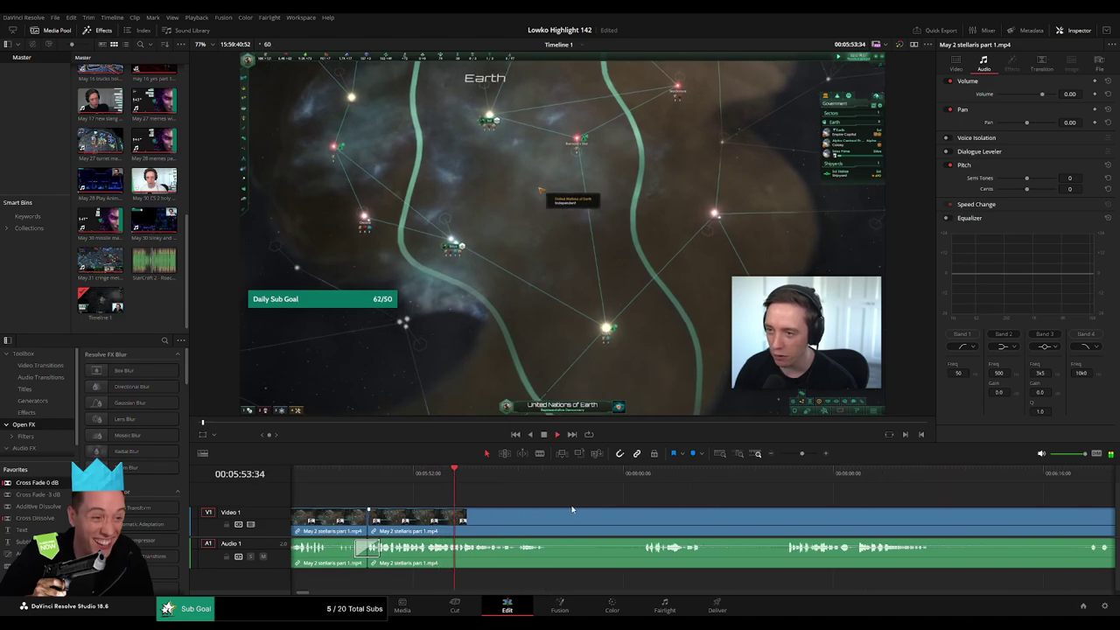
pyautogui.click(560, 523)
pyautogui.click(641, 516)
pyautogui.press('a')
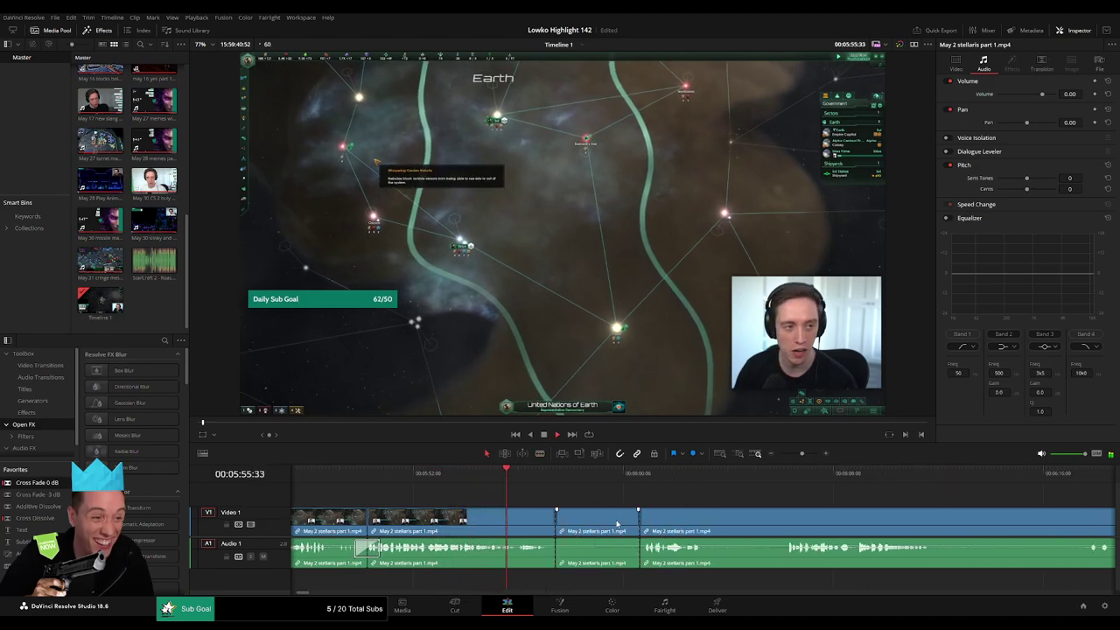
pyautogui.click(618, 523)
pyautogui.press('Delete')
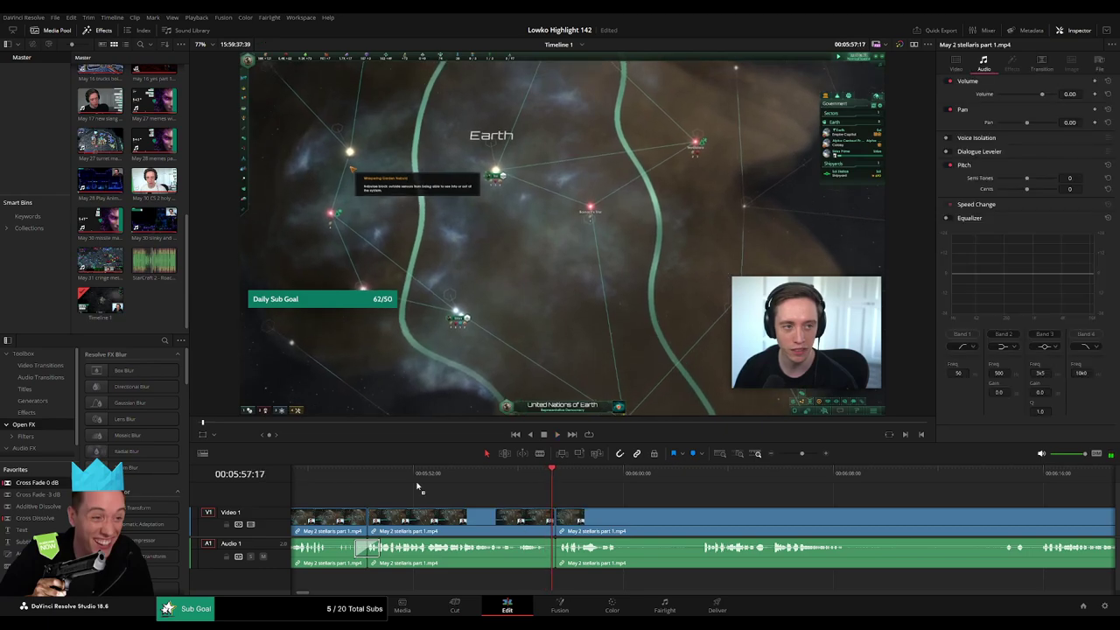
# - Split the clip at about 6:00 and 6:03, ripple delete the quiet section between, and crossfade the joined audio
pyautogui.hscroll(3, 545, 499)
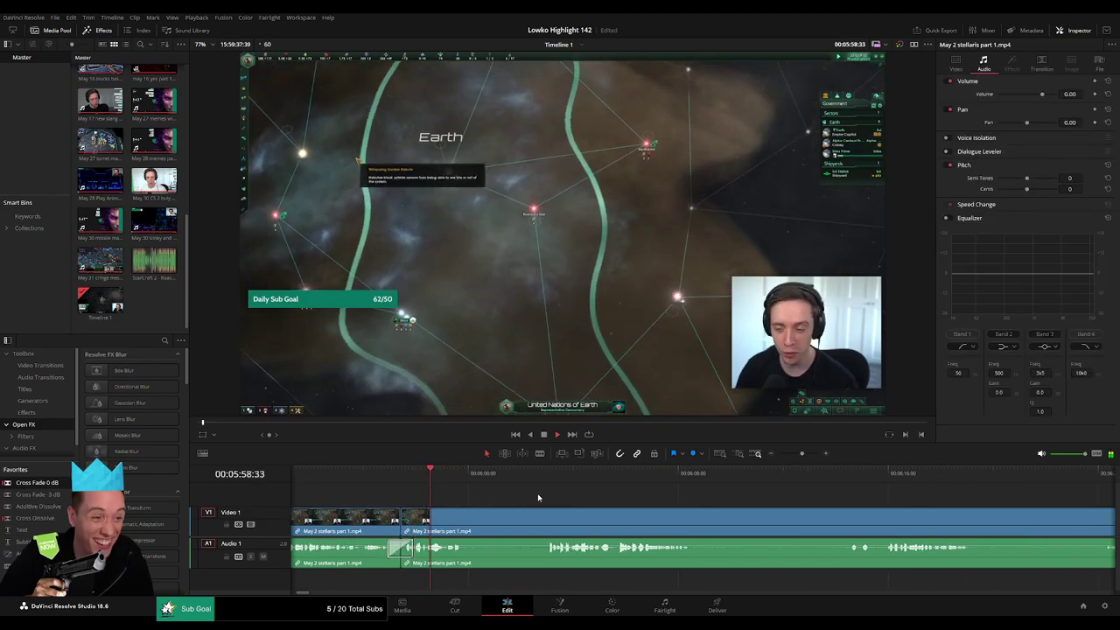
pyautogui.press('b')
pyautogui.click(472, 522)
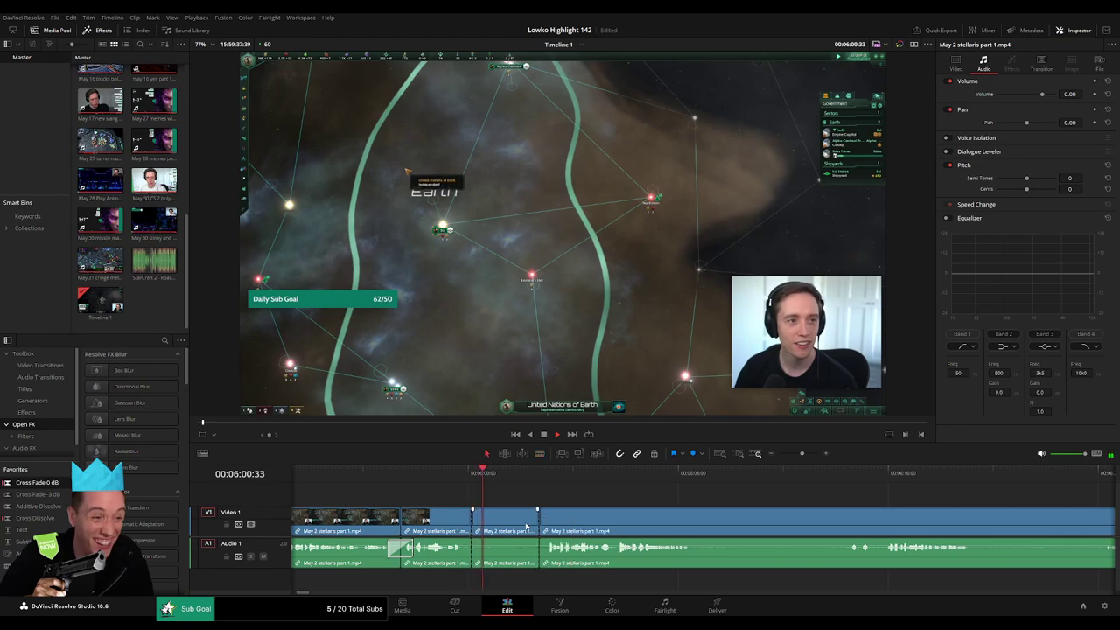
pyautogui.press('BackSpace')
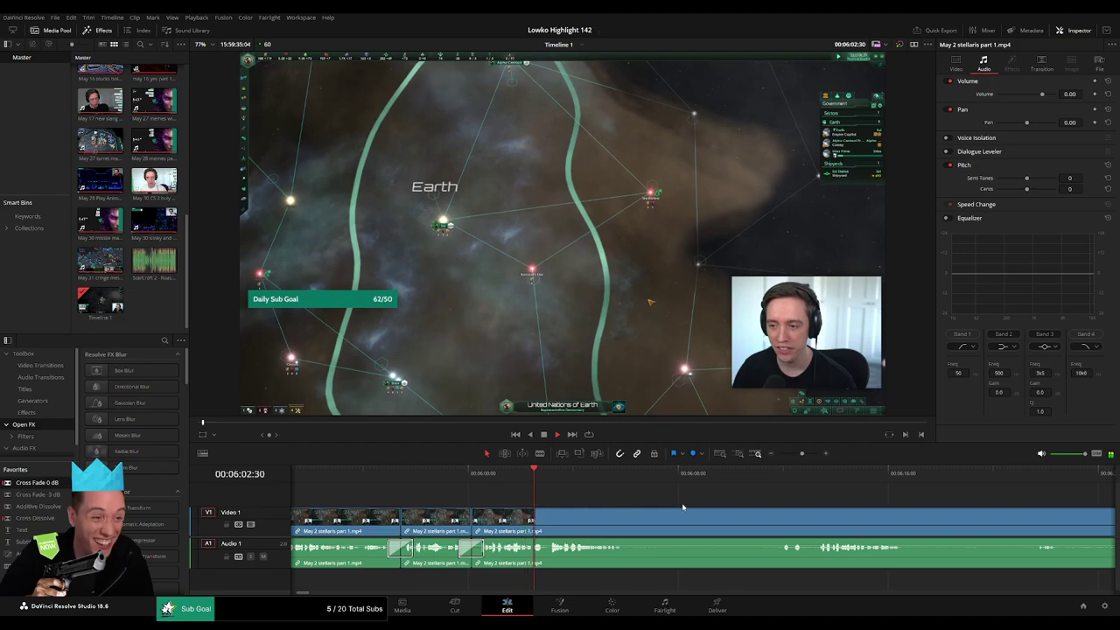
# - Split the clip at about 6:06 and 6:12, ripple delete the quiet section between, and crossfade the joined audio
pyautogui.hscroll(3, 527, 525)
pyautogui.press('b')
pyautogui.click(500, 524)
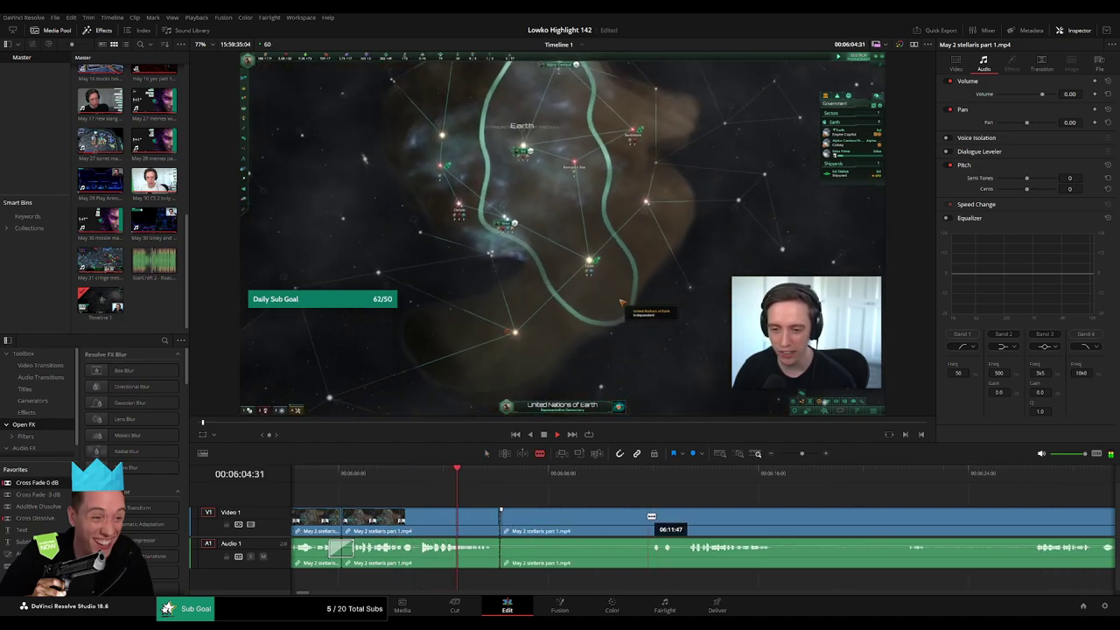
pyautogui.click(647, 517)
pyautogui.press('a')
pyautogui.click(614, 521)
pyautogui.press('BackSpace')
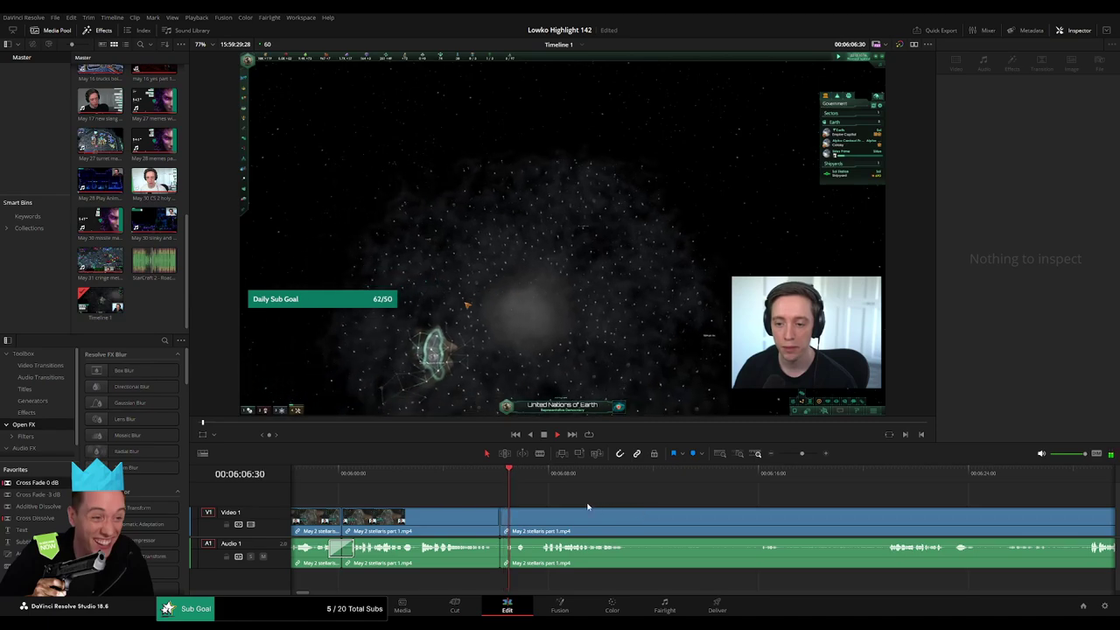
pyautogui.click(501, 531)
pyautogui.hotkey('shift', 't')
# - Split the clip at about 6:11 and 6:21, ripple delete the quiet section between, and crossfade the joined audio
pyautogui.hscroll(3, 549, 515)
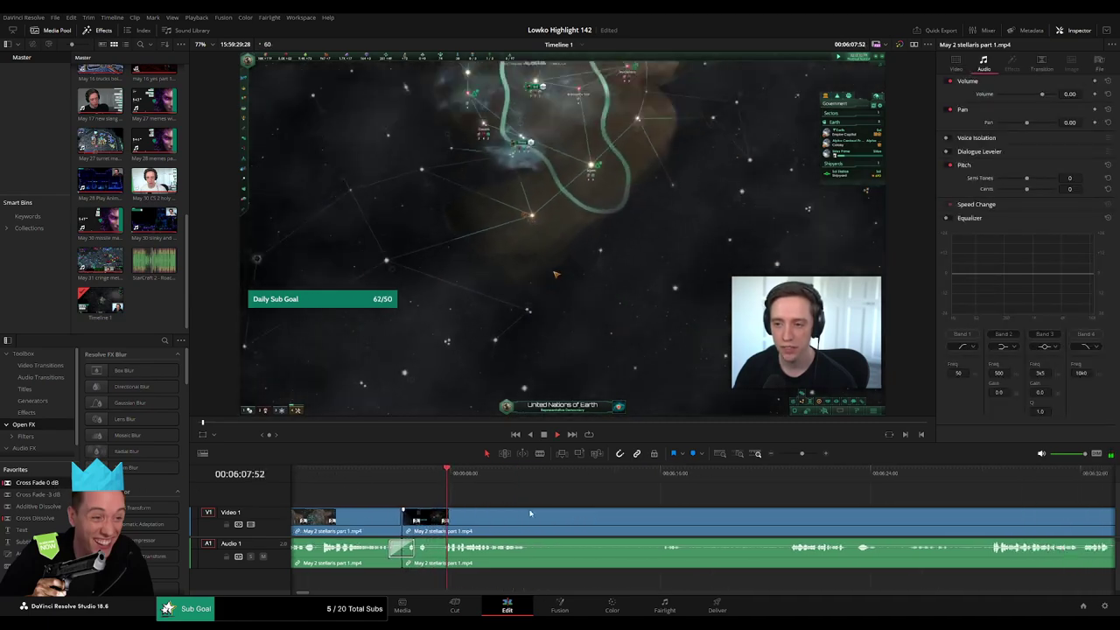
pyautogui.press('b')
pyautogui.click(488, 522)
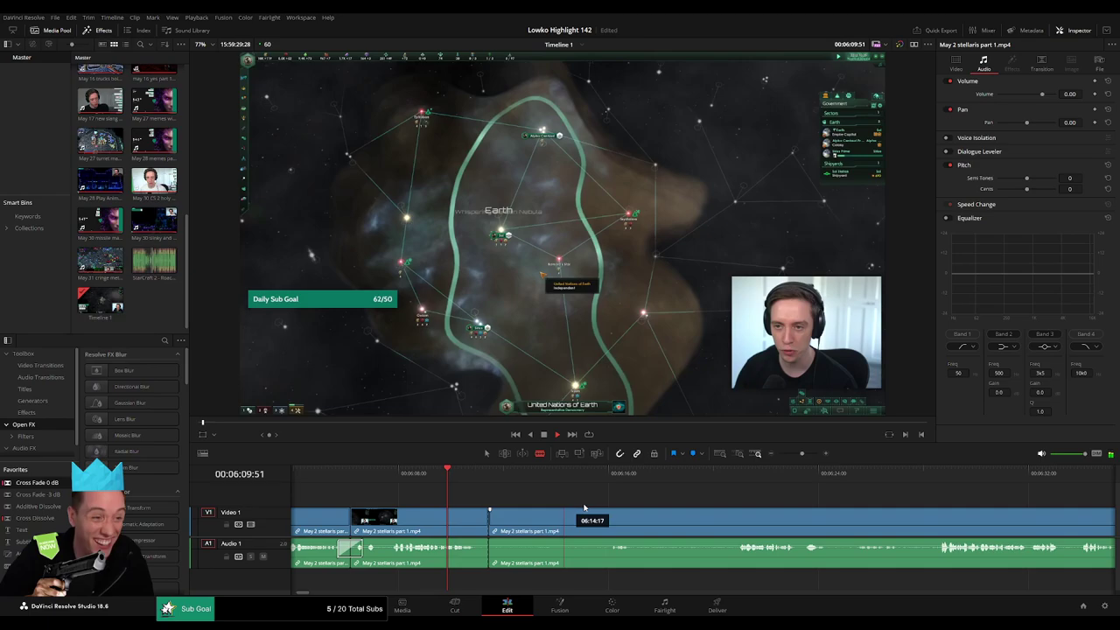
pyautogui.click(617, 473)
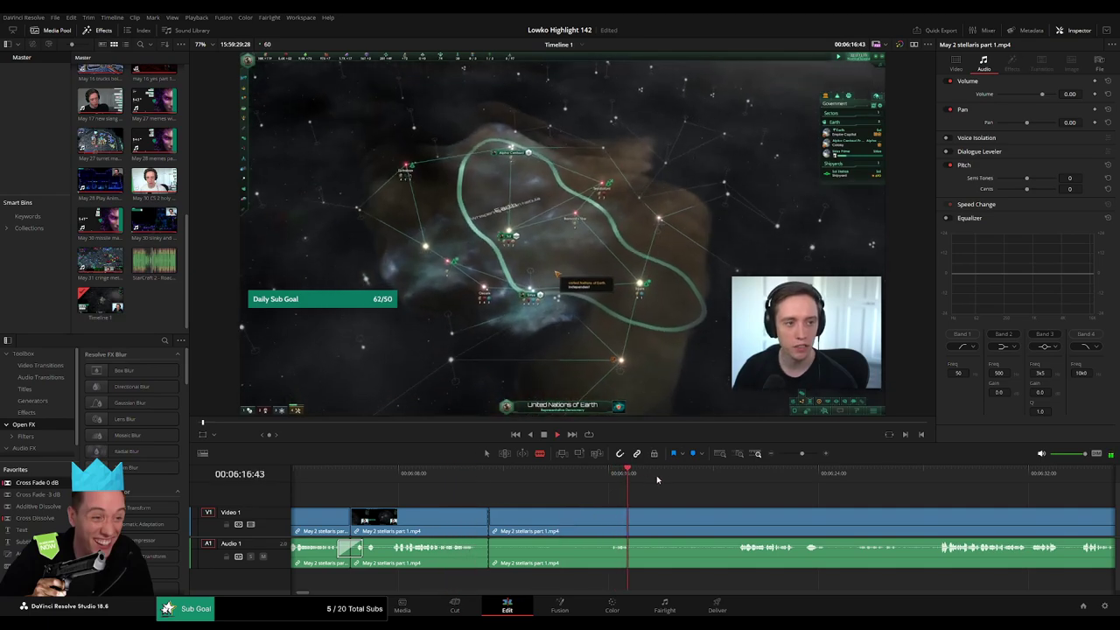
pyautogui.click(721, 477)
pyautogui.click(734, 521)
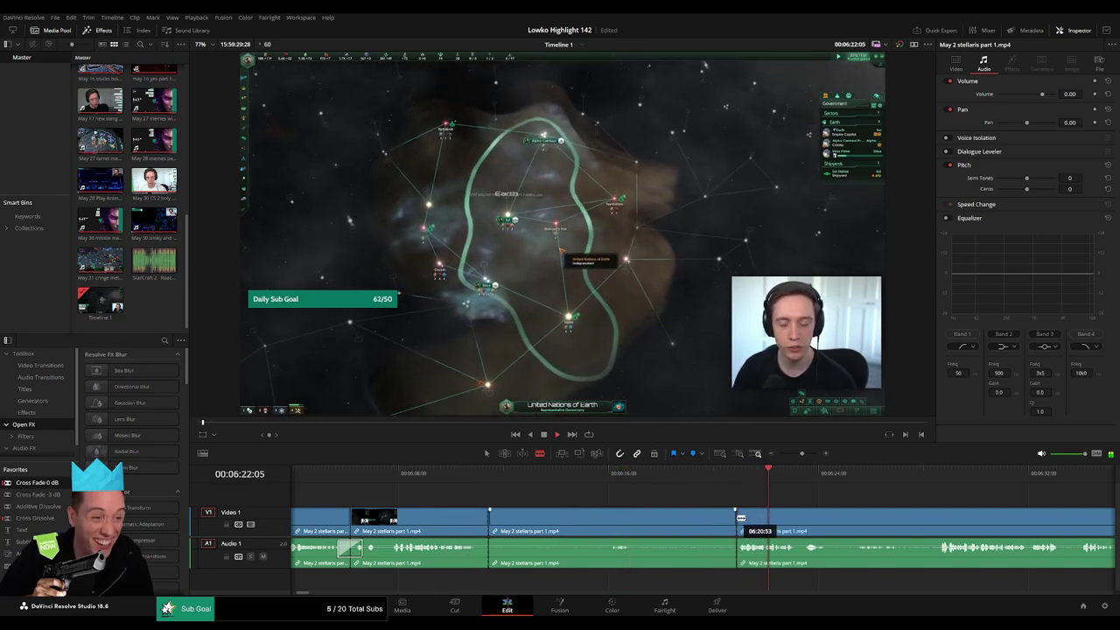
pyautogui.press('a')
pyautogui.click(707, 530)
pyautogui.press('Delete')
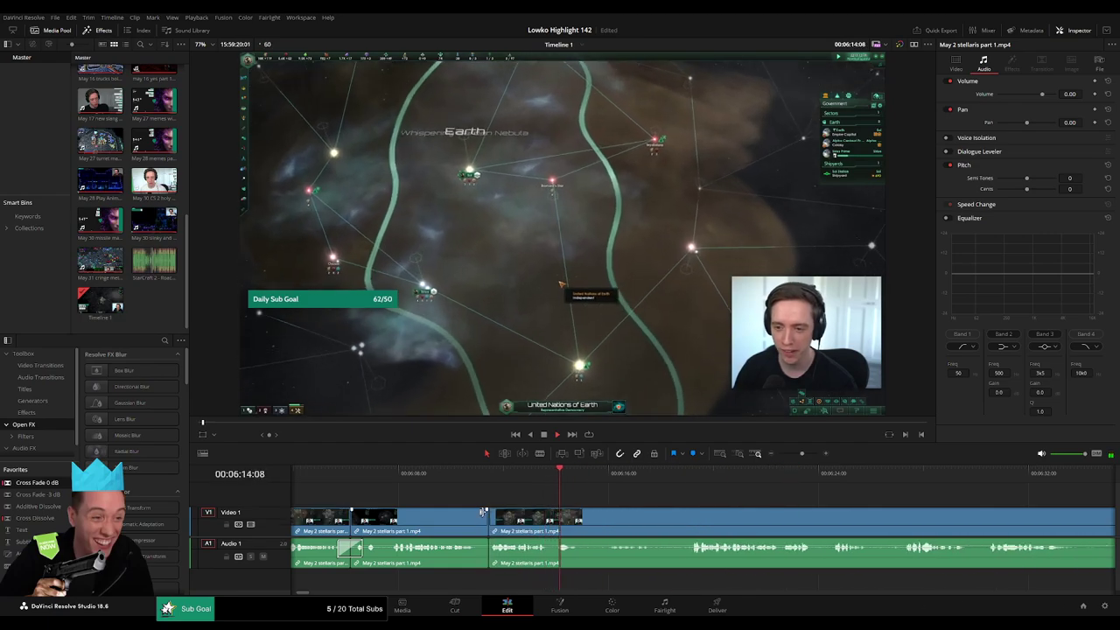
pyautogui.doubleClick(53, 482)
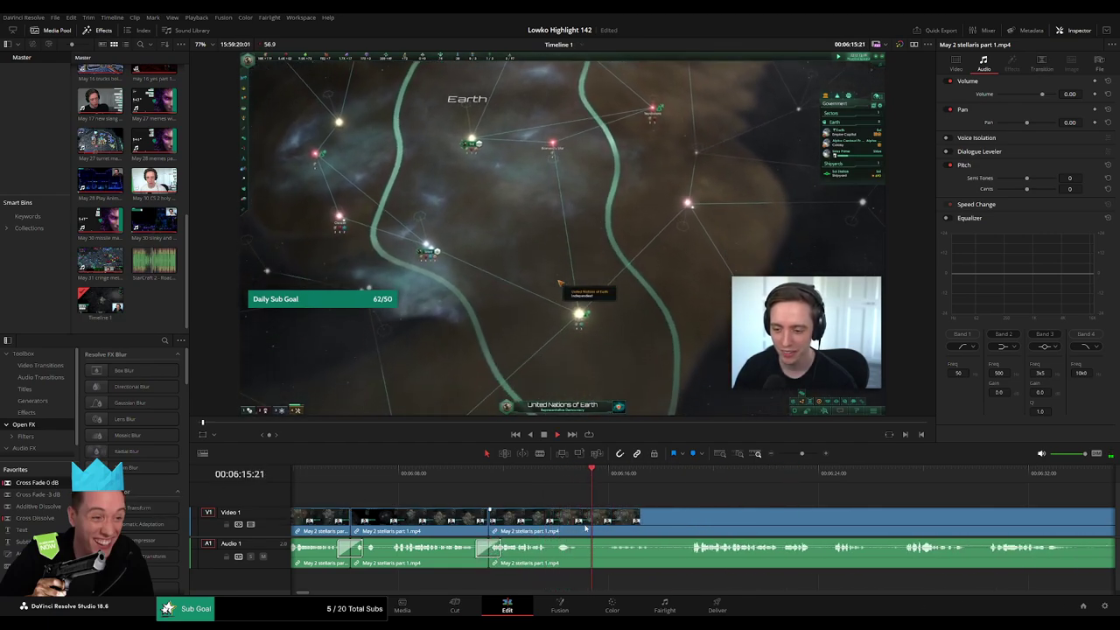
# - Split the clip at about 6:15 and 6:19, ripple delete the quiet section between, and crossfade the joined audio
pyautogui.moveTo(775, 506); pyautogui.dragTo(592, 497)
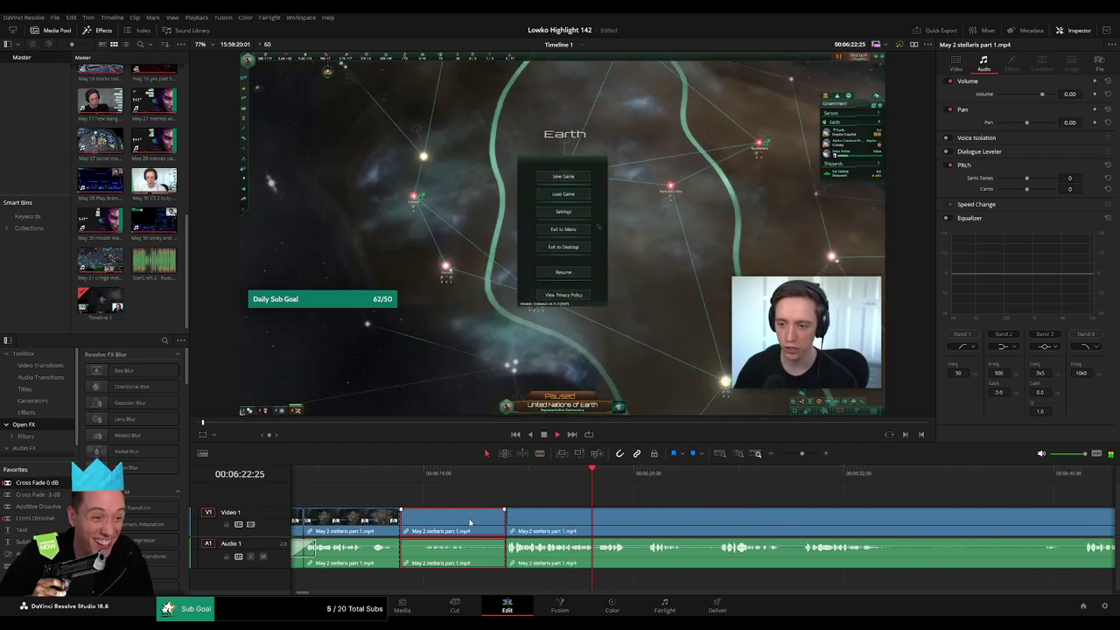
pyautogui.press('Delete')
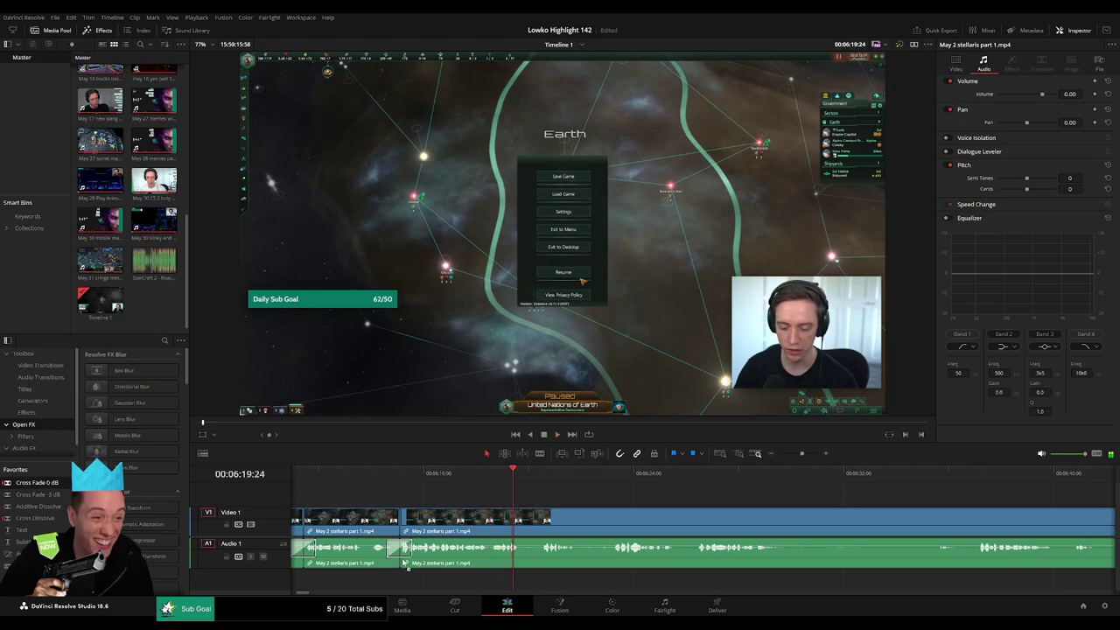
# - Split the clip at about 6:22 and 6:37, ripple delete the section between, and crossfade the joined audio
pyautogui.hscroll(2, 551, 511)
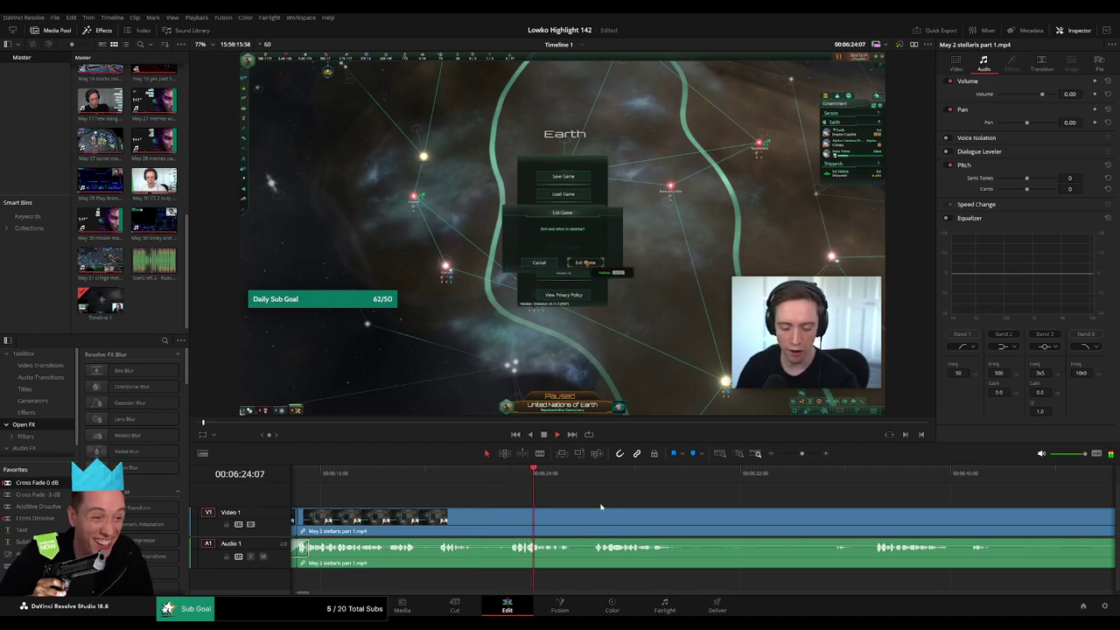
pyautogui.hscroll(1, 560, 501)
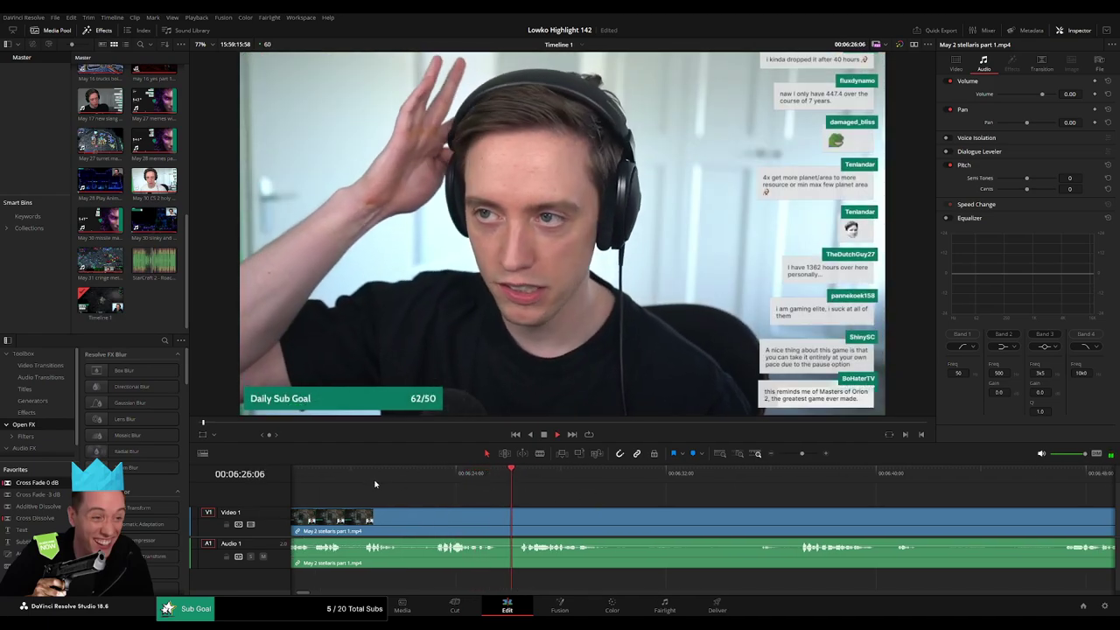
pyautogui.click(377, 482)
pyautogui.press('b')
pyautogui.click(405, 526)
pyautogui.press('space')
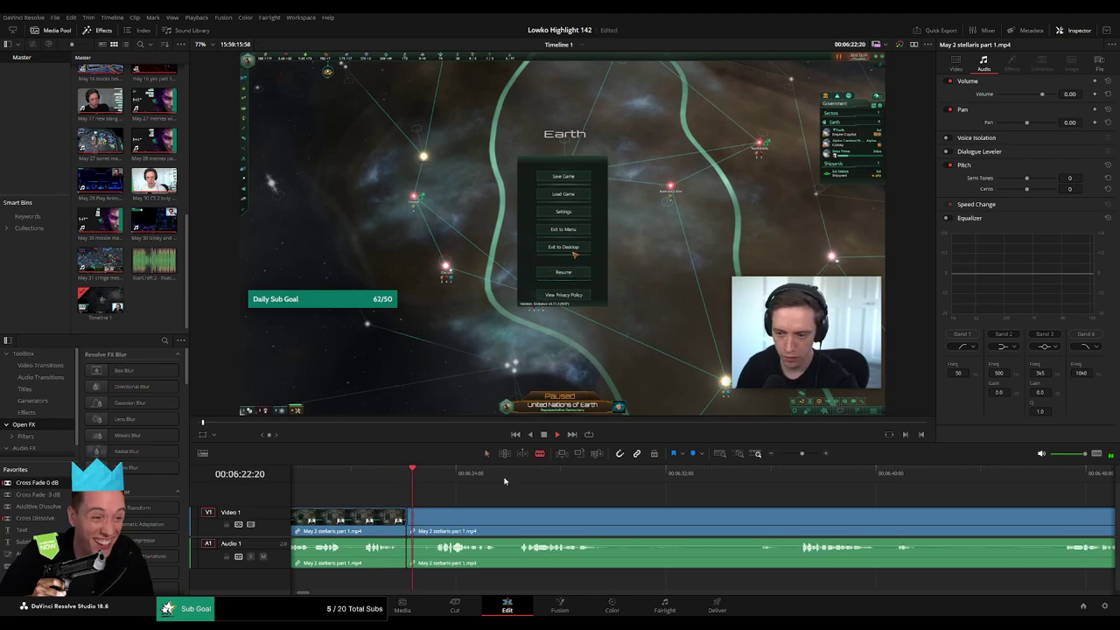
pyautogui.click(525, 480)
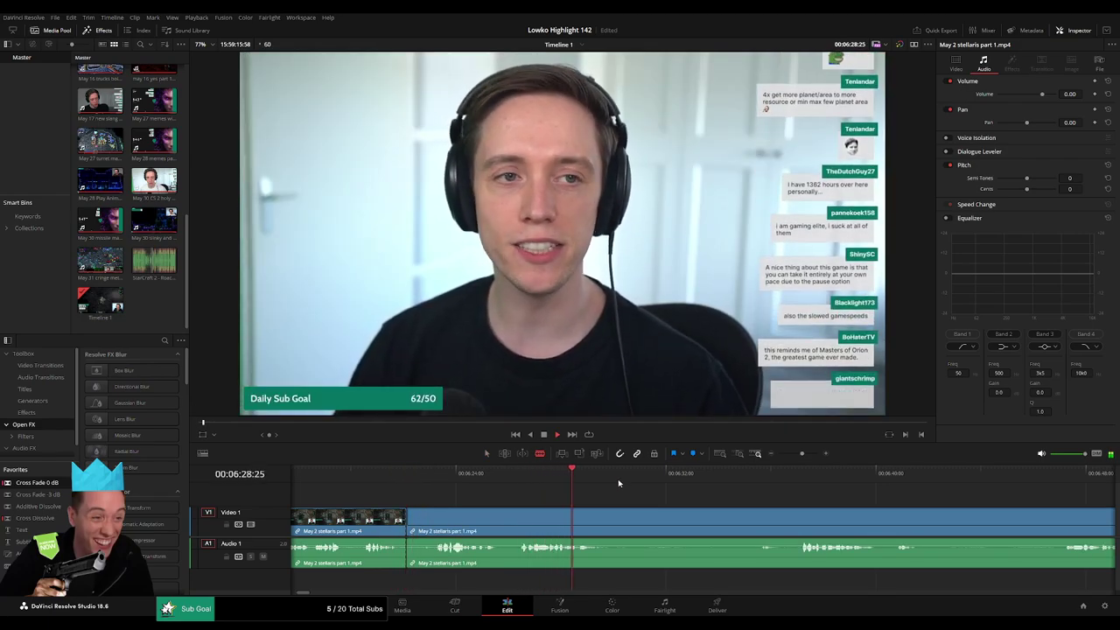
pyautogui.moveTo(777, 484); pyautogui.dragTo(798, 491)
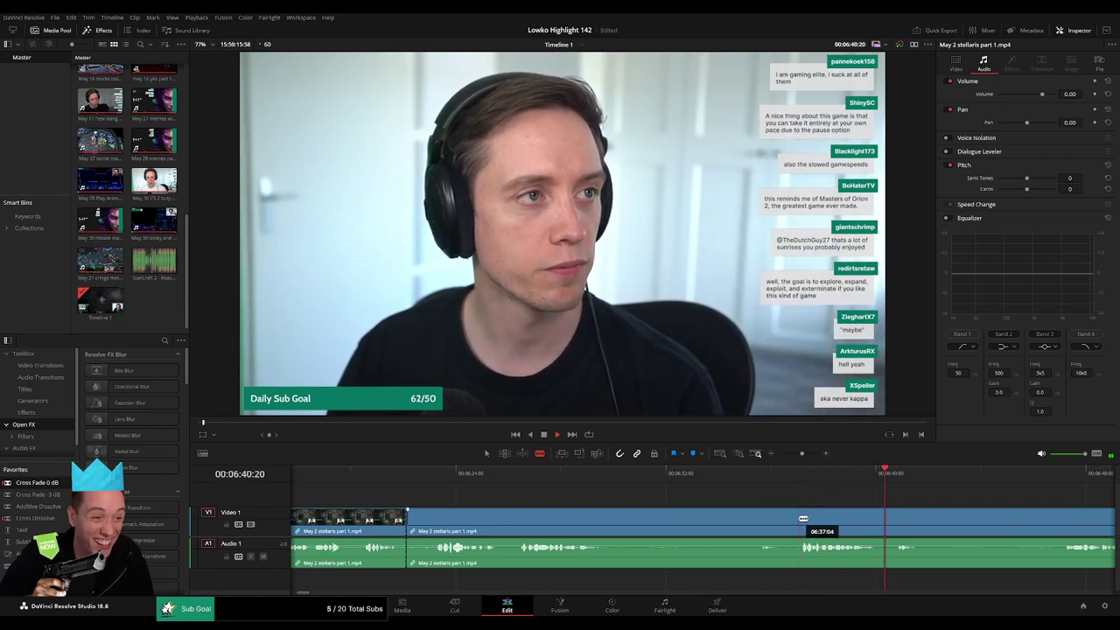
pyautogui.click(803, 519)
pyautogui.press('a')
pyautogui.click(738, 525)
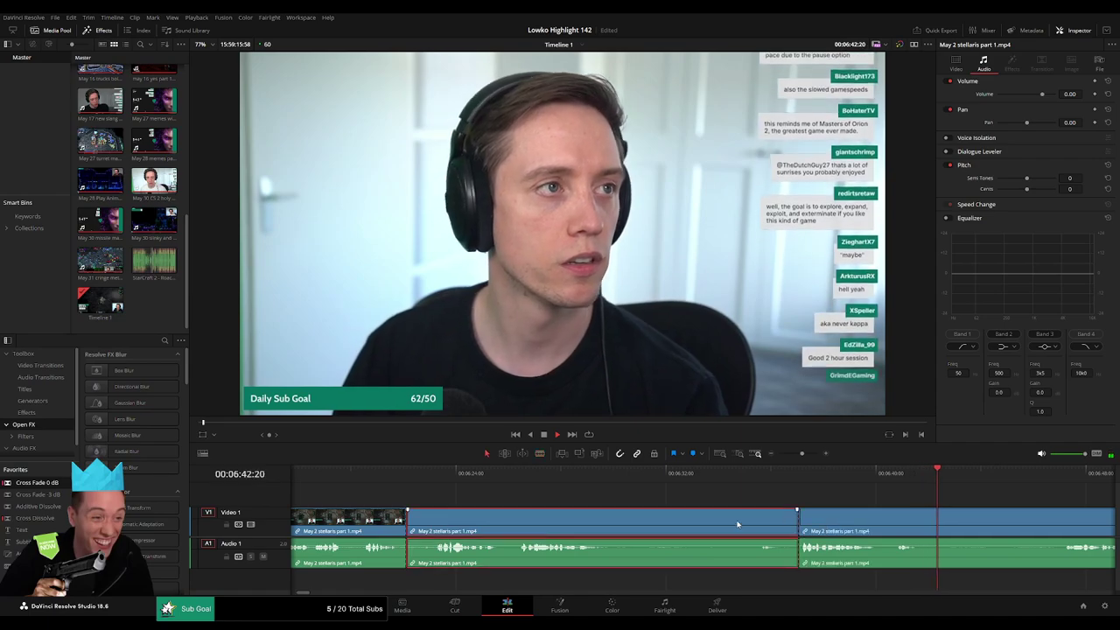
pyautogui.press('Delete')
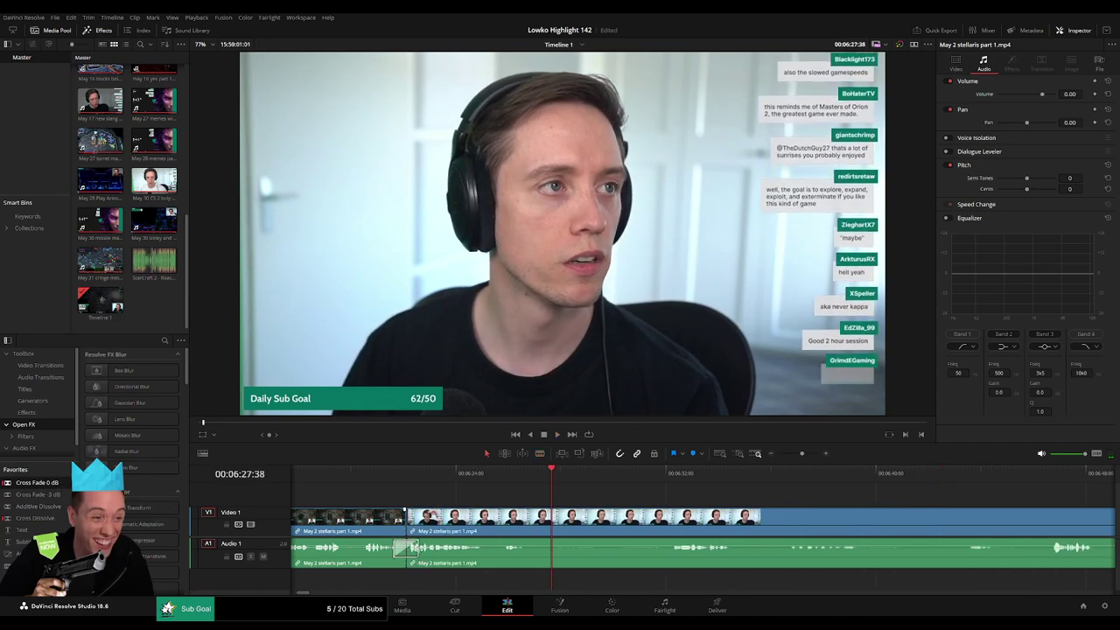
# - Split the clip at about 6:27 and 6:32, ripple delete the quiet section between, and crossfade the joined audio
pyautogui.click(514, 474)
pyautogui.press('space')
pyautogui.moveTo(639, 481); pyautogui.dragTo(664, 481)
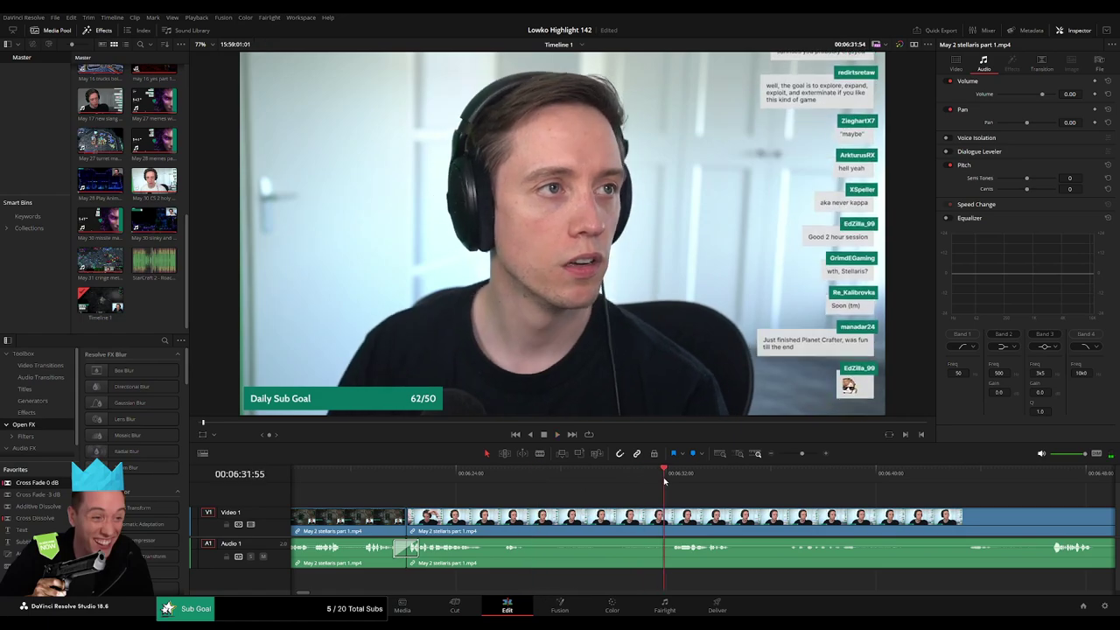
pyautogui.press('space')
pyautogui.press('b')
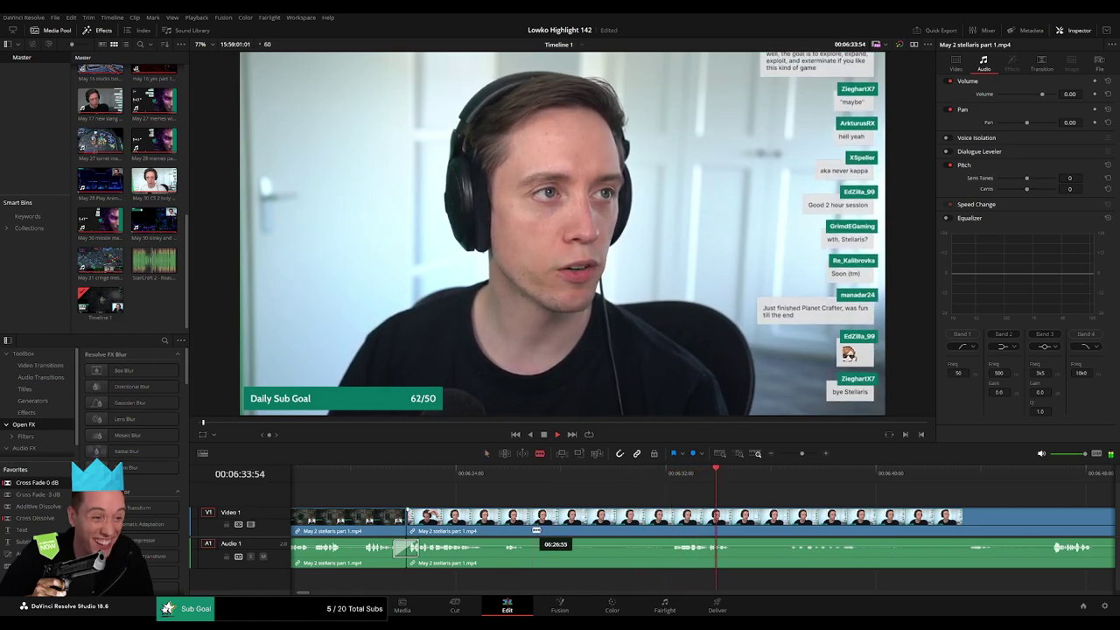
pyautogui.click(531, 529)
pyautogui.click(670, 519)
pyautogui.press('a')
pyautogui.click(636, 527)
pyautogui.click(636, 526)
pyautogui.press('Delete')
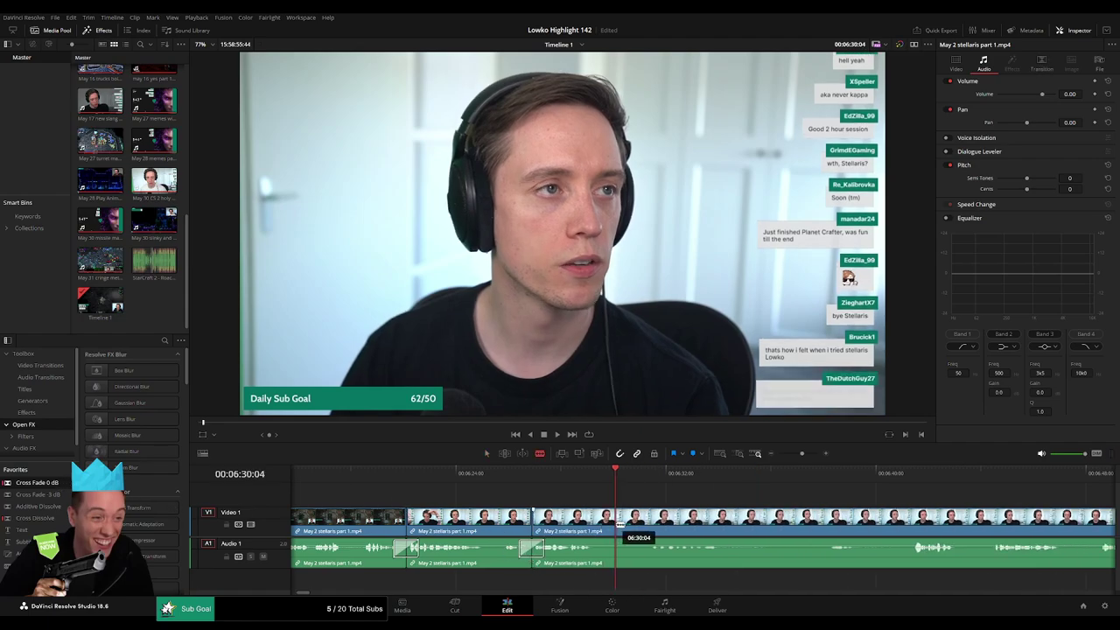
# - Split the May 2 stellaris part 1 clip at 6:30:04 and ripple delete its remainder up to the May 6 memes part 2 clip
pyautogui.moveTo(802, 453); pyautogui.dragTo(788, 453)
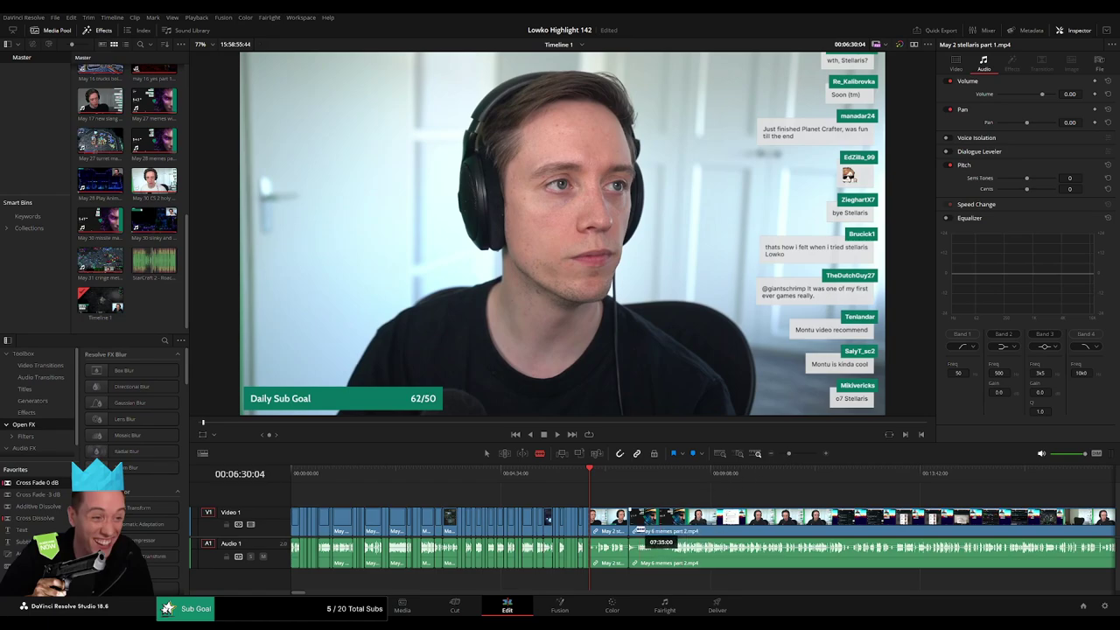
pyautogui.press('Delete')
pyautogui.press('space')
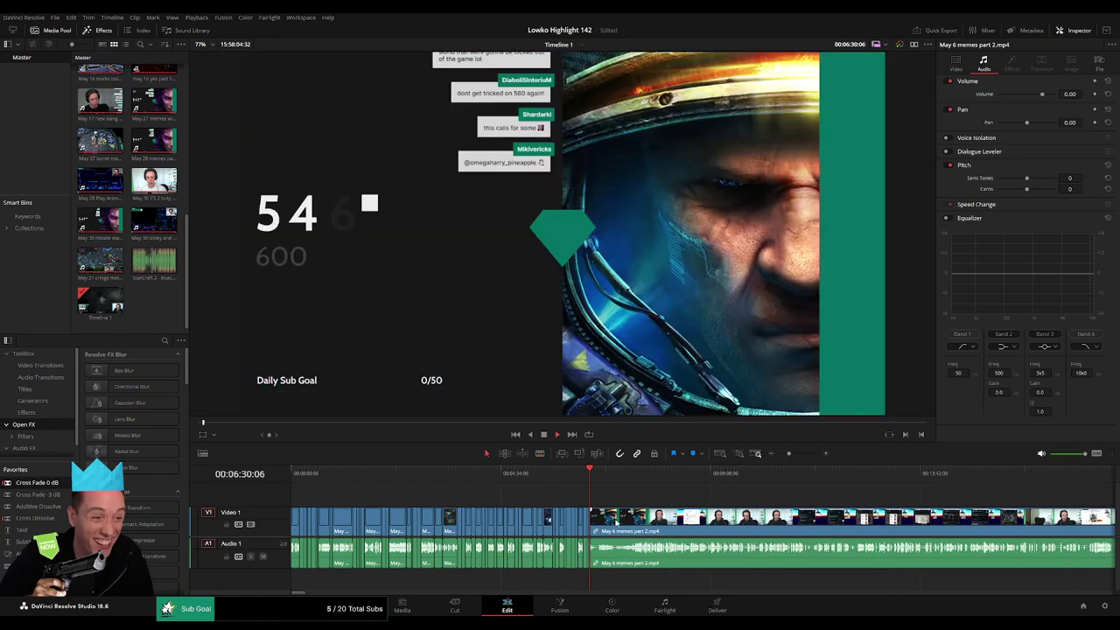
# - Split the May 6 memes part 2 clip at about 11:53, ripple delete everything before the cut, and crossfade its audio with the stellaris clip
pyautogui.moveTo(628, 479); pyautogui.dragTo(754, 479)
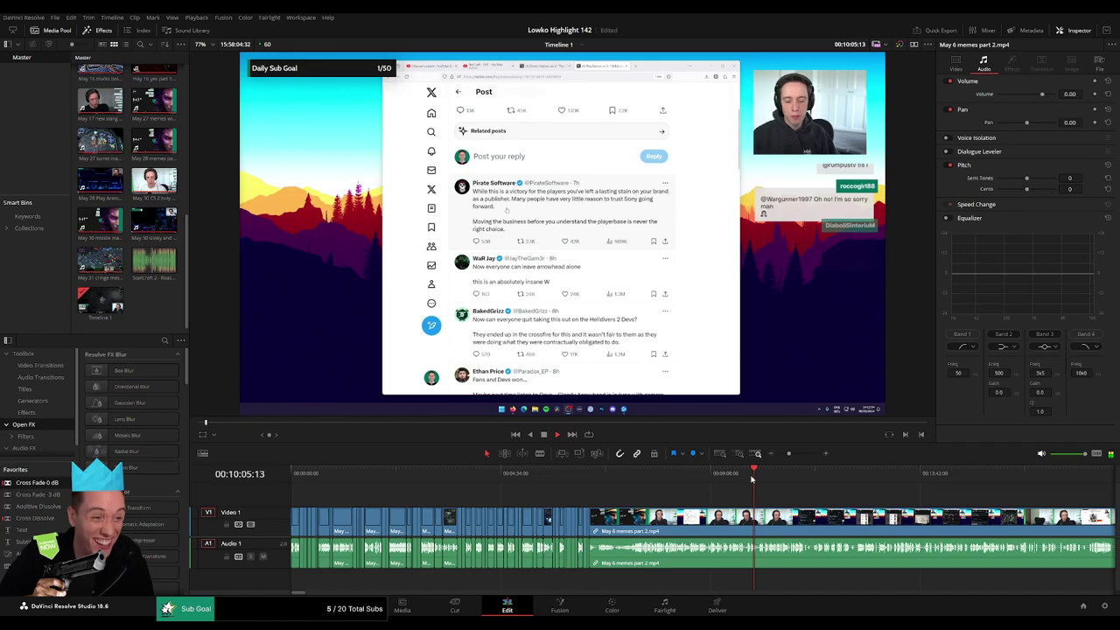
pyautogui.moveTo(743, 478); pyautogui.dragTo(833, 479)
pyautogui.press('space')
pyautogui.scroll(5, 753, 502)
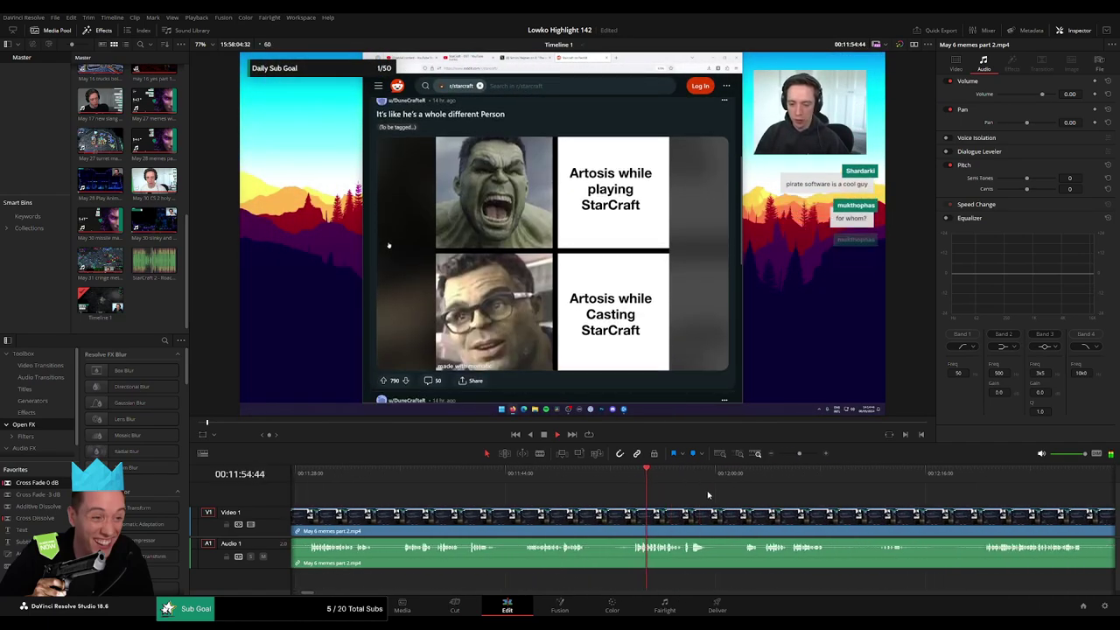
pyautogui.click(635, 517)
pyautogui.press('a')
pyautogui.click(608, 518)
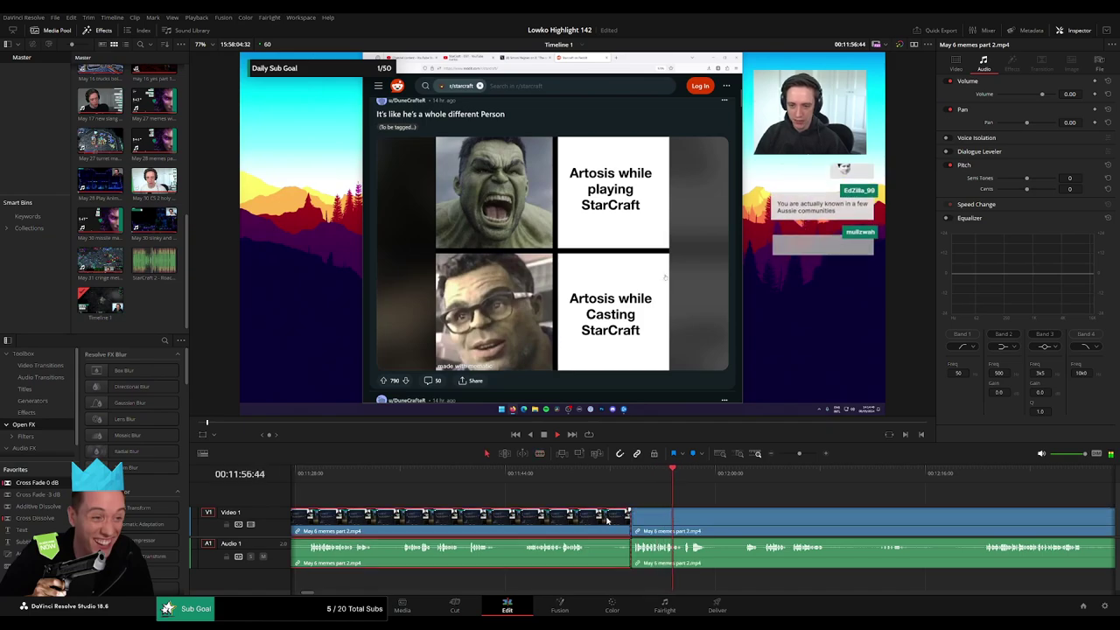
pyautogui.press('Delete')
pyautogui.hscroll(3, 753, 543)
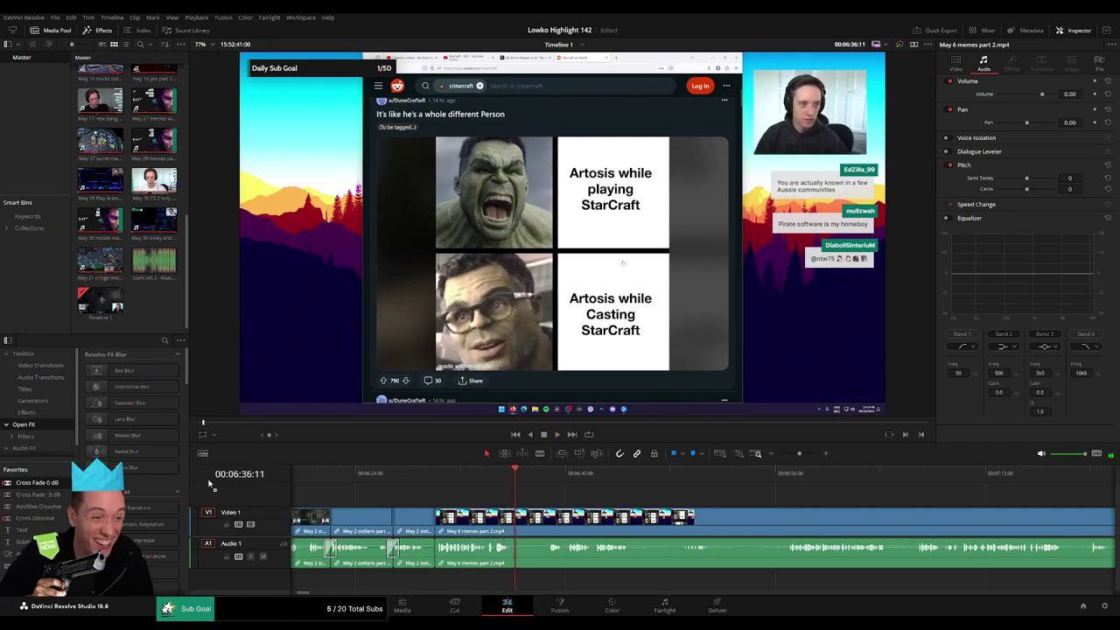
pyautogui.hscroll(-2, 473, 551)
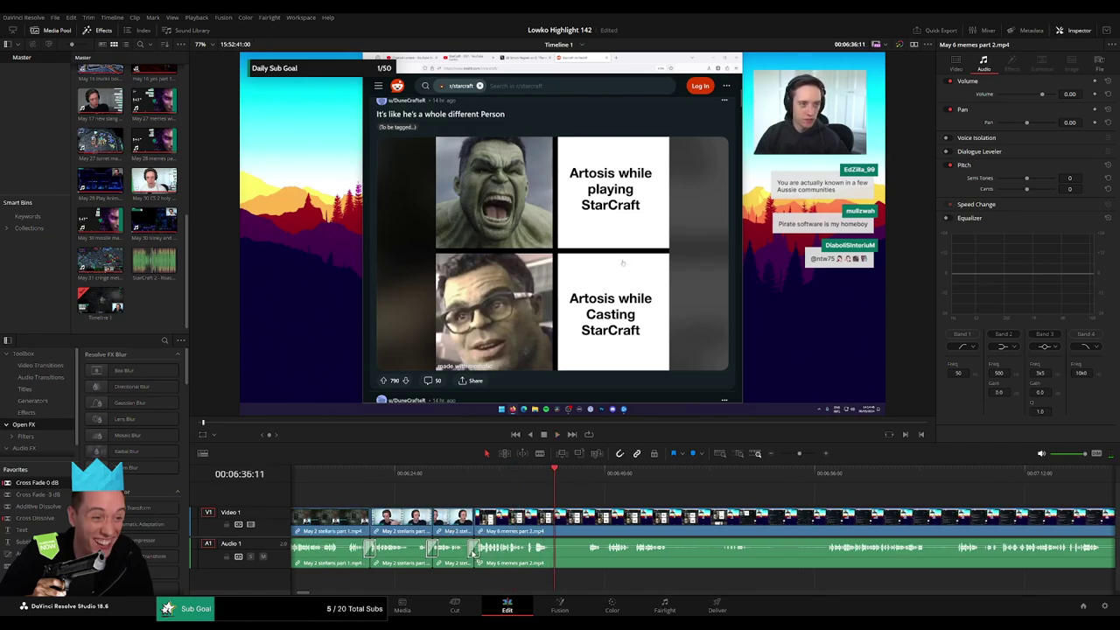
# - Split the May 6 memes part 2 clip at about 6:36 and 6:39, ripple delete the section between, and crossfade the joined audio
pyautogui.moveTo(561, 482); pyautogui.dragTo(586, 473)
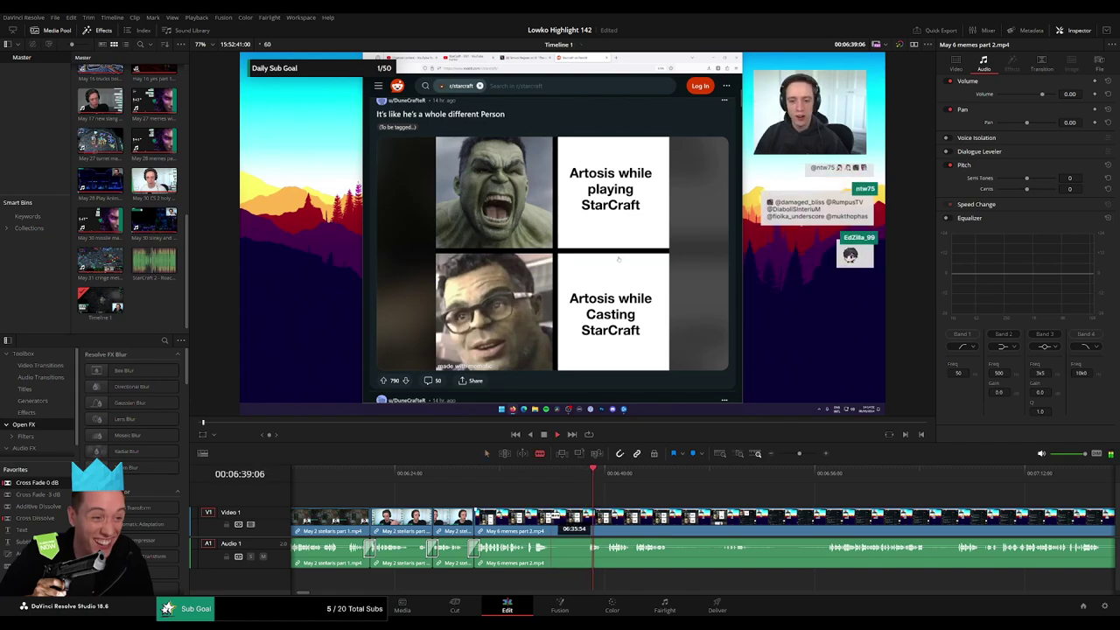
pyautogui.click(553, 516)
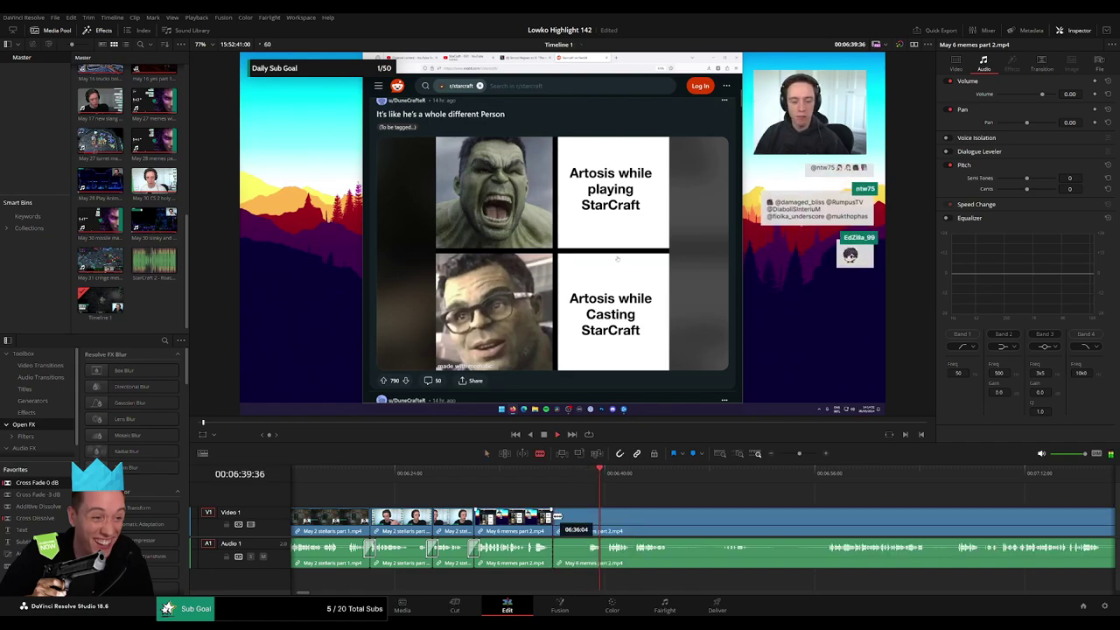
pyautogui.click(588, 516)
pyautogui.press('a')
pyautogui.click(576, 523)
pyautogui.press('Delete')
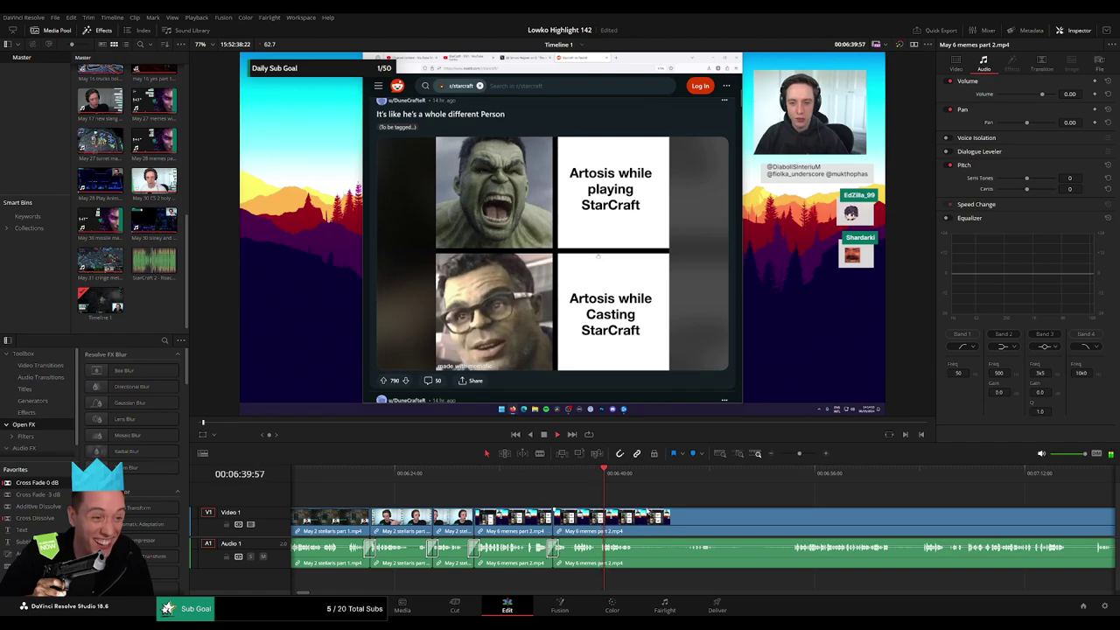
# - Split the May 6 memes part 2 clip at about 6:43 and 6:54, ripple delete the section between, and crossfade the joined audio
pyautogui.hscroll(2, 647, 510)
pyautogui.press('b')
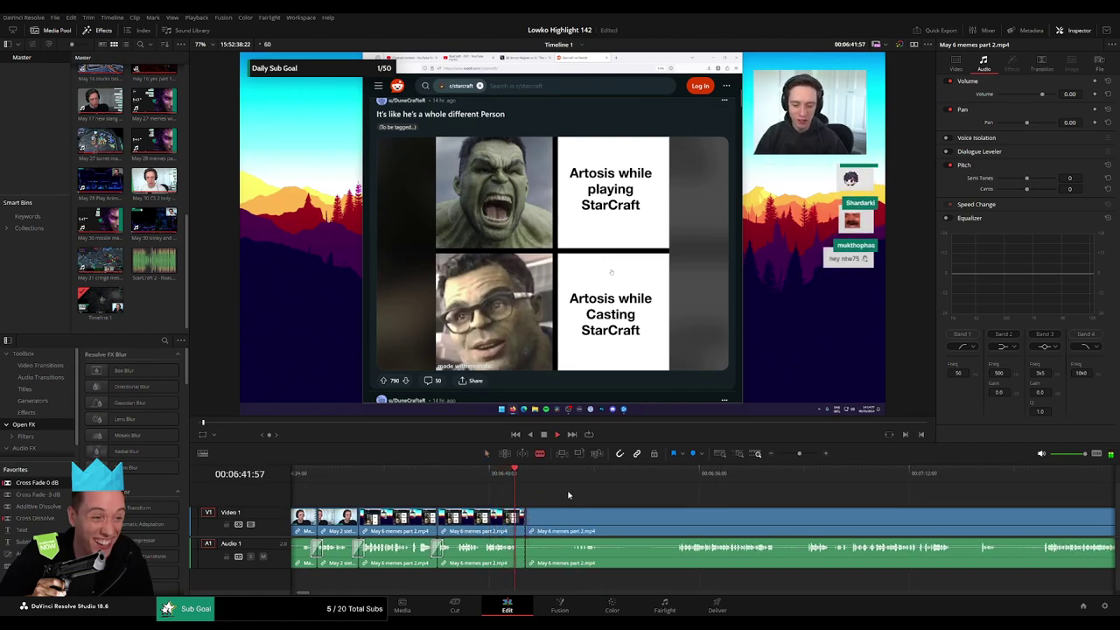
pyautogui.moveTo(570, 474); pyautogui.dragTo(675, 472)
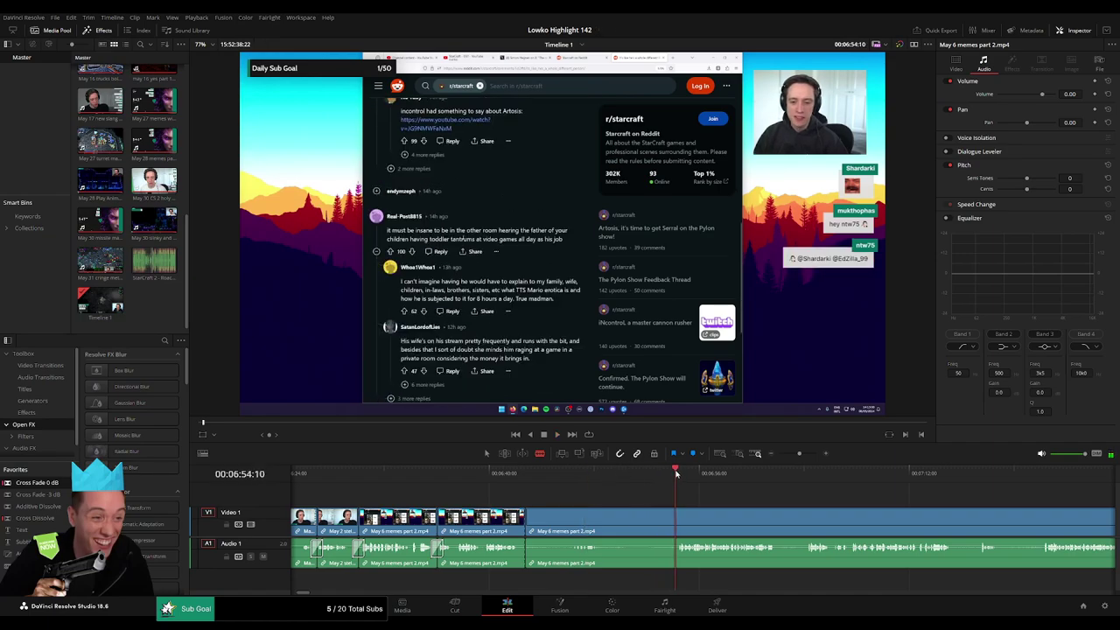
pyautogui.press('space')
pyautogui.hscroll(3, 612, 481)
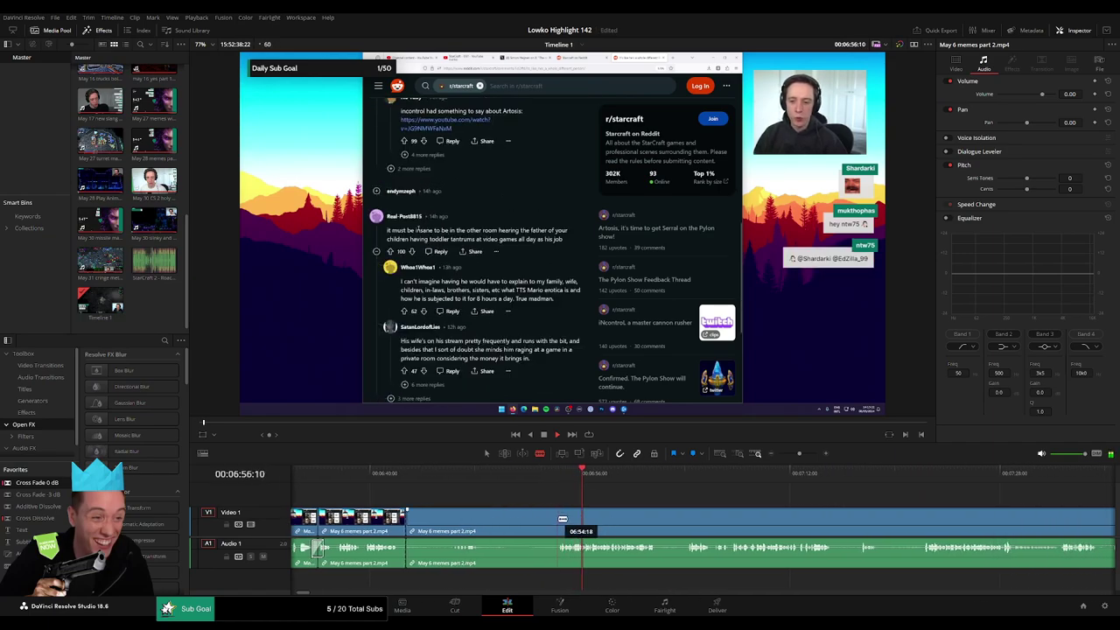
pyautogui.click(561, 518)
pyautogui.press('a')
pyautogui.click(536, 522)
pyautogui.press('Delete')
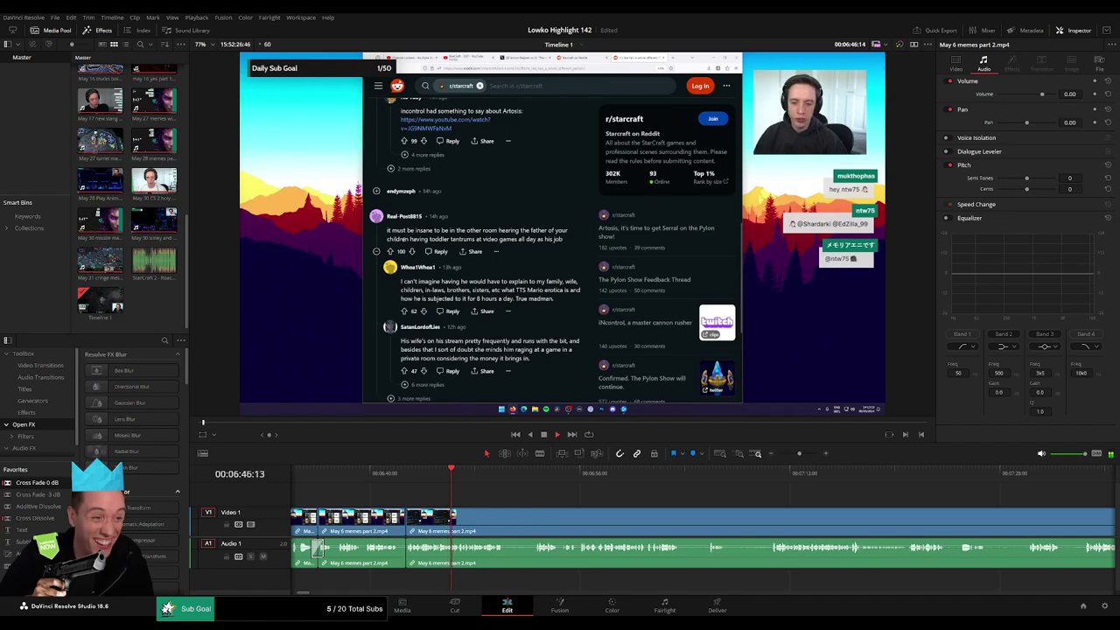
# - Split the clip at about 6:50 and 6:52, ripple delete the gap in speech between, and crossfade the joined audio
pyautogui.click(506, 519)
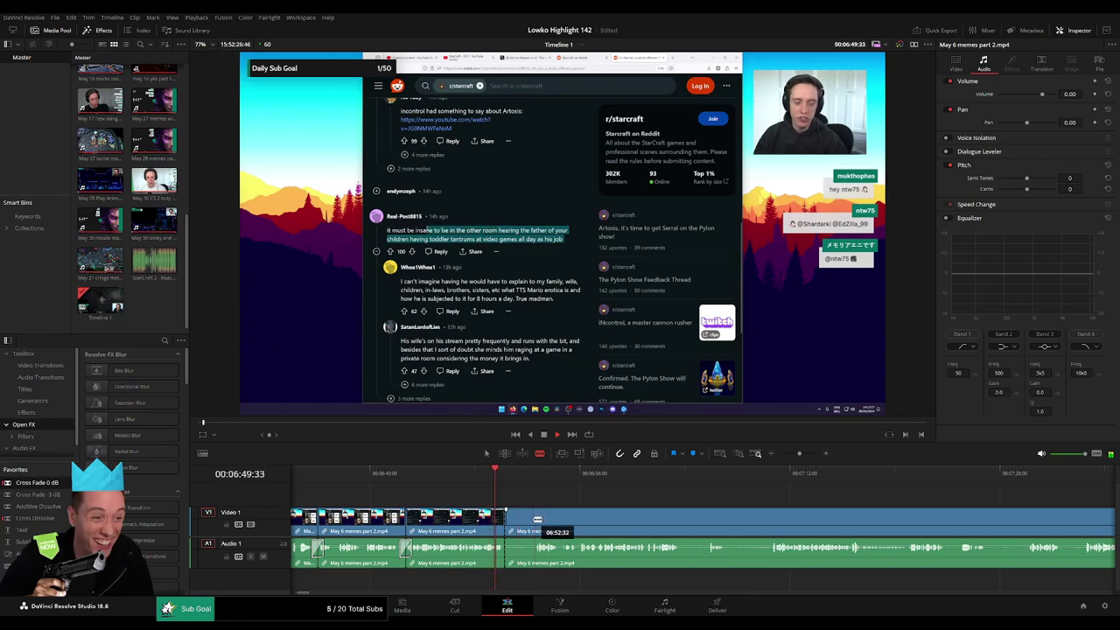
pyautogui.press('BackSpace')
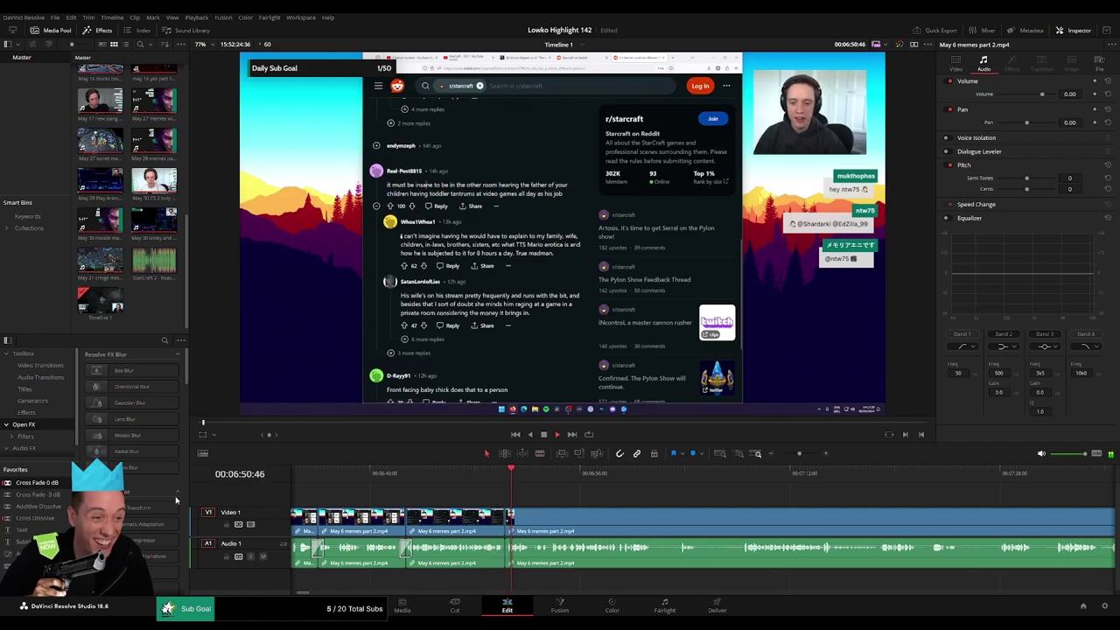
pyautogui.moveTo(572, 509); pyautogui.dragTo(428, 497)
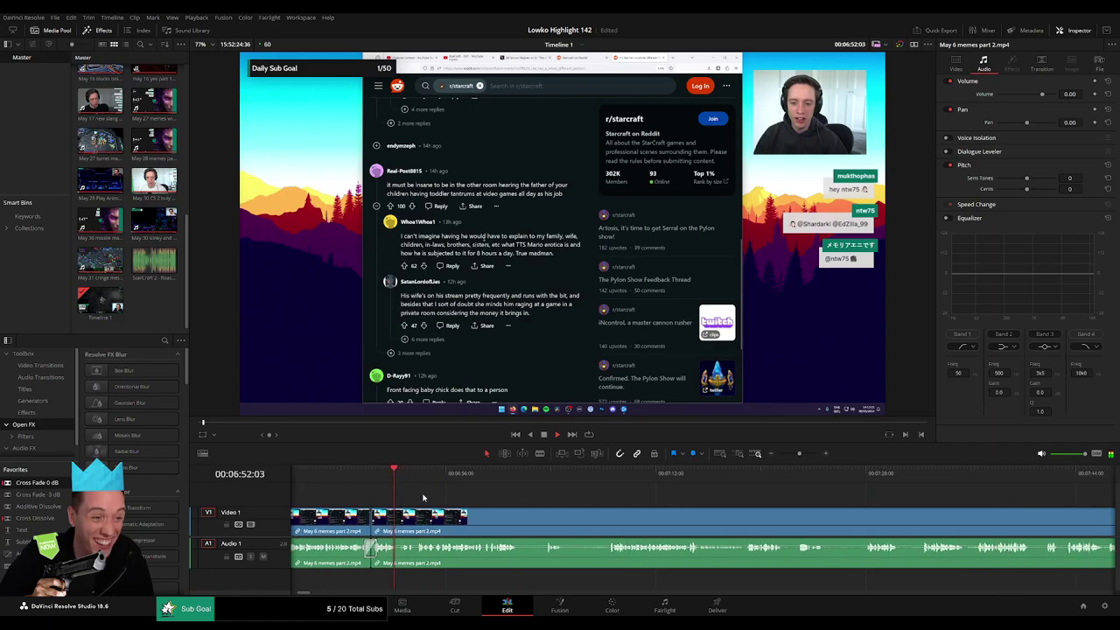
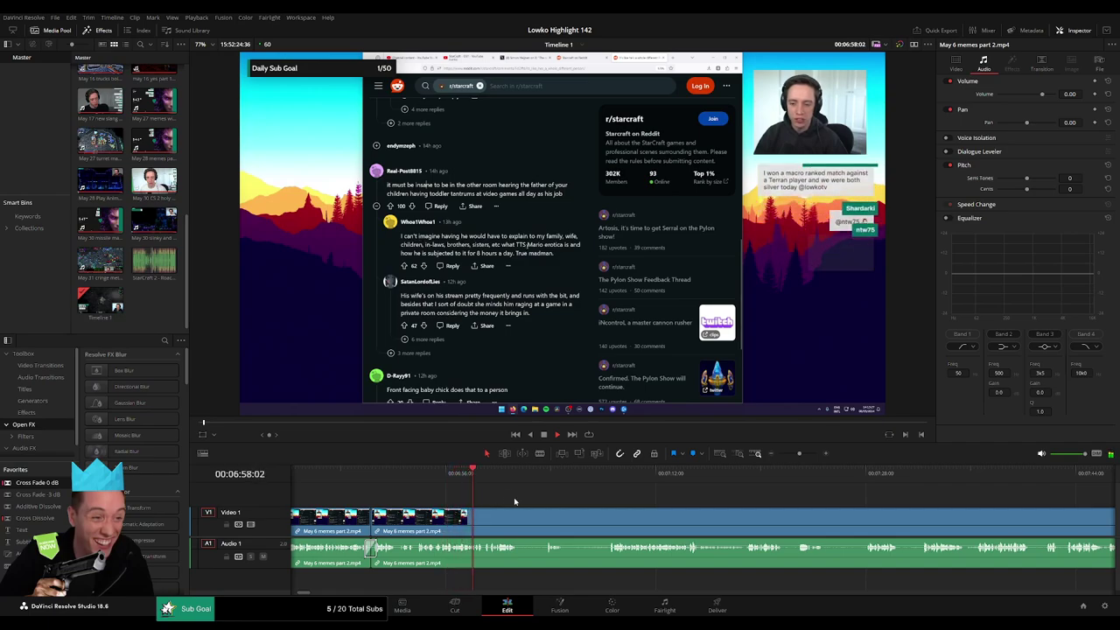
# - Split the clip around the quiet section from about 7:02 to 7:04, ripple delete that section, and crossfade the joined audio
pyautogui.hscroll(2, 467, 498)
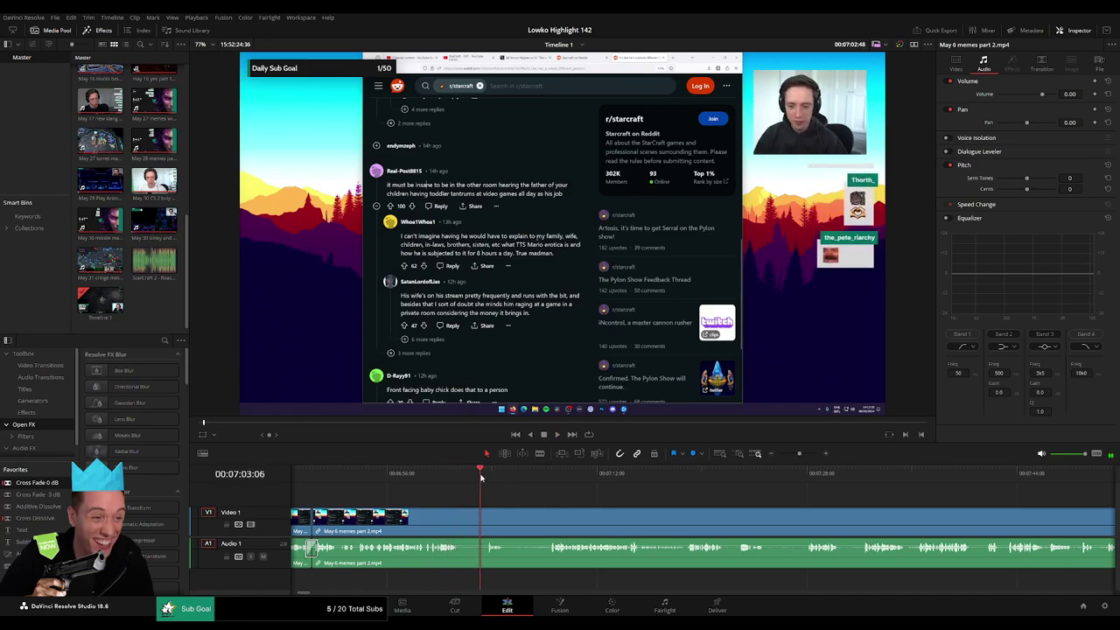
pyautogui.click(463, 518)
pyautogui.click(488, 518)
pyautogui.press('a')
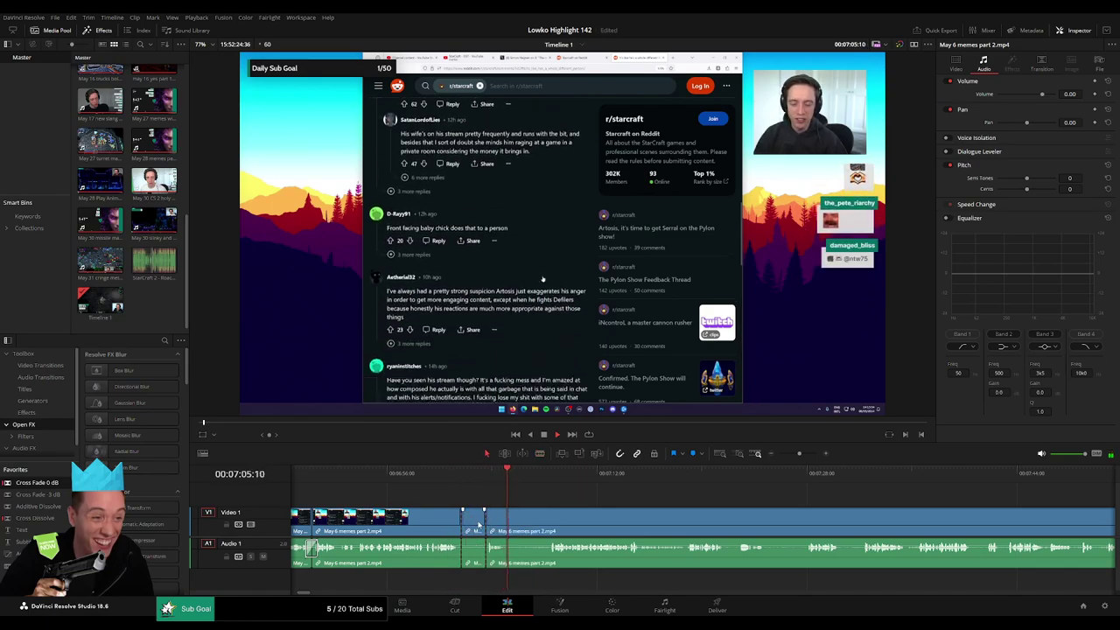
pyautogui.click(478, 523)
pyautogui.click(478, 523)
pyautogui.press('Delete')
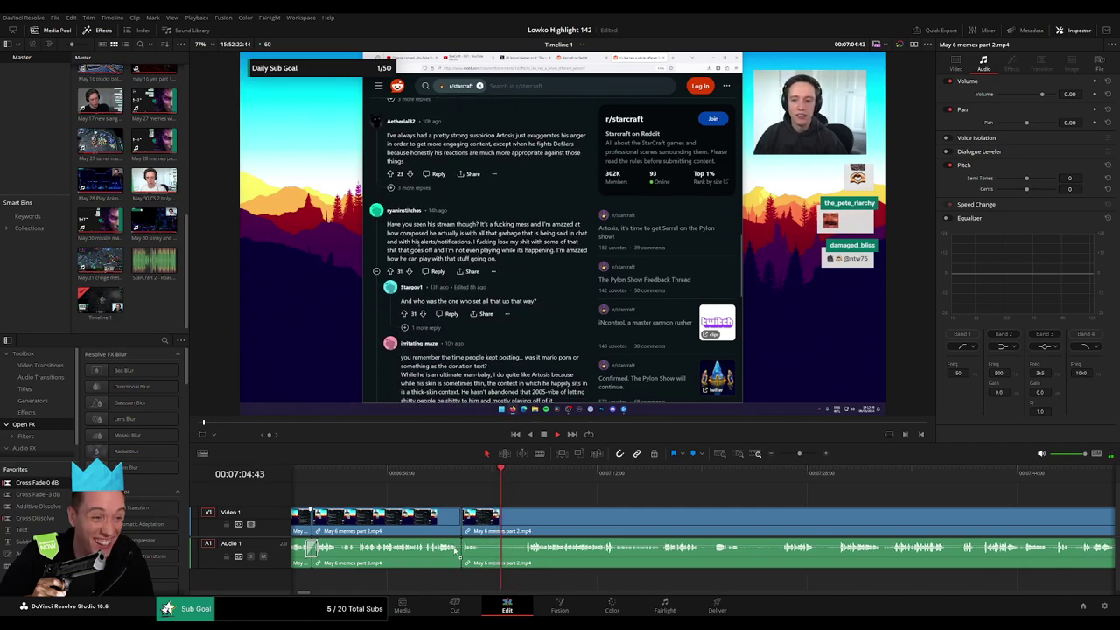
pyautogui.moveTo(455, 549); pyautogui.dragTo(461, 553)
# - Split the clip at about 7:03 and 7:06, ripple delete the section between, and crossfade the joined audio
pyautogui.press('b')
pyautogui.click(483, 518)
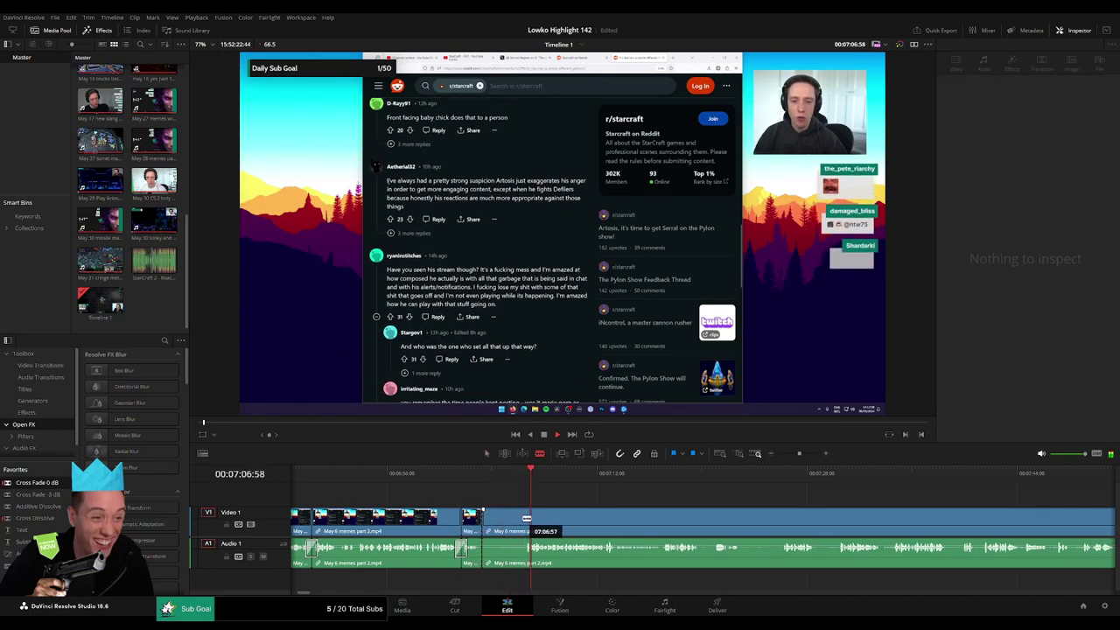
pyautogui.click(527, 518)
pyautogui.press('a')
pyautogui.click(521, 518)
pyautogui.press('Delete')
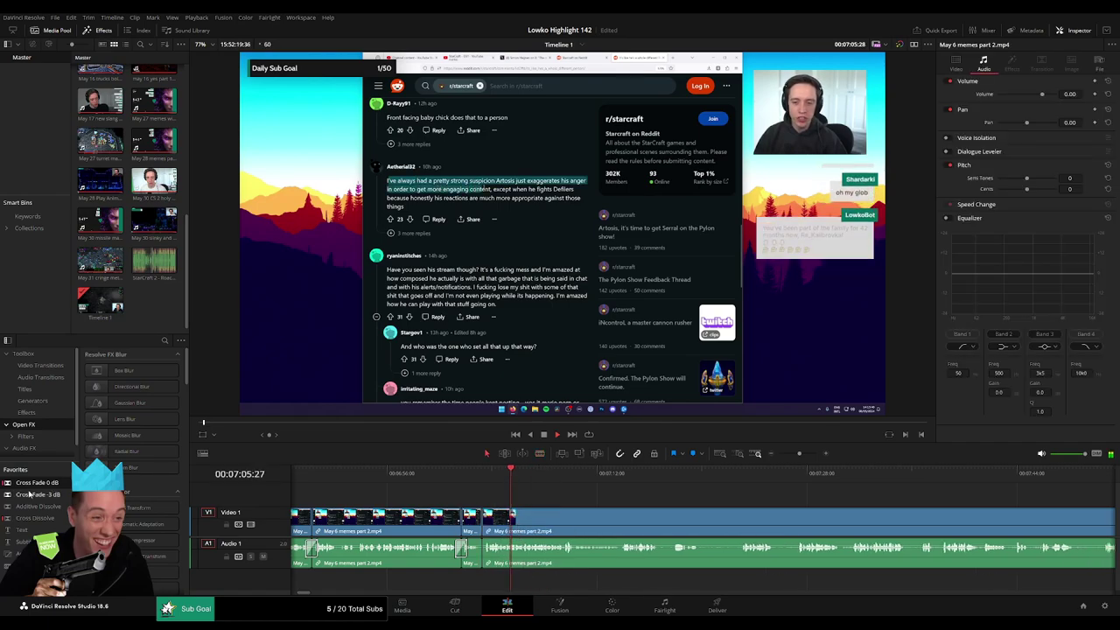
pyautogui.scroll(-2, 496, 505)
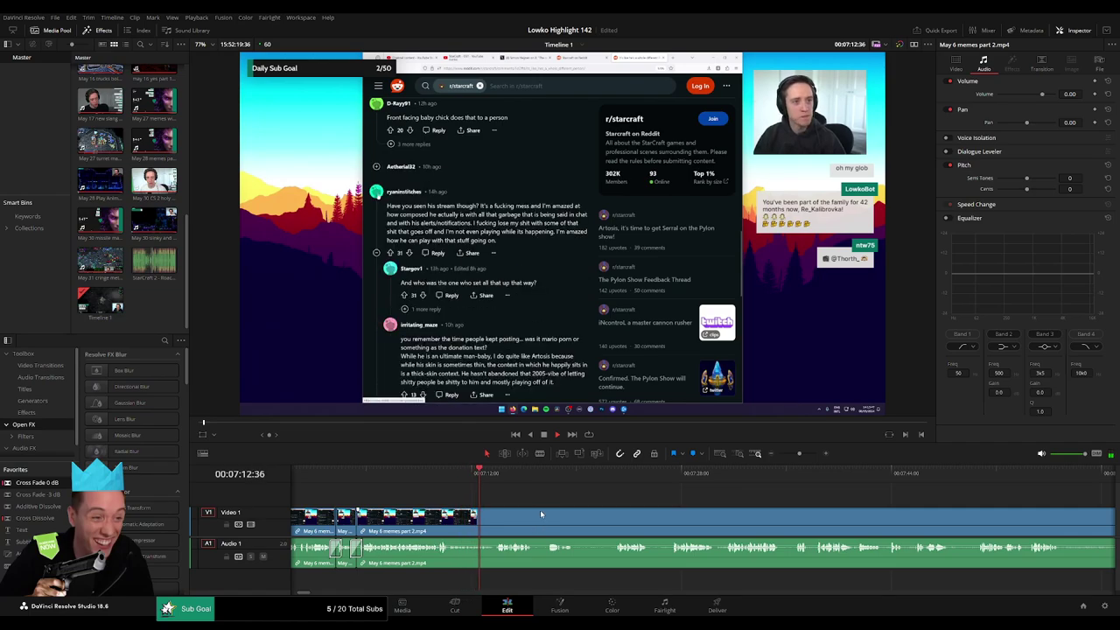
# - Split the clip at about 7:17 and 7:23, ripple delete the section between, and crossfade the joined audio
pyautogui.moveTo(590, 498); pyautogui.dragTo(495, 494)
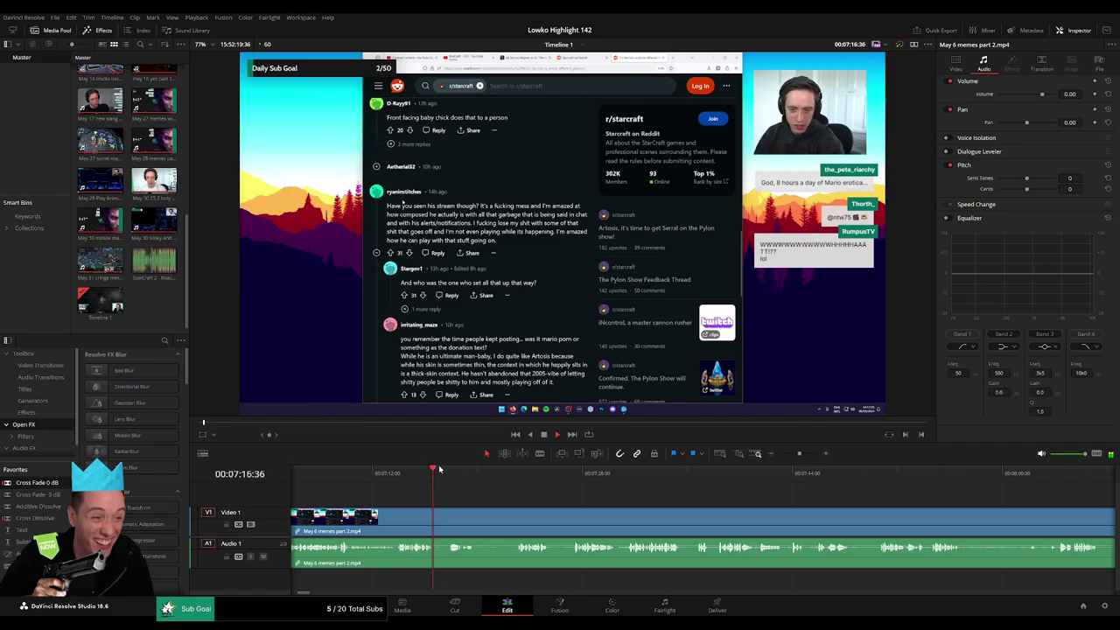
pyautogui.click(438, 517)
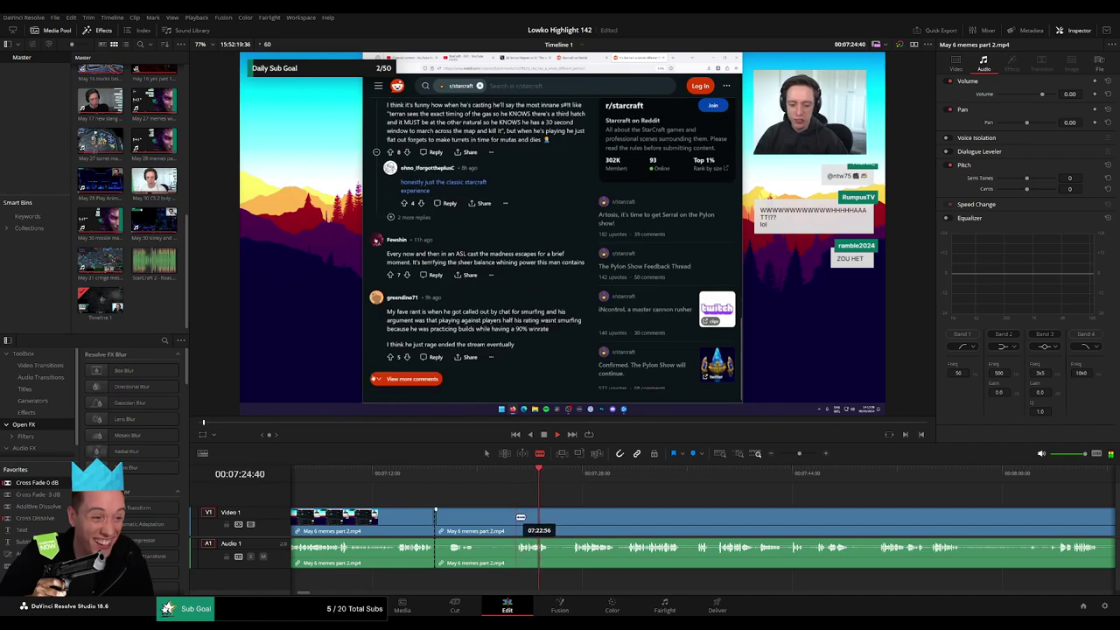
pyautogui.click(520, 517)
pyautogui.press('a')
pyautogui.click(492, 524)
pyautogui.press('Delete')
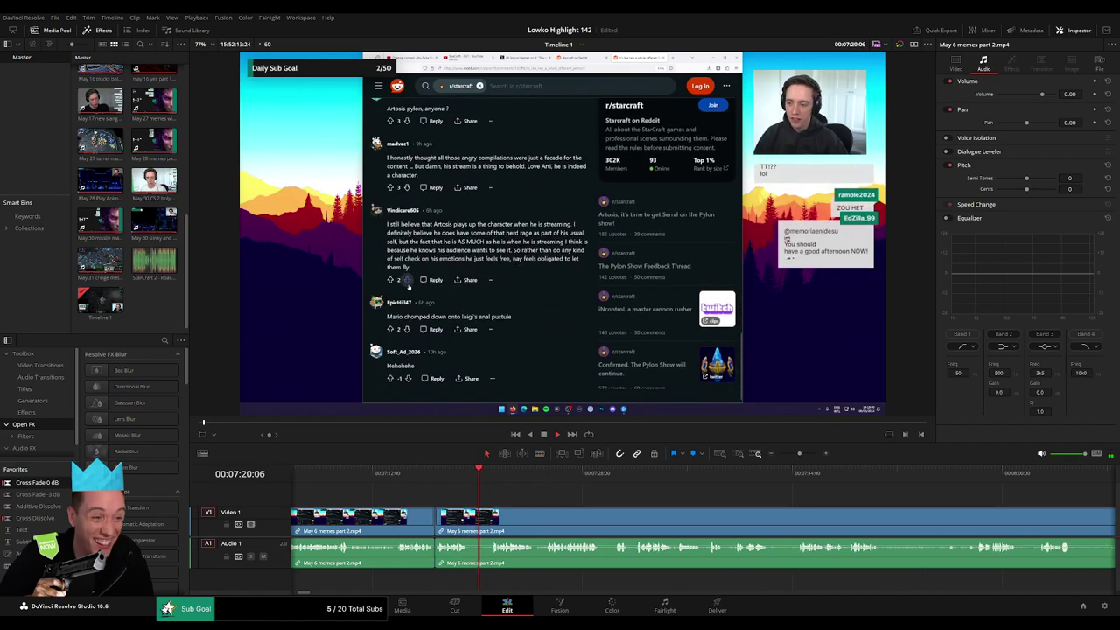
# - Split the clip at about 7:19 and 7:21, ripple delete the short section between, and crossfade the joined audio
pyautogui.press('b')
pyautogui.click(469, 517)
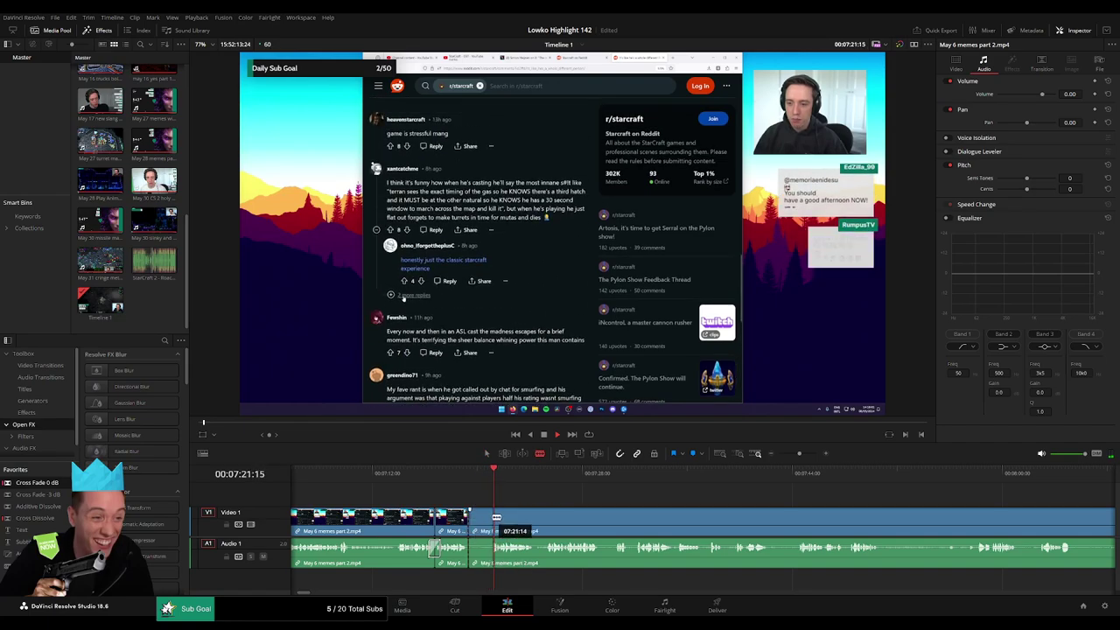
pyautogui.click(491, 517)
pyautogui.press('a')
pyautogui.click(483, 523)
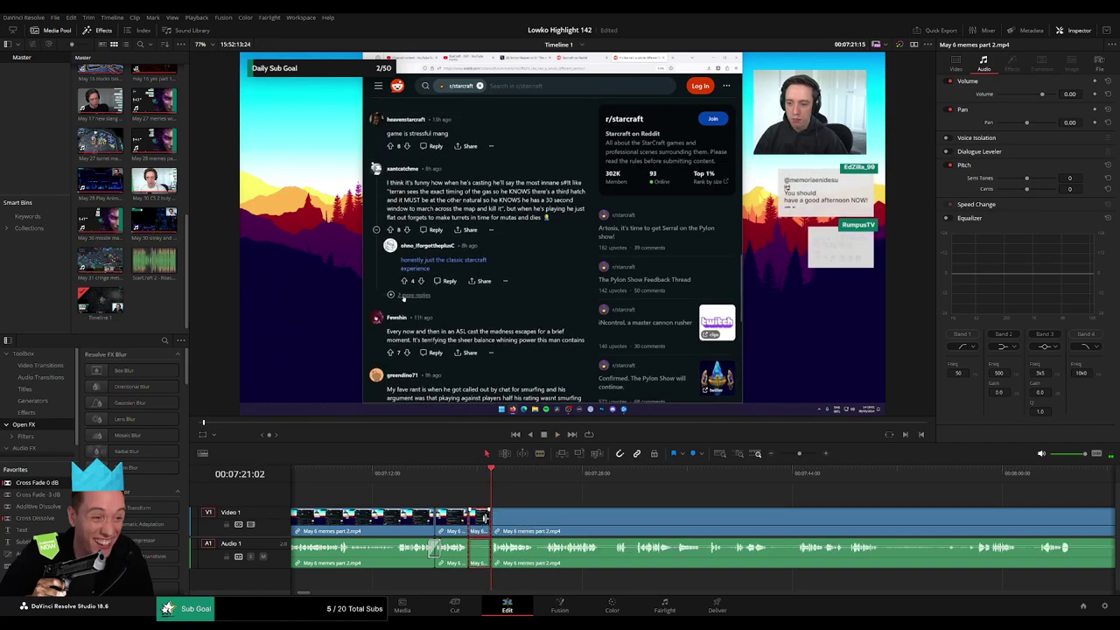
pyautogui.press('Delete')
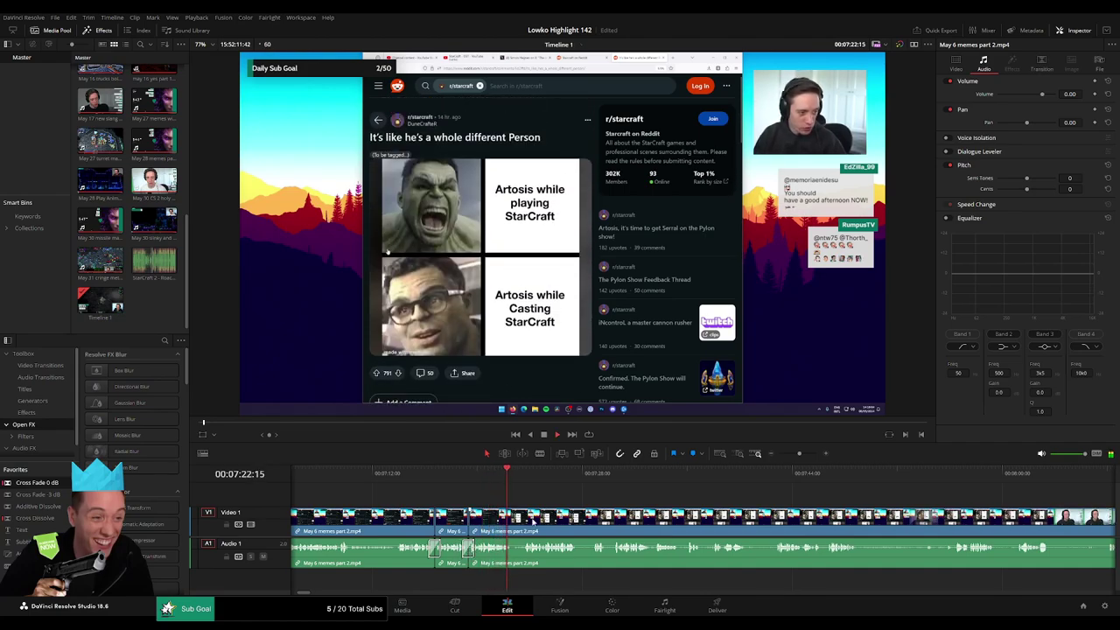
# - Ripple delete about one second of the May 6 memes part 2 clip at about 7:28 and crossfade the joined audio
pyautogui.moveTo(584, 528); pyautogui.dragTo(501, 522)
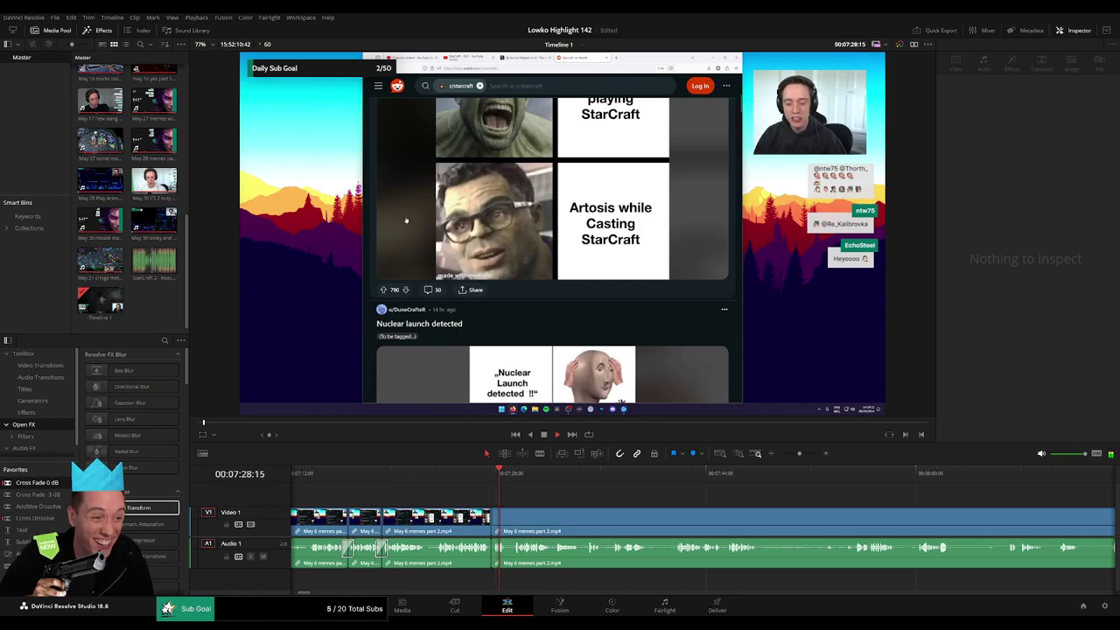
pyautogui.click(378, 510)
pyautogui.moveTo(588, 514); pyautogui.dragTo(475, 510)
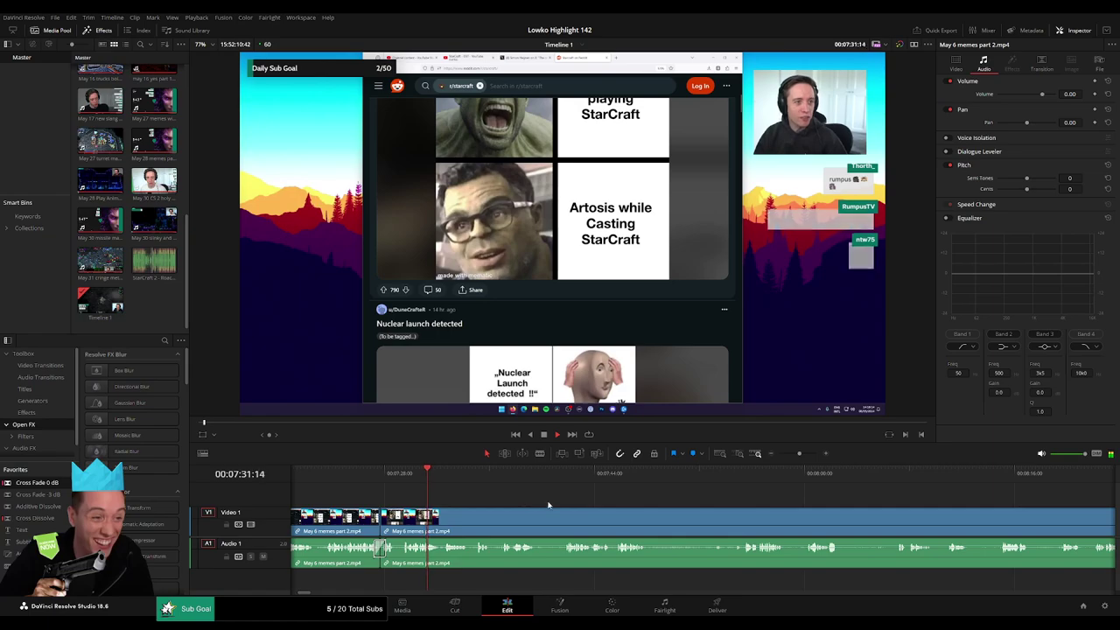
# - Split the clip at about 7:36, ripple delete the next second, and ripple delete the following section up to about 7:41
pyautogui.hscroll(1, 483, 501)
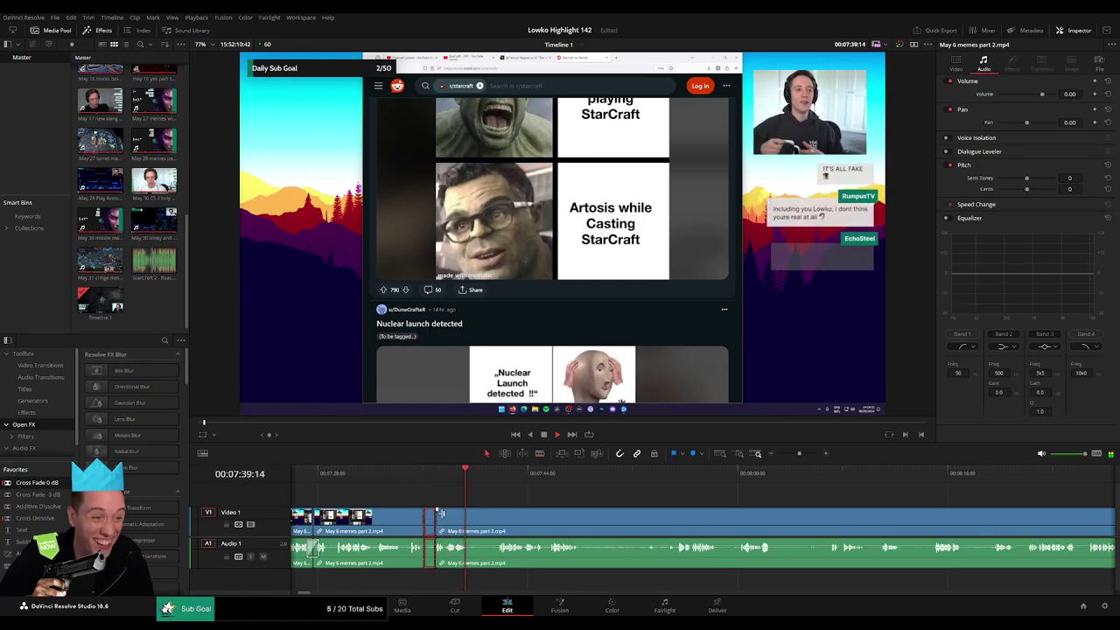
pyautogui.press('Delete')
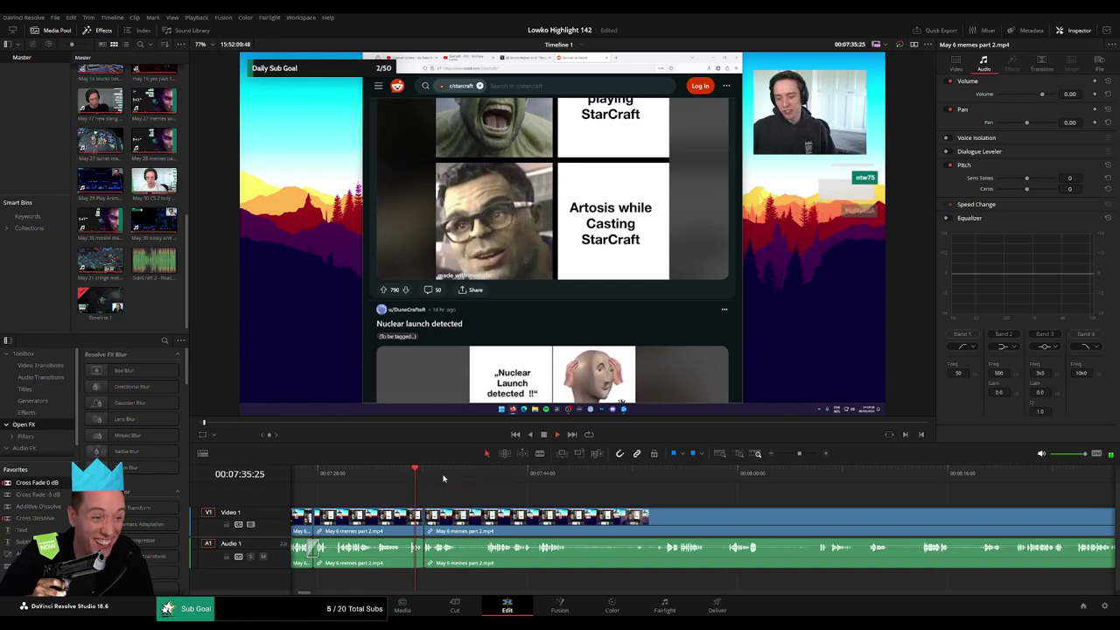
pyautogui.moveTo(496, 518); pyautogui.dragTo(480, 517)
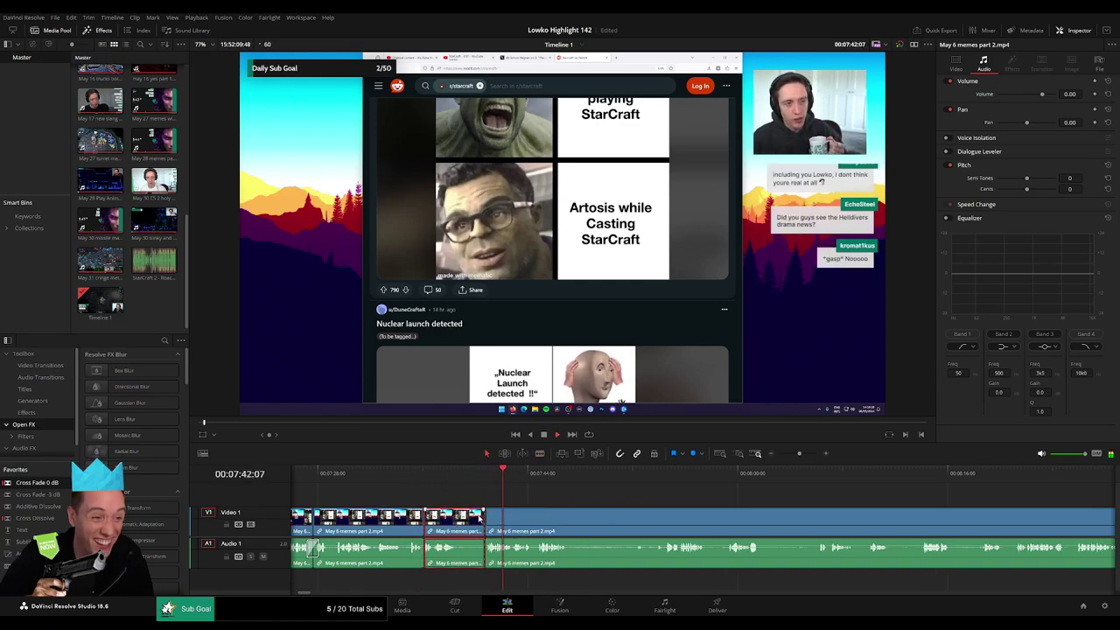
# - Split the clip at about 9:05, ripple delete everything back to the cut at about 7:36, and crossfade the joined audio
pyautogui.click(591, 483)
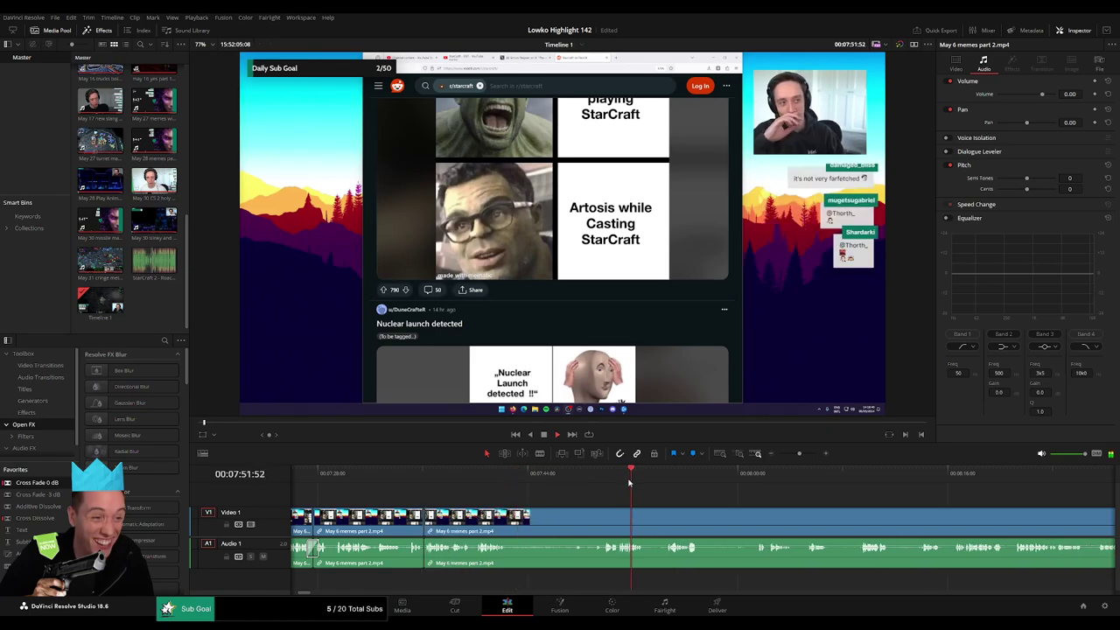
pyautogui.moveTo(673, 481); pyautogui.dragTo(805, 488)
pyautogui.hscroll(3, 688, 487)
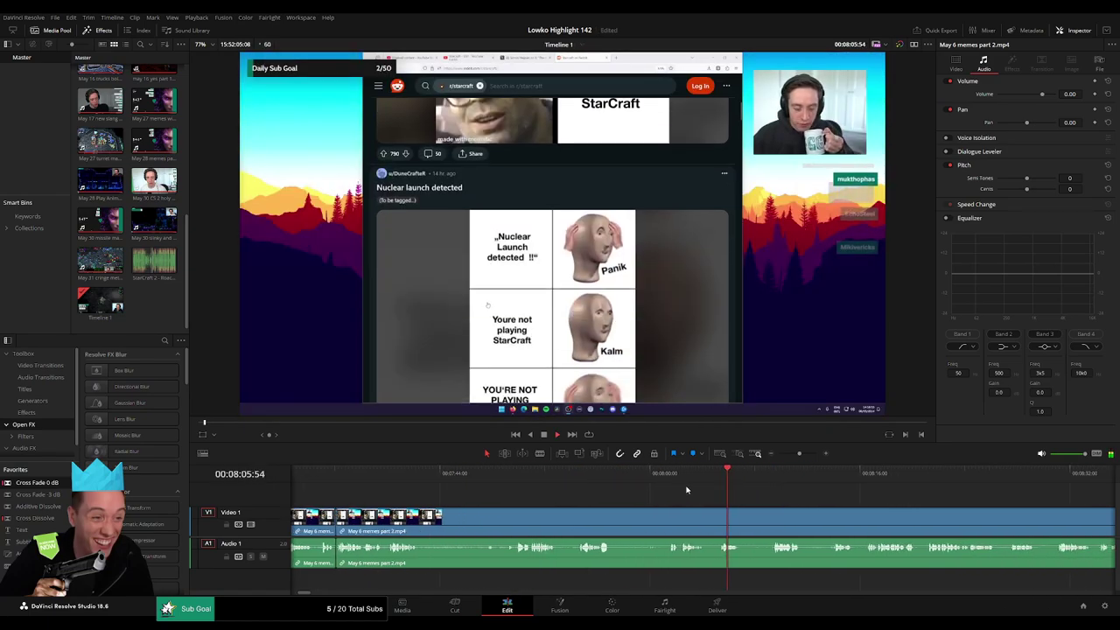
pyautogui.moveTo(724, 478); pyautogui.dragTo(785, 479)
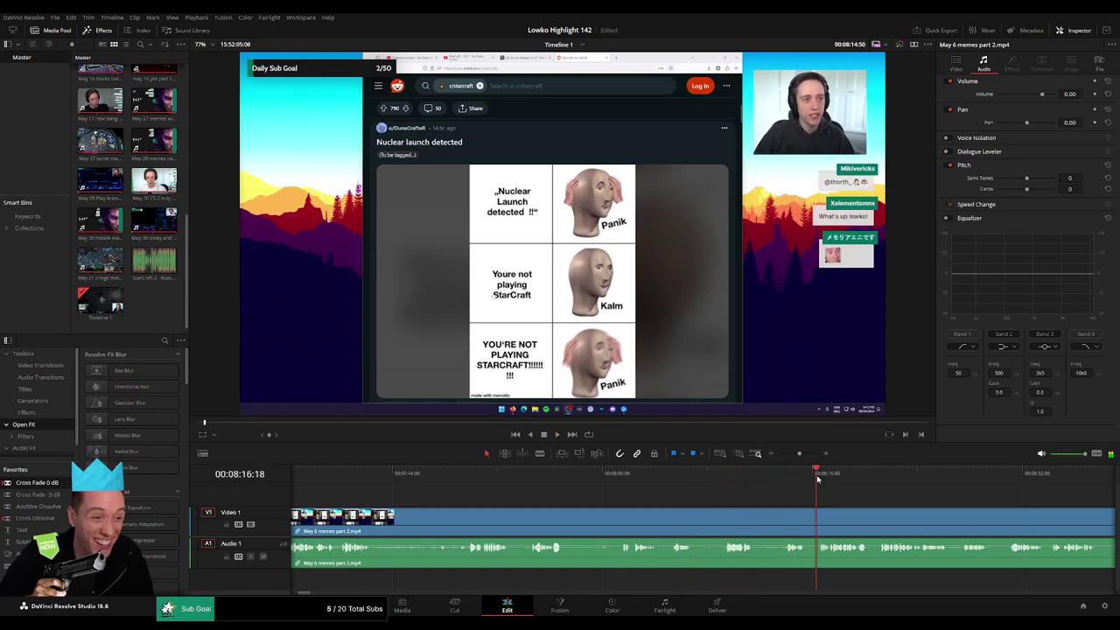
pyautogui.press('space')
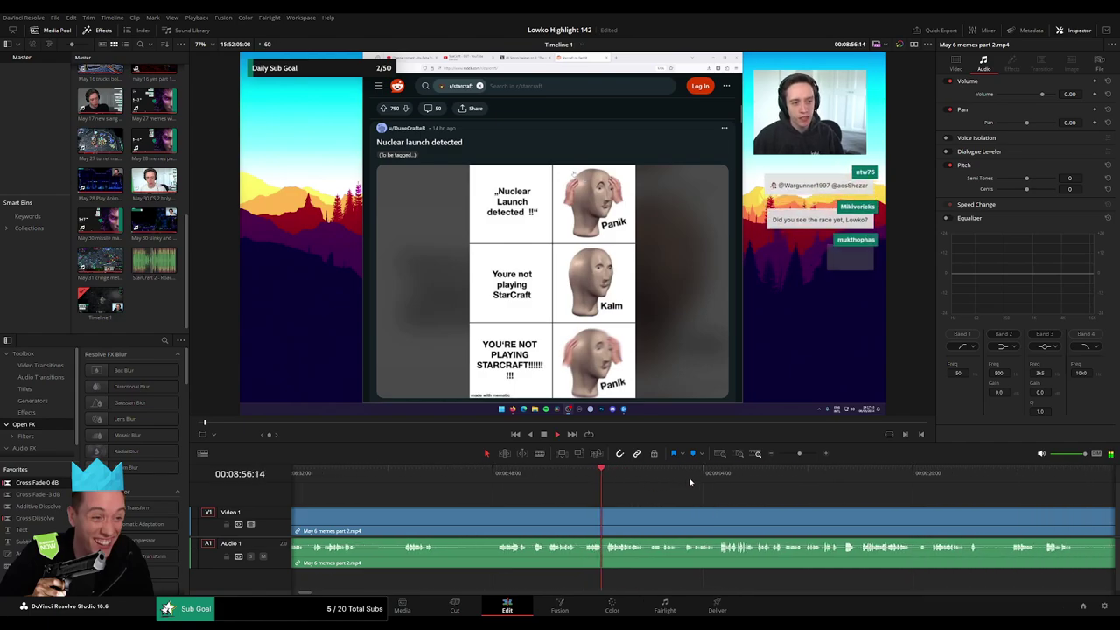
pyautogui.click(719, 480)
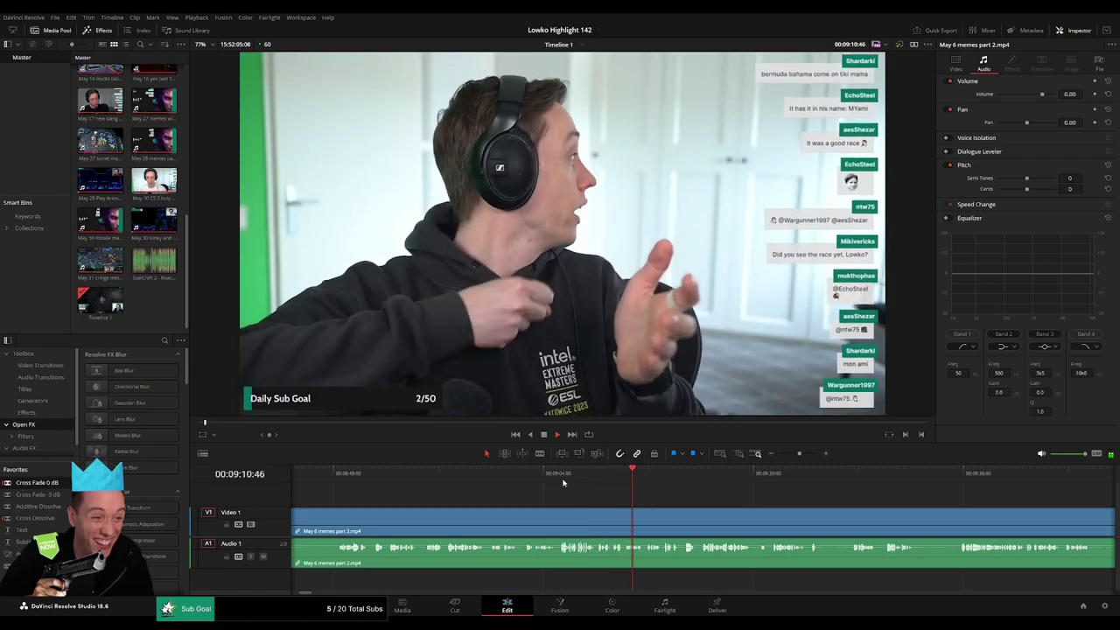
pyautogui.click(523, 478)
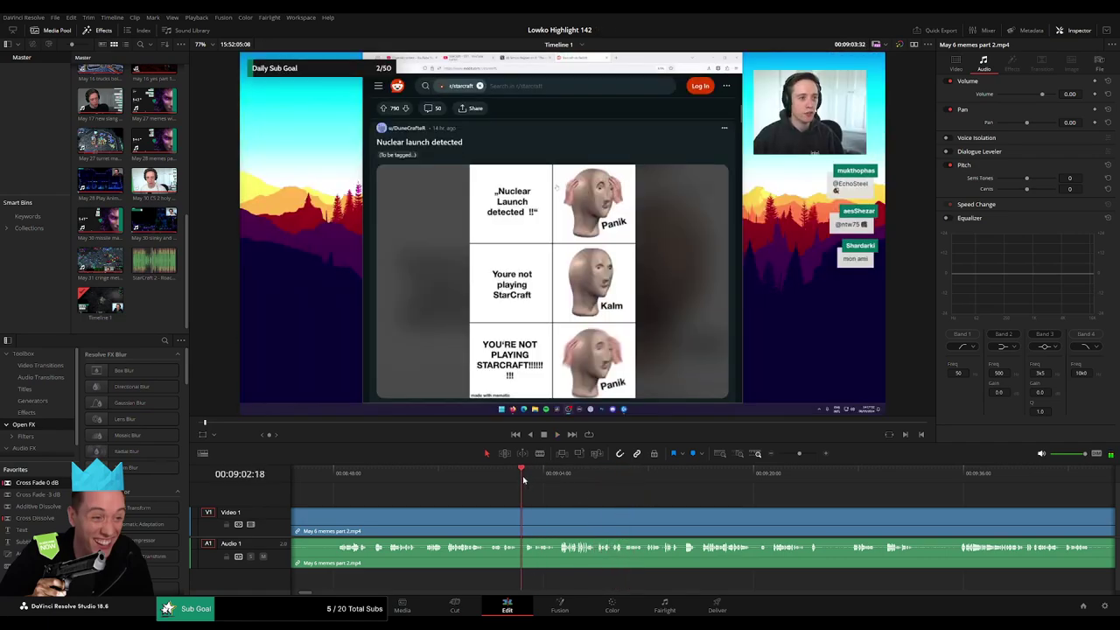
pyautogui.click(559, 518)
pyautogui.press('a')
pyautogui.click(530, 522)
pyautogui.press('Delete')
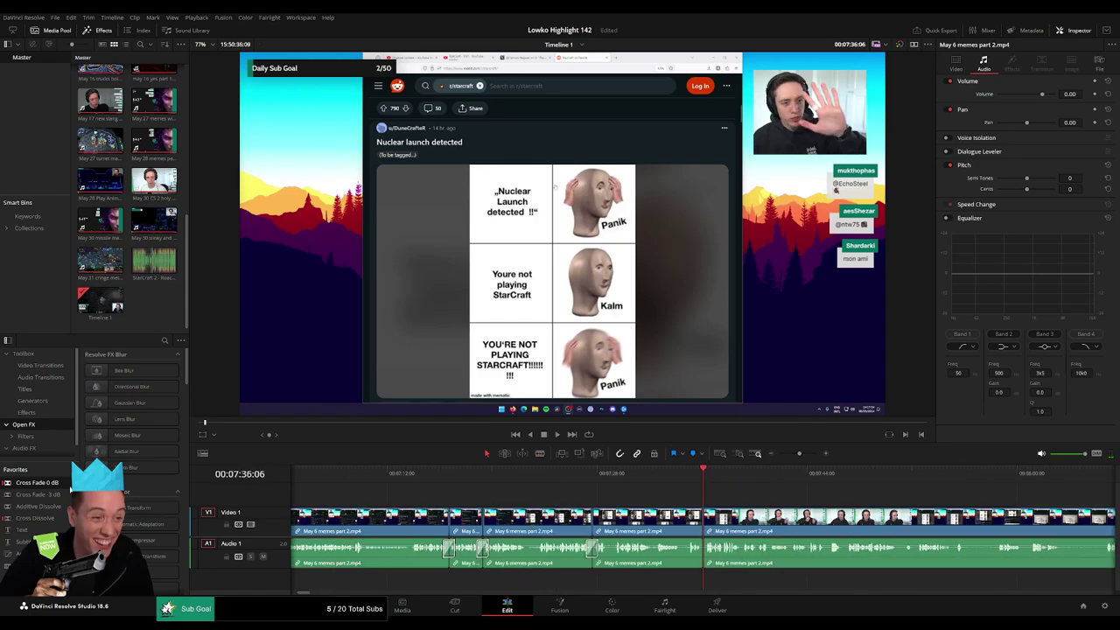
pyautogui.press('space')
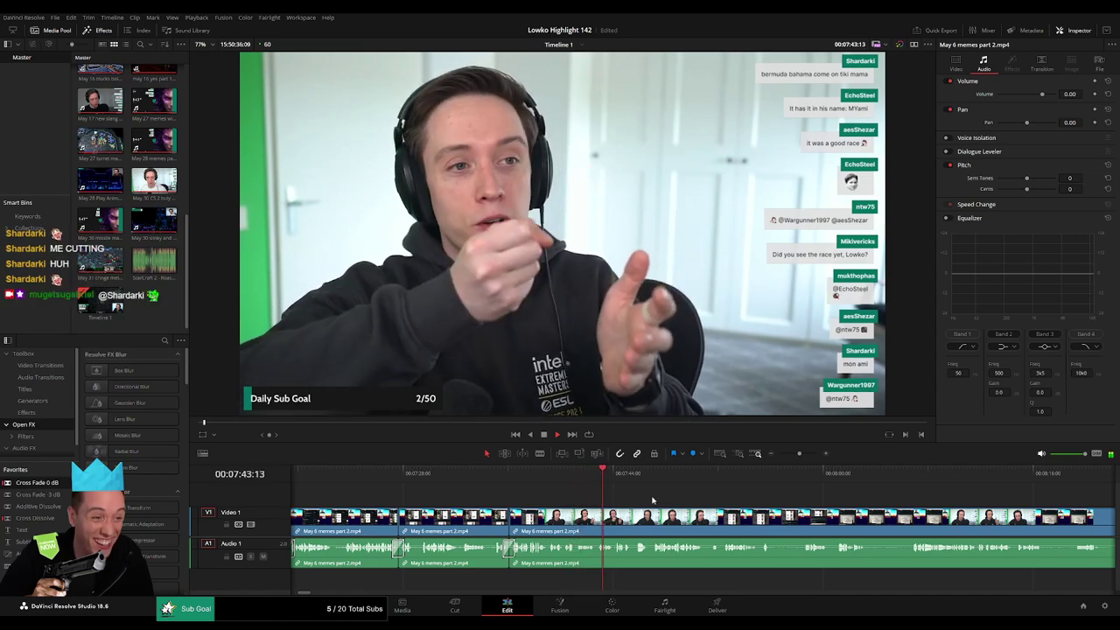
# - Split the clip at about 7:45 and 7:47, ripple delete the section between, and crossfade the joined audio
pyautogui.moveTo(687, 499); pyautogui.dragTo(517, 492)
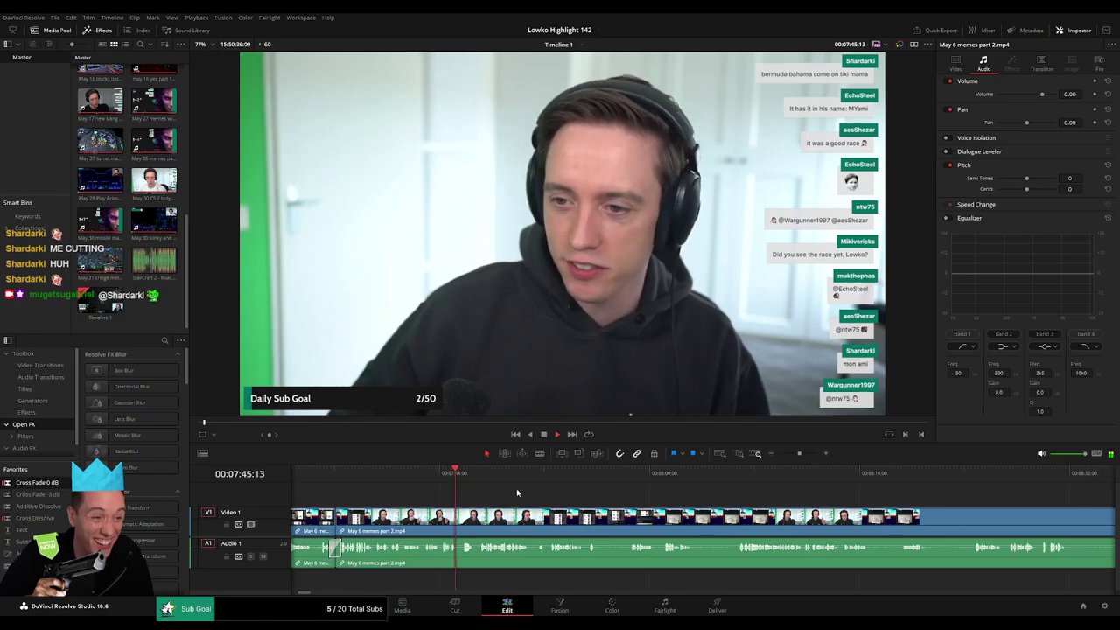
pyautogui.press('b')
pyautogui.click(462, 518)
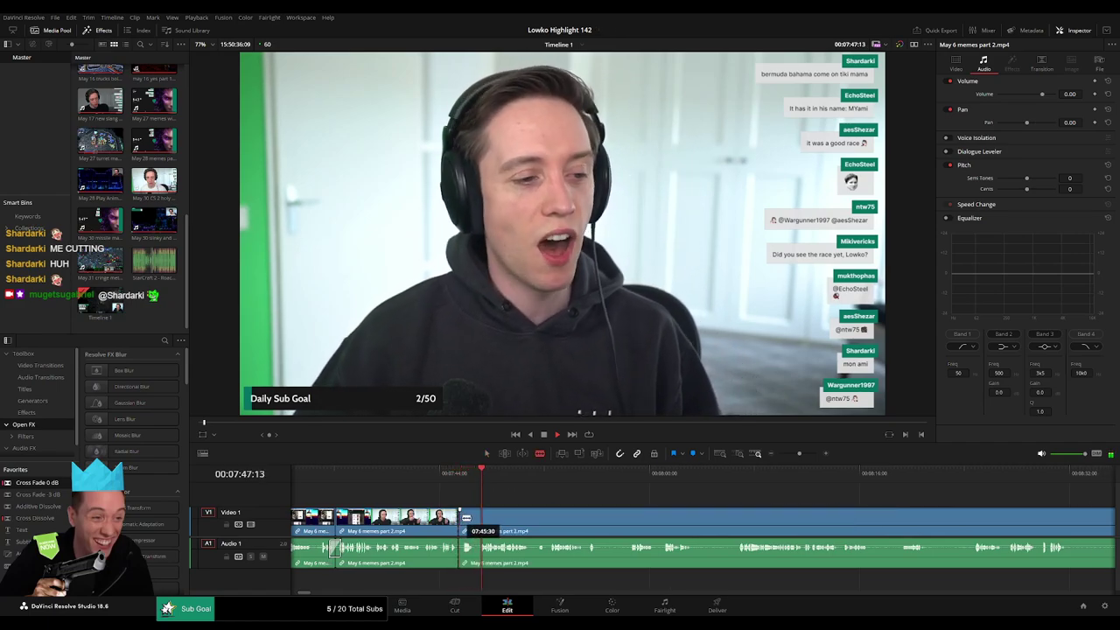
pyautogui.press('a')
pyautogui.click(468, 519)
pyautogui.press('BackSpace')
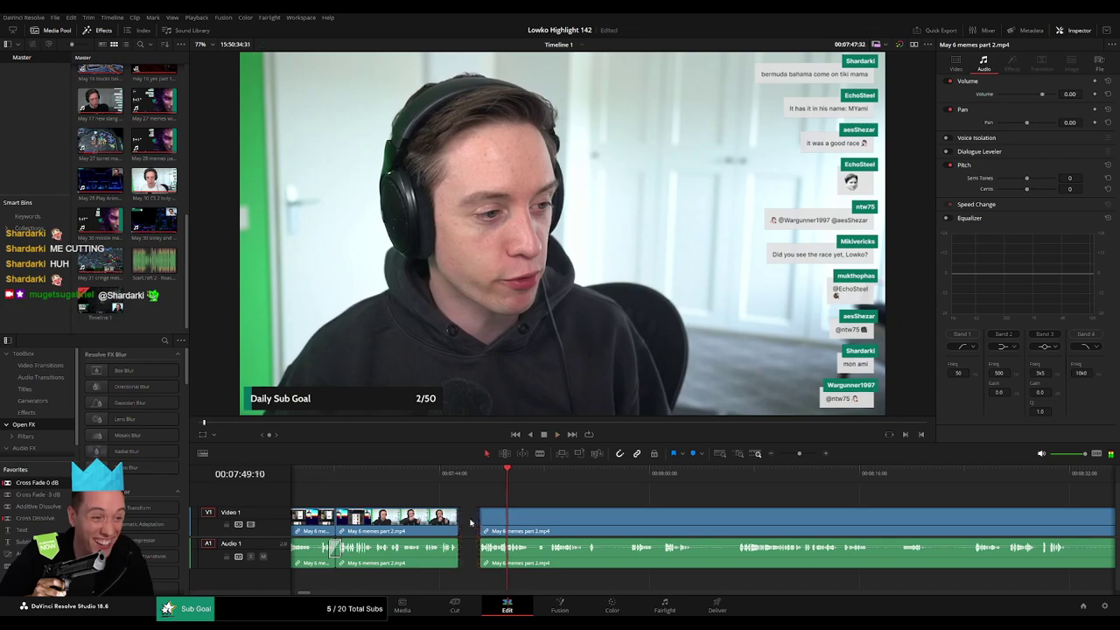
pyautogui.click(470, 522)
pyautogui.press('BackSpace')
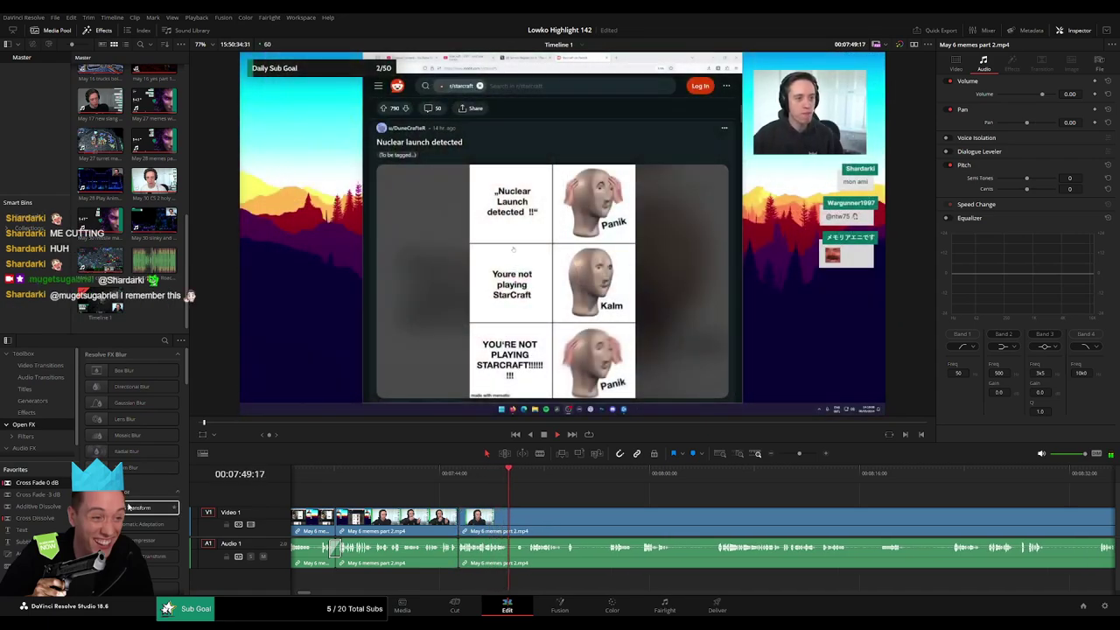
pyautogui.moveTo(455, 558); pyautogui.dragTo(457, 557)
pyautogui.hscroll(3, 474, 501)
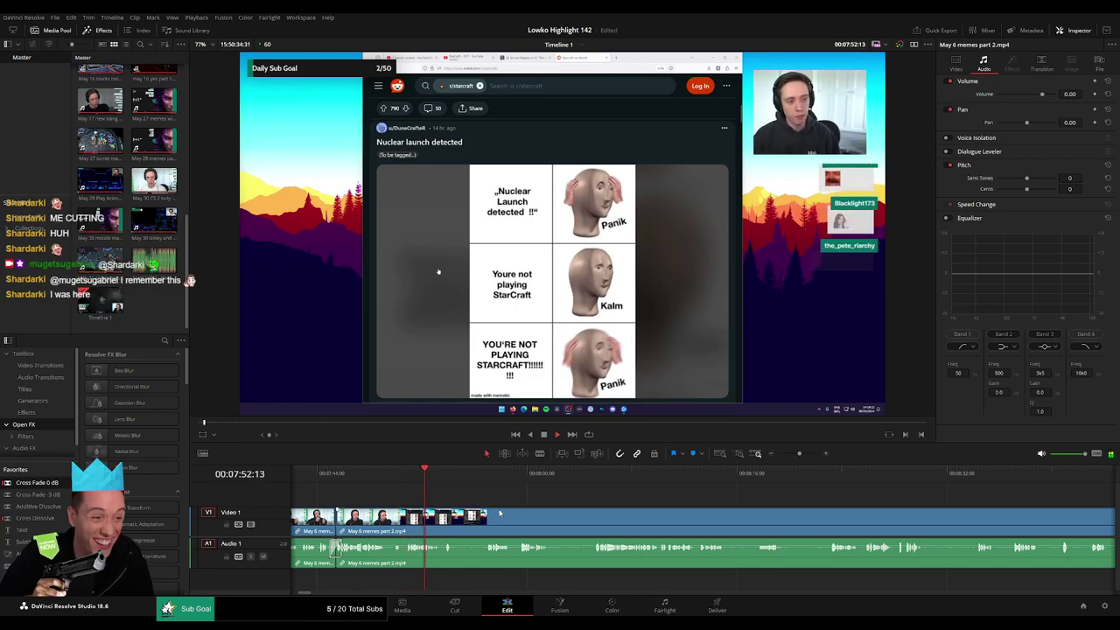
# - Split the clip at about 7:54 and 7:57, ripple delete the section between, and crossfade the joined audio
pyautogui.press('b')
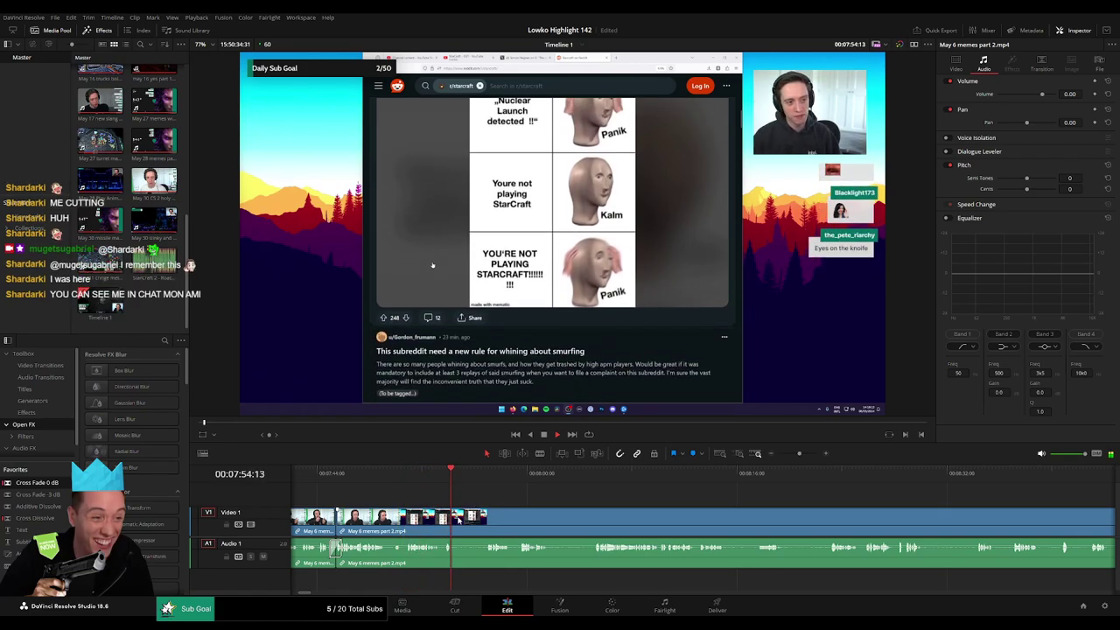
pyautogui.click(456, 518)
pyautogui.click(486, 514)
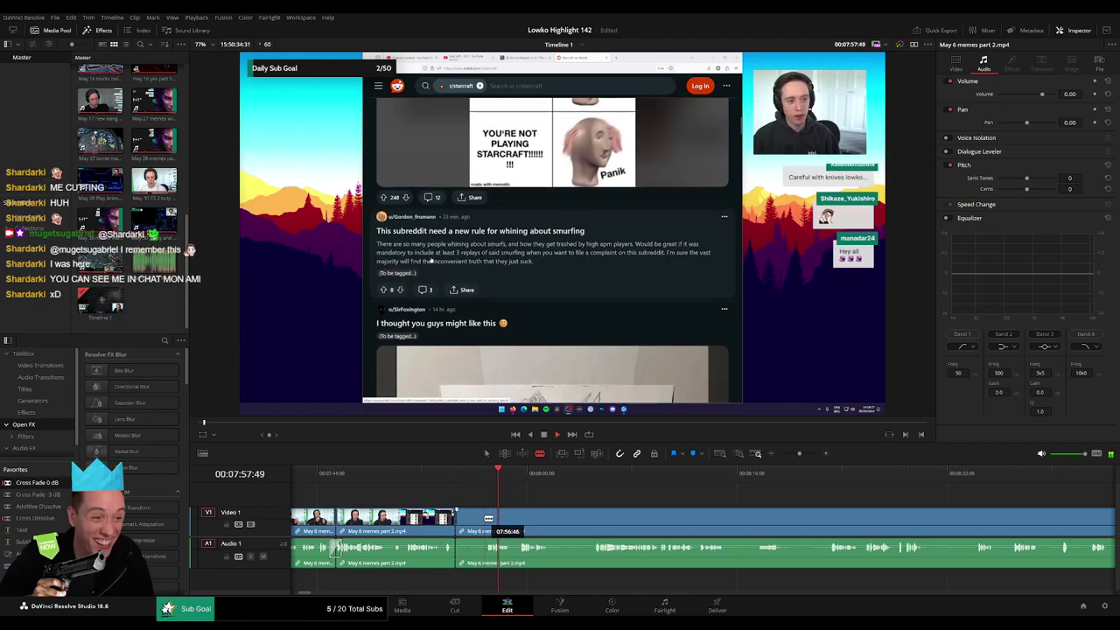
pyautogui.press('a')
pyautogui.click(474, 527)
pyautogui.press('BackSpace')
pyautogui.click(473, 524)
pyautogui.press('BackSpace')
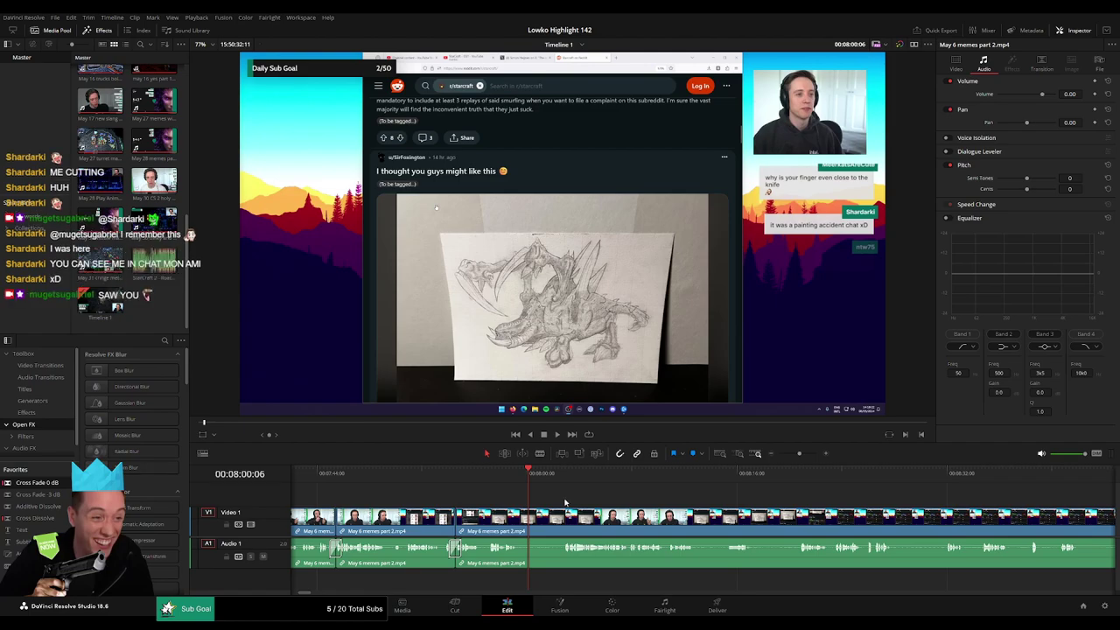
# - Split the clip at about 8:00 and 8:02, ripple delete the section between, and crossfade the joined audio
pyautogui.click(507, 479)
pyautogui.press('space')
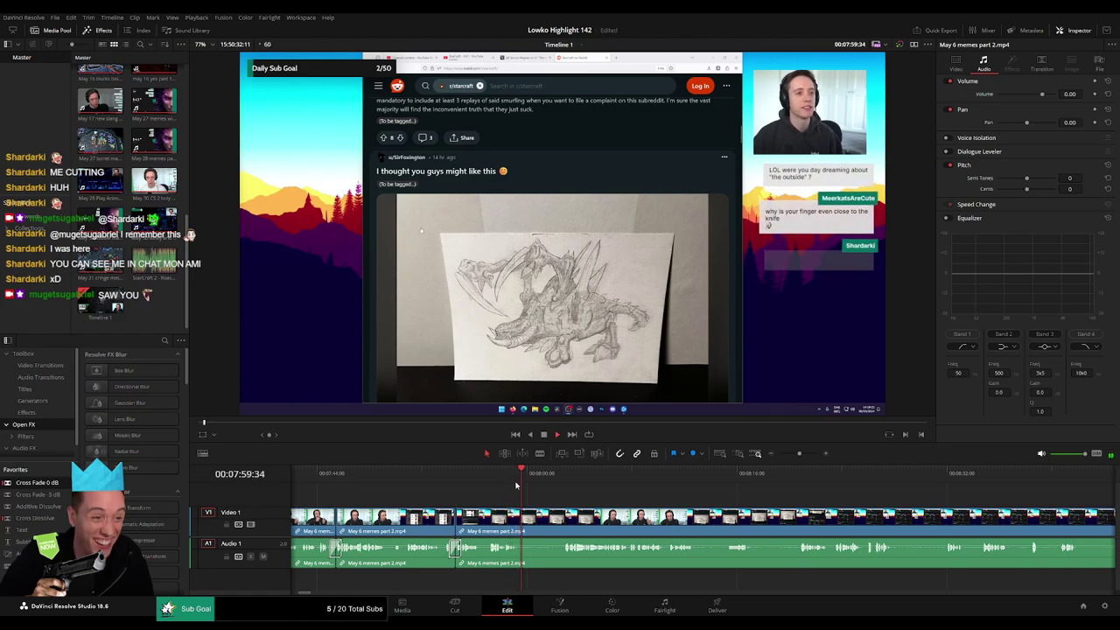
pyautogui.press('b')
pyautogui.click(541, 518)
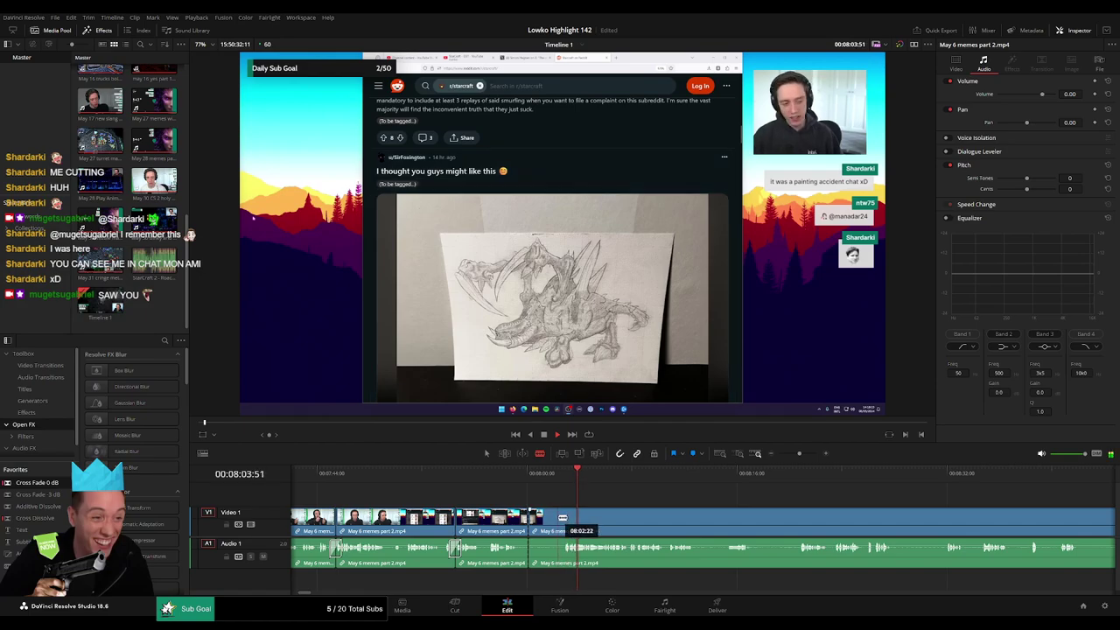
pyautogui.click(559, 517)
pyautogui.press('a')
pyautogui.click(548, 523)
pyautogui.press('Delete')
pyautogui.press('space')
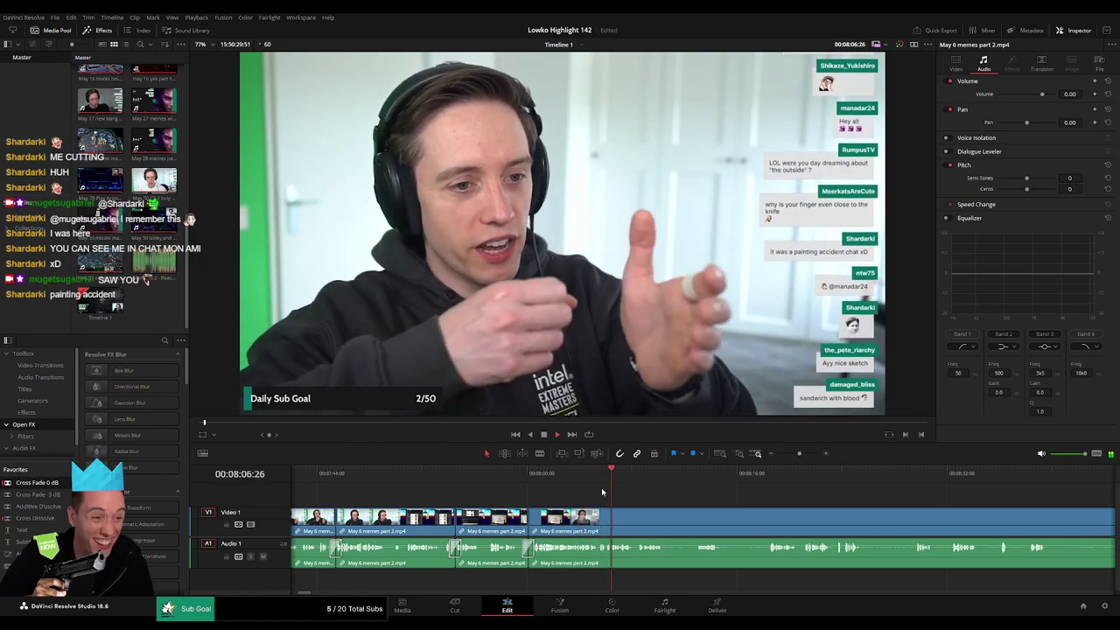
# - Split the May 6 memes part 2 clip at about 8:10
pyautogui.moveTo(664, 499); pyautogui.dragTo(479, 492)
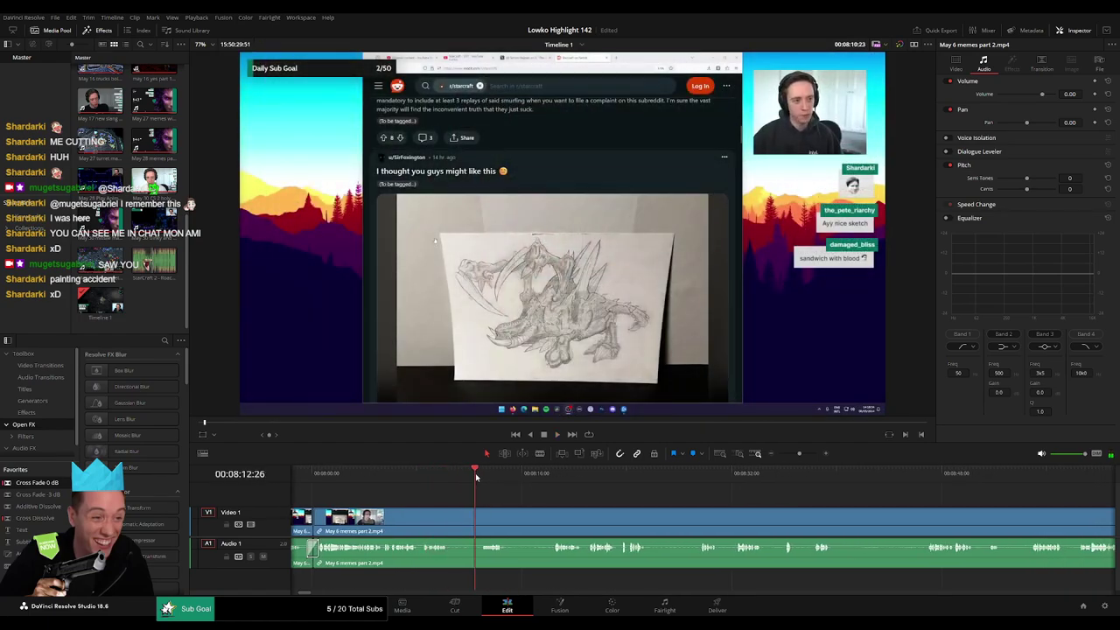
pyautogui.click(542, 485)
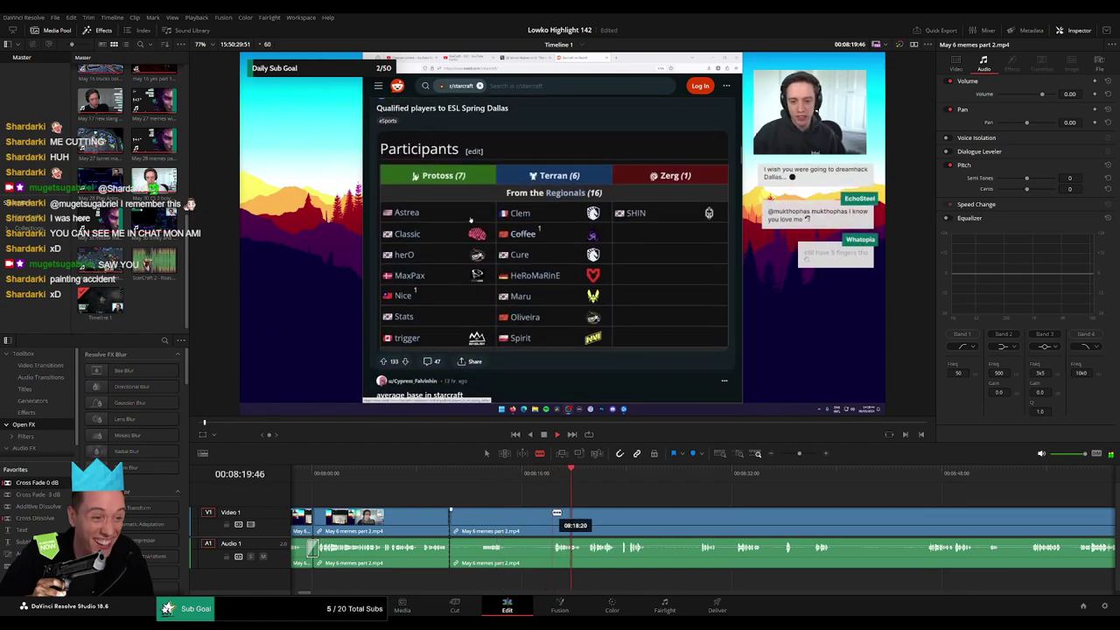
pyautogui.click(552, 515)
pyautogui.press('a')
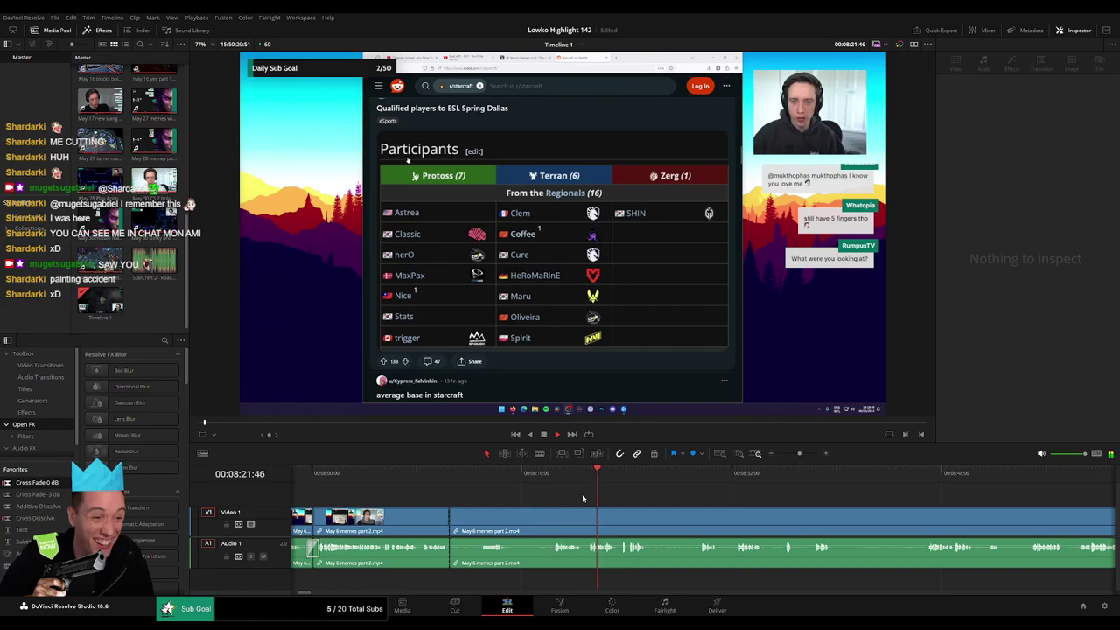
# - Split the clip at about 9:18, ripple delete everything back to the cut at about 8:10, and crossfade the joined audio
pyautogui.click(734, 478)
pyautogui.click(941, 484)
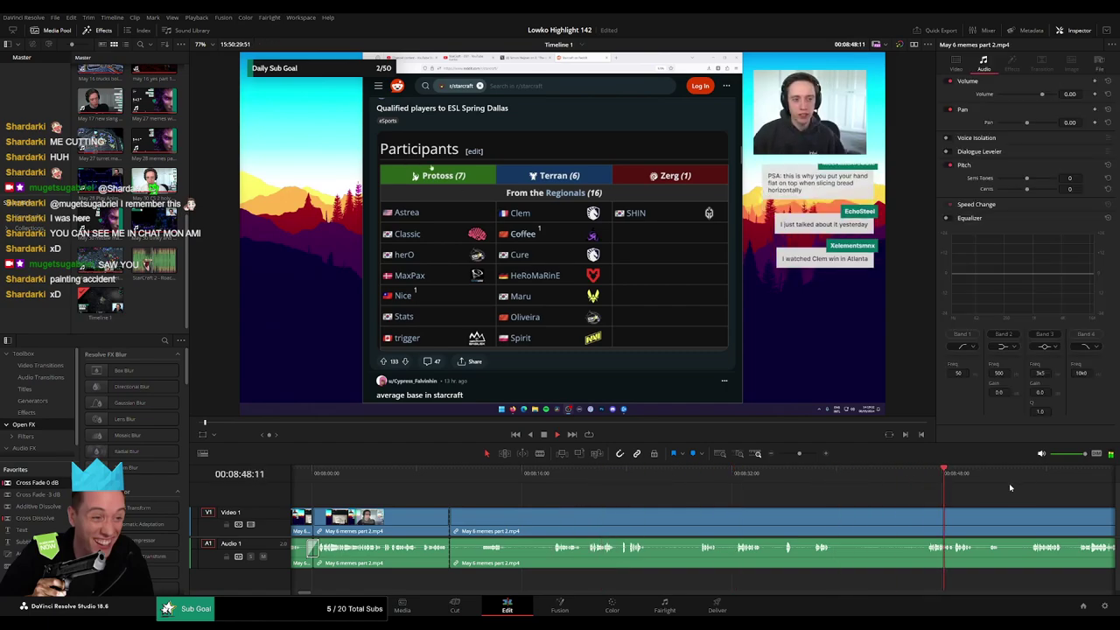
pyautogui.click(1061, 483)
pyautogui.click(1082, 483)
pyautogui.moveTo(799, 454)
pyautogui.mouseDown()
pyautogui.moveTo(785, 458)
pyautogui.moveTo(796, 458)
pyautogui.mouseUp()
pyautogui.click(660, 479)
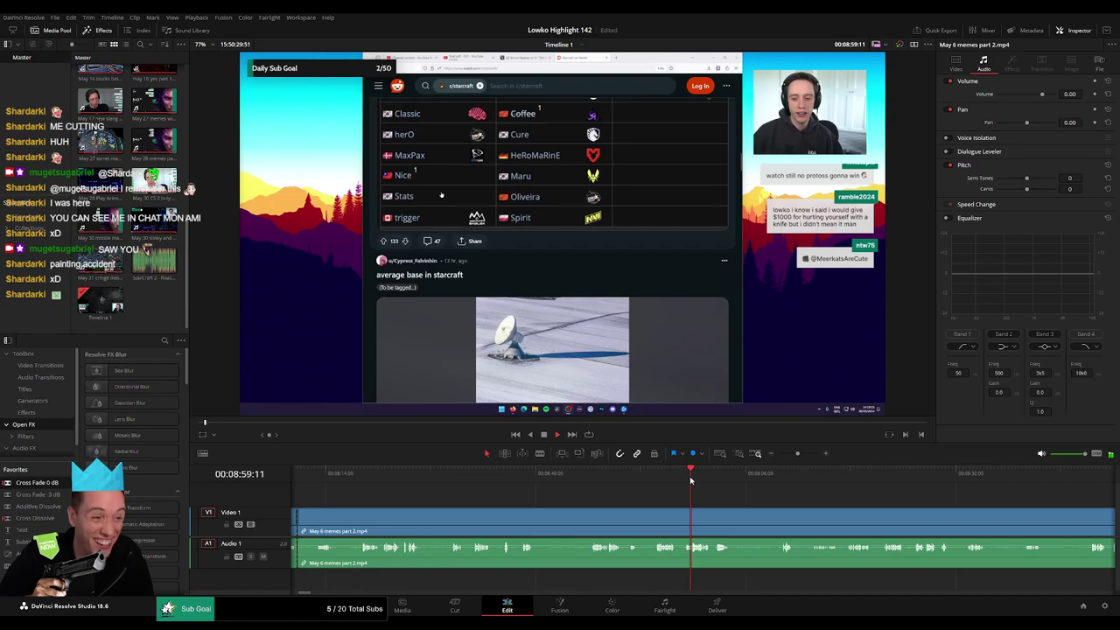
pyautogui.moveTo(692, 479); pyautogui.dragTo(651, 490)
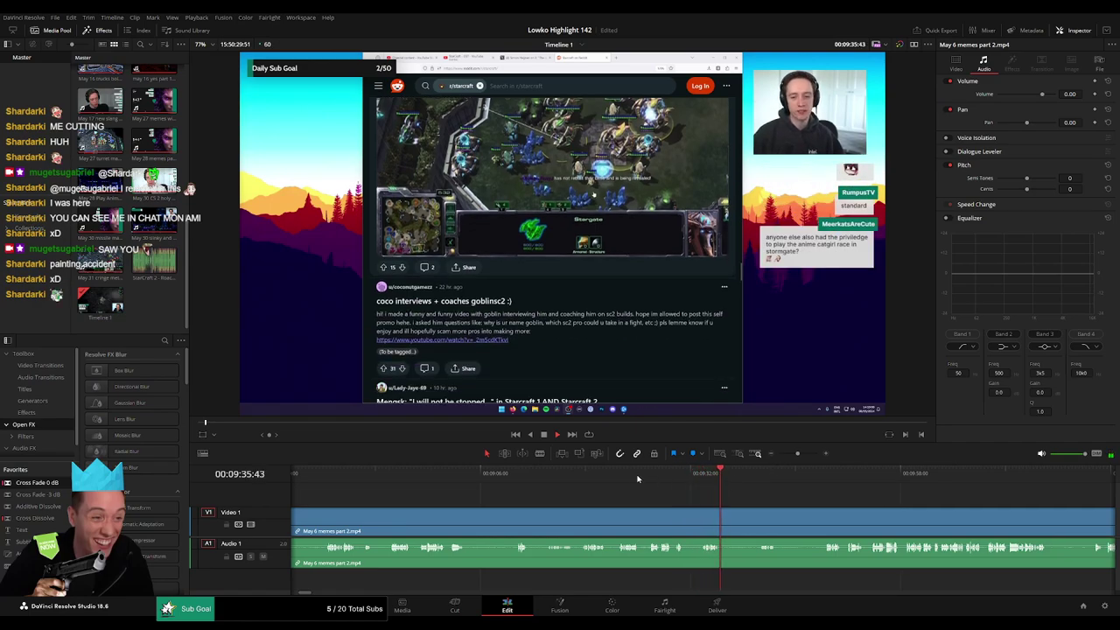
pyautogui.click(614, 477)
pyautogui.click(578, 477)
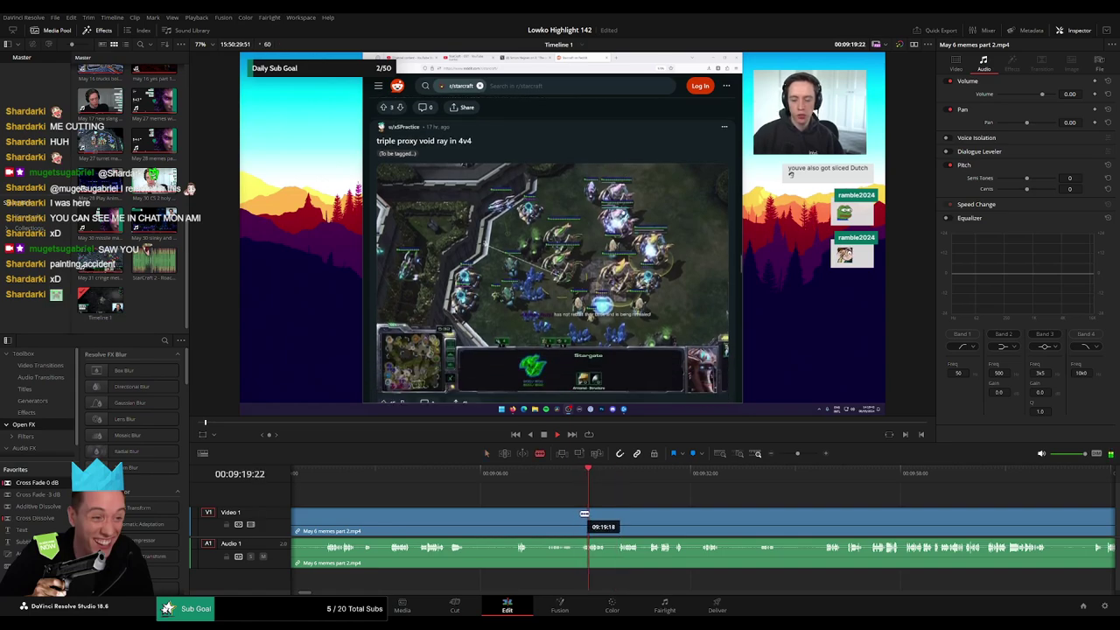
pyautogui.click(579, 516)
pyautogui.press('a')
pyautogui.click(557, 521)
pyautogui.press('Delete')
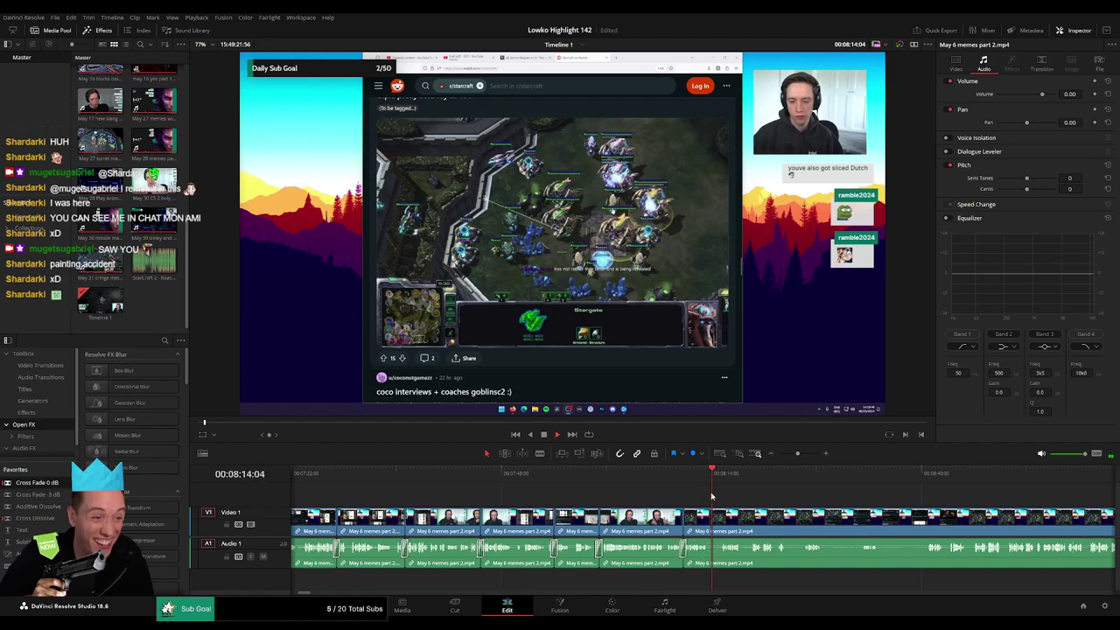
# - Split the clip at about 8:13 and 8:15, ripple delete the short section between, and crossfade the joined audio
pyautogui.press('b')
pyautogui.click(708, 522)
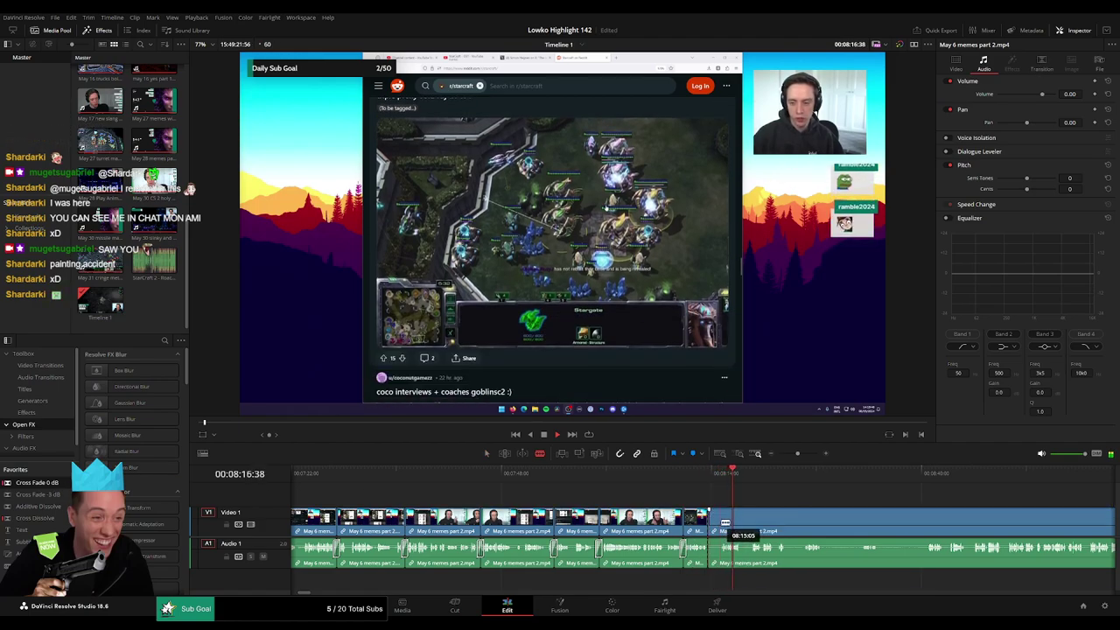
pyautogui.click(722, 522)
pyautogui.press('a')
pyautogui.click(713, 521)
pyautogui.press('Delete')
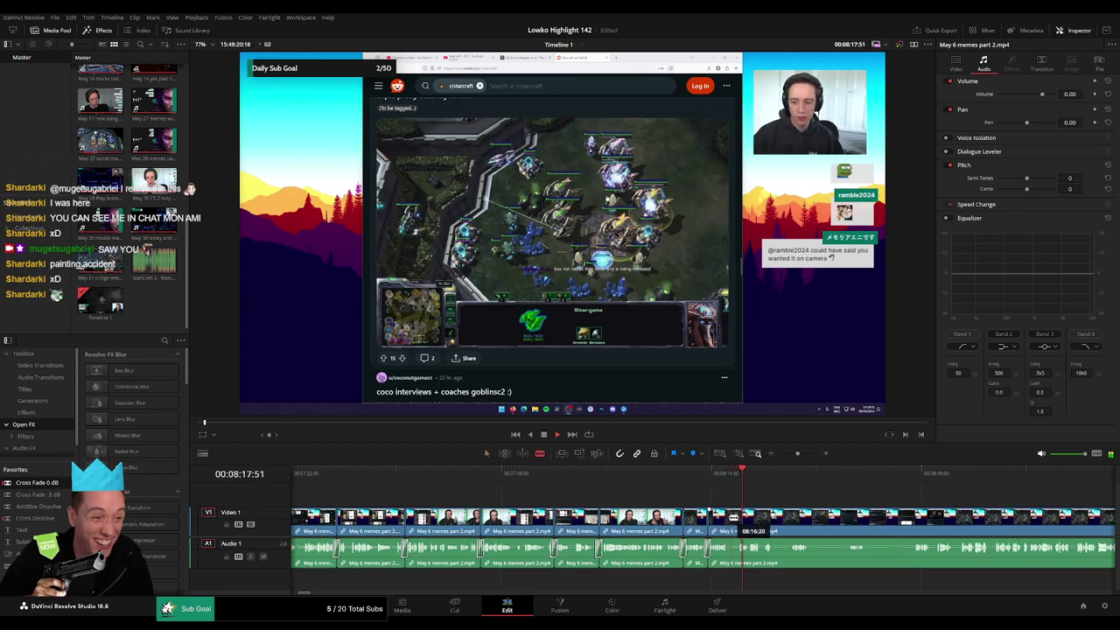
# - Ripple delete the section from about 8:16 to 8:17 and crossfade the joined audio
pyautogui.click(728, 517)
pyautogui.click(739, 517)
pyautogui.press('a')
pyautogui.click(734, 520)
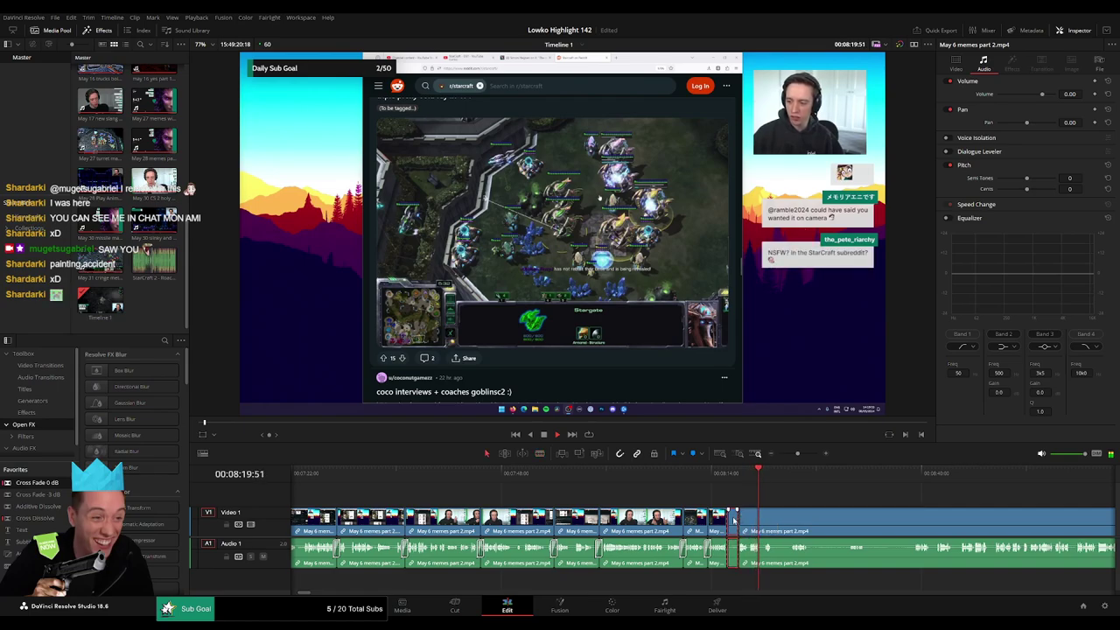
pyautogui.press('Delete')
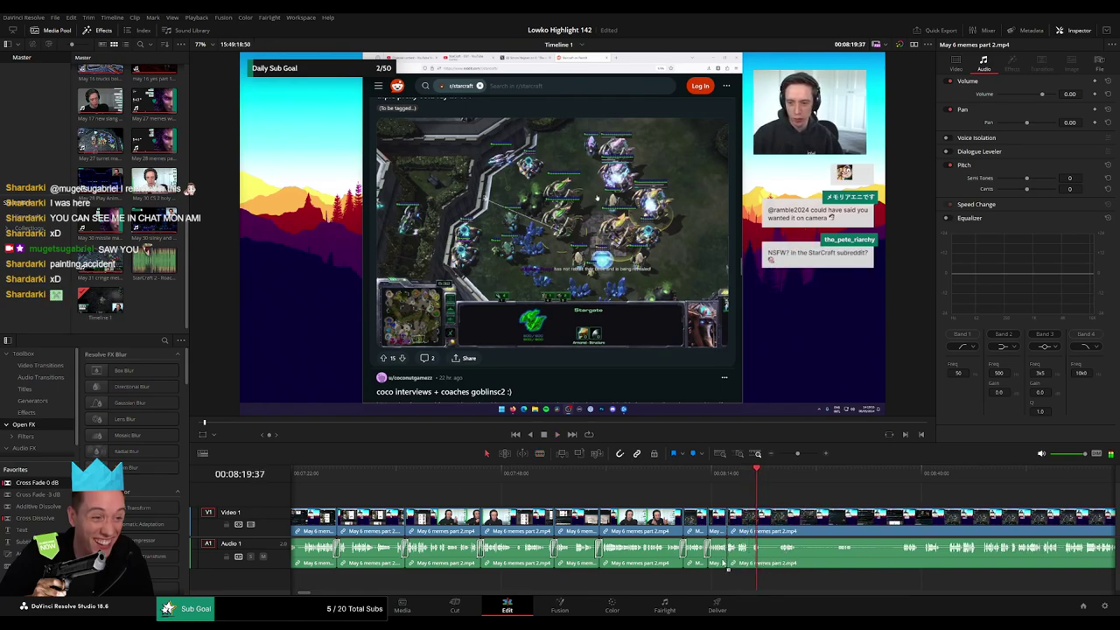
# - Split the clip at about 8:20 and 8:22, ripple delete the short section between, and crossfade the joined audio
pyautogui.press('b')
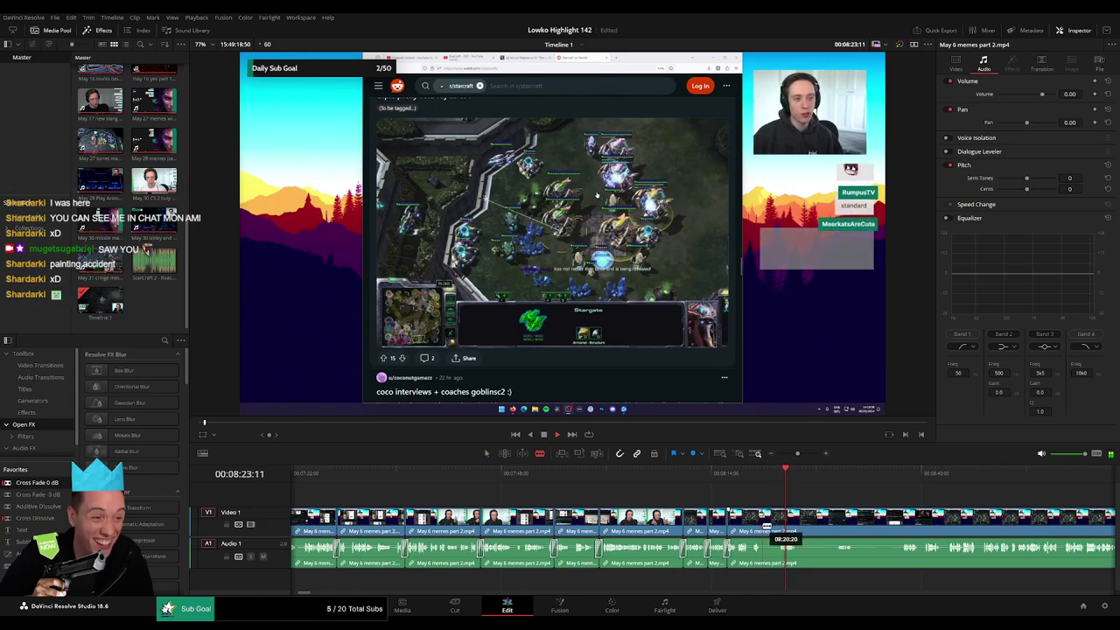
pyautogui.click(766, 524)
pyautogui.click(779, 525)
pyautogui.press('a')
pyautogui.click(772, 525)
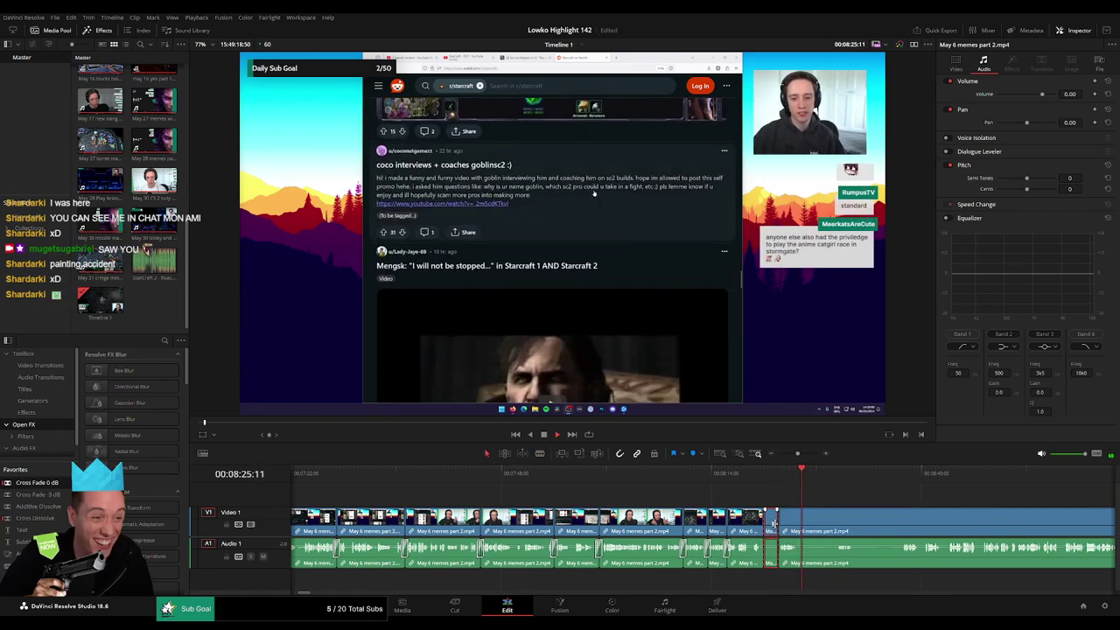
pyautogui.press('Delete')
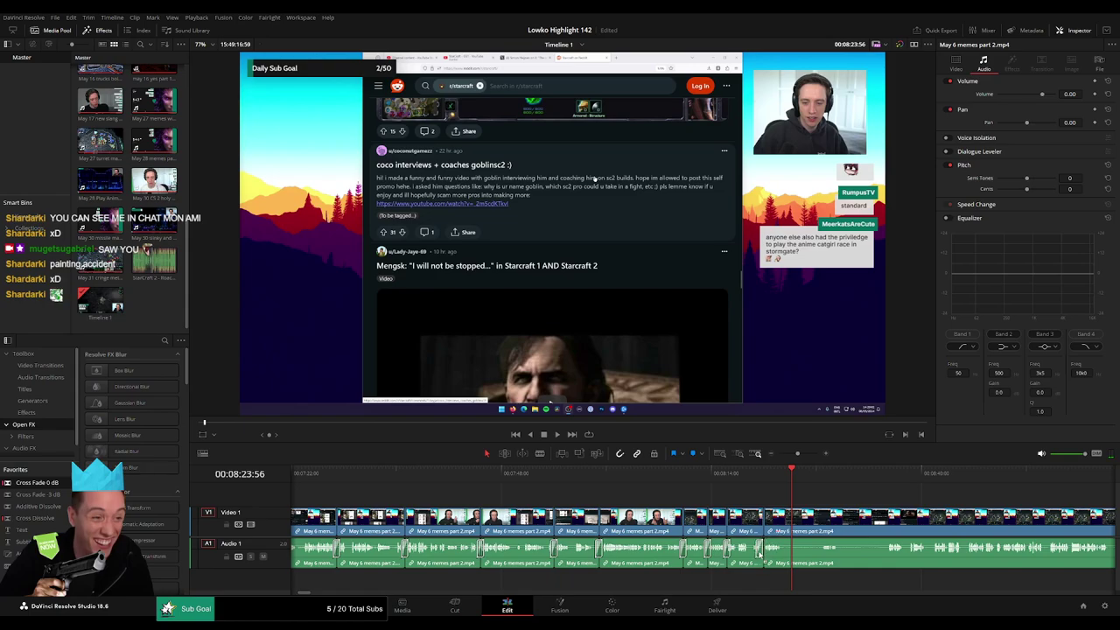
# - Split the clip at about 8:23 and 8:35, ripple delete the section between, and crossfade the joined audio
pyautogui.click(819, 475)
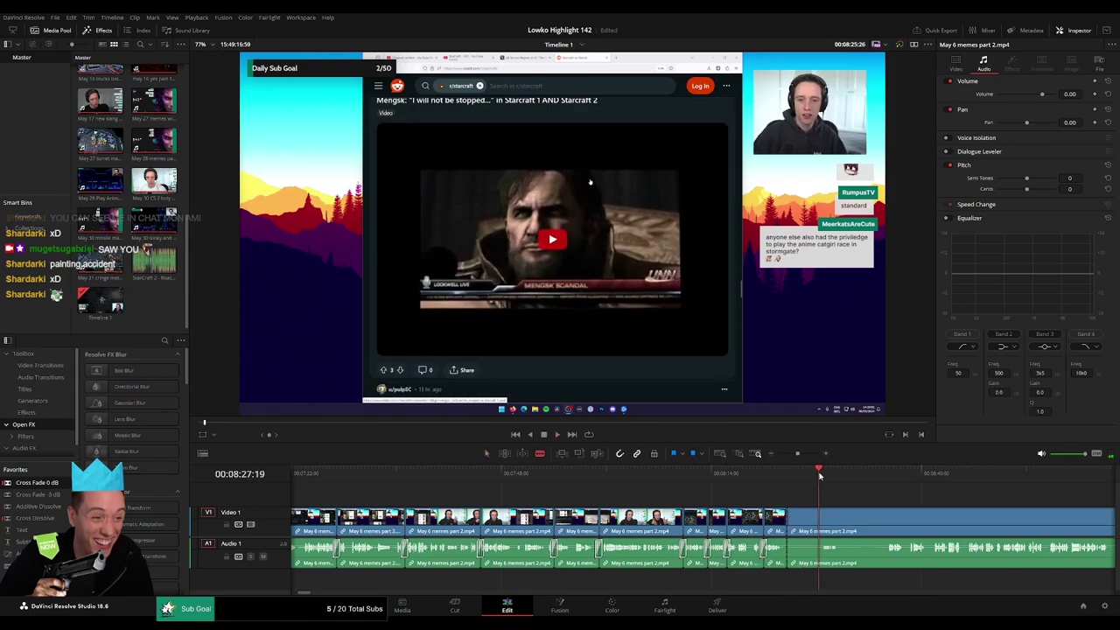
pyautogui.hscroll(3, 850, 502)
pyautogui.click(701, 474)
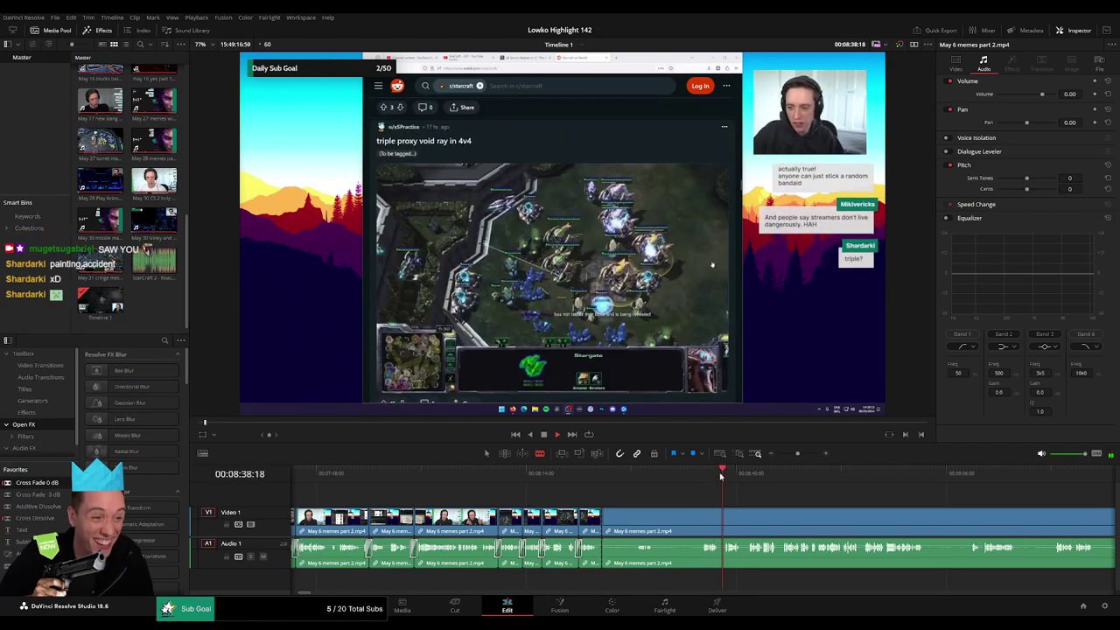
pyautogui.click(702, 518)
pyautogui.press('a')
pyautogui.click(680, 520)
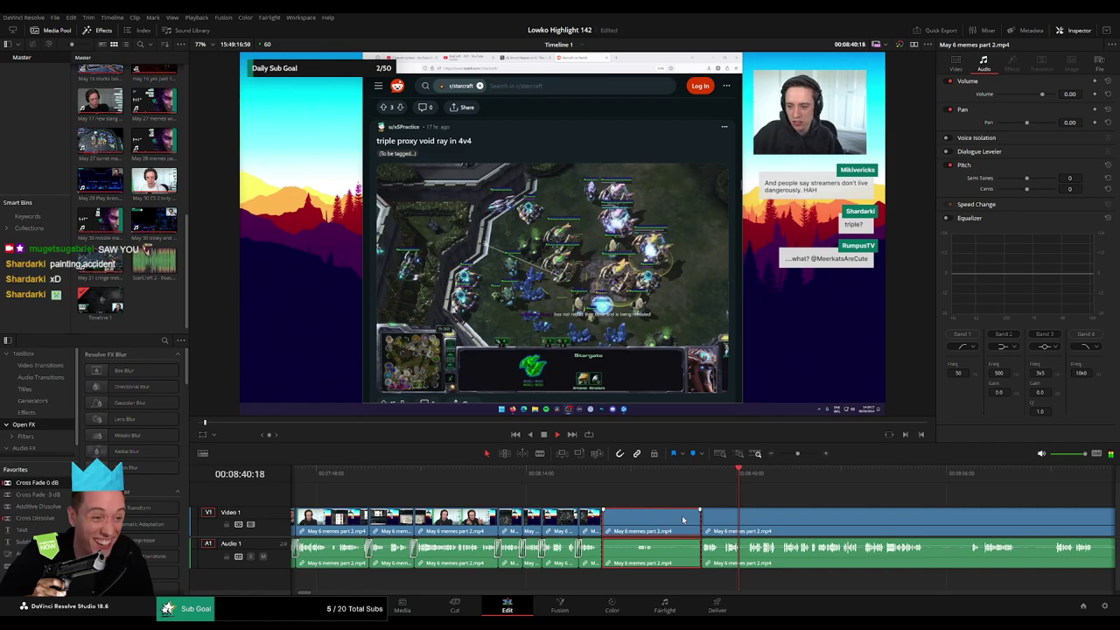
pyautogui.press('Delete')
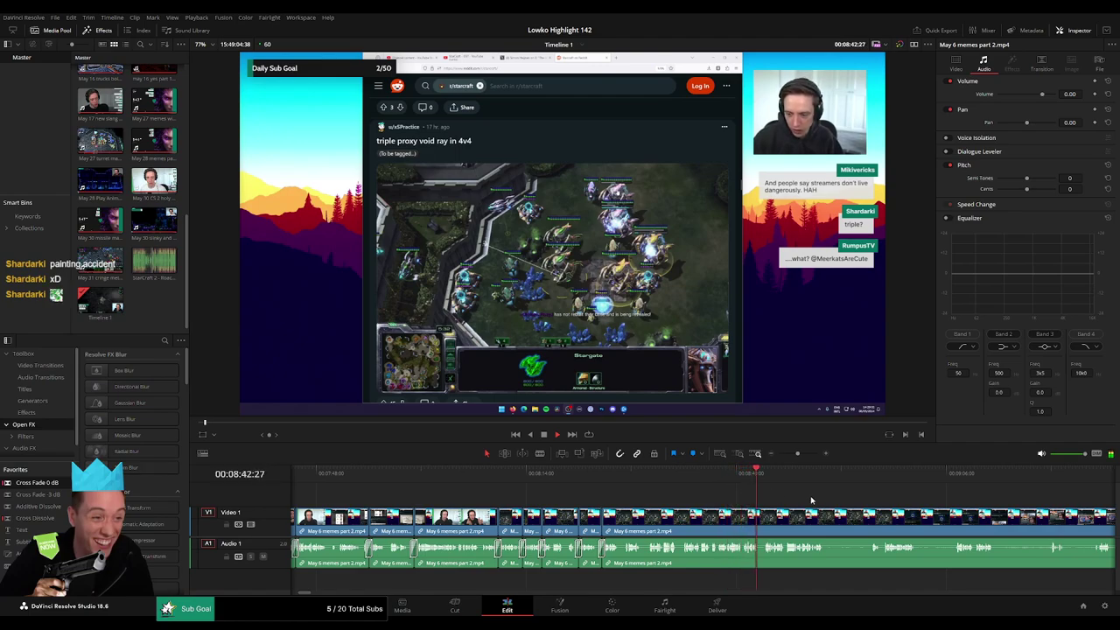
# - Split the clip at about 8:51 and 8:56 and ripple delete the section between
pyautogui.moveTo(811, 500); pyautogui.dragTo(625, 492)
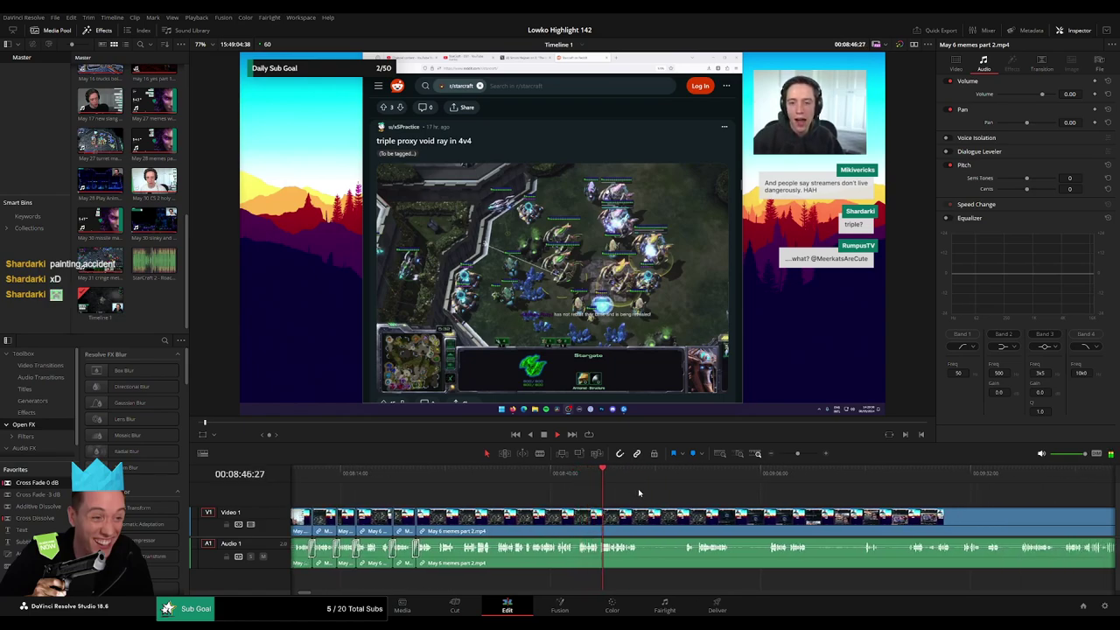
pyautogui.moveTo(797, 453); pyautogui.dragTo(801, 455)
pyautogui.hscroll(6, 622, 495)
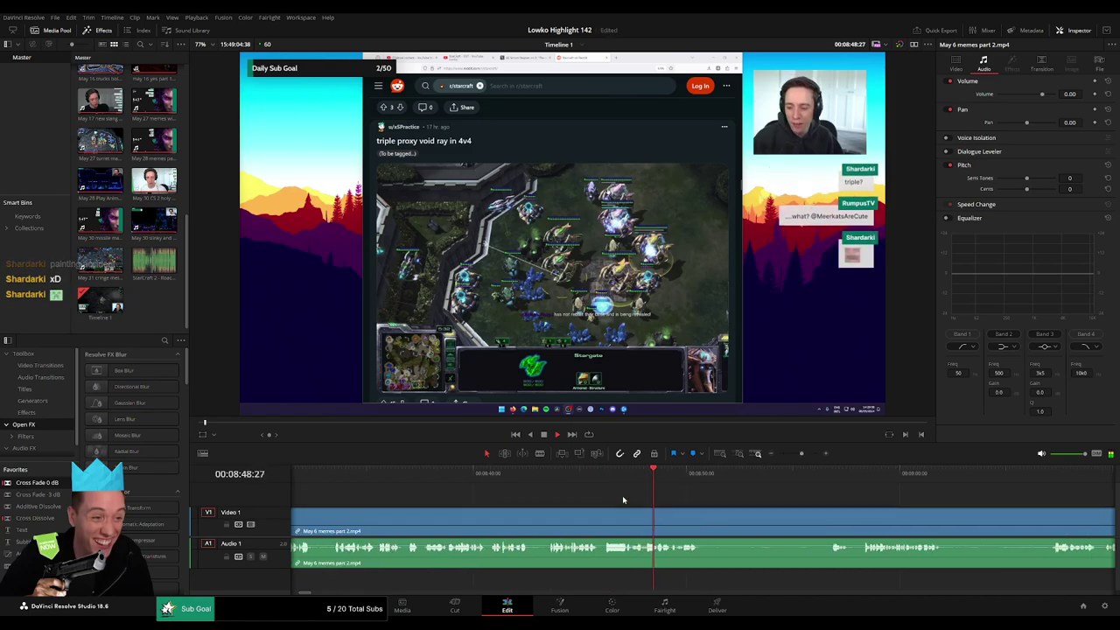
pyautogui.hscroll(2, 557, 488)
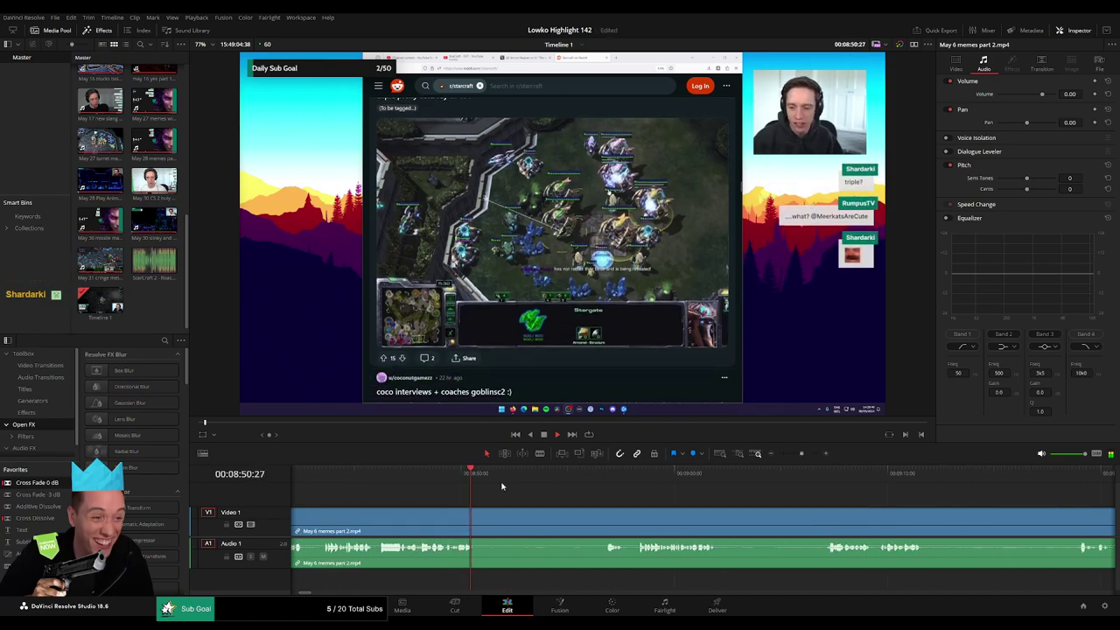
pyautogui.moveTo(519, 479); pyautogui.dragTo(587, 484)
pyautogui.press('b')
pyautogui.click(482, 517)
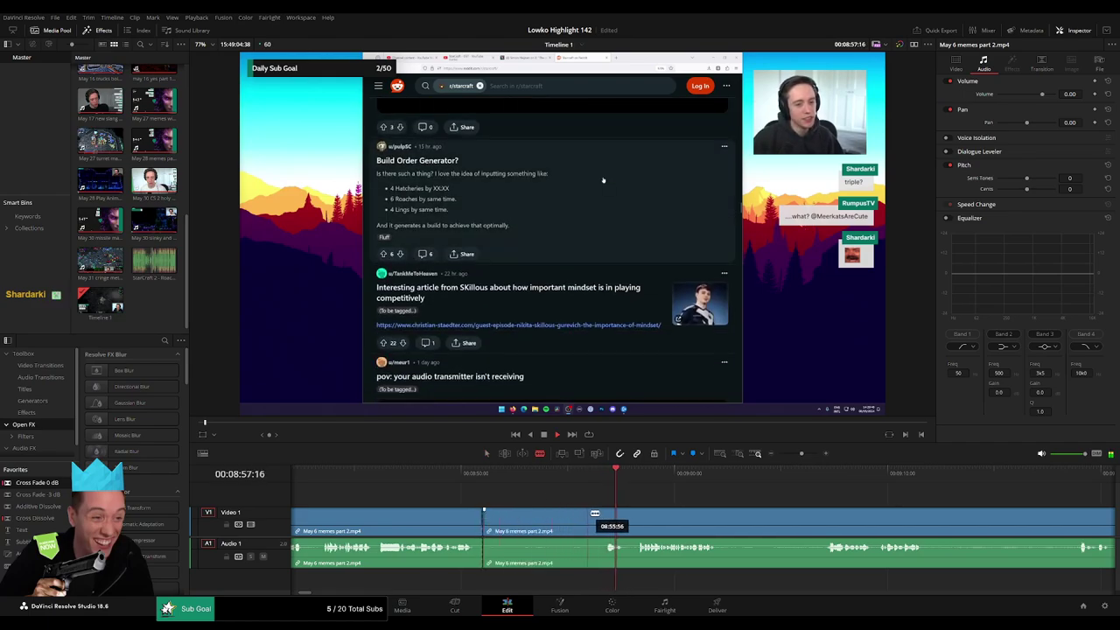
pyautogui.click(598, 516)
pyautogui.press('a')
pyautogui.click(579, 520)
pyautogui.press('Delete')
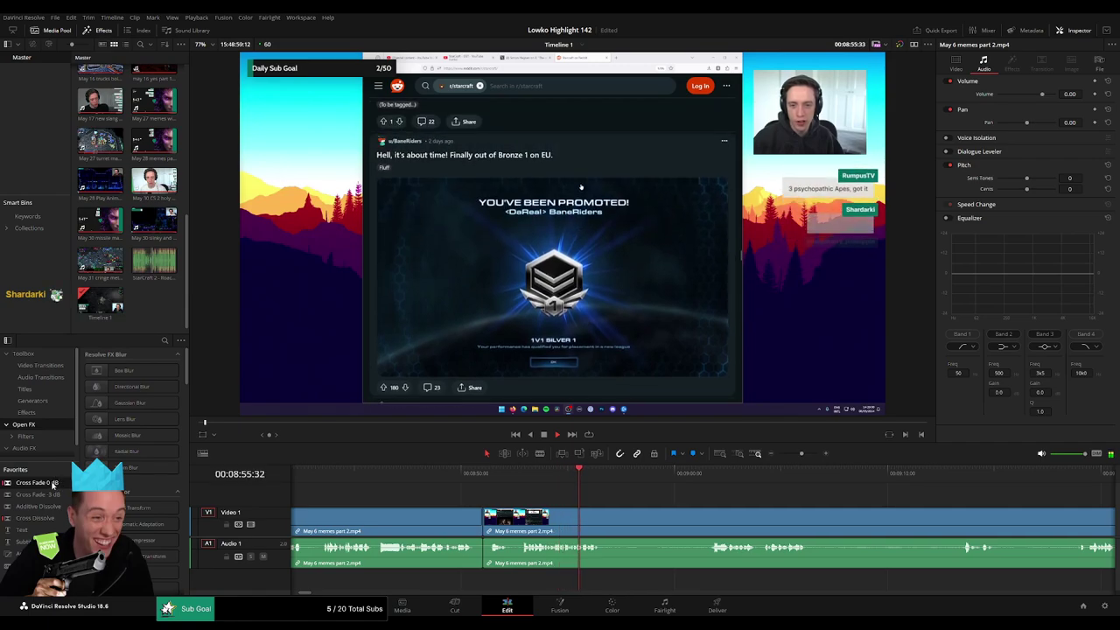
# - Crossfade the joined audio at about 8:51 and split the clip at about 8:57
pyautogui.moveTo(487, 550); pyautogui.dragTo(485, 549)
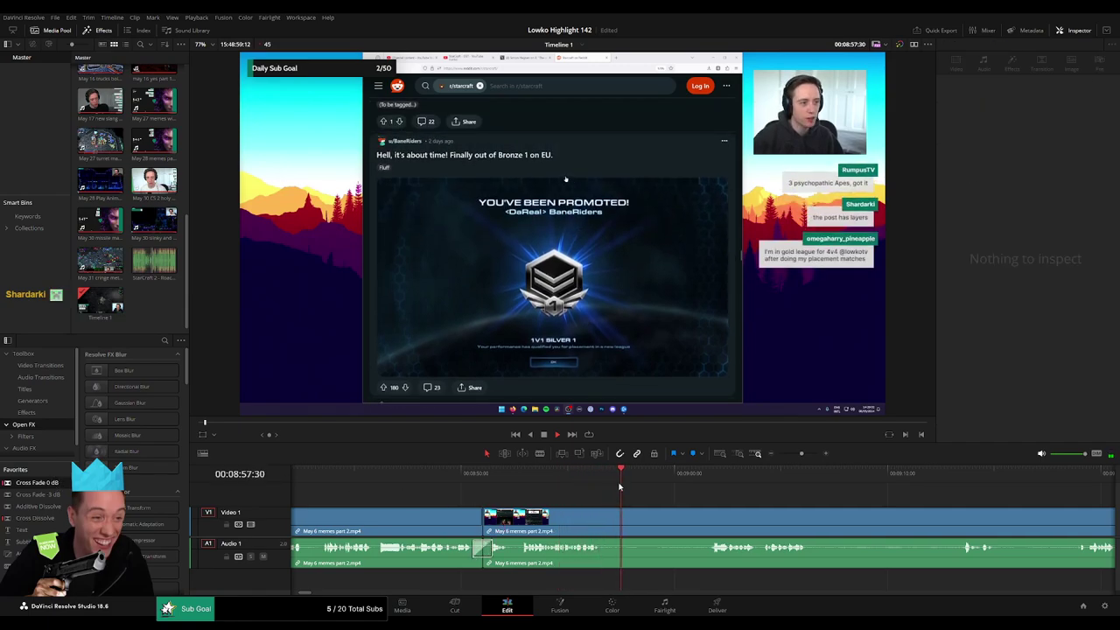
pyautogui.click(697, 474)
pyautogui.press('b')
pyautogui.click(609, 515)
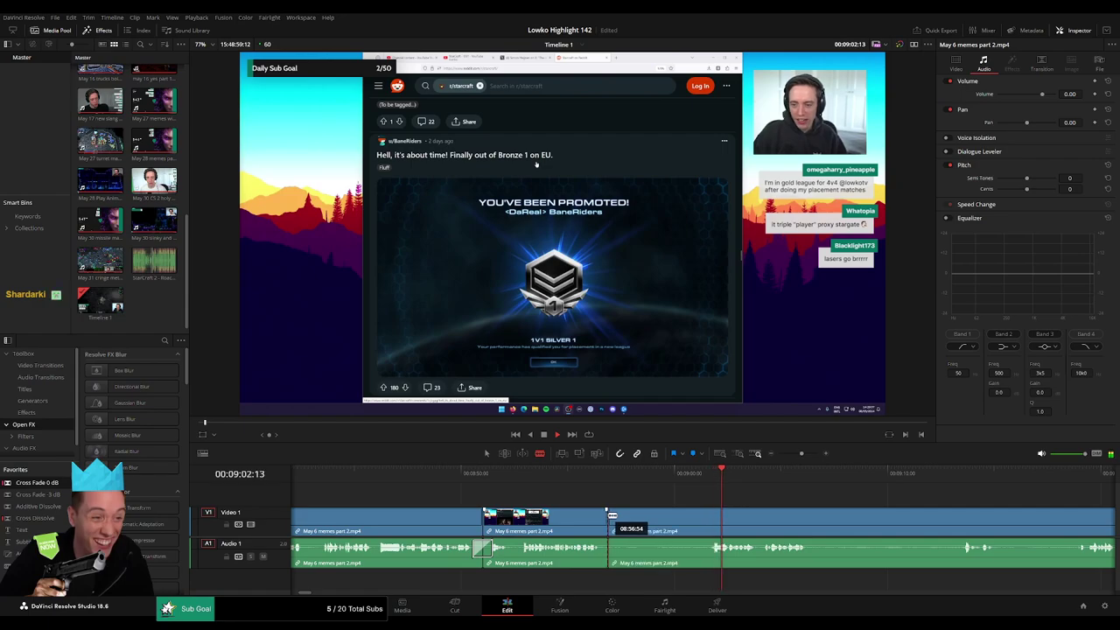
pyautogui.moveTo(610, 516); pyautogui.dragTo(617, 516)
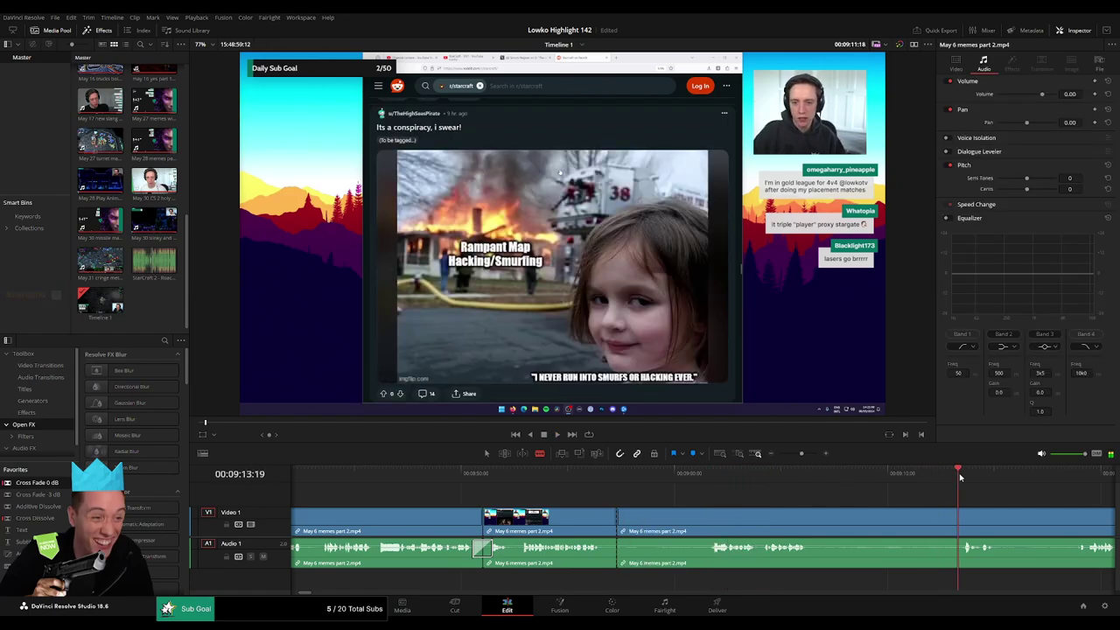
# - Split the clip at about 9:18, ripple delete the section back to the 8:57 cut, and crossfade the joined audio
pyautogui.moveTo(800, 454); pyautogui.dragTo(798, 456)
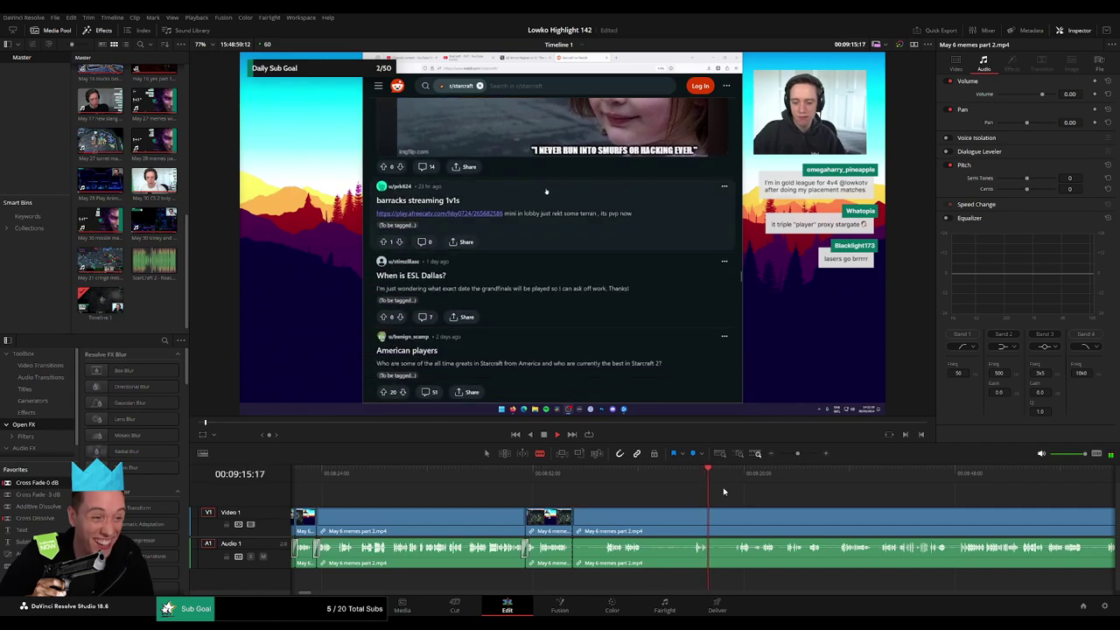
pyautogui.moveTo(753, 503); pyautogui.dragTo(565, 482)
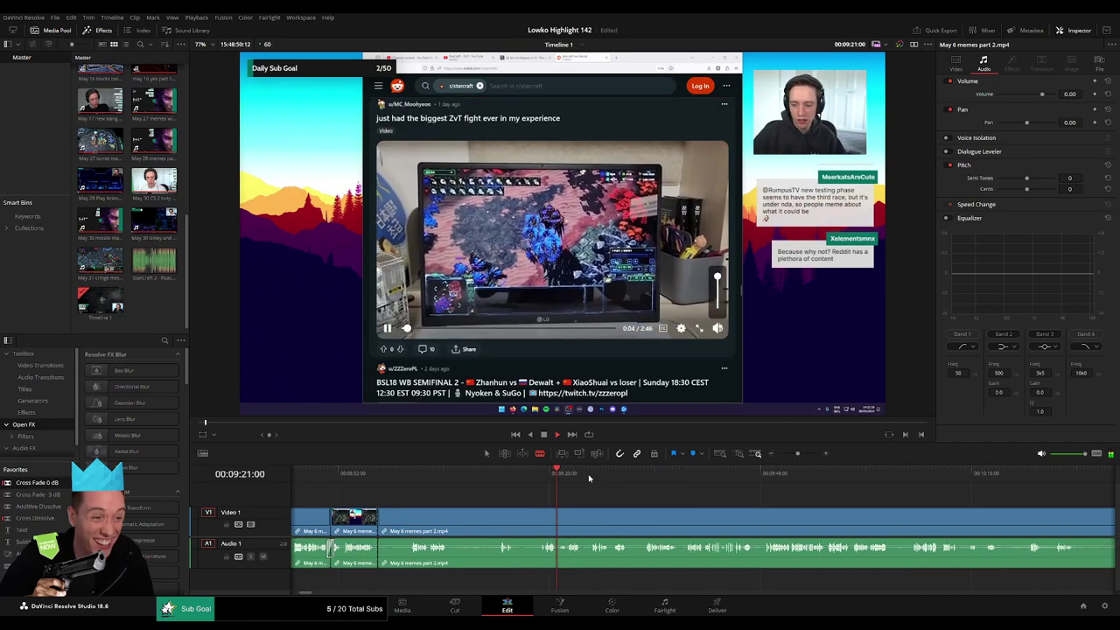
pyautogui.click(544, 472)
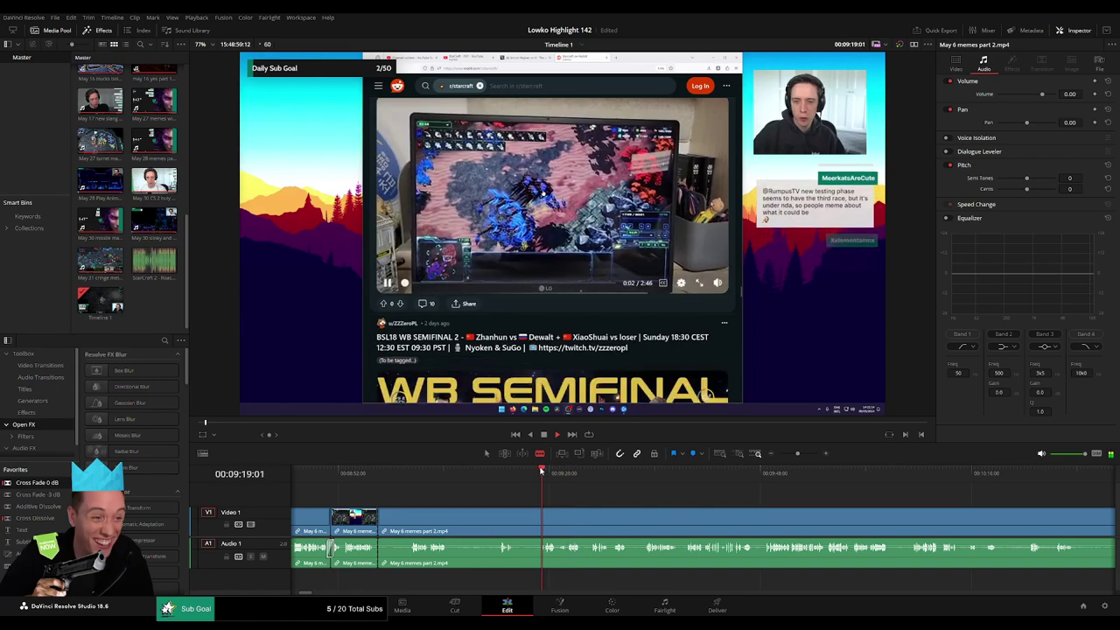
pyautogui.click(536, 516)
pyautogui.press('a')
pyautogui.click(513, 516)
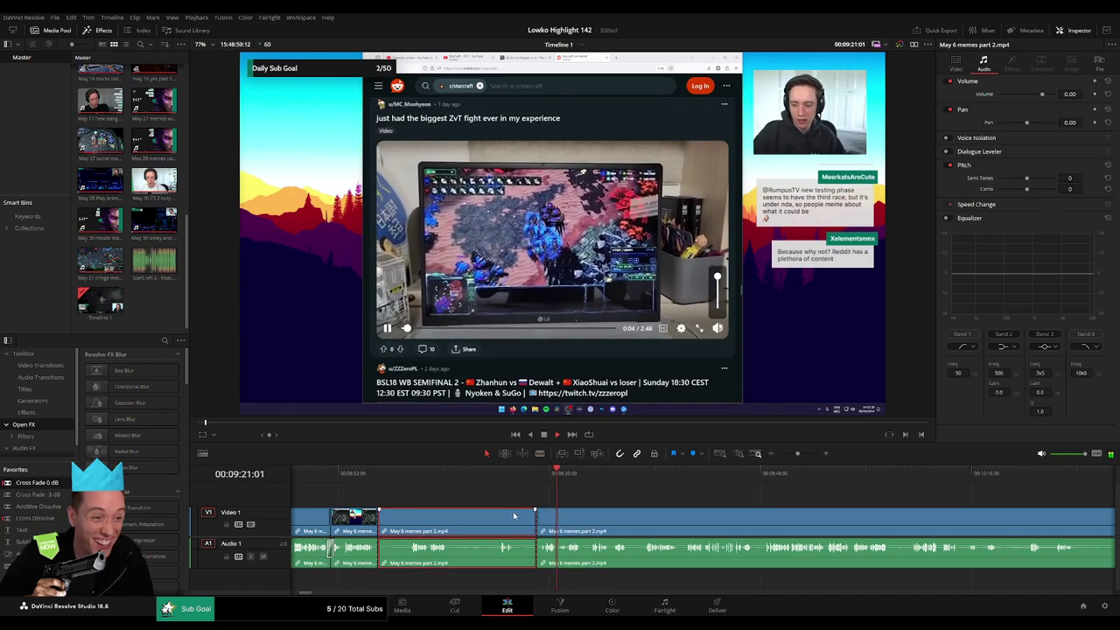
pyautogui.press('Delete')
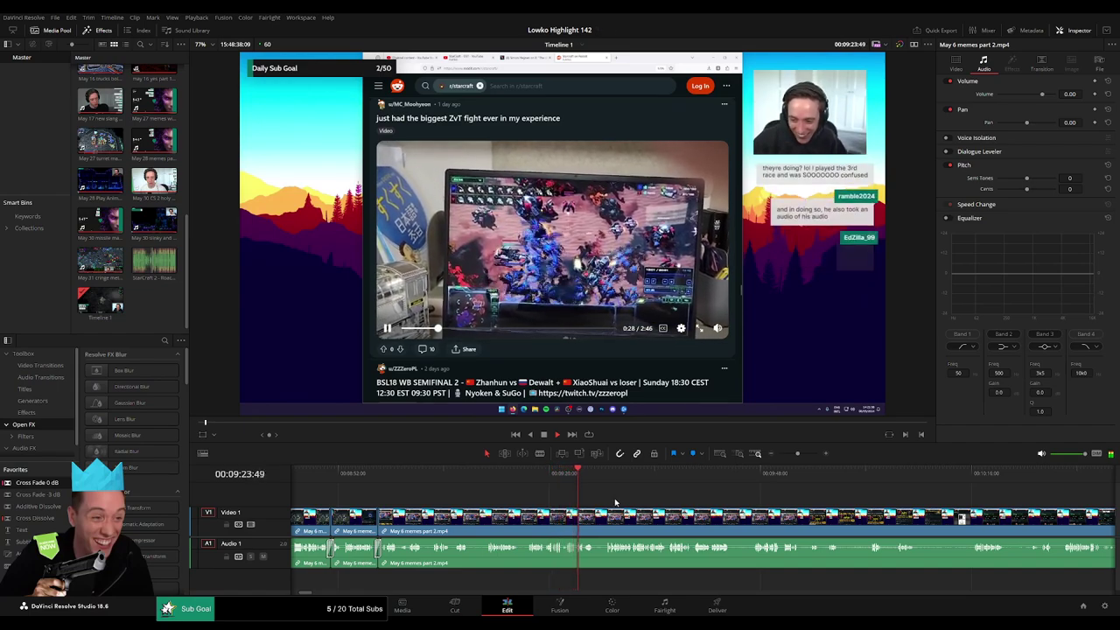
# - Split the clip at about 9:44, ripple delete the roughly three seconds after the cut, and crossfade the joined audio
pyautogui.moveTo(614, 499); pyautogui.dragTo(510, 489)
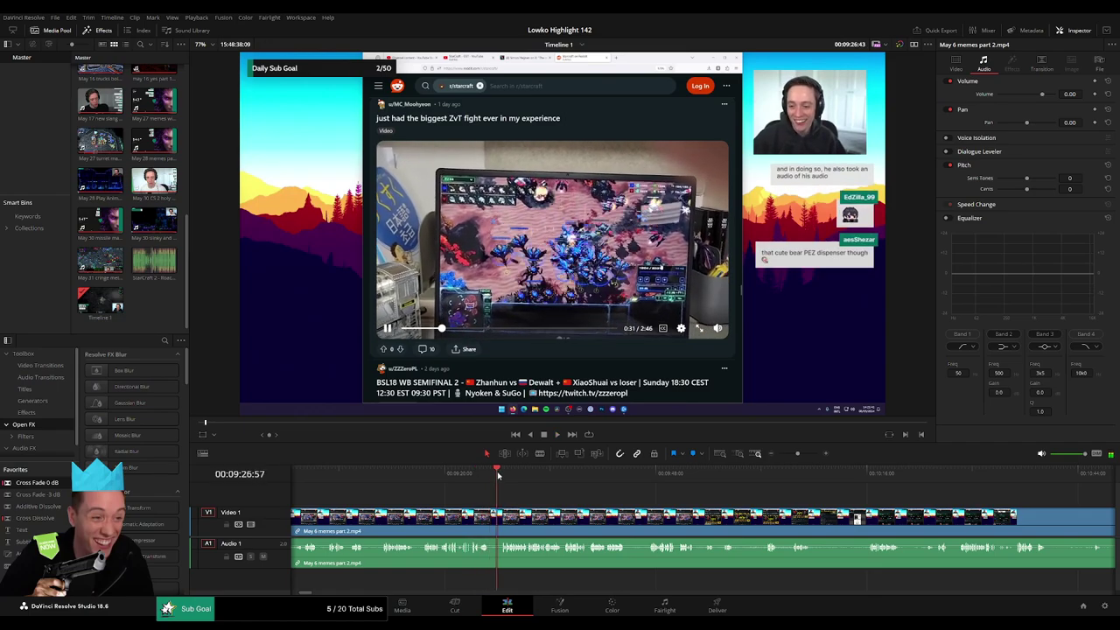
pyautogui.hscroll(2, 606, 498)
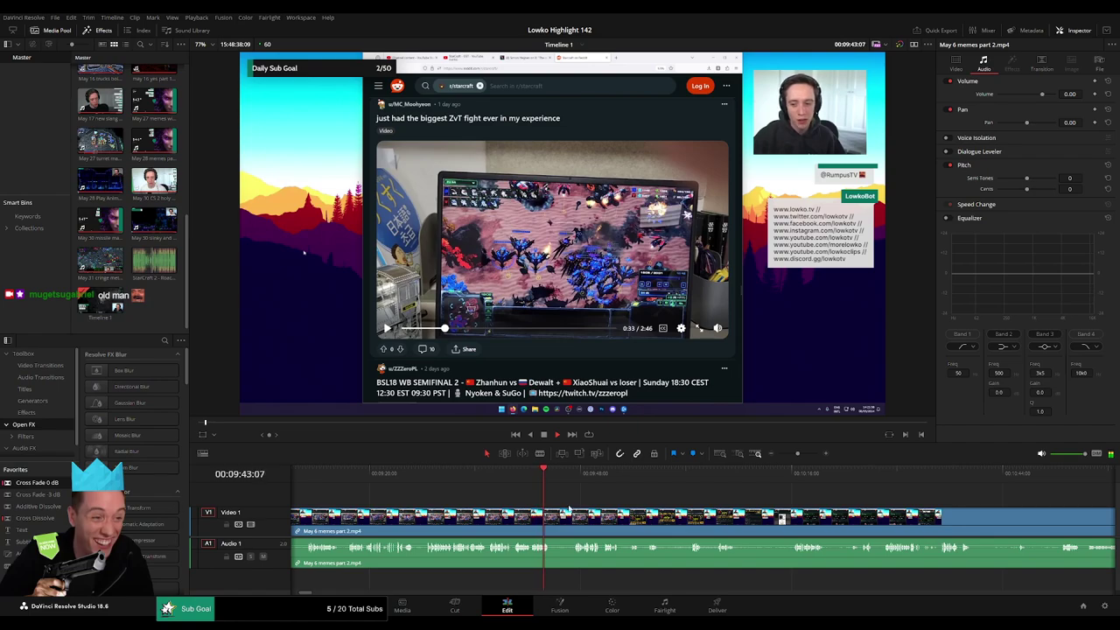
pyautogui.press('b')
pyautogui.click(552, 516)
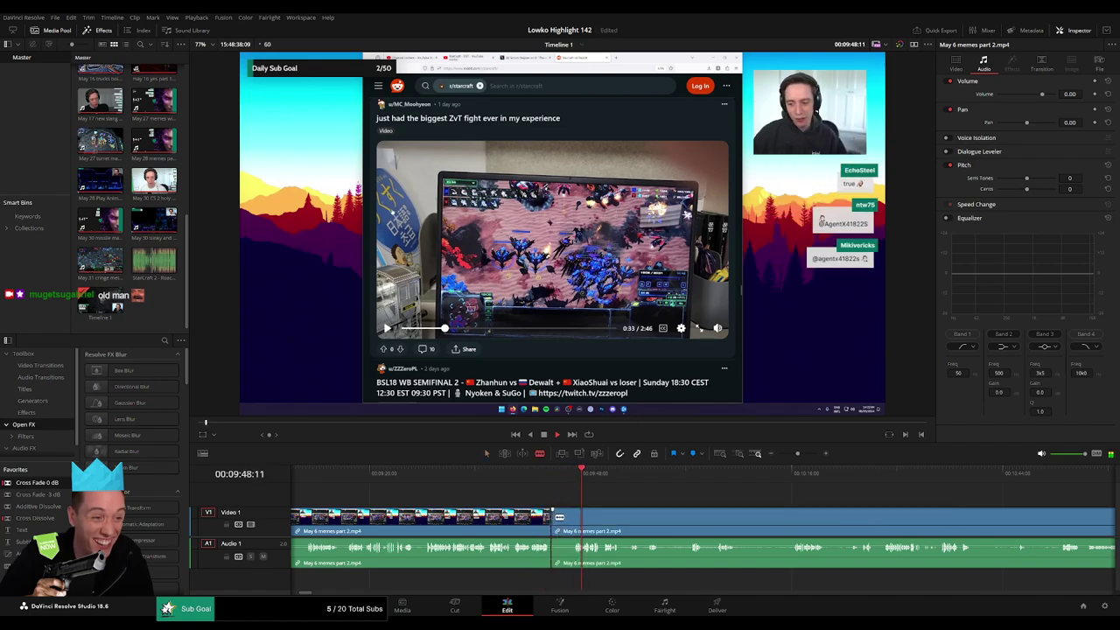
pyautogui.press('a')
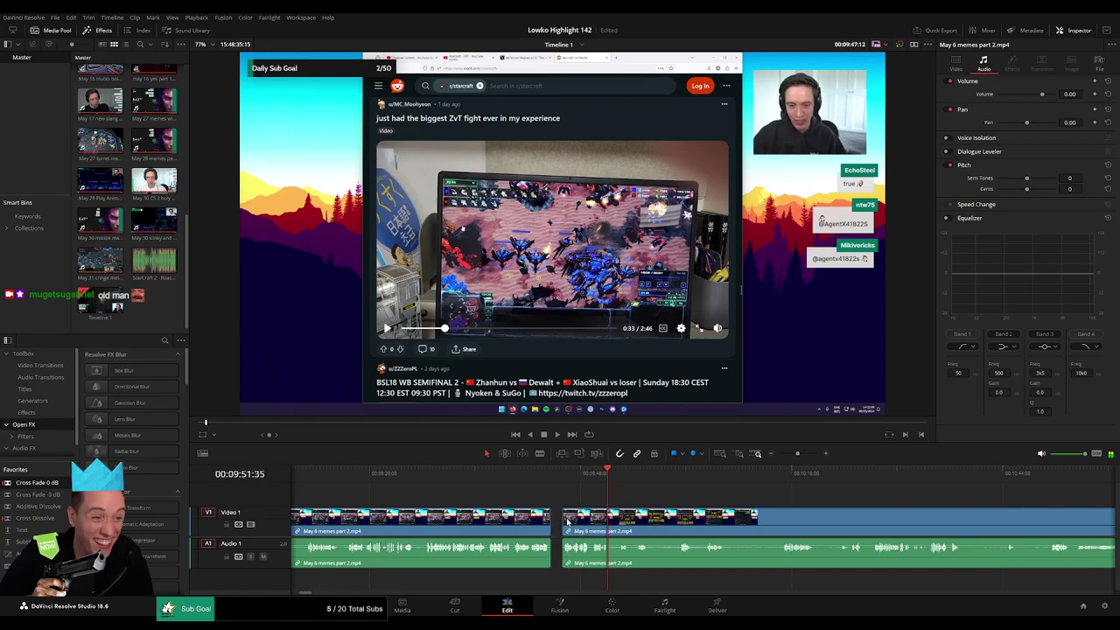
pyautogui.click(583, 473)
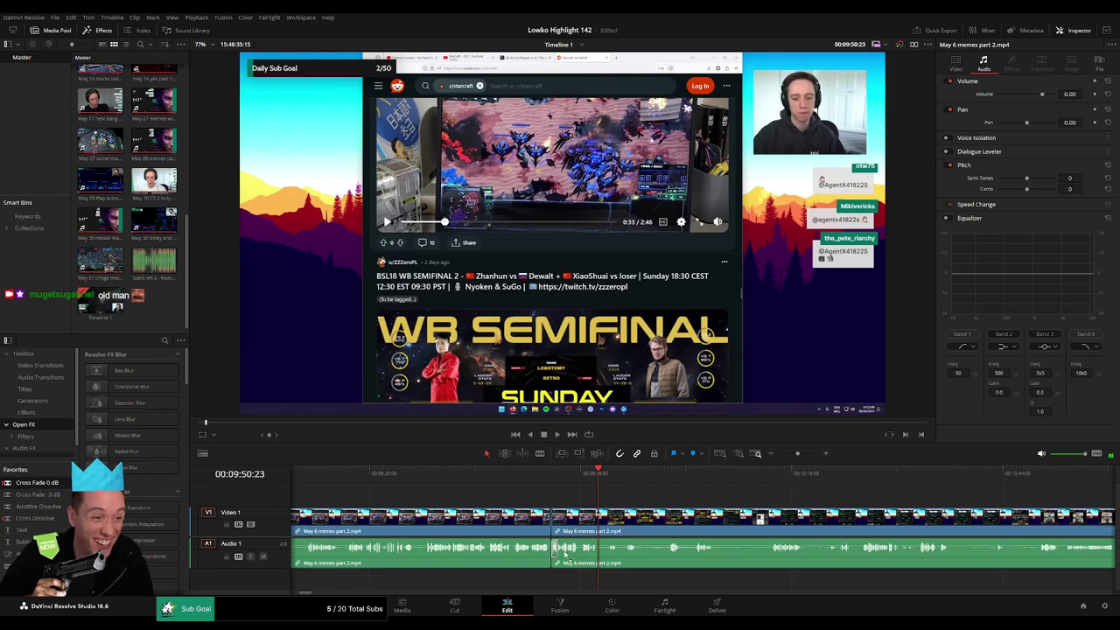
# - Split the clip at about 9:50 and 10:13, ripple delete the section between, and crossfade the joined audio
pyautogui.click(610, 473)
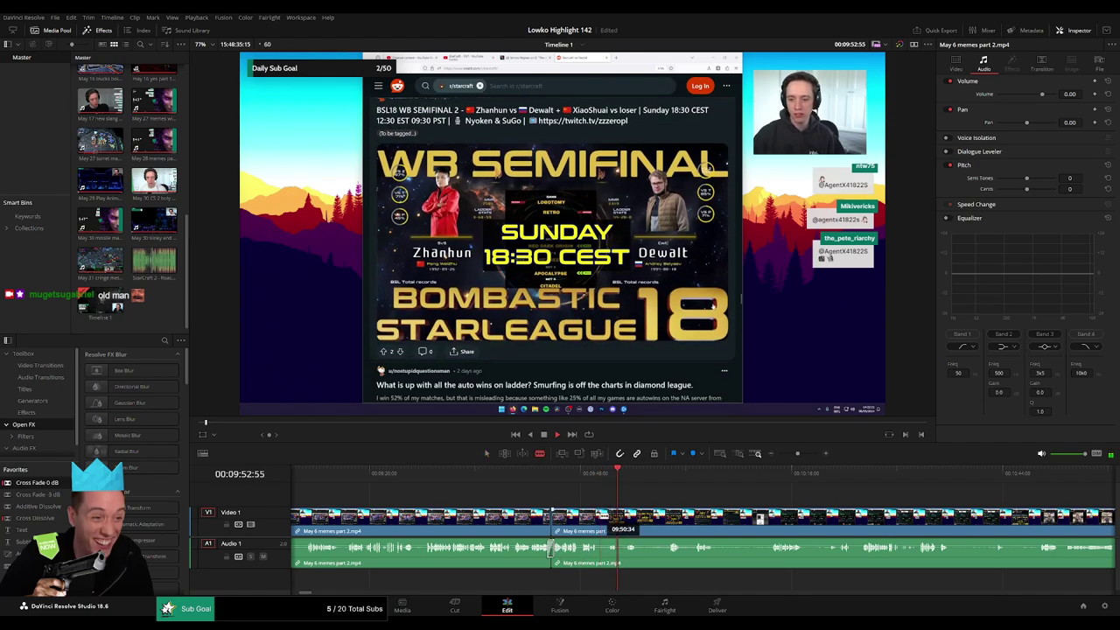
pyautogui.click(600, 517)
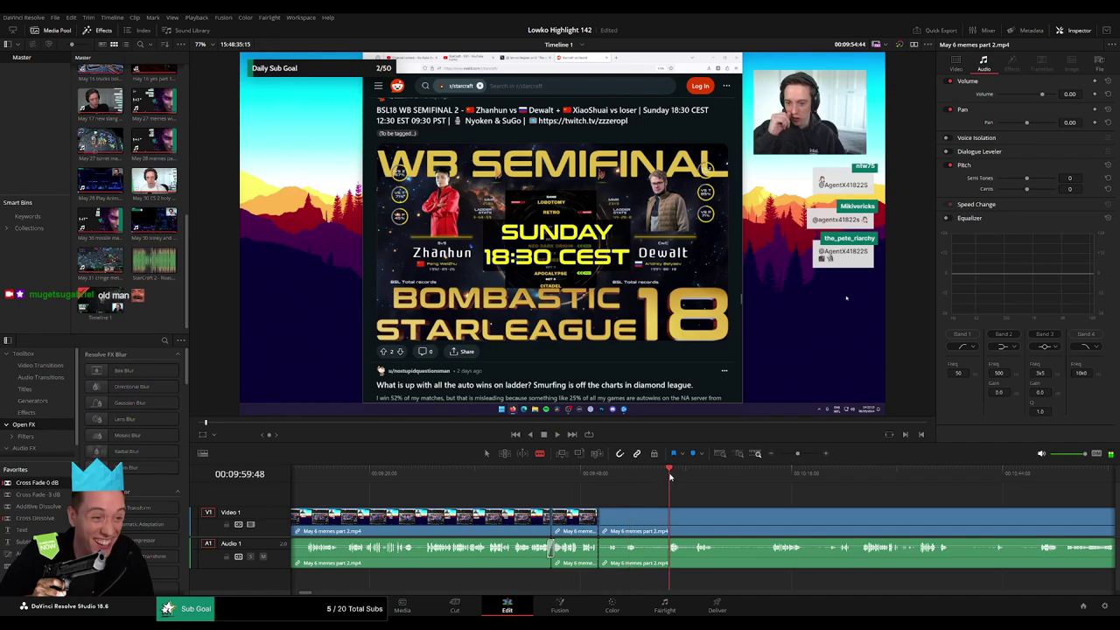
pyautogui.click(775, 473)
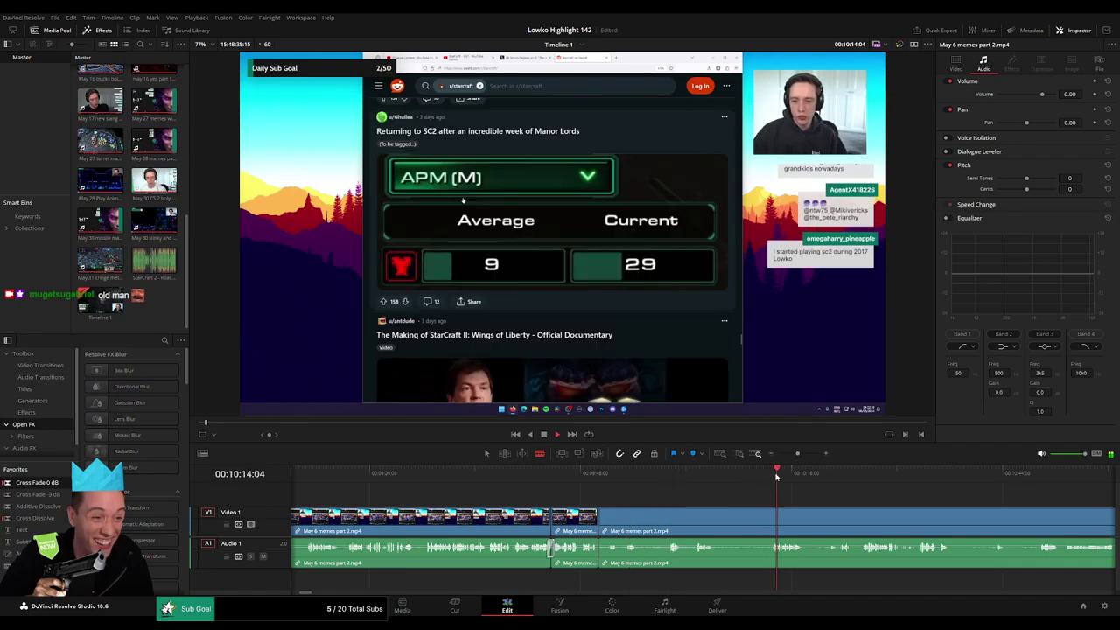
pyautogui.moveTo(819, 497); pyautogui.dragTo(624, 493)
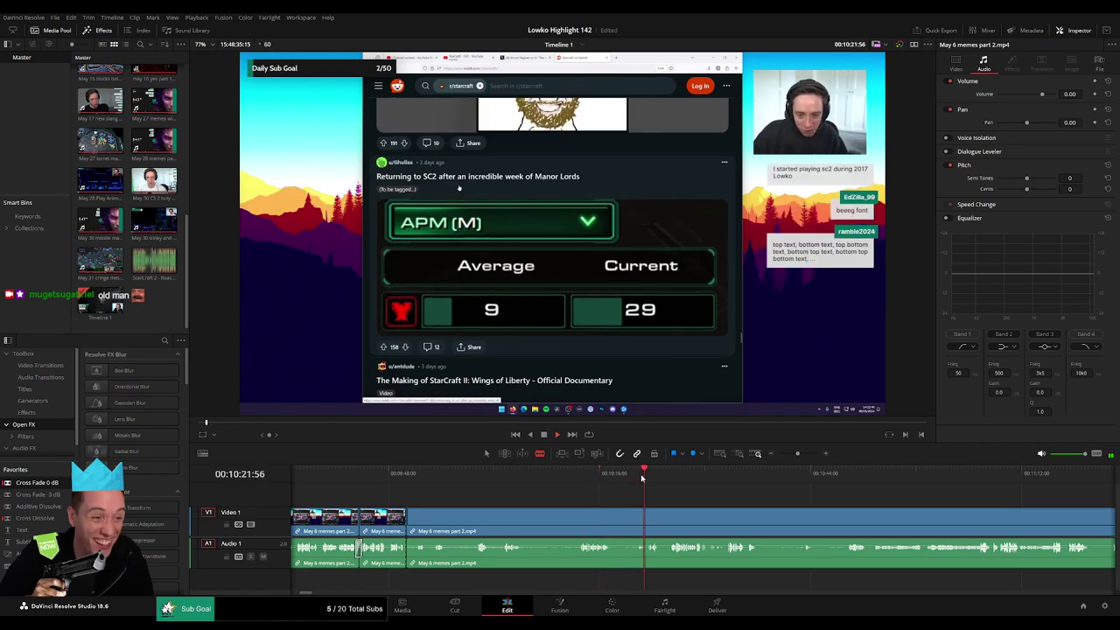
pyautogui.click(671, 475)
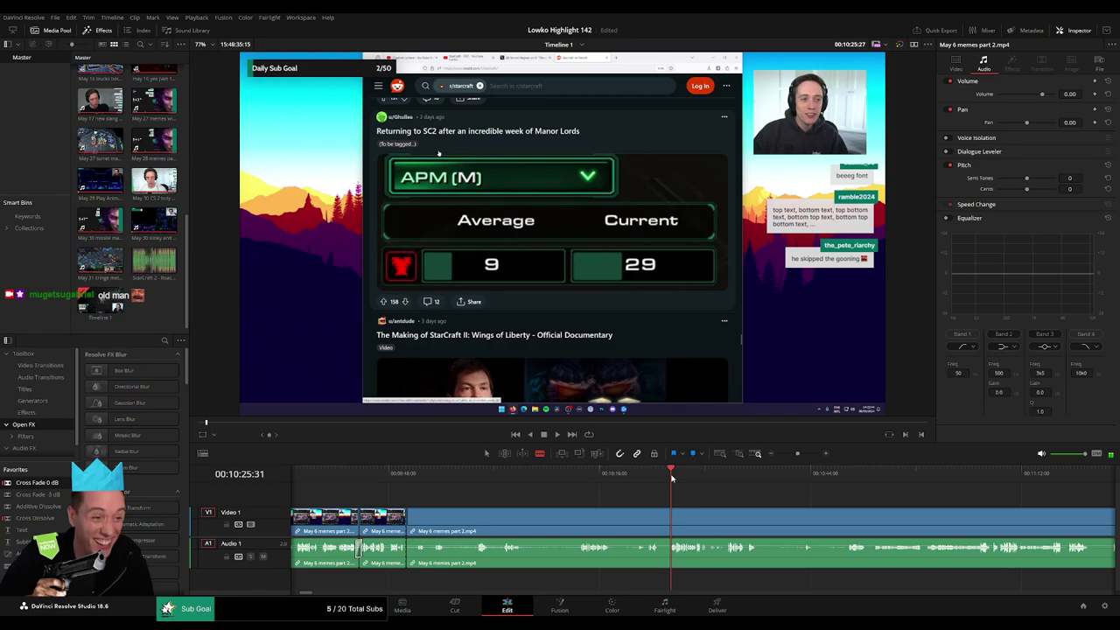
pyautogui.press('space')
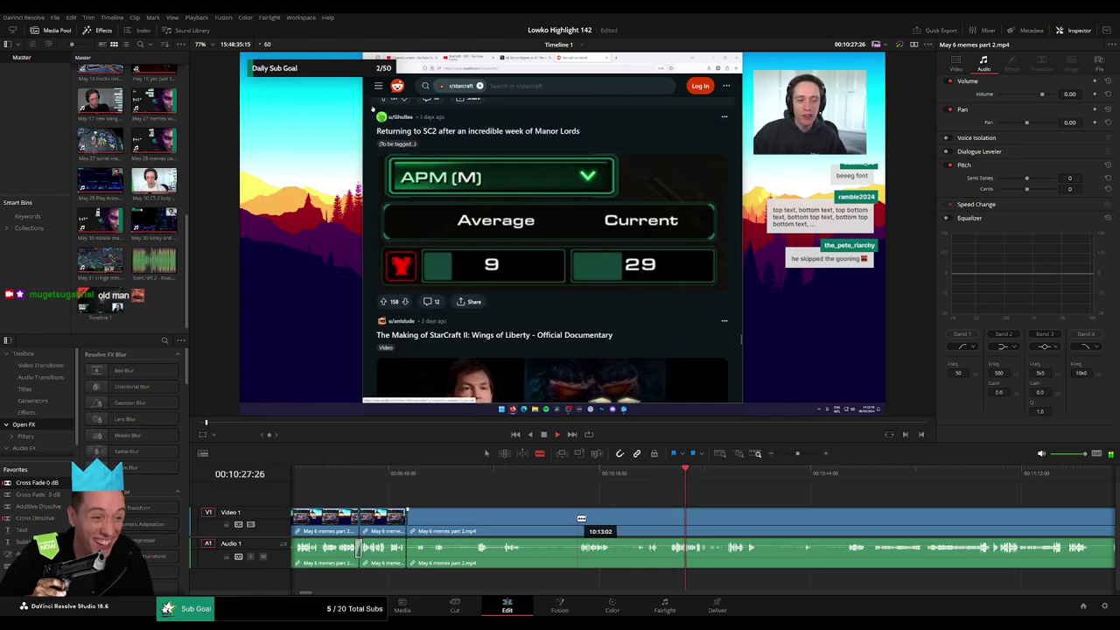
pyautogui.click(579, 521)
pyautogui.press('a')
pyautogui.click(556, 524)
pyautogui.press('Delete')
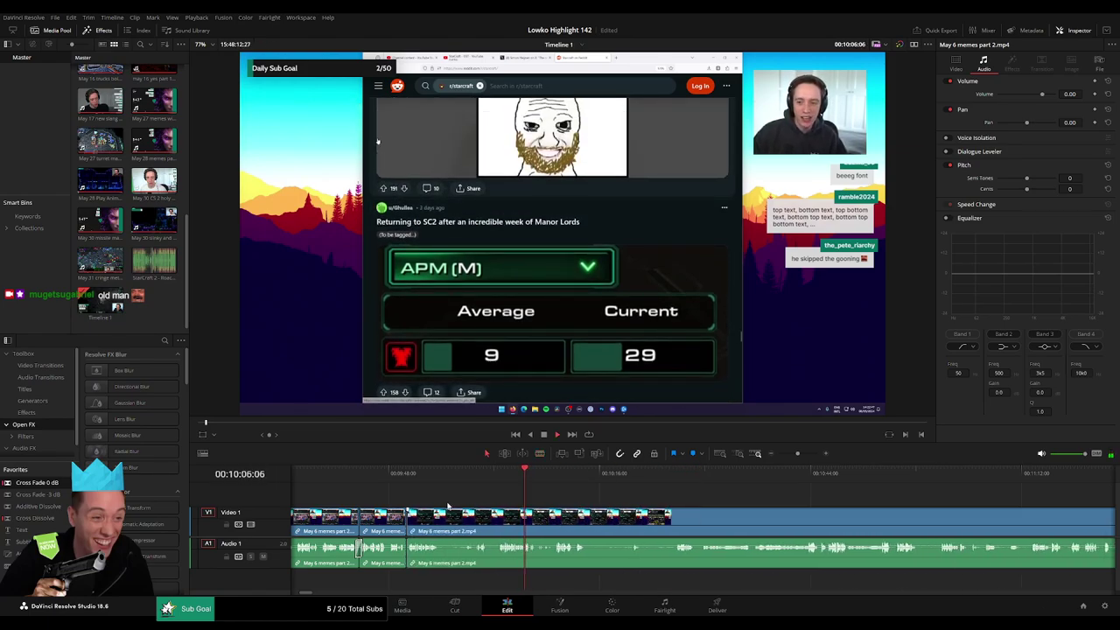
pyautogui.press('space')
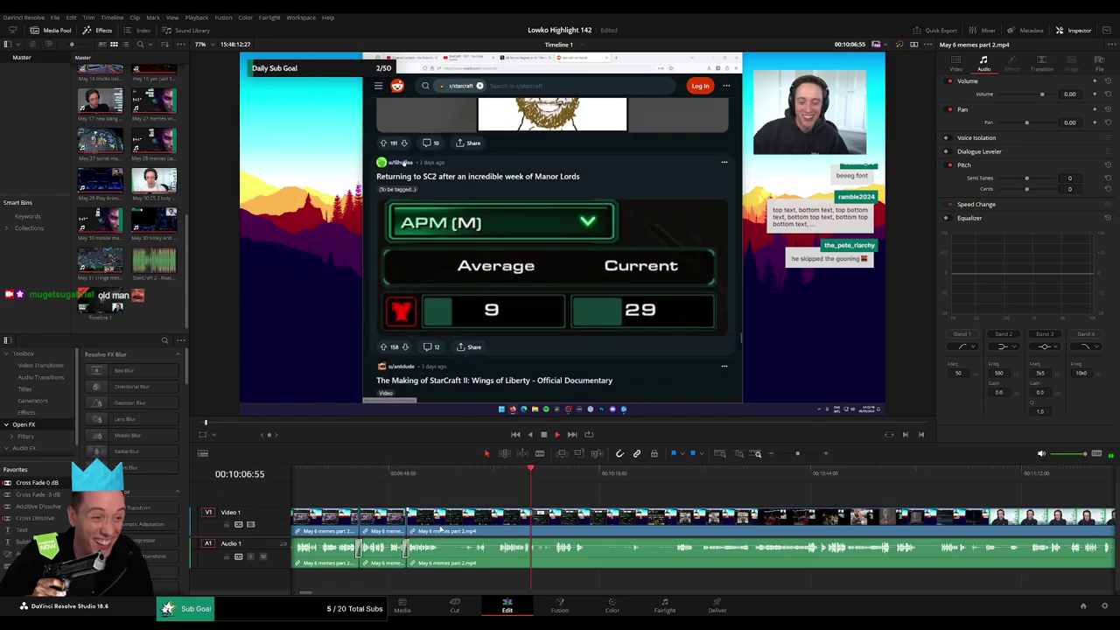
# - Split the clip at about 9:55 and 9:58, ripple delete the short section between, and crossfade the joined audio
pyautogui.press('b')
pyautogui.click(444, 523)
pyautogui.click(463, 523)
pyautogui.press('a')
pyautogui.click(455, 529)
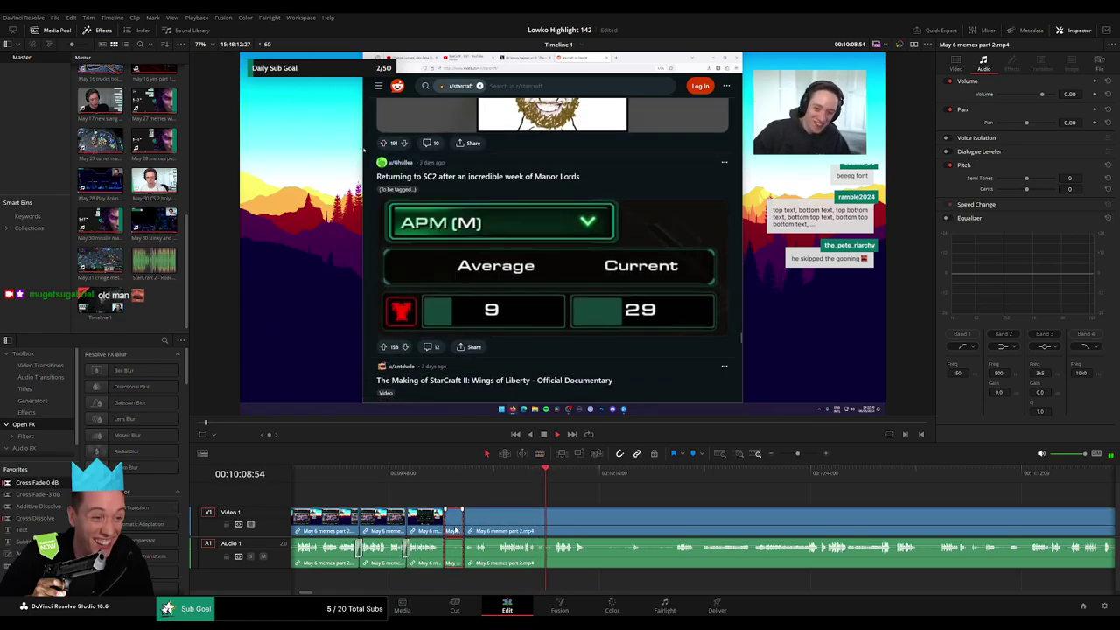
pyautogui.press('Delete')
pyautogui.moveTo(54, 485); pyautogui.dragTo(443, 548)
# - Split the clip at about 10:11 and 10:23, ripple delete the section before the Lebron James video, and crossfade the joined audio
pyautogui.hscroll(3, 482, 500)
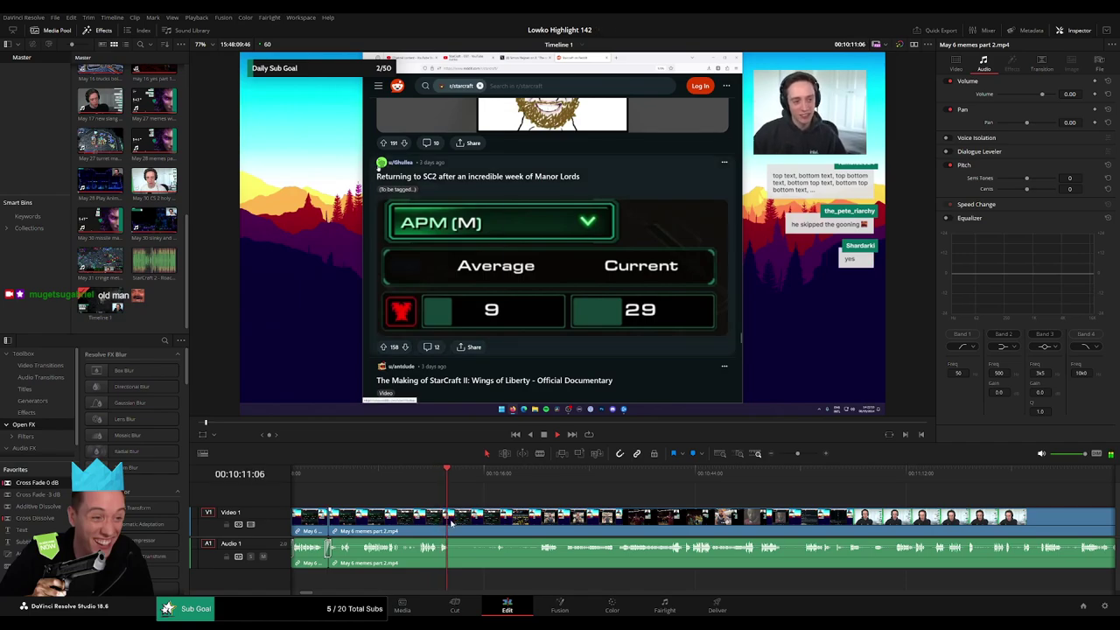
pyautogui.press('space')
pyautogui.press('b')
pyautogui.click(451, 522)
pyautogui.moveTo(496, 478); pyautogui.dragTo(531, 477)
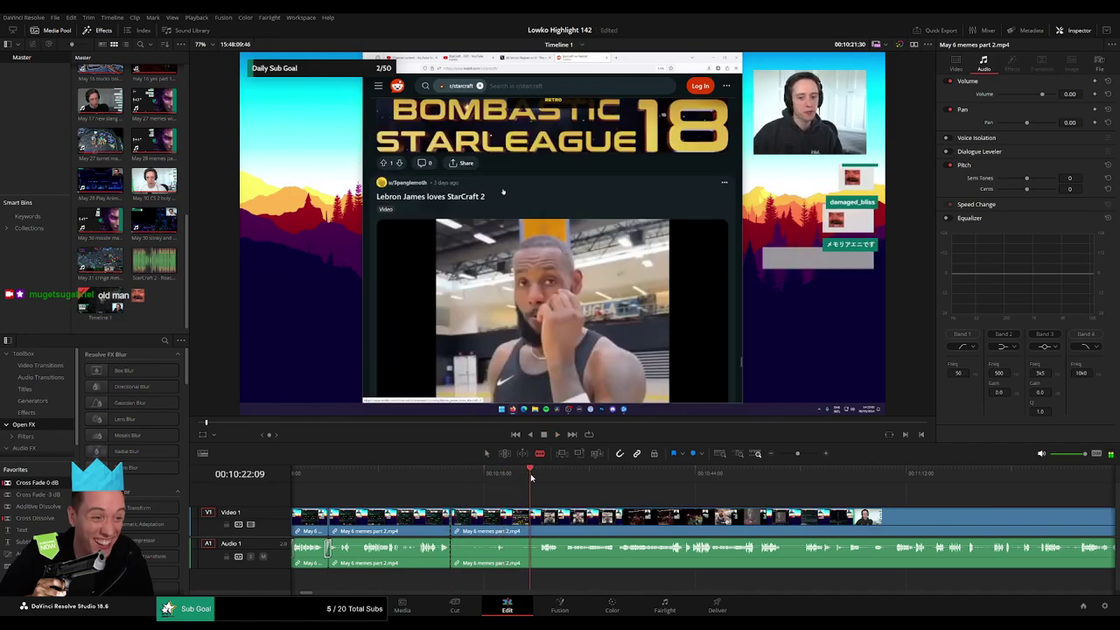
pyautogui.press('space')
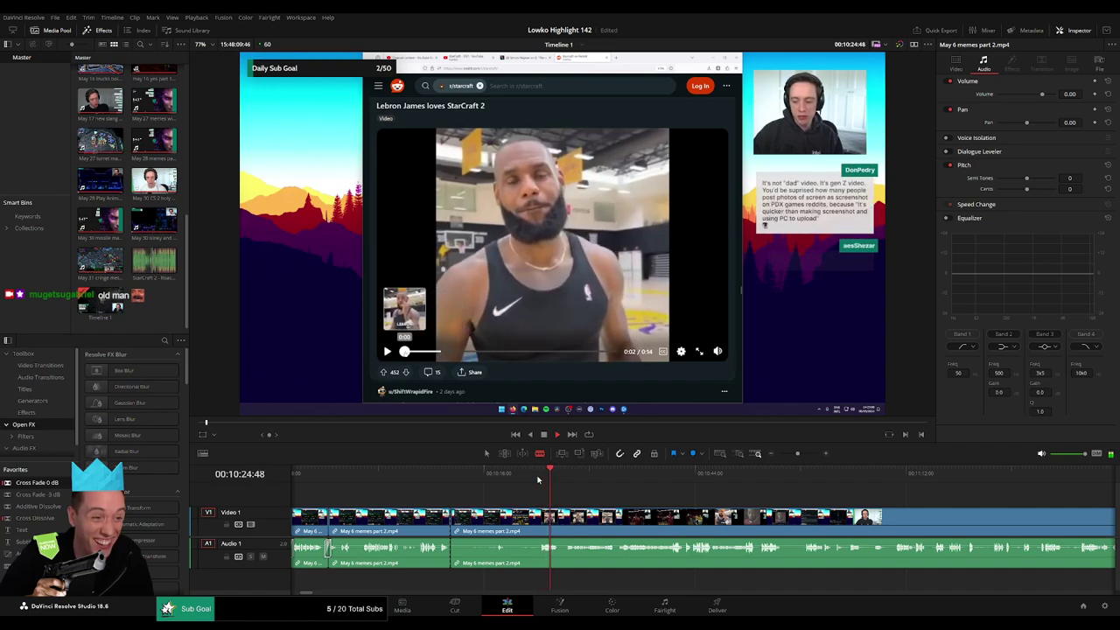
pyautogui.click(538, 521)
pyautogui.press('a')
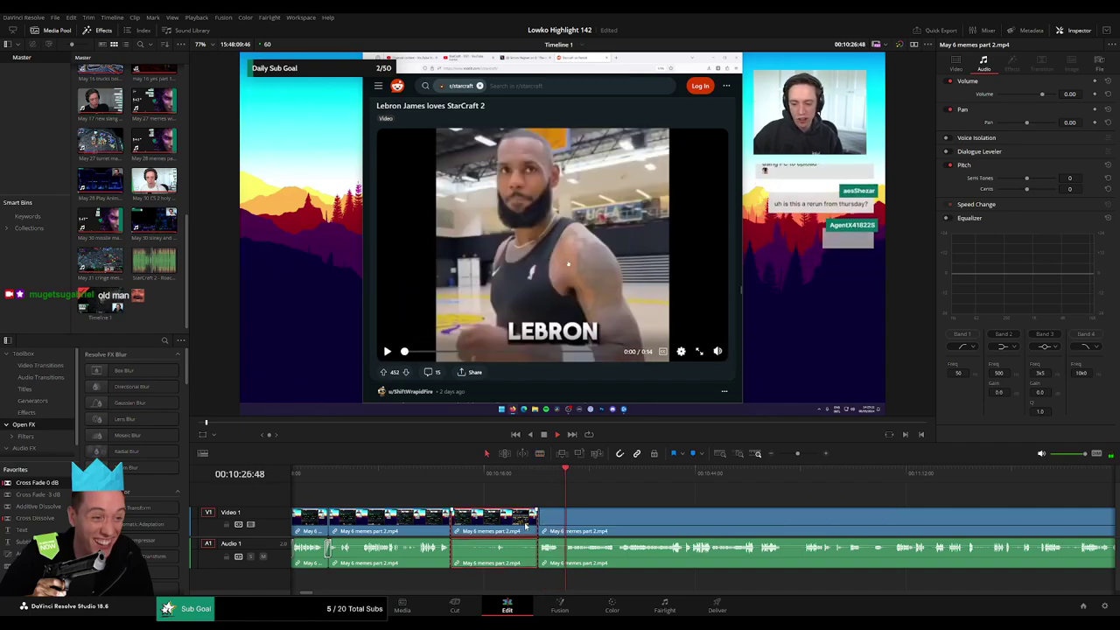
pyautogui.press('Delete')
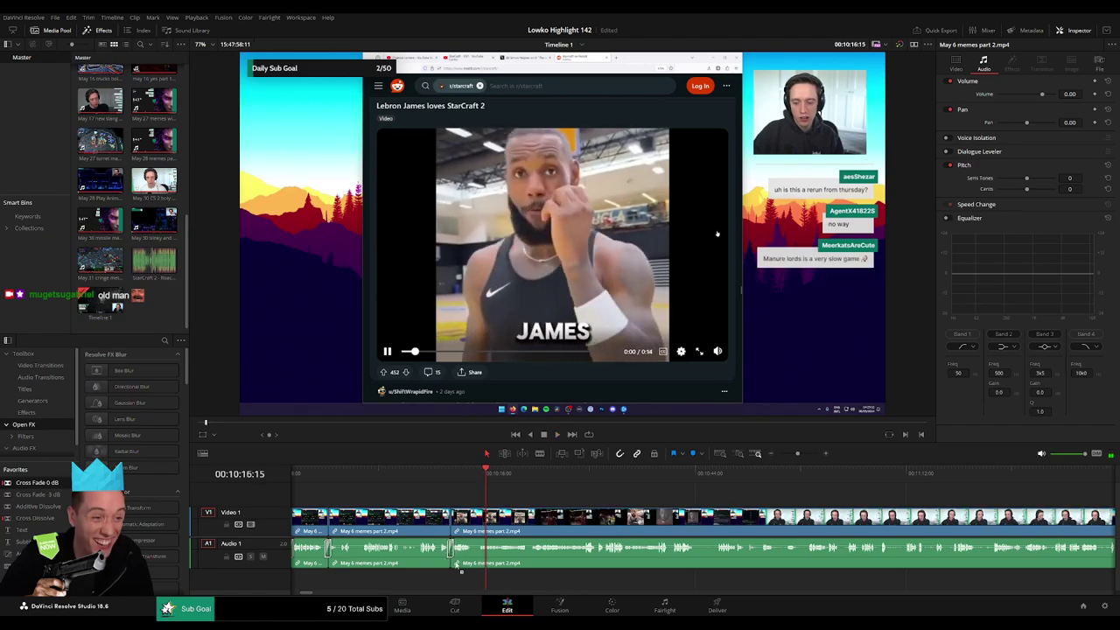
# - Split the clip at about 10:44 and 10:46, ripple delete the short section between, and crossfade the joined audio
pyautogui.press('space')
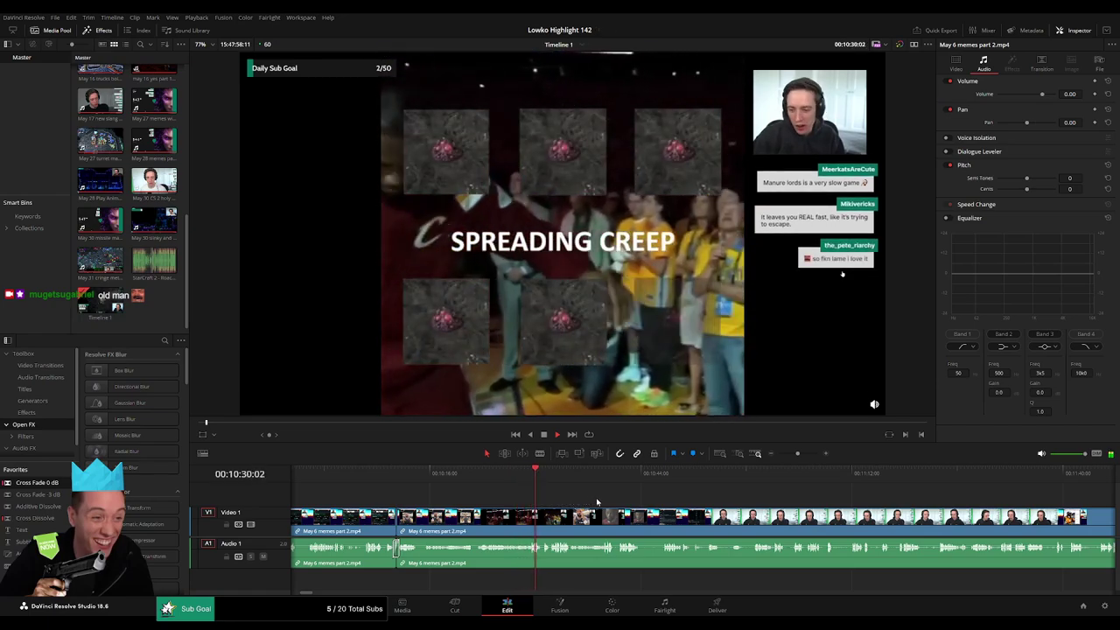
pyautogui.moveTo(598, 502); pyautogui.dragTo(523, 502)
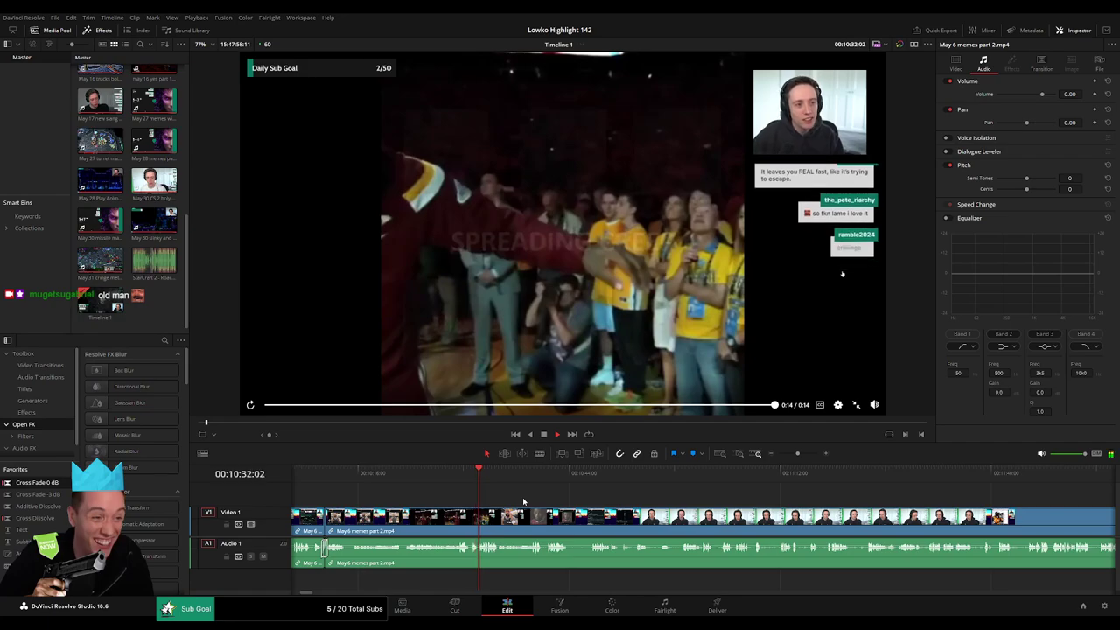
pyautogui.hscroll(2, 516, 504)
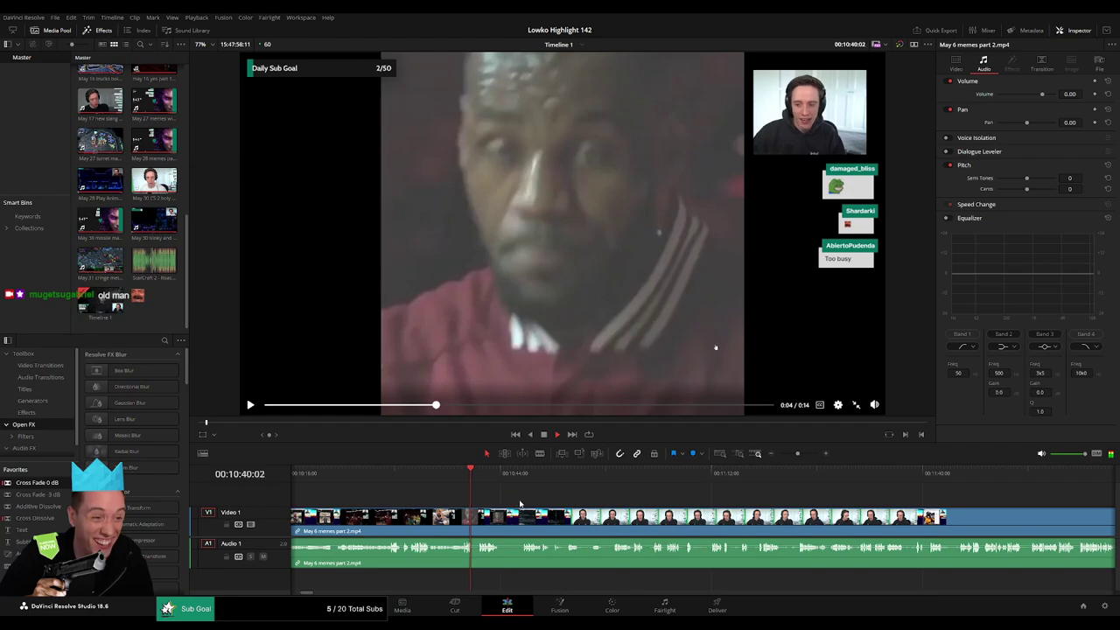
pyautogui.moveTo(523, 504); pyautogui.dragTo(457, 496)
pyautogui.press('b')
pyautogui.click(433, 516)
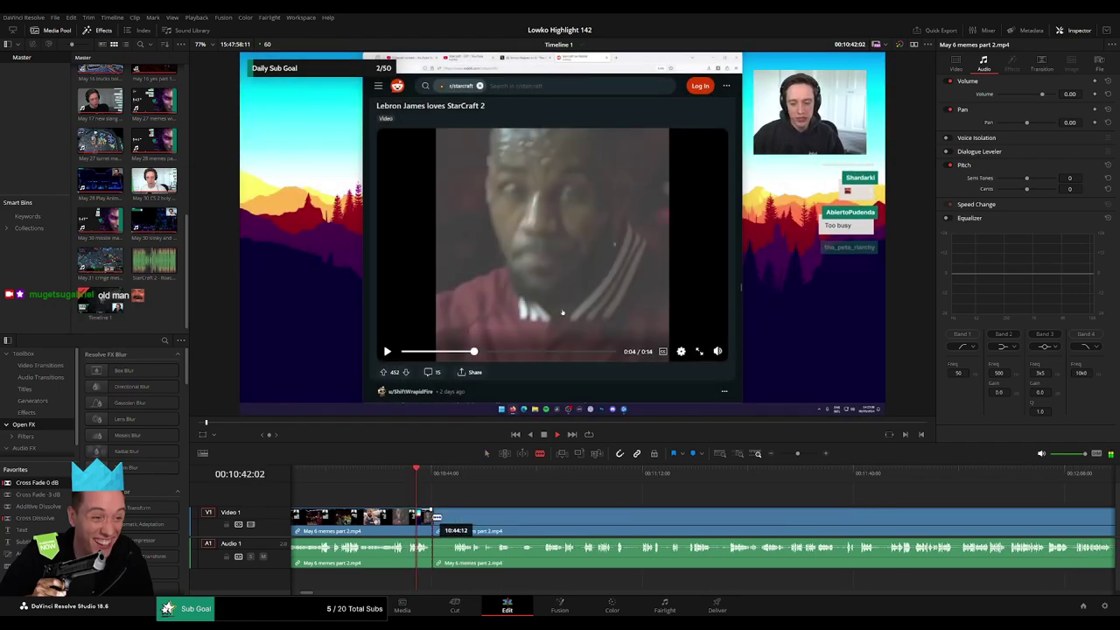
pyautogui.click(450, 516)
pyautogui.press('a')
pyautogui.click(445, 519)
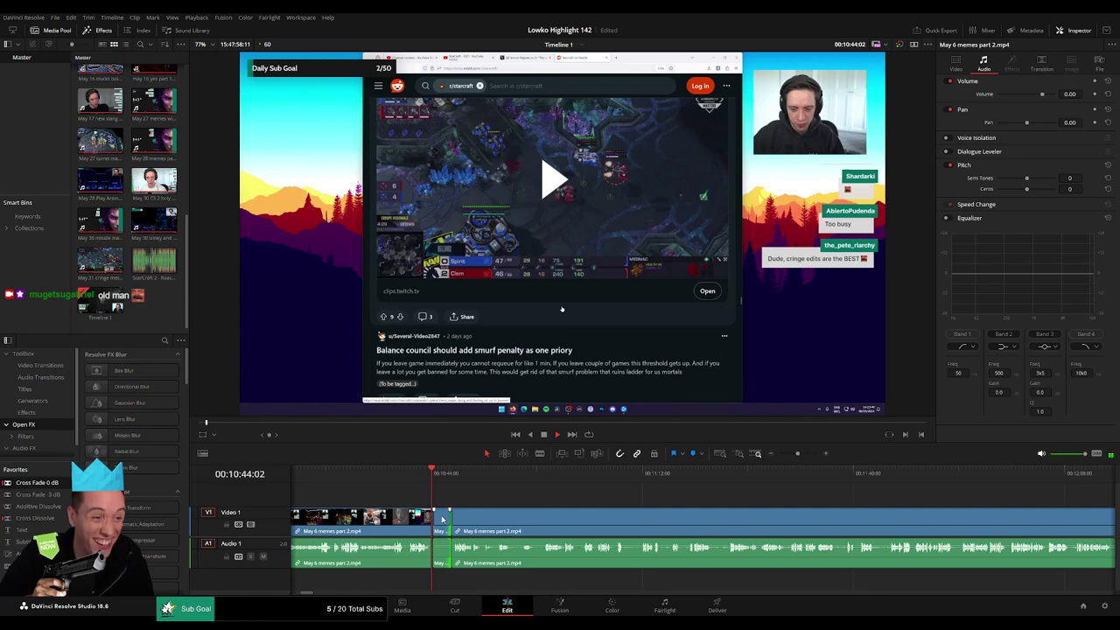
pyautogui.click(444, 518)
pyautogui.press('Delete')
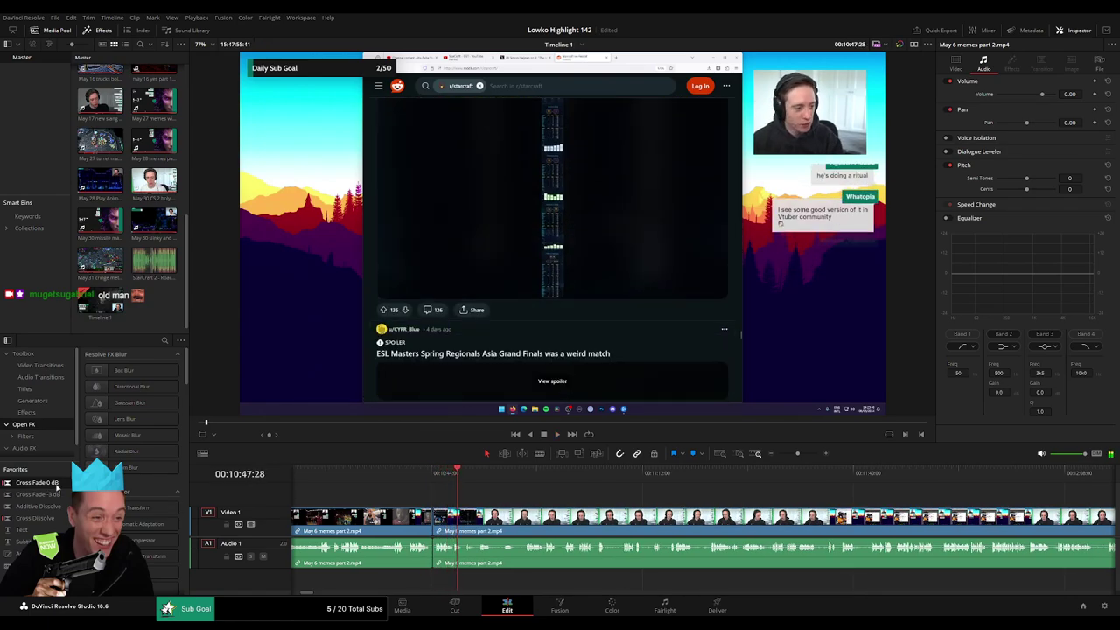
pyautogui.press('space')
pyautogui.press('b')
pyautogui.click(464, 517)
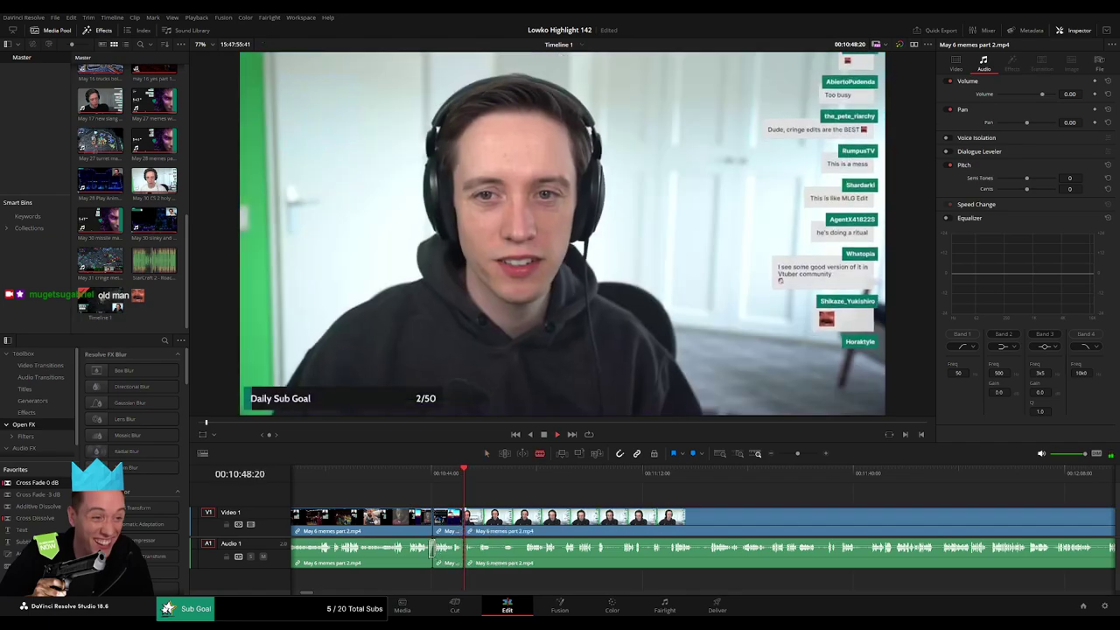
pyautogui.click(454, 472)
pyautogui.hotkey('ctrl', 'z')
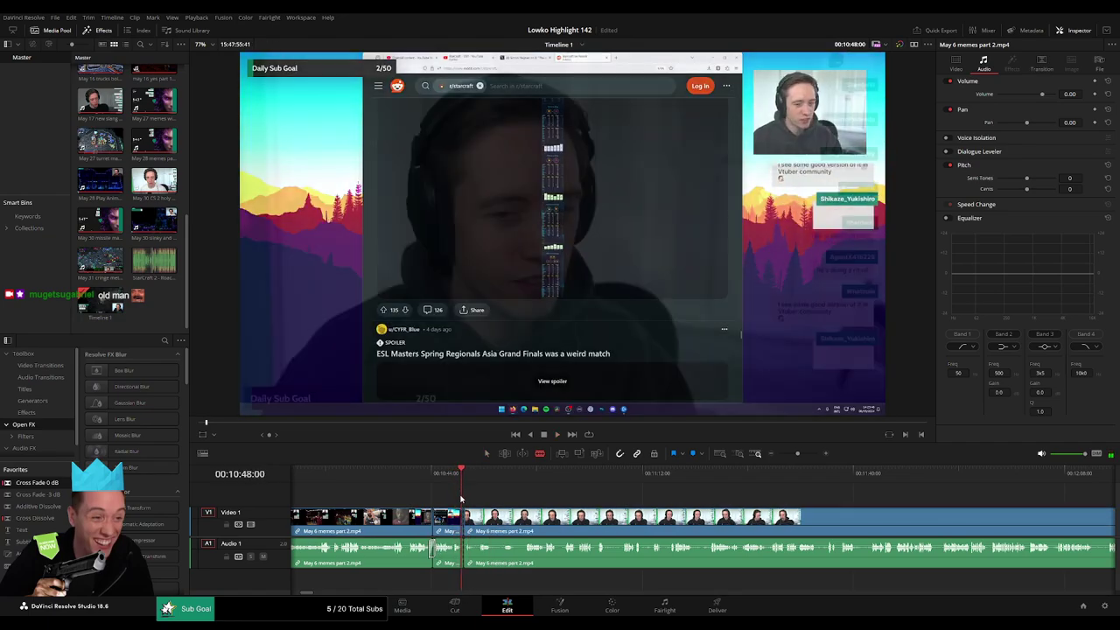
# - Split the May 6 memes part 2 clip at about 10:50, shortly after the full-screen camera view starts
pyautogui.click(738, 453)
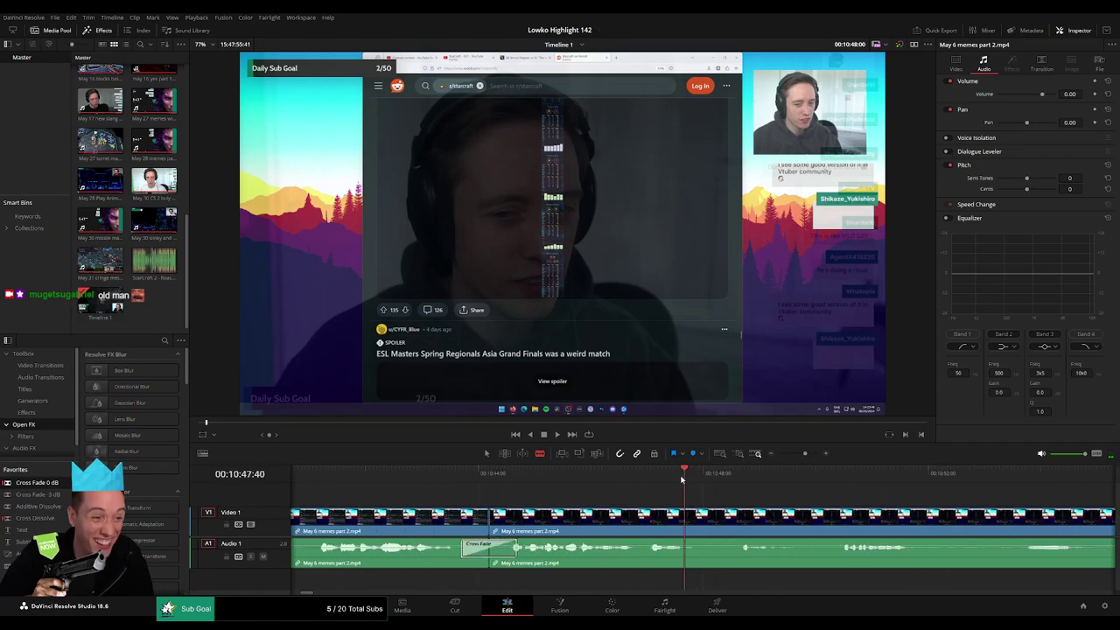
pyautogui.moveTo(683, 480); pyautogui.dragTo(721, 525)
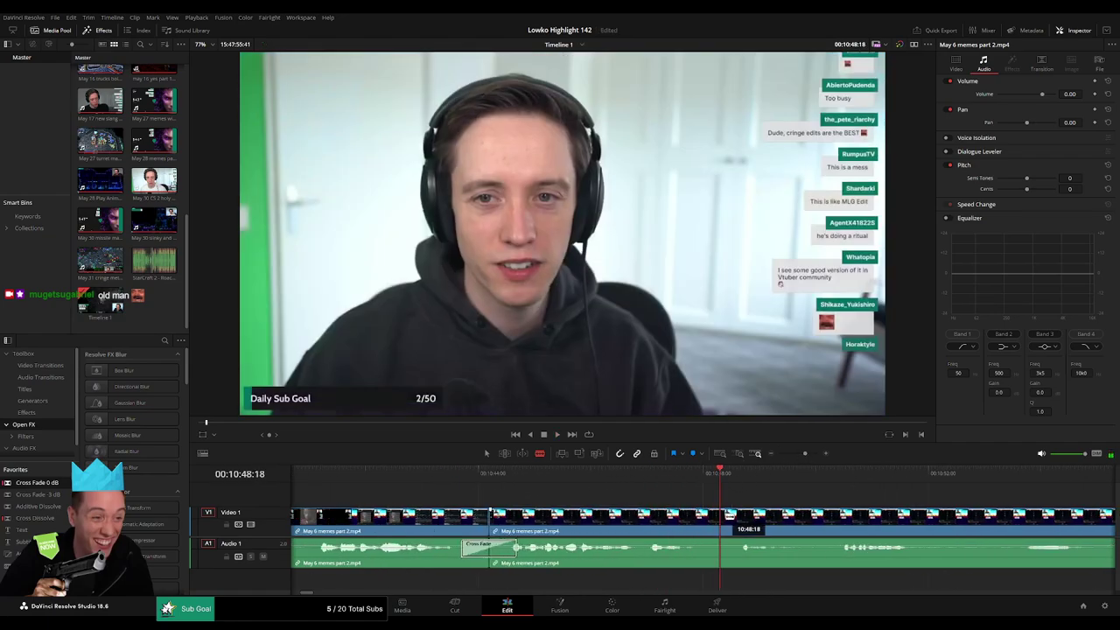
pyautogui.press('space')
pyautogui.click(794, 519)
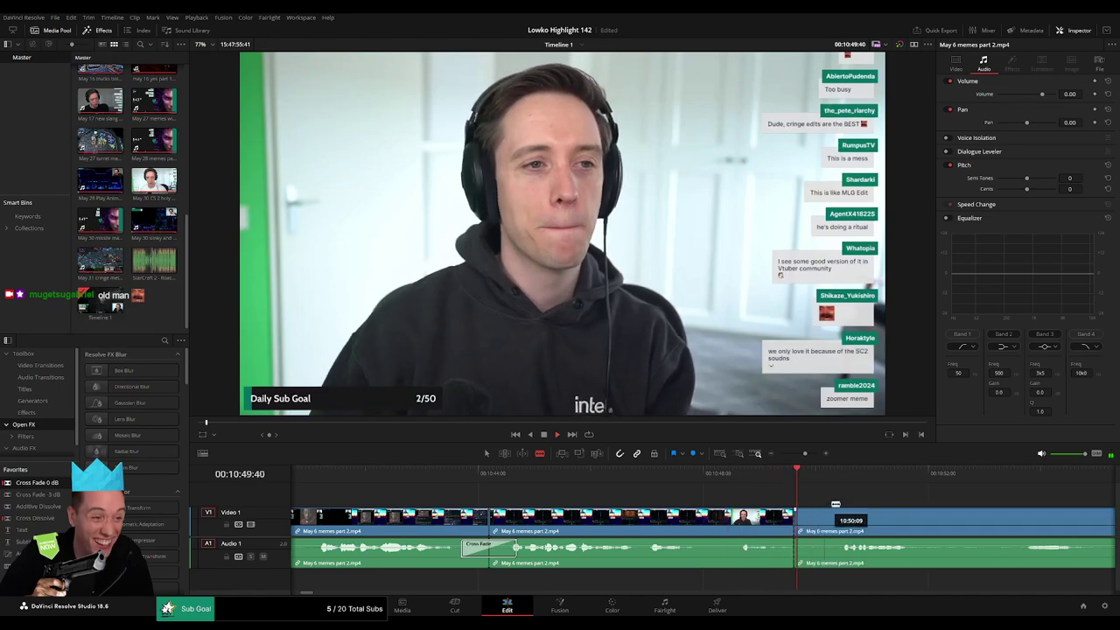
pyautogui.click(846, 477)
pyautogui.moveTo(803, 455); pyautogui.dragTo(800, 455)
pyautogui.click(717, 498)
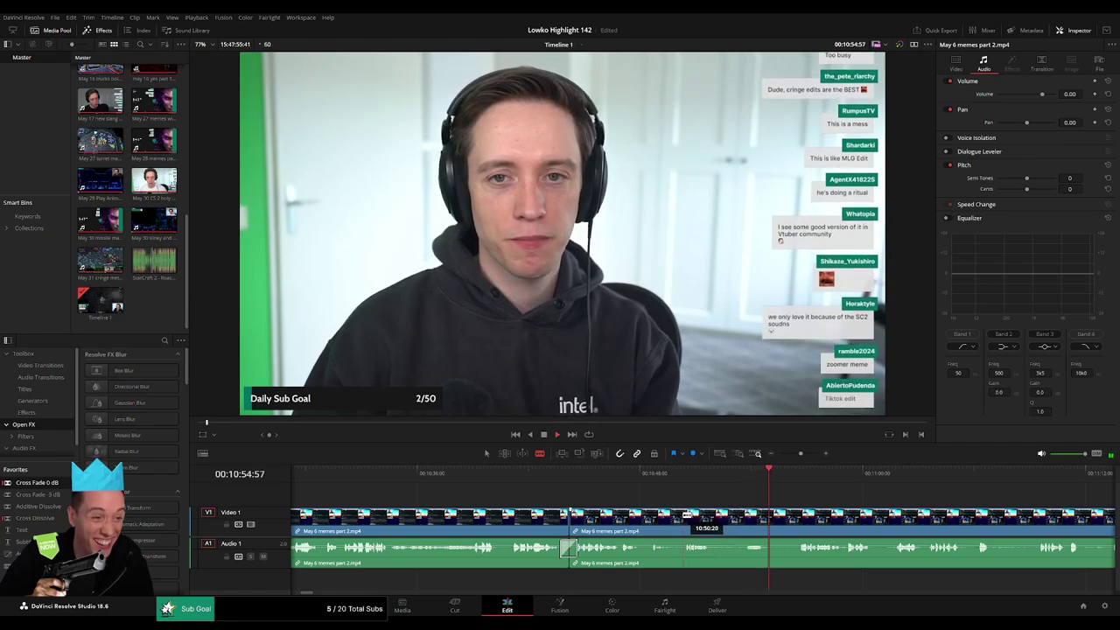
pyautogui.click(725, 507)
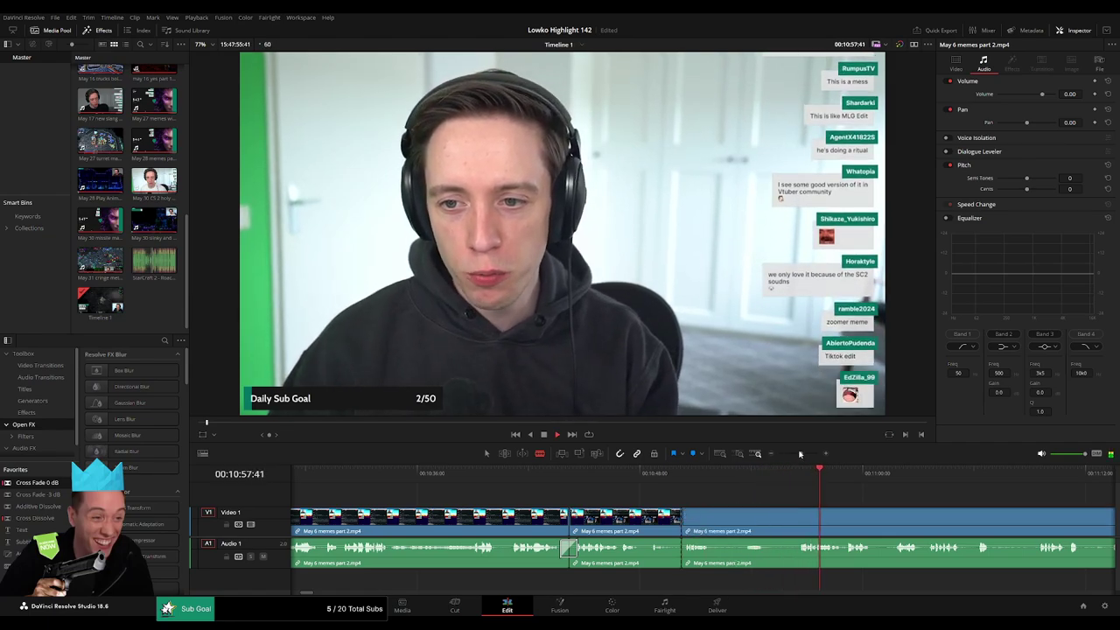
# - Skim ahead through the remaining May 6 memes part 2 footage to about 20:50
pyautogui.moveTo(800, 453); pyautogui.dragTo(785, 453)
pyautogui.moveTo(517, 475); pyautogui.dragTo(679, 484)
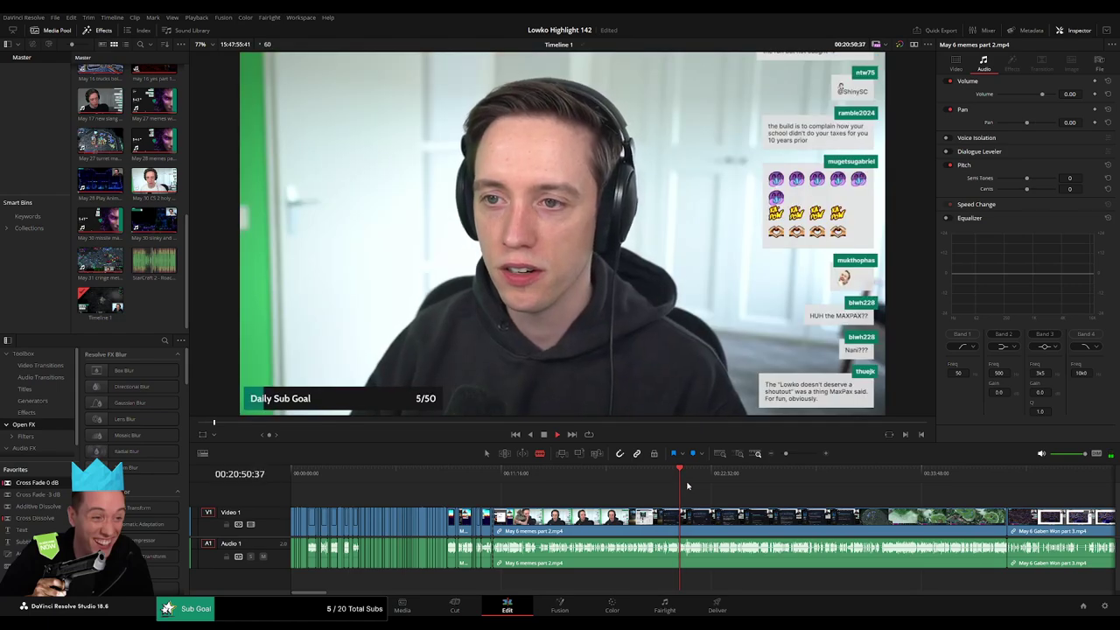
# - Ripple-delete the section of May 6 memes part 2.mp4 that ends at about 00:20:51 and cross-fade the audio at the join
pyautogui.moveTo(786, 453); pyautogui.dragTo(802, 453)
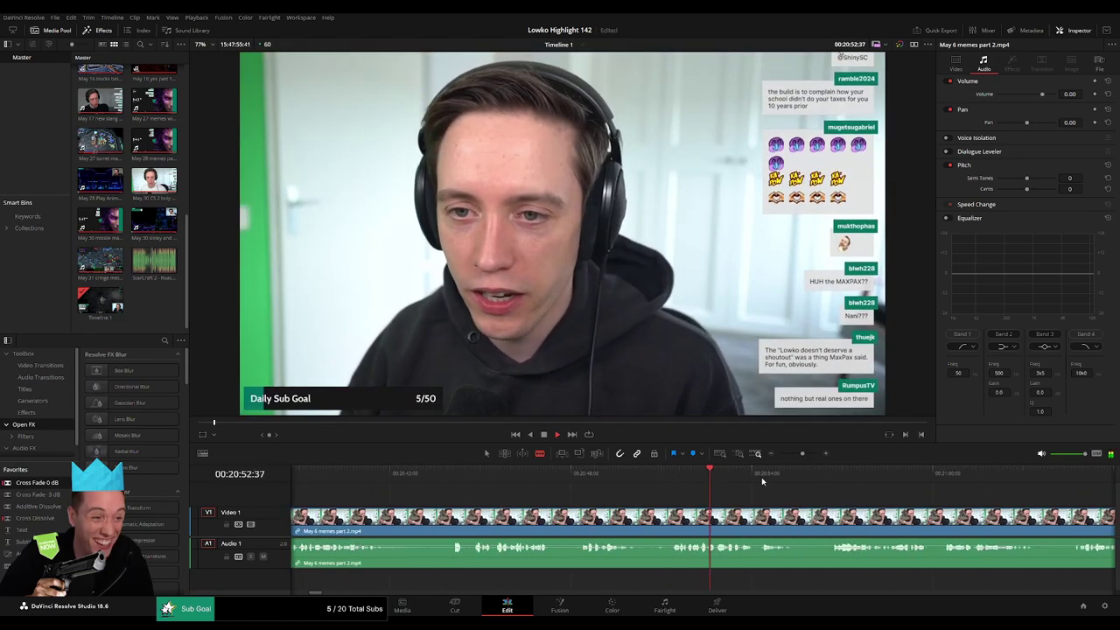
pyautogui.click(665, 476)
pyautogui.click(668, 513)
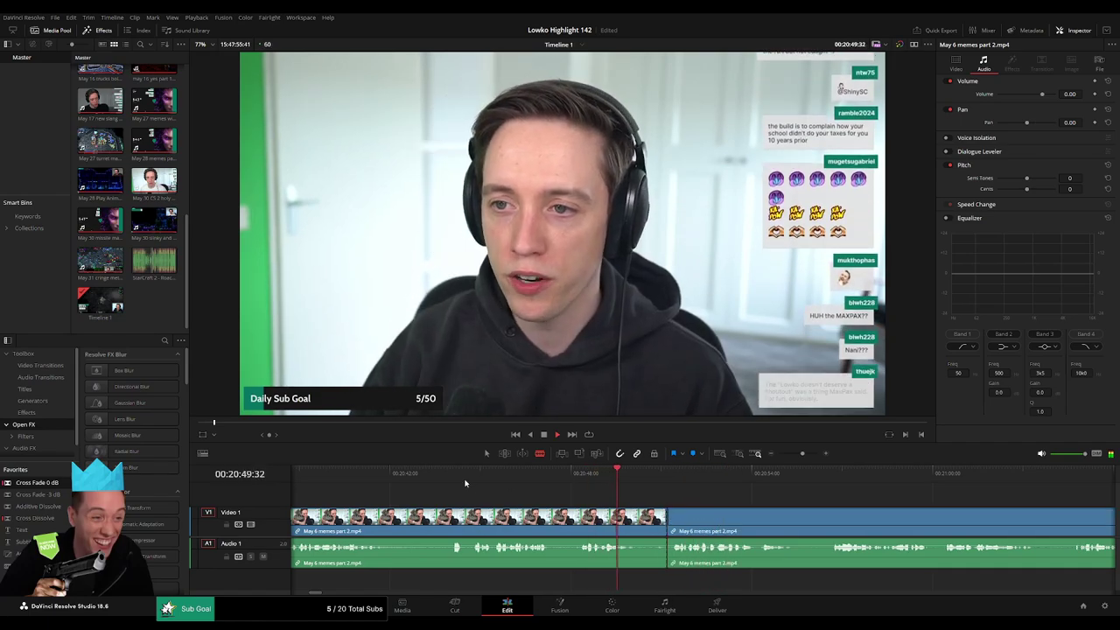
pyautogui.click(459, 479)
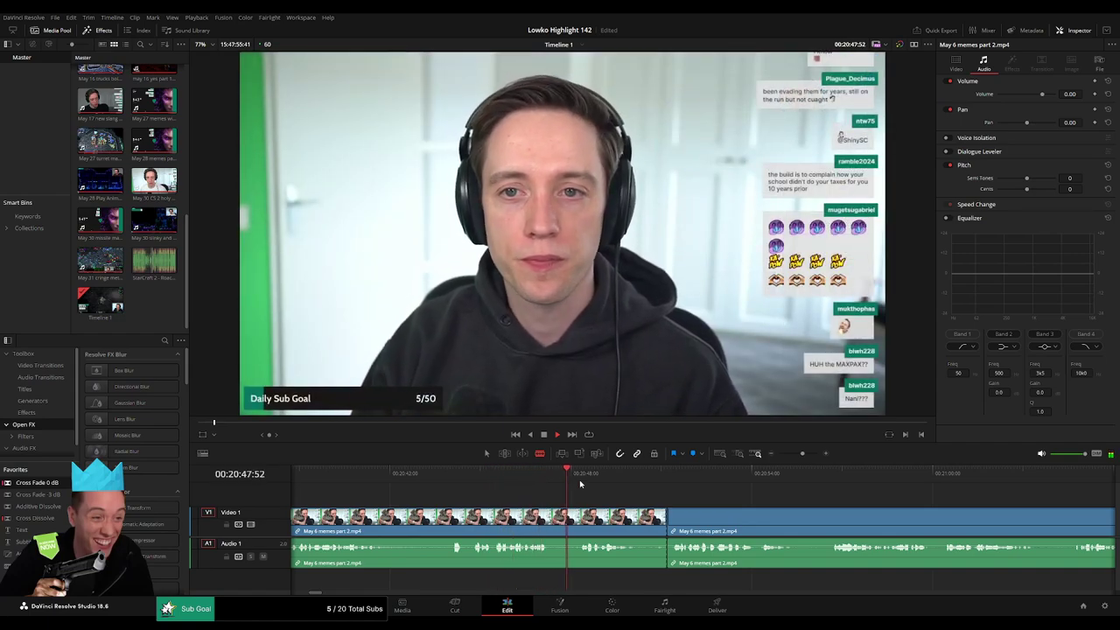
pyautogui.press('a')
pyautogui.click(589, 521)
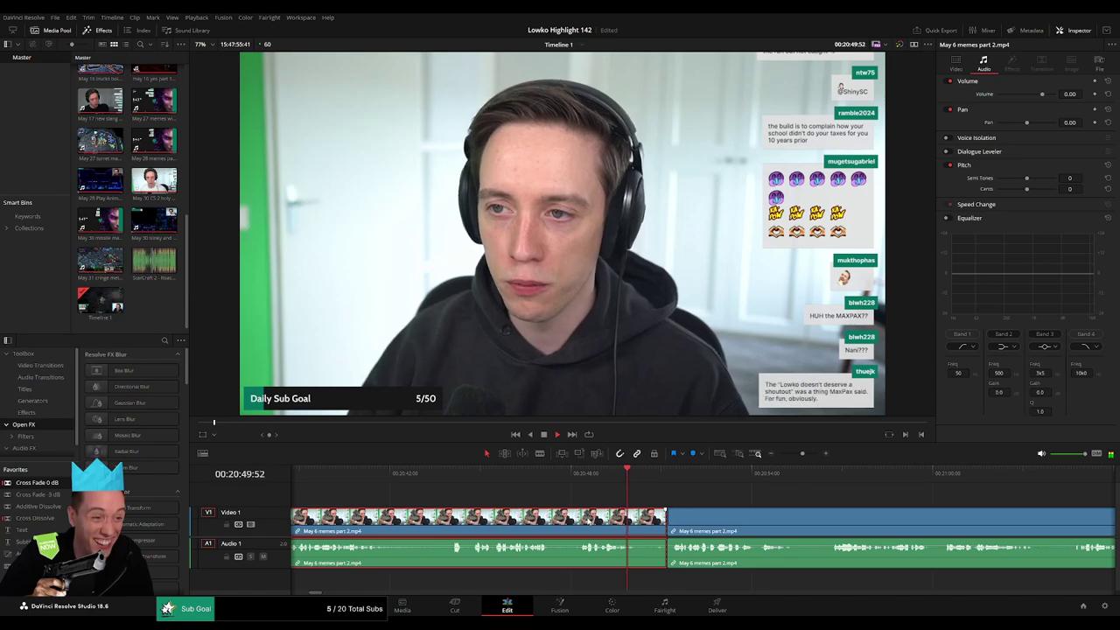
pyautogui.press('Delete')
# - Cut out the section of the clip from about 00:11:02:36 to 00:11:03:54 and close the gap
pyautogui.hscroll(2, 665, 513)
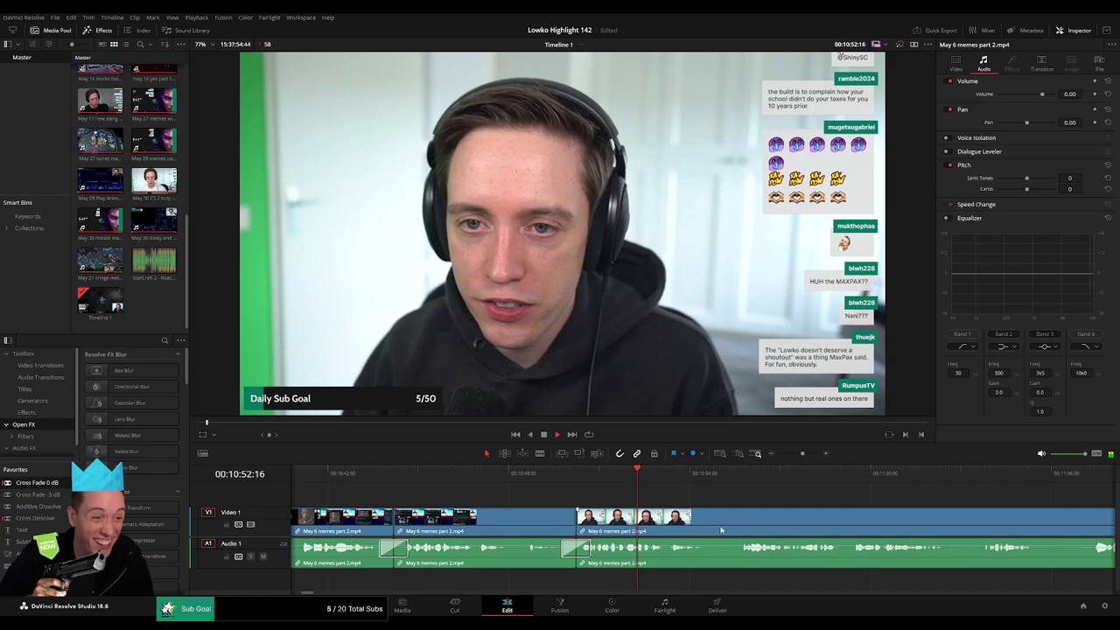
pyautogui.hscroll(2, 721, 529)
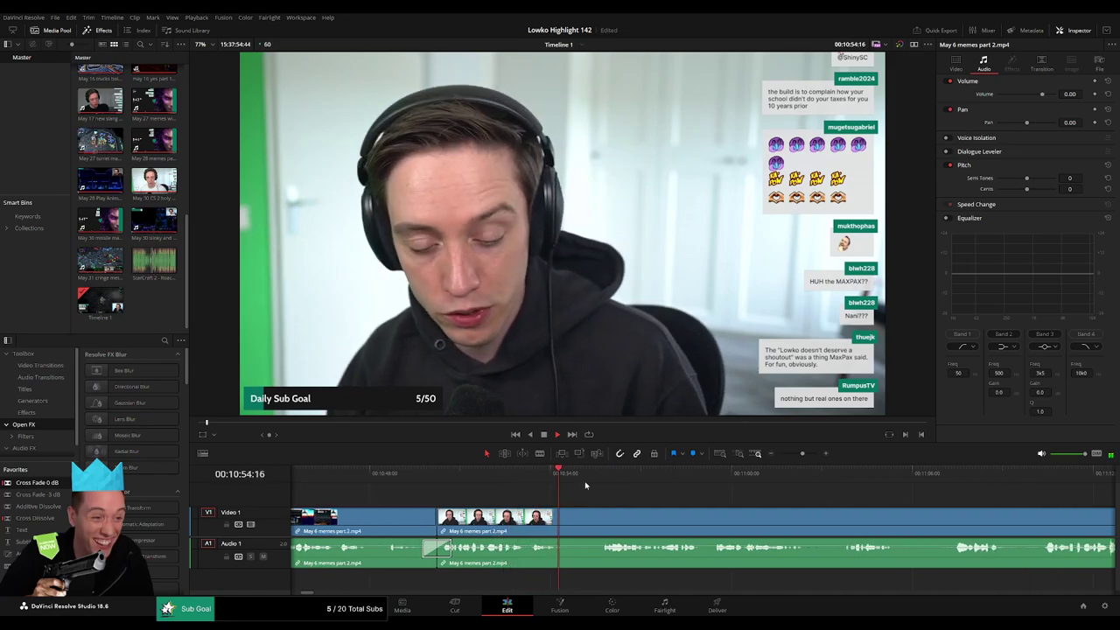
pyautogui.moveTo(802, 453)
pyautogui.mouseDown()
pyautogui.moveTo(775, 455)
pyautogui.moveTo(798, 455)
pyautogui.mouseUp()
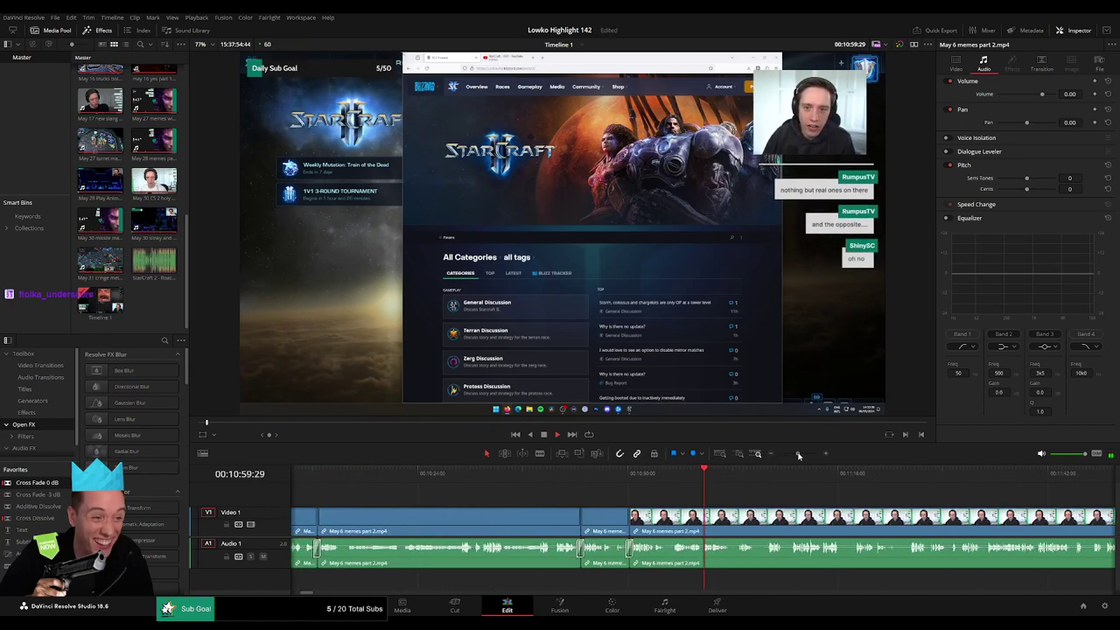
pyautogui.hscroll(3, 528, 497)
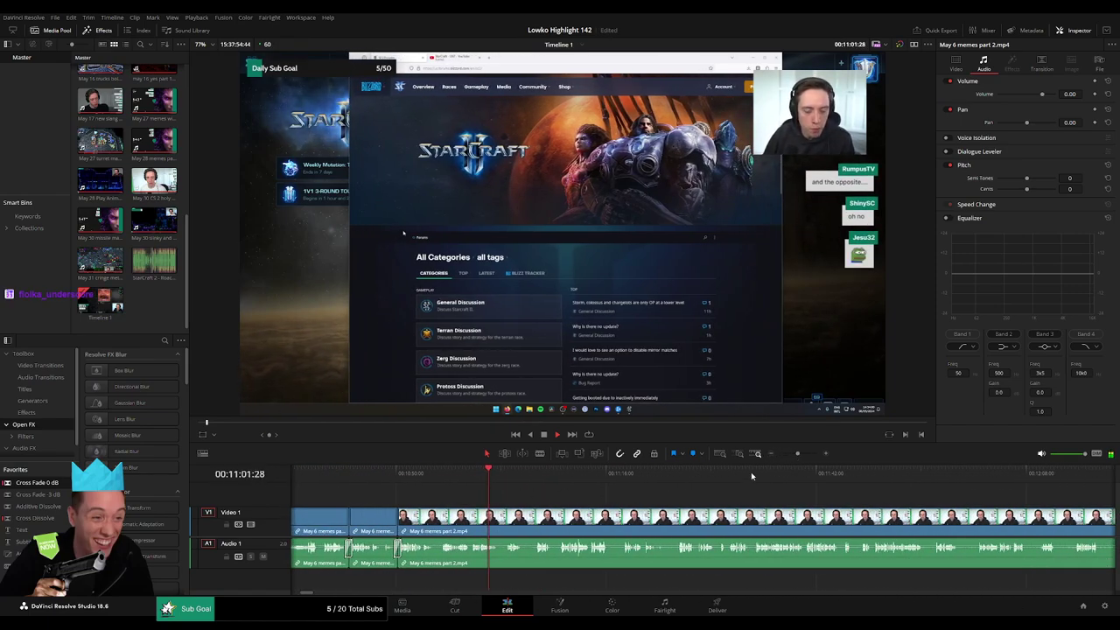
pyautogui.moveTo(797, 454); pyautogui.dragTo(801, 454)
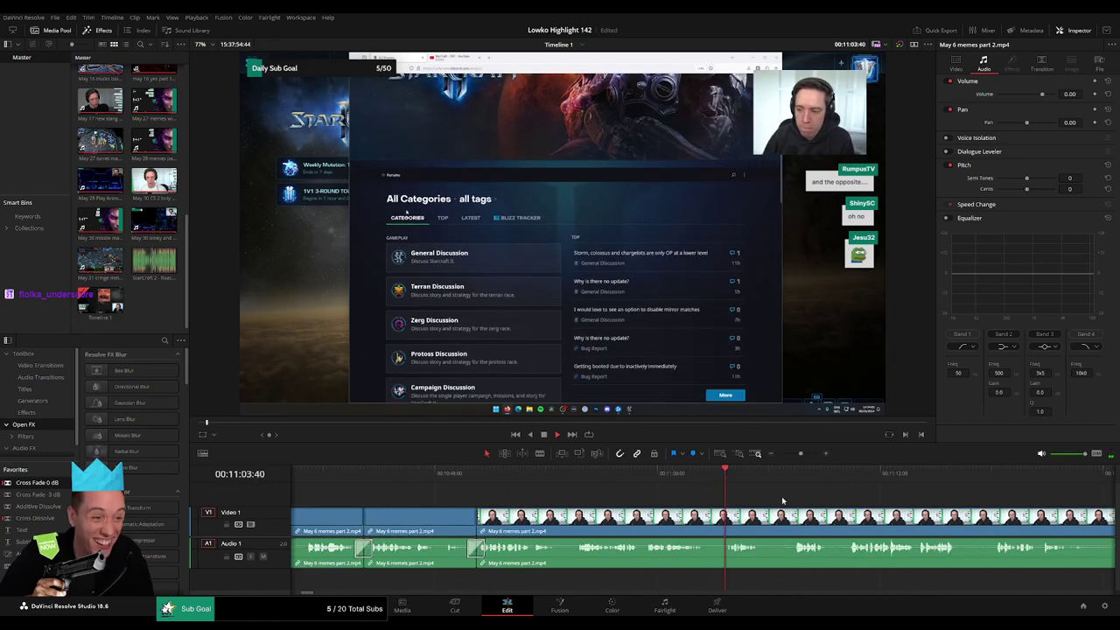
pyautogui.hscroll(2, 782, 500)
pyautogui.press('b')
pyautogui.click(565, 513)
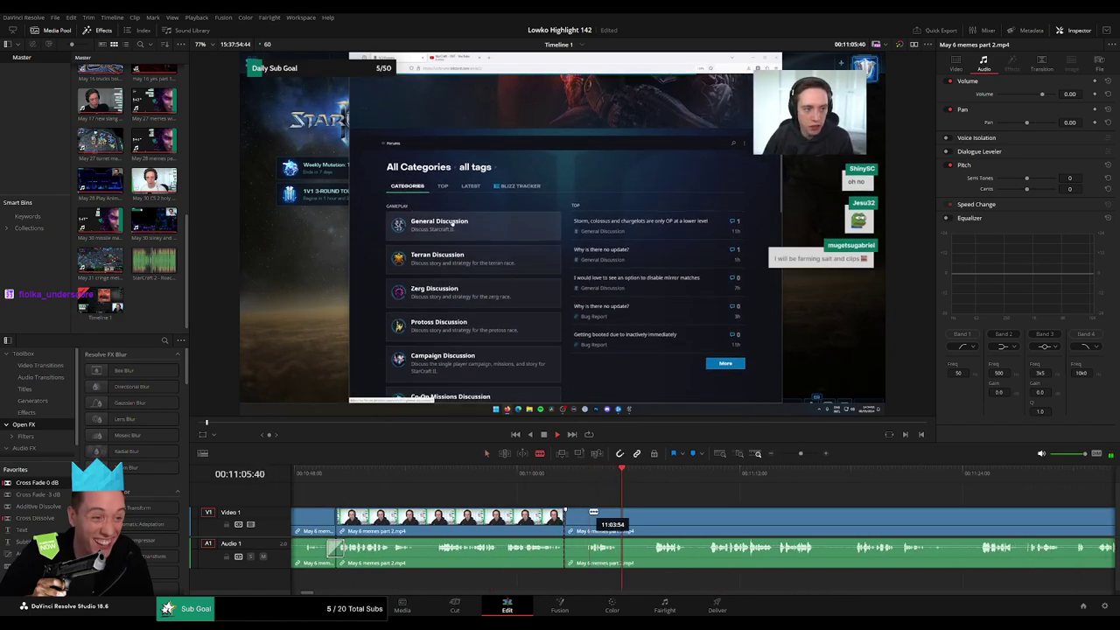
pyautogui.press('a')
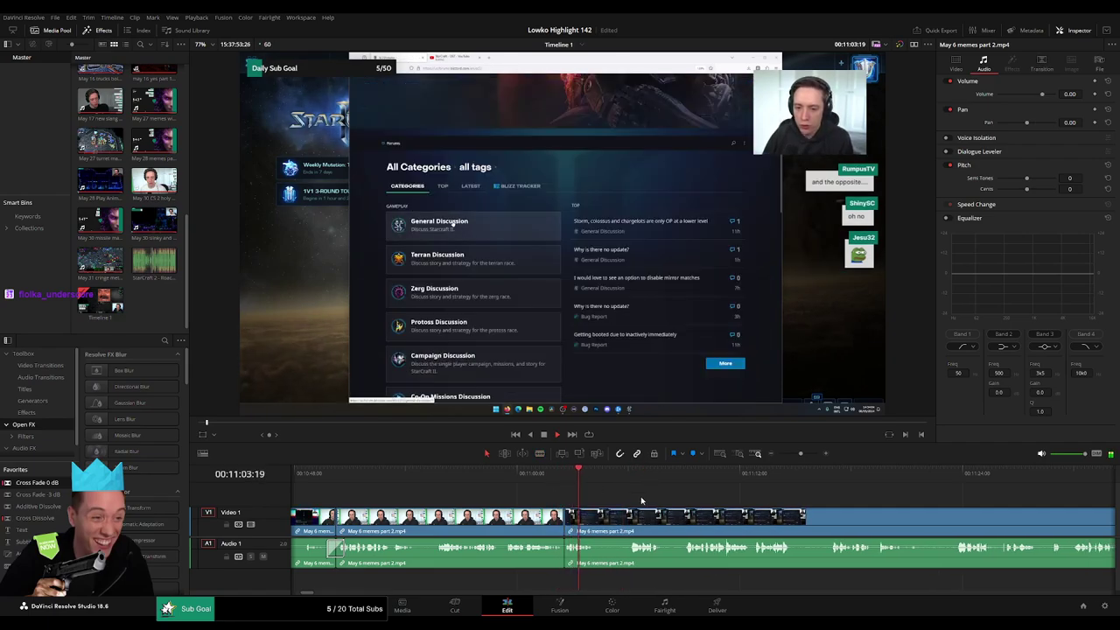
# - Ripple-delete the clip section between about 00:11:04:15 and 00:11:06:00 and cross-fade the audio at the join
pyautogui.hscroll(2, 641, 501)
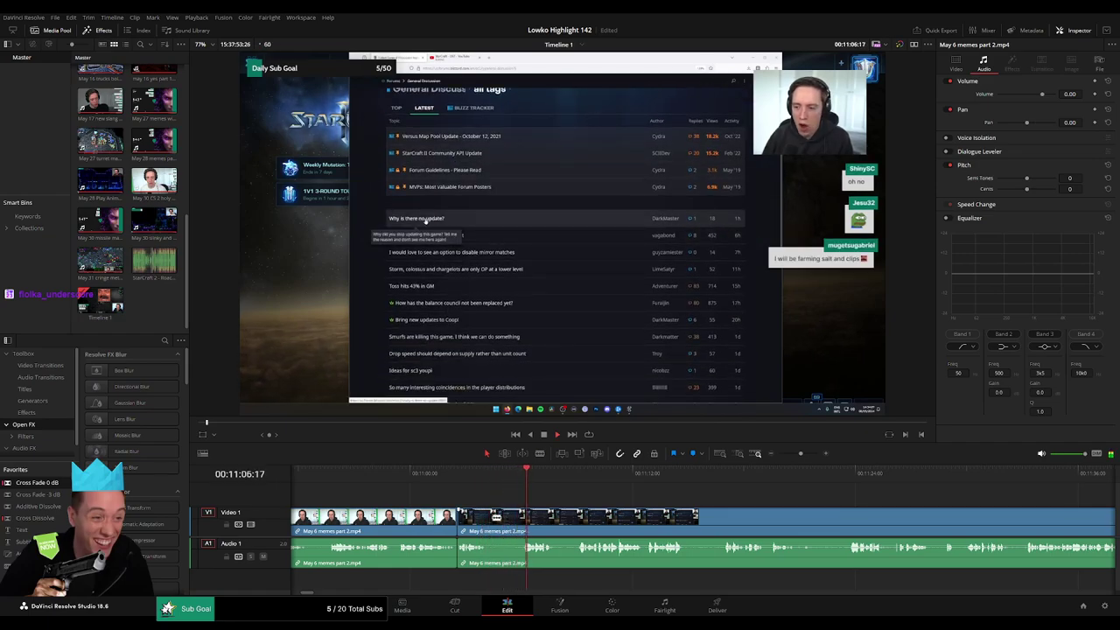
pyautogui.press('b')
pyautogui.click(489, 517)
pyautogui.click(520, 517)
pyautogui.press('a')
pyautogui.click(514, 518)
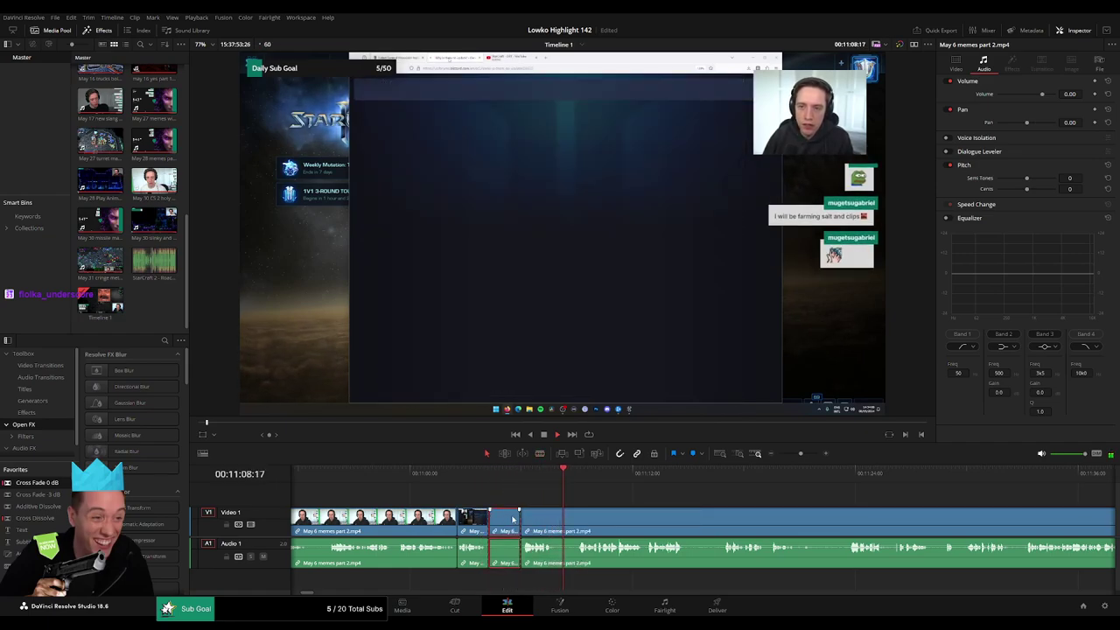
pyautogui.press('Delete')
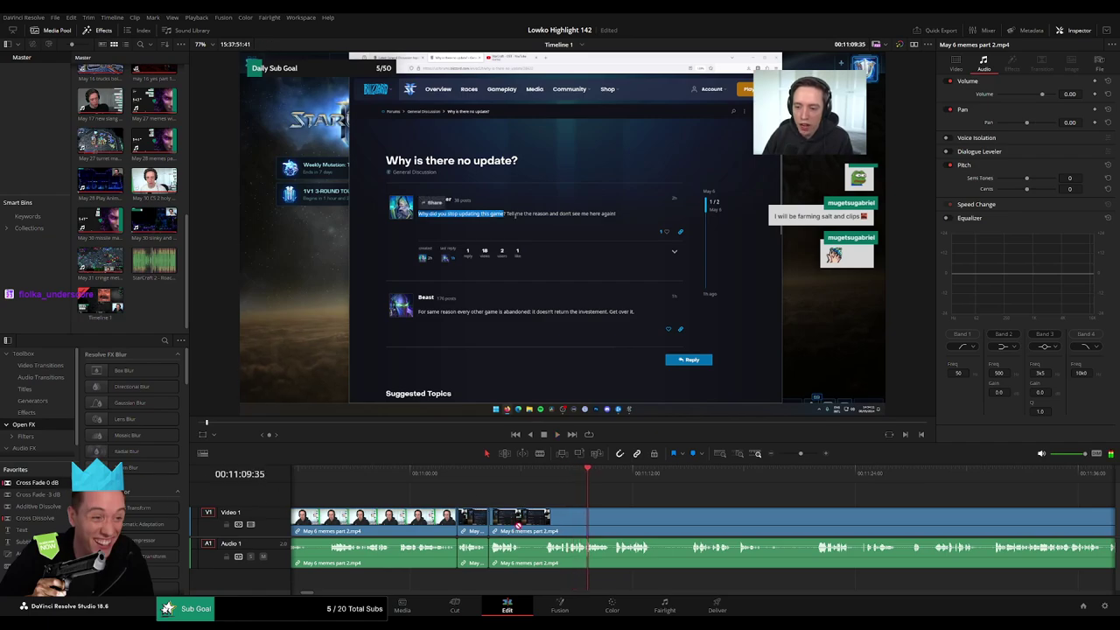
# - Ripple-delete the pause of about 2 seconds starting near 00:11:13:10 and cross-fade the audio at the join
pyautogui.hscroll(2, 527, 509)
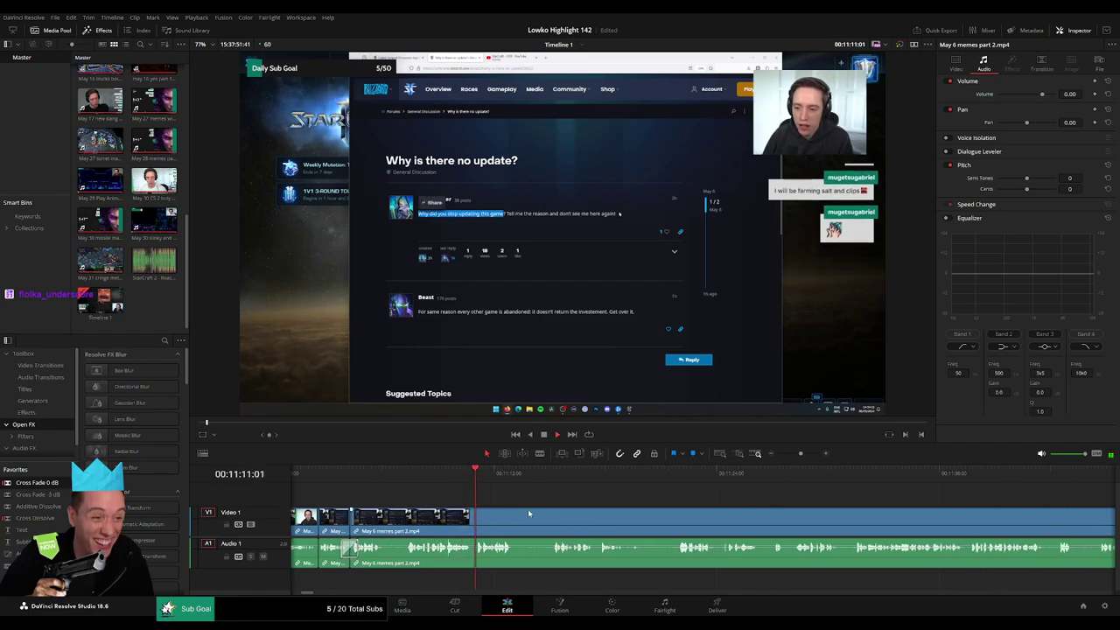
pyautogui.hscroll(1, 544, 511)
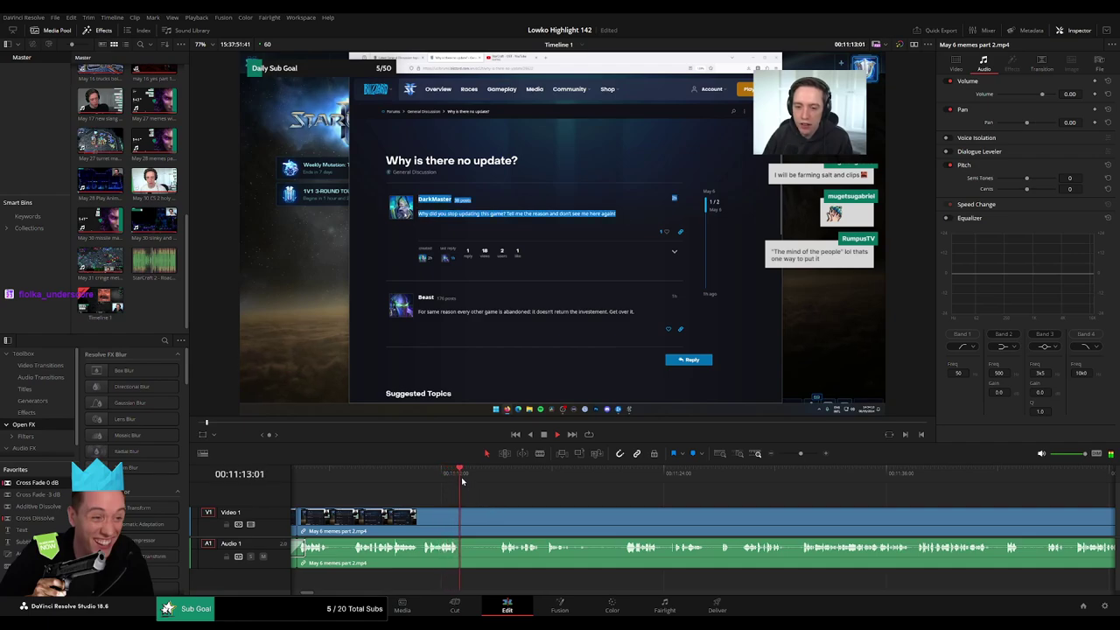
pyautogui.press('b')
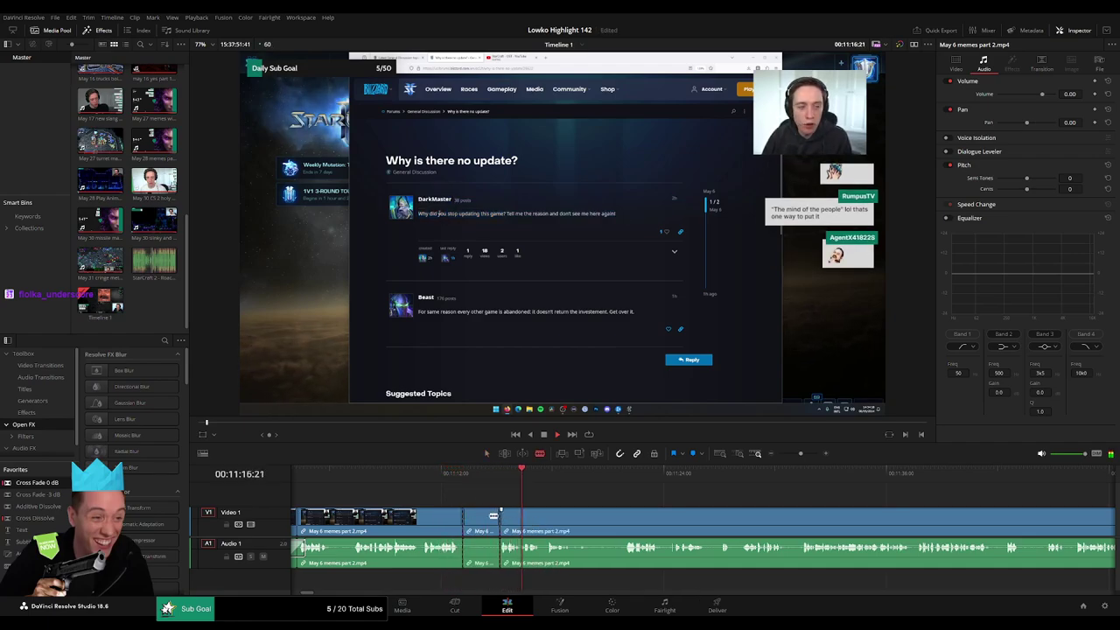
pyautogui.press('Delete')
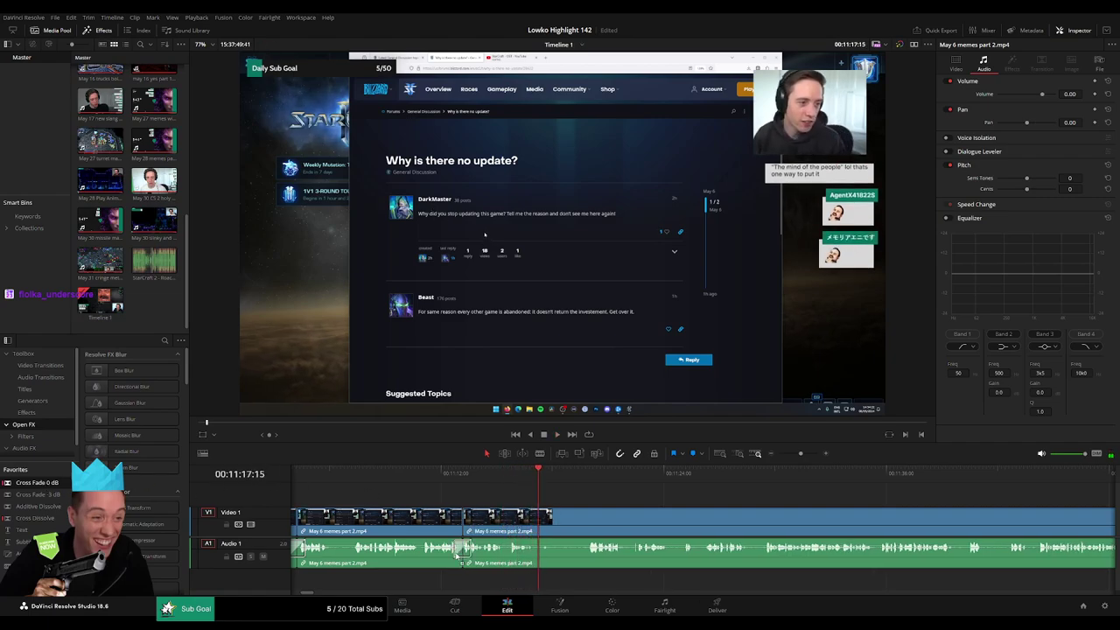
# - Ripple-delete the quiet section between about 00:11:17:15 and 00:11:19:50 and cross-fade the audio at the join
pyautogui.press('b')
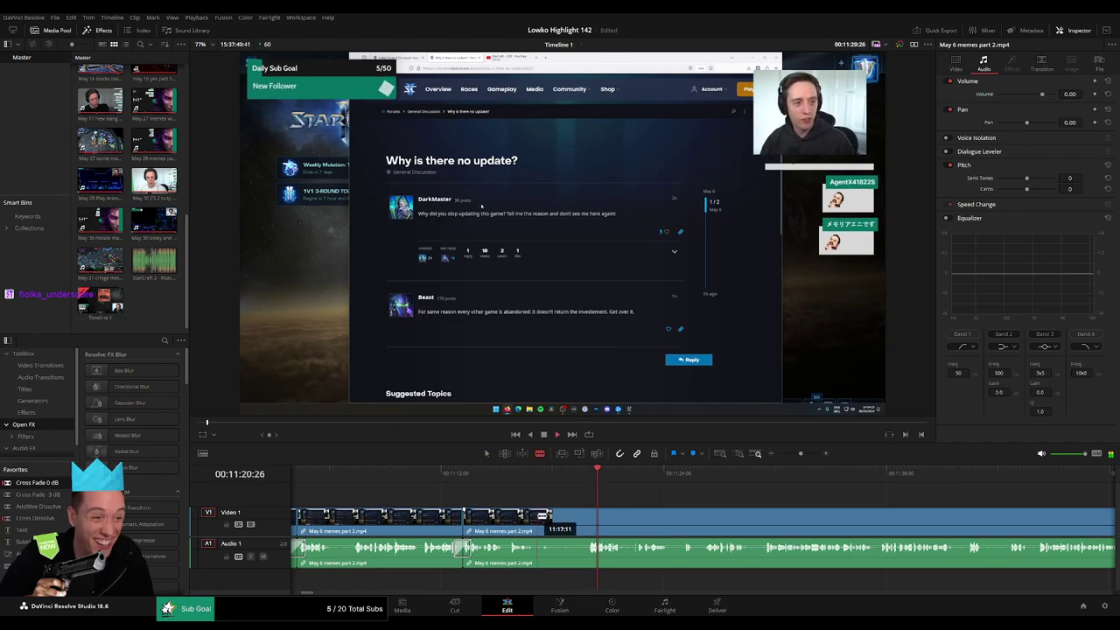
pyautogui.click(538, 518)
pyautogui.click(586, 520)
pyautogui.press('a')
pyautogui.click(566, 524)
pyautogui.press('Delete')
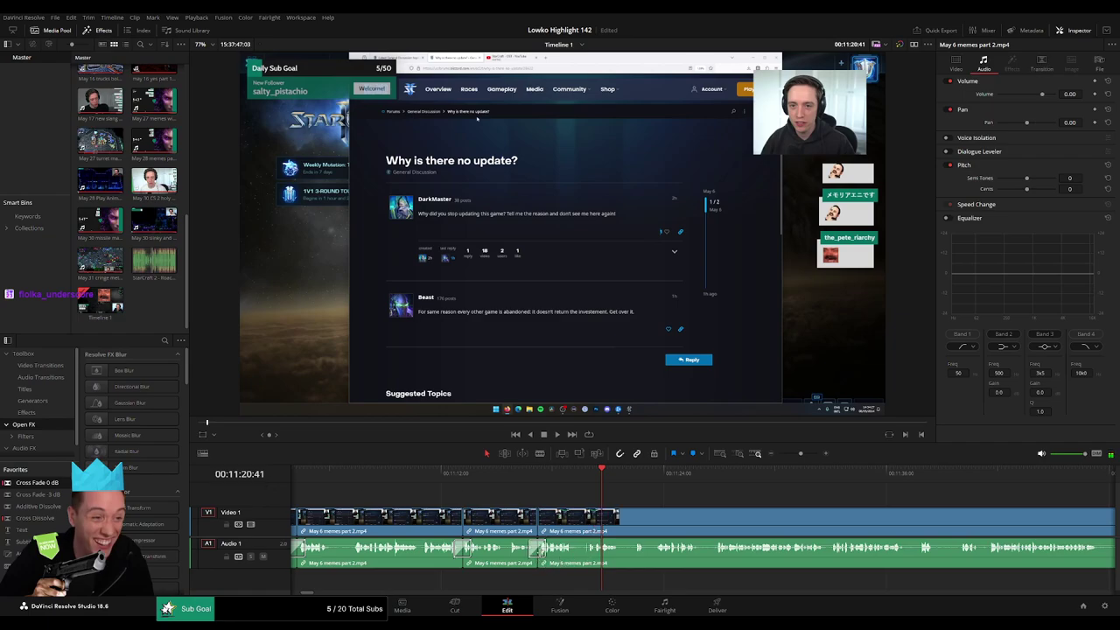
# - Cut out the short section of about 0.6 seconds starting near 00:11:19:20 and close the gap
pyautogui.press('space')
pyautogui.press('b')
pyautogui.click(577, 527)
pyautogui.click(588, 525)
pyautogui.press('a')
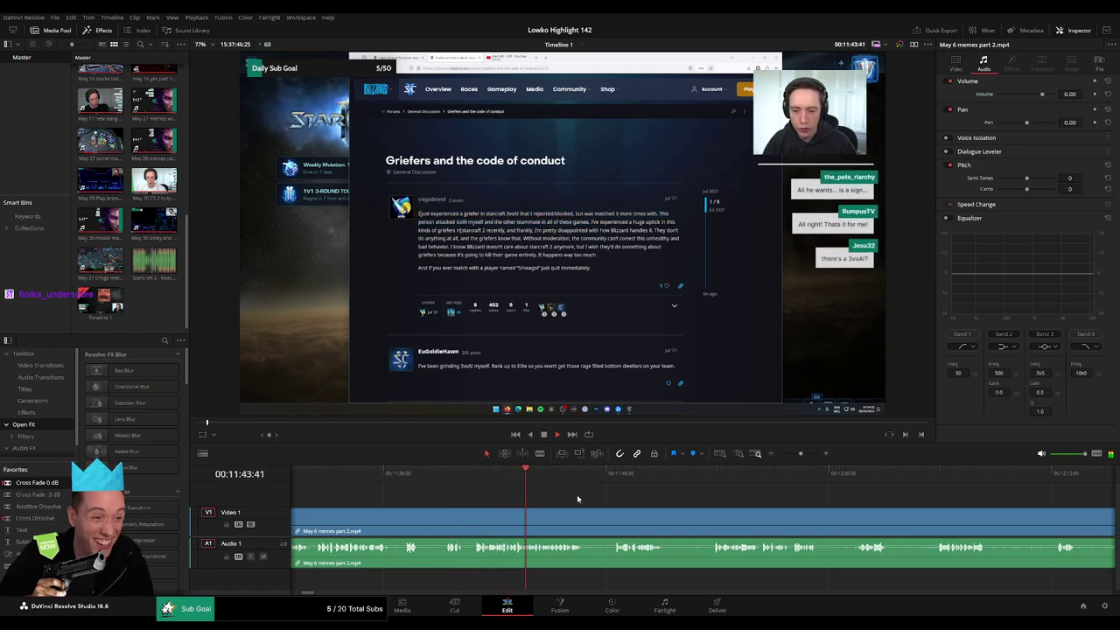
# - Ripple-delete the pause between about 00:11:47 and 00:11:48:30 and cross-fade the audio at the join
pyautogui.moveTo(596, 506); pyautogui.dragTo(453, 499)
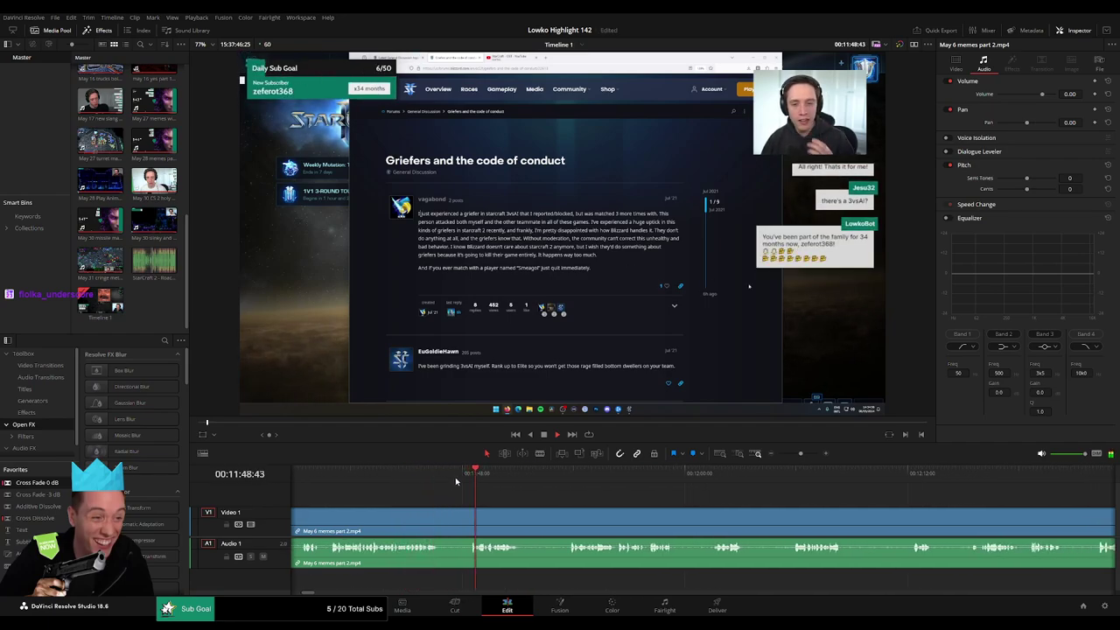
pyautogui.click(445, 517)
pyautogui.click(472, 518)
pyautogui.press('a')
pyautogui.click(464, 519)
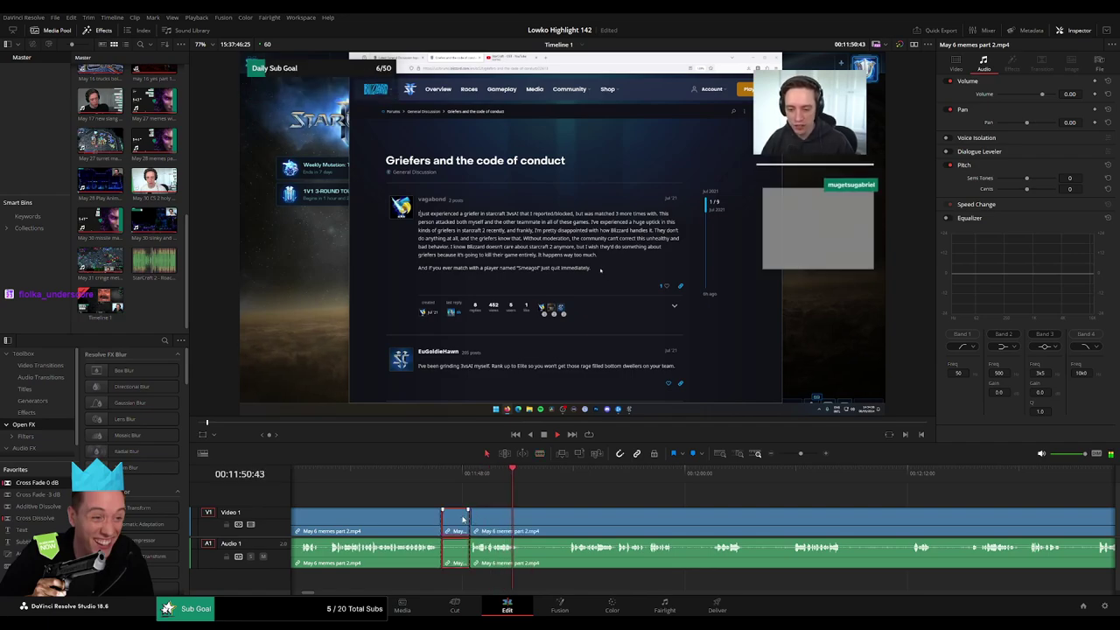
pyautogui.press('Delete')
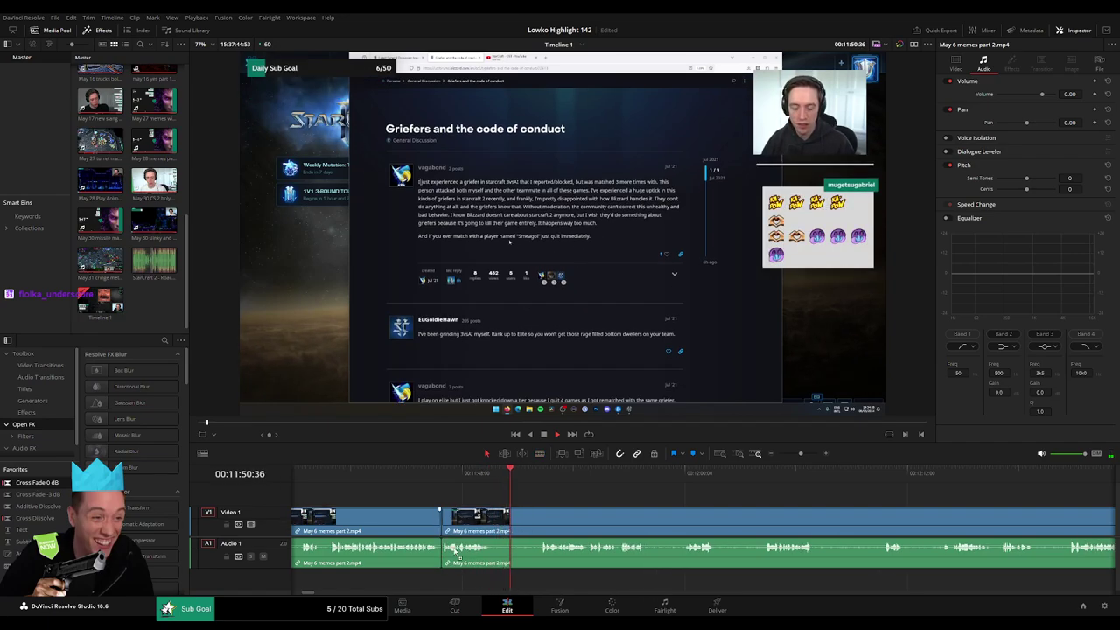
# - Ripple-delete the clip section between about 00:11:49:50 and 00:11:52:10 and cross-fade the audio at the join
pyautogui.press('b')
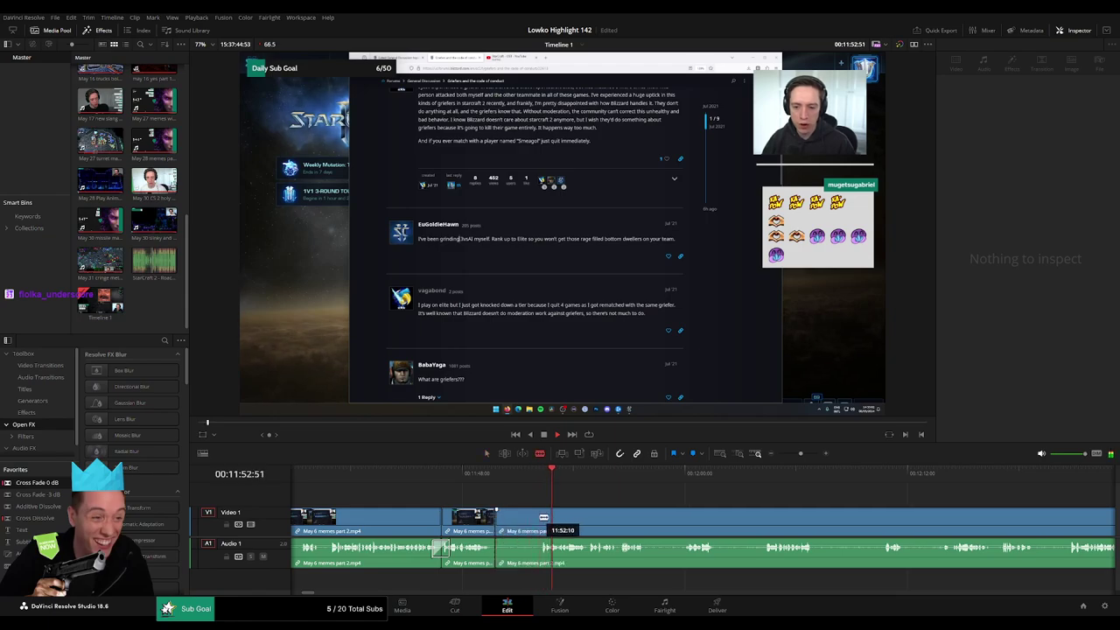
pyautogui.click(543, 517)
pyautogui.press('a')
pyautogui.click(528, 519)
pyautogui.press('Delete')
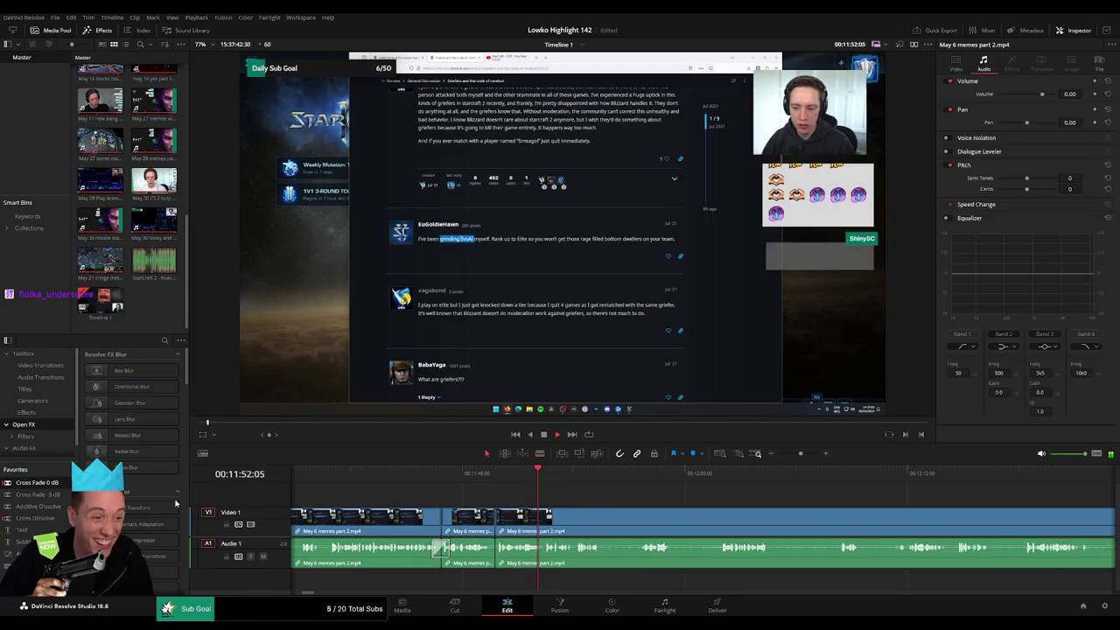
# - Ripple-delete the clip section between about 00:11:55:35 and 00:11:57:30 and cross-fade the audio at the join
pyautogui.hscroll(3, 507, 516)
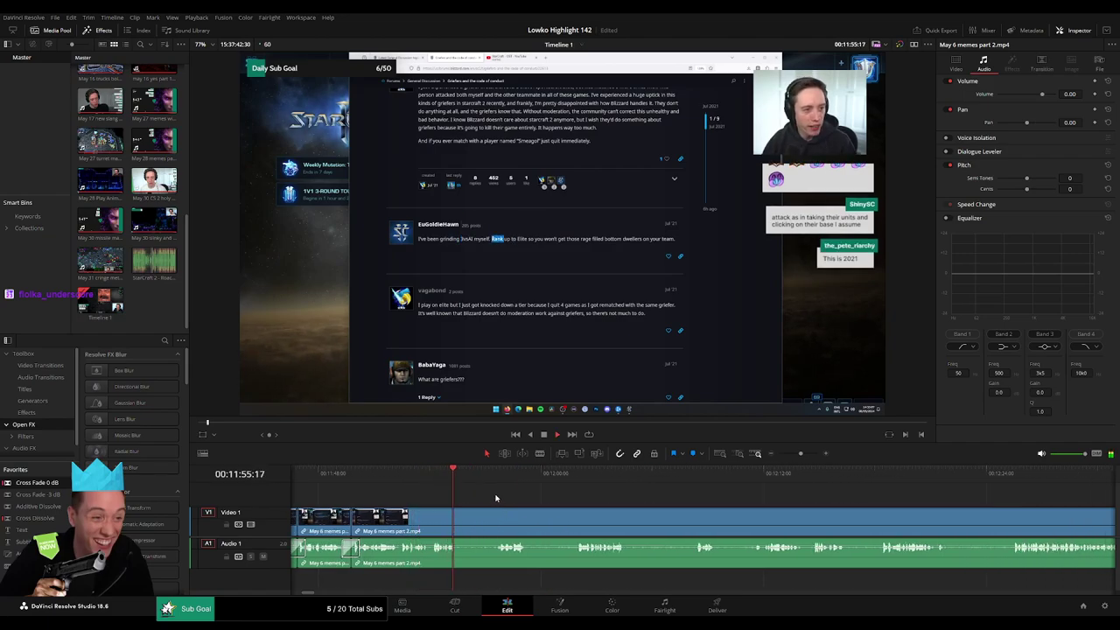
pyautogui.moveTo(480, 477); pyautogui.dragTo(497, 477)
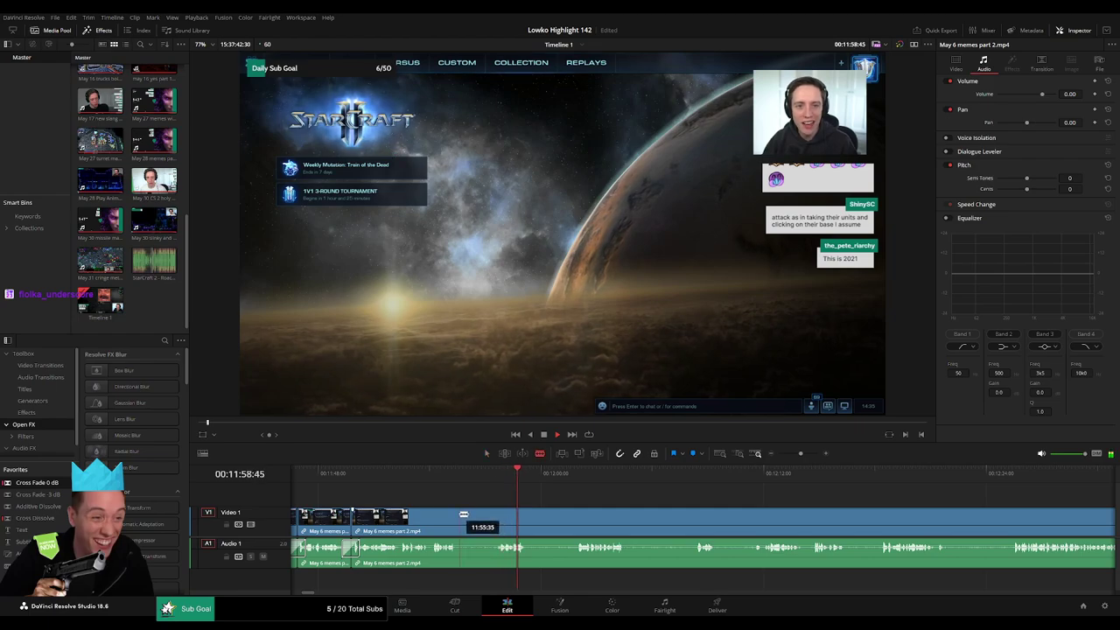
pyautogui.click(498, 515)
pyautogui.press('a')
pyautogui.click(484, 519)
pyautogui.press('Delete')
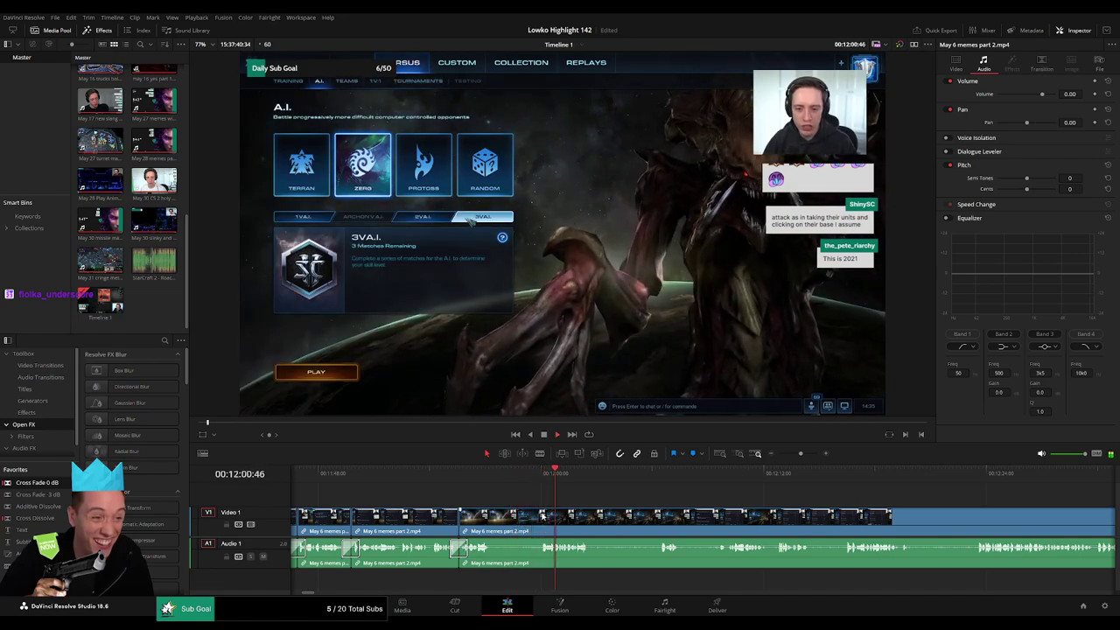
# - Split the clip at about 00:12:00:18 and at 00:12:00:42 to isolate the short spoken section
pyautogui.press('space')
pyautogui.moveTo(800, 453); pyautogui.dragTo(809, 454)
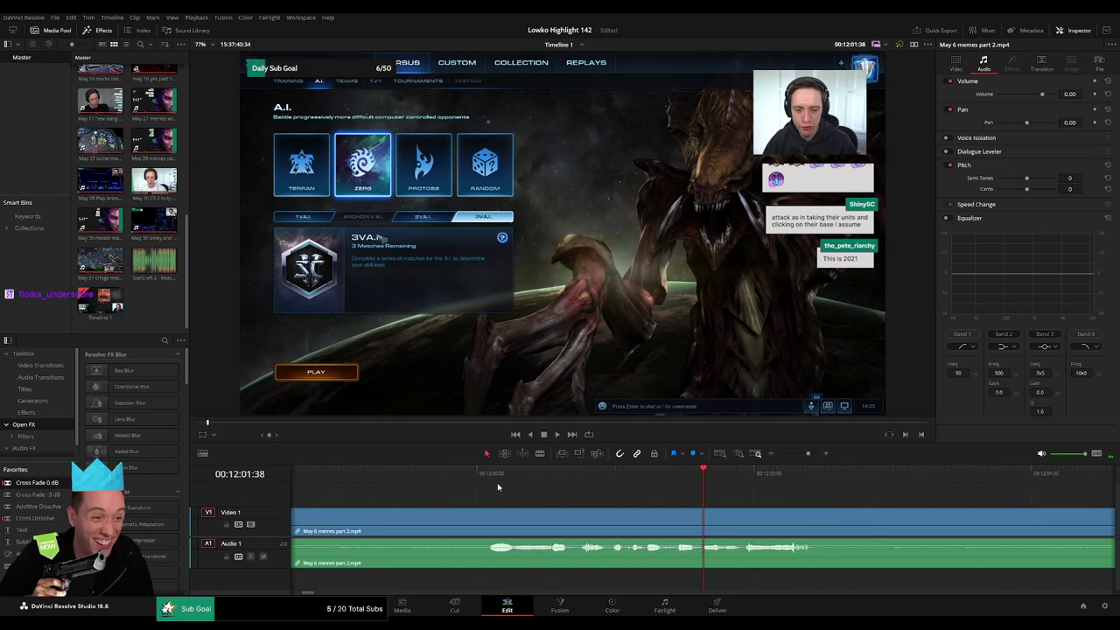
pyautogui.moveTo(488, 480); pyautogui.dragTo(583, 496)
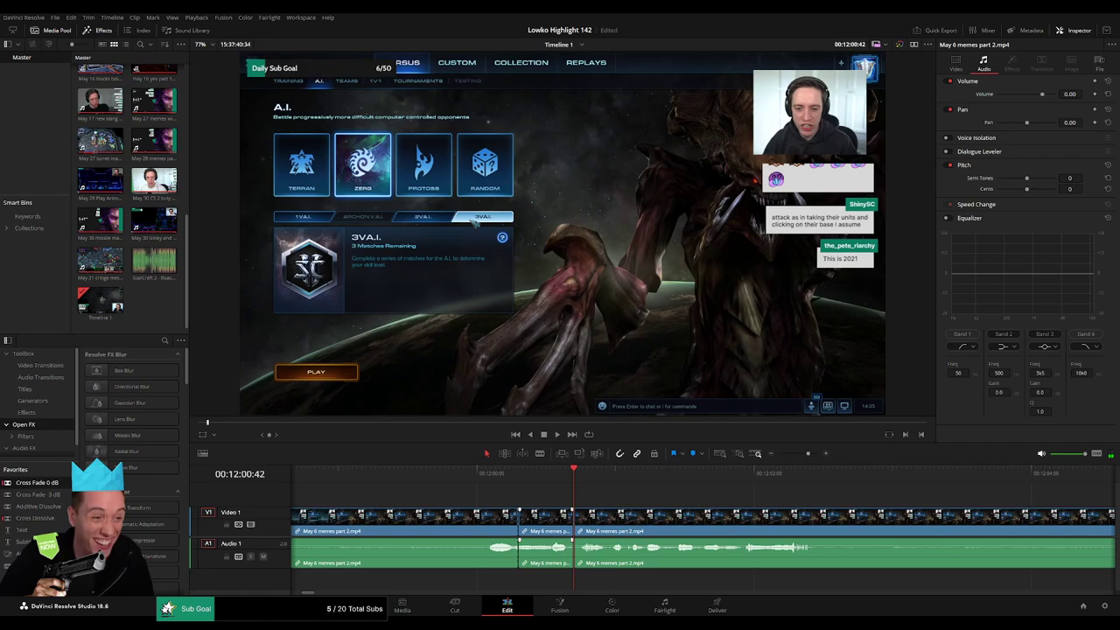
# - Silence the isolated section and lay a matching-length piece of StarCraft 2 - Roach Quotes.mp3 beneath it at volume -23
pyautogui.moveTo(154, 260); pyautogui.dragTo(506, 579)
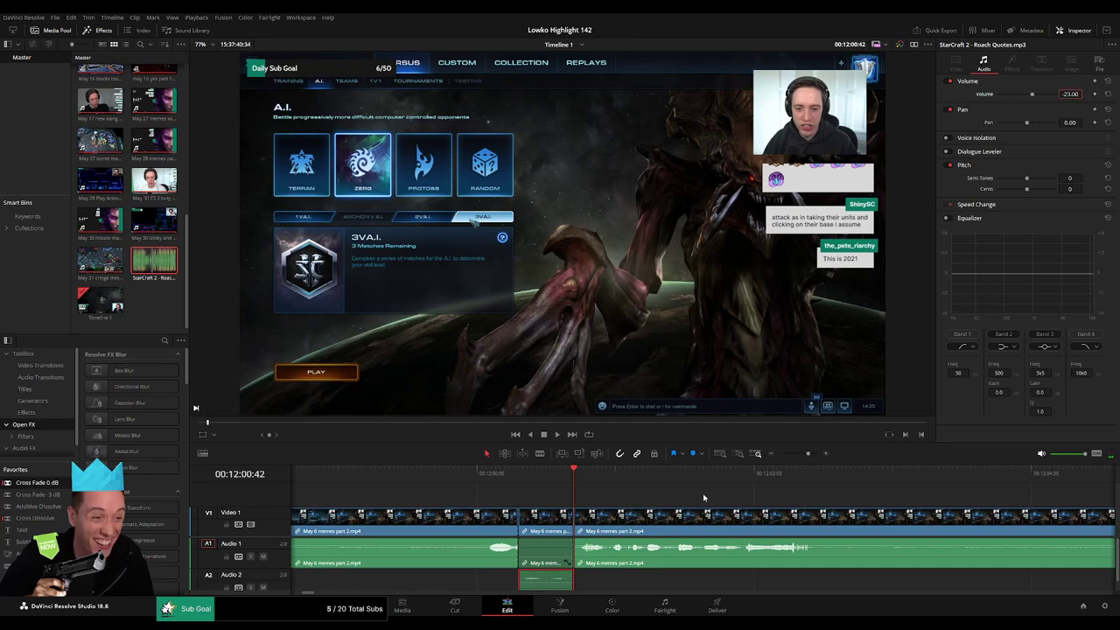
pyautogui.press('space')
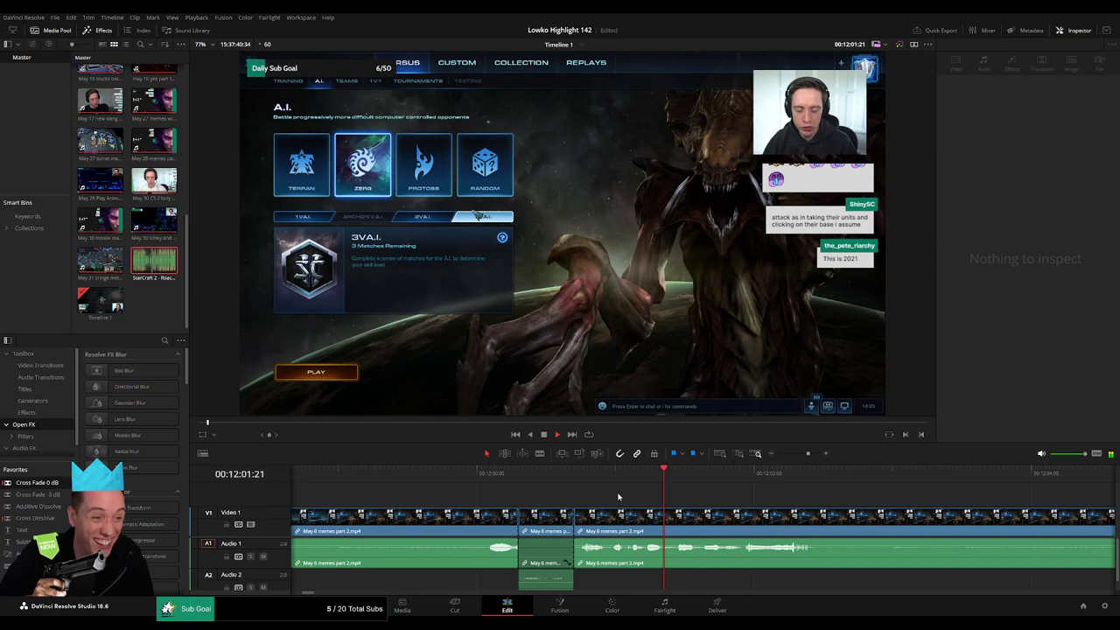
# - Ripple-delete the clip section between about 00:12:03:17 and 00:12:06:22 and cross-fade the audio at the join
pyautogui.click(802, 457)
pyautogui.hscroll(2, 710, 499)
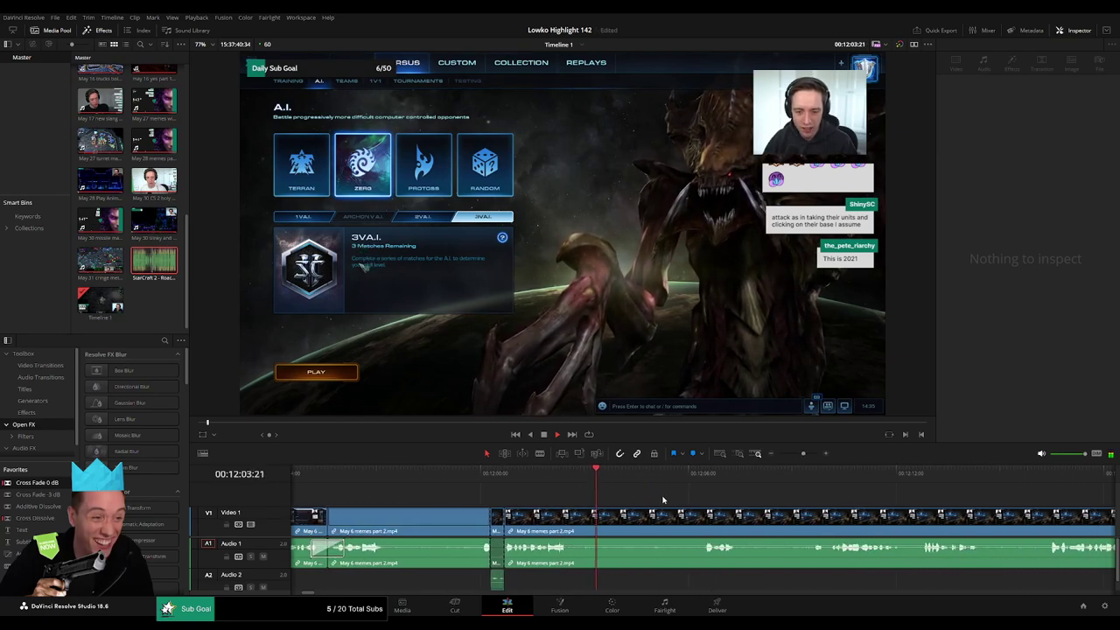
pyautogui.click(650, 480)
pyautogui.press('b')
pyautogui.click(594, 515)
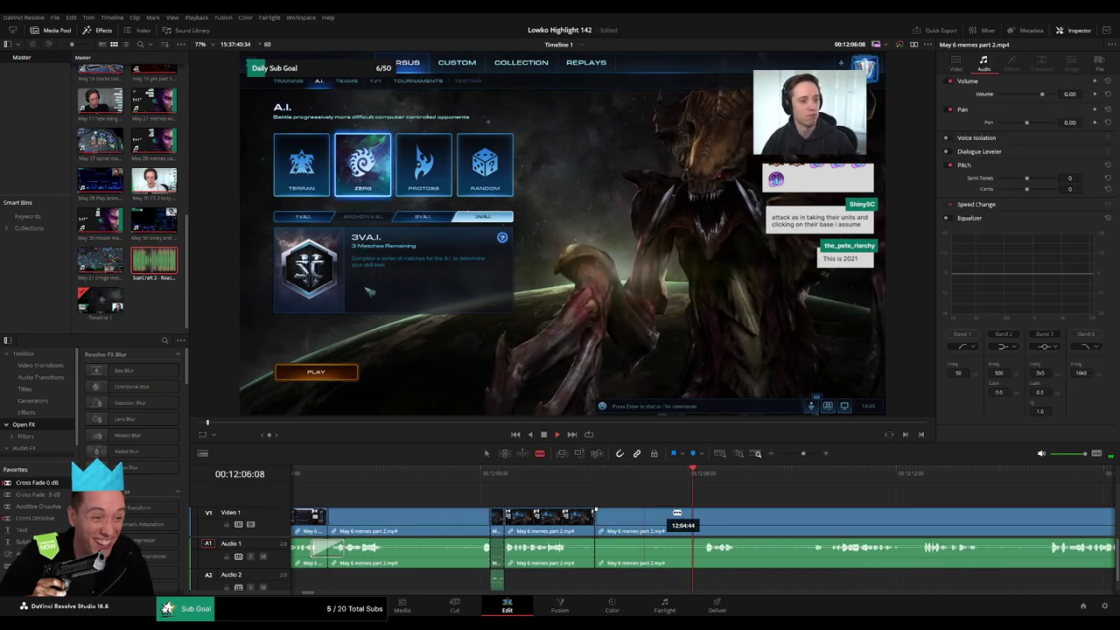
pyautogui.click(701, 514)
pyautogui.press('a')
pyautogui.click(670, 519)
pyautogui.press('Delete')
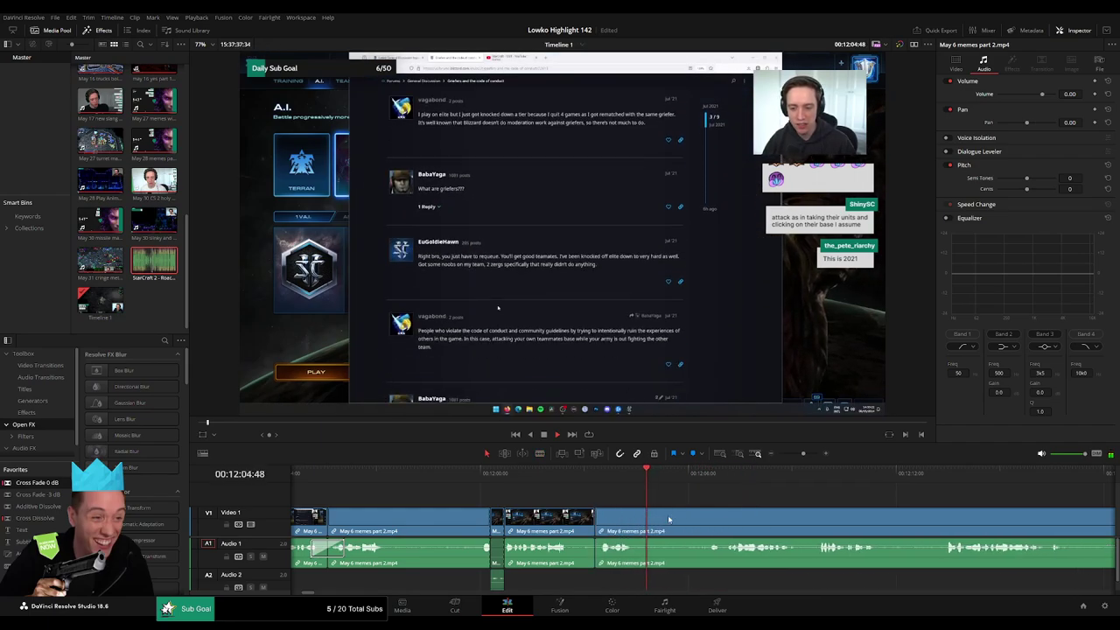
pyautogui.press('space')
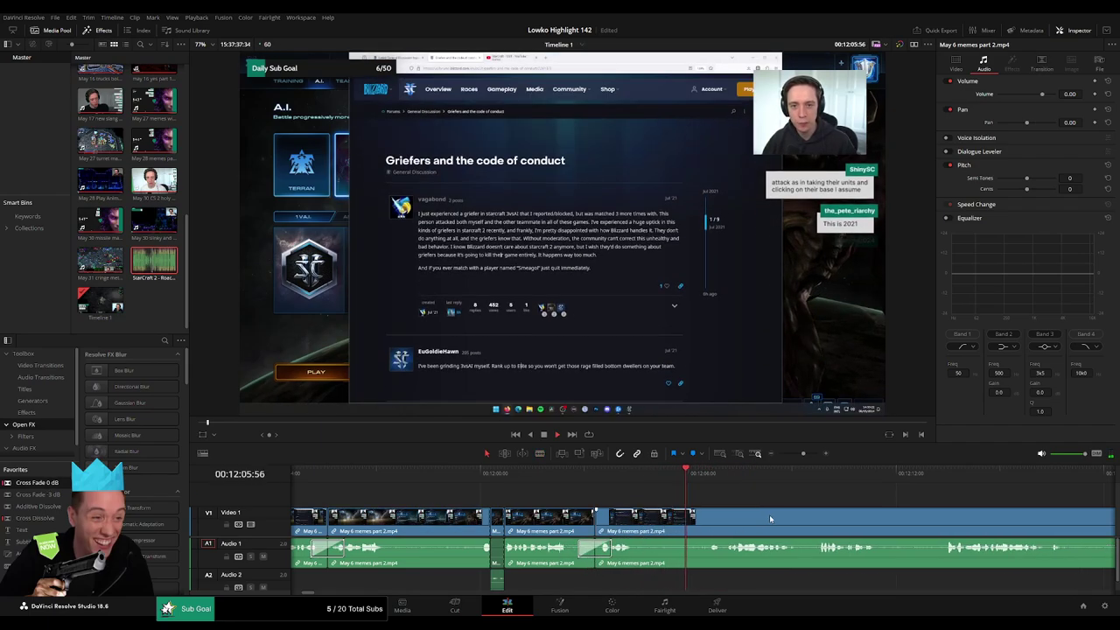
# - Ripple-delete the clip section between about 00:12:04:47 and 00:12:06:35 and cross-fade the audio at the join
pyautogui.moveTo(769, 515); pyautogui.dragTo(574, 508)
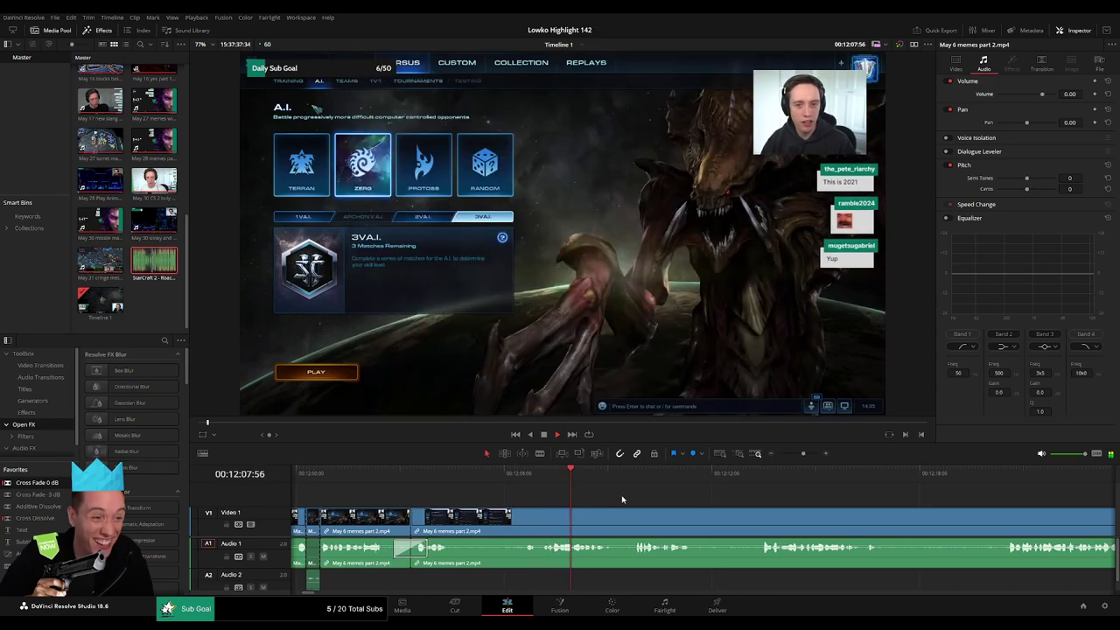
pyautogui.press('b')
pyautogui.click(461, 520)
pyautogui.click(526, 520)
pyautogui.press('a')
pyautogui.click(510, 527)
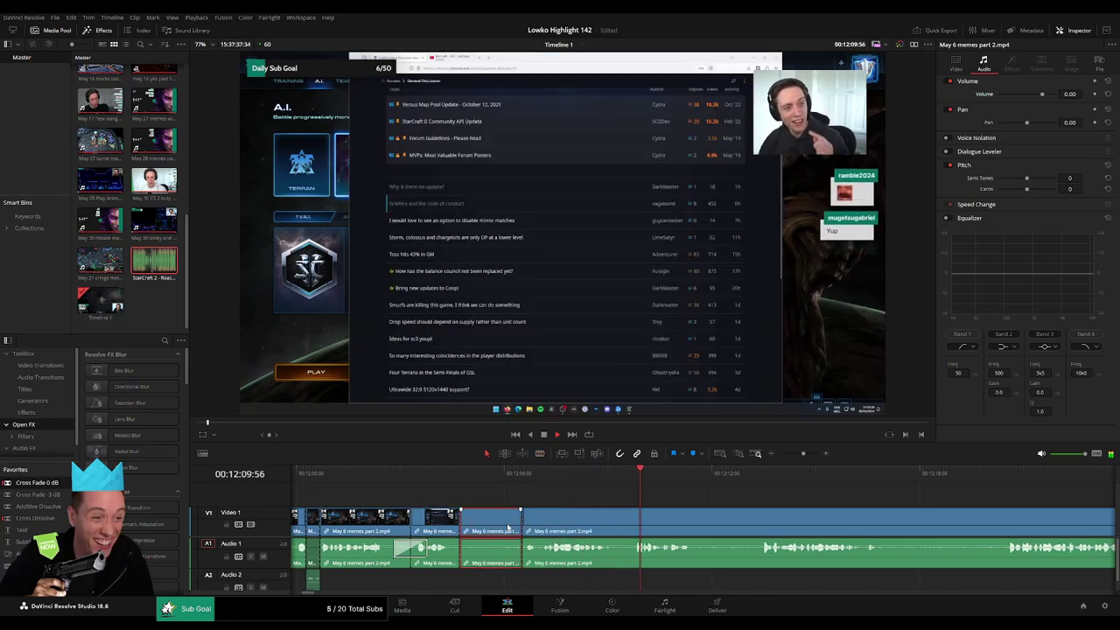
pyautogui.press('Delete')
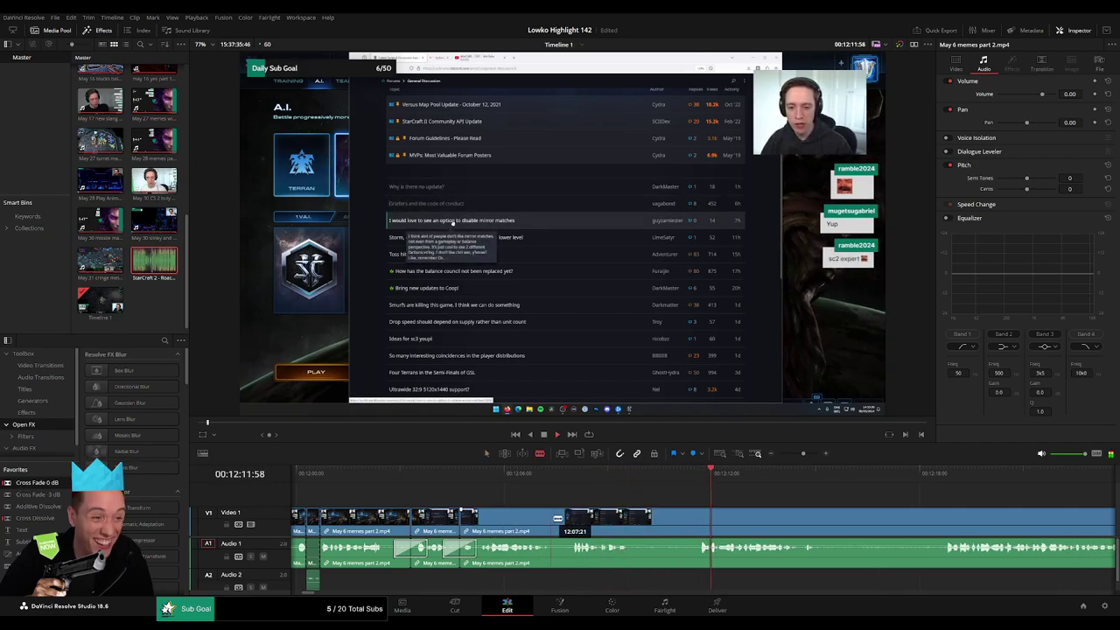
# - Ripple-delete the clip section between about 00:12:07:30 and 00:12:11:37 and cross-fade the audio at the join
pyautogui.click(557, 519)
pyautogui.click(699, 519)
pyautogui.press('a')
pyautogui.click(661, 523)
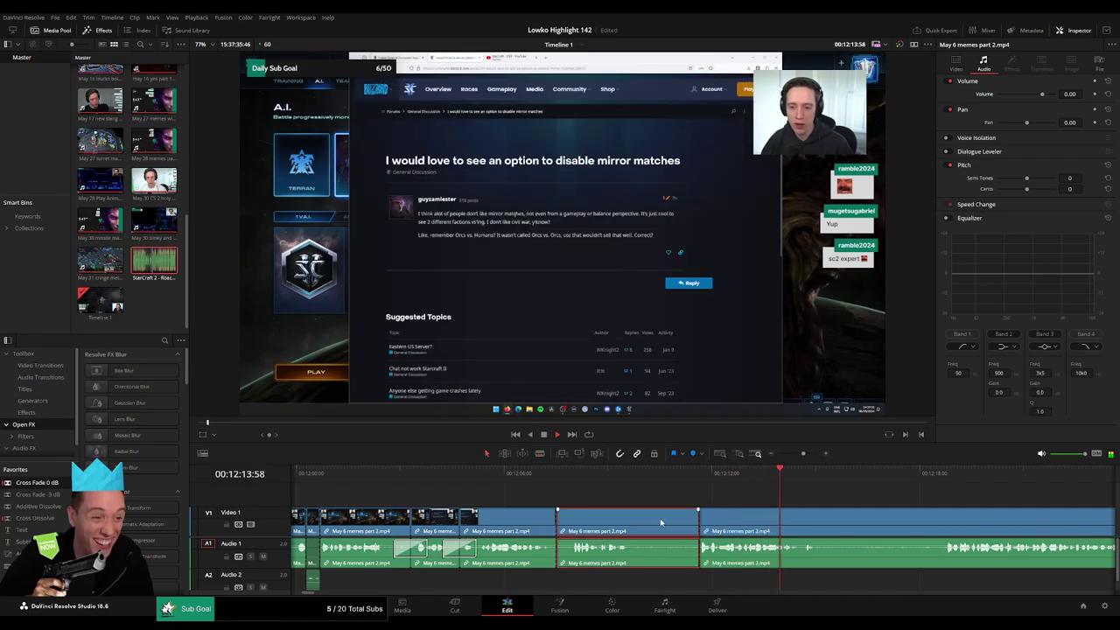
pyautogui.press('Delete')
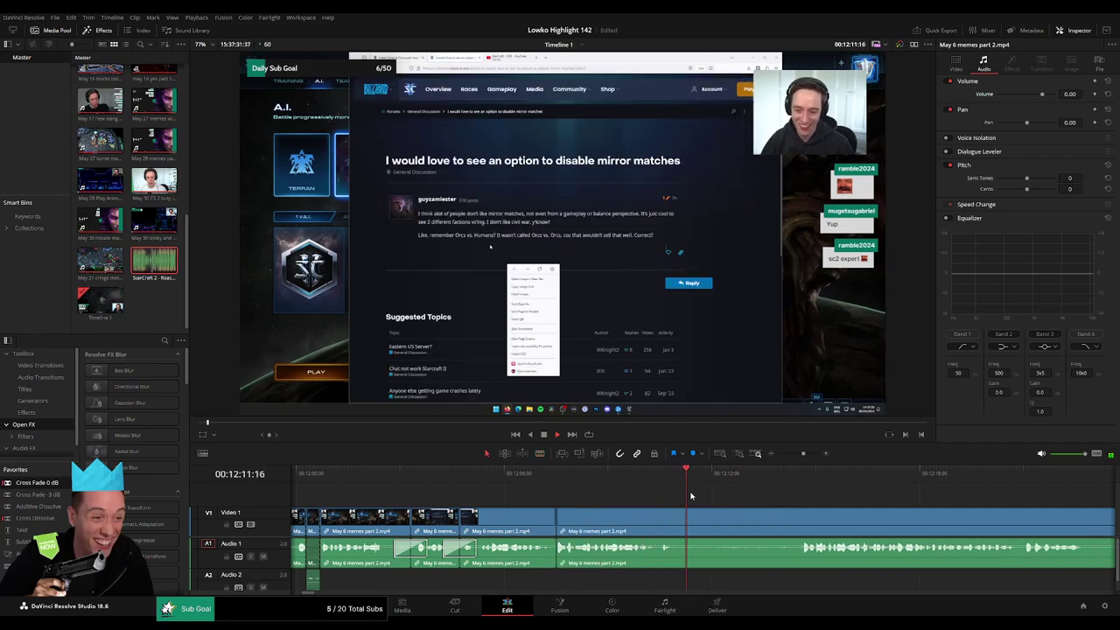
pyautogui.click(526, 472)
pyautogui.press('space')
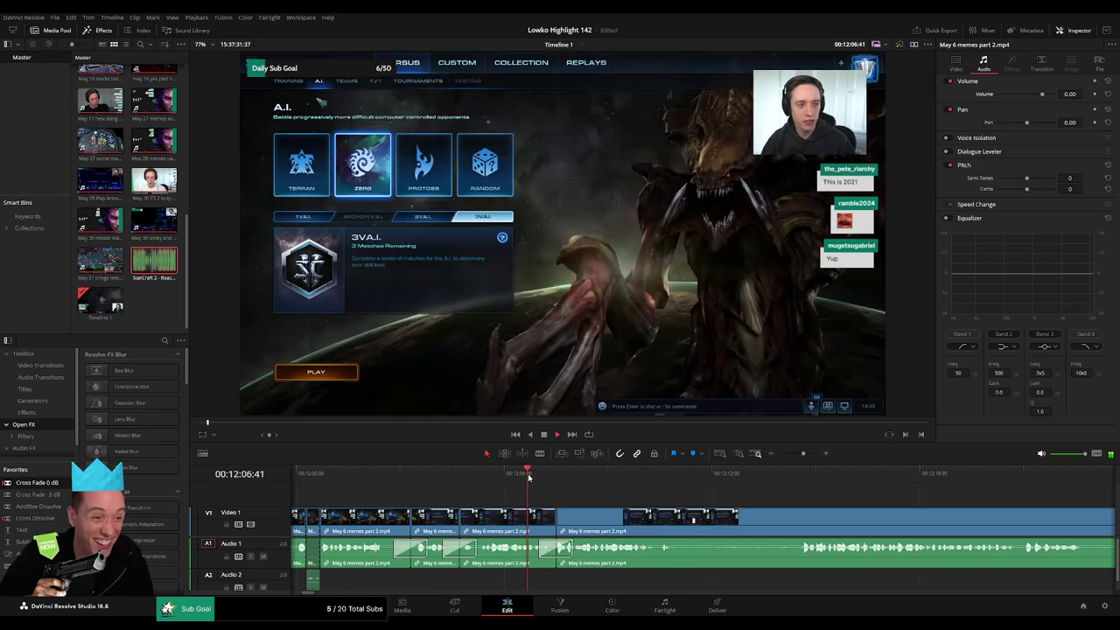
# - Split the clip at about 00:12:11:15 and 00:12:14:32 and ripple-delete the section between the cuts
pyautogui.moveTo(650, 500); pyautogui.dragTo(525, 497)
pyautogui.press('b')
pyautogui.click(562, 519)
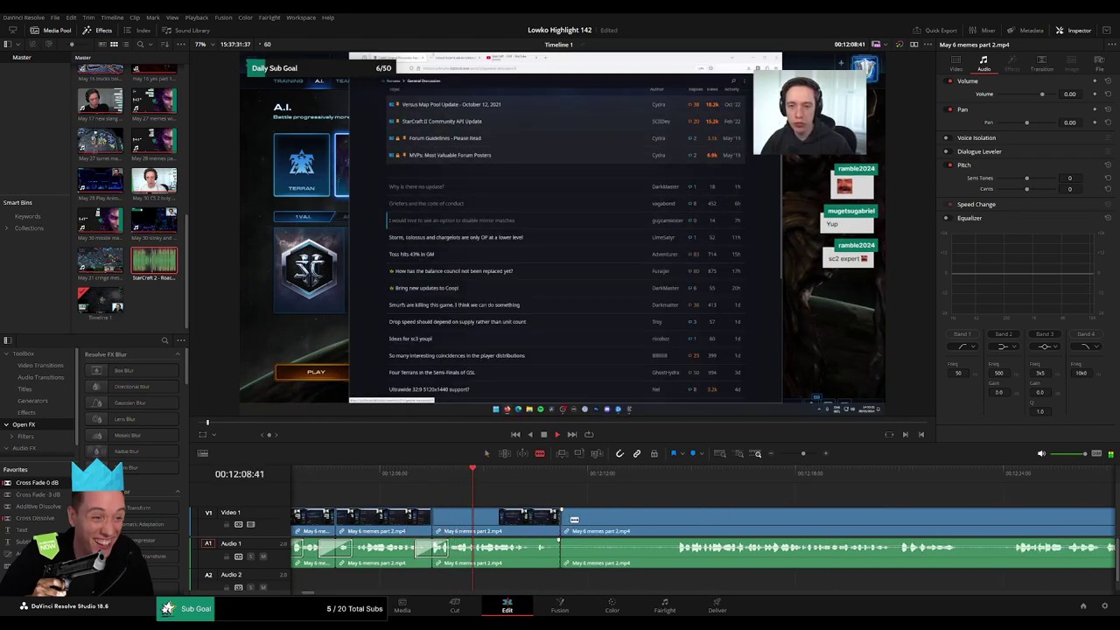
pyautogui.click(675, 518)
pyautogui.press('a')
pyautogui.click(656, 524)
pyautogui.press('Delete')
pyautogui.click(652, 525)
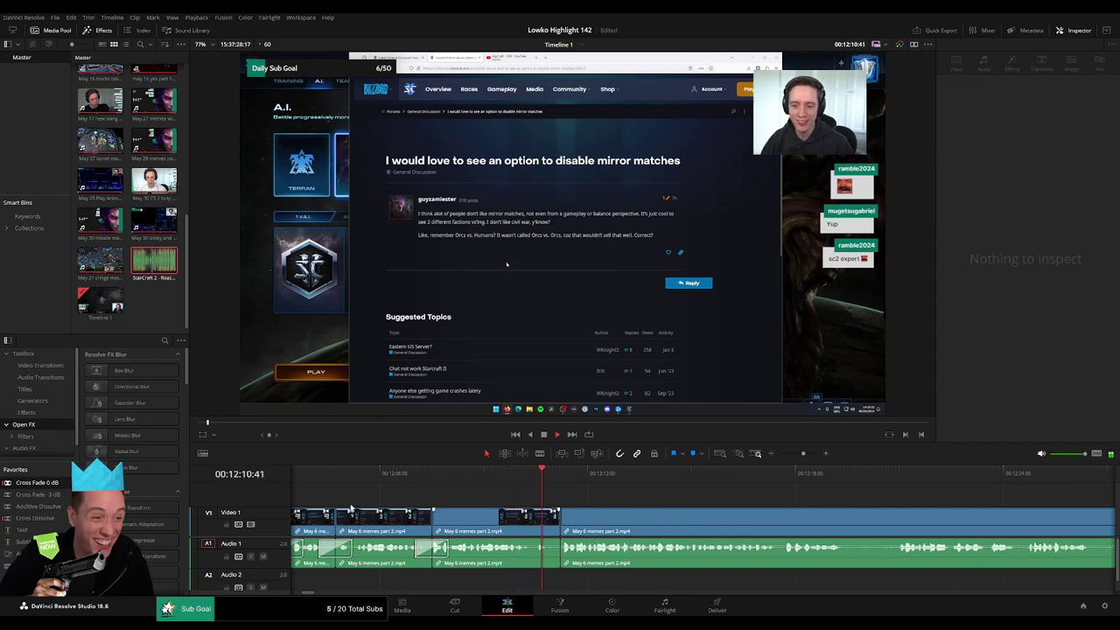
# - Undo the last deletion, ripple-delete the restored section again and cross-fade the audio at the join
pyautogui.hotkey('ctrl', 'z')
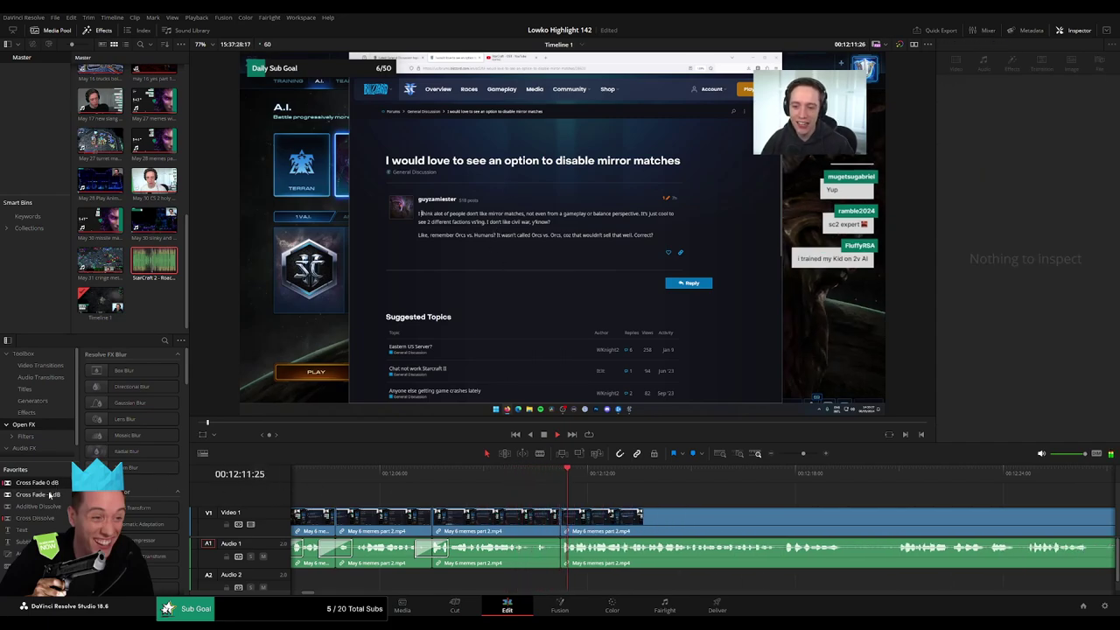
pyautogui.click(615, 519)
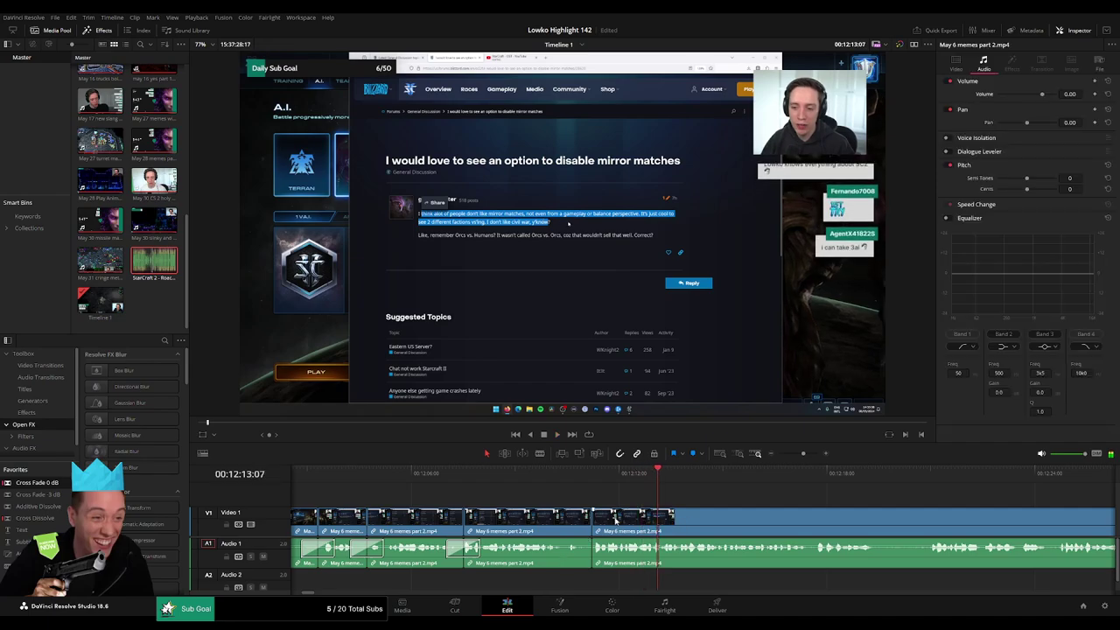
pyautogui.click(579, 484)
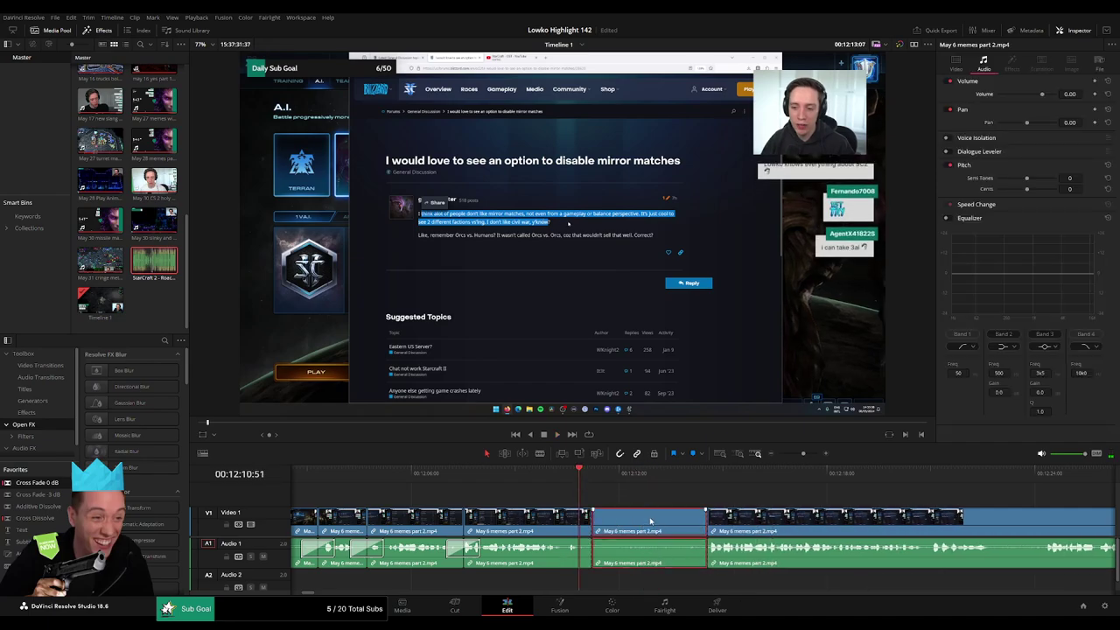
pyautogui.press('Delete')
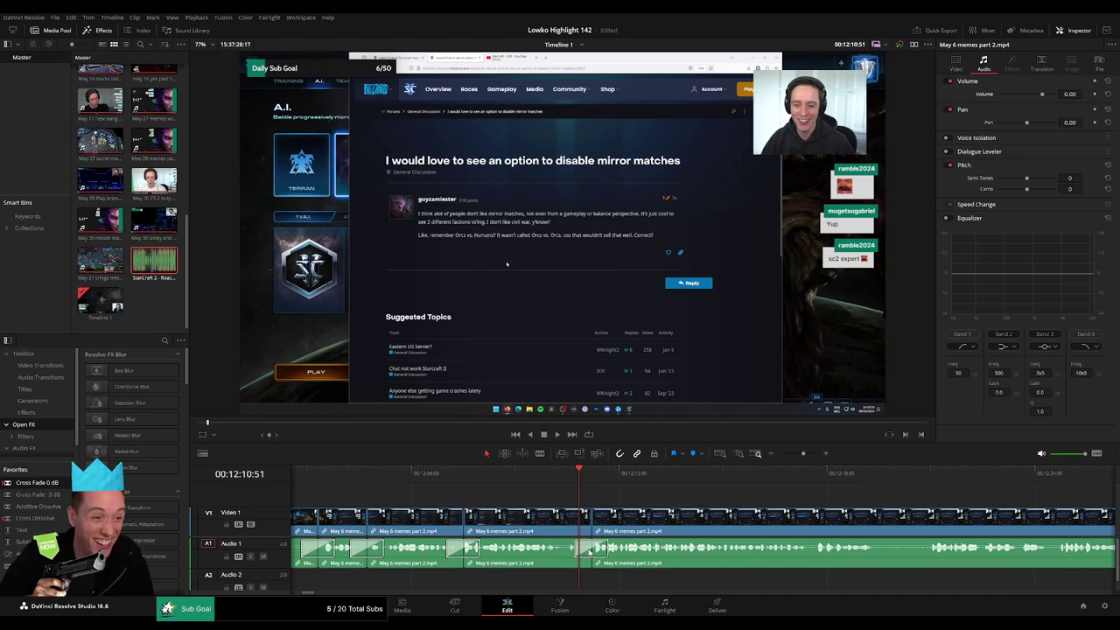
pyautogui.press('space')
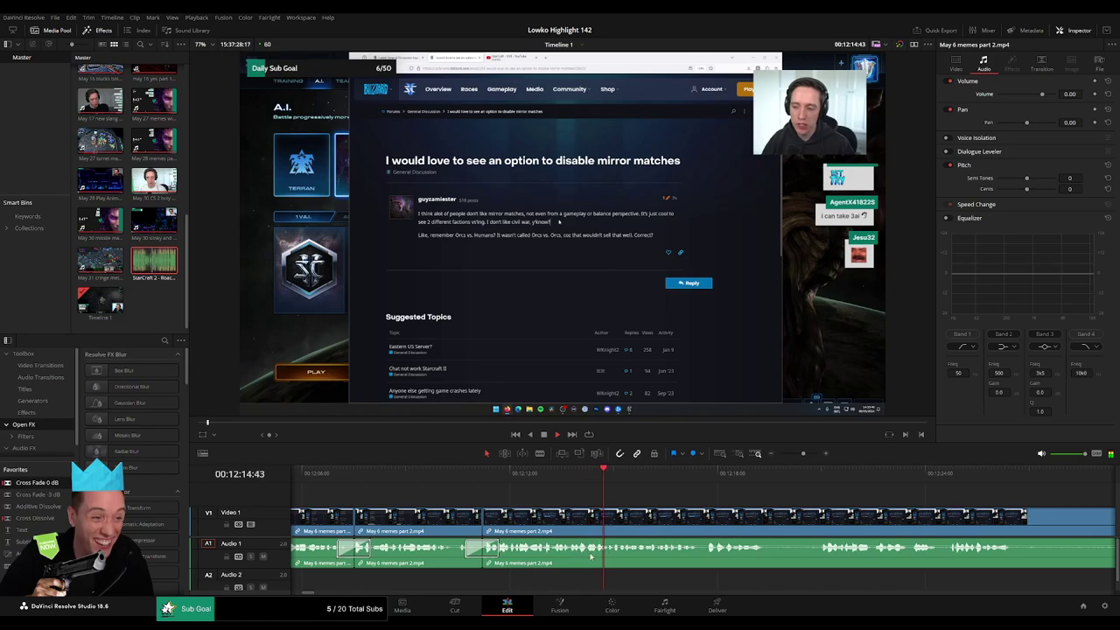
# - Review the footage up to the next pause and ripple-delete the section between about 00:12:26:45 and 00:12:32:37
pyautogui.moveTo(742, 511); pyautogui.dragTo(540, 499)
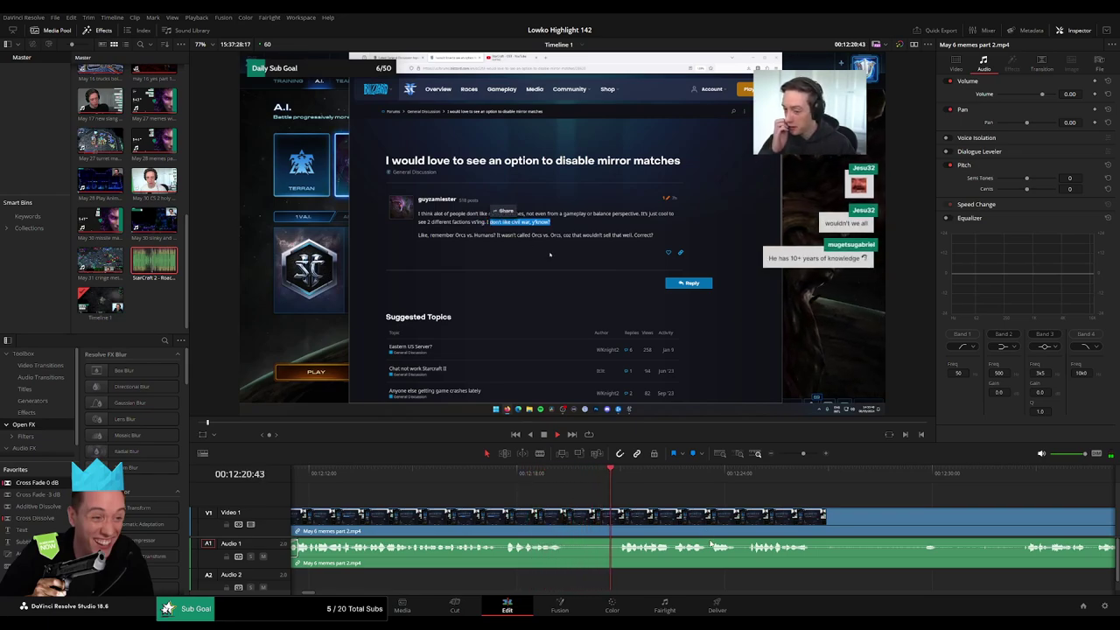
pyautogui.hscroll(3, 634, 498)
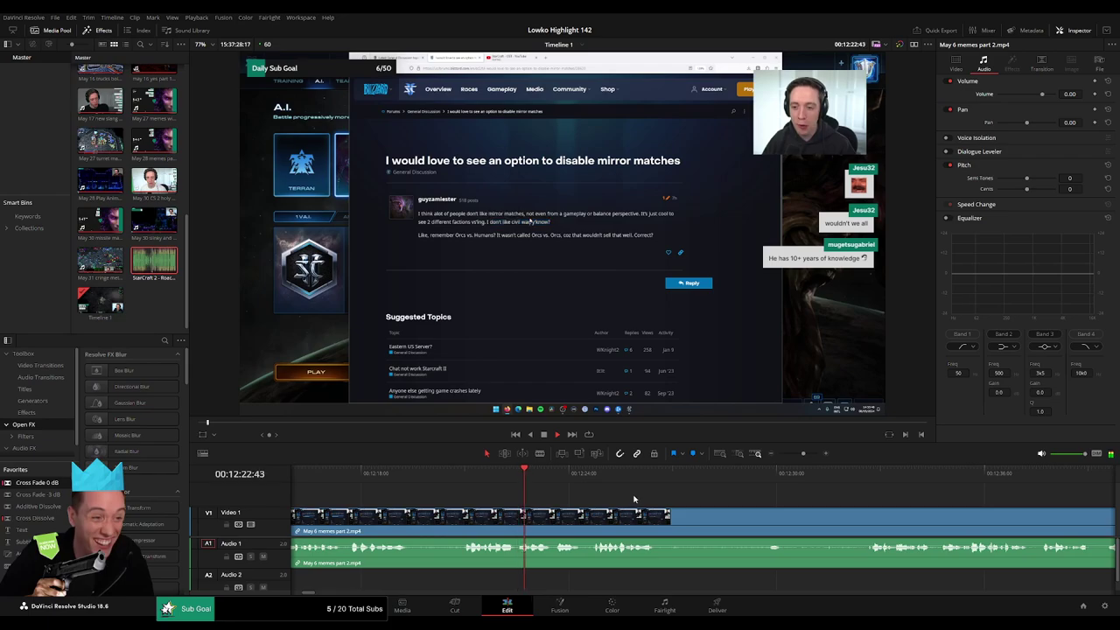
pyautogui.hscroll(2, 680, 512)
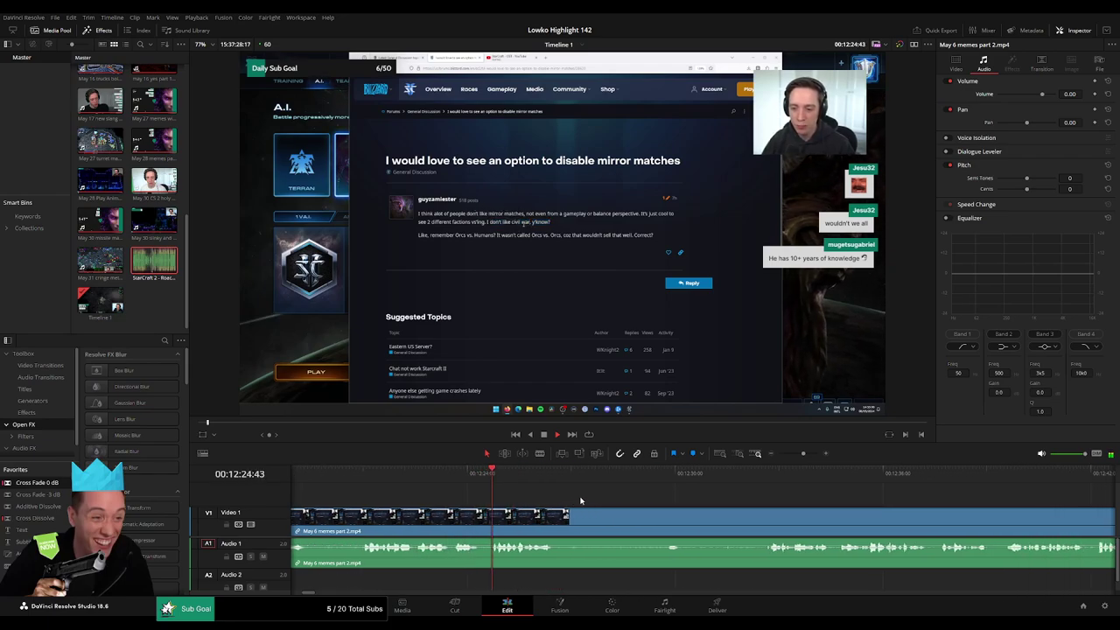
pyautogui.moveTo(629, 475); pyautogui.dragTo(662, 485)
pyautogui.press('space')
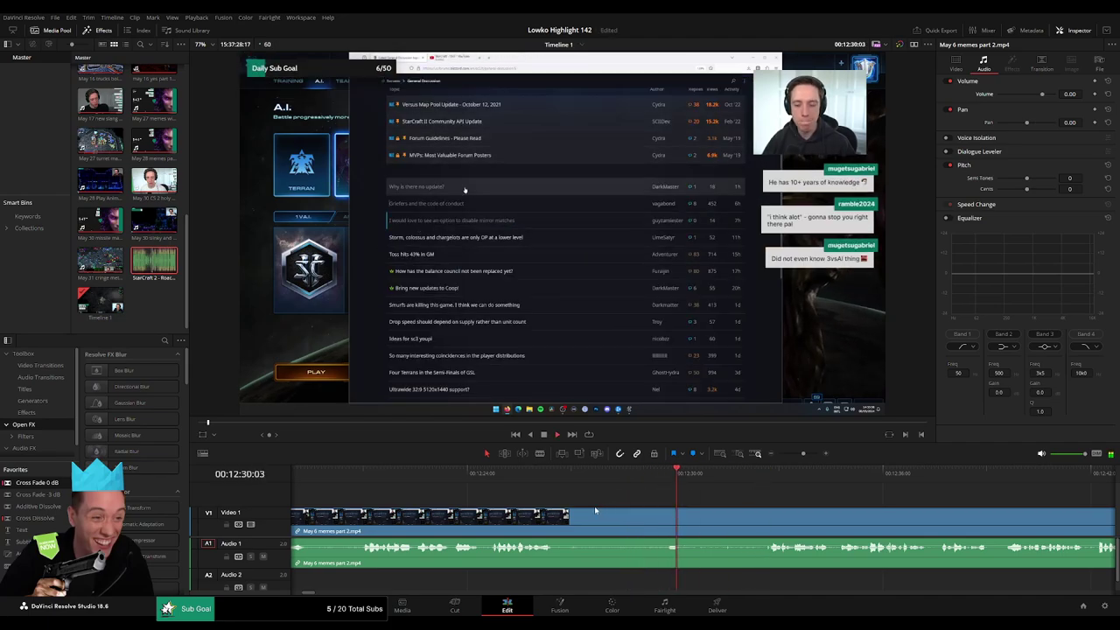
pyautogui.press('b')
pyautogui.click(563, 514)
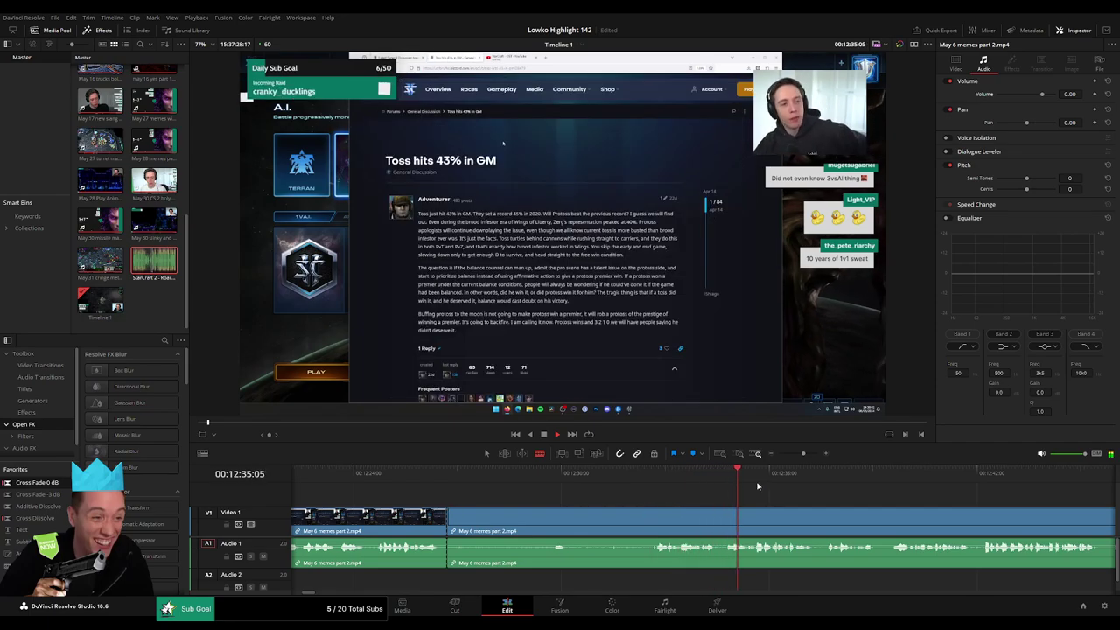
pyautogui.click(652, 518)
pyautogui.press('a')
pyautogui.click(612, 526)
pyautogui.press('Delete')
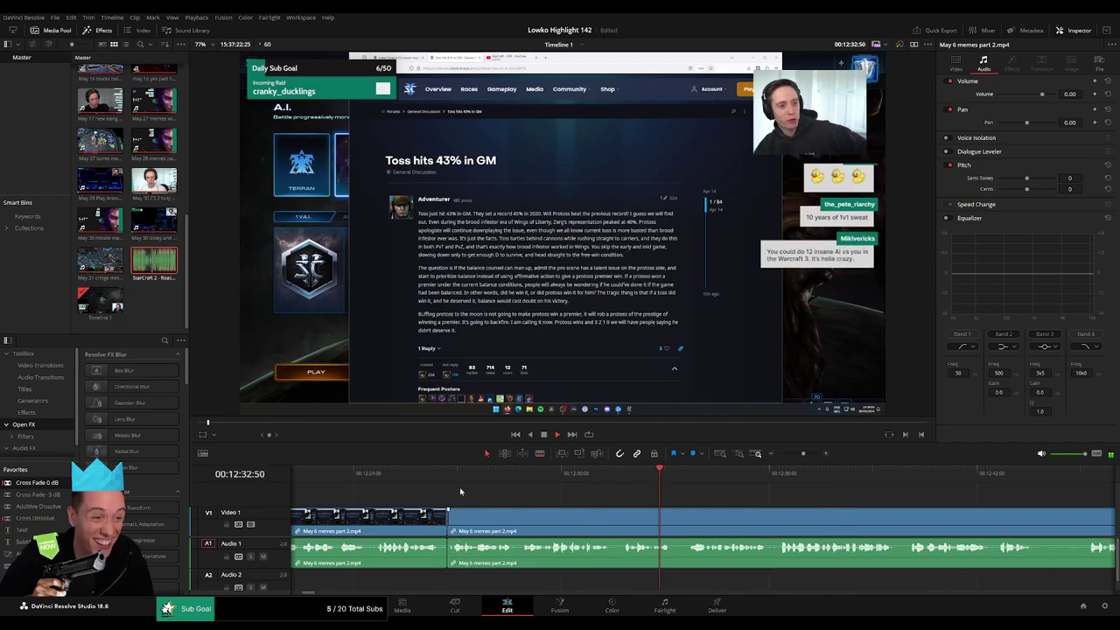
# - Ripple-delete the raid-greeting section from the last join up to about 00:12:45:08 and cross-fade the audio at the new join
pyautogui.click(775, 471)
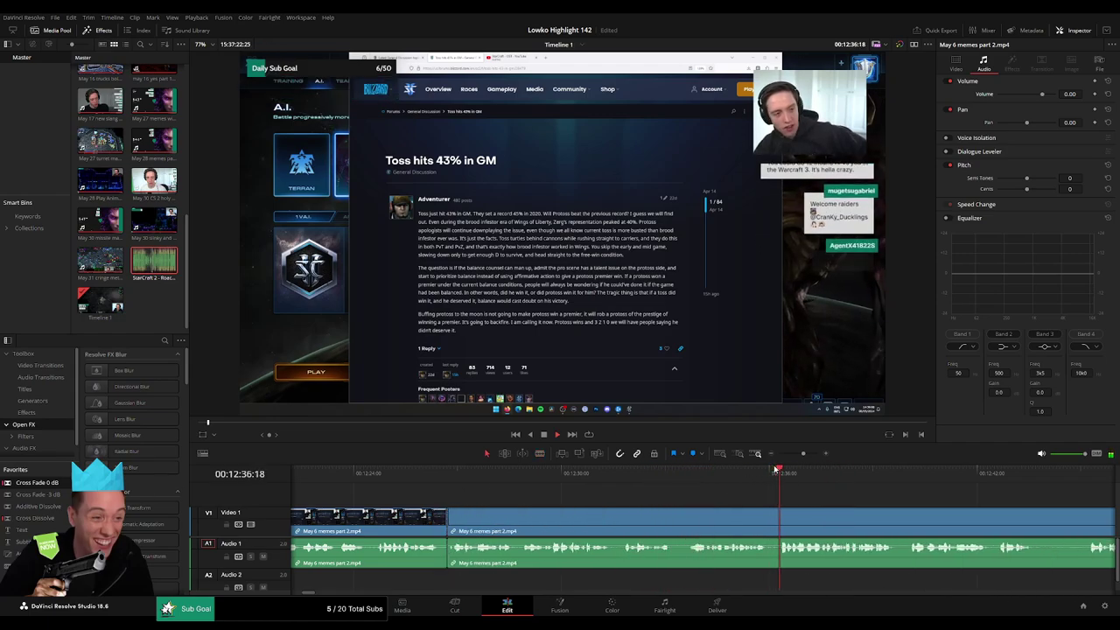
pyautogui.moveTo(894, 472); pyautogui.dragTo(916, 472)
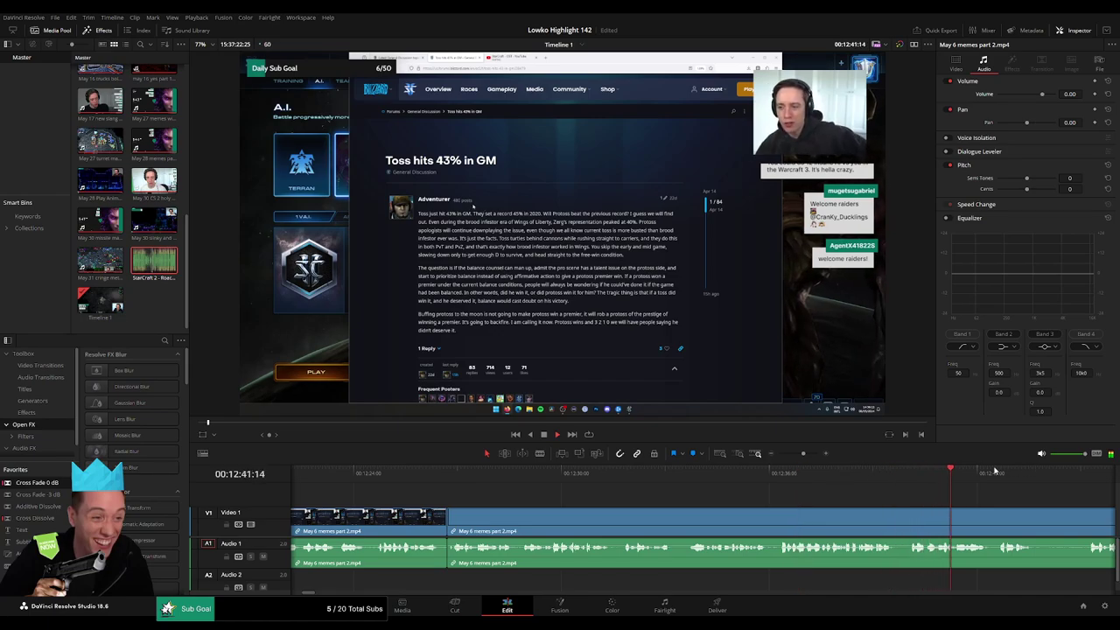
pyautogui.moveTo(999, 487); pyautogui.dragTo(722, 477)
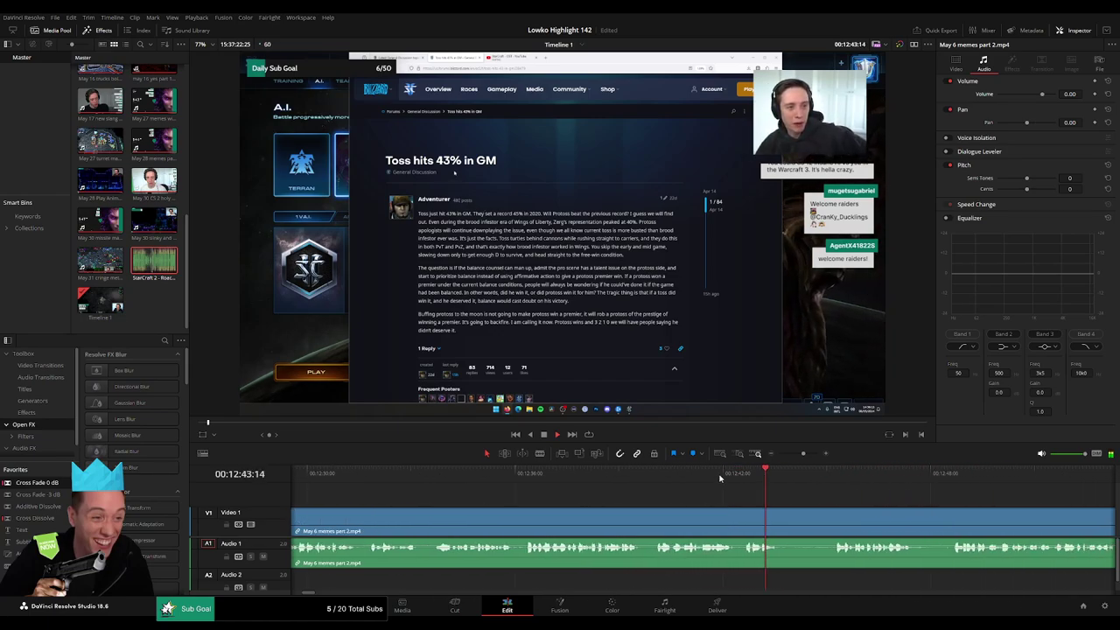
pyautogui.click(812, 474)
pyautogui.press('b')
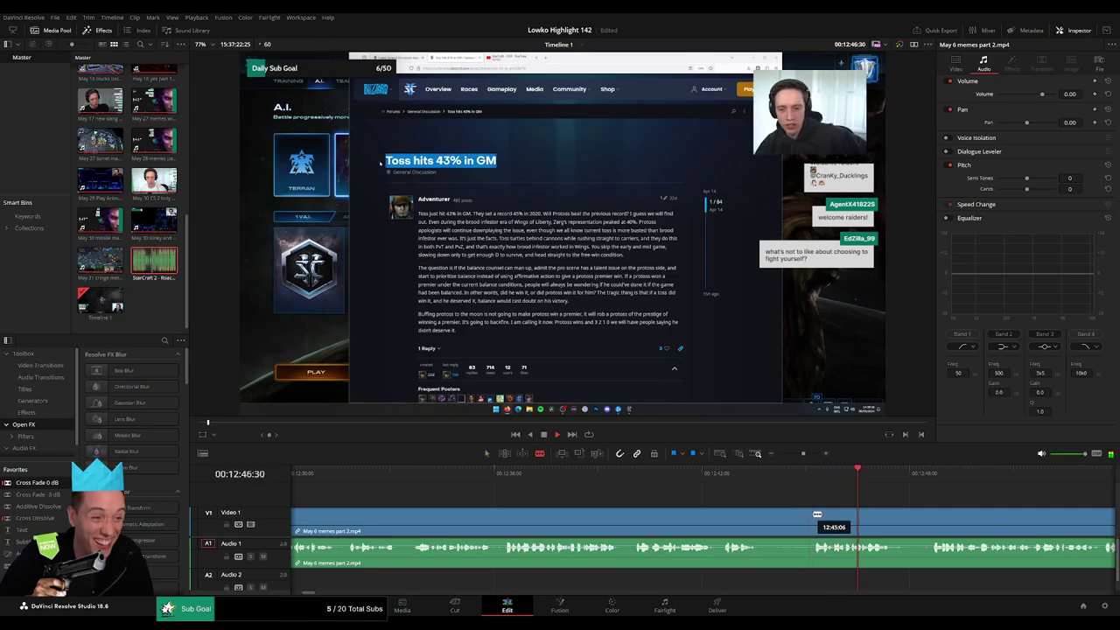
pyautogui.click(814, 514)
pyautogui.press('a')
pyautogui.click(767, 514)
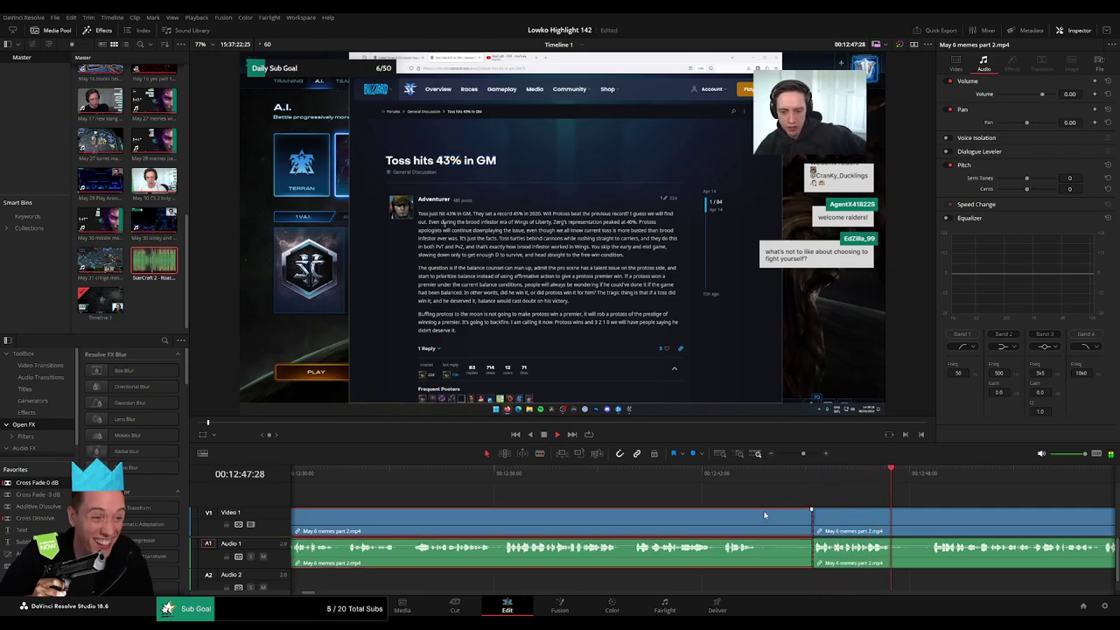
pyautogui.press('Delete')
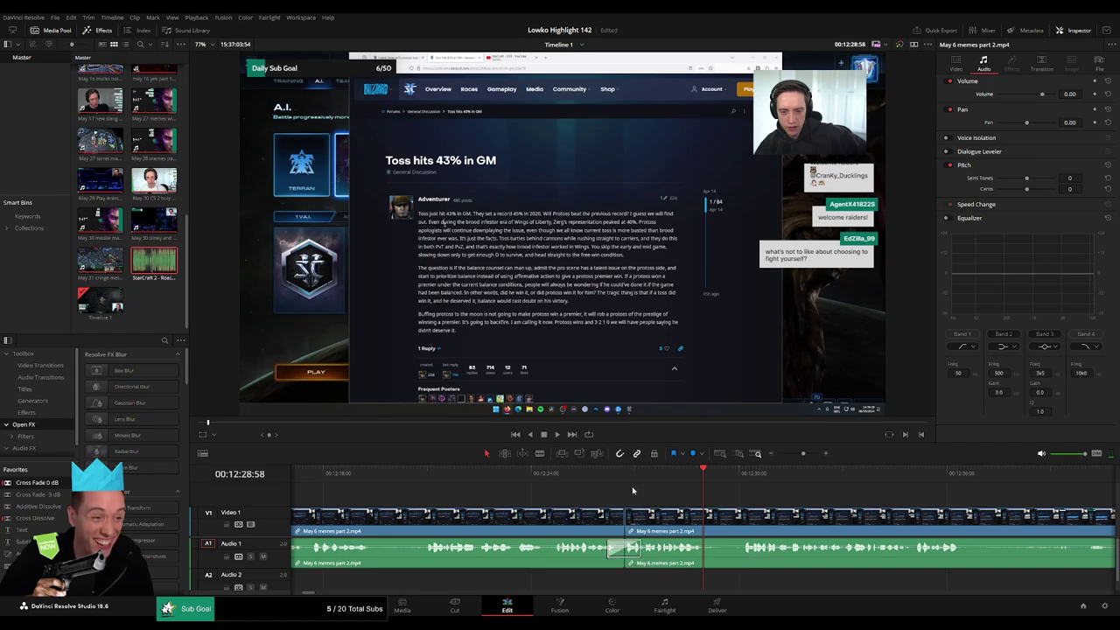
pyautogui.press('space')
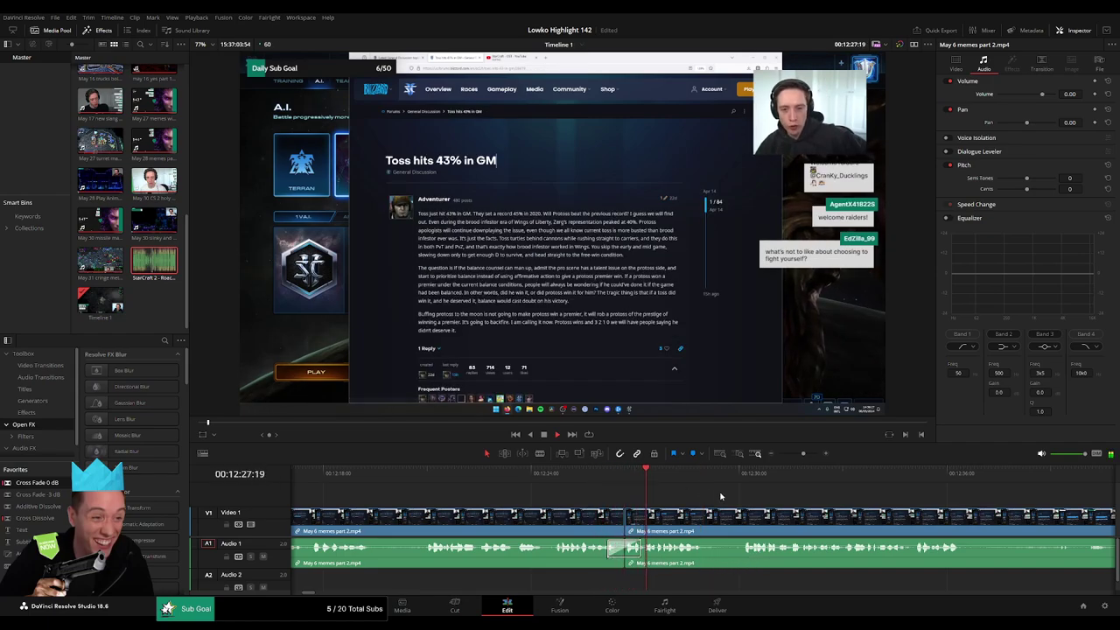
# - Split the clip at about 00:12:36:45, undoing the first cut and making it again at the pause
pyautogui.moveTo(806, 457)
pyautogui.mouseDown()
pyautogui.moveTo(791, 455)
pyautogui.moveTo(801, 456)
pyautogui.mouseUp()
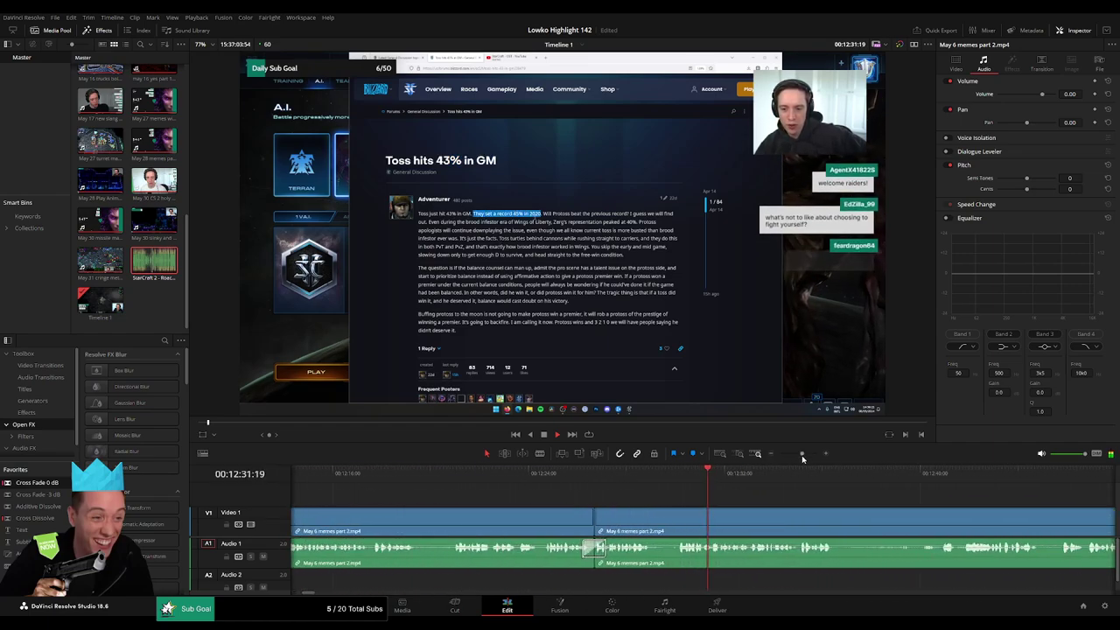
pyautogui.click(738, 527)
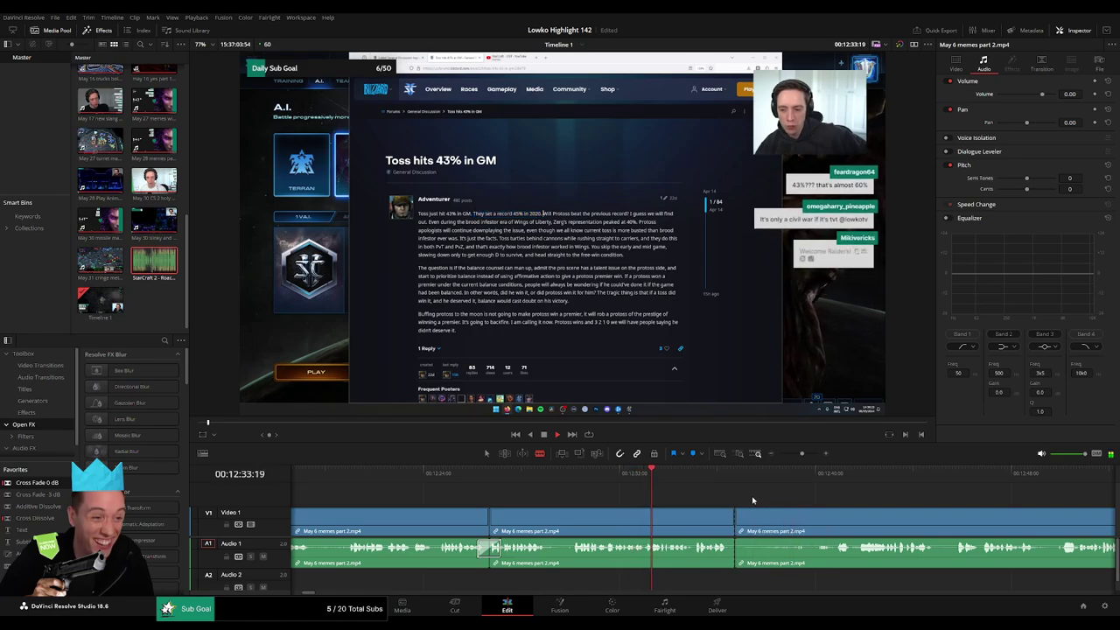
pyautogui.hotkey('ctrl', 'z')
pyautogui.moveTo(754, 500); pyautogui.dragTo(587, 487)
pyautogui.click(570, 525)
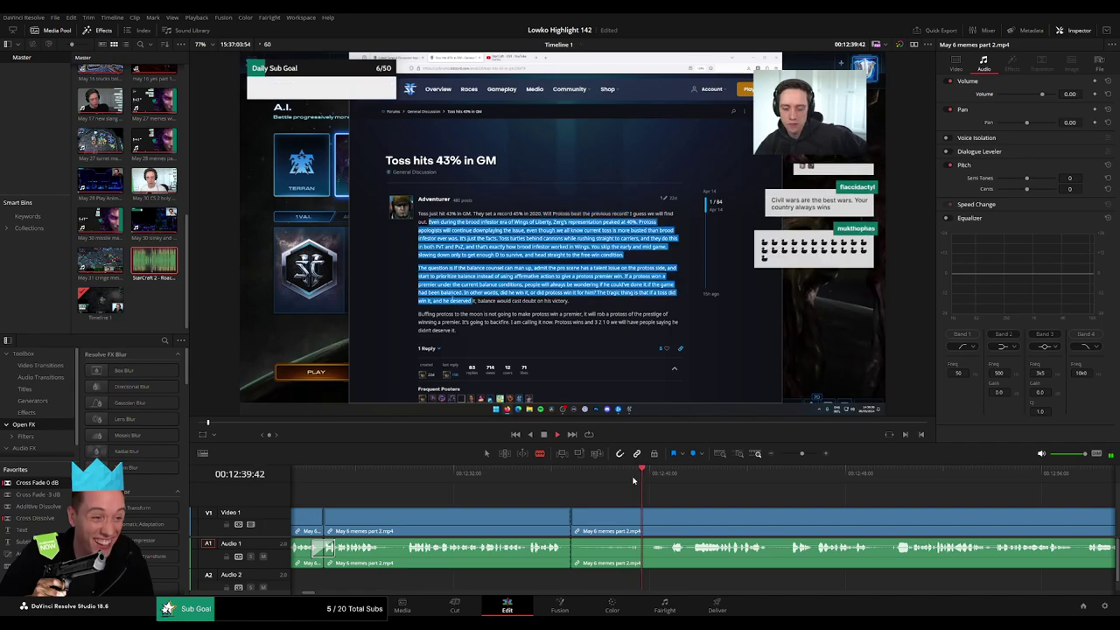
# - Skim past the raid greeting, split the clip at about 00:13:15:05 and ripple-delete everything back to the previous split
pyautogui.hscroll(5, 676, 482)
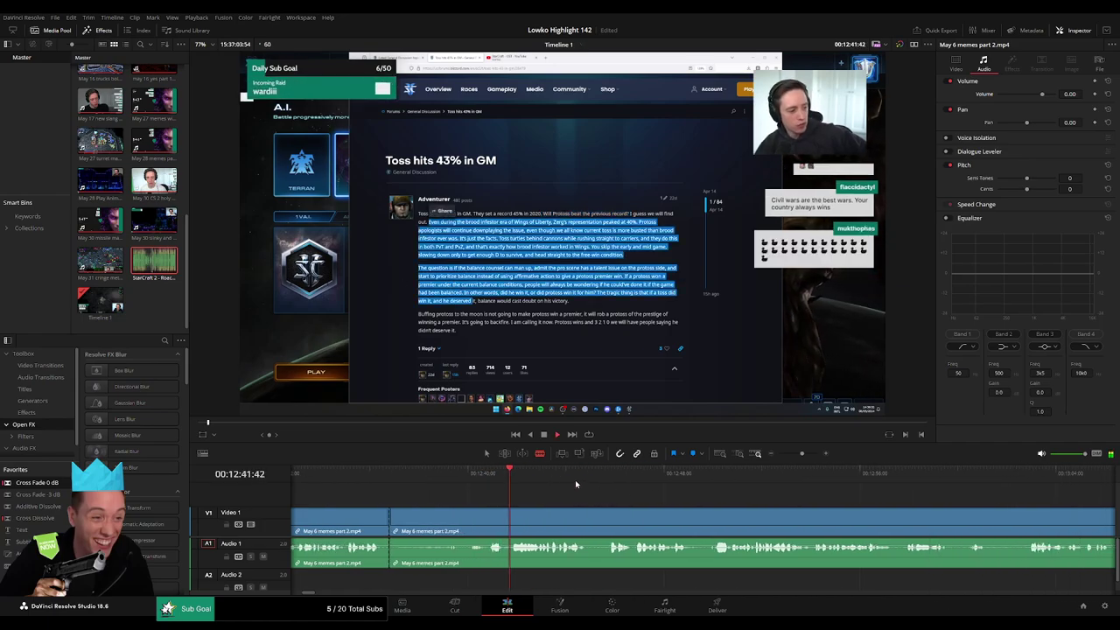
pyautogui.click(600, 475)
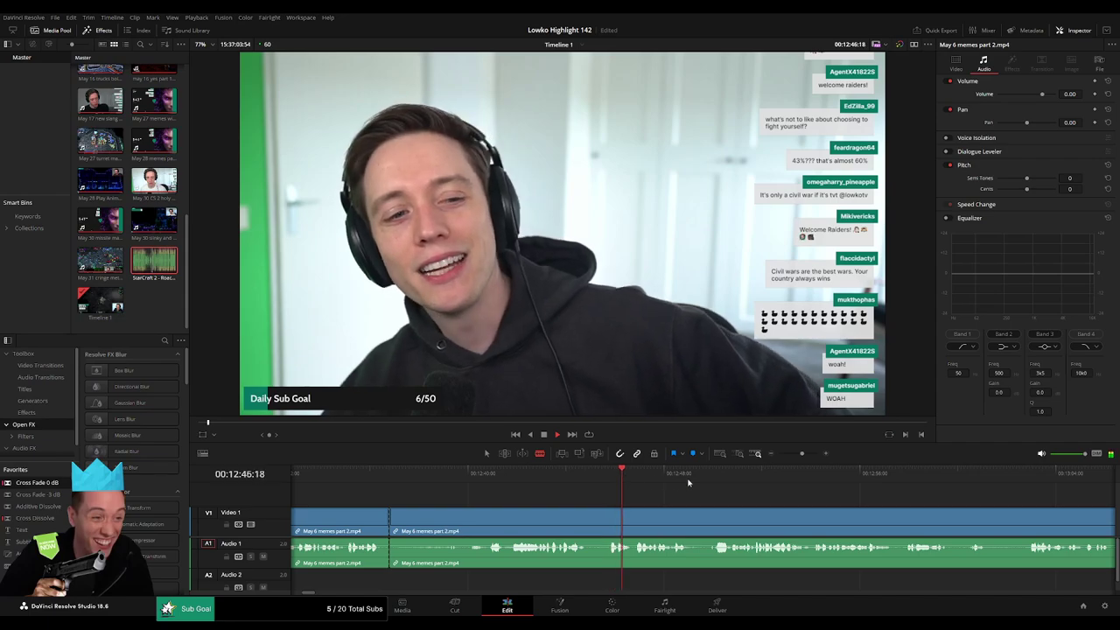
pyautogui.click(711, 475)
pyautogui.click(1025, 487)
pyautogui.hscroll(10, 1032, 507)
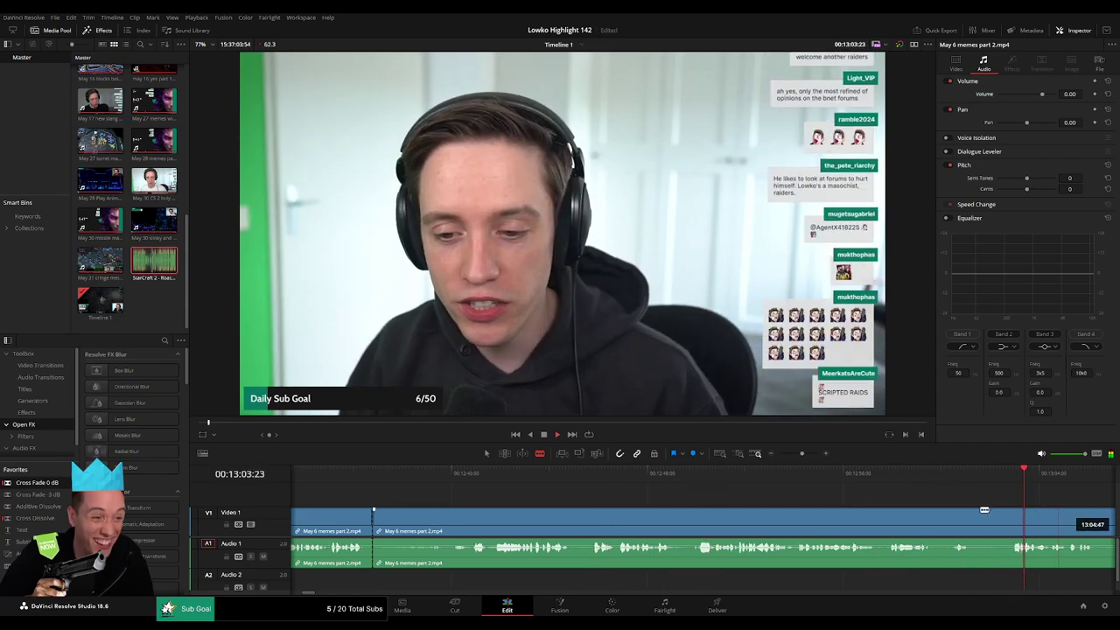
pyautogui.click(711, 489)
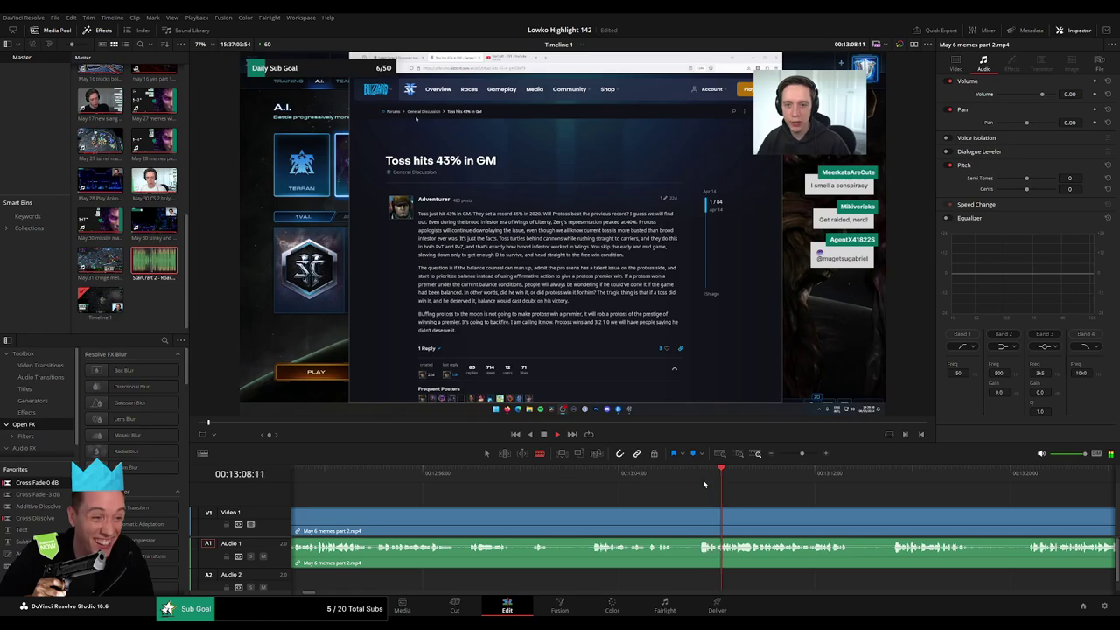
pyautogui.click(892, 477)
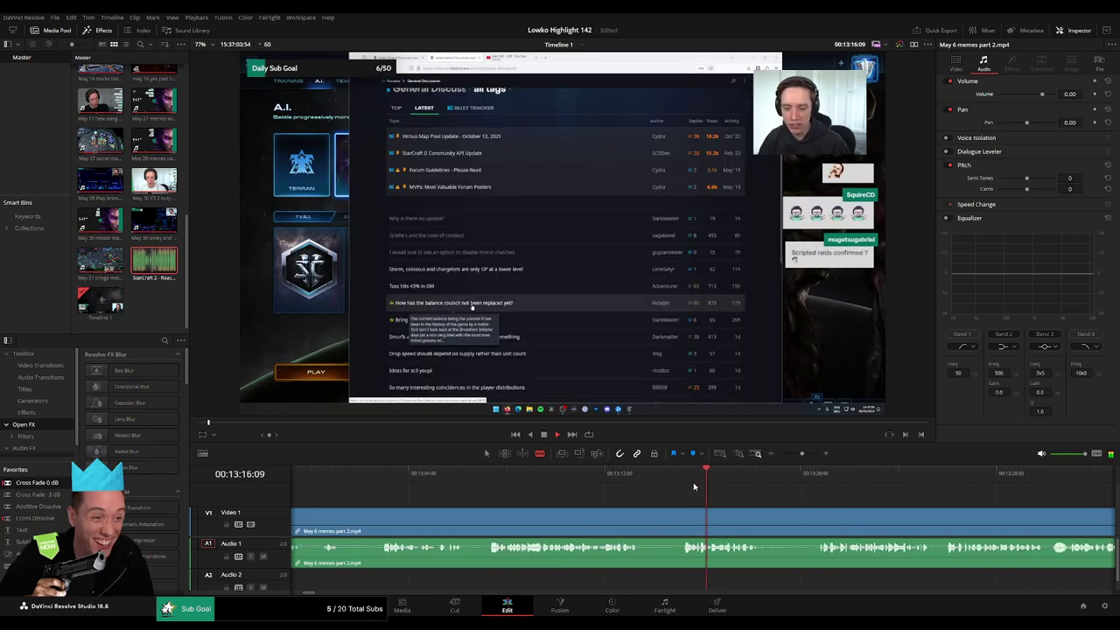
pyautogui.click(682, 512)
pyautogui.press('space')
pyautogui.hscroll(-5, 565, 499)
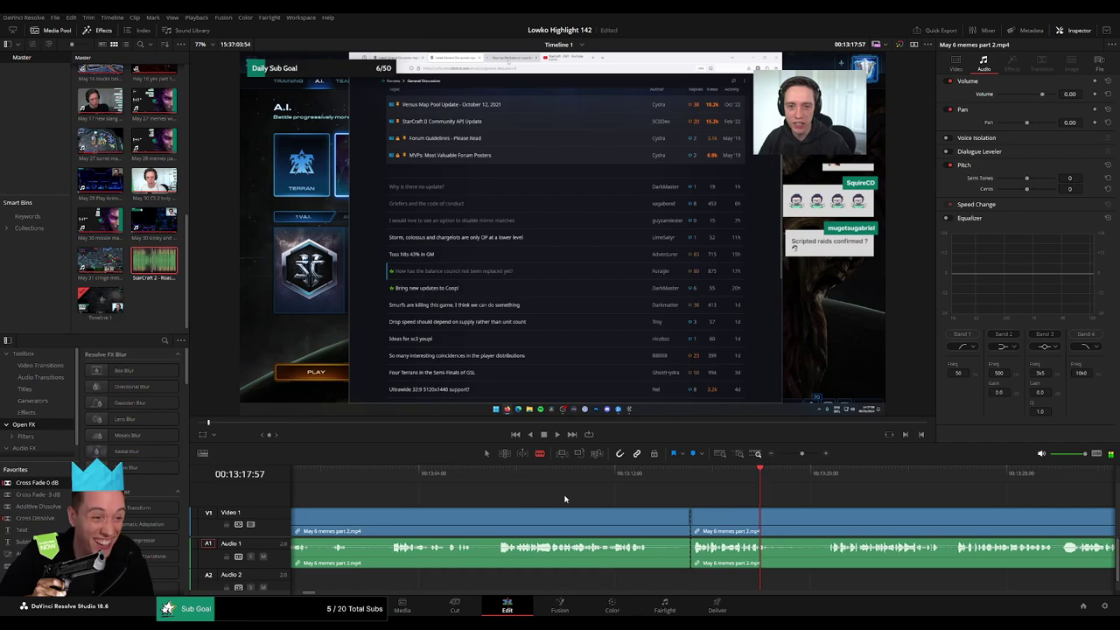
pyautogui.press('a')
pyautogui.click(676, 523)
pyautogui.press('Delete')
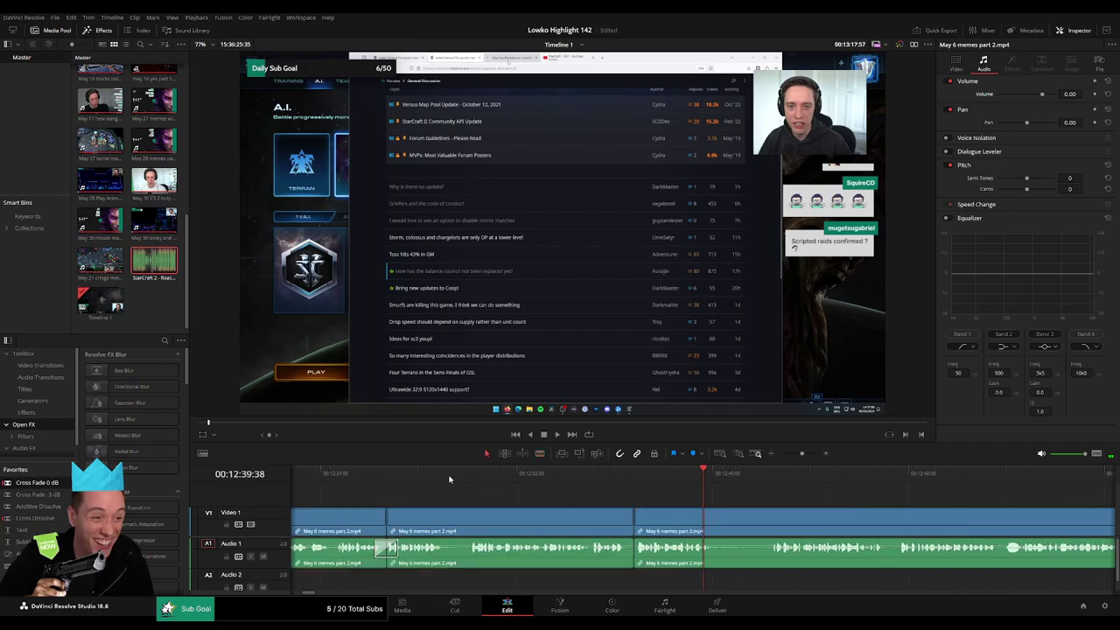
# - Ripple-delete the "Toss hits 43% in GM" section from about 00:12:26:45 to 00:12:36:45, keeping a cross-fade at the audio join
pyautogui.click(387, 473)
pyautogui.click(504, 515)
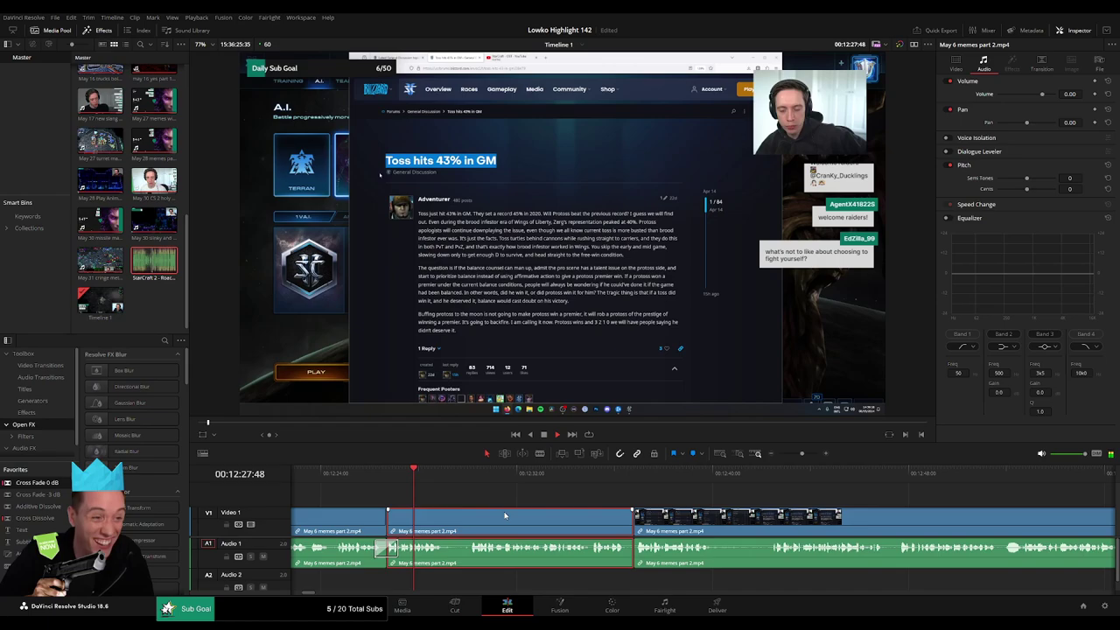
pyautogui.press('Delete')
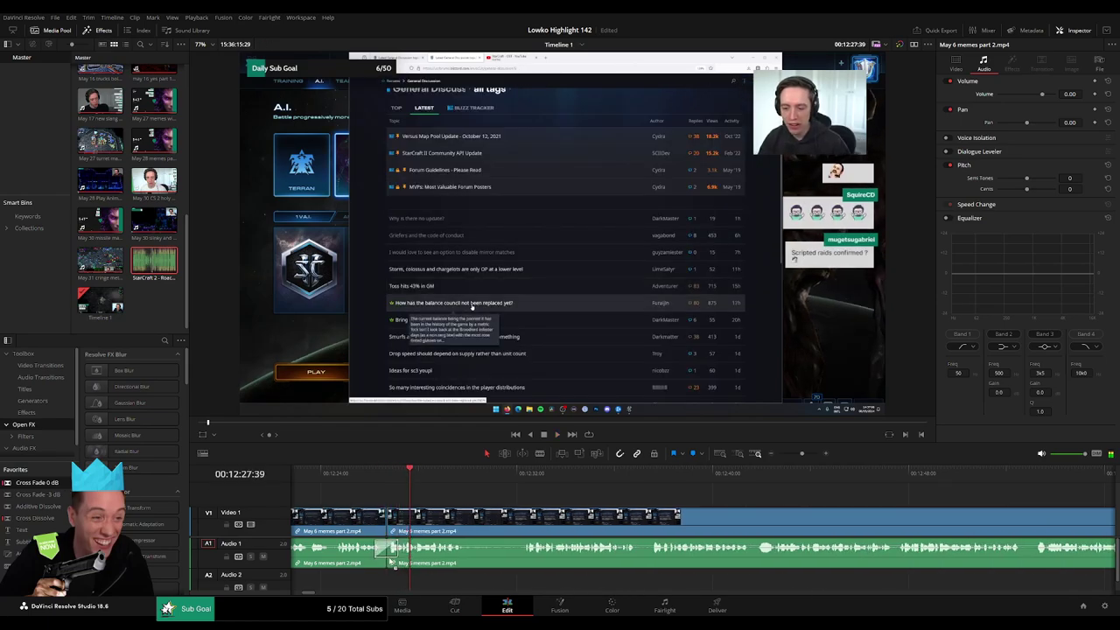
# - Ripple-delete the section between about 00:12:30:10 and 00:12:32:12 and cross-fade the audio at the join
pyautogui.click(362, 473)
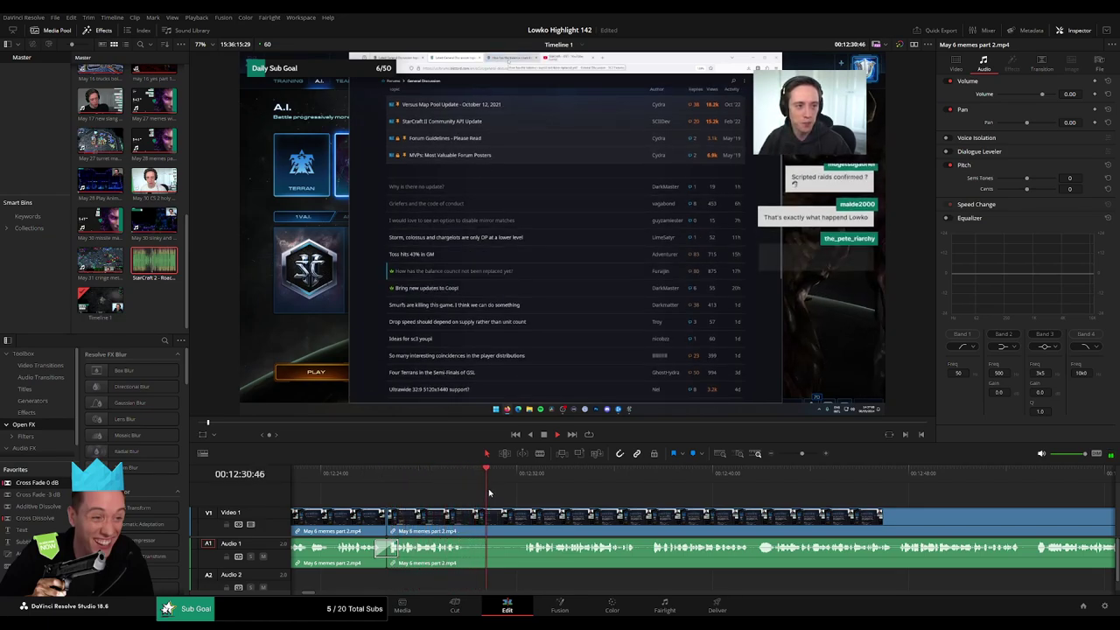
pyautogui.press('b')
pyautogui.click(473, 518)
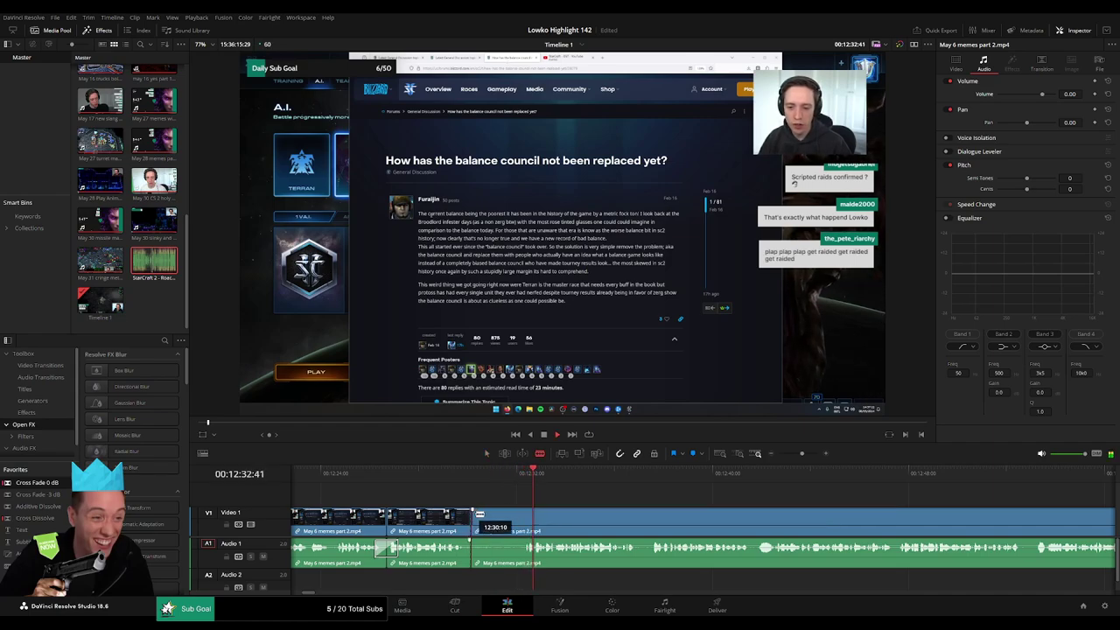
pyautogui.click(521, 516)
pyautogui.press('a')
pyautogui.click(502, 517)
pyautogui.press('BackSpace')
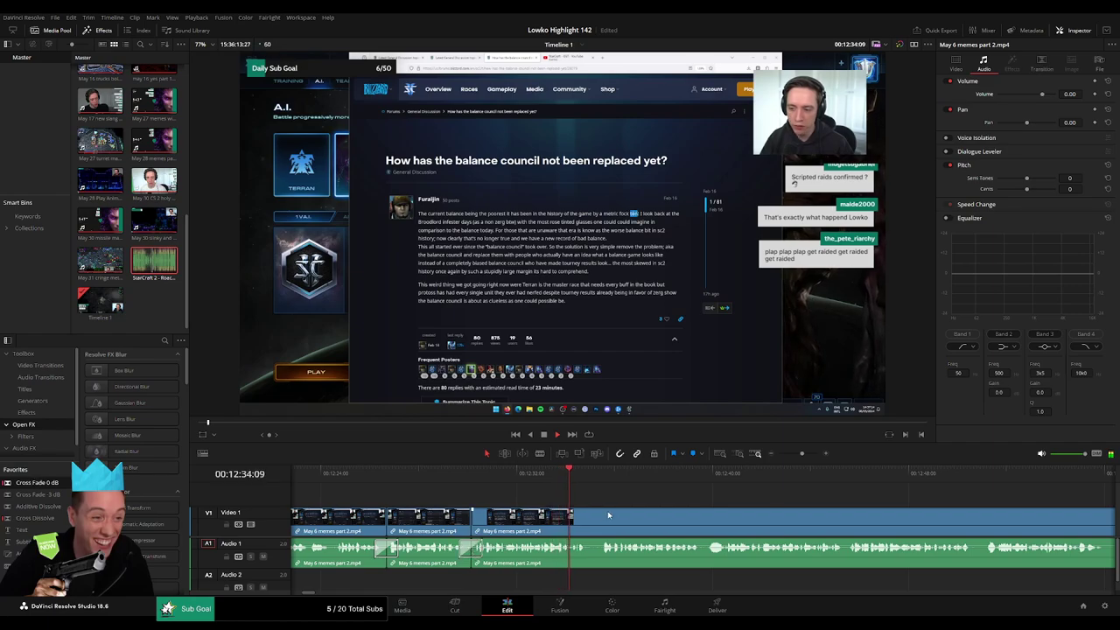
# - Split the clip at 00:12:34:15 and 00:12:34:28 and disable only the audio between the two cuts
pyautogui.moveTo(802, 454); pyautogui.dragTo(808, 456)
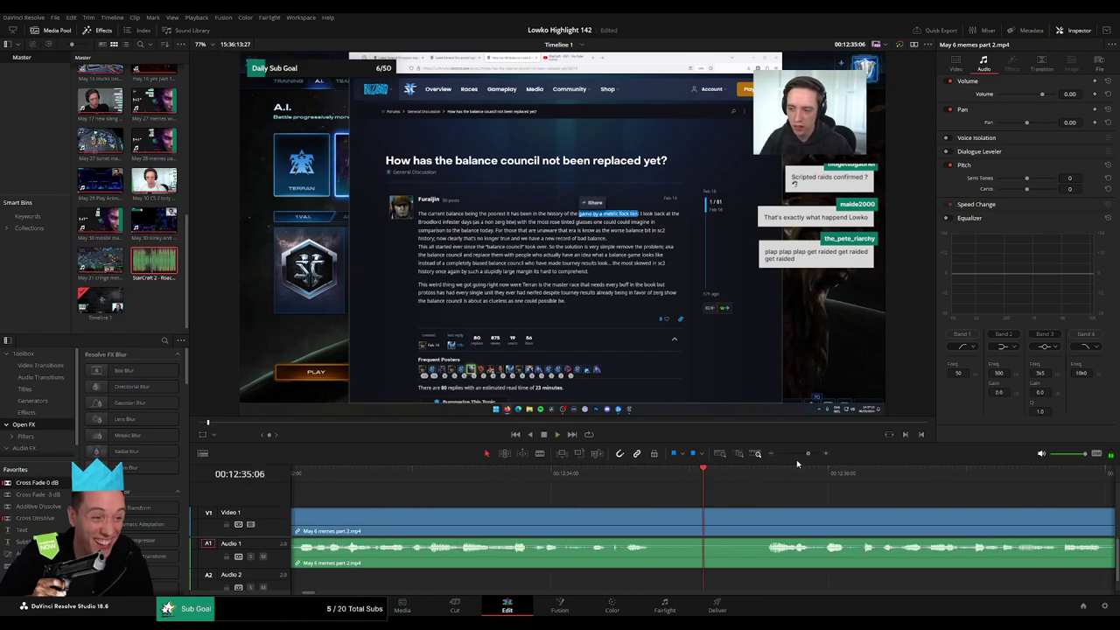
pyautogui.press('space')
pyautogui.press('b')
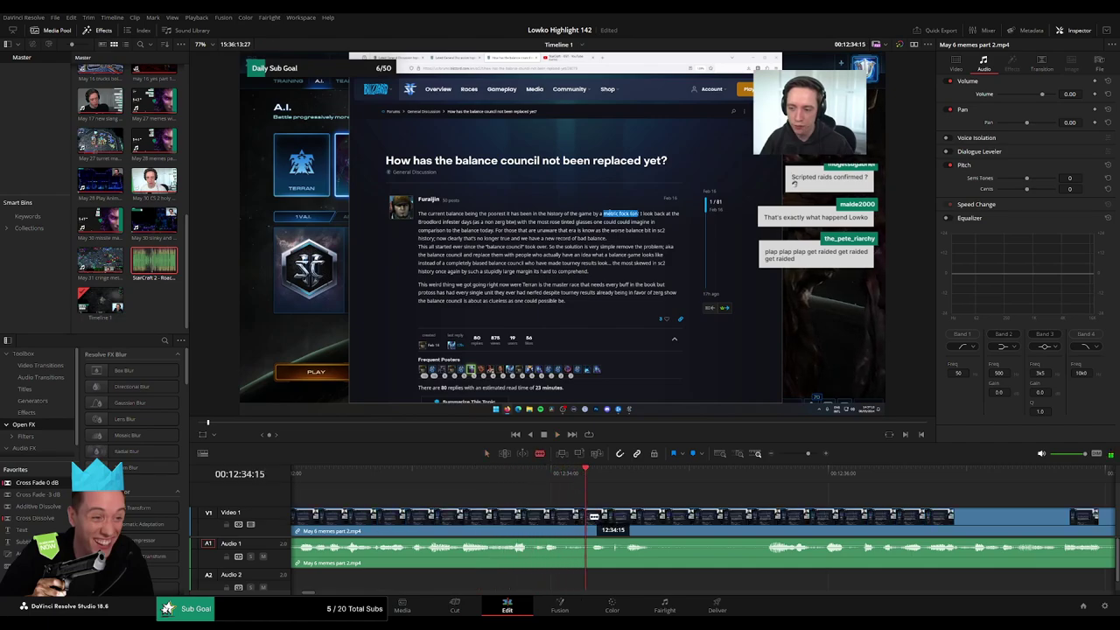
pyautogui.click(588, 517)
pyautogui.press('space')
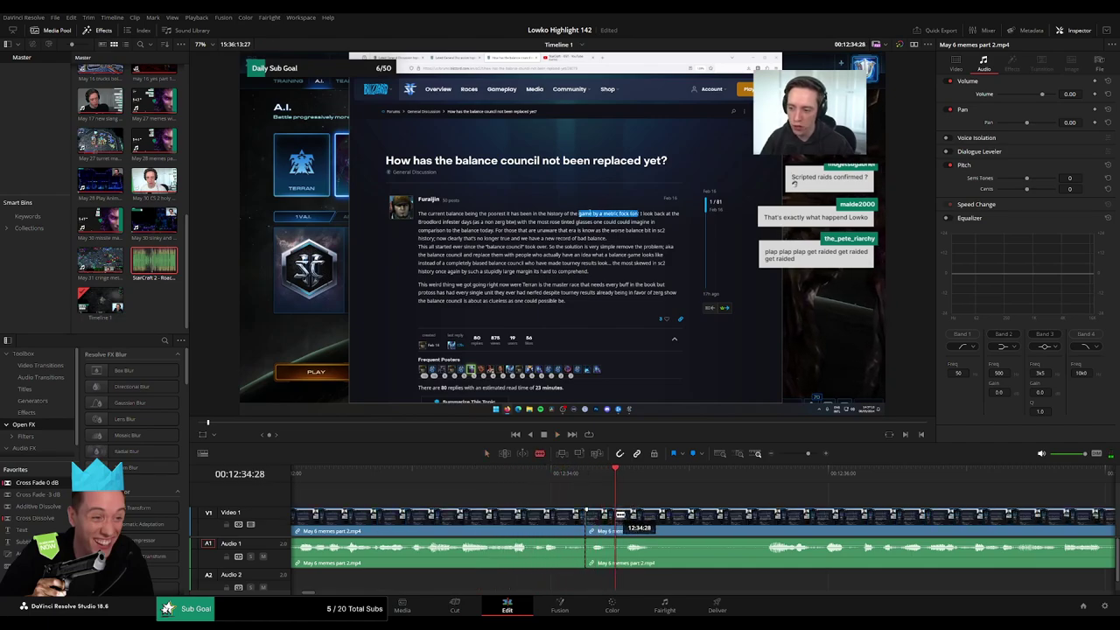
pyautogui.click(620, 515)
pyautogui.press('a')
pyautogui.keyDown('alt'); pyautogui.click(604, 544); pyautogui.keyUp('alt')
pyautogui.press('d')
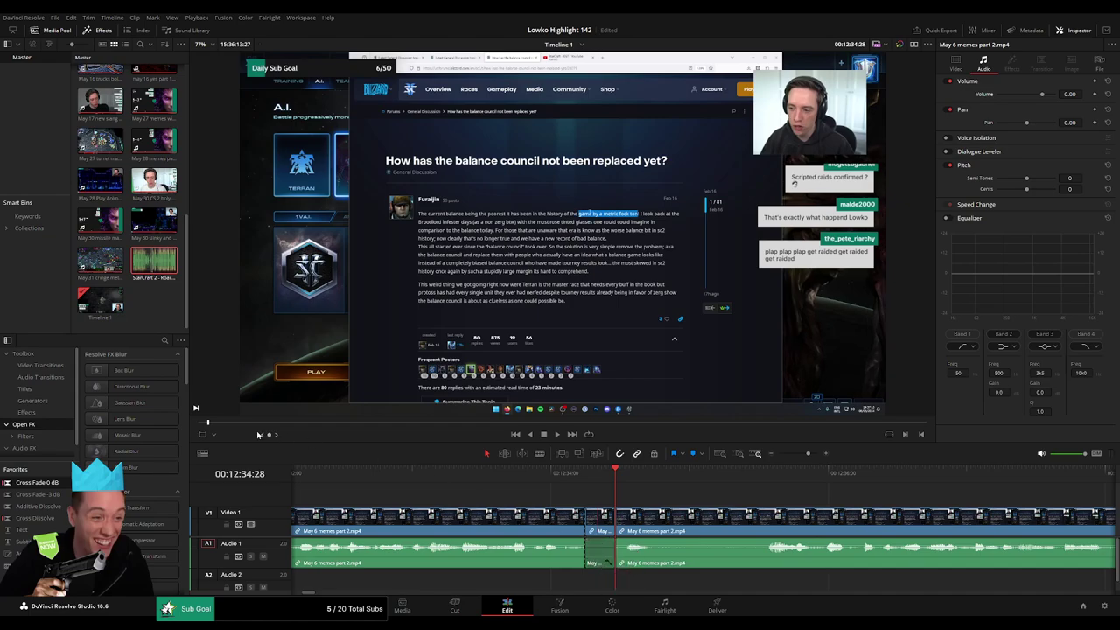
# - Place the StarCraft 2 - Roach Quotes sound on Audio 2 under the muted section, trim it to match and set its volume to -23
pyautogui.moveTo(247, 283); pyautogui.dragTo(563, 581)
pyautogui.moveTo(565, 580); pyautogui.dragTo(586, 580)
pyautogui.moveTo(674, 581); pyautogui.dragTo(615, 578)
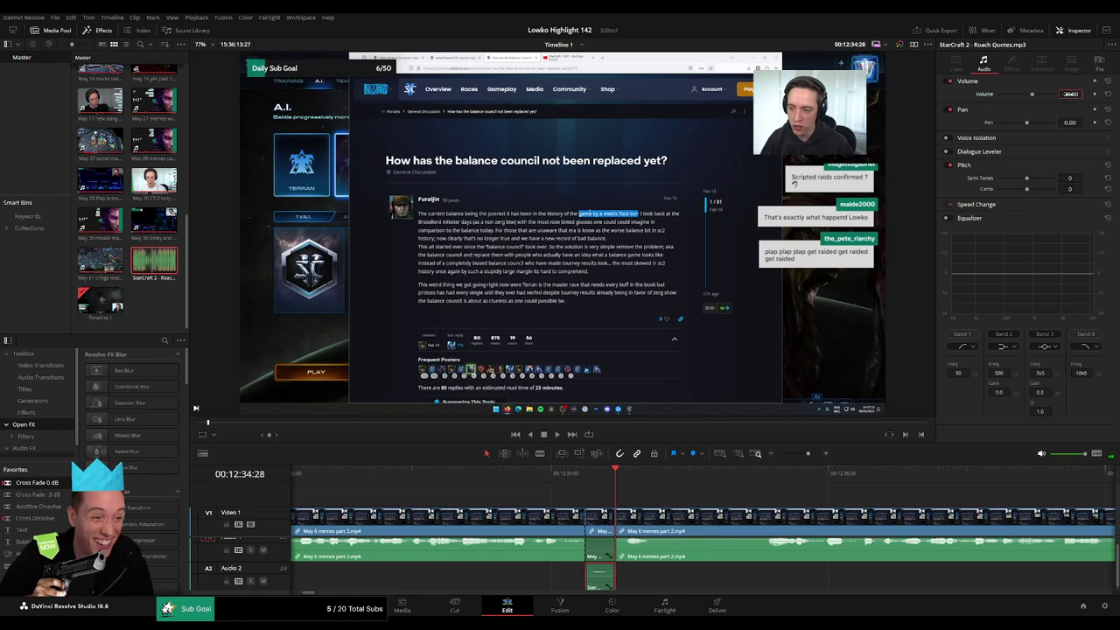
pyautogui.middleClick(725, 560)
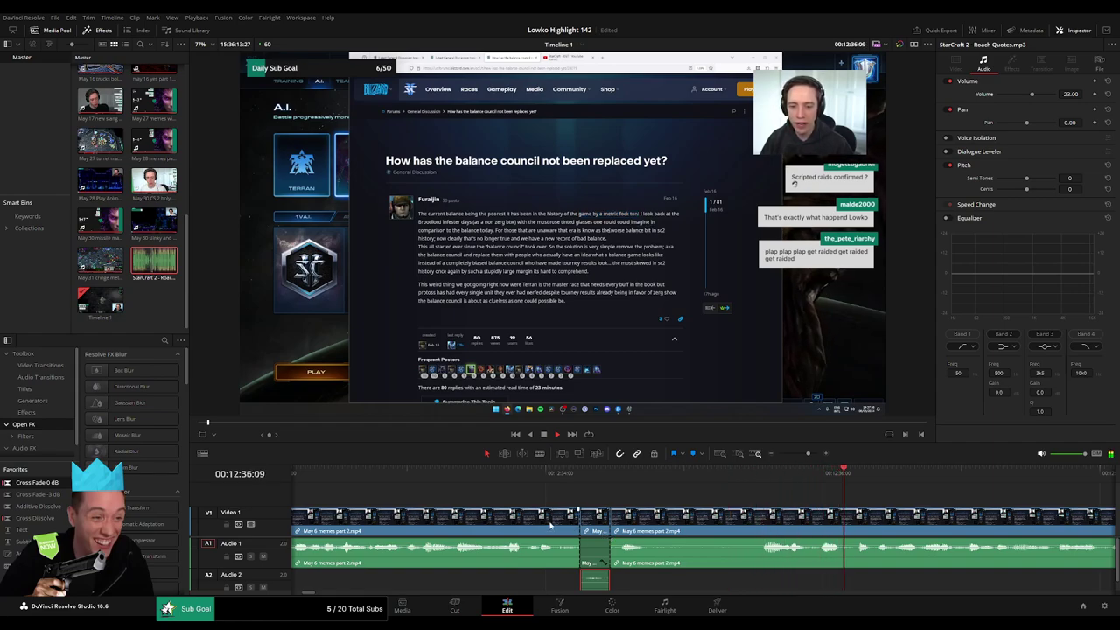
# - Adjust the track height and the divider between video and audio tracks so Audio 2 fits fully in the timeline
pyautogui.middleClick(534, 565)
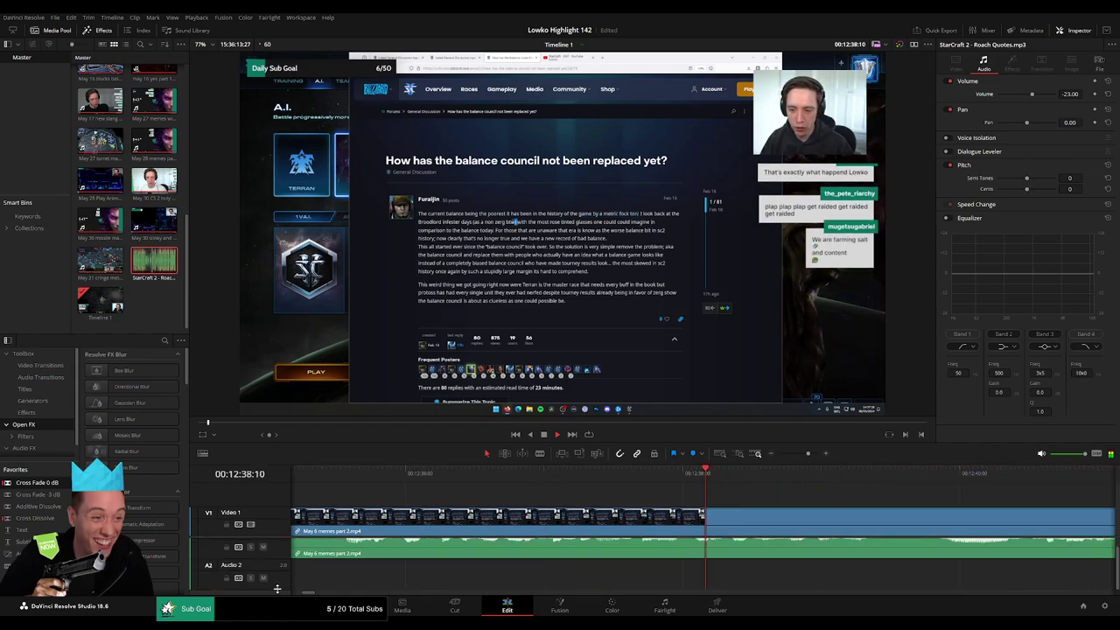
pyautogui.moveTo(277, 589); pyautogui.dragTo(278, 583)
pyautogui.click(592, 495)
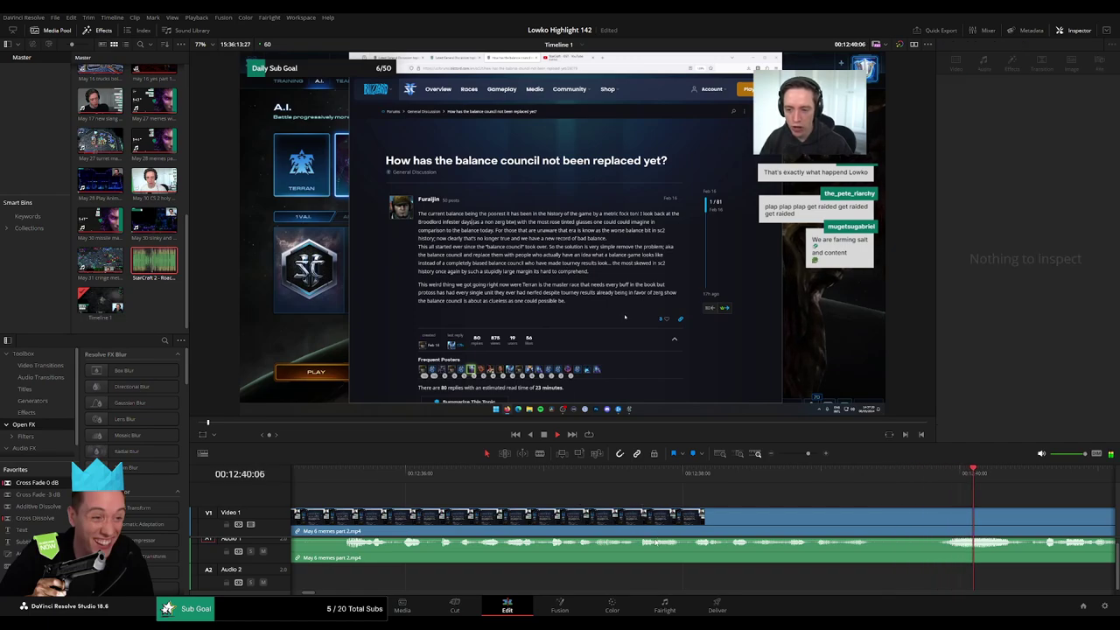
pyautogui.middleClick(522, 544)
pyautogui.moveTo(283, 537); pyautogui.dragTo(282, 531)
# - Split the clip at about 00:12:56:02 and 00:12:56:37 and ripple-delete the short pause between the cuts
pyautogui.moveTo(806, 455); pyautogui.dragTo(803, 456)
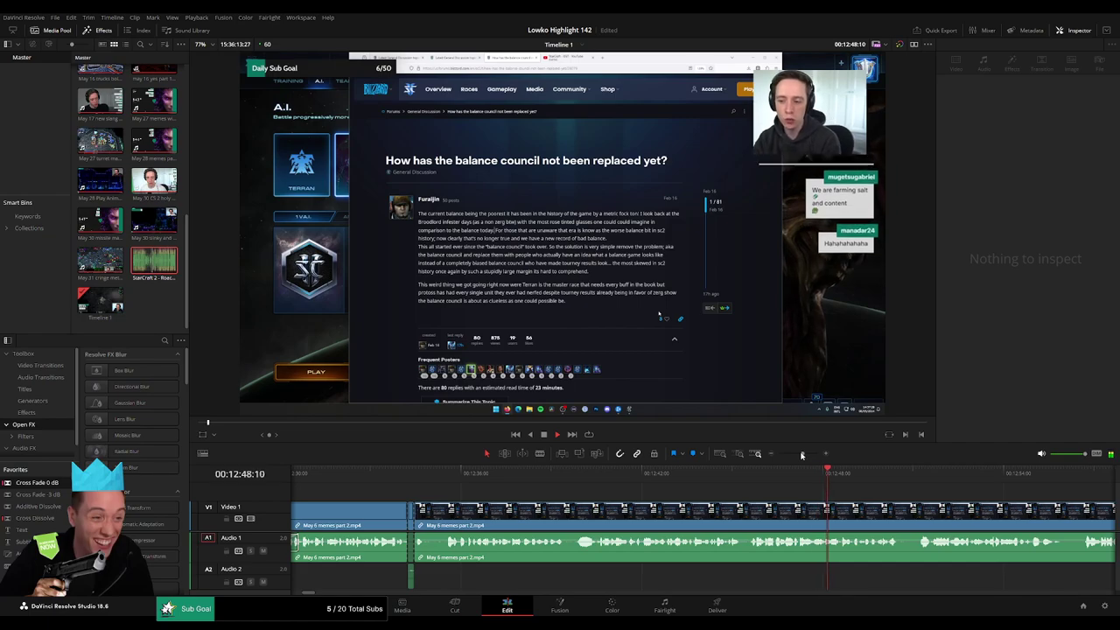
pyautogui.hscroll(5, 905, 511)
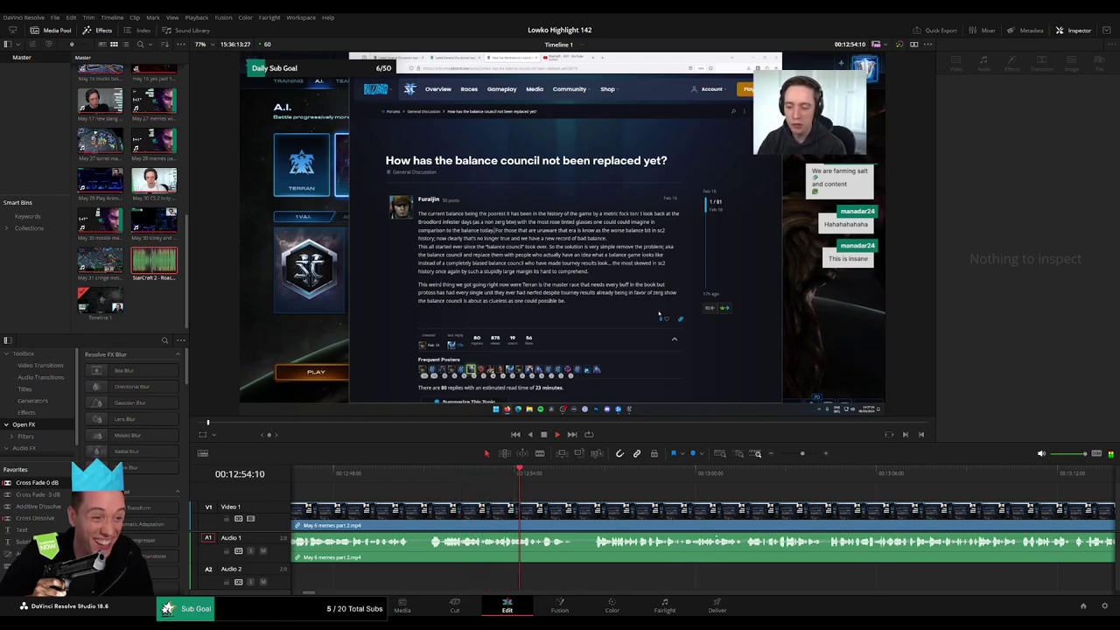
pyautogui.hscroll(2, 525, 501)
pyautogui.moveTo(802, 453); pyautogui.dragTo(805, 454)
pyautogui.hscroll(4, 523, 487)
pyautogui.press('b')
pyautogui.click(531, 513)
pyautogui.click(568, 514)
pyautogui.press('a')
pyautogui.click(557, 520)
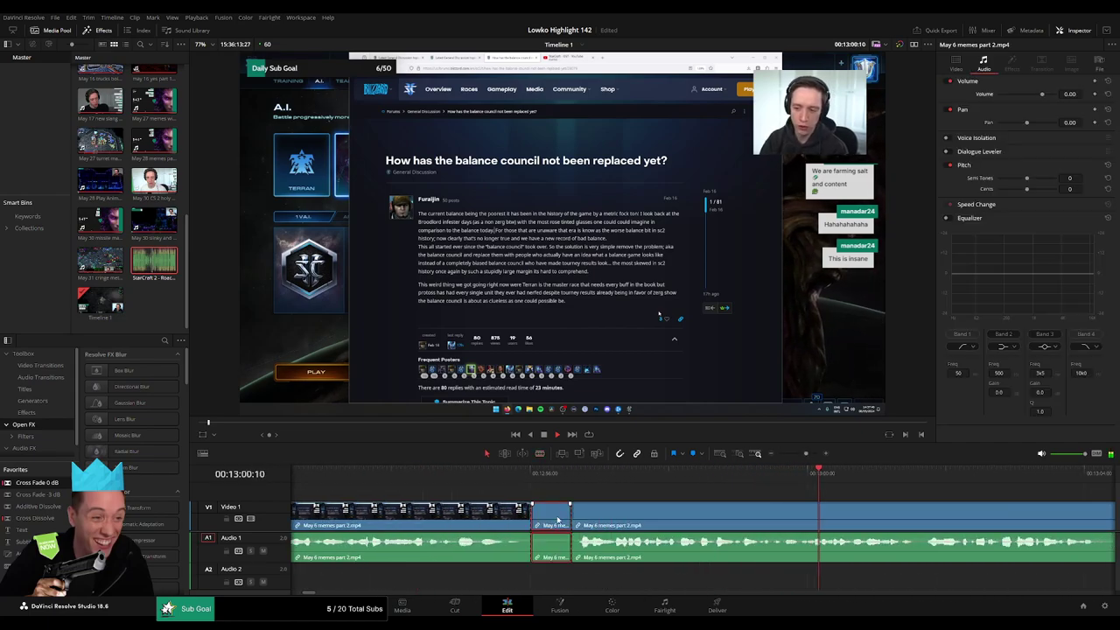
pyautogui.press('Delete')
# - Ripple-delete the section between about 00:13:20:00 and 00:13:33:40 and cross-fade the audio at the join
pyautogui.moveTo(806, 453); pyautogui.dragTo(799, 456)
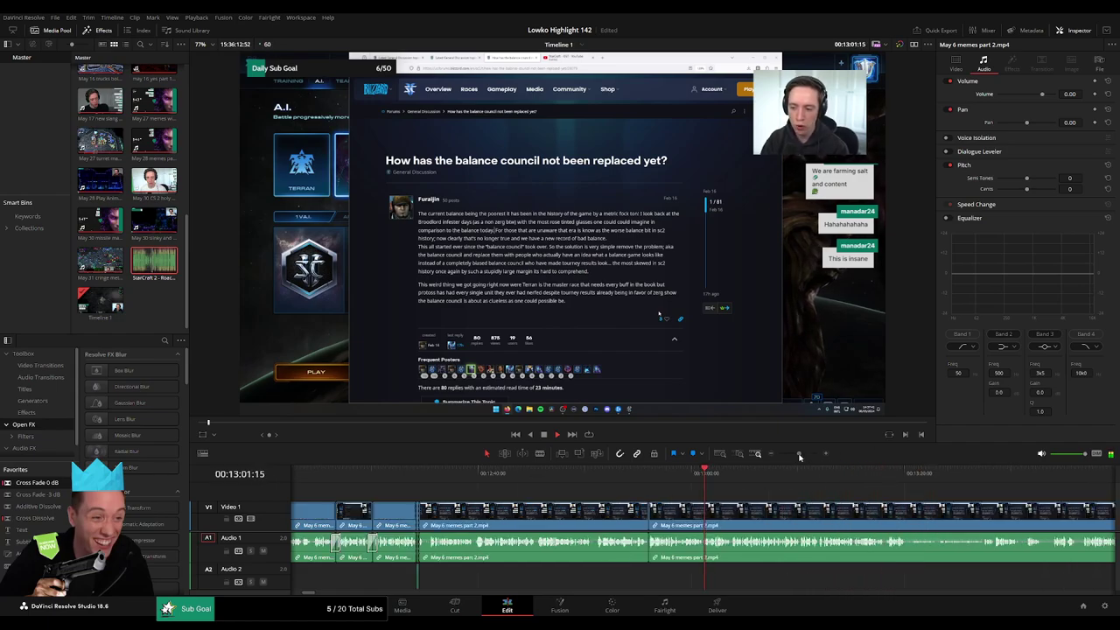
pyautogui.moveTo(812, 515); pyautogui.dragTo(603, 496)
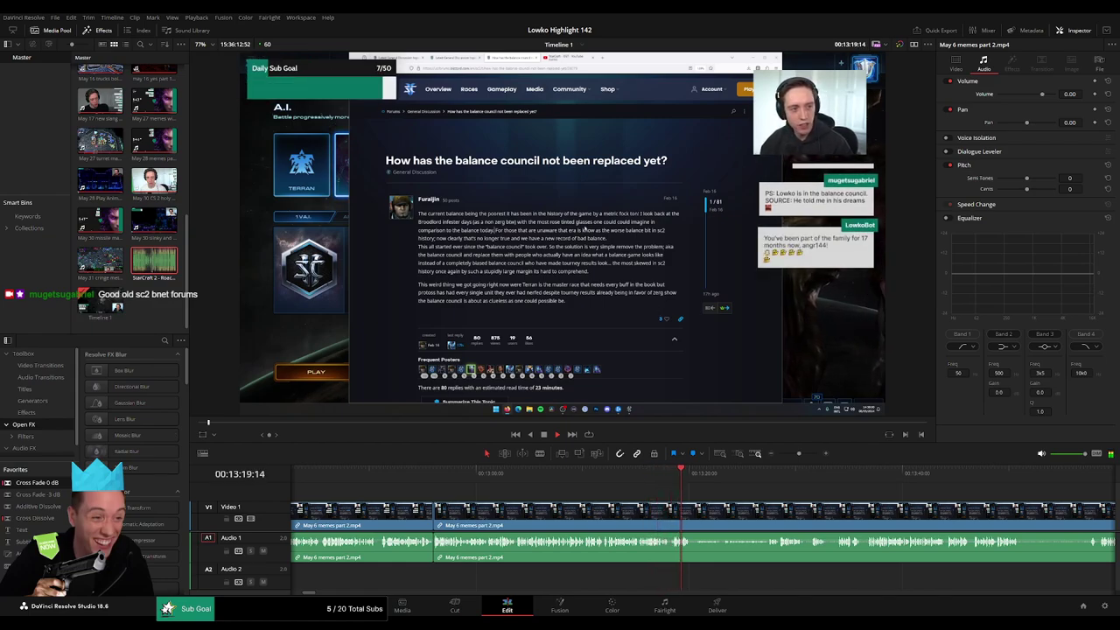
pyautogui.hscroll(2, 607, 495)
pyautogui.press('b')
pyautogui.click(578, 510)
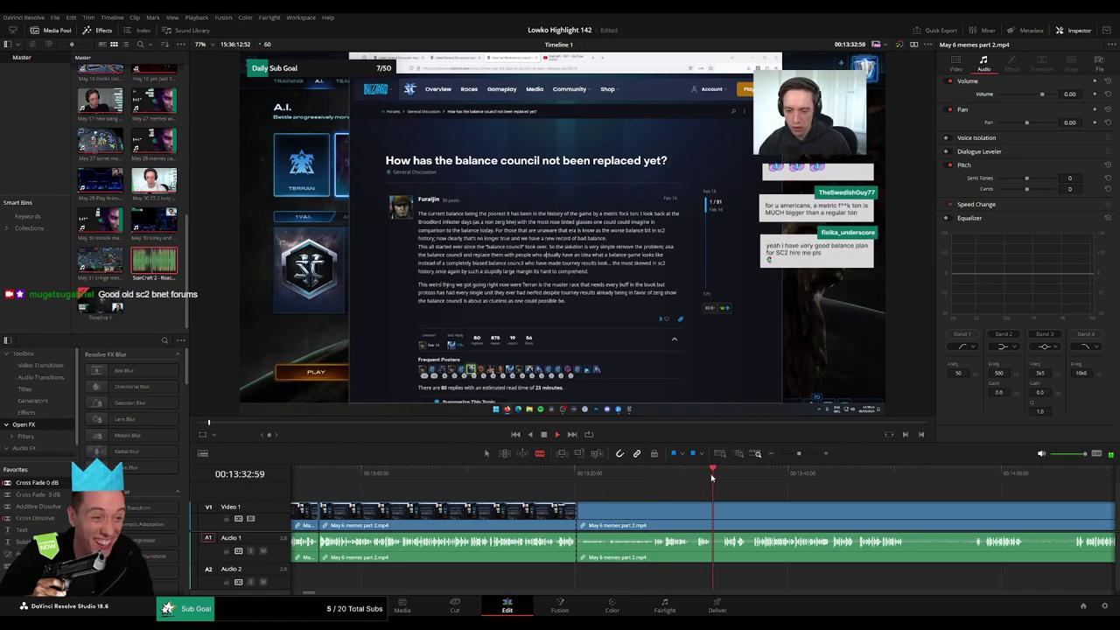
pyautogui.click(719, 516)
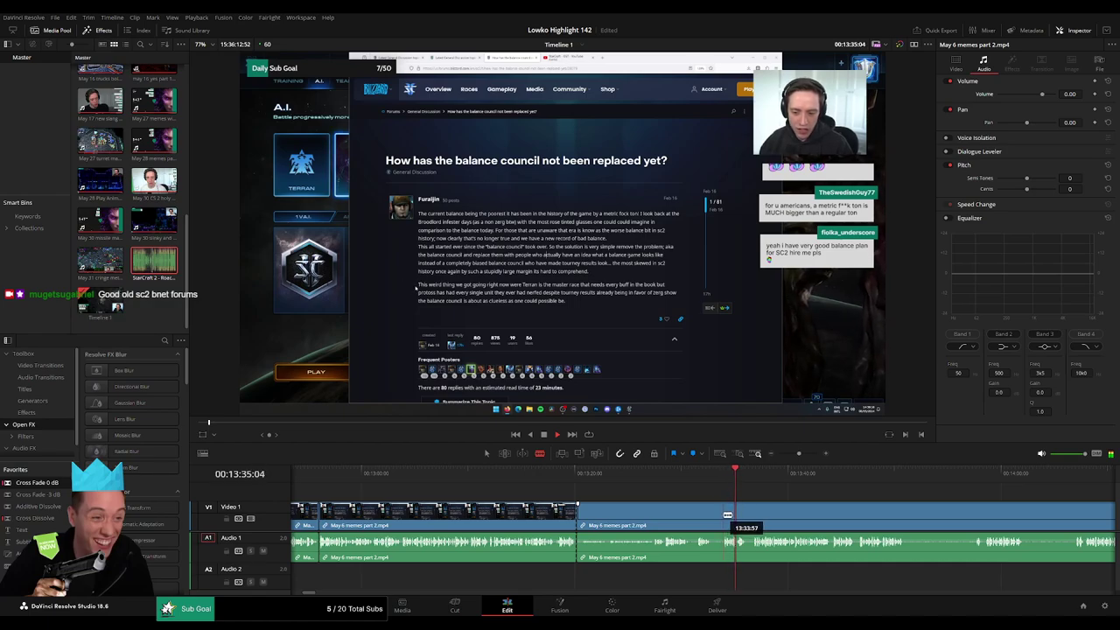
pyautogui.press('a')
pyautogui.click(704, 517)
pyautogui.press('BackSpace')
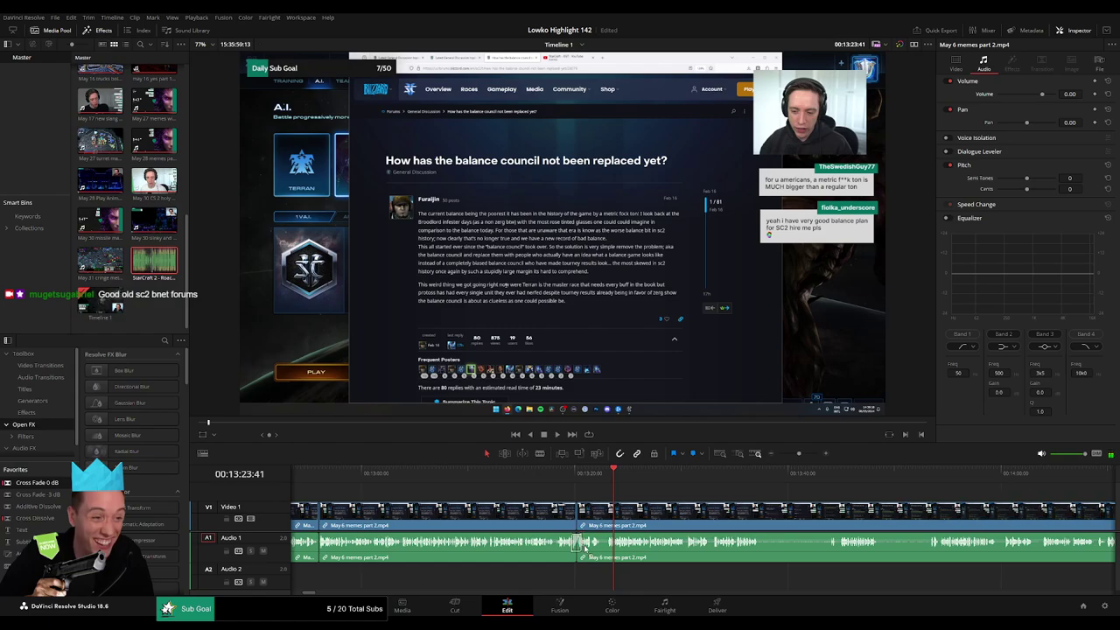
# - Split the clip at about 00:13:37:47 and ripple-delete the roughly six seconds that follow
pyautogui.moveTo(727, 512); pyautogui.dragTo(539, 507)
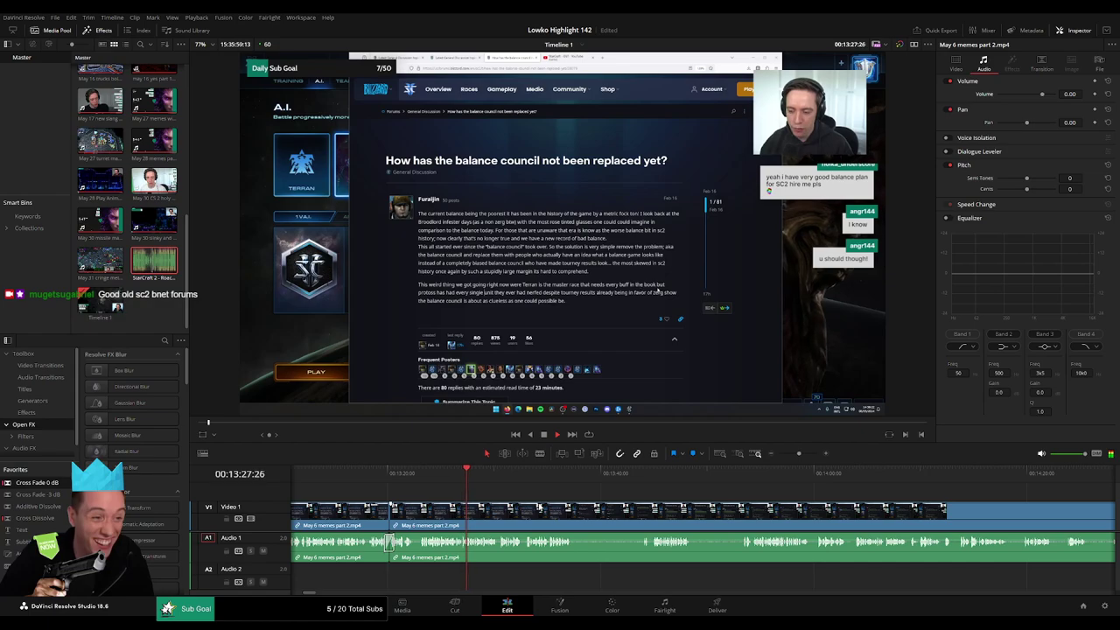
pyautogui.hscroll(2, 538, 508)
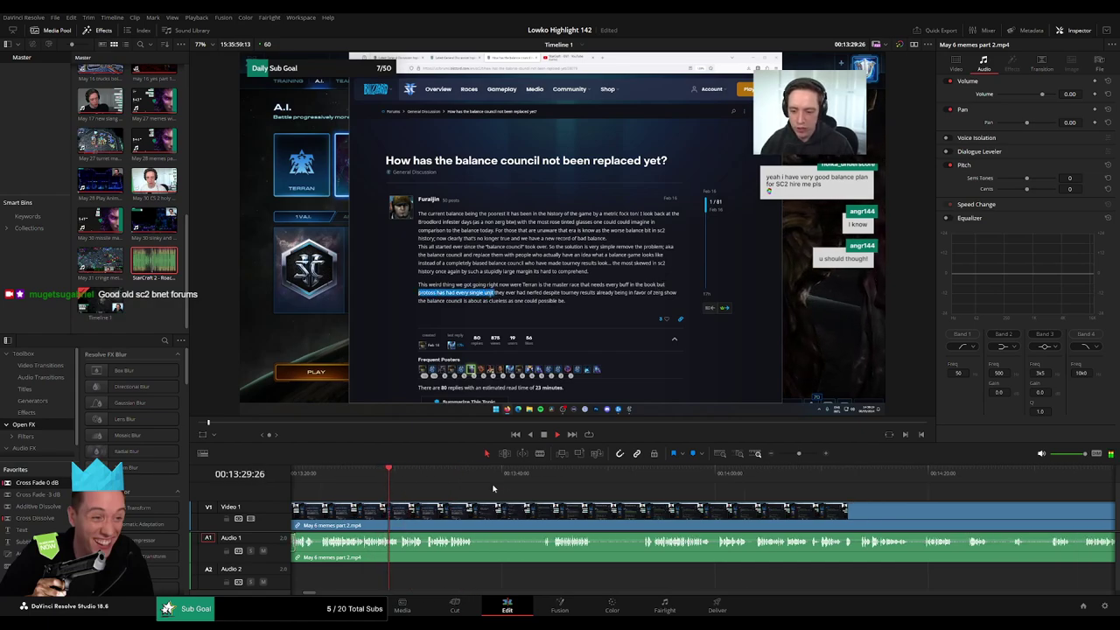
pyautogui.press('b')
pyautogui.click(478, 514)
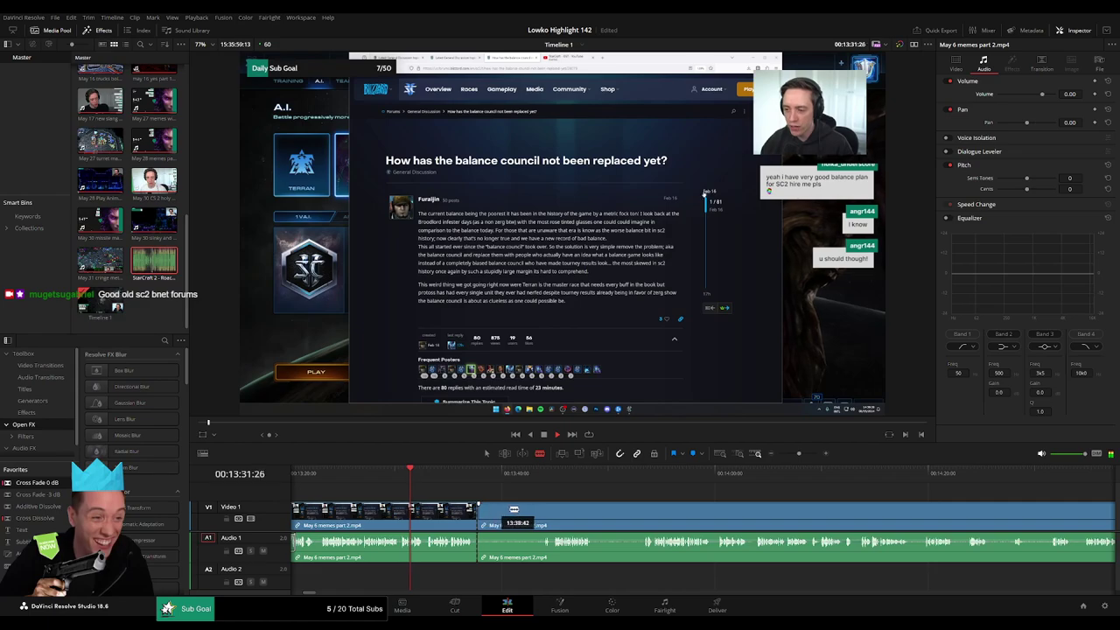
pyautogui.press('a')
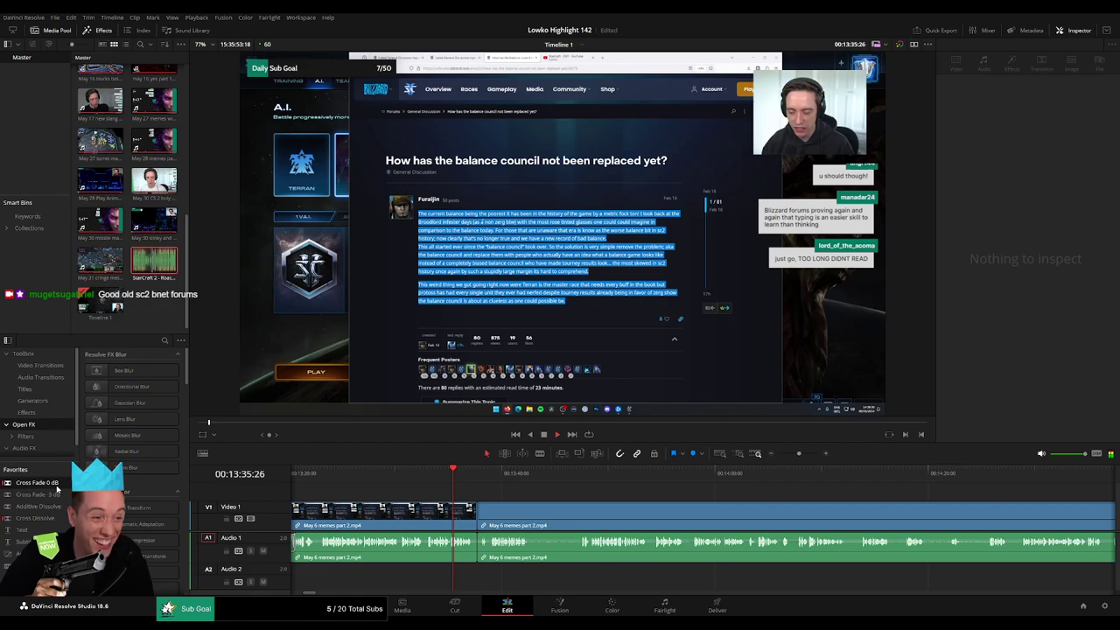
# - Cross-fade the audio at the join at about 00:13:37:47
pyautogui.moveTo(53, 486); pyautogui.dragTo(475, 544)
pyautogui.press('space')
pyautogui.hscroll(2, 487, 507)
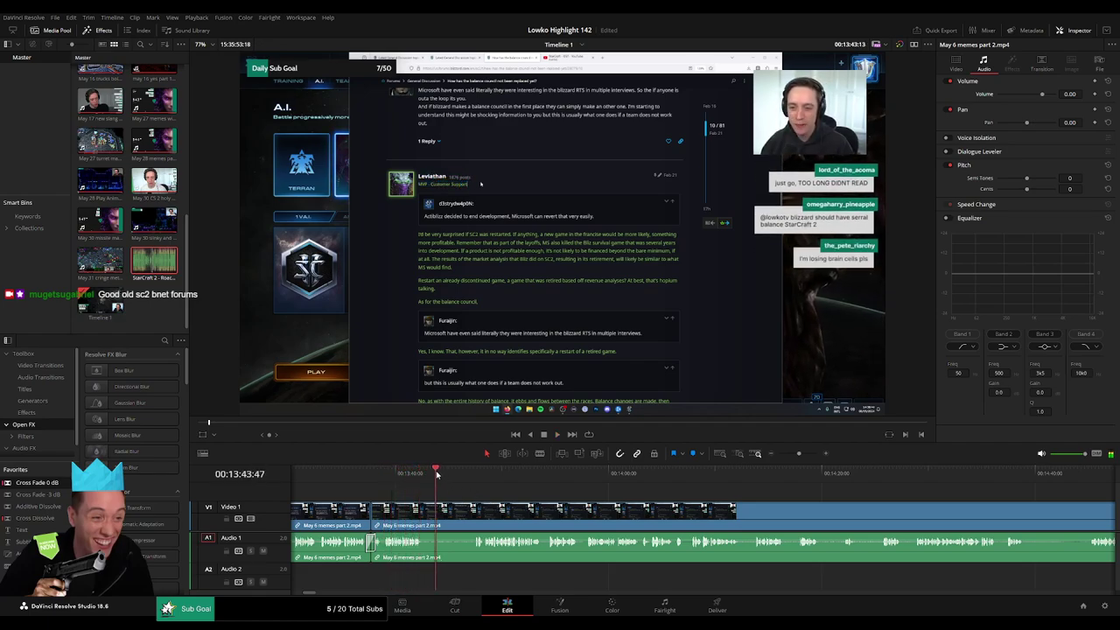
# - Cut out the section between about 00:13:43 and 00:13:47, close the gap and cross-fade the audio at the join
pyautogui.press('b')
pyautogui.click(431, 519)
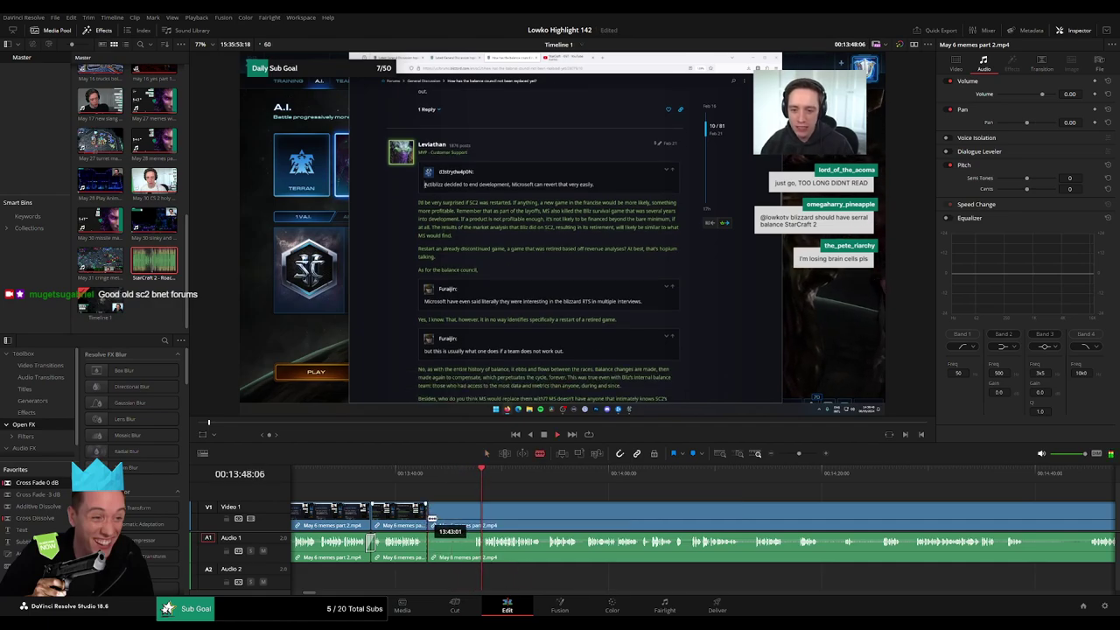
pyautogui.click(476, 515)
pyautogui.press('a')
pyautogui.click(462, 524)
pyautogui.press('BackSpace')
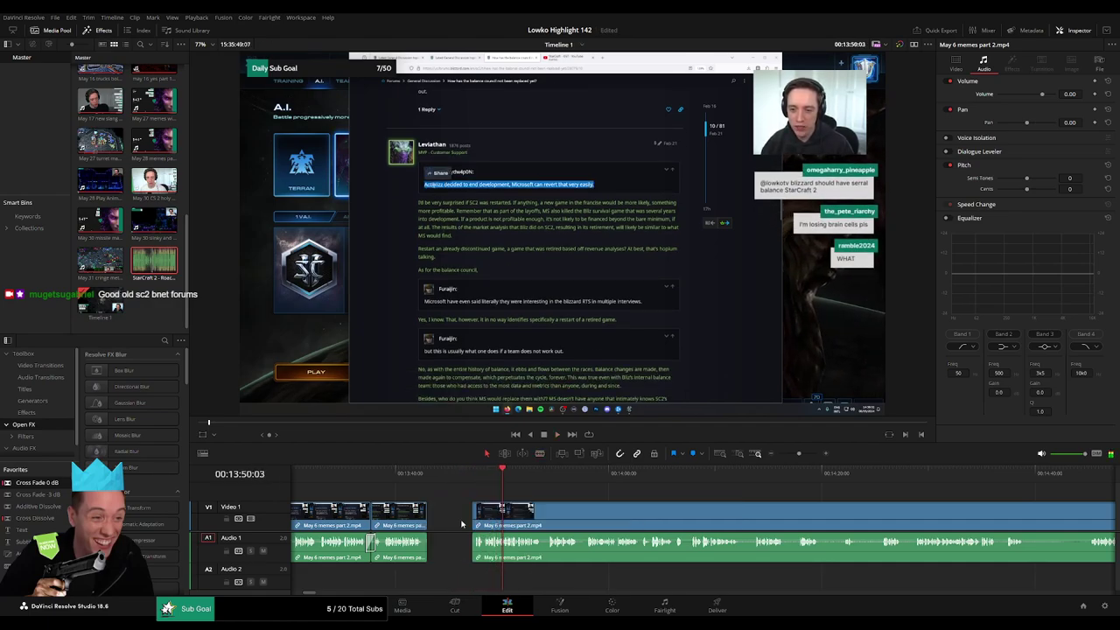
pyautogui.click(462, 523)
pyautogui.press('BackSpace')
pyautogui.press('space')
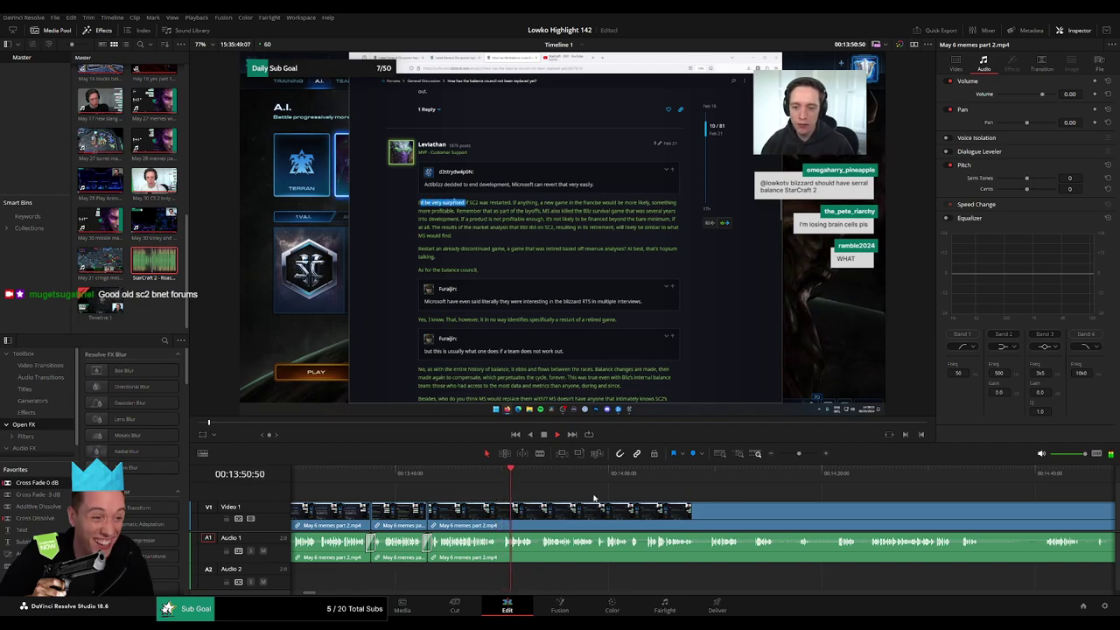
# - Split the clip at about 00:14:08 and 00:14:09, ripple-delete the short pause between and cross-fade the audio at the join
pyautogui.moveTo(625, 501); pyautogui.dragTo(526, 501)
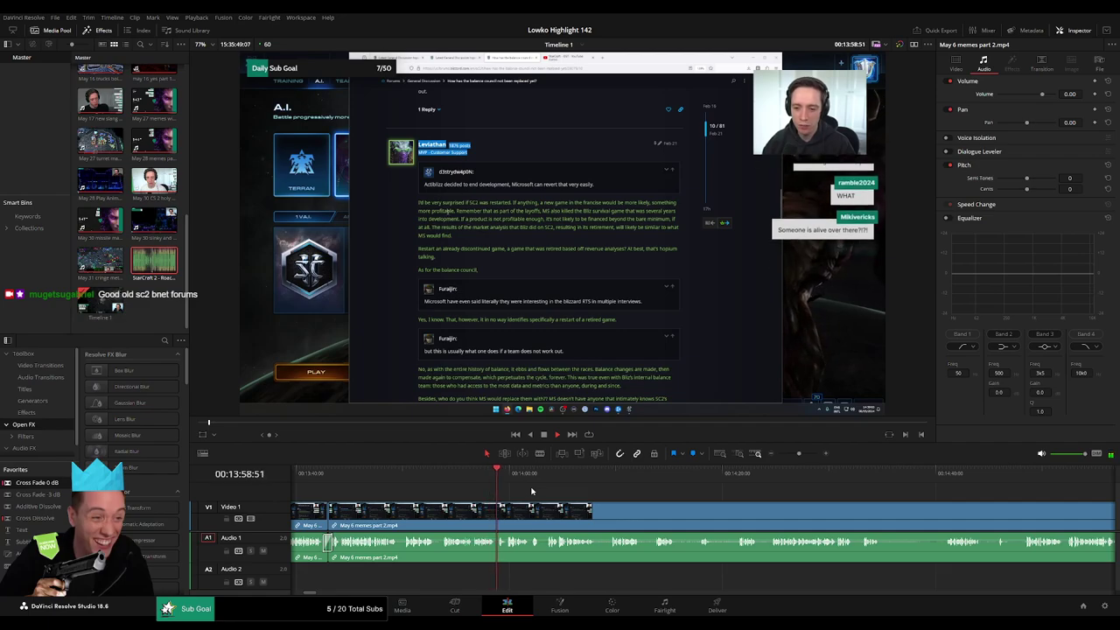
pyautogui.hscroll(3, 529, 494)
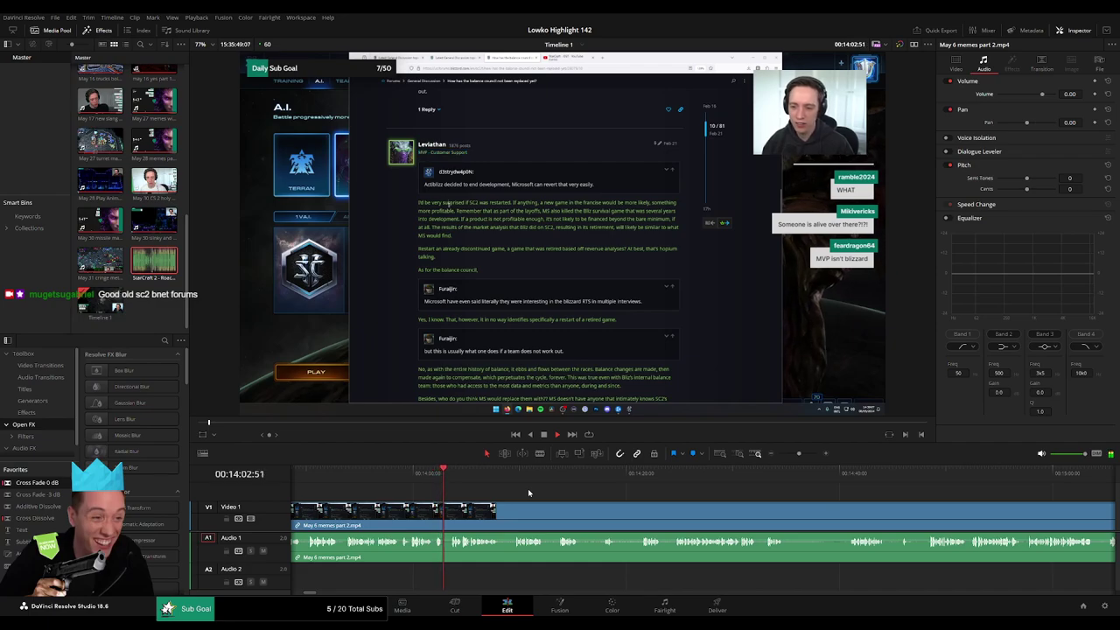
pyautogui.press('b')
pyautogui.click(499, 509)
pyautogui.click(512, 509)
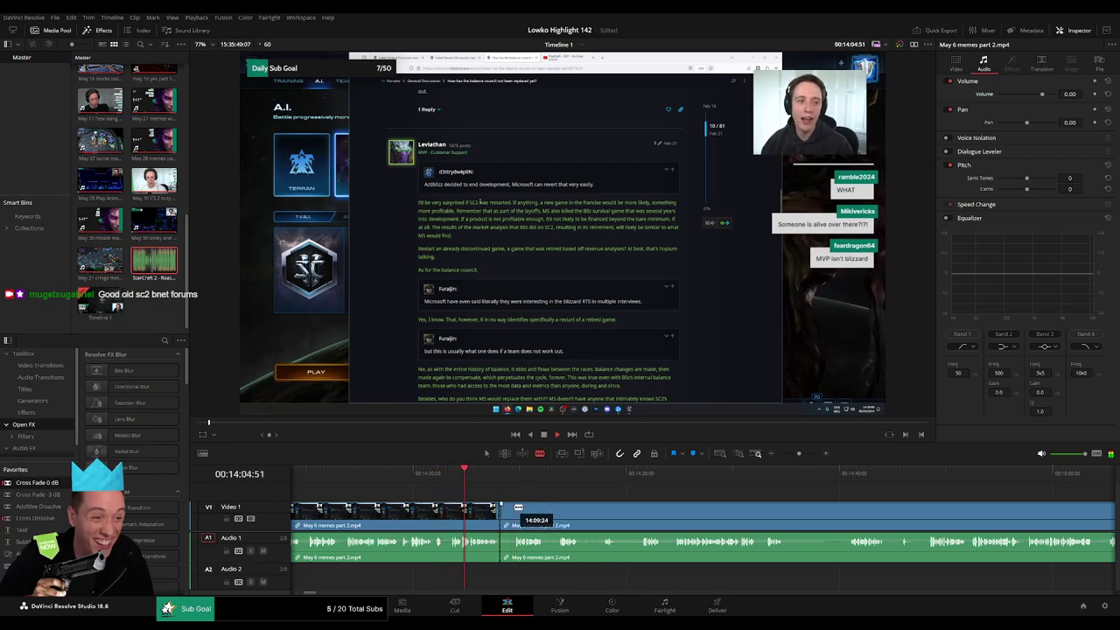
pyautogui.click(508, 510)
pyautogui.press('Delete')
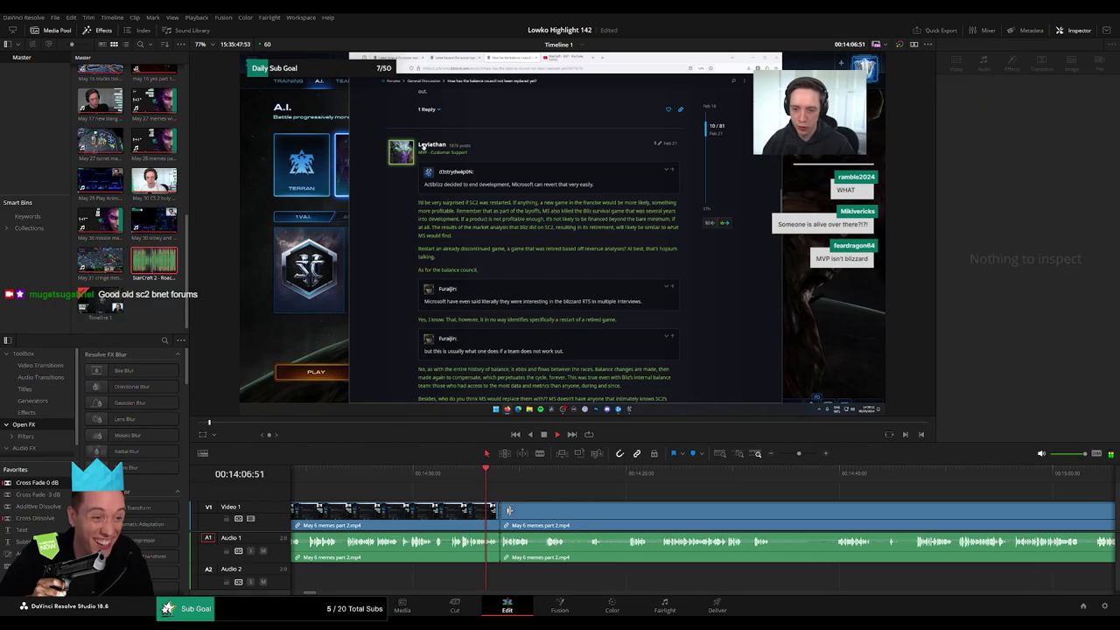
pyautogui.press('space')
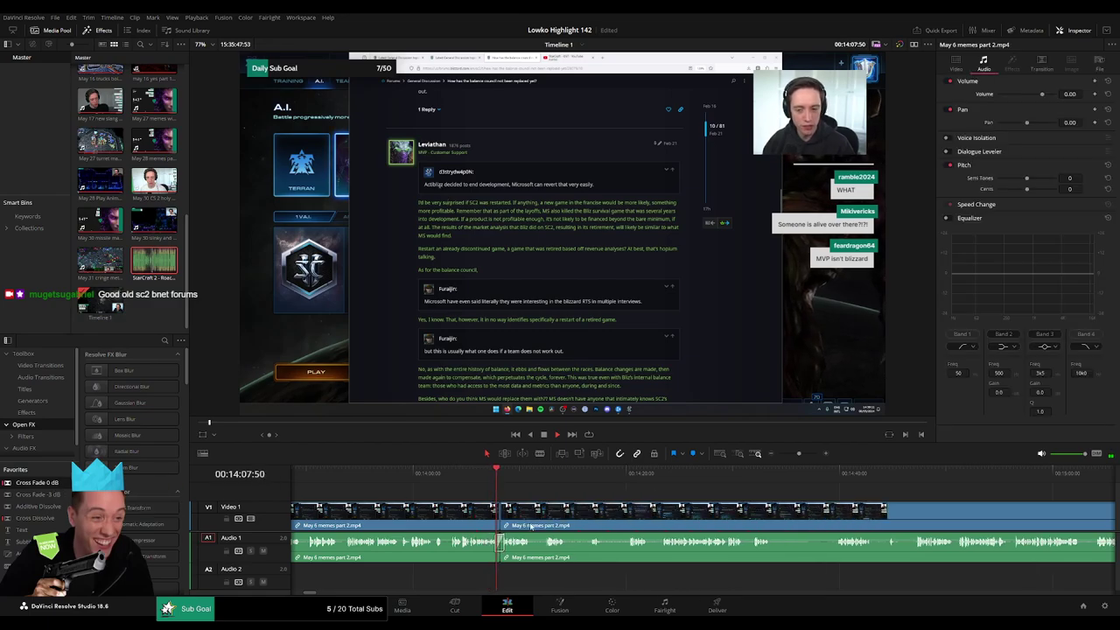
# - Try to split out and ripple-delete the section between about 00:14:14 and 00:14:16
pyautogui.moveTo(798, 454); pyautogui.dragTo(802, 456)
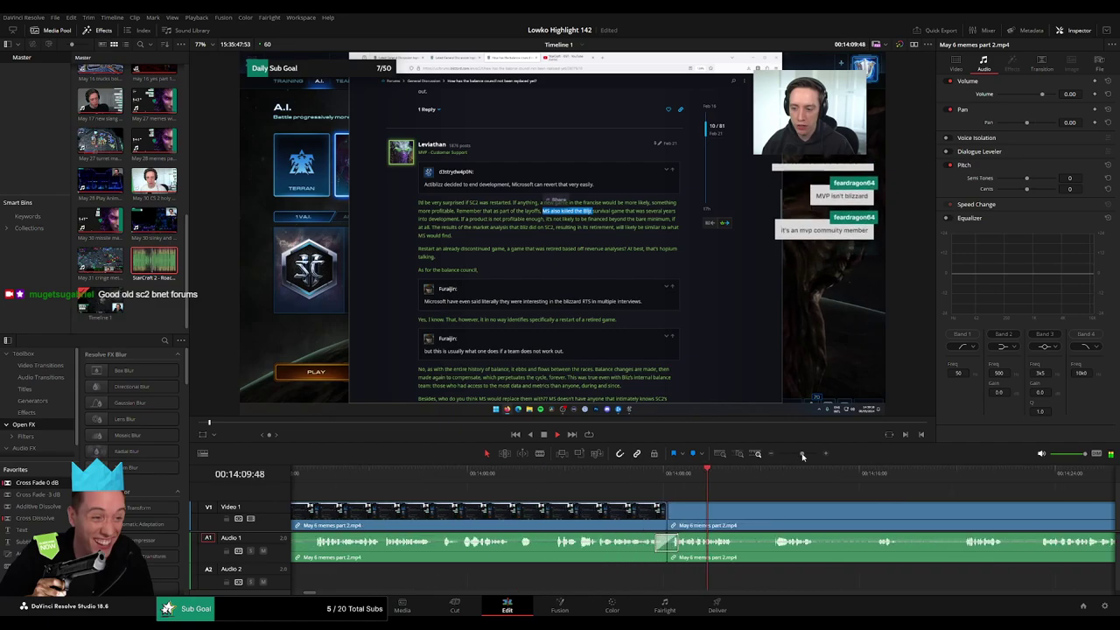
pyautogui.moveTo(691, 507); pyautogui.dragTo(530, 483)
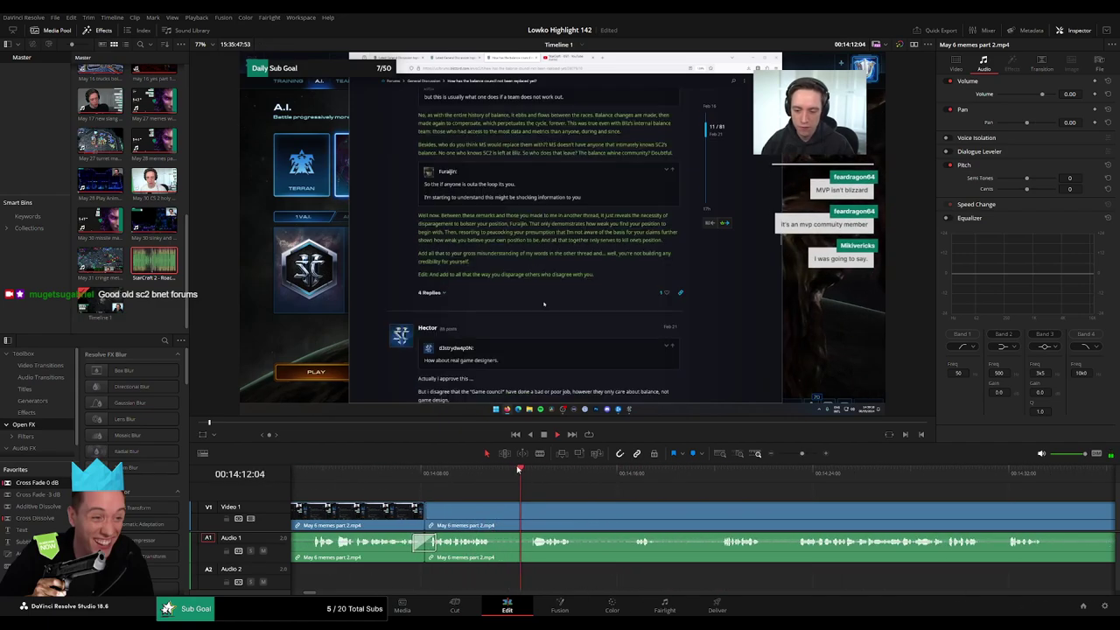
pyautogui.moveTo(610, 500); pyautogui.dragTo(519, 493)
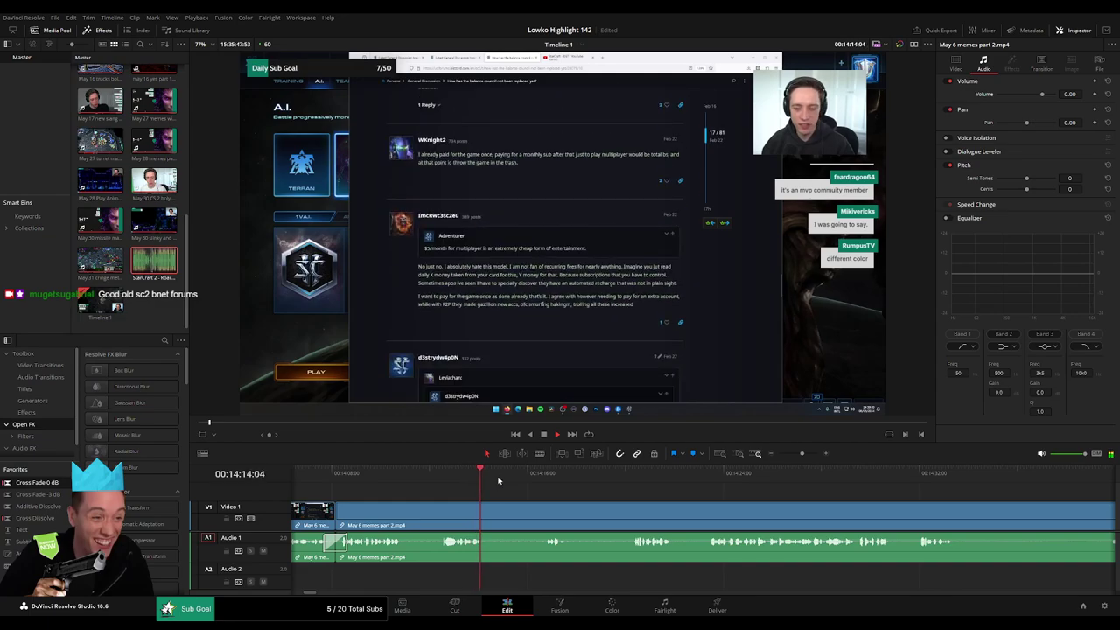
pyautogui.click(540, 479)
pyautogui.press('b')
pyautogui.click(486, 514)
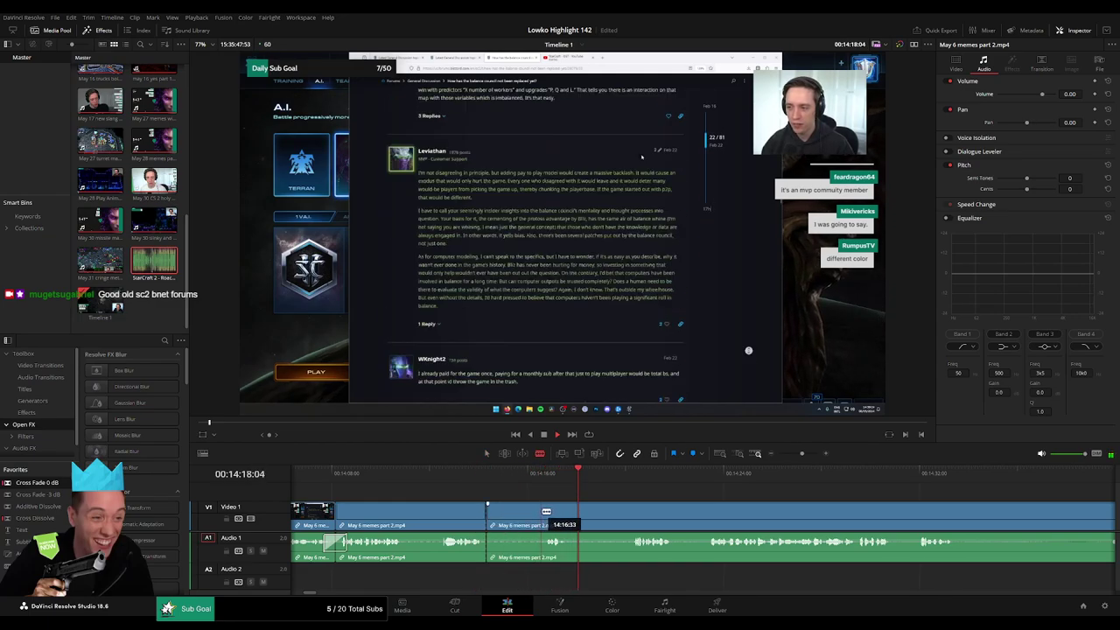
pyautogui.click(542, 513)
pyautogui.press('a')
pyautogui.click(526, 515)
pyautogui.press('Delete')
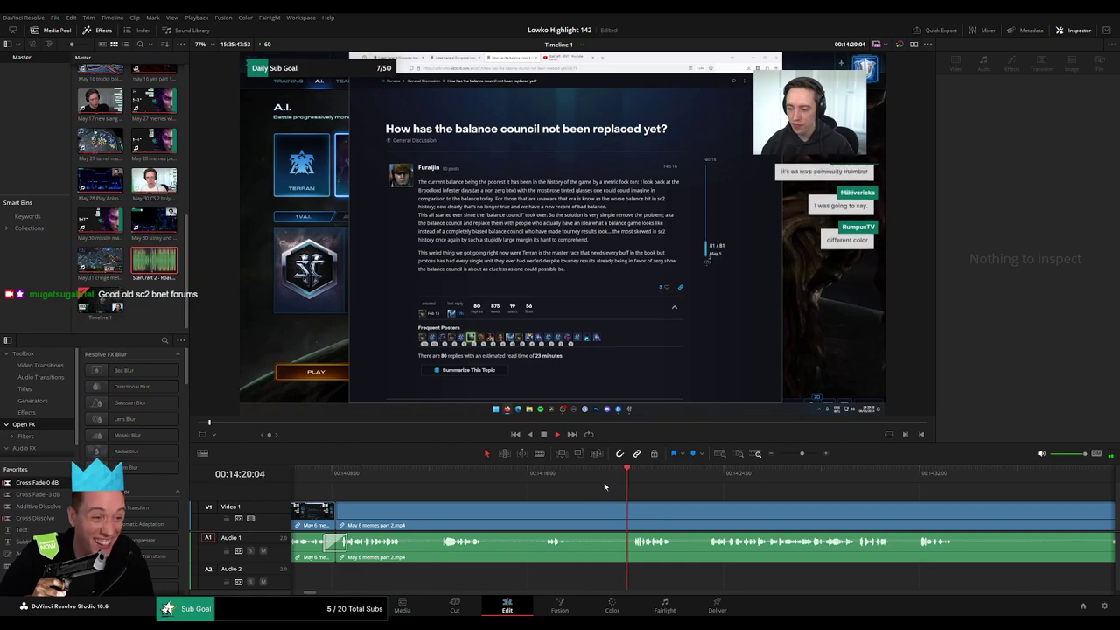
# - Split the clip at about 00:14:18 and 00:14:20, ripple-delete the silence between and cross-fade the audio at the join
pyautogui.press('b')
pyautogui.click(572, 511)
pyautogui.click(628, 511)
pyautogui.press('a')
pyautogui.click(600, 514)
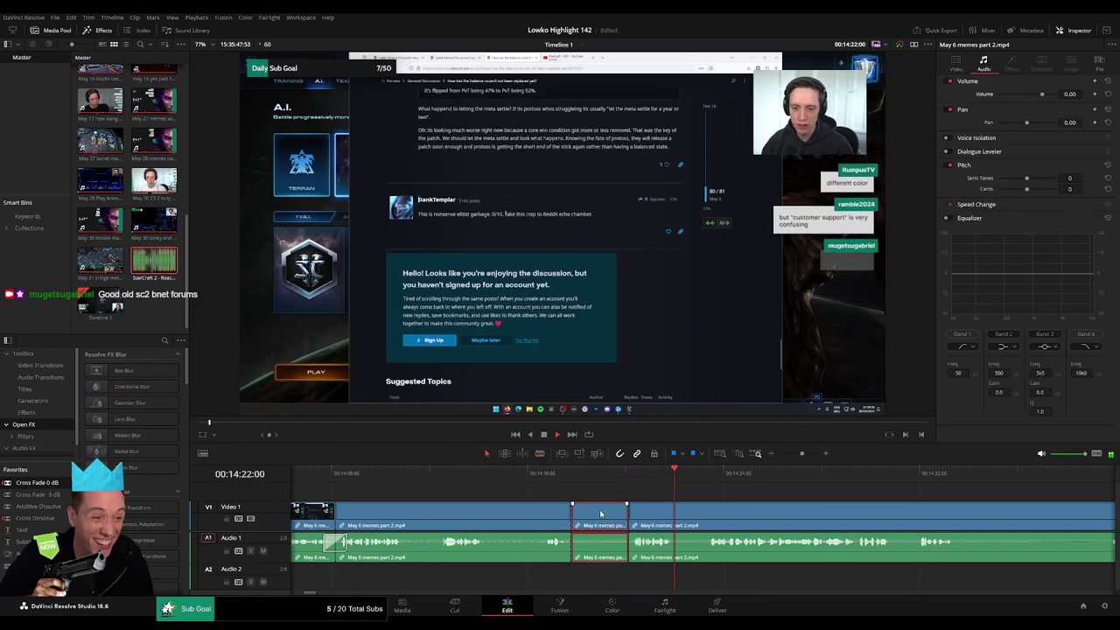
pyautogui.press('Delete')
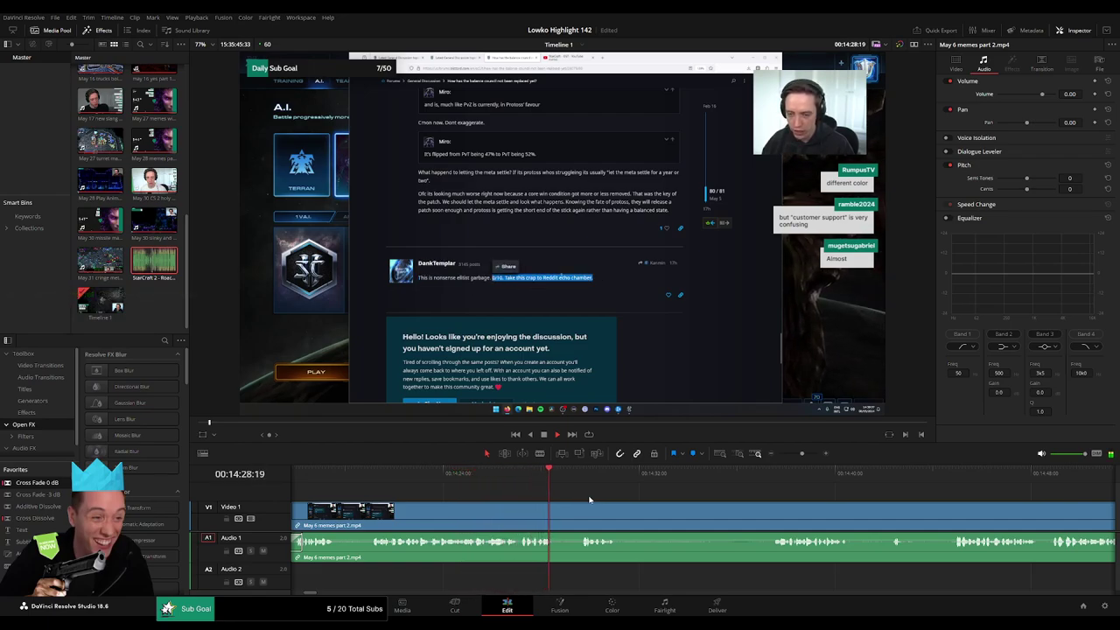
# - Split the clip at about 00:14:31:27 and 00:14:37:30, ripple-delete the section between and cross-fade the audio at the join
pyautogui.press('b')
pyautogui.click(508, 514)
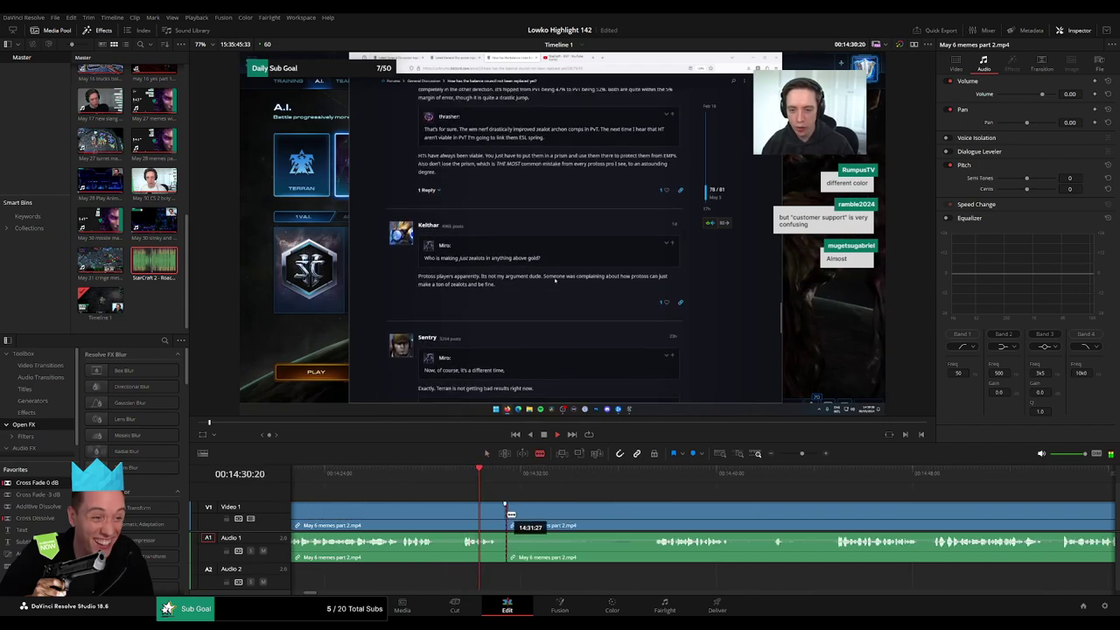
pyautogui.click(649, 473)
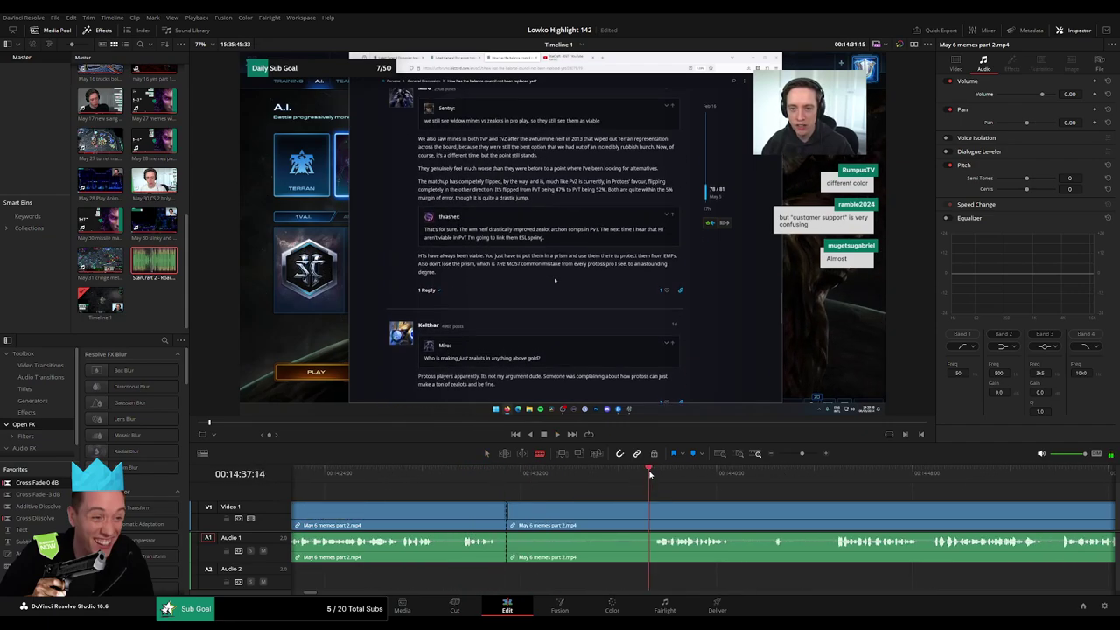
pyautogui.click(657, 514)
pyautogui.press('a')
pyautogui.click(622, 508)
pyautogui.press('Delete')
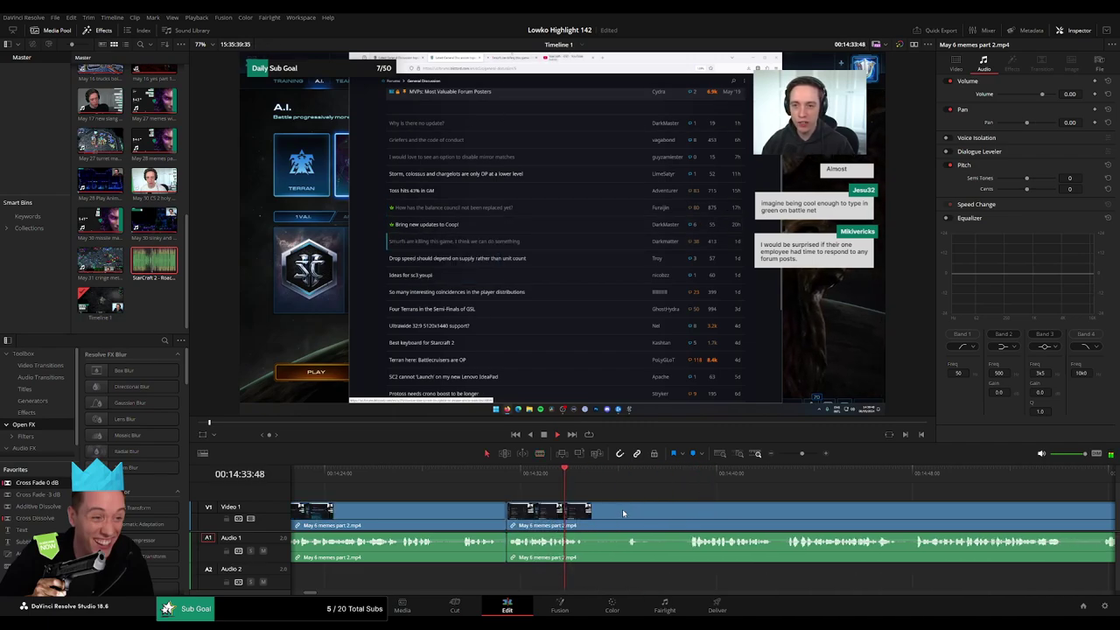
# - Split the clip at about 00:14:47:30 and 00:14:48 and ripple-delete the short pause between the cuts
pyautogui.click(623, 474)
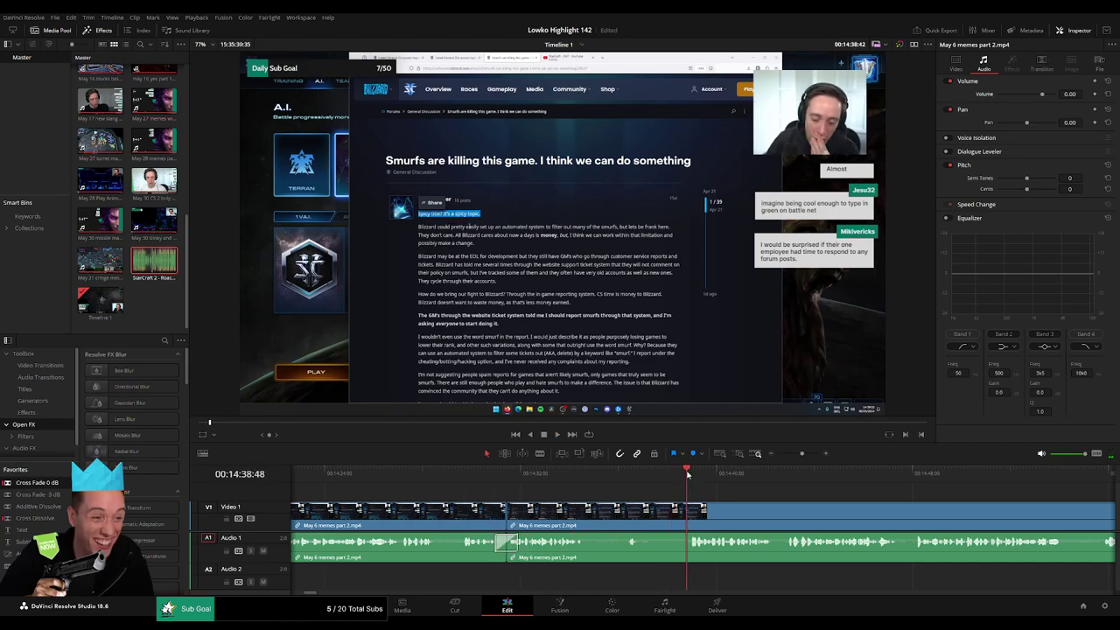
pyautogui.moveTo(801, 503); pyautogui.dragTo(591, 482)
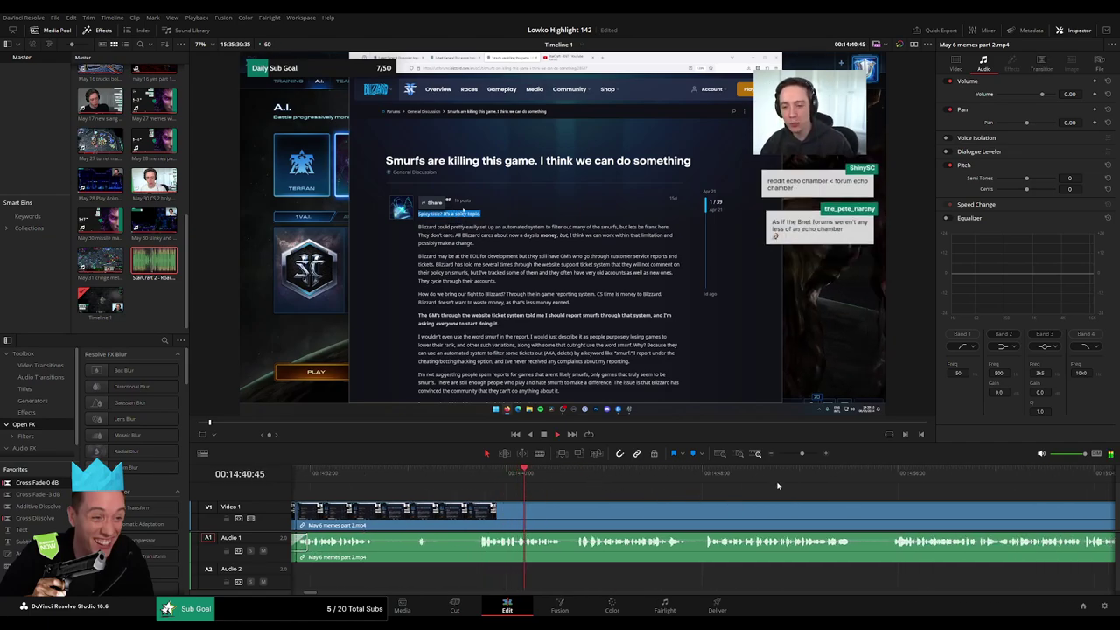
pyautogui.hscroll(2, 777, 485)
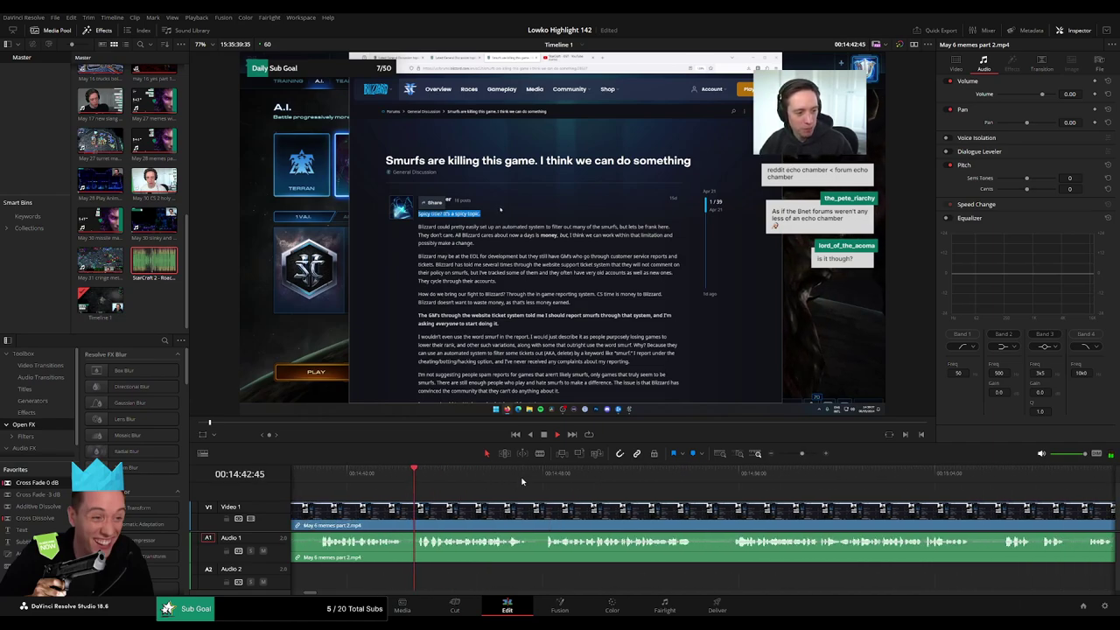
pyautogui.press('b')
pyautogui.click(529, 515)
pyautogui.click(544, 514)
pyautogui.press('a')
pyautogui.click(537, 518)
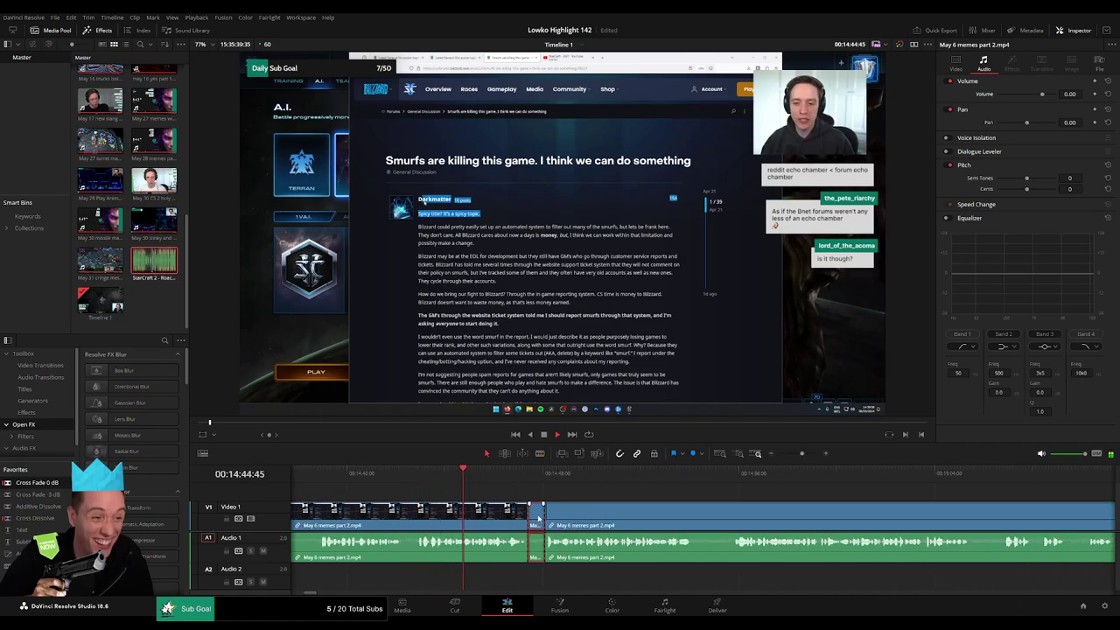
pyautogui.press('Delete')
# - Split the clip at about 00:14:53:30 and 00:14:55 and ripple-delete the piece between the cuts
pyautogui.press('b')
pyautogui.click(679, 515)
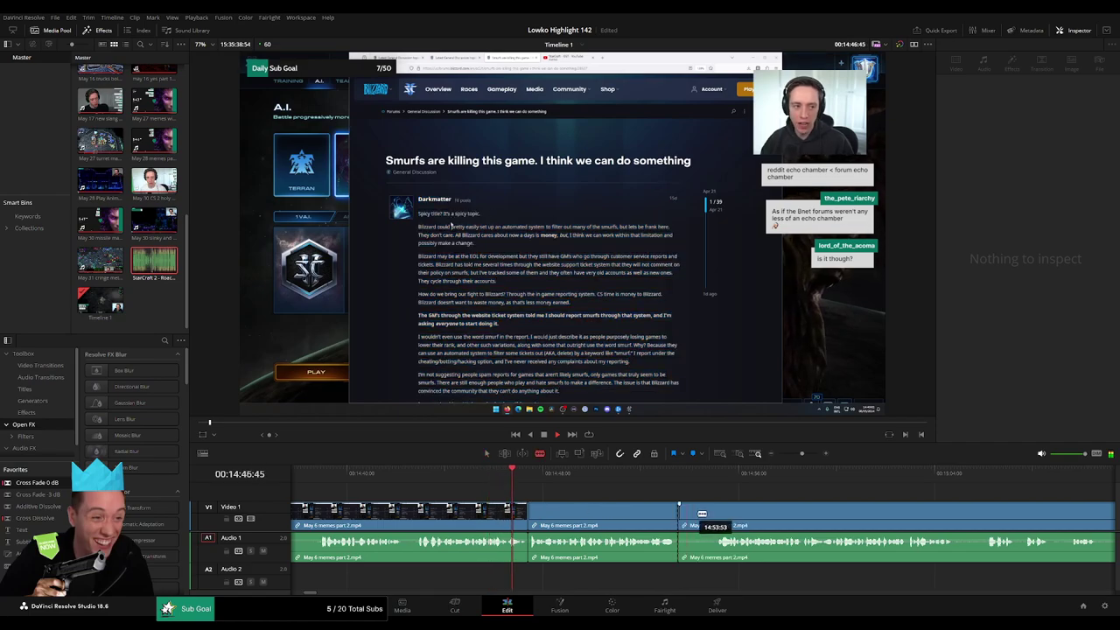
pyautogui.click(714, 515)
pyautogui.press('a')
pyautogui.click(704, 521)
pyautogui.press('Delete')
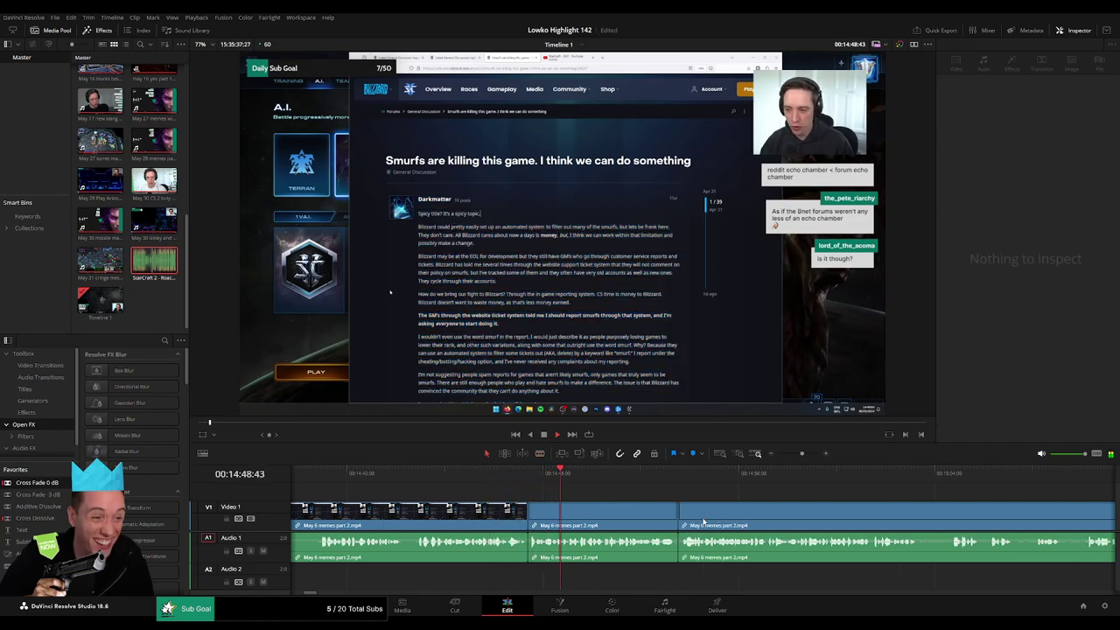
# - Cross-fade the audio at the two joins at about 00:14:47 and 00:14:53
pyautogui.press('space')
pyautogui.click(528, 545)
pyautogui.hotkey('shift', 't')
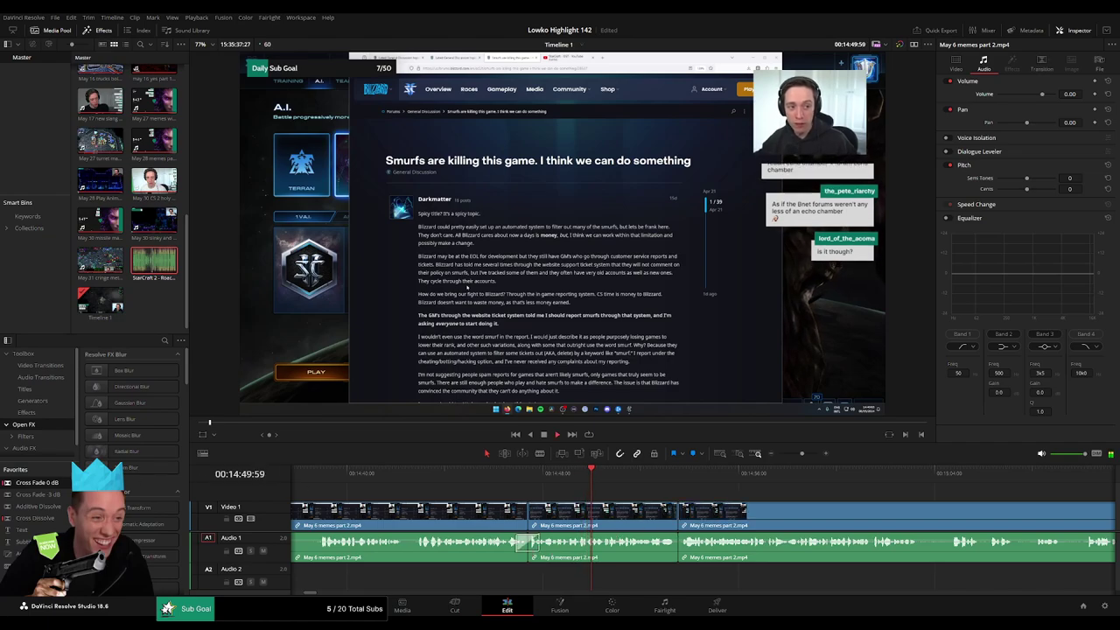
pyautogui.moveTo(687, 547); pyautogui.dragTo(679, 546)
pyautogui.press('space')
# - Ripple-delete the section between about 00:15:03:30 and 00:15:04:40 and cross-fade the audio at the join
pyautogui.hscroll(3, 665, 499)
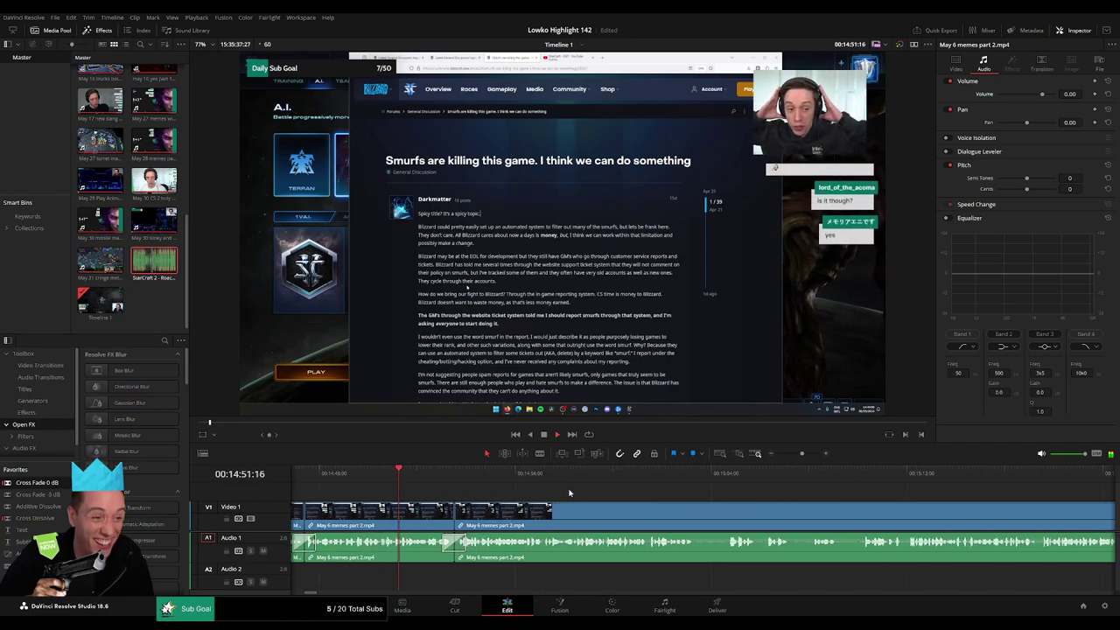
pyautogui.hscroll(2, 630, 509)
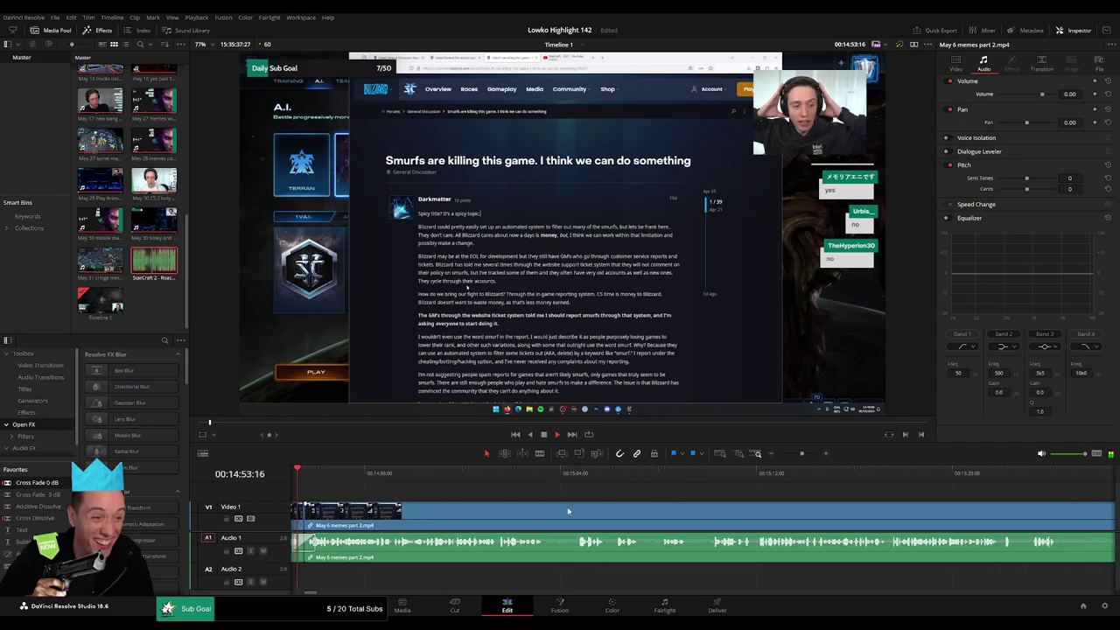
pyautogui.click(550, 512)
pyautogui.click(579, 512)
pyautogui.press('a')
pyautogui.click(566, 515)
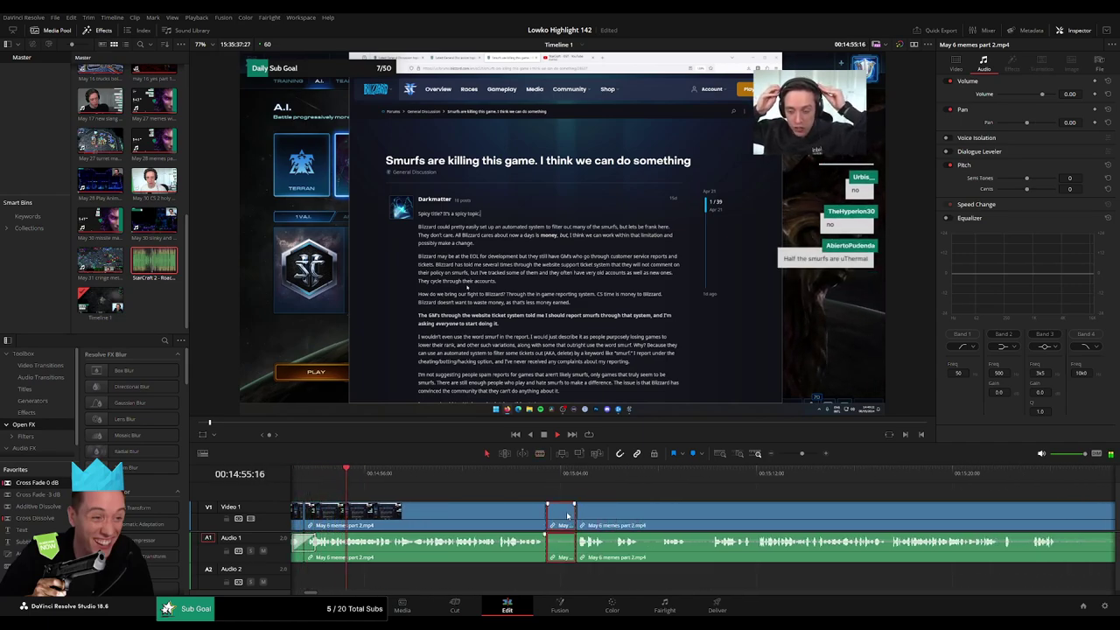
pyautogui.press('Delete')
pyautogui.press('space')
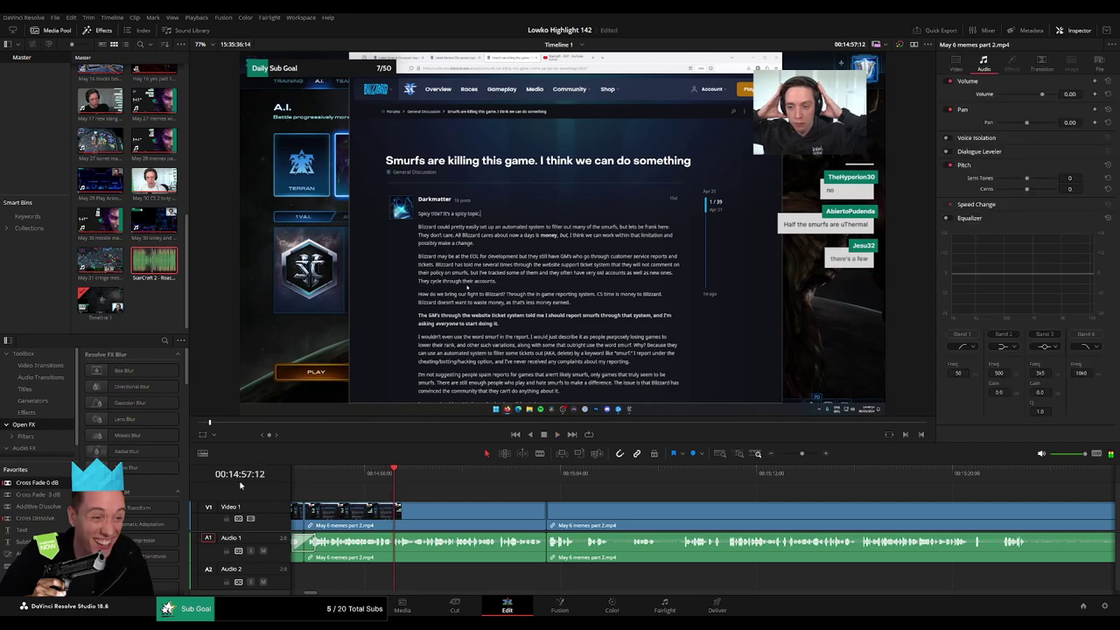
# - Split the clip at about 00:15:23 and 00:15:28, ripple-delete the roughly five seconds between and cross-fade the audio at the join
pyautogui.hscroll(2, 648, 510)
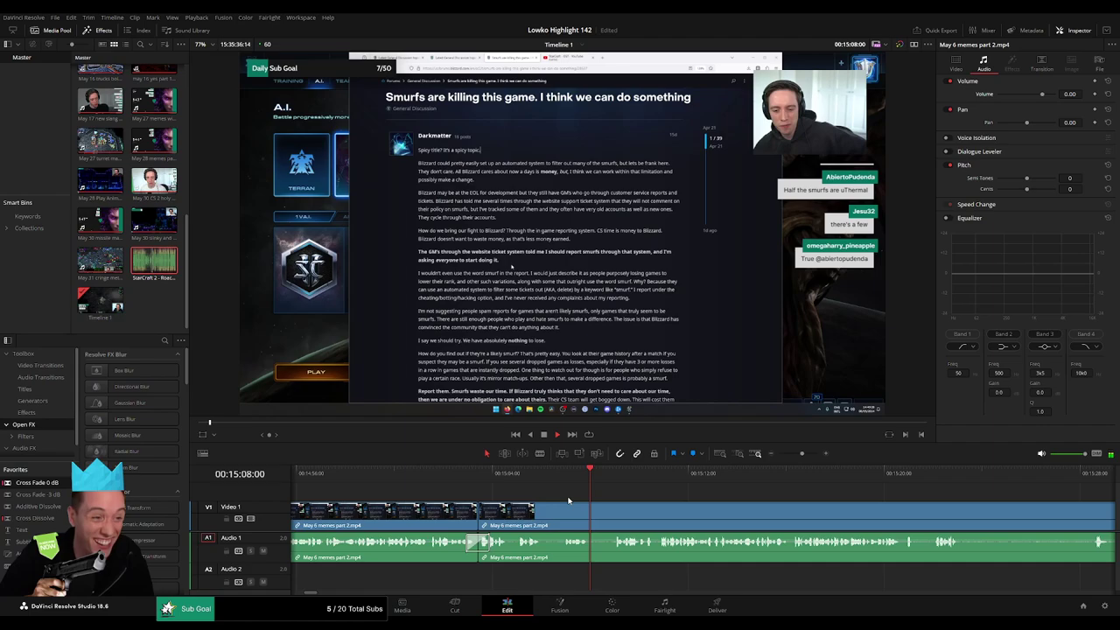
pyautogui.moveTo(700, 507); pyautogui.dragTo(476, 504)
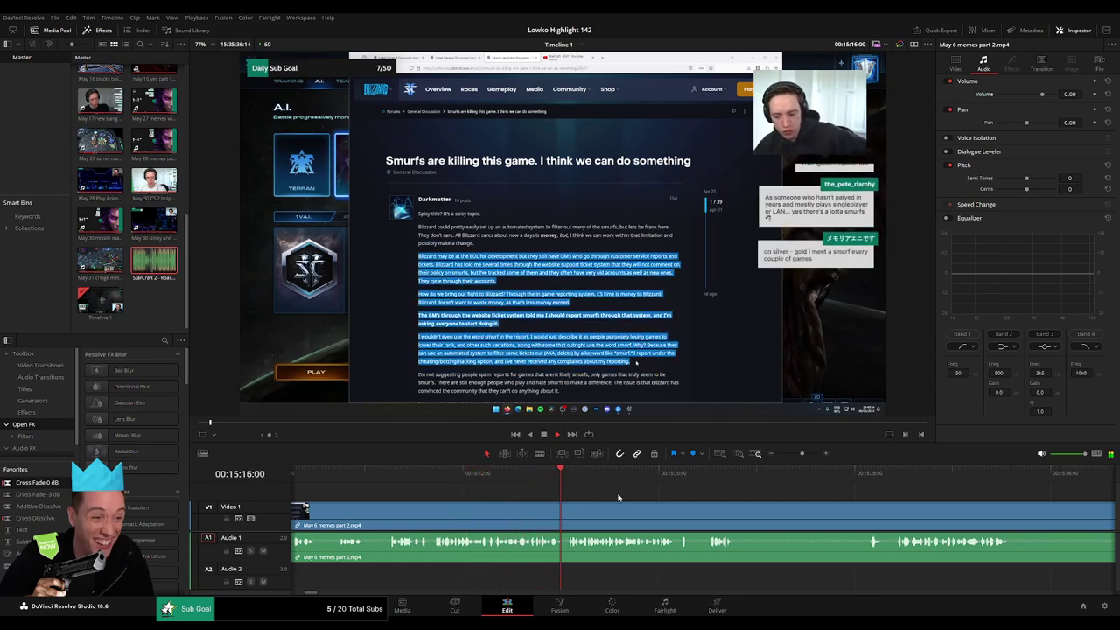
pyautogui.hscroll(2, 730, 514)
pyautogui.press('b')
pyautogui.click(565, 512)
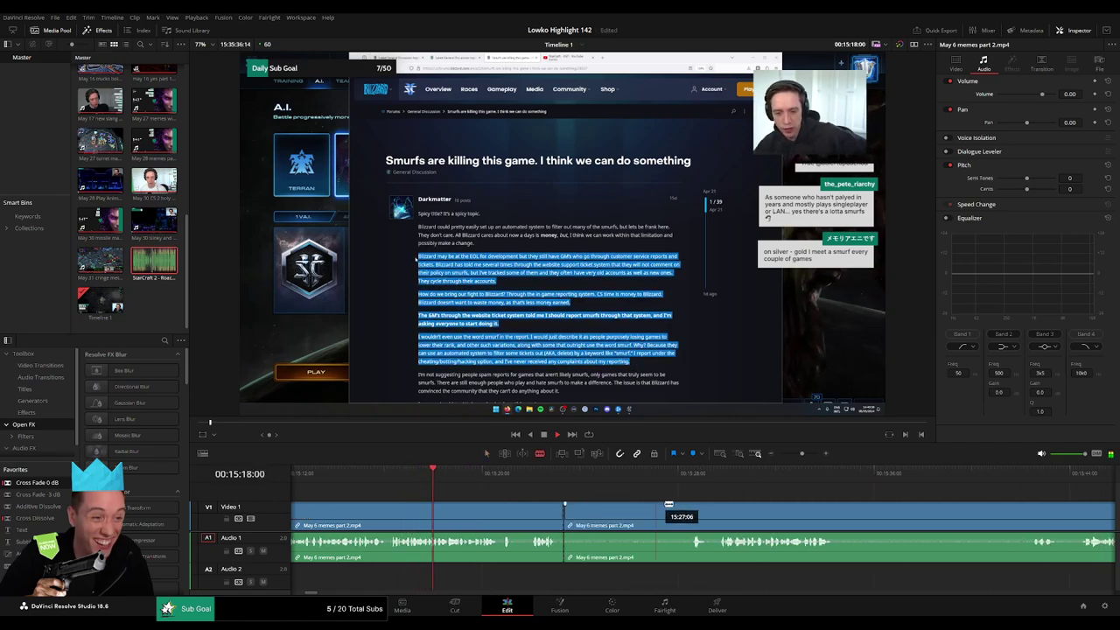
pyautogui.click(690, 507)
pyautogui.press('a')
pyautogui.click(646, 510)
pyautogui.press('BackSpace')
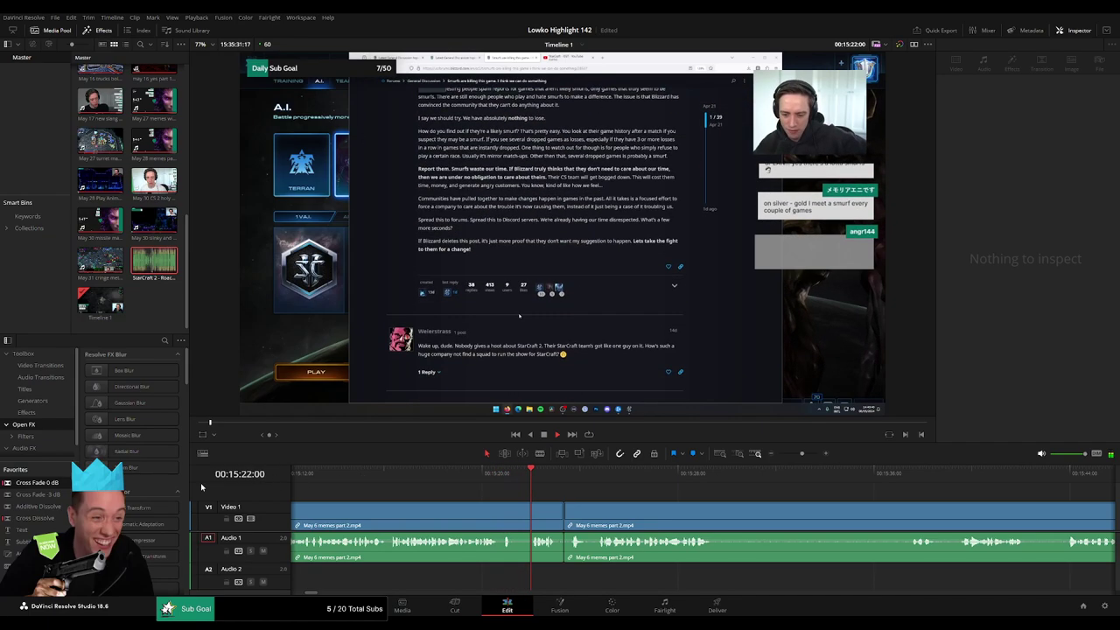
pyautogui.moveTo(64, 482); pyautogui.dragTo(563, 542)
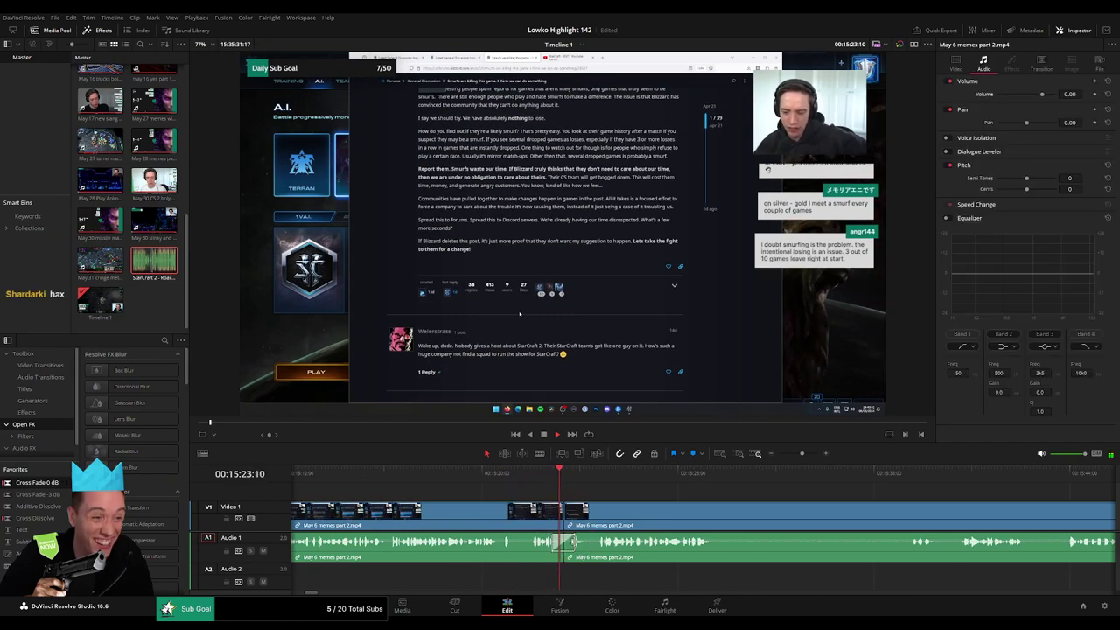
# - Split the clip at about 00:15:29:30 and 00:15:37, ripple-delete the piece between and cross-fade the audio at the join
pyautogui.moveTo(712, 517); pyautogui.dragTo(530, 504)
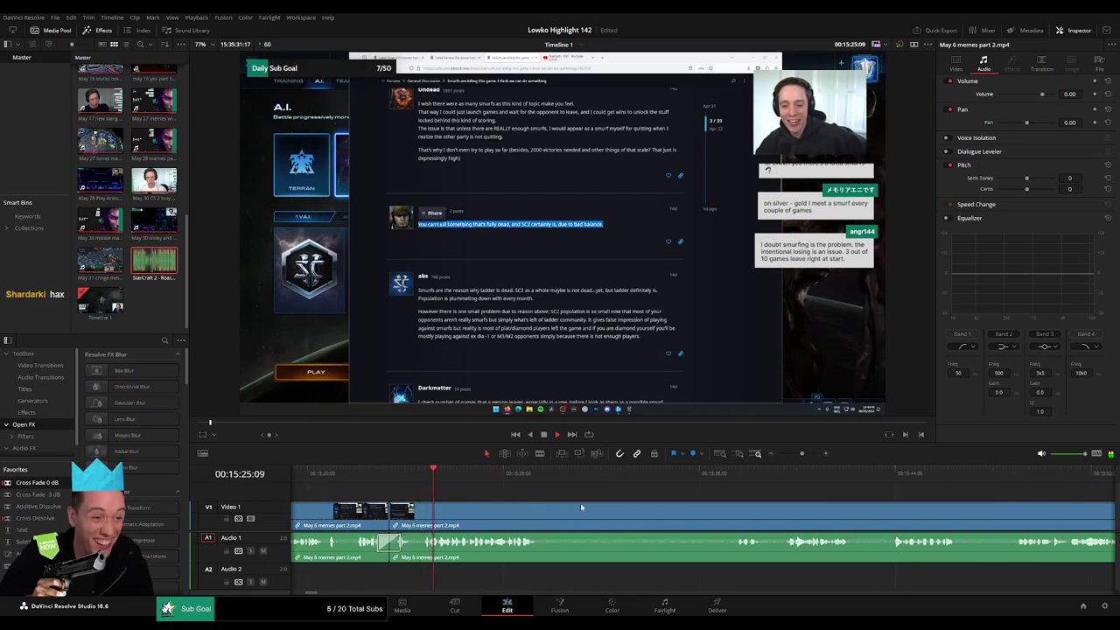
pyautogui.hscroll(2, 641, 513)
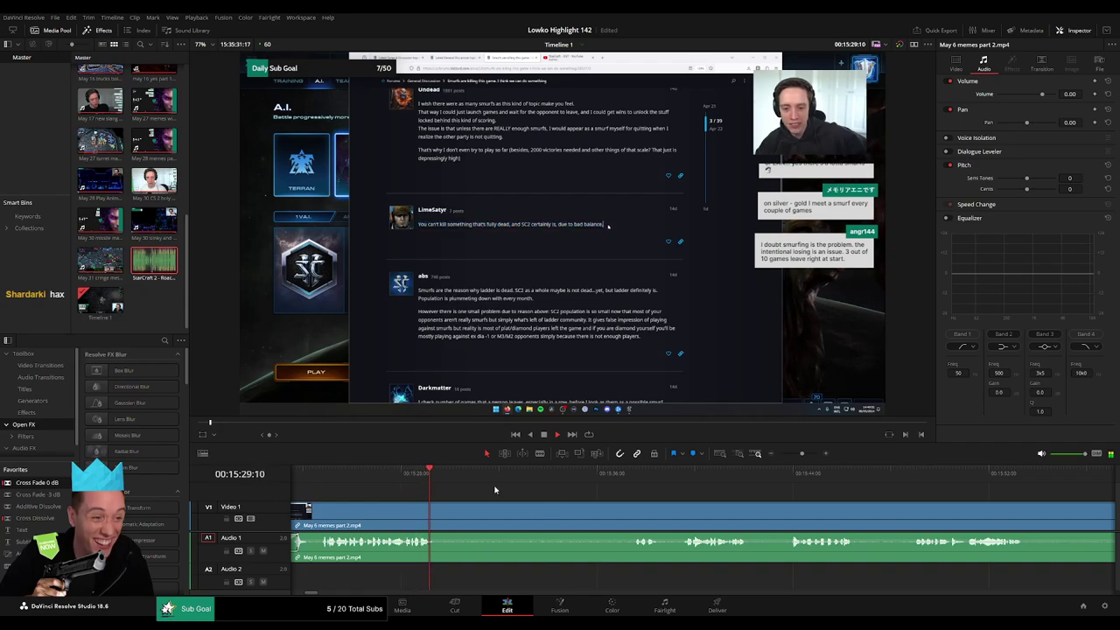
pyautogui.press('b')
pyautogui.click(449, 513)
pyautogui.moveTo(572, 479); pyautogui.dragTo(634, 487)
pyautogui.click(604, 515)
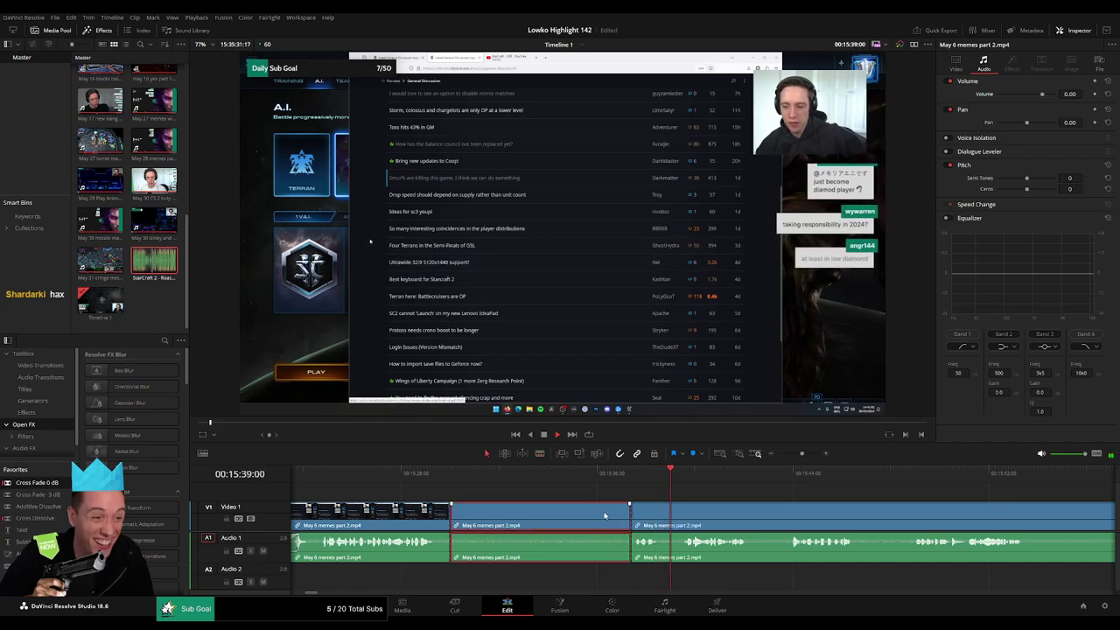
pyautogui.press('Delete')
pyautogui.press('space')
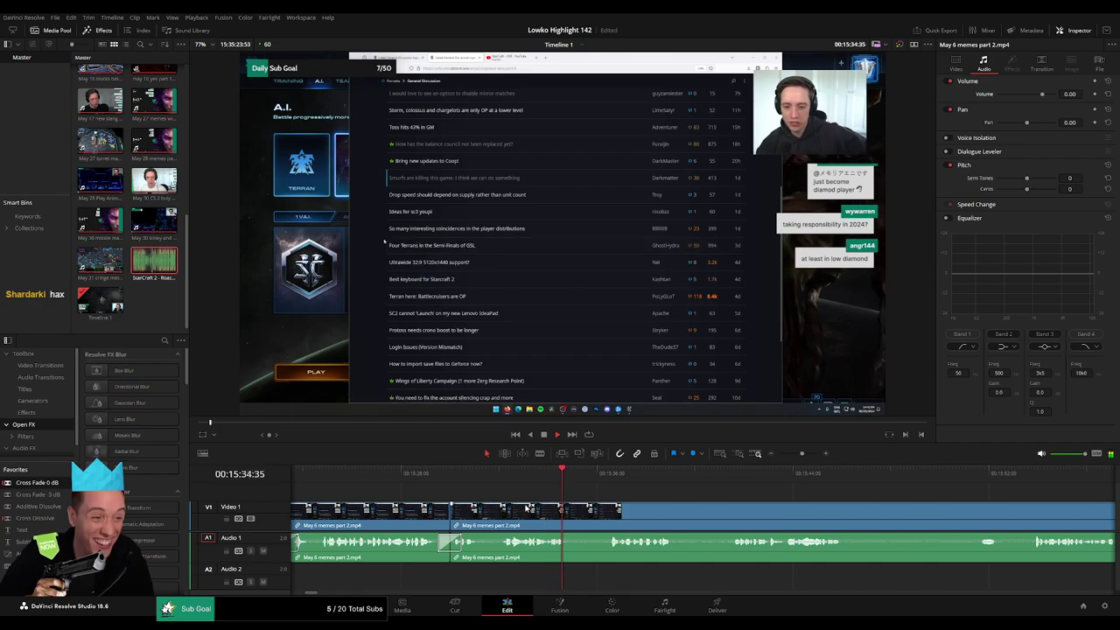
# - Split the clip at about 00:15:31, 00:15:53 and 00:15:57, ripple-delete the piece between the first two cuts and cross-fade the audio there
pyautogui.press('b')
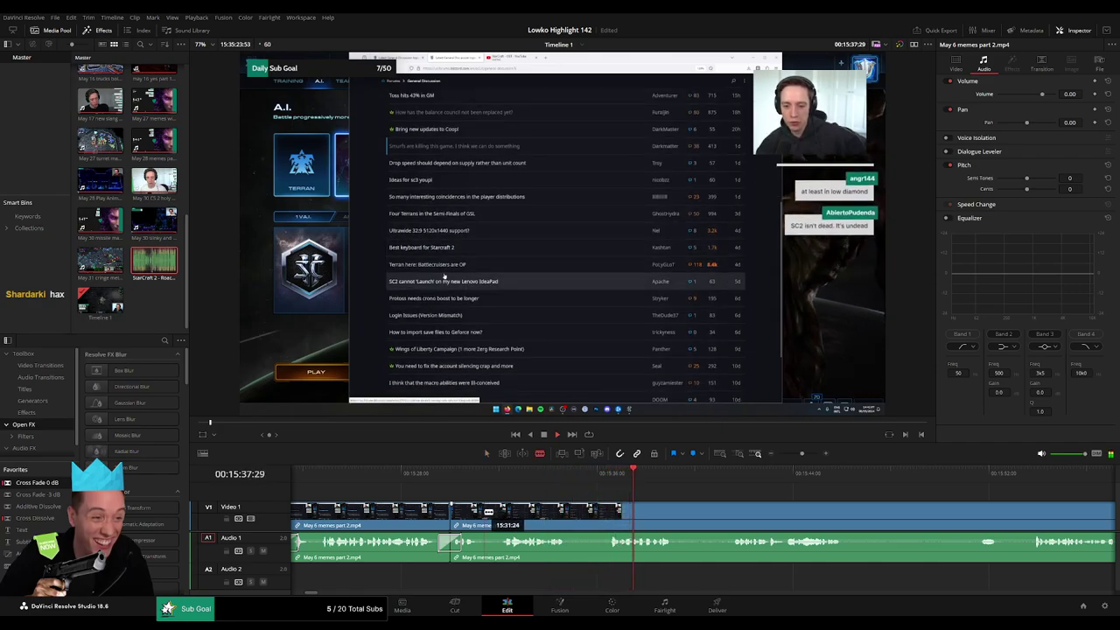
pyautogui.click(491, 513)
pyautogui.click(726, 480)
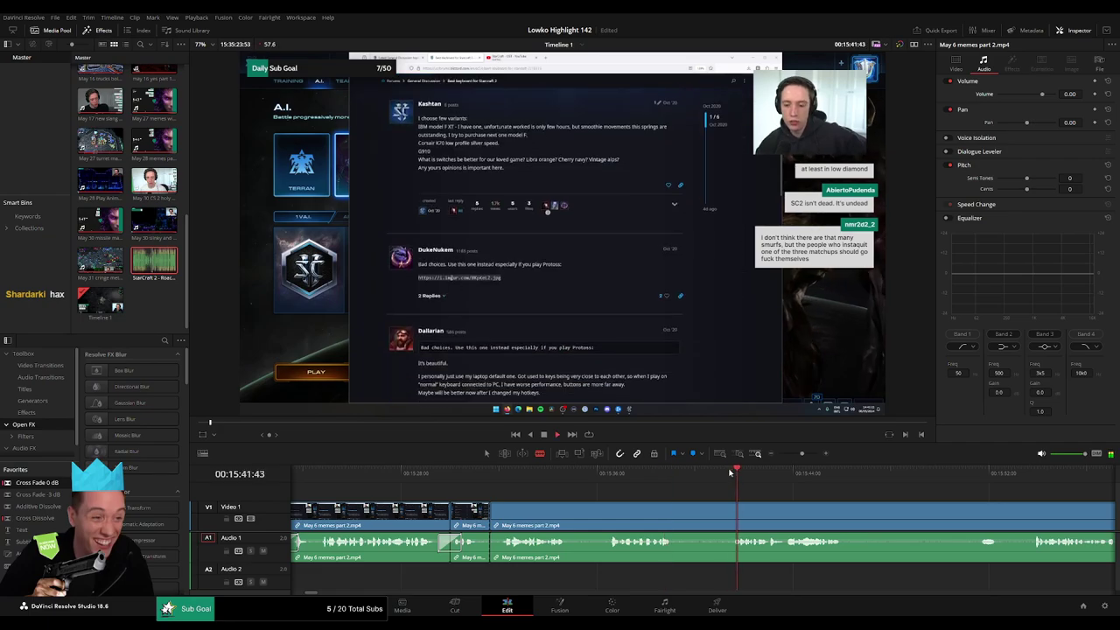
pyautogui.moveTo(799, 507); pyautogui.dragTo(593, 499)
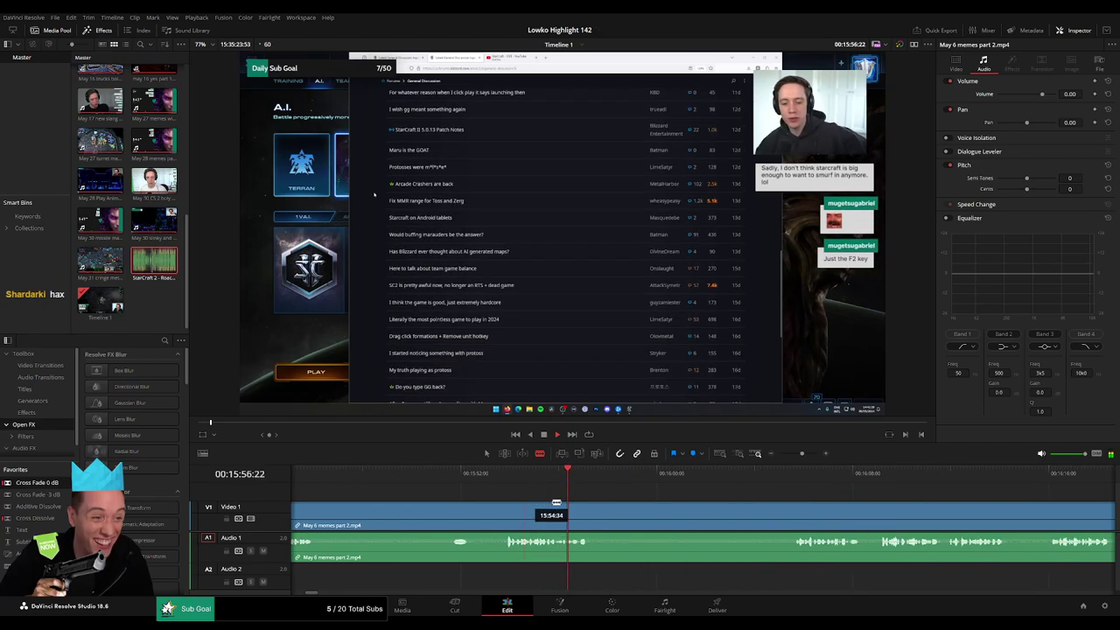
pyautogui.moveTo(504, 506); pyautogui.dragTo(657, 509)
pyautogui.click(656, 509)
pyautogui.click(749, 509)
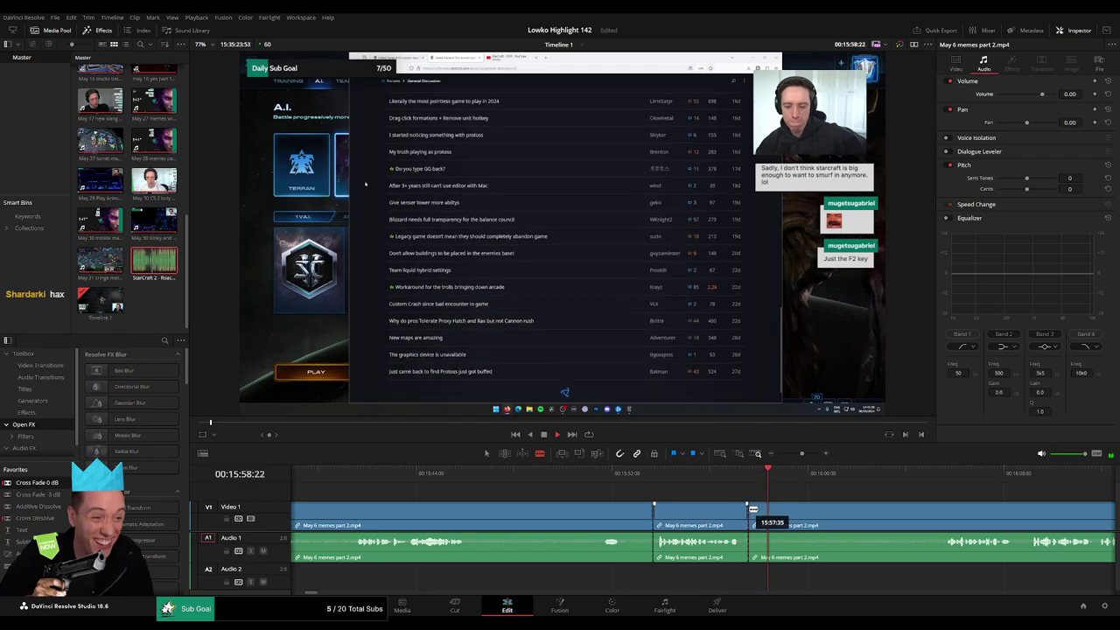
pyautogui.press('a')
pyautogui.click(620, 510)
pyautogui.press('Delete')
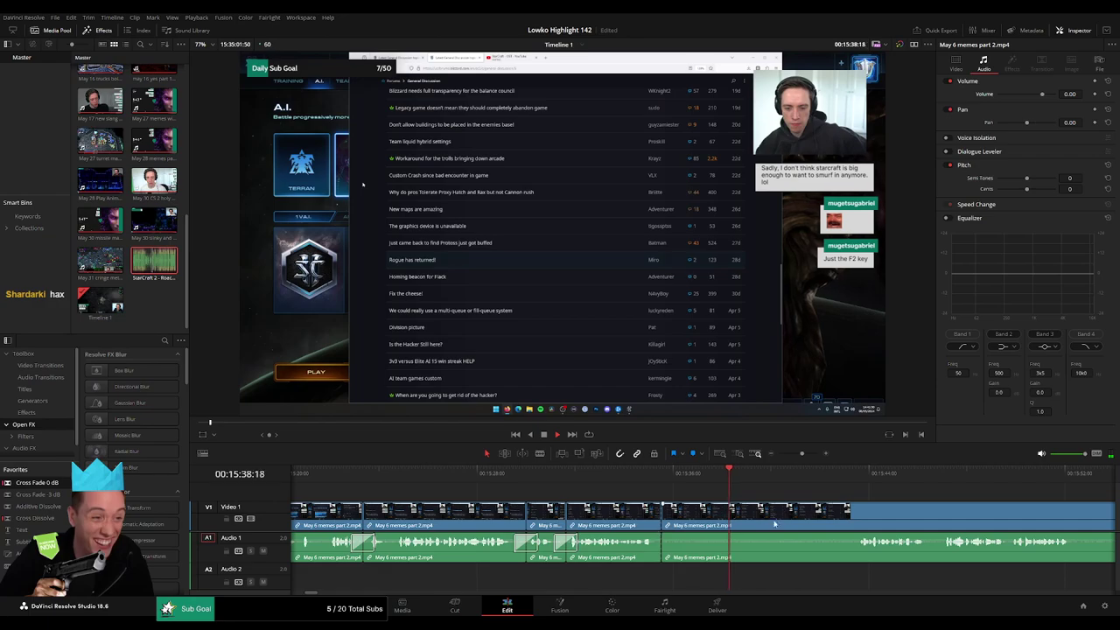
# - Split the clip at about 00:15:43 and ripple-delete the roughly eight seconds between the 00:15:35 cut and the new one
pyautogui.moveTo(774, 523); pyautogui.dragTo(613, 516)
pyautogui.click(690, 474)
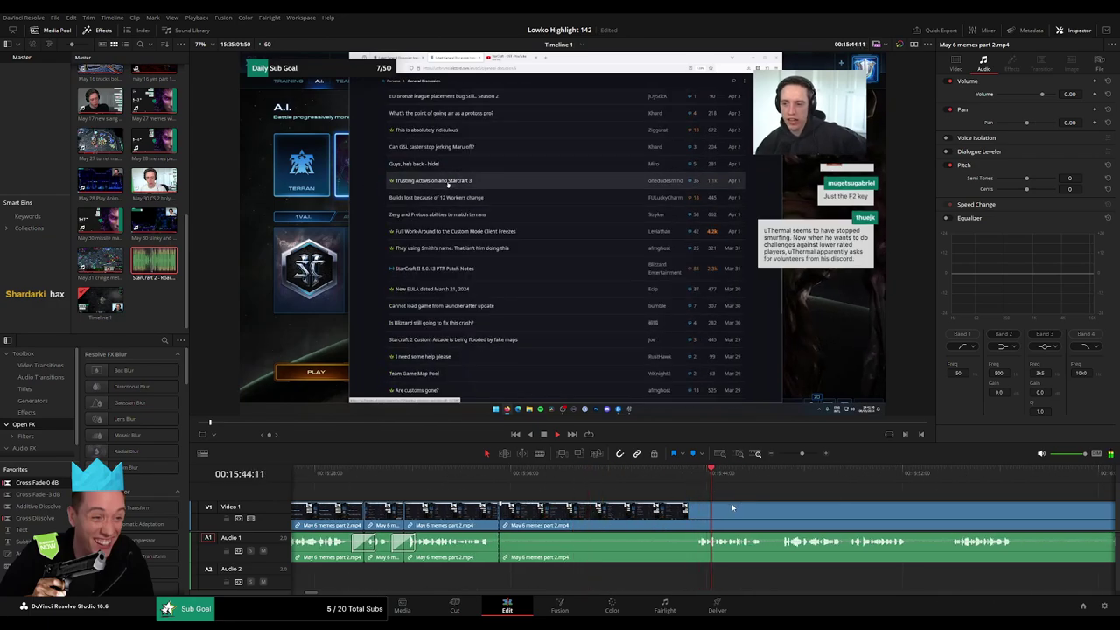
pyautogui.press('b')
pyautogui.click(695, 517)
pyautogui.press('a')
pyautogui.click(674, 517)
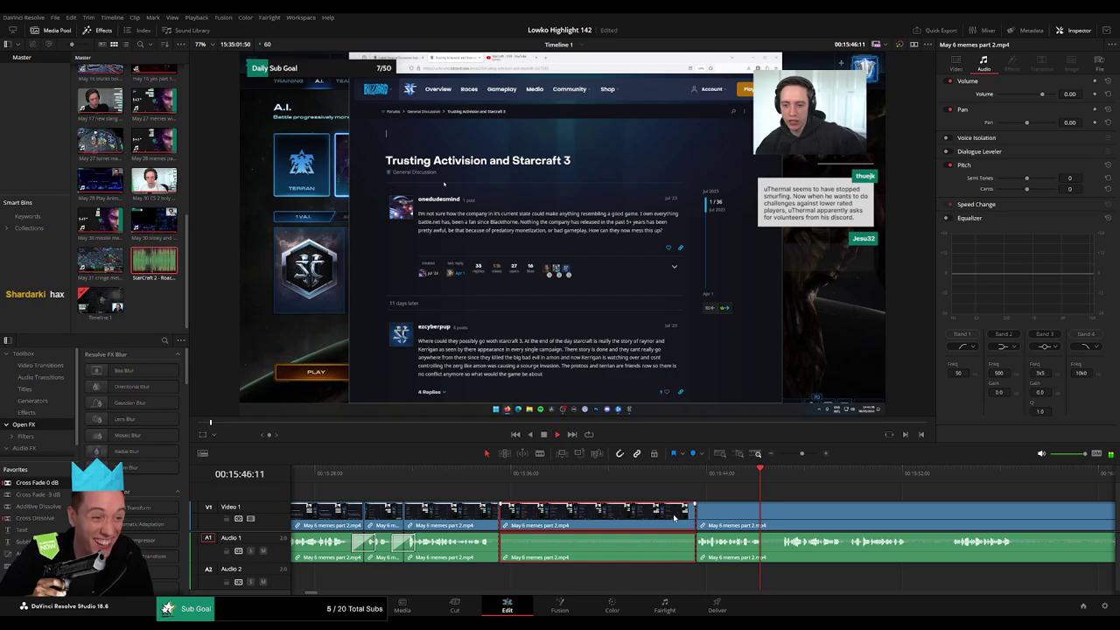
pyautogui.press('BackSpace')
pyautogui.click(673, 516)
pyautogui.press('BackSpace')
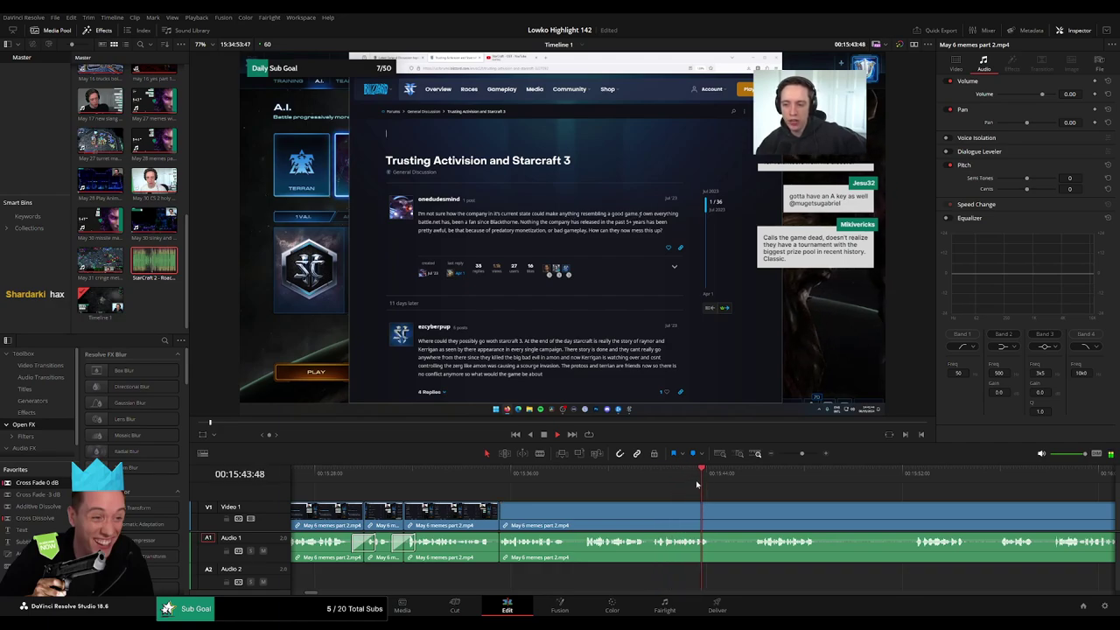
# - Skim the footage from about 00:15:43 to 00:16:37 to find where the next section worth keeping starts
pyautogui.click(747, 475)
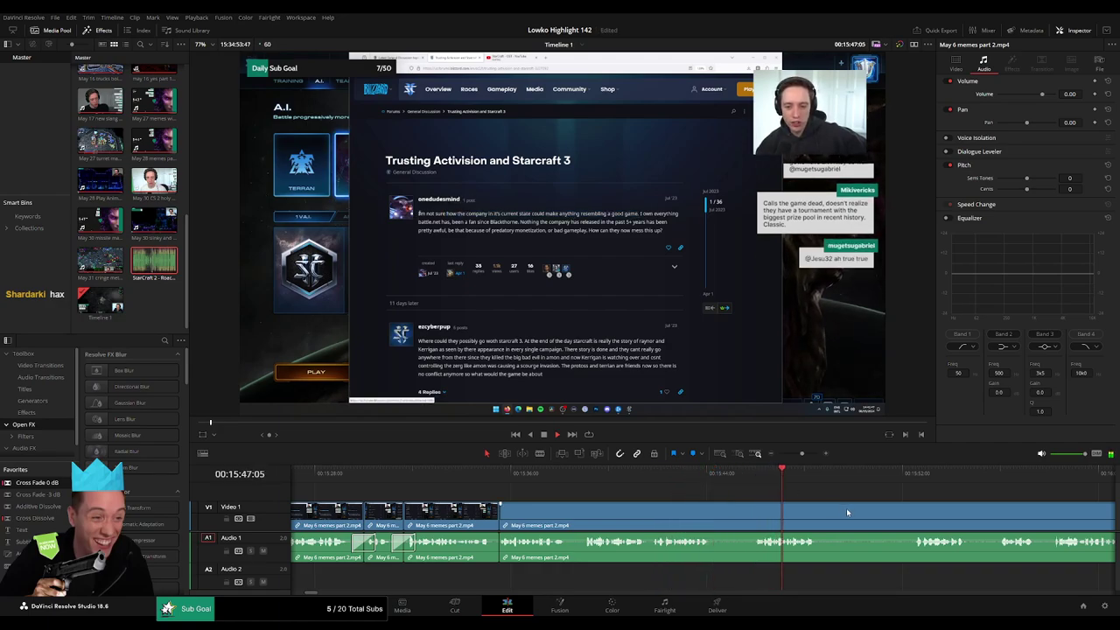
pyautogui.moveTo(845, 507); pyautogui.dragTo(662, 499)
pyautogui.click(739, 492)
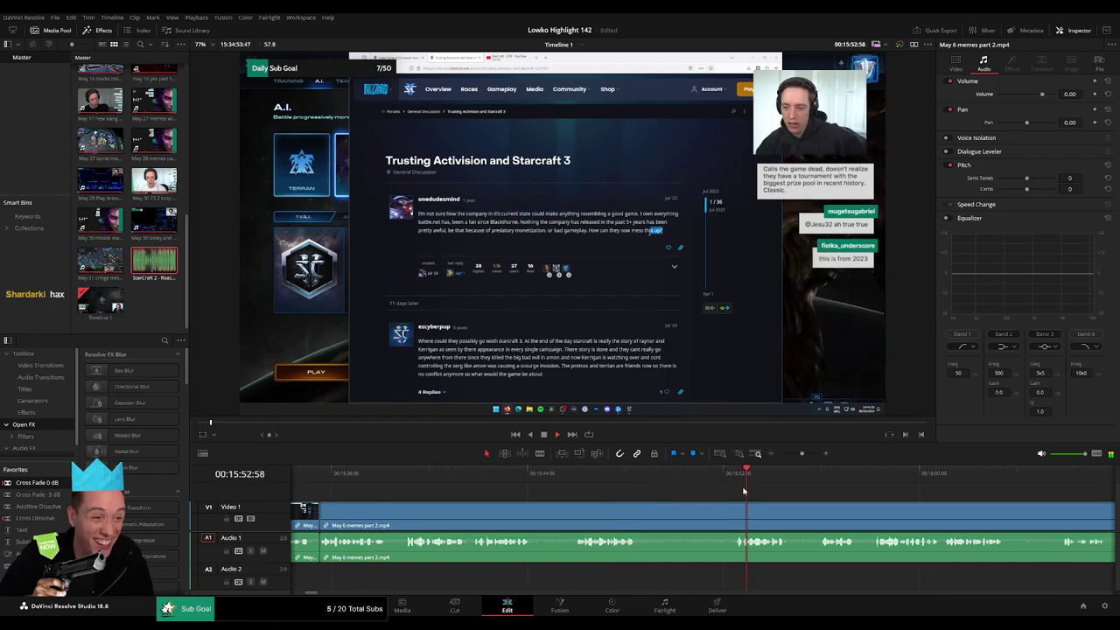
pyautogui.click(824, 482)
pyautogui.click(871, 477)
pyautogui.moveTo(888, 492); pyautogui.dragTo(598, 496)
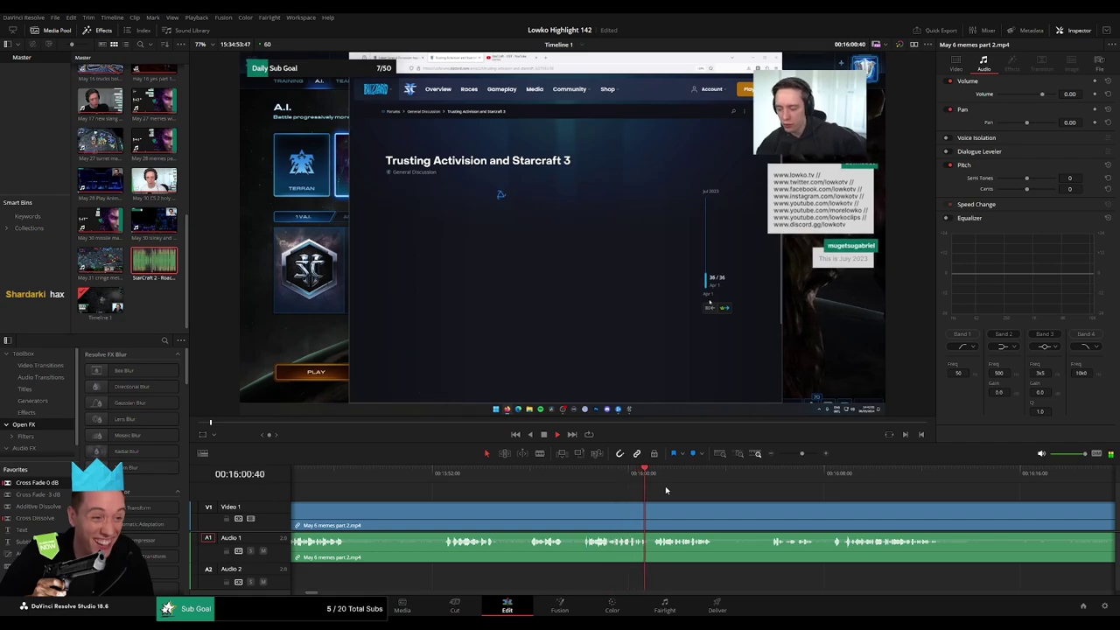
pyautogui.moveTo(509, 515); pyautogui.dragTo(660, 477)
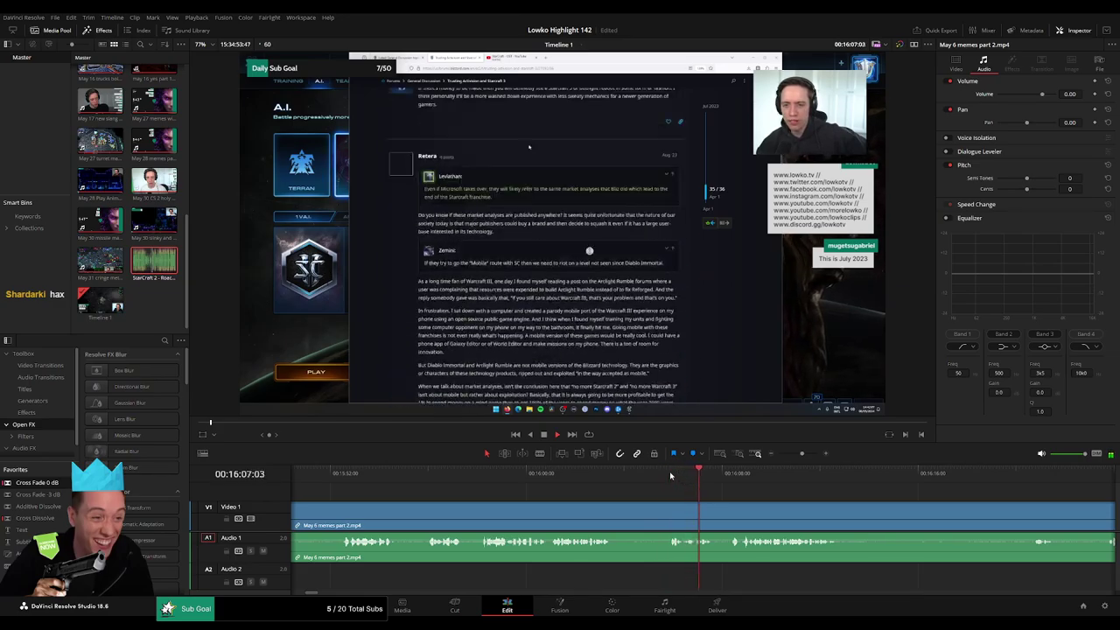
pyautogui.hscroll(5, 579, 488)
pyautogui.hscroll(4, 578, 492)
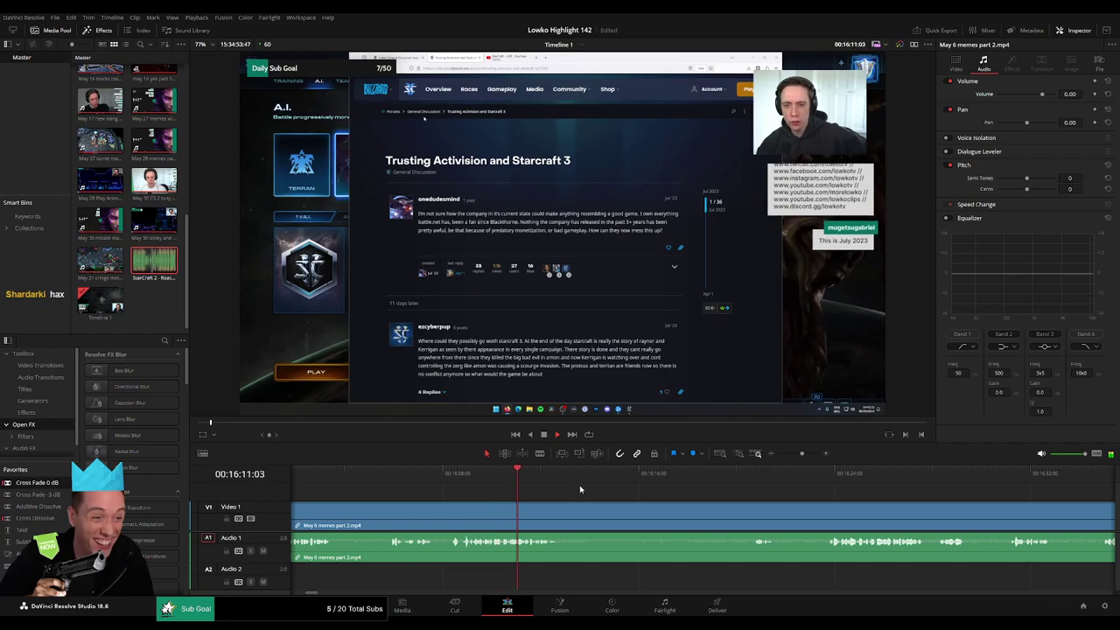
pyautogui.click(823, 474)
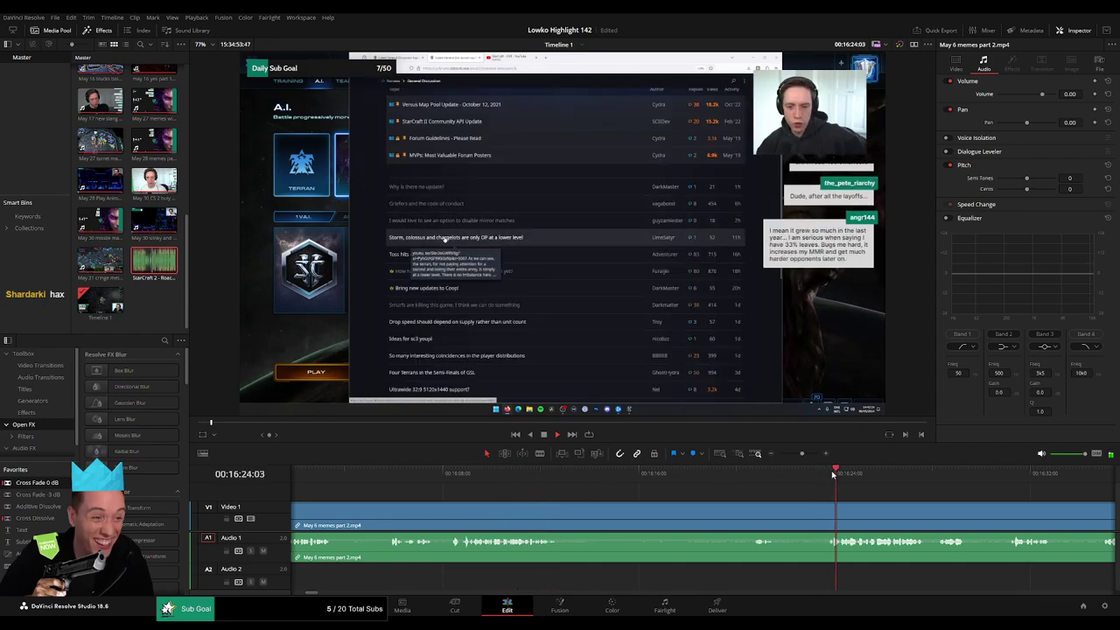
pyautogui.moveTo(889, 505); pyautogui.dragTo(654, 486)
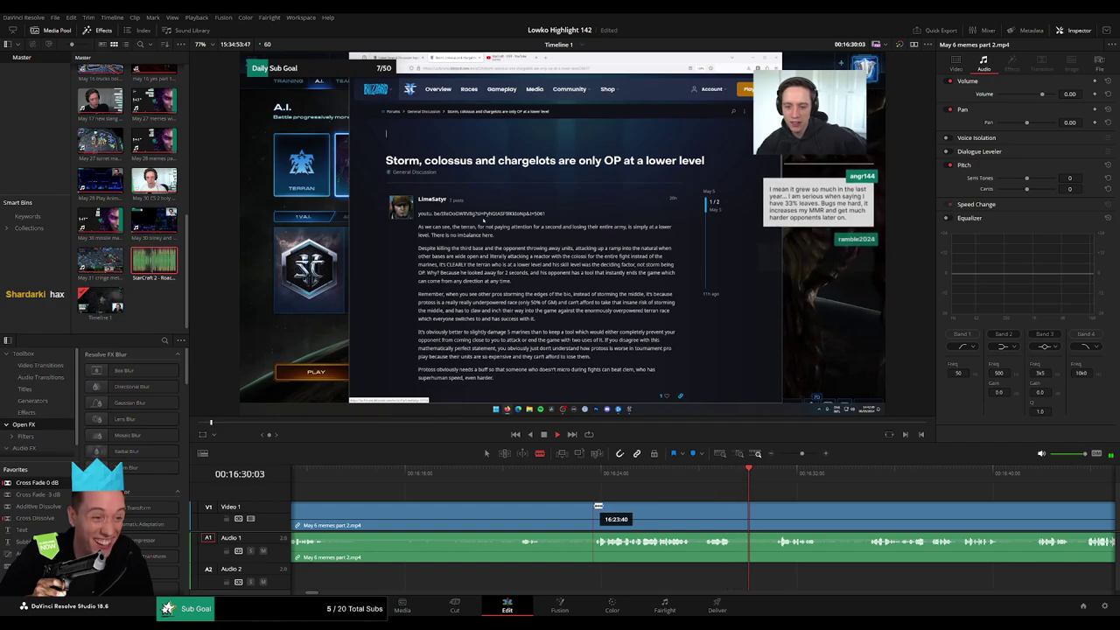
pyautogui.hscroll(7, 630, 494)
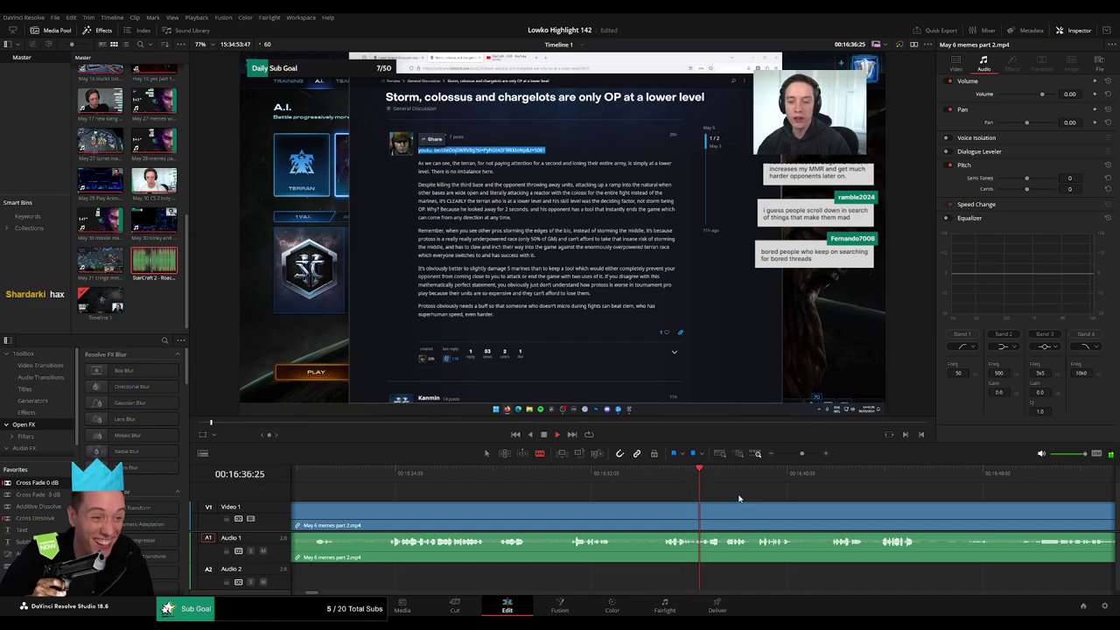
pyautogui.hscroll(2, 669, 491)
pyautogui.hscroll(-4, 708, 498)
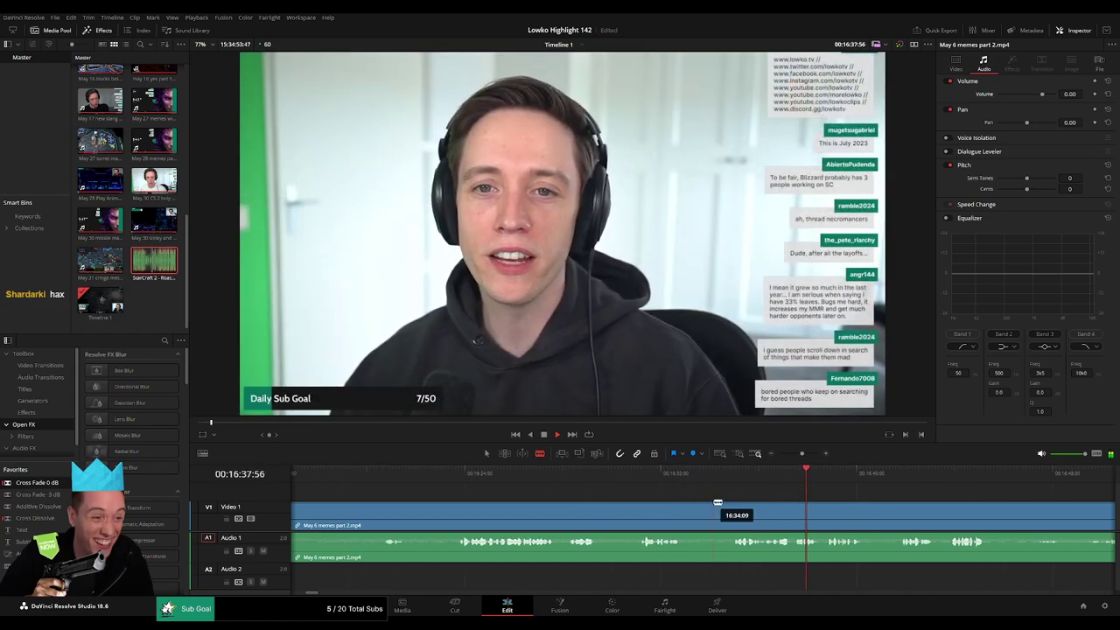
# - Split the clip at about 00:16:23, ripple-delete everything back to the 00:15:35 cut and cross-fade the audio at the join
pyautogui.click(458, 475)
pyautogui.click(455, 519)
pyautogui.press('a')
pyautogui.click(444, 519)
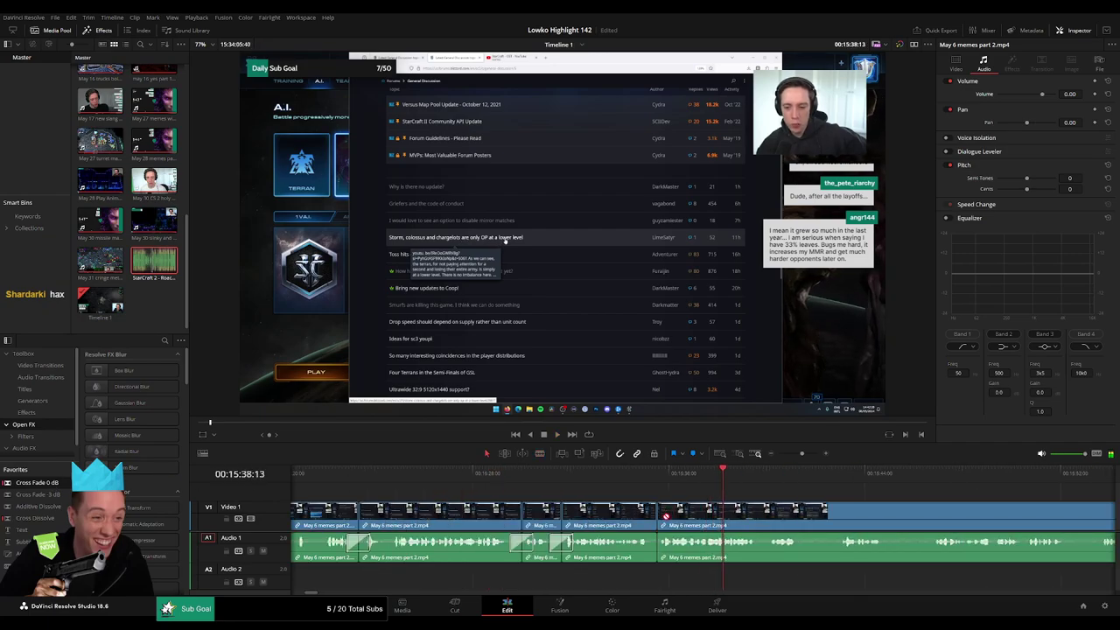
# - Split the clip at about 00:15:41 and 00:15:42:20 and ripple-delete the short piece between the cuts
pyautogui.hscroll(3, 783, 520)
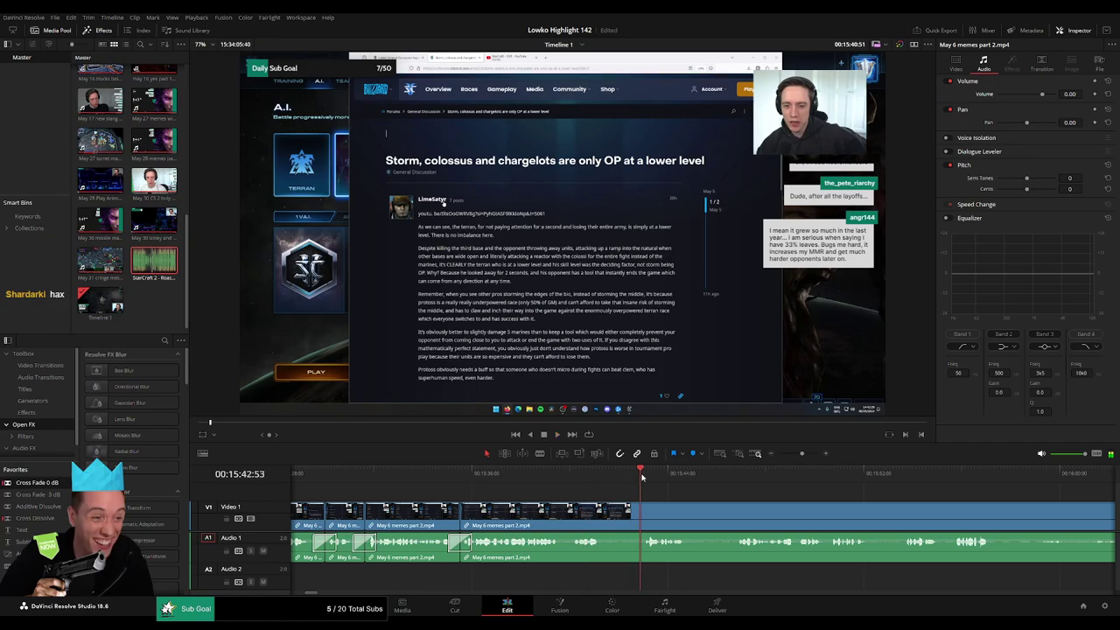
pyautogui.press('b')
pyautogui.click(605, 517)
pyautogui.click(641, 513)
pyautogui.press('a')
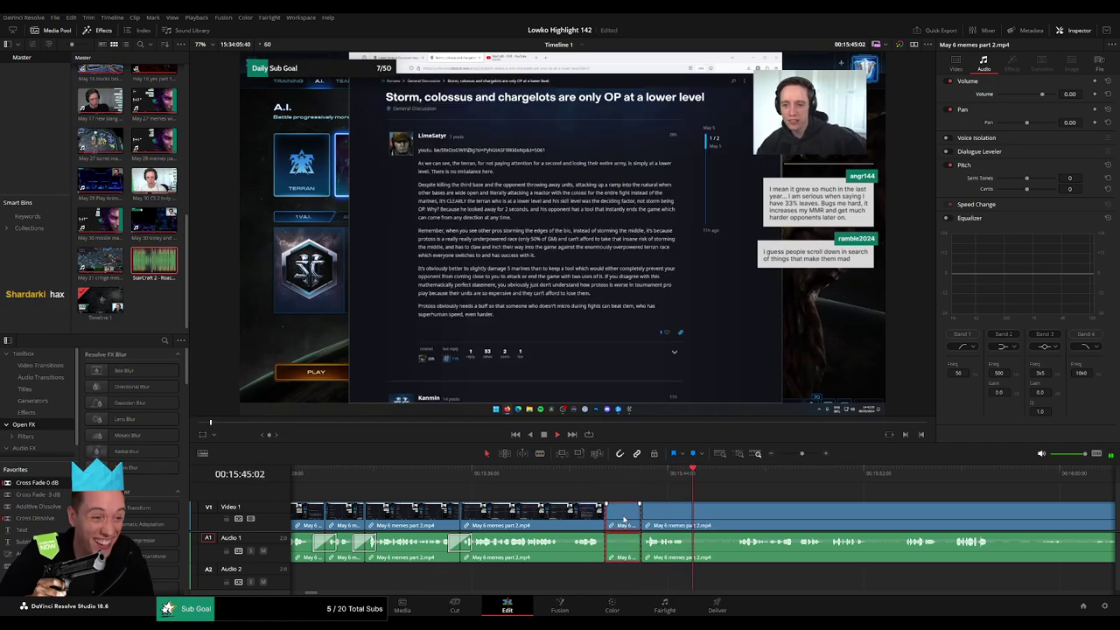
pyautogui.press('Delete')
# - Ripple-delete the section between about 00:15:43 and 00:15:44:40 and cross-fade the audio at the 00:15:41 and 00:15:43 joins
pyautogui.click(694, 476)
pyautogui.press('b')
pyautogui.click(656, 507)
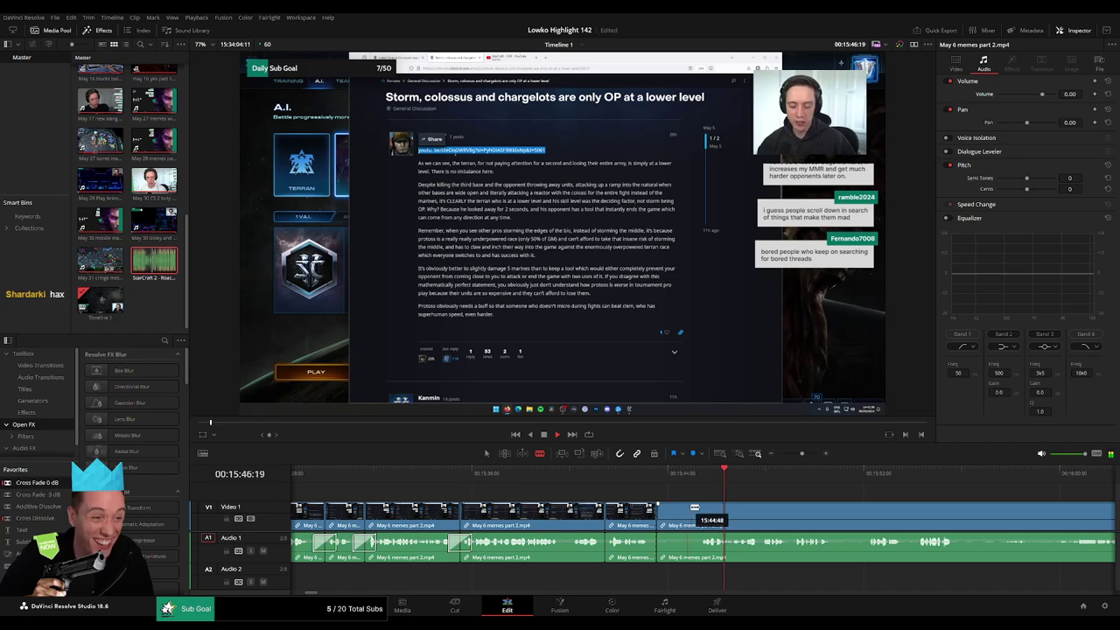
pyautogui.press('a')
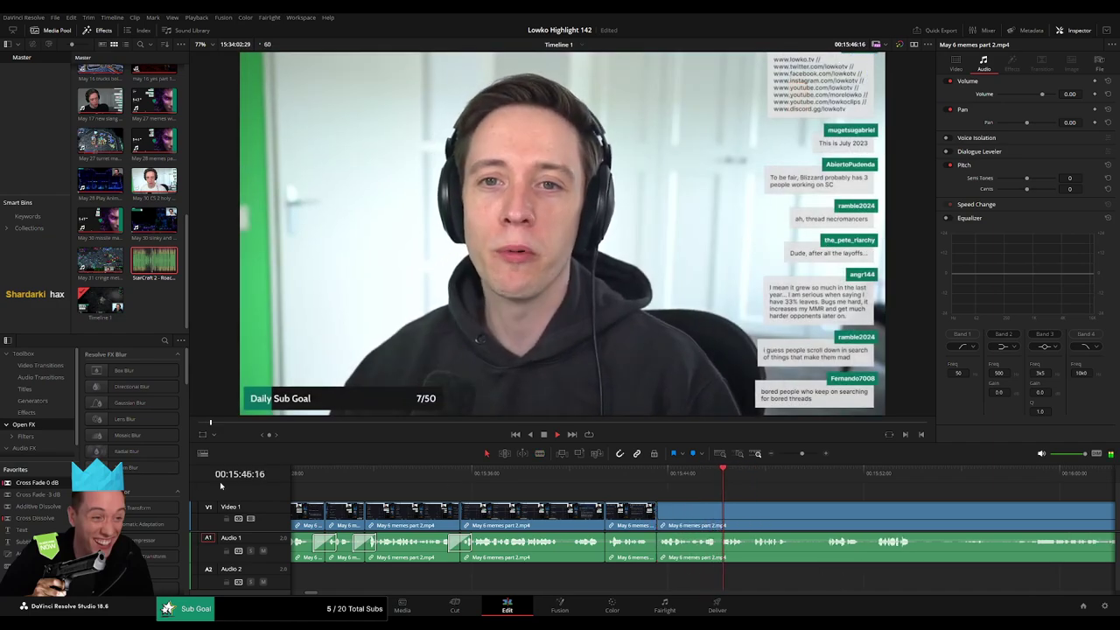
pyautogui.press('space')
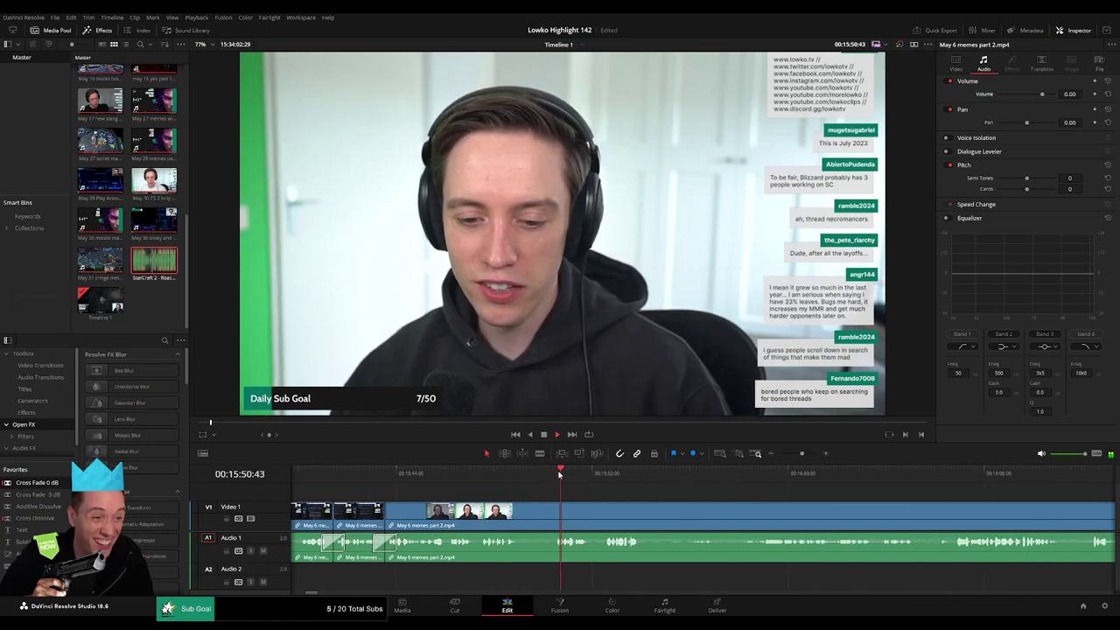
# - Ripple-delete the section between about 00:15:48:30 and 00:15:50 and cross-fade the audio at the join
pyautogui.press('b')
pyautogui.click(521, 509)
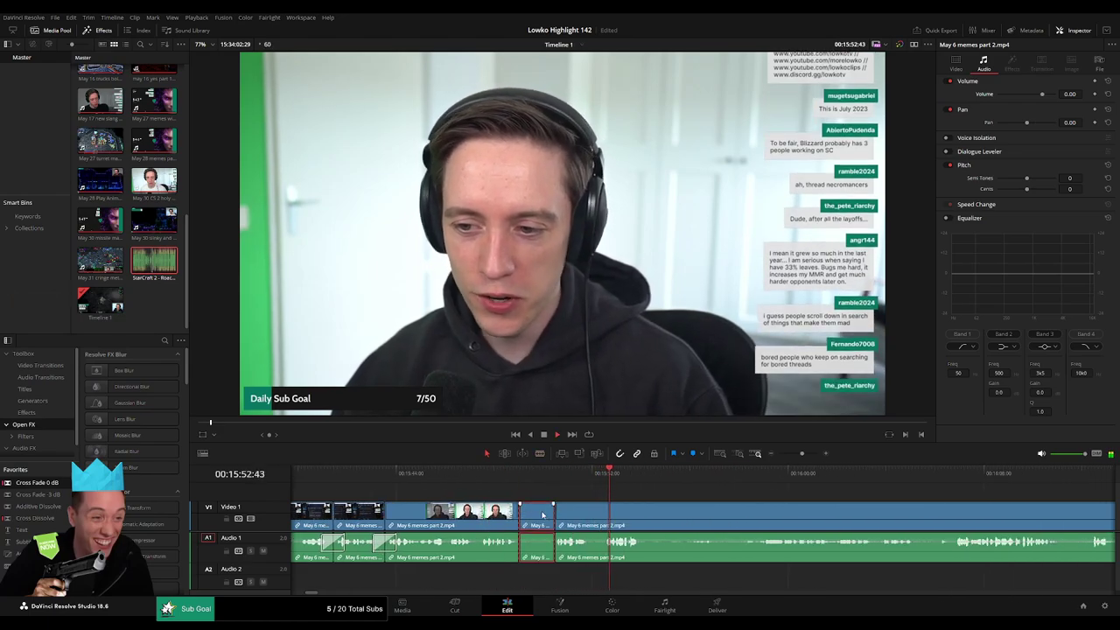
pyautogui.press('a')
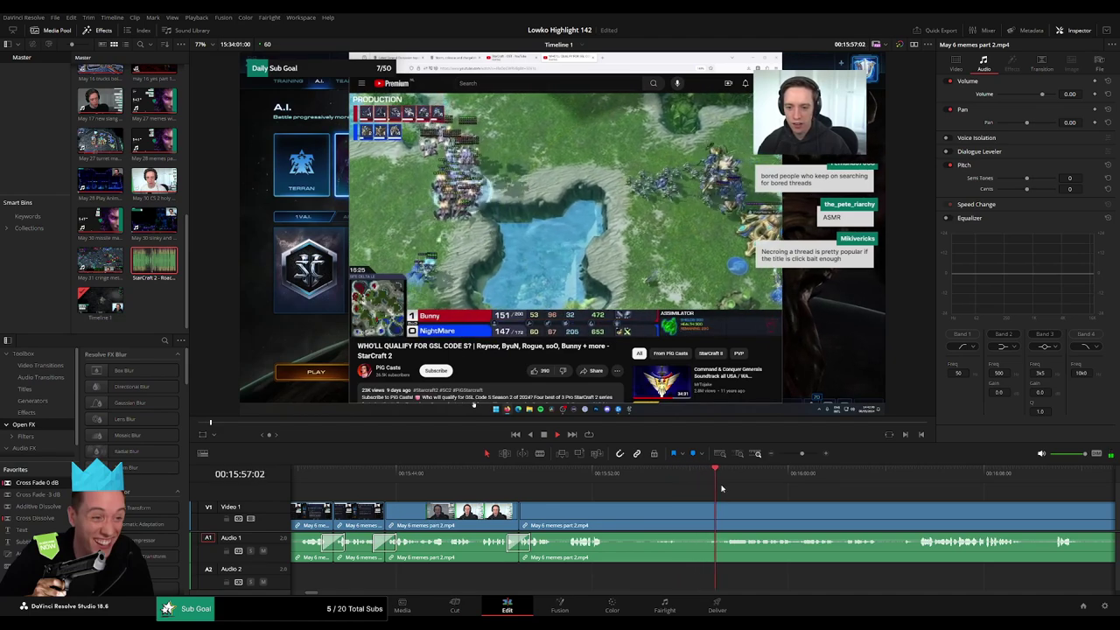
# - Split the clip at about 00:16:11:30 and 00:16:15:20, ripple-delete the piece between and cross-fade the audio at the join
pyautogui.moveTo(799, 499); pyautogui.dragTo(642, 490)
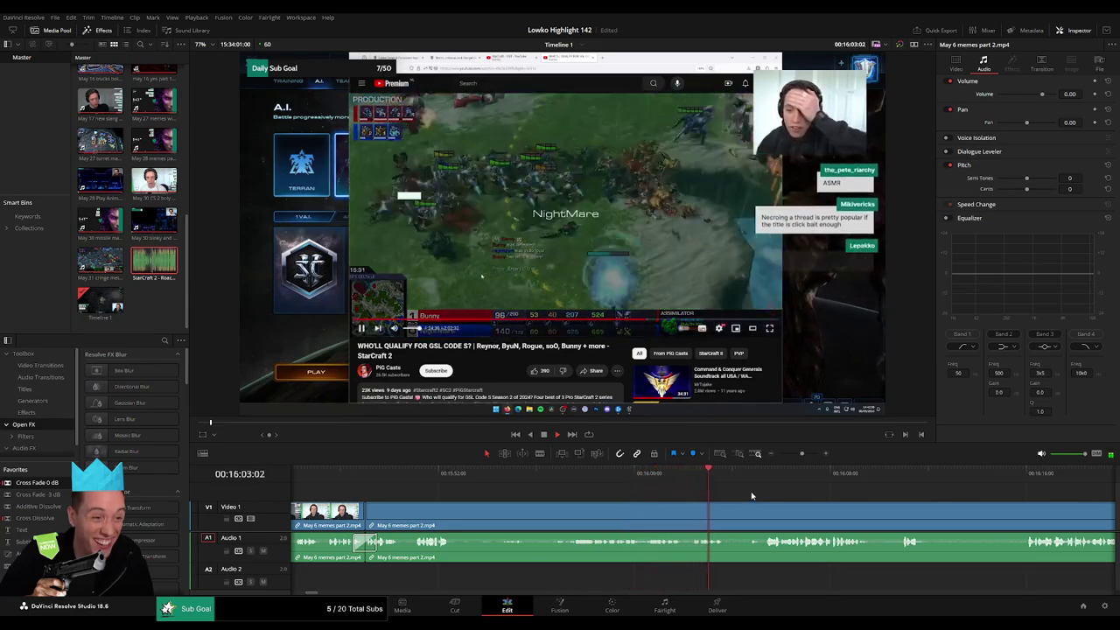
pyautogui.click(558, 475)
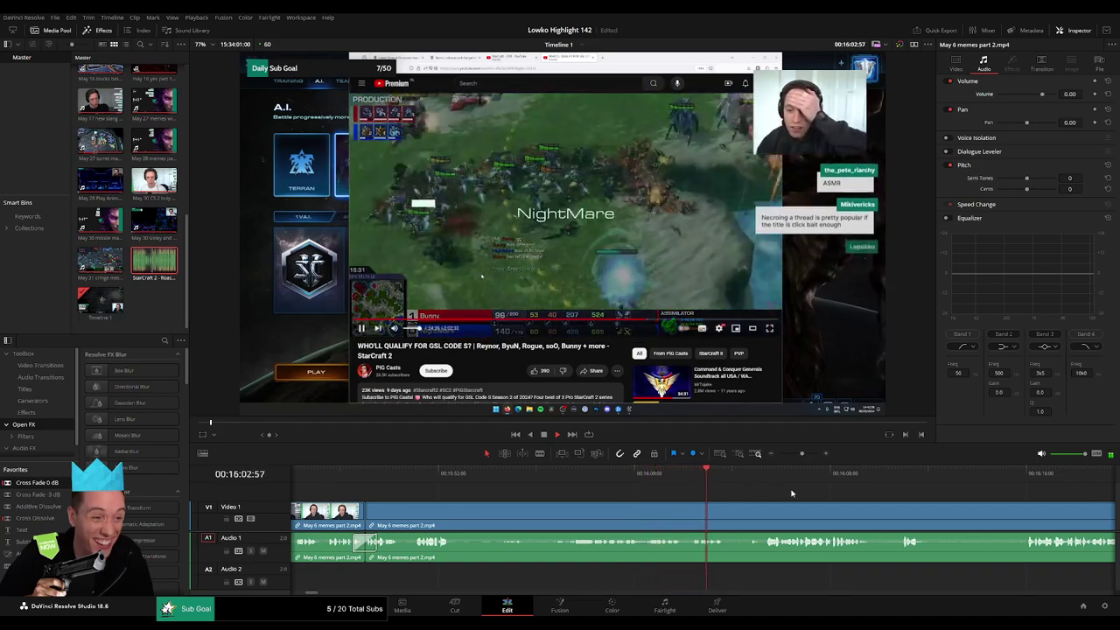
pyautogui.moveTo(792, 493); pyautogui.dragTo(627, 484)
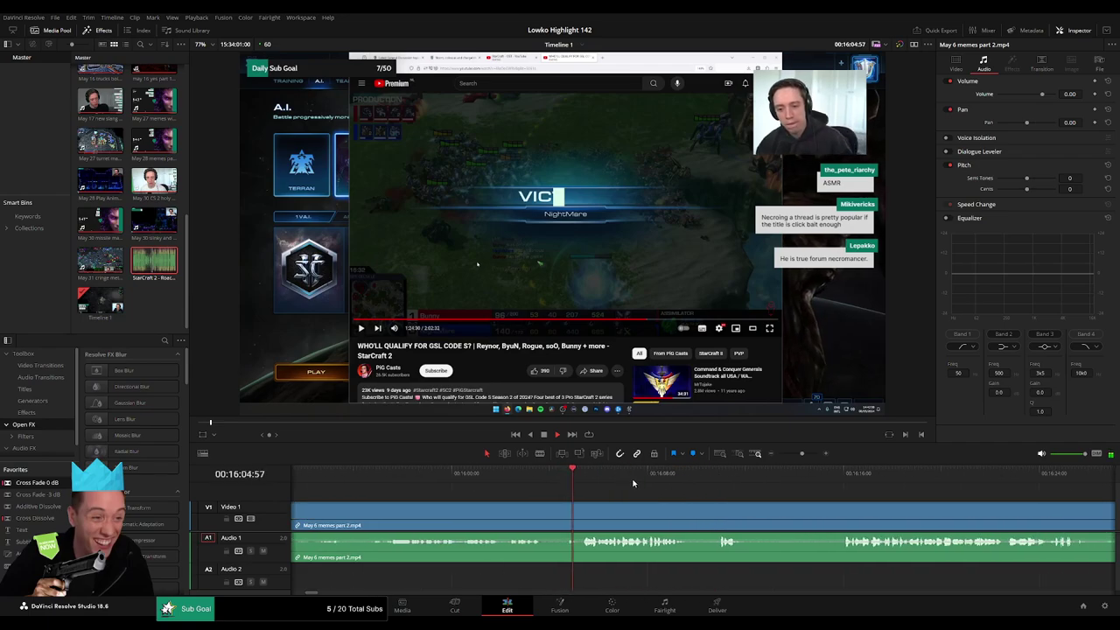
pyautogui.hscroll(2, 732, 496)
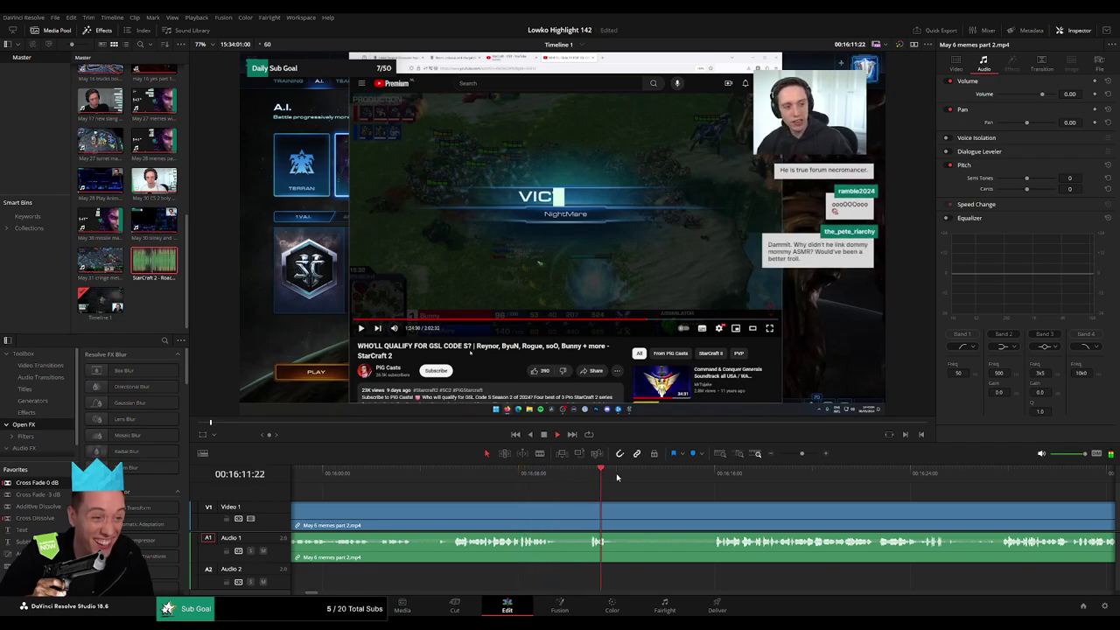
pyautogui.moveTo(649, 475); pyautogui.dragTo(700, 475)
pyautogui.press('b')
pyautogui.click(619, 509)
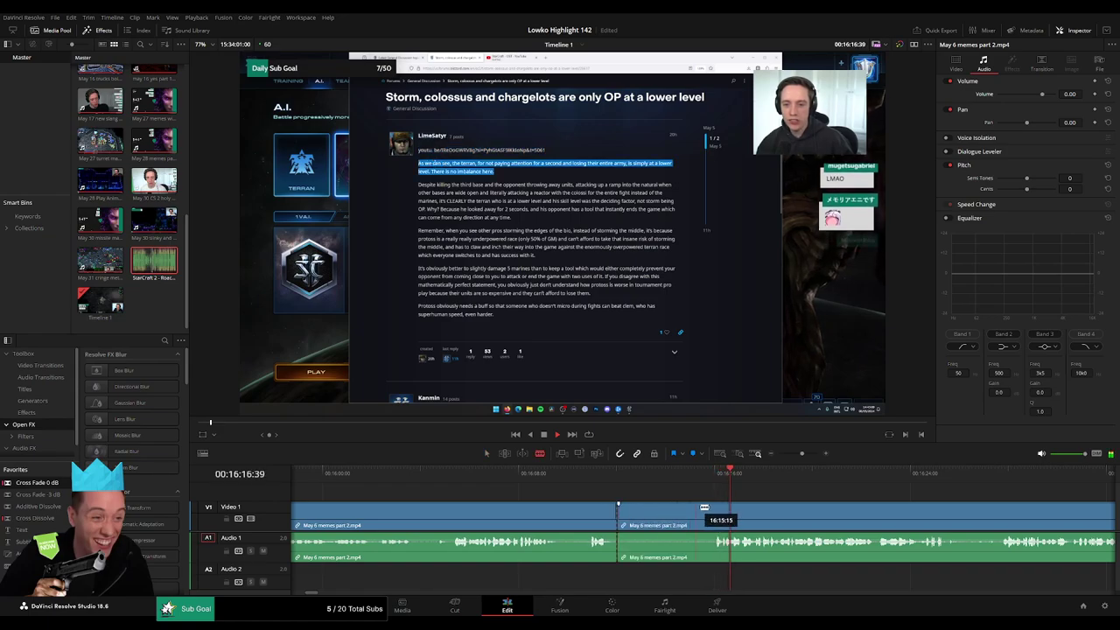
pyautogui.click(715, 509)
pyautogui.press('a')
pyautogui.click(686, 518)
pyautogui.press('Delete')
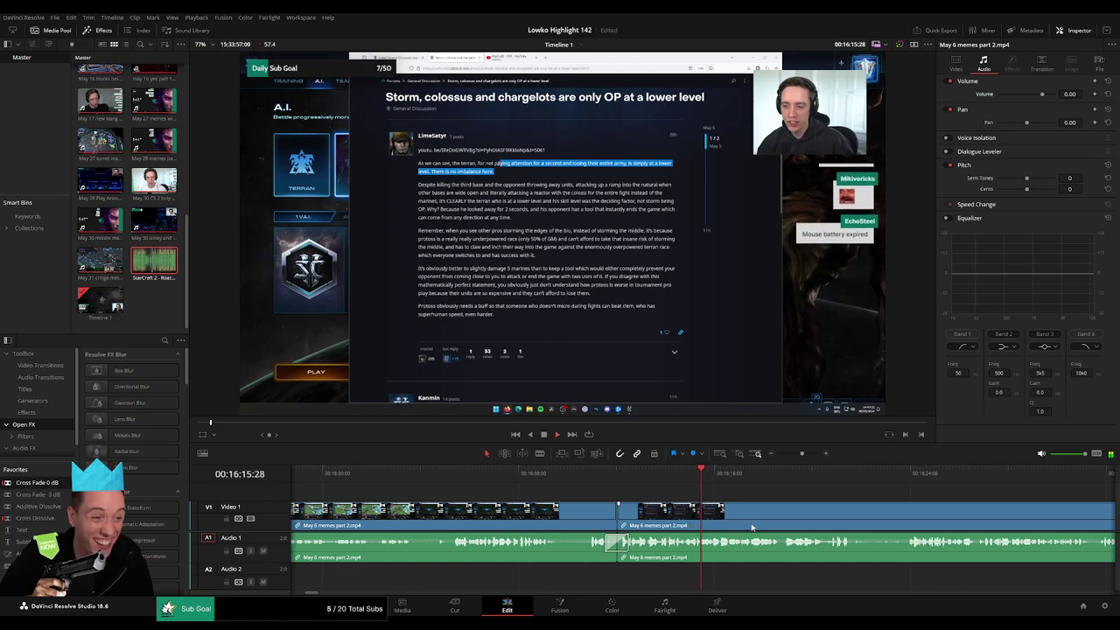
# - Split the clip at about 00:16:22 and 00:16:24, ripple-delete the pause between and cross-fade the audio at the join
pyautogui.hscroll(5, 762, 515)
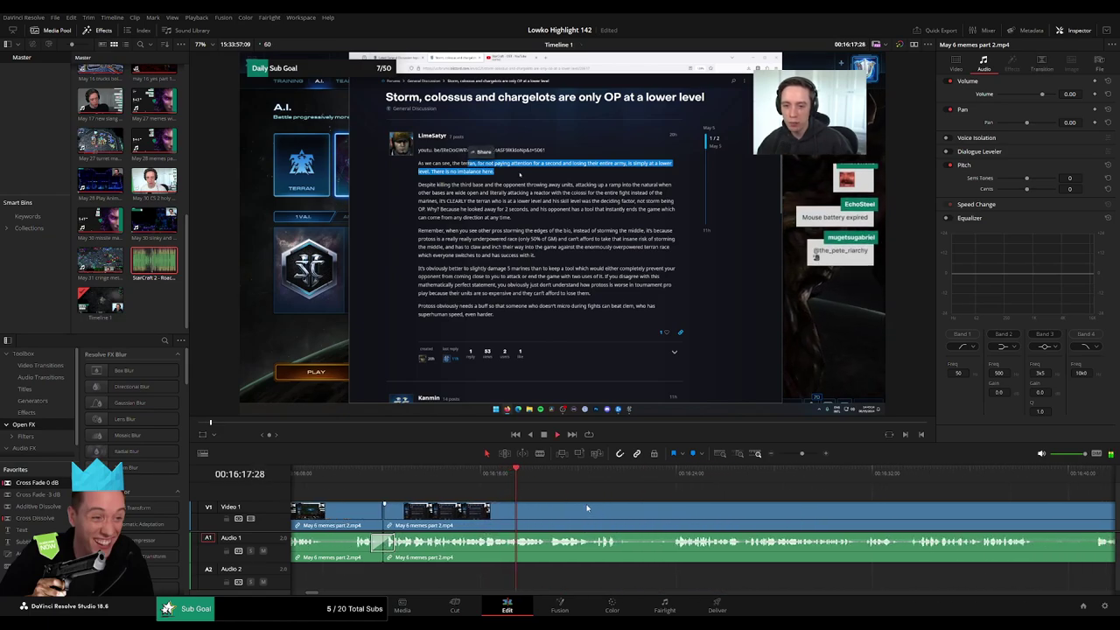
pyautogui.hscroll(2, 612, 511)
pyautogui.press('b')
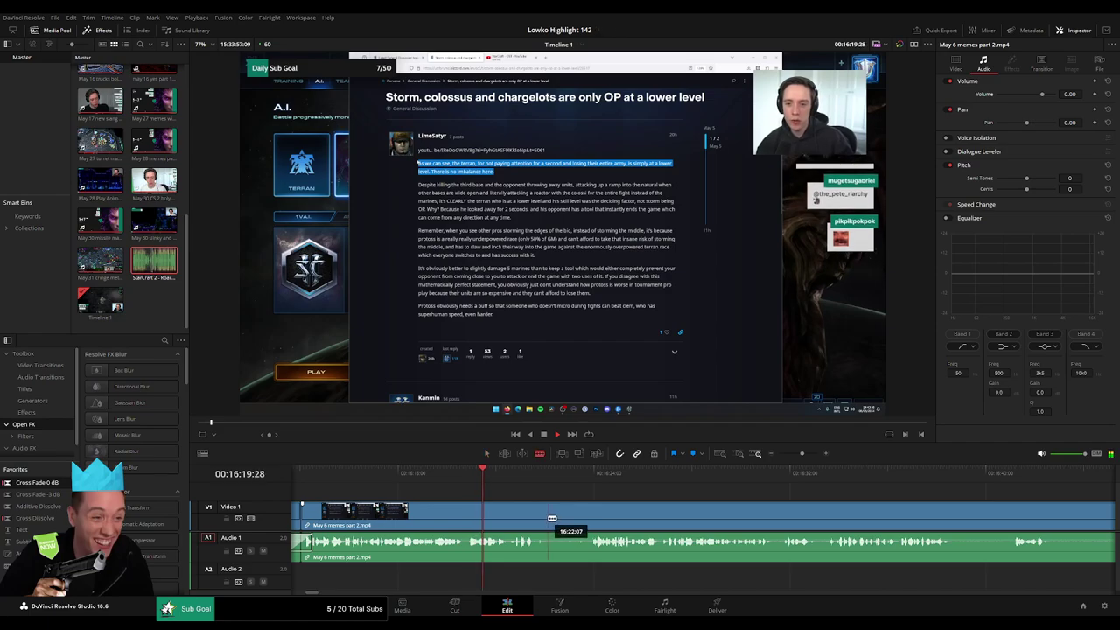
pyautogui.hscroll(2, 638, 508)
pyautogui.press('a')
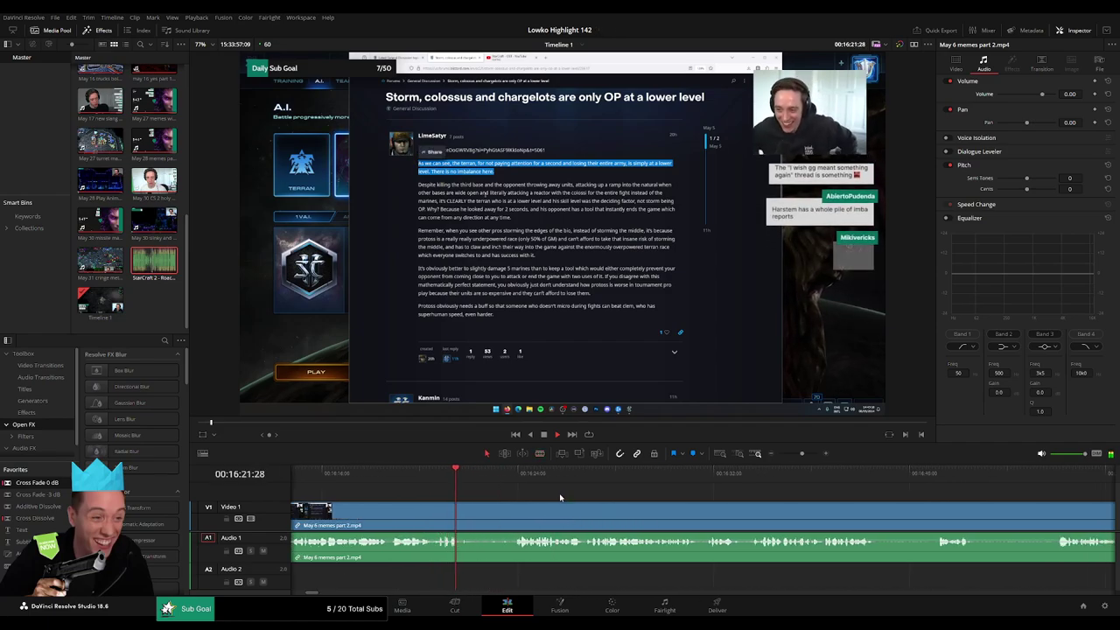
pyautogui.hscroll(2, 658, 510)
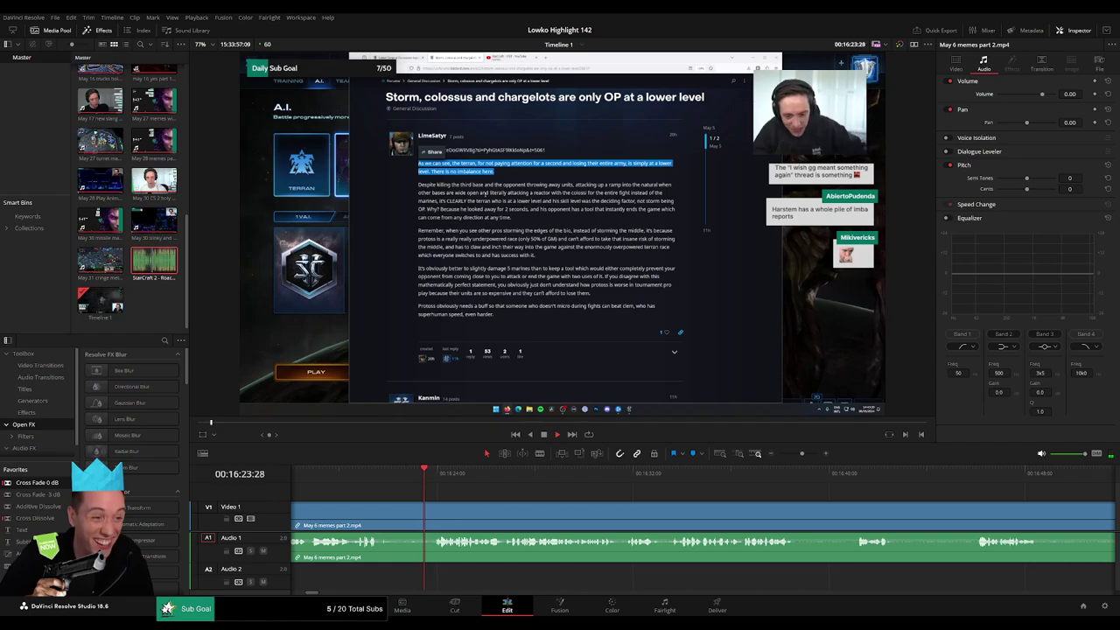
pyautogui.press('b')
pyautogui.click(387, 513)
pyautogui.click(436, 514)
pyautogui.press('a')
pyautogui.click(417, 522)
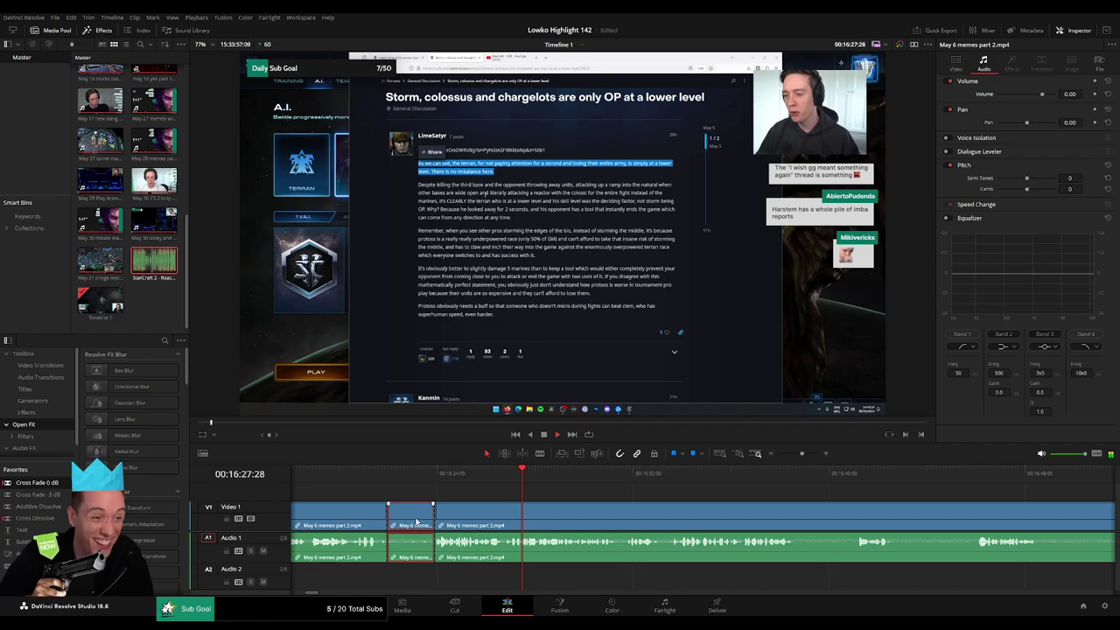
pyautogui.press('Delete')
pyautogui.moveTo(37, 484); pyautogui.dragTo(389, 544)
# - Ripple-delete the section between about 00:16:36:45 and 00:16:39 and cross-fade the audio at the join
pyautogui.moveTo(621, 517); pyautogui.dragTo(502, 511)
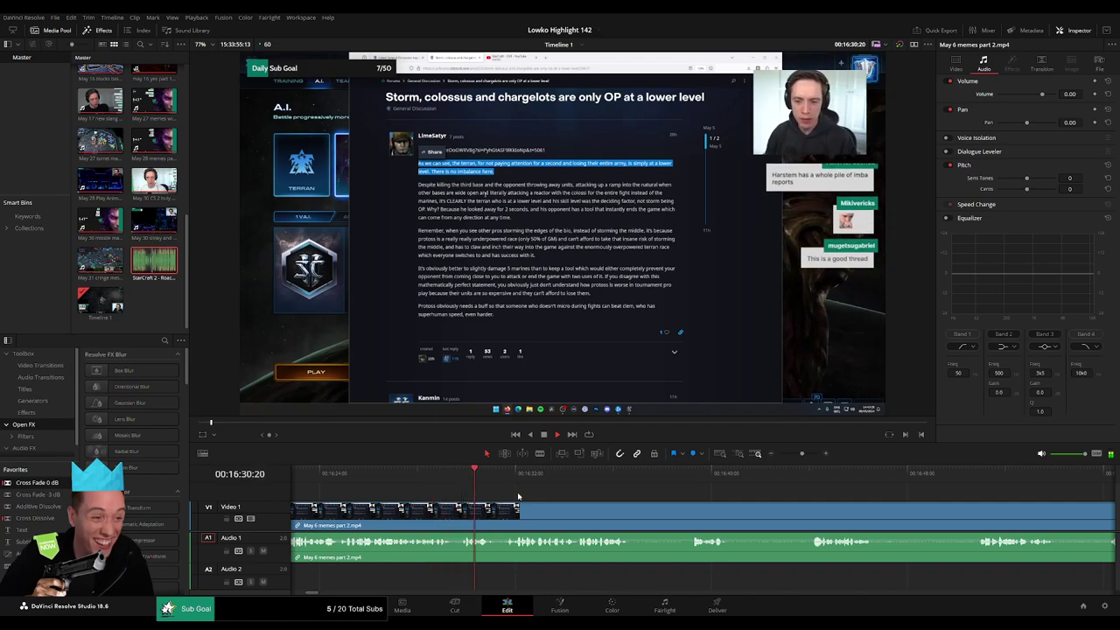
pyautogui.moveTo(631, 515); pyautogui.dragTo(558, 515)
pyautogui.press('b')
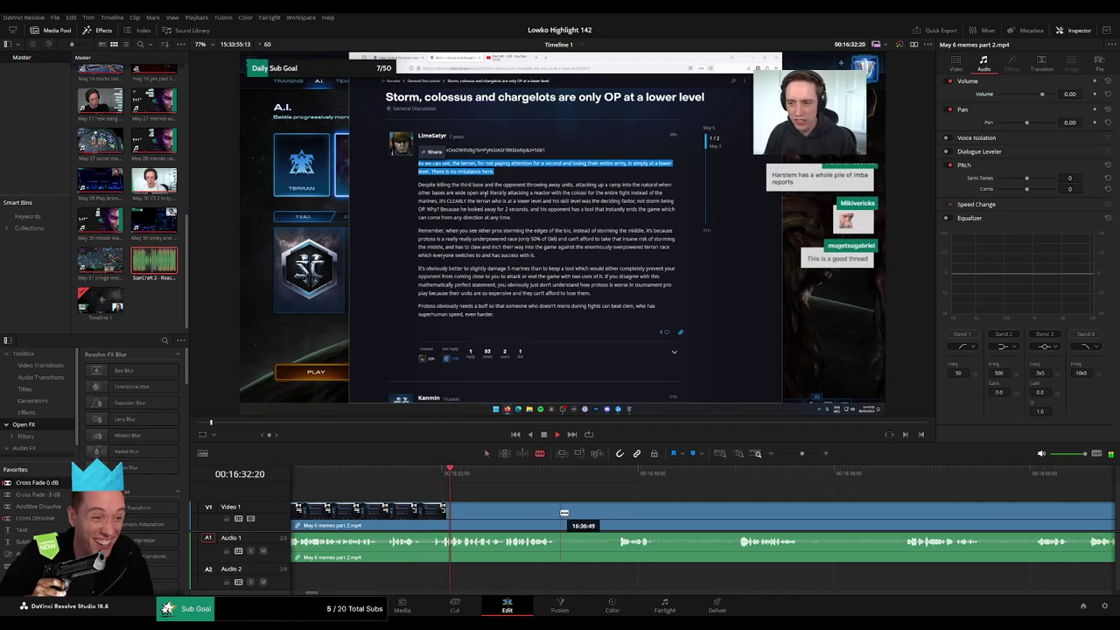
pyautogui.click(559, 512)
pyautogui.click(615, 511)
pyautogui.press('a')
pyautogui.click(598, 518)
pyautogui.press('Delete')
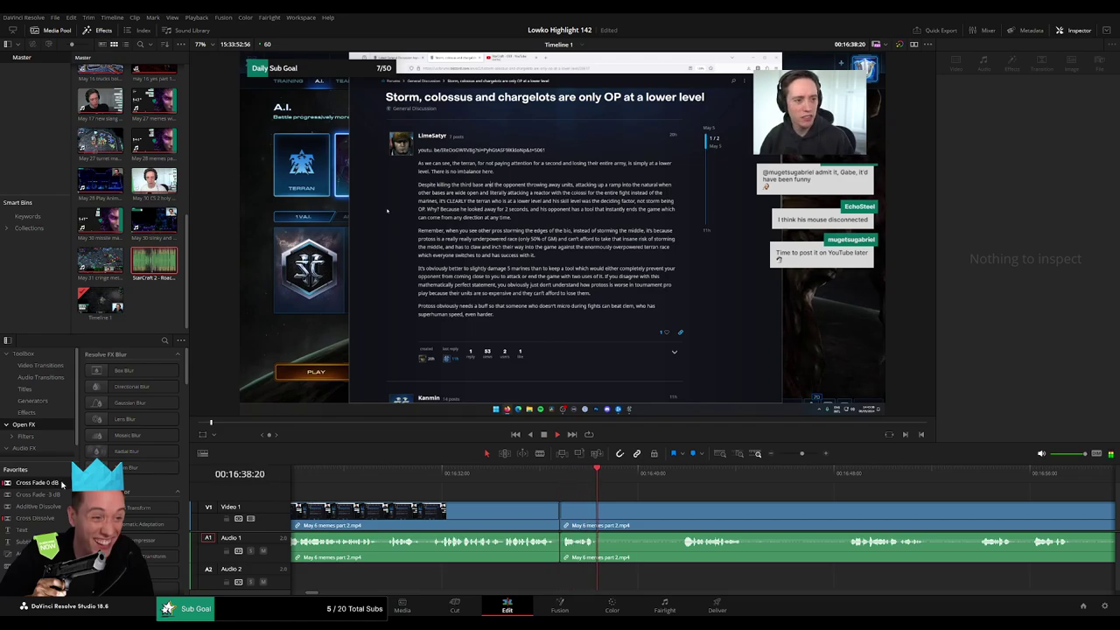
pyautogui.click(565, 549)
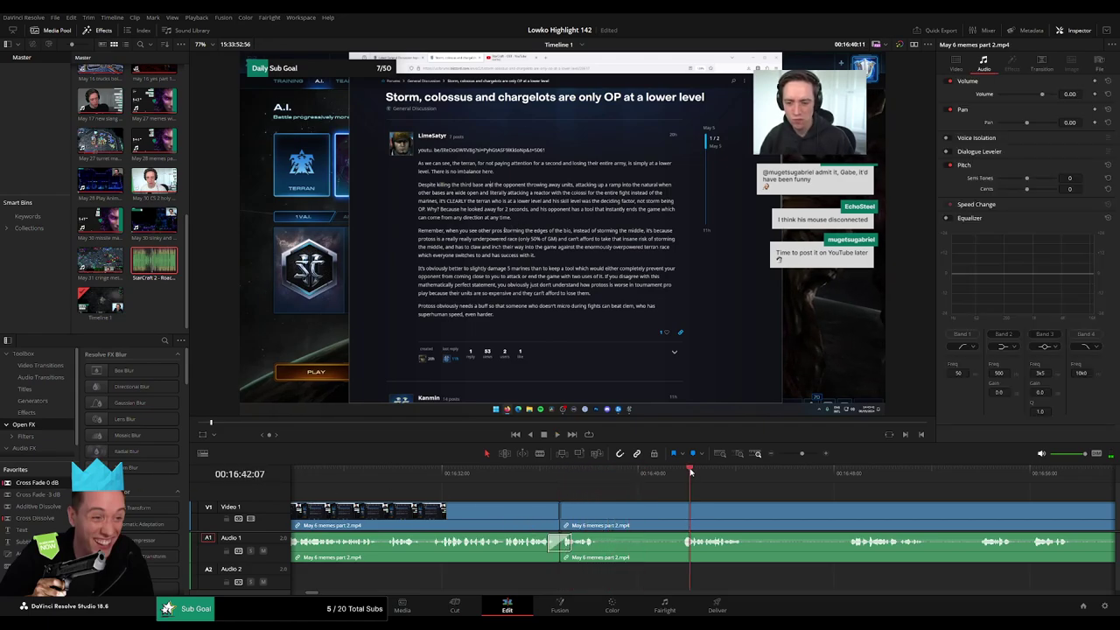
# - Ripple-delete the section between about 00:16:38:45 and 00:16:41:40 and centre an audio cross-fade on the join
pyautogui.press('b')
pyautogui.click(606, 512)
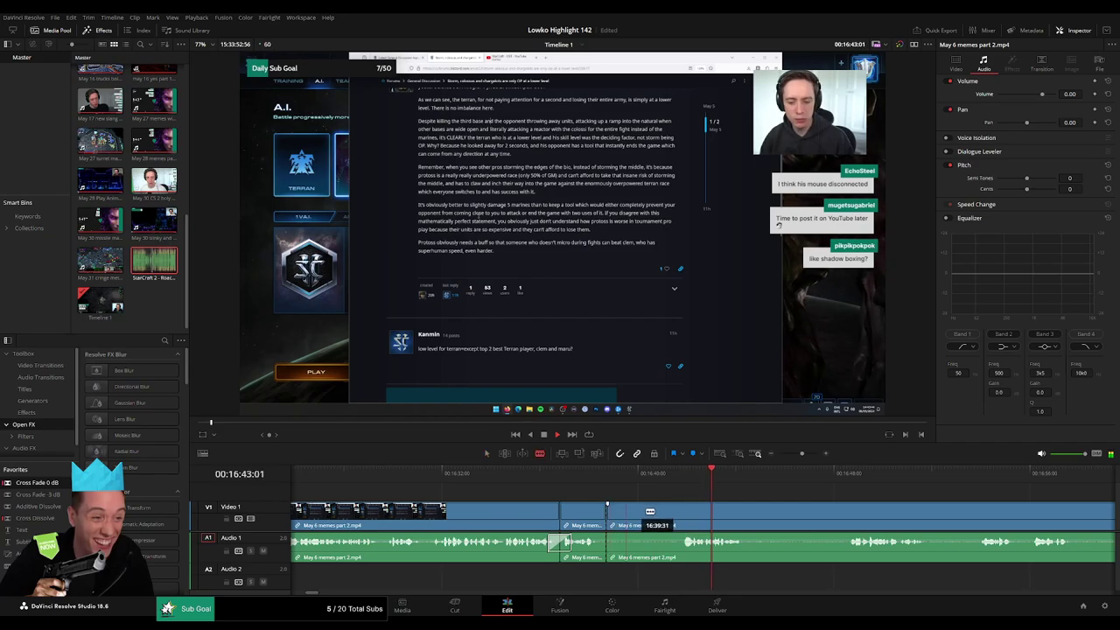
pyautogui.click(677, 511)
pyautogui.press('a')
pyautogui.click(655, 518)
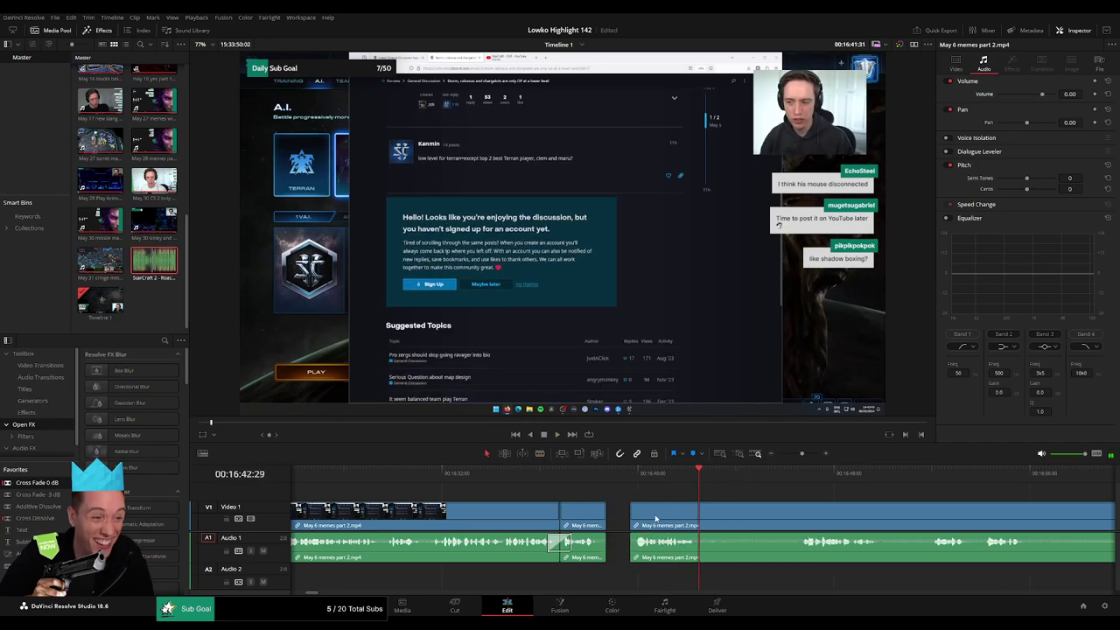
pyautogui.press('BackSpace')
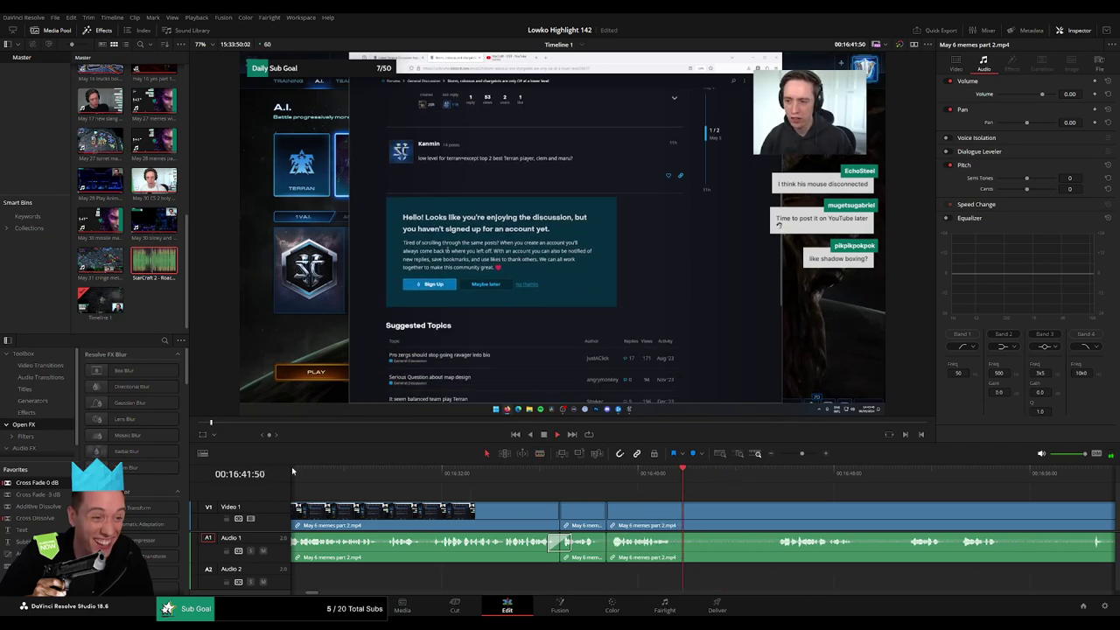
pyautogui.moveTo(596, 546); pyautogui.dragTo(599, 545)
pyautogui.hscroll(6, 637, 522)
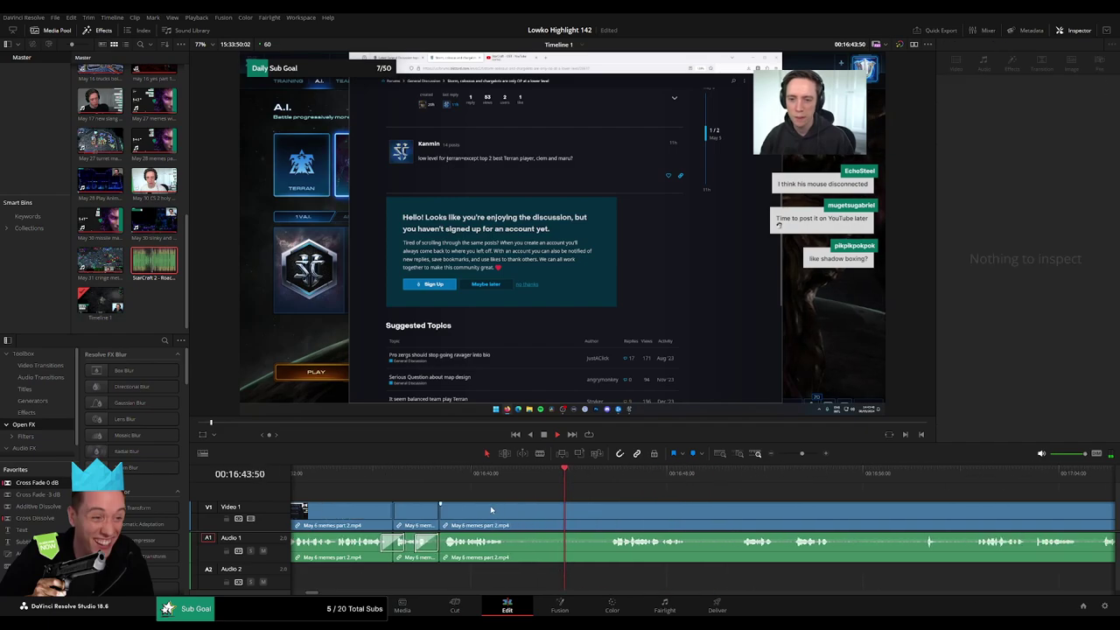
pyautogui.hotkey('ctrl', 'z')
pyautogui.hscroll(-1, 415, 540)
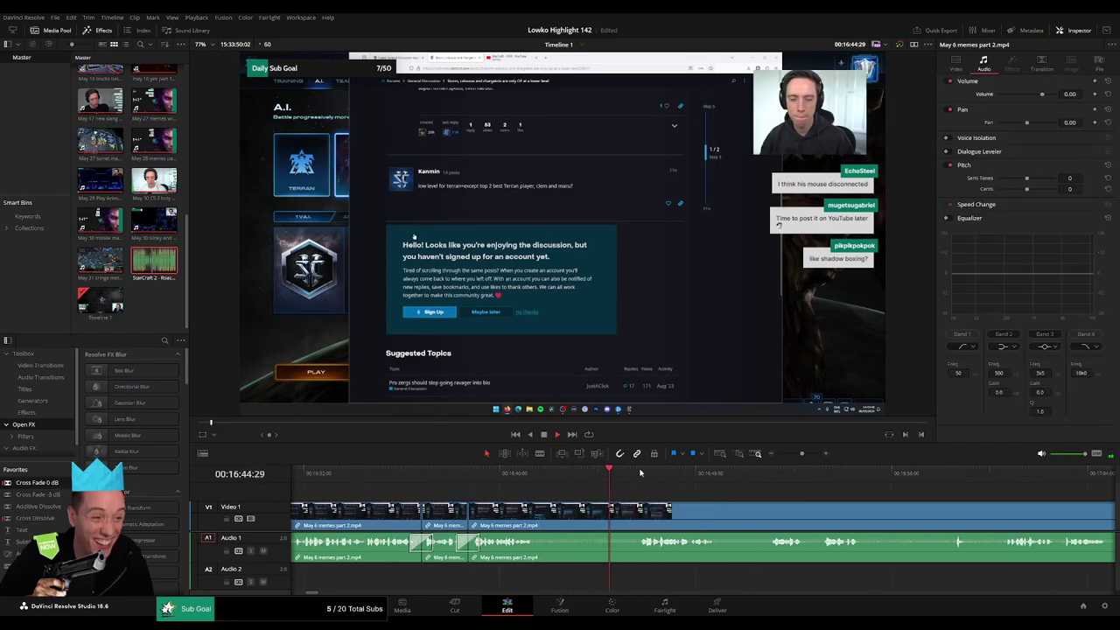
# - Split the clip at about 00:16:41:45 and 00:16:45:30, ripple-delete the silent piece between and cross-fade the audio at the join
pyautogui.click(541, 516)
pyautogui.click(636, 514)
pyautogui.press('a')
pyautogui.click(603, 522)
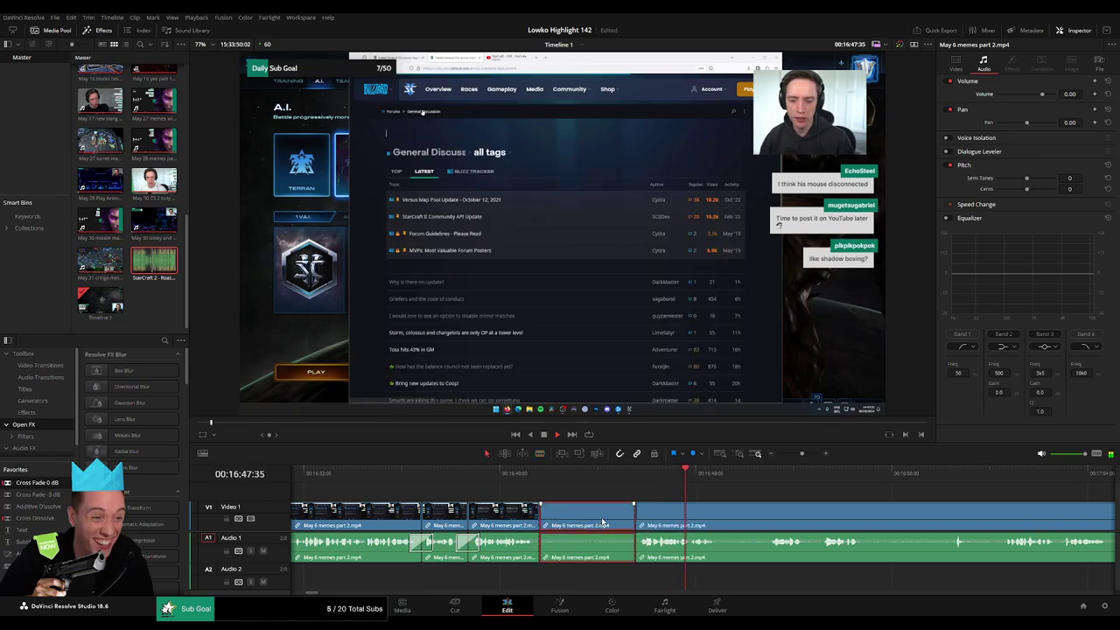
pyautogui.press('Delete')
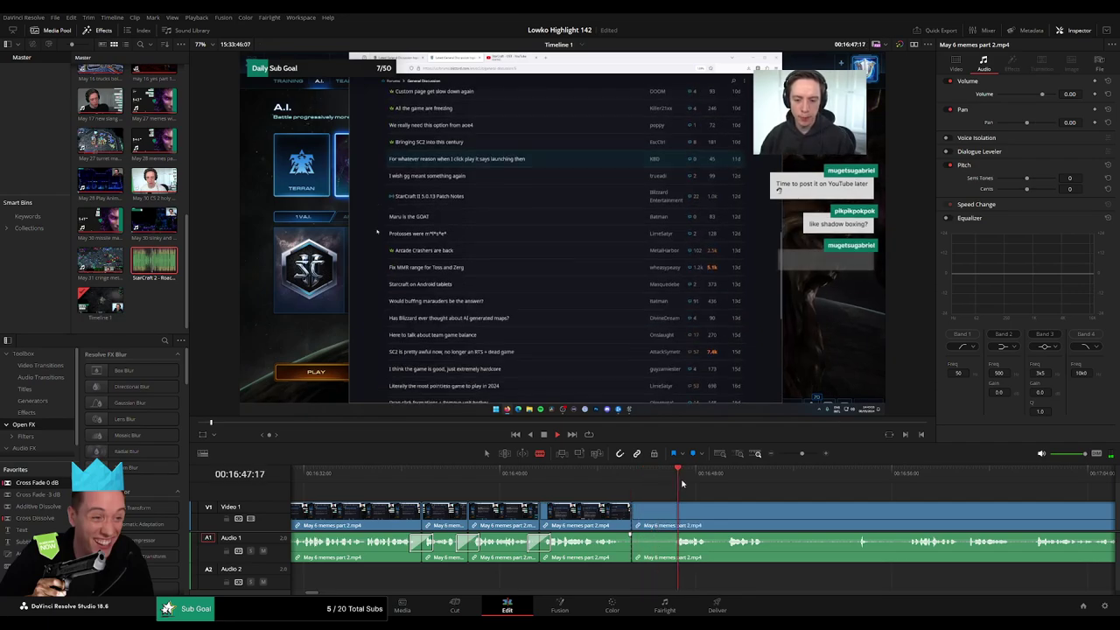
# - Ripple-delete the short piece between about 00:16:45:30 and 00:16:47 and cross-fade the audio at the join
pyautogui.click(529, 512)
pyautogui.press('a')
pyautogui.click(523, 512)
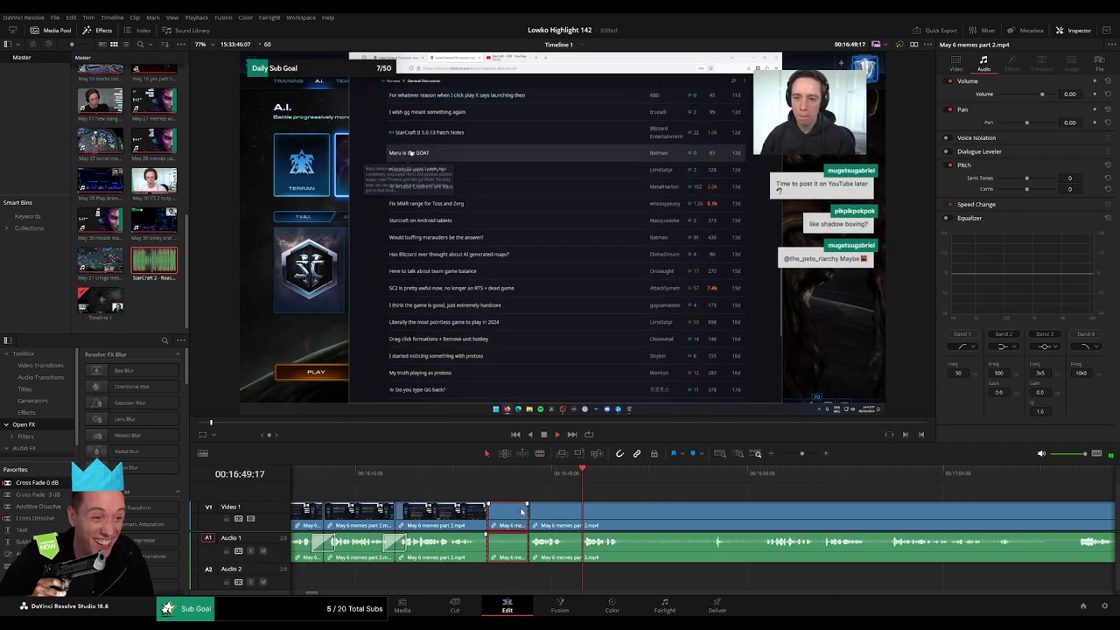
pyautogui.press('Delete')
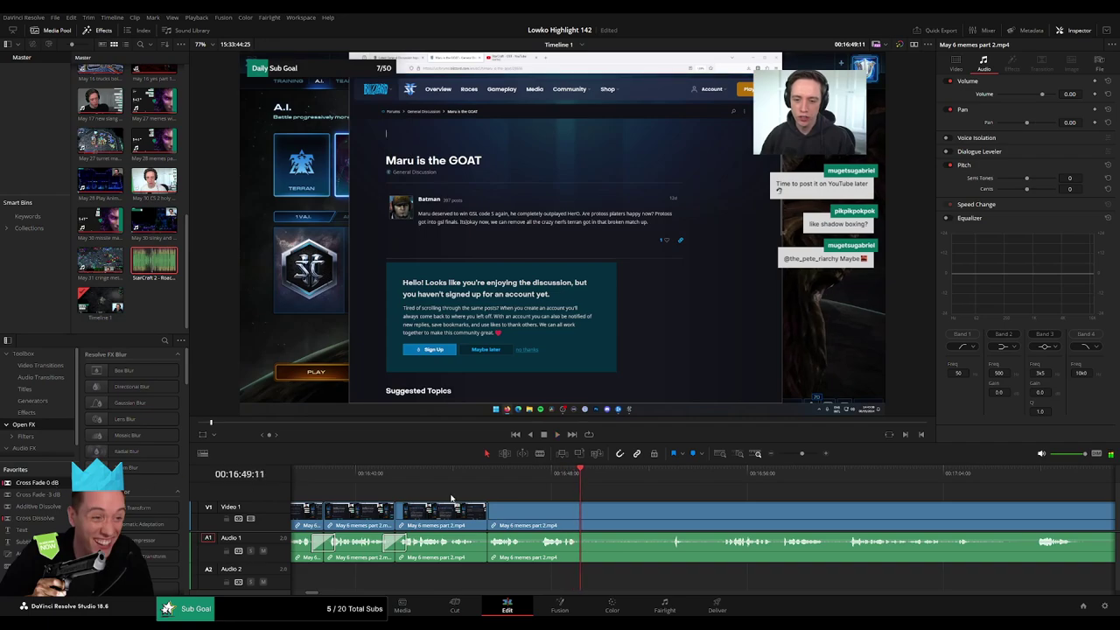
# - Split May 6 memes part 2.mp4 at about 00:16:47 and ripple-delete the whole remainder of that clip after skimming it
pyautogui.press('b')
pyautogui.click(528, 520)
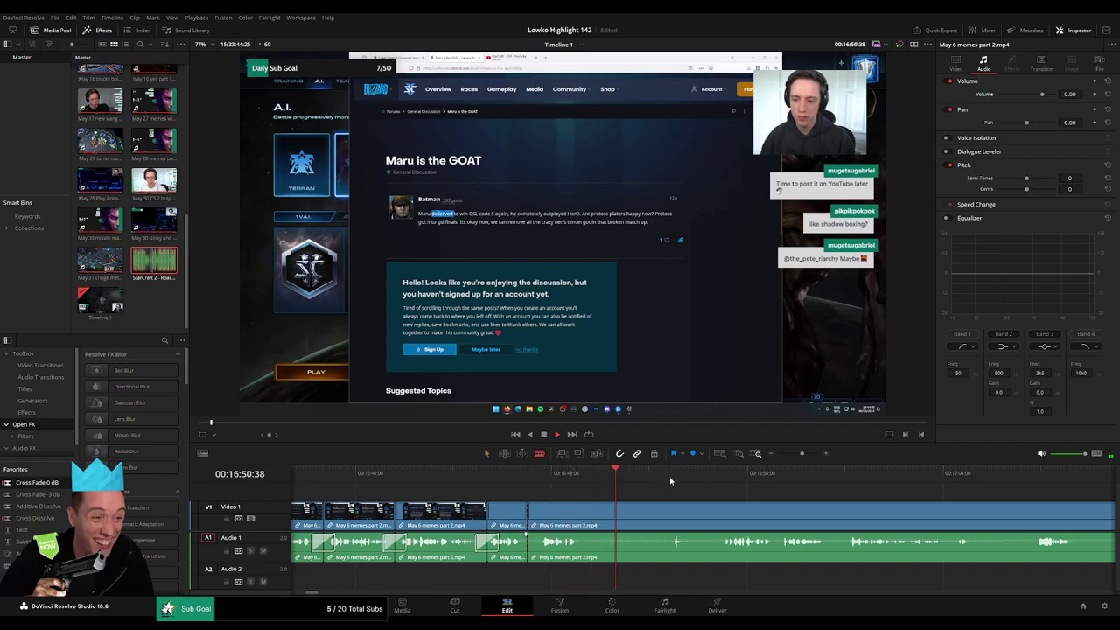
pyautogui.click(718, 474)
pyautogui.moveTo(813, 500); pyautogui.dragTo(635, 476)
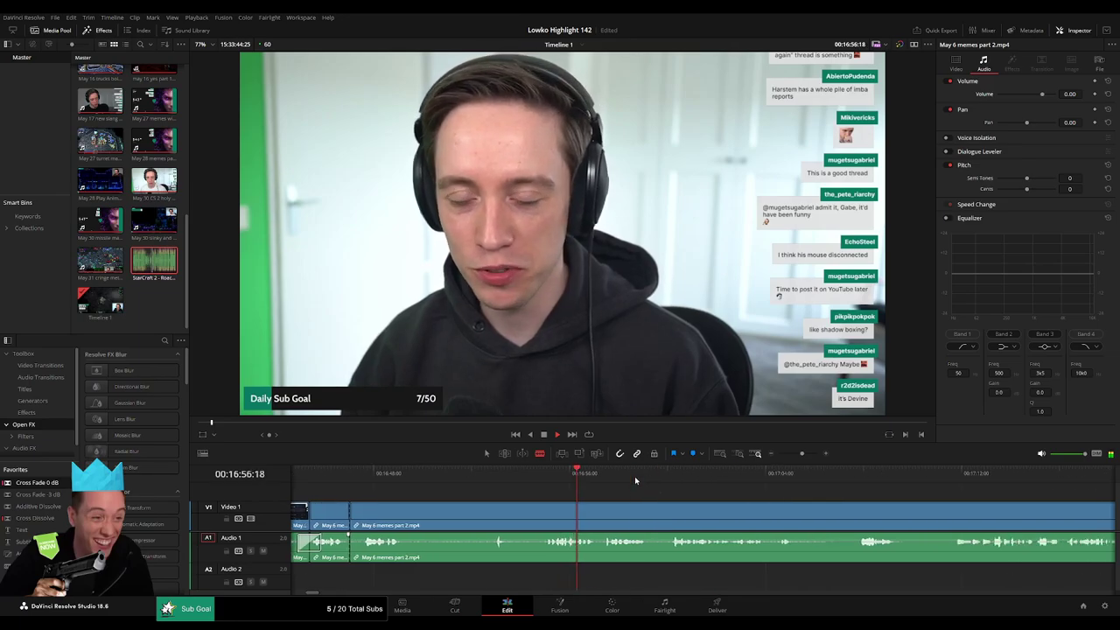
pyautogui.click(978, 475)
pyautogui.moveTo(801, 453); pyautogui.dragTo(787, 455)
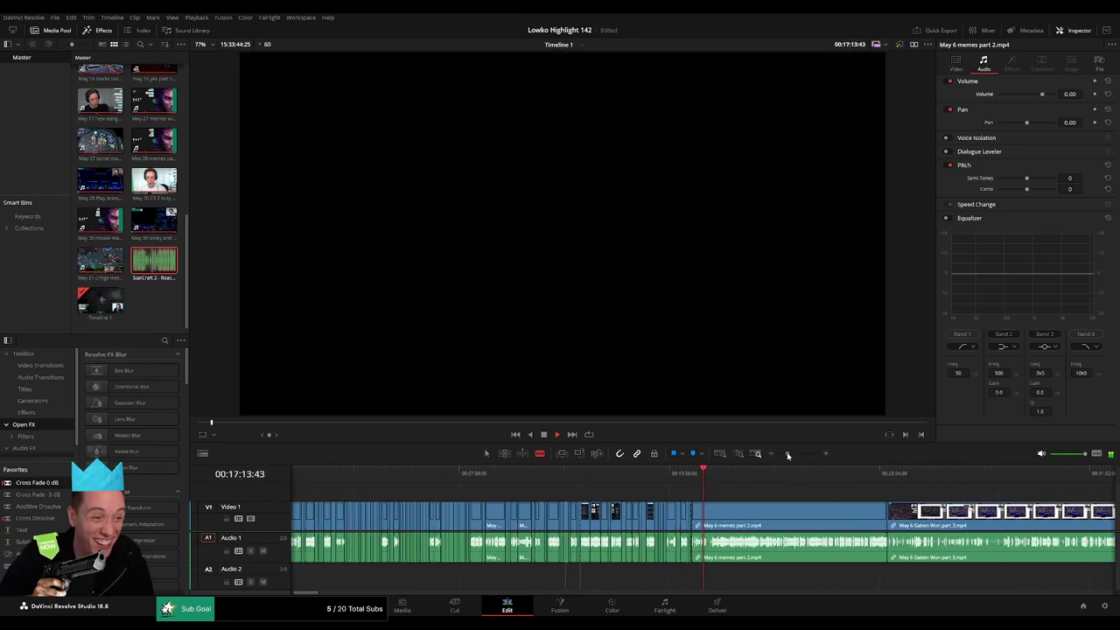
pyautogui.click(719, 476)
pyautogui.press('a')
pyautogui.click(778, 514)
pyautogui.press('Delete')
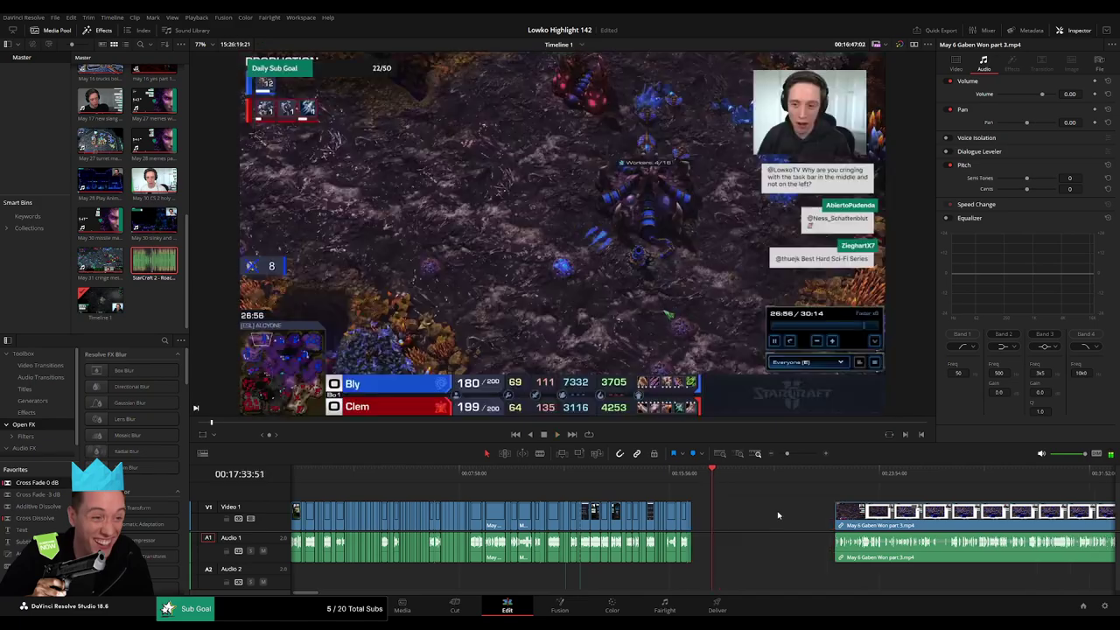
# - Skim through May 6 Gaben Won part 3.mp4 and ripple-delete the entire clip
pyautogui.click(717, 473)
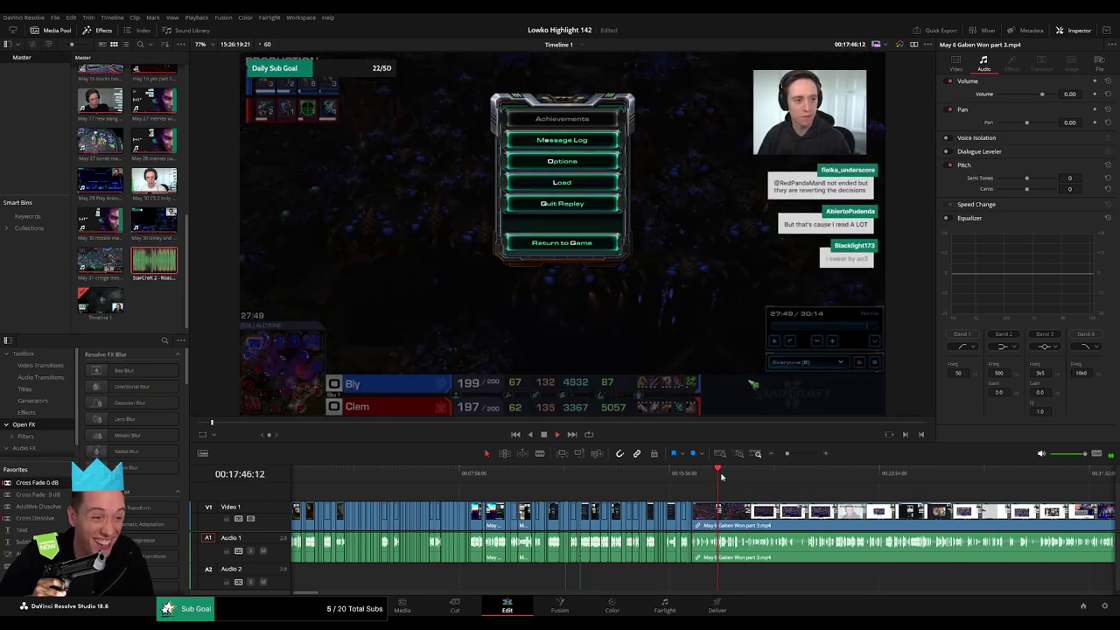
pyautogui.click(744, 473)
pyautogui.moveTo(744, 473); pyautogui.dragTo(847, 473)
pyautogui.press('space')
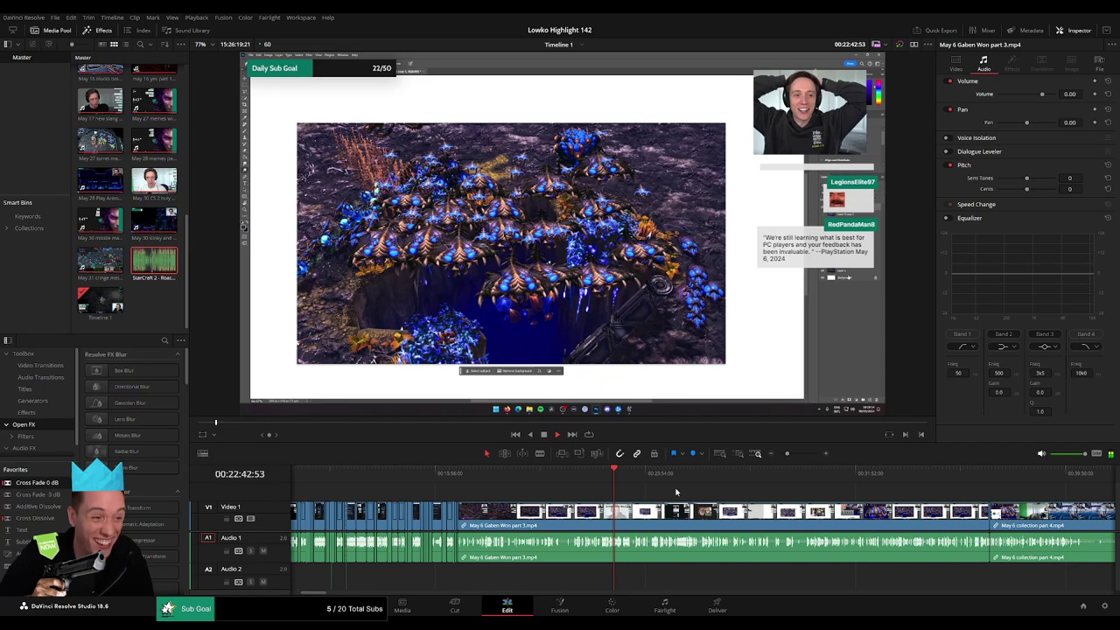
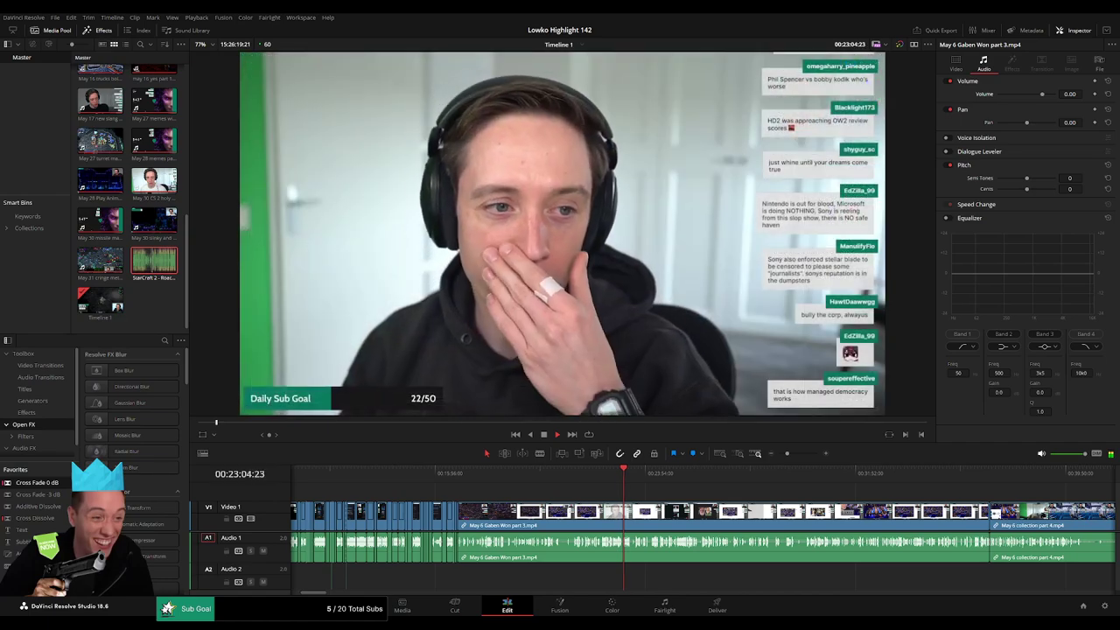
pyautogui.click(603, 482)
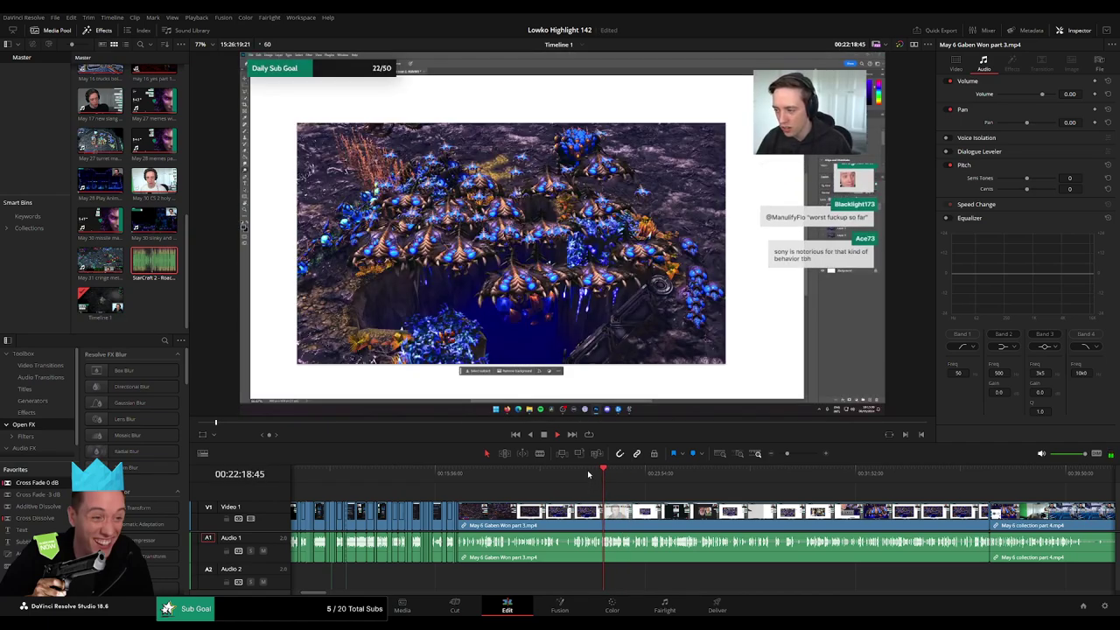
pyautogui.moveTo(628, 481); pyautogui.dragTo(960, 477)
pyautogui.click(824, 516)
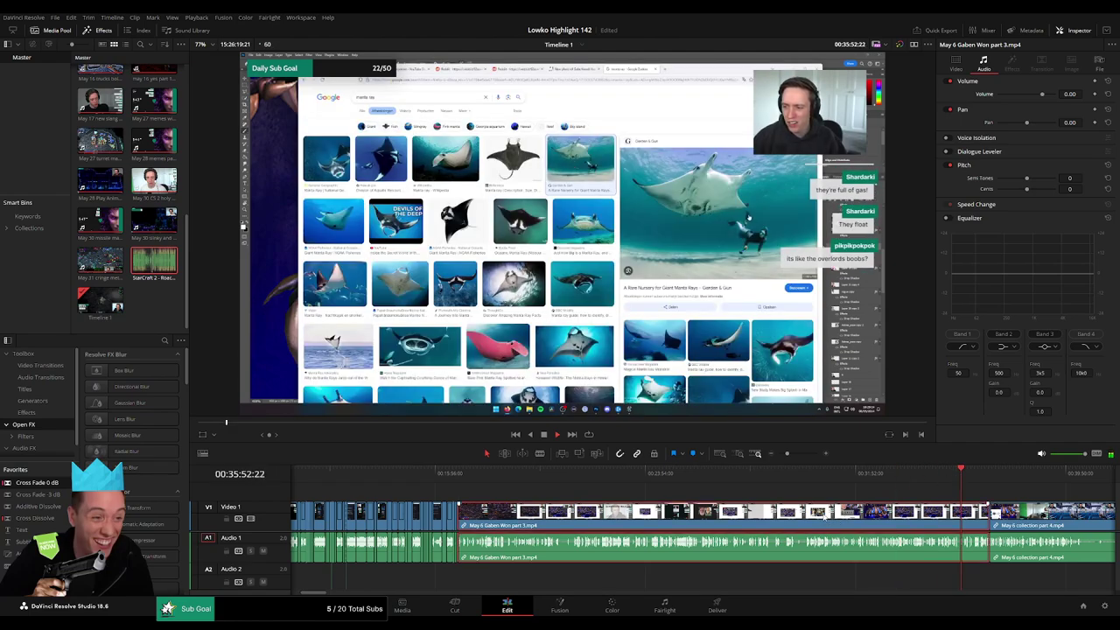
pyautogui.press('Delete')
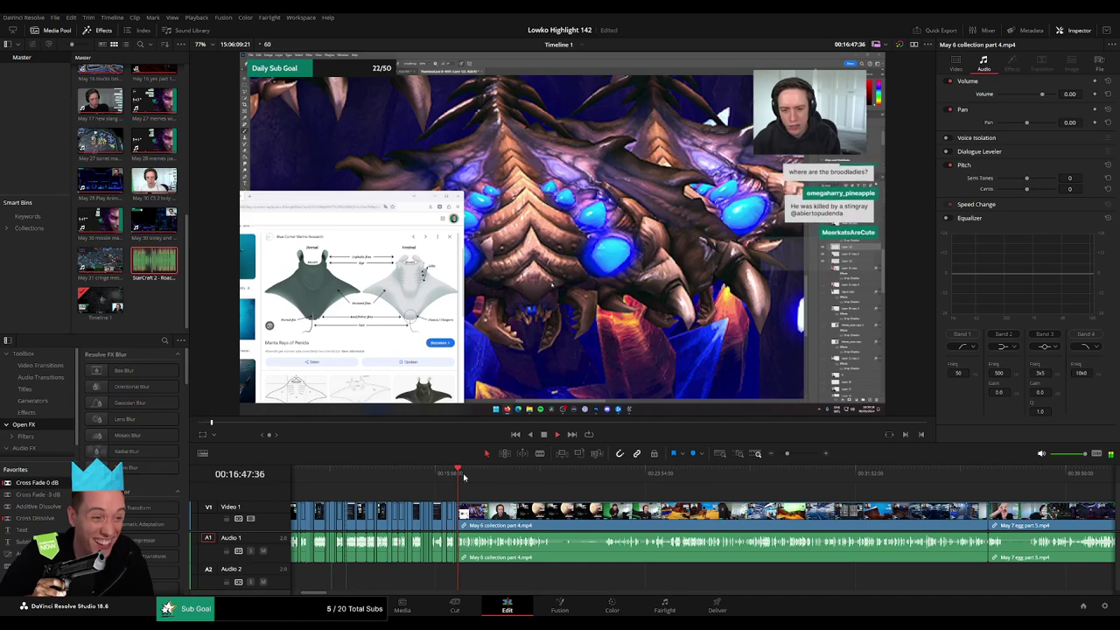
# - Skim May 6 collection part 4.mp4 between about 00:25:00 and 00:26:30 to examine where the usable section begins
pyautogui.moveTo(463, 473); pyautogui.dragTo(737, 475)
pyautogui.press('space')
pyautogui.click(691, 474)
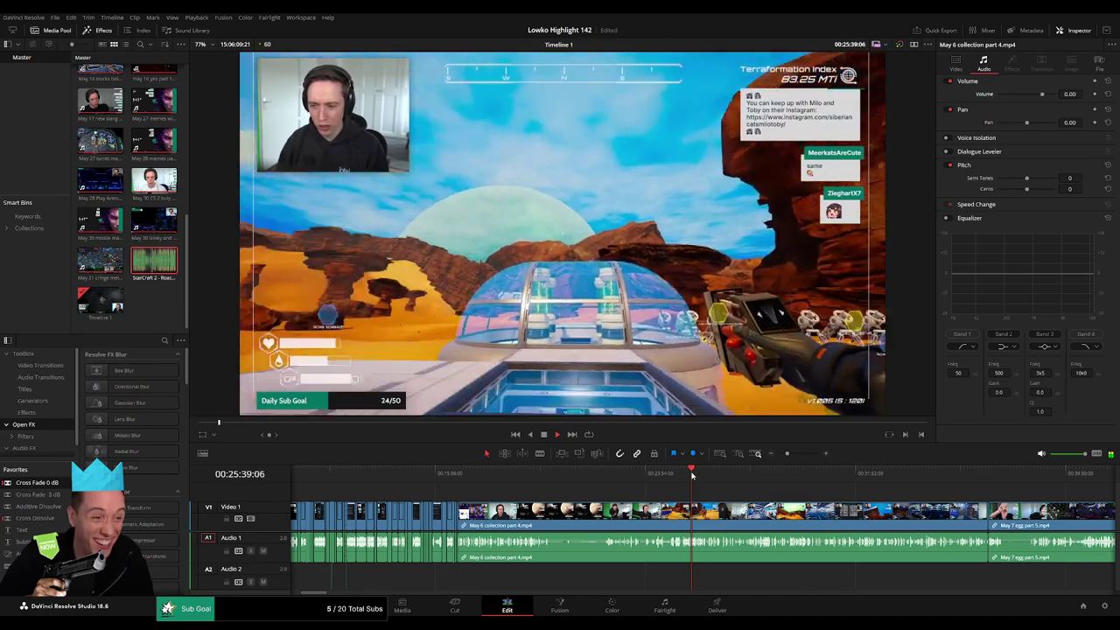
pyautogui.click(801, 456)
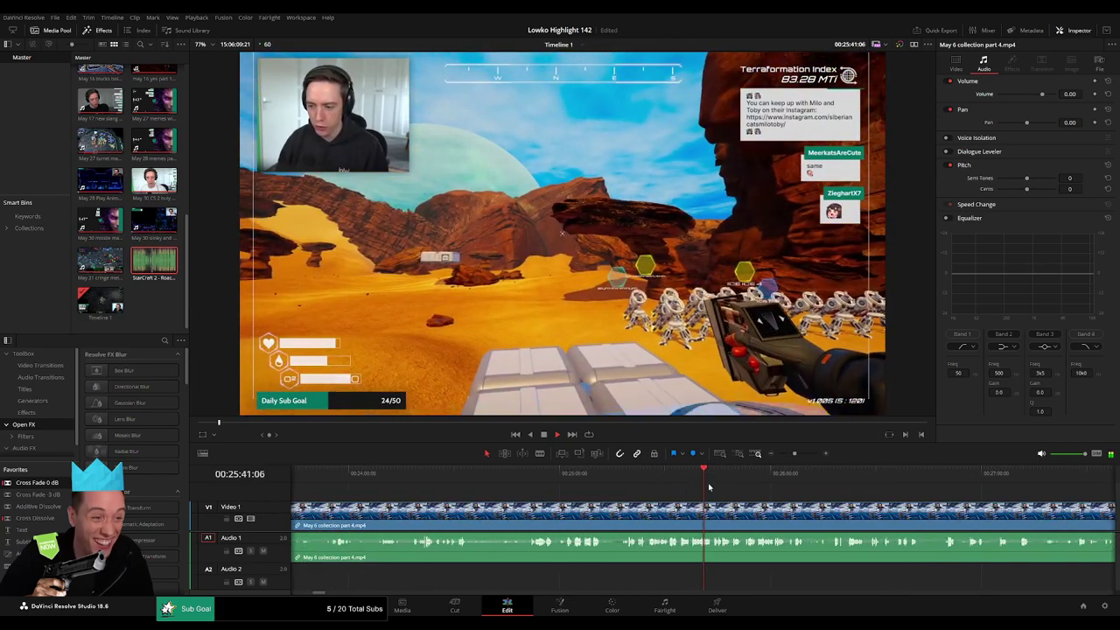
pyautogui.click(570, 475)
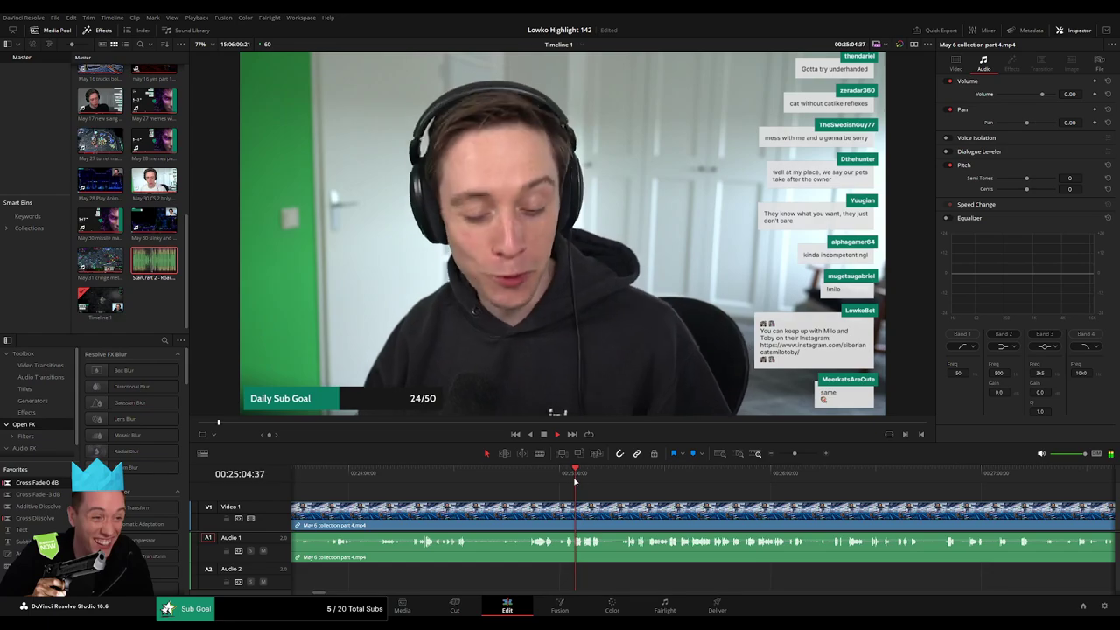
pyautogui.moveTo(576, 480); pyautogui.dragTo(627, 480)
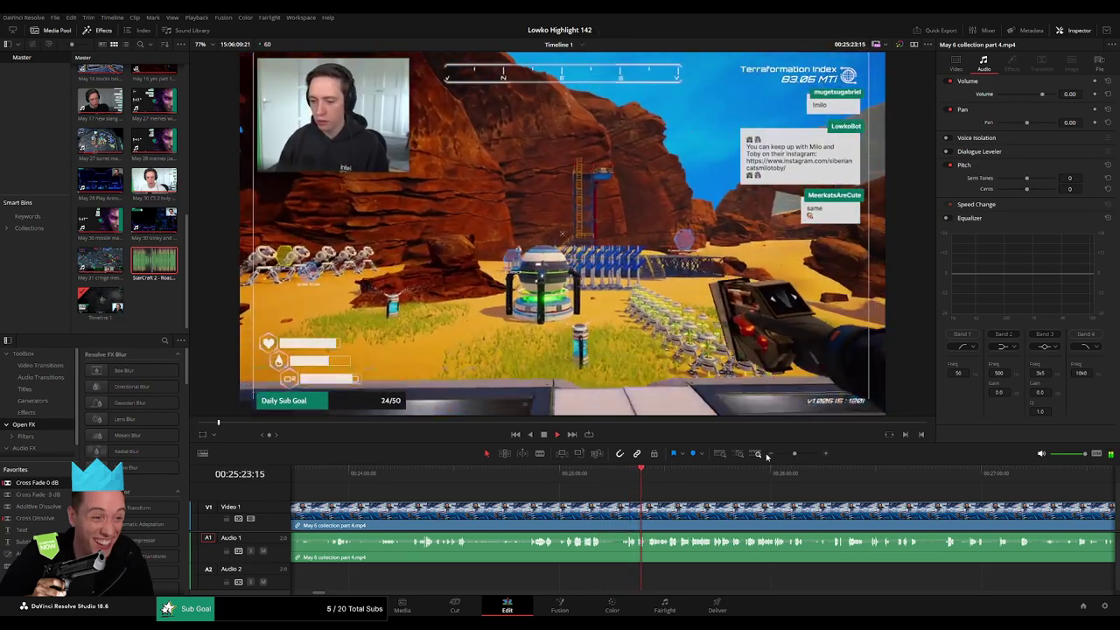
pyautogui.moveTo(794, 453)
pyautogui.mouseDown()
pyautogui.moveTo(785, 454)
pyautogui.moveTo(795, 454)
pyautogui.mouseUp()
pyautogui.click(722, 476)
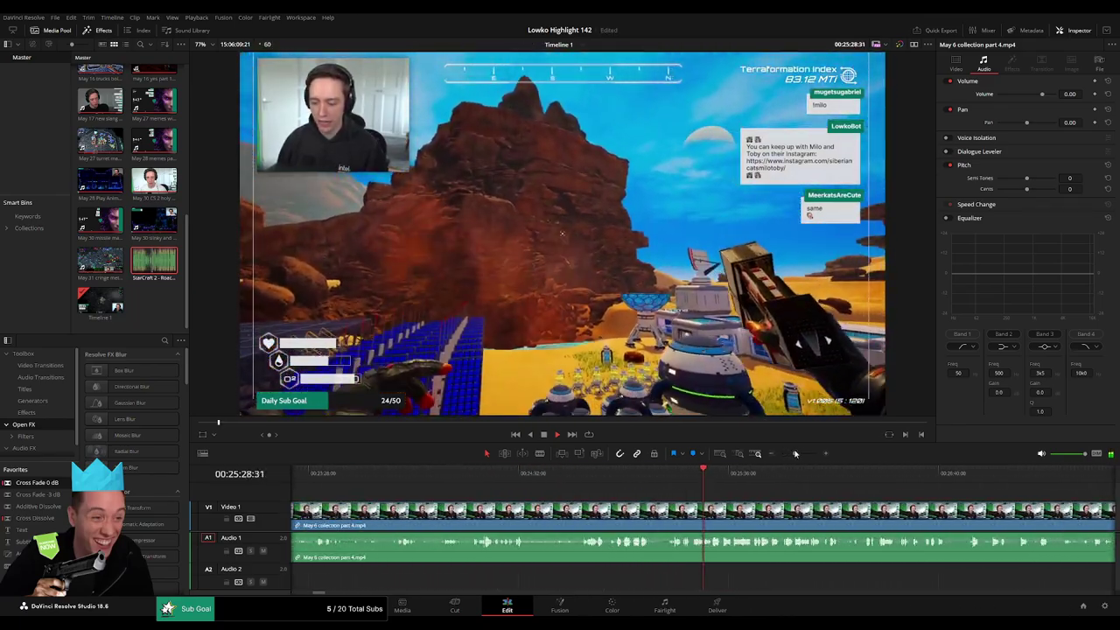
pyautogui.click(713, 481)
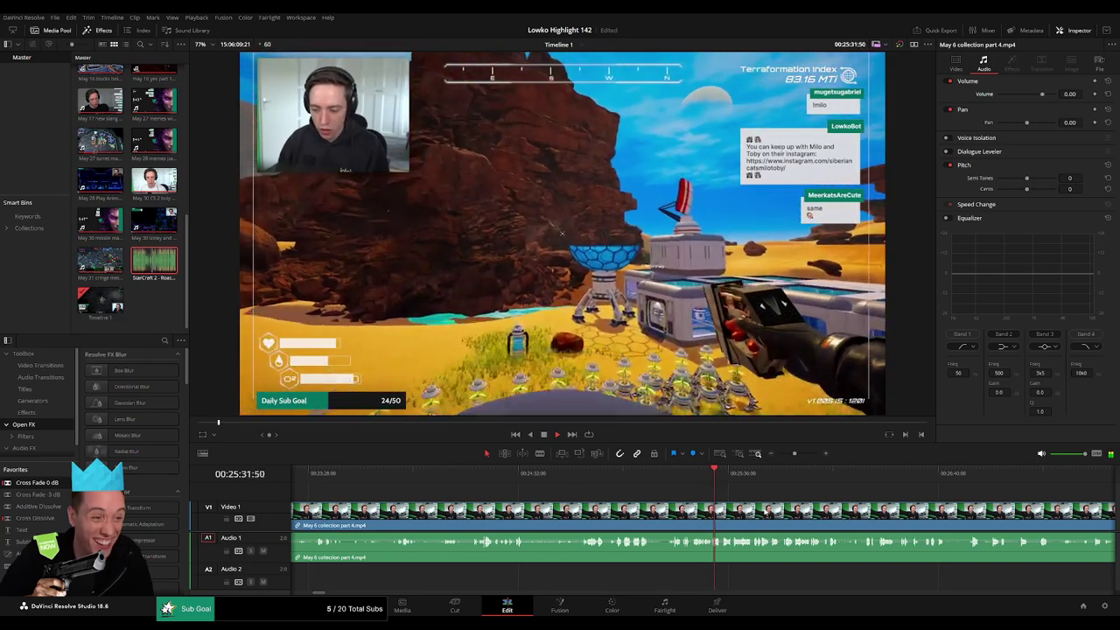
pyautogui.hscroll(2, 767, 512)
pyautogui.moveTo(624, 473); pyautogui.dragTo(678, 477)
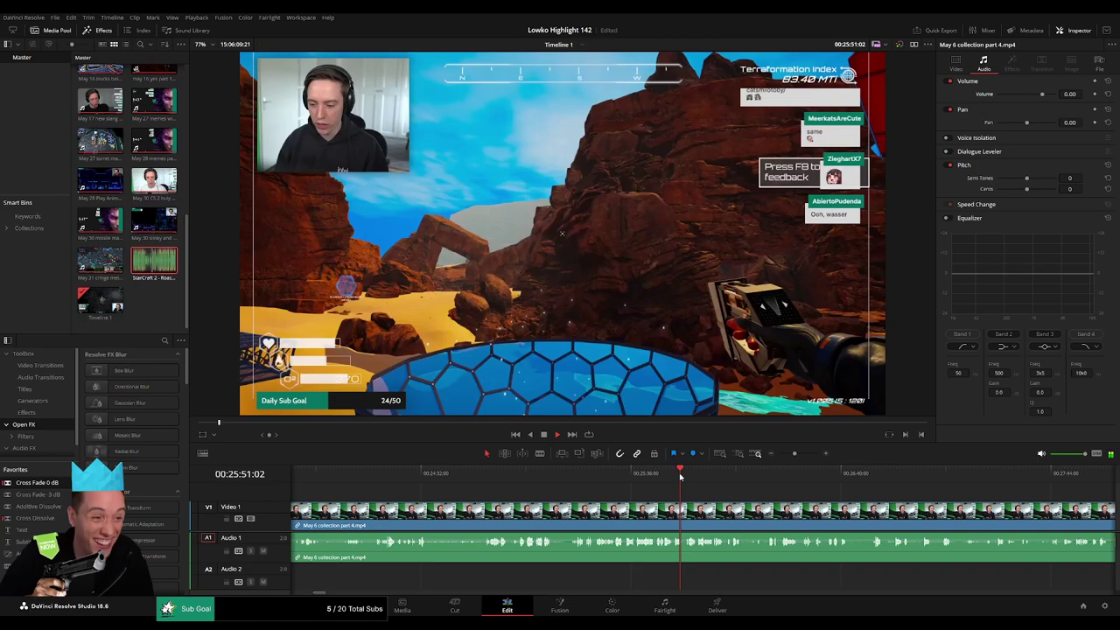
pyautogui.click(686, 477)
pyautogui.moveTo(756, 479); pyautogui.dragTo(632, 473)
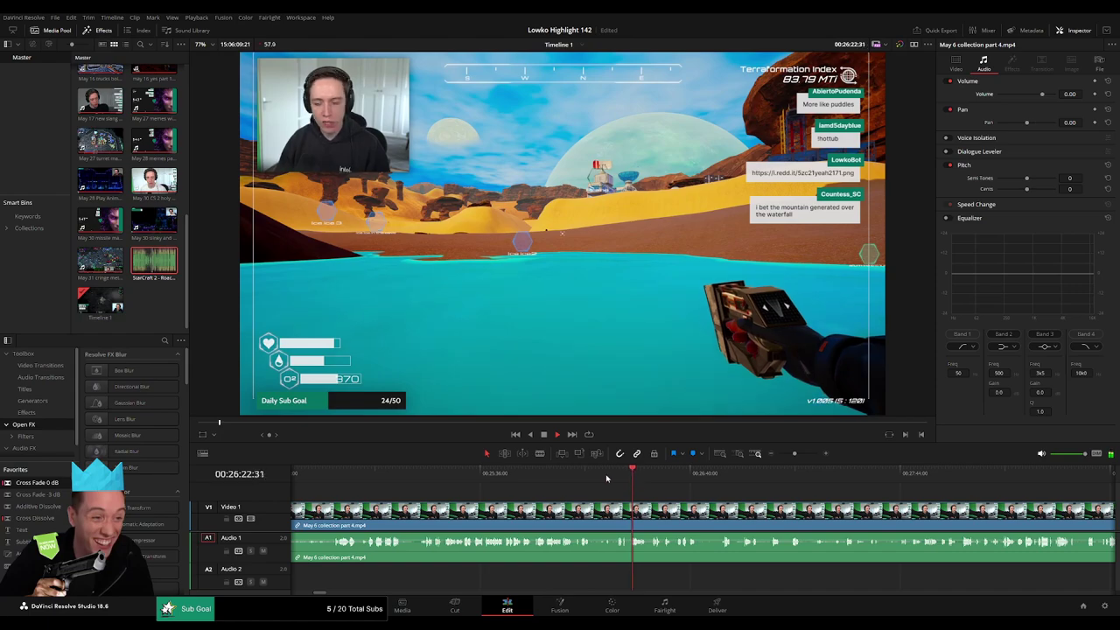
pyautogui.click(582, 473)
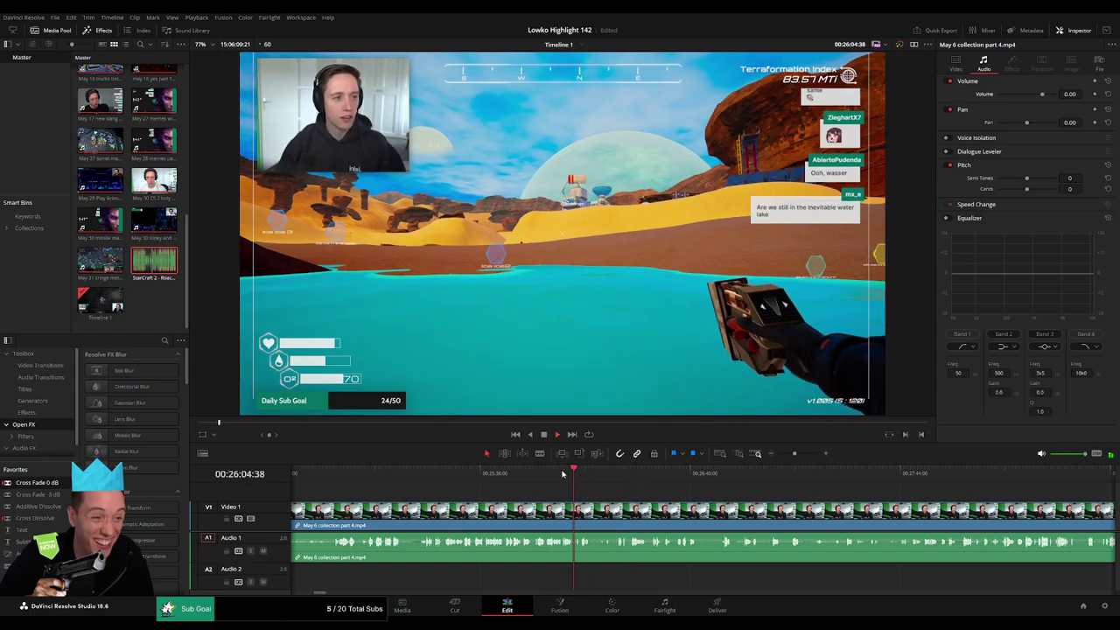
pyautogui.click(546, 473)
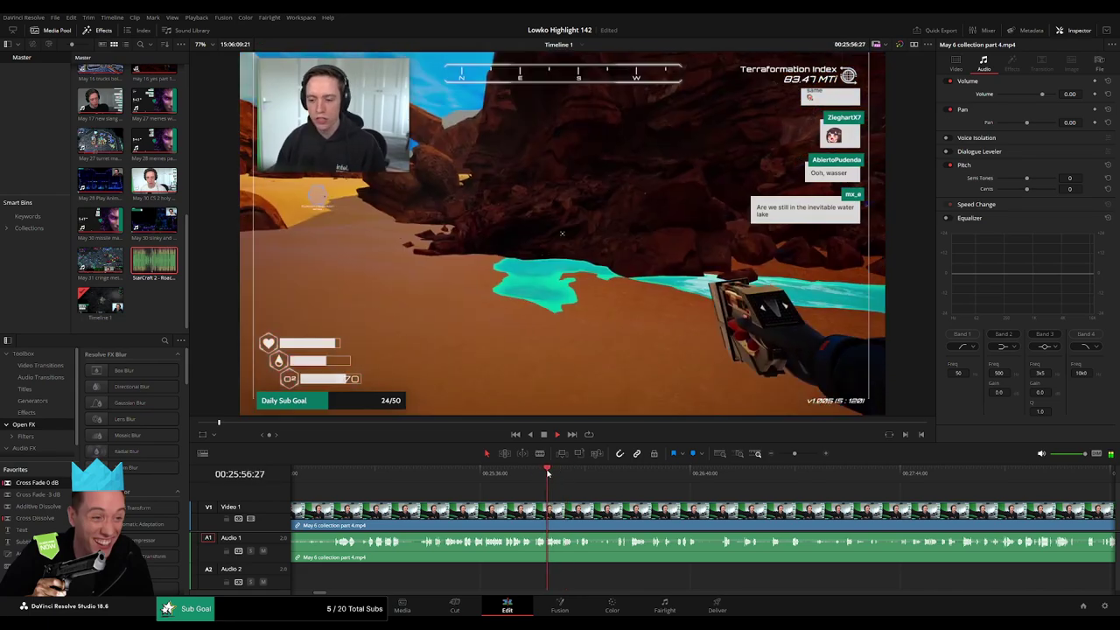
pyautogui.click(539, 472)
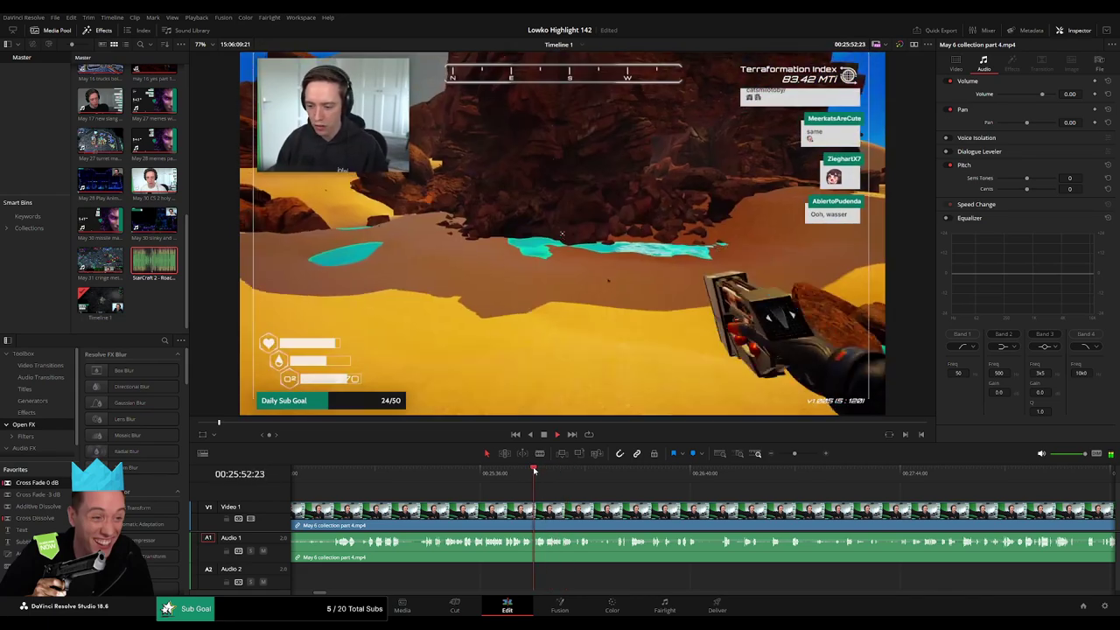
# - Split May 6 collection part 4.mp4 at about 00:25:19 and ripple-delete the whole part of that clip before the cut
pyautogui.click(797, 454)
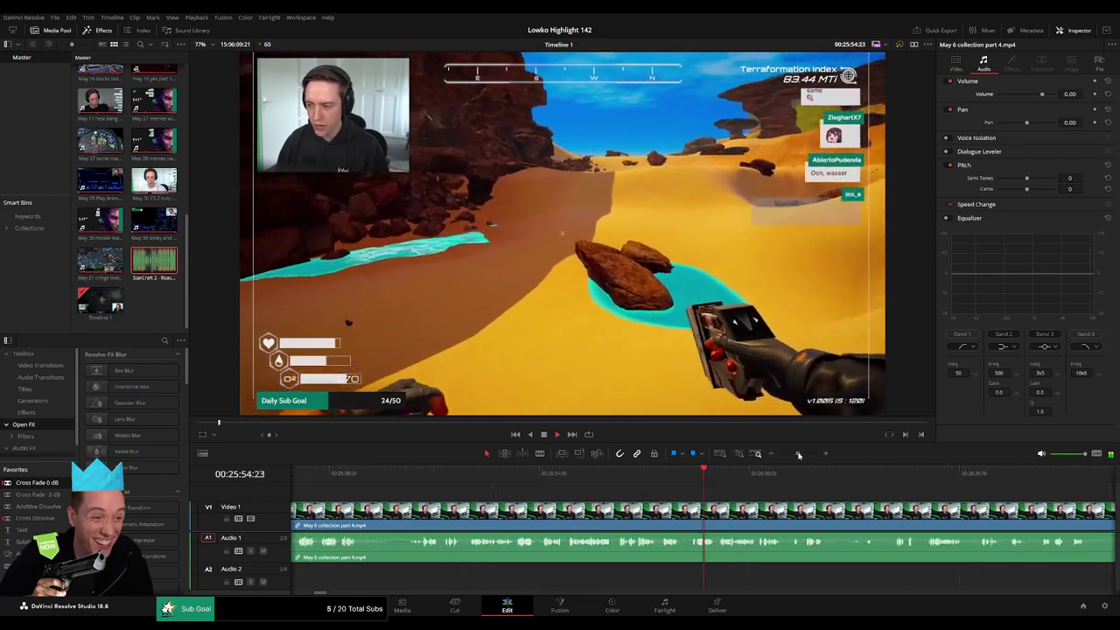
pyautogui.click(396, 477)
pyautogui.hscroll(-2, 420, 481)
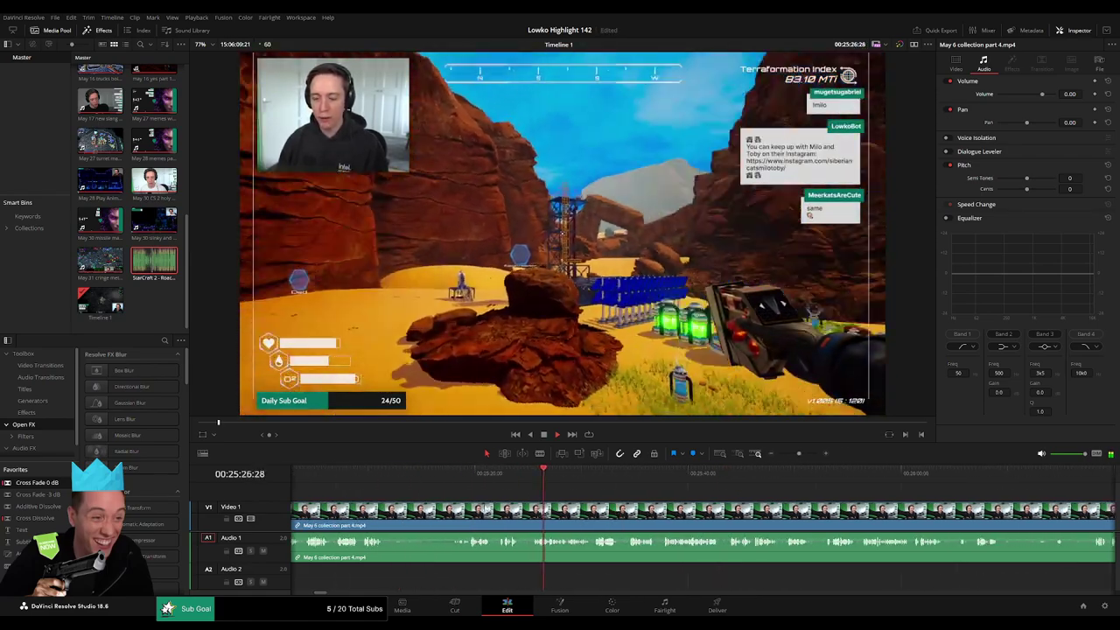
pyautogui.click(462, 476)
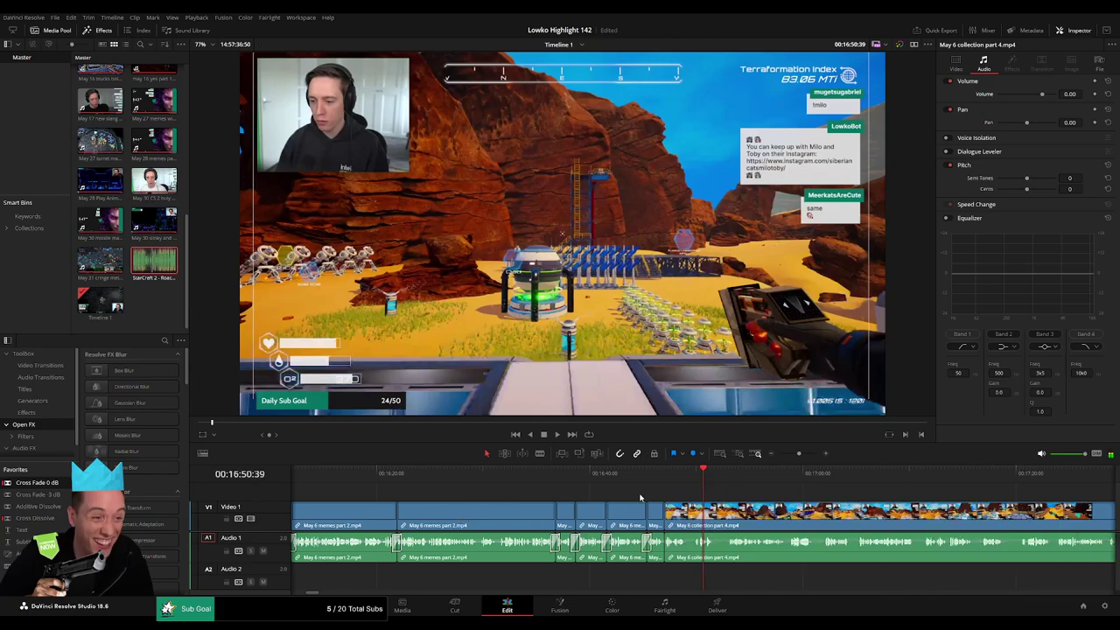
pyautogui.click(653, 477)
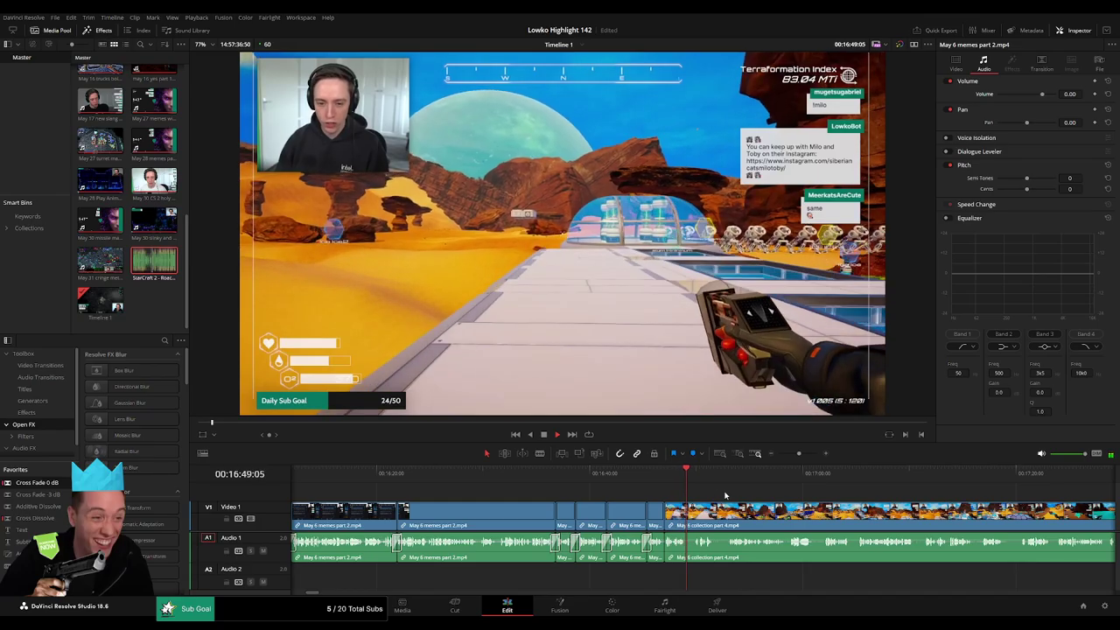
# - Split the clip at about 00:17:10:25 and 00:17:11:25, ripple-delete the short piece between and cross-fade the audio at the join
pyautogui.moveTo(724, 495); pyautogui.dragTo(528, 484)
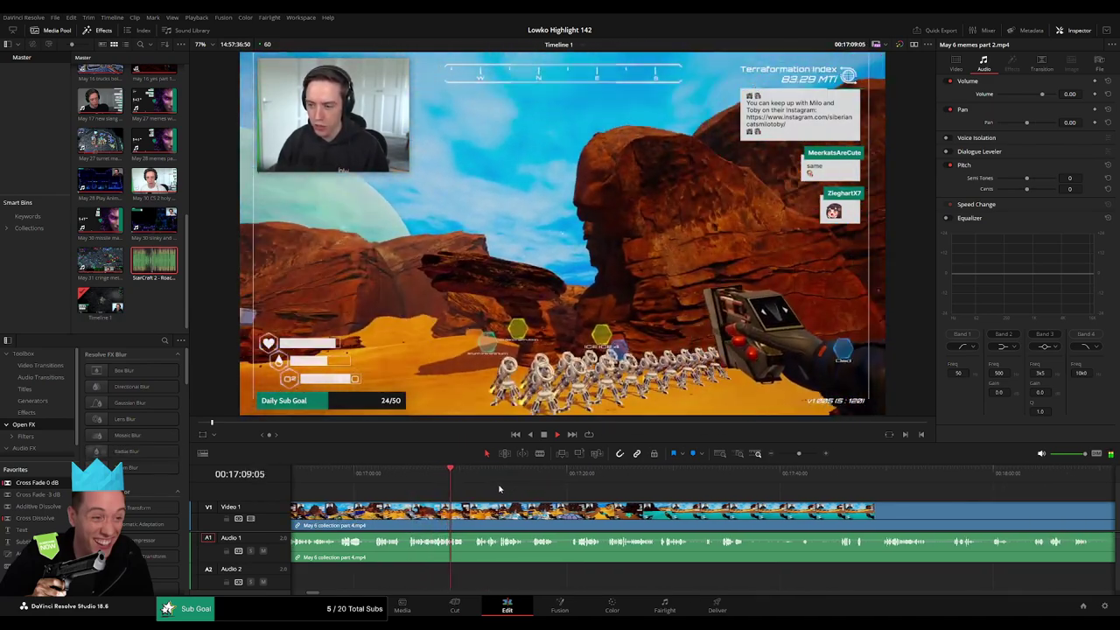
pyautogui.click(469, 481)
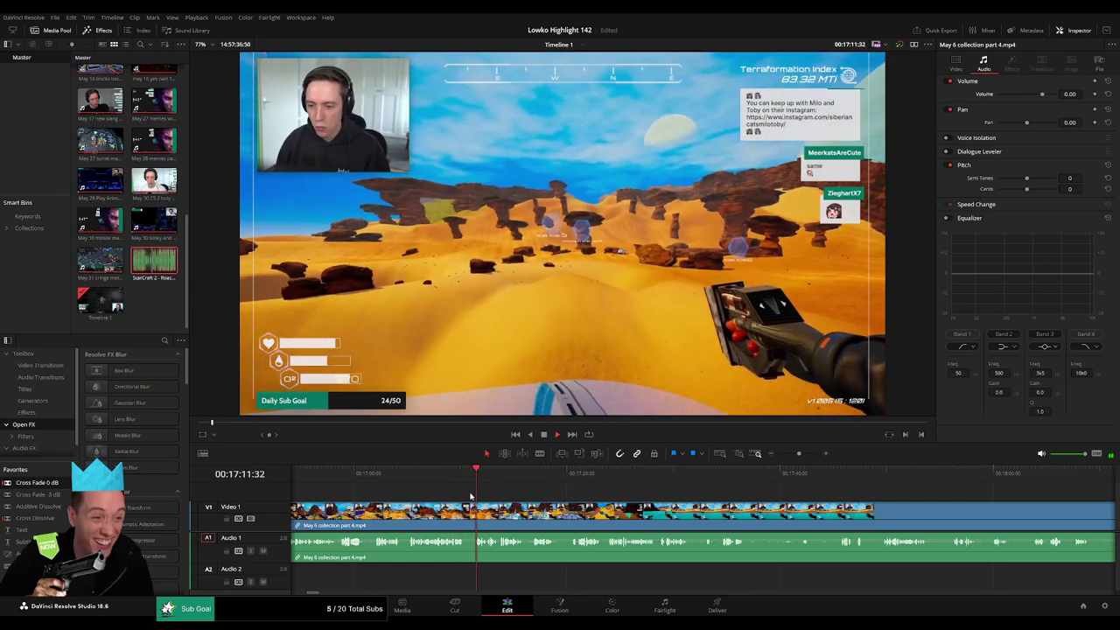
pyautogui.click(469, 514)
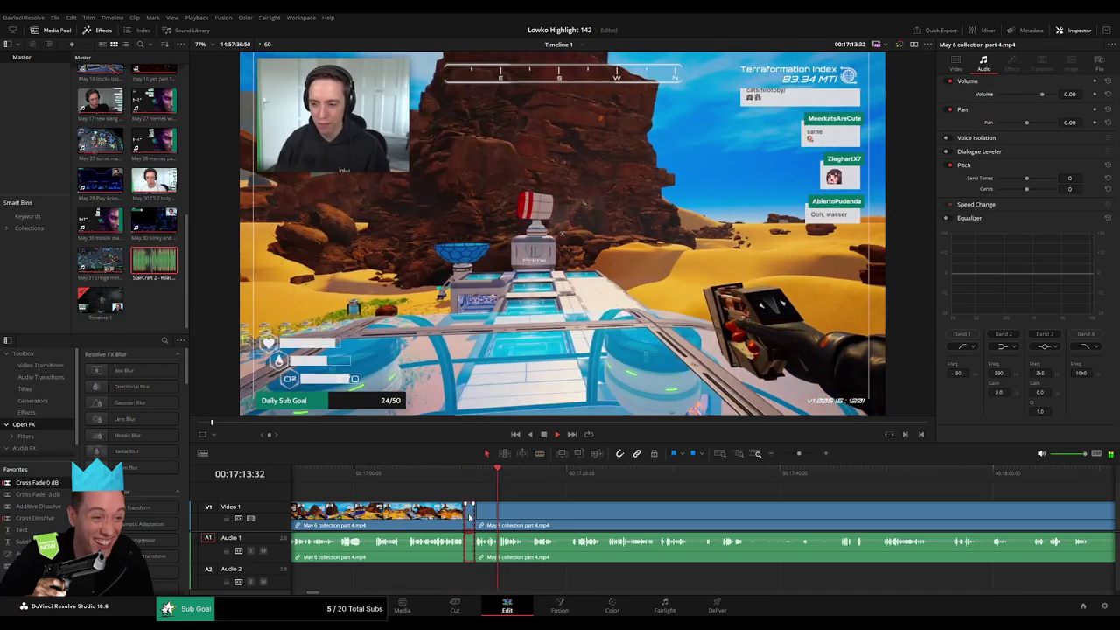
pyautogui.press('Delete')
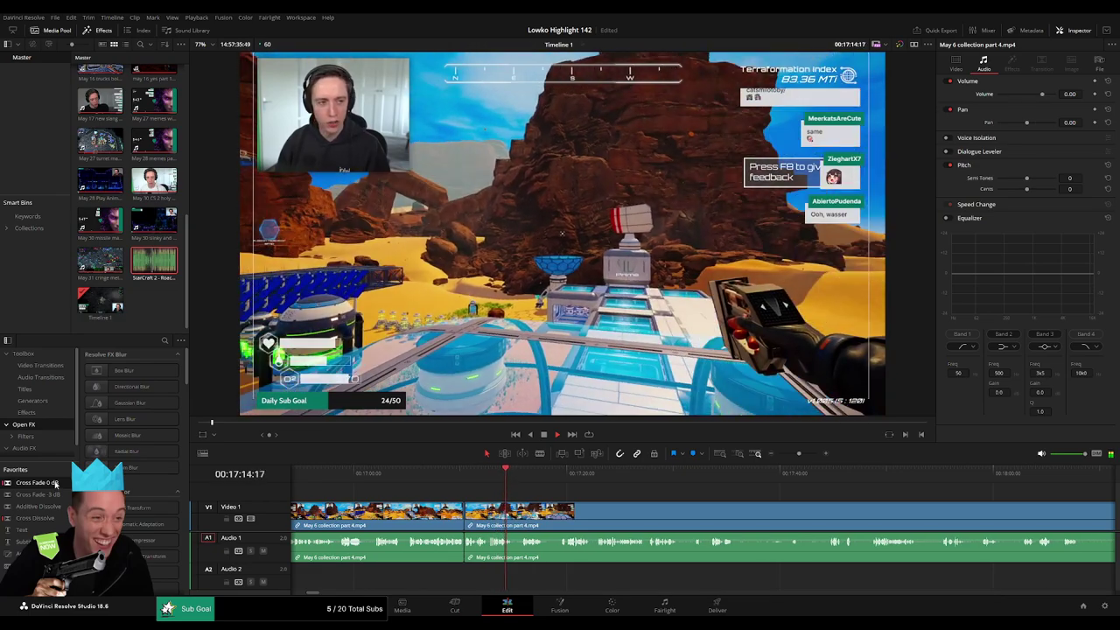
pyautogui.click(465, 544)
pyautogui.hotkey('shift', 't')
# - Split the clip at about 00:17:18 and 00:17:19:17, ripple-delete the pause between and cross-fade the audio at the join
pyautogui.hscroll(8, 479, 527)
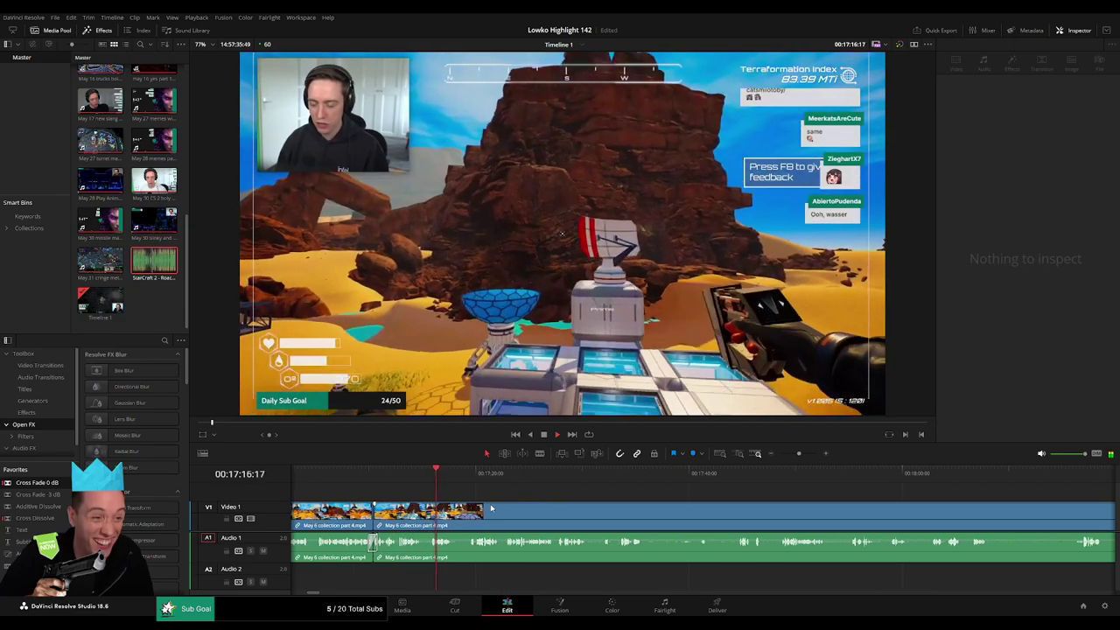
pyautogui.click(464, 478)
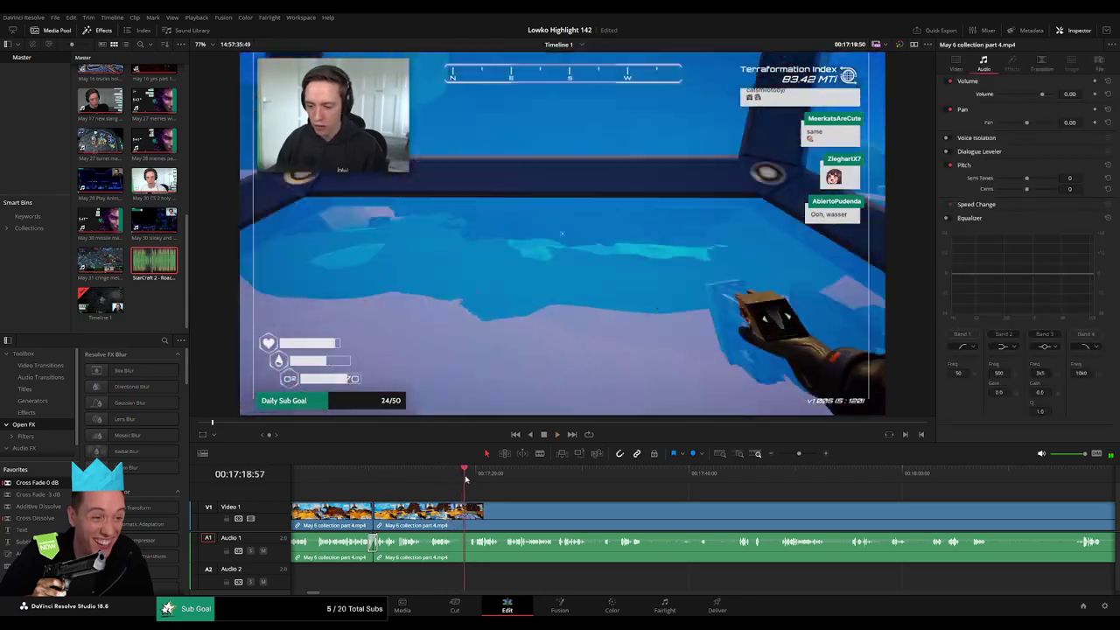
pyautogui.press('b')
pyautogui.click(457, 512)
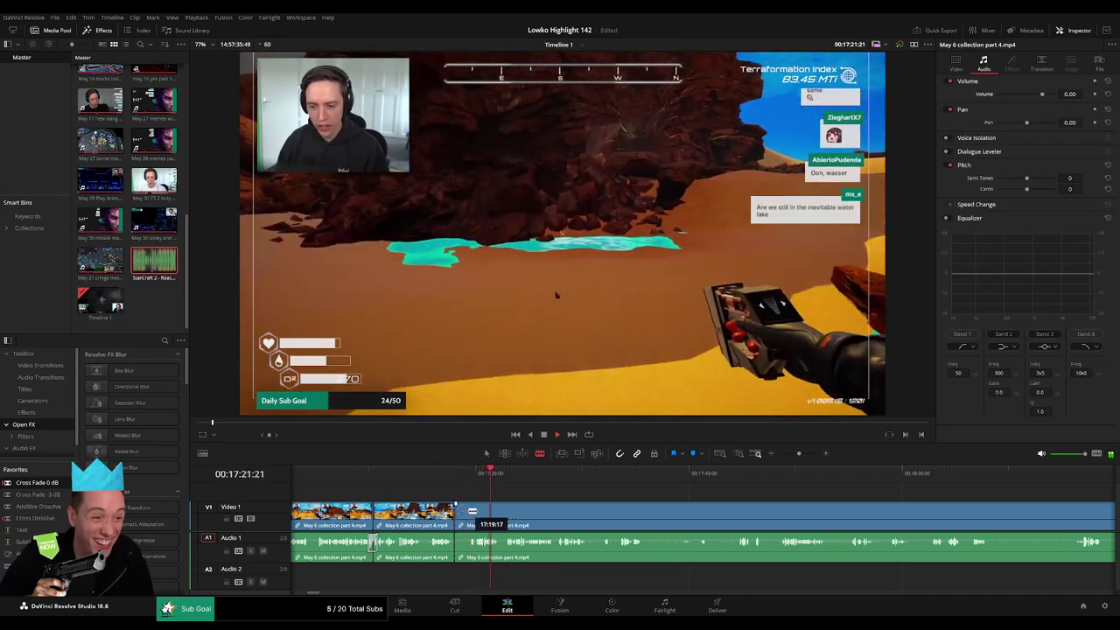
pyautogui.click(470, 511)
pyautogui.press('a')
pyautogui.click(462, 514)
pyautogui.press('Delete')
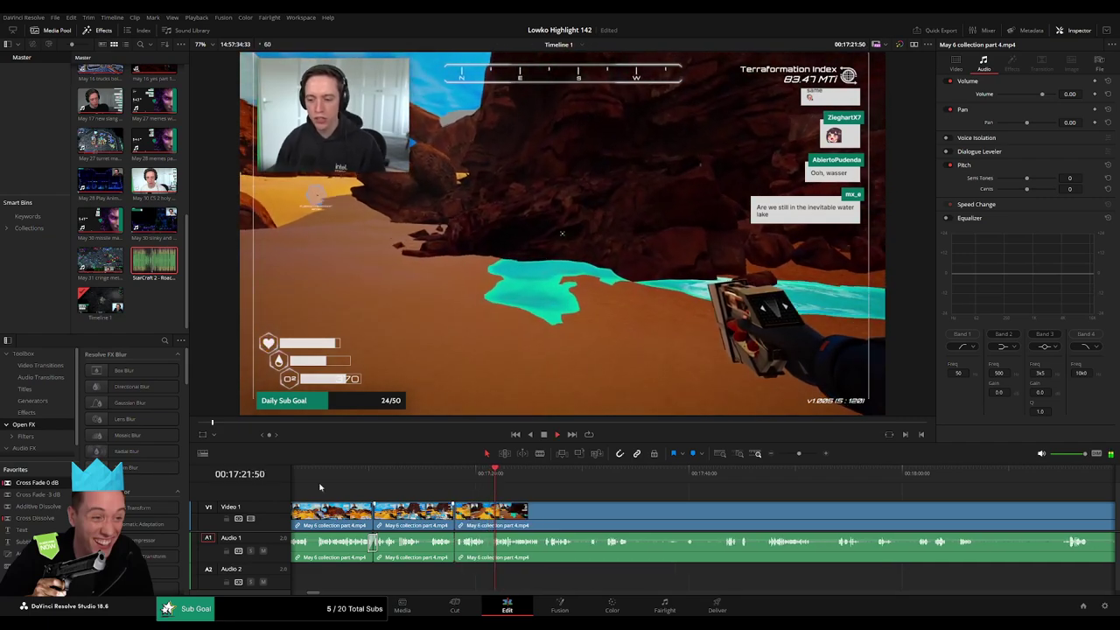
# - Split the clip at about 00:17:34:30 and 00:17:43:20, ripple-delete the section between and cross-fade the audio at the join
pyautogui.hscroll(3, 540, 506)
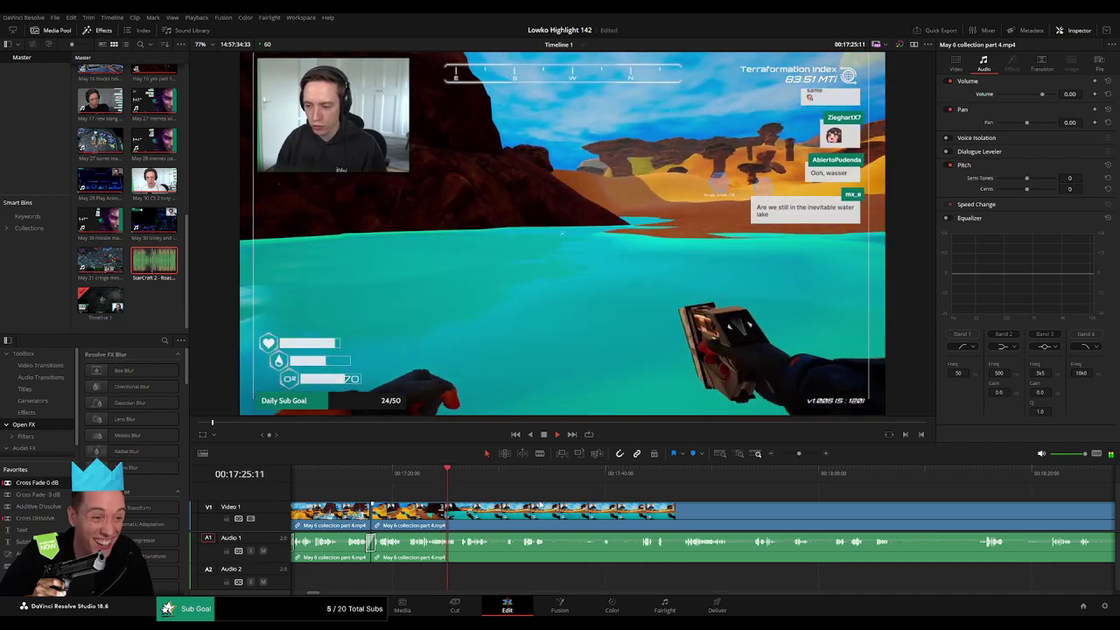
pyautogui.hscroll(2, 467, 495)
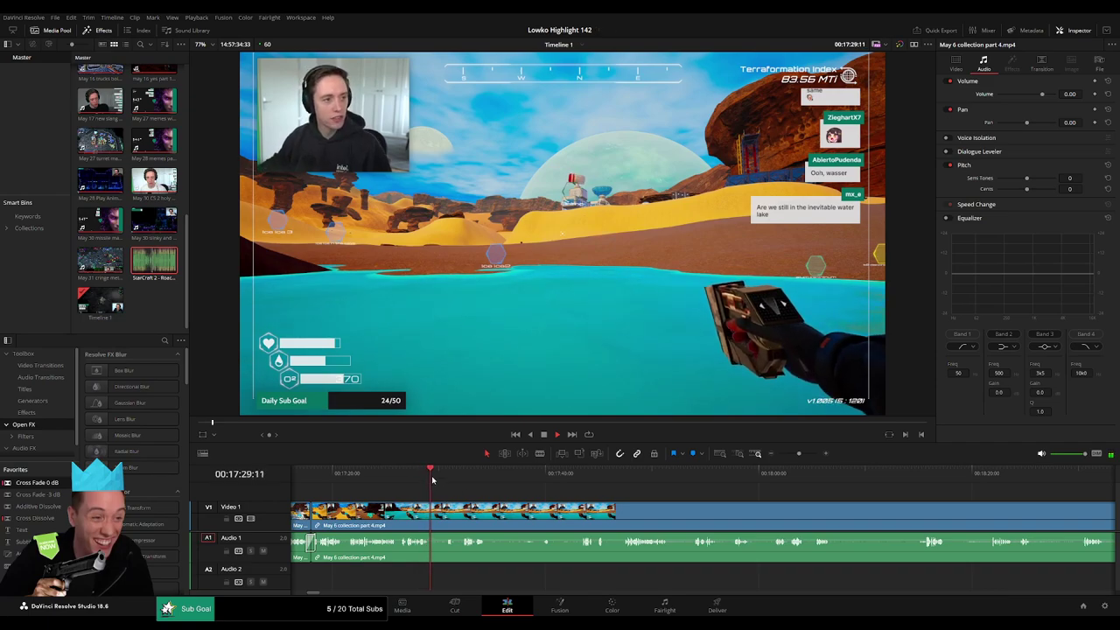
pyautogui.moveTo(431, 479); pyautogui.dragTo(444, 479)
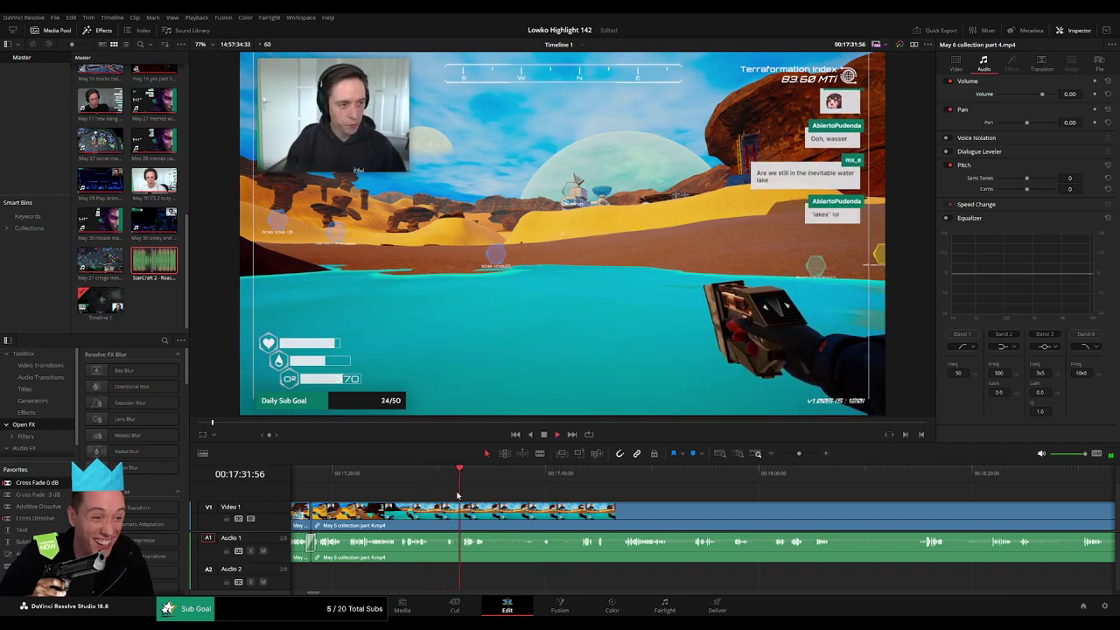
pyautogui.hscroll(3, 450, 499)
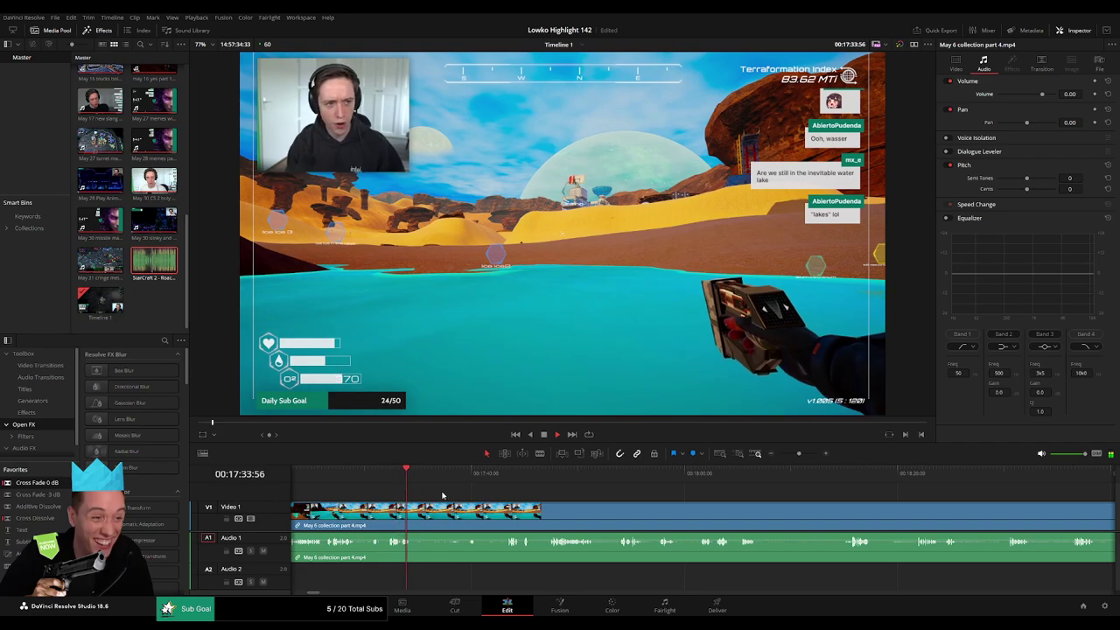
pyautogui.press('b')
pyautogui.click(412, 514)
pyautogui.click(504, 474)
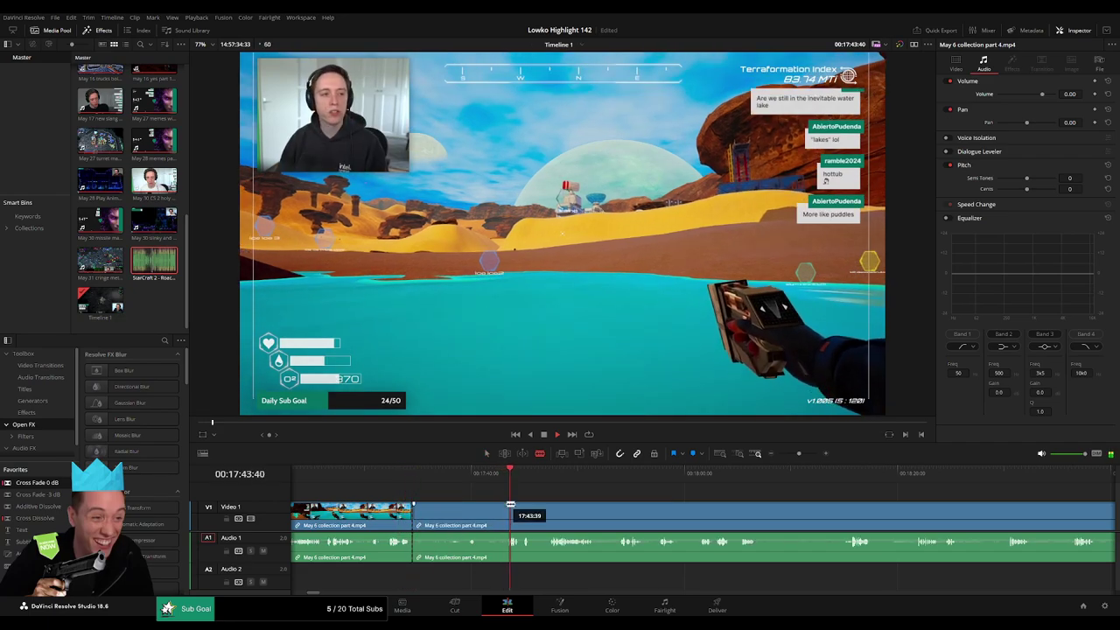
pyautogui.click(507, 512)
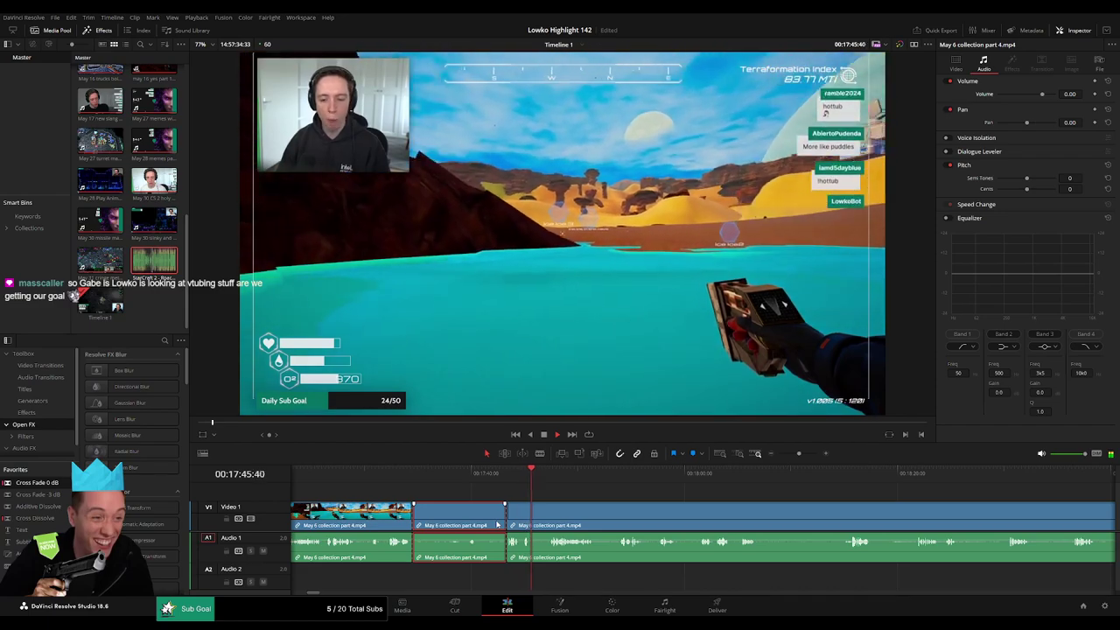
pyautogui.press('Delete')
pyautogui.press('space')
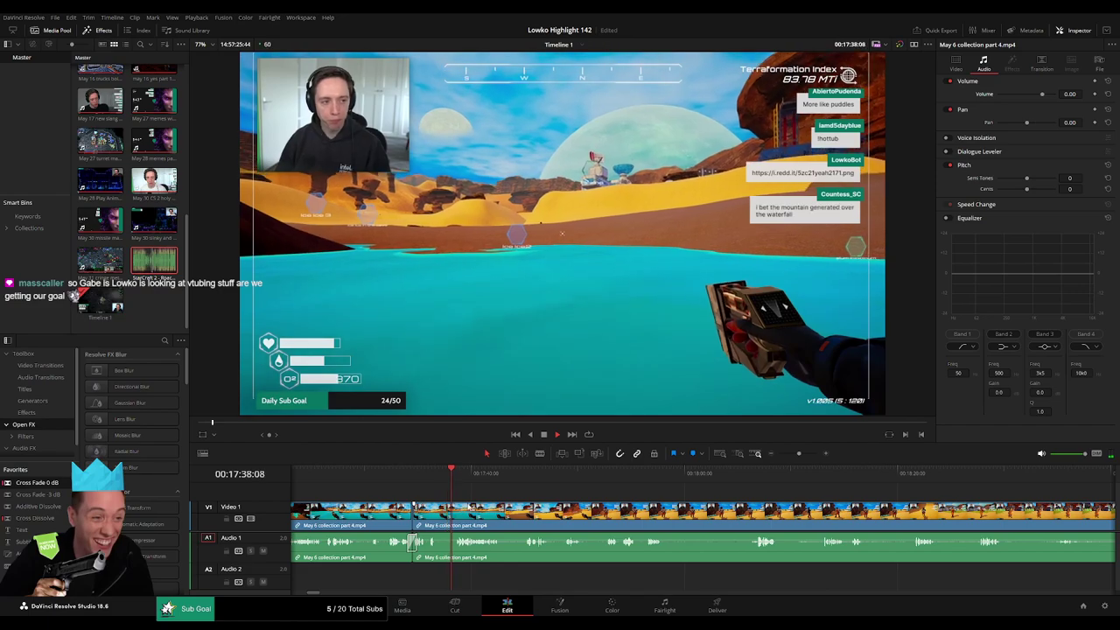
# - Split the clip at about 00:17:36:40 and 00:17:38, ripple-delete the silent piece between and cross-fade the audio at the join
pyautogui.press('b')
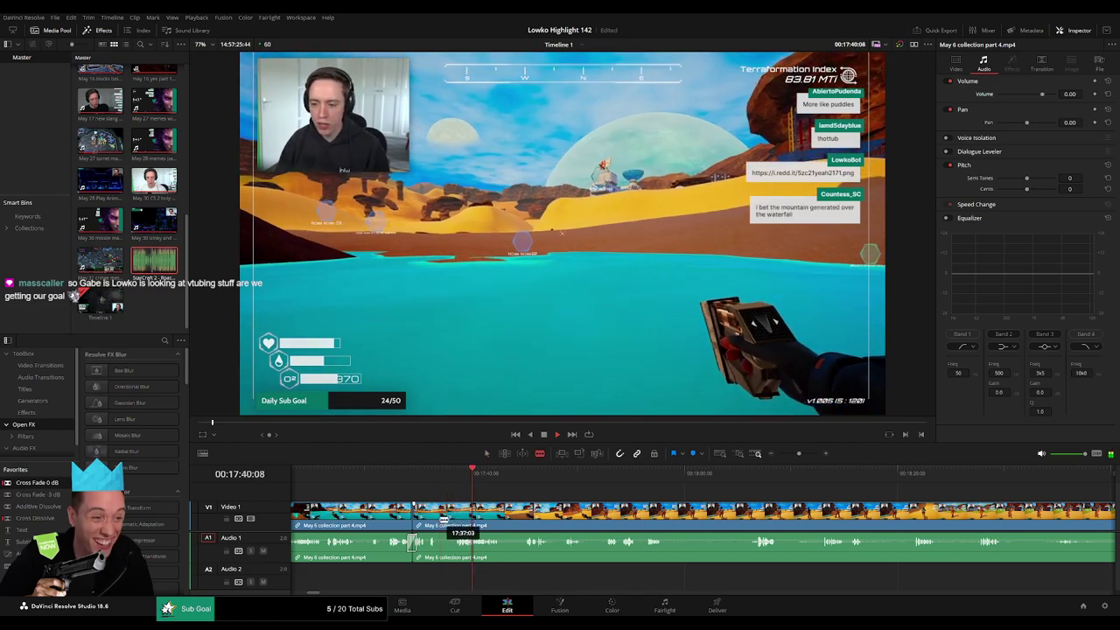
pyautogui.click(439, 522)
pyautogui.click(453, 521)
pyautogui.press('a')
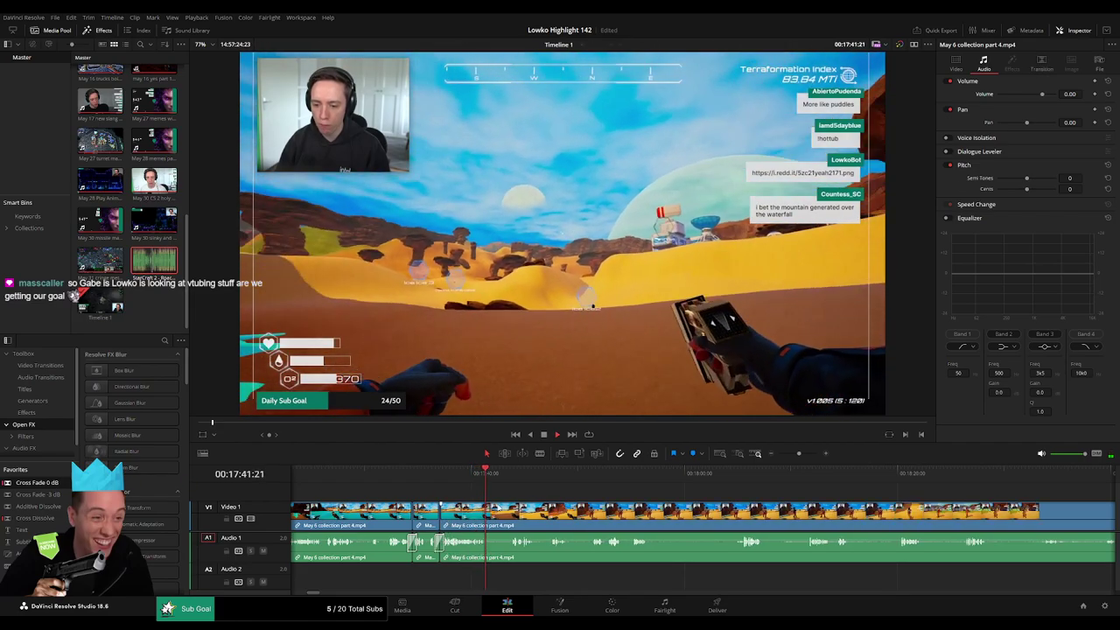
# - Split the clip at about 00:17:41:20 and 00:17:43:30, ripple-delete the piece between and cross-fade the audio at the join
pyautogui.press('b')
pyautogui.click(486, 516)
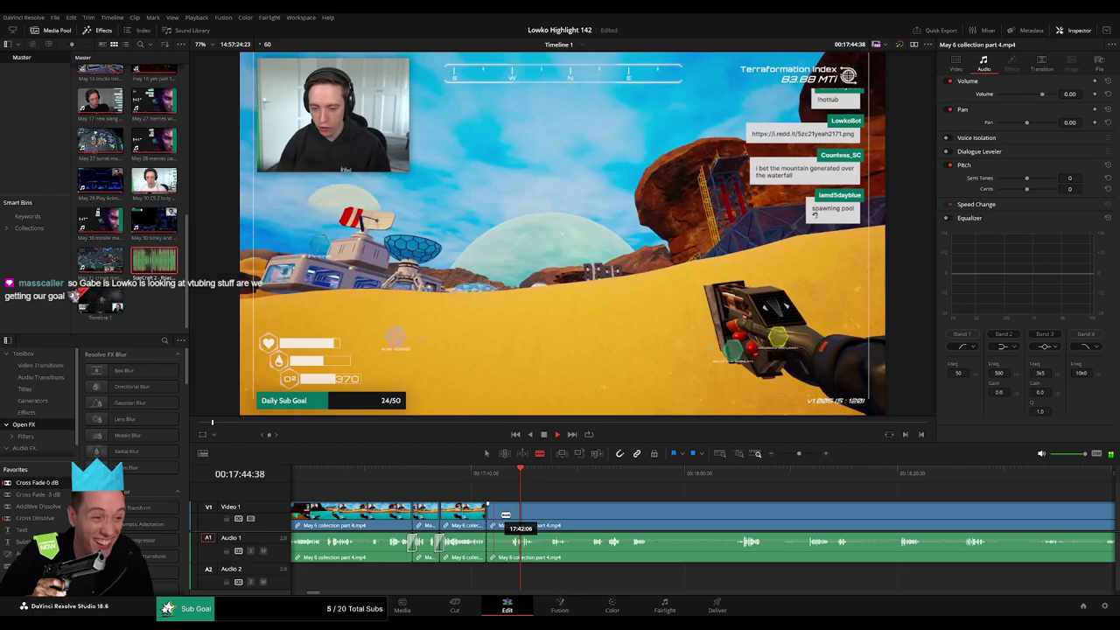
pyautogui.click(509, 516)
pyautogui.press('a')
pyautogui.click(501, 520)
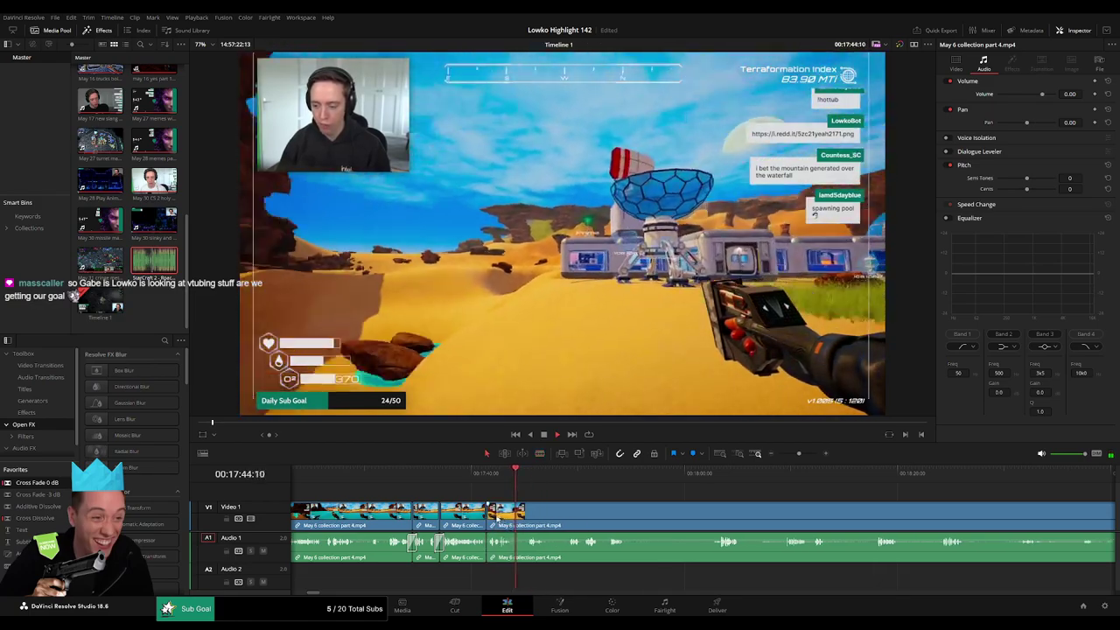
pyautogui.press('Delete')
pyautogui.press('space')
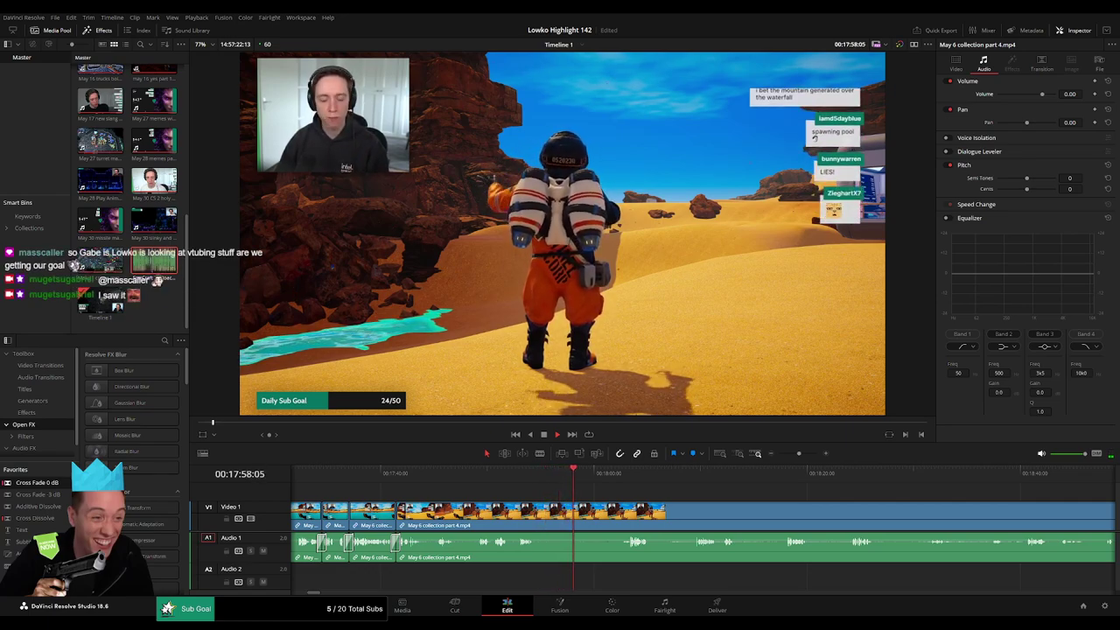
# - Review the passage around 00:17:50 and split the May 6 collection part 4 clip at about 00:17:47:30
pyautogui.click(518, 472)
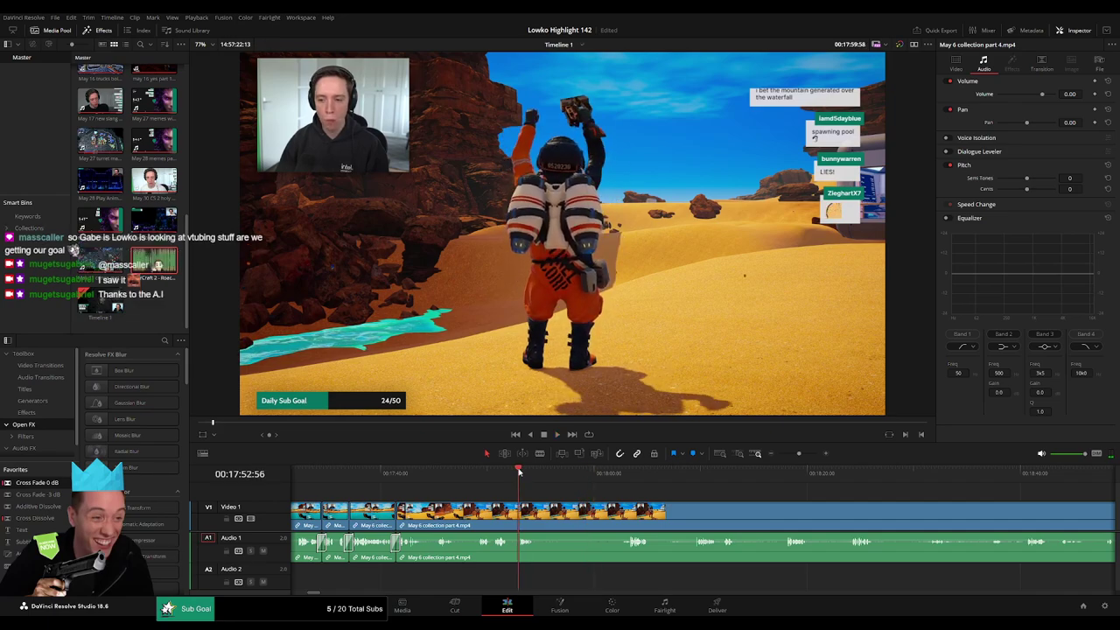
pyautogui.click(477, 473)
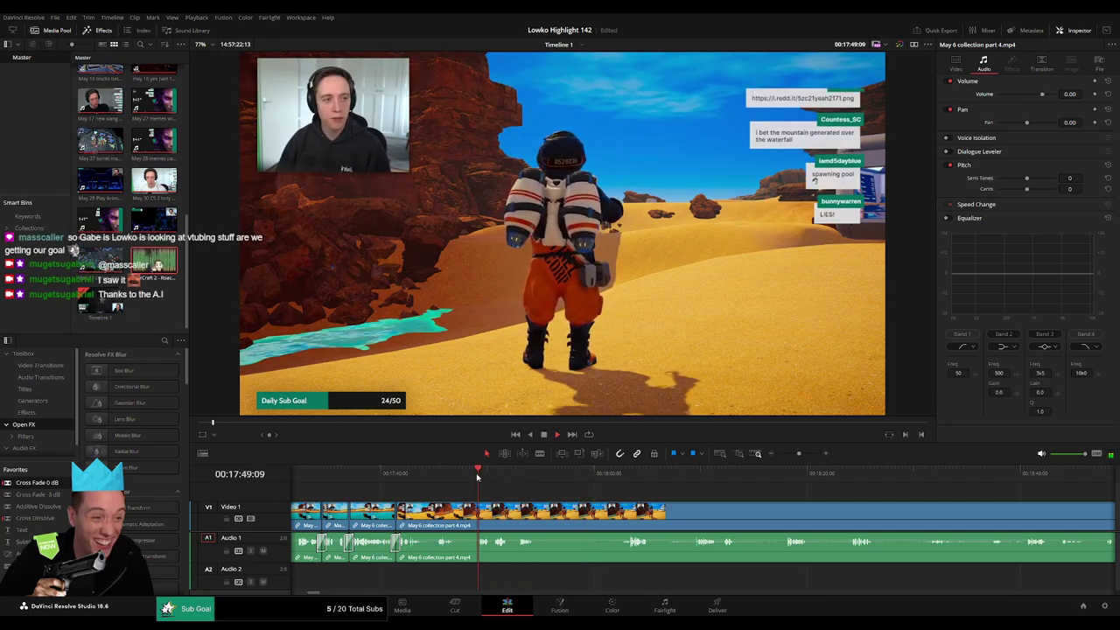
pyautogui.click(462, 473)
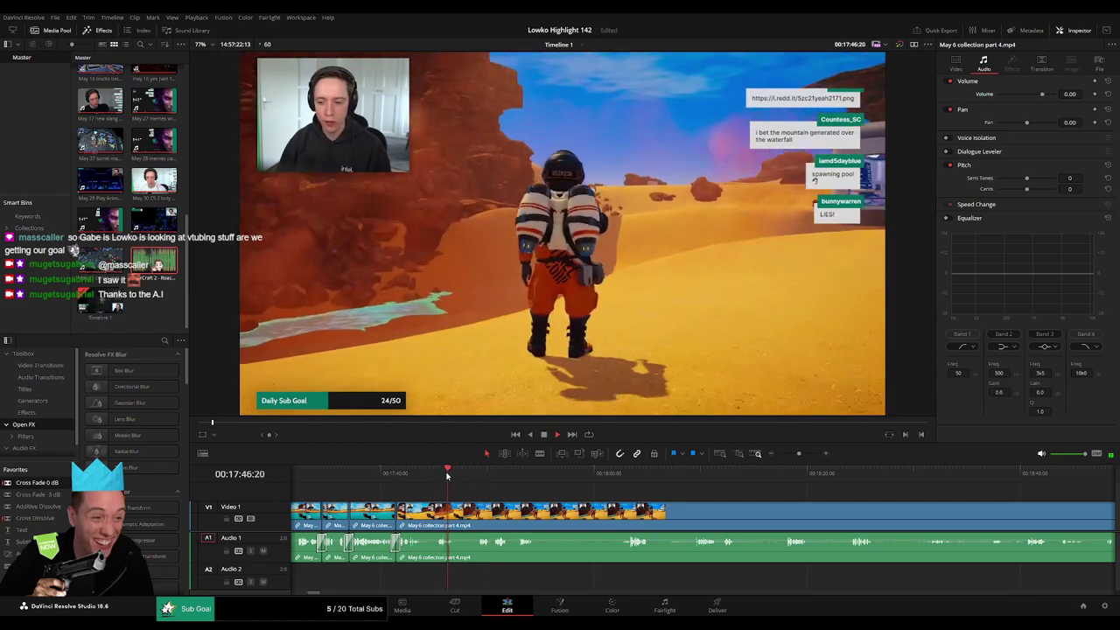
pyautogui.press('b')
pyautogui.click(463, 515)
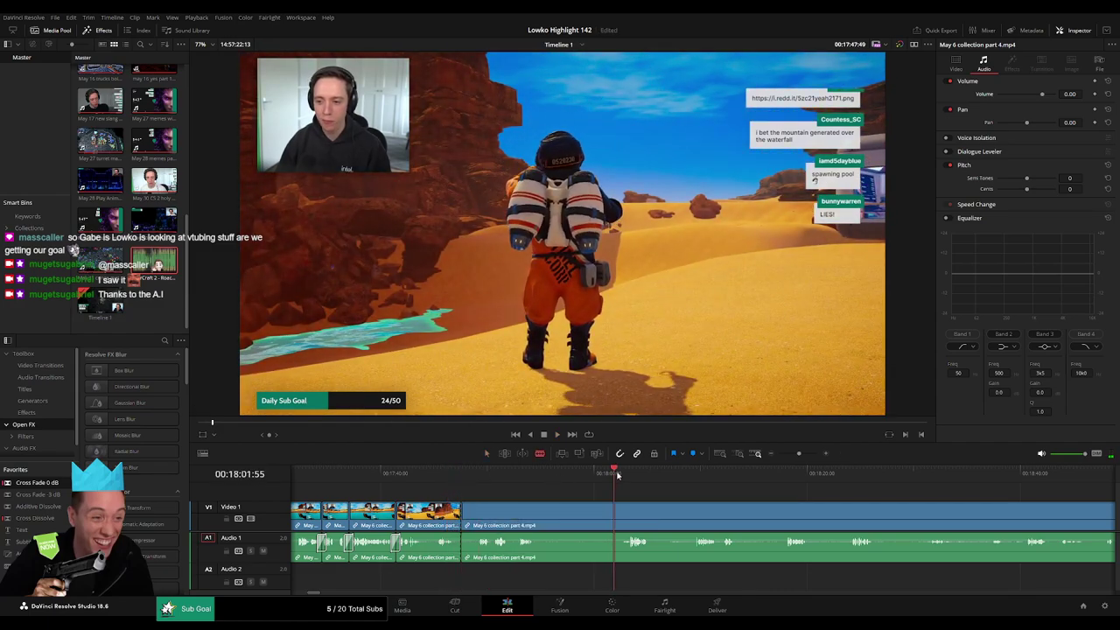
# - Split the clip at about 00:18:17:30, ripple-delete the section back to the previous cut and cross-fade the audio at the join
pyautogui.moveTo(616, 473); pyautogui.dragTo(695, 476)
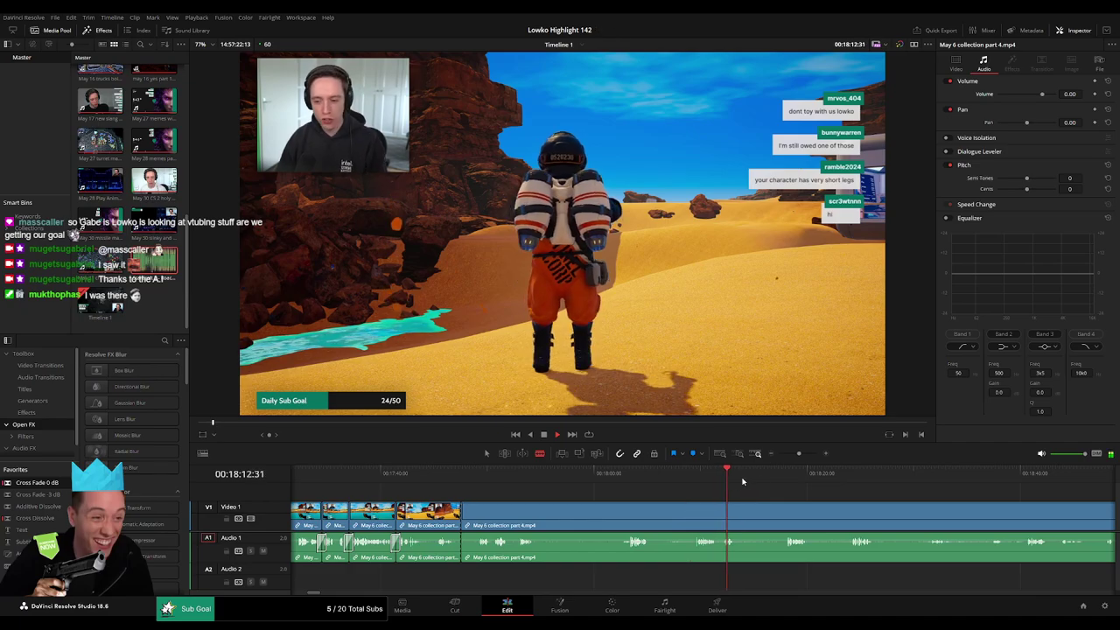
pyautogui.moveTo(778, 479)
pyautogui.mouseDown()
pyautogui.moveTo(793, 479)
pyautogui.moveTo(768, 477)
pyautogui.mouseUp()
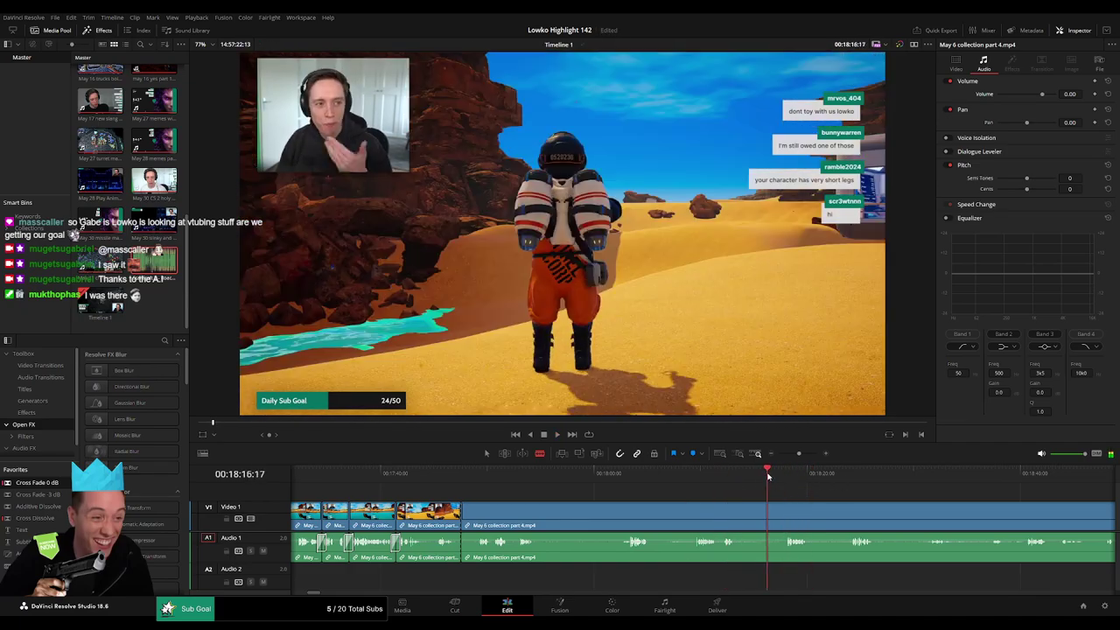
pyautogui.press('space')
pyautogui.click(780, 518)
pyautogui.press('a')
pyautogui.click(726, 519)
pyautogui.press('Delete')
pyautogui.press('space')
pyautogui.press('space')
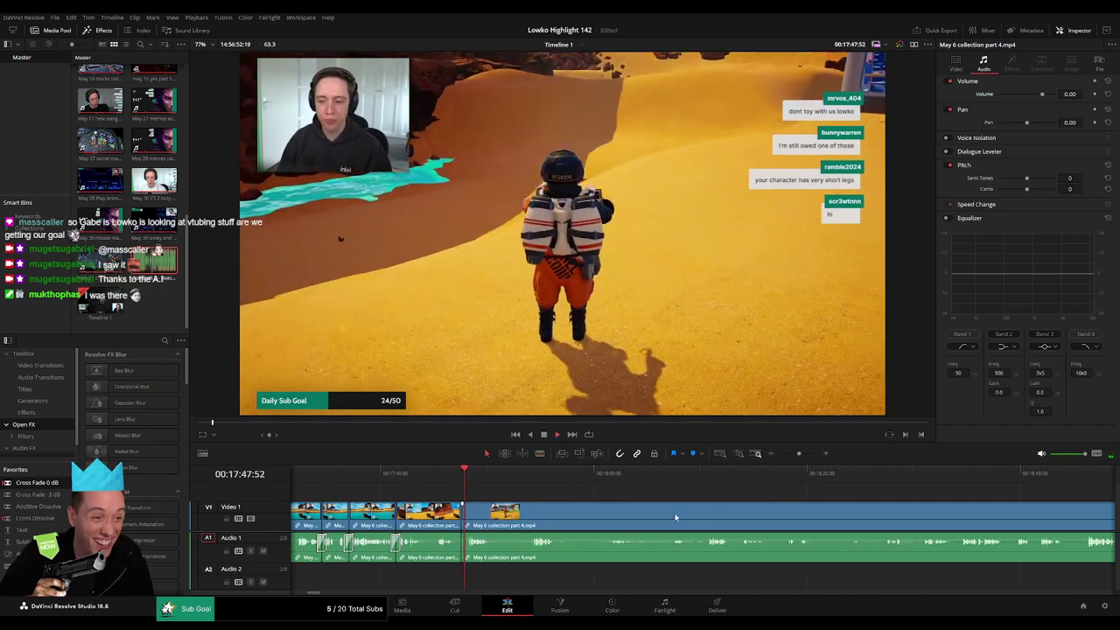
# - Split the clip at about 00:17:56:35 to end the passage that follows the last join
pyautogui.hscroll(2, 497, 540)
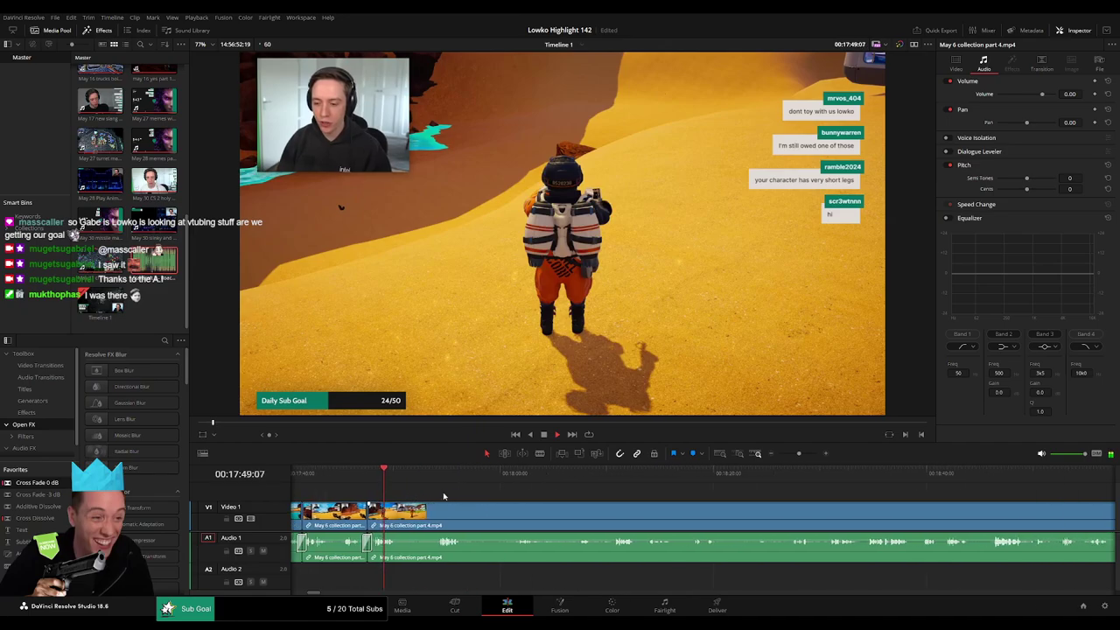
pyautogui.moveTo(390, 477); pyautogui.dragTo(431, 476)
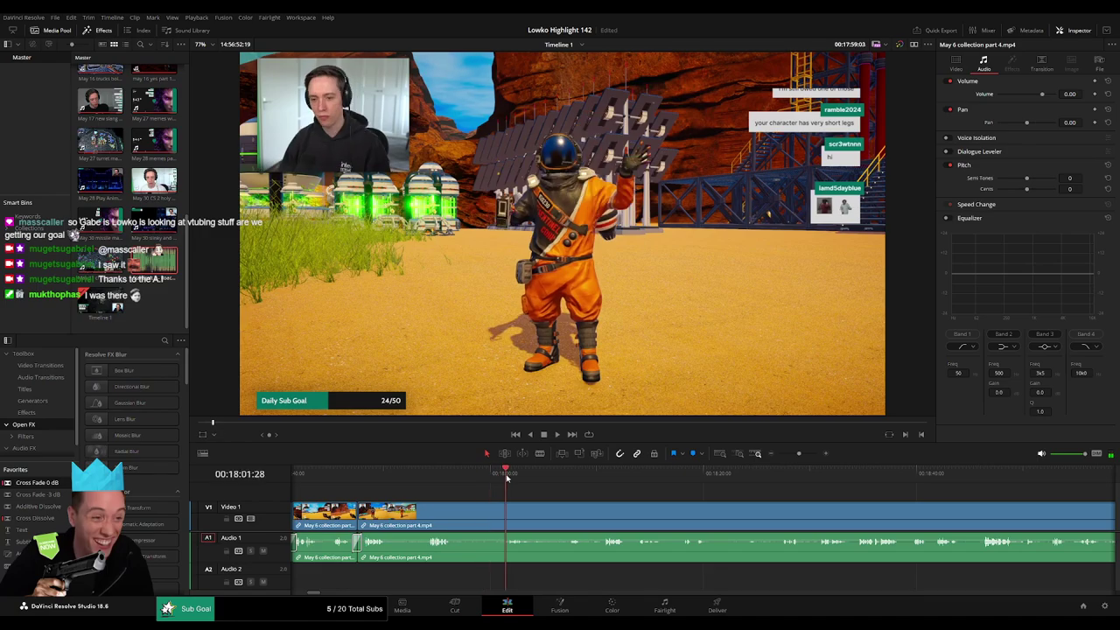
pyautogui.press('b')
pyautogui.click(457, 510)
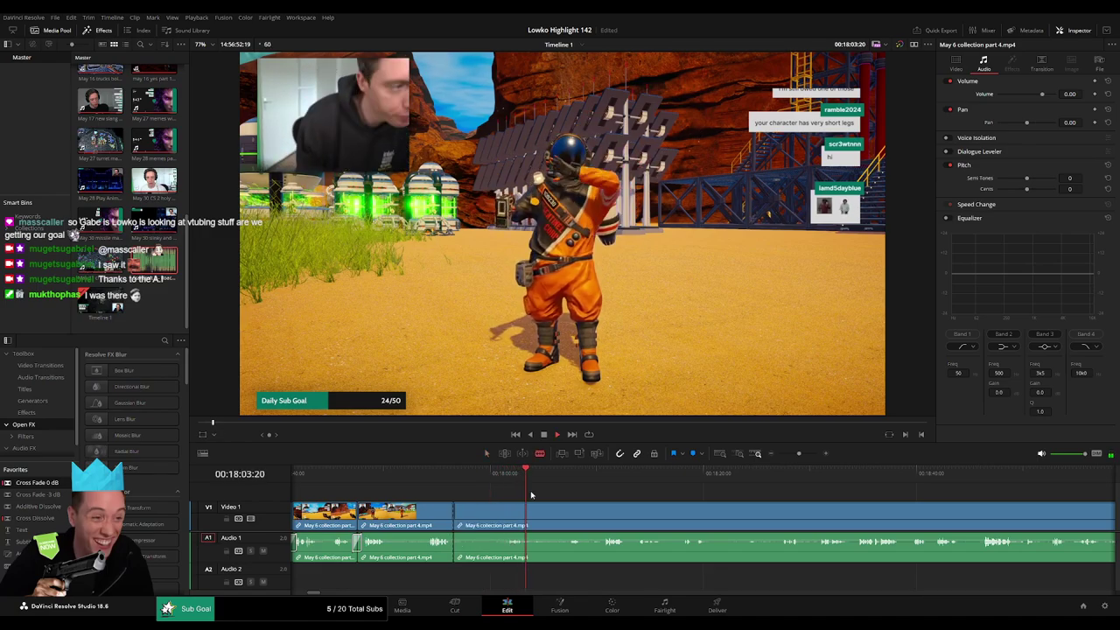
# - Split the clip at about 00:19:04:50 by the display case, ripple-delete the section back to the previous cut and cross-fade the audio join
pyautogui.moveTo(530, 473); pyautogui.dragTo(1005, 475)
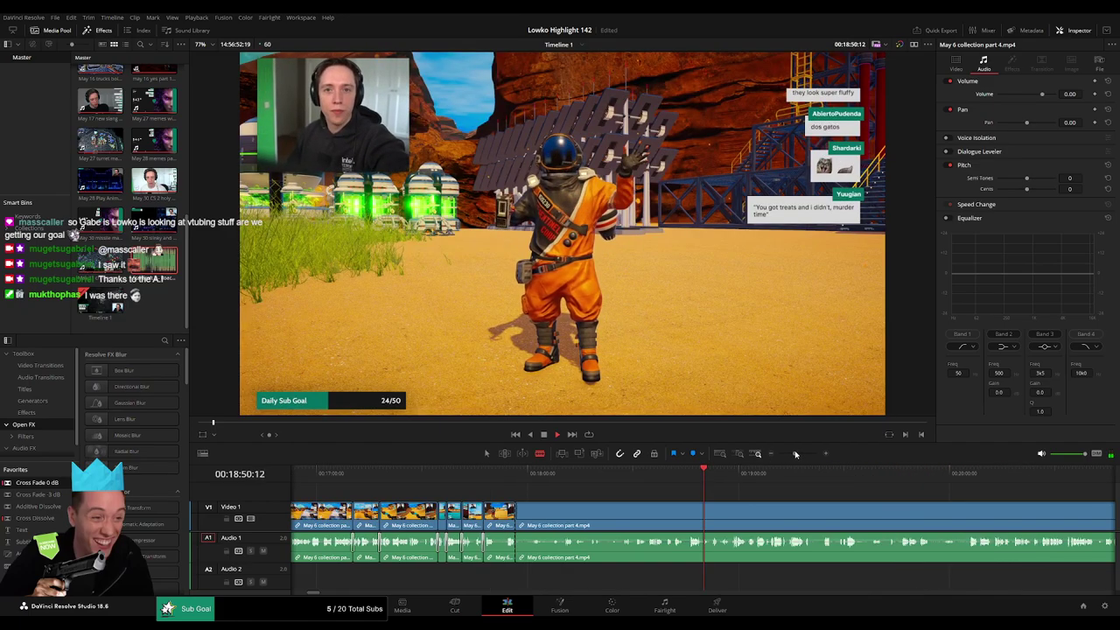
pyautogui.moveTo(719, 474); pyautogui.dragTo(815, 477)
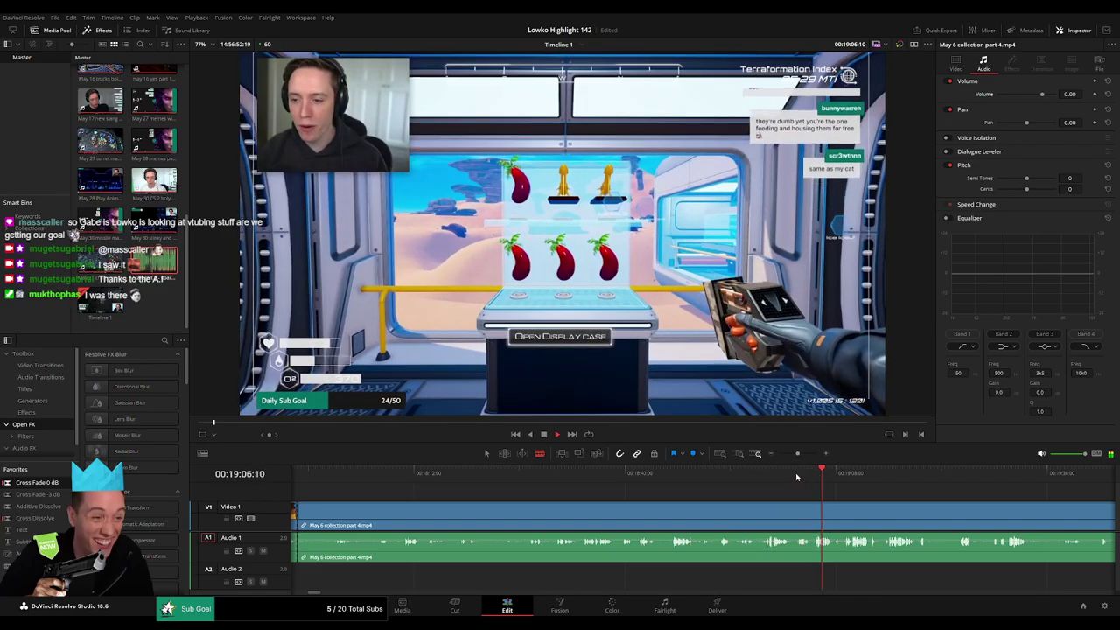
pyautogui.click(798, 475)
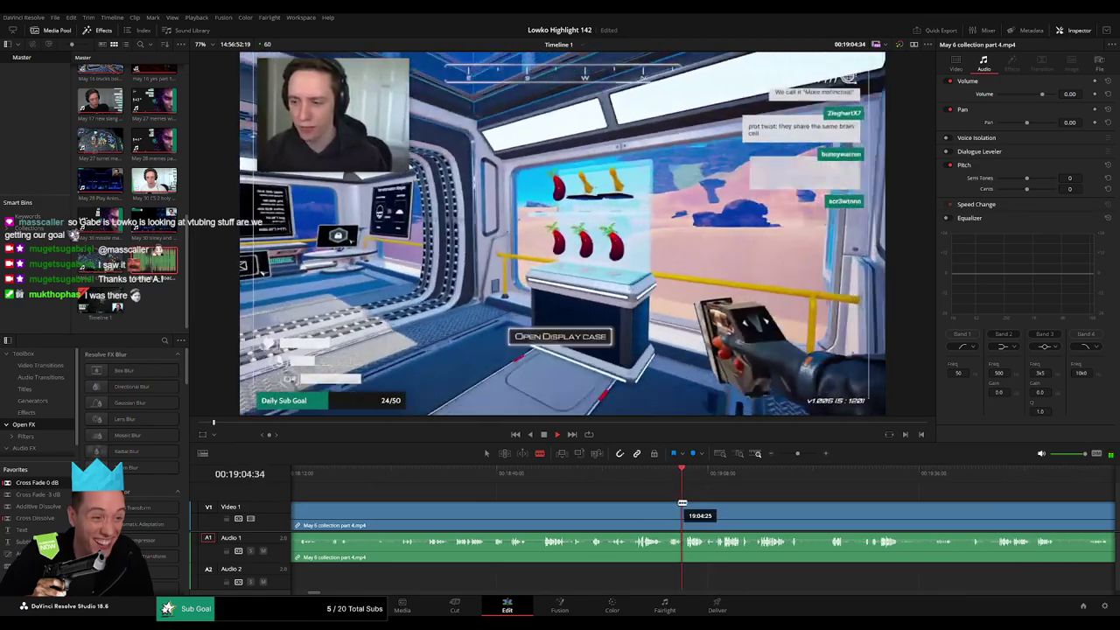
pyautogui.press('space')
pyautogui.click(685, 511)
pyautogui.press('a')
pyautogui.click(657, 513)
pyautogui.press('Delete')
pyautogui.press('Up')
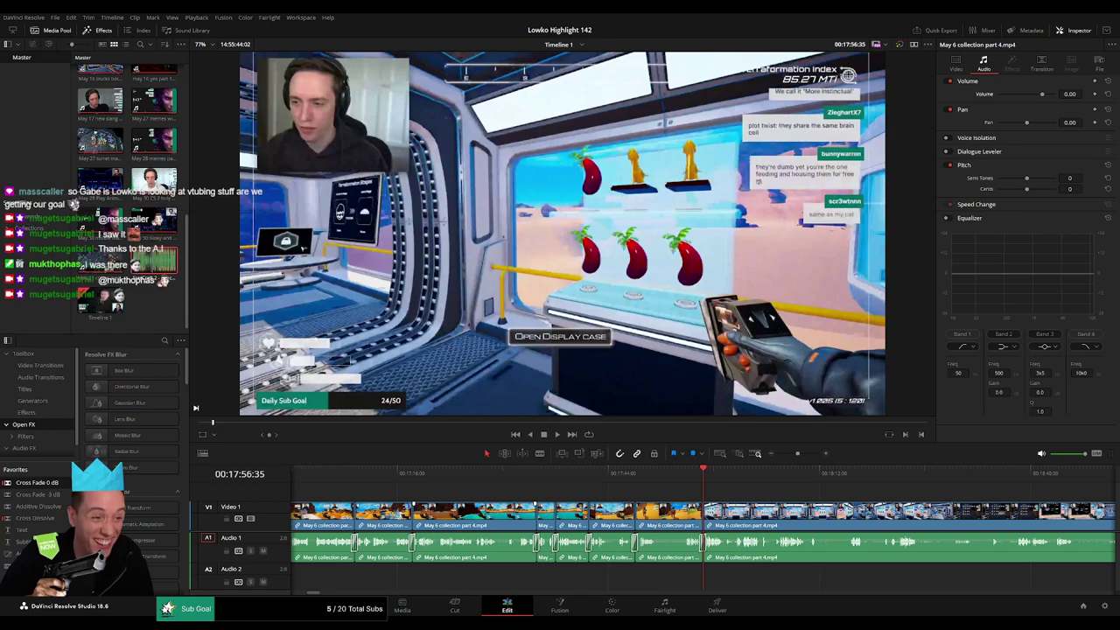
pyautogui.press('space')
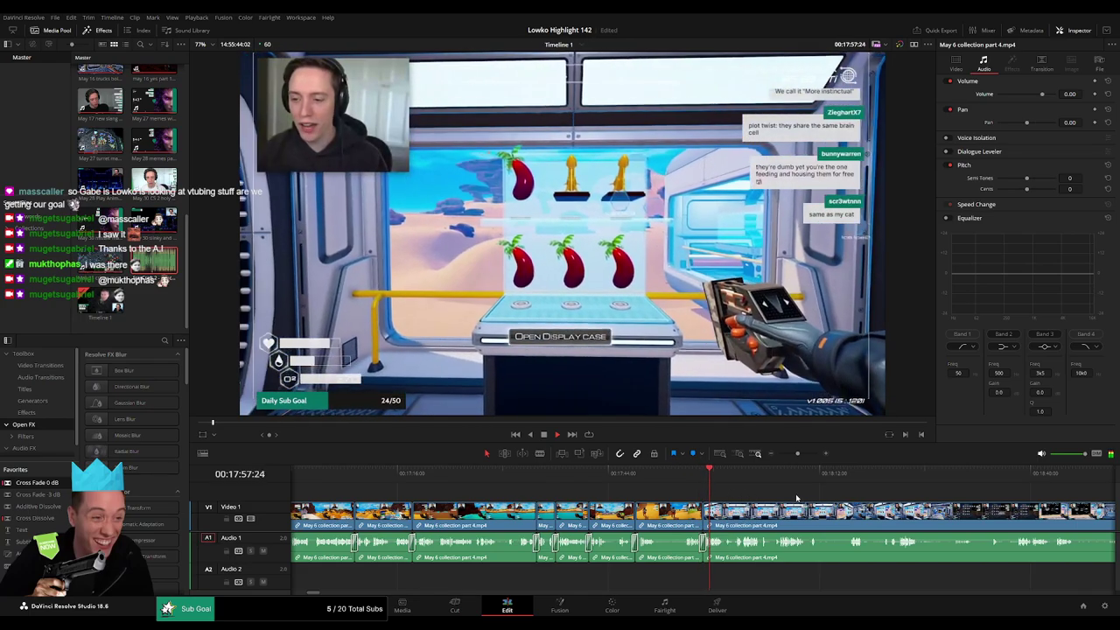
# - Split the display-case clip at about 00:18:05:20 and 00:18:06:40 and ripple-delete the short piece between
pyautogui.moveTo(816, 499); pyautogui.dragTo(578, 501)
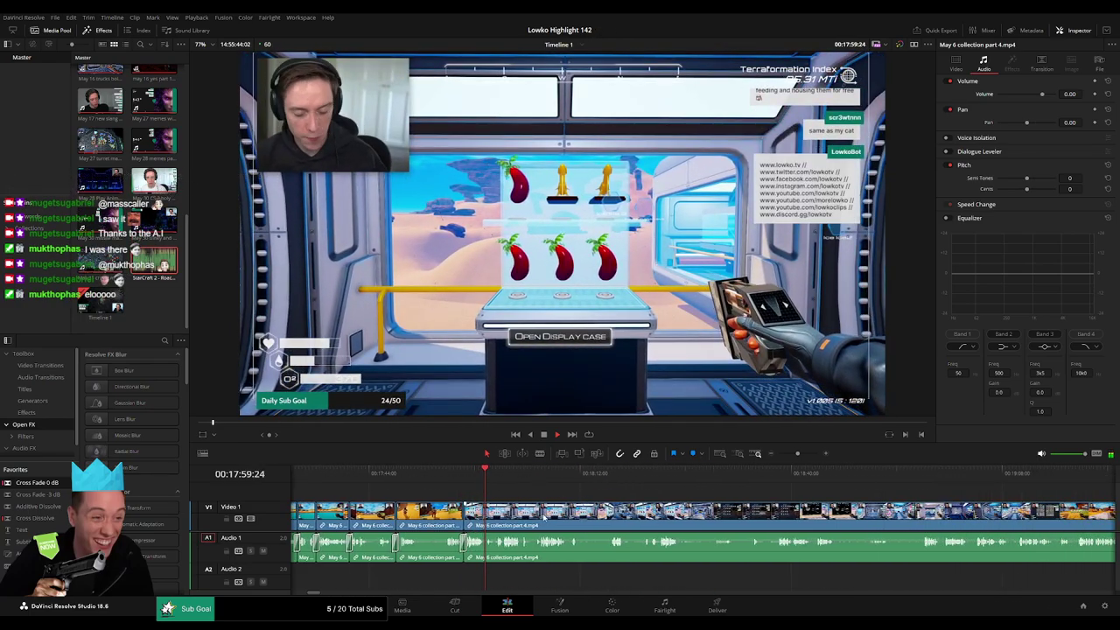
pyautogui.click(468, 486)
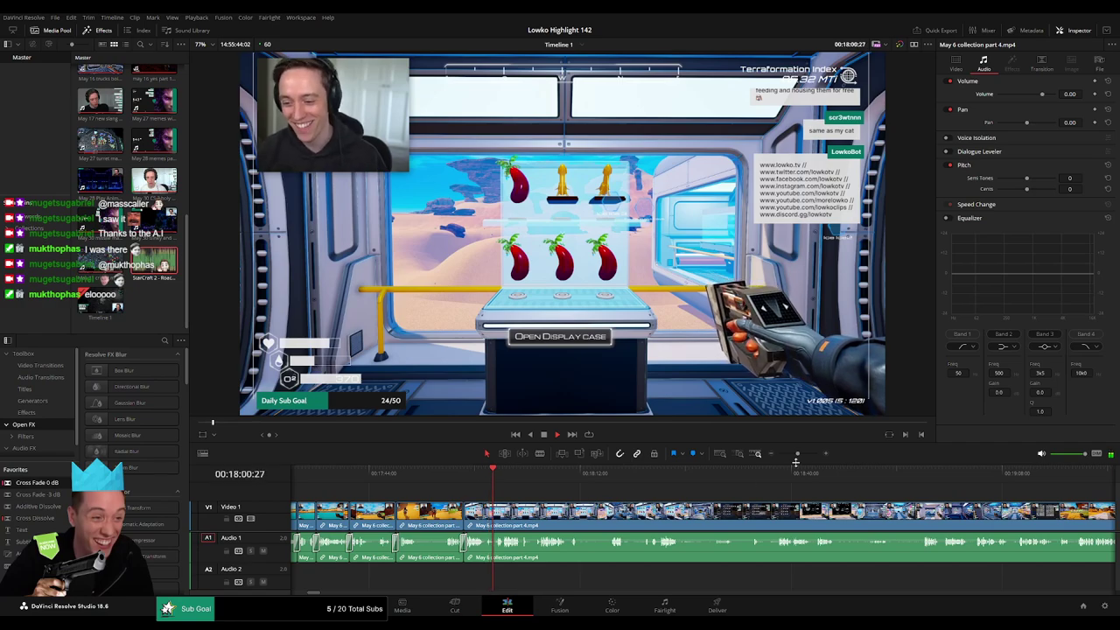
pyautogui.moveTo(797, 454); pyautogui.dragTo(801, 455)
pyautogui.hscroll(5, 551, 494)
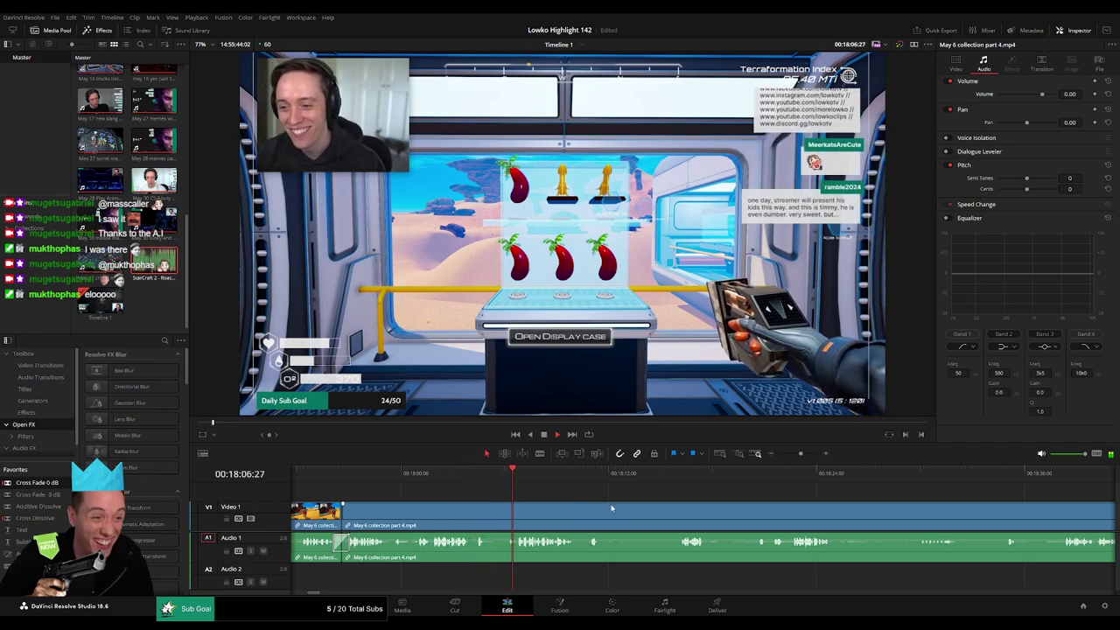
pyautogui.click(495, 510)
pyautogui.click(517, 510)
pyautogui.press('a')
pyautogui.click(511, 513)
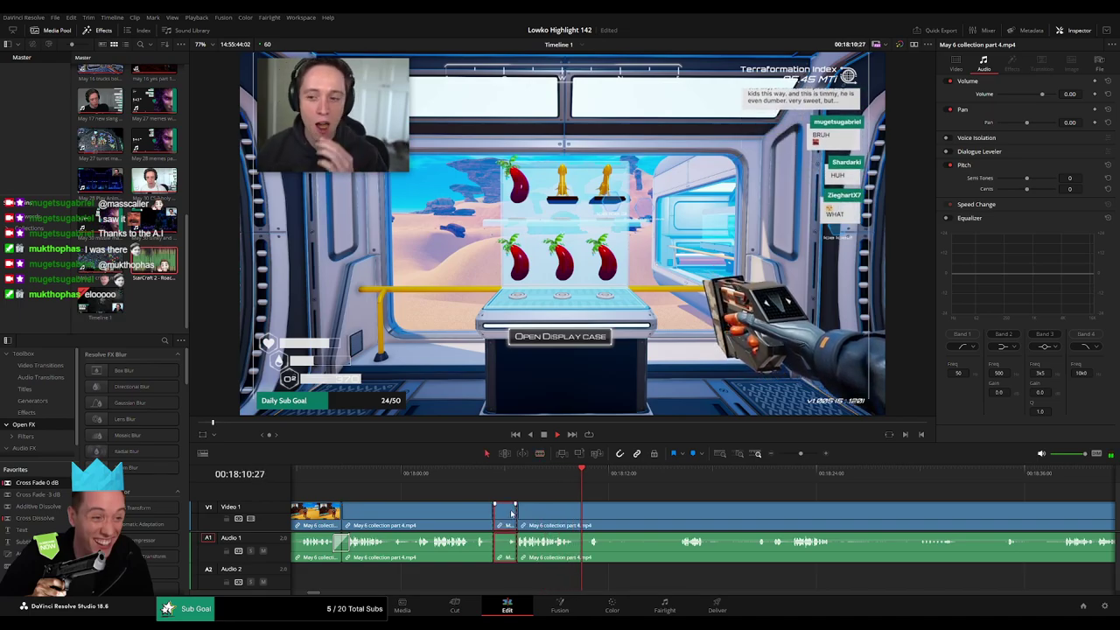
pyautogui.press('Delete')
# - Split the clip at about 00:18:10:15 and 00:18:14:40, ripple-delete the pause between and cross-fade the audio at the join
pyautogui.click(563, 481)
pyautogui.click(598, 479)
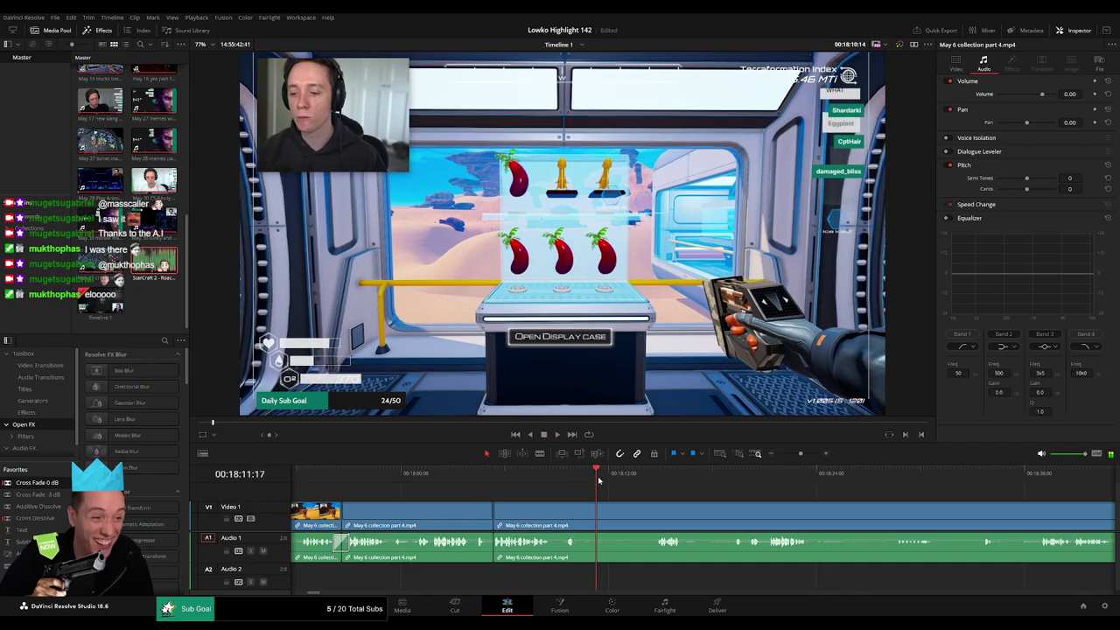
pyautogui.click(642, 479)
pyautogui.press('b')
pyautogui.click(579, 507)
pyautogui.hscroll(1, 587, 505)
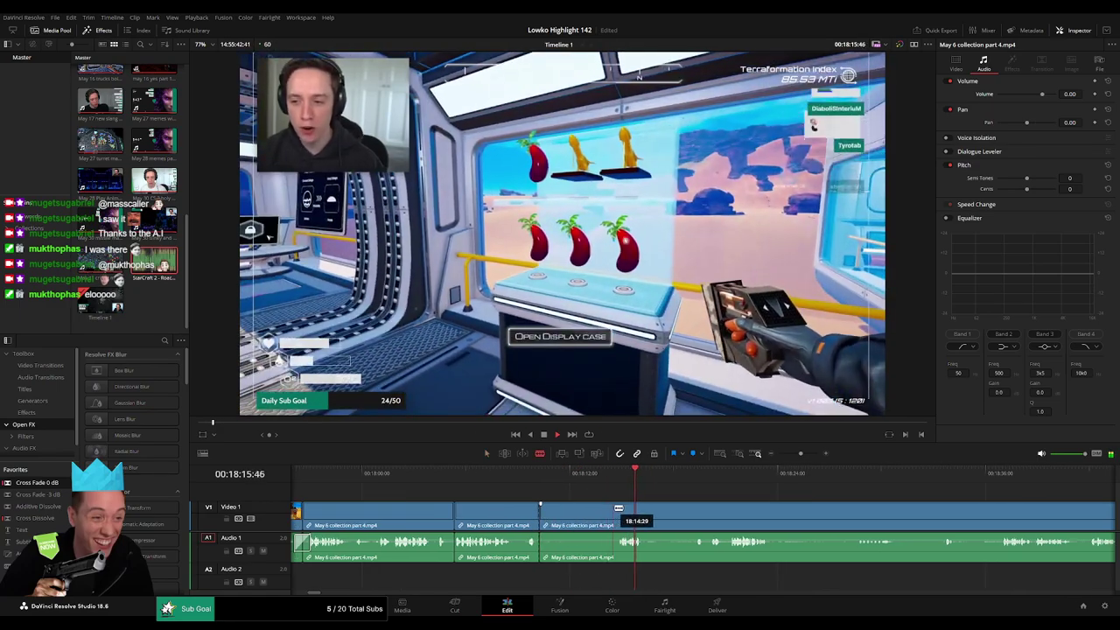
pyautogui.click(616, 511)
pyautogui.press('a')
pyautogui.click(599, 516)
pyautogui.press('Delete')
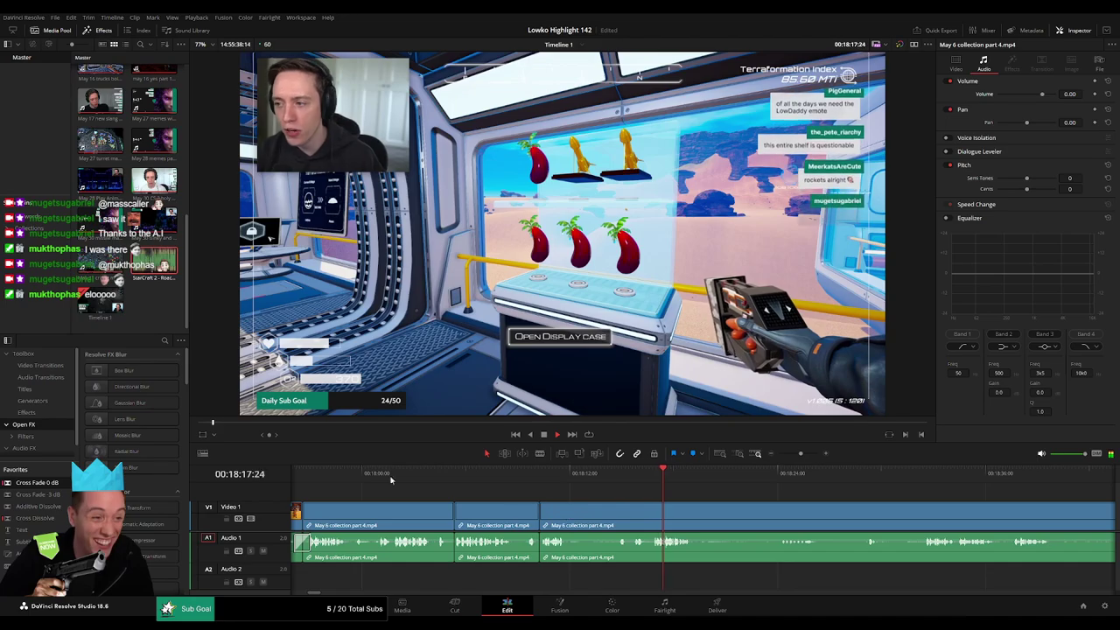
# - Split the clip at about 00:18:12:20 and 00:18:14:30, ripple-delete the silent piece between and cross-fade the audio at the join
pyautogui.press('b')
pyautogui.click(576, 511)
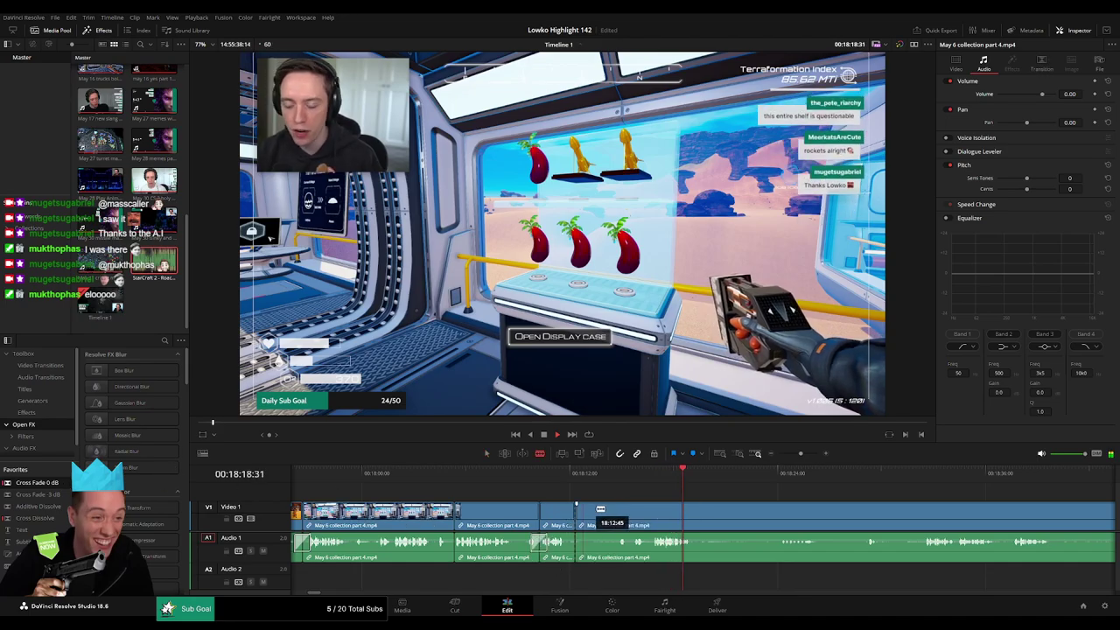
pyautogui.click(612, 509)
pyautogui.press('a')
pyautogui.click(600, 519)
pyautogui.press('Delete')
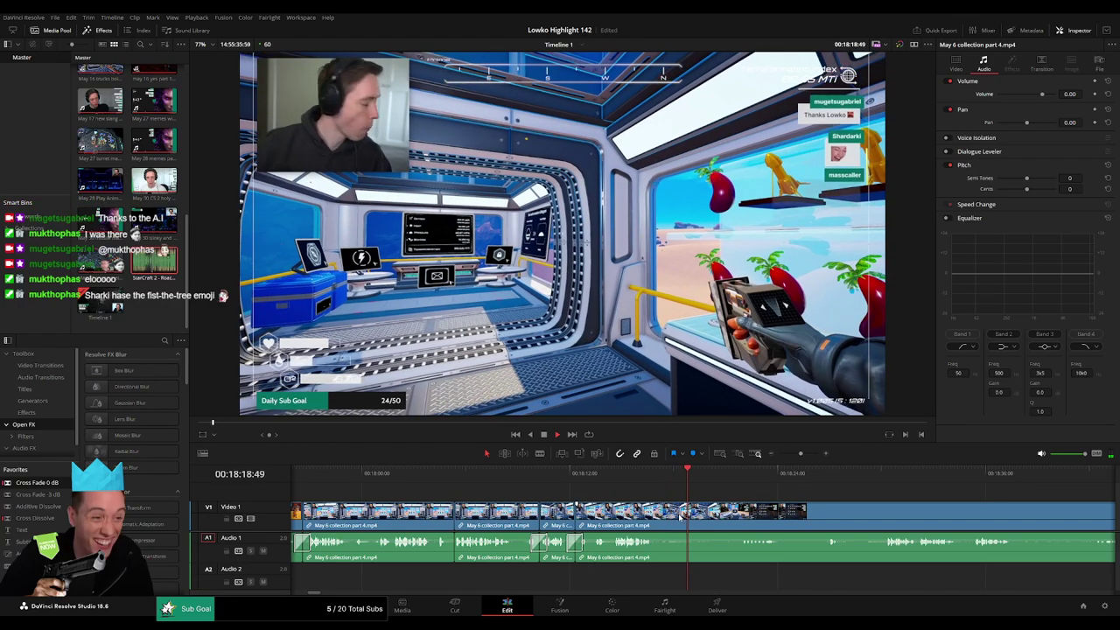
# - Split the clip at about 00:18:17:15 to end the display-case passage
pyautogui.press('b')
pyautogui.click(661, 512)
pyautogui.hscroll(3, 708, 505)
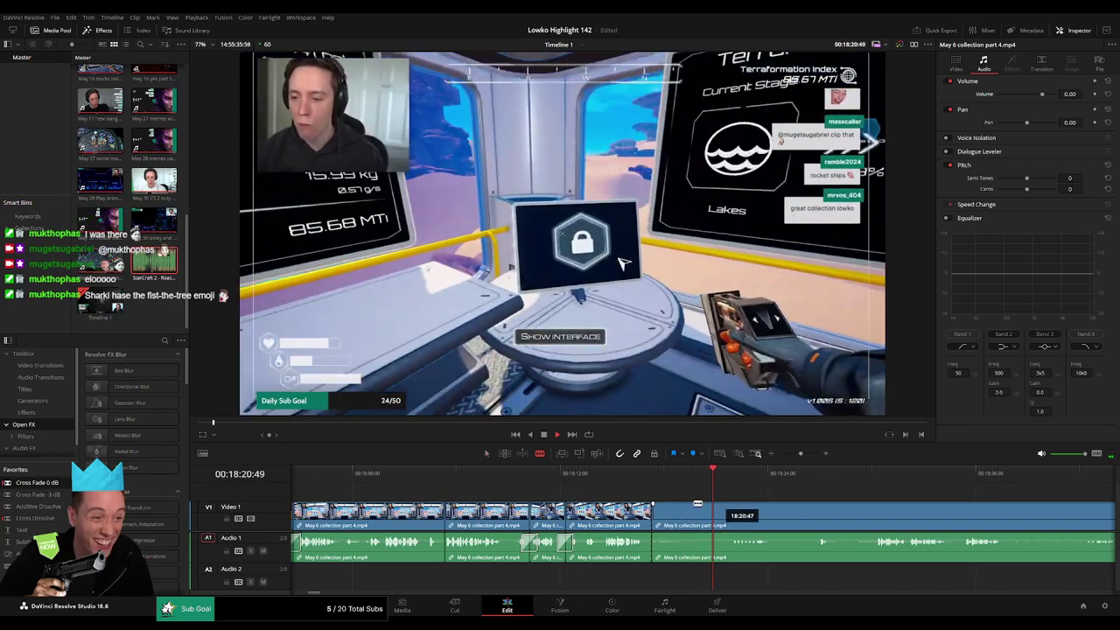
# - Look through the remainder of the May 6 collection part 4 clip, up to about 00:24:03, for moments worth keeping
pyautogui.click(770, 473)
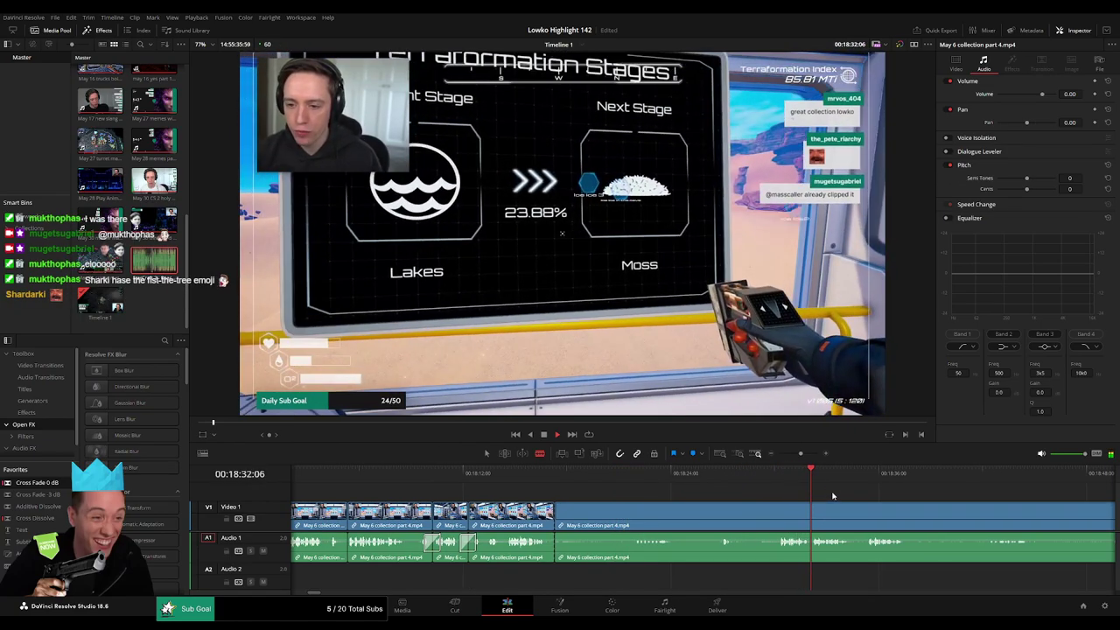
pyautogui.moveTo(833, 496); pyautogui.dragTo(662, 482)
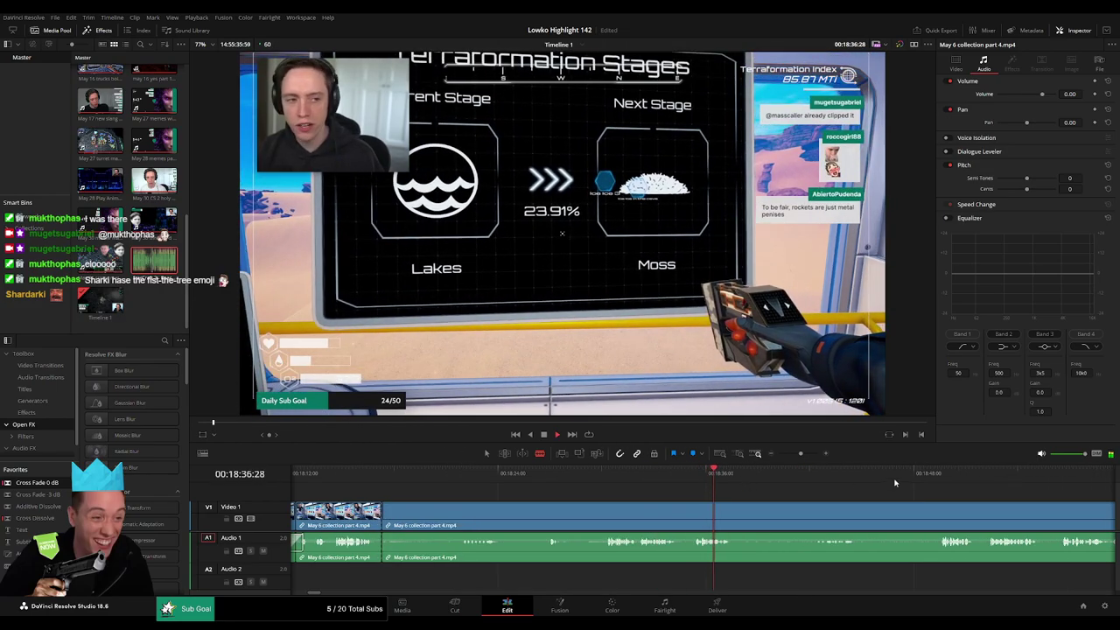
pyautogui.click(932, 481)
pyautogui.moveTo(807, 481); pyautogui.dragTo(705, 479)
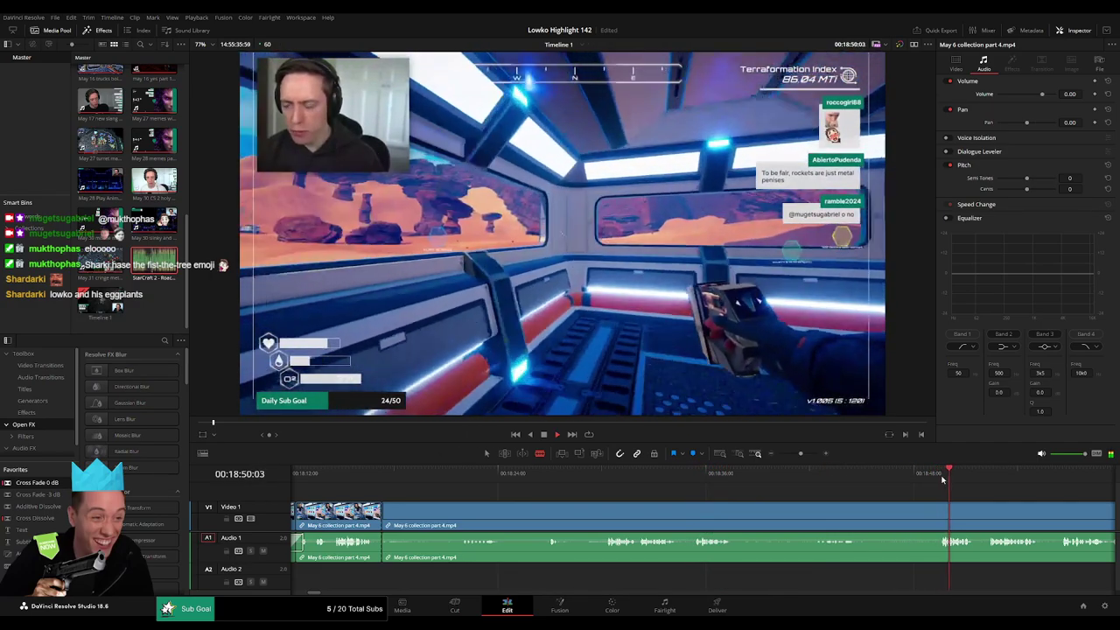
pyautogui.moveTo(800, 453)
pyautogui.mouseDown()
pyautogui.moveTo(784, 456)
pyautogui.moveTo(796, 454)
pyautogui.mouseUp()
pyautogui.click(739, 482)
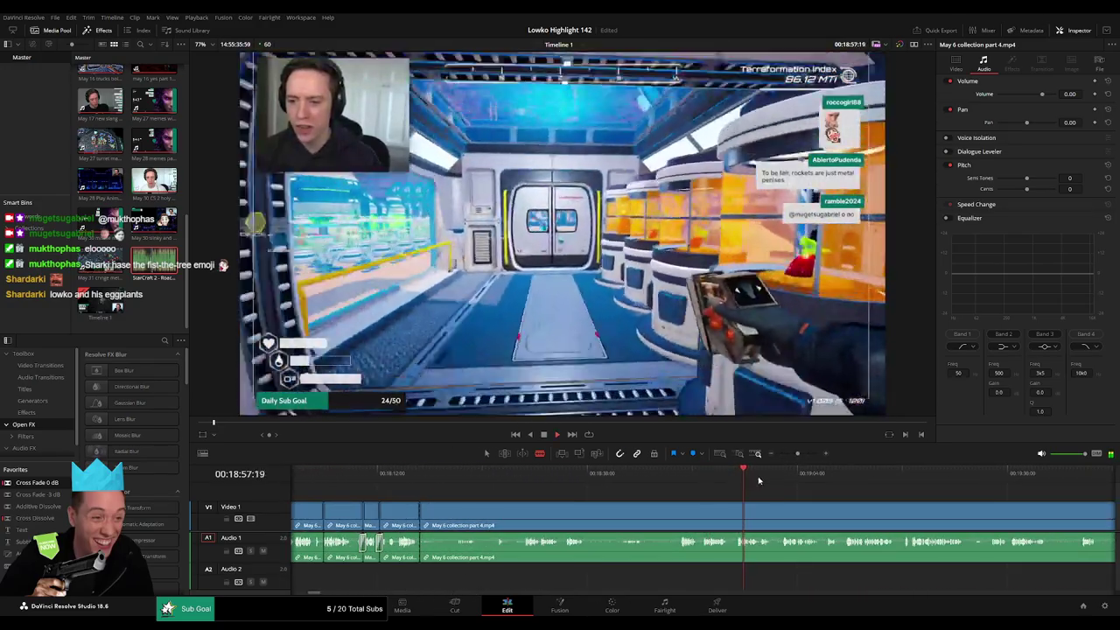
pyautogui.click(781, 478)
pyautogui.click(842, 477)
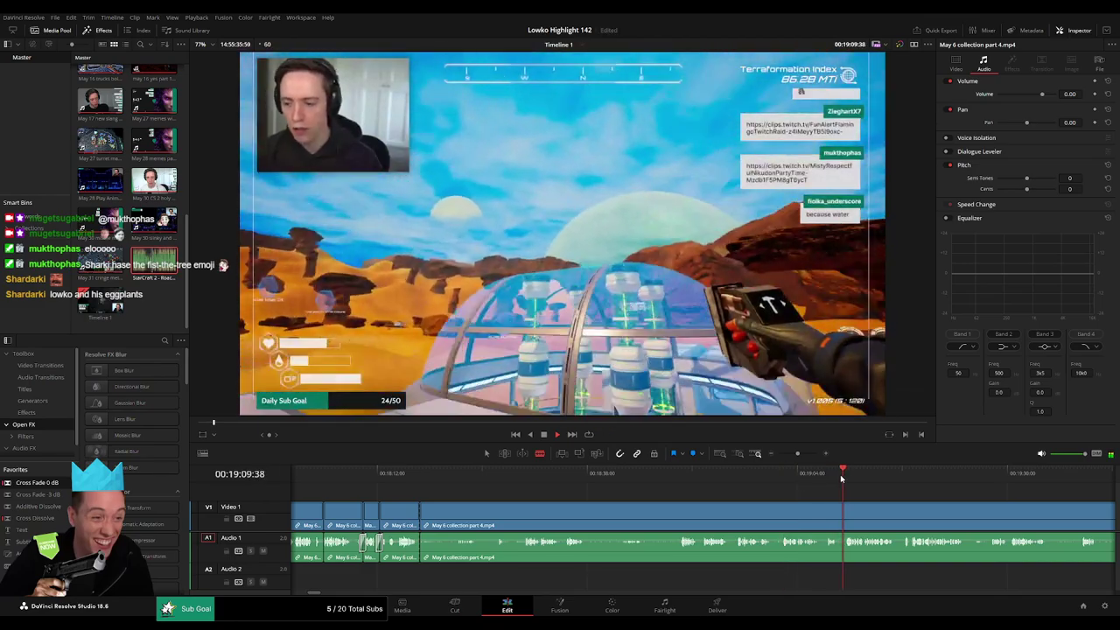
pyautogui.click(897, 479)
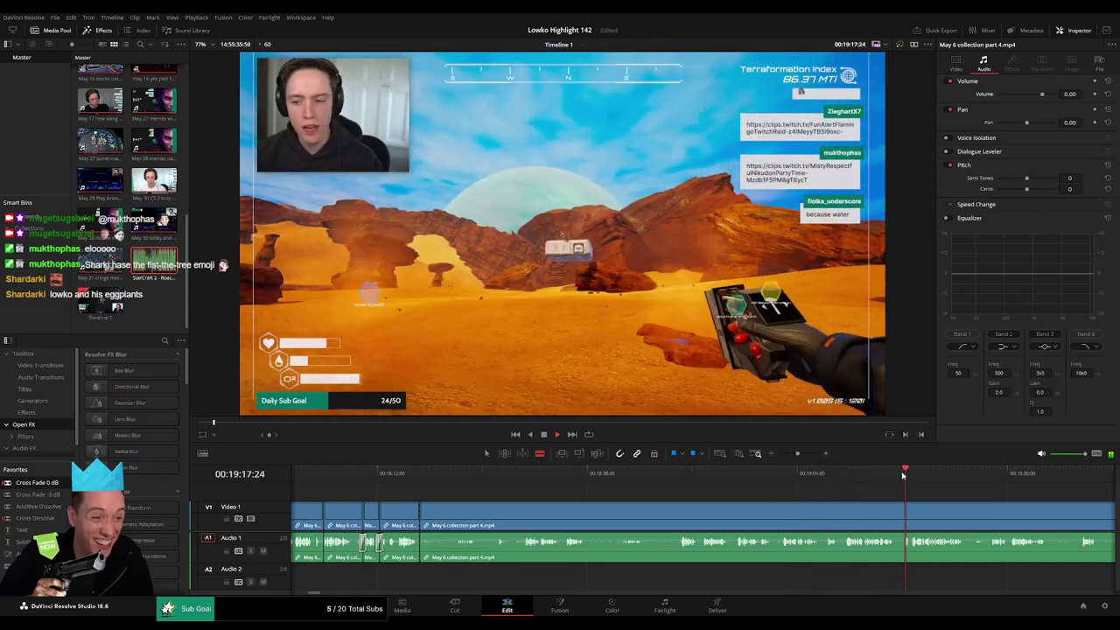
pyautogui.moveTo(798, 454); pyautogui.dragTo(792, 453)
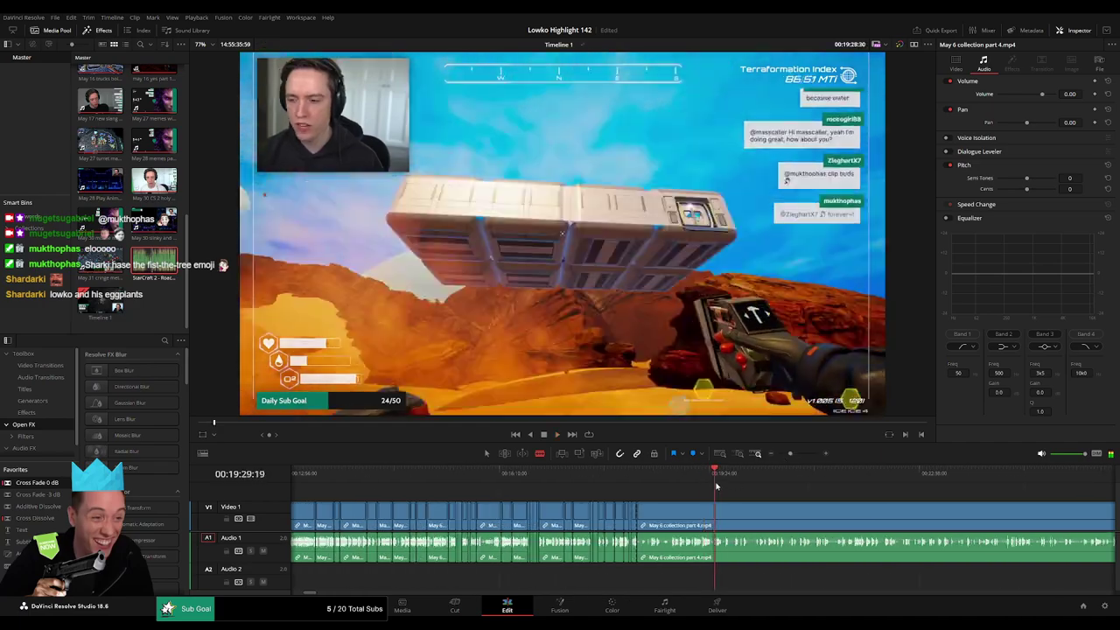
pyautogui.moveTo(1001, 481); pyautogui.dragTo(1011, 484)
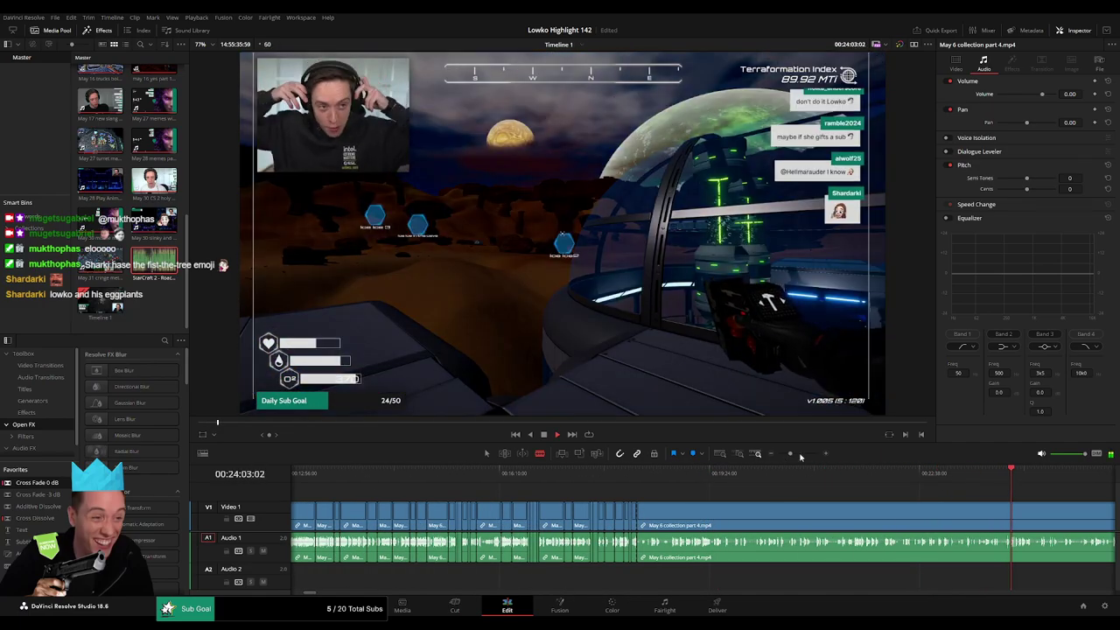
# - Ripple-delete the rest of the May 6 collection part 4 clip and go to the May 7 egg part 5 clip that follows
pyautogui.moveTo(800, 456); pyautogui.dragTo(787, 453)
pyautogui.click(700, 509)
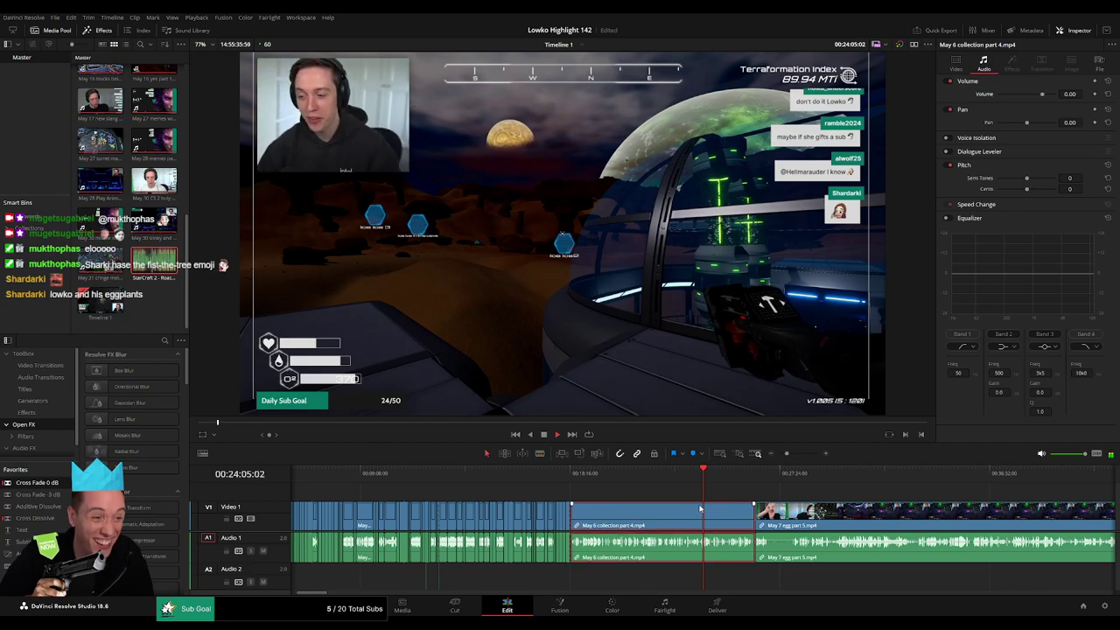
pyautogui.press('Delete')
pyautogui.click(606, 481)
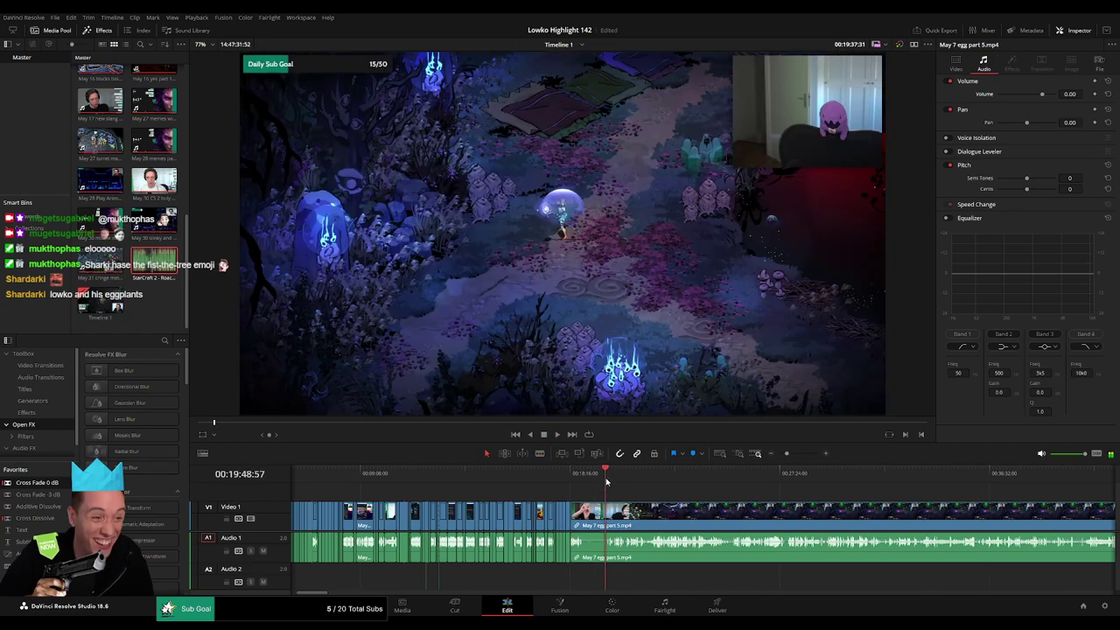
# - Skim the May 7 egg part 5 clip from about 00:19:48 to beyond 00:37:49 for moments worth keeping
pyautogui.moveTo(607, 481); pyautogui.dragTo(678, 481)
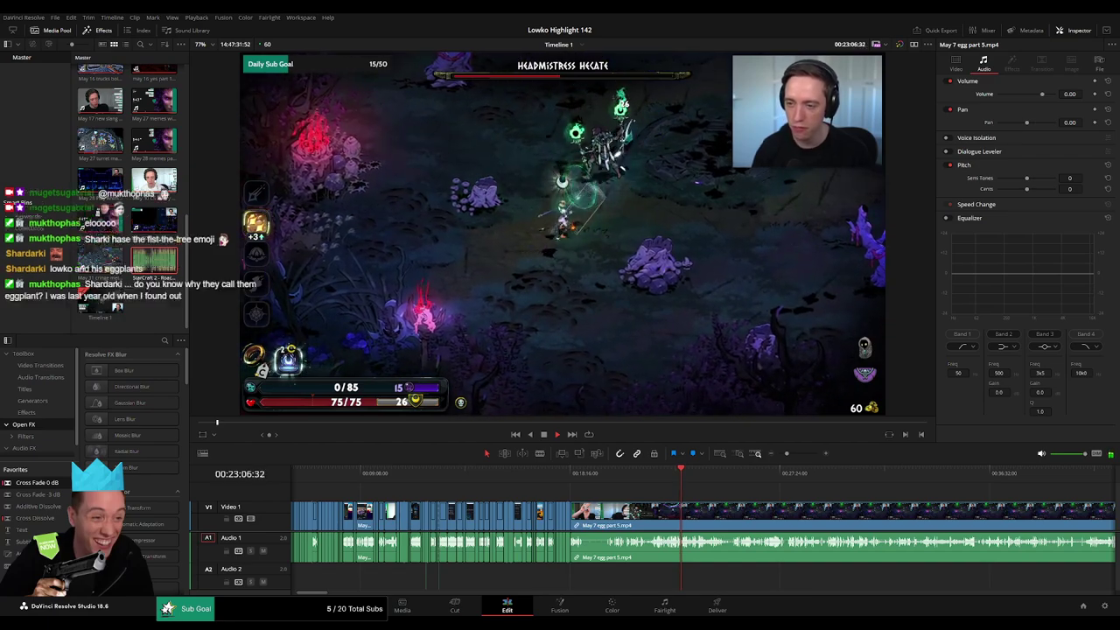
pyautogui.click(627, 480)
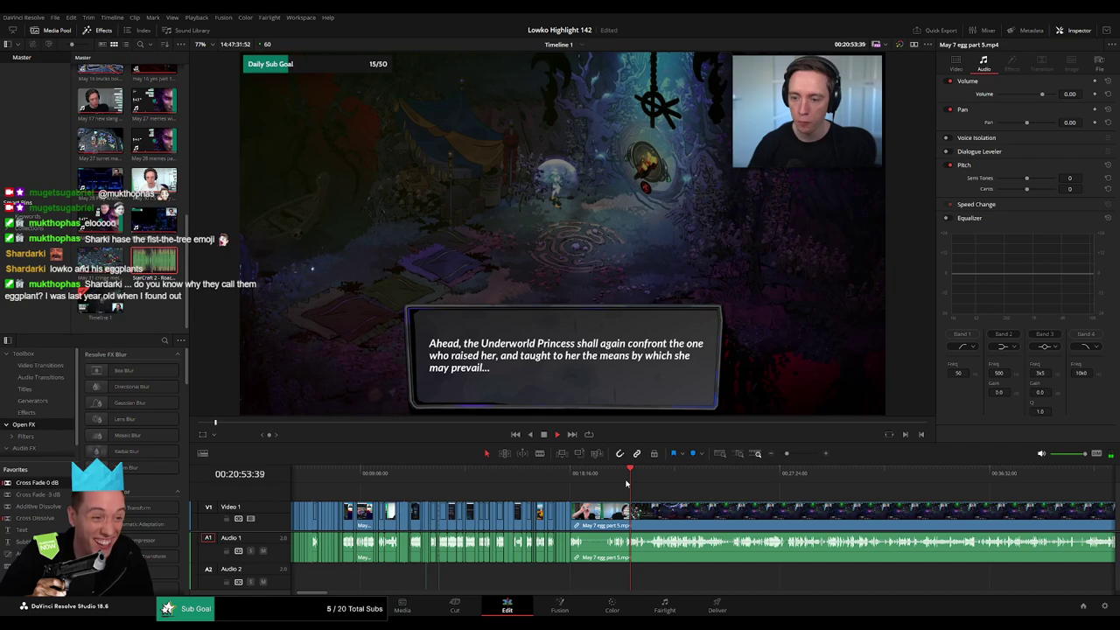
pyautogui.click(609, 480)
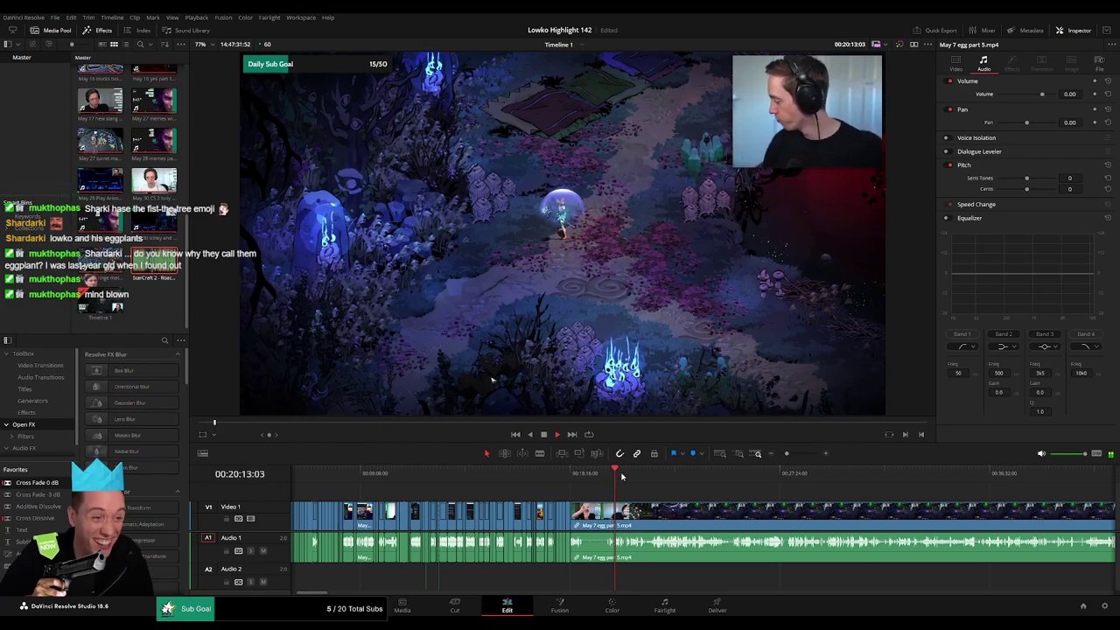
pyautogui.moveTo(622, 476)
pyautogui.mouseDown()
pyautogui.moveTo(761, 480)
pyautogui.moveTo(516, 482)
pyautogui.moveTo(638, 483)
pyautogui.mouseUp()
pyautogui.press('space')
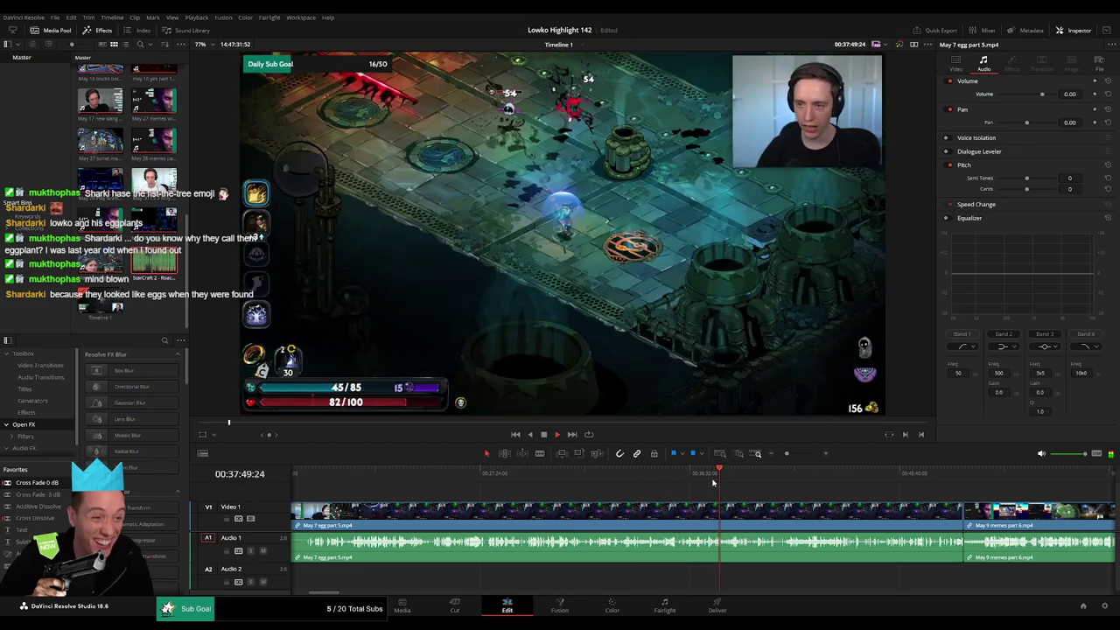
pyautogui.moveTo(713, 482); pyautogui.dragTo(809, 480)
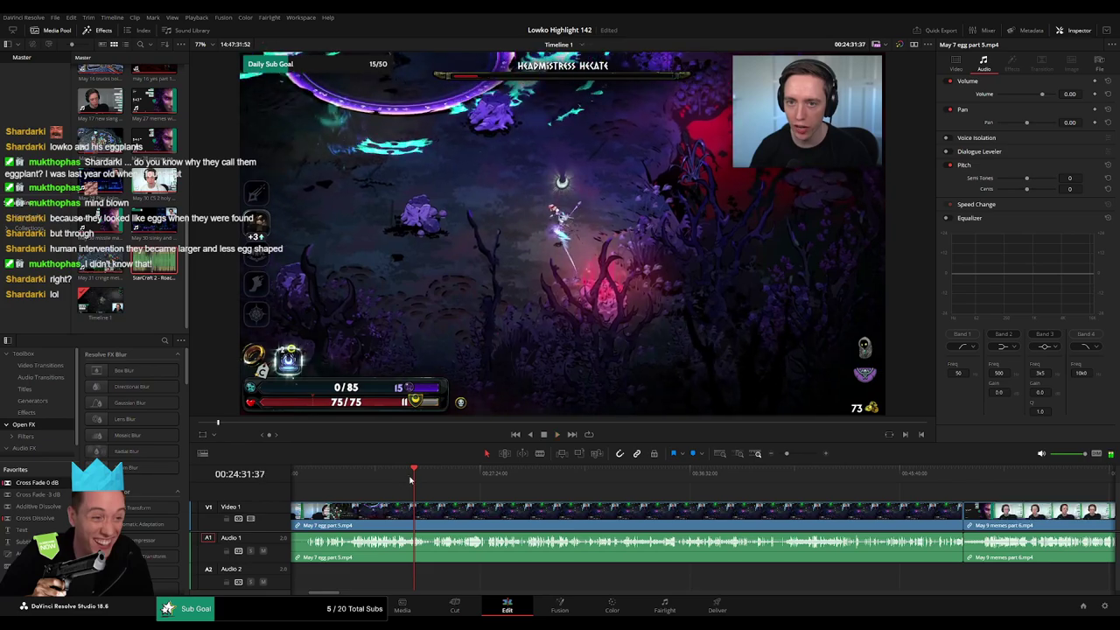
pyautogui.moveTo(339, 481); pyautogui.dragTo(493, 477)
# - Examine the May 7 egg part 5 clip between about 00:24:31 and 00:26:02 to find where the passage worth keeping starts
pyautogui.moveTo(787, 453); pyautogui.dragTo(798, 454)
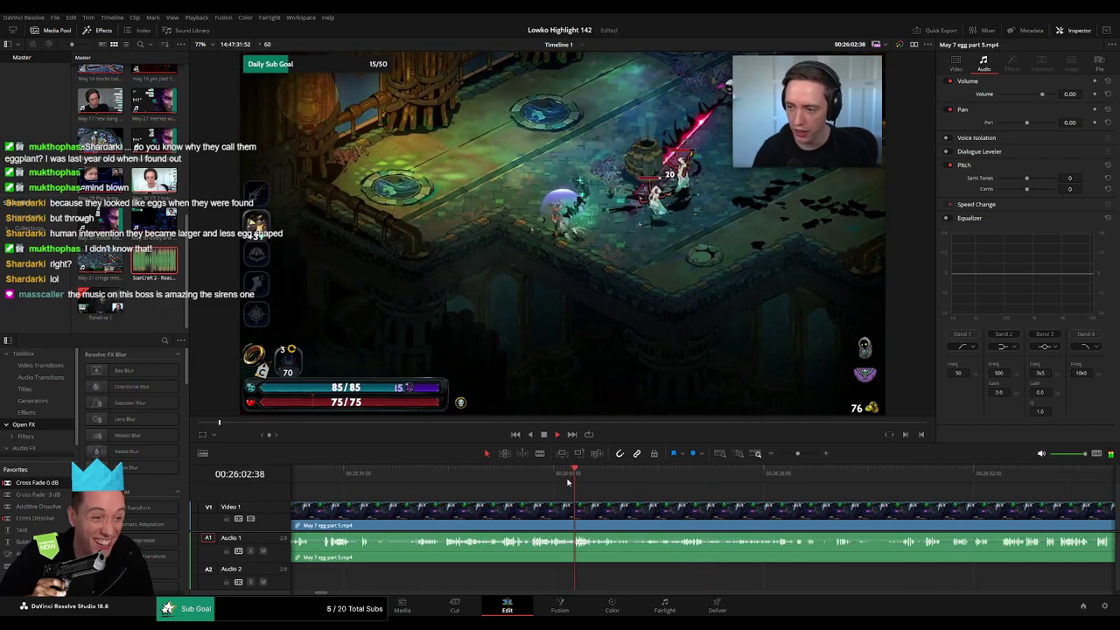
pyautogui.click(443, 479)
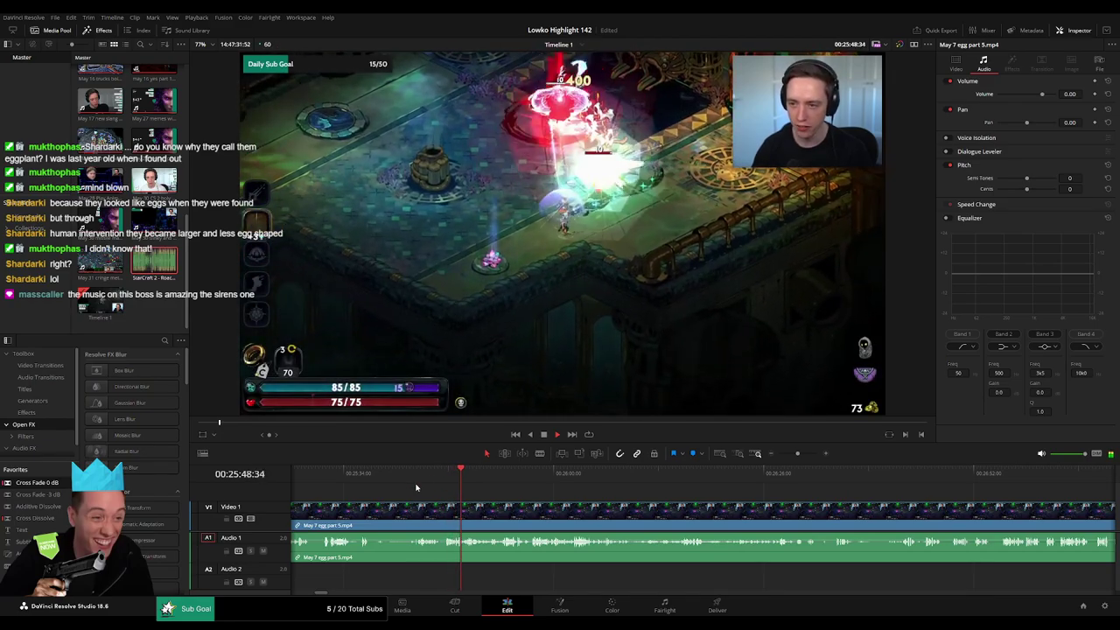
pyautogui.hscroll(-2, 557, 506)
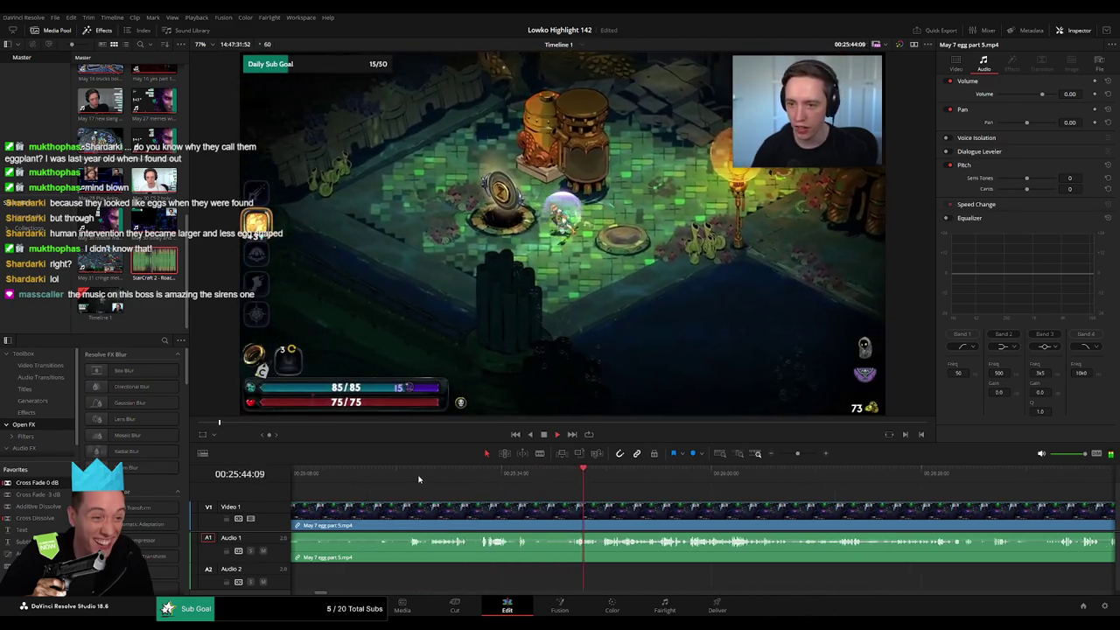
pyautogui.click(418, 478)
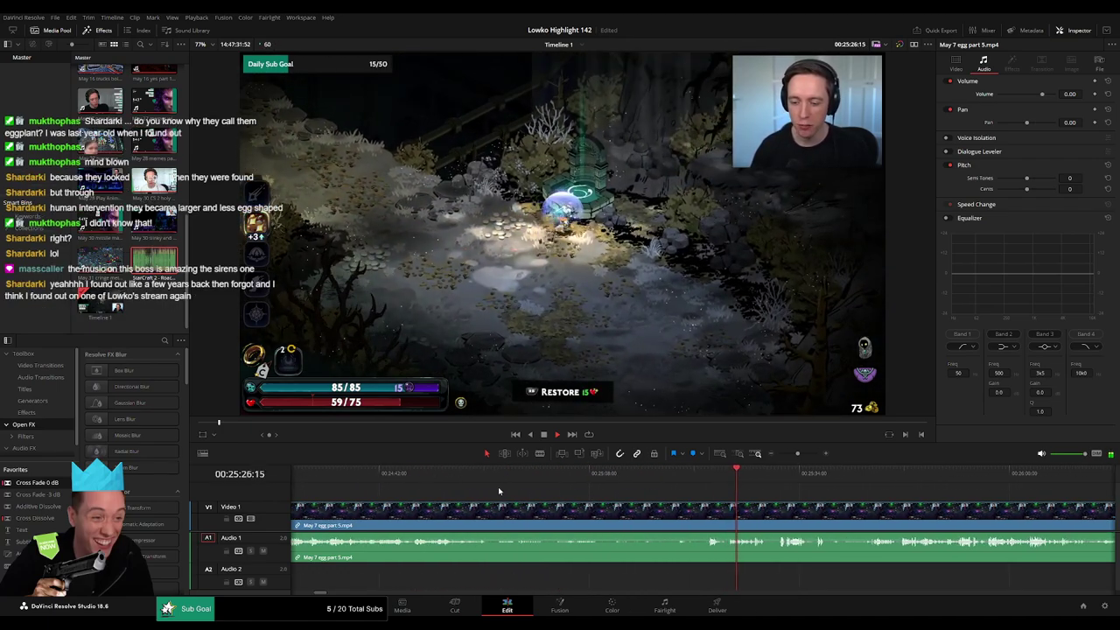
pyautogui.hscroll(-2, 425, 502)
pyautogui.moveTo(443, 474); pyautogui.dragTo(430, 477)
pyautogui.click(885, 479)
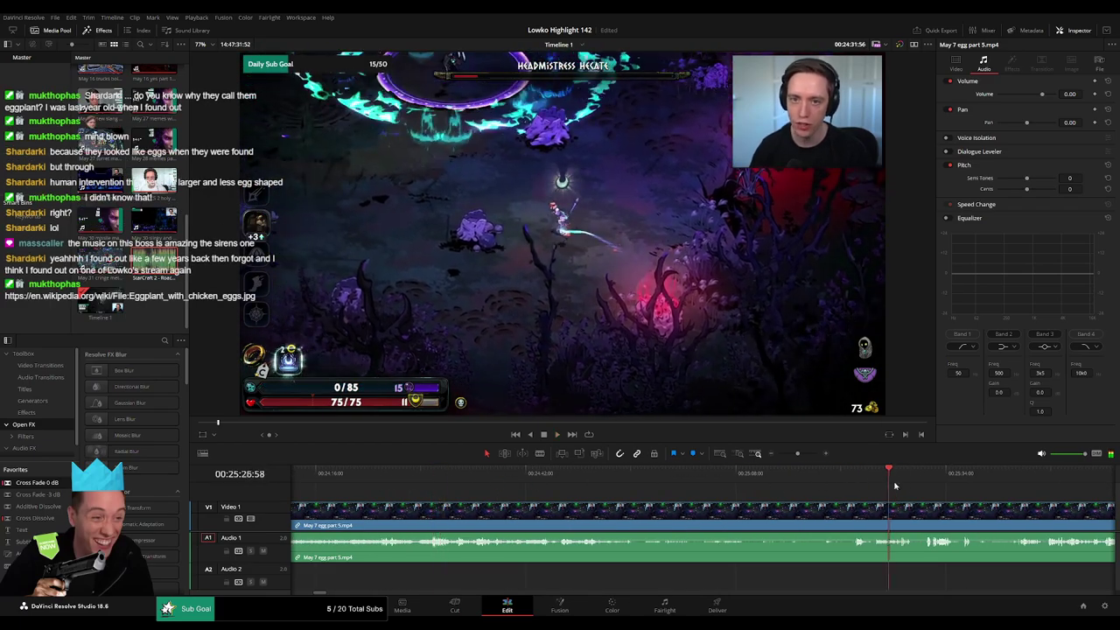
pyautogui.click(925, 478)
pyautogui.moveTo(944, 491); pyautogui.dragTo(588, 492)
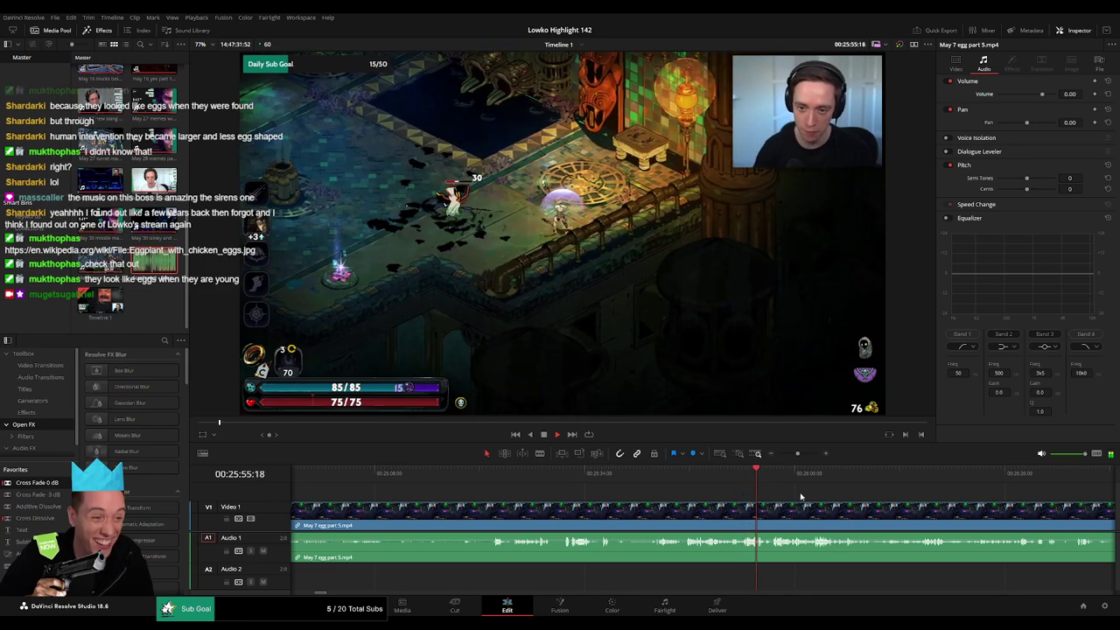
# - Split the May 7 egg part 5 clip at about 00:25:46 and ripple-delete everything in it before that point
pyautogui.moveTo(800, 497); pyautogui.dragTo(557, 495)
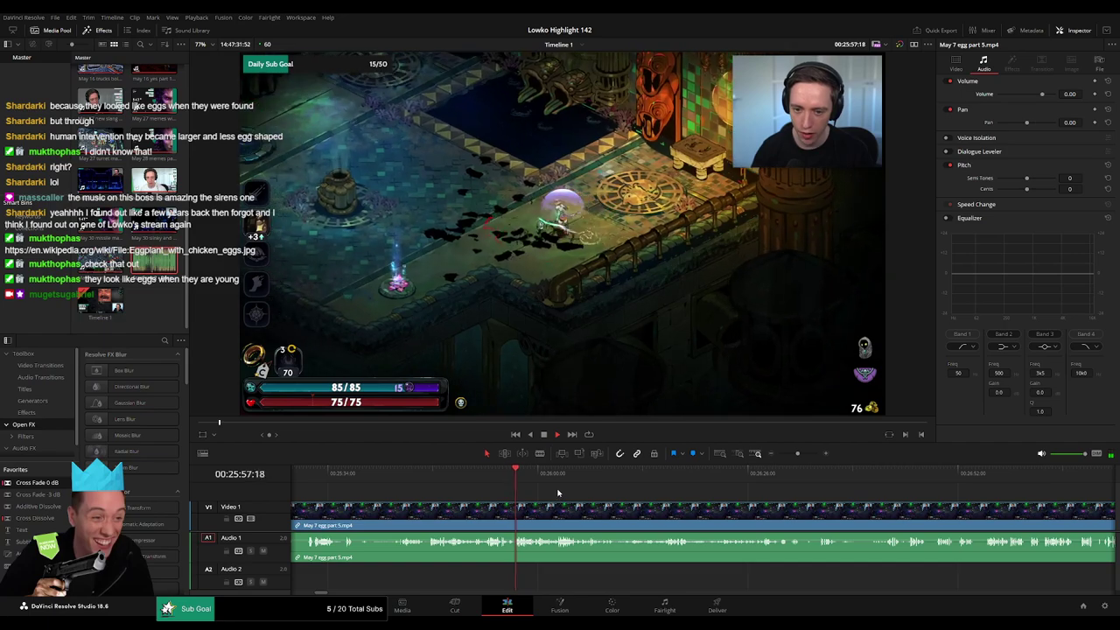
pyautogui.click(429, 509)
pyautogui.click(429, 480)
pyautogui.moveTo(474, 487); pyautogui.dragTo(593, 492)
pyautogui.click(527, 480)
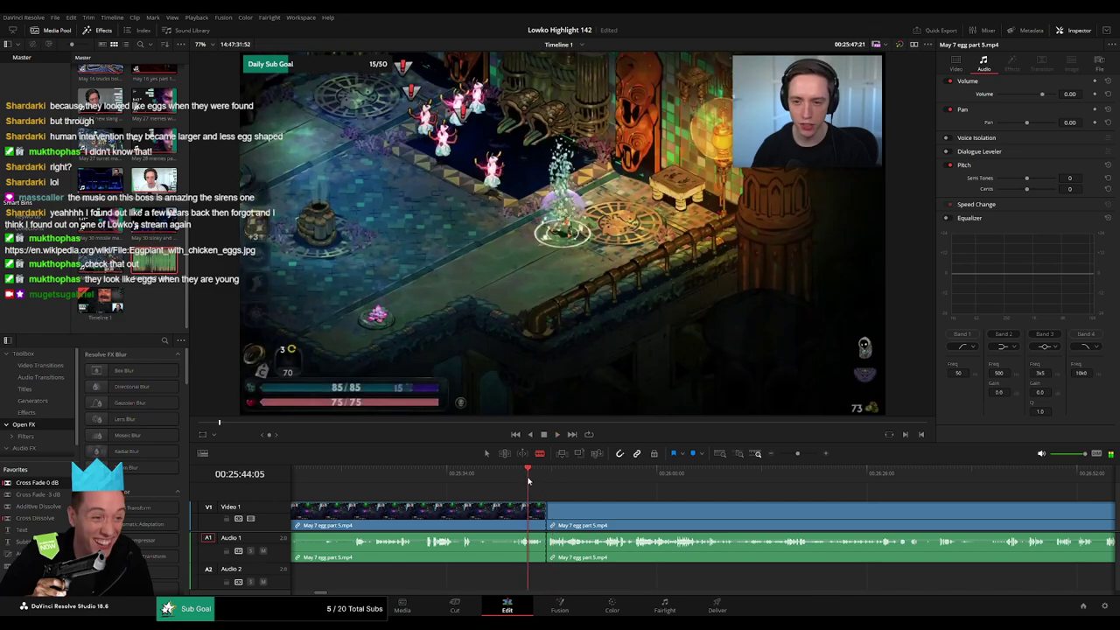
pyautogui.press('a')
pyautogui.click(512, 517)
pyautogui.press('Delete')
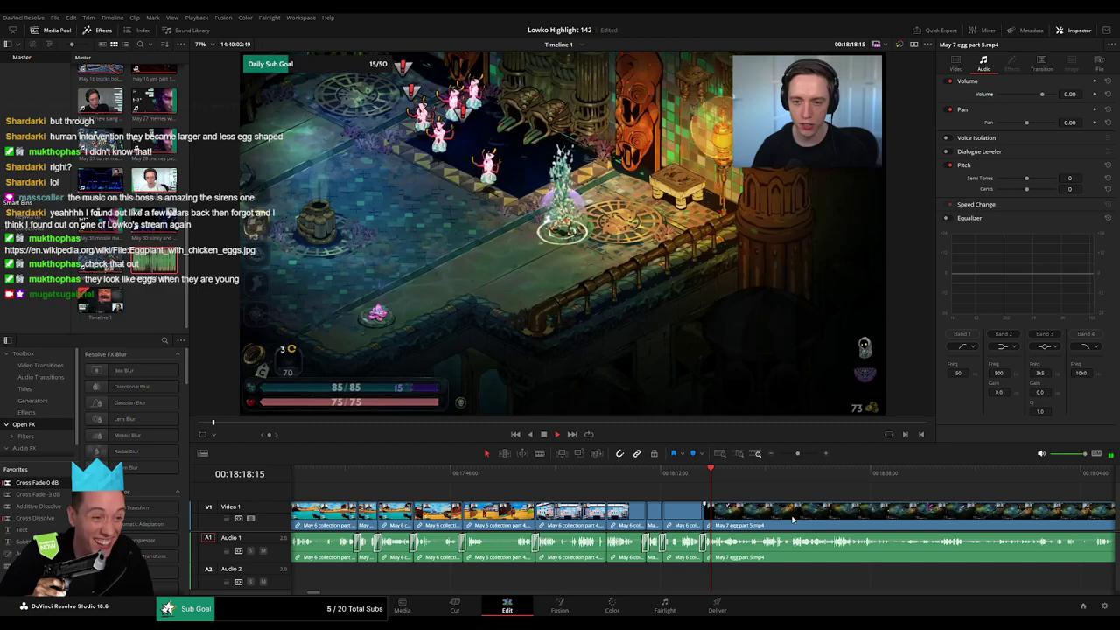
# - Split the May 7 clip at about 00:18:39:30 and 00:19:05:45, ripple-delete the gameplay between and cross-fade the audio at the join
pyautogui.moveTo(793, 520); pyautogui.dragTo(639, 516)
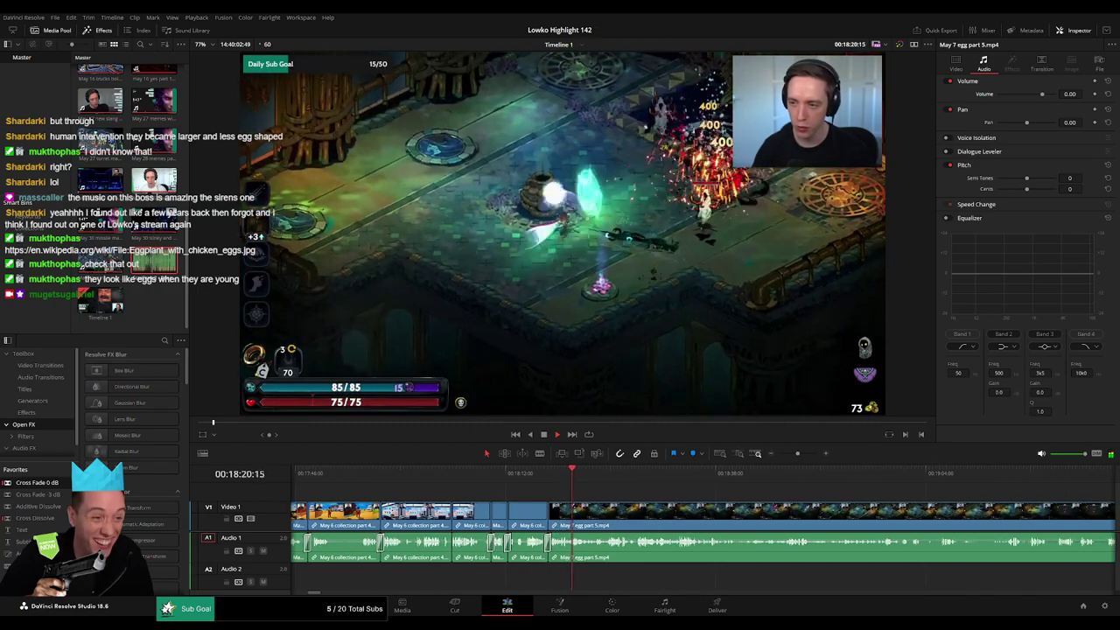
pyautogui.hscroll(1, 622, 516)
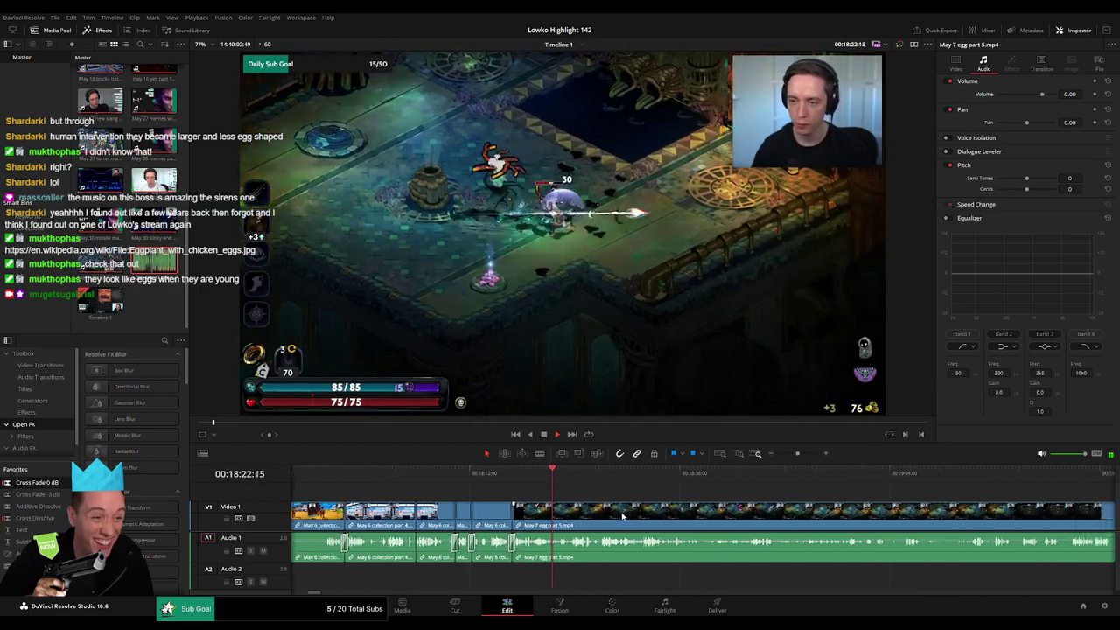
pyautogui.hscroll(2, 621, 516)
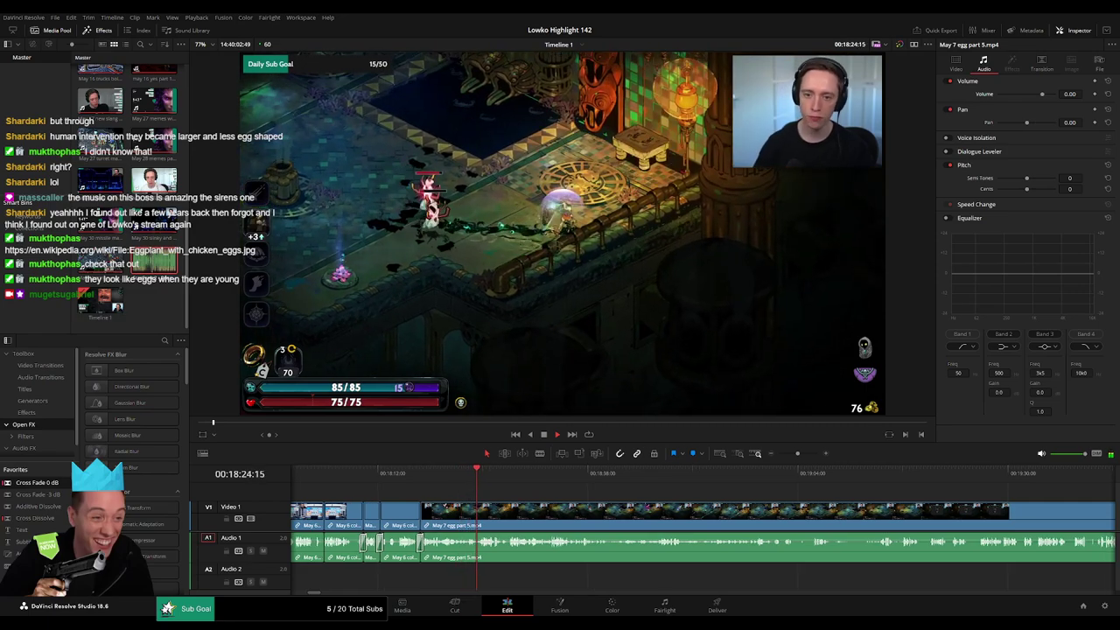
pyautogui.hscroll(2, 470, 497)
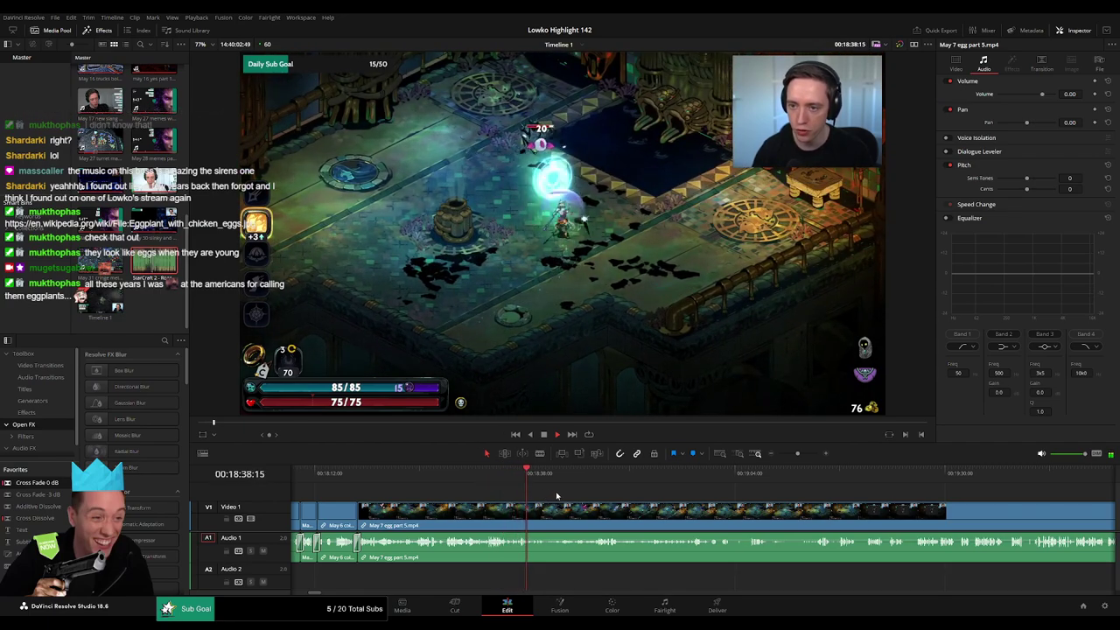
pyautogui.press('b')
pyautogui.click(535, 509)
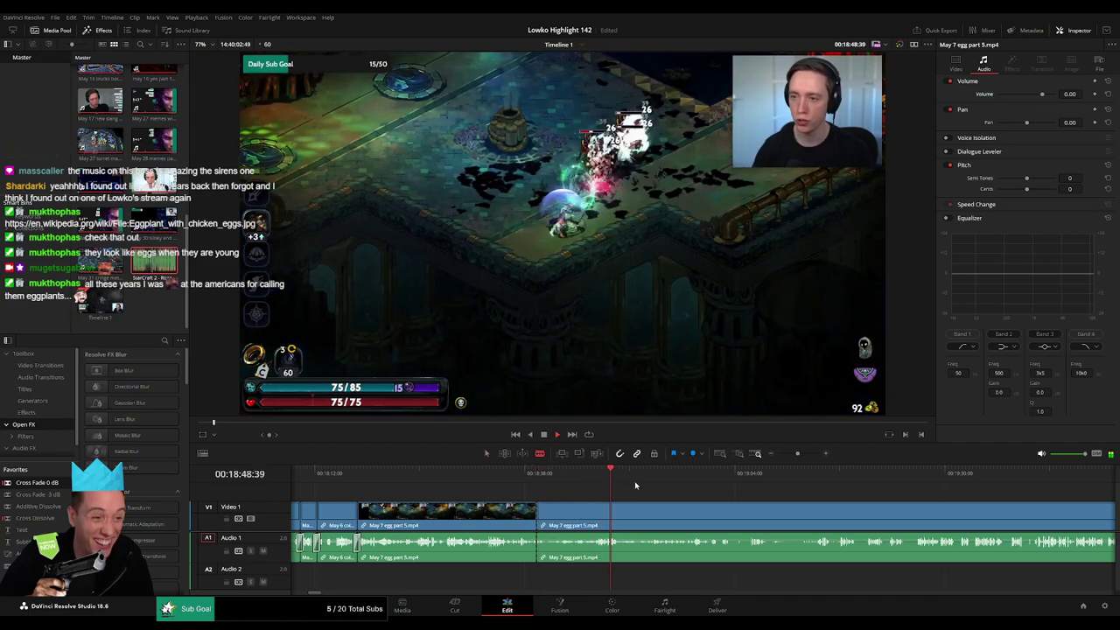
pyautogui.moveTo(638, 484)
pyautogui.mouseDown()
pyautogui.moveTo(749, 482)
pyautogui.moveTo(621, 498)
pyautogui.mouseUp()
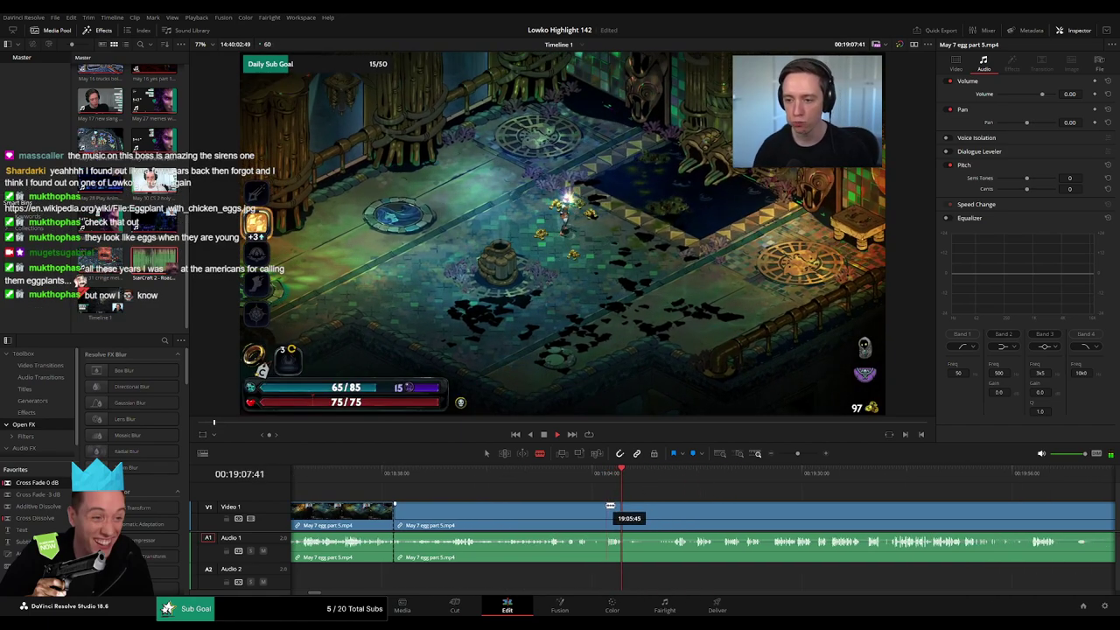
pyautogui.click(609, 508)
pyautogui.press('a')
pyautogui.click(582, 517)
pyautogui.press('Delete')
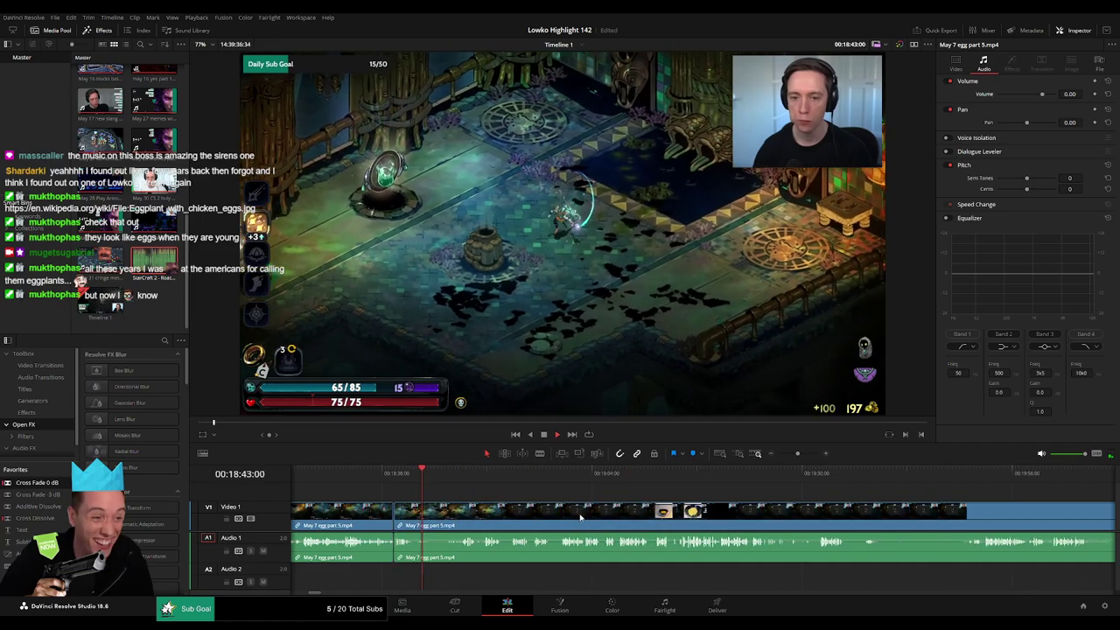
pyautogui.click(463, 473)
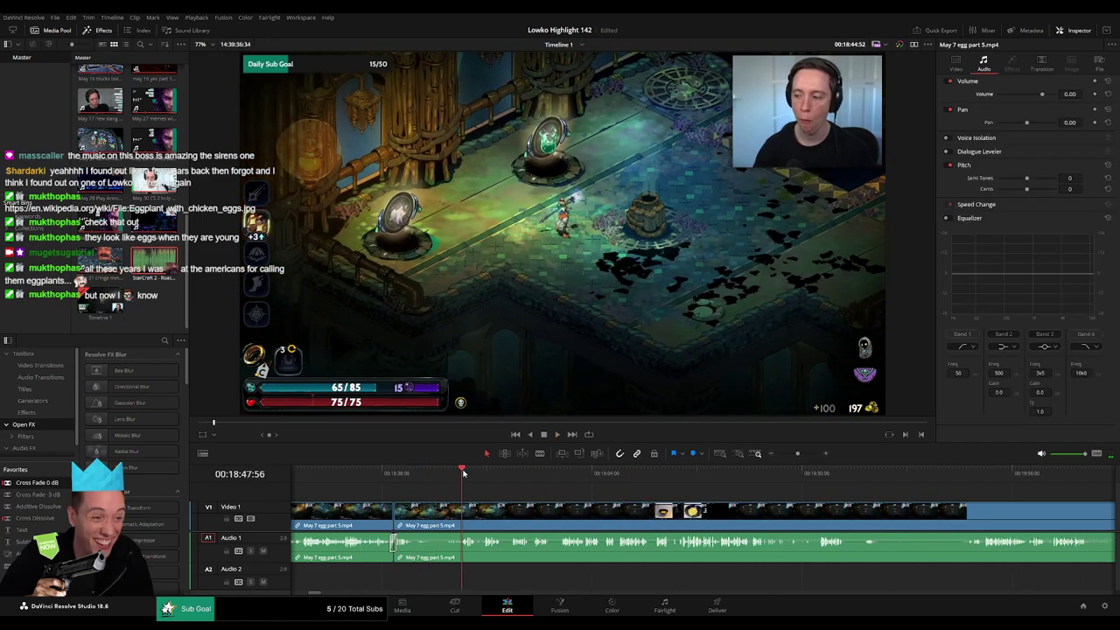
# - Split the clip at about 00:18:42 and 00:18:46:16, ripple-delete the piece between and add a Cross Fade 0 dB at the audio join
pyautogui.press('space')
pyautogui.press('b')
pyautogui.click(415, 513)
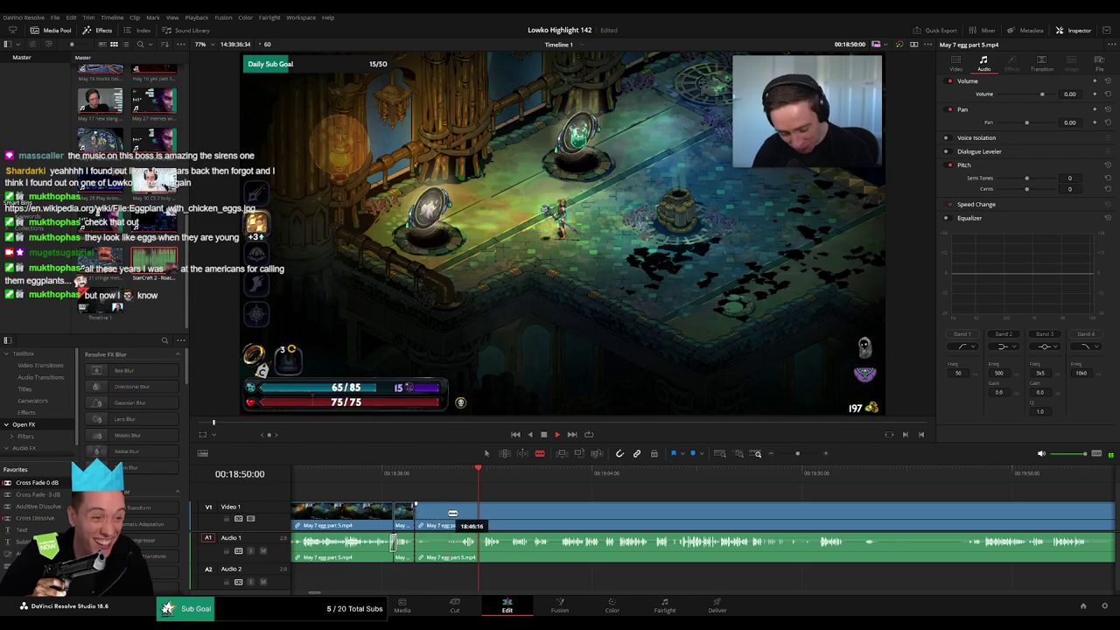
pyautogui.click(452, 514)
pyautogui.press('a')
pyautogui.click(437, 518)
pyautogui.press('BackSpace')
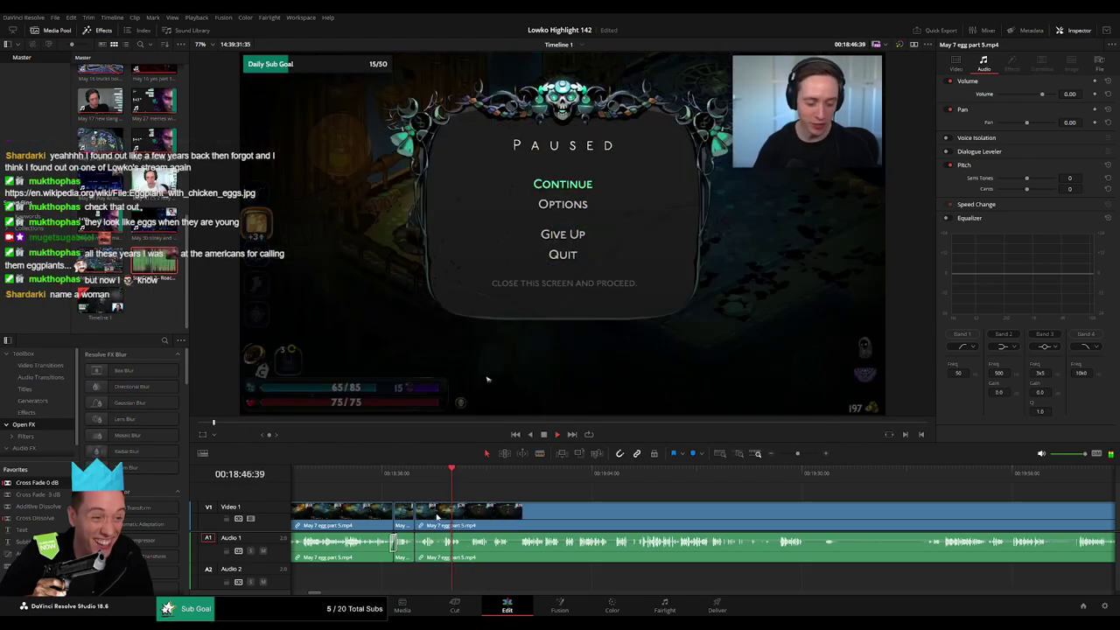
pyautogui.moveTo(49, 483); pyautogui.dragTo(419, 554)
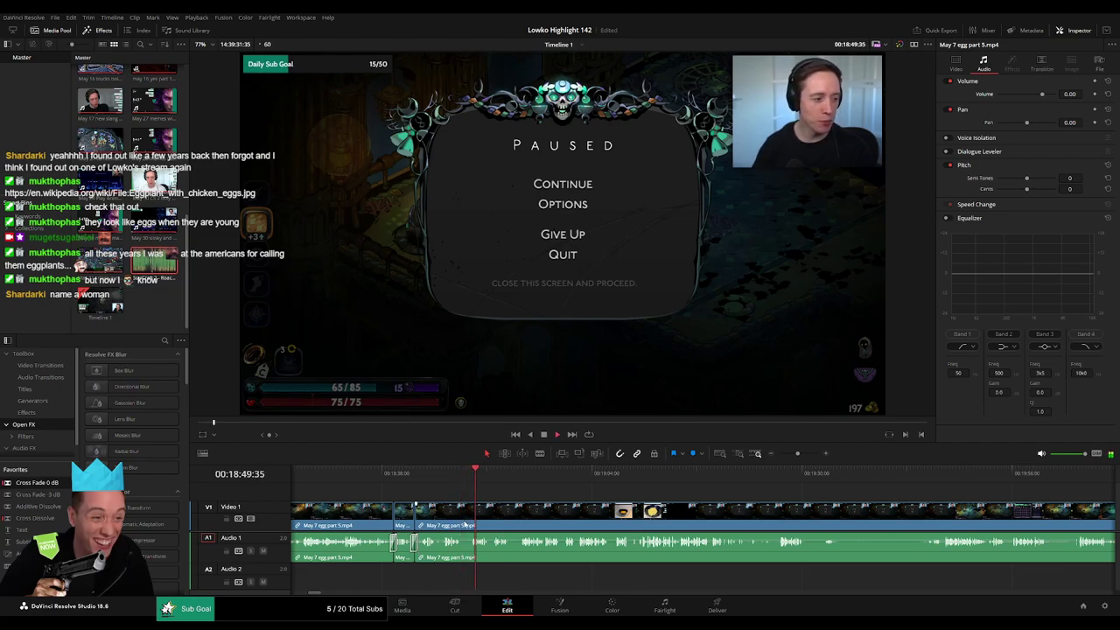
# - Split out and ripple-delete the short pauses at about 00:18:48, 00:18:50 and 00:18:52 in the pause-menu passage
pyautogui.moveTo(467, 524); pyautogui.dragTo(466, 520)
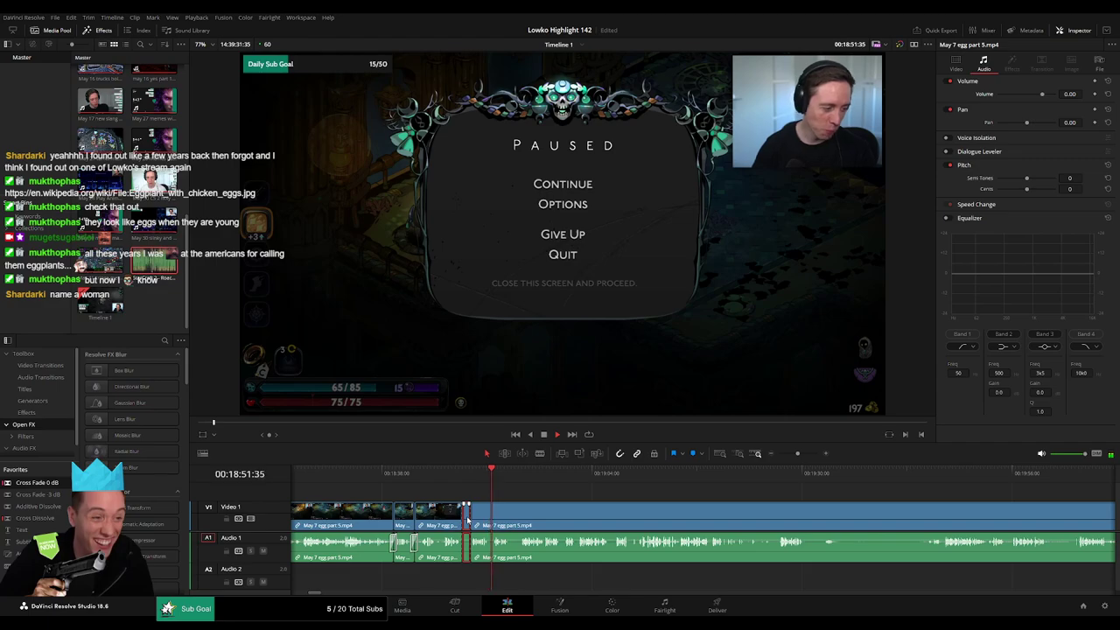
pyautogui.press('BackSpace')
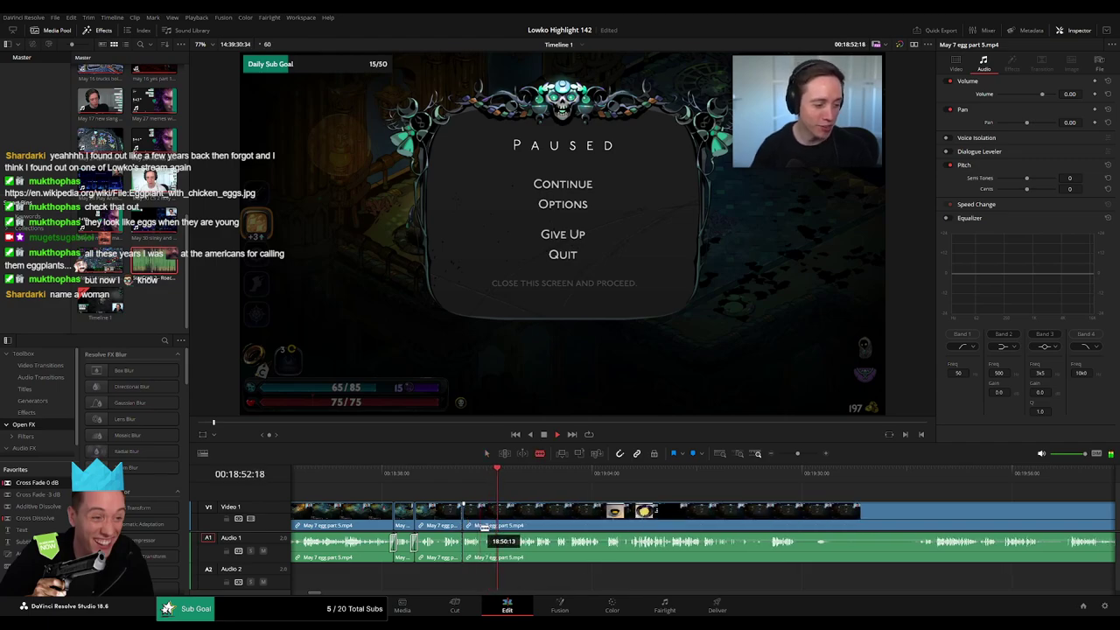
pyautogui.moveTo(484, 528); pyautogui.dragTo(506, 519)
pyautogui.press('Delete')
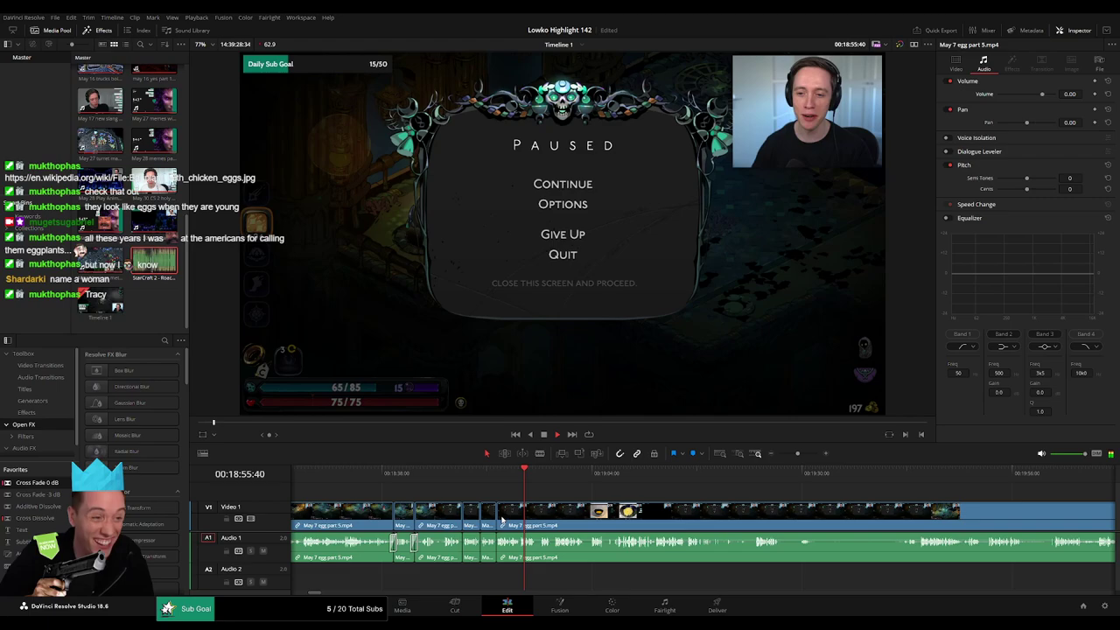
# - Ripple-delete the short pauses at about 00:18:57 and between about 00:19:02:10 and 00:19:03:00
pyautogui.moveTo(797, 454); pyautogui.dragTo(800, 454)
pyautogui.moveTo(699, 516); pyautogui.dragTo(490, 493)
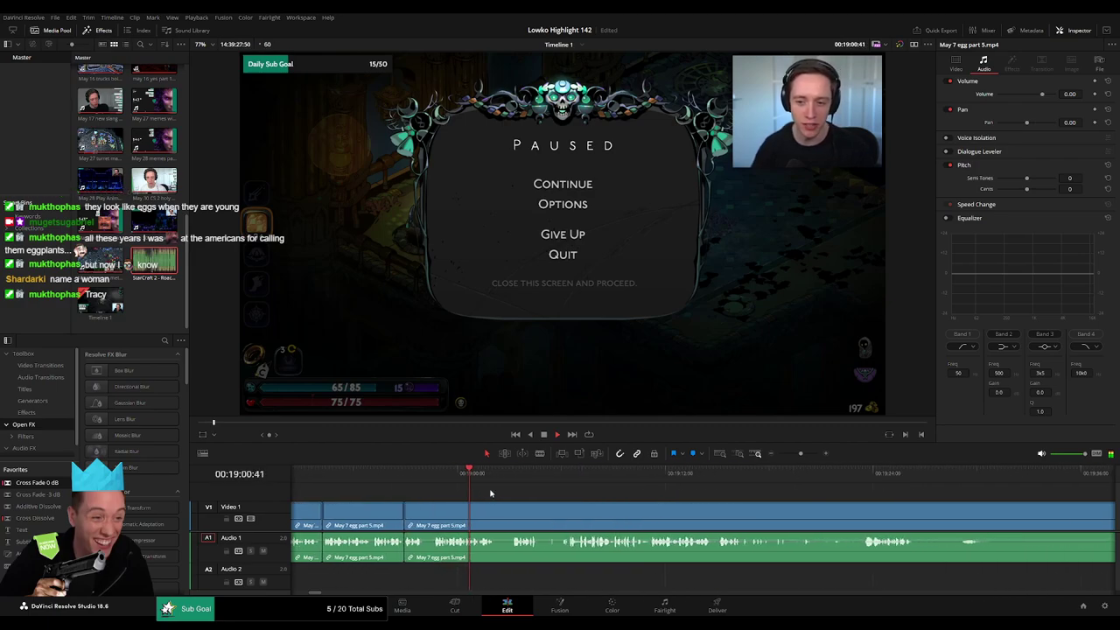
pyautogui.press('b')
pyautogui.click(496, 510)
pyautogui.click(511, 511)
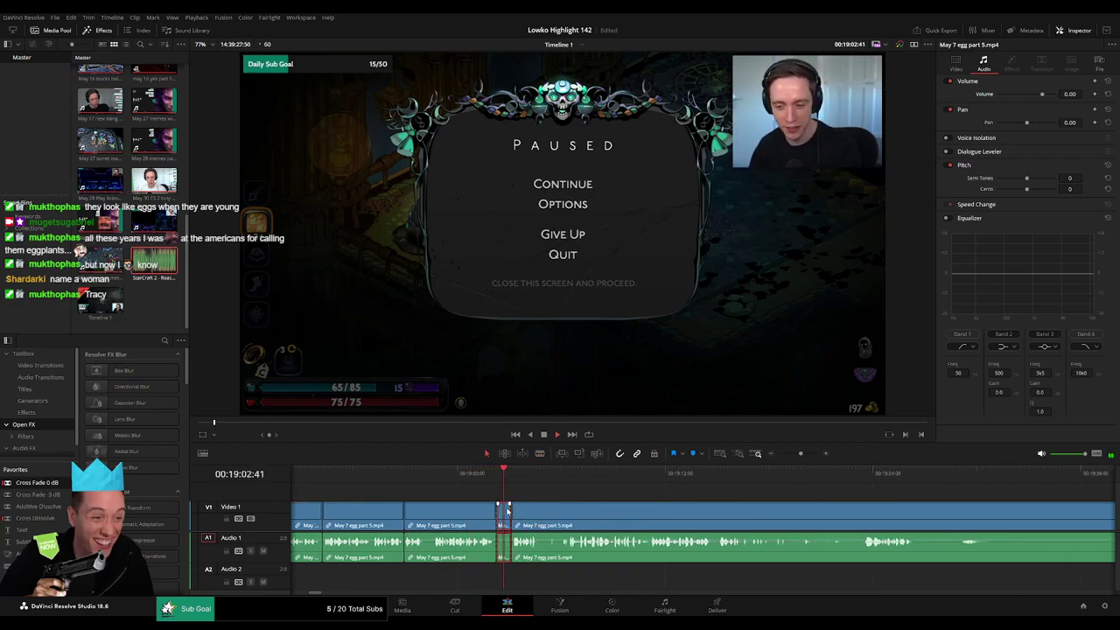
pyautogui.press('Delete')
# - Split the May 7 clip at about 00:19:17:20 and 00:19:22:30 in the pause-menu passage and ripple-delete the piece between
pyautogui.moveTo(590, 510); pyautogui.dragTo(510, 504)
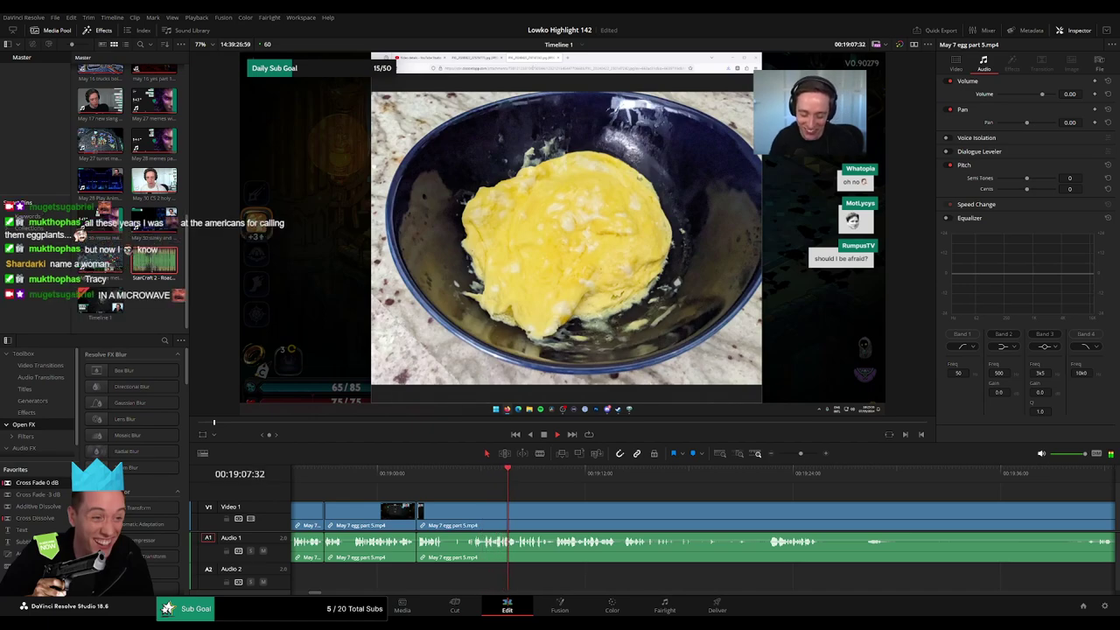
pyautogui.click(370, 472)
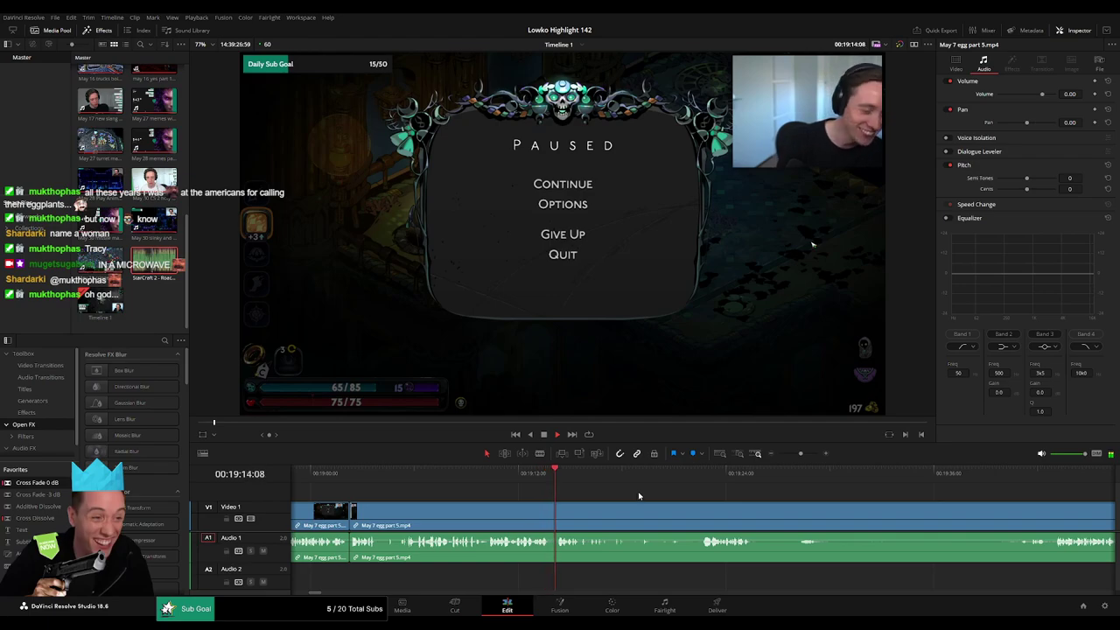
pyautogui.hscroll(-3, 518, 497)
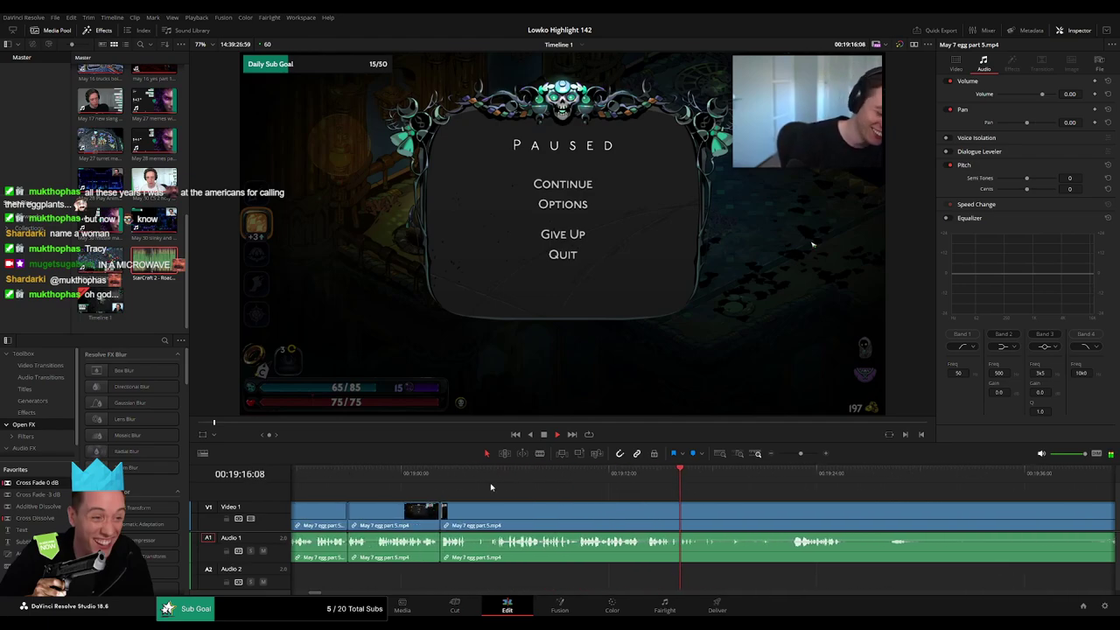
pyautogui.click(455, 476)
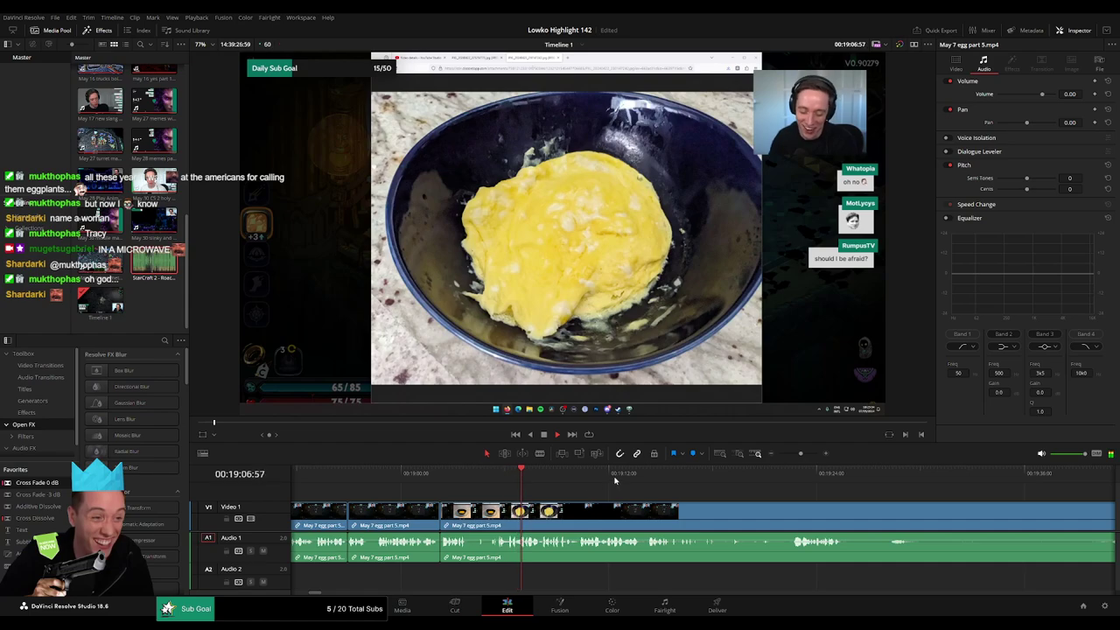
pyautogui.click(673, 473)
pyautogui.moveTo(745, 493); pyautogui.dragTo(572, 479)
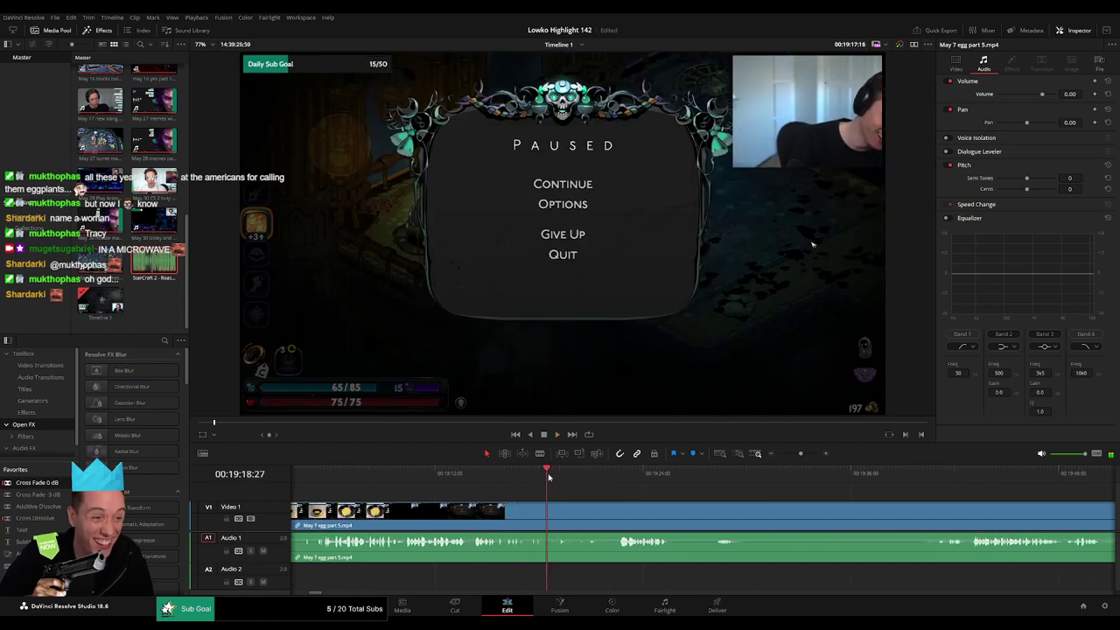
pyautogui.press('b')
pyautogui.click(531, 509)
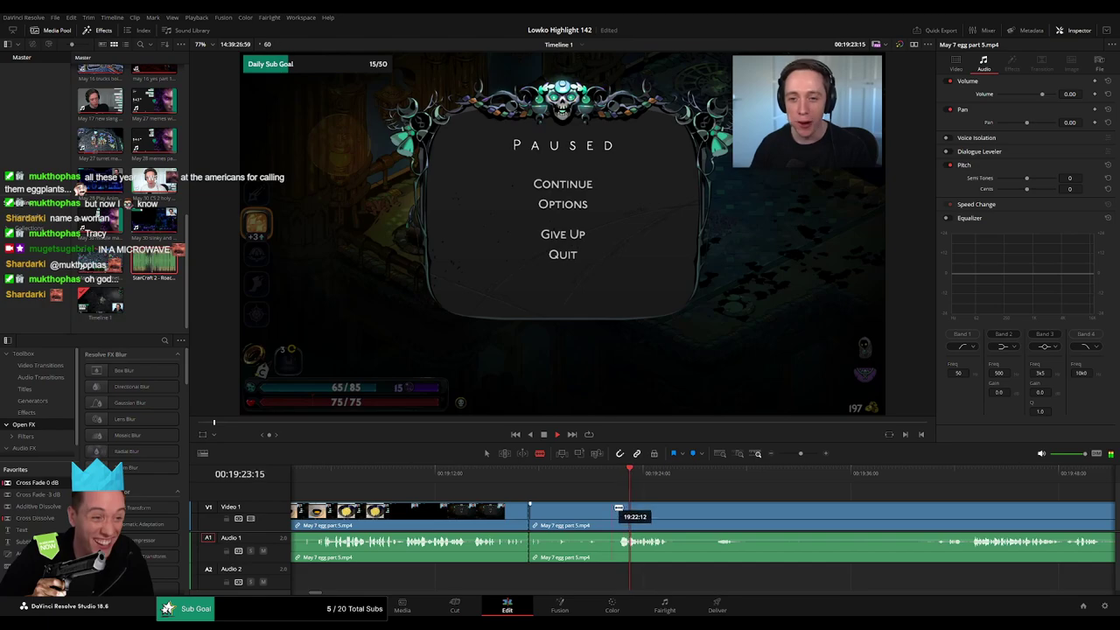
pyautogui.press('BackSpace')
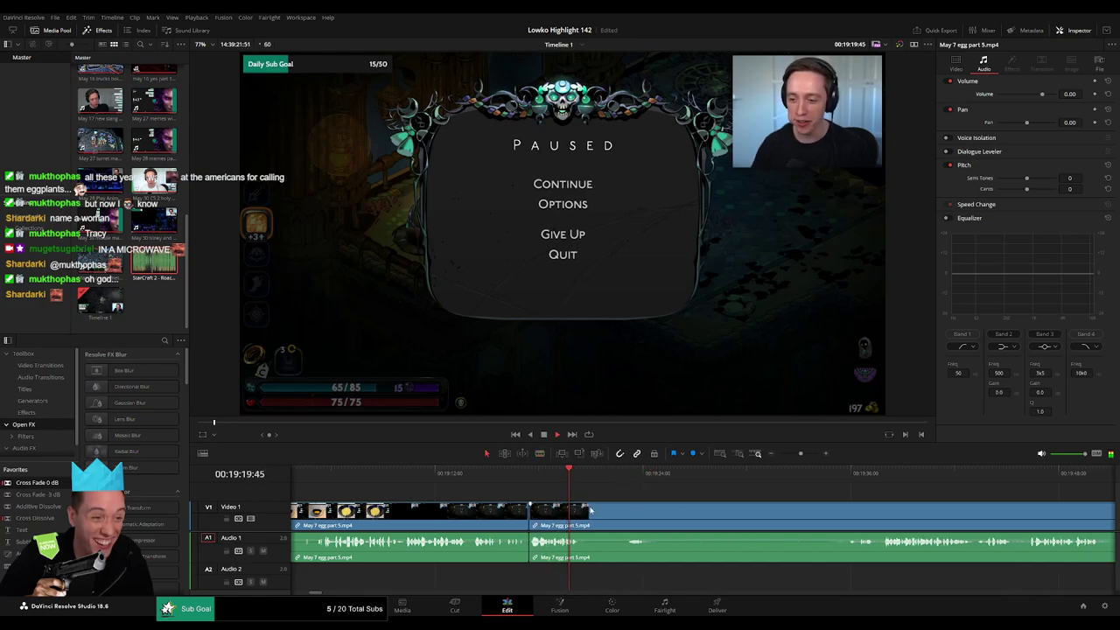
# - Split the clip at about 00:19:21 and 00:19:36, ripple-delete the piece between and add a Cross Fade 0 dB at the audio join
pyautogui.click(587, 515)
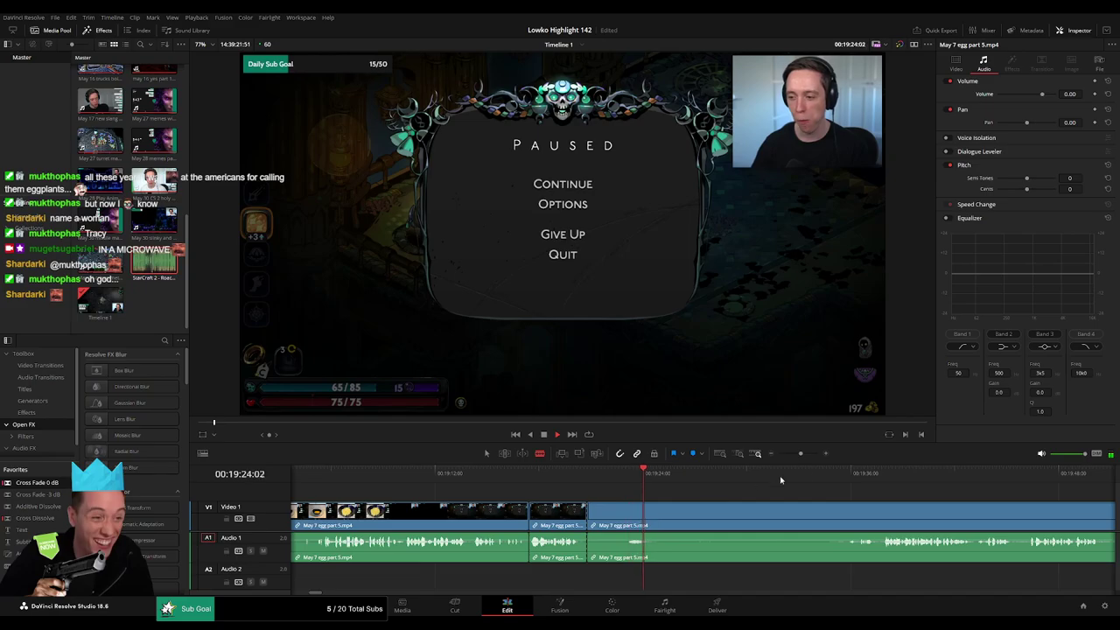
pyautogui.moveTo(827, 478); pyautogui.dragTo(847, 478)
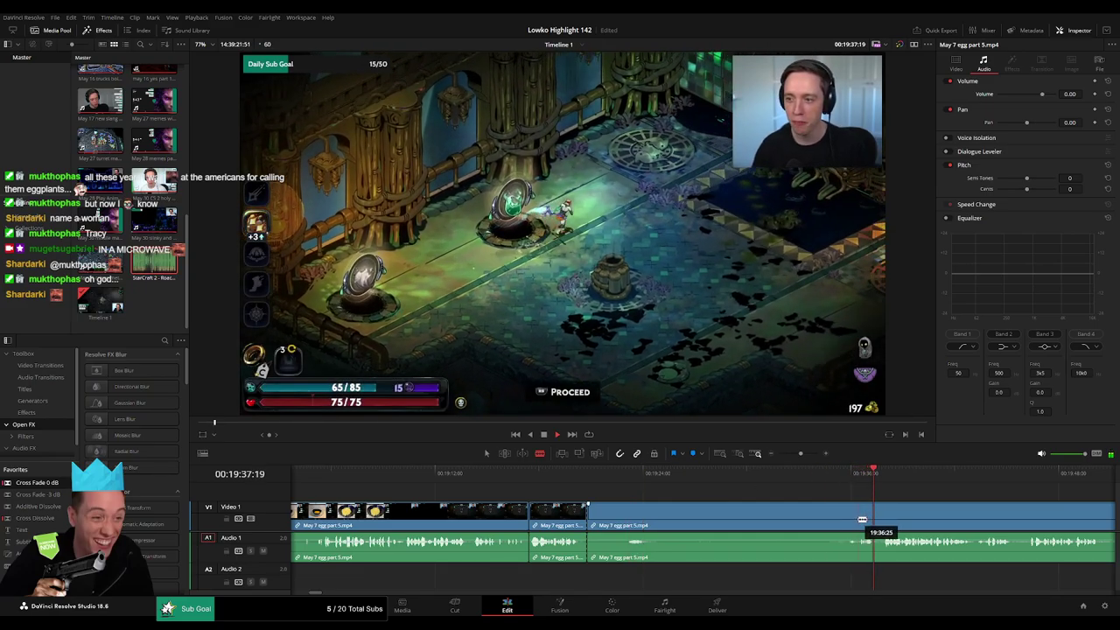
pyautogui.click(858, 519)
pyautogui.press('a')
pyautogui.click(836, 515)
pyautogui.press('BackSpace')
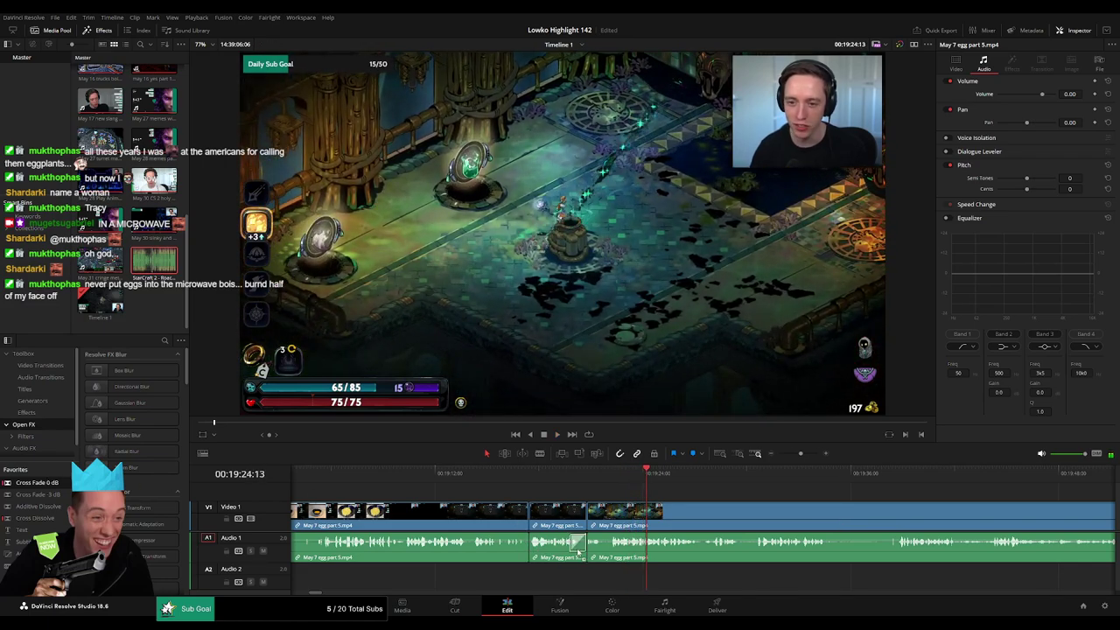
pyautogui.press('space')
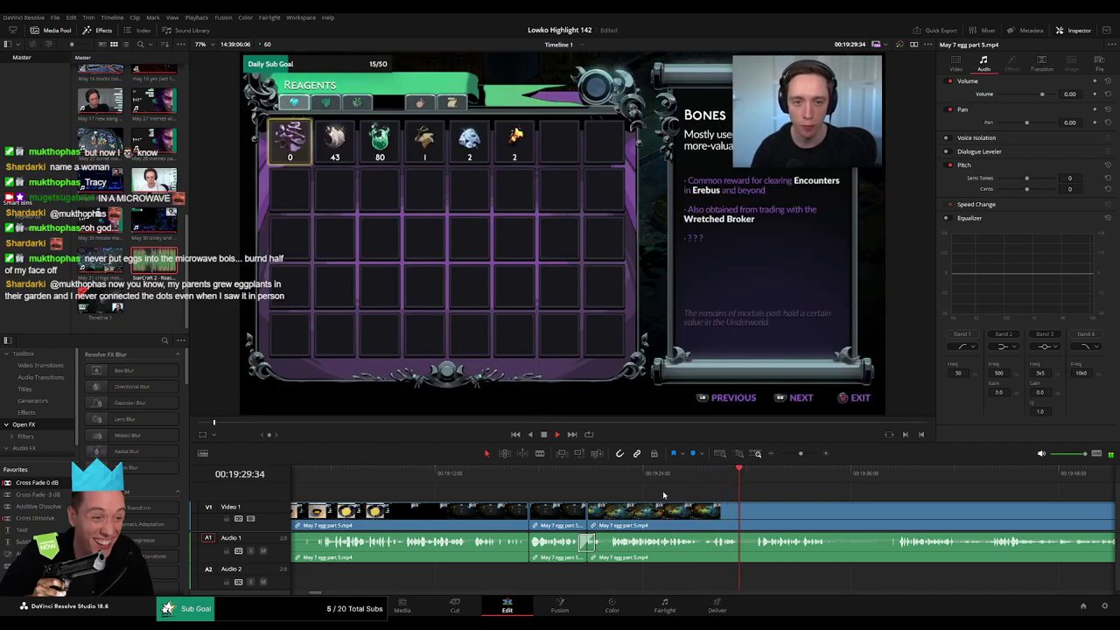
# - Split the clip at about 00:19:34:40 and 00:19:38:41 in the reagents-screen passage and ripple-delete the piece between
pyautogui.hscroll(3, 872, 492)
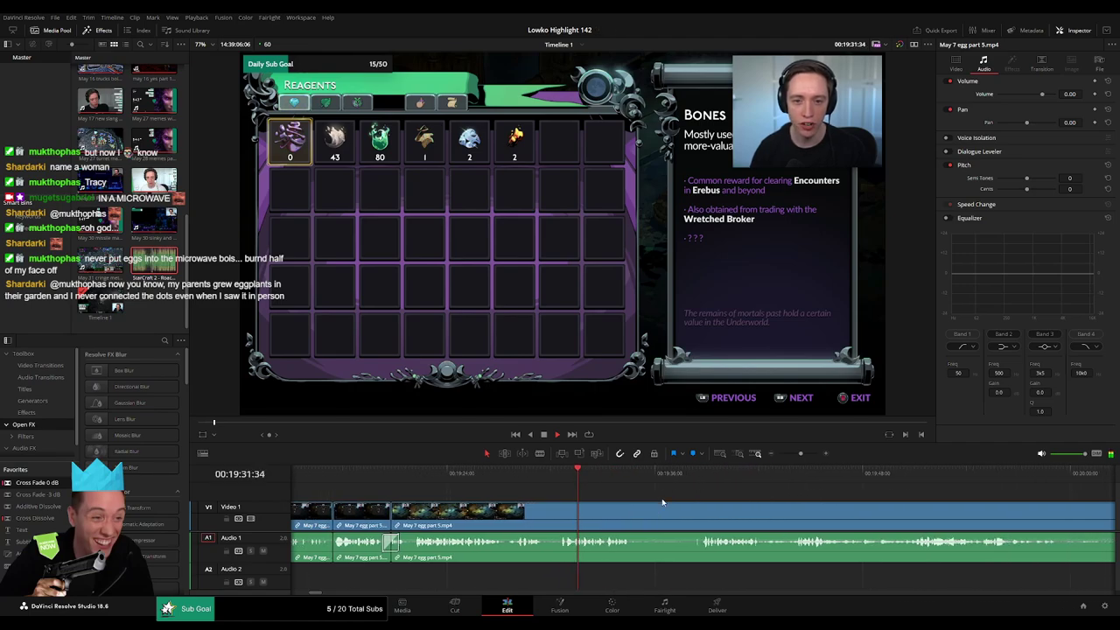
pyautogui.press('b')
pyautogui.click(631, 510)
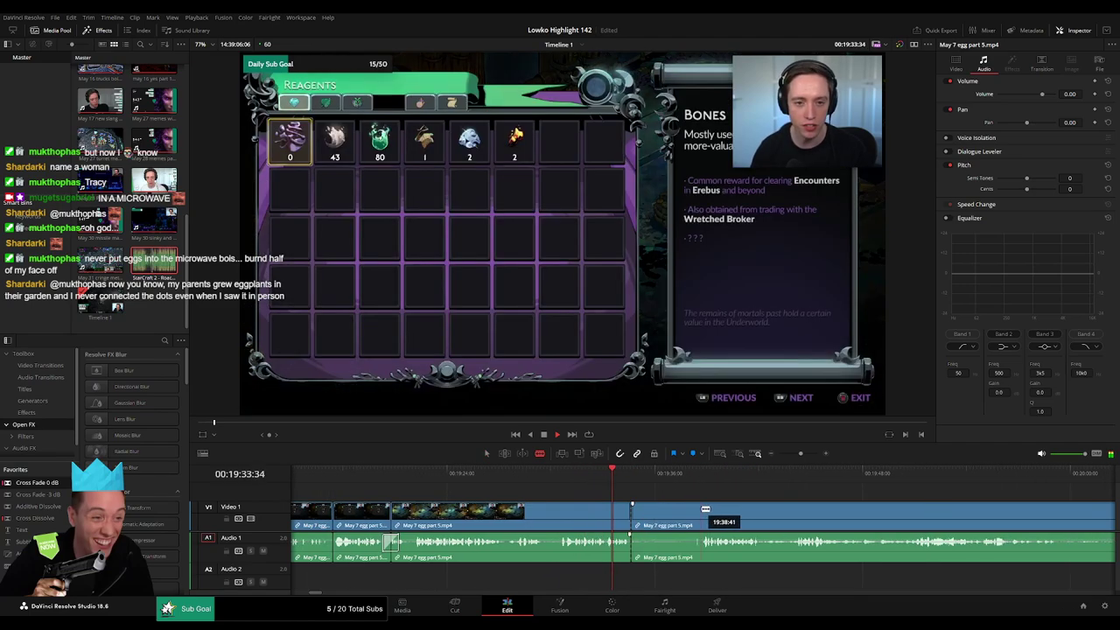
pyautogui.click(704, 510)
pyautogui.press('a')
pyautogui.click(681, 515)
pyautogui.press('Delete')
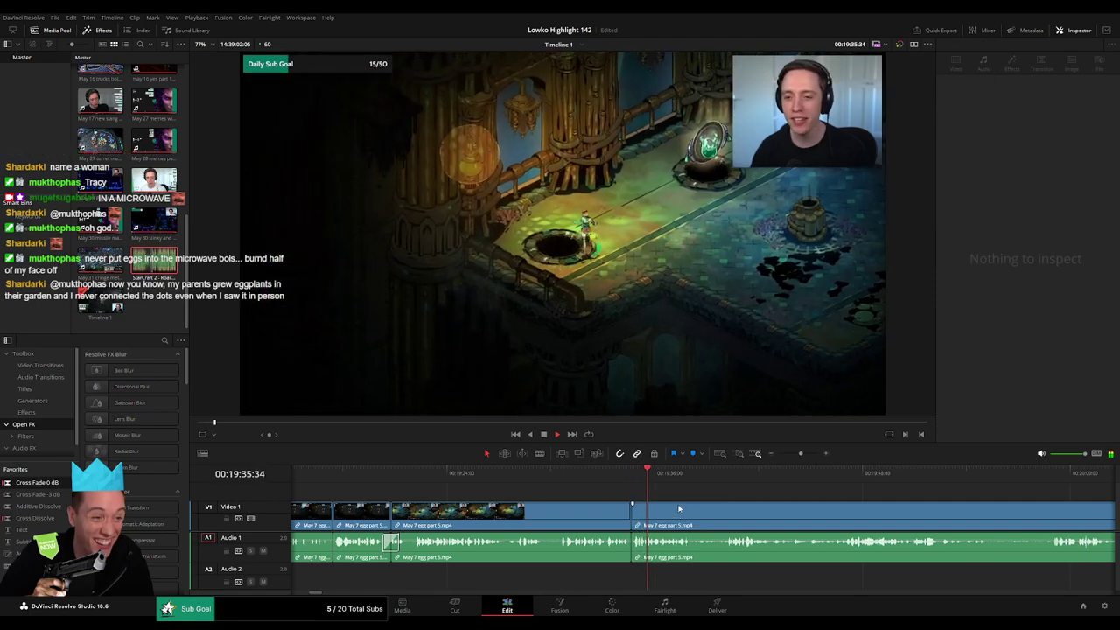
# - Add a Cross Fade 0 dB at the audio join at about 00:19:34:40 and shorten it to 28 frames
pyautogui.click(622, 477)
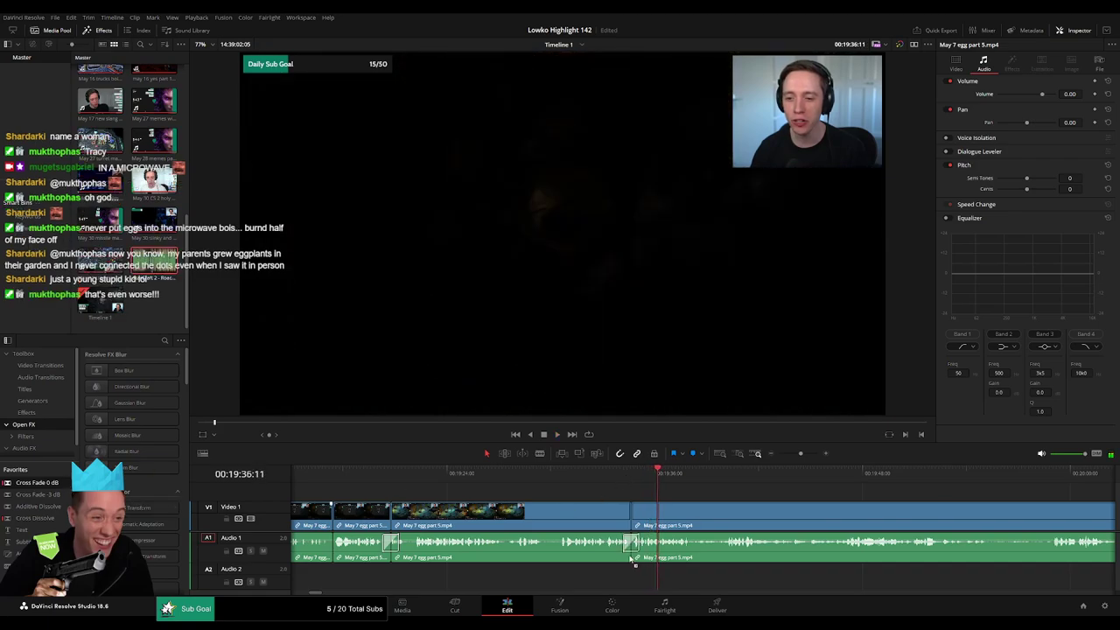
pyautogui.click(626, 476)
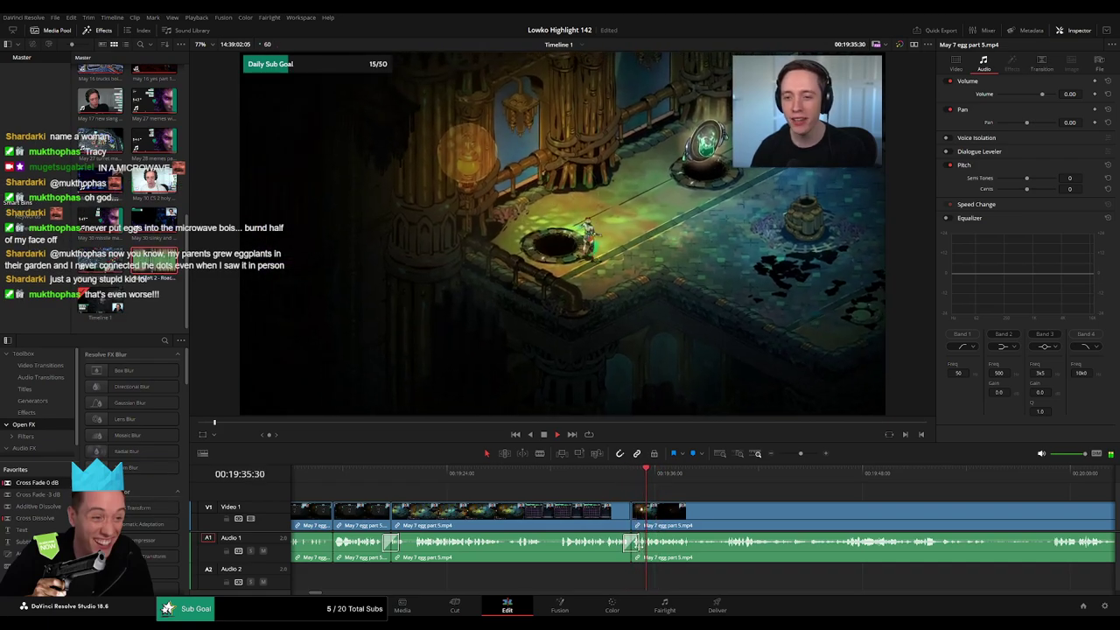
pyautogui.click(635, 544)
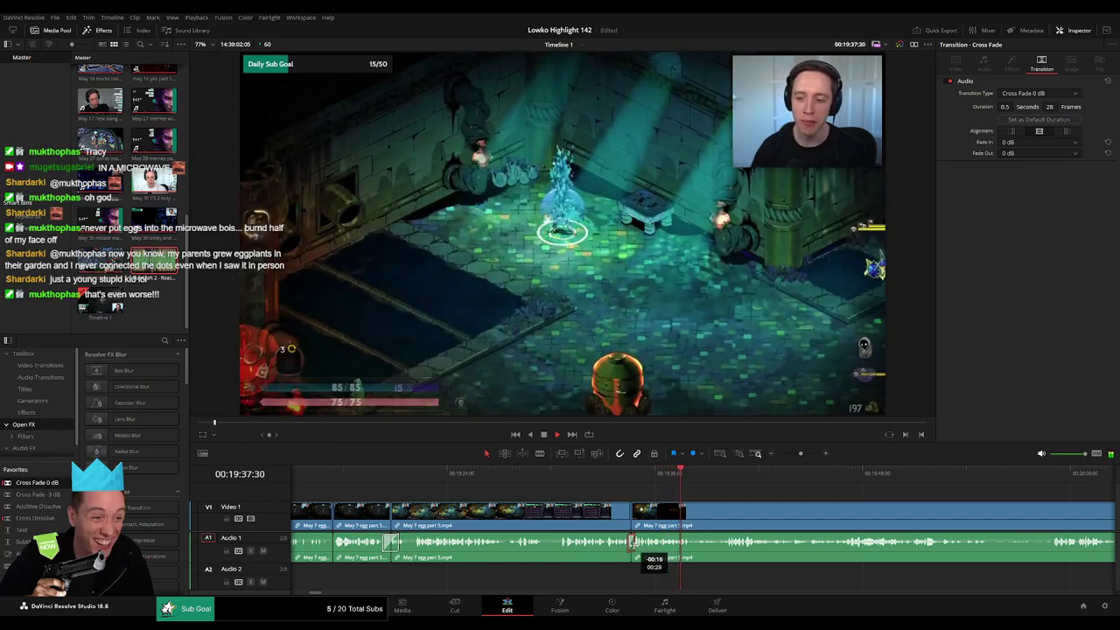
pyautogui.click(745, 494)
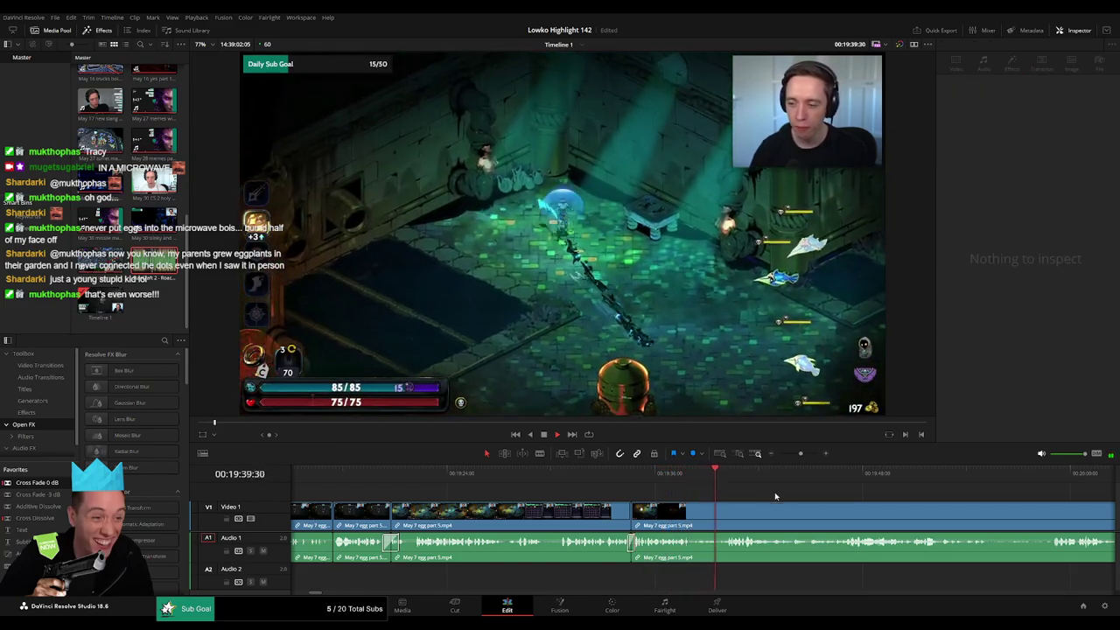
# - Review the combat footage from about 00:19:47 and show the clip's video properties in the Inspector
pyautogui.moveTo(797, 492); pyautogui.dragTo(607, 490)
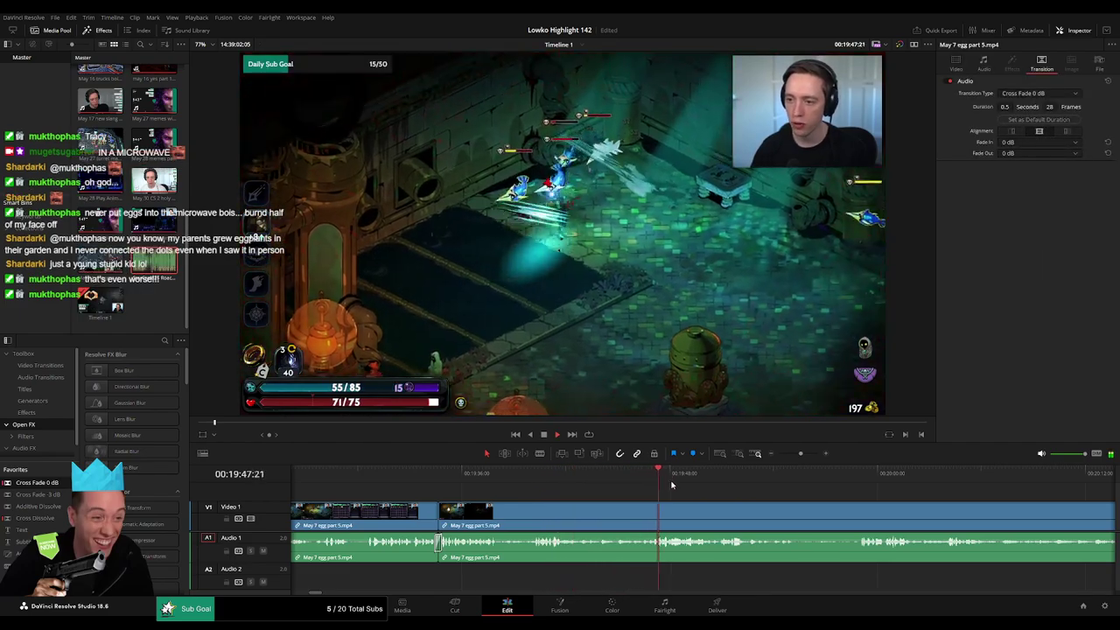
pyautogui.hscroll(3, 682, 525)
pyautogui.click(959, 63)
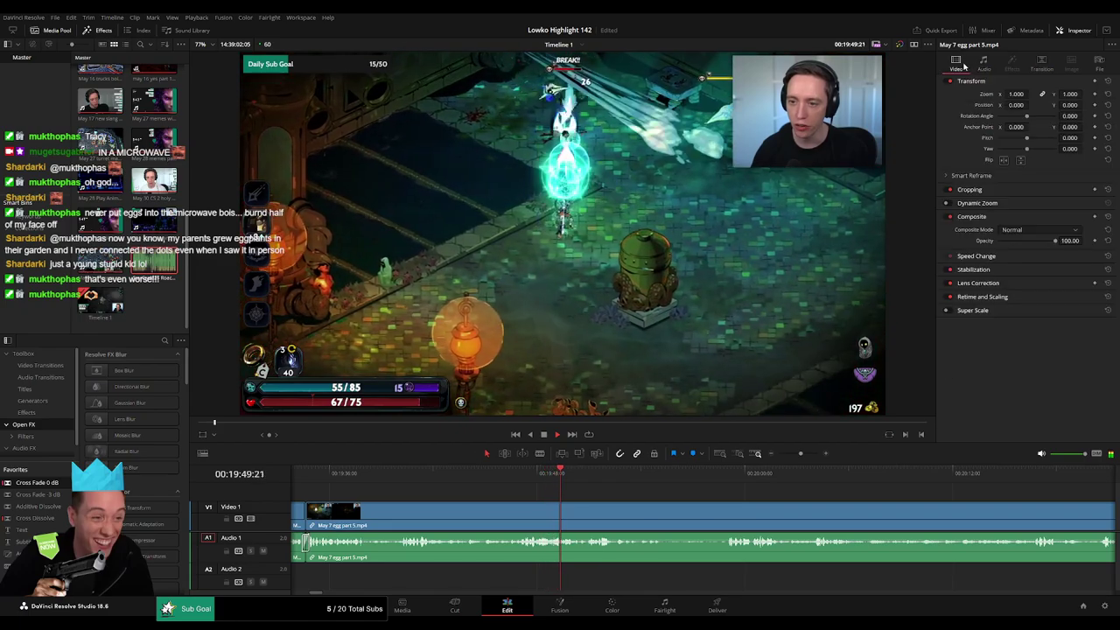
pyautogui.hscroll(1, 585, 496)
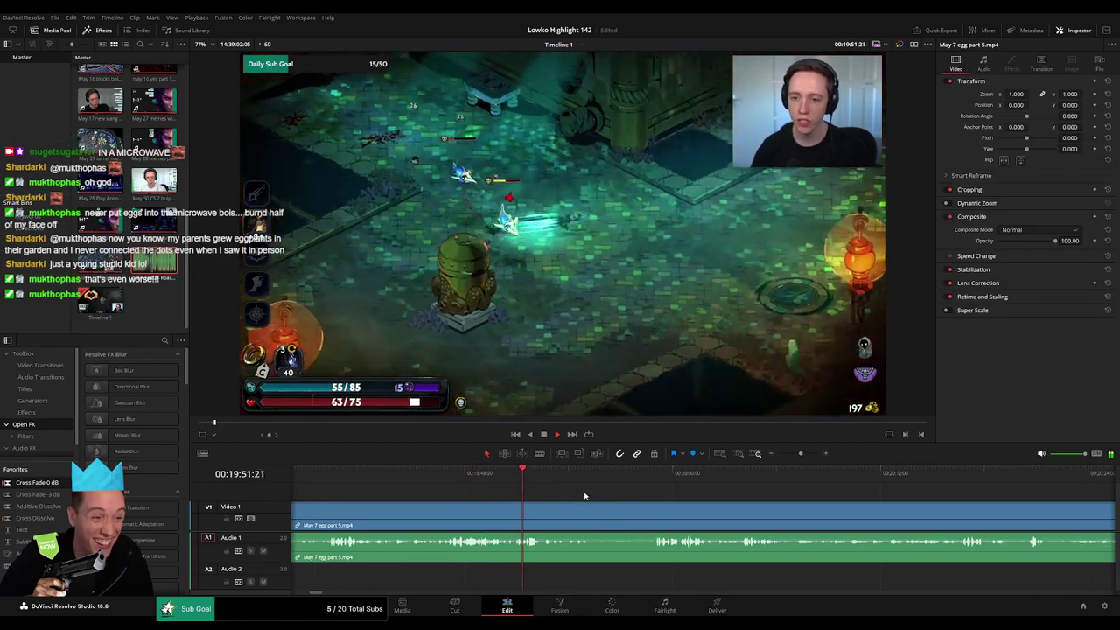
# - Split the clip at about 00:19:53:10 and 00:19:59, ripple-delete the combat between and add a Cross Fade 0 dB at the audio join
pyautogui.press('b')
pyautogui.click(553, 522)
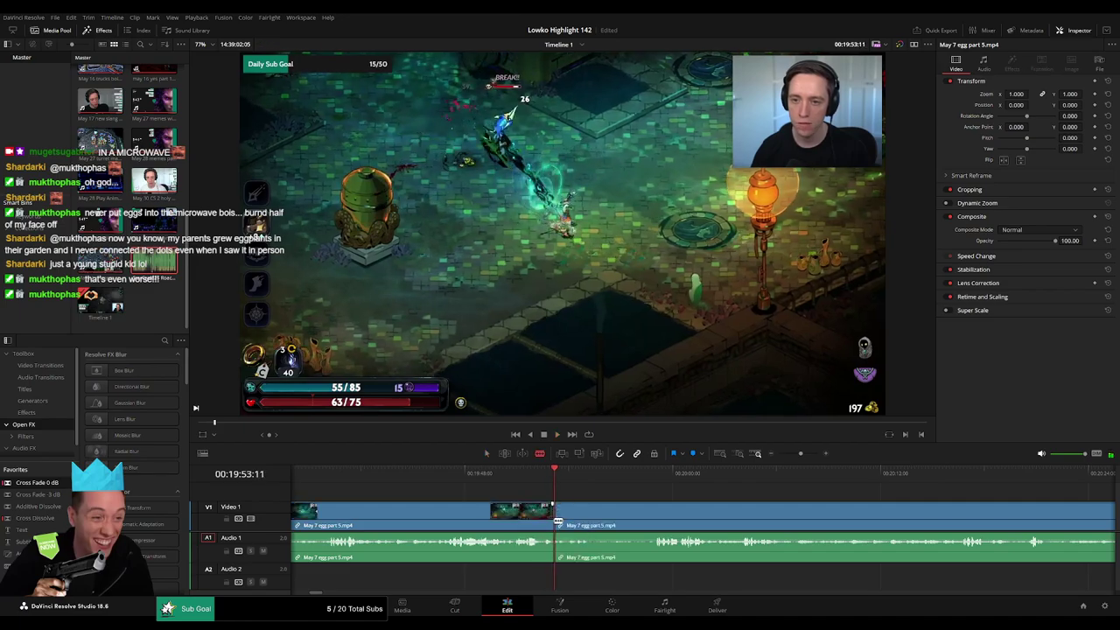
pyautogui.click(645, 477)
pyautogui.click(656, 519)
pyautogui.press('a')
pyautogui.click(639, 523)
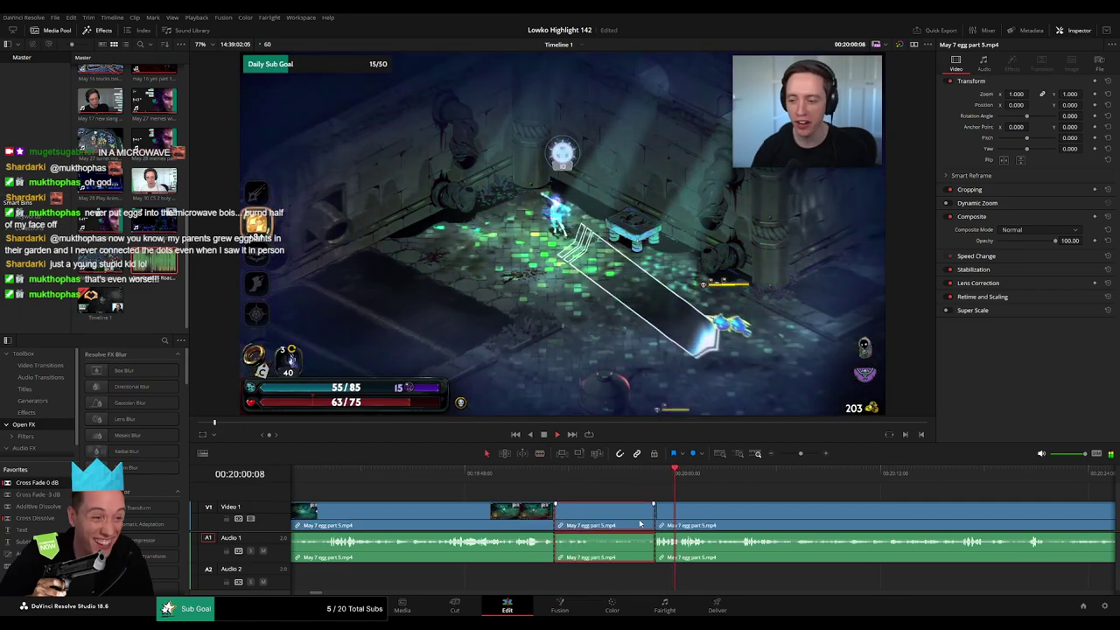
pyautogui.press('Delete')
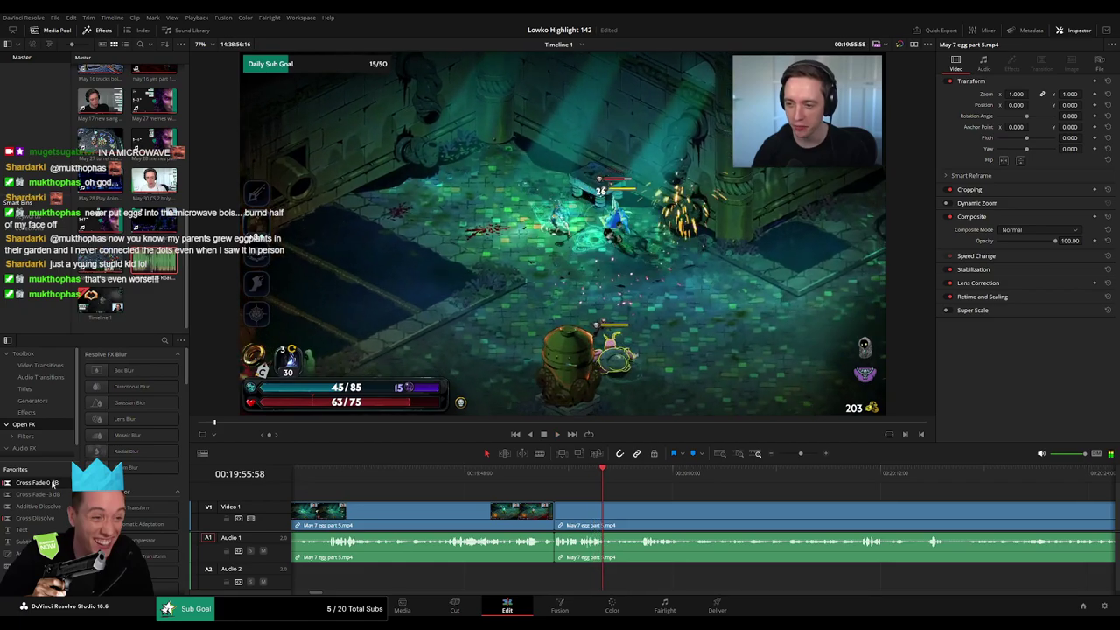
pyautogui.click(644, 473)
pyautogui.press('space')
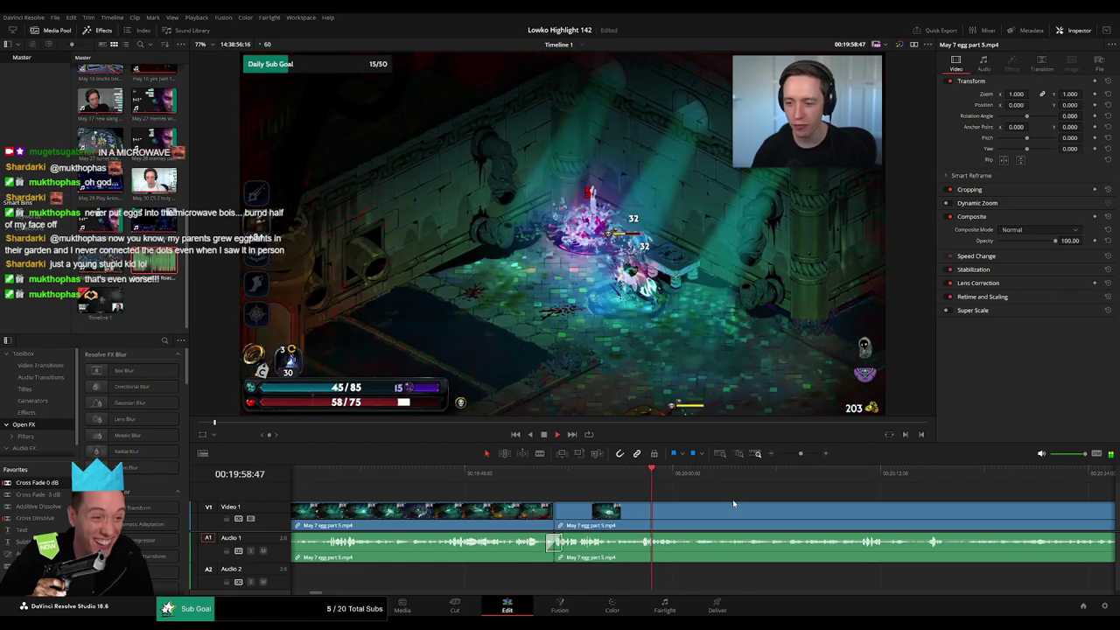
# - Split the clip at about 00:20:00:34 and 00:20:10:51, ripple-delete the piece between and cross-fade the audio at the join
pyautogui.press('b')
pyautogui.click(537, 522)
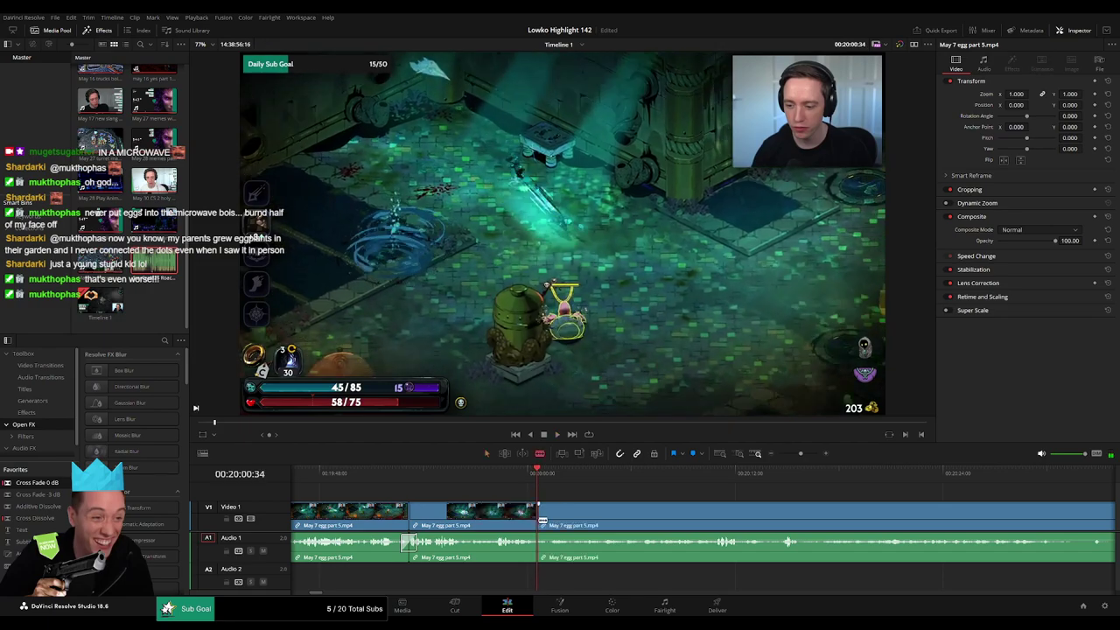
pyautogui.click(713, 472)
pyautogui.click(718, 504)
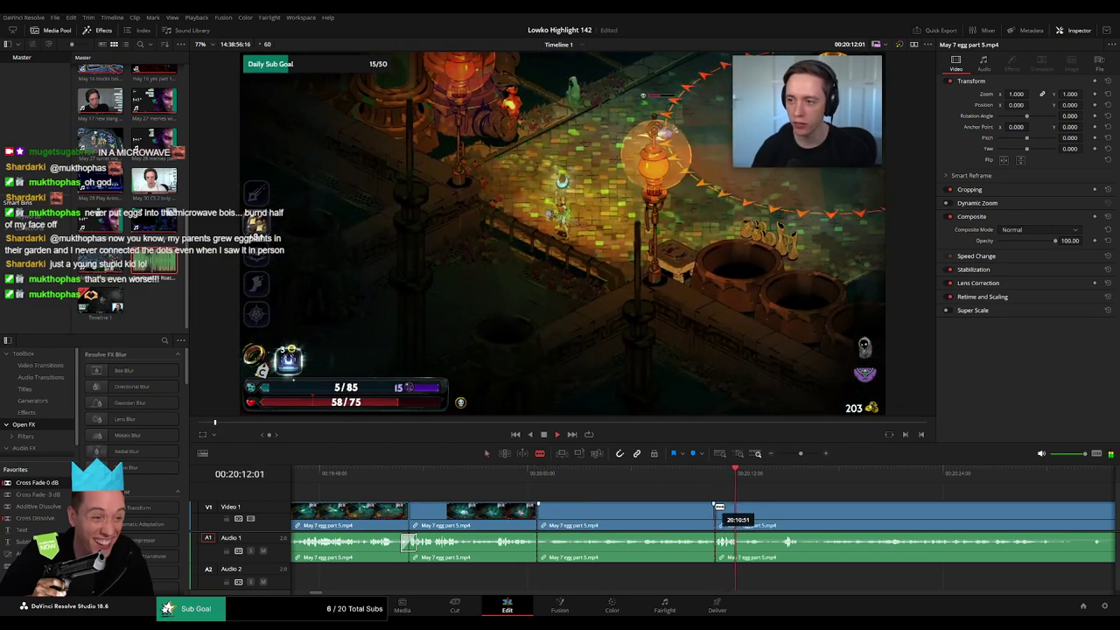
pyautogui.press('a')
pyautogui.click(681, 515)
pyautogui.press('Delete')
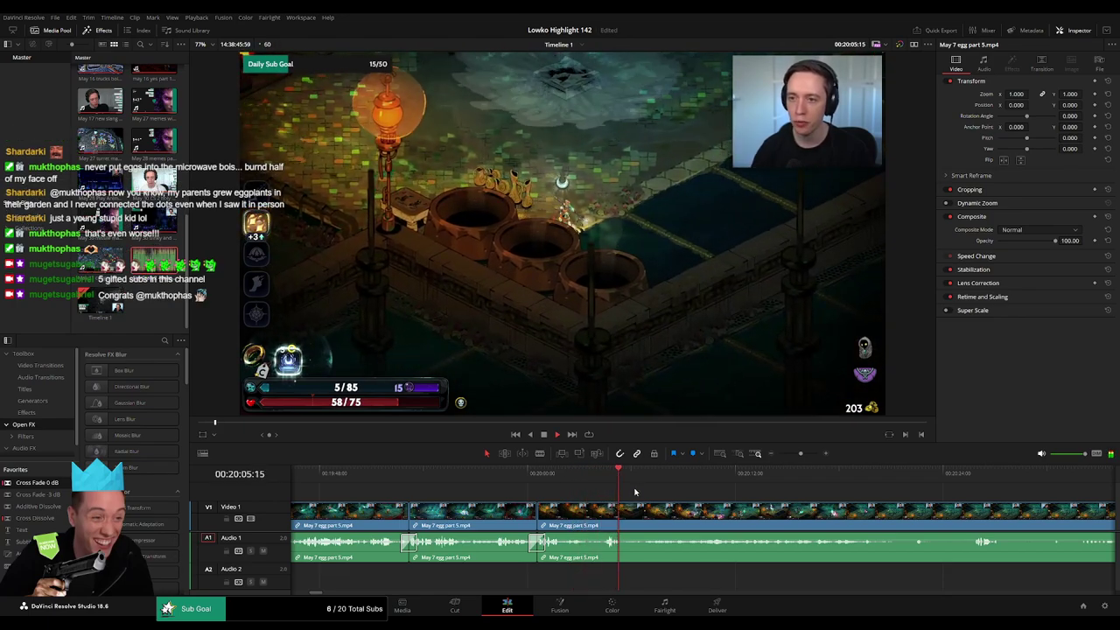
# - Split the clip at about 00:20:05:40 and 00:20:25:35, ripple-delete the gameplay between and cross-fade the audio join
pyautogui.press('b')
pyautogui.click(627, 515)
pyautogui.click(970, 468)
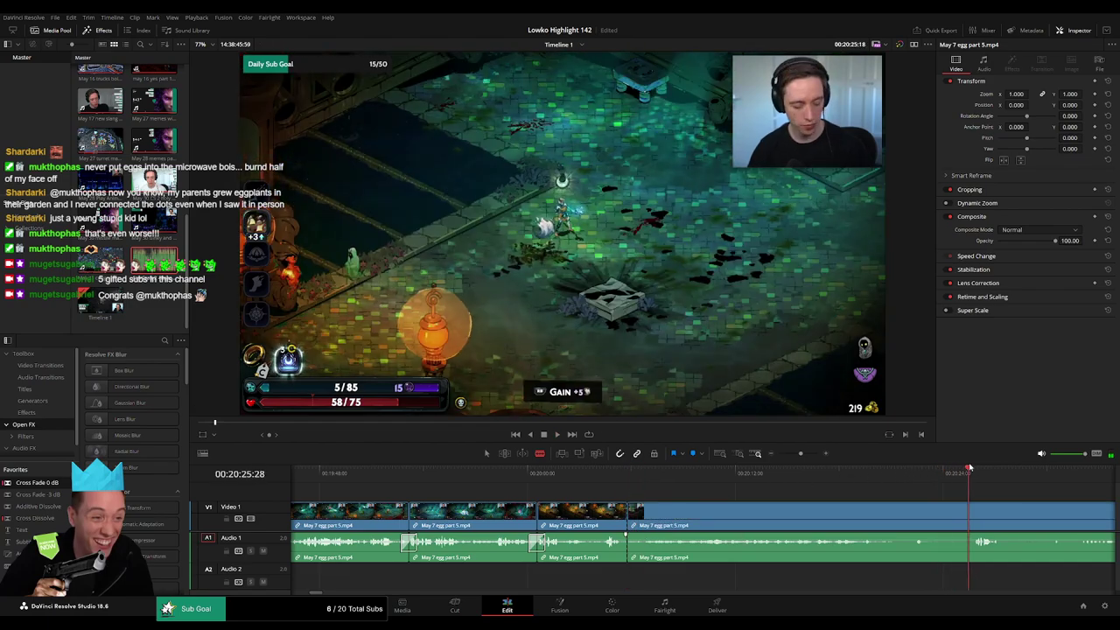
pyautogui.press('space')
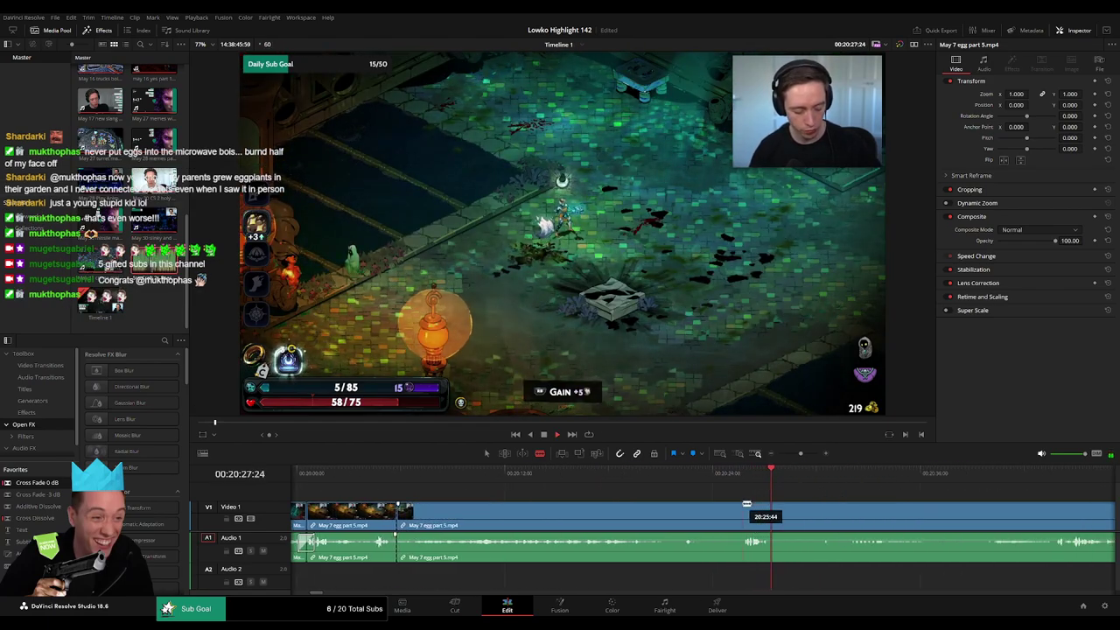
pyautogui.click(743, 507)
pyautogui.press('a')
pyautogui.click(677, 509)
pyautogui.press('Delete')
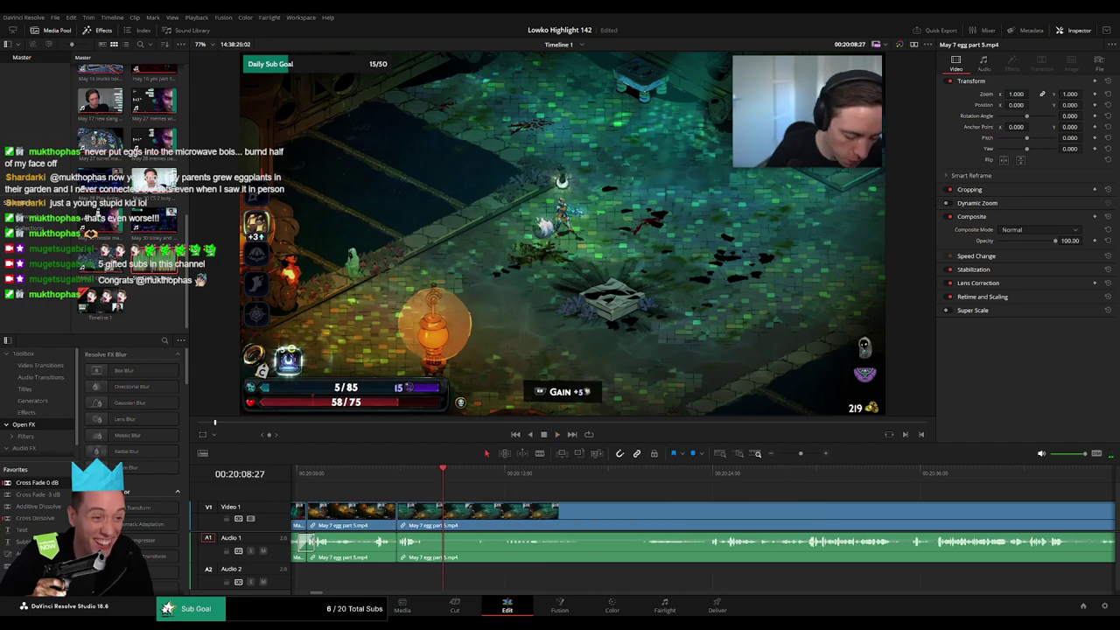
pyautogui.press('space')
# - Split the clip at about 00:20:07:30 and 00:20:47:45, ripple-delete the combat between and add a Cross Fade 0 dB at the audio join
pyautogui.press('b')
pyautogui.click(427, 513)
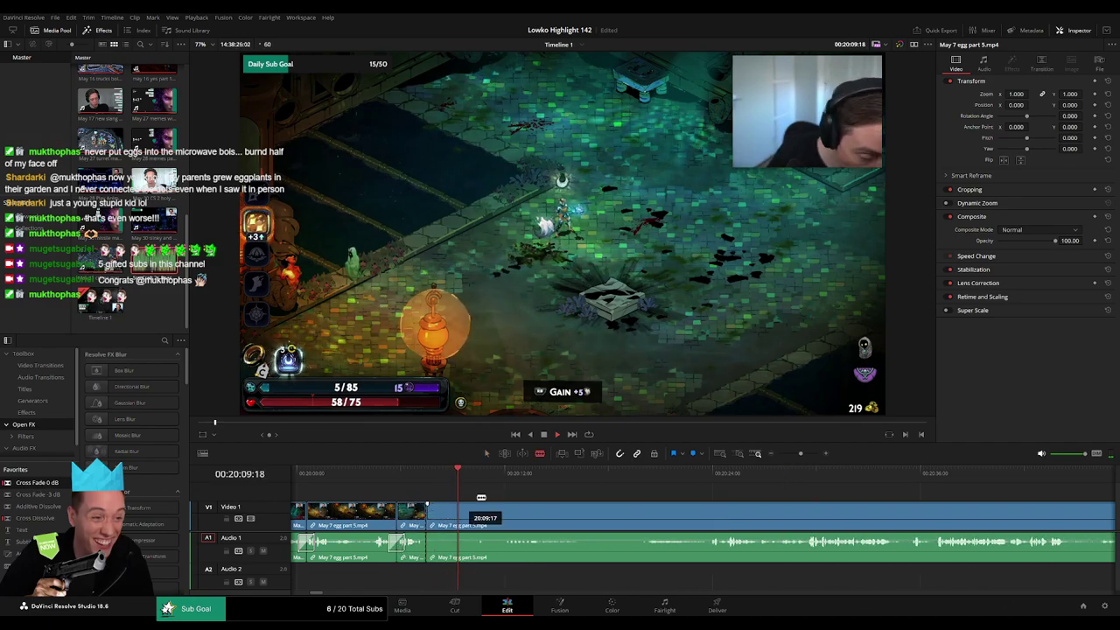
pyautogui.click(513, 477)
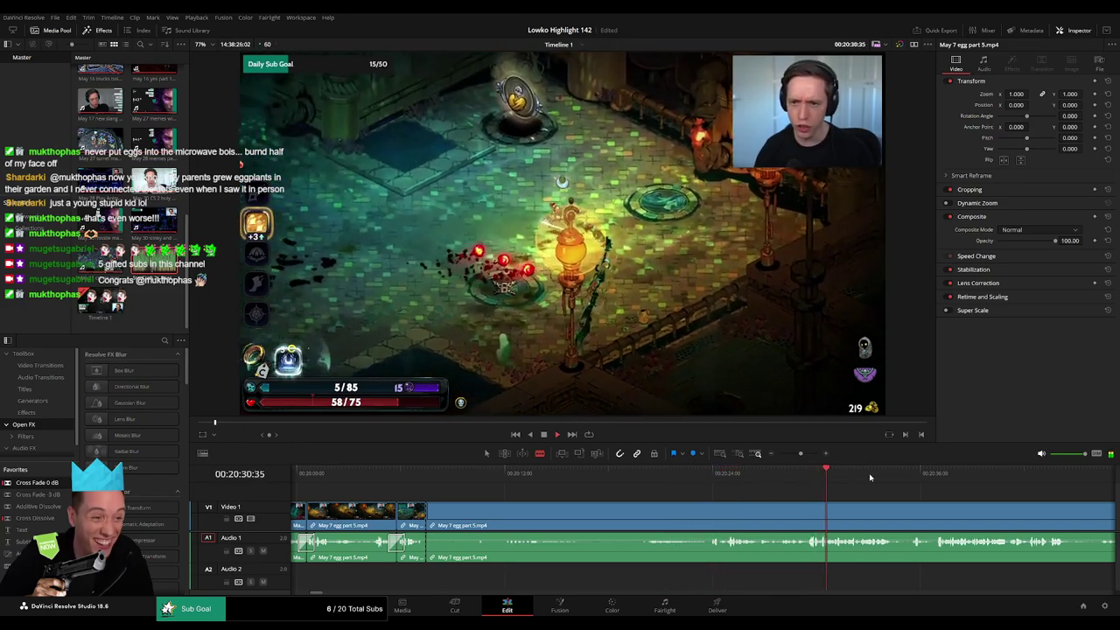
pyautogui.click(936, 473)
pyautogui.moveTo(1004, 502); pyautogui.dragTo(734, 492)
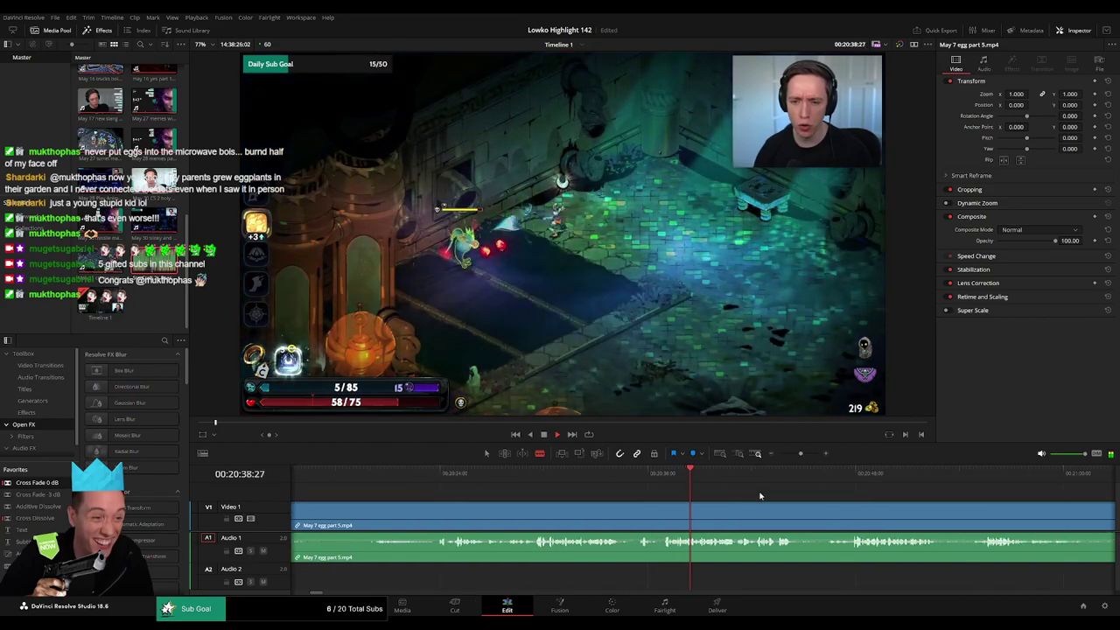
pyautogui.click(876, 475)
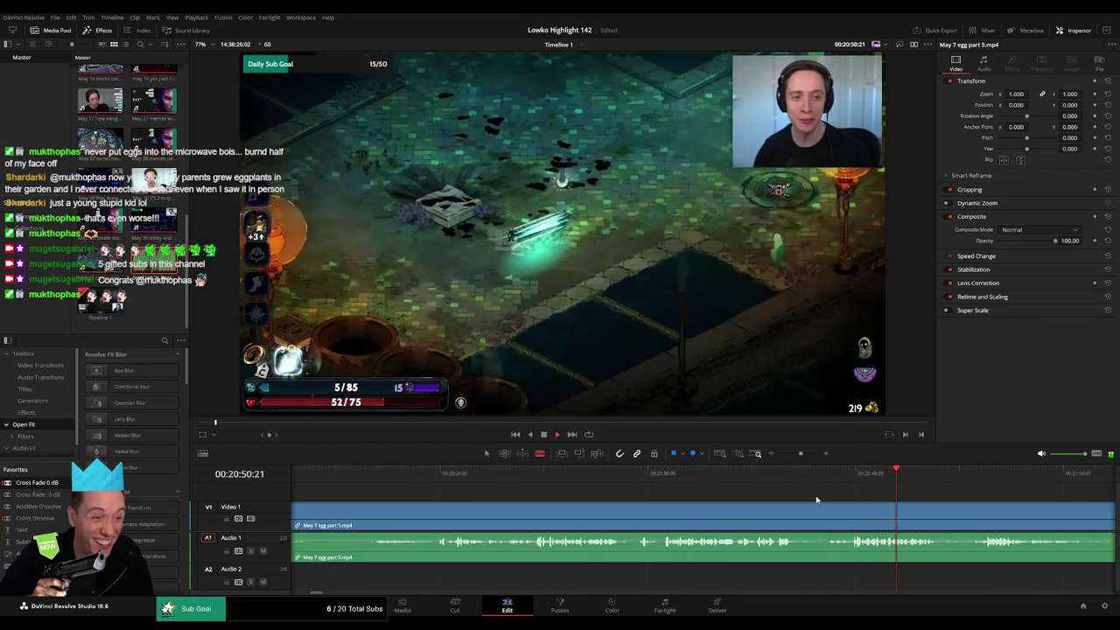
pyautogui.click(839, 475)
pyautogui.click(851, 509)
pyautogui.press('a')
pyautogui.click(803, 510)
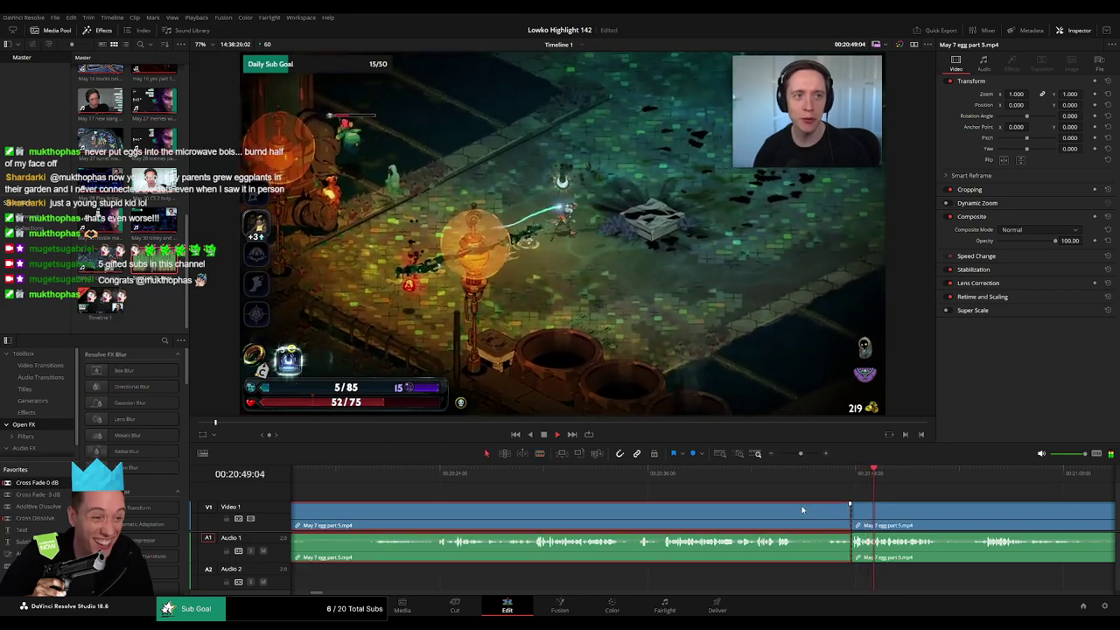
pyautogui.press('Delete')
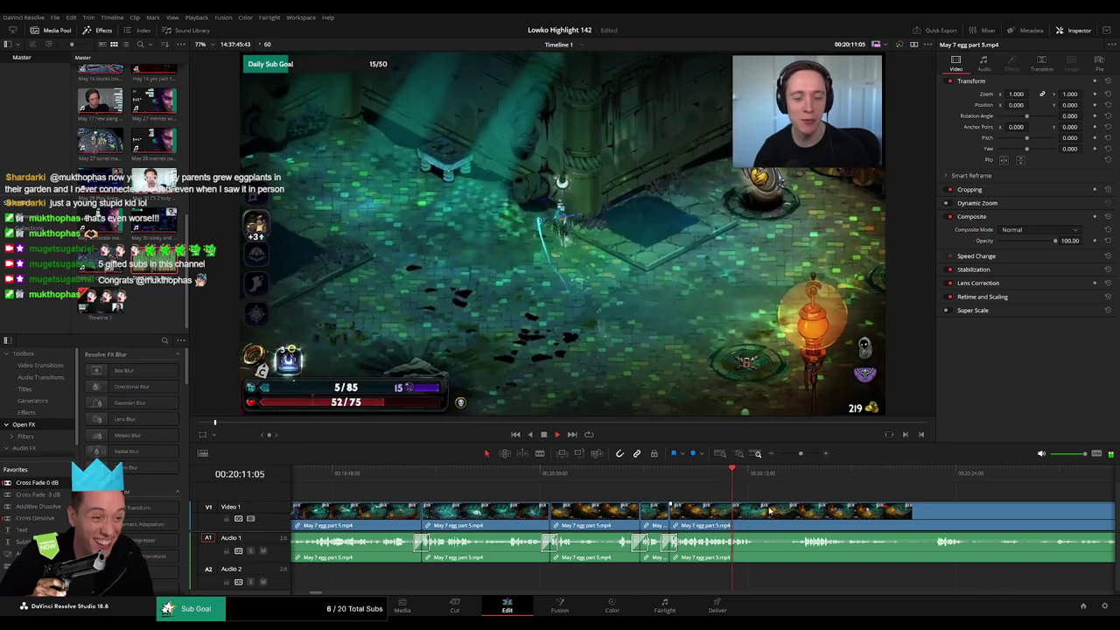
# - Split the clip at about 00:20:12:20 and 00:20:15:05, ripple-delete the piece between and cross-fade the audio at the join
pyautogui.moveTo(768, 519); pyautogui.dragTo(606, 520)
pyautogui.click(657, 478)
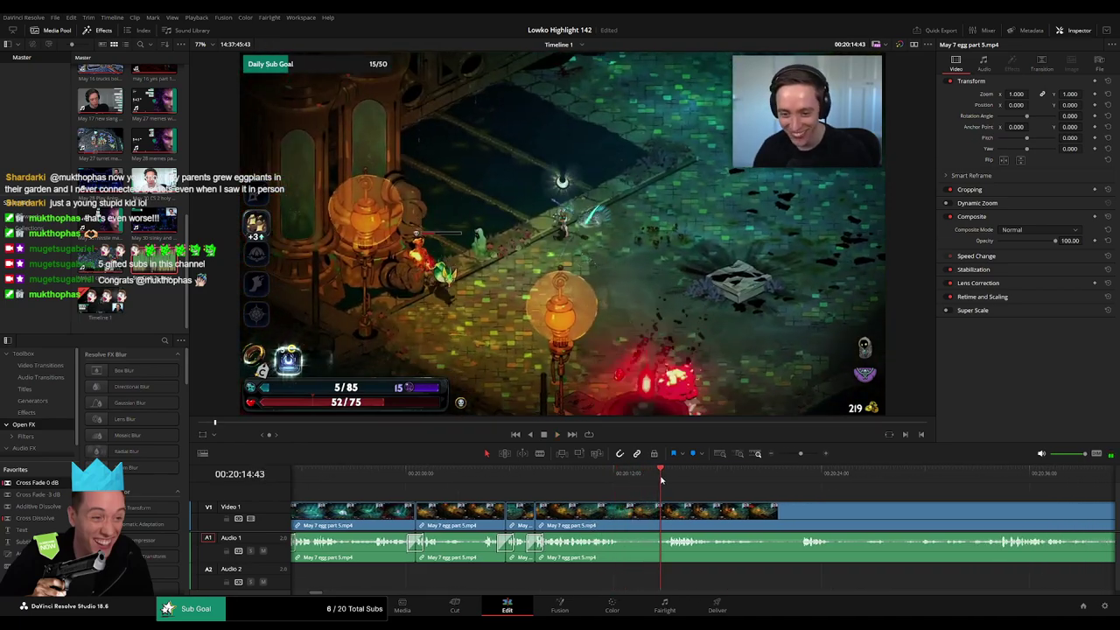
pyautogui.press('b')
pyautogui.click(620, 514)
pyautogui.click(667, 512)
pyautogui.press('a')
pyautogui.click(652, 509)
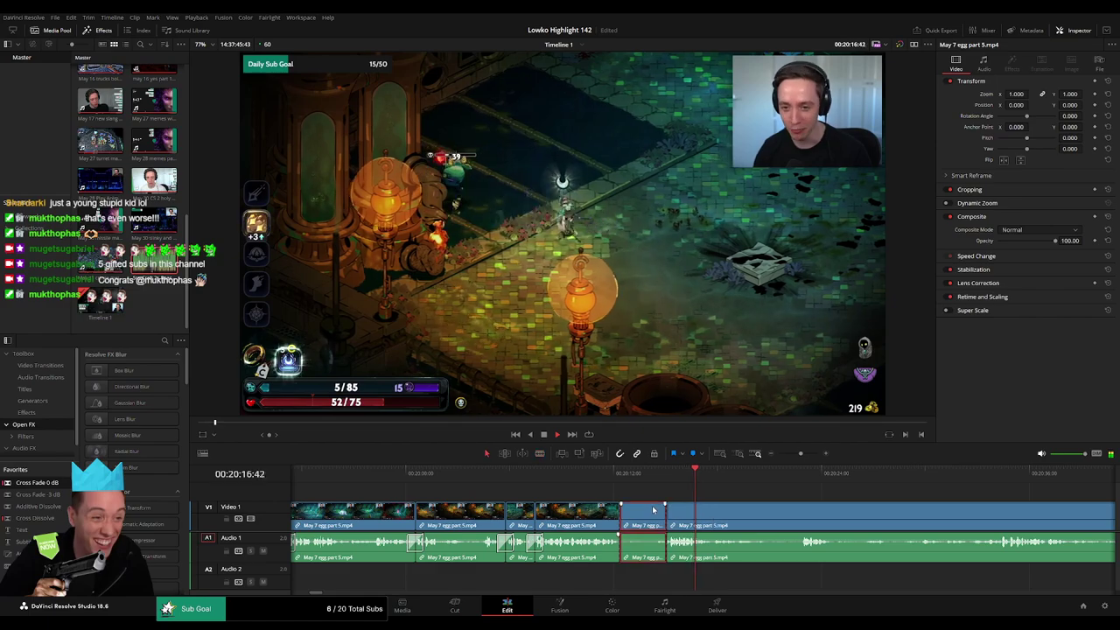
pyautogui.press('Delete')
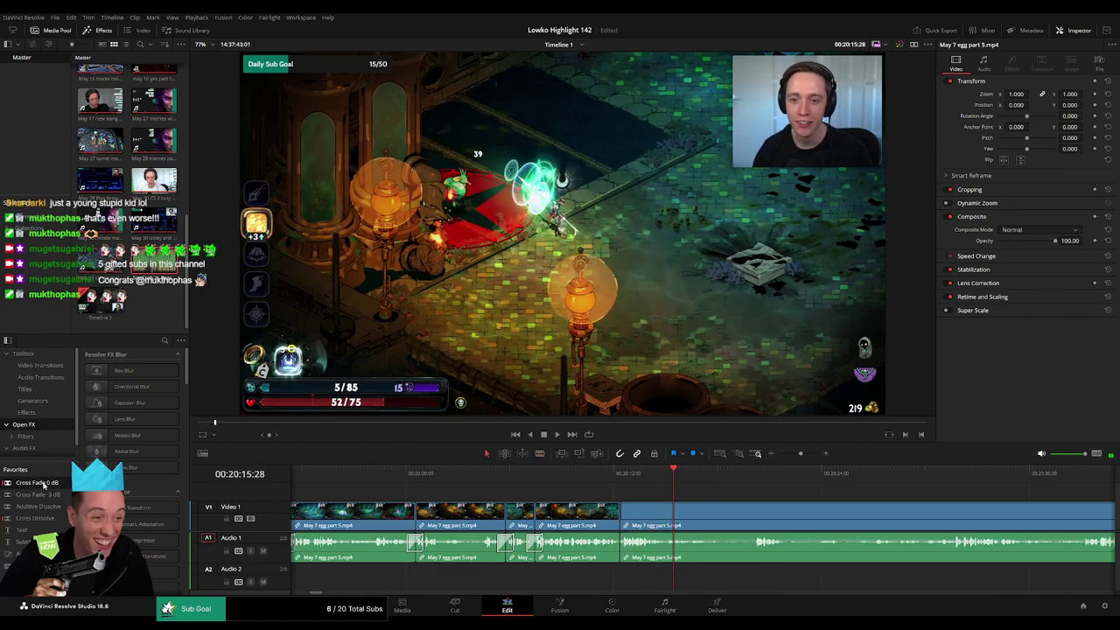
# - Split the clip at about 00:20:15:05 and 00:20:20:10, ripple-delete the gameplay between and cross-fade the audio join
pyautogui.press('b')
pyautogui.click(667, 516)
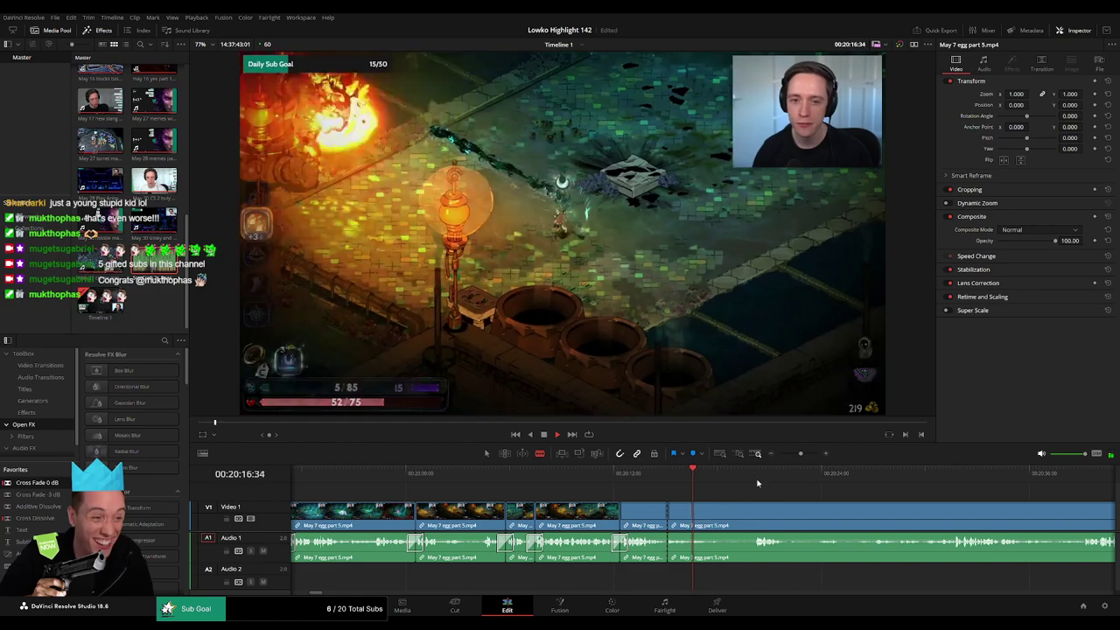
pyautogui.click(756, 514)
pyautogui.press('a')
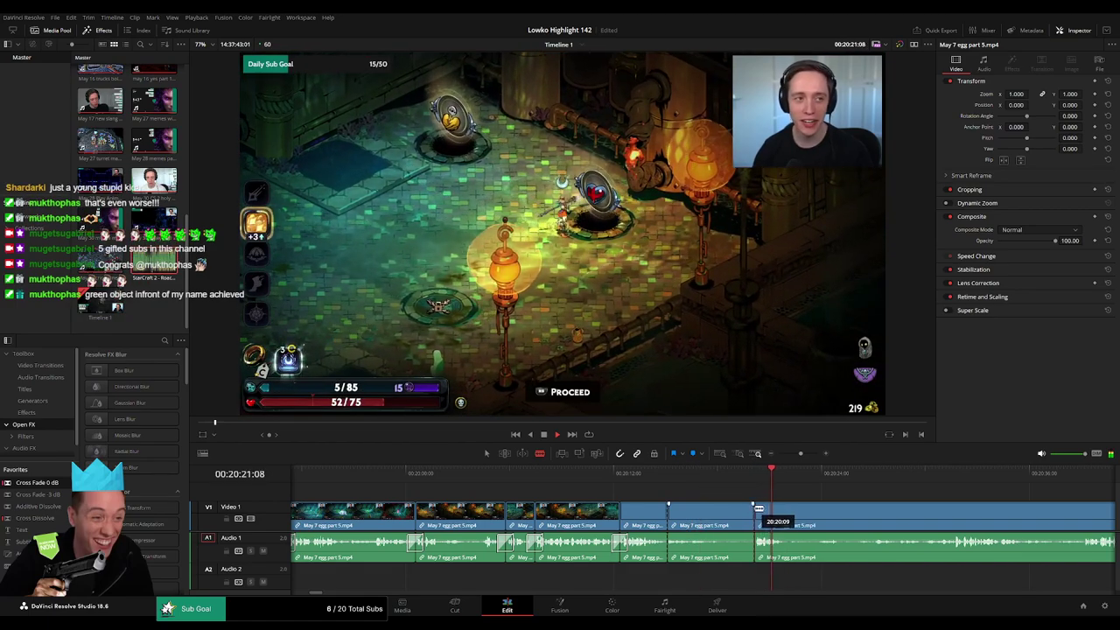
pyautogui.click(731, 512)
pyautogui.press('Delete')
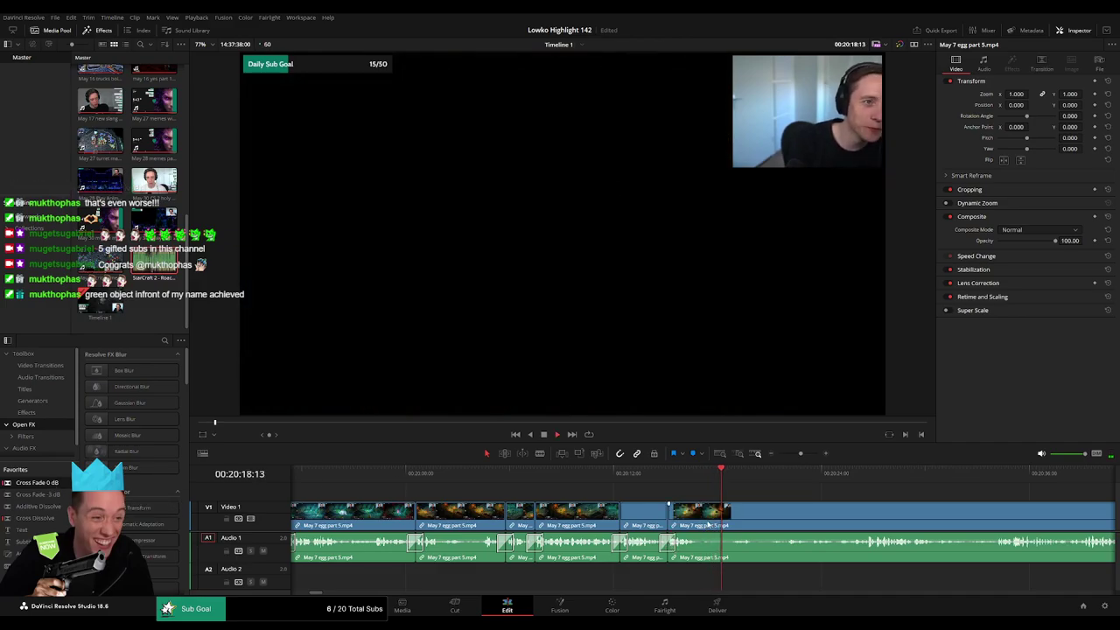
# - Split the clip at about 00:20:17:25 and 00:20:26:35, ripple-delete the footage between and apply Cross Fade 0 dB to the audio join
pyautogui.press('b')
pyautogui.click(707, 522)
pyautogui.moveTo(827, 482); pyautogui.dragTo(864, 482)
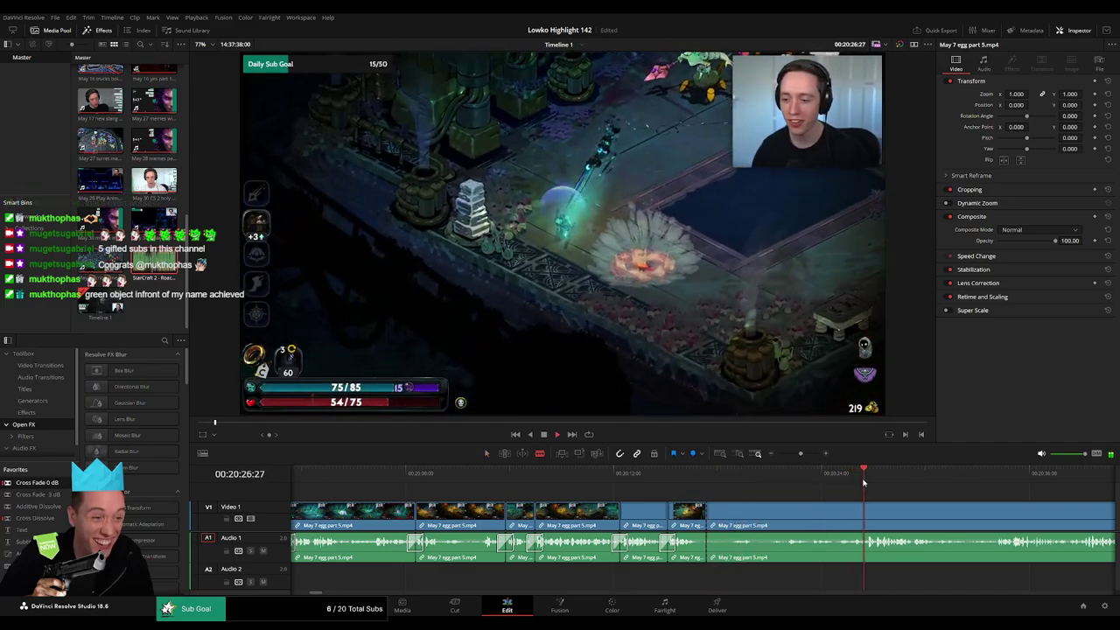
pyautogui.hscroll(2, 778, 495)
pyautogui.click(759, 514)
pyautogui.press('a')
pyautogui.click(739, 519)
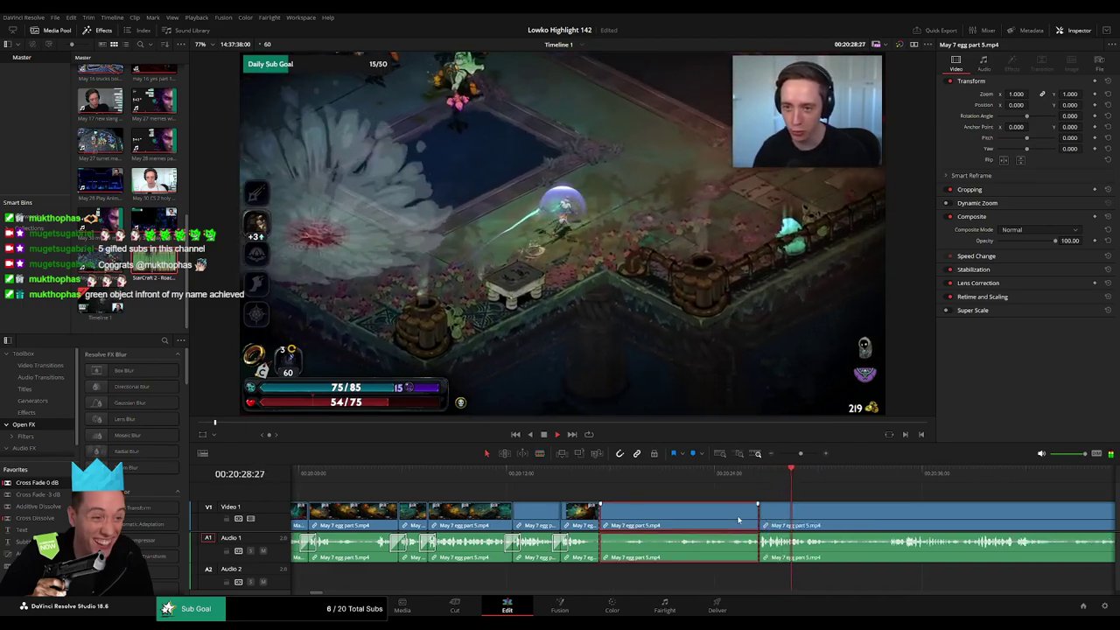
pyautogui.press('BackSpace')
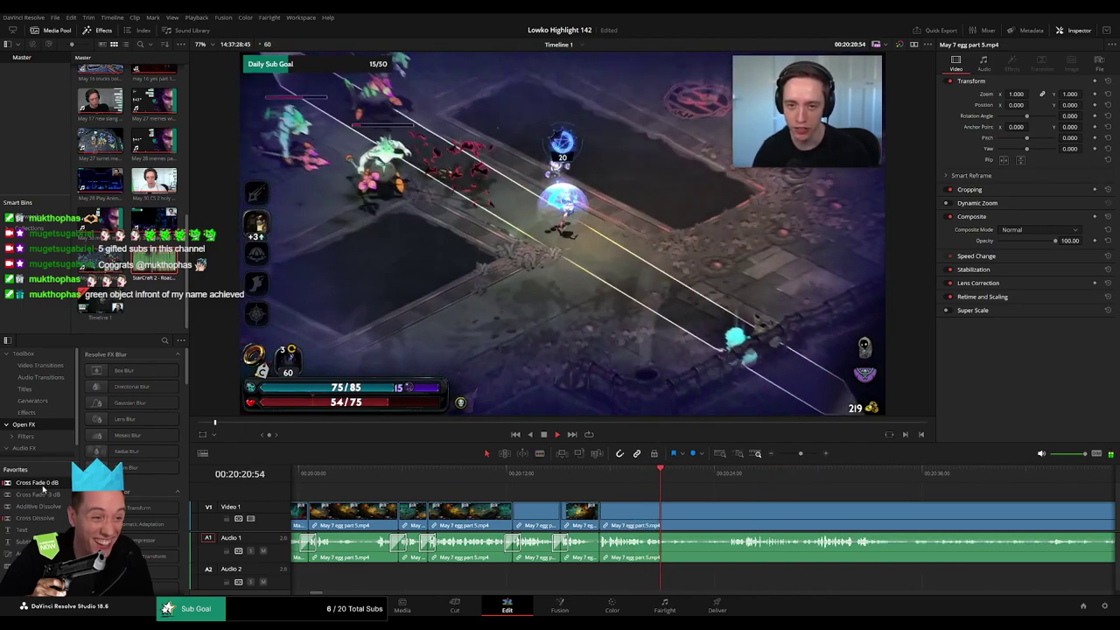
pyautogui.moveTo(43, 488); pyautogui.dragTo(596, 547)
pyautogui.press('space')
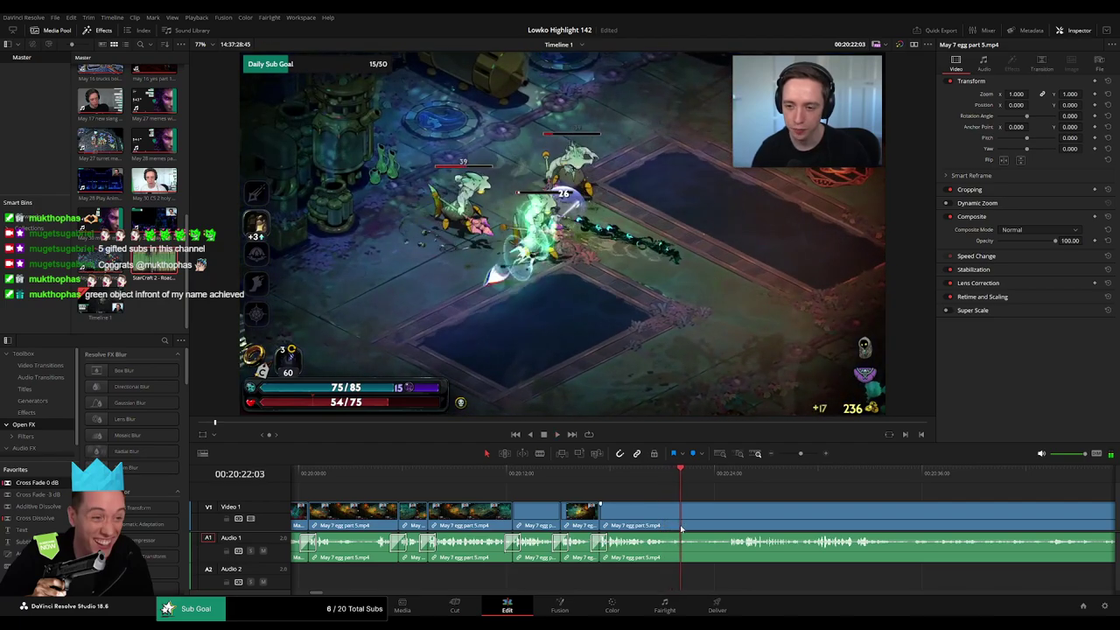
# - Split the clip at about 00:20:22:05 and 00:20:24:50, delete the piece between, close the gap and cross-fade the audio join
pyautogui.press('b')
pyautogui.click(681, 526)
pyautogui.click(729, 524)
pyautogui.press('a')
pyautogui.click(716, 524)
pyautogui.press('BackSpace')
pyautogui.click(715, 525)
pyautogui.press('BackSpace')
pyautogui.press('space')
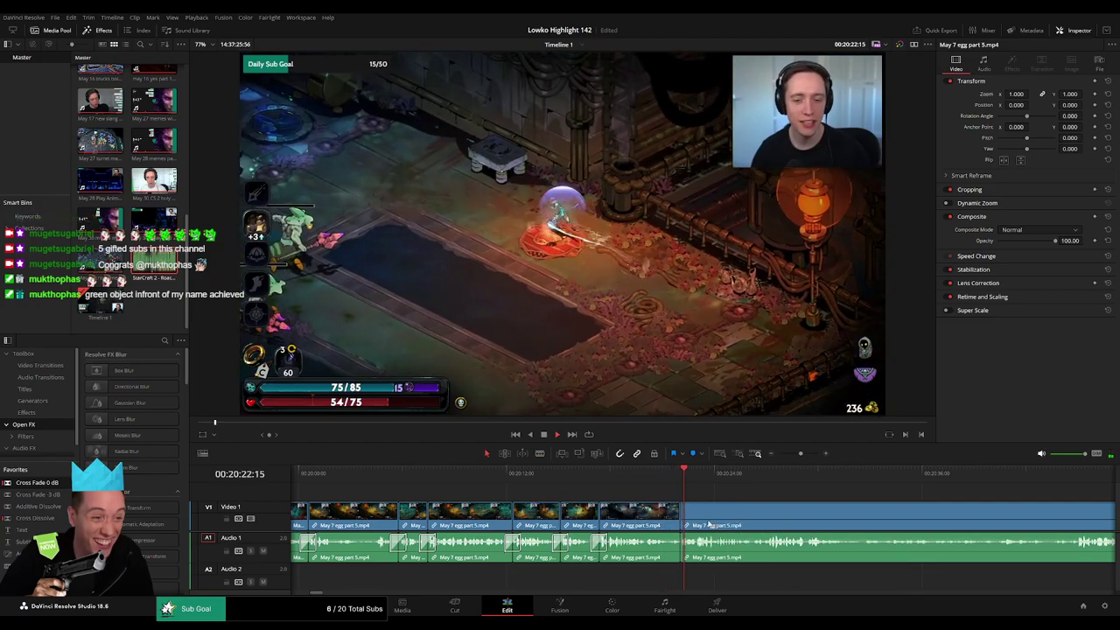
pyautogui.moveTo(44, 483); pyautogui.dragTo(147, 482)
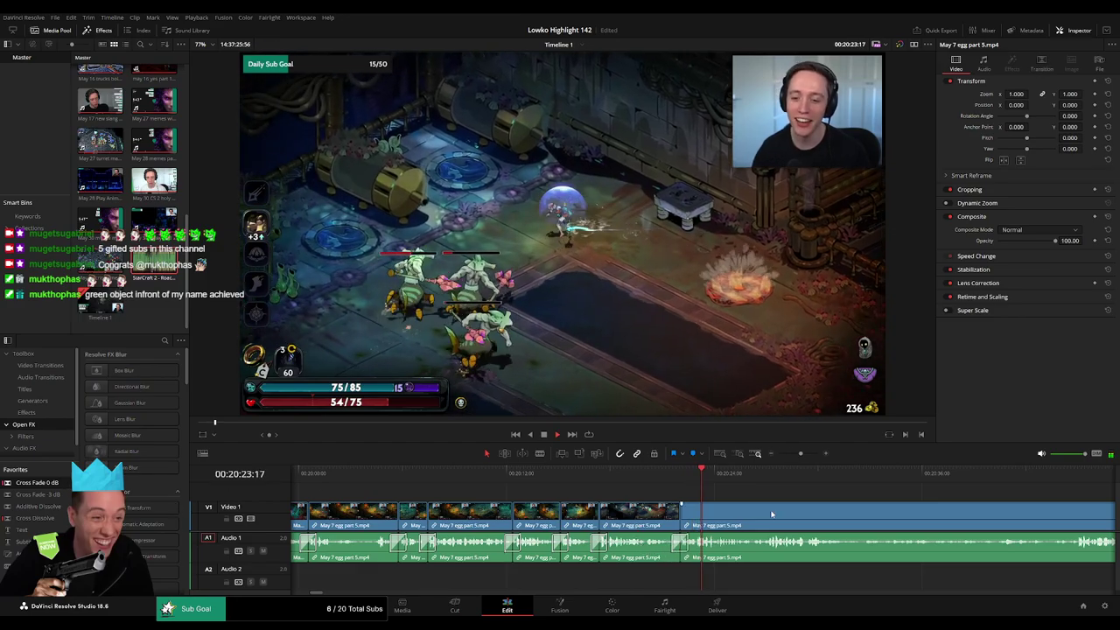
# - Split the May 7 egg part 5 clip at about 00:20:31:40, where its usable commentary ends
pyautogui.moveTo(831, 511); pyautogui.dragTo(645, 508)
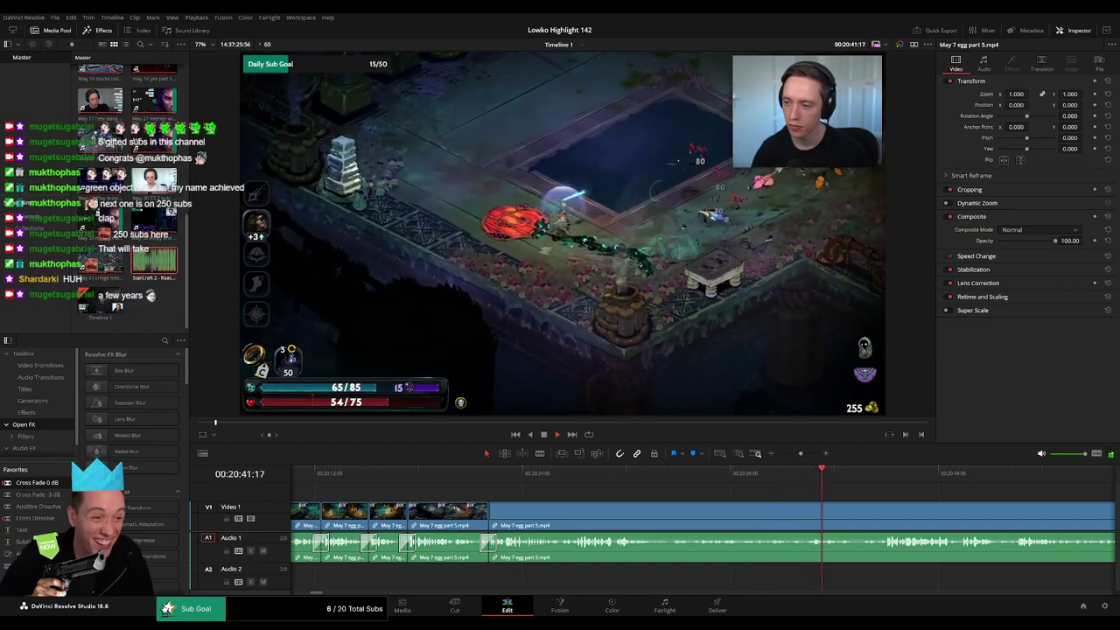
pyautogui.click(614, 471)
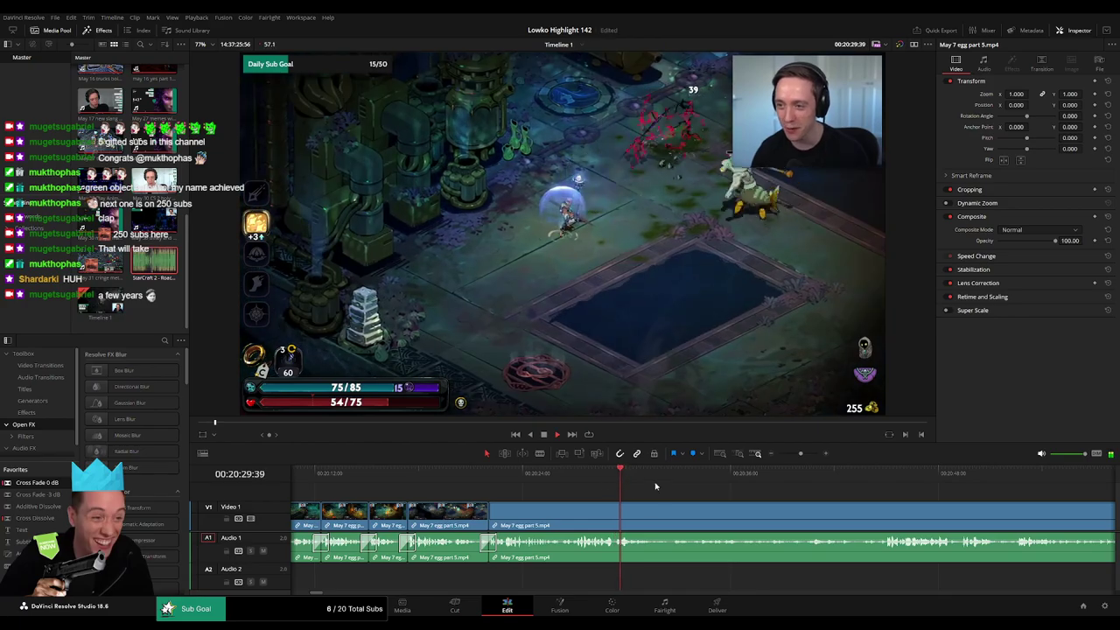
pyautogui.press('b')
pyautogui.click(656, 511)
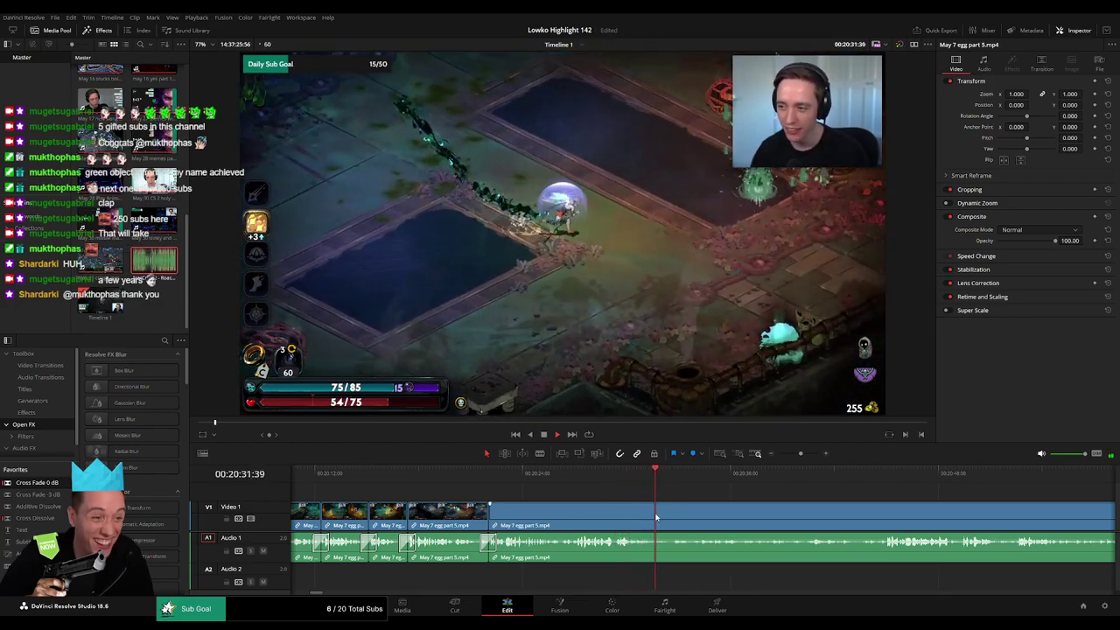
# - Scan the rest of the May 7 egg part 5 footage, up to about 00:29:07, for moments worth keeping
pyautogui.click(864, 472)
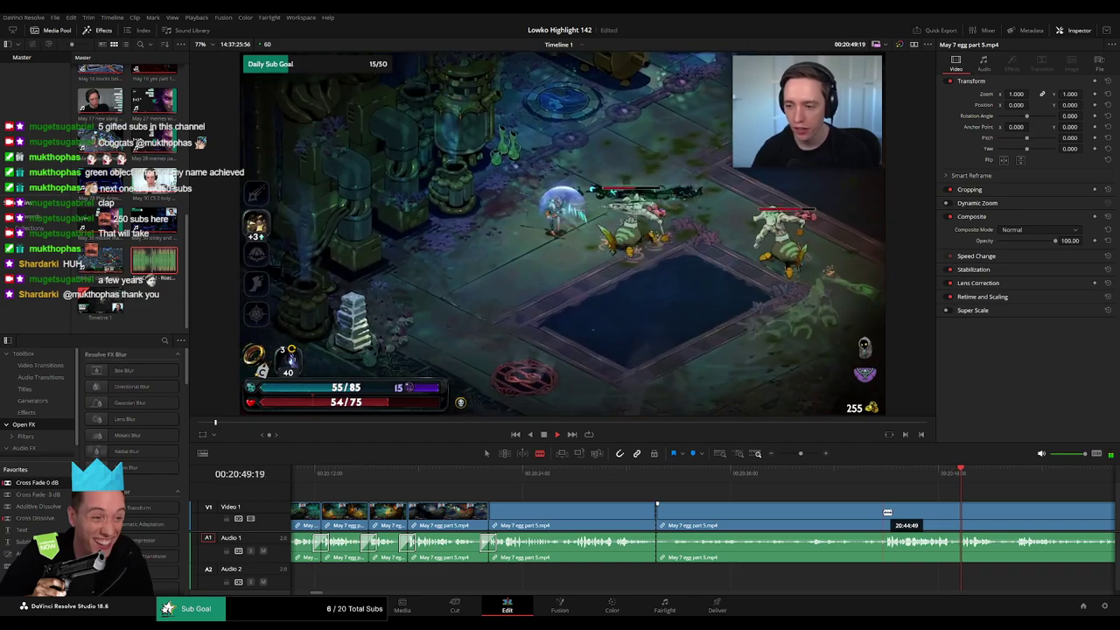
pyautogui.moveTo(879, 512); pyautogui.dragTo(782, 497)
pyautogui.hscroll(3, 784, 497)
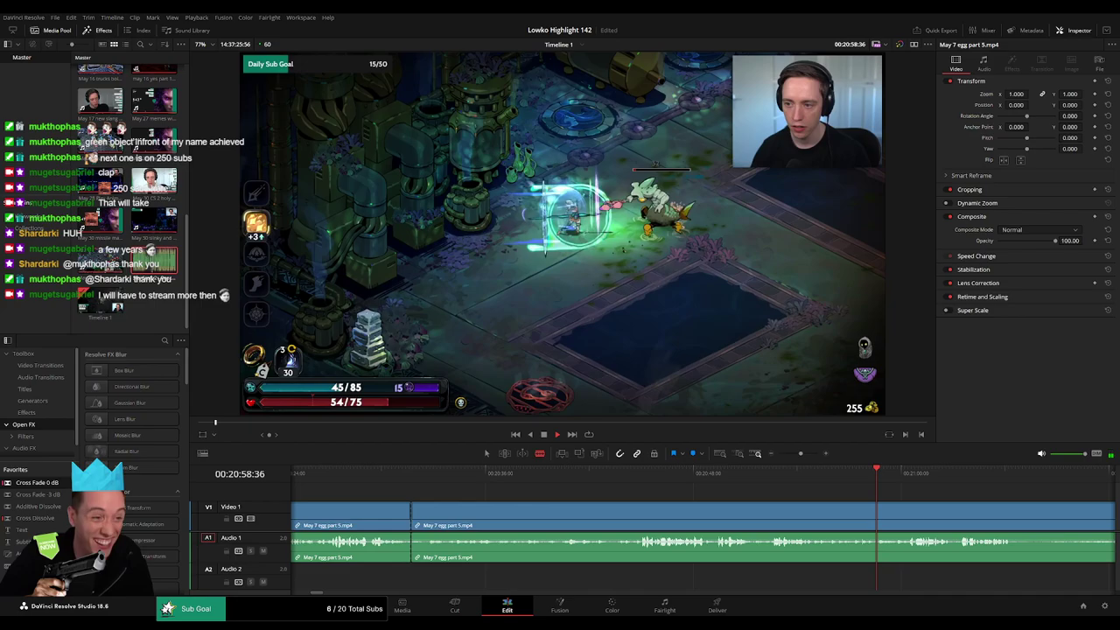
pyautogui.click(910, 475)
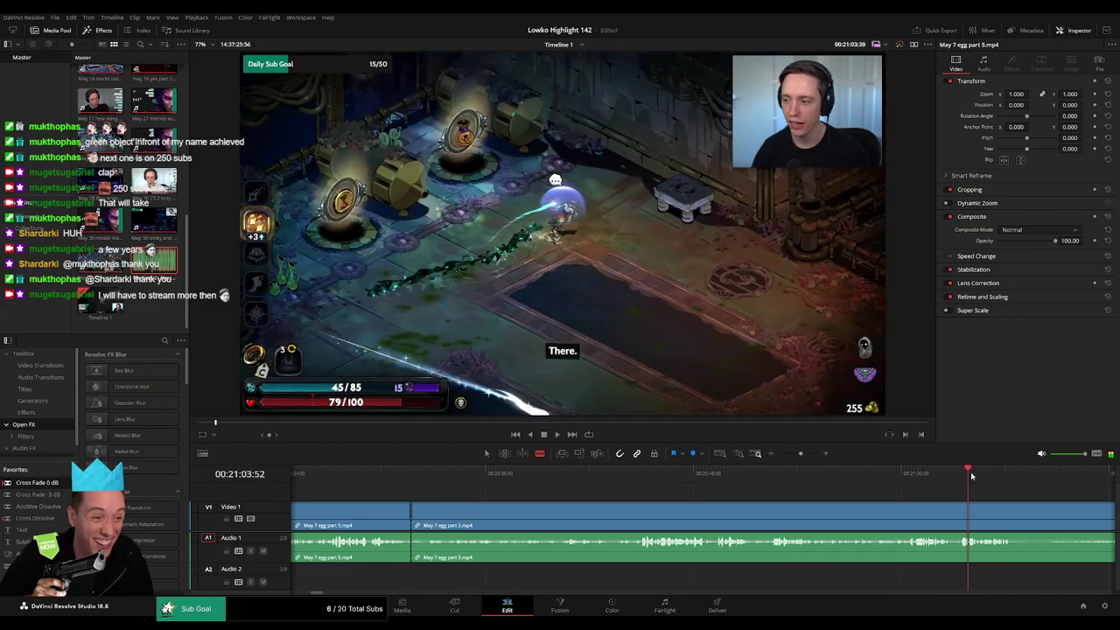
pyautogui.moveTo(800, 453); pyautogui.dragTo(792, 454)
pyautogui.click(736, 476)
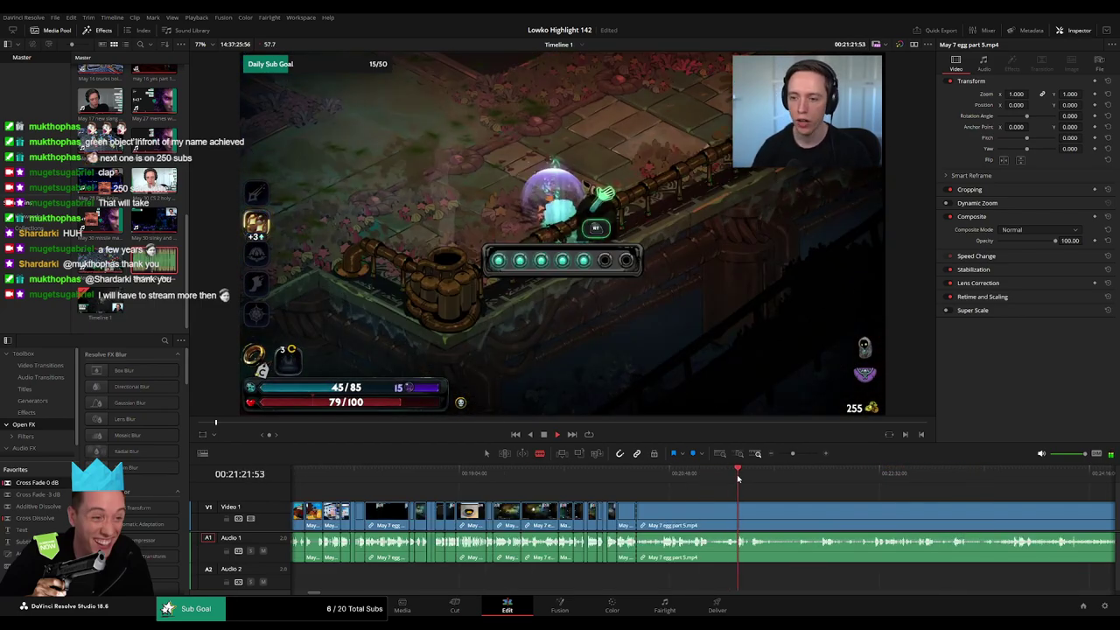
pyautogui.click(916, 477)
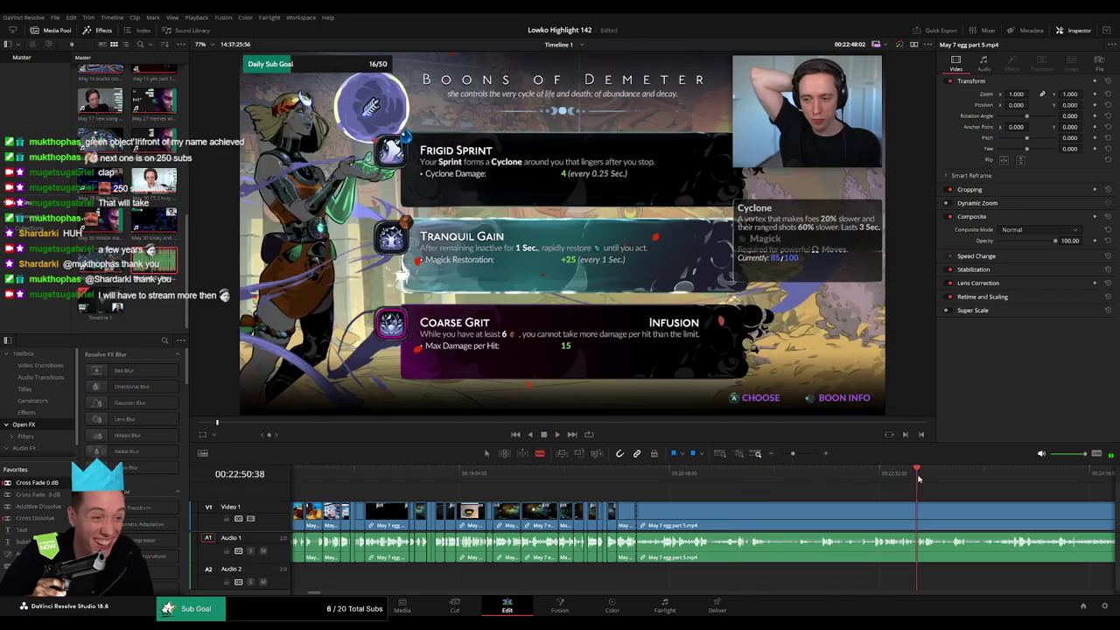
pyautogui.click(1007, 477)
pyautogui.click(872, 480)
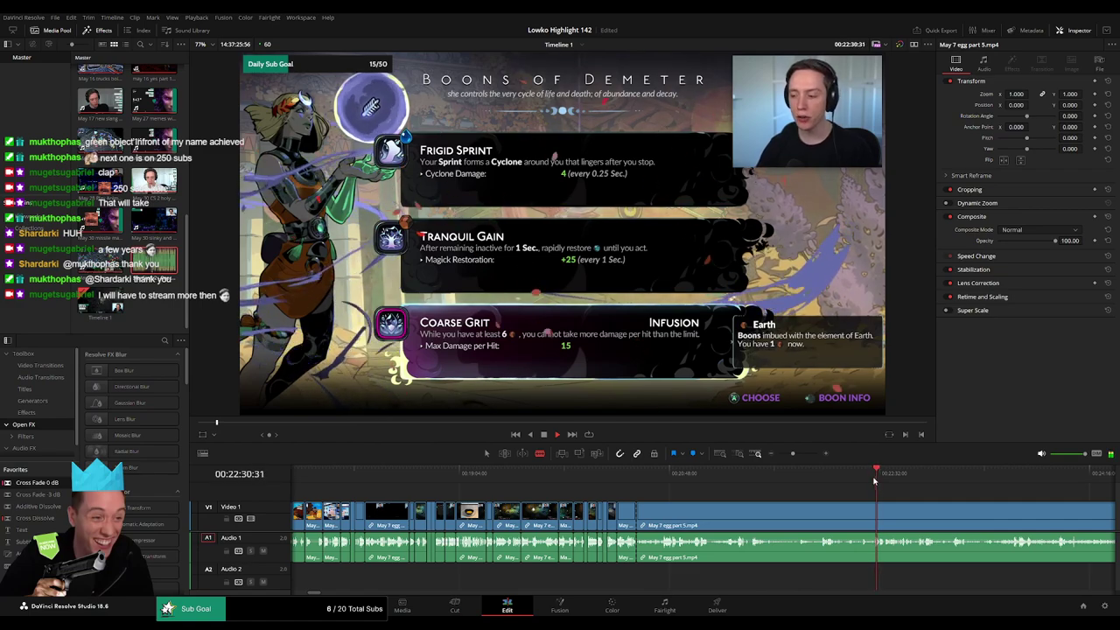
pyautogui.press('space')
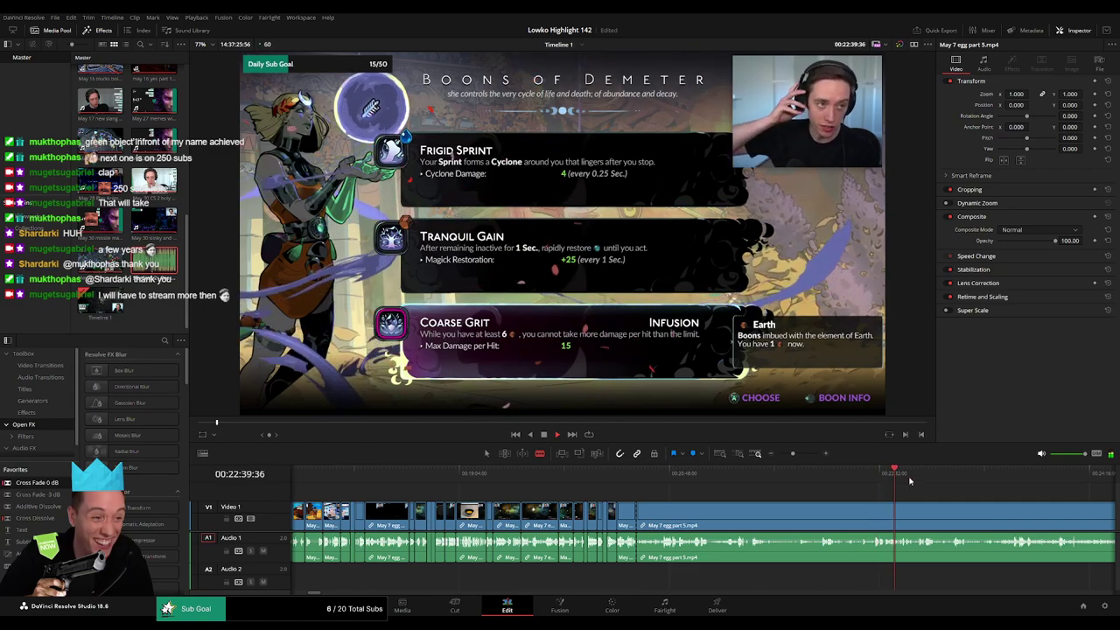
pyautogui.click(921, 480)
pyautogui.click(999, 480)
pyautogui.click(1011, 481)
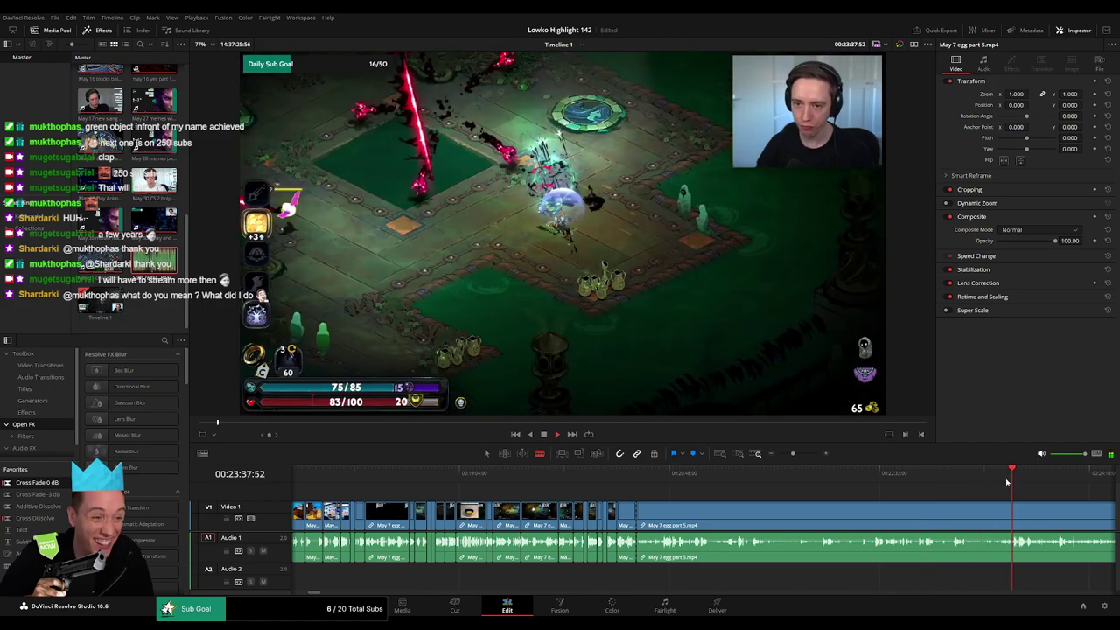
pyautogui.moveTo(792, 454); pyautogui.dragTo(785, 455)
pyautogui.click(784, 454)
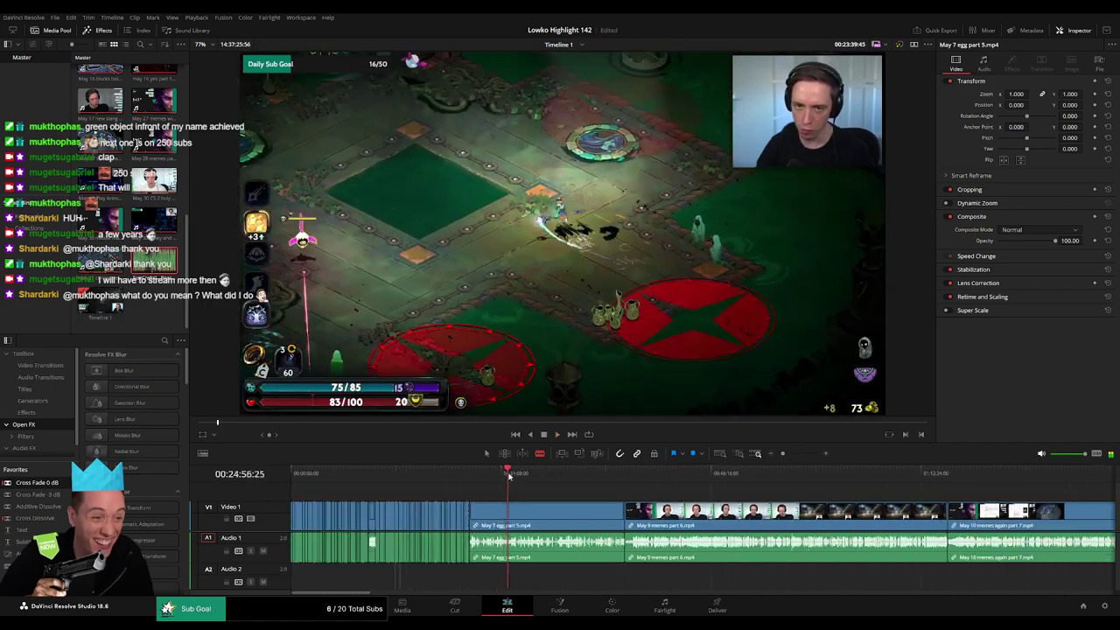
pyautogui.click(544, 473)
# - Ripple-delete the remaining May 7 egg part 5 clip so that May 9 memes part 6 follows directly
pyautogui.press('a')
pyautogui.click(579, 511)
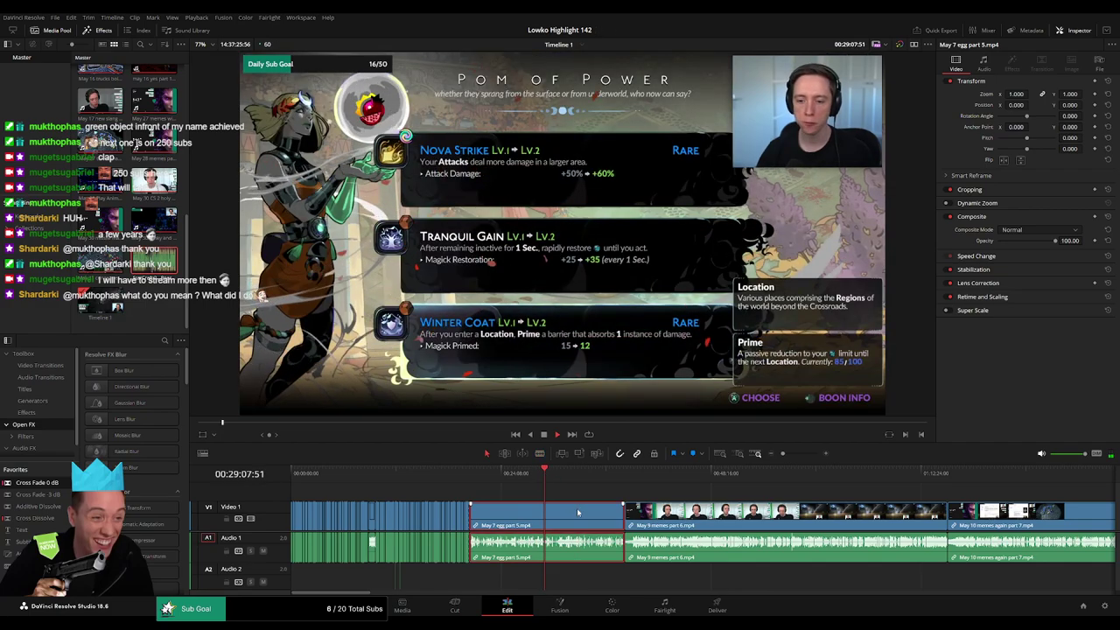
pyautogui.press('Delete')
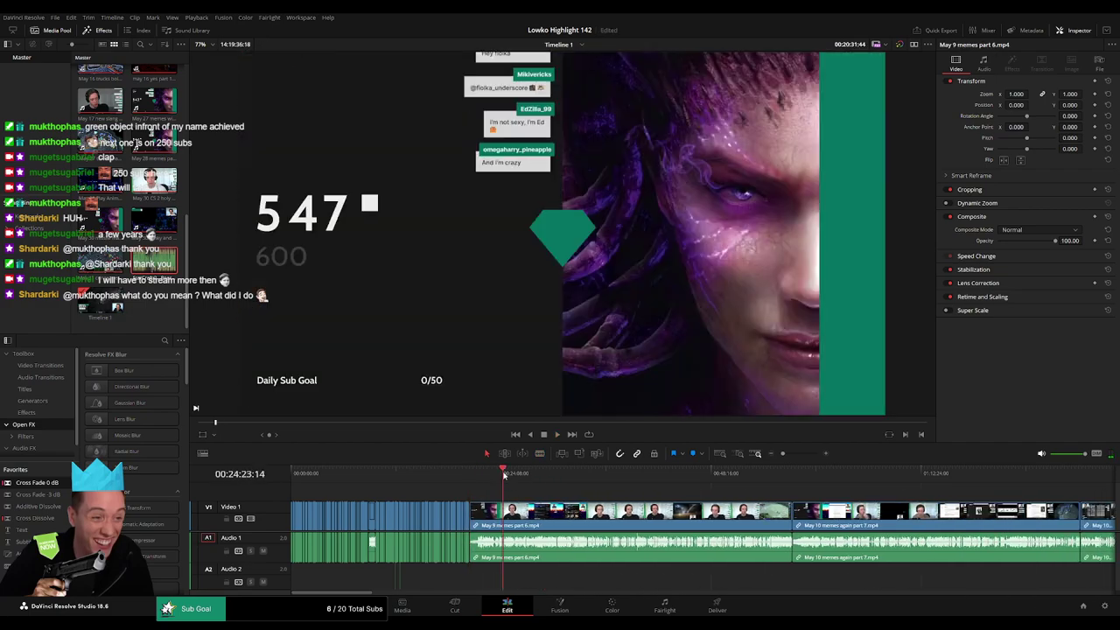
# - Sample the May 9 memes part 6 footage from about 00:24:23 to 00:26:40 for a moment worth keeping
pyautogui.press('space')
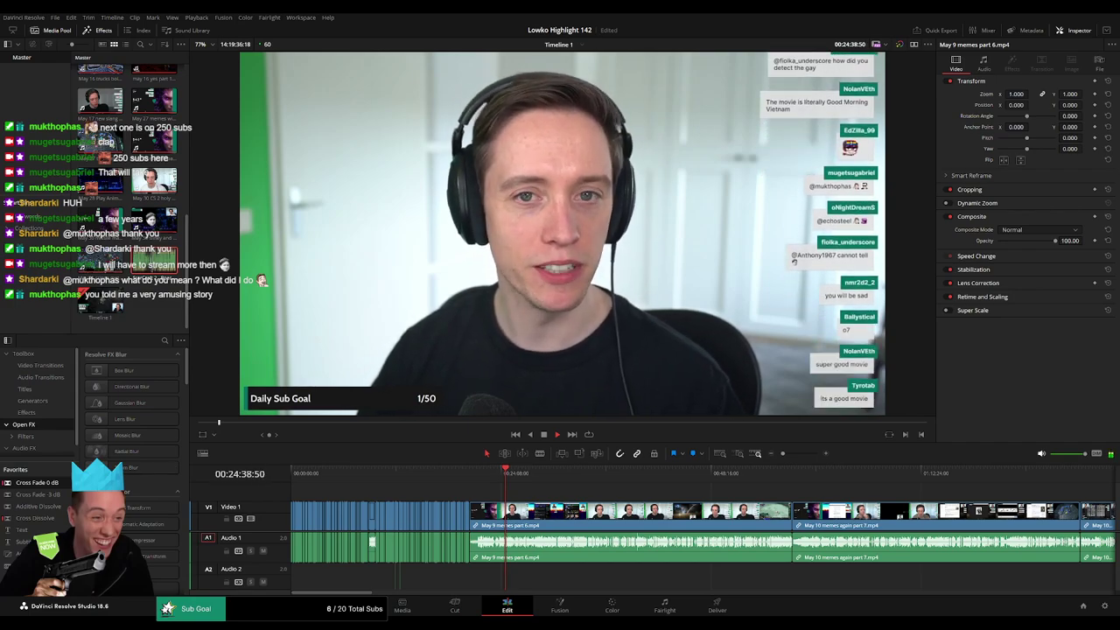
pyautogui.moveTo(504, 474); pyautogui.dragTo(523, 479)
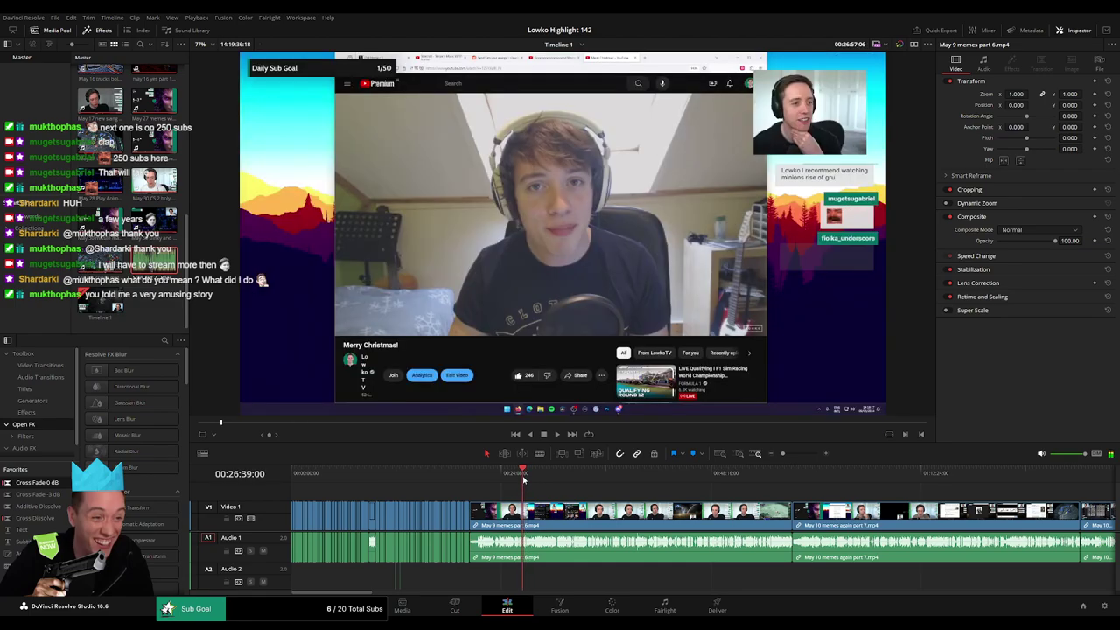
pyautogui.press('space')
pyautogui.moveTo(782, 453); pyautogui.dragTo(802, 454)
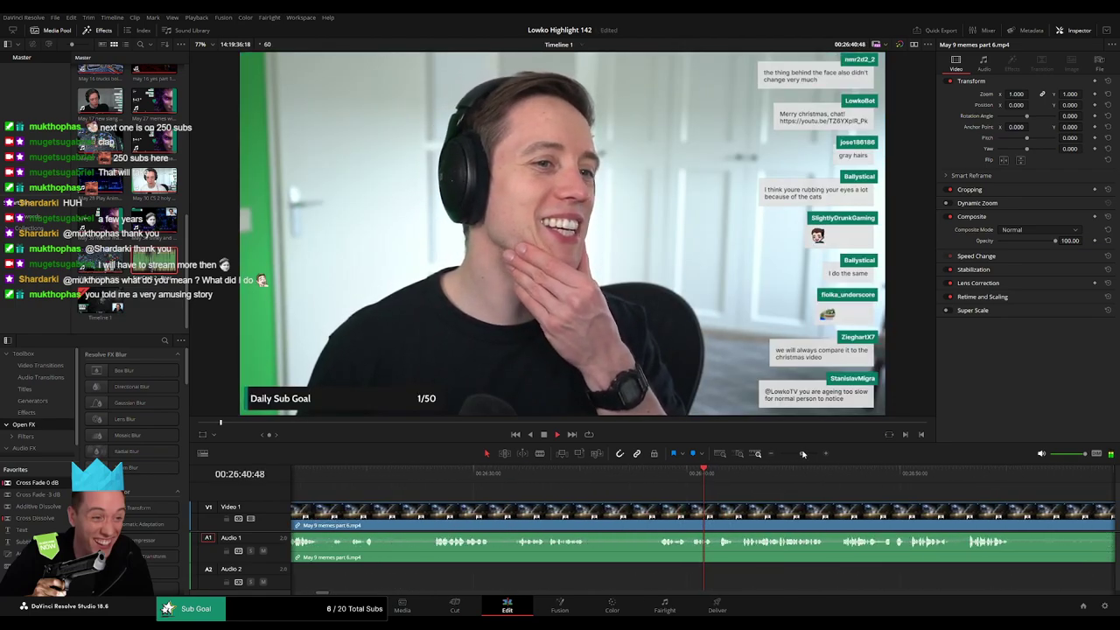
# - Trace the conversation in May 9 memes part 6 back from about 00:26:40 to locate where it begins
pyautogui.press('b')
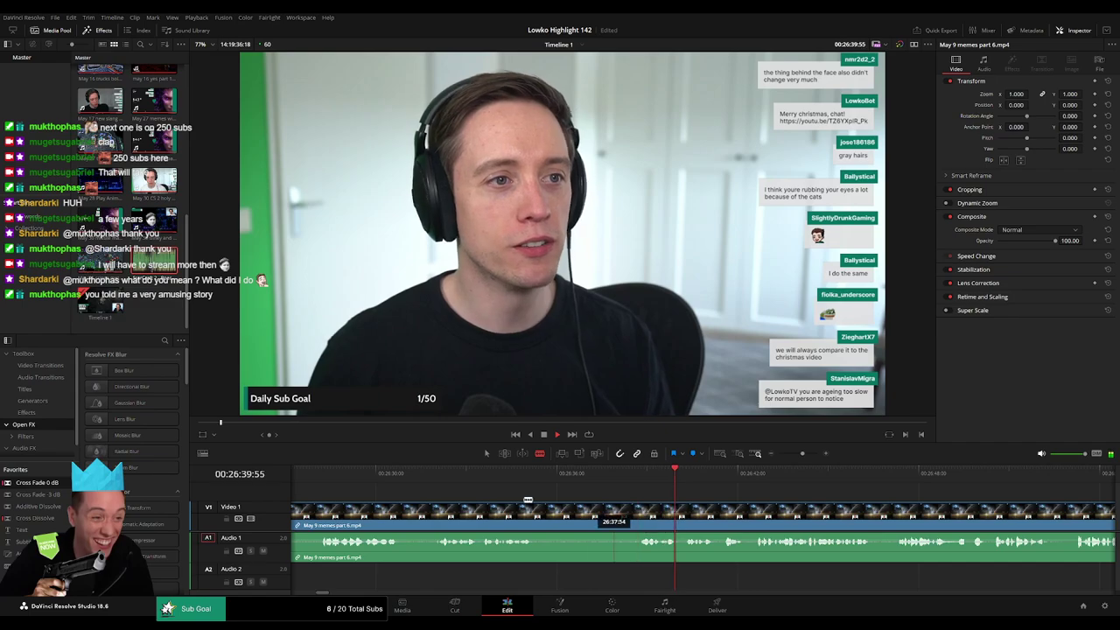
pyautogui.click(441, 479)
pyautogui.click(325, 480)
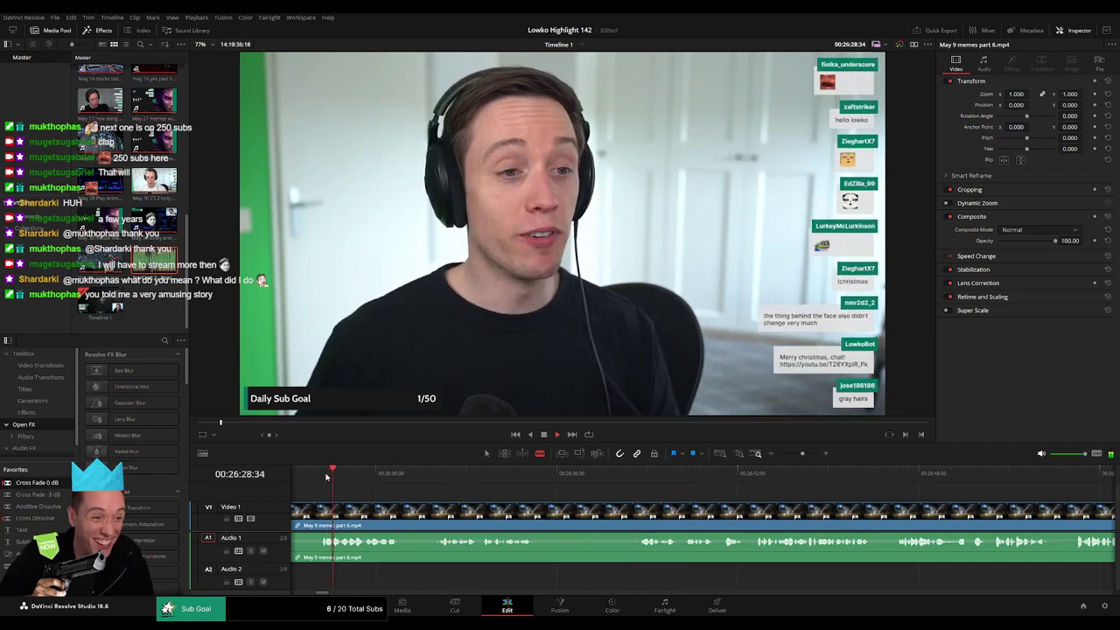
pyautogui.hscroll(-5, 491, 485)
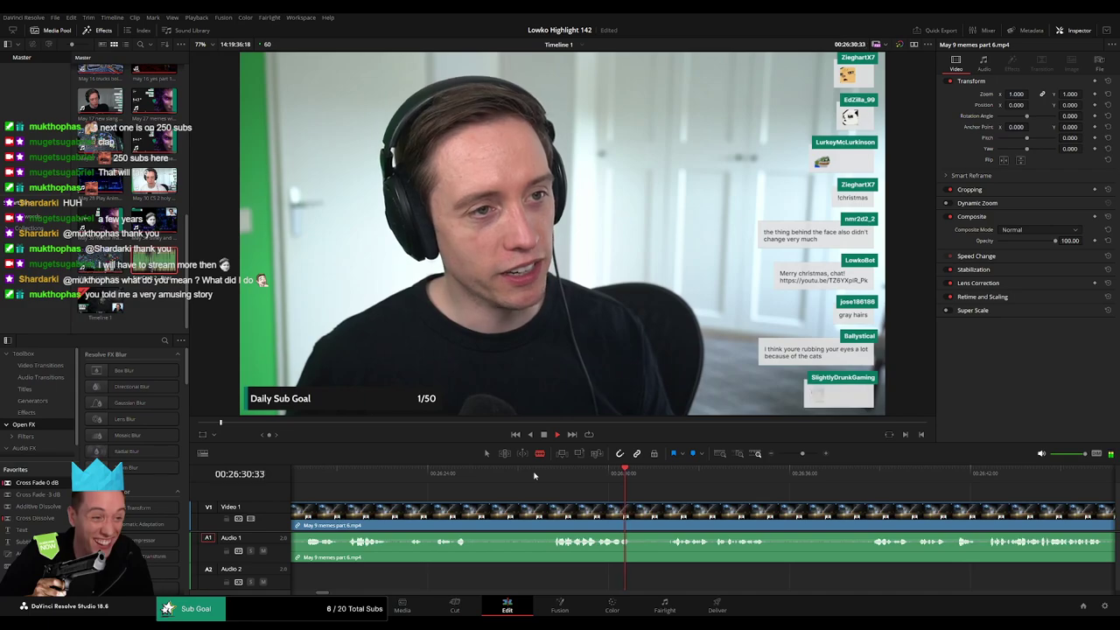
pyautogui.moveTo(402, 475); pyautogui.dragTo(348, 474)
pyautogui.hscroll(-4, 510, 497)
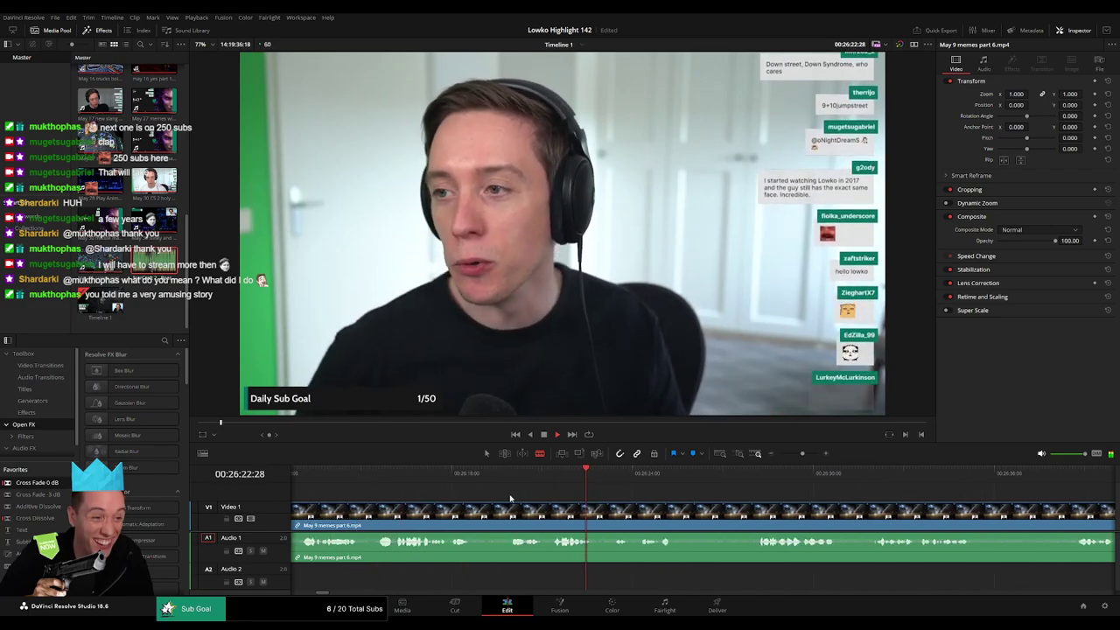
pyautogui.click(378, 480)
pyautogui.hscroll(-4, 468, 495)
pyautogui.click(355, 478)
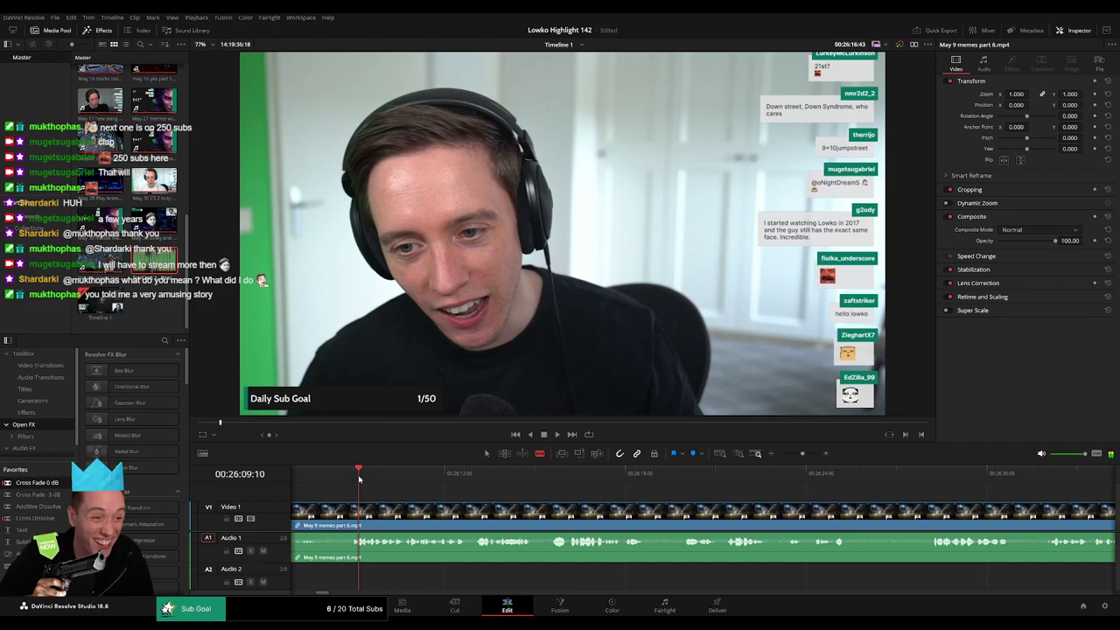
pyautogui.hscroll(-1, 480, 489)
pyautogui.hscroll(-3, 479, 489)
pyautogui.click(426, 475)
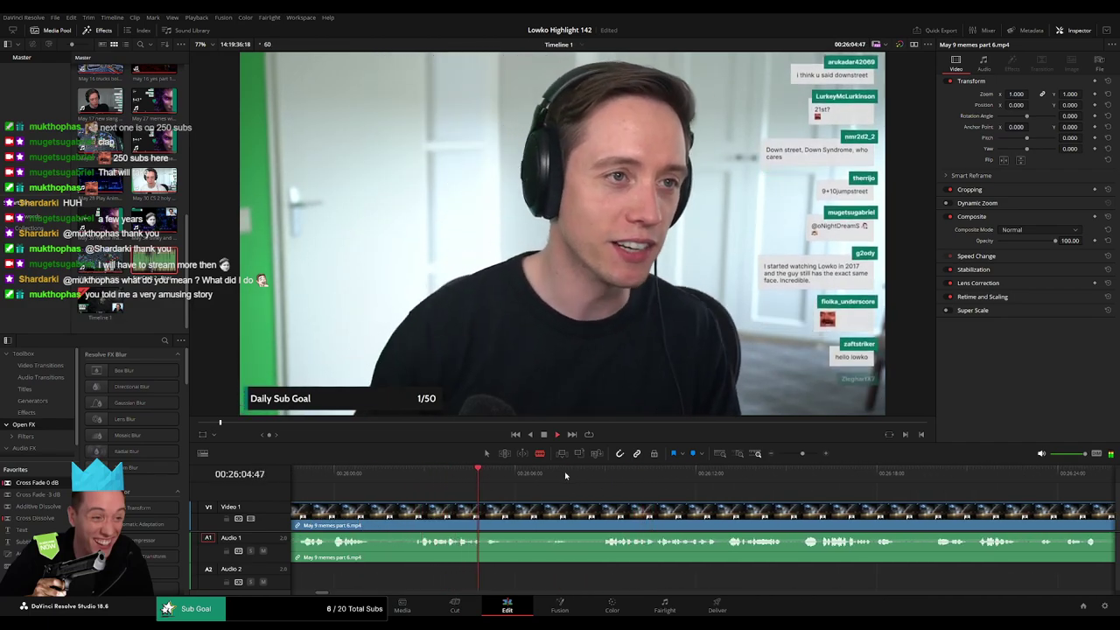
# - Split May 9 memes part 6 at about 00:26:09 and ripple-delete the portion before the cut
pyautogui.click(602, 474)
pyautogui.click(603, 512)
pyautogui.press('a')
pyautogui.click(583, 513)
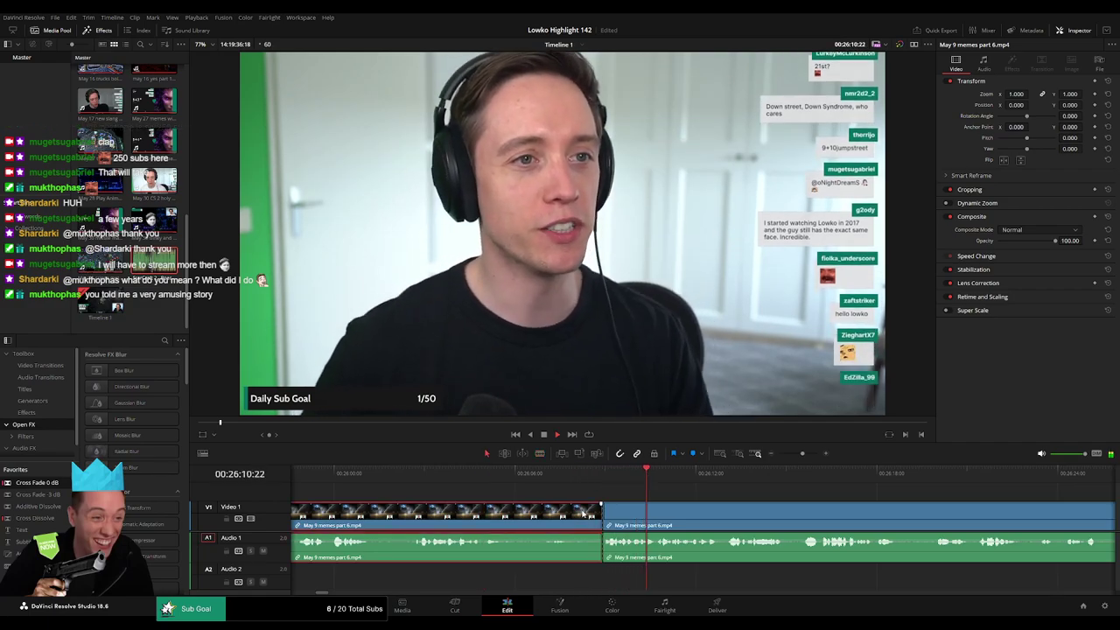
pyautogui.press('Delete')
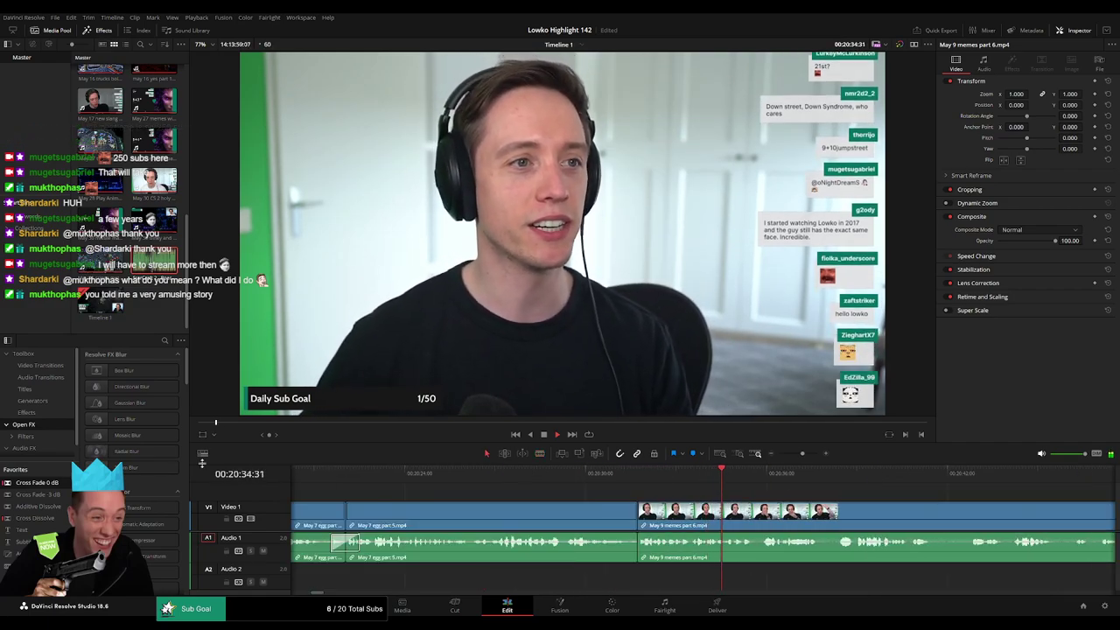
# - Review the start of the trimmed May 9 memes part 6 clip and split it at about 00:20:48, where the commentary pauses
pyautogui.press('space')
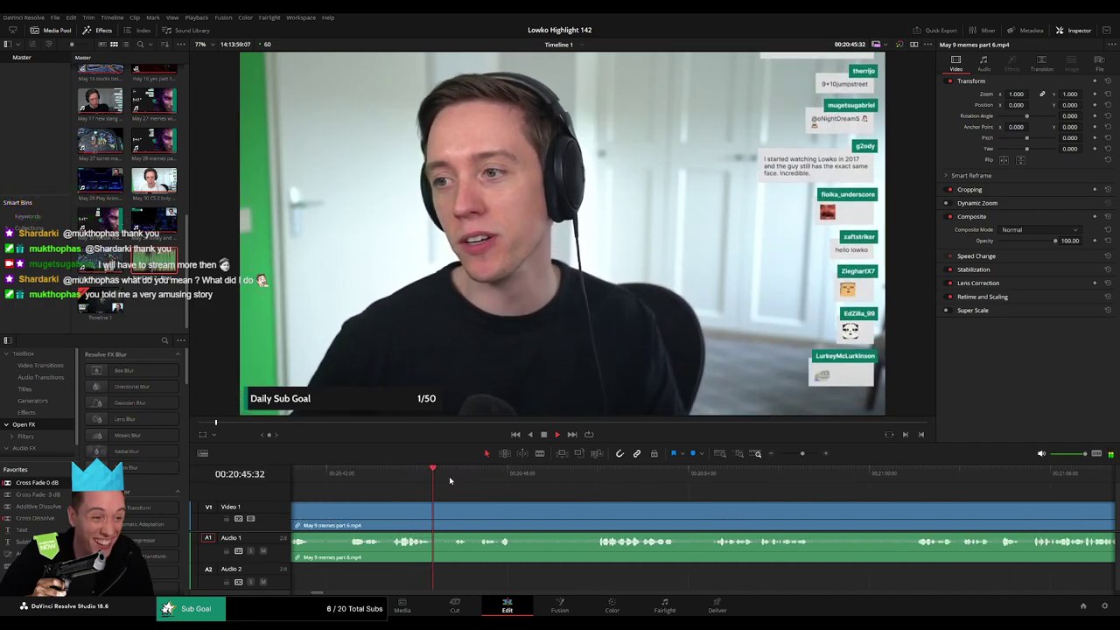
pyautogui.press('b')
pyautogui.click(520, 510)
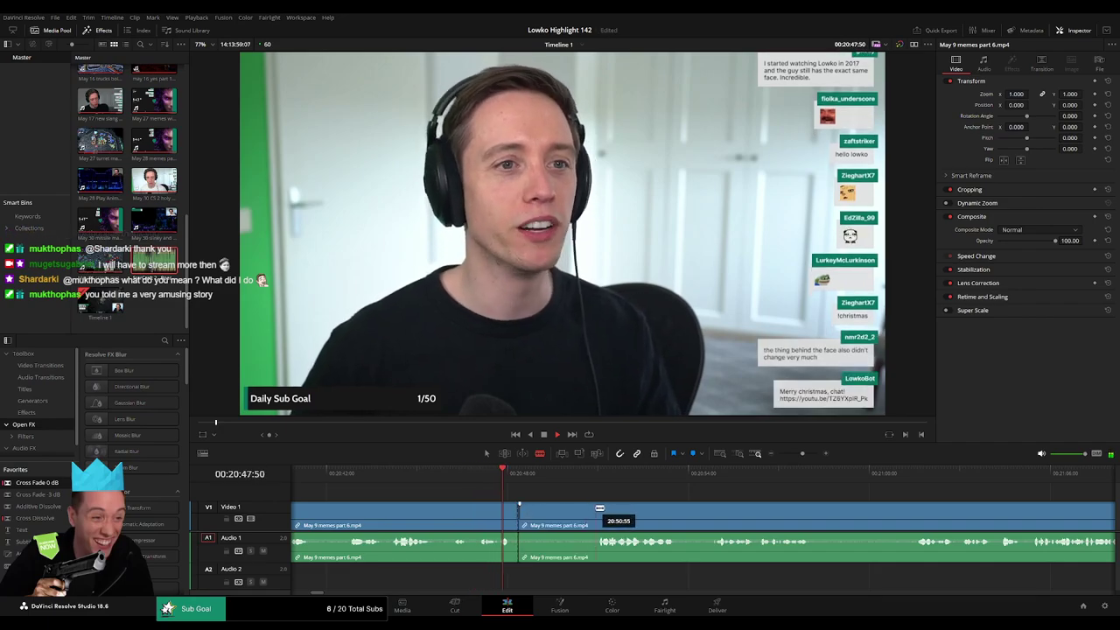
# - Cut out the footage between the existing split near 00:20:48 and about 00:20:50:55, and cross-fade the audio at the join
pyautogui.click(596, 510)
pyautogui.press('a')
pyautogui.click(577, 514)
pyautogui.press('Delete')
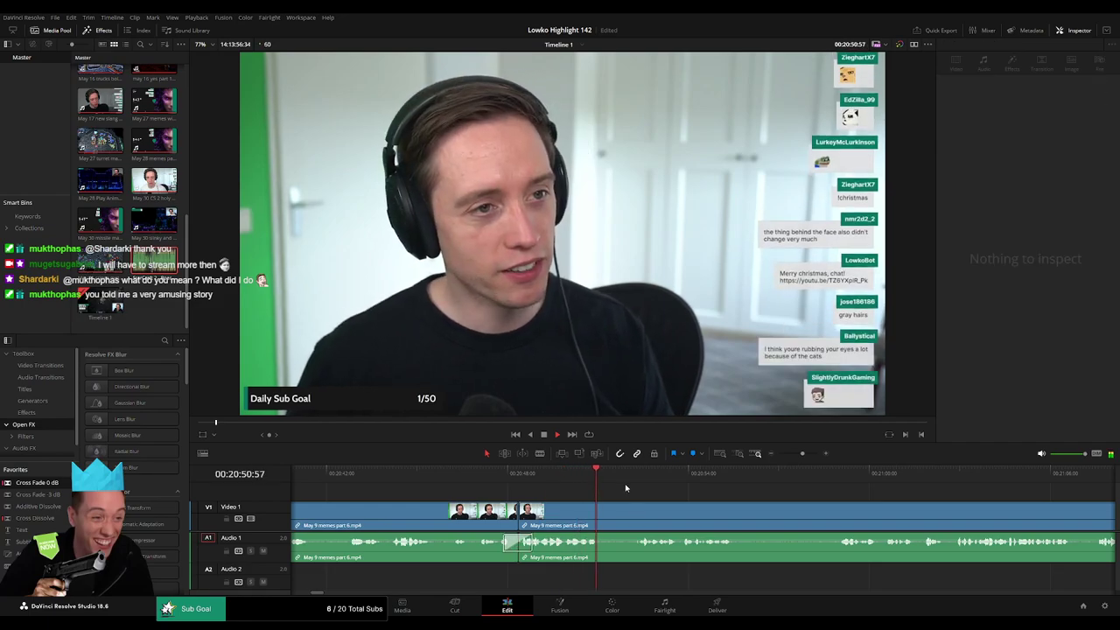
# - Split the clip at about 00:20:51:03, remove the roughly one-second segment after it, and cross-fade the audio at the join
pyautogui.press('b')
pyautogui.click(600, 512)
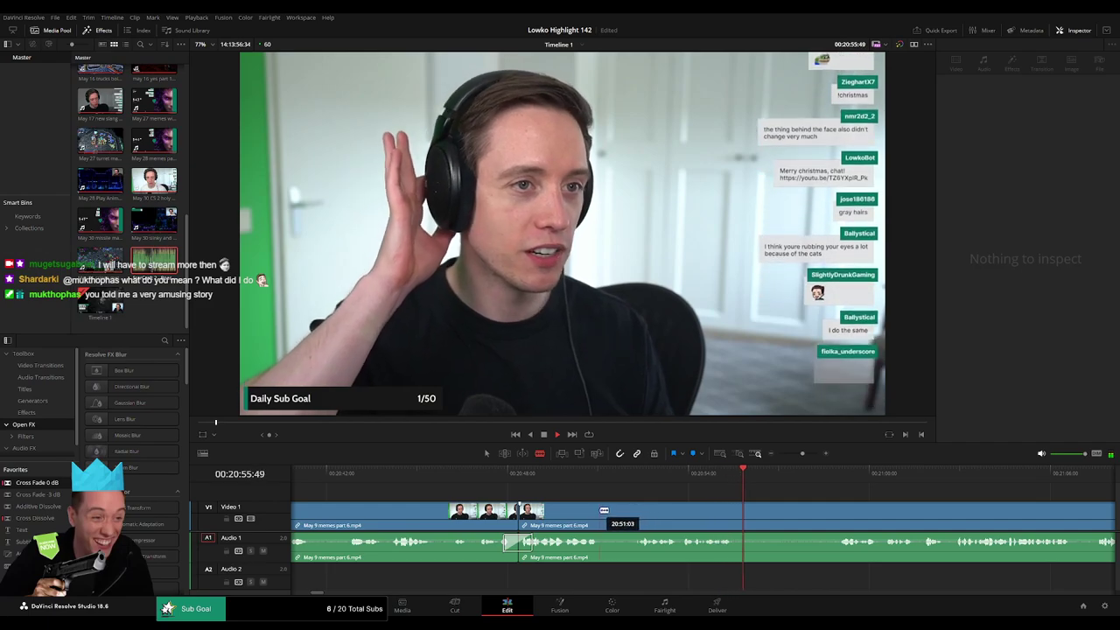
pyautogui.press('a')
pyautogui.click(618, 510)
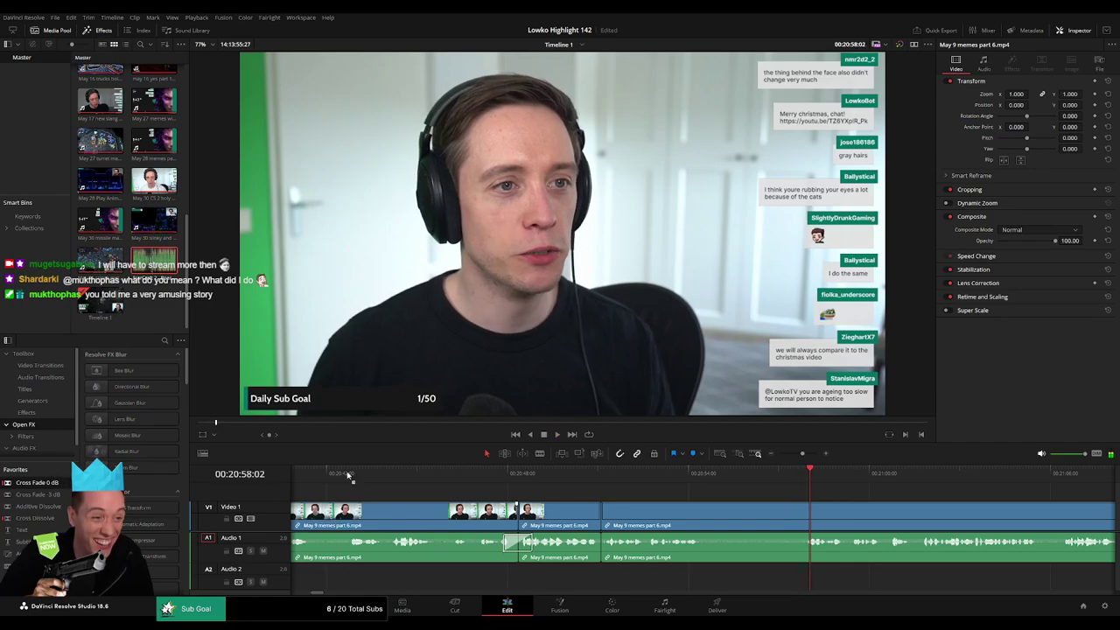
pyautogui.moveTo(347, 475); pyautogui.dragTo(601, 543)
# - Cut out the pause between about 00:20:54:33 and 00:20:57:40, and cross-fade the audio at the join
pyautogui.press('space')
pyautogui.press('b')
pyautogui.click(705, 518)
pyautogui.click(799, 520)
pyautogui.press('a')
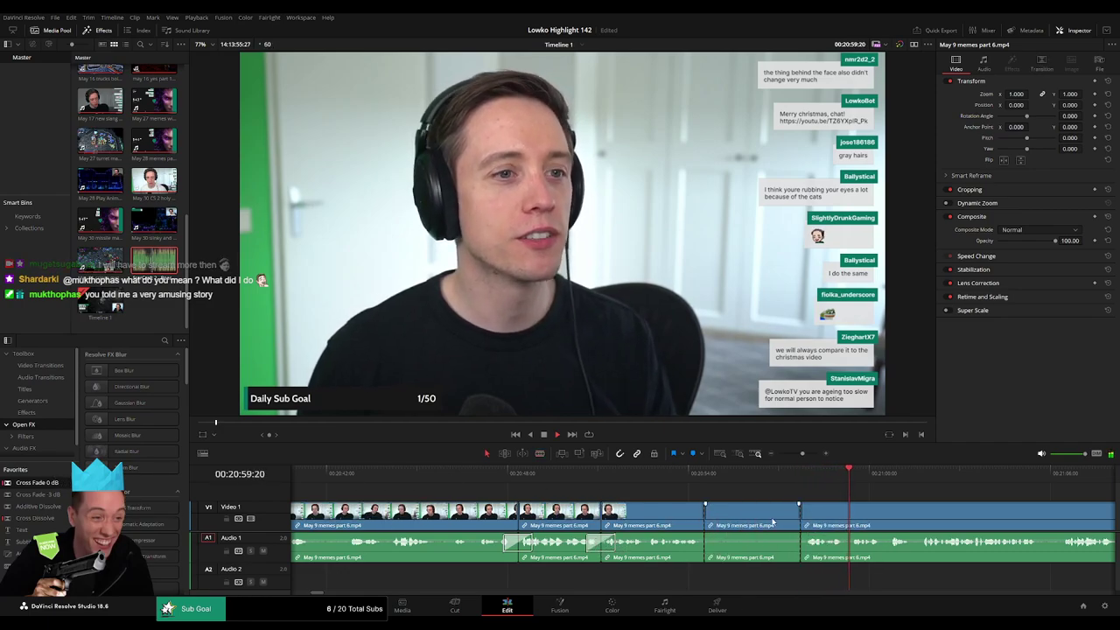
pyautogui.click(771, 522)
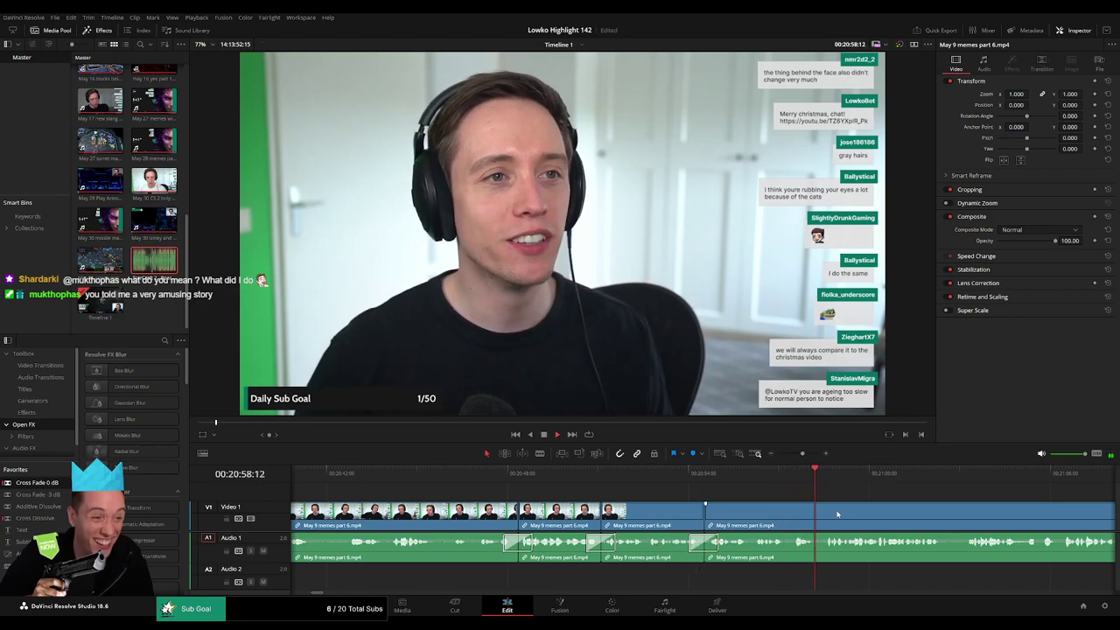
# - Play through the old Christmas video reaction, remove about 4.5 seconds starting near 00:21:11:46, and cross-fade the audio at the join
pyautogui.moveTo(854, 514); pyautogui.dragTo(632, 509)
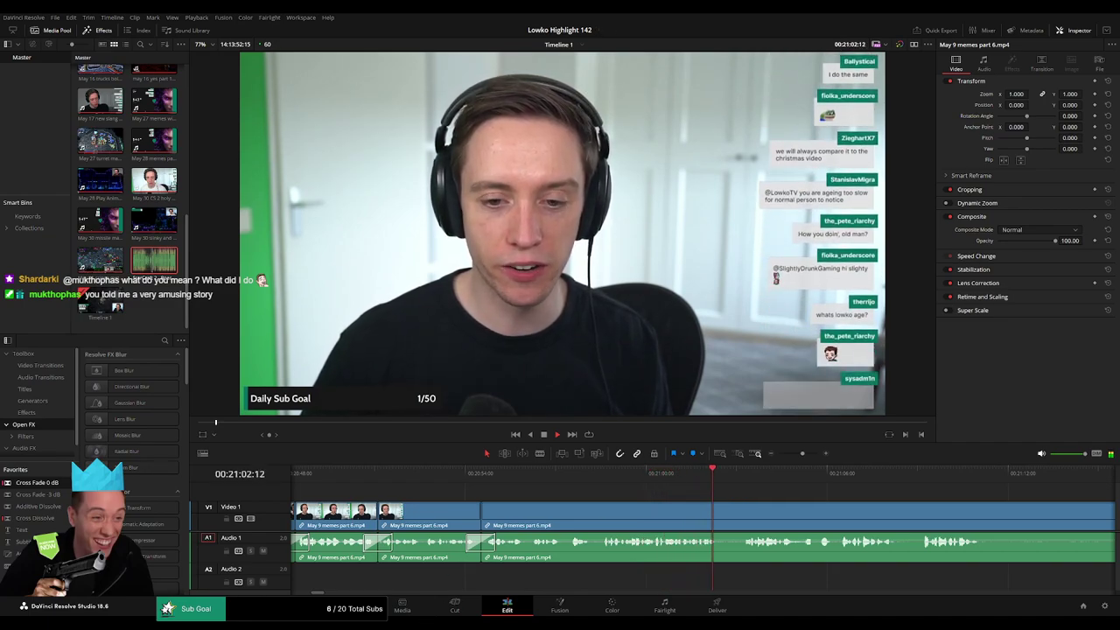
pyautogui.hscroll(2, 747, 497)
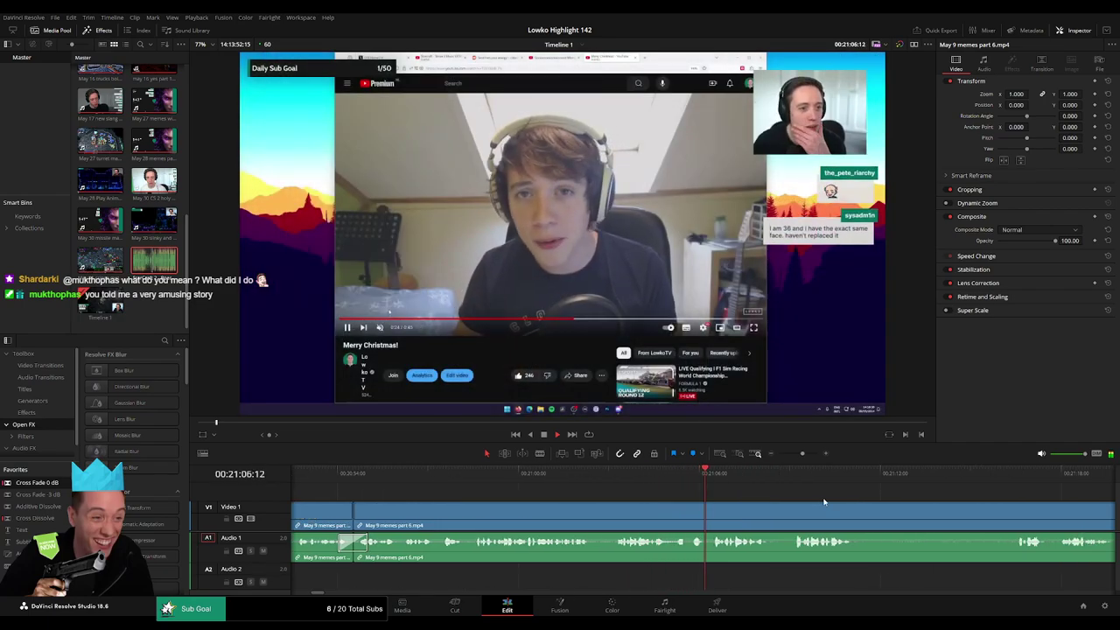
pyautogui.hscroll(3, 787, 500)
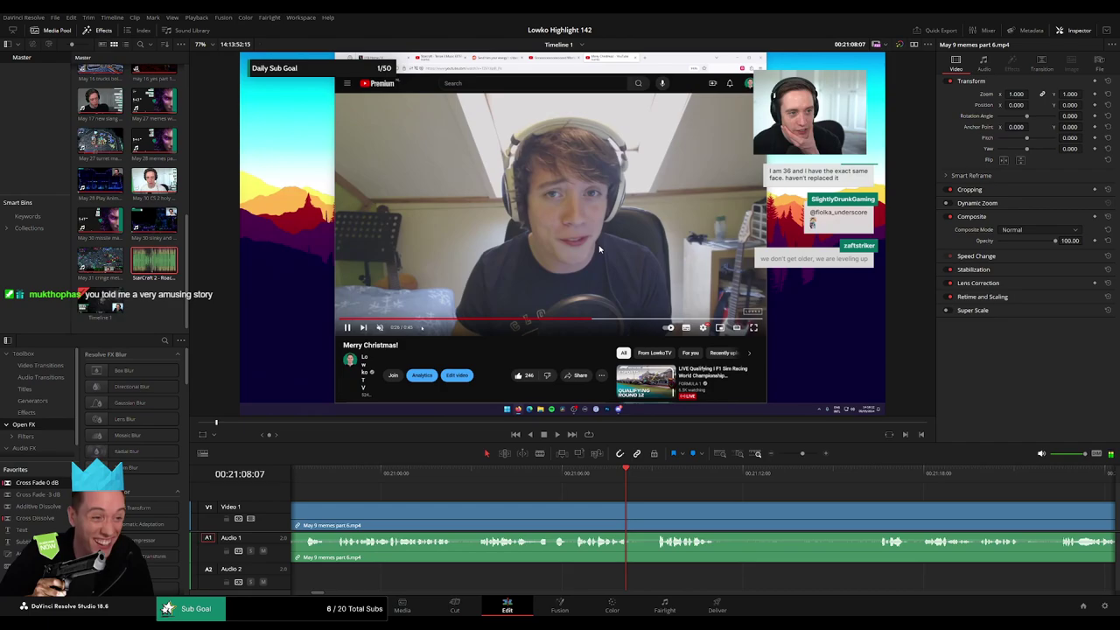
pyautogui.press('space')
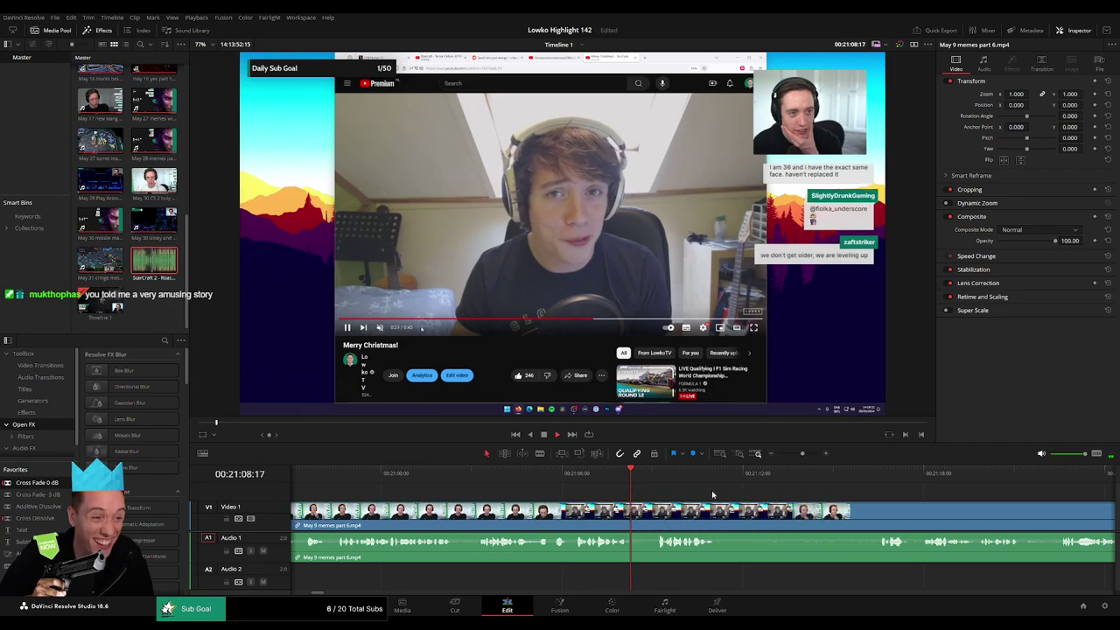
pyautogui.hscroll(2, 653, 497)
pyautogui.press('b')
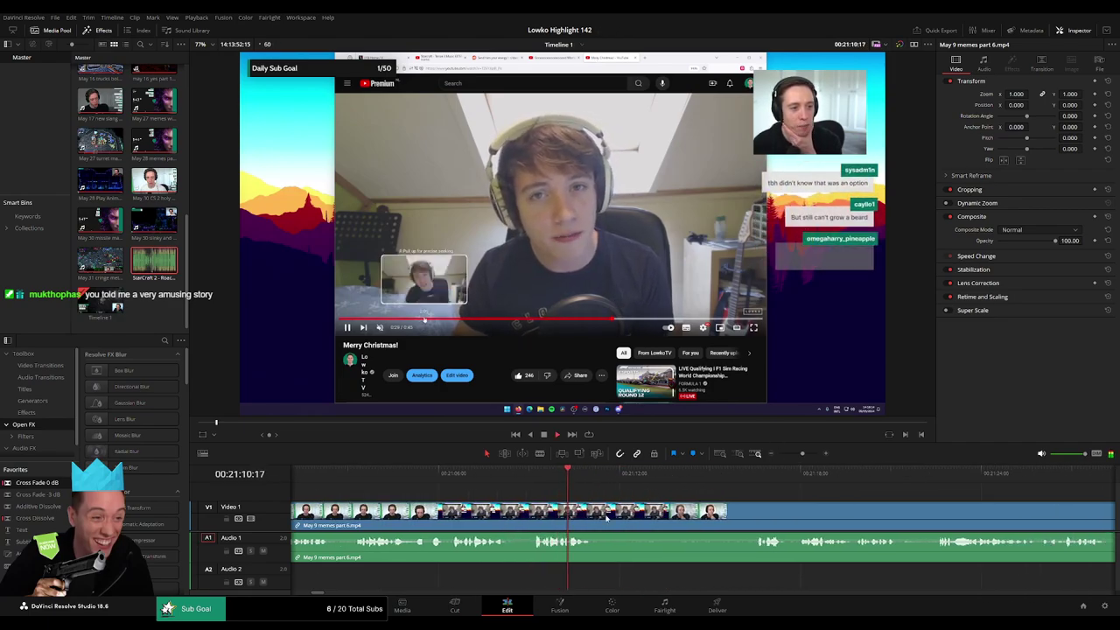
pyautogui.click(630, 510)
pyautogui.press('a')
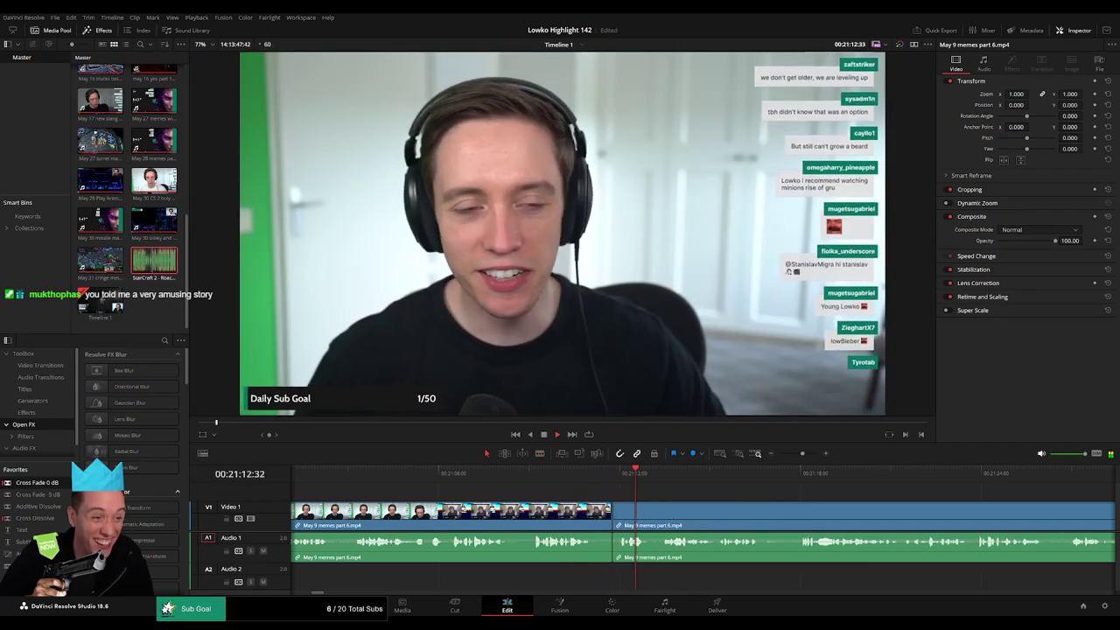
pyautogui.moveTo(606, 550); pyautogui.dragTo(608, 550)
pyautogui.press('space')
# - Cut out the silent segment between about 00:21:16:38 and 00:21:17:58 and close the gap
pyautogui.hscroll(4, 674, 500)
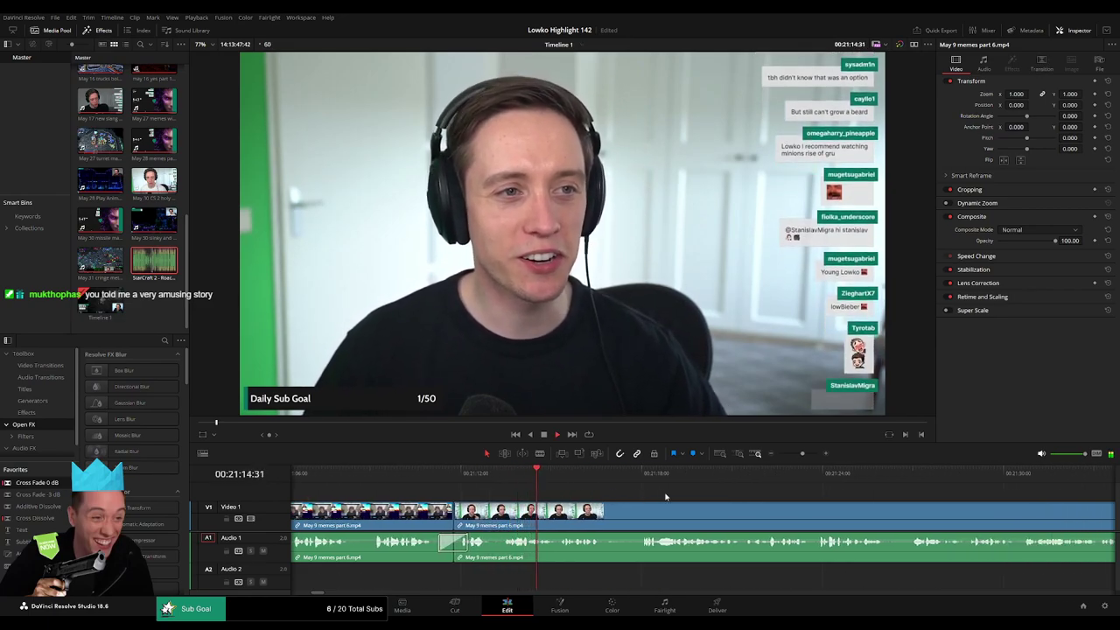
pyautogui.hscroll(3, 665, 497)
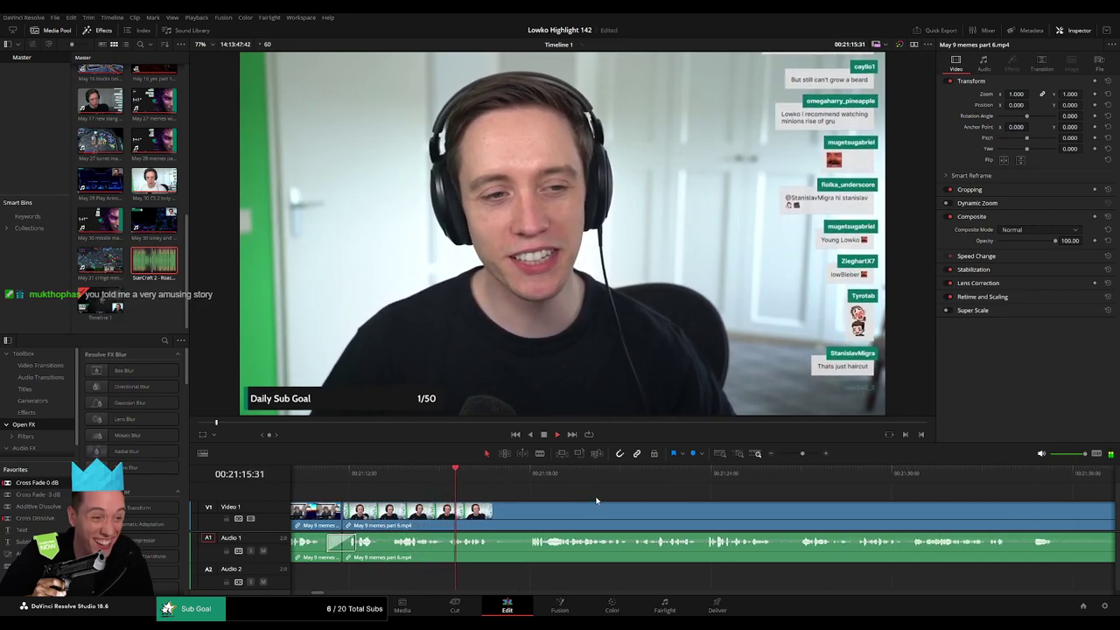
pyautogui.press('b')
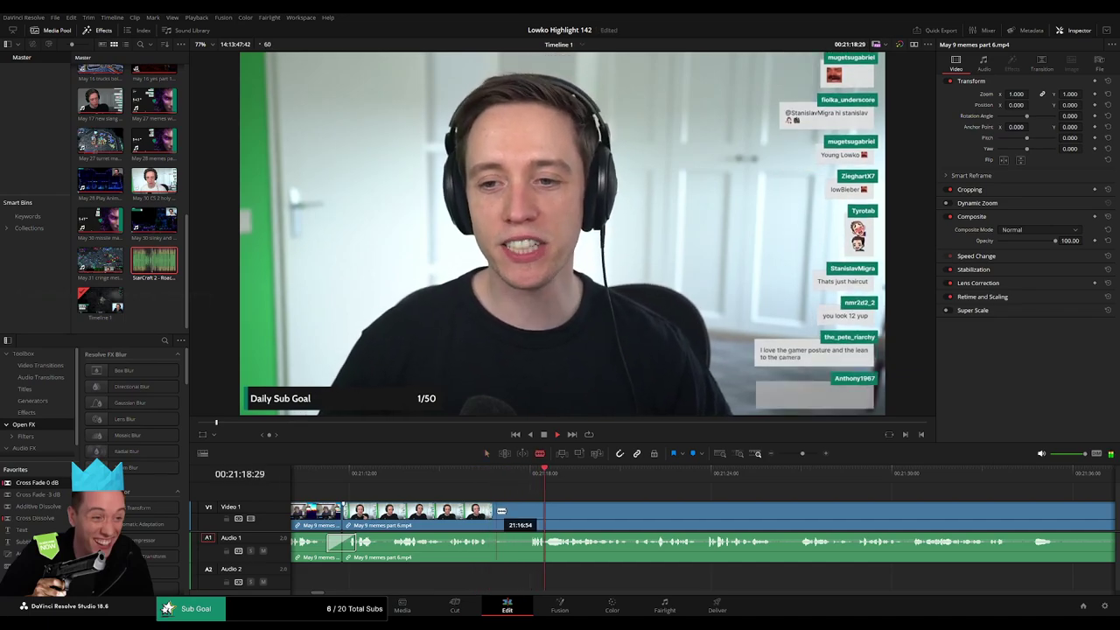
pyautogui.click(489, 512)
pyautogui.click(529, 511)
pyautogui.press('a')
pyautogui.click(514, 511)
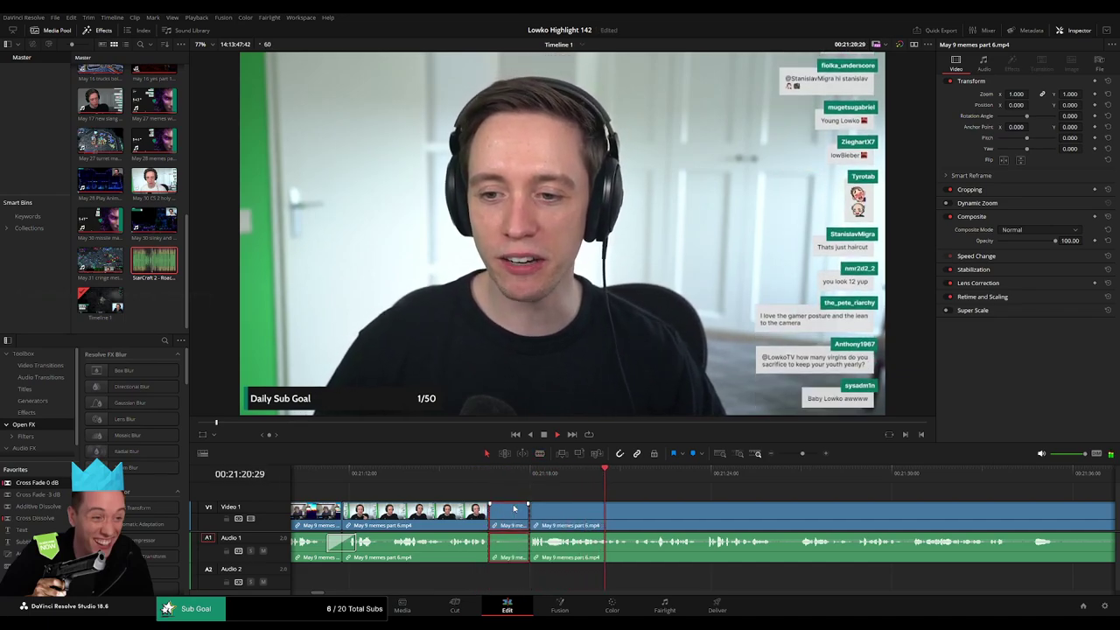
pyautogui.press('Delete')
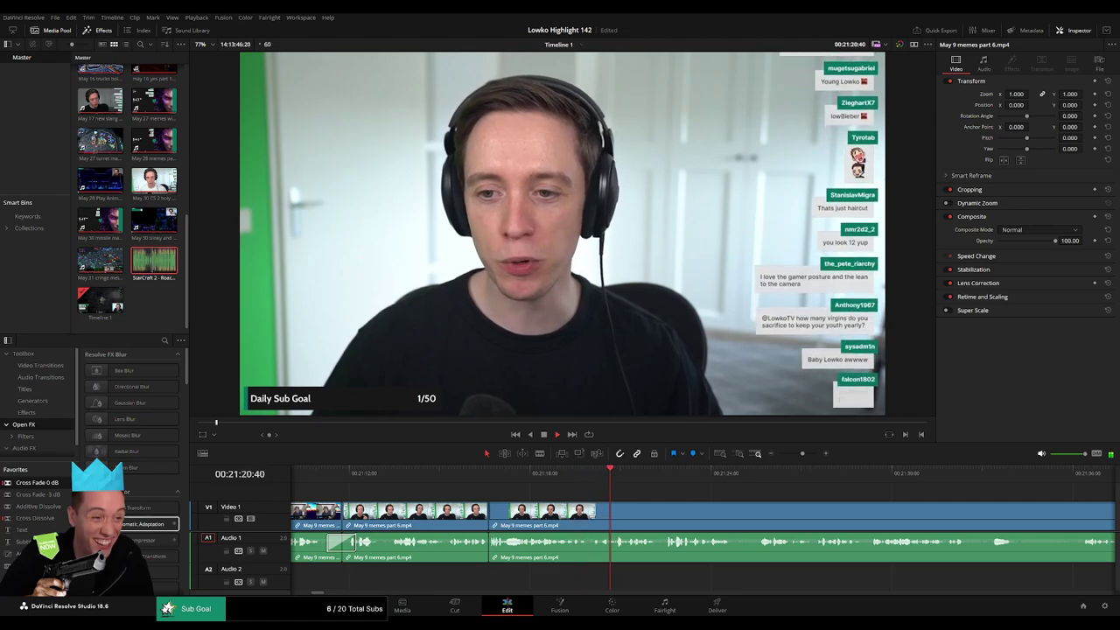
pyautogui.click(489, 525)
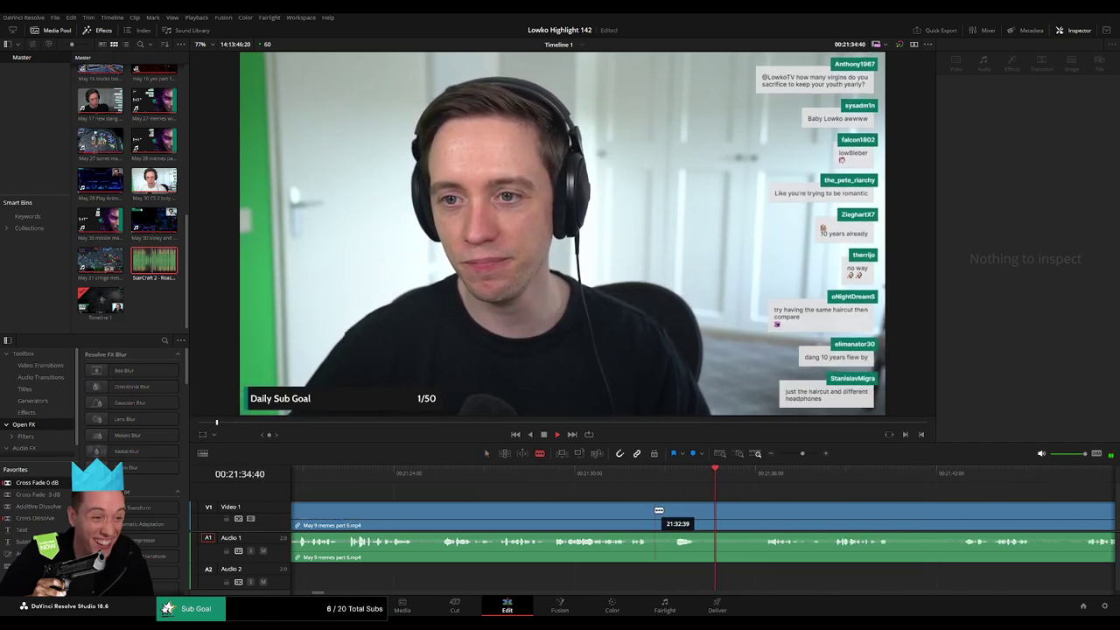
# - Cut out the segment between about 00:21:32:39 and 00:21:36:18, and cross-fade the audio at the join
pyautogui.click(656, 510)
pyautogui.click(765, 516)
pyautogui.press('a')
pyautogui.click(747, 516)
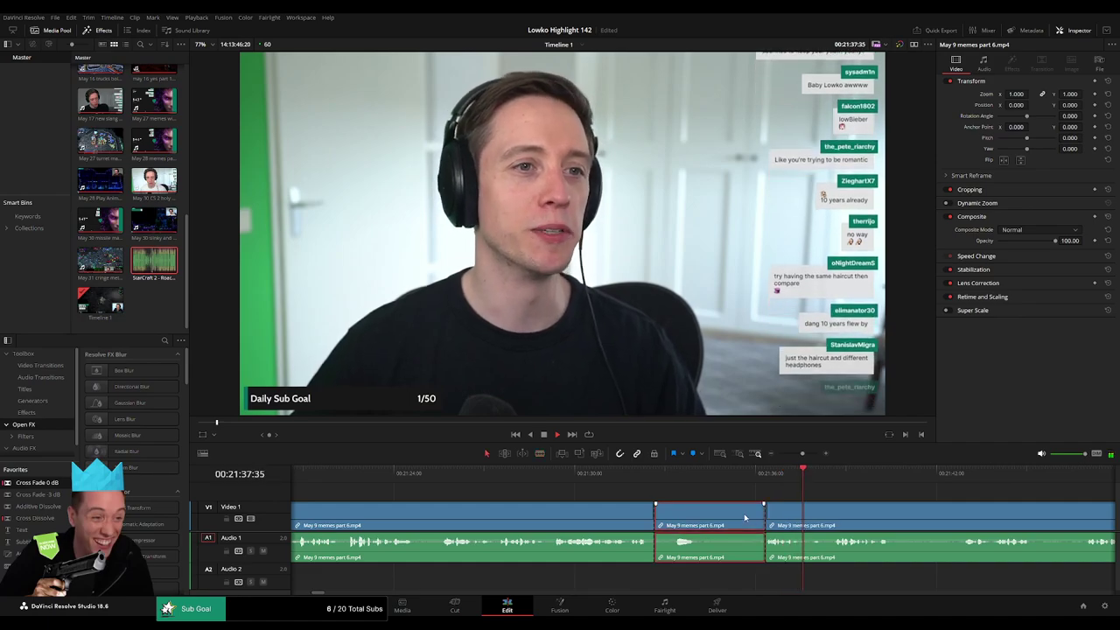
pyautogui.press('Delete')
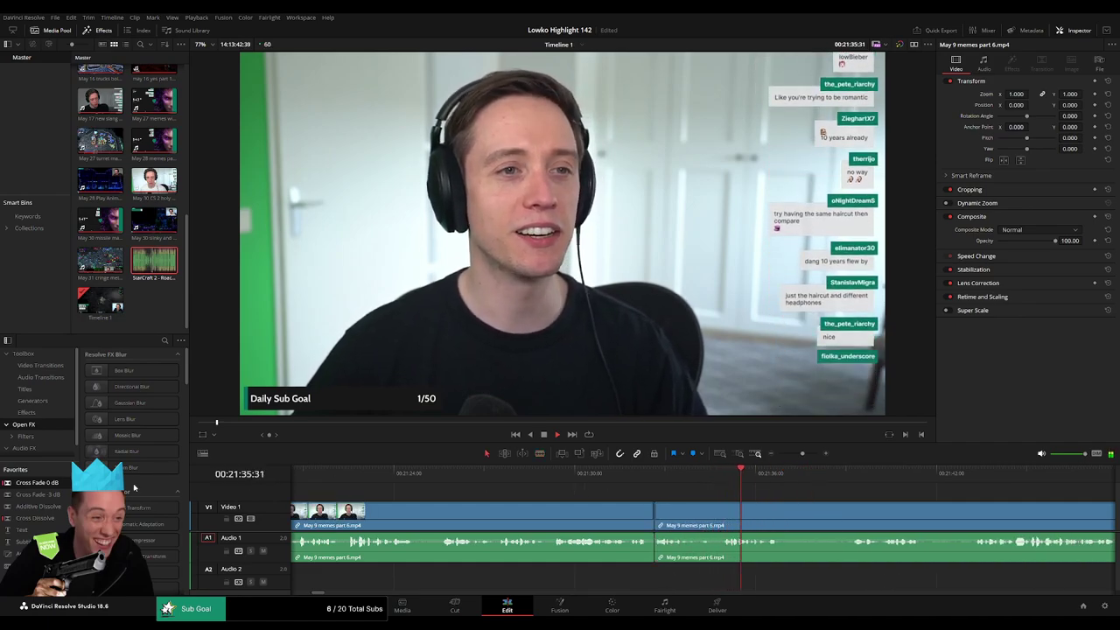
pyautogui.moveTo(650, 546); pyautogui.dragTo(654, 546)
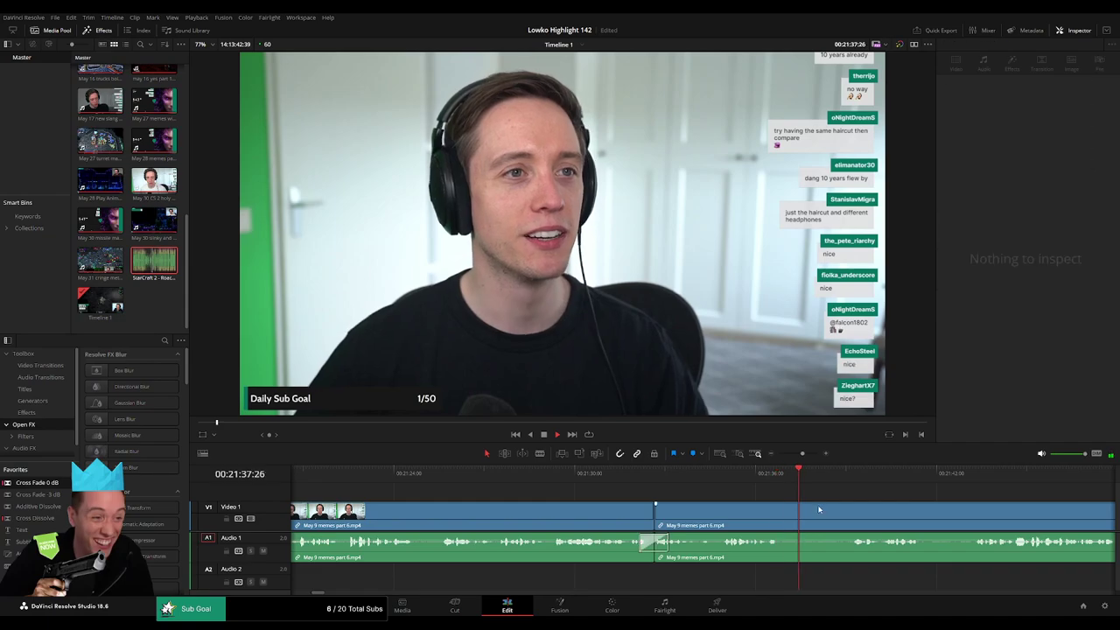
# - Cut out the silence between about 00:21:36:52 and 00:21:39:03, and cross-fade the audio at the join
pyautogui.click(842, 470)
pyautogui.moveTo(857, 487); pyautogui.dragTo(629, 500)
pyautogui.press('b')
pyautogui.click(550, 514)
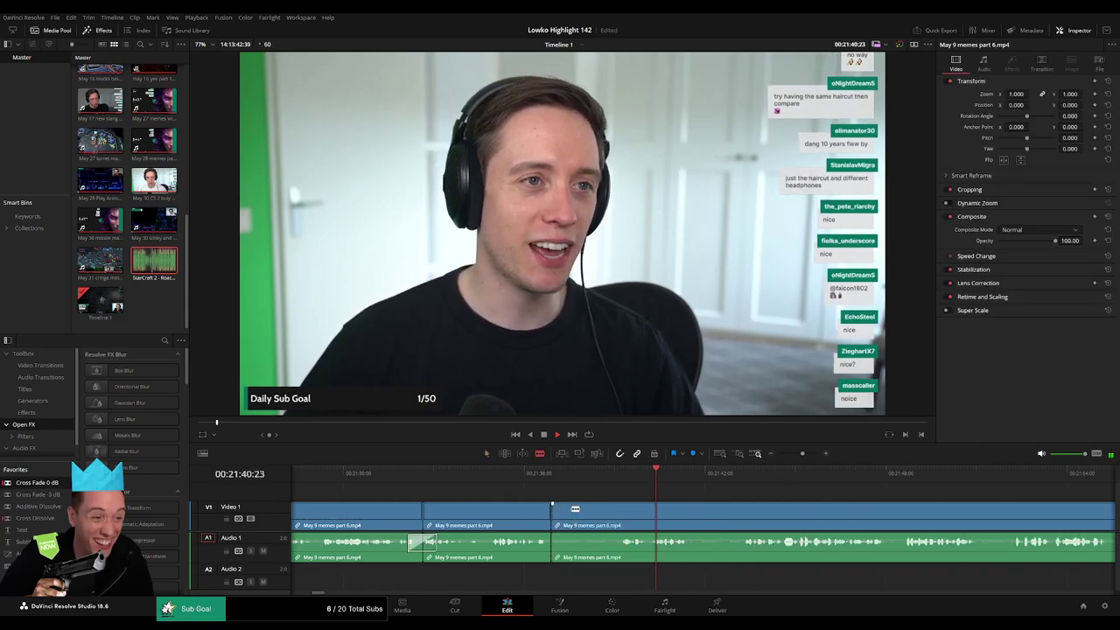
pyautogui.click(616, 514)
pyautogui.press('a')
pyautogui.click(584, 516)
pyautogui.press('BackSpace')
pyautogui.click(588, 515)
pyautogui.press('BackSpace')
# - Split the clip at about 00:21:39:24, remove the short pause after it, and cross-fade the audio at the join
pyautogui.press('space')
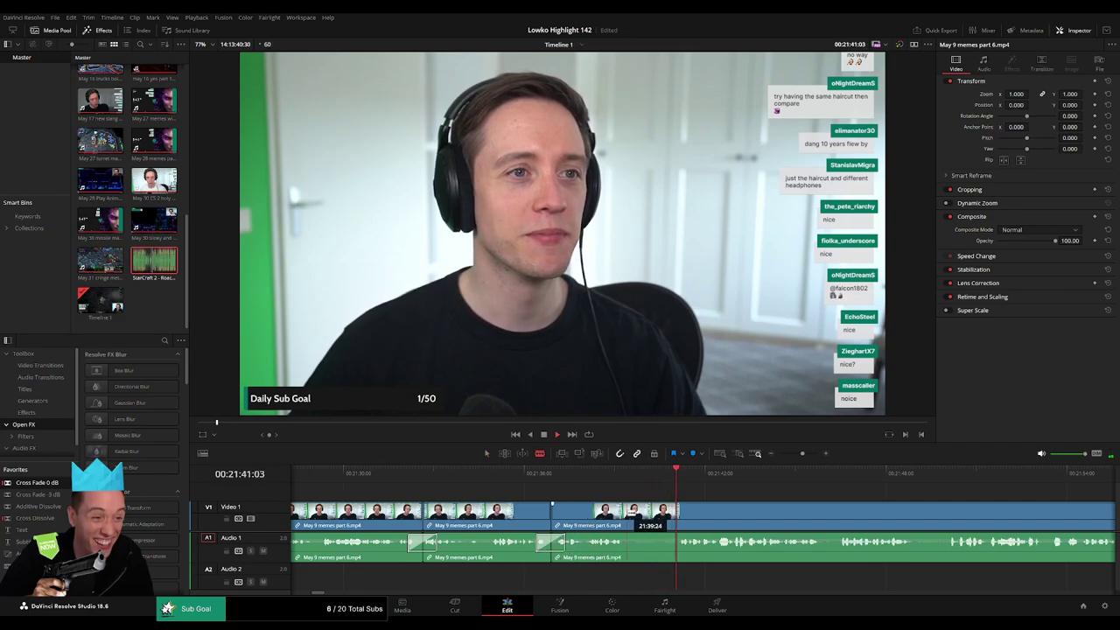
pyautogui.click(626, 516)
pyautogui.press('a')
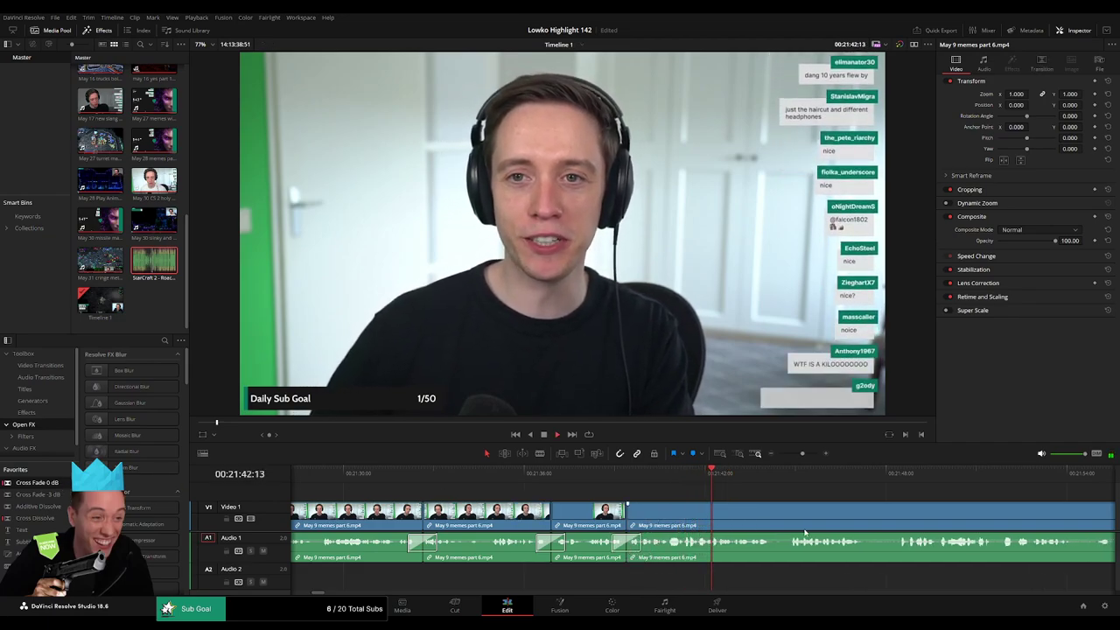
# - Play on through the footage, cut out the segment between about 00:21:54:20 and 00:21:57:57, and cross-fade the audio at the join
pyautogui.hscroll(3, 548, 506)
pyautogui.hscroll(2, 551, 503)
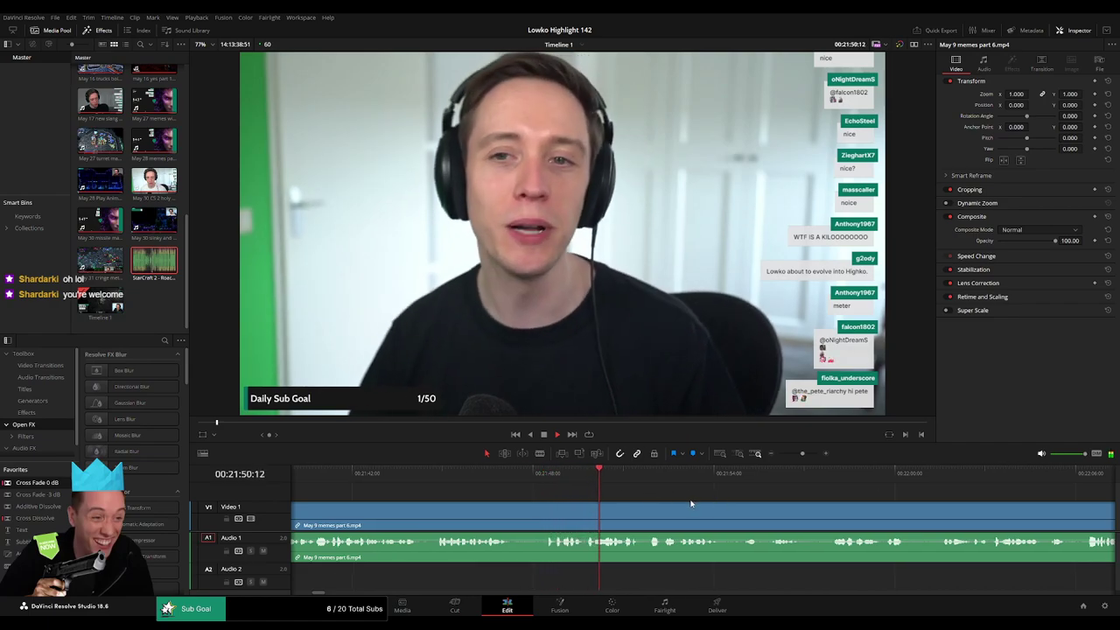
pyautogui.hscroll(2, 618, 501)
pyautogui.hscroll(2, 574, 492)
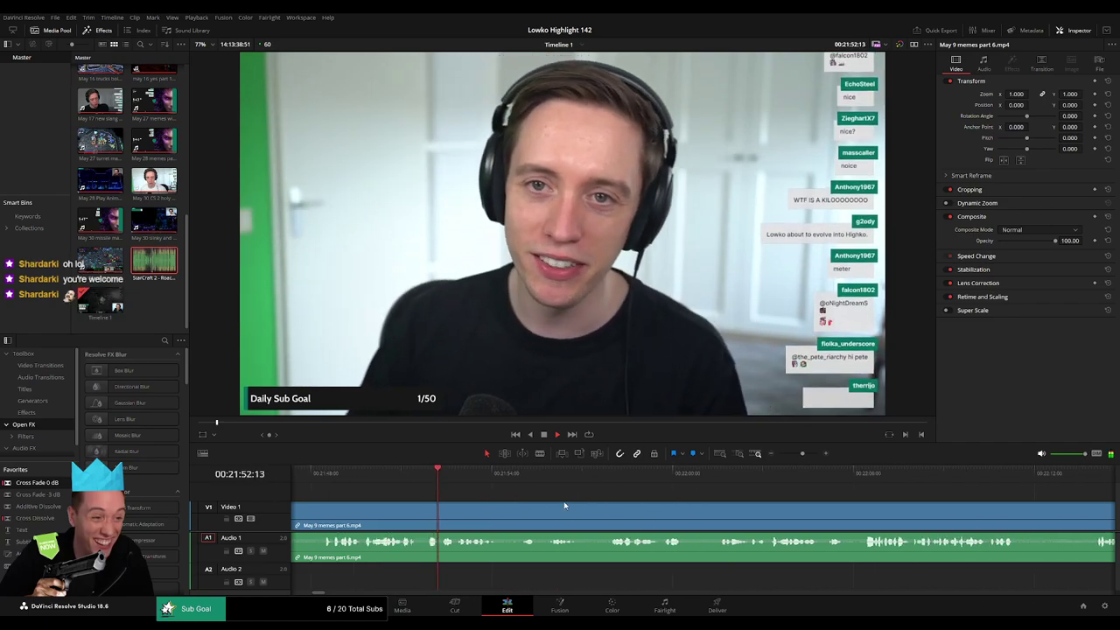
pyautogui.hscroll(1, 507, 487)
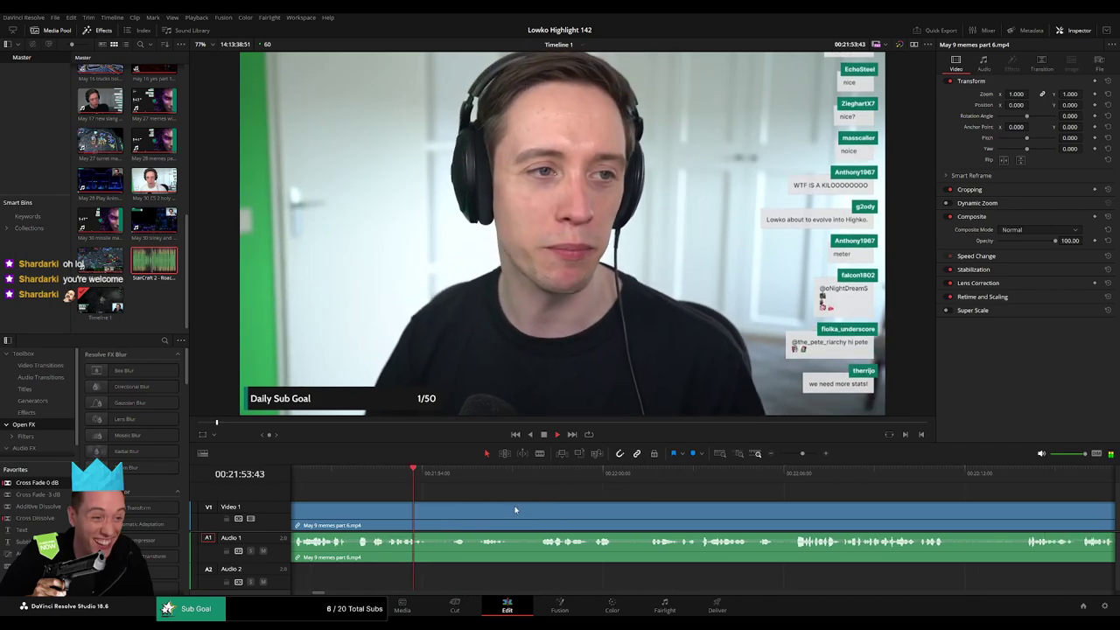
pyautogui.press('b')
pyautogui.click(432, 517)
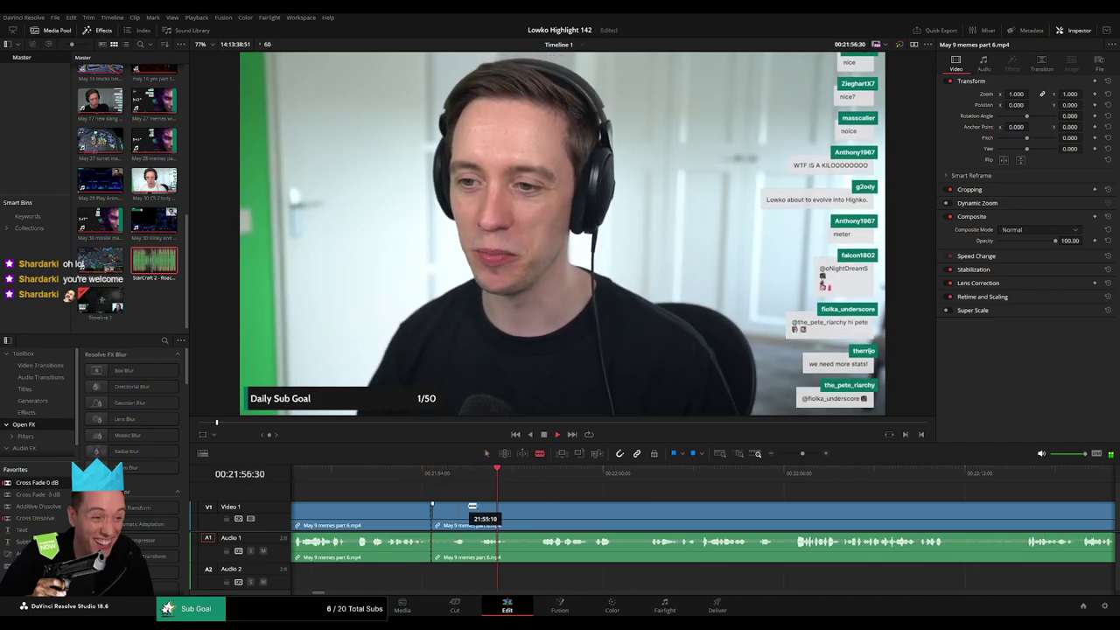
pyautogui.click(540, 514)
pyautogui.press('a')
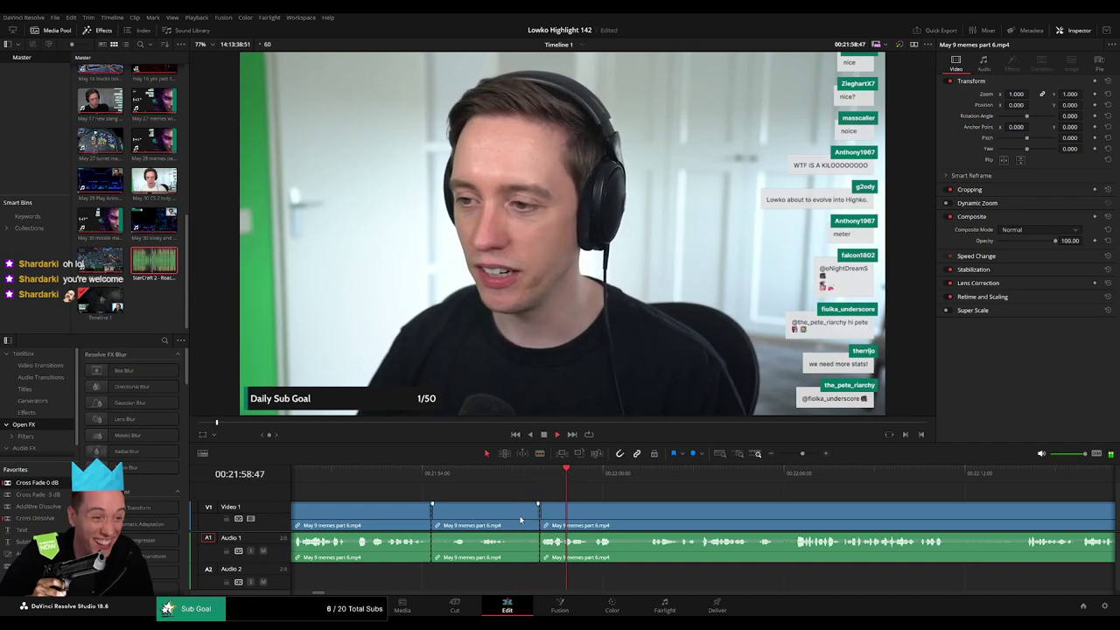
pyautogui.press('Delete')
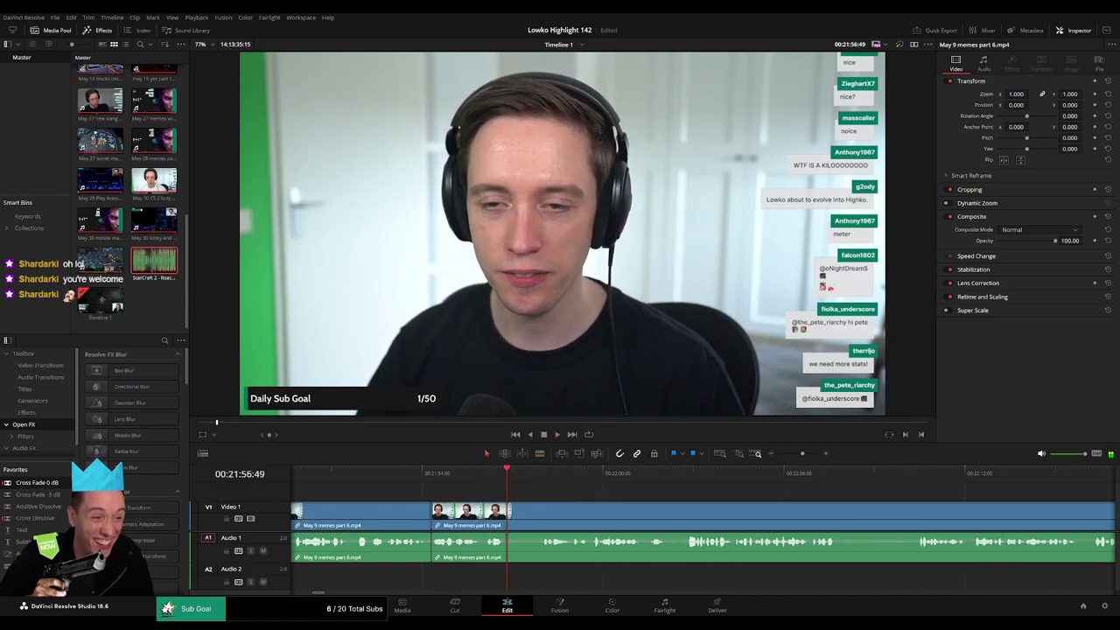
# - Cut out the short pause between about 00:21:56:50 and 00:21:57:55, and cross-fade the audio at the join
pyautogui.press('b')
pyautogui.click(507, 512)
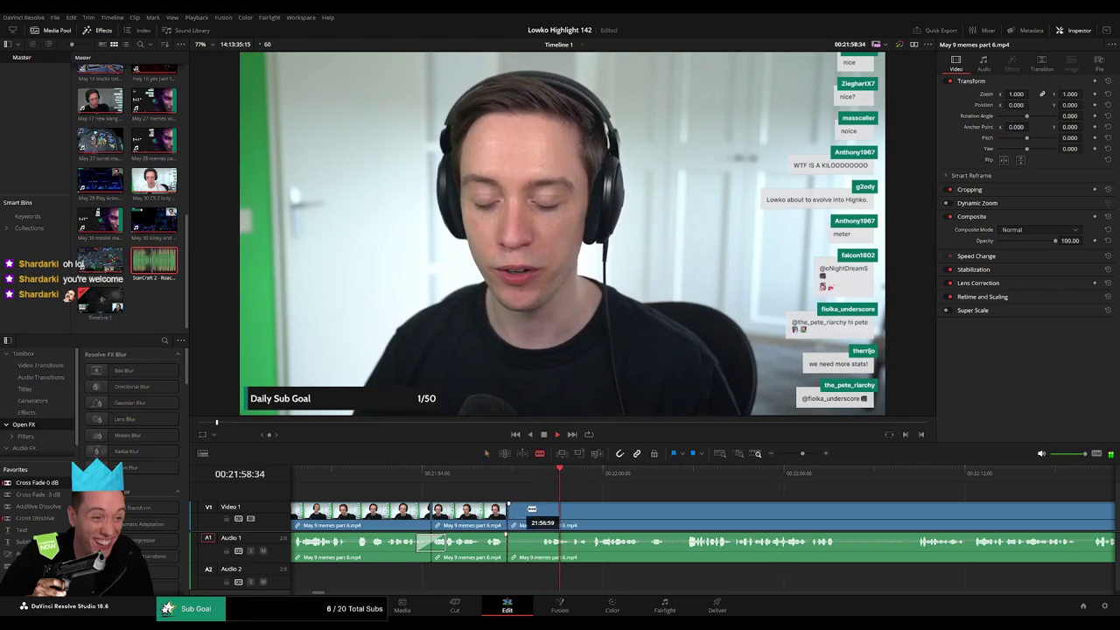
pyautogui.click(540, 513)
pyautogui.press('a')
pyautogui.click(522, 516)
pyautogui.press('Delete')
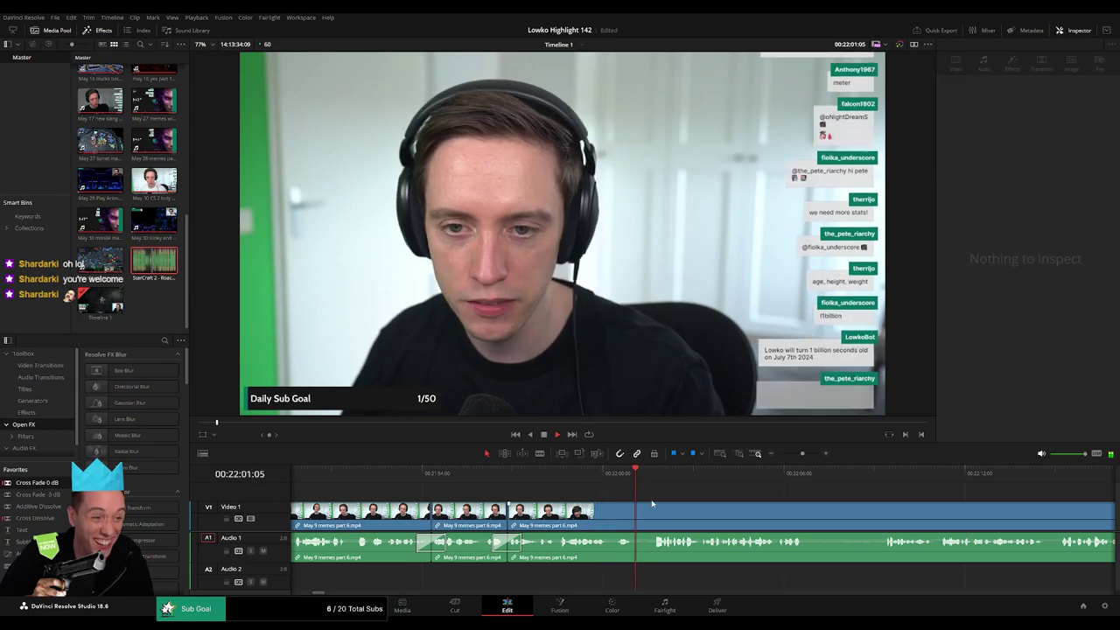
# - Cut out the segment between about 00:22:01:04 and 00:22:09:15, and cross-fade the audio at the join
pyautogui.hscroll(2, 633, 499)
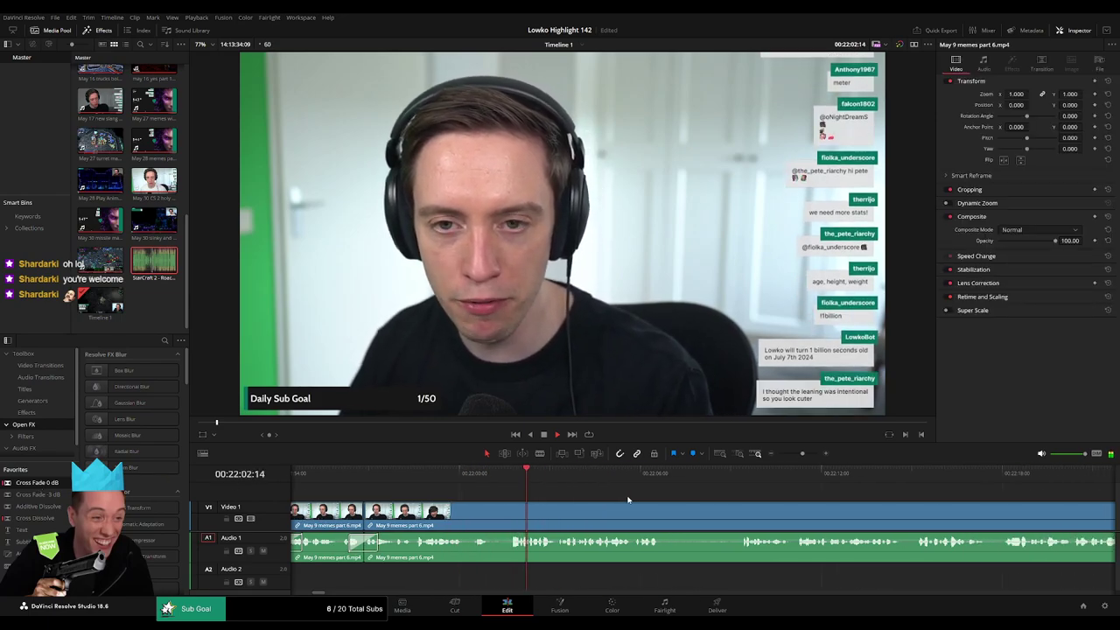
pyautogui.click(727, 473)
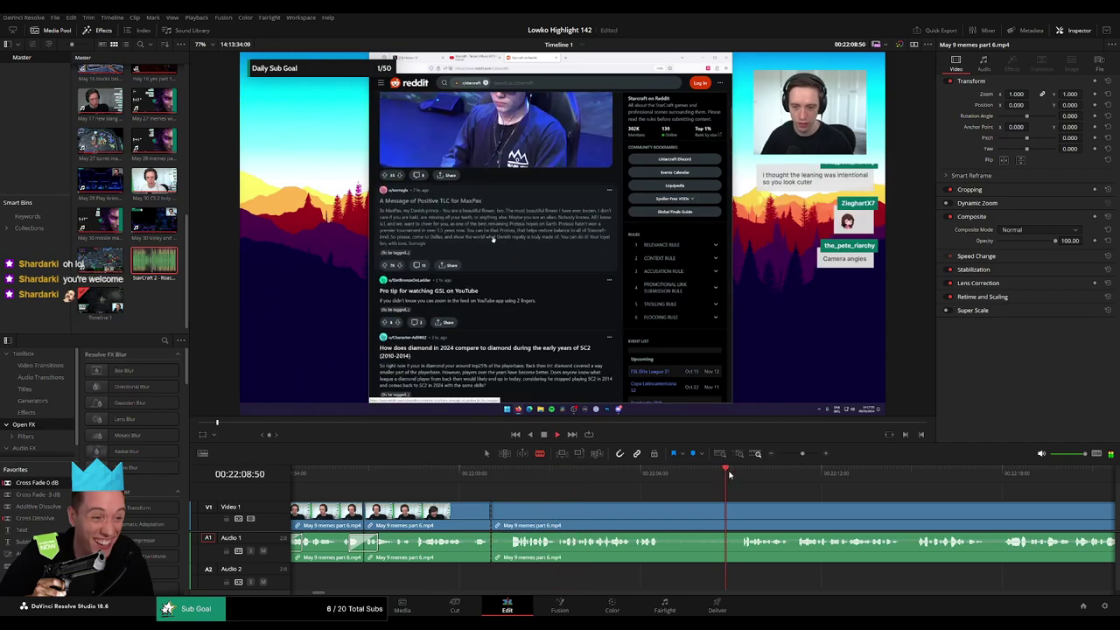
pyautogui.hscroll(3, 633, 500)
pyautogui.click(802, 473)
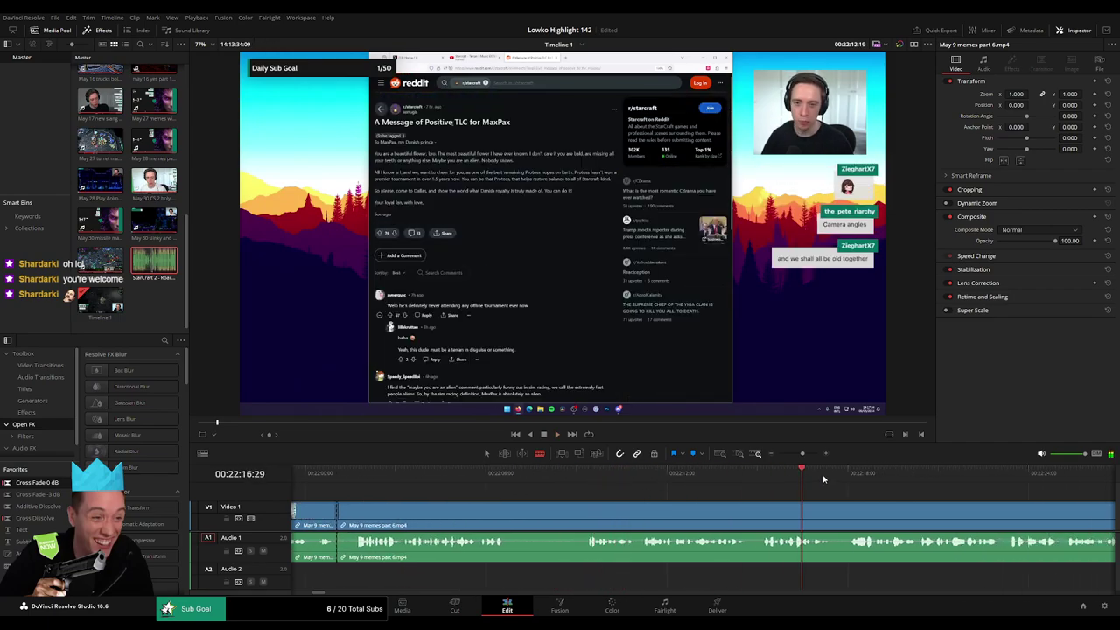
pyautogui.click(914, 476)
pyautogui.moveTo(802, 453); pyautogui.dragTo(800, 454)
pyautogui.click(810, 475)
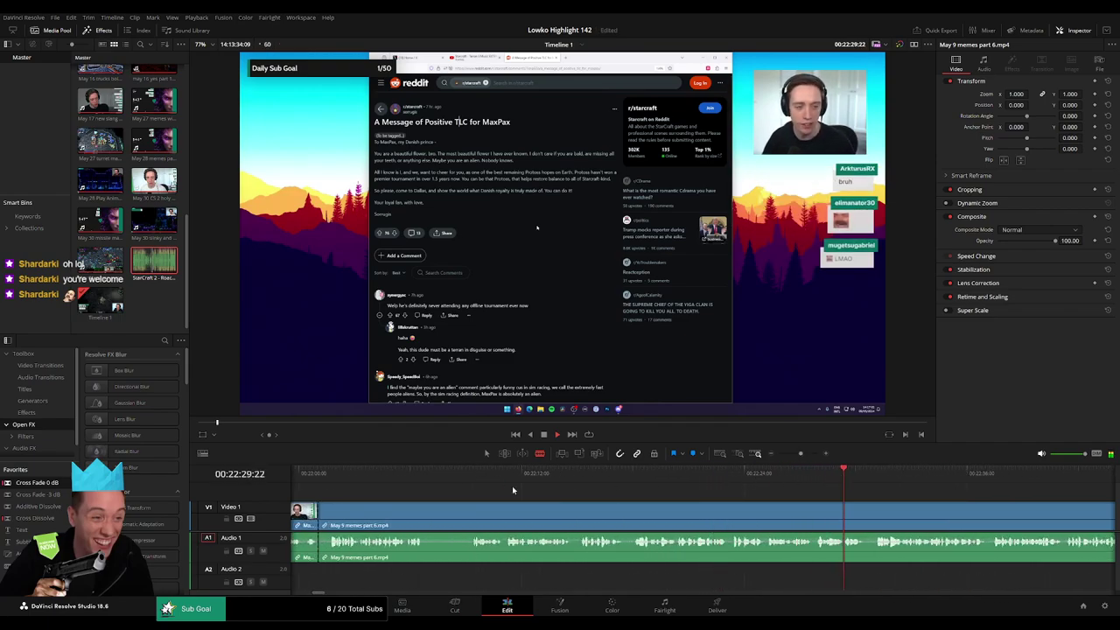
pyautogui.click(469, 487)
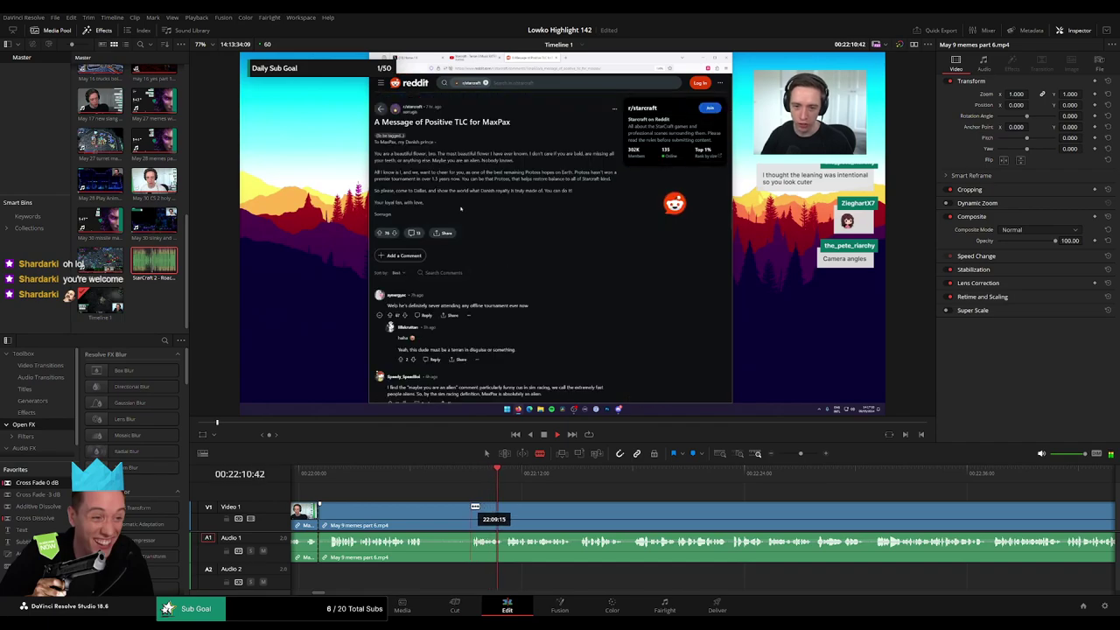
pyautogui.click(475, 507)
pyautogui.press('a')
pyautogui.click(443, 513)
pyautogui.press('Delete')
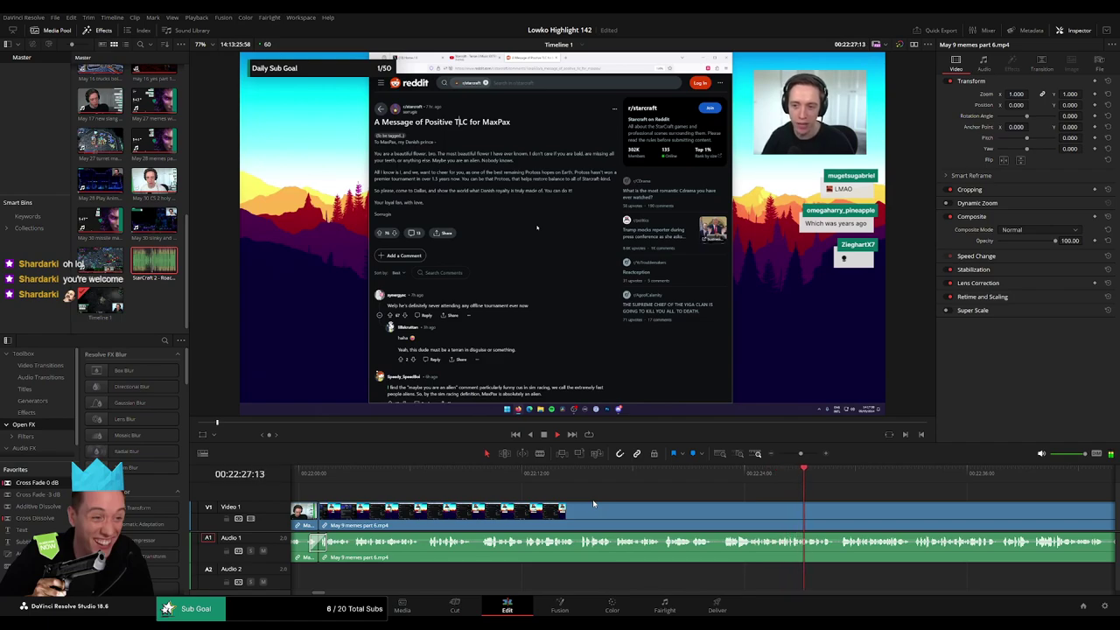
# - Play on through the footage, cut out the short pause between about 00:22:45:58 and 00:22:46:53, and cross-fade the audio at the join
pyautogui.hscroll(5, 604, 505)
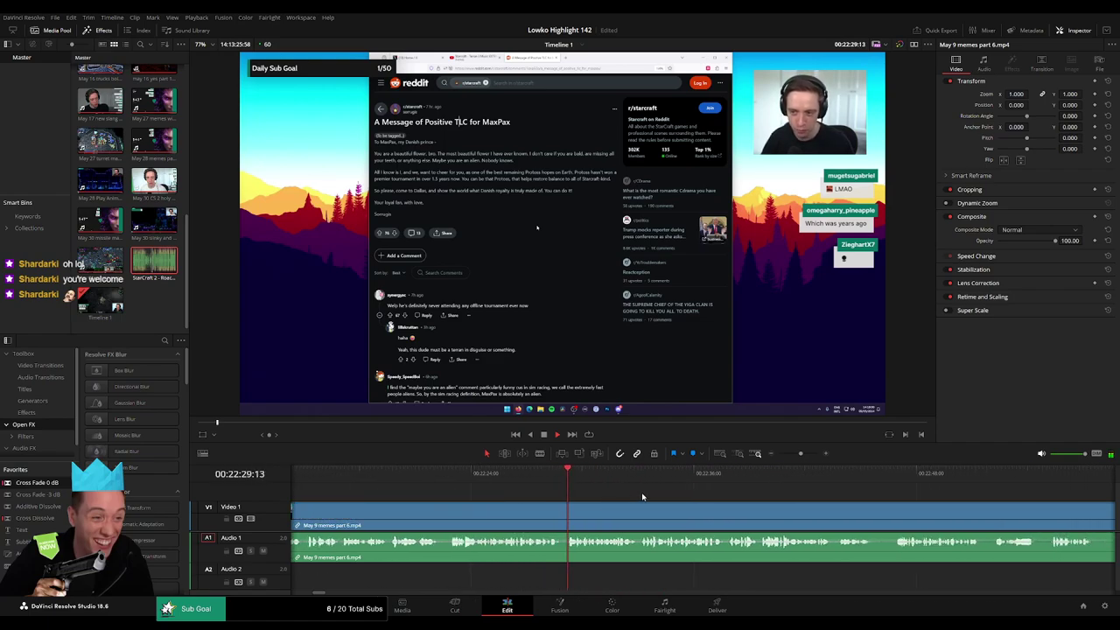
pyautogui.hscroll(5, 733, 501)
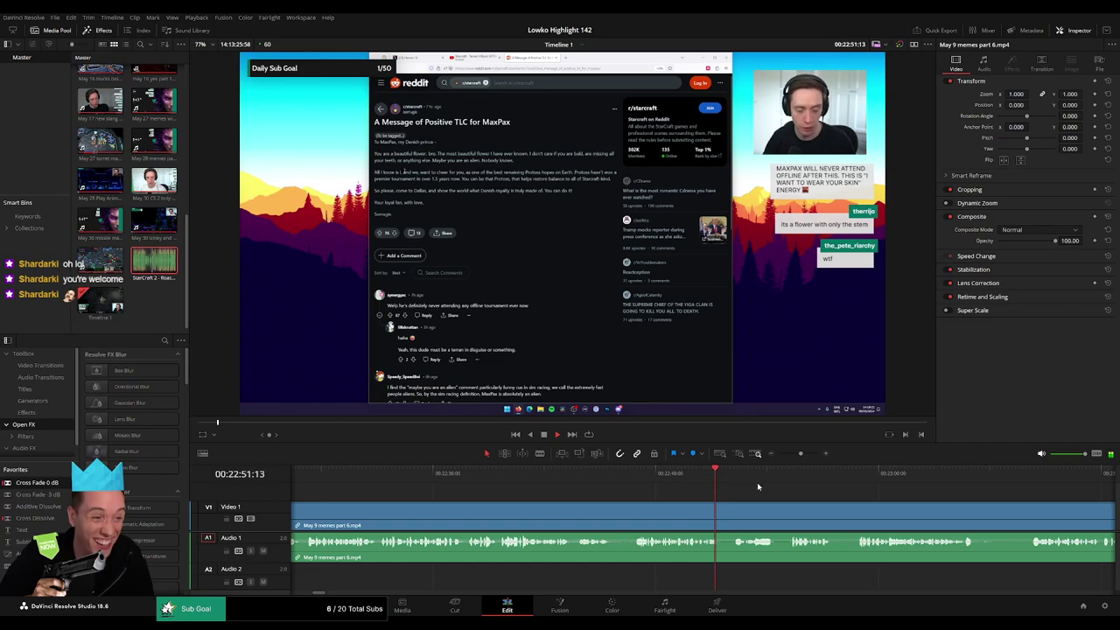
pyautogui.press('b')
pyautogui.click(620, 507)
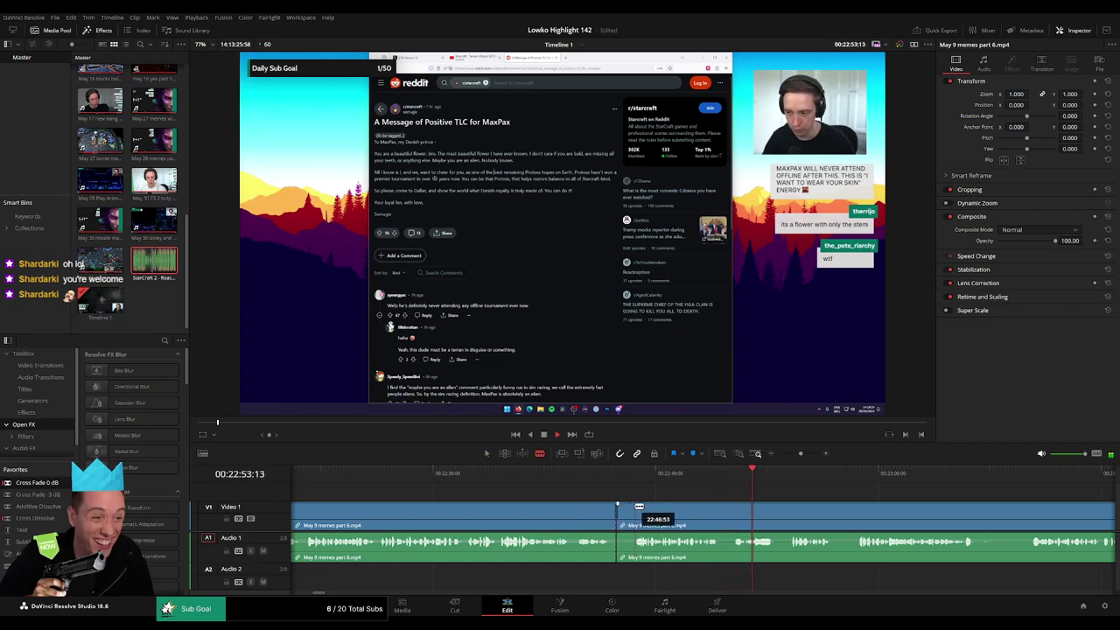
pyautogui.click(635, 507)
pyautogui.press('Delete')
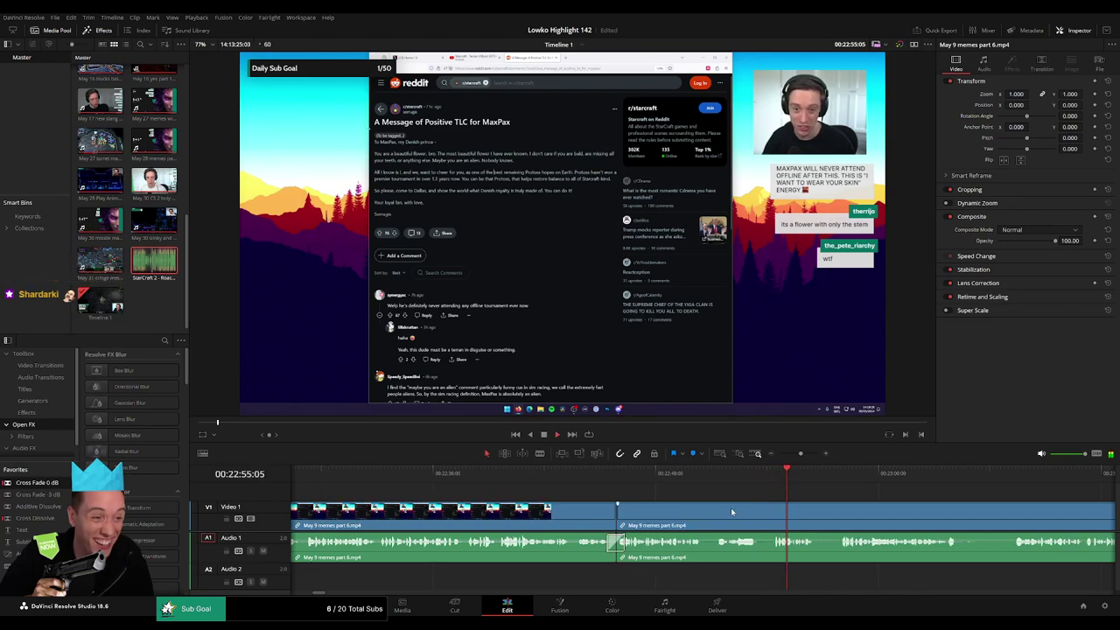
# - Cut out the short pause between about 00:22:53:40 and 00:22:54:27
pyautogui.click(764, 514)
pyautogui.click(778, 513)
pyautogui.press('a')
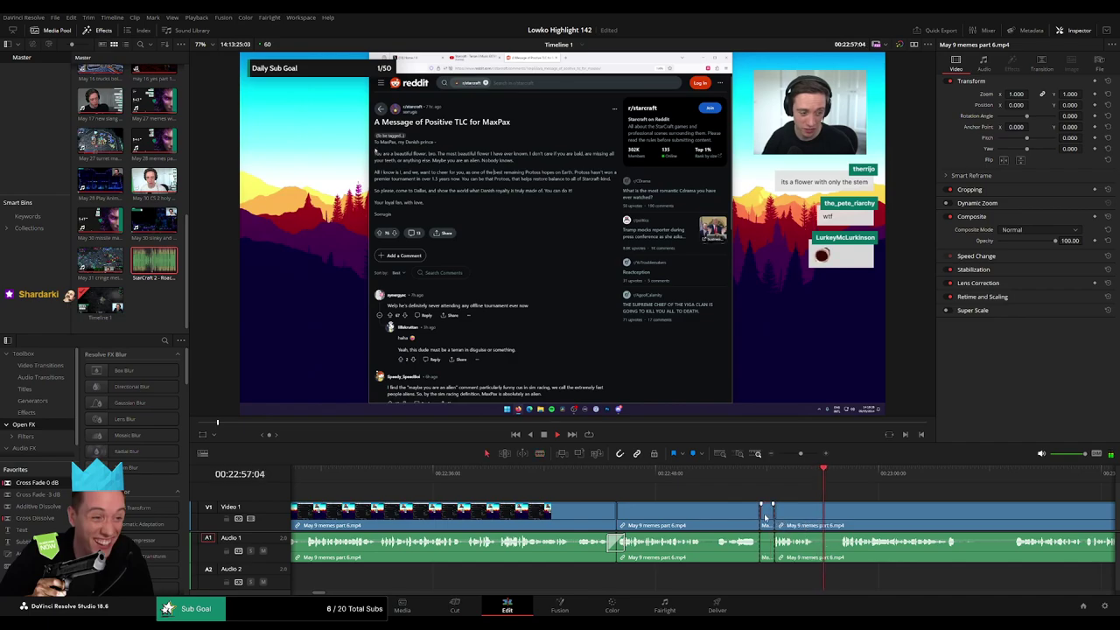
pyautogui.press('Delete')
# - Cut out the pause between about 00:22:55:53 and 00:22:57:17, and cross-fade the audio at the join
pyautogui.click(801, 512)
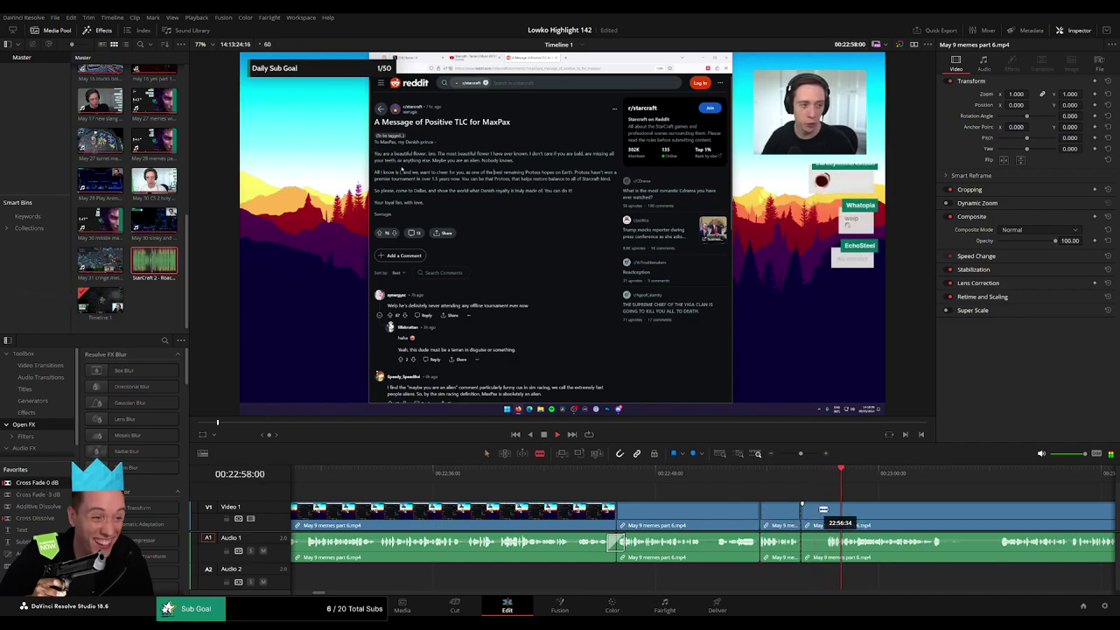
pyautogui.click(831, 512)
pyautogui.press('Delete')
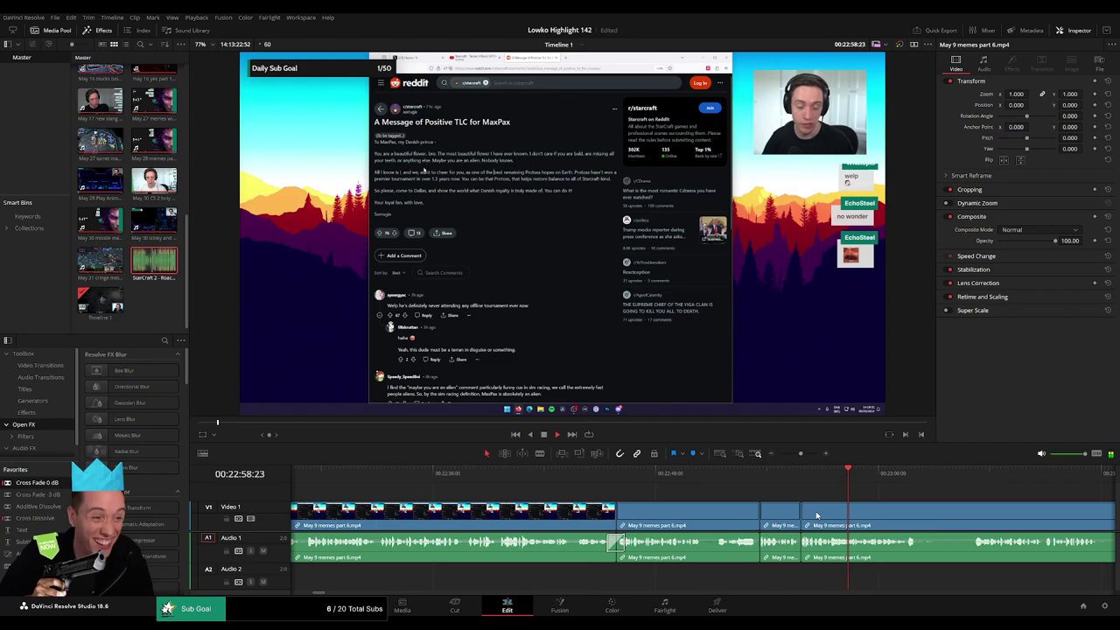
pyautogui.press('space')
# - Cut out the silence between about 00:23:02:30 and 00:23:05:00, and cross-fade the audio at the join
pyautogui.hscroll(4, 767, 510)
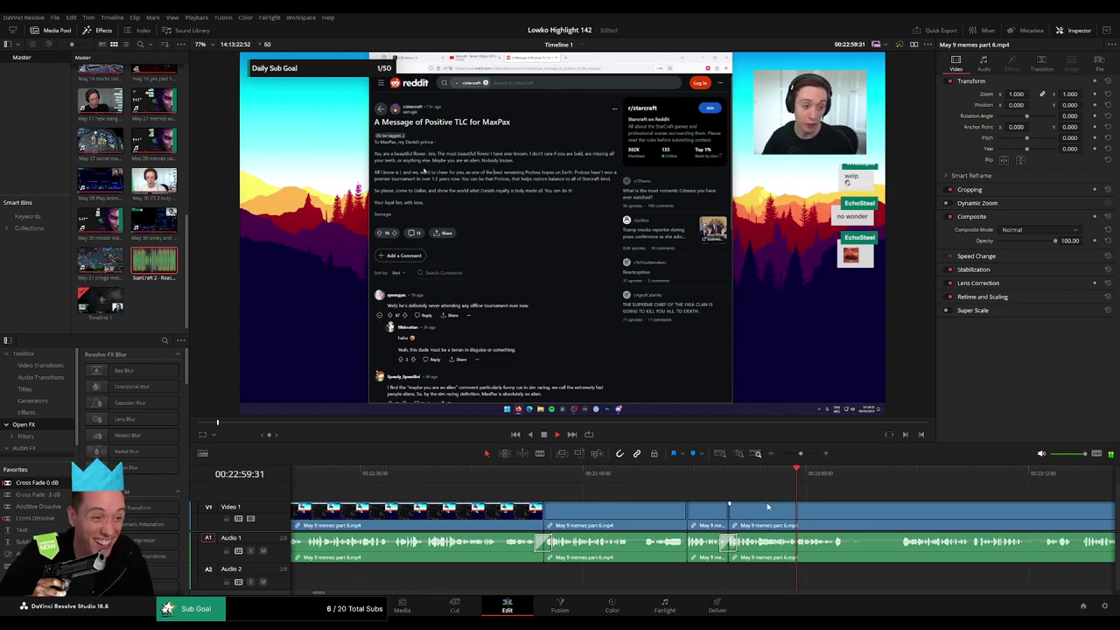
pyautogui.click(617, 520)
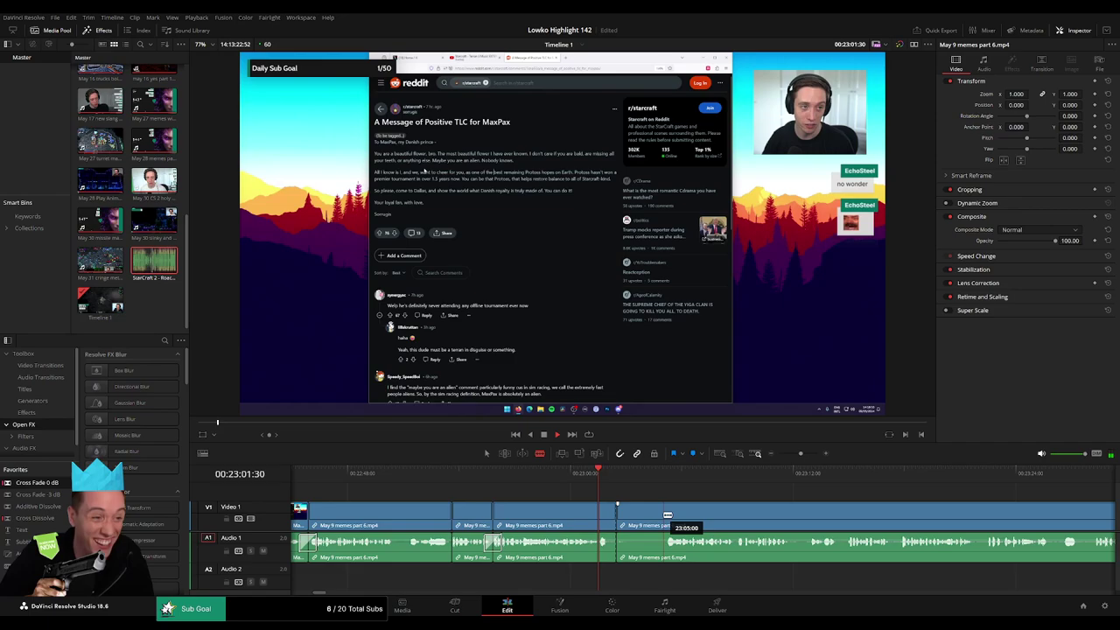
pyautogui.click(663, 515)
pyautogui.press('a')
pyautogui.click(653, 520)
pyautogui.press('Delete')
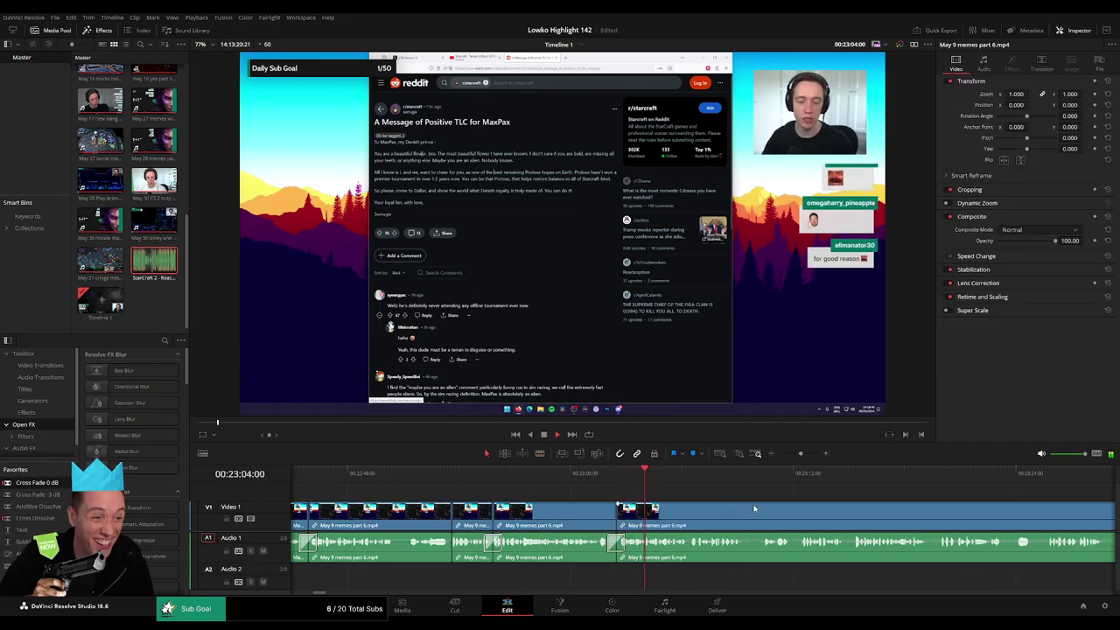
# - Cut out the short pause between about 00:23:09:18 and 00:23:10:19, and cross-fade the audio at the join
pyautogui.moveTo(754, 508); pyautogui.dragTo(568, 504)
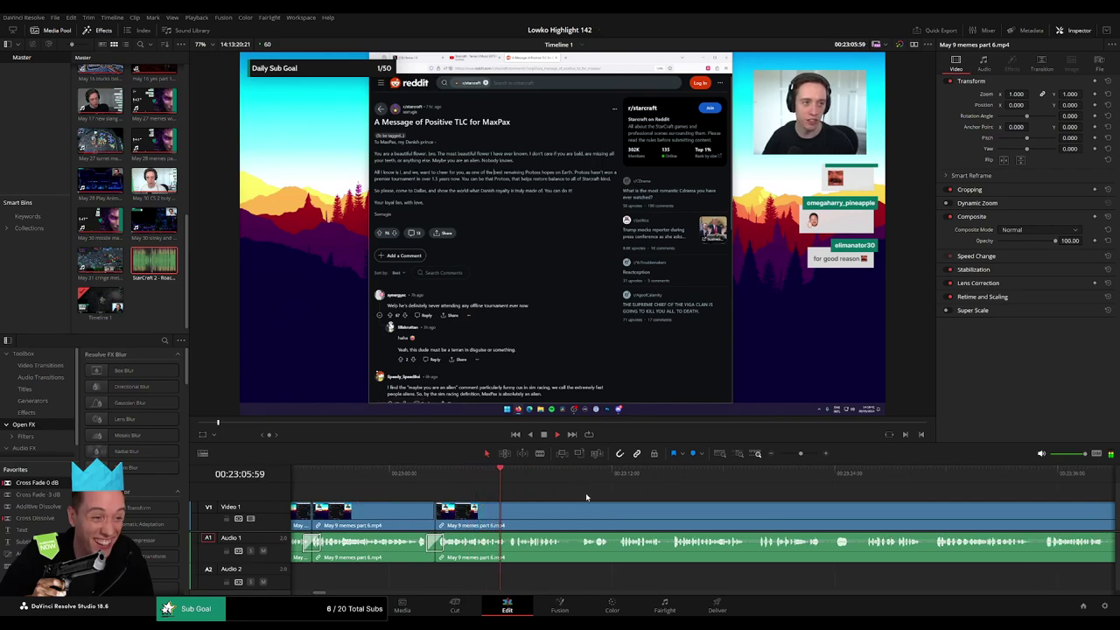
pyautogui.hscroll(1, 541, 509)
pyautogui.hscroll(1, 523, 506)
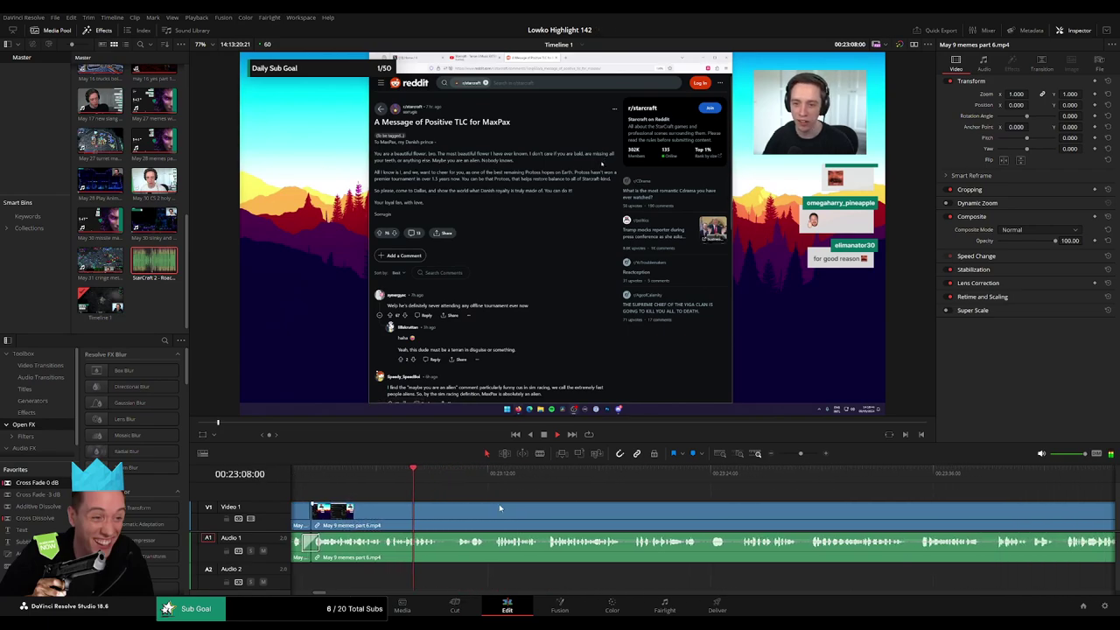
pyautogui.press('b')
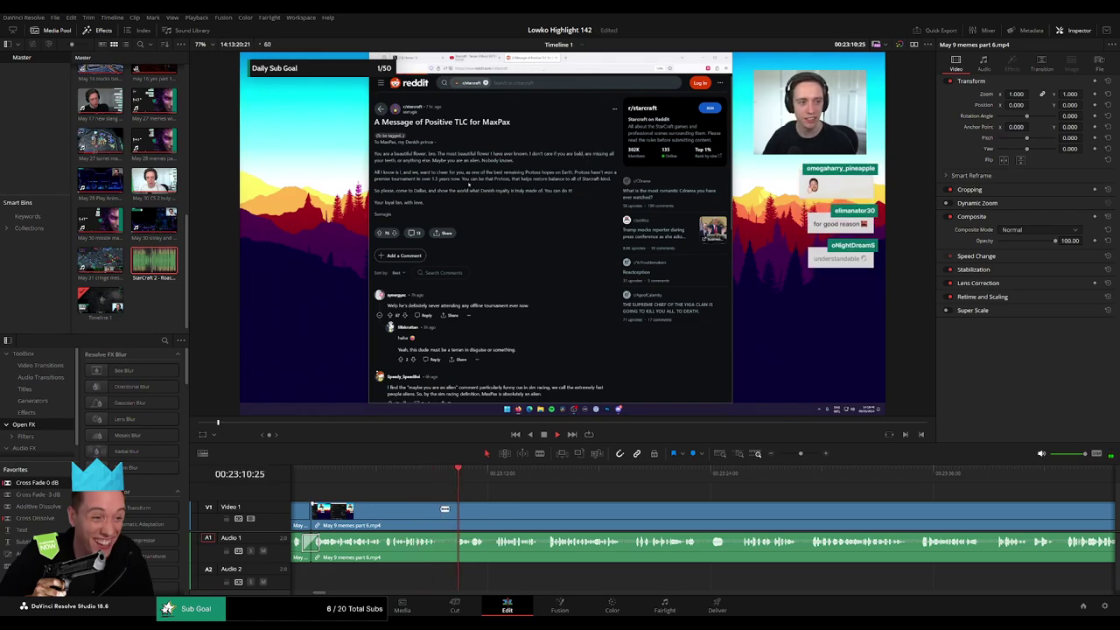
pyautogui.click(438, 510)
pyautogui.click(459, 509)
pyautogui.press('a')
pyautogui.click(447, 510)
pyautogui.press('Delete')
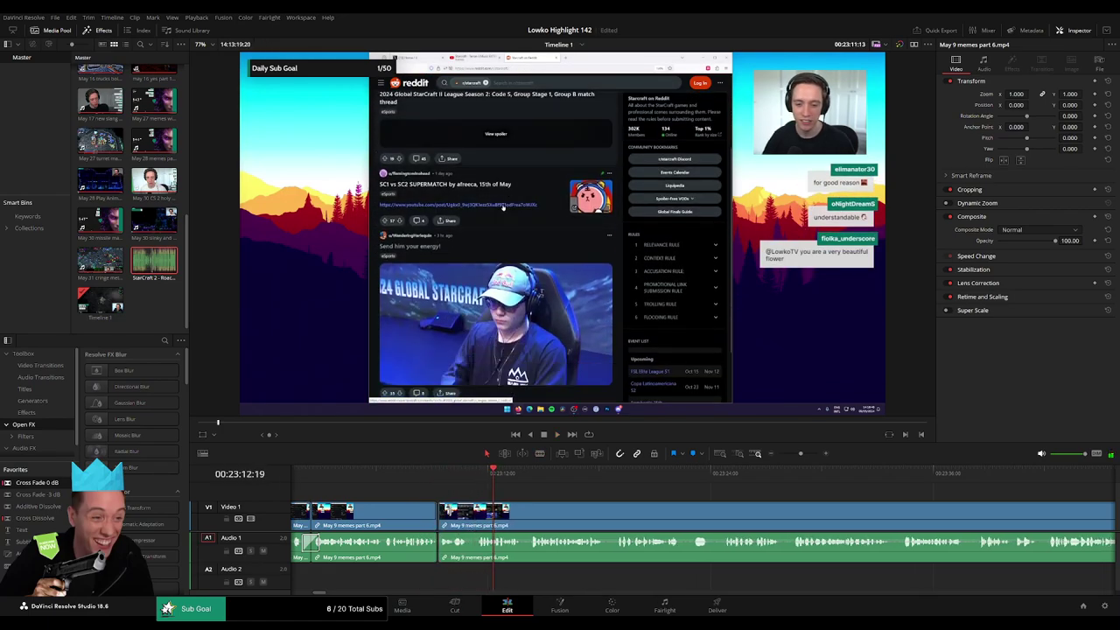
pyautogui.moveTo(455, 535); pyautogui.dragTo(462, 557)
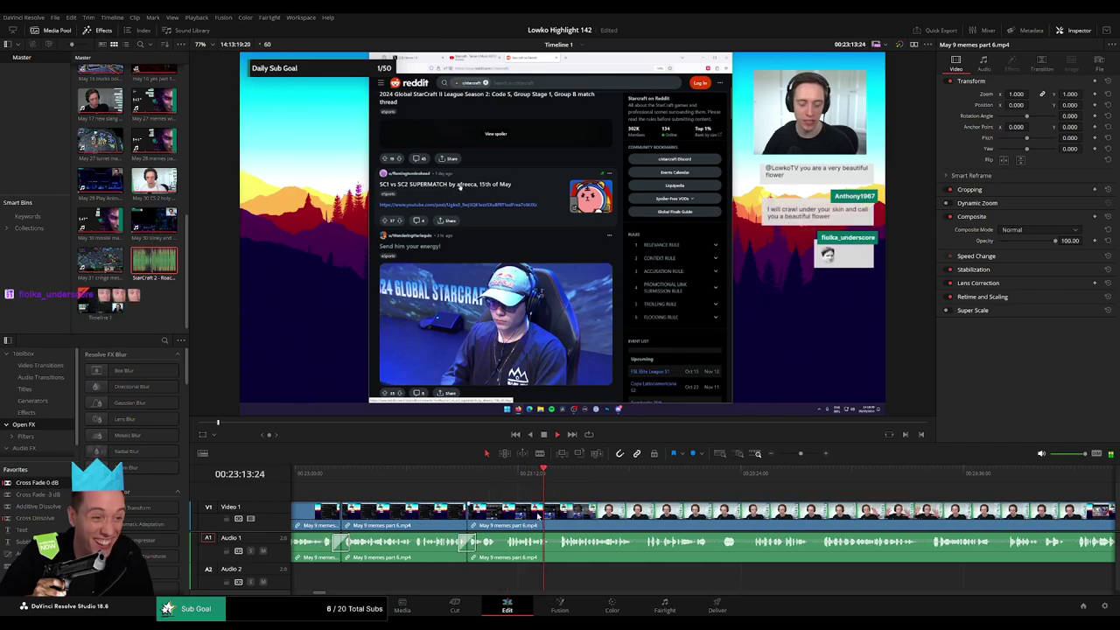
# - Split the clip at about 00:23:11:06, skip ahead in the footage, and play it from about 00:24:28
pyautogui.press('b')
pyautogui.click(501, 511)
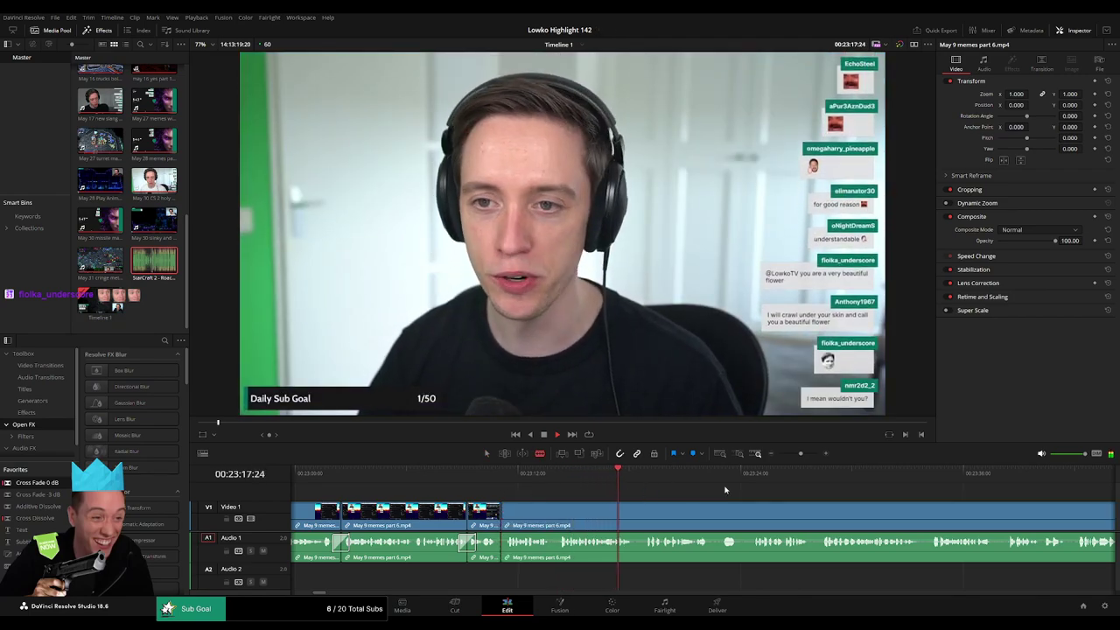
pyautogui.click(968, 491)
pyautogui.moveTo(799, 454); pyautogui.dragTo(740, 476)
pyautogui.hscroll(3, 796, 502)
pyautogui.click(598, 475)
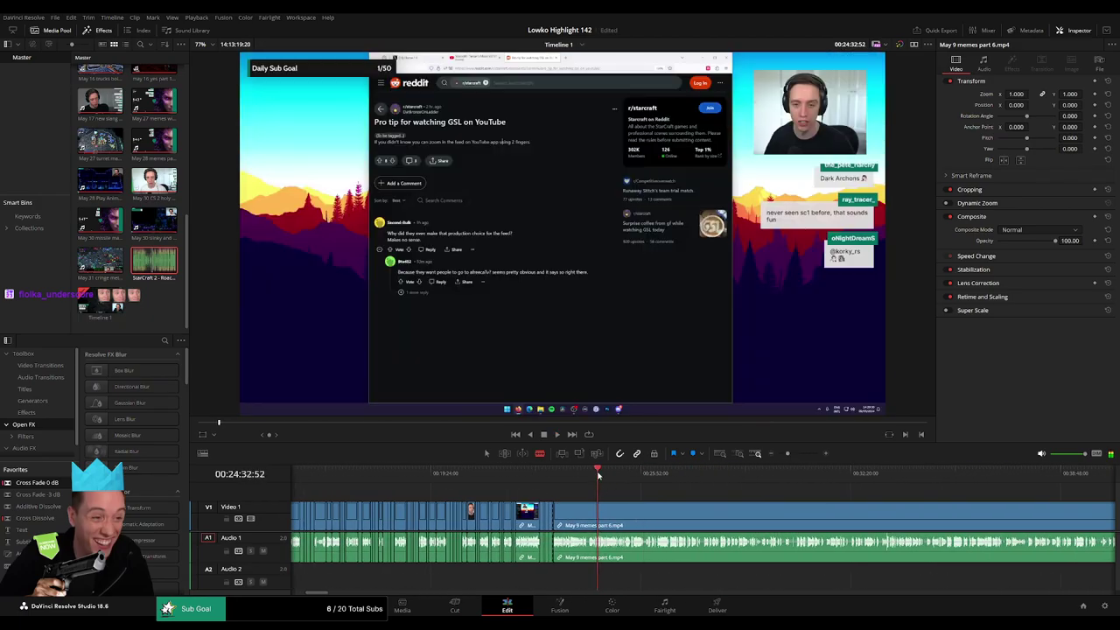
pyautogui.moveTo(598, 473); pyautogui.dragTo(595, 473)
pyautogui.press('space')
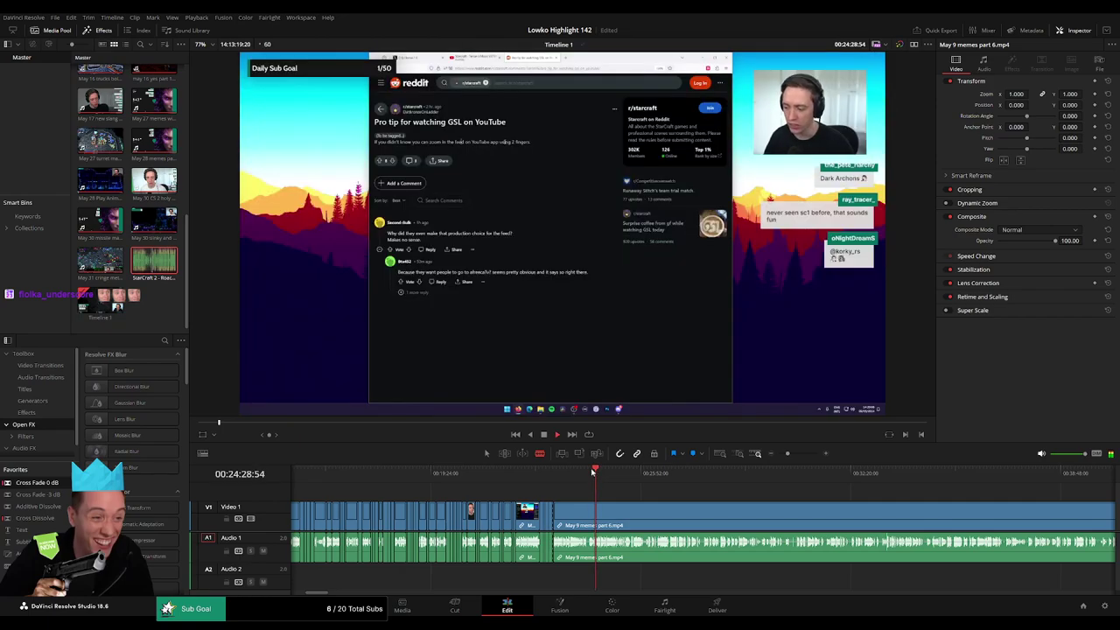
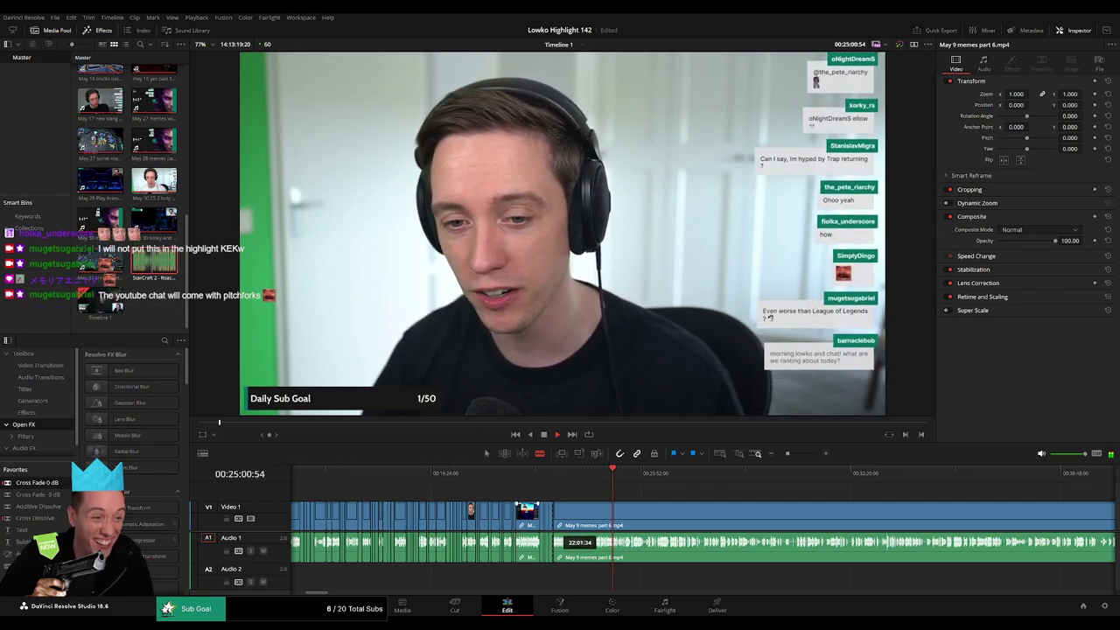
# - Review the footage up to about 00:25:33, split the clip at about 00:24:17, and remove the segment back to the cut at about 00:23:11
pyautogui.moveTo(653, 498); pyautogui.dragTo(631, 495)
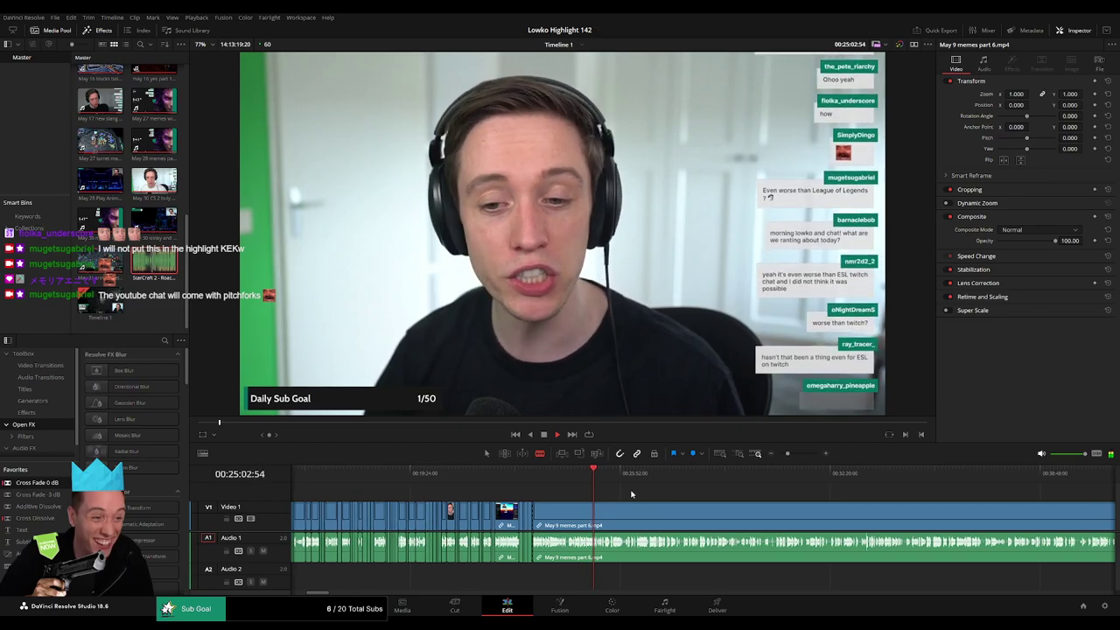
pyautogui.moveTo(788, 453); pyautogui.dragTo(796, 454)
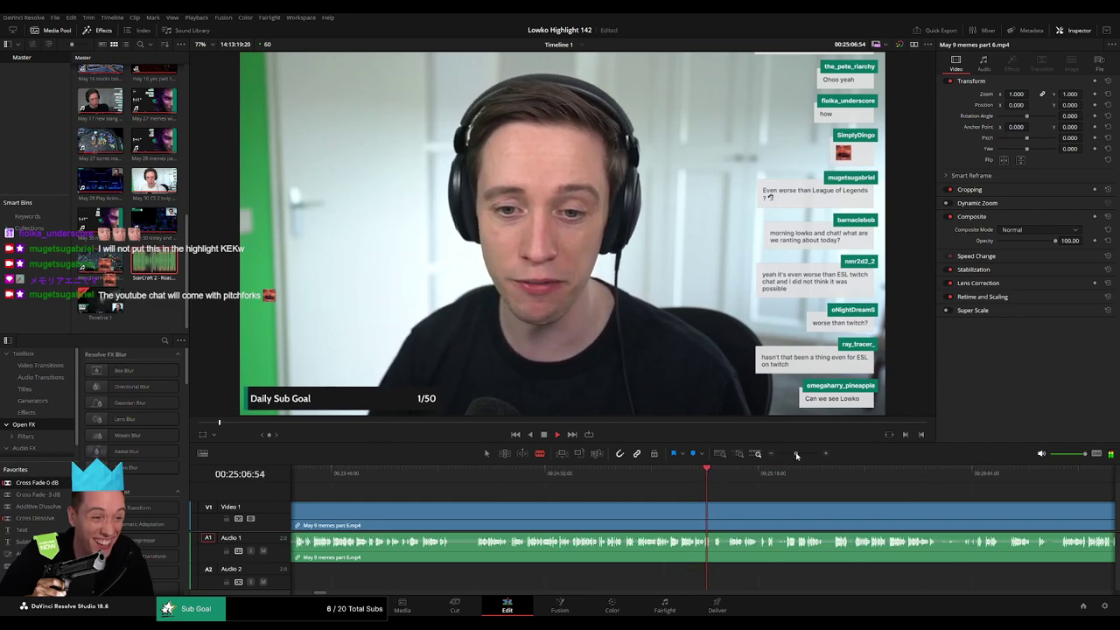
pyautogui.hscroll(7, 714, 499)
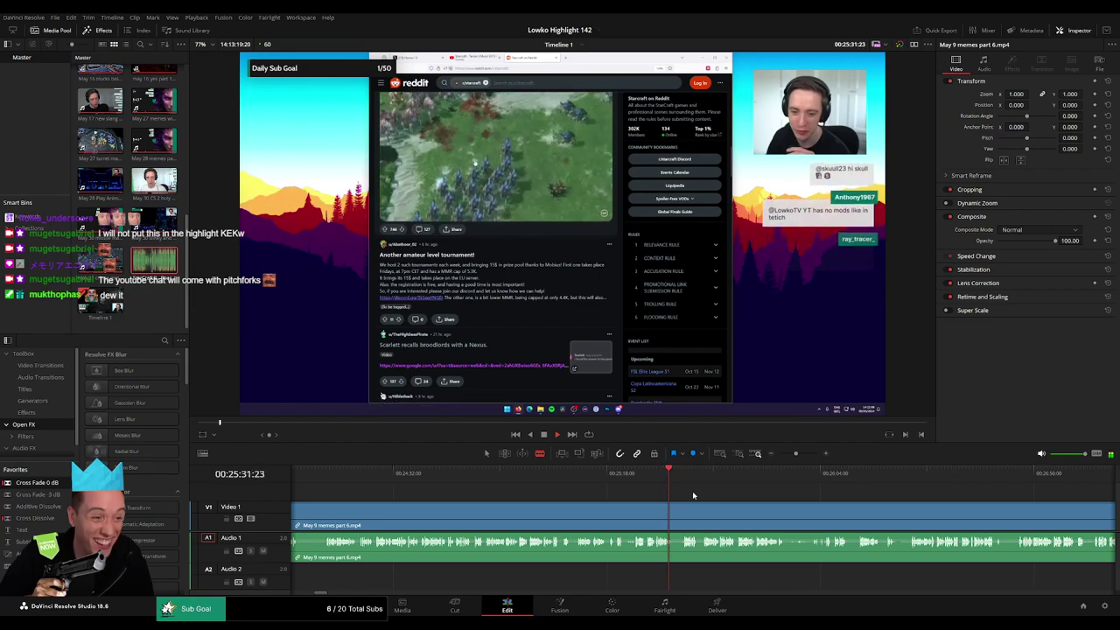
pyautogui.moveTo(709, 494); pyautogui.dragTo(589, 488)
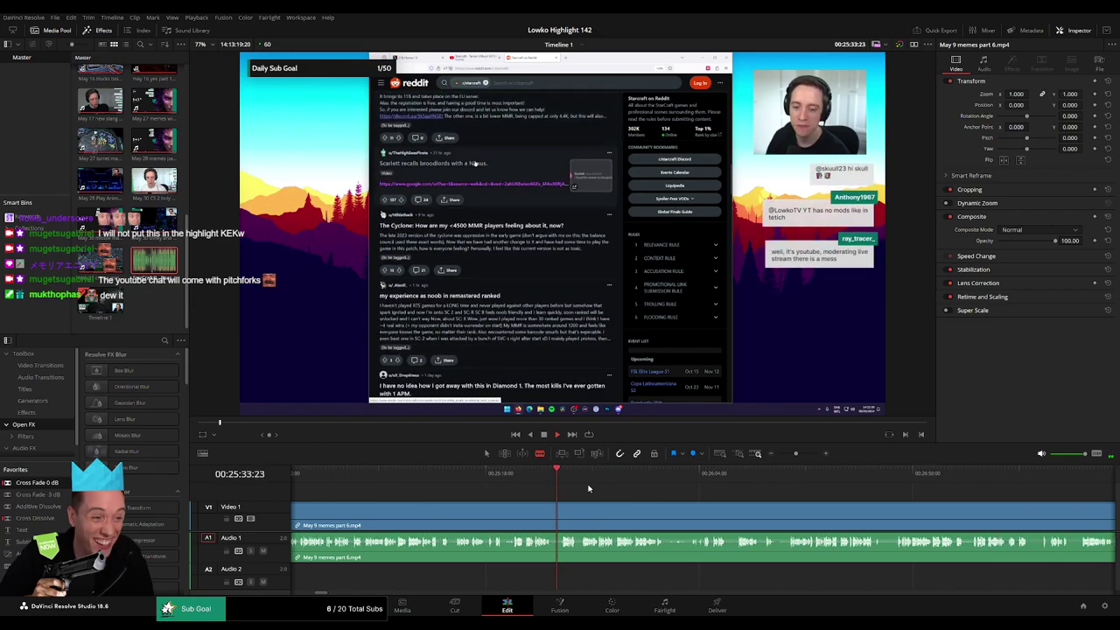
pyautogui.moveTo(428, 496); pyautogui.dragTo(841, 490)
pyautogui.click(608, 477)
pyautogui.press('space')
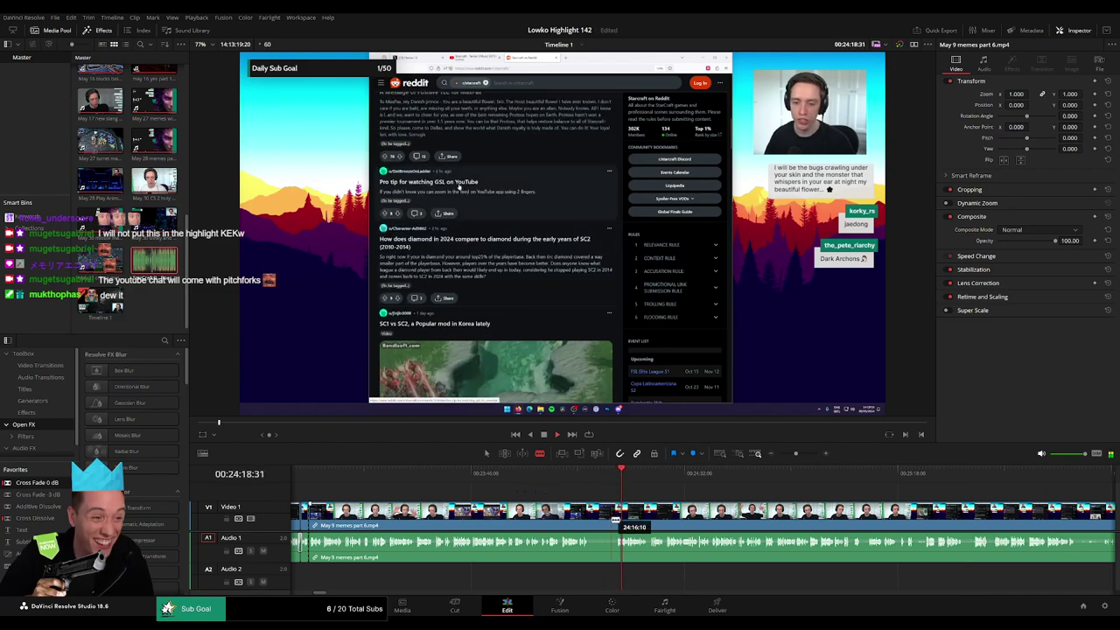
pyautogui.click(619, 521)
pyautogui.press('a')
pyautogui.click(560, 523)
pyautogui.press('Delete')
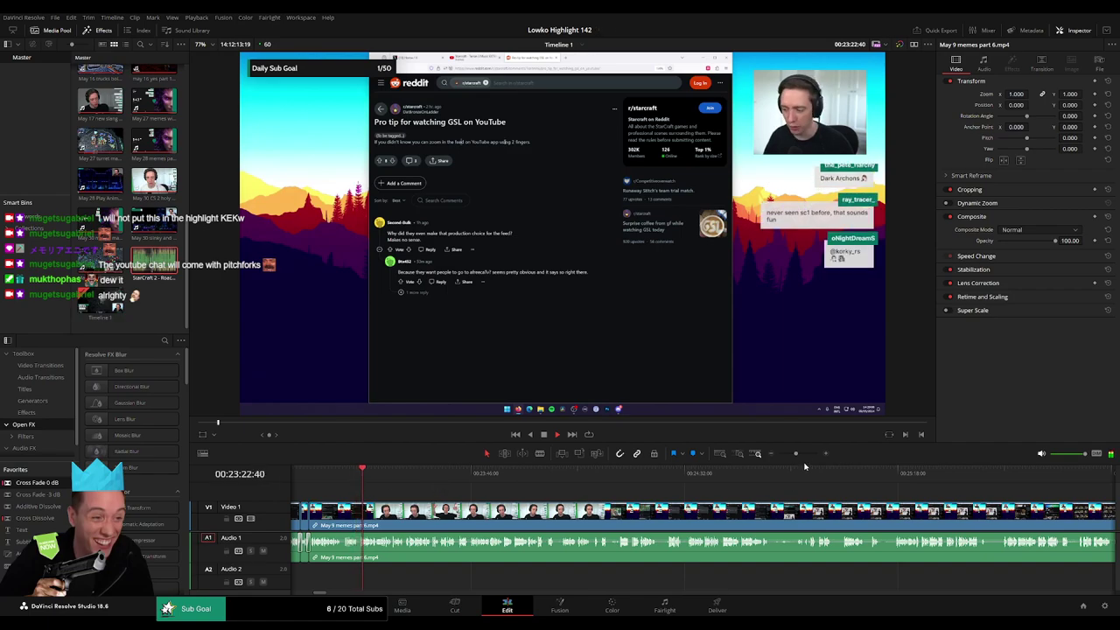
# - Review the footage from about 00:23:22:40, and split the clip at about 00:23:40:05 and 00:23:40:26 to isolate the short segment between them
pyautogui.moveTo(796, 453); pyautogui.dragTo(803, 455)
pyautogui.moveTo(849, 516); pyautogui.dragTo(523, 487)
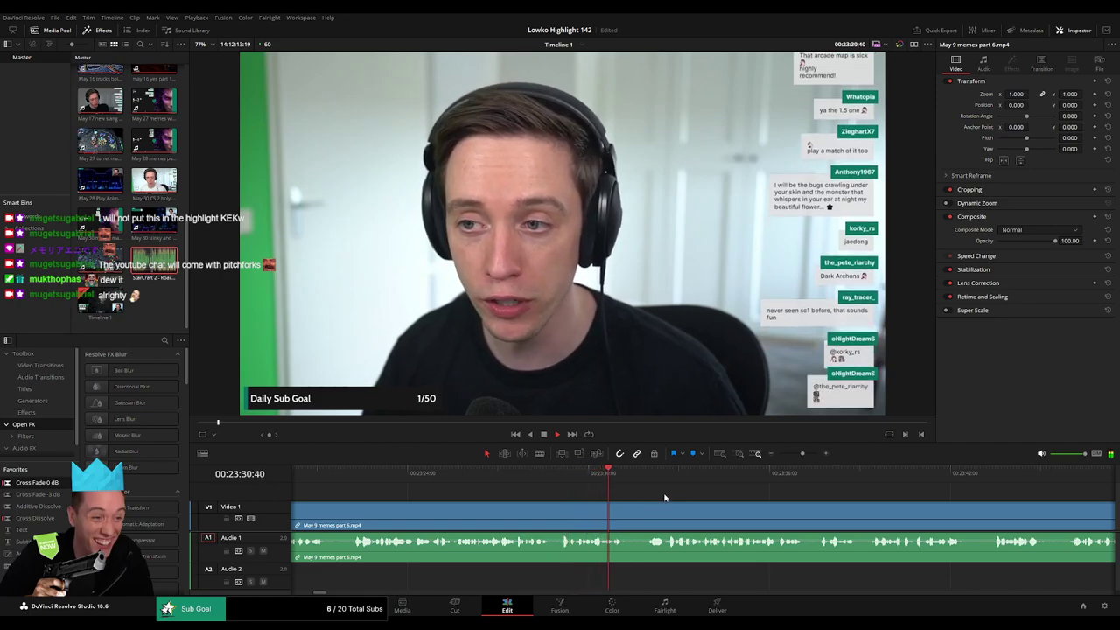
pyautogui.moveTo(666, 497); pyautogui.dragTo(577, 487)
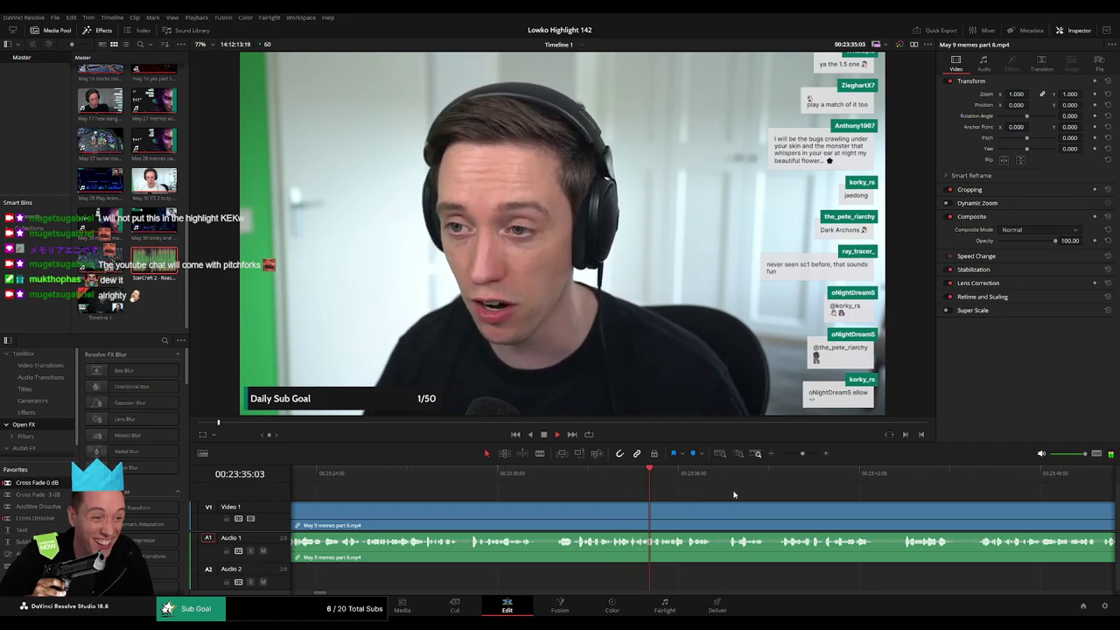
pyautogui.hscroll(6, 567, 496)
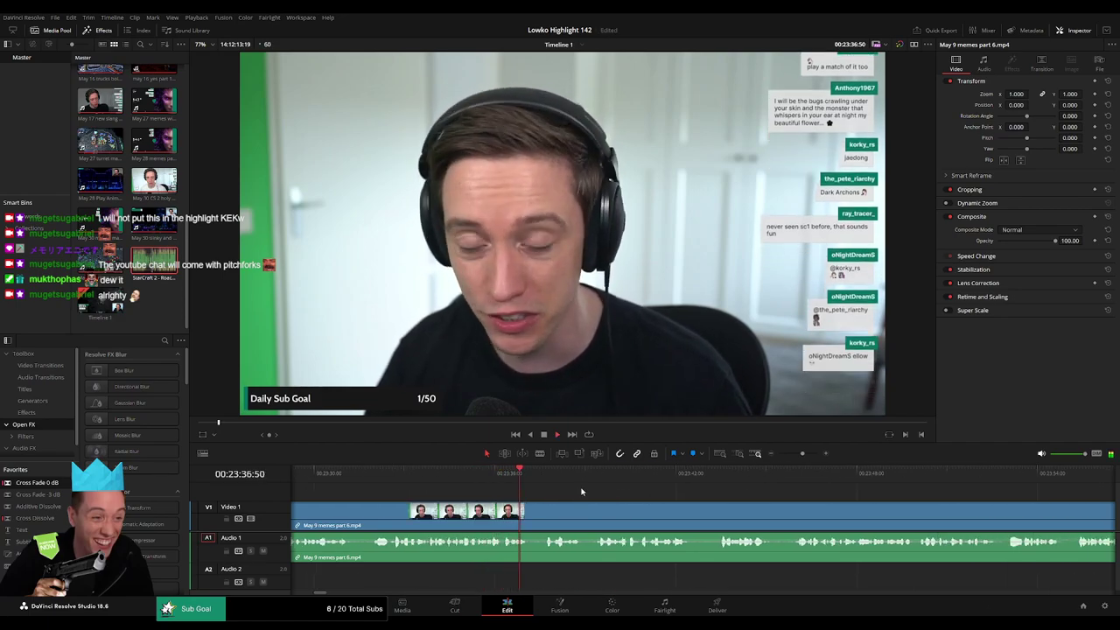
pyautogui.hscroll(4, 524, 488)
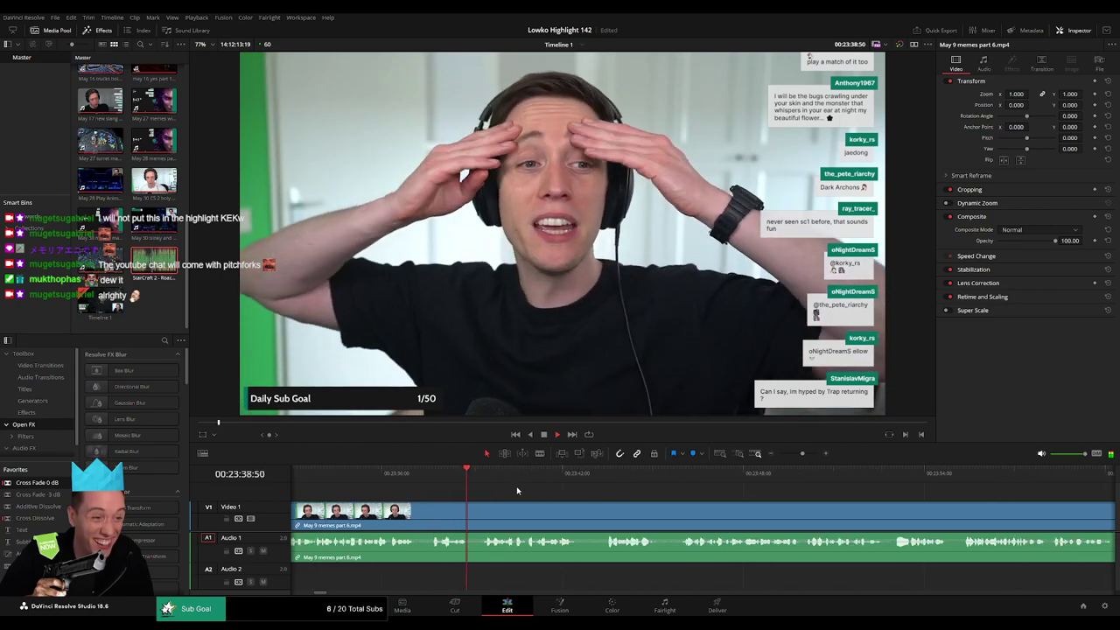
pyautogui.hscroll(2, 524, 494)
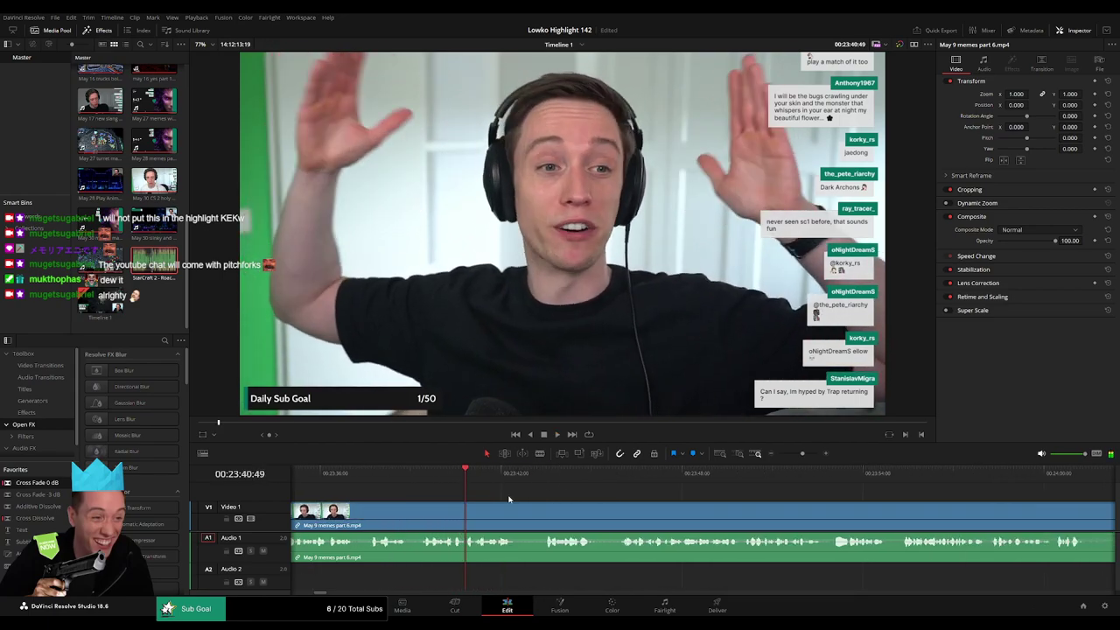
pyautogui.moveTo(801, 454); pyautogui.dragTo(807, 453)
pyautogui.press('space')
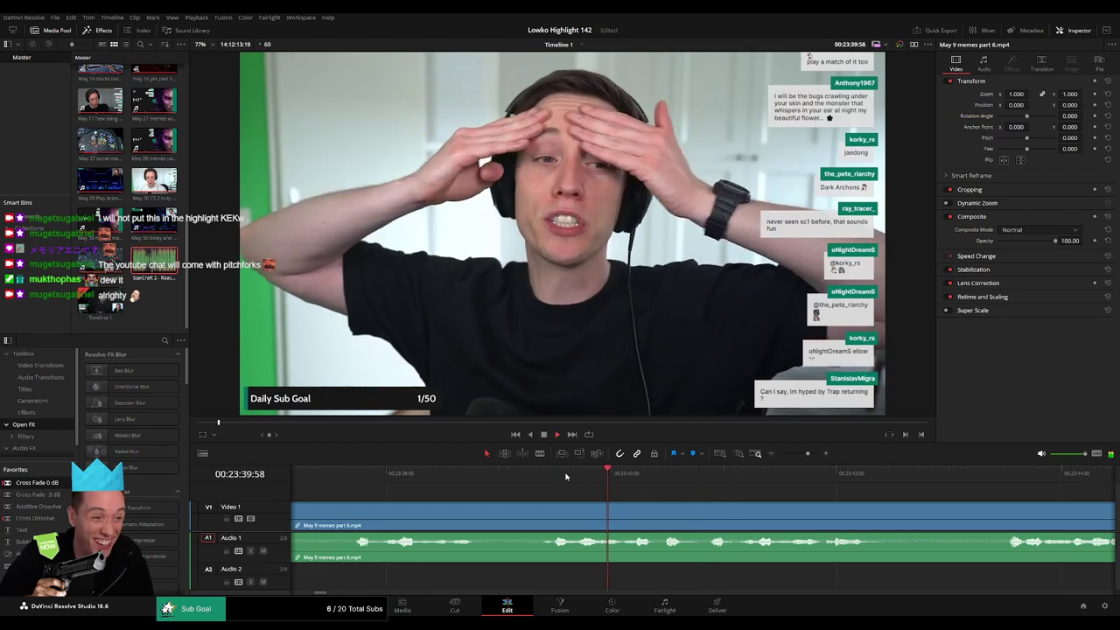
pyautogui.press('space')
pyautogui.press('b')
pyautogui.click(623, 515)
pyautogui.press('space')
pyautogui.press('space')
pyautogui.click(671, 523)
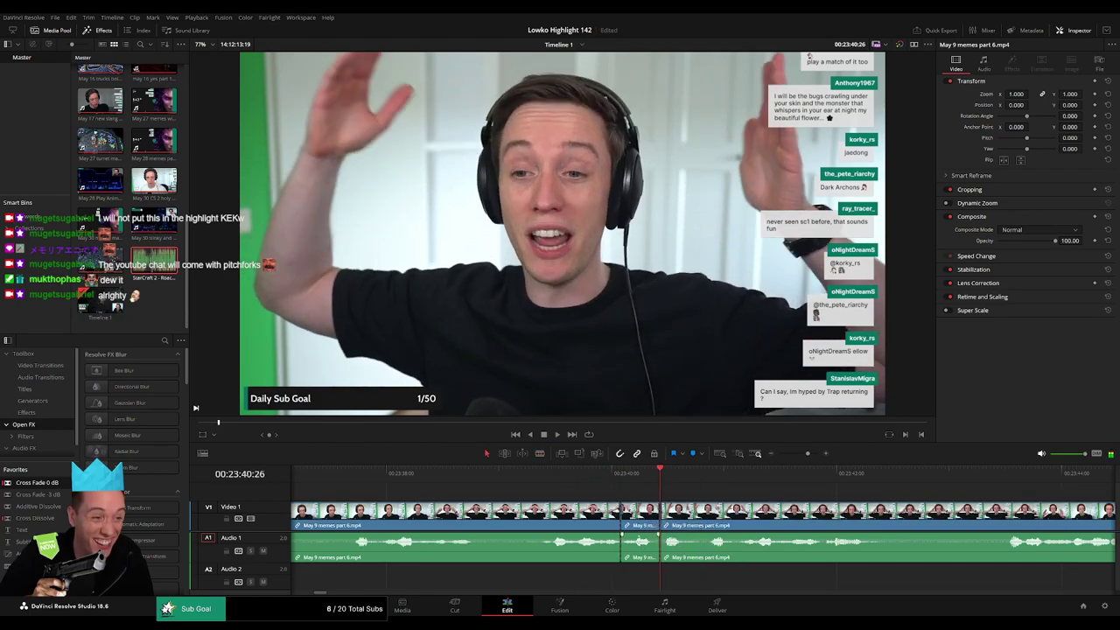
# - Mute the isolated segment, and place StarCraft 2 - Roach Quotes.mp3 beneath it on Audio 2, matching its length, with volume at -23
pyautogui.press('a')
pyautogui.moveTo(209, 277); pyautogui.dragTo(658, 579)
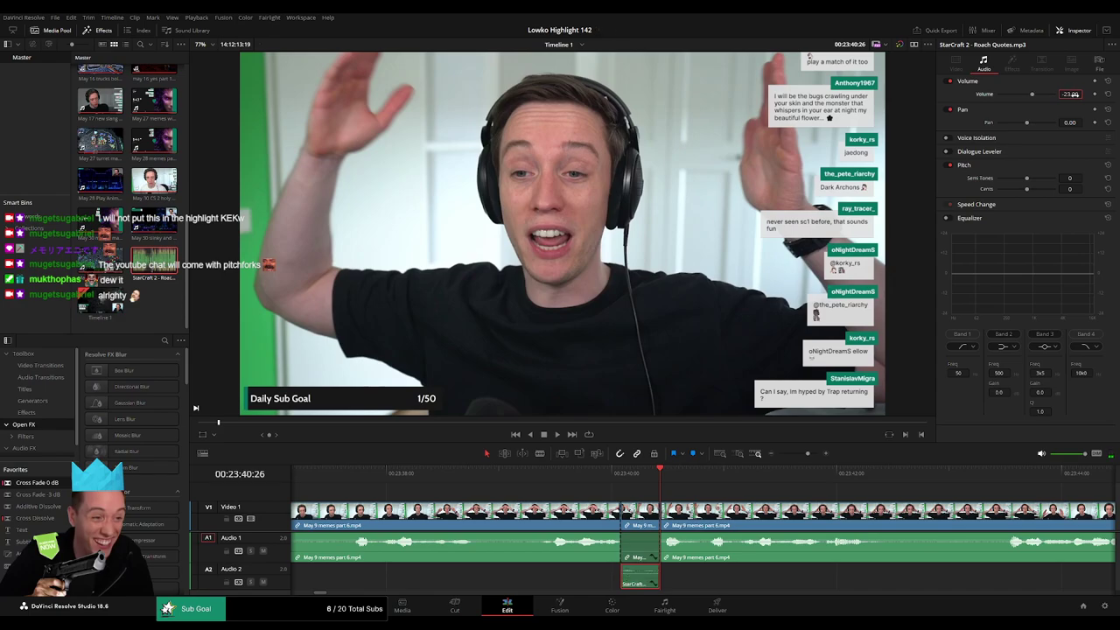
pyautogui.press('space')
pyautogui.click(754, 486)
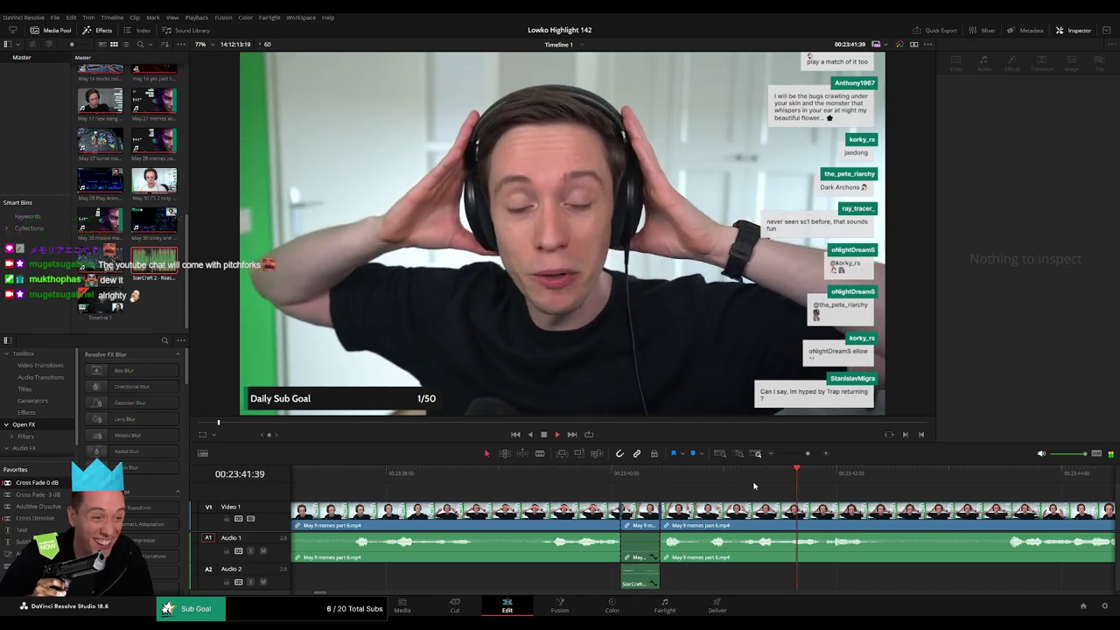
# - Cut out the short pause between about 00:24:01:40 and 00:24:02:27, and cross-fade the audio at the join
pyautogui.moveTo(807, 454); pyautogui.dragTo(800, 455)
pyautogui.moveTo(770, 494); pyautogui.dragTo(499, 487)
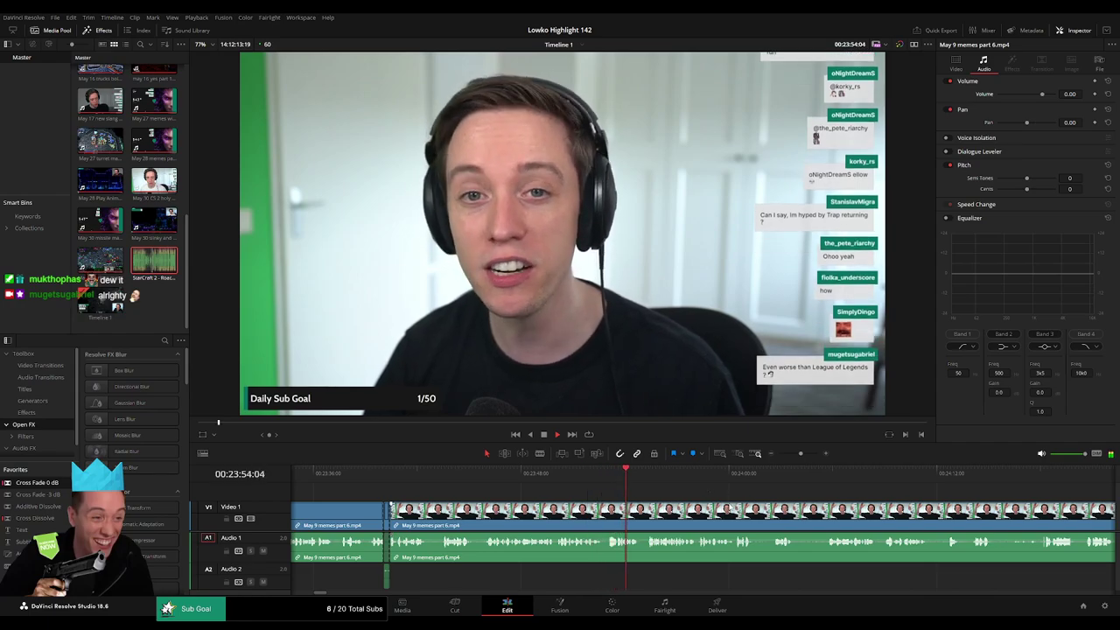
pyautogui.moveTo(786, 490); pyautogui.dragTo(488, 498)
pyautogui.hscroll(1, 476, 498)
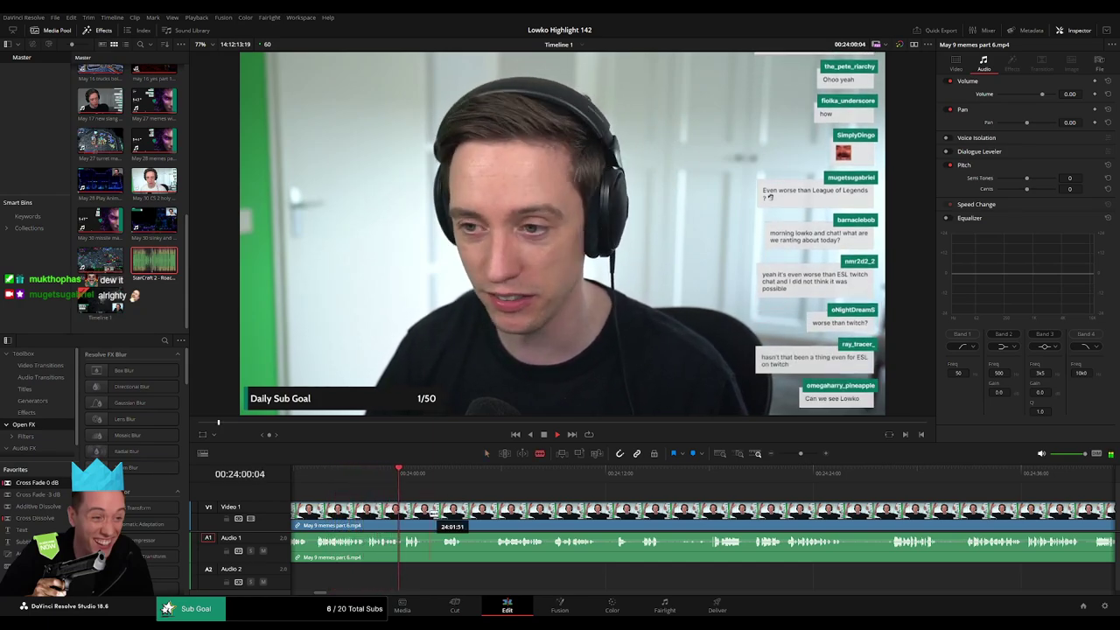
pyautogui.click(437, 516)
pyautogui.press('a')
pyautogui.click(436, 516)
pyautogui.press('Delete')
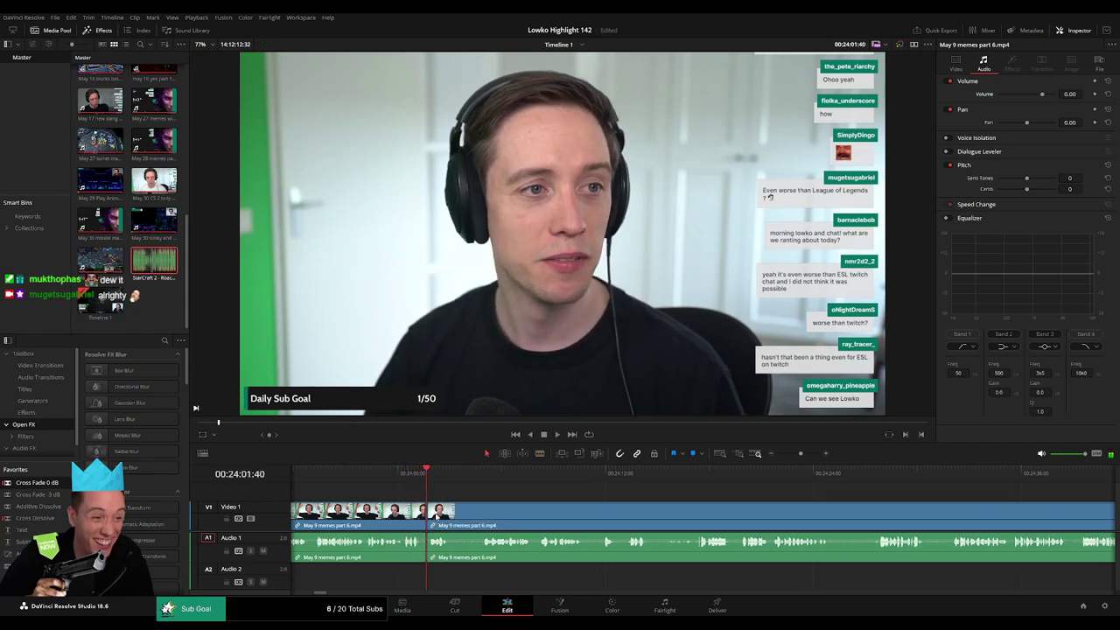
pyautogui.press('space')
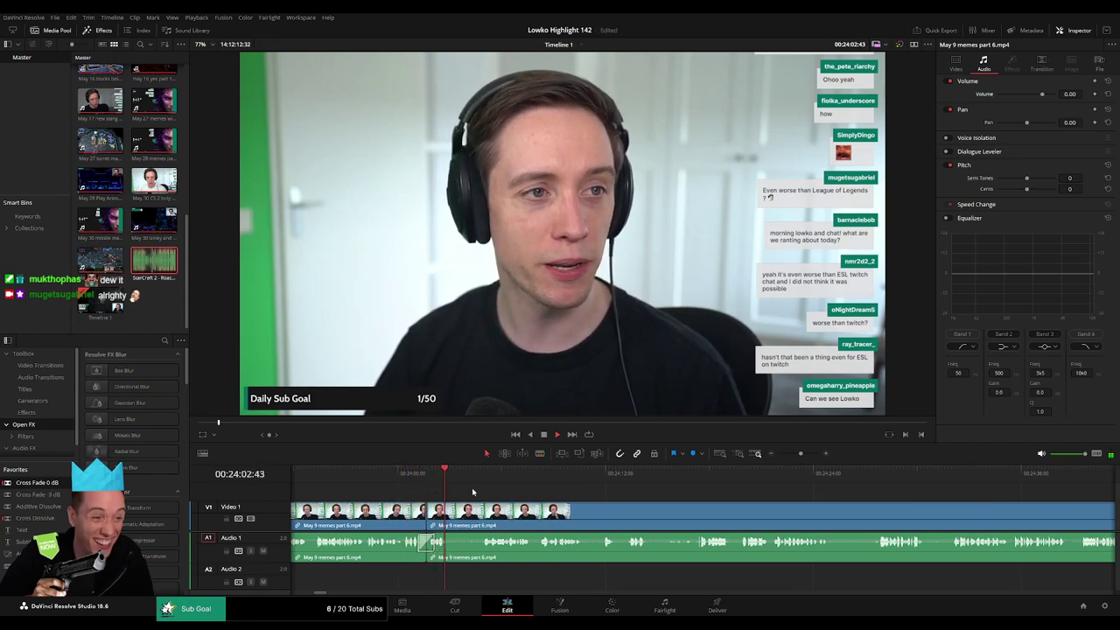
# - Cut out the pause between about 00:24:03:14 and 00:24:04:49, and cross-fade the audio at the join
pyautogui.press('b')
pyautogui.click(454, 513)
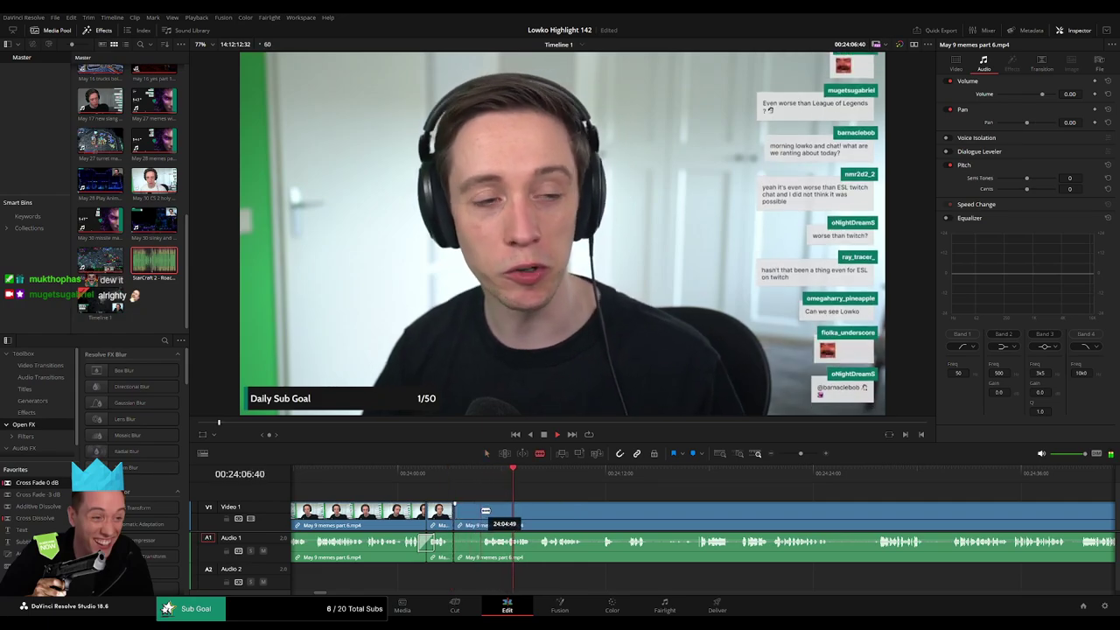
pyautogui.click(480, 512)
pyautogui.press('a')
pyautogui.click(474, 517)
pyautogui.press('Delete')
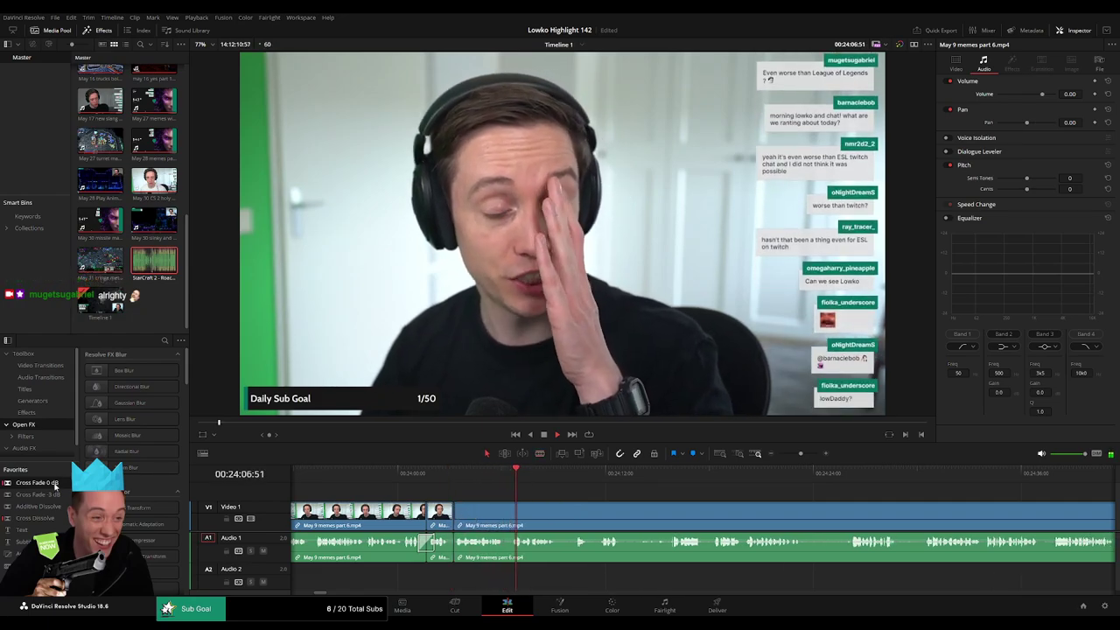
# - Isolate the short segment between about 00:24:07:17 and 00:24:07:41 with two splits, and mute its audio
pyautogui.hscroll(2, 587, 513)
pyautogui.press('space')
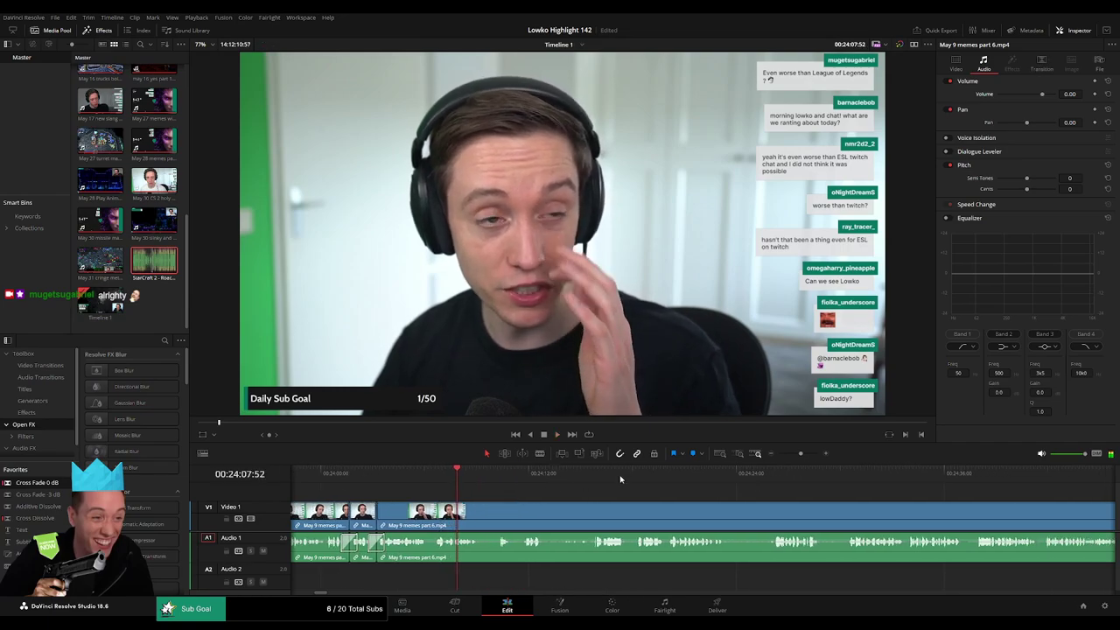
pyautogui.moveTo(801, 453); pyautogui.dragTo(810, 454)
pyautogui.moveTo(530, 475); pyautogui.dragTo(481, 475)
pyautogui.press('space')
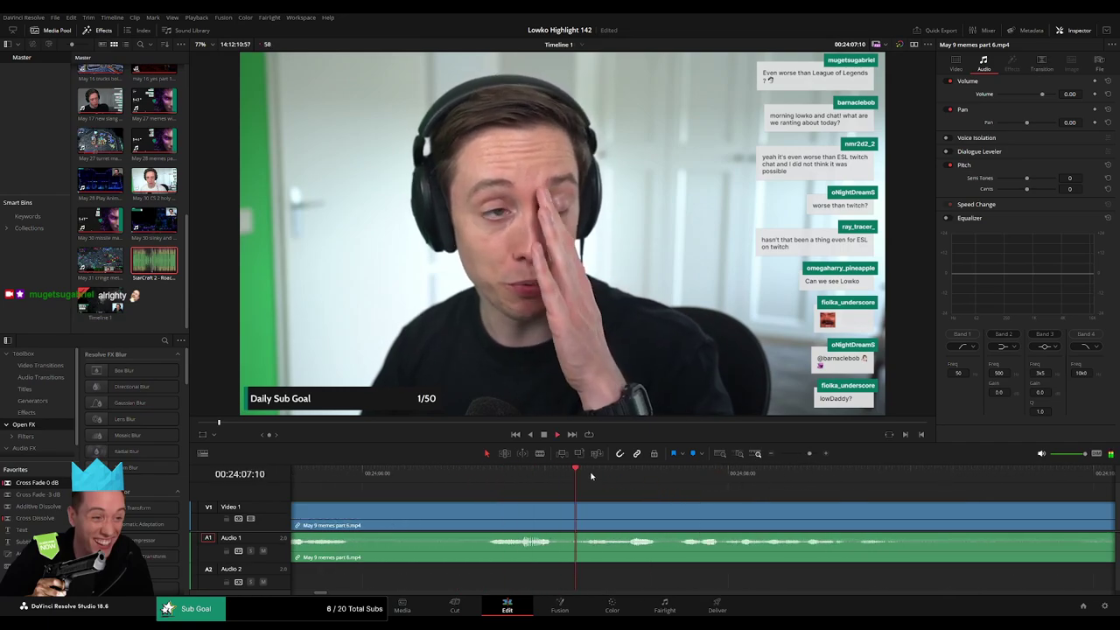
pyautogui.press('space')
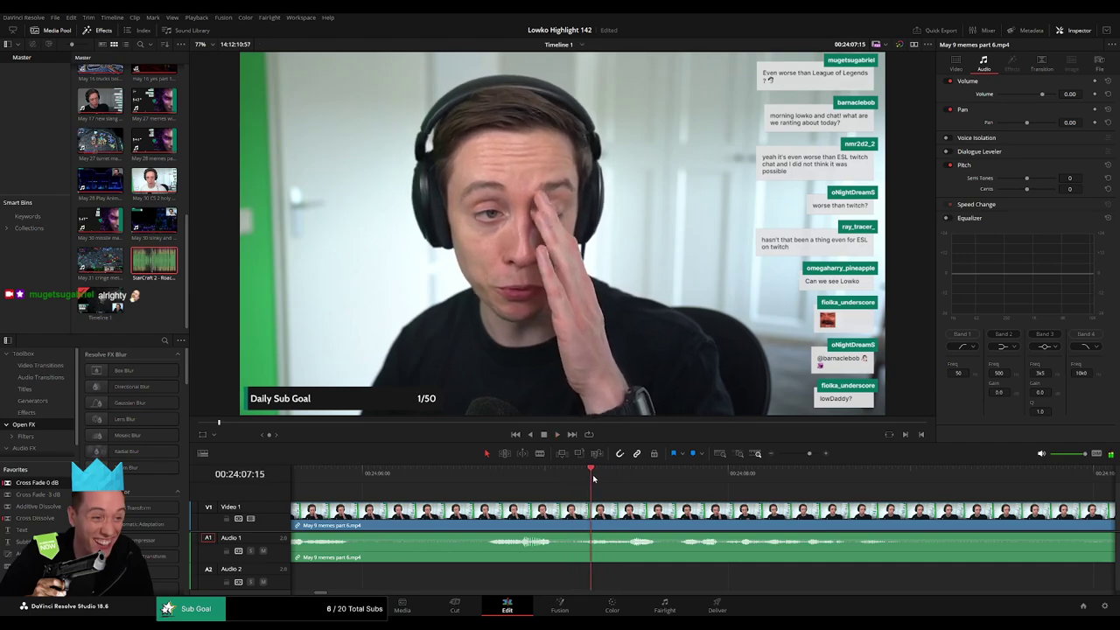
pyautogui.press('b')
pyautogui.click(598, 512)
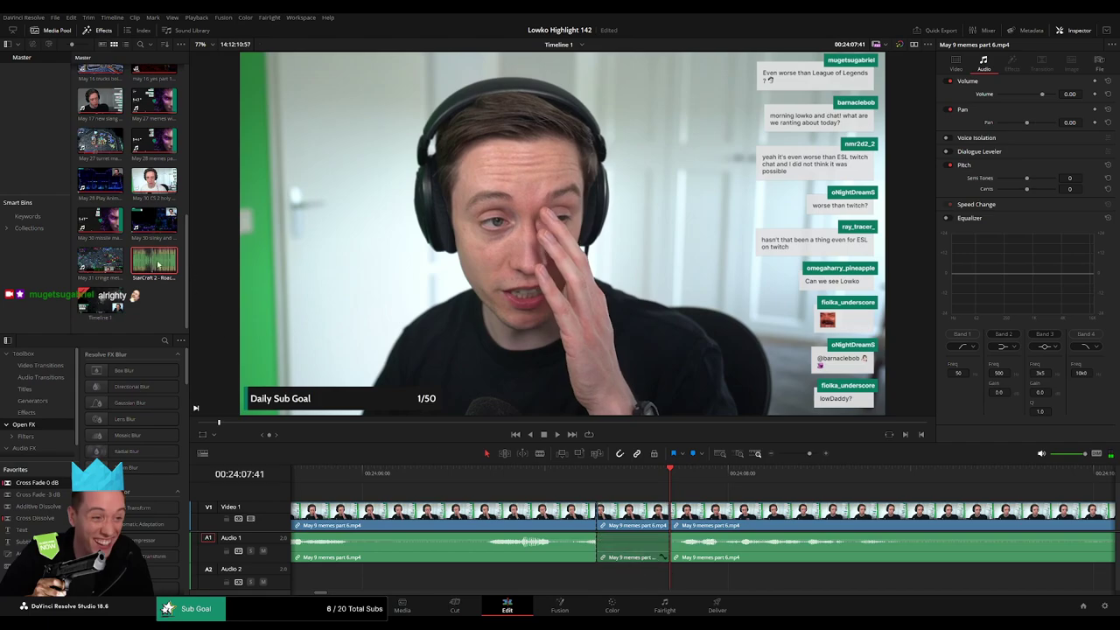
# - Place StarCraft 2 - Roach Quotes.mp3 on Audio 2 beneath the muted segment, trim it to the segment's length, and set its volume to -20
pyautogui.moveTo(159, 262); pyautogui.dragTo(615, 582)
pyautogui.moveTo(705, 582); pyautogui.dragTo(669, 582)
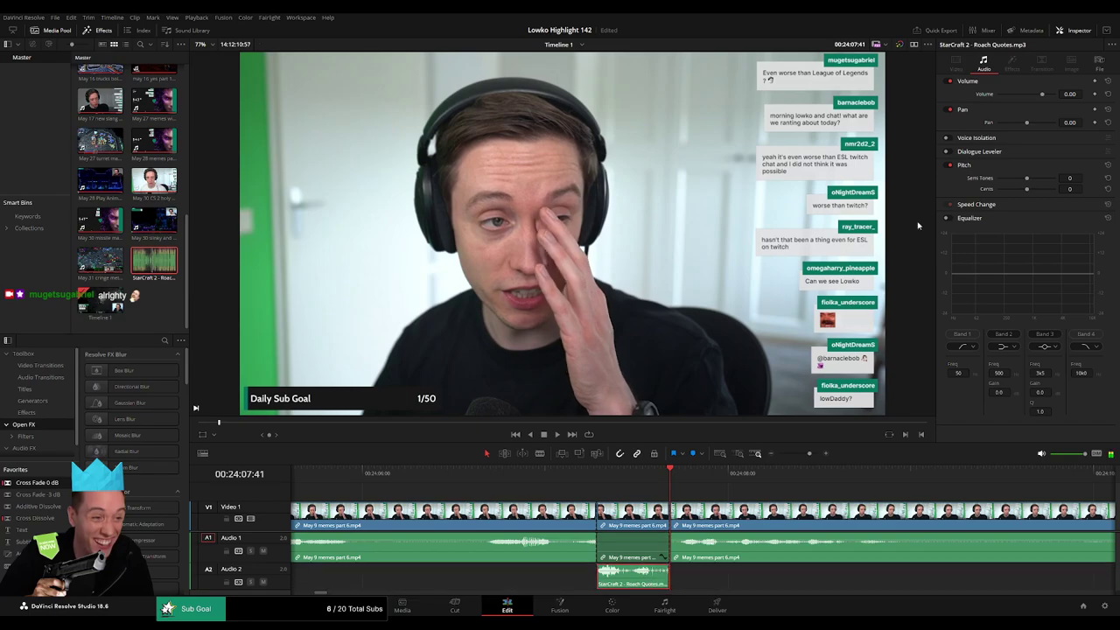
pyautogui.click(1077, 94)
pyautogui.write('-20')
pyautogui.press('Return')
pyautogui.press('space')
pyautogui.click(720, 492)
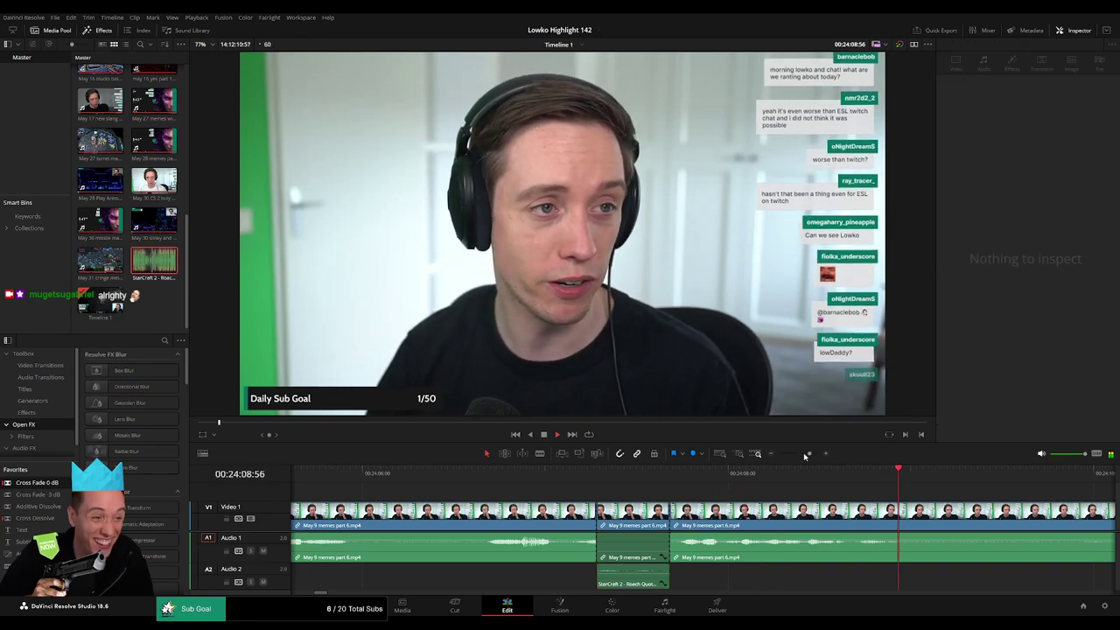
# - Split the clip at about 00:24:09:37, and skip through the following footage to about 00:24:55
pyautogui.moveTo(807, 454); pyautogui.dragTo(798, 455)
pyautogui.hscroll(4, 596, 504)
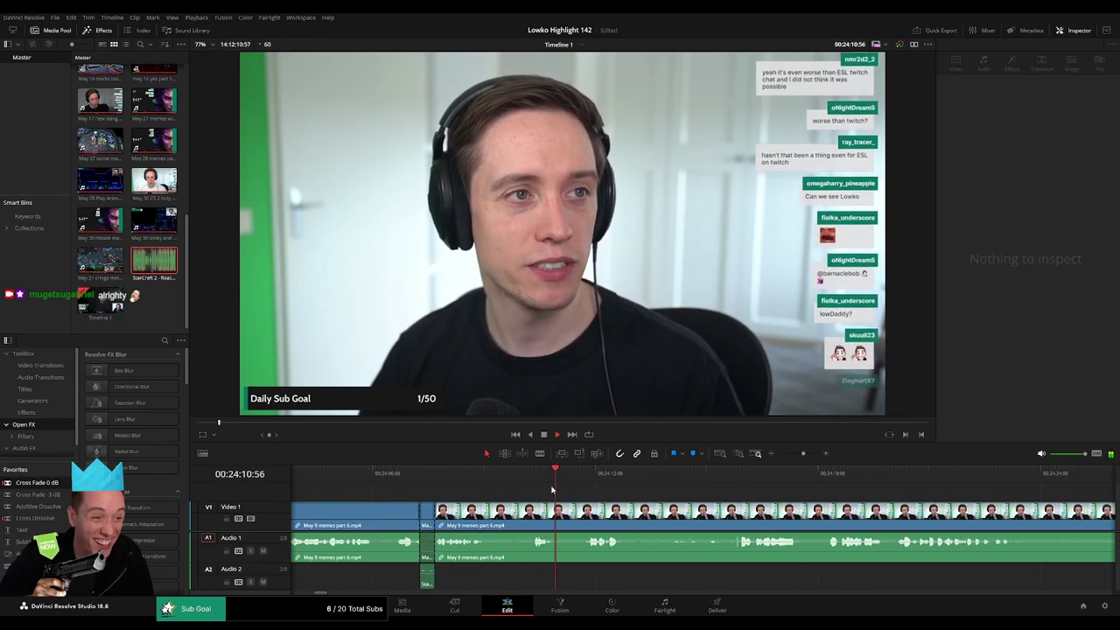
pyautogui.press('b')
pyautogui.click(506, 517)
pyautogui.click(740, 482)
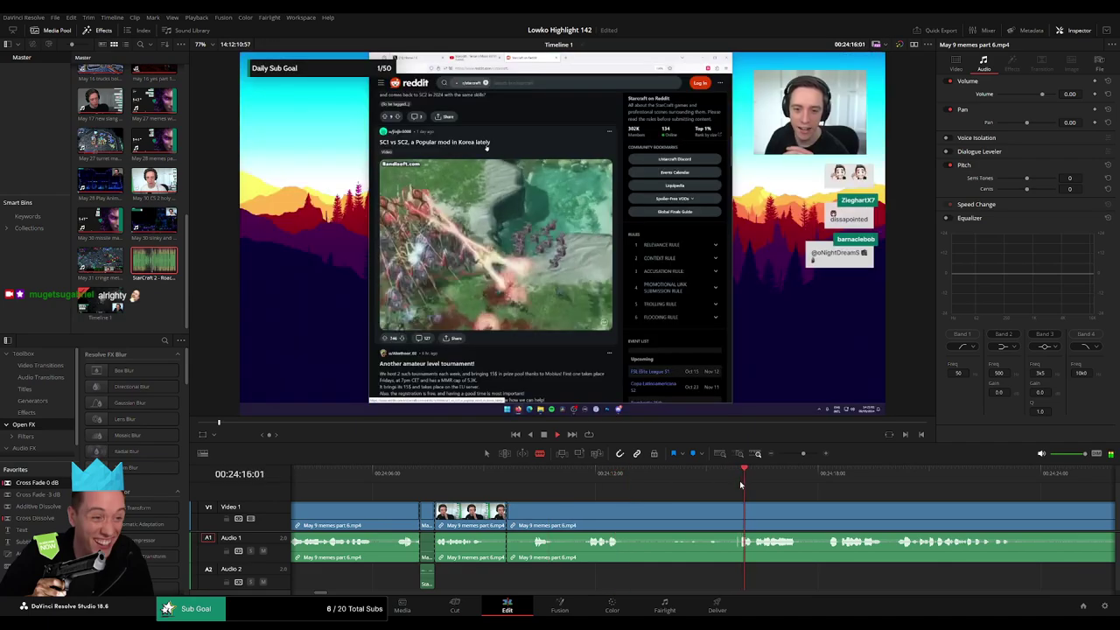
pyautogui.click(986, 479)
pyautogui.moveTo(803, 454); pyautogui.dragTo(790, 454)
pyautogui.click(716, 479)
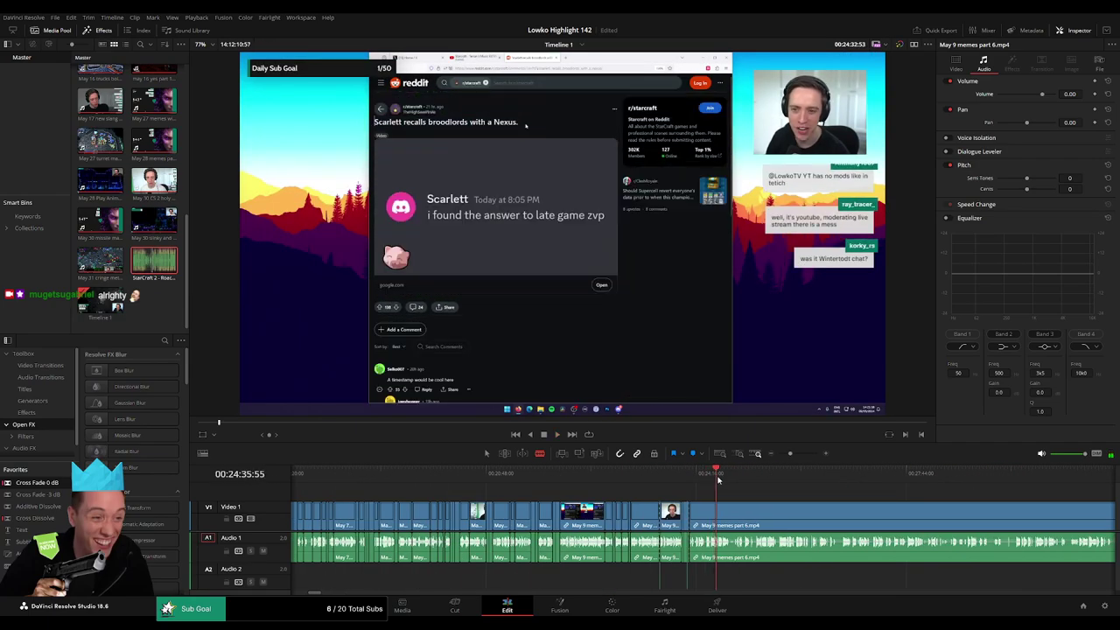
pyautogui.moveTo(780, 509); pyautogui.dragTo(628, 498)
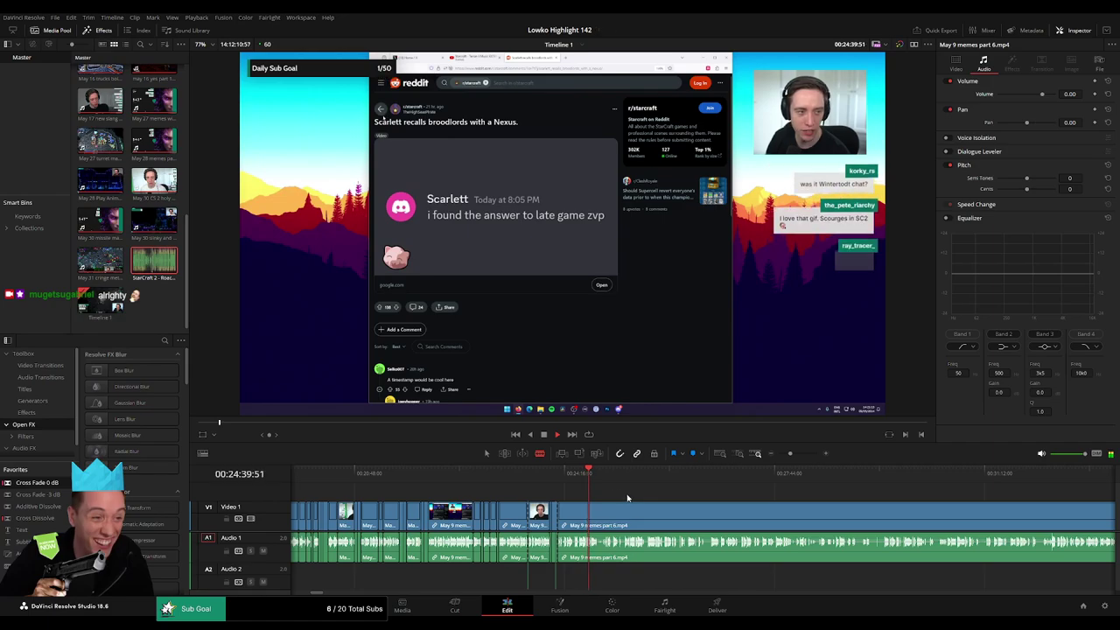
pyautogui.click(601, 473)
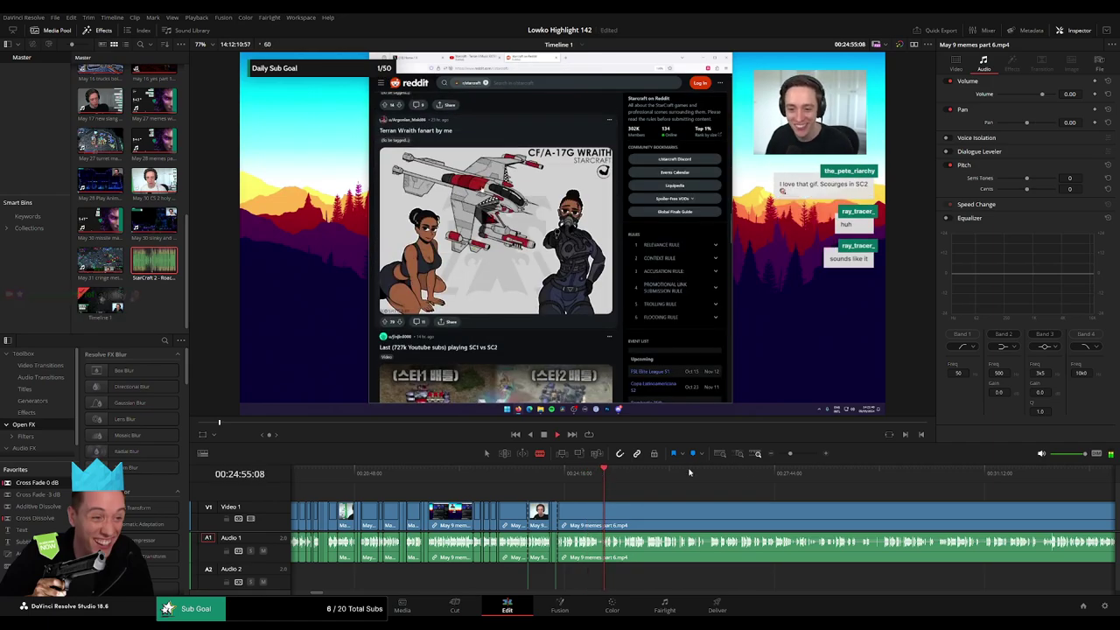
# - Split the clip at about 00:24:53:12, remove the segment back to the cut at about 00:24:09:37, and cross-fade the audio at the join
pyautogui.moveTo(790, 455); pyautogui.dragTo(798, 453)
pyautogui.click(599, 473)
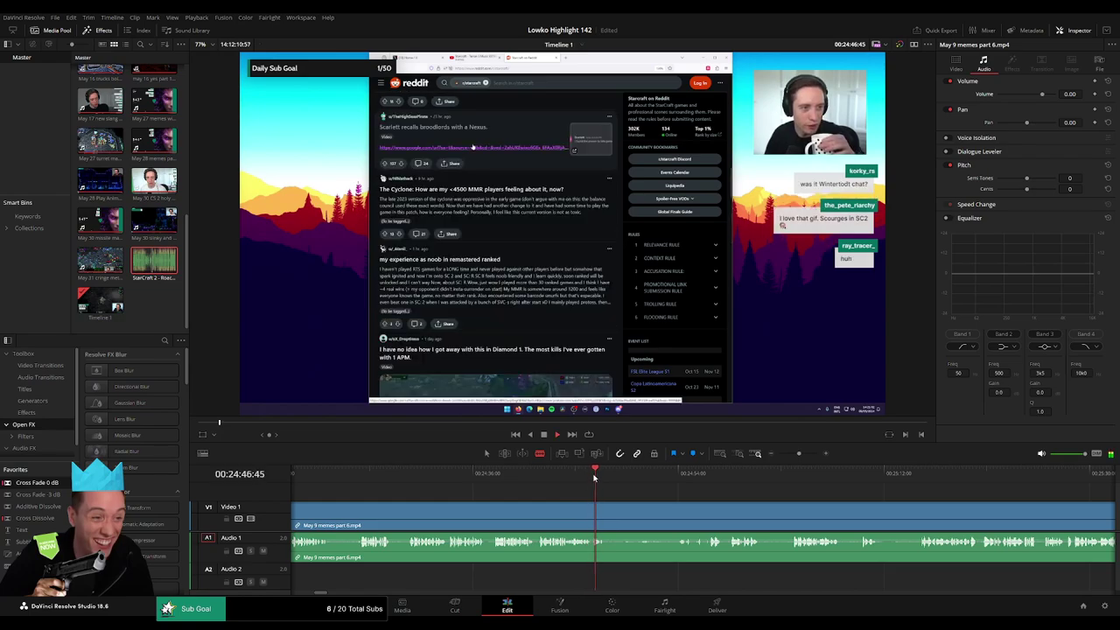
pyautogui.click(658, 473)
pyautogui.click(670, 514)
pyautogui.press('a')
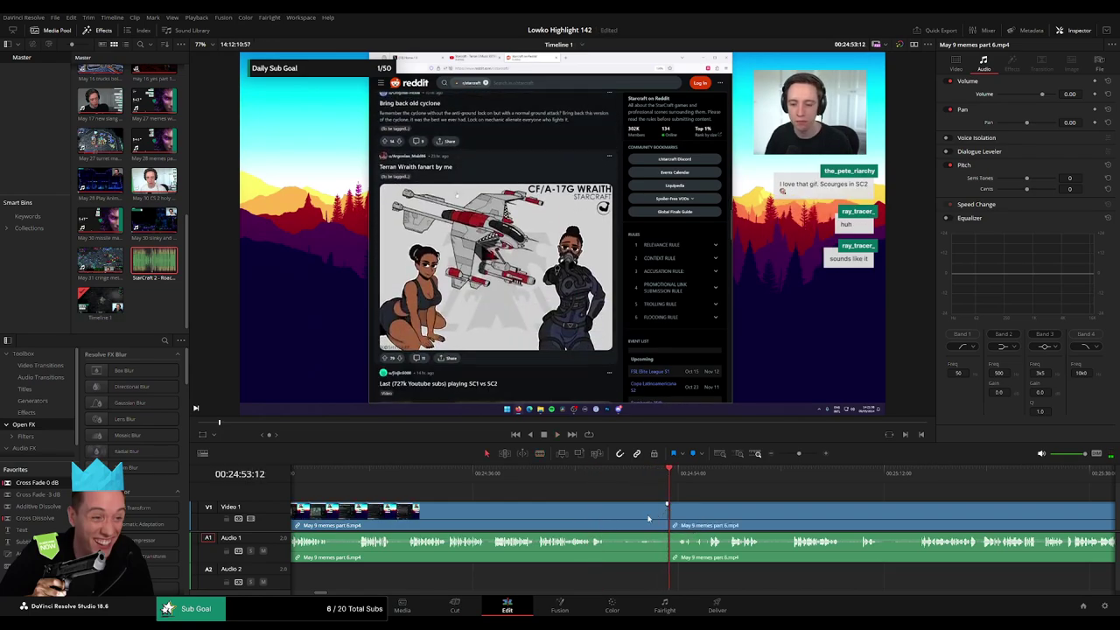
pyautogui.click(643, 515)
pyautogui.press('Delete')
pyautogui.press('Up')
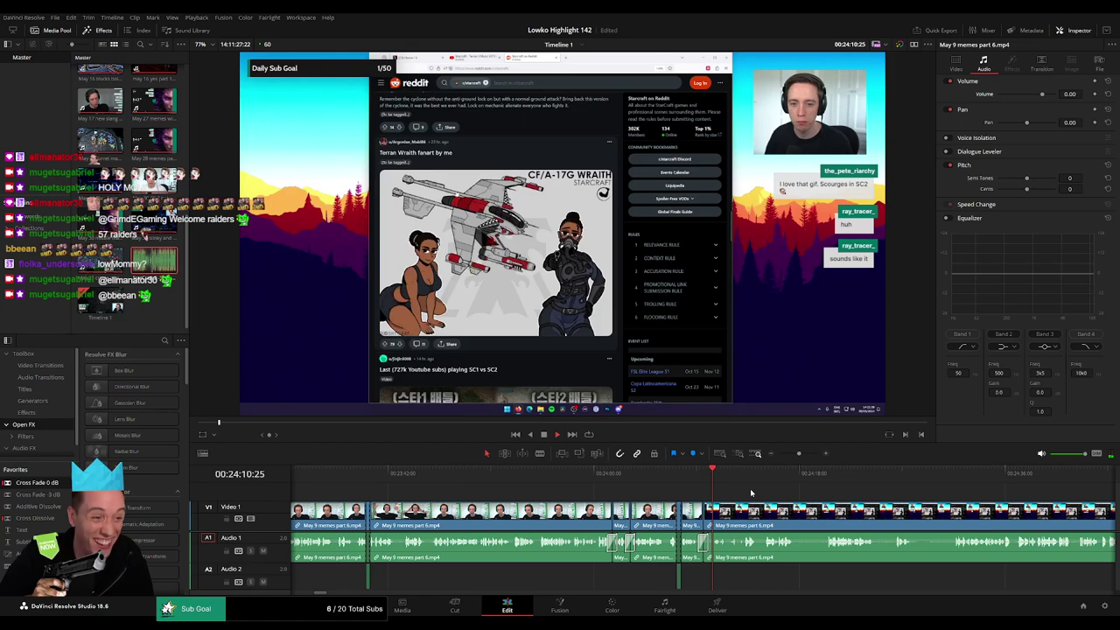
# - Cut out the segment between about 00:24:17:34 and 00:24:20:08, and cross-fade the audio at the join
pyautogui.moveTo(767, 492); pyautogui.dragTo(484, 493)
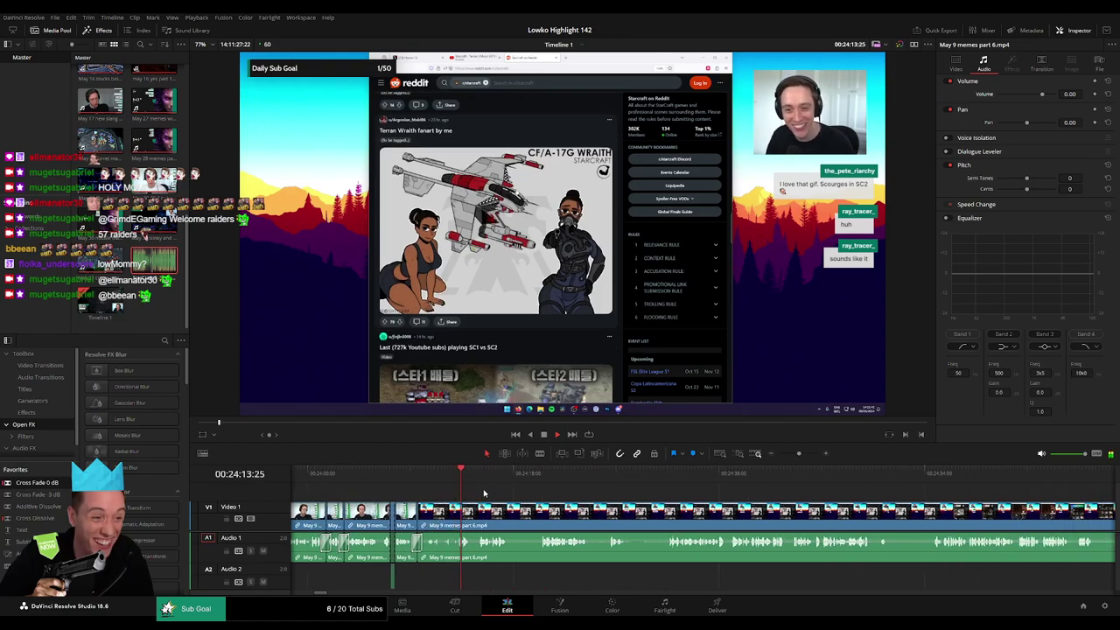
pyautogui.hscroll(2, 502, 494)
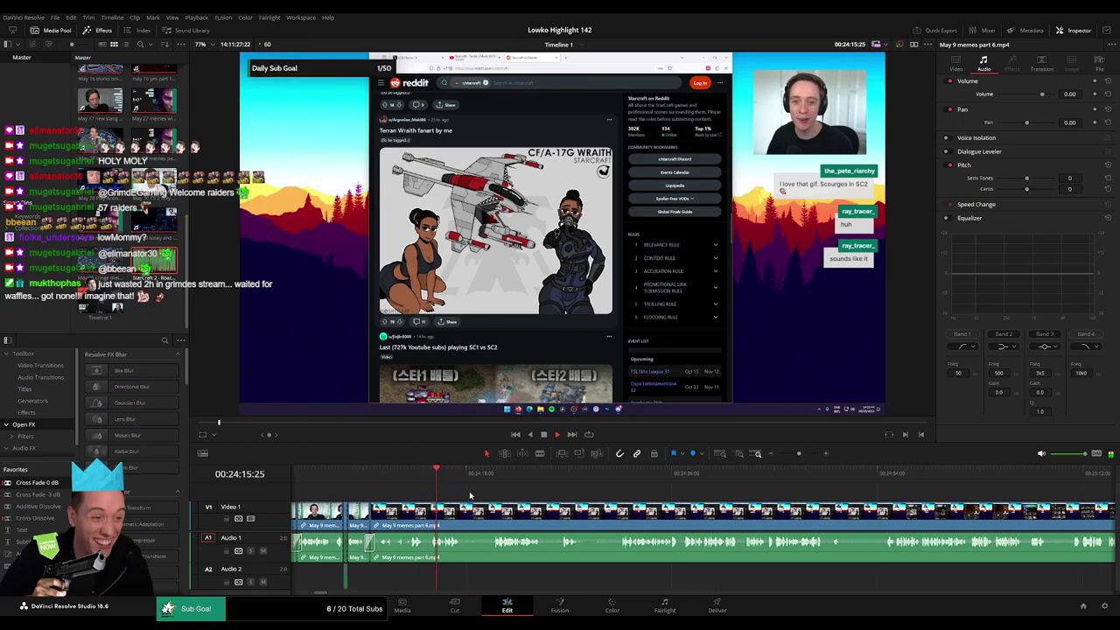
pyautogui.hscroll(2, 411, 504)
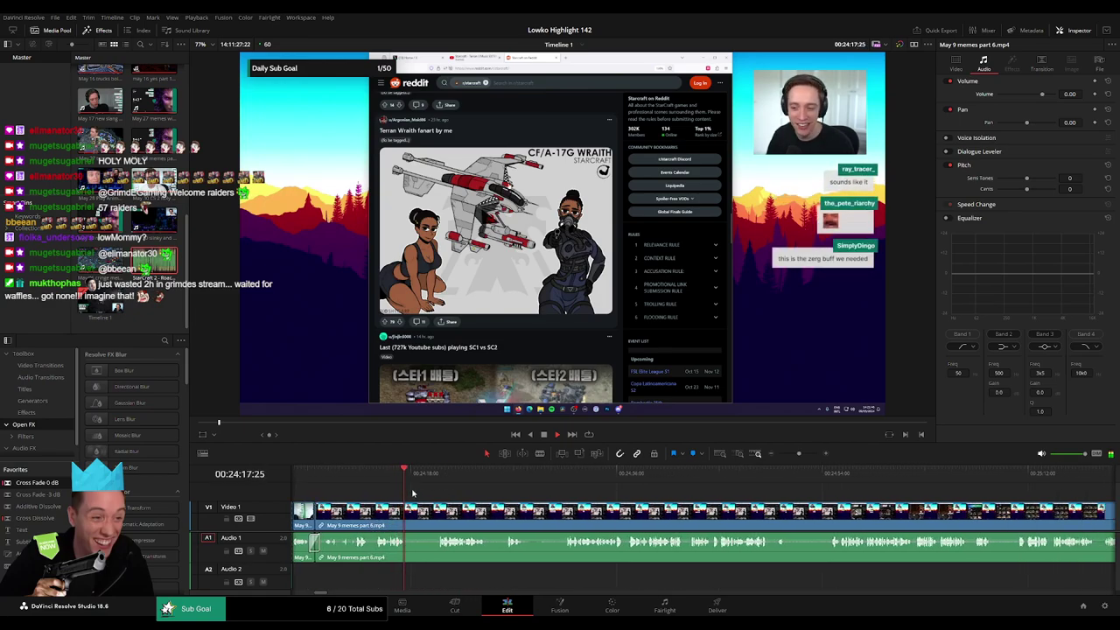
pyautogui.click(423, 474)
pyautogui.click(432, 475)
pyautogui.press('b')
pyautogui.click(407, 512)
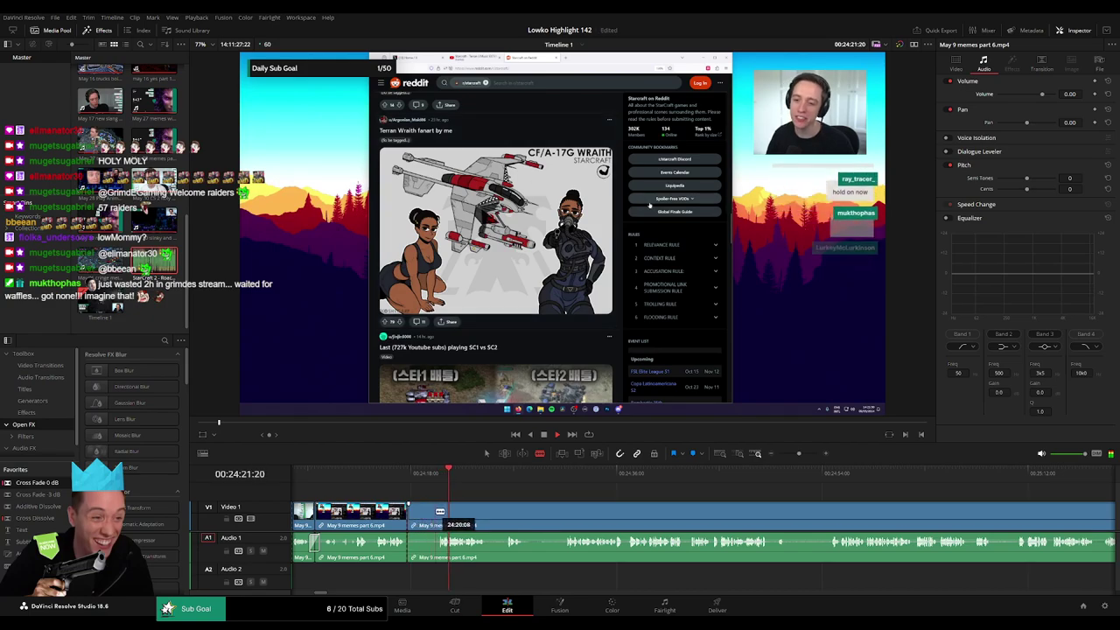
pyautogui.click(440, 512)
pyautogui.press('a')
pyautogui.click(421, 516)
pyautogui.press('Delete')
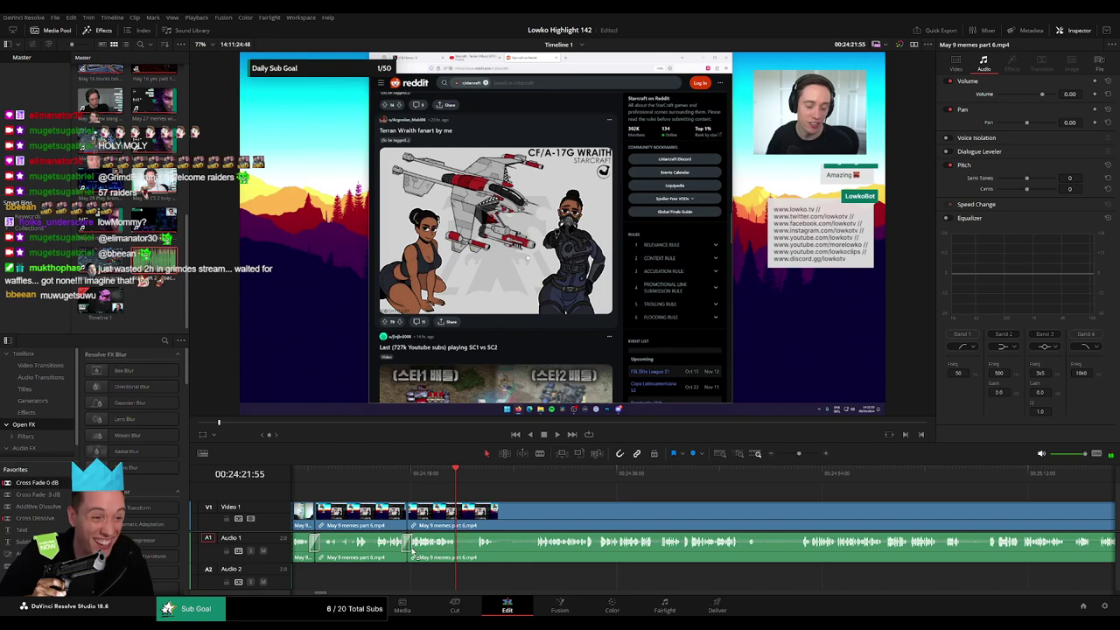
# - Cut out the segment between about 00:24:22:12 and 00:24:23:41, and cross-fade the audio at the join
pyautogui.hscroll(2, 443, 528)
pyautogui.press('b')
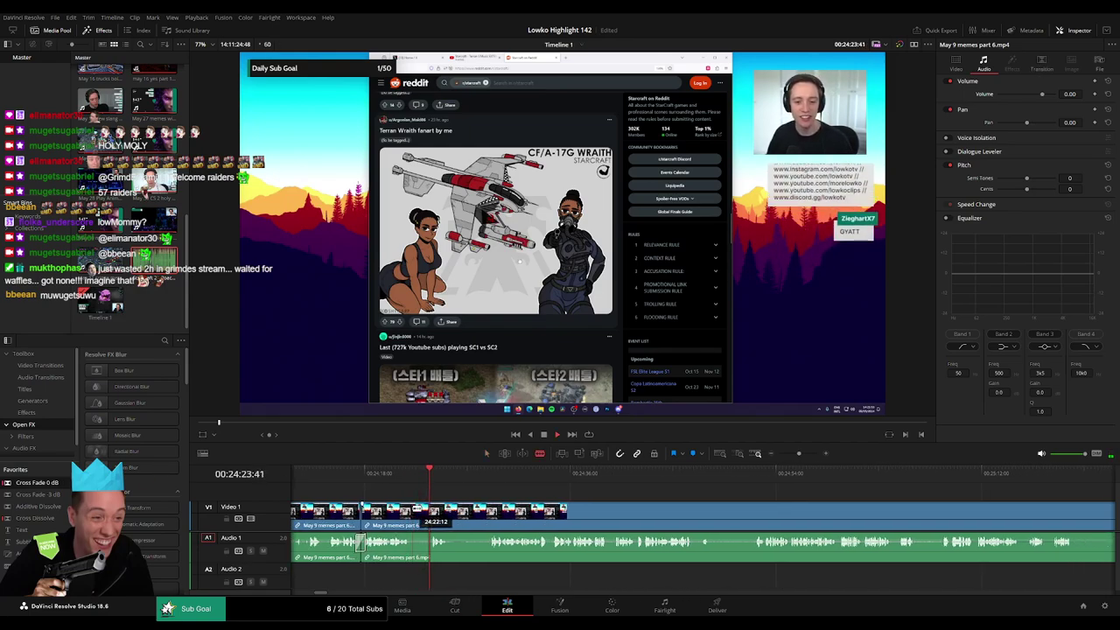
pyautogui.click(414, 507)
pyautogui.click(429, 507)
pyautogui.press('a')
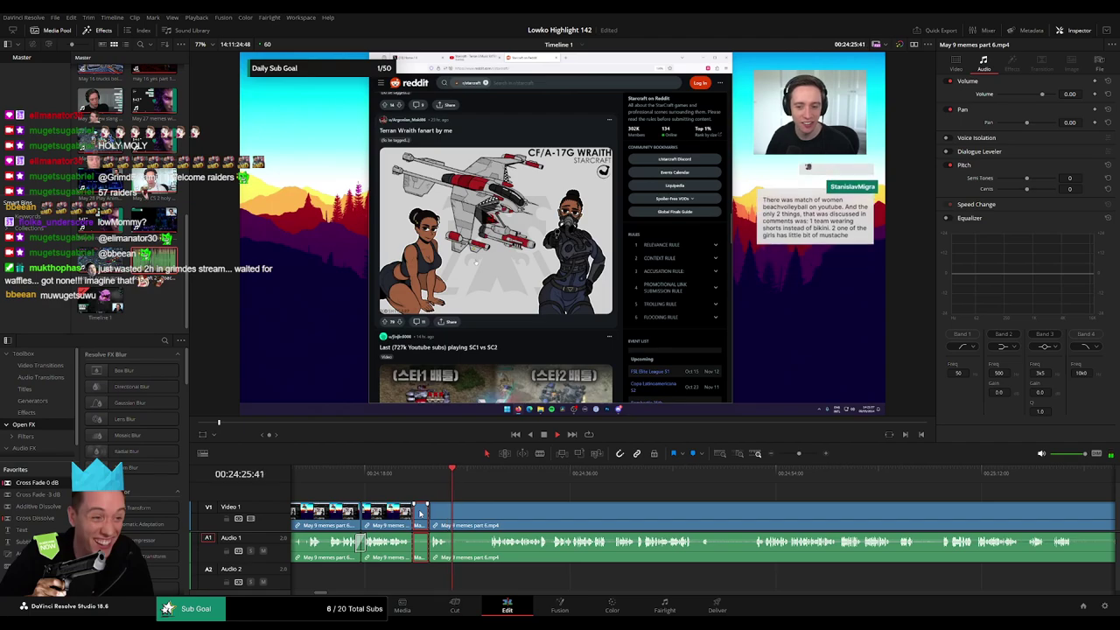
pyautogui.click(420, 513)
pyautogui.press('Delete')
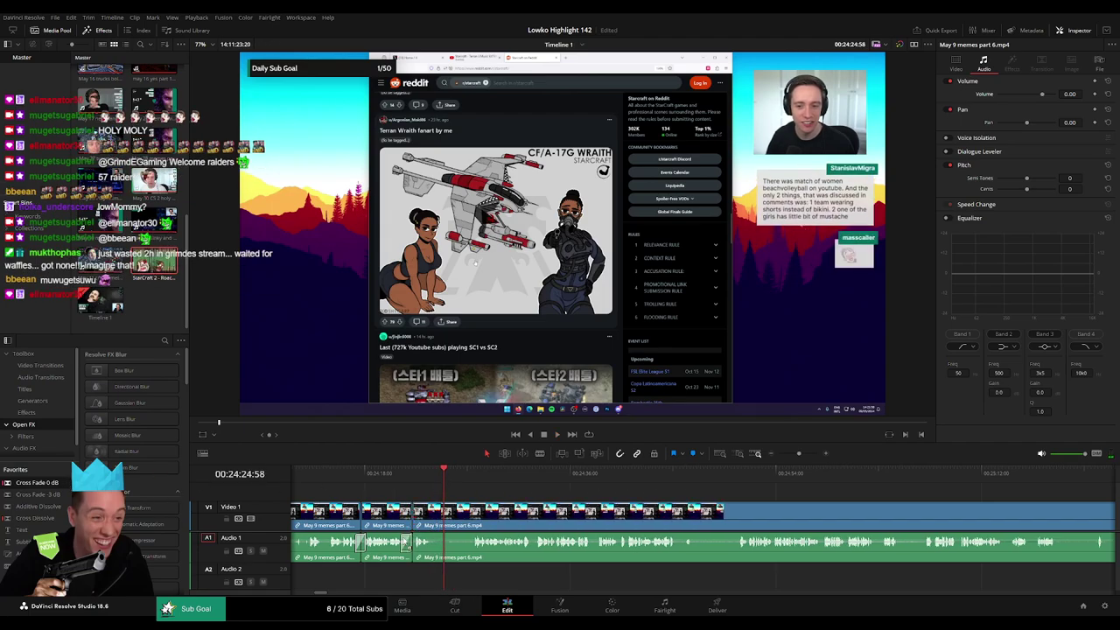
# - Cut out the roughly three-second segment starting at about 00:24:24:10, and cross-fade the audio at the join
pyautogui.press('b')
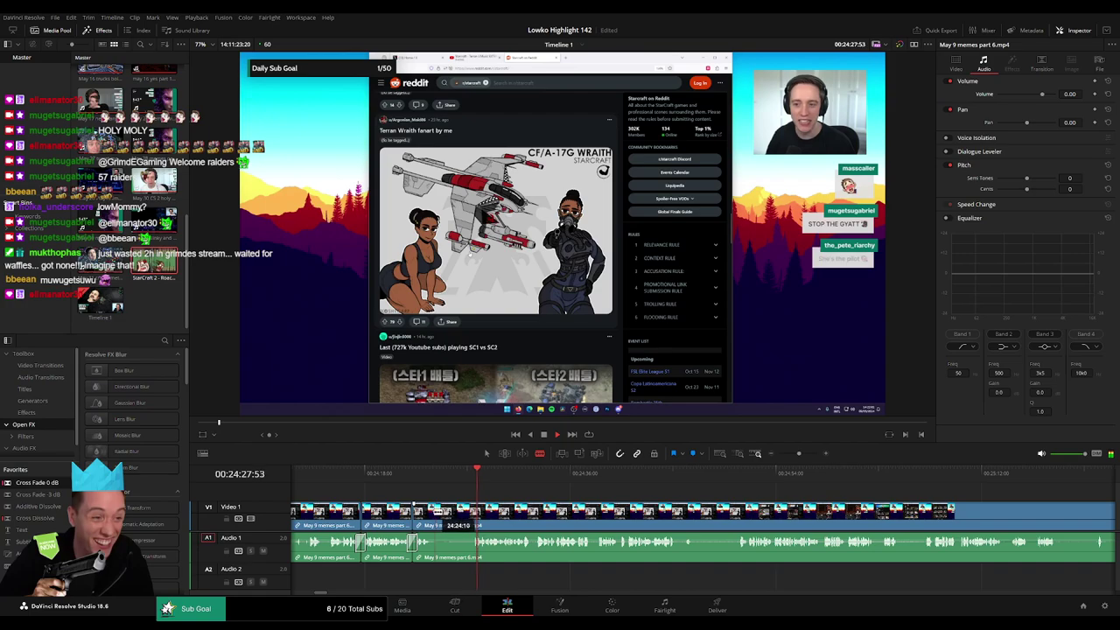
pyautogui.click(434, 510)
pyautogui.press('Delete')
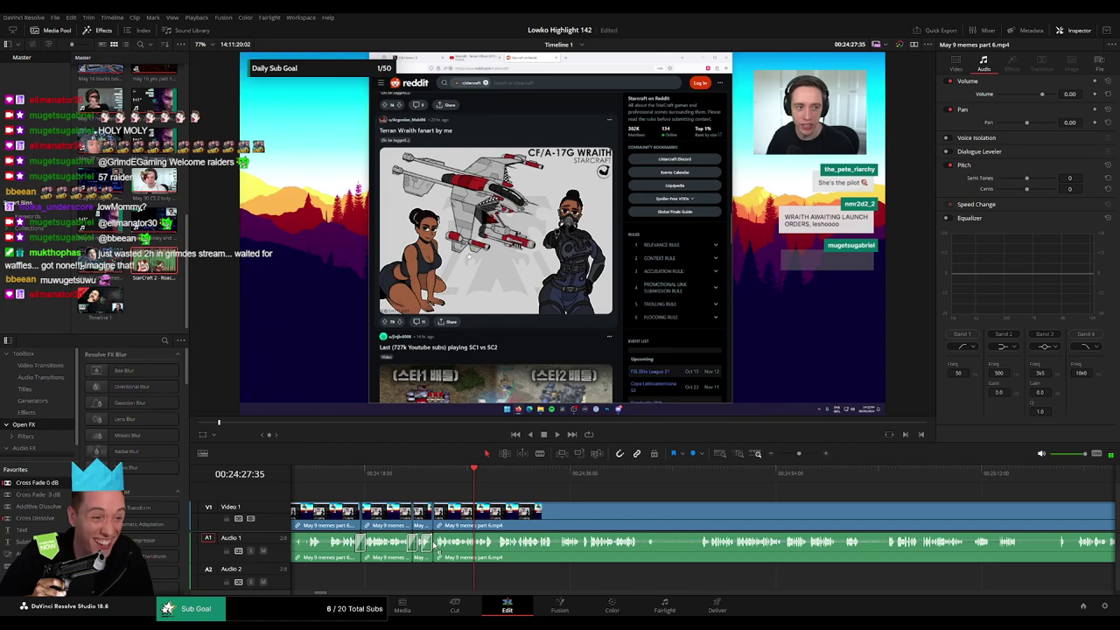
pyautogui.moveTo(434, 545); pyautogui.dragTo(435, 544)
# - Place an adjustment clip above the footage at about 00:24:31:19, and set its zoom to 1.830 and position to X -786, Y -362
pyautogui.press('space')
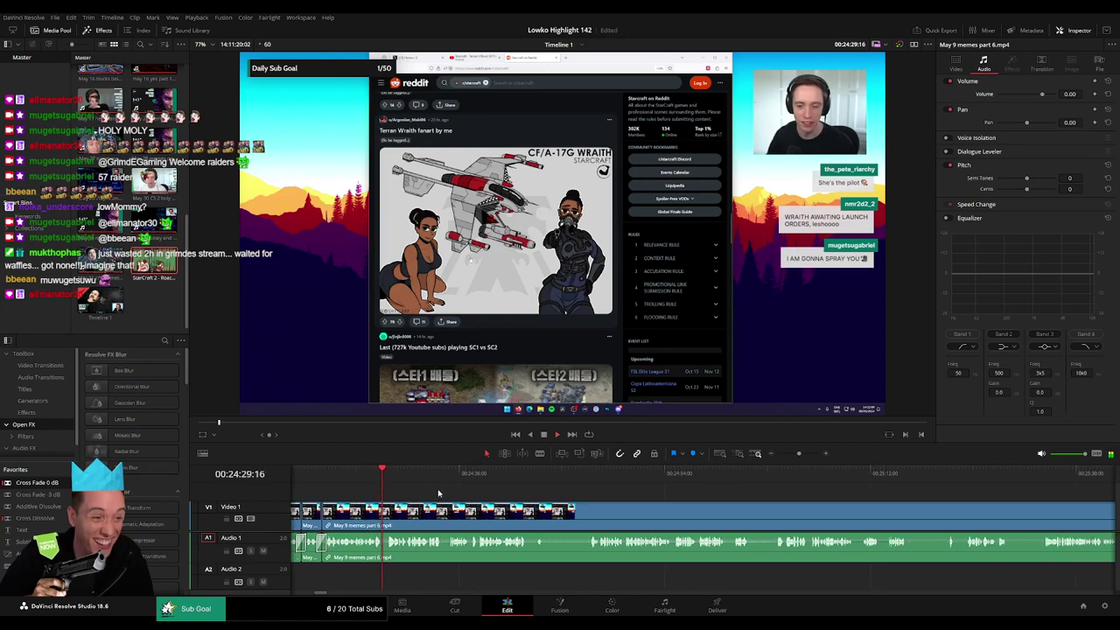
pyautogui.hscroll(1, 438, 496)
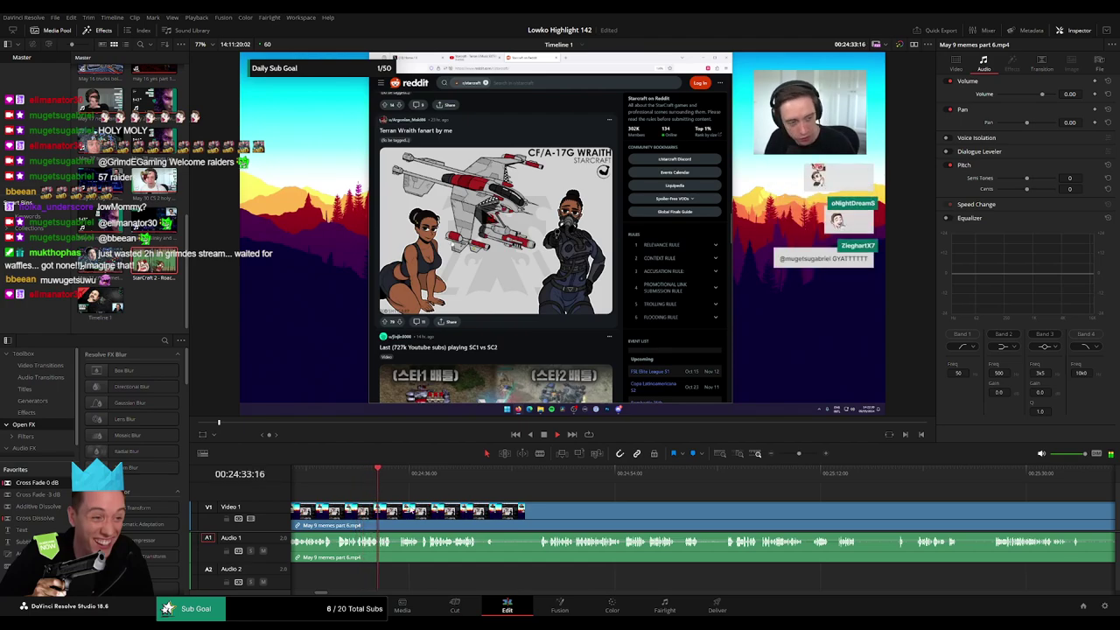
pyautogui.hscroll(-3, 523, 502)
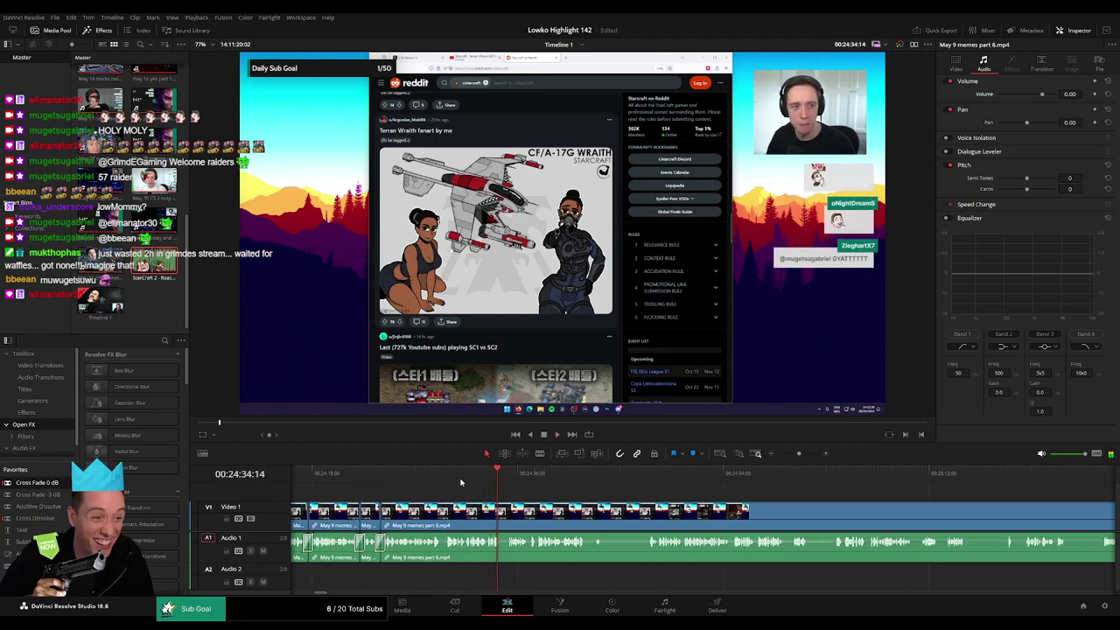
pyautogui.click(454, 477)
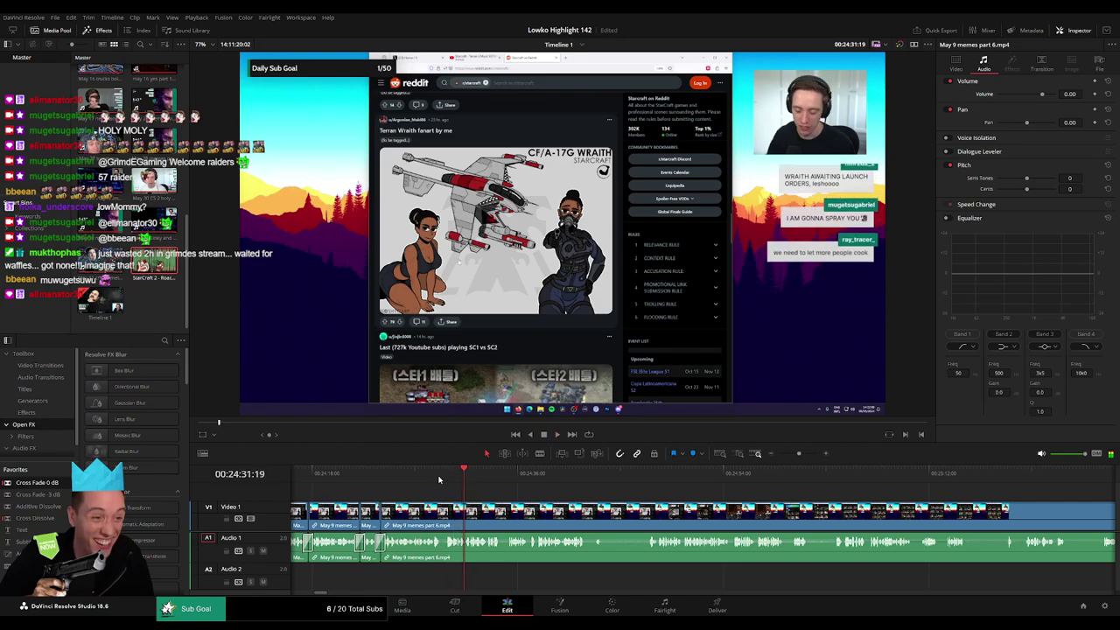
pyautogui.moveTo(19, 554); pyautogui.dragTo(508, 497)
pyautogui.click(519, 498)
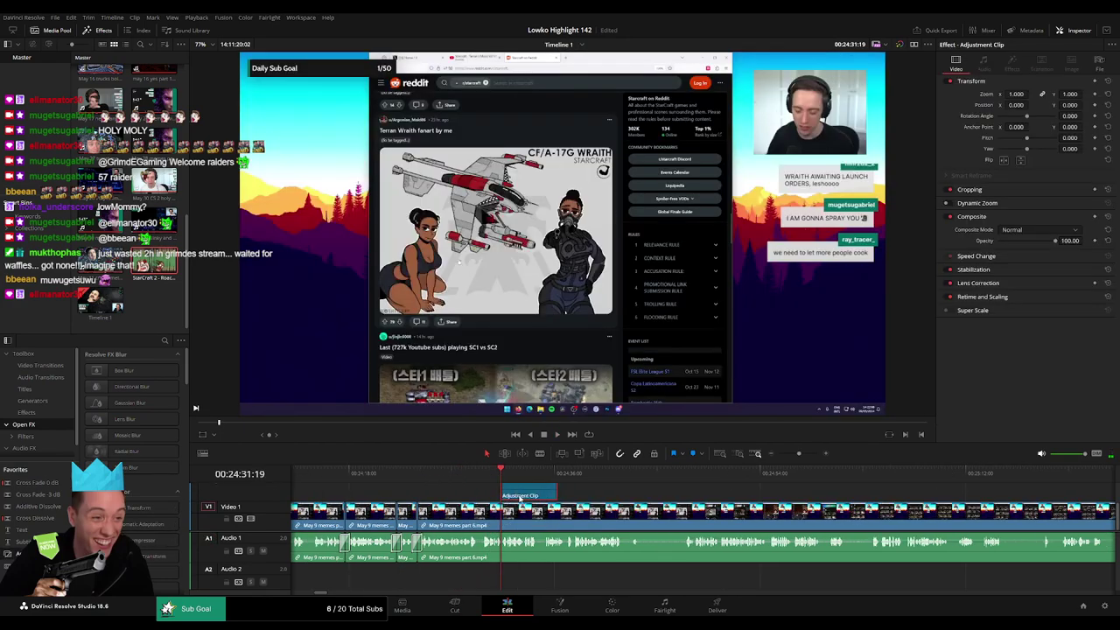
pyautogui.moveTo(1020, 93)
pyautogui.mouseDown()
pyautogui.moveTo(1042, 93)
pyautogui.moveTo(1033, 105)
pyautogui.mouseUp()
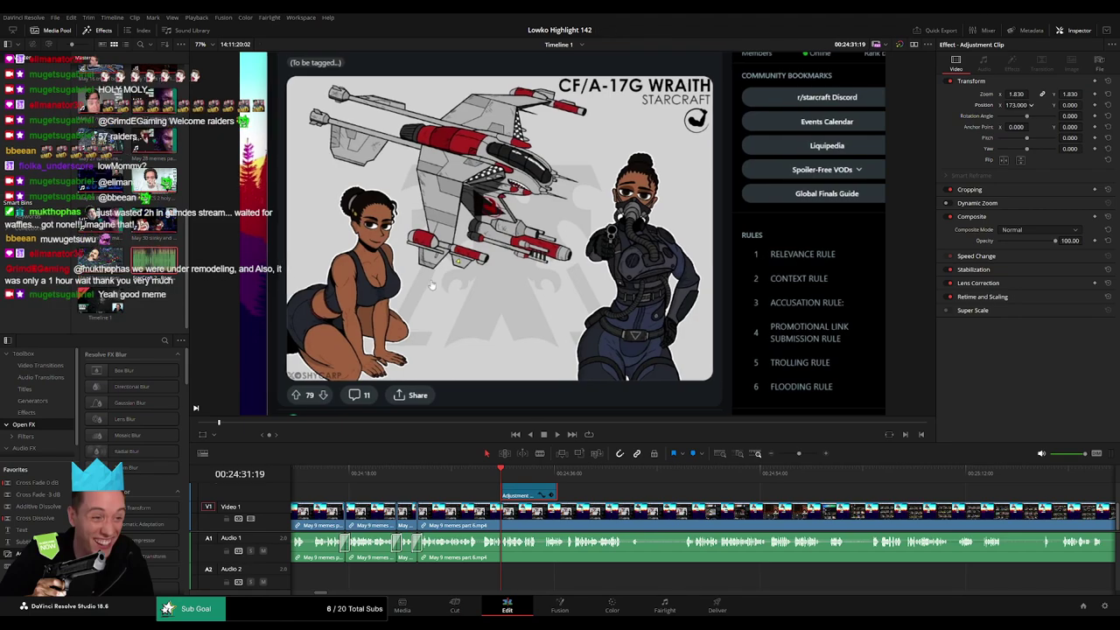
pyautogui.moveTo(1030, 105); pyautogui.dragTo(1087, 104)
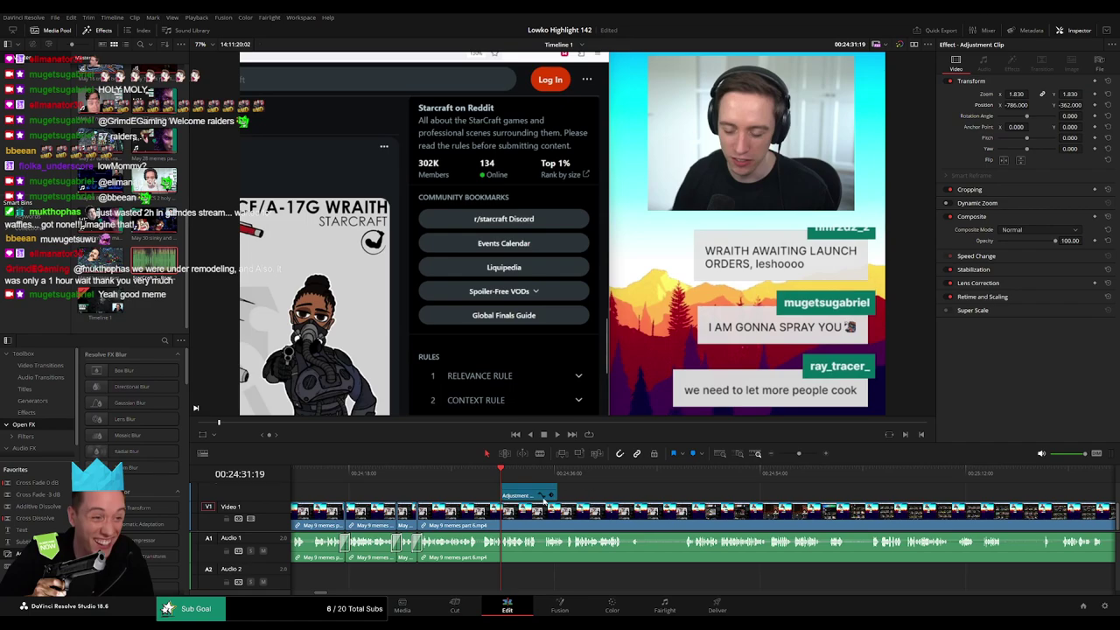
# - Trim the adjustment clip's end to about 00:24:33:18, and adjust the video track heights so both tracks fit in the timeline
pyautogui.press('space')
pyautogui.moveTo(800, 453); pyautogui.dragTo(806, 454)
pyautogui.press('space')
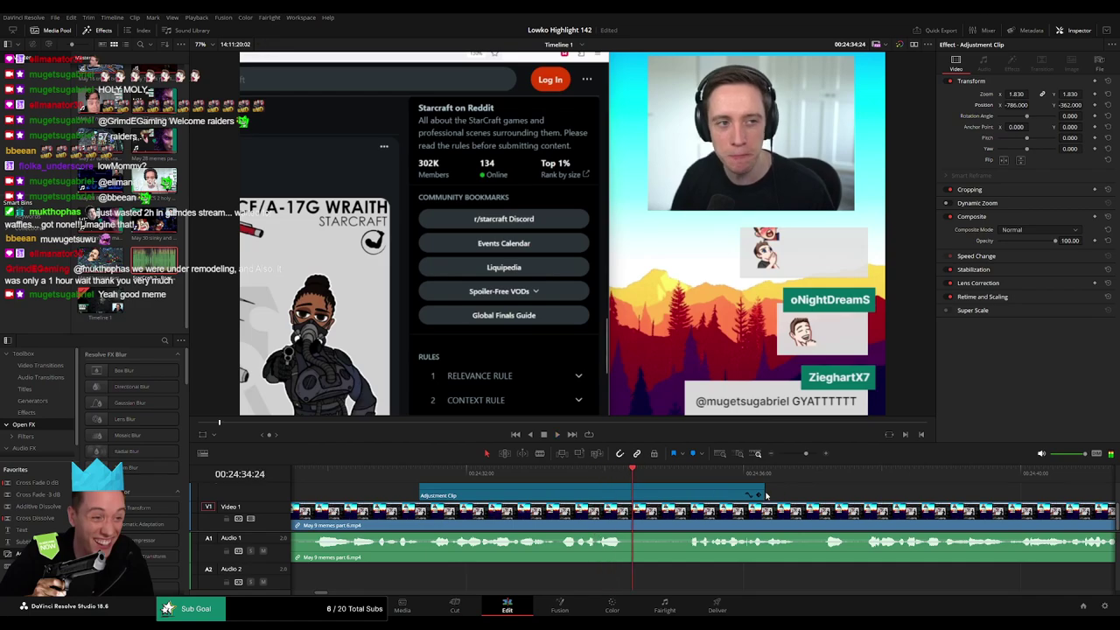
pyautogui.scroll(2, 758, 496)
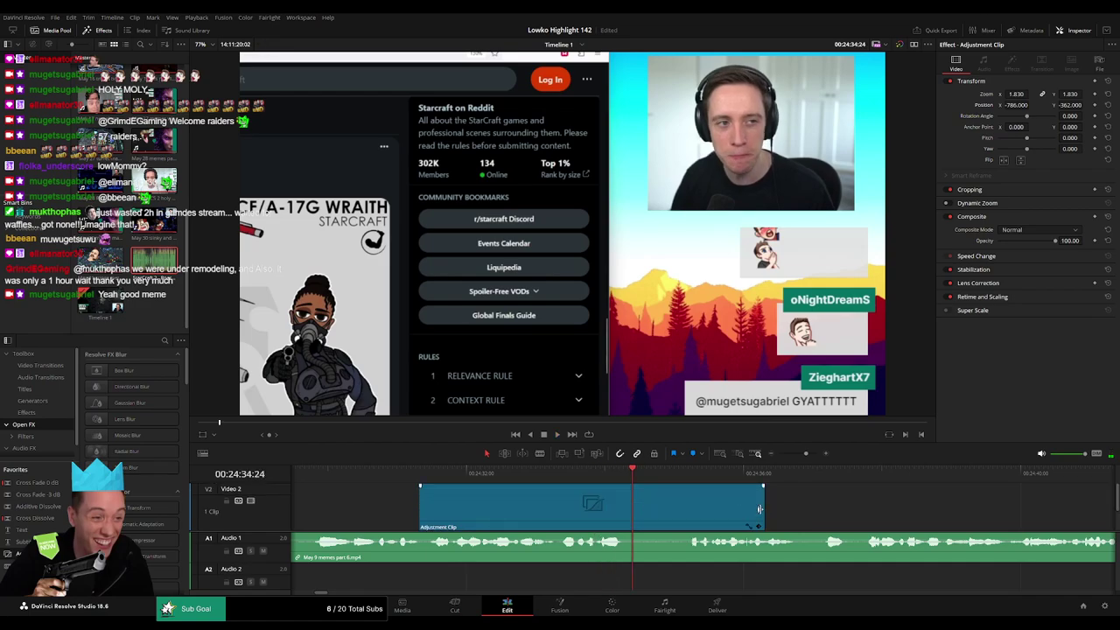
pyautogui.moveTo(759, 508); pyautogui.dragTo(588, 507)
pyautogui.click(557, 475)
pyautogui.press('space')
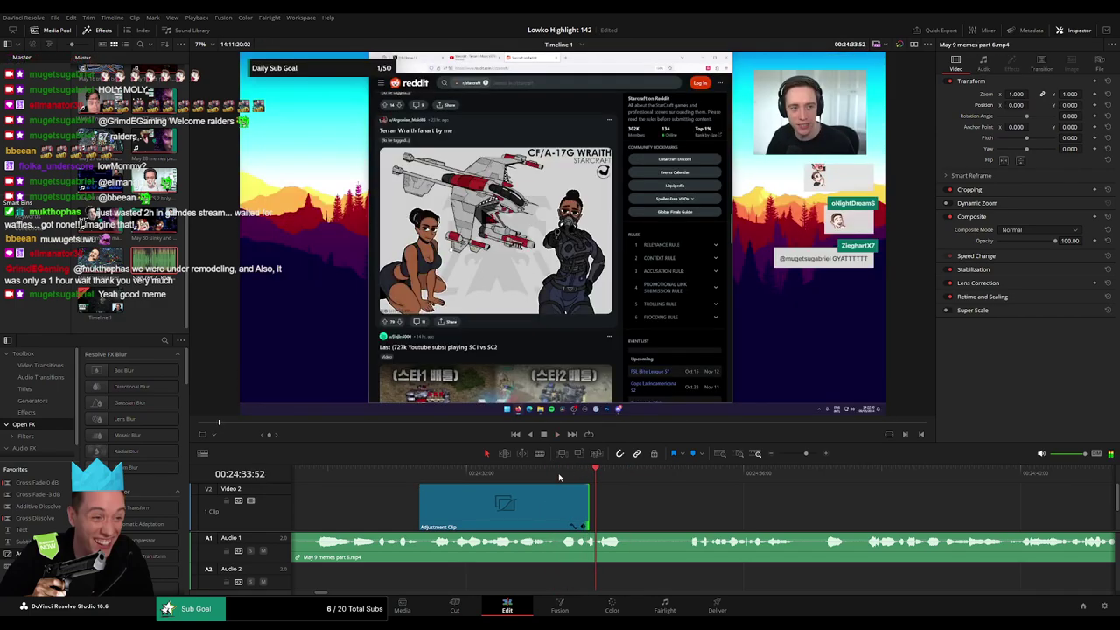
pyautogui.click(559, 476)
pyautogui.moveTo(588, 507); pyautogui.dragTo(554, 499)
pyautogui.moveTo(276, 485); pyautogui.dragTo(275, 510)
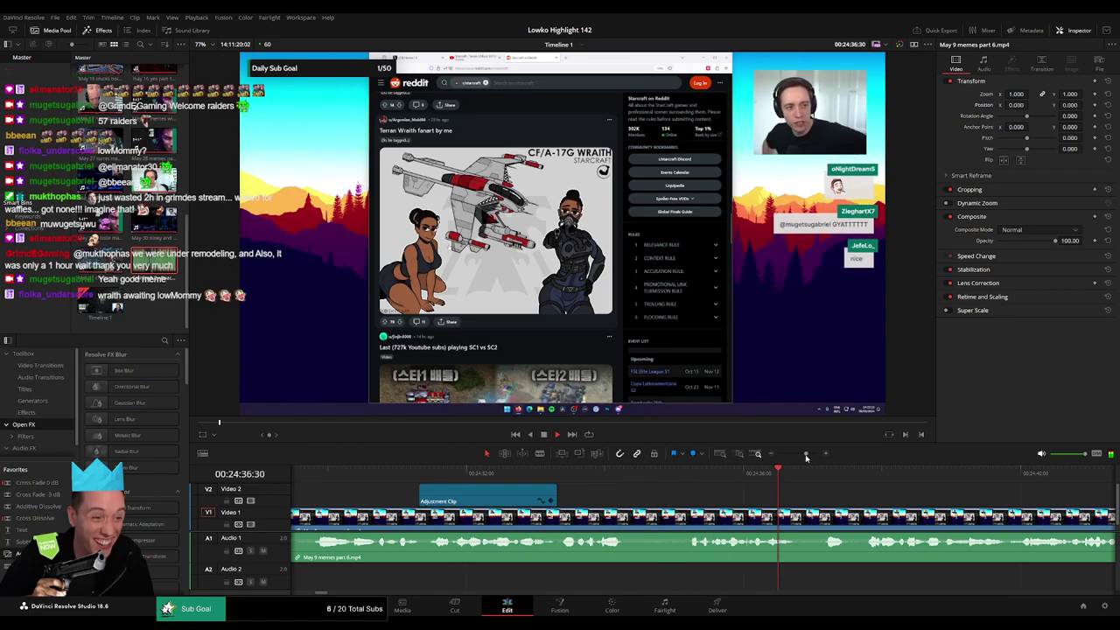
# - Paste a copy of the adjustment clip on Video 2 at about 00:24:37:36, and extend its end to about 00:24:40
pyautogui.moveTo(805, 457); pyautogui.dragTo(798, 454)
pyautogui.moveTo(756, 495); pyautogui.dragTo(606, 497)
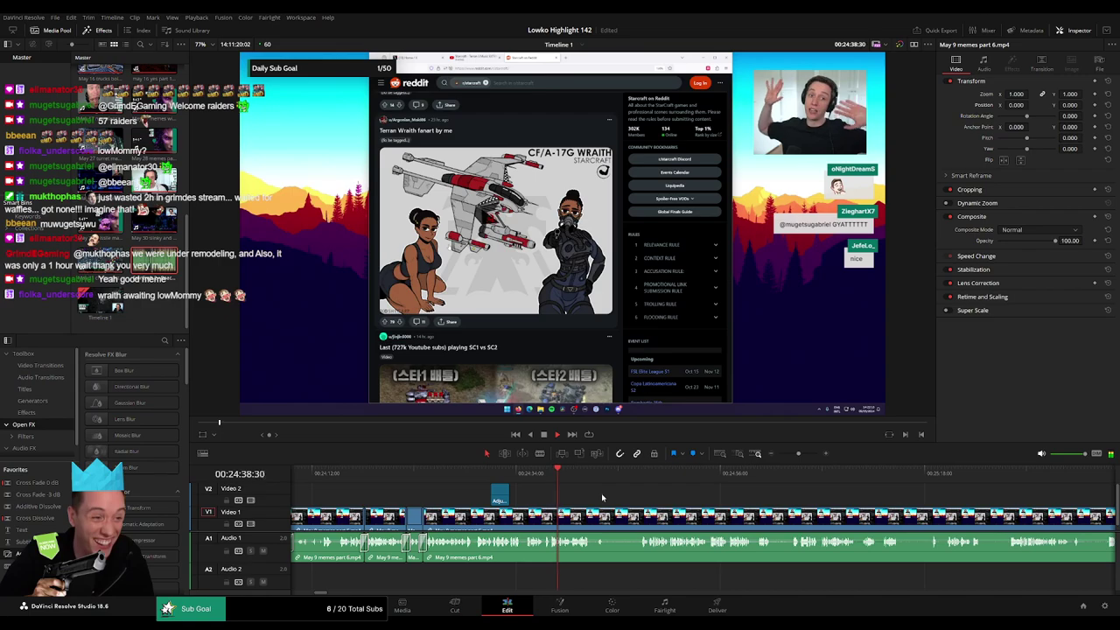
pyautogui.hscroll(1, 577, 496)
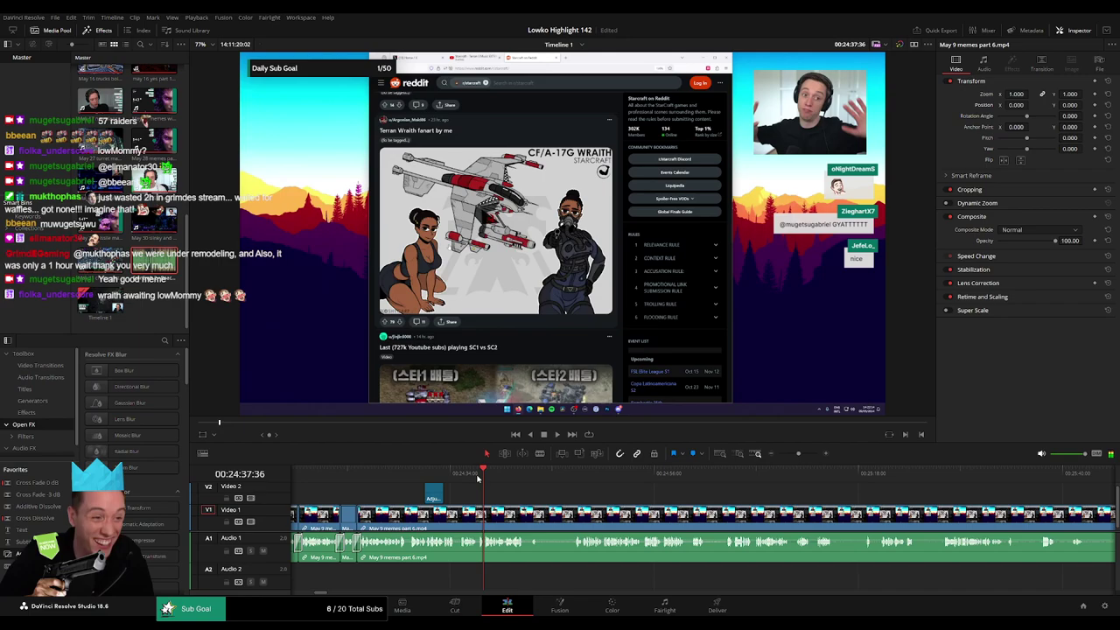
pyautogui.click(433, 495)
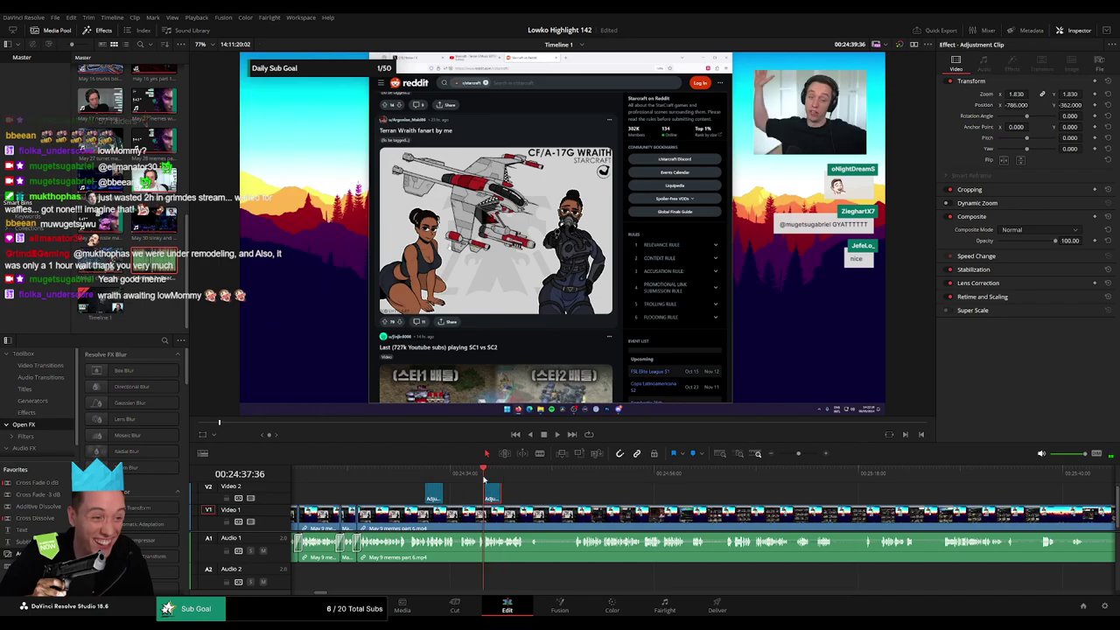
pyautogui.press('space')
pyautogui.moveTo(501, 492); pyautogui.dragTo(507, 491)
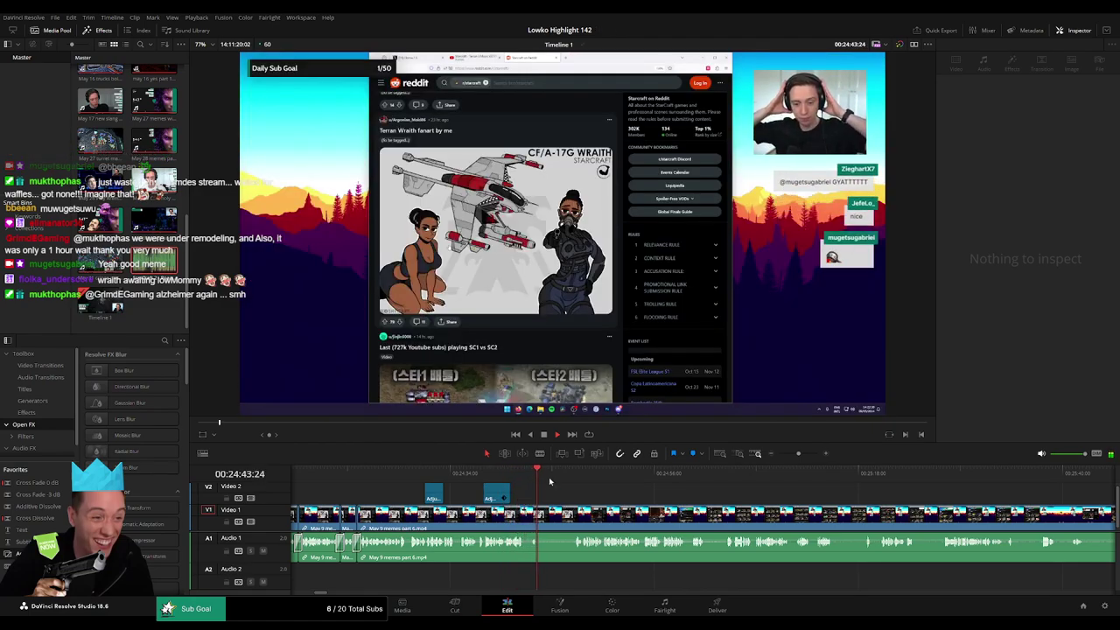
# - Cut out the segment between about 00:24:44 and 00:24:47, and cross-fade the audio at the join
pyautogui.click(570, 507)
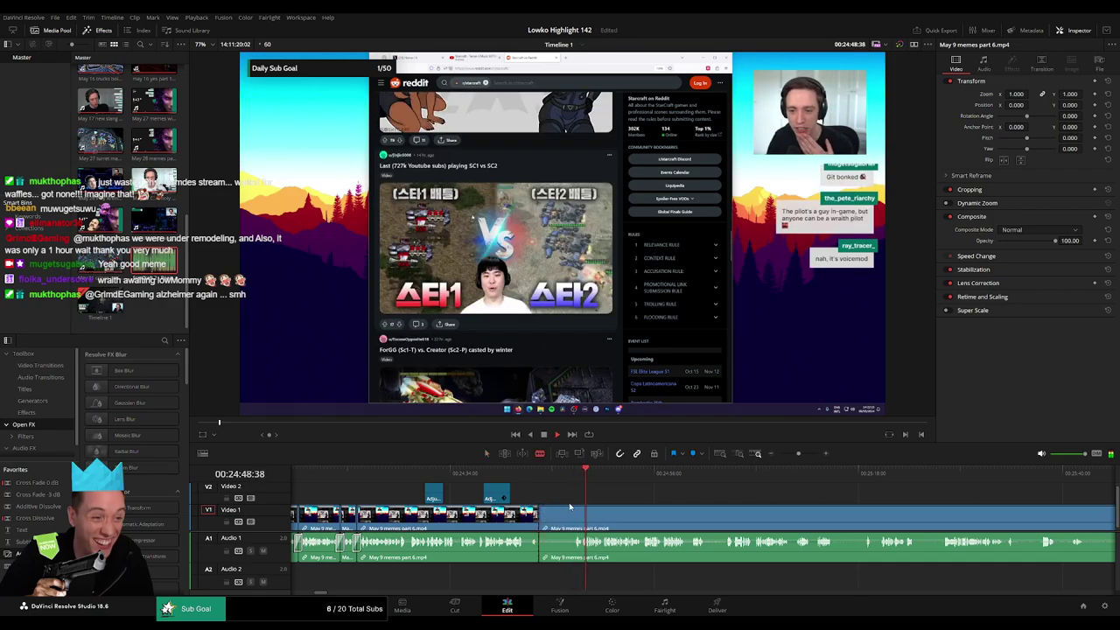
pyautogui.hotkey('ctrl', 'z')
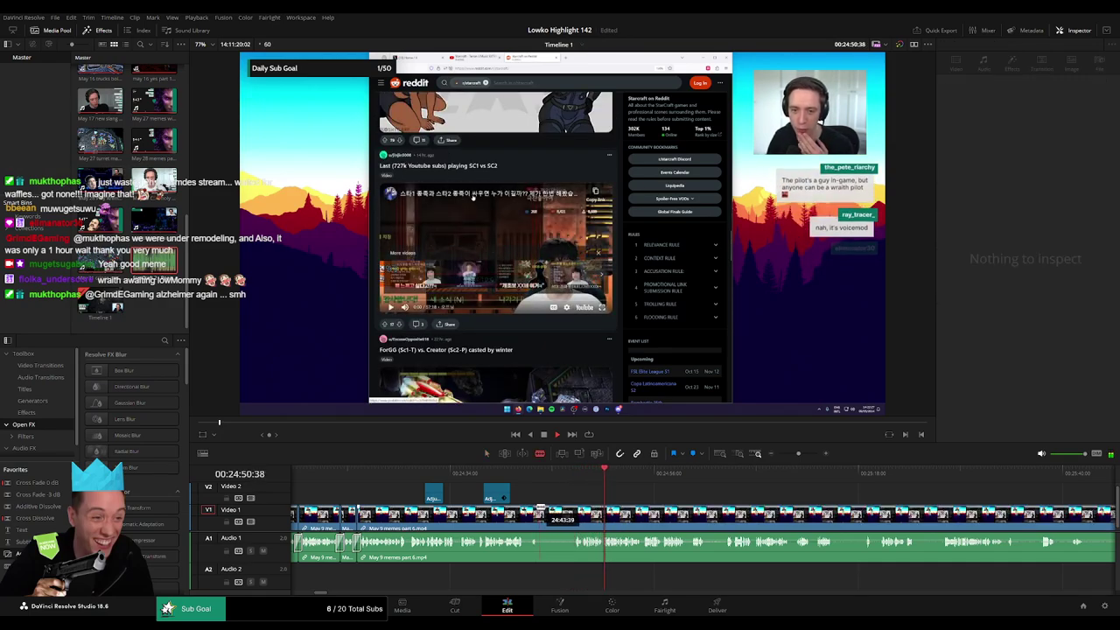
pyautogui.click(543, 506)
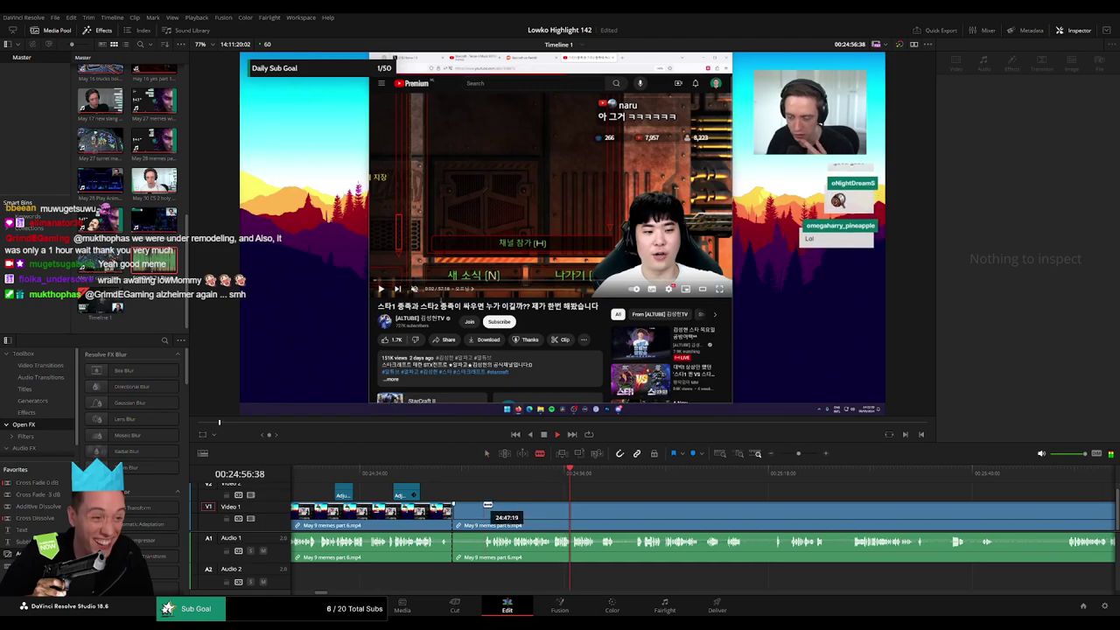
pyautogui.click(482, 506)
pyautogui.press('a')
pyautogui.click(477, 509)
pyautogui.press('Delete')
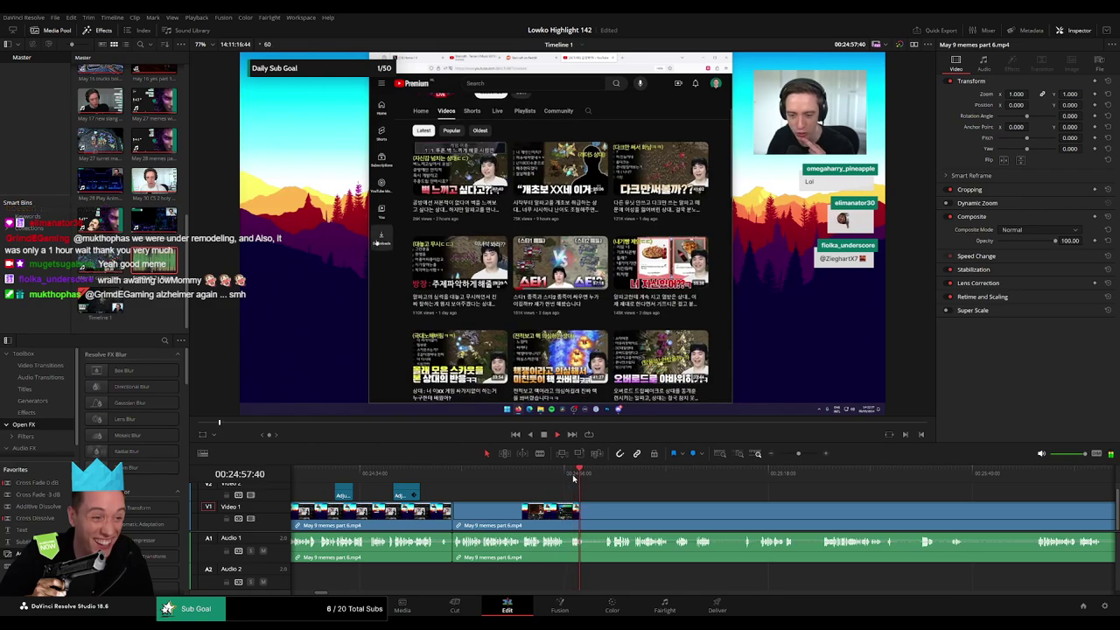
pyautogui.click(607, 478)
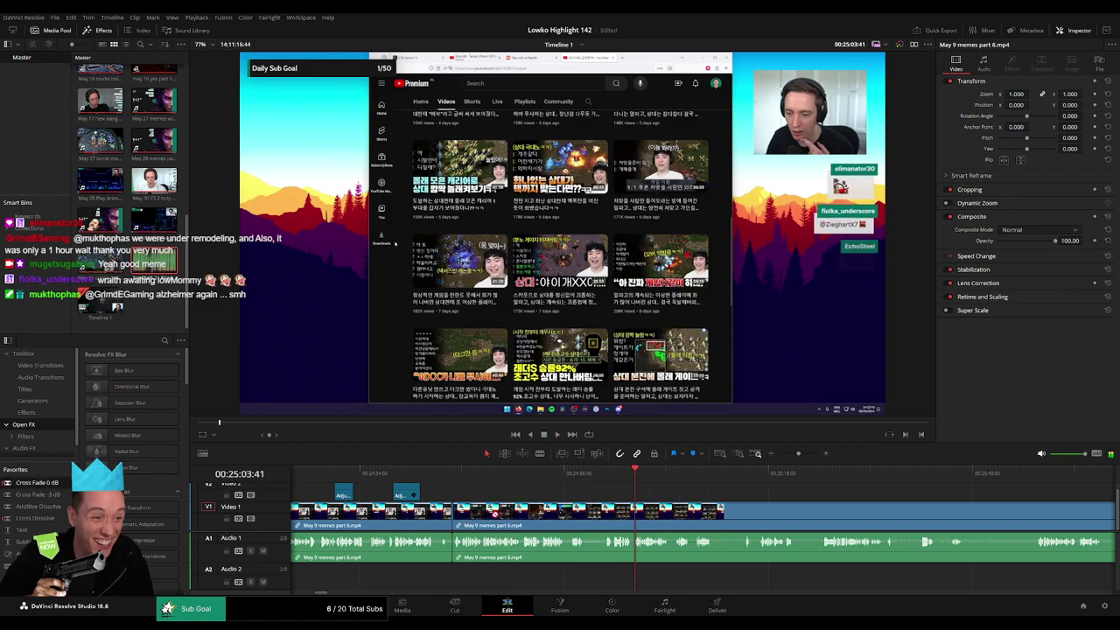
# - Cut out the segment between about 00:24:56 and 00:25:00, and cross-fade the audio at the join
pyautogui.click(569, 475)
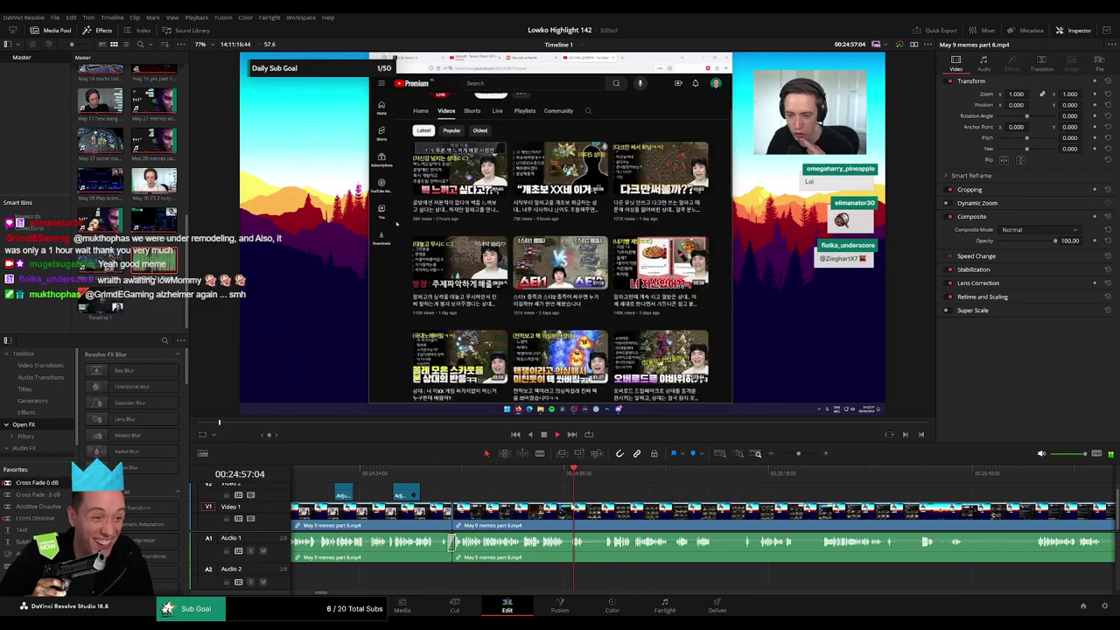
pyautogui.click(604, 477)
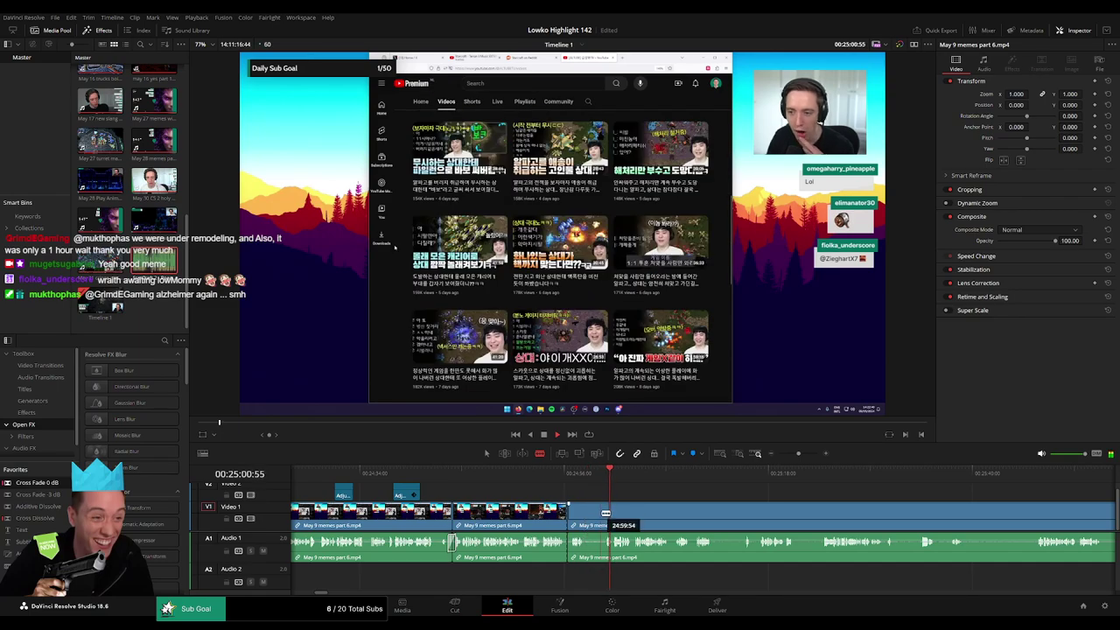
pyautogui.press('Delete')
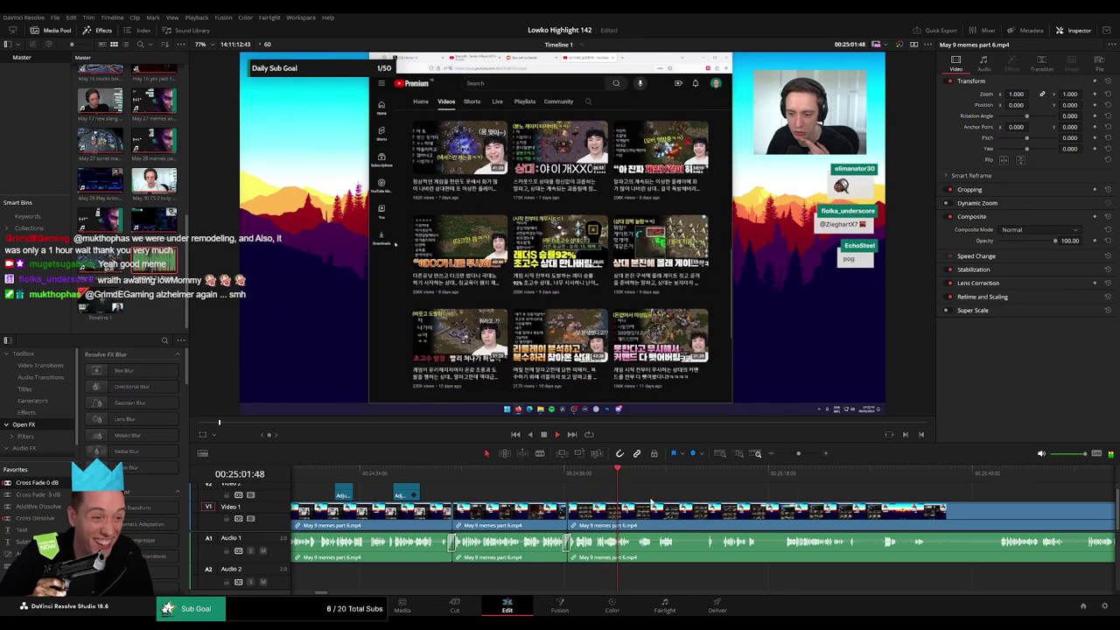
# - Cut out the segment between about 00:25:09 and 00:25:11, and cross-fade the audio at the join
pyautogui.moveTo(665, 504); pyautogui.dragTo(493, 501)
pyautogui.hscroll(1, 481, 499)
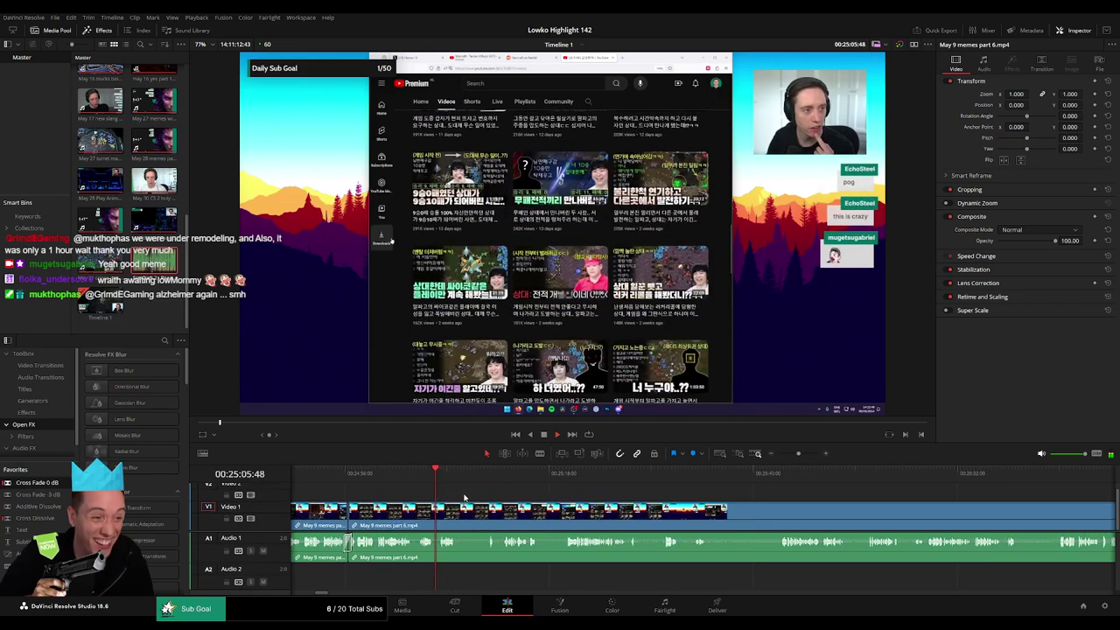
pyautogui.click(464, 507)
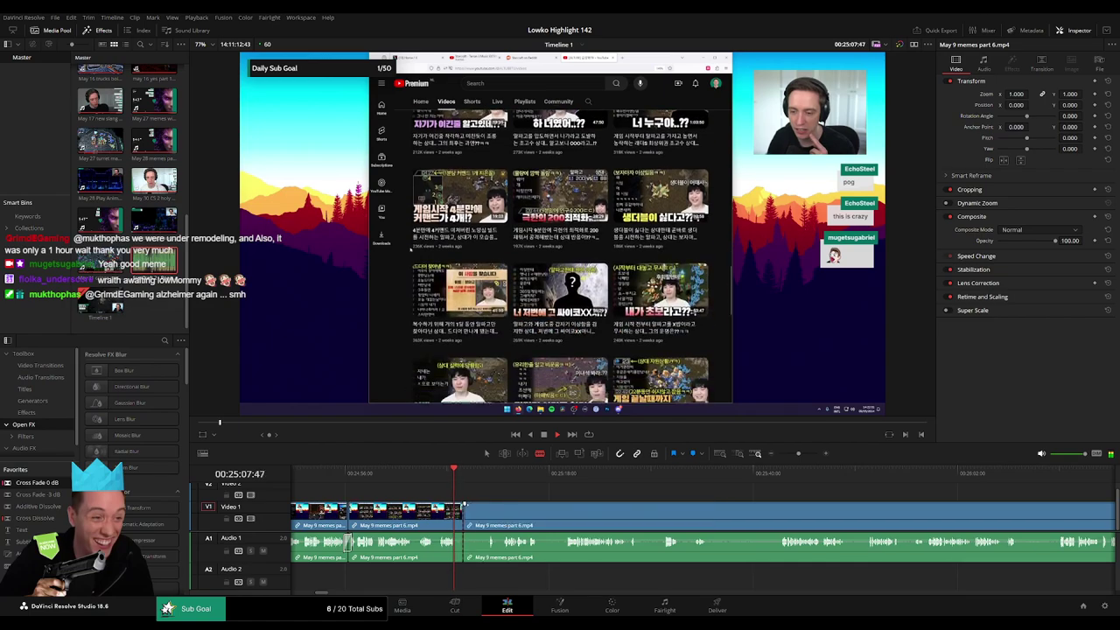
pyautogui.click(489, 476)
pyautogui.click(489, 477)
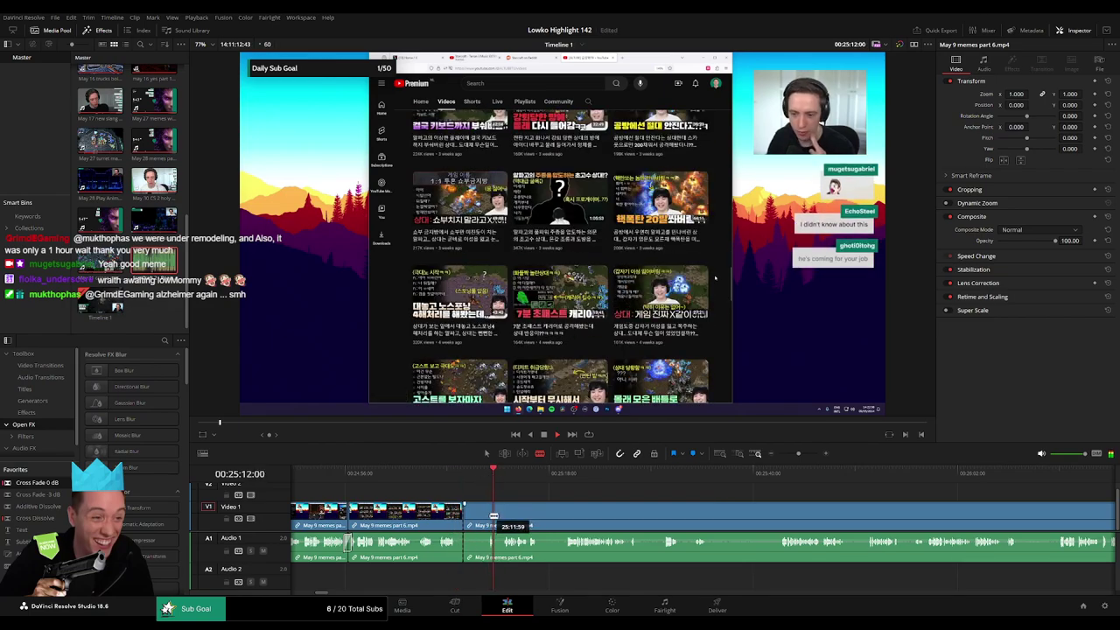
pyautogui.click(489, 516)
pyautogui.press('a')
pyautogui.click(480, 520)
pyautogui.press('Delete')
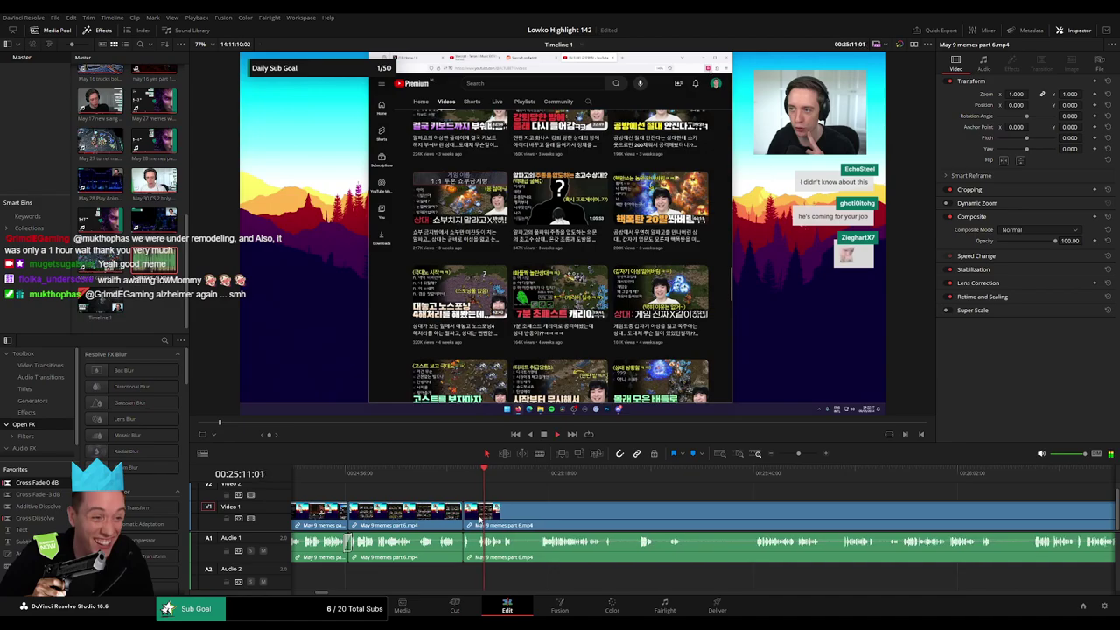
pyautogui.moveTo(54, 483); pyautogui.dragTo(462, 544)
# - Cut out the segment between about 00:25:14 and 00:25:17, and cross-fade the audio at the join
pyautogui.hscroll(2, 465, 495)
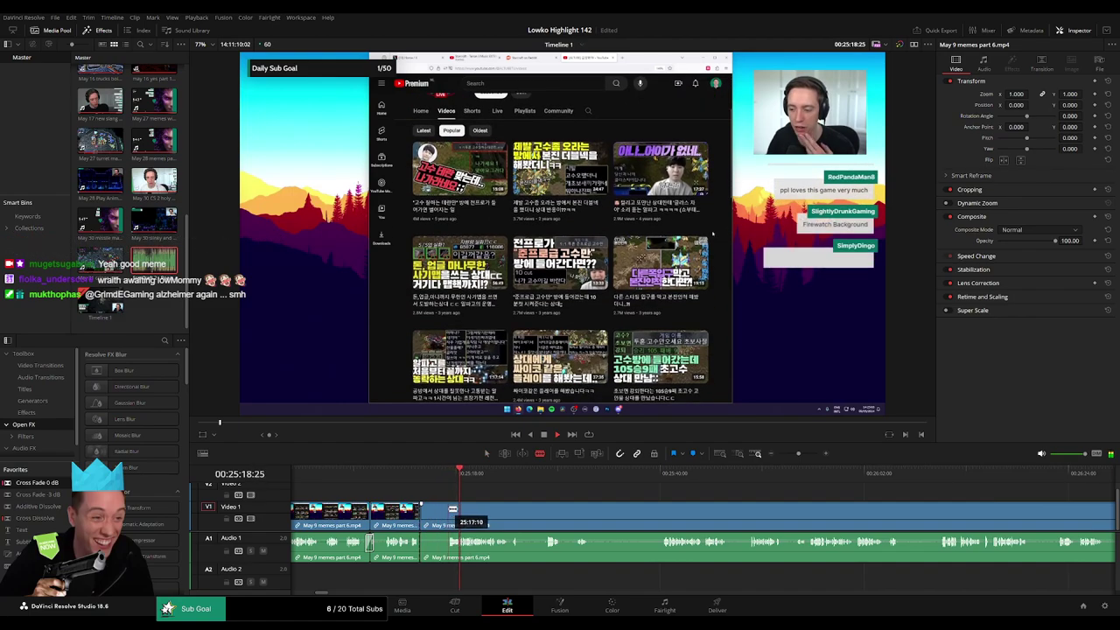
pyautogui.press('Delete')
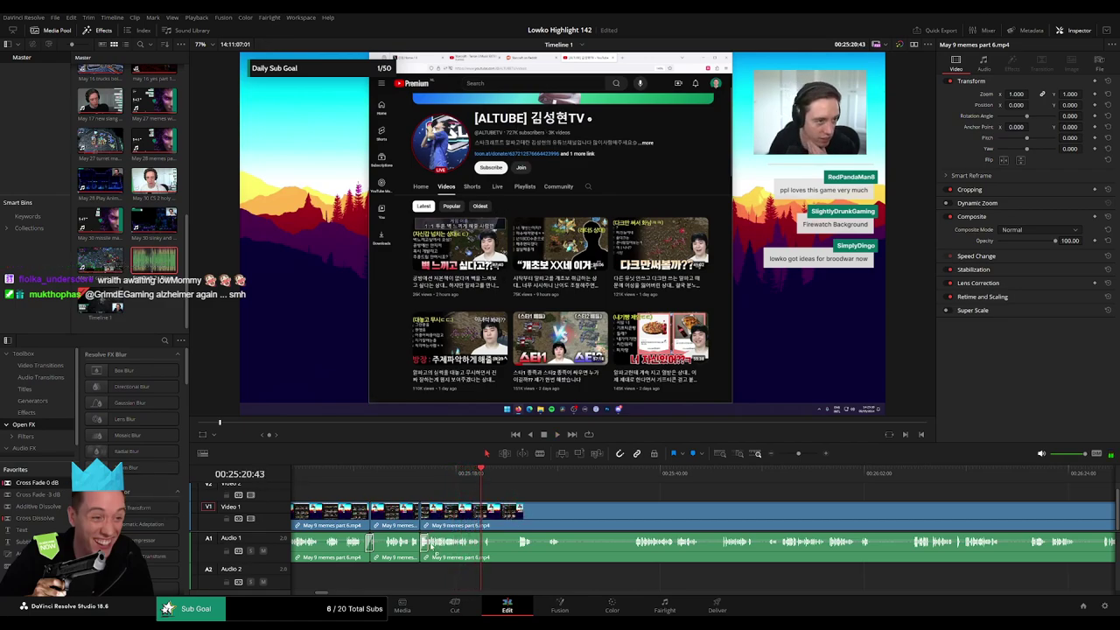
pyautogui.press('space')
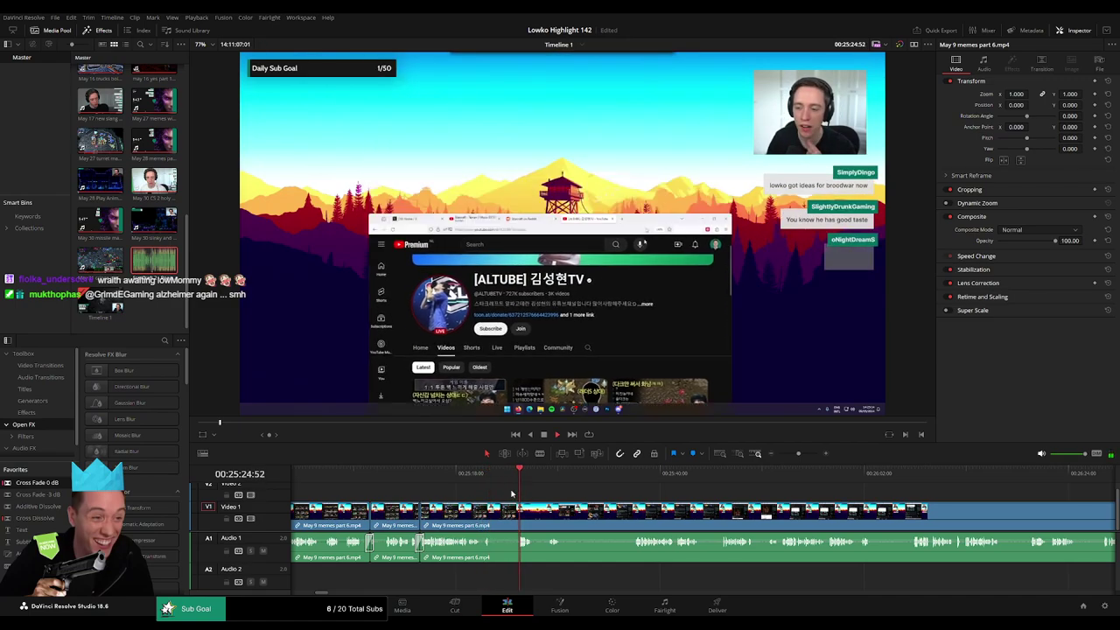
# - Skim the footage between about 00:25:39 and 00:28:20 for the start of the RTX 5090 discussion
pyautogui.moveTo(584, 475); pyautogui.dragTo(536, 480)
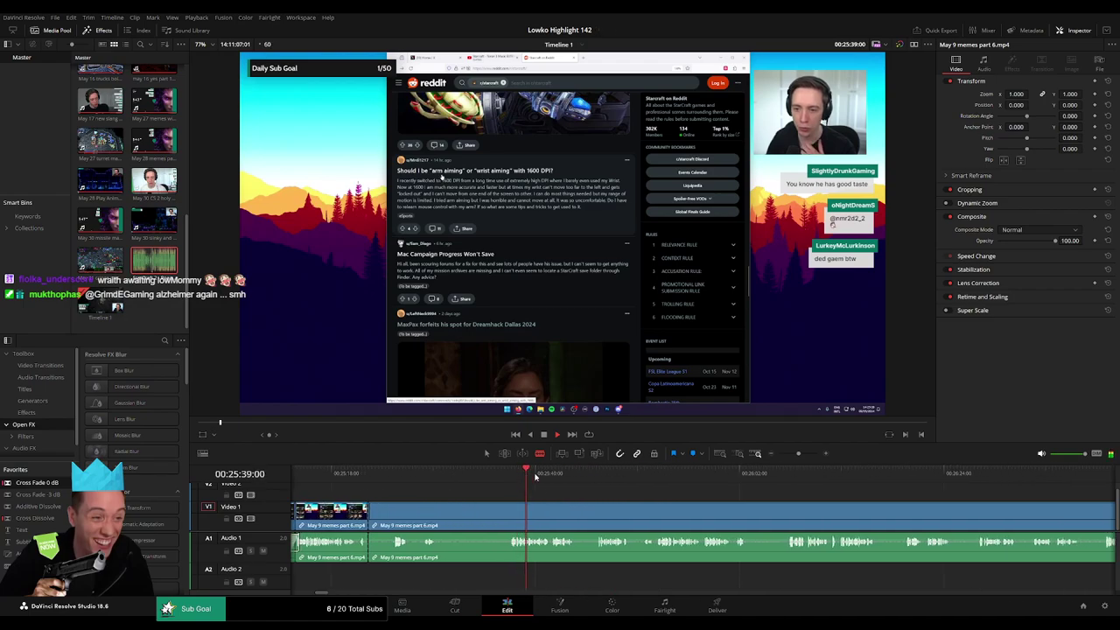
pyautogui.hscroll(2, 535, 477)
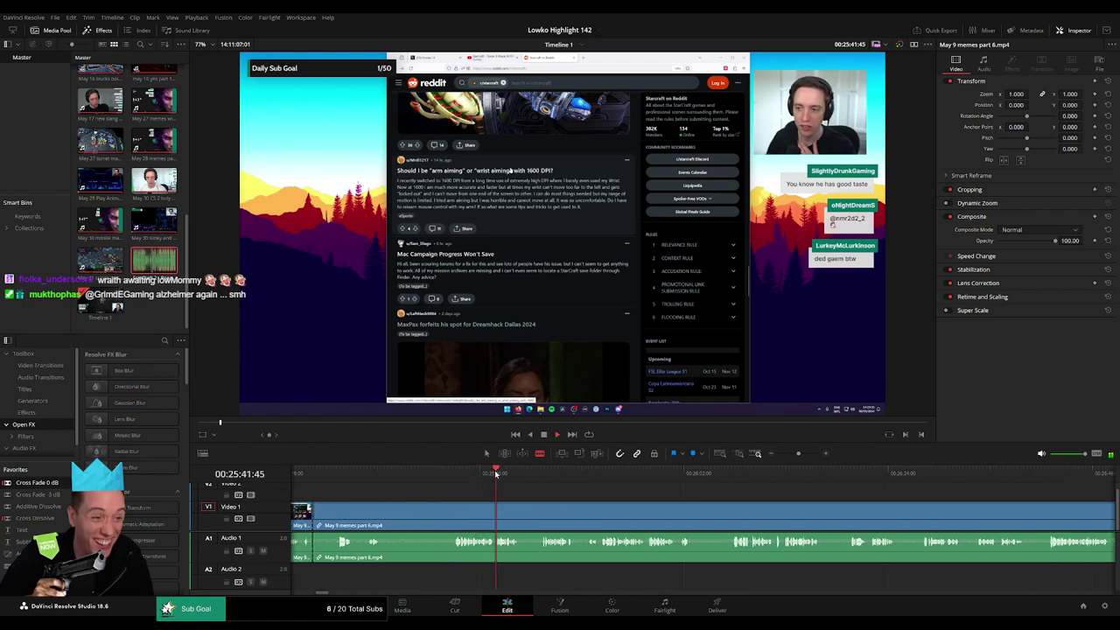
pyautogui.click(534, 472)
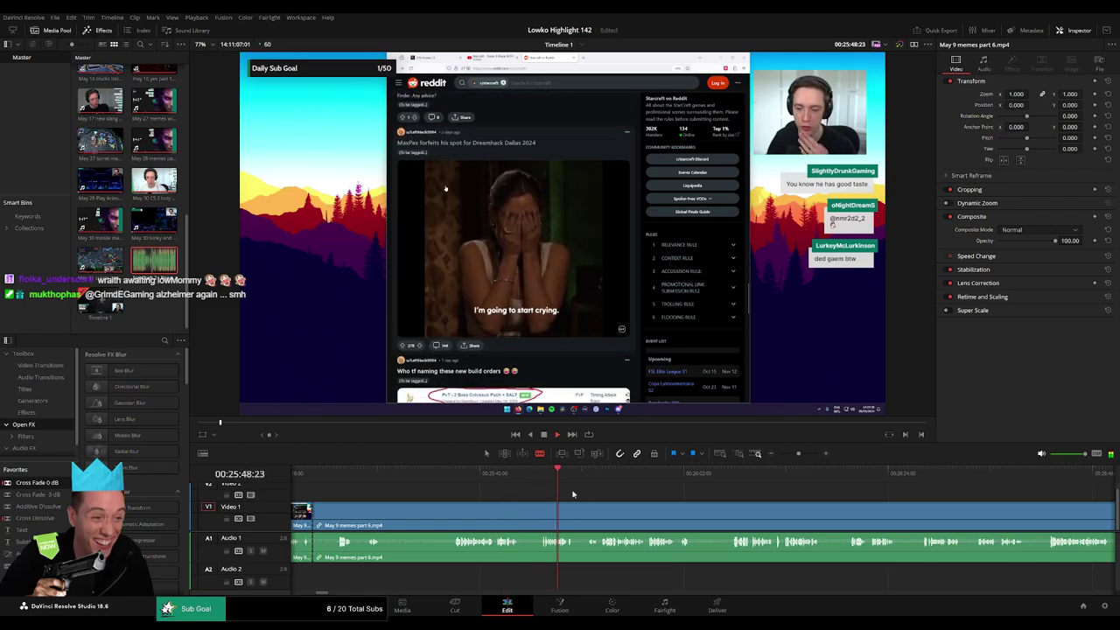
pyautogui.moveTo(586, 492); pyautogui.dragTo(538, 489)
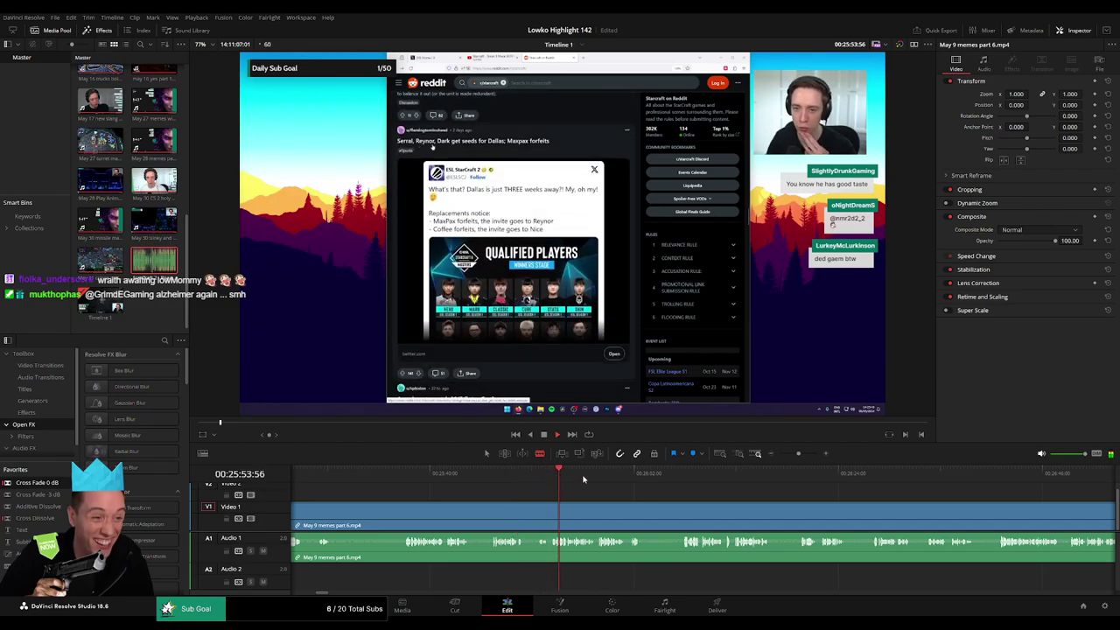
pyautogui.click(674, 473)
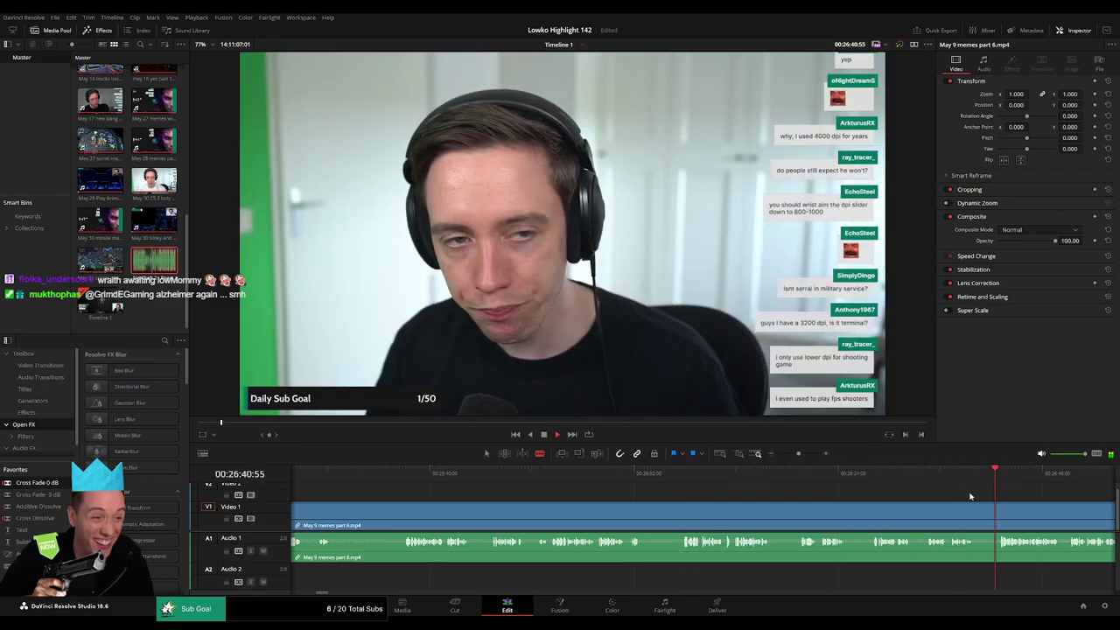
pyautogui.moveTo(798, 453); pyautogui.dragTo(789, 454)
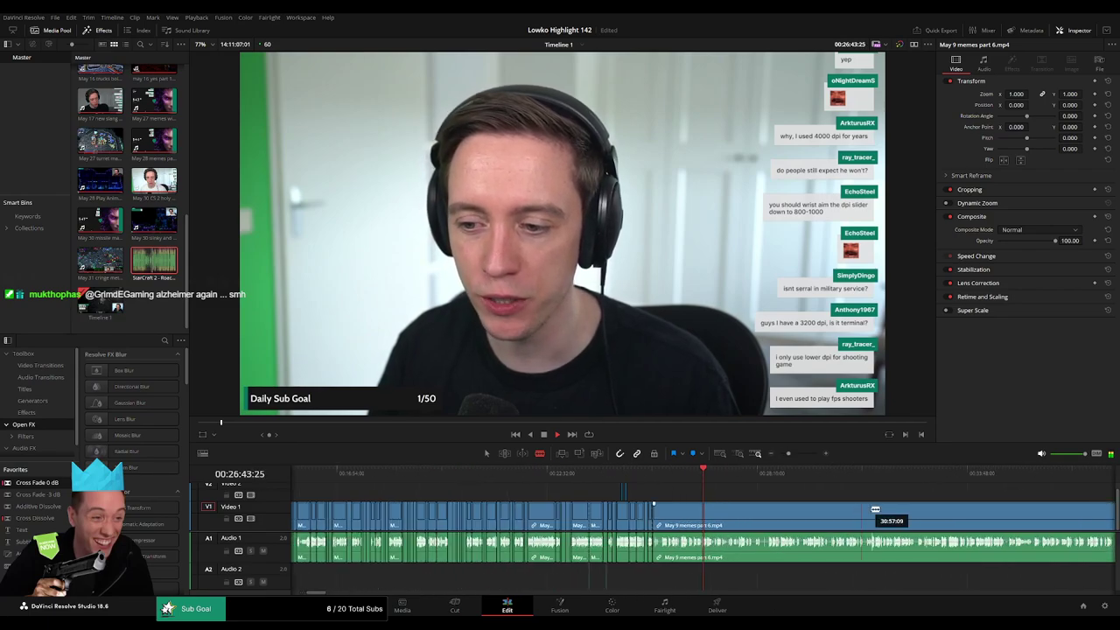
pyautogui.moveTo(860, 507); pyautogui.dragTo(570, 488)
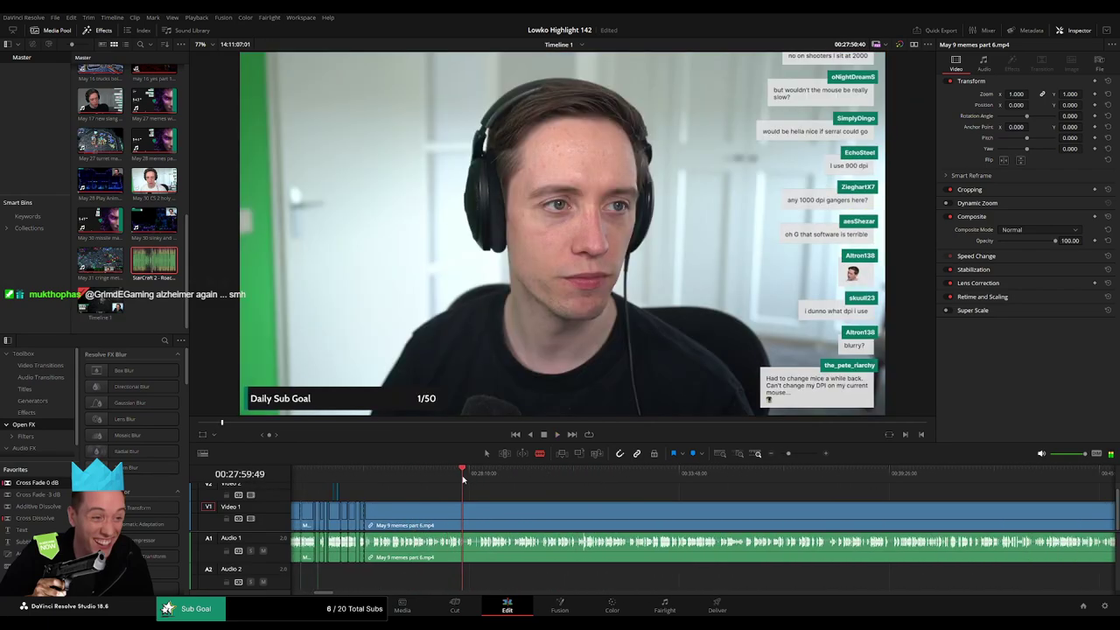
pyautogui.click(461, 476)
pyautogui.click(475, 477)
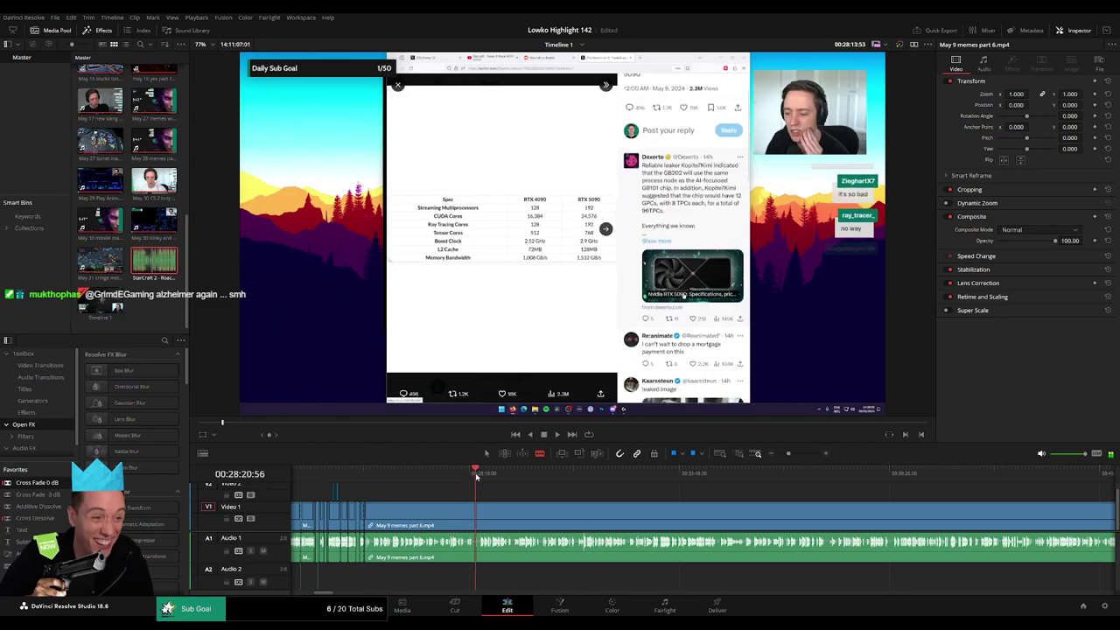
pyautogui.moveTo(473, 476); pyautogui.dragTo(467, 475)
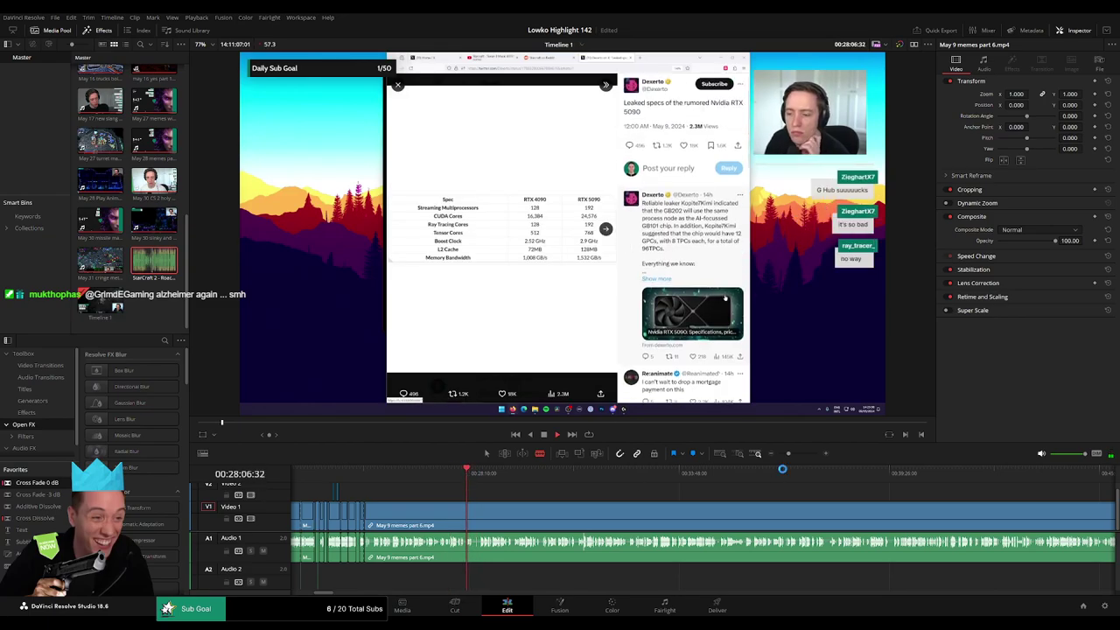
# - Cut out the segment between about 00:25:21 and 00:27:52, closing the gap
pyautogui.moveTo(788, 453); pyautogui.dragTo(797, 454)
pyautogui.click(579, 479)
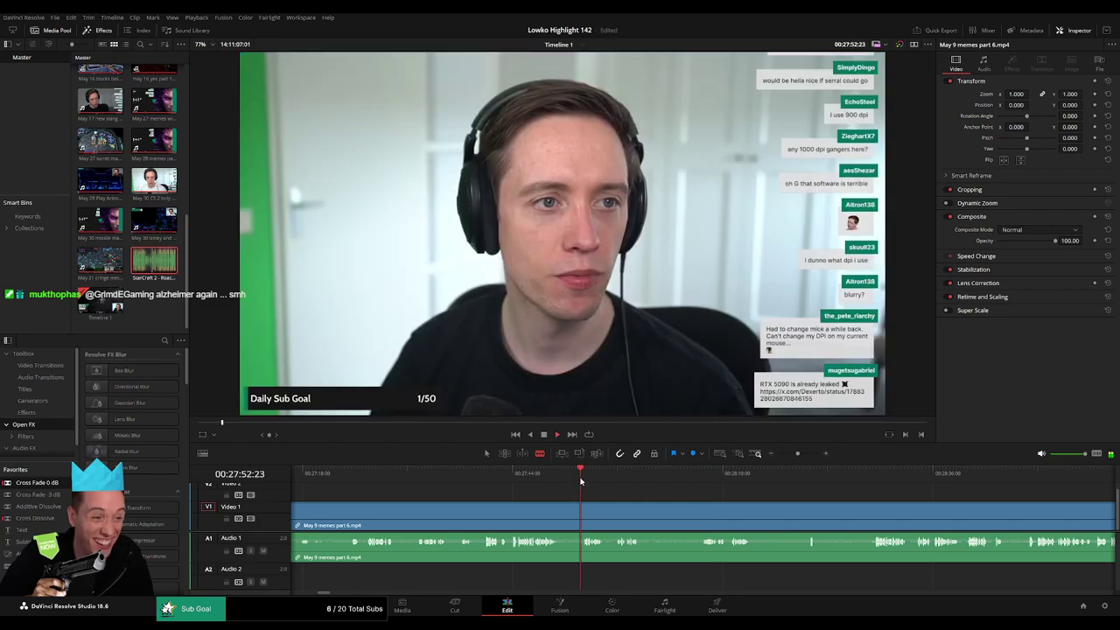
pyautogui.click(514, 481)
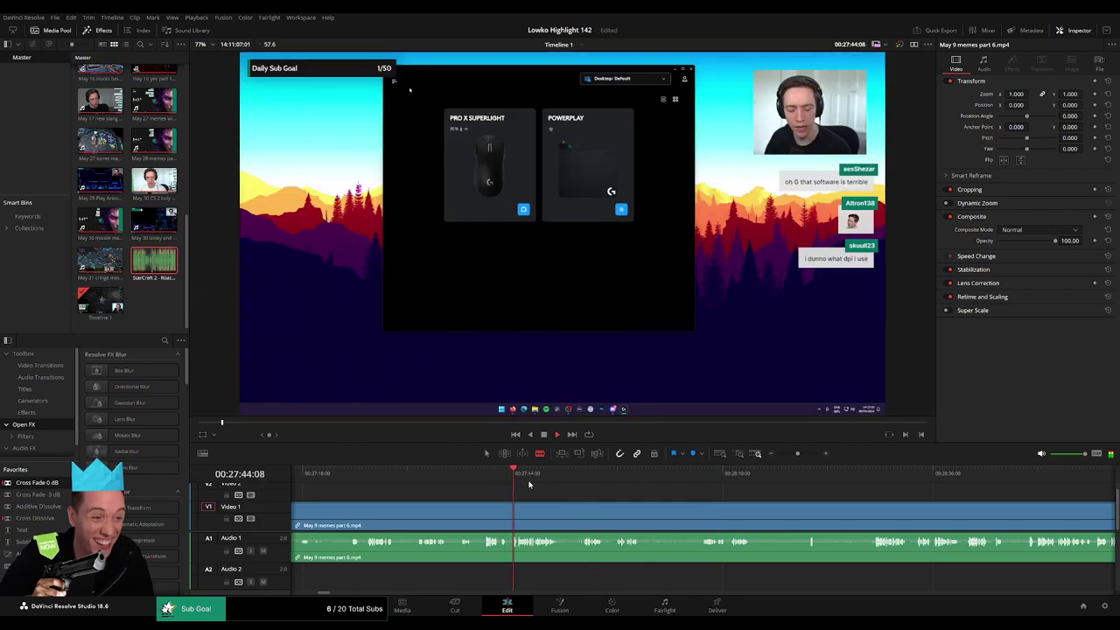
pyautogui.click(574, 483)
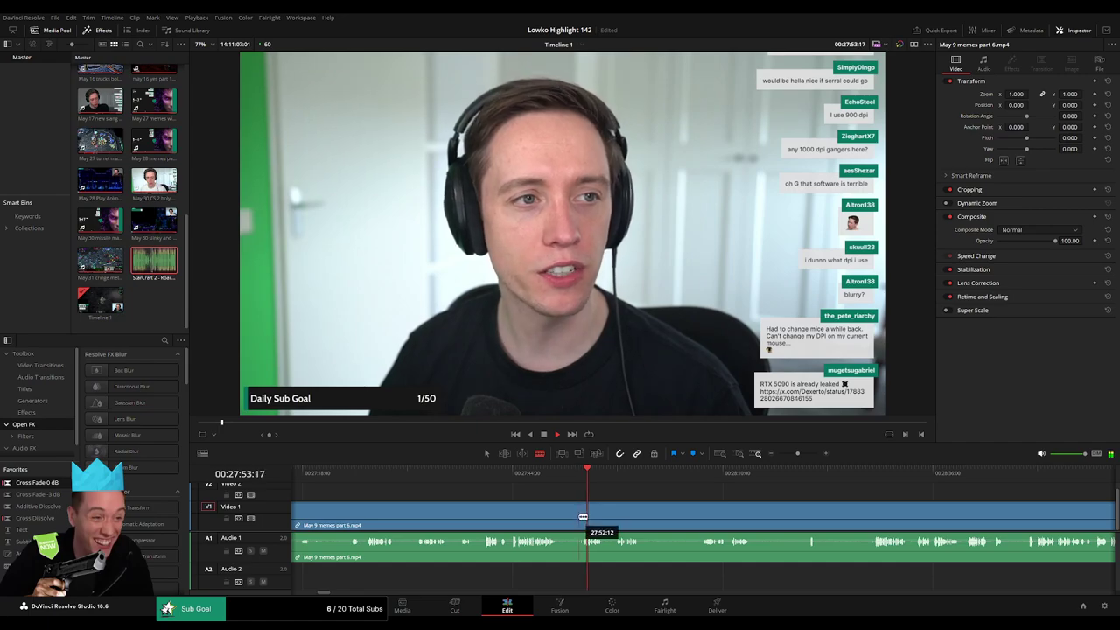
pyautogui.click(582, 517)
pyautogui.press('a')
pyautogui.click(560, 514)
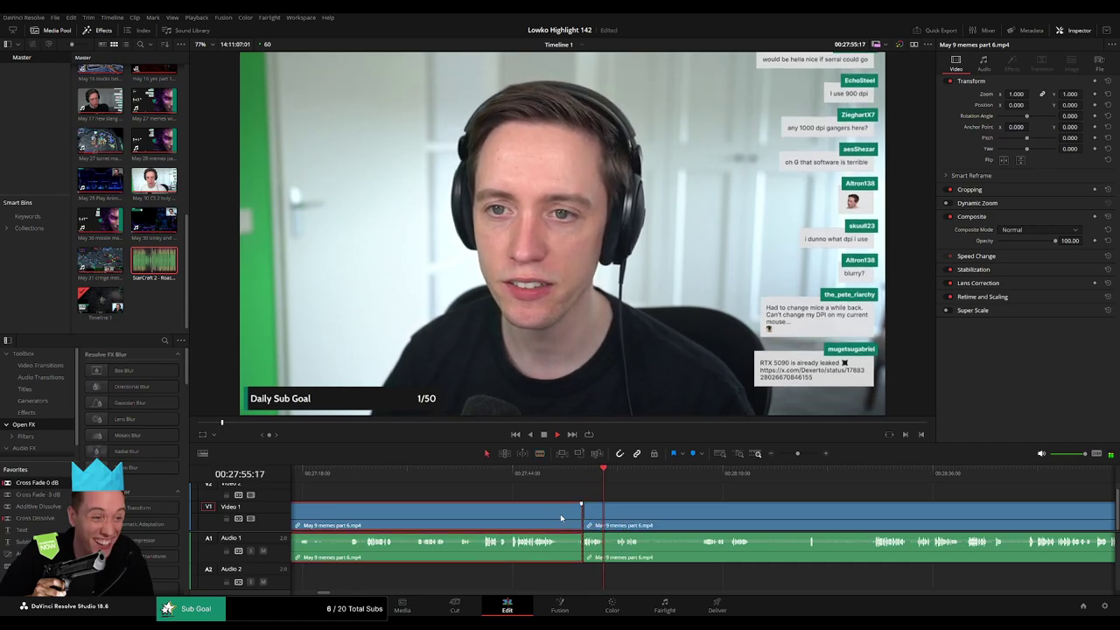
pyautogui.press('Delete')
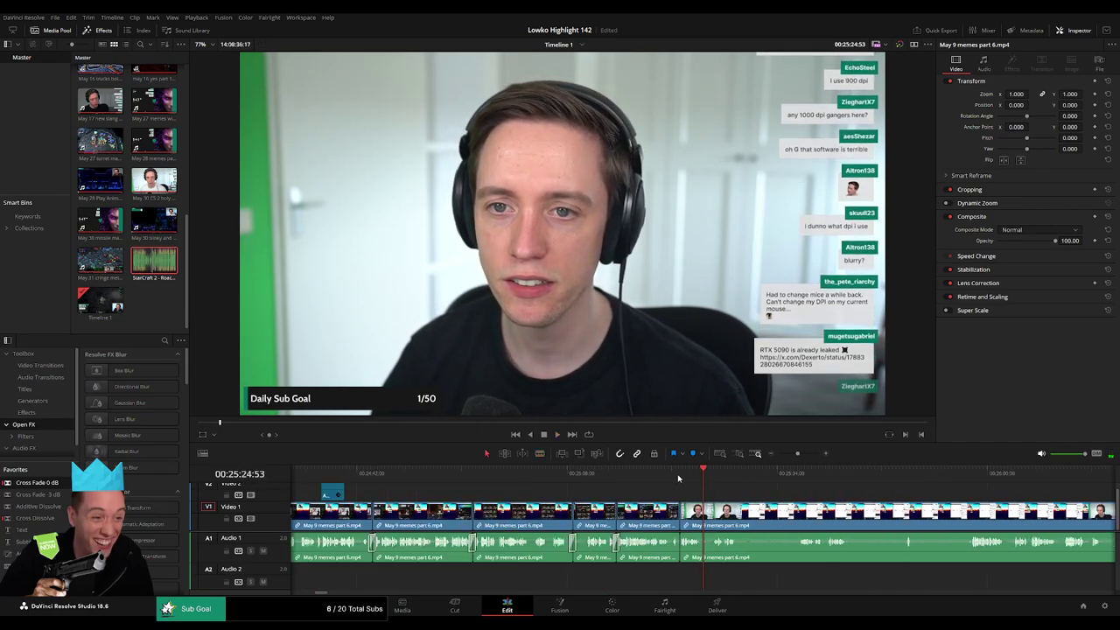
# - Play back the join at about 00:25:21 and cross-fade its audio
pyautogui.click(665, 477)
pyautogui.press('space')
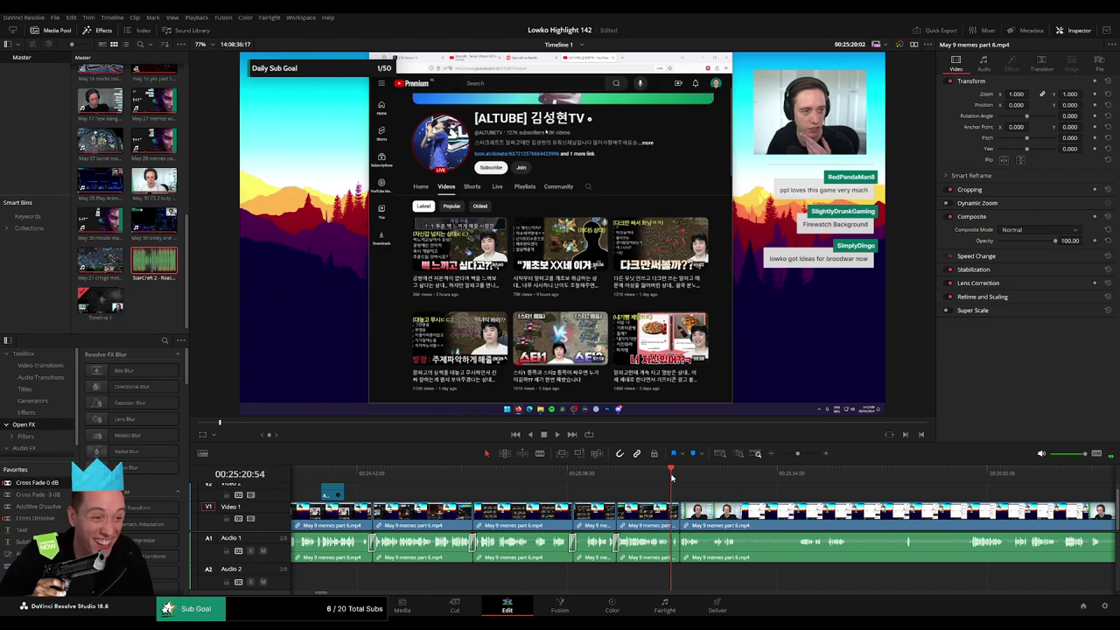
pyautogui.hscroll(3, 607, 492)
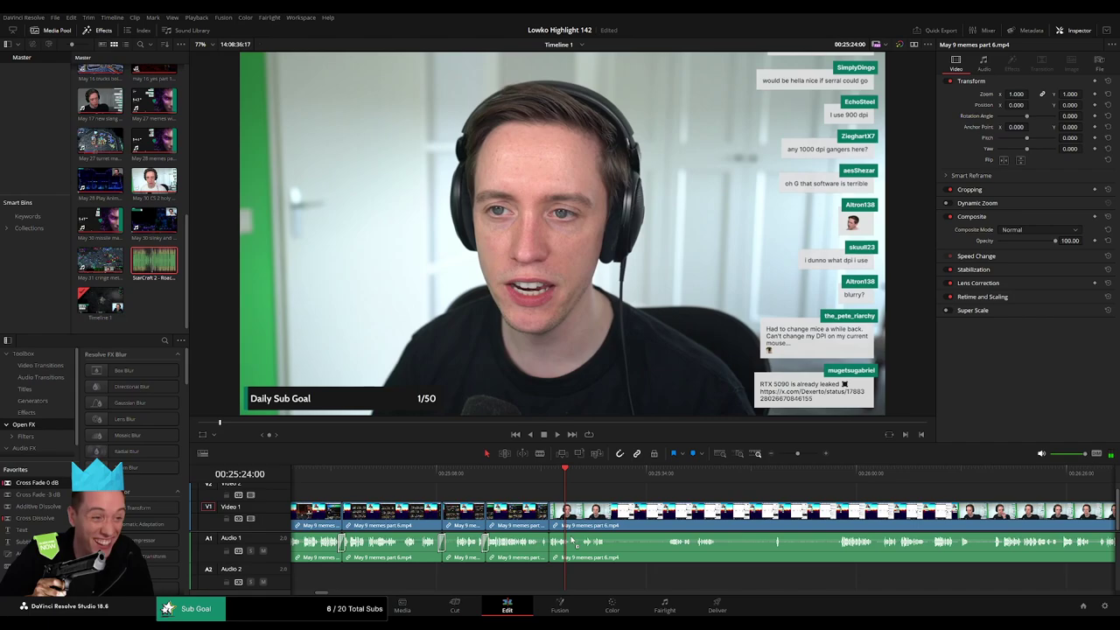
pyautogui.click(544, 478)
pyautogui.press('space')
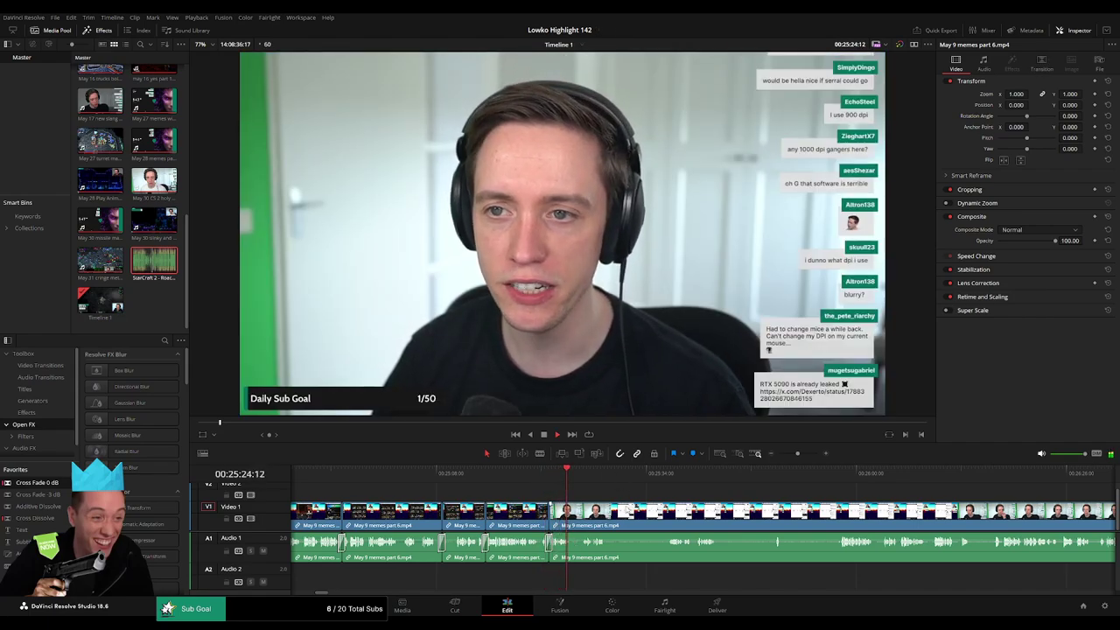
# - Cut out the segment between about 00:25:30 and 00:25:36, and cross-fade the audio at the join
pyautogui.hscroll(3, 479, 500)
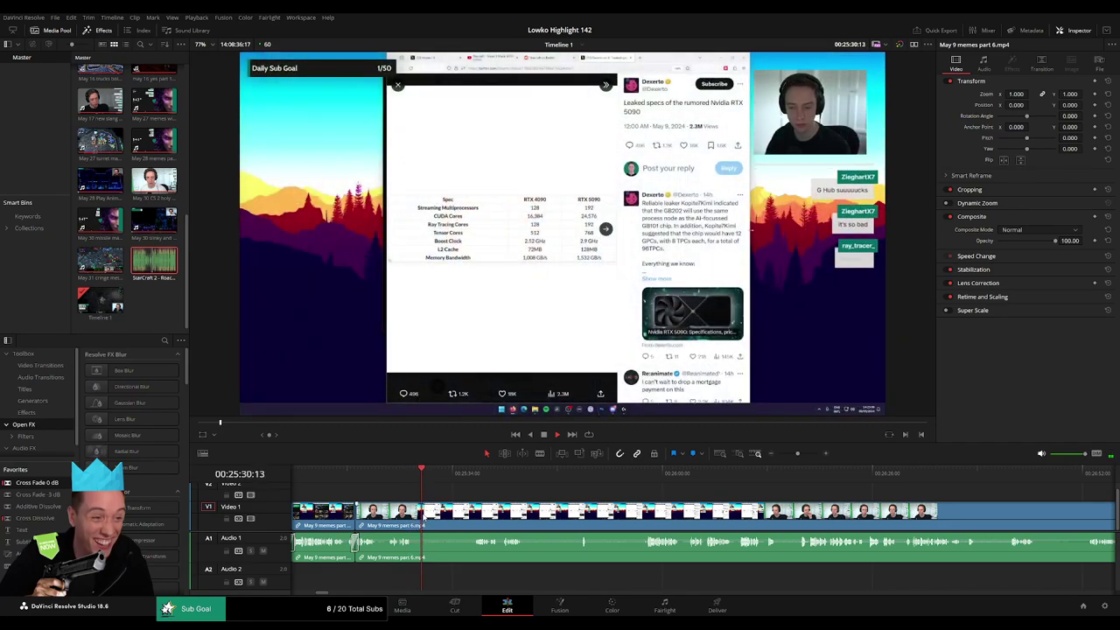
pyautogui.press('b')
pyautogui.click(424, 517)
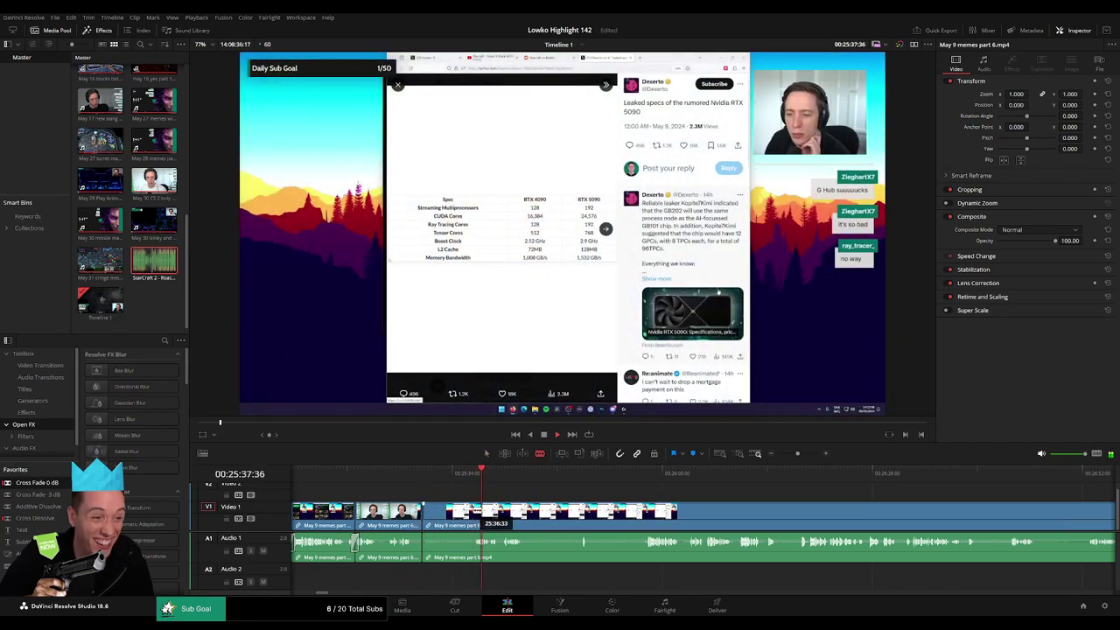
pyautogui.click(476, 510)
pyautogui.press('a')
pyautogui.click(461, 514)
pyautogui.press('BackSpace')
pyautogui.click(461, 515)
pyautogui.press('BackSpace')
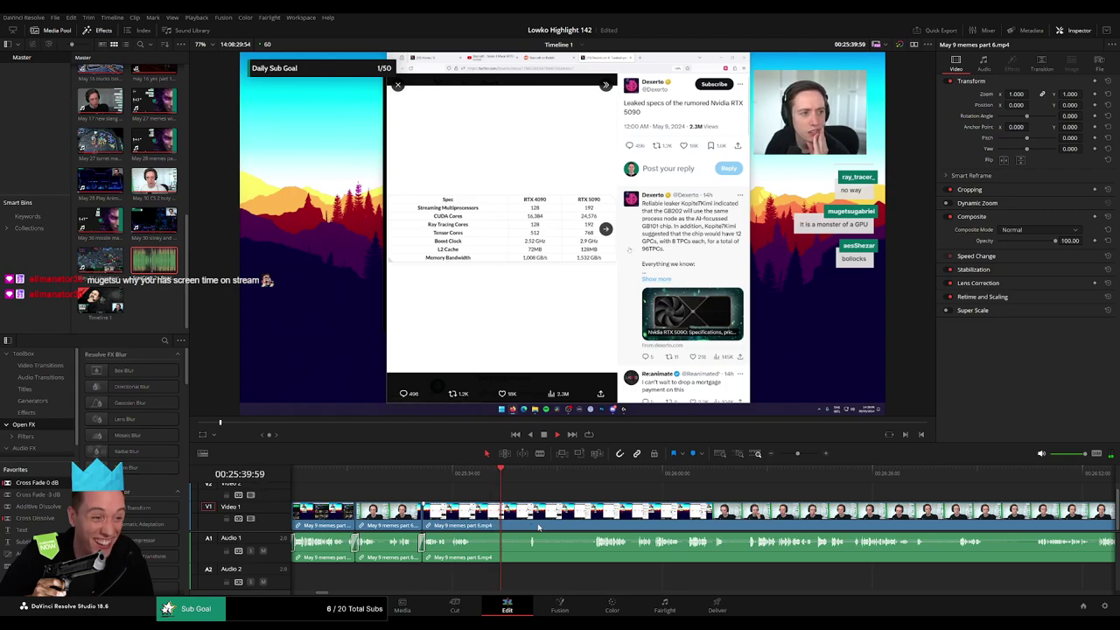
# - Cut out the segment between about 00:25:36 and 00:25:51, and cross-fade the audio at the join
pyautogui.click(465, 473)
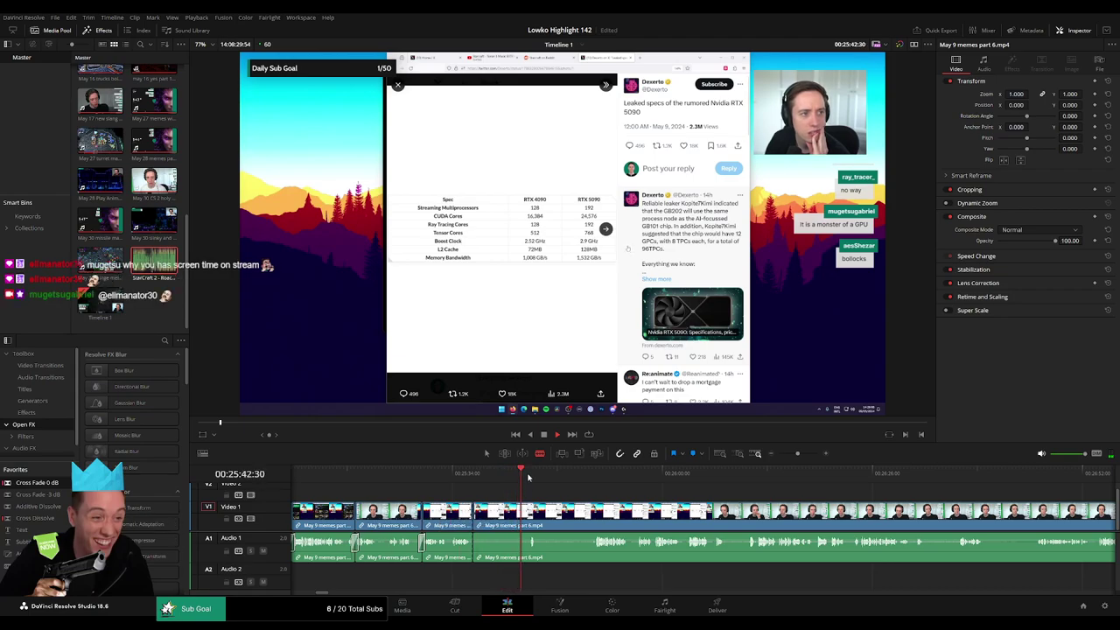
pyautogui.click(586, 482)
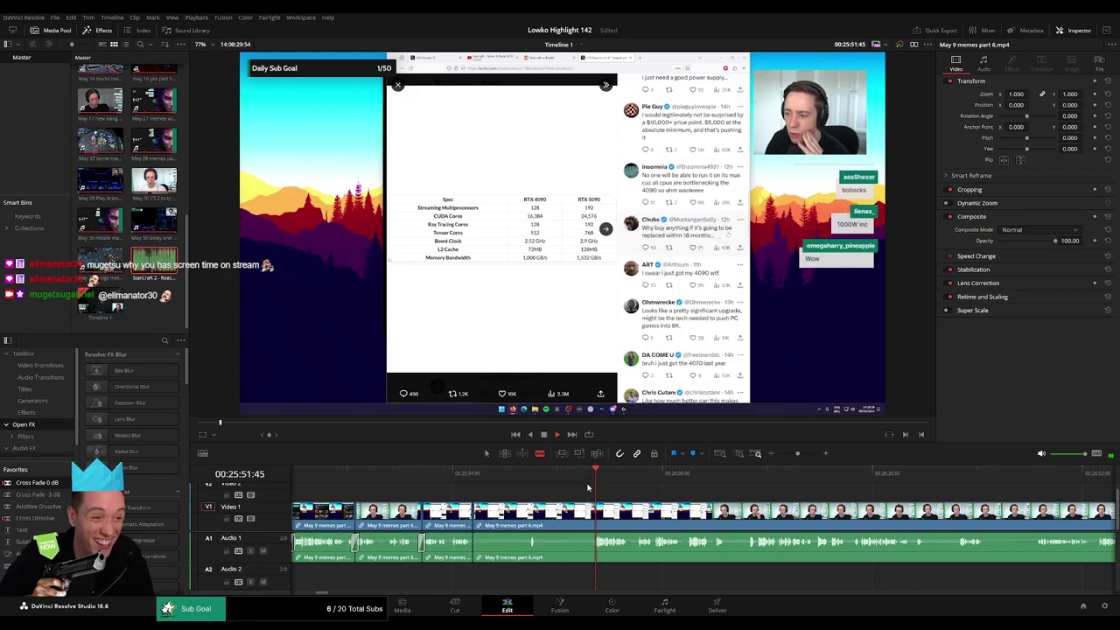
pyautogui.click(597, 516)
pyautogui.press('a')
pyautogui.click(574, 522)
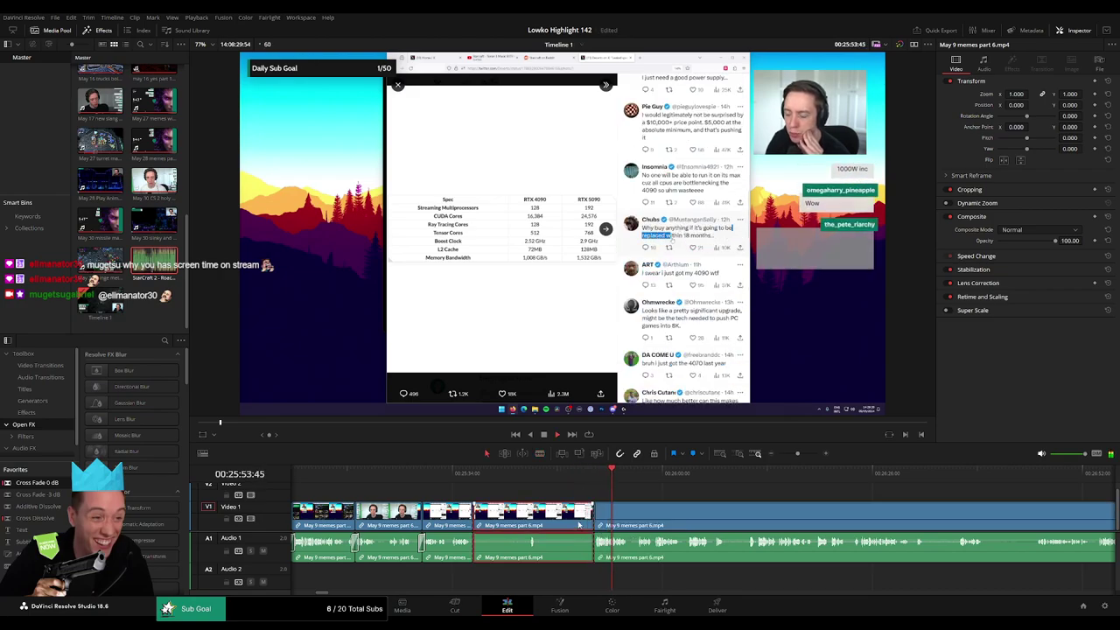
pyautogui.press('Delete')
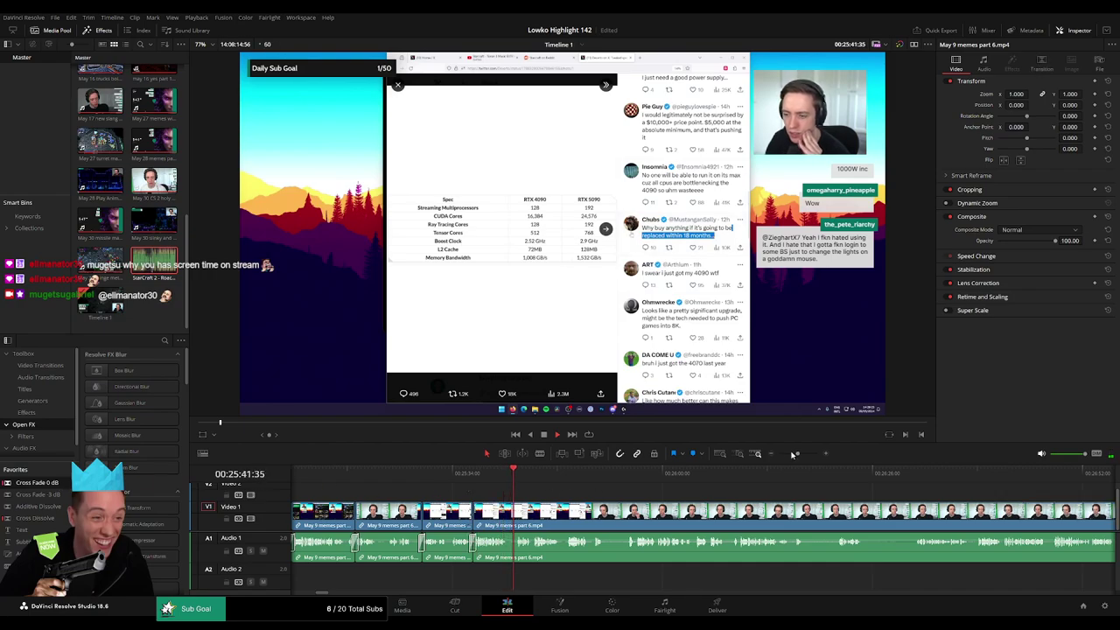
# - Cut out the short segment of about one second between 00:25:40 and 00:25:42, and cross-fade the audio at the join
pyautogui.moveTo(796, 454); pyautogui.dragTo(805, 453)
pyautogui.press('b')
pyautogui.click(640, 507)
pyautogui.click(699, 508)
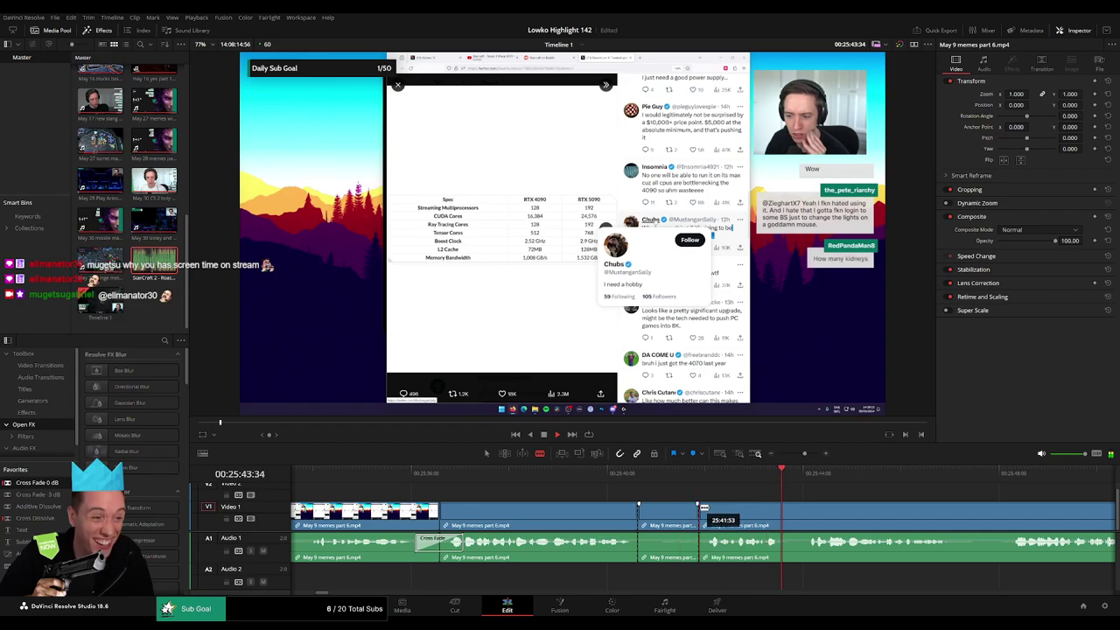
pyautogui.press('a')
pyautogui.click(684, 512)
pyautogui.press('Delete')
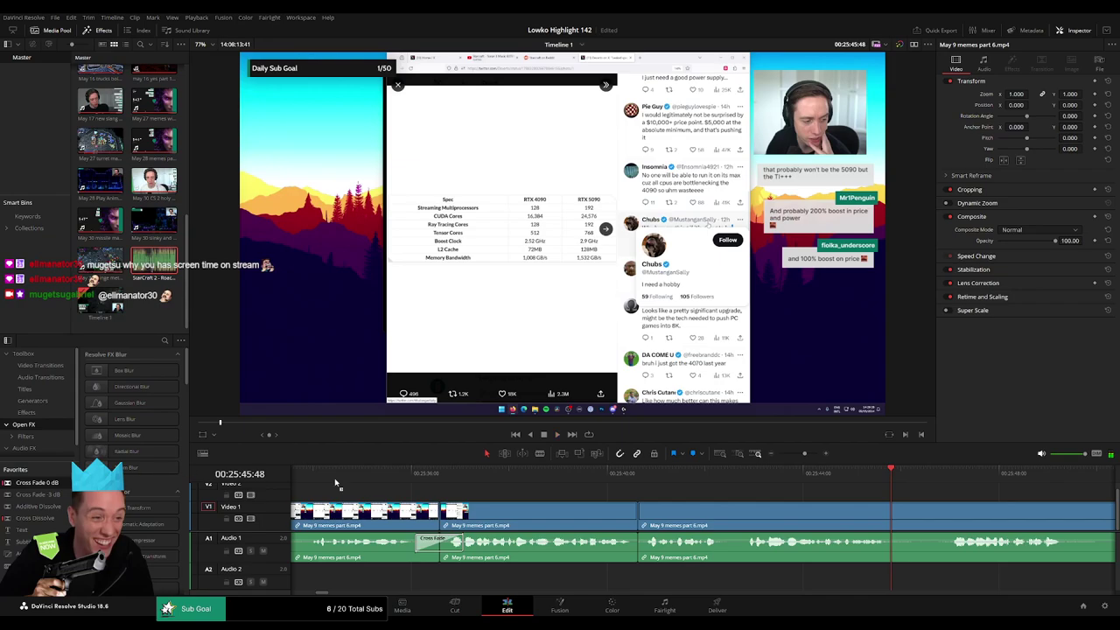
# - Cut out the segment between about 00:25:51 and 00:25:55, and cross-fade the audio at the join
pyautogui.moveTo(804, 454); pyautogui.dragTo(798, 454)
pyautogui.moveTo(781, 494); pyautogui.dragTo(475, 505)
pyautogui.press('b')
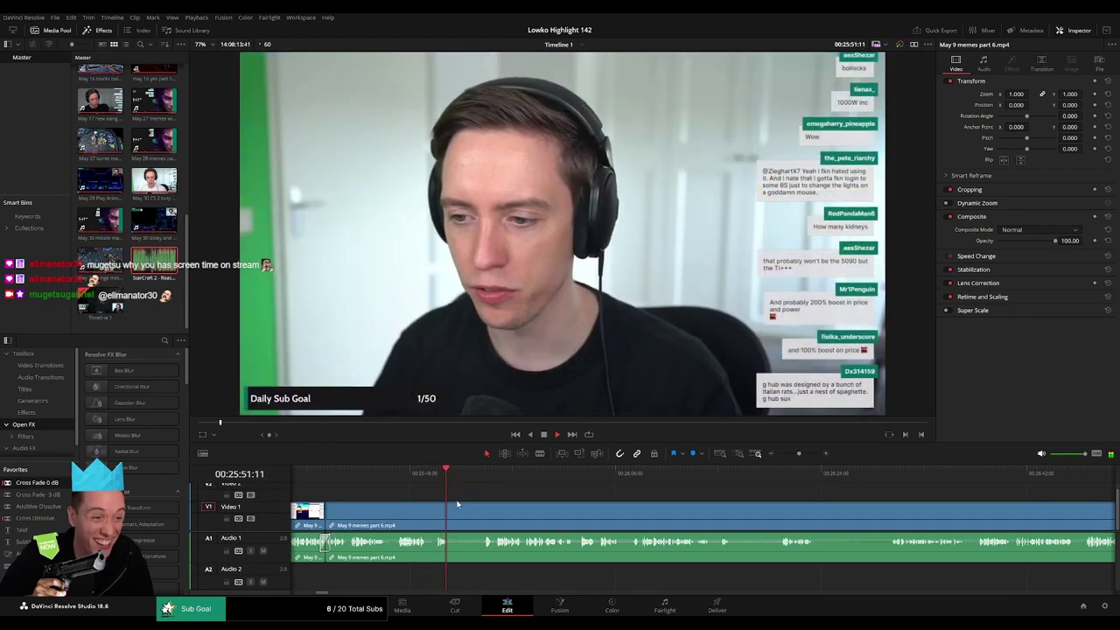
pyautogui.click(451, 512)
pyautogui.hotkey('ctrl', 'z')
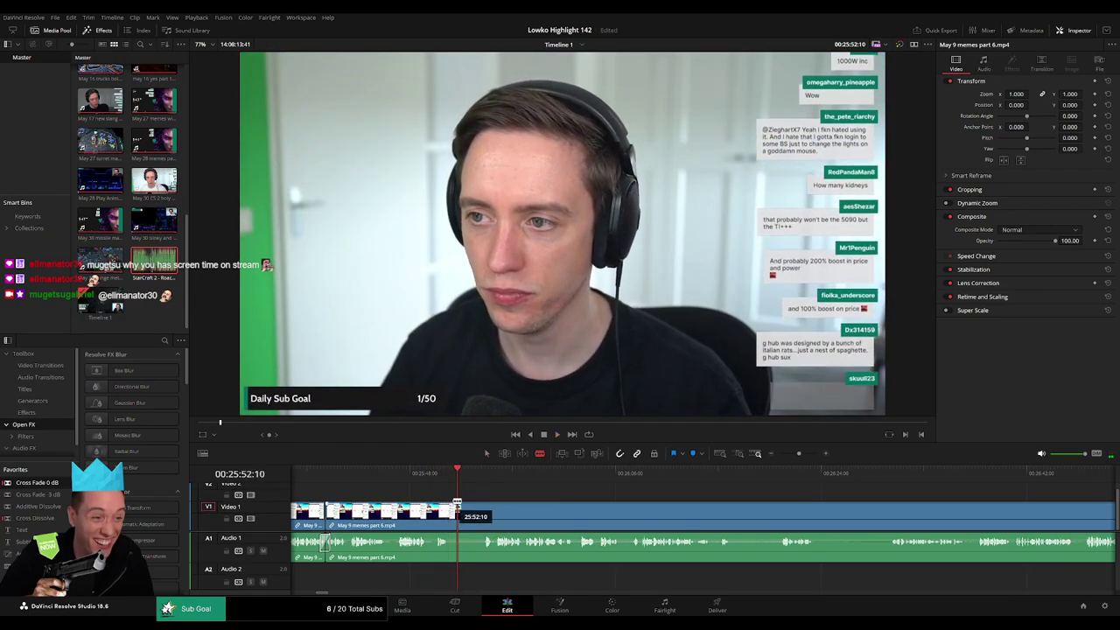
pyautogui.click(442, 476)
pyautogui.moveTo(461, 516); pyautogui.dragTo(484, 522)
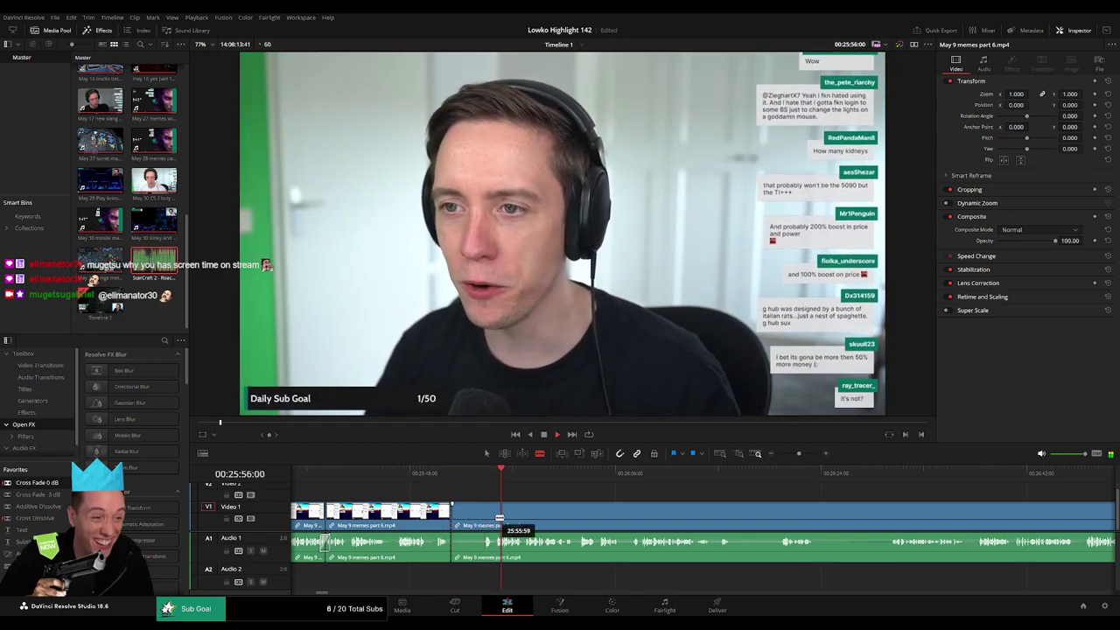
pyautogui.click(496, 516)
pyautogui.press('a')
pyautogui.click(483, 520)
pyautogui.press('Delete')
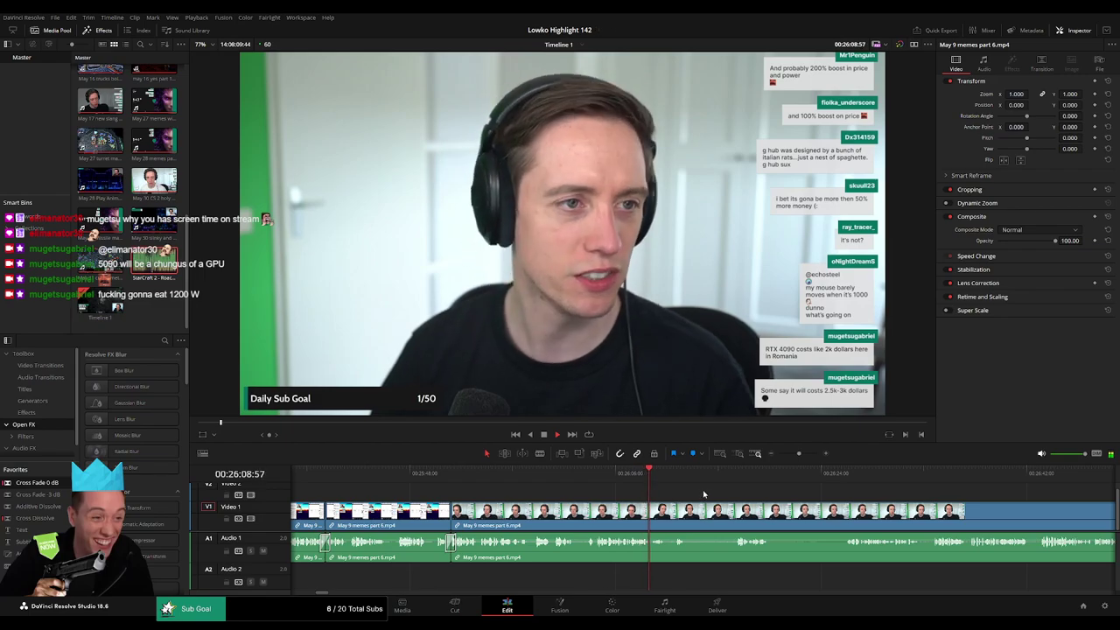
# - Split the clip at about 00:26:12, where the talking pauses
pyautogui.moveTo(704, 495); pyautogui.dragTo(525, 496)
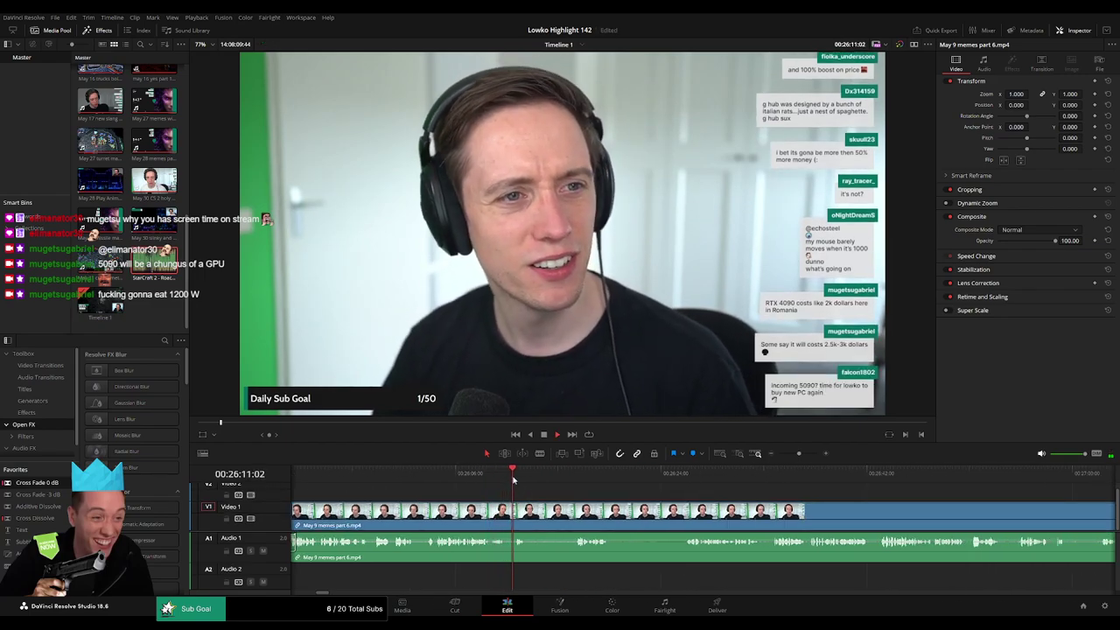
pyautogui.moveTo(537, 479); pyautogui.dragTo(570, 484)
pyautogui.press('b')
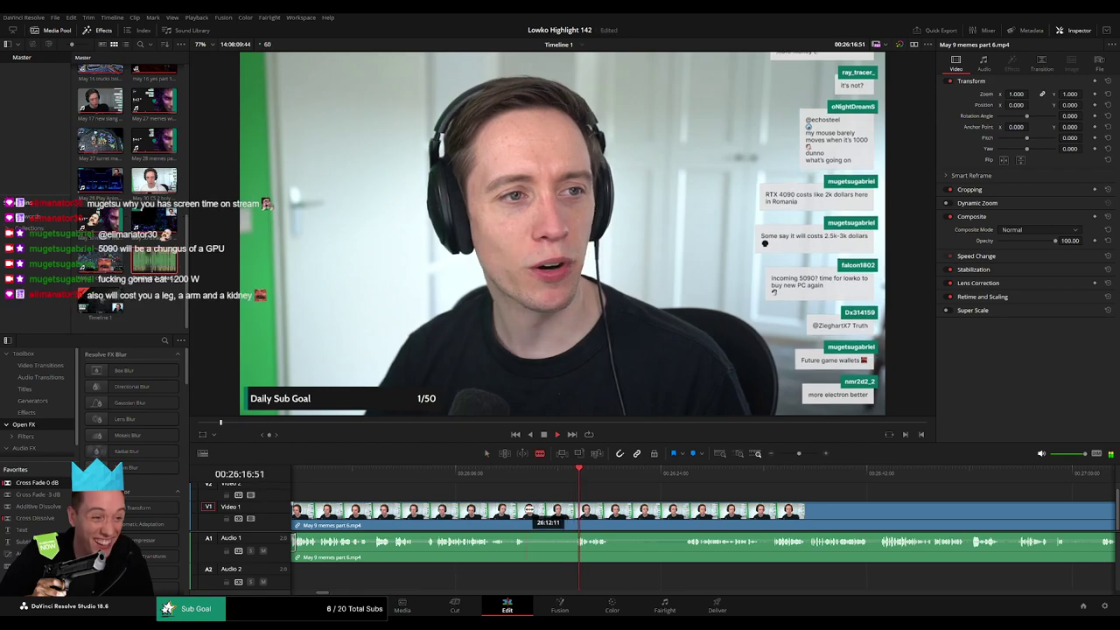
pyautogui.click(524, 510)
pyautogui.click(574, 512)
pyautogui.press('a')
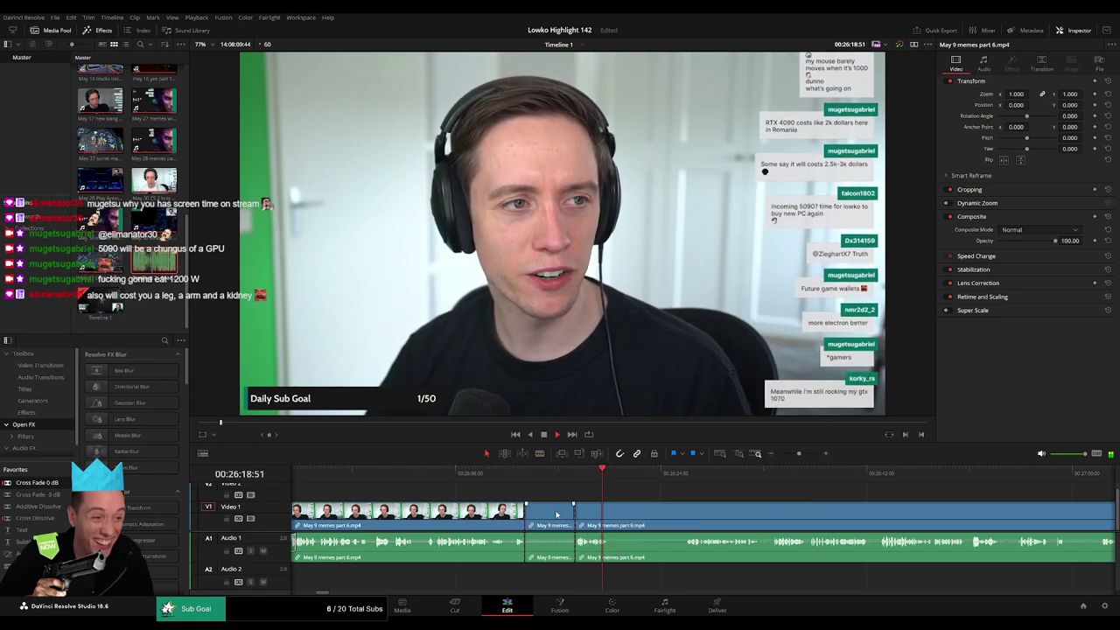
pyautogui.press('Delete')
# - Cut out the segment between about 00:26:12 and 00:26:26, and cross-fade the audio at the join
pyautogui.moveTo(652, 484); pyautogui.dragTo(686, 486)
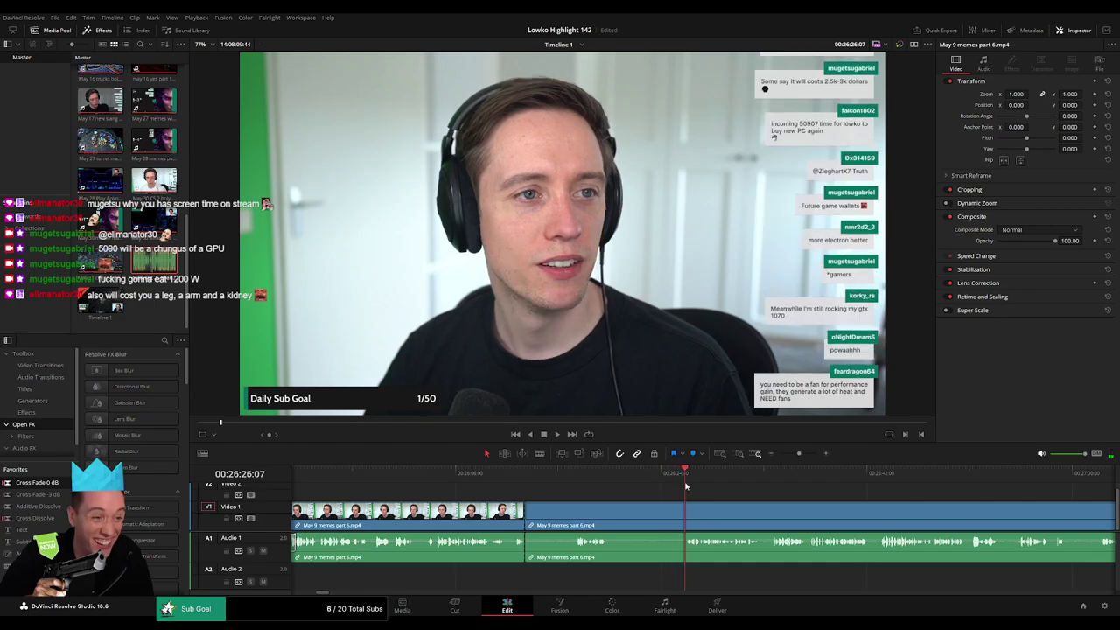
pyautogui.click(691, 514)
pyautogui.press('a')
pyautogui.click(662, 520)
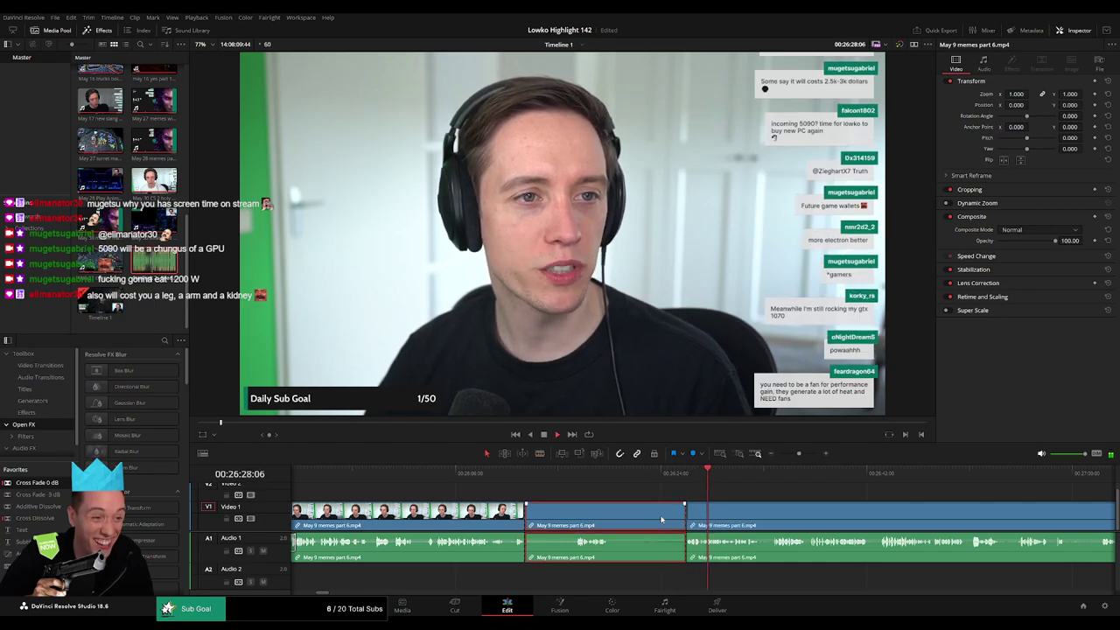
pyautogui.press('Delete')
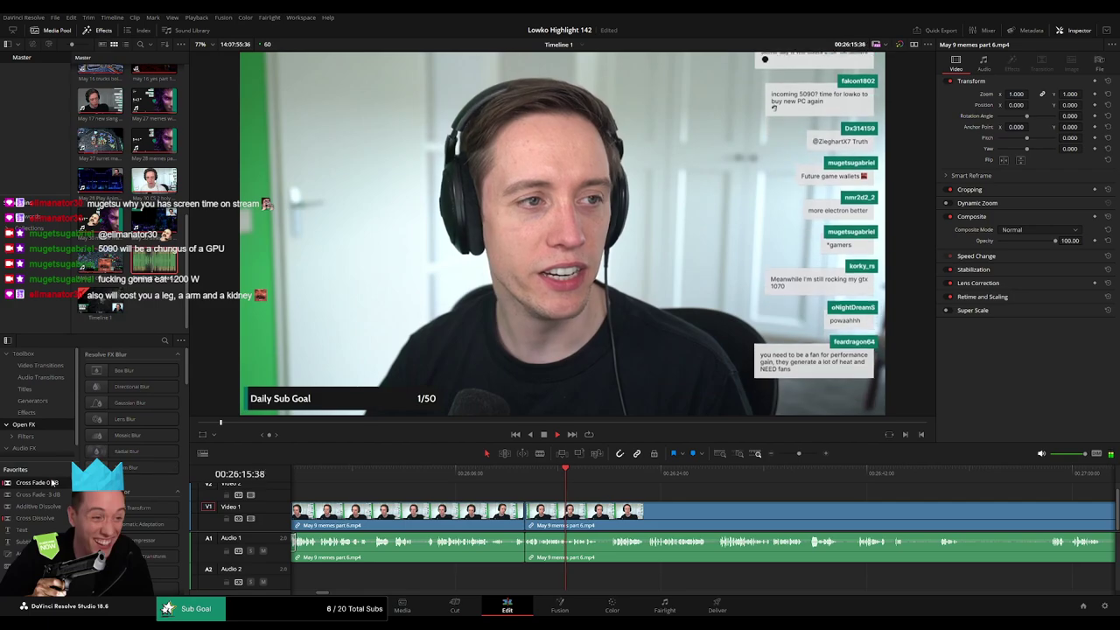
pyautogui.moveTo(45, 483); pyautogui.dragTo(528, 542)
pyautogui.hscroll(2, 526, 505)
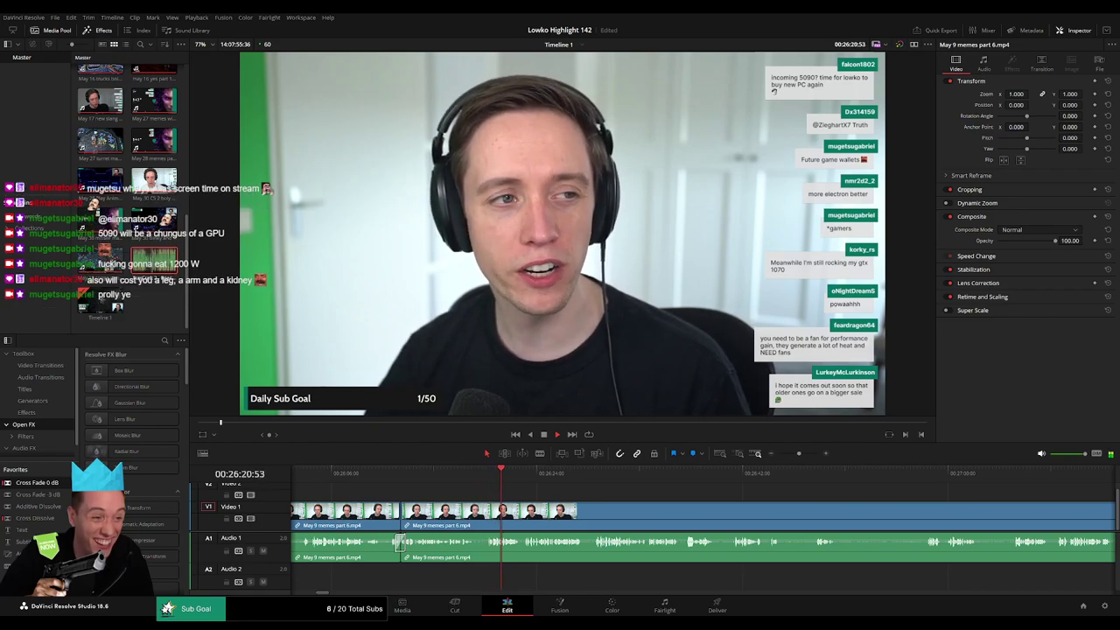
# - Cut out the short segment of about one second between 00:26:18 and 00:26:19, and cross-fade the audio at the join
pyautogui.hscroll(1, 415, 508)
pyautogui.press('b')
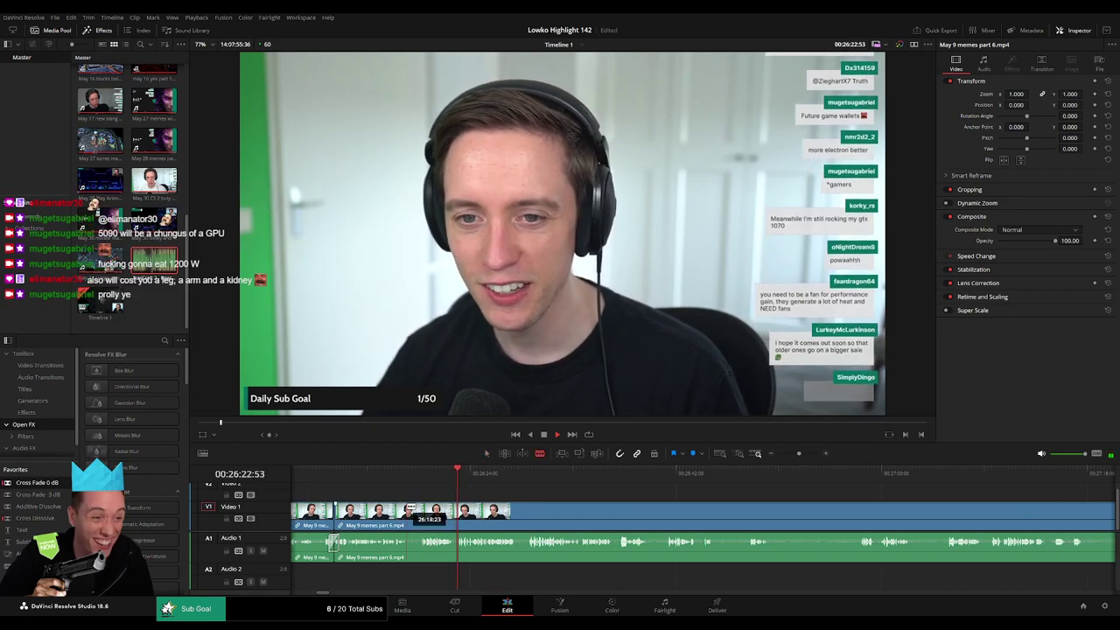
pyautogui.click(416, 512)
pyautogui.press('a')
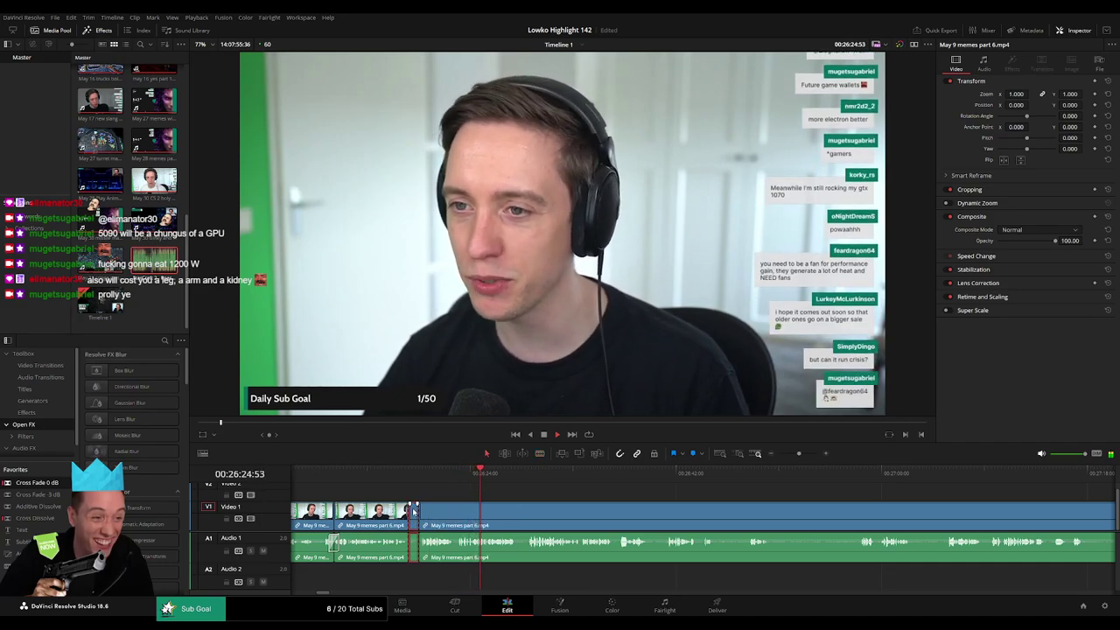
pyautogui.press('Delete')
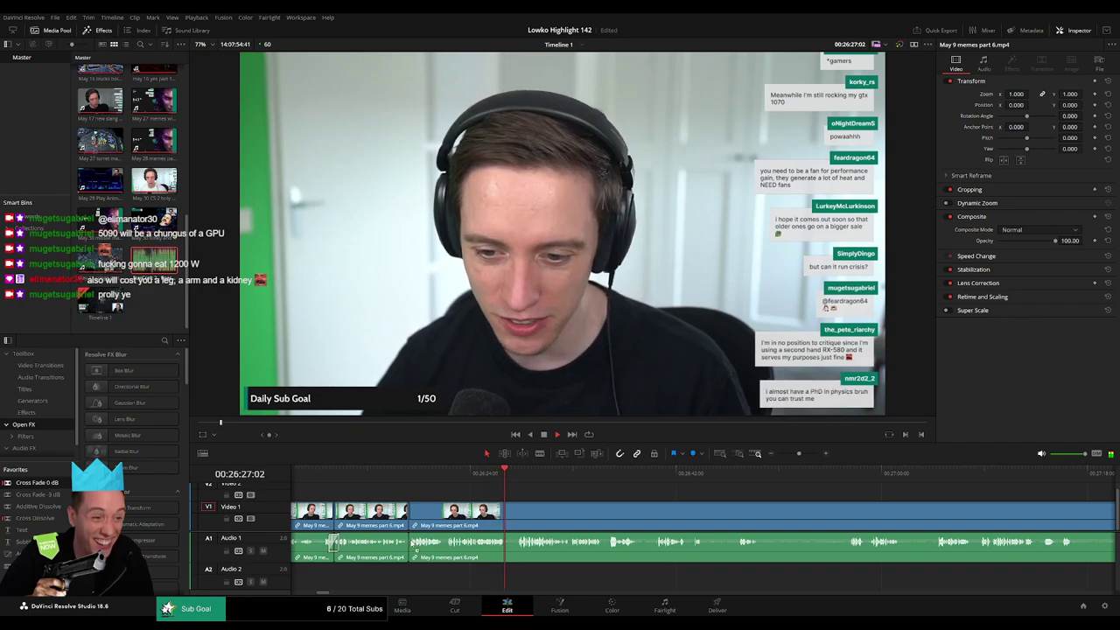
pyautogui.click(532, 495)
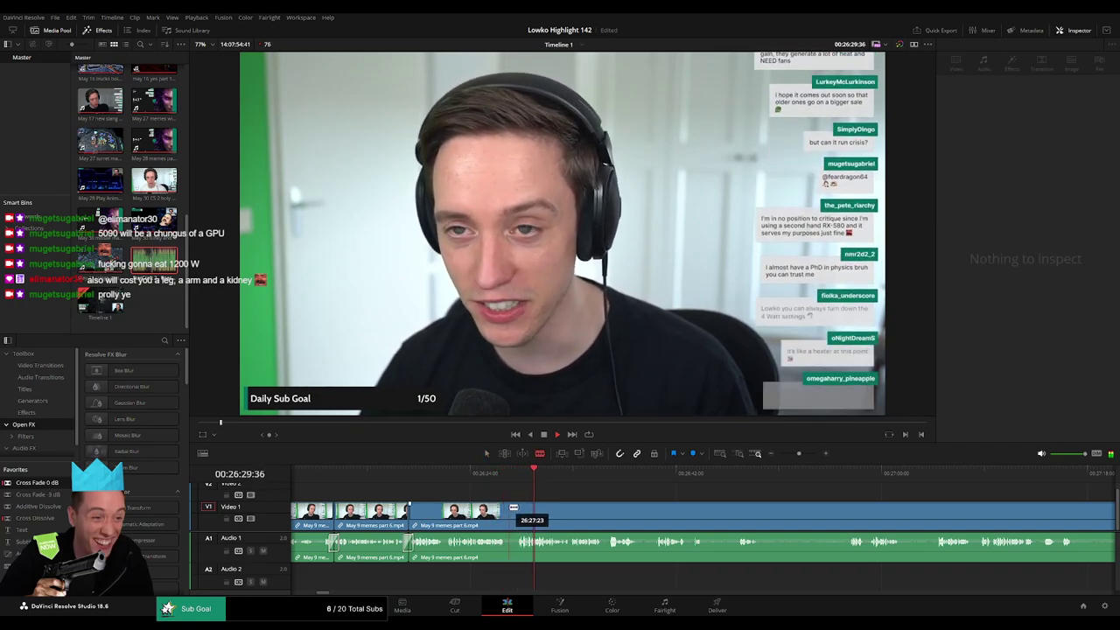
# - Cut out the short segment between about 00:26:38 and 00:26:40
pyautogui.moveTo(603, 497); pyautogui.dragTo(575, 499)
pyautogui.hscroll(3, 525, 500)
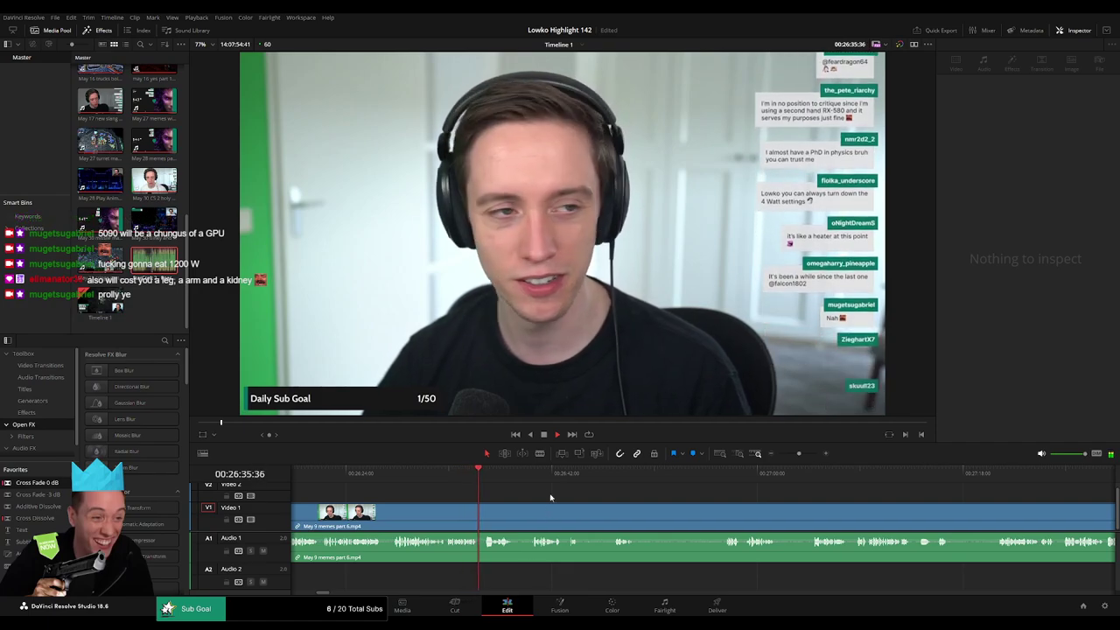
pyautogui.hscroll(1, 516, 492)
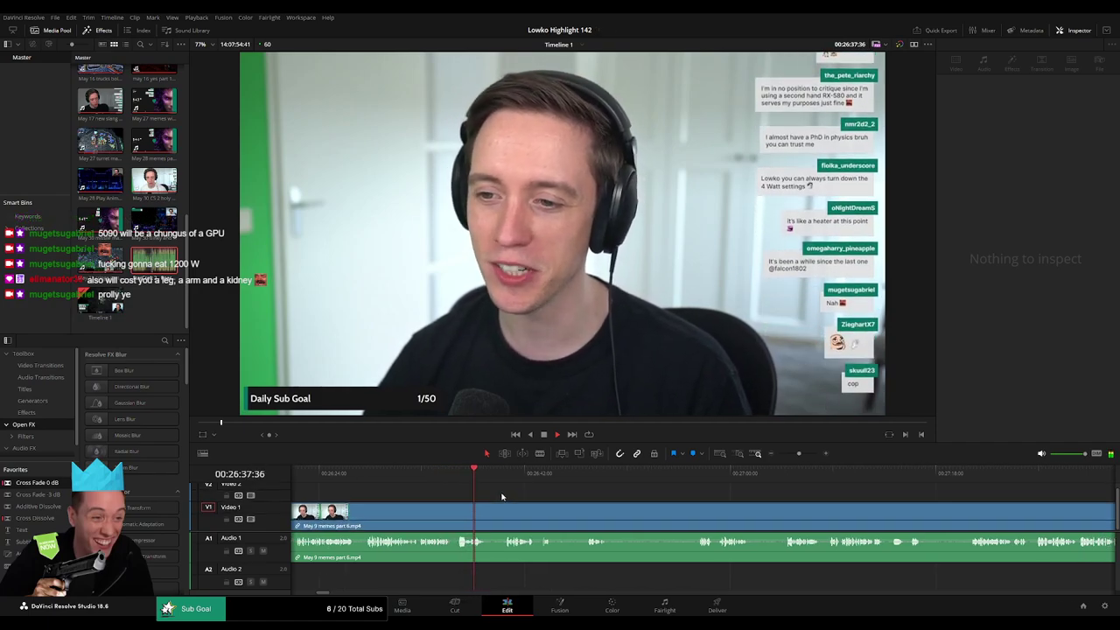
pyautogui.click(496, 488)
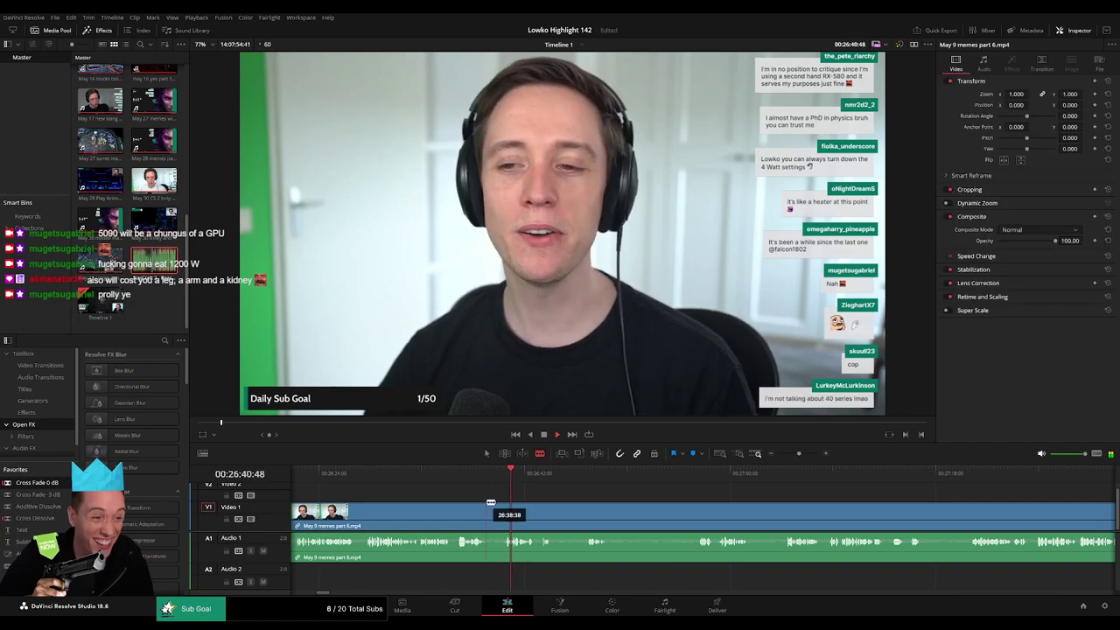
pyautogui.click(487, 502)
pyautogui.click(506, 502)
pyautogui.press('a')
pyautogui.click(495, 512)
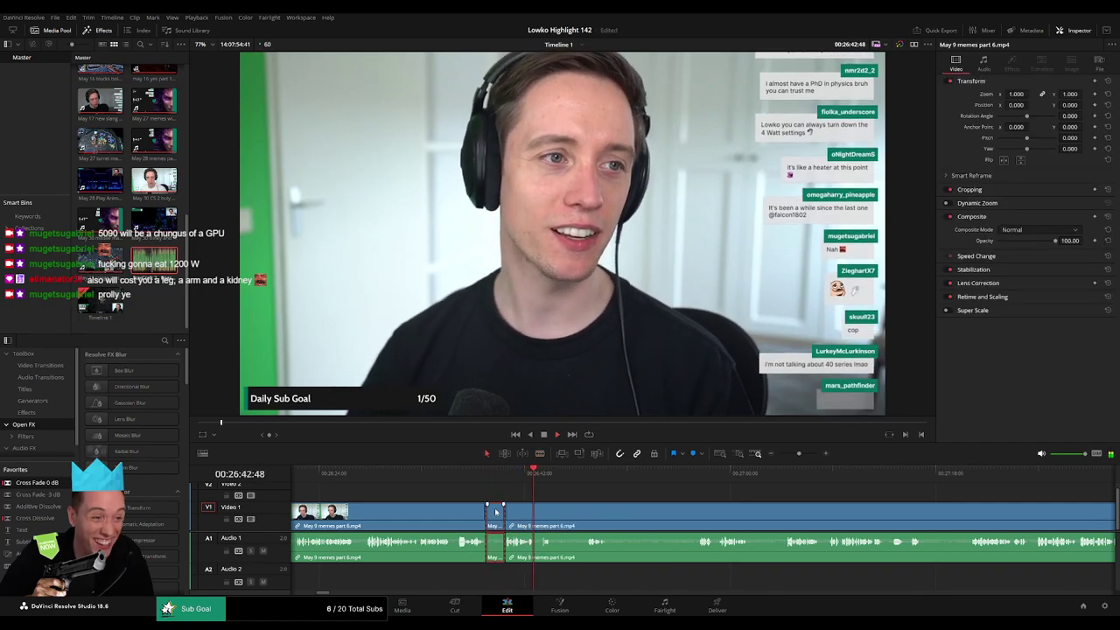
pyautogui.click(496, 512)
pyautogui.press('Delete')
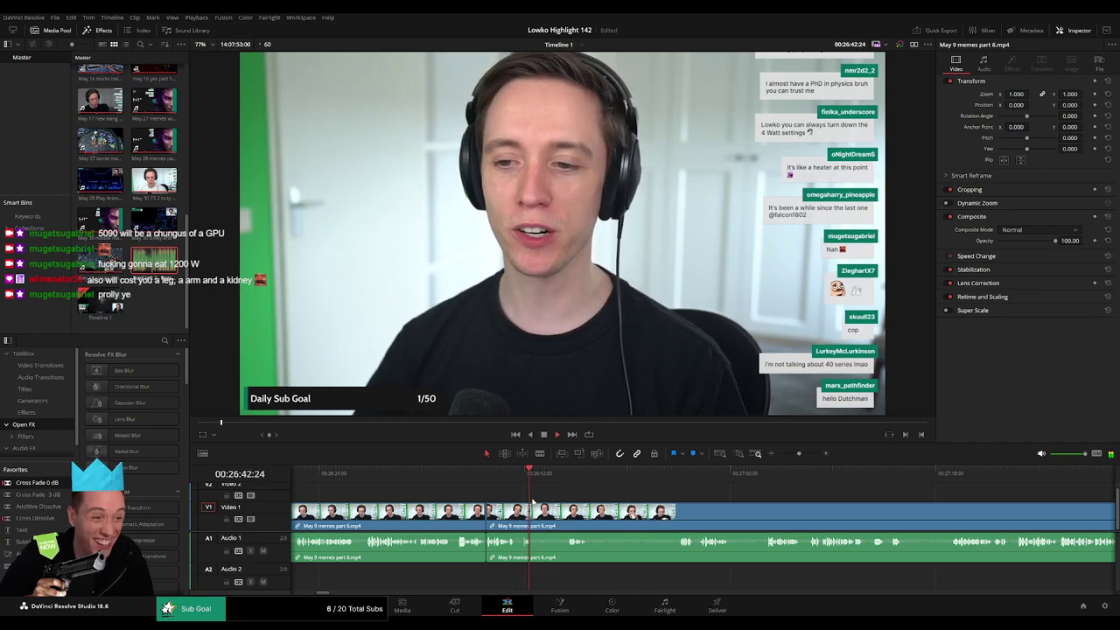
# - Cut out the segment between about 00:26:42 and 00:26:55, and cross-fade the audio at the join
pyautogui.press('b')
pyautogui.click(536, 509)
pyautogui.click(568, 478)
pyautogui.hscroll(2, 604, 492)
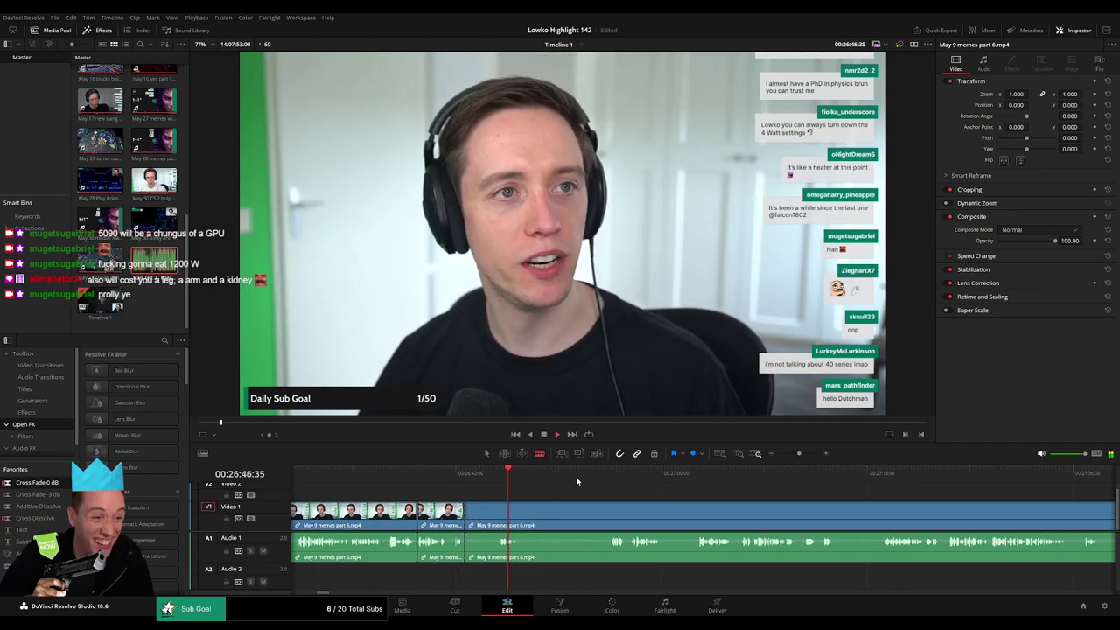
pyautogui.click(609, 481)
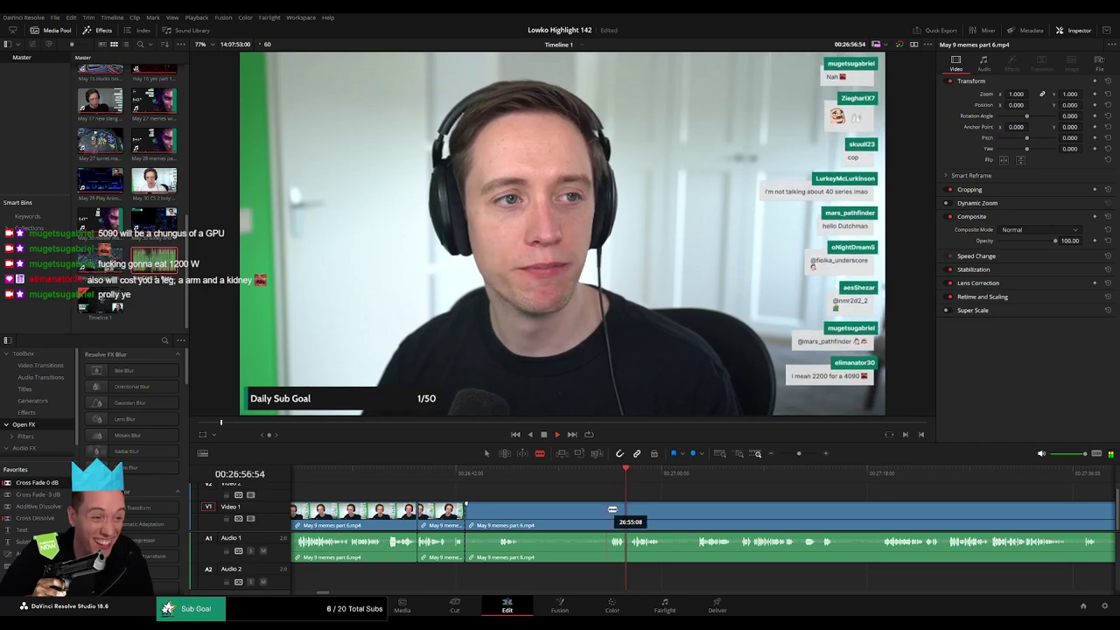
pyautogui.click(607, 511)
pyautogui.press('a')
pyautogui.click(580, 514)
pyautogui.press('Delete')
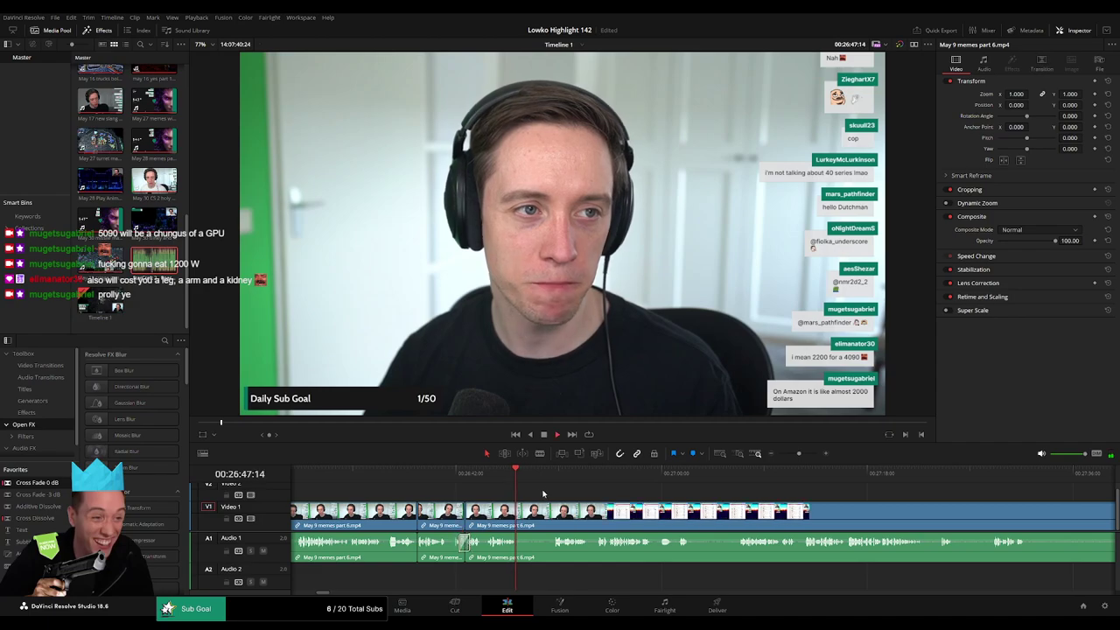
# - Cut out the segment between about 00:26:47 and 00:26:50, and cross-fade the audio at the join
pyautogui.press('b')
pyautogui.click(520, 512)
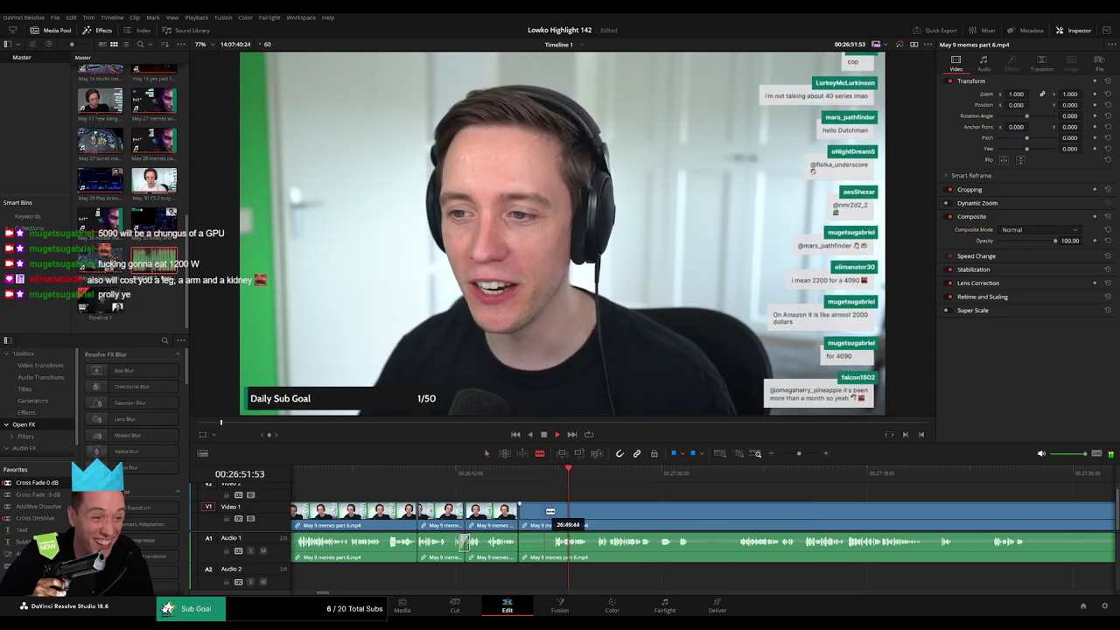
pyautogui.click(553, 514)
pyautogui.press('a')
pyautogui.click(542, 520)
pyautogui.press('Delete')
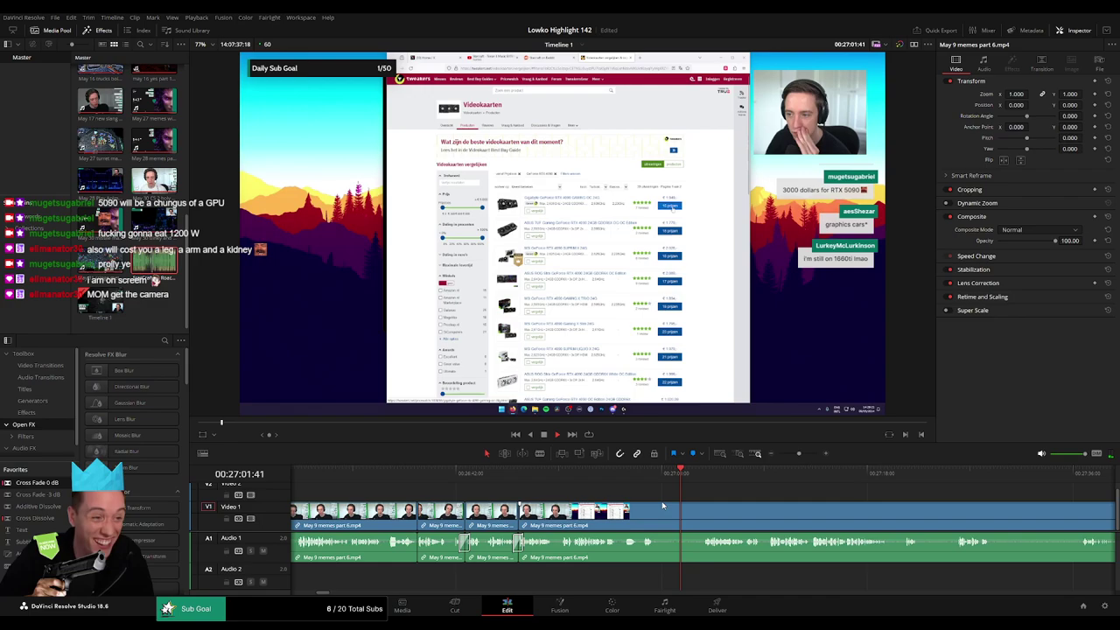
# - Cut out the silent segment between about 00:26:59 and 00:27:03, and cross-fade the audio at the join
pyautogui.moveTo(668, 506); pyautogui.dragTo(562, 495)
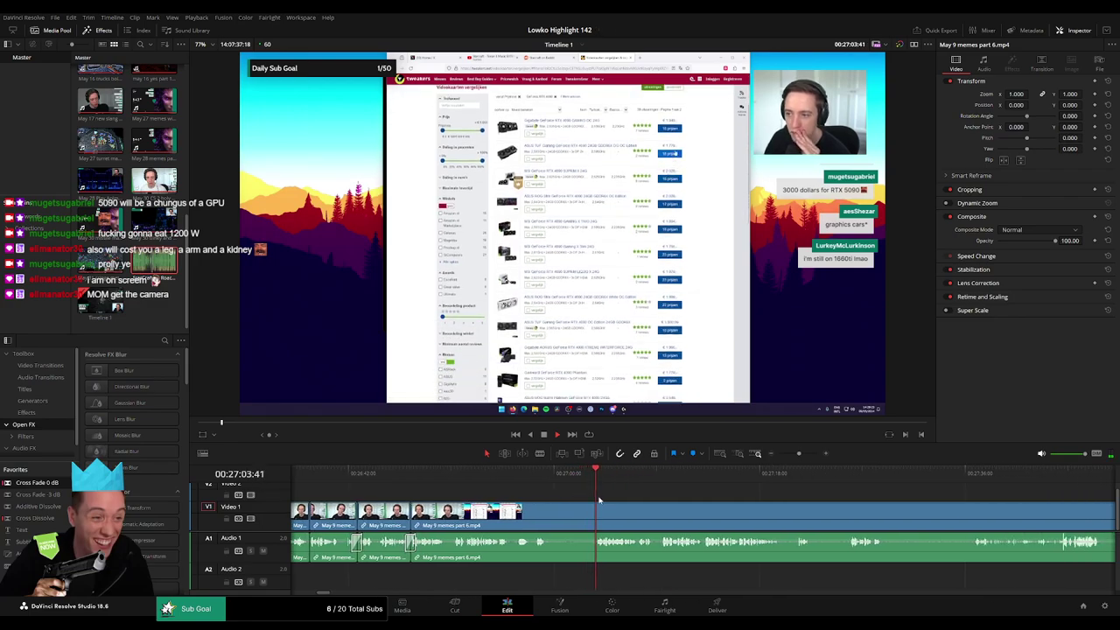
pyautogui.click(553, 509)
pyautogui.click(592, 508)
pyautogui.press('a')
pyautogui.click(578, 516)
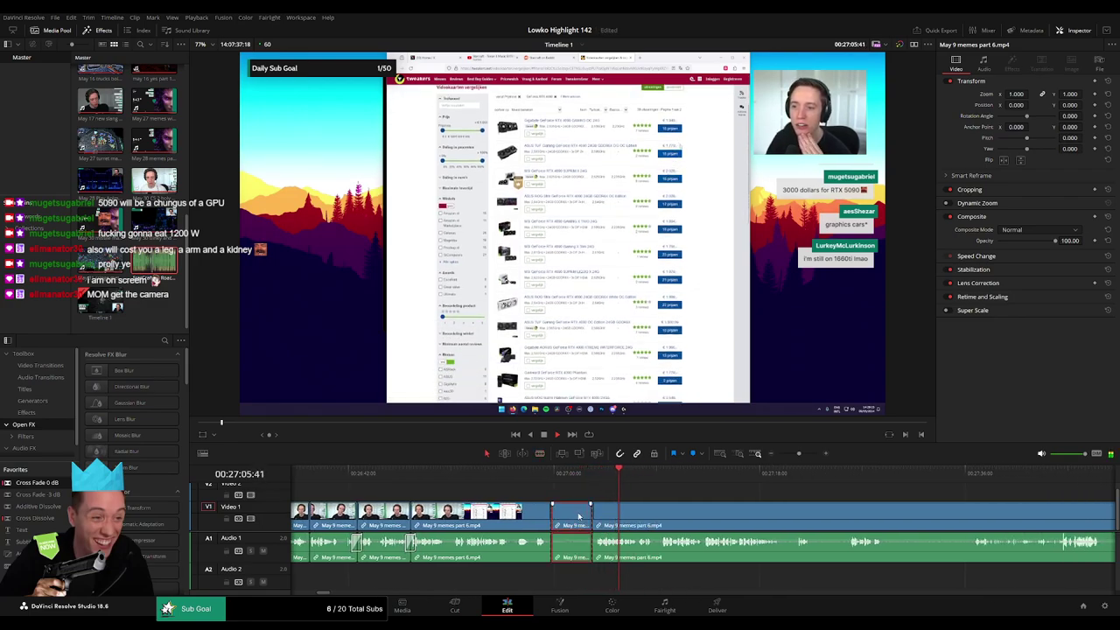
pyautogui.press('Delete')
pyautogui.press('space')
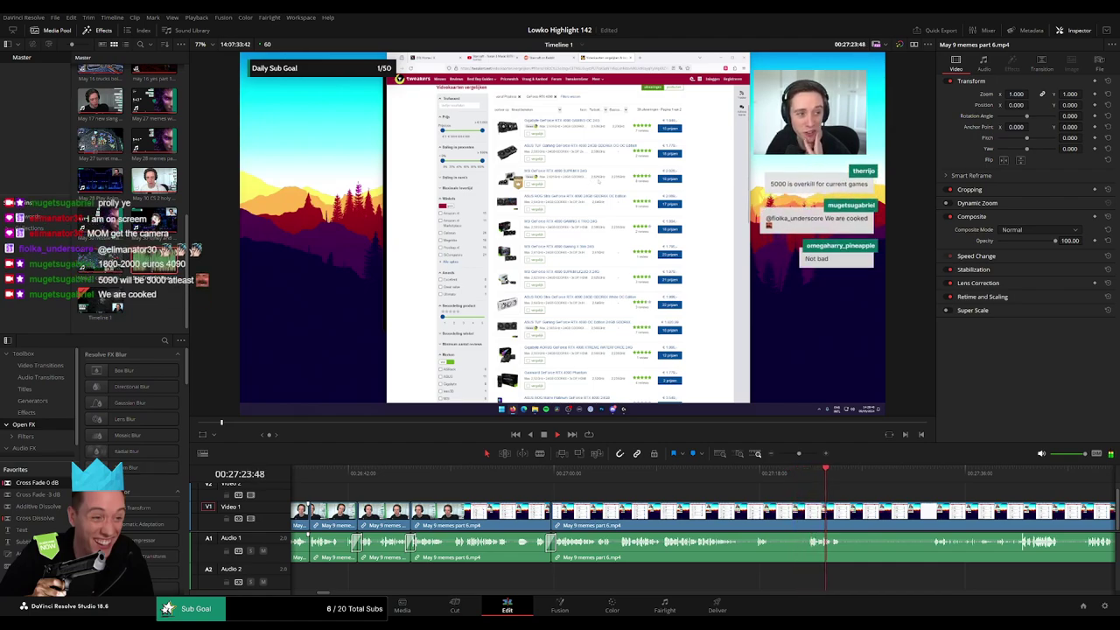
# - Cut out the silent segment between about 00:27:19 and 00:27:22, and cross-fade the audio at the join
pyautogui.hscroll(2, 612, 512)
pyautogui.press('b')
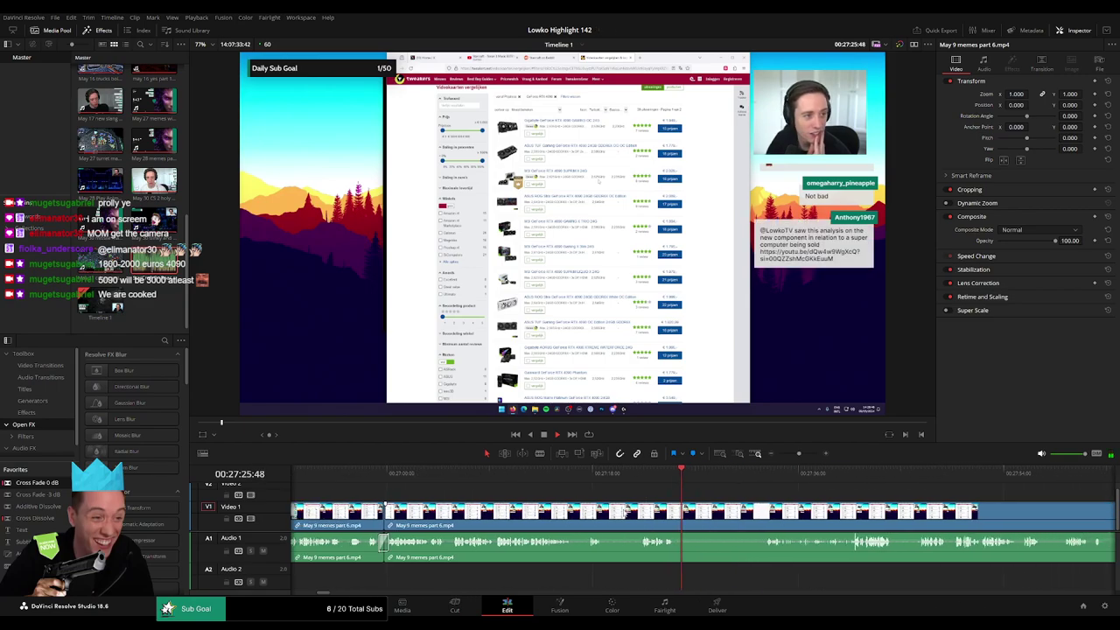
pyautogui.click(603, 511)
pyautogui.click(638, 512)
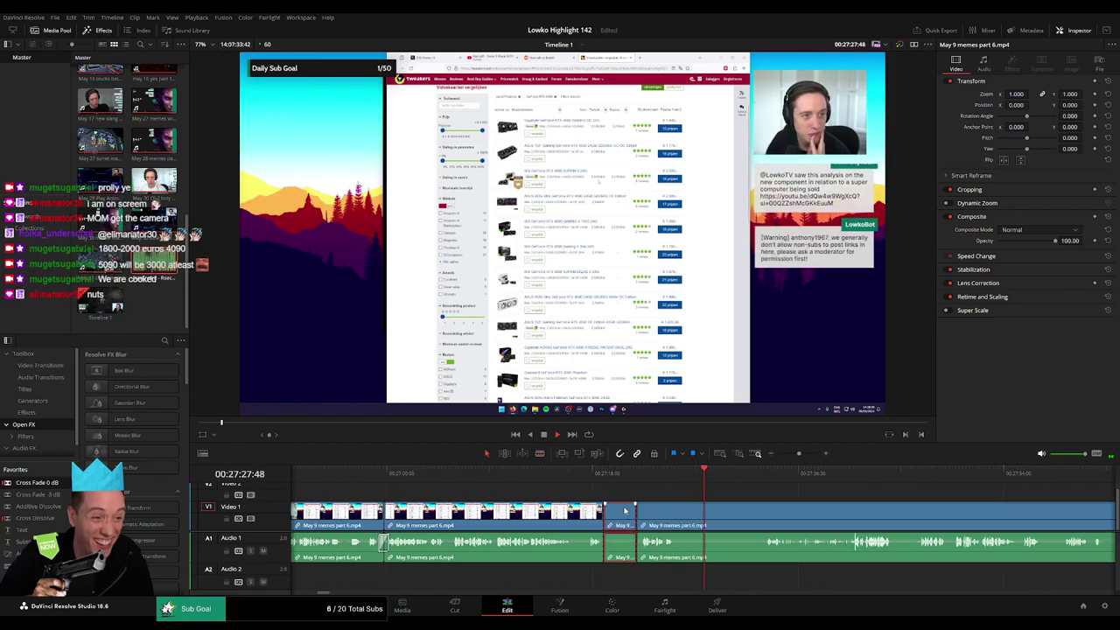
pyautogui.press('Delete')
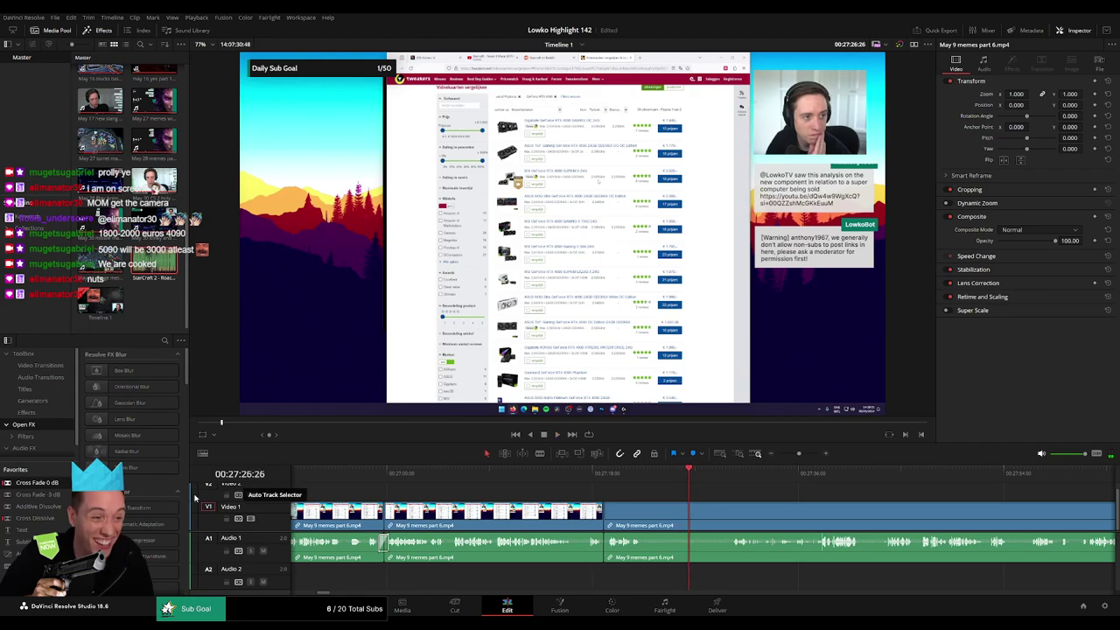
# - Split the clip at about 00:27:22 and 00:27:28, and undo a trial removal of the segment between them
pyautogui.click(647, 524)
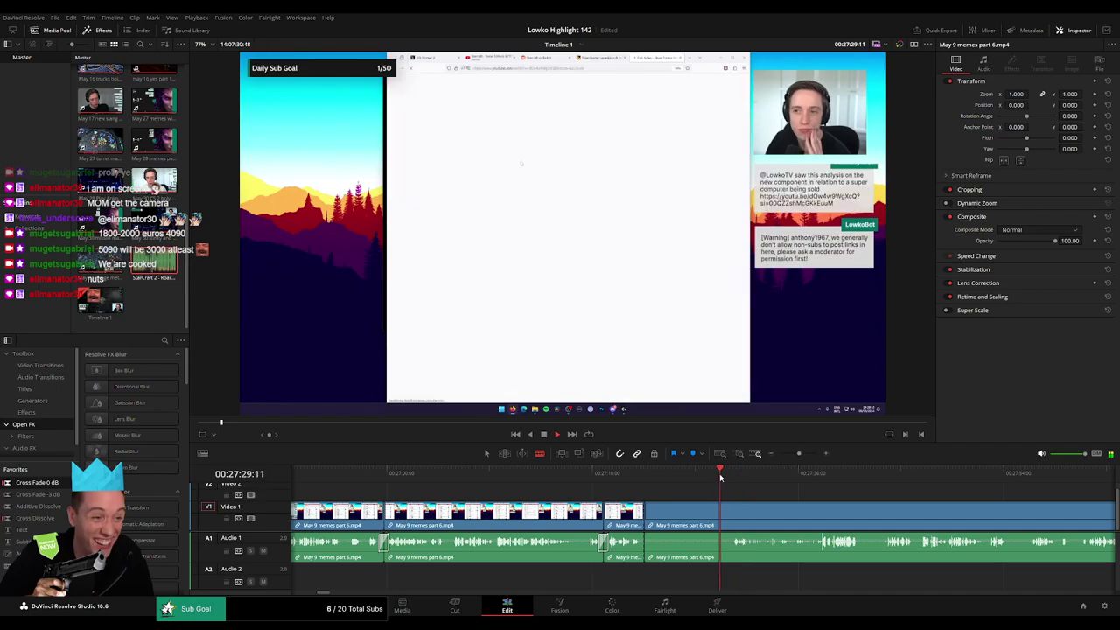
pyautogui.click(708, 471)
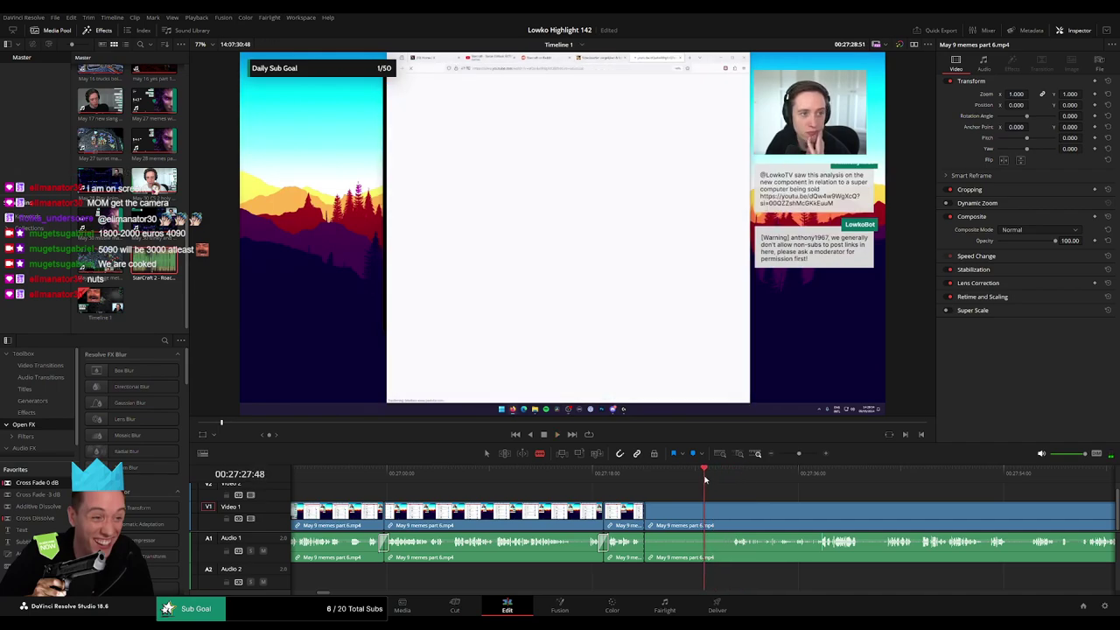
pyautogui.press('Delete')
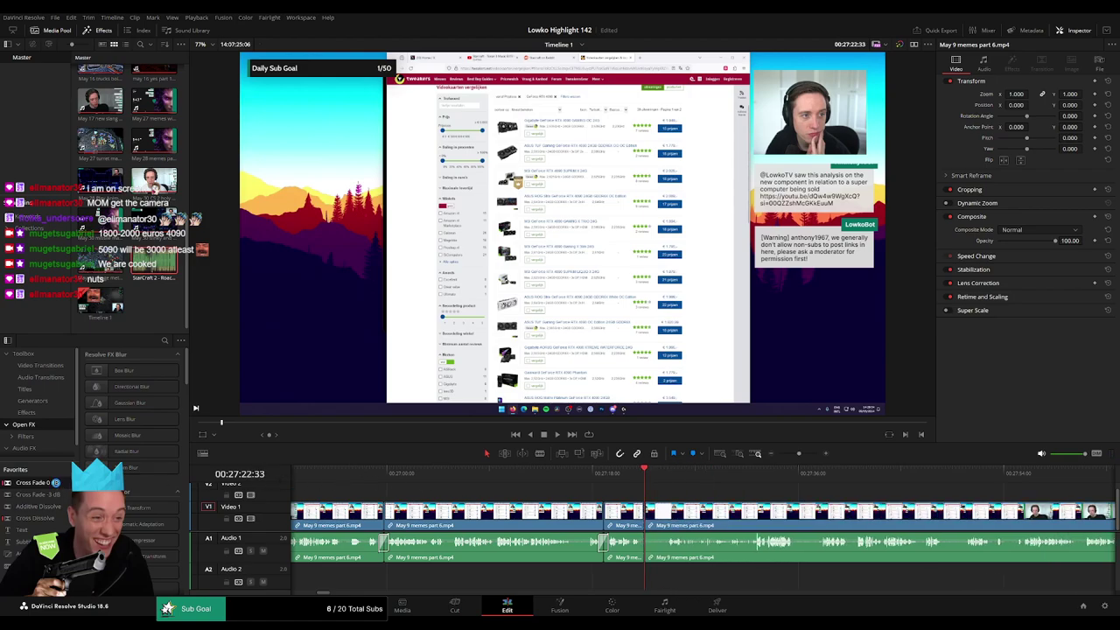
pyautogui.hotkey('ctrl', 'z')
# - Cut out the segment between about 00:27:23 and 00:27:28, and cross-fade the audio at both ends of the short remaining clip
pyautogui.click(697, 473)
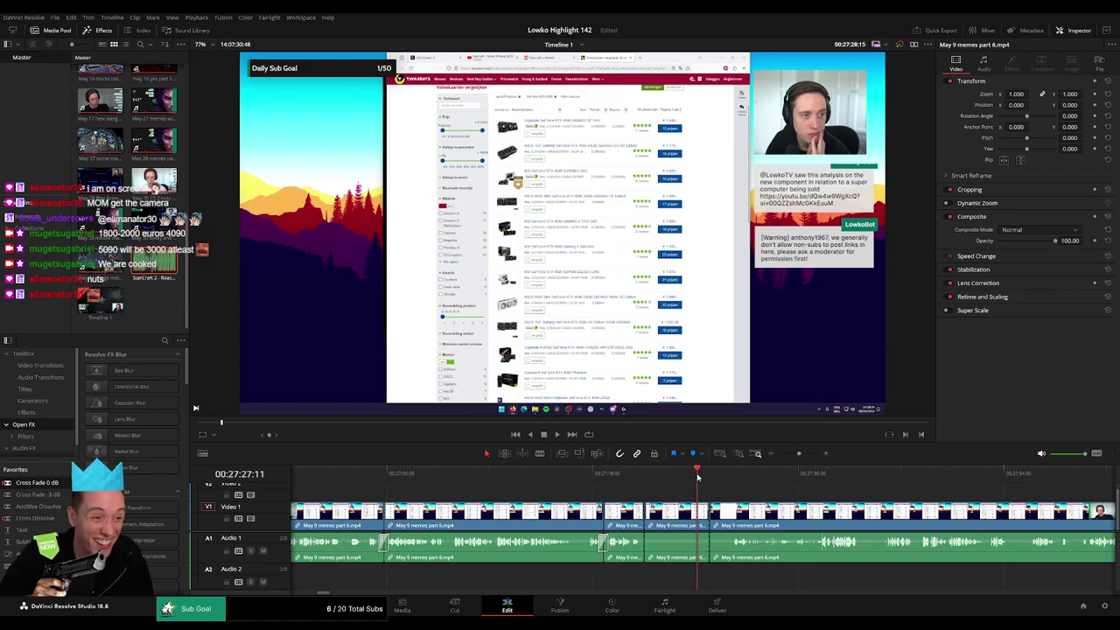
pyautogui.moveTo(699, 475); pyautogui.dragTo(655, 474)
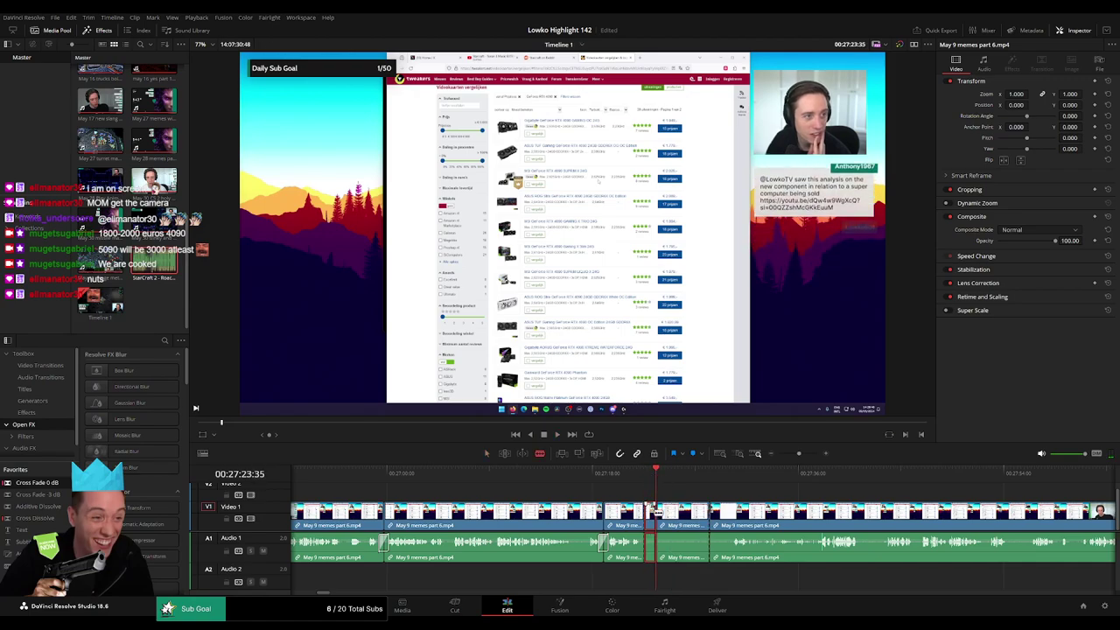
pyautogui.press('a')
pyautogui.click(680, 514)
pyautogui.press('Delete')
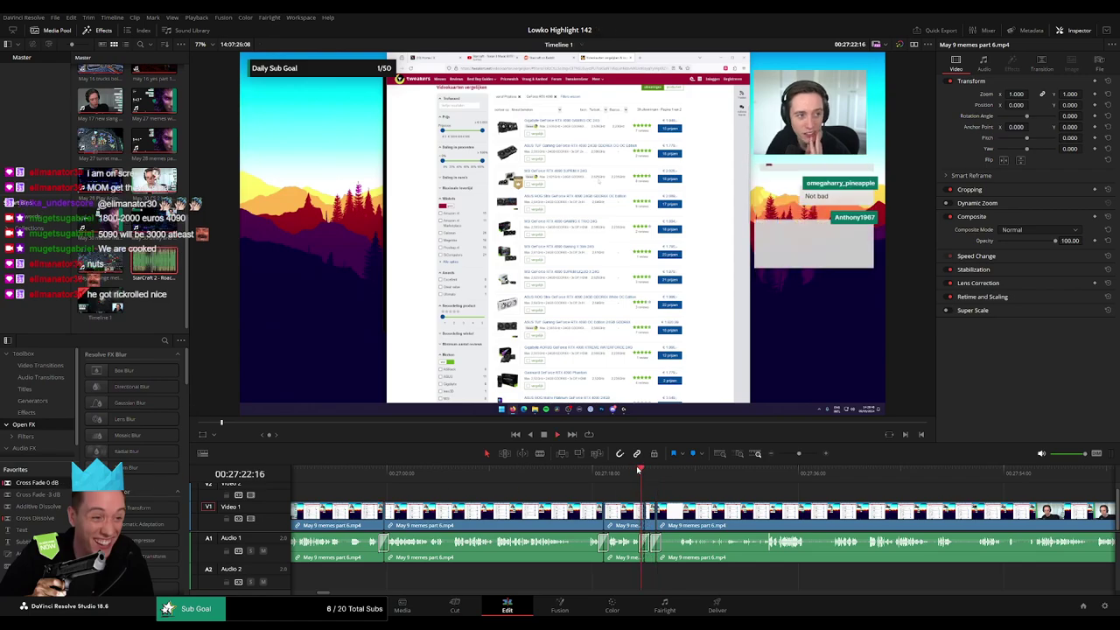
pyautogui.press('space')
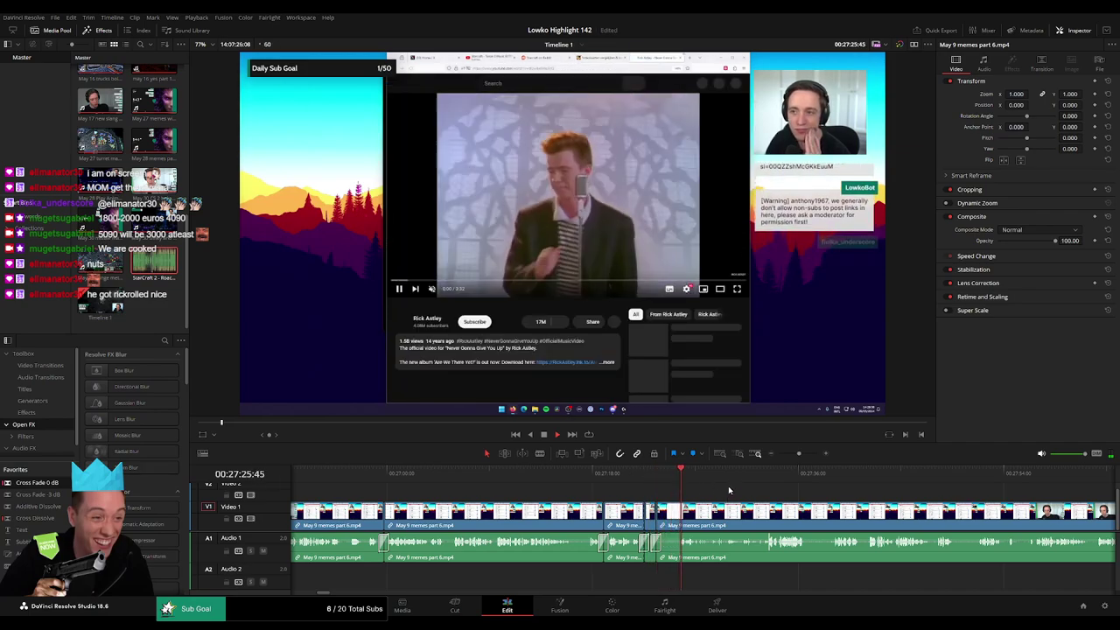
# - Split the clip at about 00:27:29, during the laugh after the music video
pyautogui.moveTo(742, 501); pyautogui.dragTo(592, 492)
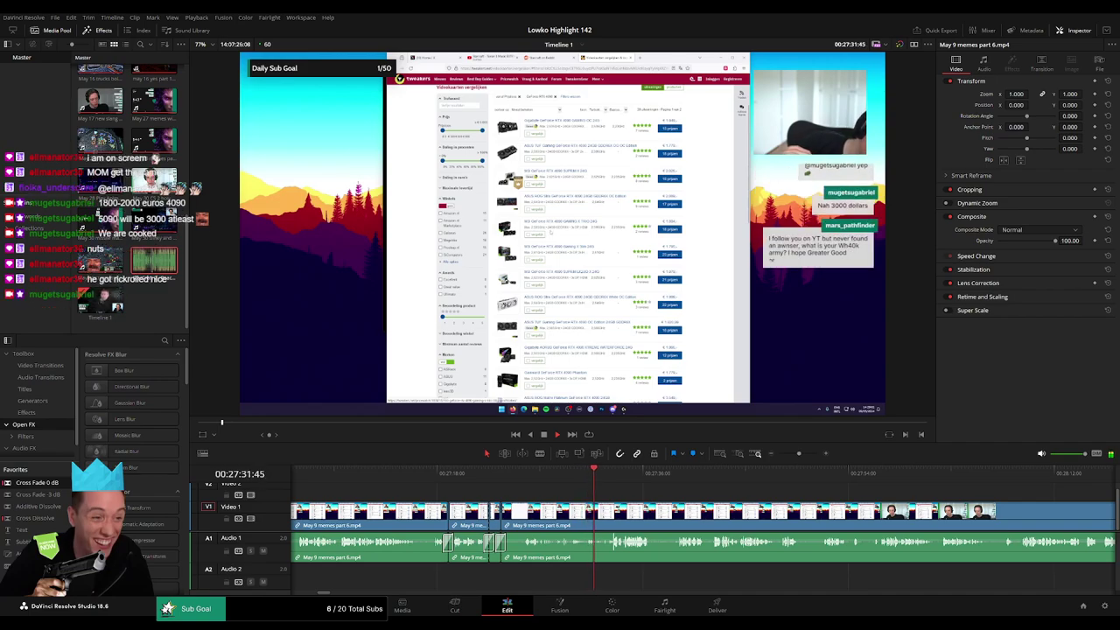
pyautogui.click(543, 473)
pyautogui.click(806, 453)
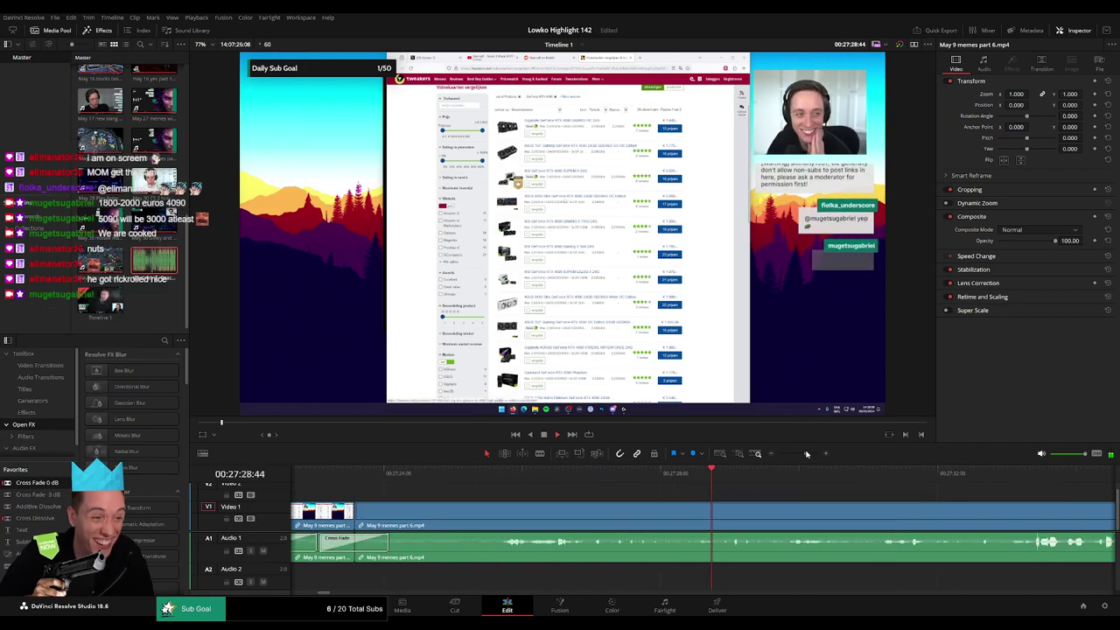
pyautogui.click(574, 479)
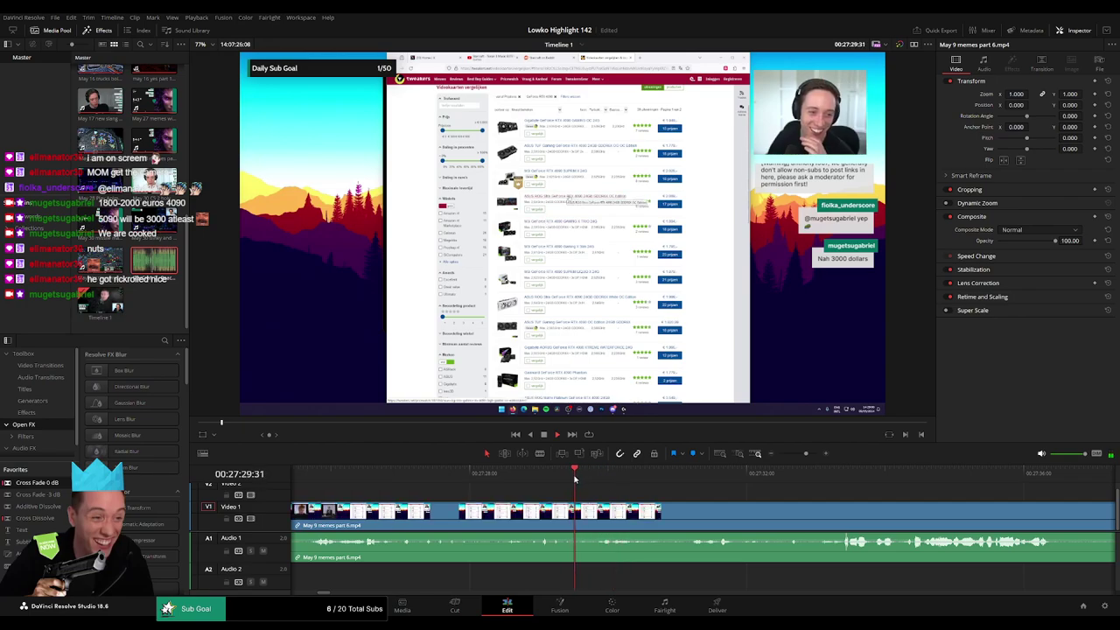
pyautogui.press('b')
pyautogui.click(593, 518)
pyautogui.press('space')
pyautogui.press('space')
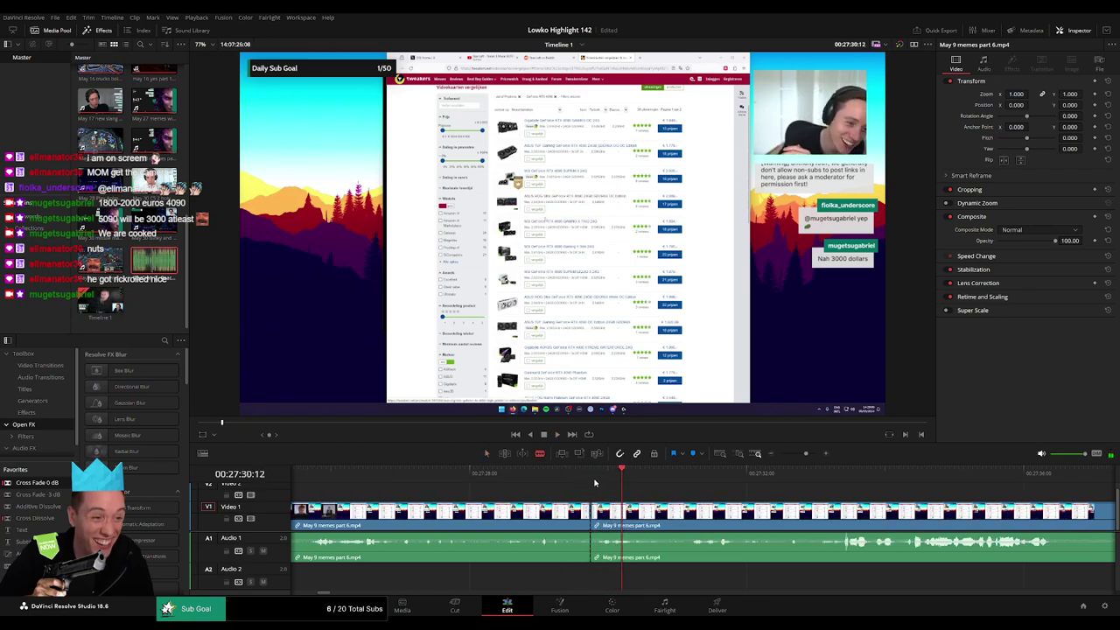
# - Mute the short segment ending at about 00:27:30 and cover it with StarCraft 2 - Roach Quotes.mp3 at -23.00 volume on Audio 2
pyautogui.click(594, 482)
pyautogui.press('space')
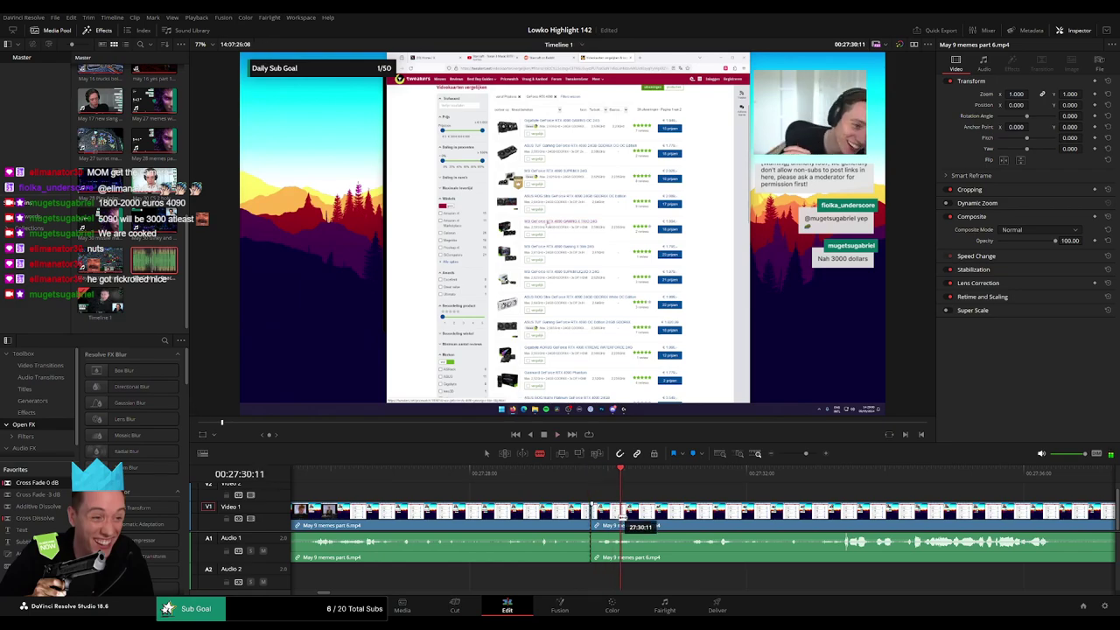
pyautogui.click(621, 525)
pyautogui.press('a')
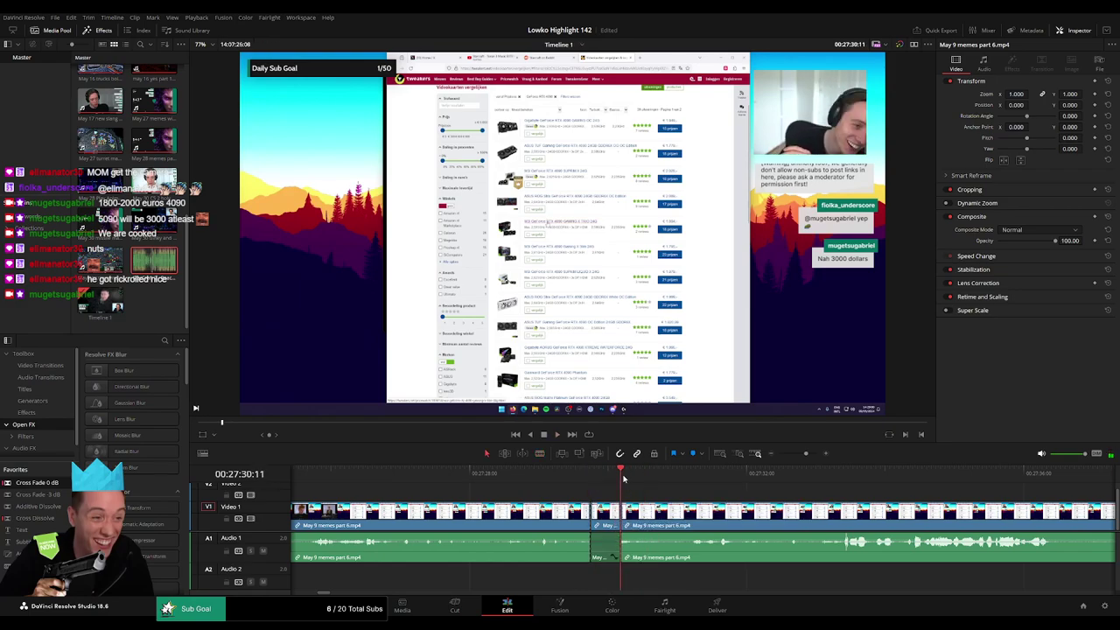
pyautogui.moveTo(140, 340); pyautogui.dragTo(578, 583)
pyautogui.moveTo(577, 582); pyautogui.dragTo(620, 580)
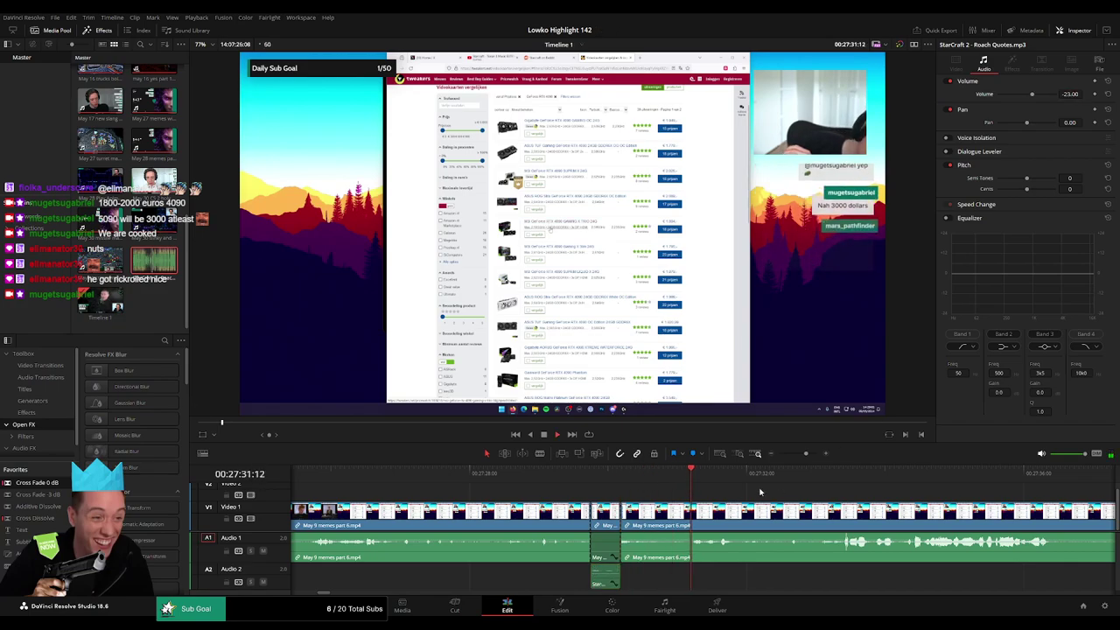
# - Cut out the segment between about 00:27:36 and 00:27:39, and cross-fade the audio at the join
pyautogui.moveTo(805, 453); pyautogui.dragTo(800, 454)
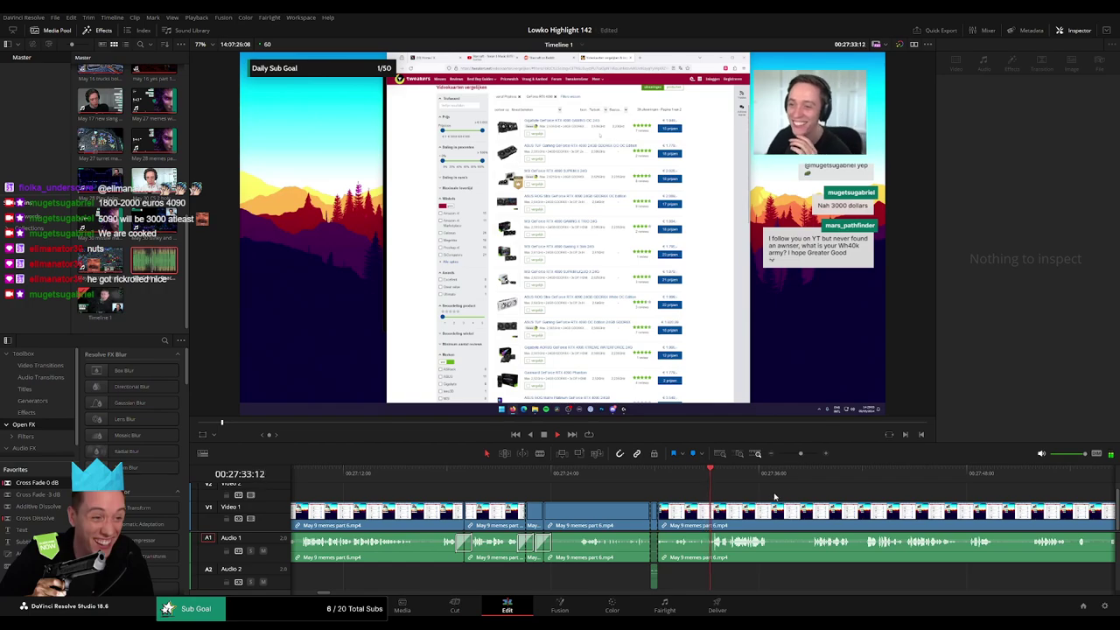
pyautogui.moveTo(776, 496); pyautogui.dragTo(565, 504)
pyautogui.click(571, 477)
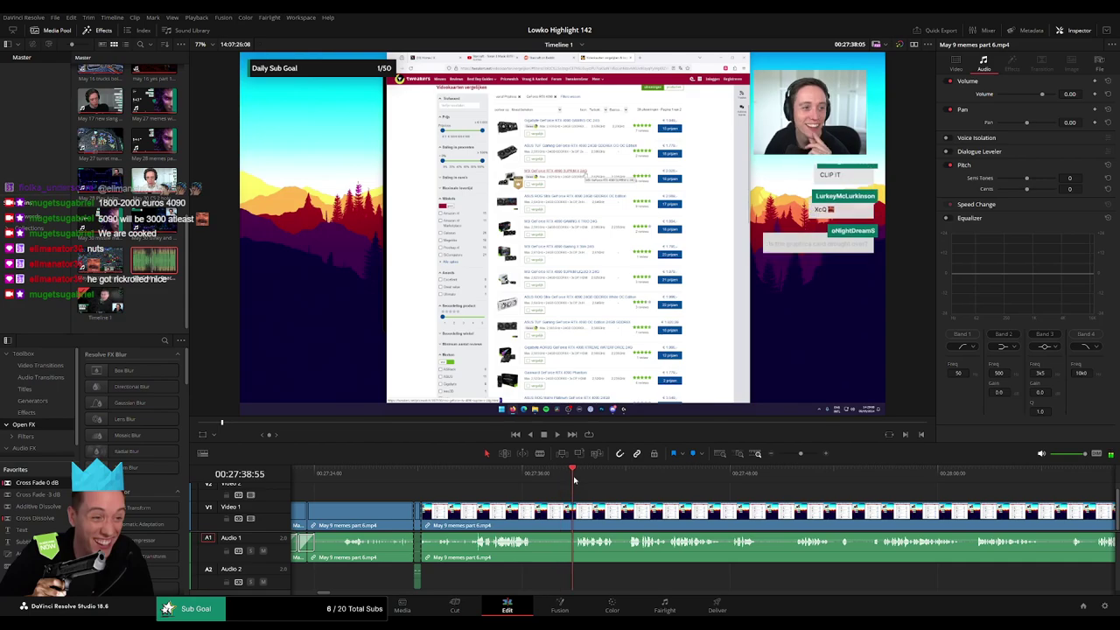
pyautogui.press('b')
pyautogui.click(534, 516)
pyautogui.click(575, 515)
pyautogui.press('a')
pyautogui.click(560, 519)
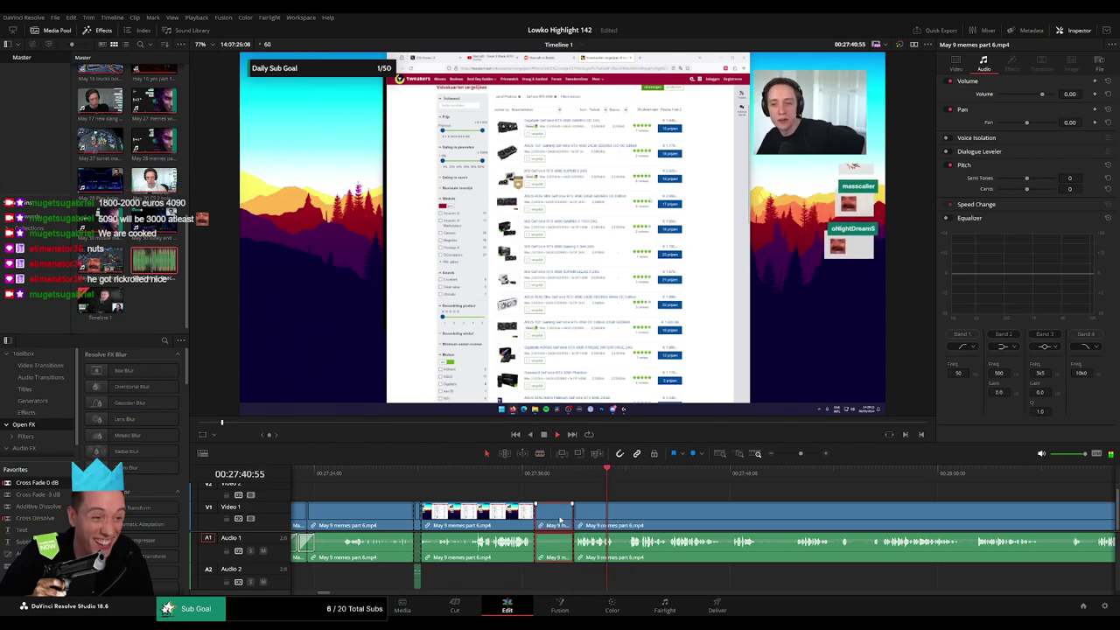
pyautogui.press('BackSpace')
pyautogui.click(560, 519)
pyautogui.press('BackSpace')
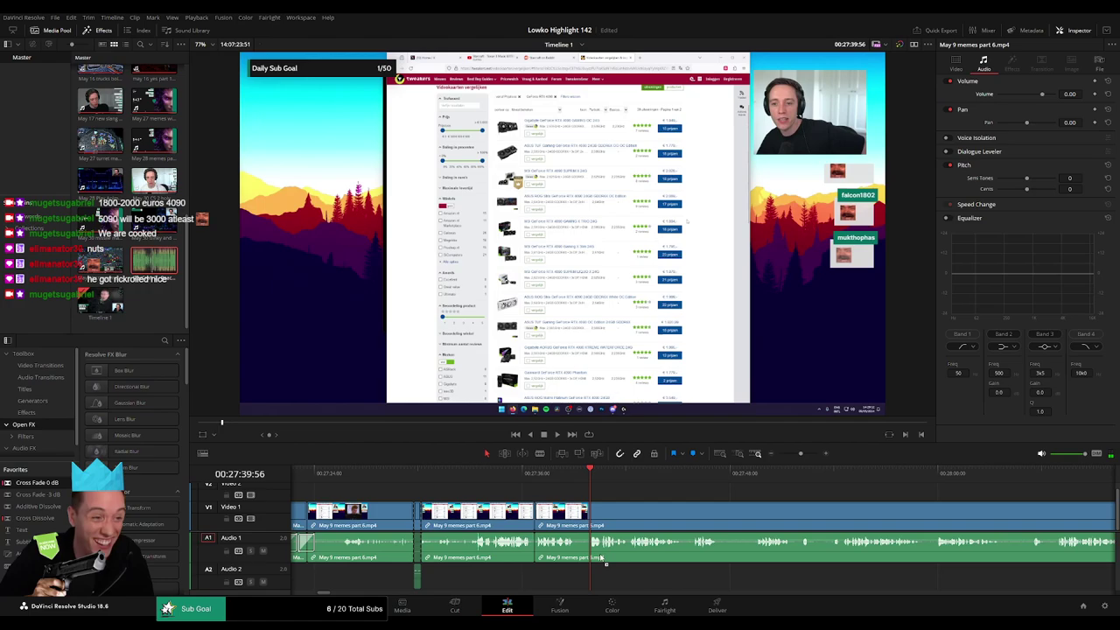
# - Cut out the short segment between about 00:27:39 and 00:27:40
pyautogui.click(576, 518)
pyautogui.click(590, 518)
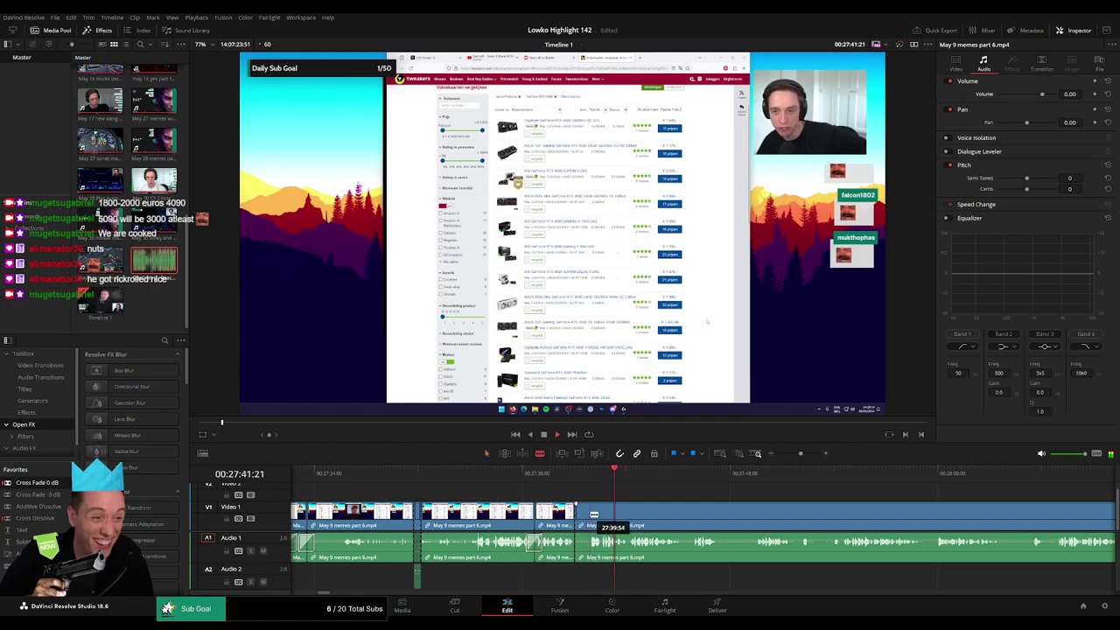
pyautogui.press('a')
pyautogui.click(582, 520)
pyautogui.press('BackSpace')
pyautogui.click(581, 521)
pyautogui.press('BackSpace')
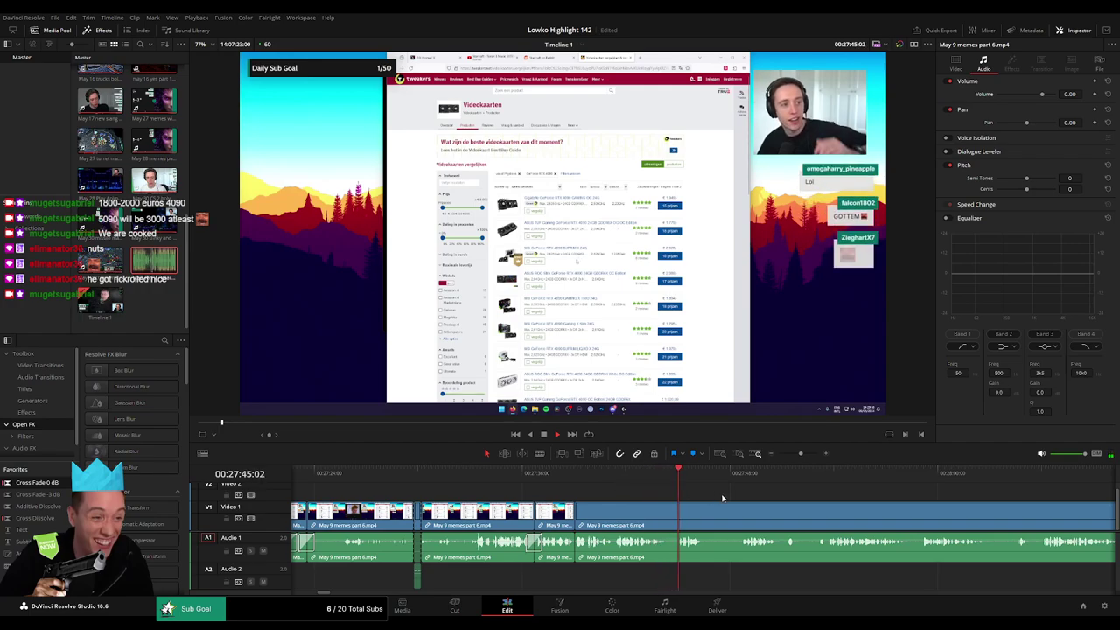
# - Cut out the segment between about 00:27:46 and 00:27:48, and cross-fade the audio at the join
pyautogui.moveTo(725, 498); pyautogui.dragTo(544, 486)
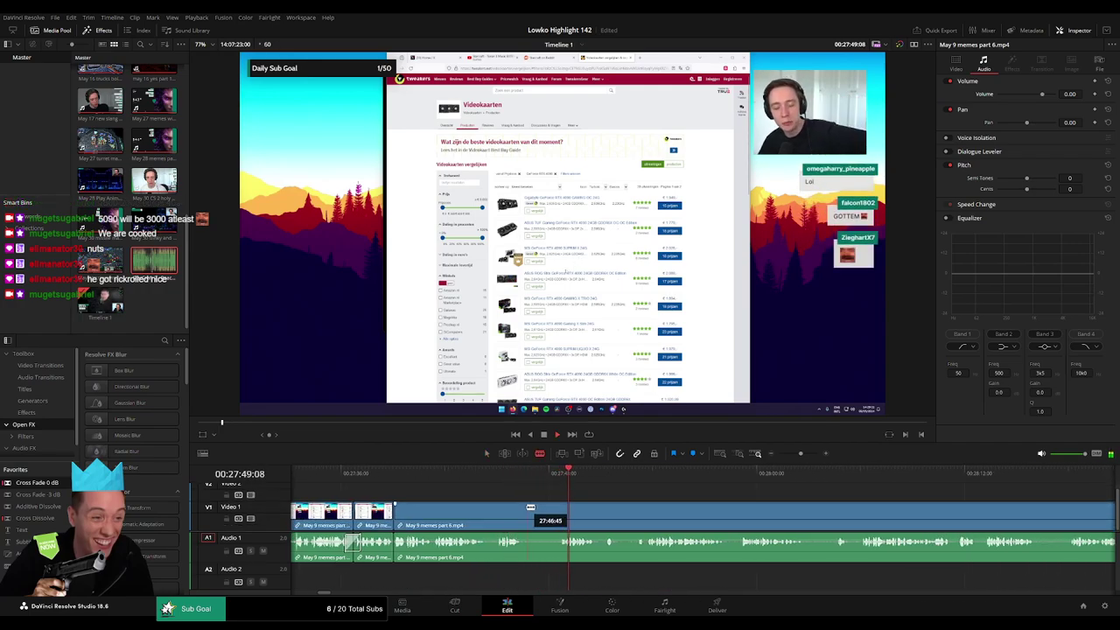
pyautogui.click(523, 506)
pyautogui.click(559, 506)
pyautogui.press('a')
pyautogui.press('Delete')
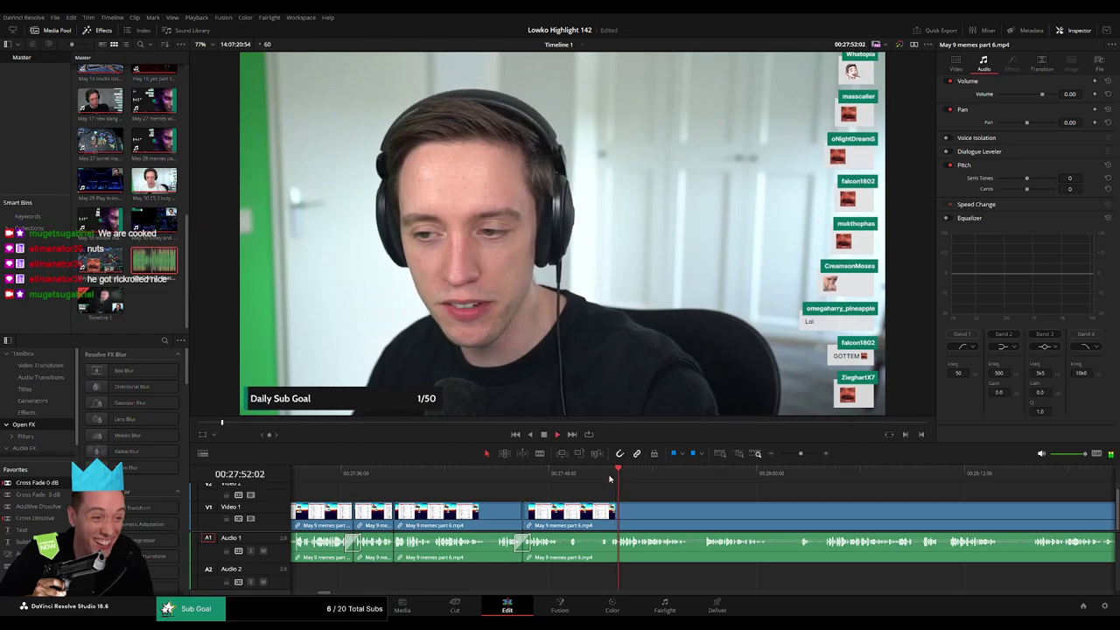
# - Cut out the segment between about 00:27:48 and 00:27:51, and cross-fade the audio at the join
pyautogui.press('b')
pyautogui.click(562, 506)
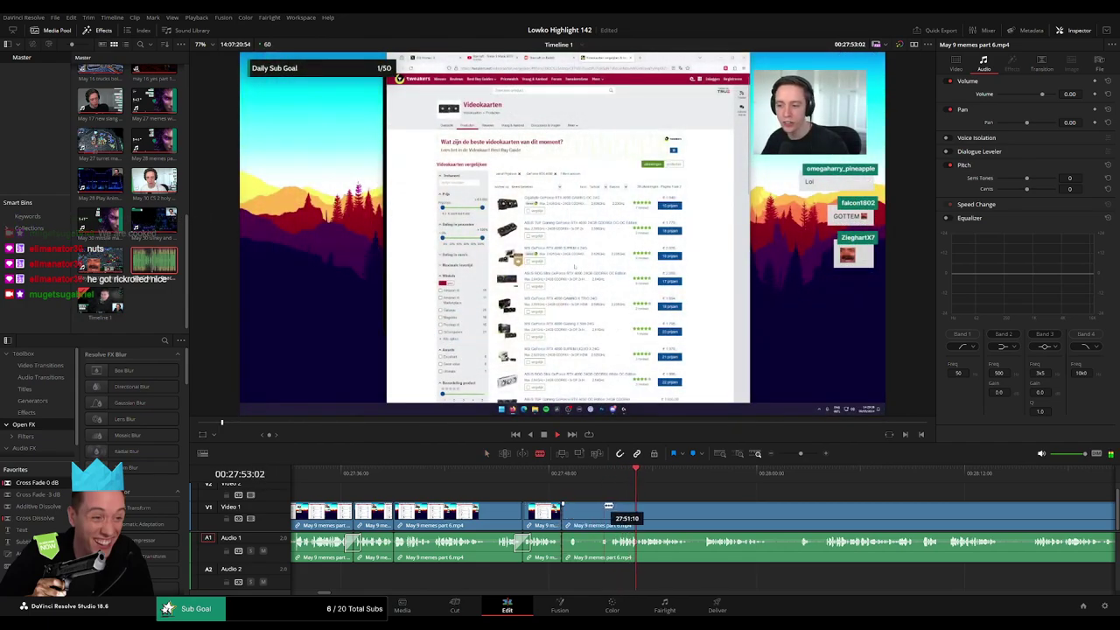
pyautogui.click(598, 472)
pyautogui.press('space')
pyautogui.click(597, 509)
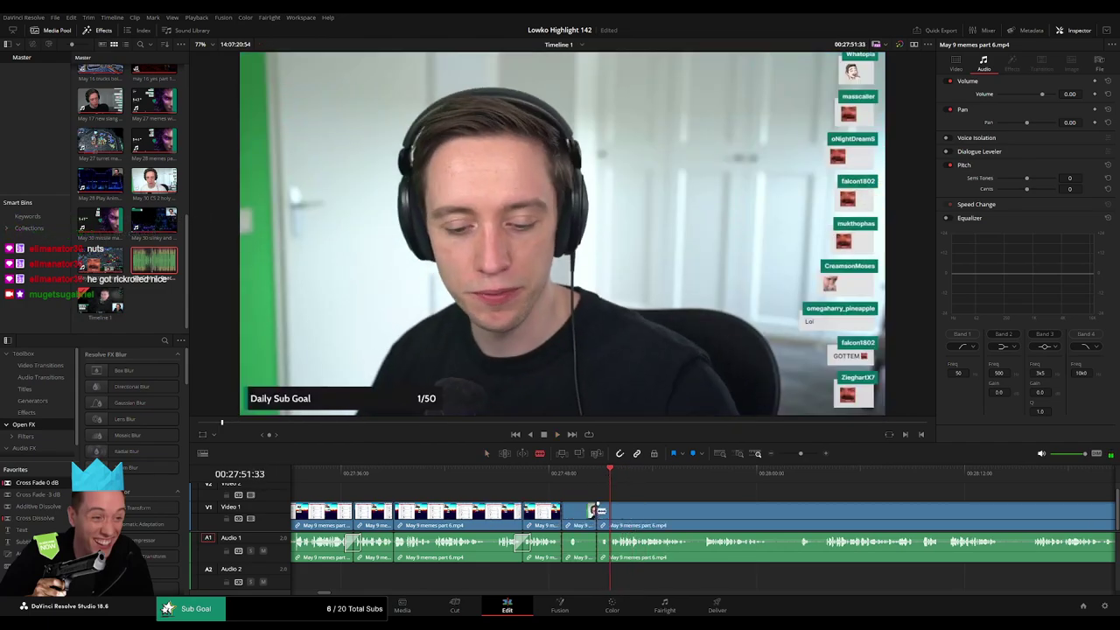
pyautogui.press('a')
pyautogui.click(584, 515)
pyautogui.press('Delete')
pyautogui.moveTo(37, 483); pyautogui.dragTo(527, 504)
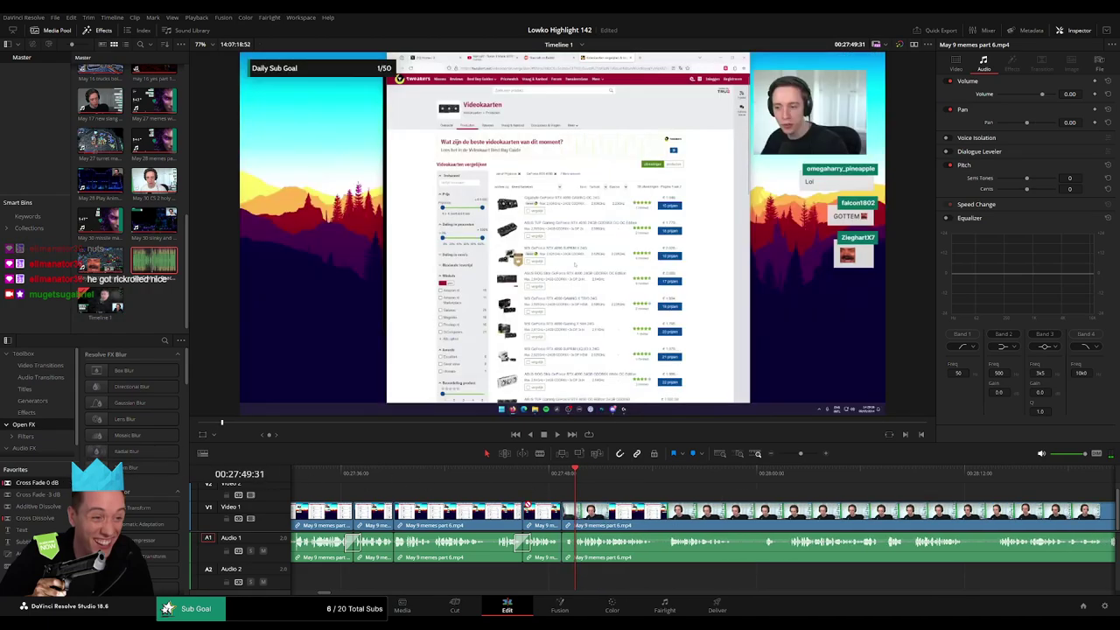
# - Cut out the segment between about 00:28:12 and 00:28:14, and cross-fade the audio at the join
pyautogui.press('space')
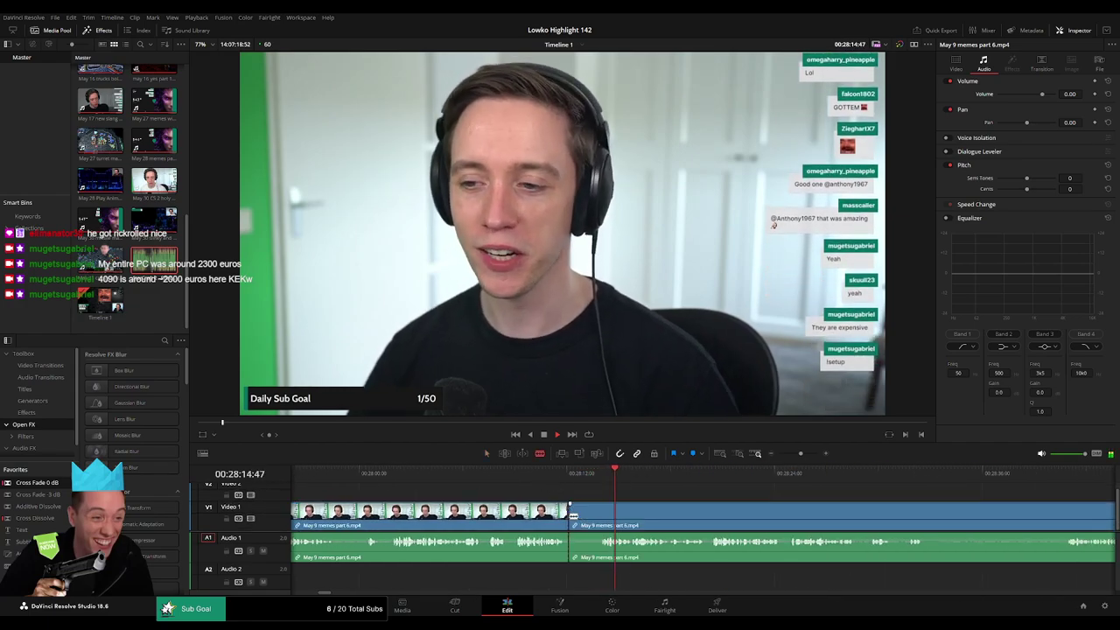
pyautogui.click(598, 515)
pyautogui.press('a')
pyautogui.click(583, 517)
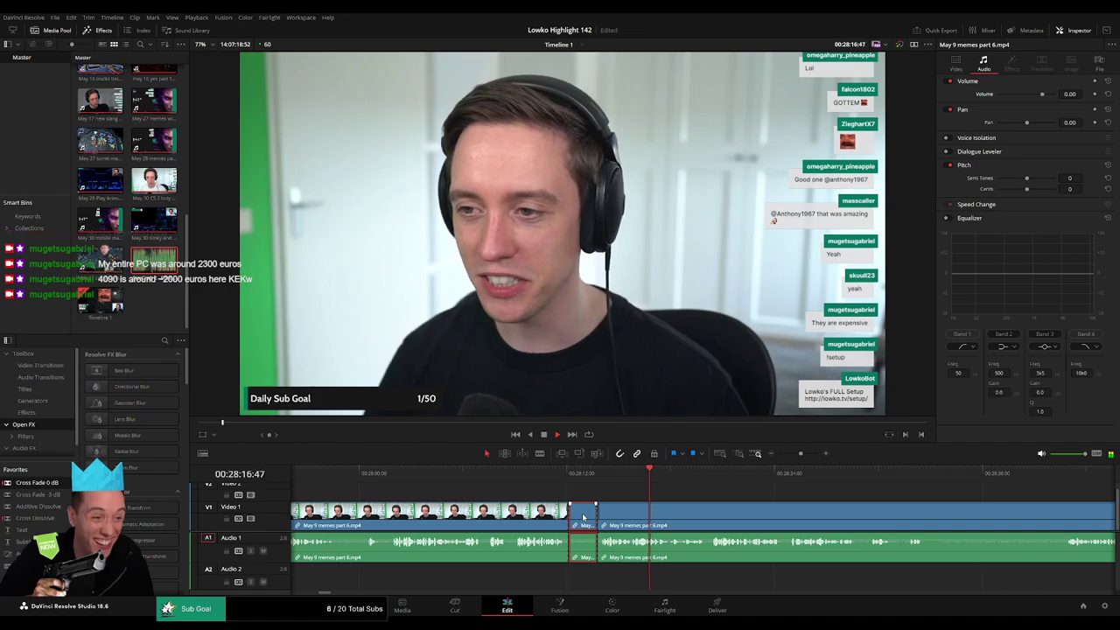
pyautogui.press('BackSpace')
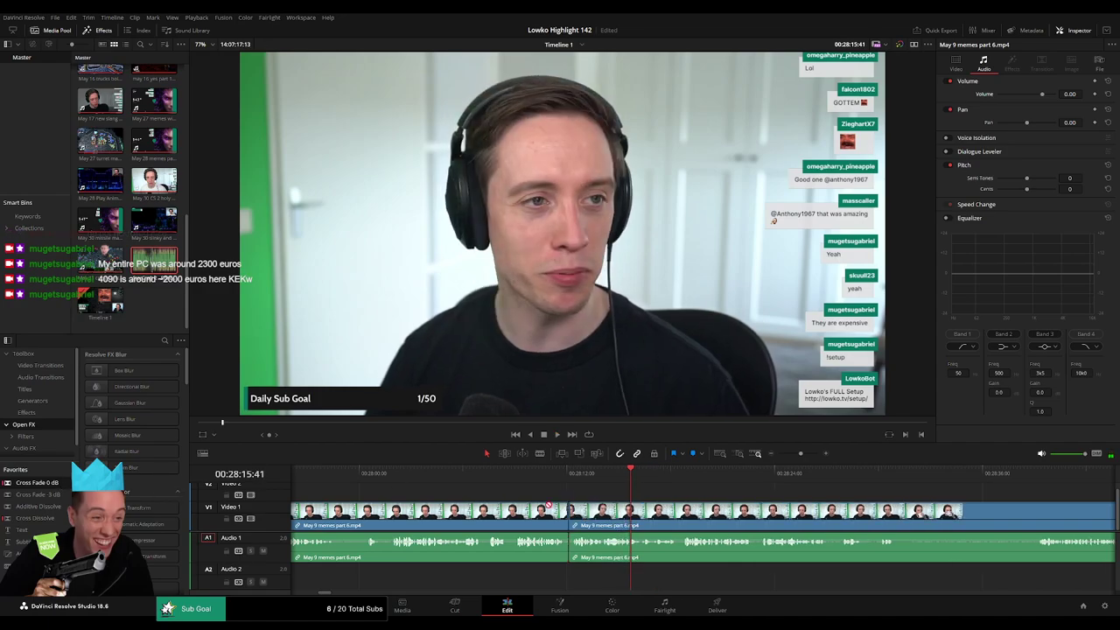
pyautogui.moveTo(549, 504); pyautogui.dragTo(567, 542)
pyautogui.click(569, 472)
pyautogui.press('space')
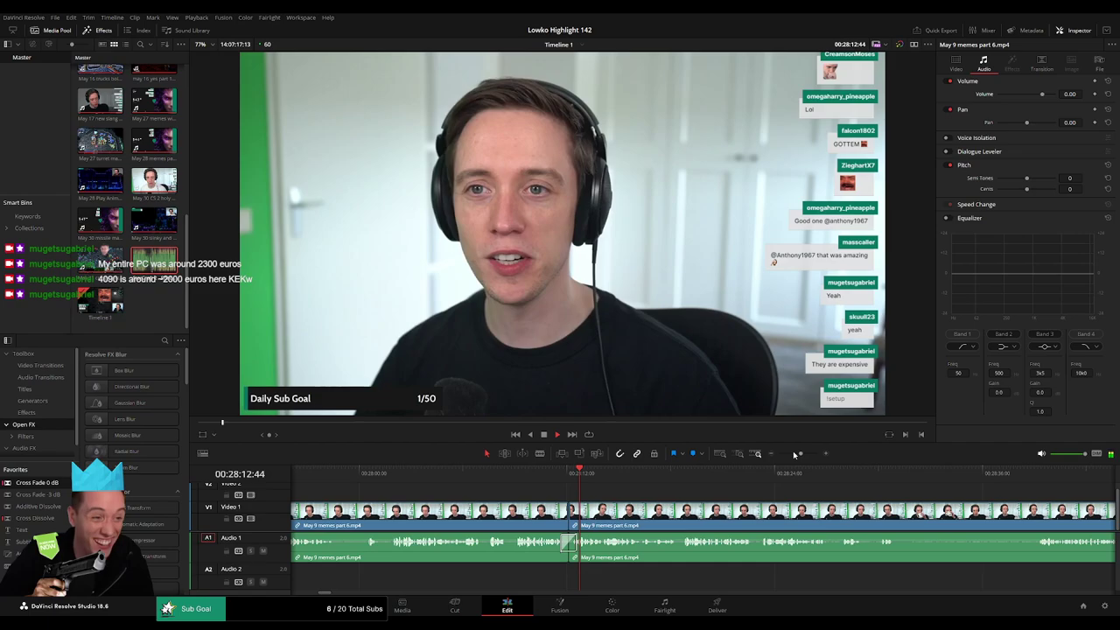
# - Isolate the spoken word between 00:28:15:03 and 00:28:15:16 as its own segment and mute its audio
pyautogui.moveTo(799, 454); pyautogui.dragTo(465, 478)
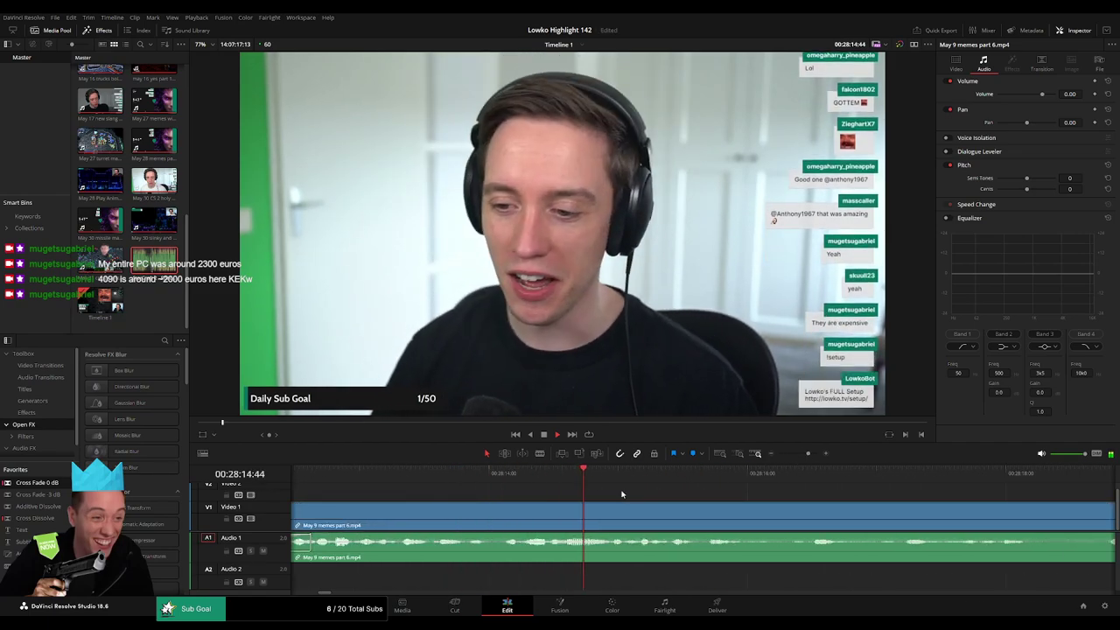
pyautogui.press('space')
pyautogui.click(575, 471)
pyautogui.press('space')
pyautogui.press('space')
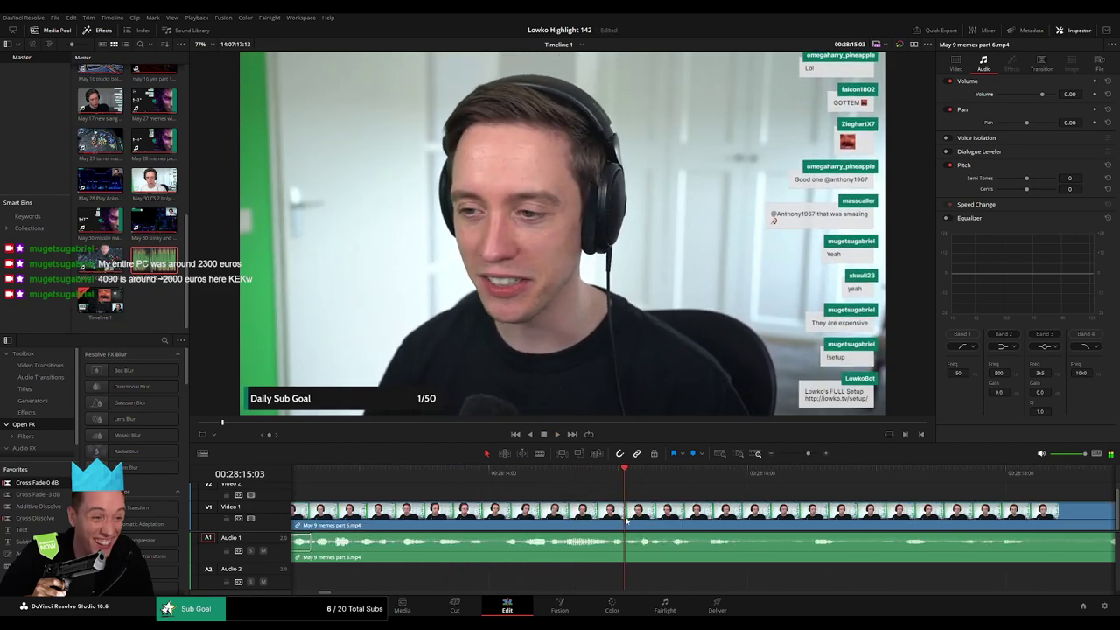
pyautogui.press('b')
pyautogui.click(626, 520)
pyautogui.press('space')
pyautogui.click(624, 478)
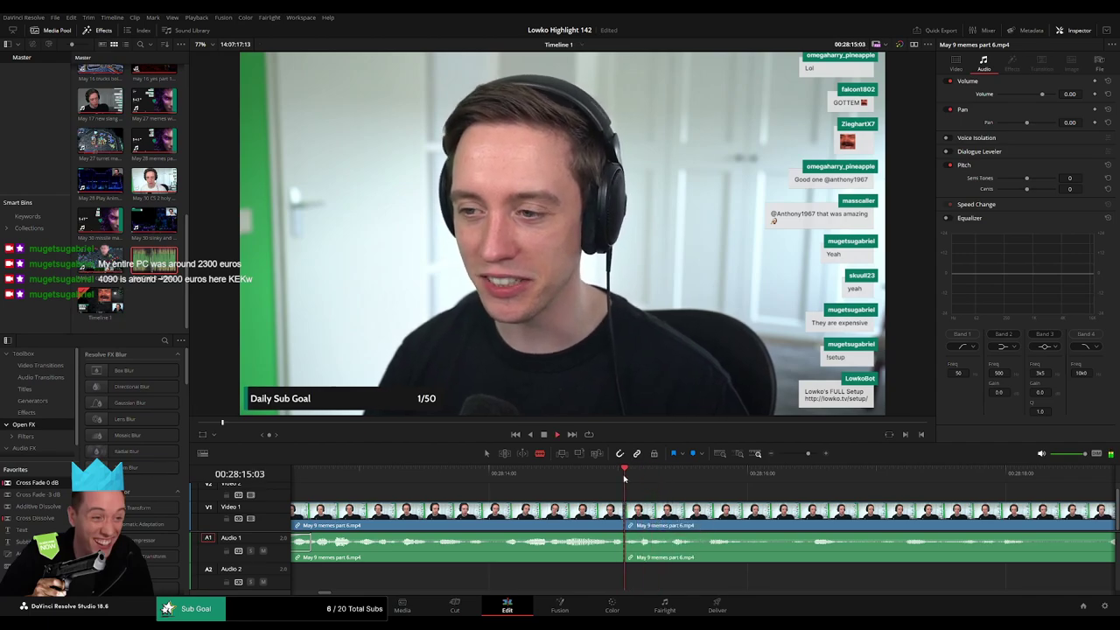
pyautogui.moveTo(637, 539); pyautogui.dragTo(637, 562)
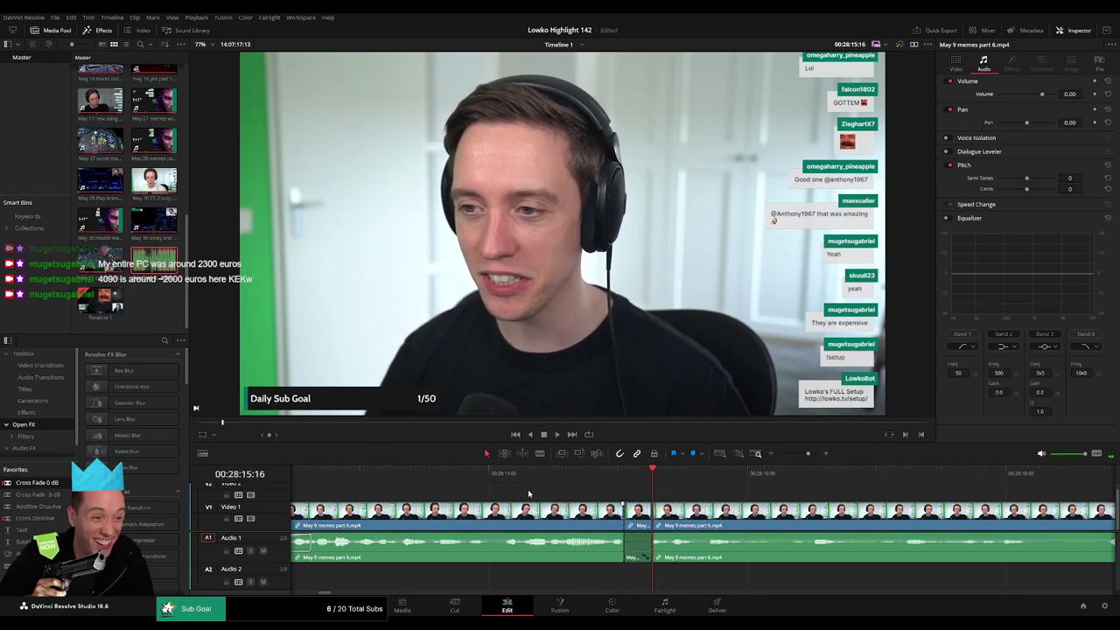
# - Cover the muted word at about 00:28:15 with StarCraft 2 - Roach Quotes.mp3 on Audio 2, trimmed to the segment's length, at -23.00 volume
pyautogui.moveTo(154, 260); pyautogui.dragTo(592, 586)
pyautogui.moveTo(593, 581); pyautogui.dragTo(625, 581)
pyautogui.moveTo(695, 583); pyautogui.dragTo(651, 581)
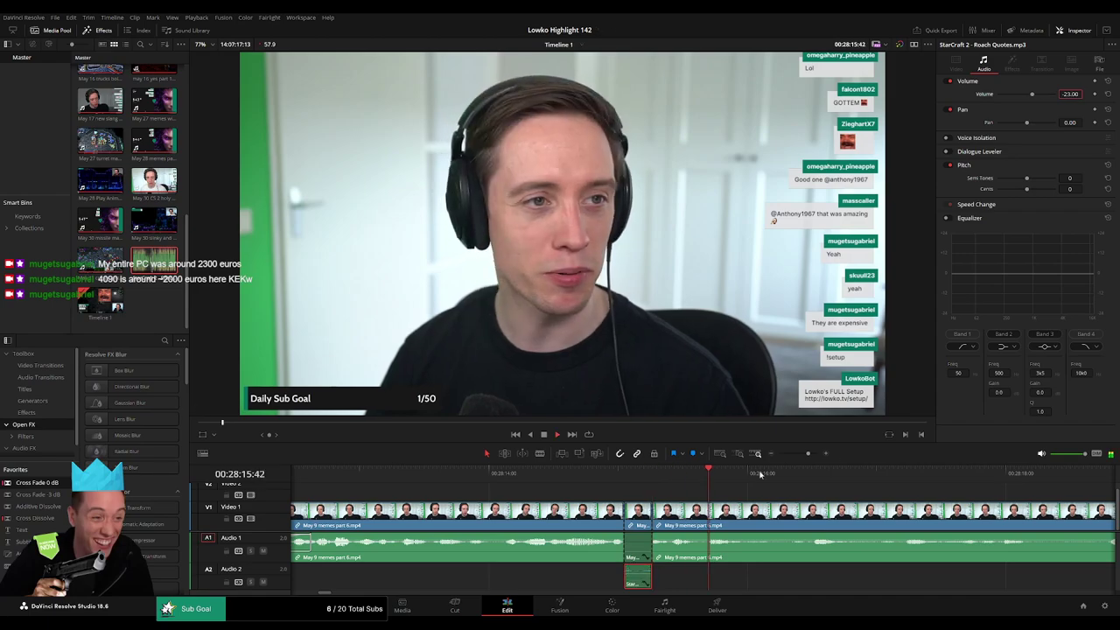
# - Cut out the drinking pause between about 00:28:31 and 00:28:39, and cross-fade the audio at the join
pyautogui.click(717, 487)
pyautogui.moveTo(808, 453); pyautogui.dragTo(801, 454)
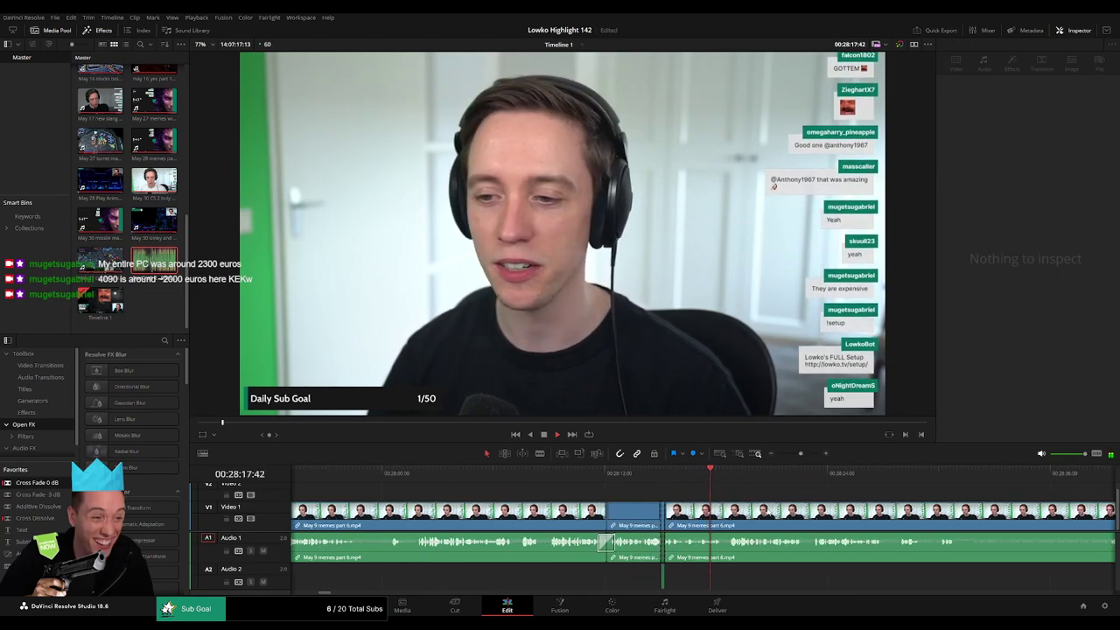
pyautogui.moveTo(874, 496); pyautogui.dragTo(620, 490)
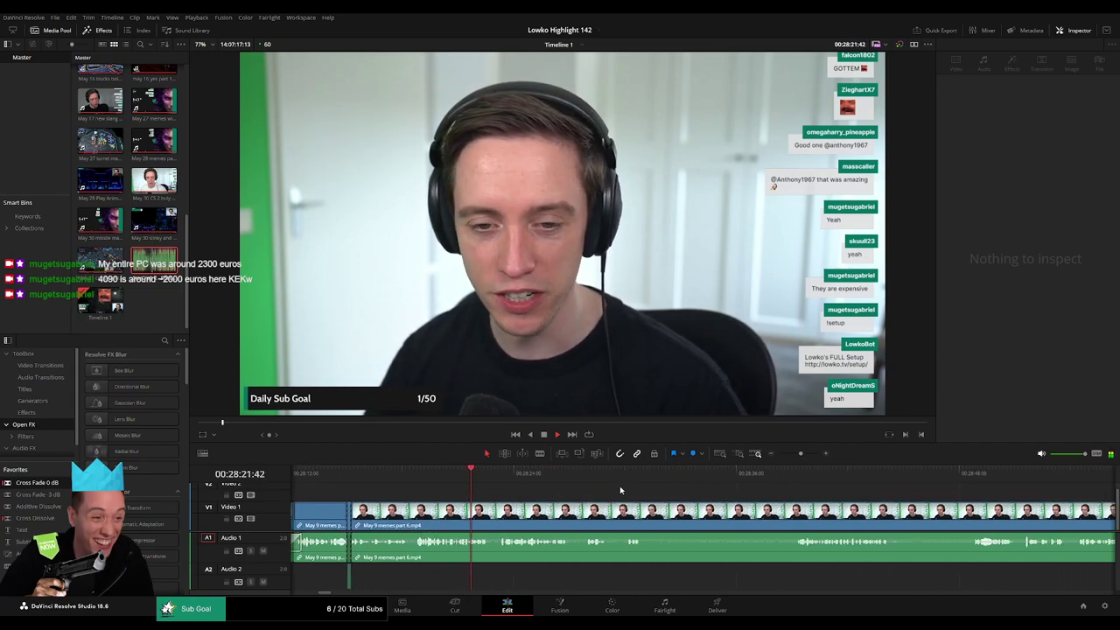
pyautogui.moveTo(689, 513); pyautogui.dragTo(636, 510)
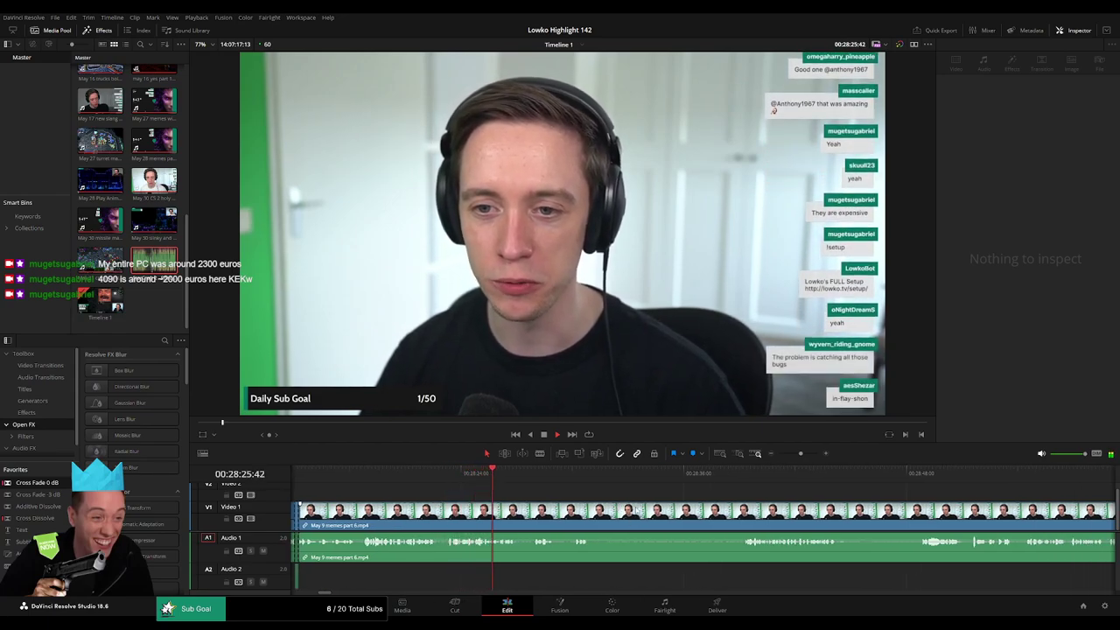
pyautogui.moveTo(628, 509); pyautogui.dragTo(499, 501)
pyautogui.hscroll(1, 475, 500)
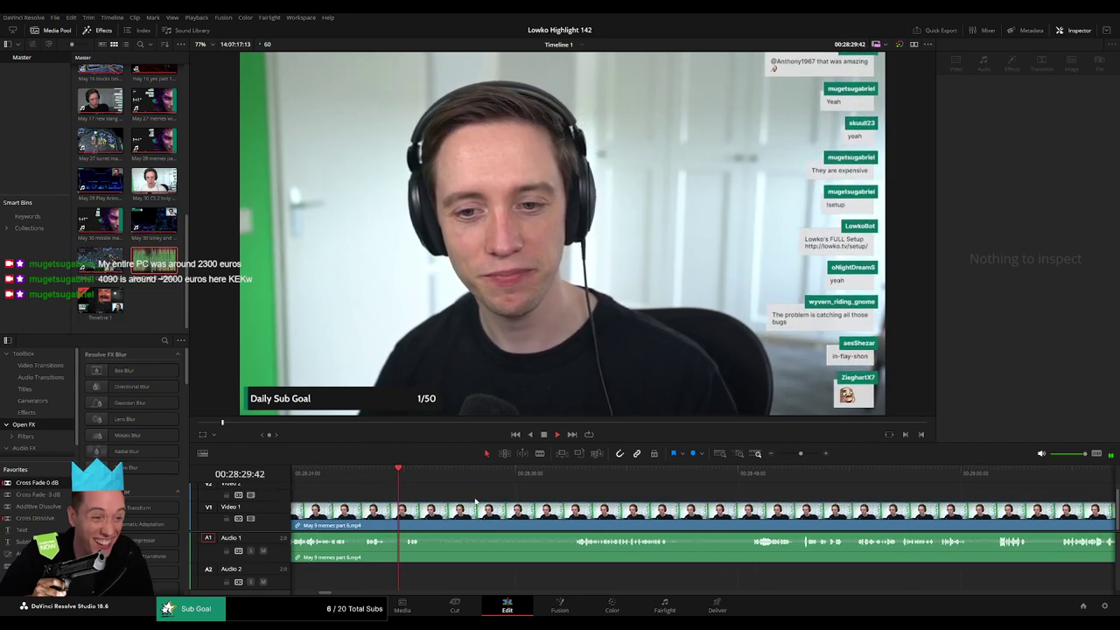
pyautogui.press('b')
pyautogui.click(424, 511)
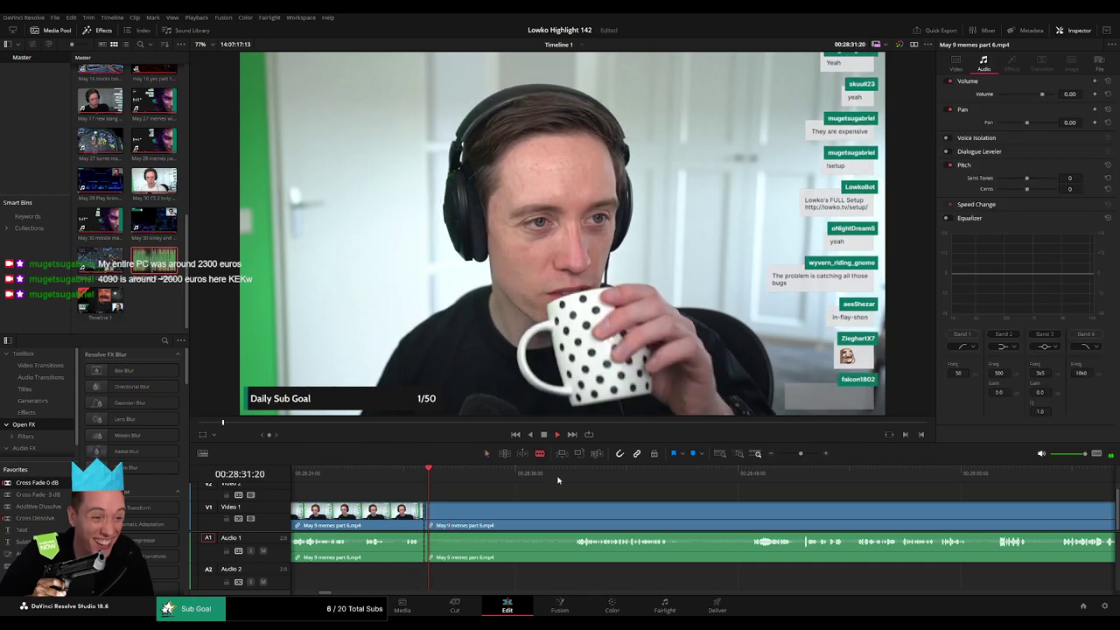
pyautogui.click(574, 476)
pyautogui.click(575, 509)
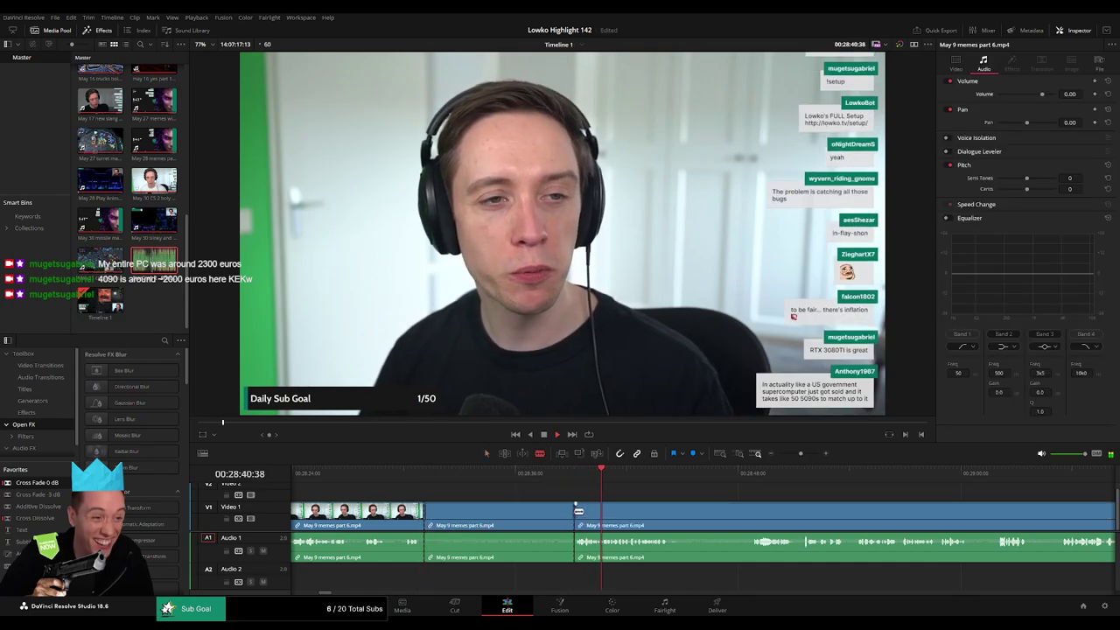
pyautogui.press('a')
pyautogui.click(554, 514)
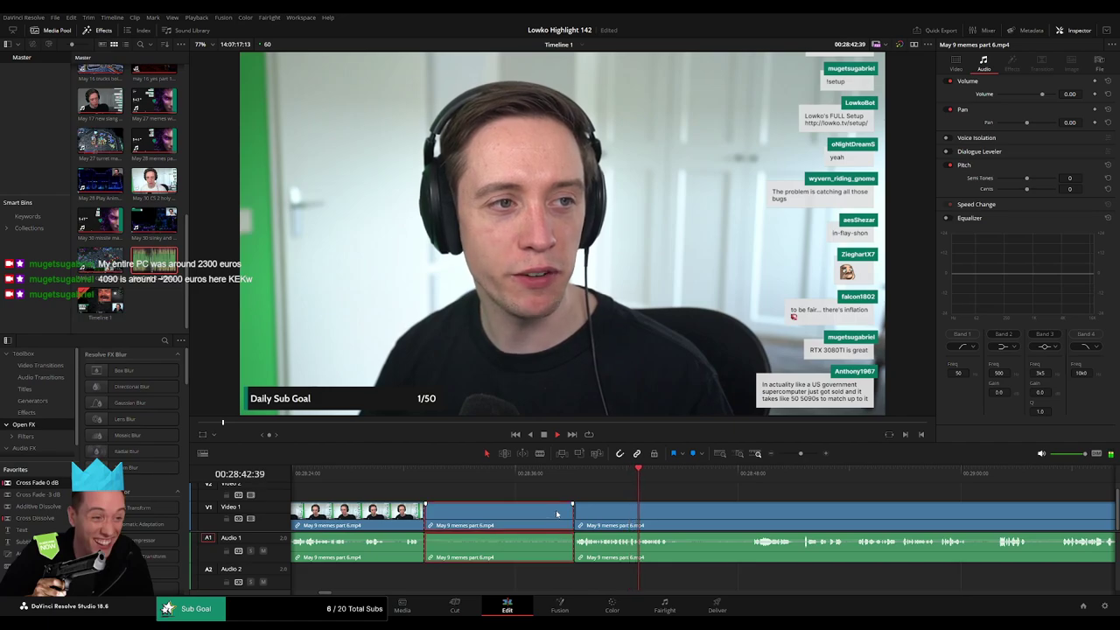
pyautogui.press('Delete')
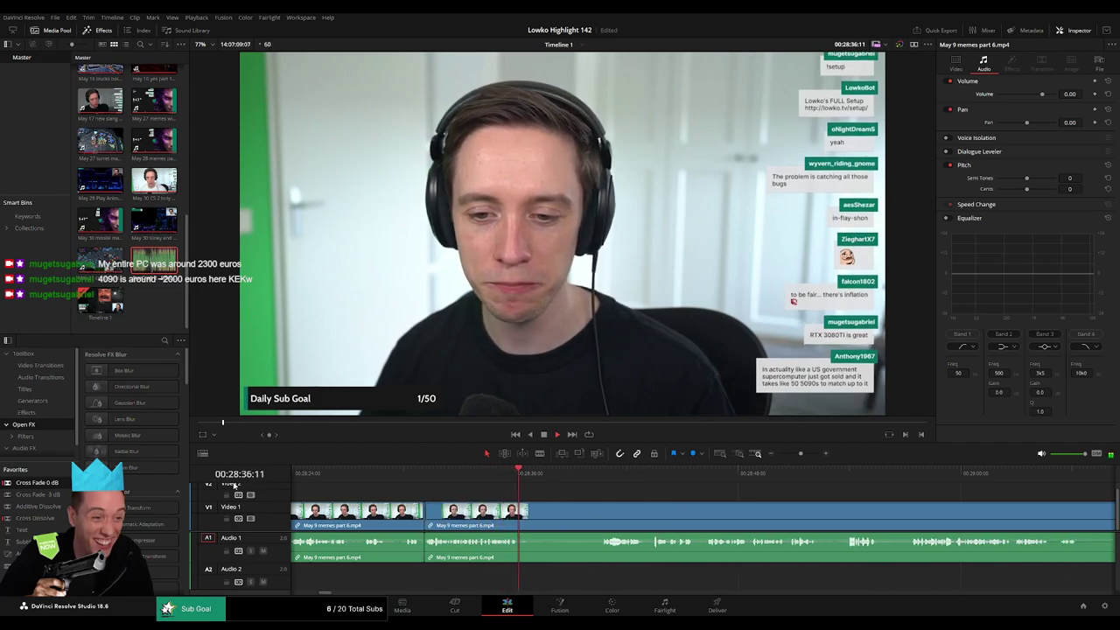
pyautogui.press('space')
pyautogui.press('space')
# - Cut out the segment between about 00:28:36 and 00:28:40
pyautogui.press('b')
pyautogui.press('space')
pyautogui.click(532, 509)
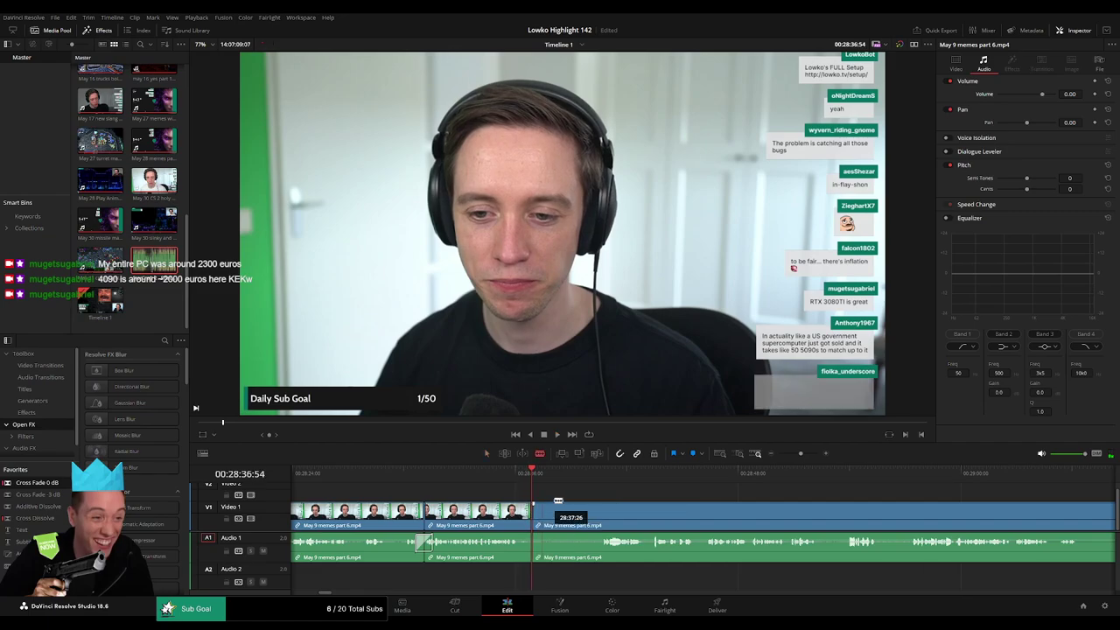
pyautogui.click(600, 473)
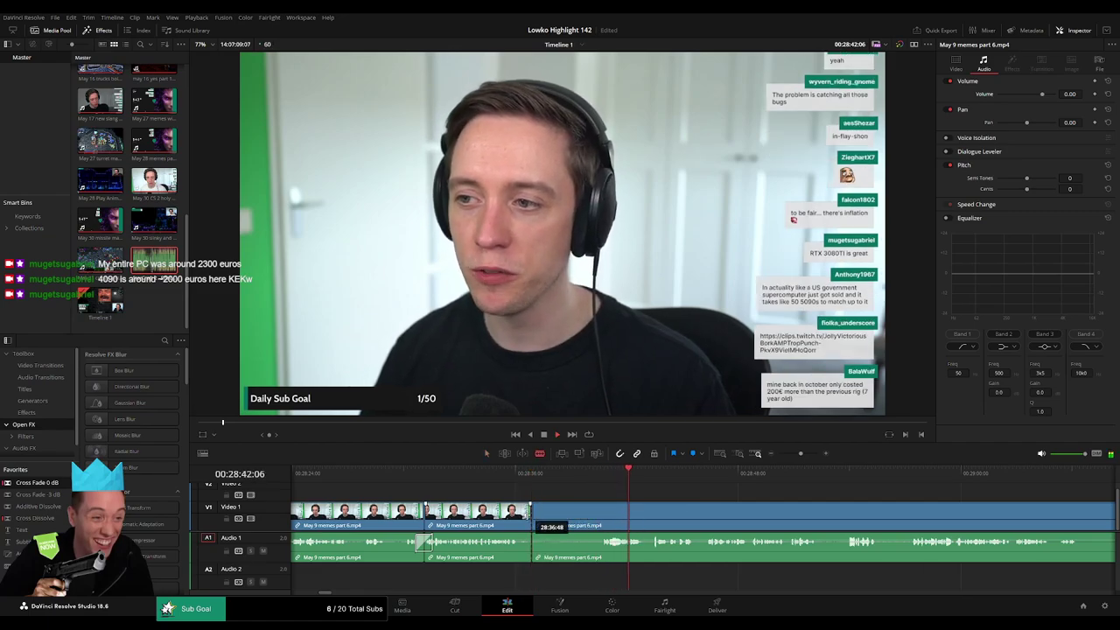
pyautogui.press('a')
pyautogui.moveTo(535, 515); pyautogui.dragTo(525, 515)
pyautogui.click(602, 520)
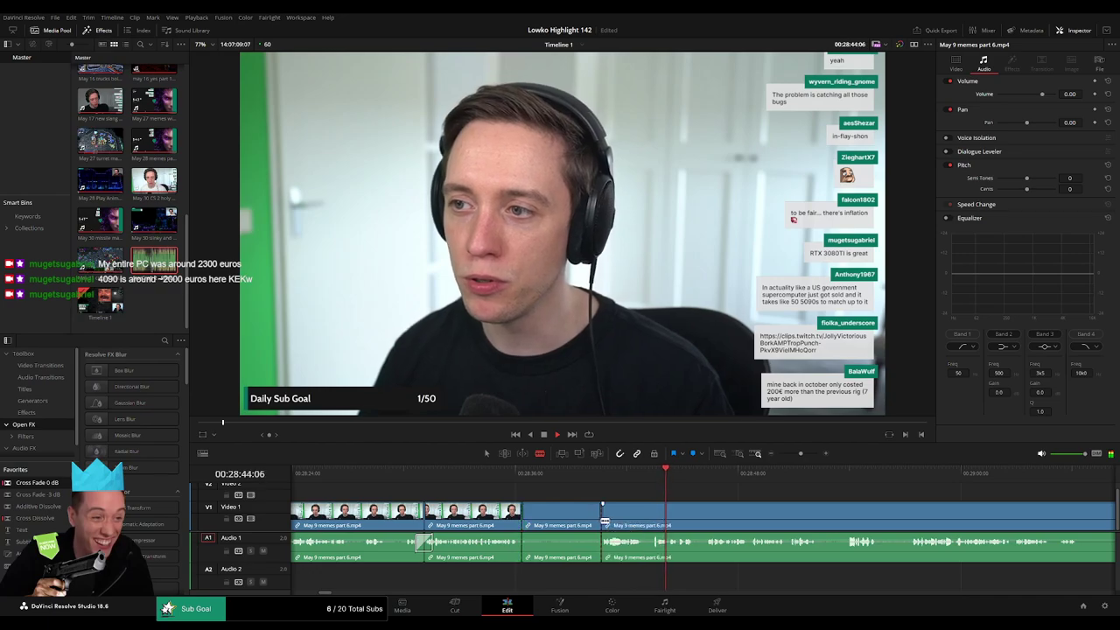
pyautogui.press('Delete')
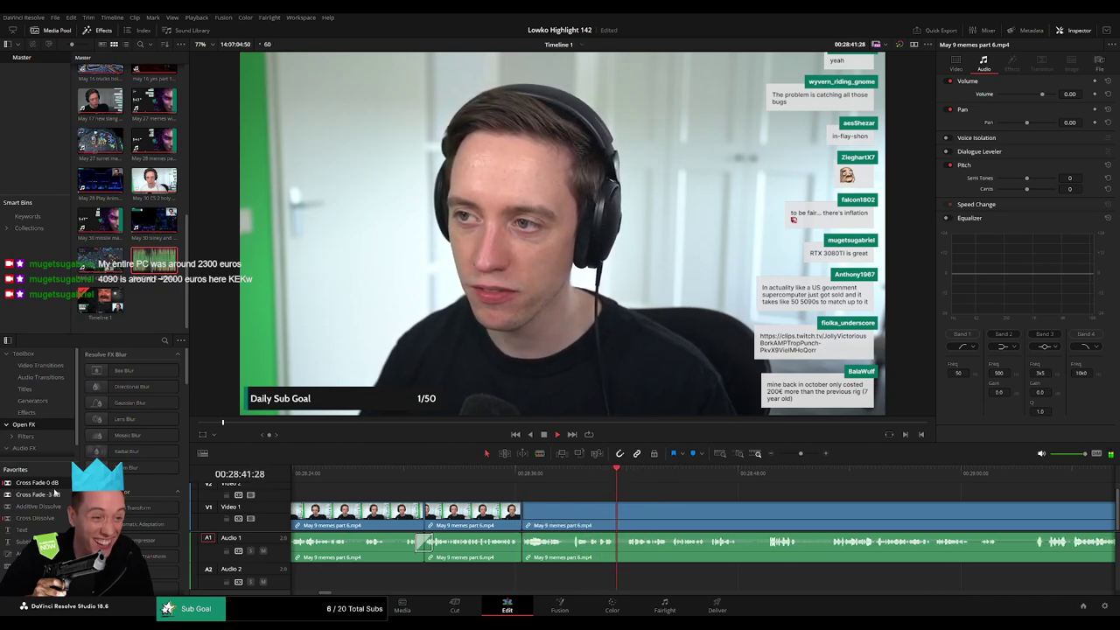
# - Cut out the segment between about 00:28:48 and 00:28:49:32, and cross-fade the audio at the join
pyautogui.hscroll(3, 613, 514)
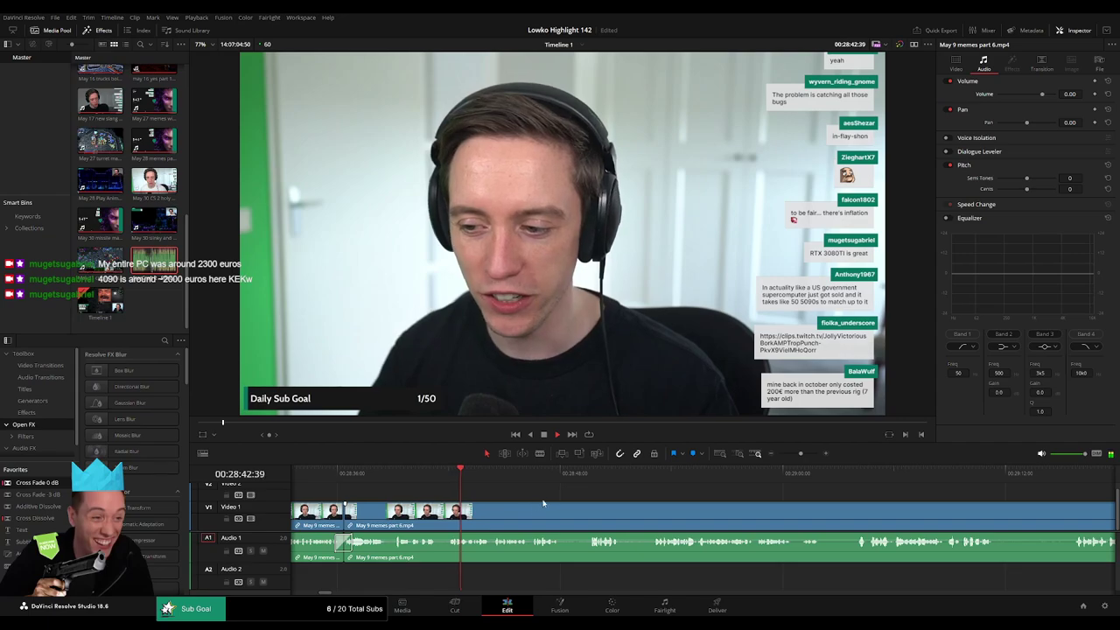
pyautogui.hscroll(2, 557, 513)
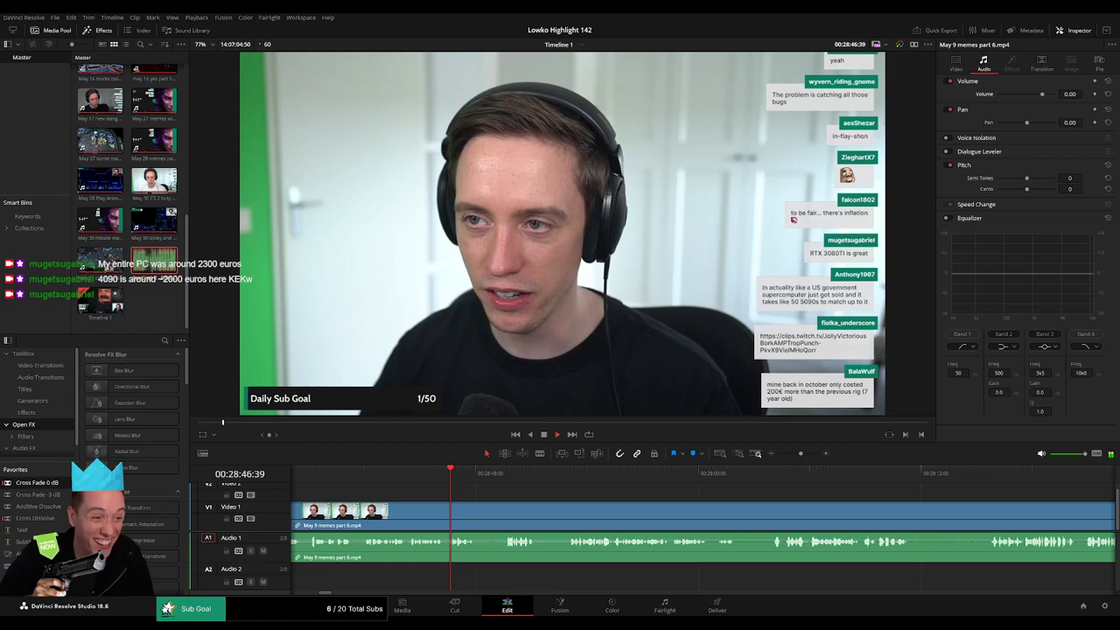
pyautogui.click(507, 473)
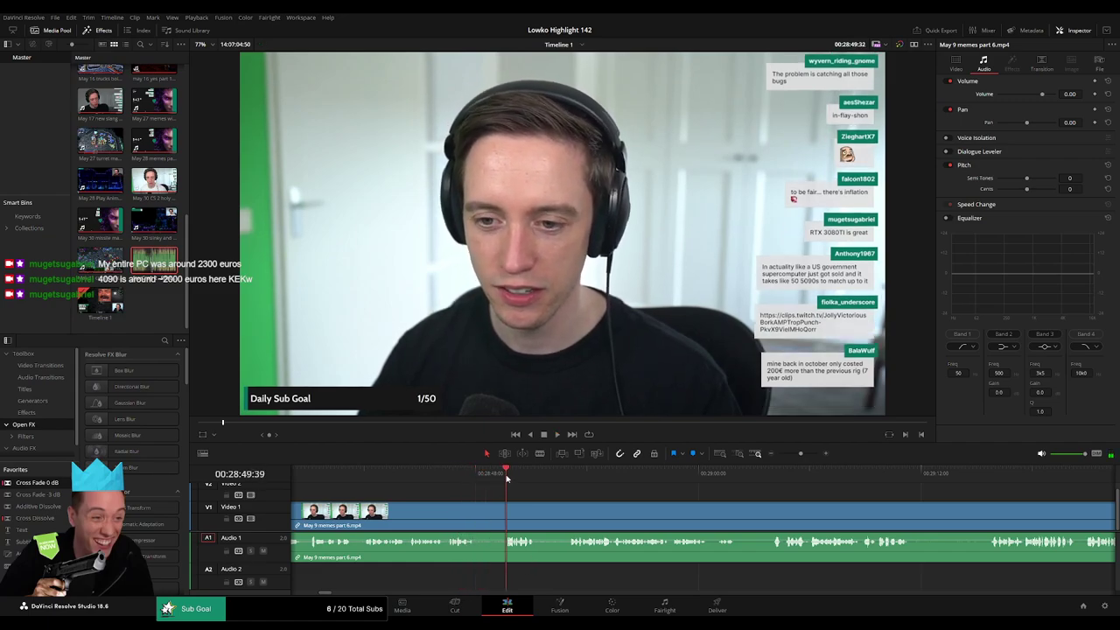
pyautogui.press('b')
pyautogui.click(478, 508)
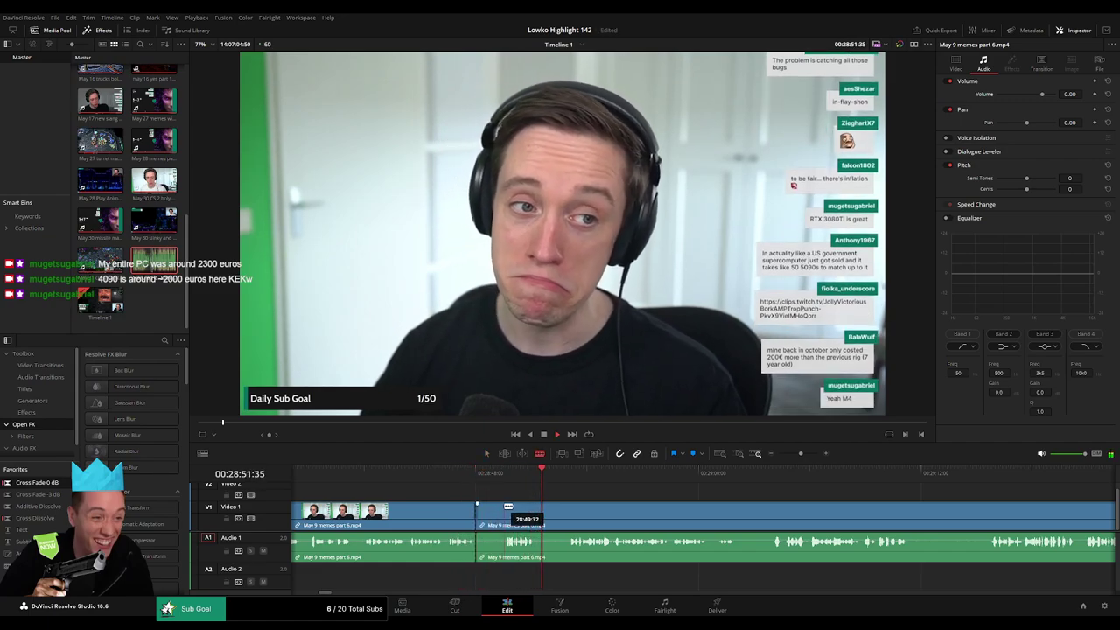
pyautogui.click(508, 506)
pyautogui.press('a')
pyautogui.click(492, 508)
pyautogui.press('Delete')
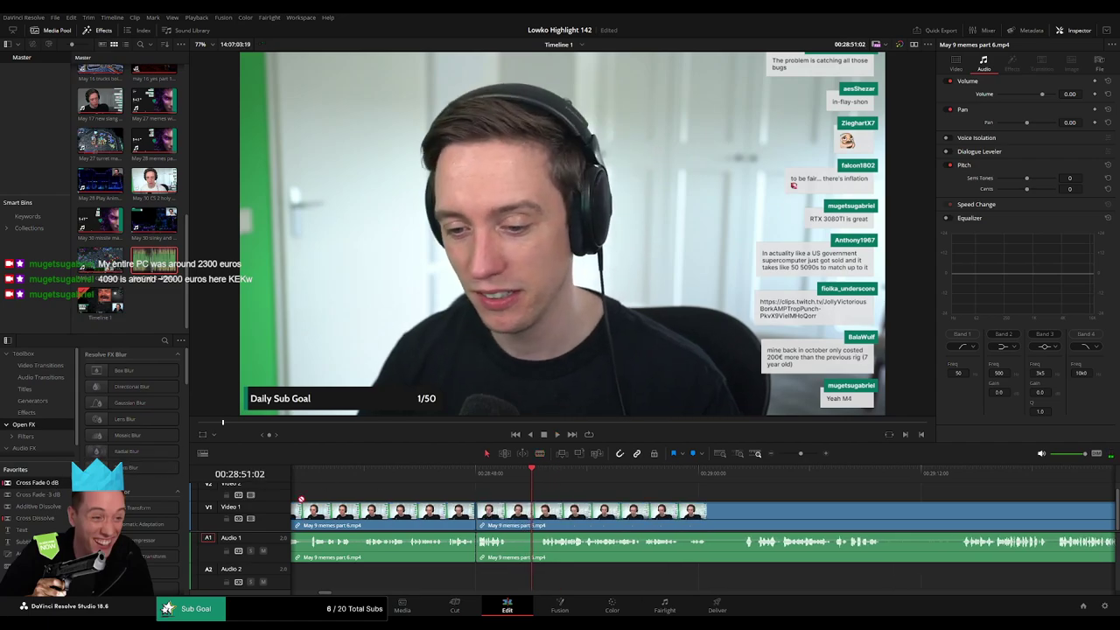
pyautogui.click(482, 474)
pyautogui.press('space')
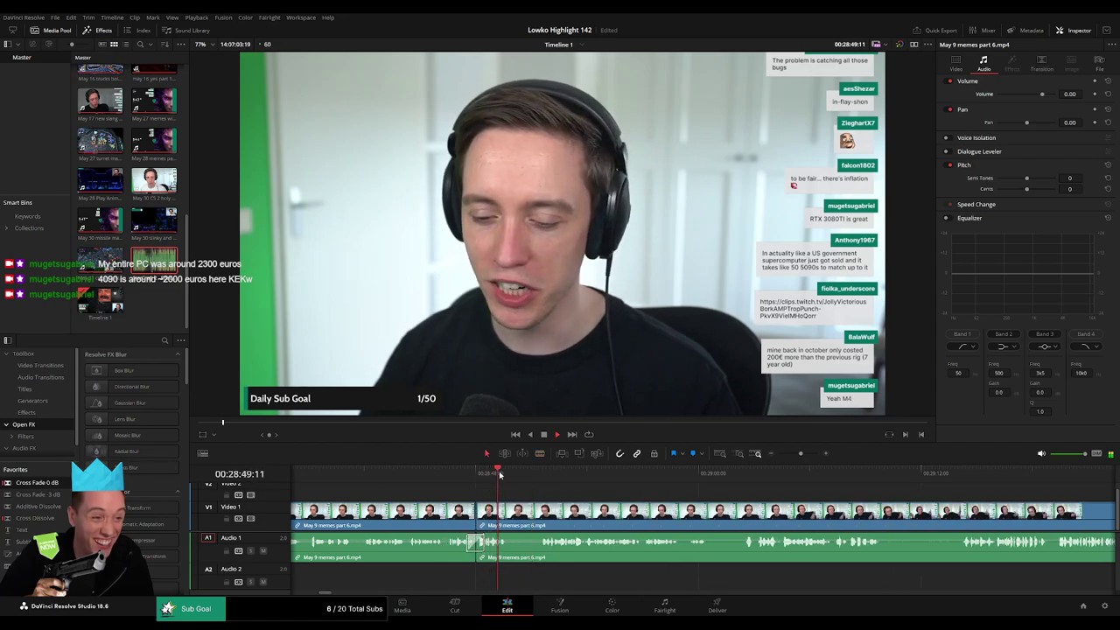
# - Isolate the spoken word between about 00:28:49:00 and 00:28:49:16 as its own segment and mute its audio
pyautogui.moveTo(799, 454); pyautogui.dragTo(812, 454)
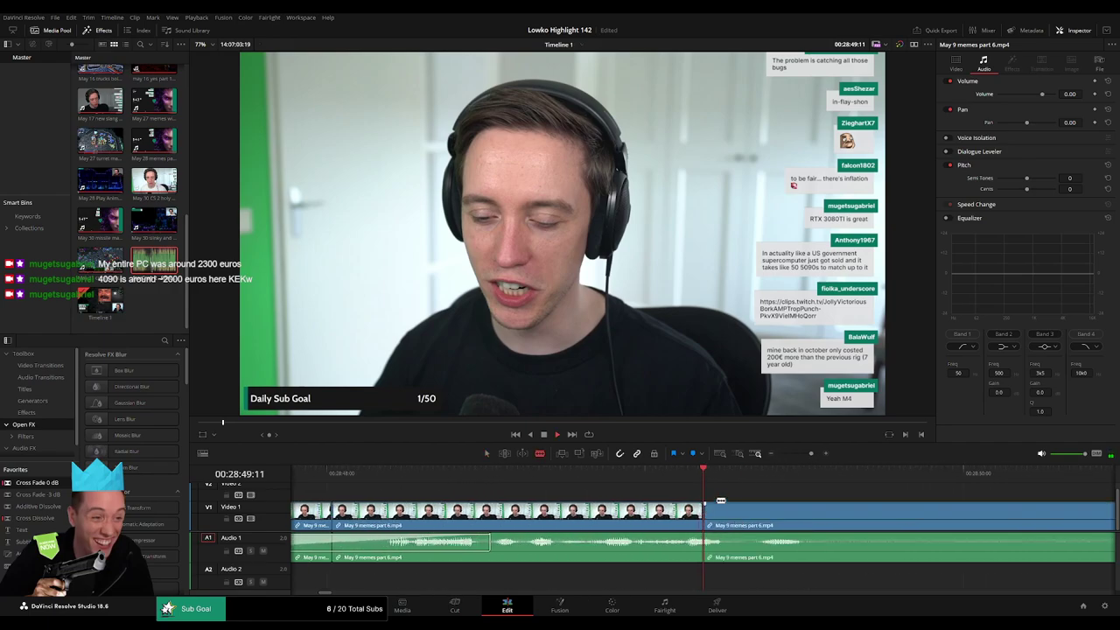
pyautogui.click(543, 479)
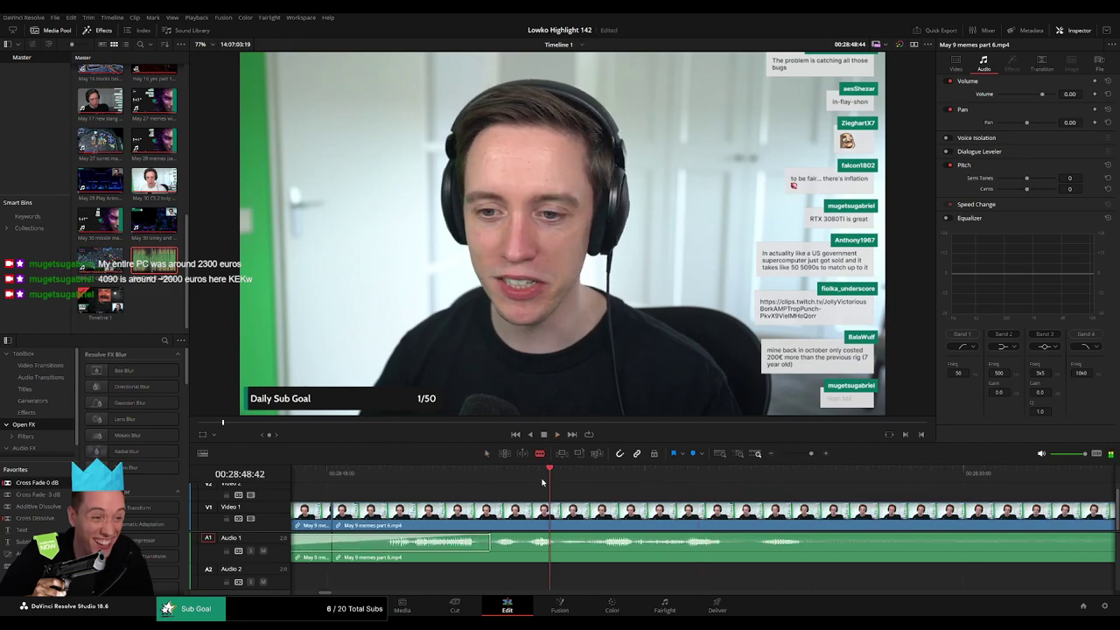
pyautogui.click(654, 516)
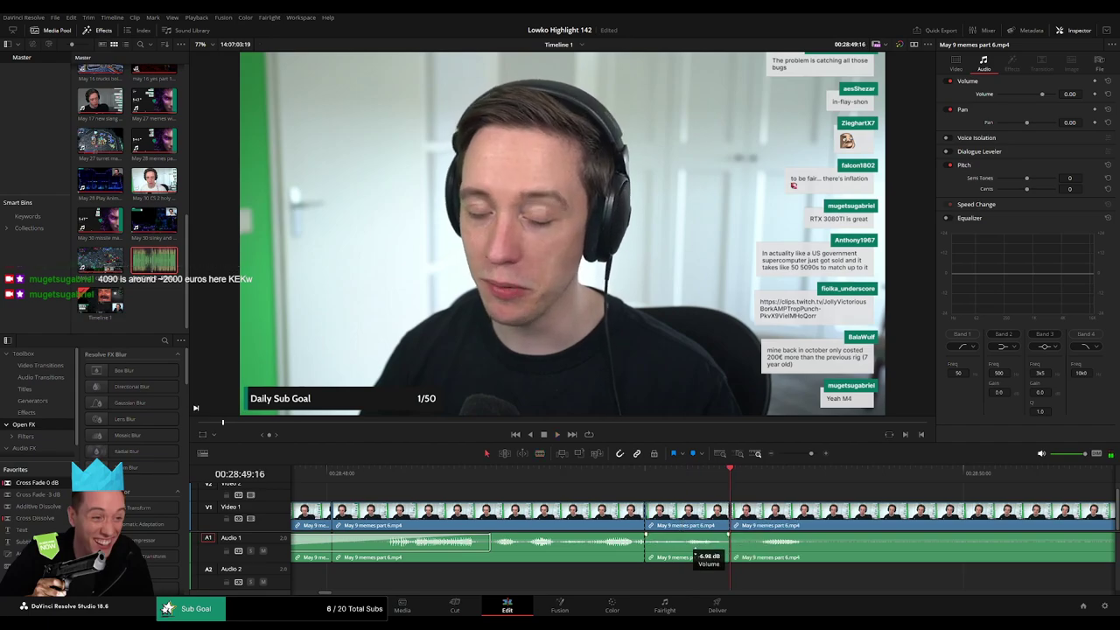
# - Cover the muted word at about 00:28:49 with StarCraft 2 - Roach Quotes.mp3 on Audio 2, trimmed to the segment's length, at -23.00 volume
pyautogui.moveTo(154, 260); pyautogui.dragTo(649, 579)
pyautogui.moveTo(844, 581); pyautogui.dragTo(728, 579)
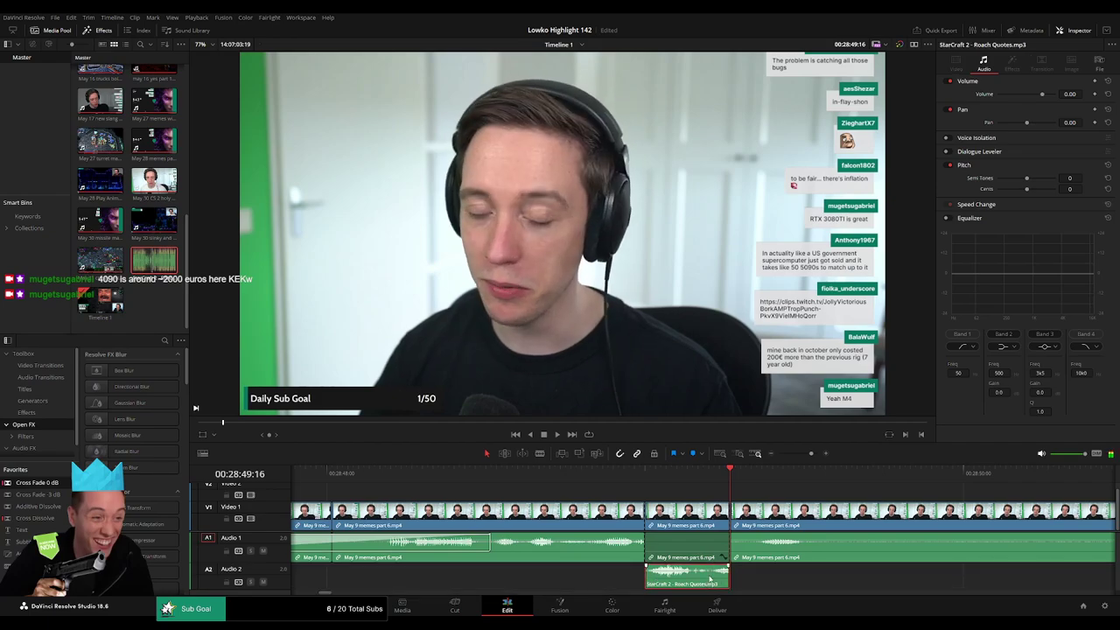
pyautogui.write('-23')
pyautogui.press('Return')
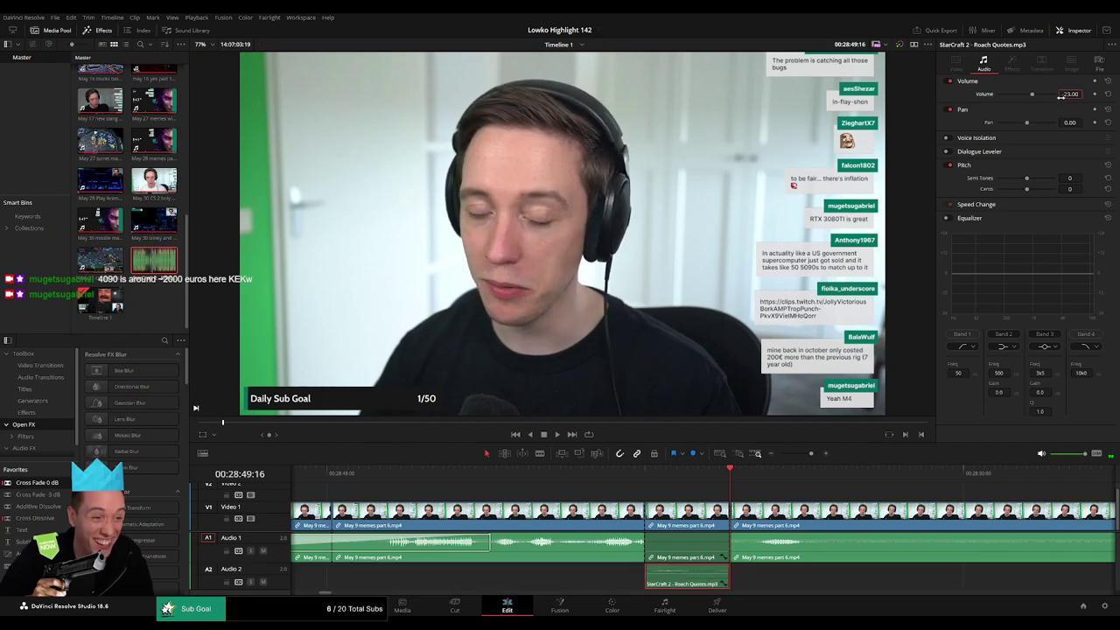
pyautogui.click(803, 454)
pyautogui.click(772, 489)
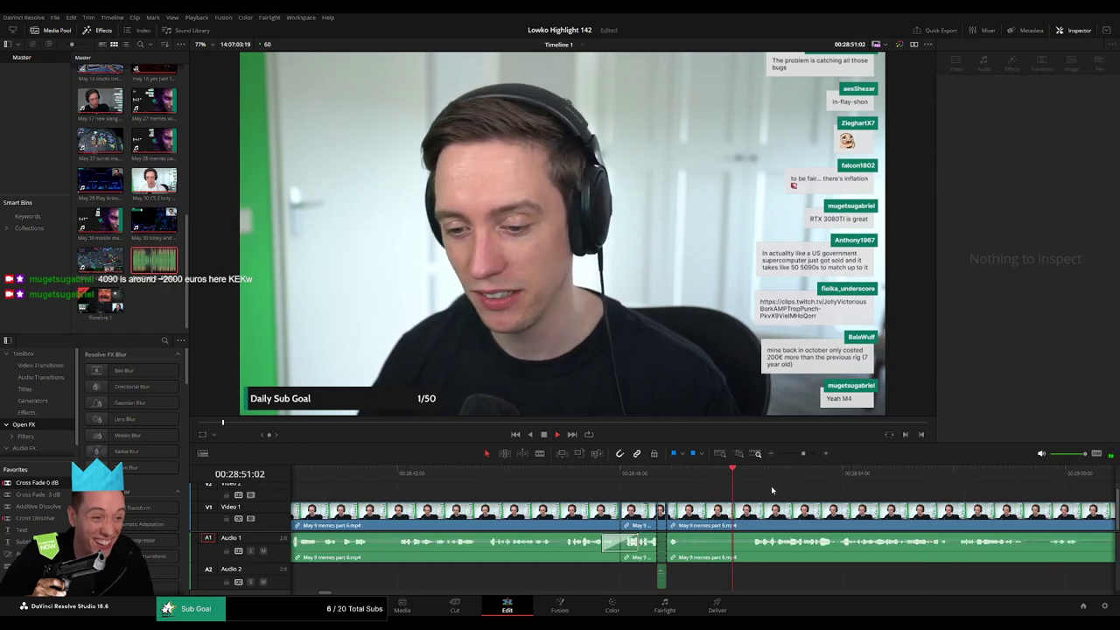
# - Cut out the quiet segment between about 00:29:00:40 and 00:29:02:30
pyautogui.scroll(-3, 798, 488)
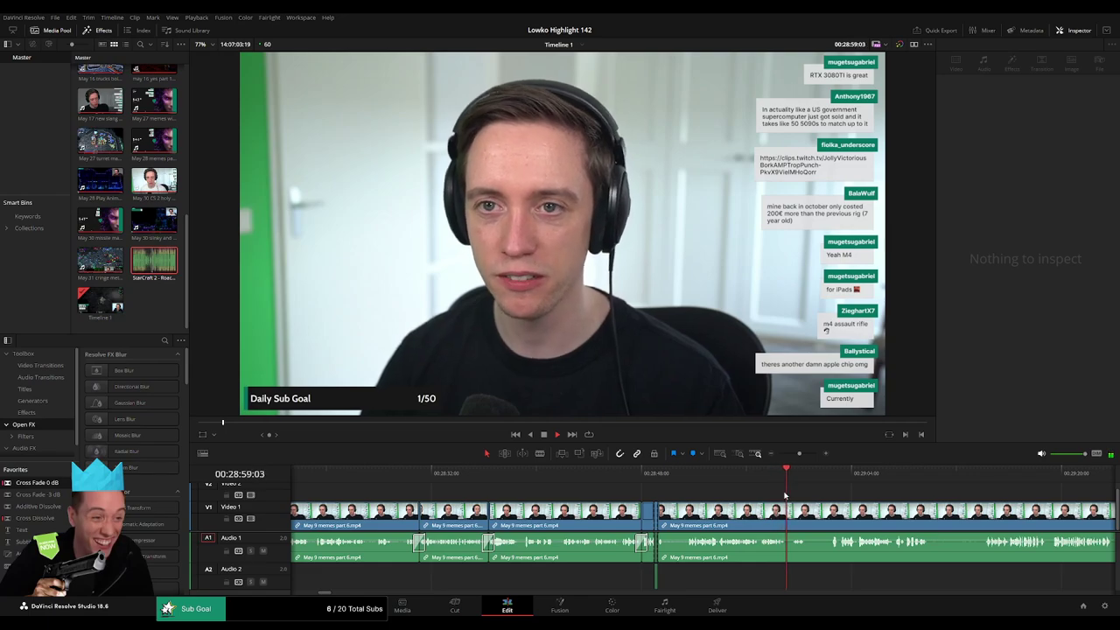
pyautogui.moveTo(843, 494); pyautogui.dragTo(596, 490)
pyautogui.click(583, 473)
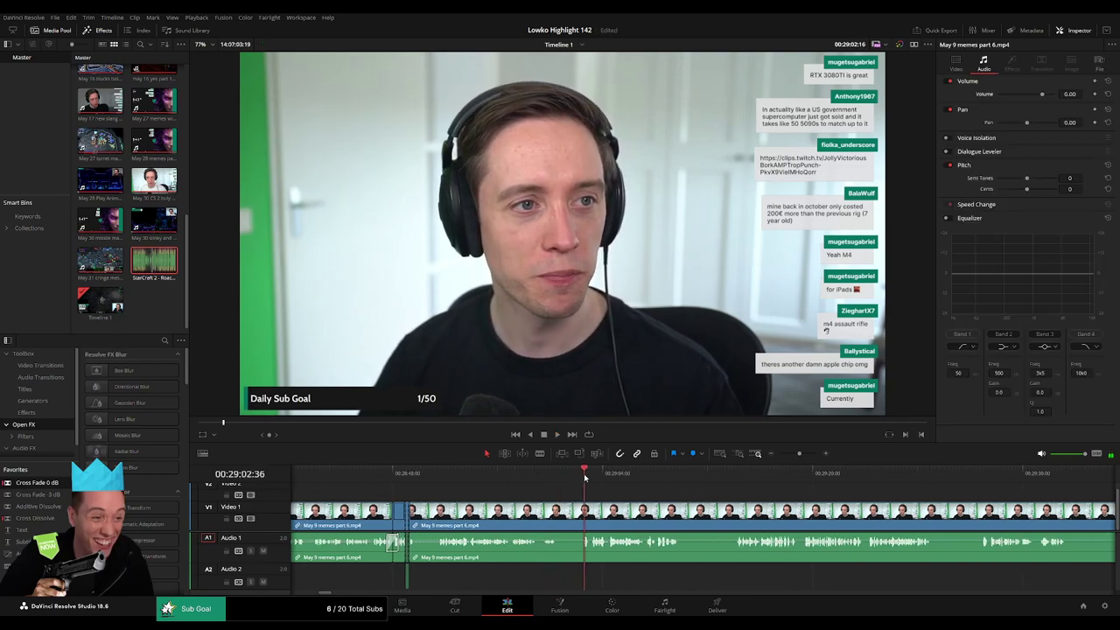
pyautogui.press('b')
pyautogui.click(559, 508)
pyautogui.click(583, 507)
pyautogui.press('a')
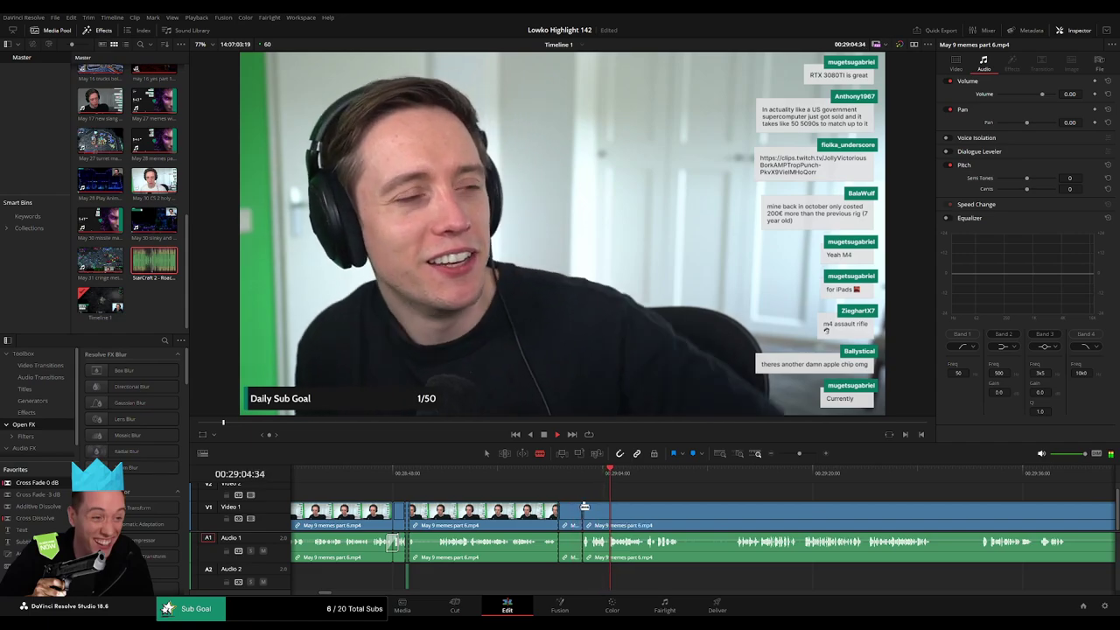
pyautogui.click(570, 510)
pyautogui.press('Delete')
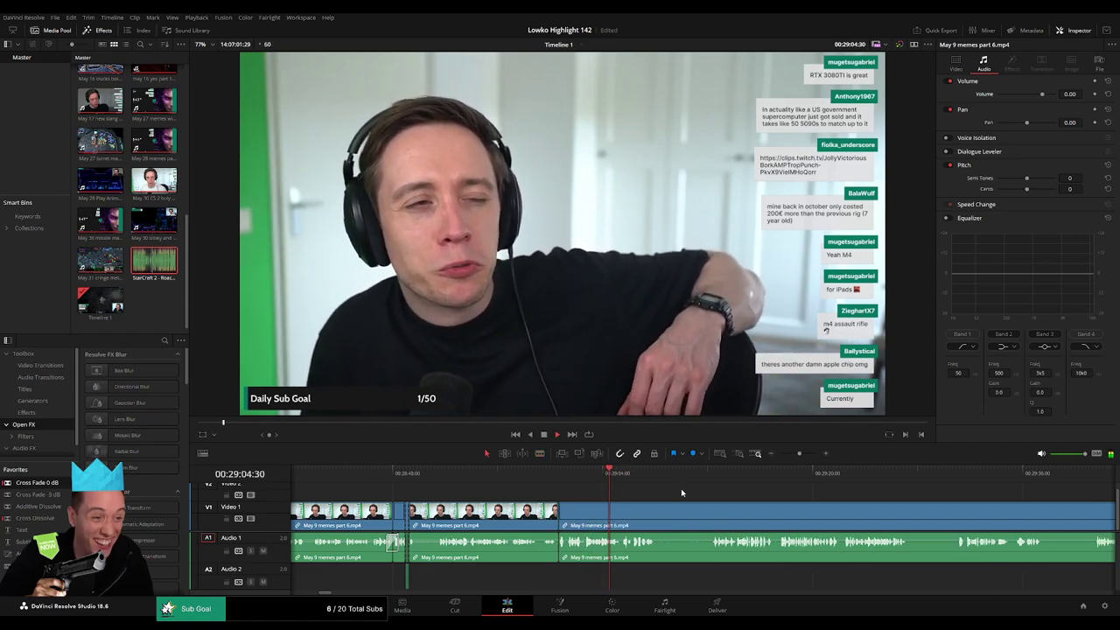
# - Cut out the segment between about 00:29:08 and 00:29:12, and cross-fade the audio at the join
pyautogui.press('b')
pyautogui.click(658, 511)
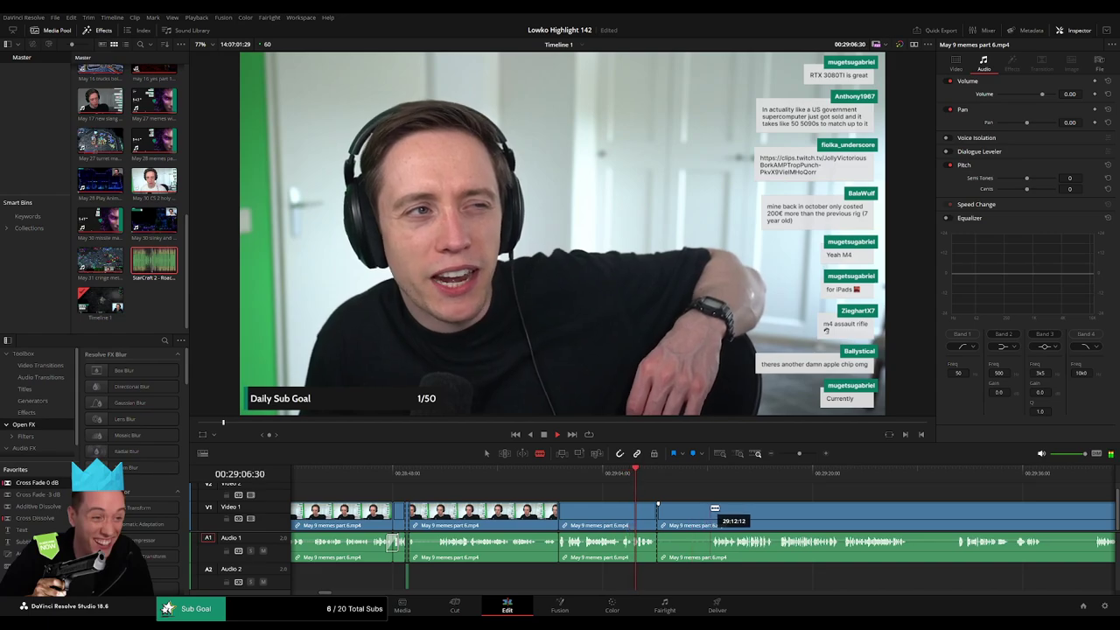
pyautogui.click(710, 511)
pyautogui.press('a')
pyautogui.click(693, 517)
pyautogui.press('Delete')
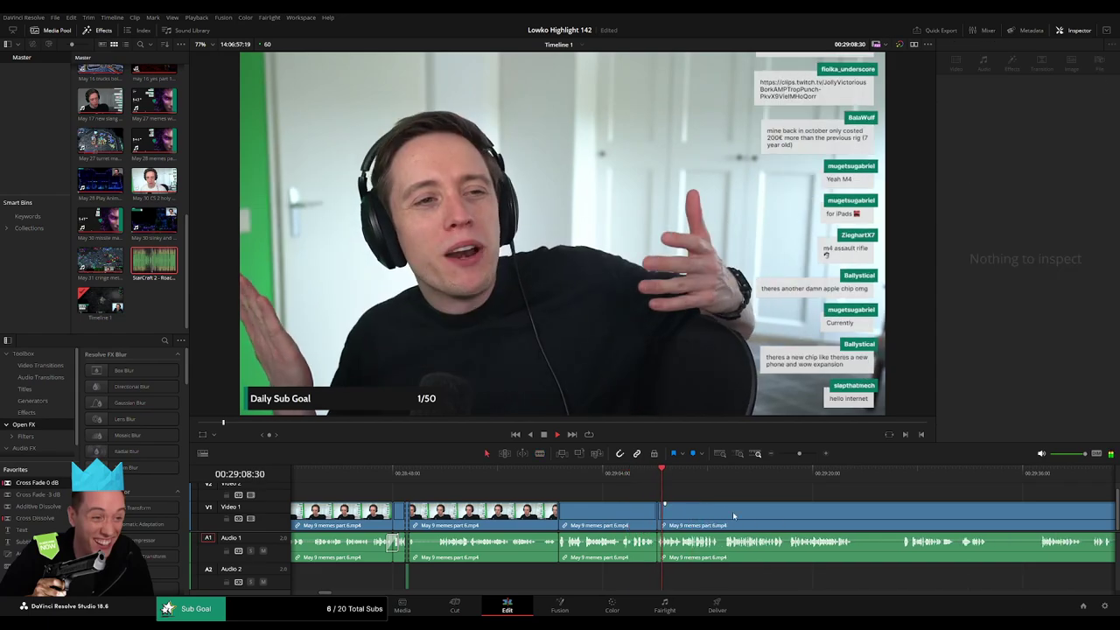
pyautogui.click(710, 517)
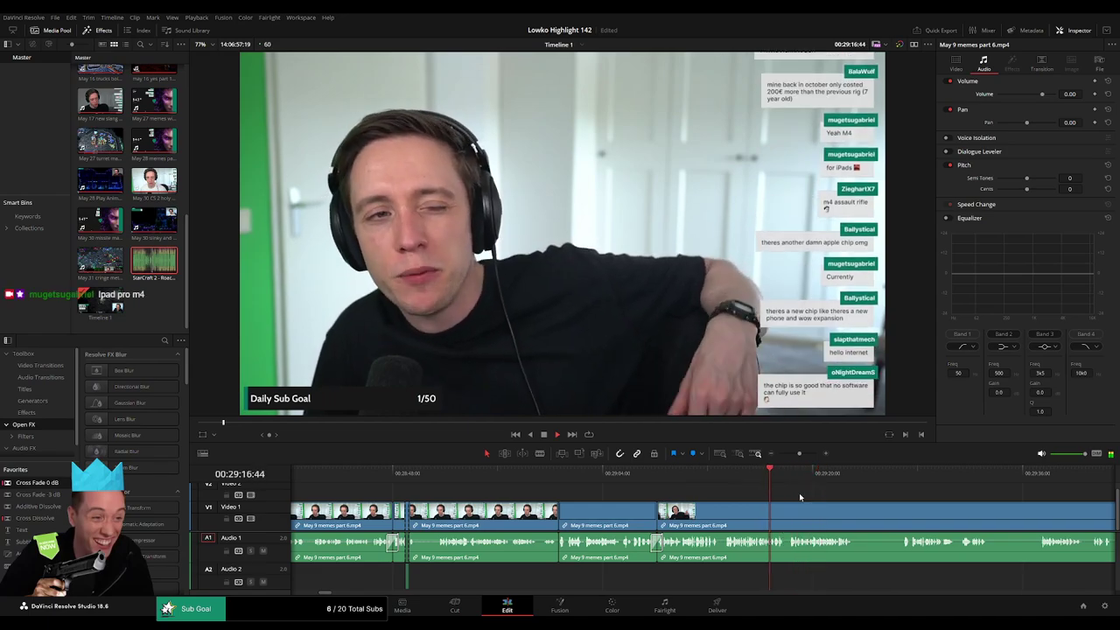
# - Isolate the spoken word between 00:29:16:18 and 00:29:16:32 as its own segment and mute its audio
pyautogui.moveTo(799, 454); pyautogui.dragTo(807, 454)
pyautogui.moveTo(601, 474); pyautogui.dragTo(539, 474)
pyautogui.press('space')
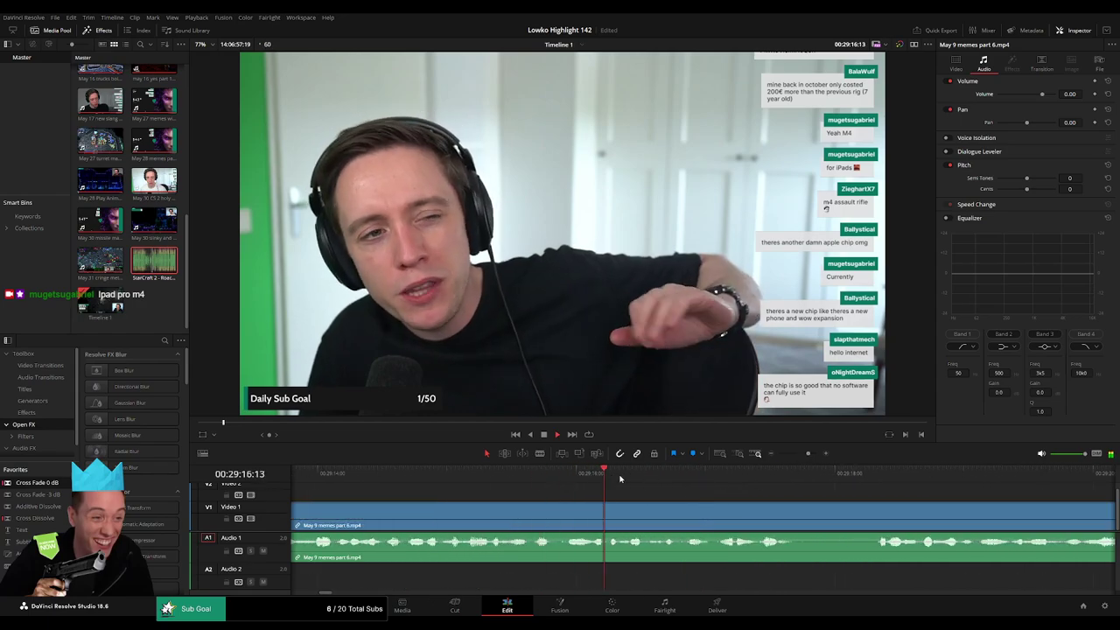
pyautogui.press('space')
pyautogui.click(558, 473)
pyautogui.press('space')
pyautogui.press('b')
pyautogui.click(615, 511)
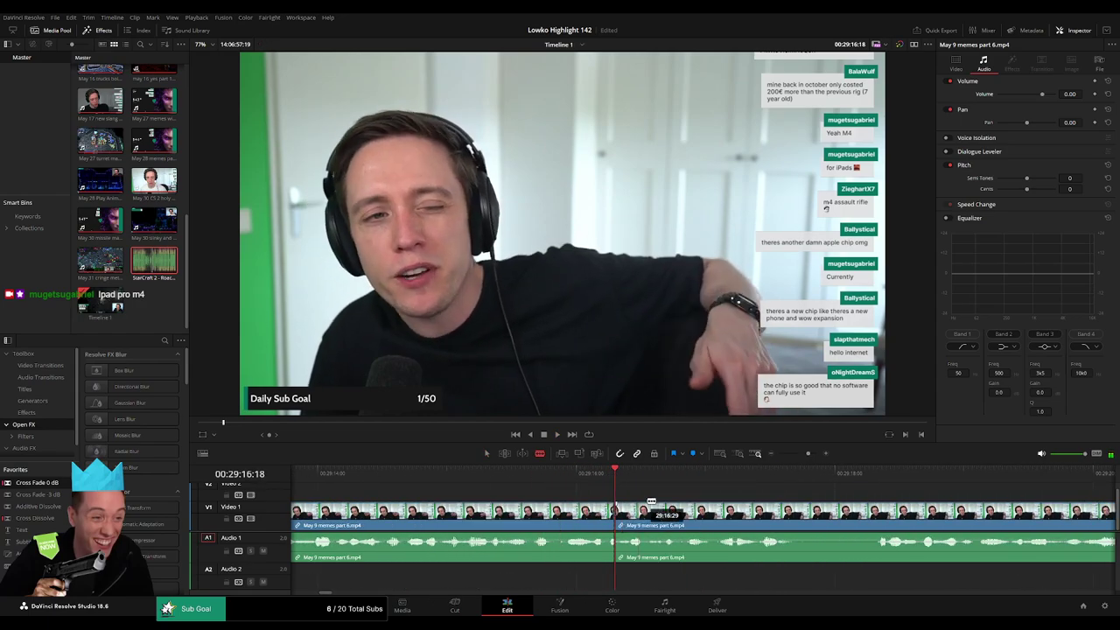
pyautogui.click(647, 512)
pyautogui.press('a')
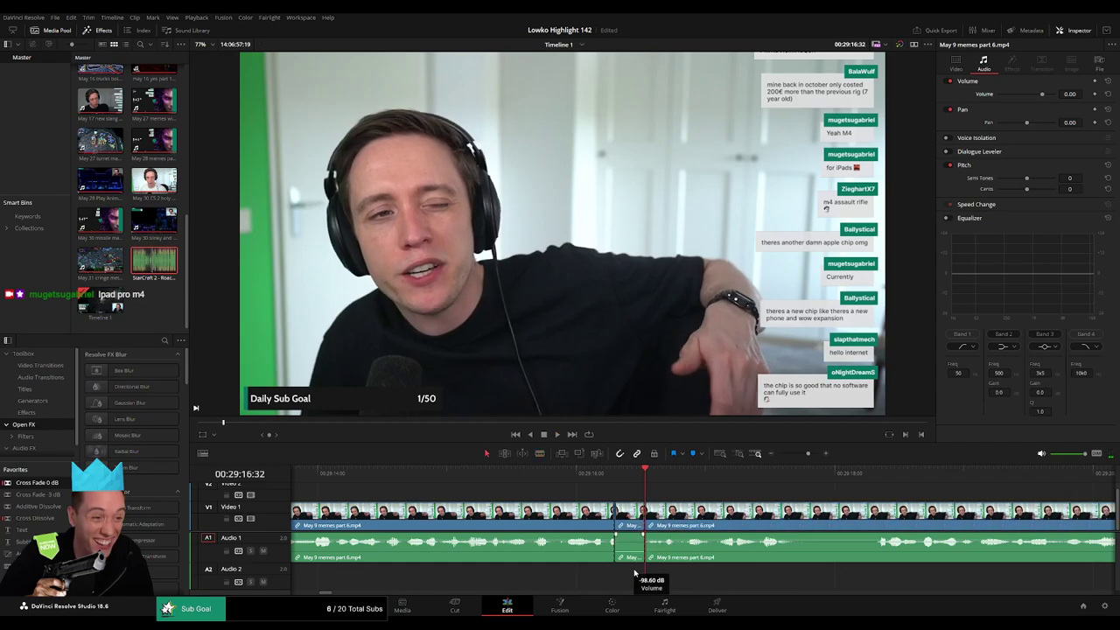
pyautogui.moveTo(635, 573); pyautogui.dragTo(635, 577)
# - Cover the muted word at about 00:29:16 with StarCraft 2 - Roach Quotes.mp3 on Audio 2, trimmed to the segment's length, at lowered volume
pyautogui.moveTo(157, 264); pyautogui.dragTo(644, 577)
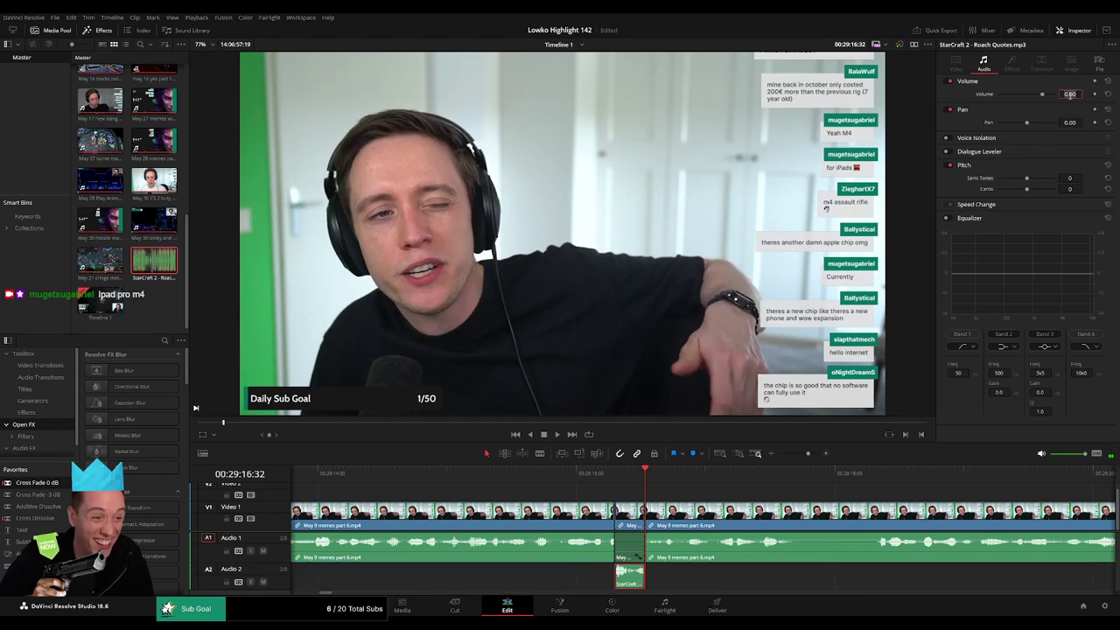
pyautogui.click(663, 494)
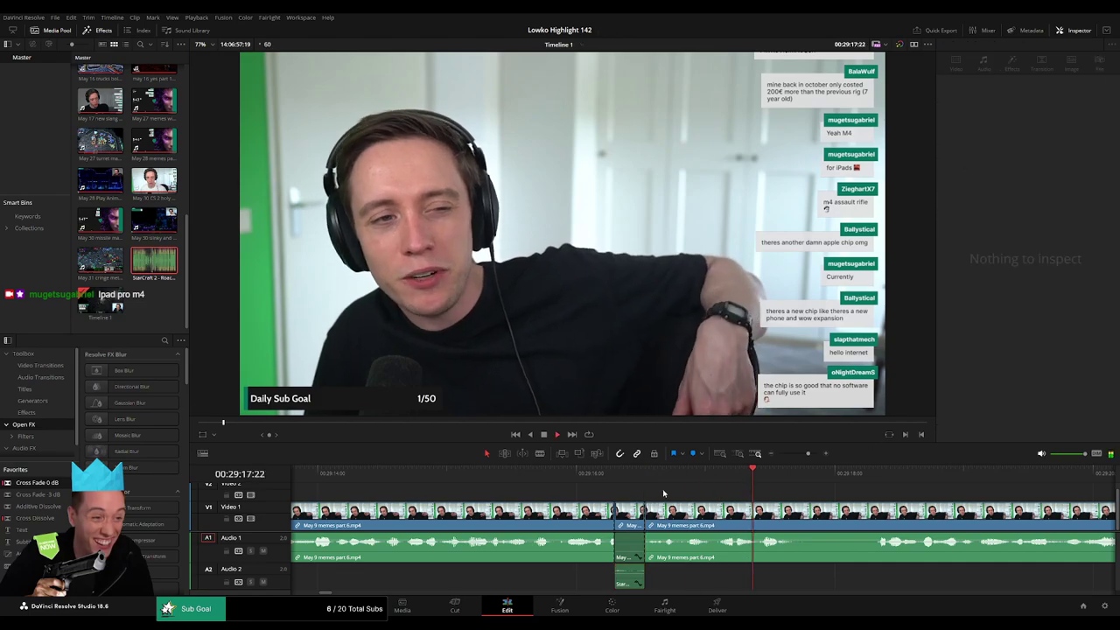
pyautogui.moveTo(805, 458); pyautogui.dragTo(798, 458)
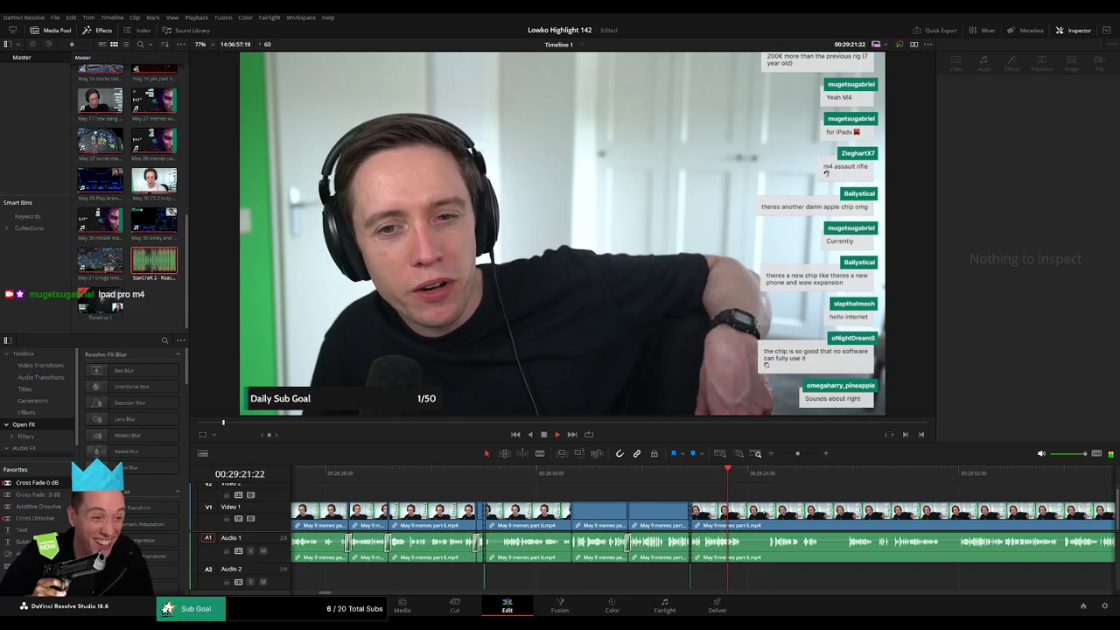
# - Cut out the segment between about 00:29:23 and 00:29:26:45, and apply Cross Fade 0 dB to the audio at the join
pyautogui.moveTo(767, 495); pyautogui.dragTo(516, 488)
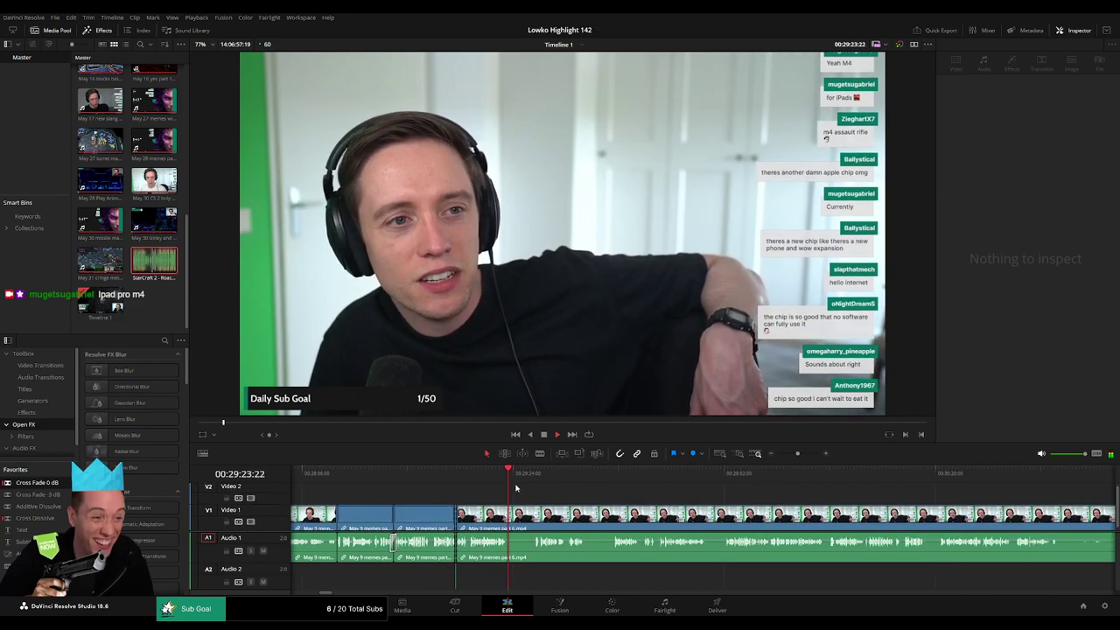
pyautogui.click(529, 473)
pyautogui.press('b')
pyautogui.click(509, 514)
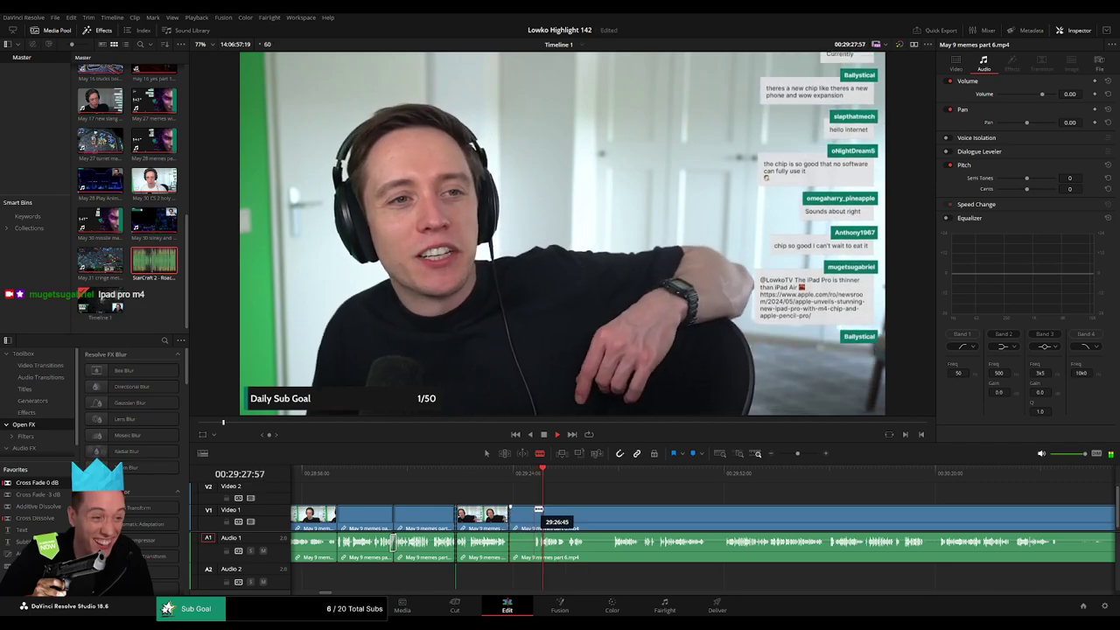
pyautogui.press('a')
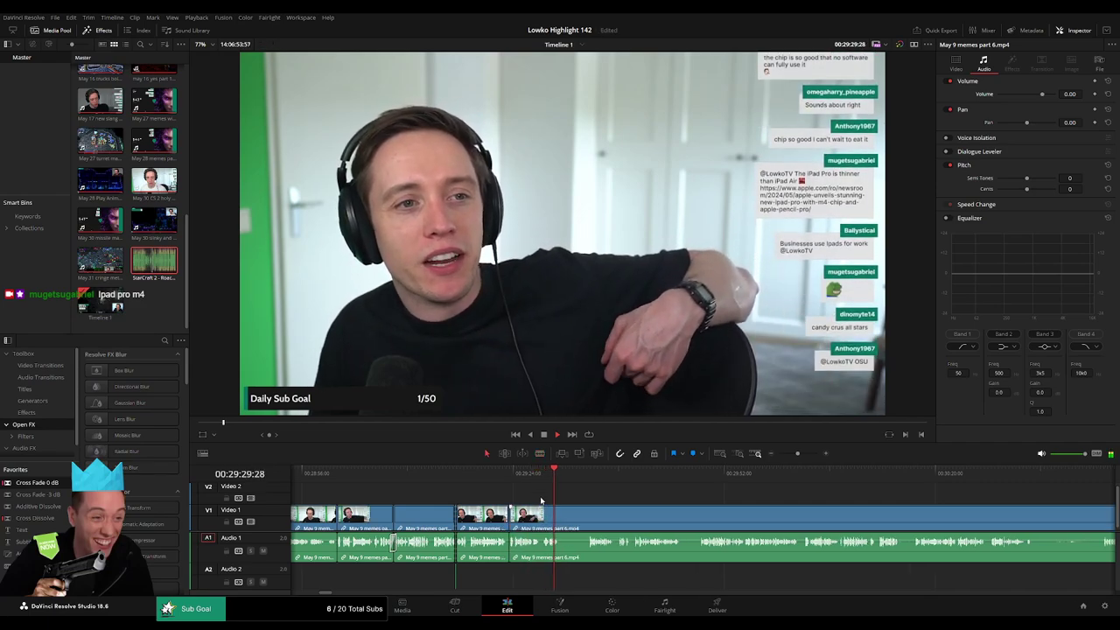
pyautogui.click(528, 473)
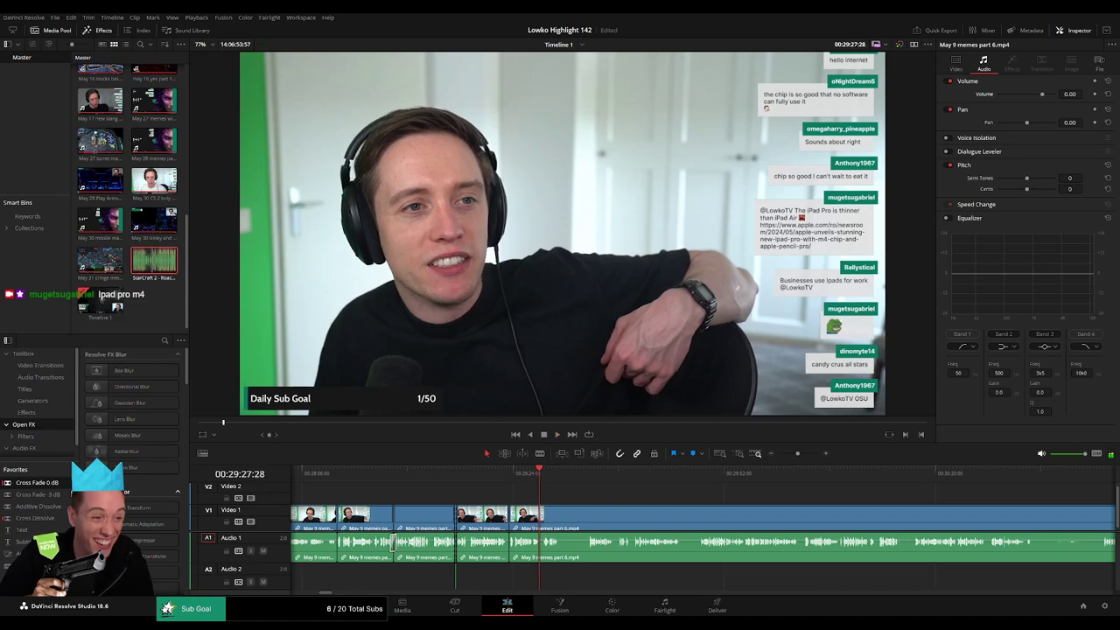
pyautogui.moveTo(37, 483); pyautogui.dragTo(509, 547)
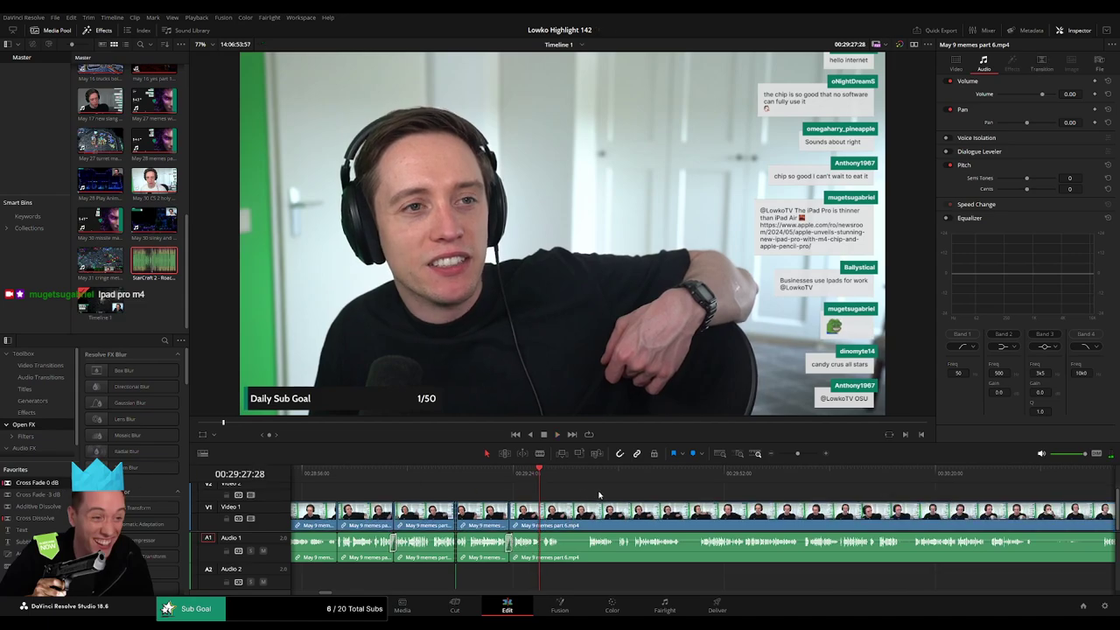
# - Cut out the segment between about 00:29:30 and 00:29:33:57
pyautogui.press('space')
pyautogui.hscroll(2, 503, 489)
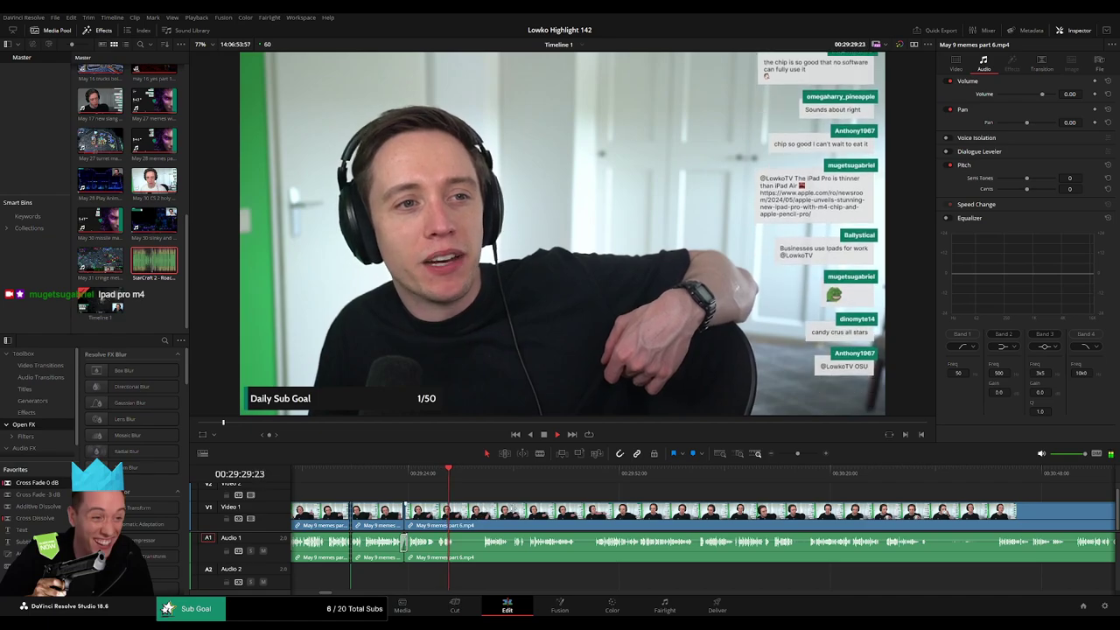
pyautogui.scroll(1, 731, 507)
pyautogui.hscroll(2, 691, 504)
pyautogui.press('space')
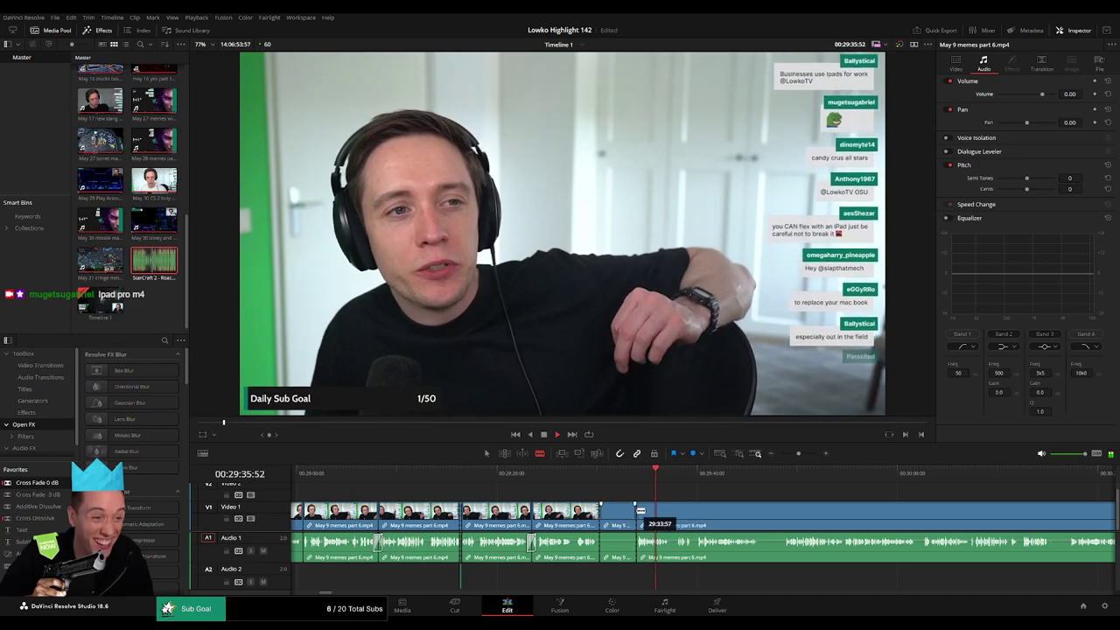
pyautogui.click(637, 512)
# - Cut out the short segment between about 00:29:42 and 00:29:45
pyautogui.hscroll(3, 642, 514)
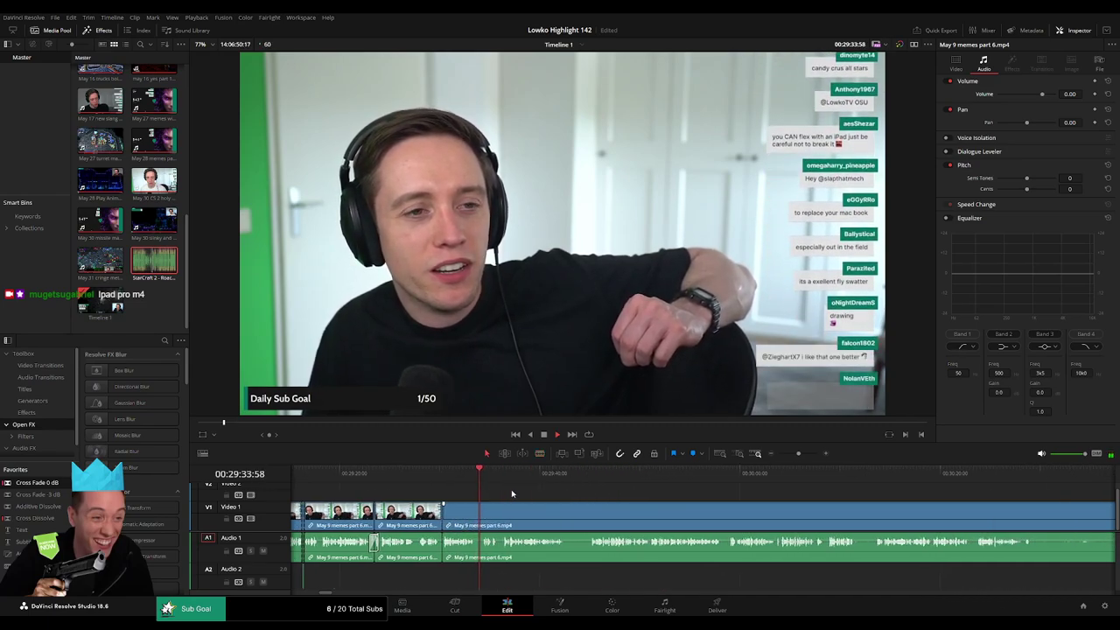
pyautogui.press('b')
pyautogui.click(566, 511)
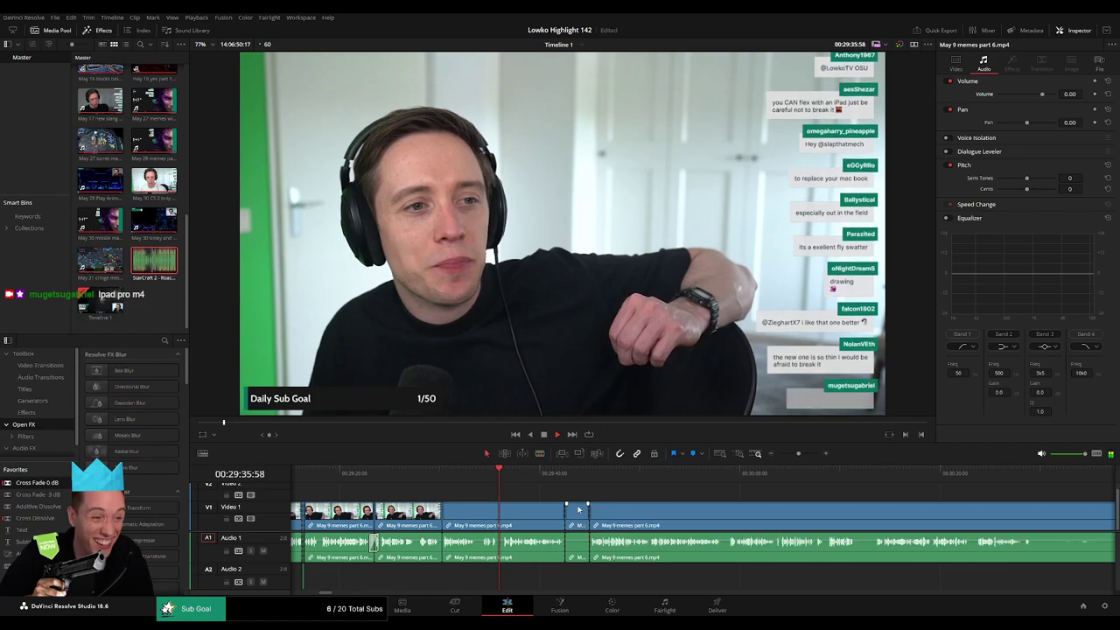
pyautogui.press('a')
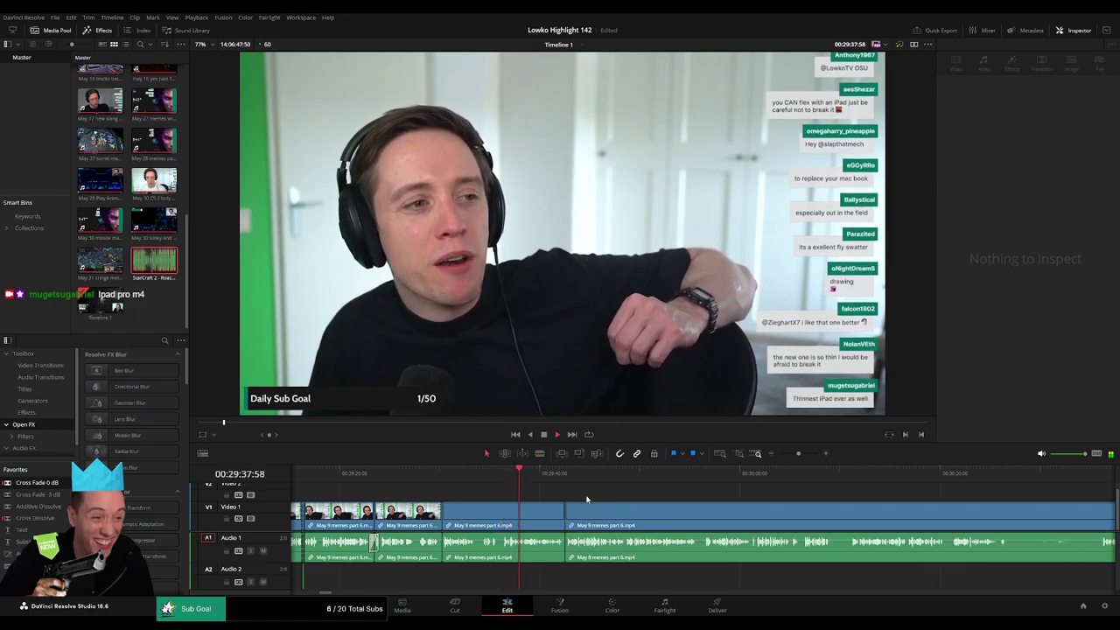
# - Cut out the short segment between about 00:29:35:42 and 00:29:36:16
pyautogui.press('b')
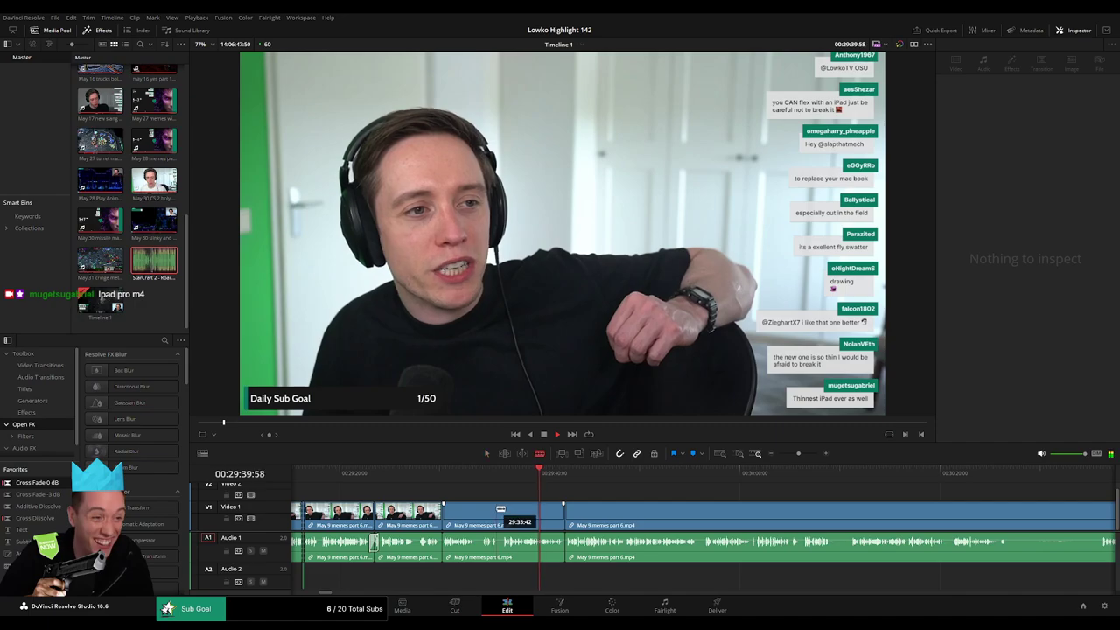
pyautogui.click(500, 509)
pyautogui.click(505, 509)
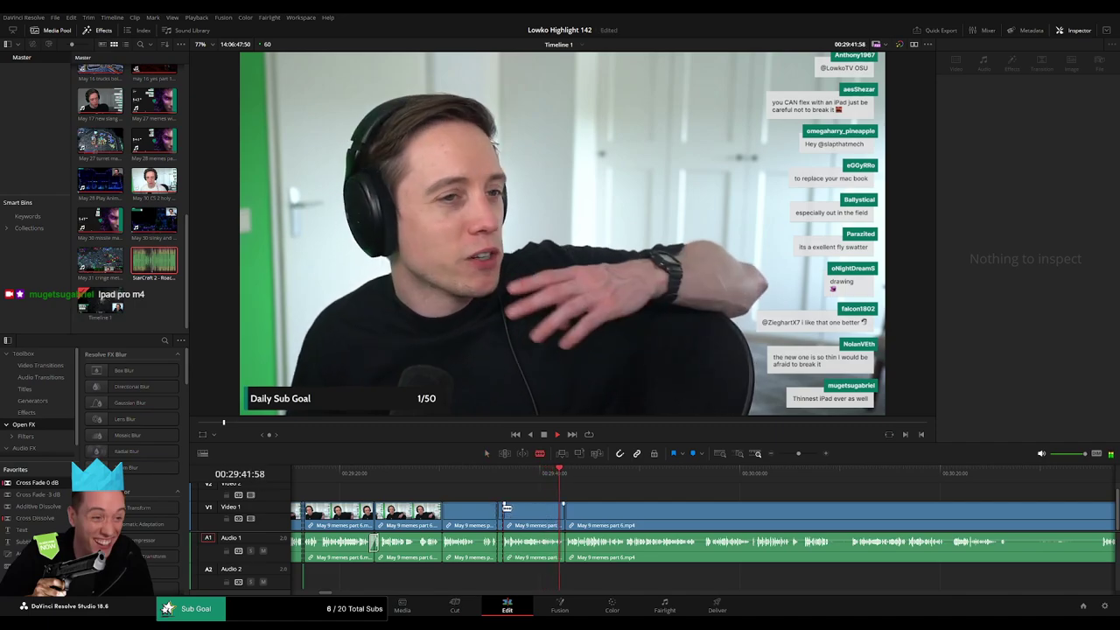
pyautogui.press('a')
pyautogui.click(501, 510)
pyautogui.press('Delete')
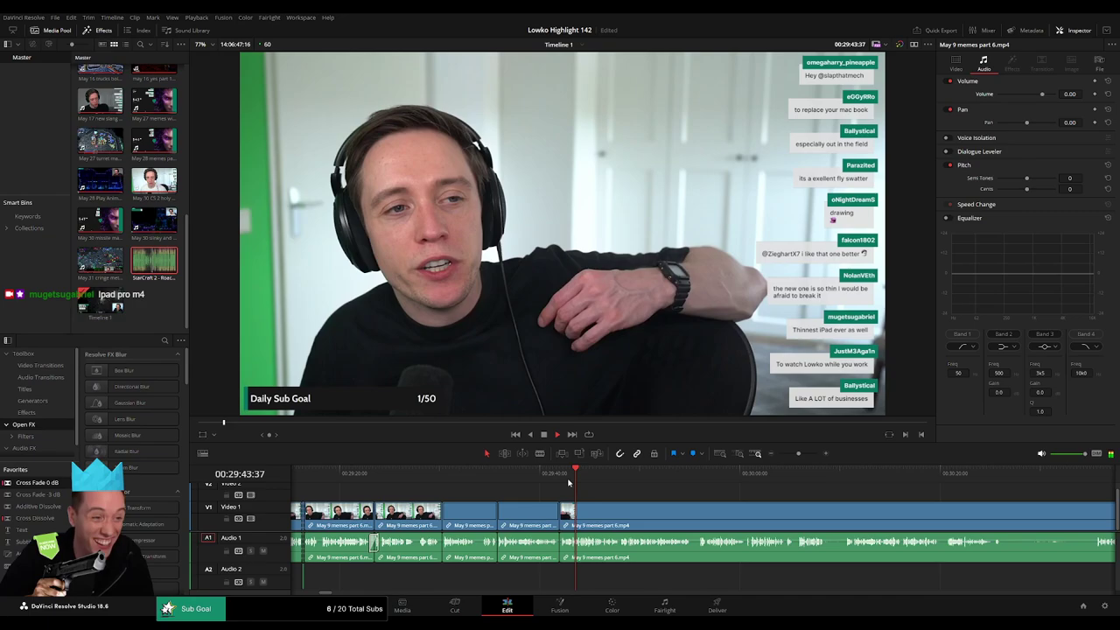
pyautogui.click(559, 478)
# - Cut out the short segment between about 00:29:55:09 and 00:29:56
pyautogui.moveTo(627, 490); pyautogui.dragTo(451, 486)
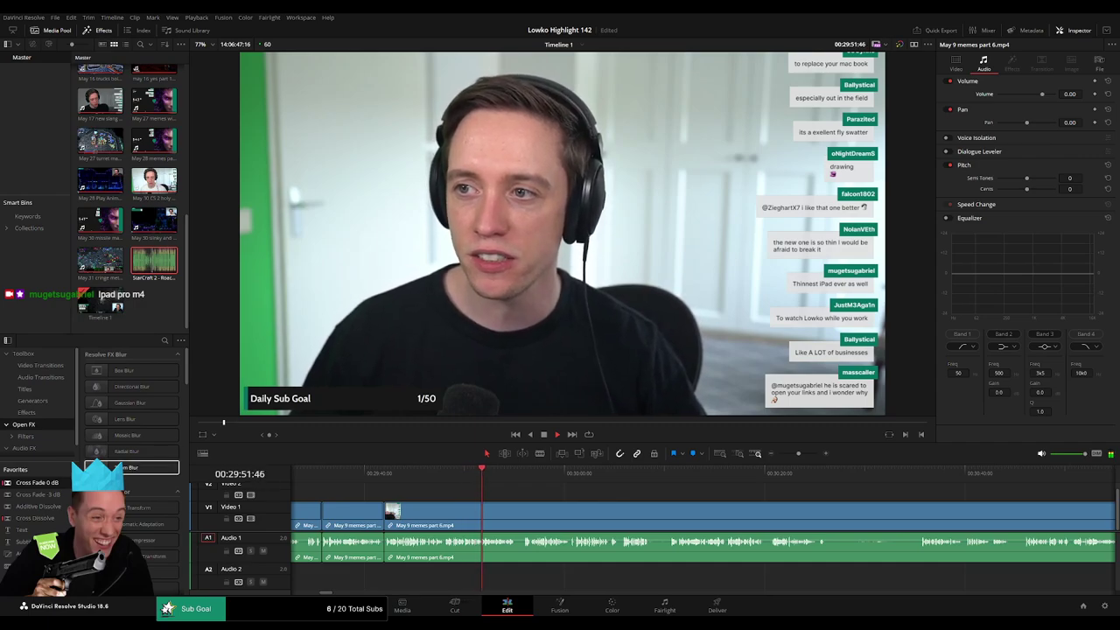
pyautogui.press('b')
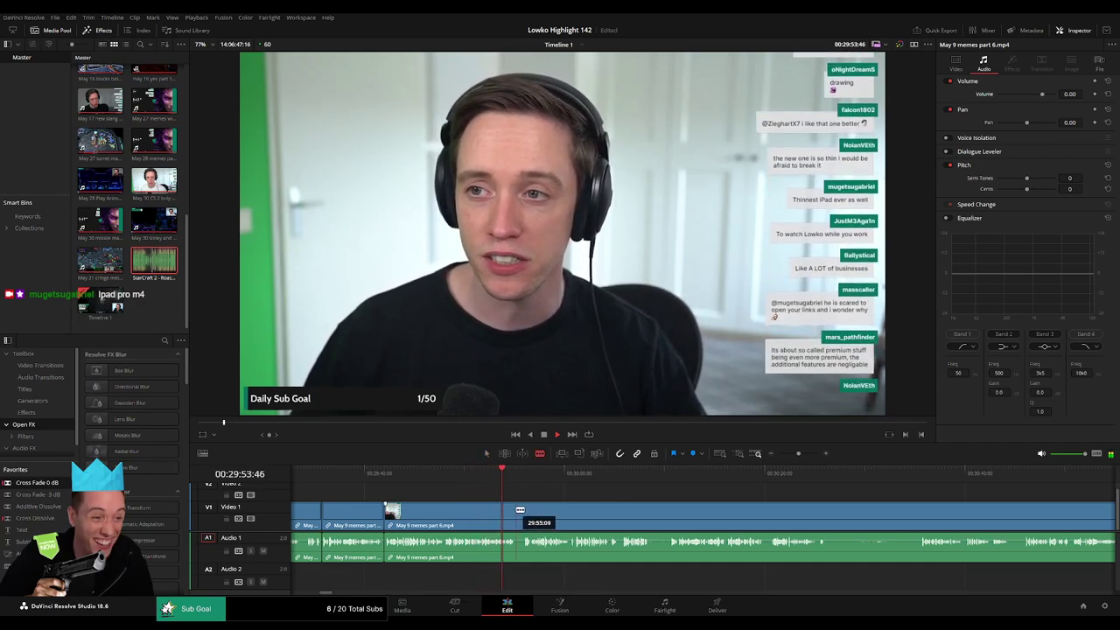
pyautogui.click(516, 510)
pyautogui.click(524, 508)
pyautogui.press('a')
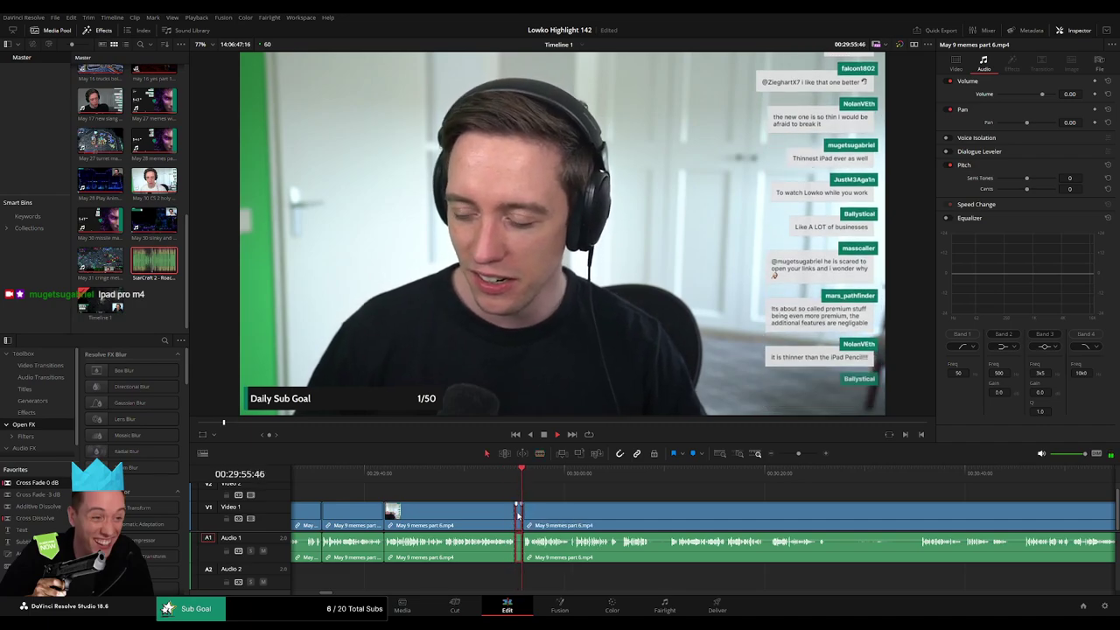
pyautogui.click(518, 511)
pyautogui.press('Delete')
pyautogui.press('space')
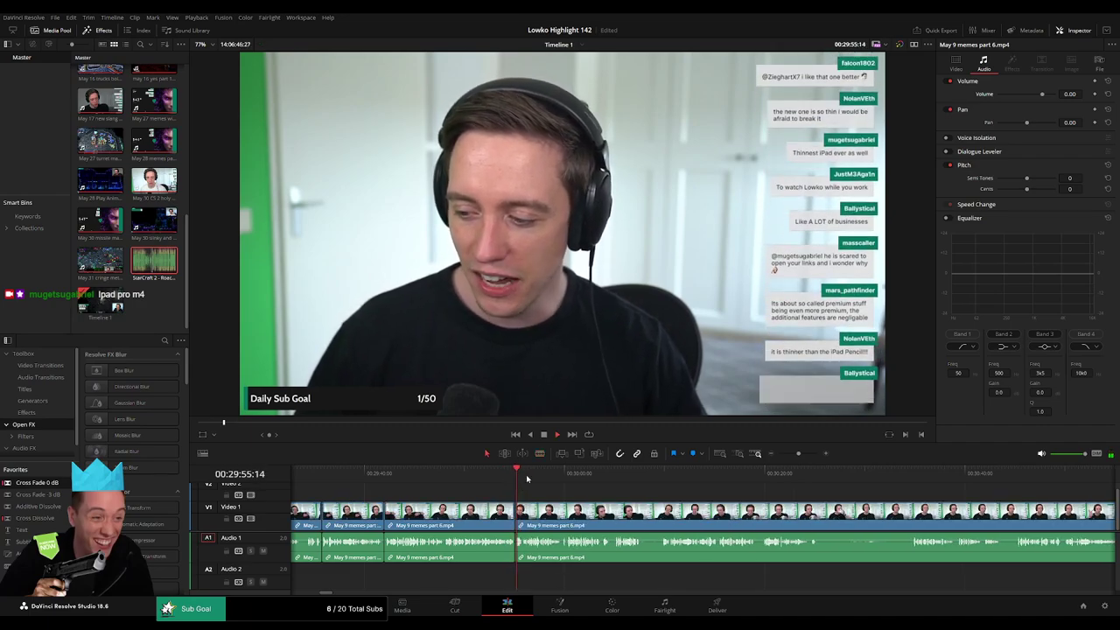
# - Cut out the segment between about 00:30:08 and 00:30:09:35
pyautogui.moveTo(798, 454); pyautogui.dragTo(800, 455)
pyautogui.hscroll(3, 617, 513)
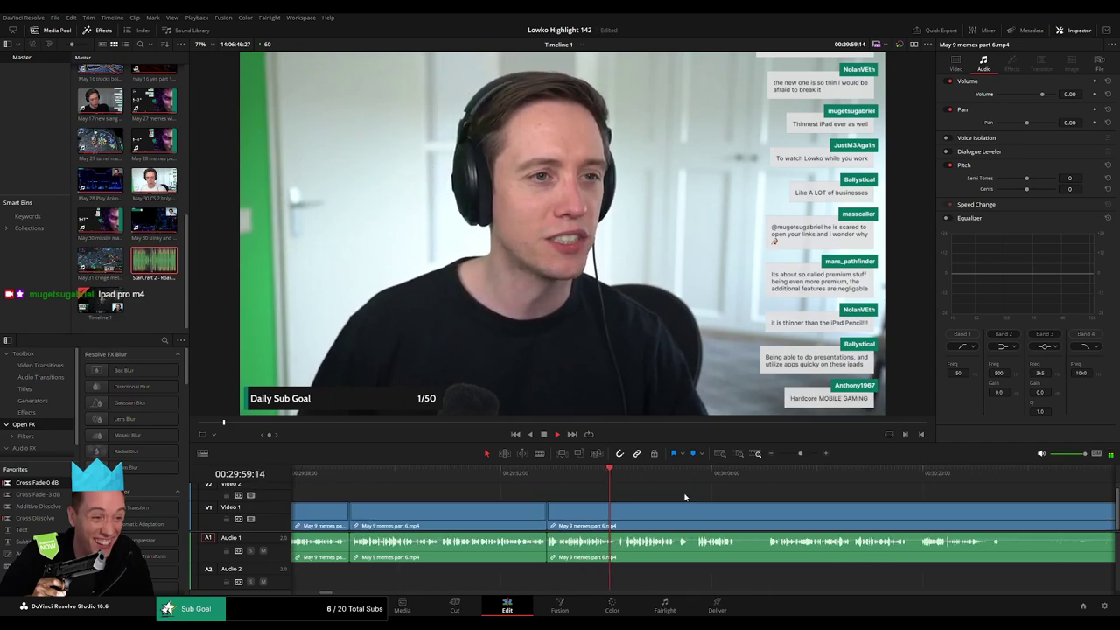
pyautogui.click(610, 512)
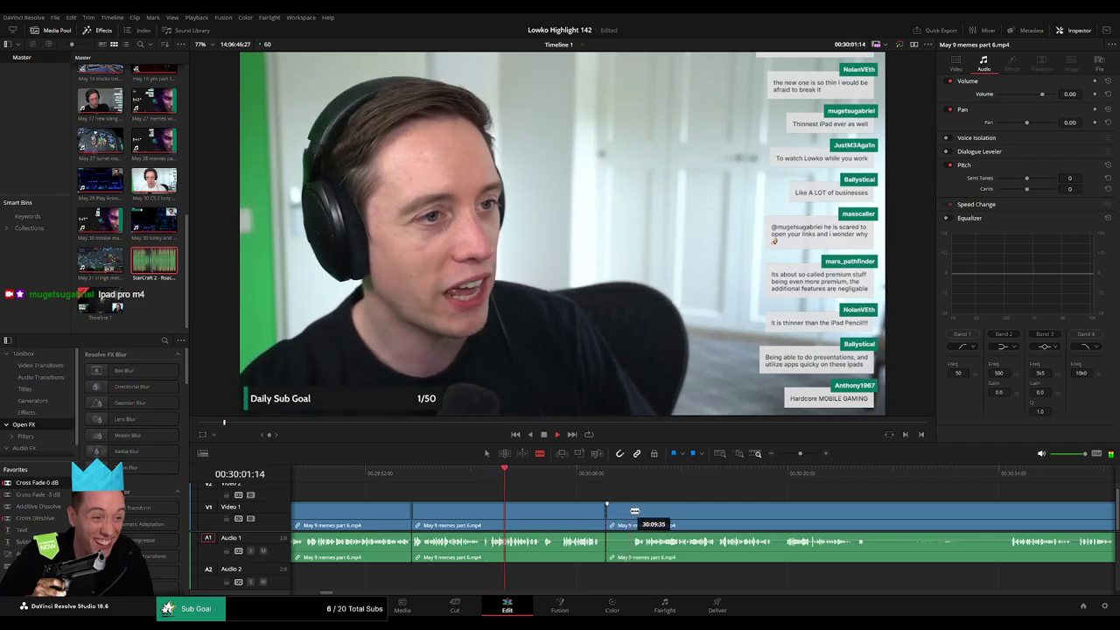
pyautogui.click(635, 511)
pyautogui.press('a')
pyautogui.click(624, 514)
pyautogui.press('Delete')
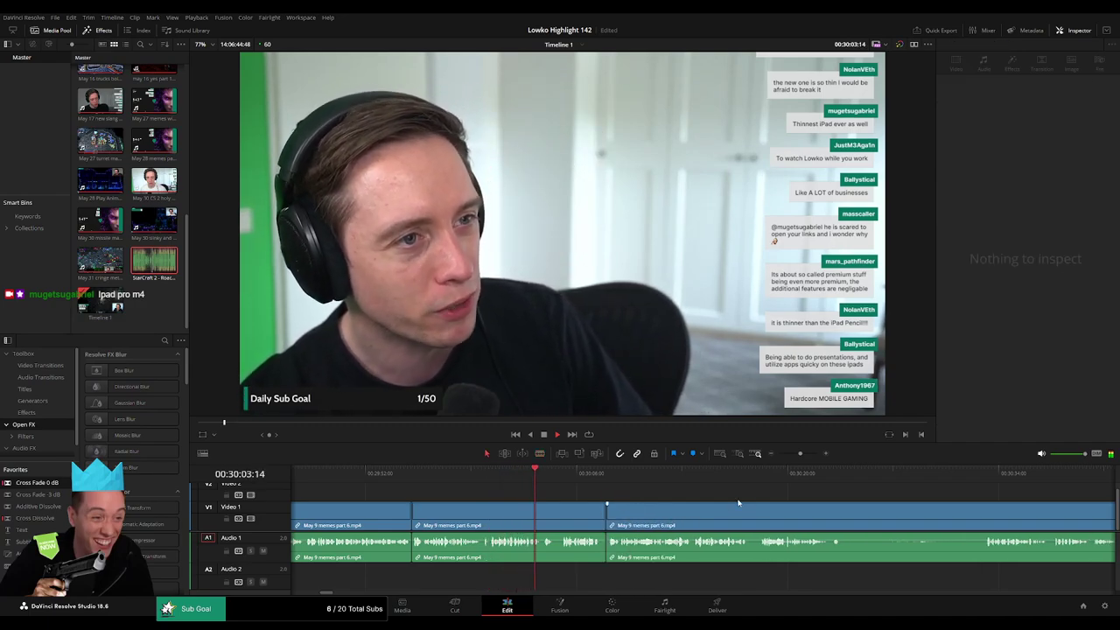
# - Cut out the quiet segment between about 00:30:24 and 00:30:33
pyautogui.hscroll(1, 690, 497)
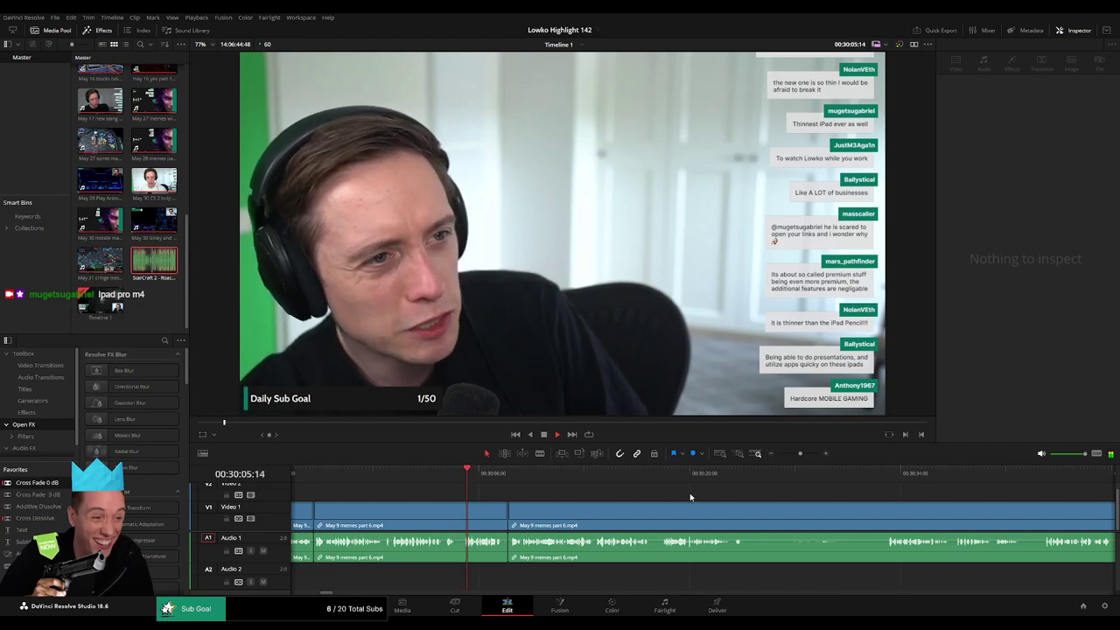
pyautogui.hscroll(1, 689, 495)
pyautogui.press('b')
pyautogui.click(678, 513)
pyautogui.click(811, 514)
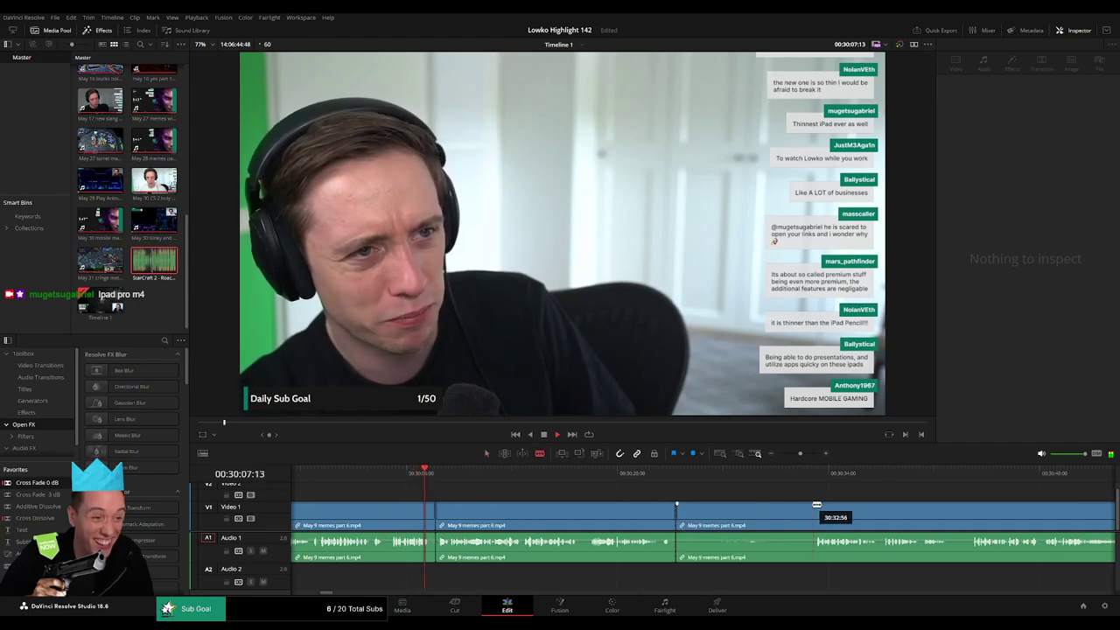
pyautogui.press('a')
pyautogui.click(787, 516)
pyautogui.press('Delete')
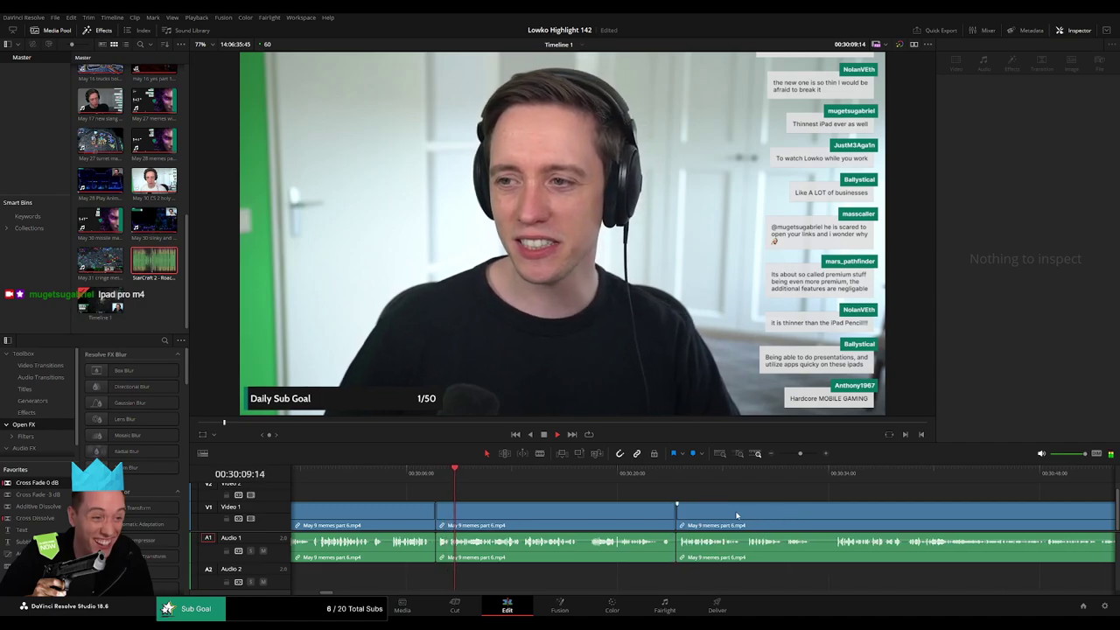
# - Cut out the pause between about 00:30:33 and 00:30:34:27
pyautogui.hscroll(1, 592, 507)
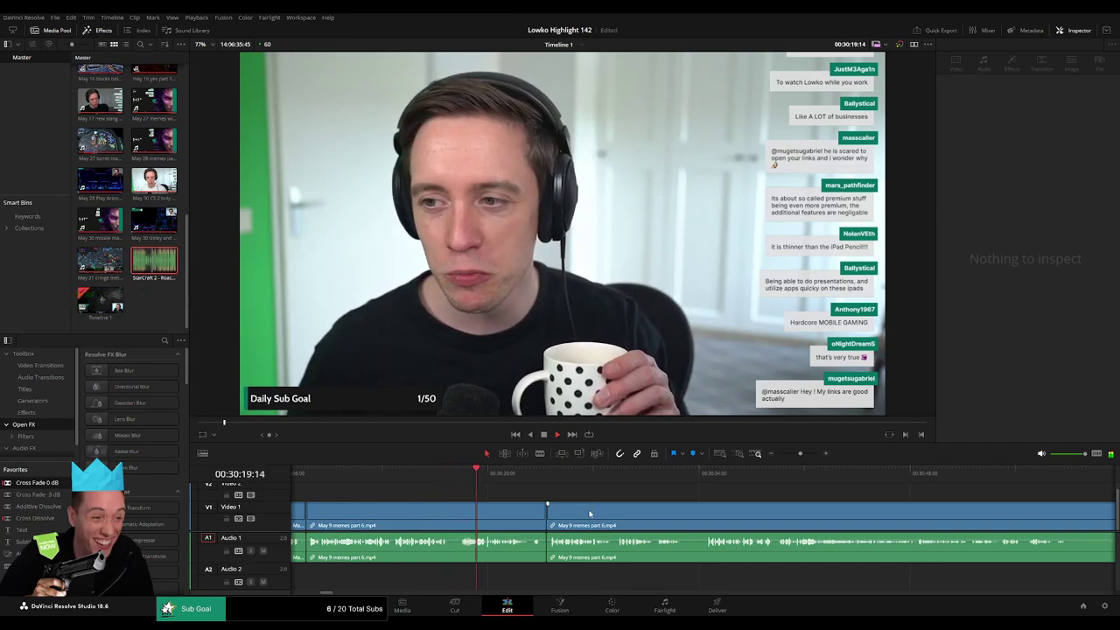
pyautogui.moveTo(611, 514); pyautogui.dragTo(522, 508)
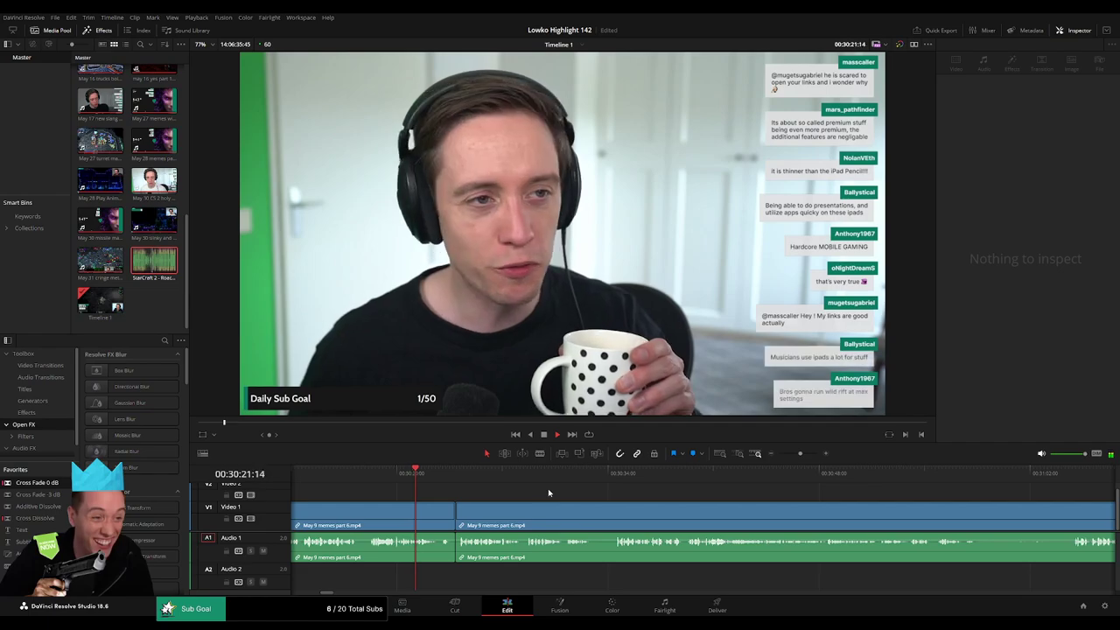
pyautogui.hscroll(2, 522, 504)
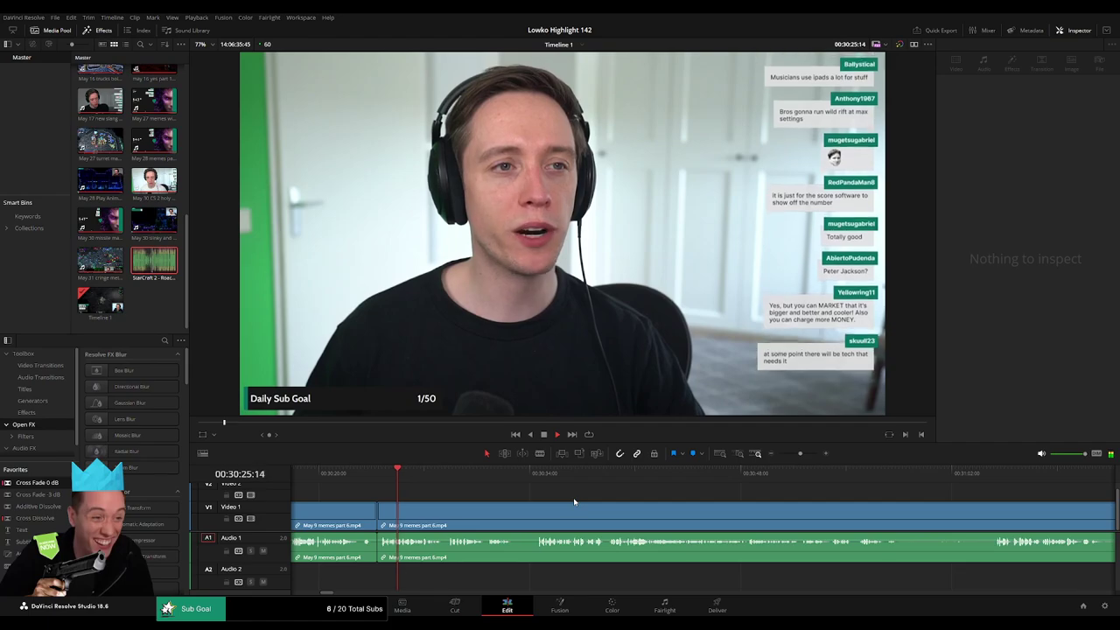
pyautogui.hscroll(1, 566, 503)
pyautogui.press('b')
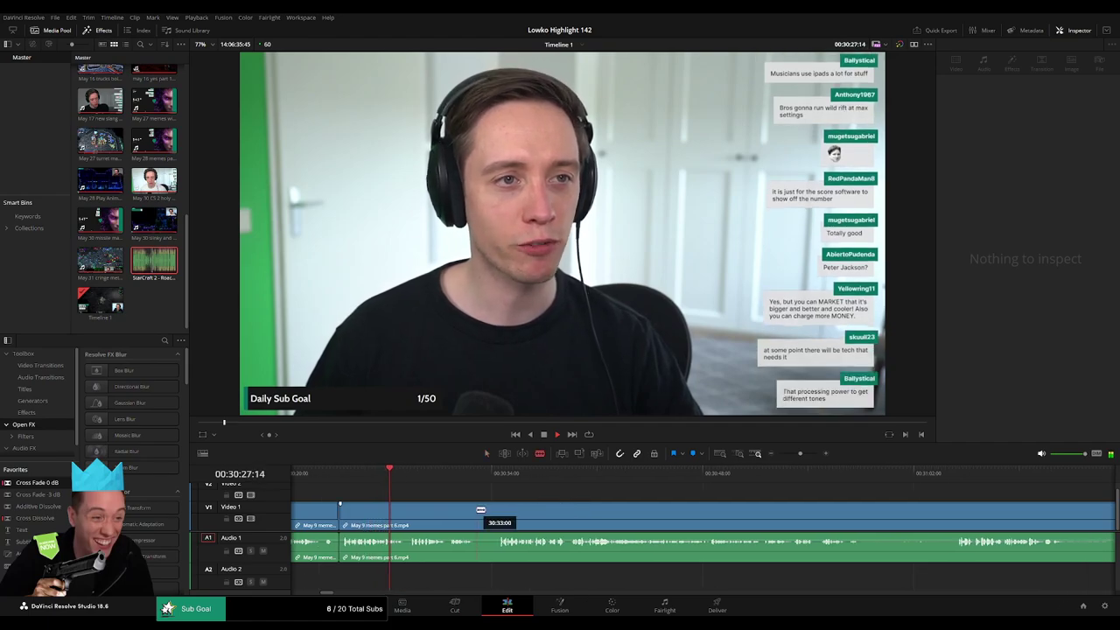
pyautogui.click(478, 509)
pyautogui.click(496, 509)
pyautogui.press('a')
pyautogui.click(492, 511)
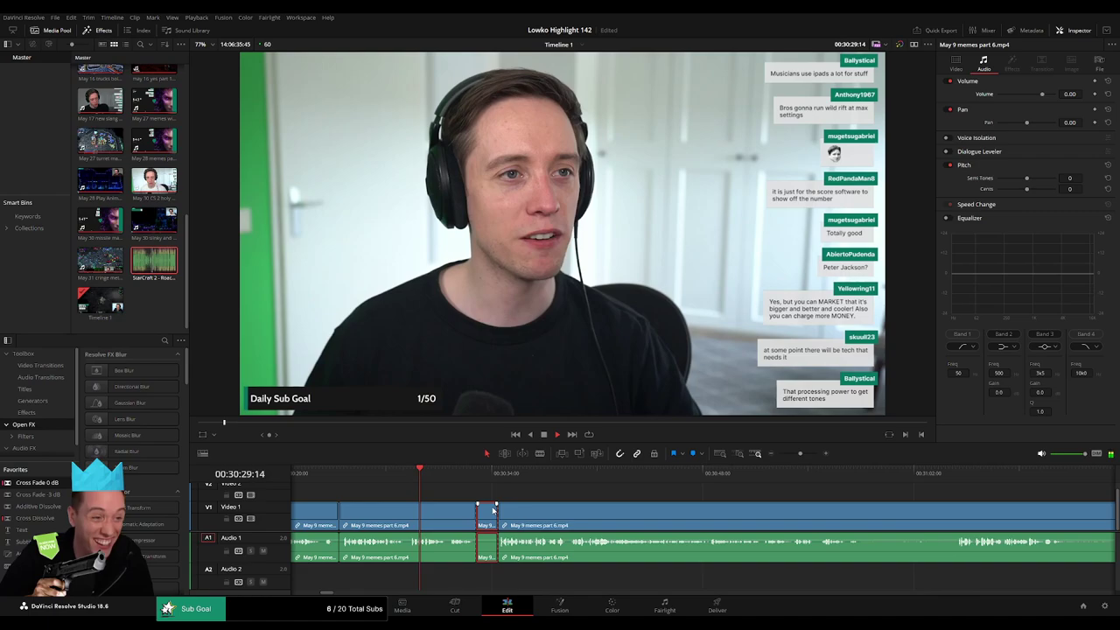
pyautogui.press('Delete')
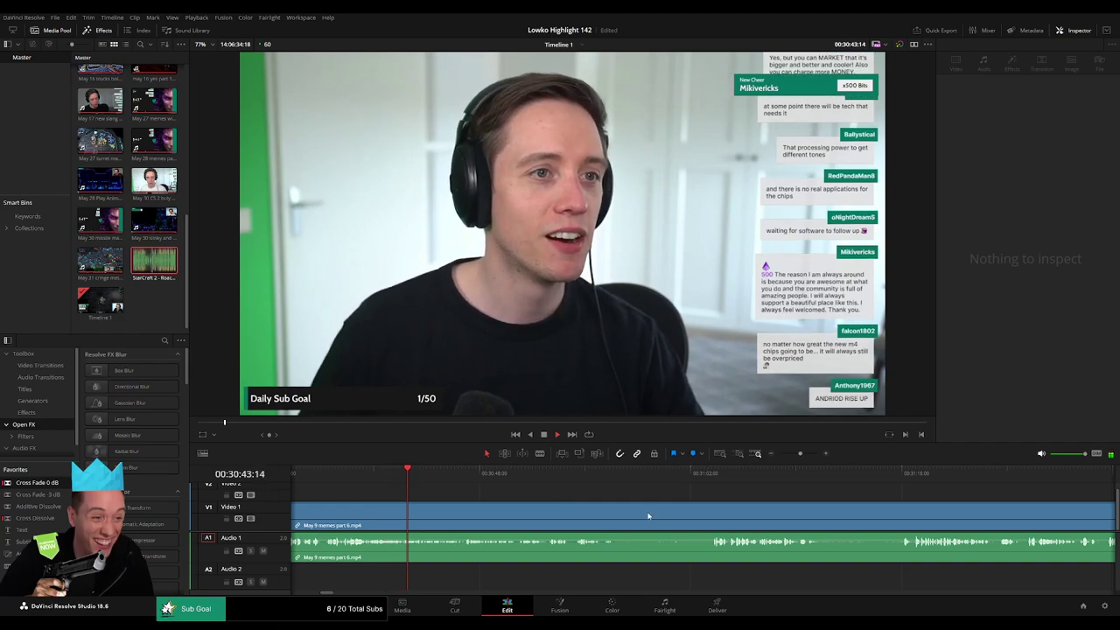
# - Cut out the silent segment between about 00:30:57 and 00:31:03, and apply Cross Fade 0 dB to the audio at the join
pyautogui.click(473, 473)
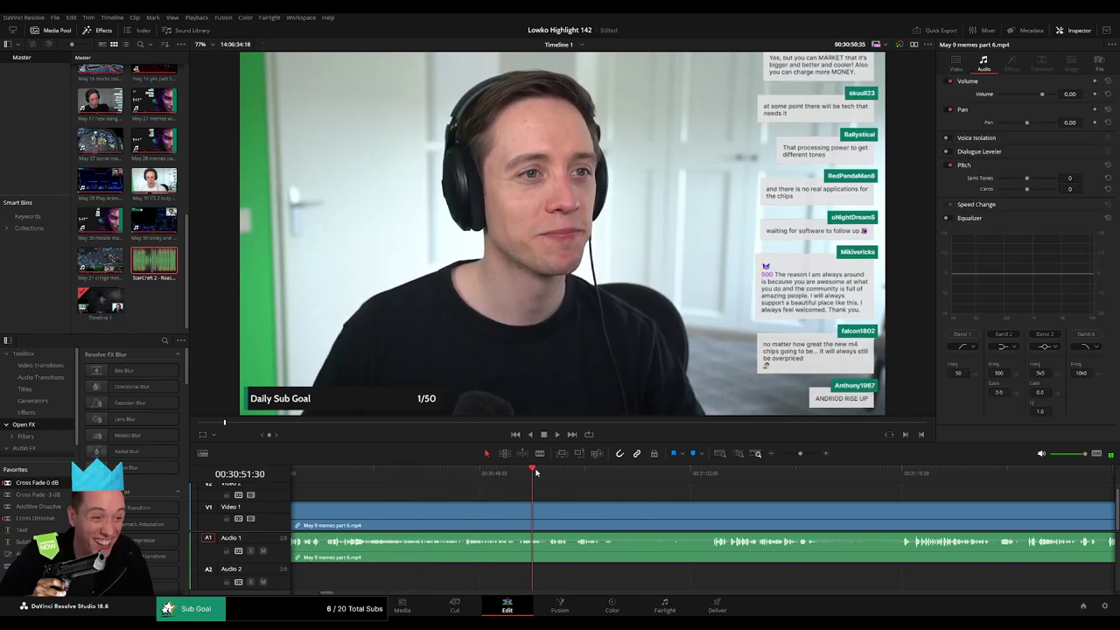
pyautogui.press('space')
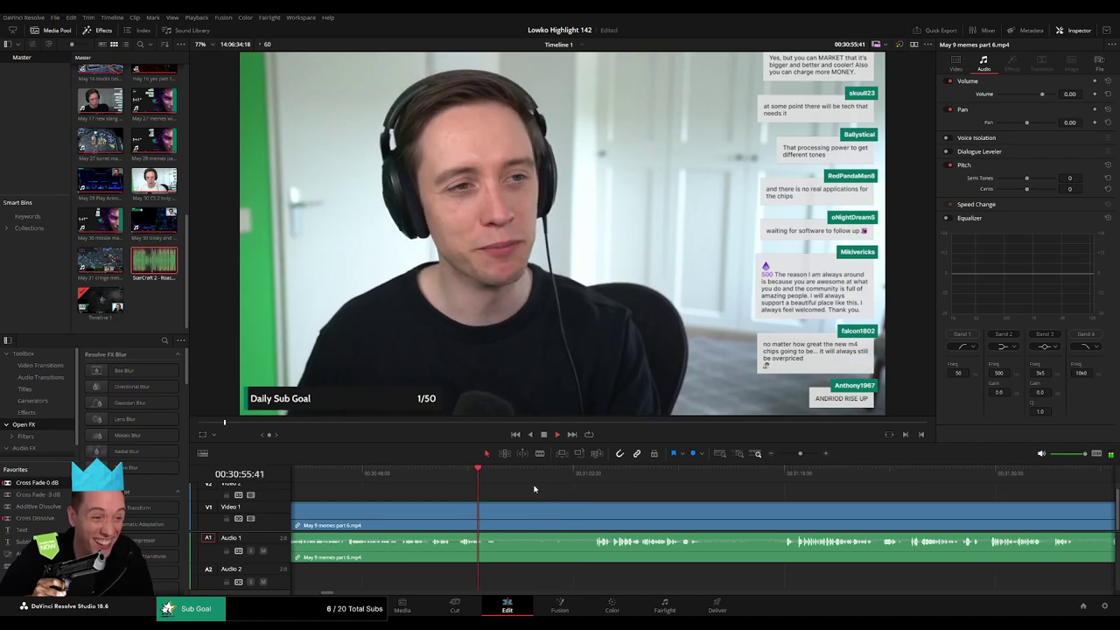
pyautogui.press('b')
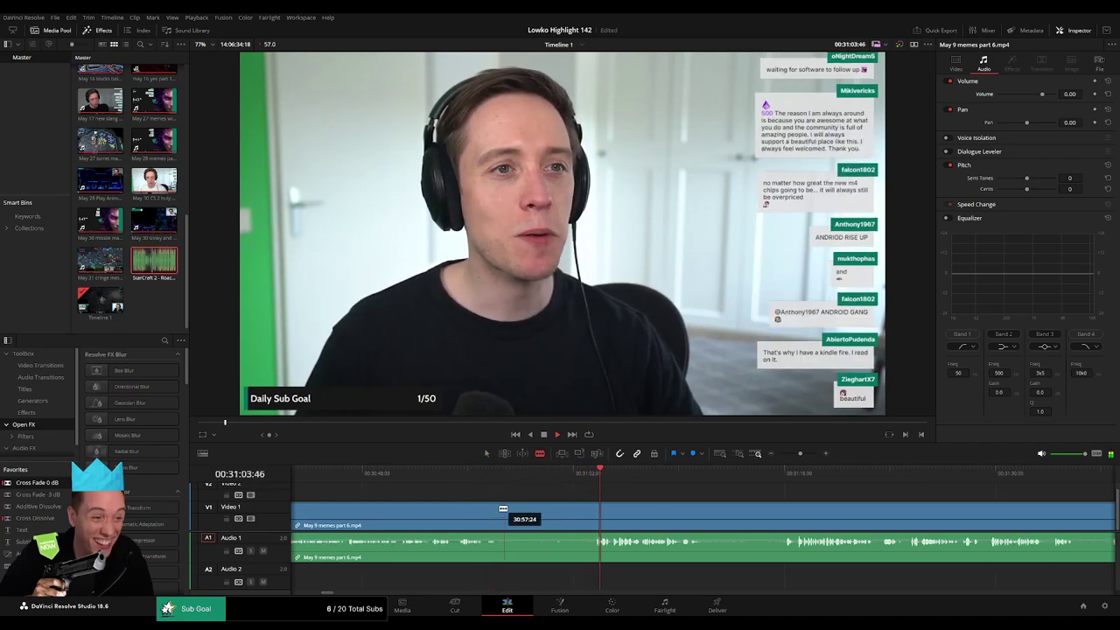
pyautogui.click(501, 510)
pyautogui.click(592, 510)
pyautogui.press('a')
pyautogui.click(572, 516)
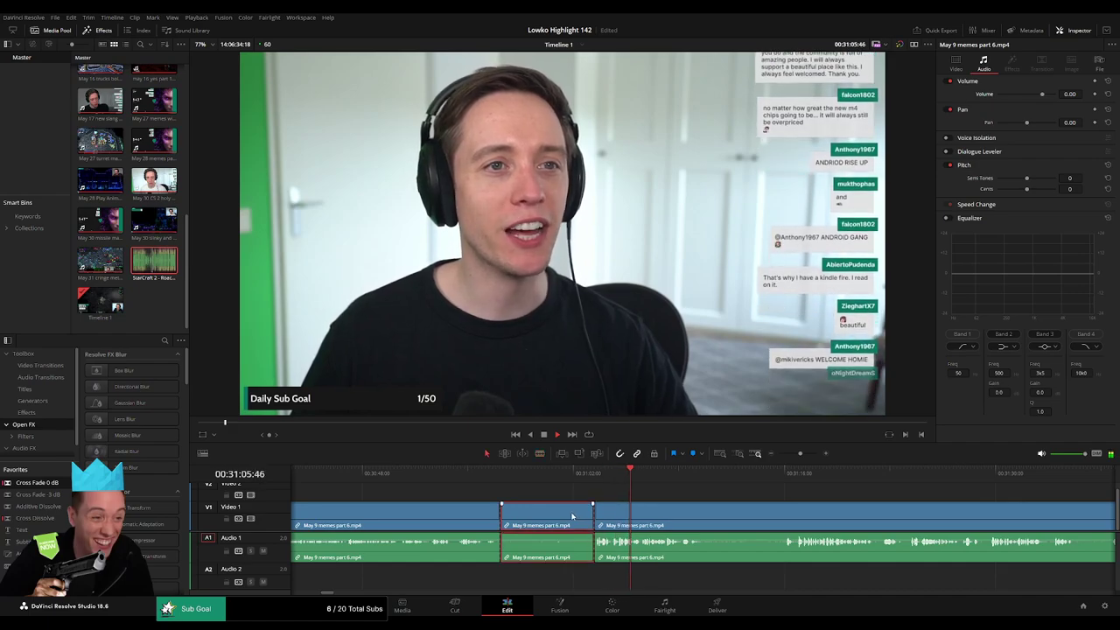
pyautogui.press('Delete')
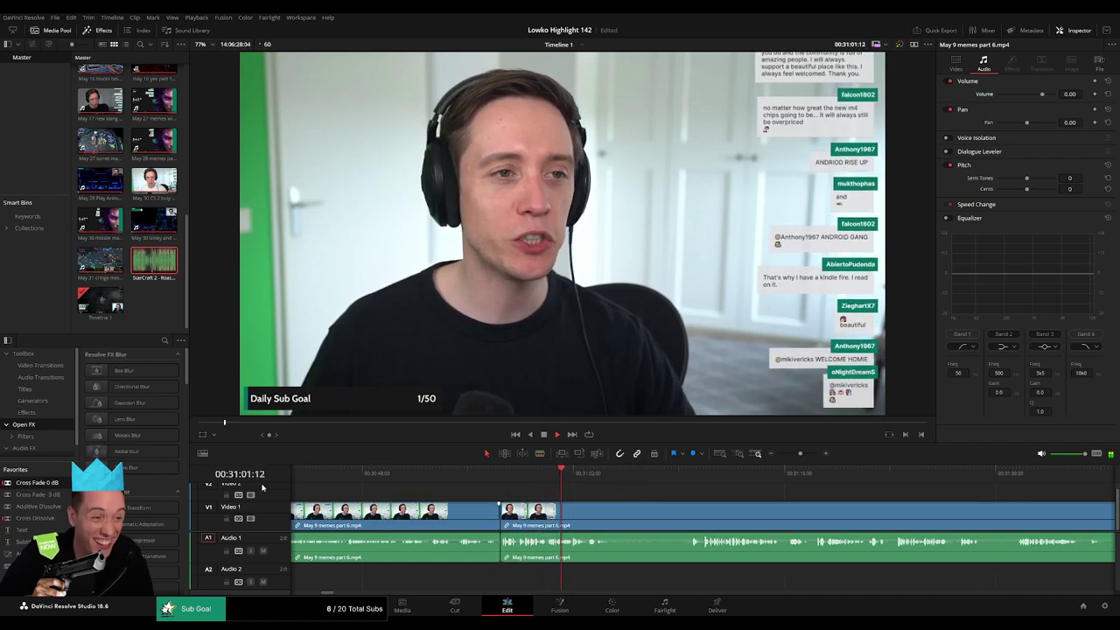
# - Cut out the segment between about 00:31:04:20 and 00:31:09:45, and apply Cross Fade 0 dB to the audio at the join
pyautogui.hscroll(3, 483, 492)
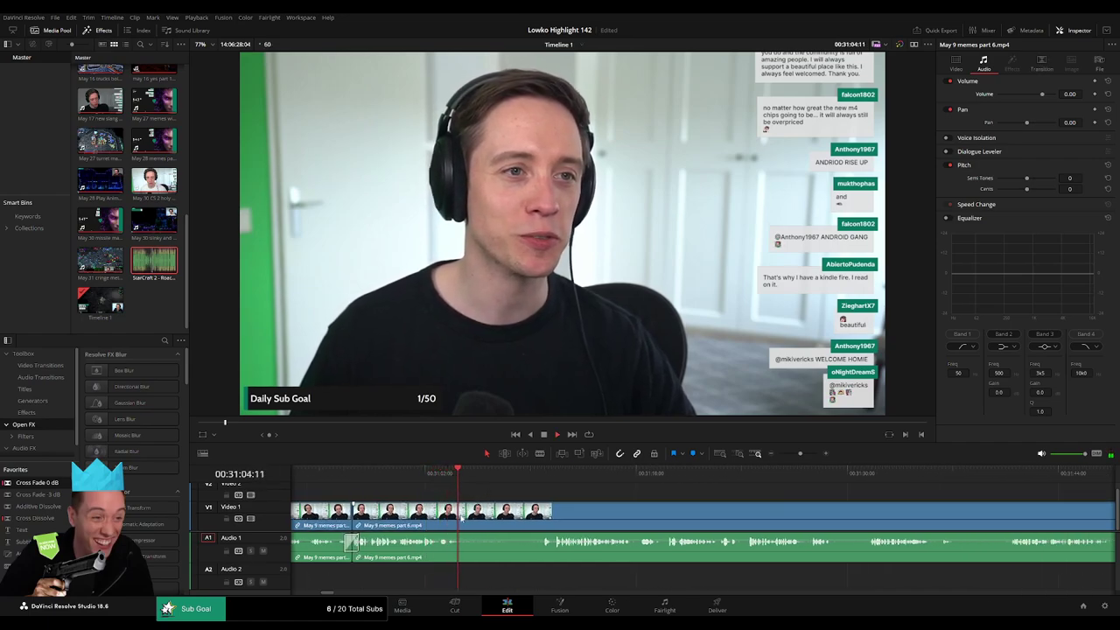
pyautogui.press('b')
pyautogui.click(462, 512)
pyautogui.click(540, 512)
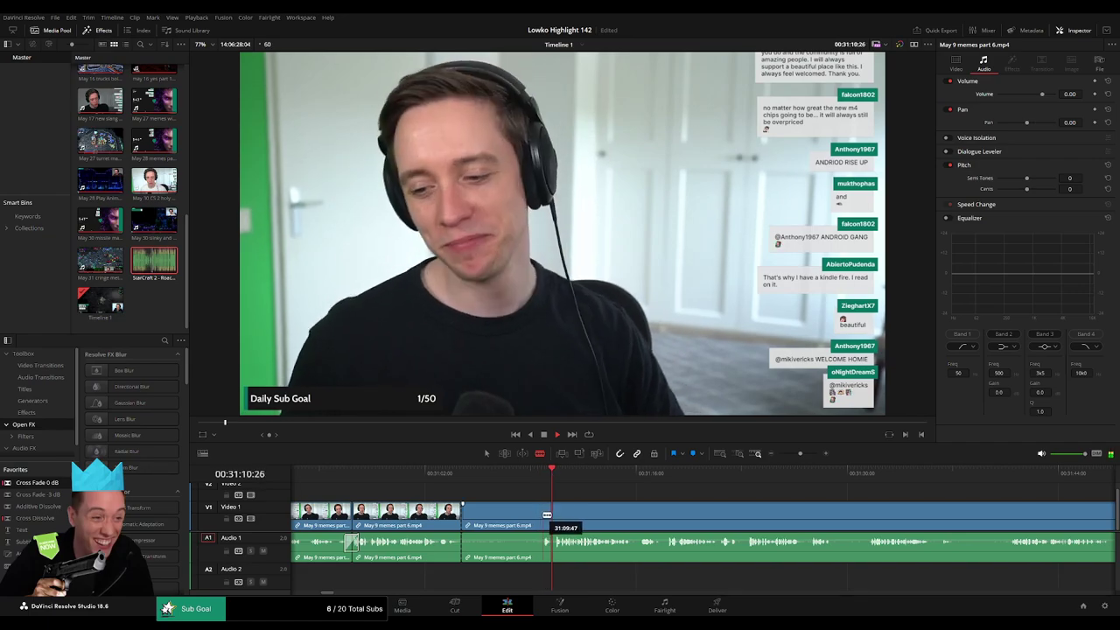
pyautogui.press('a')
pyautogui.click(520, 519)
pyautogui.press('Delete')
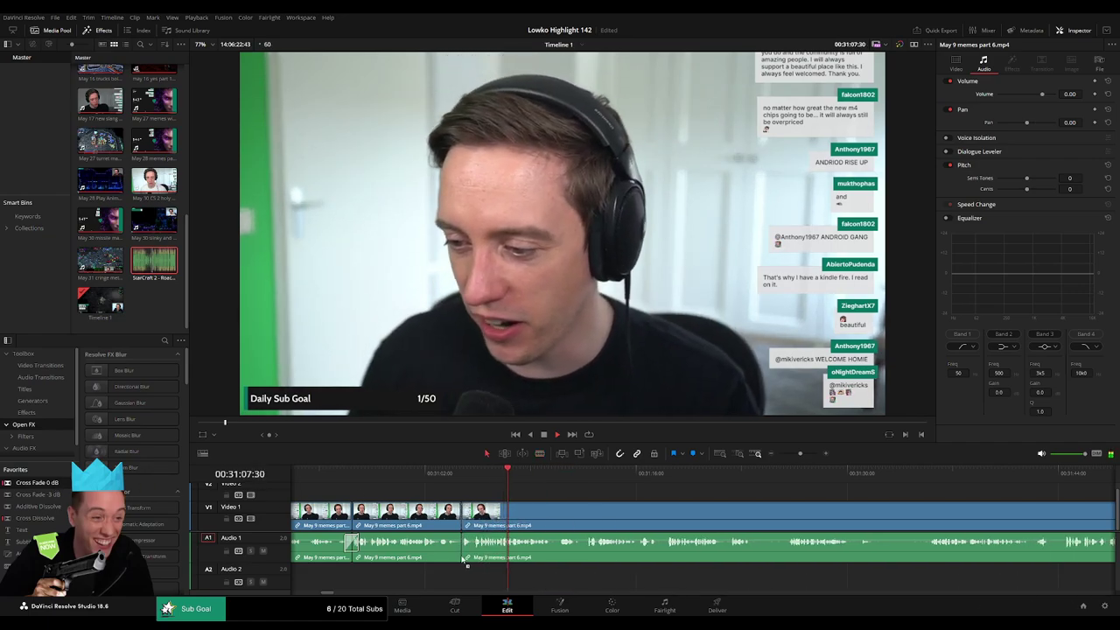
pyautogui.moveTo(462, 560); pyautogui.dragTo(461, 551)
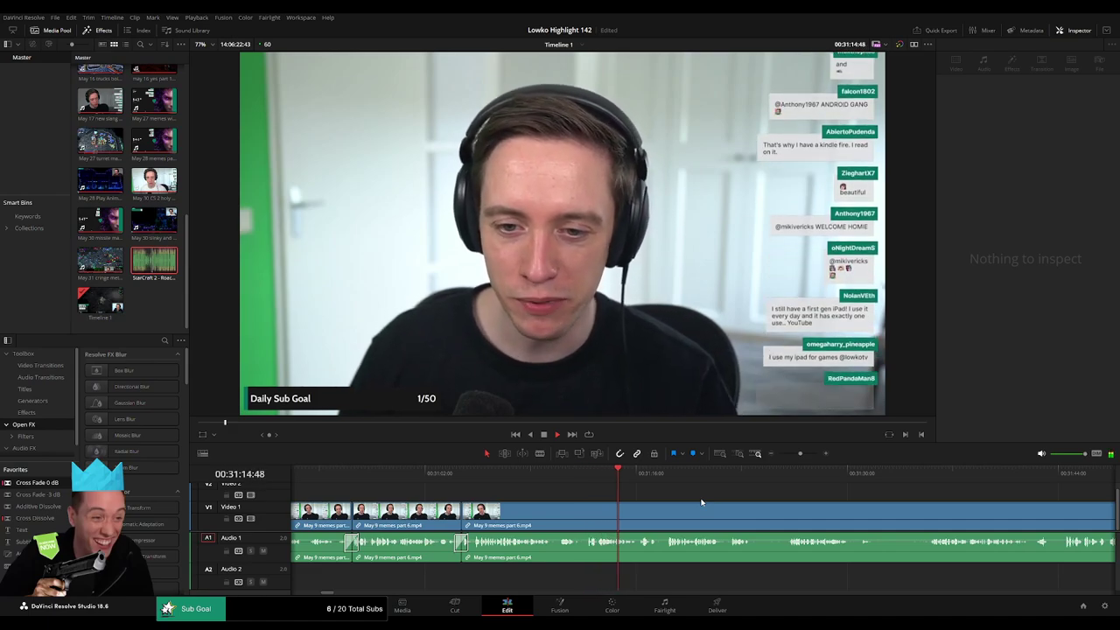
# - Cut out the segment between about 00:31:23:43 and 00:31:25:50, and apply Cross Fade 0 dB to the audio at the join
pyautogui.hscroll(3, 735, 505)
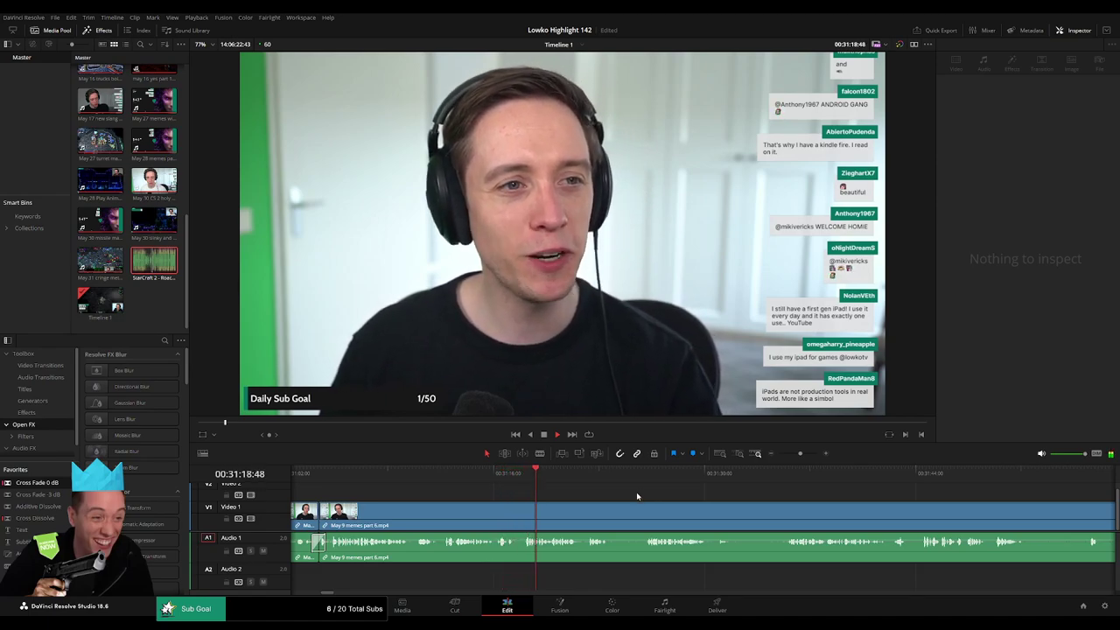
pyautogui.hscroll(1, 645, 508)
pyautogui.press('b')
pyautogui.click(576, 514)
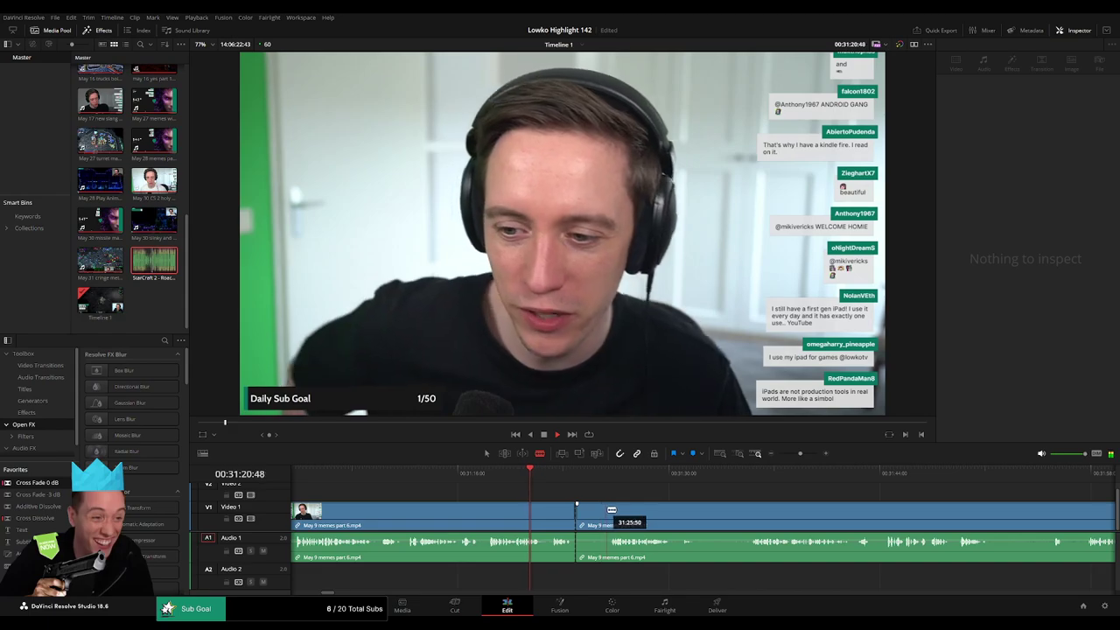
pyautogui.click(607, 513)
pyautogui.press('a')
pyautogui.click(590, 513)
pyautogui.press('Delete')
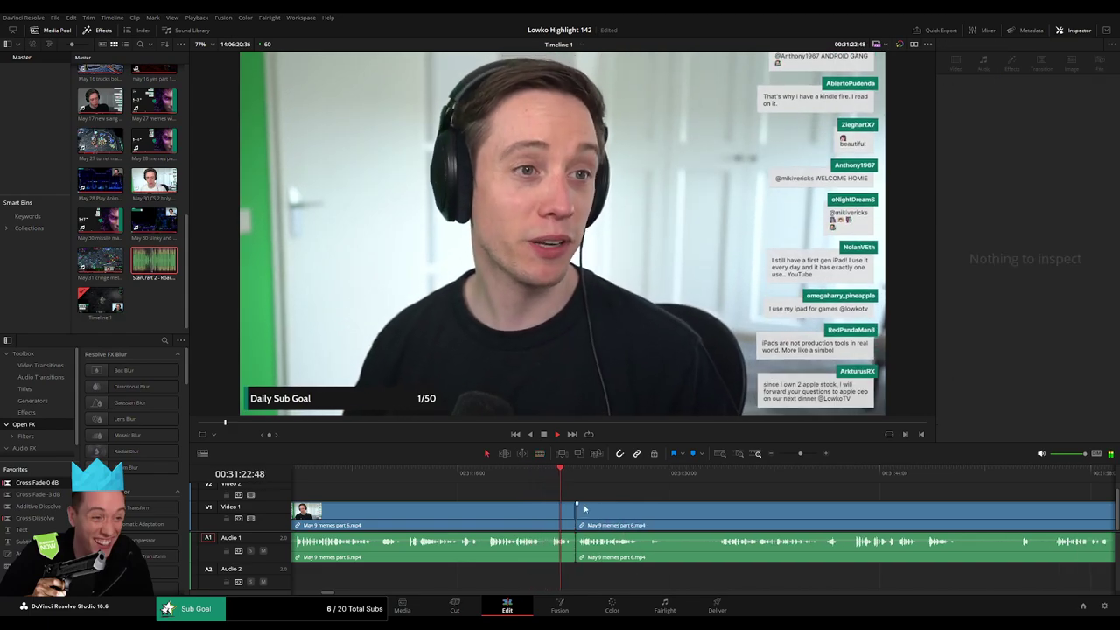
pyautogui.moveTo(67, 486); pyautogui.dragTo(578, 542)
# - Cut out the segment between about 00:31:29:46 and 00:31:33:18, and apply Cross Fade 0 dB to the audio at the join
pyautogui.hscroll(2, 545, 502)
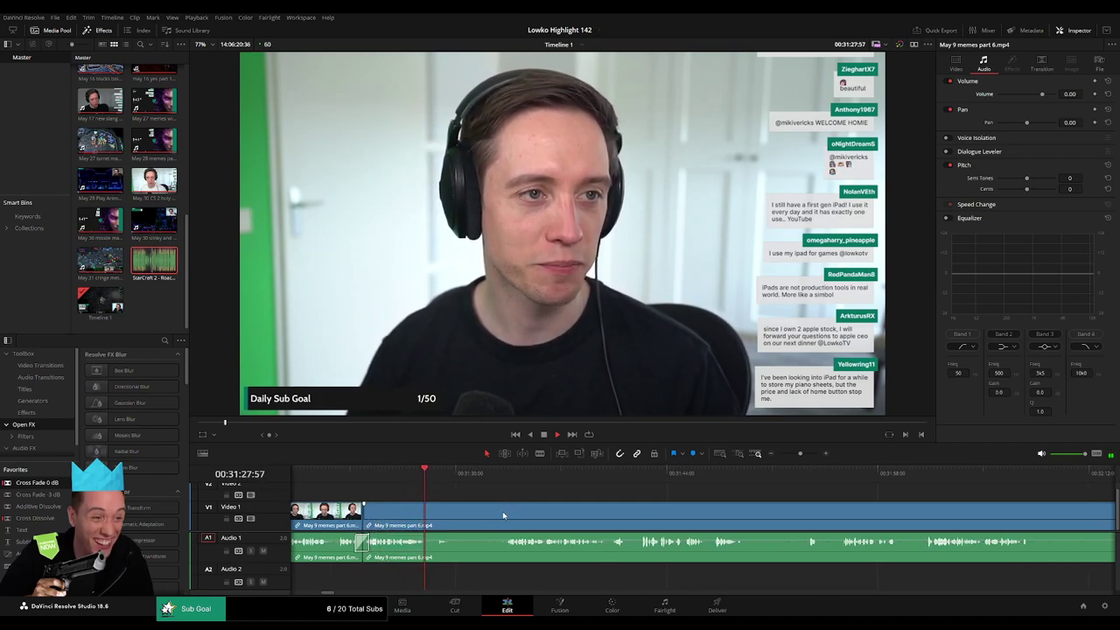
pyautogui.hotkey('ctrl', 'b')
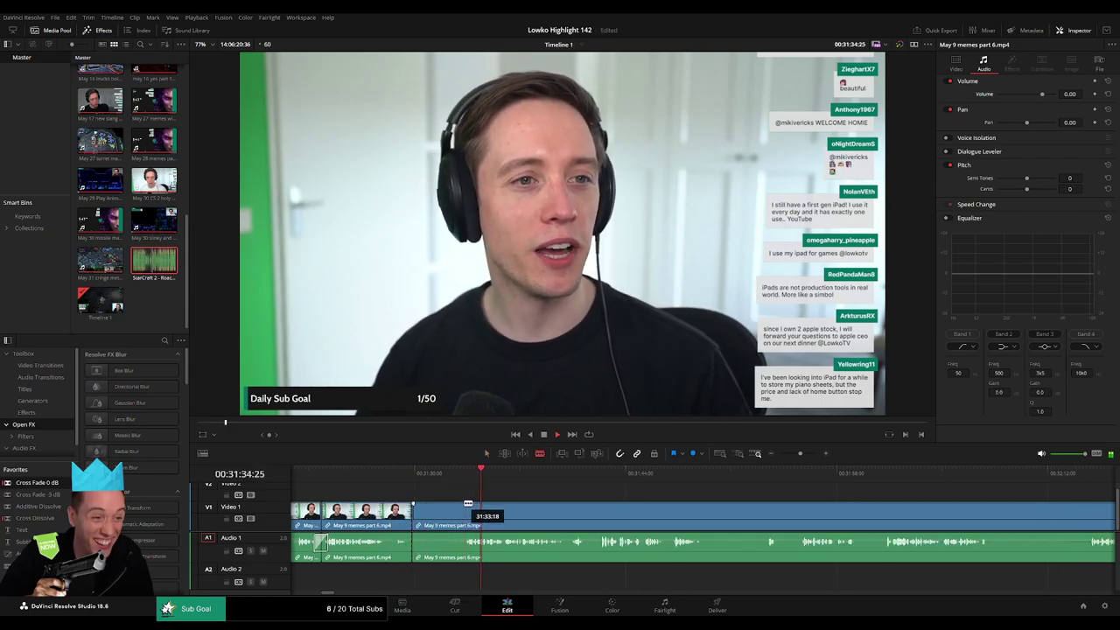
pyautogui.click(465, 507)
pyautogui.press('a')
pyautogui.click(450, 514)
pyautogui.press('Delete')
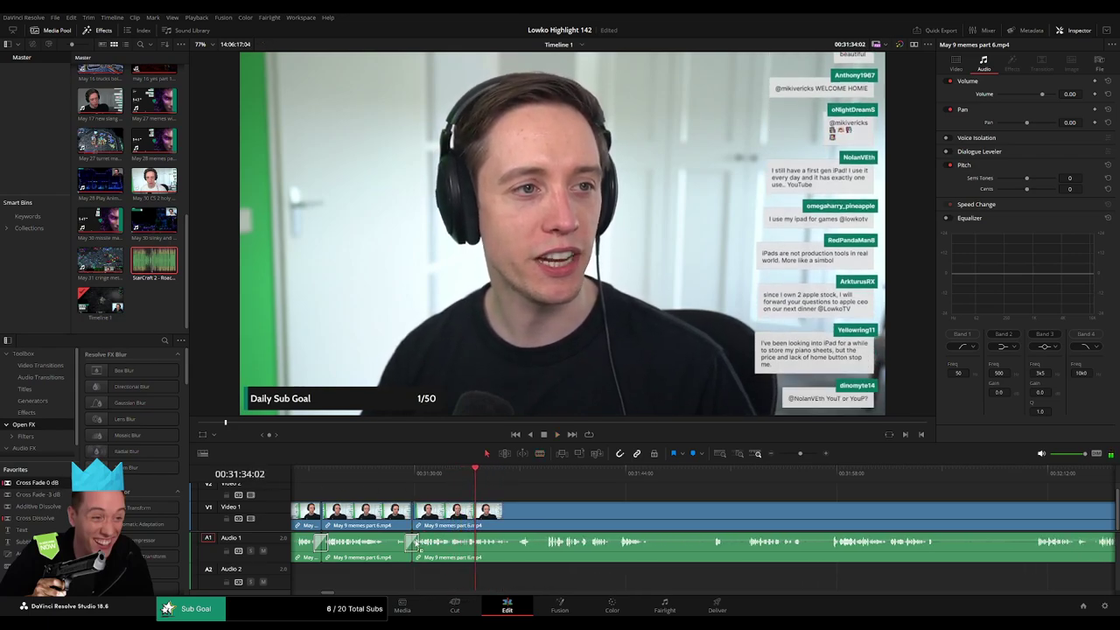
pyautogui.moveTo(639, 528); pyautogui.dragTo(566, 516)
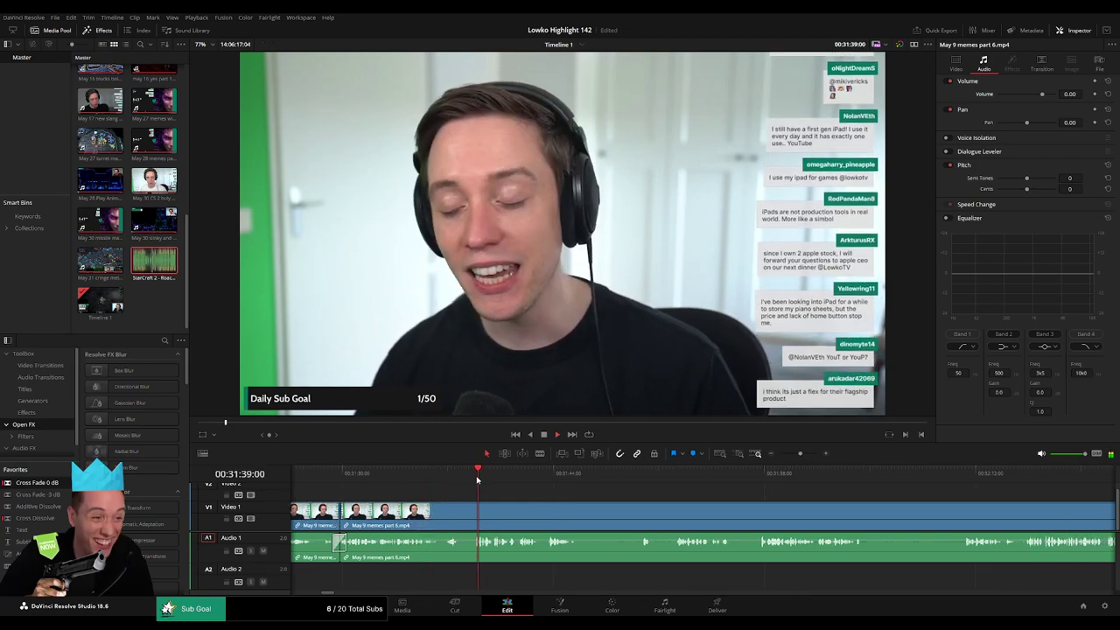
# - Cut out the segment between about 00:31:38 and 00:31:39, and apply Cross Fade 0 dB to the audio at the join
pyautogui.press('b')
pyautogui.click(475, 509)
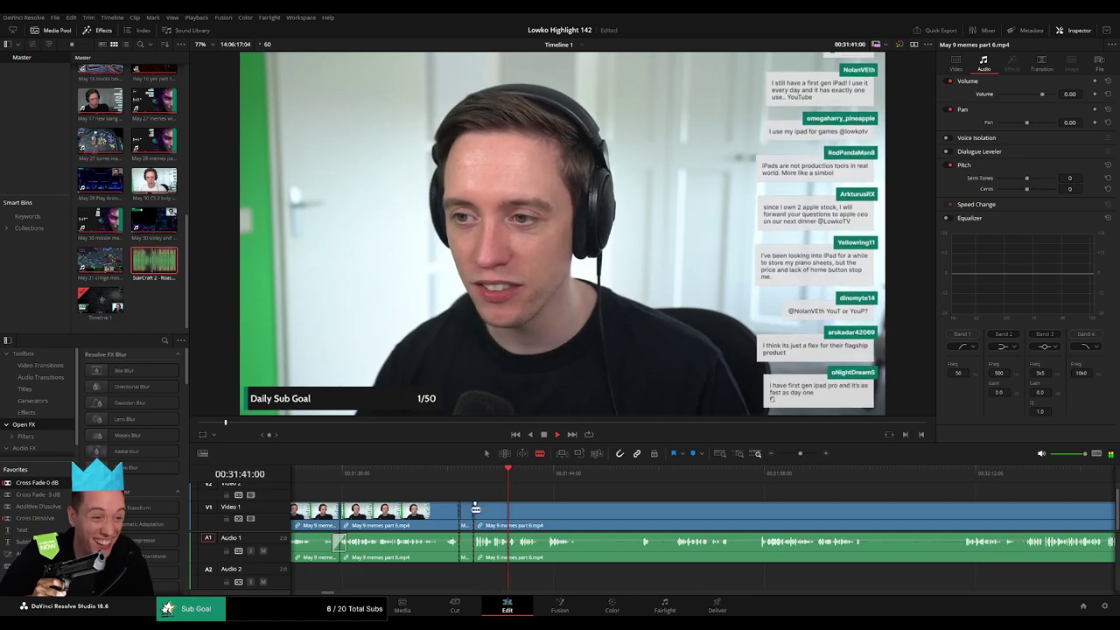
pyautogui.press('a')
pyautogui.click(469, 510)
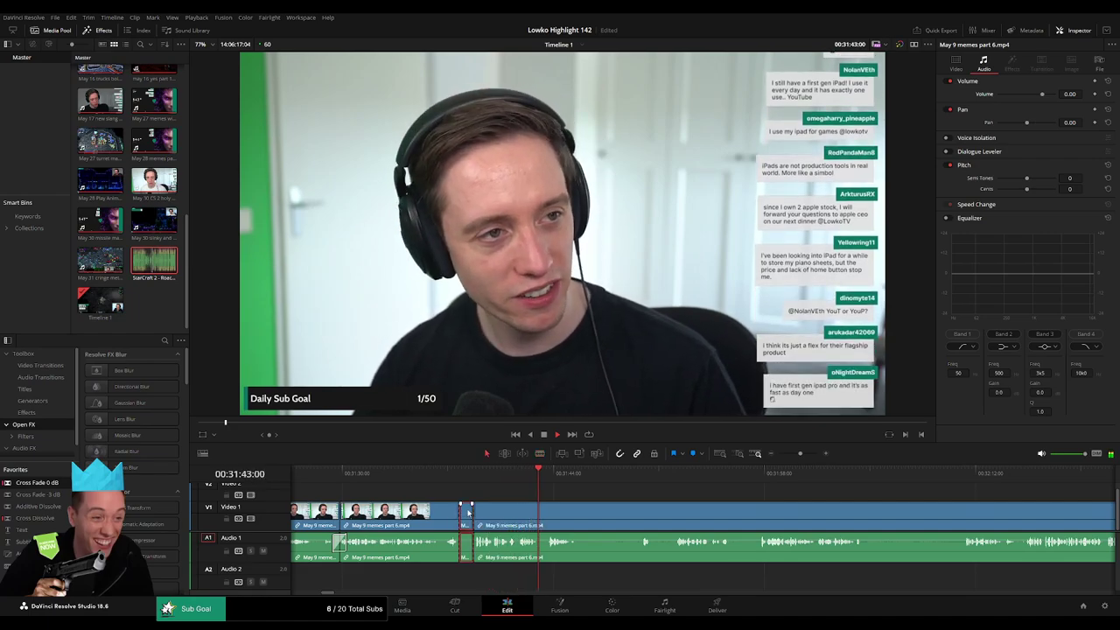
pyautogui.press('Delete')
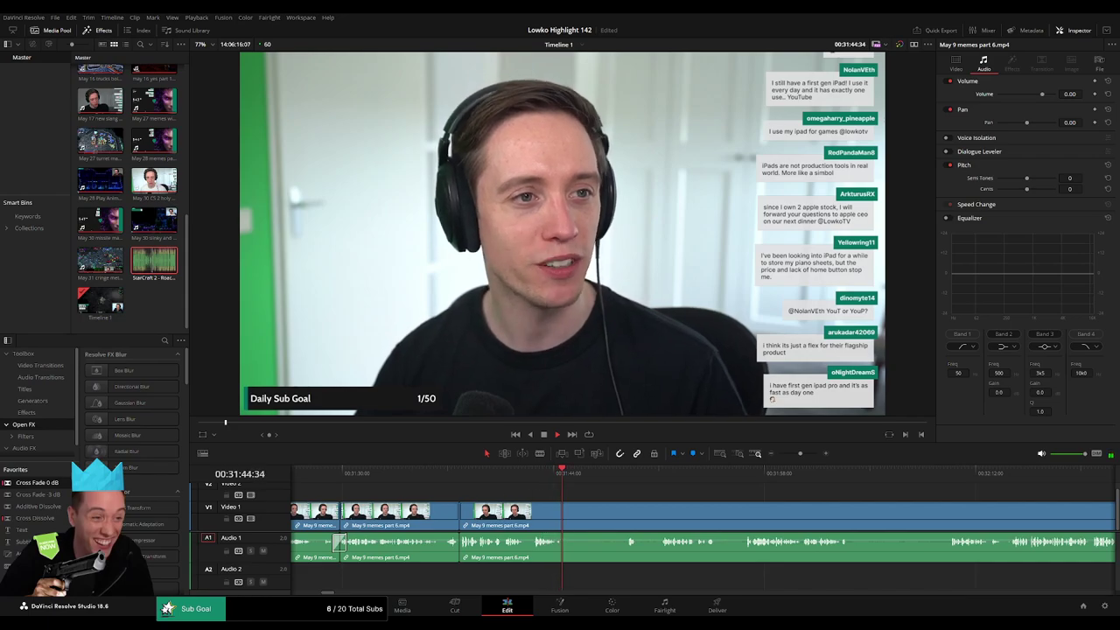
# - Cut out the silent segment between about 00:31:45 and 00:31:48:54, and apply Cross Fade 0 dB to the audio at the join
pyautogui.press('space')
pyautogui.moveTo(617, 478); pyautogui.dragTo(620, 477)
pyautogui.press('b')
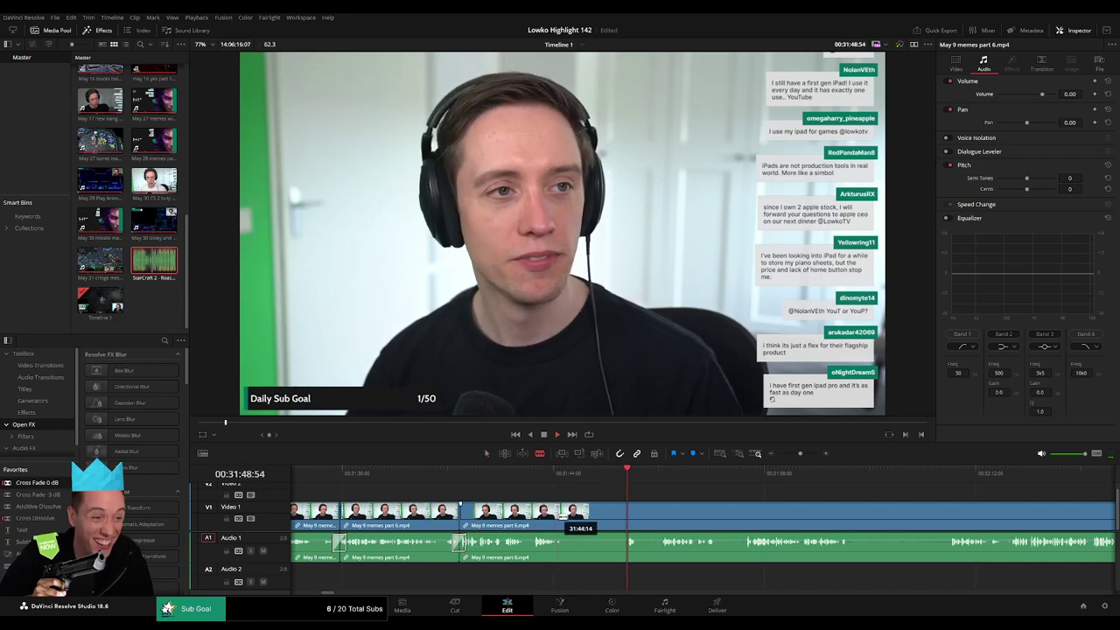
pyautogui.click(566, 516)
pyautogui.click(627, 511)
pyautogui.press('a')
pyautogui.click(617, 515)
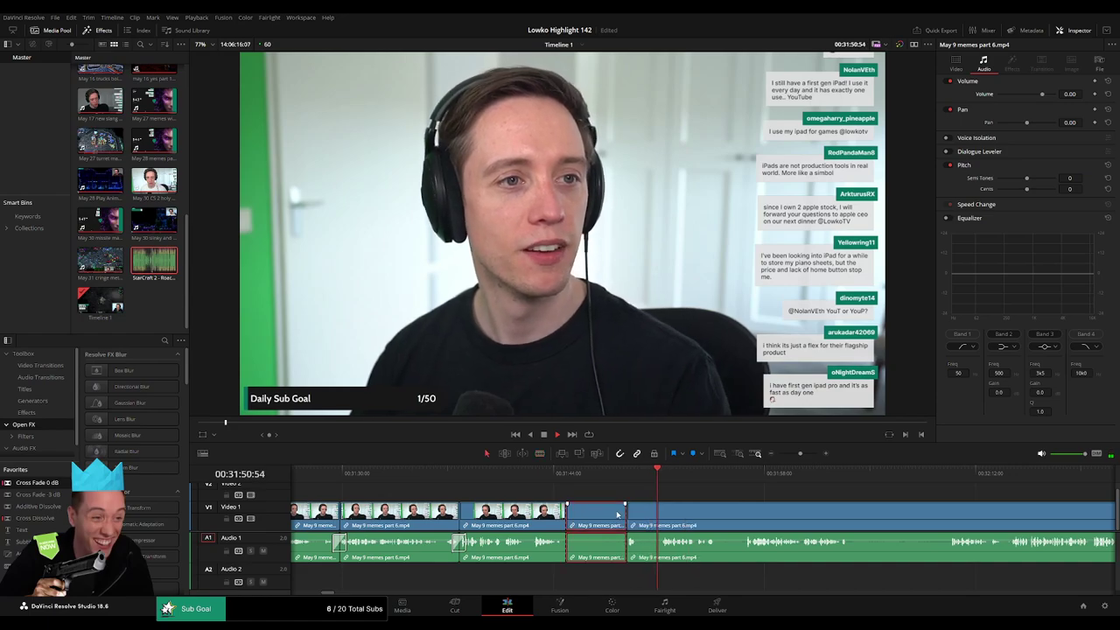
pyautogui.press('Delete')
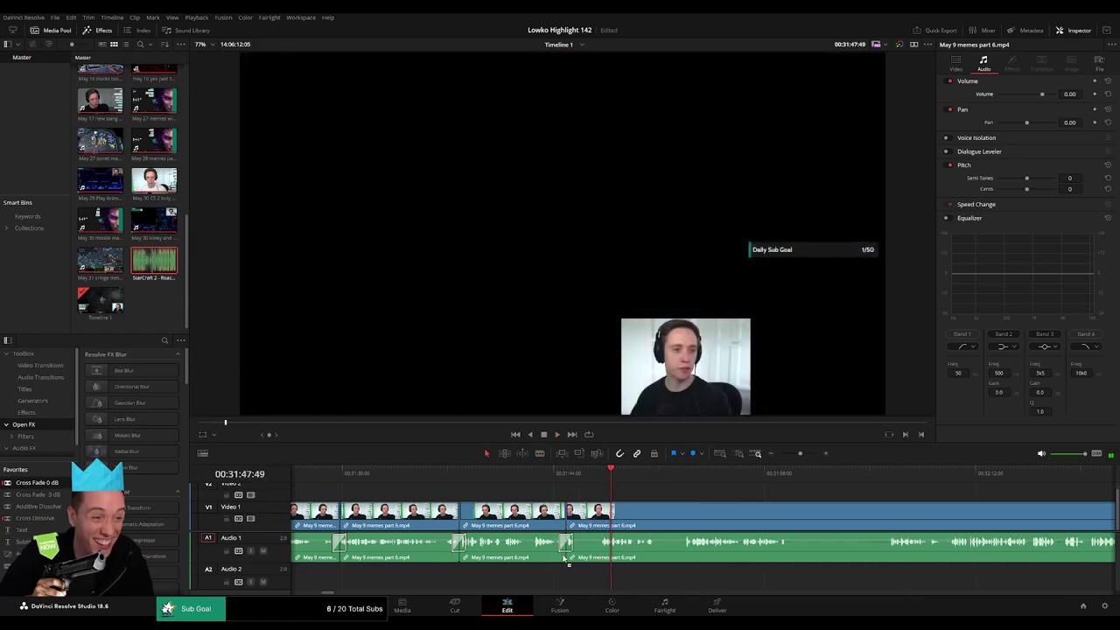
# - Cut out the short segment between about 00:31:46 and 00:31:47, and apply Cross Fade 0 dB to the audio at the join
pyautogui.press('b')
pyautogui.click(583, 509)
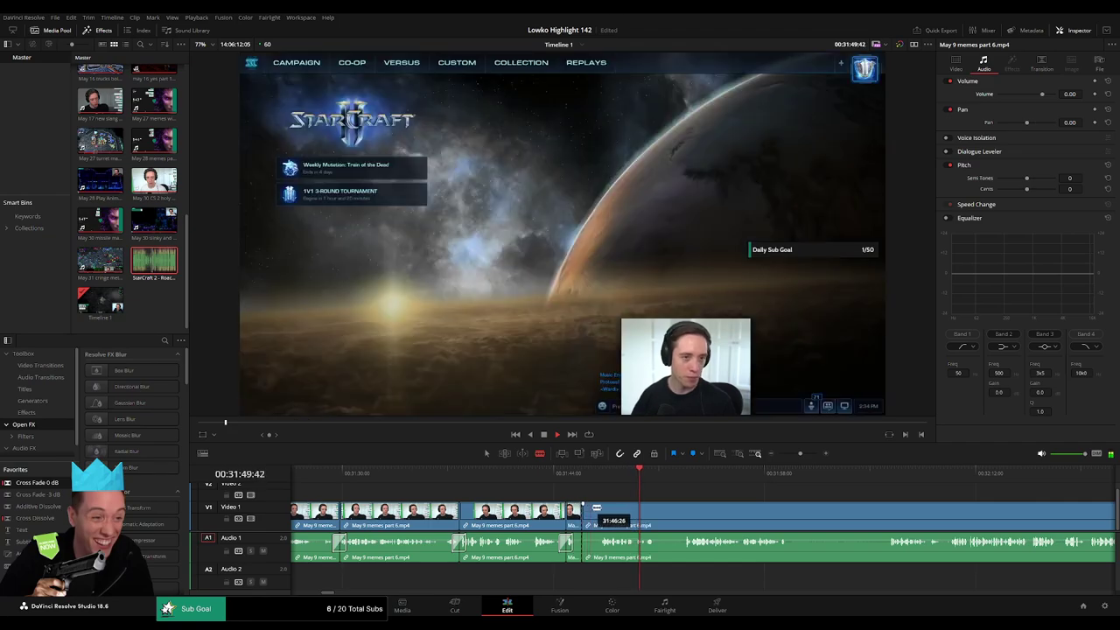
pyautogui.click(599, 511)
pyautogui.press('a')
pyautogui.click(593, 514)
pyautogui.press('Delete')
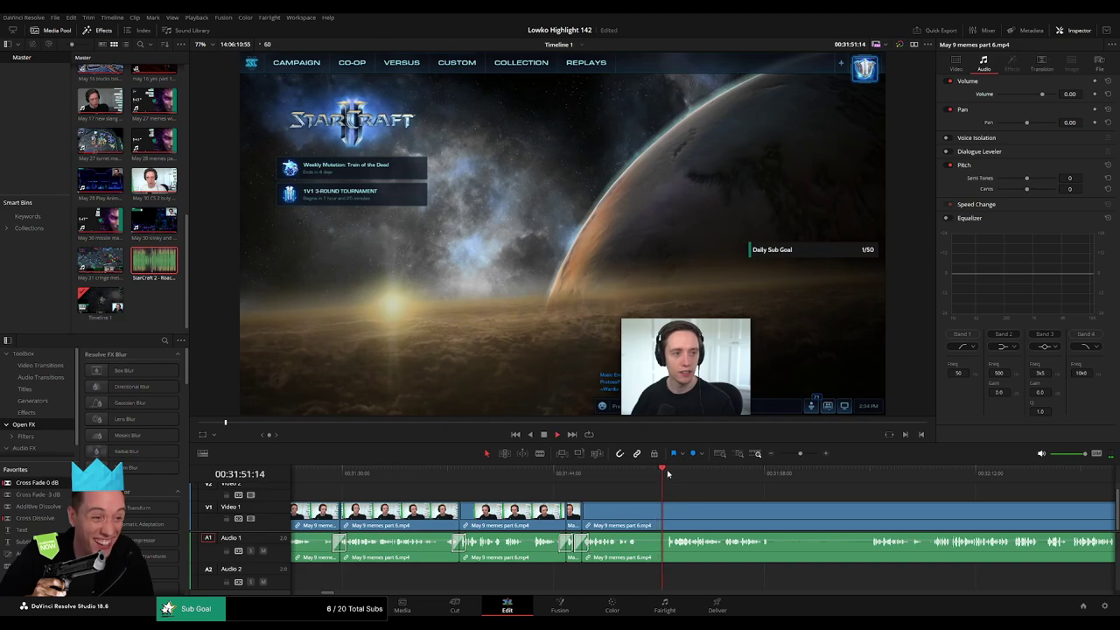
# - Cut out the segment between about 00:31:50 and 00:31:51, and apply Cross Fade 0 dB to the audio at the join
pyautogui.hscroll(3, 759, 507)
pyautogui.press('b')
pyautogui.click(484, 511)
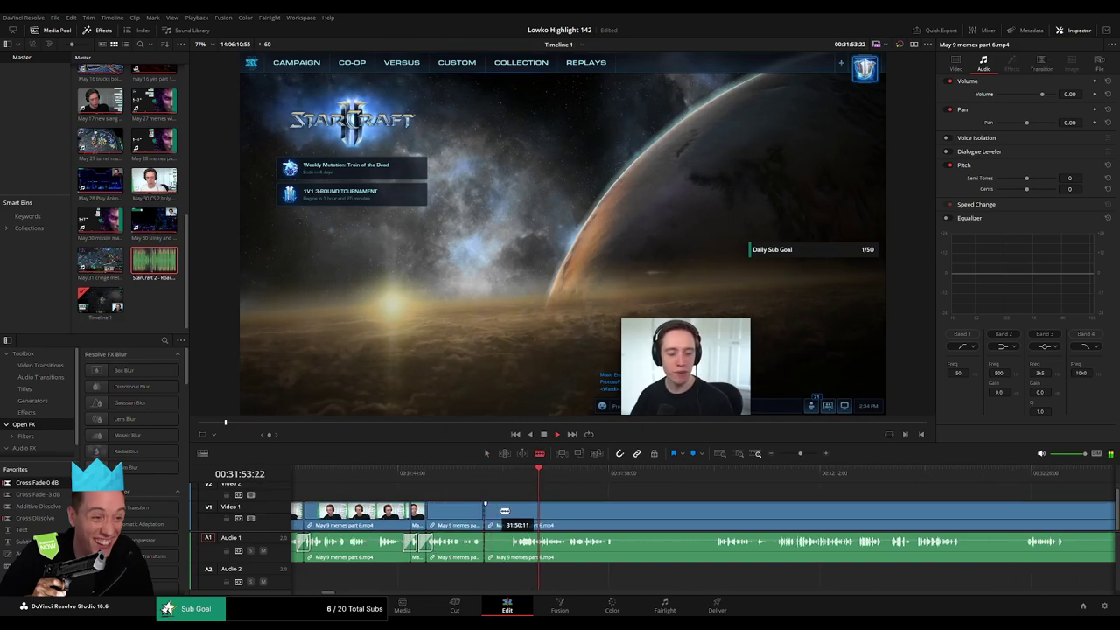
pyautogui.click(508, 511)
pyautogui.press('a')
pyautogui.click(498, 516)
pyautogui.press('Delete')
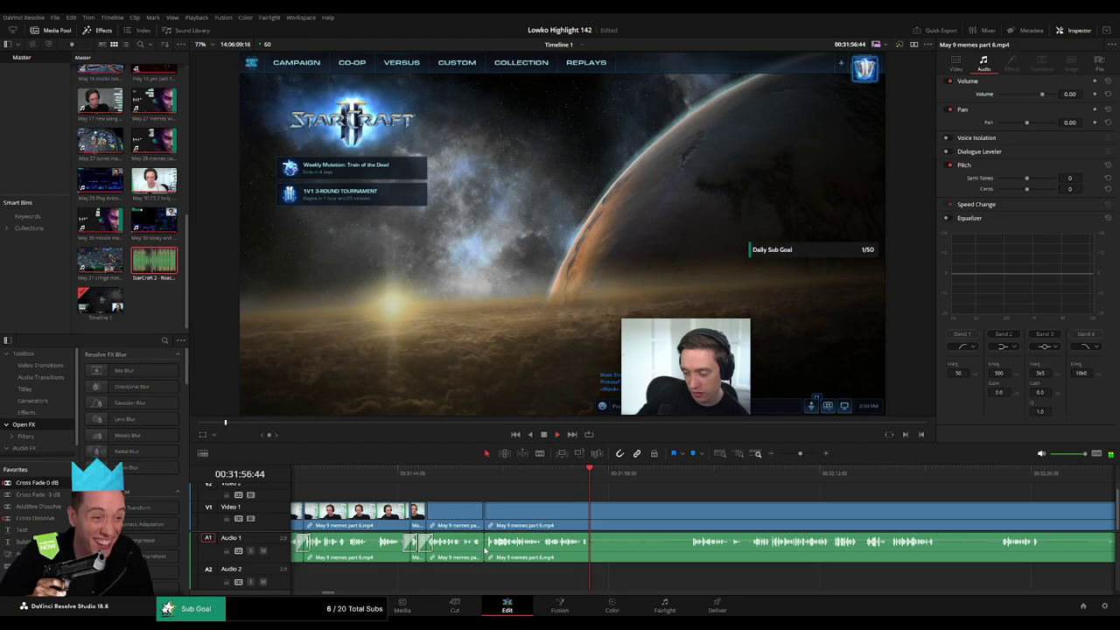
# - Cut out the silent segment between about 00:31:57 and 00:32:03:27, and apply Cross Fade 0 dB to the audio at the join
pyautogui.click(607, 508)
pyautogui.click(594, 519)
pyautogui.click(689, 471)
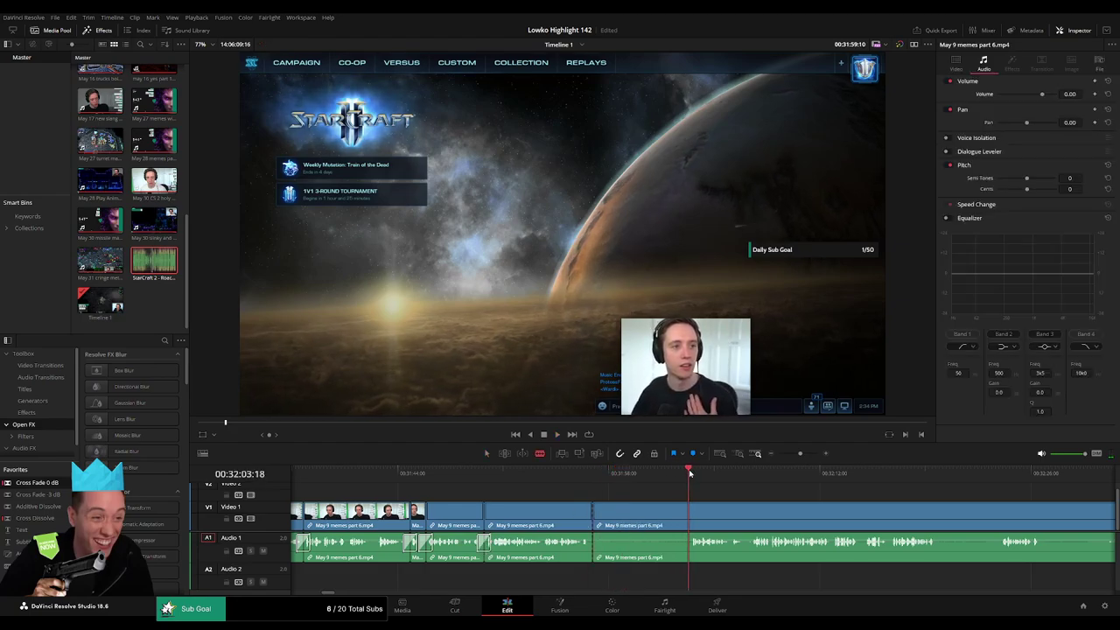
pyautogui.hscroll(3, 682, 496)
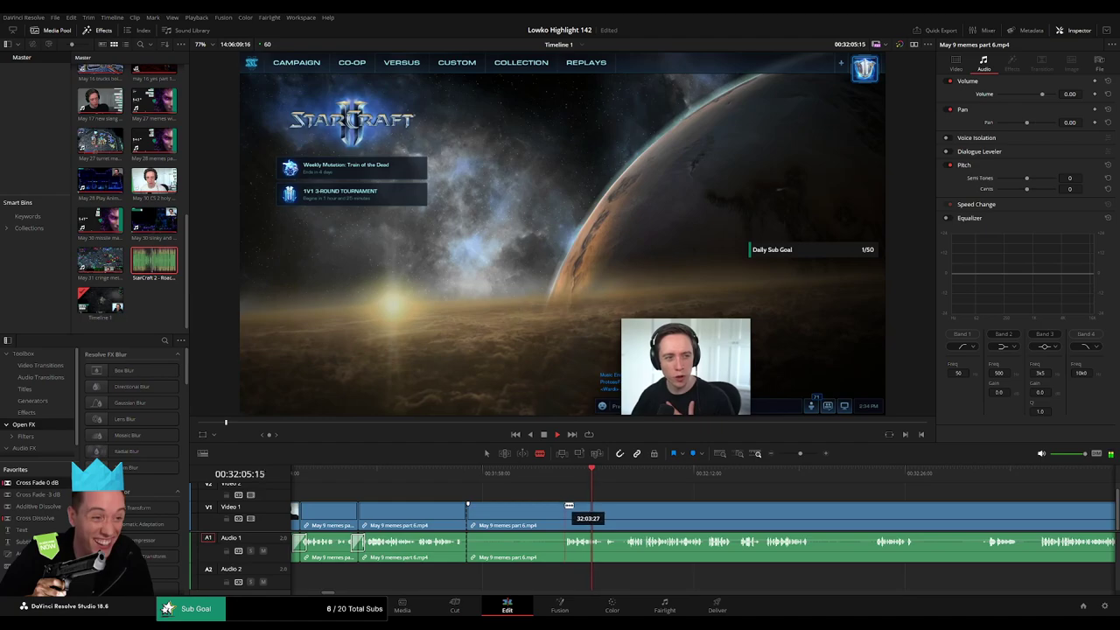
pyautogui.click(564, 508)
pyautogui.press('a')
pyautogui.click(549, 511)
pyautogui.press('Delete')
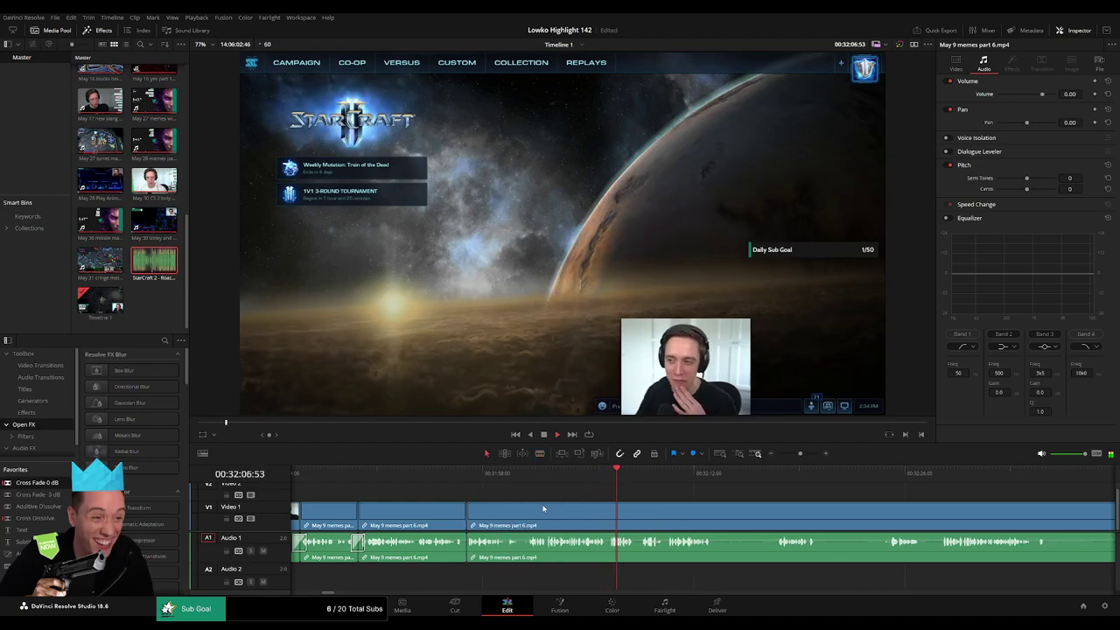
pyautogui.press('space')
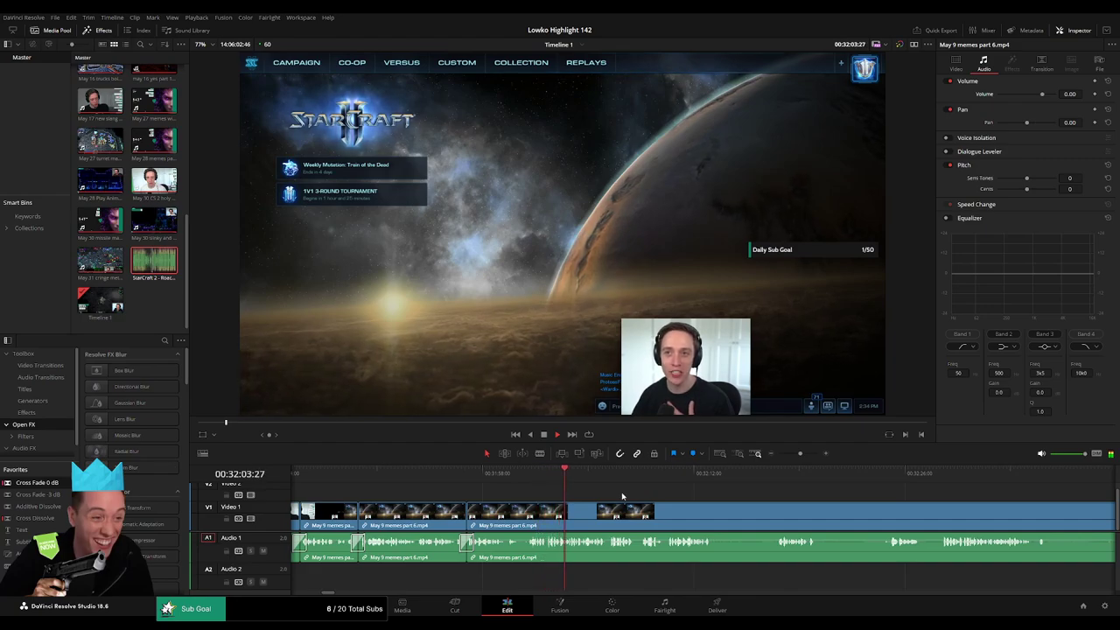
# - Cut out the silent segment between about 00:32:13:37 and 00:32:17:21, and apply Cross Fade 0 dB to the audio at the join
pyautogui.hscroll(1, 624, 495)
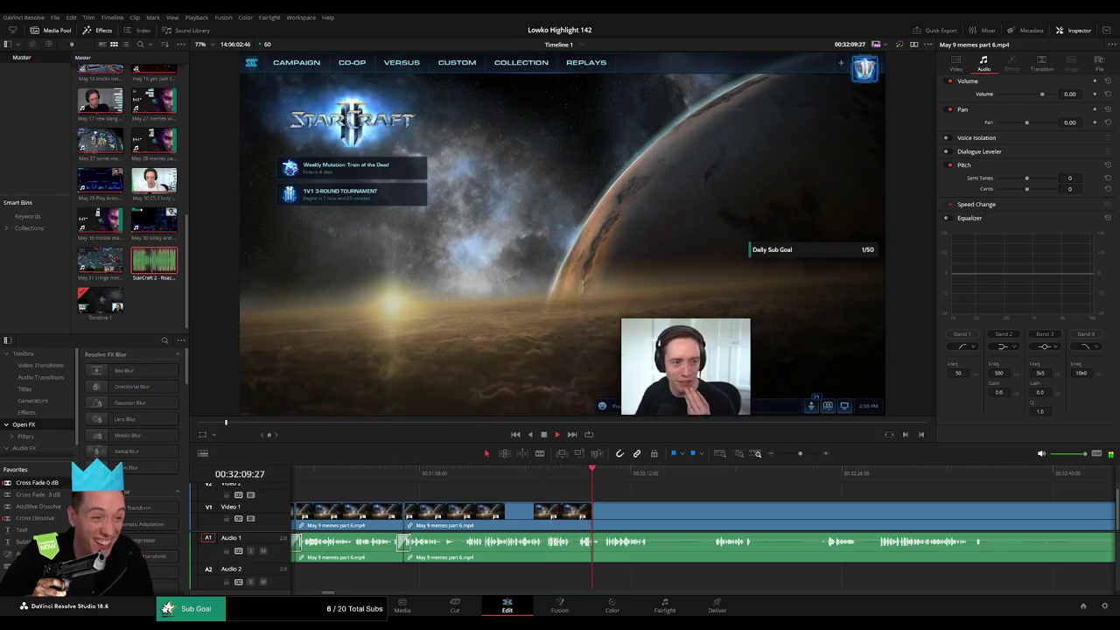
pyautogui.hscroll(5, 675, 500)
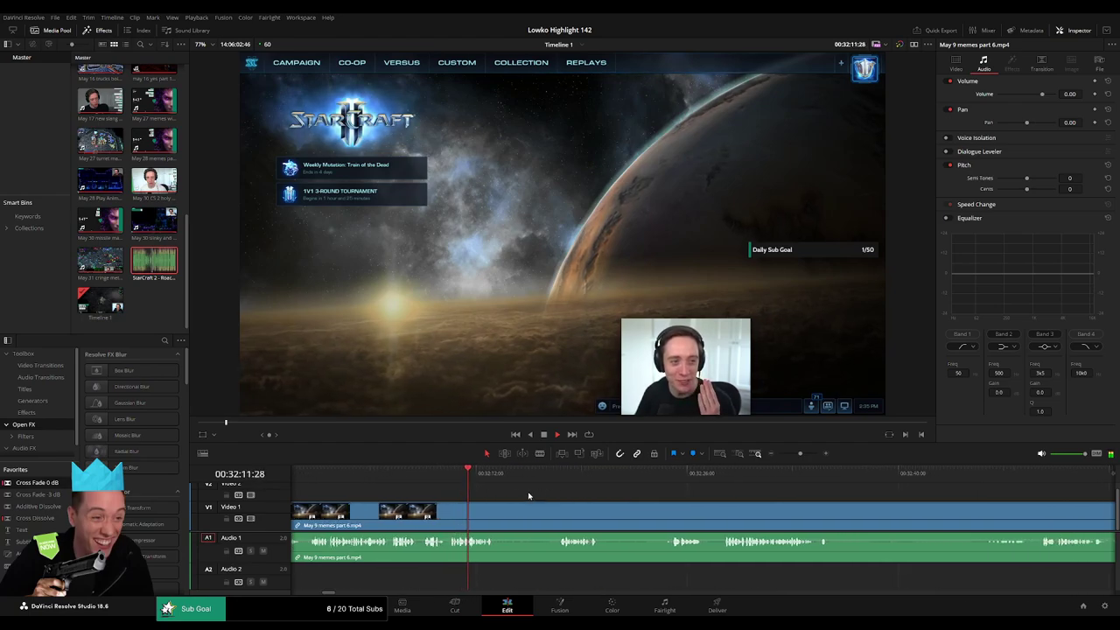
pyautogui.hscroll(2, 528, 496)
pyautogui.press('b')
pyautogui.click(436, 512)
pyautogui.moveTo(486, 478); pyautogui.dragTo(493, 478)
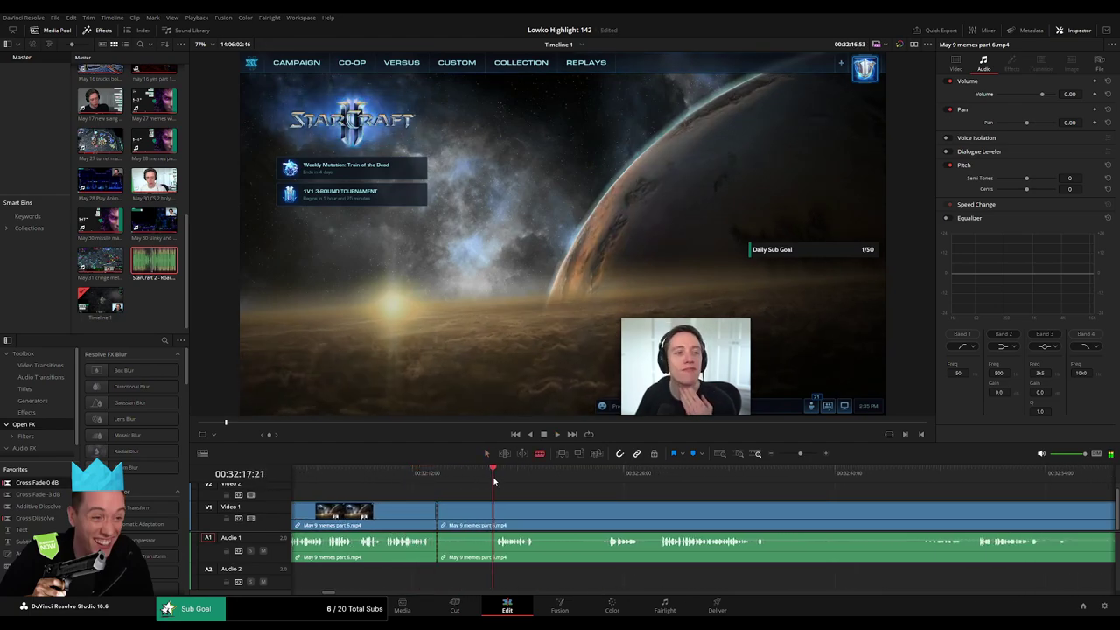
pyautogui.click(493, 512)
pyautogui.press('a')
pyautogui.click(475, 520)
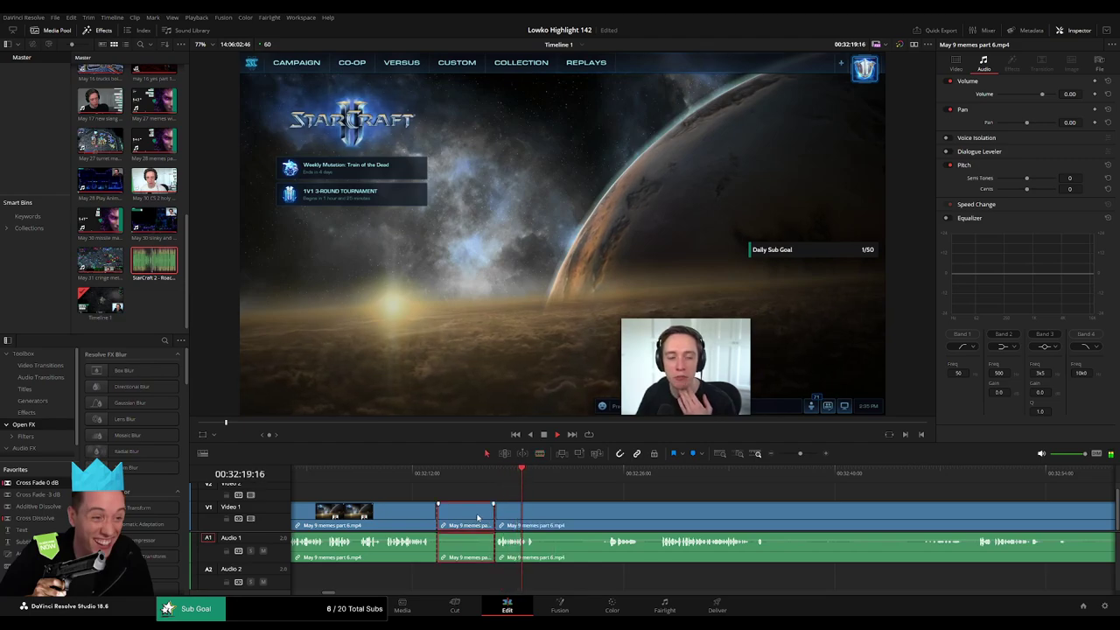
pyautogui.press('BackSpace')
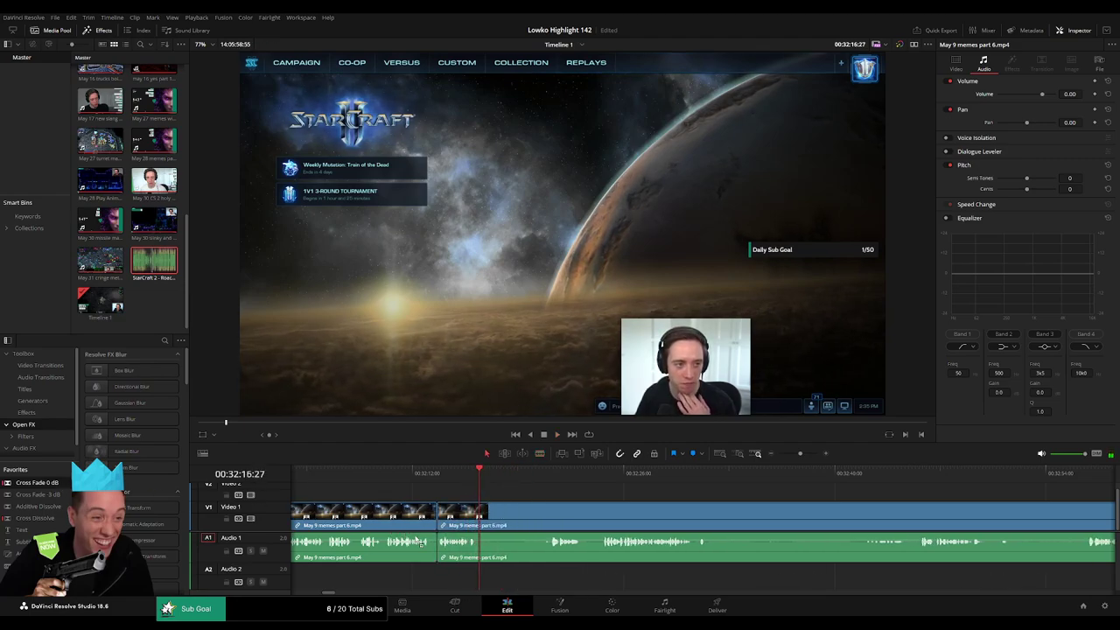
# - Cut out the silent segment between about 00:32:16:27 and 00:32:21:09
pyautogui.press('b')
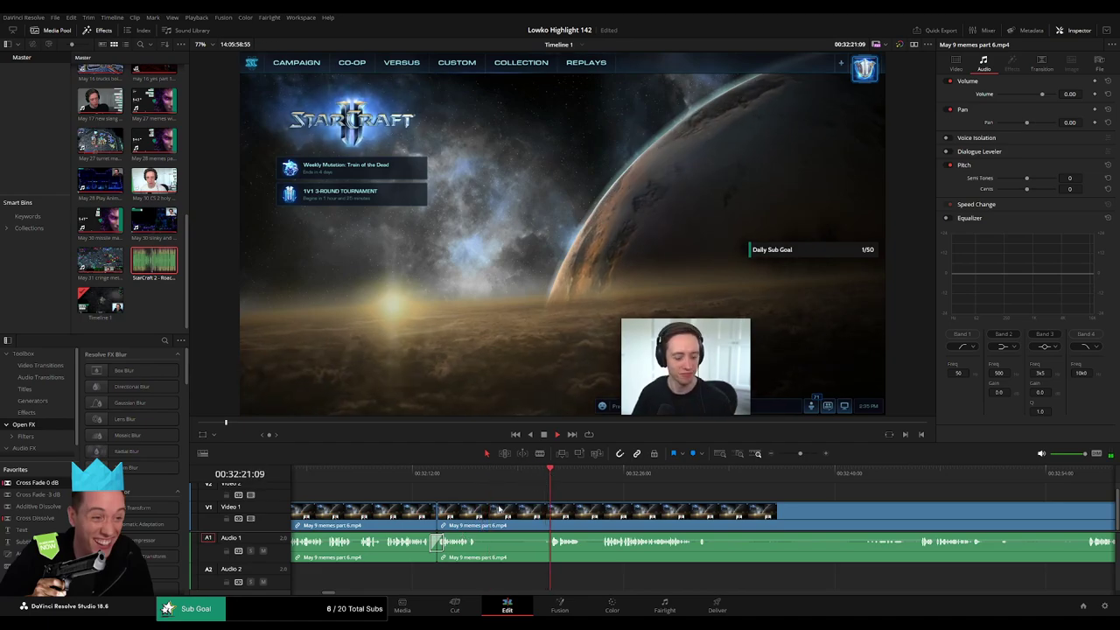
pyautogui.click(479, 514)
pyautogui.click(550, 509)
pyautogui.press('a')
pyautogui.click(529, 516)
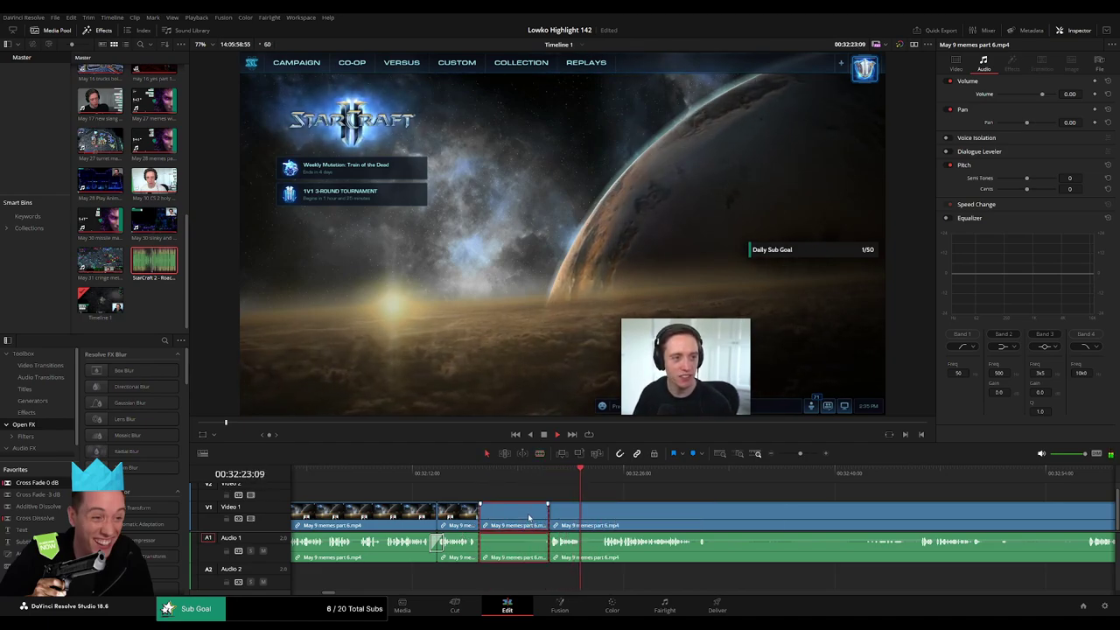
pyautogui.press('Delete')
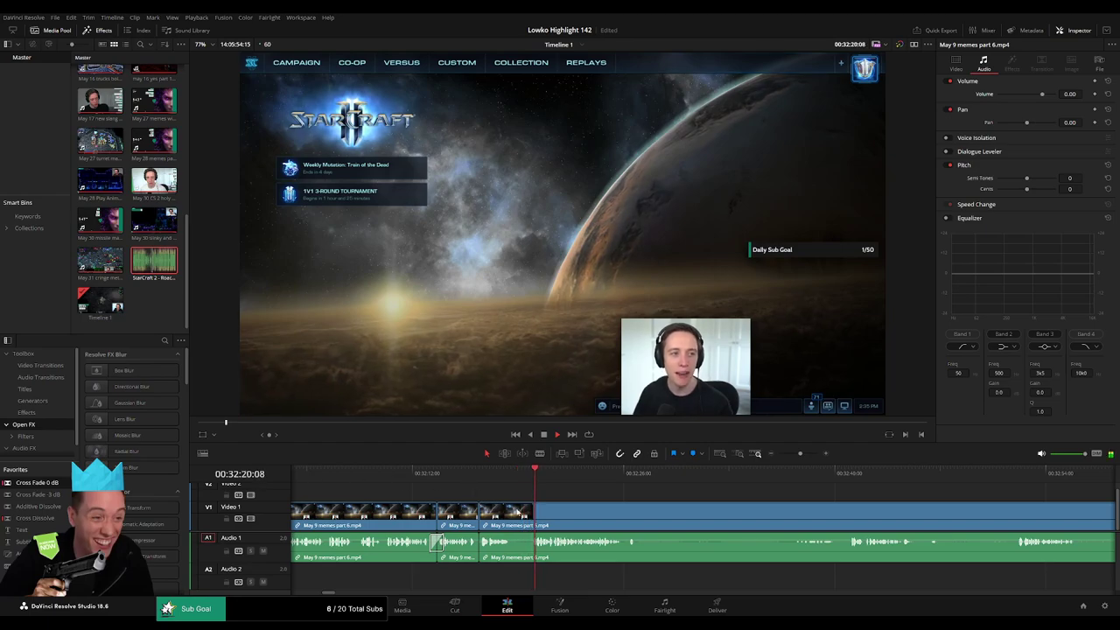
# - Cut out the segment between about 00:32:16:27 and 00:32:19:50, and apply Cross Fade 0 dB to the audio at the join
pyautogui.press('b')
pyautogui.click(531, 514)
pyautogui.press('a')
pyautogui.click(517, 518)
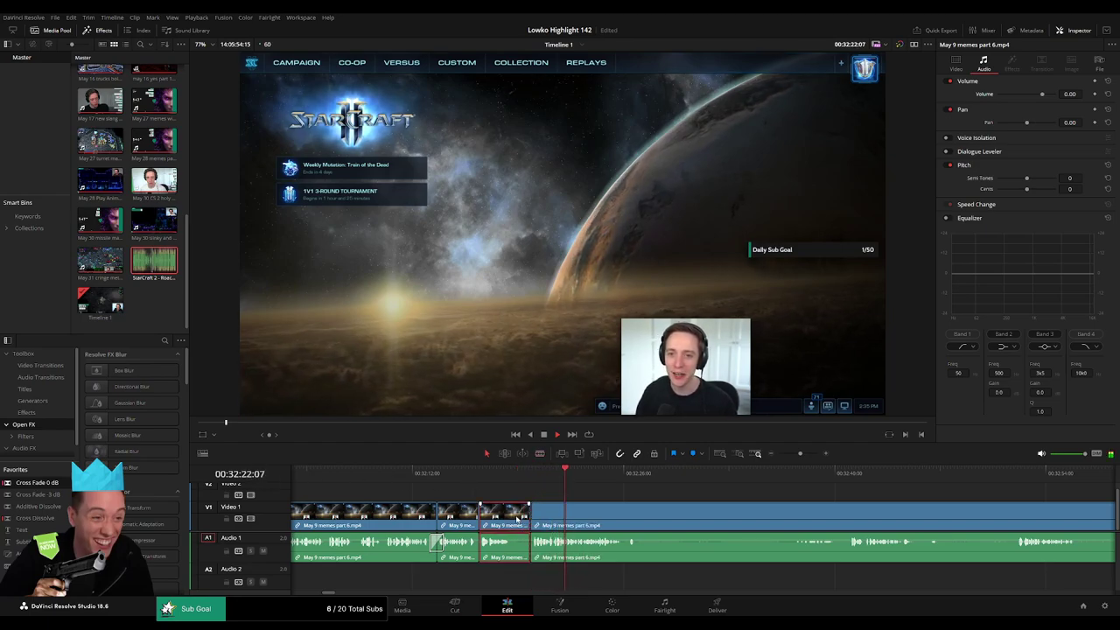
pyautogui.press('BackSpace')
pyautogui.hscroll(1, 577, 493)
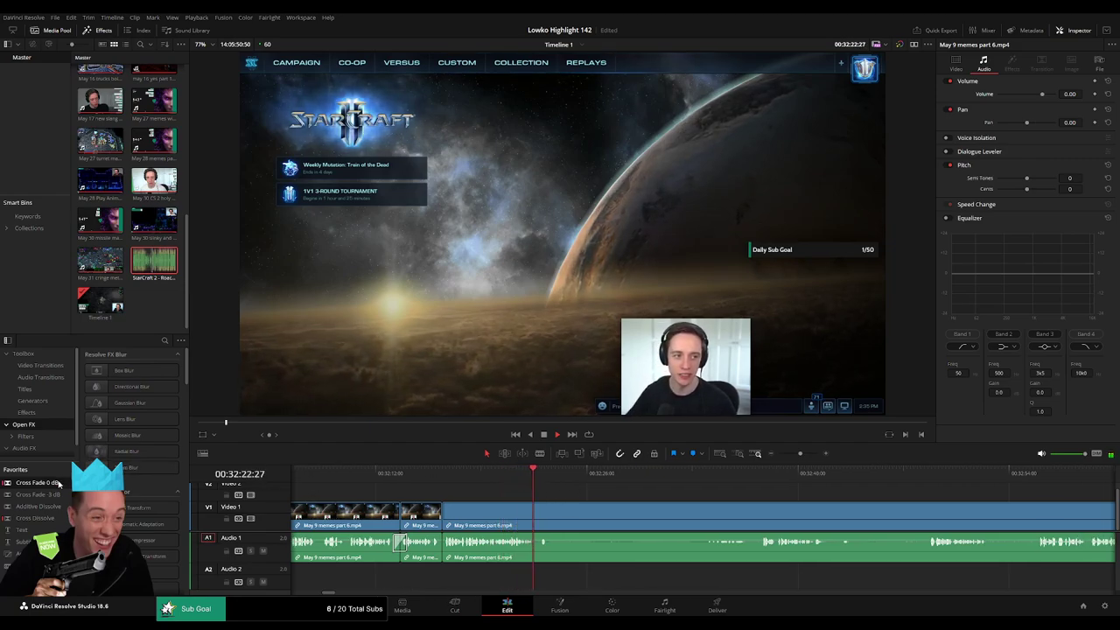
pyautogui.click(444, 552)
pyautogui.hotkey('shift', 't')
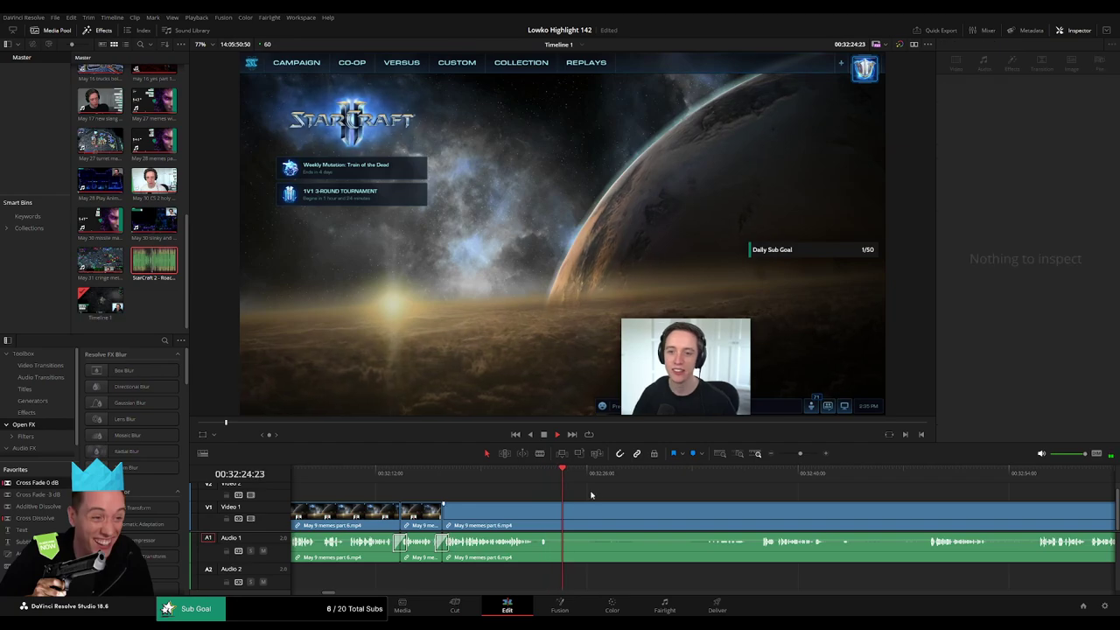
# - Cut out the dull segment between about 00:32:24 and 00:32:48, and apply Cross Fade 0 dB to the audio at the join
pyautogui.click(696, 476)
pyautogui.click(750, 476)
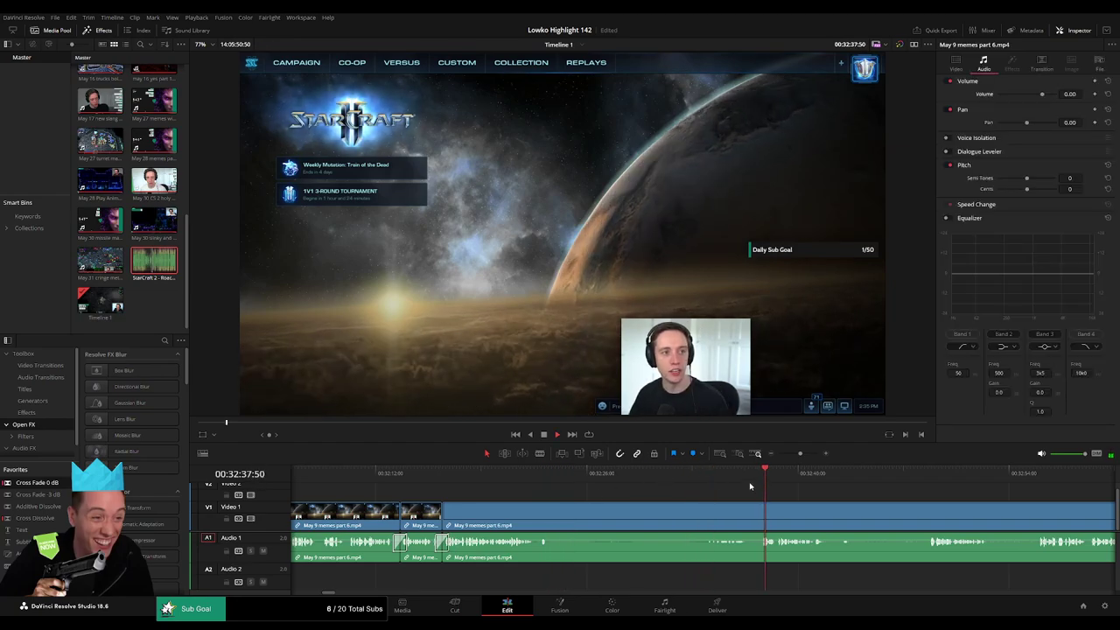
pyautogui.press('b')
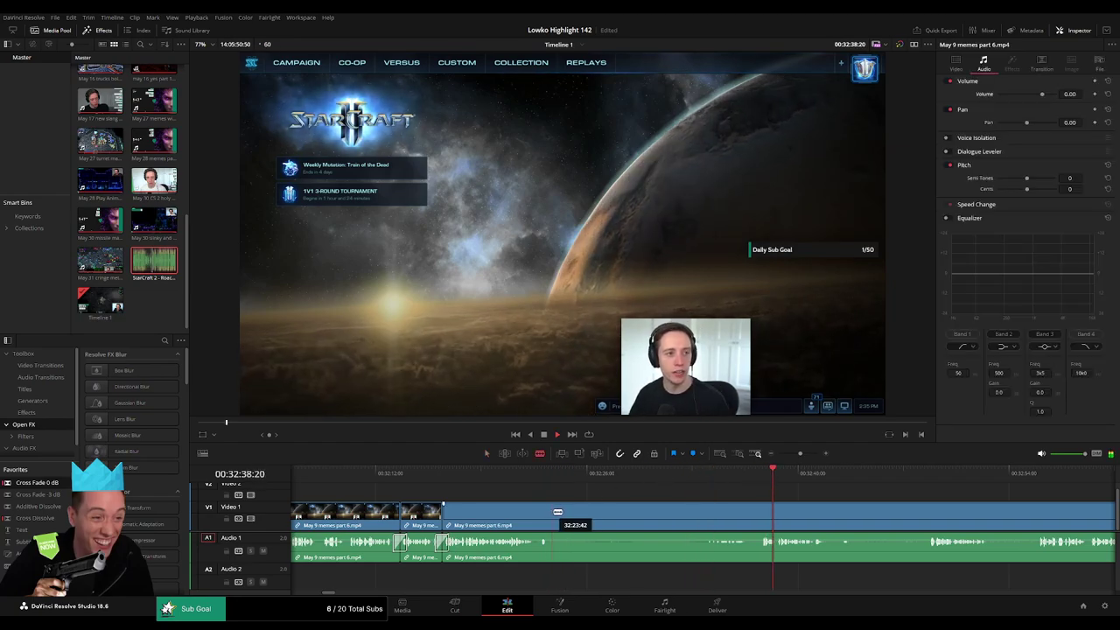
pyautogui.click(555, 513)
pyautogui.moveTo(746, 493); pyautogui.dragTo(688, 495)
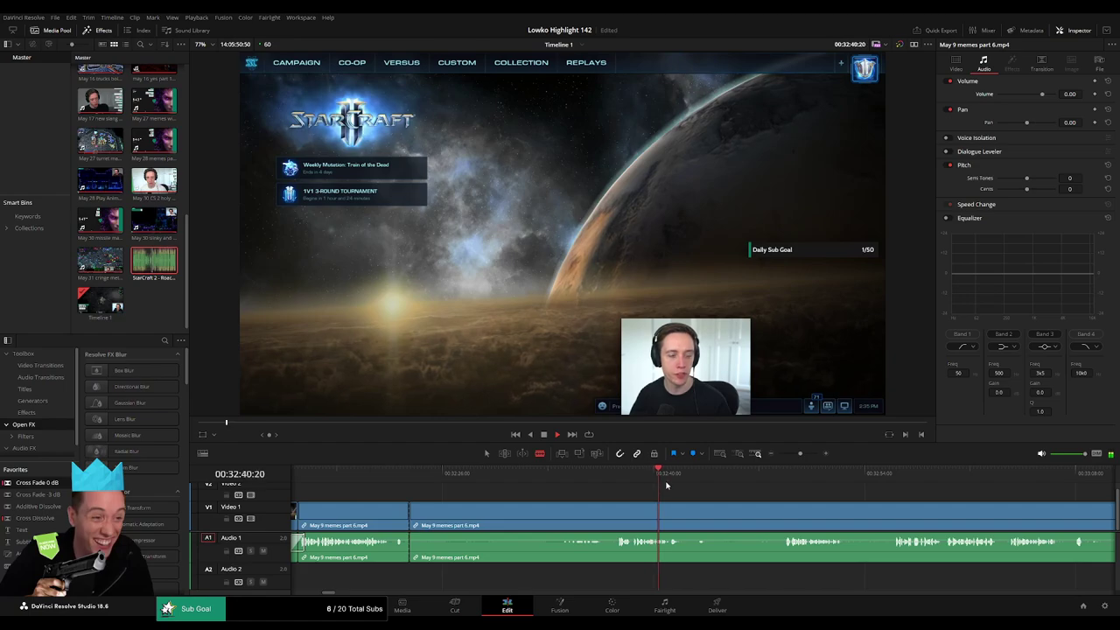
pyautogui.click(691, 477)
pyautogui.press('space')
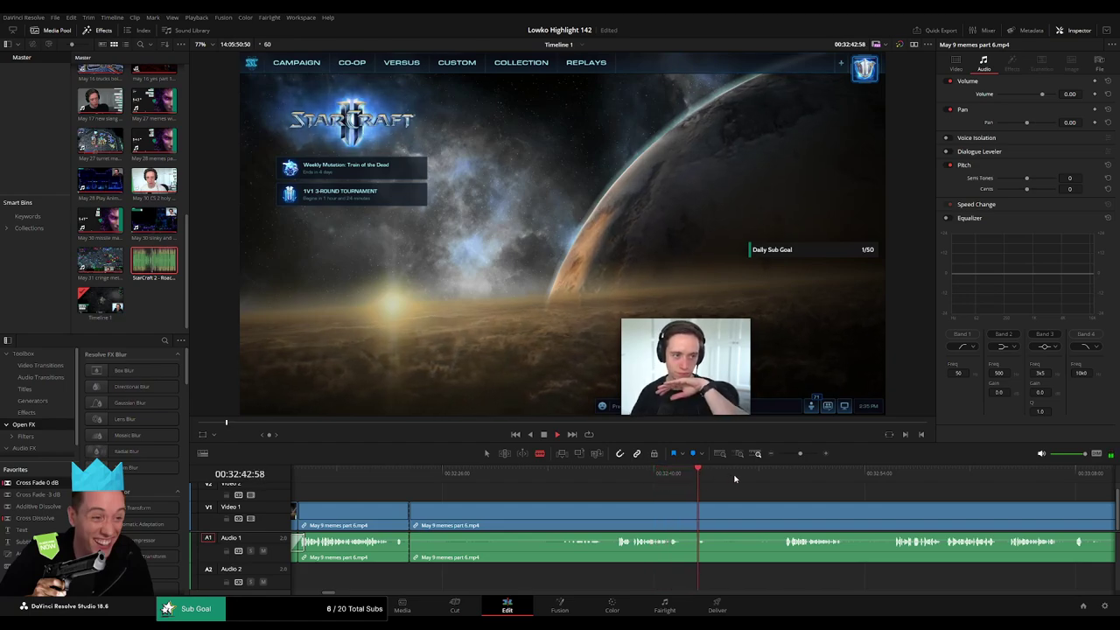
pyautogui.click(779, 473)
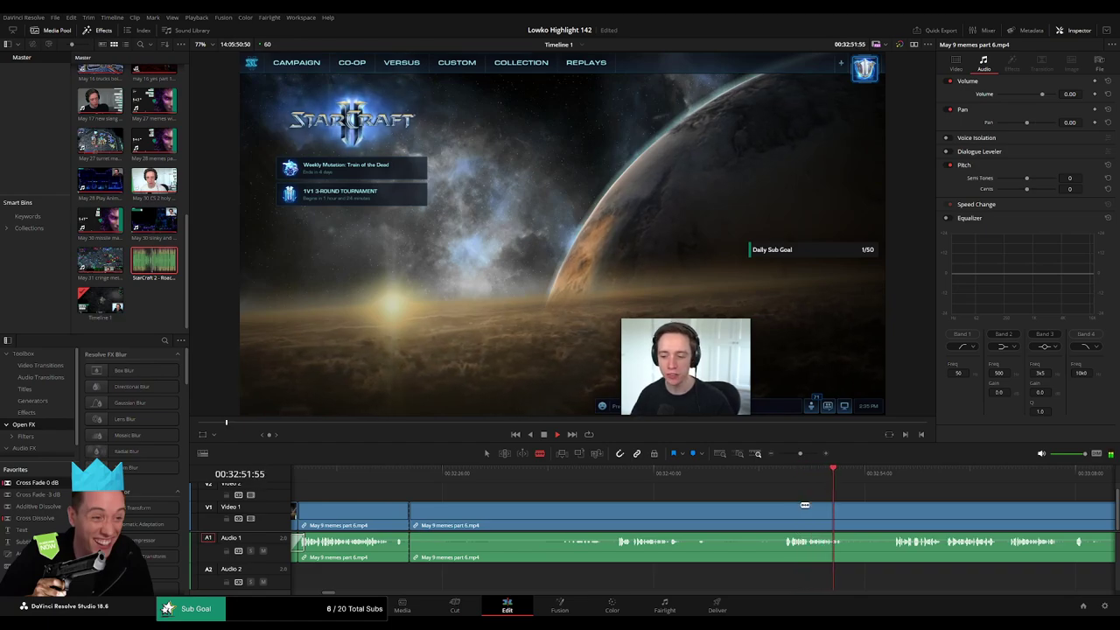
pyautogui.click(781, 519)
pyautogui.press('a')
pyautogui.click(765, 519)
pyautogui.press('Delete')
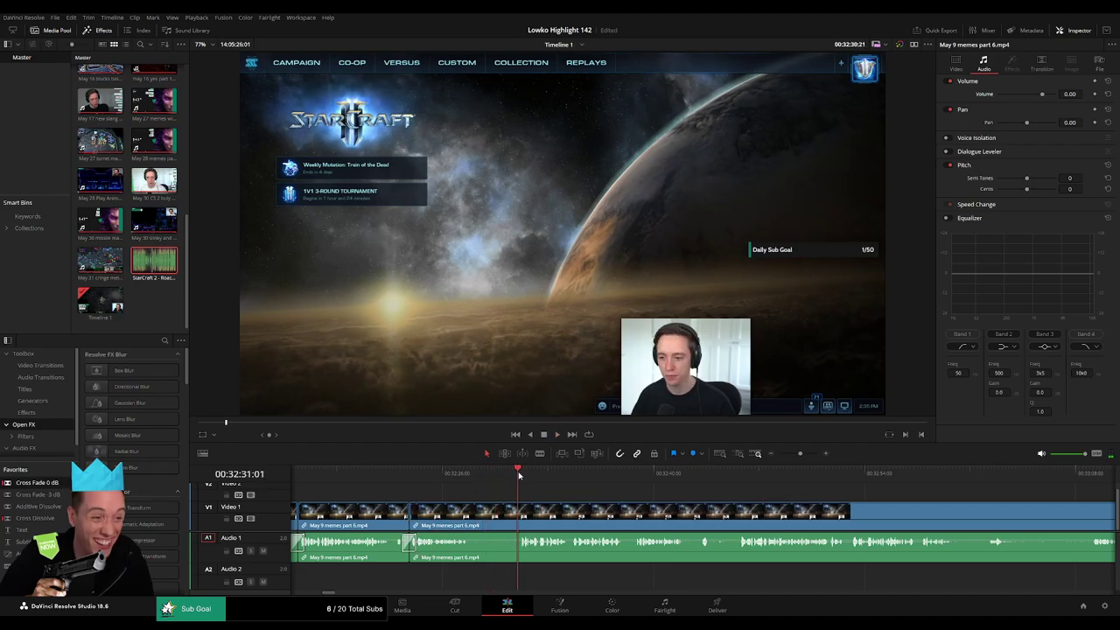
# - Cut out the silent segment between about 00:32:28 and 00:32:31, and apply Cross Fade 0 dB to the audio at the join
pyautogui.press('b')
pyautogui.click(472, 512)
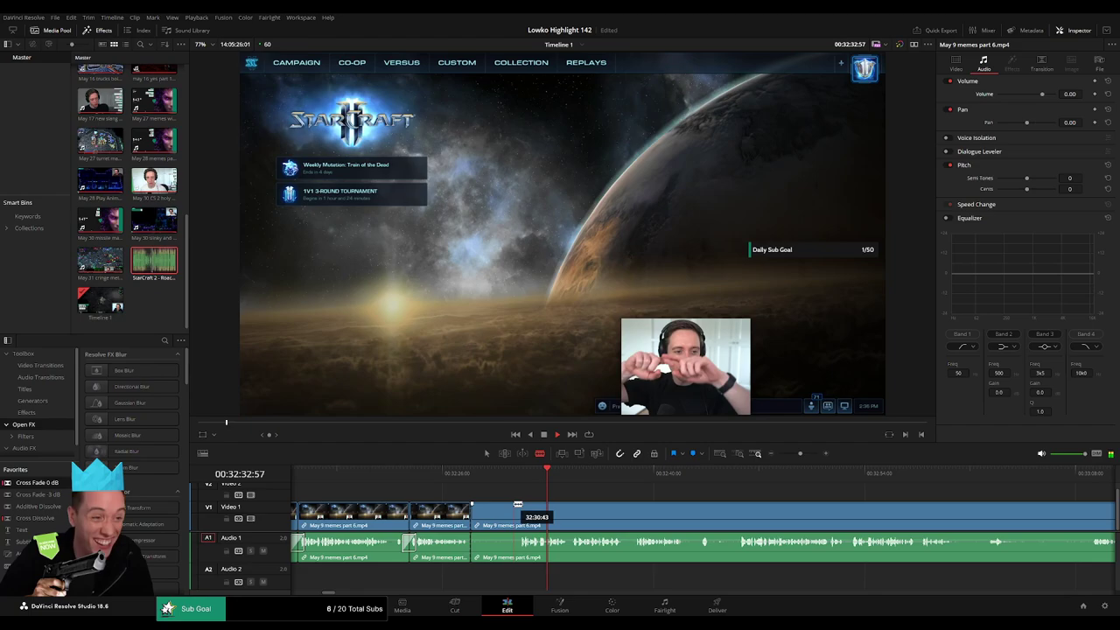
pyautogui.click(518, 511)
pyautogui.press('a')
pyautogui.click(504, 511)
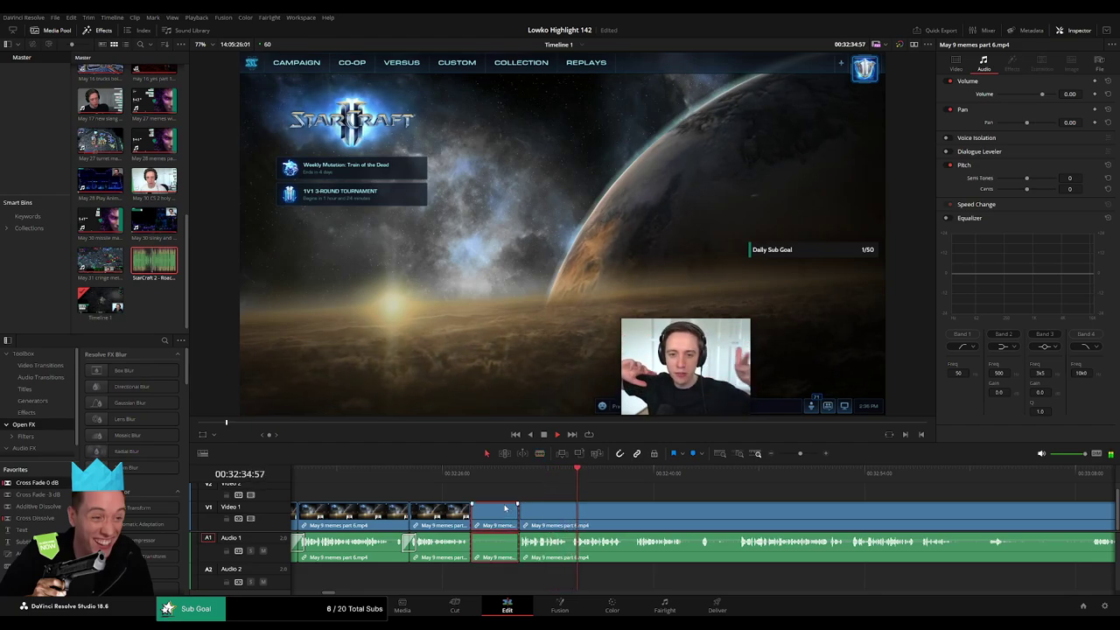
pyautogui.press('Delete')
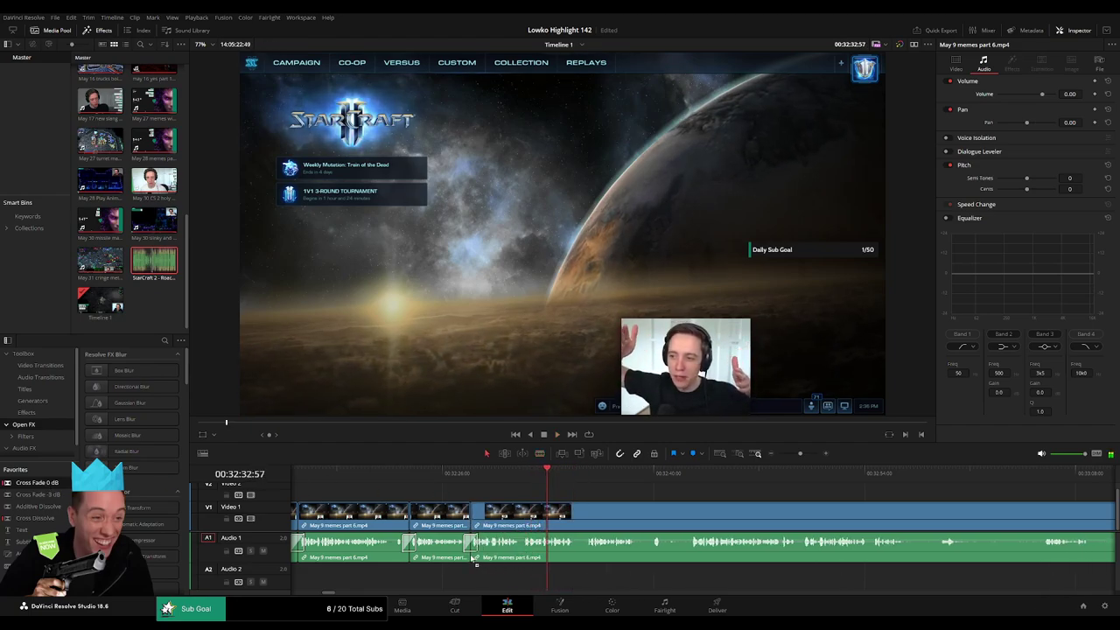
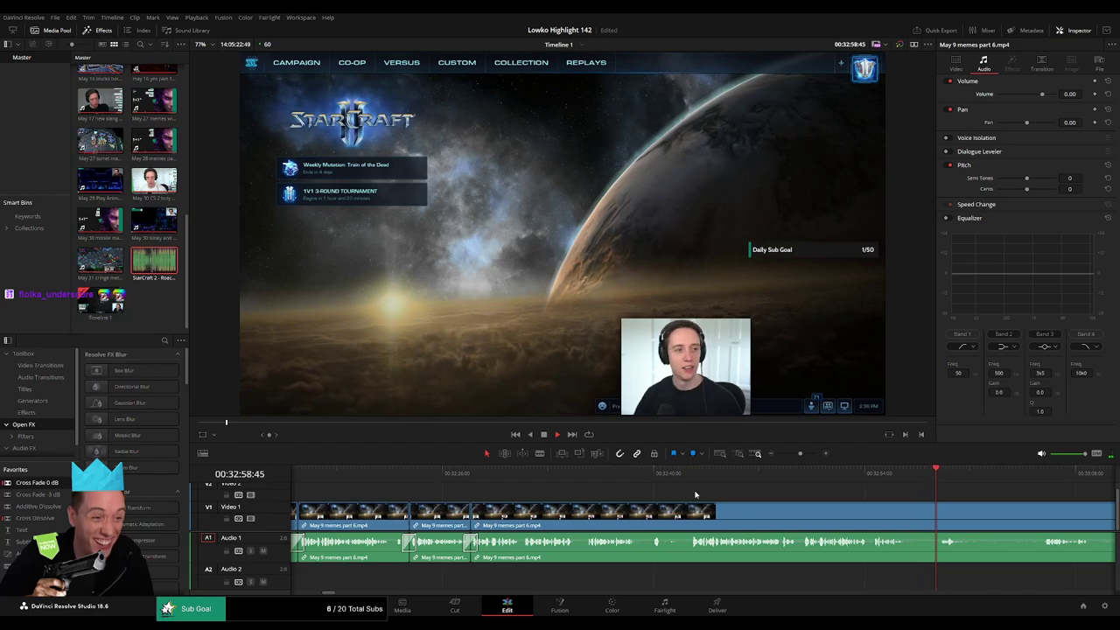
# - Cut out the silent segment between about 00:32:56:45 and 00:32:58:40, and apply Cross Fade 0 dB to the audio at the join
pyautogui.hscroll(3, 682, 492)
pyautogui.press('b')
pyautogui.click(758, 510)
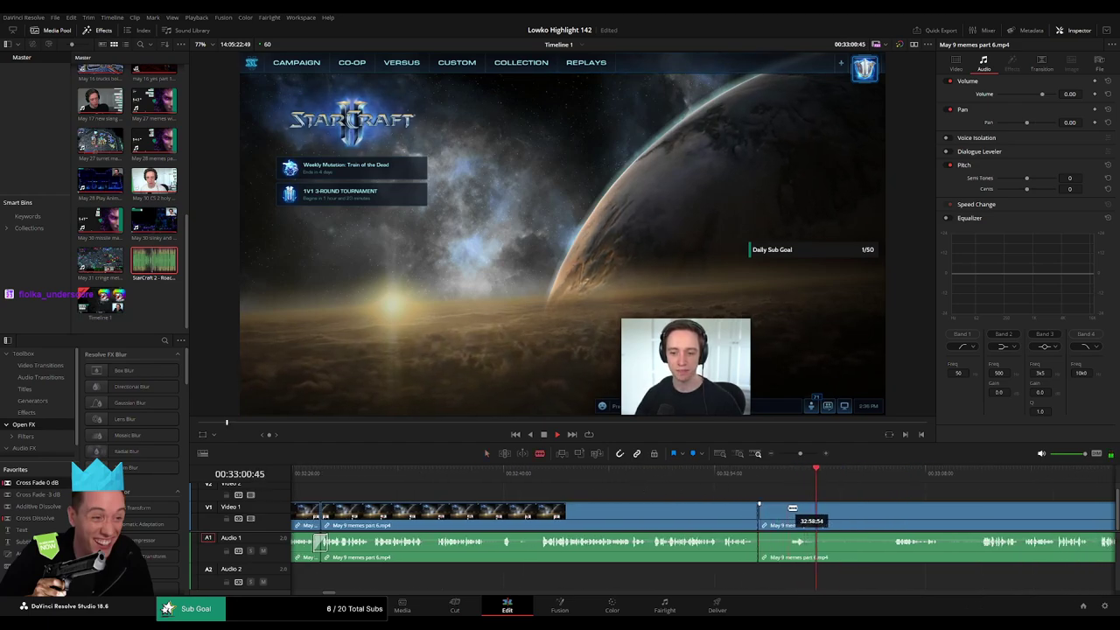
pyautogui.click(785, 512)
pyautogui.press('a')
pyautogui.click(777, 518)
pyautogui.press('Delete')
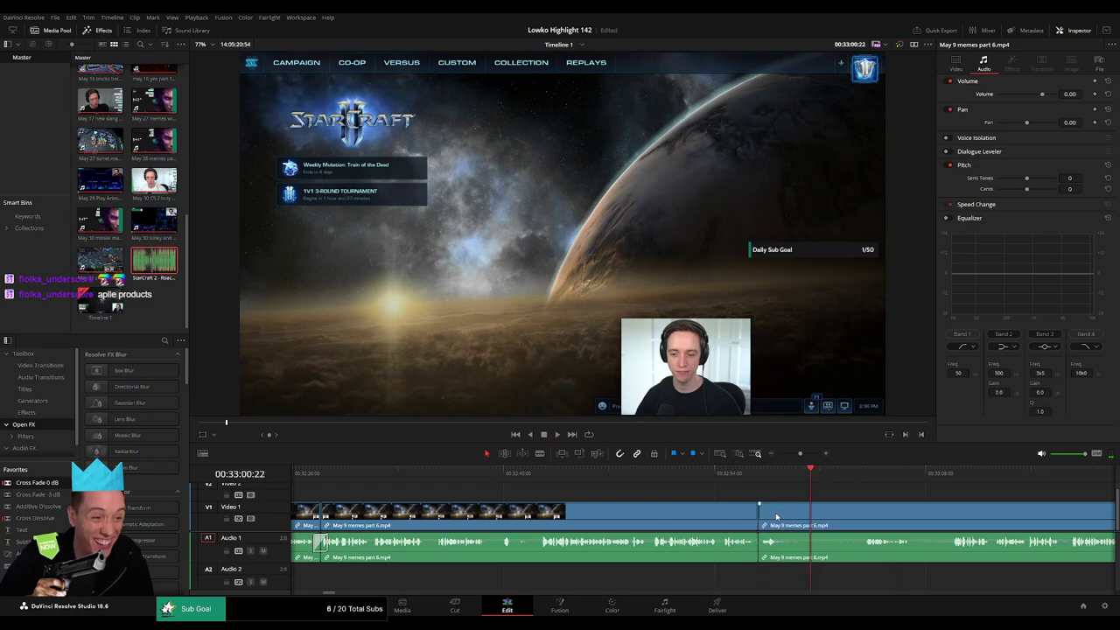
# - Cut out the pause between about 00:32:40:48 and 00:32:42:30, and apply Cross Fade 0 dB to the audio at the join
pyautogui.click(500, 477)
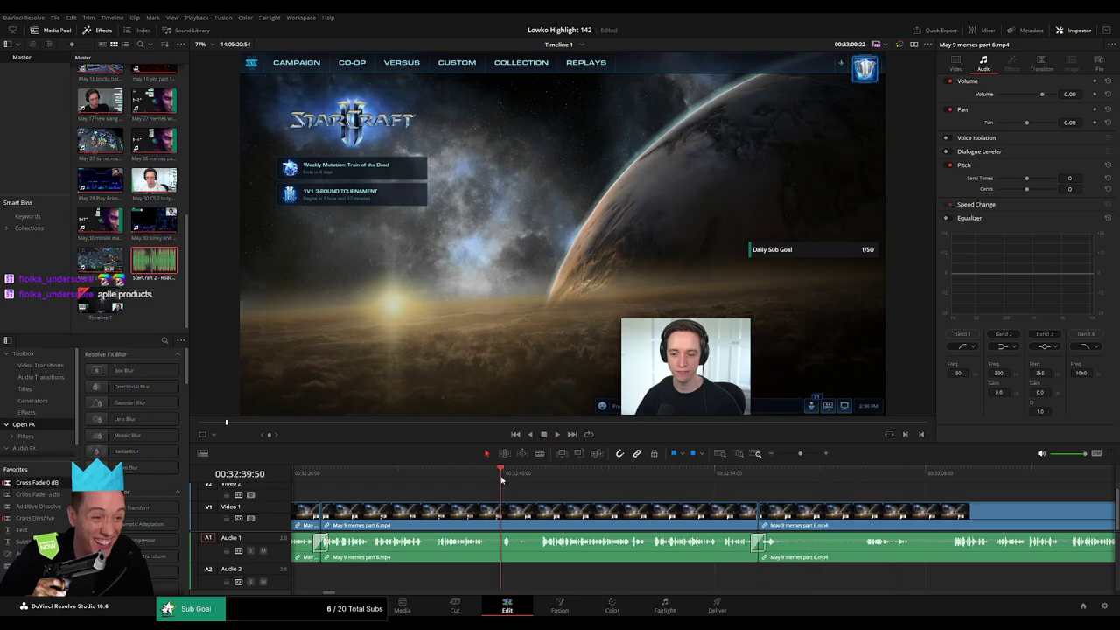
pyautogui.press('space')
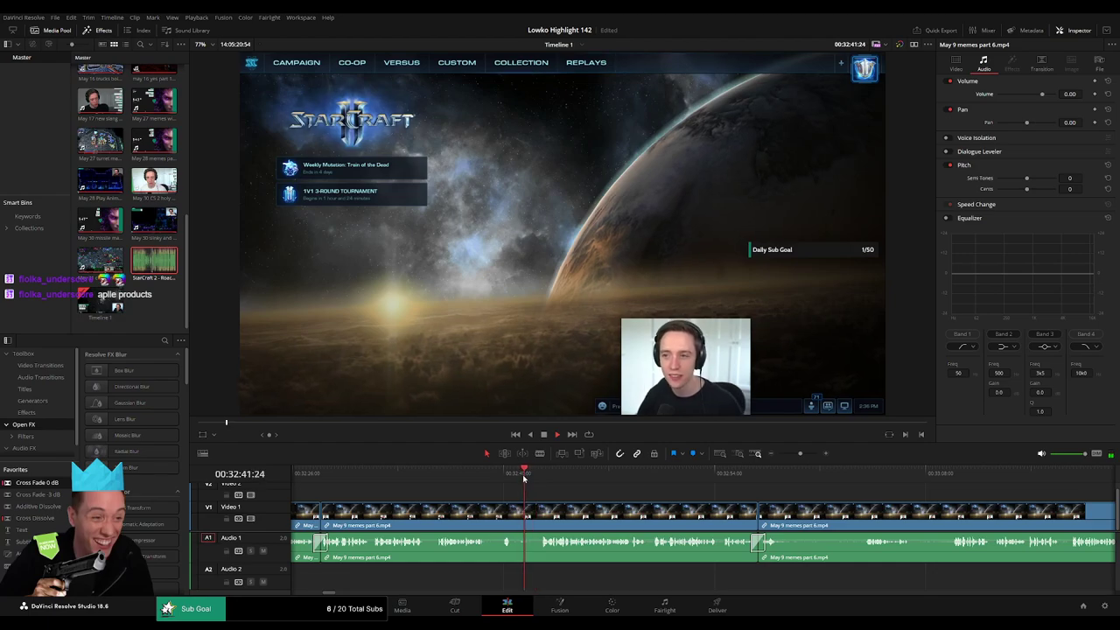
pyautogui.press('b')
pyautogui.click(515, 511)
pyautogui.press('a')
pyautogui.click(530, 516)
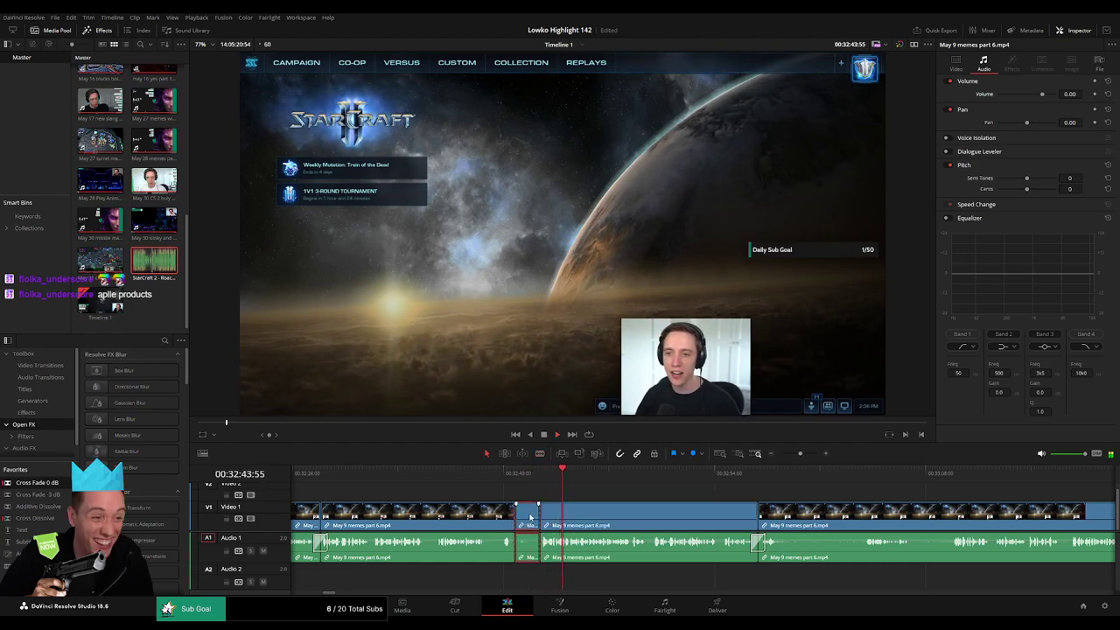
pyautogui.press('Delete')
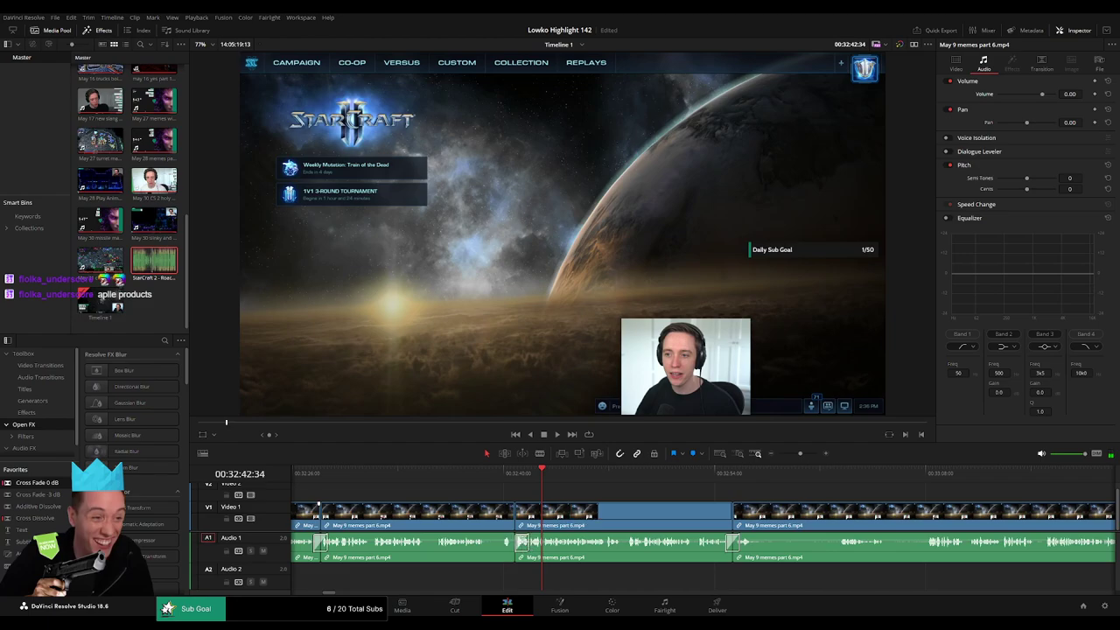
pyautogui.moveTo(423, 498); pyautogui.dragTo(544, 552)
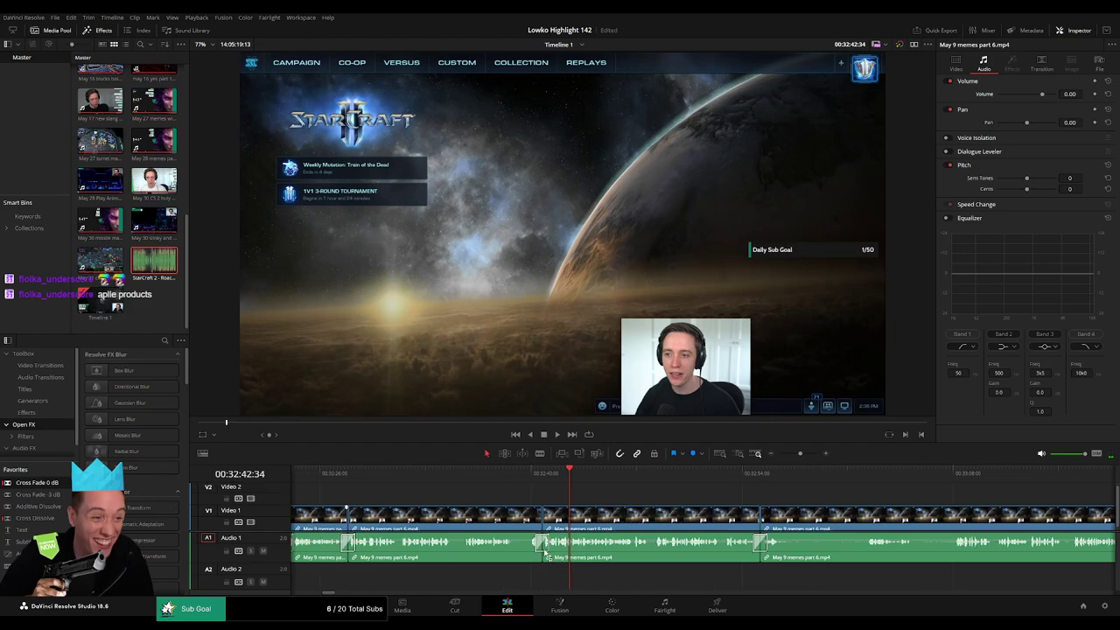
# - Cut out the quiet segment between about 00:32:57:03 and 00:33:02:10, and apply Cross Fade 0 dB to the audio at the join
pyautogui.click(769, 479)
pyautogui.press('space')
pyautogui.press('b')
pyautogui.click(575, 516)
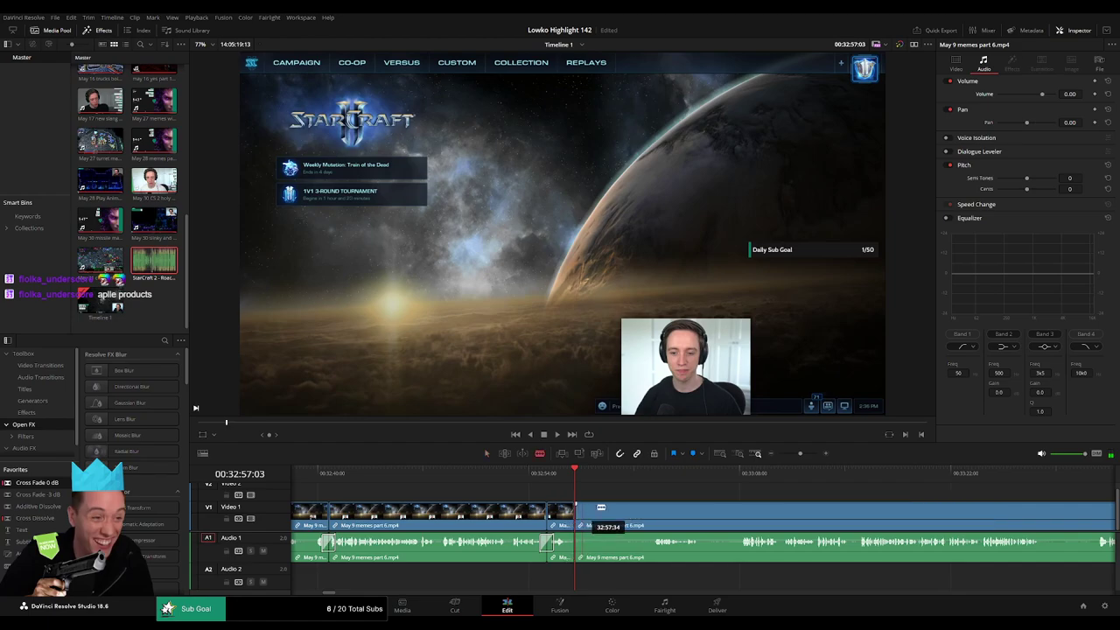
pyautogui.click(650, 472)
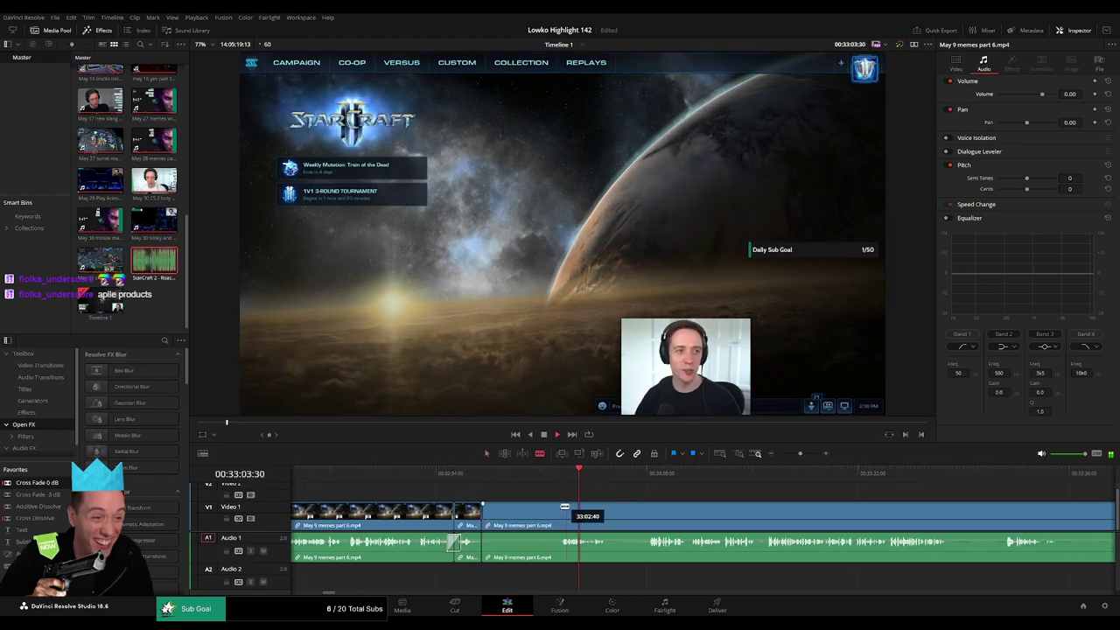
pyautogui.click(559, 518)
pyautogui.press('a')
pyautogui.click(546, 522)
pyautogui.press('Delete')
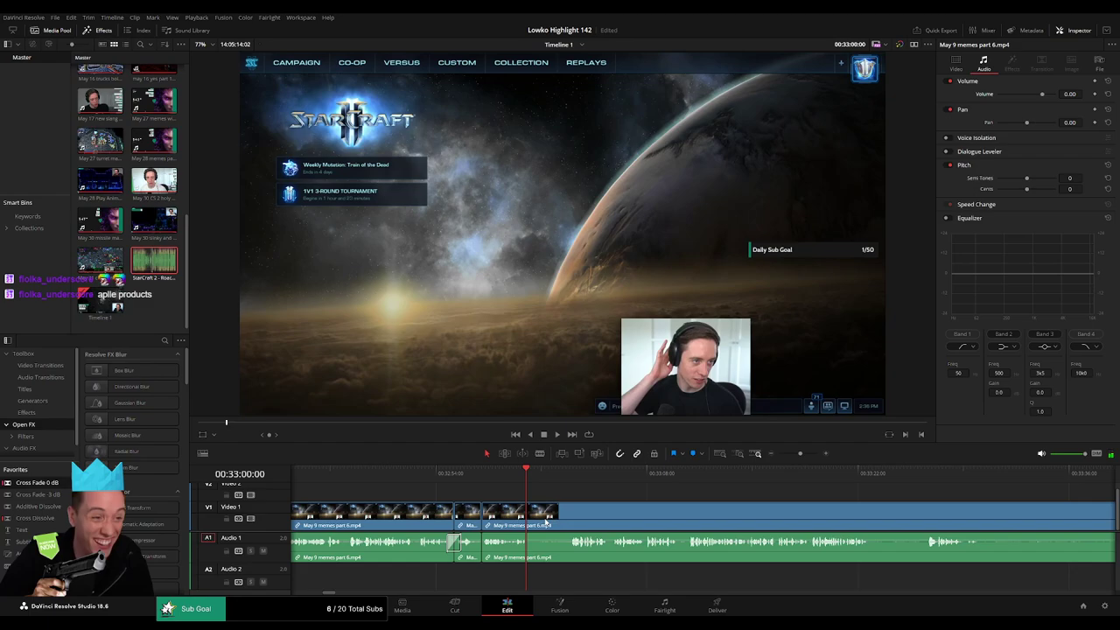
# - Cut out the segment between about 00:33:00:14 and 00:33:02:50, and apply Cross Fade 0 dB to the audio at the join
pyautogui.click(570, 474)
pyautogui.press('b')
pyautogui.click(530, 515)
pyautogui.click(569, 514)
pyautogui.press('a')
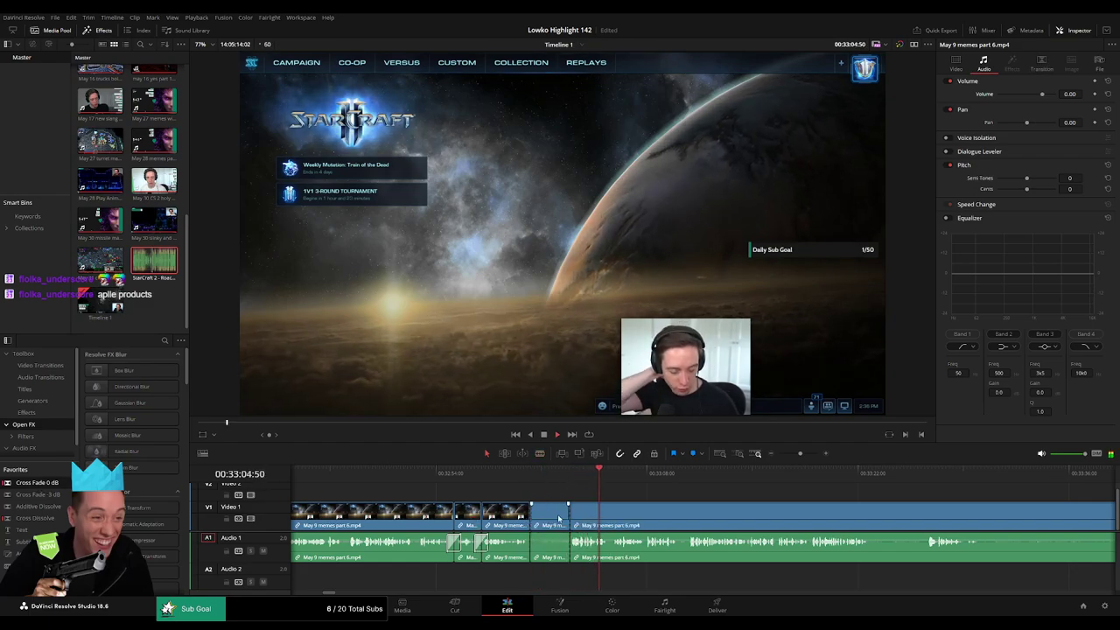
pyautogui.click(558, 519)
pyautogui.press('Delete')
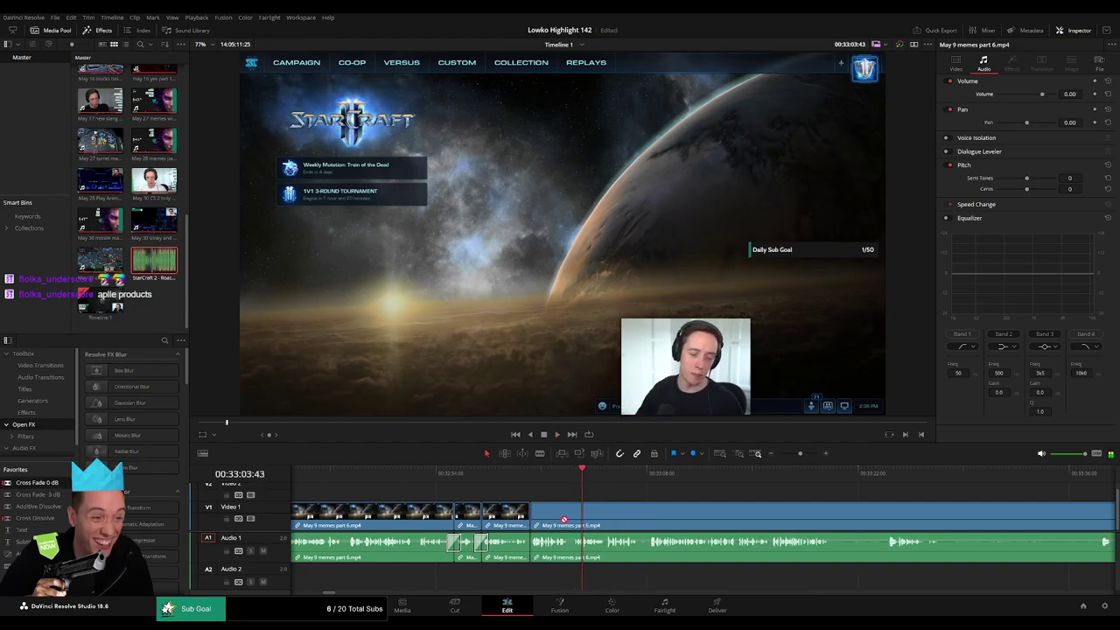
# - Isolate the spoken word between about 00:33:04:21 and 00:33:04:35 as its own clip and mute its audio
pyautogui.hscroll(3, 652, 511)
pyautogui.press('space')
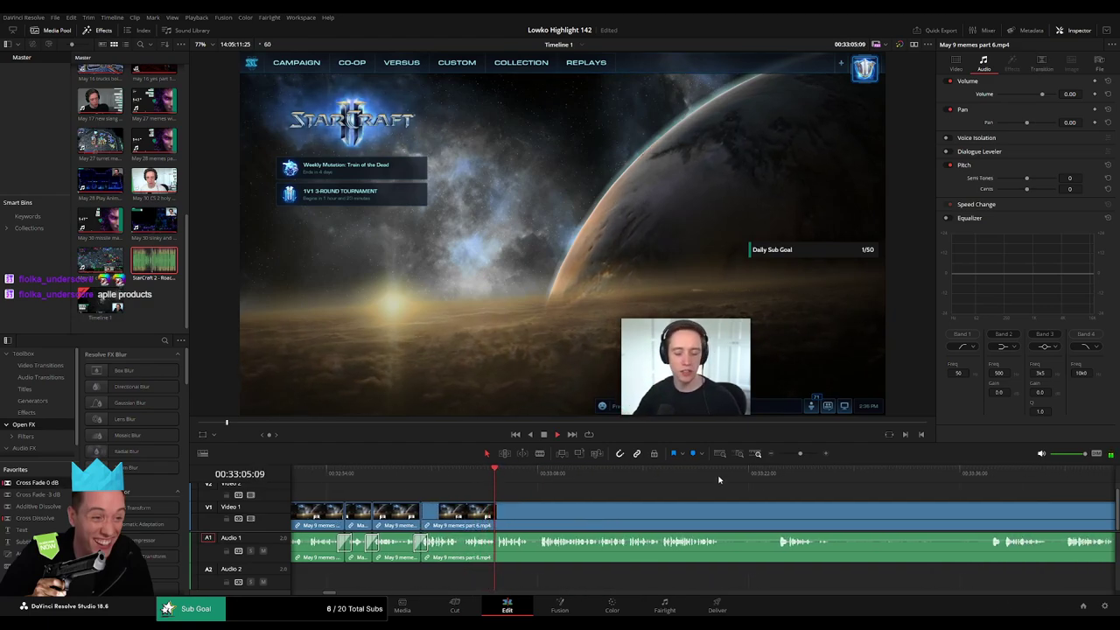
pyautogui.moveTo(799, 453); pyautogui.dragTo(808, 454)
pyautogui.click(505, 483)
pyautogui.press('space')
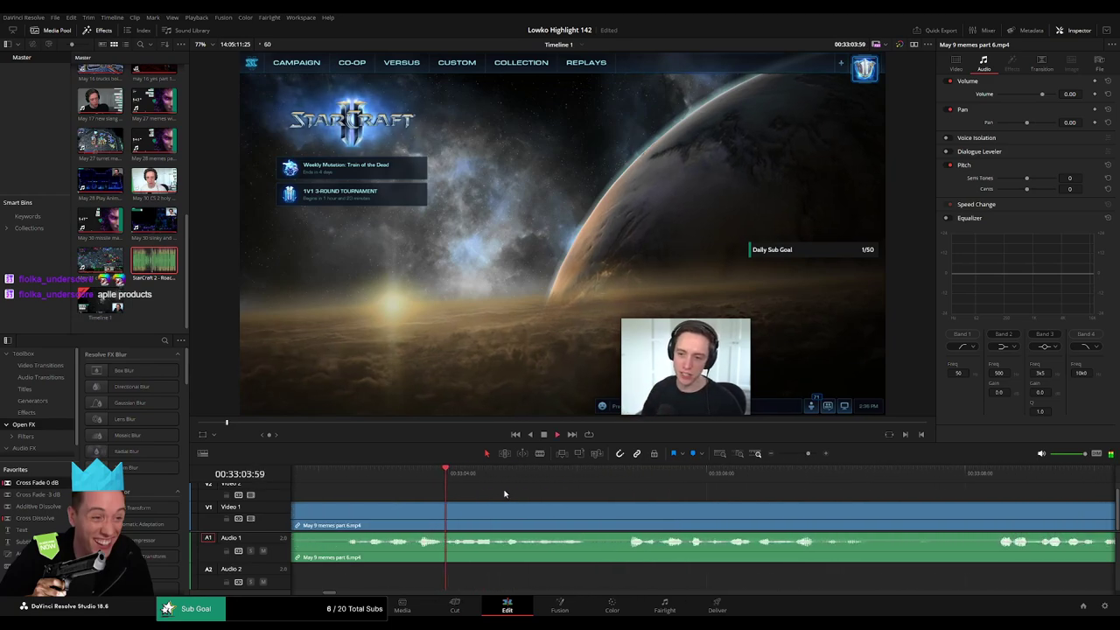
pyautogui.click(417, 478)
pyautogui.moveTo(477, 477)
pyautogui.mouseDown()
pyautogui.moveTo(502, 501)
pyautogui.moveTo(493, 478)
pyautogui.mouseUp()
pyautogui.press('b')
pyautogui.click(493, 520)
pyautogui.click(523, 480)
pyautogui.click(523, 518)
pyautogui.press('a')
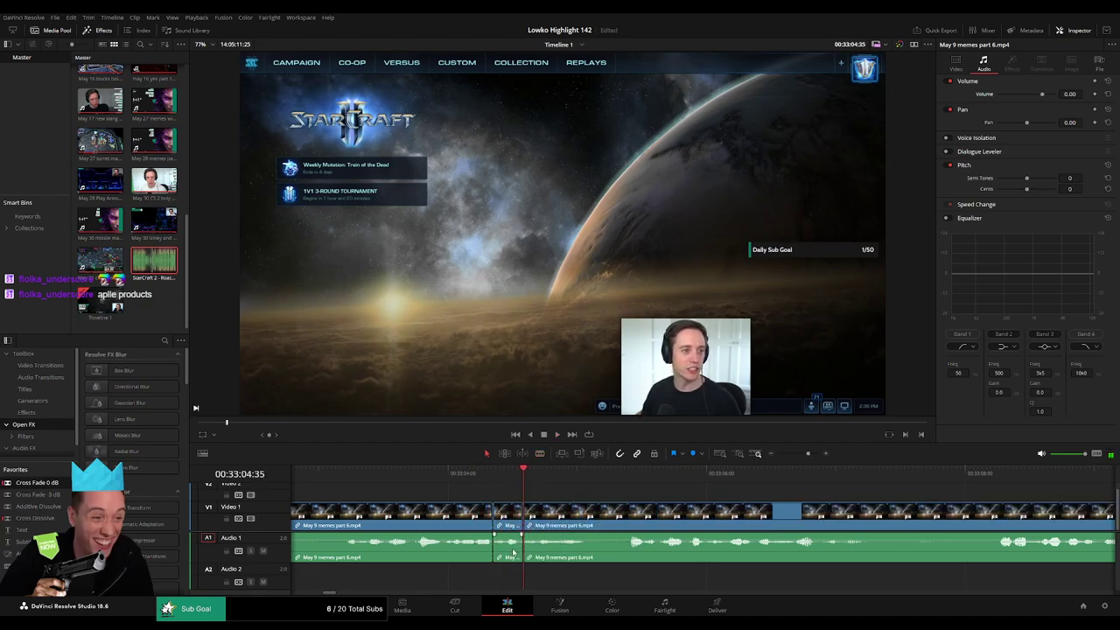
pyautogui.moveTo(511, 537); pyautogui.dragTo(513, 565)
# - Place StarCraft 2 - Roach Quotes.mp3 on Audio 2 beneath the muted word, trim it to the word's length and set its volume to -23
pyautogui.moveTo(162, 270); pyautogui.dragTo(493, 577)
pyautogui.moveTo(575, 577); pyautogui.dragTo(524, 577)
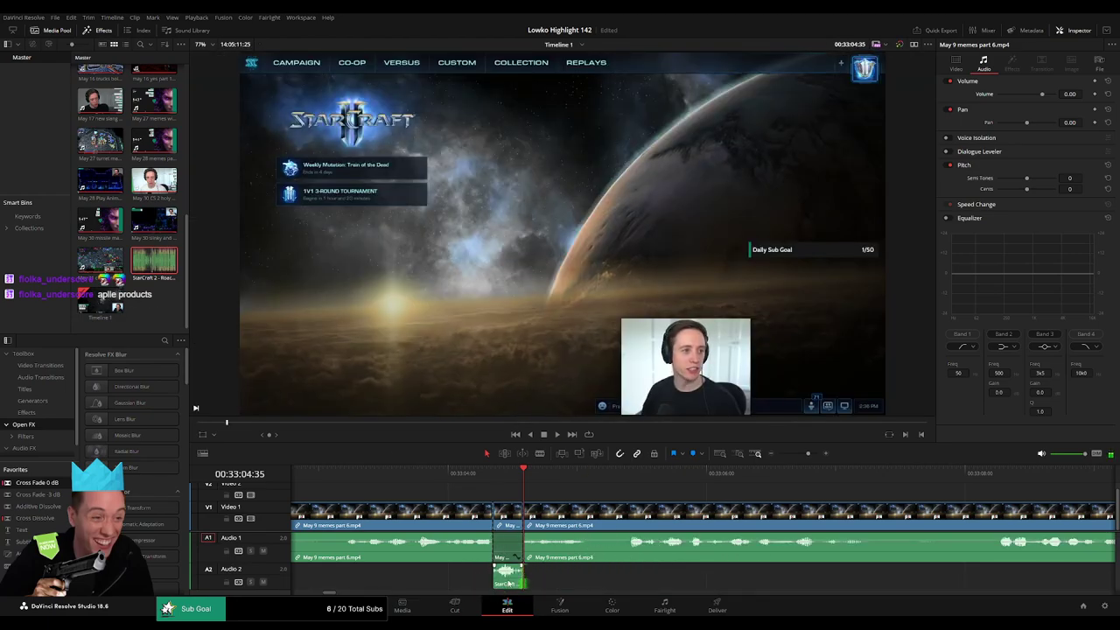
pyautogui.write('-23')
pyautogui.press('Return')
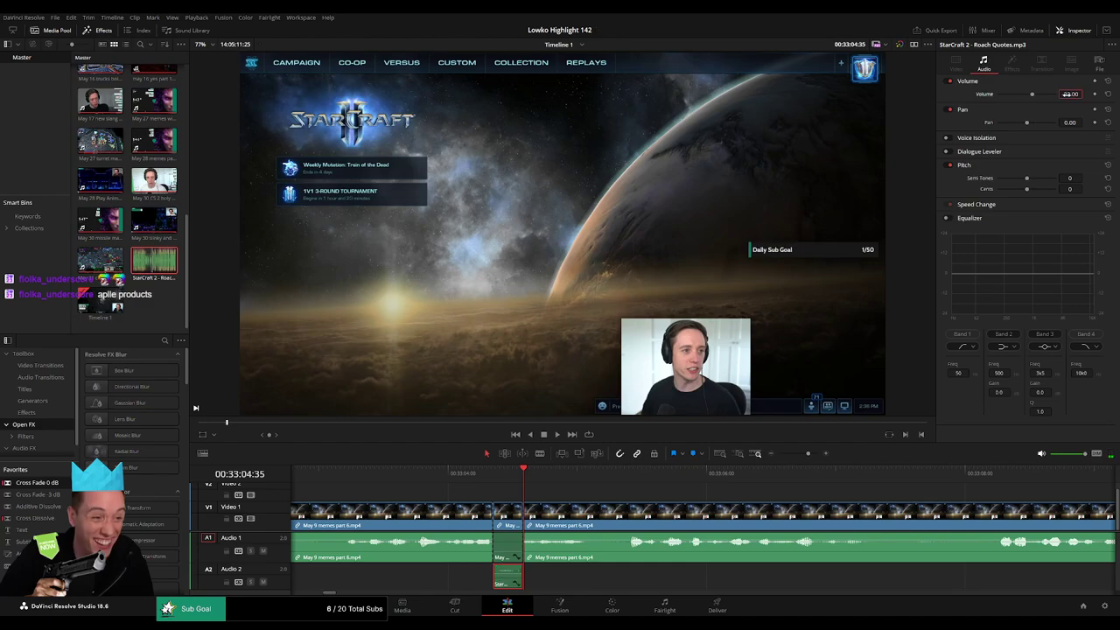
pyautogui.click(606, 496)
# - Cut out the dull segment between about 00:33:20:10 and 00:33:23:50, and apply Cross Fade 0 dB to the audio at the join
pyautogui.press('space')
pyautogui.moveTo(808, 453); pyautogui.dragTo(801, 454)
pyautogui.moveTo(816, 501); pyautogui.dragTo(503, 492)
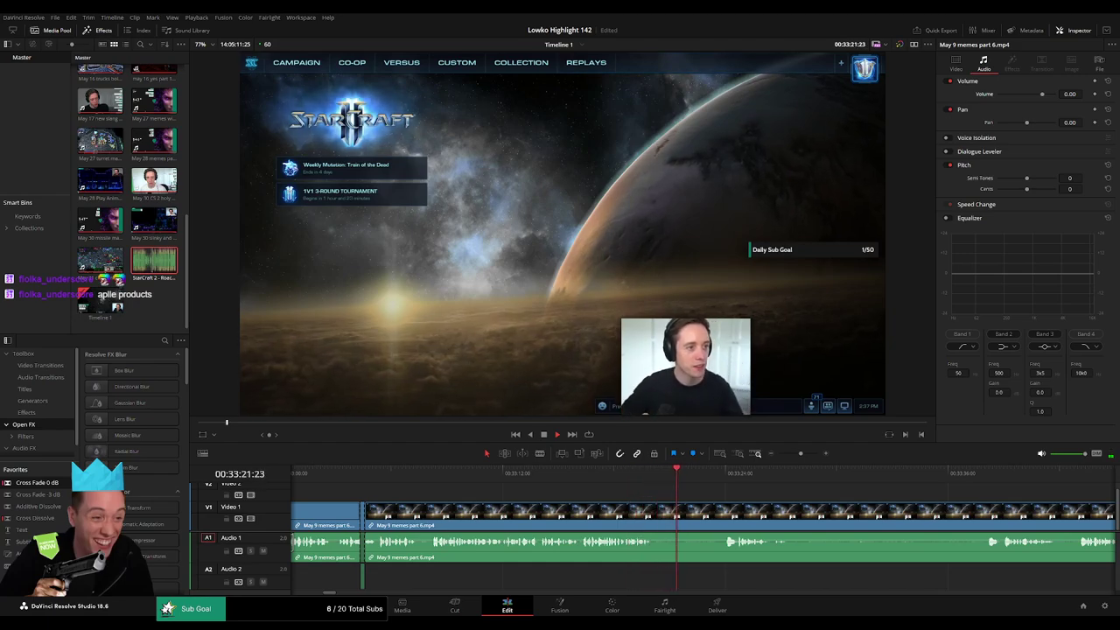
pyautogui.press('b')
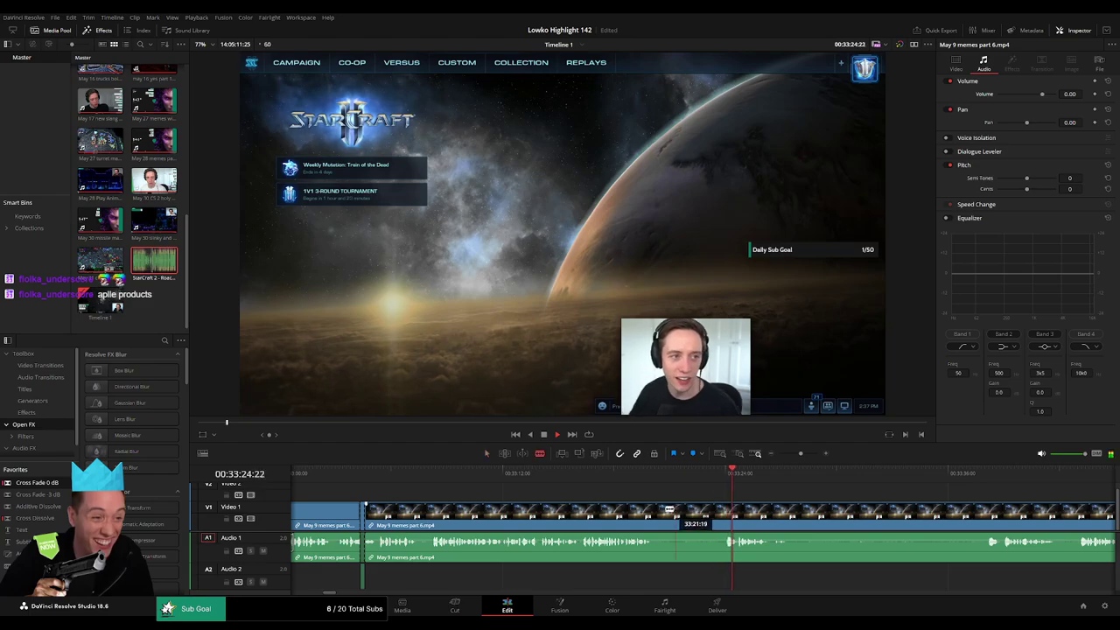
pyautogui.click(654, 509)
pyautogui.click(723, 509)
pyautogui.press('a')
pyautogui.click(703, 516)
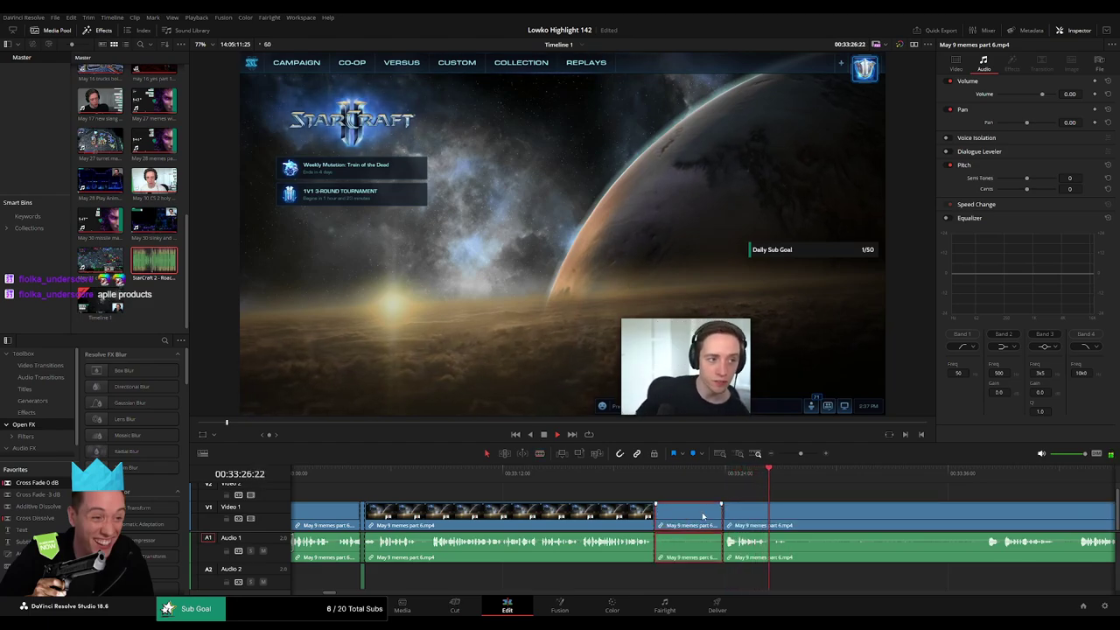
pyautogui.press('Delete')
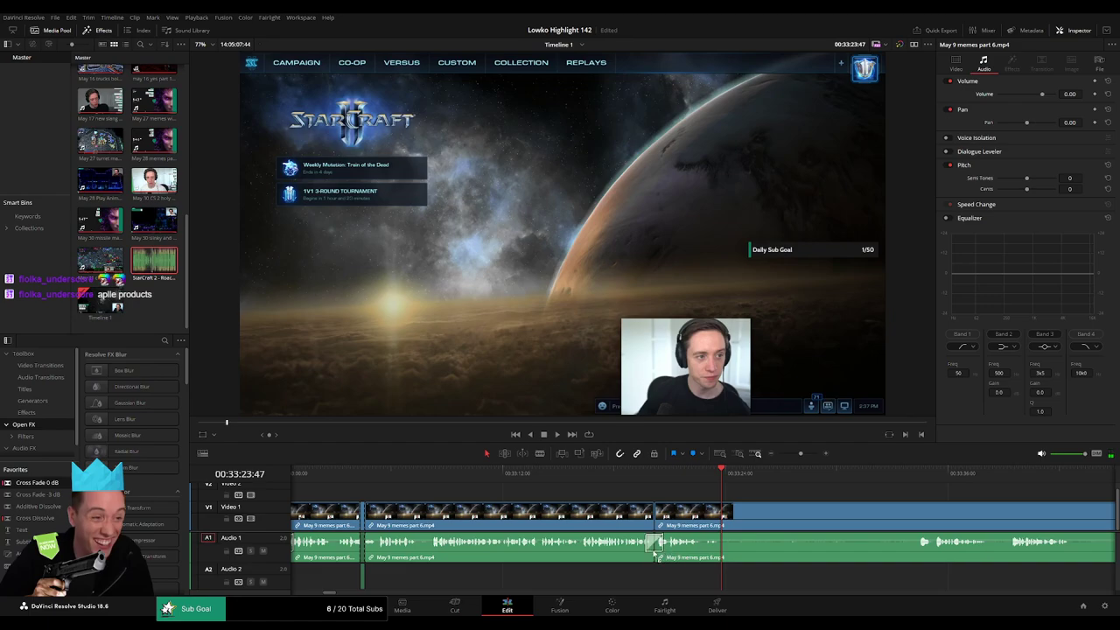
pyautogui.moveTo(654, 555); pyautogui.dragTo(654, 553)
# - Cut out the silent segment between about 00:33:24:06 and 00:33:34:22, and apply Cross Fade 0 dB to the audio at the join
pyautogui.press('space')
pyautogui.hscroll(5, 564, 503)
pyautogui.click(688, 475)
pyautogui.press('b')
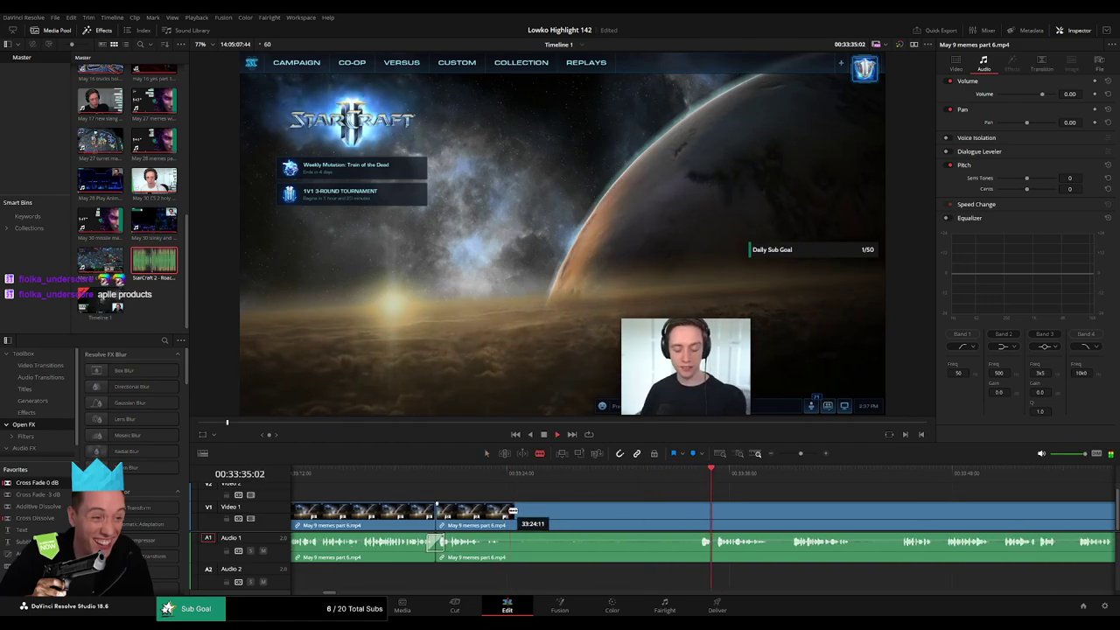
pyautogui.click(512, 510)
pyautogui.hscroll(1, 665, 495)
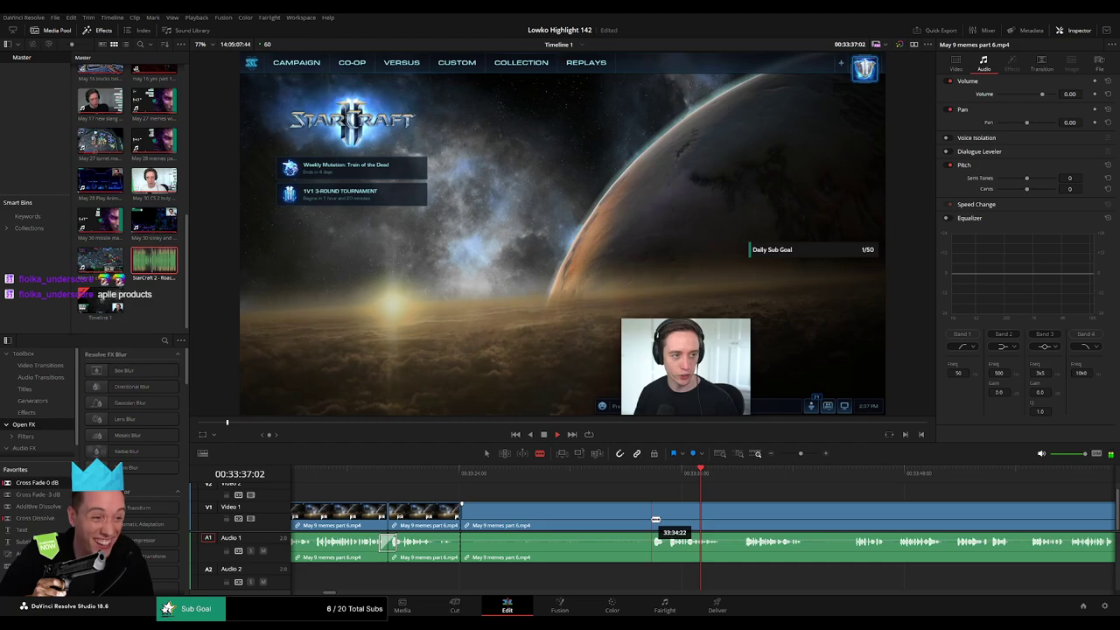
pyautogui.click(655, 519)
pyautogui.press('a')
pyautogui.click(627, 518)
pyautogui.press('Delete')
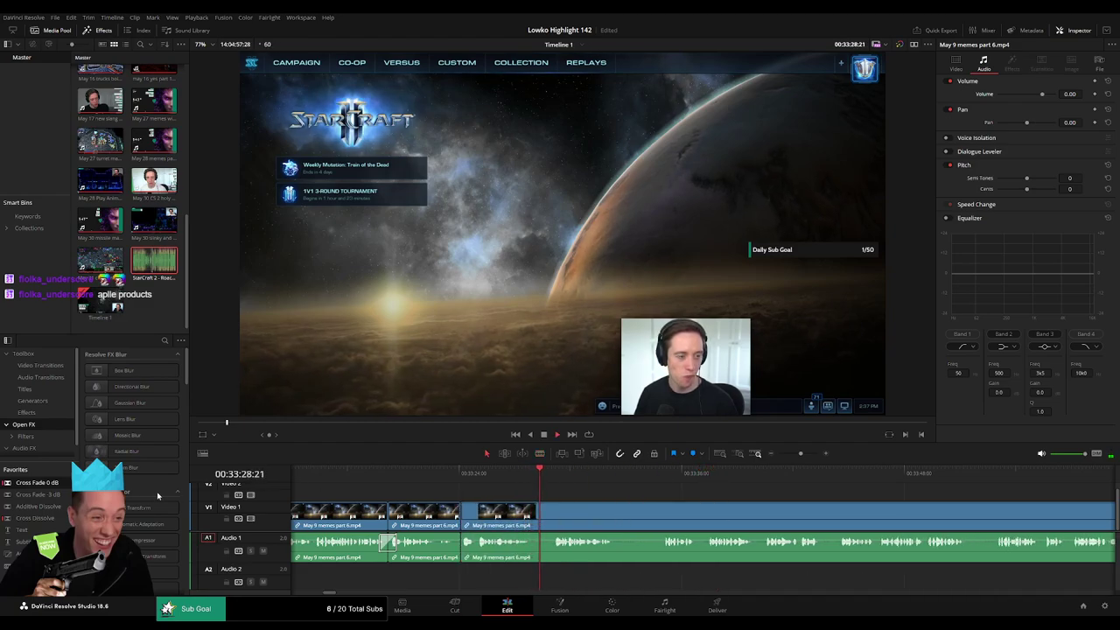
# - Cut out the short segment between about 00:33:28:10 and 00:33:29:19, and apply Cross Fade 0 dB to the audio at the join
pyautogui.press('b')
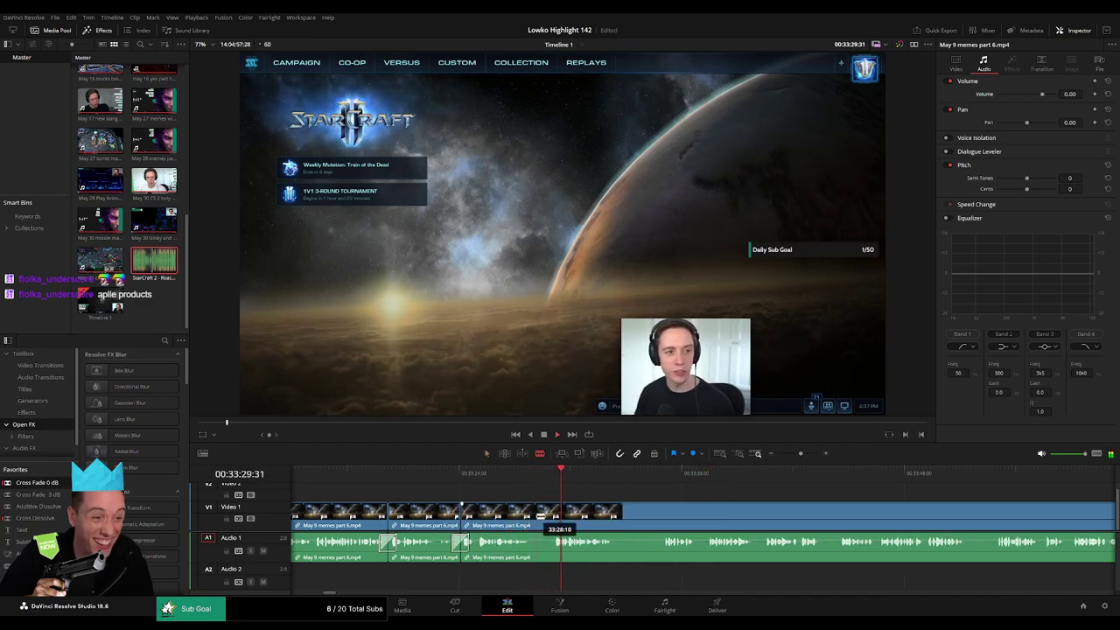
pyautogui.click(535, 516)
pyautogui.click(558, 516)
pyautogui.press('a')
pyautogui.click(548, 517)
pyautogui.press('Delete')
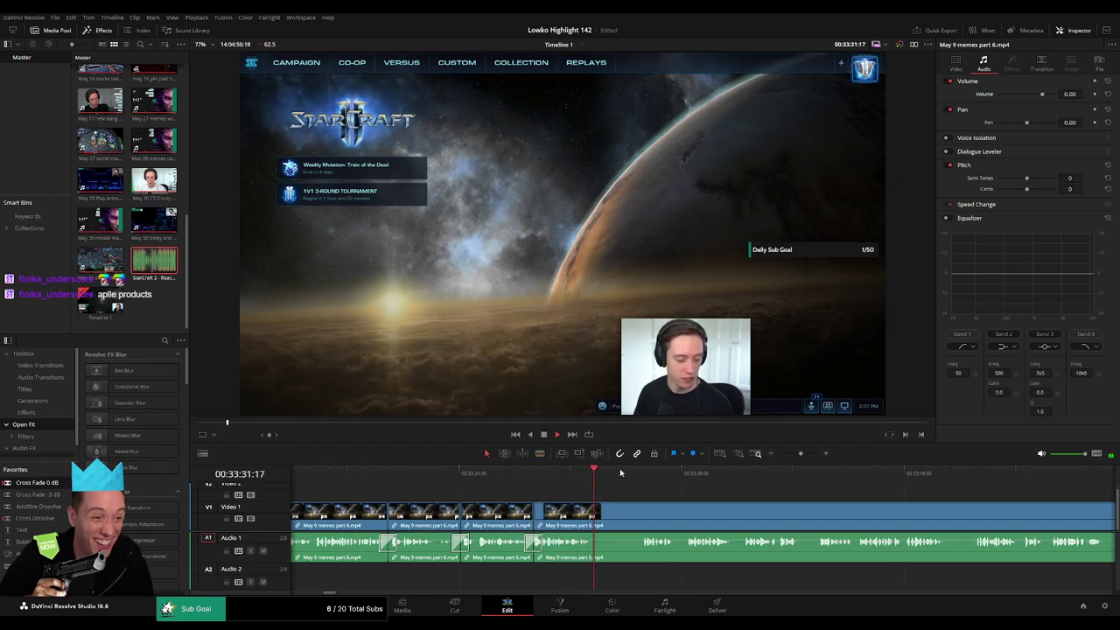
# - Cut out the silent segment between about 00:33:31:14 and 00:33:33:53, and apply Cross Fade 0 dB to the audio at the join
pyautogui.press('b')
pyautogui.click(594, 516)
pyautogui.click(640, 516)
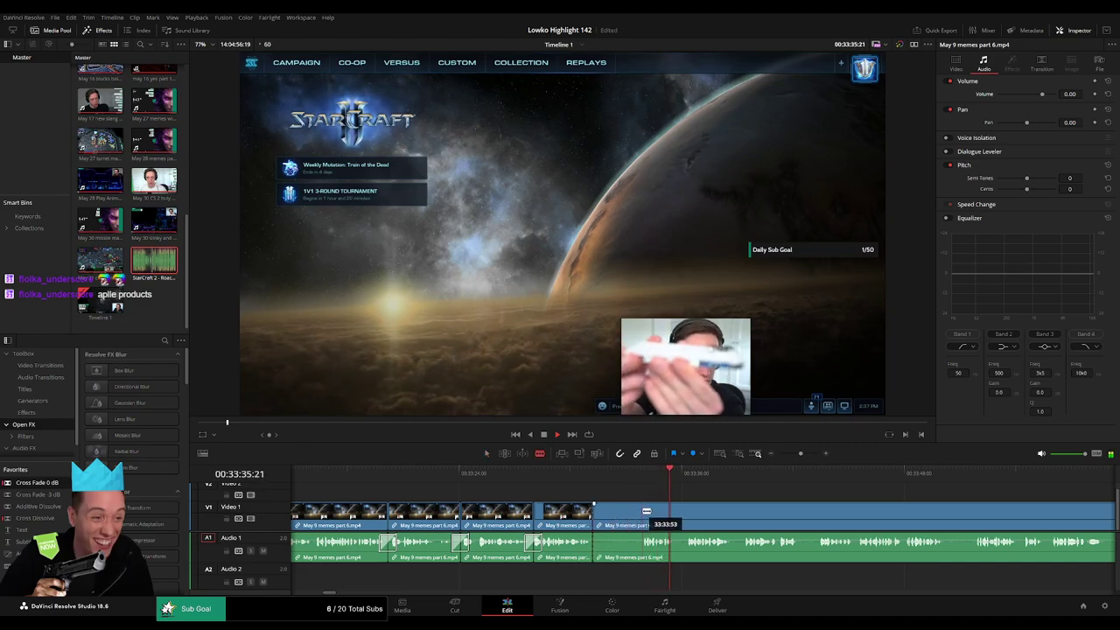
pyautogui.press('a')
pyautogui.click(626, 518)
pyautogui.press('Delete')
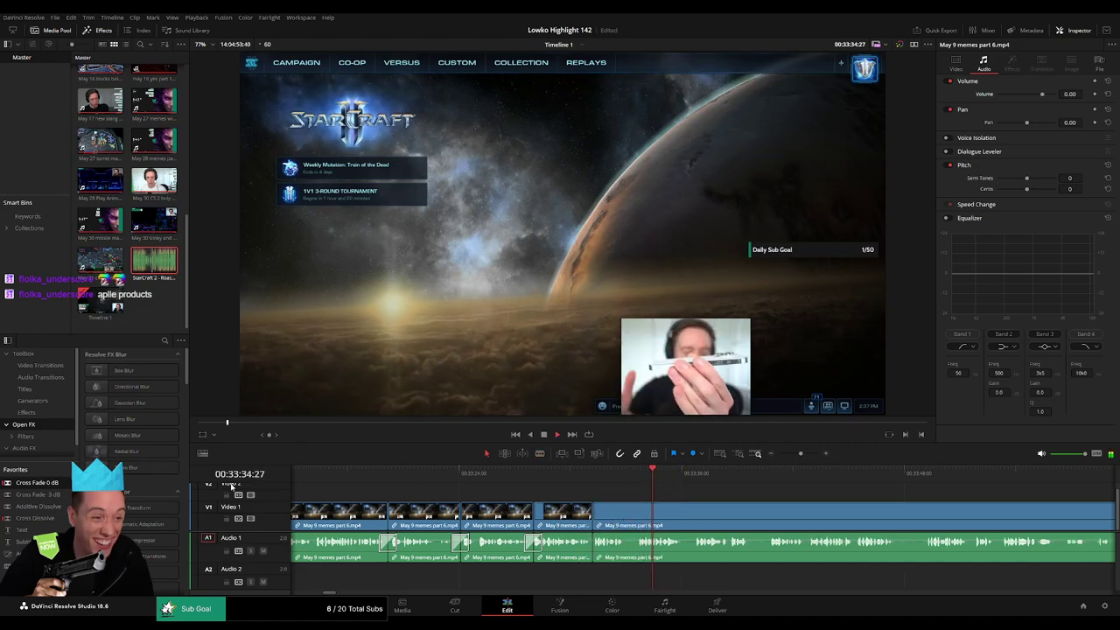
# - Isolate the spoken word between about 00:33:34:24 and 00:33:34:42 as its own clip and mute its audio
pyautogui.click(643, 470)
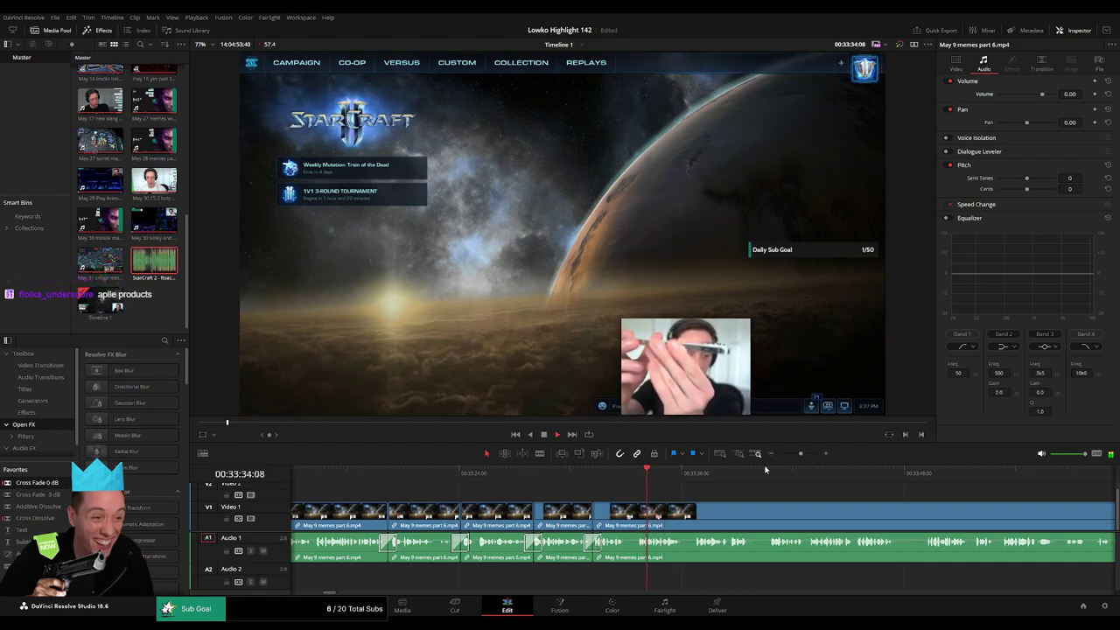
pyautogui.moveTo(800, 453); pyautogui.dragTo(809, 454)
pyautogui.press('b')
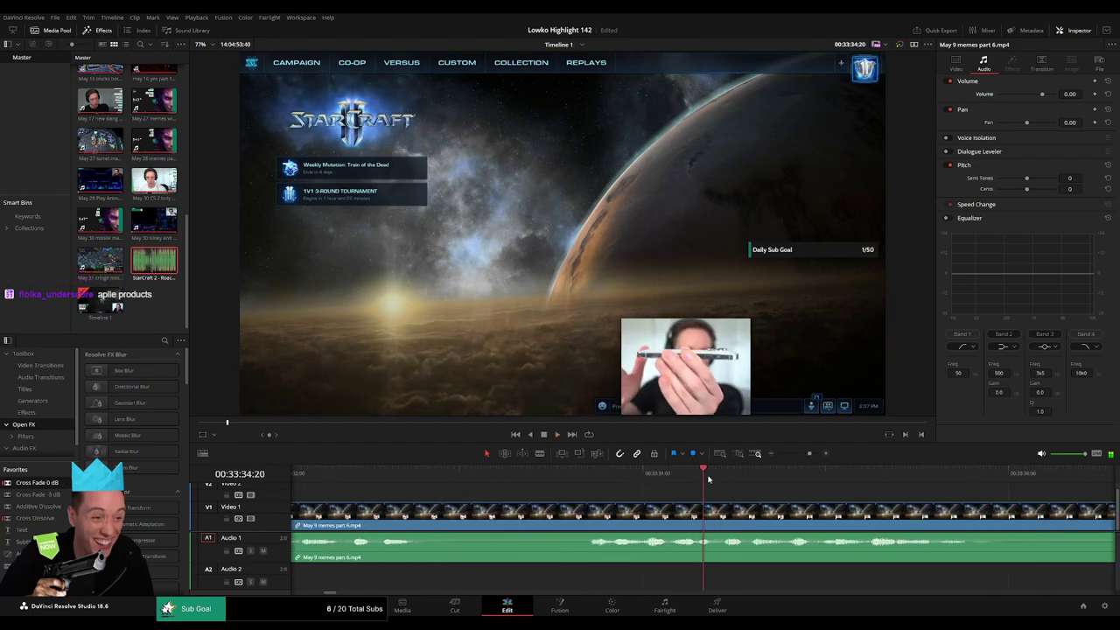
pyautogui.click(716, 512)
pyautogui.press('space')
pyautogui.click(771, 517)
pyautogui.press('a')
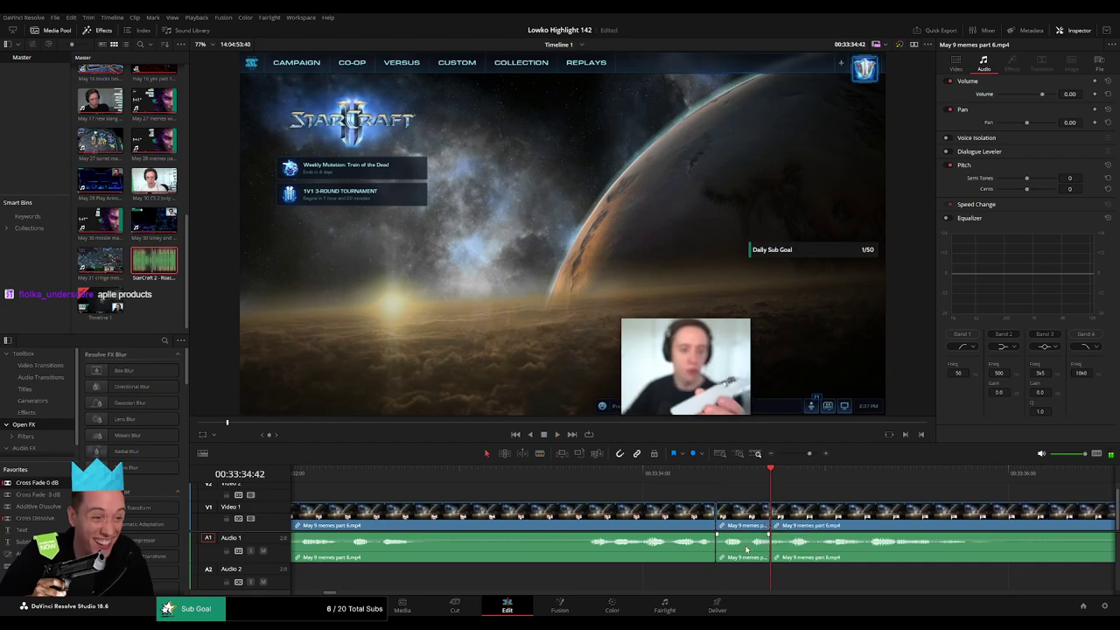
pyautogui.moveTo(744, 538); pyautogui.dragTo(743, 562)
# - Cover the muted word ending at 00:33:34:42 with StarCraft 2 - Roach Quotes.mp3 on Audio 2, trimmed to its length, at volume -23
pyautogui.moveTo(168, 262); pyautogui.dragTo(746, 584)
pyautogui.moveTo(820, 580); pyautogui.dragTo(770, 580)
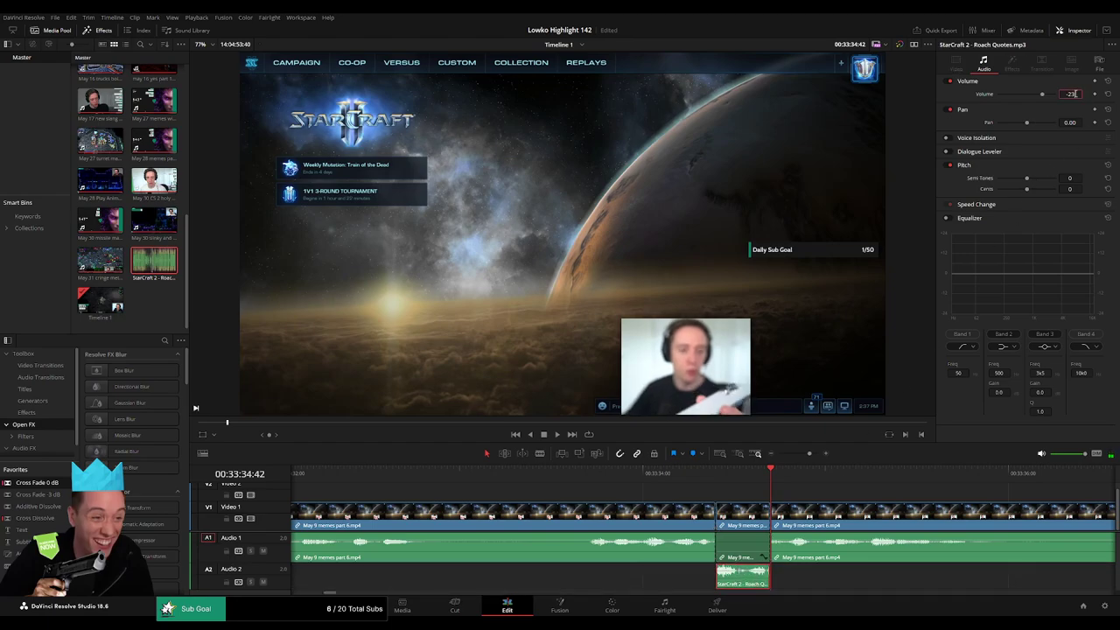
pyautogui.press('Return')
pyautogui.press('space')
pyautogui.click(812, 490)
pyautogui.moveTo(809, 453); pyautogui.dragTo(801, 454)
pyautogui.hscroll(3, 594, 494)
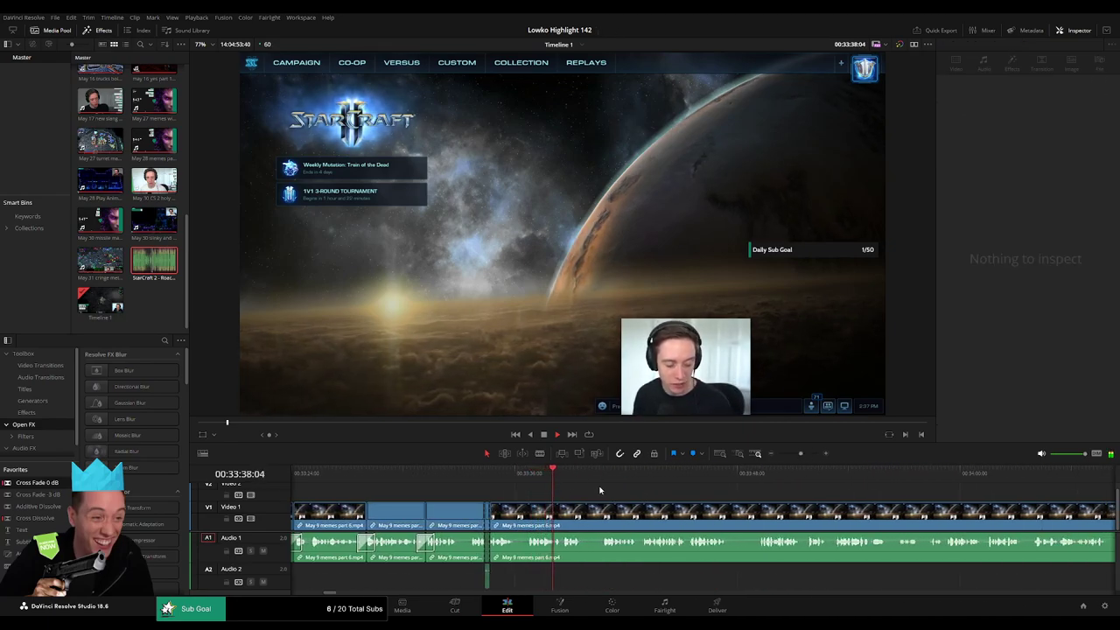
# - Cut the silent sliver at about 00:33:40 out of the May 9 memes part 6 clip and close the gap
pyautogui.hscroll(3, 599, 490)
pyautogui.click(550, 474)
pyautogui.press('b')
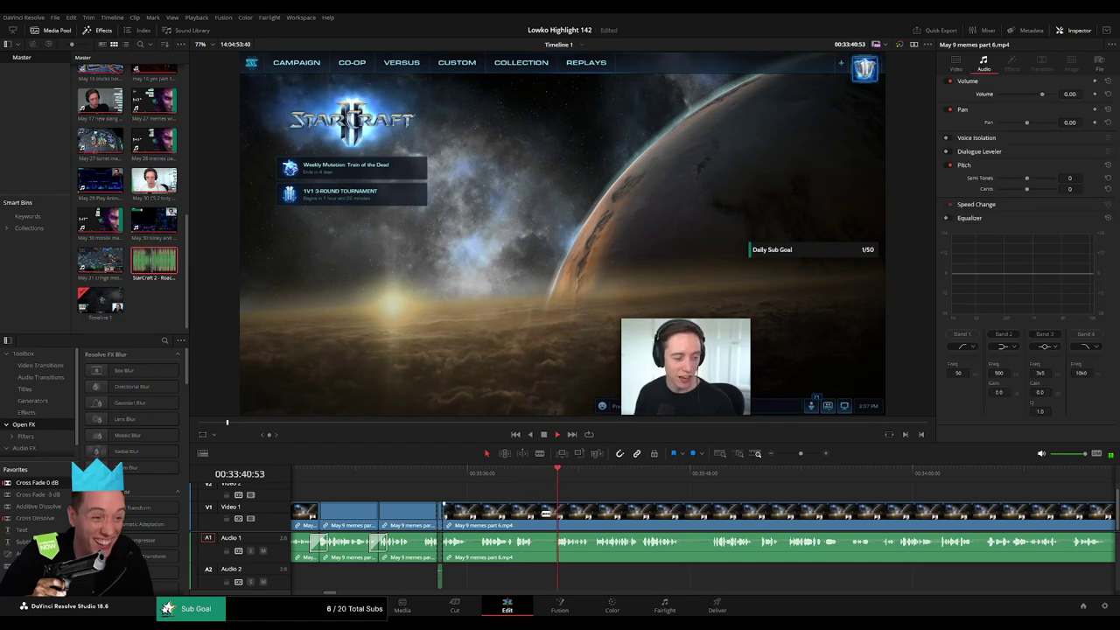
pyautogui.click(536, 513)
pyautogui.click(553, 512)
pyautogui.press('a')
pyautogui.click(547, 515)
pyautogui.press('BackSpace')
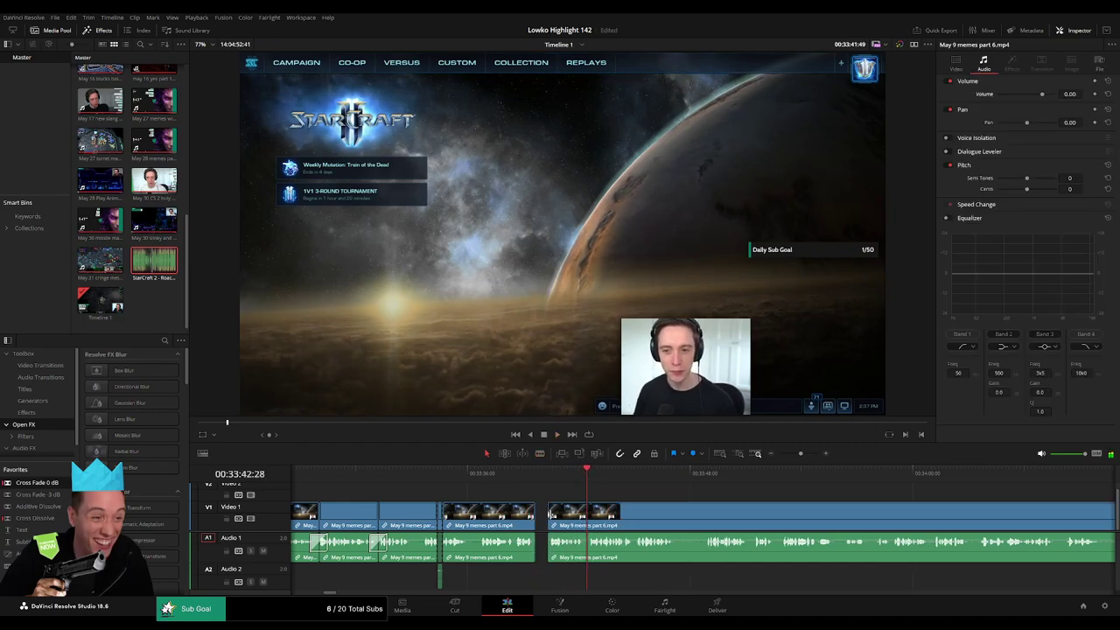
pyautogui.click(548, 514)
pyautogui.press('BackSpace')
pyautogui.hscroll(3, 514, 502)
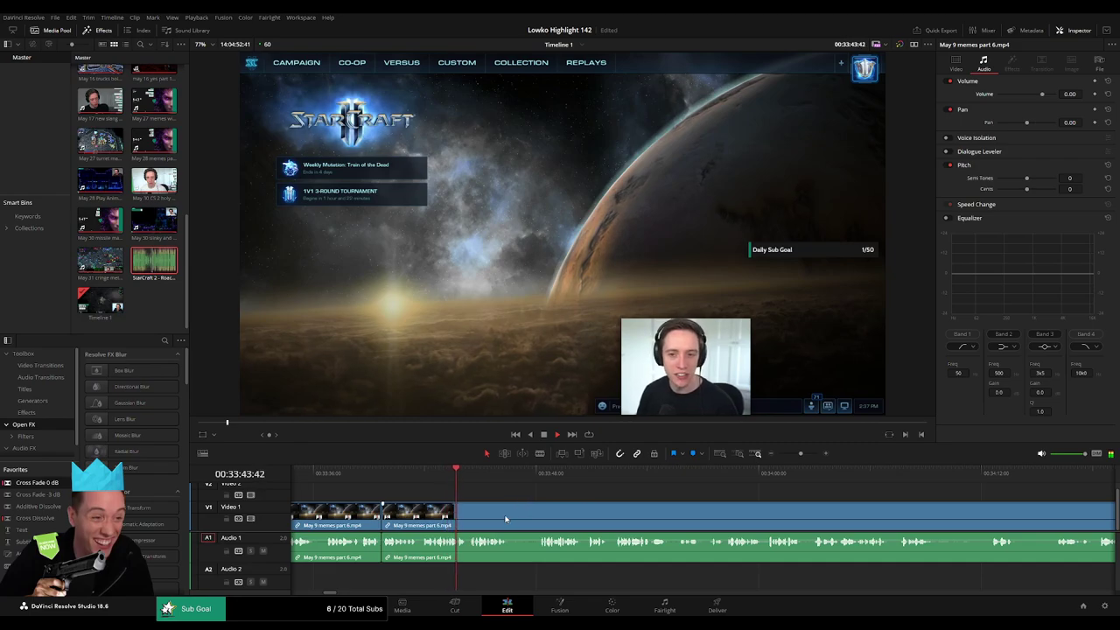
# - Cut out the quiet stretch from about 00:33:46 to 00:33:48, close the gap and cross-fade the audio join
pyautogui.press('b')
pyautogui.click(511, 517)
pyautogui.click(539, 514)
pyautogui.press('a')
pyautogui.click(530, 518)
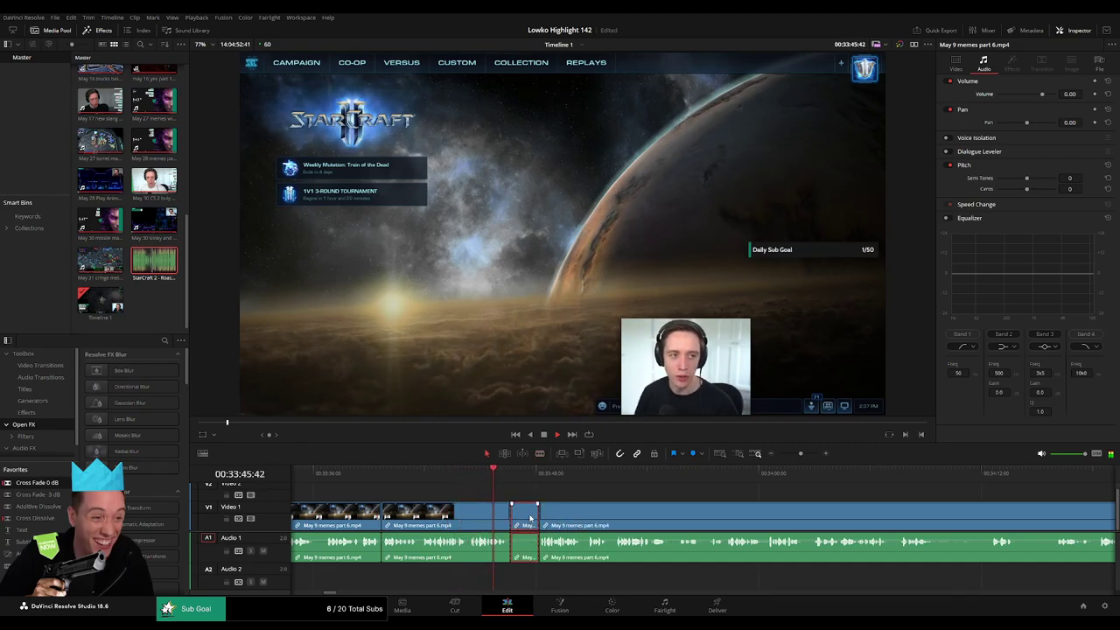
pyautogui.press('Delete')
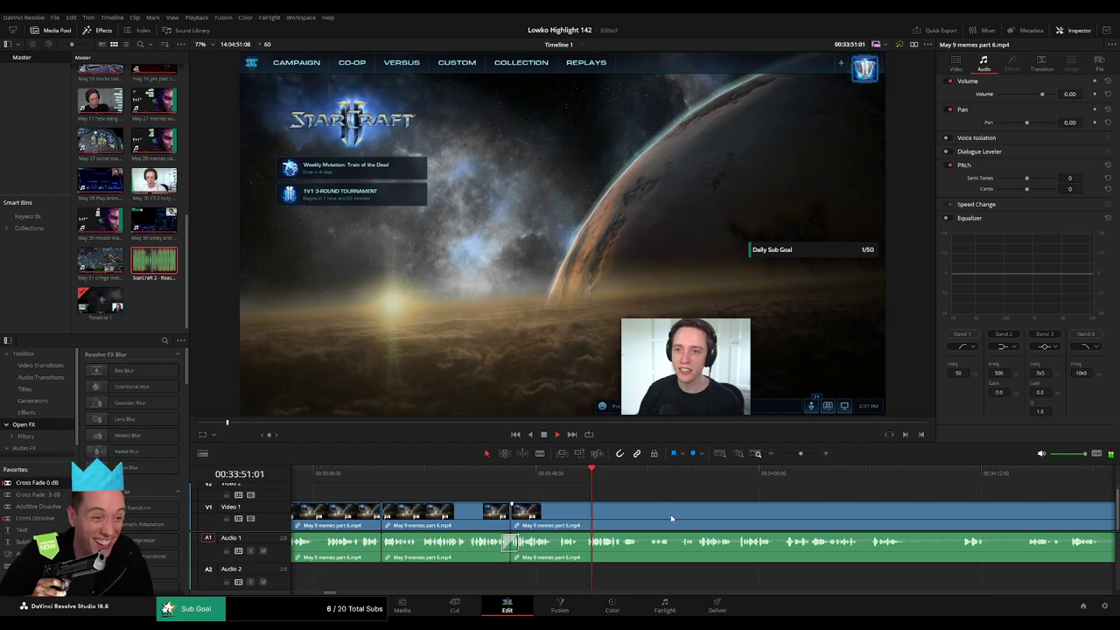
# - Cut the silent stretch from about 00:34:08 to 00:34:11 out of the clip on Video 1 and Audio 1, closing the gap
pyautogui.hscroll(3, 671, 518)
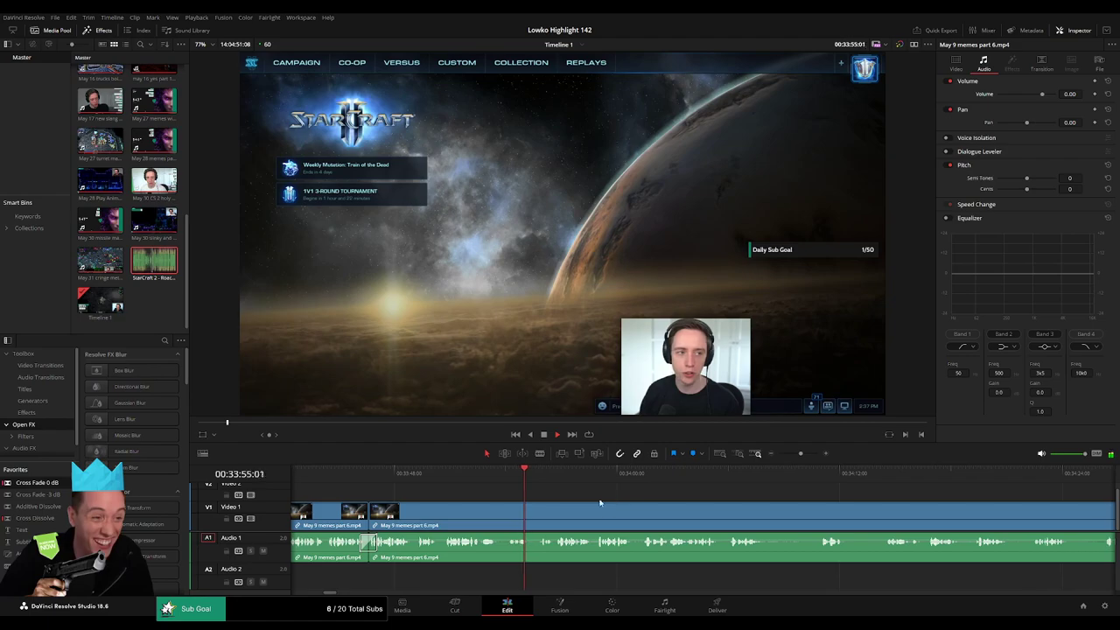
pyautogui.hscroll(2, 528, 494)
pyautogui.hscroll(2, 607, 509)
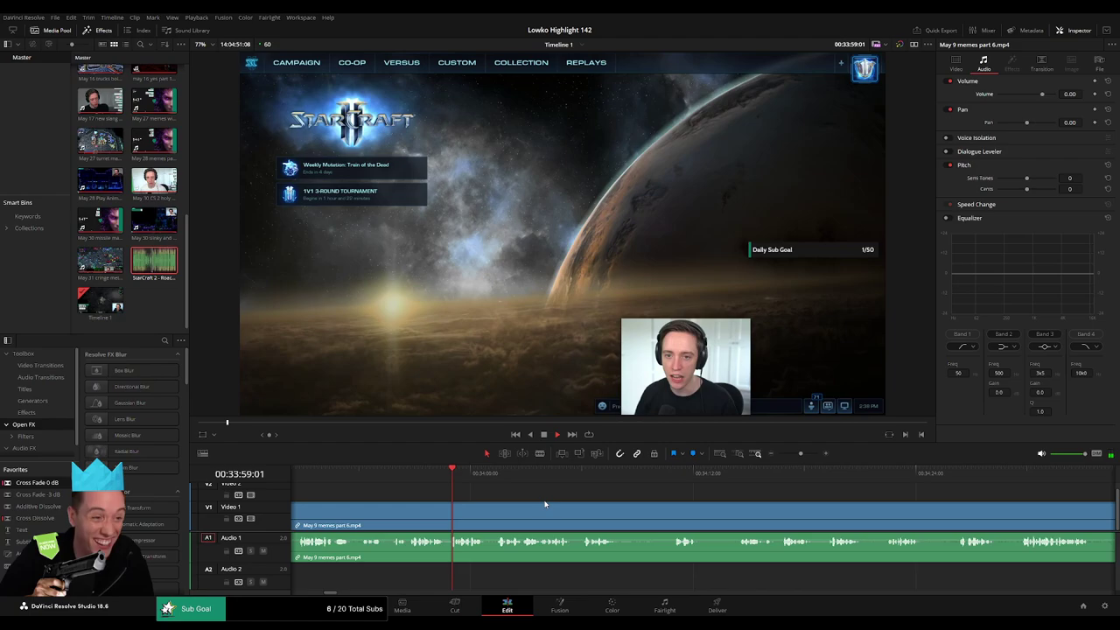
pyautogui.hscroll(2, 554, 502)
pyautogui.press('b')
pyautogui.click(559, 509)
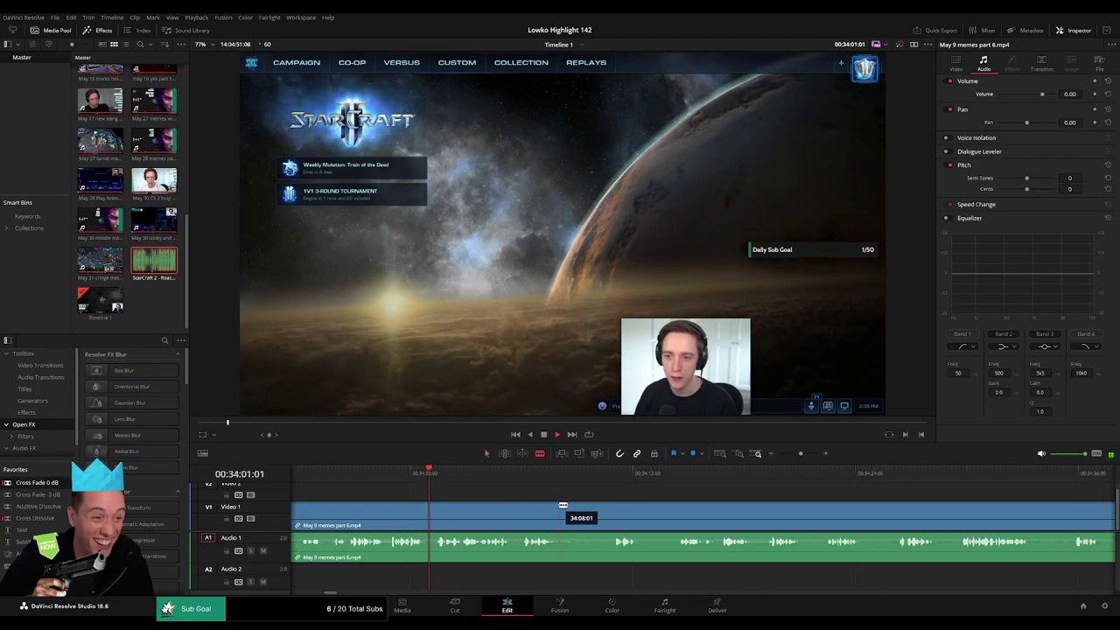
pyautogui.click(610, 505)
pyautogui.press('a')
pyautogui.click(600, 508)
pyautogui.press('Delete')
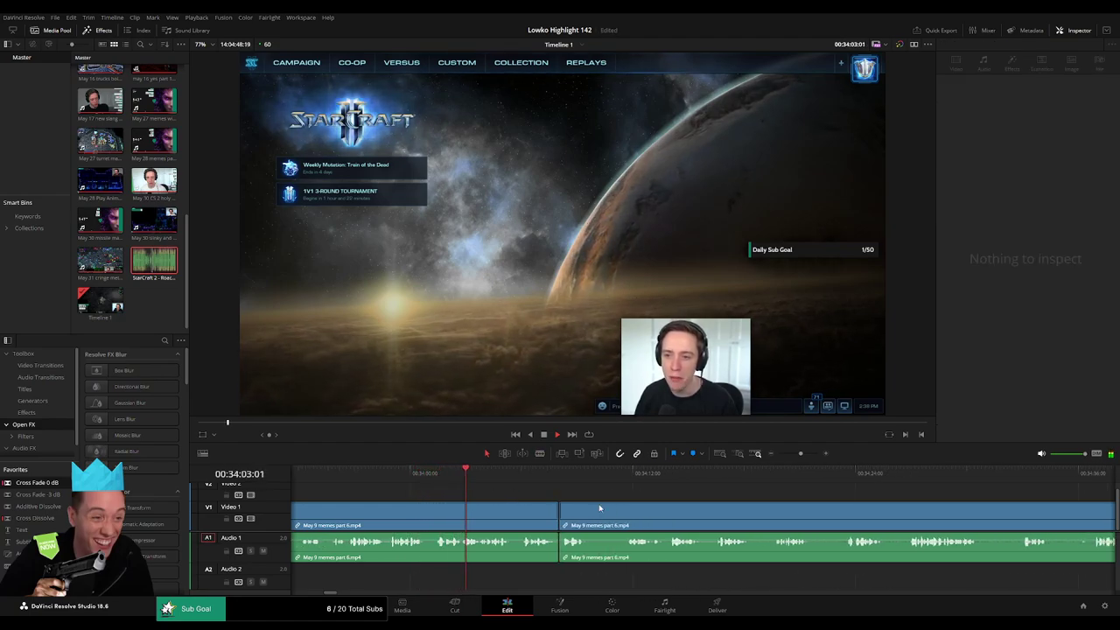
# - Cut out the next silent stretch, from about 00:34:09 to 00:34:11, and close the gap
pyautogui.press('b')
pyautogui.click(587, 509)
pyautogui.click(626, 510)
pyautogui.press('a')
pyautogui.click(615, 518)
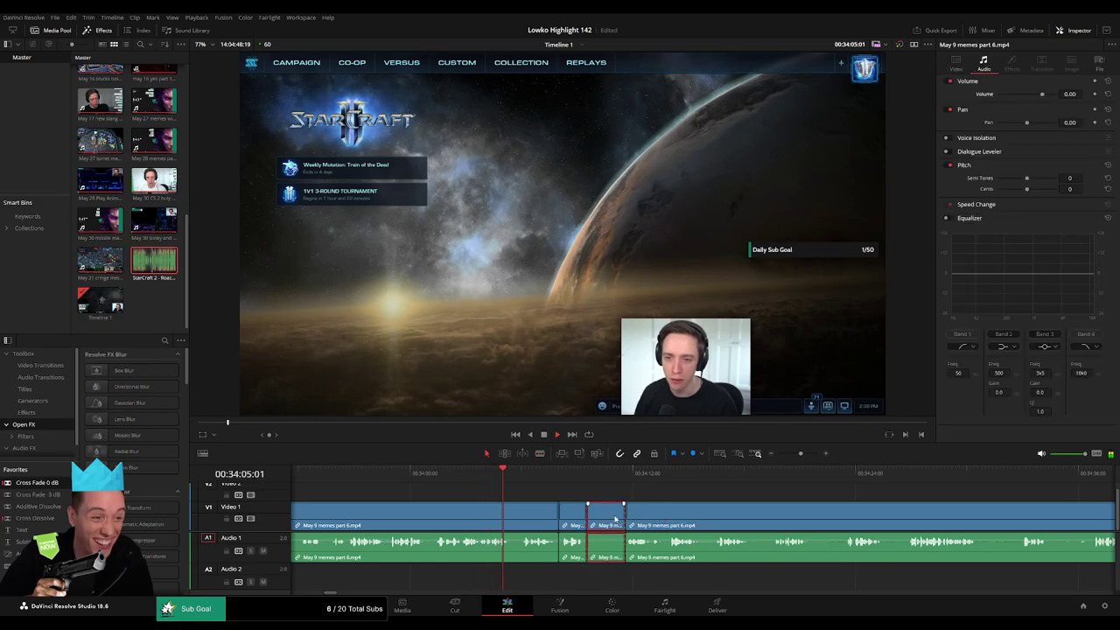
pyautogui.press('Delete')
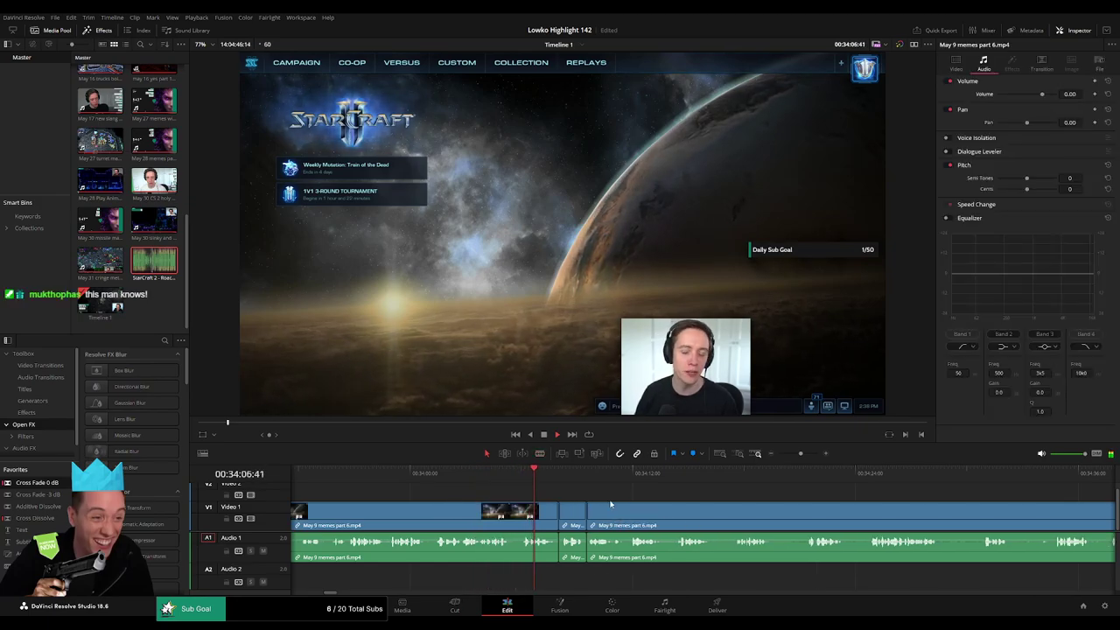
# - Add a Cross Fade 0 dB to the Audio 1 joins at about 00:34:08 and 00:34:09, then resume playback
pyautogui.press('space')
pyautogui.moveTo(54, 484); pyautogui.dragTo(556, 545)
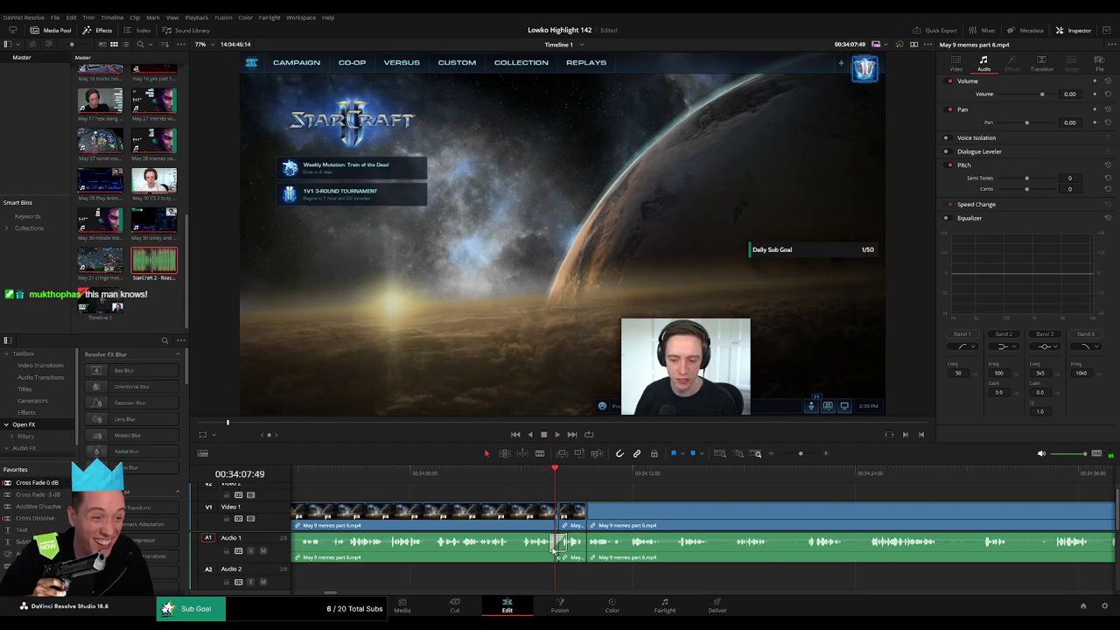
pyautogui.moveTo(54, 484); pyautogui.dragTo(587, 546)
pyautogui.press('space')
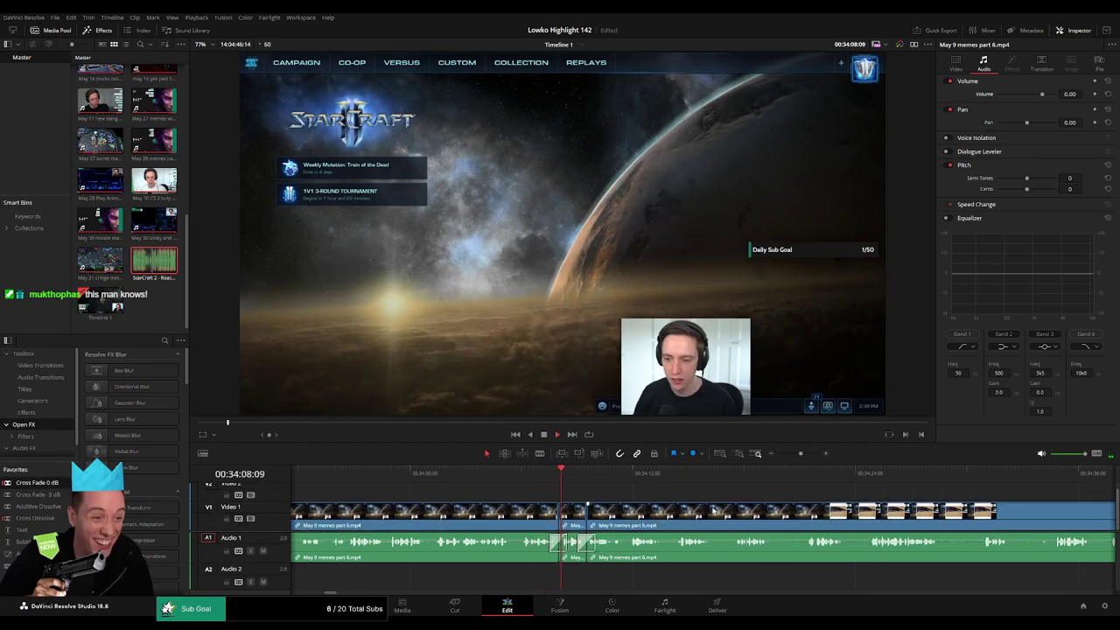
# - Cut out the pause from about 00:34:16 to 00:34:17 and put a Cross Fade 0 dB on the audio join
pyautogui.hscroll(3, 541, 509)
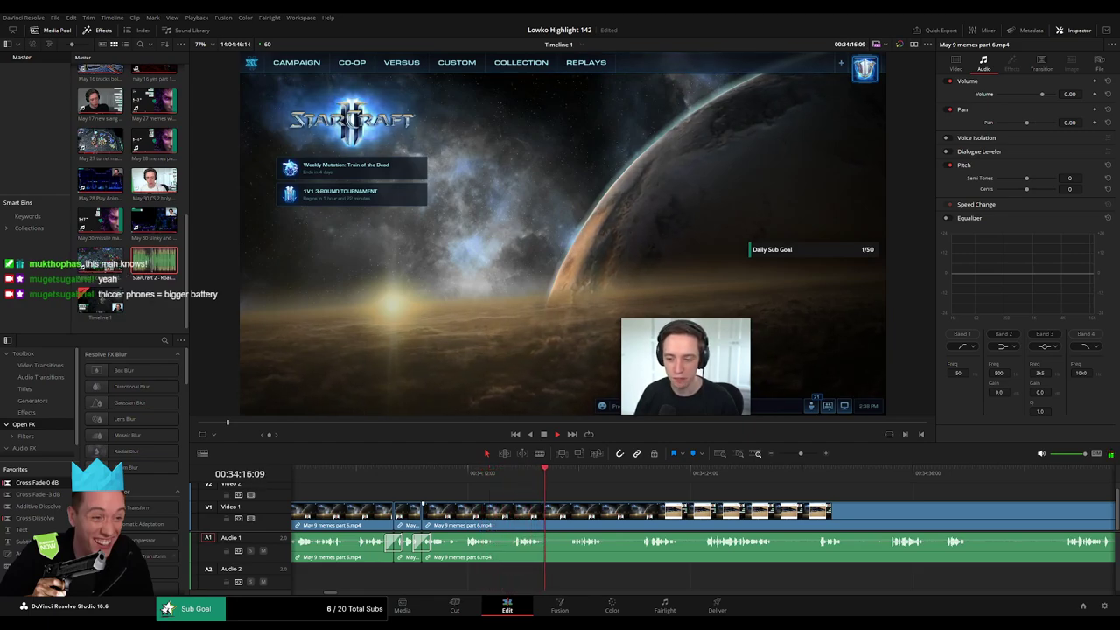
pyautogui.press('b')
pyautogui.click(547, 510)
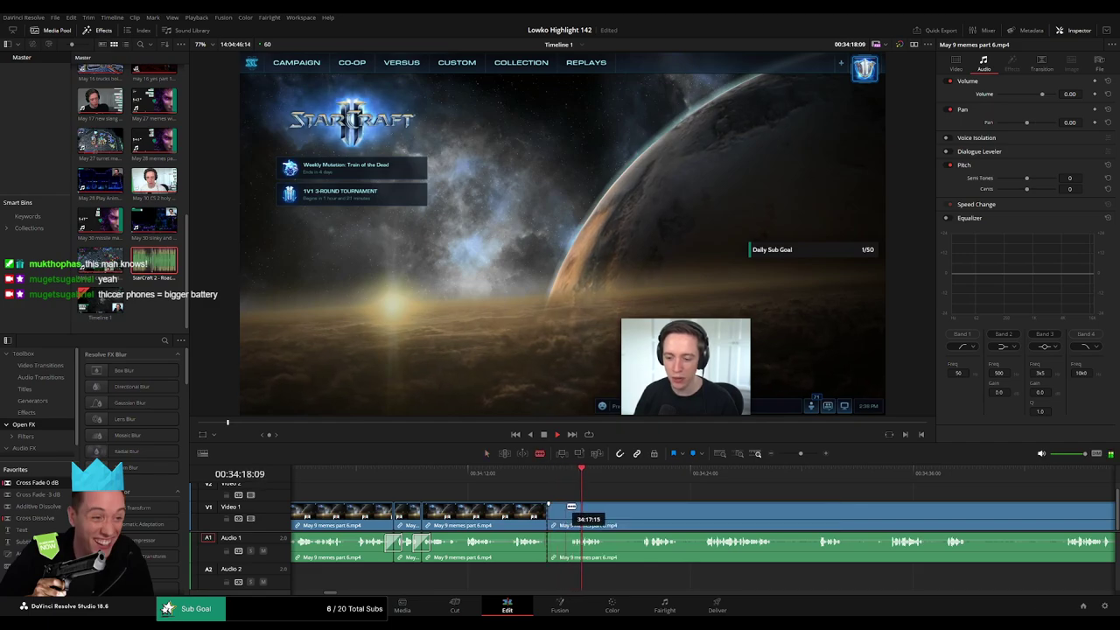
pyautogui.click(570, 513)
pyautogui.press('a')
pyautogui.click(561, 515)
pyautogui.press('Delete')
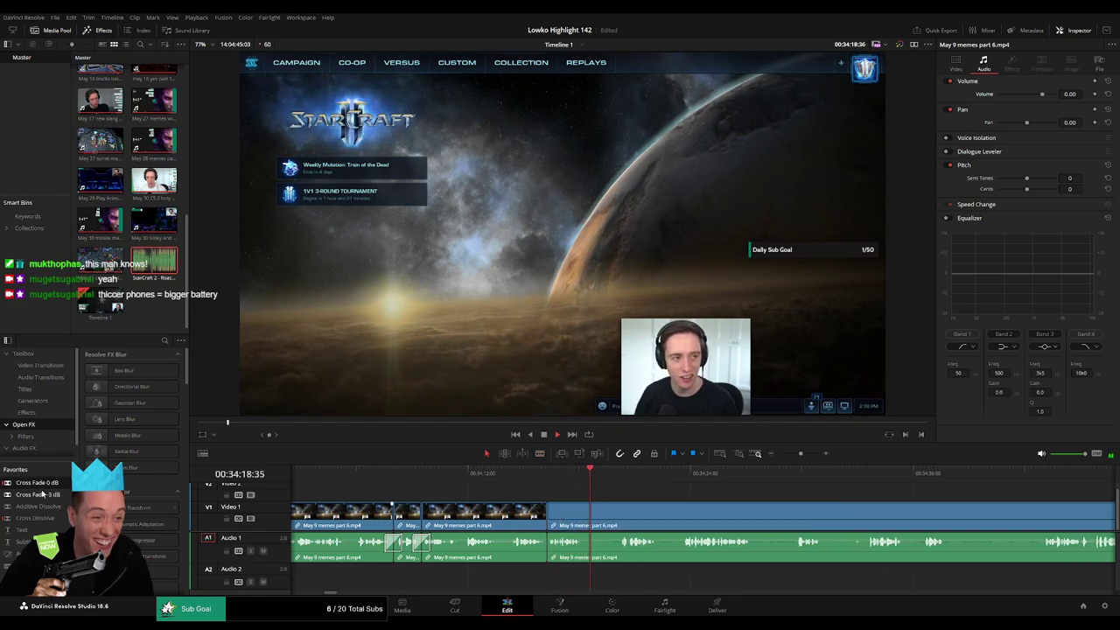
pyautogui.moveTo(560, 535); pyautogui.dragTo(550, 541)
# - Cut out the roughly 1.5-second pause at about 00:34:18 and cross-fade the audio at that join
pyautogui.click(621, 472)
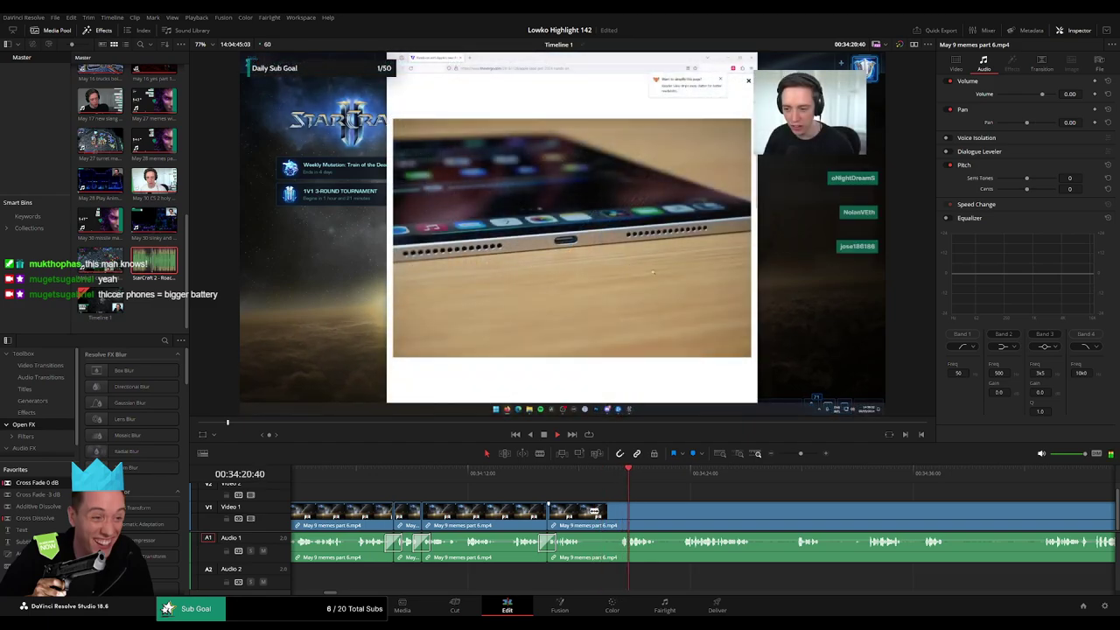
pyautogui.press('b')
pyautogui.click(585, 509)
pyautogui.moveTo(590, 509); pyautogui.dragTo(593, 516)
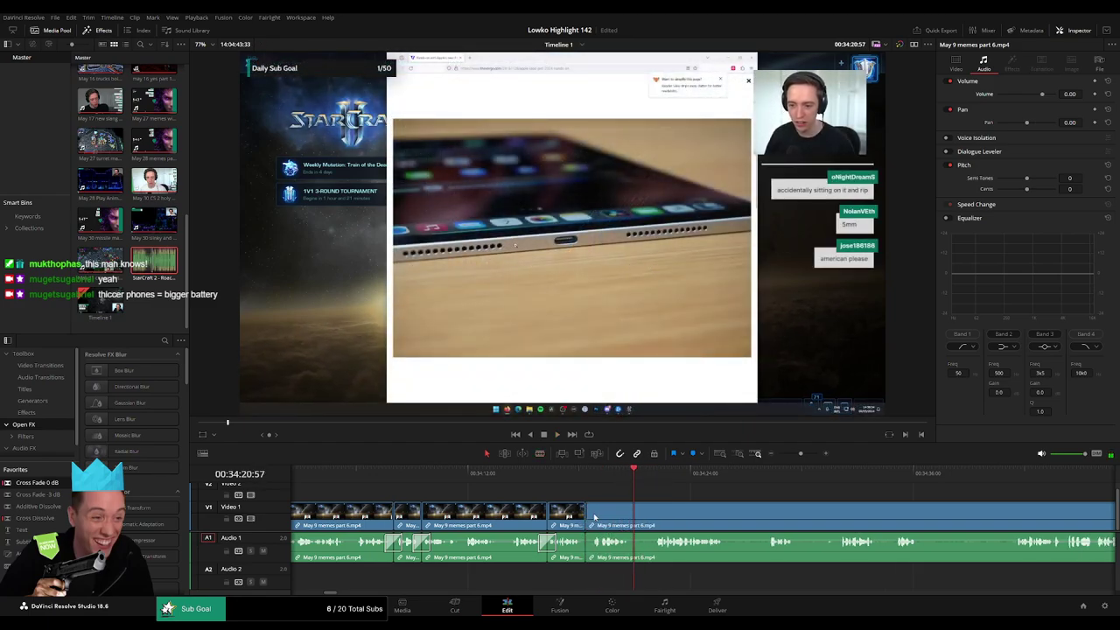
# - Cut out the short pause at about 00:34:21 and put a Cross Fade 0 dB on the audio join
pyautogui.press('b')
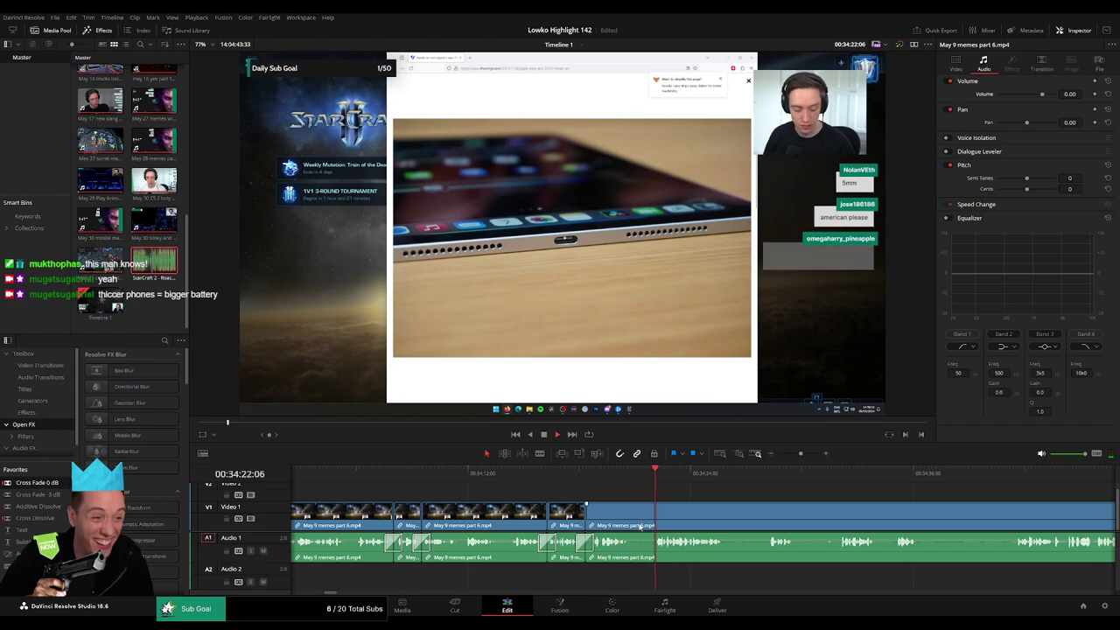
pyautogui.click(633, 518)
pyautogui.press('a')
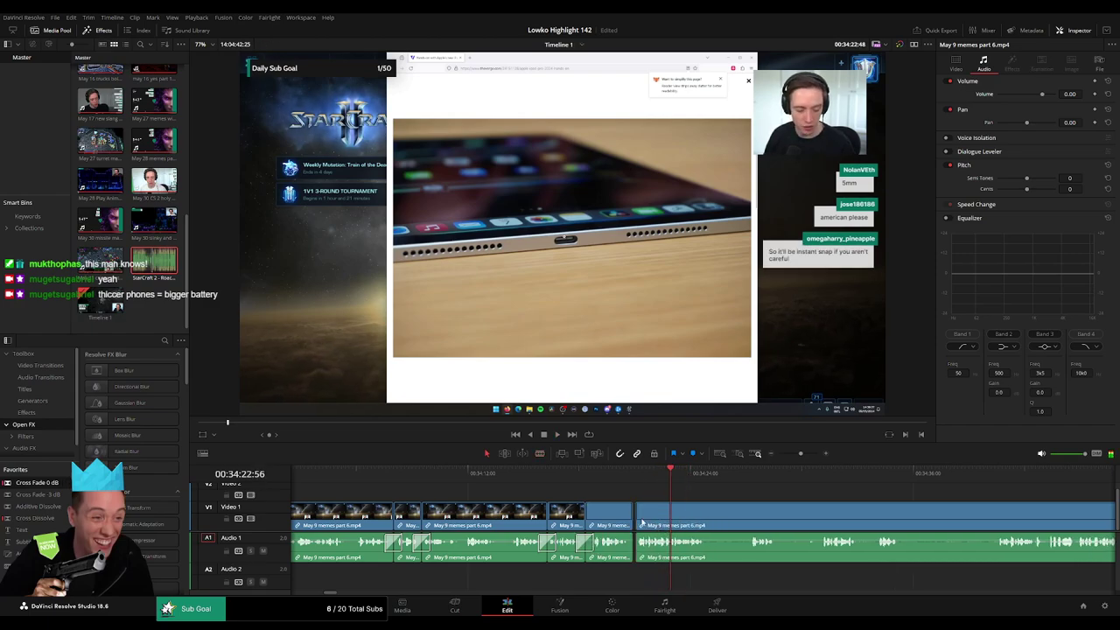
pyautogui.hscroll(3, 533, 502)
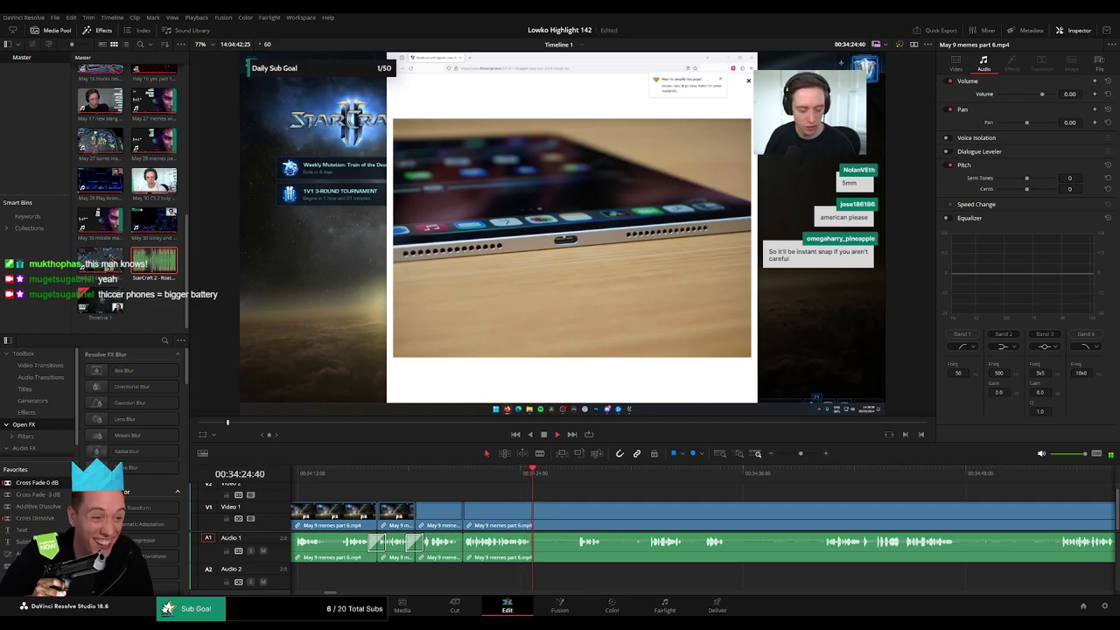
pyautogui.press('space')
pyautogui.hotkey('ctrl', 'z')
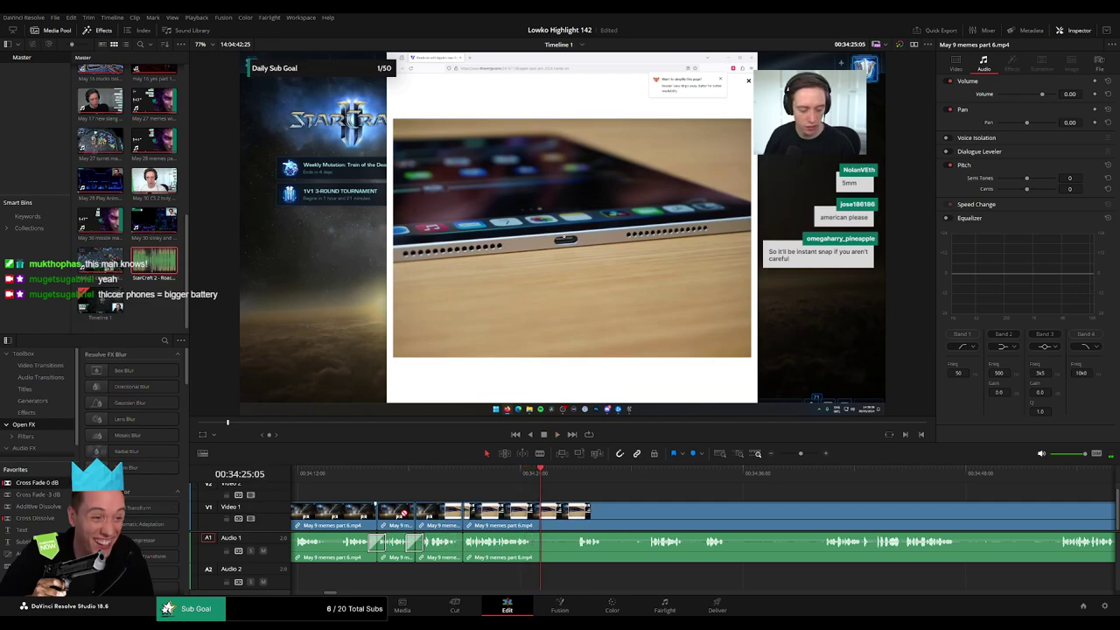
pyautogui.moveTo(37, 482); pyautogui.dragTo(500, 544)
pyautogui.press('space')
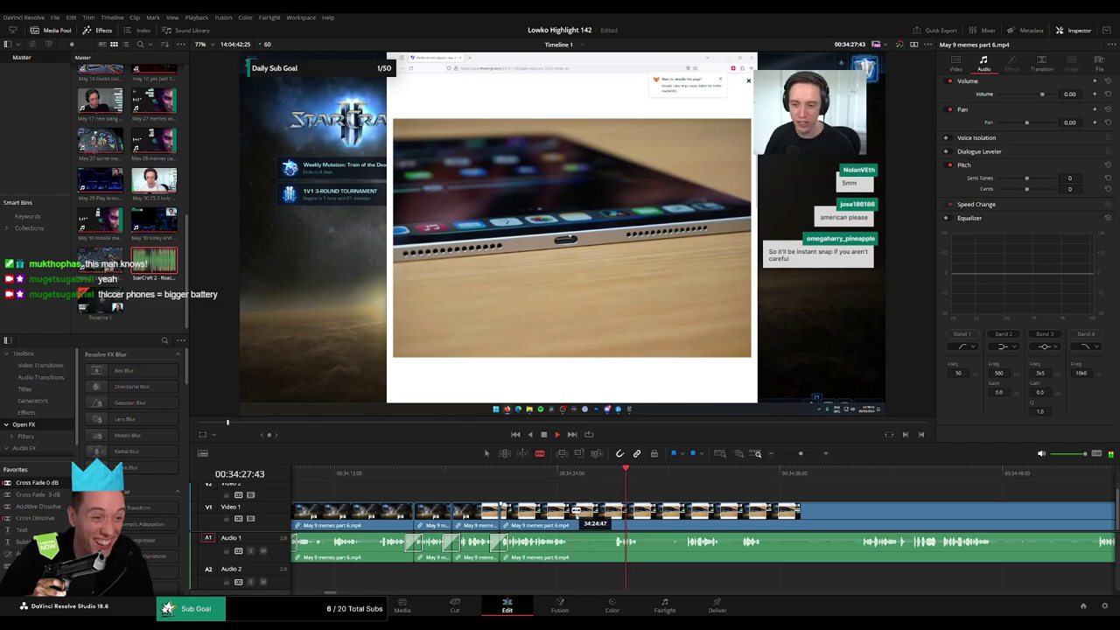
# - Cut out the quiet stretches starting at about 00:34:24 and 00:34:26, cross-fading the audio at both joins
pyautogui.moveTo(576, 509); pyautogui.dragTo(614, 507)
pyautogui.press('Delete')
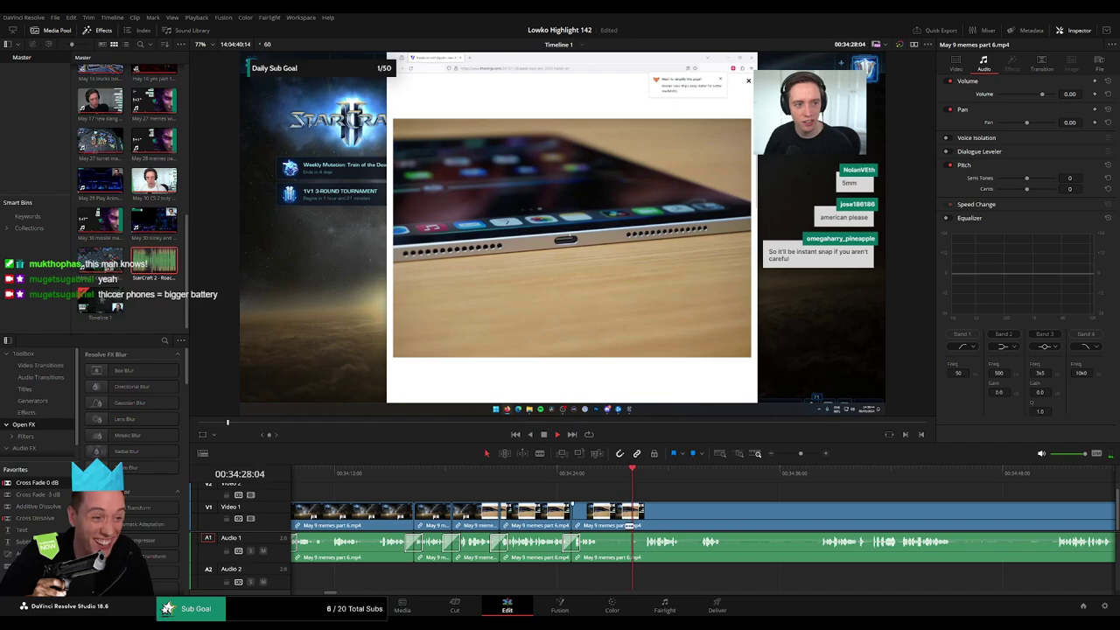
pyautogui.moveTo(607, 518); pyautogui.dragTo(651, 513)
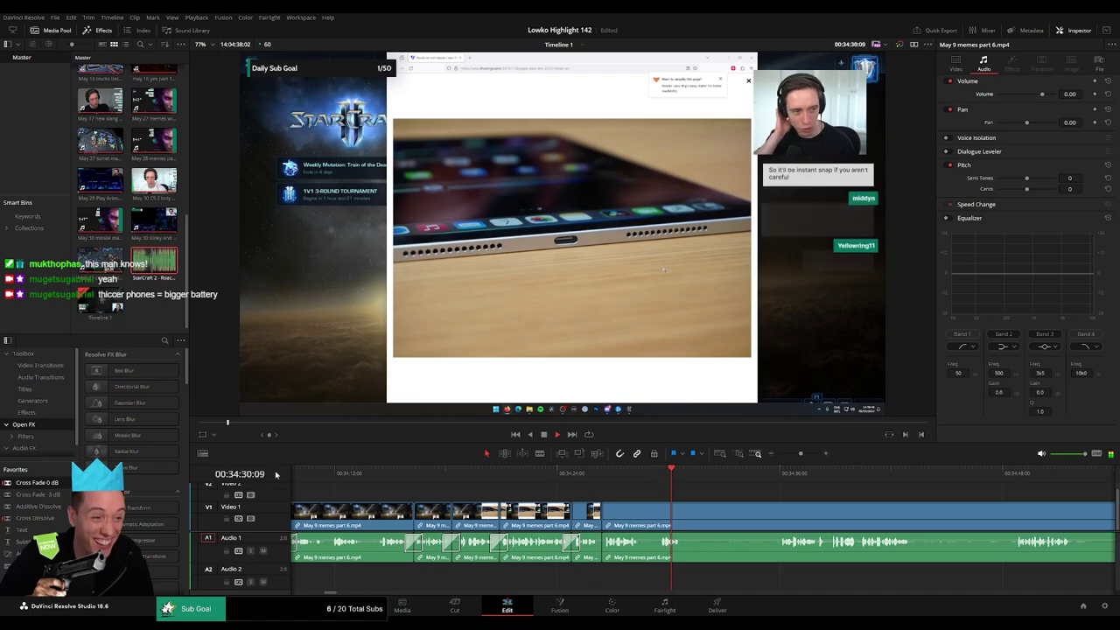
# - Cut out the short pause from about 00:34:28 to 00:34:29 and cross-fade the audio join
pyautogui.press('b')
pyautogui.click(642, 518)
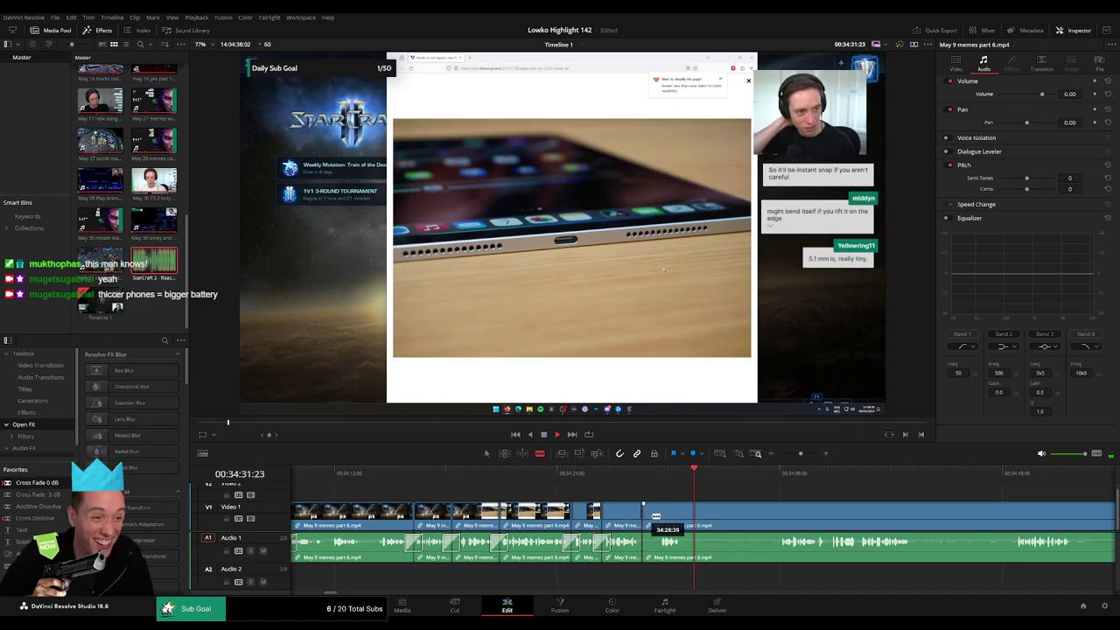
pyautogui.click(660, 518)
pyautogui.press('a')
pyautogui.click(651, 519)
pyautogui.press('Delete')
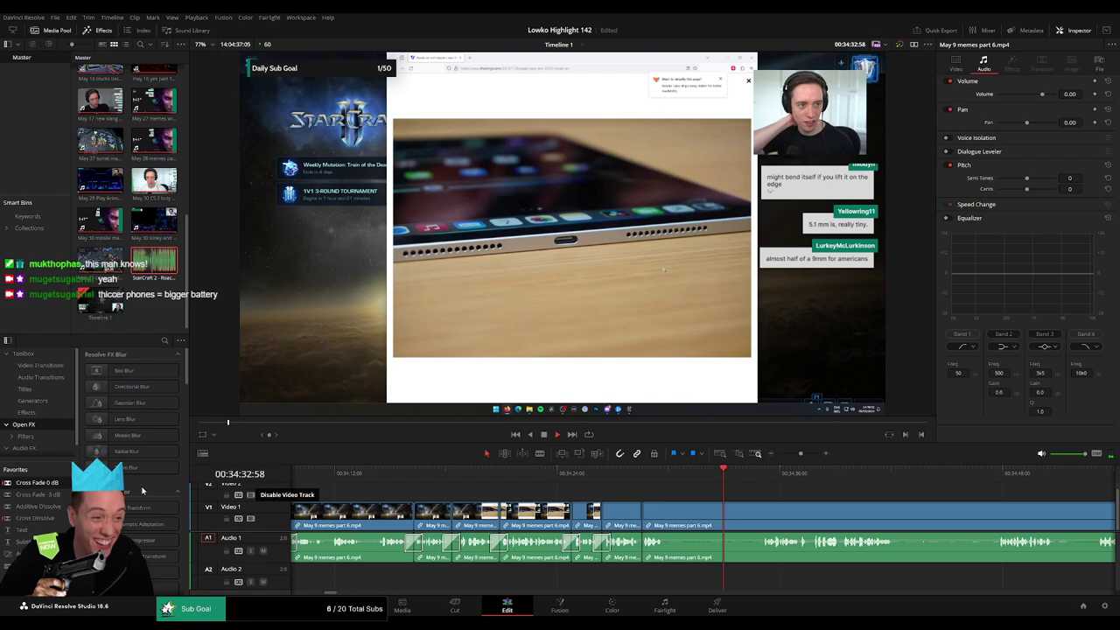
# - Cut out the silence from about 00:34:30 to 00:34:35 and put a Cross Fade 0 dB on the audio join
pyautogui.press('b')
pyautogui.click(667, 517)
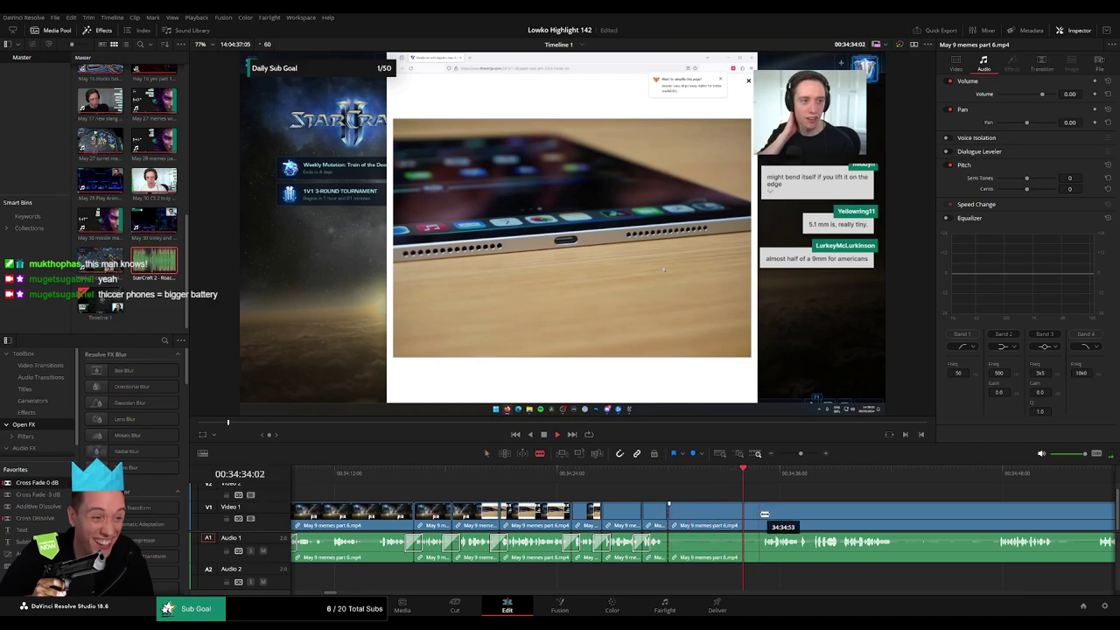
pyautogui.click(761, 514)
pyautogui.press('a')
pyautogui.click(740, 519)
pyautogui.press('Delete')
pyautogui.moveTo(740, 521); pyautogui.dragTo(468, 497)
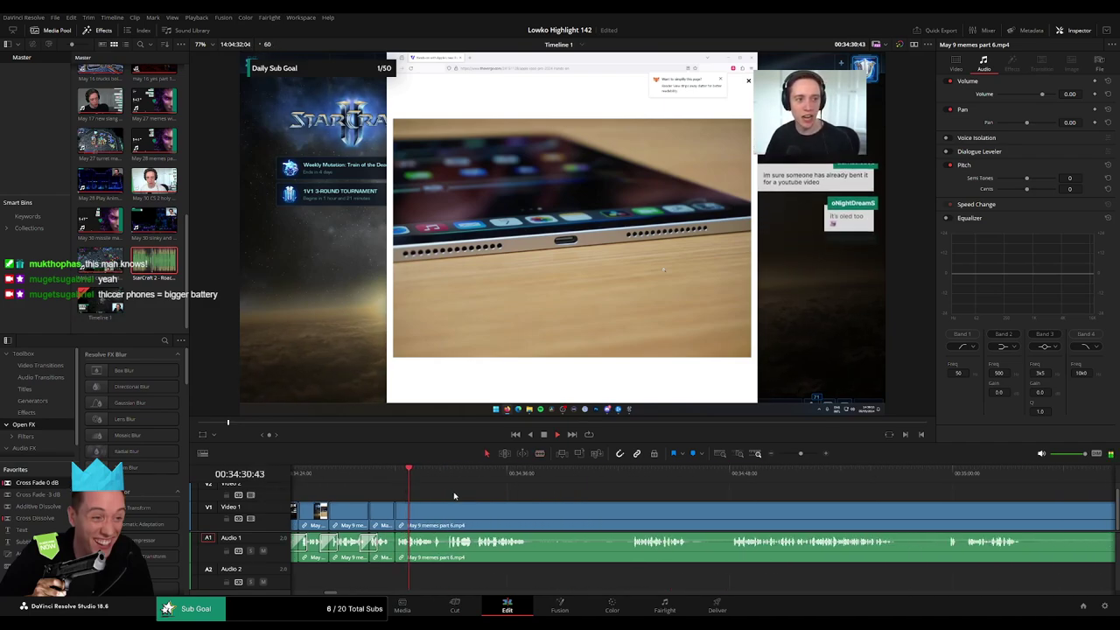
pyautogui.moveTo(61, 482); pyautogui.dragTo(408, 547)
pyautogui.press('space')
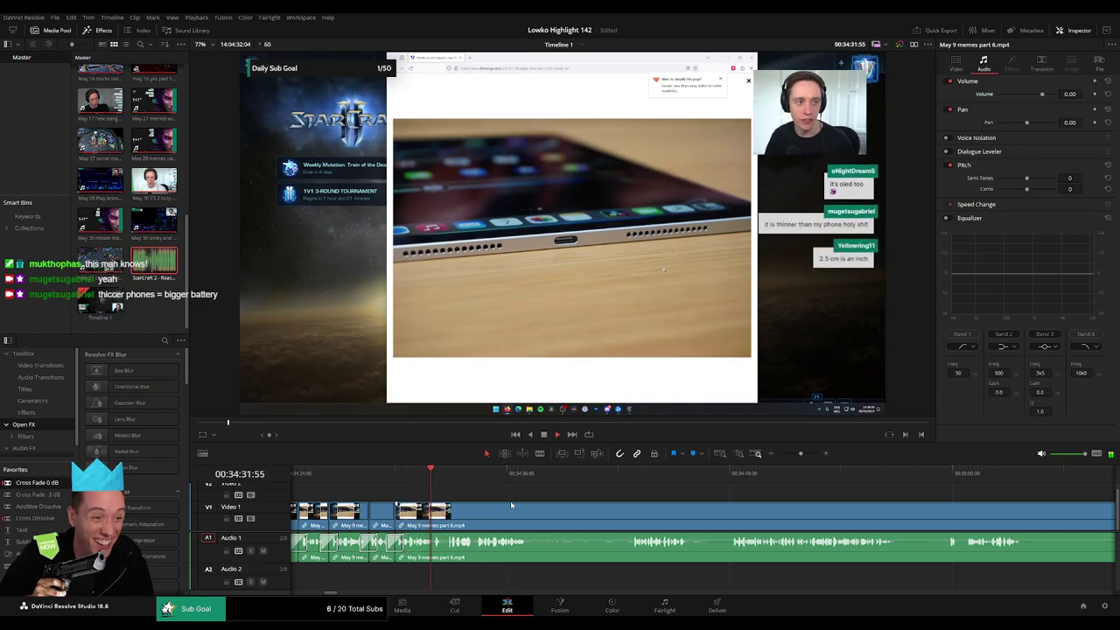
# - Cut out the silence from about 00:34:37 to 00:34:42, close the gap and cross-fade the audio join
pyautogui.moveTo(594, 504); pyautogui.dragTo(520, 496)
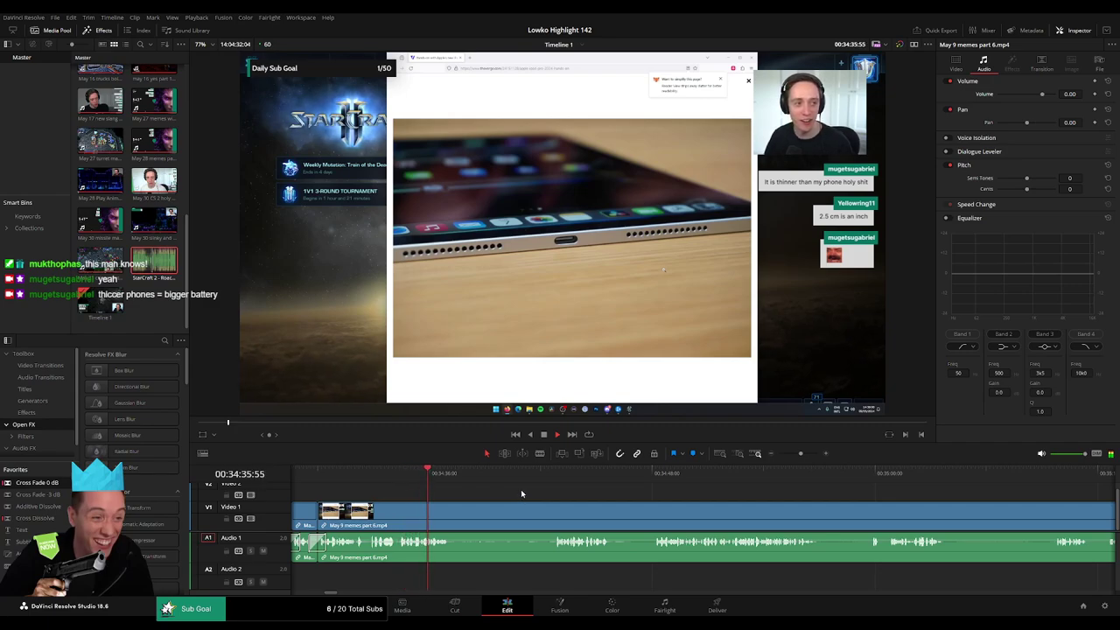
pyautogui.press('b')
pyautogui.click(456, 519)
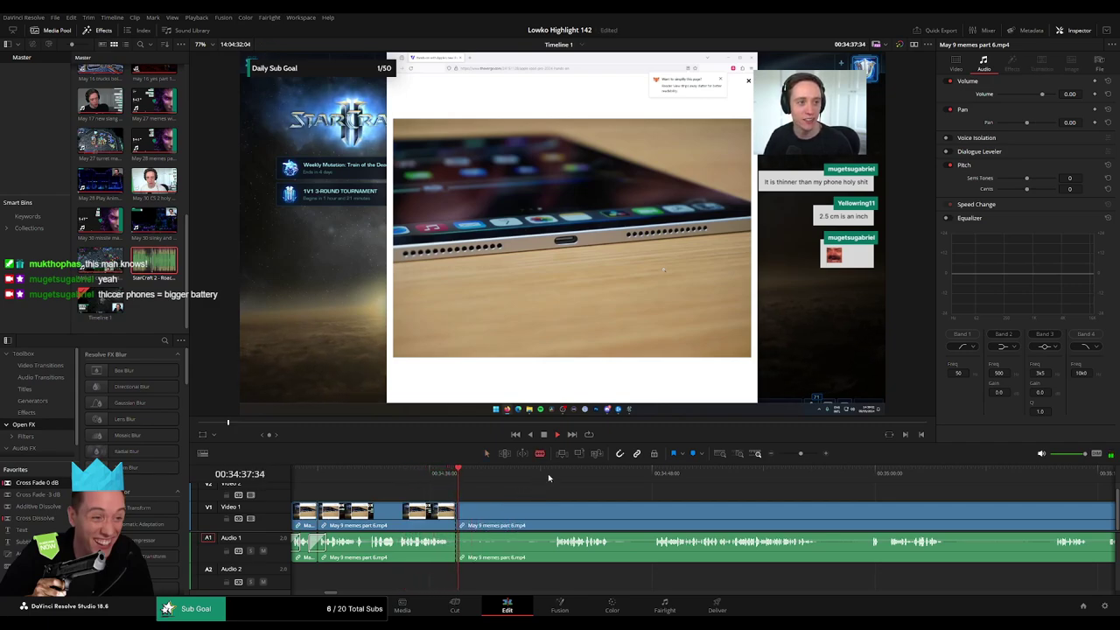
pyautogui.click(547, 473)
pyautogui.click(555, 510)
pyautogui.press('a')
pyautogui.click(539, 517)
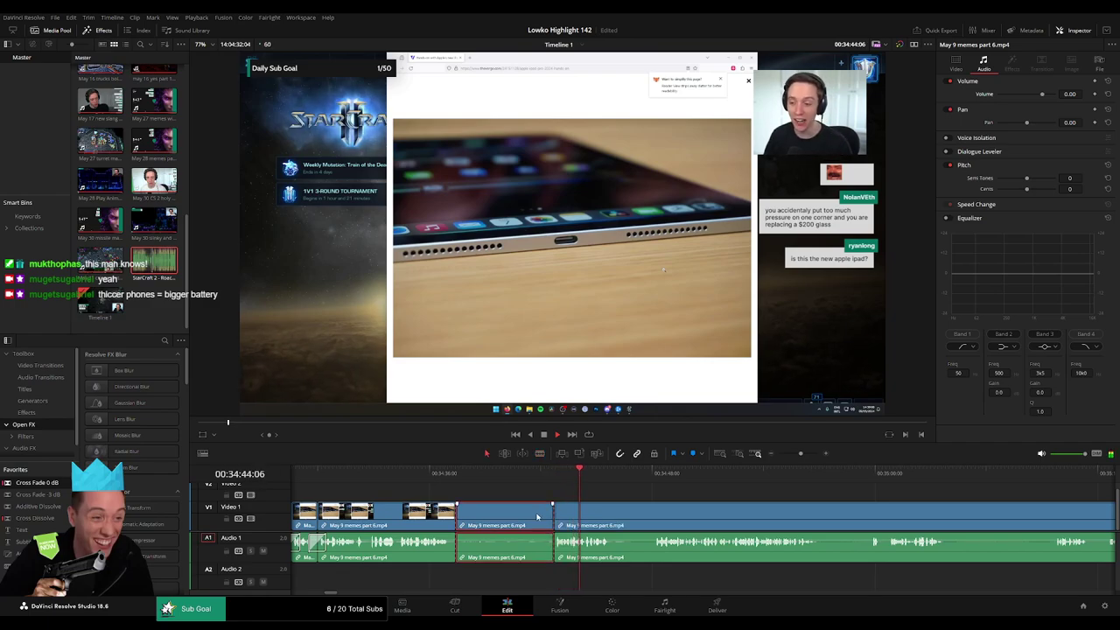
pyautogui.press('Delete')
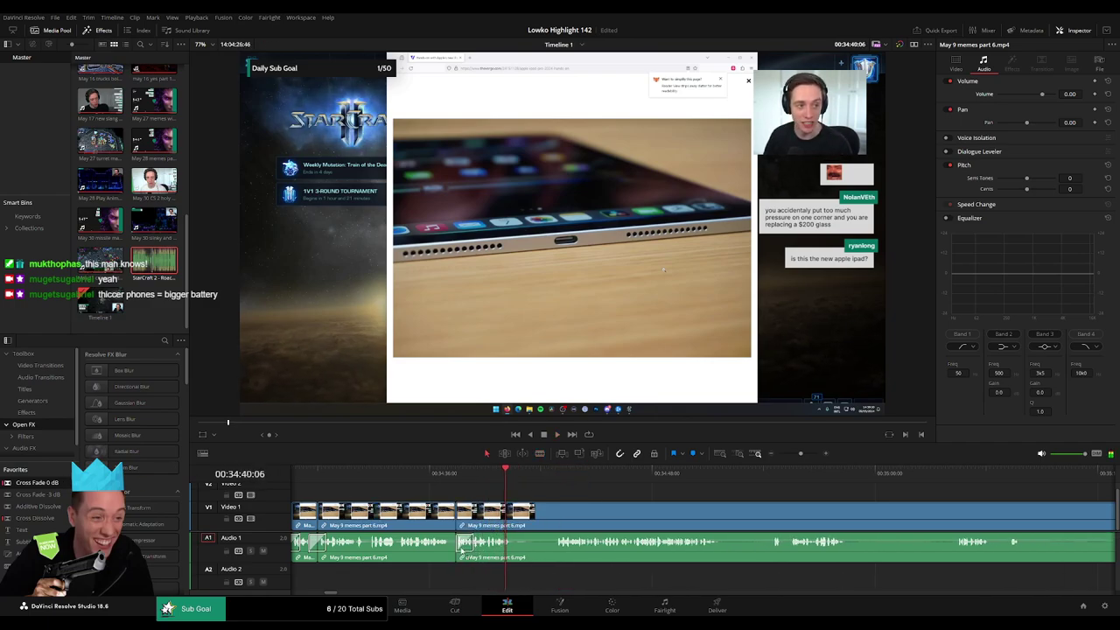
# - Cut out the silence from about 00:34:40 to 00:34:42, close the gap and cross-fade the audio join
pyautogui.moveTo(537, 474); pyautogui.dragTo(549, 474)
pyautogui.press('b')
pyautogui.click(513, 511)
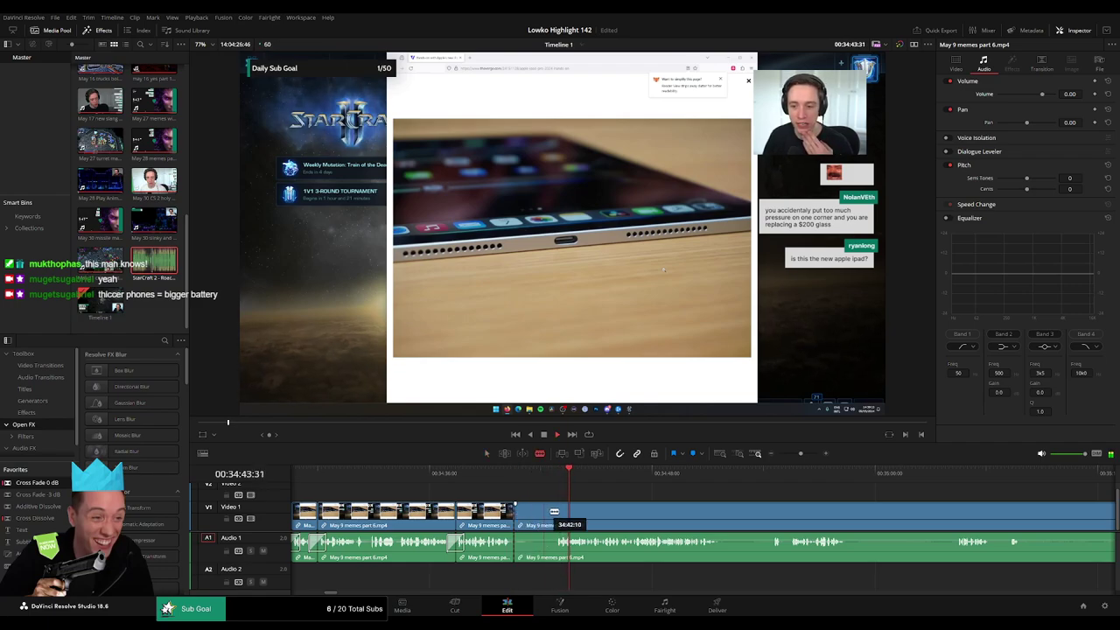
pyautogui.click(555, 511)
pyautogui.press('a')
pyautogui.click(544, 514)
pyautogui.press('Delete')
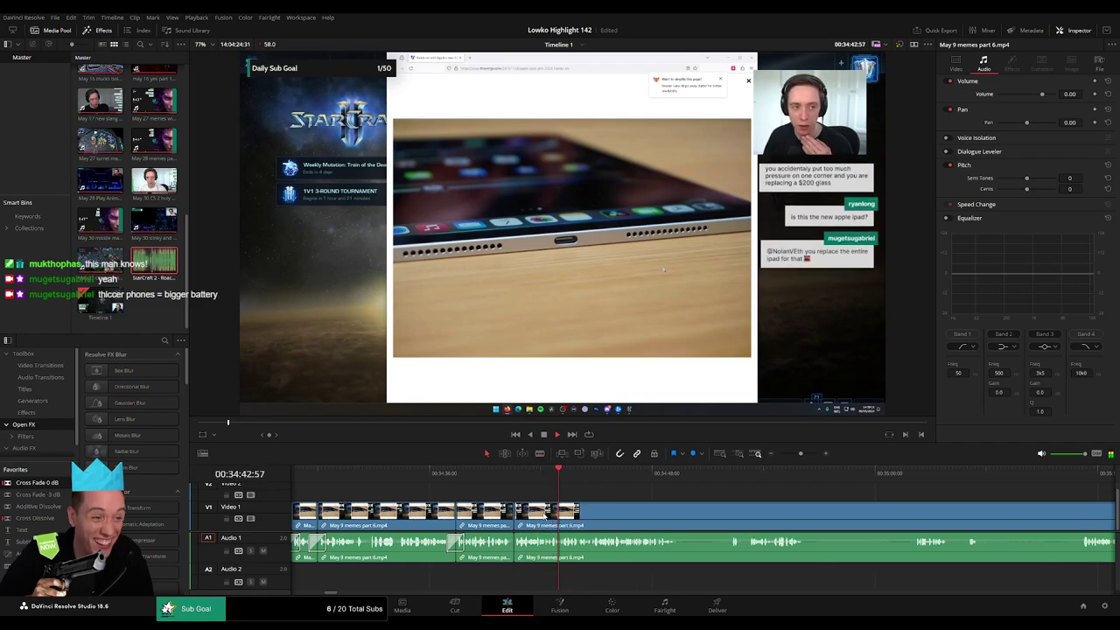
# - Split off the short section from about 00:34:43:46 to 00:34:44:04 in the May 9 memes part 6 clip and mute its audio
pyautogui.hscroll(1, 566, 508)
pyautogui.hscroll(2, 566, 507)
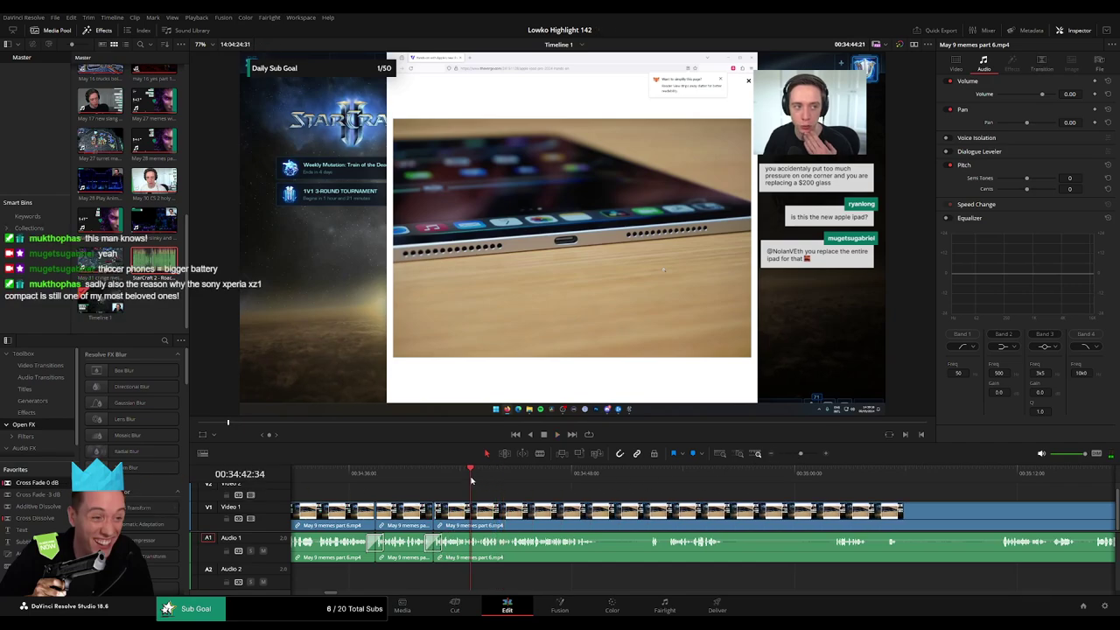
pyautogui.moveTo(799, 453); pyautogui.dragTo(810, 455)
pyautogui.hscroll(6, 622, 495)
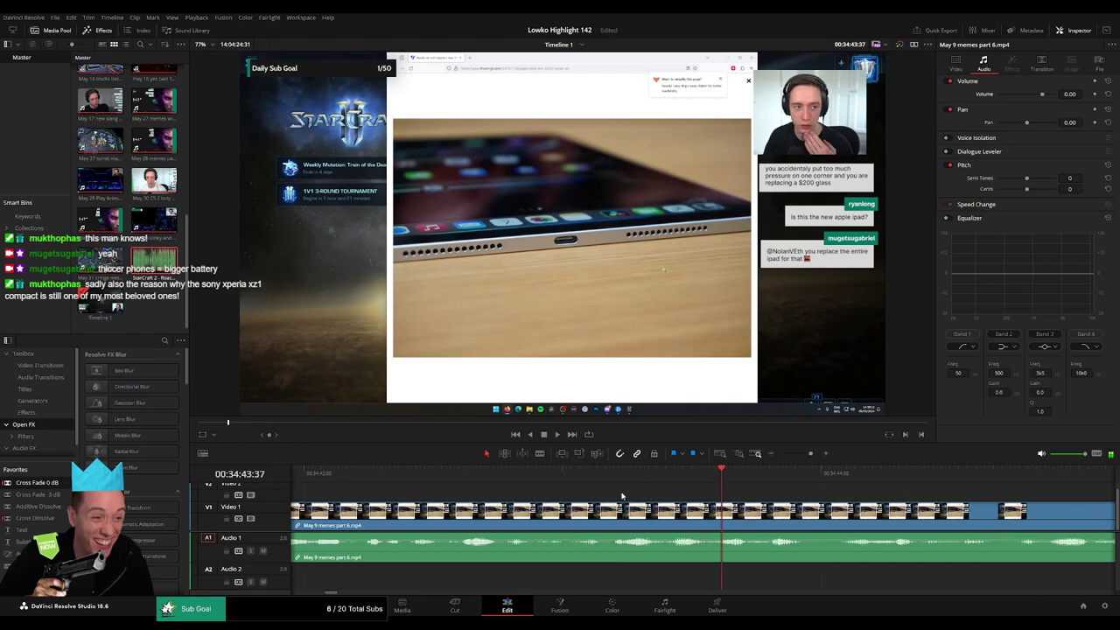
pyautogui.click(475, 476)
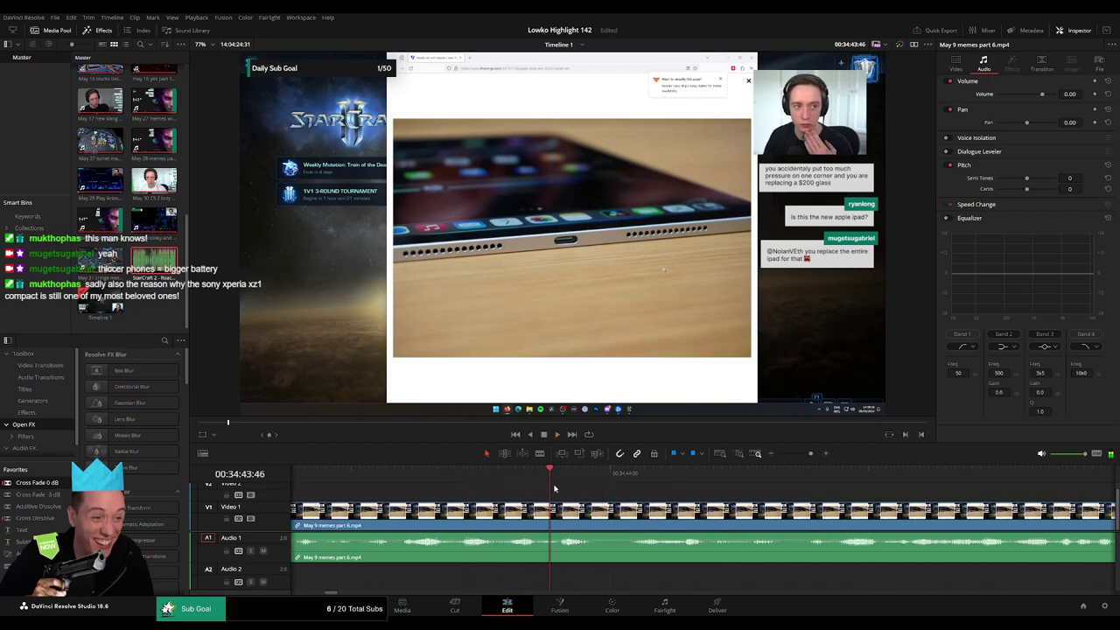
pyautogui.press('b')
pyautogui.click(552, 515)
pyautogui.press('space')
pyautogui.press('space')
pyautogui.click(631, 478)
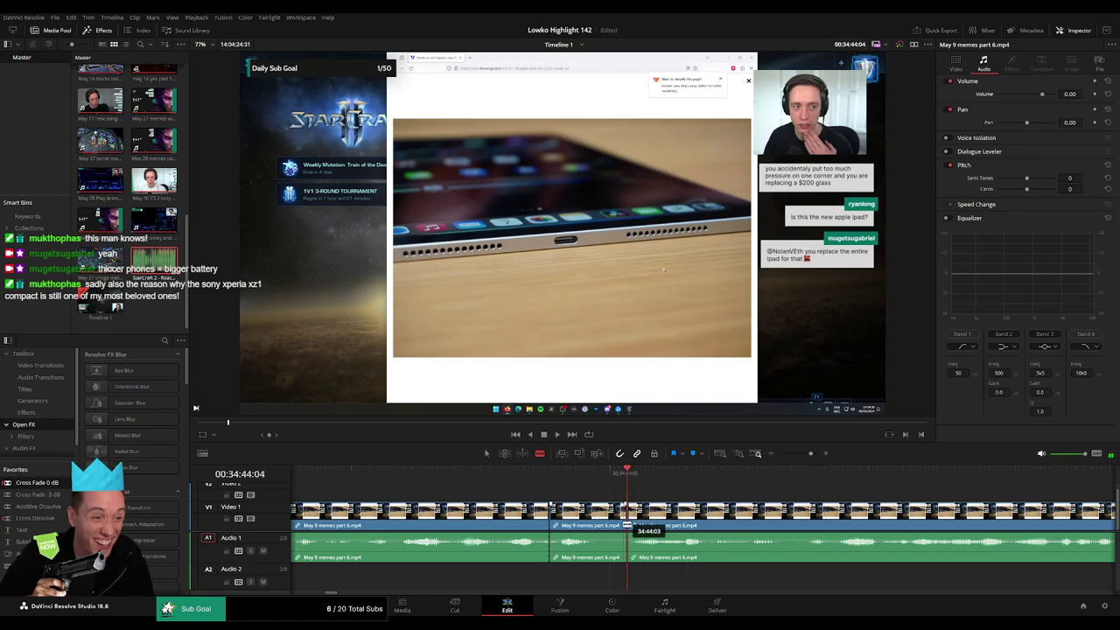
pyautogui.press('d')
# - Place a StarCraft 2 - Roach Quotes.mp3 excerpt on Audio 2 under the muted section and set its volume to -23
pyautogui.moveTo(154, 261); pyautogui.dragTo(627, 577)
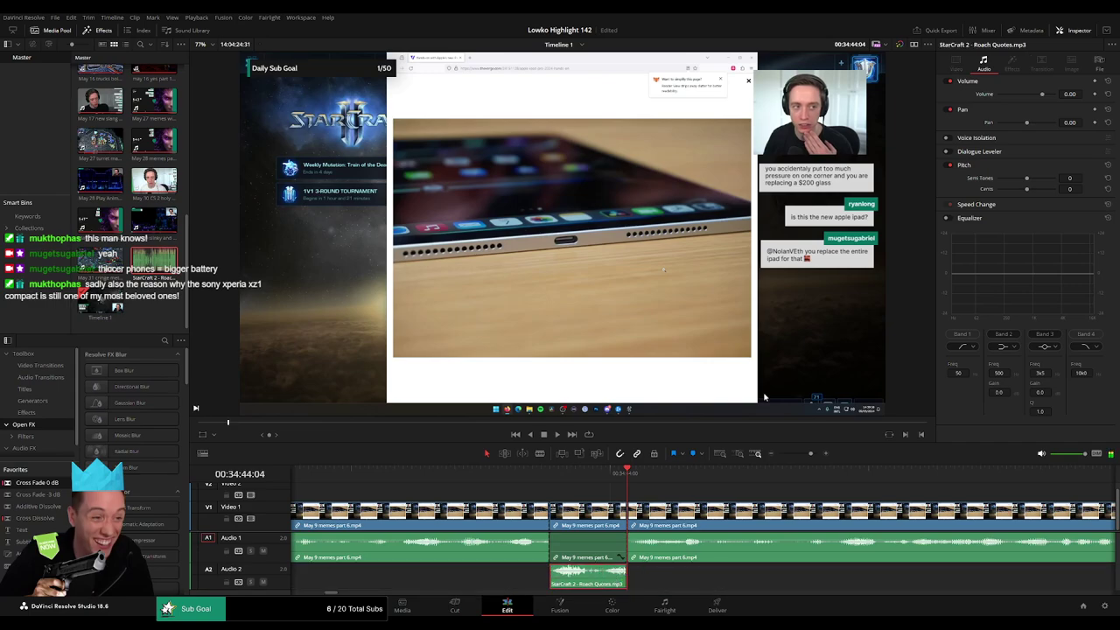
pyautogui.write('-23')
pyautogui.press('Return')
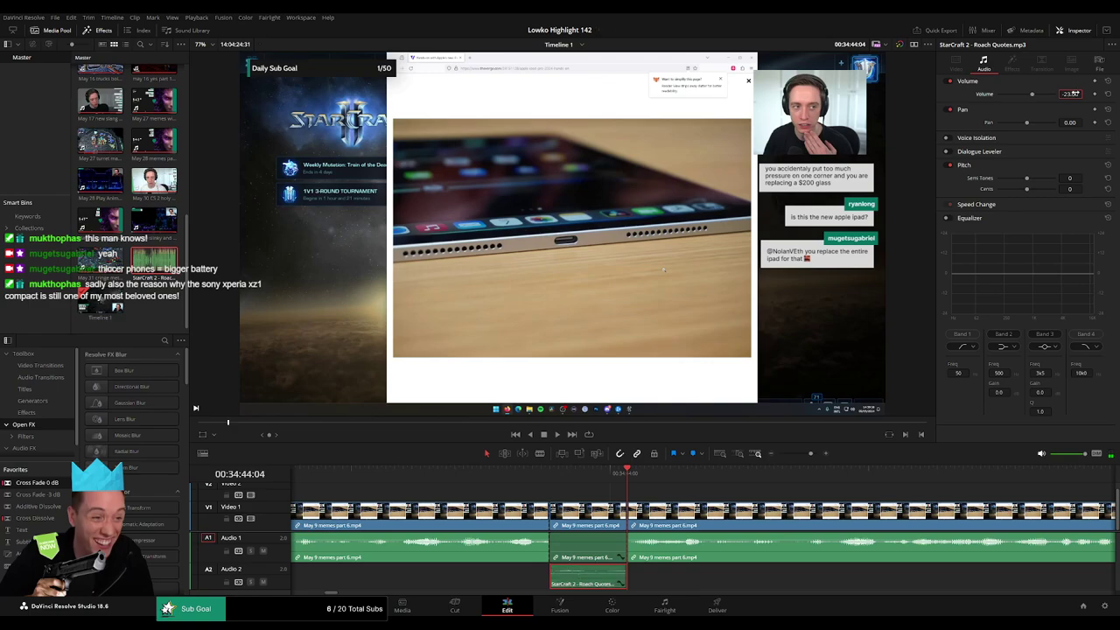
pyautogui.click(714, 495)
pyautogui.press('space')
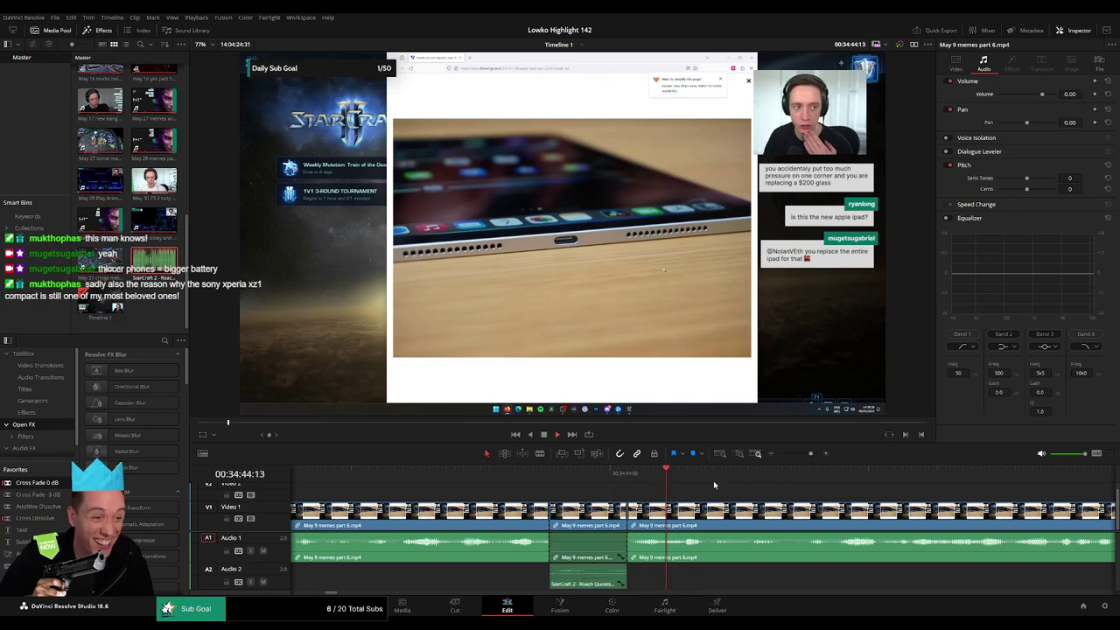
# - Split off the section from about 00:34:44:32 to 00:34:44:45 and lower its audio volume to -100
pyautogui.click(340, 469)
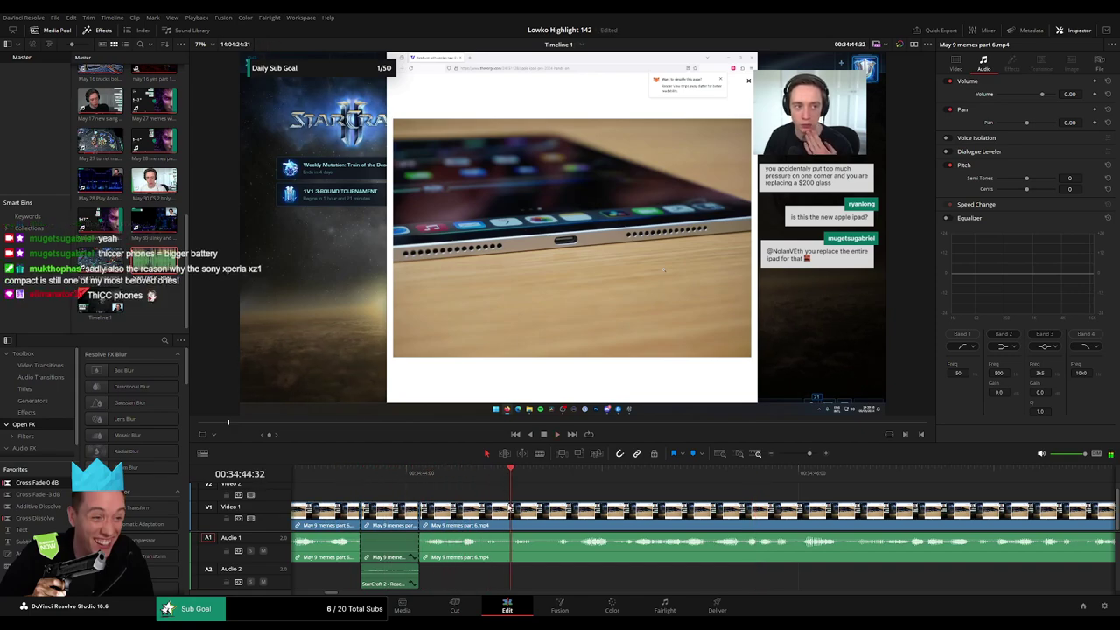
pyautogui.hotkey('ctrl', 'b')
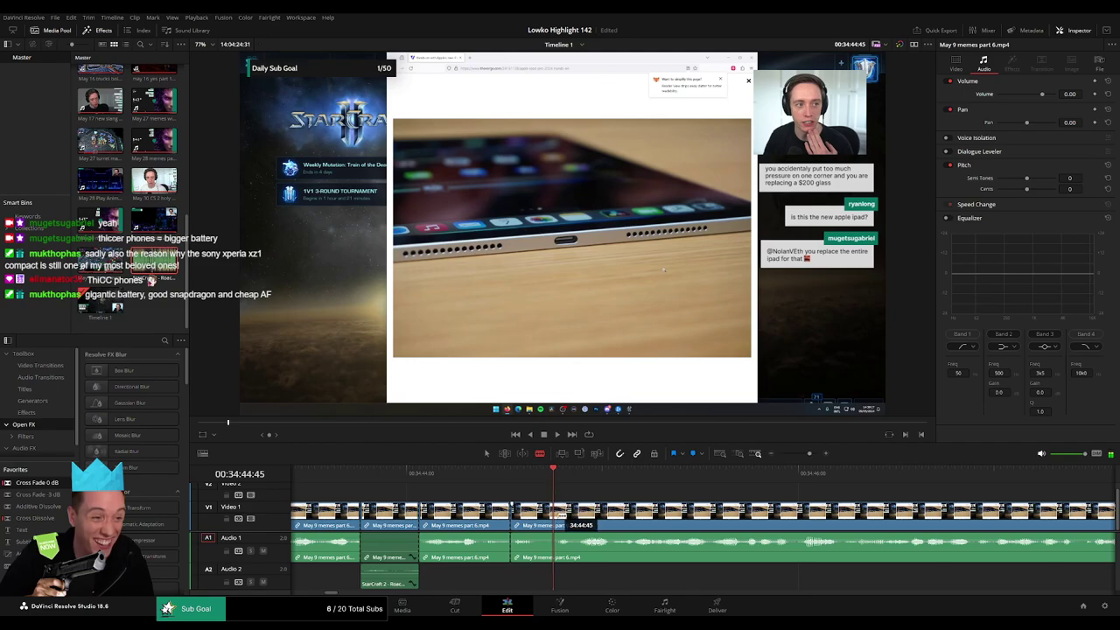
pyautogui.moveTo(535, 544); pyautogui.dragTo(535, 569)
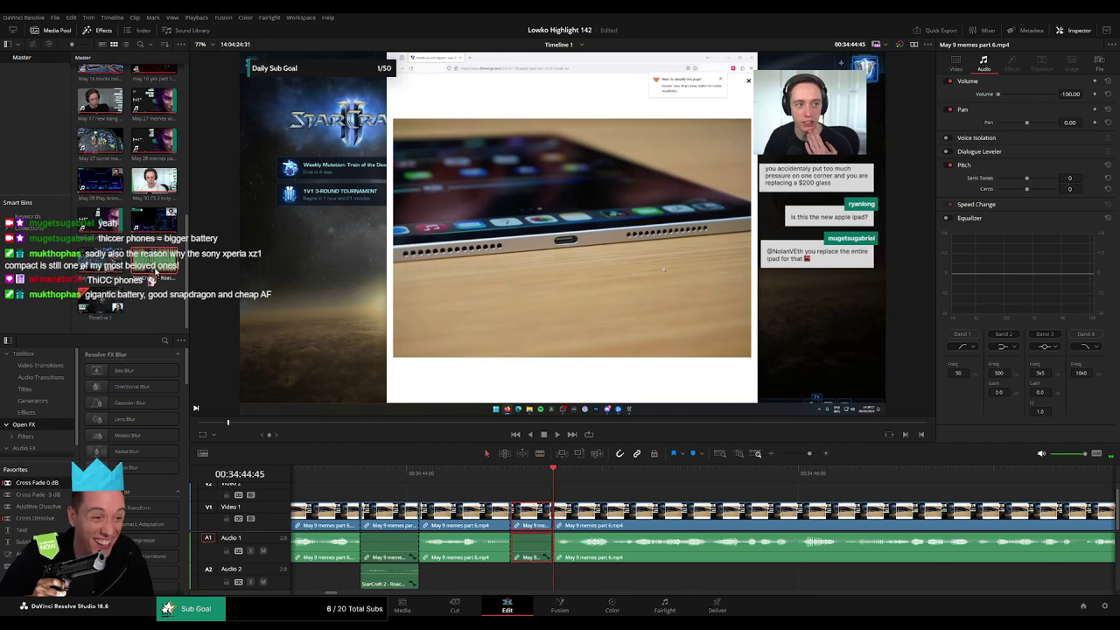
# - Fit a Roach Quotes.mp3 excerpt at volume -23 under the second muted section on Audio 2 and extend both starts back to 00:34:44:29
pyautogui.moveTo(156, 271); pyautogui.dragTo(478, 581)
pyautogui.moveTo(480, 579); pyautogui.dragTo(515, 580)
pyautogui.moveTo(619, 581); pyautogui.dragTo(548, 582)
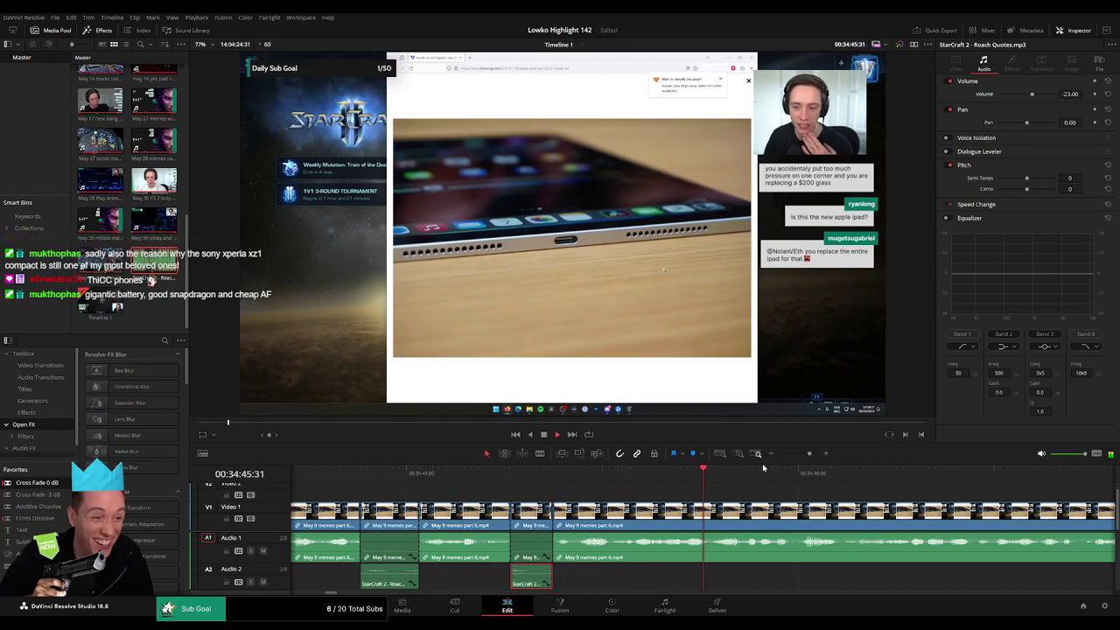
pyautogui.moveTo(758, 470); pyautogui.dragTo(479, 475)
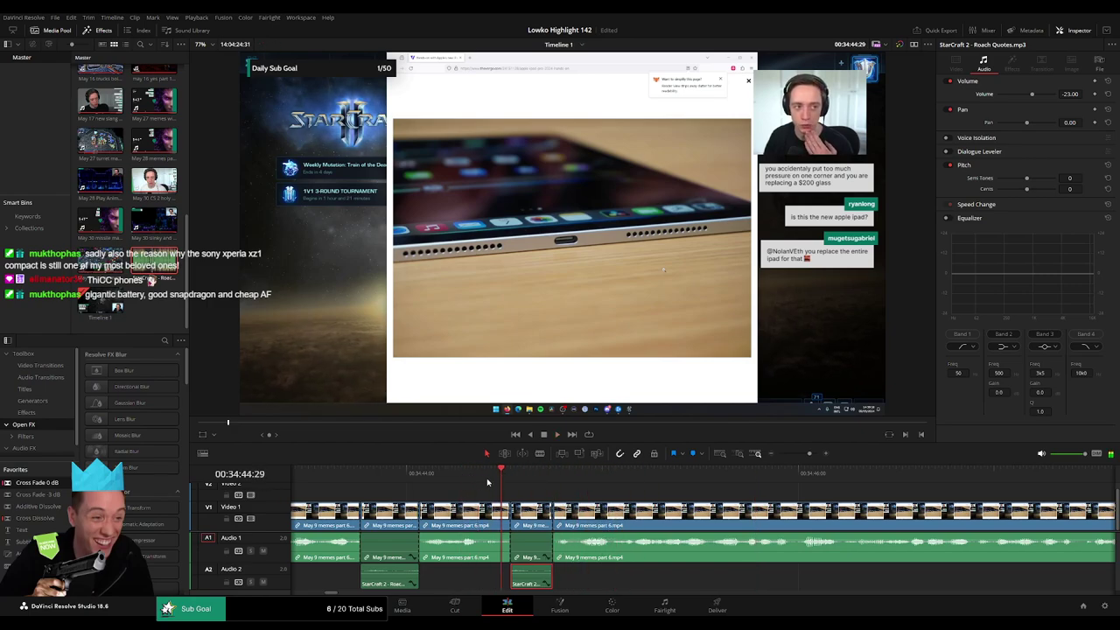
pyautogui.moveTo(507, 522); pyautogui.dragTo(501, 522)
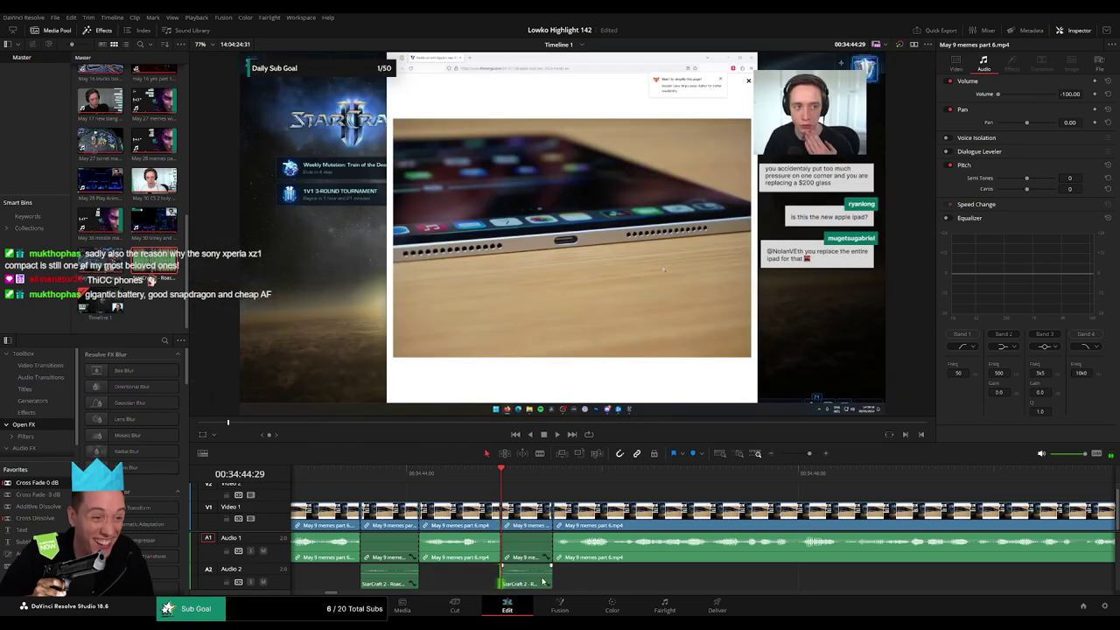
# - Cut out the silence from about 00:34:49 to 00:34:52 and cross-fade the audio join
pyautogui.moveTo(809, 454); pyautogui.dragTo(798, 454)
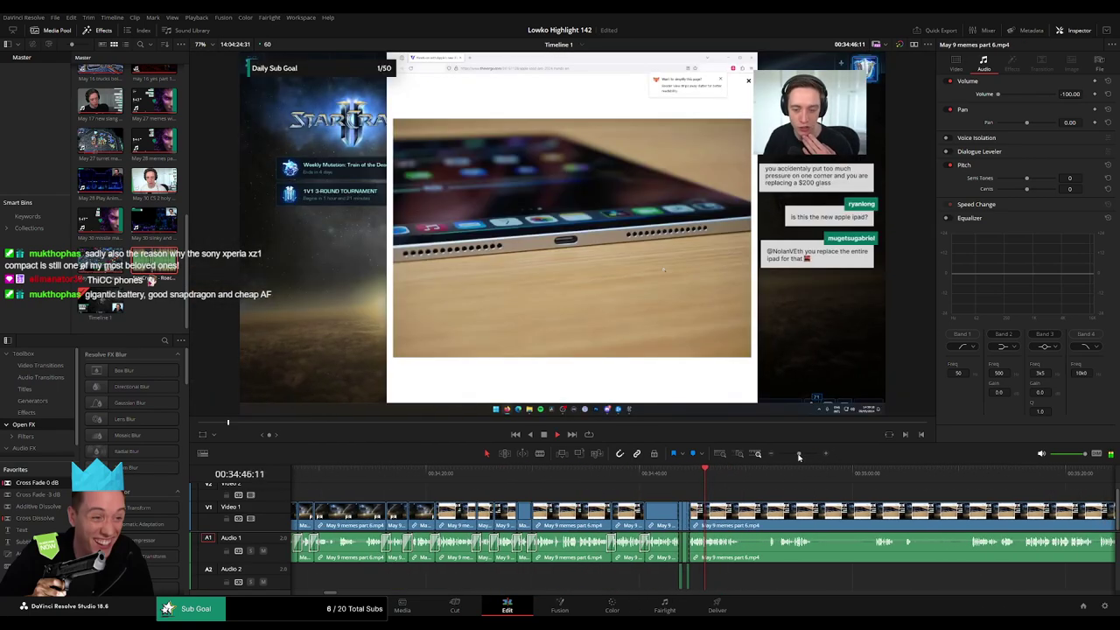
pyautogui.moveTo(737, 492); pyautogui.dragTo(565, 472)
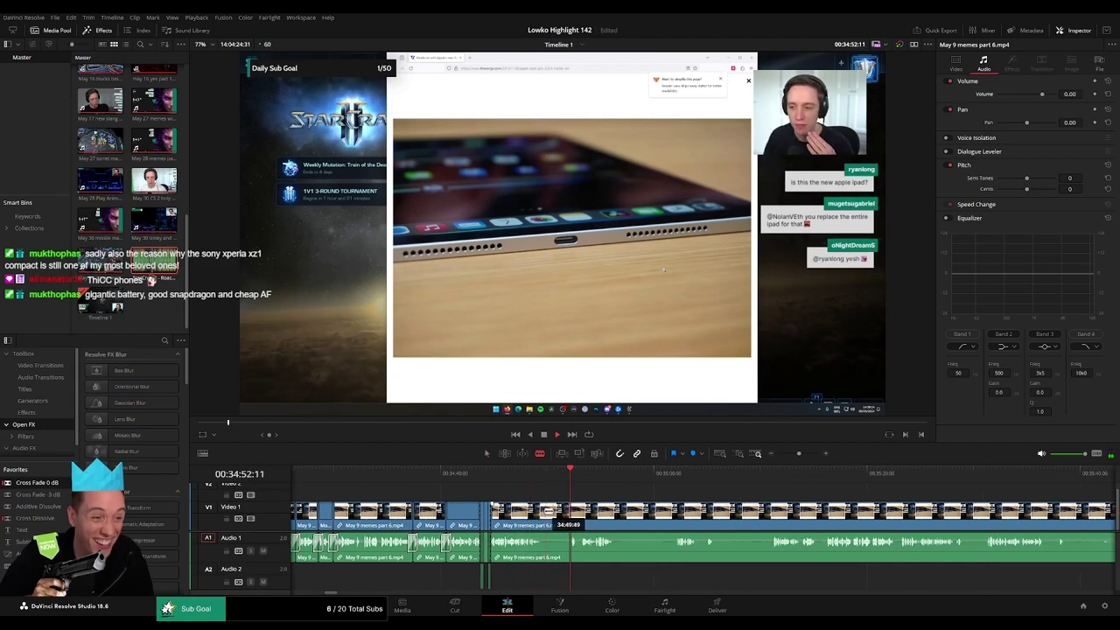
pyautogui.click(547, 511)
pyautogui.click(570, 510)
pyautogui.press('a')
pyautogui.click(561, 517)
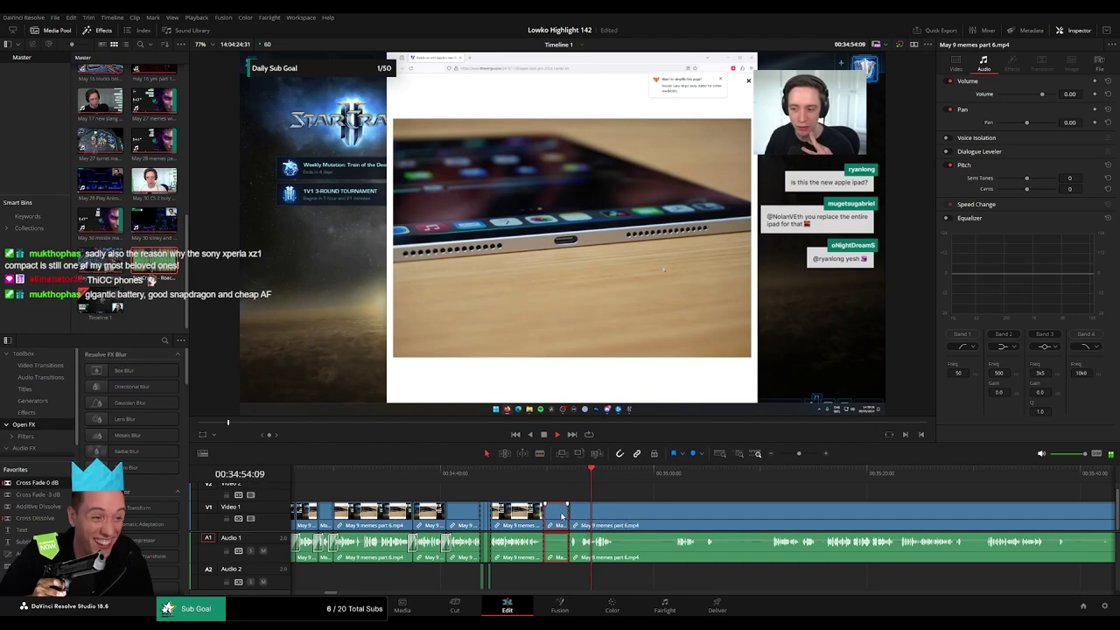
pyautogui.press('Delete')
# - Cut out the quiet stretch from about 00:34:54 to 00:34:59, close the gap and cross-fade the audio join
pyautogui.hscroll(3, 525, 503)
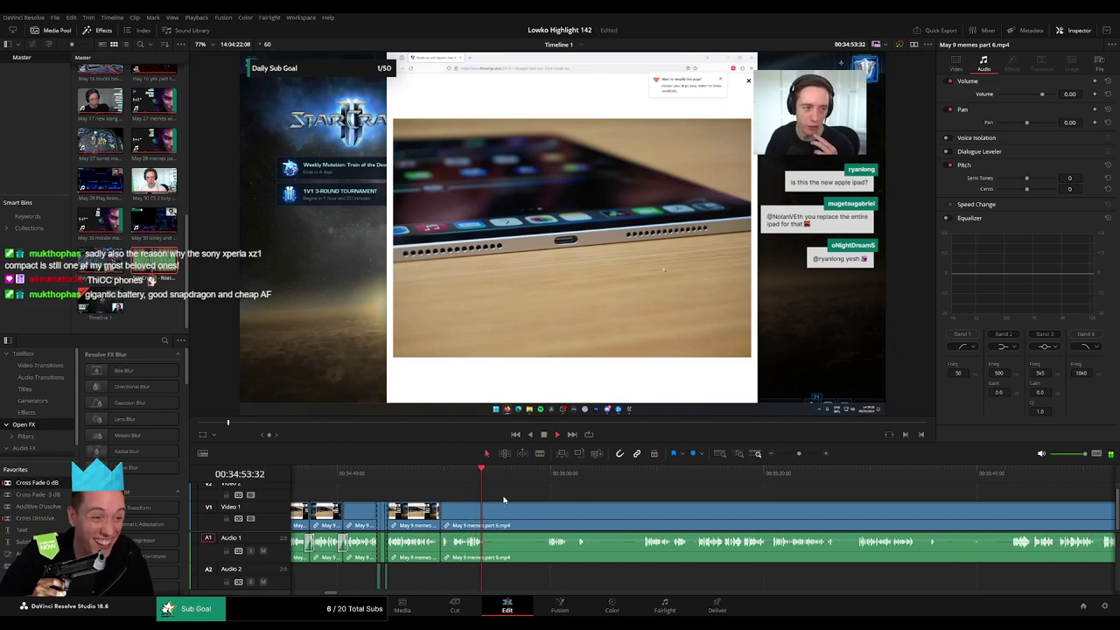
pyautogui.press('space')
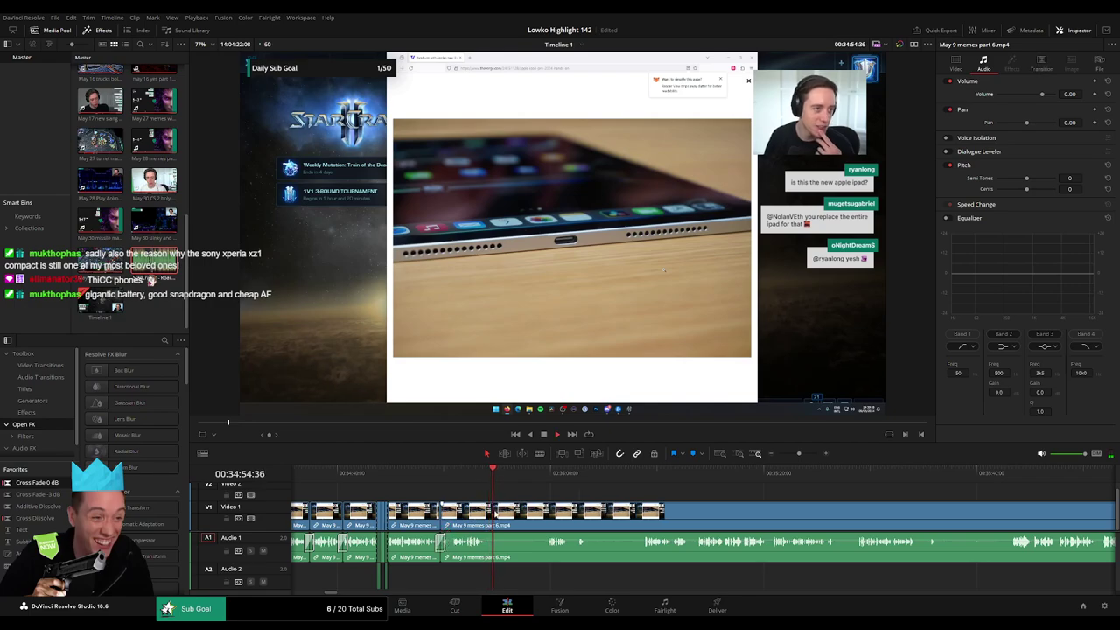
pyautogui.press('b')
pyautogui.click(489, 516)
pyautogui.click(549, 479)
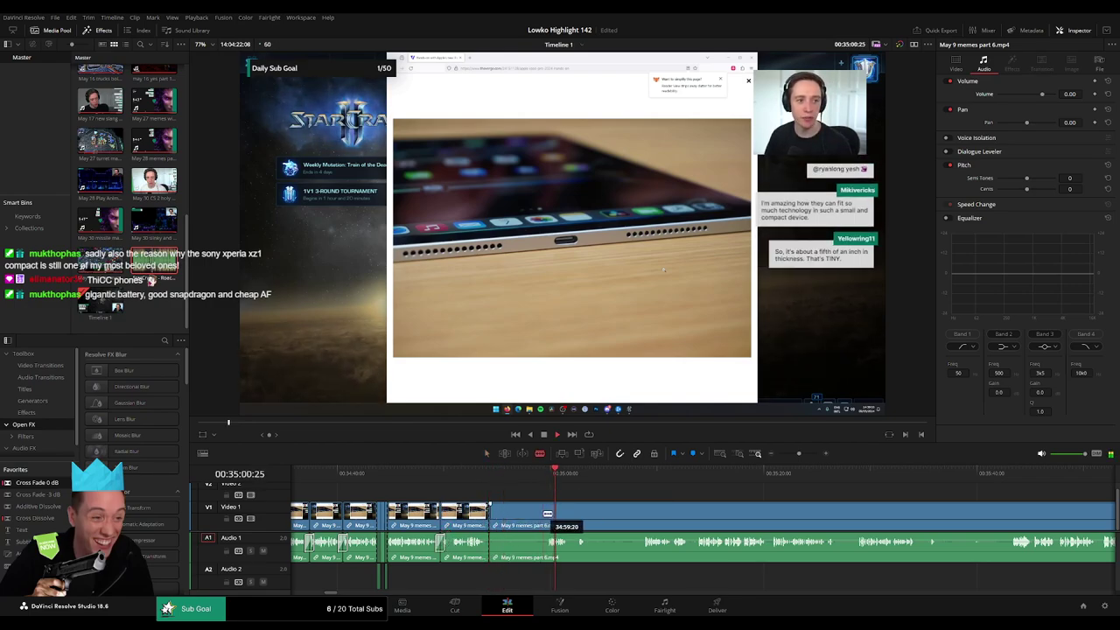
pyautogui.click(546, 513)
pyautogui.press('a')
pyautogui.click(528, 518)
pyautogui.press('Delete')
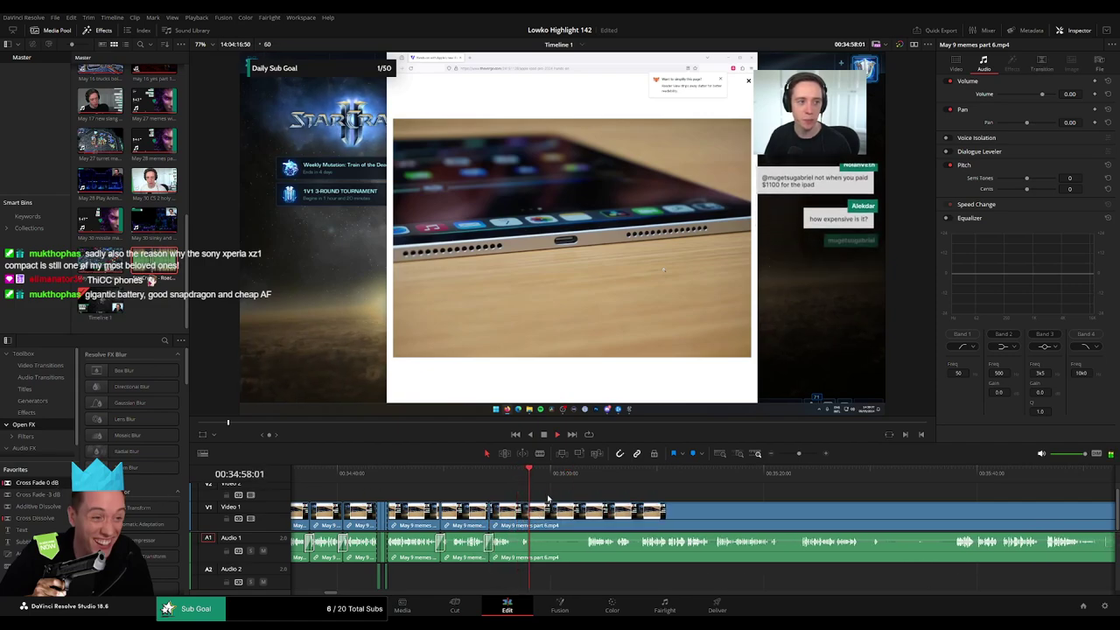
# - Cut out the silence from about 00:34:58 to 00:35:03 and cross-fade the audio join
pyautogui.click(582, 479)
pyautogui.press('b')
pyautogui.click(534, 513)
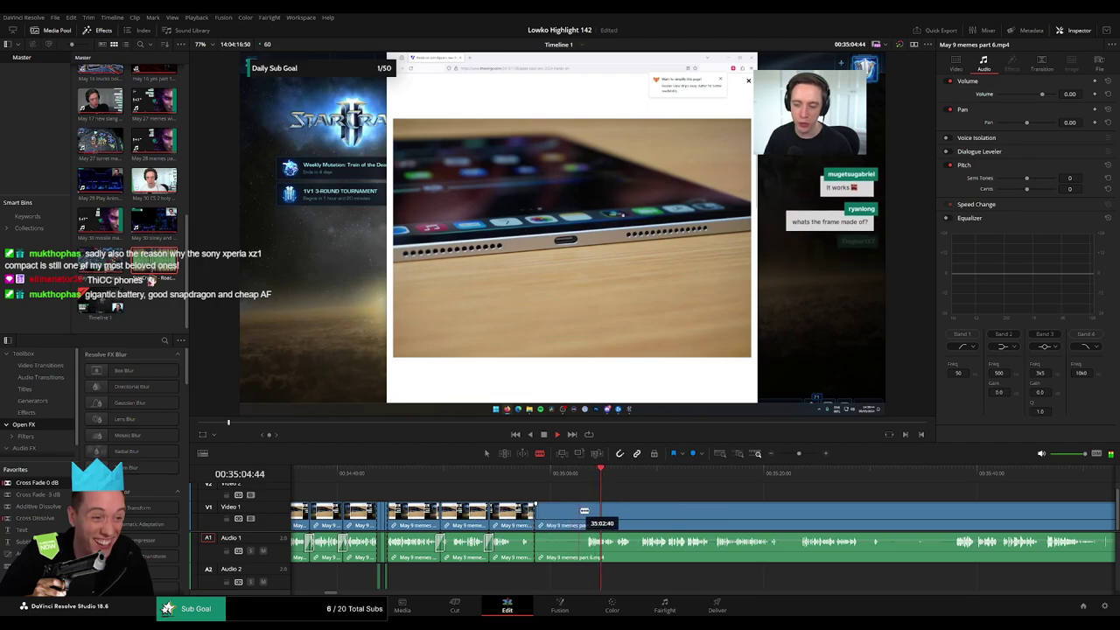
pyautogui.click(584, 511)
pyautogui.press('a')
pyautogui.click(573, 517)
pyautogui.press('Delete')
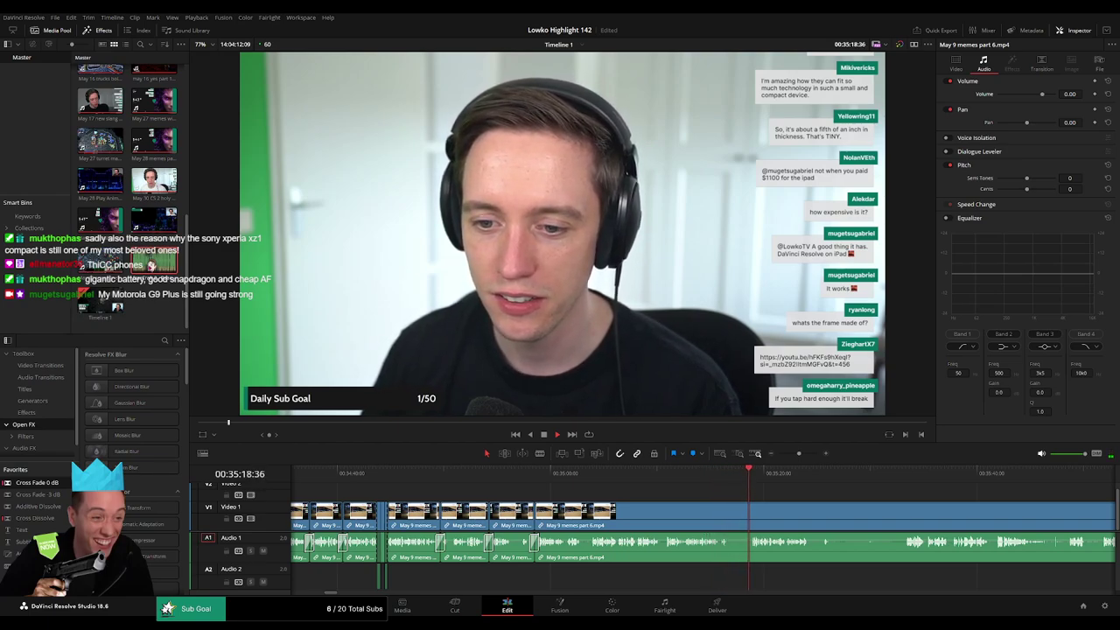
# - Cut out the pause from about 00:35:17 to 00:35:19 and cross-fade the audio join
pyautogui.press('b')
pyautogui.click(729, 513)
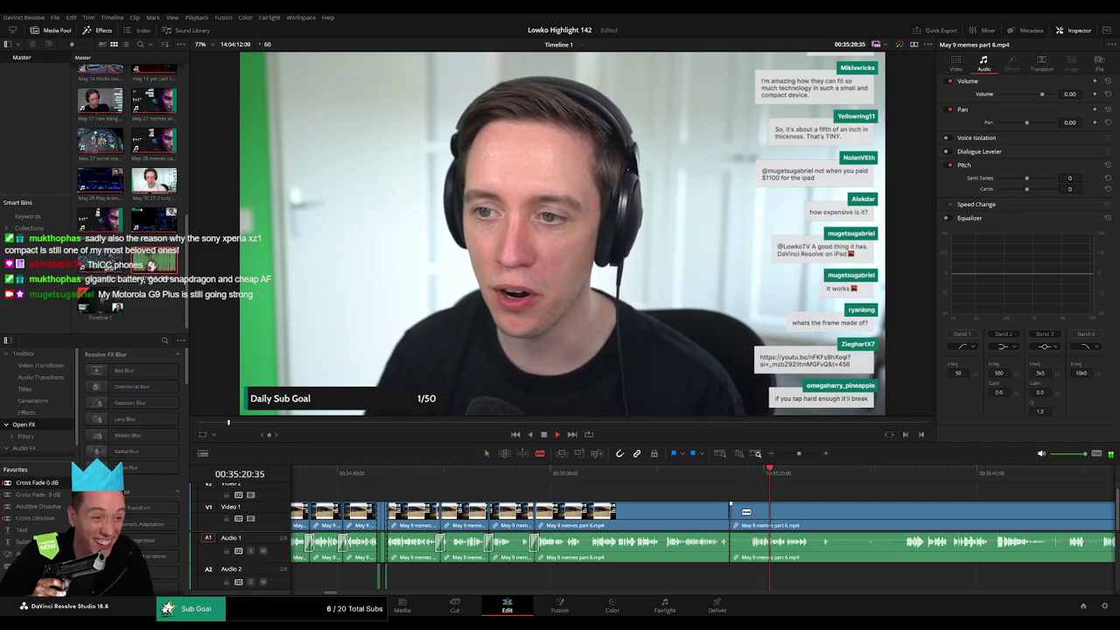
pyautogui.click(751, 512)
pyautogui.press('a')
pyautogui.click(740, 516)
pyautogui.press('Delete')
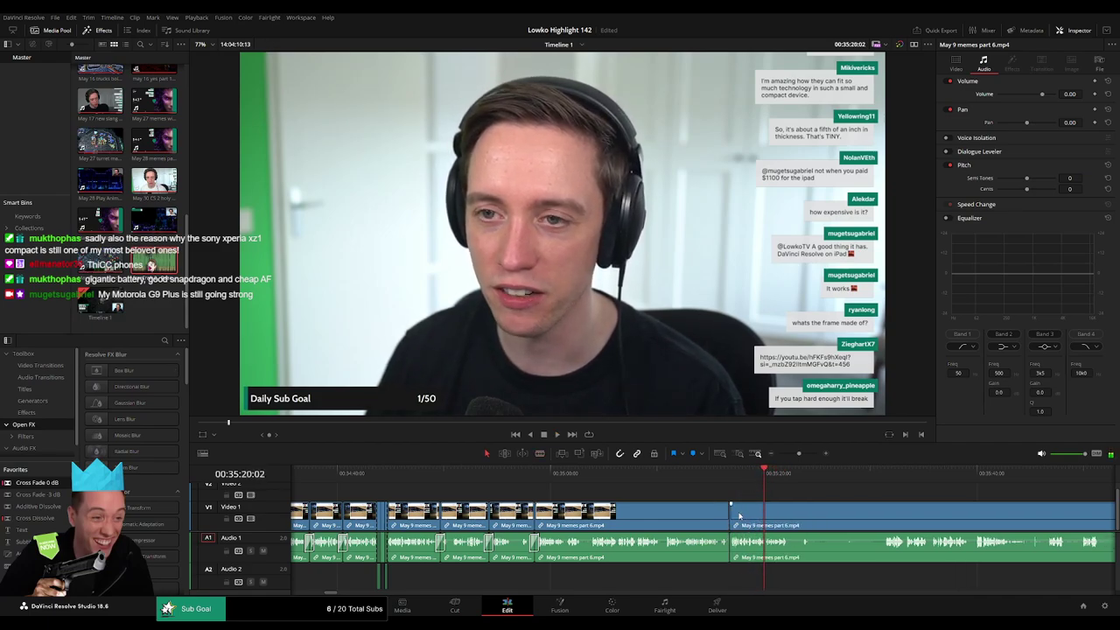
# - Cut out the short pause from about 00:35:22 to 00:35:23 and cross-fade the audio join
pyautogui.hscroll(3, 629, 501)
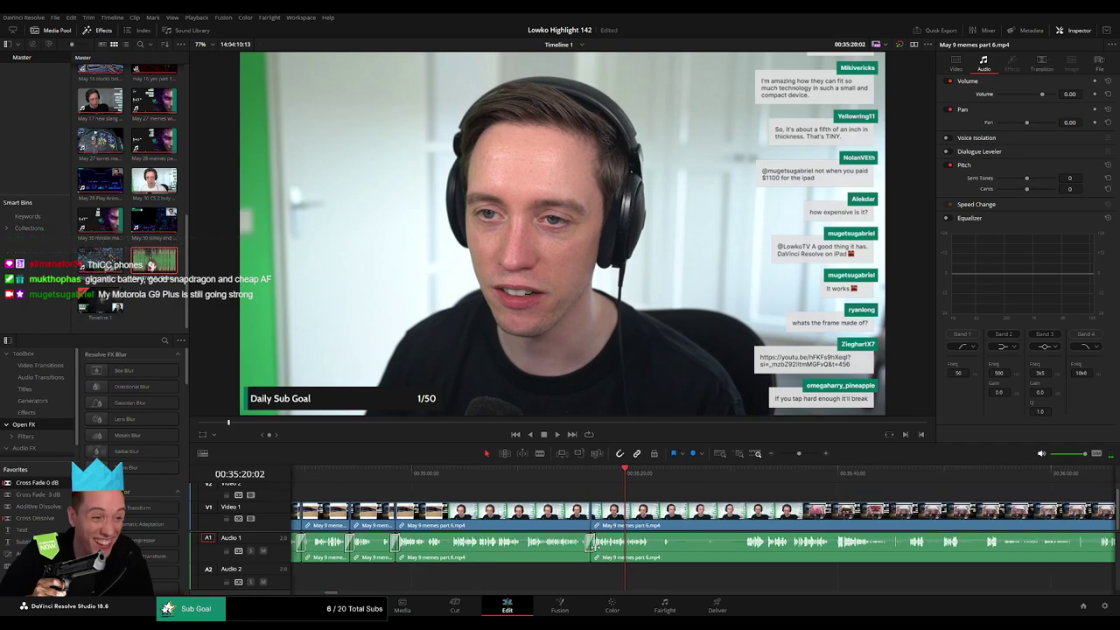
pyautogui.hscroll(3, 675, 521)
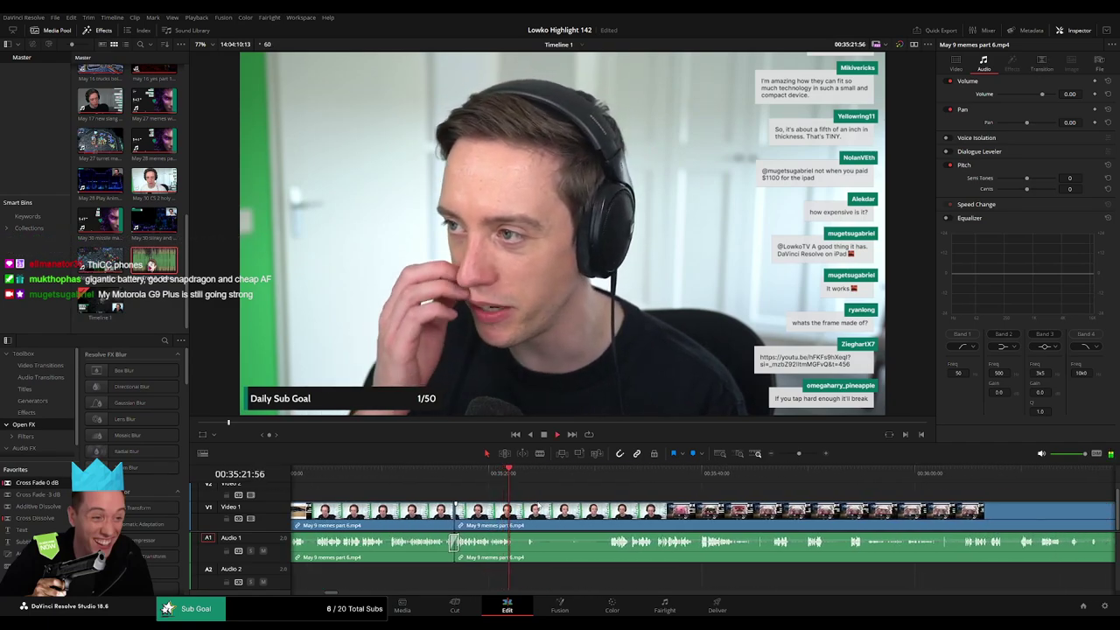
pyautogui.press('b')
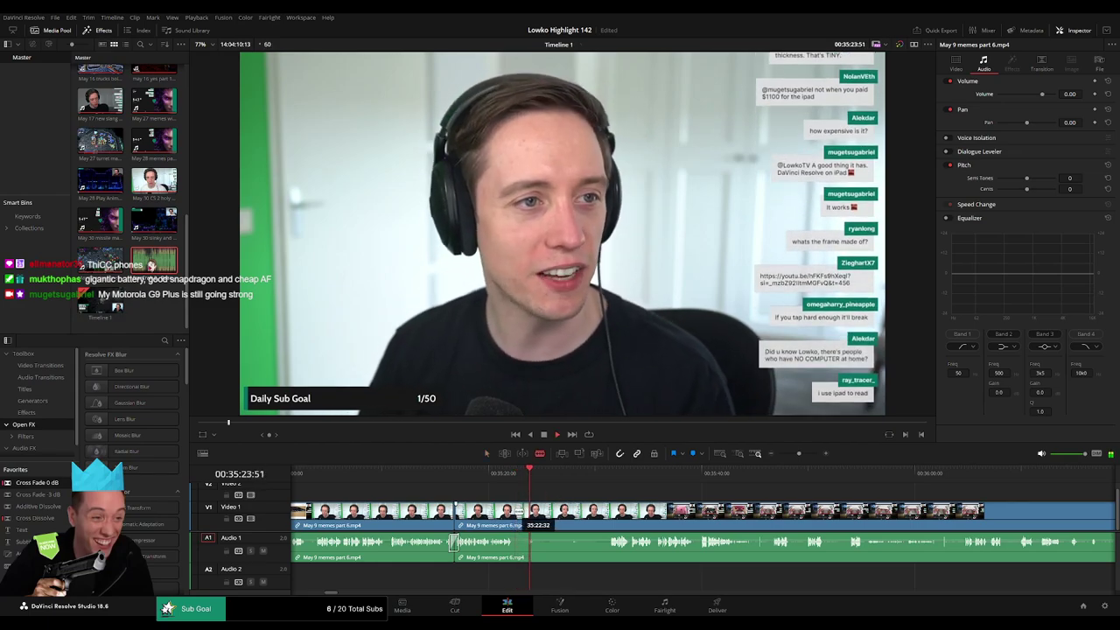
pyautogui.click(518, 514)
pyautogui.click(526, 514)
pyautogui.press('a')
pyautogui.click(524, 514)
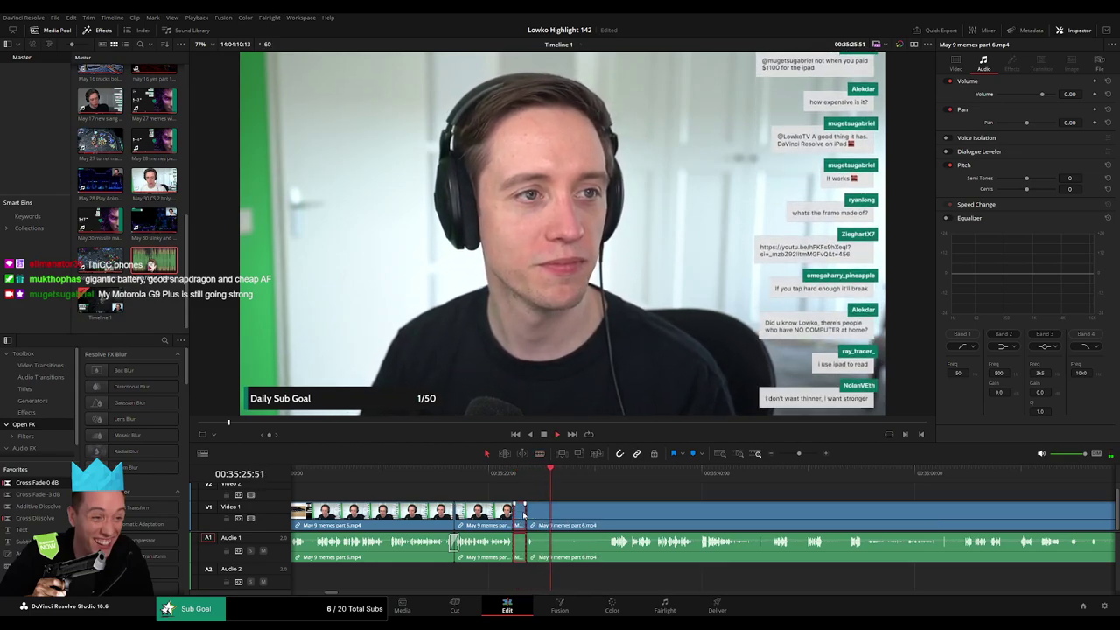
pyautogui.press('BackSpace')
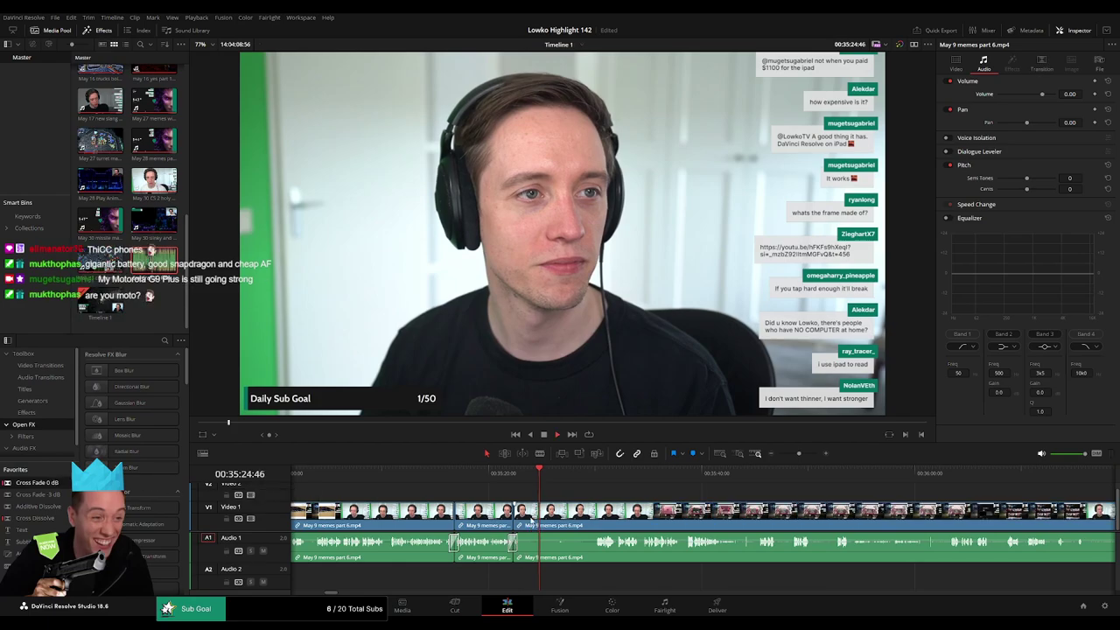
# - Cut out the silence from about 00:35:23 to 00:35:30, cross-fade the audio join and play back the edit
pyautogui.click(527, 515)
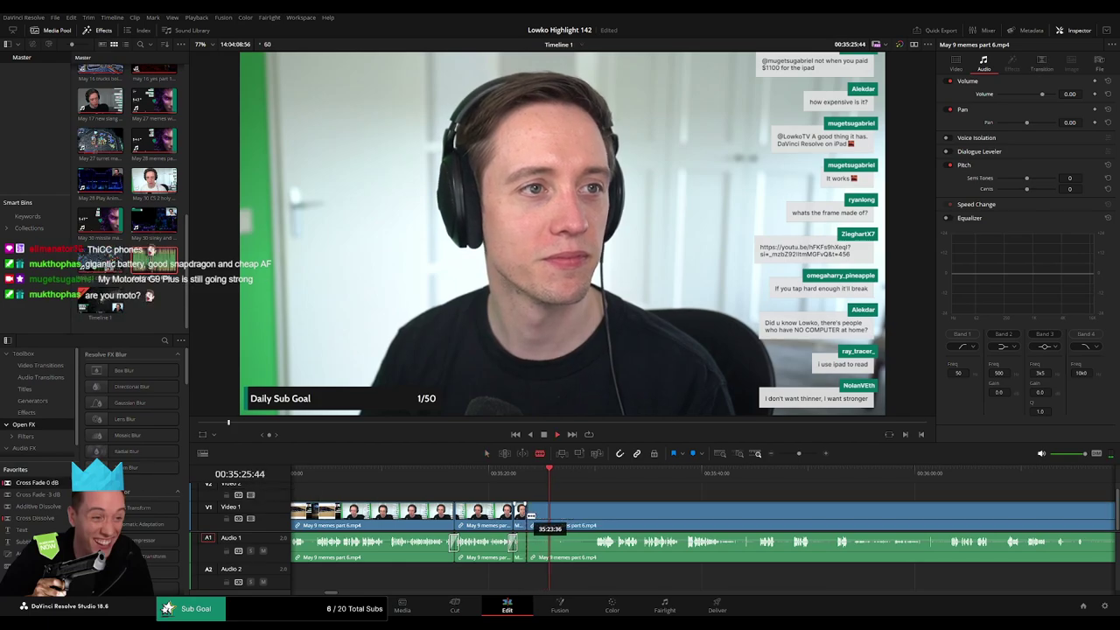
pyautogui.click(593, 477)
pyautogui.click(595, 512)
pyautogui.press('a')
pyautogui.click(574, 520)
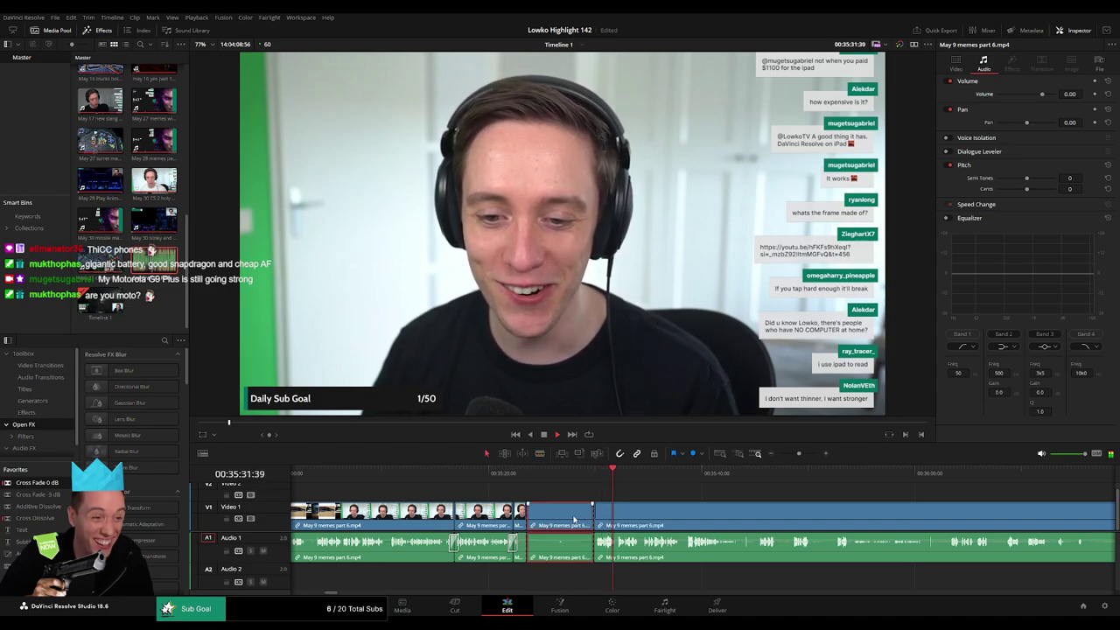
pyautogui.press('Delete')
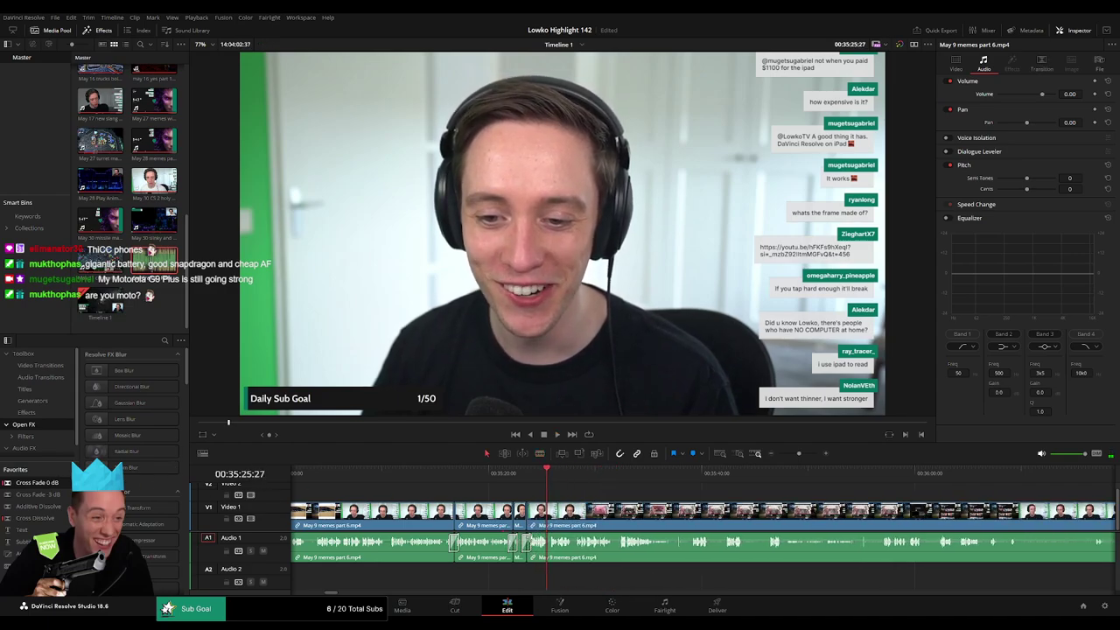
pyautogui.click(528, 478)
pyautogui.press('space')
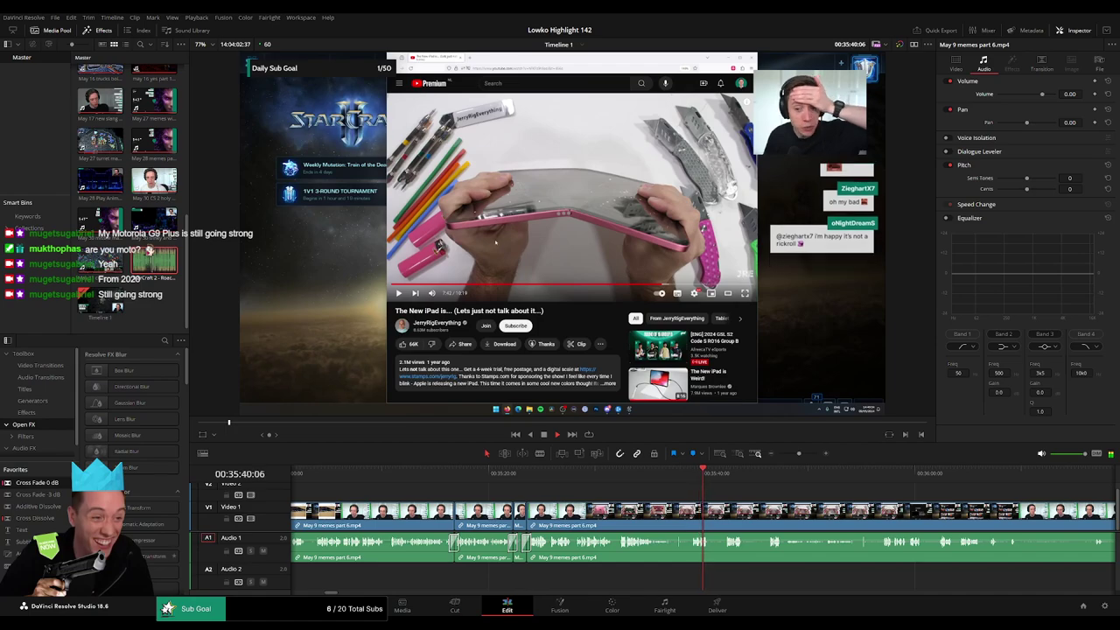
# - Cut out the short pause from about 00:35:41 to 00:35:42 in the May 9 memes part 6 clip
pyautogui.click(529, 473)
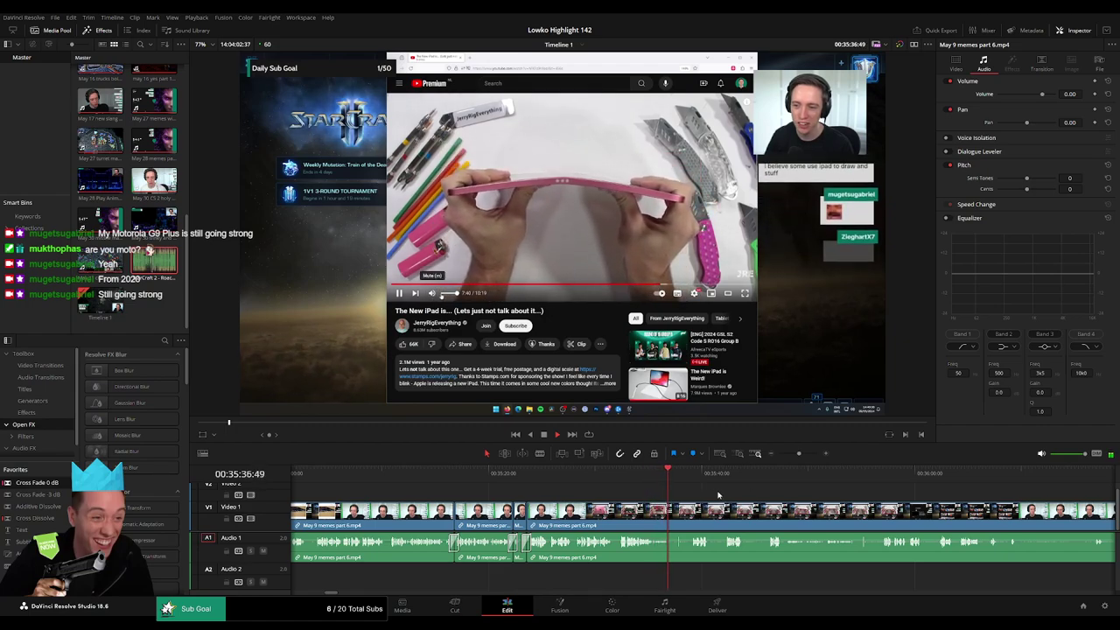
pyautogui.moveTo(718, 493); pyautogui.dragTo(635, 495)
pyautogui.hscroll(2, 603, 490)
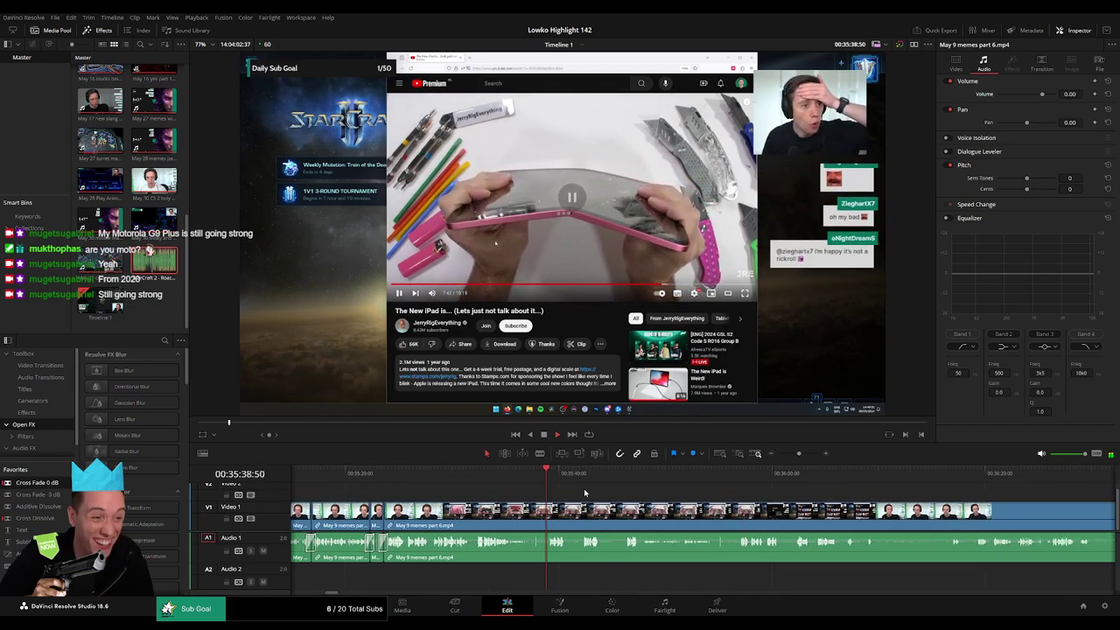
pyautogui.hscroll(2, 602, 497)
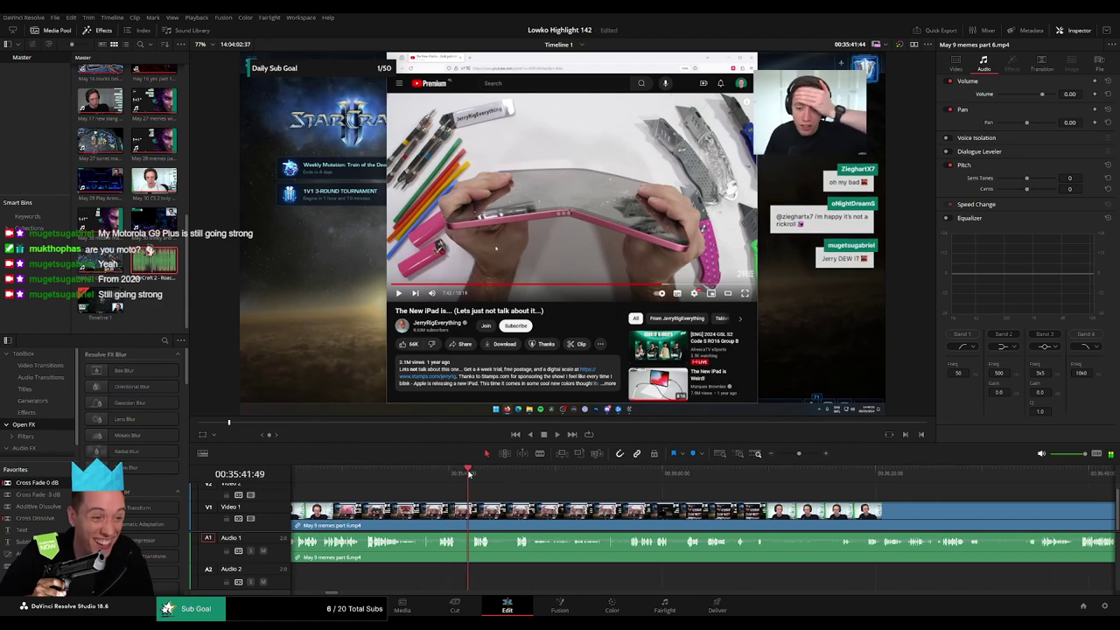
pyautogui.press('b')
pyautogui.click(456, 514)
pyautogui.click(471, 514)
pyautogui.press('a')
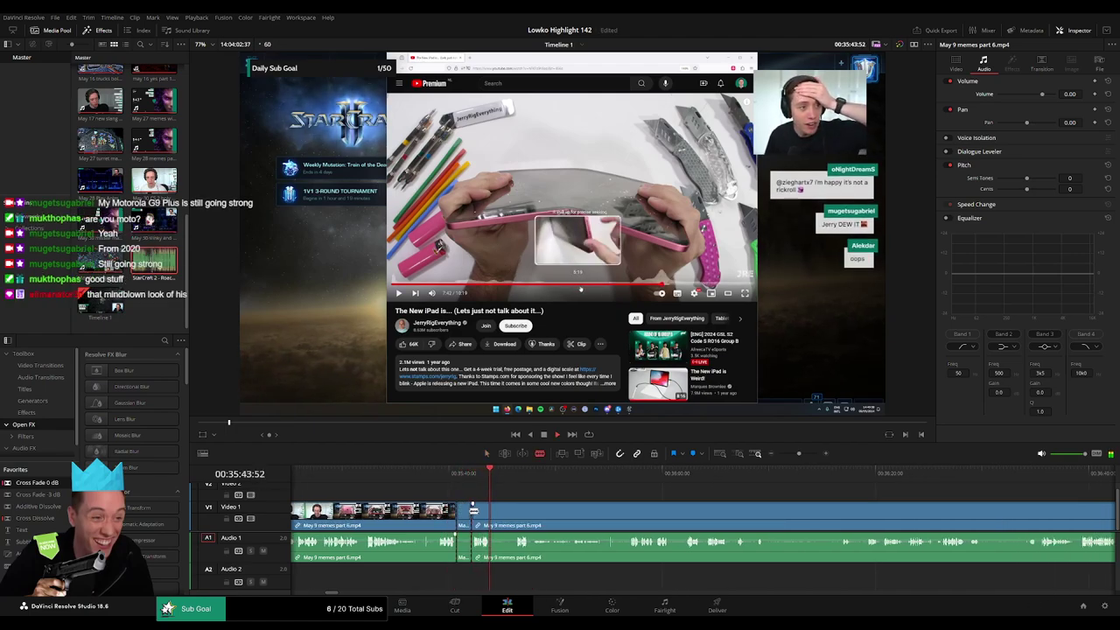
pyautogui.click(465, 519)
pyautogui.press('BackSpace')
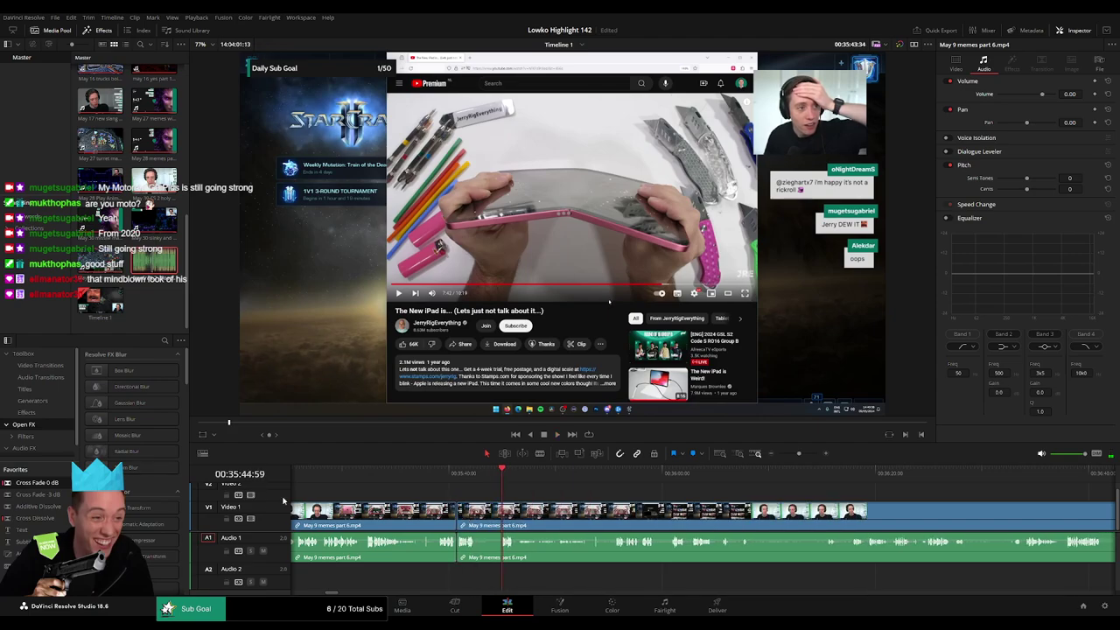
# - Cross-fade the audio join at about 00:35:41 and play back the edit from shortly before it
pyautogui.moveTo(487, 473); pyautogui.dragTo(462, 472)
pyautogui.press('space')
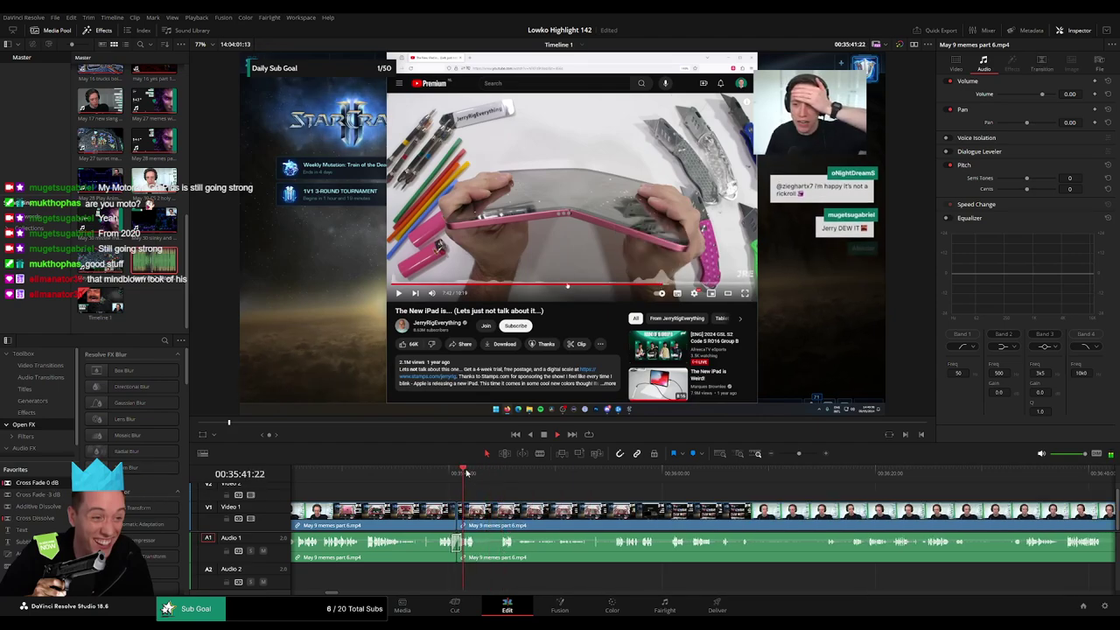
pyautogui.click(412, 472)
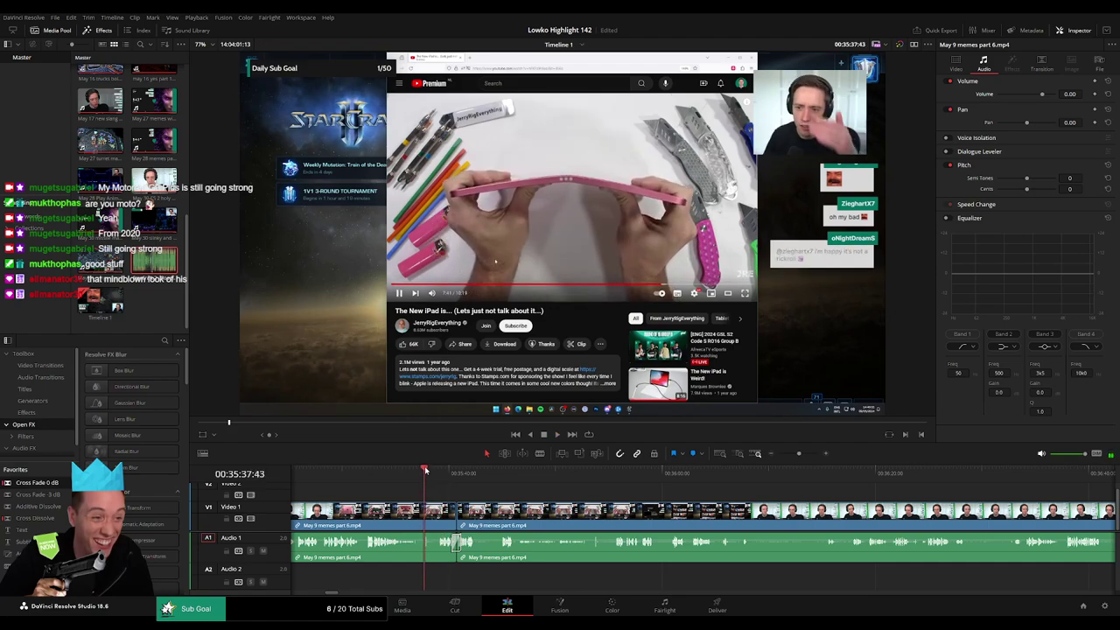
pyautogui.click(430, 473)
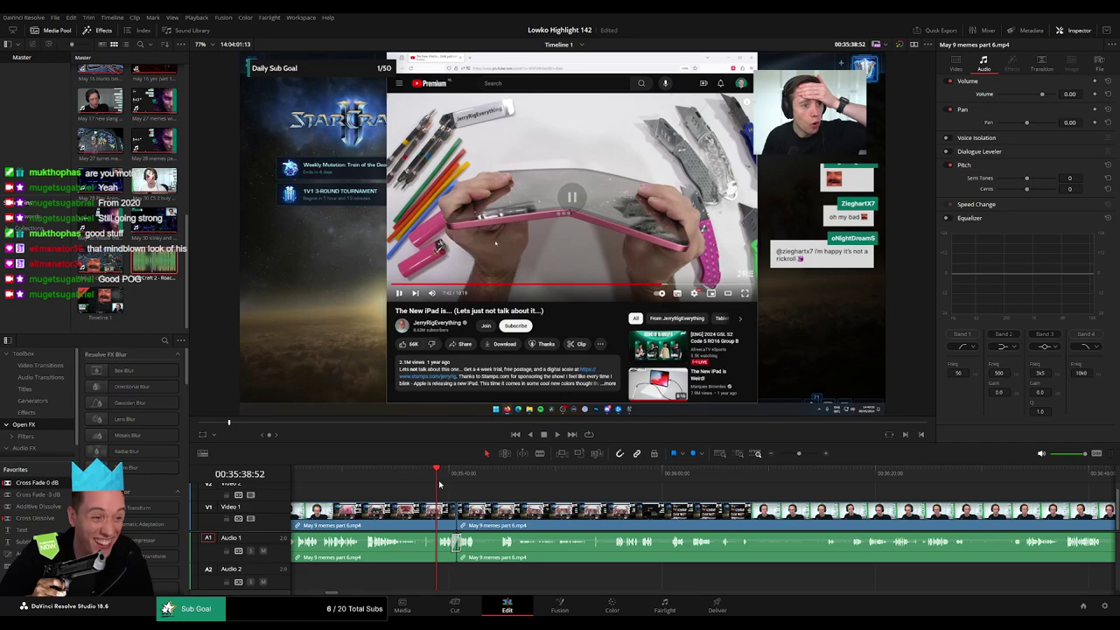
# - Try an adjustment clip from about 00:35:38 that enlarges the webcam, with zoom 2.340 and position -1260, -618
pyautogui.moveTo(439, 484); pyautogui.dragTo(430, 481)
pyautogui.moveTo(23, 553); pyautogui.dragTo(419, 580)
pyautogui.moveTo(27, 553); pyautogui.dragTo(437, 496)
pyautogui.moveTo(1016, 93); pyautogui.dragTo(1096, 105)
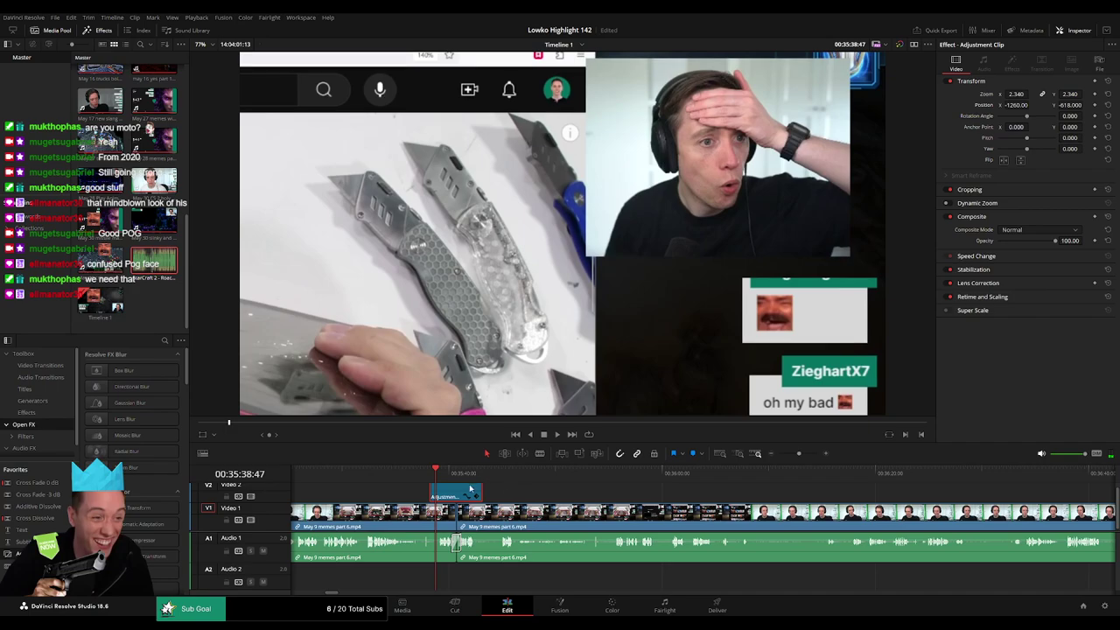
# - Preview the zoomed webcam section and delete the adjustment clip above it
pyautogui.moveTo(799, 453); pyautogui.dragTo(811, 453)
pyautogui.moveTo(703, 492); pyautogui.dragTo(893, 481)
pyautogui.moveTo(796, 454); pyautogui.dragTo(804, 455)
pyautogui.press('space')
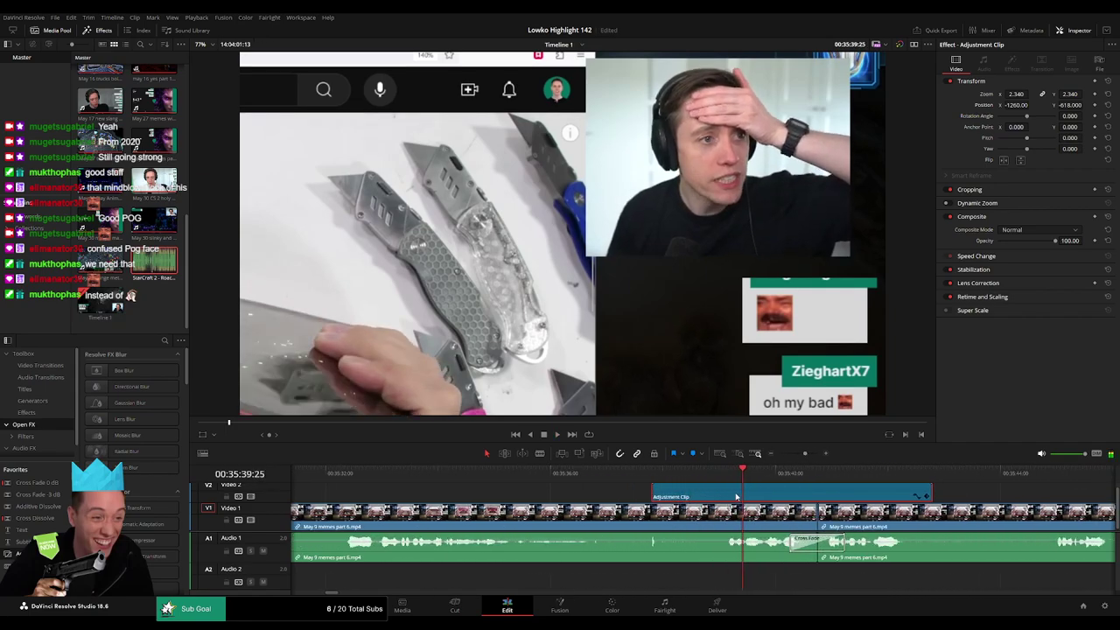
pyautogui.press('Delete')
# - Replay the iPad-bending moment from about 00:35:37 several times to check its timing
pyautogui.moveTo(635, 476); pyautogui.dragTo(631, 473)
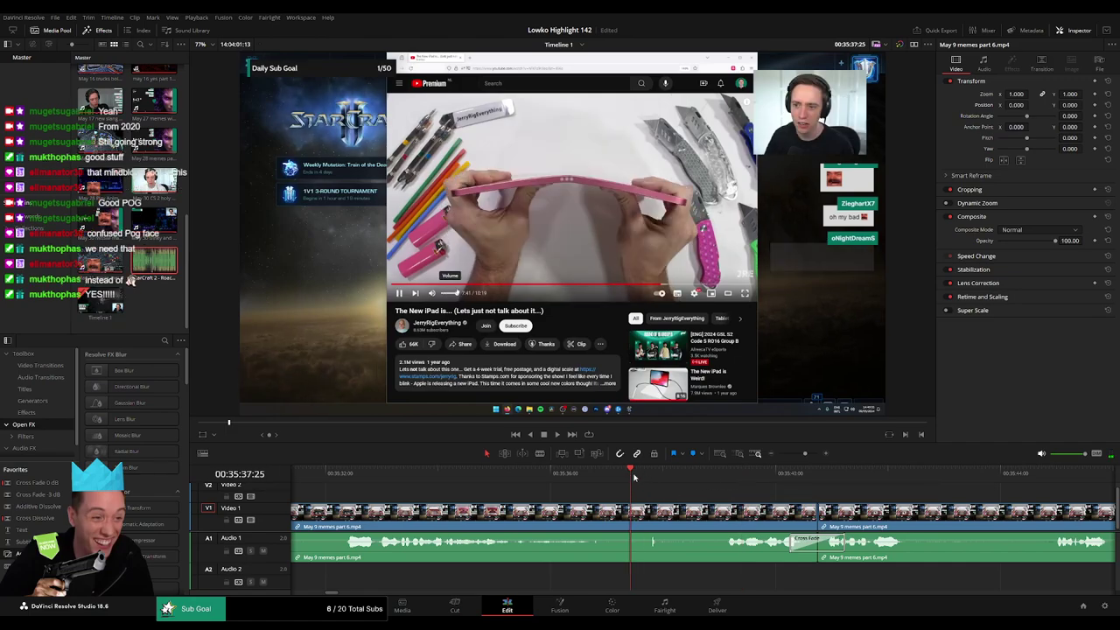
pyautogui.press('space')
pyautogui.click(625, 475)
pyautogui.press('space')
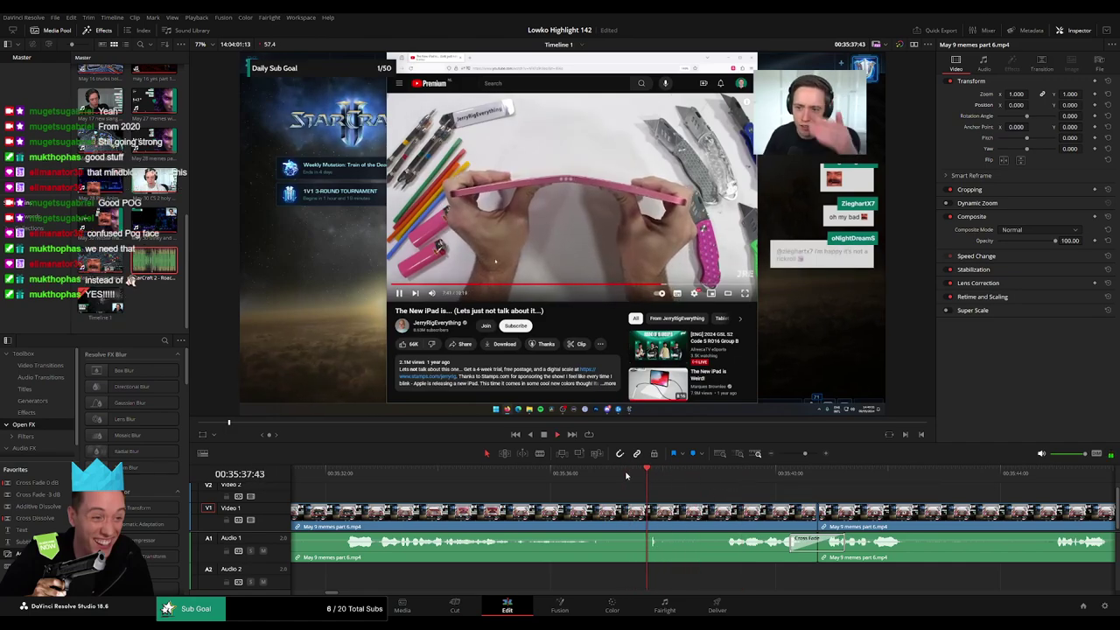
pyautogui.click(627, 473)
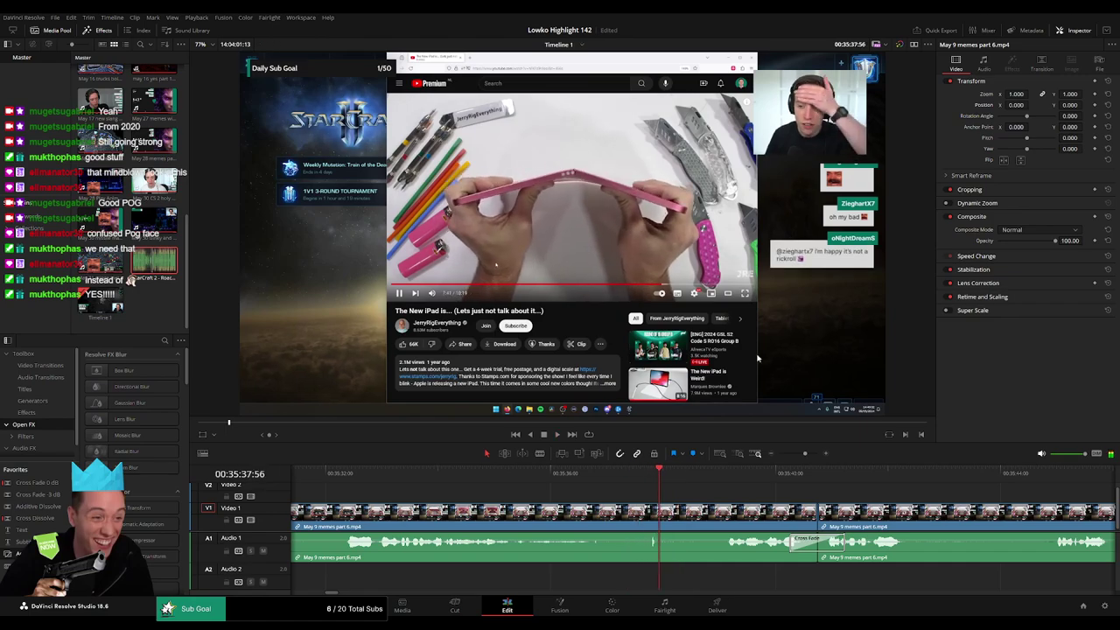
pyautogui.click(626, 473)
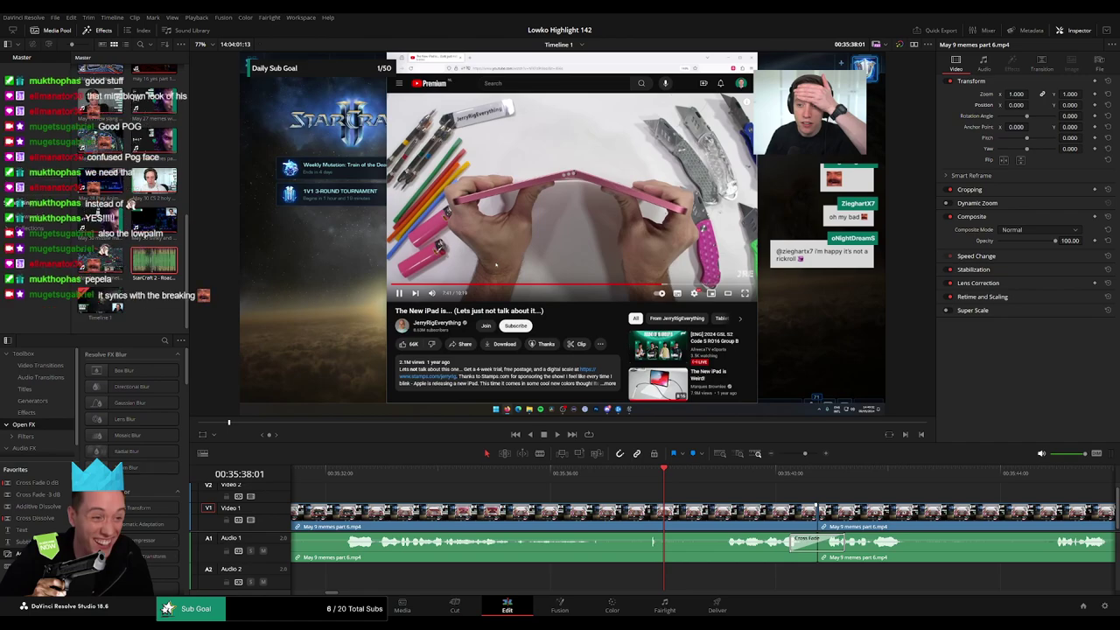
pyautogui.moveTo(658, 473)
pyautogui.mouseDown()
pyautogui.moveTo(630, 474)
pyautogui.moveTo(656, 472)
pyautogui.mouseUp()
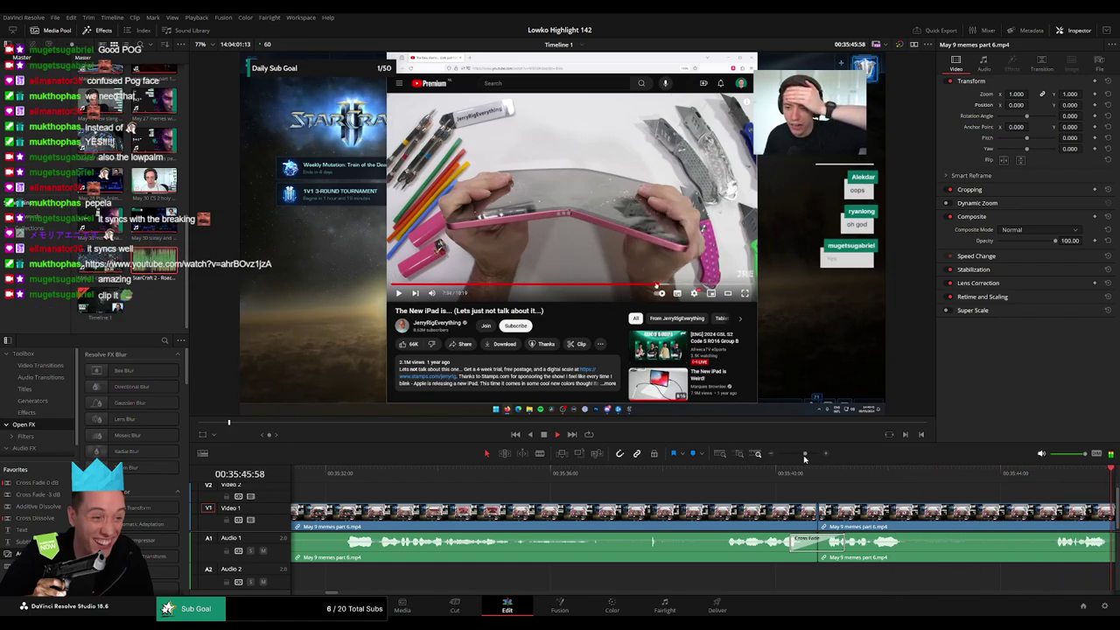
# - Cut out the silence from about 00:36:08 to 00:36:16, cross-fade the audio join and play back the edit
pyautogui.moveTo(804, 455); pyautogui.dragTo(684, 491)
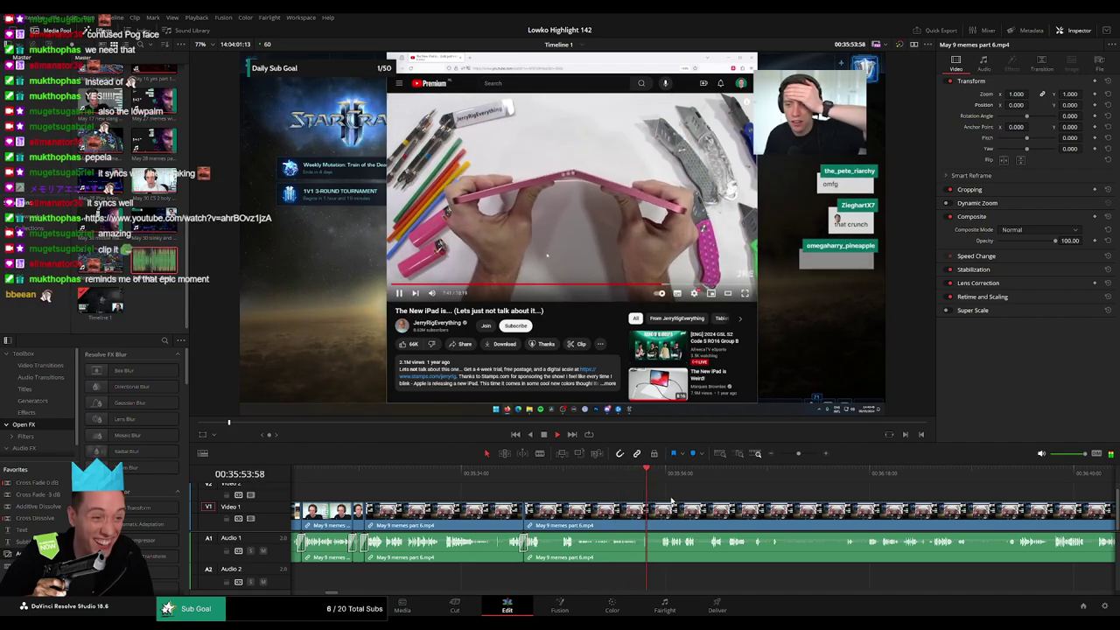
pyautogui.hscroll(3, 553, 508)
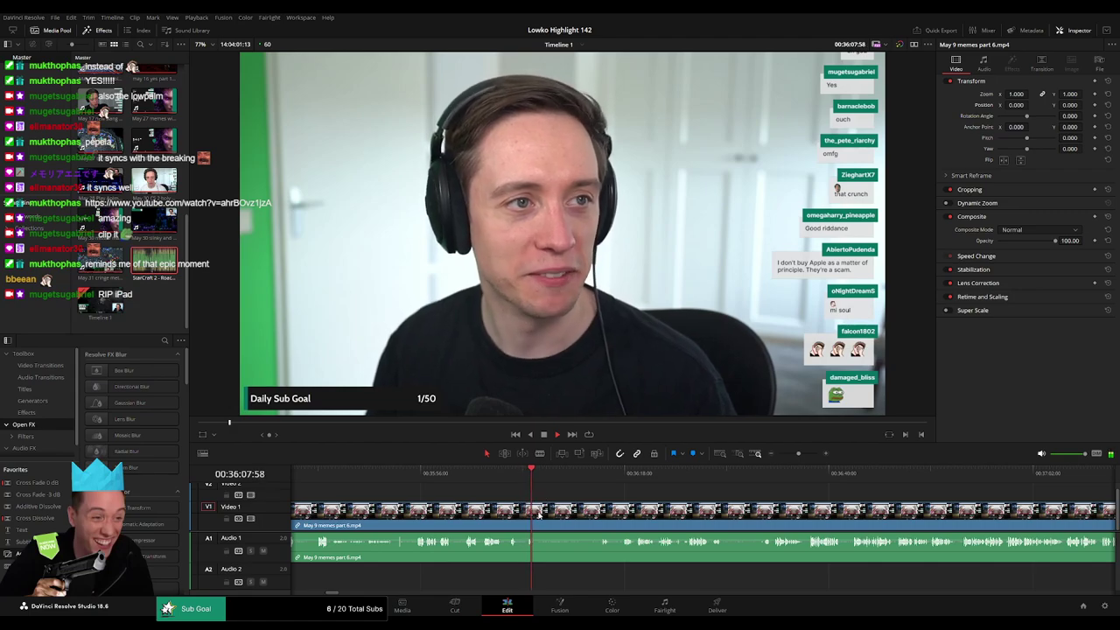
pyautogui.press('b')
pyautogui.click(534, 510)
pyautogui.click(602, 477)
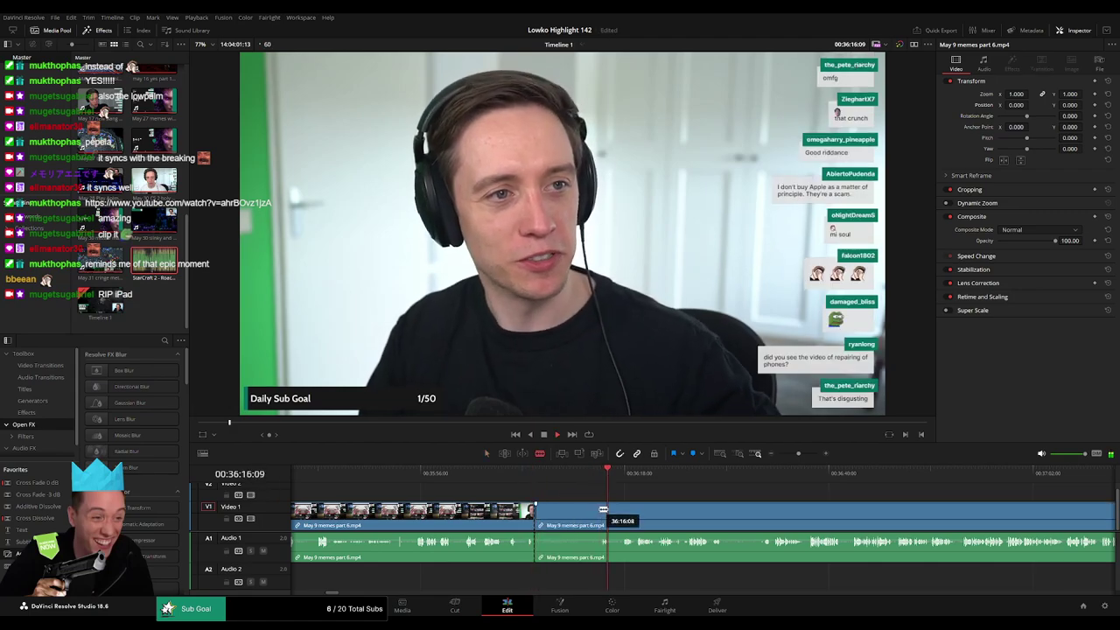
pyautogui.click(603, 512)
pyautogui.press('a')
pyautogui.click(594, 514)
pyautogui.press('Delete')
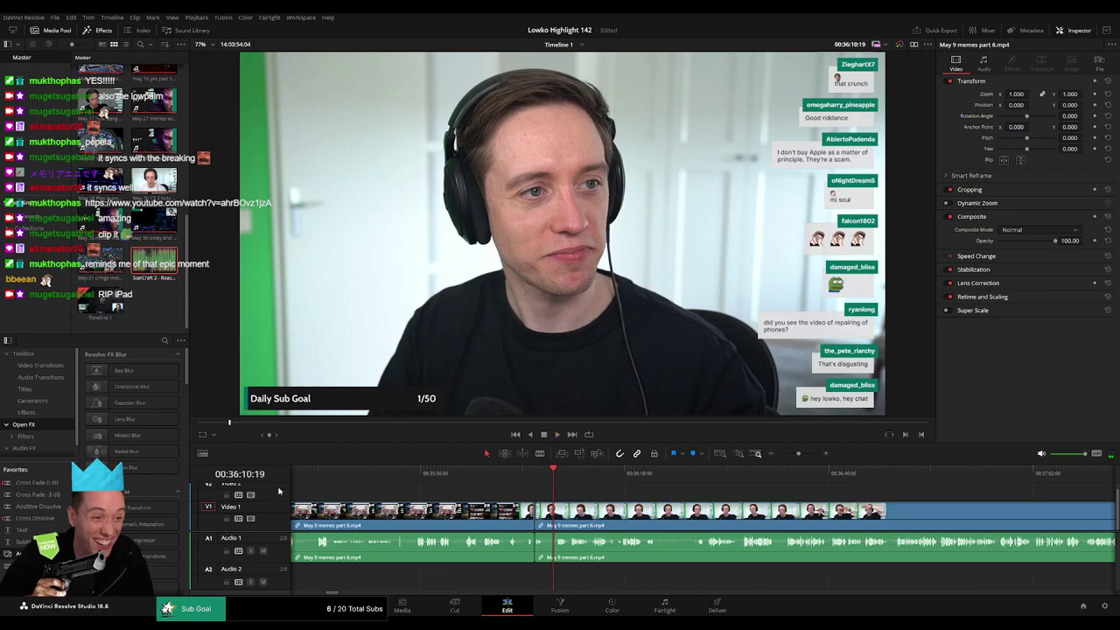
pyautogui.press('space')
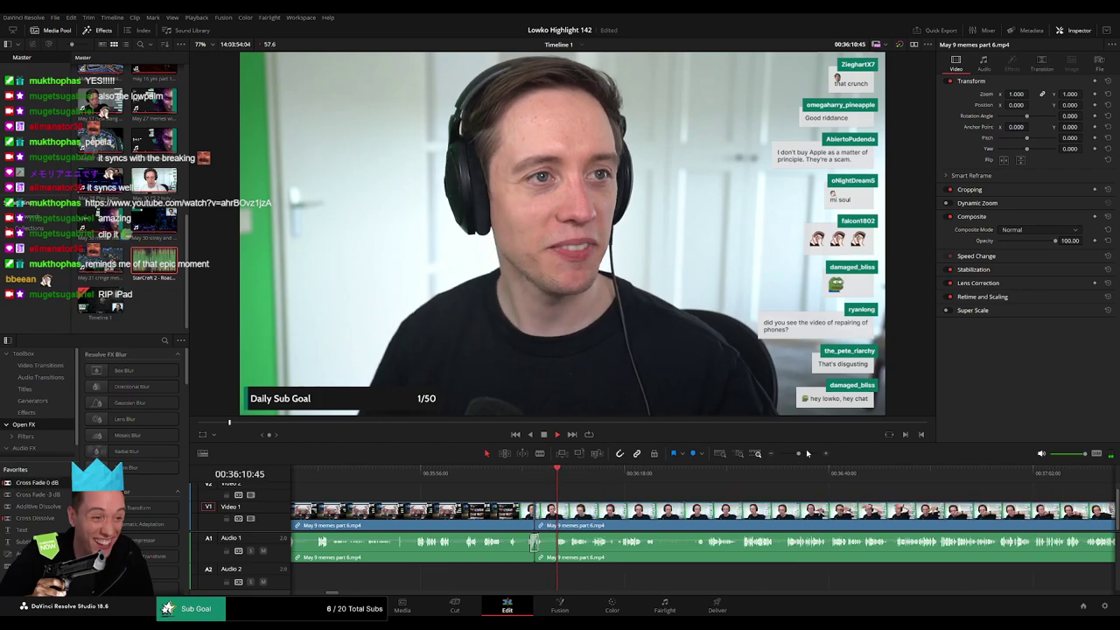
# - Cut out the short pause from about 00:36:09 to 00:36:10 and cross-fade the audio join
pyautogui.scroll(4, 699, 490)
pyautogui.press('b')
pyautogui.click(615, 510)
pyautogui.click(687, 512)
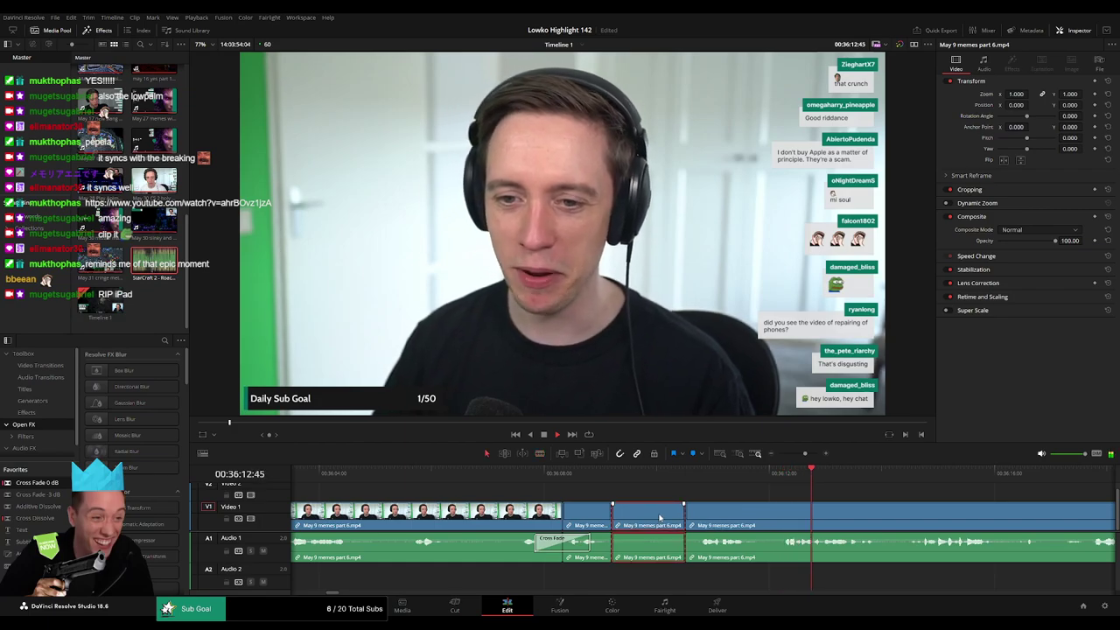
pyautogui.press('a')
pyautogui.click(659, 518)
pyautogui.press('Delete')
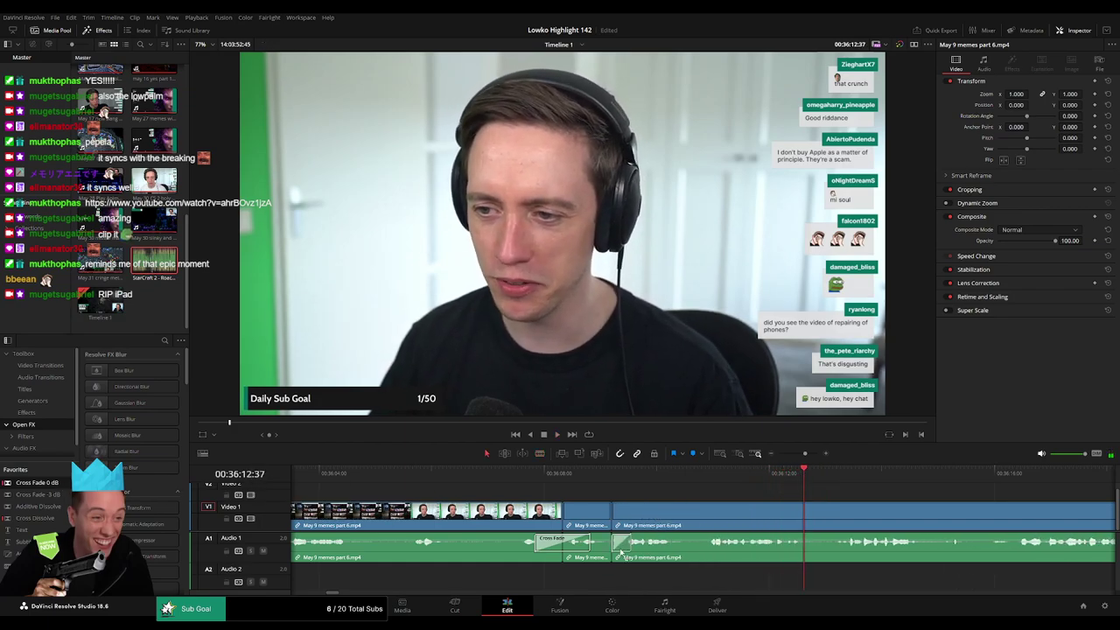
# - Cut out the silence from about 00:36:20 to 00:36:25 and cross-fade the audio join
pyautogui.moveTo(804, 454); pyautogui.dragTo(801, 454)
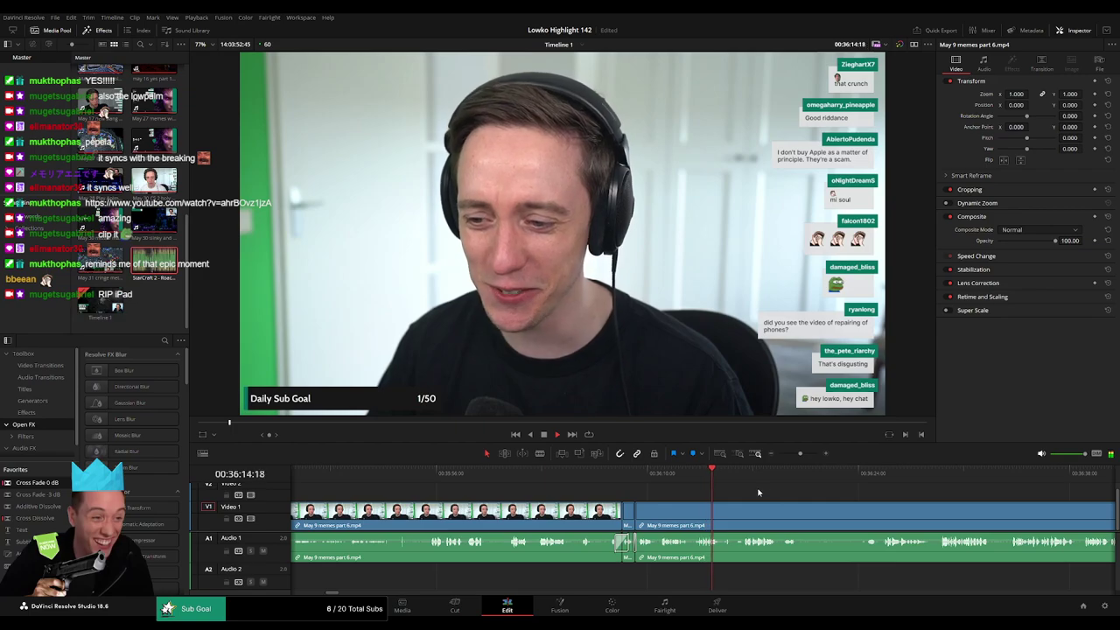
pyautogui.moveTo(790, 493); pyautogui.dragTo(534, 506)
pyautogui.press('b')
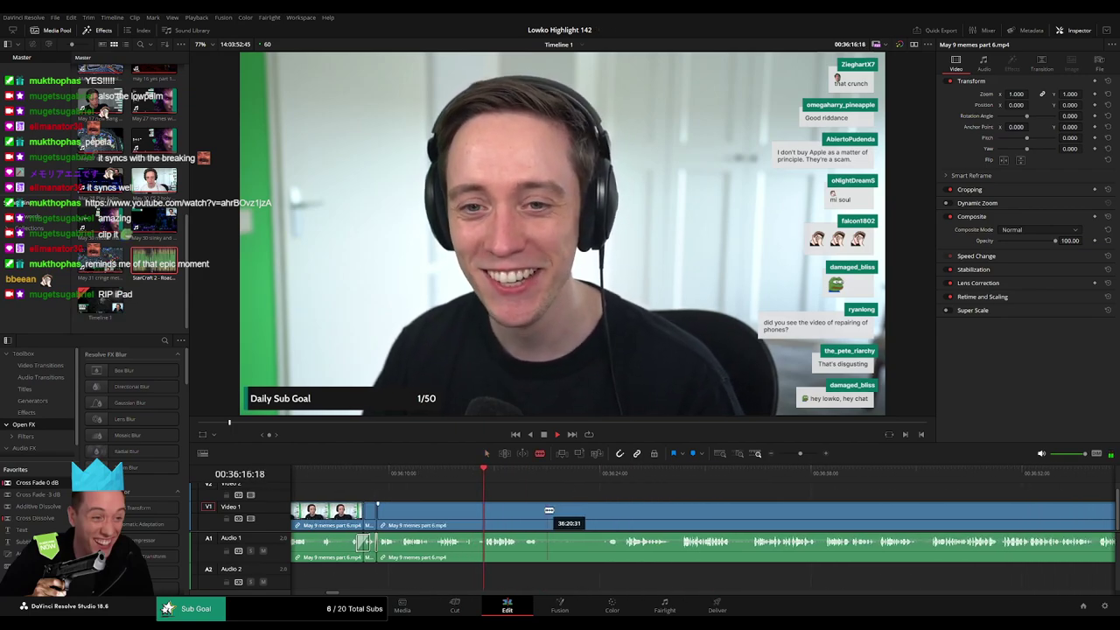
pyautogui.click(542, 507)
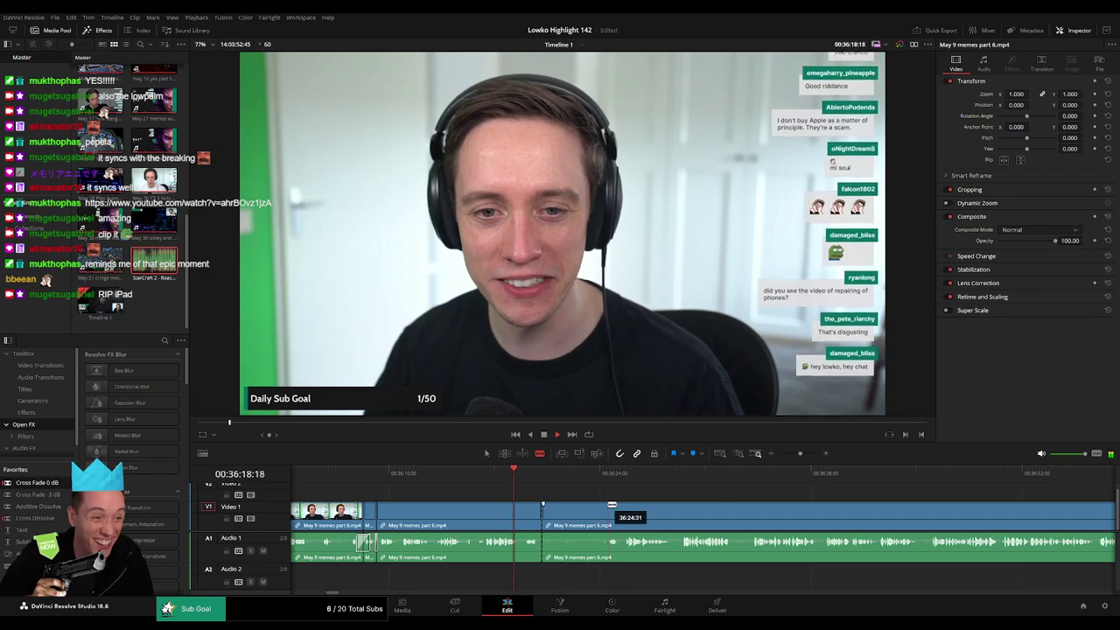
pyautogui.click(603, 482)
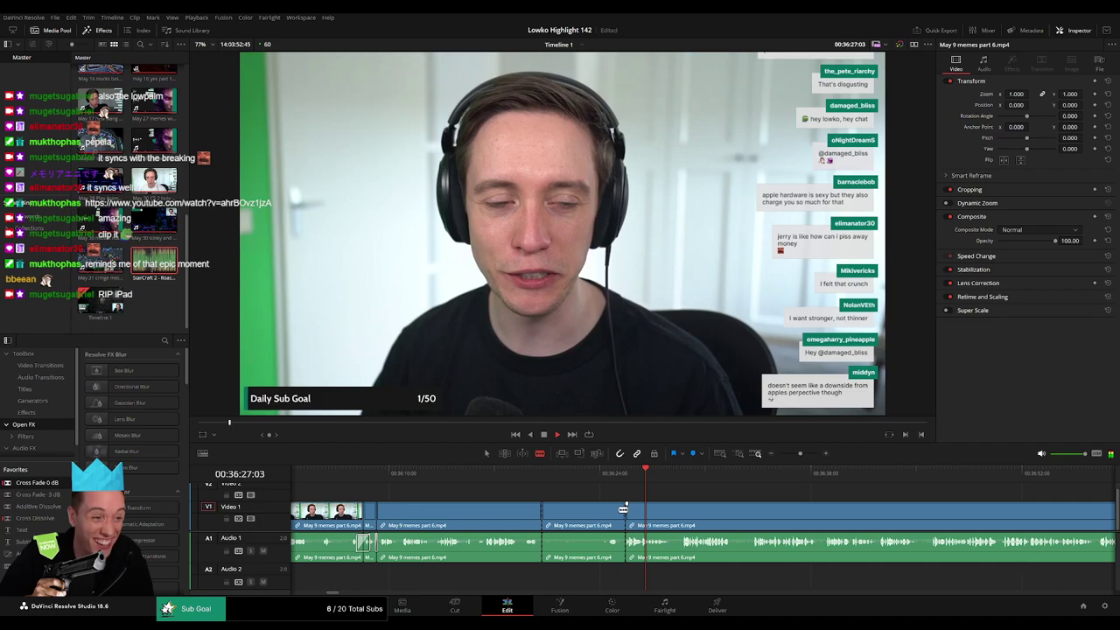
pyautogui.press('Delete')
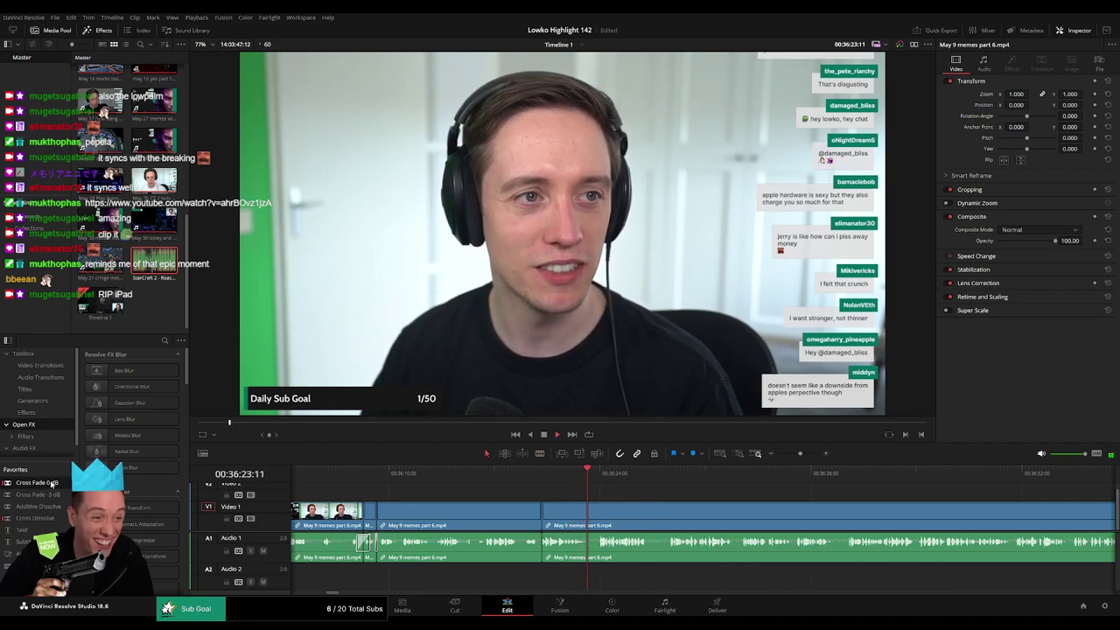
# - Cut out the short pause from about 00:36:27 to 00:36:28 and cross-fade the audio join
pyautogui.moveTo(674, 521); pyautogui.dragTo(532, 508)
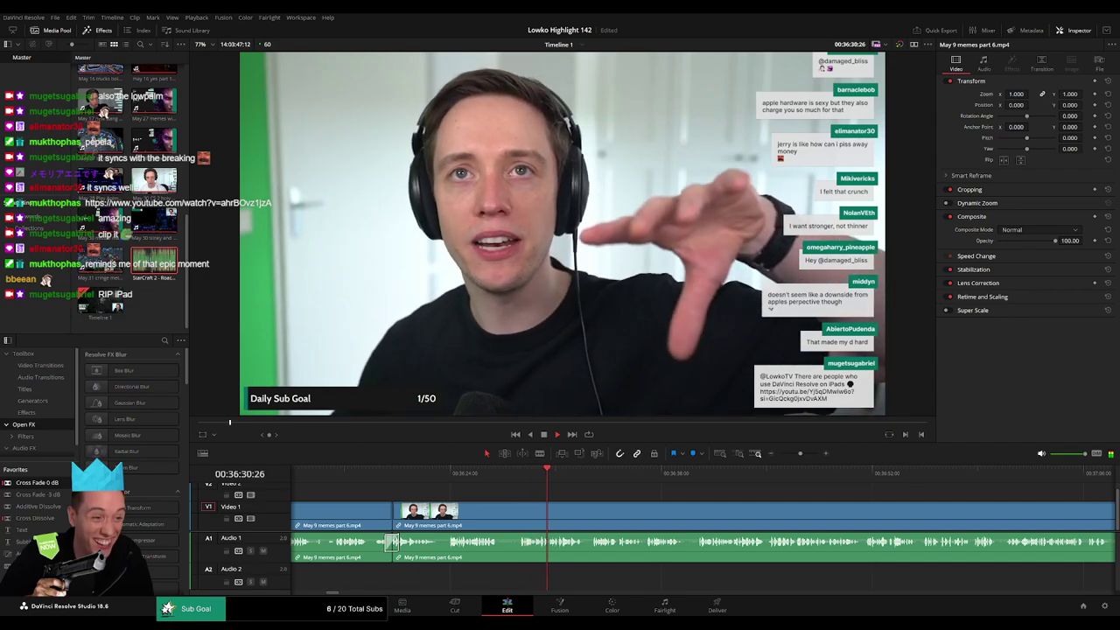
pyautogui.press('b')
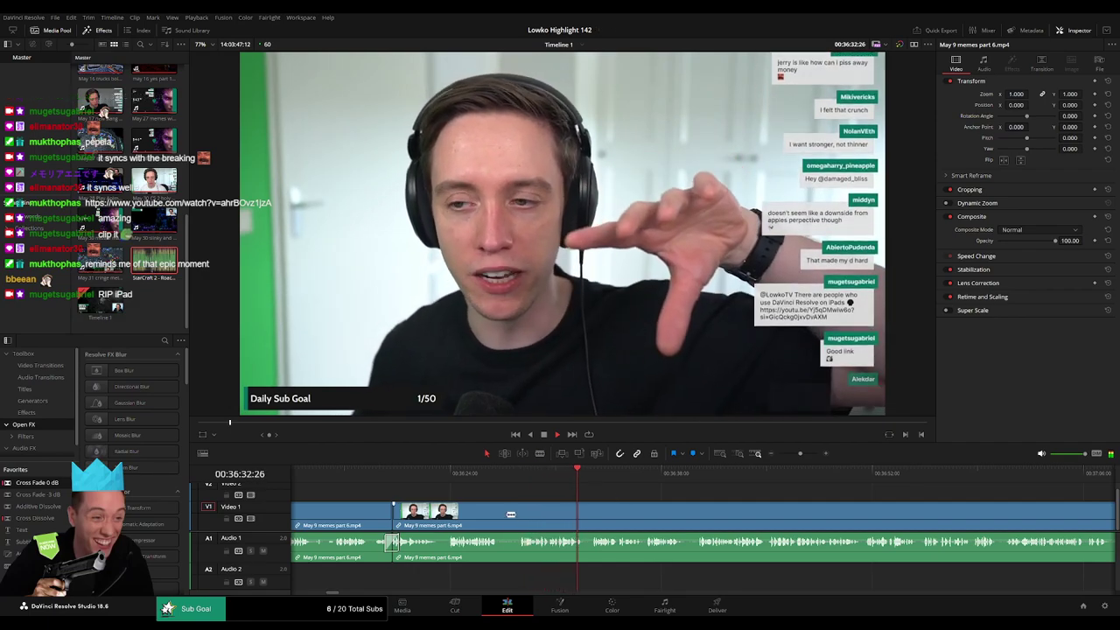
pyautogui.click(501, 515)
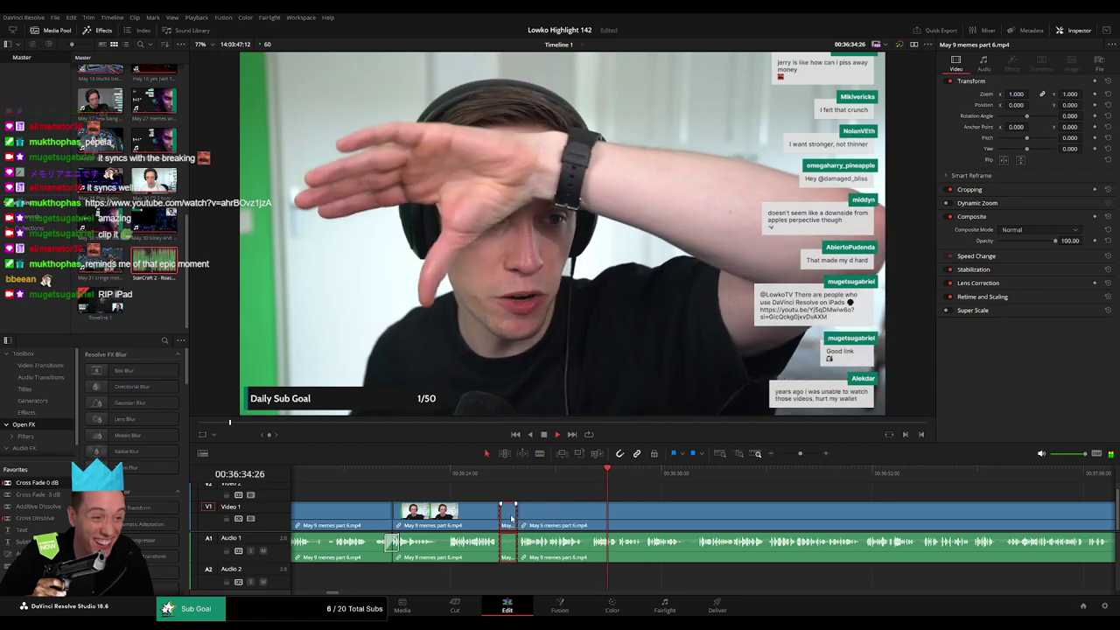
pyautogui.press('a')
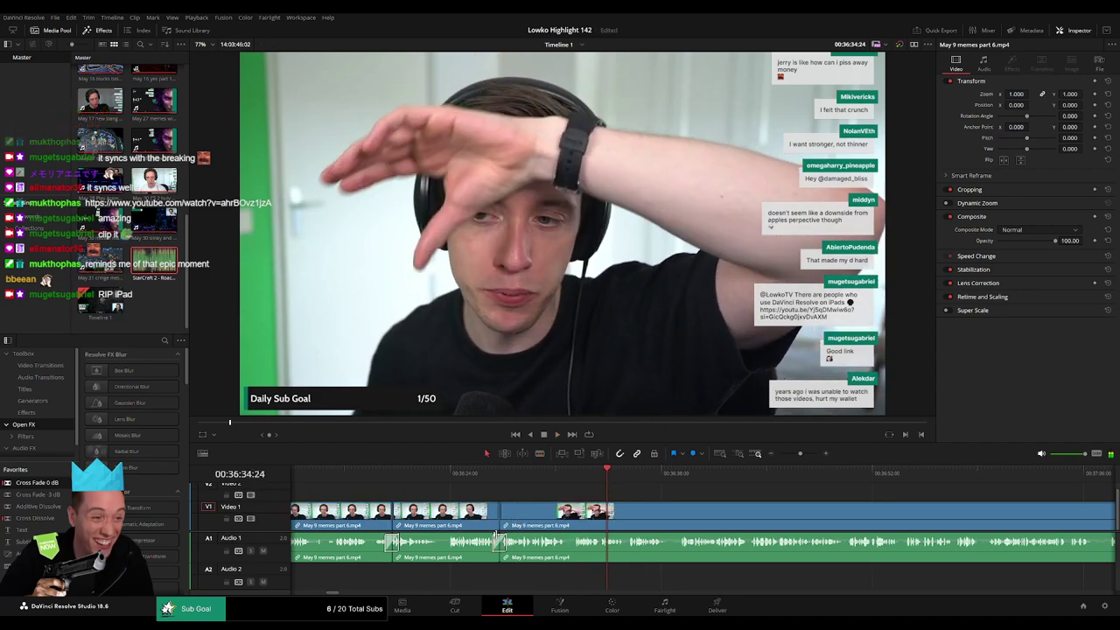
# - Play through the following section and cut out the pause from about 00:37:12 to 00:37:15
pyautogui.moveTo(745, 495); pyautogui.dragTo(573, 489)
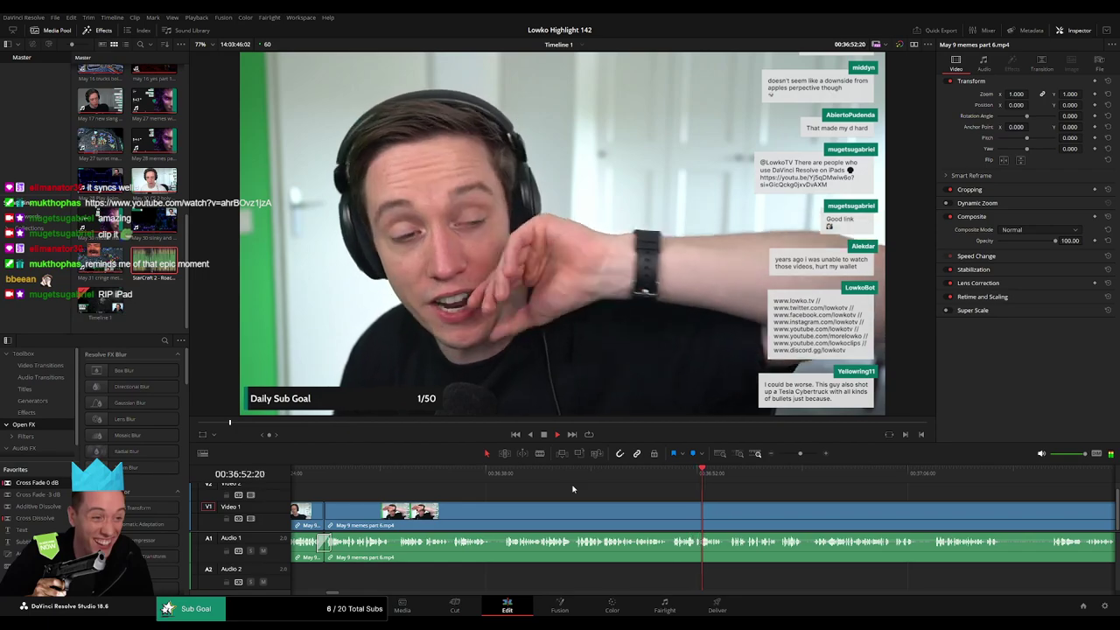
pyautogui.moveTo(747, 512); pyautogui.dragTo(477, 495)
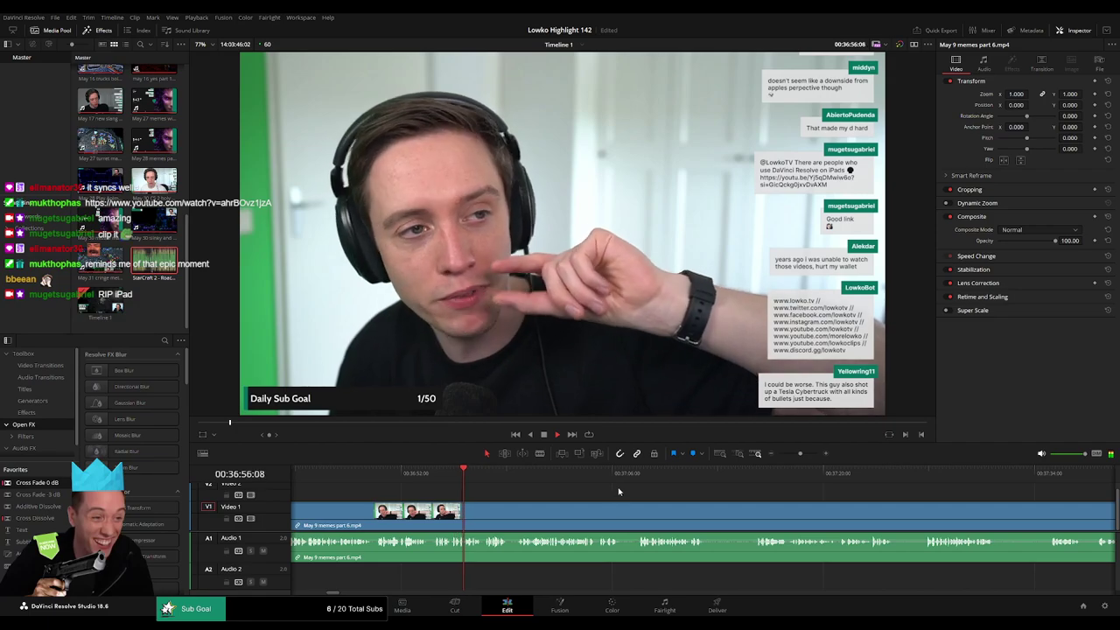
pyautogui.click(711, 513)
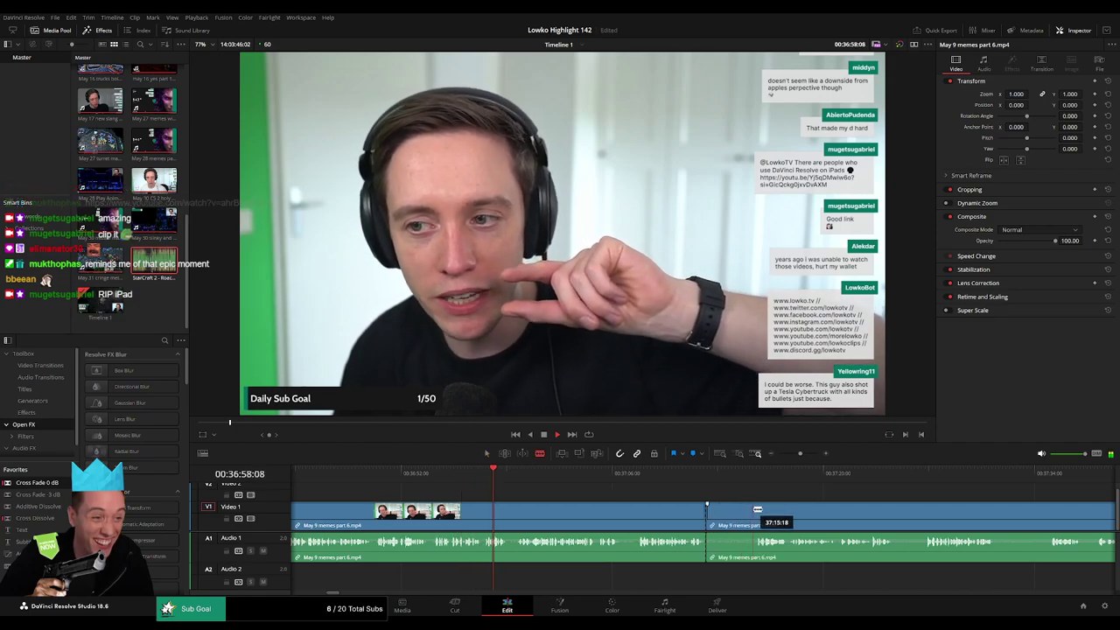
pyautogui.click(758, 511)
pyautogui.press('a')
pyautogui.click(737, 518)
pyautogui.press('Delete')
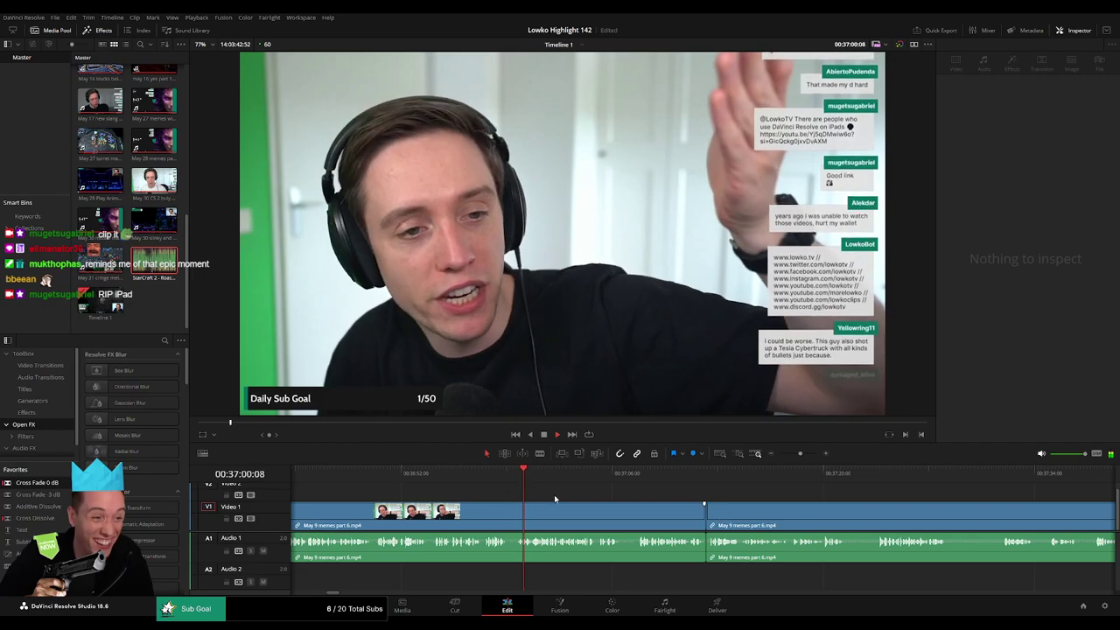
# - Cross-fade the audio join at about 00:37:12
pyautogui.moveTo(698, 553); pyautogui.dragTo(707, 550)
pyautogui.press('space')
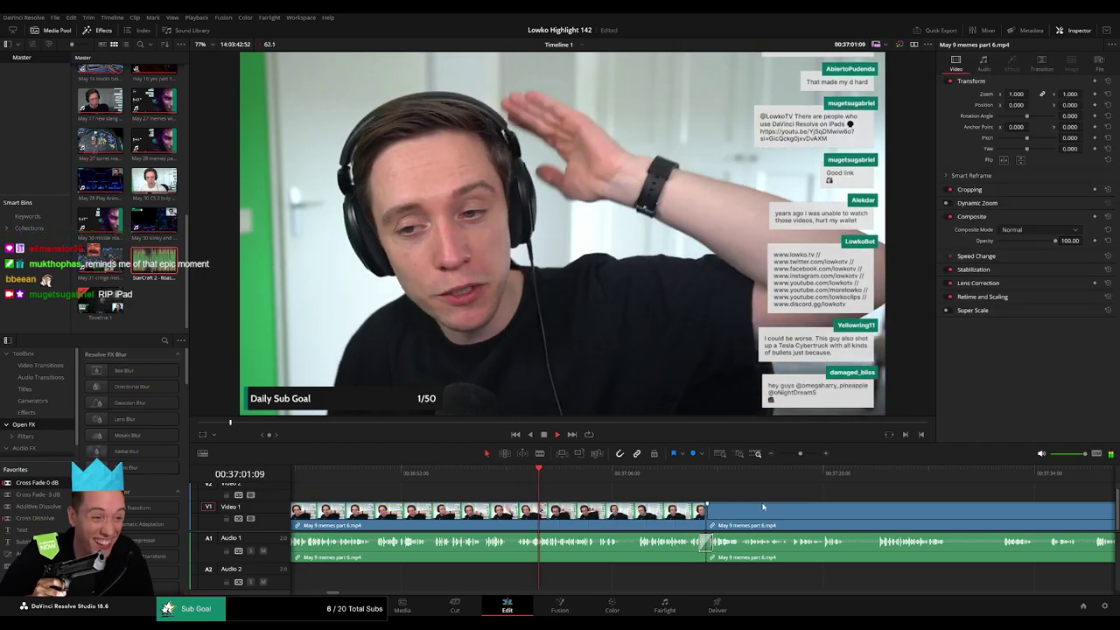
# - Cut out the short pause from about 00:37:06 to 00:37:07 and cross-fade the audio join
pyautogui.hscroll(2, 759, 507)
pyautogui.press('b')
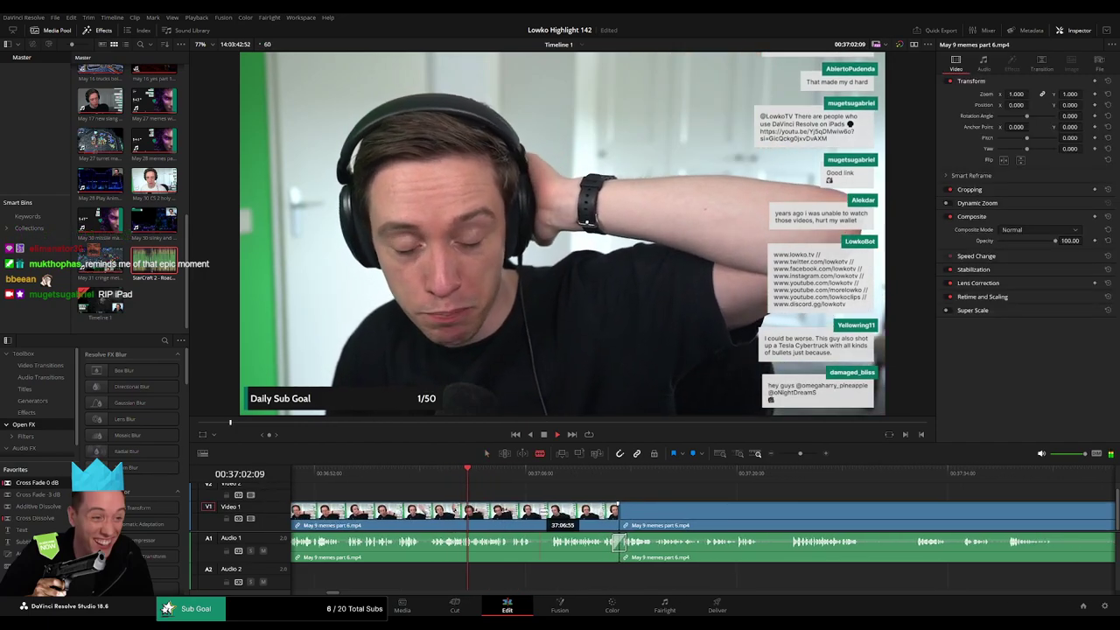
pyautogui.click(534, 515)
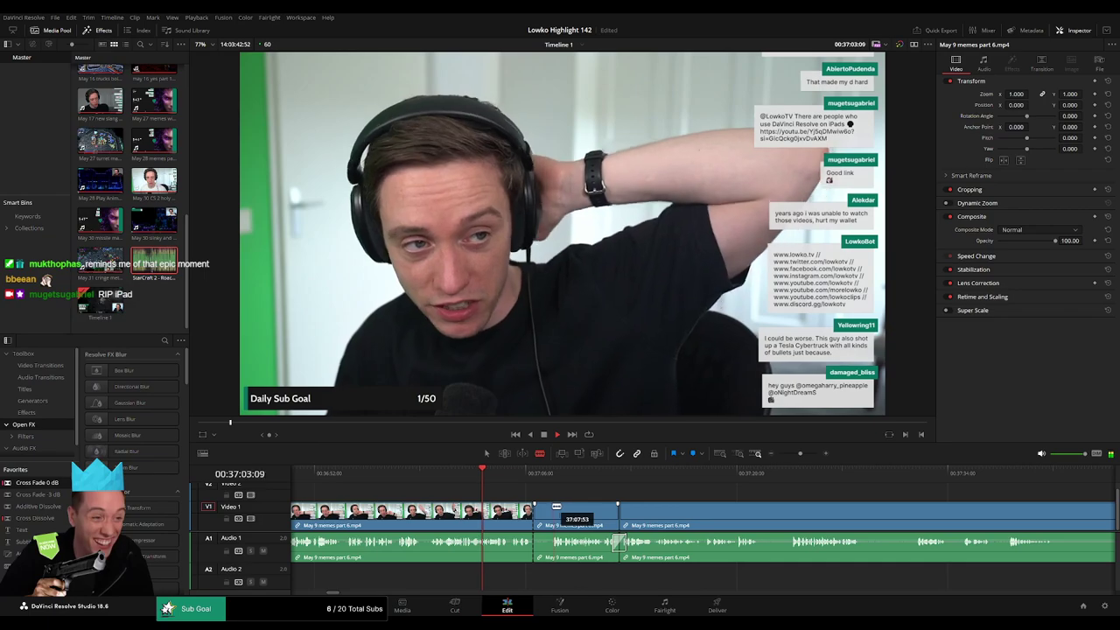
pyautogui.click(549, 514)
pyautogui.press('a')
pyautogui.click(542, 516)
pyautogui.press('Delete')
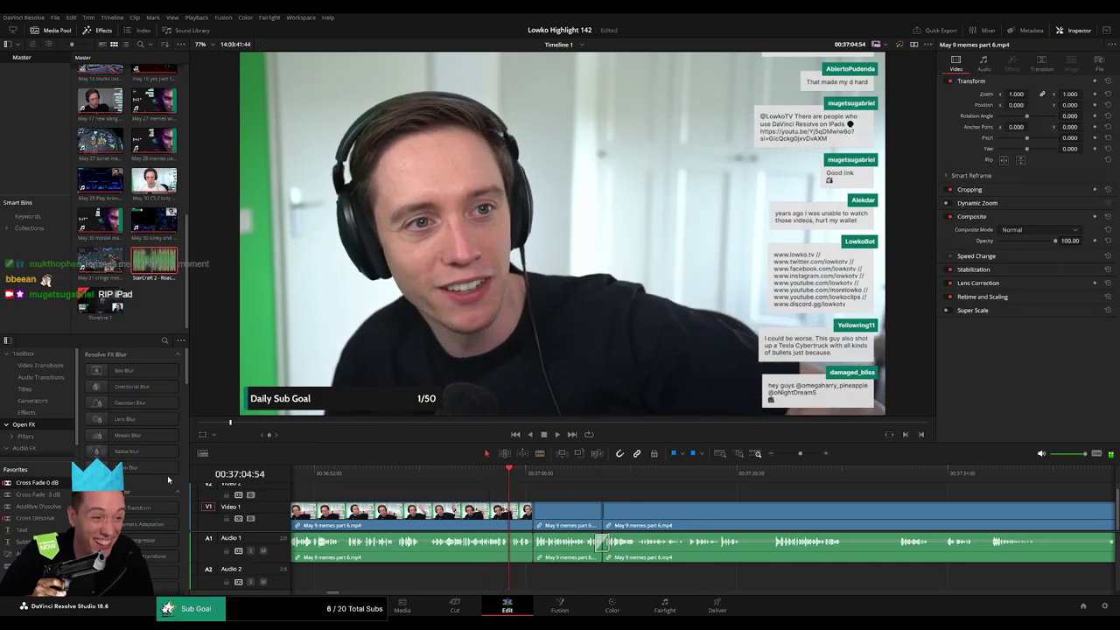
pyautogui.press('space')
# - Cut out the pause from about 00:37:20 to 00:37:22 and cross-fade the audio join
pyautogui.hscroll(2, 690, 506)
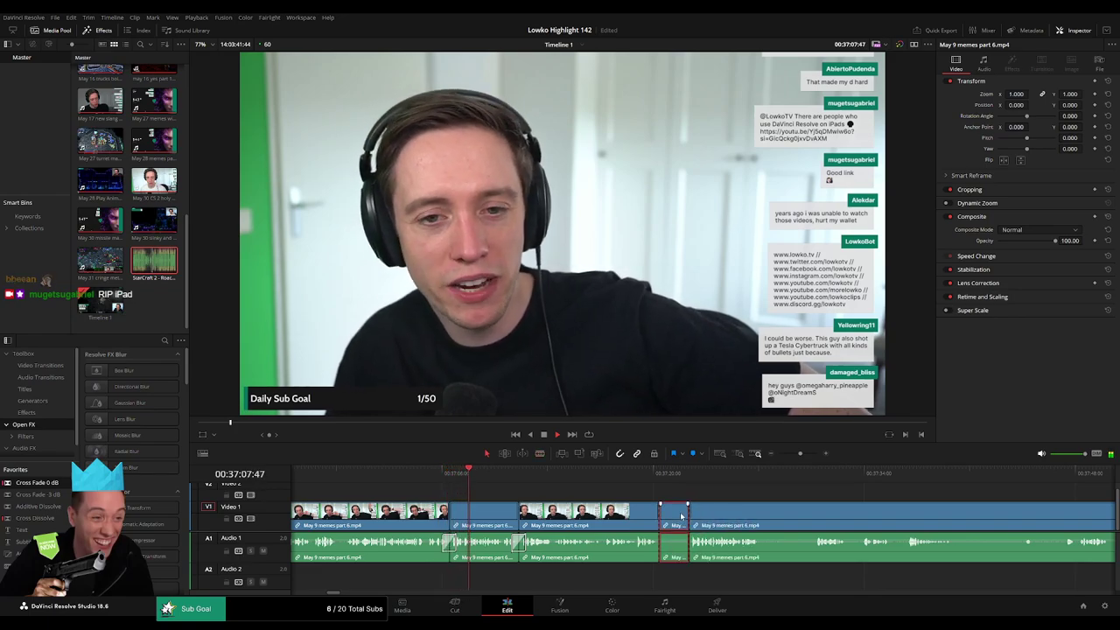
pyautogui.press('Delete')
pyautogui.moveTo(26, 486); pyautogui.dragTo(654, 530)
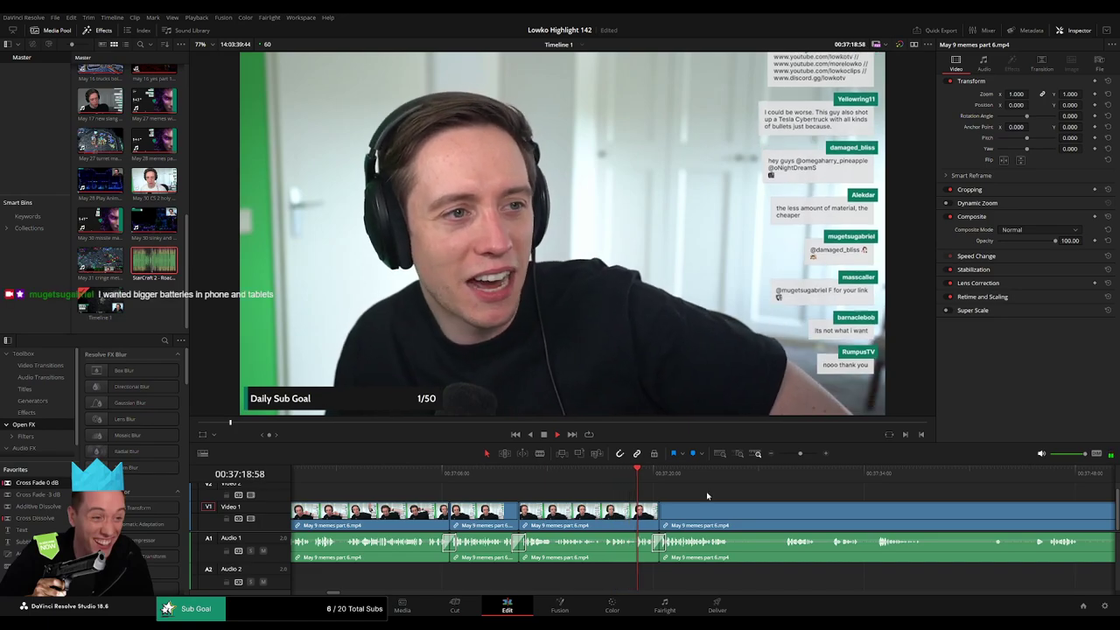
# - Cut out the section from about 00:37:25 to 00:37:28 and cross-fade the audio join
pyautogui.hscroll(3, 709, 493)
pyautogui.press('b')
pyautogui.click(617, 516)
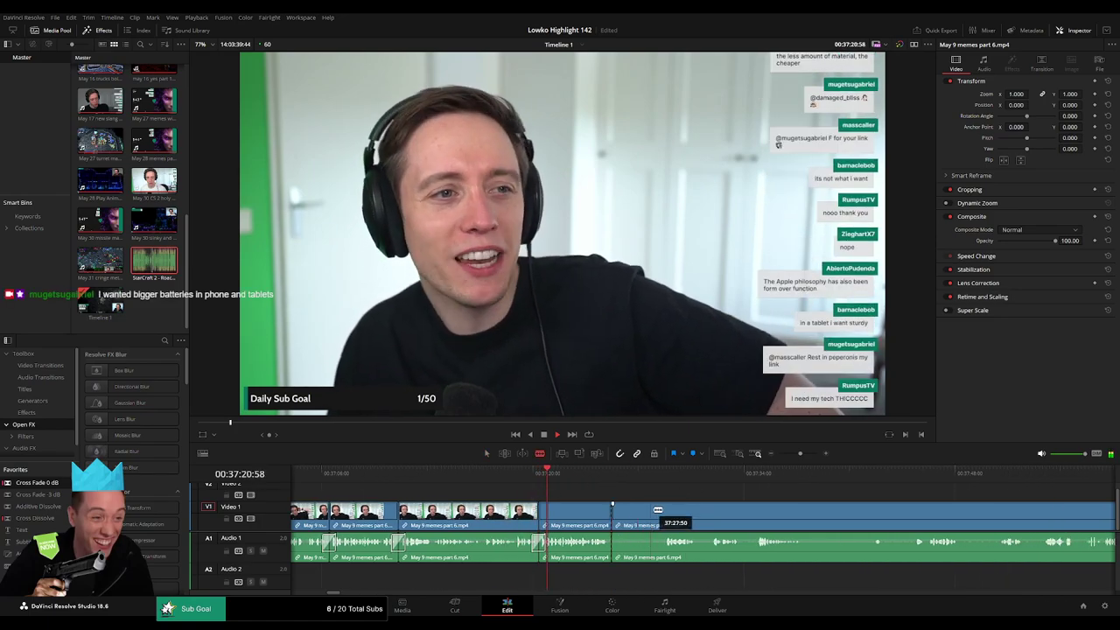
pyautogui.press('a')
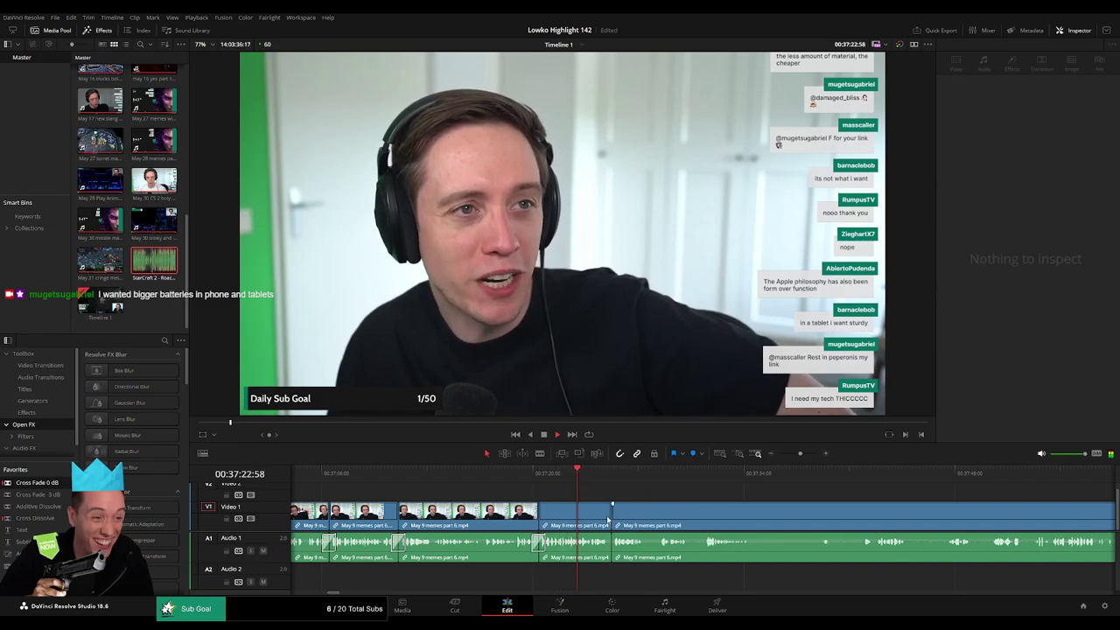
pyautogui.moveTo(66, 483); pyautogui.dragTo(612, 542)
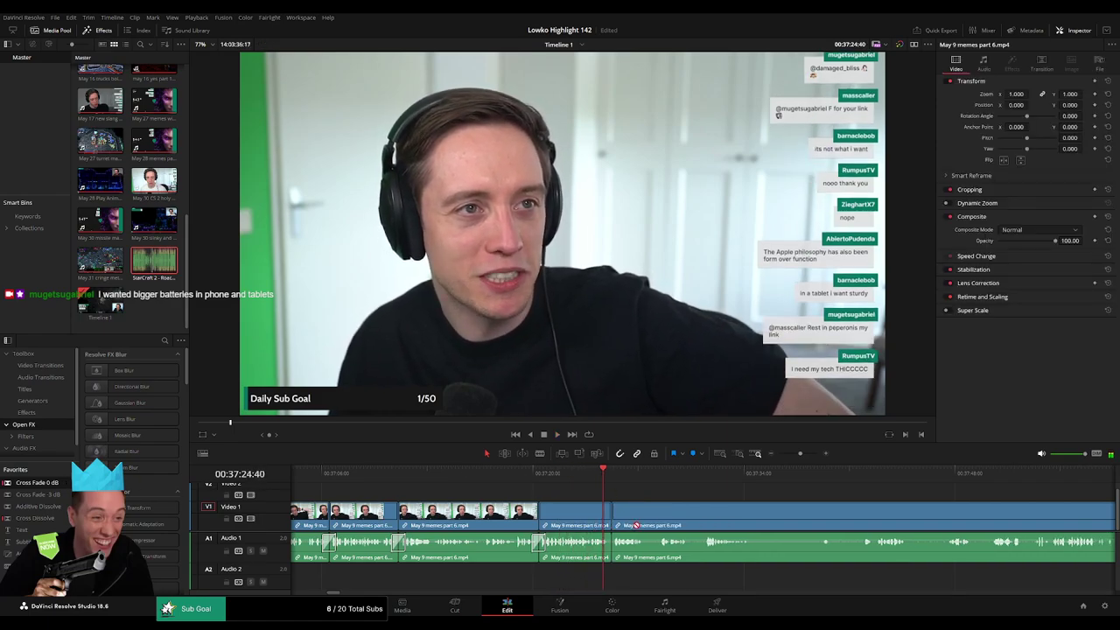
# - Cut out the short pause from about 00:37:27 to 00:37:28 in May 9 memes part 6
pyautogui.hscroll(3, 663, 503)
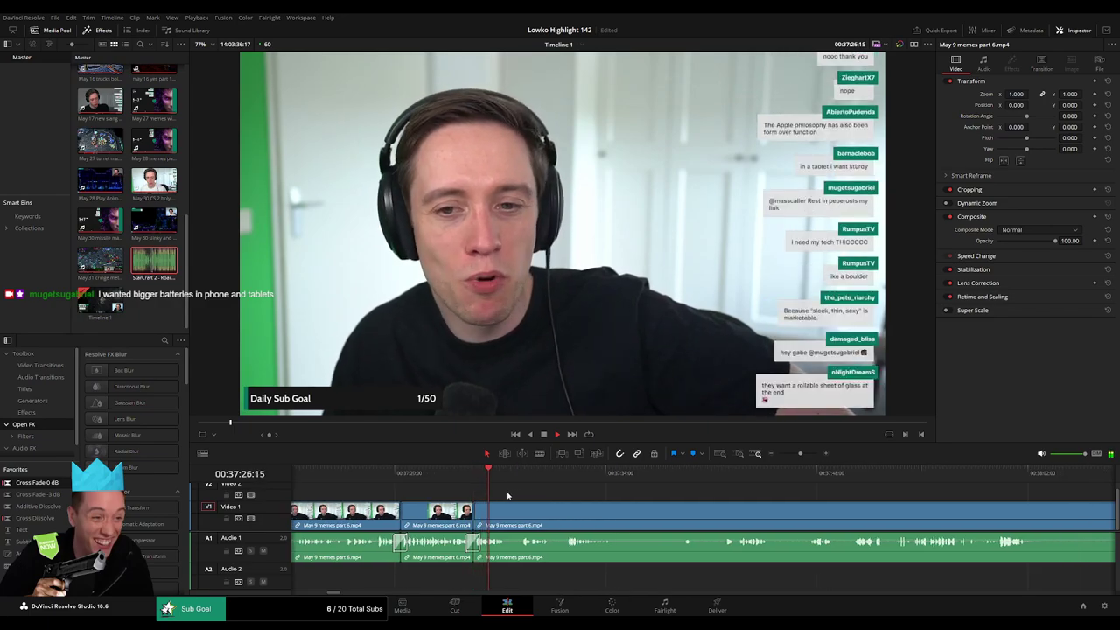
pyautogui.click(516, 473)
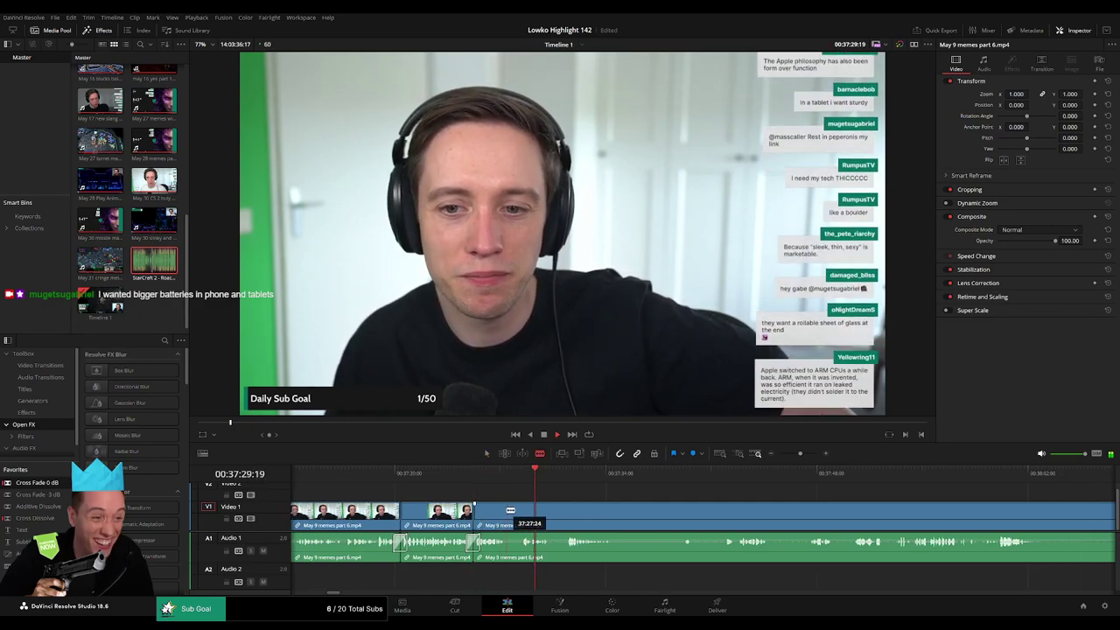
pyautogui.press('Delete')
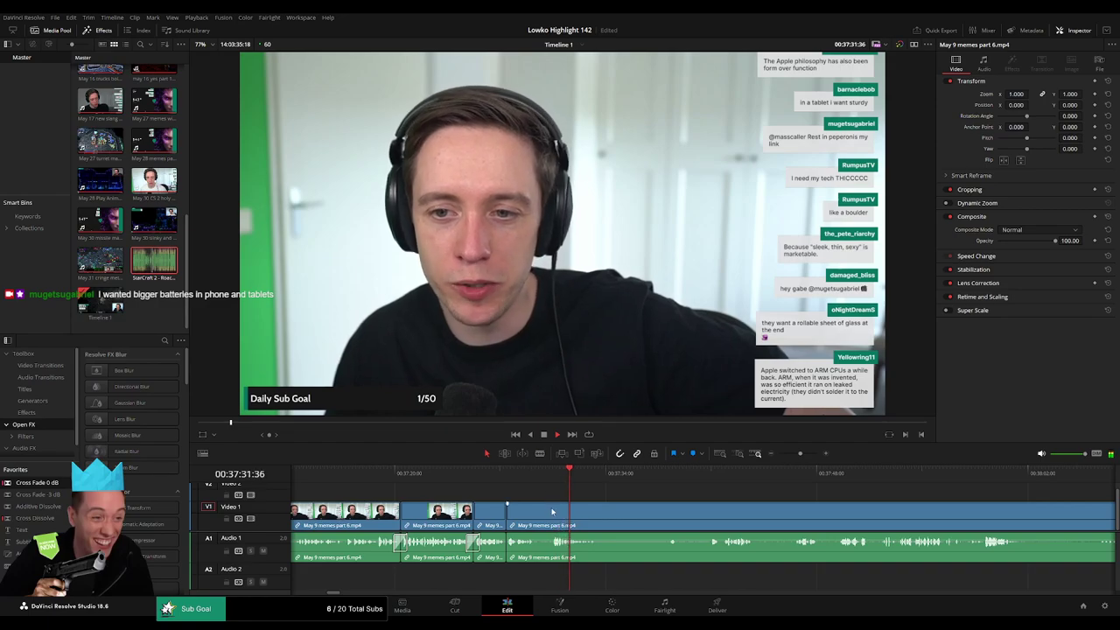
# - Cut out the long section from about 00:37:27 to 00:37:41 and cross-fade the audio join
pyautogui.press('b')
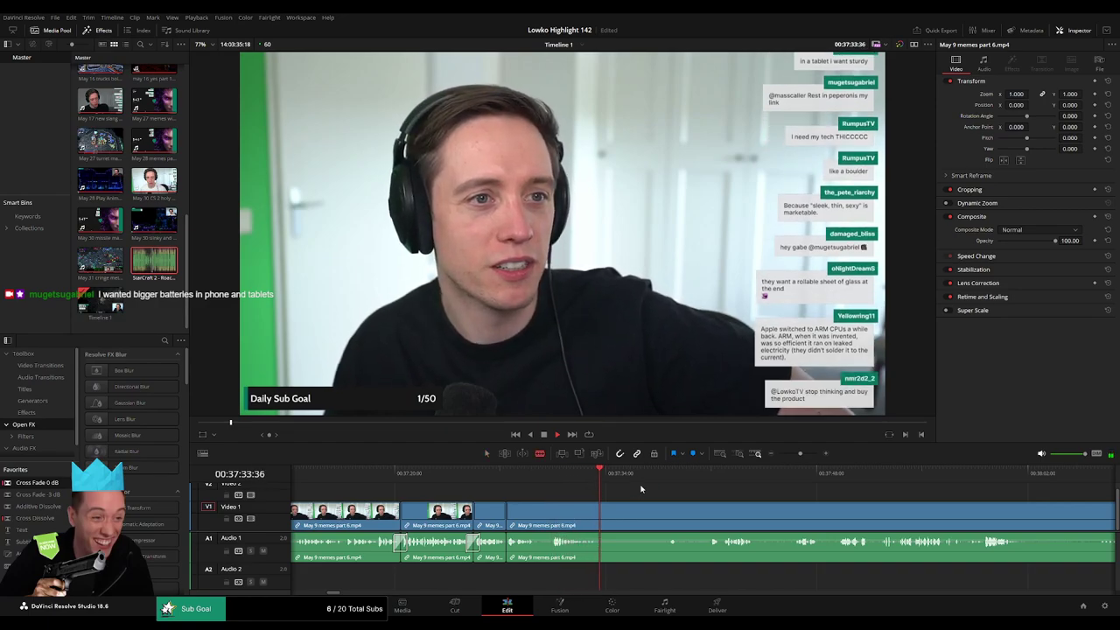
pyautogui.moveTo(640, 488); pyautogui.dragTo(697, 481)
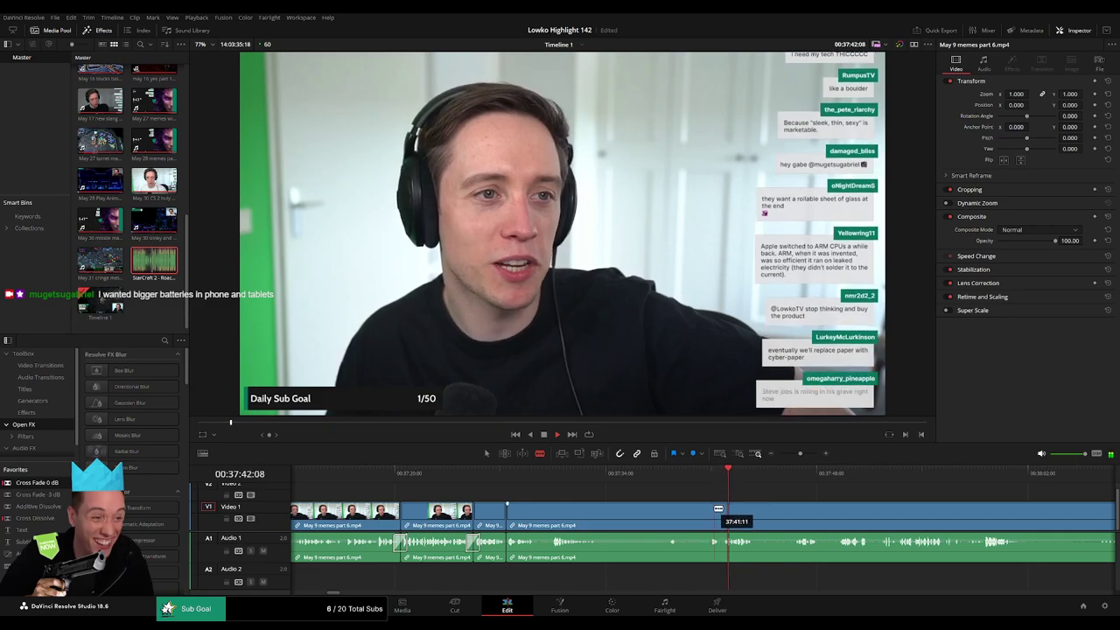
pyautogui.press('Delete')
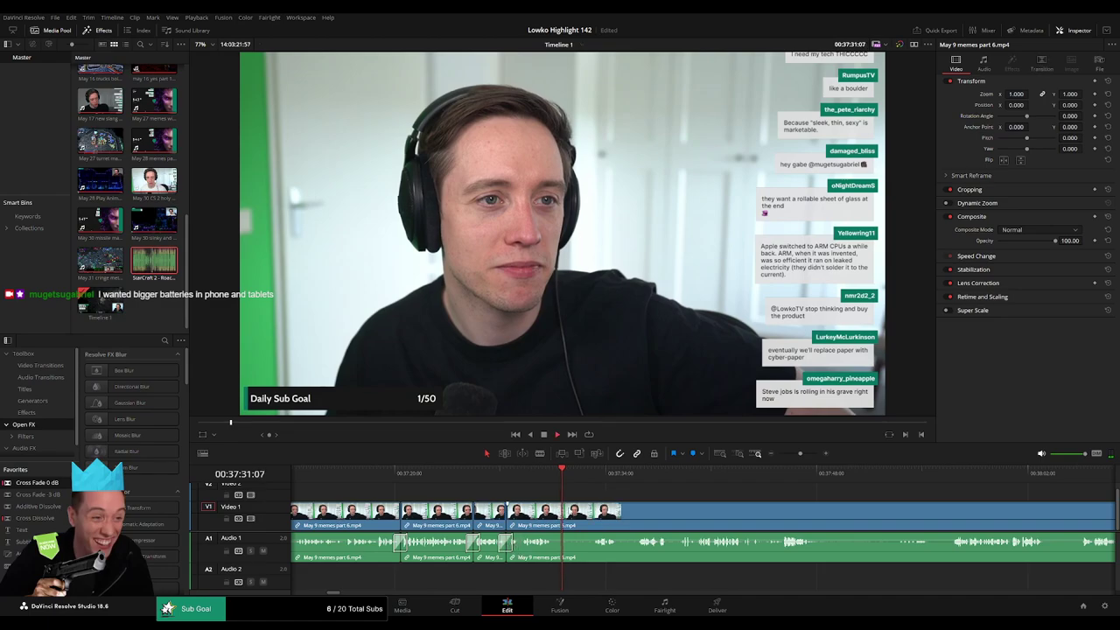
# - Cut out the section from about 00:37:31 to 00:37:33 and cross-fade the audio join
pyautogui.click(595, 473)
pyautogui.press('b')
pyautogui.click(555, 516)
pyautogui.click(593, 514)
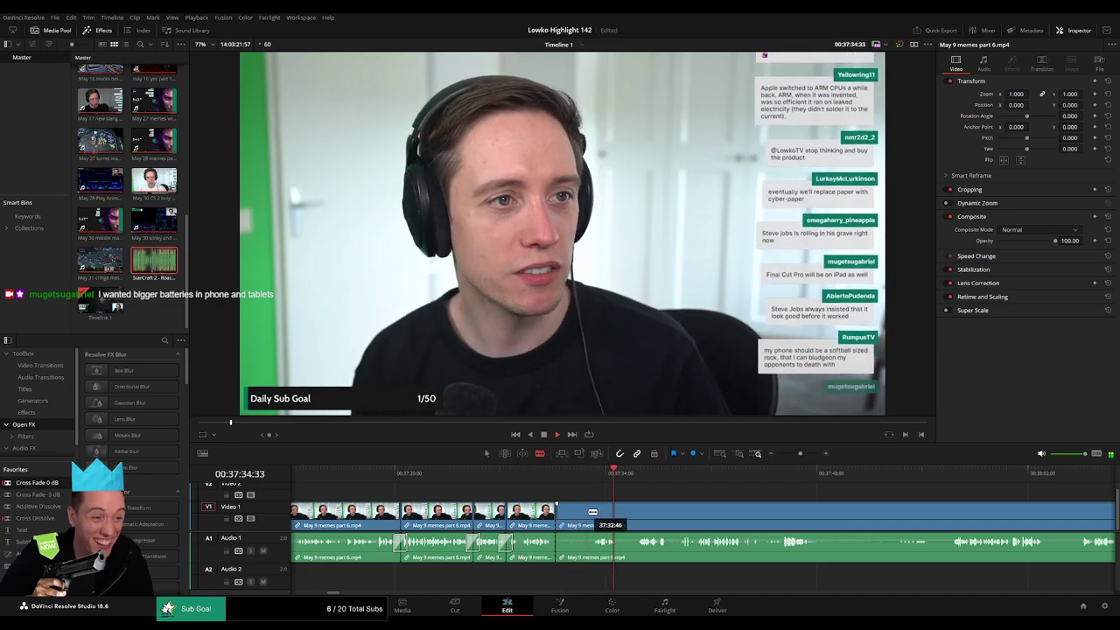
pyautogui.press('a')
pyautogui.click(579, 519)
pyautogui.press('Delete')
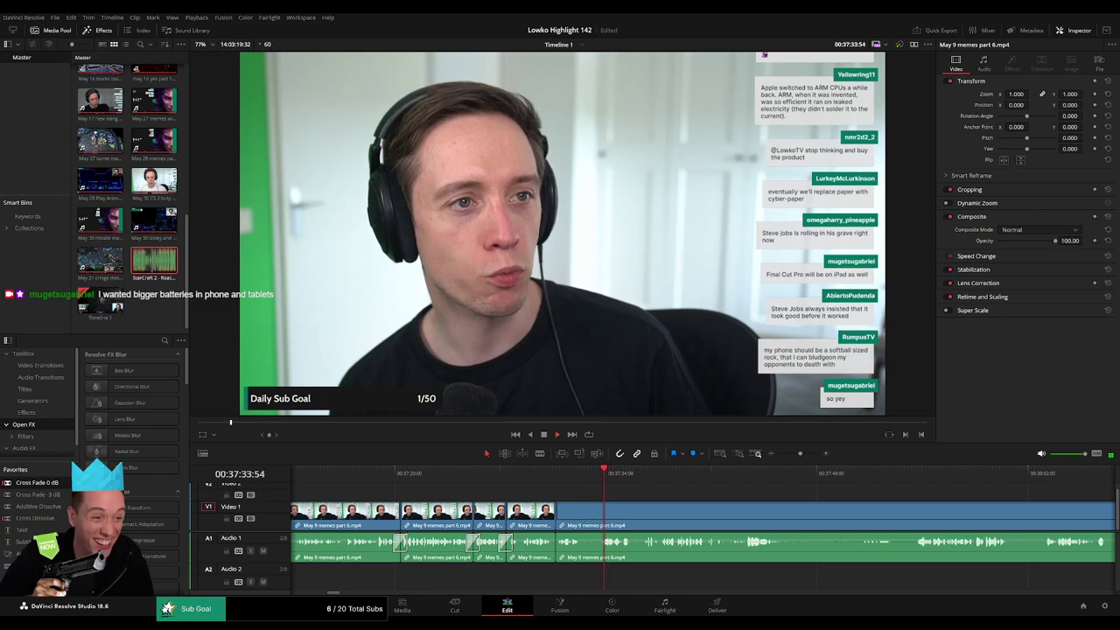
pyautogui.press('space')
# - Cut out the short pause from about 00:37:32 to 00:37:33 and cross-fade the audio join
pyautogui.press('b')
pyautogui.click(581, 514)
pyautogui.click(600, 514)
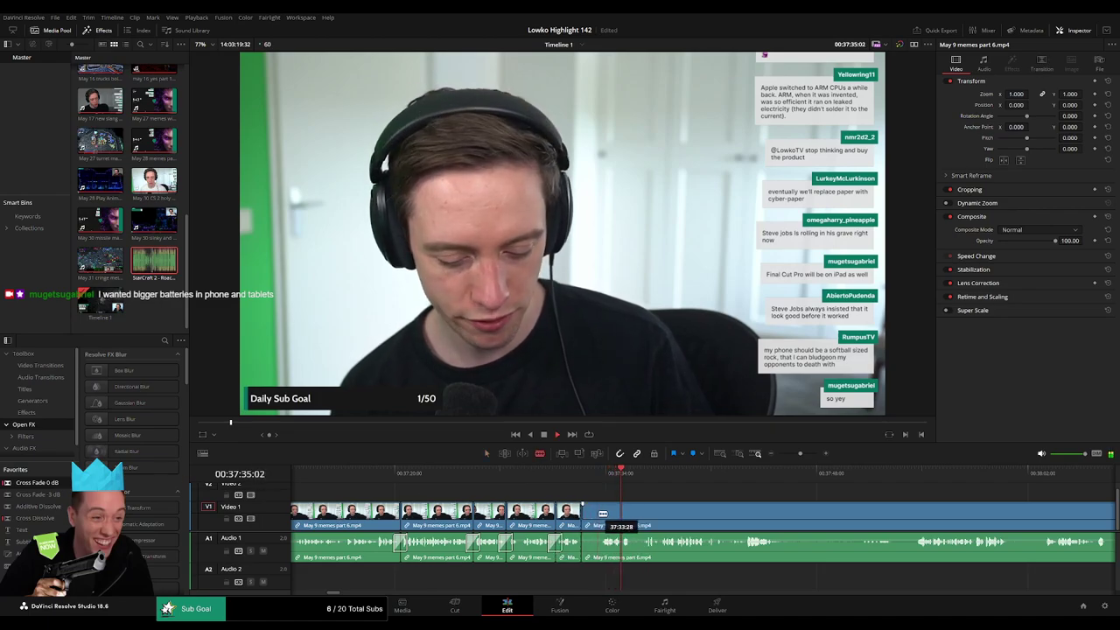
pyautogui.press('a')
pyautogui.click(592, 519)
pyautogui.press('Delete')
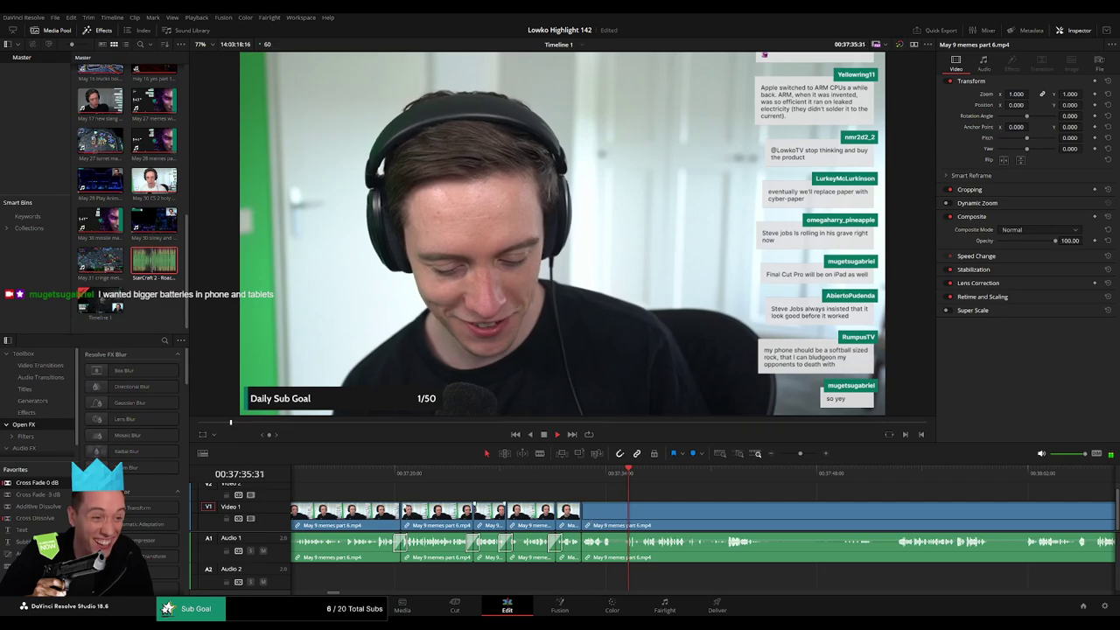
# - Play on and cut out the section from about 00:37:45 to 00:37:53 in May 9 memes part 6
pyautogui.hscroll(3, 715, 509)
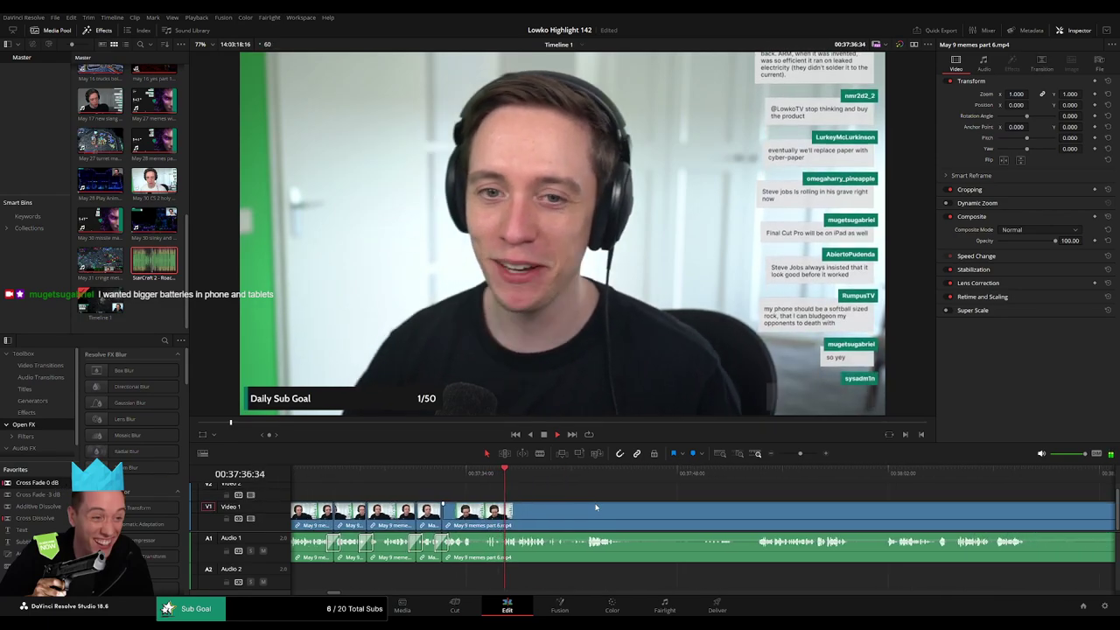
pyautogui.hscroll(2, 559, 500)
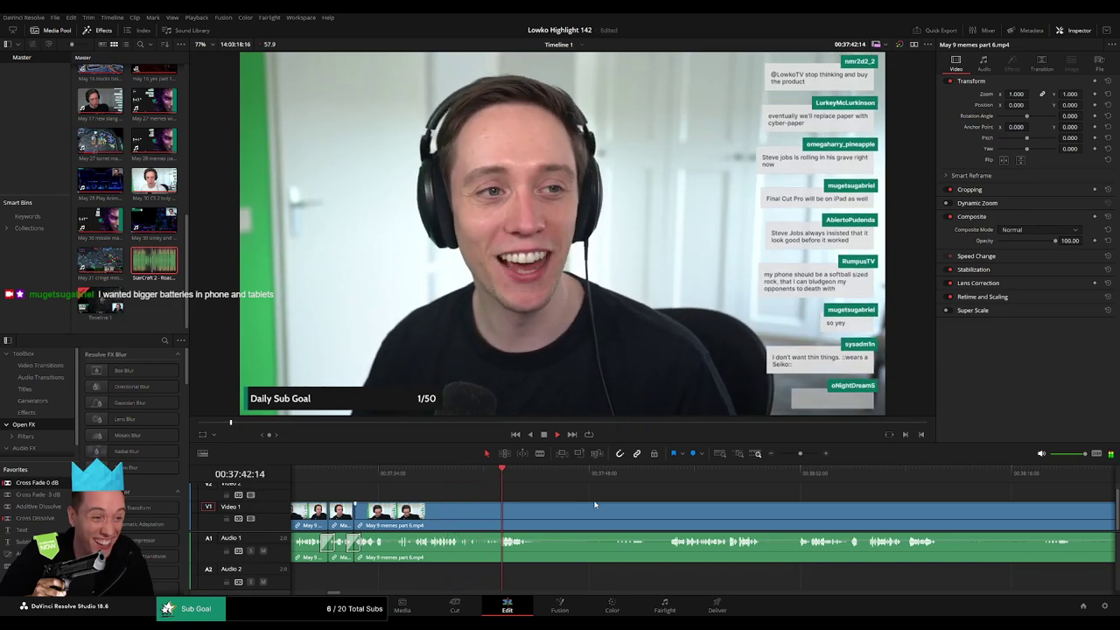
pyautogui.hscroll(2, 467, 515)
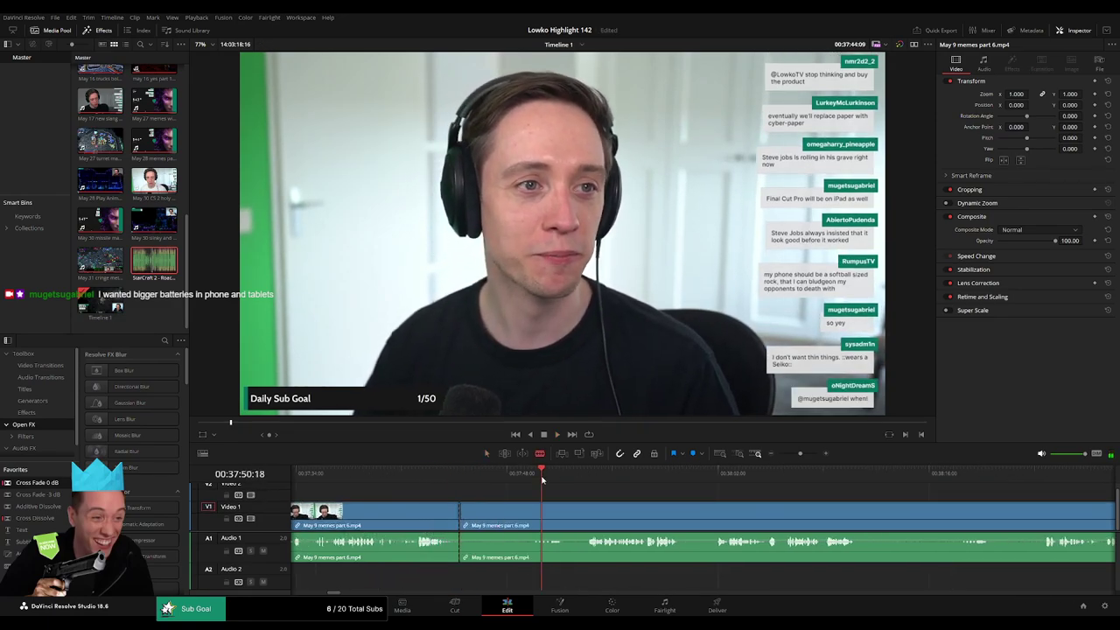
pyautogui.click(594, 481)
pyautogui.click(587, 510)
pyautogui.press('a')
pyautogui.click(575, 516)
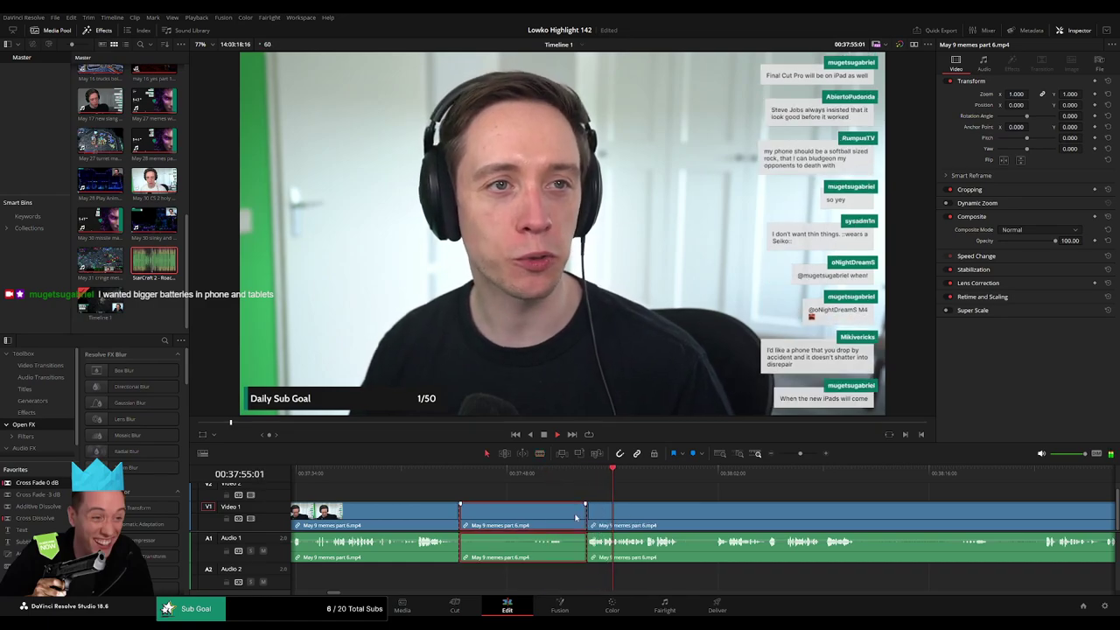
pyautogui.press('Delete')
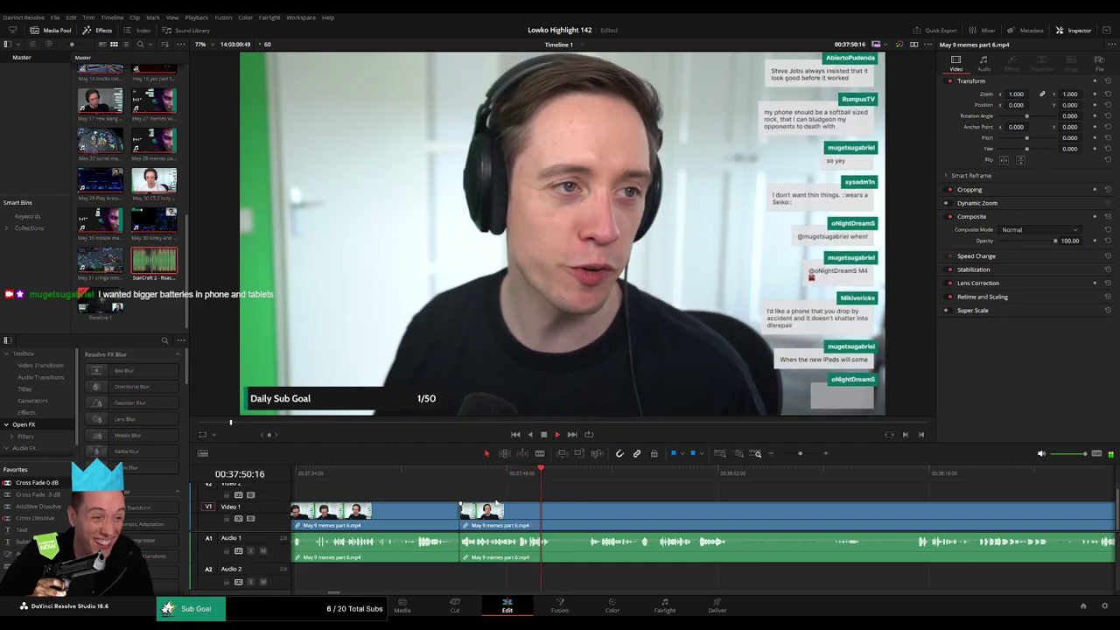
# - Cut out the section from about 00:37:51 to 00:37:53 and cross-fade the audio join
pyautogui.press('b')
pyautogui.click(552, 513)
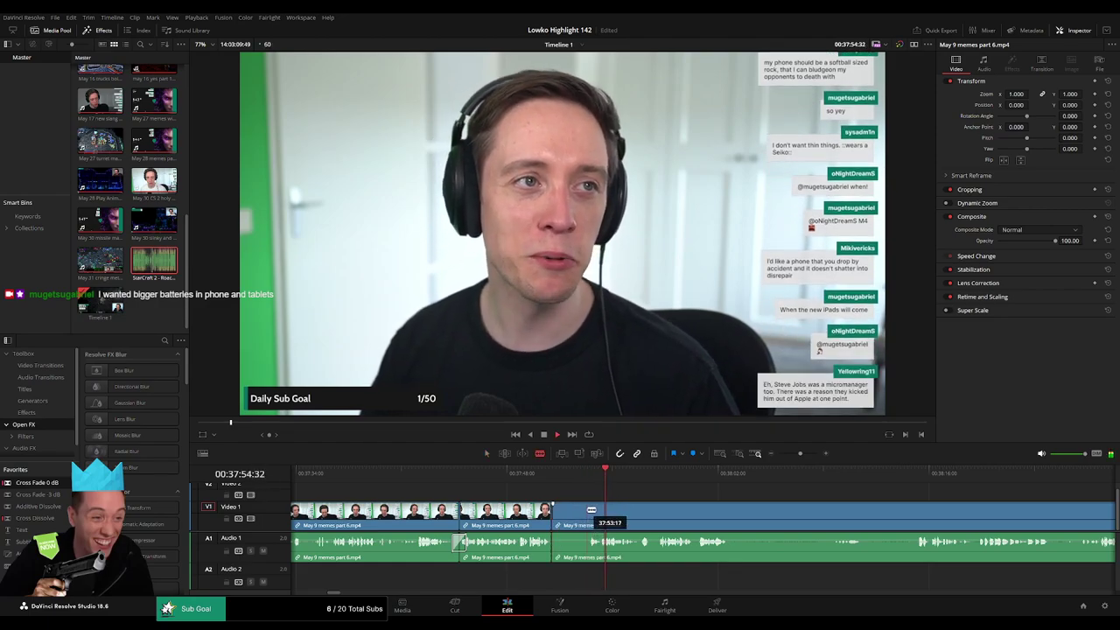
pyautogui.click(587, 512)
pyautogui.press('a')
pyautogui.click(575, 516)
pyautogui.press('Delete')
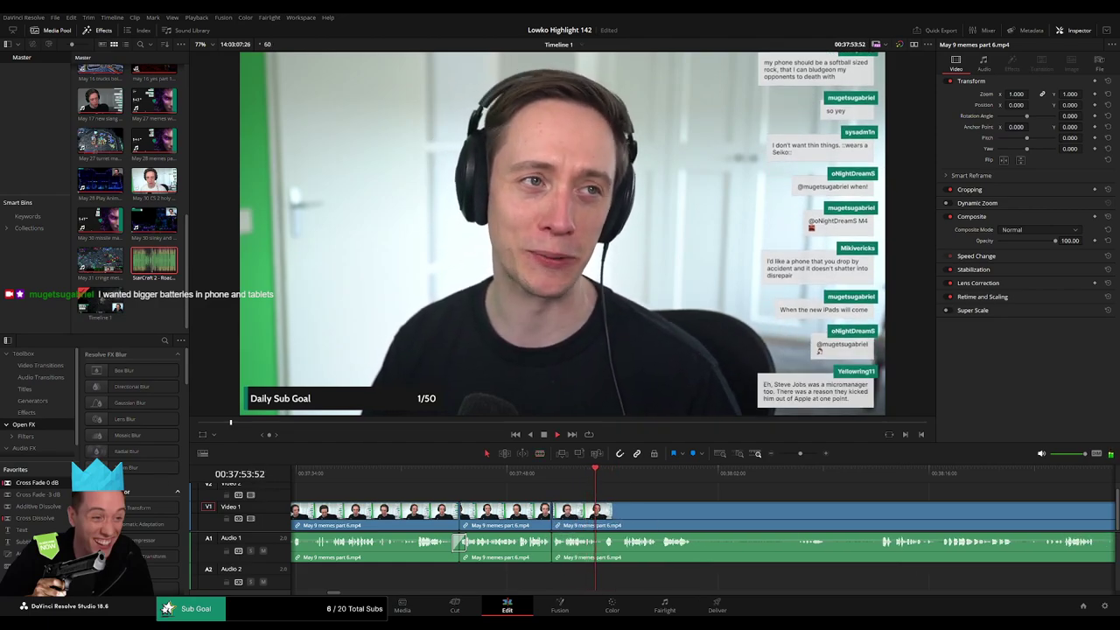
pyautogui.press('space')
# - Split May 9 memes part 6 at about 00:38:00, check the material after it, and ripple delete the rest of that clip
pyautogui.moveTo(687, 502); pyautogui.dragTo(557, 499)
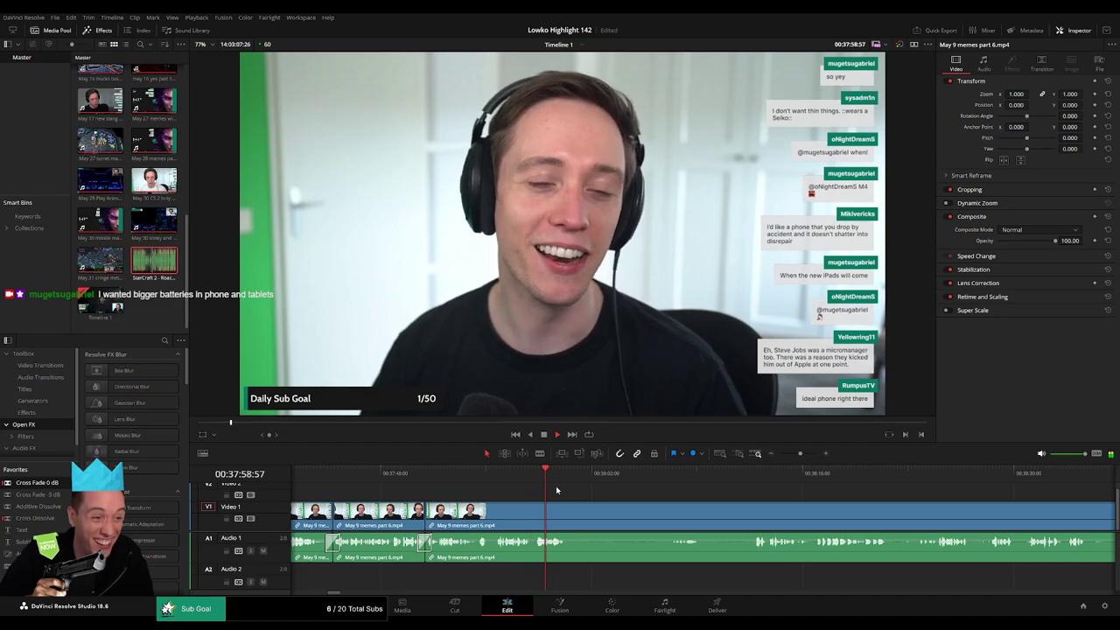
pyautogui.hotkey('ctrl', 'b')
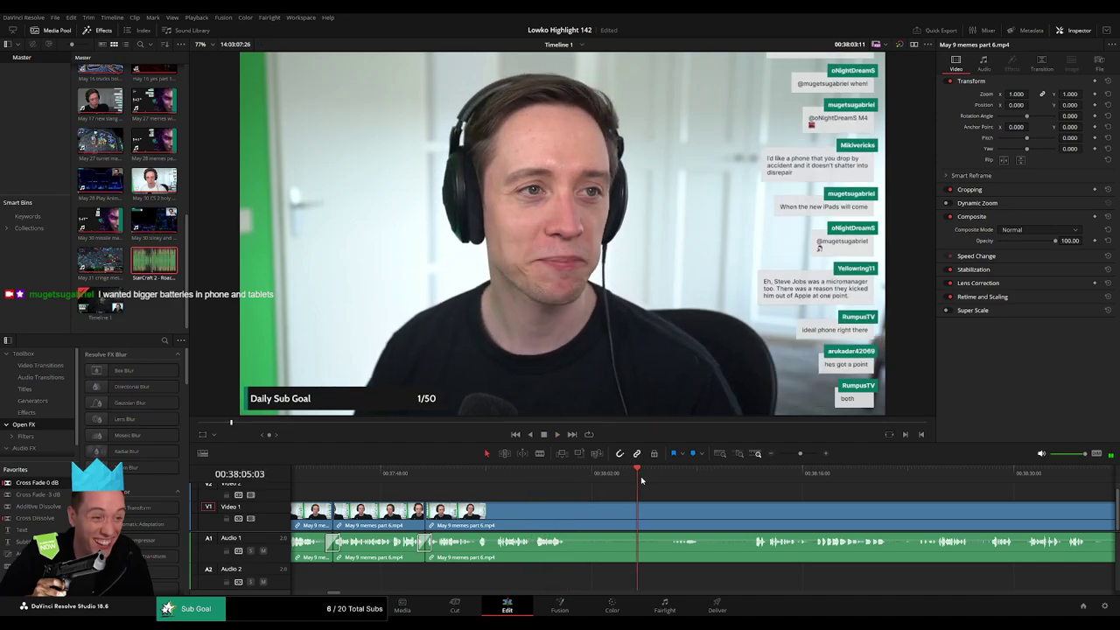
pyautogui.press('b')
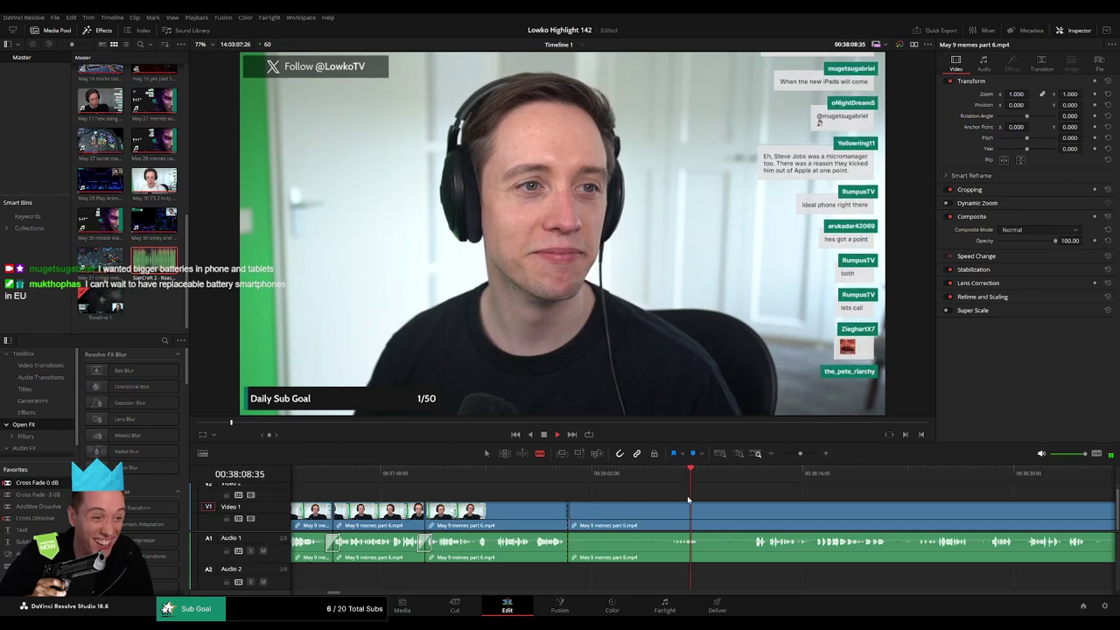
pyautogui.moveTo(687, 501); pyautogui.dragTo(541, 502)
pyautogui.moveTo(598, 477); pyautogui.dragTo(606, 477)
pyautogui.press('space')
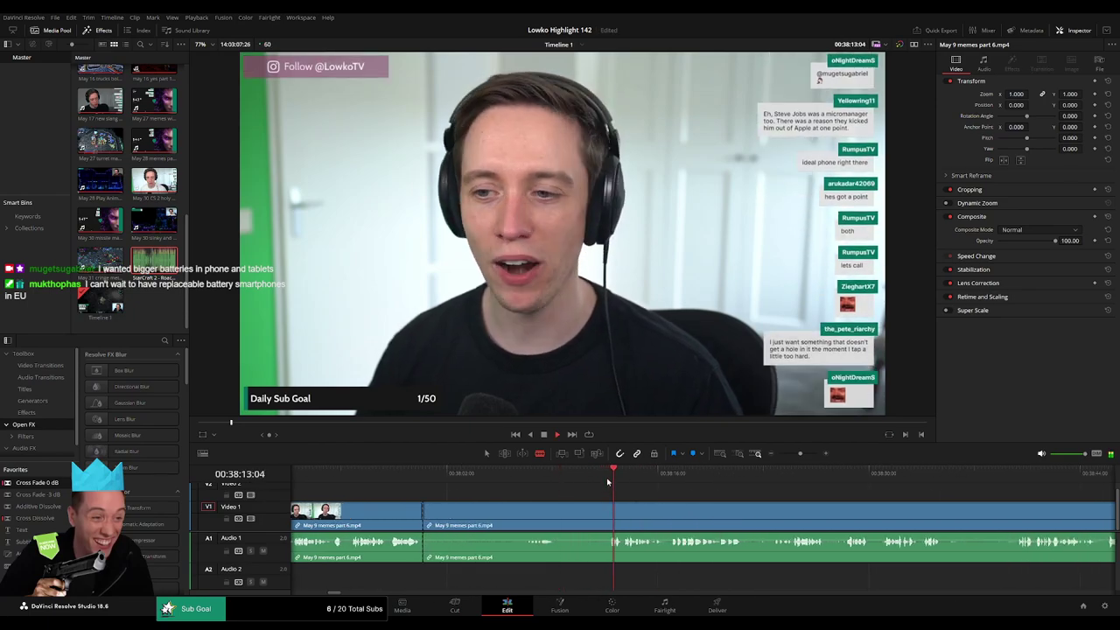
pyautogui.moveTo(799, 453); pyautogui.dragTo(795, 454)
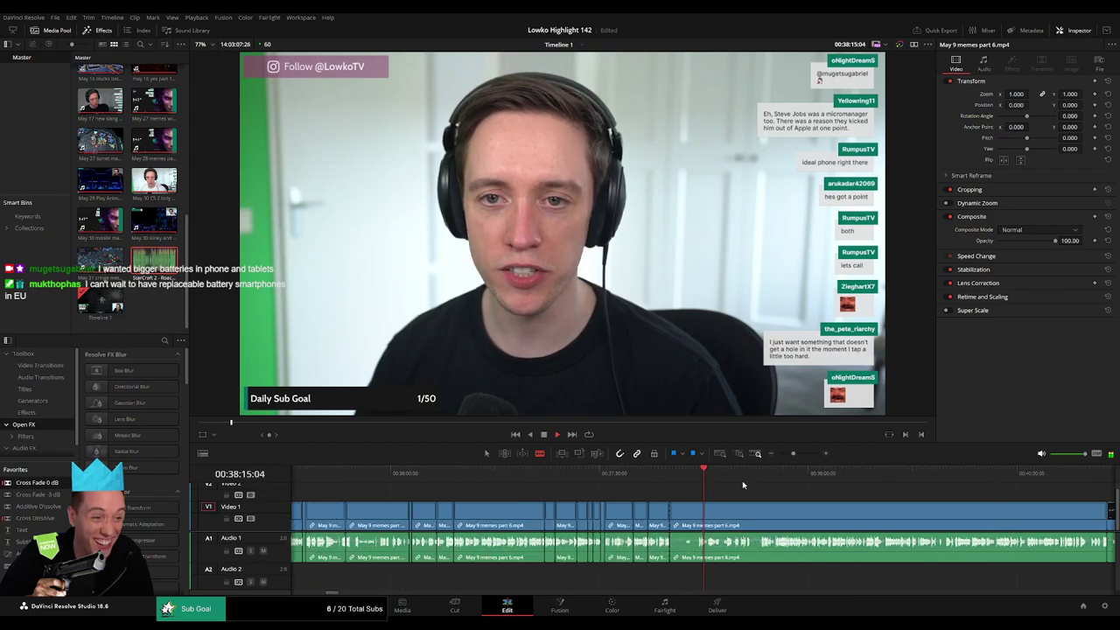
pyautogui.moveTo(733, 475); pyautogui.dragTo(743, 475)
pyautogui.press('a')
pyautogui.click(767, 516)
pyautogui.press('Delete')
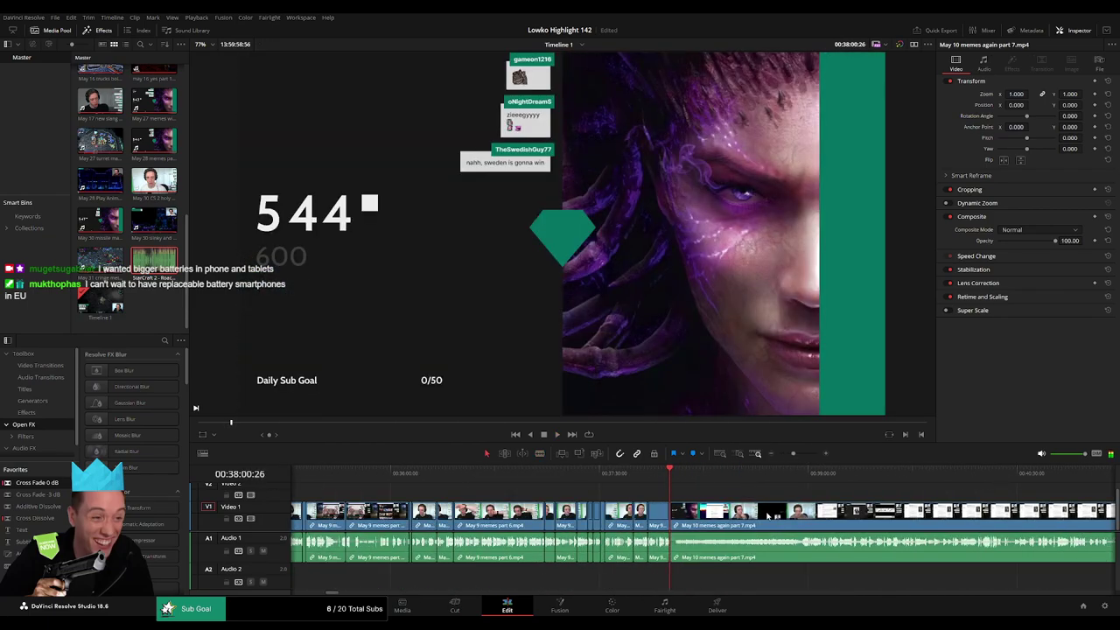
# - Skim May 10 memes again part 7 from about 00:38:00 to 00:48:30 for the first section worth keeping
pyautogui.hscroll(3, 650, 483)
pyautogui.moveTo(649, 482); pyautogui.dragTo(853, 484)
pyautogui.press('space')
pyautogui.moveTo(799, 453); pyautogui.dragTo(775, 457)
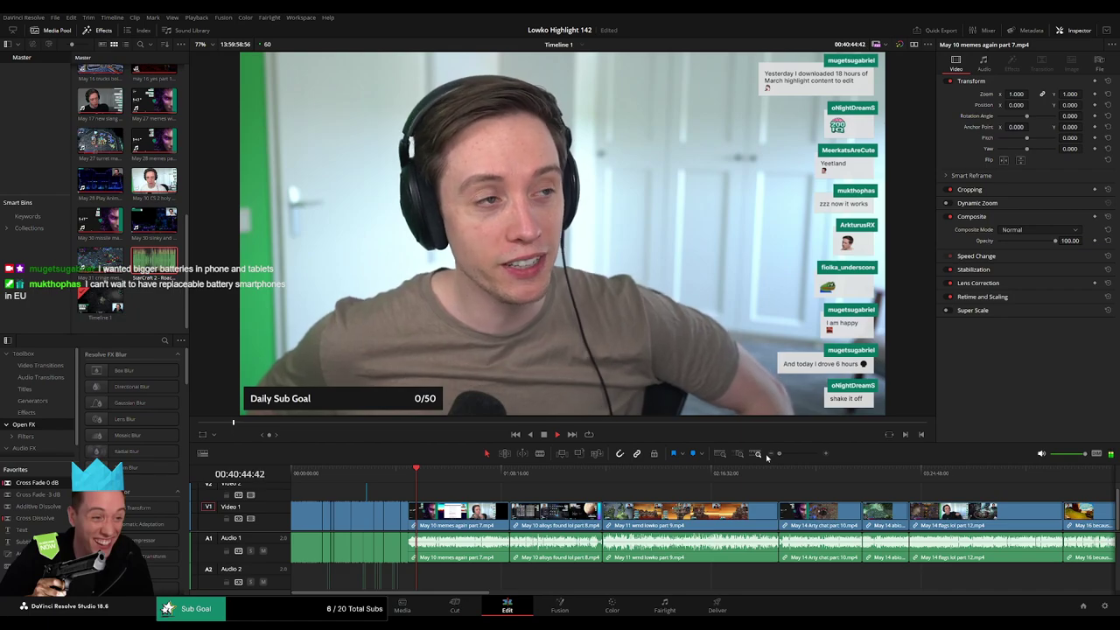
pyautogui.moveTo(778, 454); pyautogui.dragTo(791, 454)
pyautogui.moveTo(719, 475); pyautogui.dragTo(591, 491)
pyautogui.click(565, 477)
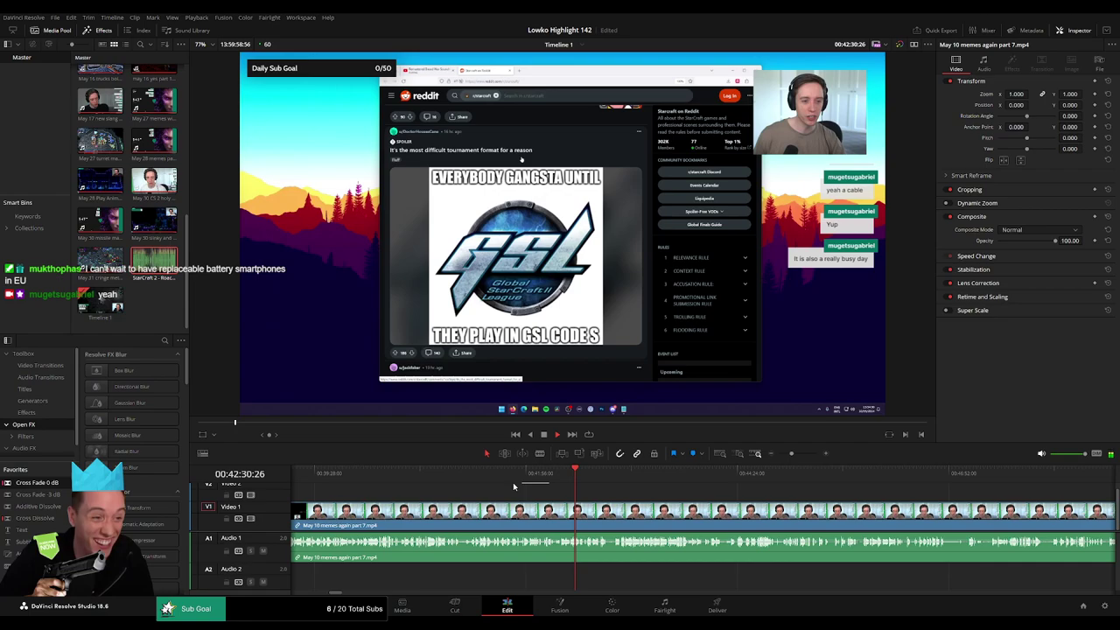
pyautogui.moveTo(514, 487); pyautogui.dragTo(673, 477)
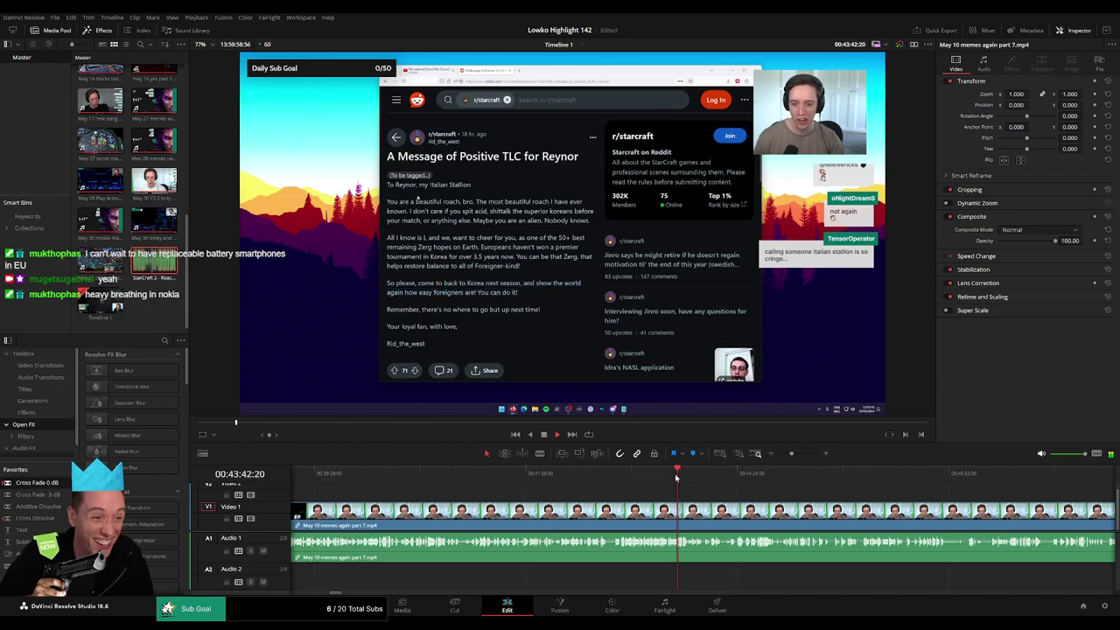
pyautogui.moveTo(685, 478); pyautogui.dragTo(738, 471)
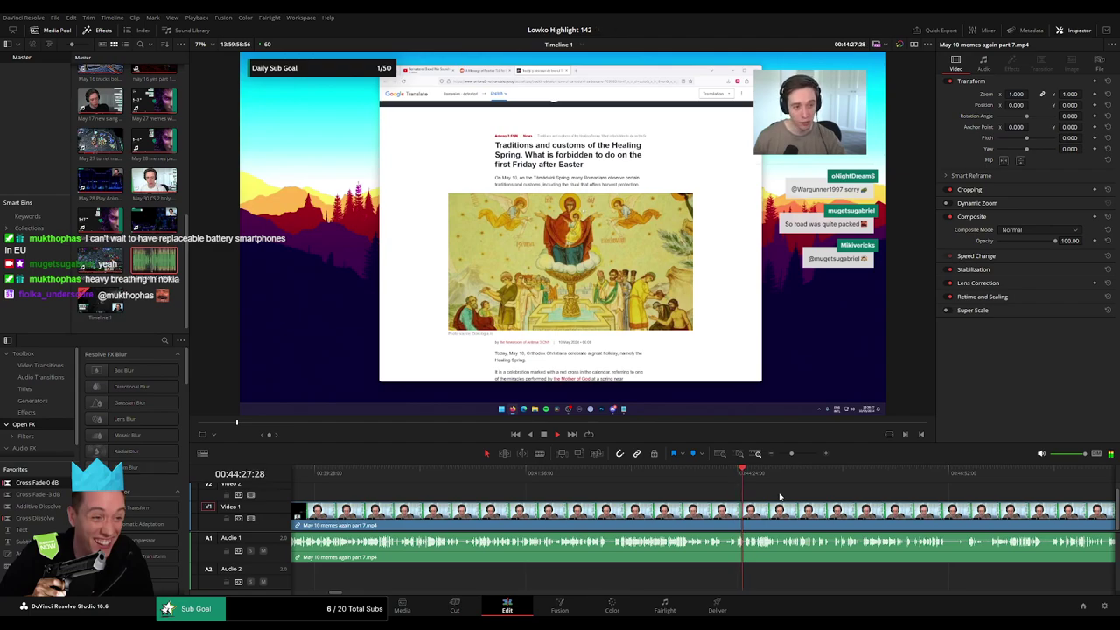
pyautogui.moveTo(747, 477); pyautogui.dragTo(806, 472)
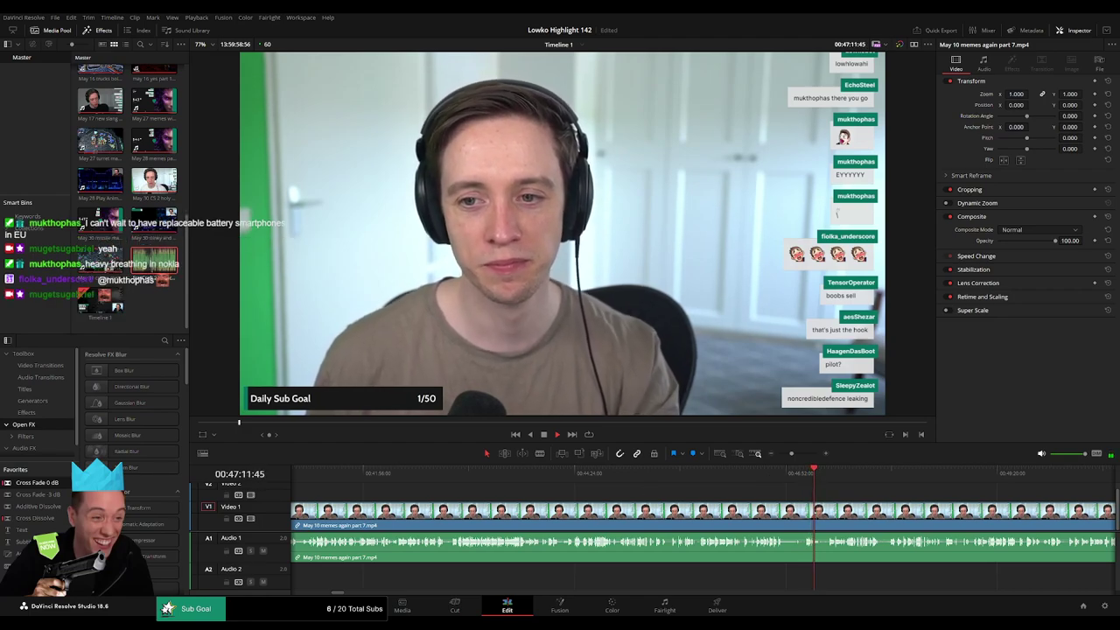
pyautogui.click(829, 481)
pyautogui.hscroll(5, 654, 487)
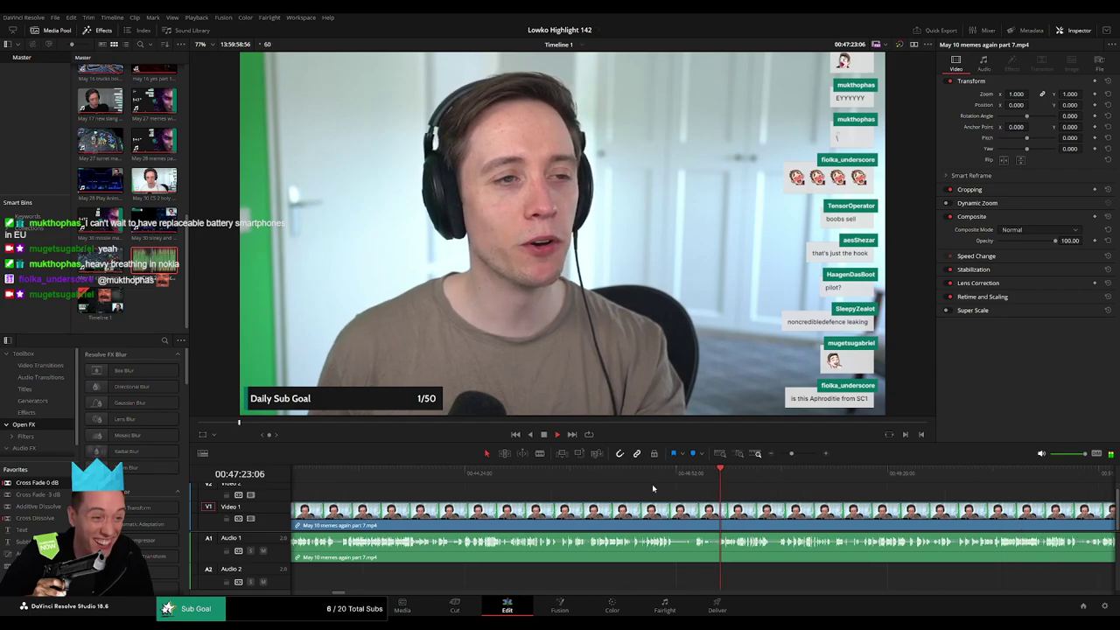
pyautogui.moveTo(581, 480); pyautogui.dragTo(649, 481)
pyautogui.press('space')
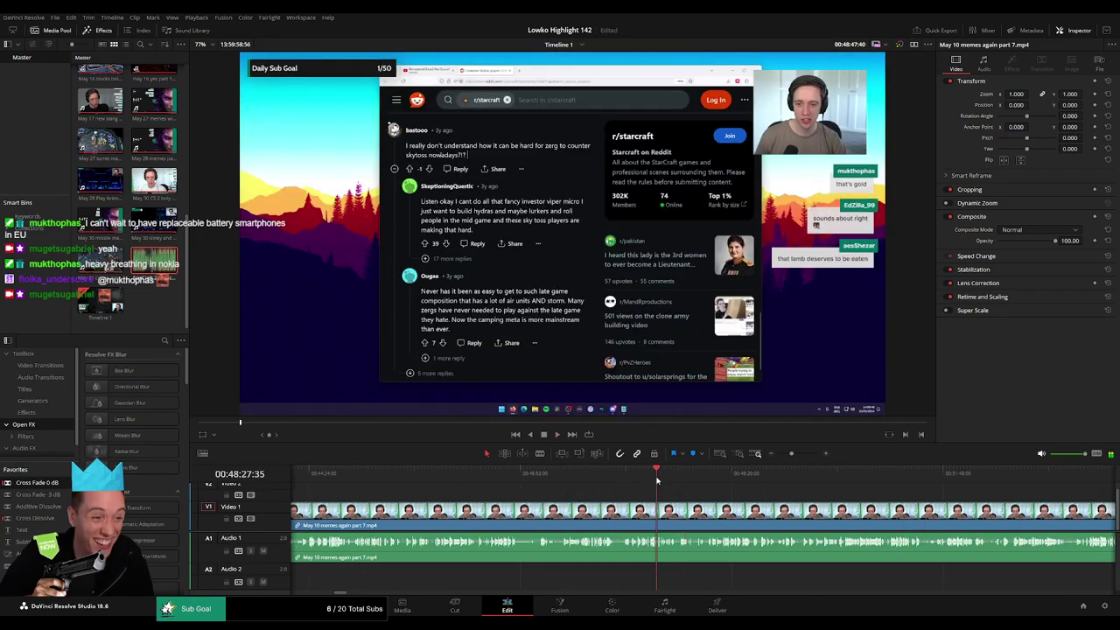
# - Split May 10 memes again part 7 at about 00:48:10 and ripple delete the clip's opening before that point
pyautogui.moveTo(790, 454); pyautogui.dragTo(797, 455)
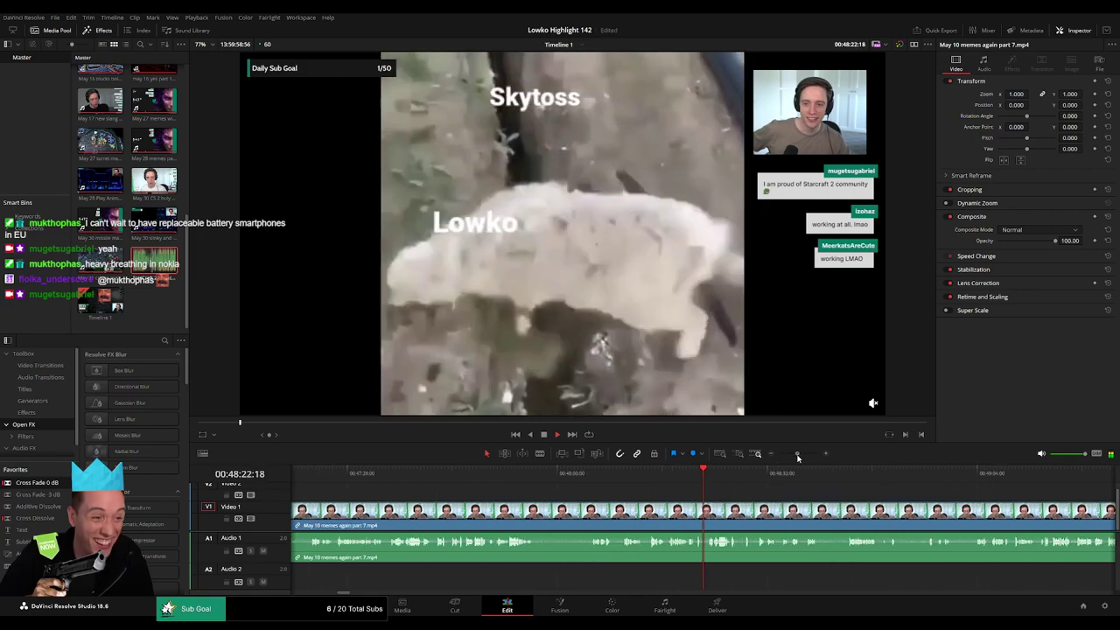
pyautogui.moveTo(604, 478); pyautogui.dragTo(591, 478)
pyautogui.moveTo(797, 454); pyautogui.dragTo(625, 486)
pyautogui.click(771, 482)
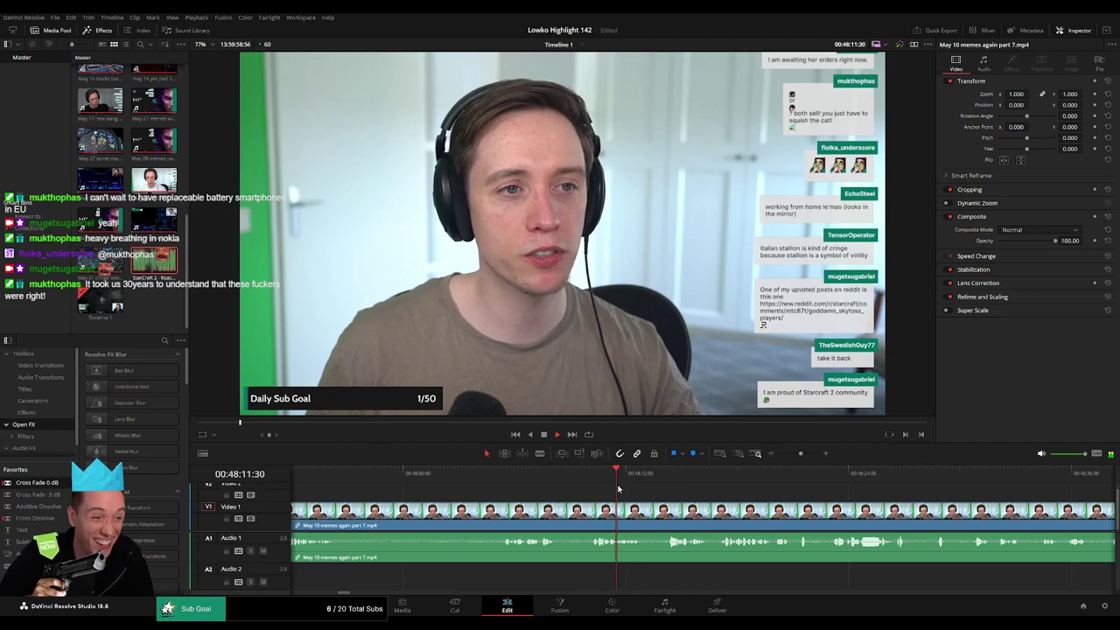
pyautogui.click(587, 510)
pyautogui.press('a')
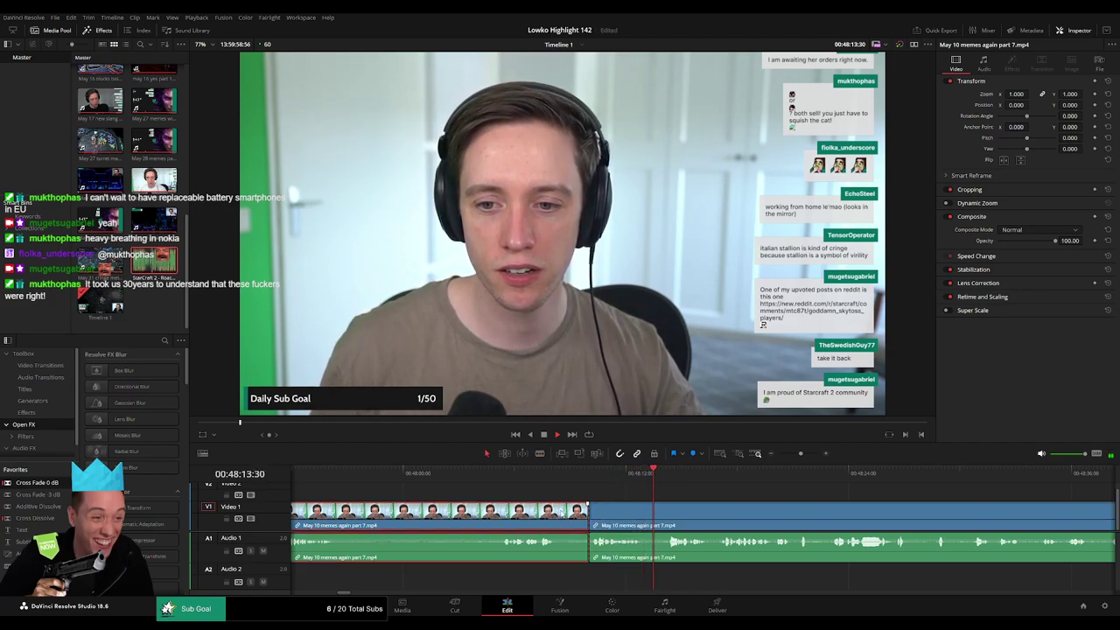
pyautogui.press('Delete')
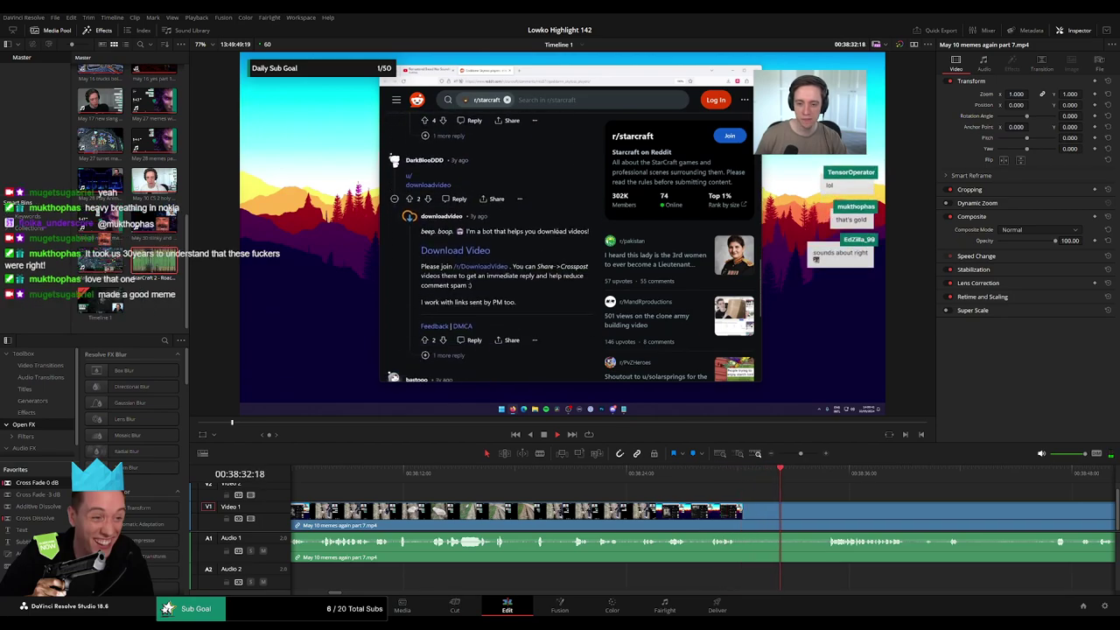
# - Cut out the section from about 00:38:30 to 00:38:34 in May 10 memes again part 7 and cross-fade the audio join
pyautogui.hotkey('ctrl', 'b')
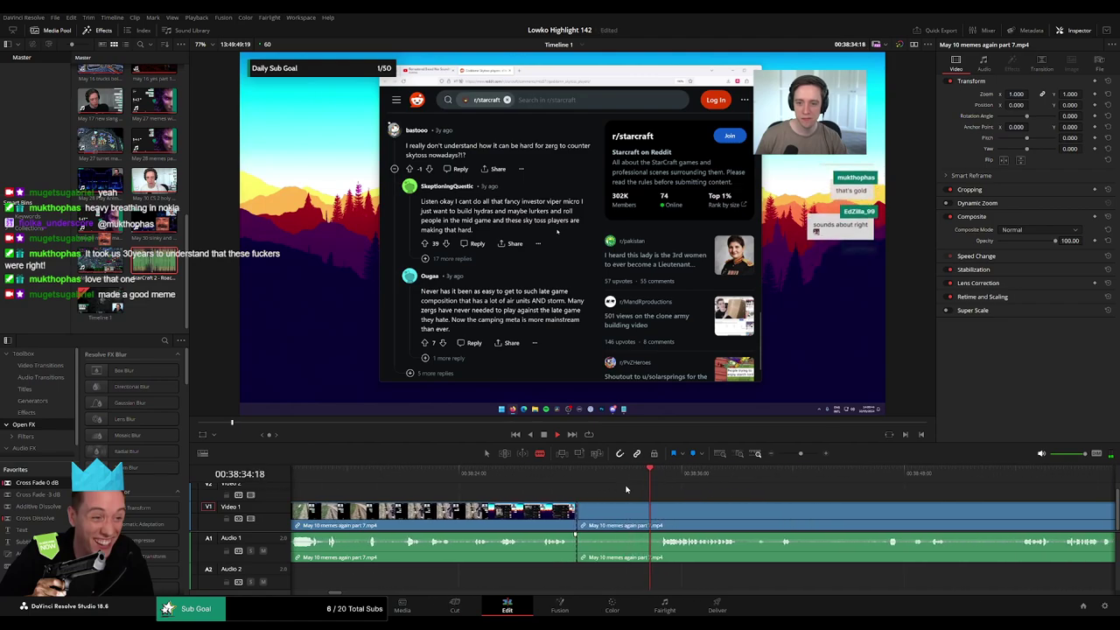
pyautogui.click(654, 505)
pyautogui.press('a')
pyautogui.click(645, 513)
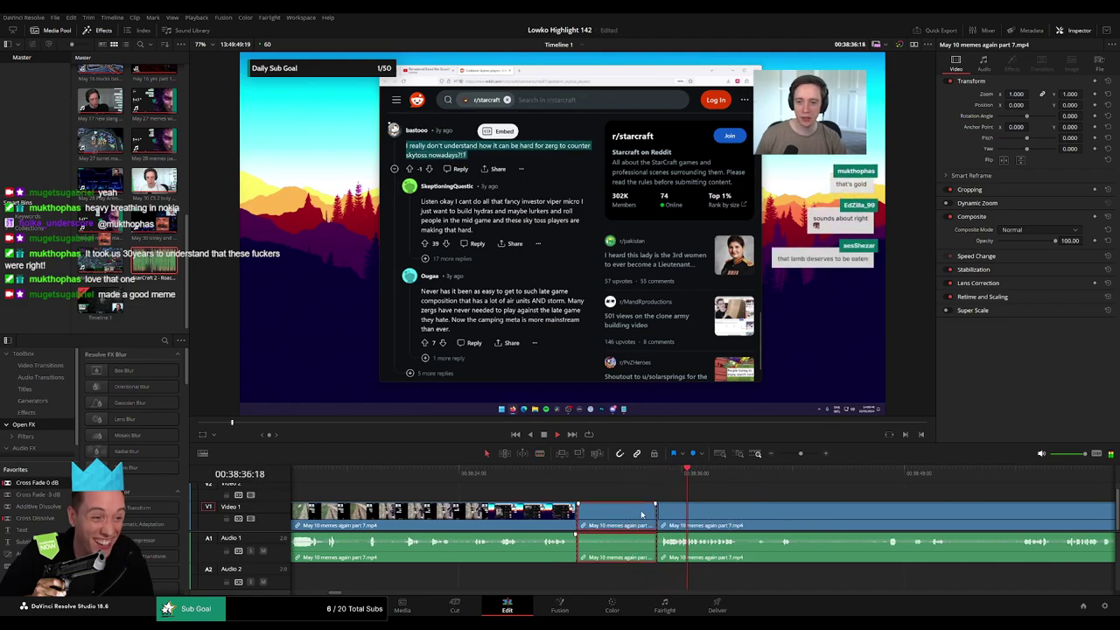
pyautogui.press('Delete')
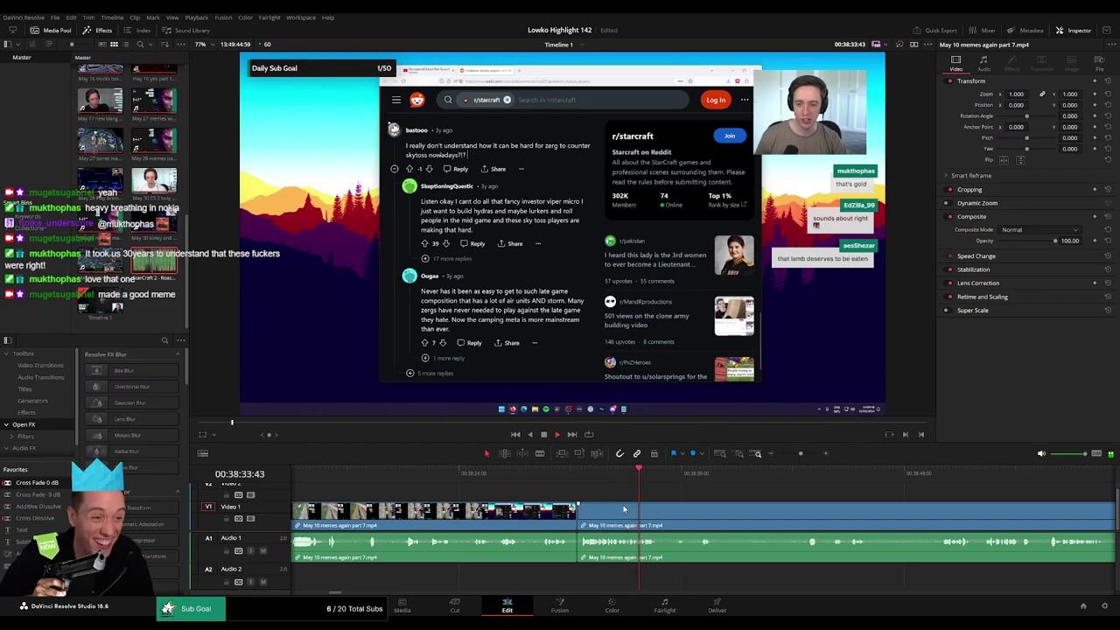
pyautogui.press('space')
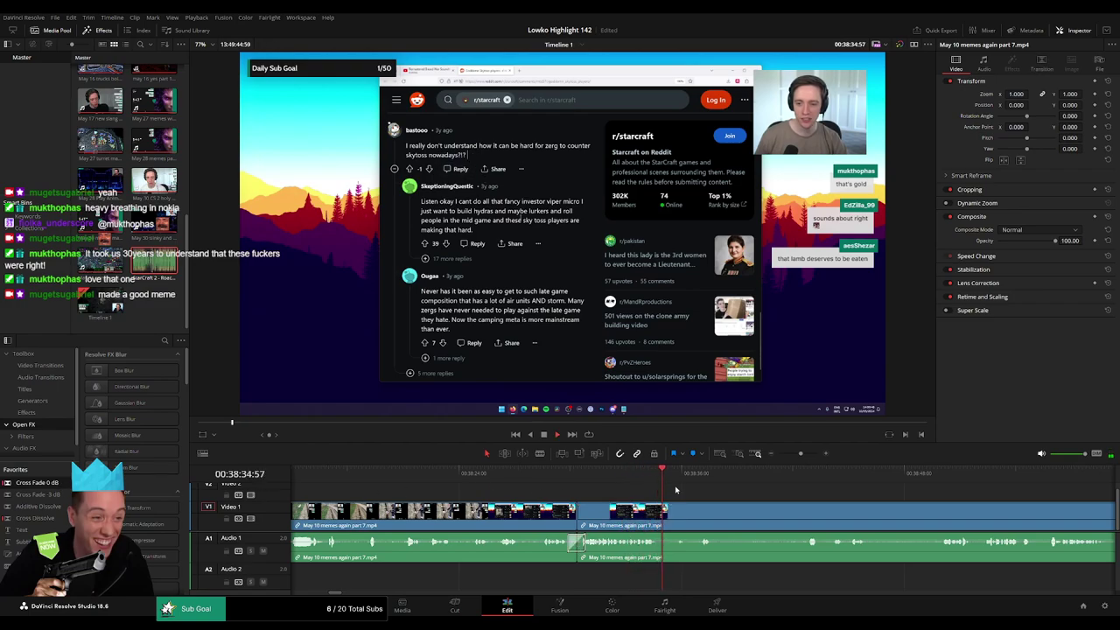
# - Cut out the section from about 00:38:35 to 00:38:37 and cross-fade the audio join
pyautogui.hscroll(3, 722, 504)
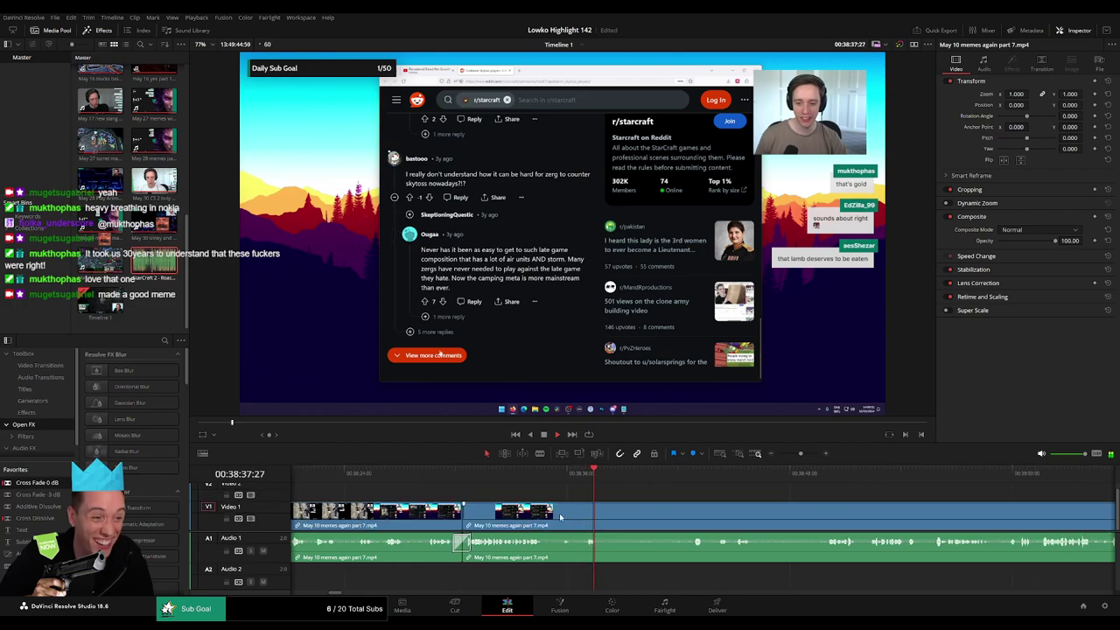
pyautogui.press('b')
pyautogui.click(547, 515)
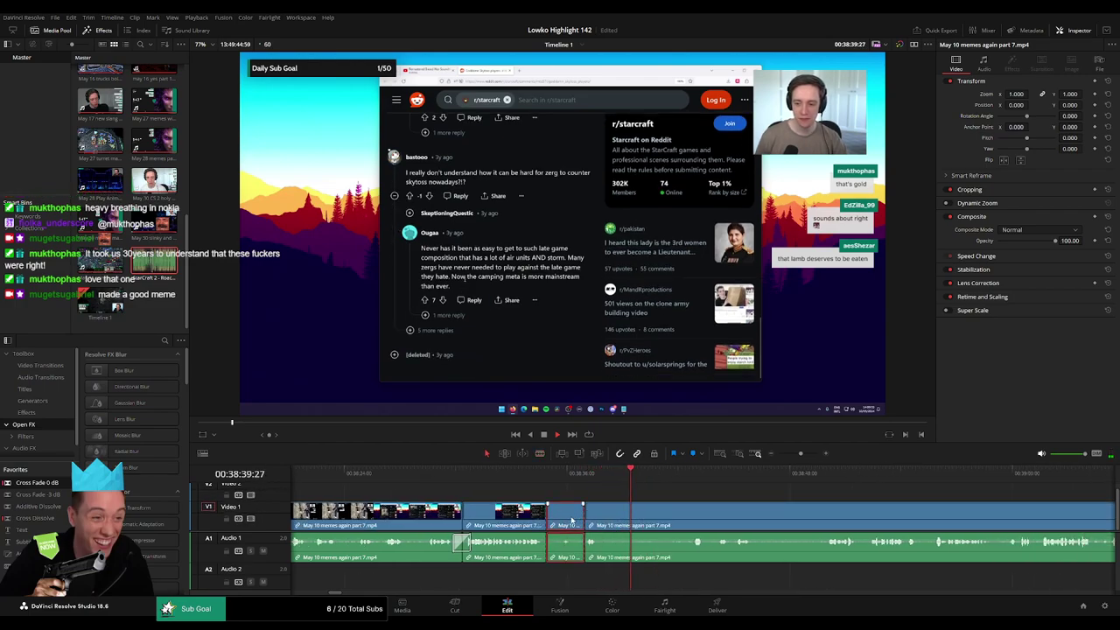
pyautogui.press('a')
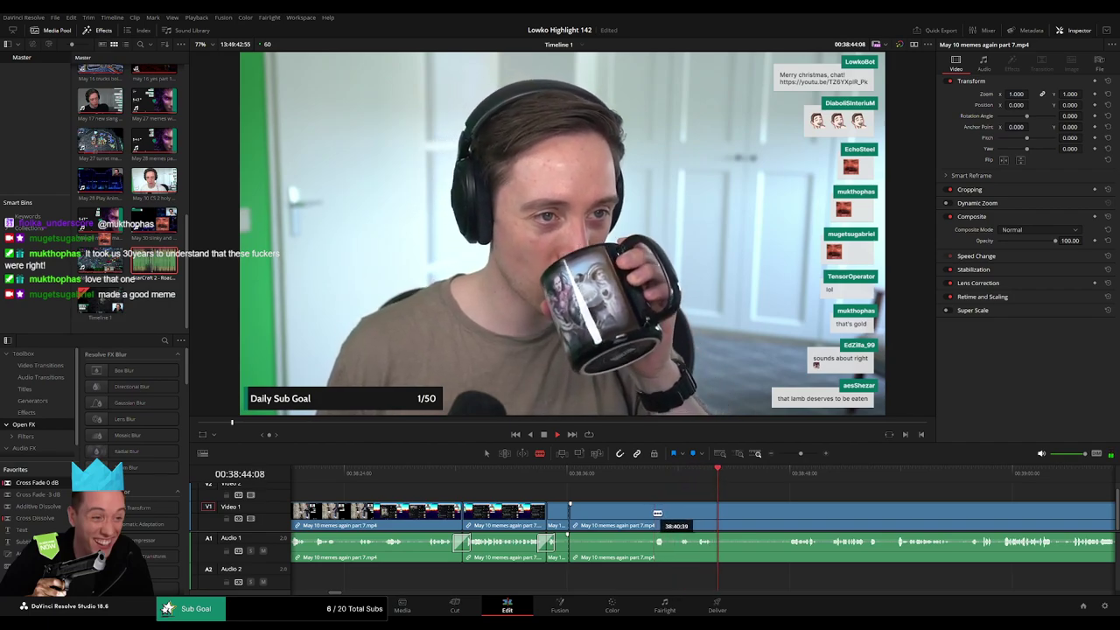
# - Cut out the section from about 00:38:36 to 00:38:40 with an audio cross-fade, and split the remaining clip at about 00:38:39
pyautogui.click(630, 514)
pyautogui.press('a')
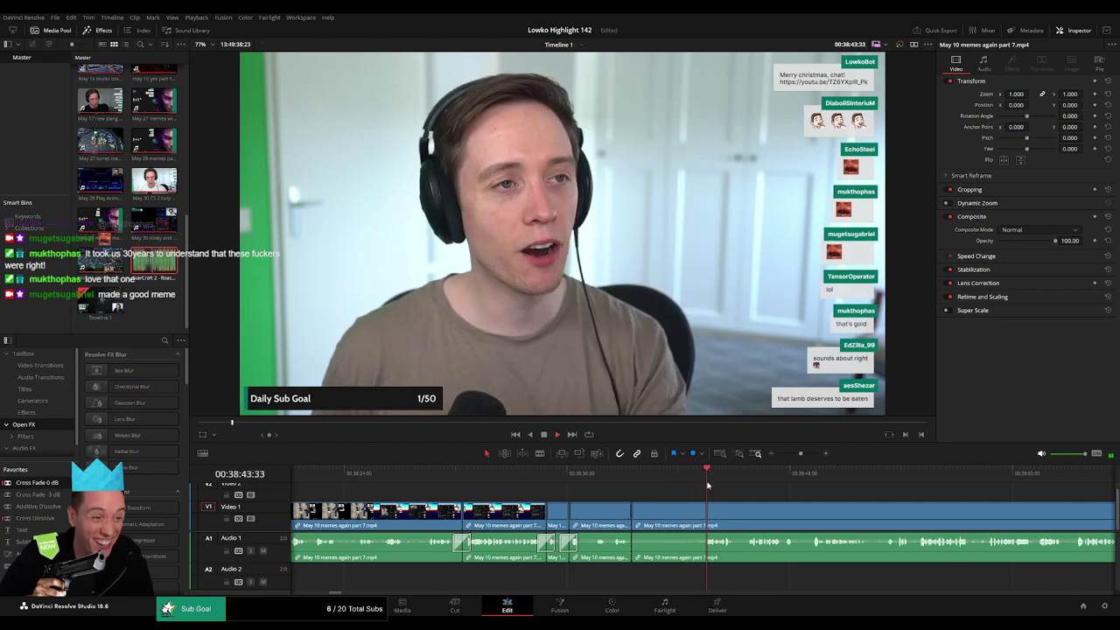
pyautogui.hscroll(4, 630, 511)
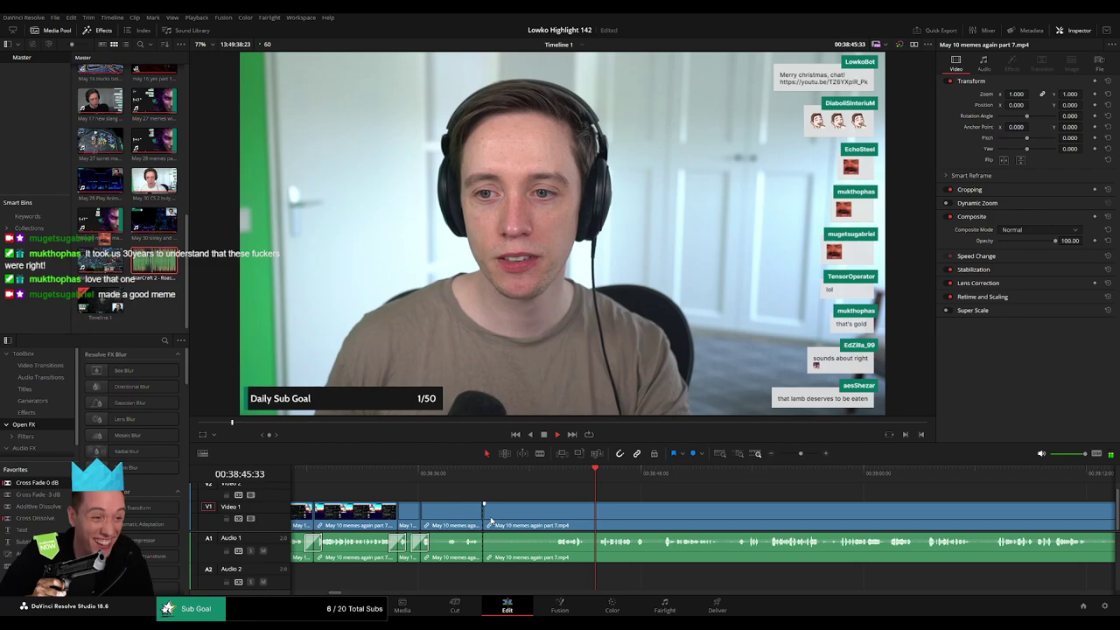
pyautogui.click(486, 516)
pyautogui.click(485, 515)
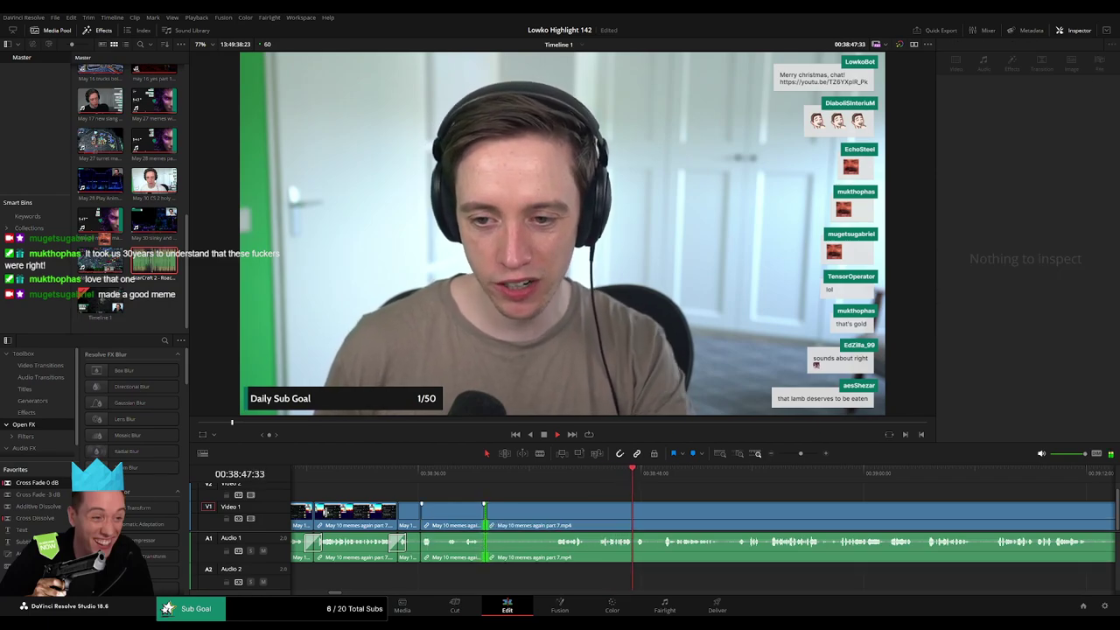
pyautogui.moveTo(430, 553); pyautogui.dragTo(422, 548)
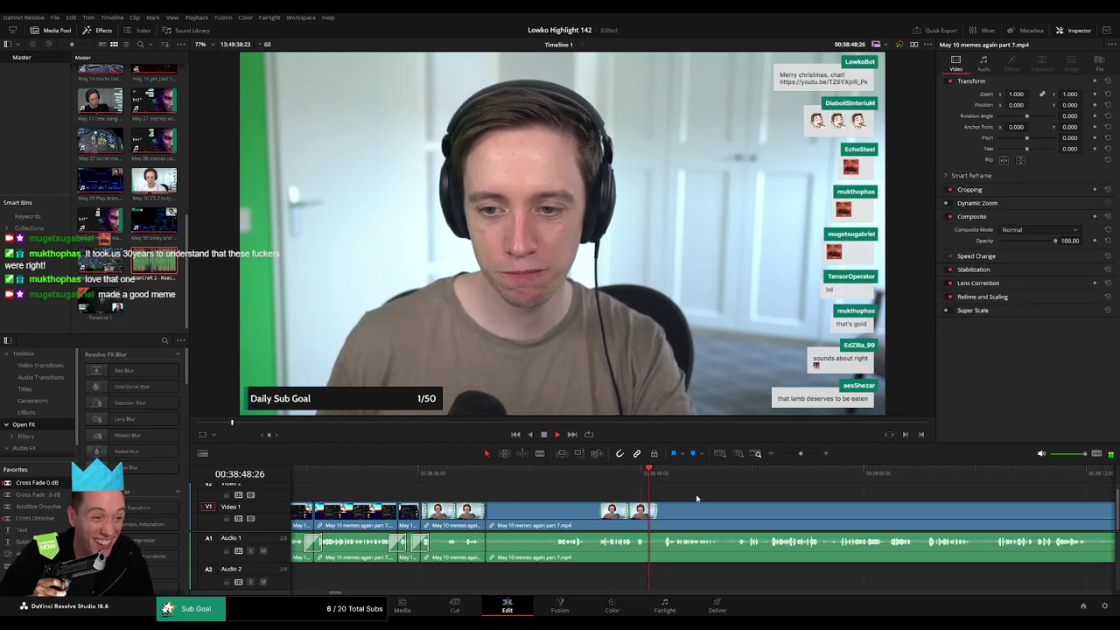
# - Skim May 10 memes again part 7 from about 00:38:48 to 00:51:11 for the next section worth keeping
pyautogui.click(740, 477)
pyautogui.click(938, 477)
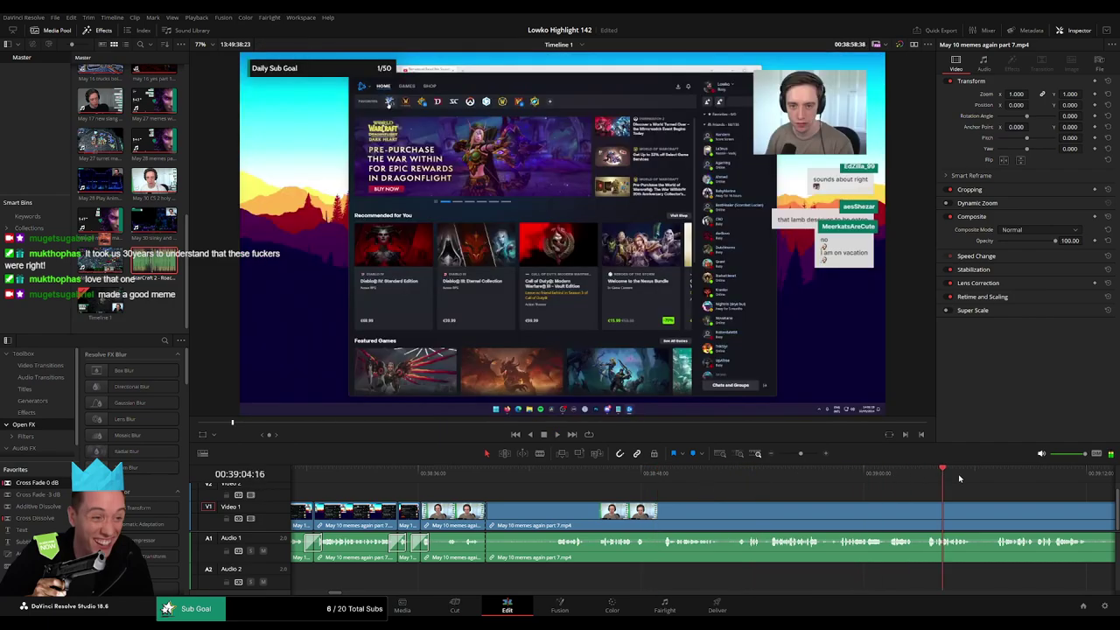
pyautogui.click(982, 478)
pyautogui.moveTo(799, 453); pyautogui.dragTo(784, 455)
pyautogui.moveTo(709, 475); pyautogui.dragTo(722, 476)
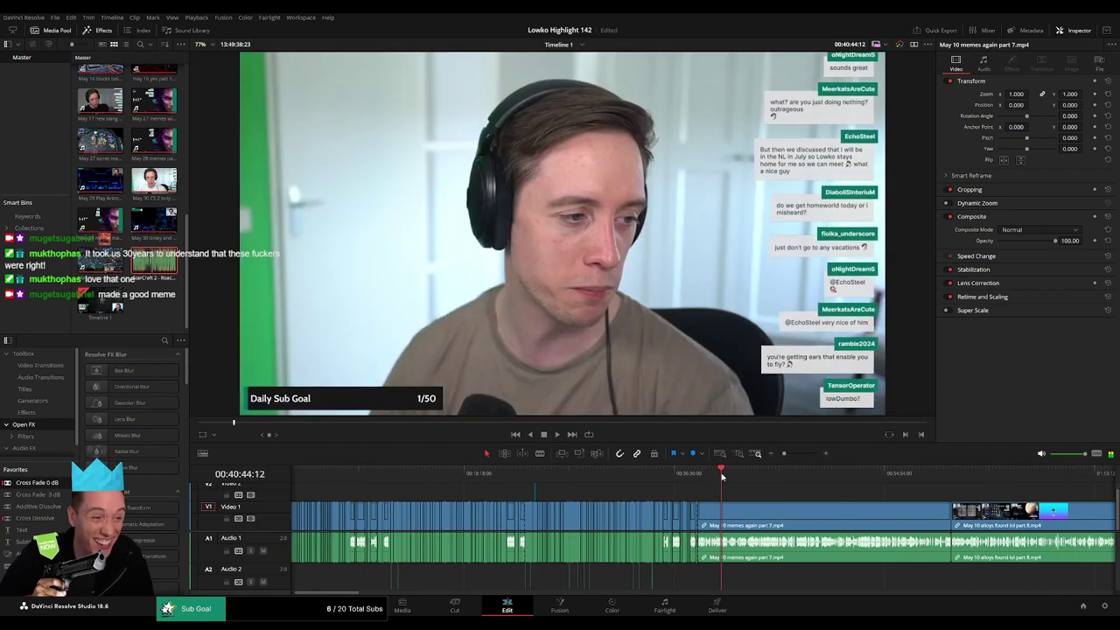
pyautogui.click(728, 476)
pyautogui.click(746, 476)
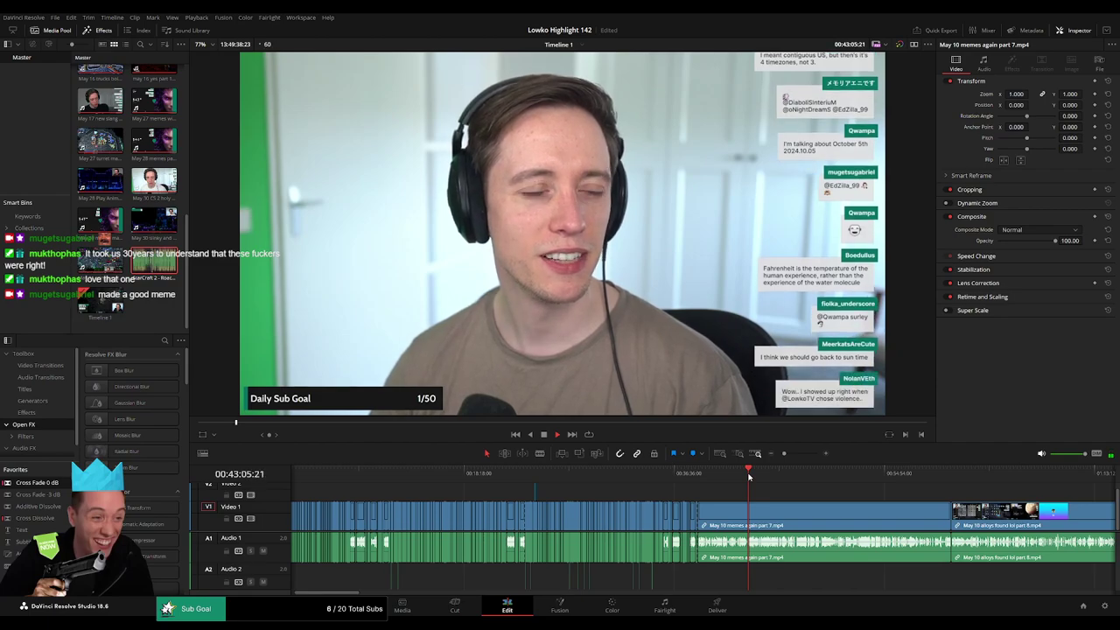
pyautogui.click(761, 476)
pyautogui.click(772, 477)
pyautogui.click(775, 476)
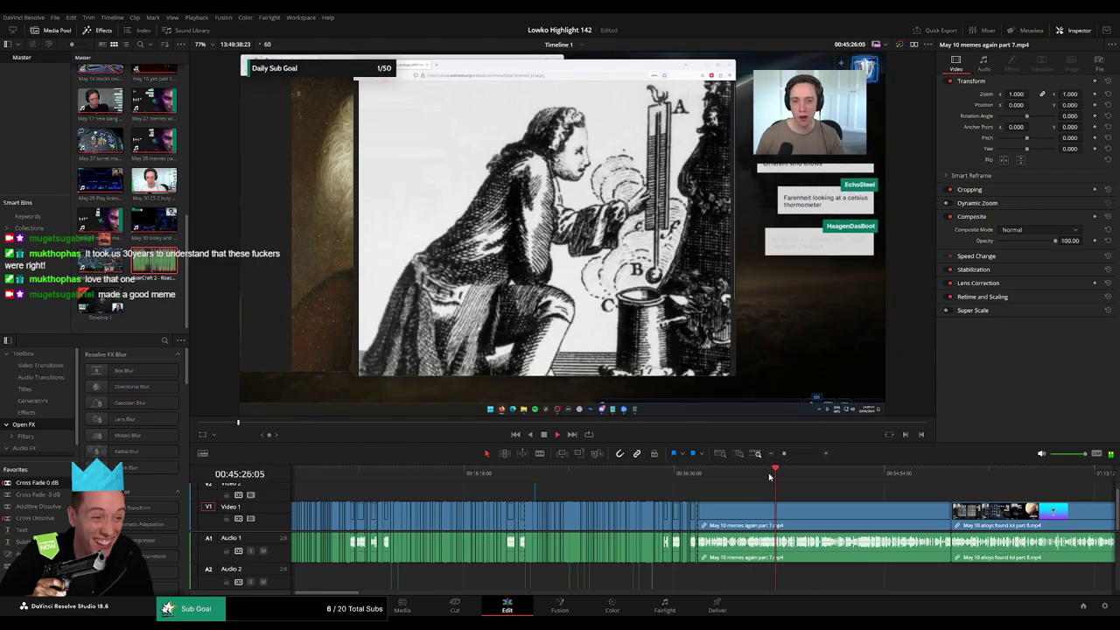
pyautogui.click(754, 476)
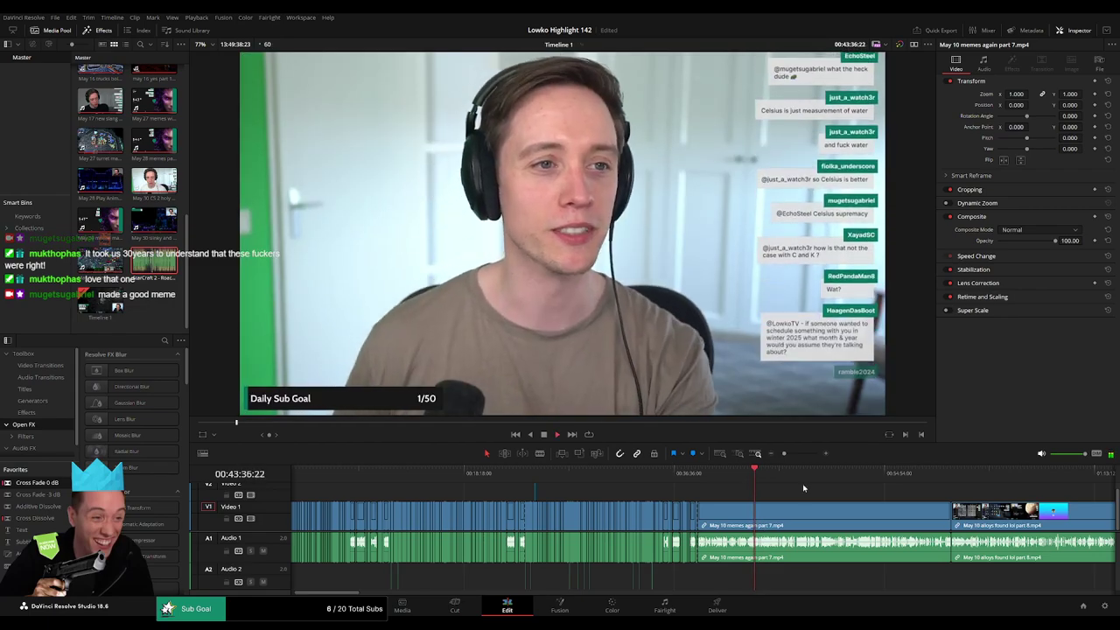
pyautogui.click(786, 477)
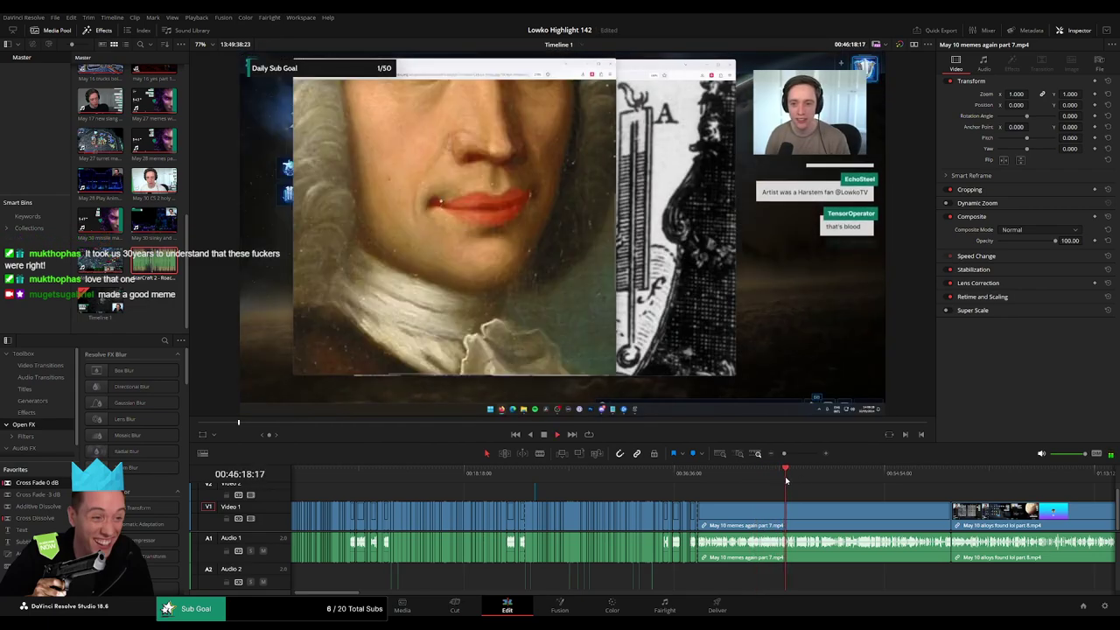
pyautogui.click(802, 477)
pyautogui.click(818, 477)
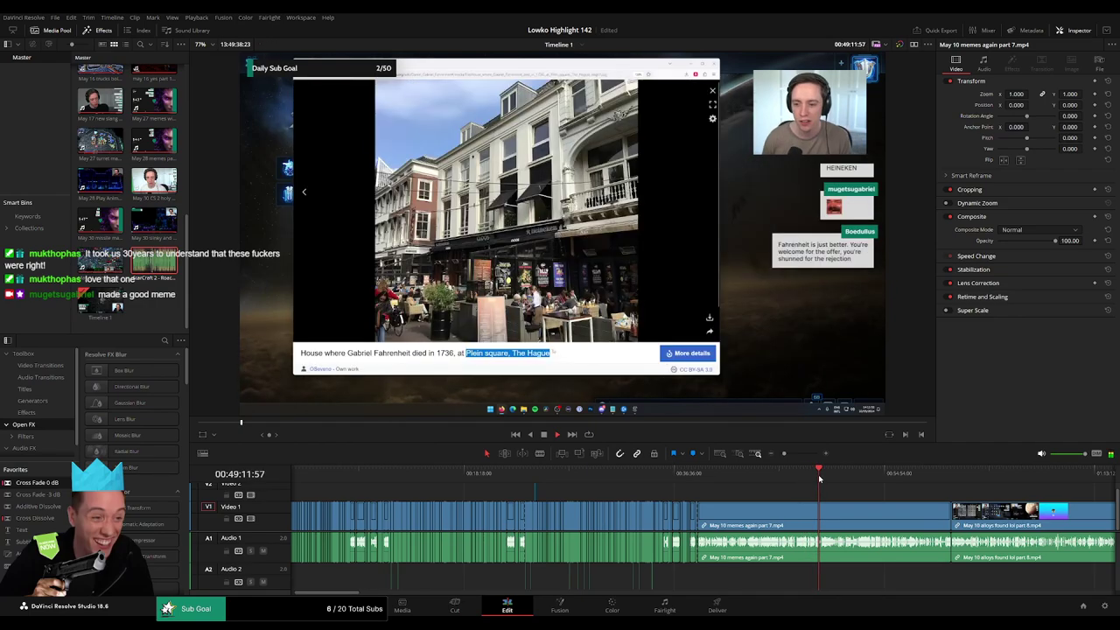
pyautogui.click(843, 478)
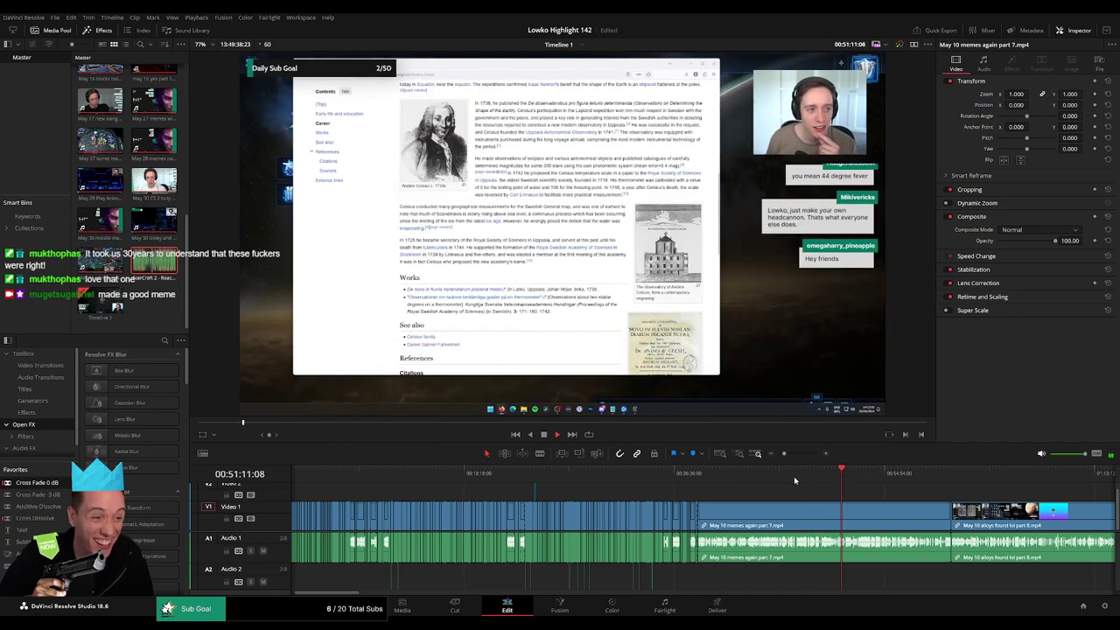
pyautogui.click(765, 478)
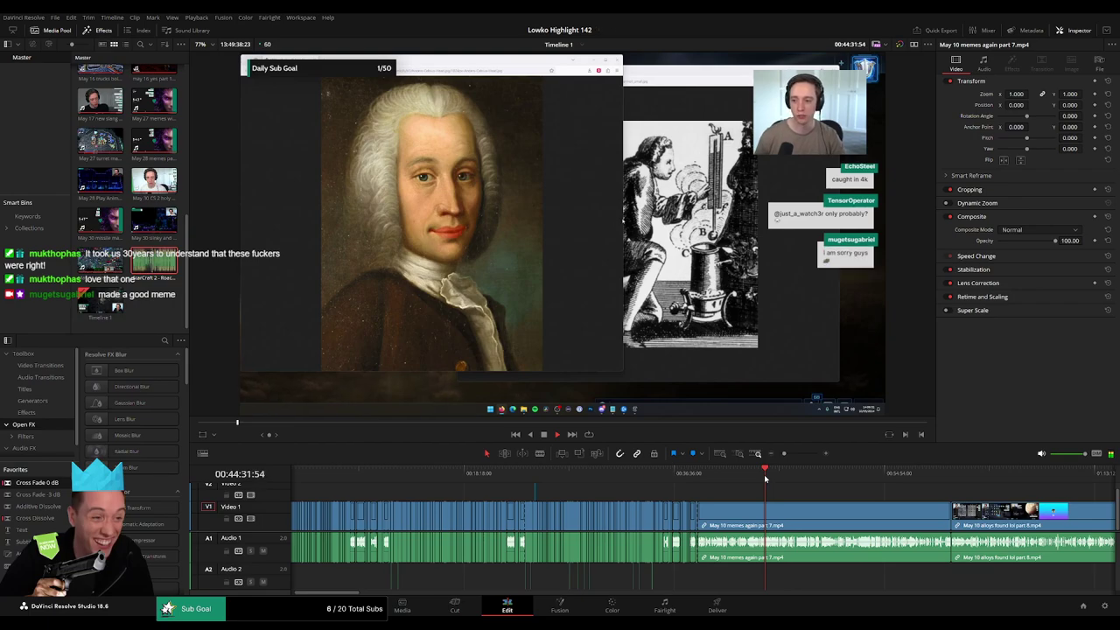
pyautogui.click(752, 477)
# - Find where the temperature-scale discussion begins, split there at about 00:43:00, and ripple delete the material back to the 00:38:39 split
pyautogui.moveTo(784, 453); pyautogui.dragTo(797, 453)
pyautogui.click(500, 477)
pyautogui.click(507, 474)
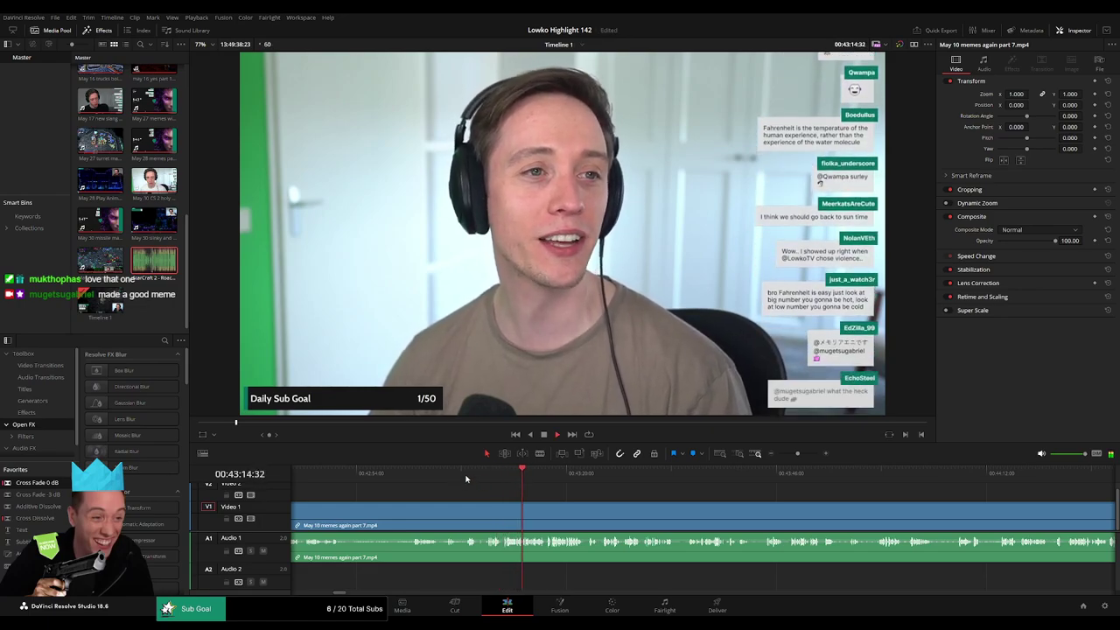
pyautogui.click(467, 476)
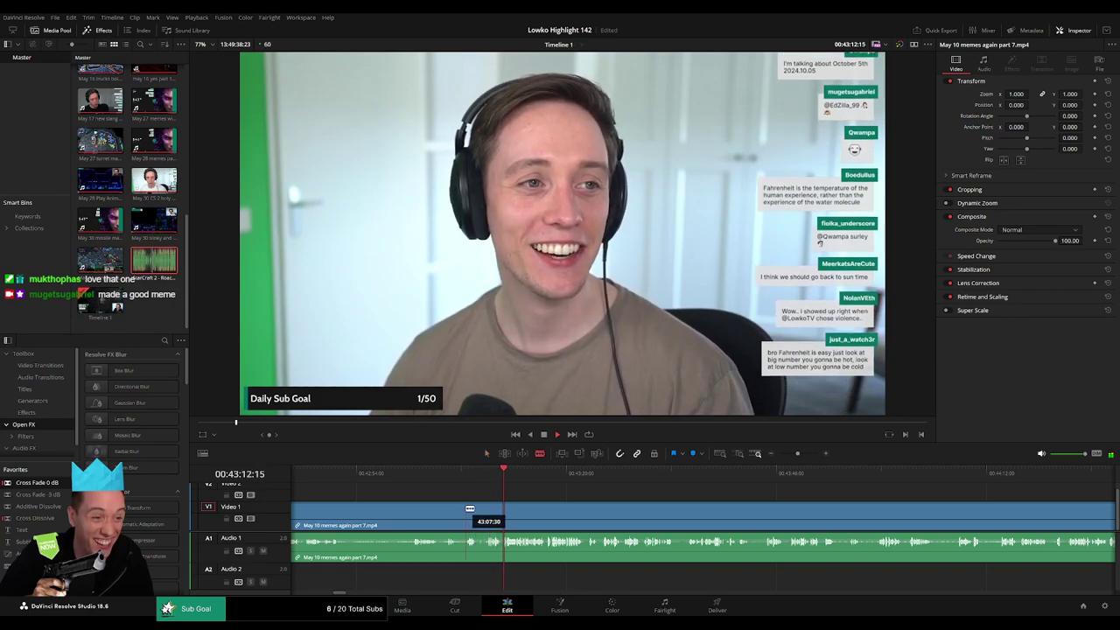
pyautogui.click(415, 477)
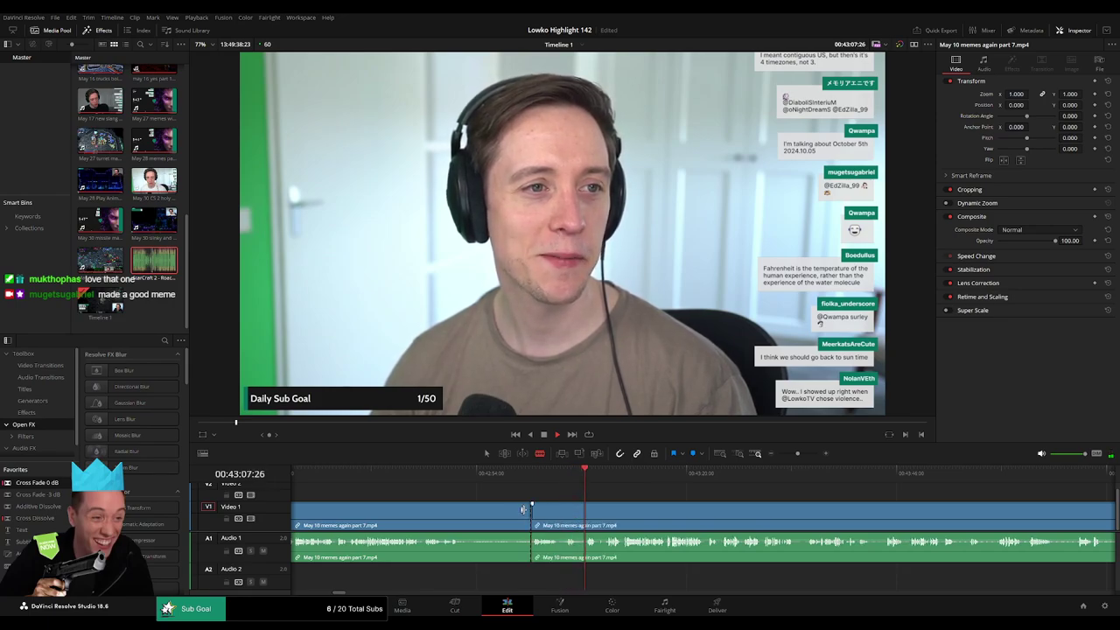
pyautogui.hotkey('ctrl', 'z')
pyautogui.press('a')
pyautogui.hotkey('ctrl', 'shift', '[')
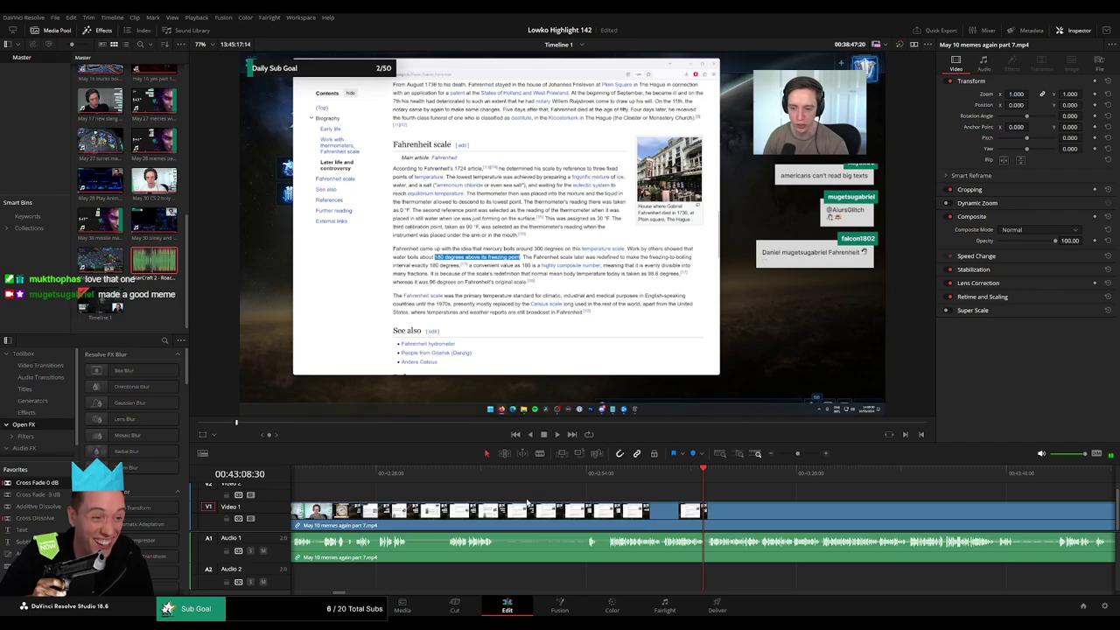
# - Cross-fade the audio join at about 00:38:39 where the temperature-scale discussion begins
pyautogui.hscroll(-20, 526, 503)
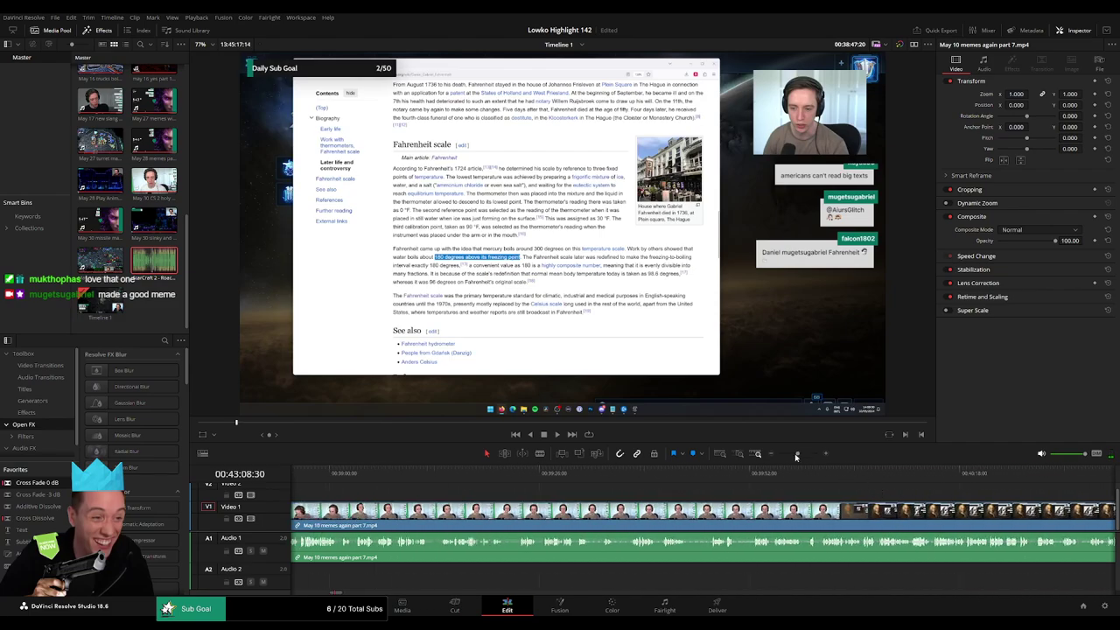
pyautogui.moveTo(796, 456); pyautogui.dragTo(800, 456)
pyautogui.click(410, 473)
pyautogui.press('space')
pyautogui.hscroll(3, 551, 491)
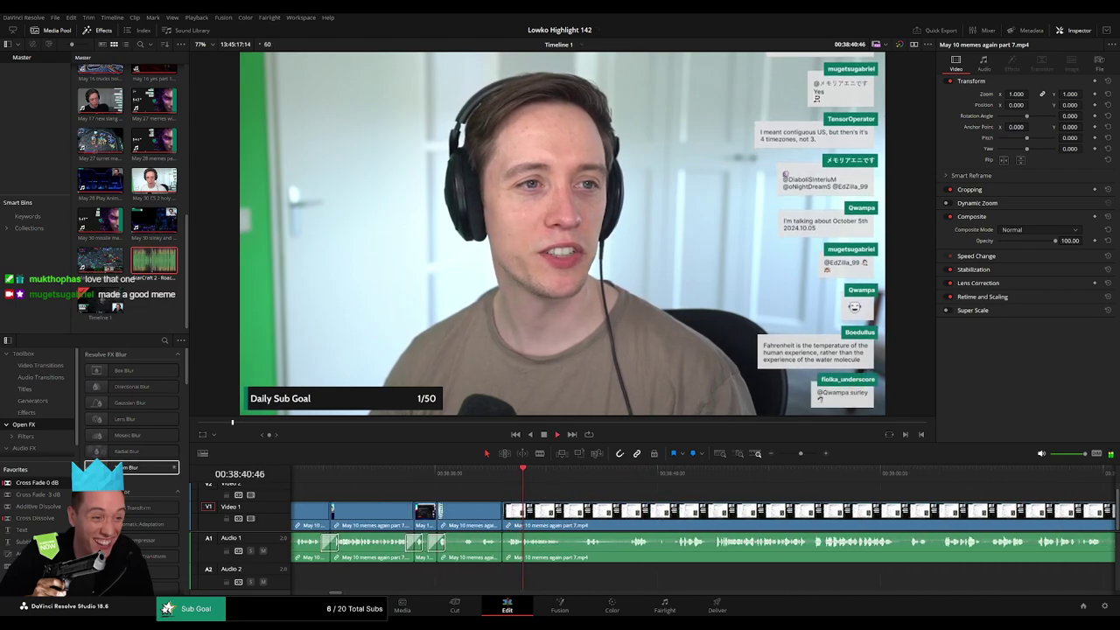
pyautogui.click(503, 553)
pyautogui.hotkey('shift', 't')
# - Find the word to censor at about 00:38:54, split the clip on both sides of it and mute that short audio segment
pyautogui.click(659, 474)
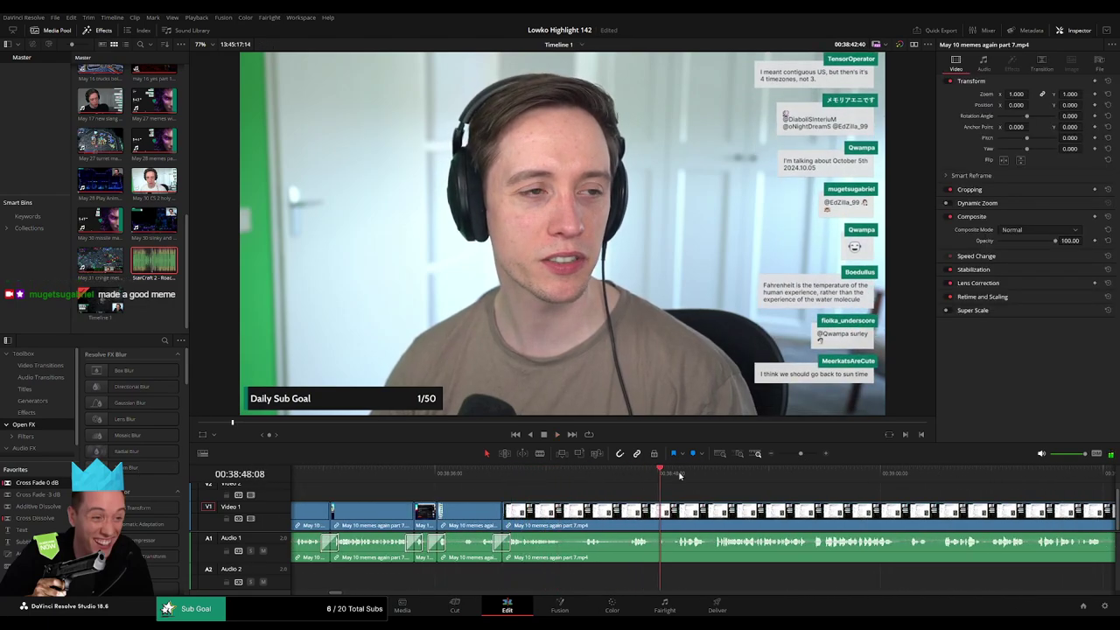
pyautogui.click(740, 476)
pyautogui.click(677, 480)
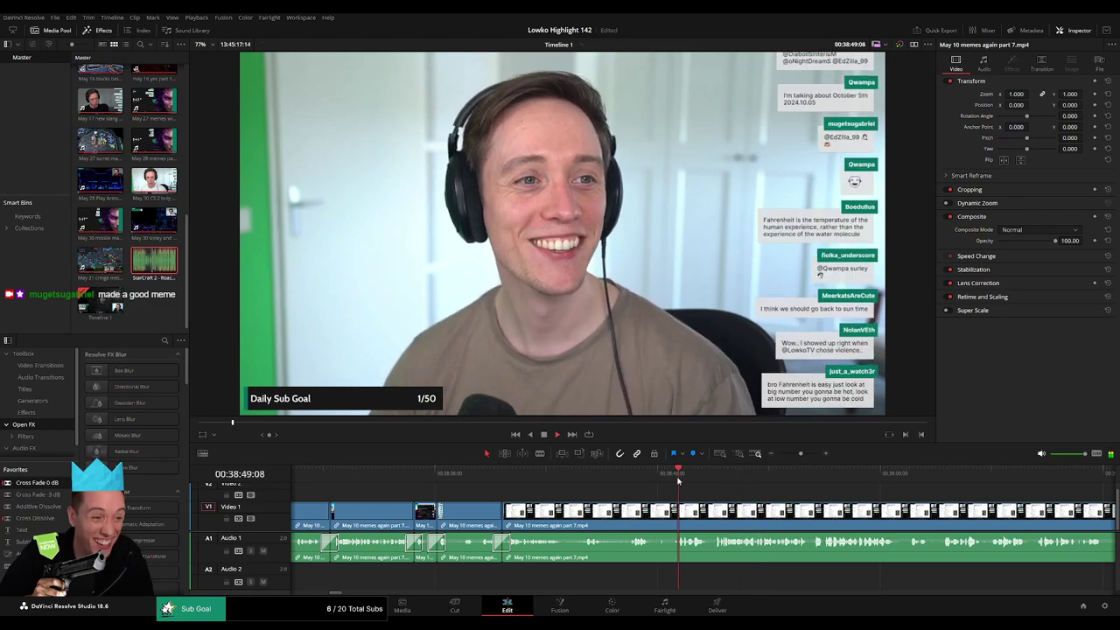
pyautogui.hscroll(3, 542, 495)
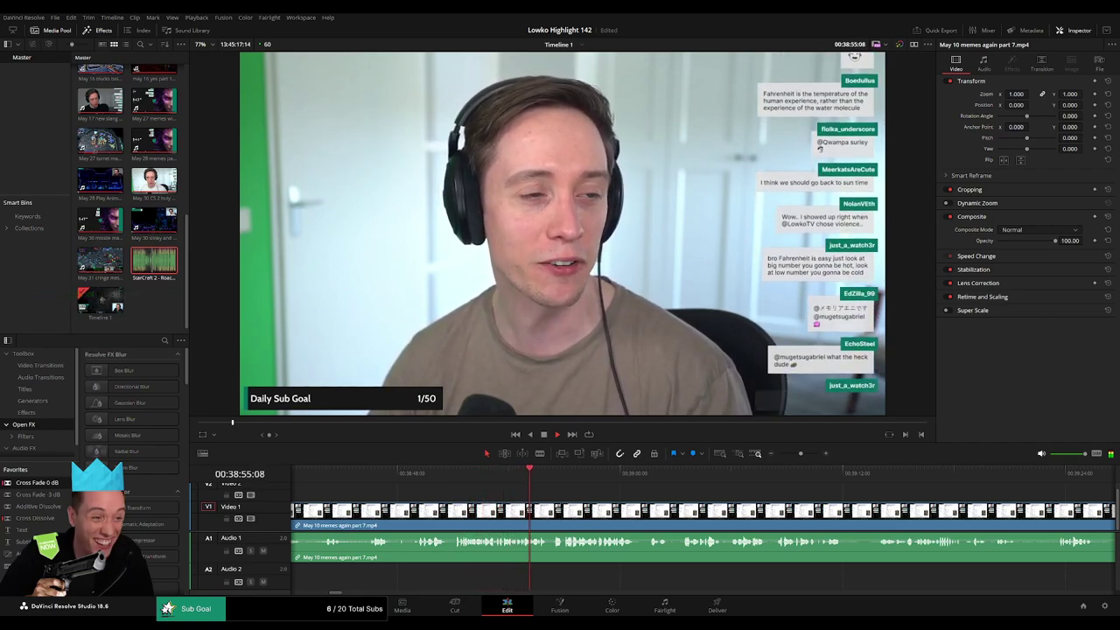
pyautogui.click(502, 473)
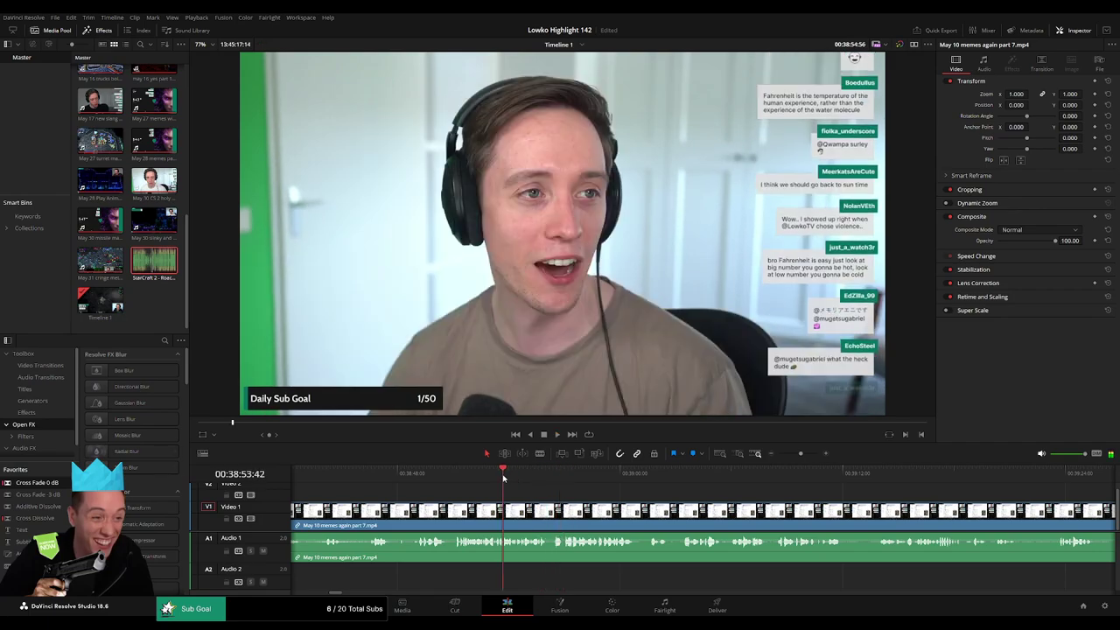
pyautogui.moveTo(800, 453); pyautogui.dragTo(811, 455)
pyautogui.click(492, 473)
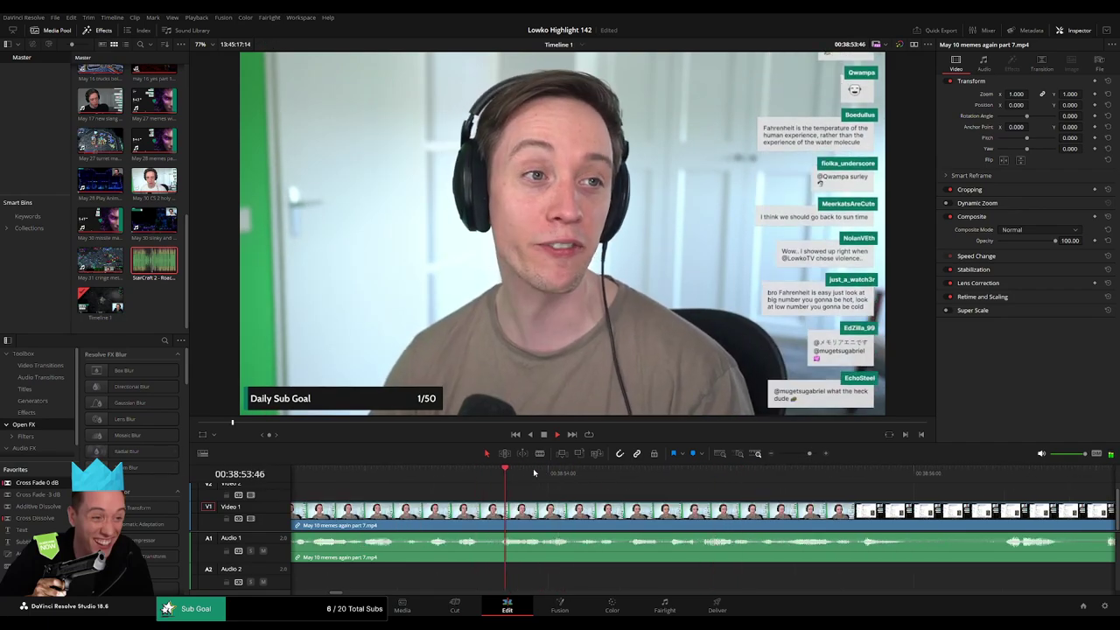
pyautogui.click(551, 477)
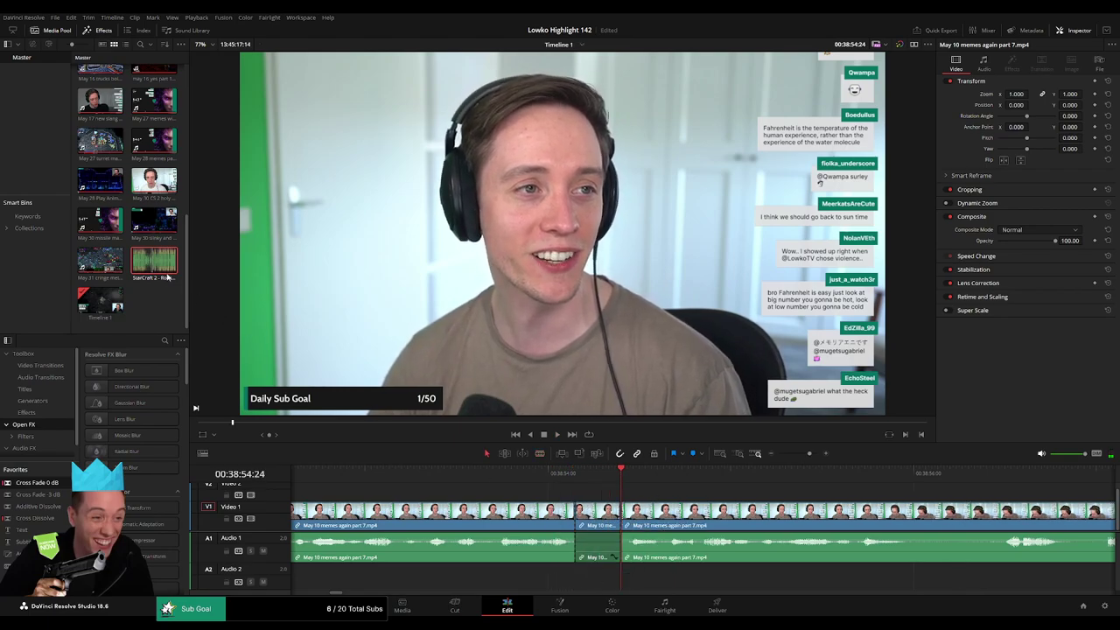
# - Place StarCraft 2 - Roach Quotes.mp3 on Audio 2 below the muted 00:38:54 segment, trim it to the same length and set its volume to -23
pyautogui.moveTo(167, 277); pyautogui.dragTo(582, 586)
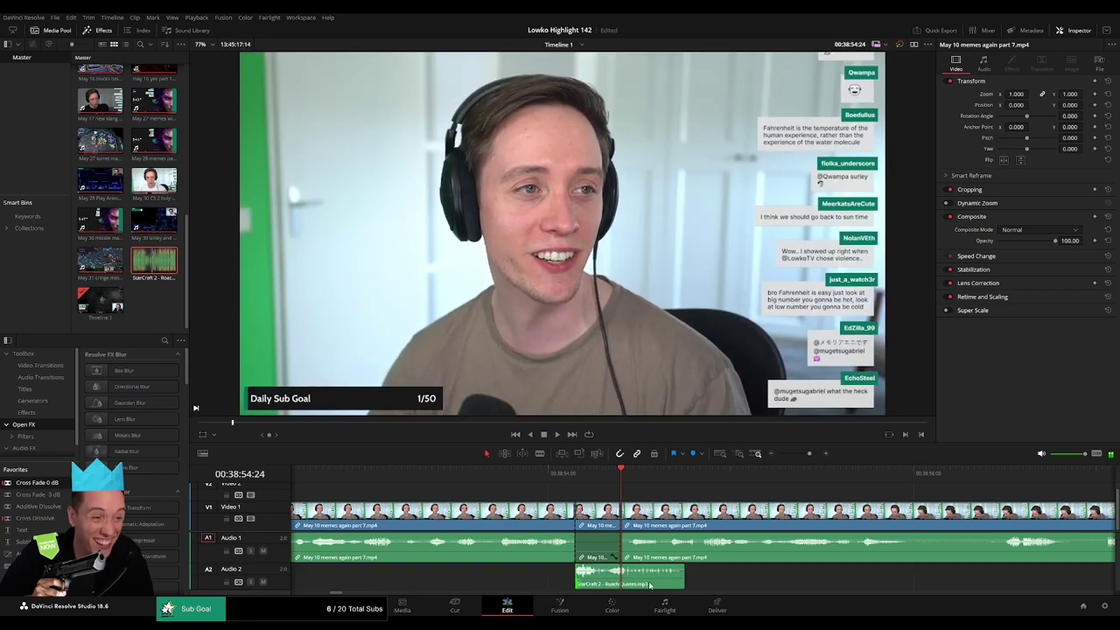
pyautogui.moveTo(684, 582); pyautogui.dragTo(604, 584)
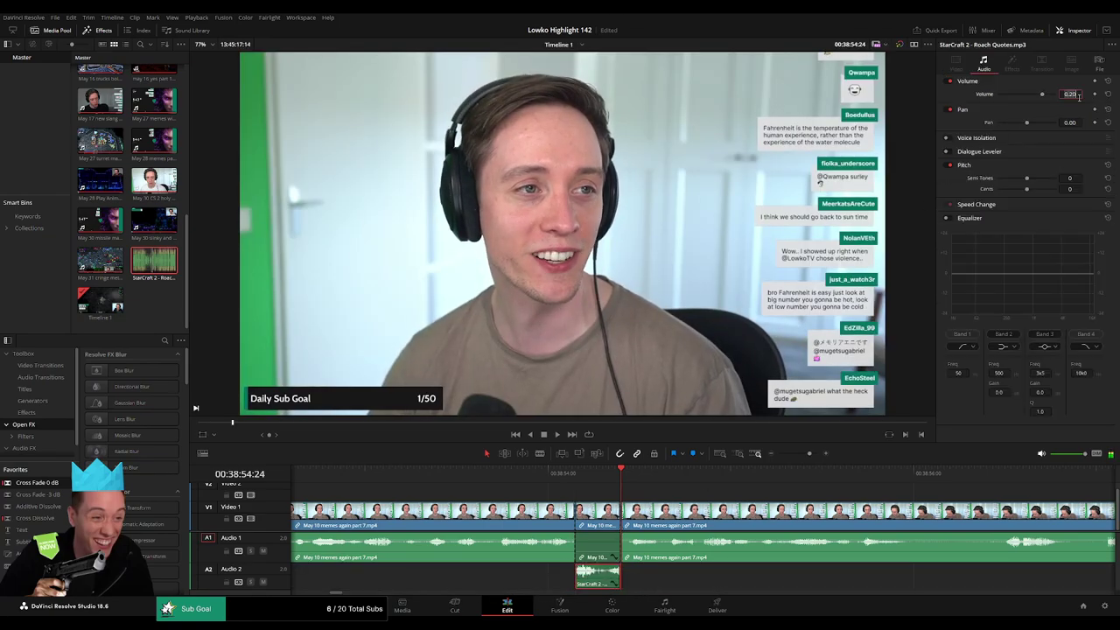
pyautogui.press('space')
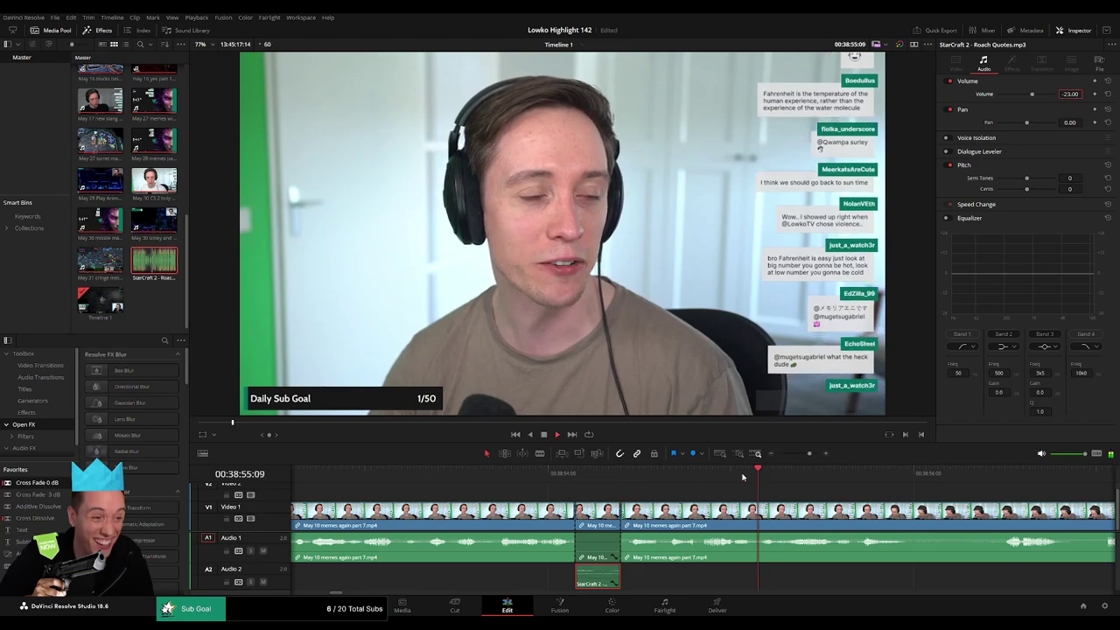
# - Find the next word to censor at about 00:39:09, split the clip on both sides of it and mute that short audio segment
pyautogui.click(798, 453)
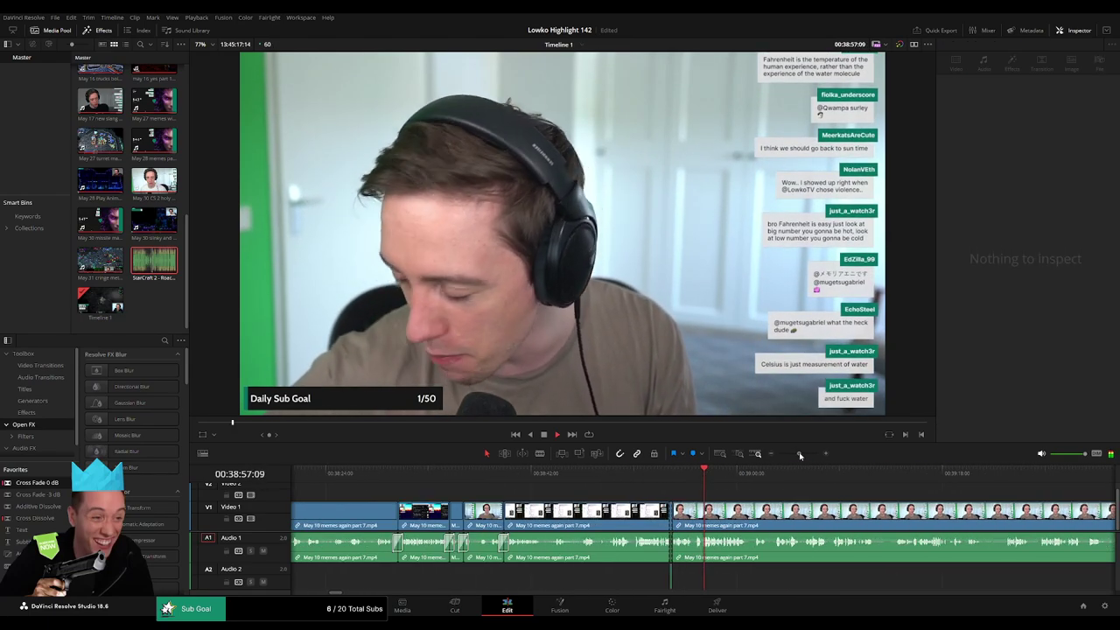
pyautogui.hscroll(3, 604, 497)
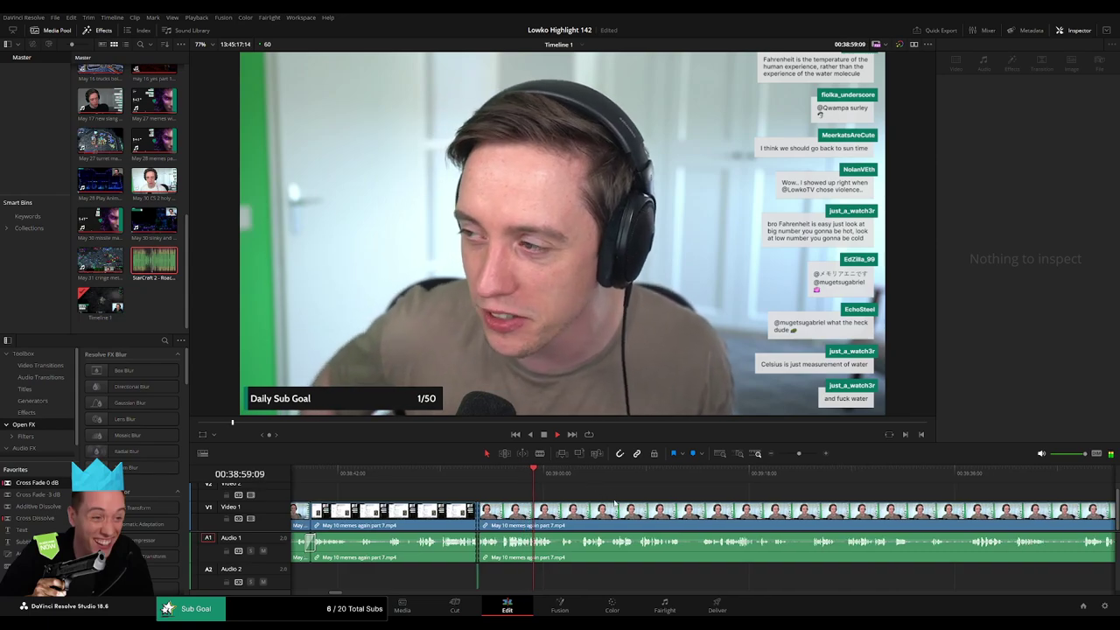
pyautogui.hscroll(2, 617, 498)
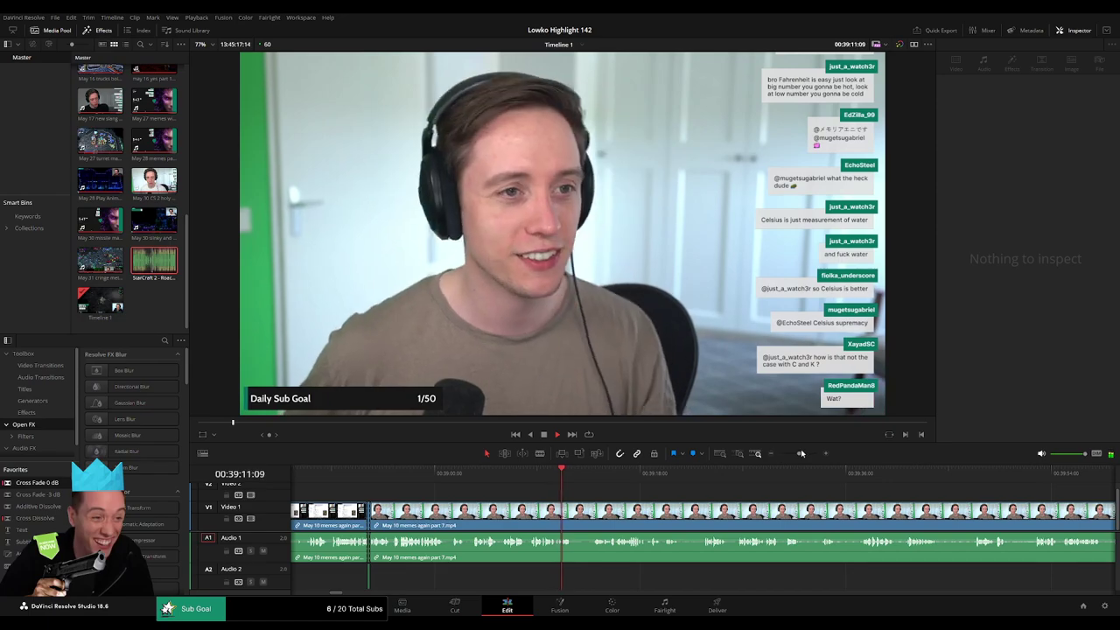
pyautogui.scroll(5, 767, 475)
pyautogui.press('space')
pyautogui.click(362, 478)
pyautogui.press('space')
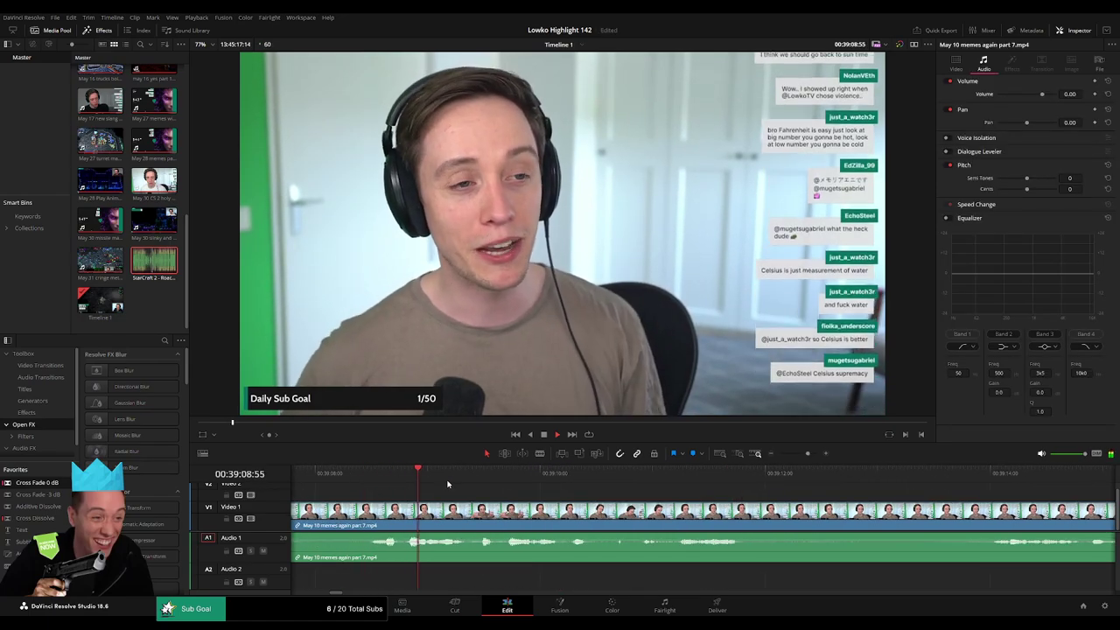
pyautogui.press('b')
pyautogui.click(476, 512)
pyautogui.click(497, 512)
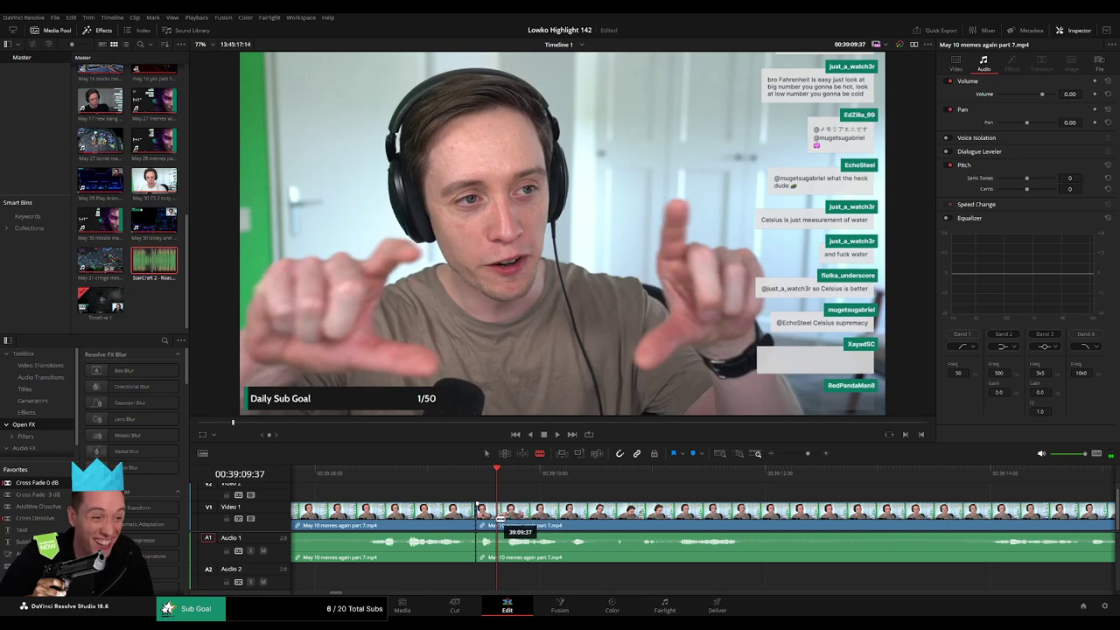
pyautogui.press('a')
# - Place the Roach Quotes sound on Audio 2 below the muted 00:39:09 segment, trimmed to its length, with volume set to -23
pyautogui.moveTo(166, 272); pyautogui.dragTo(495, 577)
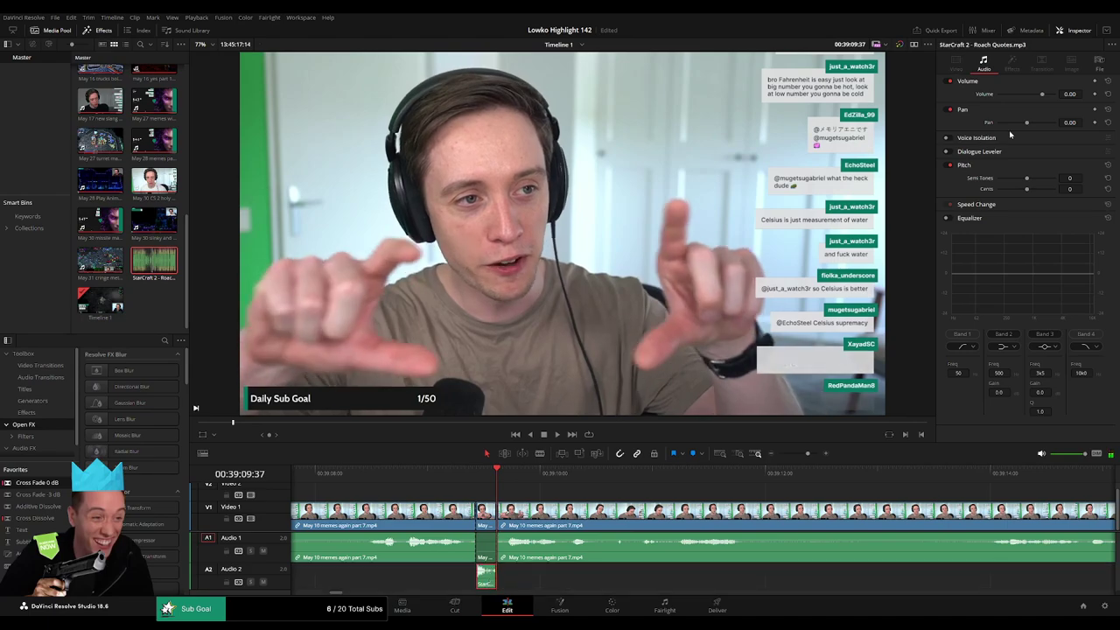
pyautogui.click(1069, 95)
pyautogui.write('-12')
pyautogui.press('Return')
pyautogui.press('space')
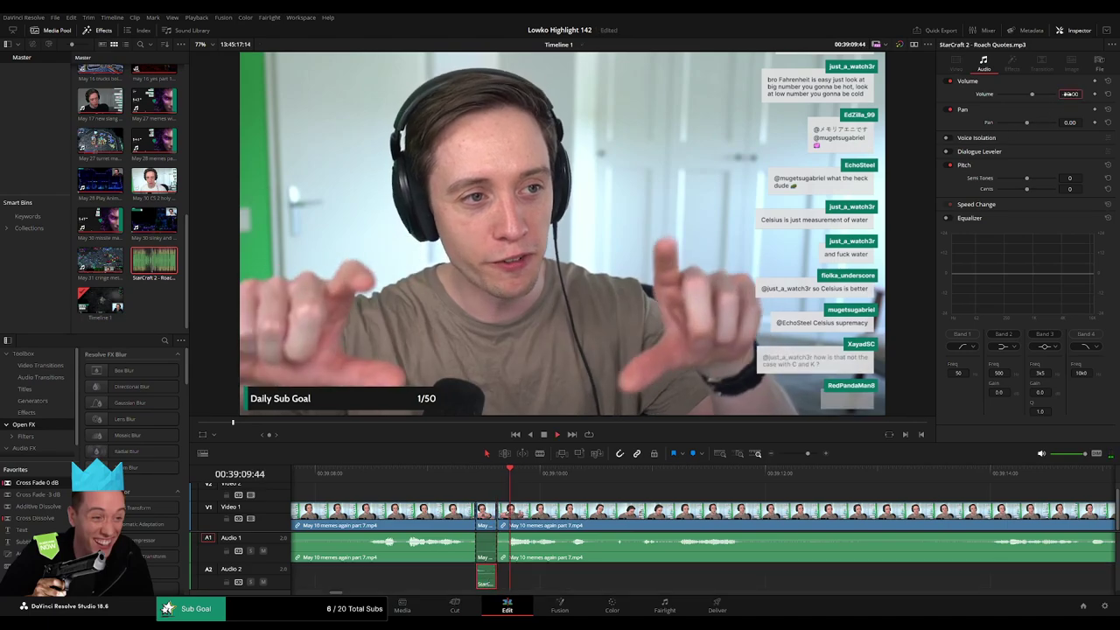
# - Cut out the section from about 00:39:12 to 00:39:14 and cross-fade the audio join
pyautogui.click(568, 495)
pyautogui.moveTo(806, 454)
pyautogui.mouseDown()
pyautogui.moveTo(777, 455)
pyautogui.moveTo(800, 455)
pyautogui.mouseUp()
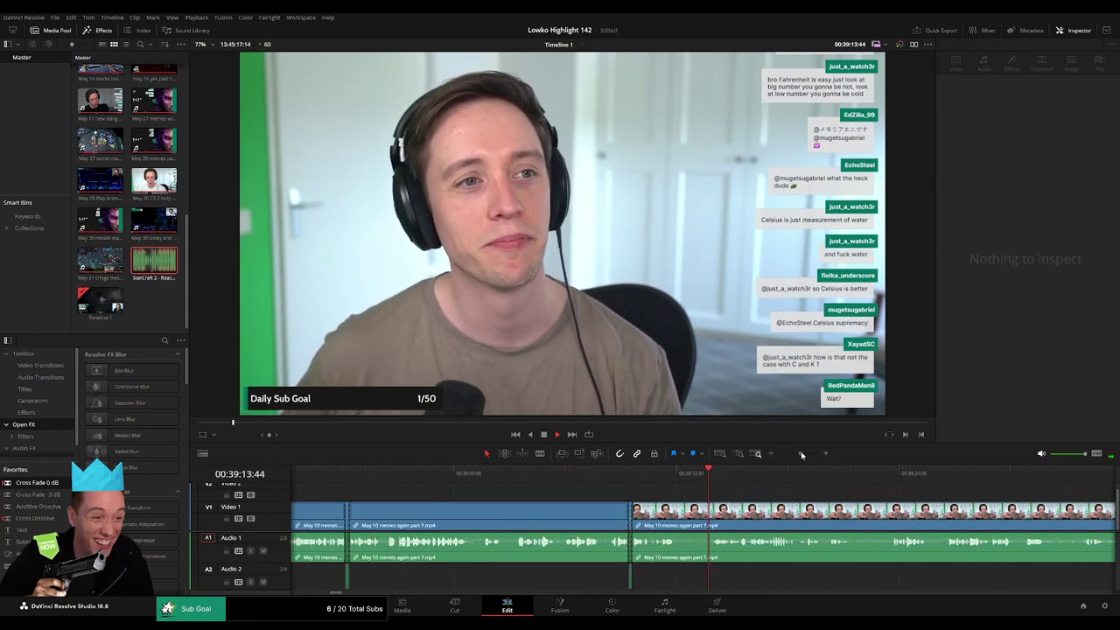
pyautogui.press('b')
pyautogui.click(677, 507)
pyautogui.click(709, 505)
pyautogui.press('a')
pyautogui.click(697, 510)
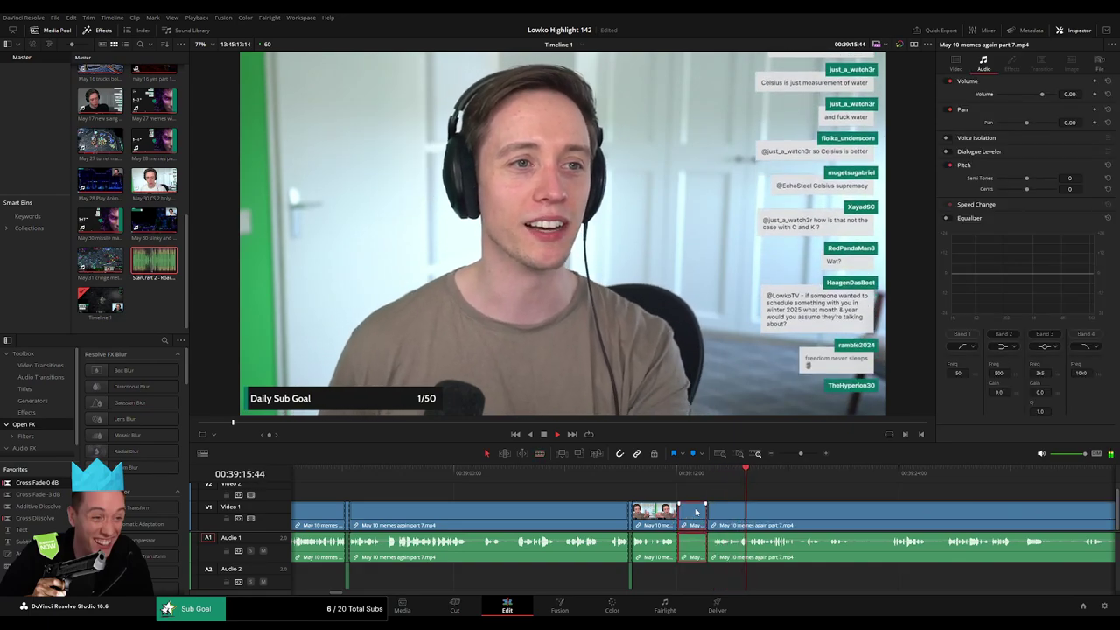
pyautogui.press('Delete')
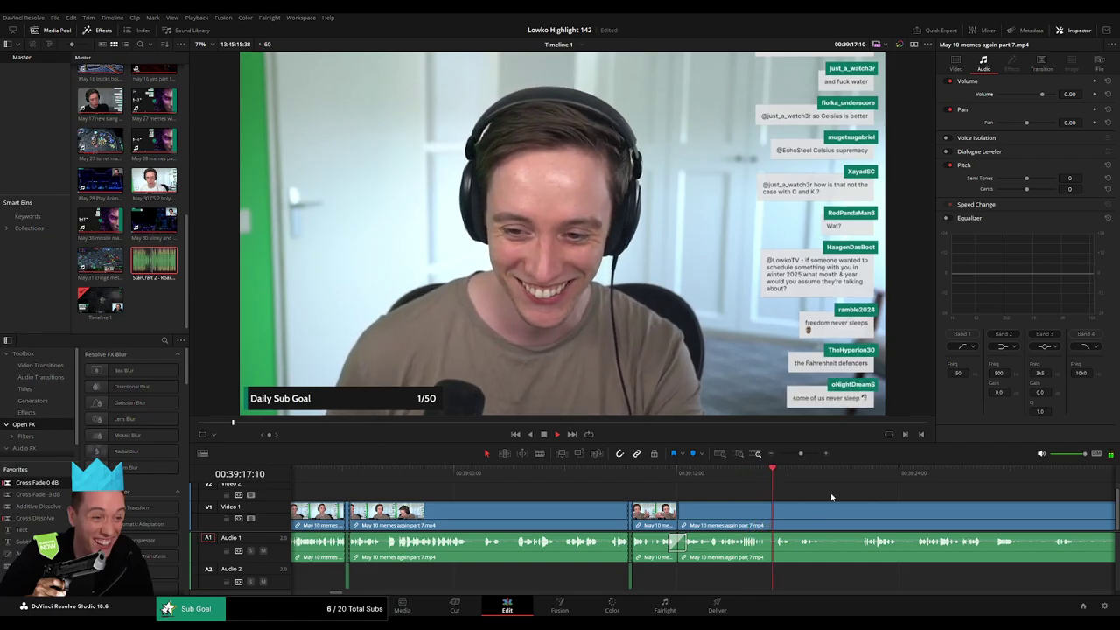
# - Cut out the section from about 00:39:20 to 00:39:22 and close the gap
pyautogui.moveTo(866, 498); pyautogui.dragTo(536, 483)
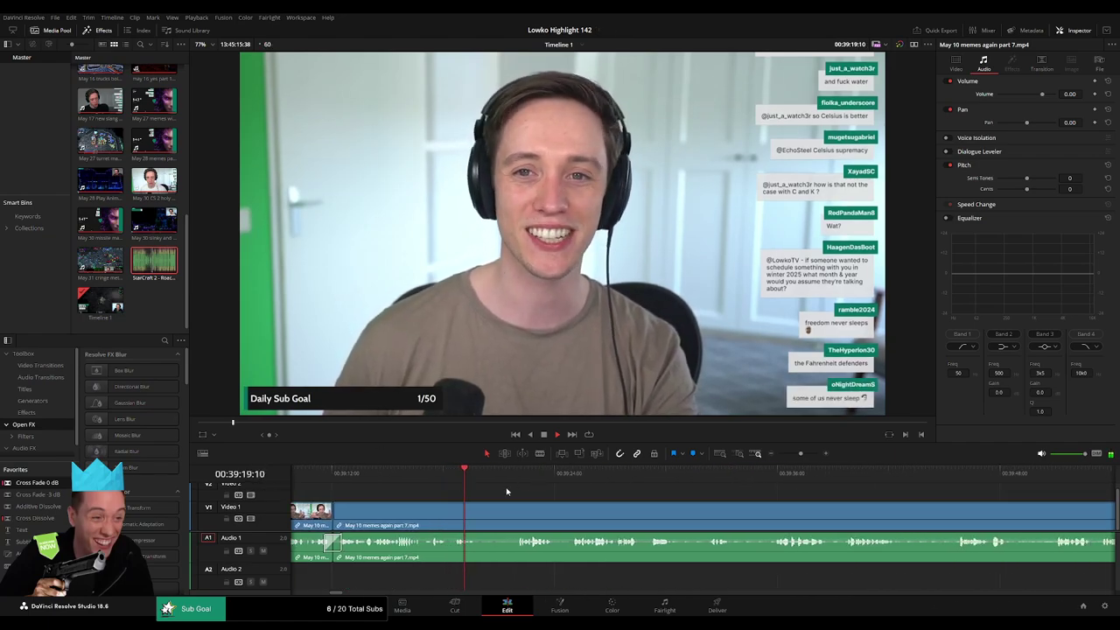
pyautogui.press('b')
pyautogui.click(478, 507)
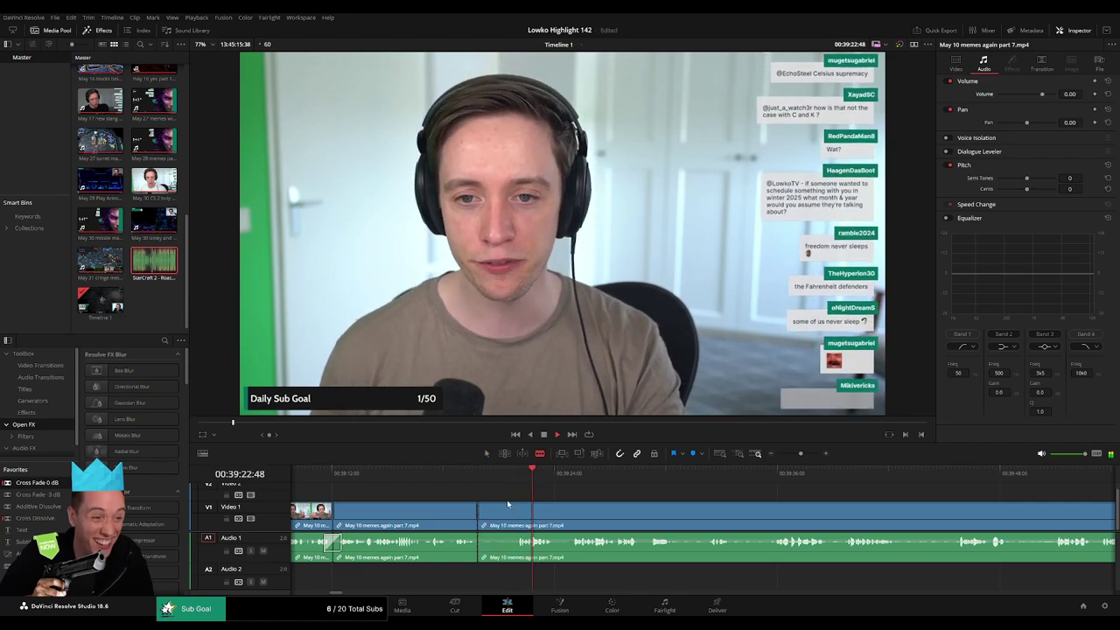
pyautogui.click(517, 507)
pyautogui.press('a')
pyautogui.click(510, 514)
pyautogui.press('Delete')
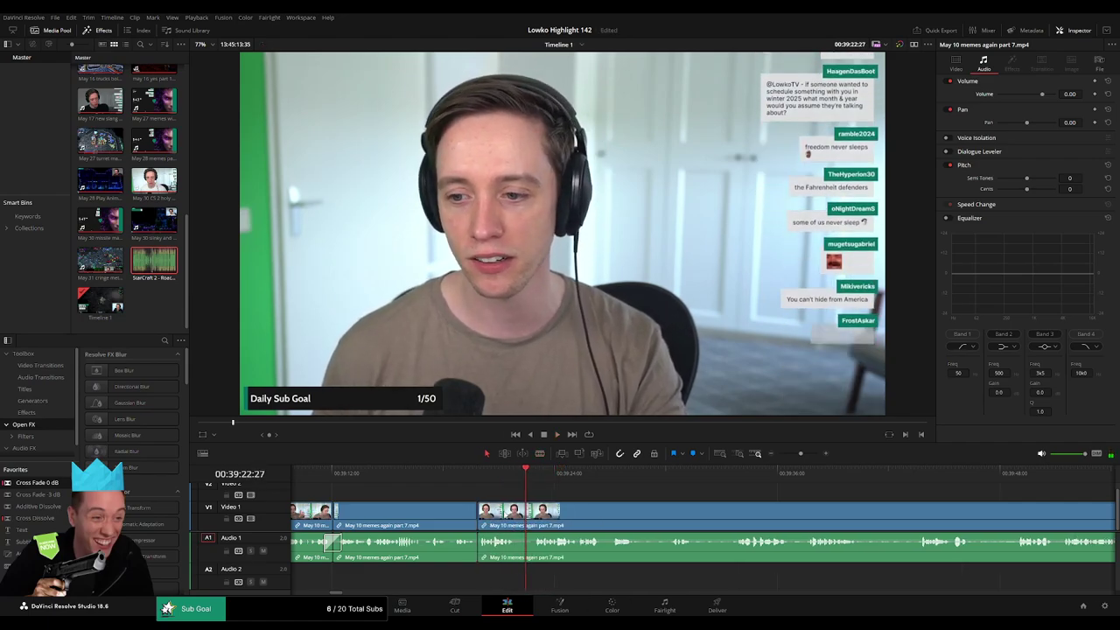
# - Cut out the section from about 00:39:22 to 00:39:23 and add Cross Fade 0 dB to the joins at about 00:39:20 and 00:39:22
pyautogui.press('b')
pyautogui.click(519, 509)
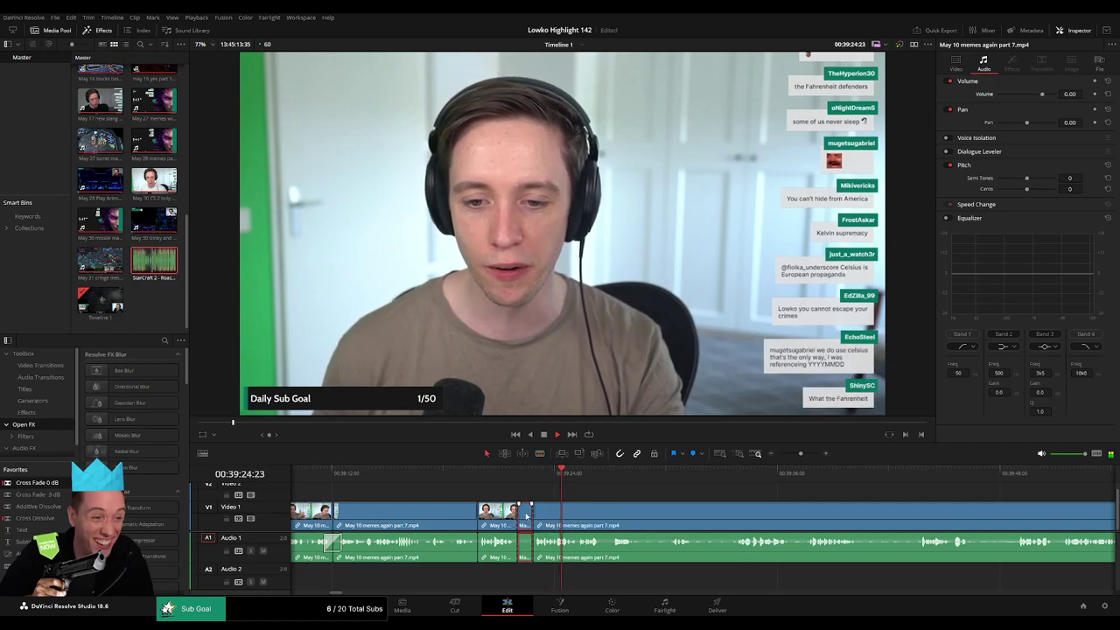
pyautogui.click(526, 515)
pyautogui.press('Delete')
pyautogui.moveTo(48, 479); pyautogui.dragTo(475, 546)
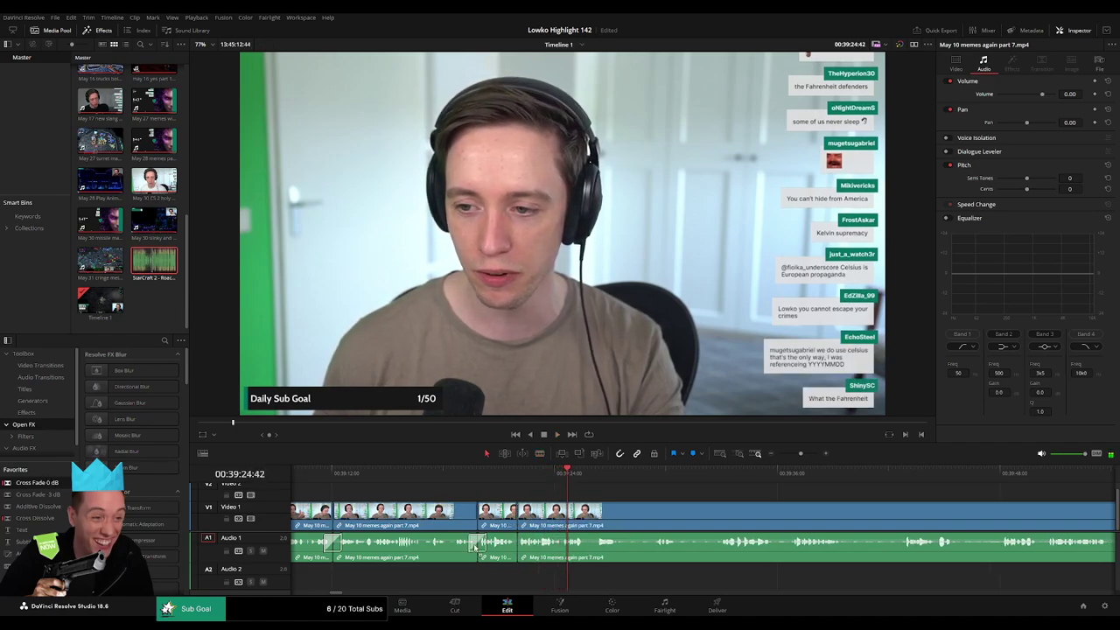
pyautogui.moveTo(38, 482); pyautogui.dragTo(528, 551)
# - Cut out the section from about 00:39:26 to 00:39:33 and cross-fade the audio join
pyautogui.press('space')
pyautogui.hscroll(4, 534, 533)
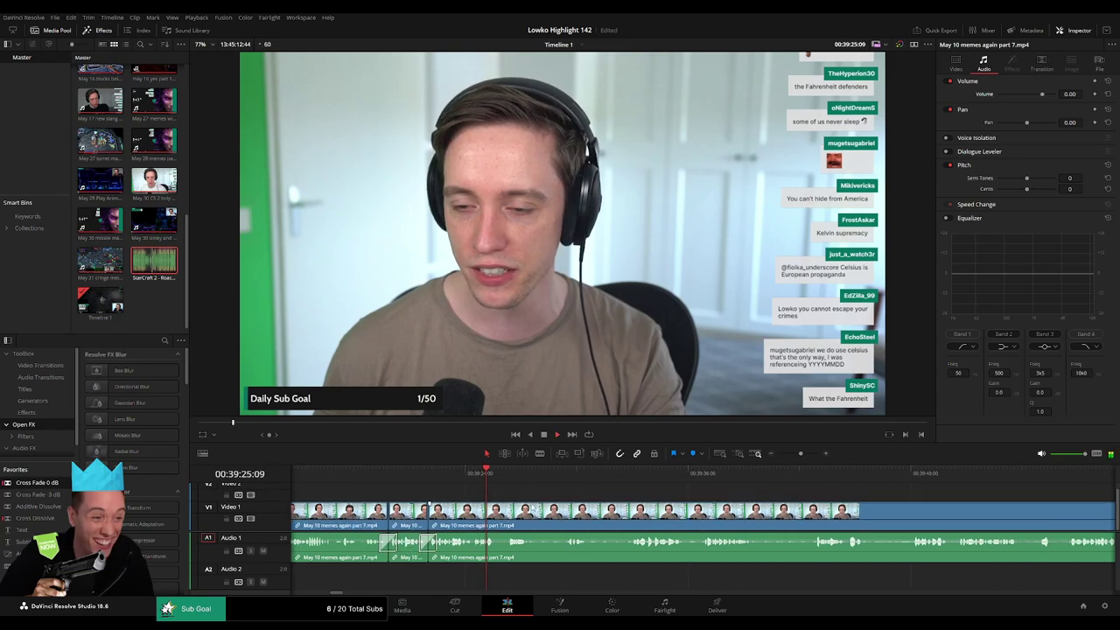
pyautogui.click(474, 479)
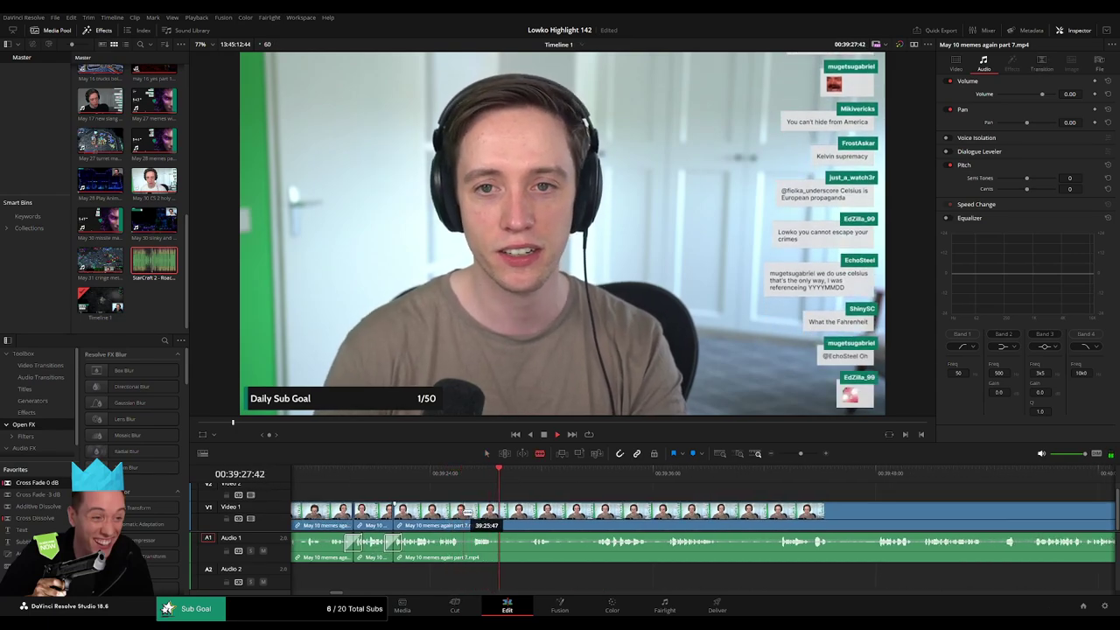
pyautogui.click(533, 480)
pyautogui.click(600, 480)
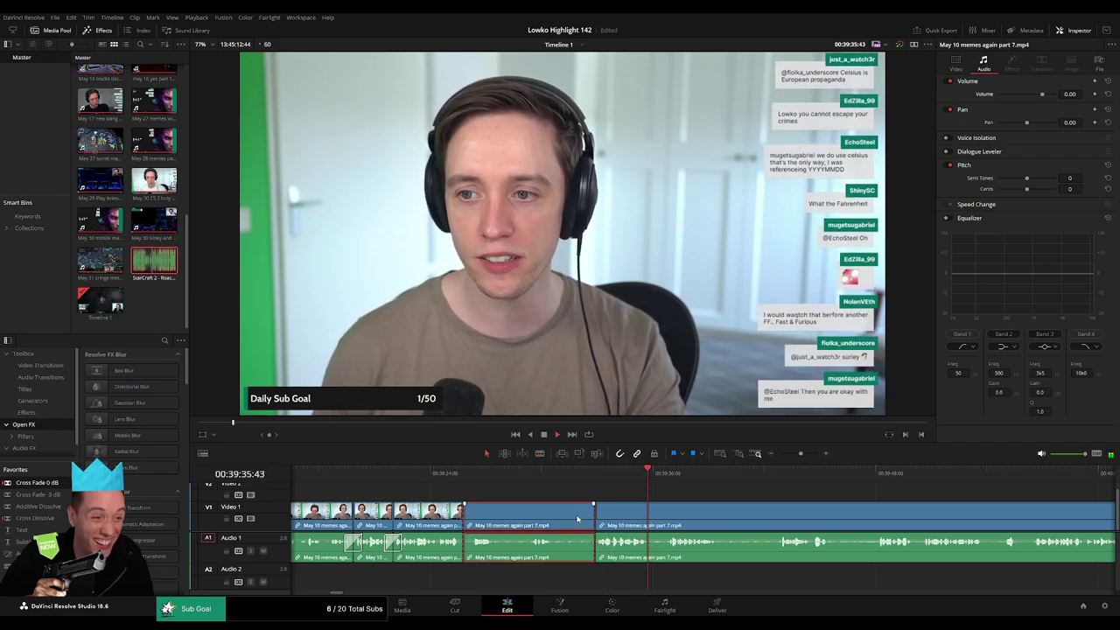
pyautogui.press('Delete')
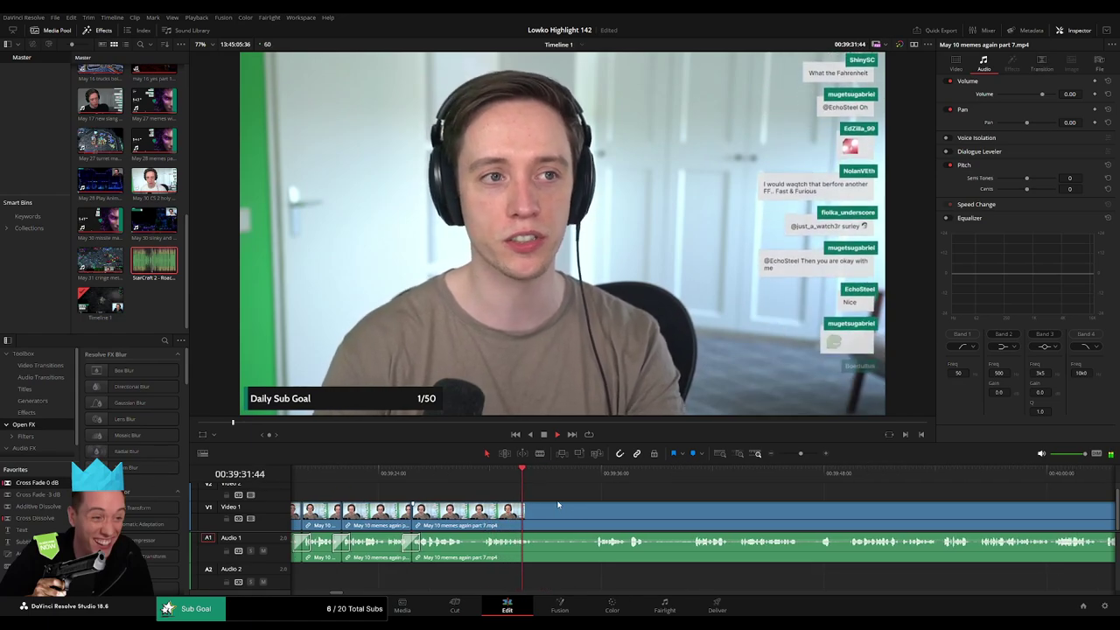
# - Cut out short sections starting at about 00:39:33 and 00:39:36, and cross-fade the audio at both joins
pyautogui.moveTo(575, 473); pyautogui.dragTo(590, 475)
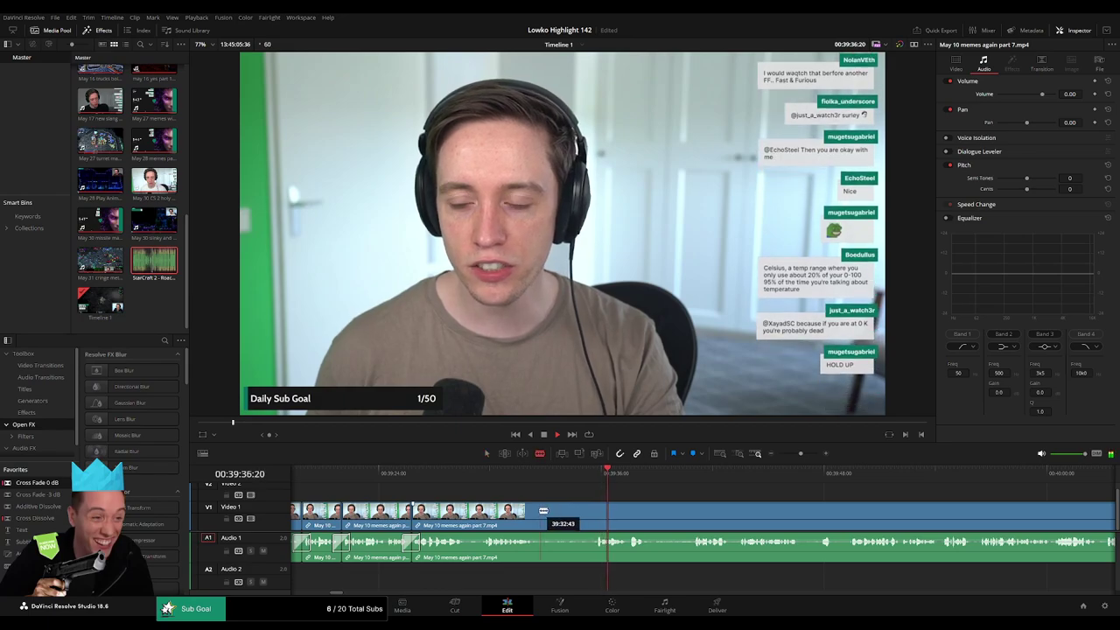
pyautogui.press('b')
pyautogui.press('BackSpace')
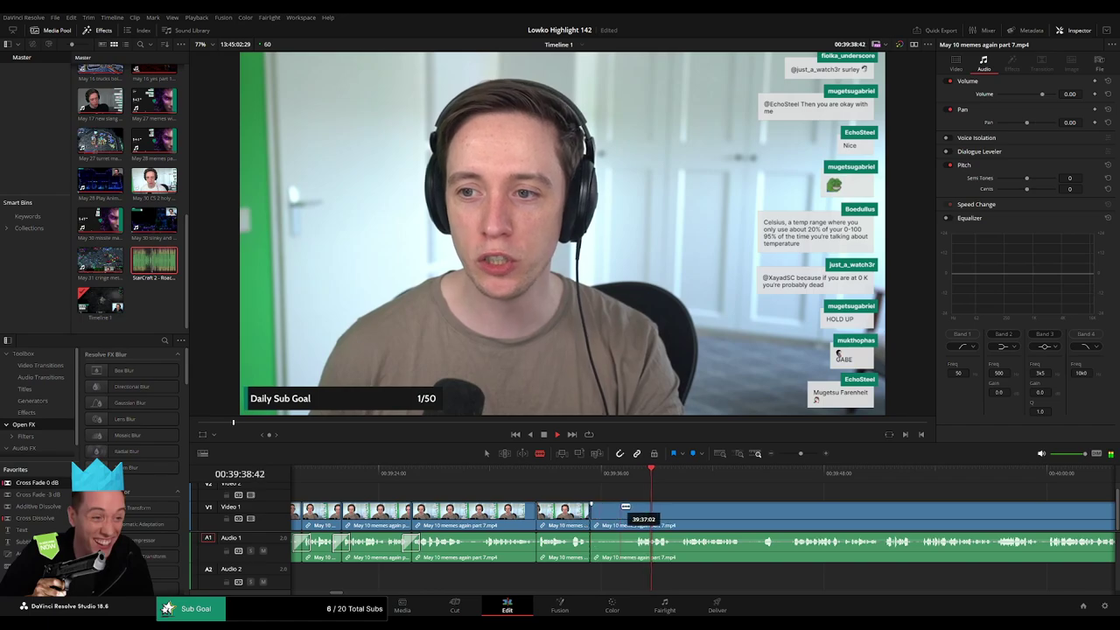
pyautogui.press('a')
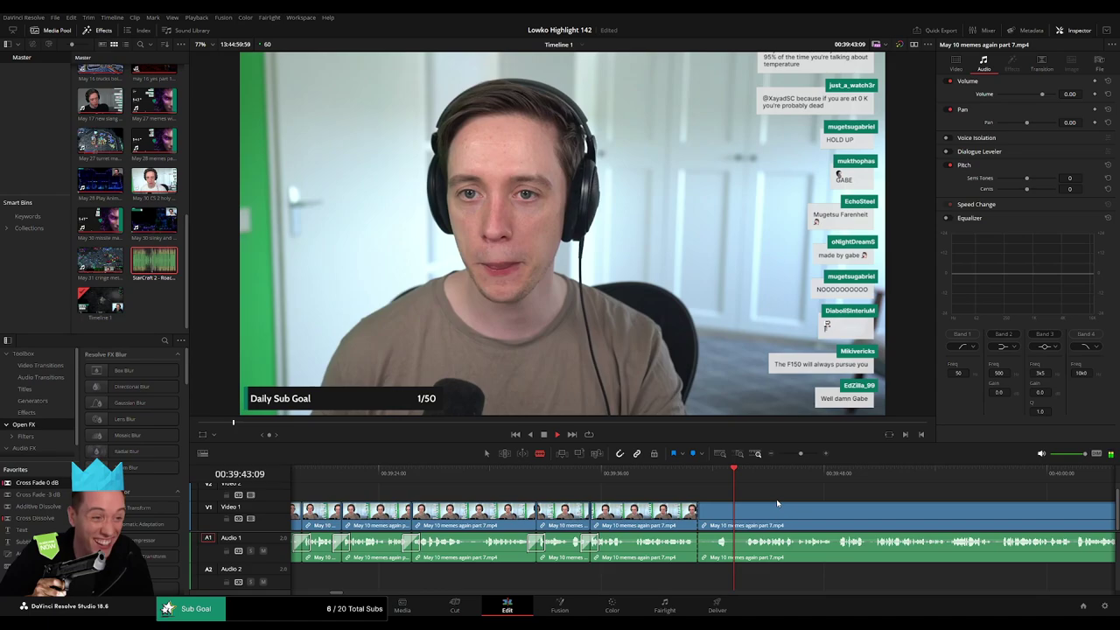
# - Cut out the section from about 00:39:41 to 00:39:44, close the gap and cross-fade the audio join
pyautogui.moveTo(777, 503); pyautogui.dragTo(600, 502)
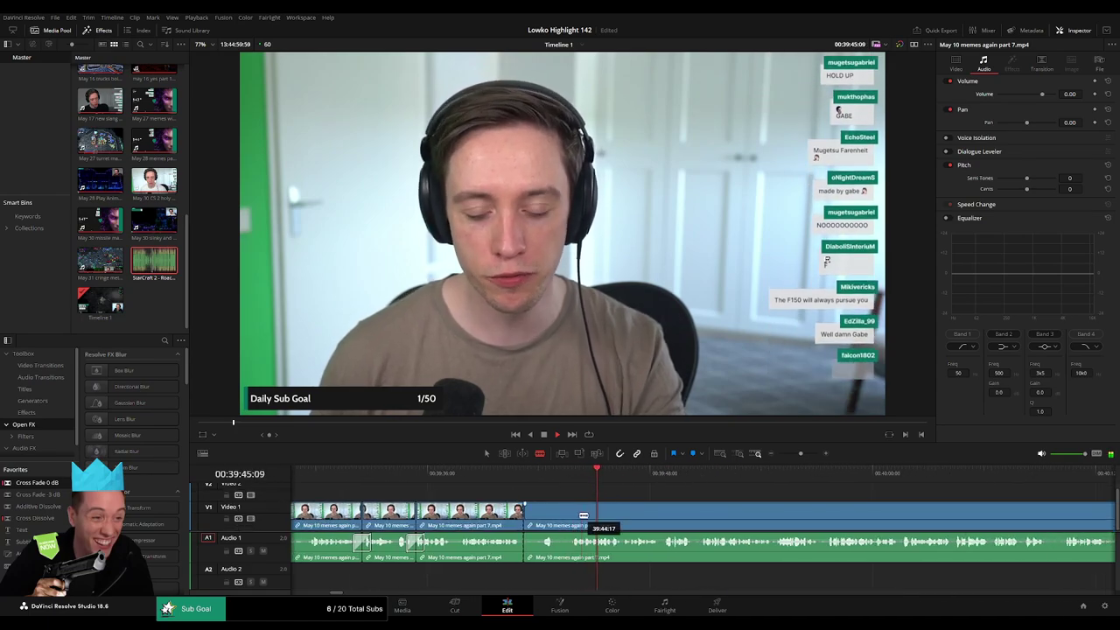
pyautogui.click(573, 515)
pyautogui.press('a')
pyautogui.click(558, 519)
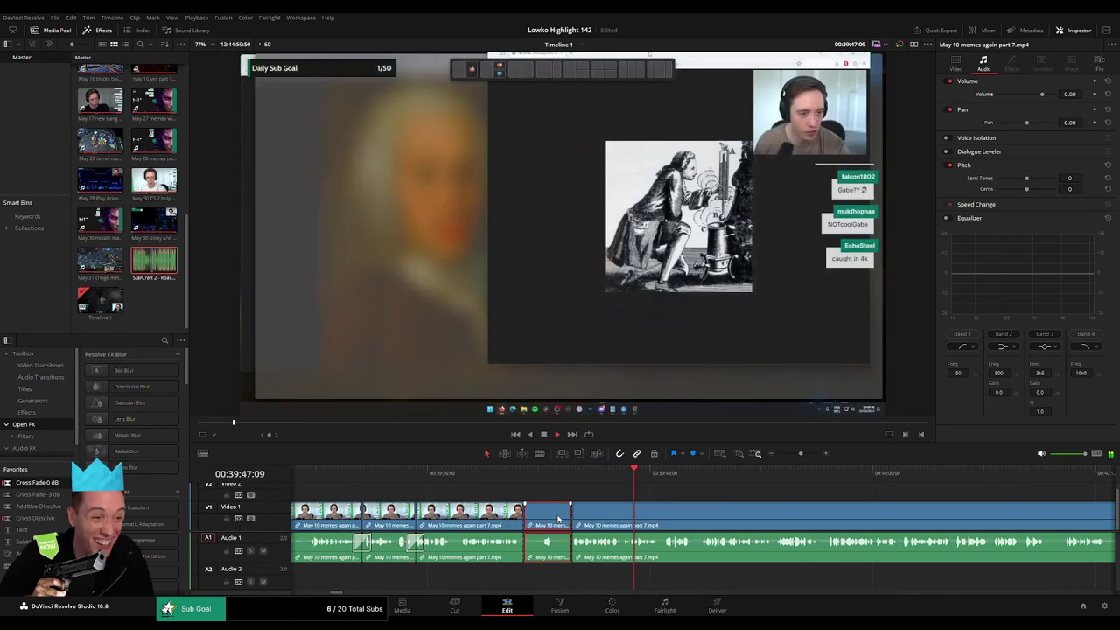
pyautogui.press('BackSpace')
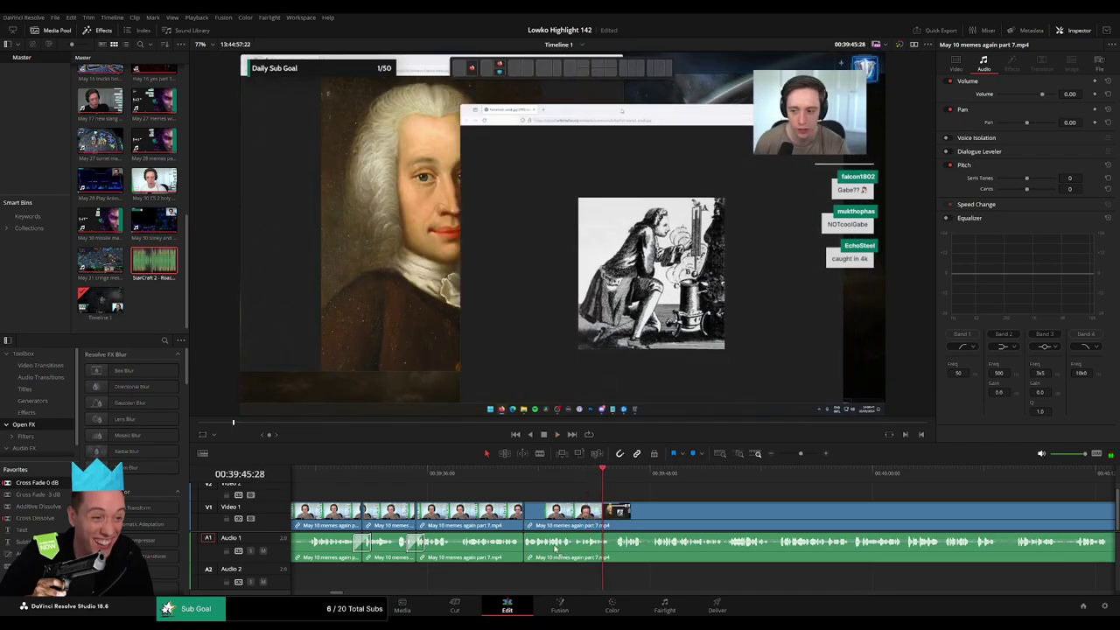
# - Cut out short sections starting at about 00:40:07 and 00:40:12, and cross-fade the audio at both joins
pyautogui.hscroll(3, 673, 508)
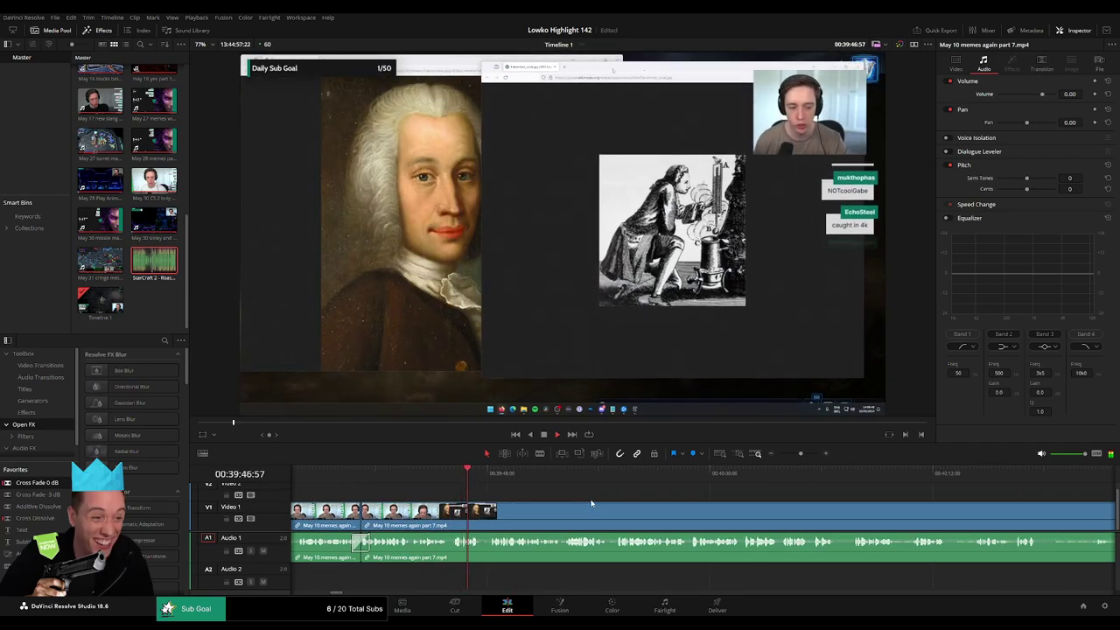
pyautogui.hscroll(2, 625, 506)
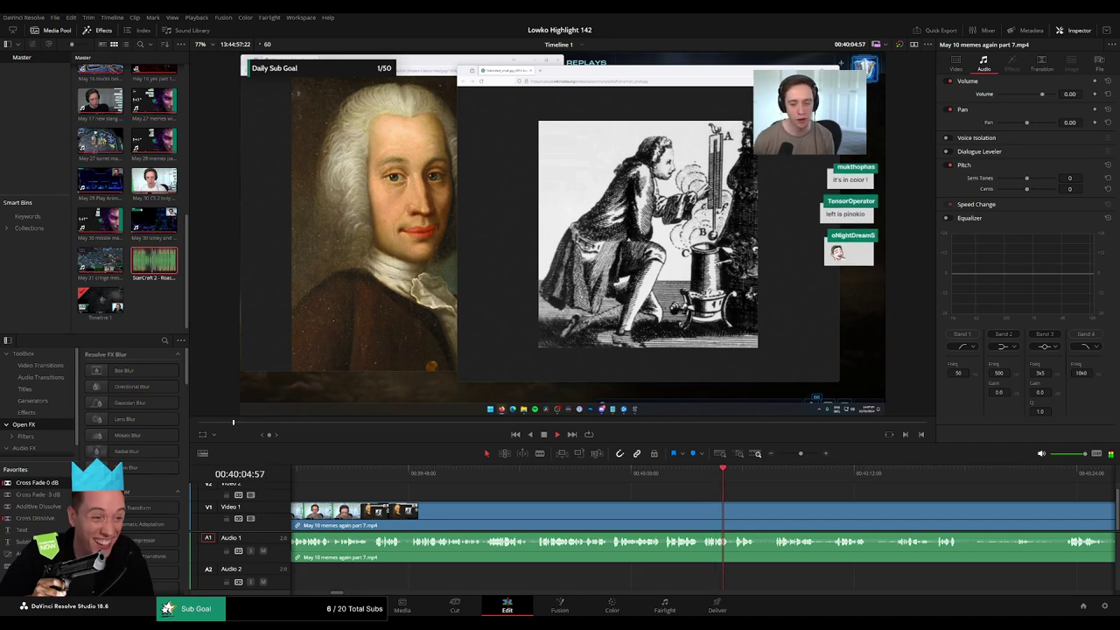
pyautogui.moveTo(827, 495); pyautogui.dragTo(507, 480)
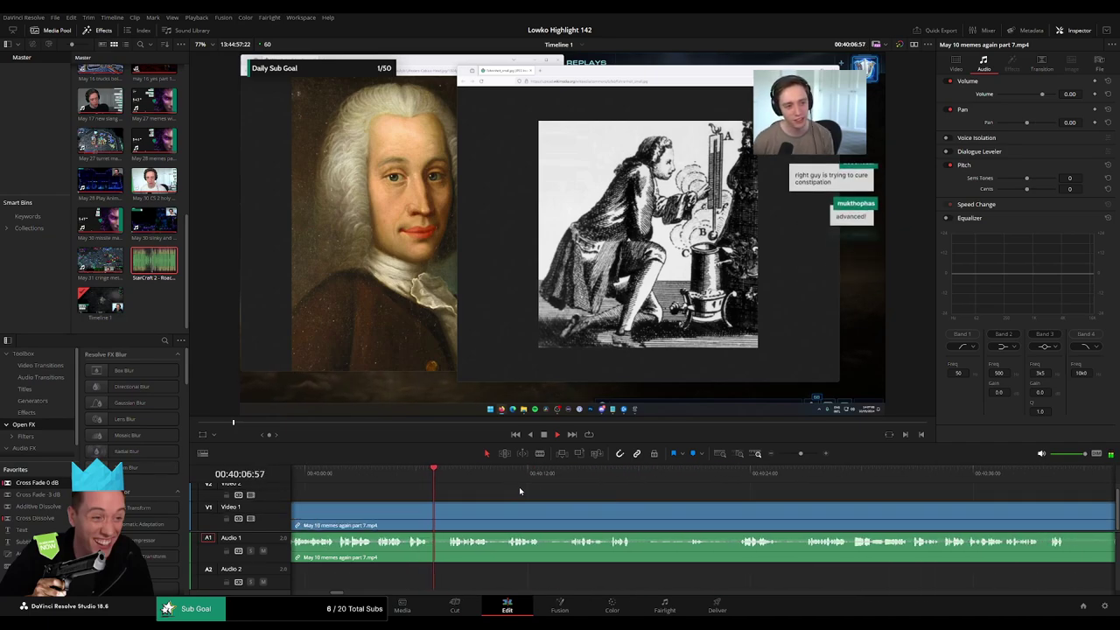
pyautogui.hscroll(1, 447, 488)
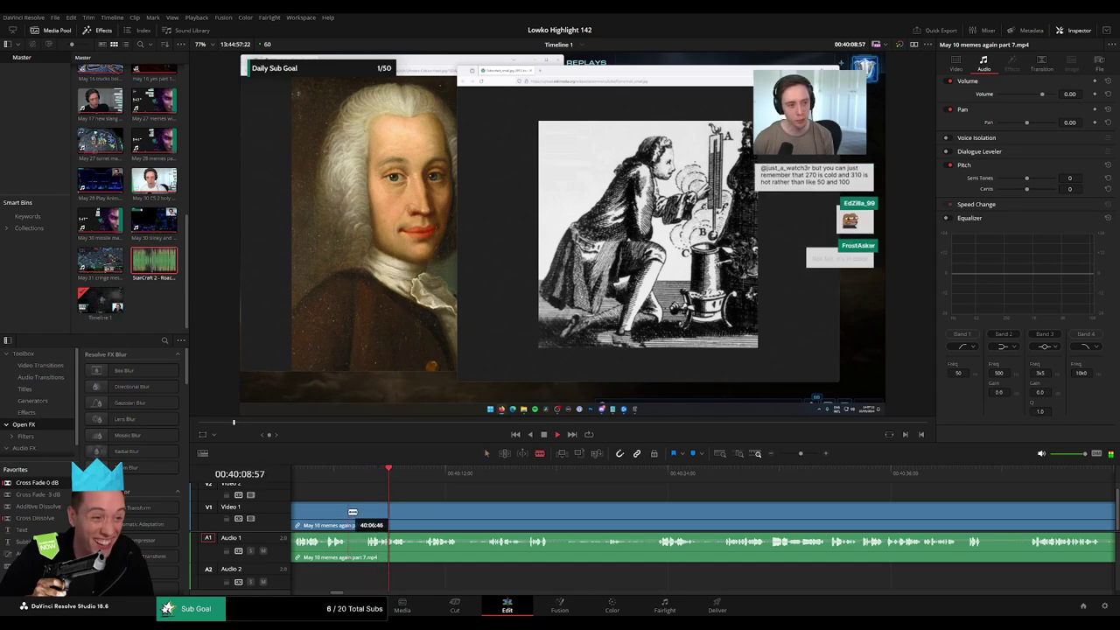
pyautogui.press('BackSpace')
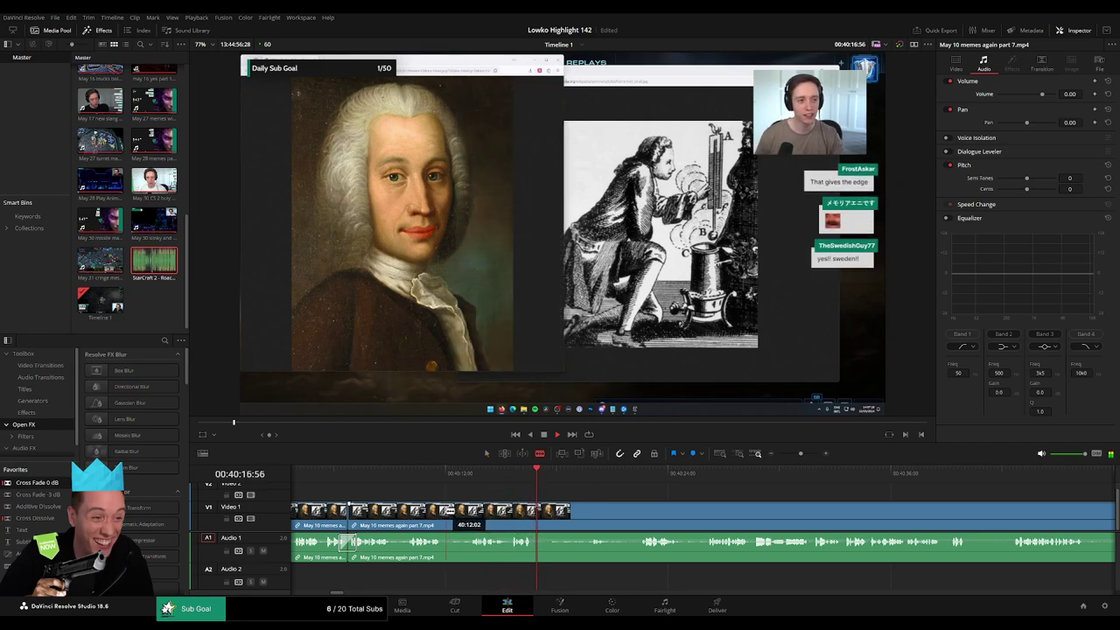
pyautogui.click(444, 516)
pyautogui.press('a')
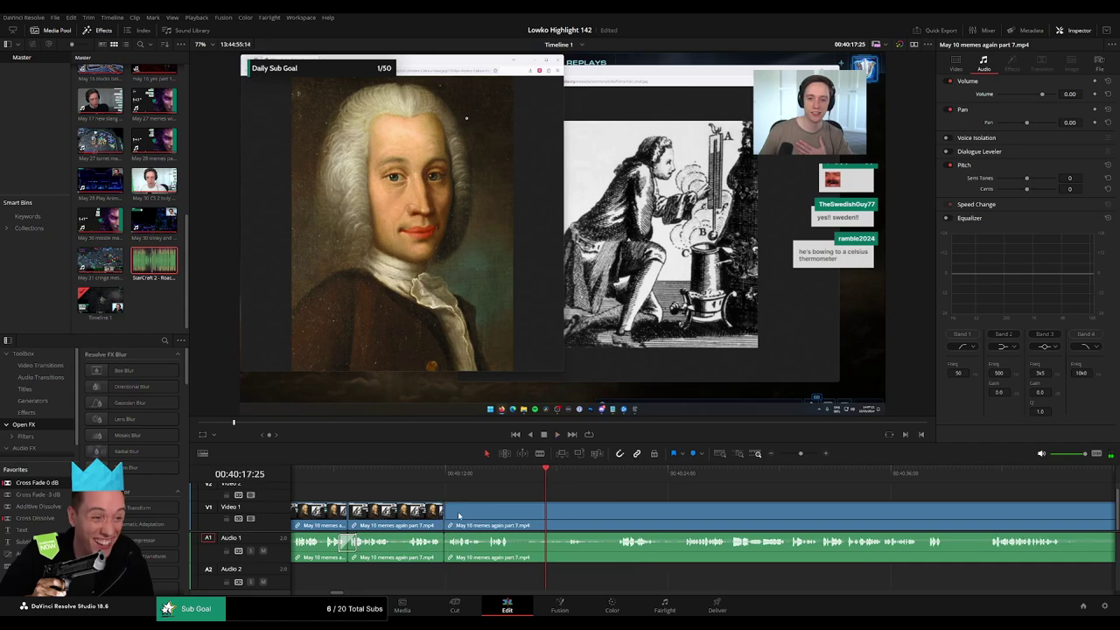
# - Cut out the section from about 00:40:16 to 00:40:21 and close the gap
pyautogui.press('b')
pyautogui.click(516, 516)
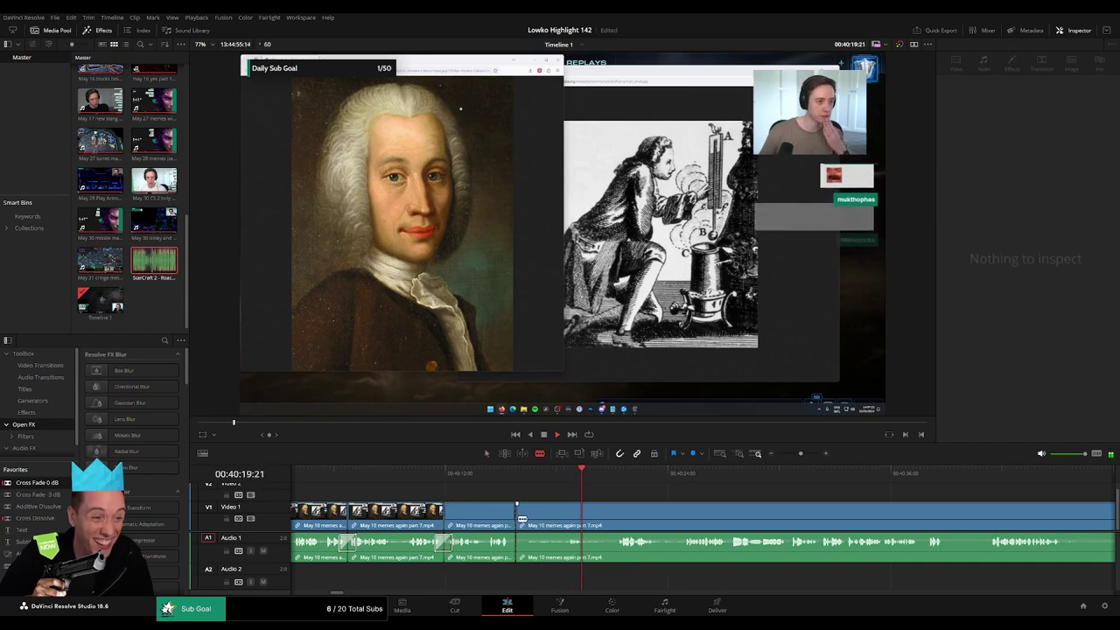
pyautogui.click(608, 473)
pyautogui.hscroll(2, 637, 494)
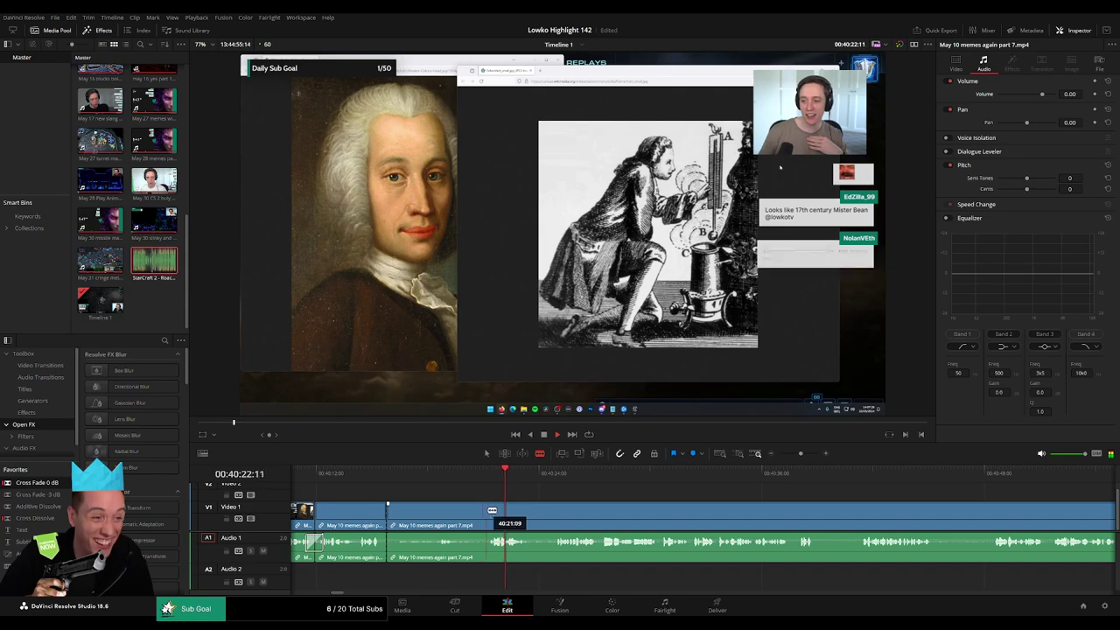
pyautogui.press('Delete')
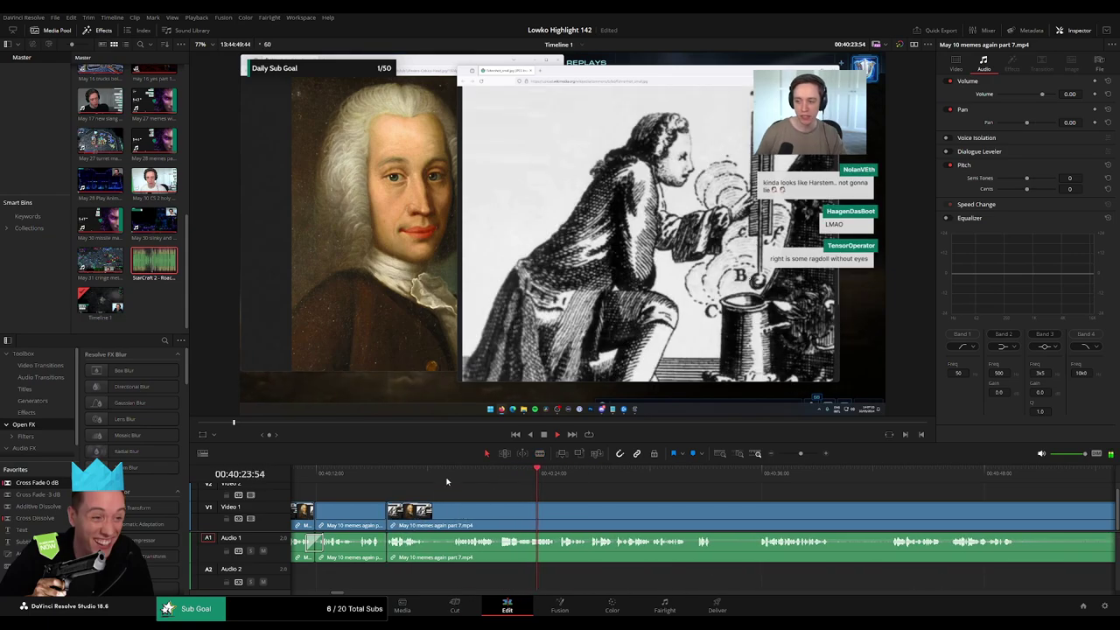
# - Cut out the section from about 00:40:18 to 00:40:19 and cross-fade the audio joins at about 00:40:16 and 00:40:18
pyautogui.click(446, 473)
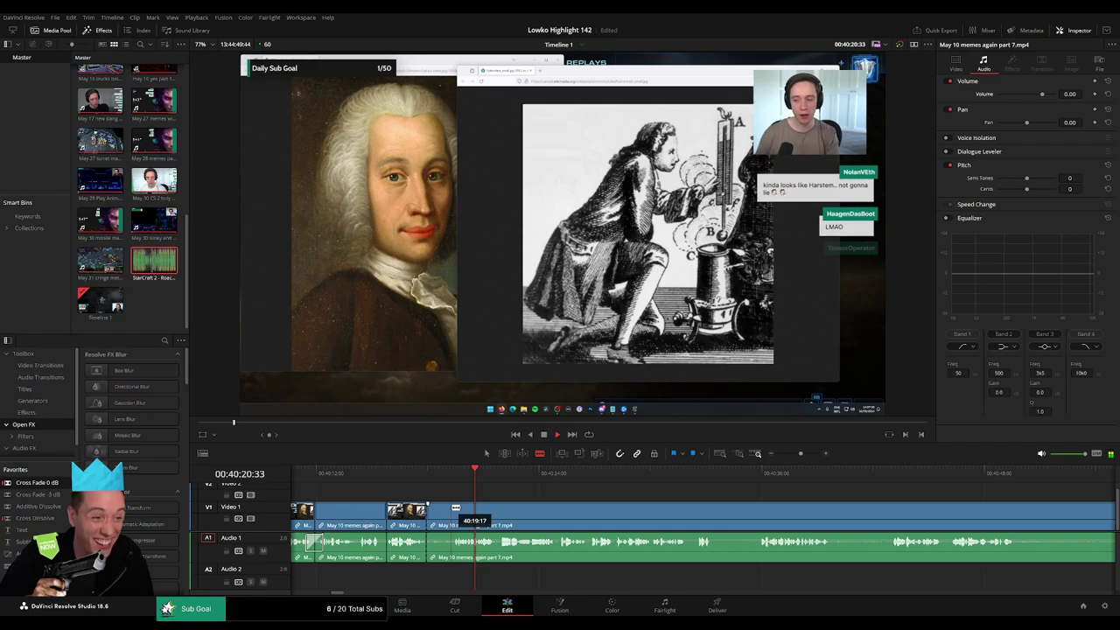
pyautogui.click(452, 507)
pyautogui.press('a')
pyautogui.click(444, 514)
pyautogui.press('Delete')
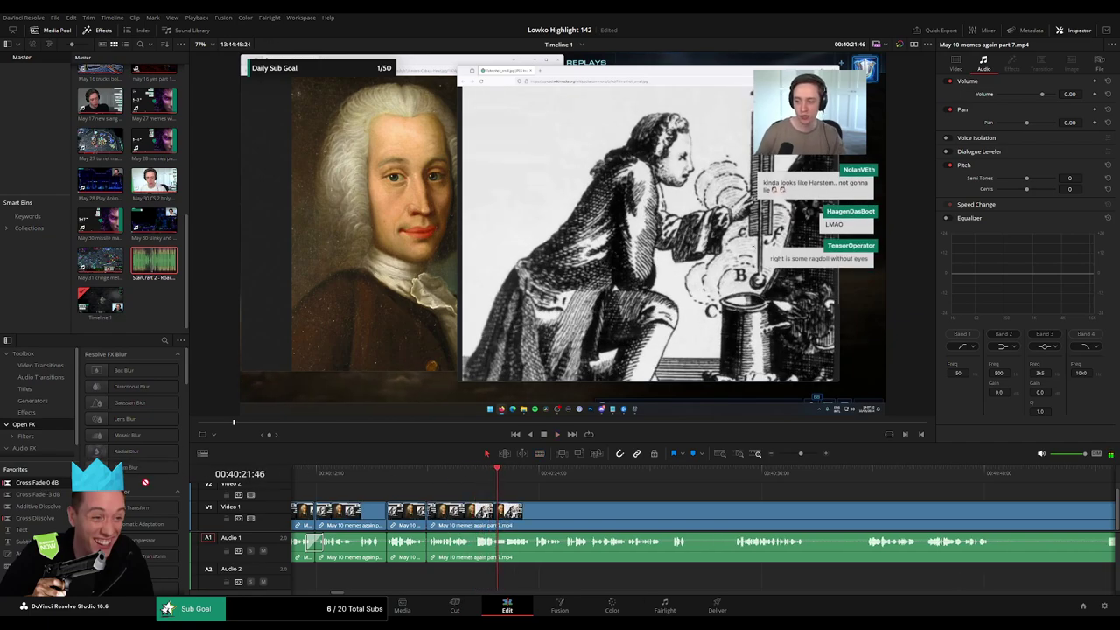
pyautogui.hscroll(-2, 452, 570)
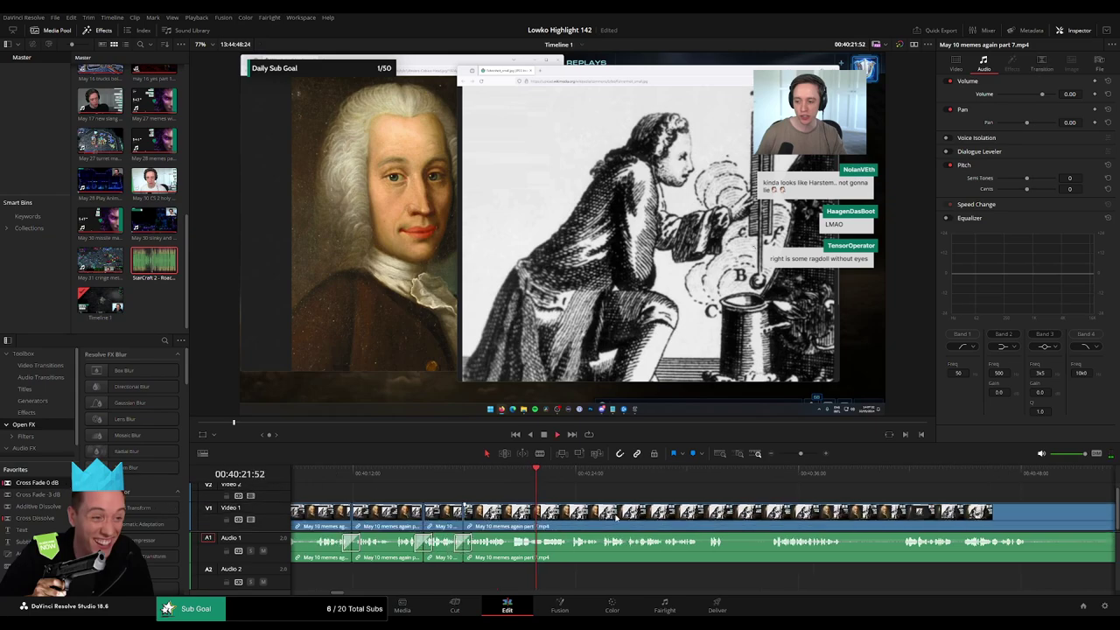
# - Cut out the section from about 00:40:32 to 00:40:34 and cross-fade the audio join
pyautogui.hscroll(6, 484, 491)
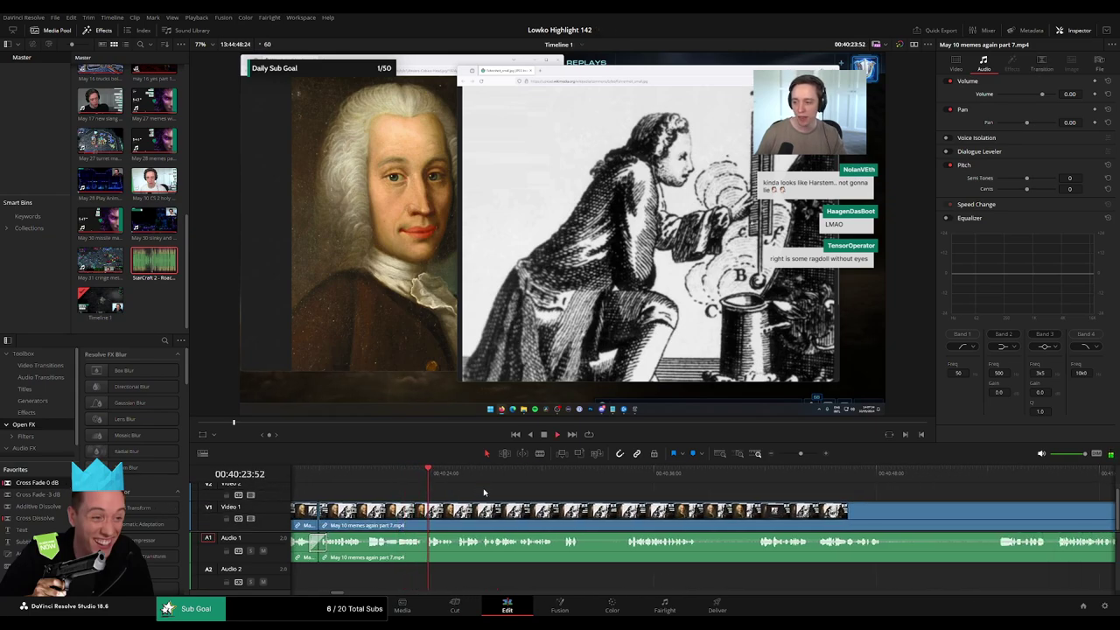
pyautogui.hscroll(3, 517, 514)
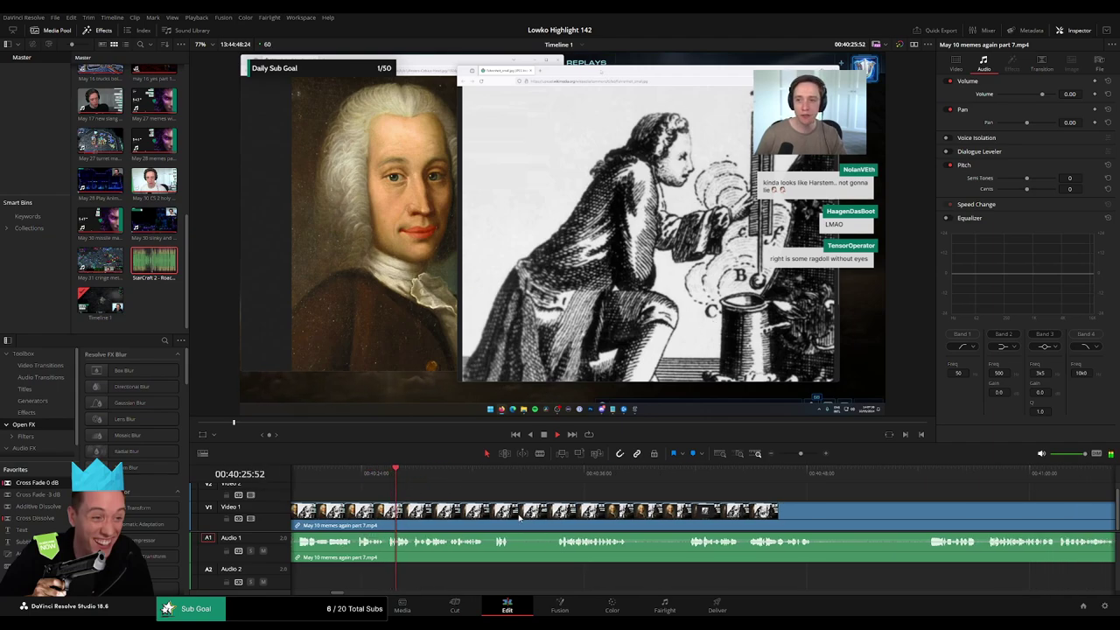
pyautogui.press('b')
pyautogui.click(512, 510)
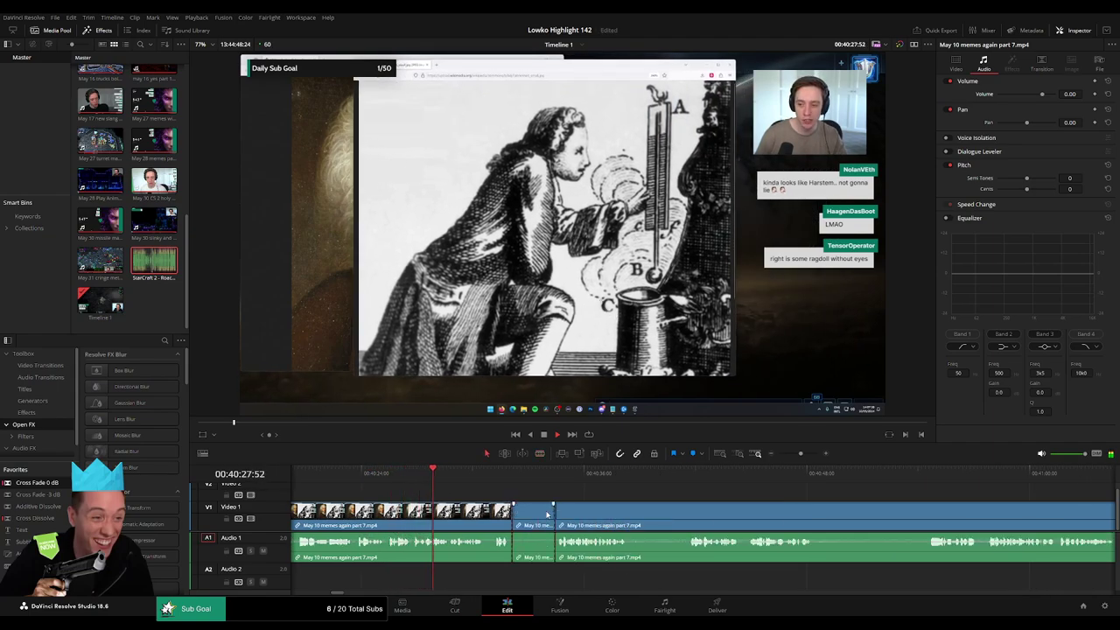
pyautogui.press('Delete')
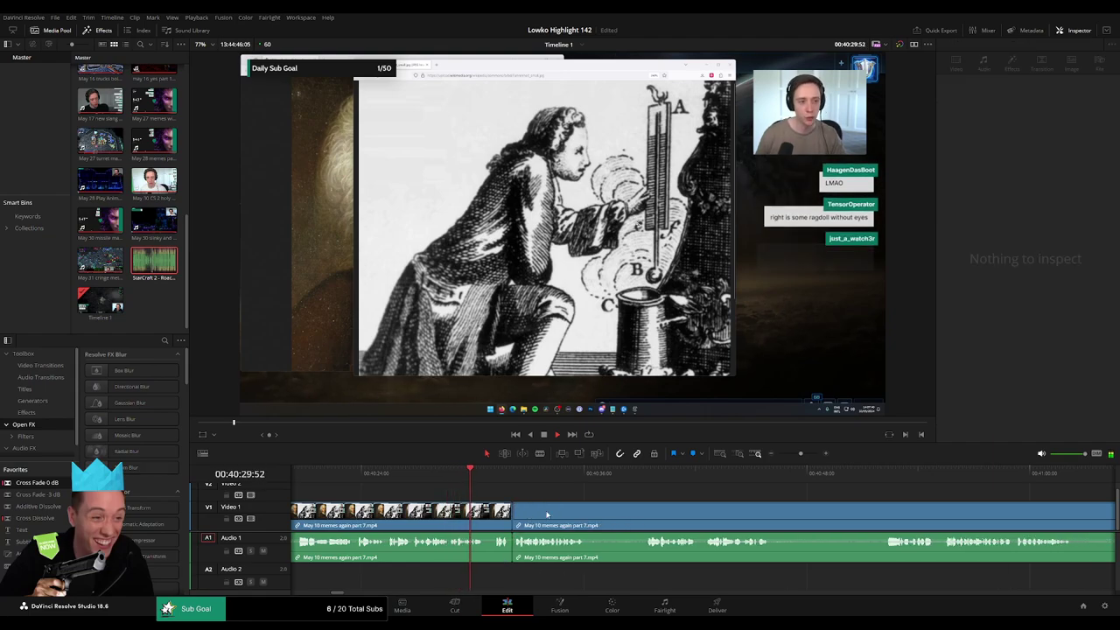
pyautogui.hscroll(2, 560, 503)
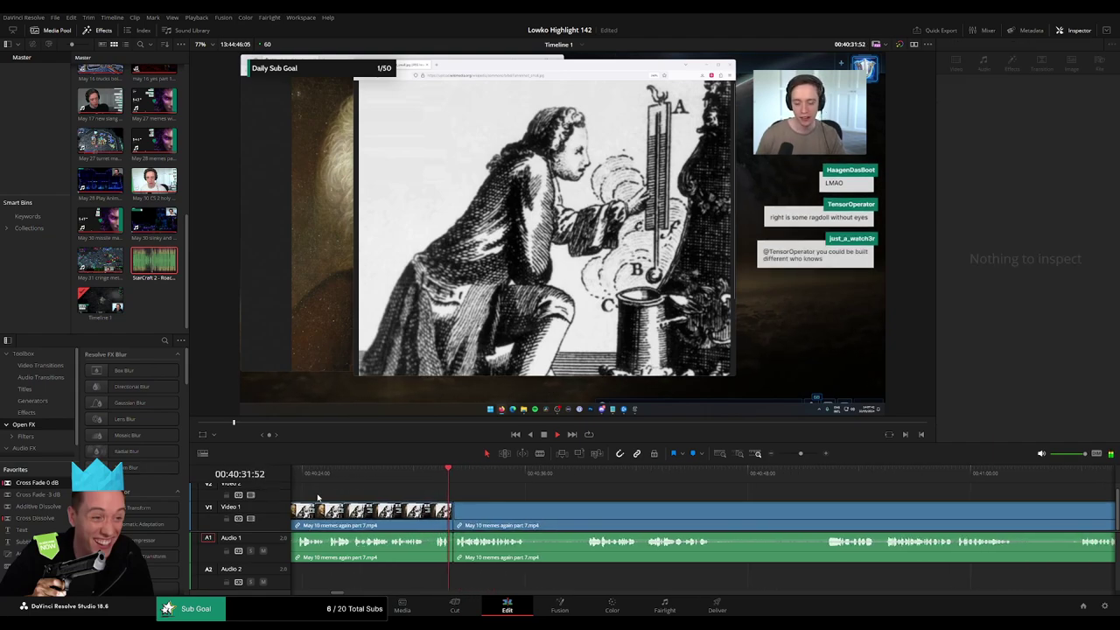
pyautogui.press('space')
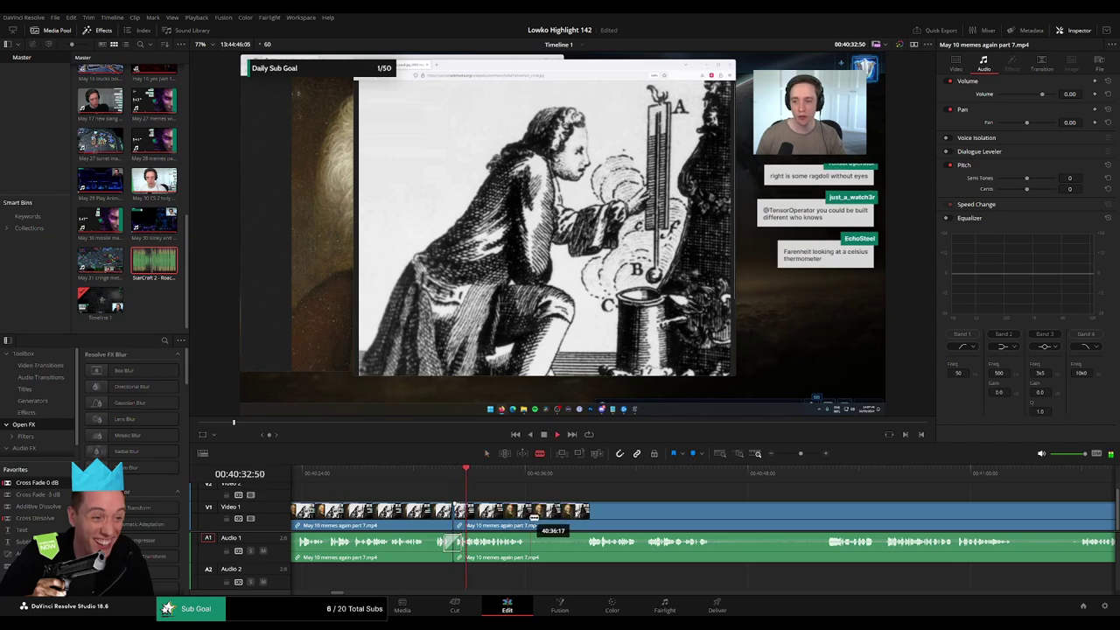
# - Cut out the section from about 00:40:36 to 00:40:39 and cross-fade the audio join
pyautogui.click(534, 517)
pyautogui.click(587, 517)
pyautogui.press('a')
pyautogui.click(572, 522)
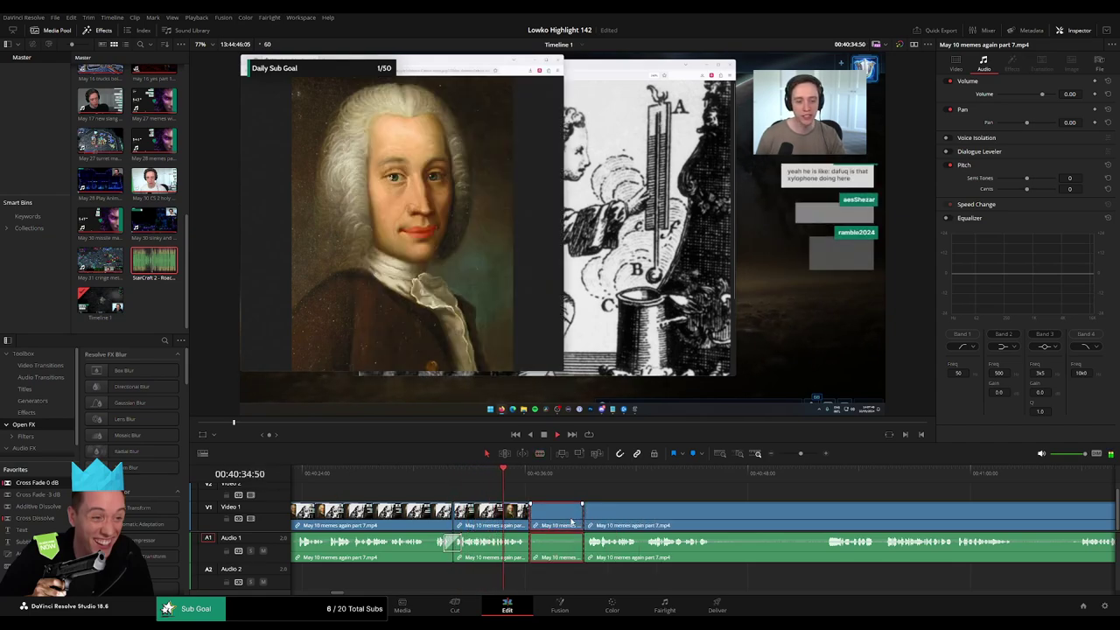
pyautogui.press('Delete')
pyautogui.press('space')
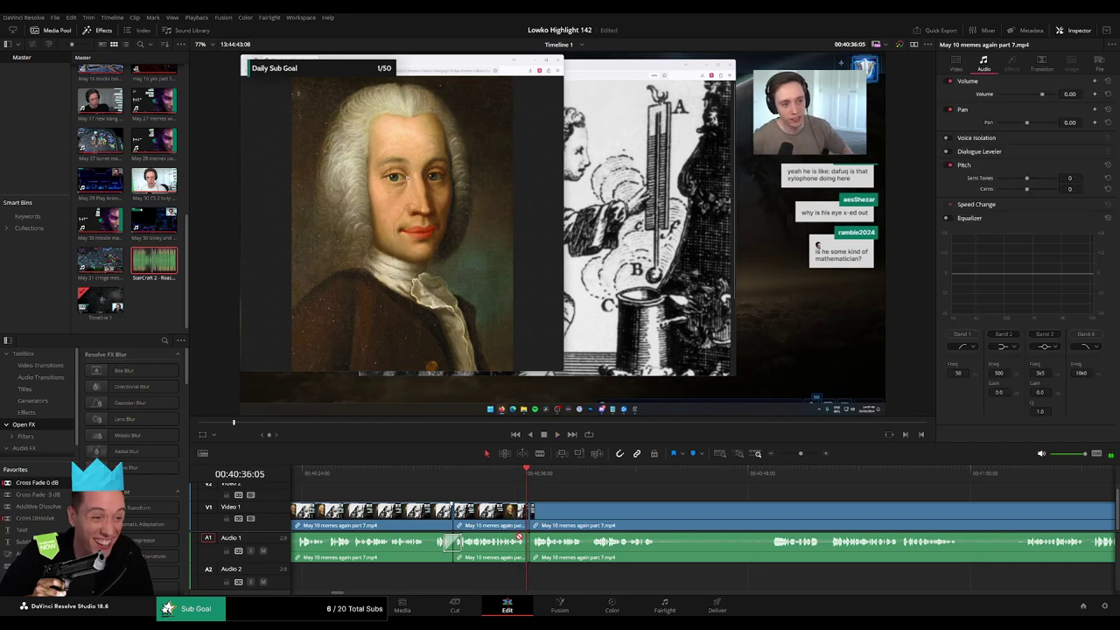
# - Cut out the section from about 00:40:44 to 00:40:49 and cross-fade the audio join
pyautogui.hscroll(4, 571, 508)
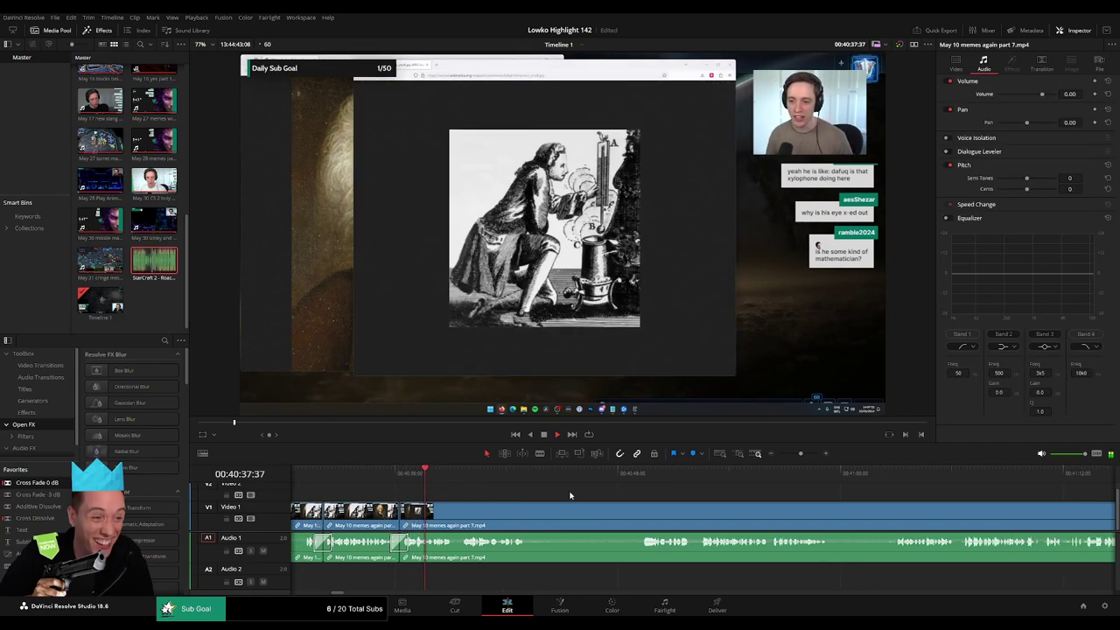
pyautogui.press('b')
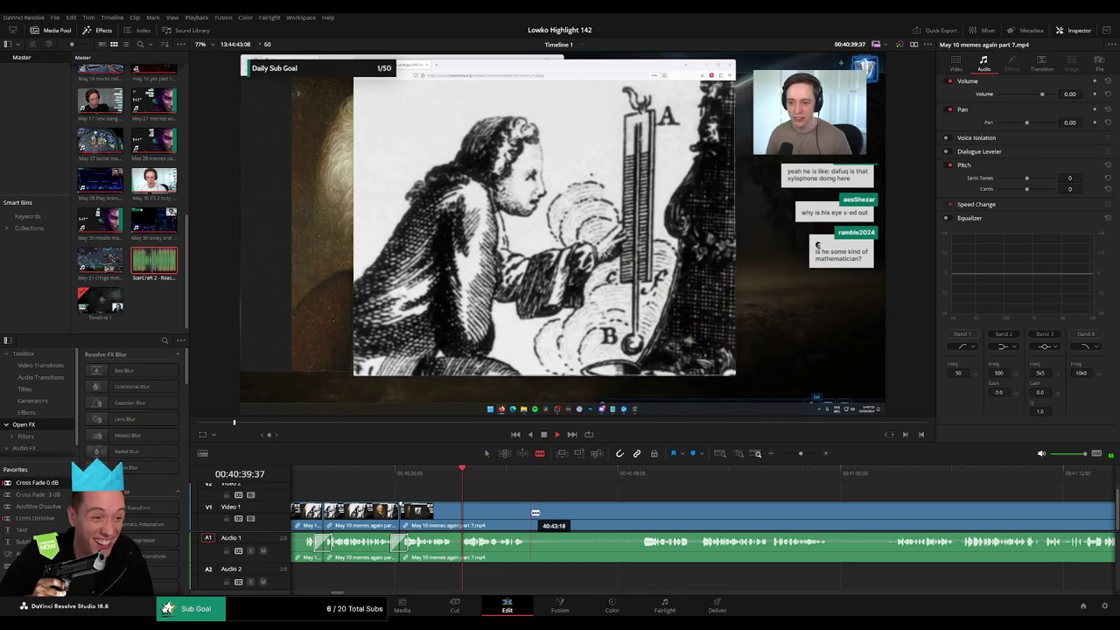
pyautogui.click(541, 515)
pyautogui.click(643, 514)
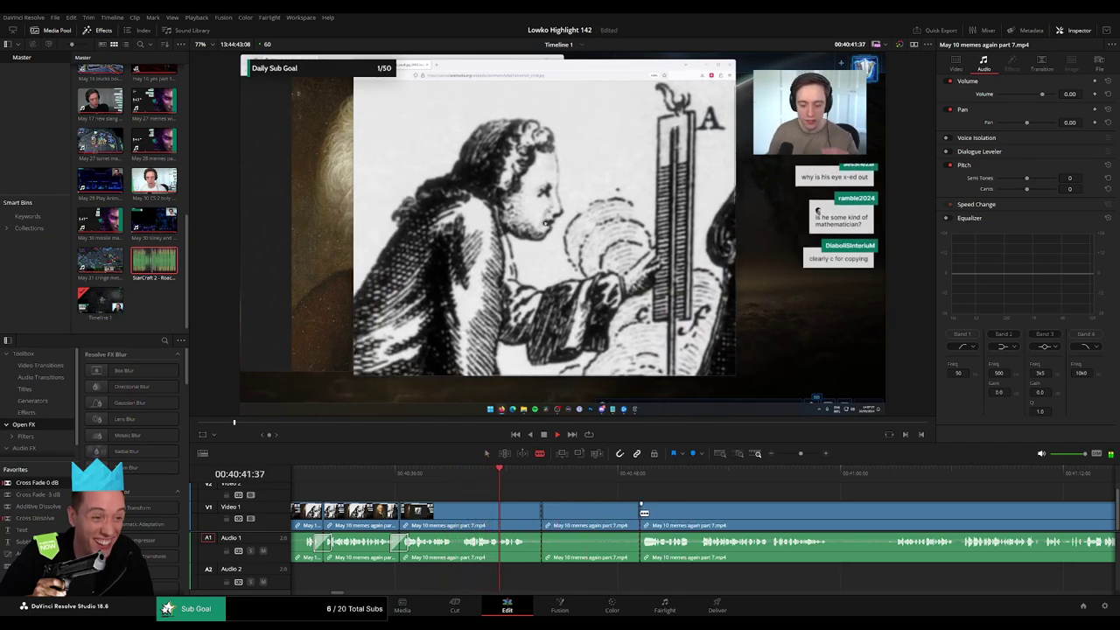
pyautogui.press('Delete')
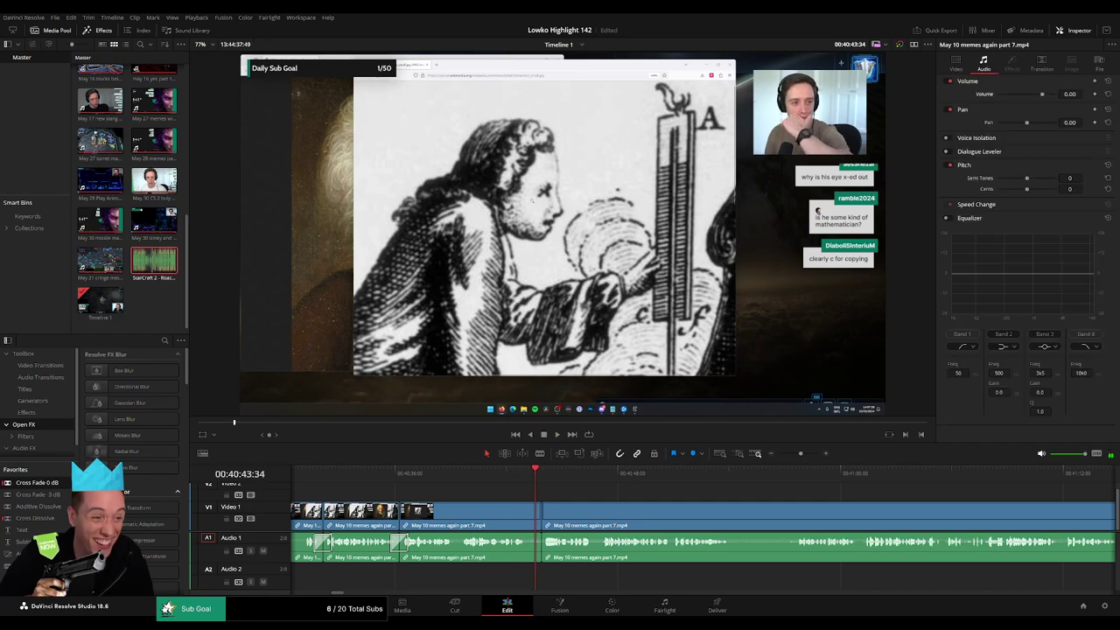
# - Cut out the section from about 00:40:54 to 00:40:57 and cross-fade the audio join
pyautogui.press('b')
pyautogui.click(514, 512)
pyautogui.click(579, 514)
pyautogui.press('a')
pyautogui.click(565, 518)
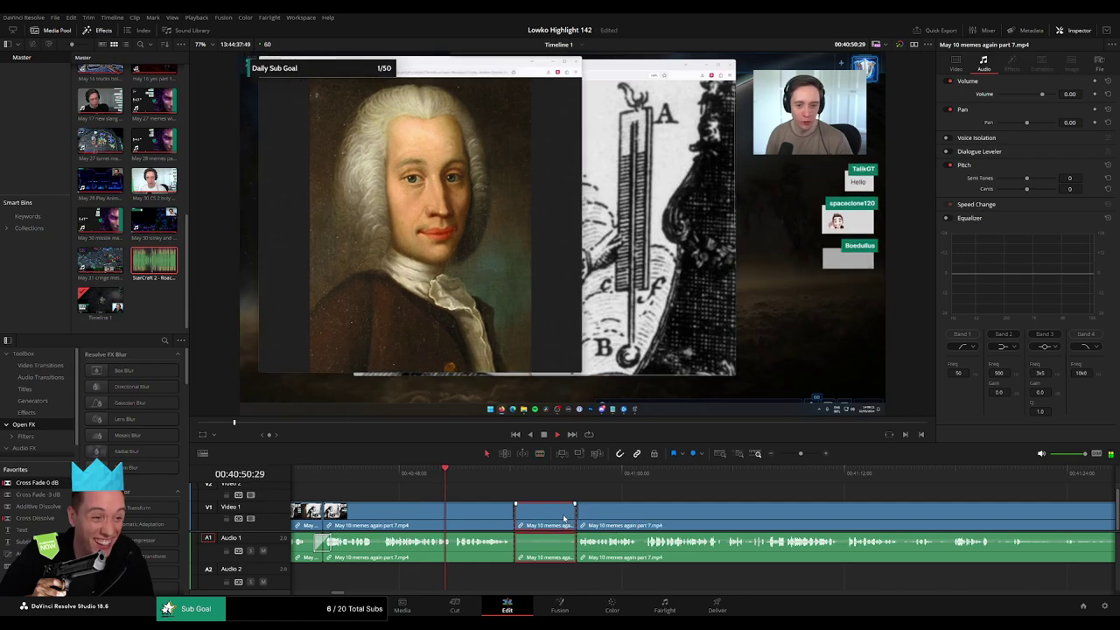
pyautogui.press('Delete')
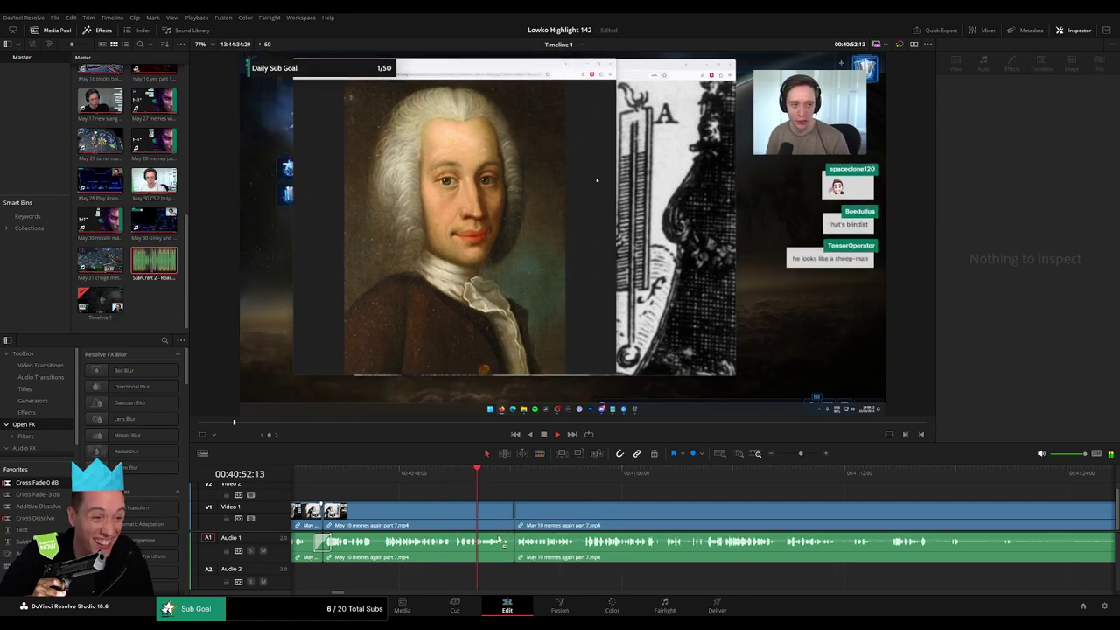
# - Save the project and review the footage up to about 00:41:15 for further cuts
pyautogui.hscroll(3, 506, 501)
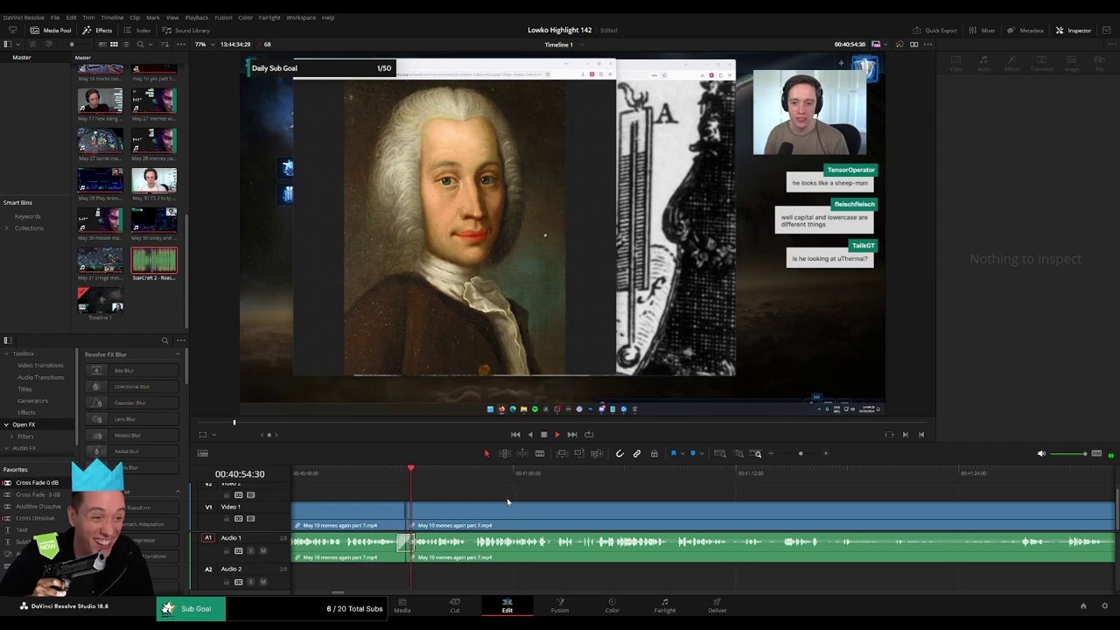
pyautogui.hotkey('ctrl', 's')
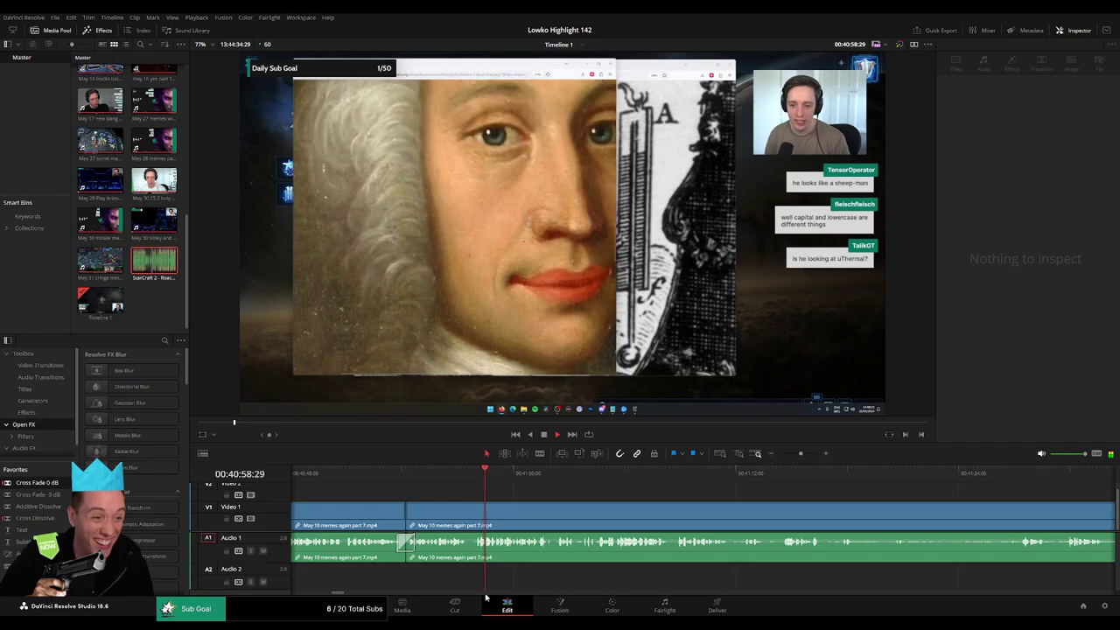
pyautogui.moveTo(670, 512); pyautogui.dragTo(530, 498)
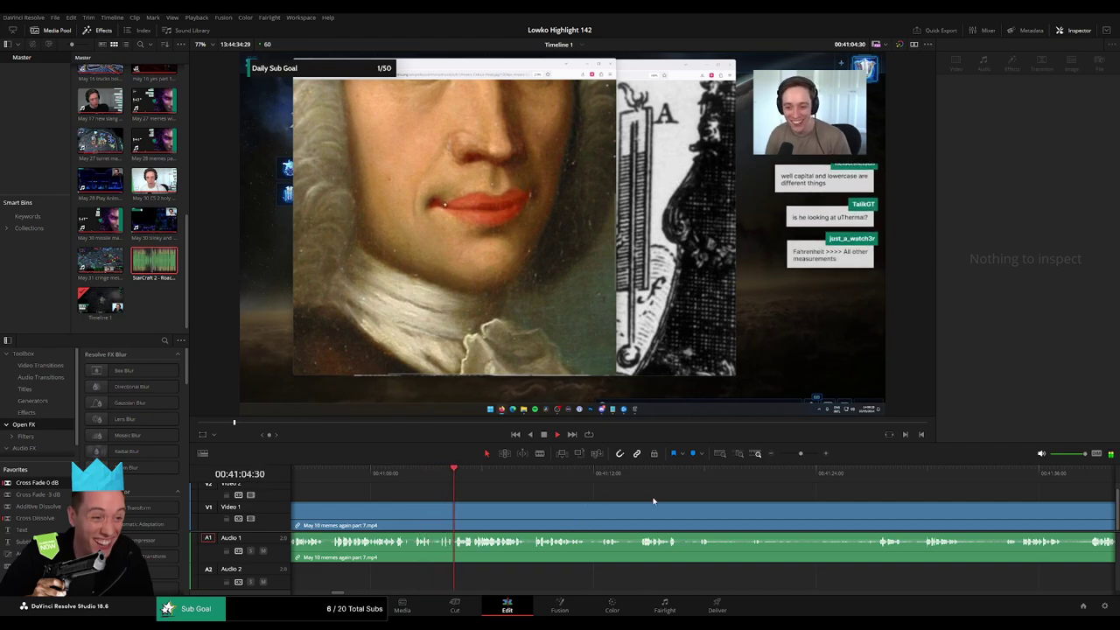
pyautogui.hscroll(2, 573, 486)
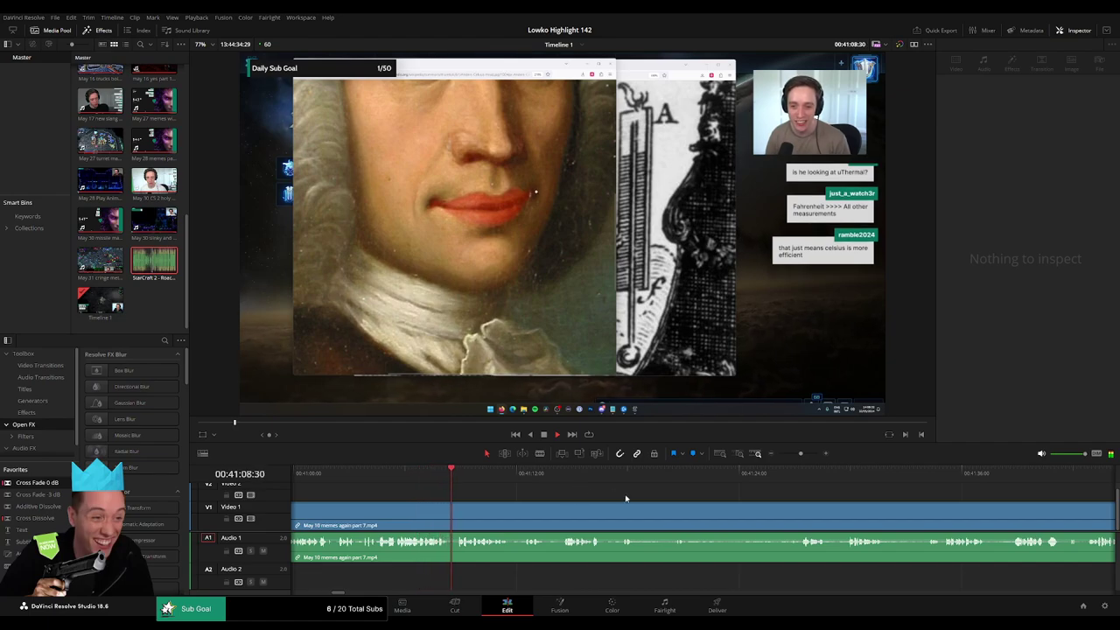
pyautogui.hscroll(2, 545, 490)
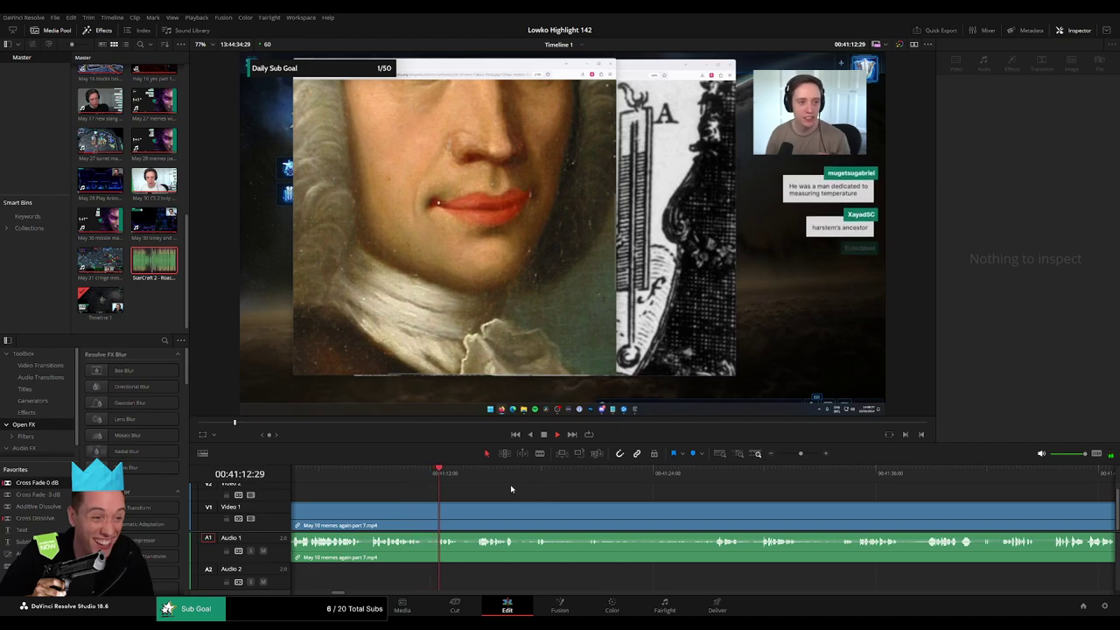
pyautogui.click(477, 473)
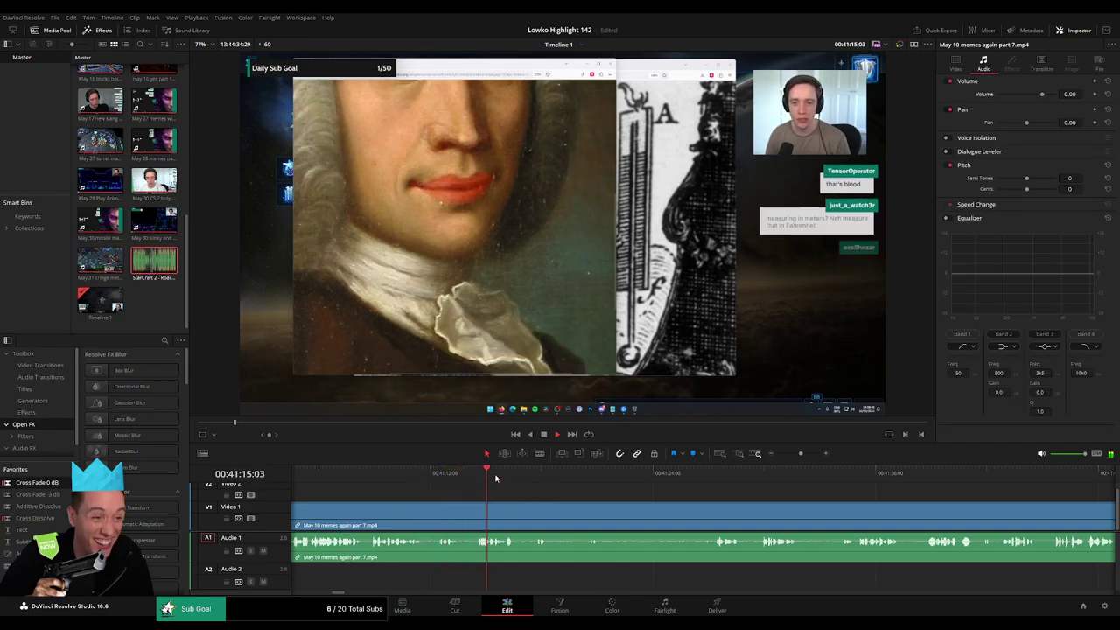
# - Split the clip at about 00:41:19, 00:41:27 and 00:41:32, and remove the section between the first two splits, cross-fading its audio join
pyautogui.click(531, 473)
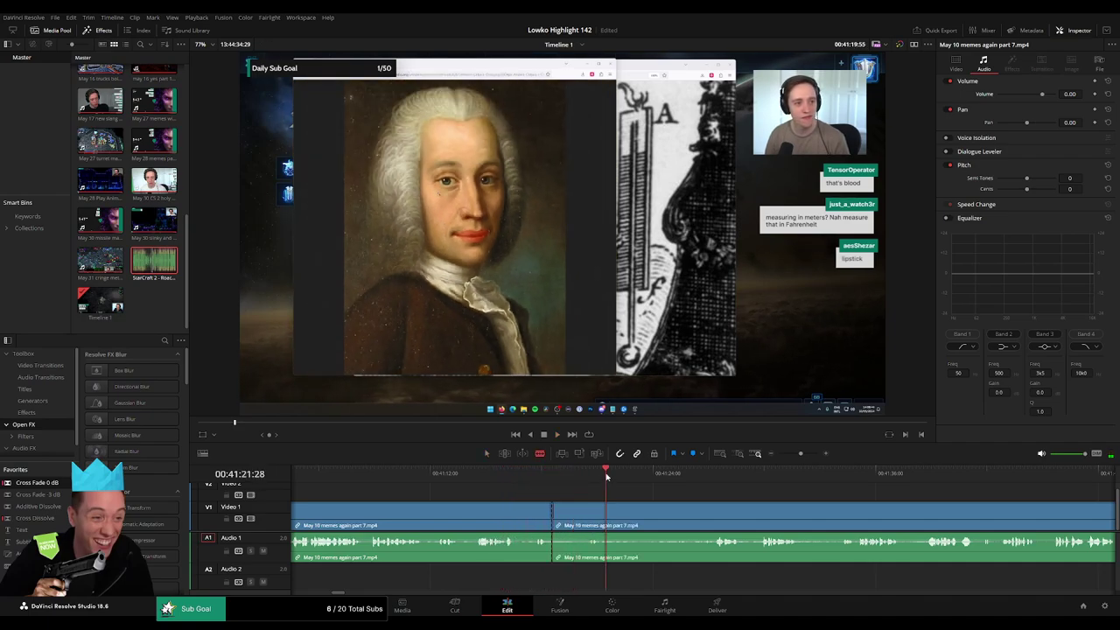
pyautogui.click(705, 474)
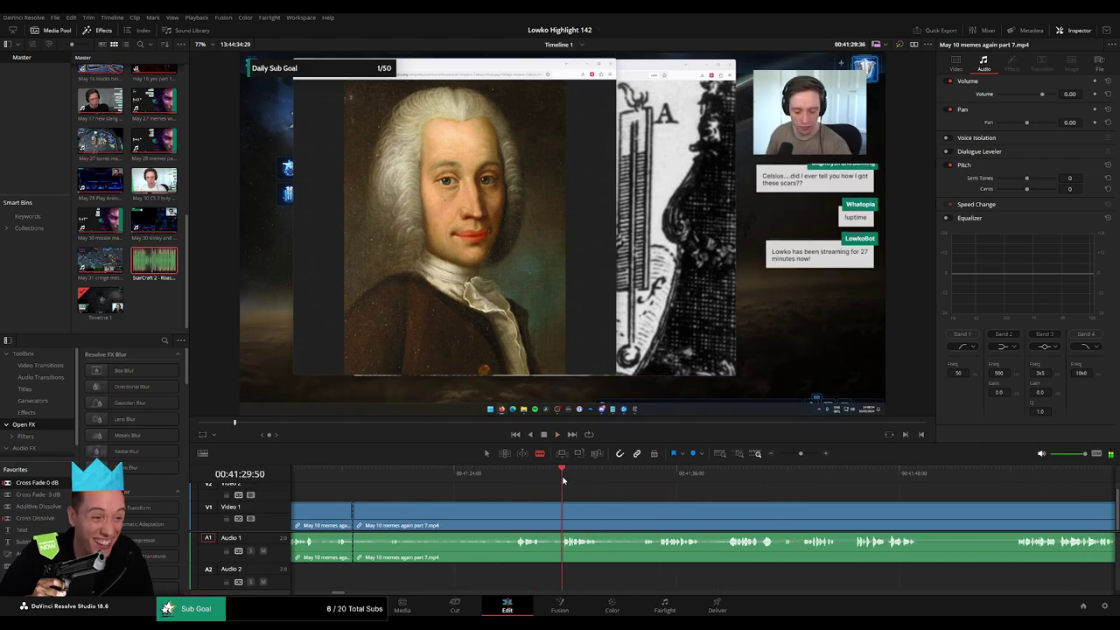
pyautogui.click(516, 521)
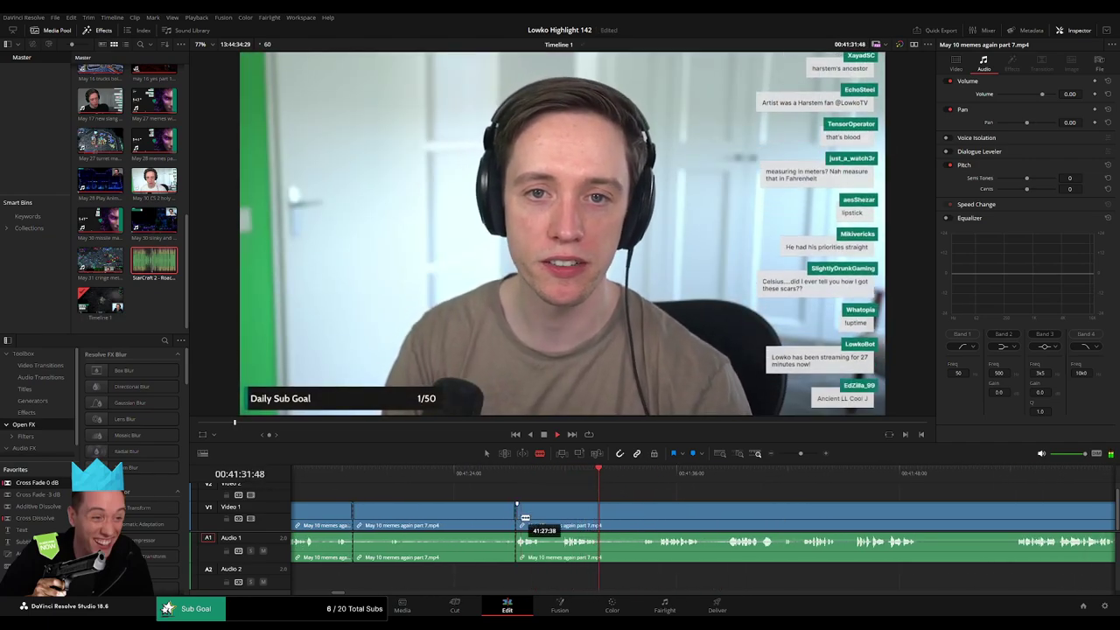
pyautogui.click(603, 518)
pyautogui.press('a')
pyautogui.click(475, 513)
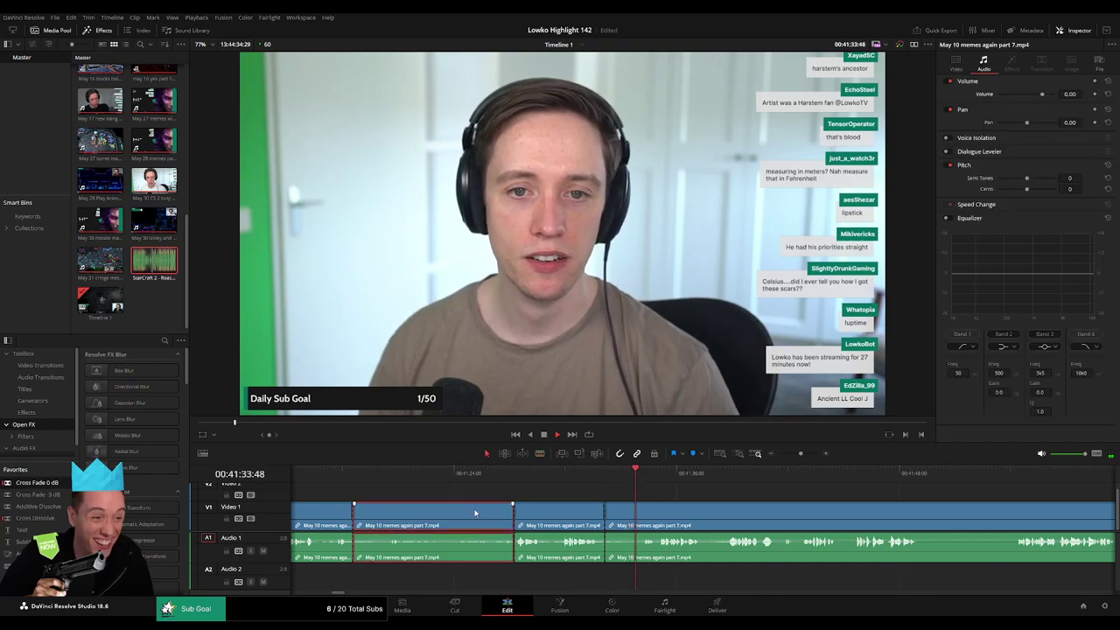
pyautogui.press('BackSpace')
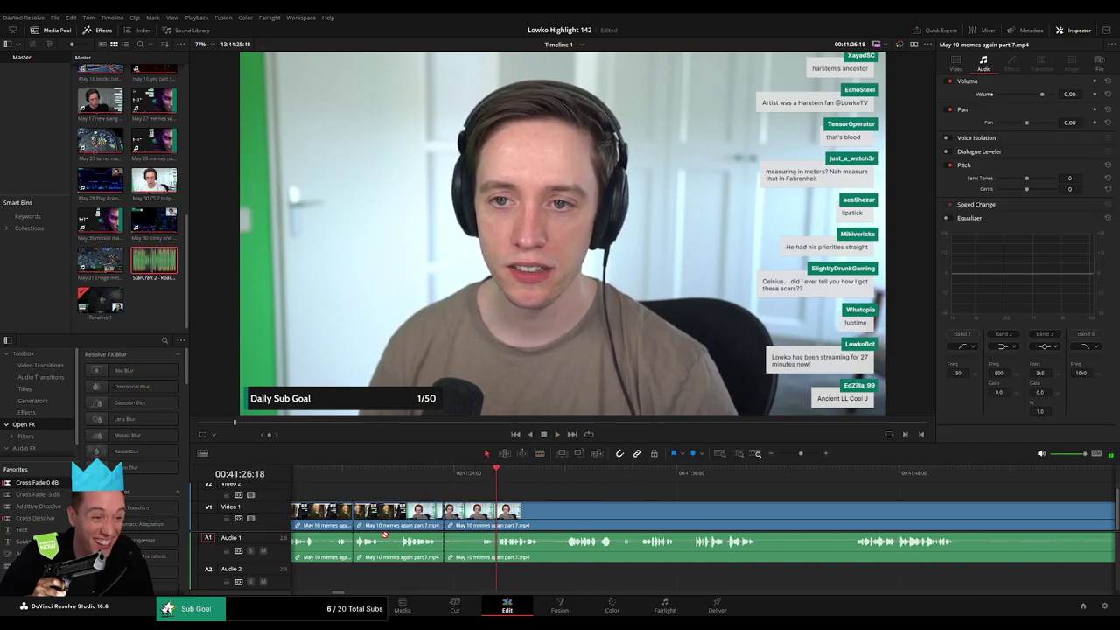
pyautogui.moveTo(385, 535); pyautogui.dragTo(356, 542)
# - Cut out the section from about 00:41:23 to 00:41:25 and cross-fade the audio join
pyautogui.click(559, 476)
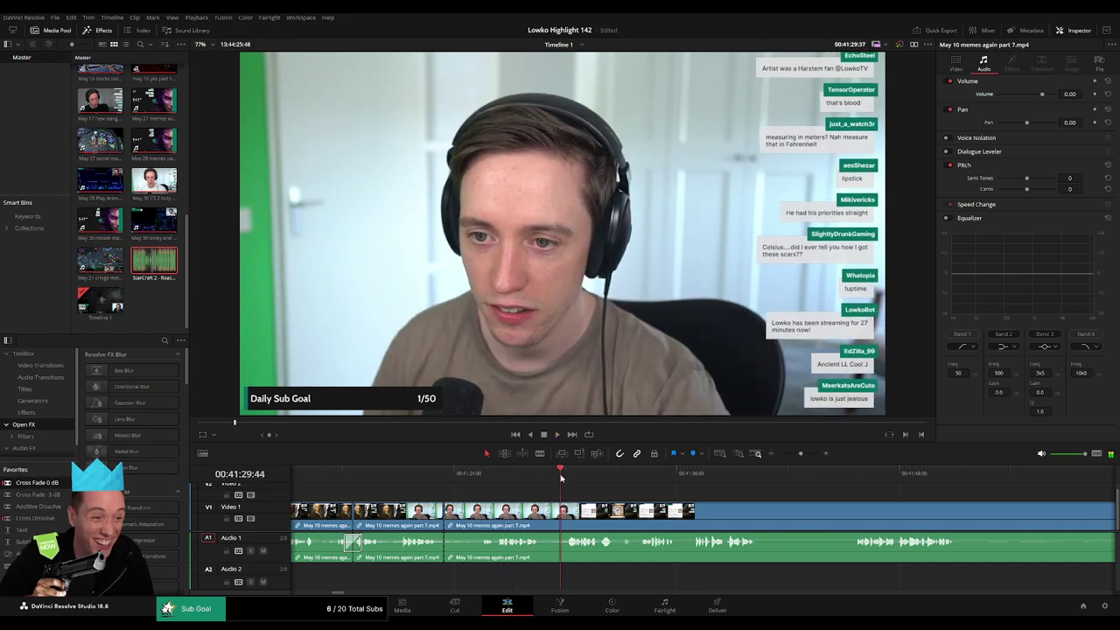
pyautogui.press('b')
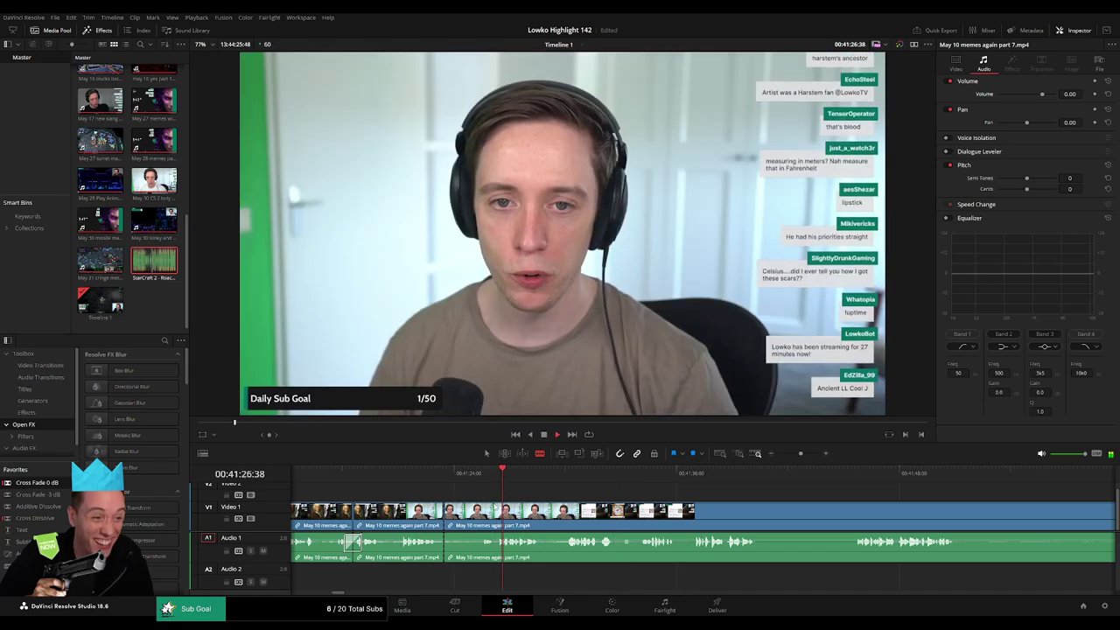
pyautogui.click(479, 514)
pyautogui.press('Delete')
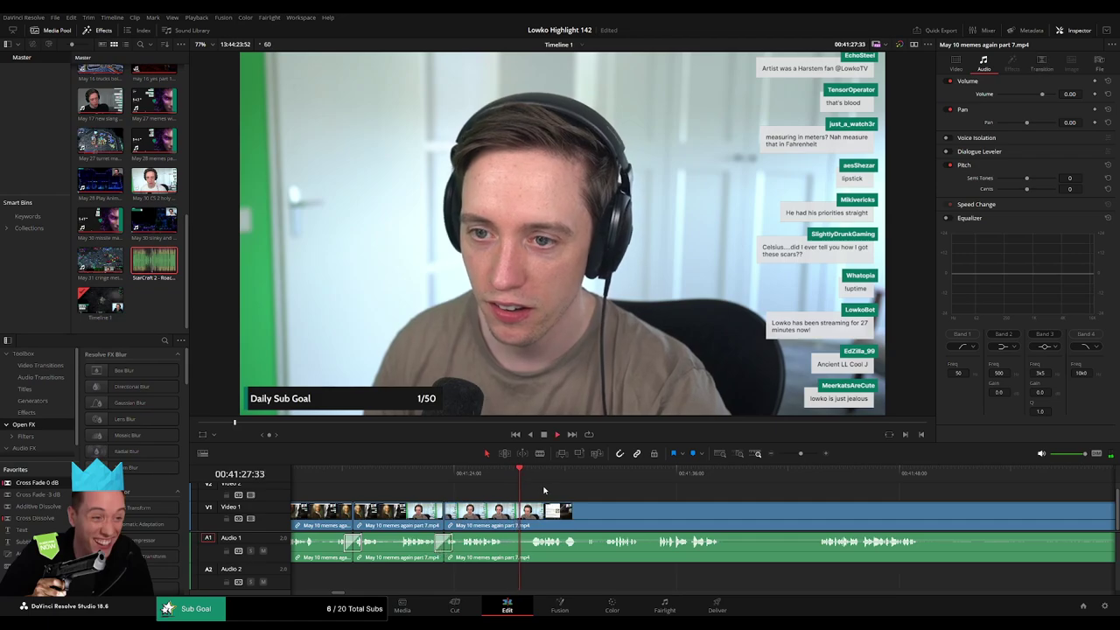
# - Cut out the section from about 00:41:31 to 00:41:35 and cross-fade the audio join
pyautogui.click(589, 478)
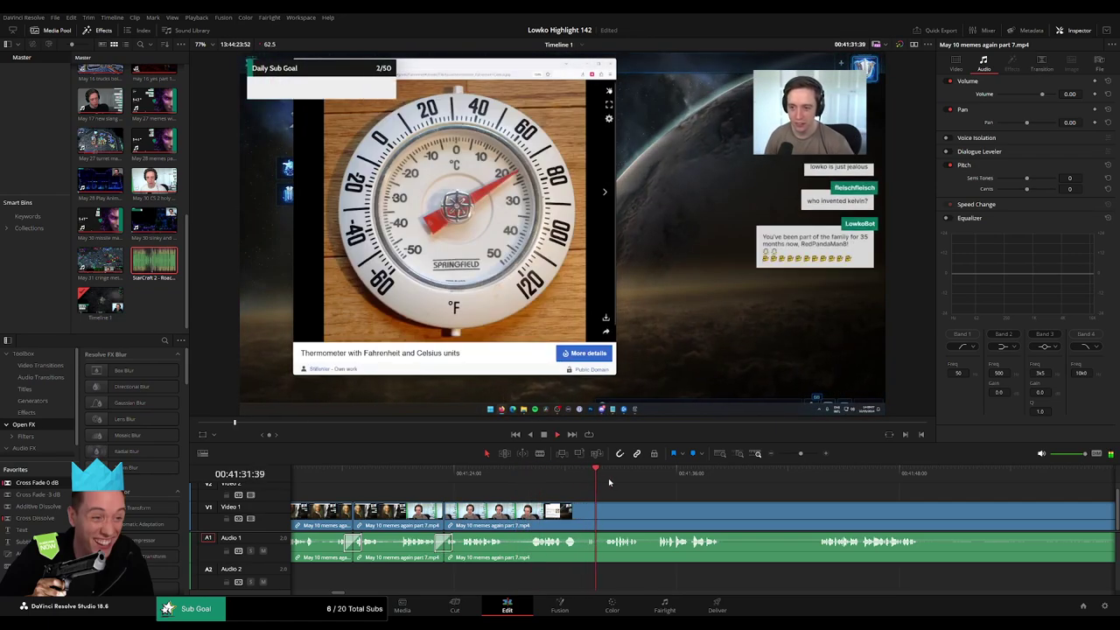
pyautogui.click(551, 477)
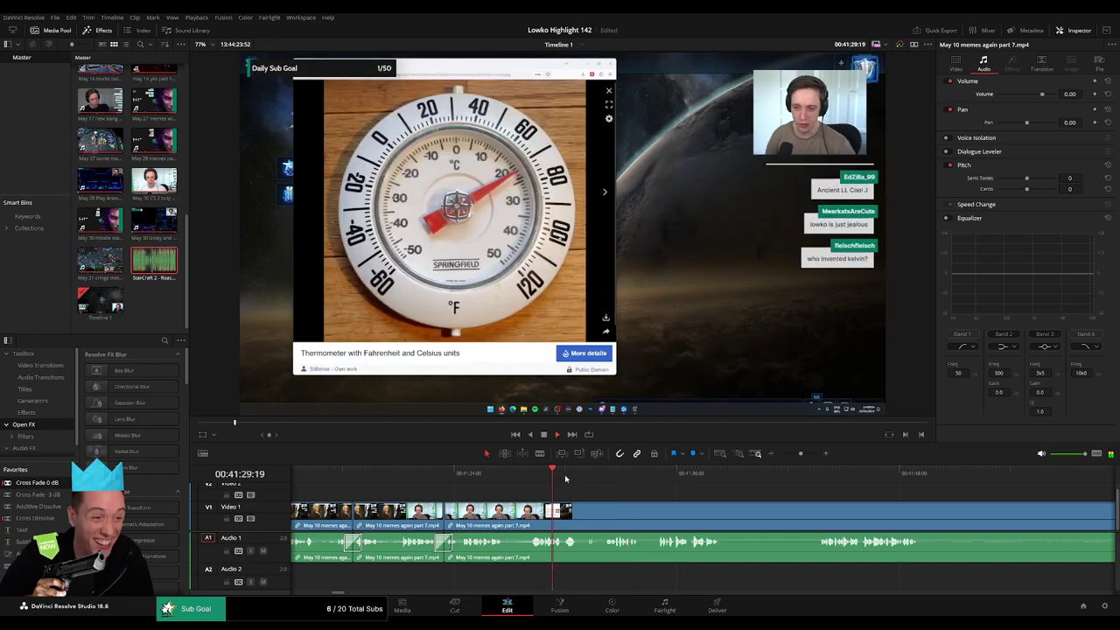
pyautogui.press('space')
pyautogui.press('b')
pyautogui.click(579, 516)
pyautogui.press('space')
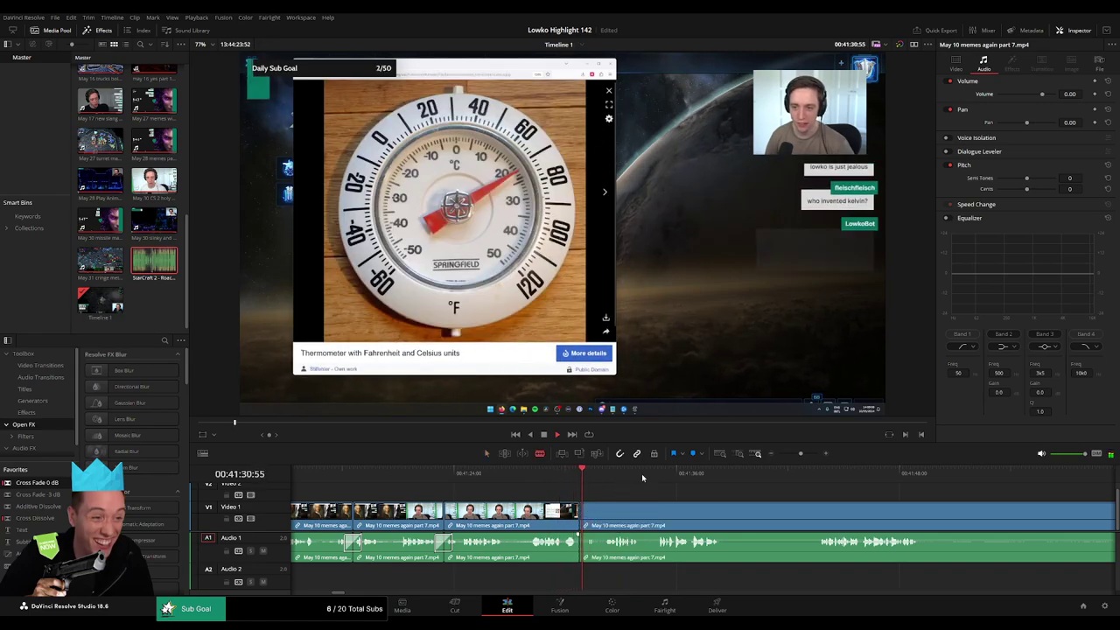
pyautogui.click(663, 476)
pyautogui.click(654, 476)
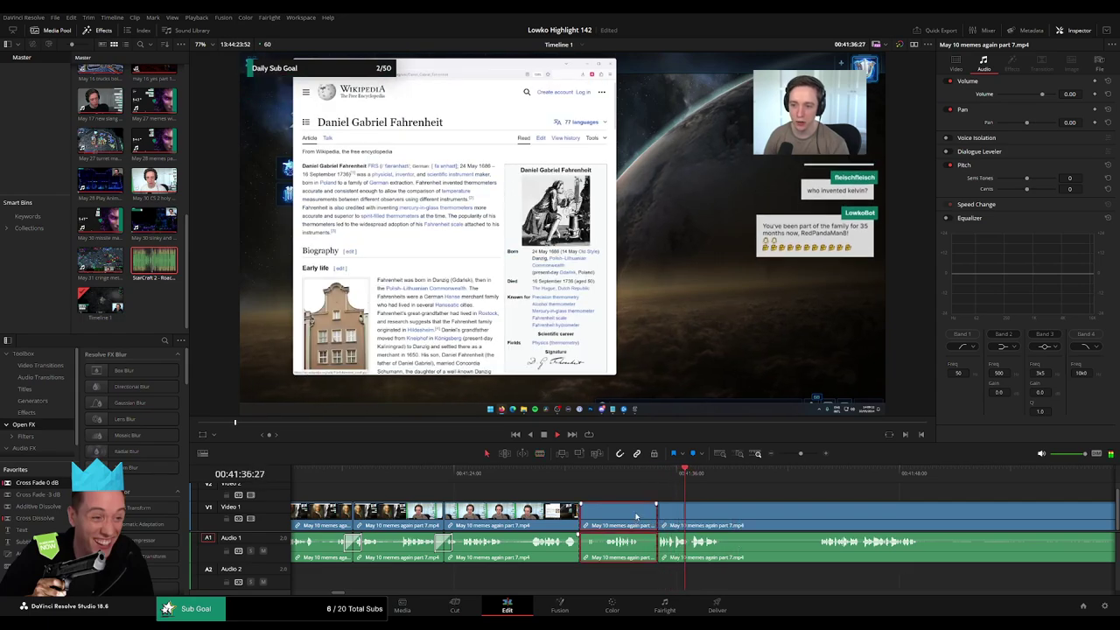
pyautogui.press('a')
pyautogui.click(618, 473)
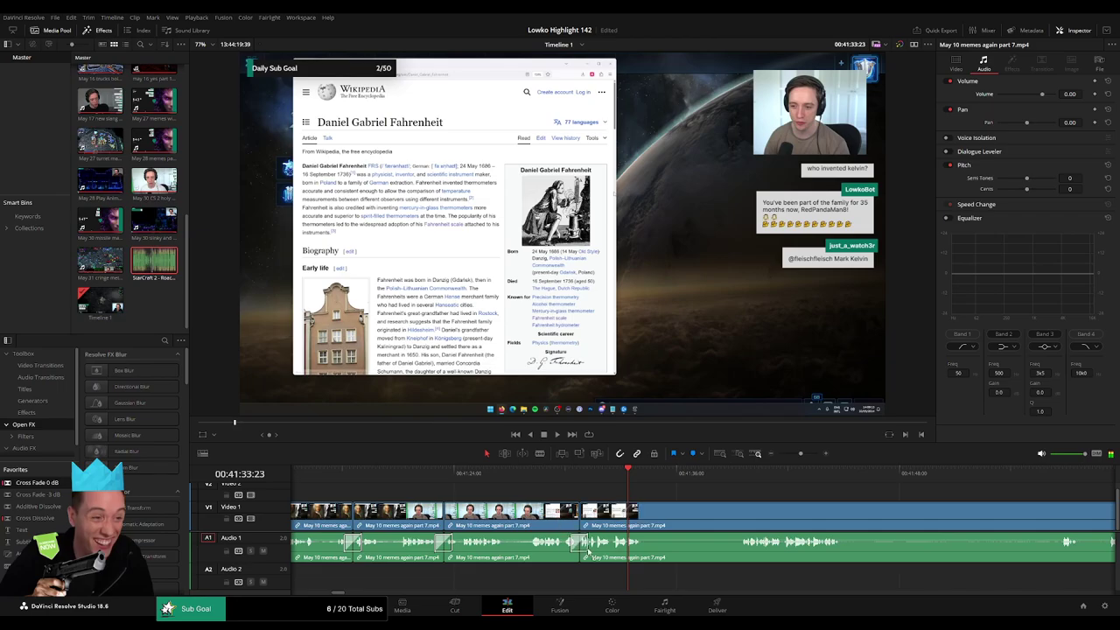
# - Cut out the section from about 00:41:34 to 00:41:39 and cross-fade the audio join
pyautogui.moveTo(720, 526); pyautogui.dragTo(539, 503)
pyautogui.click(572, 472)
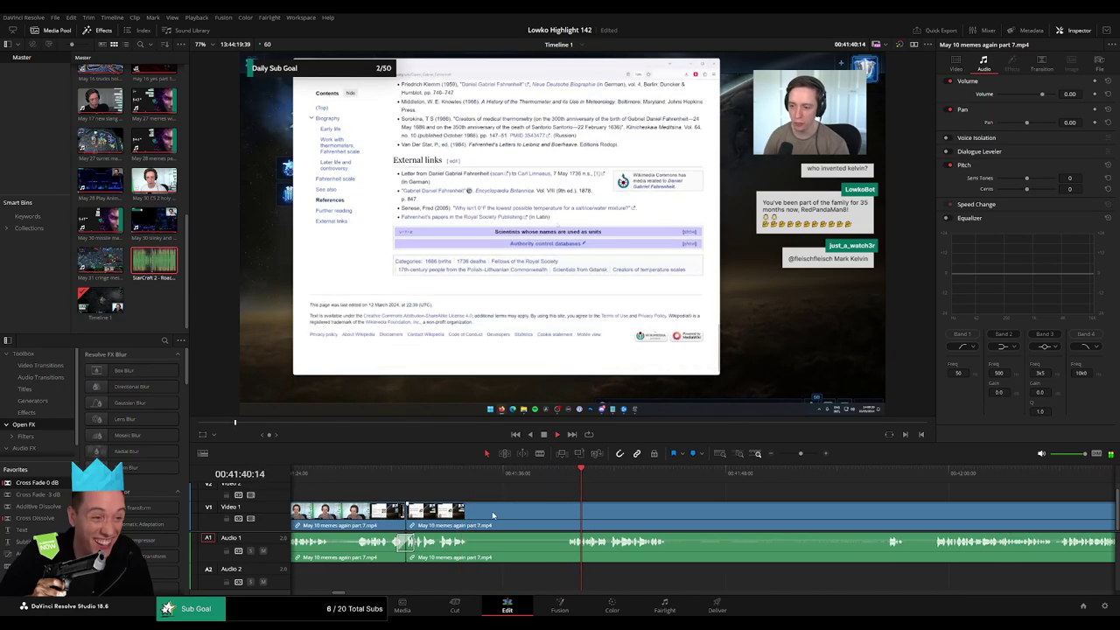
pyautogui.press('b')
pyautogui.click(472, 512)
pyautogui.click(566, 514)
pyautogui.press('a')
pyautogui.click(540, 517)
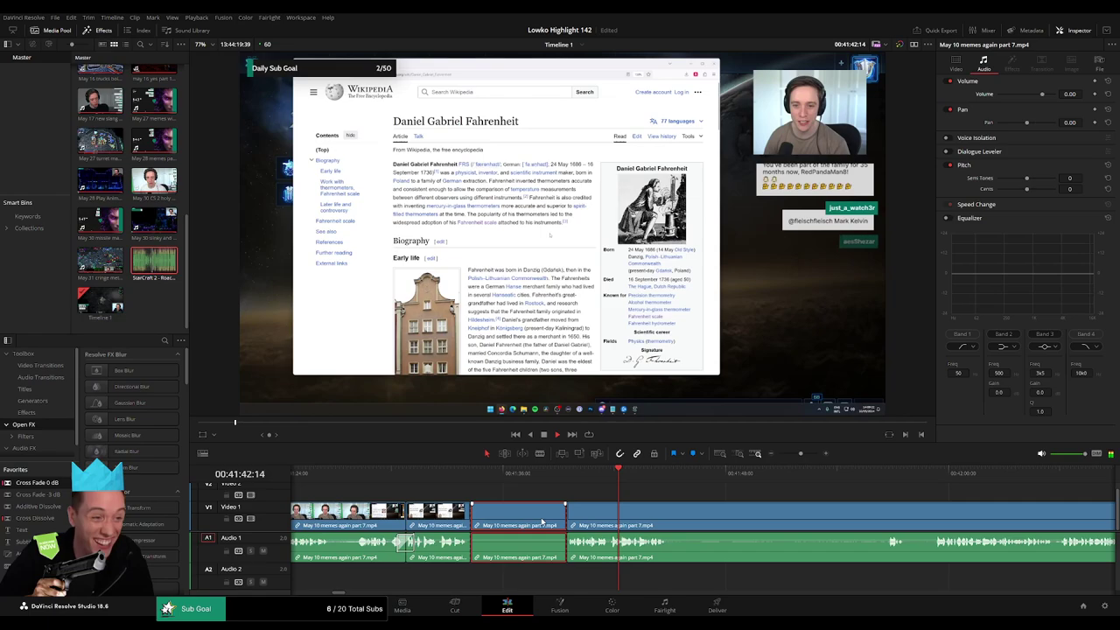
pyautogui.press('Delete')
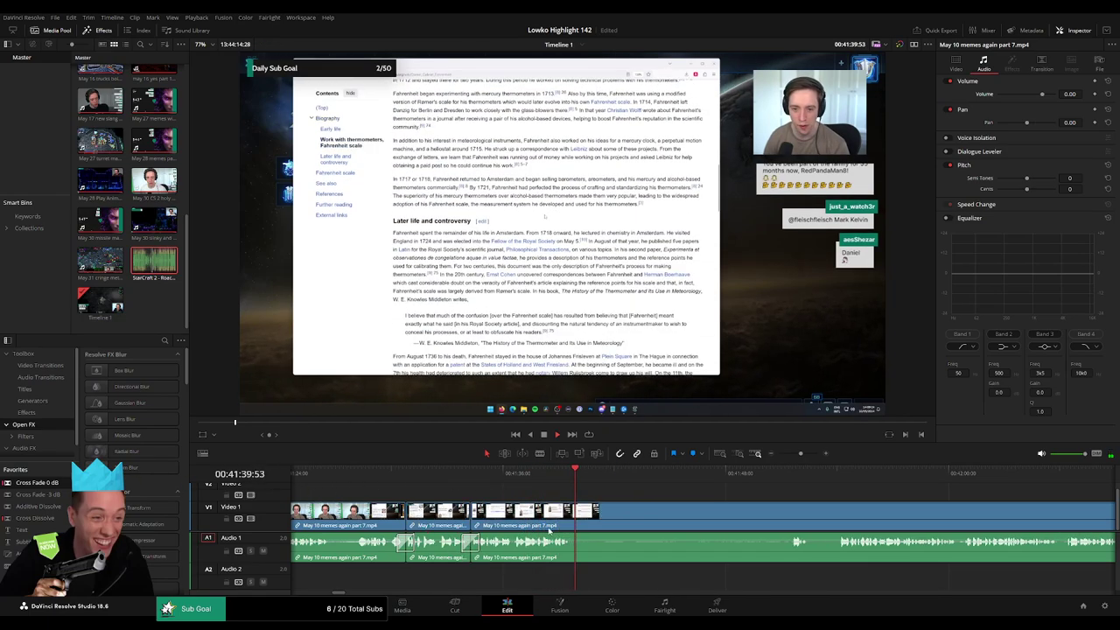
# - Cut out the short section from about 00:41:52 to 00:41:54 and cross-fade the audio join
pyautogui.moveTo(737, 474); pyautogui.dragTo(755, 489)
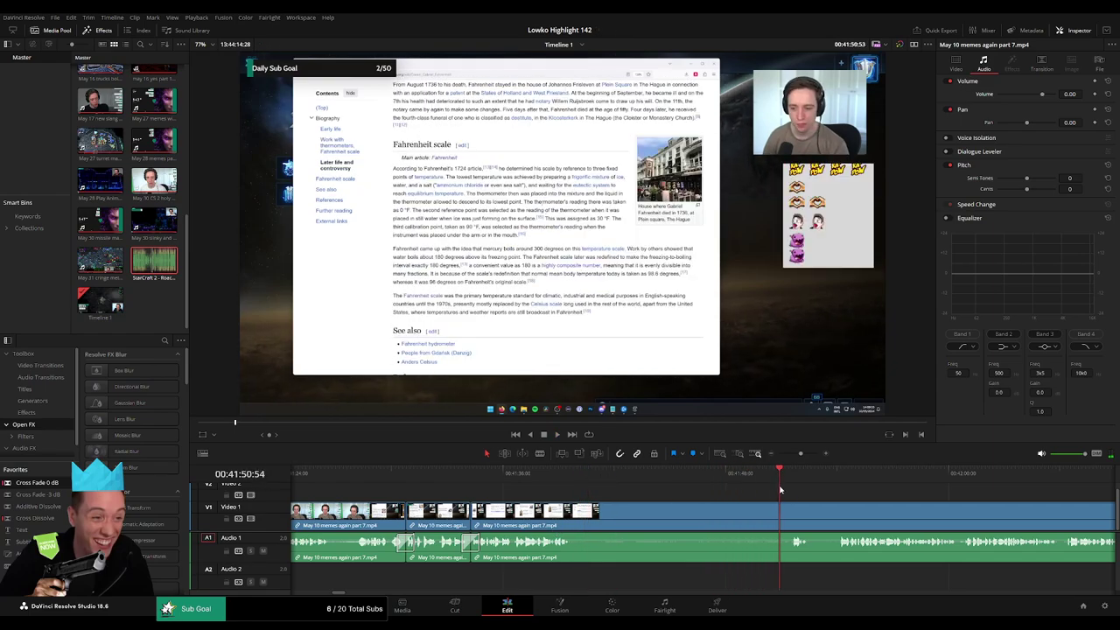
pyautogui.press('space')
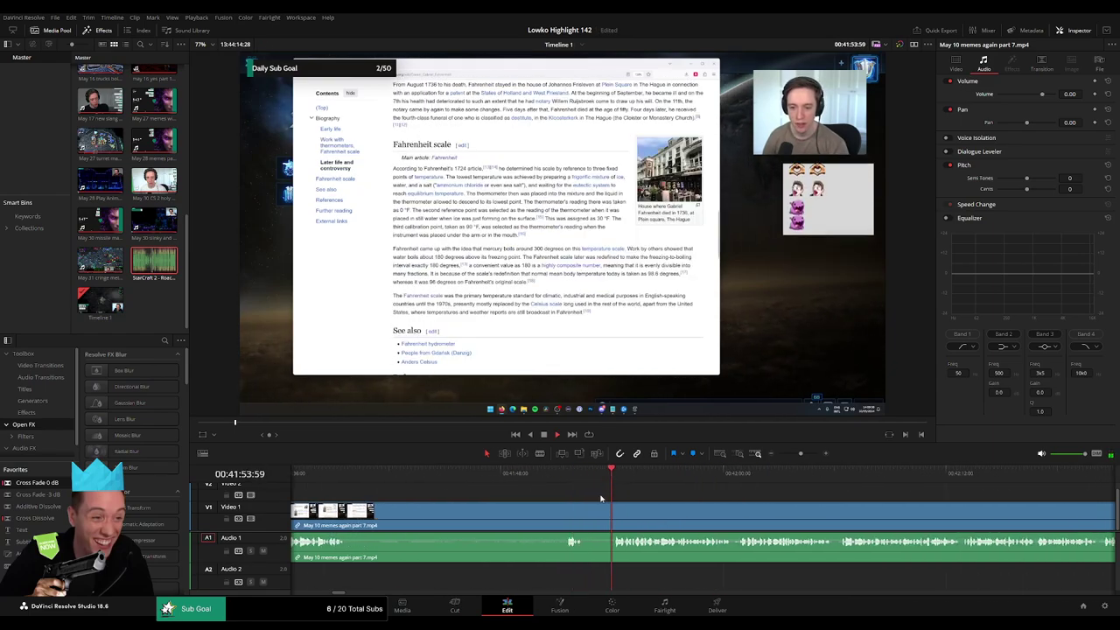
pyautogui.press('b')
pyautogui.click(584, 515)
pyautogui.click(613, 515)
pyautogui.press('a')
pyautogui.click(601, 519)
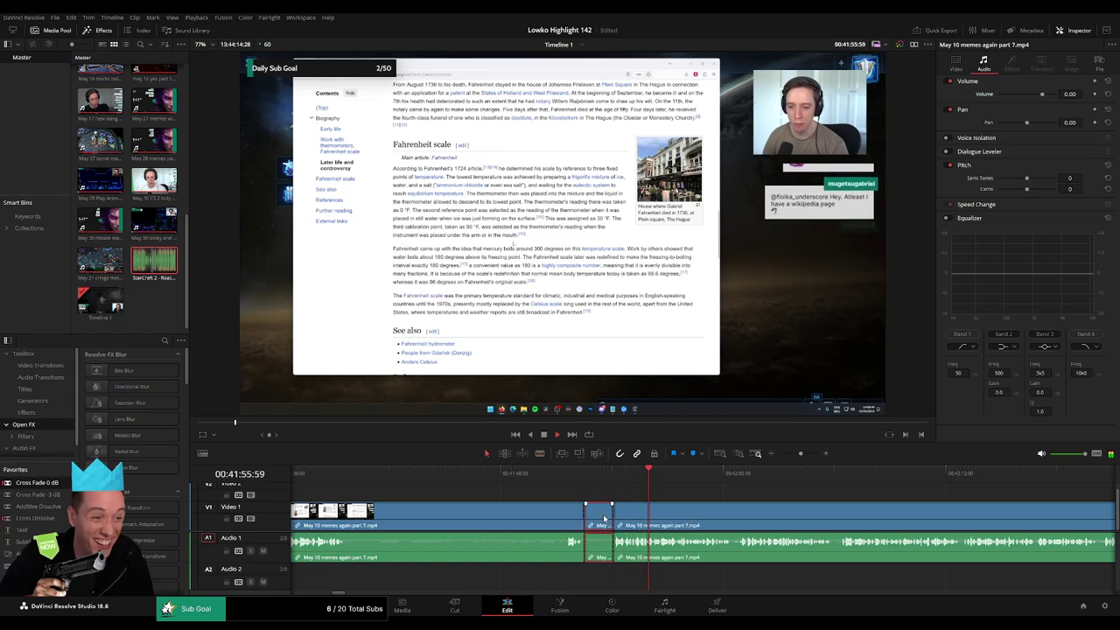
pyautogui.press('Delete')
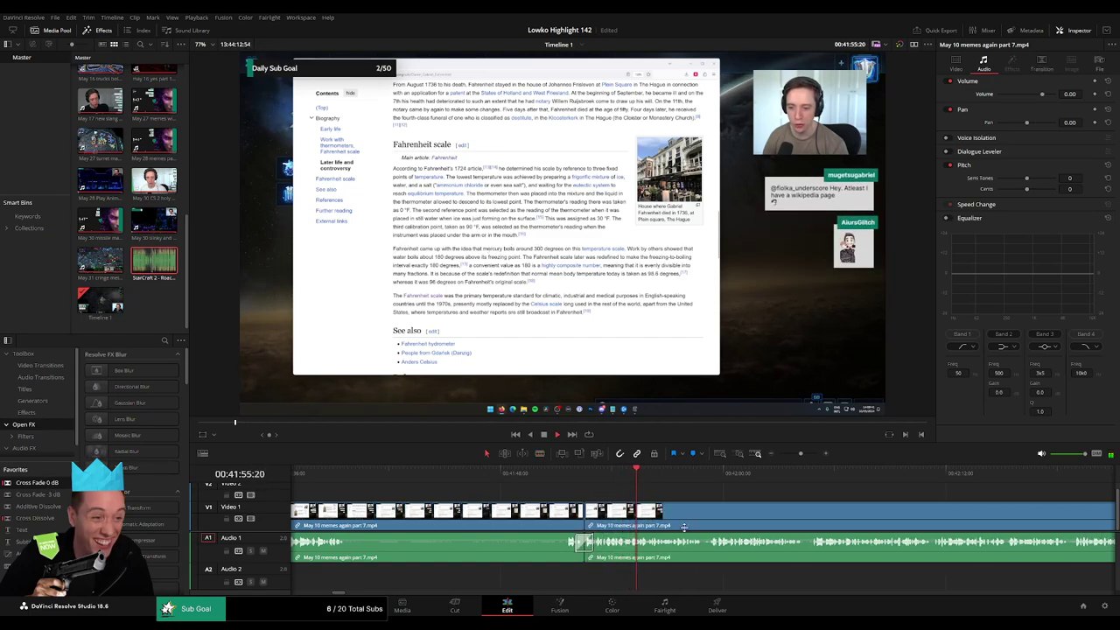
# - Review the following footage and cut out the section from about 00:42:43 to 00:42:48
pyautogui.hscroll(3, 543, 510)
pyautogui.hscroll(2, 603, 500)
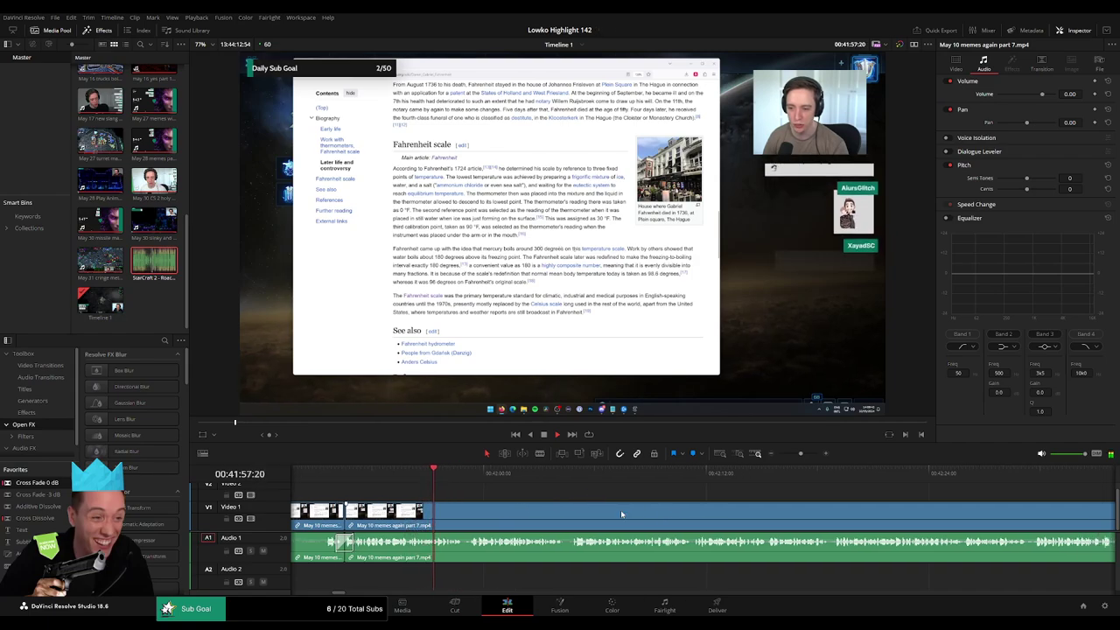
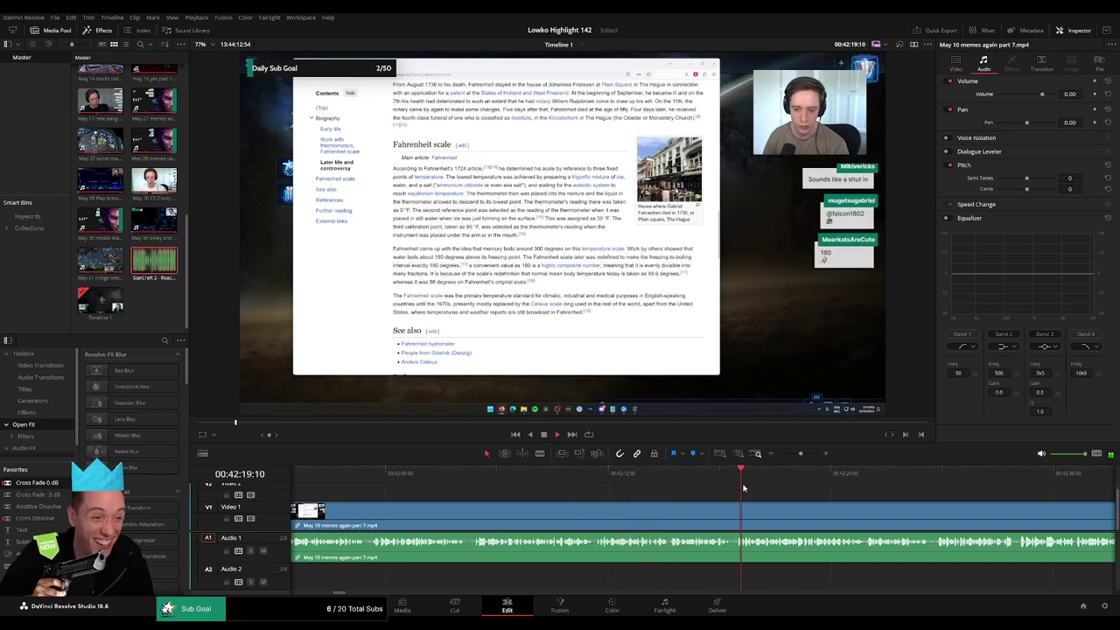
pyautogui.moveTo(824, 499); pyautogui.dragTo(592, 481)
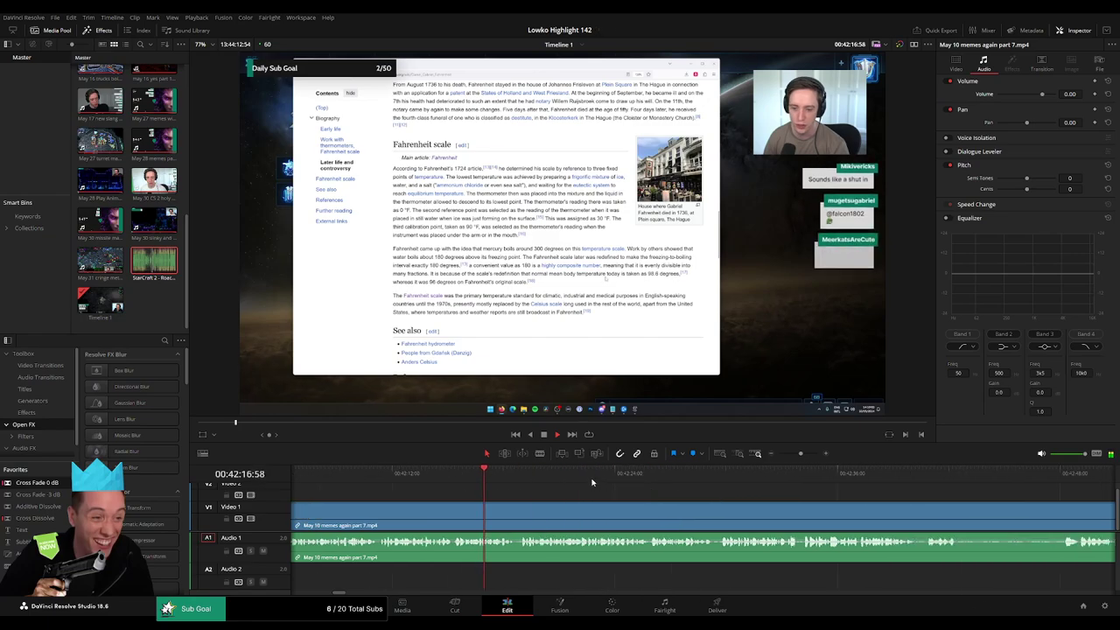
pyautogui.moveTo(800, 454)
pyautogui.mouseDown()
pyautogui.moveTo(780, 455)
pyautogui.moveTo(798, 454)
pyautogui.mouseUp()
pyautogui.moveTo(820, 496); pyautogui.dragTo(593, 482)
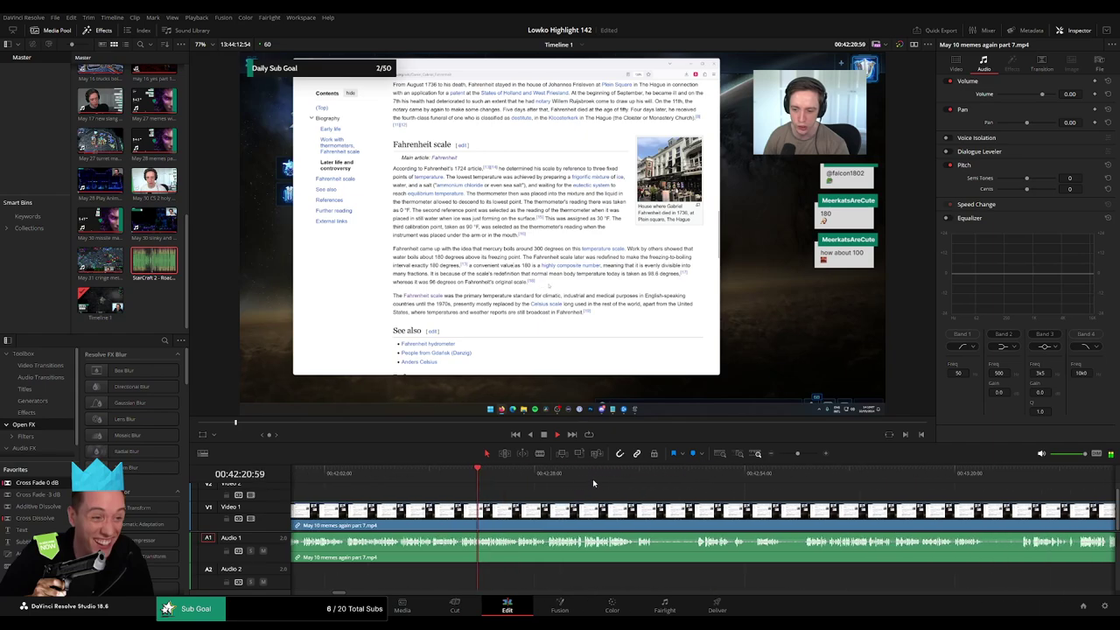
pyautogui.hscroll(2, 612, 494)
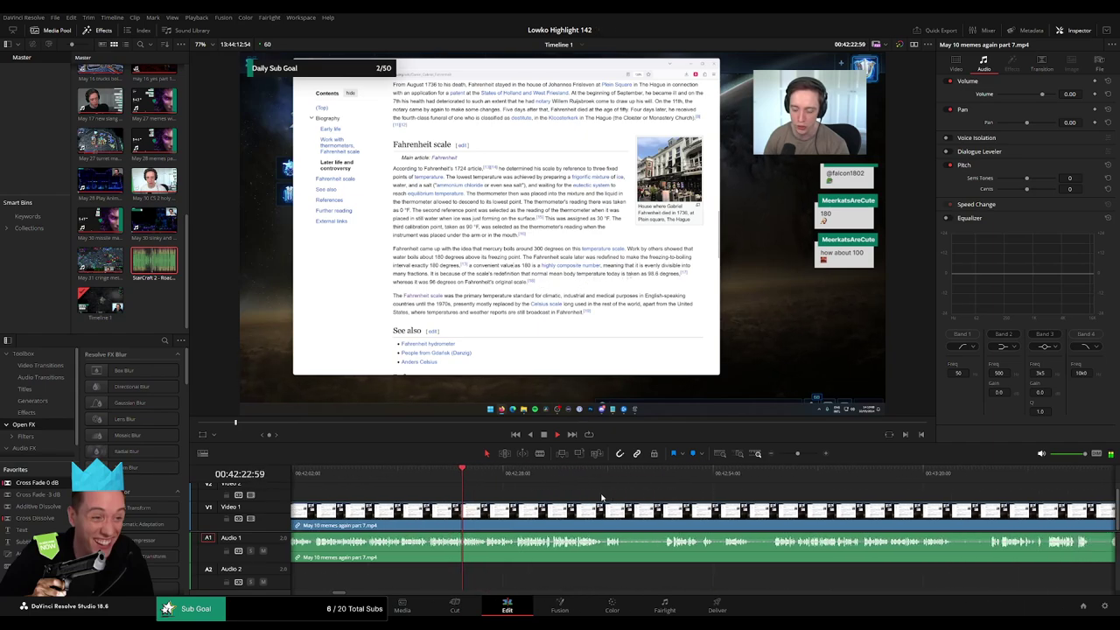
pyautogui.click(550, 509)
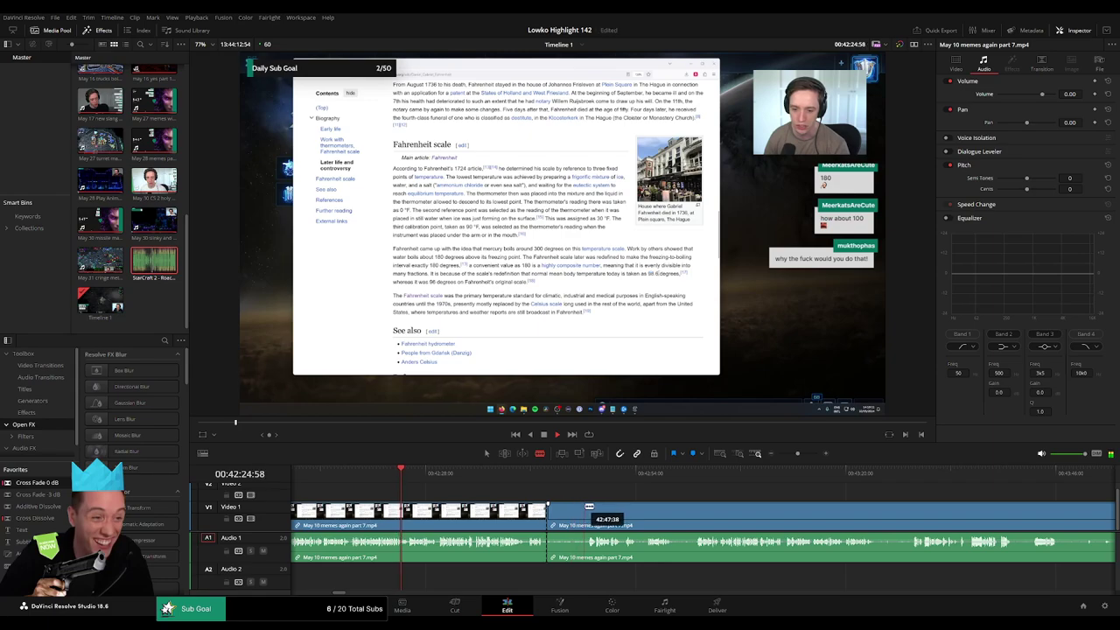
pyautogui.press('BackSpace')
pyautogui.click(572, 511)
pyautogui.press('BackSpace')
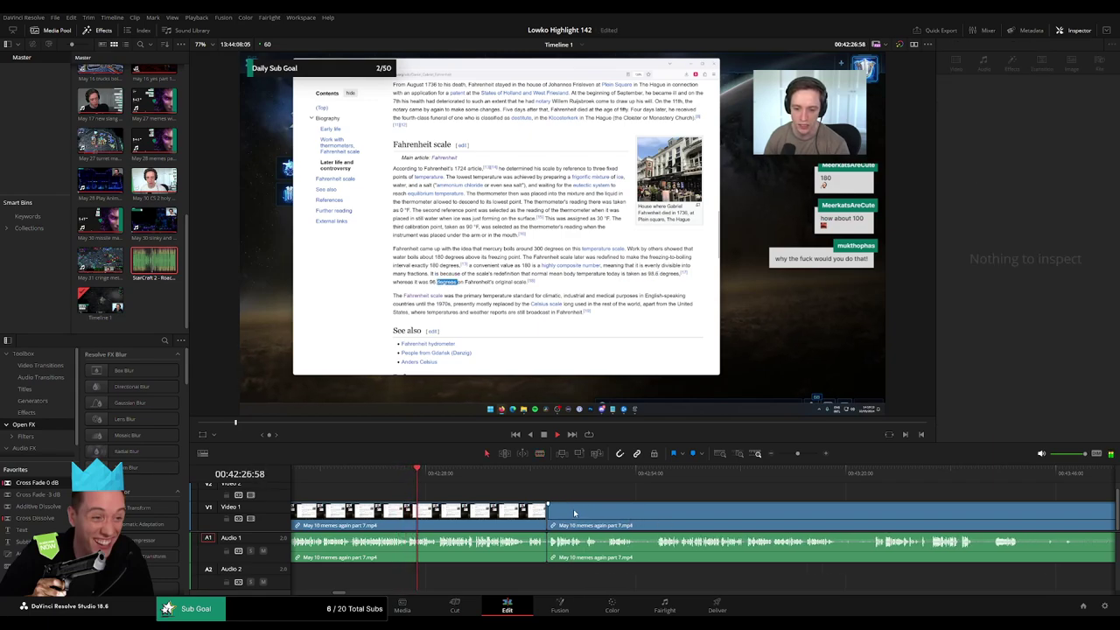
# - Cut out the sections from about 00:42:54 to 00:42:57 and from about 00:43:16 to 00:43:21
pyautogui.press('b')
pyautogui.click(638, 511)
pyautogui.click(654, 511)
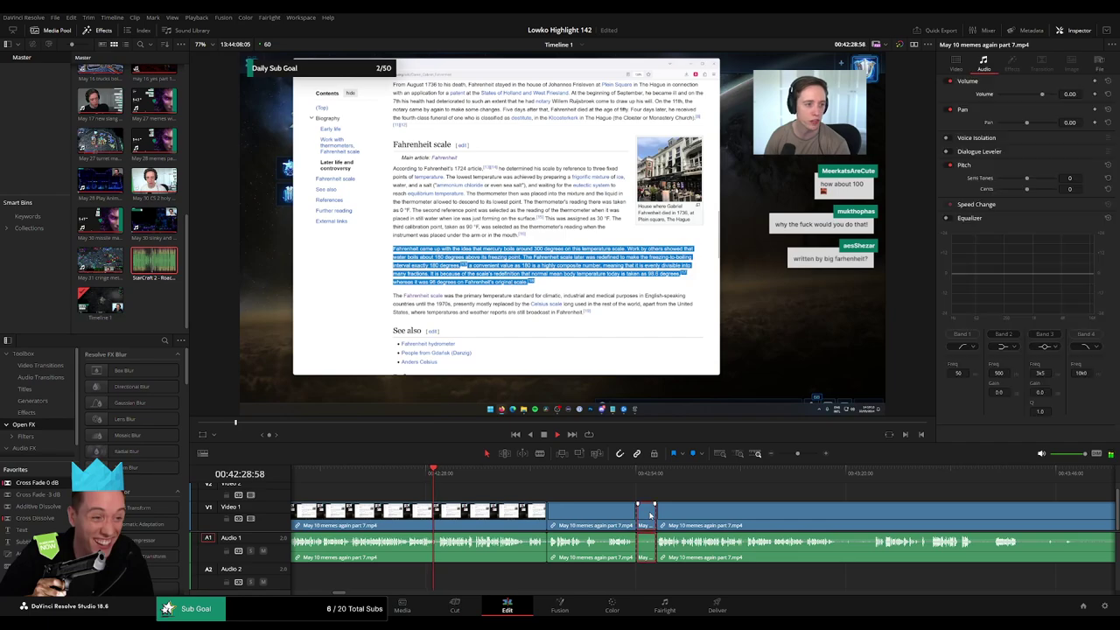
pyautogui.press('BackSpace')
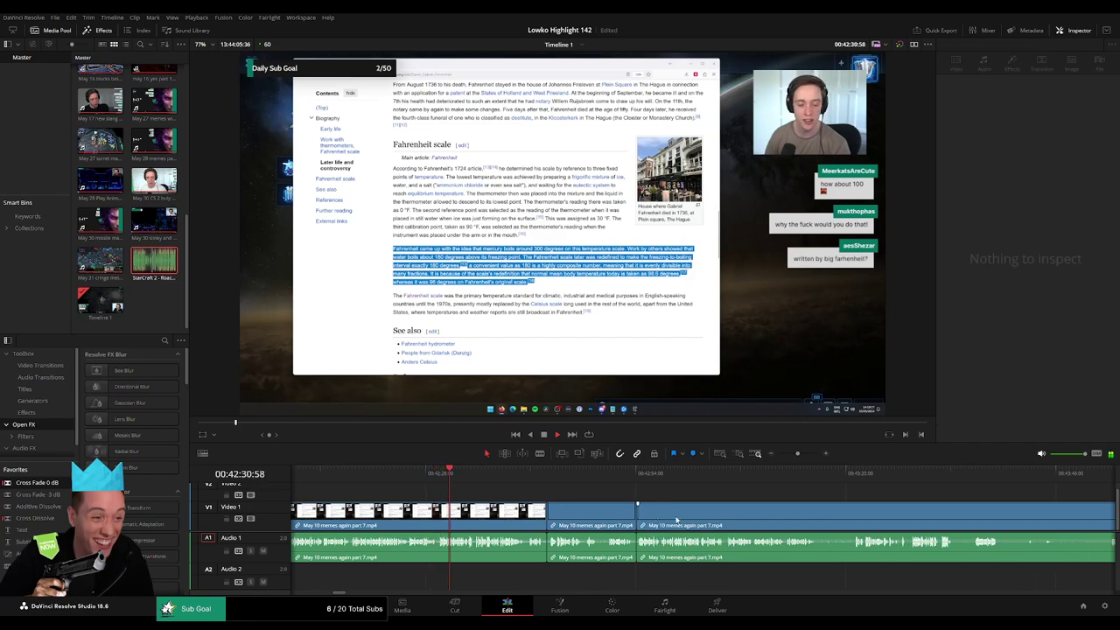
pyautogui.click(835, 516)
pyautogui.press('BackSpace')
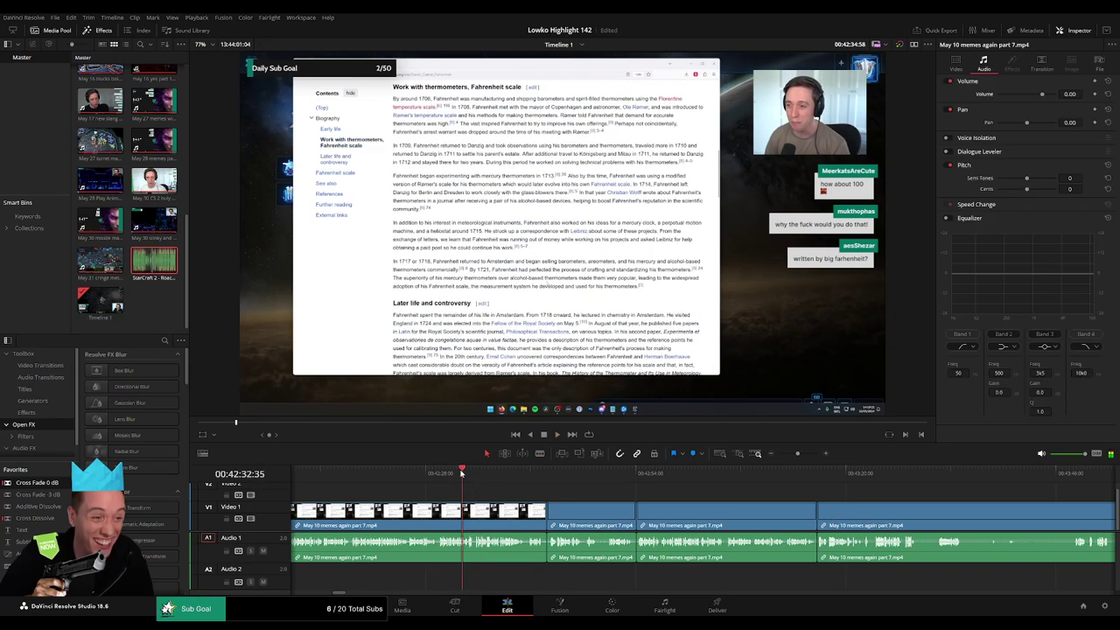
# - Add Cross Fade 0 dB transitions to the audio joins at about 00:42:43, 00:42:54 and 00:43:16
pyautogui.click(454, 473)
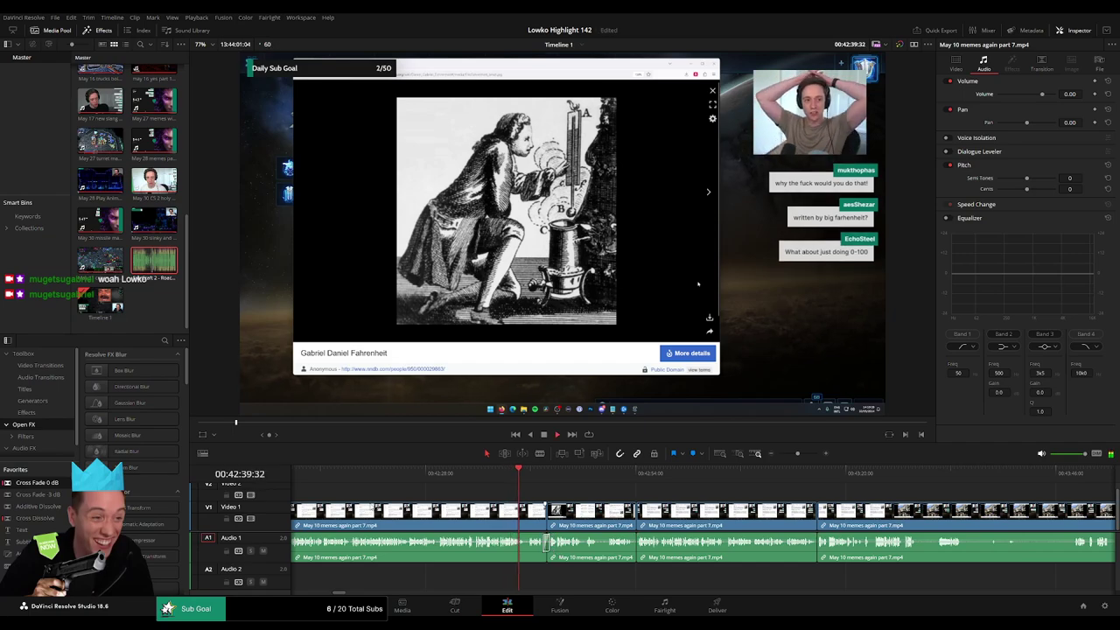
pyautogui.moveTo(47, 483); pyautogui.dragTo(646, 562)
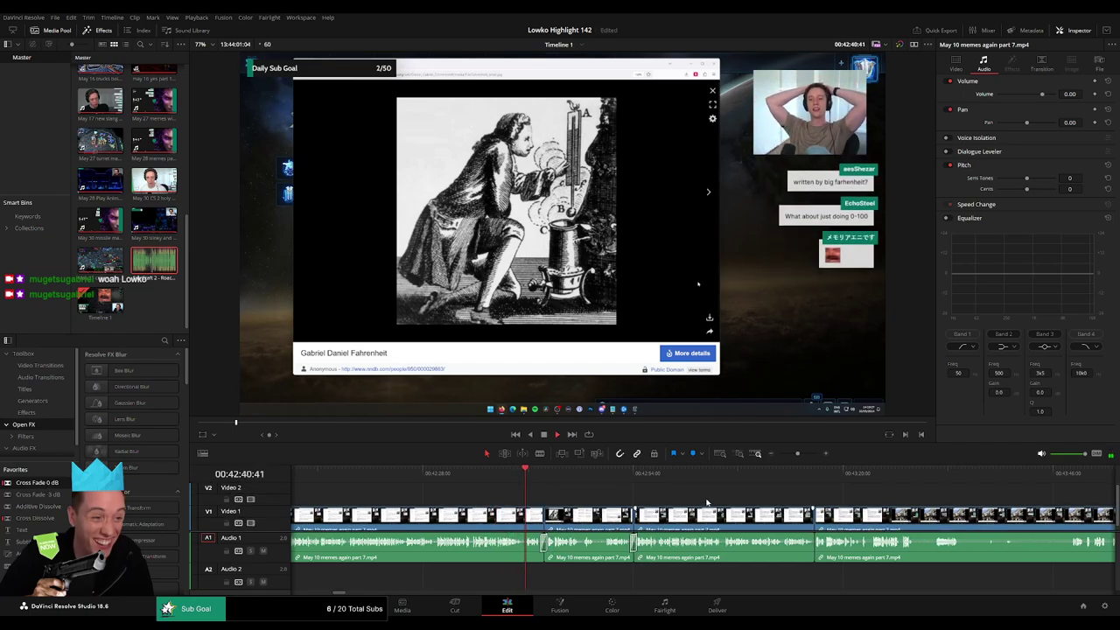
pyautogui.moveTo(708, 502); pyautogui.dragTo(629, 497)
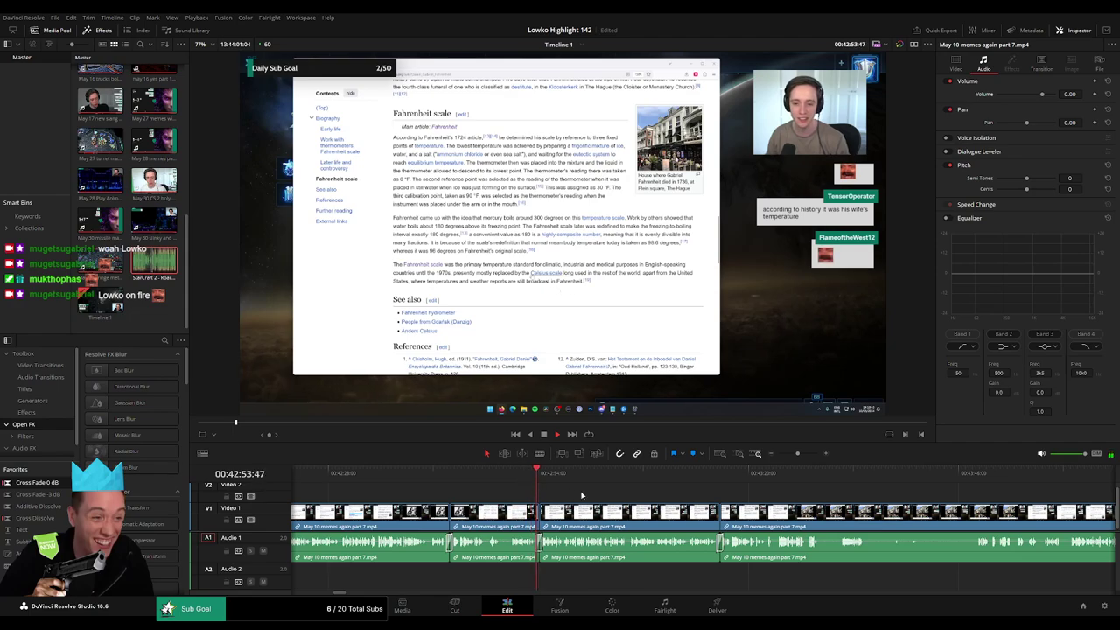
# - Cut out the section of May 10 memes again part 7 from about 00:43:29 to 00:43:31
pyautogui.moveTo(652, 496); pyautogui.dragTo(432, 499)
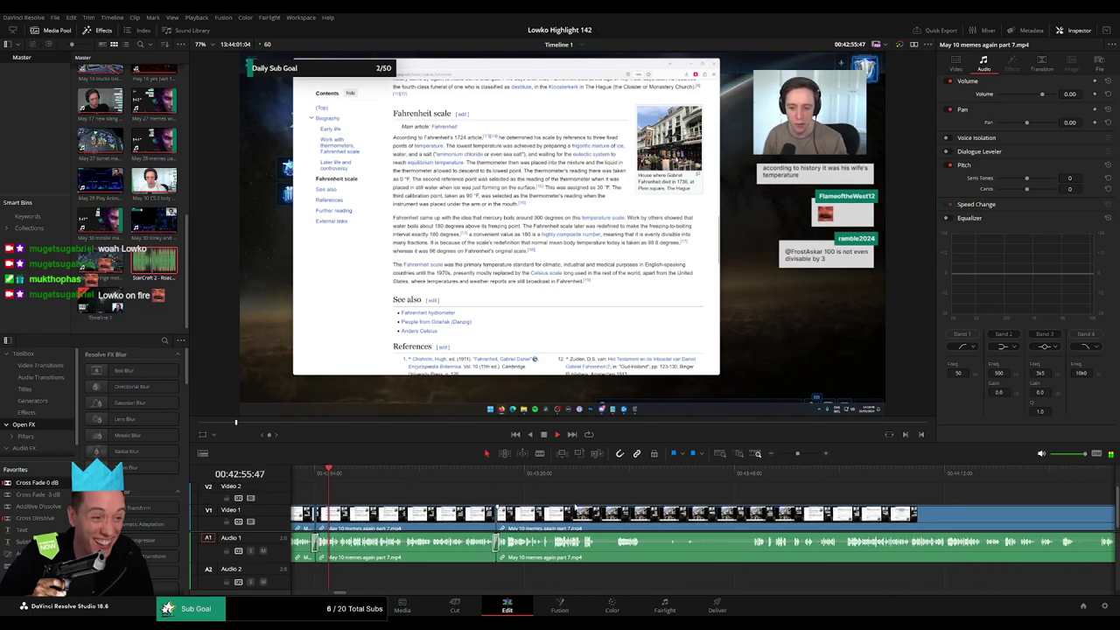
pyautogui.press('b')
pyautogui.click(612, 513)
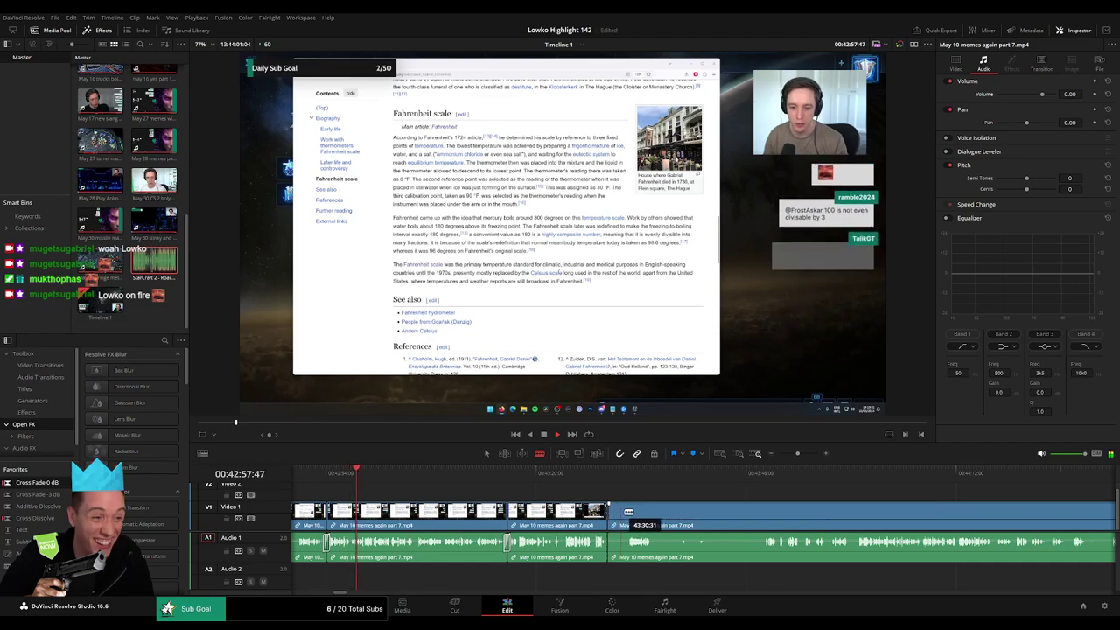
pyautogui.click(629, 511)
pyautogui.press('a')
pyautogui.click(621, 516)
pyautogui.press('Delete')
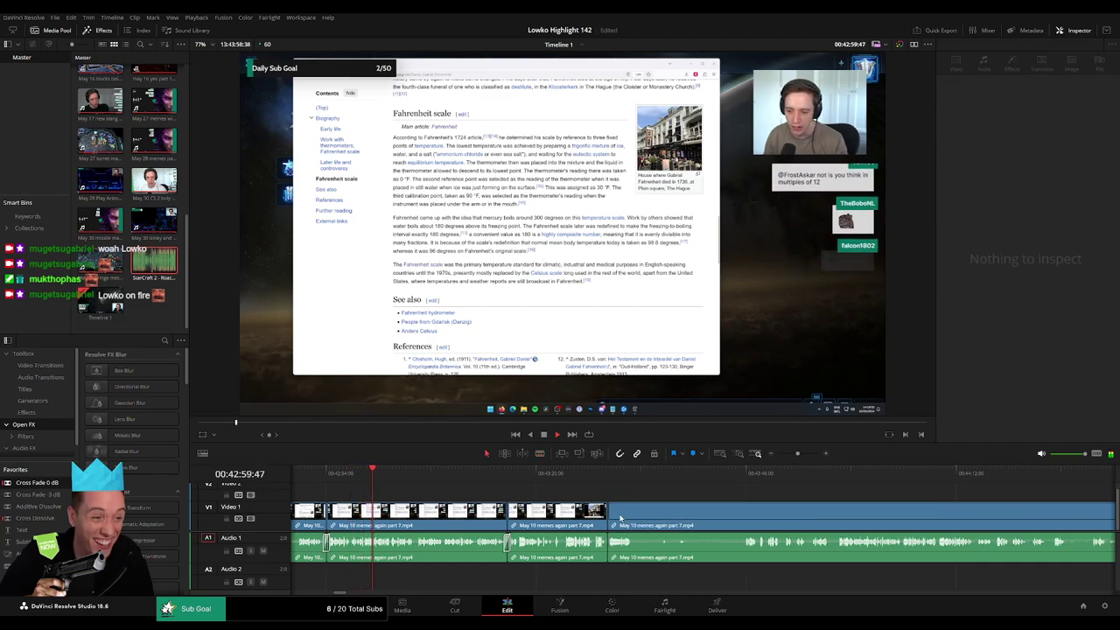
# - Cut out the following section from about 00:43:32 to 00:43:45
pyautogui.press('b')
pyautogui.click(635, 505)
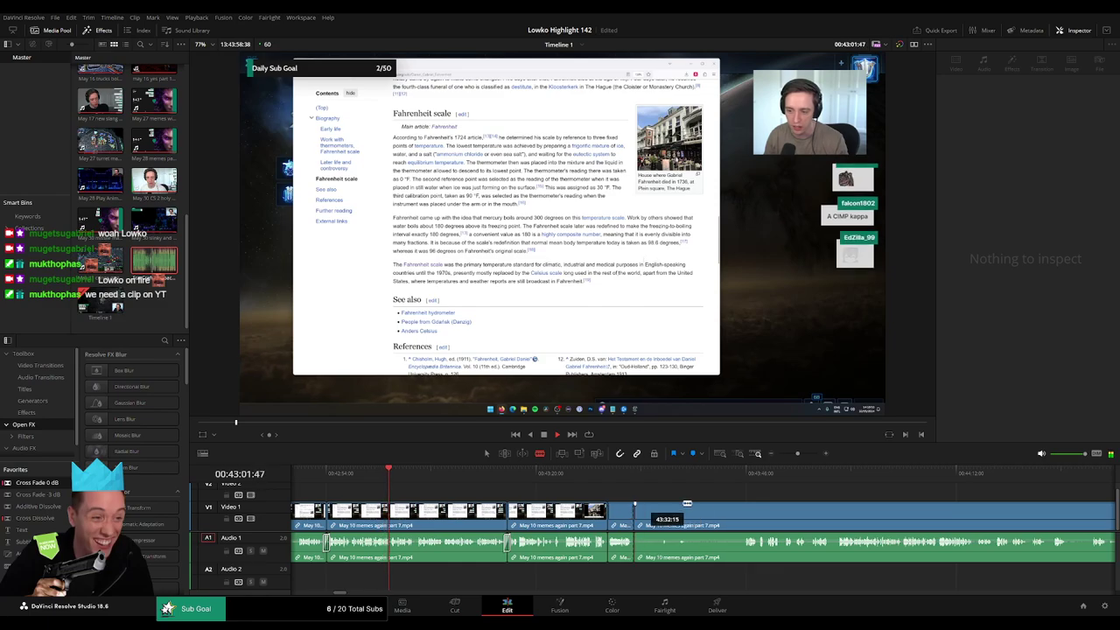
pyautogui.moveTo(747, 507); pyautogui.dragTo(741, 507)
pyautogui.press('Delete')
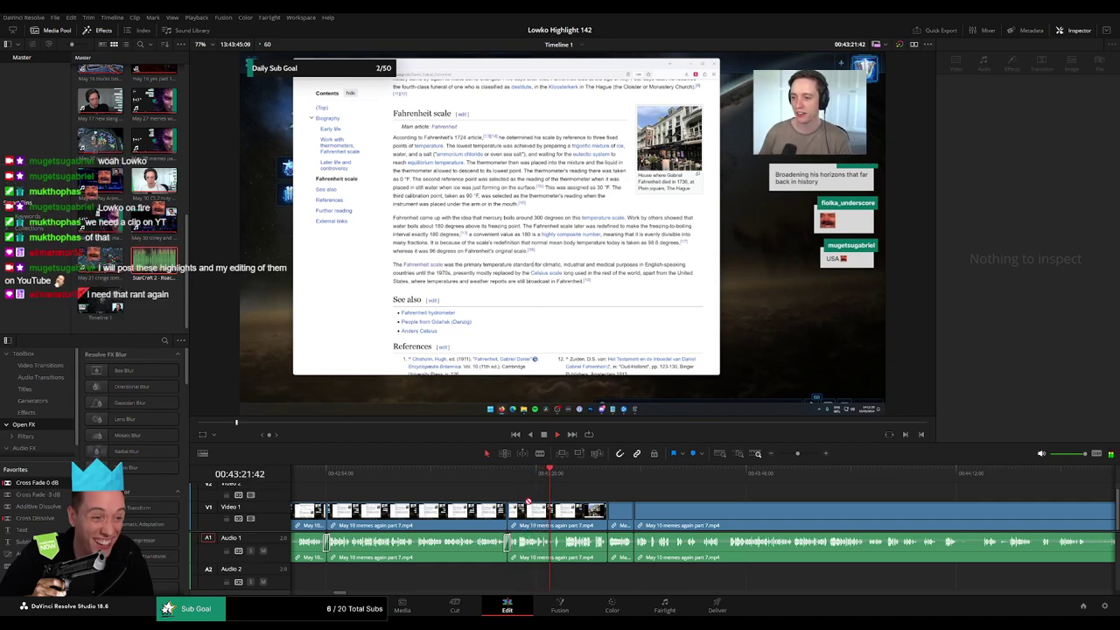
# - Add Cross Fade 0 dB transitions to the audio joins at about 00:43:29 and 00:43:32
pyautogui.click(615, 547)
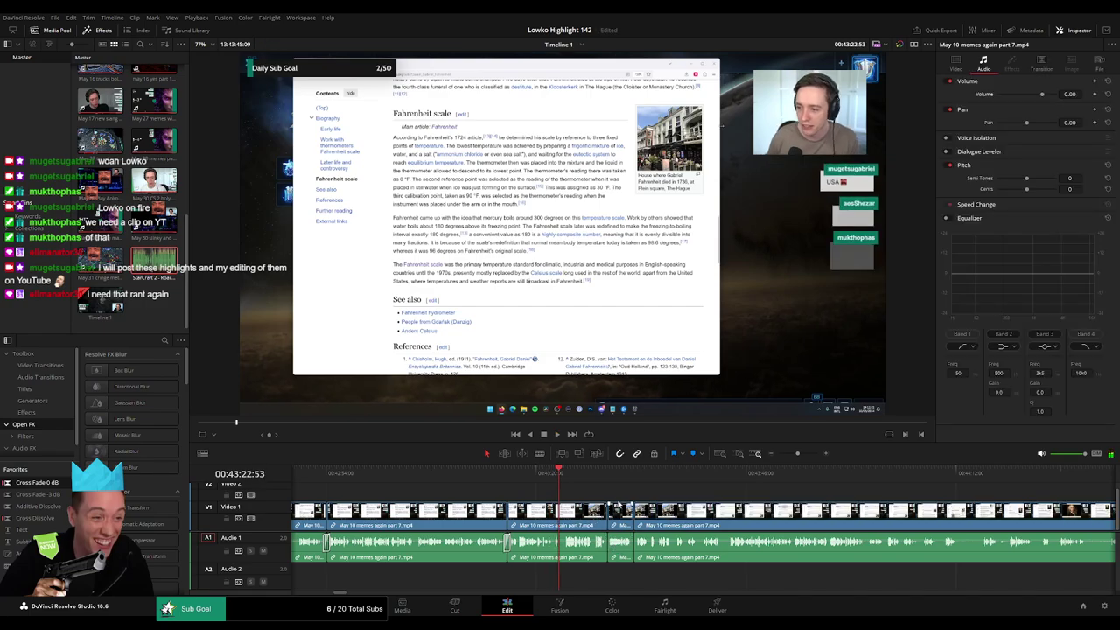
pyautogui.click(616, 548)
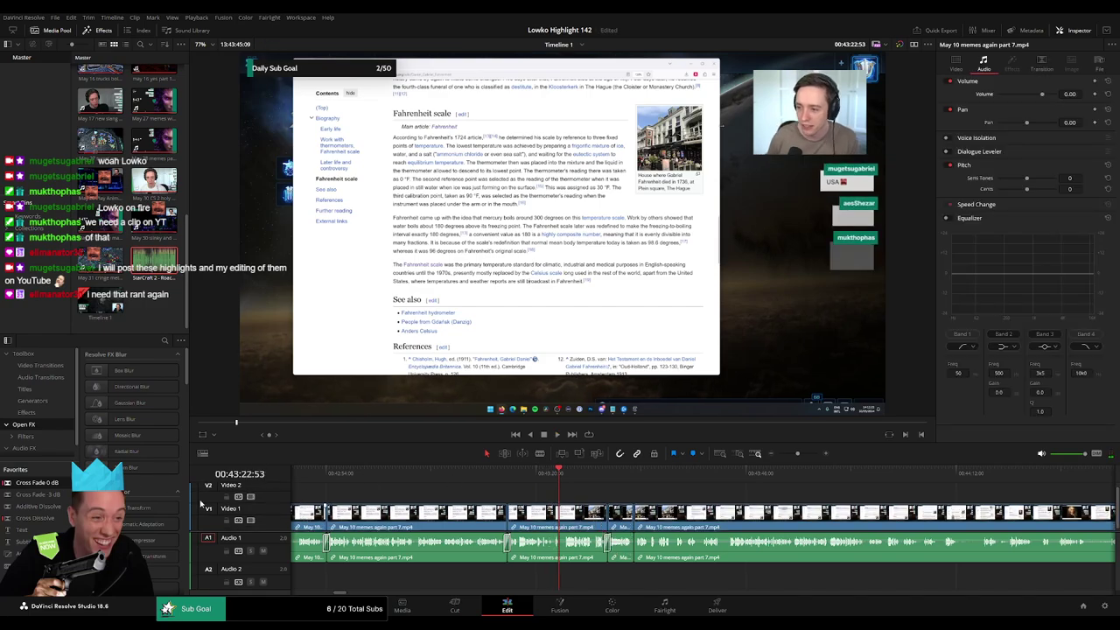
pyautogui.moveTo(64, 484); pyautogui.dragTo(637, 544)
# - Play through the new joins, cut out the short section from about 00:43:43 to 00:43:44, and cross-fade the audio join
pyautogui.press('space')
pyautogui.hscroll(3, 645, 498)
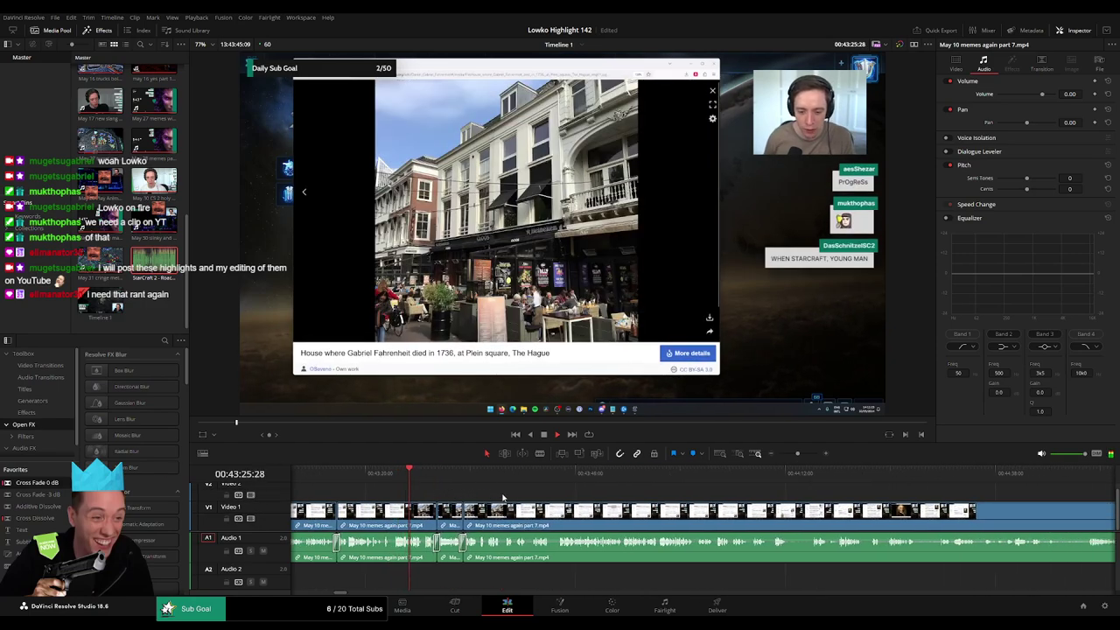
pyautogui.scroll(-1, 485, 498)
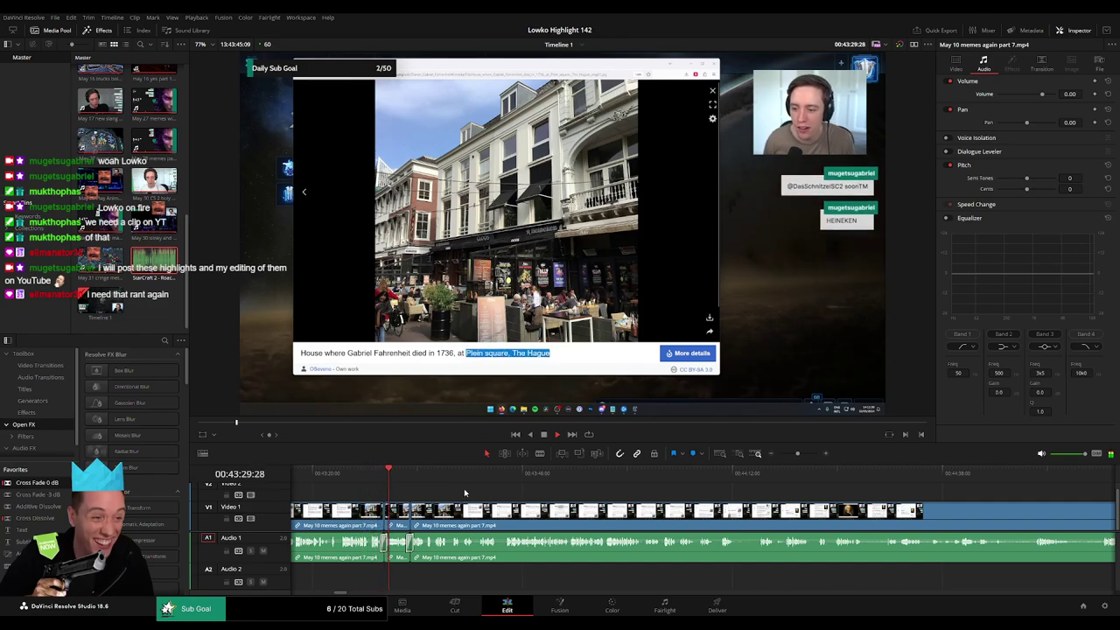
pyautogui.scroll(-1, 446, 497)
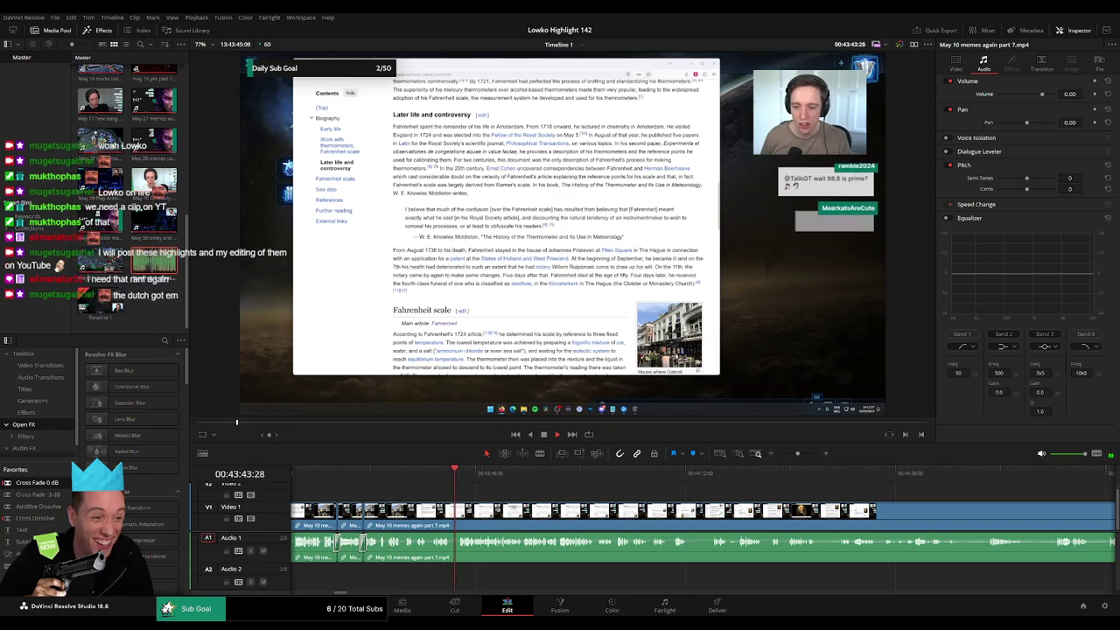
pyautogui.press('b')
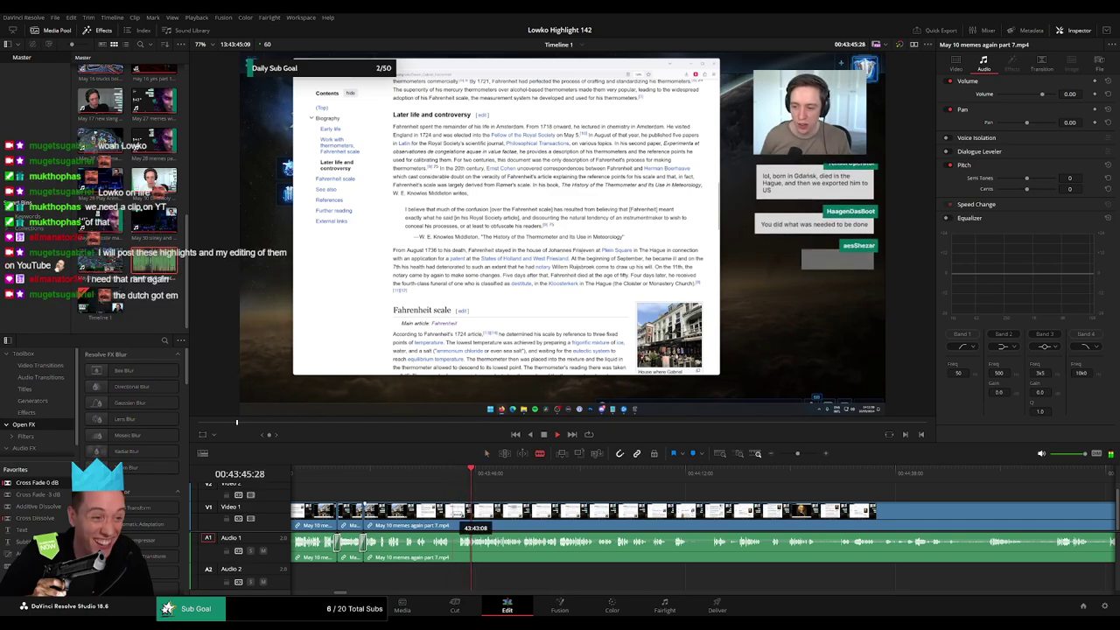
pyautogui.click(452, 506)
pyautogui.click(462, 511)
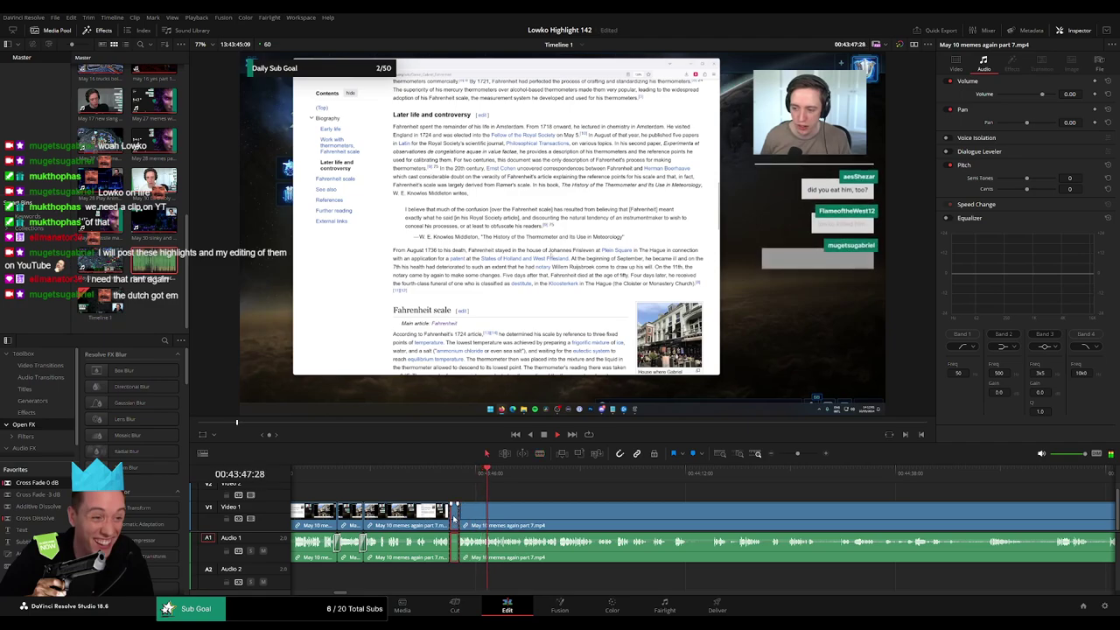
pyautogui.press('a')
pyautogui.click(453, 517)
pyautogui.press('Delete')
pyautogui.moveTo(36, 483); pyautogui.dragTo(450, 539)
# - Cut out the section from about 00:44:11 to 00:44:14 and cross-fade the audio join
pyautogui.moveTo(578, 496); pyautogui.dragTo(483, 491)
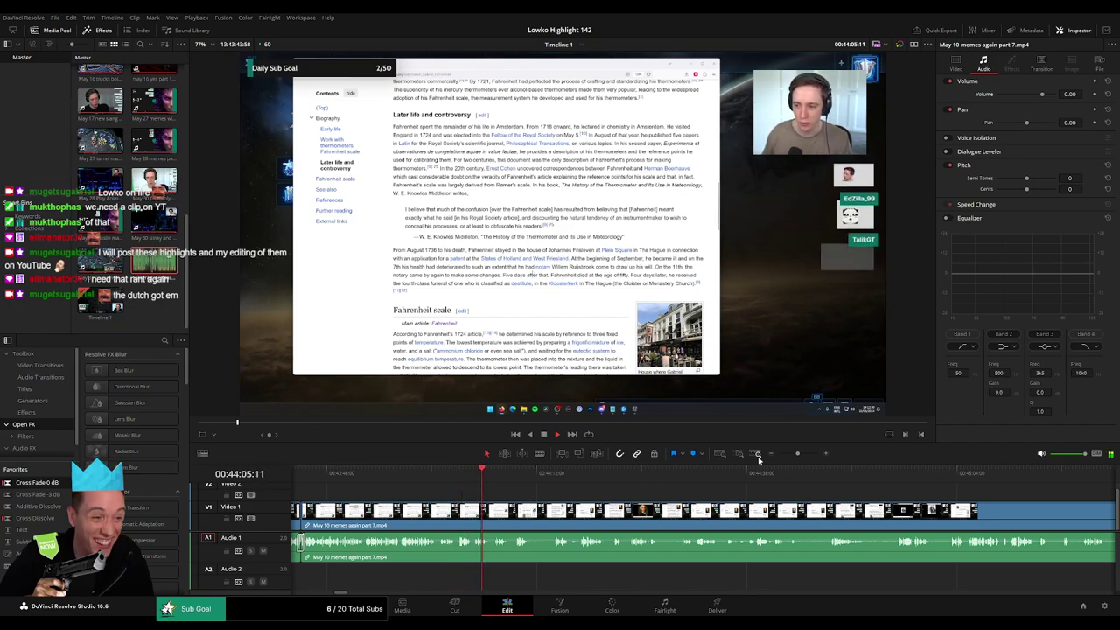
pyautogui.moveTo(798, 454); pyautogui.dragTo(598, 487)
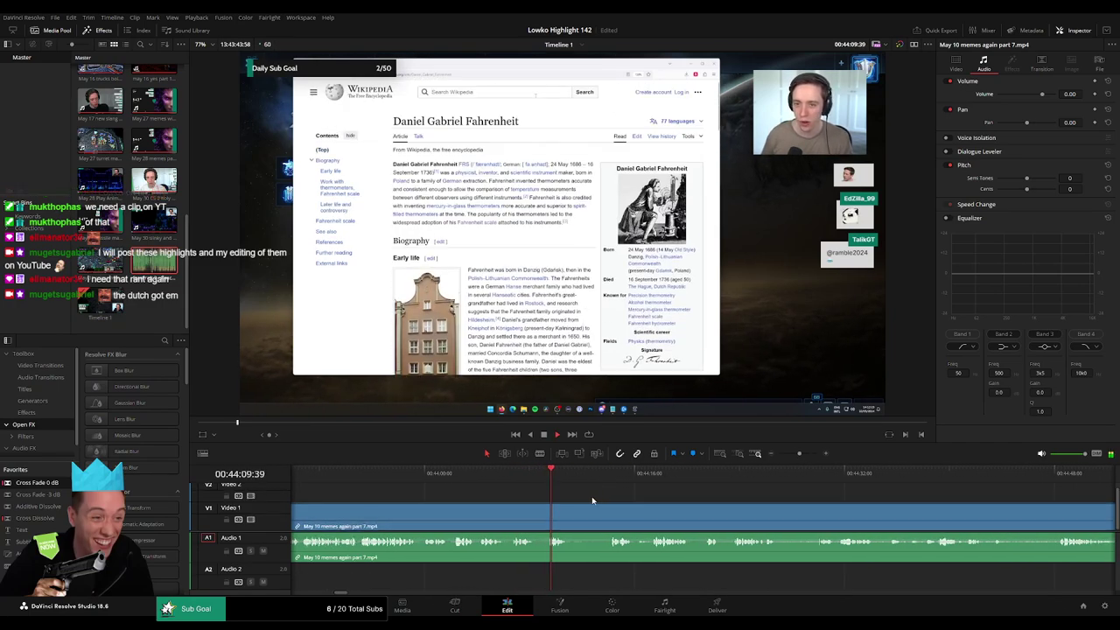
pyautogui.press('b')
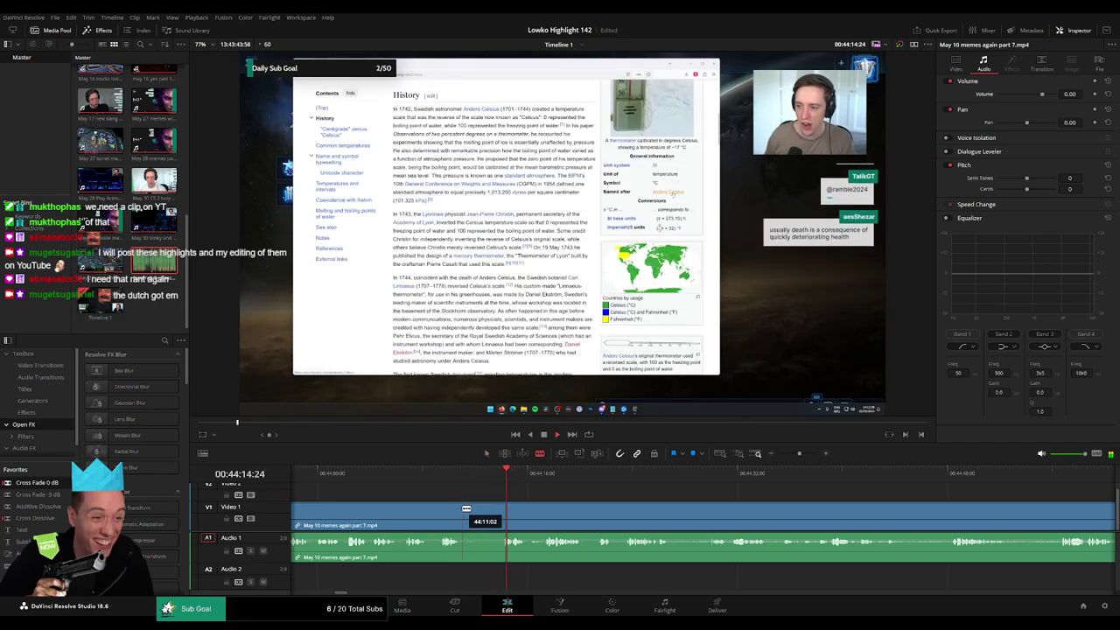
pyautogui.click(464, 509)
pyautogui.click(499, 505)
pyautogui.press('a')
pyautogui.click(489, 510)
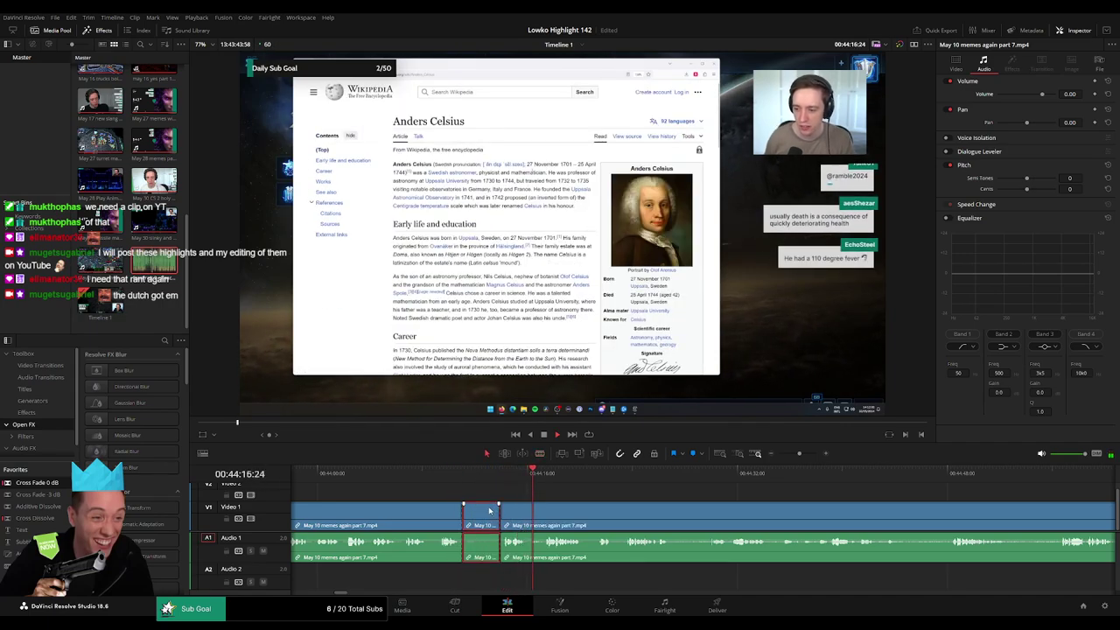
pyautogui.press('Delete')
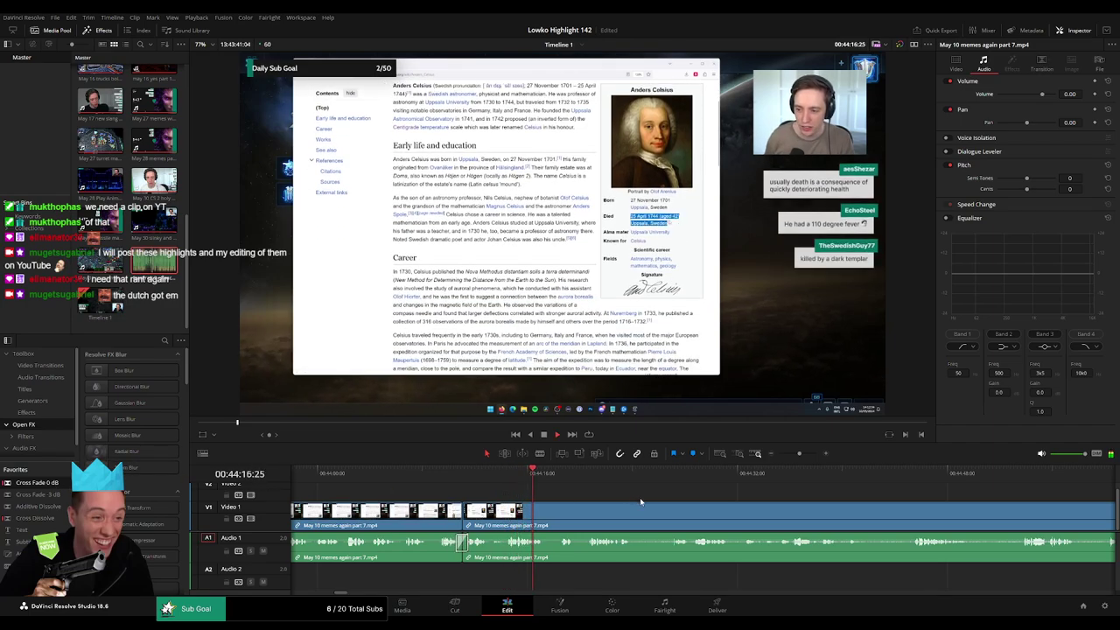
# - Cut out the section from about 00:44:24 to 00:44:27 and play back the join
pyautogui.hscroll(3, 641, 501)
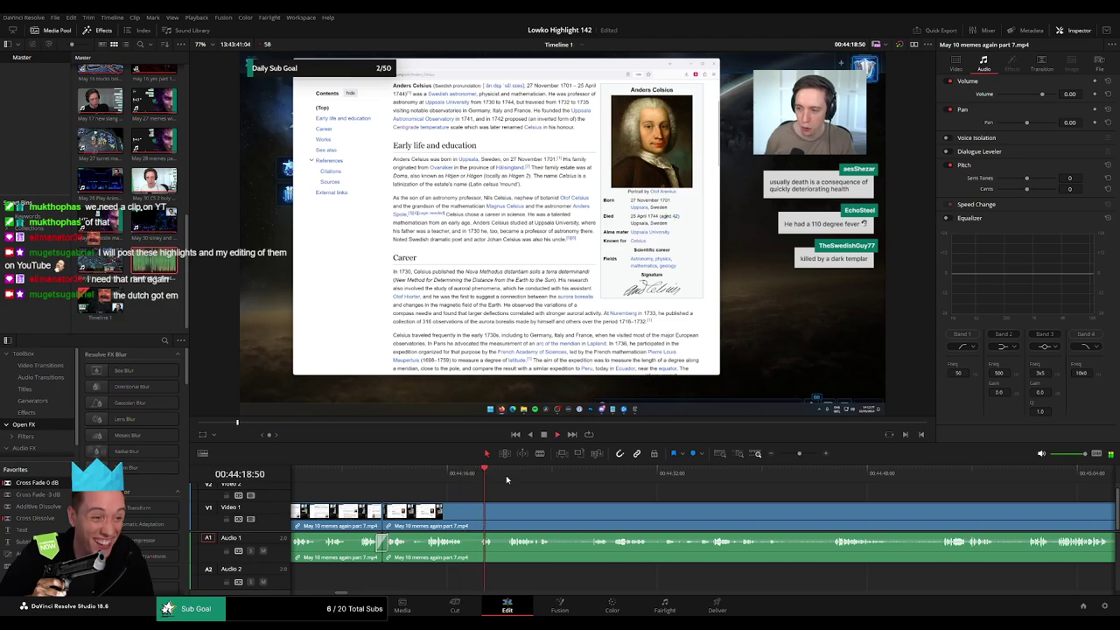
pyautogui.hscroll(3, 582, 503)
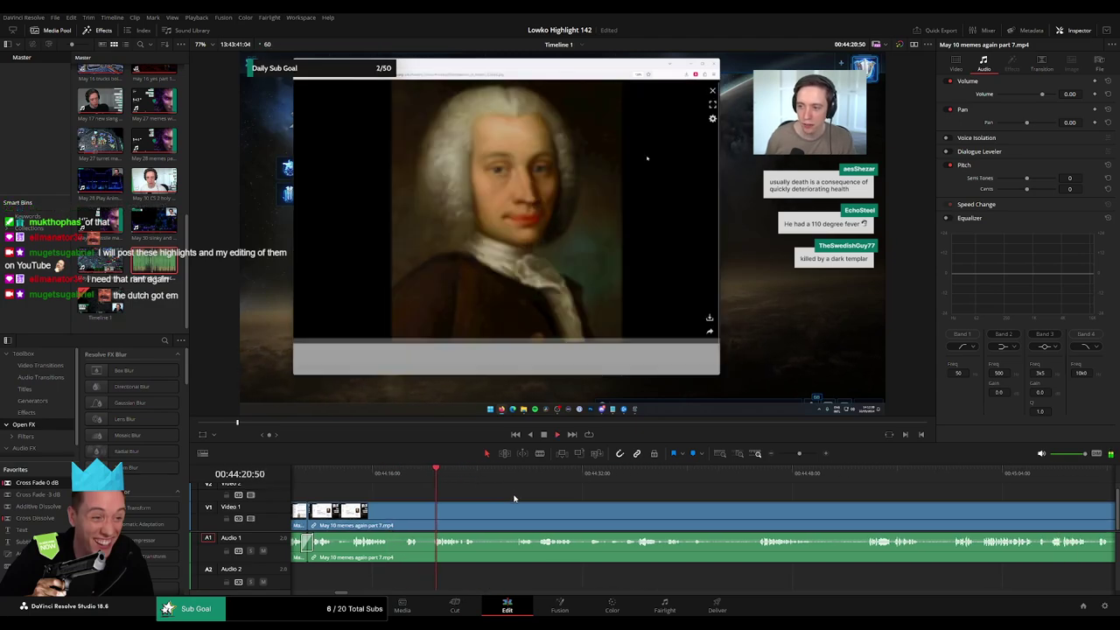
pyautogui.press('b')
pyautogui.click(478, 512)
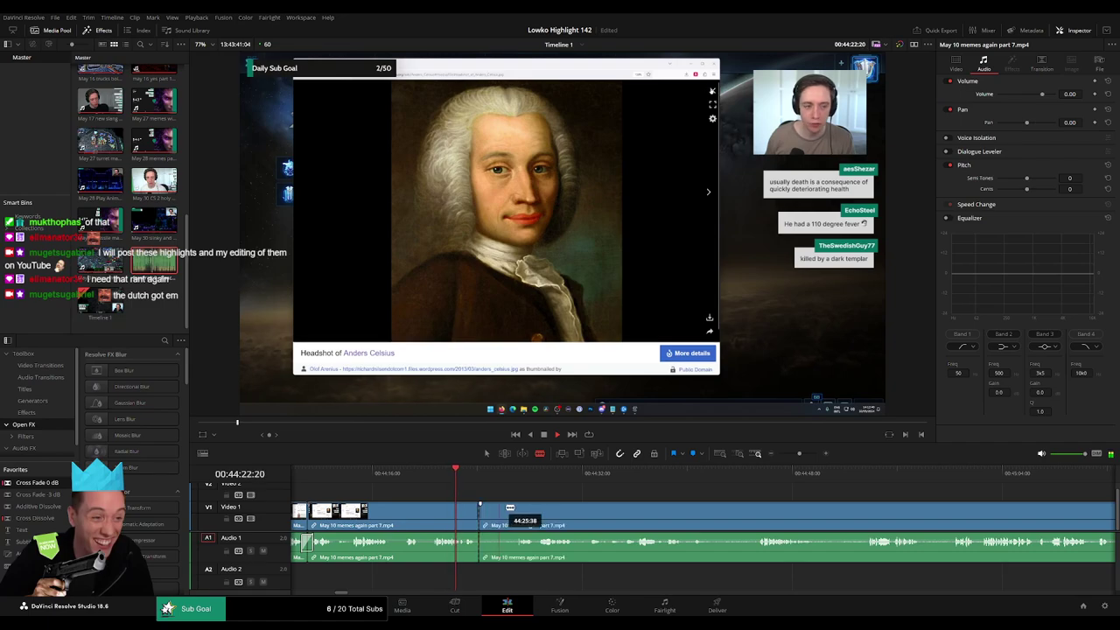
pyautogui.click(516, 473)
pyautogui.press('space')
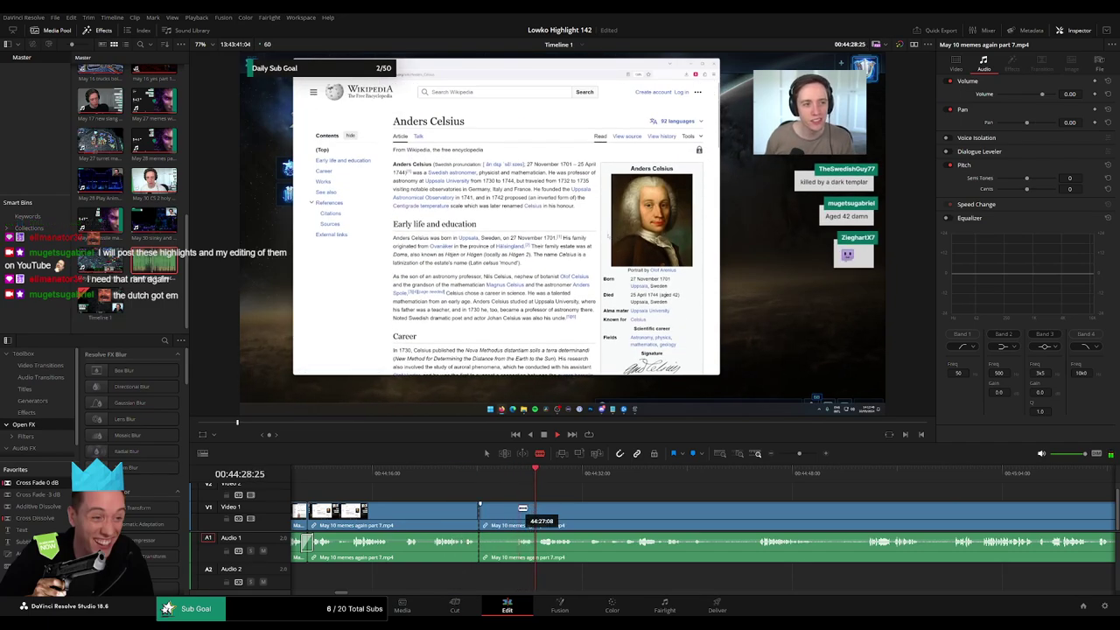
pyautogui.click(518, 509)
pyautogui.press('Delete')
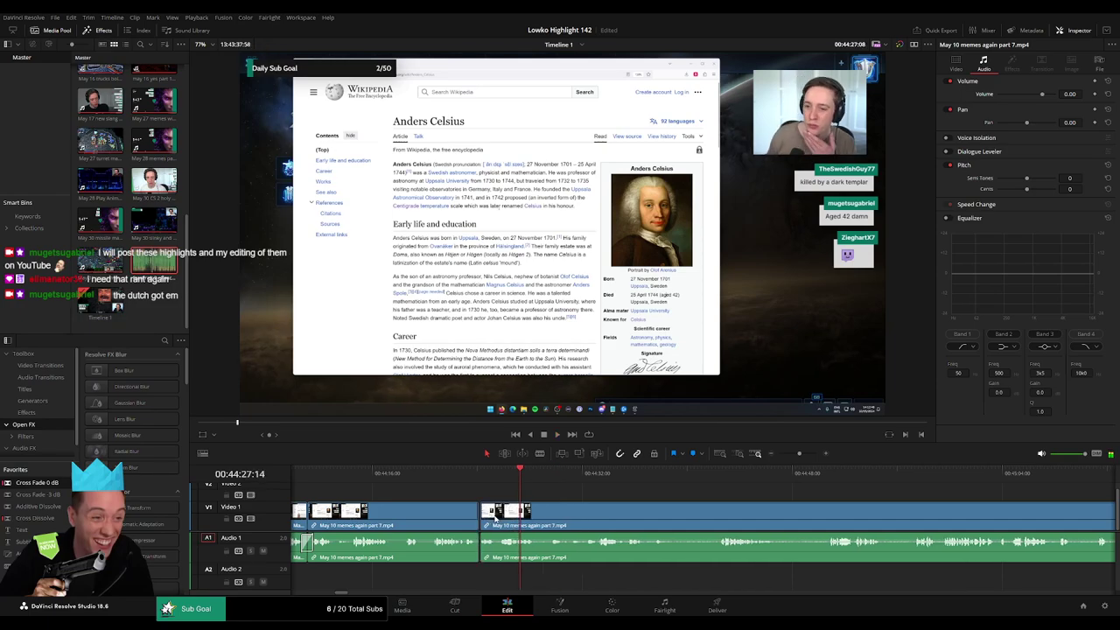
pyautogui.click(471, 474)
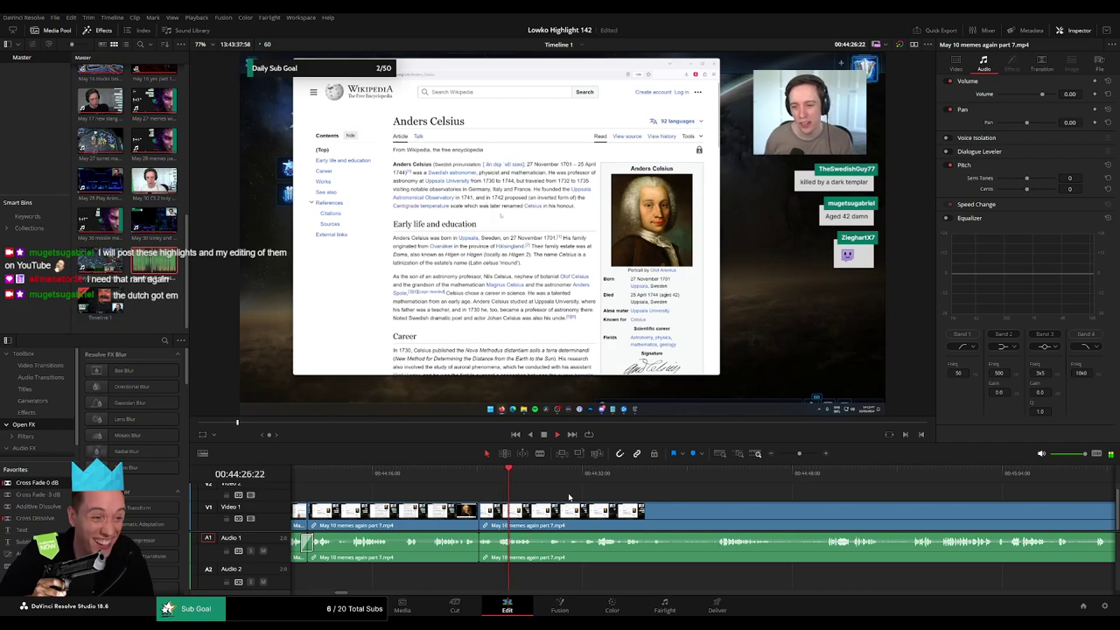
# - Cut out the section from about 00:44:28 to 00:44:42 and add Cross Fade 0 dB to the audio join
pyautogui.moveTo(544, 492); pyautogui.dragTo(452, 491)
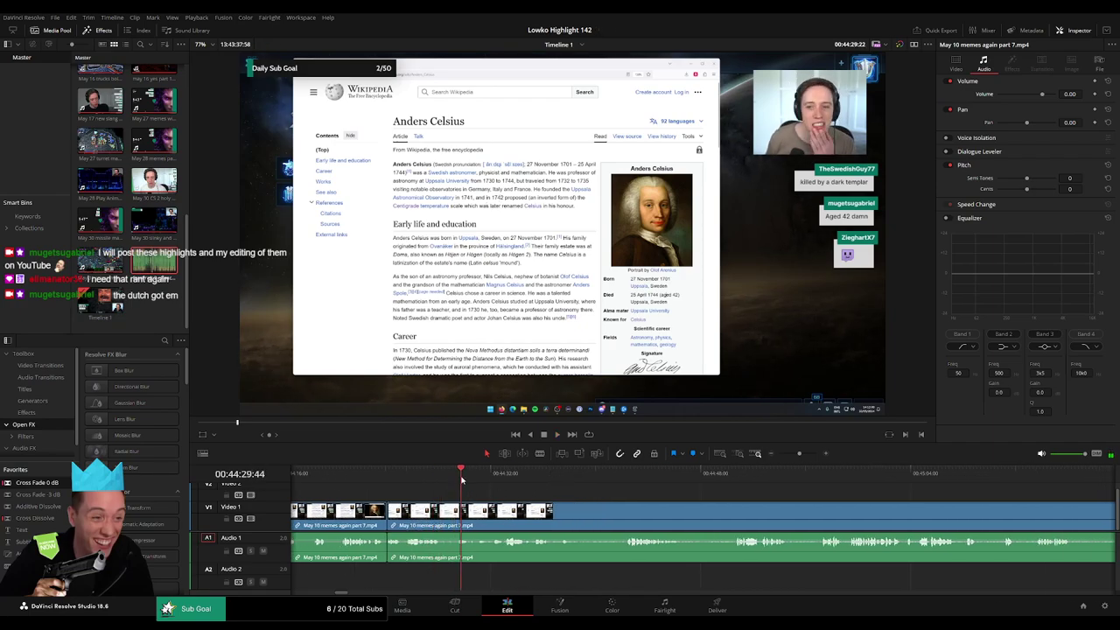
pyautogui.click(496, 479)
pyautogui.press('b')
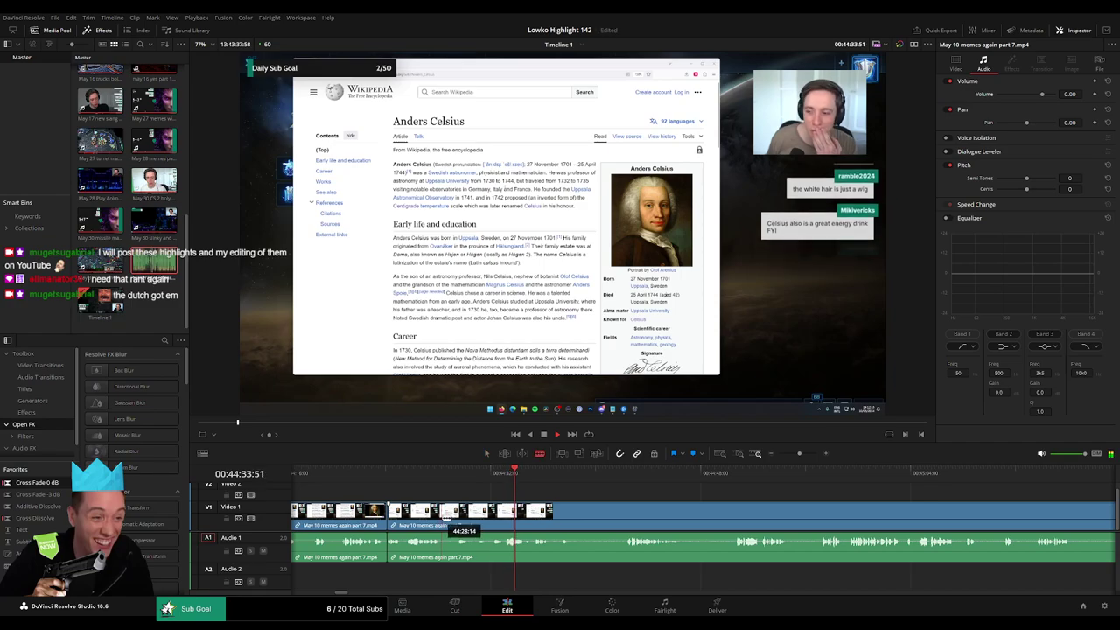
pyautogui.click(445, 511)
pyautogui.moveTo(497, 511); pyautogui.dragTo(527, 511)
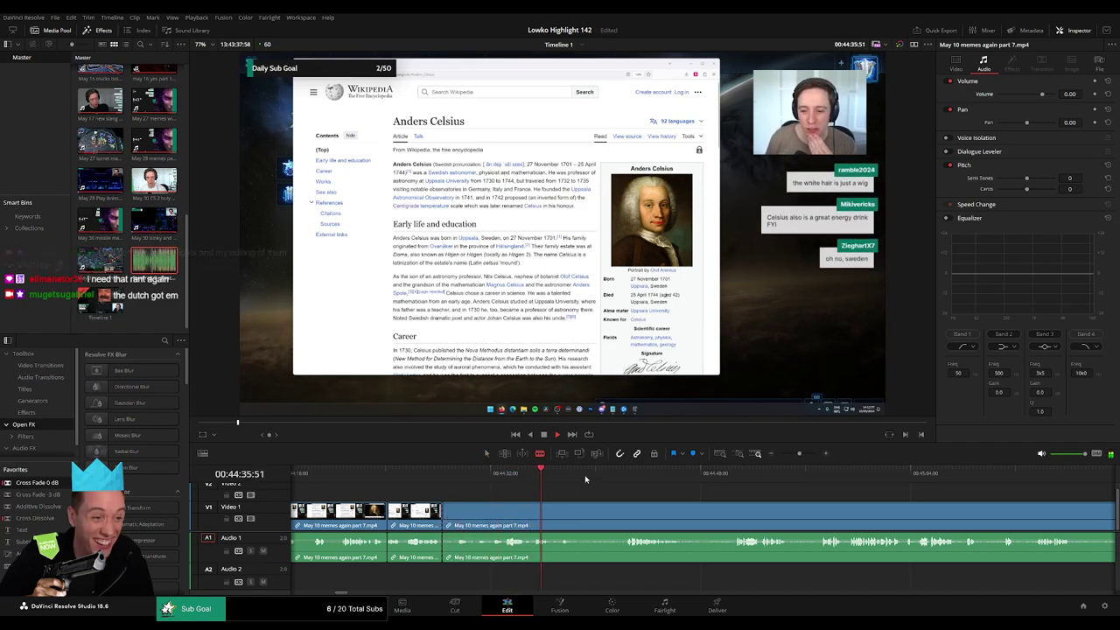
pyautogui.hotkey('ctrl', 'b')
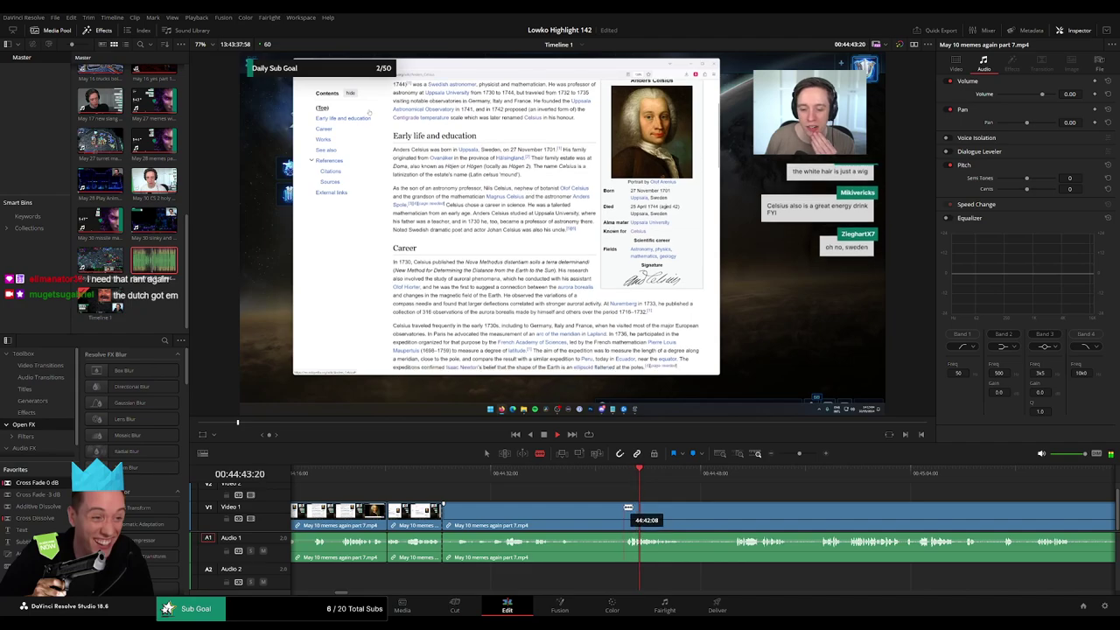
pyautogui.click(608, 511)
pyautogui.press('Delete')
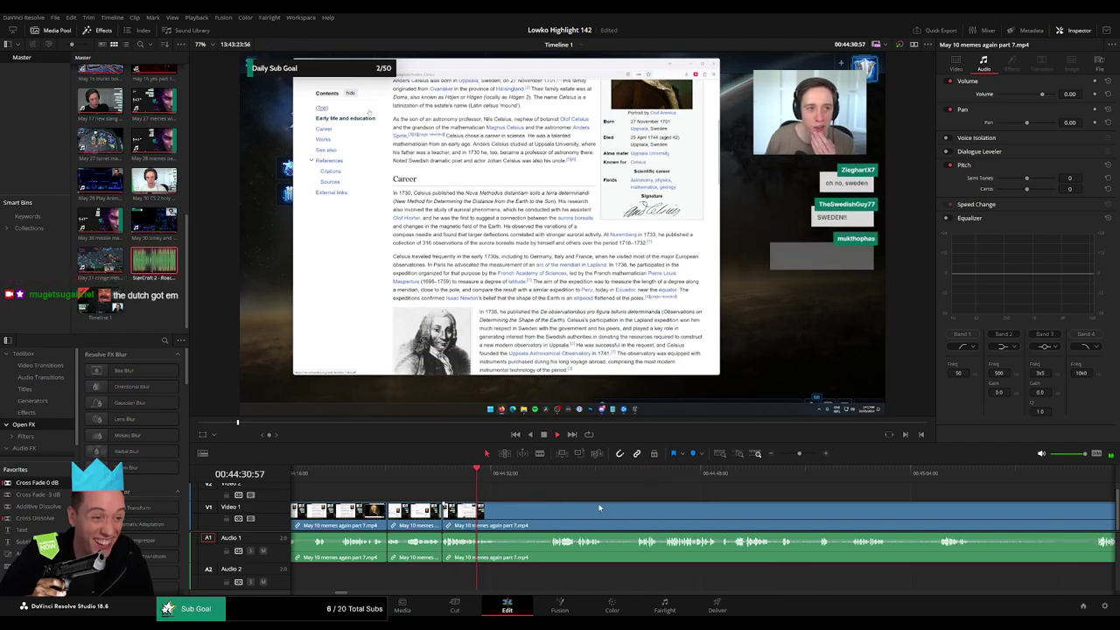
pyautogui.moveTo(451, 550); pyautogui.dragTo(443, 545)
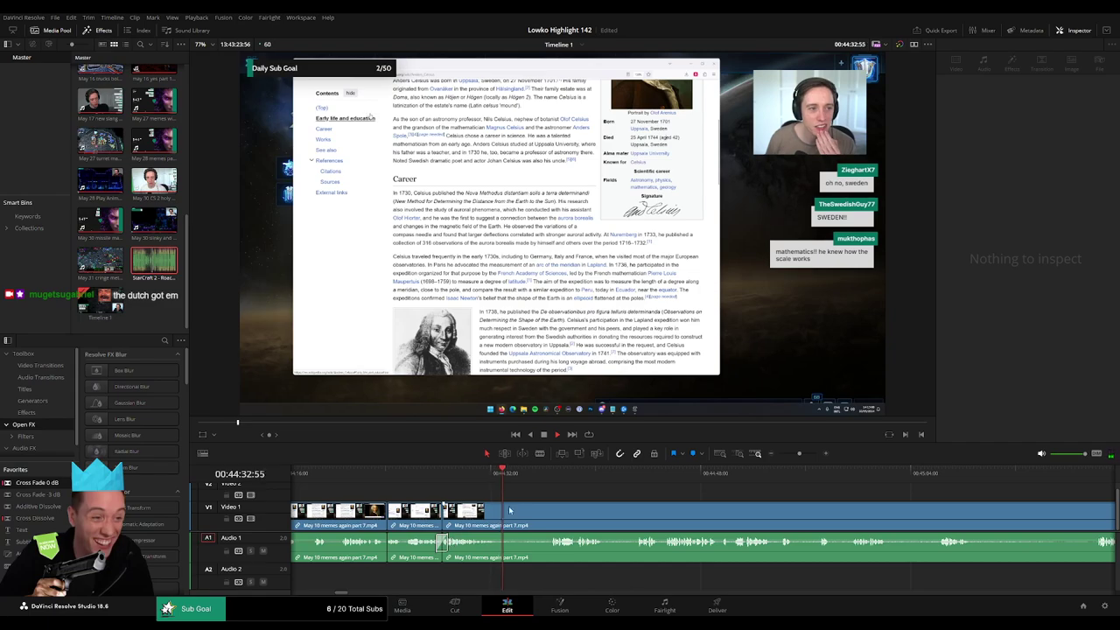
# - Cut out the section from about 00:44:32 to 00:44:36 and cross-fade the audio join
pyautogui.click(549, 473)
pyautogui.press('b')
pyautogui.click(499, 515)
pyautogui.click(548, 513)
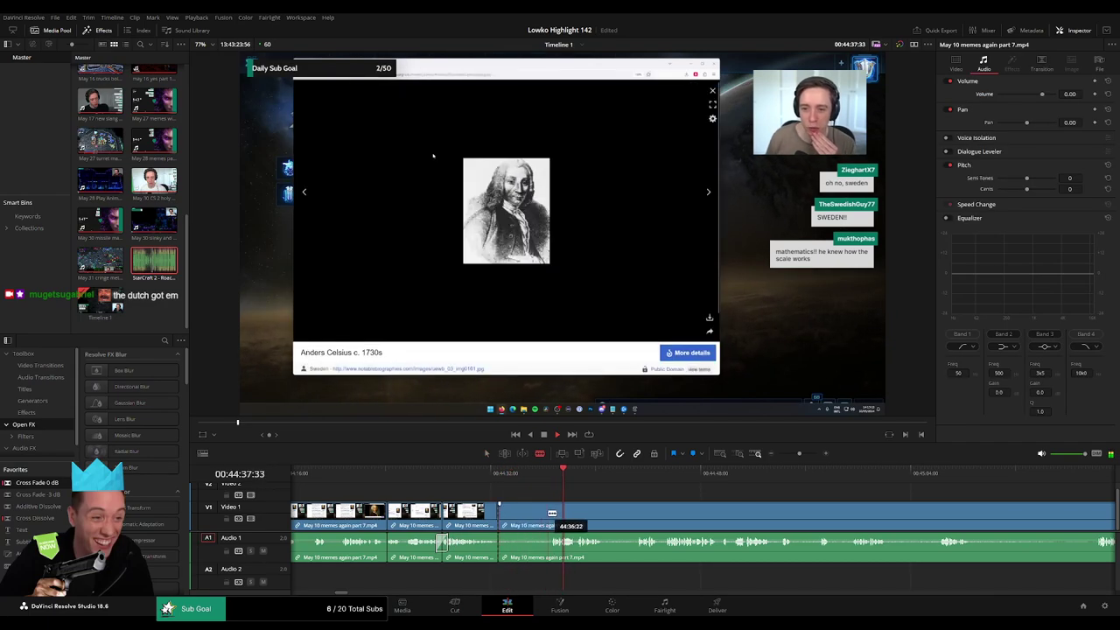
pyautogui.press('a')
pyautogui.click(529, 519)
pyautogui.press('BackSpace')
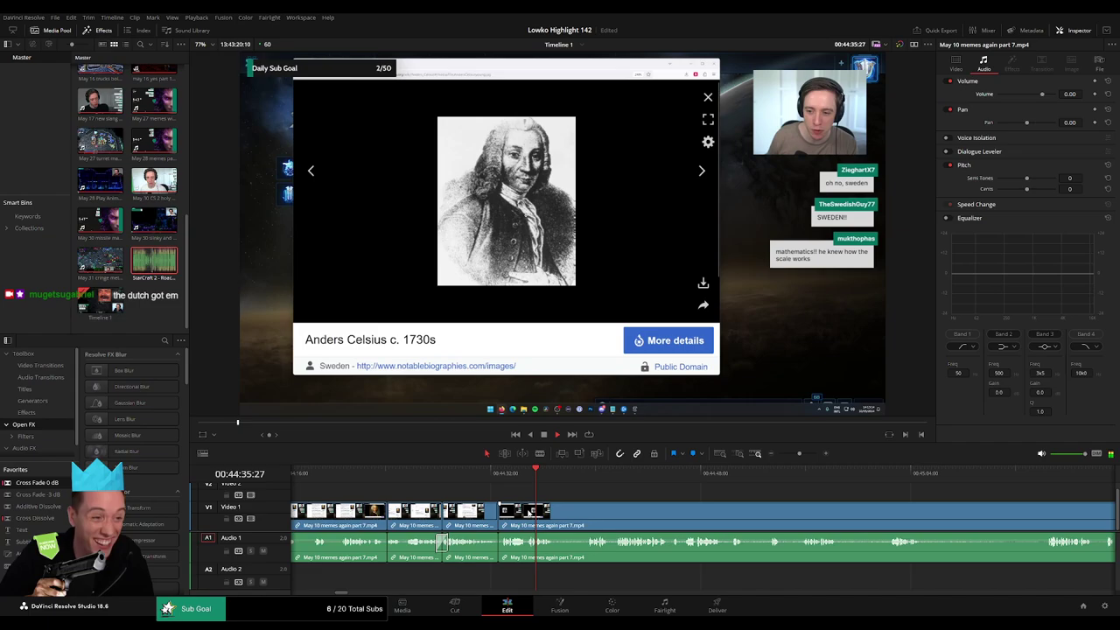
pyautogui.hscroll(3, 496, 550)
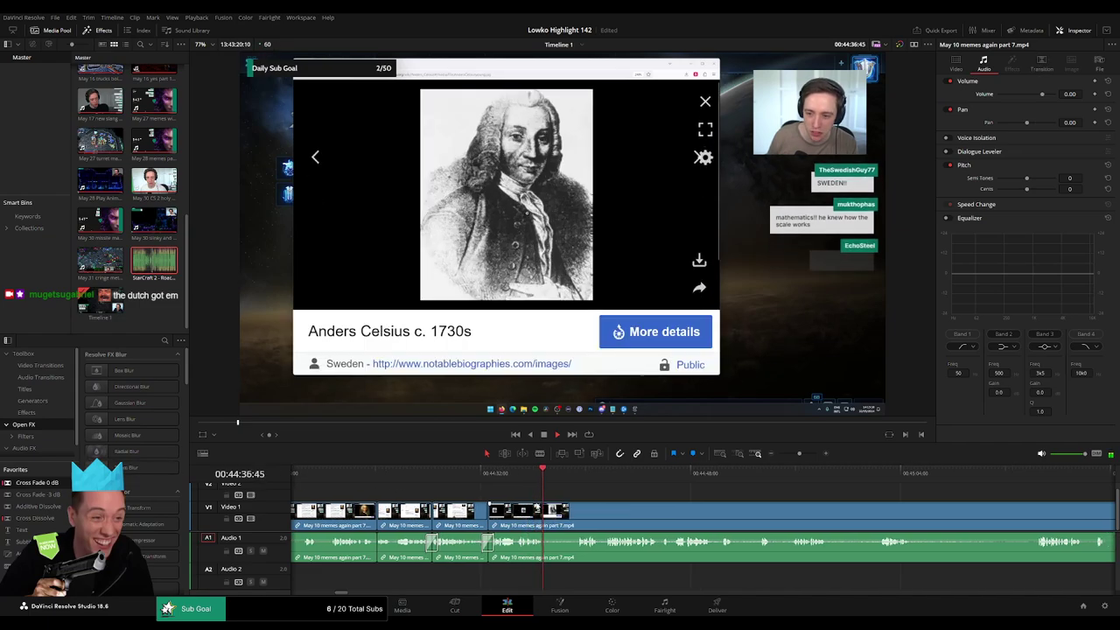
# - Cut out the section from about 00:44:51 to 00:44:56 and close the gap it leaves
pyautogui.click(465, 476)
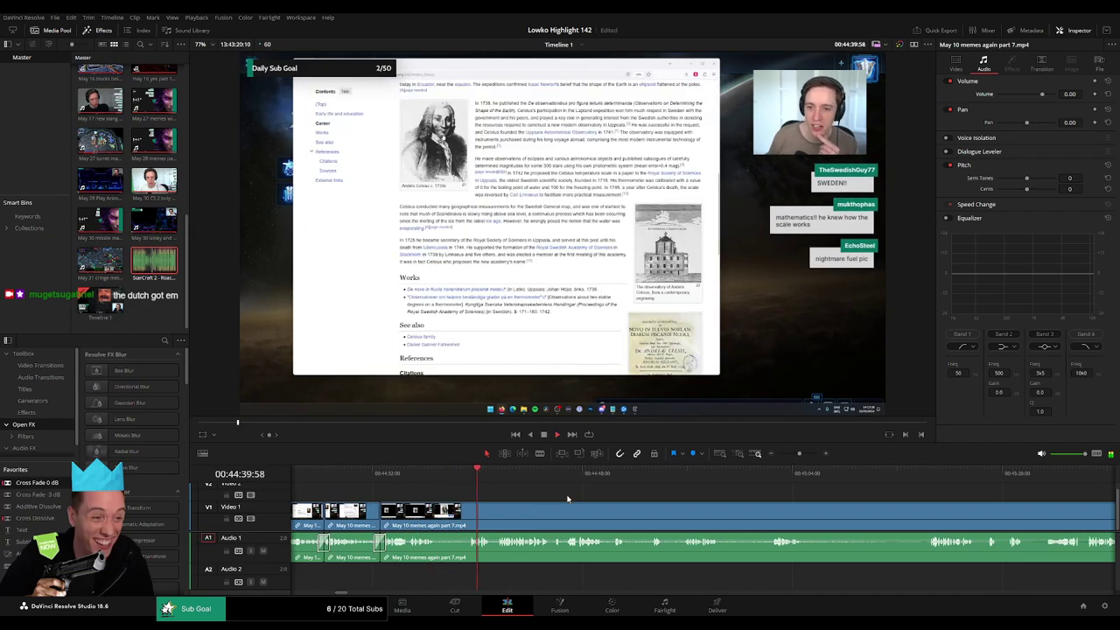
pyautogui.hscroll(2, 524, 501)
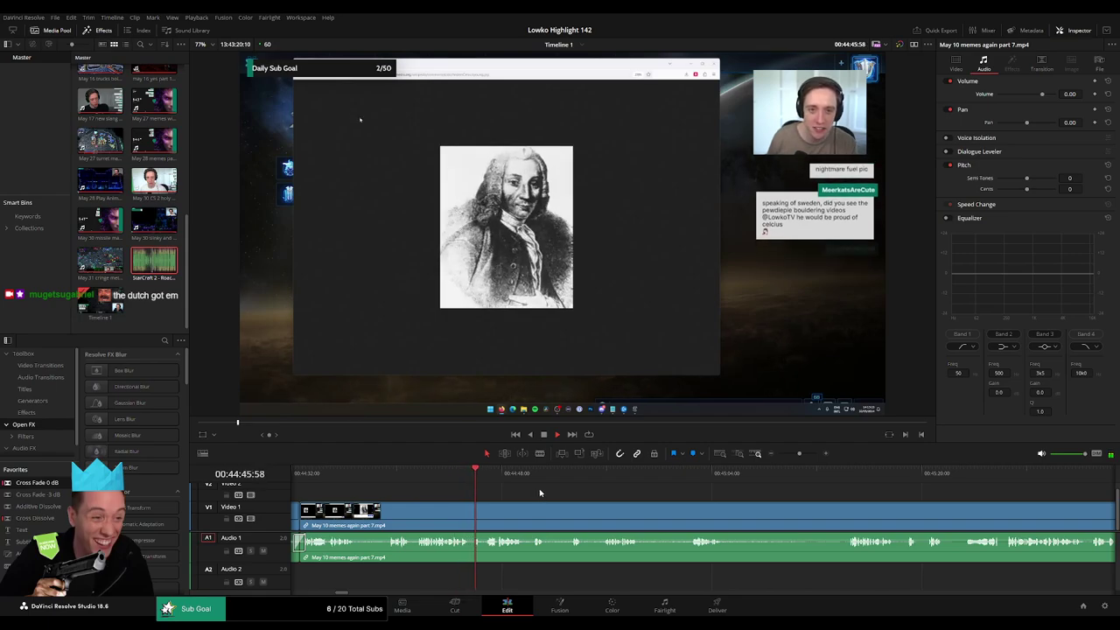
pyautogui.hscroll(2, 525, 495)
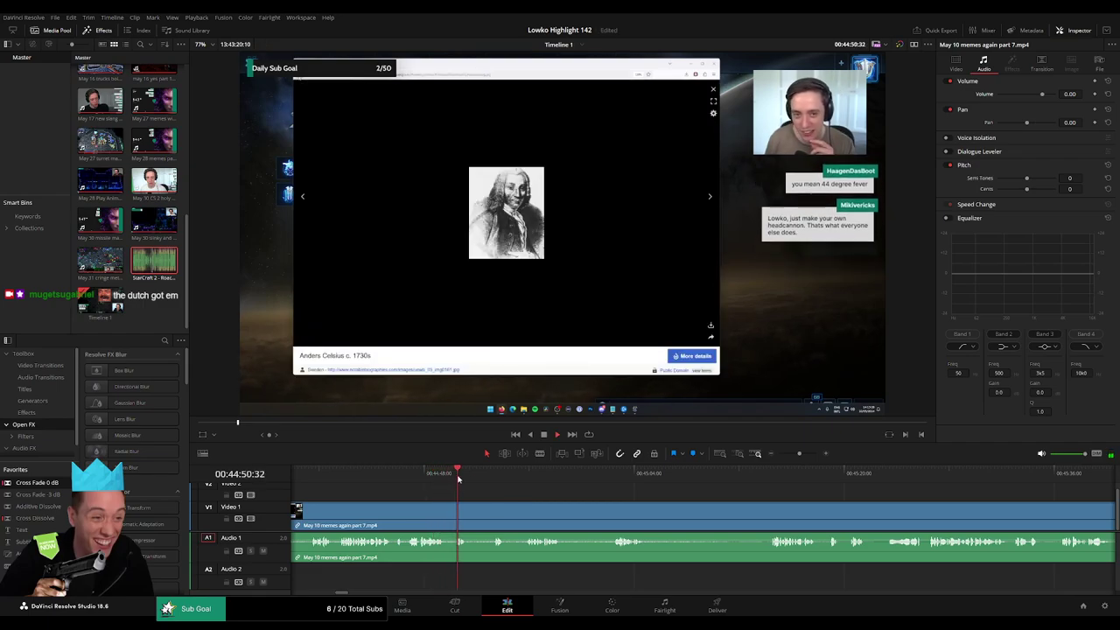
pyautogui.click(468, 506)
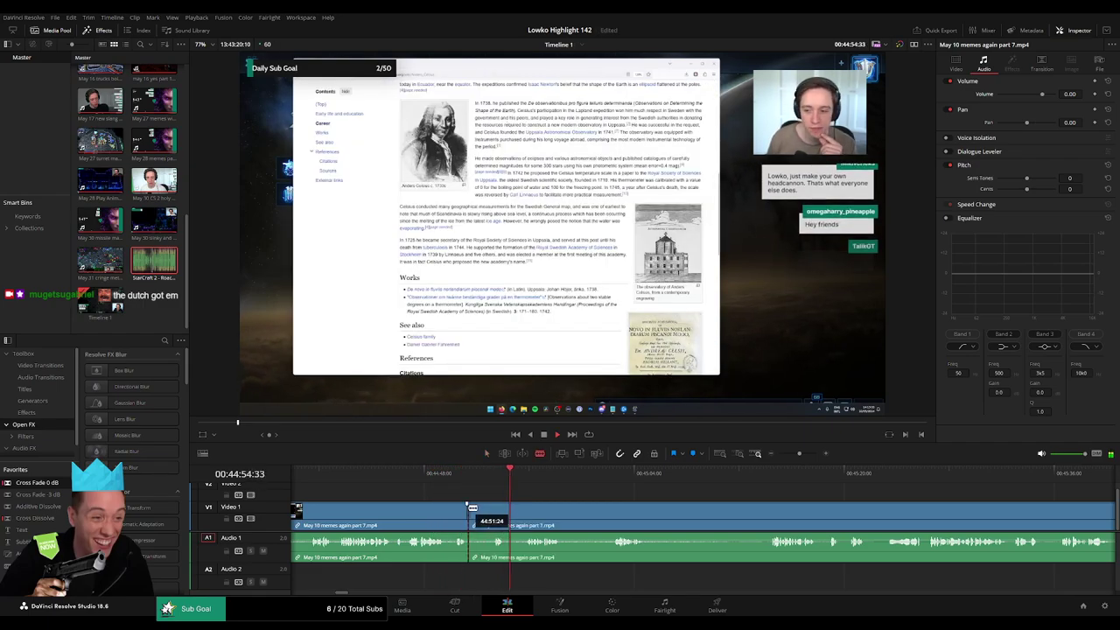
pyautogui.click(496, 475)
pyautogui.click(529, 478)
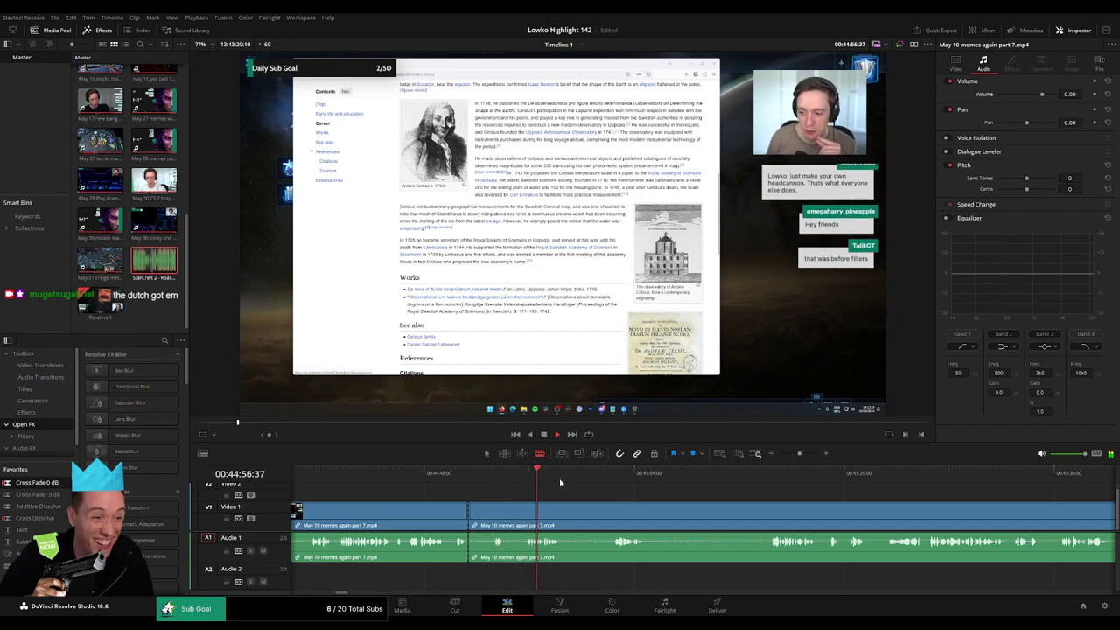
pyautogui.click(529, 508)
pyautogui.press('a')
pyautogui.click(513, 510)
pyautogui.press('BackSpace')
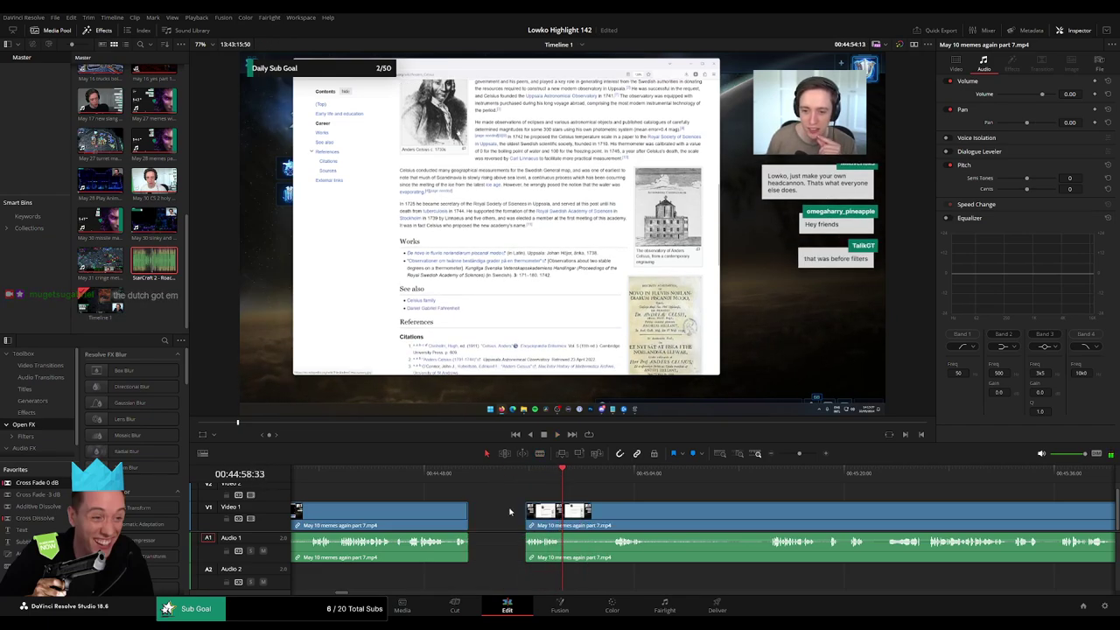
pyautogui.click(512, 510)
pyautogui.press('BackSpace')
# - Cut out the section from about 00:44:54 to 00:44:58 and cross-fade the audio joins
pyautogui.press('b')
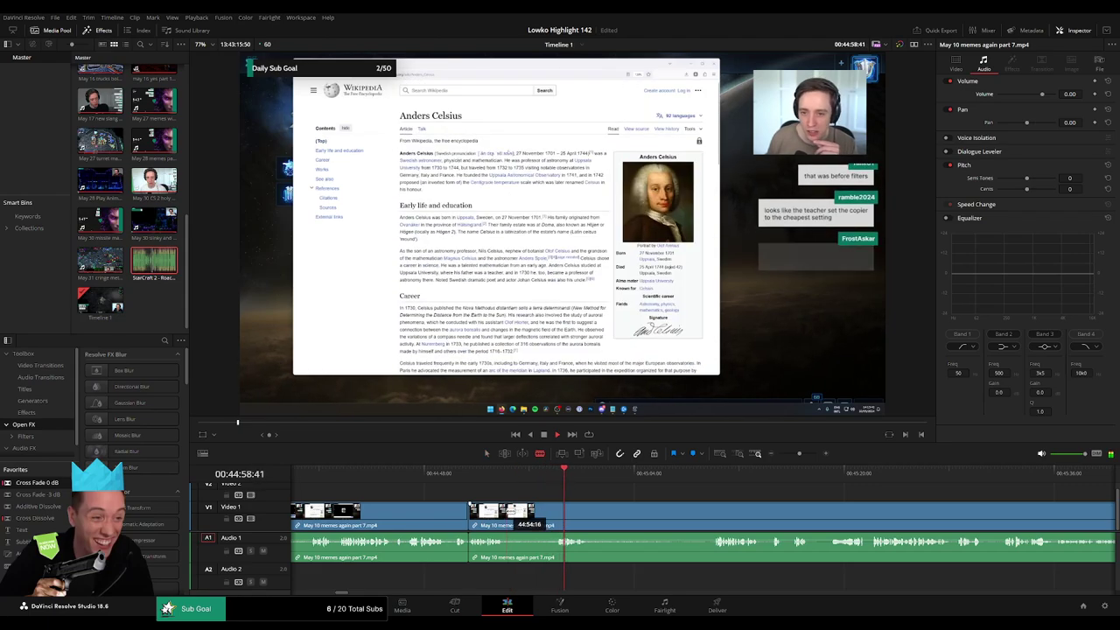
pyautogui.click(506, 510)
pyautogui.click(554, 510)
pyautogui.press('a')
pyautogui.click(540, 516)
pyautogui.press('Delete')
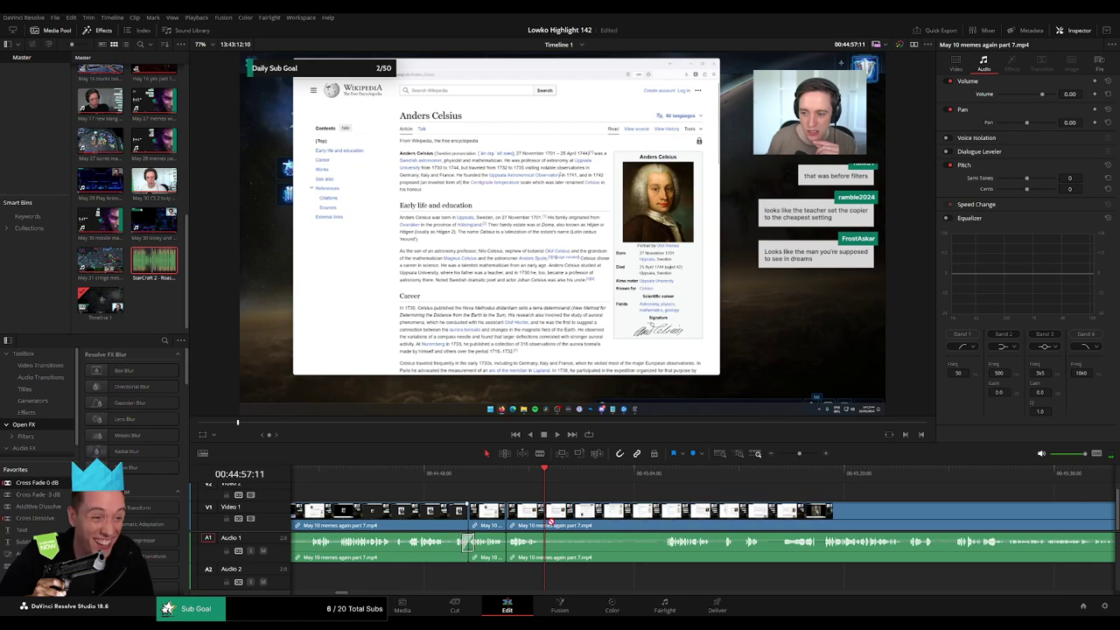
# - Cut out the section from about 00:44:57 to 00:45:06 and cross-fade the audio join
pyautogui.press('space')
pyautogui.click(660, 472)
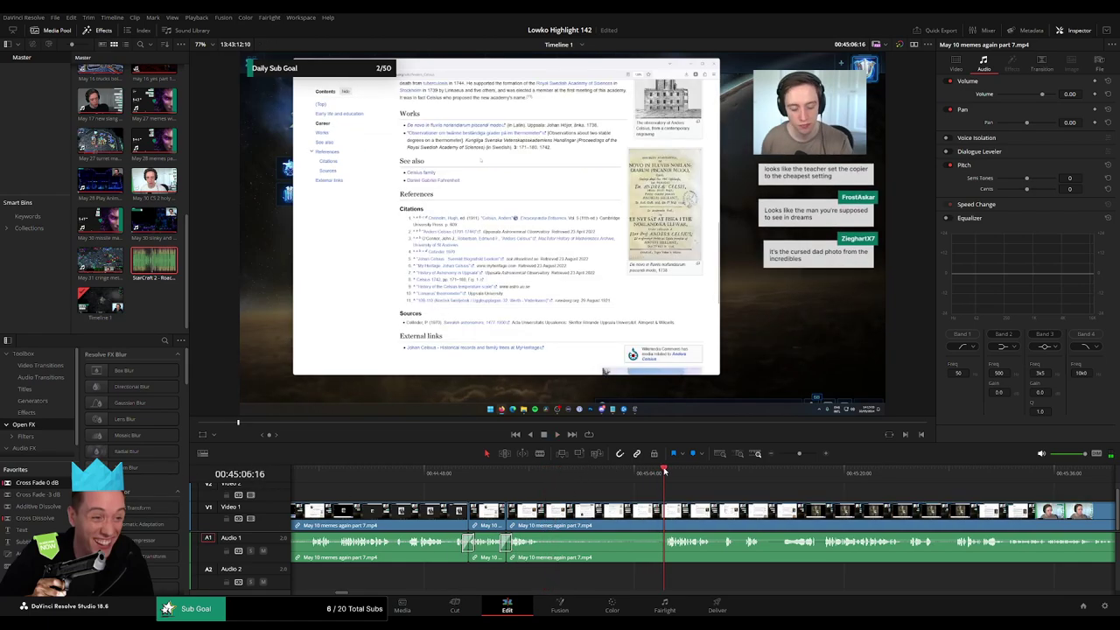
pyautogui.press('b')
pyautogui.click(546, 513)
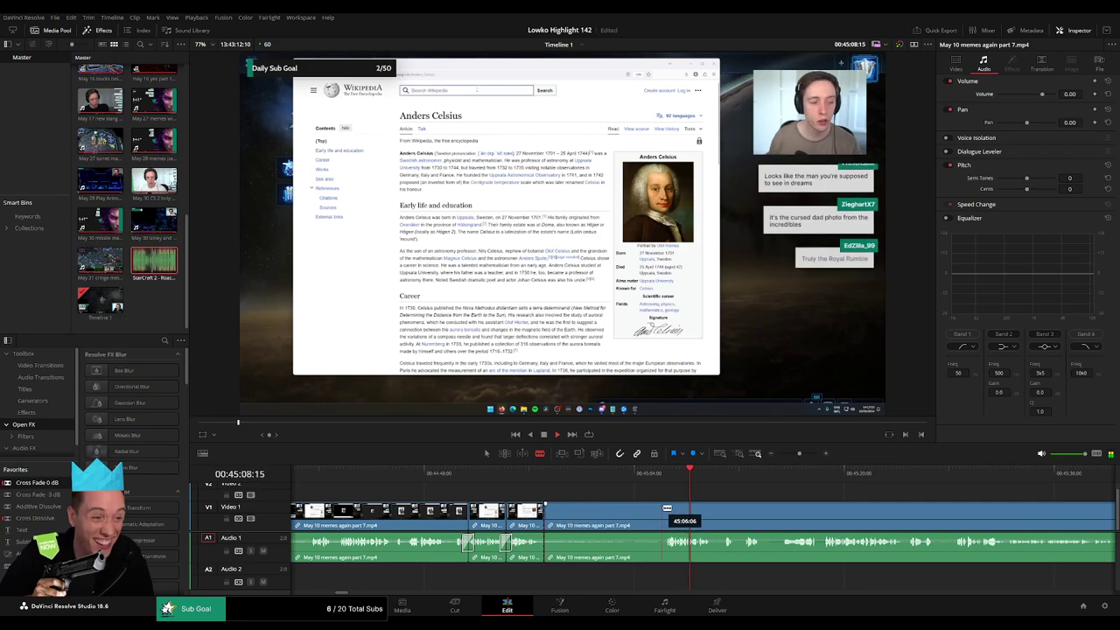
pyautogui.click(663, 514)
pyautogui.press('a')
pyautogui.click(637, 514)
pyautogui.press('Delete')
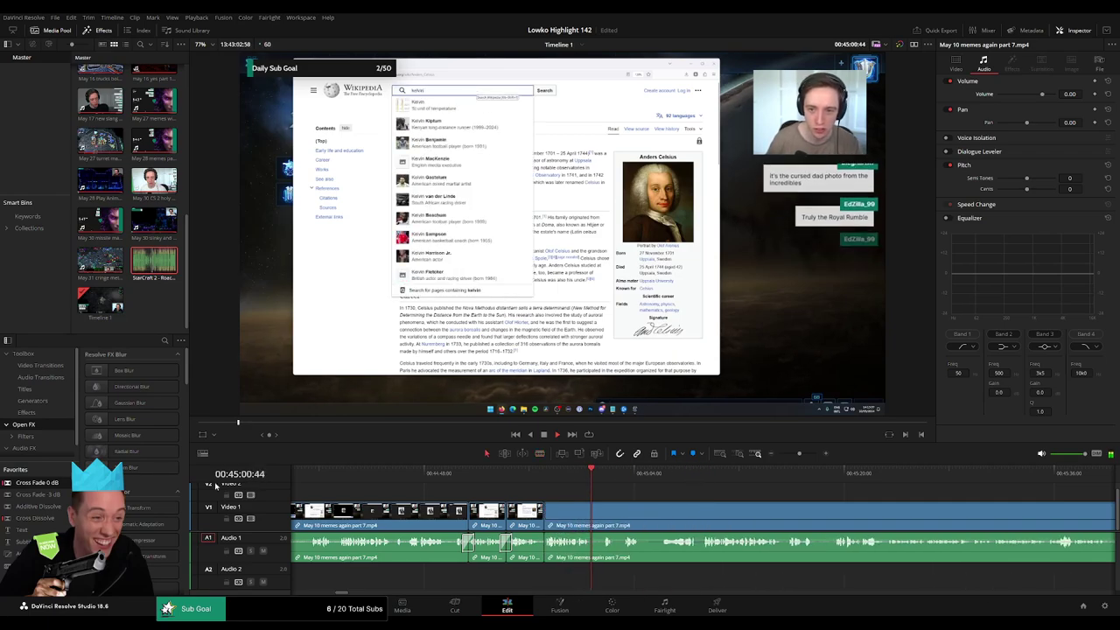
# - Cut out the section from about 00:45:18 to 00:45:19 and add Cross Fade 0 dB to the audio join
pyautogui.hscroll(2, 512, 471)
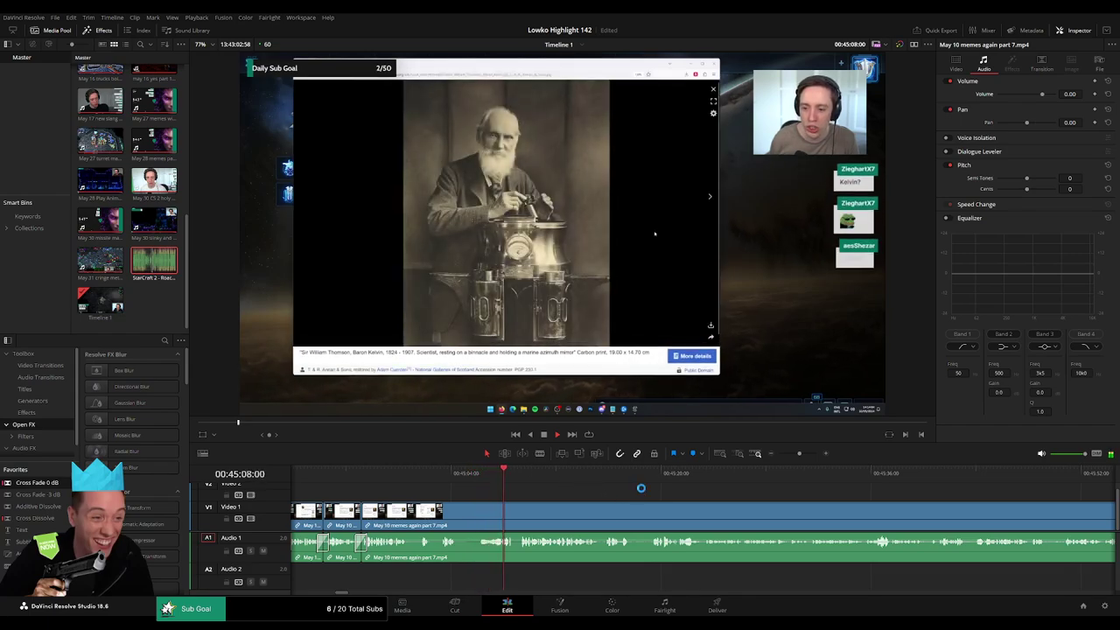
pyautogui.scroll(-4, 649, 506)
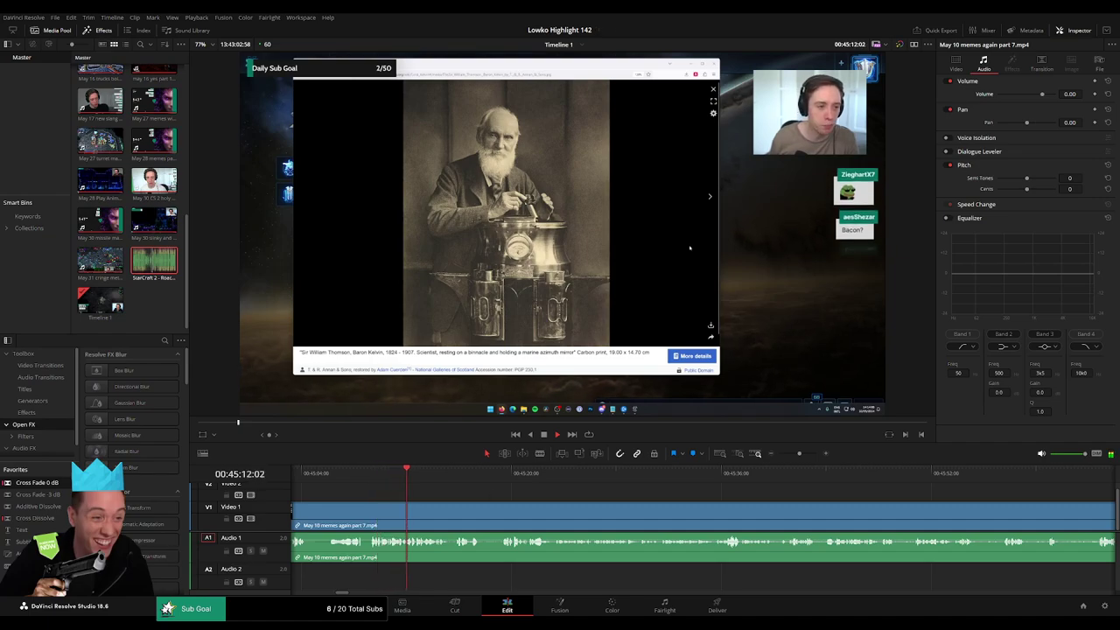
pyautogui.hscroll(-2, 467, 486)
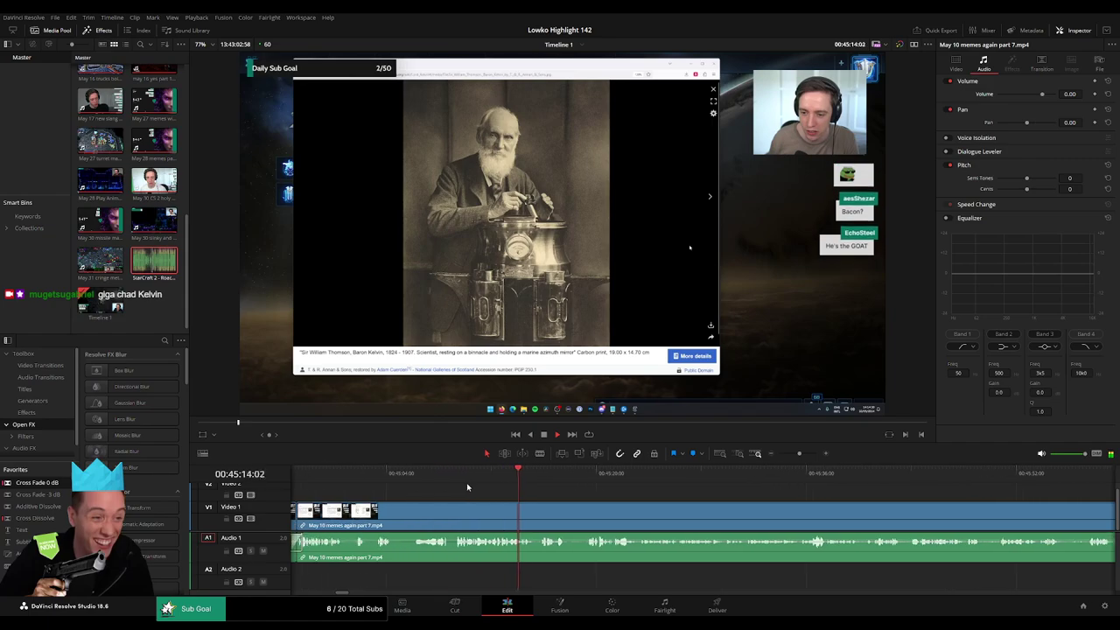
pyautogui.press('b')
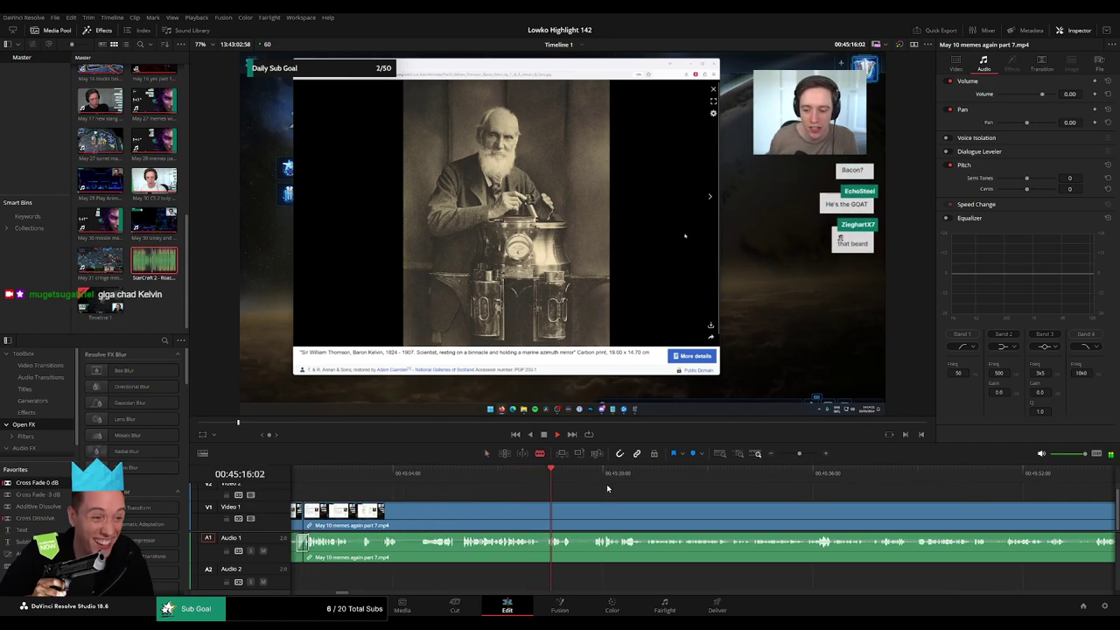
pyautogui.hscroll(3, 507, 486)
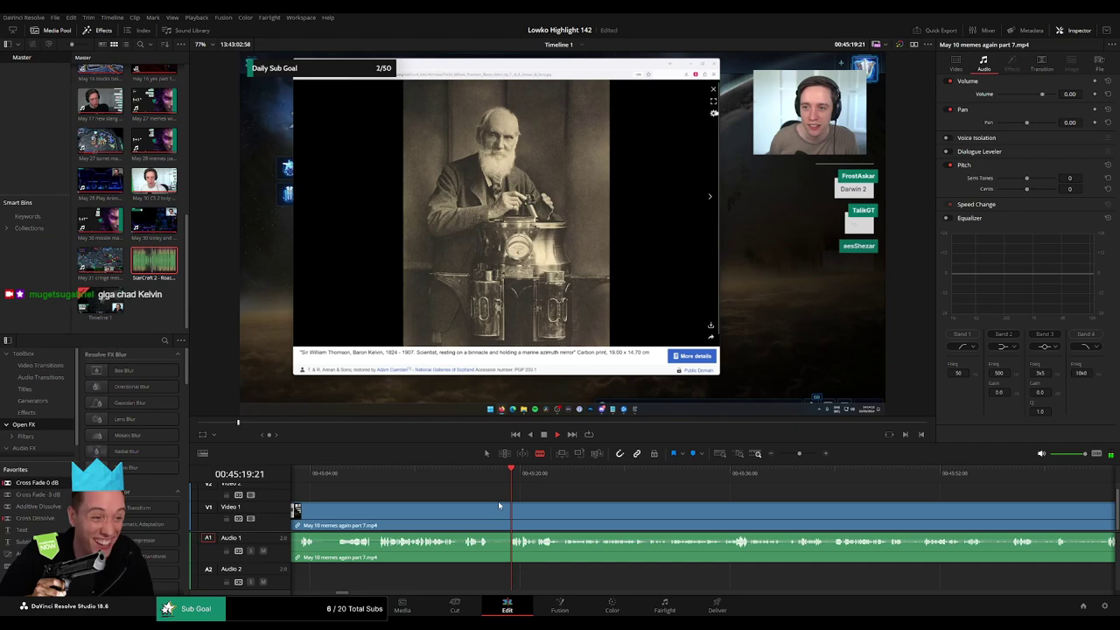
pyautogui.click(491, 513)
pyautogui.click(511, 512)
pyautogui.press('a')
pyautogui.click(500, 516)
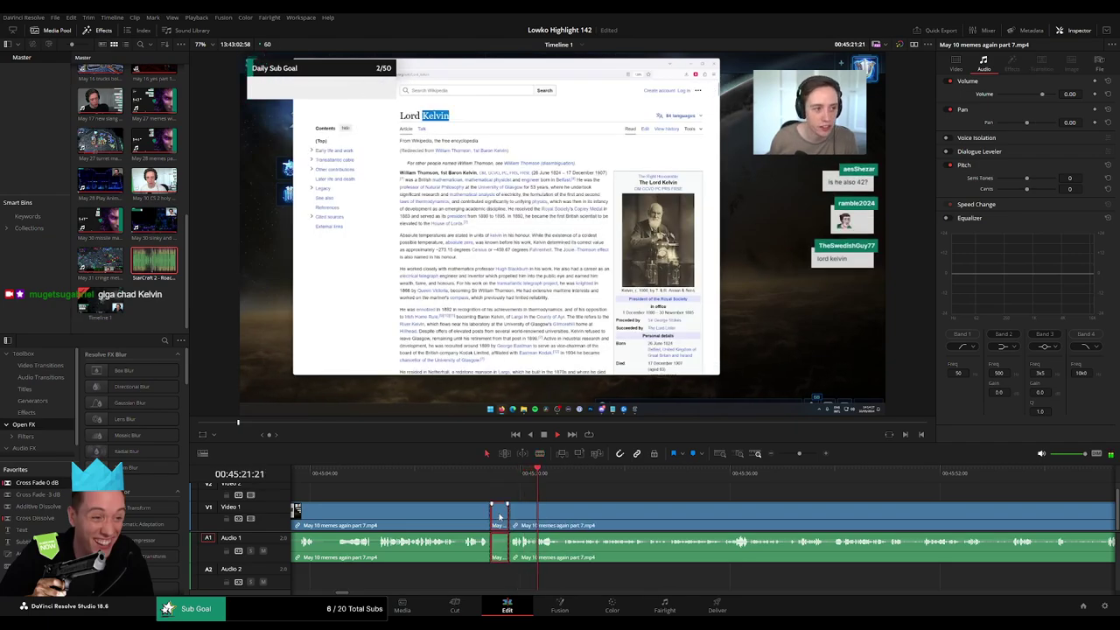
pyautogui.press('Delete')
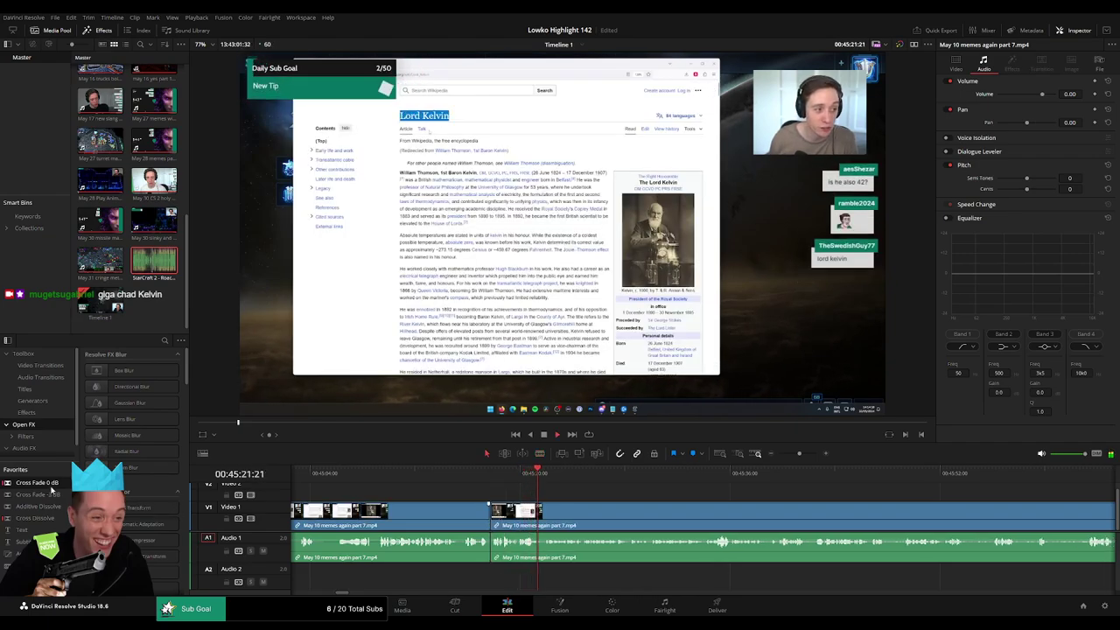
pyautogui.moveTo(44, 484); pyautogui.dragTo(488, 543)
# - Cut out the section from about 00:45:22 to 00:46:03, cross-fade the audio join and play it back
pyautogui.hscroll(2, 521, 514)
pyautogui.hscroll(3, 521, 513)
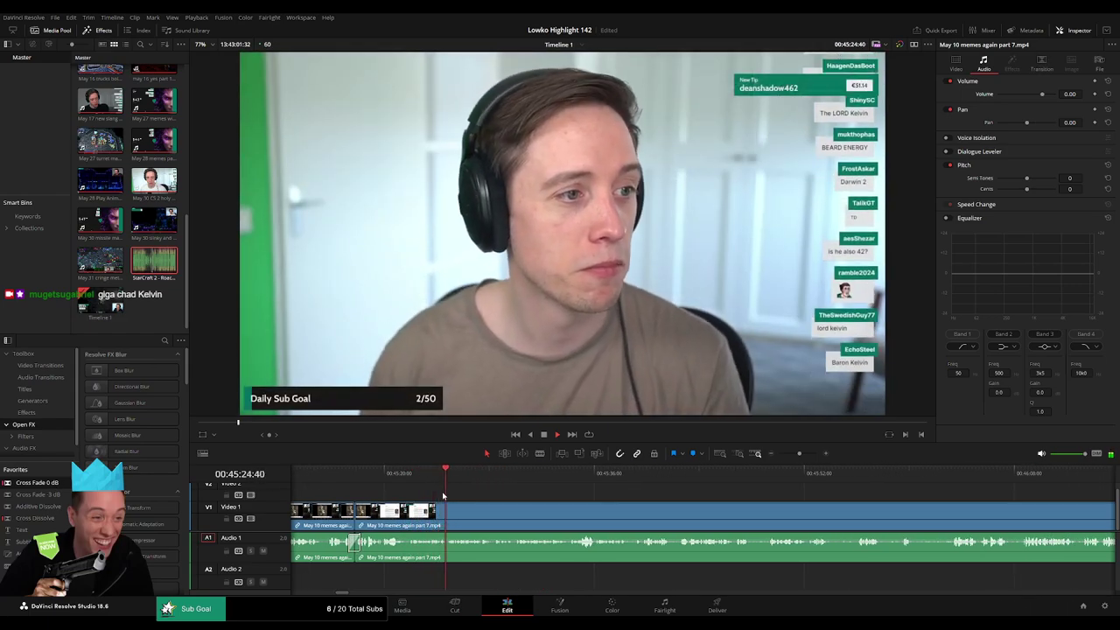
pyautogui.click(483, 475)
pyautogui.moveTo(482, 474); pyautogui.dragTo(530, 476)
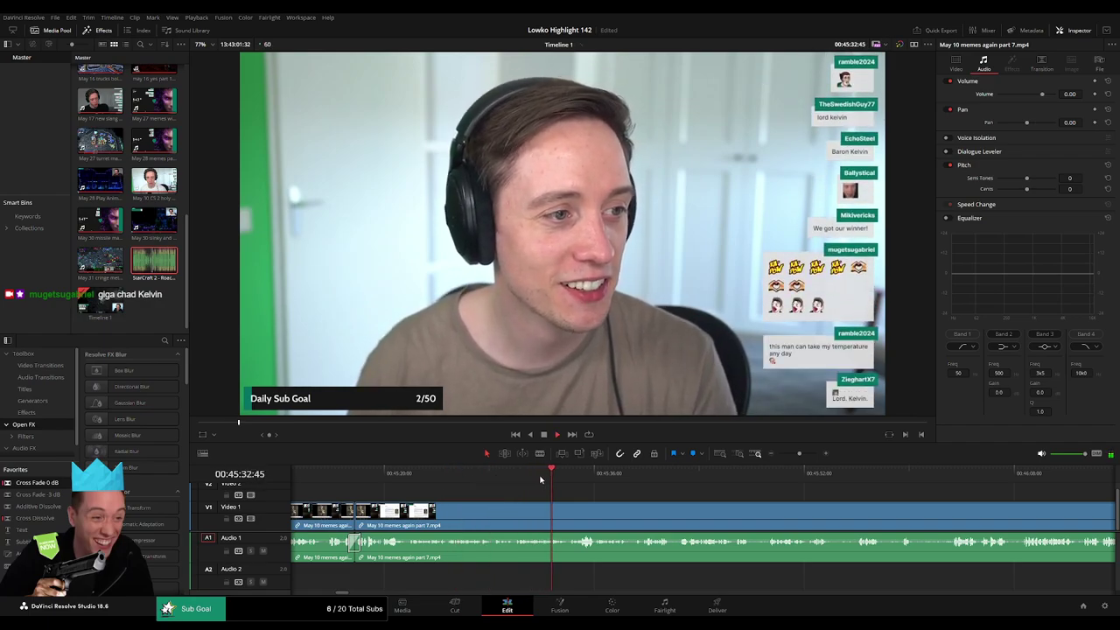
pyautogui.click(396, 480)
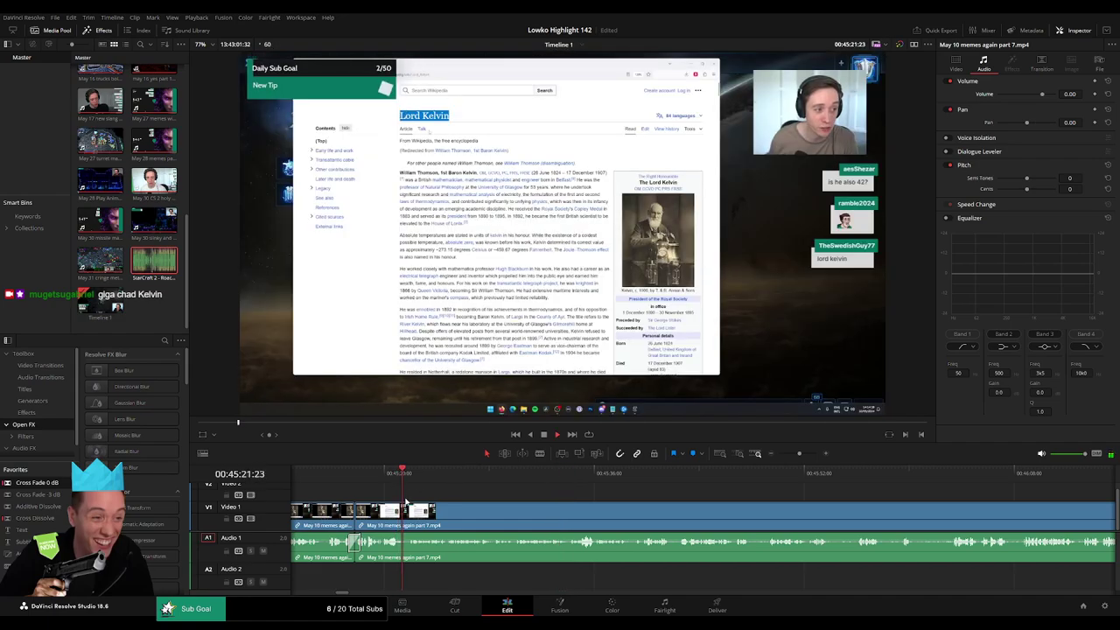
pyautogui.click(581, 477)
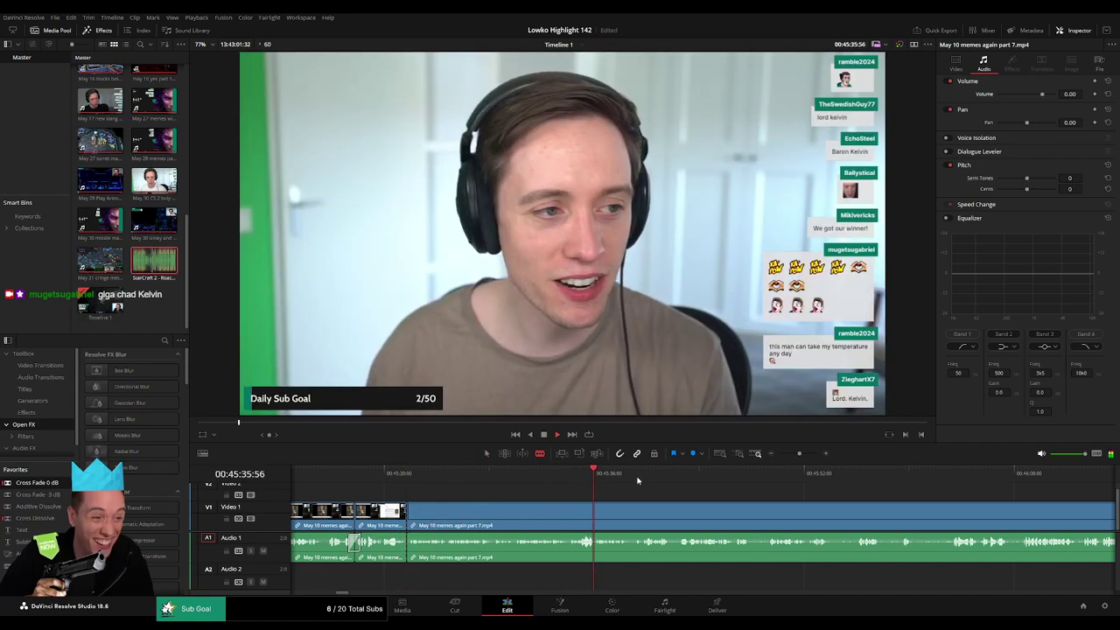
pyautogui.moveTo(637, 481); pyautogui.dragTo(944, 478)
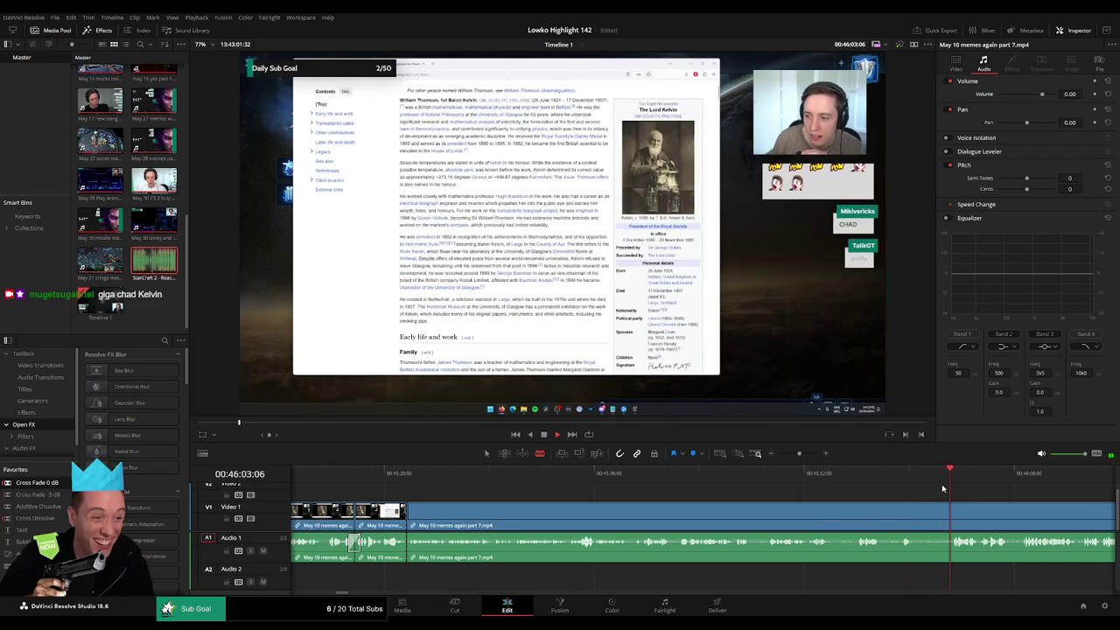
pyautogui.press('space')
pyautogui.click(954, 508)
pyautogui.press('a')
pyautogui.click(898, 510)
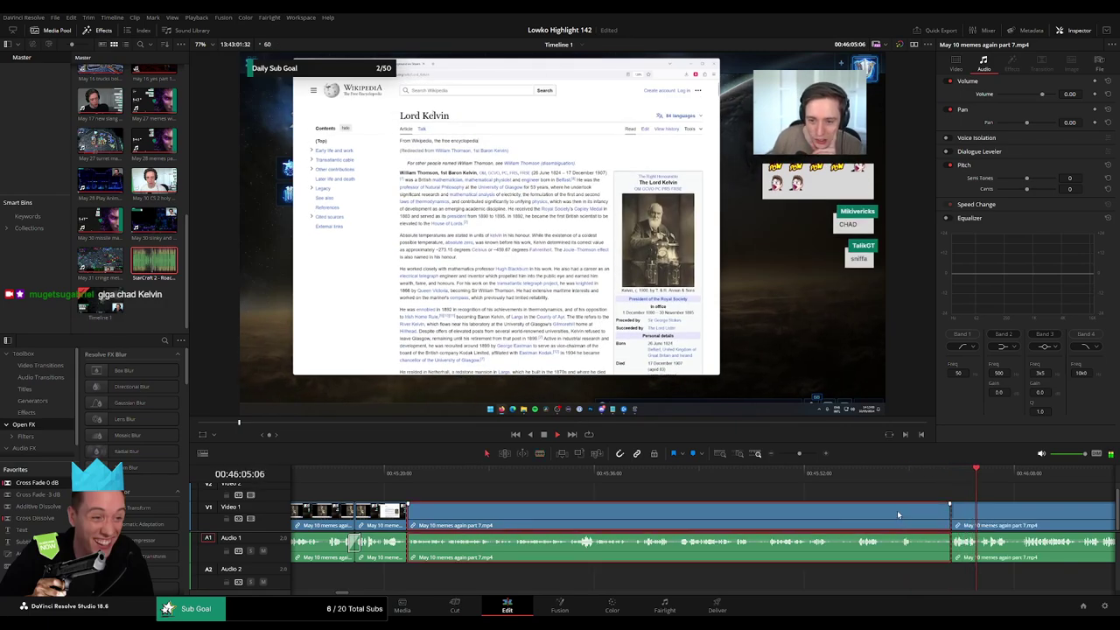
pyautogui.press('Delete')
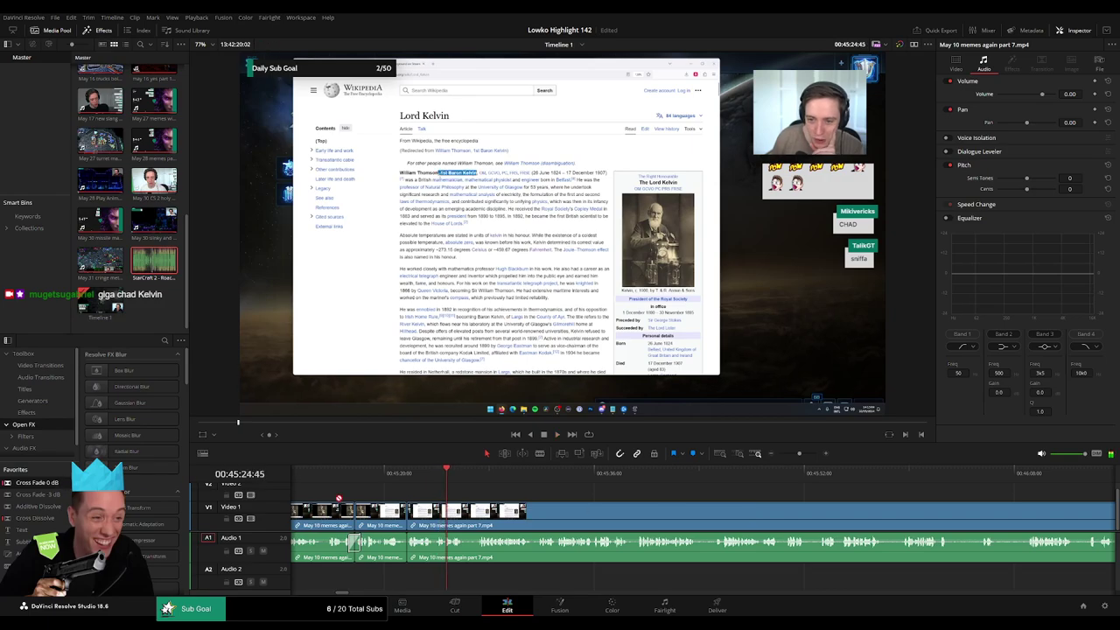
pyautogui.click(400, 473)
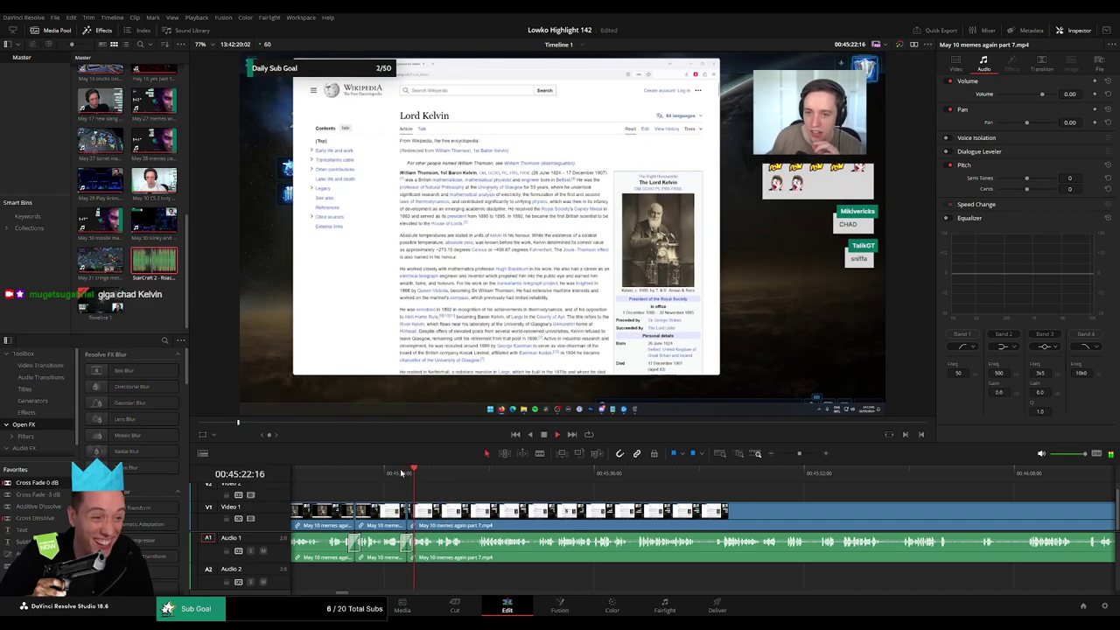
pyautogui.click(401, 479)
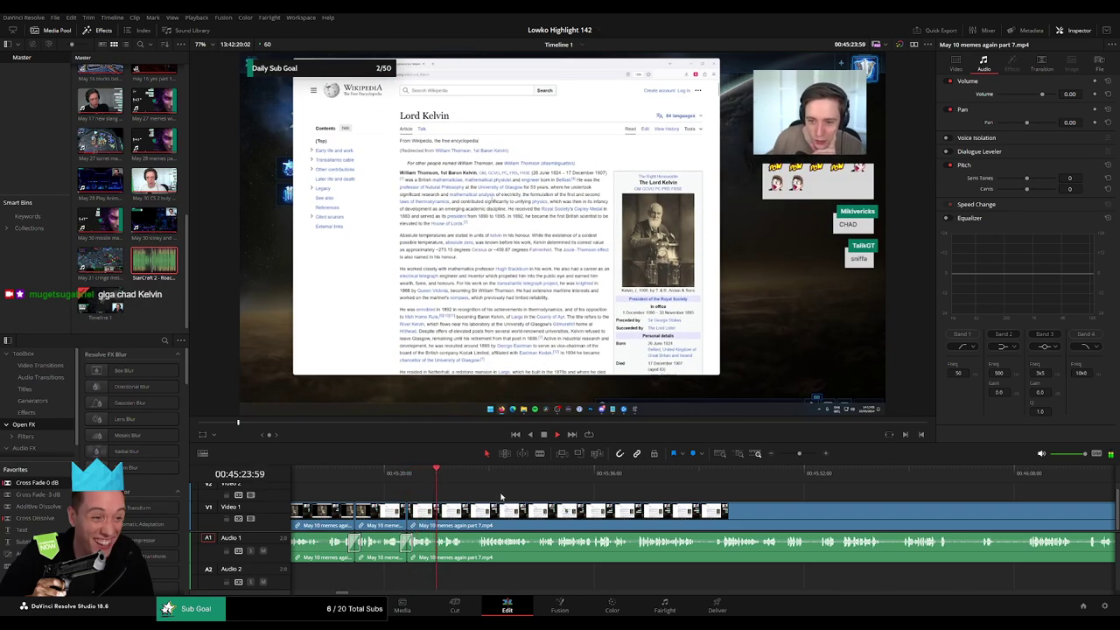
# - Cut out the section from about 00:45:44 to 00:45:45 and cross-fade the audio join
pyautogui.moveTo(578, 508); pyautogui.dragTo(518, 502)
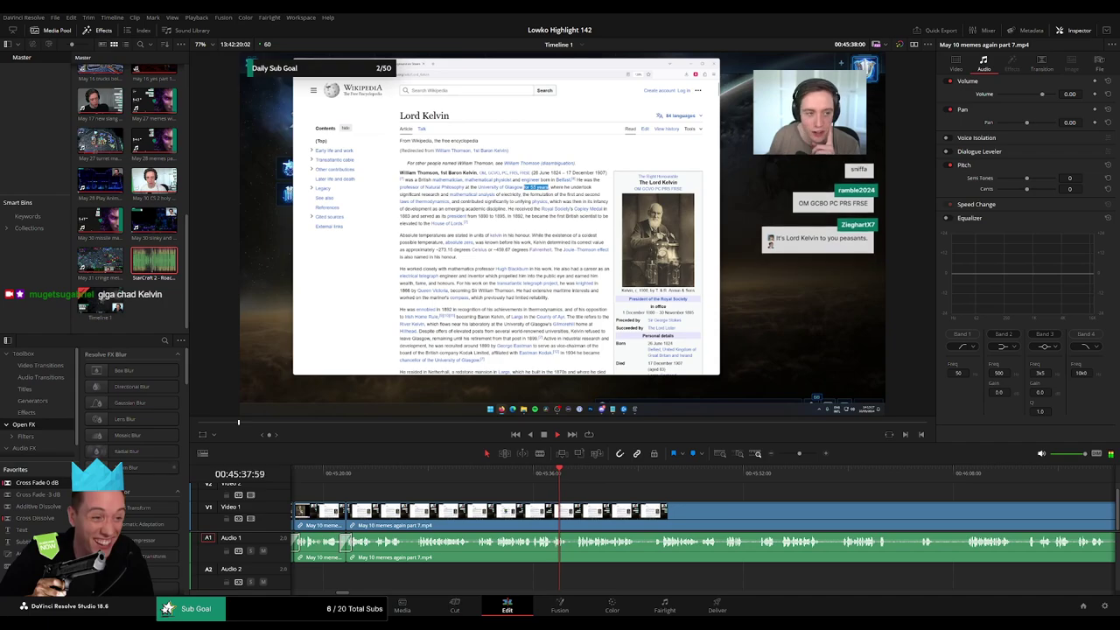
pyautogui.click(591, 510)
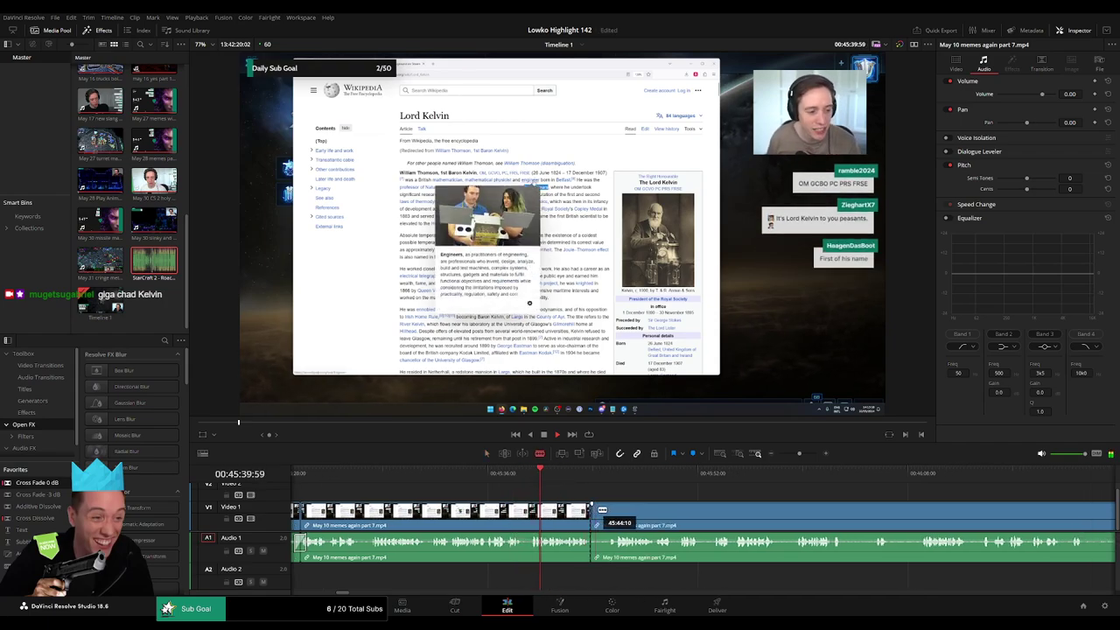
pyautogui.click(607, 511)
pyautogui.press('a')
pyautogui.click(596, 511)
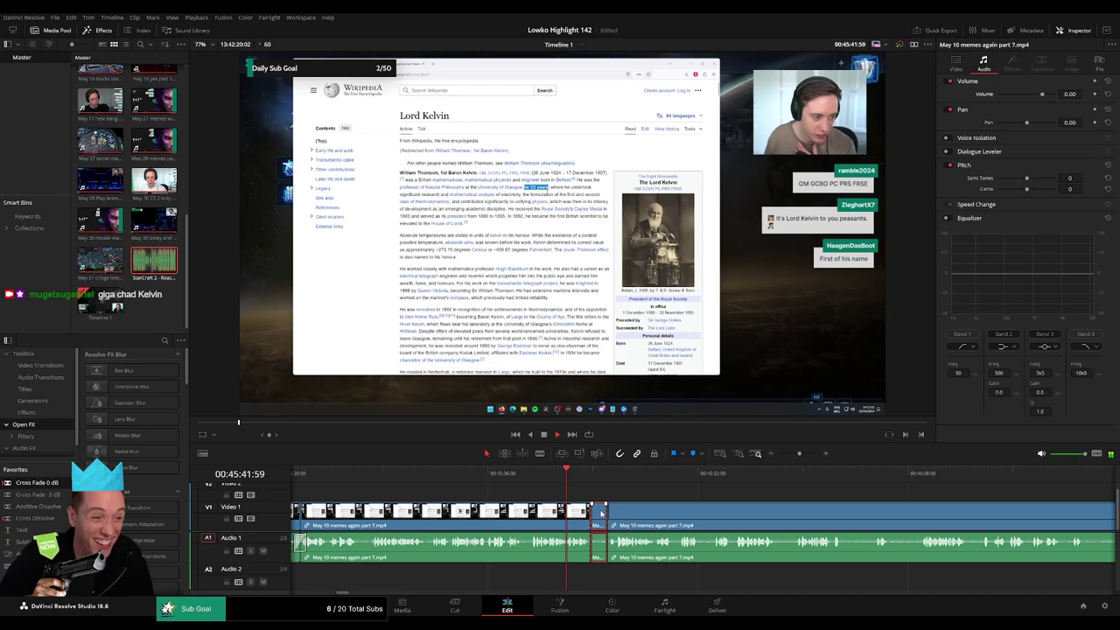
pyautogui.press('Delete')
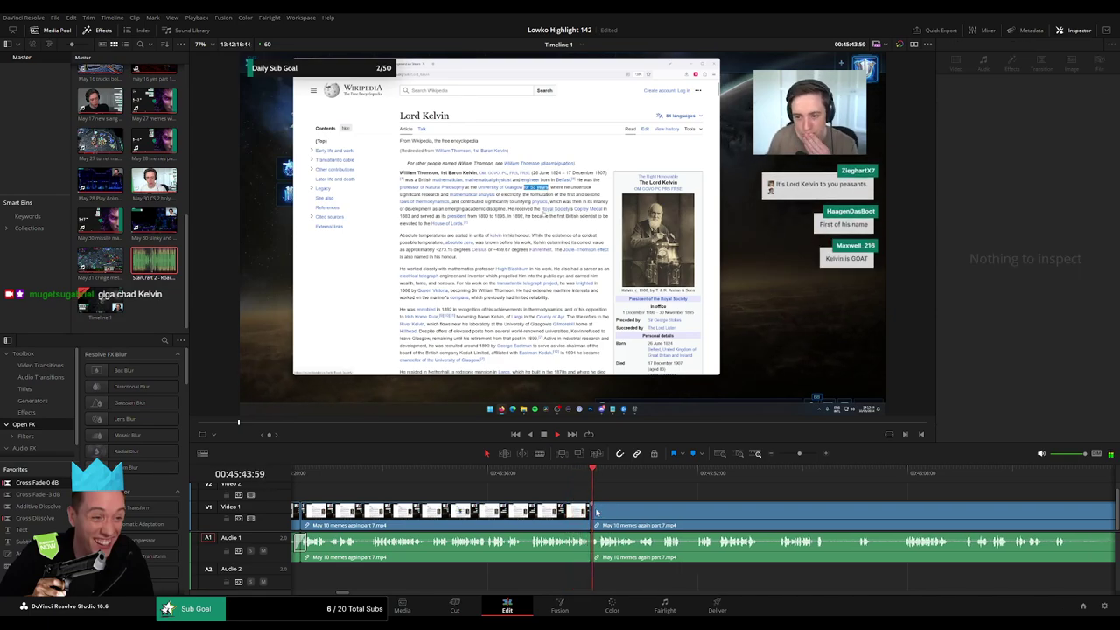
# - Cut out the section from about 00:45:51 to 00:45:52 and cross-fade the audio join
pyautogui.hscroll(5, 482, 488)
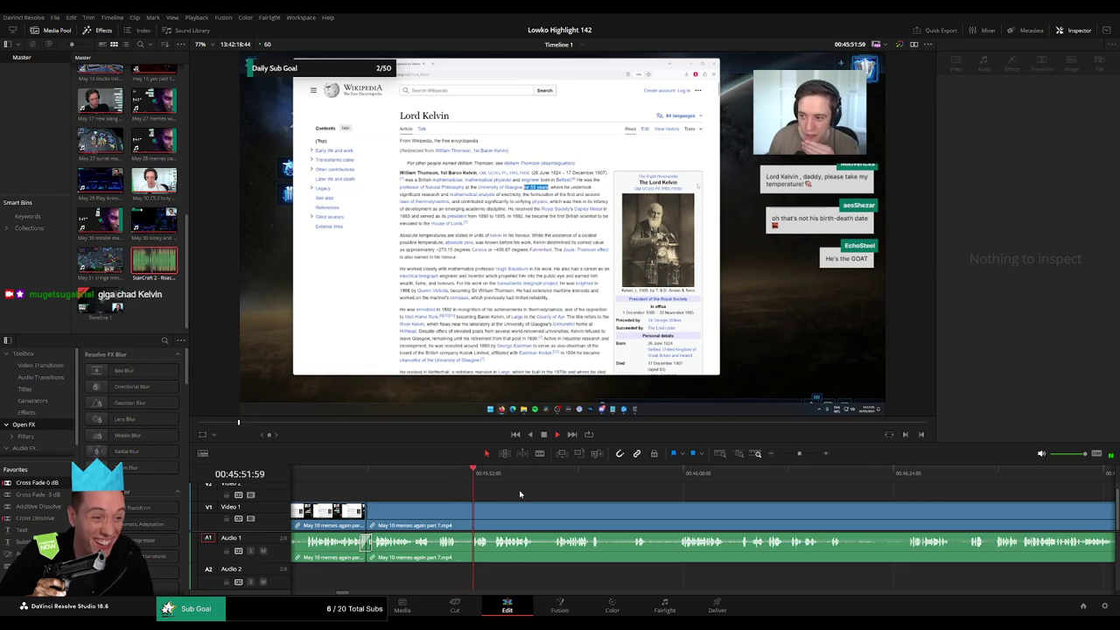
pyautogui.click(460, 511)
pyautogui.click(474, 511)
pyautogui.press('a')
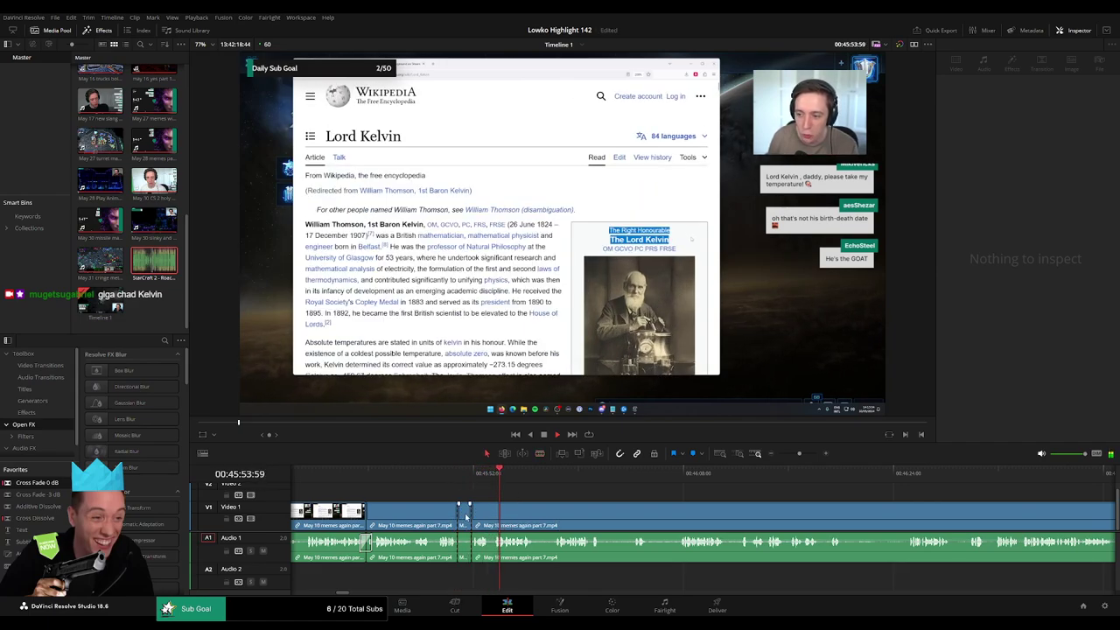
pyautogui.click(465, 514)
pyautogui.press('Delete')
pyautogui.press('space')
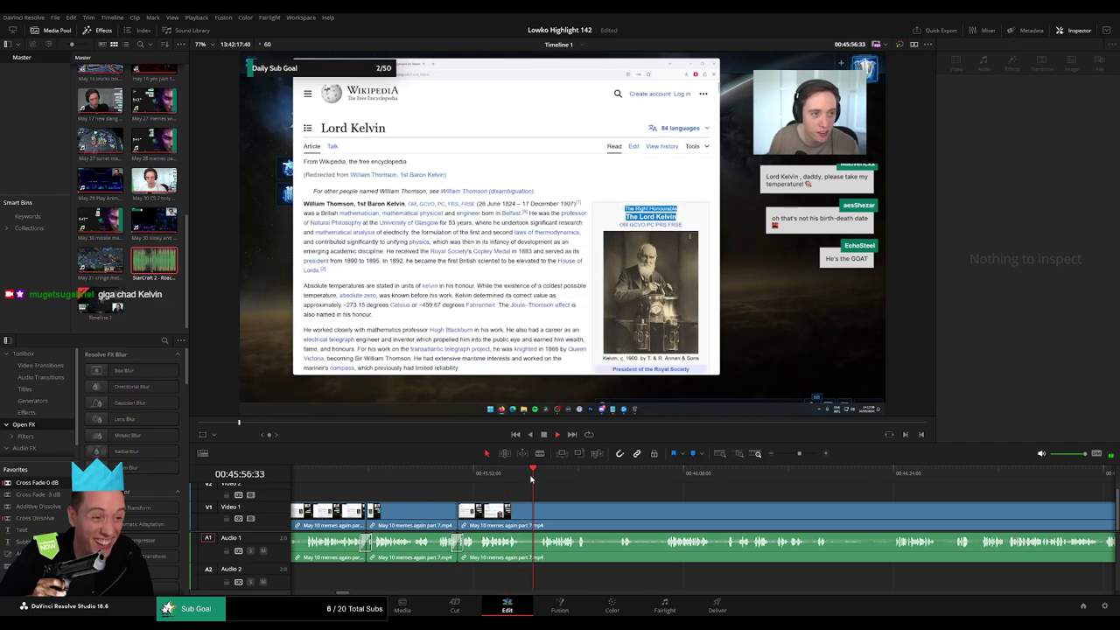
# - Cut out the section from about 00:45:55 to 00:45:57 and add Cross Fade 0 dB to the audio join
pyautogui.click(526, 513)
pyautogui.click(542, 514)
pyautogui.press('a')
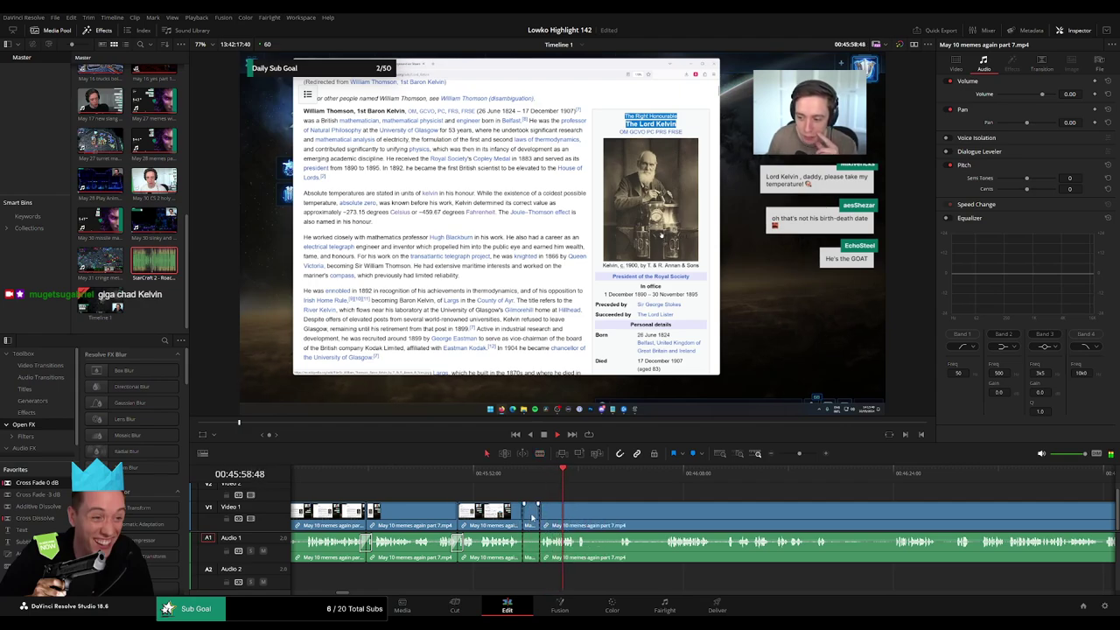
pyautogui.click(532, 517)
pyautogui.press('Delete')
pyautogui.press('space')
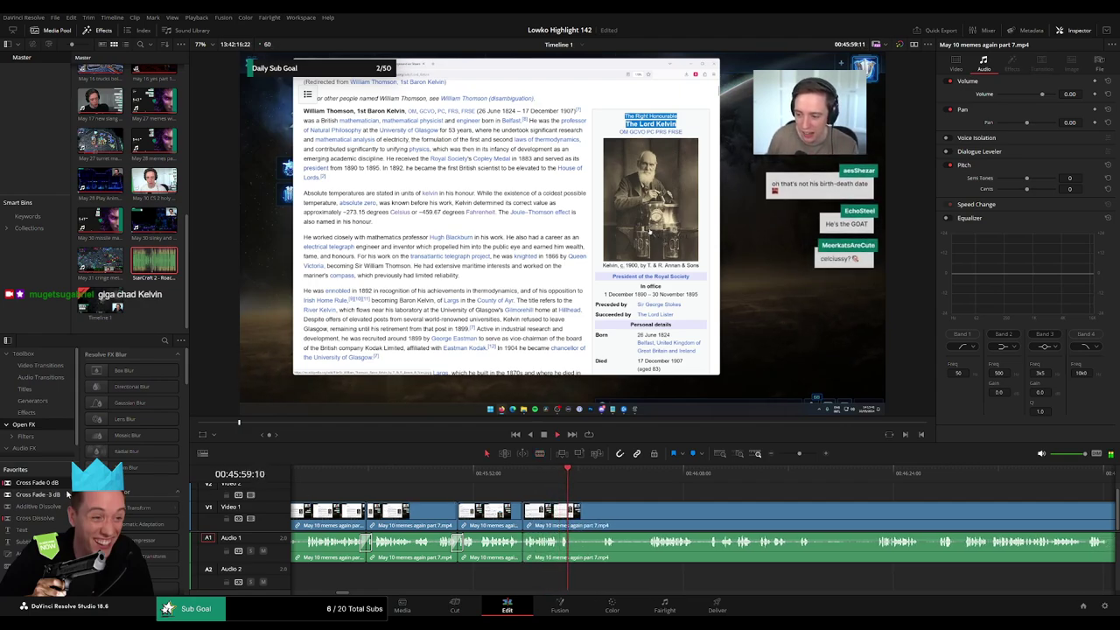
# - Cut out the section from about 00:45:59 to 00:46:02
pyautogui.click(601, 473)
pyautogui.hscroll(1, 559, 499)
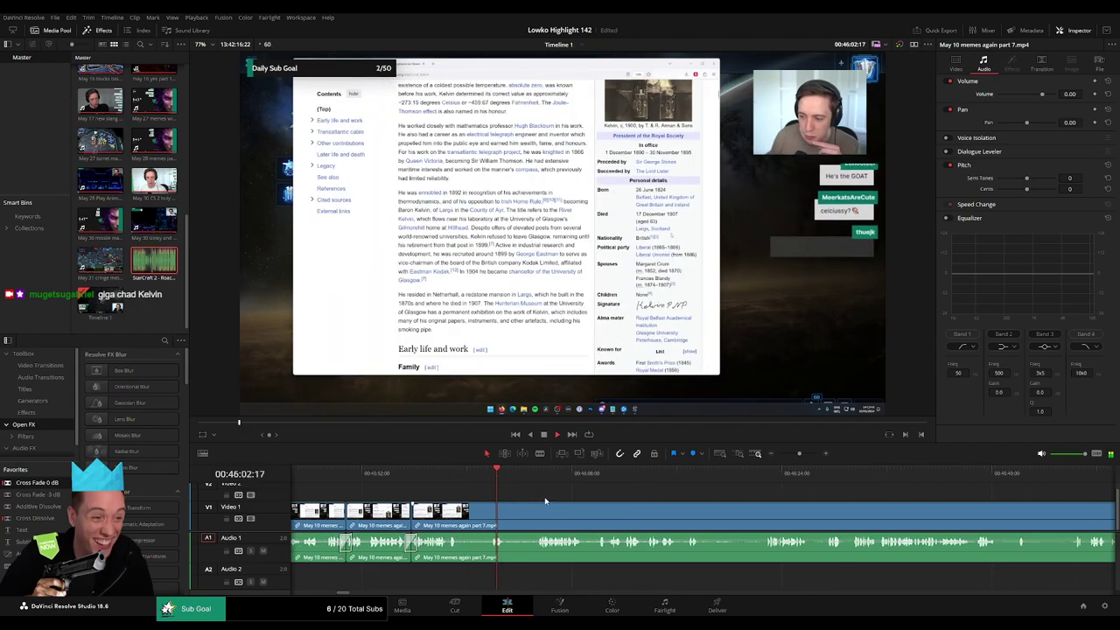
pyautogui.press('b')
pyautogui.click(461, 512)
pyautogui.click(492, 513)
pyautogui.press('a')
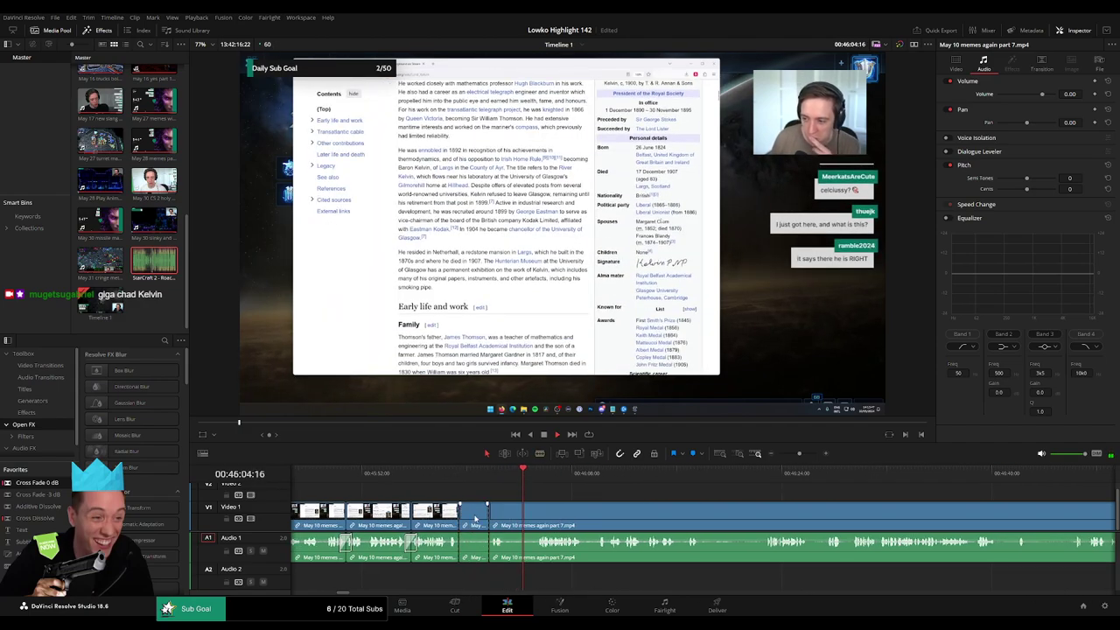
pyautogui.press('Delete')
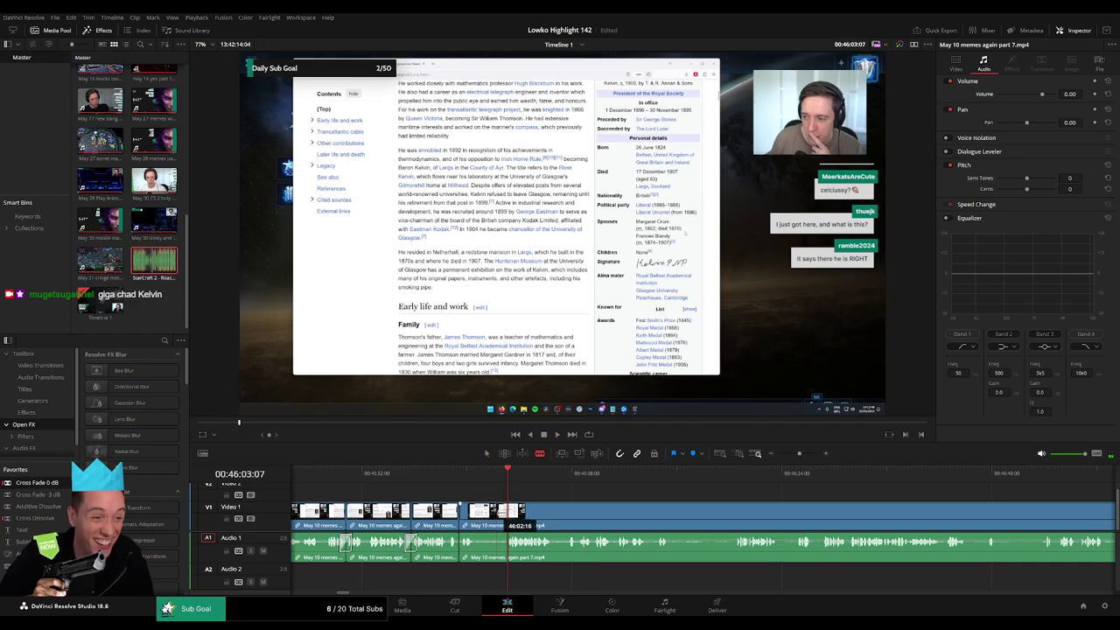
# - Cut out the section from about 00:46:00 to 00:46:03 and cross-fade the audio joins on both sides of the short clip before it
pyautogui.click(507, 474)
pyautogui.click(507, 509)
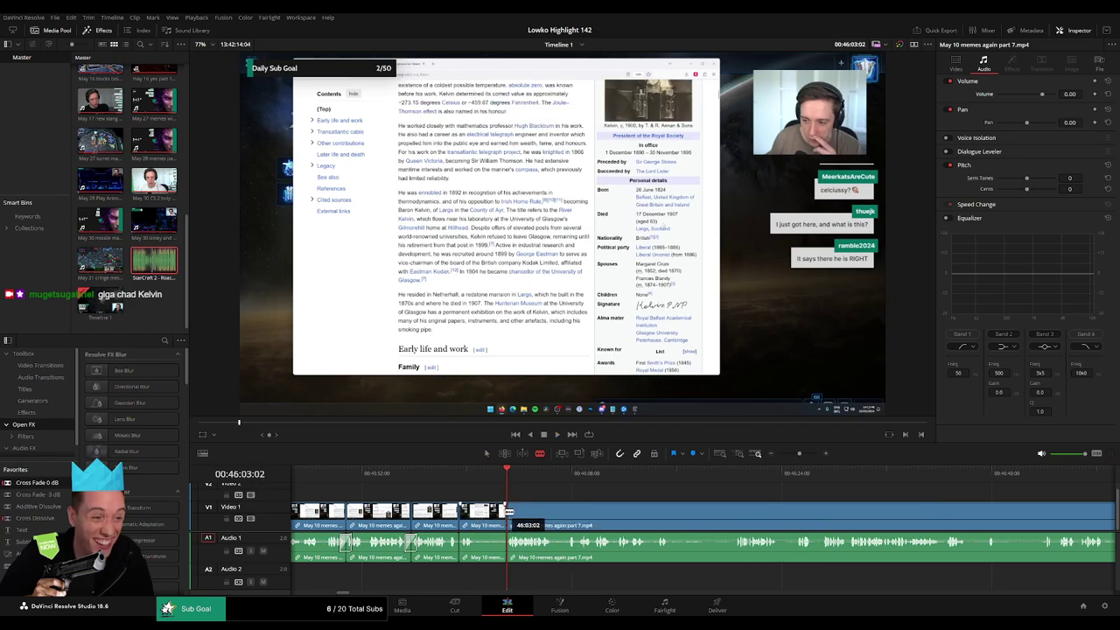
pyautogui.moveTo(490, 530); pyautogui.dragTo(487, 525)
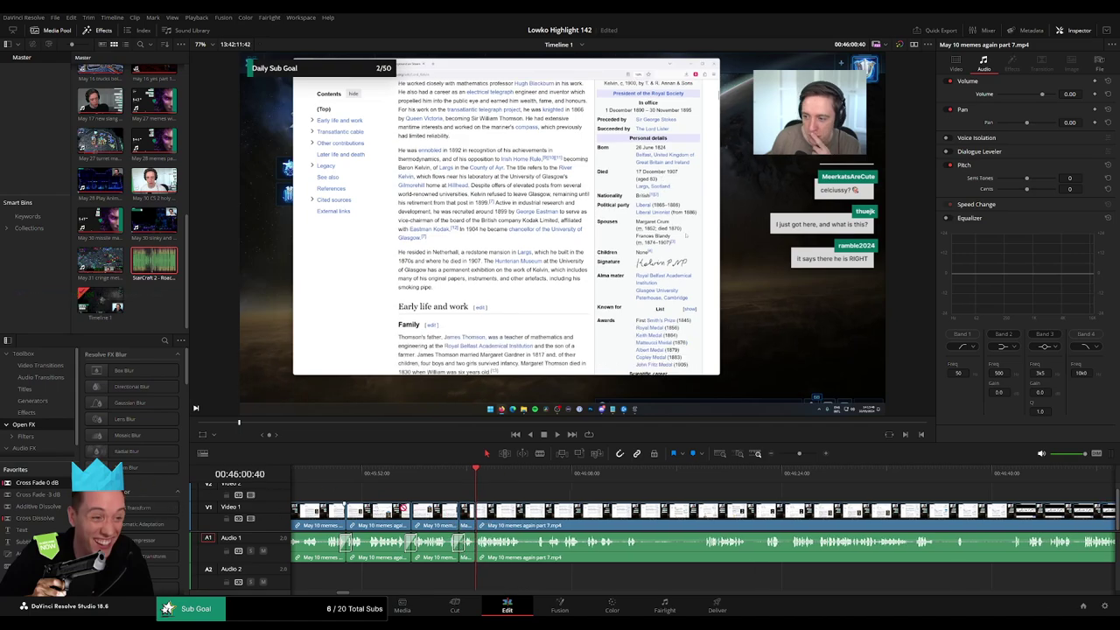
pyautogui.hscroll(-1, 404, 508)
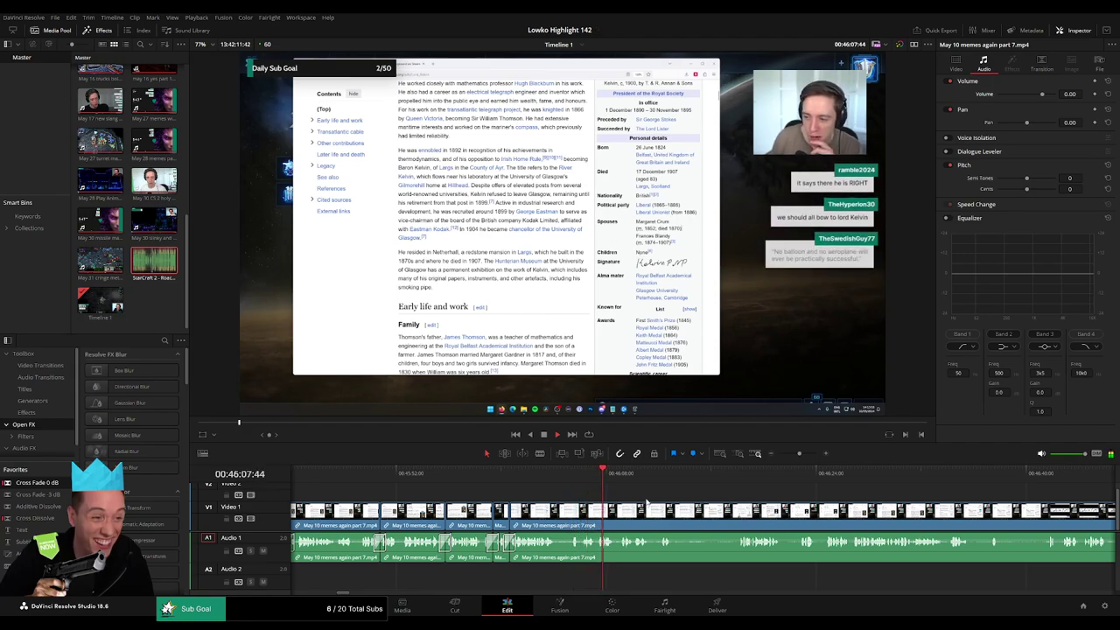
# - Cut out the section from about 00:46:13 to 00:46:18 and cross-fade the audio join
pyautogui.hscroll(3, 537, 493)
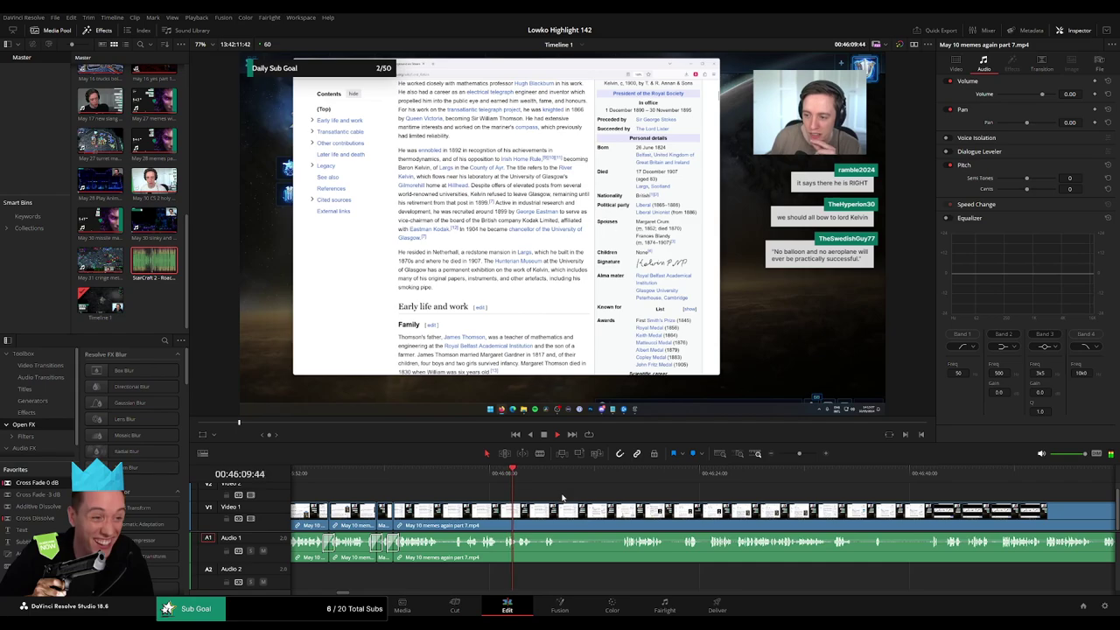
pyautogui.press('b')
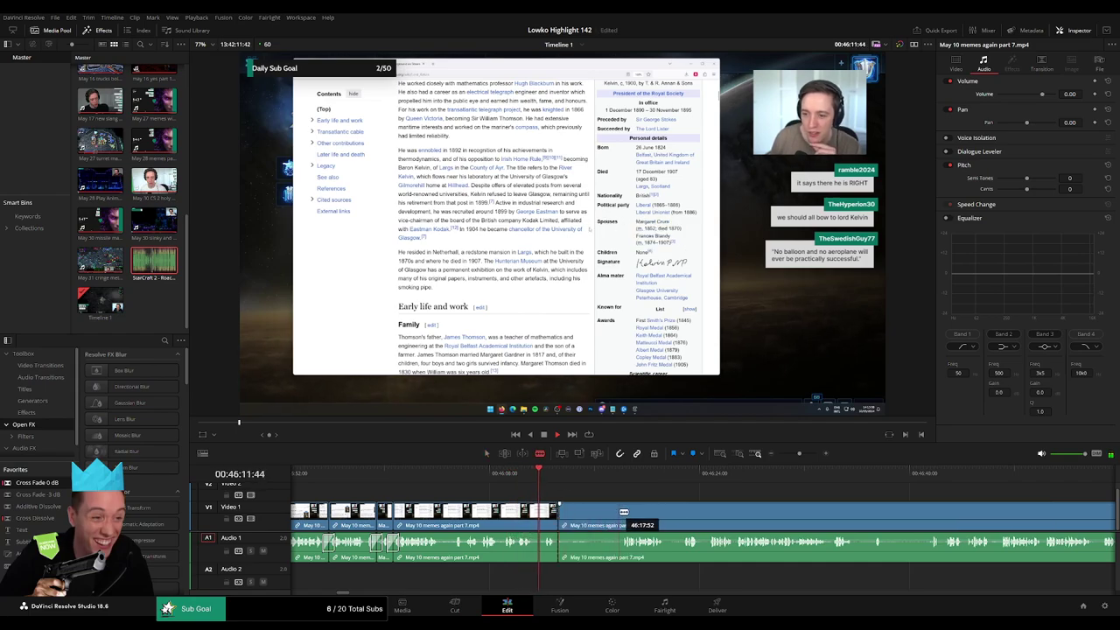
pyautogui.click(621, 511)
pyautogui.press('a')
pyautogui.click(603, 514)
pyautogui.press('Delete')
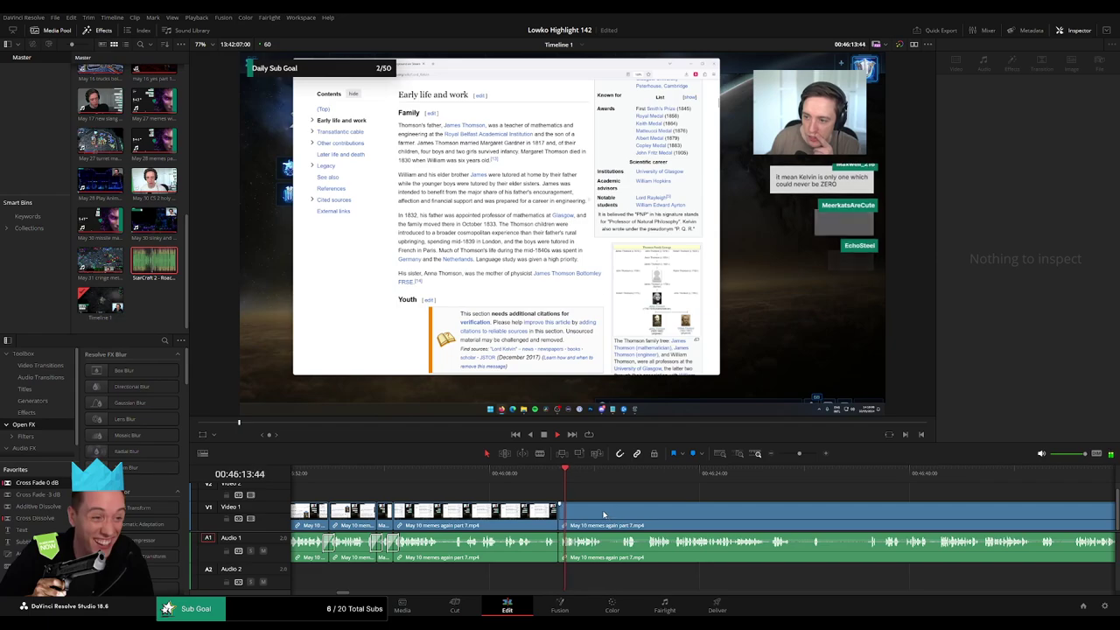
pyautogui.click(602, 515)
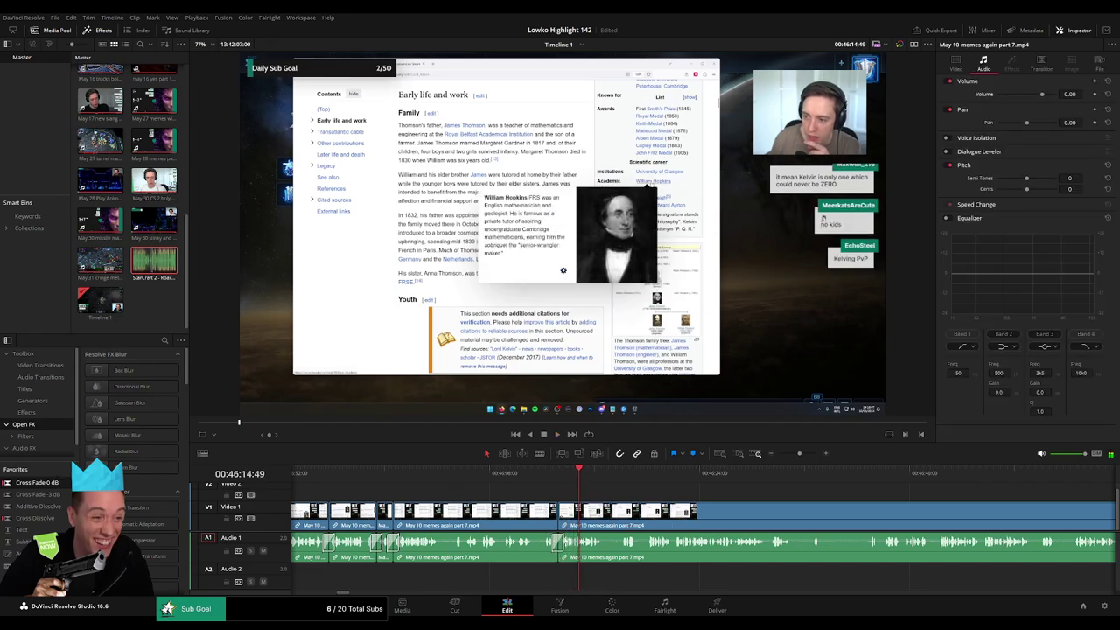
# - Cut out the section from about 00:46:31 to 00:46:32 and cross-fade the audio join
pyautogui.moveTo(644, 490); pyautogui.dragTo(507, 491)
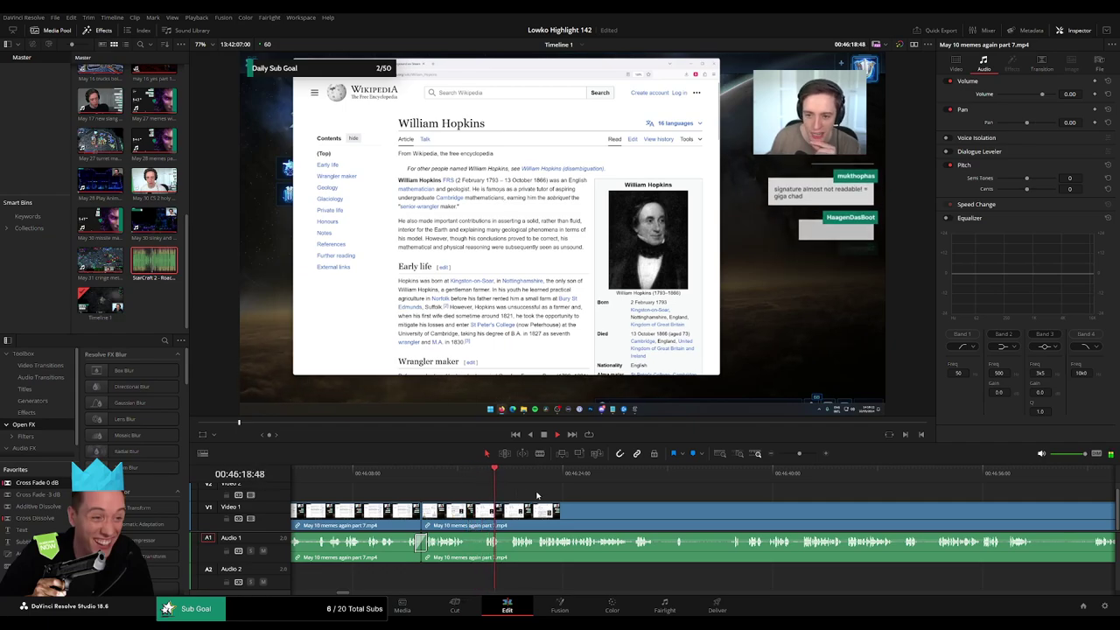
pyautogui.hscroll(2, 558, 498)
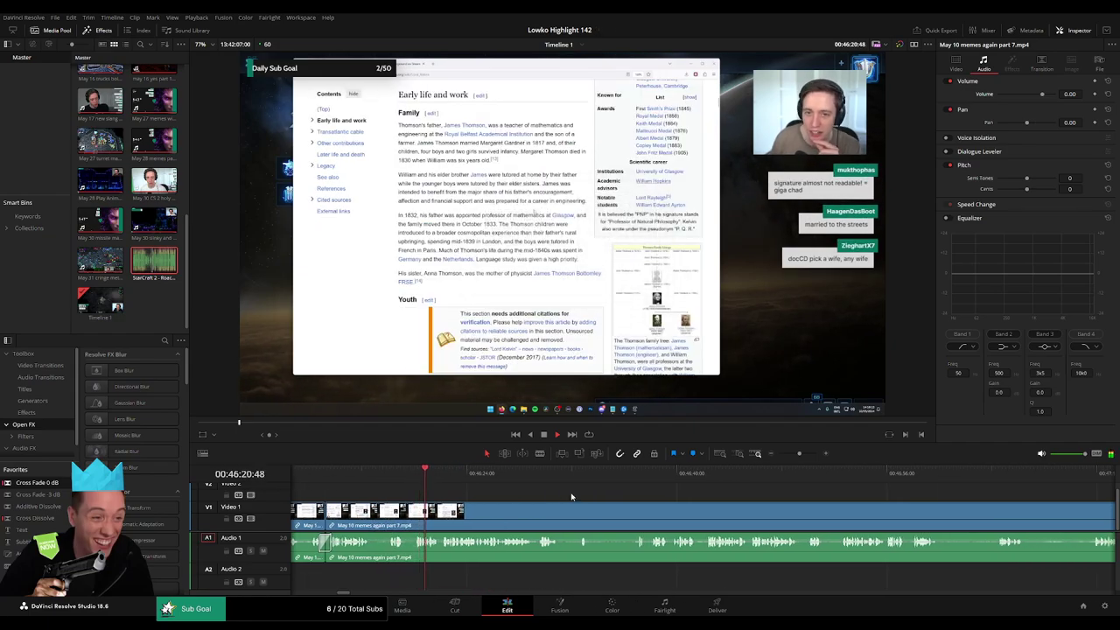
pyautogui.hscroll(1, 542, 499)
pyautogui.click(526, 514)
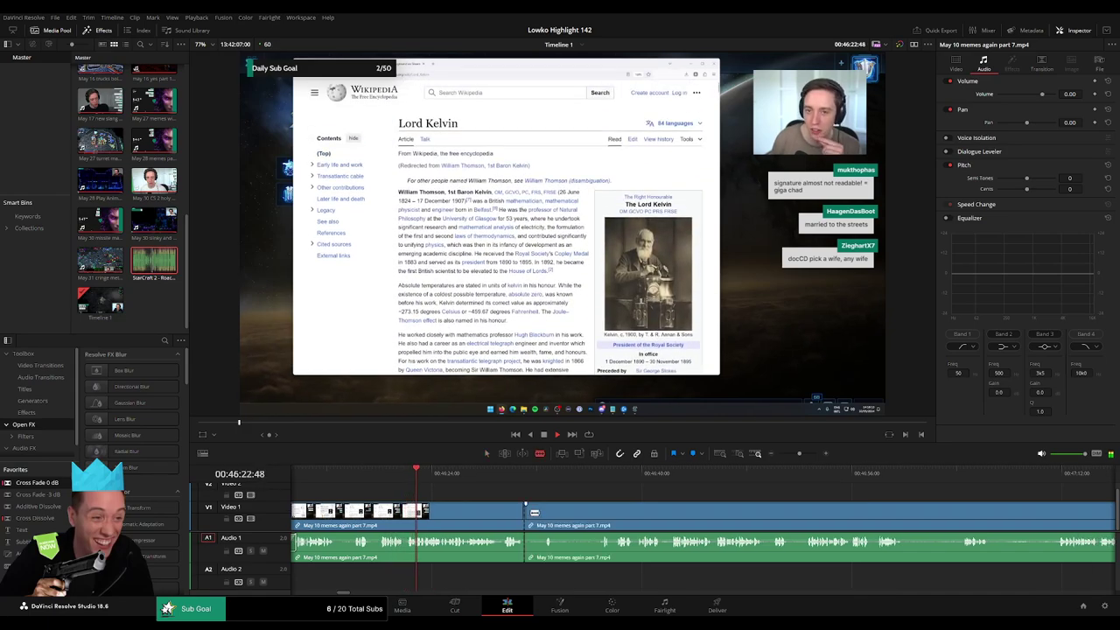
pyautogui.click(547, 513)
pyautogui.press('a')
pyautogui.click(533, 514)
pyautogui.press('Delete')
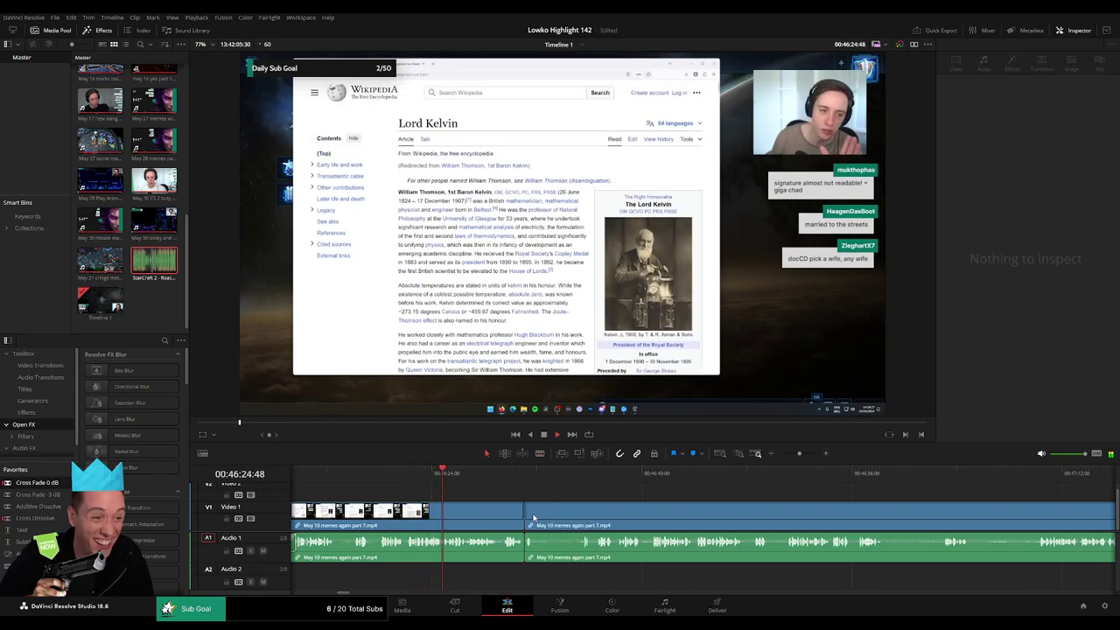
pyautogui.click(451, 507)
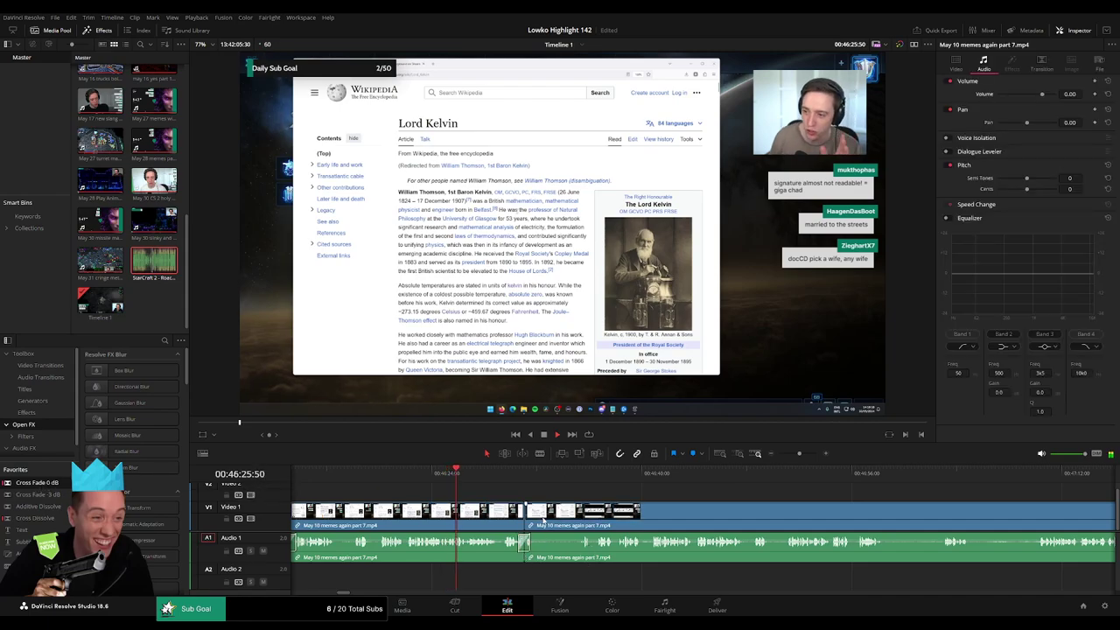
# - Cut out the section from about 00:46:32 to 00:46:35 and cross-fade the audio join
pyautogui.click(543, 510)
pyautogui.hotkey('ctrl', 'z')
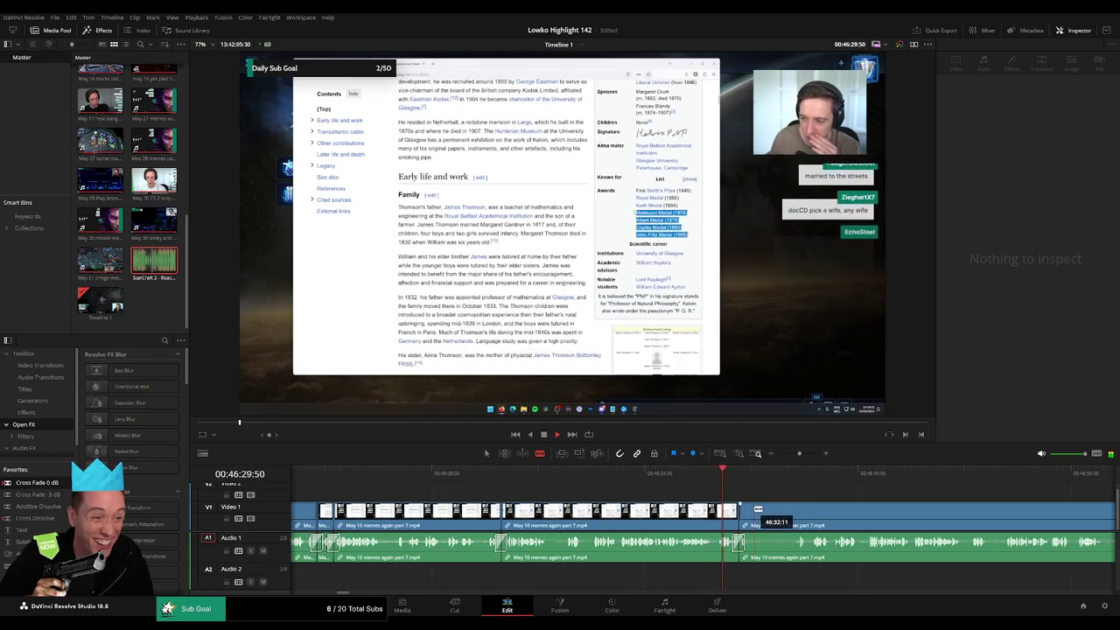
pyautogui.click(780, 517)
pyautogui.press('Delete')
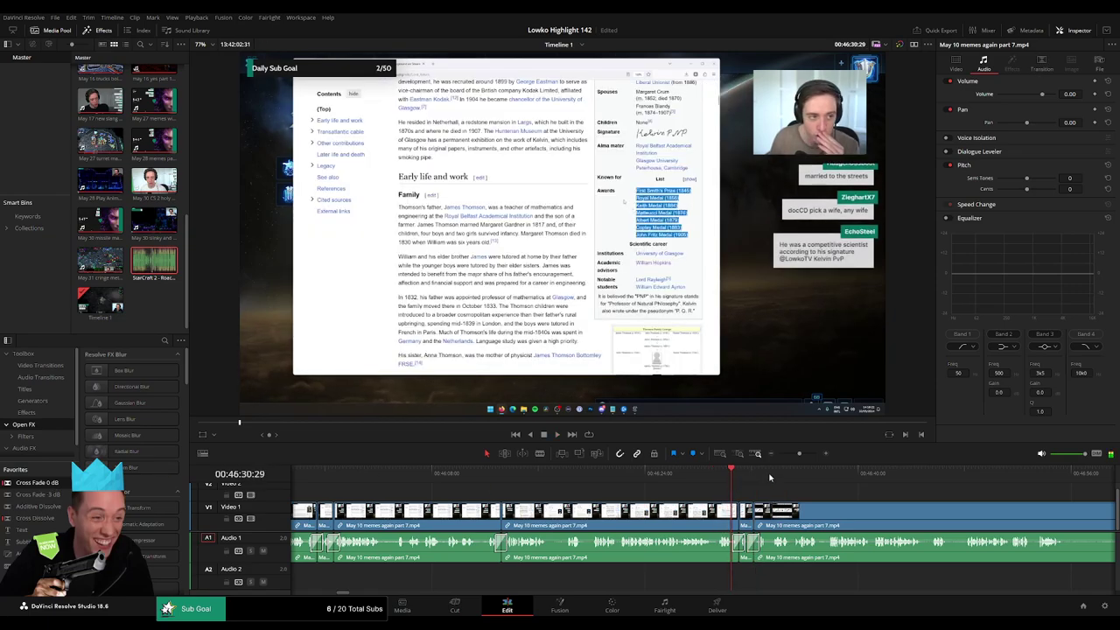
# - Split the clip at 00:46:30:29 and shorten the audio cross fade that follows it to 36 frames
pyautogui.moveTo(798, 453); pyautogui.dragTo(813, 454)
pyautogui.press('b')
pyautogui.click(711, 515)
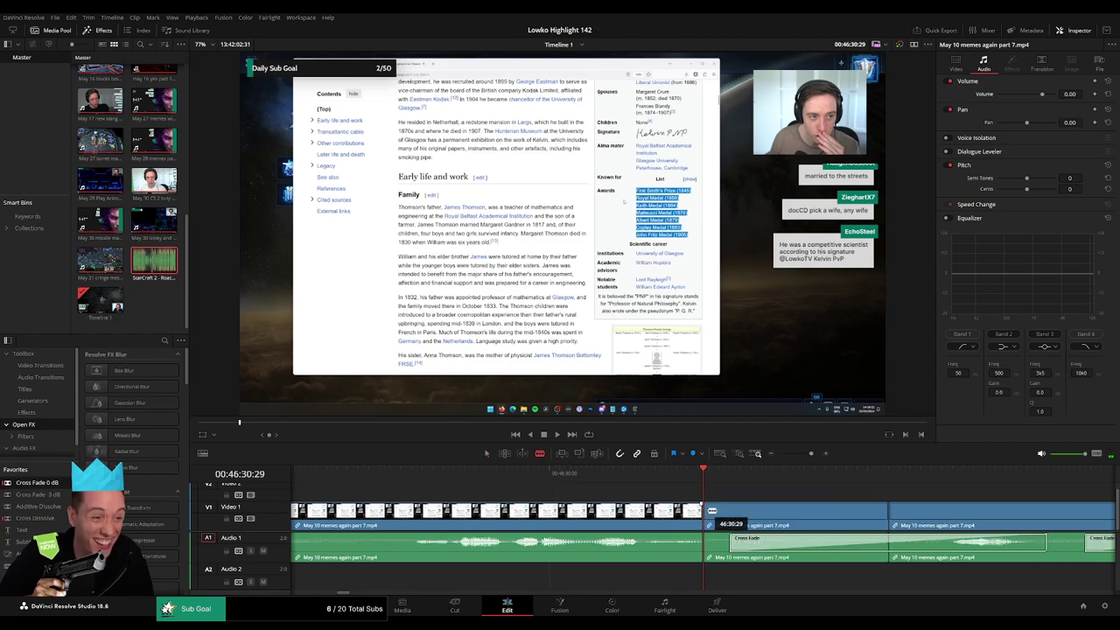
pyautogui.moveTo(733, 545); pyautogui.dragTo(795, 544)
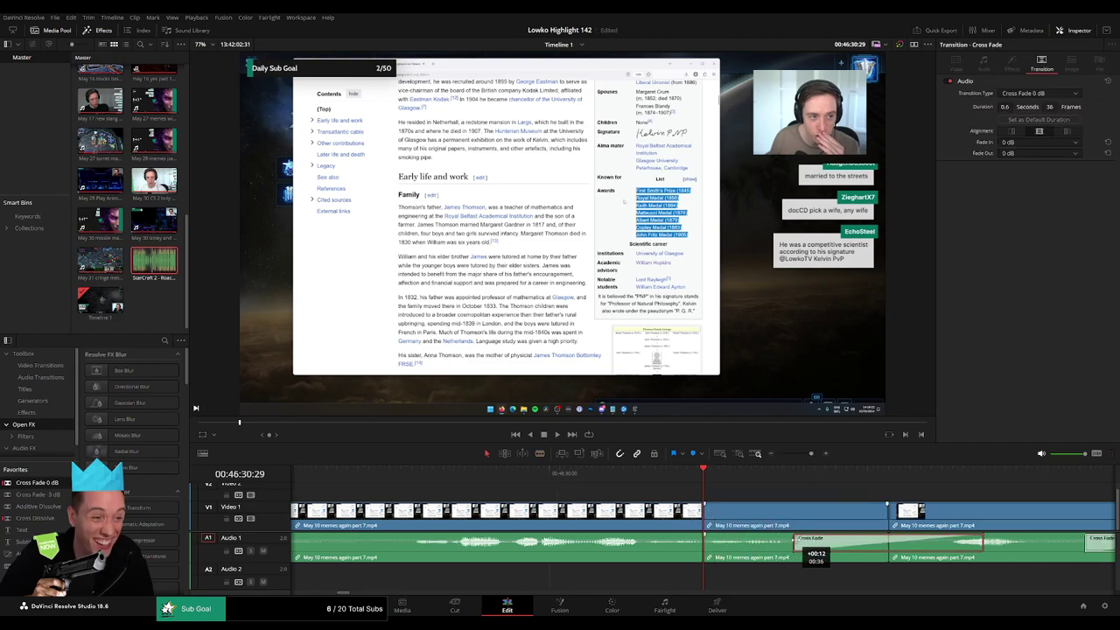
pyautogui.click(792, 516)
pyautogui.press('a')
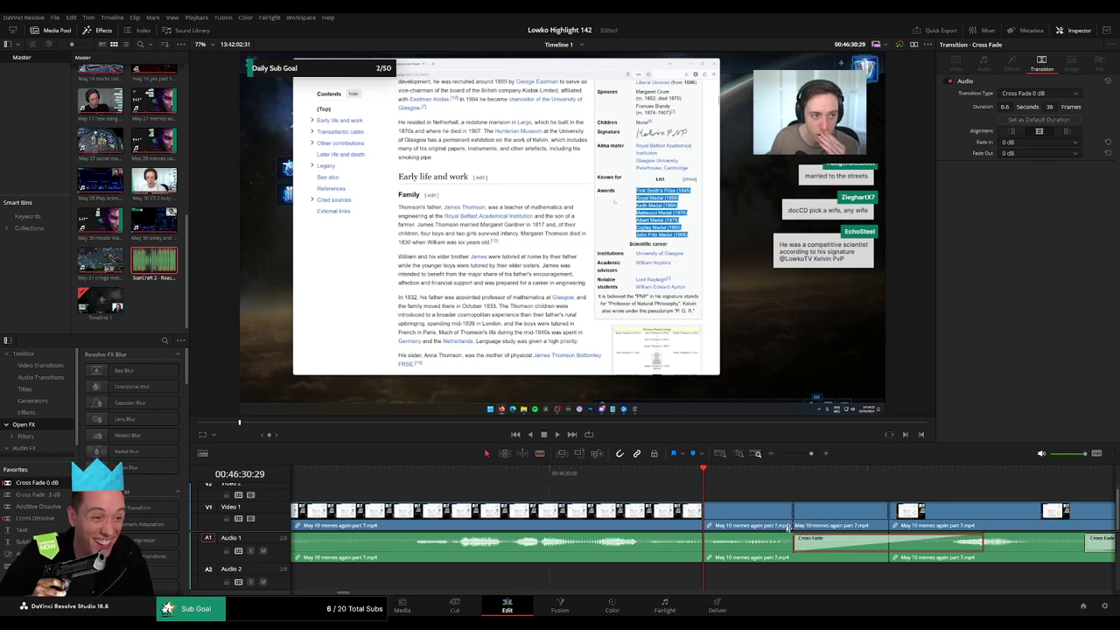
pyautogui.press('b')
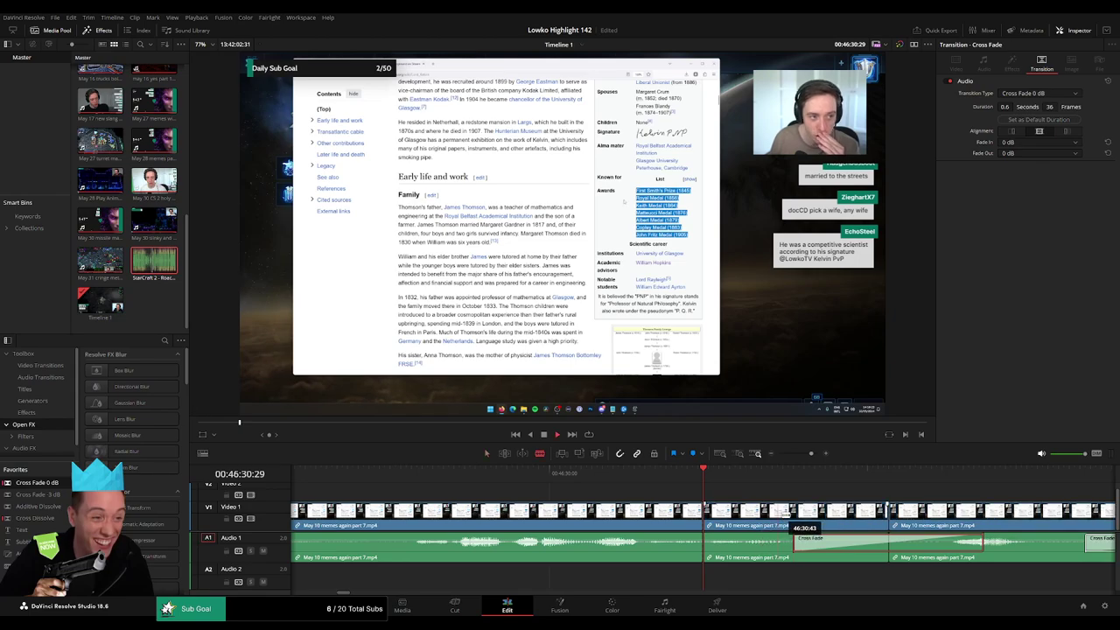
pyautogui.press('space')
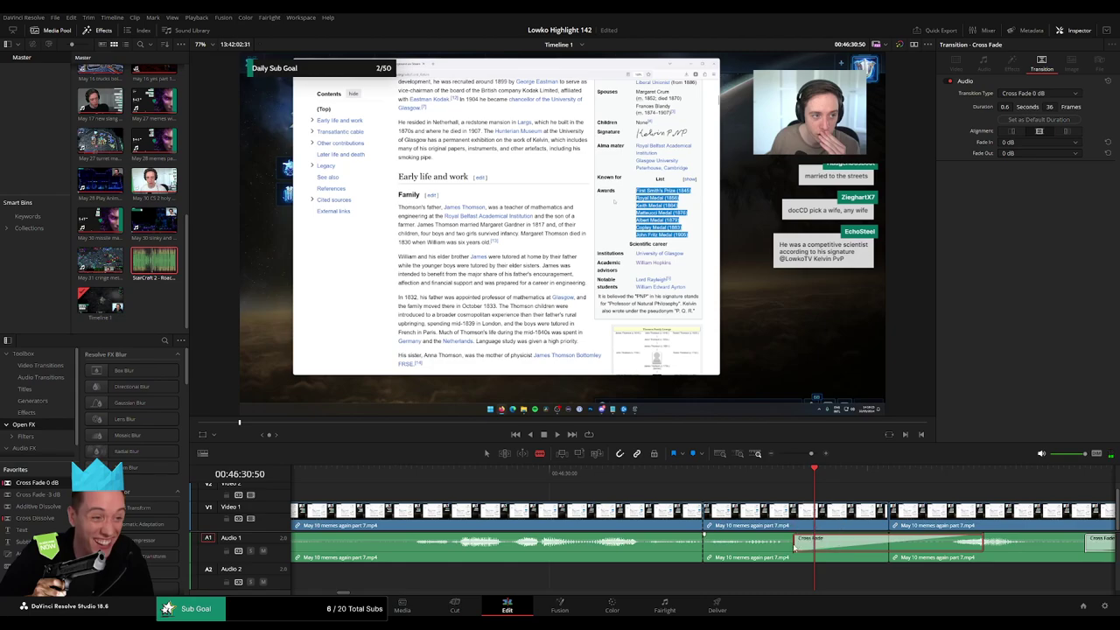
# - Shorten the audio cross fade to 28 frames and split the clip just before it at 00:46:30:46
pyautogui.moveTo(793, 544); pyautogui.dragTo(816, 544)
pyautogui.press('v')
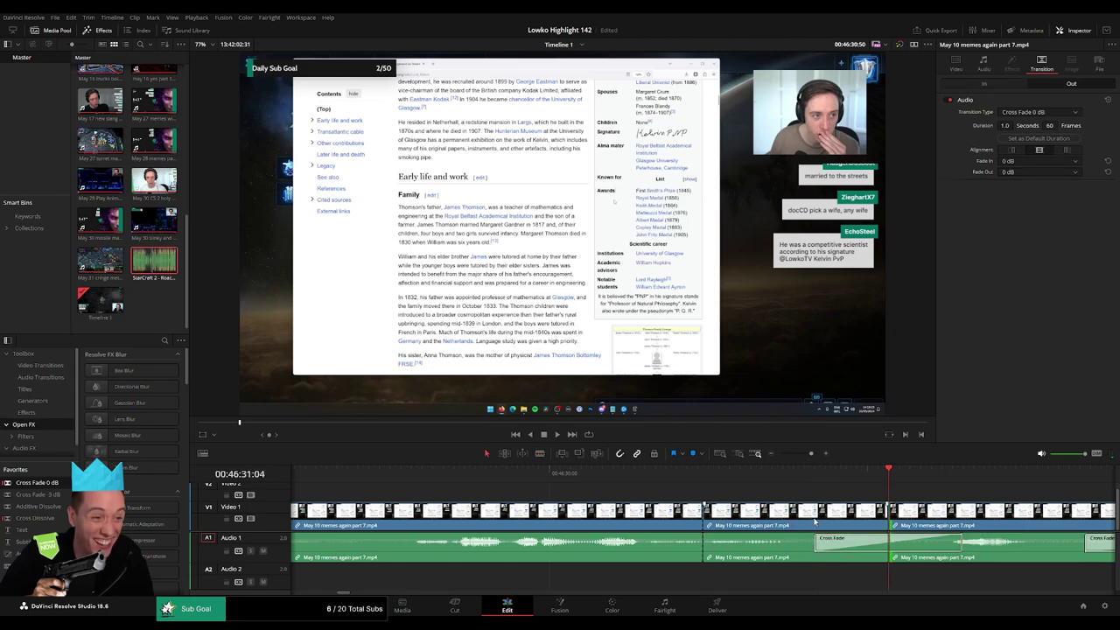
pyautogui.click(792, 481)
pyautogui.moveTo(791, 482); pyautogui.dragTo(794, 482)
pyautogui.press('b')
pyautogui.click(791, 531)
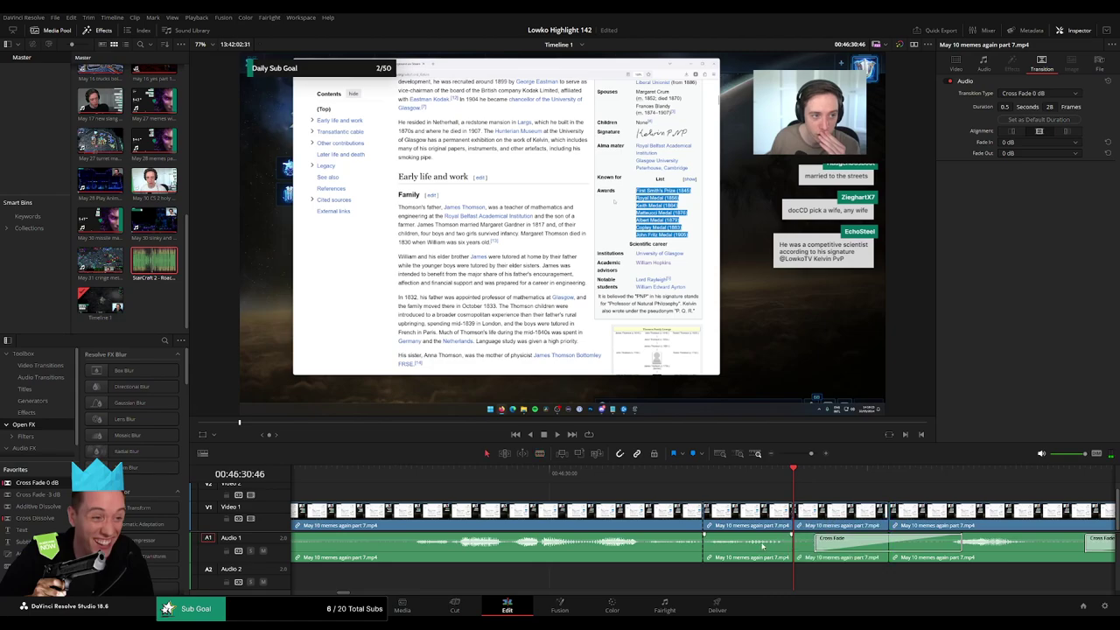
# - Censor the section from 00:46:30:29 to 00:46:30:46 with StarCraft 2 - Roach Quotes.mp3 on Audio 2 at volume -23, silencing the original audio
pyautogui.moveTo(175, 265); pyautogui.dragTo(703, 576)
pyautogui.moveTo(905, 584); pyautogui.dragTo(792, 584)
pyautogui.click(764, 584)
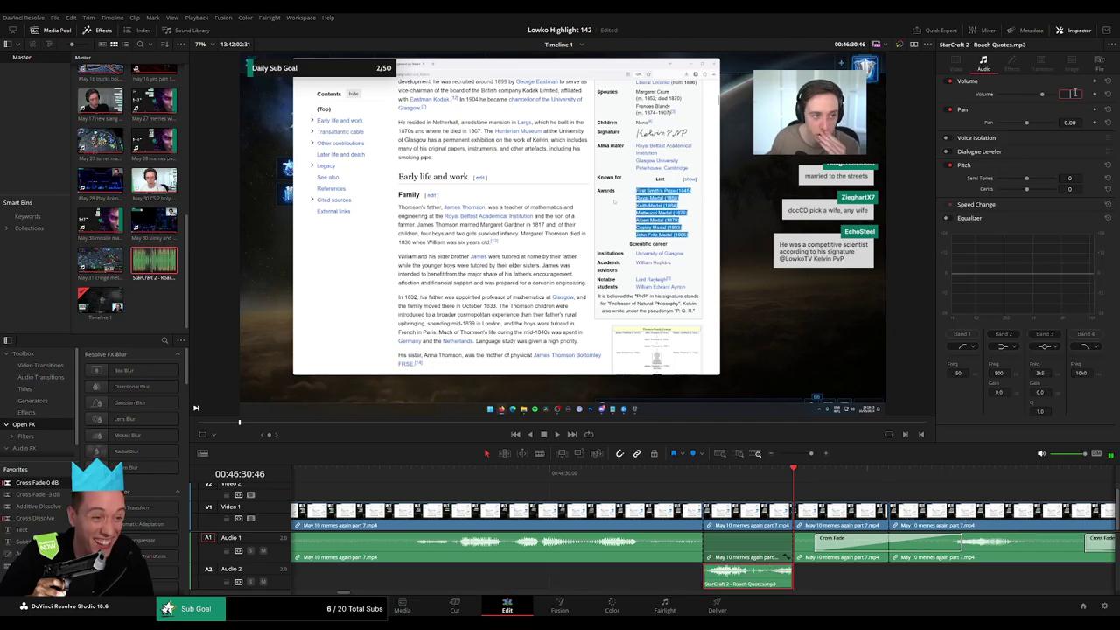
pyautogui.write('-25')
pyautogui.press('Return')
pyautogui.scroll(-6, 781, 486)
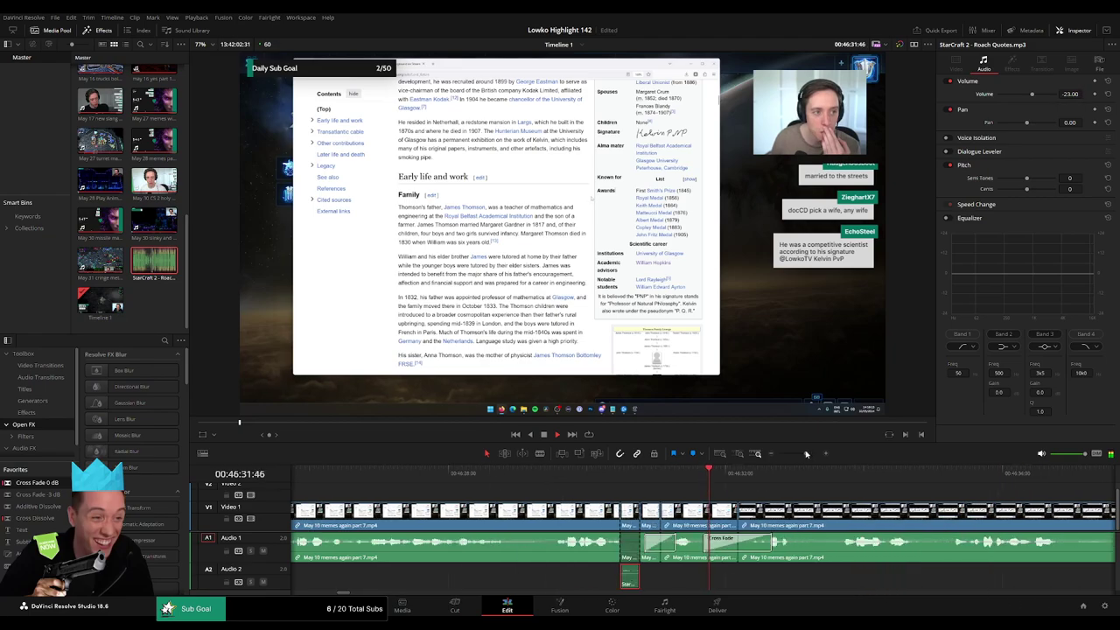
pyautogui.click(772, 493)
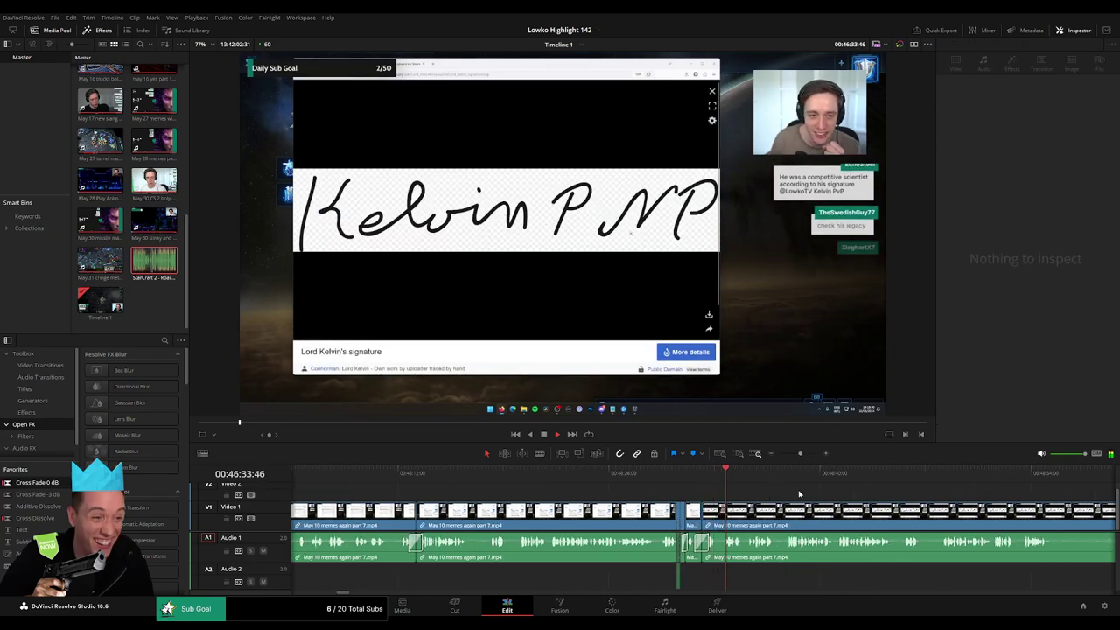
# - Cut out the section from about 00:46:44 to 00:46:45 in the Lord Kelvin signature part
pyautogui.moveTo(845, 495); pyautogui.dragTo(547, 501)
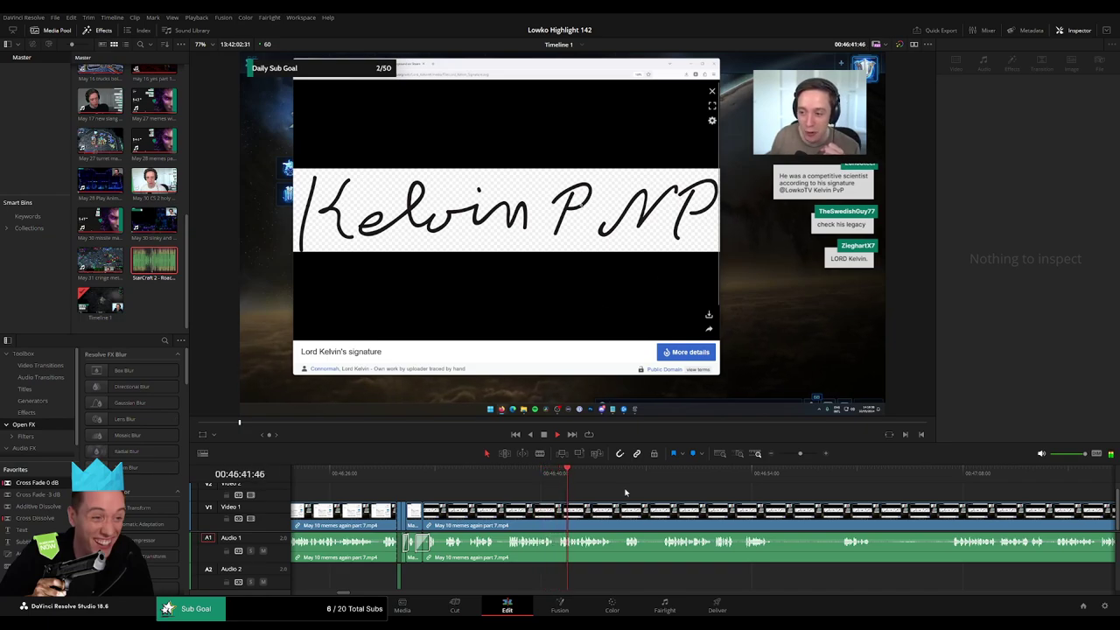
pyautogui.hscroll(4, 540, 489)
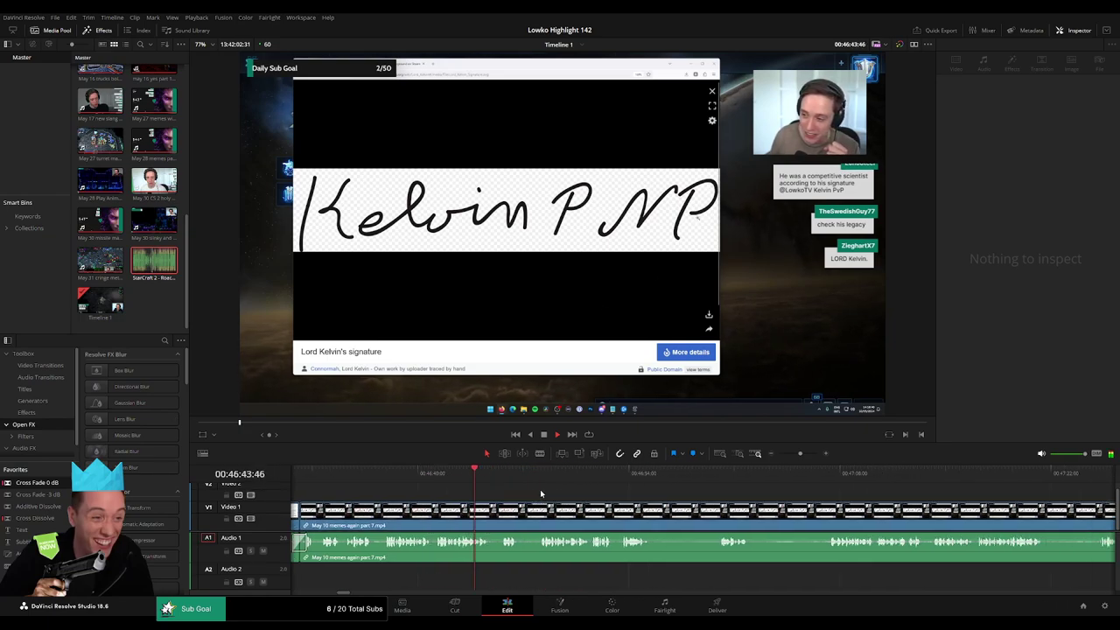
pyautogui.click(483, 478)
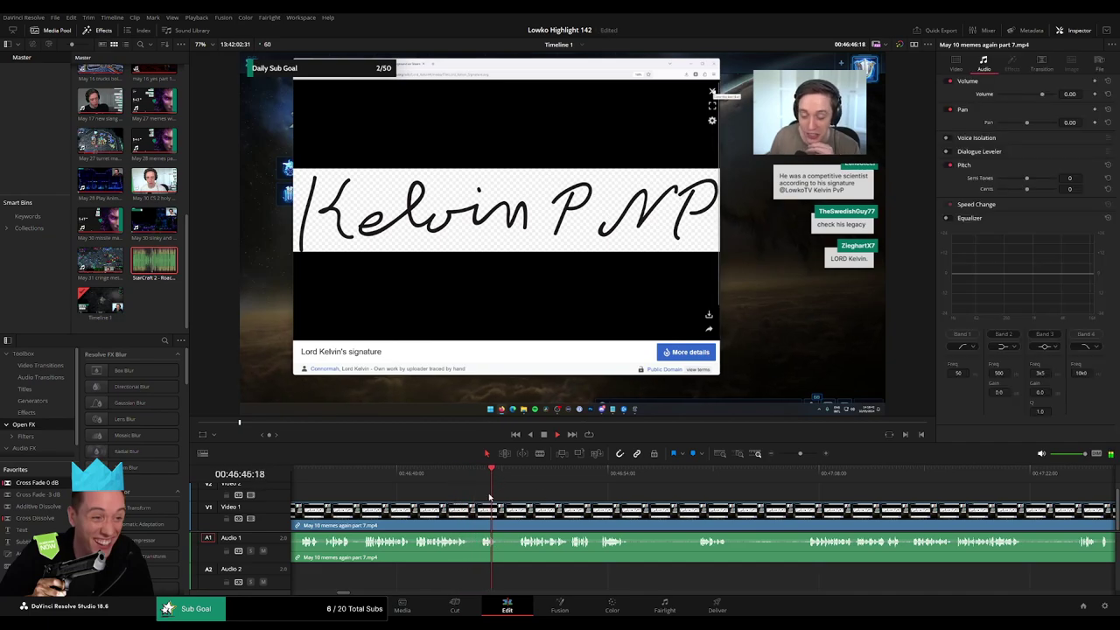
pyautogui.click(473, 515)
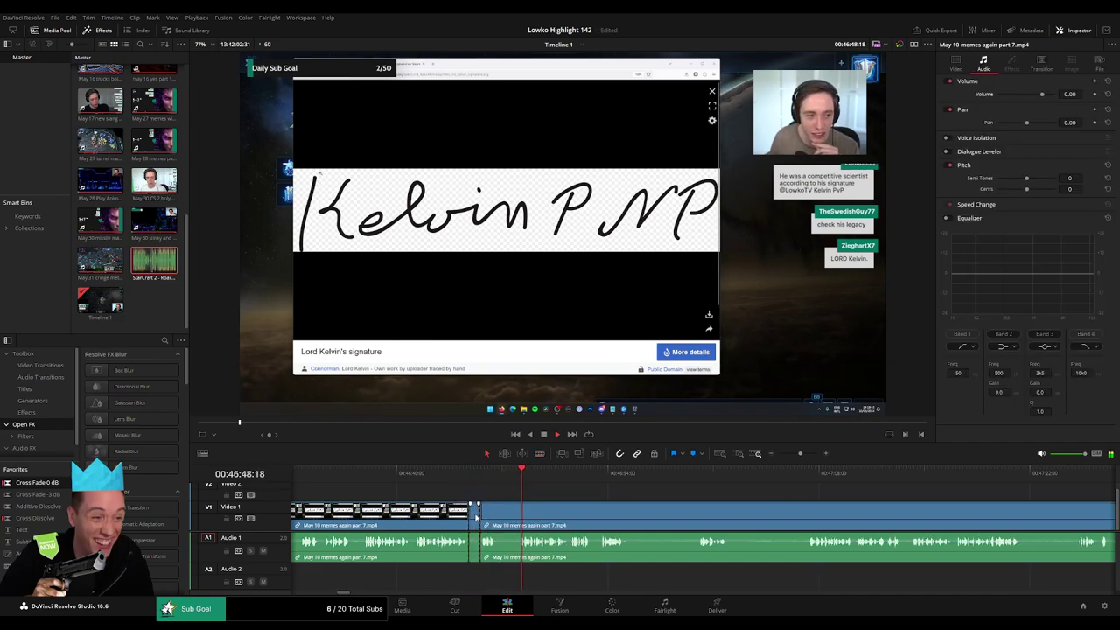
# - Cut out the footage from about 46:46 to 46:47, close the gap, and add Cross Fade 0 dB to the two latest audio joins
pyautogui.press('a')
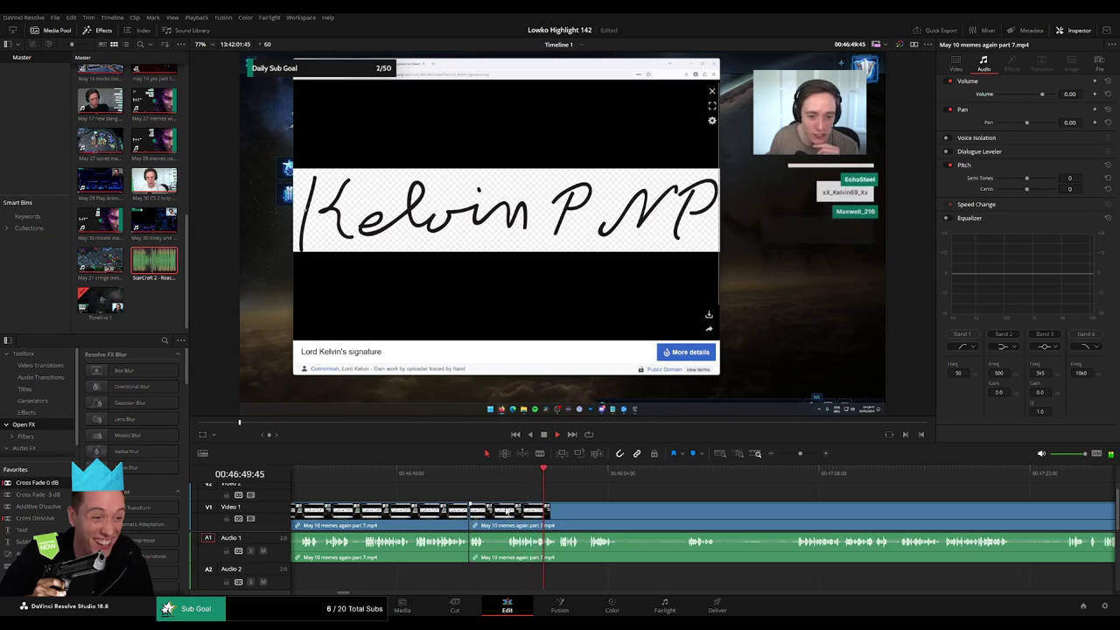
pyautogui.press('b')
pyautogui.click(487, 515)
pyautogui.click(505, 514)
pyautogui.press('a')
pyautogui.click(496, 518)
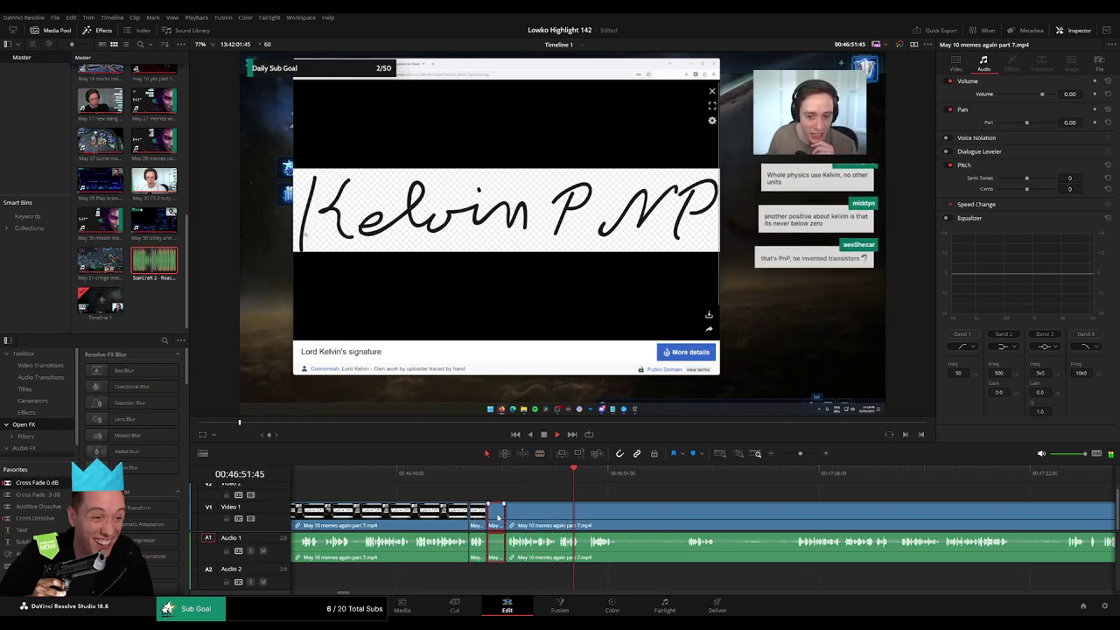
pyautogui.press('Delete')
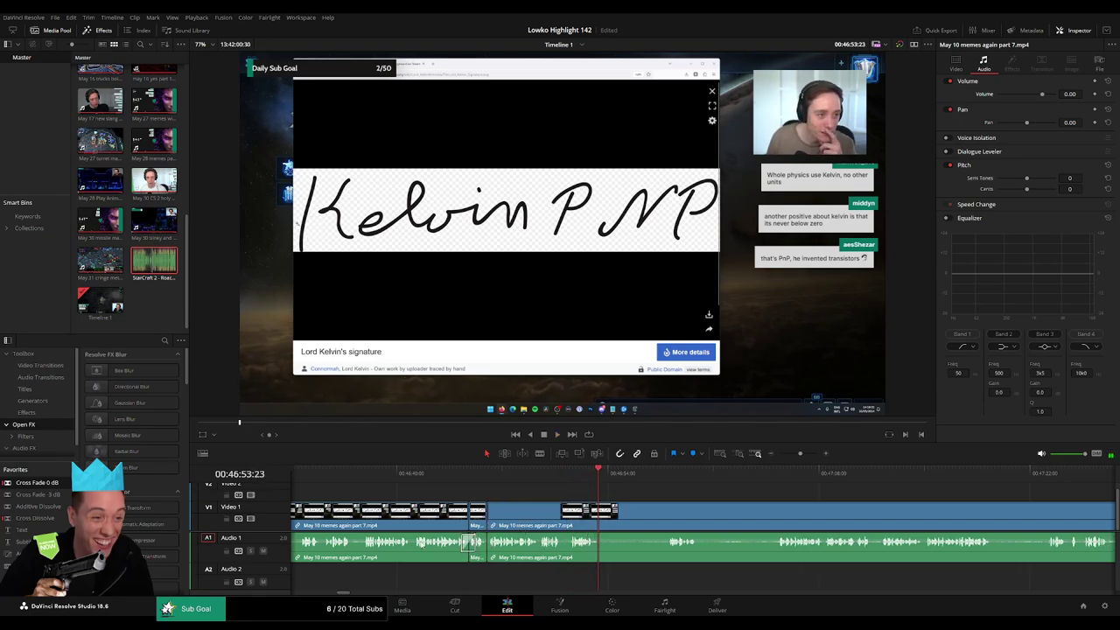
pyautogui.moveTo(61, 480); pyautogui.dragTo(489, 541)
pyautogui.press('space')
# - Cut out the signature footage from about 46:54 to 46:58 in the May 10 memes again part 7 clip and close the gap
pyautogui.click(650, 473)
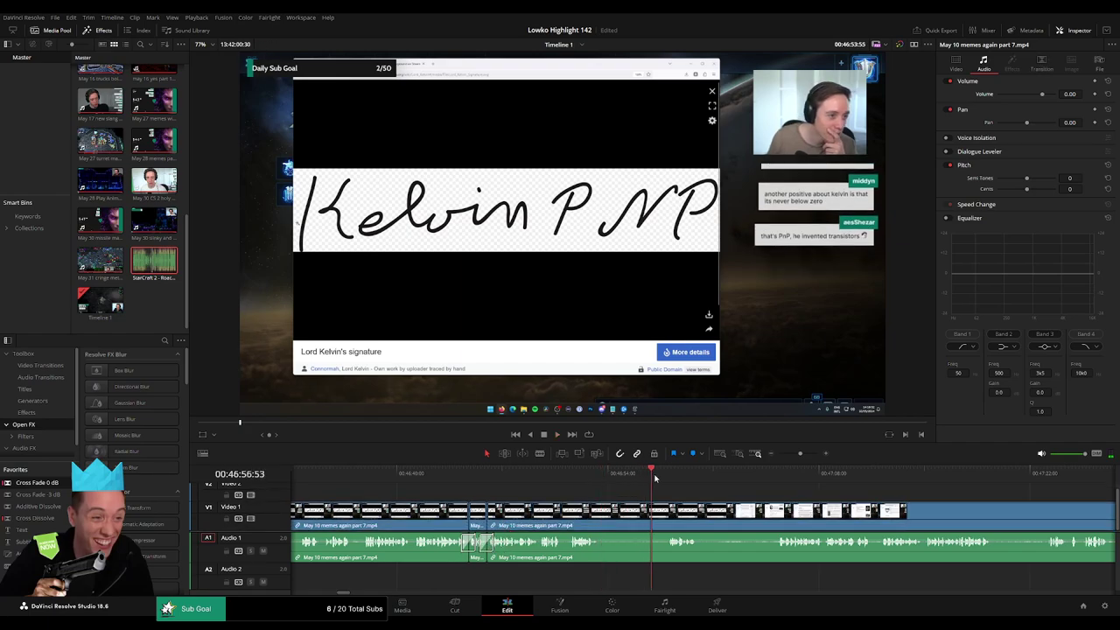
pyautogui.click(665, 473)
pyautogui.click(603, 512)
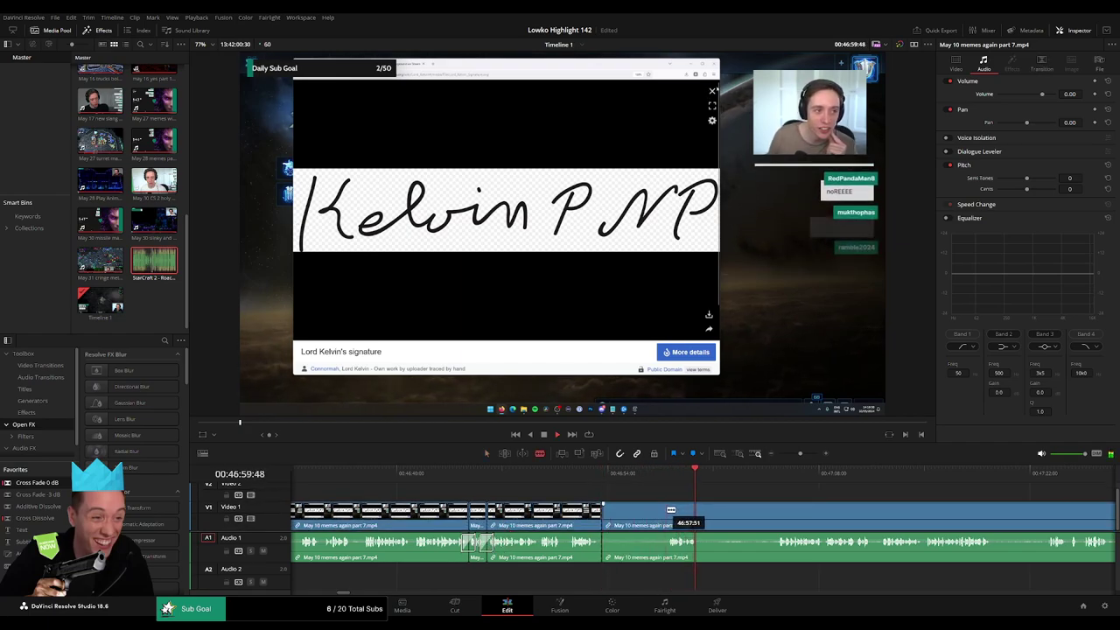
pyautogui.click(668, 511)
pyautogui.press('a')
pyautogui.click(650, 515)
pyautogui.press('Delete')
pyautogui.click(649, 515)
pyautogui.press('Delete')
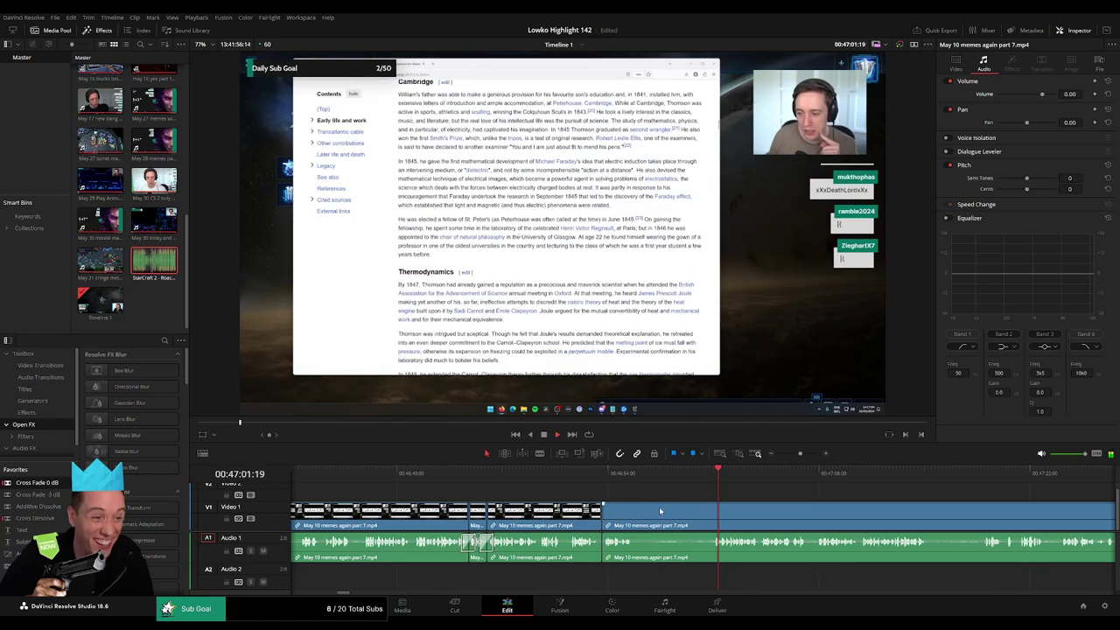
# - Ripple-delete the near-silent section from about 46:56 to 47:01 and add Cross Fade 0 dB at the two newest audio joins
pyautogui.click(713, 516)
pyautogui.press('a')
pyautogui.click(697, 522)
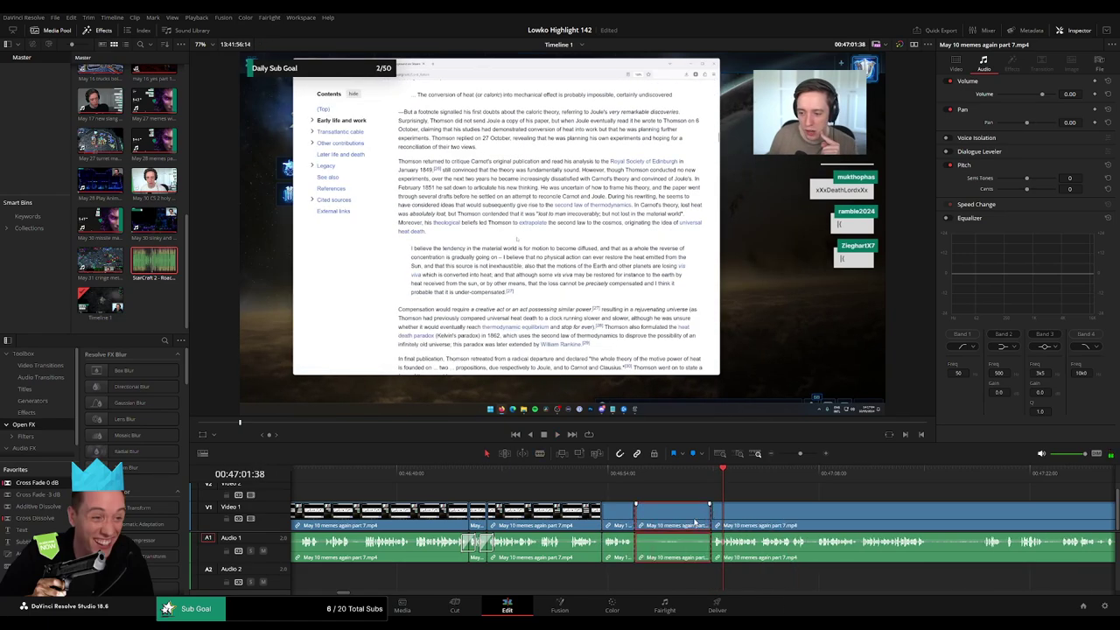
pyautogui.press('Delete')
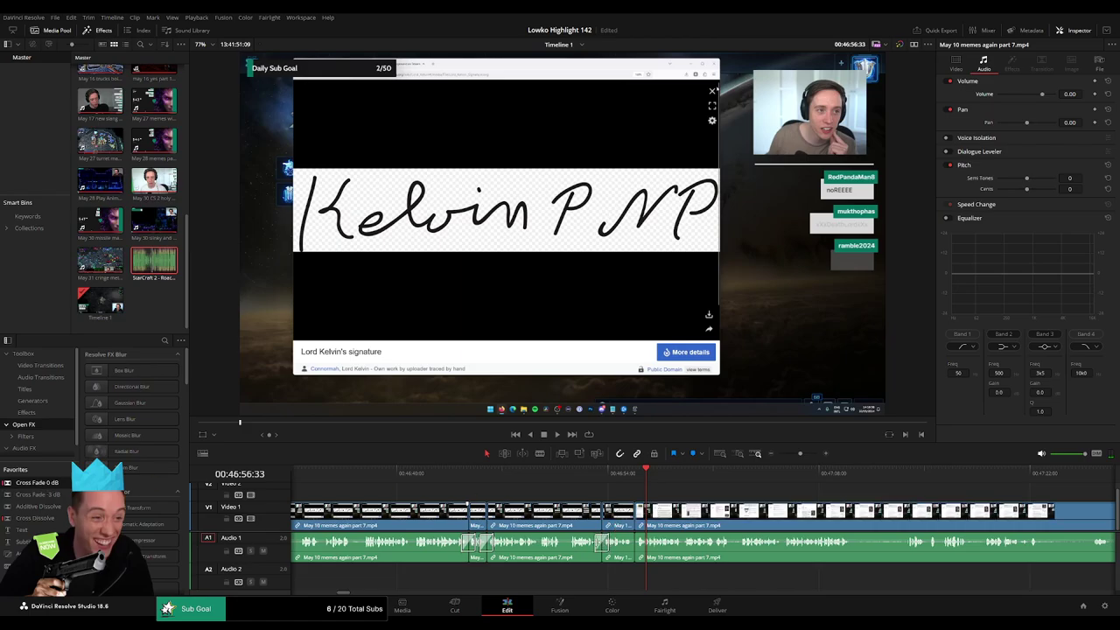
pyautogui.press('space')
# - Ripple-delete the quiet section from about 47:10 to 47:14 and add Cross Fade 0 dB at the audio join
pyautogui.hscroll(4, 532, 494)
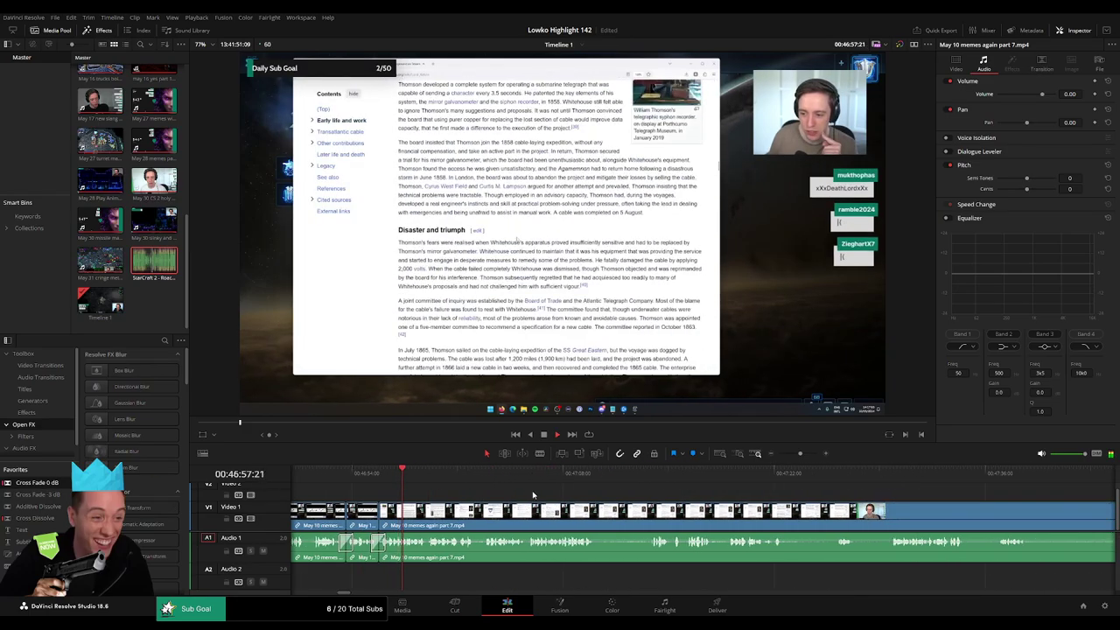
pyautogui.press('b')
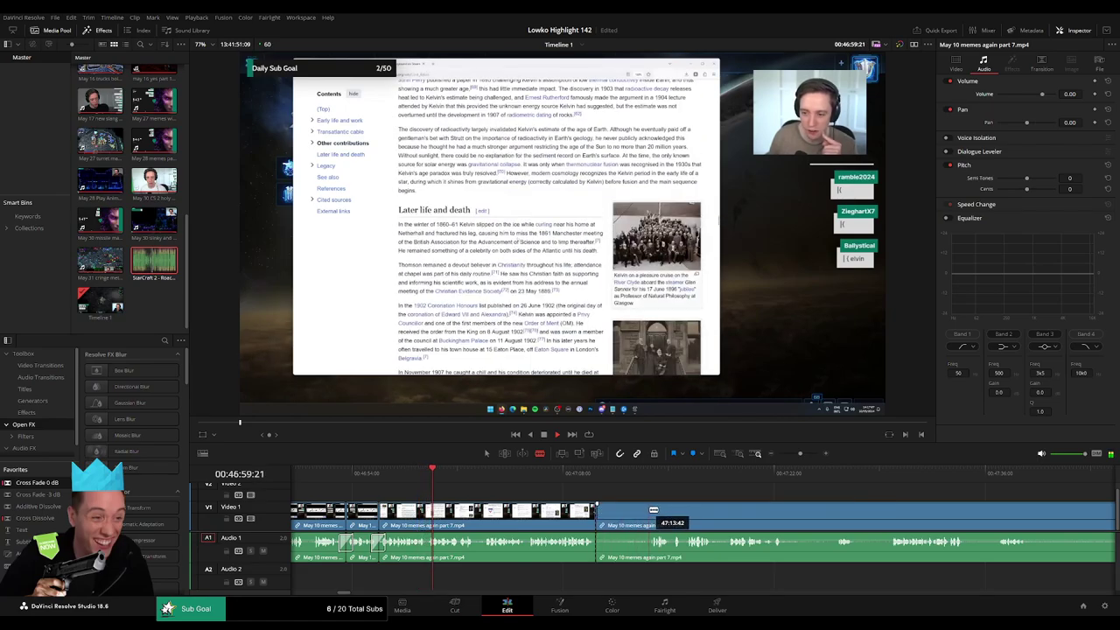
pyautogui.press('a')
pyautogui.click(634, 510)
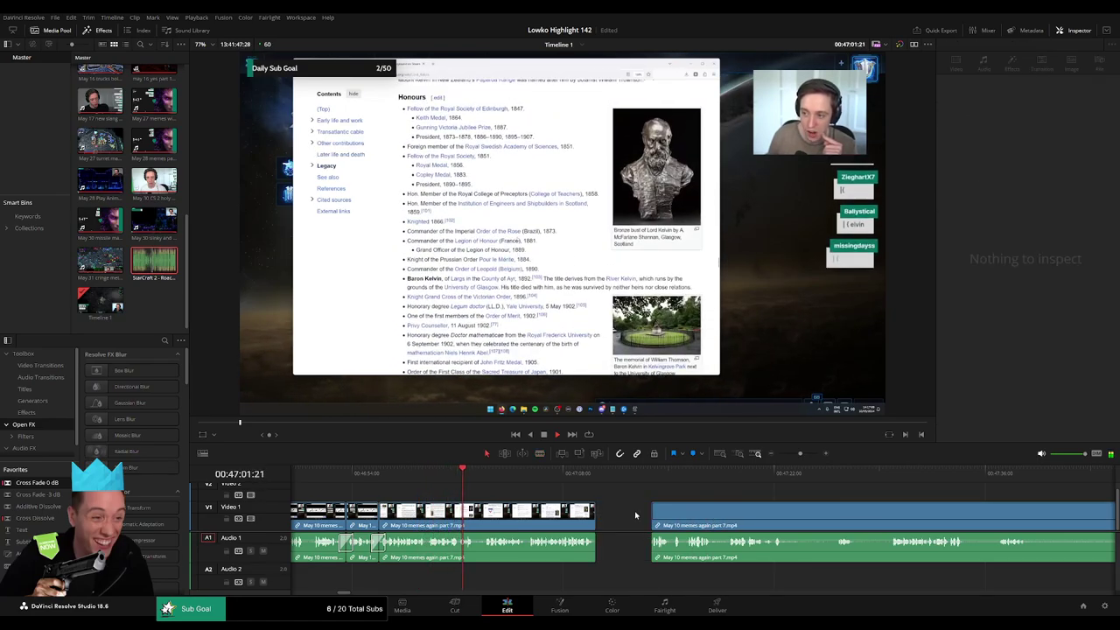
pyautogui.press('Delete')
pyautogui.press('space')
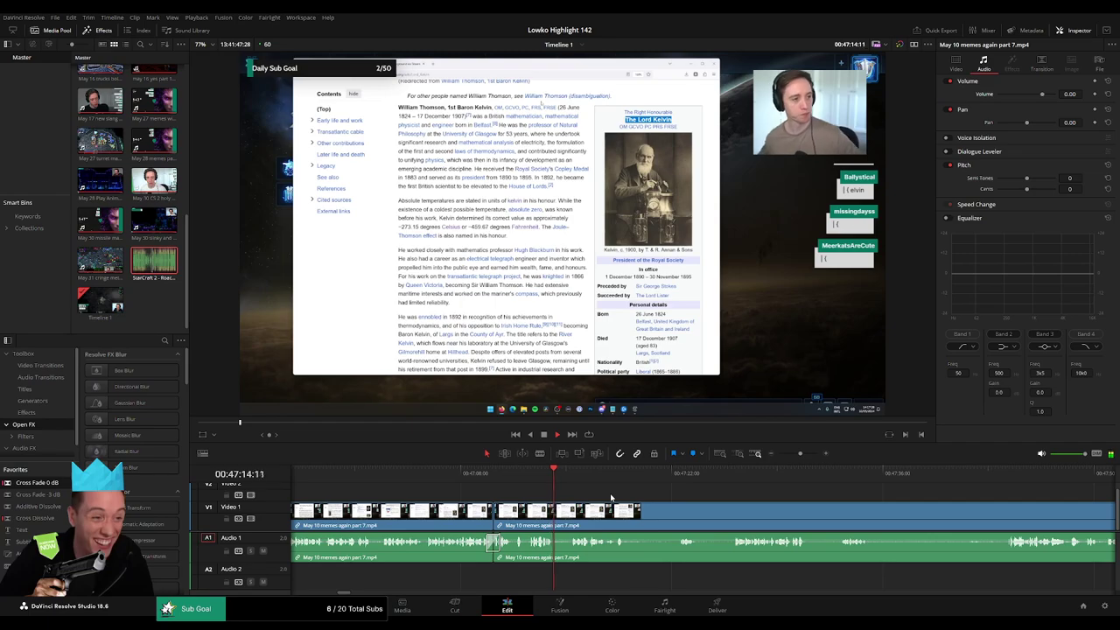
# - Split the clip at about 47:19 and 47:22 and ripple-delete the section between the cuts
pyautogui.hscroll(3, 577, 495)
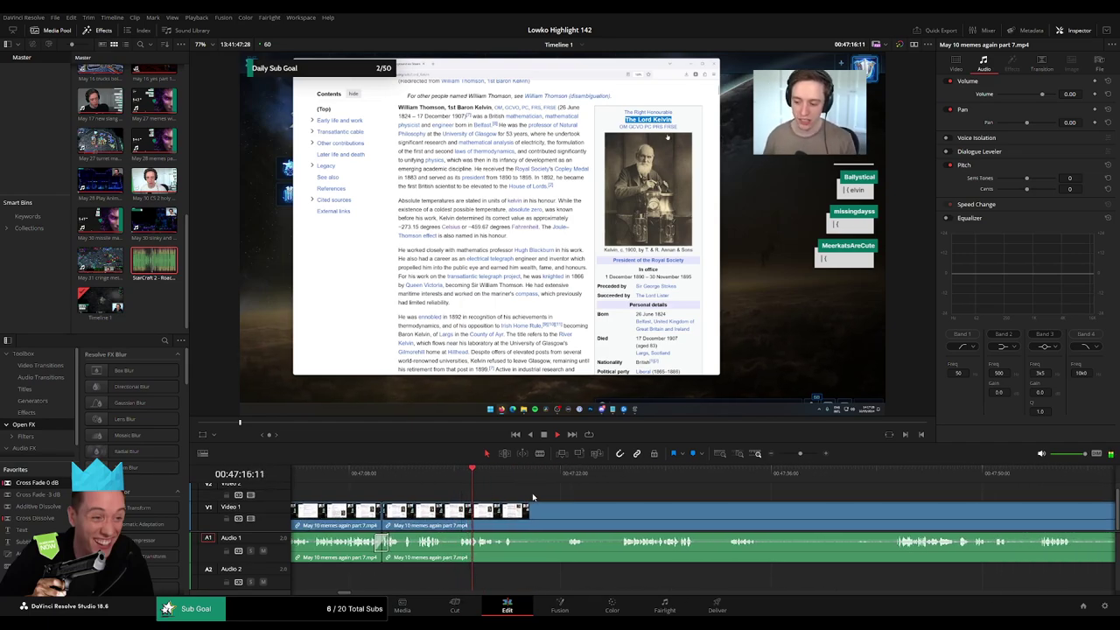
pyautogui.hscroll(2, 507, 490)
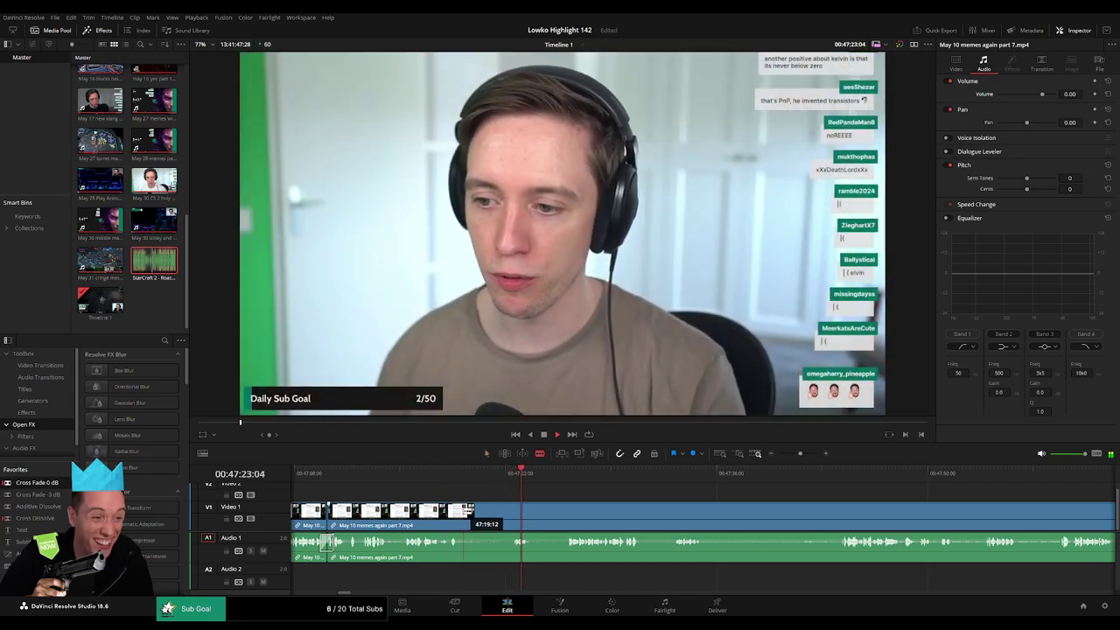
pyautogui.click(463, 510)
pyautogui.click(566, 480)
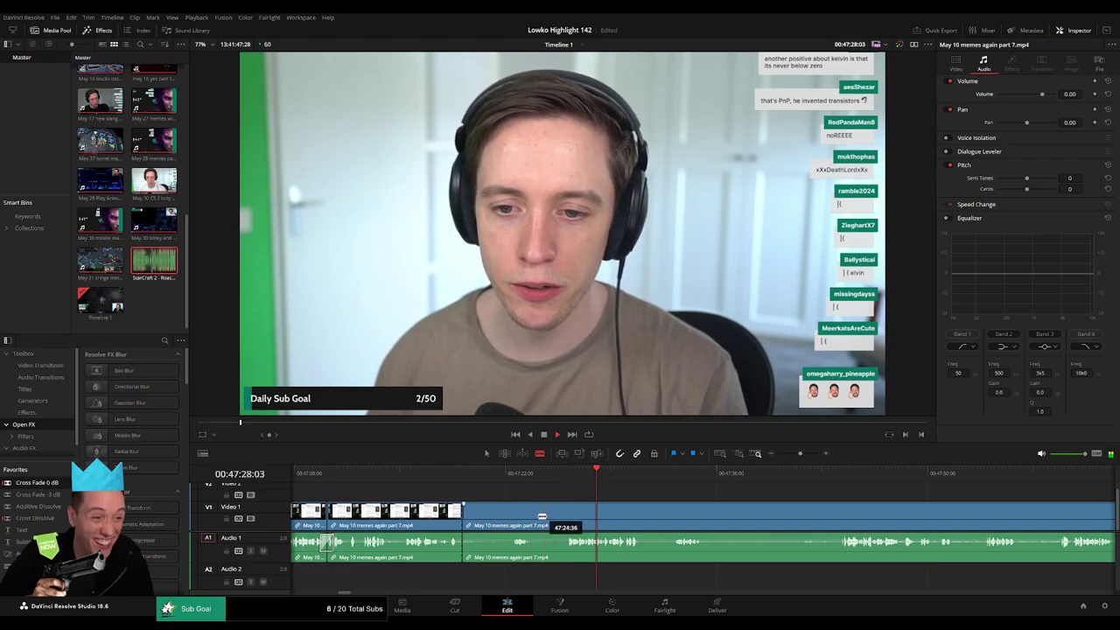
pyautogui.click(512, 516)
pyautogui.press('a')
pyautogui.click(496, 521)
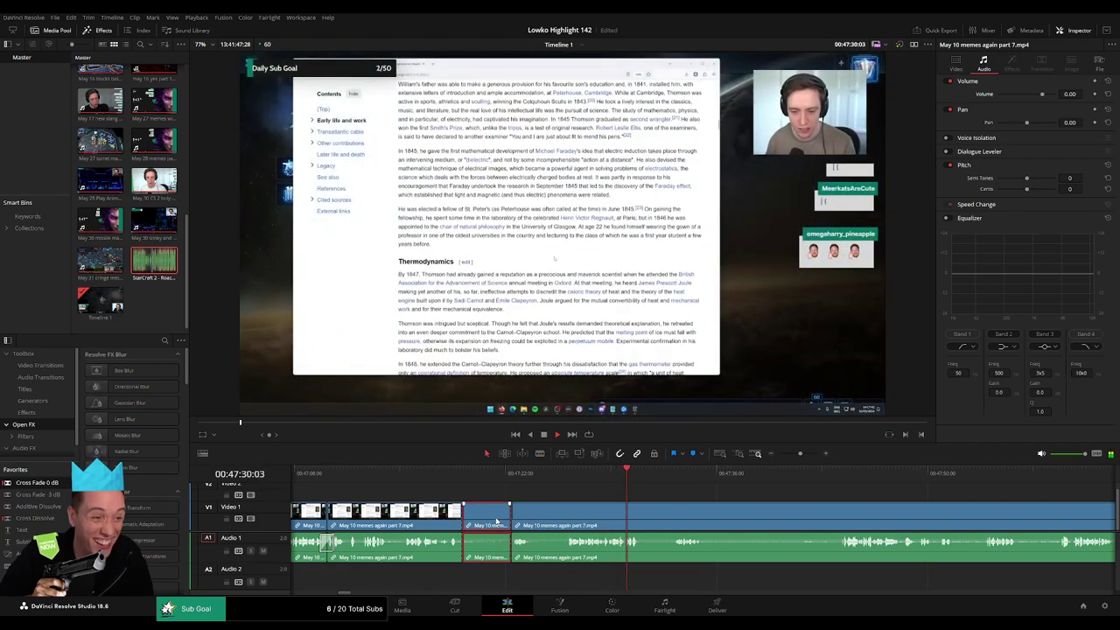
pyautogui.press('Delete')
# - Ripple-delete the section from about 47:21 to 47:23 and add Cross Fade 0 dB at the two newest audio joins
pyautogui.click(485, 510)
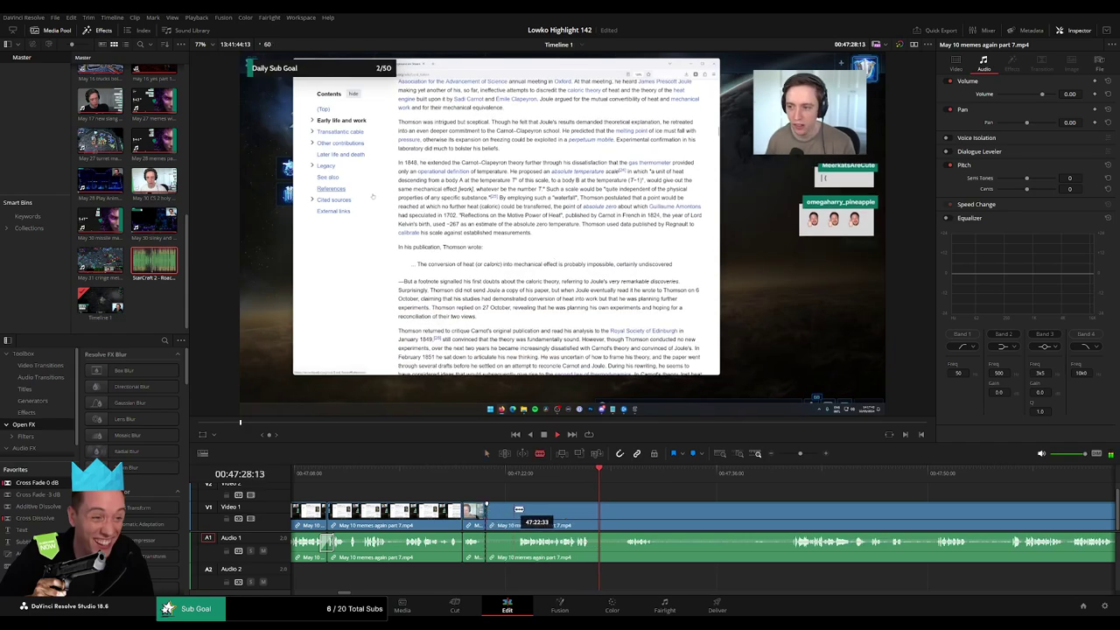
pyautogui.click(519, 511)
pyautogui.press('a')
pyautogui.click(512, 513)
pyautogui.press('Delete')
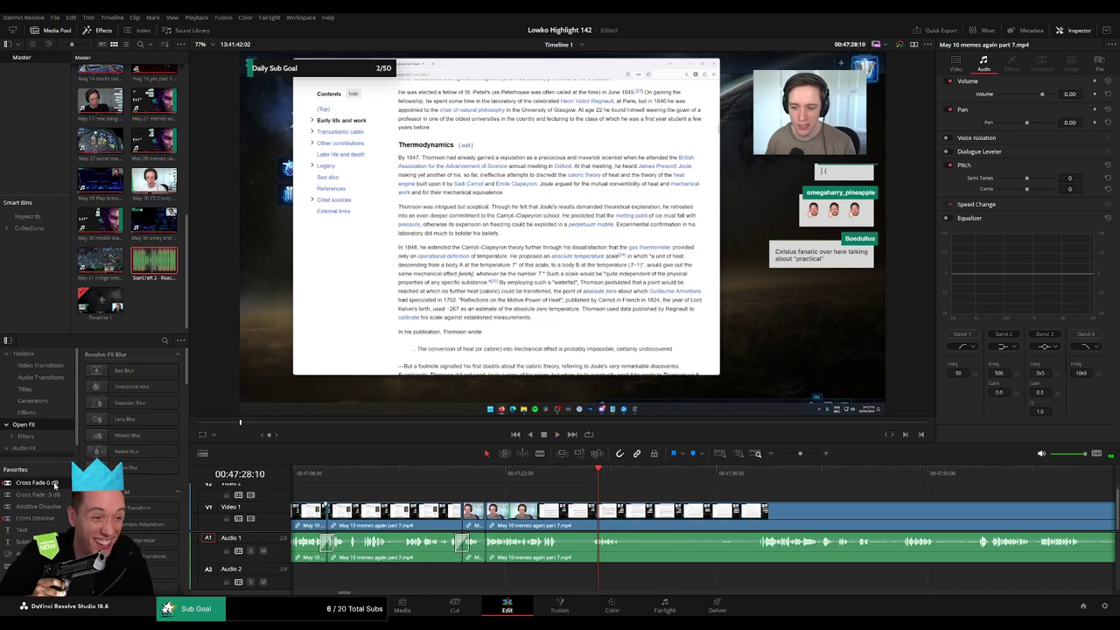
# - Ripple-delete the long quiet section from about 47:26 to 47:39 and smooth the audio join with Cross Fade 0 dB
pyautogui.hscroll(2, 620, 512)
pyautogui.press('b')
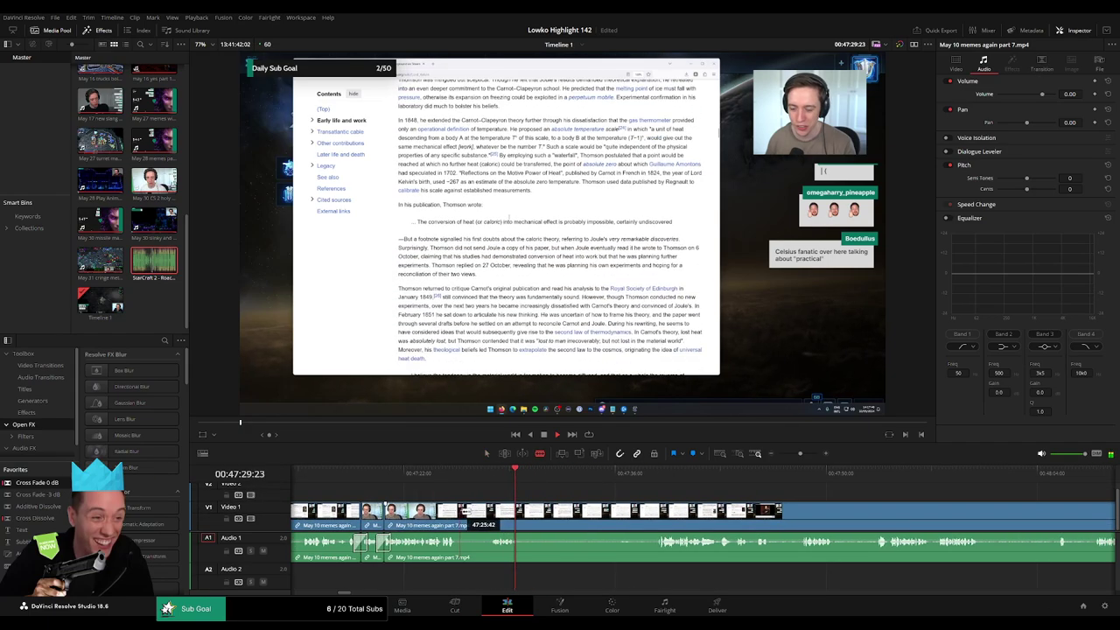
pyautogui.click(461, 512)
pyautogui.click(649, 475)
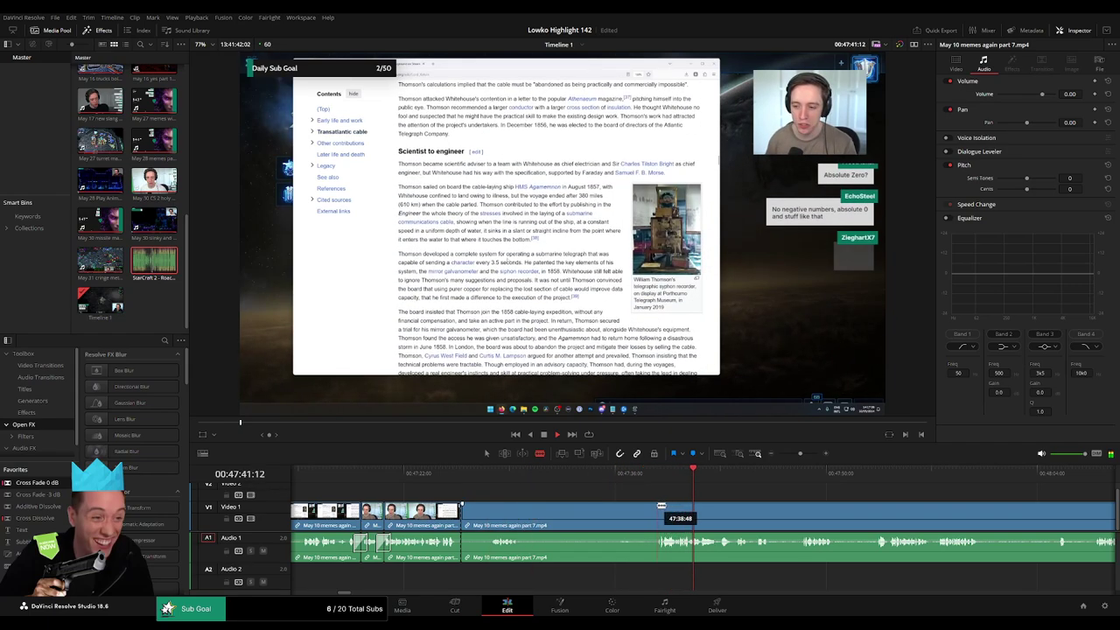
pyautogui.click(659, 507)
pyautogui.press('a')
pyautogui.click(614, 519)
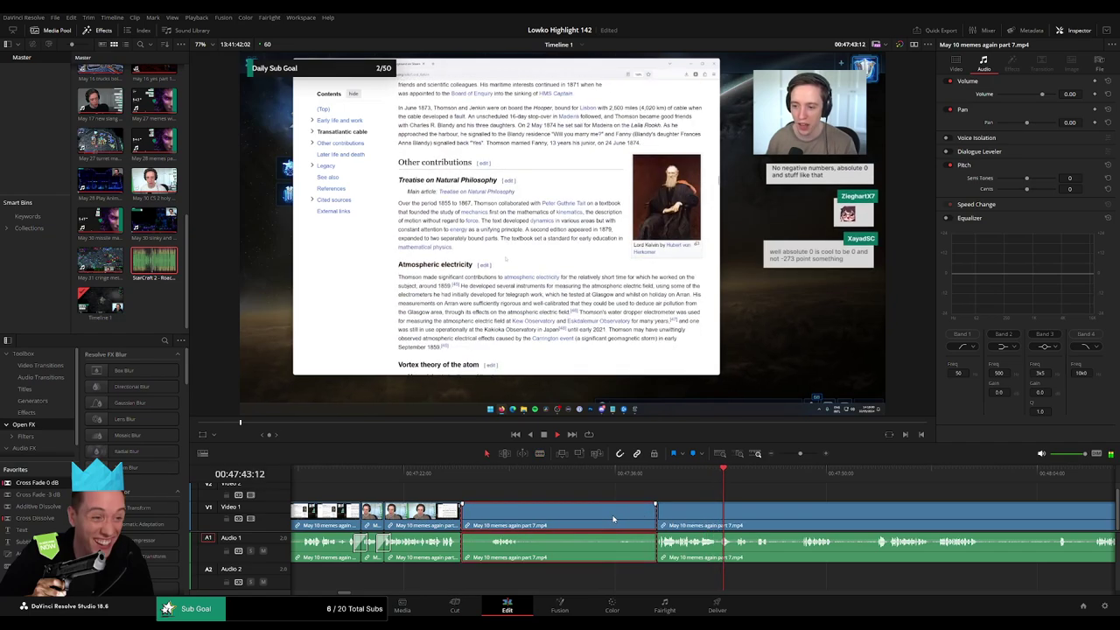
pyautogui.press('Delete')
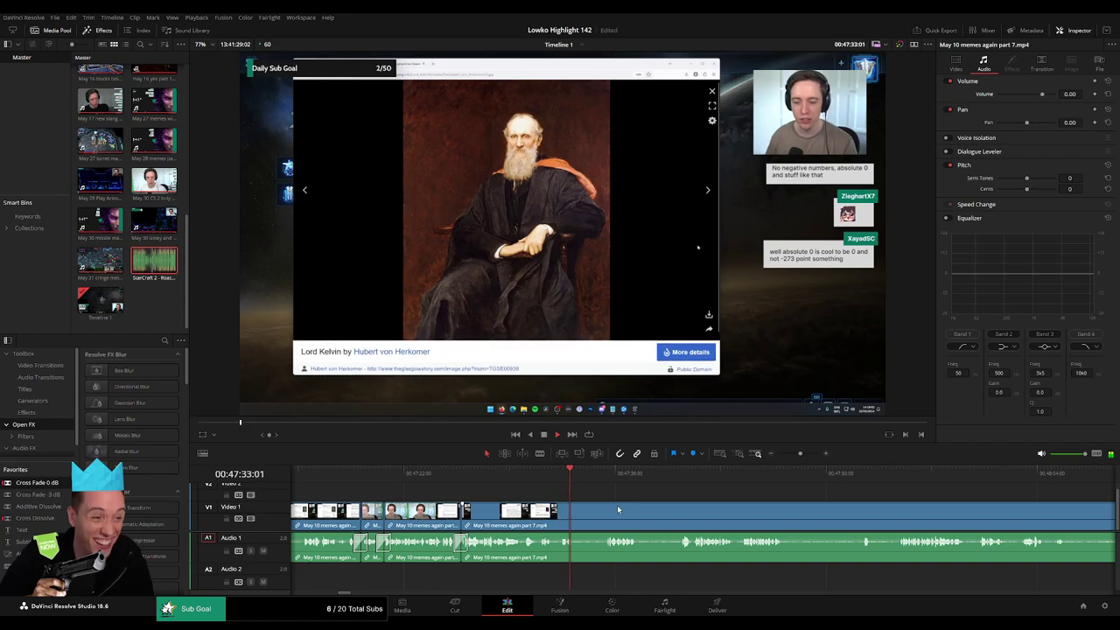
# - Ripple-delete the section from about 47:33 to 47:35 and add Cross Fade 0 dB at the audio join
pyautogui.hscroll(1, 617, 508)
pyautogui.click(513, 474)
pyautogui.press('b')
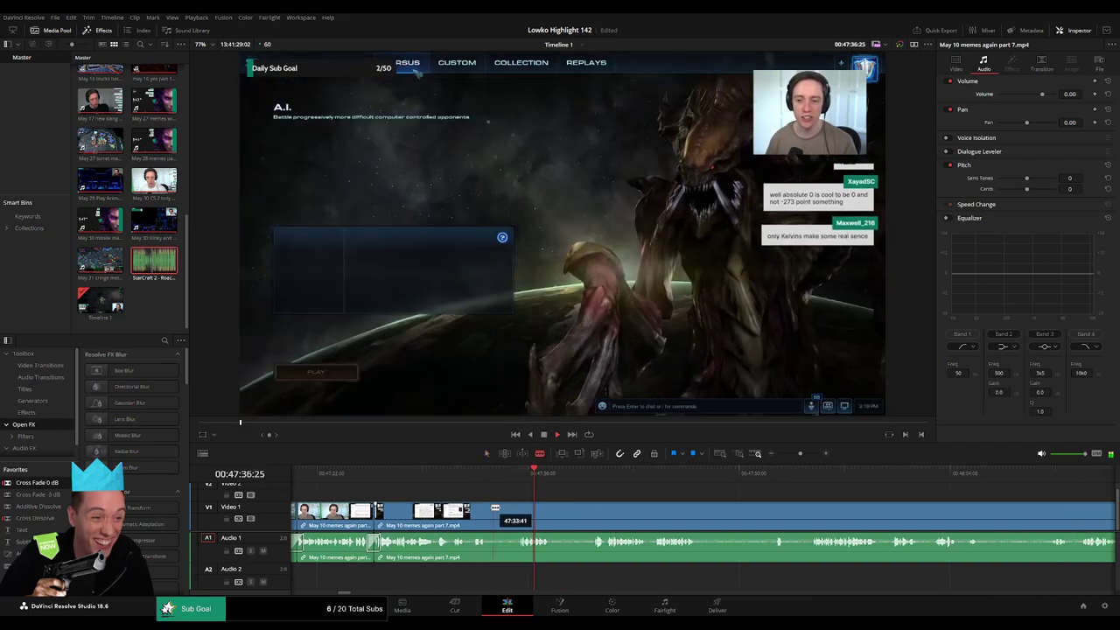
pyautogui.click(507, 512)
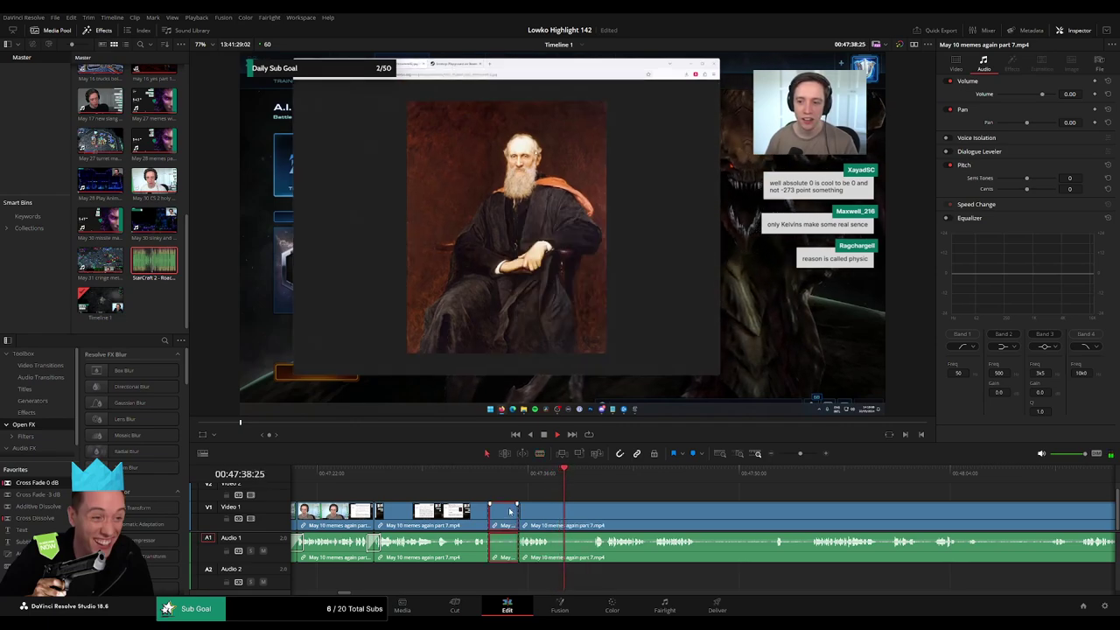
pyautogui.press('Delete')
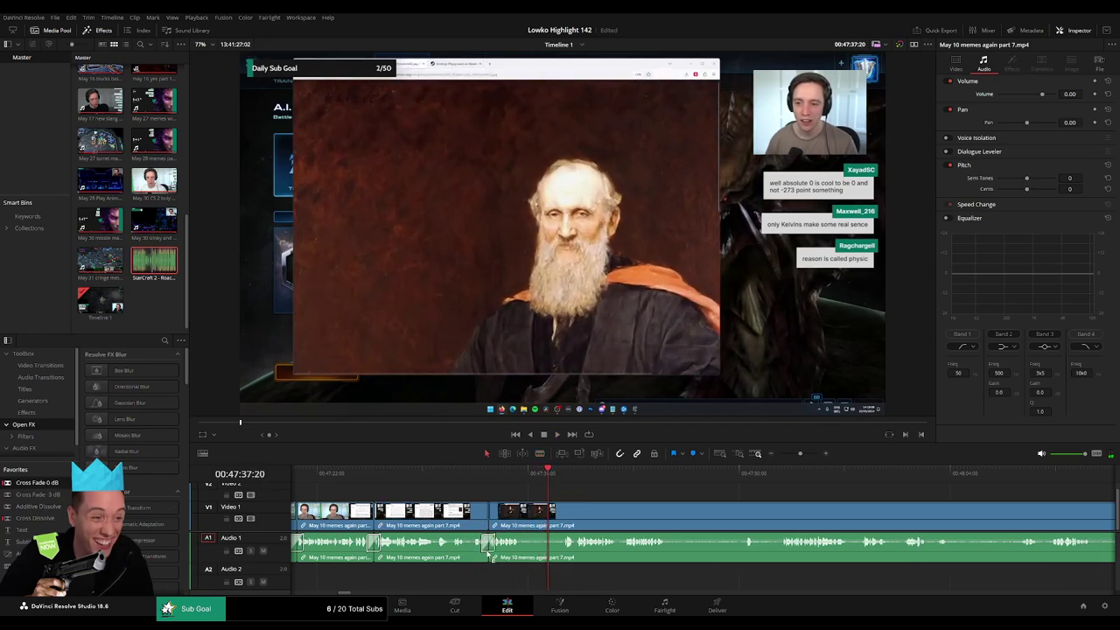
# - Split the portrait footage at about 47:45 and 47:50 and ripple-delete the section between the cuts
pyautogui.hscroll(2, 614, 512)
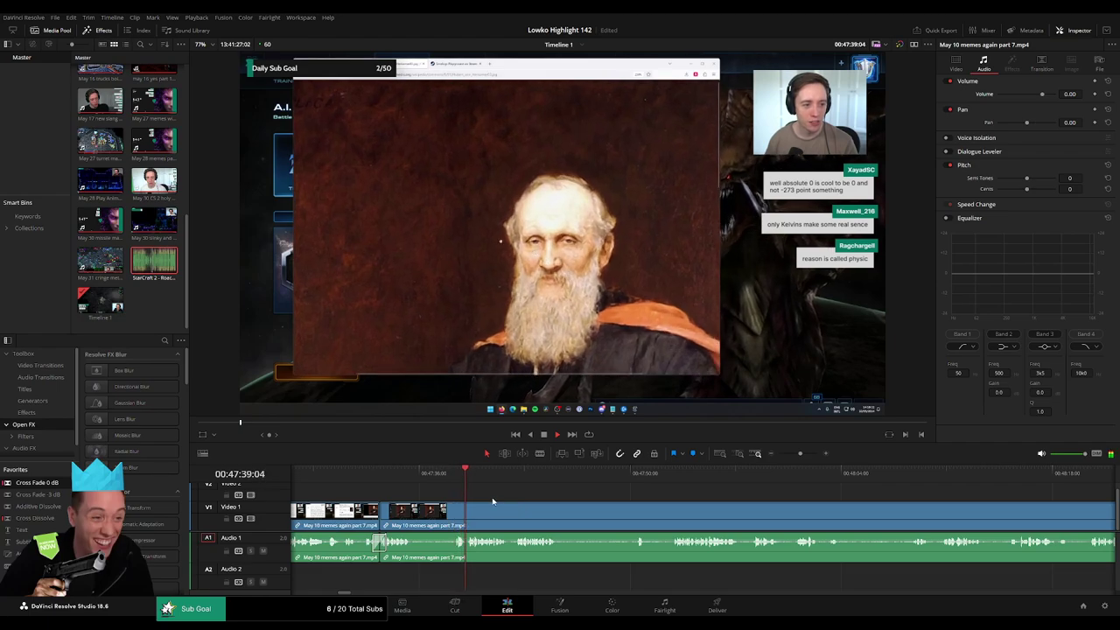
pyautogui.hscroll(2, 508, 495)
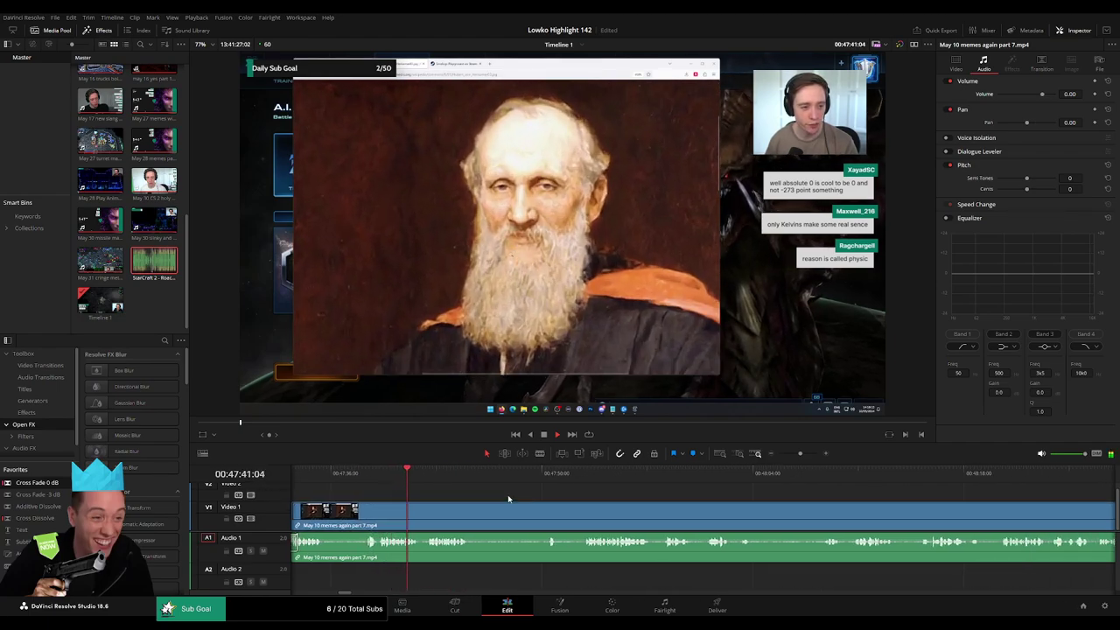
pyautogui.press('b')
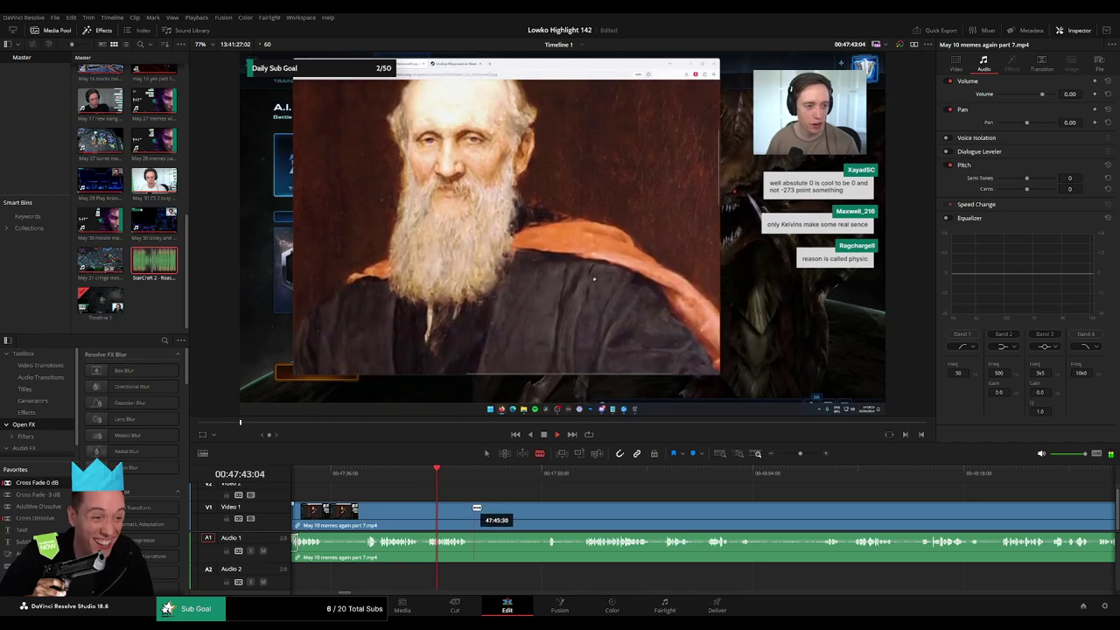
pyautogui.click(472, 507)
pyautogui.click(549, 507)
pyautogui.press('a')
pyautogui.click(531, 512)
pyautogui.press('Delete')
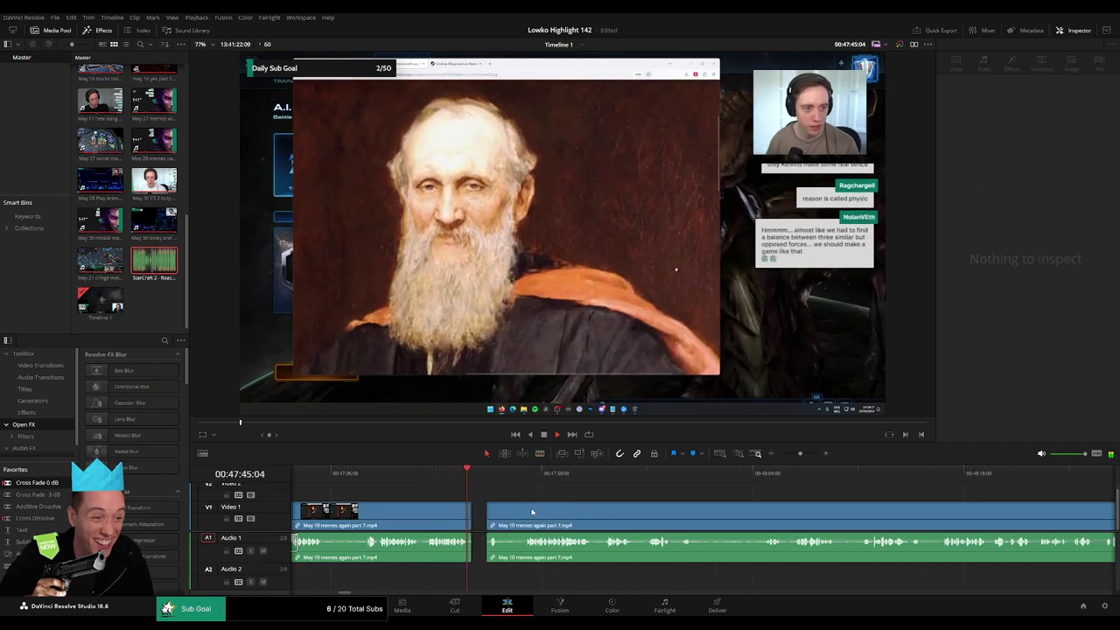
pyautogui.click(482, 544)
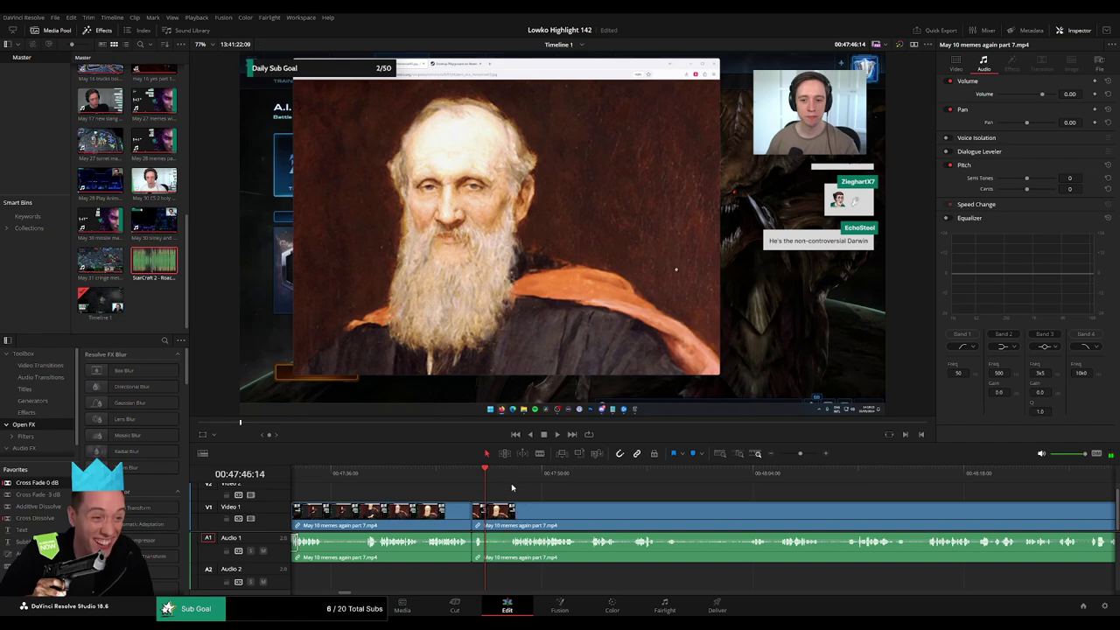
# - Ripple-delete the remaining piece from about 47:45 to 47:48 and add Cross Fade 0 dB at the audio join
pyautogui.click(511, 477)
pyautogui.click(512, 511)
pyautogui.press('a')
pyautogui.click(500, 516)
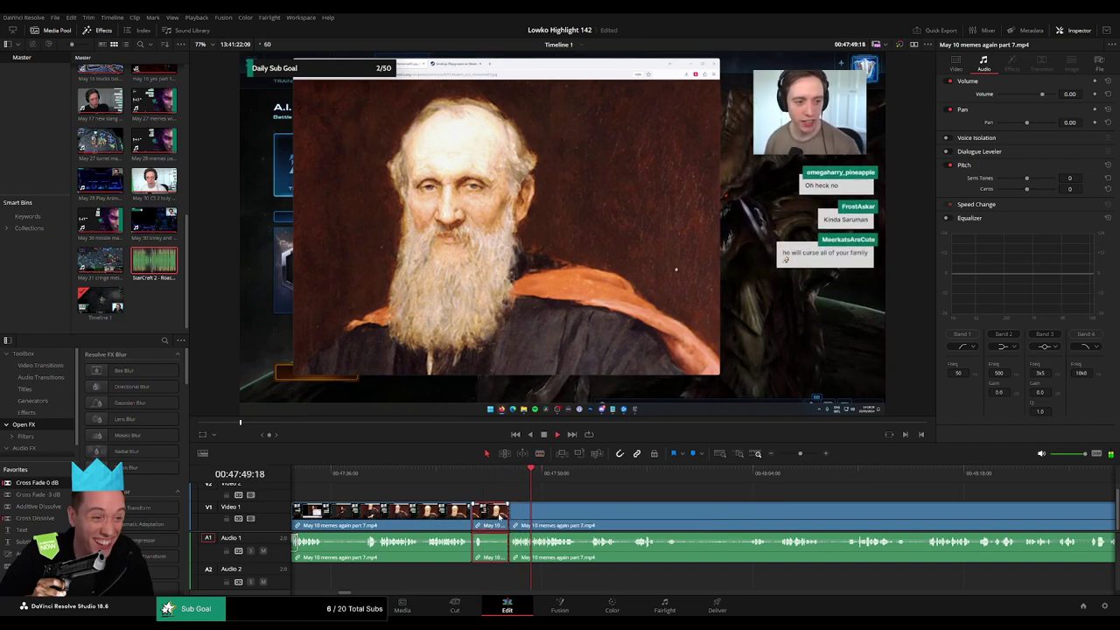
pyautogui.press('Delete')
pyautogui.hscroll(2, 463, 499)
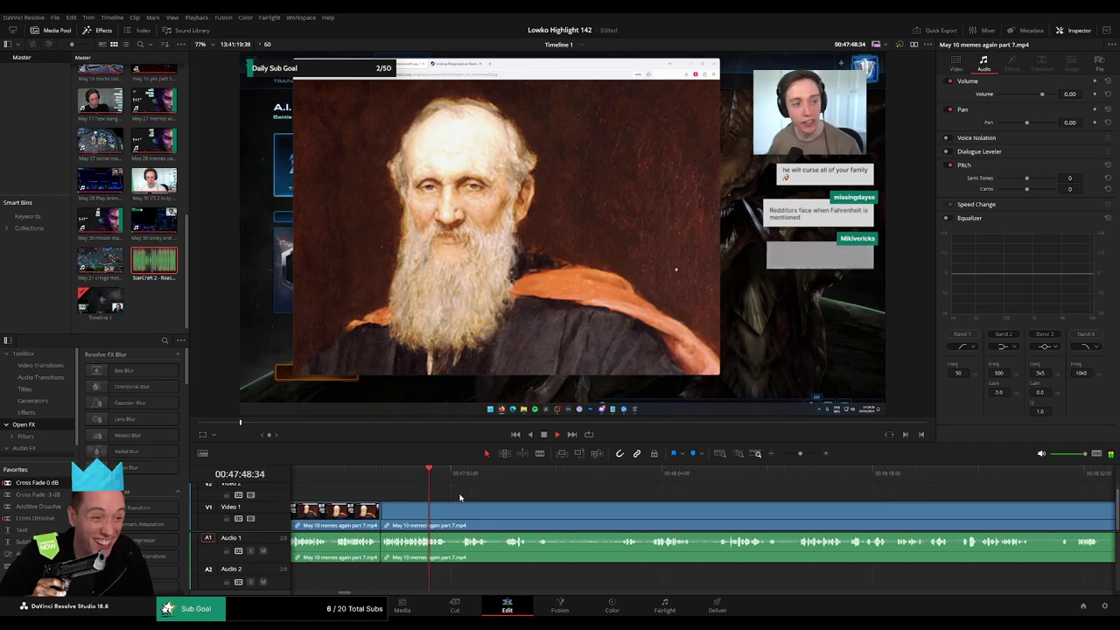
pyautogui.moveTo(402, 513); pyautogui.dragTo(381, 542)
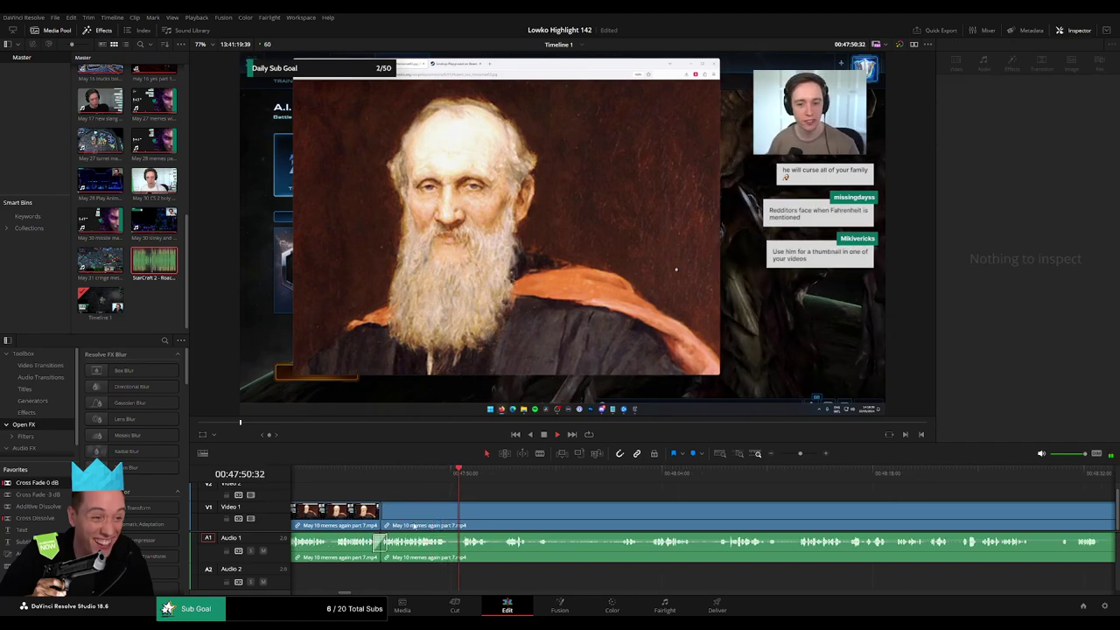
# - Ripple-delete the section from about 47:57 to 48:01 and add Cross Fade 0 dB at the audio join
pyautogui.hscroll(2, 482, 498)
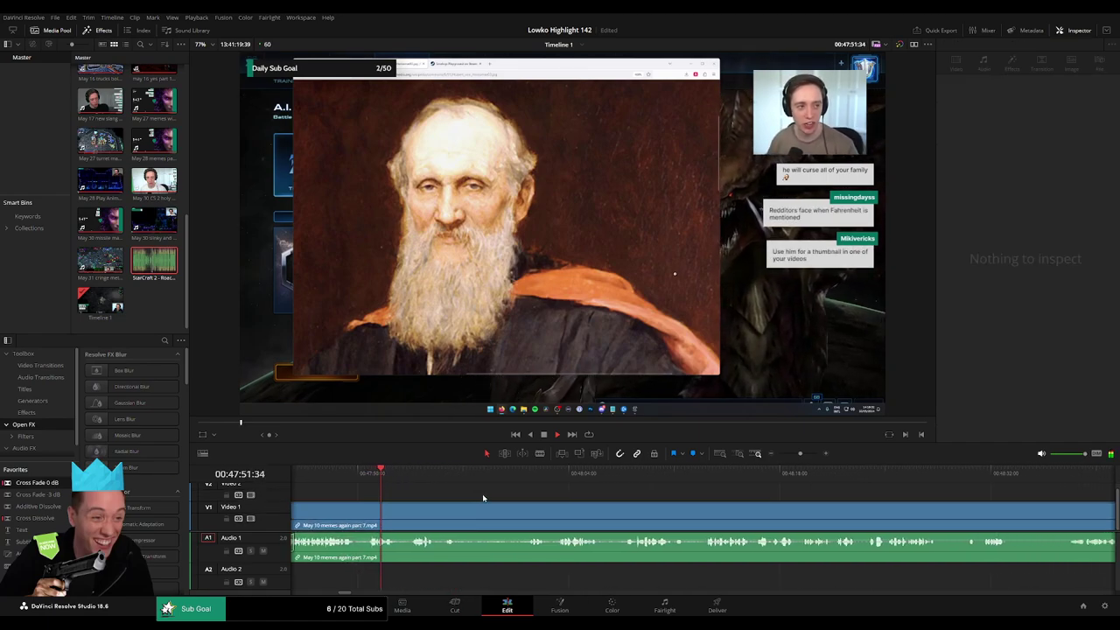
pyautogui.click(418, 475)
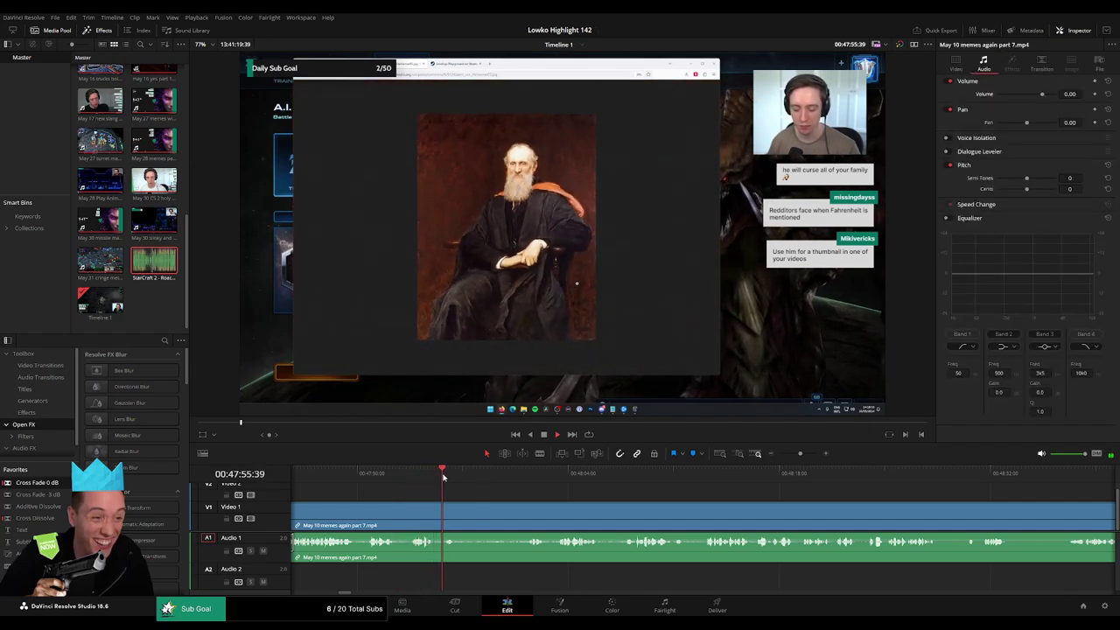
pyautogui.press('b')
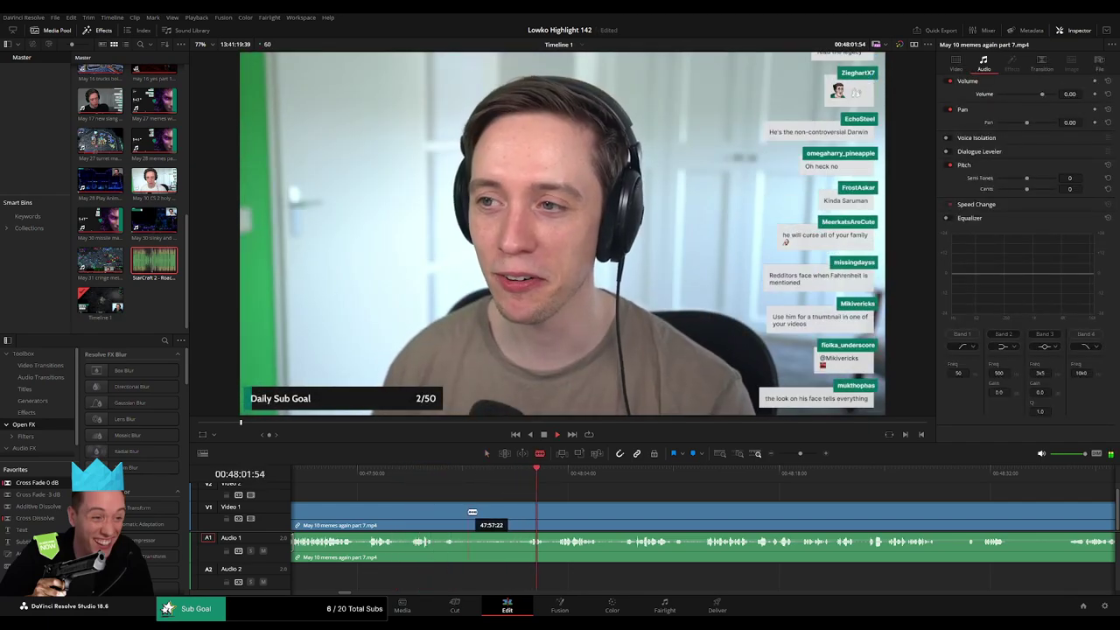
pyautogui.click(462, 514)
pyautogui.click(525, 513)
pyautogui.press('a')
pyautogui.click(511, 515)
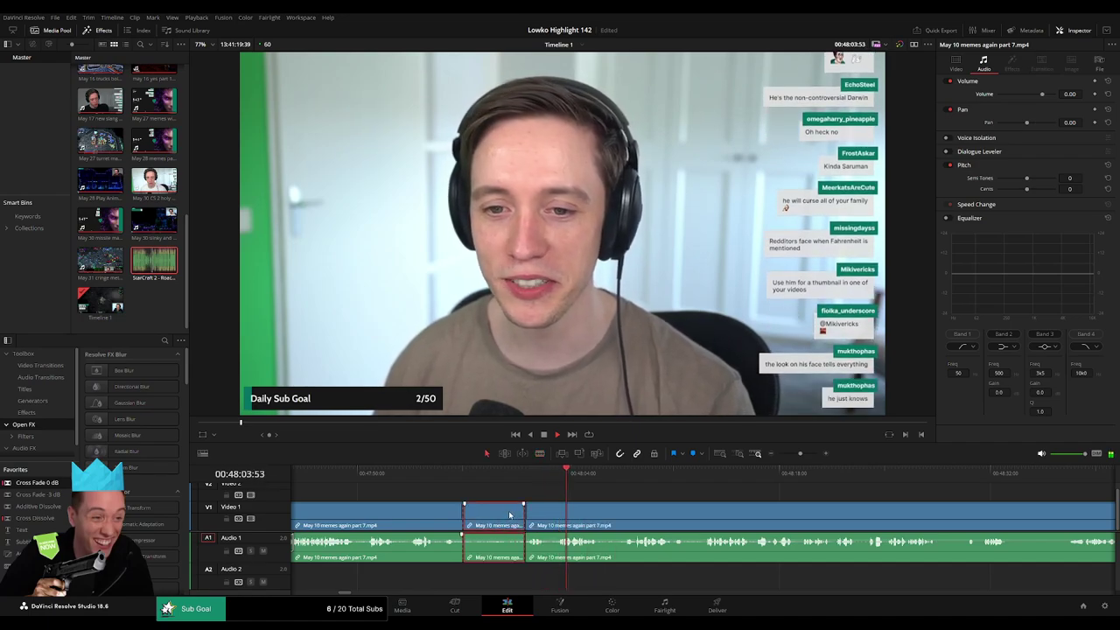
pyautogui.press('Delete')
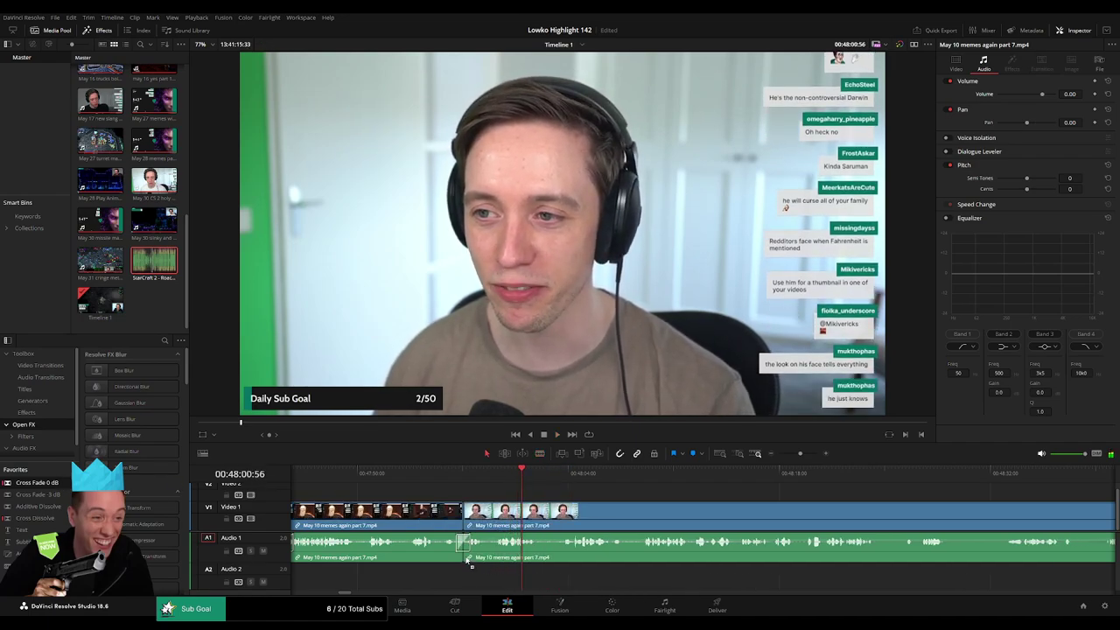
# - Ripple-delete the section from about 48:02 to 48:04 and add Cross Fade 0 dB at the audio join
pyautogui.press('b')
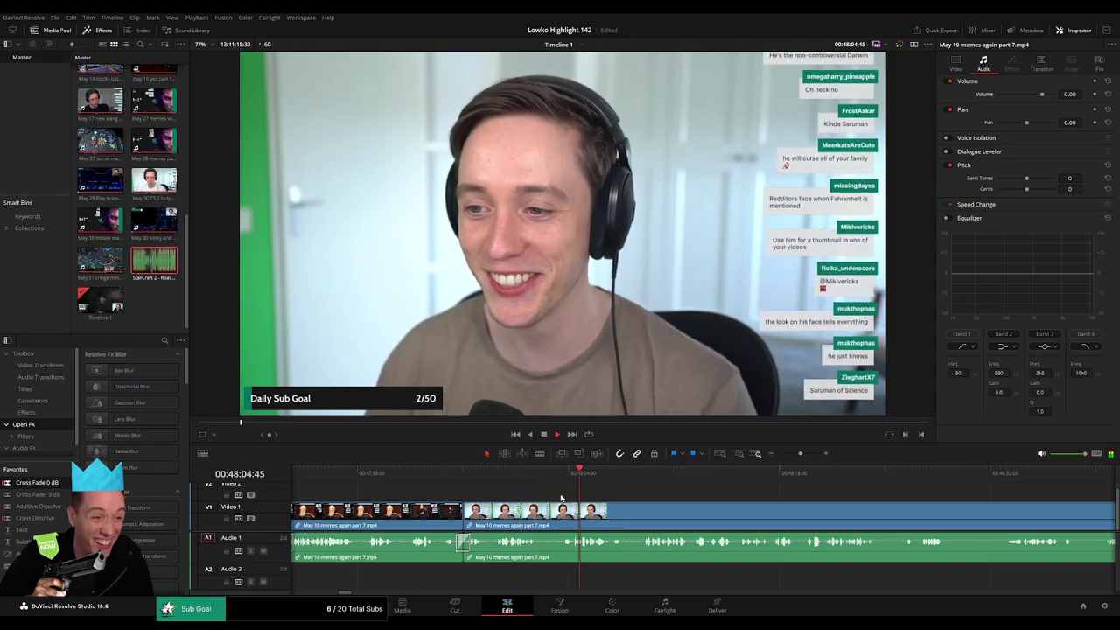
pyautogui.click(537, 520)
pyautogui.click(562, 519)
pyautogui.press('a')
pyautogui.click(554, 520)
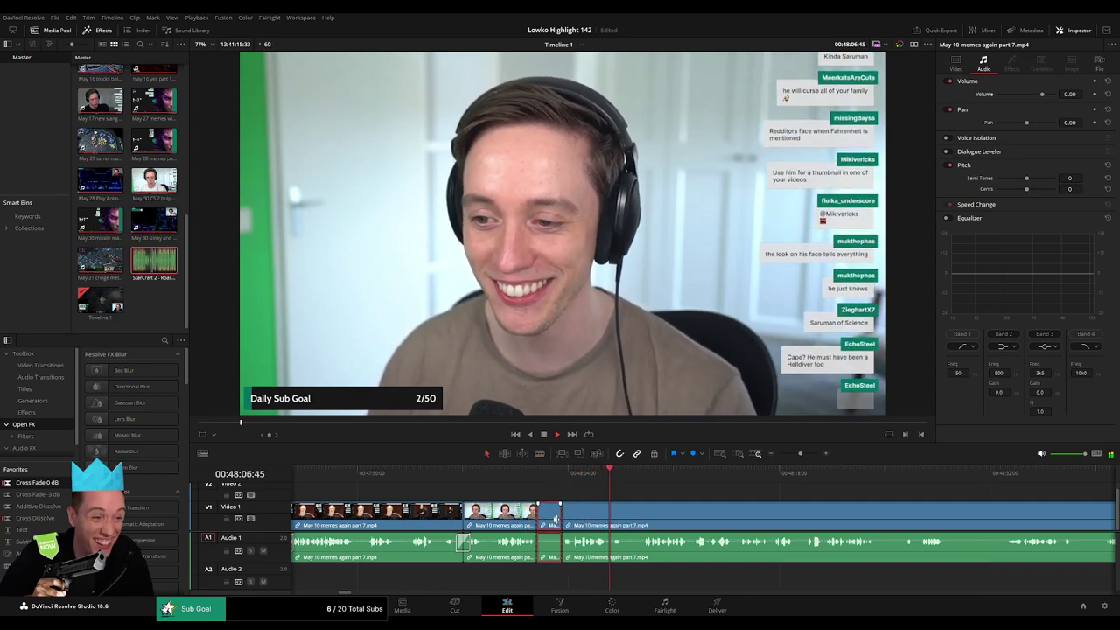
pyautogui.press('Delete')
pyautogui.hotkey('shift', 't')
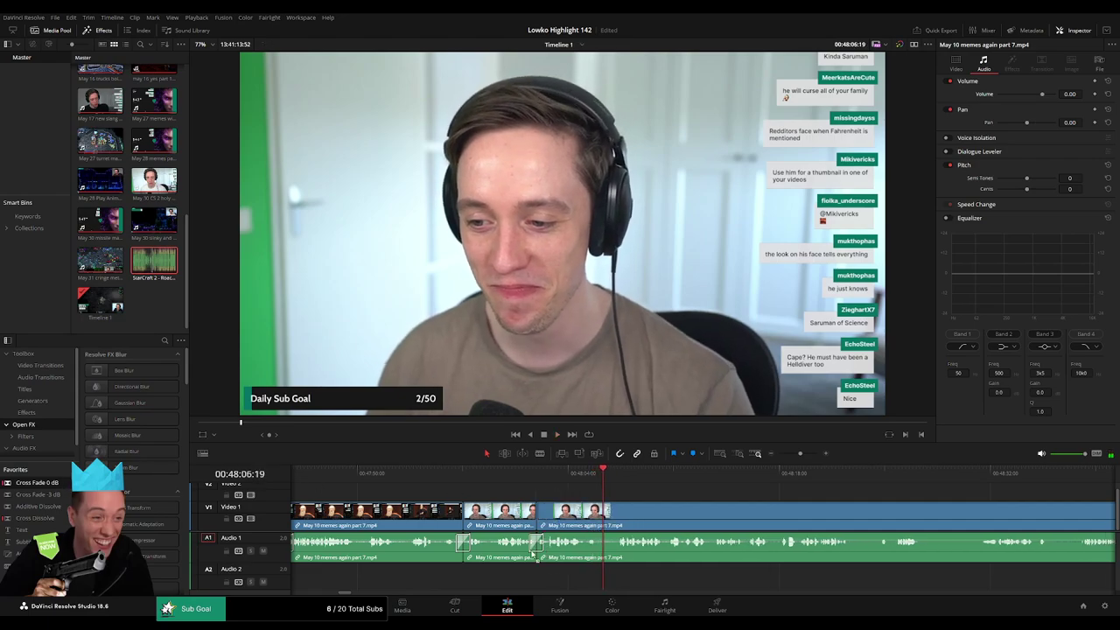
# - Ripple-delete about one second of footage at about 48:06 and add Cross Fade 0 dB at the audio join
pyautogui.press('b')
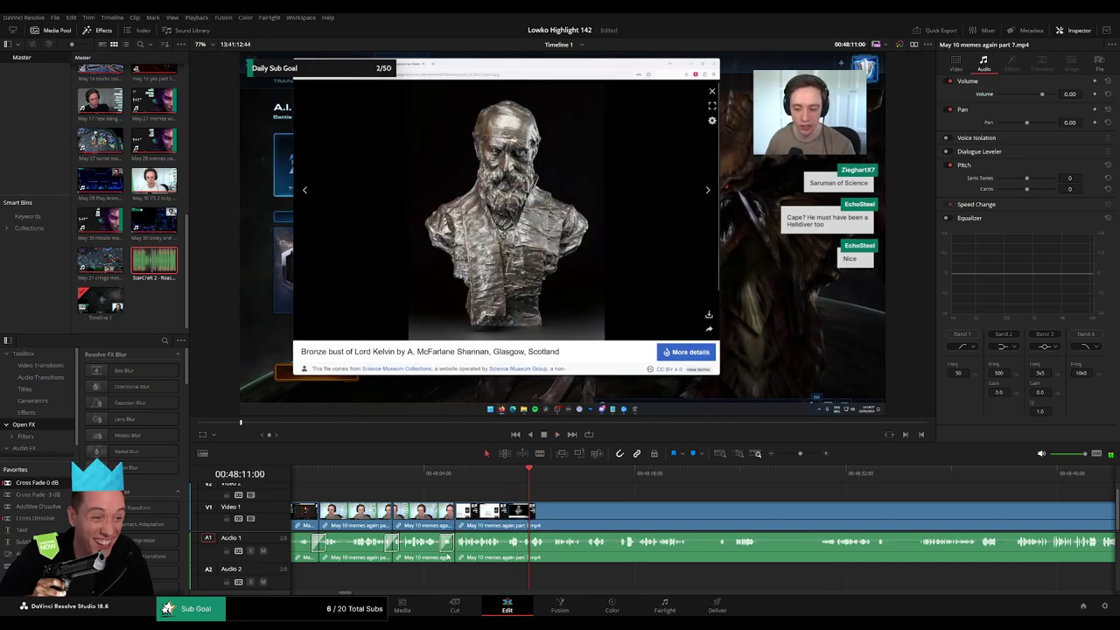
pyautogui.moveTo(38, 483); pyautogui.dragTo(492, 554)
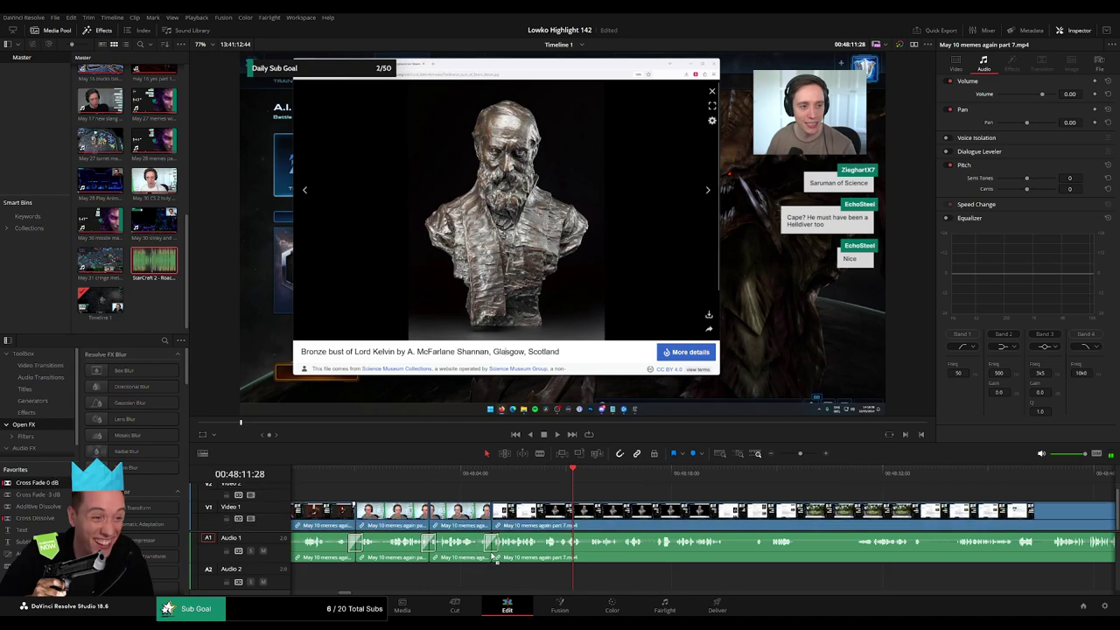
pyautogui.press('space')
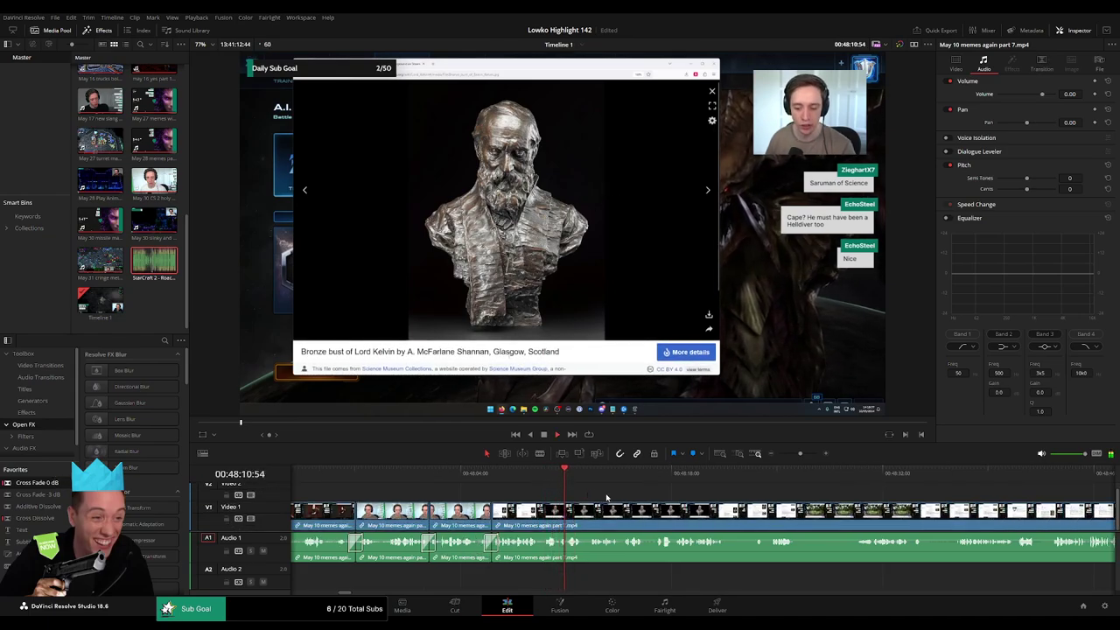
# - Split out and ripple-delete the brief section at about 48:18, at the end of the bronze bust footage
pyautogui.scroll(-3, 532, 486)
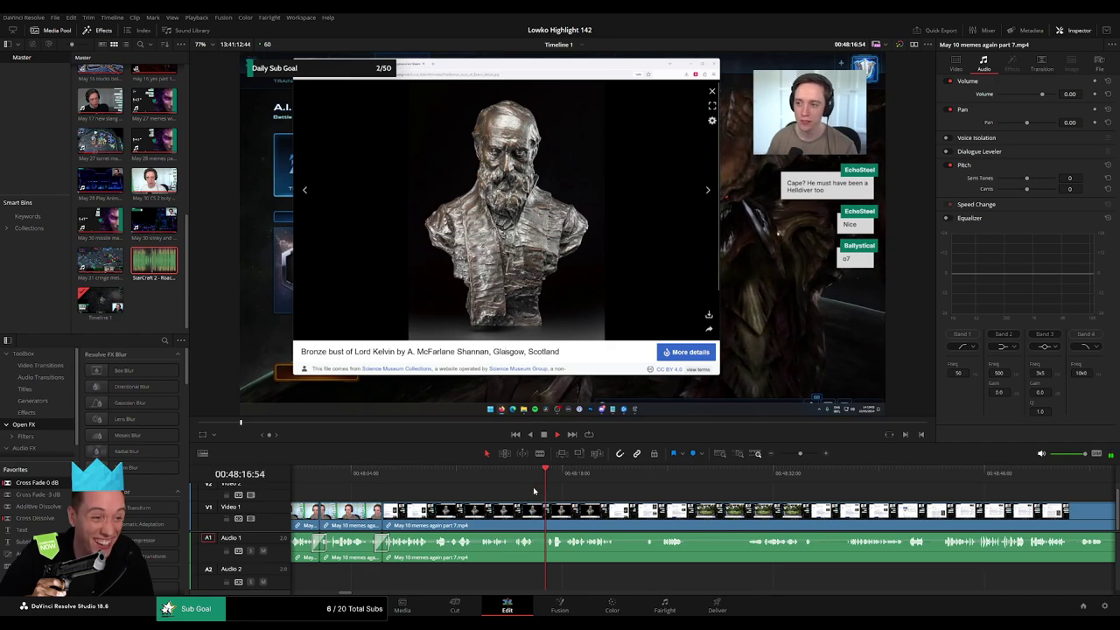
pyautogui.scroll(-4, 612, 489)
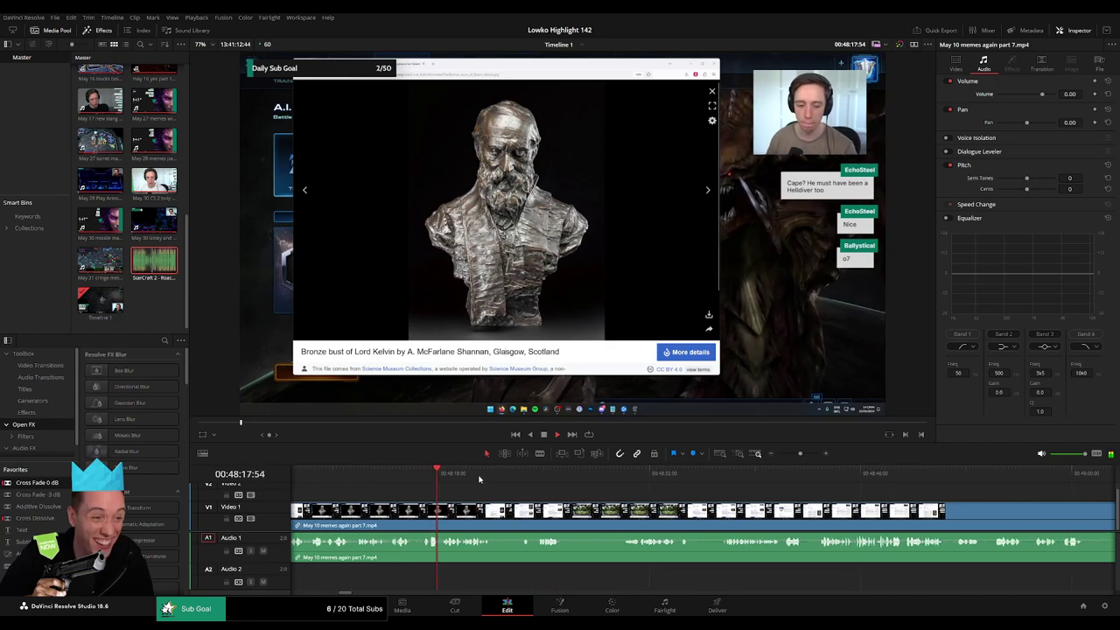
pyautogui.click(425, 510)
pyautogui.press('a')
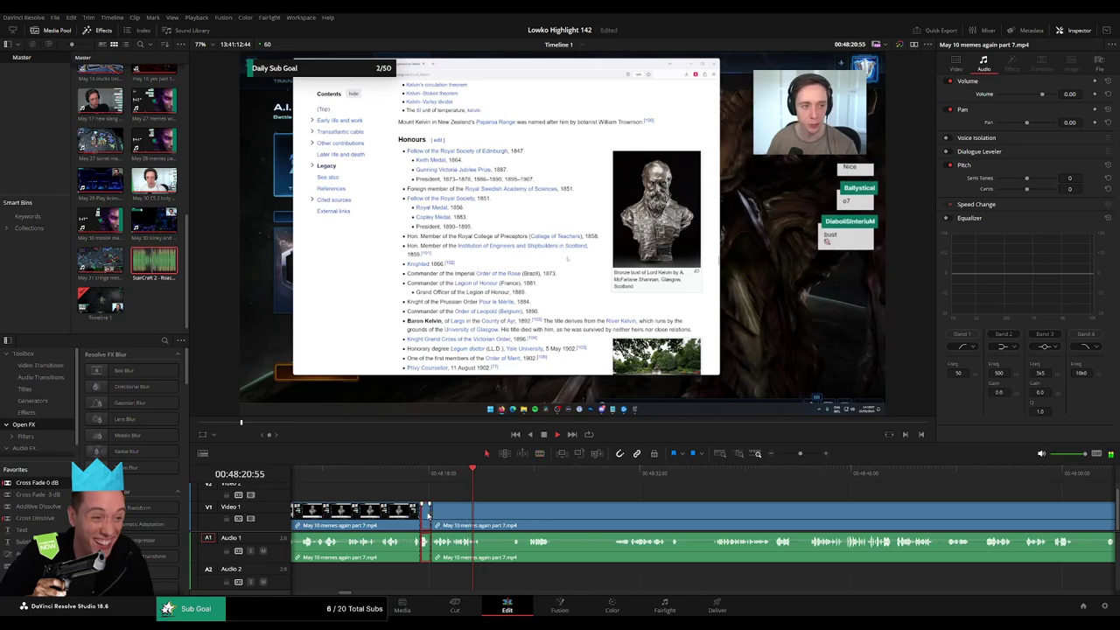
pyautogui.press('Delete')
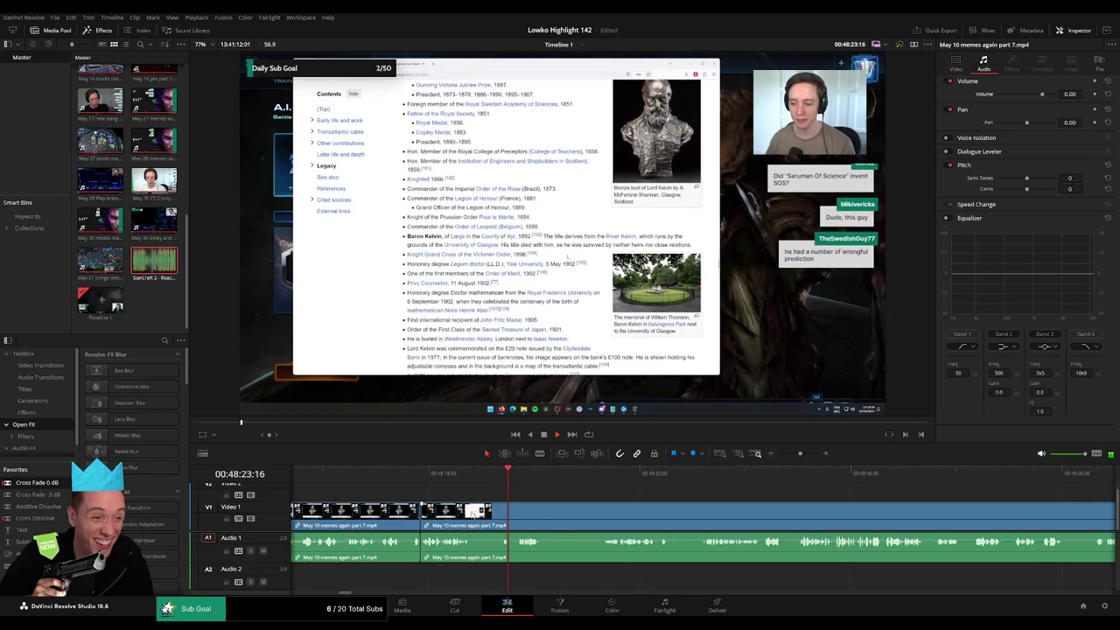
# - Ripple-delete the sections from about 48:21 to 48:24 and from about 48:23 to 48:27, adding Cross Fade 0 dB at the second join
pyautogui.press('b')
pyautogui.click(520, 514)
pyautogui.press('a')
pyautogui.click(505, 522)
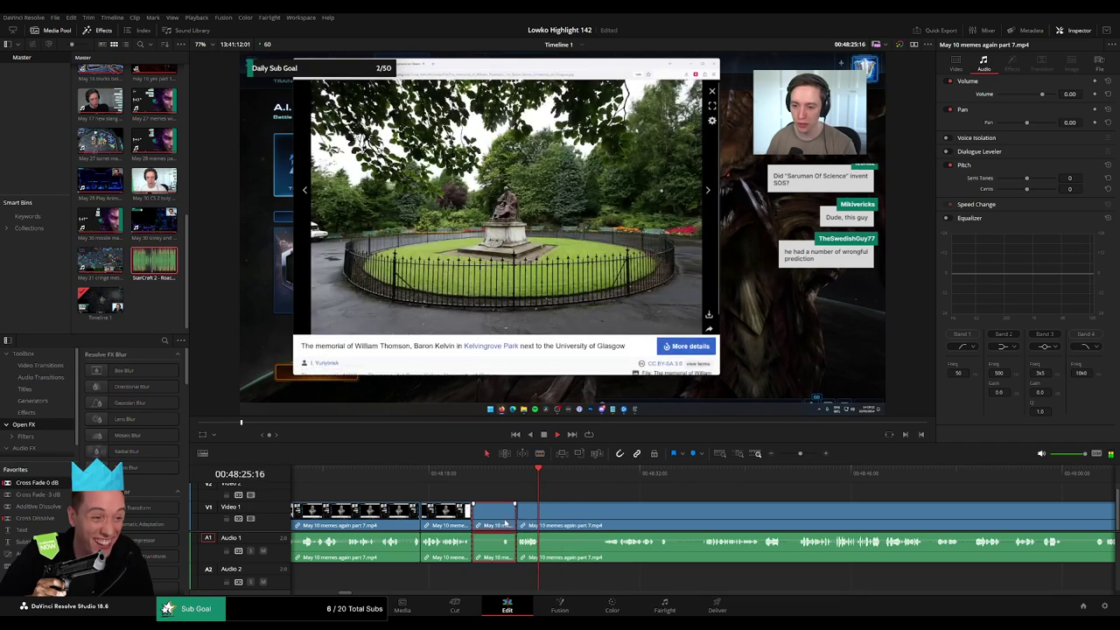
pyautogui.press('Delete')
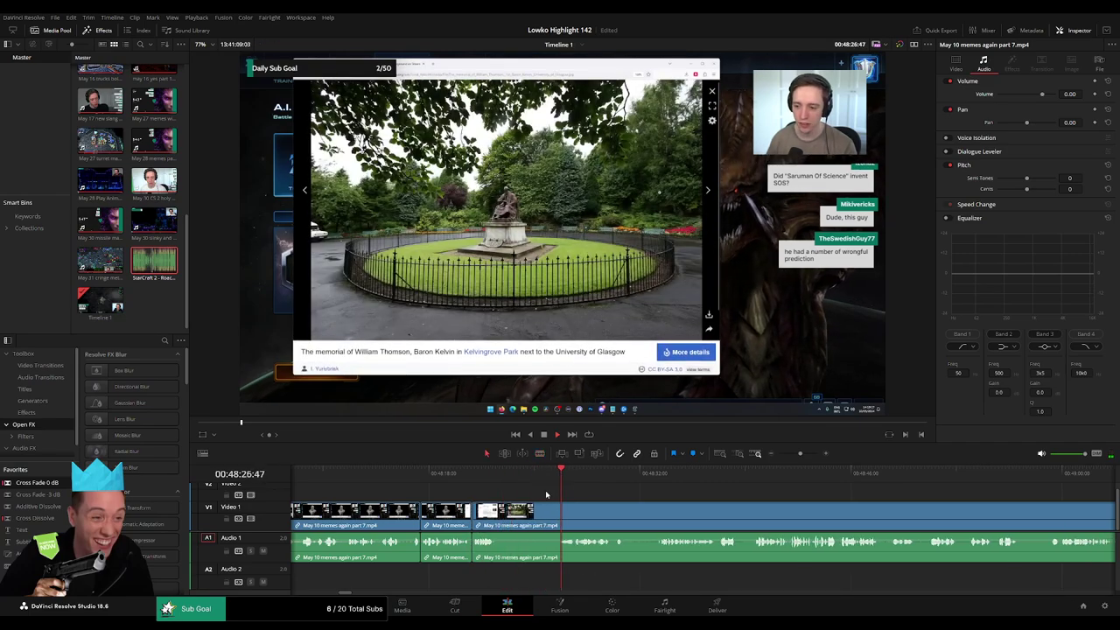
pyautogui.moveTo(505, 516); pyautogui.dragTo(558, 509)
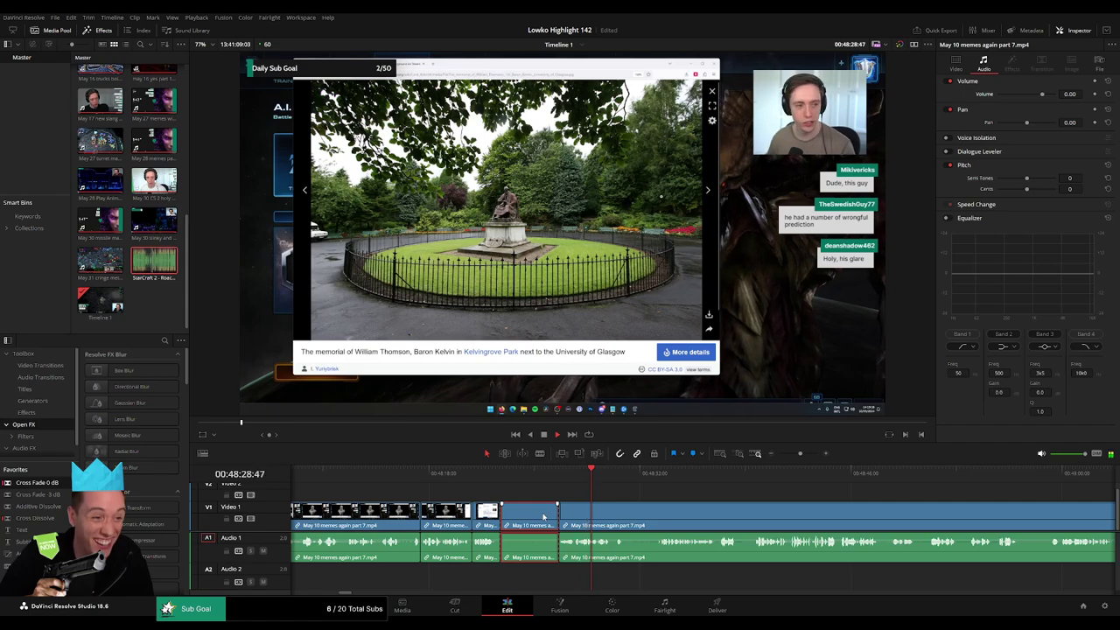
pyautogui.press('Delete')
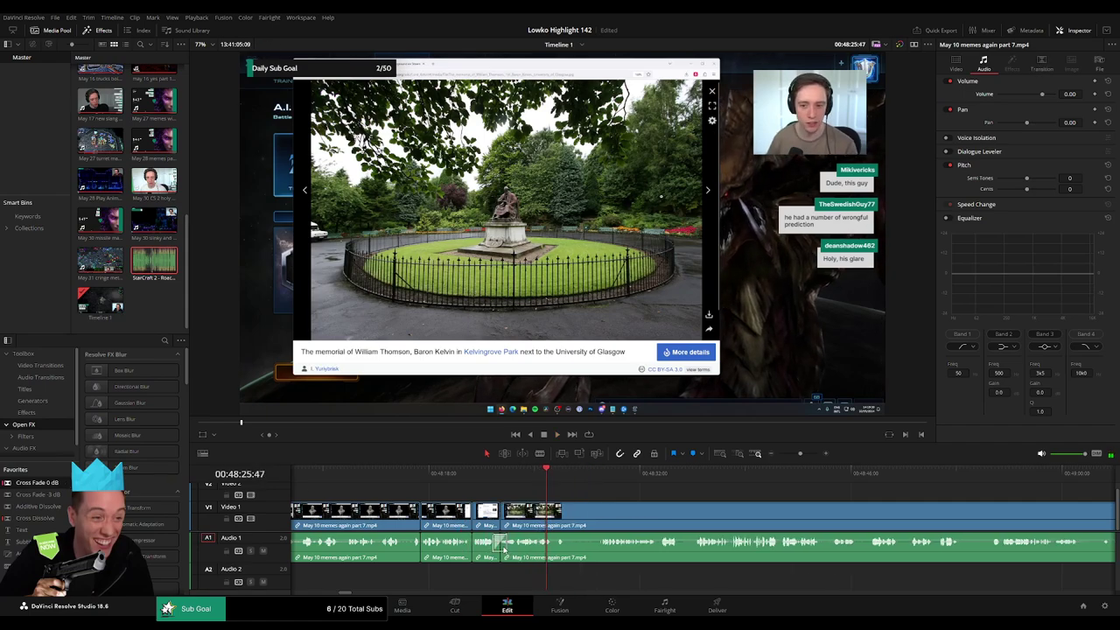
# - Ripple-delete the section from about 48:27 to 48:29, following the memorial photo footage
pyautogui.hscroll(3, 503, 549)
pyautogui.click(451, 477)
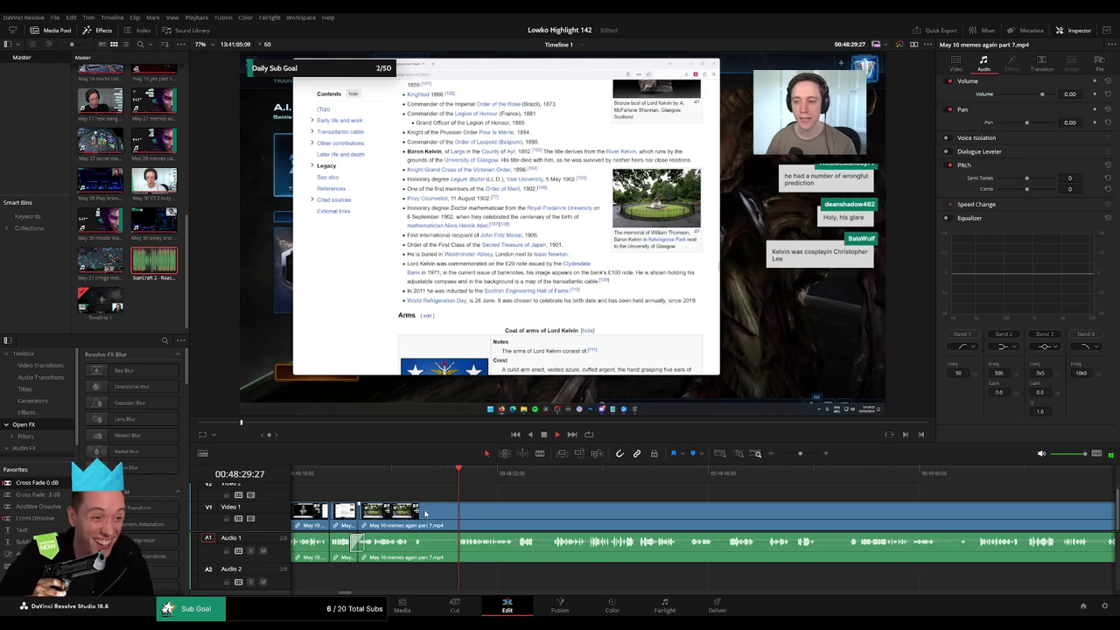
pyautogui.moveTo(428, 511); pyautogui.dragTo(464, 511)
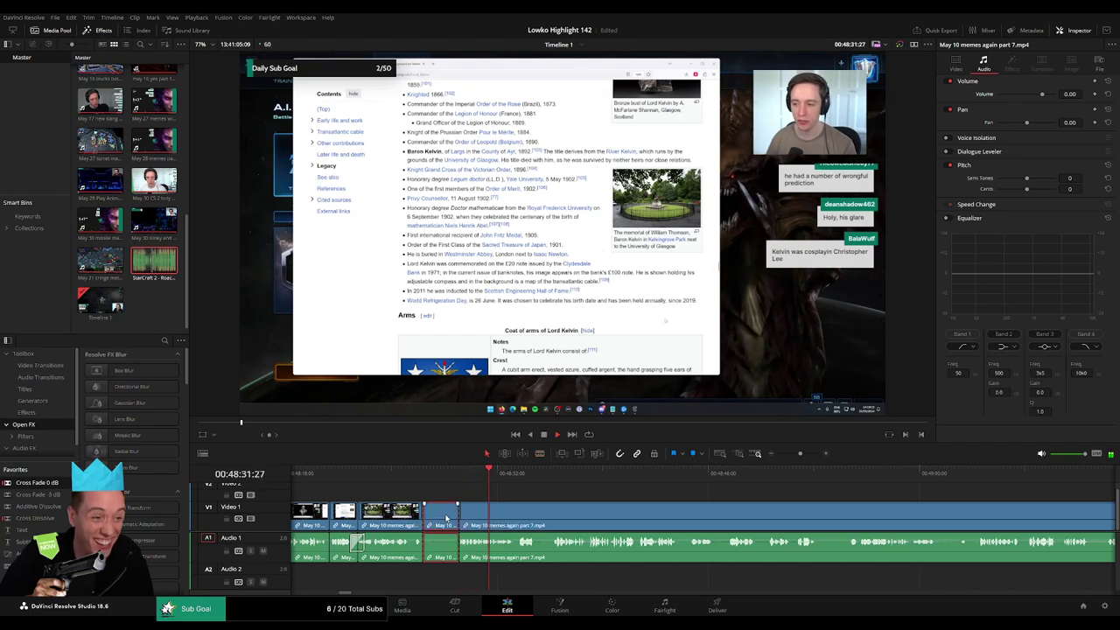
pyautogui.press('Delete')
# - Ripple-delete the short section from about 48:32 to 48:33 and add Cross Fade 0 dB at the audio join
pyautogui.hscroll(3, 525, 492)
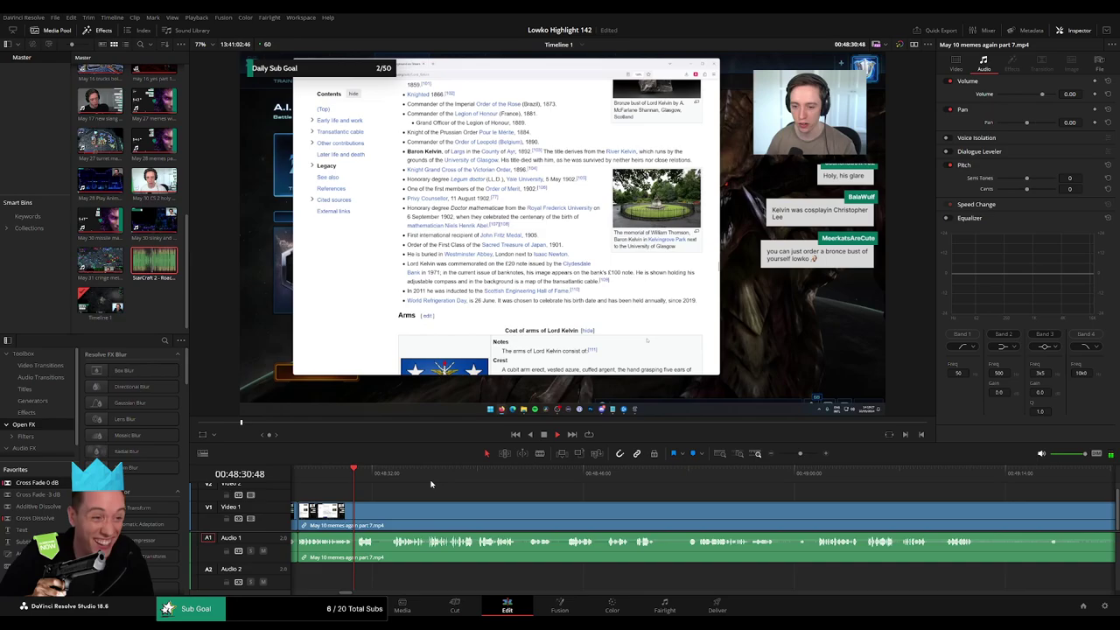
pyautogui.click(393, 472)
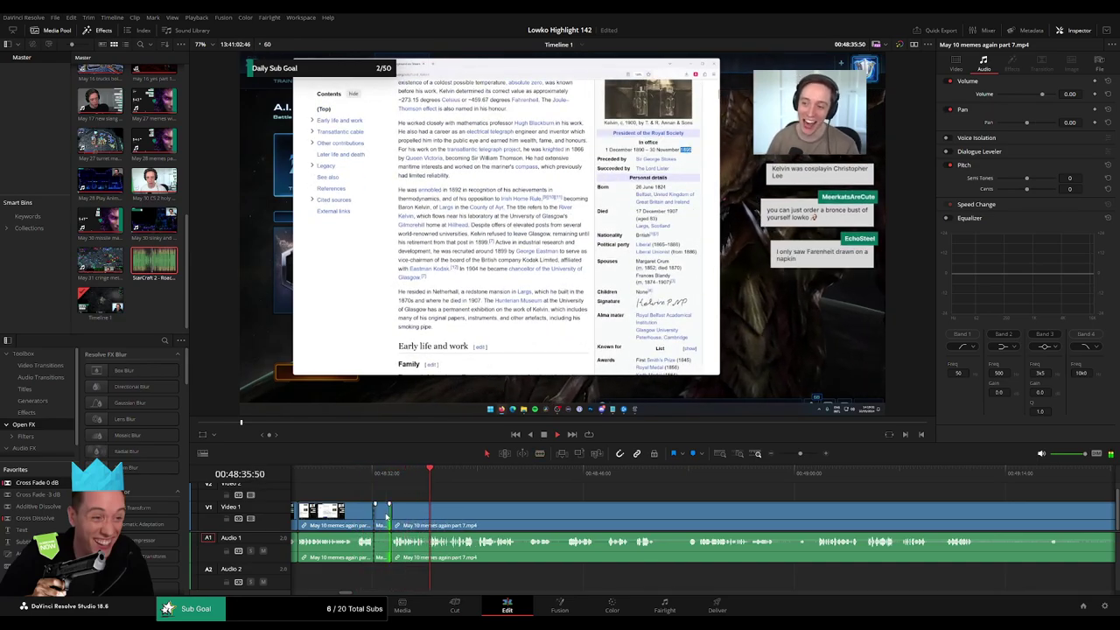
pyautogui.press('Delete')
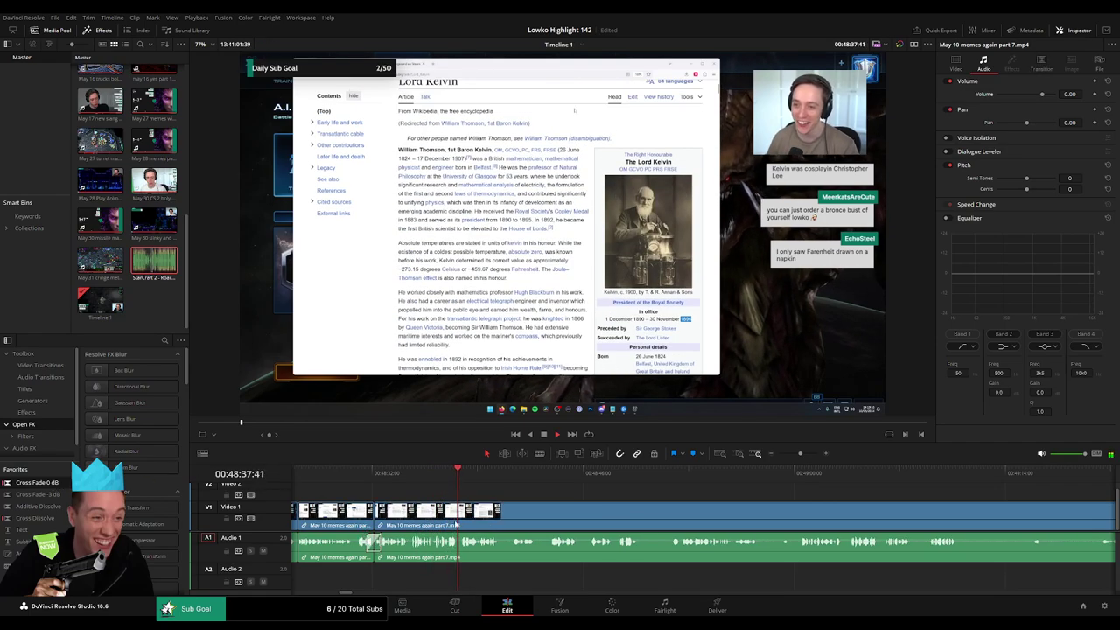
# - Ripple-delete the section from about 48:50 to 48:52 and add Cross Fade 0 dB at the audio join
pyautogui.hscroll(3, 476, 514)
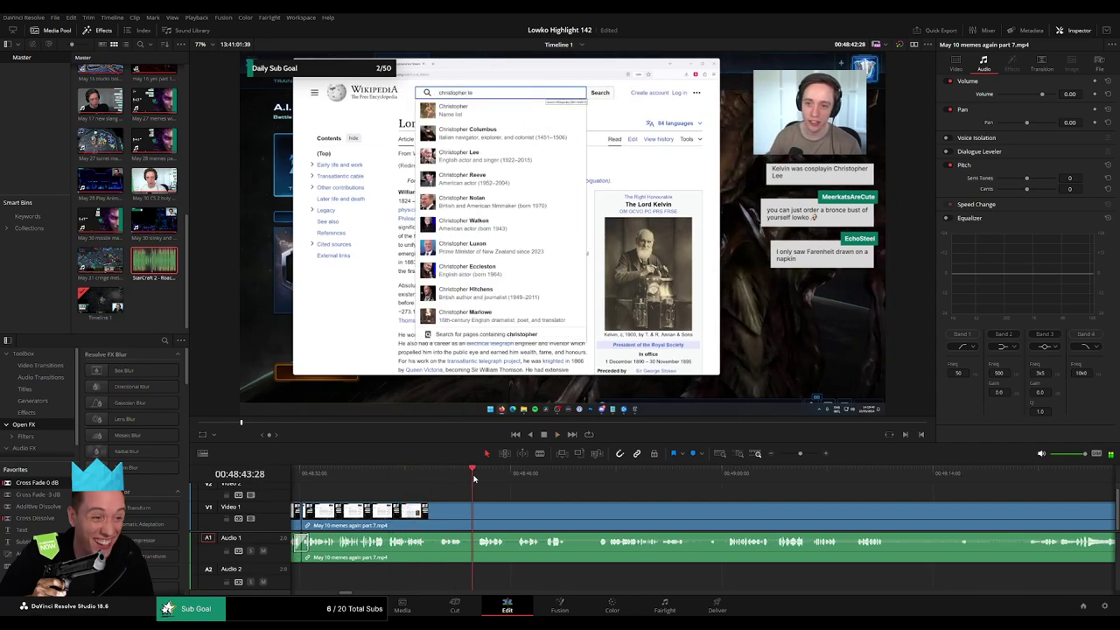
pyautogui.press('space')
pyautogui.hscroll(2, 535, 508)
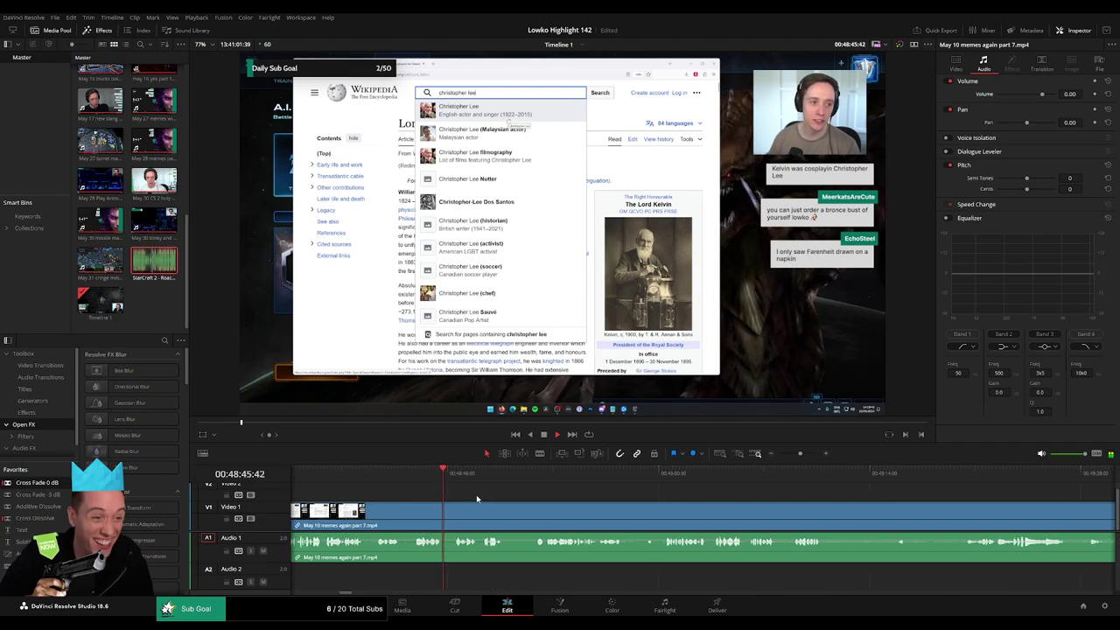
pyautogui.hscroll(2, 490, 499)
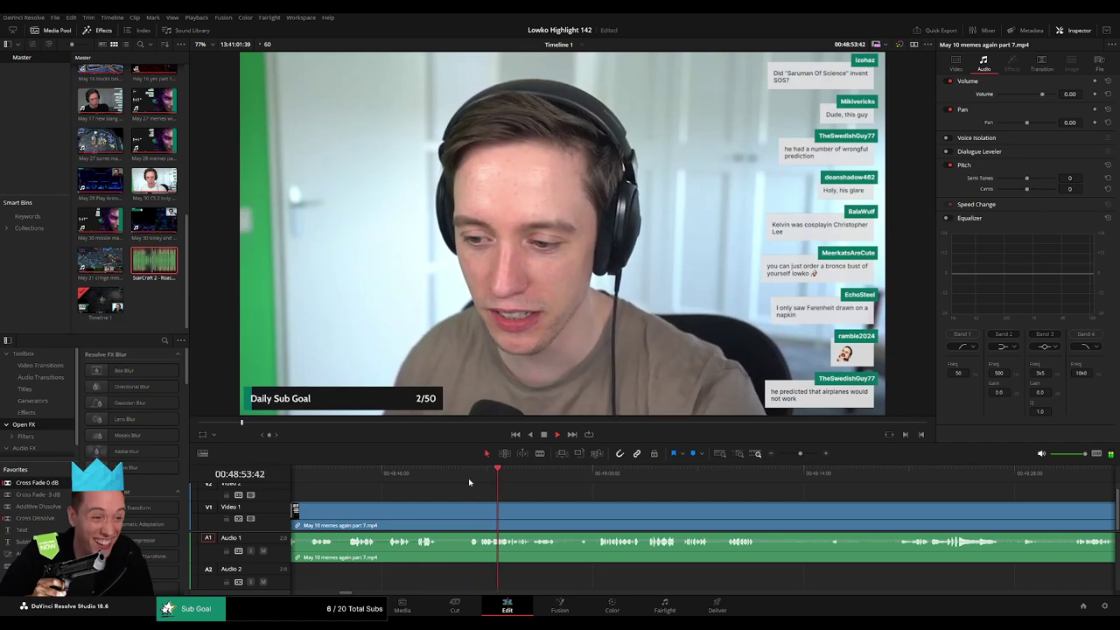
pyautogui.press('b')
pyautogui.click(441, 512)
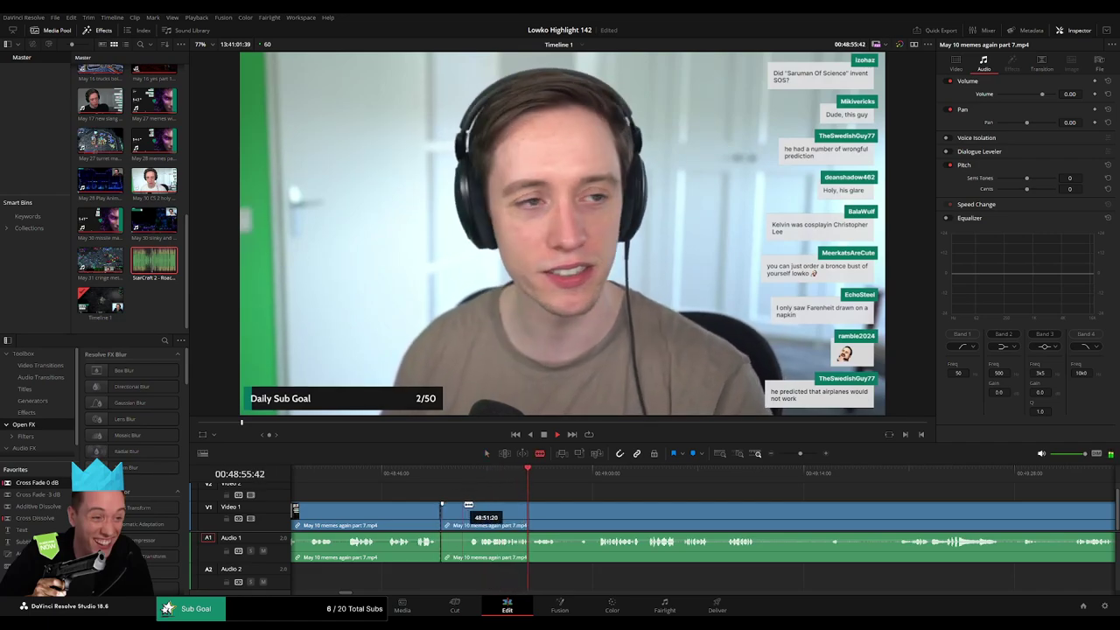
pyautogui.click(468, 506)
pyautogui.press('a')
pyautogui.click(461, 513)
pyautogui.press('Delete')
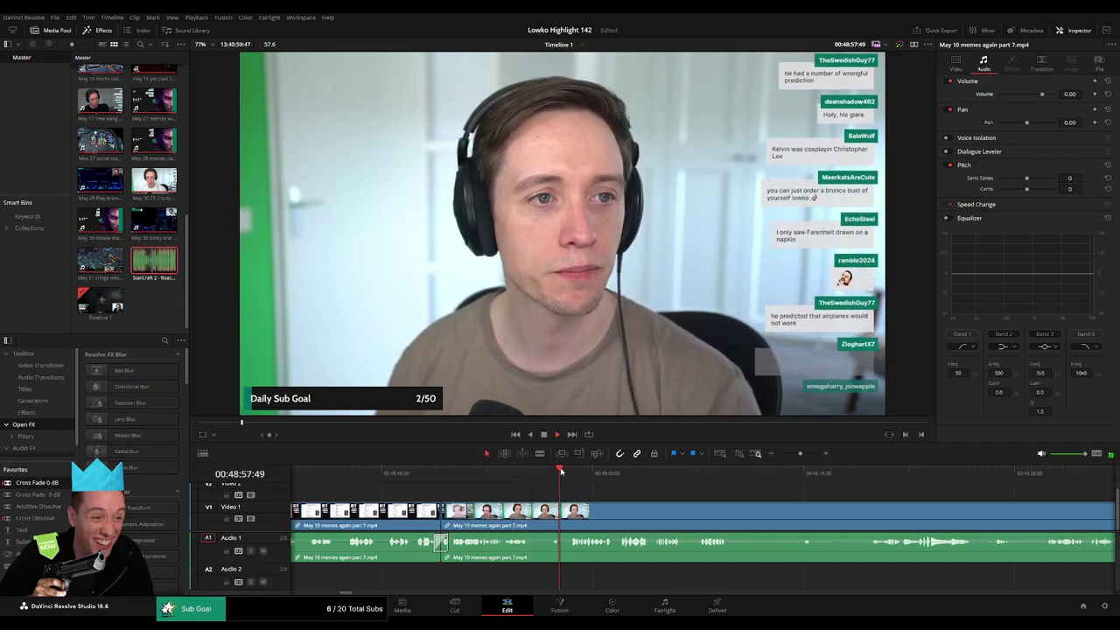
# - Ripple-delete the quiet section from about 48:56 to 48:58 and add Cross Fade 0 dB at the audio join
pyautogui.press('b')
pyautogui.click(530, 517)
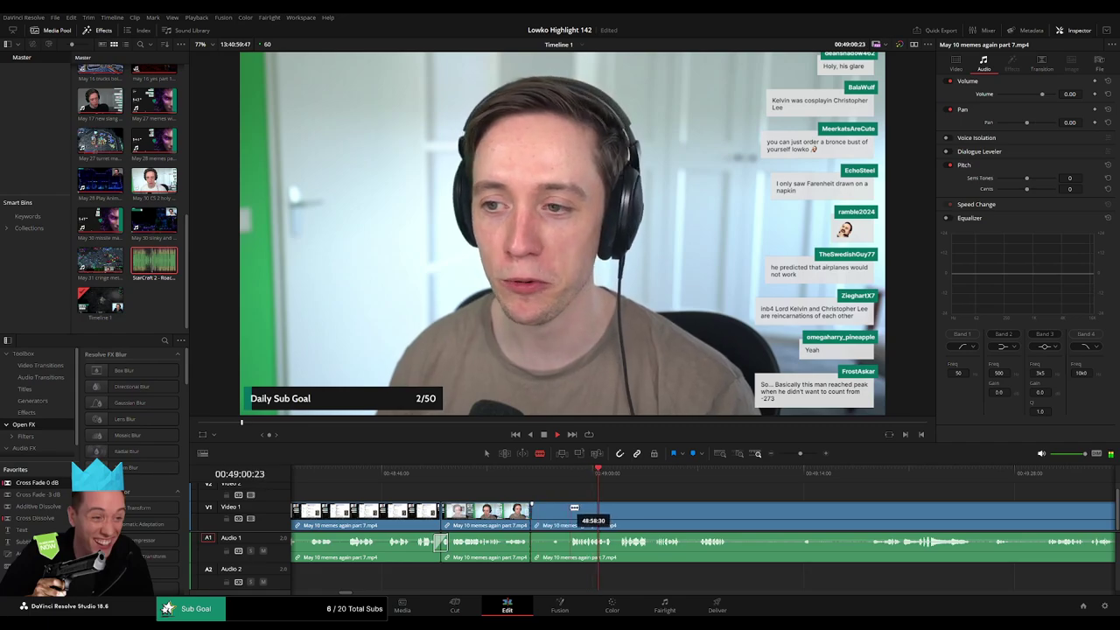
pyautogui.press('Delete')
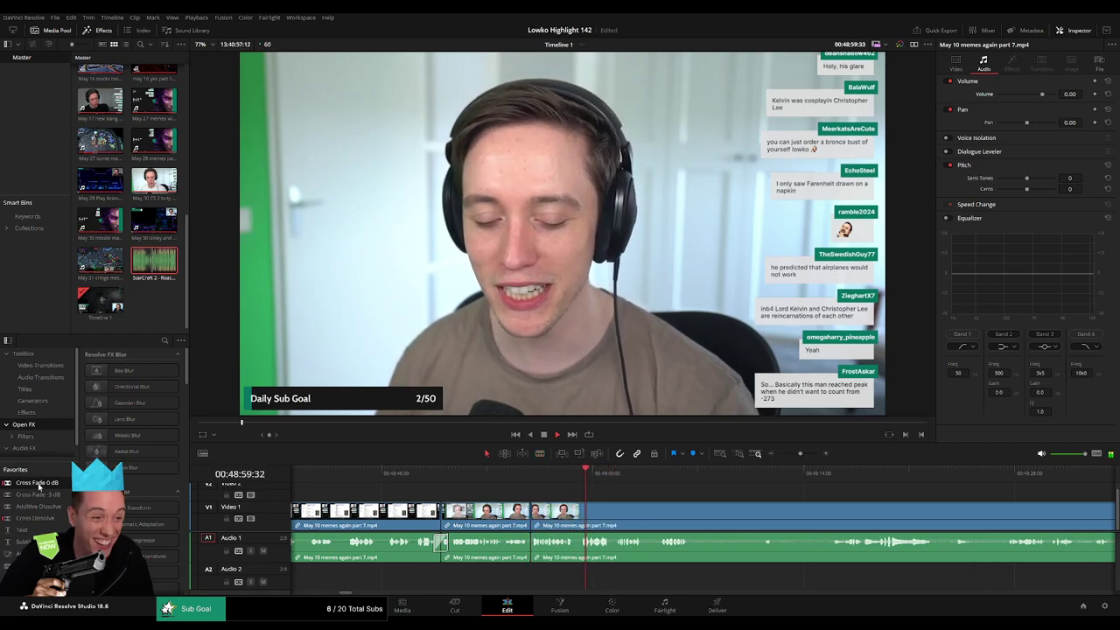
pyautogui.moveTo(671, 522); pyautogui.dragTo(476, 510)
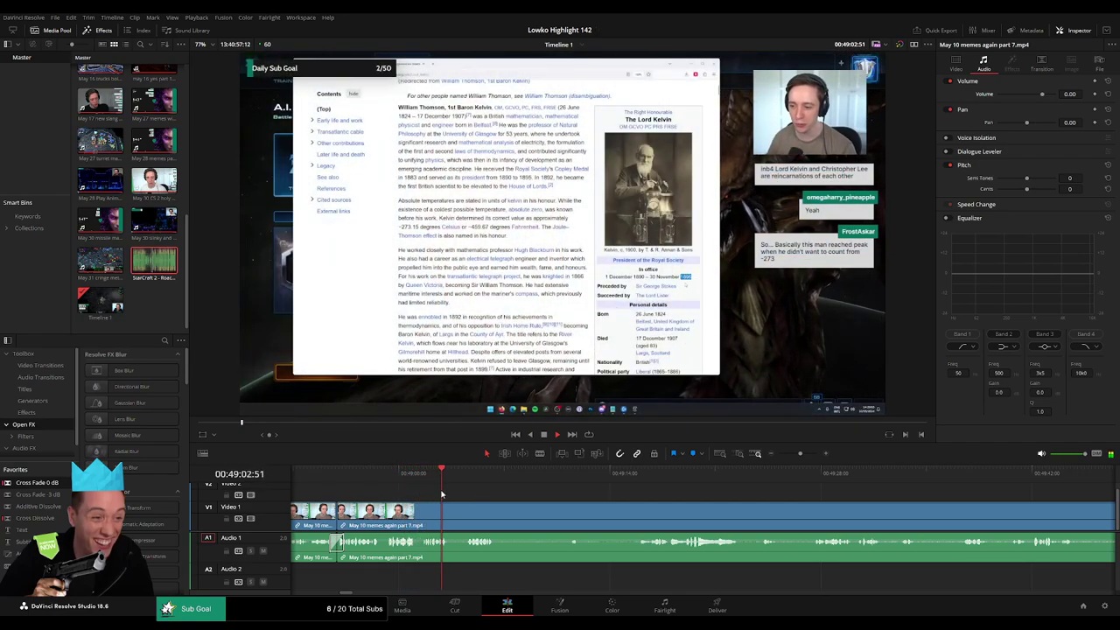
# - Ripple-delete the short section from about 49:03 to 49:04 and add Cross Fade 0 dB at the audio join
pyautogui.moveTo(448, 477); pyautogui.dragTo(463, 484)
pyautogui.press('b')
pyautogui.click(449, 515)
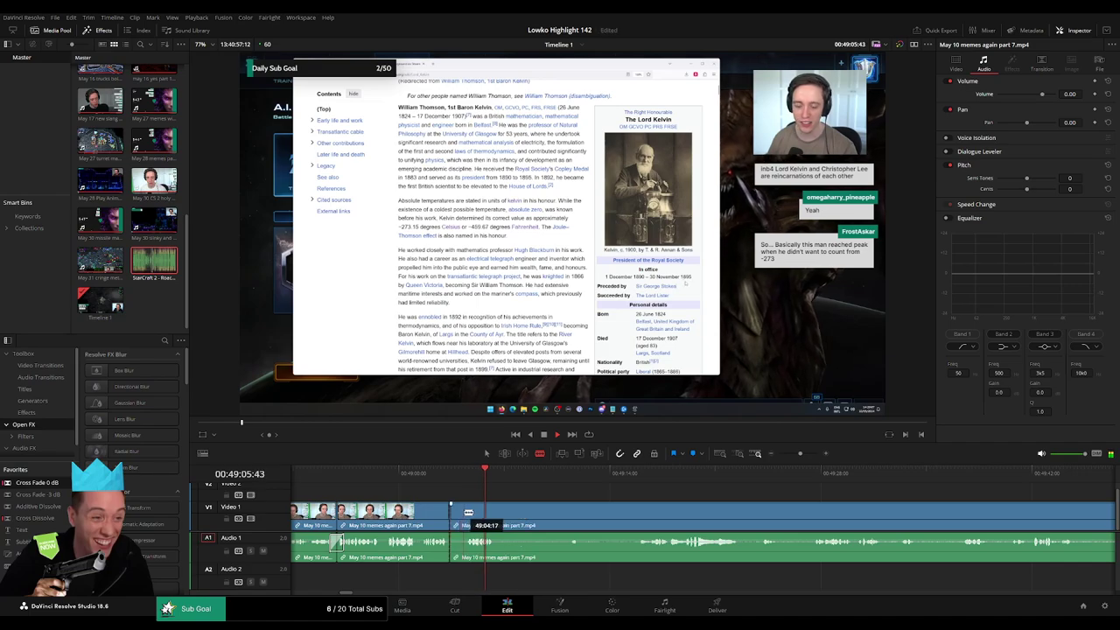
pyautogui.click(464, 515)
pyautogui.press('a')
pyautogui.click(459, 516)
pyautogui.press('Delete')
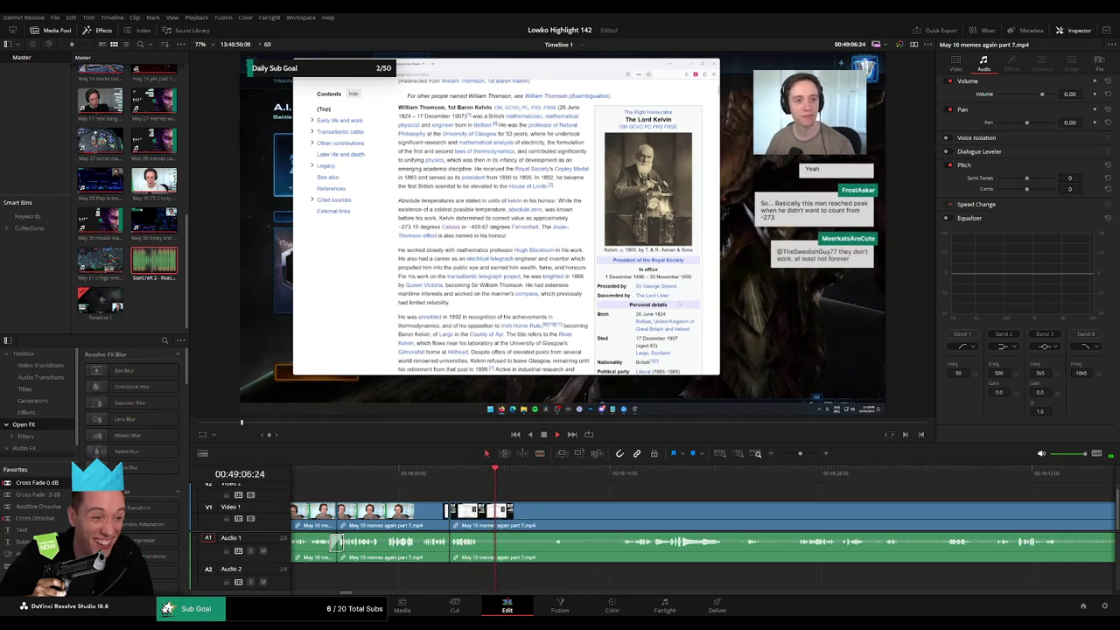
pyautogui.click(449, 546)
pyautogui.hotkey('shift', 't')
# - Ripple-delete the section from about 49:05 to 49:14 and add Cross Fade 0 dB at the audio join
pyautogui.press('b')
pyautogui.click(481, 516)
pyautogui.click(621, 475)
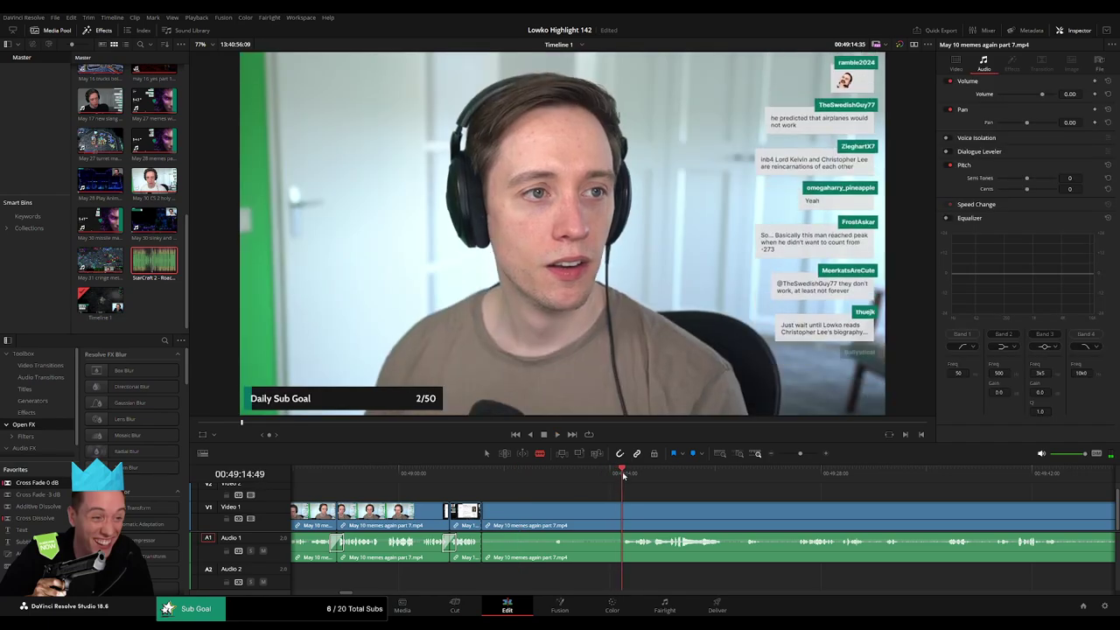
pyautogui.click(667, 473)
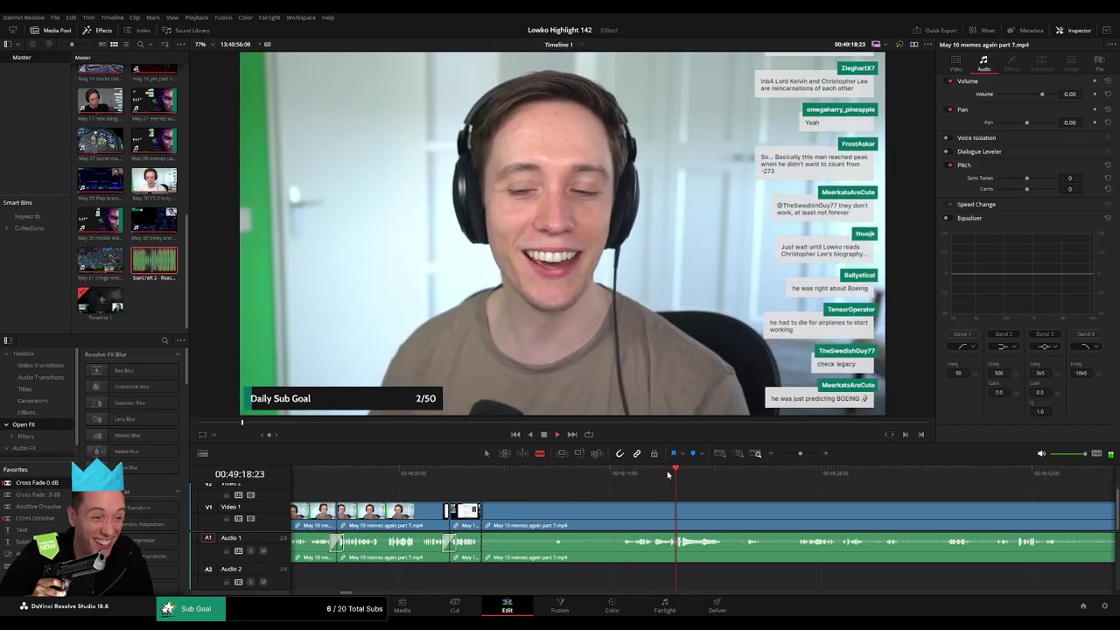
pyautogui.click(641, 473)
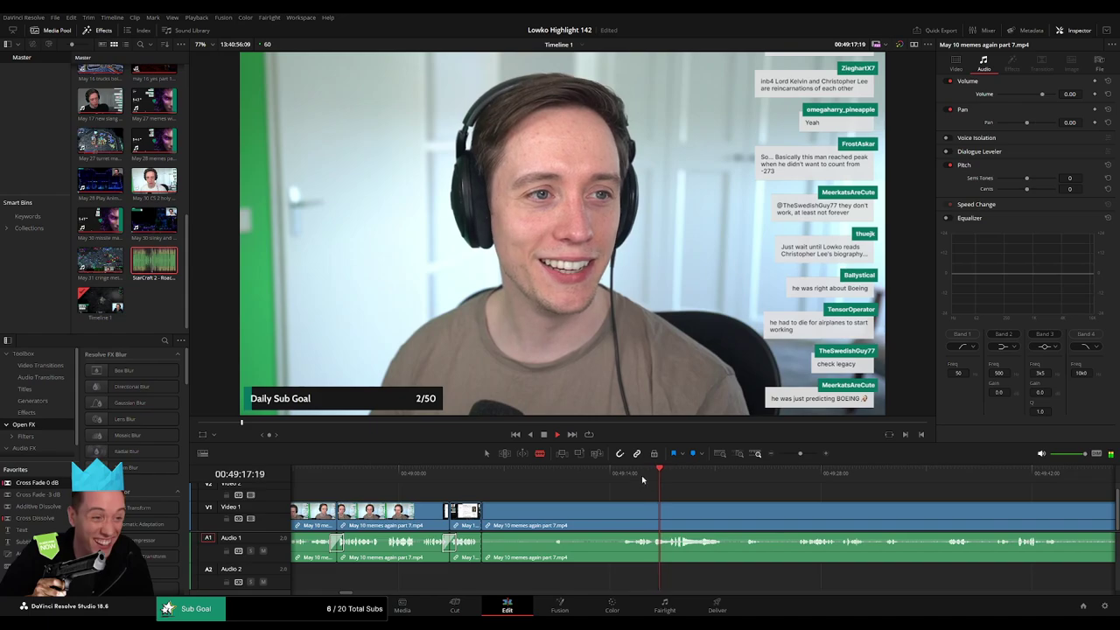
pyautogui.click(619, 513)
pyautogui.press('a')
pyautogui.click(601, 519)
pyautogui.press('Delete')
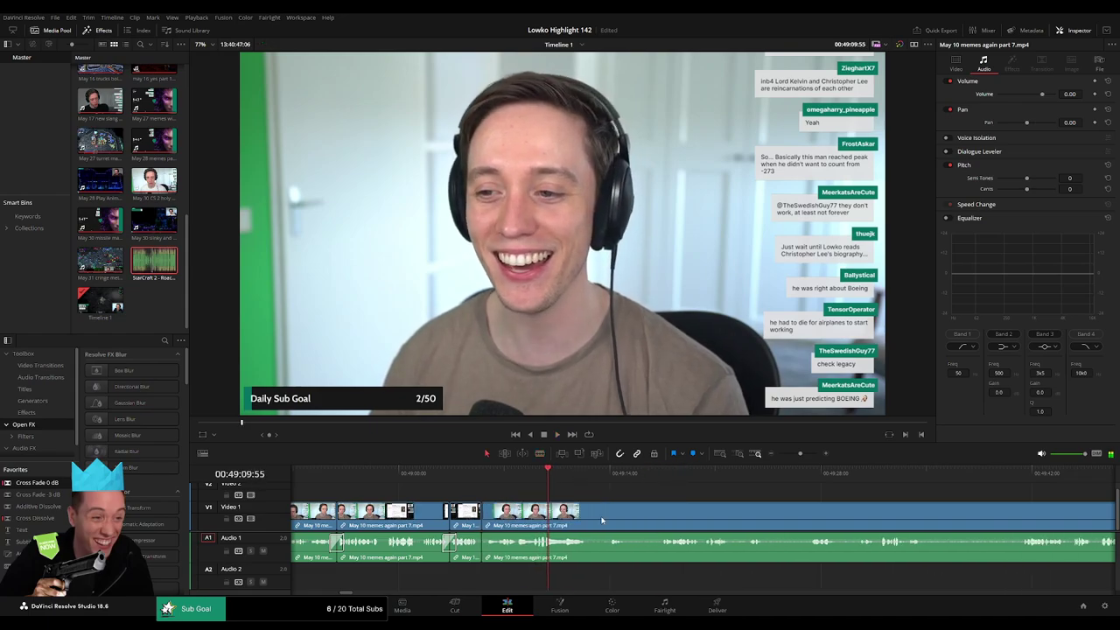
pyautogui.moveTo(58, 483); pyautogui.dragTo(483, 544)
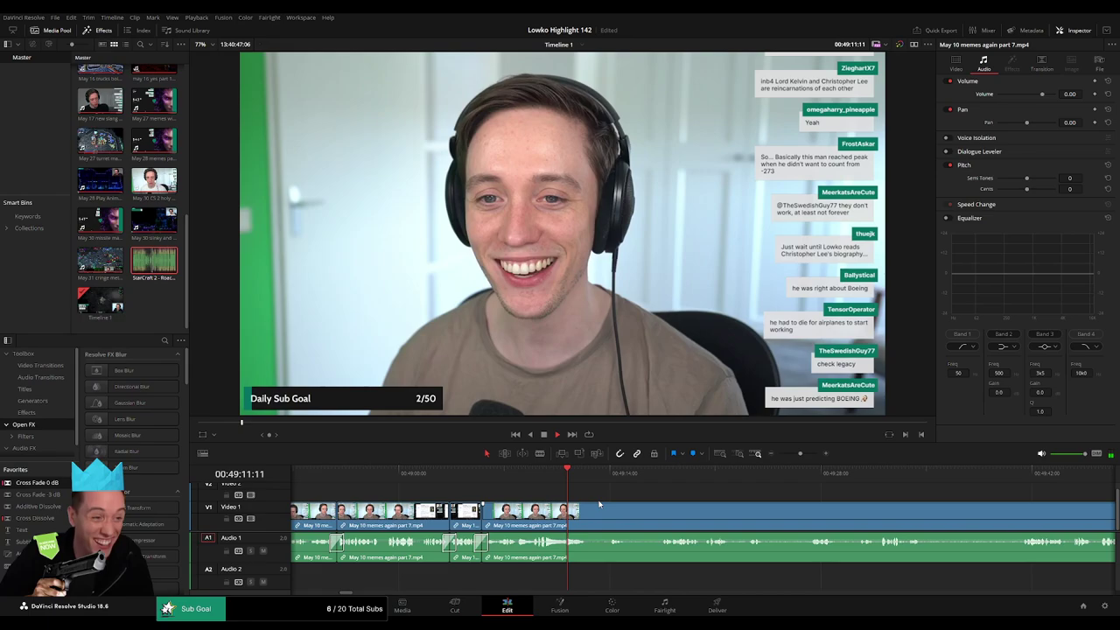
# - Ripple-delete the short section from about 49:13 to 49:14 and add Cross Fade 0 dB at the audio join
pyautogui.hscroll(2, 527, 498)
pyautogui.press('b')
pyautogui.click(506, 514)
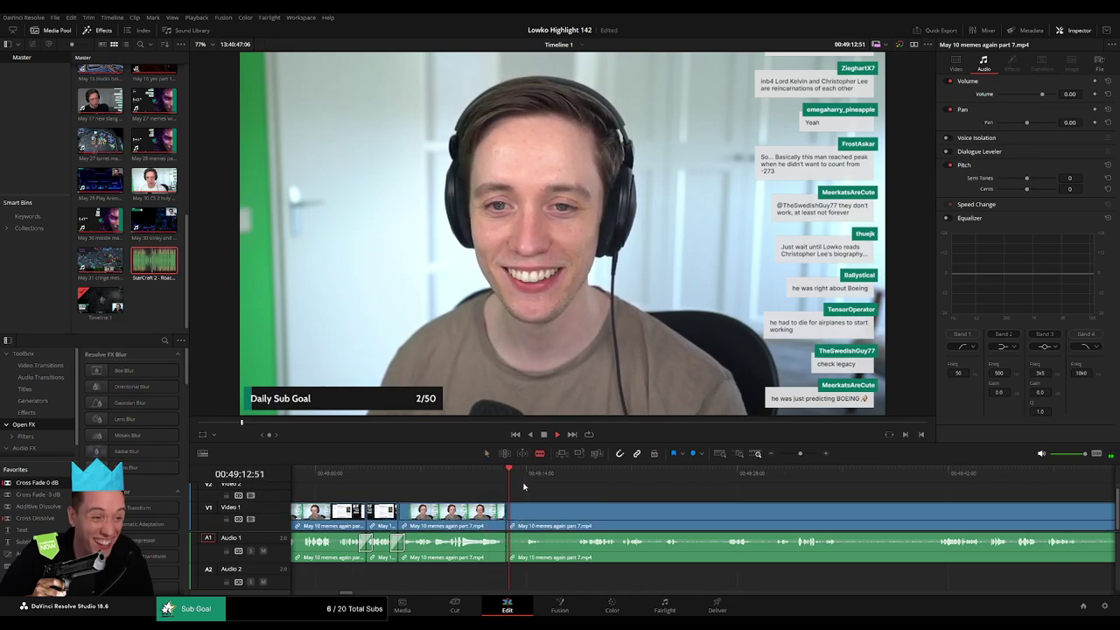
pyautogui.click(529, 477)
pyautogui.click(524, 512)
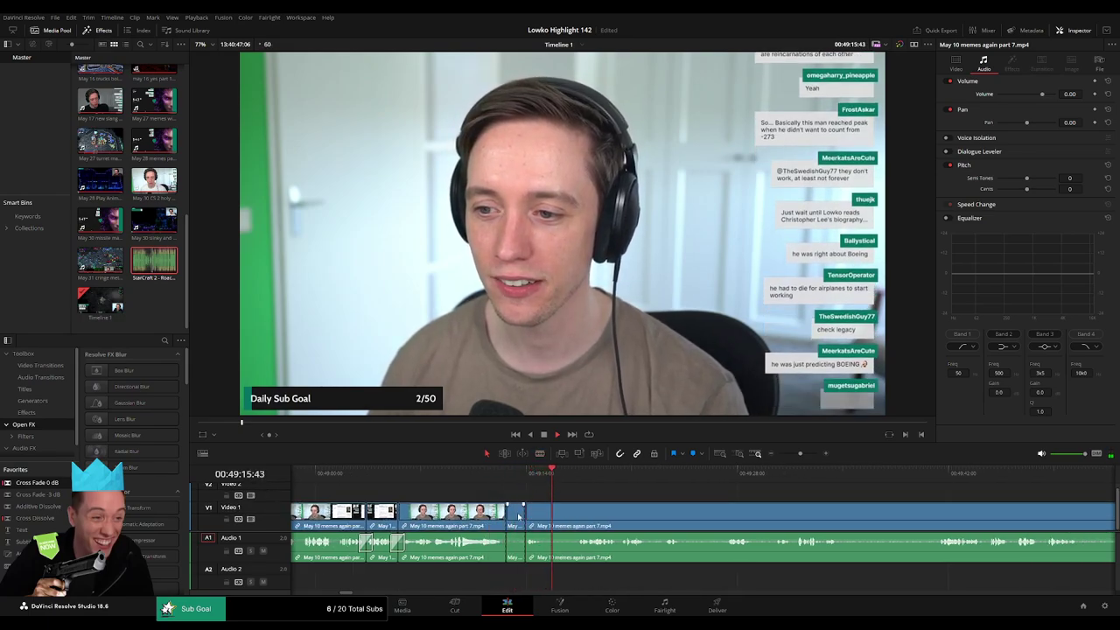
pyautogui.press('a')
pyautogui.click(519, 515)
pyautogui.press('Delete')
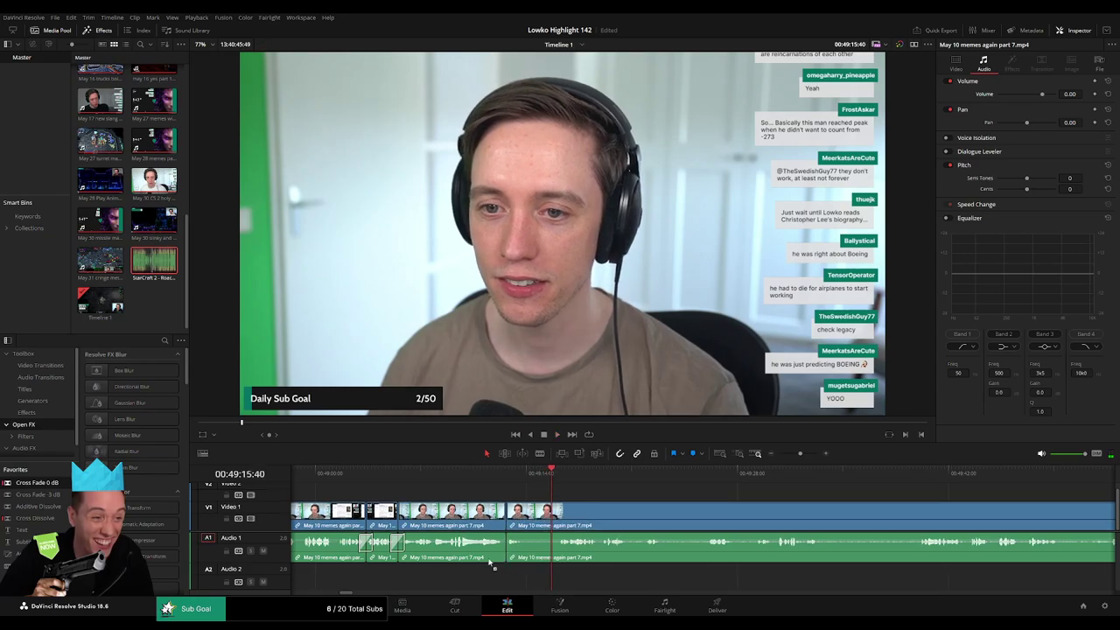
# - Ripple-delete the quiet section from about 49:14 to 49:16 and add Cross Fade 0 dB at the audio join
pyautogui.press('b')
pyautogui.click(530, 513)
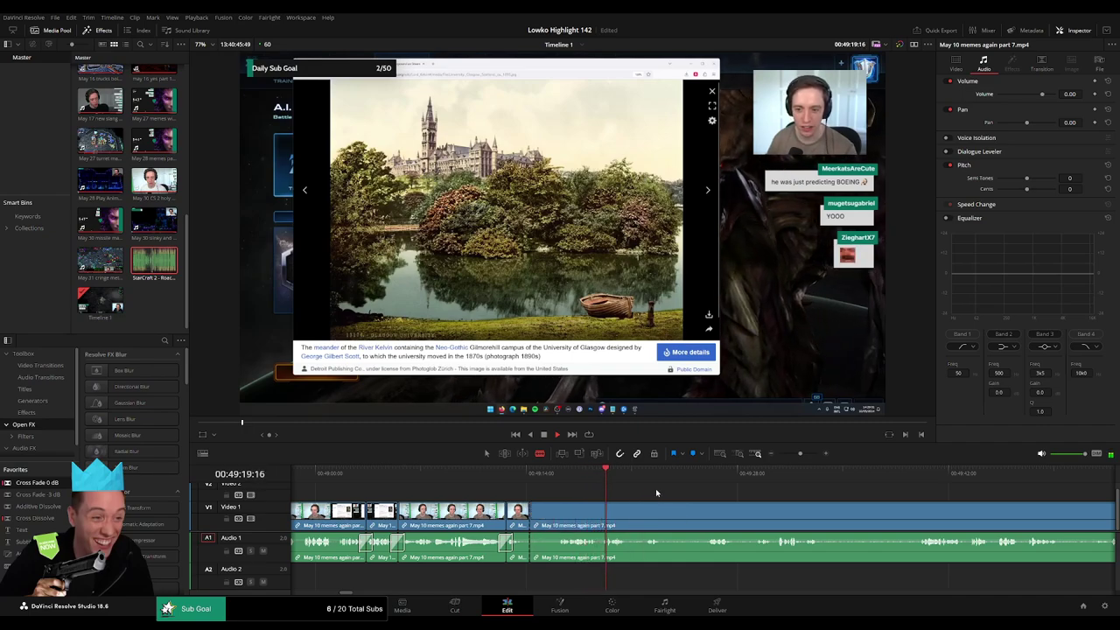
pyautogui.moveTo(657, 493); pyautogui.dragTo(544, 486)
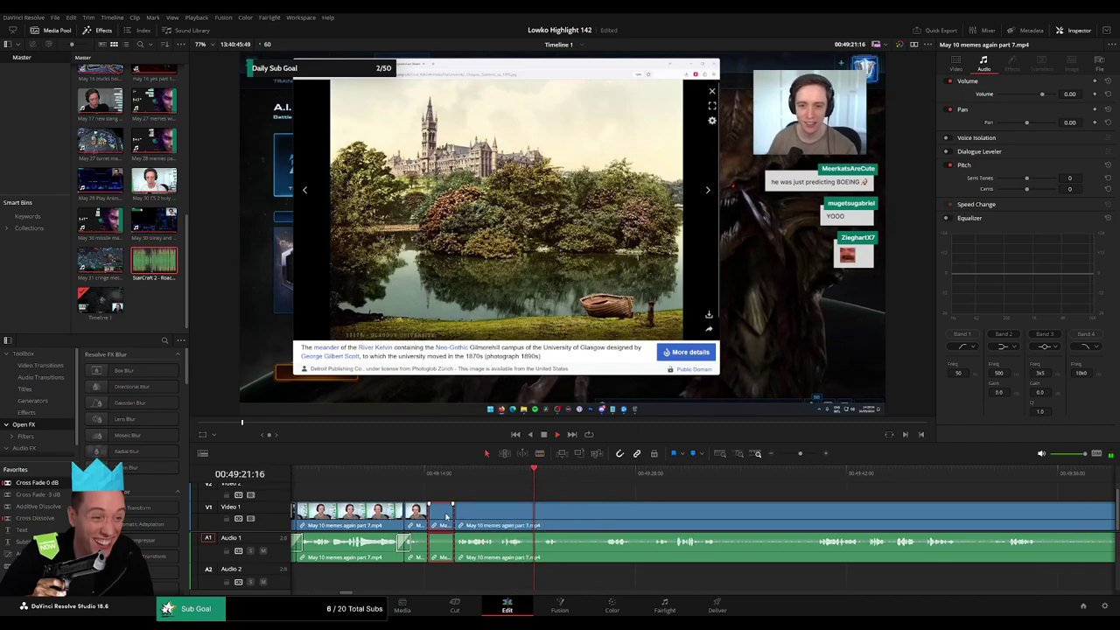
pyautogui.press('Delete')
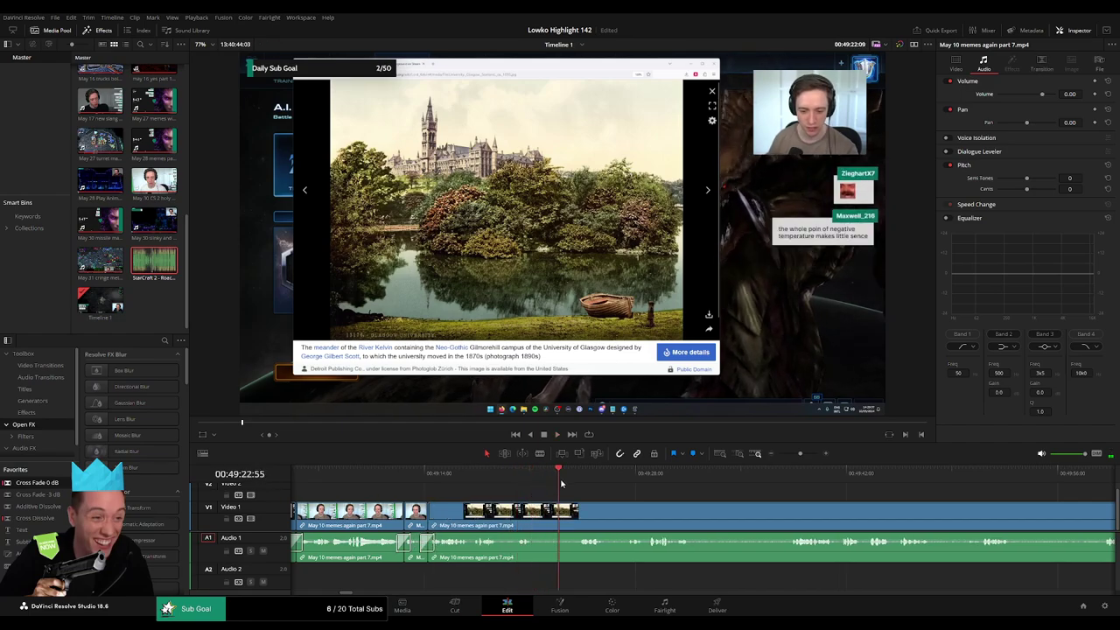
# - Ripple-delete the section from about 49:21 to 49:24 and add Cross Fade 0 dB at the audio join
pyautogui.click(577, 509)
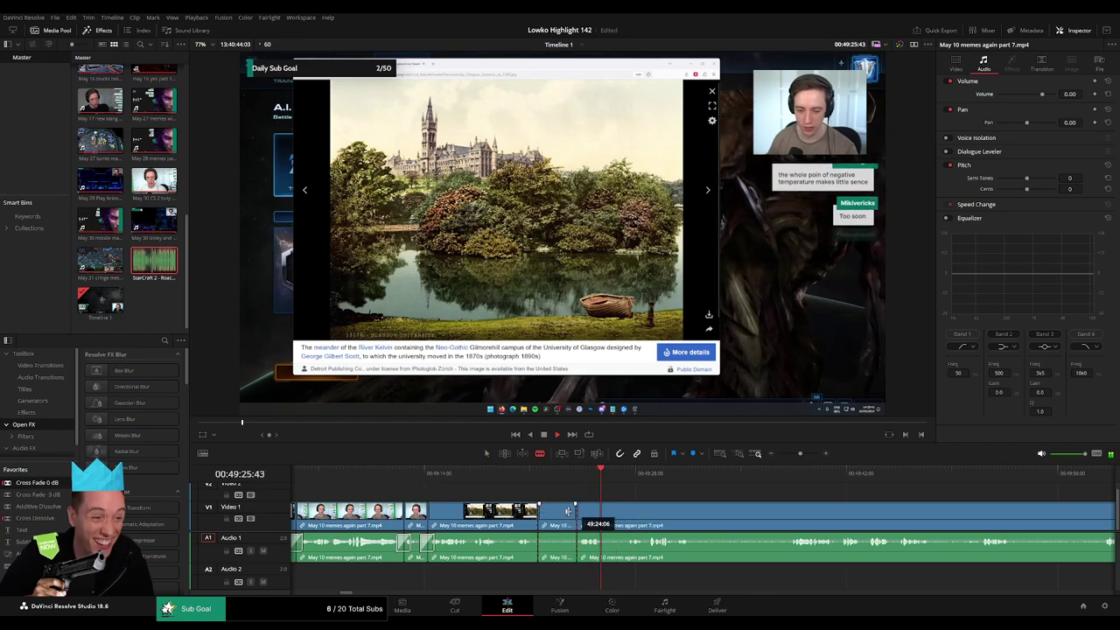
pyautogui.press('a')
pyautogui.click(567, 514)
pyautogui.press('Delete')
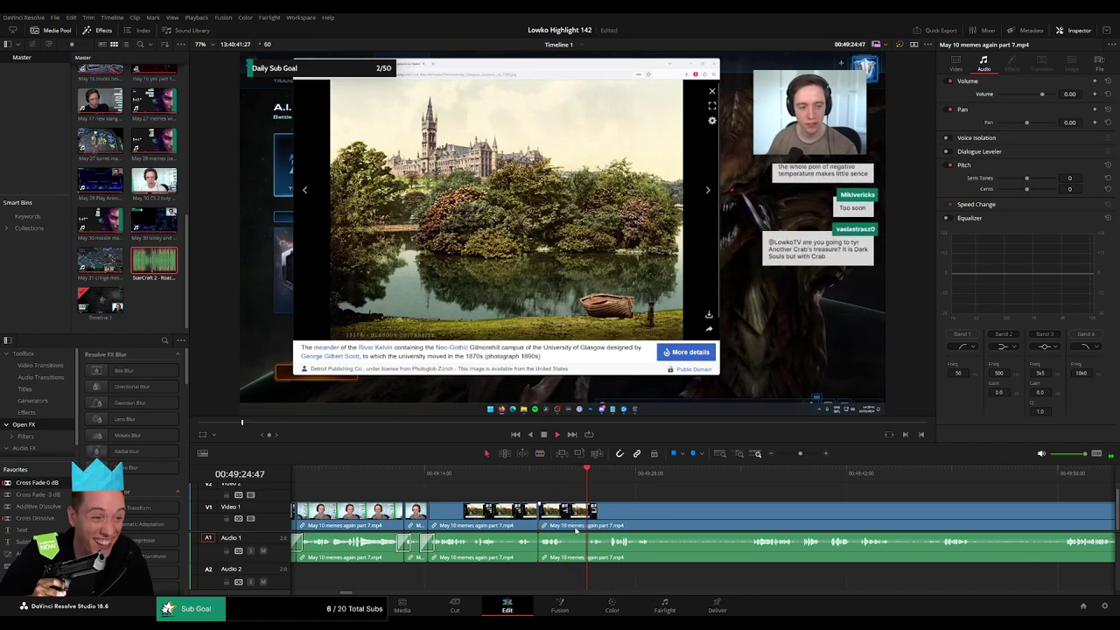
# - Ripple-delete the section from about 49:29 to 49:36 and add Cross Fade 0 dB at the audio join
pyautogui.press('space')
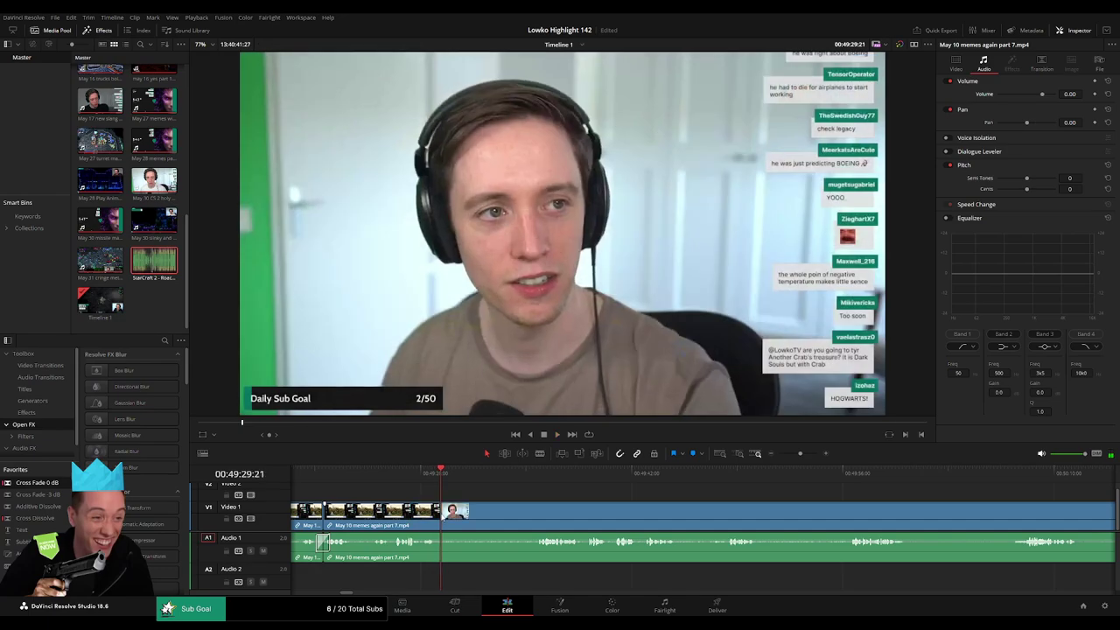
pyautogui.press('b')
pyautogui.click(443, 515)
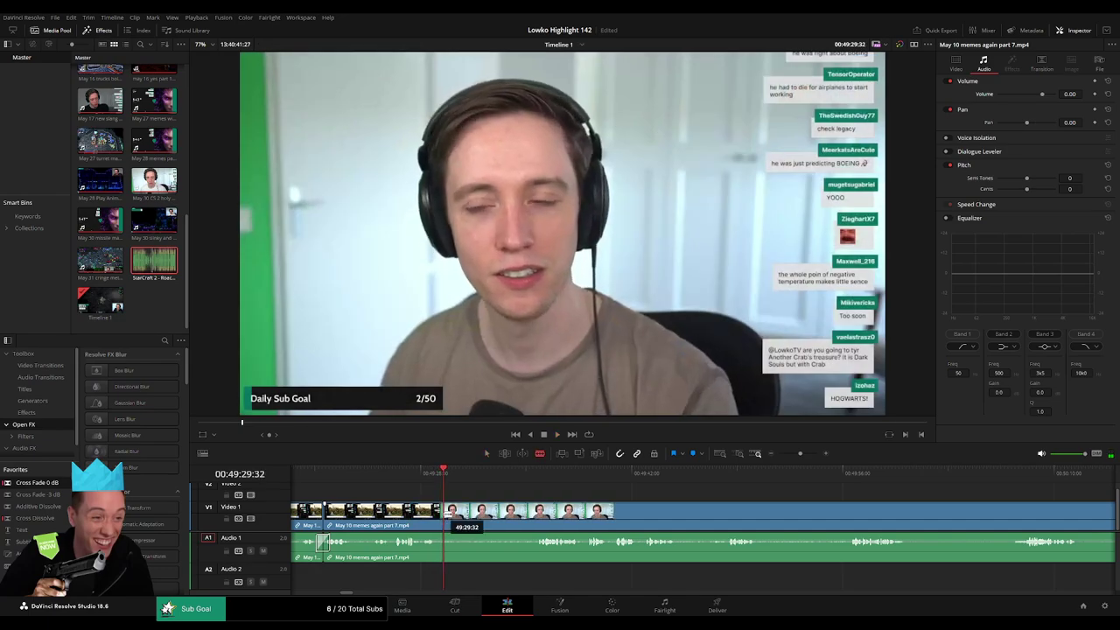
pyautogui.click(521, 474)
pyautogui.press('space')
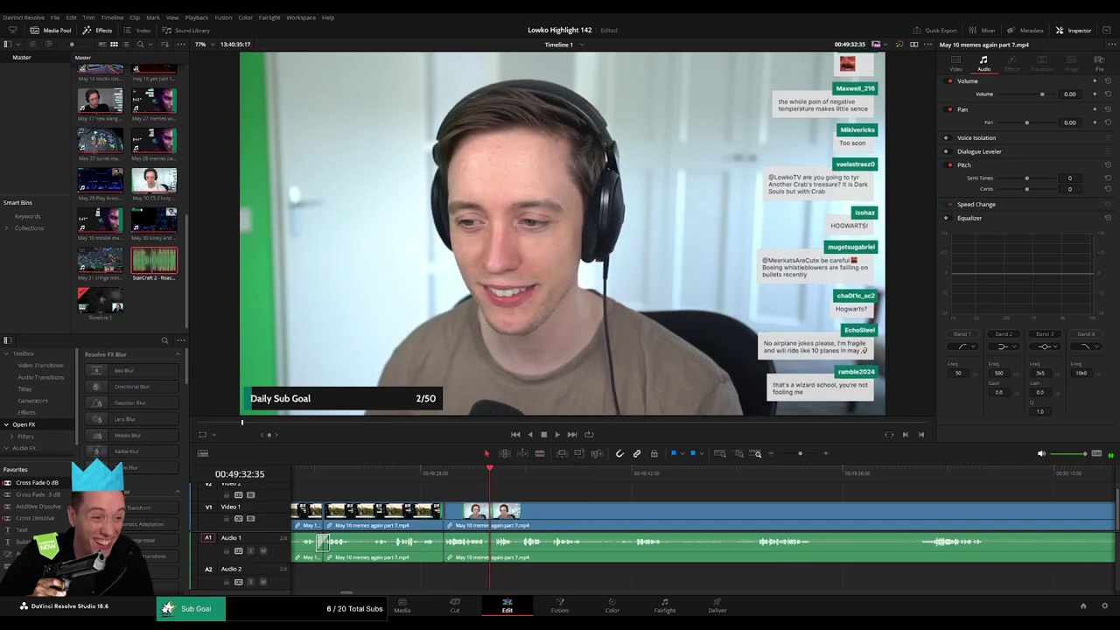
pyautogui.press('space')
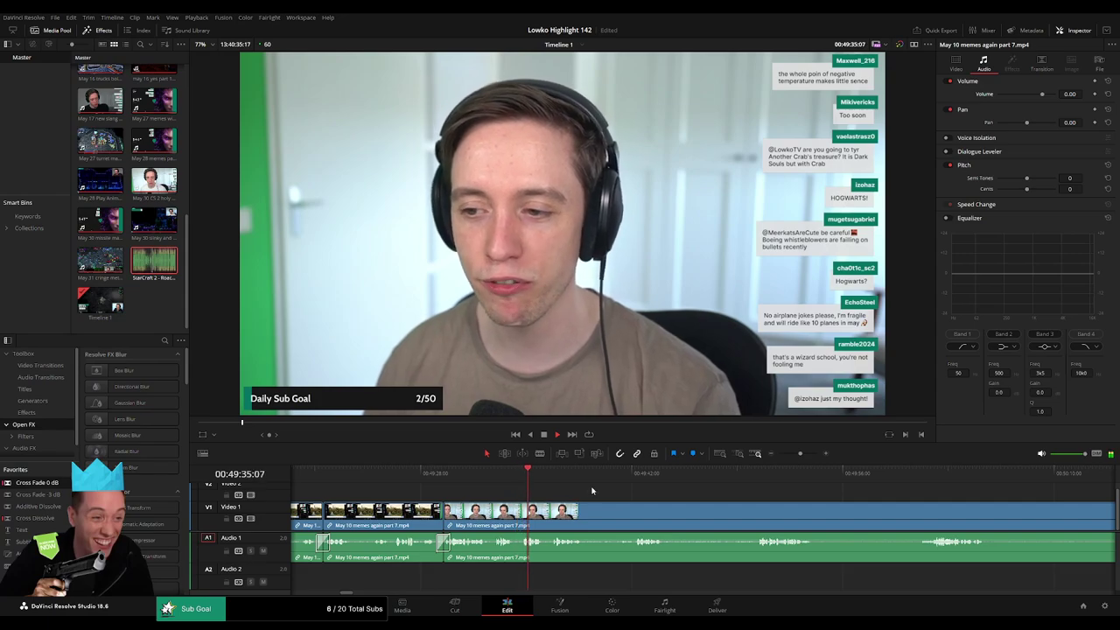
# - Split the May 10 part 7 clip at about 49:39 and ripple-delete its remaining footage up to the part 8 clip
pyautogui.moveTo(593, 492); pyautogui.dragTo(532, 495)
pyautogui.hscroll(2, 516, 497)
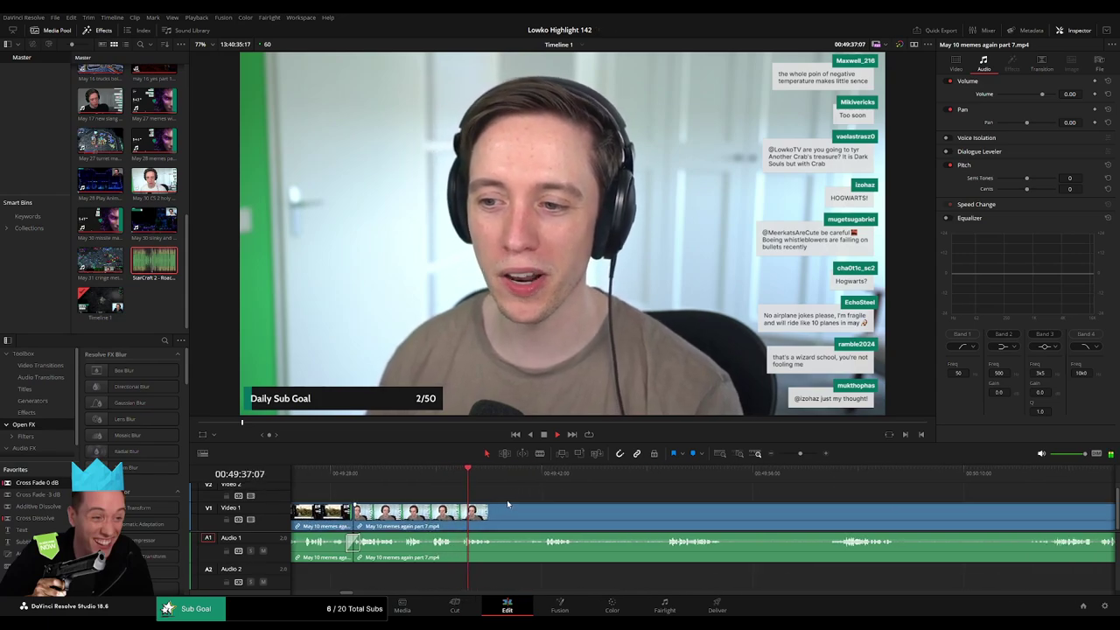
pyautogui.click(495, 490)
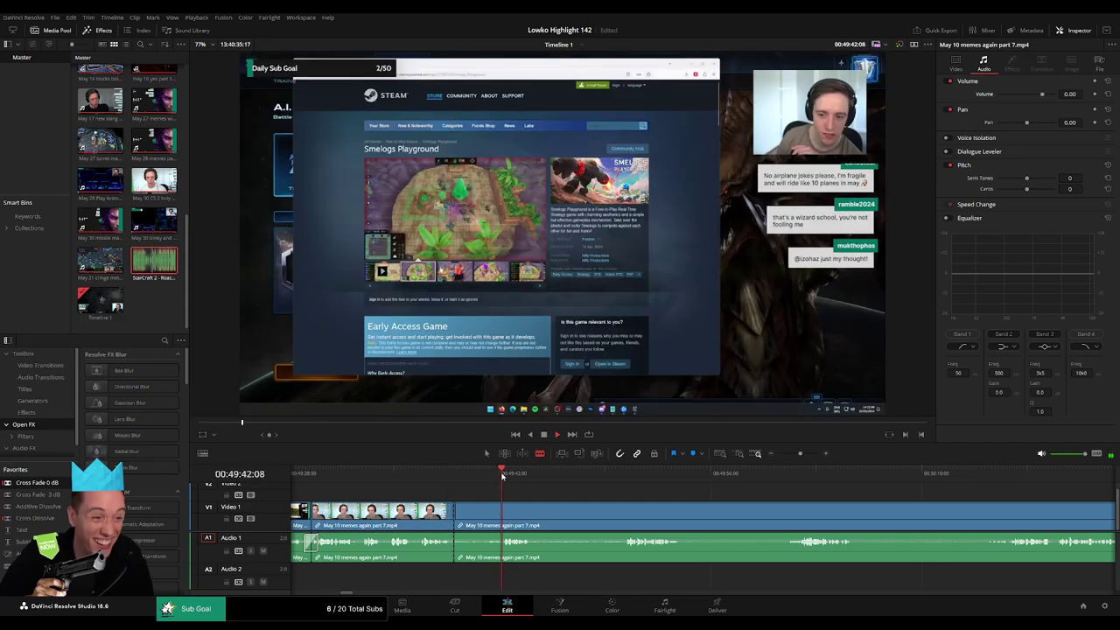
pyautogui.click(626, 482)
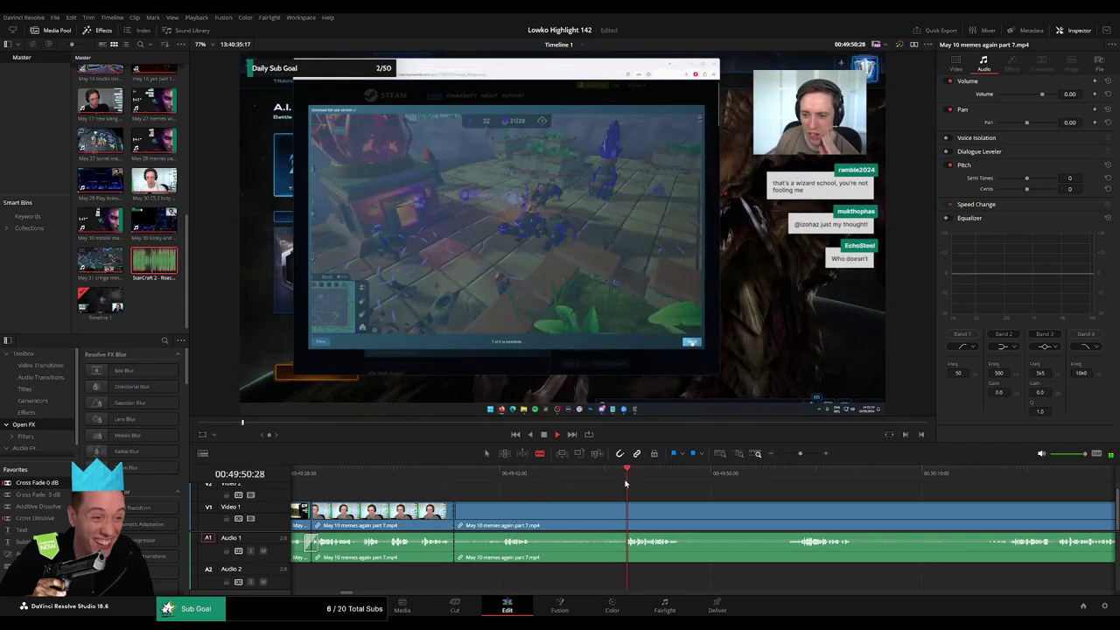
pyautogui.moveTo(750, 480); pyautogui.dragTo(787, 454)
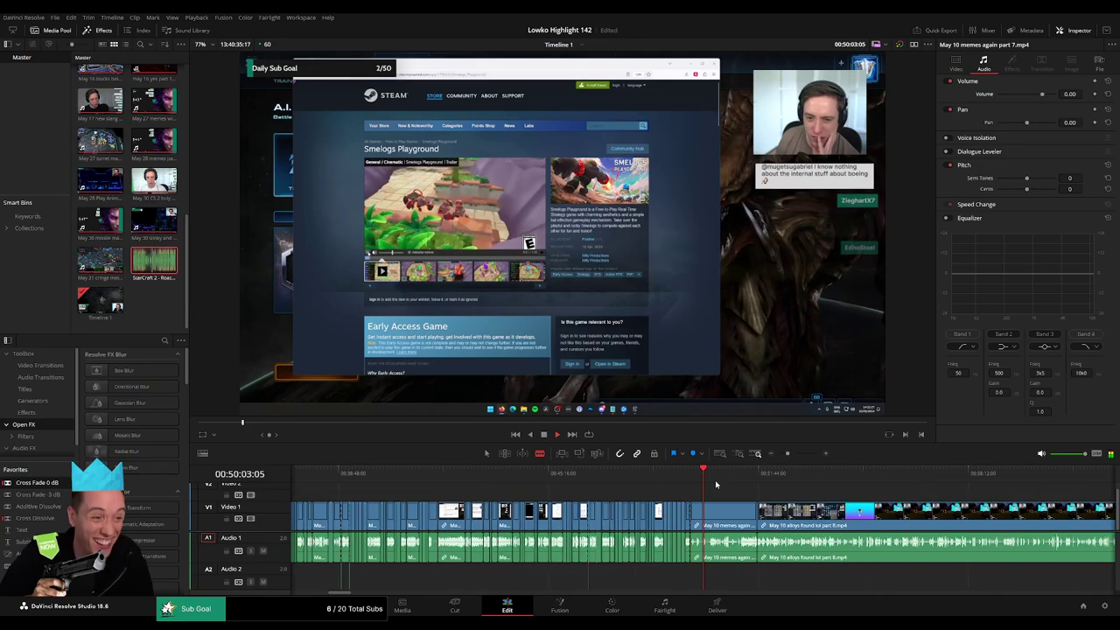
pyautogui.click(715, 479)
pyautogui.click(732, 475)
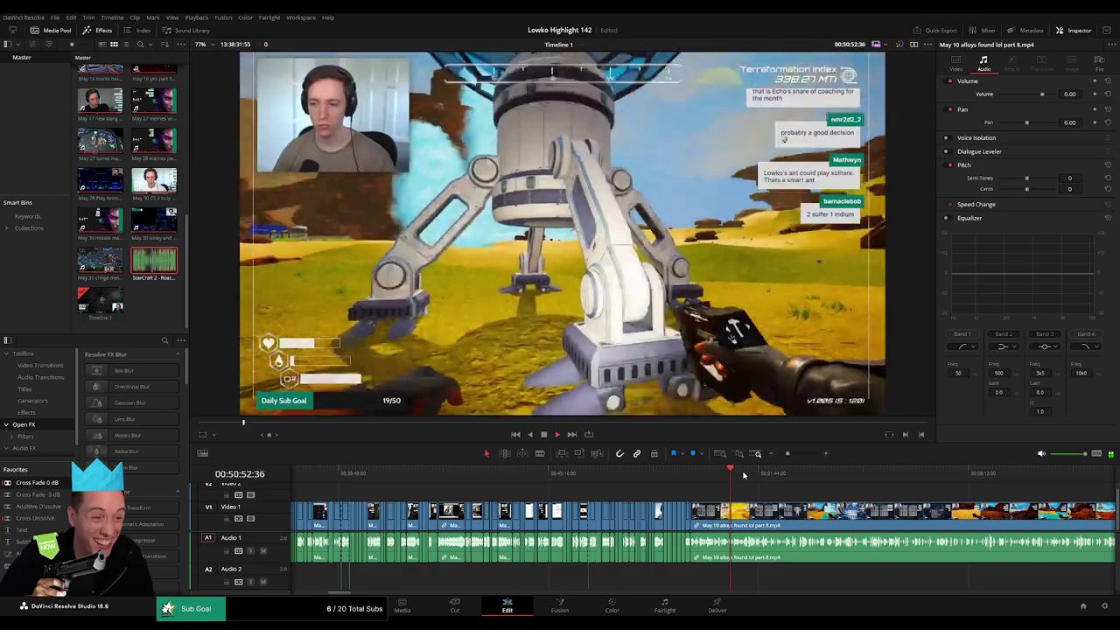
# - Ripple-delete the start of the May 10 part 8 clip up to about 58:26 and add Cross Fade 0 dB at the audio join
pyautogui.click(818, 476)
pyautogui.moveTo(864, 496); pyautogui.dragTo(584, 474)
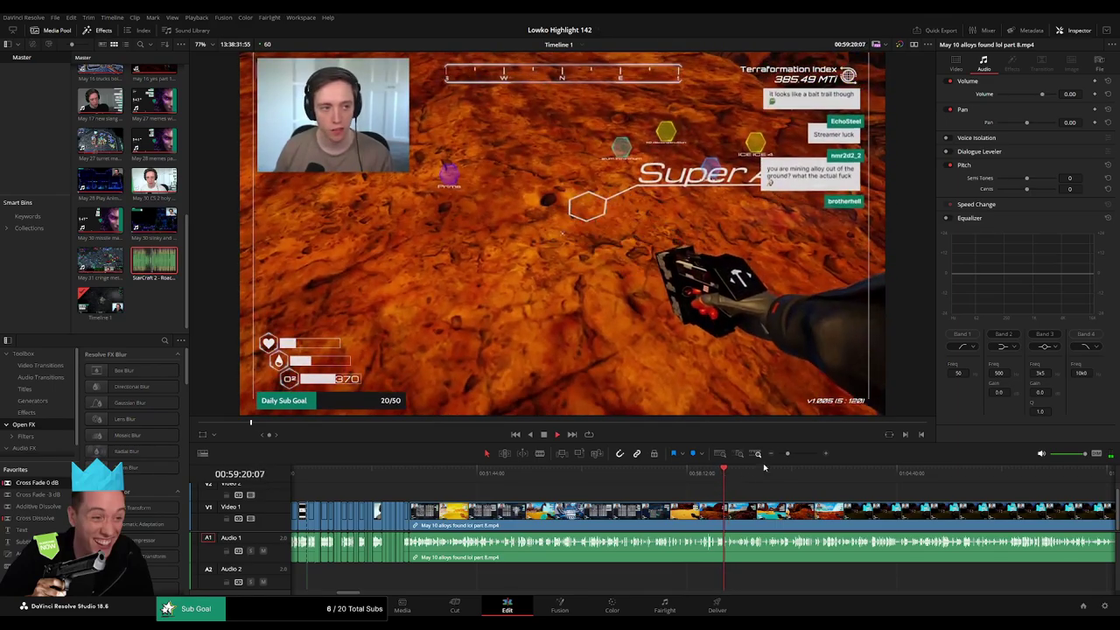
pyautogui.moveTo(789, 453); pyautogui.dragTo(798, 454)
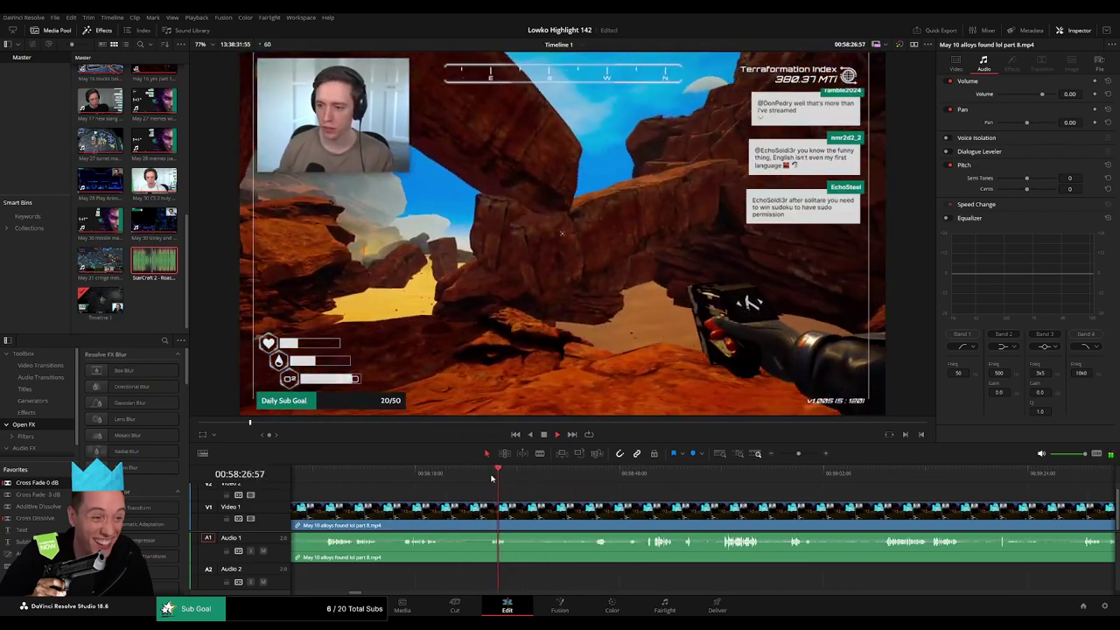
pyautogui.click(491, 515)
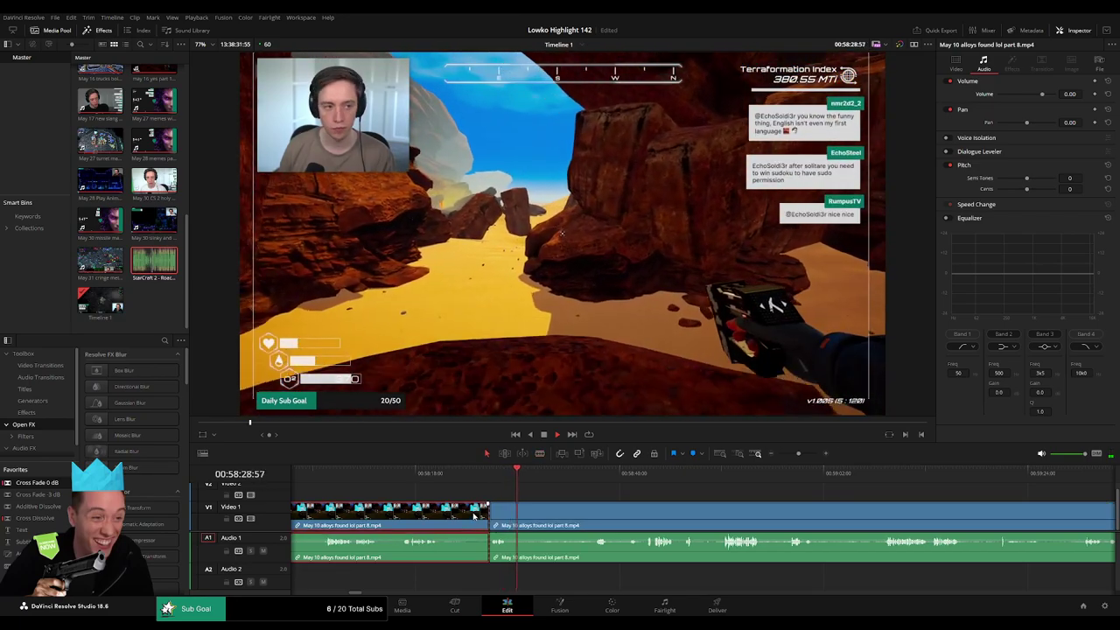
pyautogui.press('Delete')
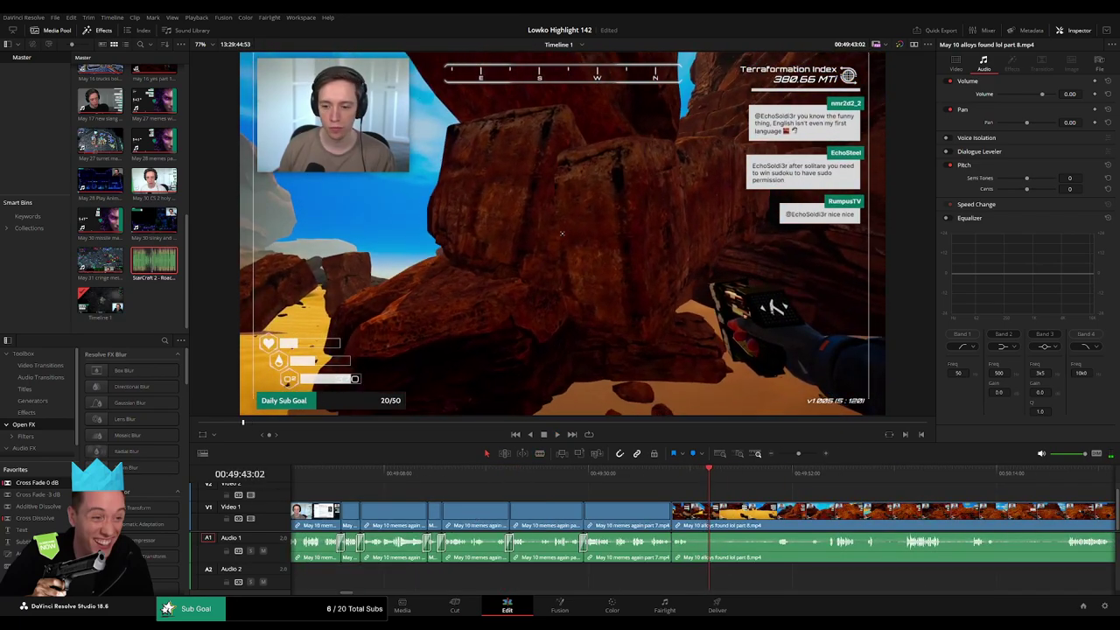
# - Ripple-delete the quiet section from about 49:41 to 49:50 and add Cross Fade 0 dB at the audio join
pyautogui.press('space')
pyautogui.click(696, 518)
pyautogui.click(765, 473)
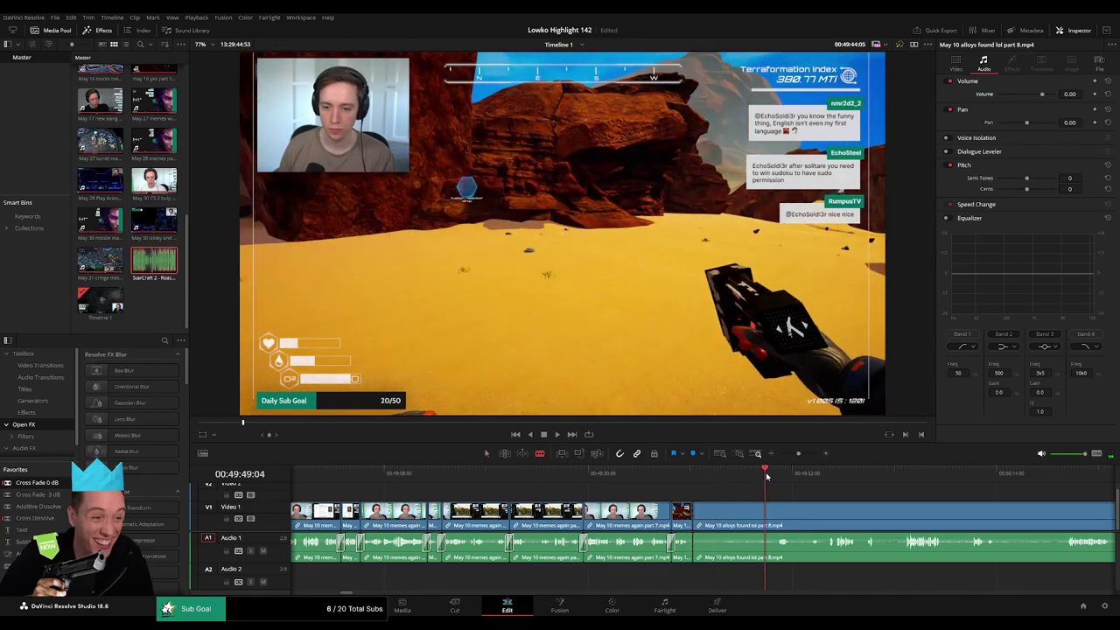
pyautogui.click(777, 517)
pyautogui.press('a')
pyautogui.click(760, 517)
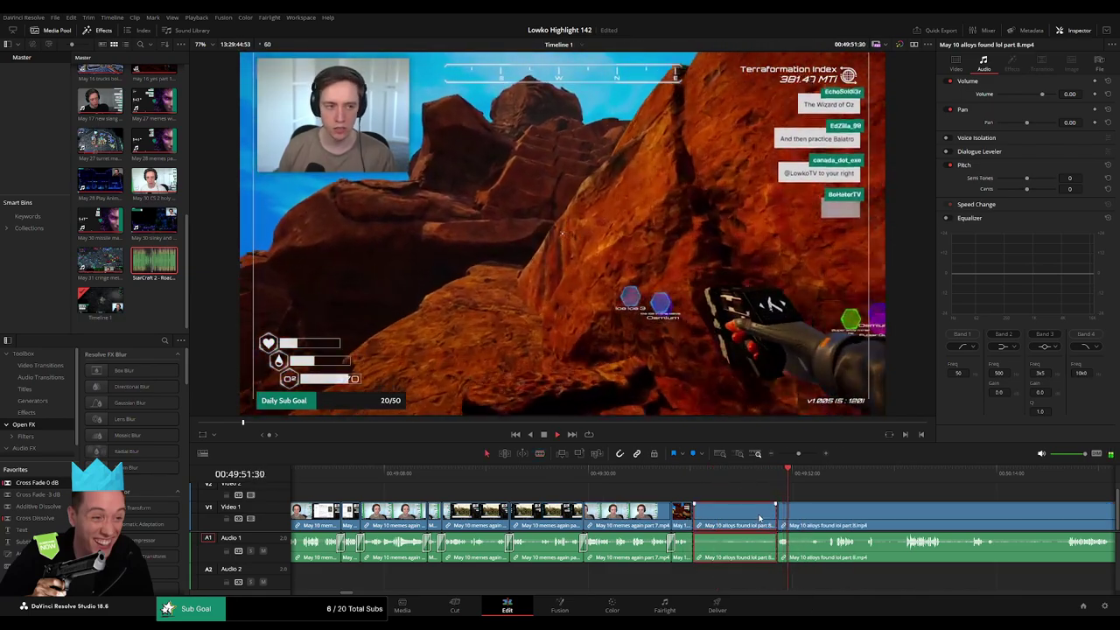
pyautogui.press('Delete')
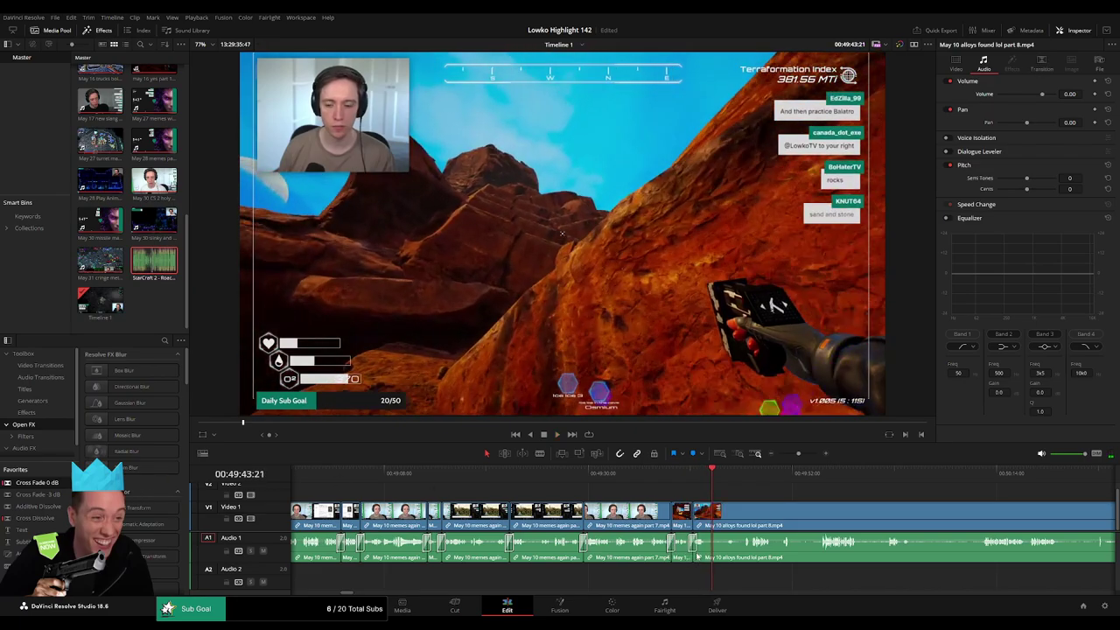
# - Split the May 10 part 8 clip at about 49:48:30 and 49:48:46 to isolate the short spoken section
pyautogui.click(732, 471)
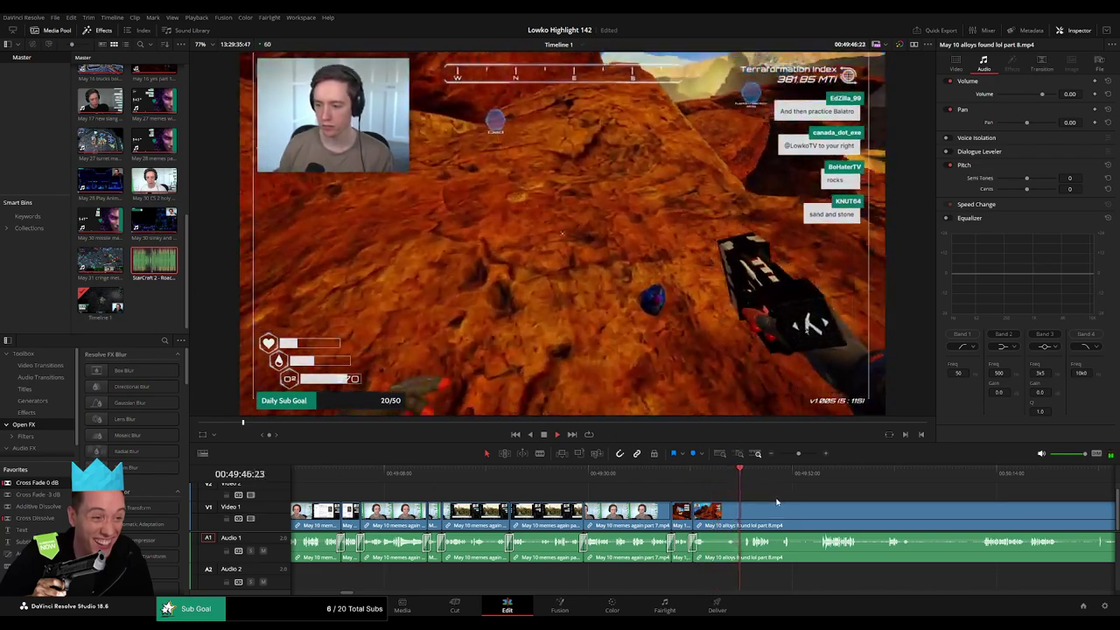
pyautogui.moveTo(777, 502); pyautogui.dragTo(542, 478)
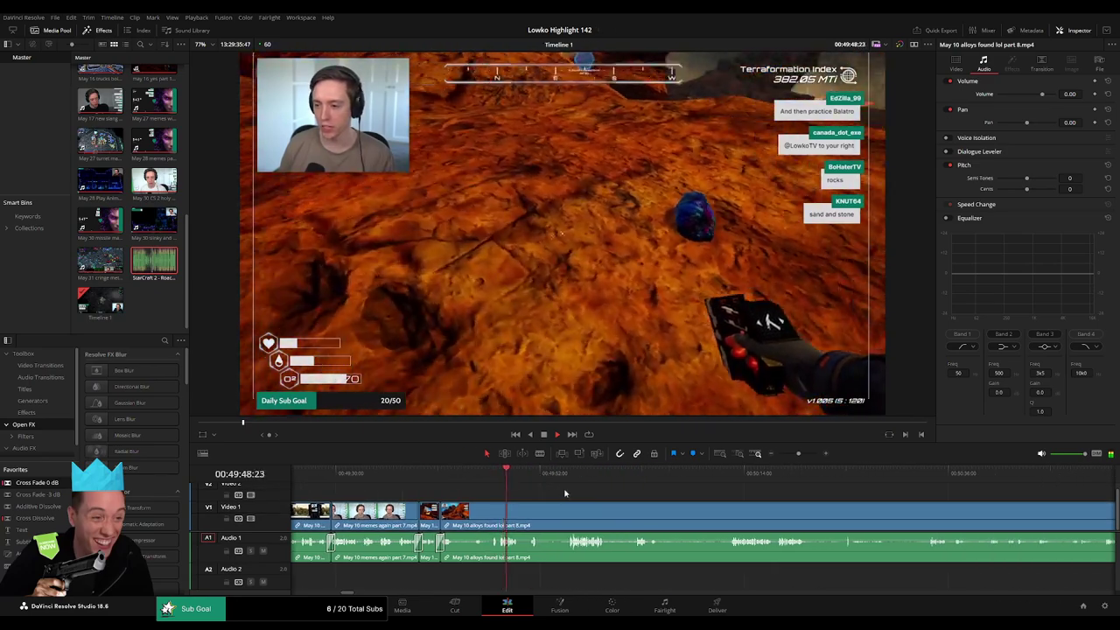
pyautogui.press('space')
pyautogui.moveTo(797, 453); pyautogui.dragTo(803, 454)
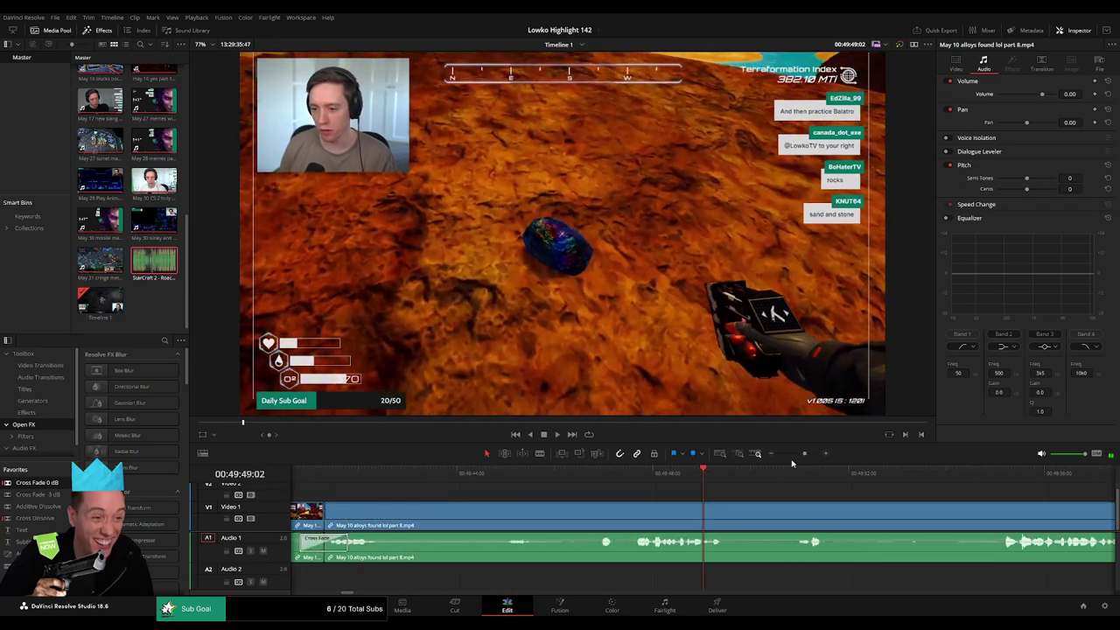
pyautogui.press('space')
pyautogui.click(663, 480)
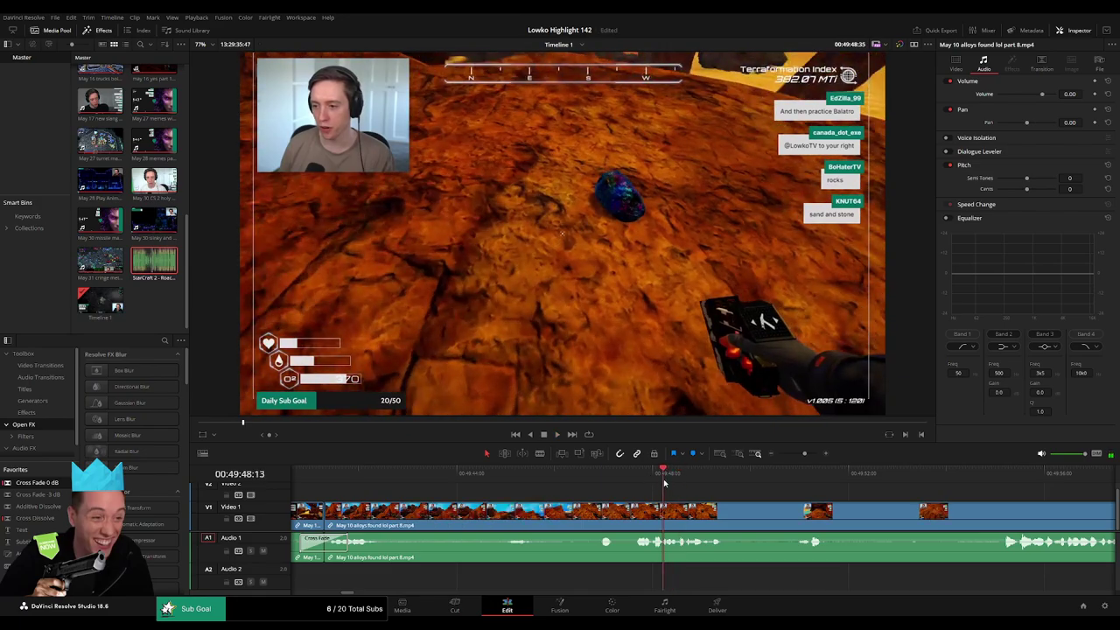
pyautogui.press('space')
pyautogui.moveTo(803, 453); pyautogui.dragTo(809, 454)
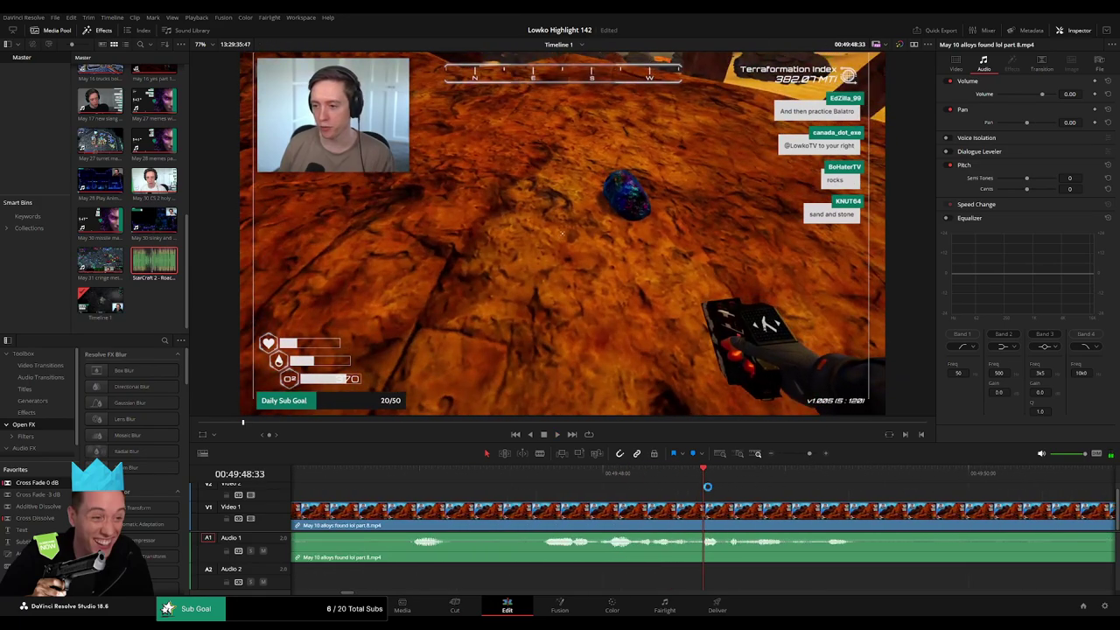
pyautogui.click(695, 480)
pyautogui.press('b')
pyautogui.click(695, 523)
pyautogui.press('space')
pyautogui.press('space')
pyautogui.click(743, 541)
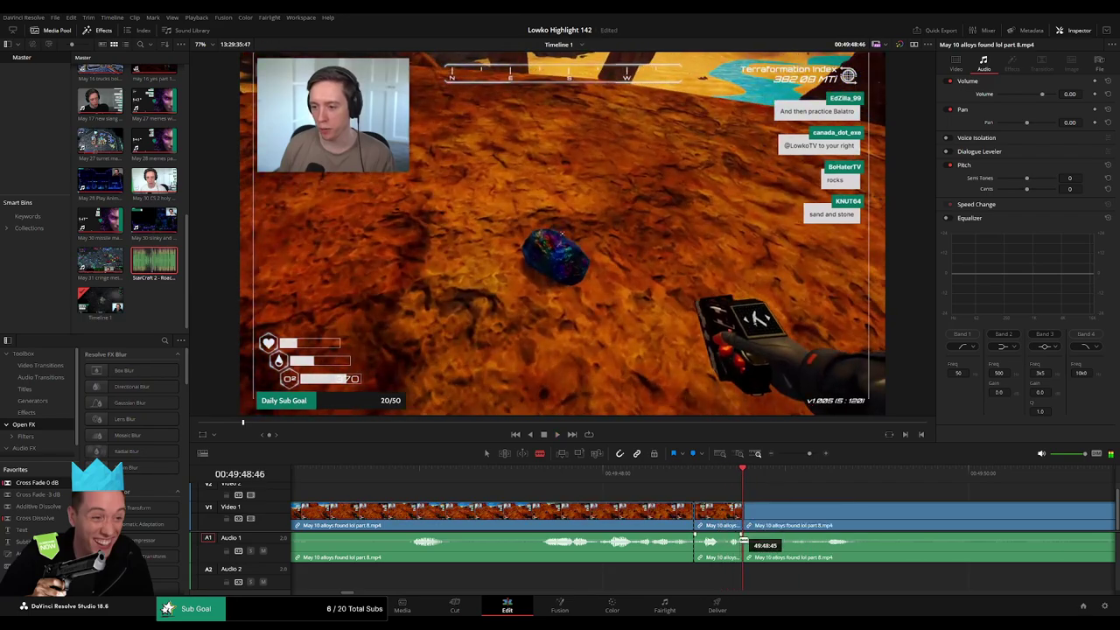
# - Silence the isolated section's audio and place StarCraft 2 - Roach Quotes.mp3 beneath it on Audio 2, trimmed to match, at volume -23
pyautogui.press('a')
pyautogui.moveTo(721, 540); pyautogui.dragTo(721, 570)
pyautogui.moveTo(154, 261); pyautogui.dragTo(694, 584)
pyautogui.moveTo(811, 581); pyautogui.dragTo(733, 583)
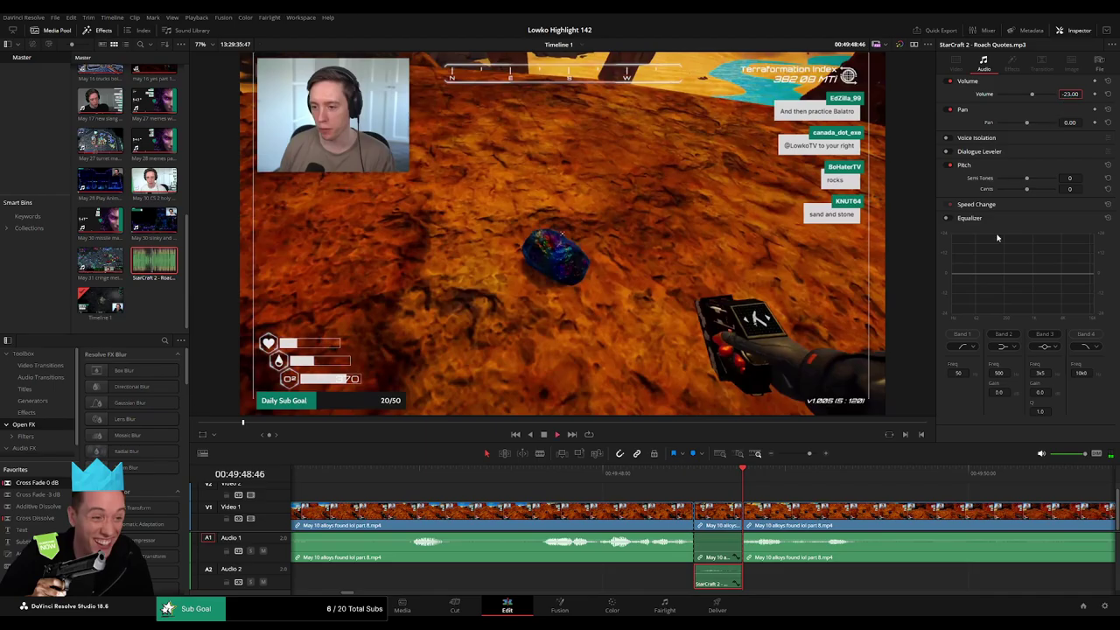
pyautogui.click(818, 487)
# - Review the part 8 footage from the censored section to about 50:25 for pauses worth cutting
pyautogui.moveTo(809, 454); pyautogui.dragTo(801, 457)
pyautogui.moveTo(728, 473); pyautogui.dragTo(784, 473)
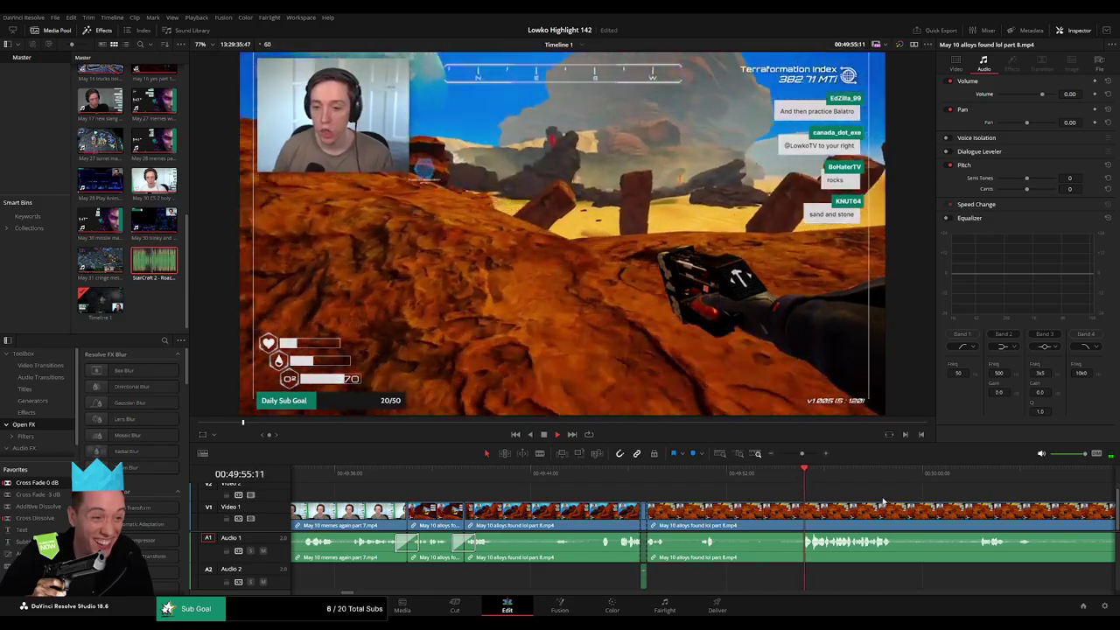
pyautogui.moveTo(924, 496); pyautogui.dragTo(672, 482)
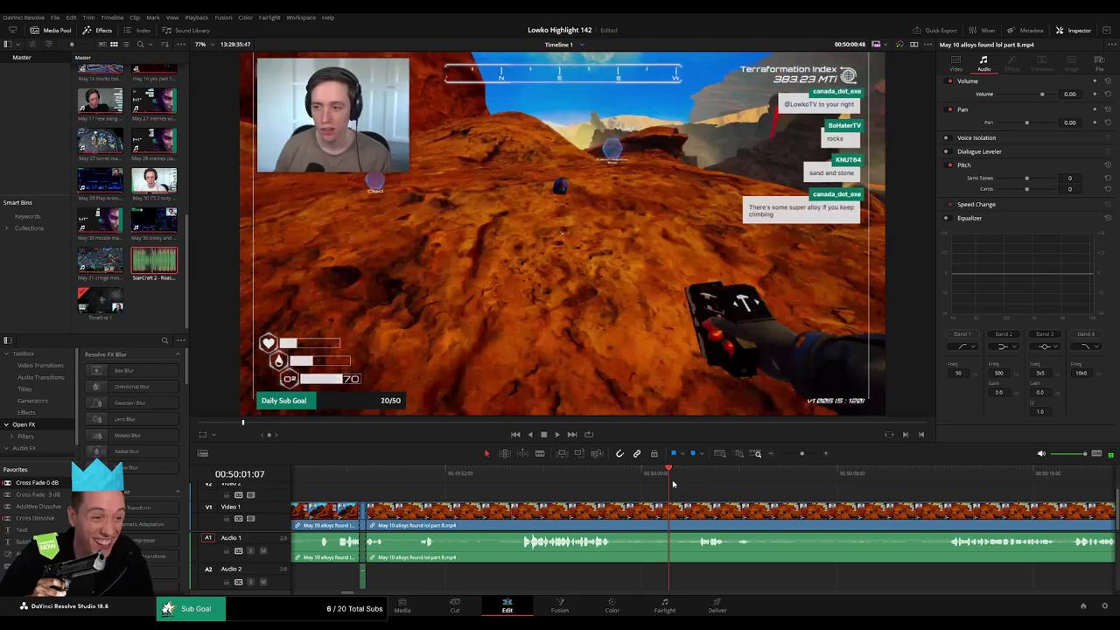
pyautogui.hscroll(2, 695, 496)
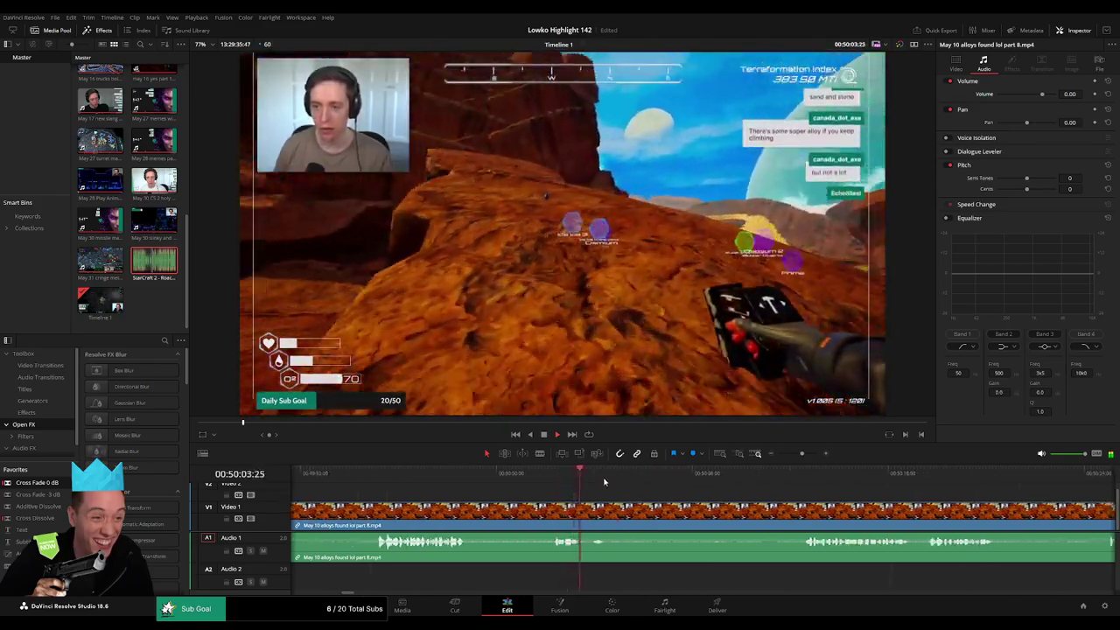
pyautogui.moveTo(606, 480); pyautogui.dragTo(799, 482)
pyautogui.hscroll(4, 708, 487)
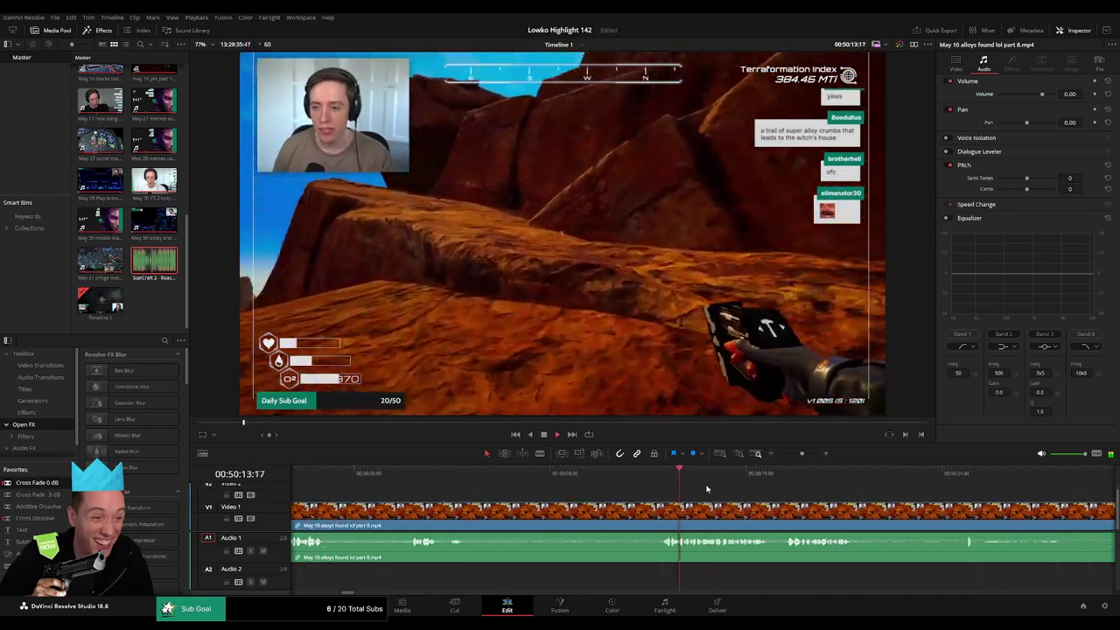
pyautogui.hscroll(2, 691, 494)
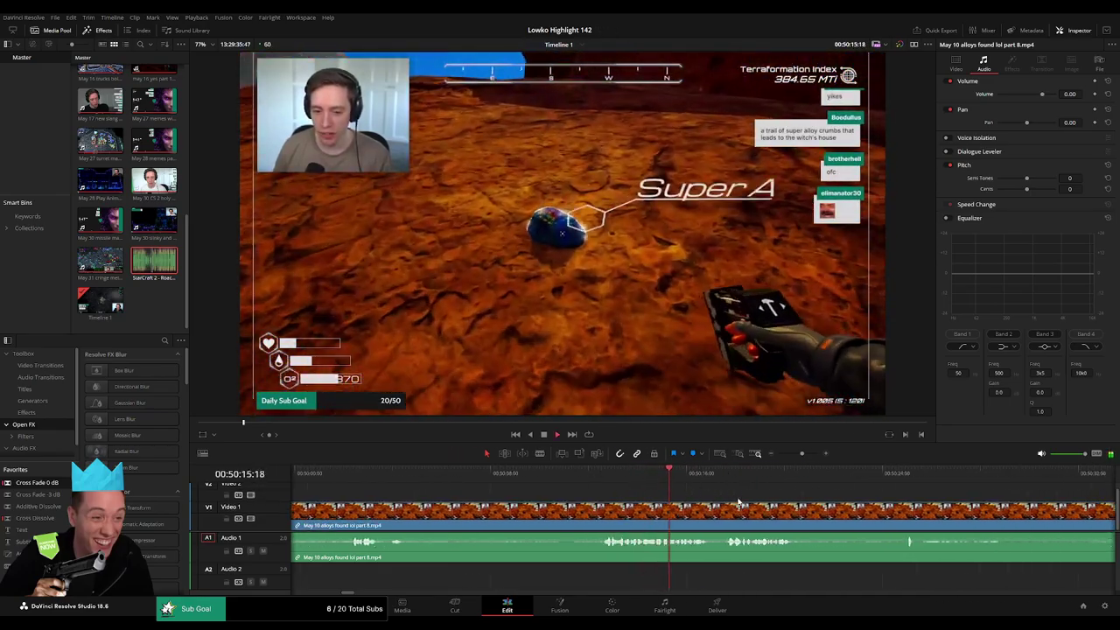
pyautogui.click(622, 484)
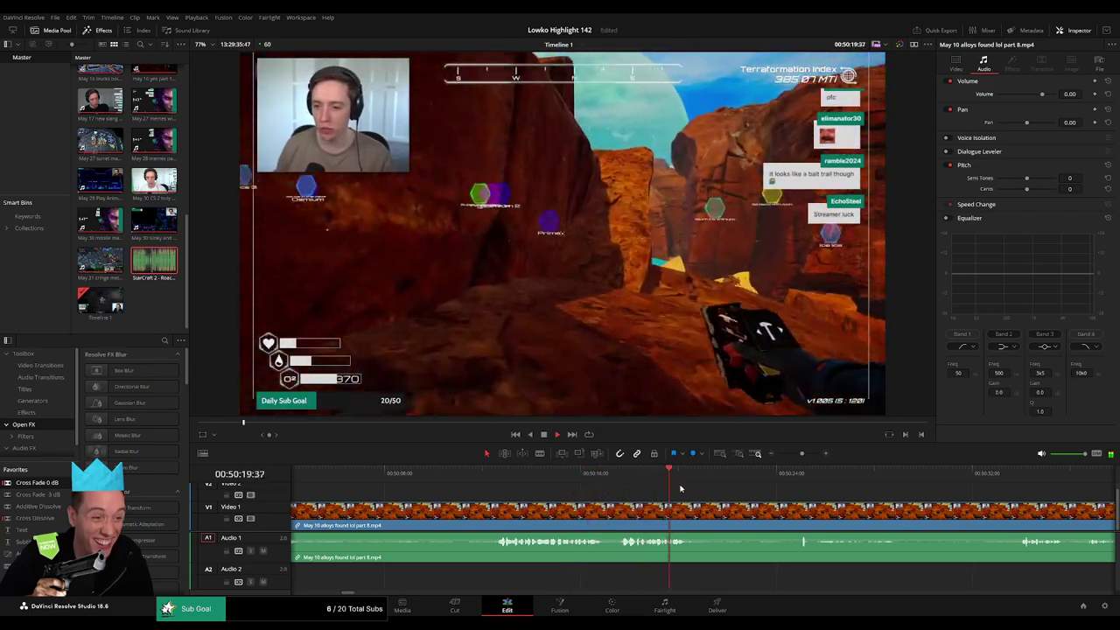
pyautogui.click(783, 484)
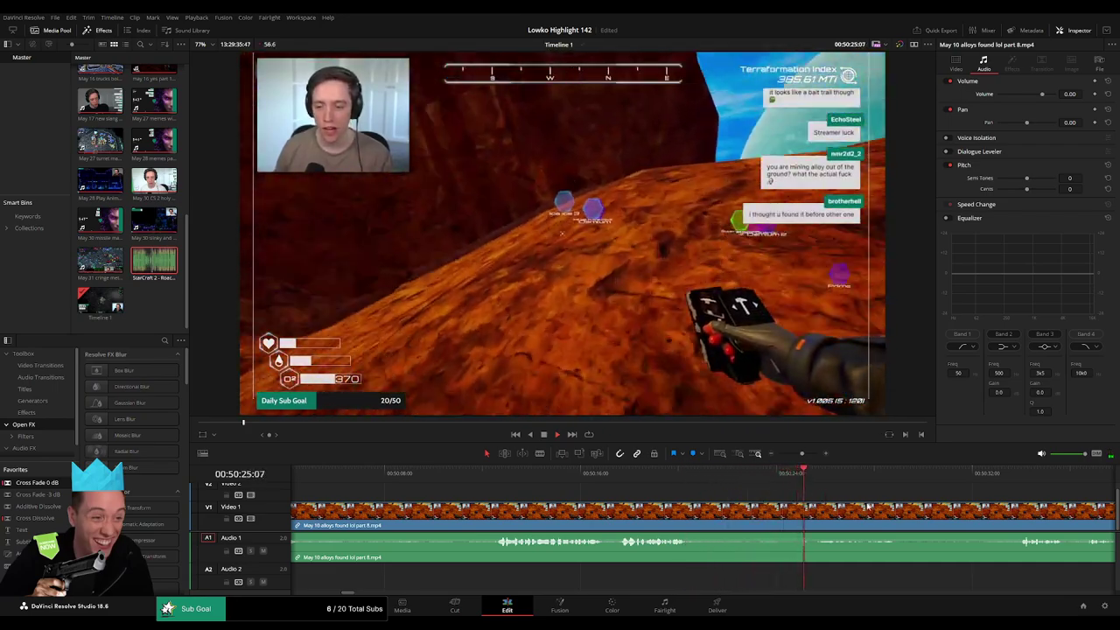
# - Continue reviewing the part 8 footage from about 50:25 to 51:05 to find the next section to remove
pyautogui.hscroll(3, 629, 486)
pyautogui.click(669, 481)
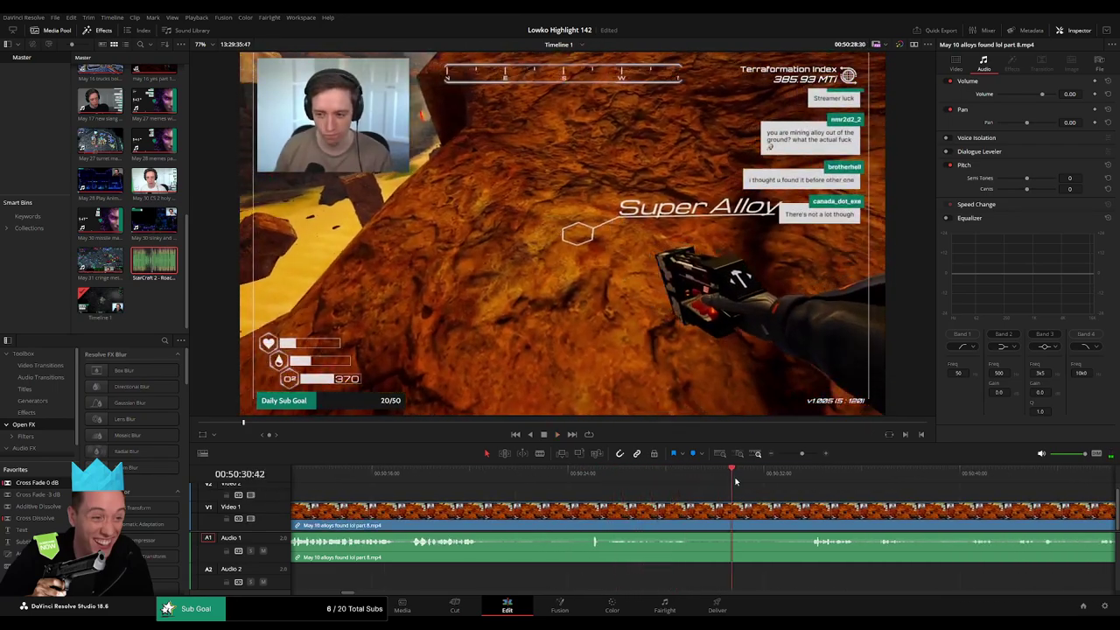
pyautogui.click(803, 481)
pyautogui.hscroll(4, 629, 490)
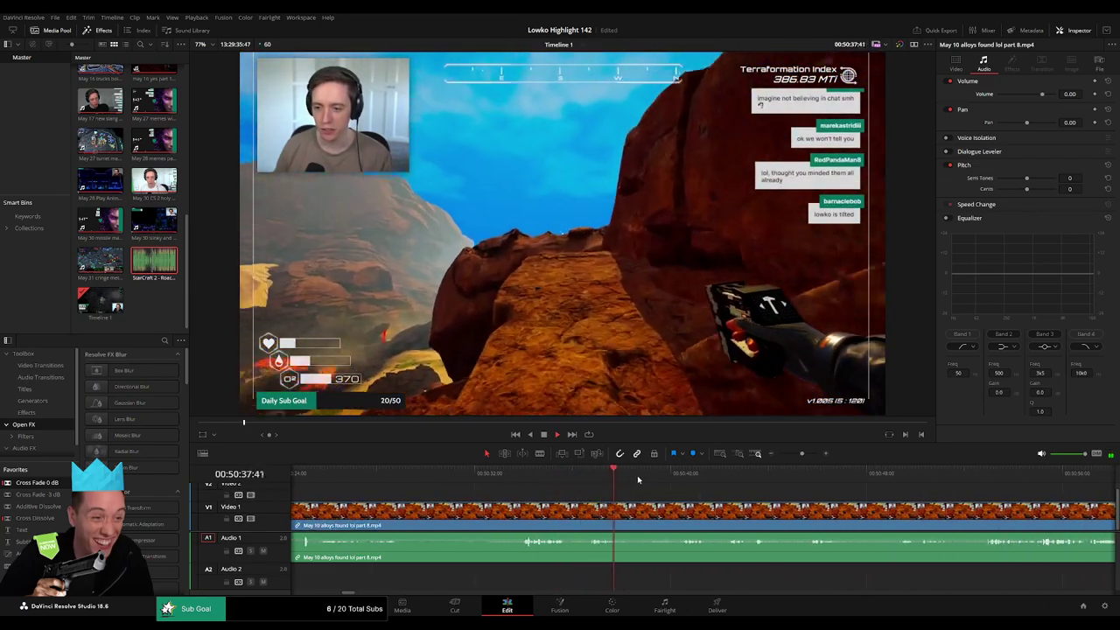
pyautogui.click(674, 481)
pyautogui.hscroll(2, 641, 490)
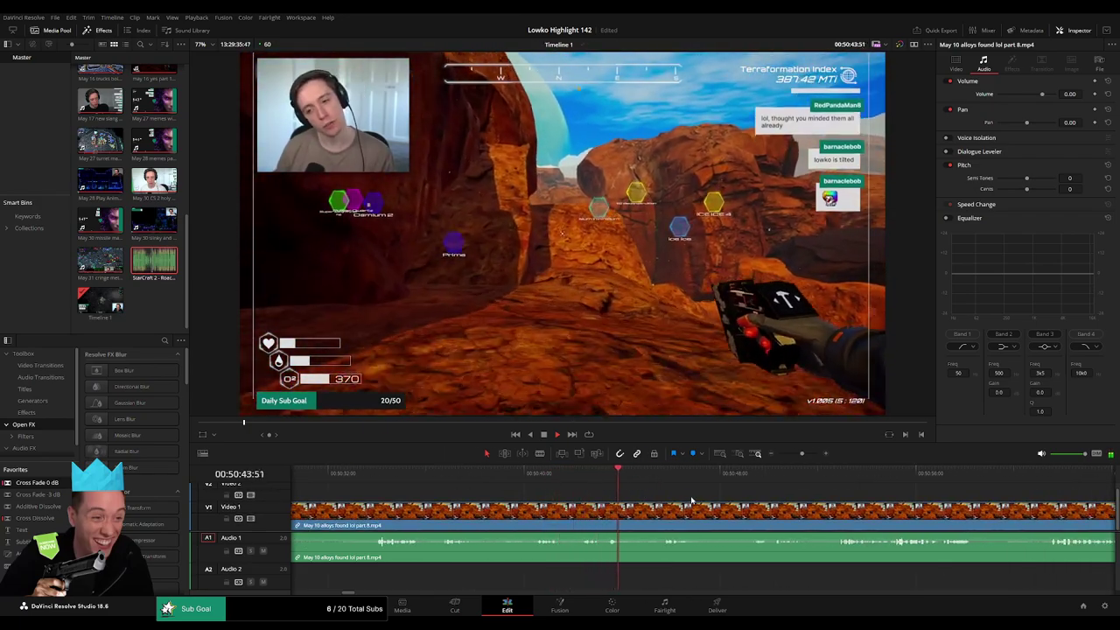
pyautogui.hscroll(2, 691, 500)
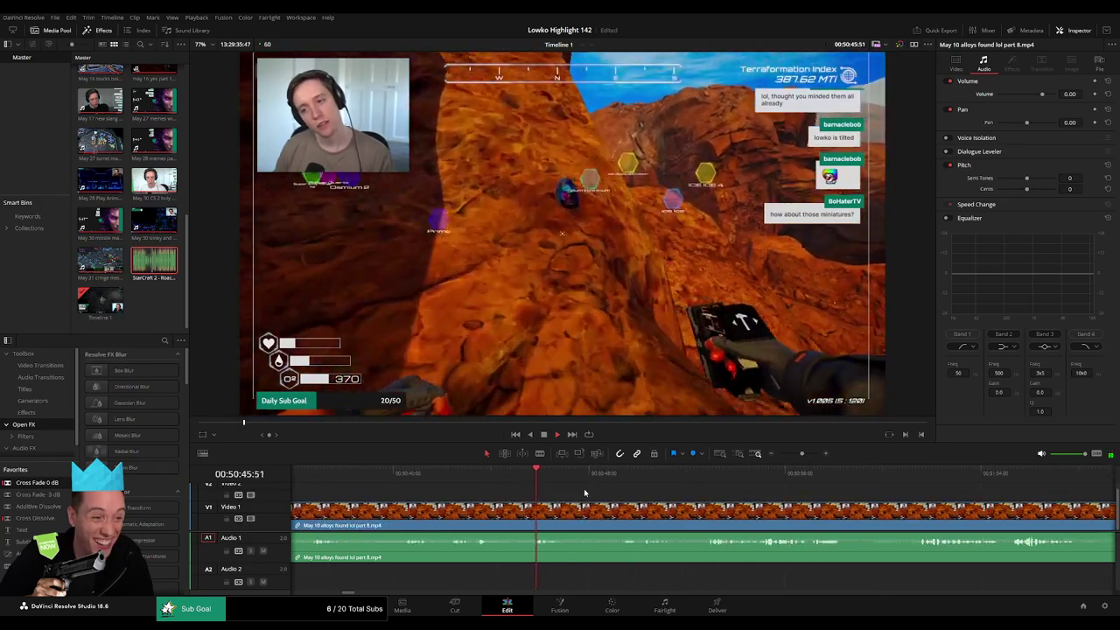
pyautogui.click(597, 477)
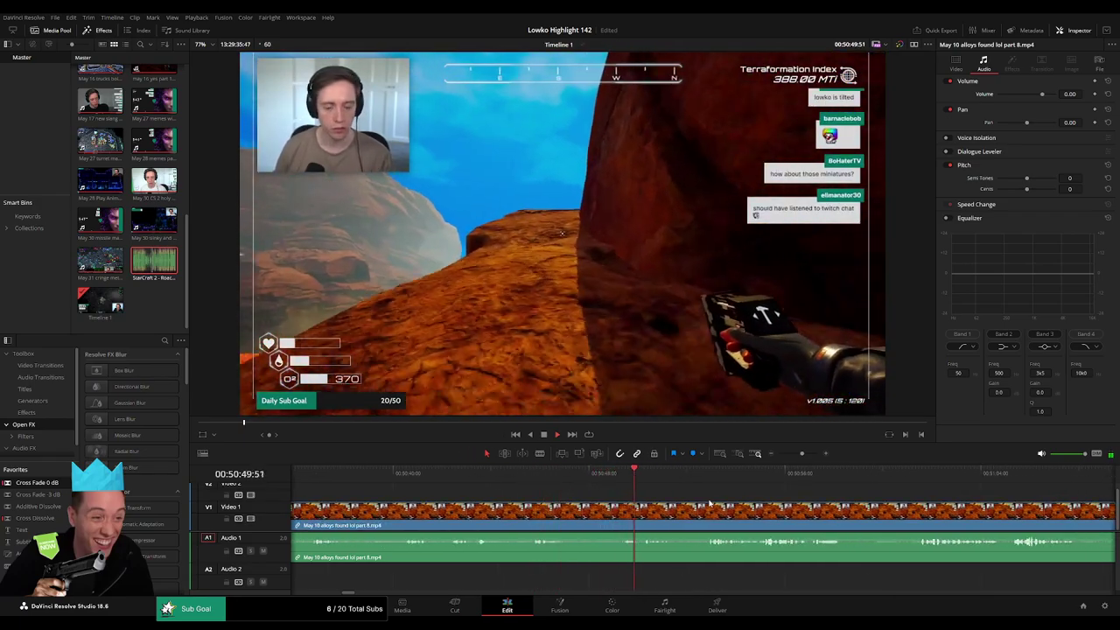
pyautogui.hscroll(2, 595, 497)
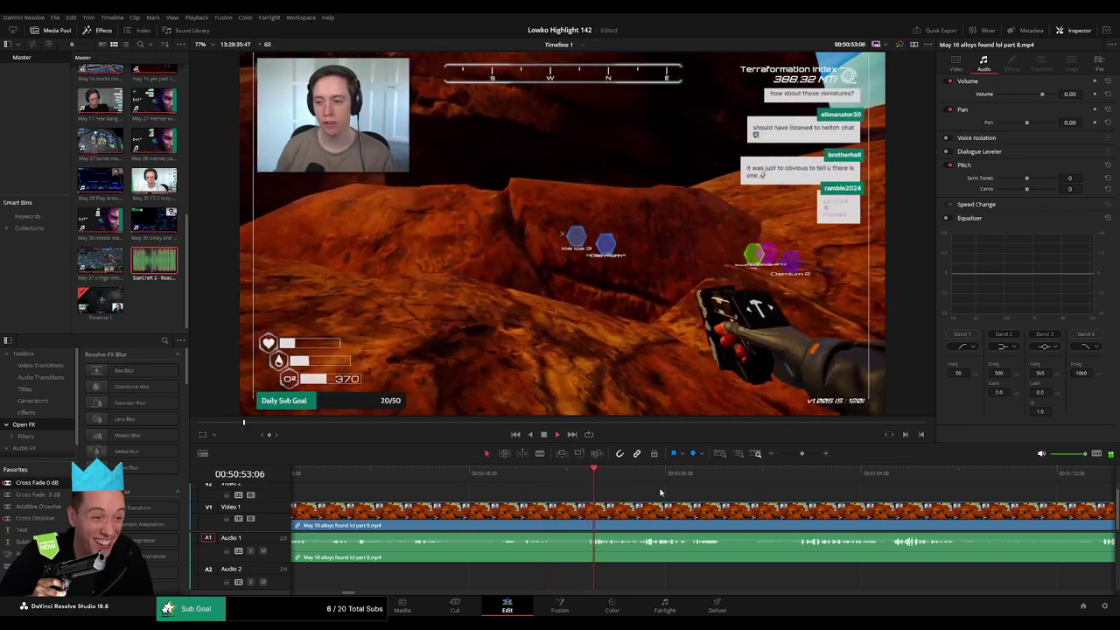
pyautogui.moveTo(725, 501); pyautogui.dragTo(564, 505)
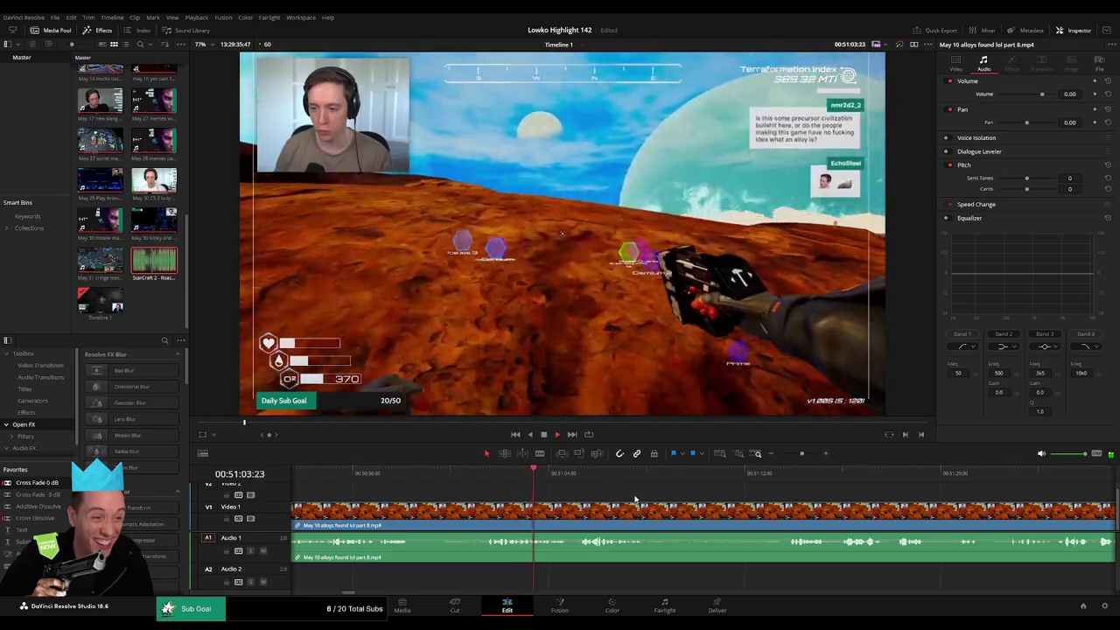
pyautogui.moveTo(636, 499); pyautogui.dragTo(569, 495)
pyautogui.hscroll(2, 568, 497)
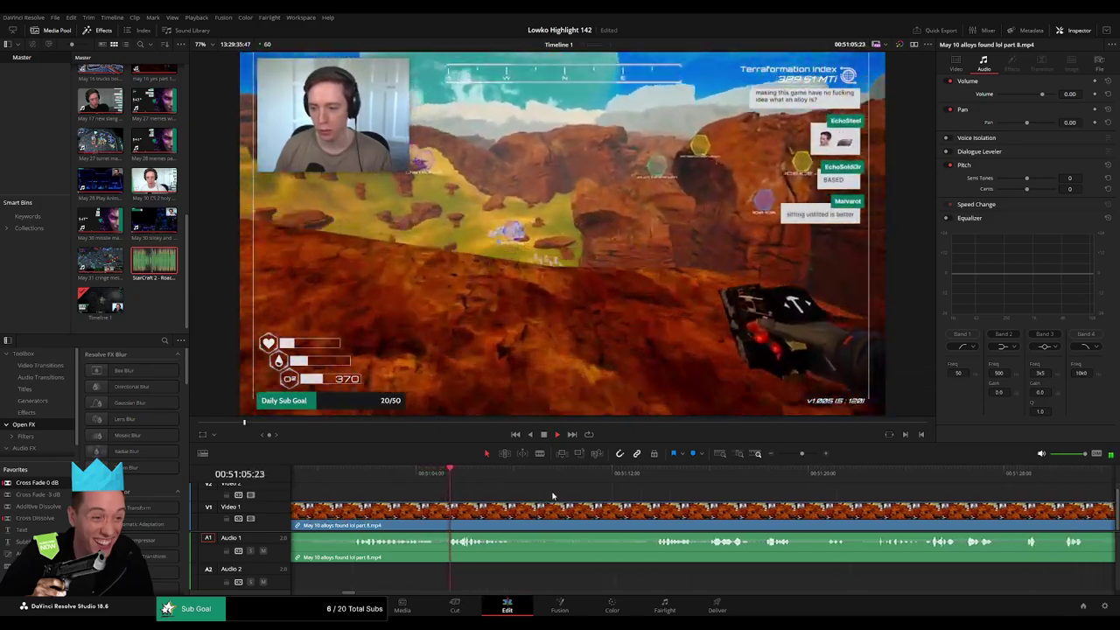
# - Ripple-delete the section from about 51:08 to 51:13 and add Cross Fade 0 dB at the audio join
pyautogui.press('b')
pyautogui.click(522, 509)
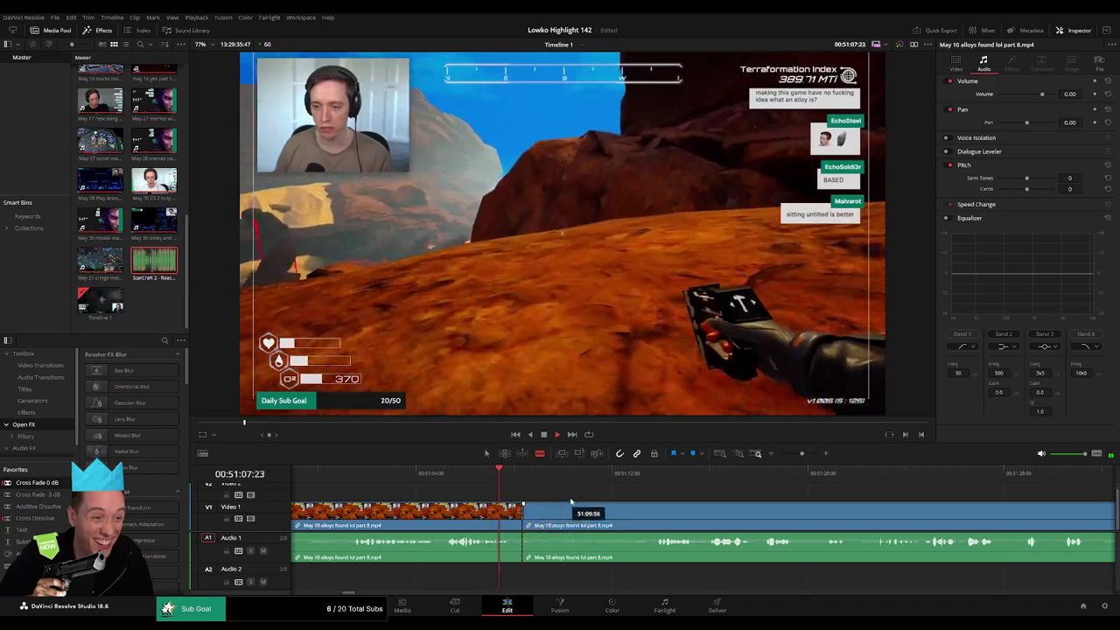
pyautogui.click(656, 476)
pyautogui.click(655, 509)
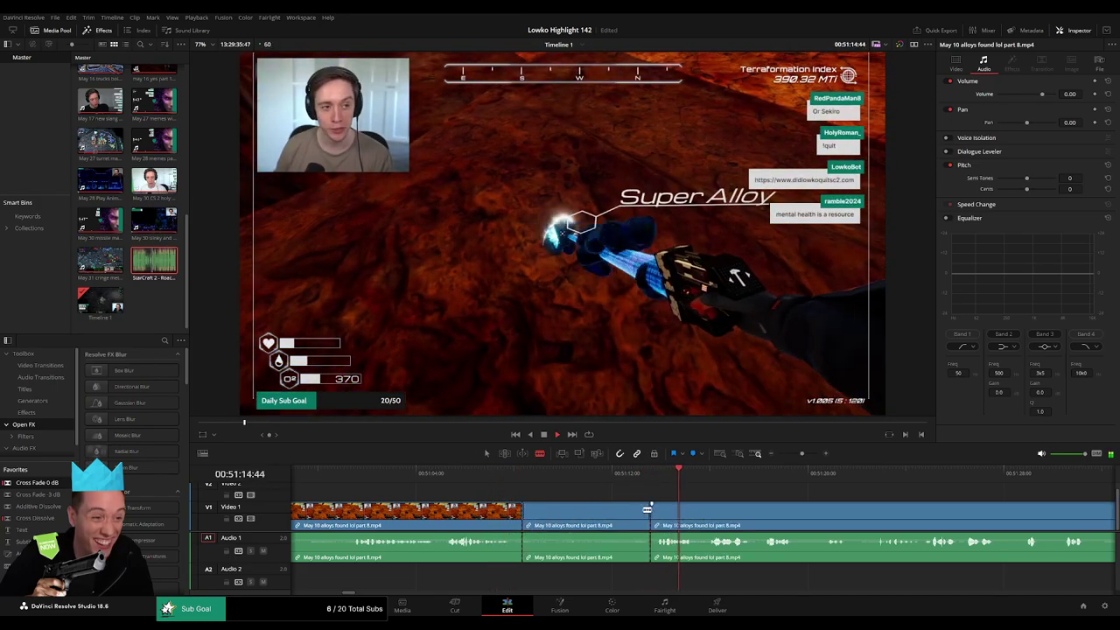
pyautogui.press('a')
pyautogui.click(631, 508)
pyautogui.press('Delete')
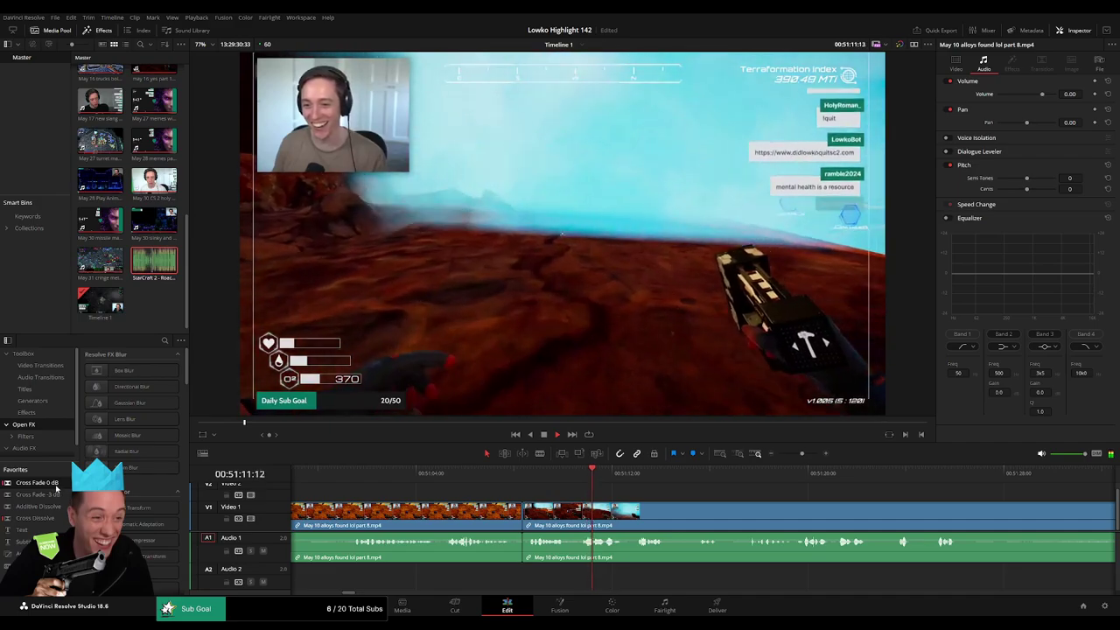
pyautogui.moveTo(695, 507); pyautogui.dragTo(581, 496)
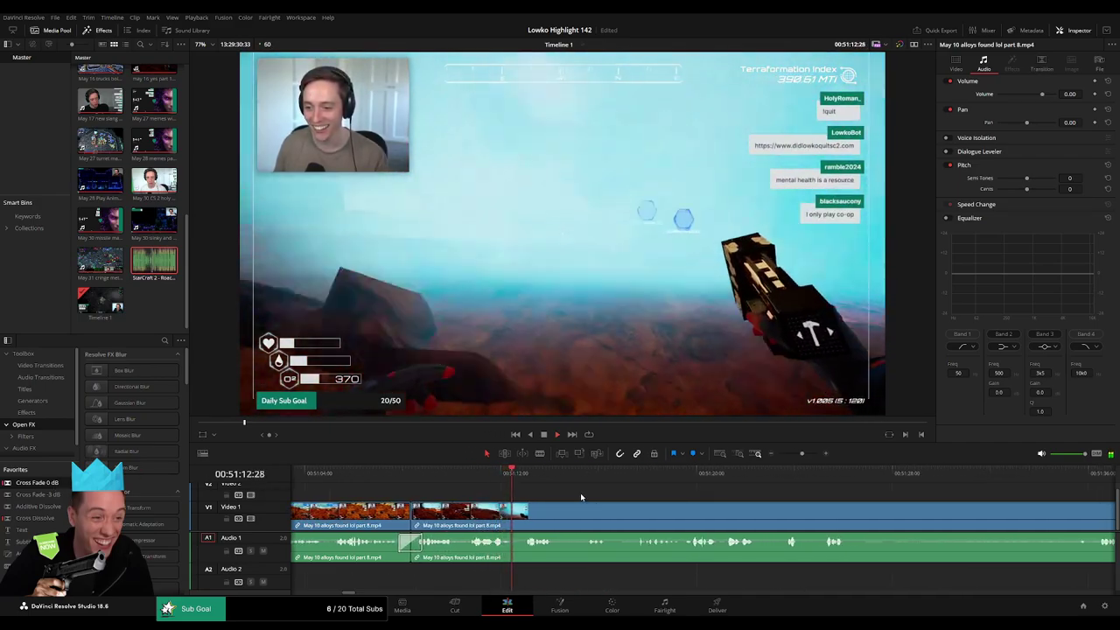
# - Ripple-delete the section from about 51:38 to 51:44 and add Cross Fade 0 dB at the audio join
pyautogui.click(586, 479)
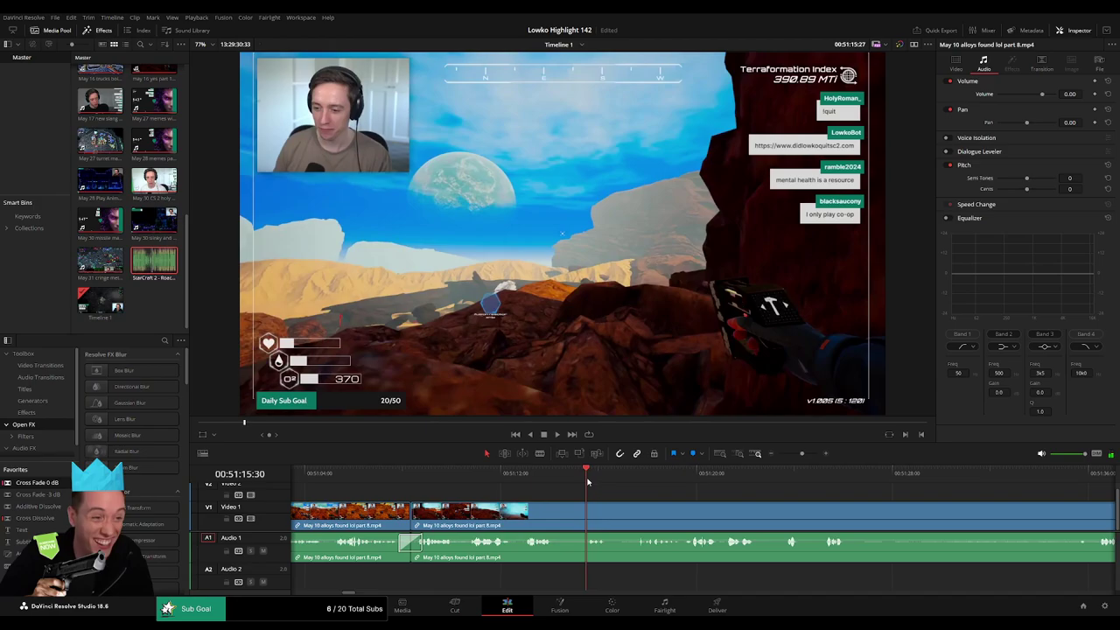
pyautogui.hscroll(3, 616, 494)
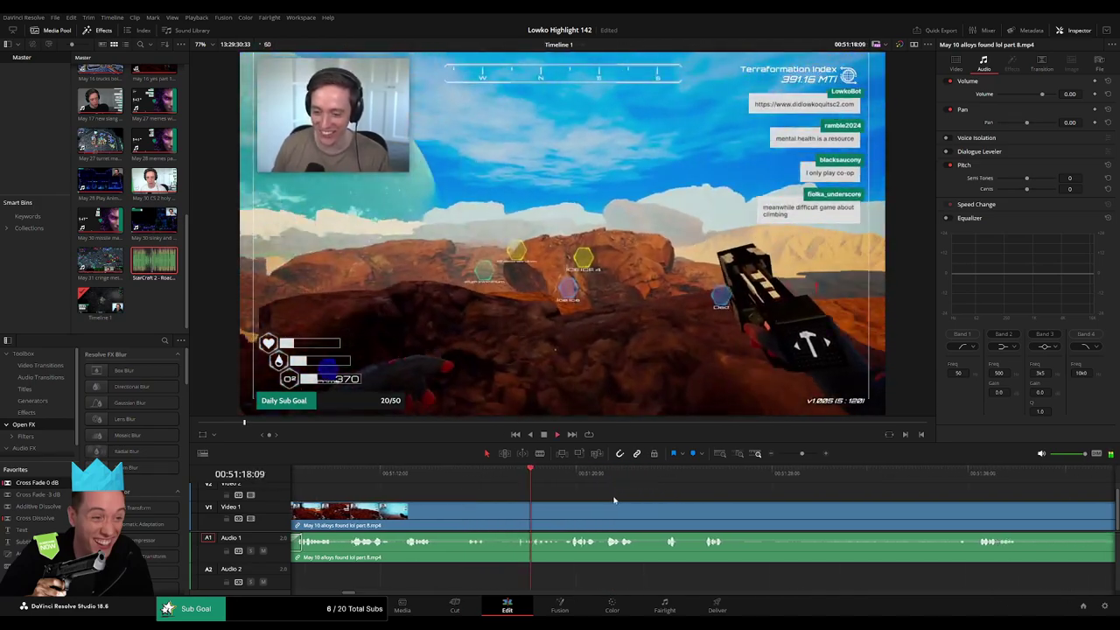
pyautogui.hscroll(2, 604, 497)
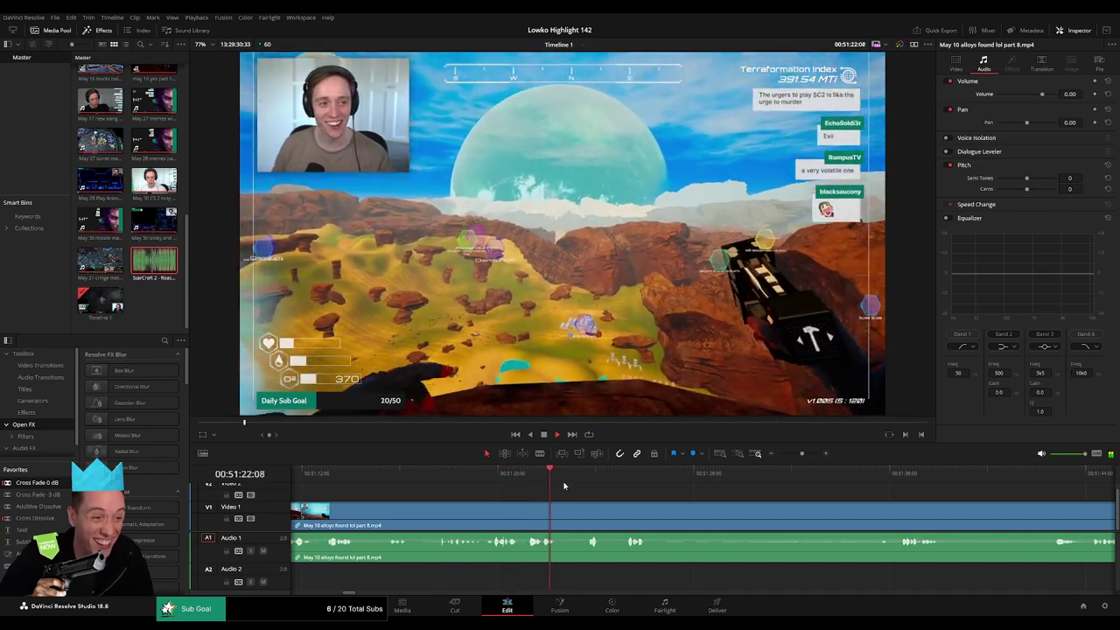
pyautogui.hscroll(2, 601, 492)
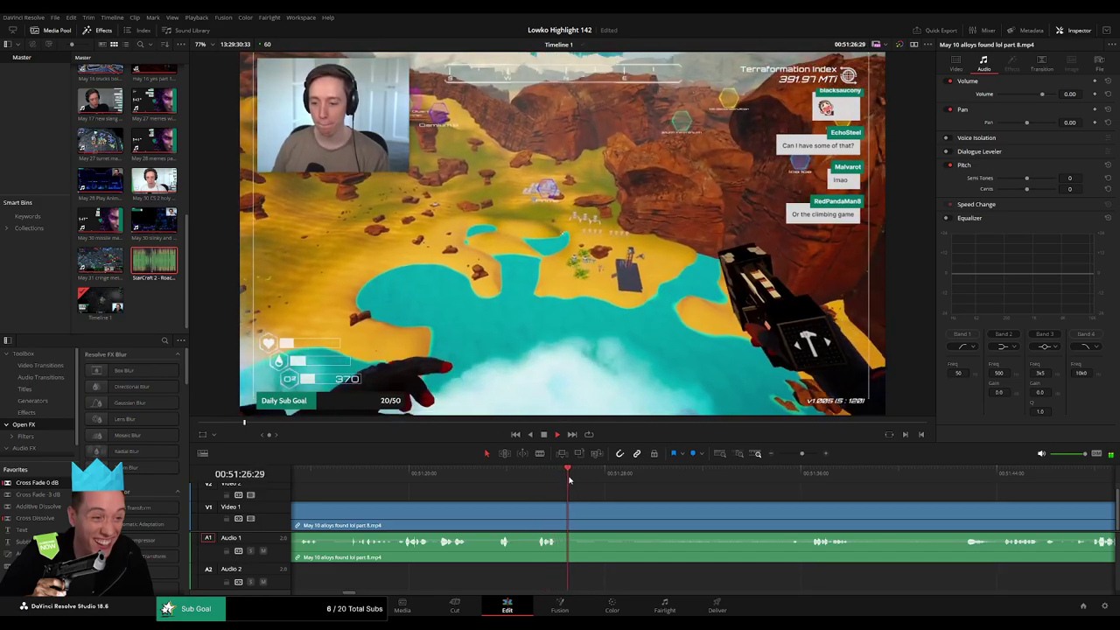
pyautogui.moveTo(570, 478); pyautogui.dragTo(625, 486)
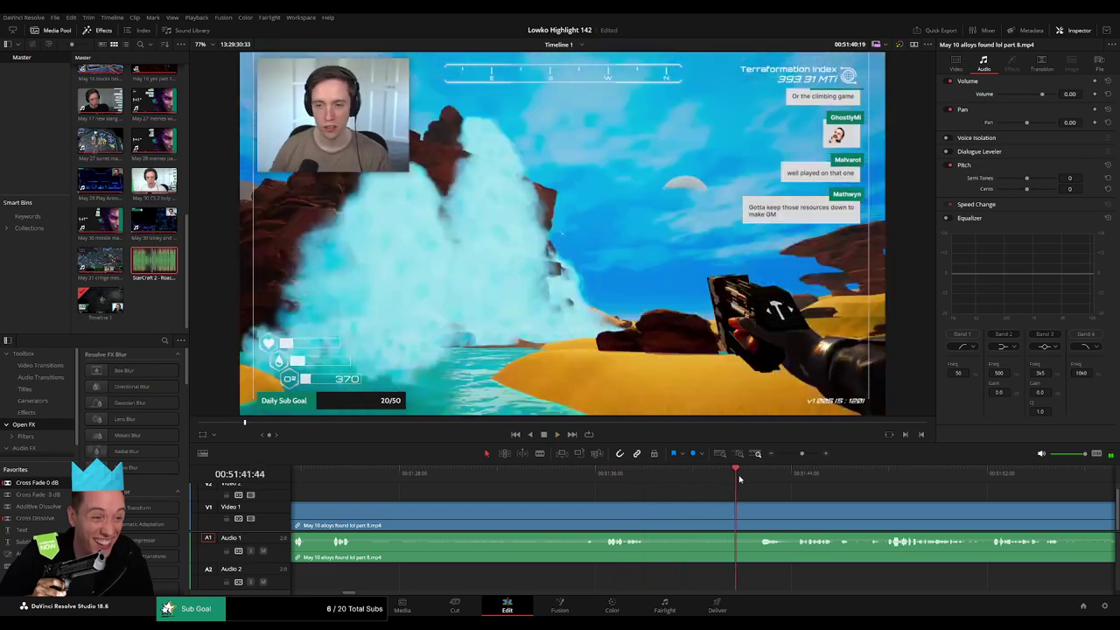
pyautogui.click(648, 515)
pyautogui.hscroll(3, 665, 509)
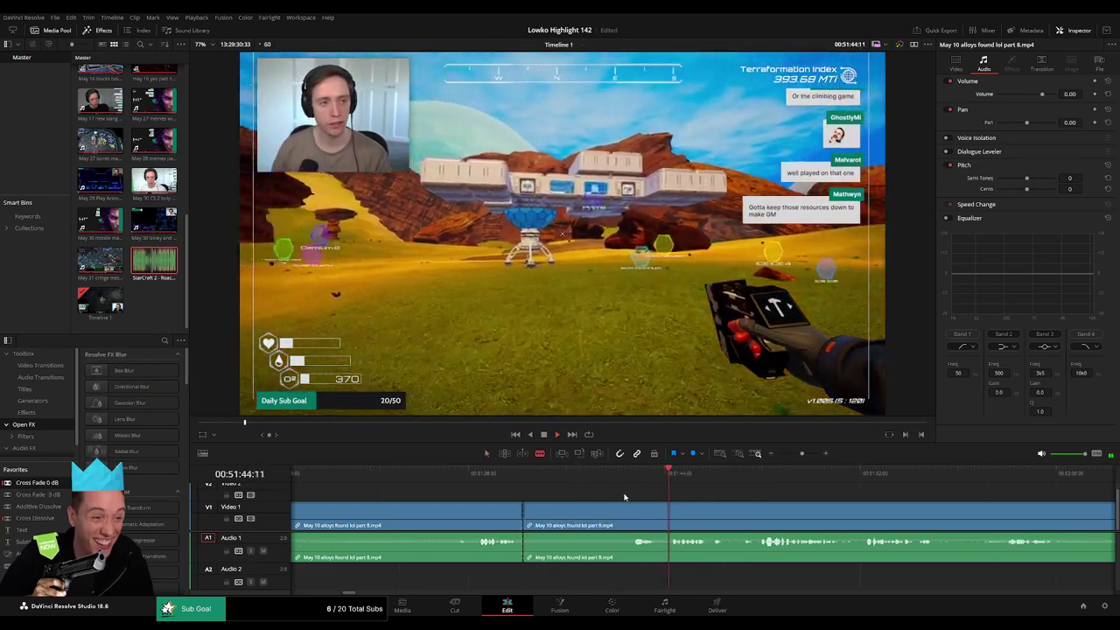
pyautogui.click(672, 508)
pyautogui.press('a')
pyautogui.click(652, 513)
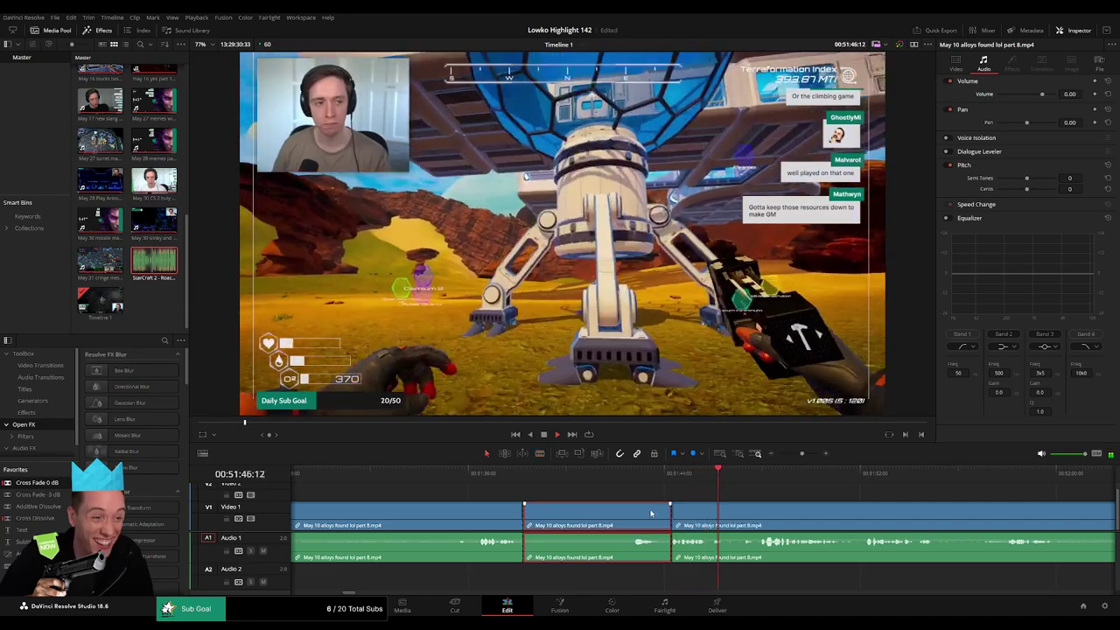
pyautogui.press('Delete')
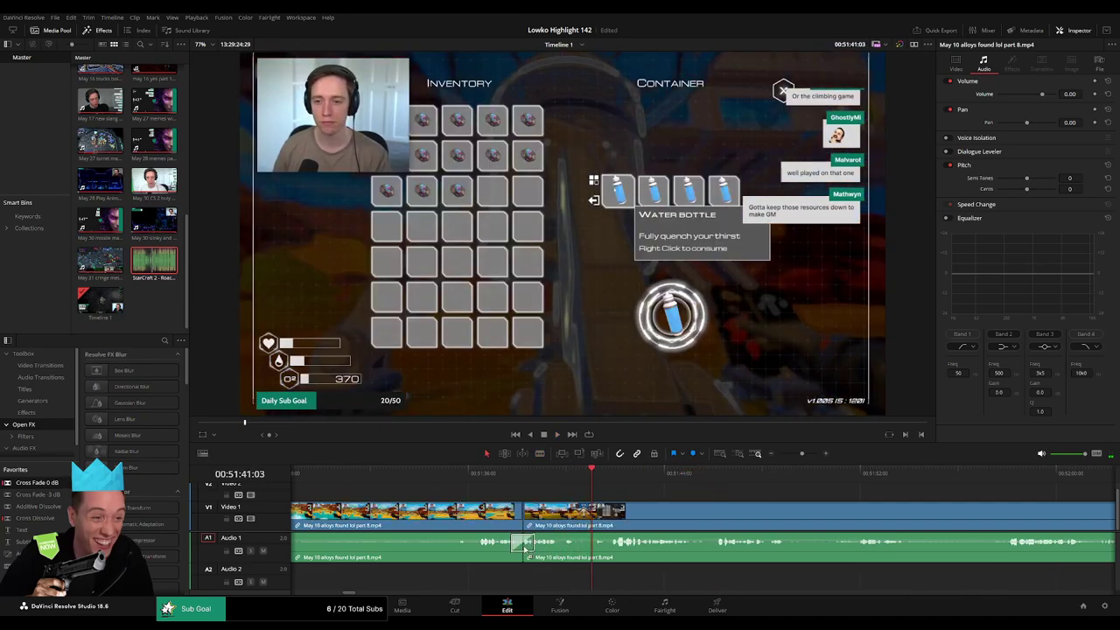
pyautogui.hscroll(3, 534, 490)
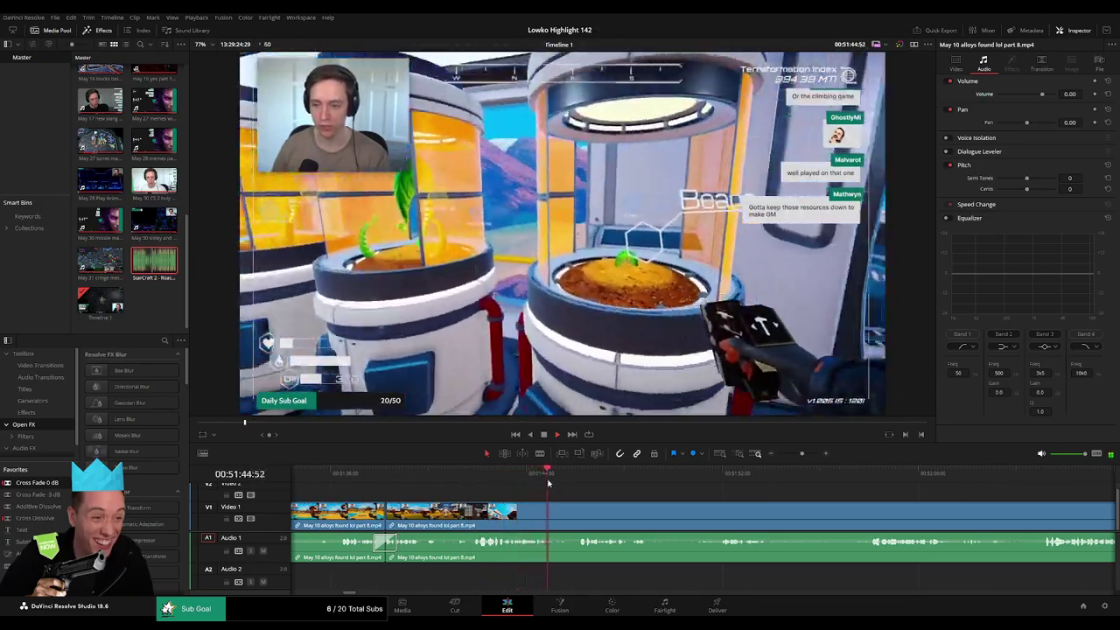
# - Ripple-delete the part 8 section from about 51:49 to 51:58 and add Cross Fade 0 dB at the audio join
pyautogui.hscroll(3, 560, 494)
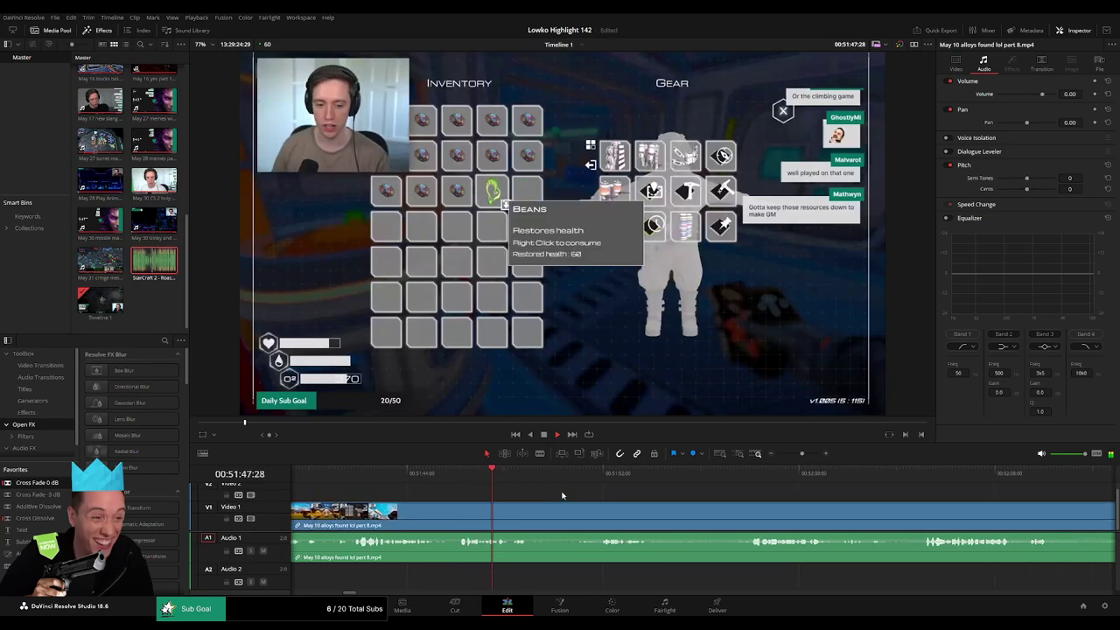
pyautogui.press('b')
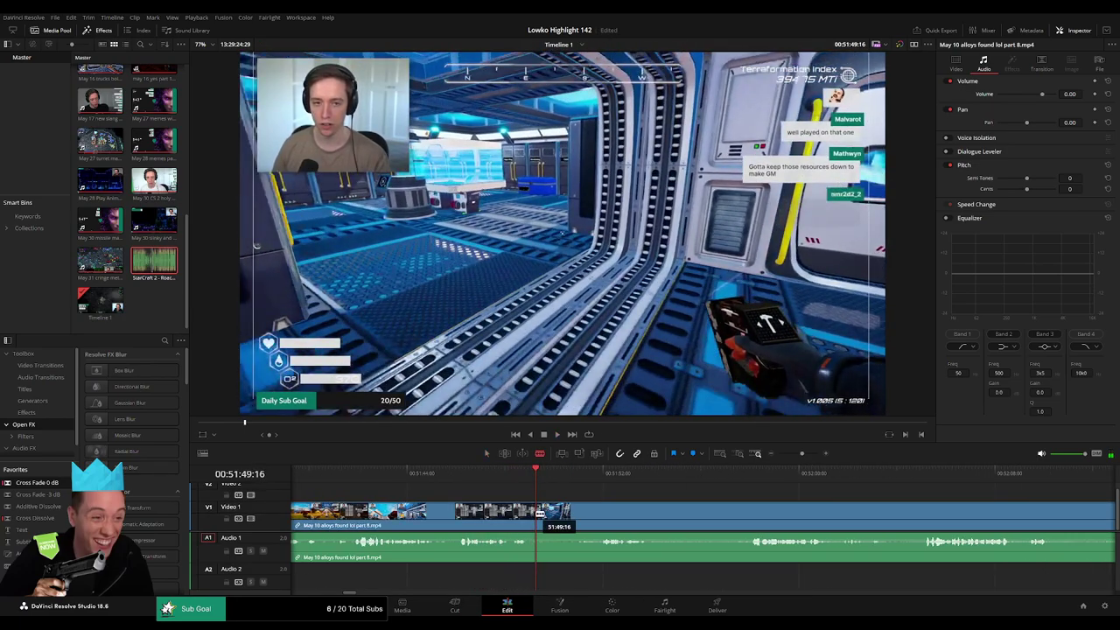
pyautogui.click(535, 514)
pyautogui.click(589, 476)
pyautogui.moveTo(600, 480); pyautogui.dragTo(755, 484)
pyautogui.press('space')
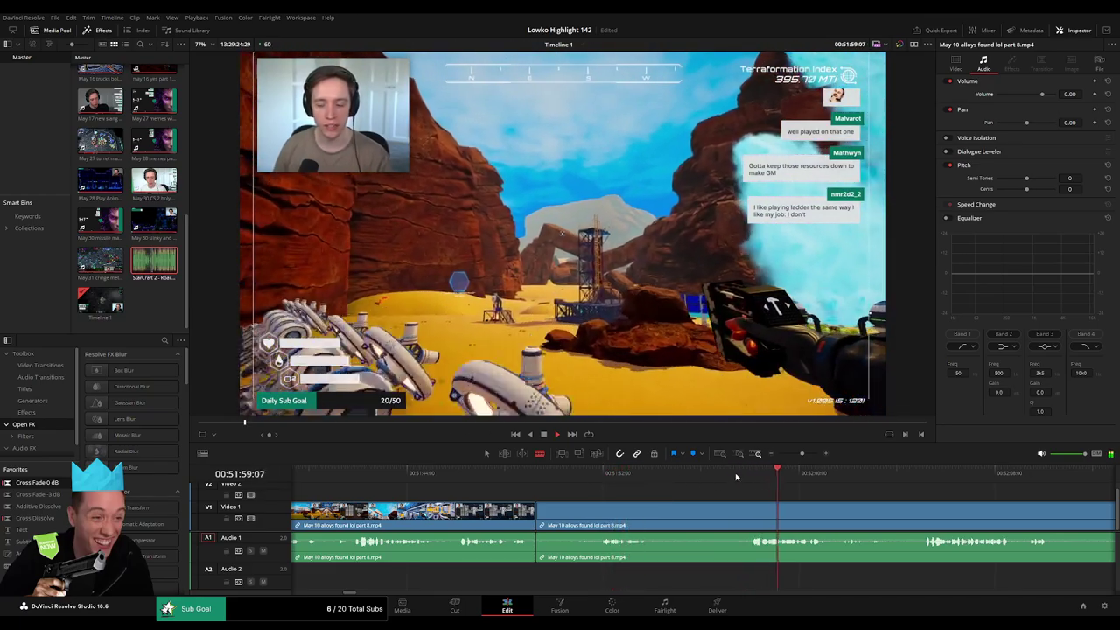
pyautogui.click(750, 505)
pyautogui.press('a')
pyautogui.click(714, 507)
pyautogui.press('Delete')
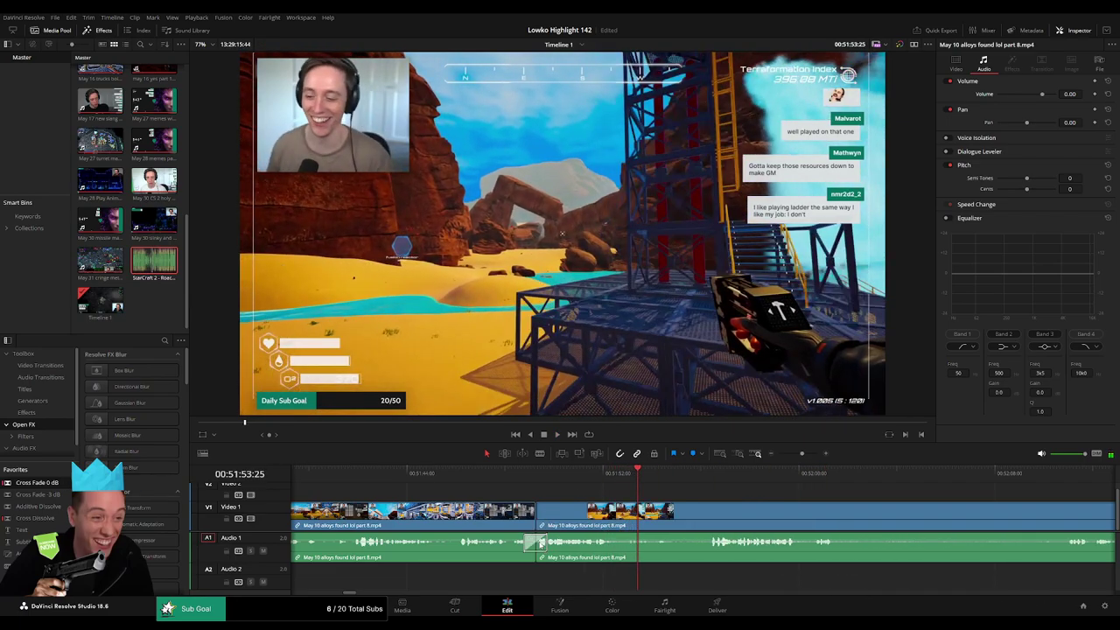
# - Ripple-delete the part 8 section from about 52:02 to 52:11 and add Cross Fade 0 dB at the audio join
pyautogui.click(707, 473)
pyautogui.hscroll(5, 667, 490)
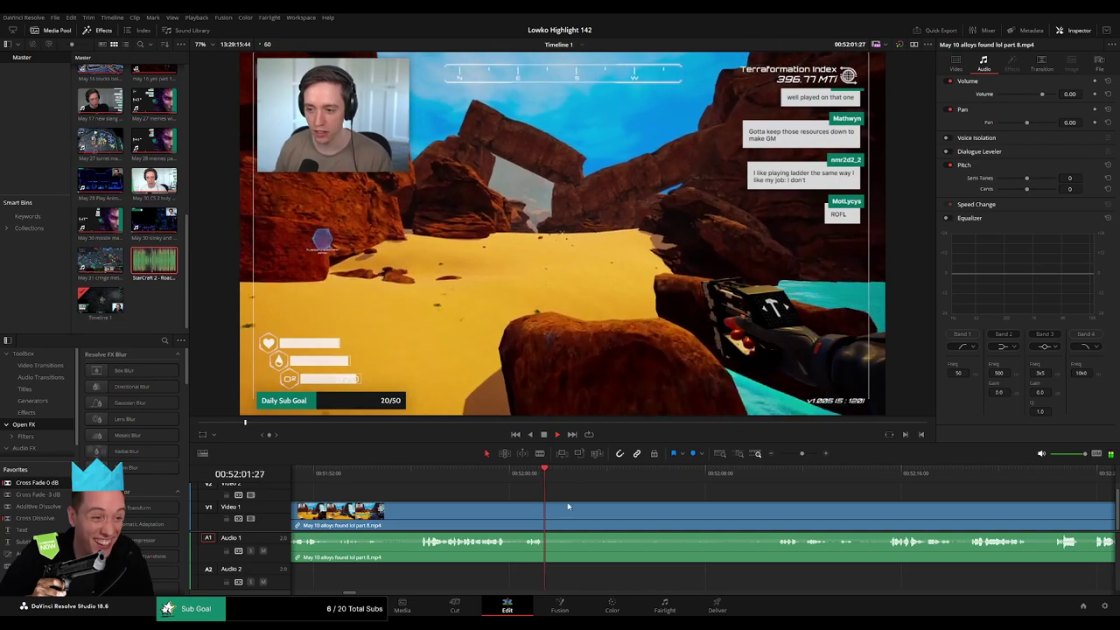
pyautogui.press('b')
pyautogui.click(557, 511)
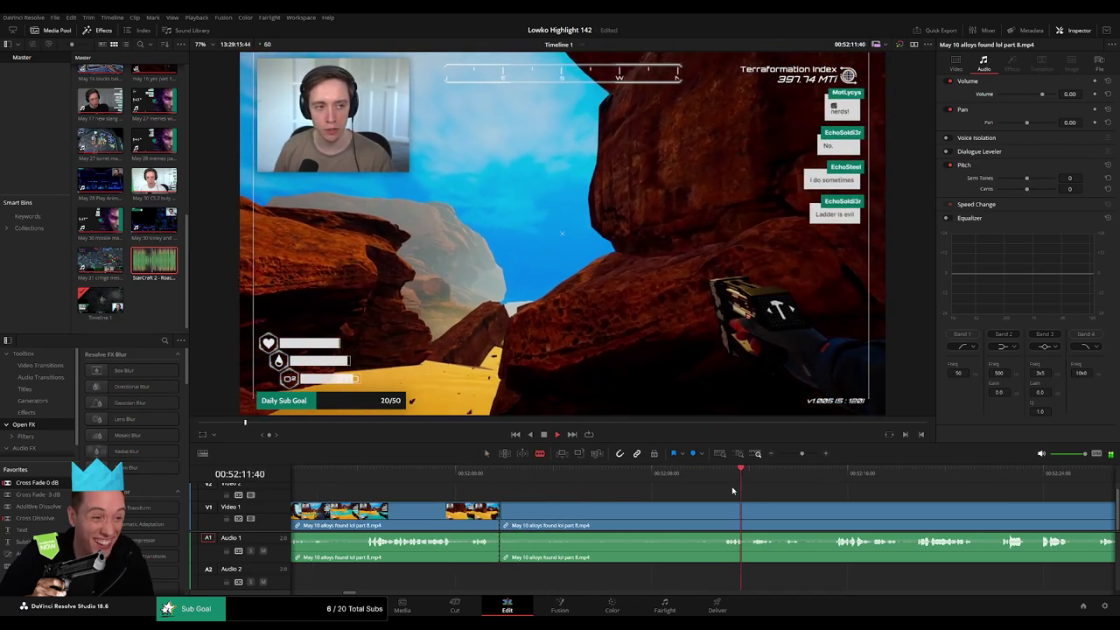
pyautogui.click(725, 510)
pyautogui.press('a')
pyautogui.click(691, 516)
pyautogui.press('Delete')
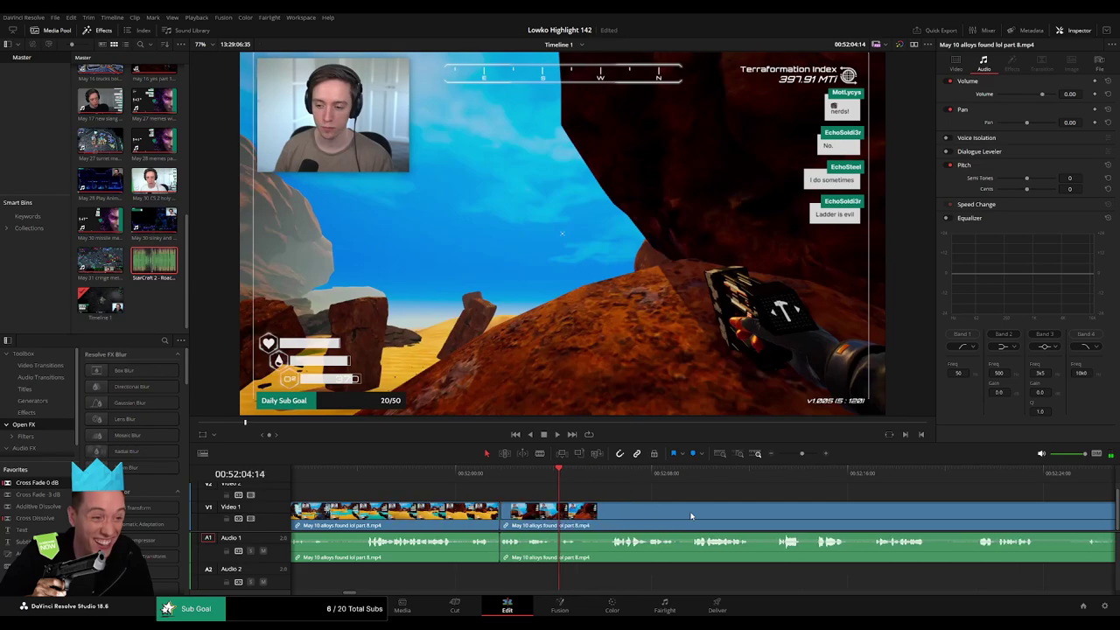
# - Play on from the new join and split the part 8 clip at about 52:05
pyautogui.press('space')
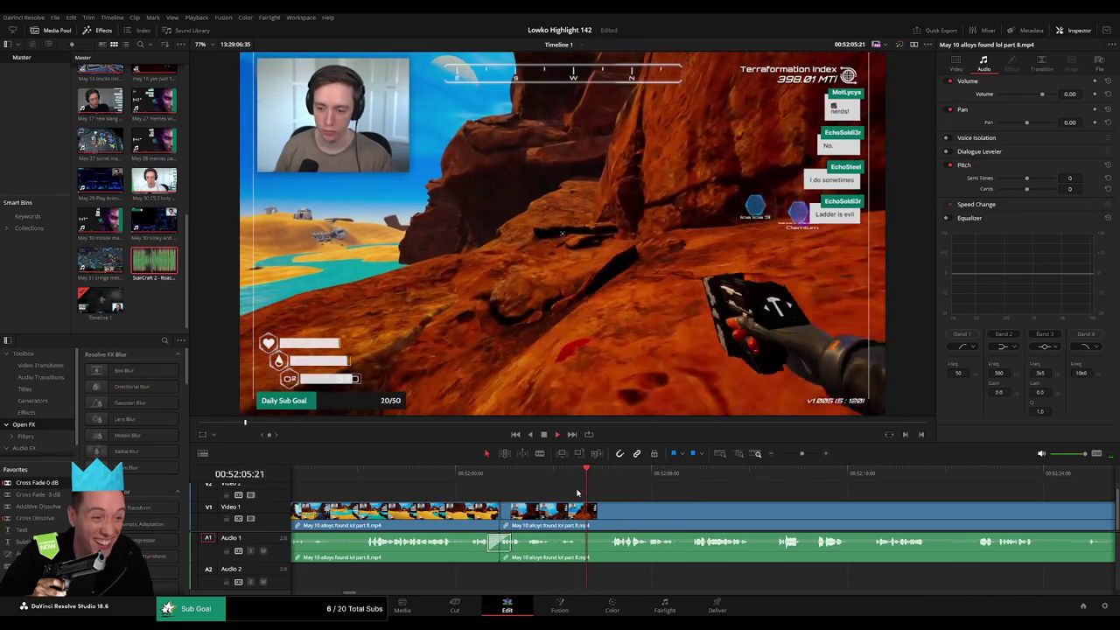
pyautogui.press('b')
pyautogui.click(580, 511)
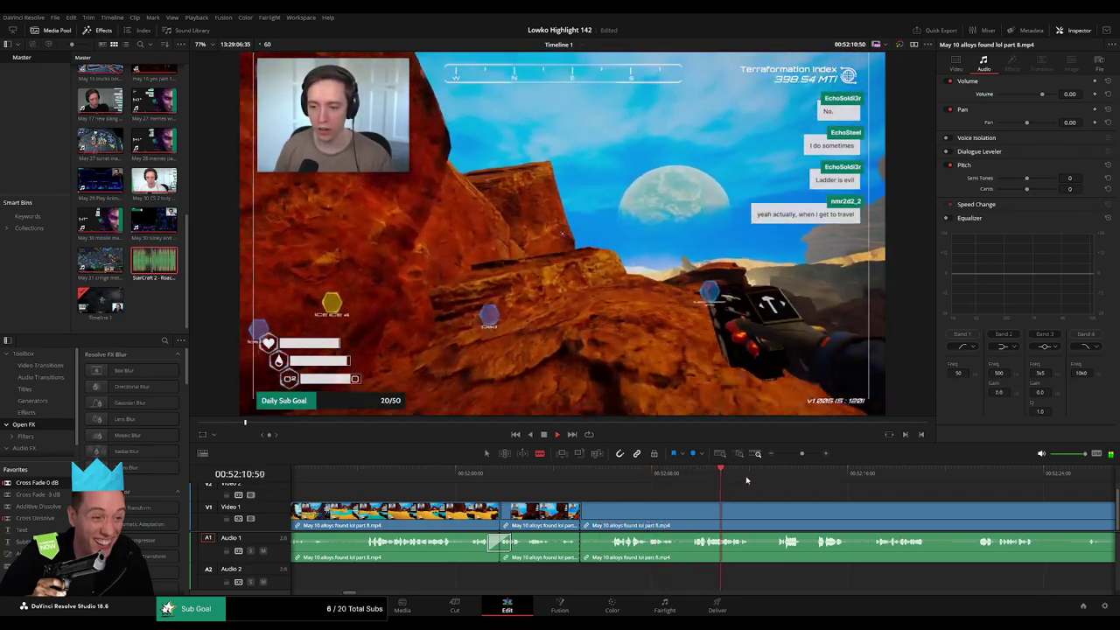
# - Review the part 8 footage from the split at 52:05 to about 53:36 for content worth keeping
pyautogui.click(784, 474)
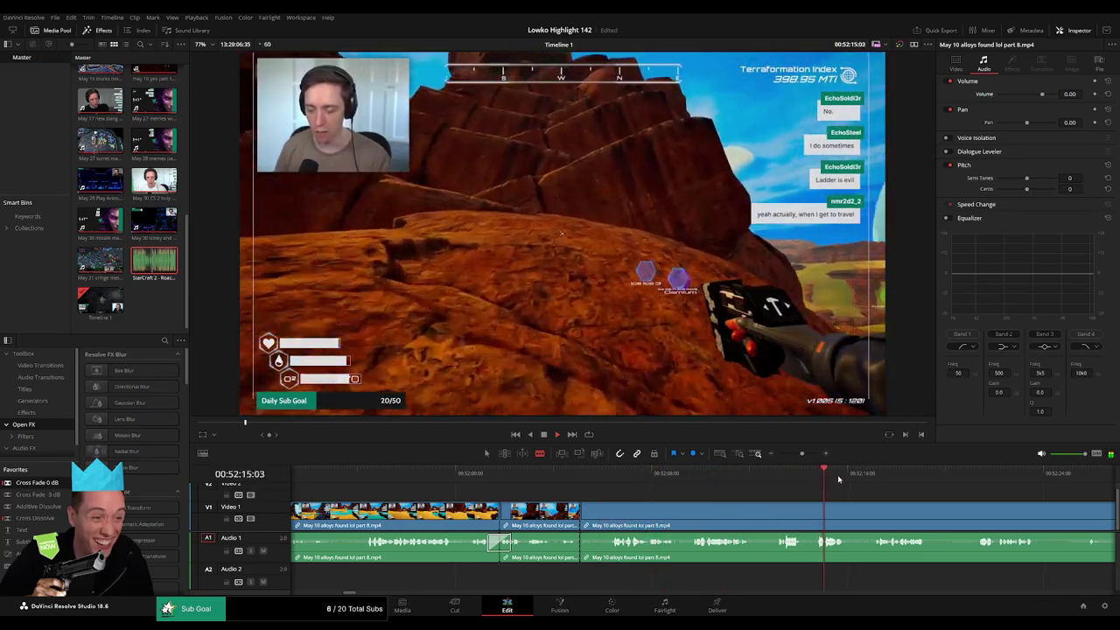
pyautogui.moveTo(802, 454); pyautogui.dragTo(794, 497)
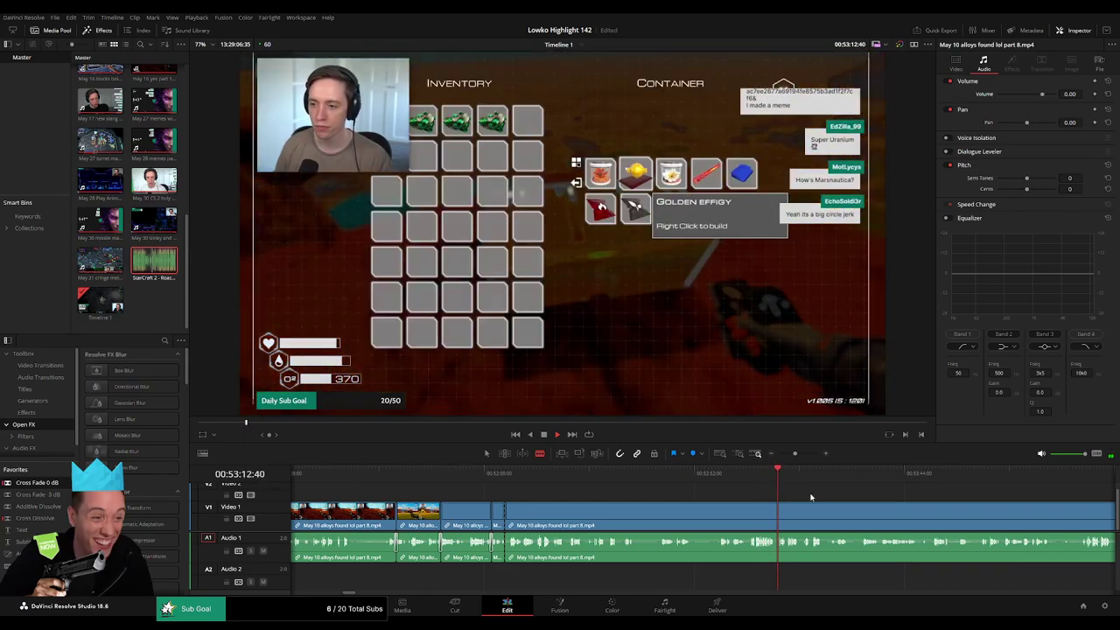
pyautogui.hscroll(2, 822, 500)
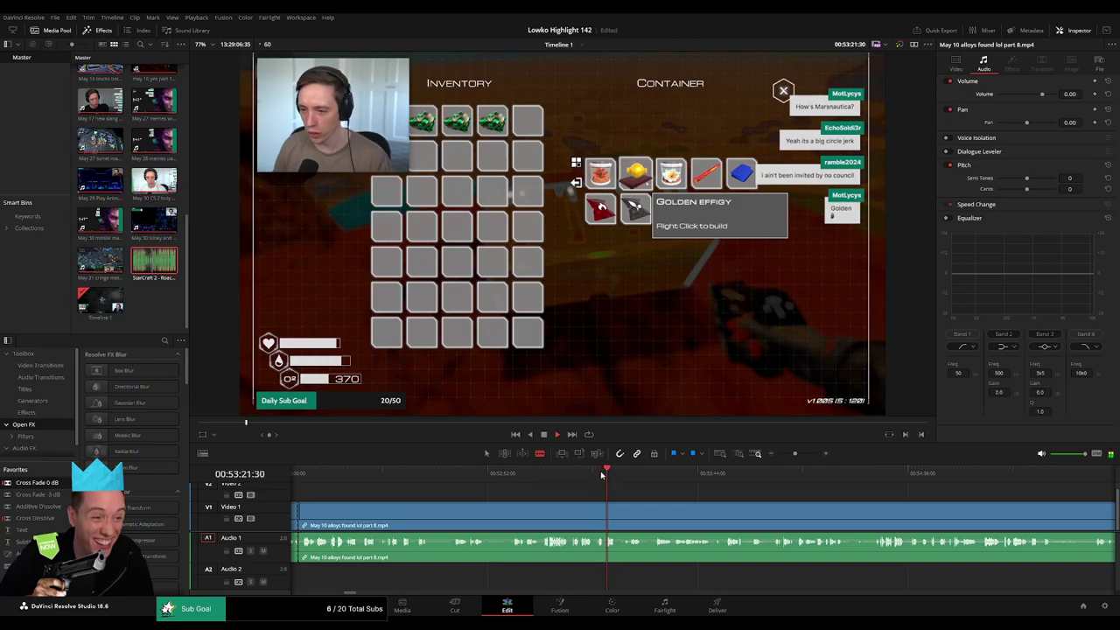
pyautogui.moveTo(604, 474); pyautogui.dragTo(546, 473)
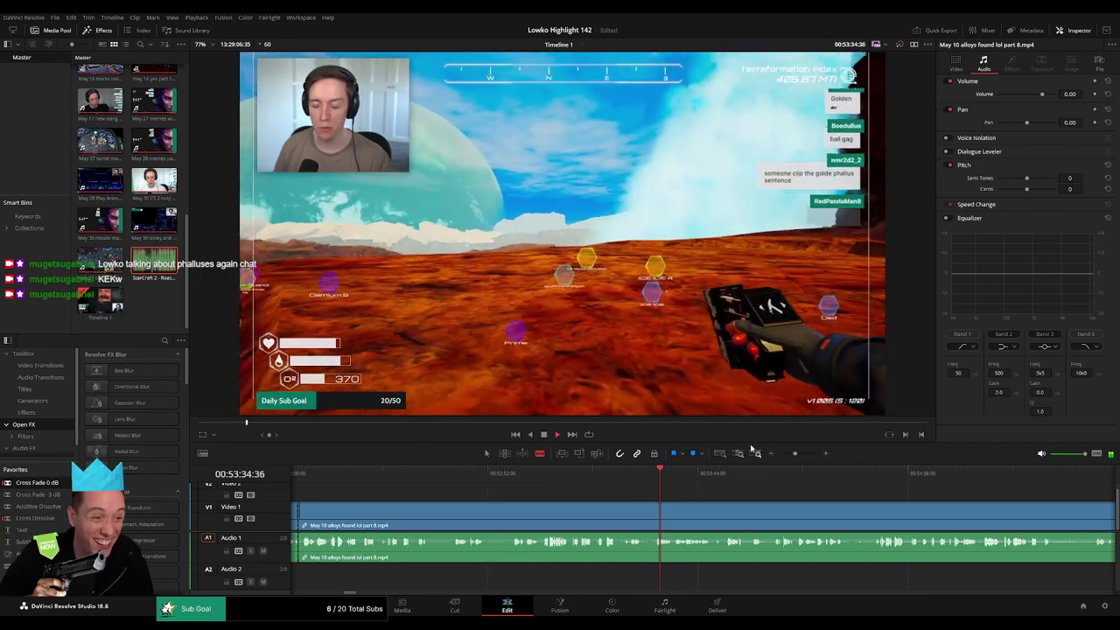
pyautogui.moveTo(794, 454); pyautogui.dragTo(790, 453)
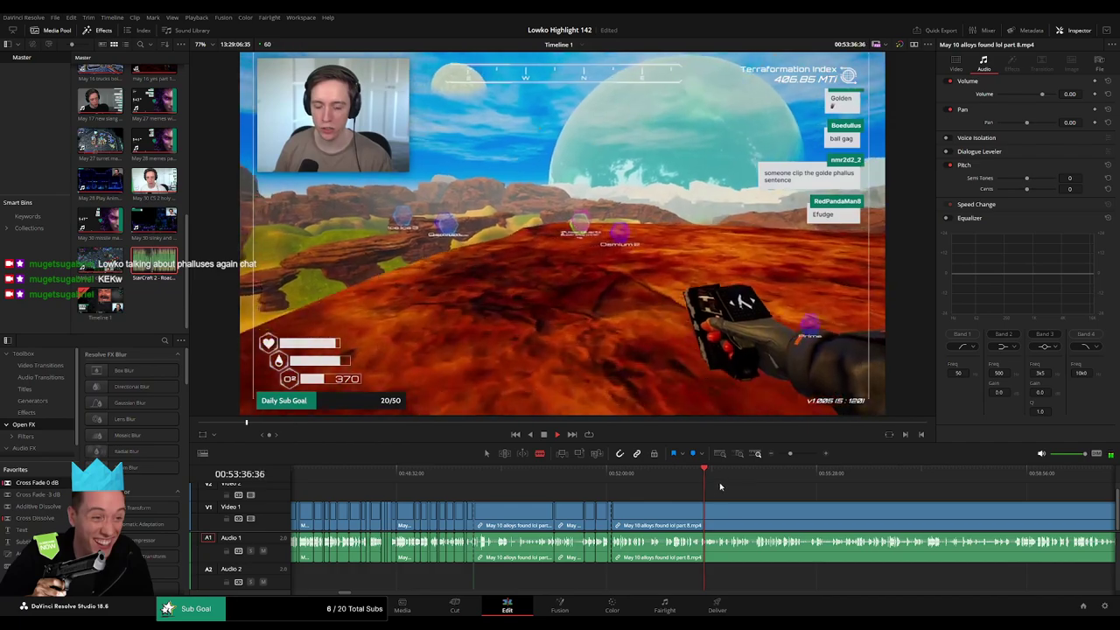
# - Skim the rest of the part 8 footage, sampling around 58:30, 59:03 and 1:07:52 for highlights
pyautogui.moveTo(716, 478); pyautogui.dragTo(671, 484)
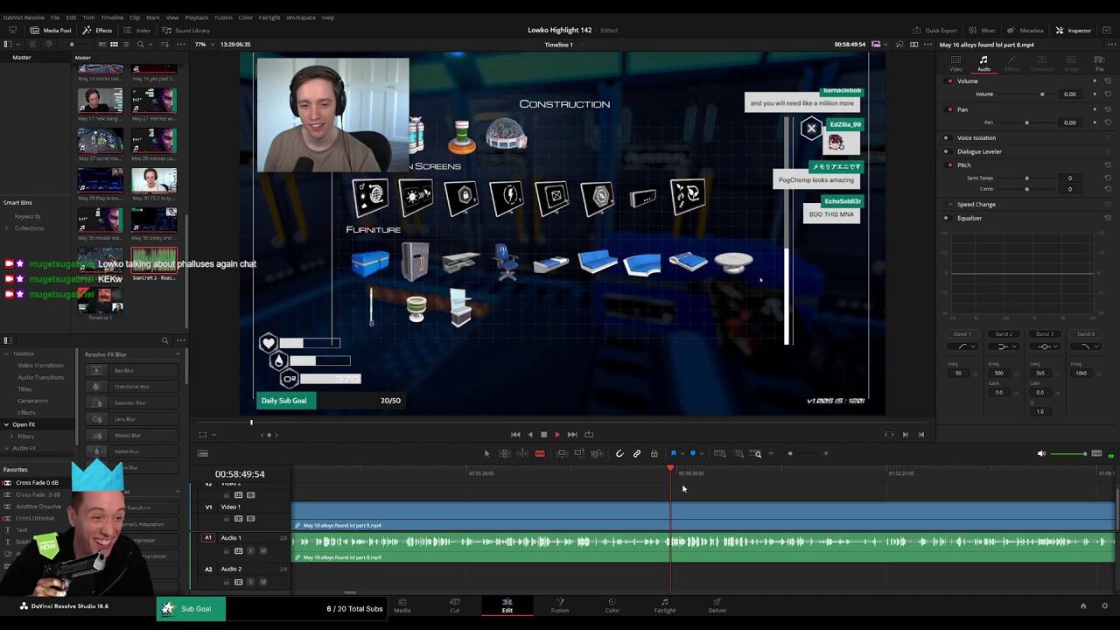
pyautogui.click(665, 486)
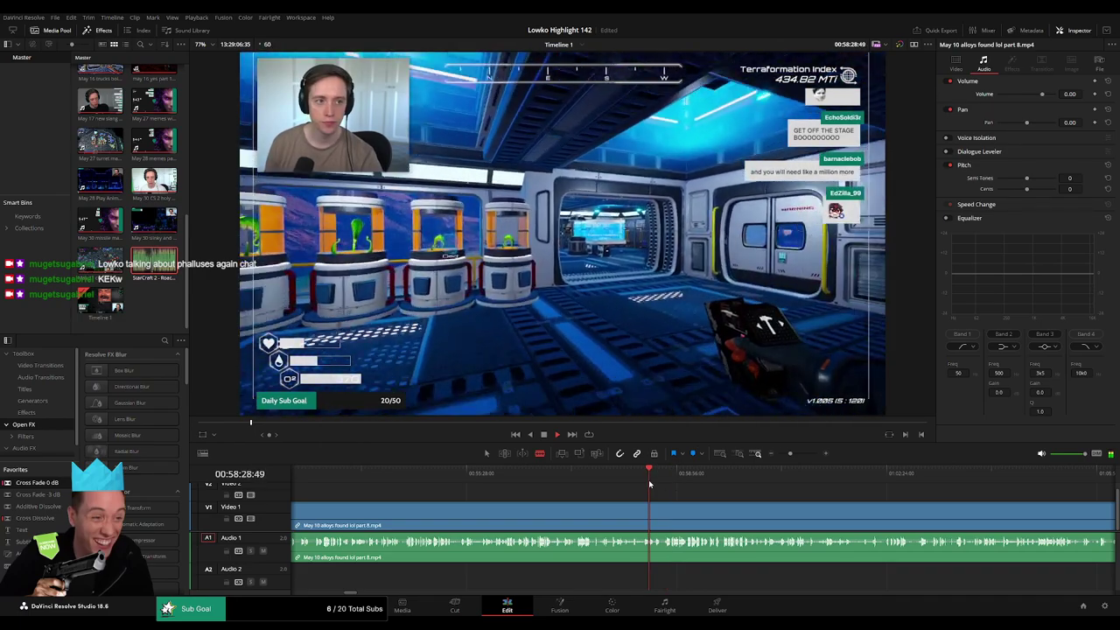
pyautogui.moveTo(790, 453); pyautogui.dragTo(800, 455)
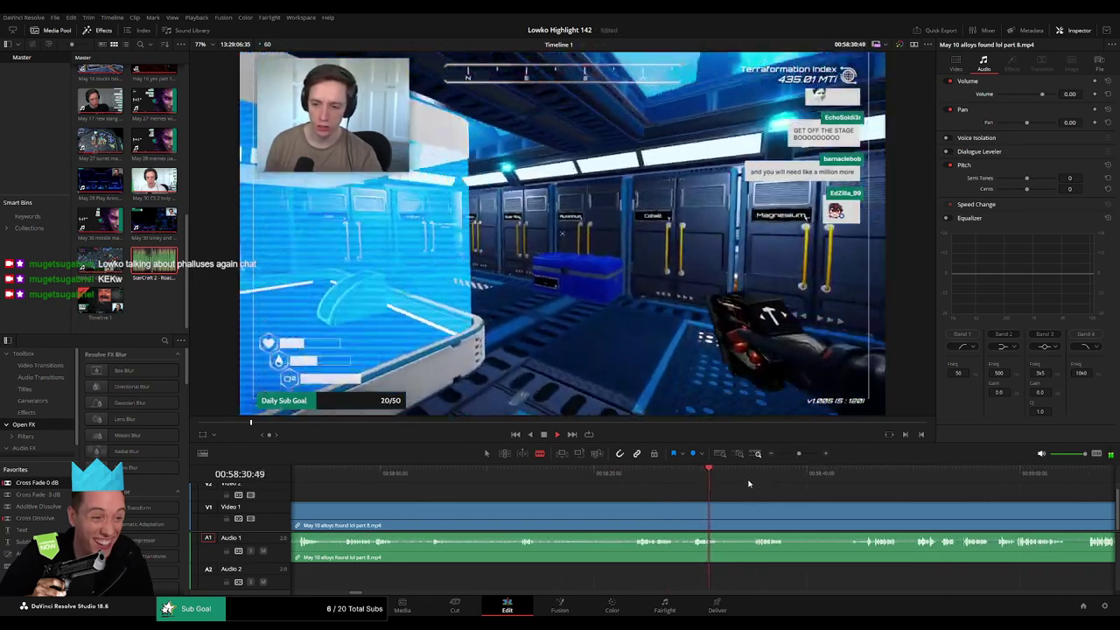
pyautogui.click(757, 482)
pyautogui.moveTo(864, 478); pyautogui.dragTo(1055, 473)
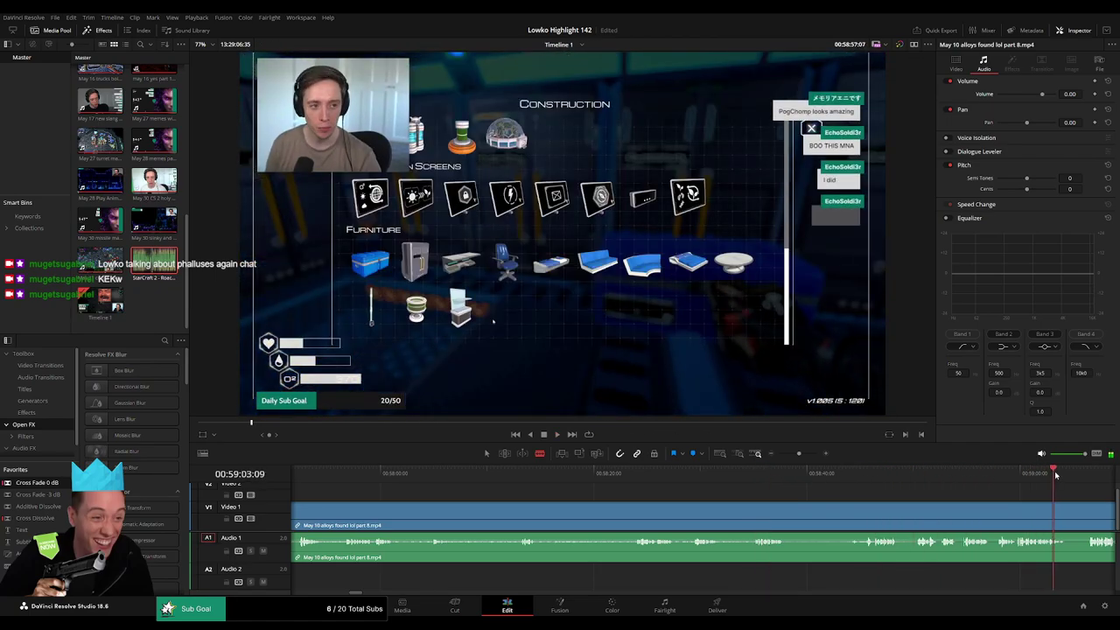
pyautogui.moveTo(799, 454); pyautogui.dragTo(786, 473)
pyautogui.click(720, 476)
pyautogui.click(800, 473)
pyautogui.click(813, 474)
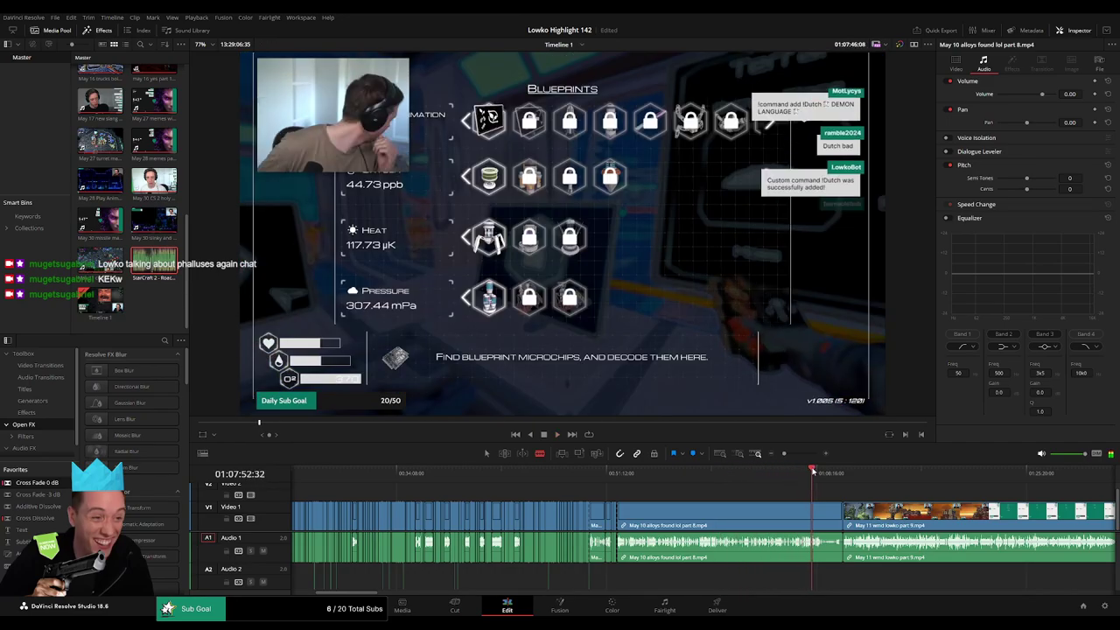
# - Ripple-delete the remainder of the part 8 clip after the split at 52:05
pyautogui.press('a')
pyautogui.click(770, 509)
pyautogui.press('Delete')
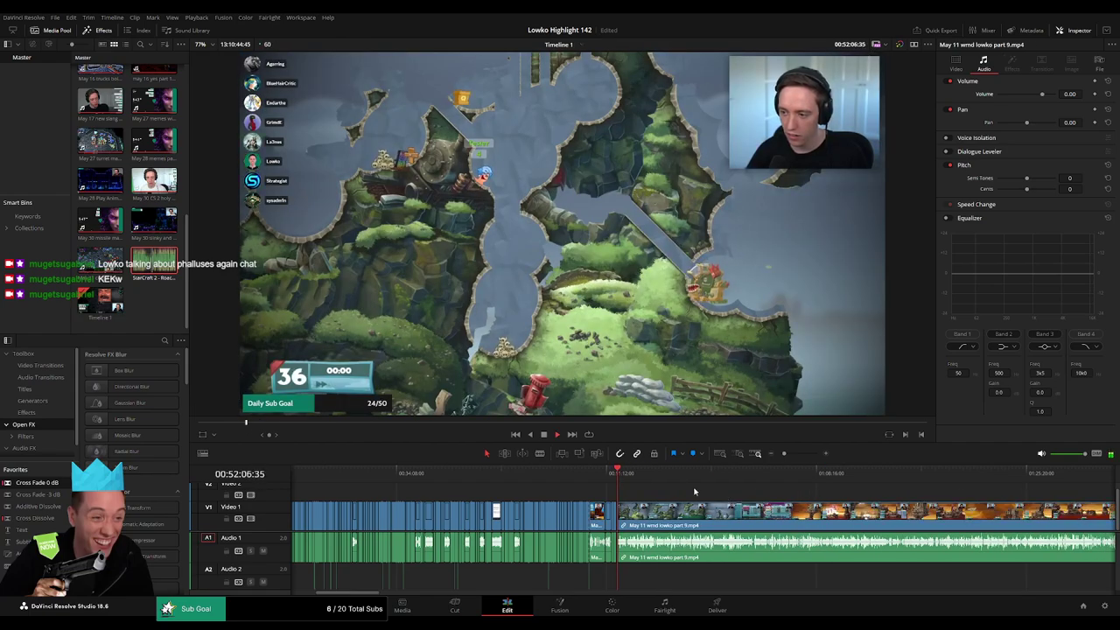
# - Skim the opening of the part 9 footage, from about 52:06 to 1:00:37, for where the highlight begins
pyautogui.moveTo(674, 474); pyautogui.dragTo(684, 477)
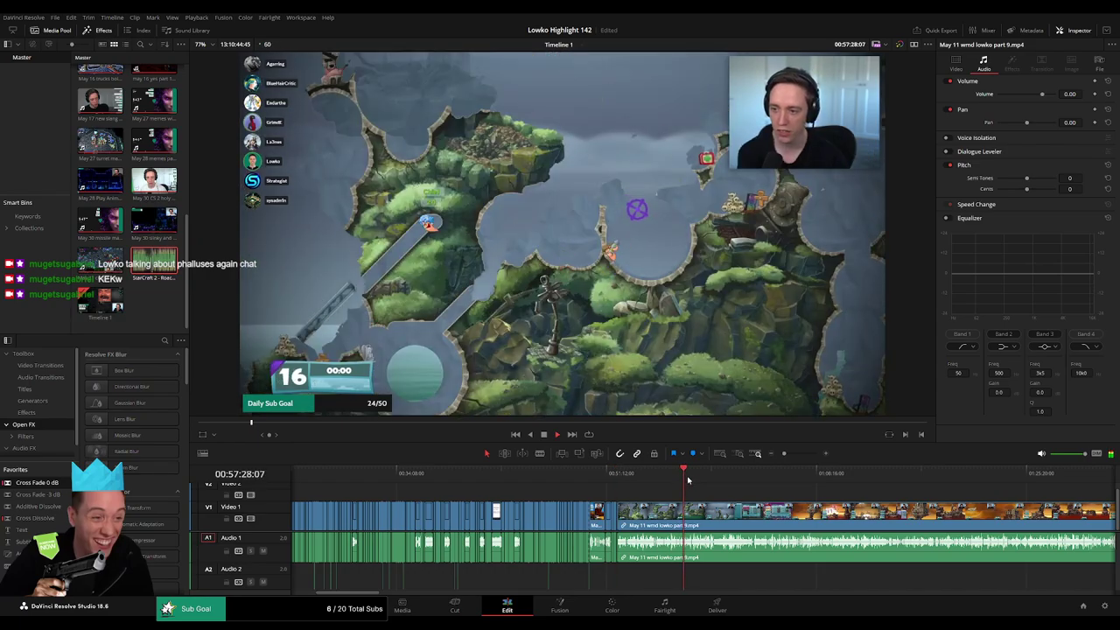
pyautogui.click(838, 473)
pyautogui.moveTo(773, 479); pyautogui.dragTo(719, 473)
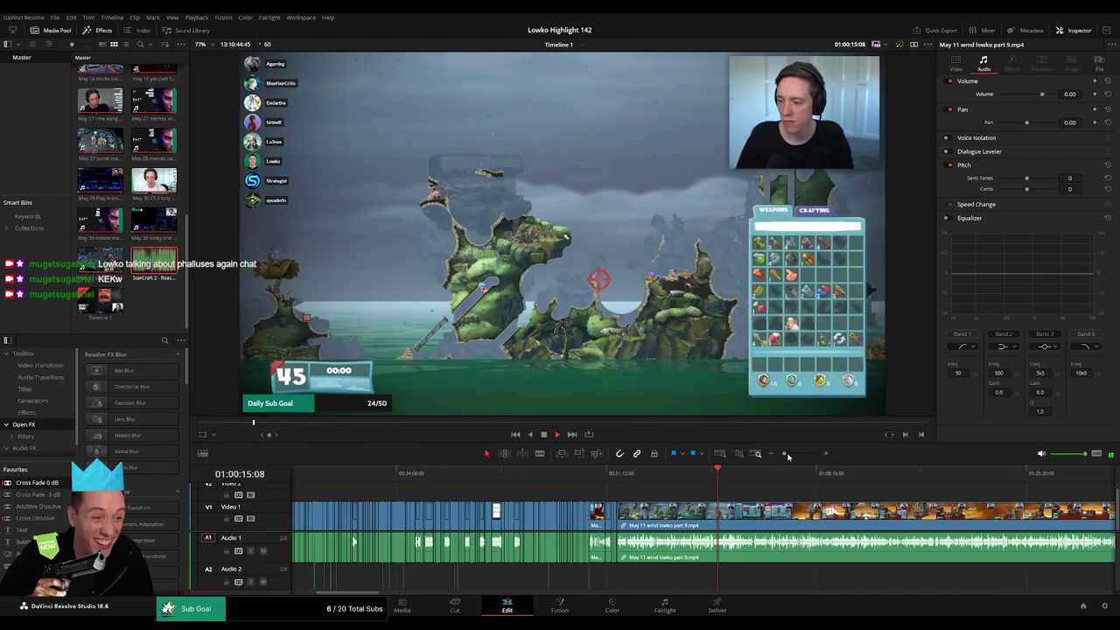
pyautogui.moveTo(785, 453); pyautogui.dragTo(835, 477)
pyautogui.hscroll(3, 787, 481)
pyautogui.click(740, 477)
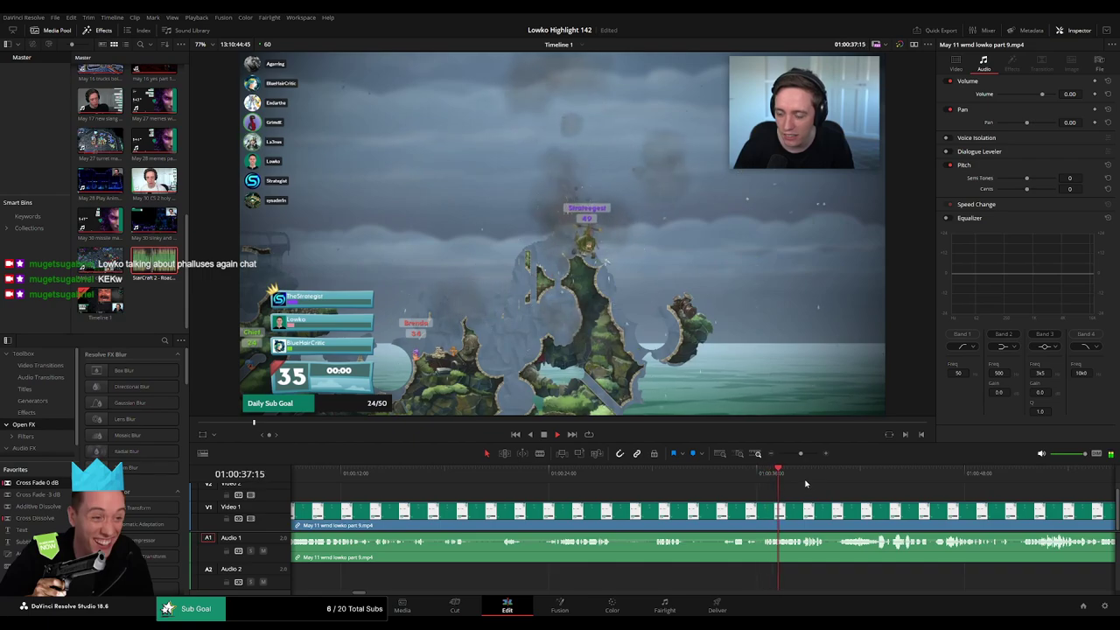
# - Examine the part 9 footage between about 1:00:37 and 1:01:09 to pick its starting point
pyautogui.click(838, 479)
pyautogui.hscroll(2, 688, 497)
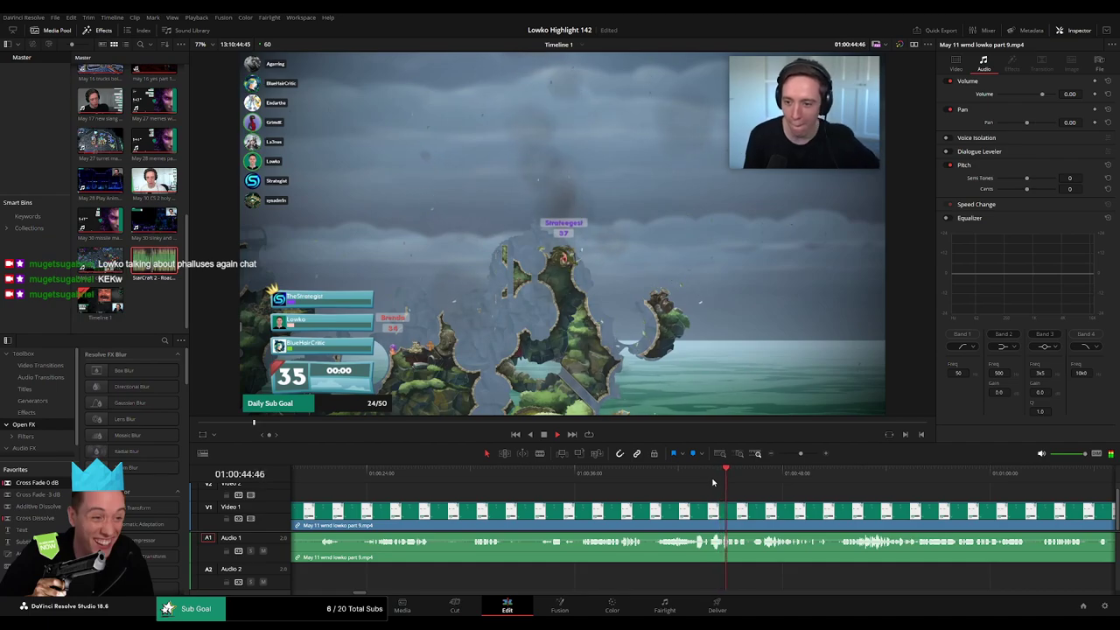
pyautogui.click(759, 485)
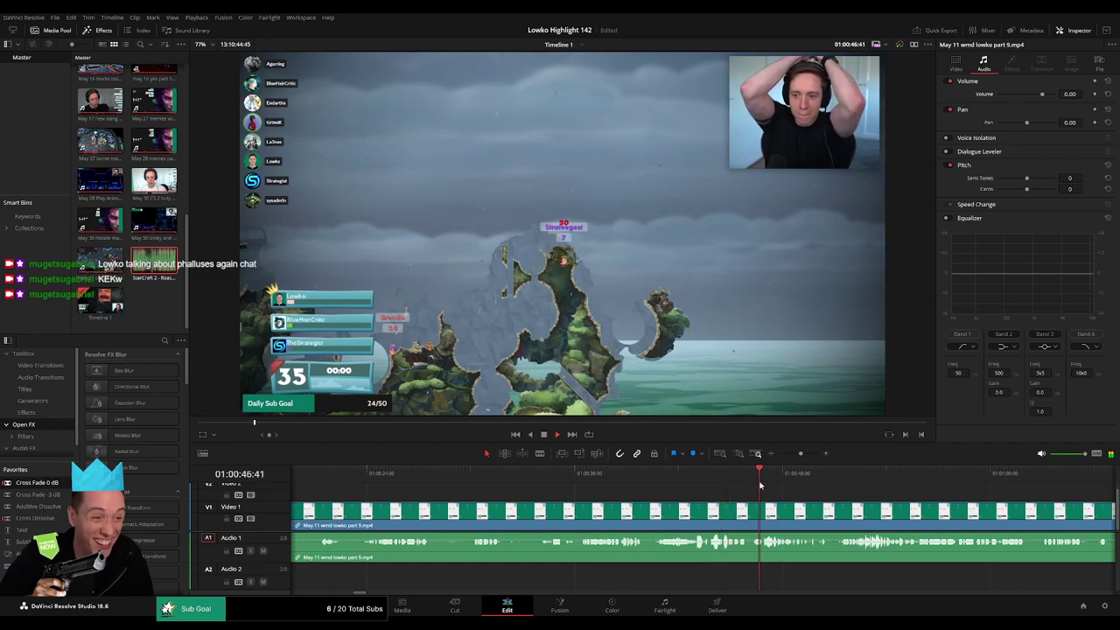
pyautogui.click(845, 483)
pyautogui.moveTo(945, 510); pyautogui.dragTo(705, 470)
pyautogui.click(813, 472)
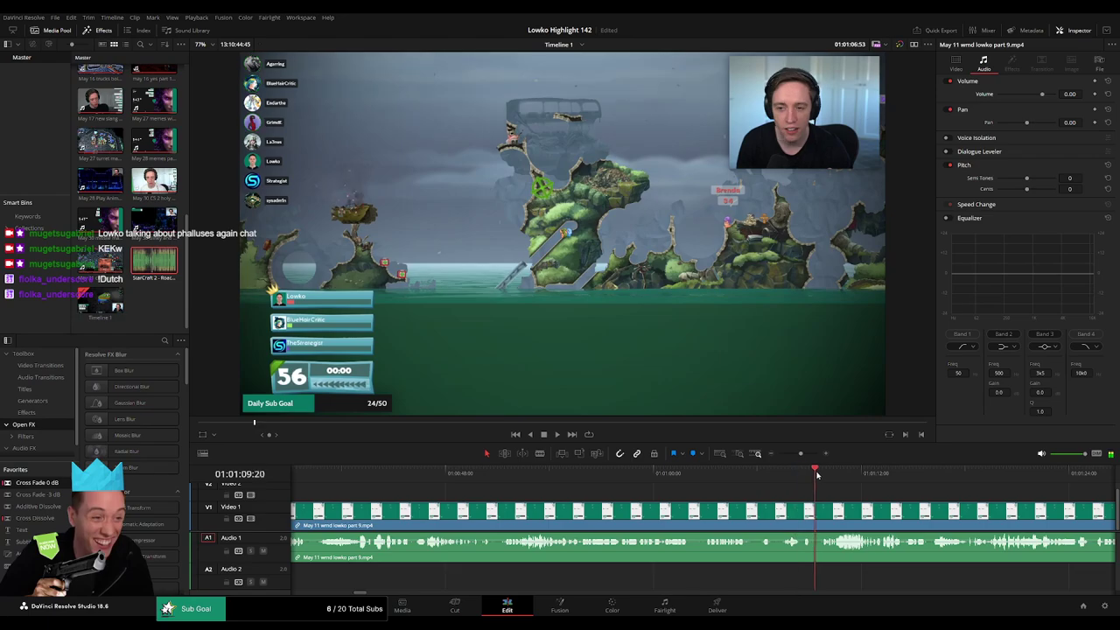
pyautogui.moveTo(851, 498); pyautogui.dragTo(698, 488)
pyautogui.click(634, 476)
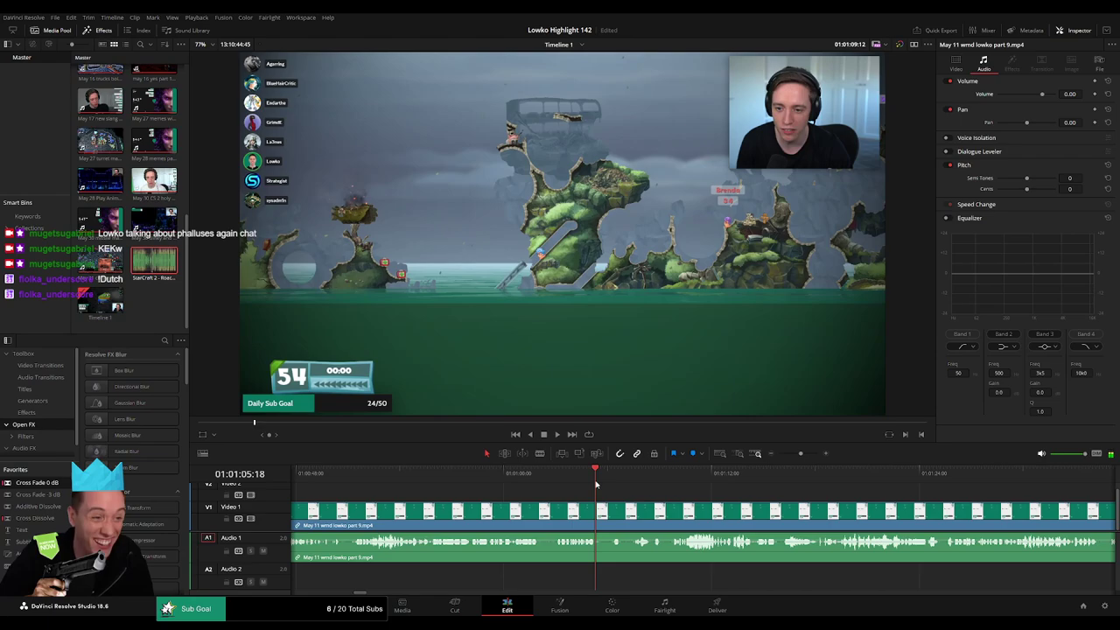
pyautogui.moveTo(596, 484); pyautogui.dragTo(613, 482)
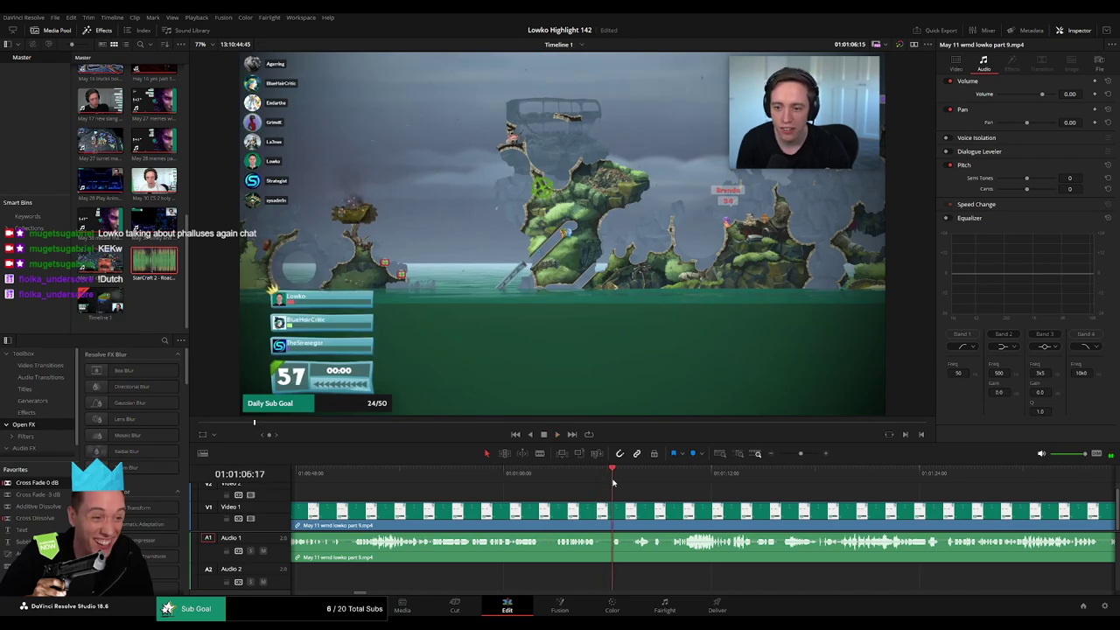
# - Split part 9 at about 1:01:09, ripple-delete everything in it before the split, and add Cross Fade 0 dB at the join with part 8
pyautogui.click(672, 523)
pyautogui.press('a')
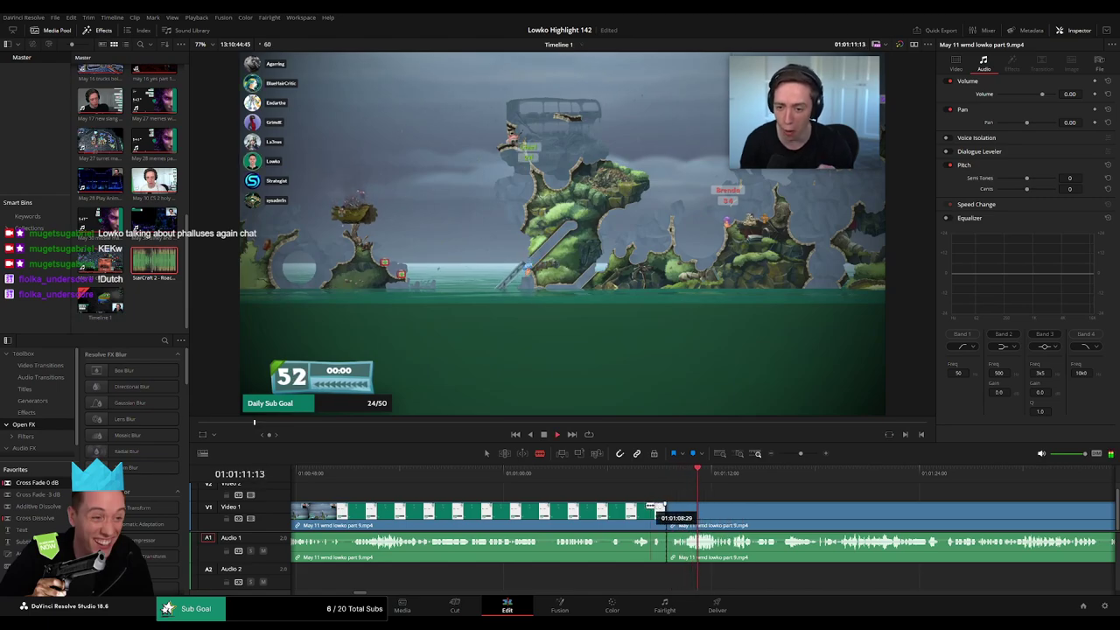
pyautogui.click(652, 515)
pyautogui.press('BackSpace')
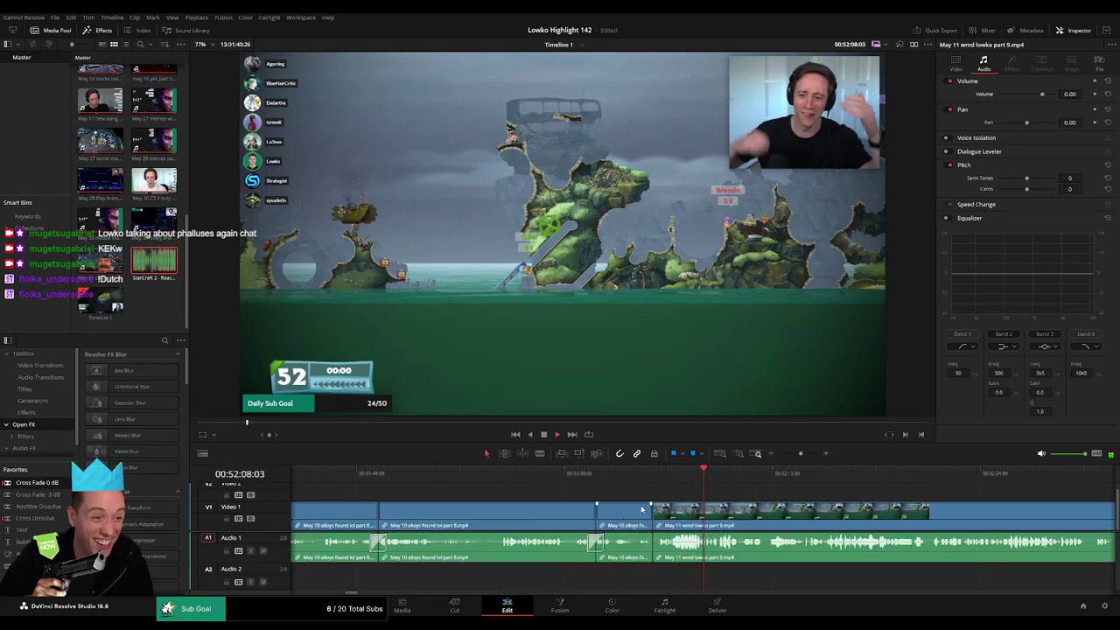
pyautogui.moveTo(664, 564); pyautogui.dragTo(653, 544)
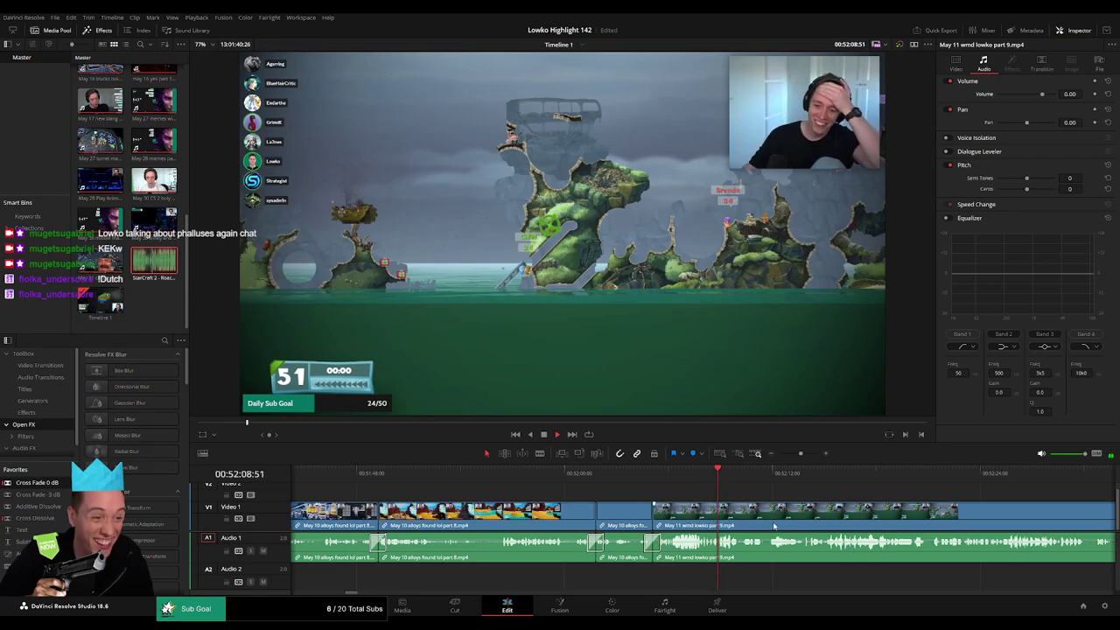
# - Cut the pause from about 52:33 to 52:38 out of part 9 with a ripple delete, and cross-fade the audio at the join
pyautogui.hscroll(3, 637, 520)
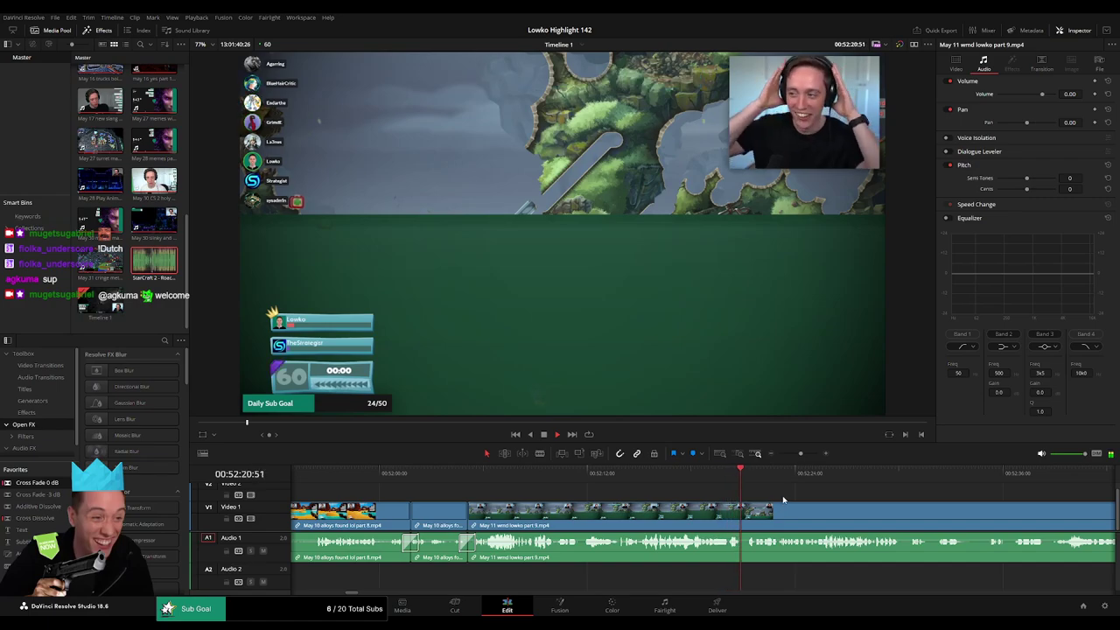
pyautogui.hscroll(4, 783, 499)
pyautogui.hscroll(2, 686, 500)
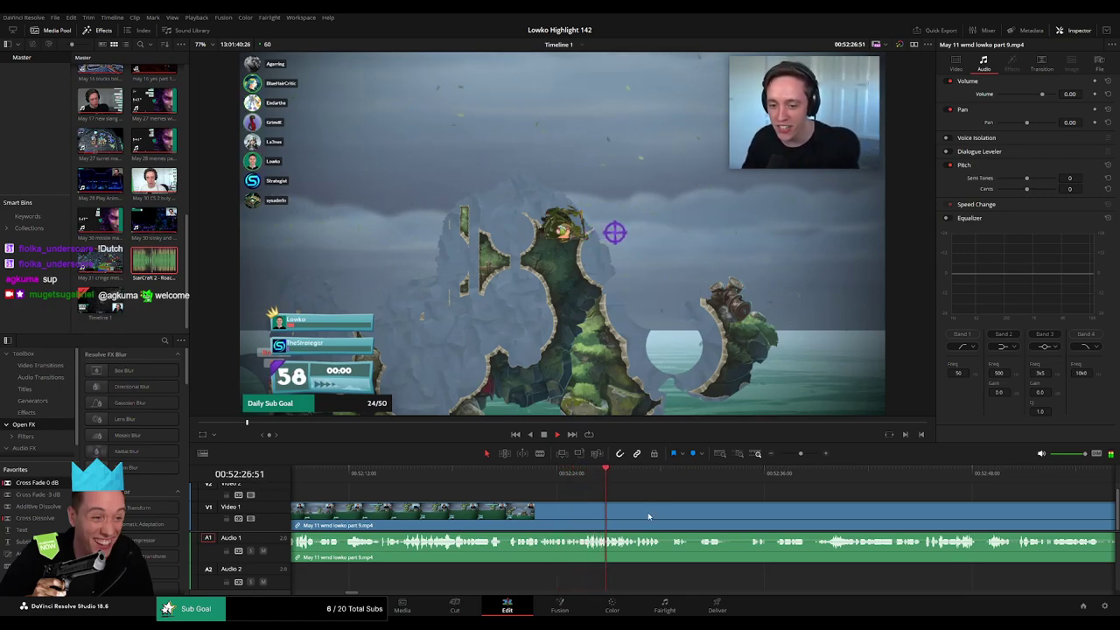
pyautogui.hscroll(5, 682, 492)
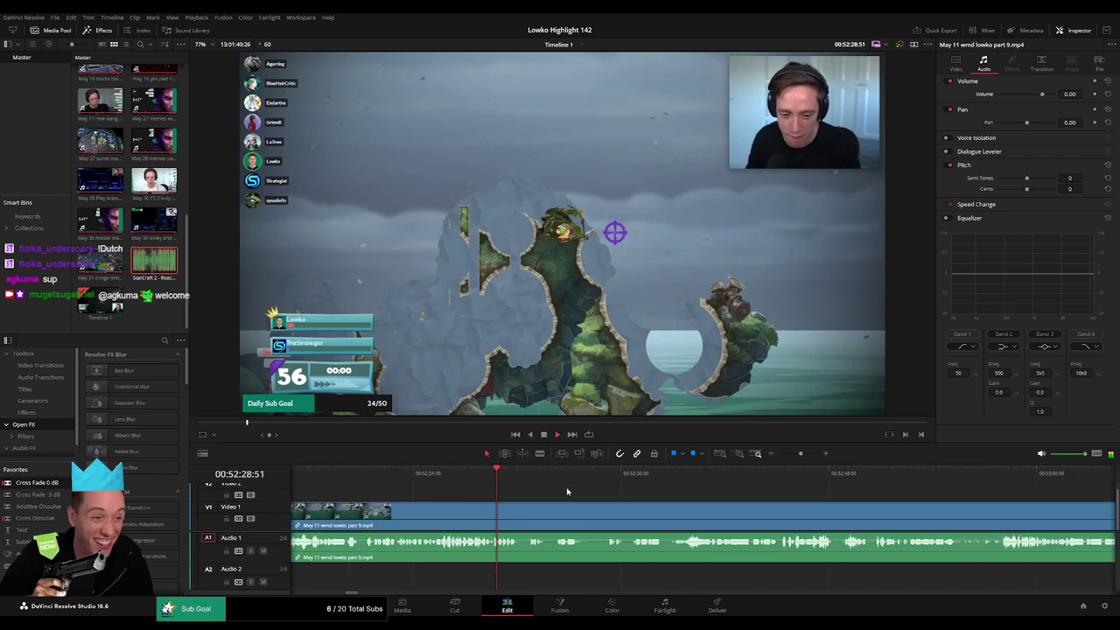
pyautogui.hscroll(2, 551, 486)
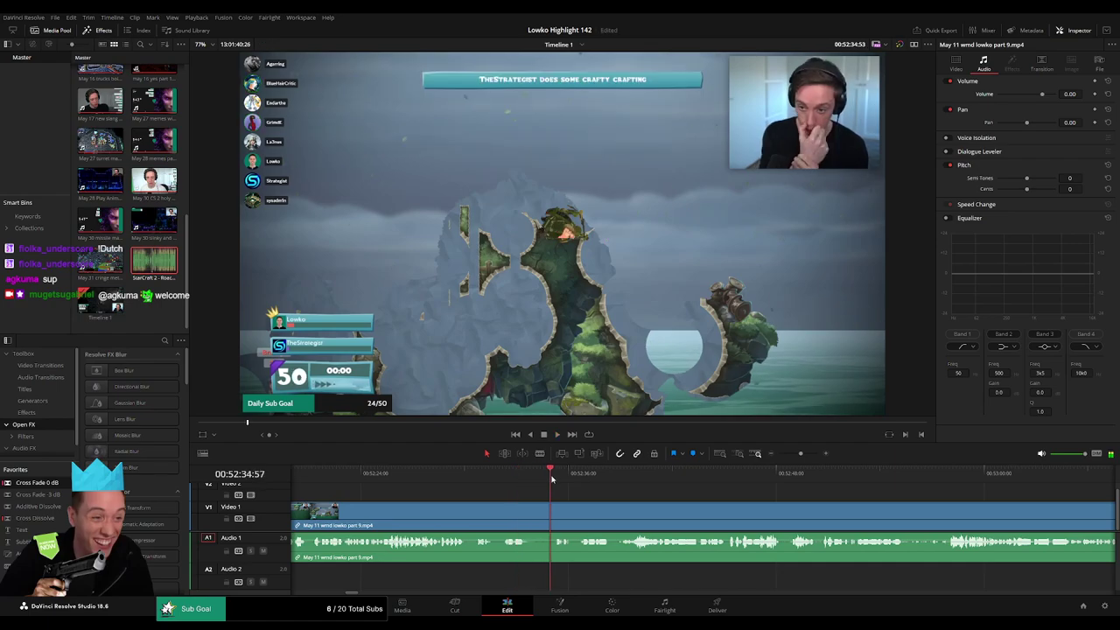
pyautogui.press('b')
pyautogui.click(531, 511)
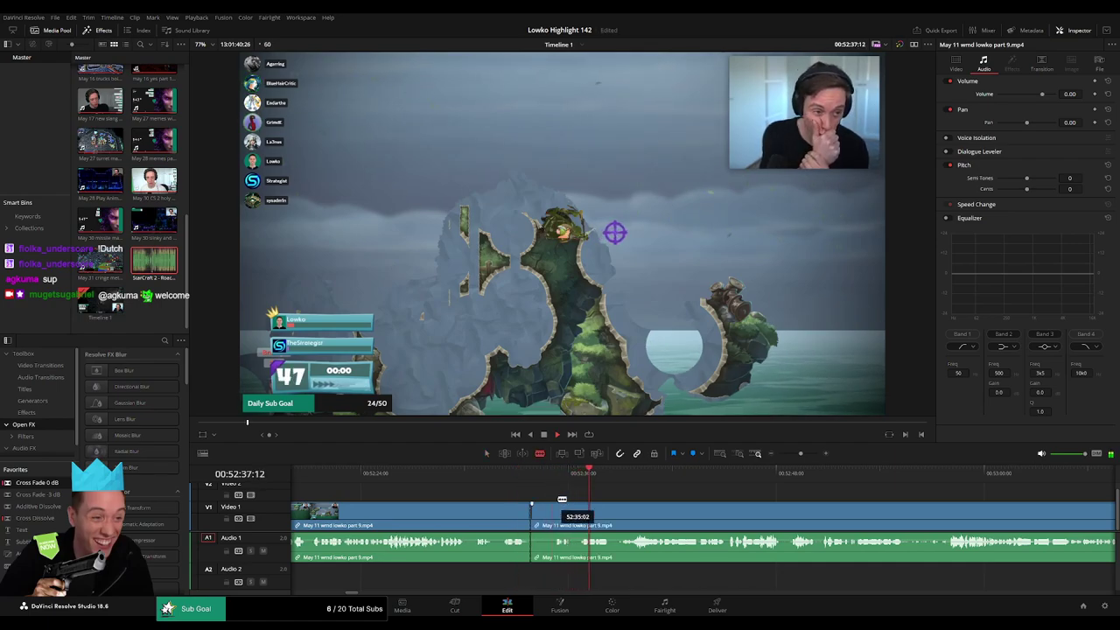
pyautogui.click(566, 476)
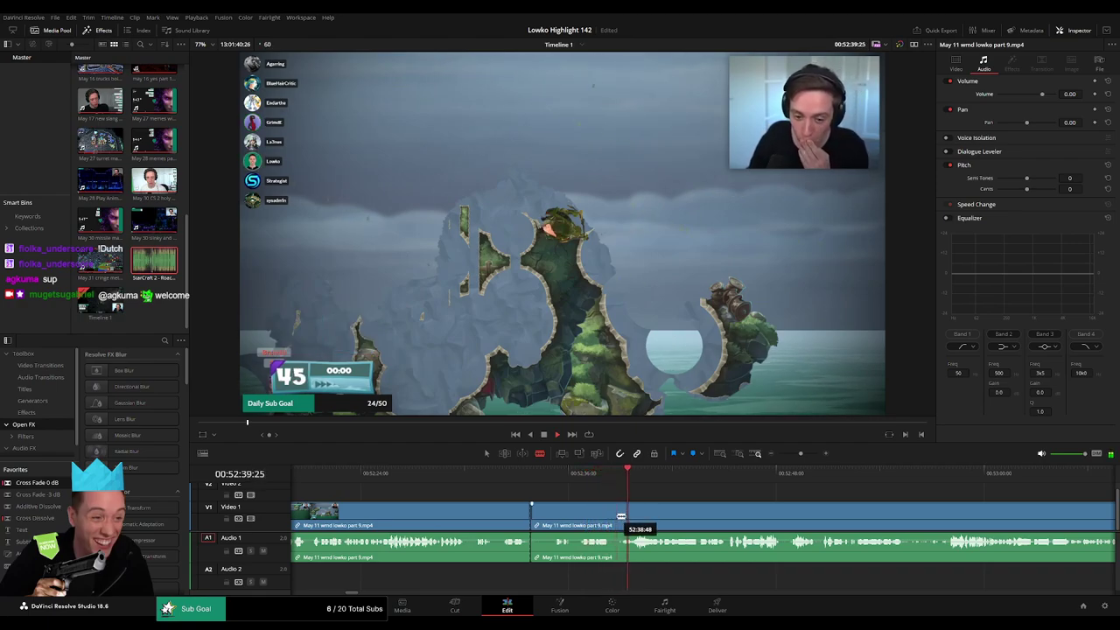
pyautogui.click(620, 516)
pyautogui.press('a')
pyautogui.click(583, 516)
pyautogui.press('Delete')
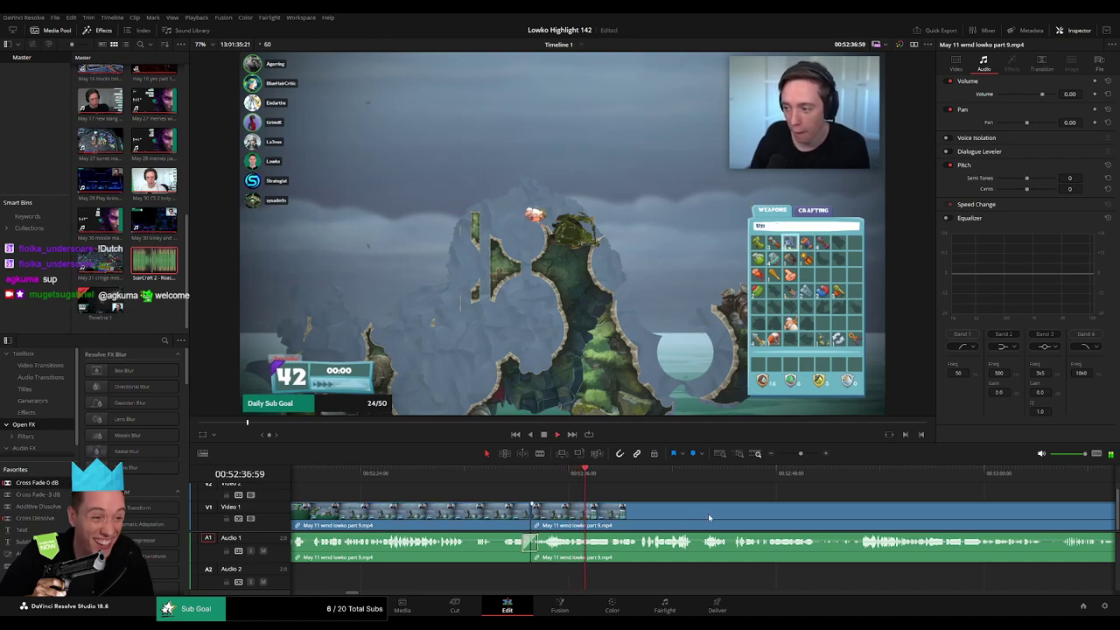
# - Review the part 9 footage from about 52:37 to 53:14 for where the finished round's segment should end
pyautogui.hscroll(3, 707, 512)
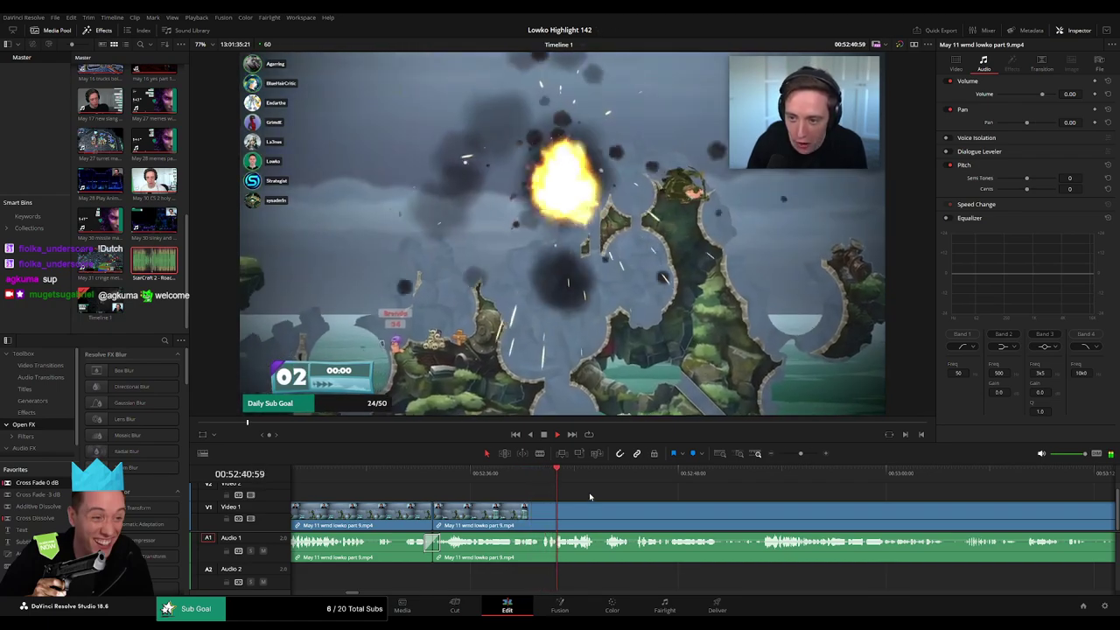
pyautogui.hscroll(1, 650, 498)
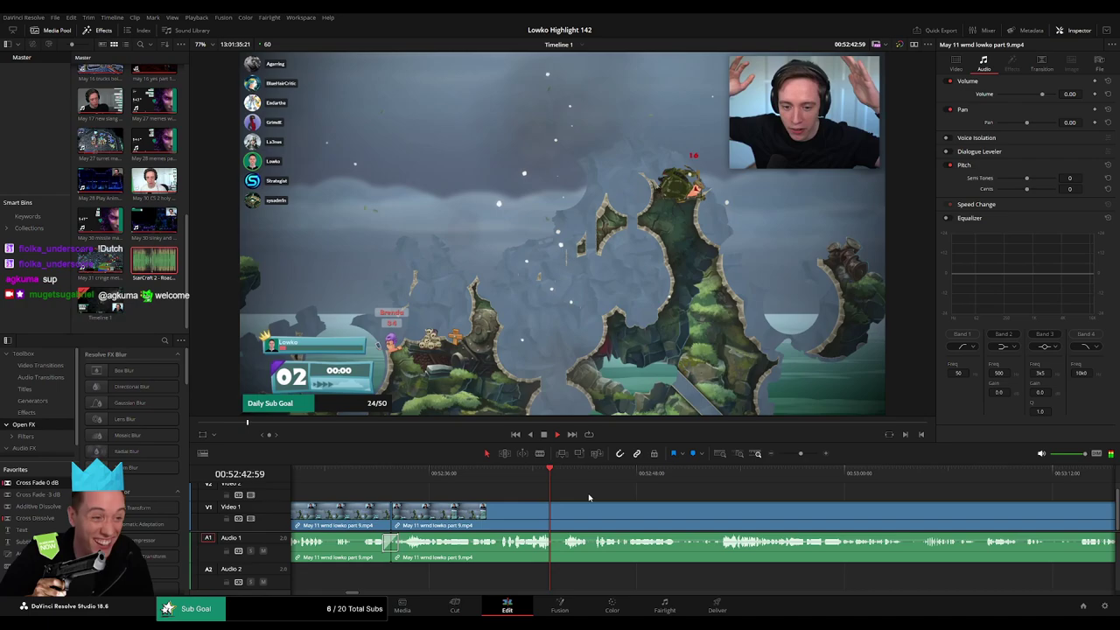
pyautogui.hscroll(1, 589, 497)
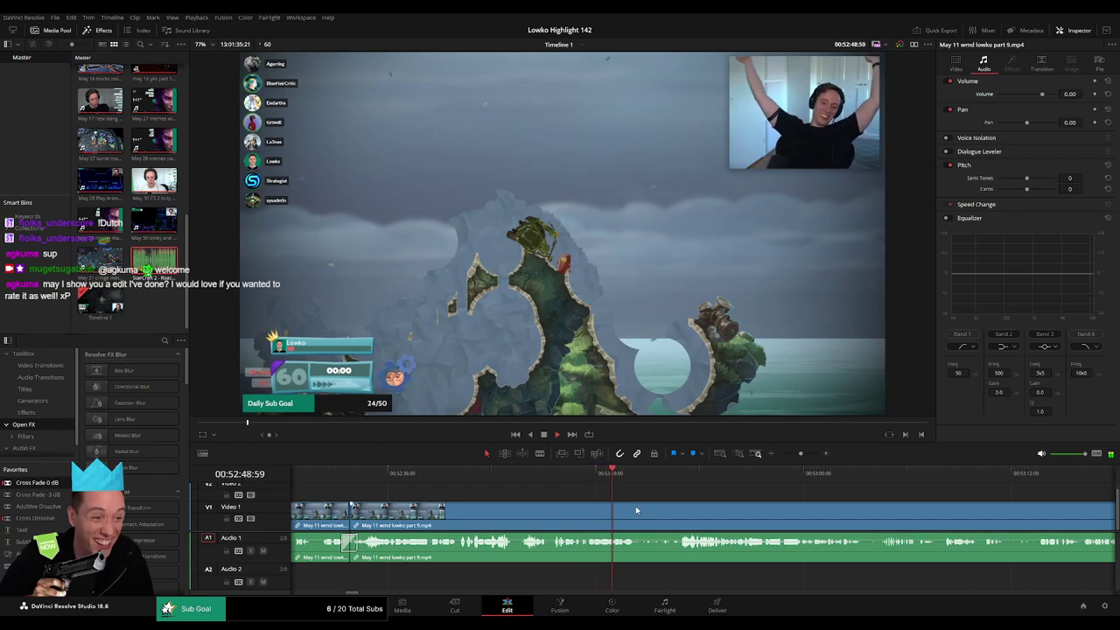
pyautogui.hscroll(3, 636, 510)
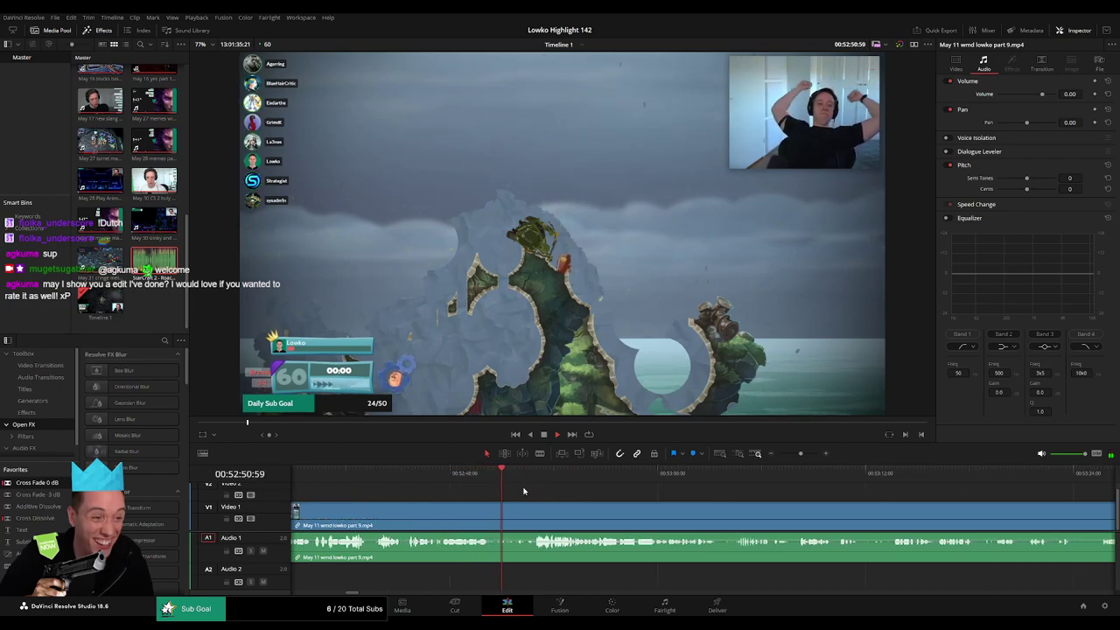
pyautogui.click(561, 486)
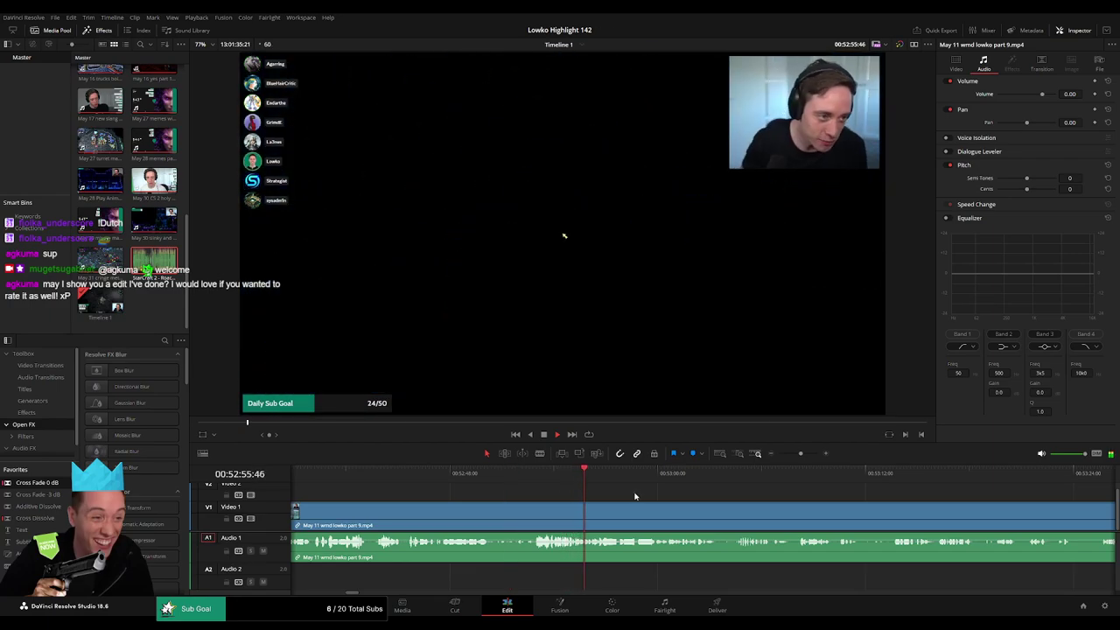
pyautogui.hscroll(2, 635, 496)
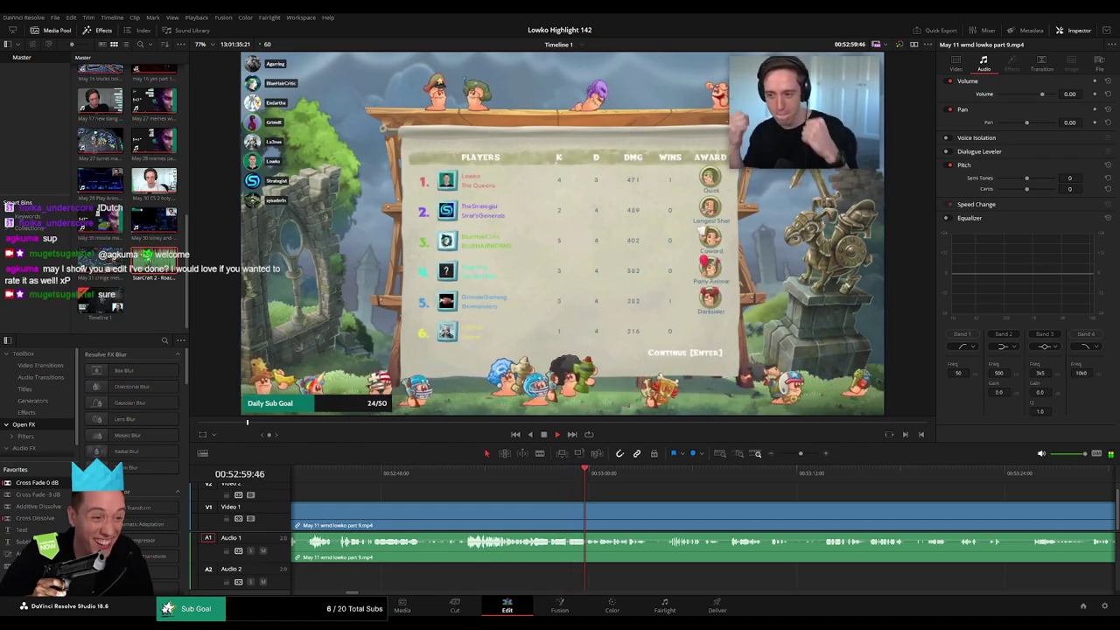
pyautogui.hscroll(3, 550, 489)
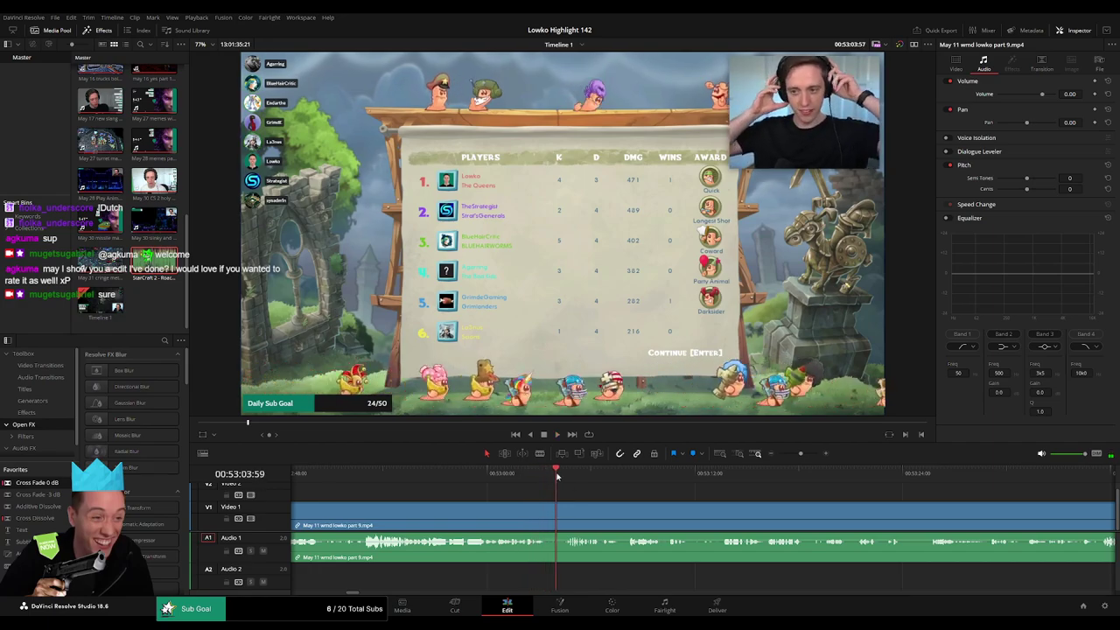
pyautogui.hscroll(3, 566, 487)
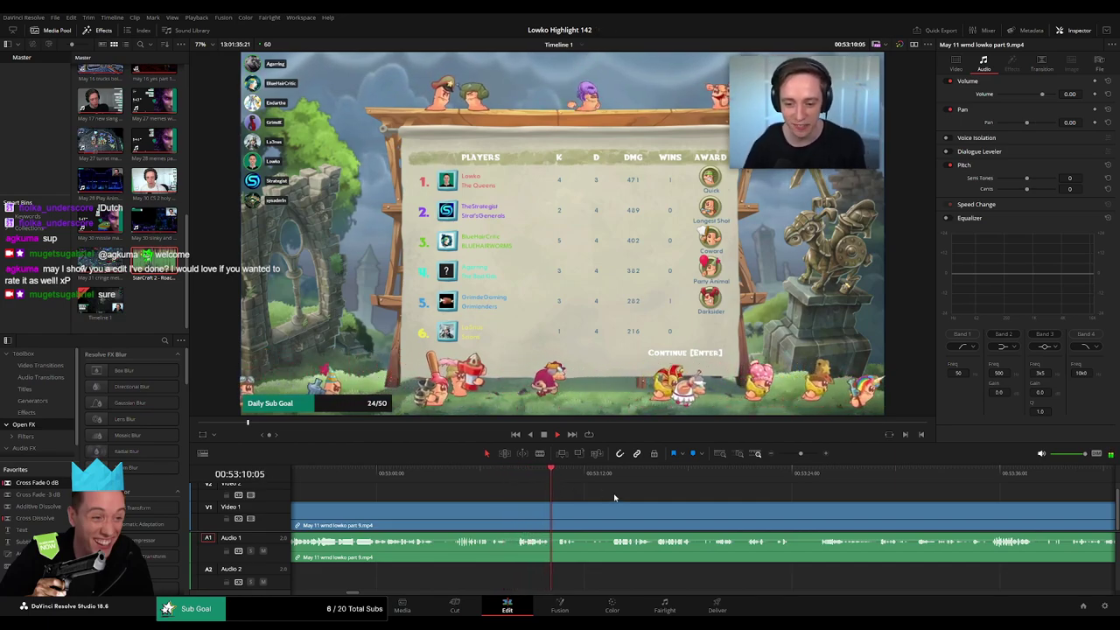
pyautogui.hscroll(3, 555, 494)
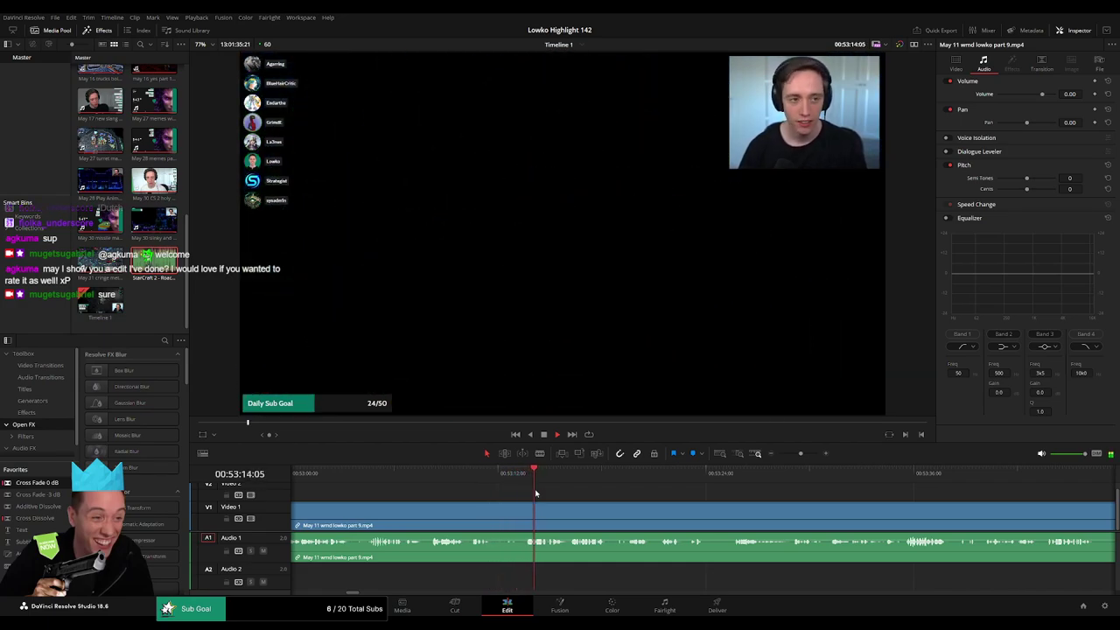
# - Split the part 9 clip at about 53:10, during the results screen
pyautogui.click(429, 476)
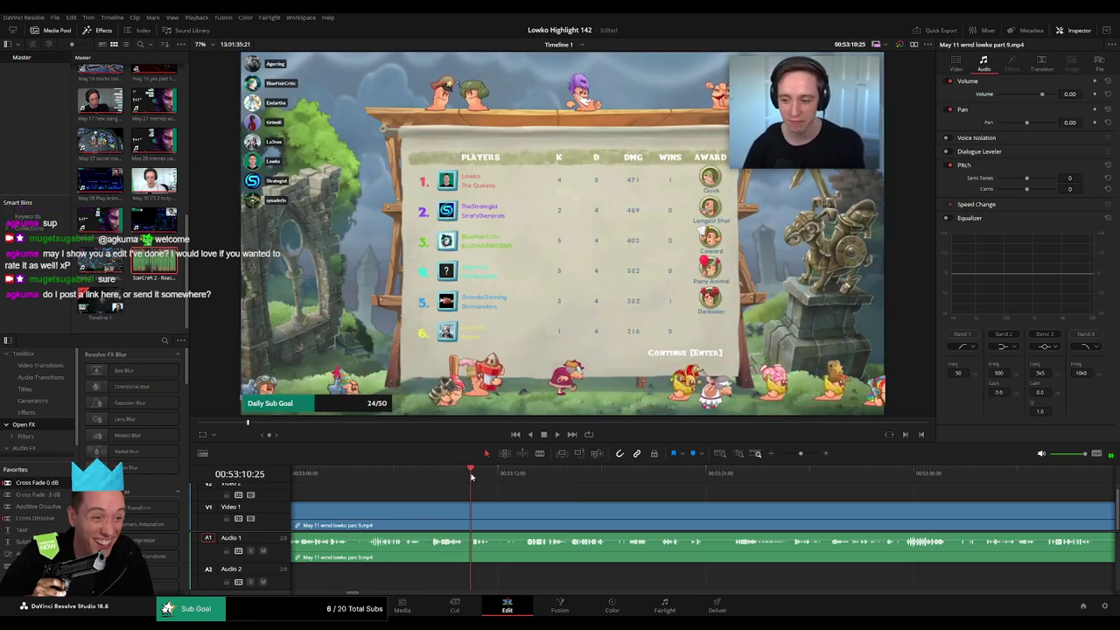
pyautogui.press('b')
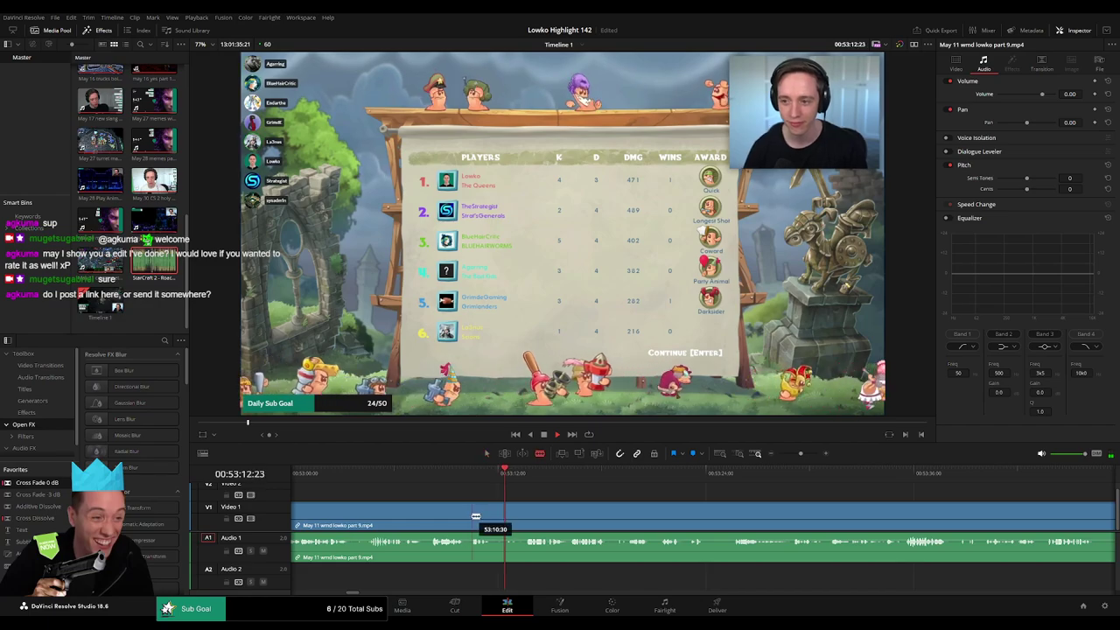
pyautogui.click(469, 511)
# - Skim the part 9 footage from about 53:35 to 1:09:50 for the start of the next highlight
pyautogui.moveTo(775, 479); pyautogui.dragTo(898, 480)
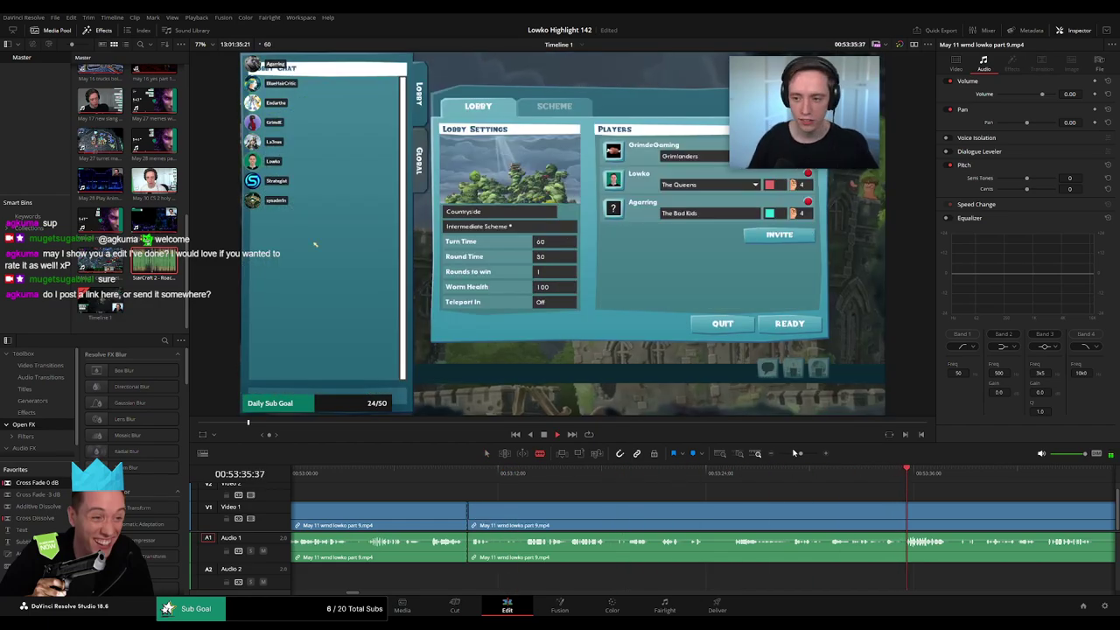
pyautogui.moveTo(796, 453); pyautogui.dragTo(787, 453)
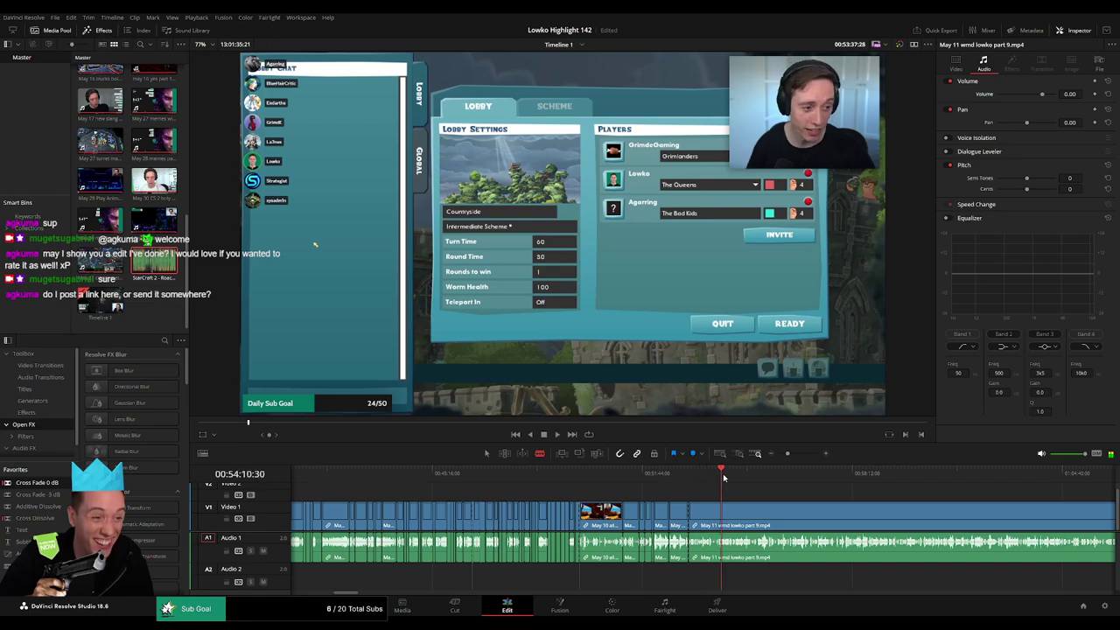
pyautogui.moveTo(724, 478); pyautogui.dragTo(825, 479)
pyautogui.hscroll(3, 860, 502)
pyautogui.moveTo(587, 478)
pyautogui.mouseDown()
pyautogui.moveTo(805, 473)
pyautogui.moveTo(578, 477)
pyautogui.mouseUp()
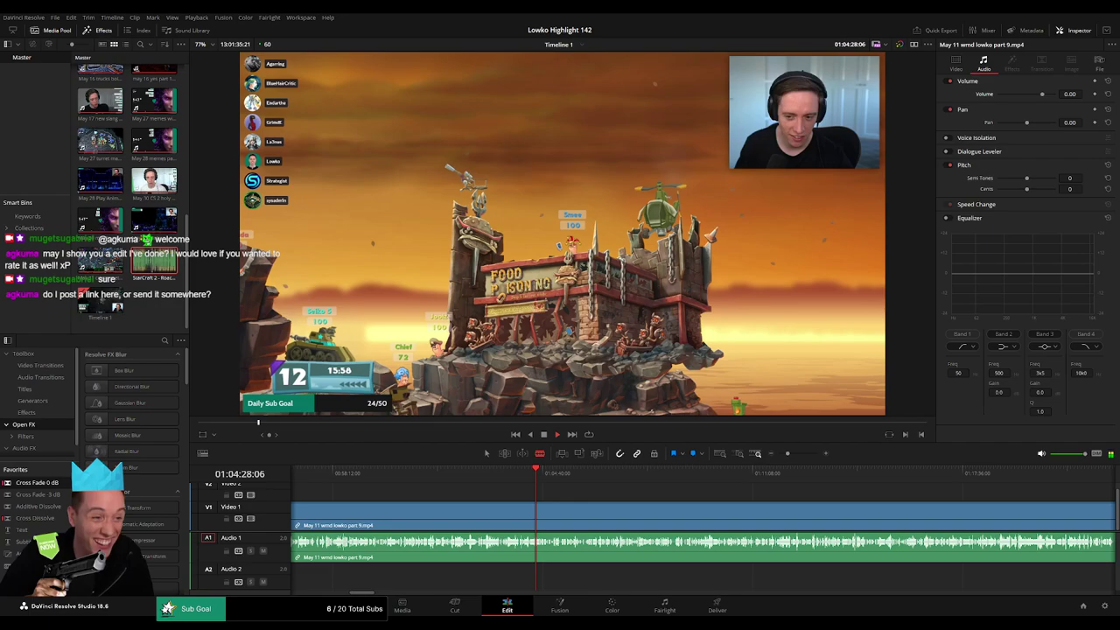
pyautogui.click(560, 474)
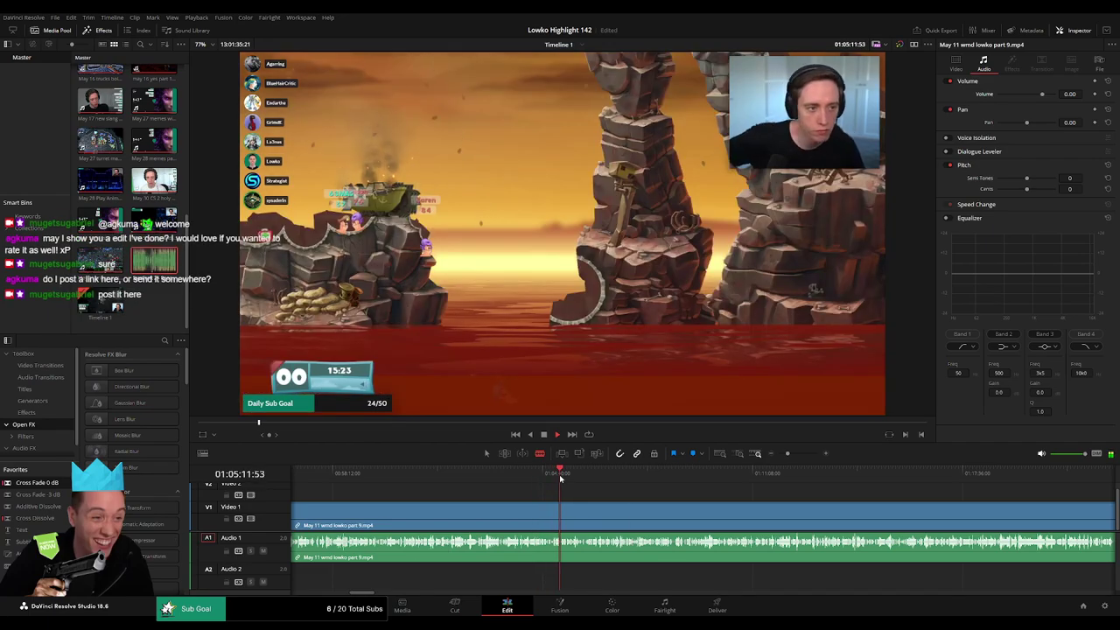
pyautogui.moveTo(567, 477); pyautogui.dragTo(676, 474)
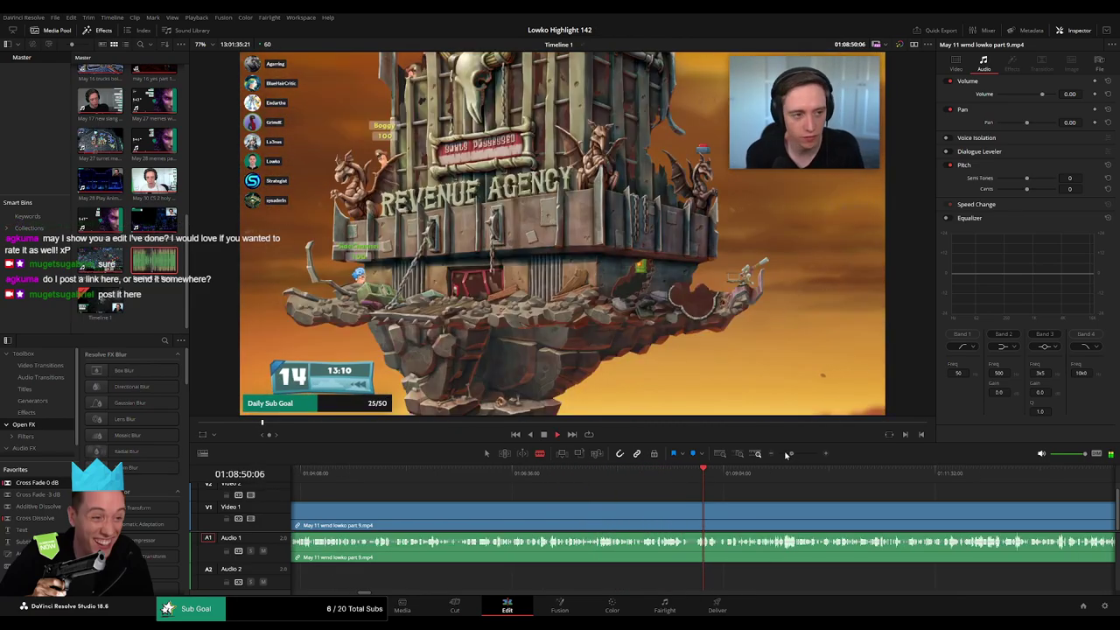
pyautogui.moveTo(787, 453)
pyautogui.mouseDown()
pyautogui.moveTo(822, 453)
pyautogui.moveTo(796, 455)
pyautogui.mouseUp()
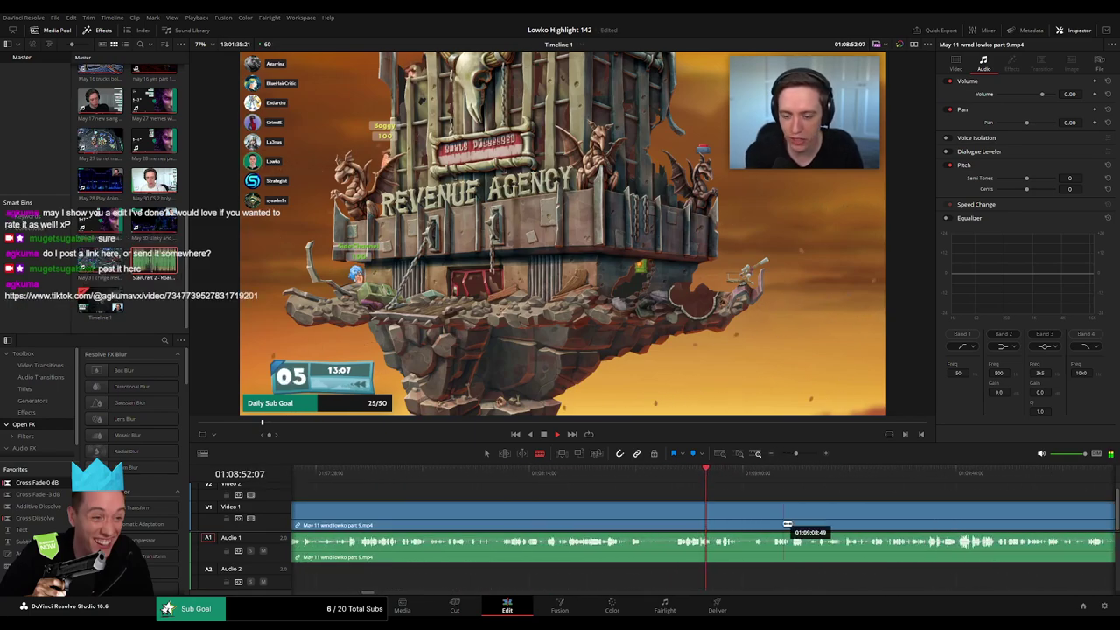
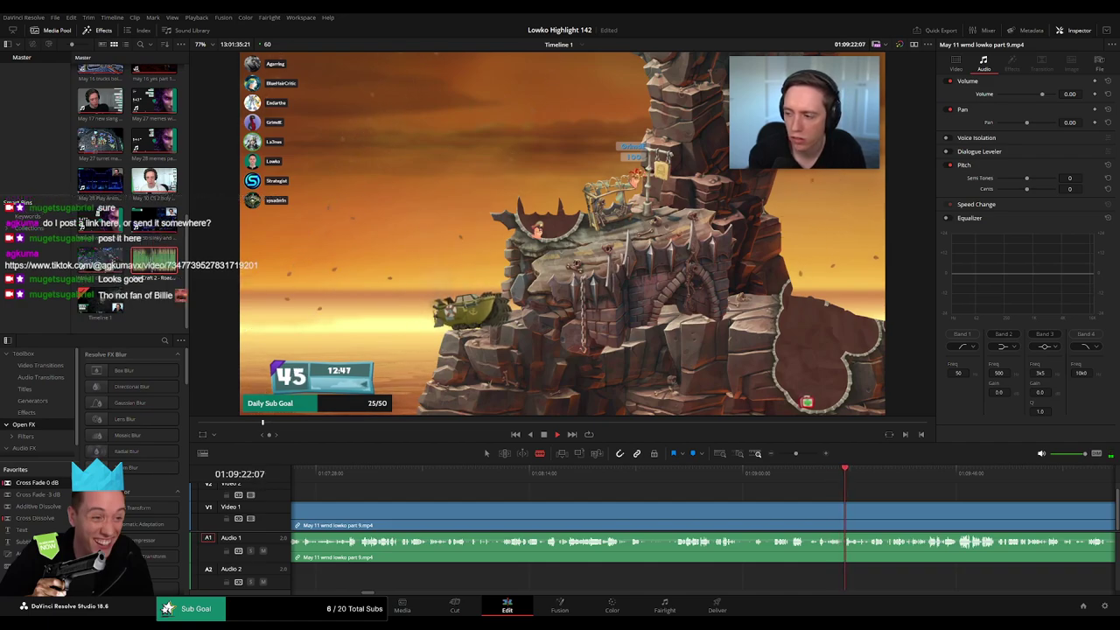
pyautogui.moveTo(853, 473); pyautogui.dragTo(957, 477)
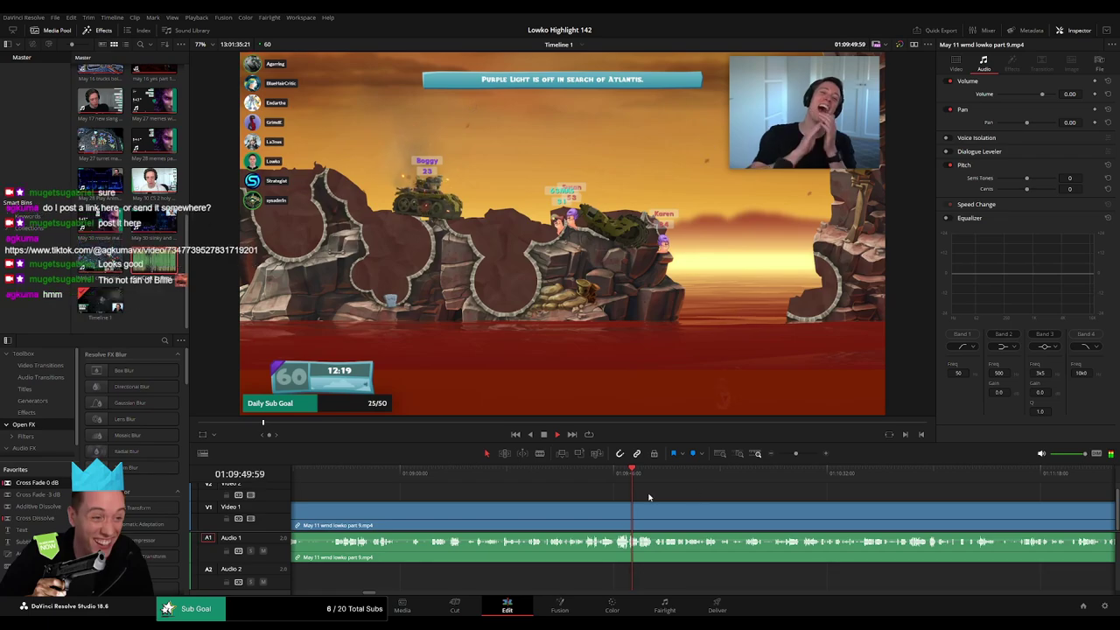
# - Split part 9 at about 1:09:36, ripple-delete the footage back to the 53:10 cut, and add Cross Fade 0 dB at the join
pyautogui.click(590, 477)
pyautogui.scroll(4, 651, 494)
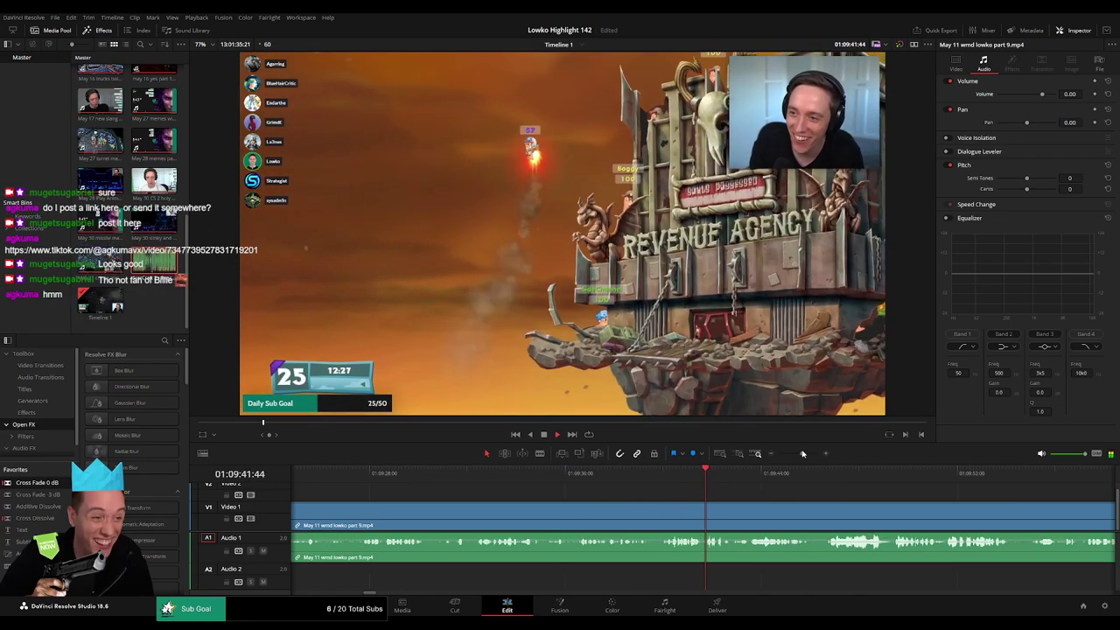
pyautogui.click(580, 475)
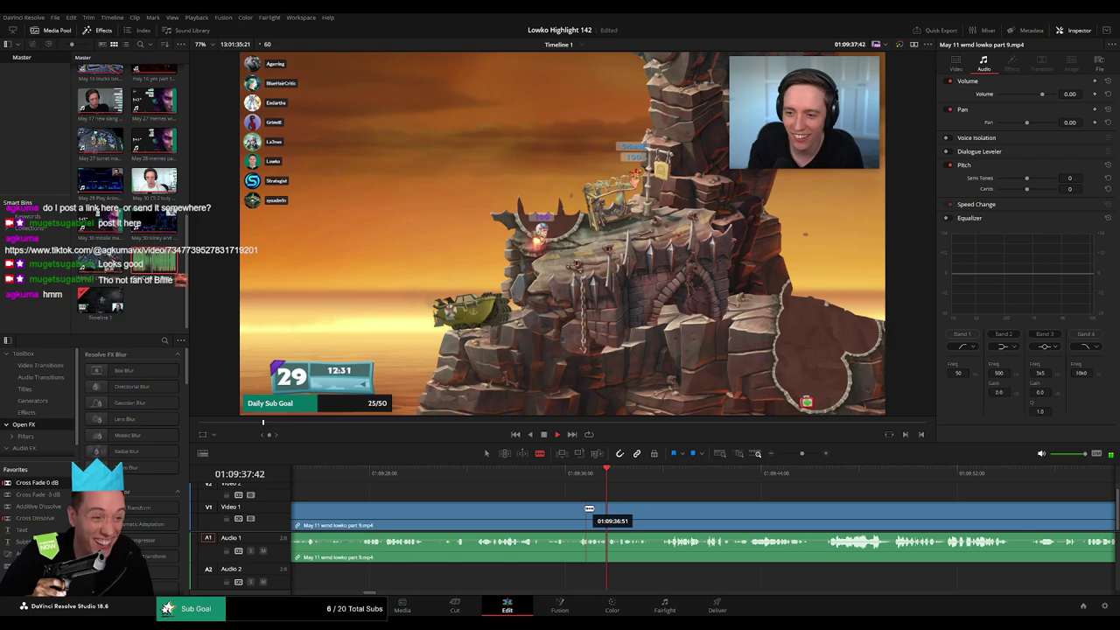
pyautogui.click(579, 508)
pyautogui.press('a')
pyautogui.click(553, 520)
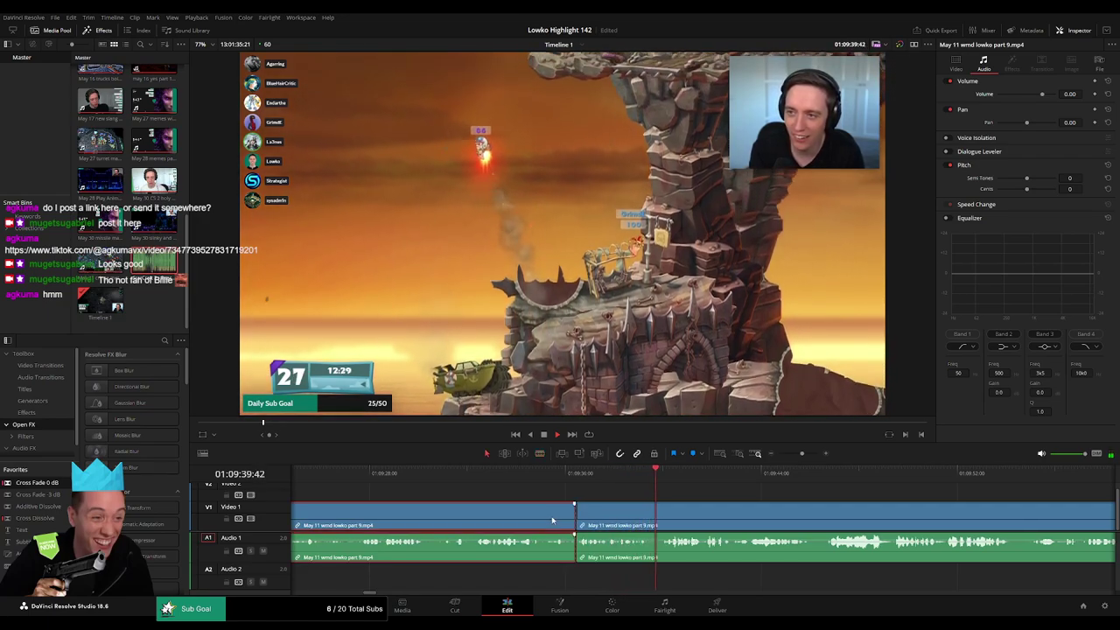
pyautogui.press('Delete')
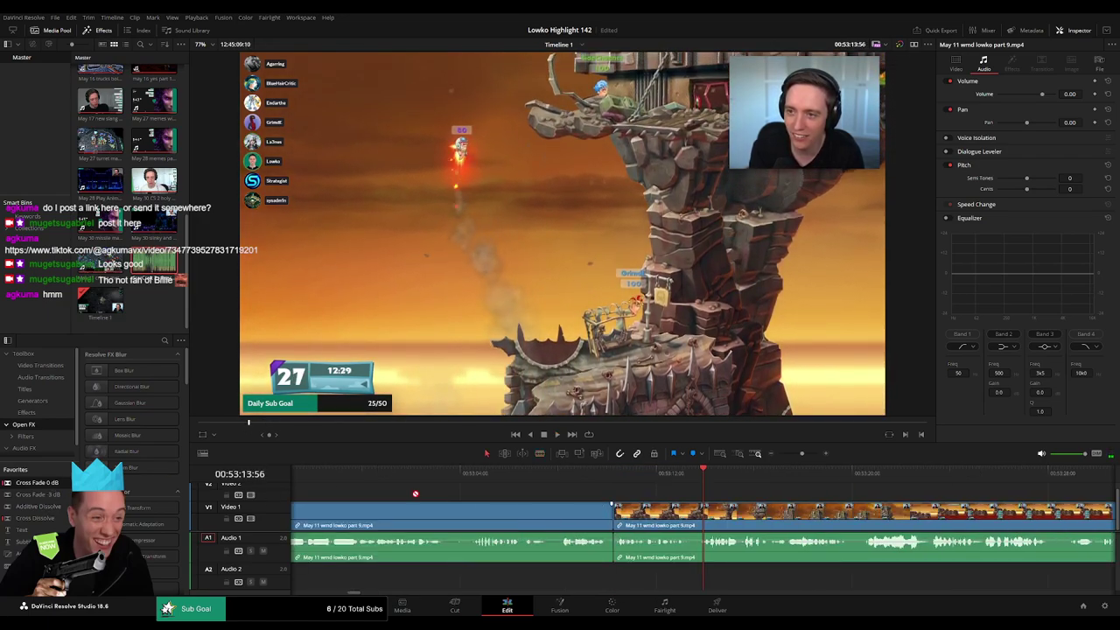
pyautogui.moveTo(608, 549); pyautogui.dragTo(613, 547)
# - Play back the new join at about 53:10 and the jetpack footage following it, up to about 53:25
pyautogui.click(589, 473)
pyautogui.press('space')
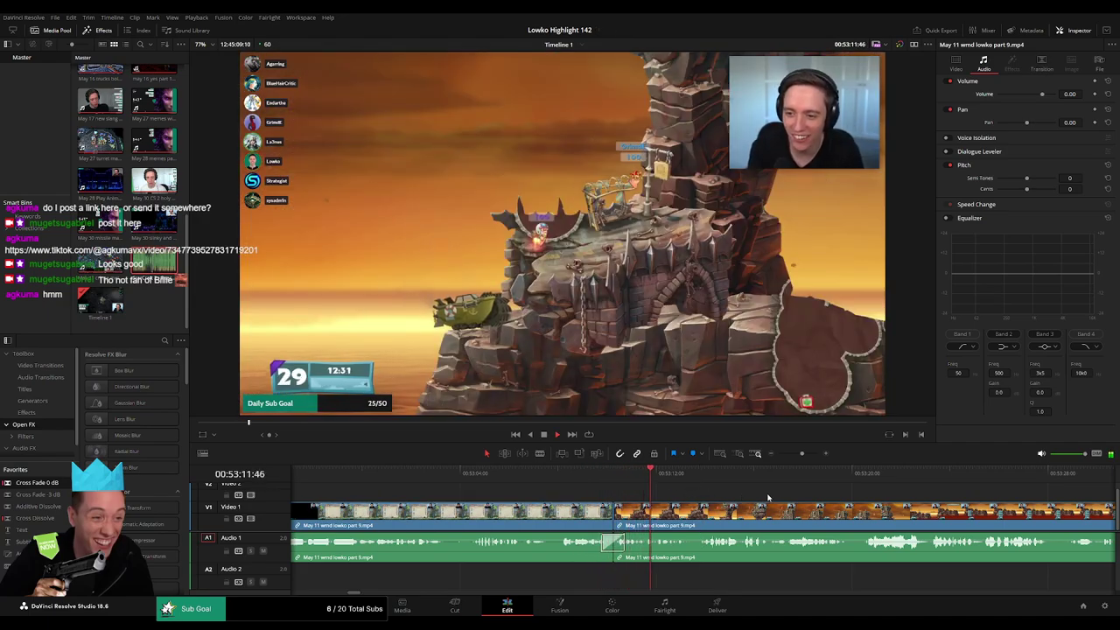
pyautogui.hscroll(4, 633, 490)
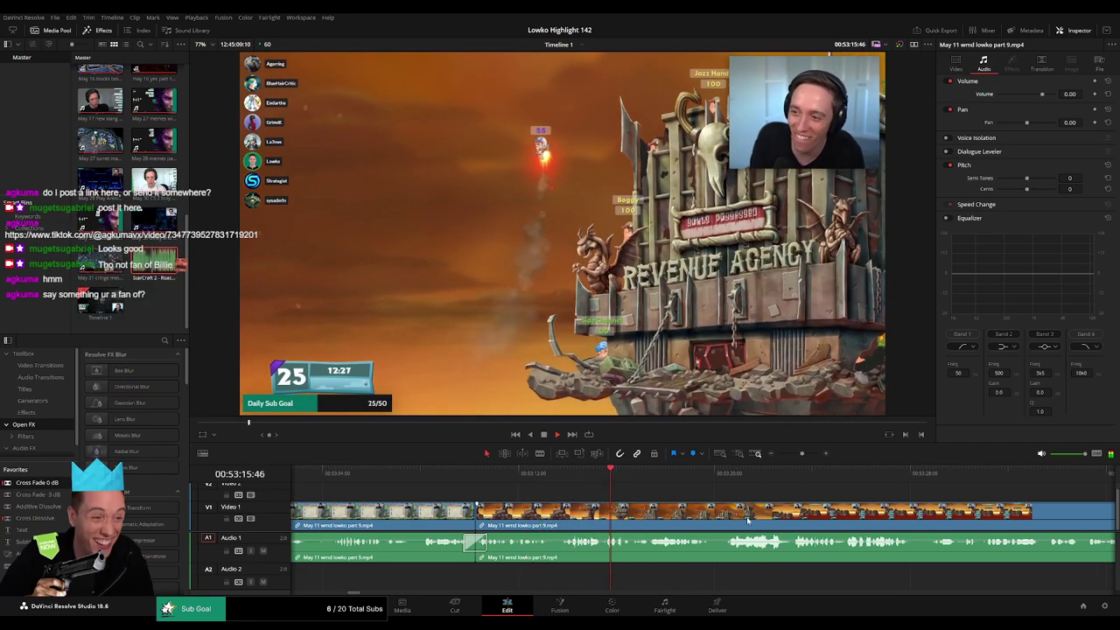
pyautogui.hscroll(4, 746, 520)
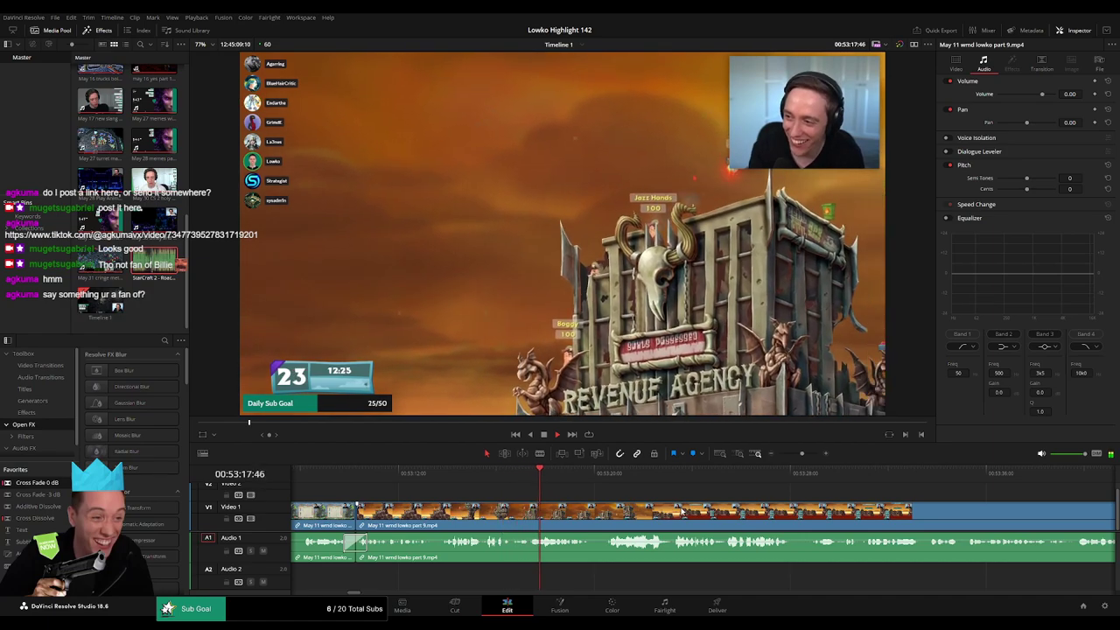
pyautogui.hscroll(5, 485, 504)
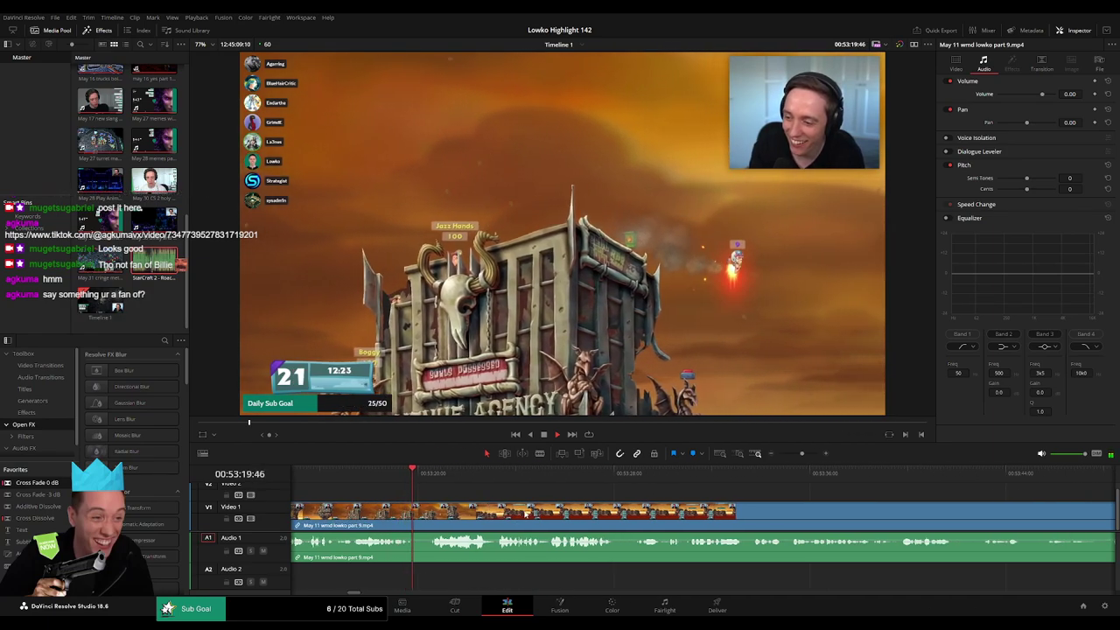
pyautogui.hscroll(2, 484, 503)
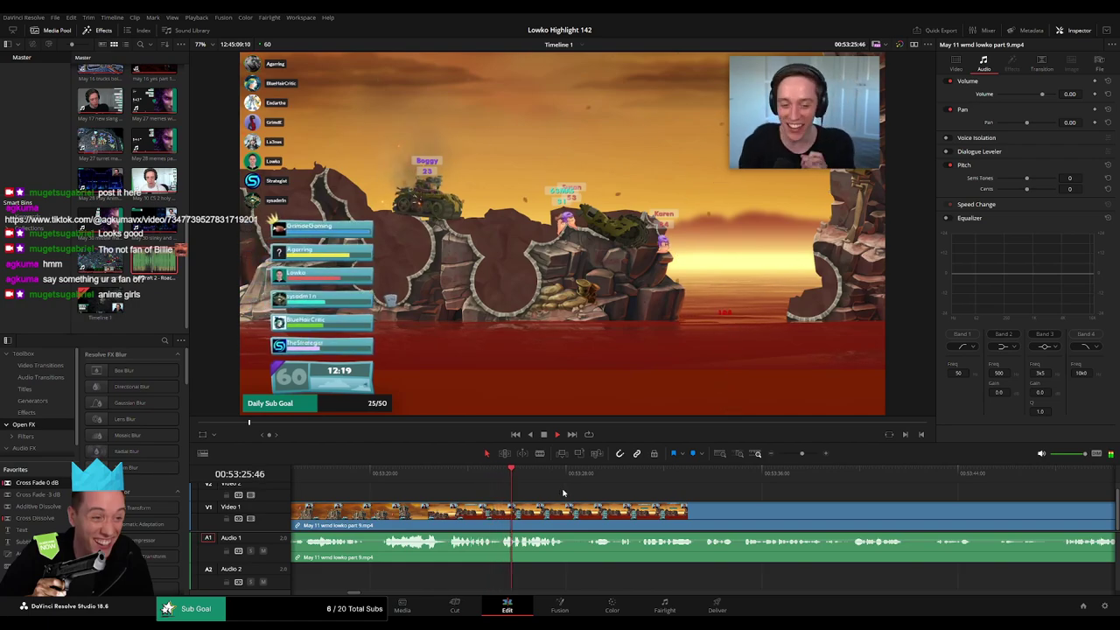
# - Play part 9 on from about 53:25 and split it at about 54:00, during the weapon selection
pyautogui.moveTo(616, 502); pyautogui.dragTo(566, 501)
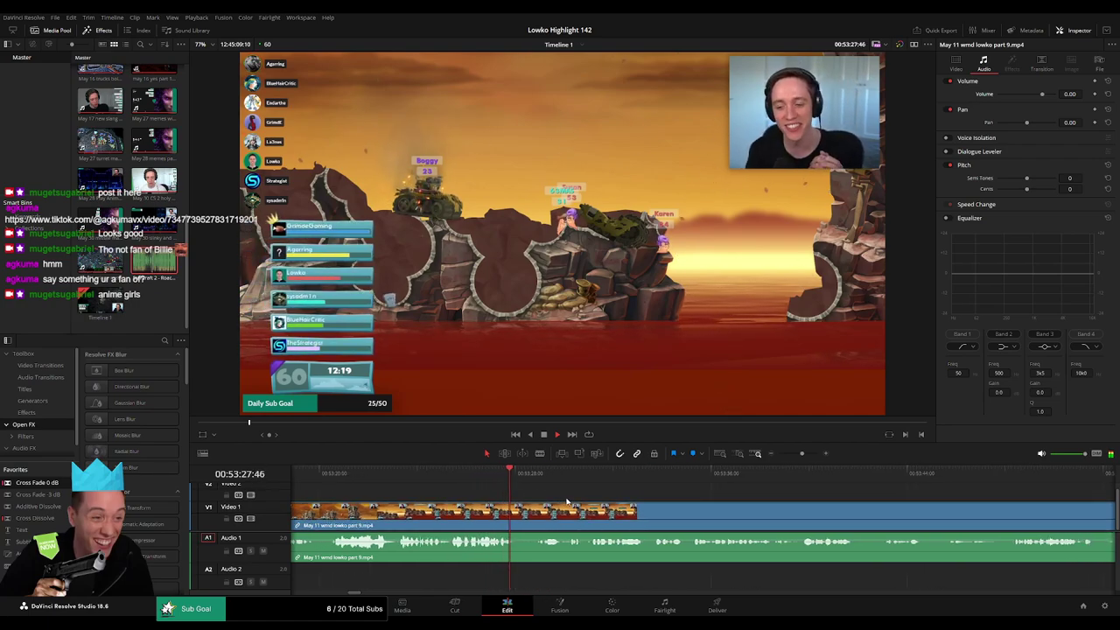
pyautogui.click(344, 476)
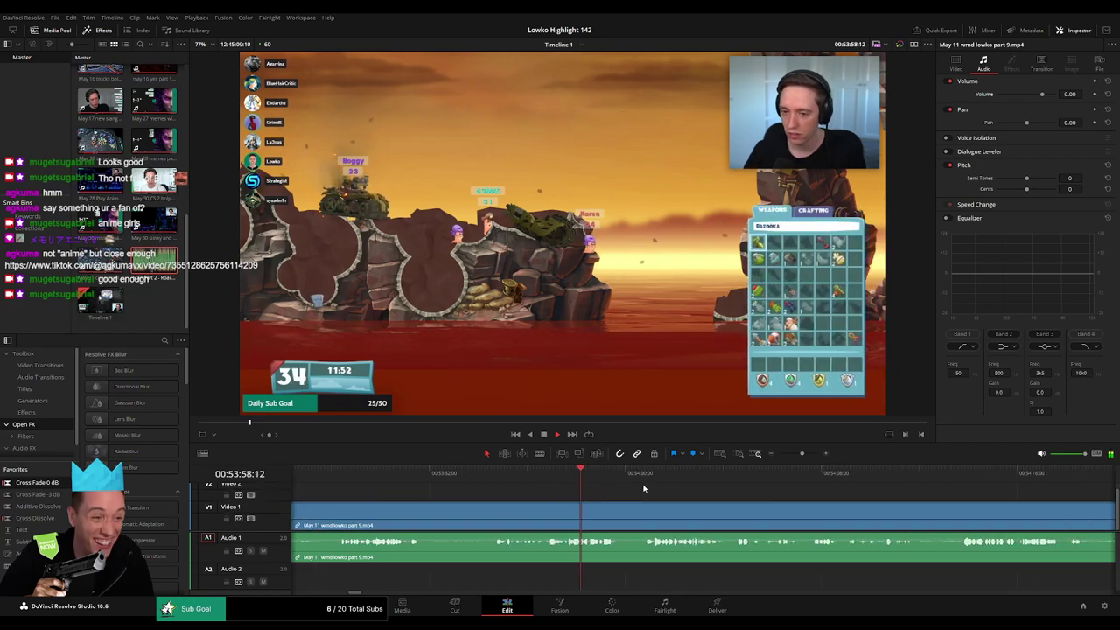
pyautogui.press('b')
pyautogui.click(628, 507)
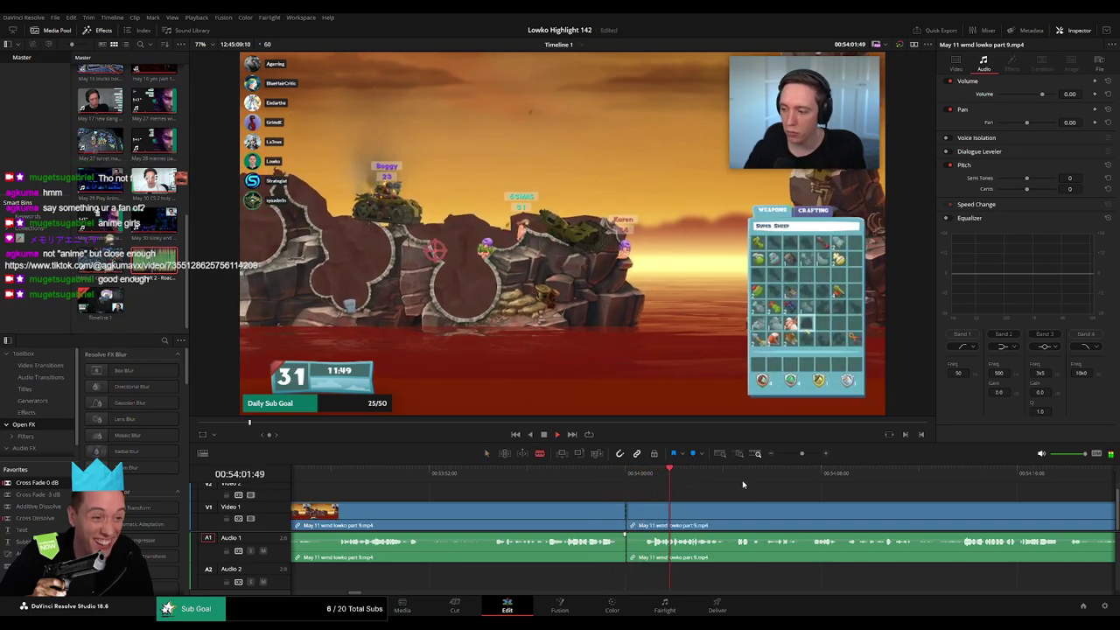
# - Skim the remaining part 9 footage and ripple-delete everything from the 54:00 cut up to the May 14 Arty chat part 10 clip
pyautogui.click(957, 481)
pyautogui.moveTo(801, 455); pyautogui.dragTo(789, 453)
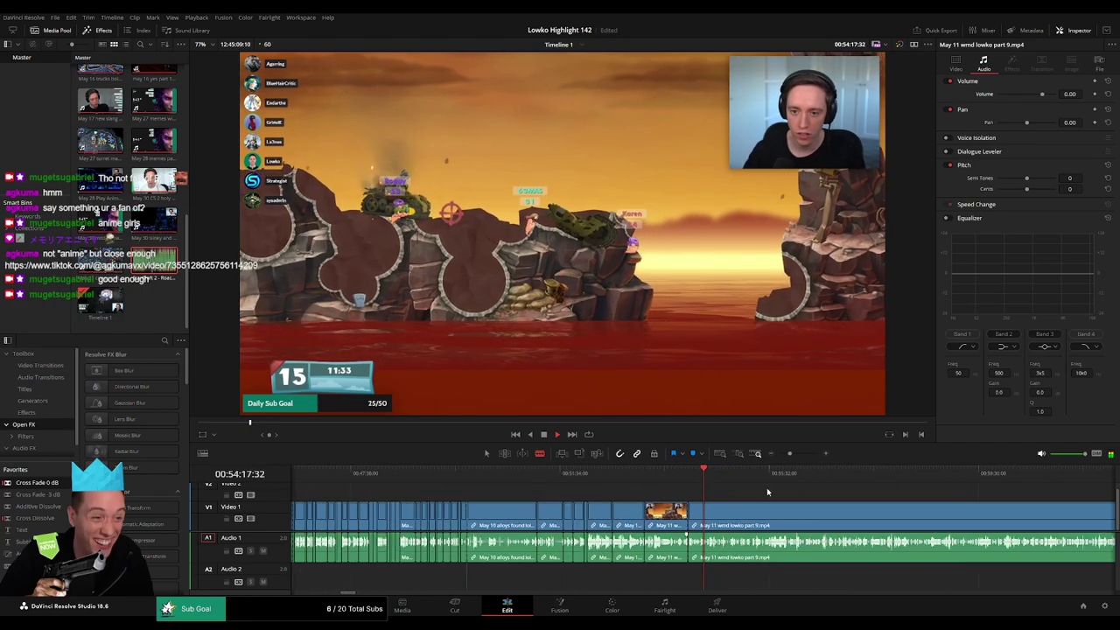
pyautogui.moveTo(965, 478); pyautogui.dragTo(660, 491)
pyautogui.click(670, 477)
pyautogui.press('space')
pyautogui.click(659, 473)
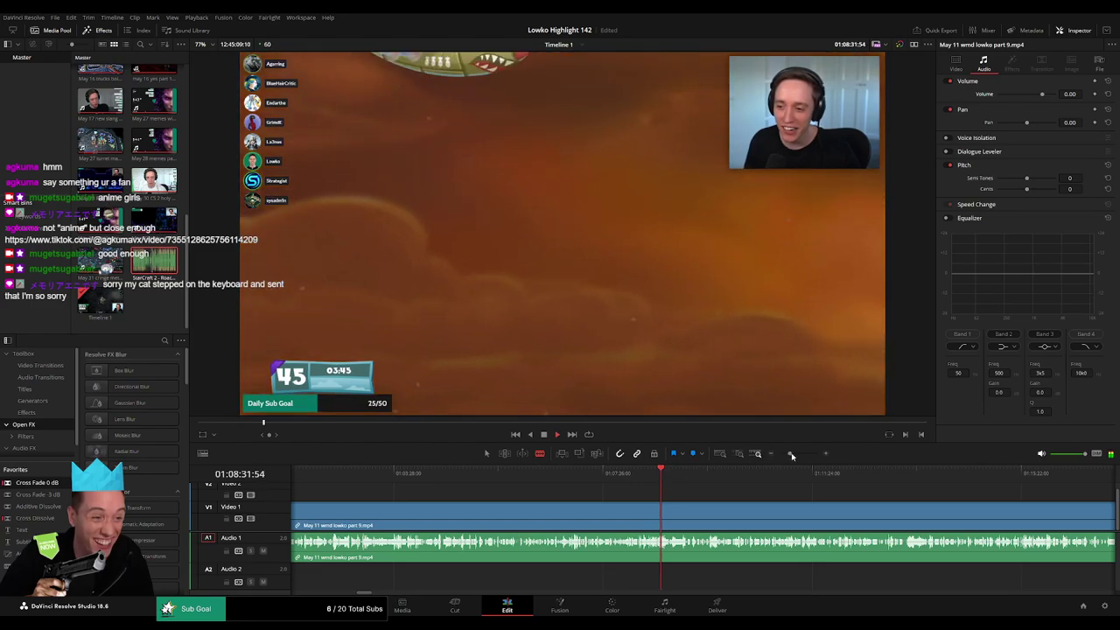
pyautogui.moveTo(789, 453); pyautogui.dragTo(878, 477)
pyautogui.moveTo(923, 518); pyautogui.dragTo(604, 489)
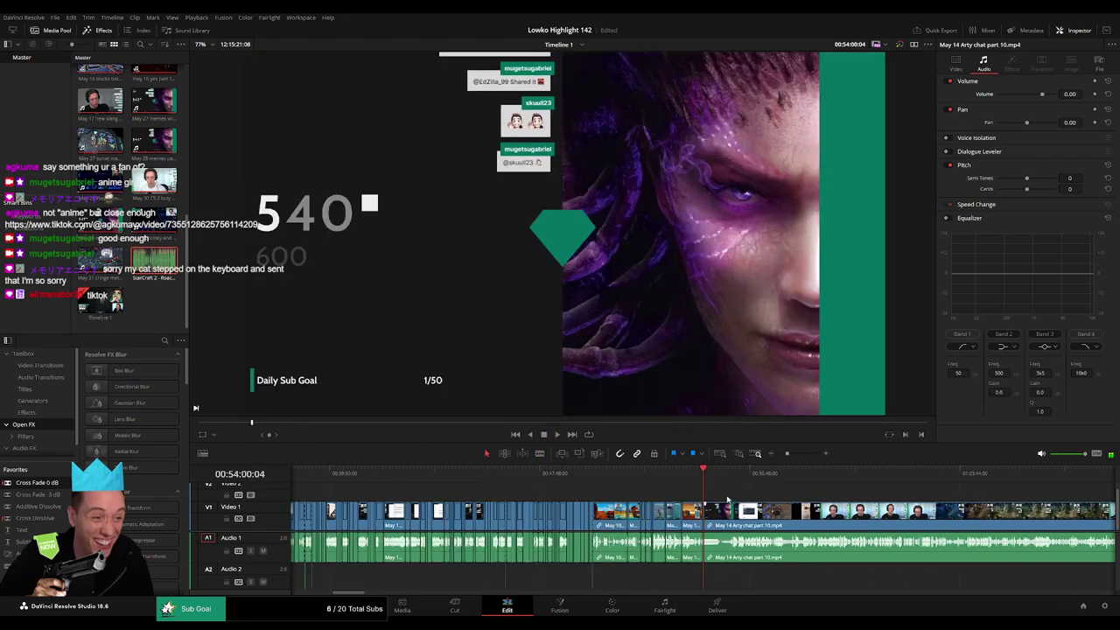
# - Skim the opening of part 10, from about 54:00 to 1:01:36, for the first highlight worth keeping
pyautogui.moveTo(717, 475); pyautogui.dragTo(757, 476)
pyautogui.press('space')
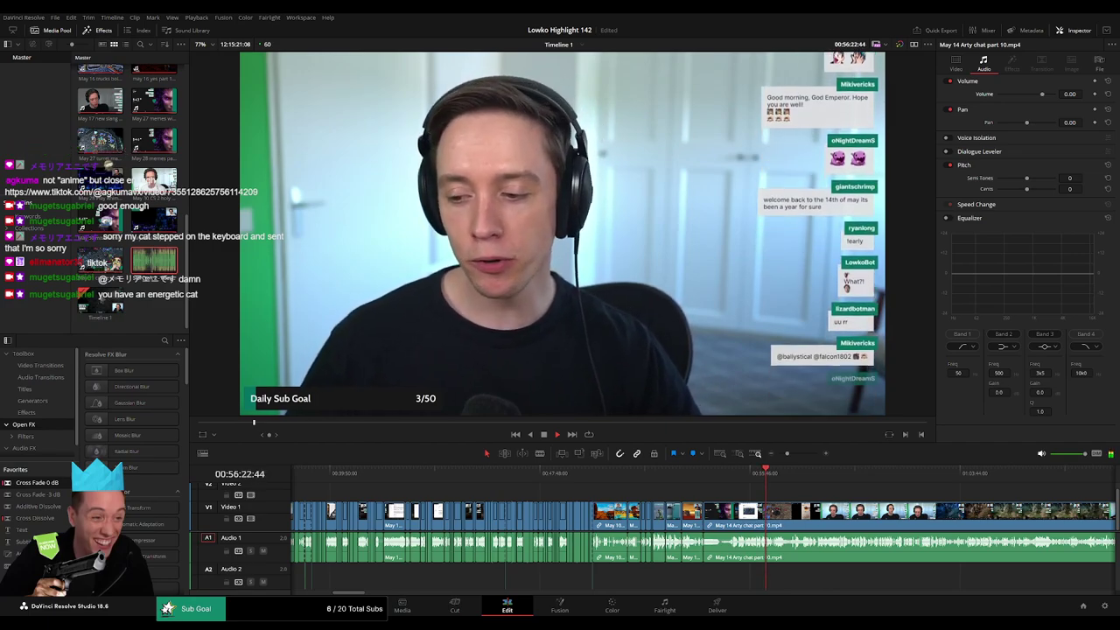
pyautogui.moveTo(779, 486); pyautogui.dragTo(896, 471)
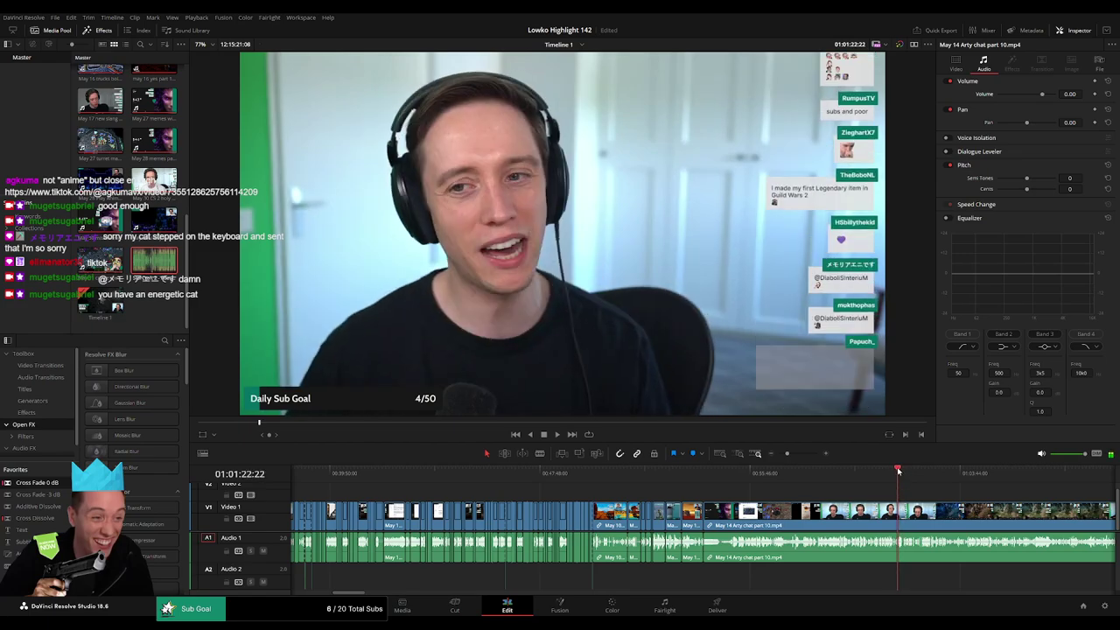
pyautogui.press('space')
pyautogui.moveTo(788, 455); pyautogui.dragTo(795, 455)
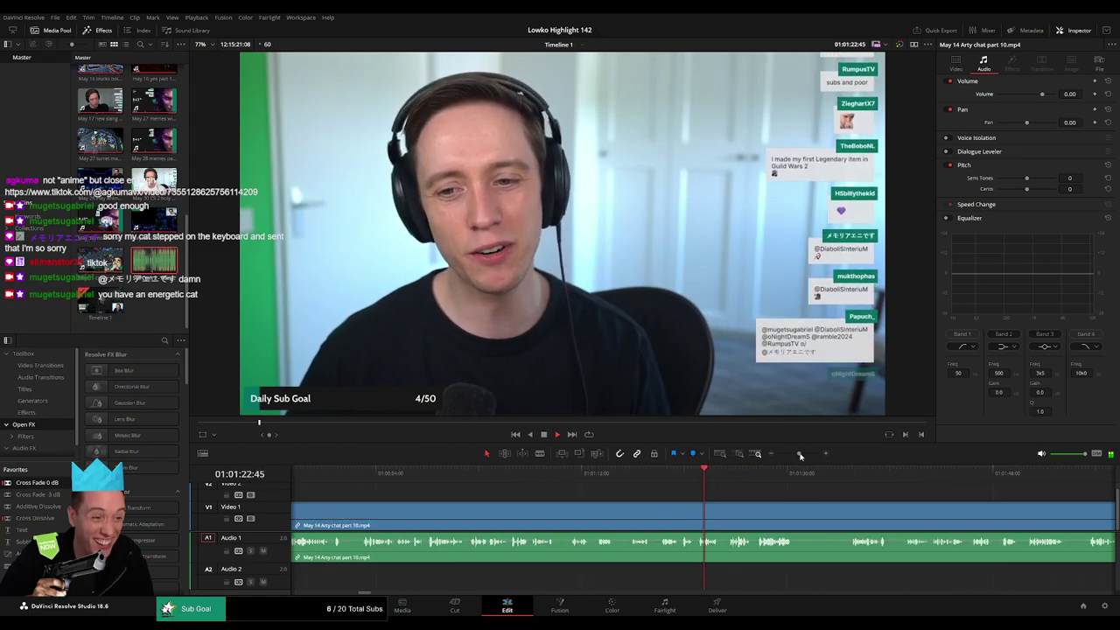
pyautogui.click(660, 484)
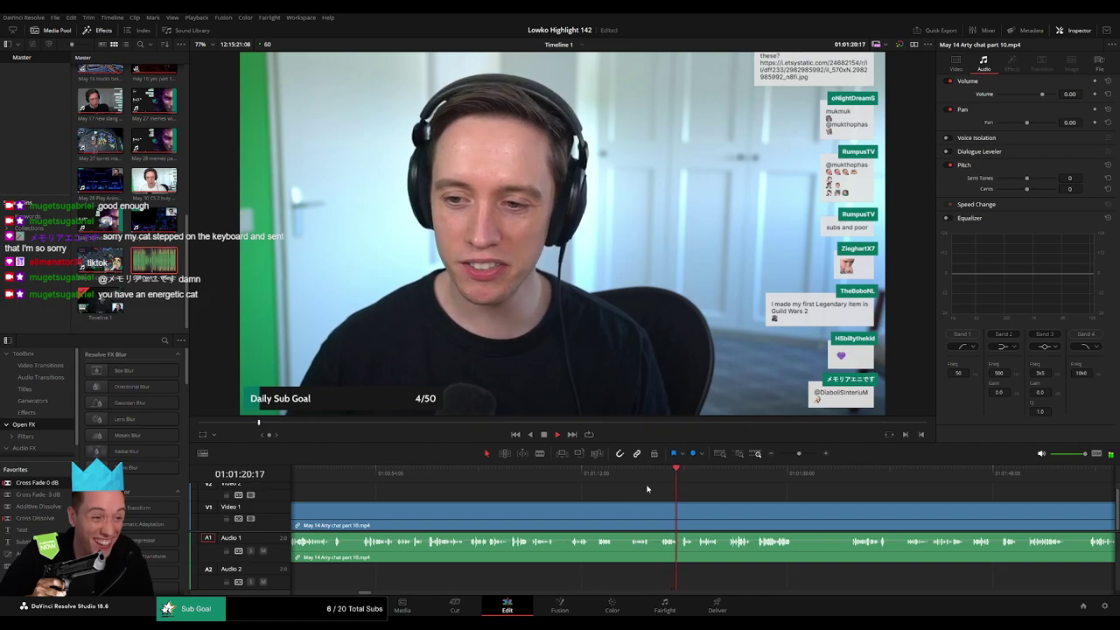
pyautogui.moveTo(714, 479); pyautogui.dragTo(723, 480)
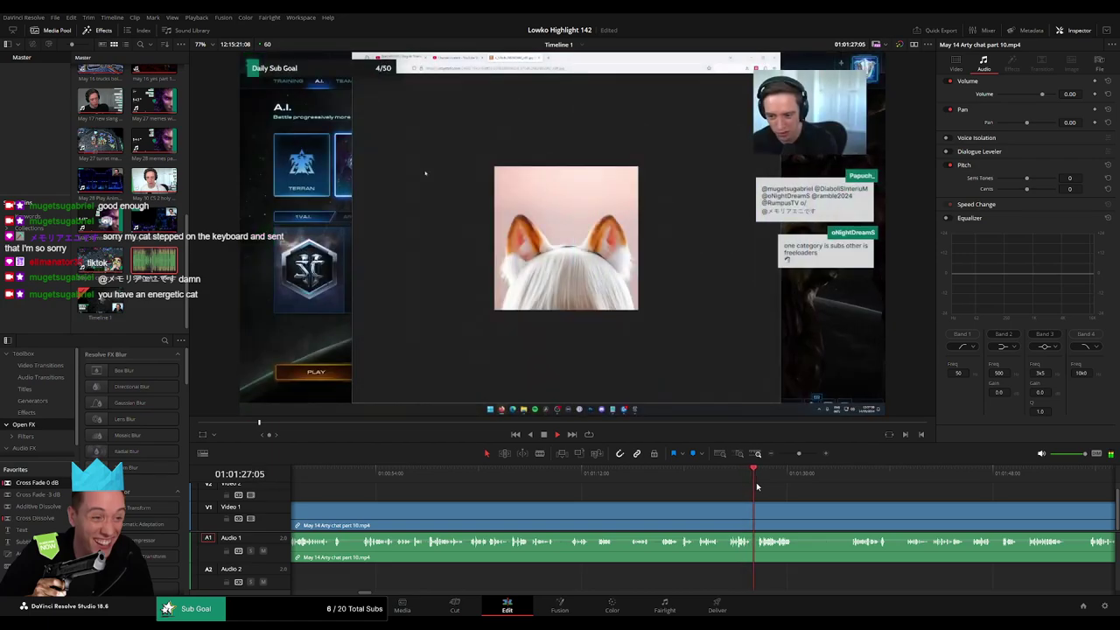
pyautogui.click(861, 473)
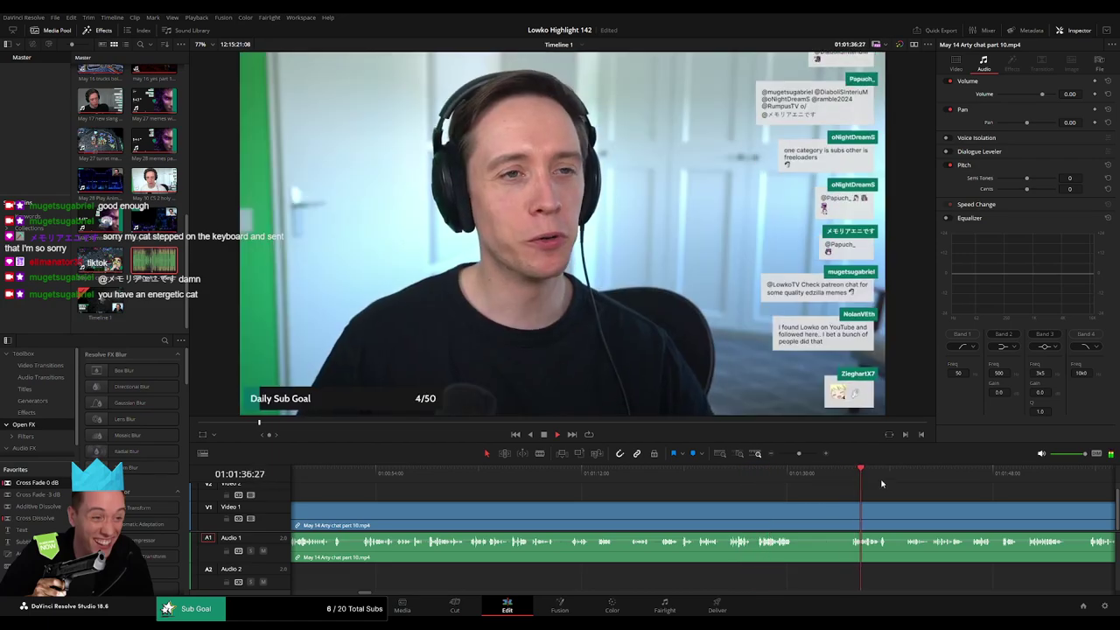
# - Audition the part 10 chat footage between about 1:01:36 and 1:02:22 to choose where the highlight should begin
pyautogui.click(678, 473)
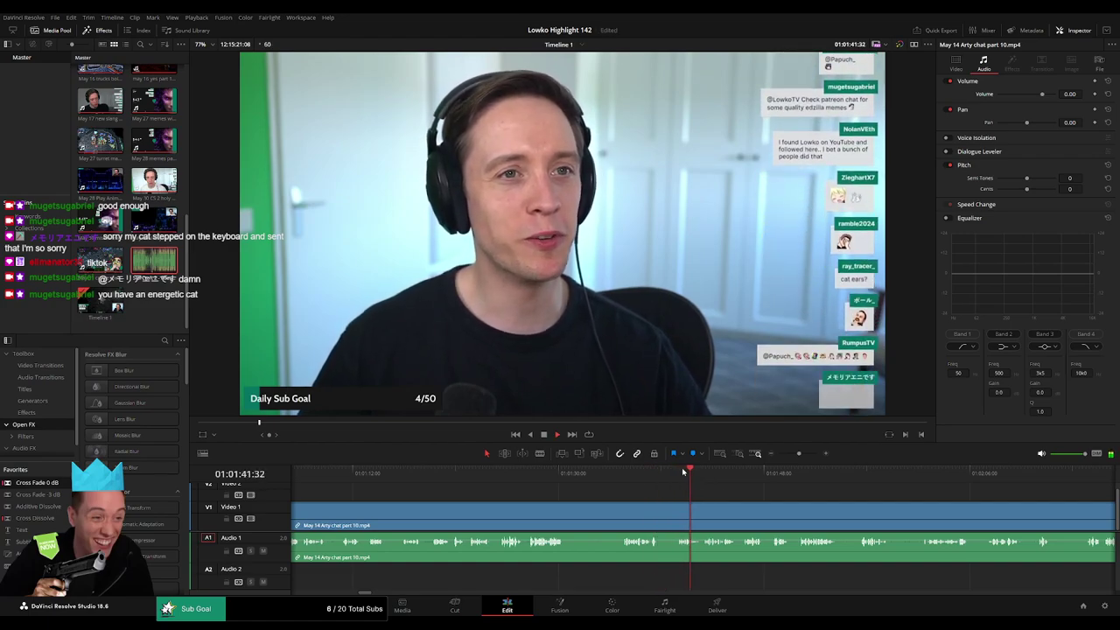
pyautogui.click(748, 474)
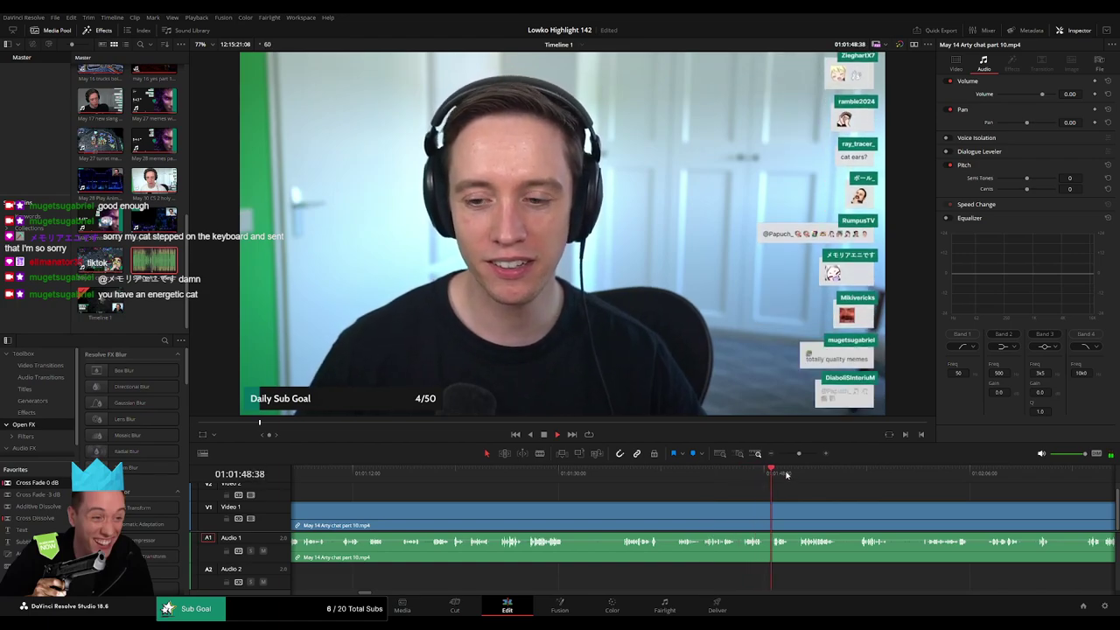
pyautogui.click(796, 473)
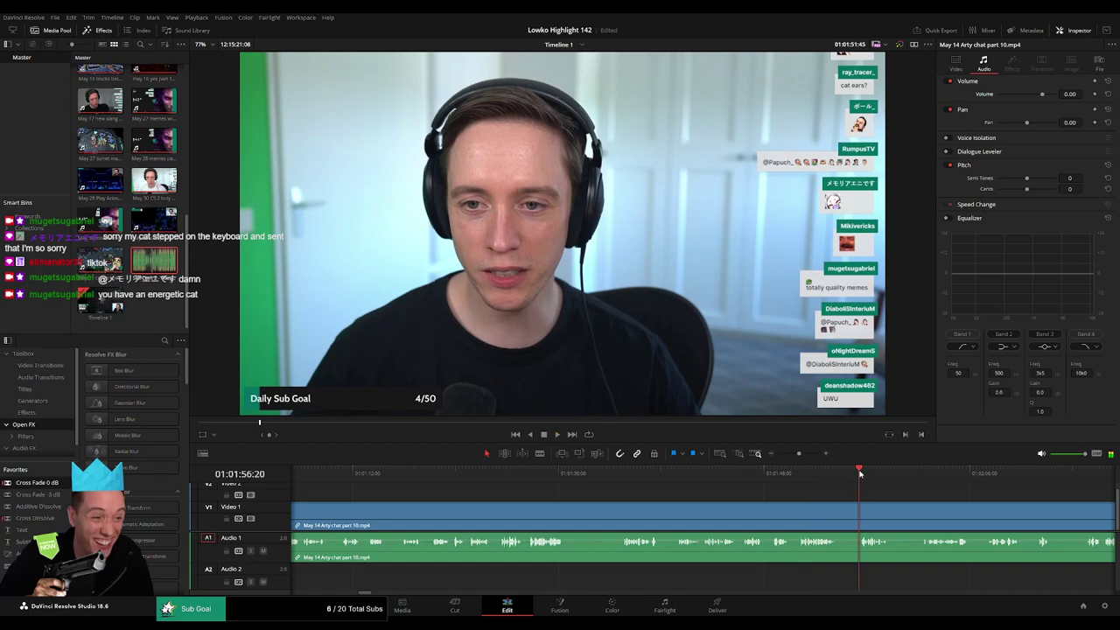
pyautogui.hscroll(3, 742, 491)
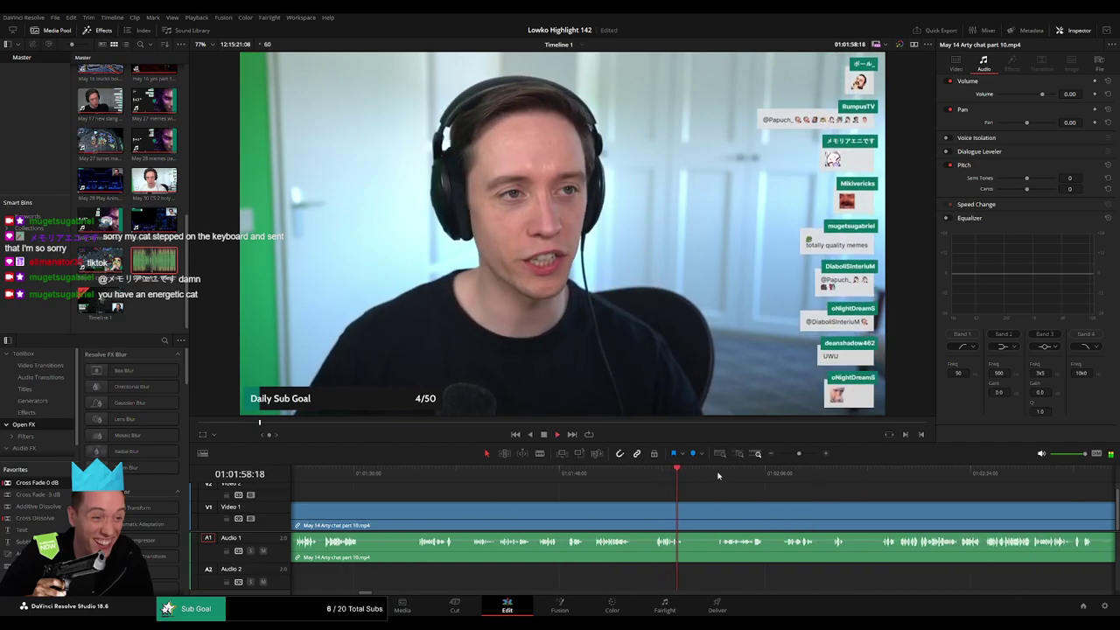
pyautogui.click(720, 473)
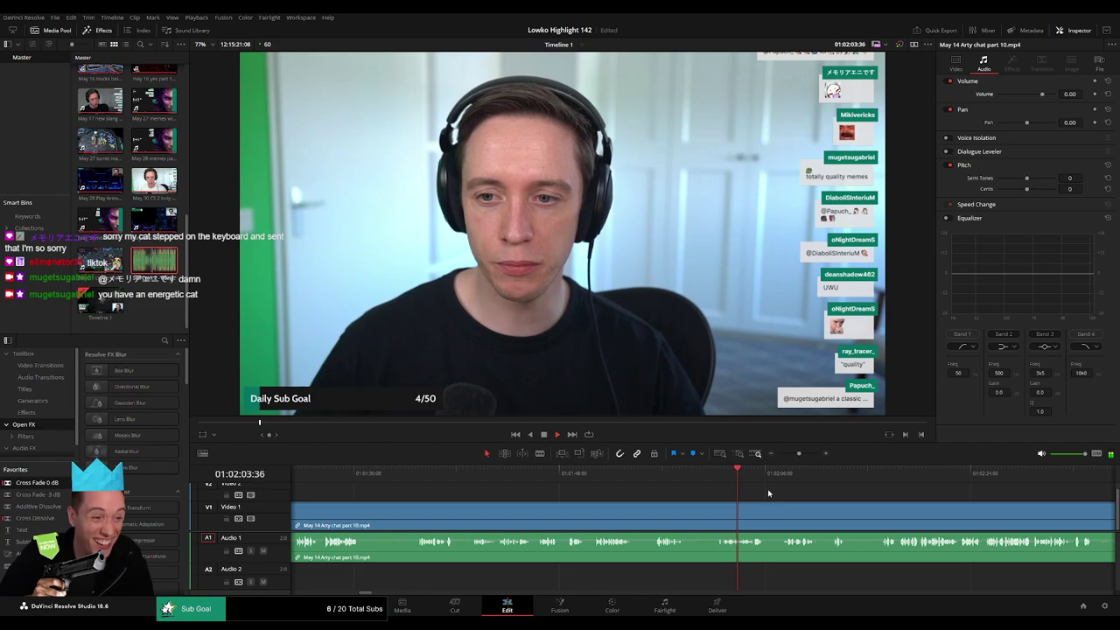
pyautogui.hscroll(2, 702, 491)
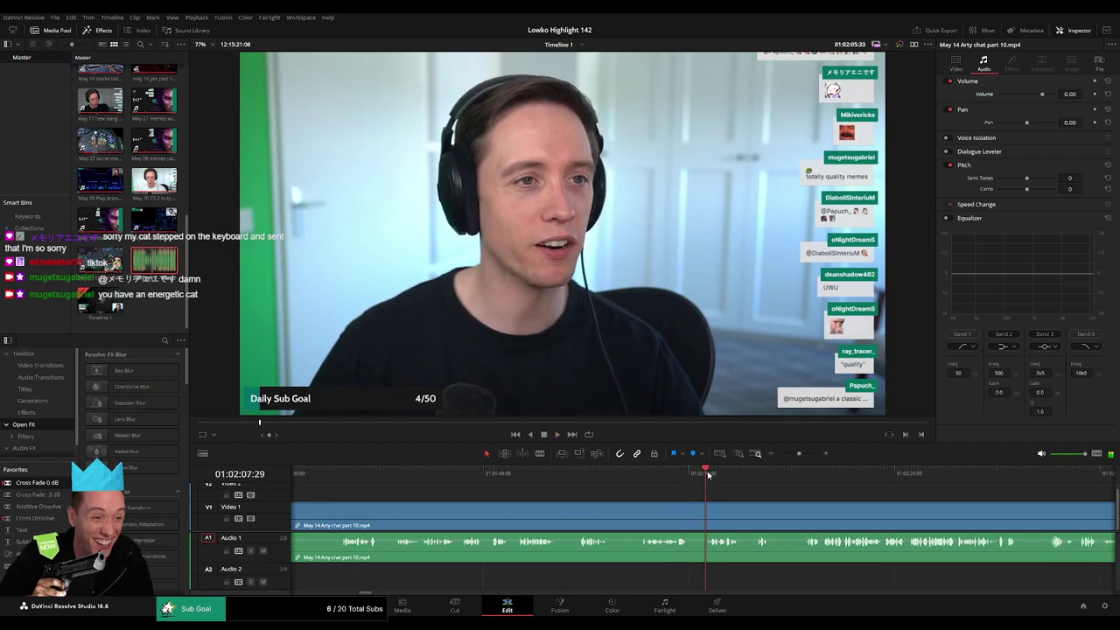
pyautogui.click(798, 475)
pyautogui.hscroll(6, 700, 490)
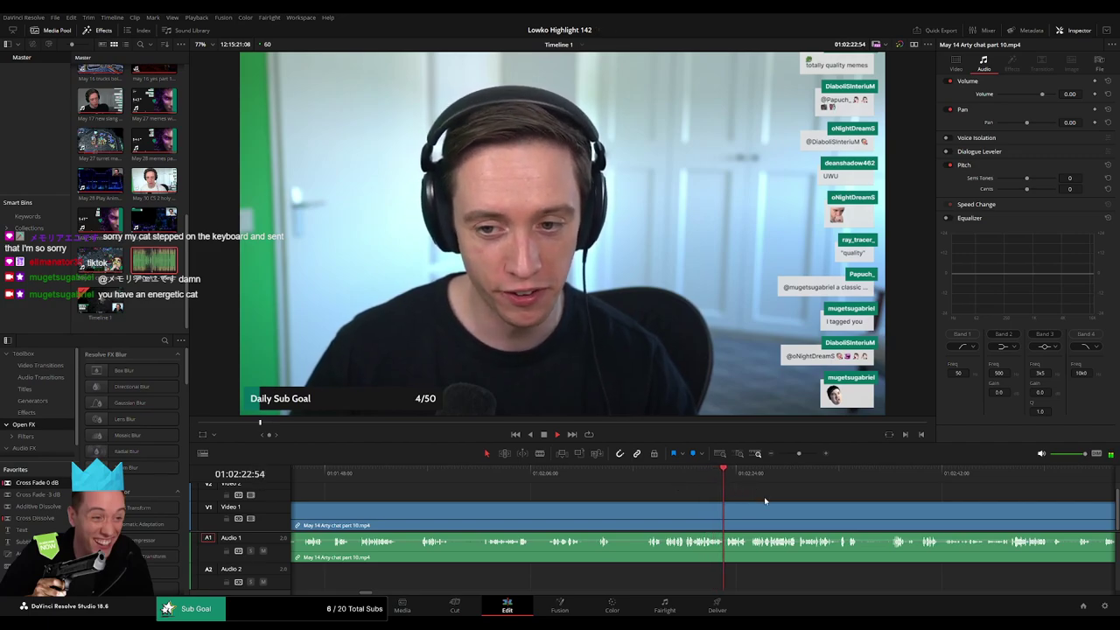
pyautogui.click(647, 475)
pyautogui.hscroll(-8, 647, 476)
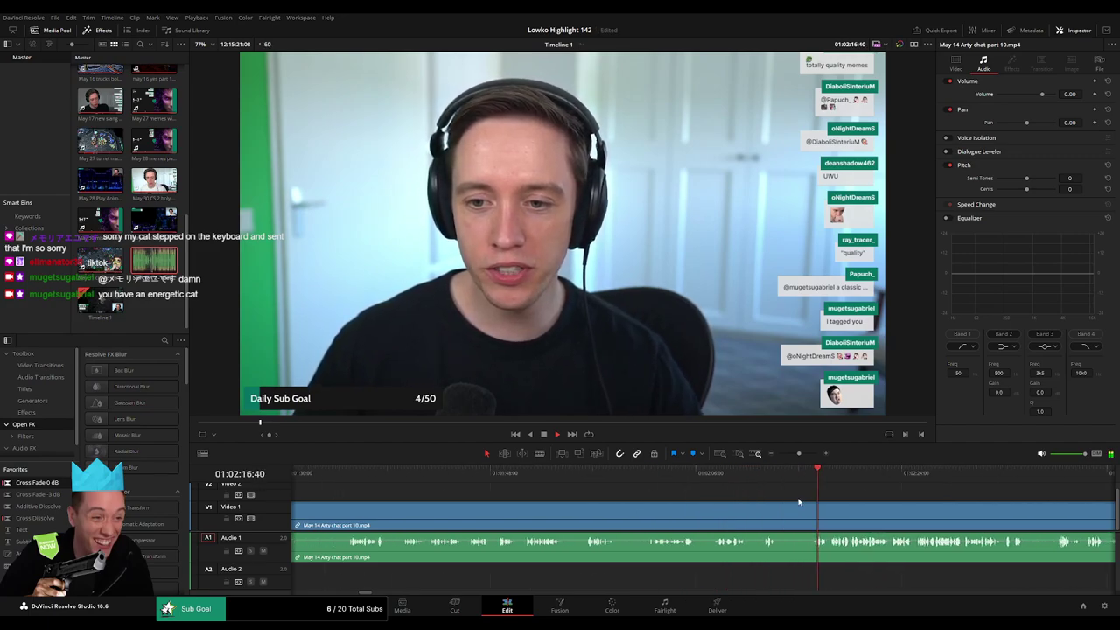
pyautogui.click(405, 475)
pyautogui.press('space')
pyautogui.hscroll(-5, 490, 481)
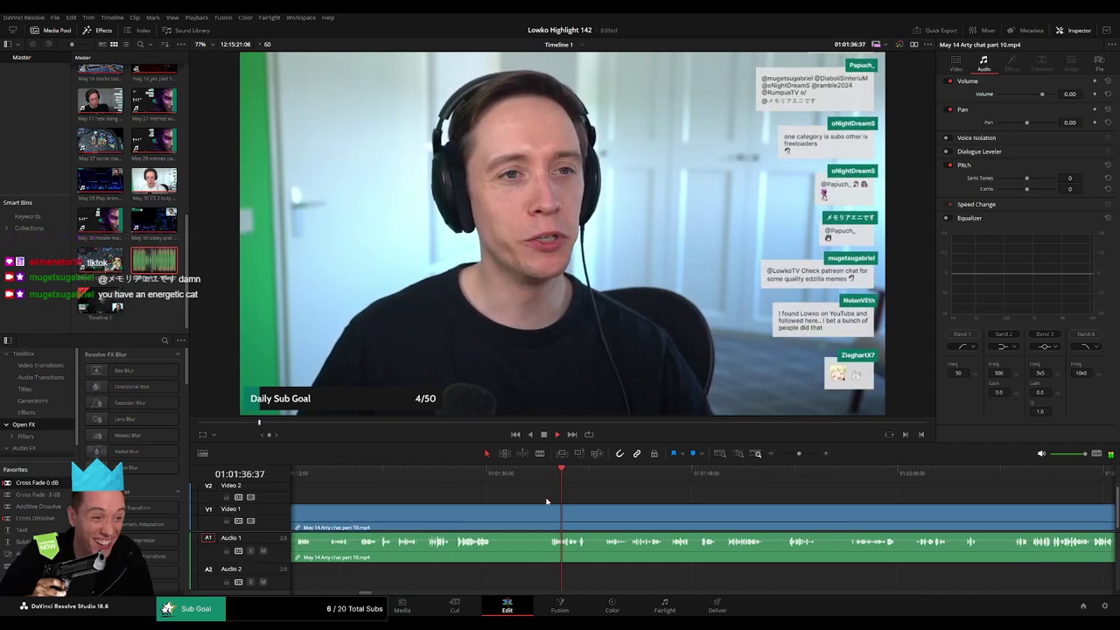
# - Split part 10 at about 1:01:42, ripple-delete its footage back to the 54:00 cut, and add Cross Fade 0 dB at the join
pyautogui.click(603, 475)
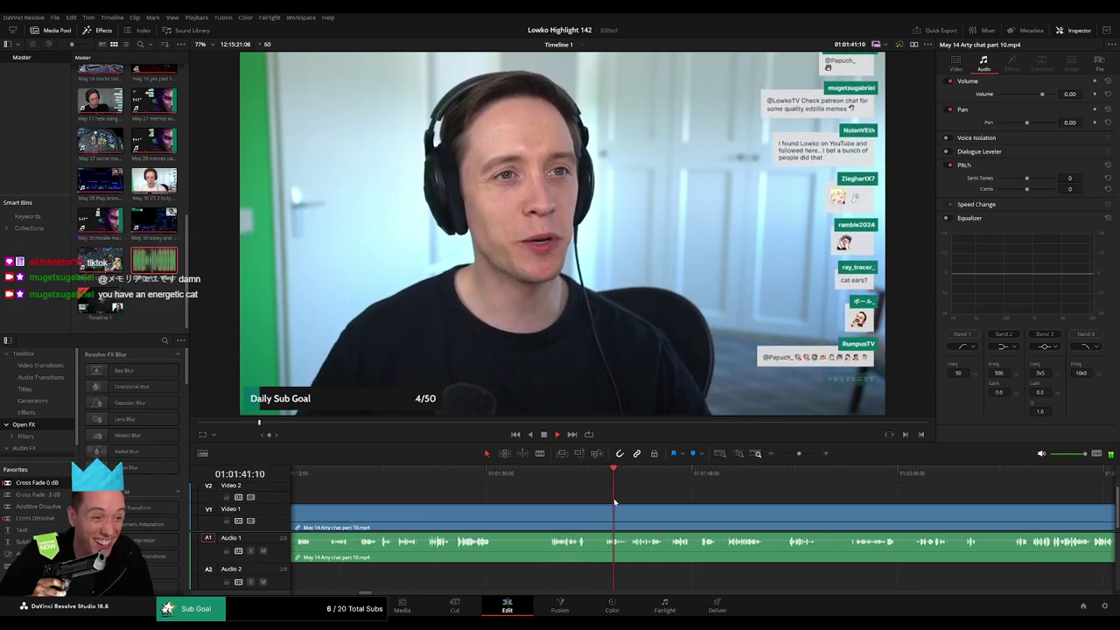
pyautogui.click(631, 477)
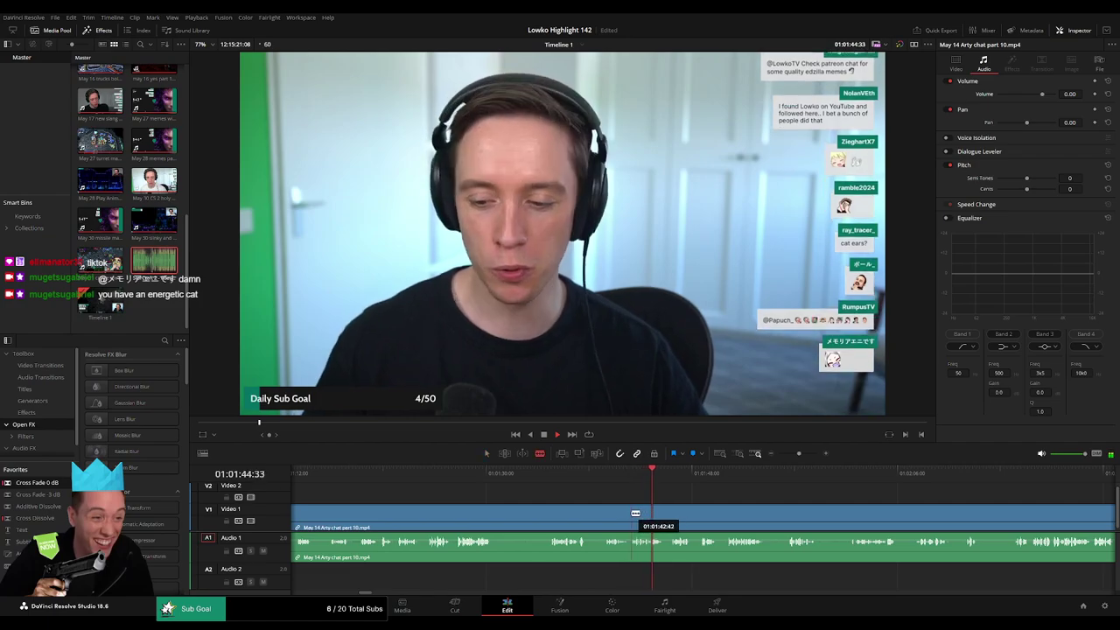
pyautogui.click(632, 513)
pyautogui.press('a')
pyautogui.click(600, 515)
pyautogui.press('Delete')
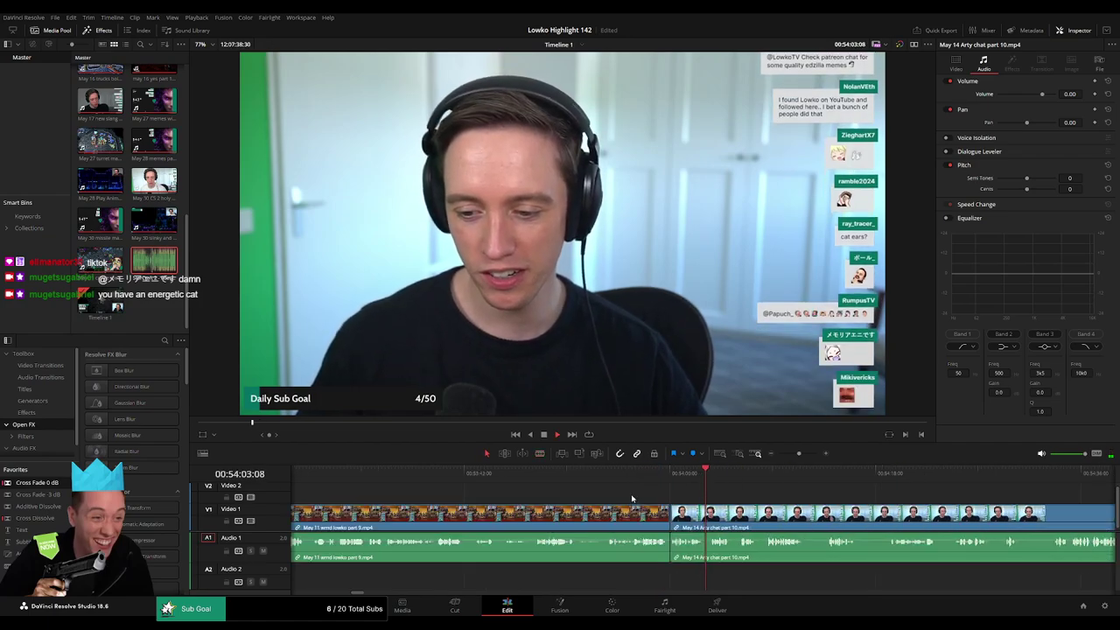
pyautogui.hscroll(5, 526, 502)
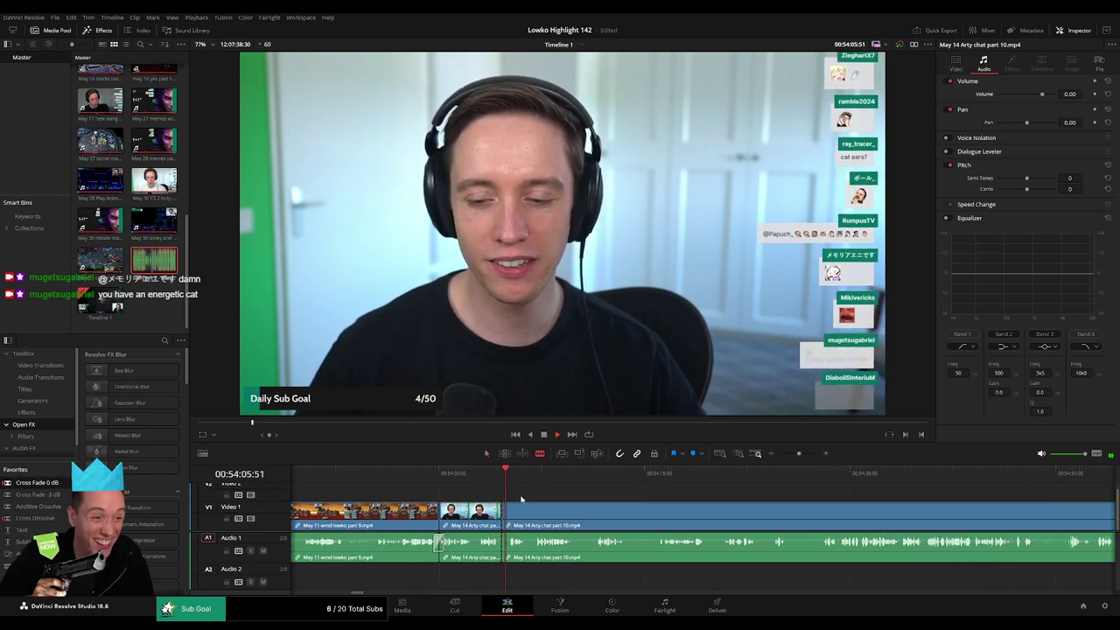
# - Split part 10 at about 54:07 and 54:34, ripple-delete the footage between the cuts, and add Cross Fade 0 dB at the join
pyautogui.press('b')
pyautogui.click(525, 508)
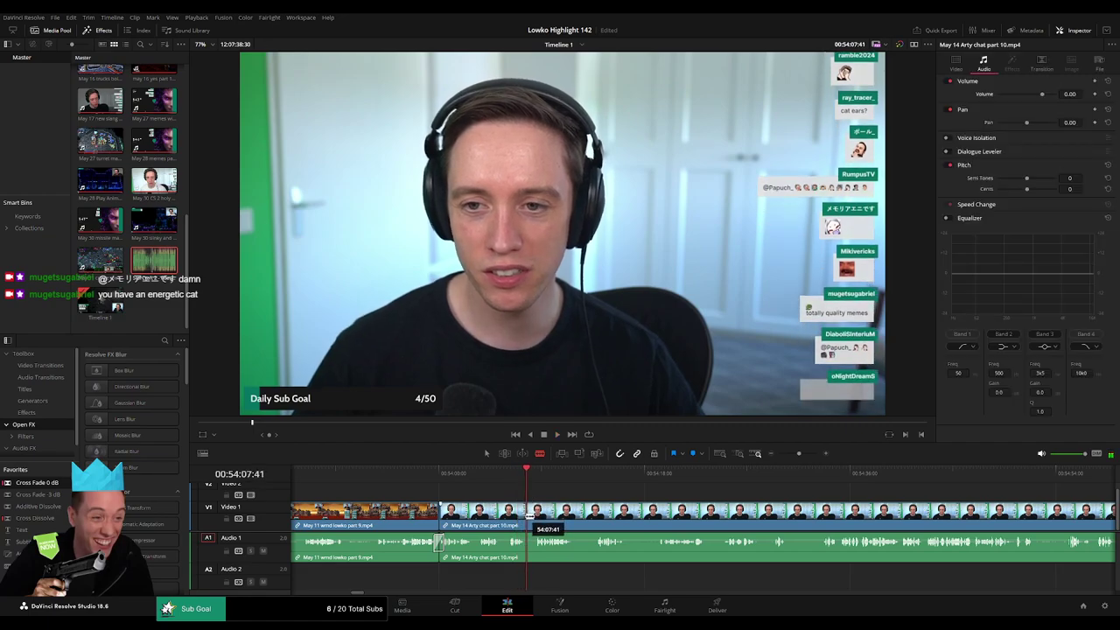
pyautogui.click(817, 477)
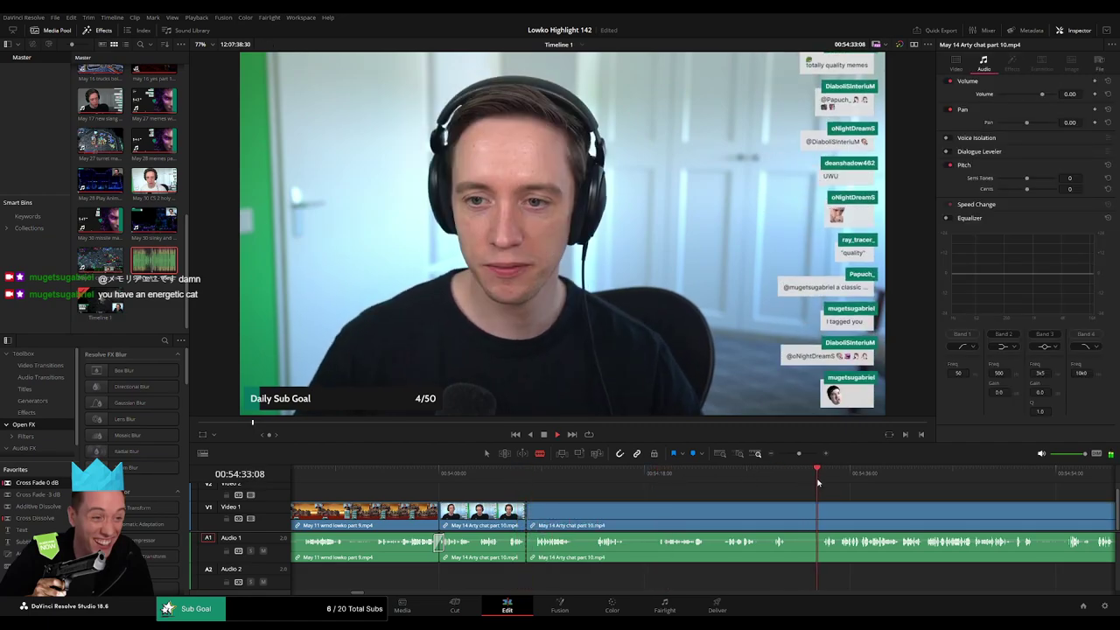
pyautogui.click(826, 513)
pyautogui.press('a')
pyautogui.click(791, 518)
pyautogui.press('BackSpace')
pyautogui.click(790, 520)
pyautogui.press('BackSpace')
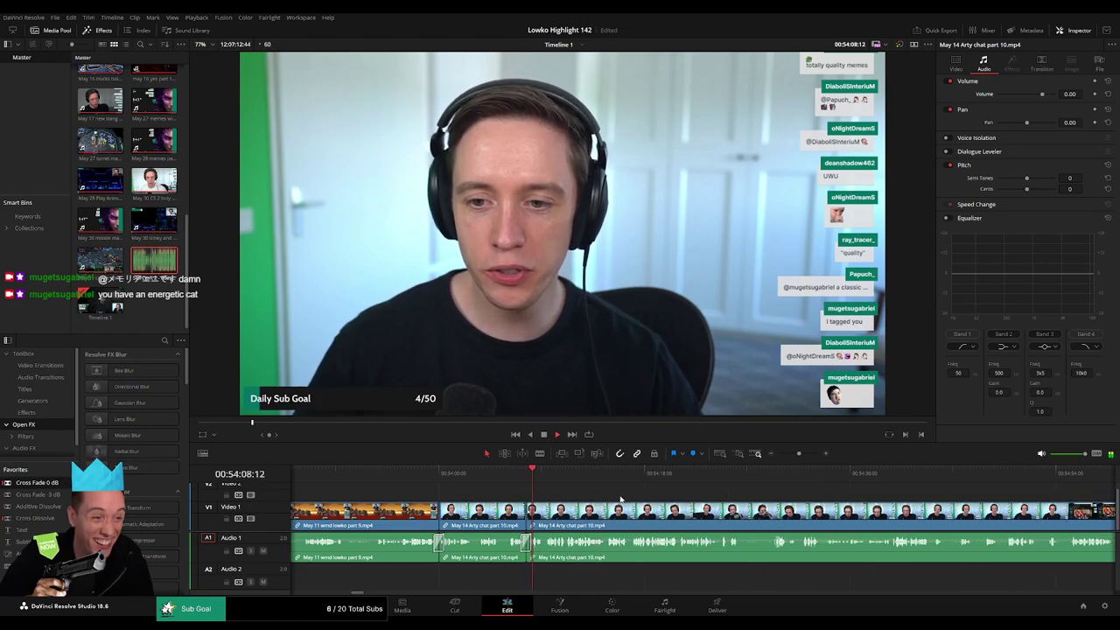
# - Split part 10 at about 54:26 and 54:29, ripple-delete the mug-drinking pause between them, and cross-fade the audio join
pyautogui.moveTo(676, 493); pyautogui.dragTo(525, 490)
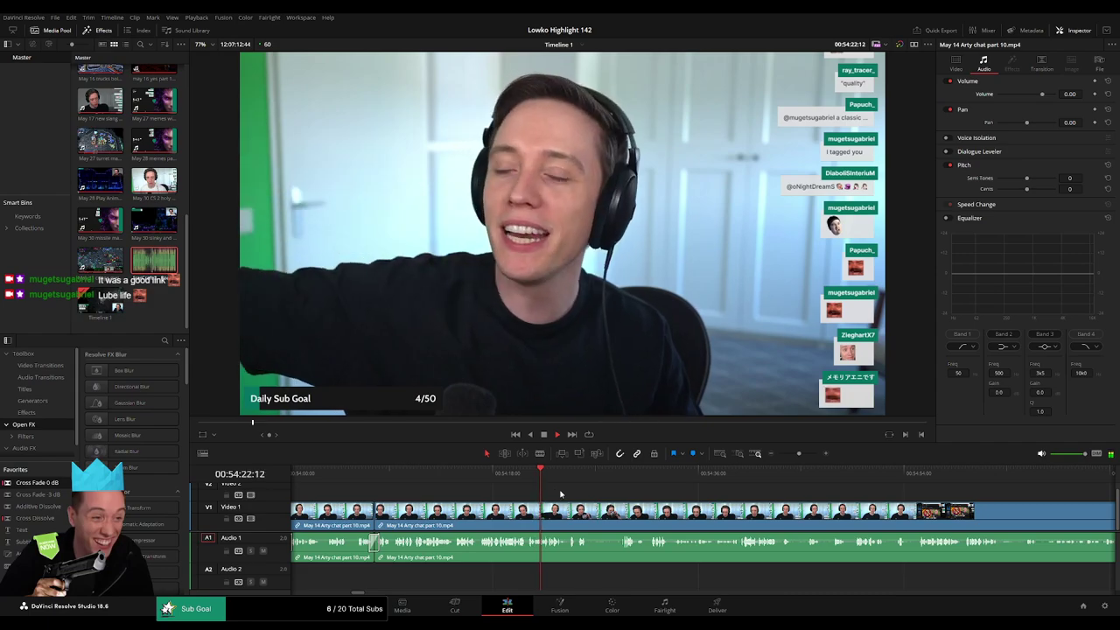
pyautogui.moveTo(560, 495); pyautogui.dragTo(468, 493)
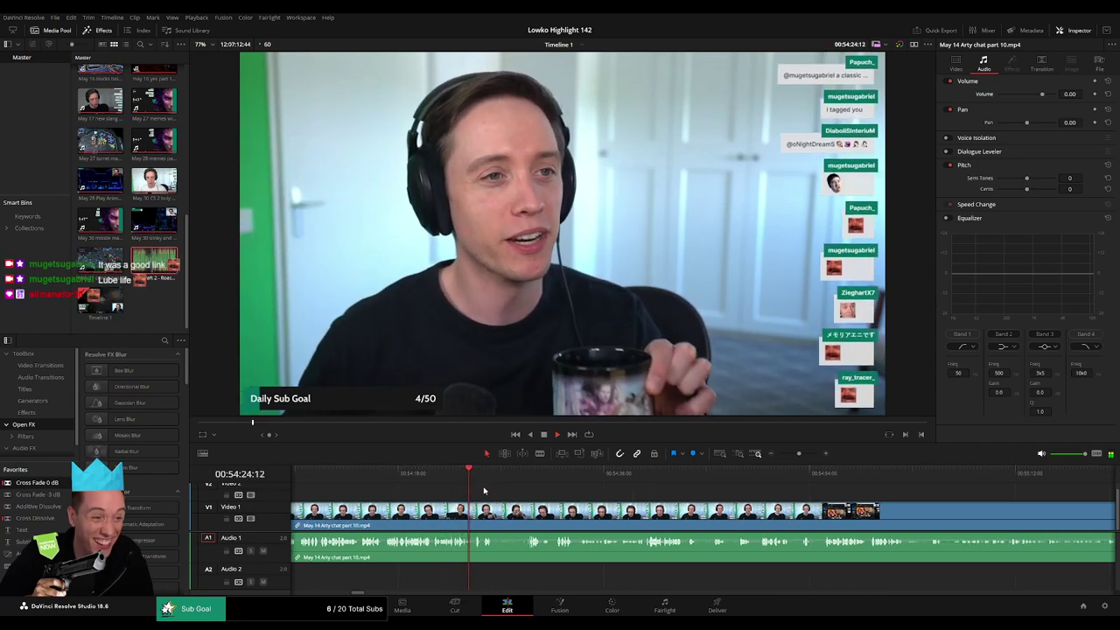
pyautogui.hscroll(2, 483, 489)
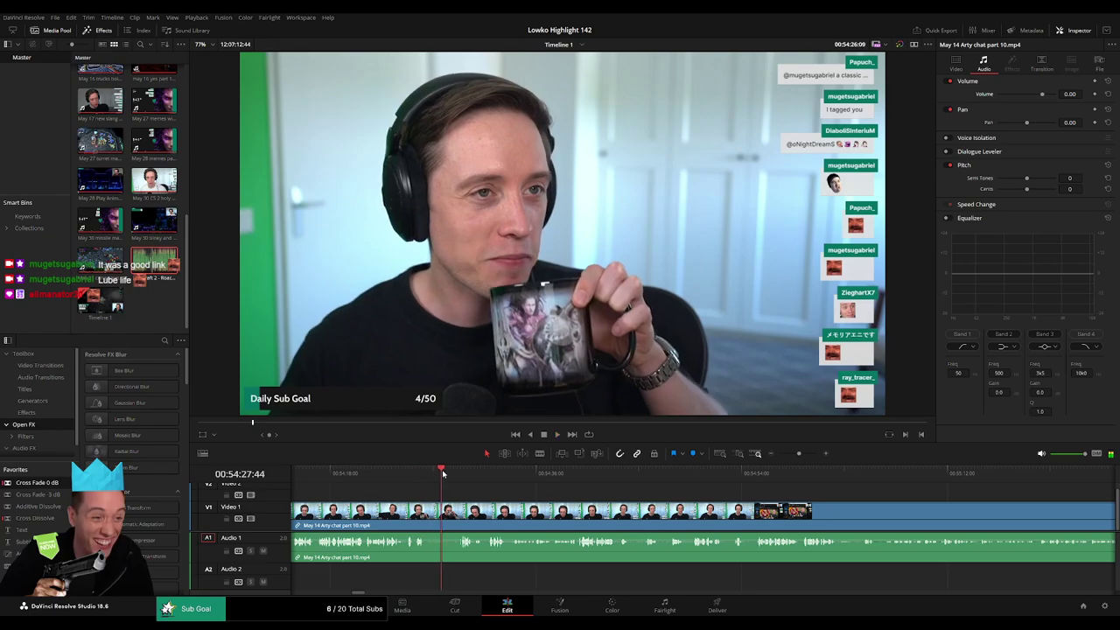
pyautogui.press('b')
pyautogui.click(426, 510)
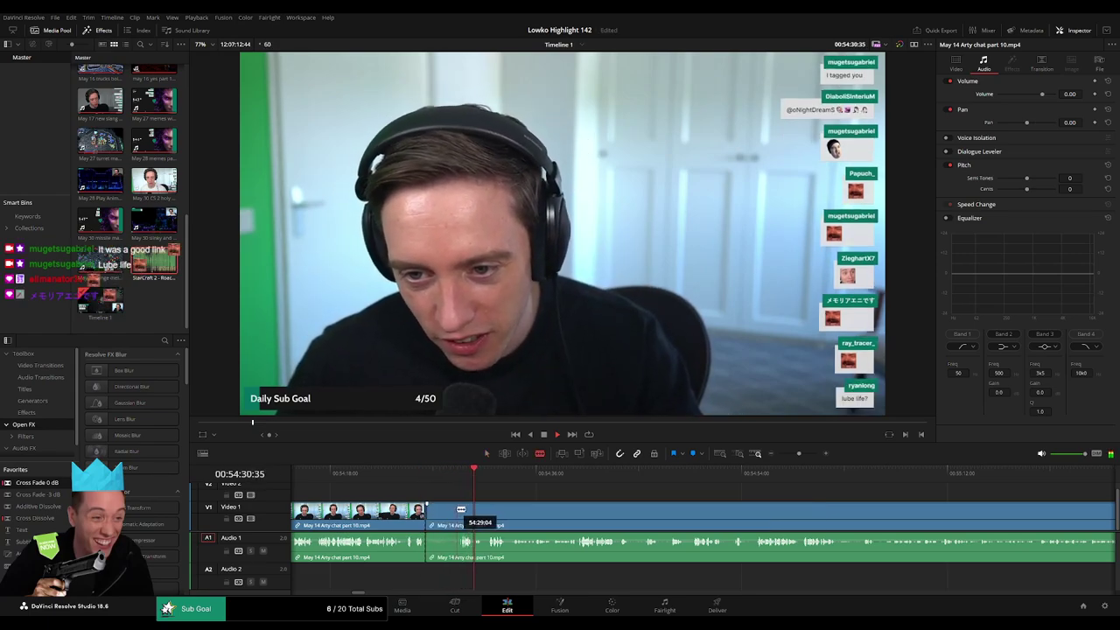
pyautogui.click(462, 511)
pyautogui.press('a')
pyautogui.press('Delete')
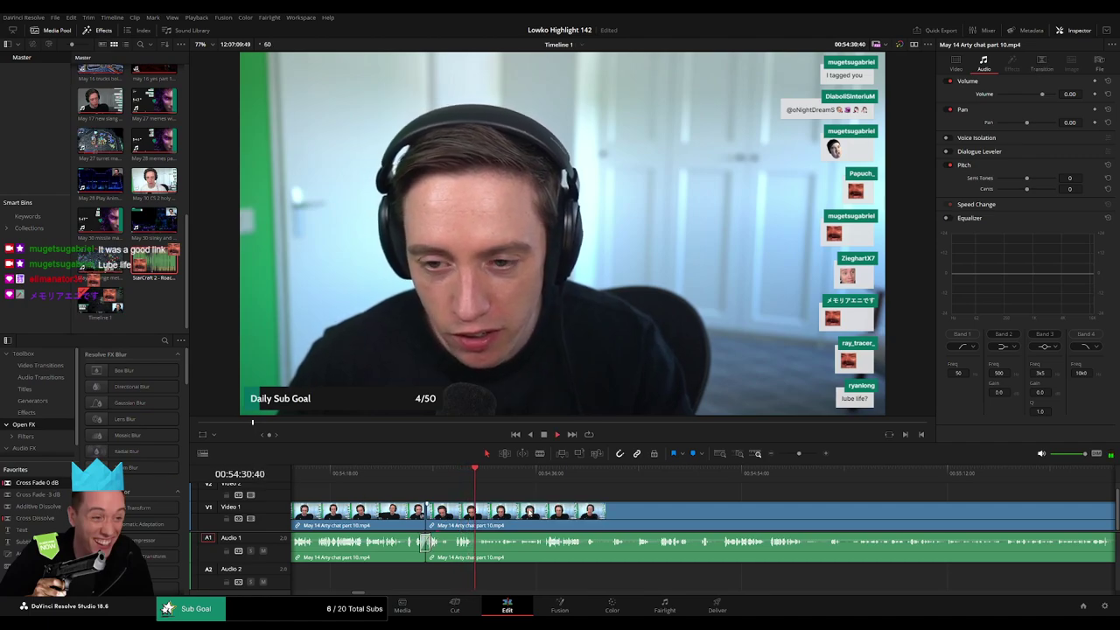
# - Split part 10 at about 54:41 and 54:52, ripple-delete the footage between the cuts, and cross-fade the audio join
pyautogui.moveTo(528, 513); pyautogui.dragTo(452, 502)
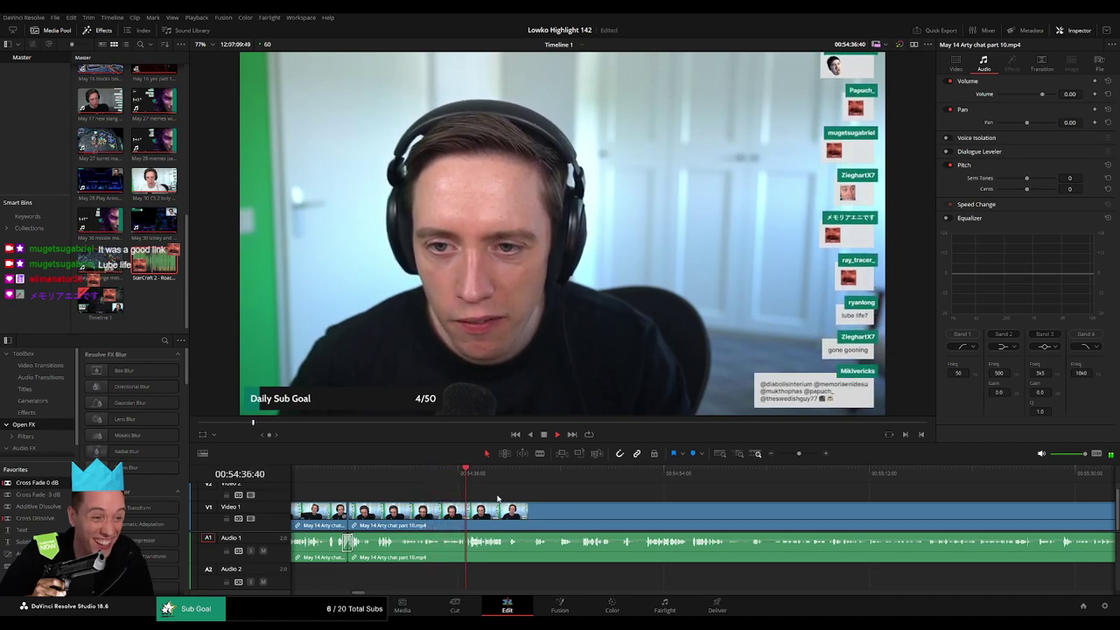
pyautogui.hscroll(3, 522, 501)
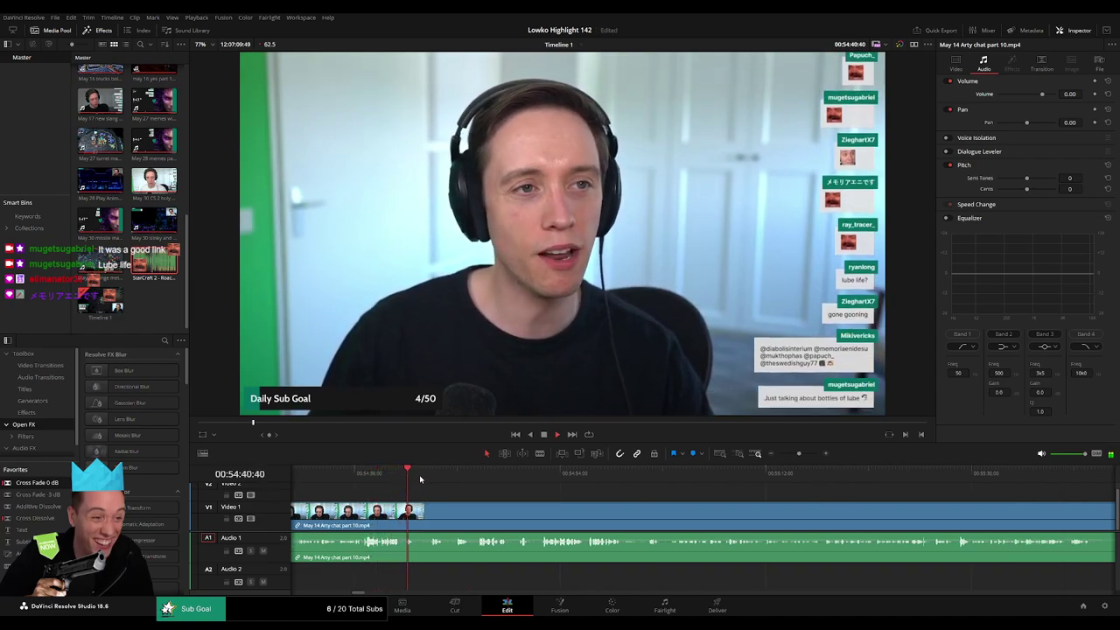
pyautogui.click(427, 476)
pyautogui.press('b')
pyautogui.click(417, 513)
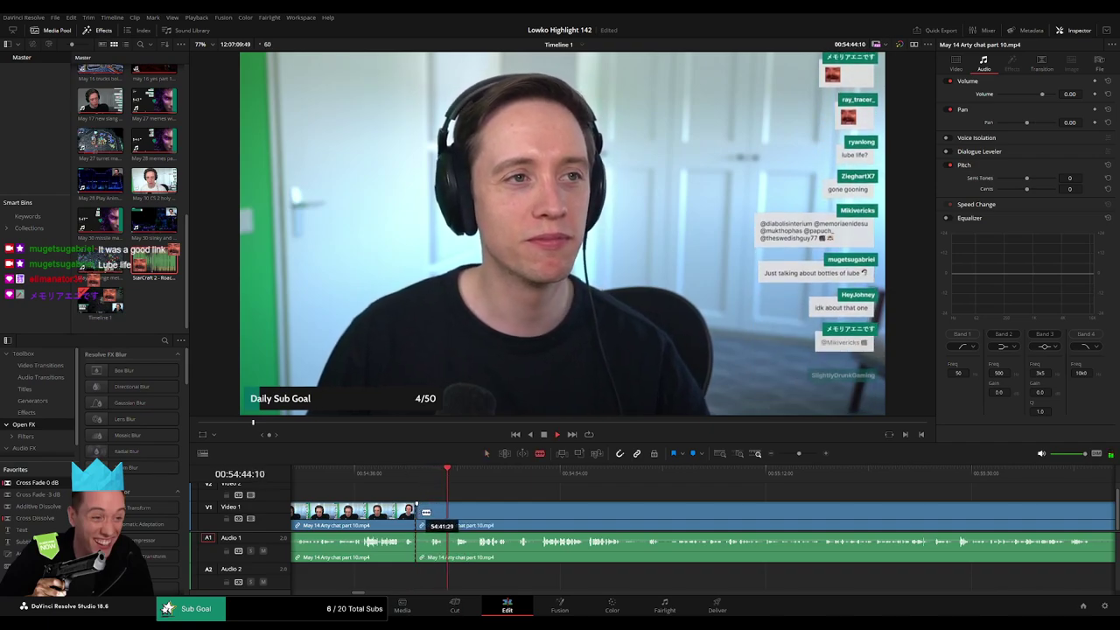
pyautogui.press('a')
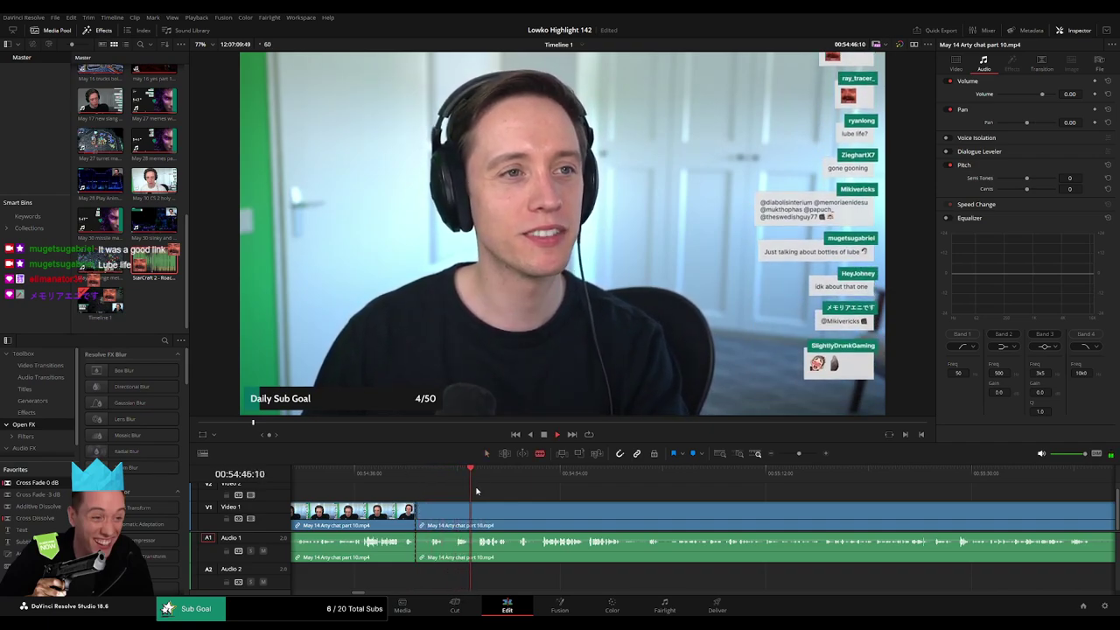
pyautogui.click(539, 480)
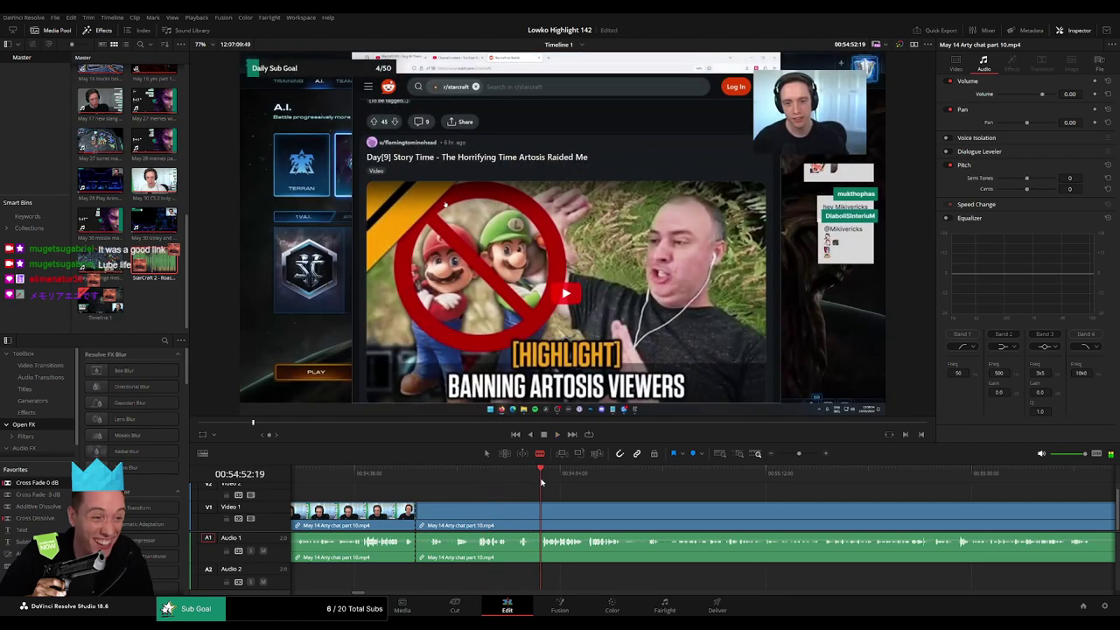
pyautogui.click(539, 512)
pyautogui.press('a')
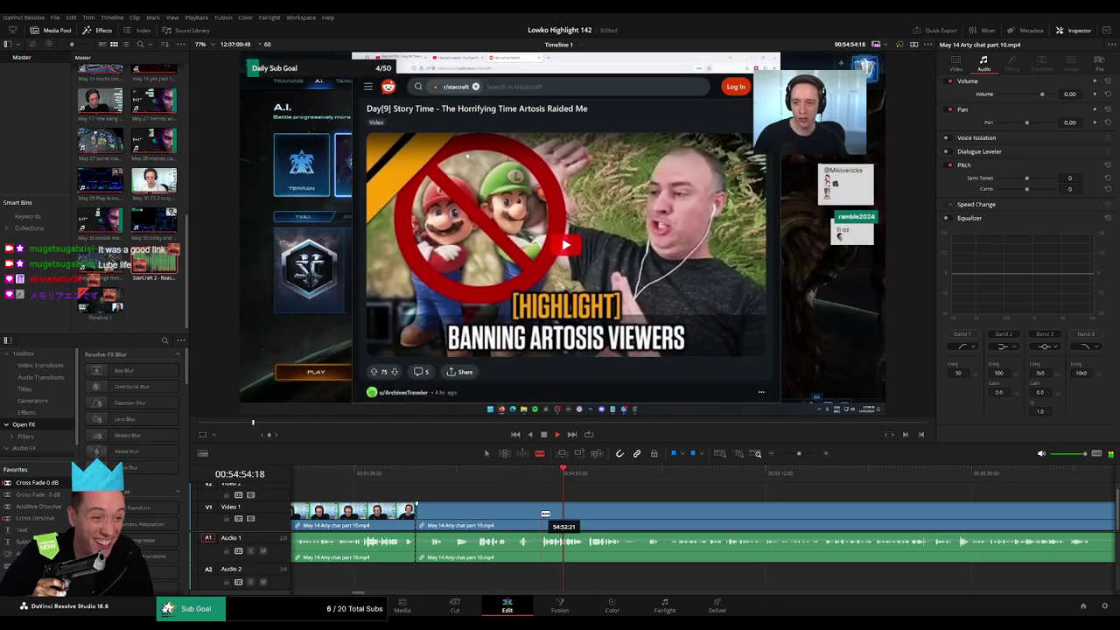
pyautogui.click(512, 518)
pyautogui.press('Delete')
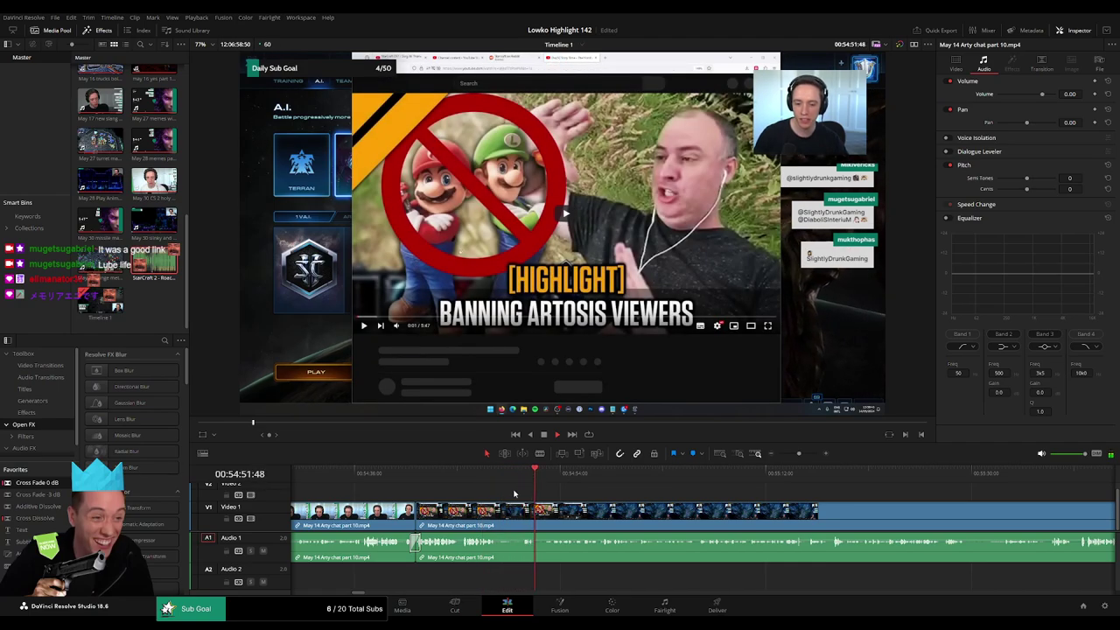
# - Try to tighten part 10 by splitting it at about 54:48 and 54:51 and ripple-deleting the piece between
pyautogui.press('b')
pyautogui.click(496, 514)
pyautogui.click(521, 512)
pyautogui.press('a')
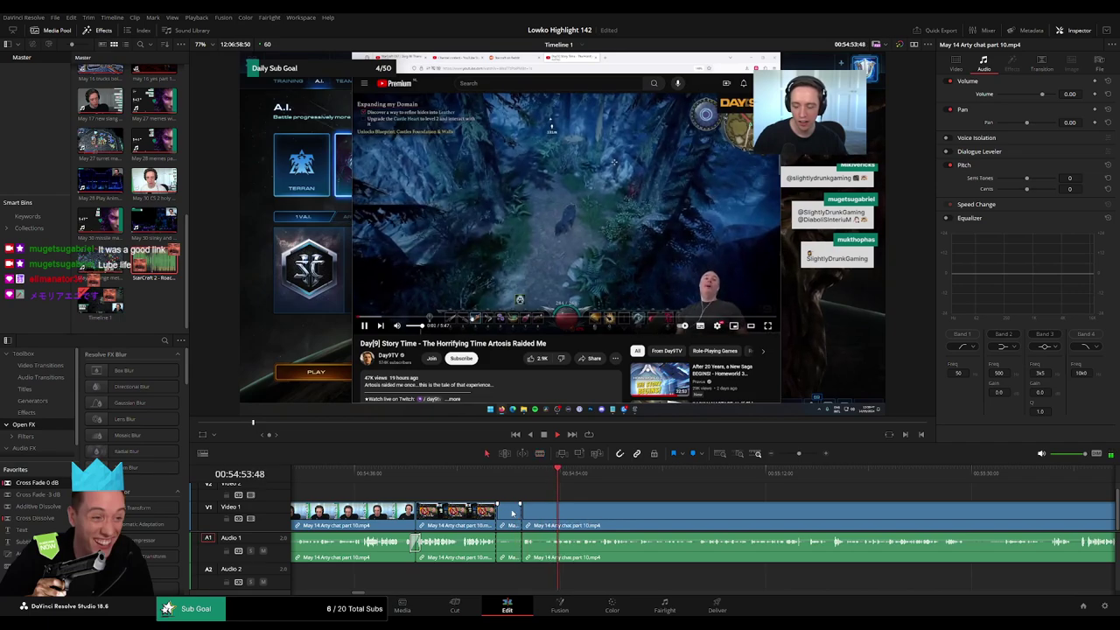
pyautogui.click(512, 514)
pyautogui.press('Delete')
pyautogui.moveTo(40, 483); pyautogui.dragTo(177, 489)
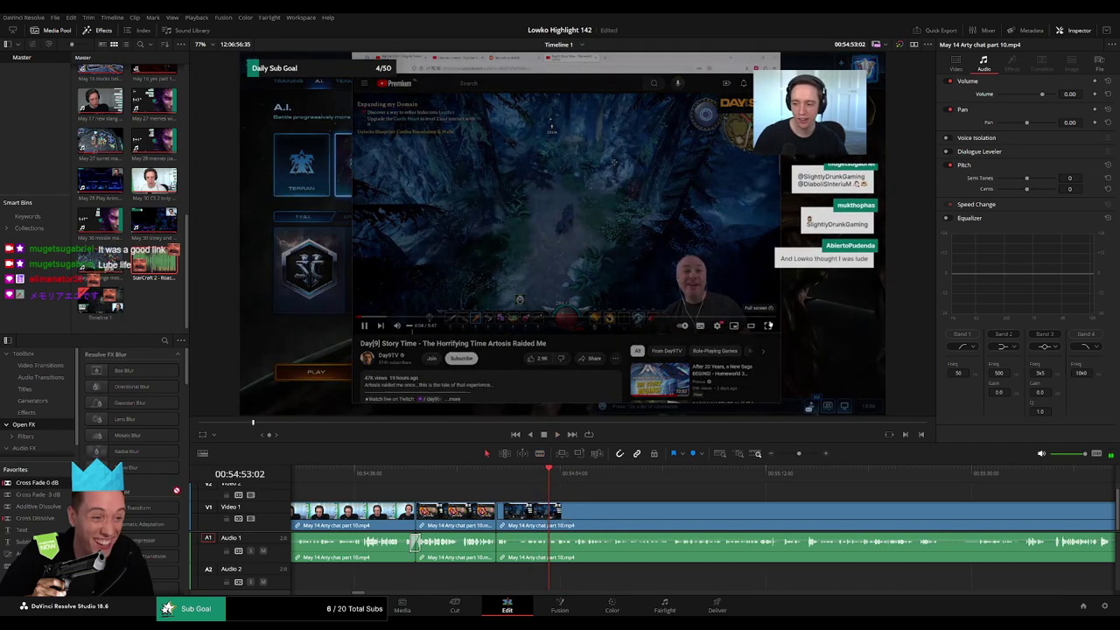
# - Replay the join at about 54:48 and undo the last splits and ripple-delete
pyautogui.click(495, 478)
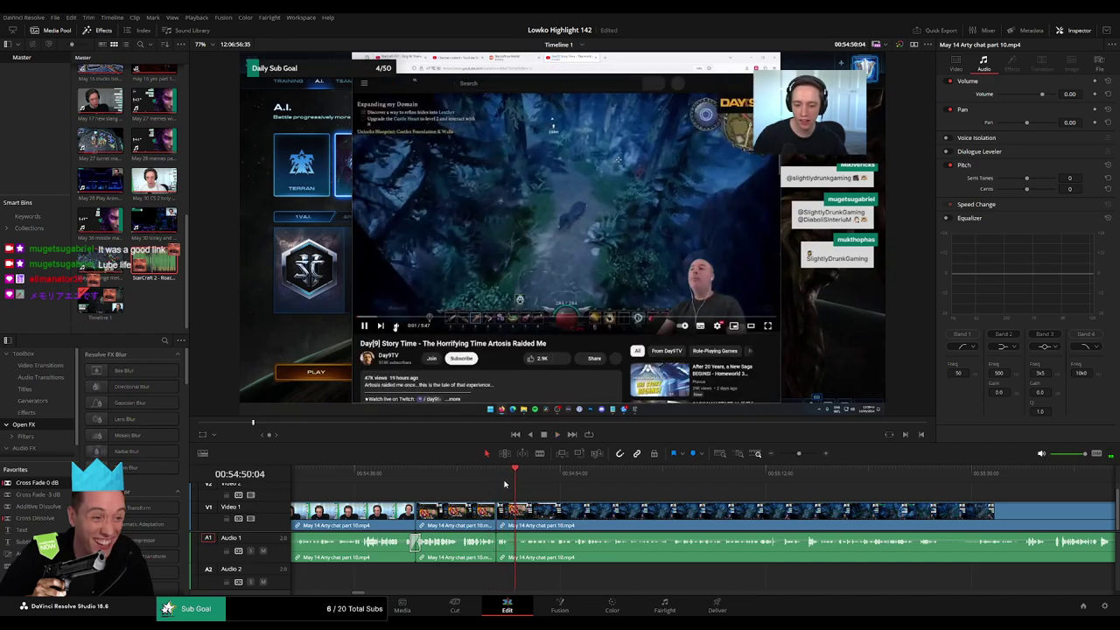
pyautogui.click(492, 477)
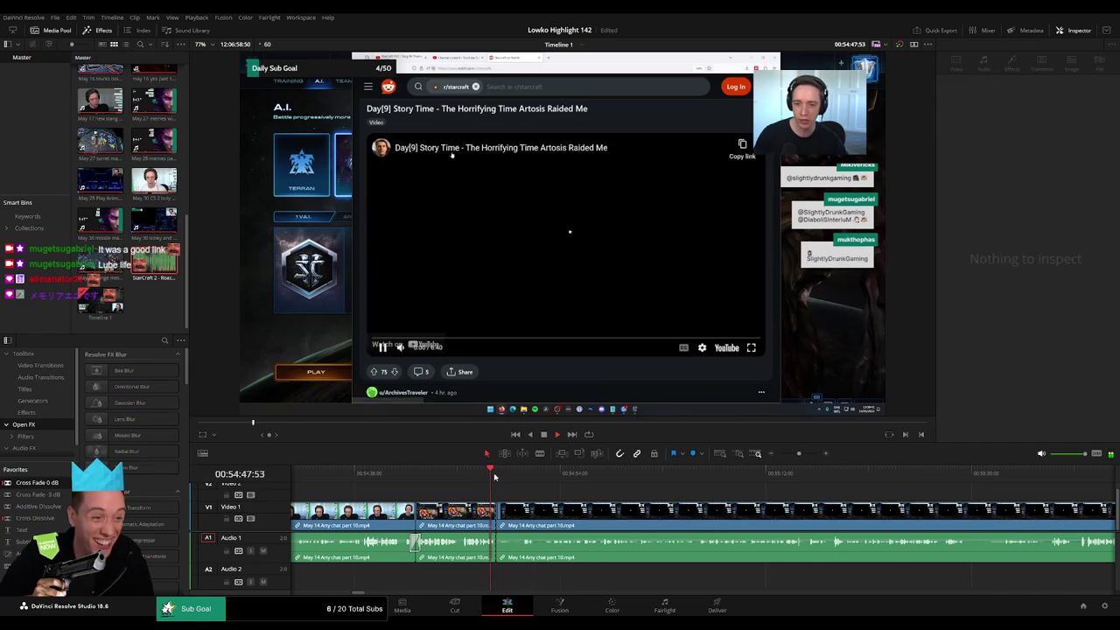
pyautogui.hotkey('ctrl', 'z')
# - Split part 10 at about 55:37:11 and 55:37:30 to isolate the word spoken there, and mute that short audio piece
pyautogui.click(527, 474)
pyautogui.click(557, 474)
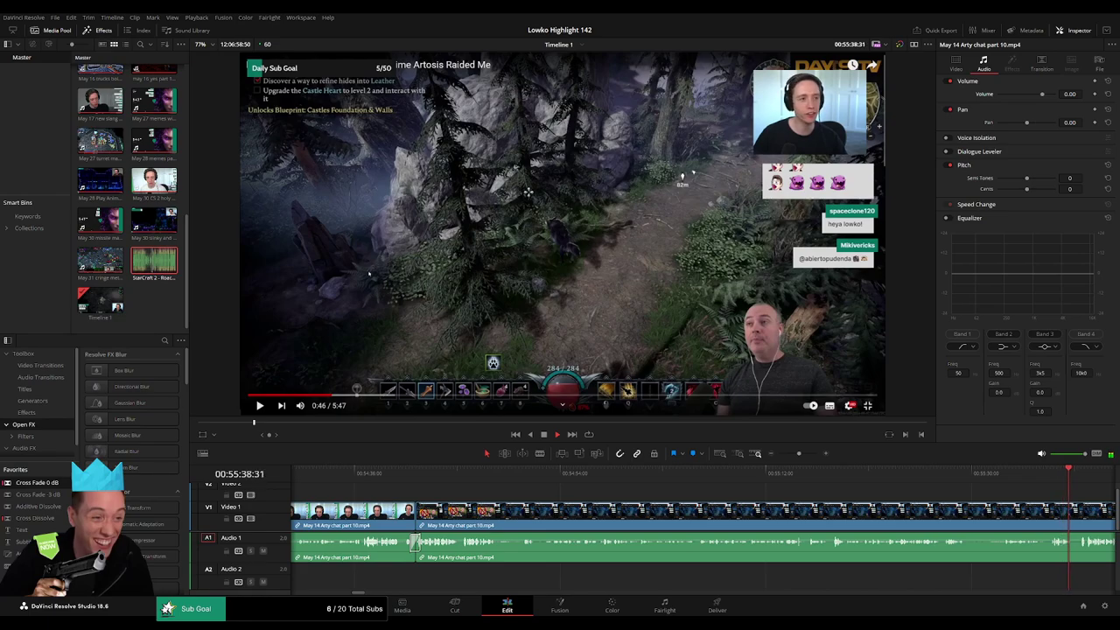
pyautogui.click(1031, 473)
pyautogui.hscroll(4, 779, 496)
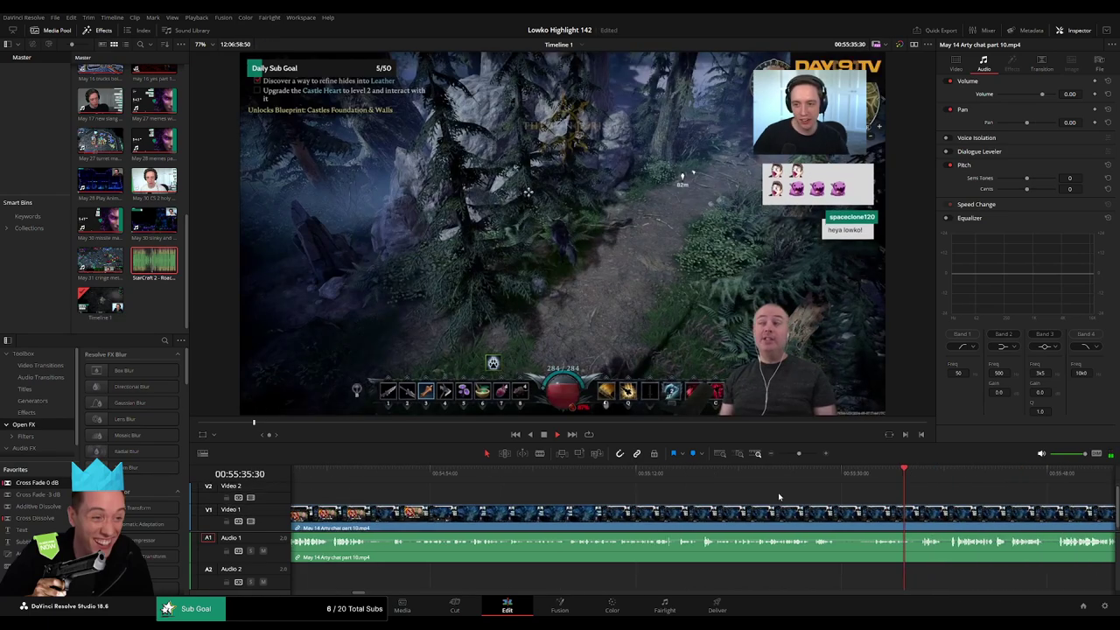
pyautogui.moveTo(800, 453); pyautogui.dragTo(807, 453)
pyautogui.hscroll(3, 794, 494)
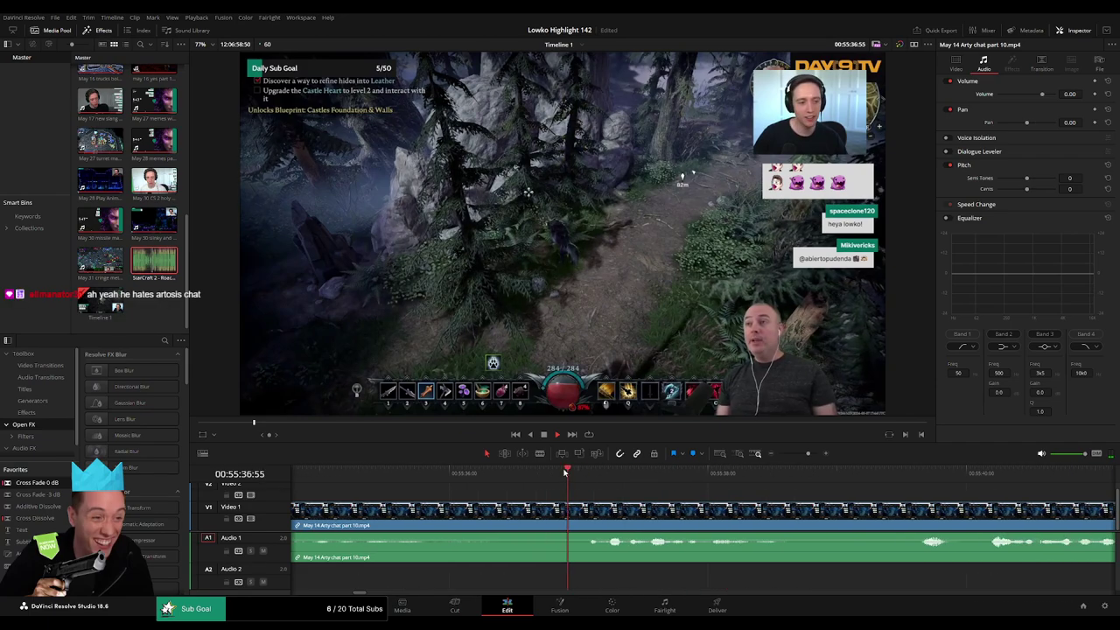
pyautogui.press('space')
pyautogui.press('b')
pyautogui.click(602, 512)
pyautogui.click(643, 507)
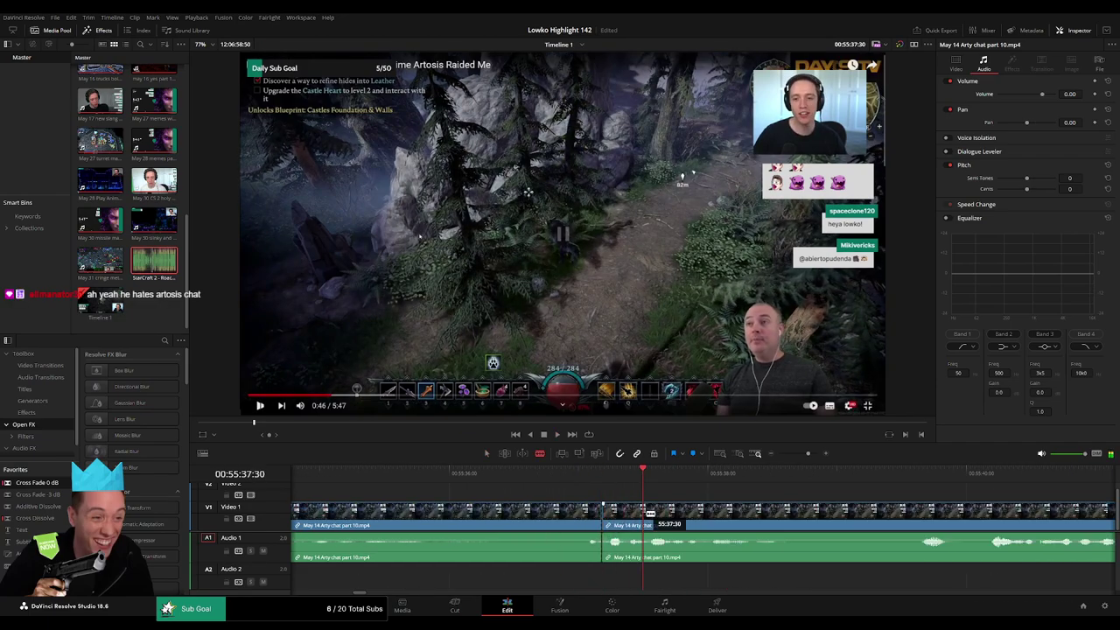
pyautogui.press('a')
# - Cover the muted word at 55:37 with a matching-length piece of the StarCraft 2 Roach Quotes audio on Audio 2 and lower its volume
pyautogui.moveTo(209, 332); pyautogui.dragTo(633, 580)
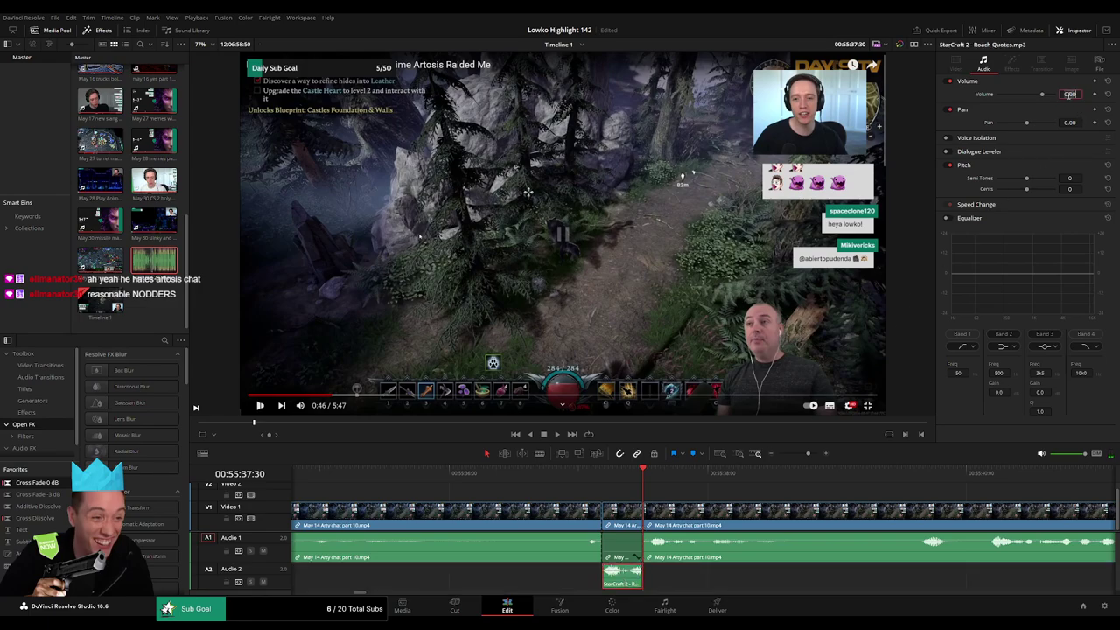
pyautogui.press('Return')
pyautogui.press('space')
pyautogui.click(742, 483)
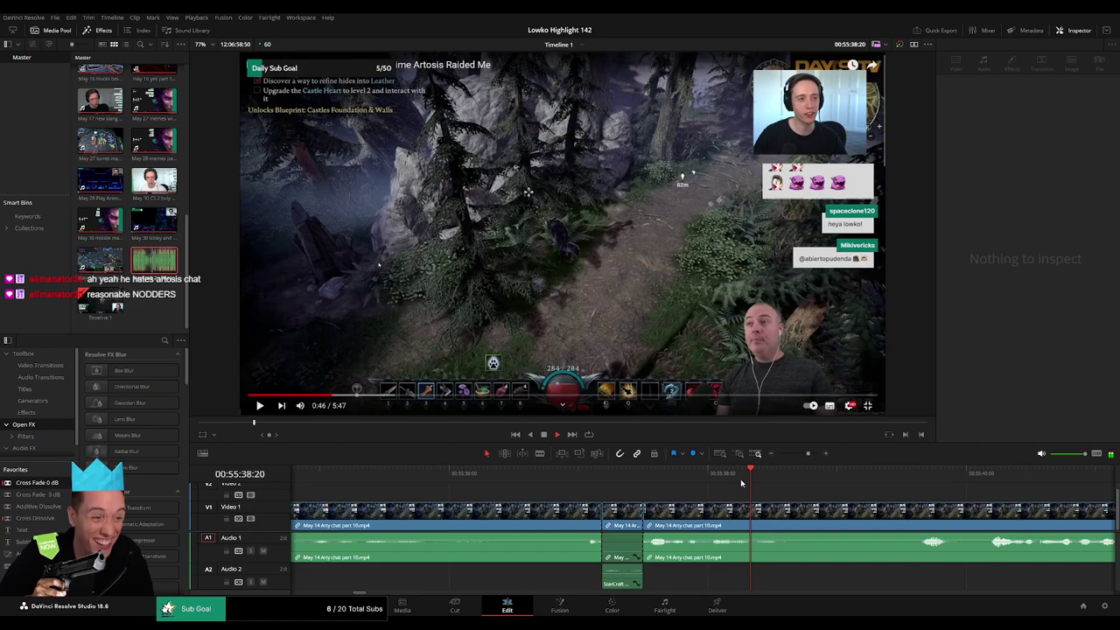
# - Split part 10 at about 56:25 and 56:27 and ripple-delete the pause between the cuts
pyautogui.moveTo(808, 457); pyautogui.dragTo(798, 459)
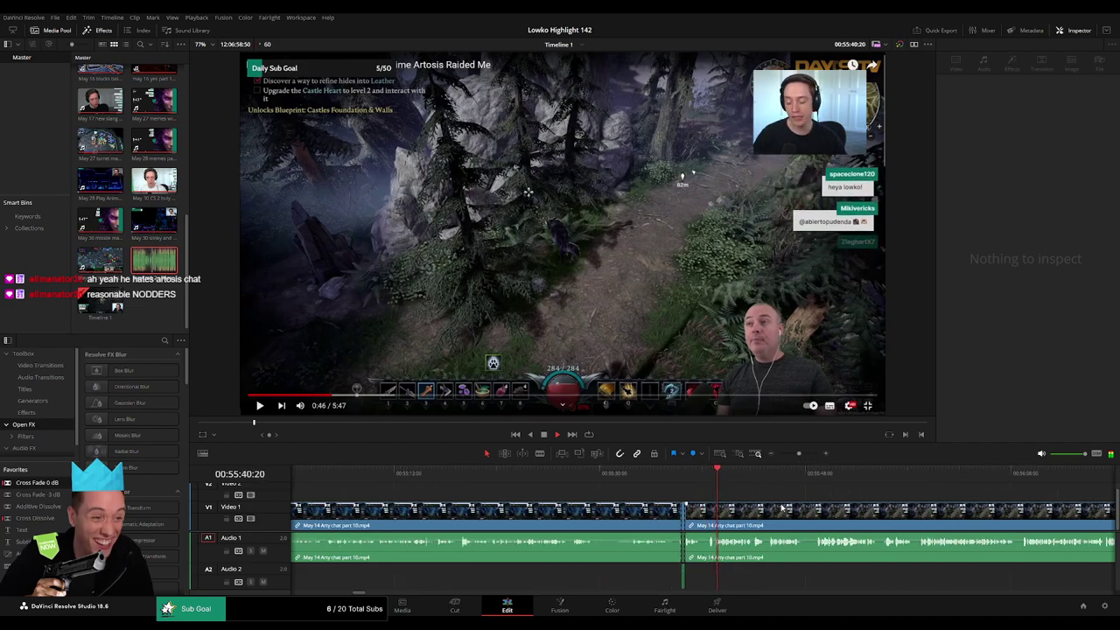
pyautogui.hscroll(2, 773, 506)
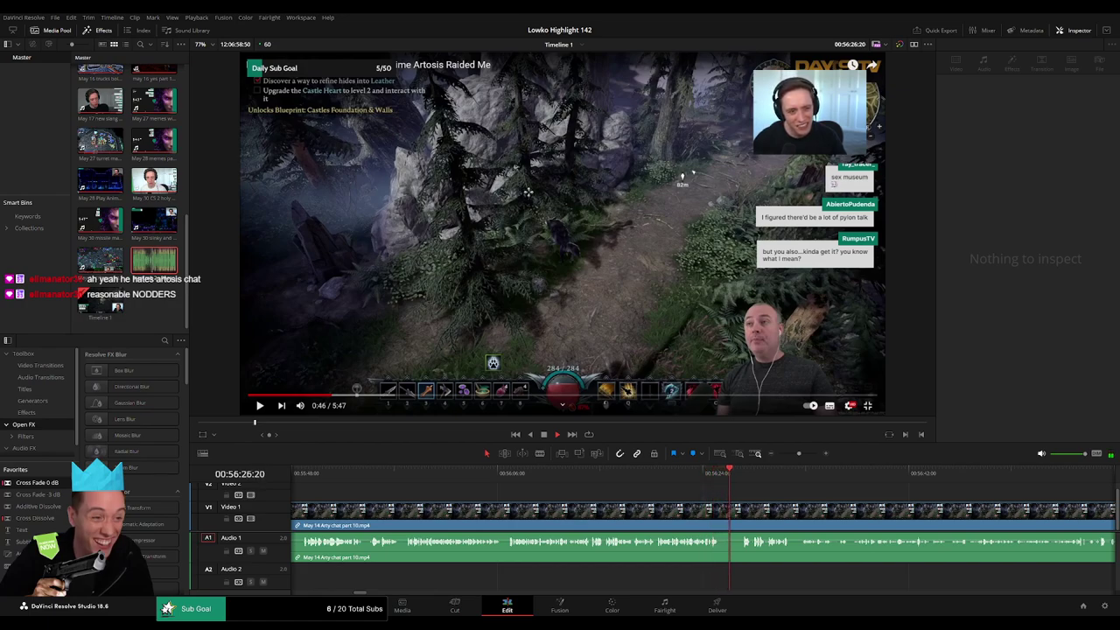
pyautogui.press('b')
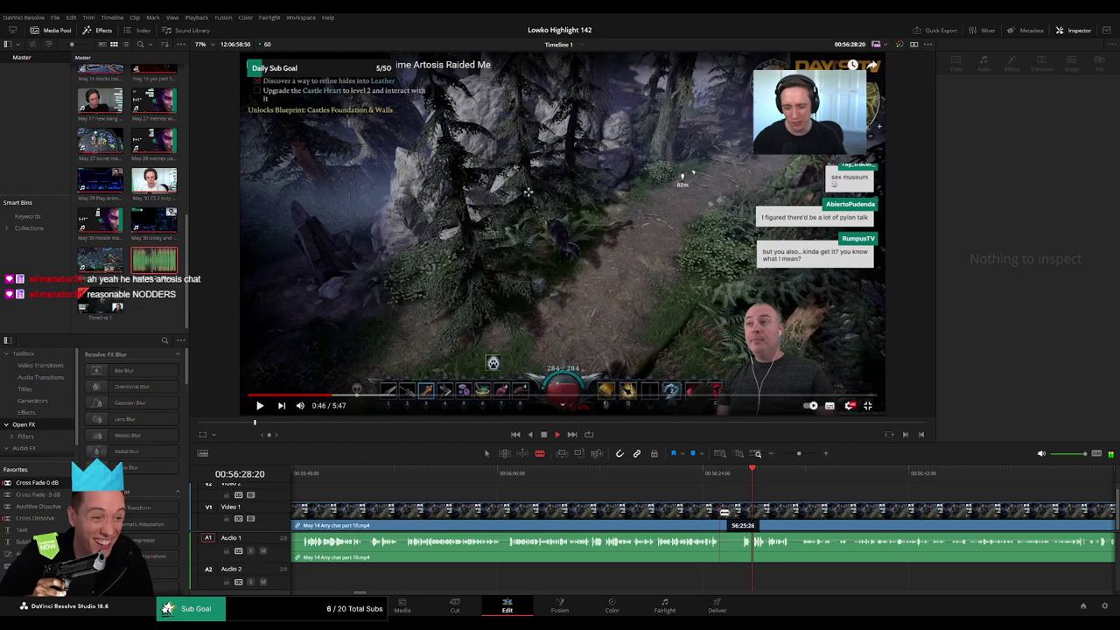
pyautogui.click(721, 512)
pyautogui.click(741, 512)
pyautogui.press('a')
pyautogui.click(734, 515)
pyautogui.press('Delete')
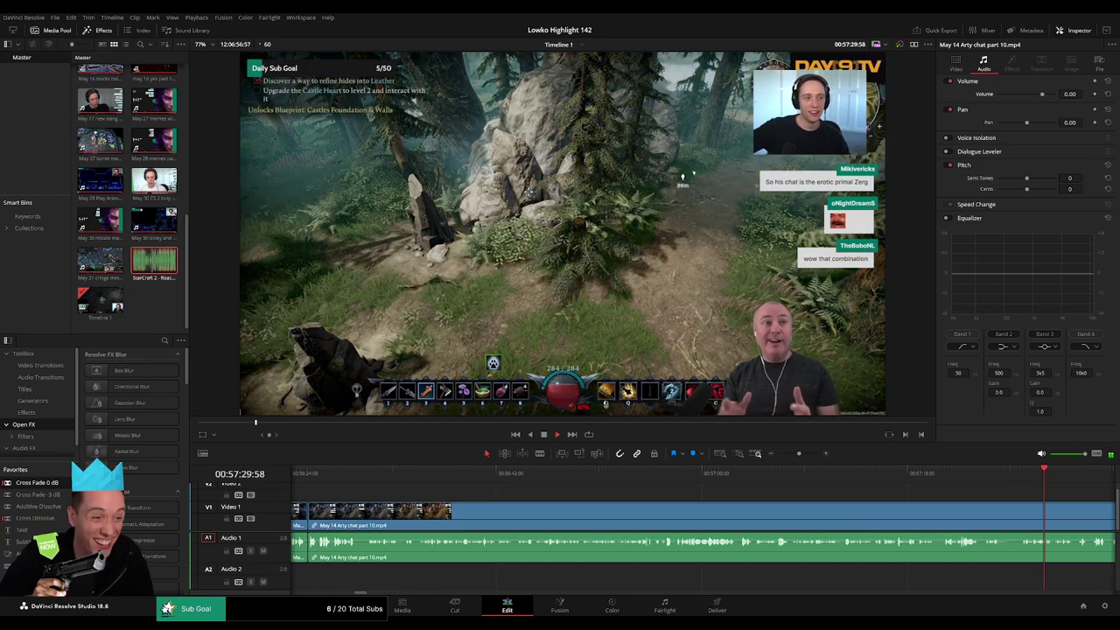
# - Split part 10 at 57:29:20 and 57:29:40 to isolate the word to censor, and mute its audio
pyautogui.click(1021, 472)
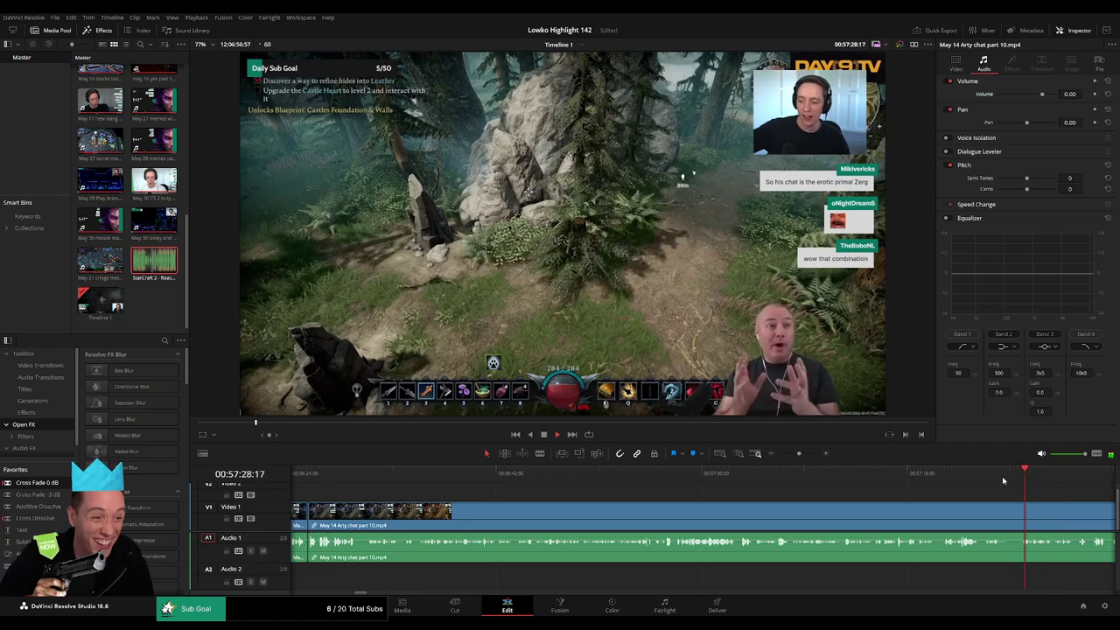
pyautogui.moveTo(799, 453); pyautogui.dragTo(804, 453)
pyautogui.hscroll(2, 766, 496)
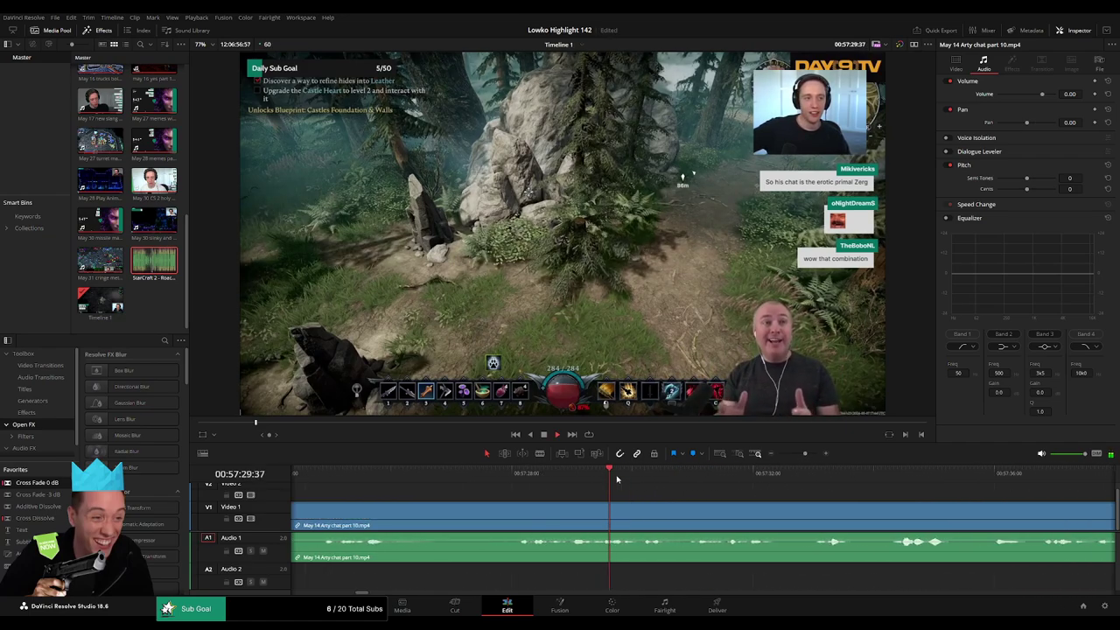
pyautogui.moveTo(600, 477); pyautogui.dragTo(561, 477)
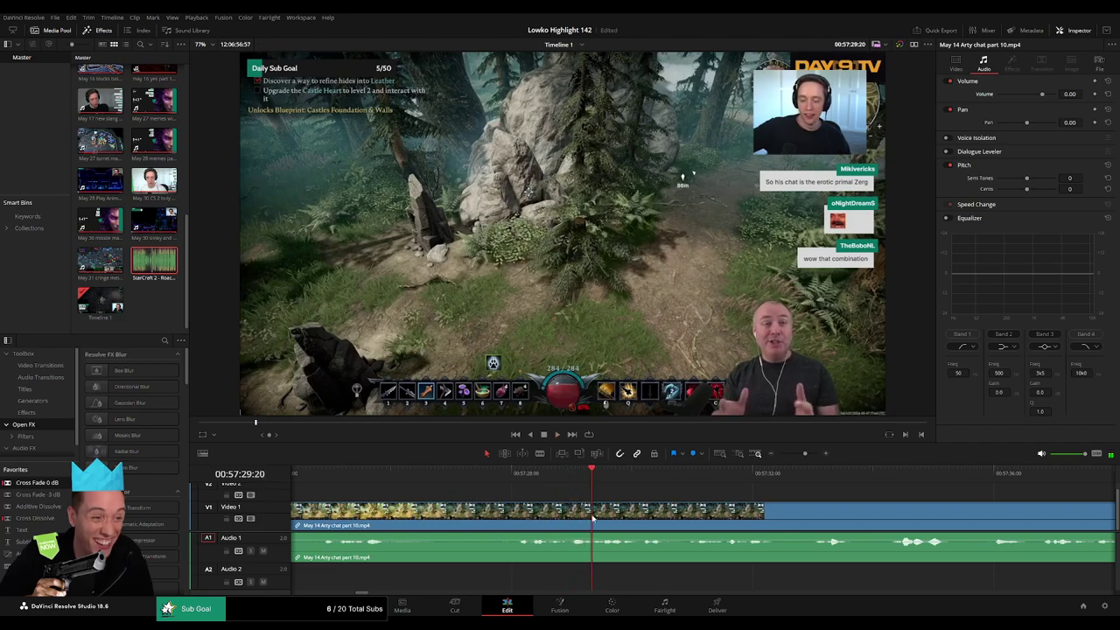
pyautogui.hotkey('ctrl', 'b')
pyautogui.press('space')
pyautogui.press('space')
pyautogui.hotkey('ctrl', 'b')
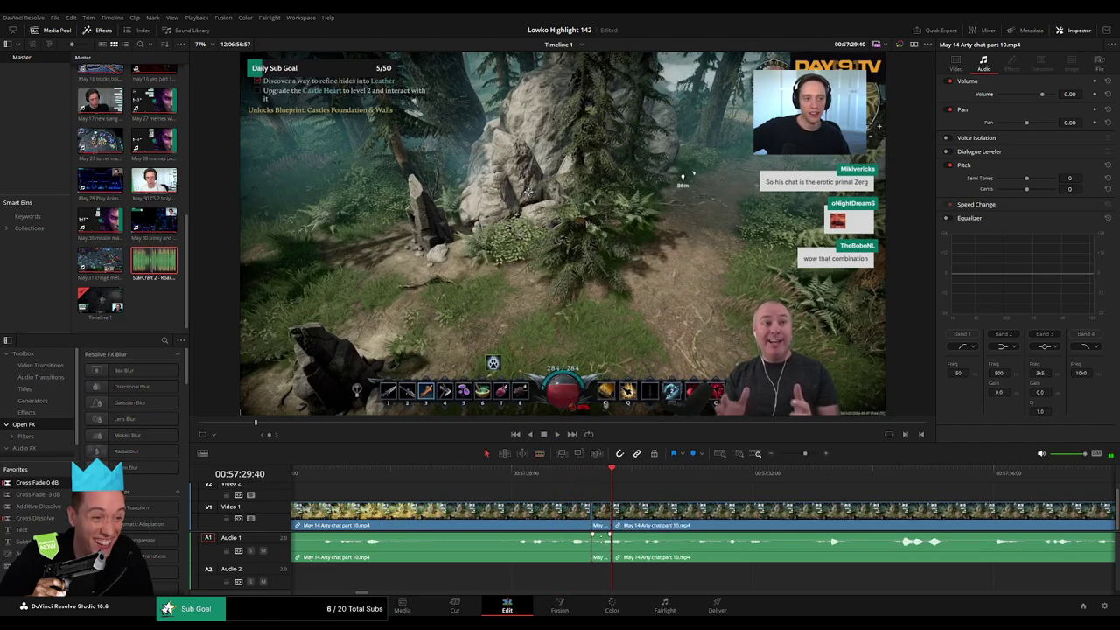
# - Place a Roach Quotes audio piece on Audio 2 under the muted word at 57:29 and lower its volume to about -23
pyautogui.moveTo(162, 262); pyautogui.dragTo(610, 577)
pyautogui.click(602, 577)
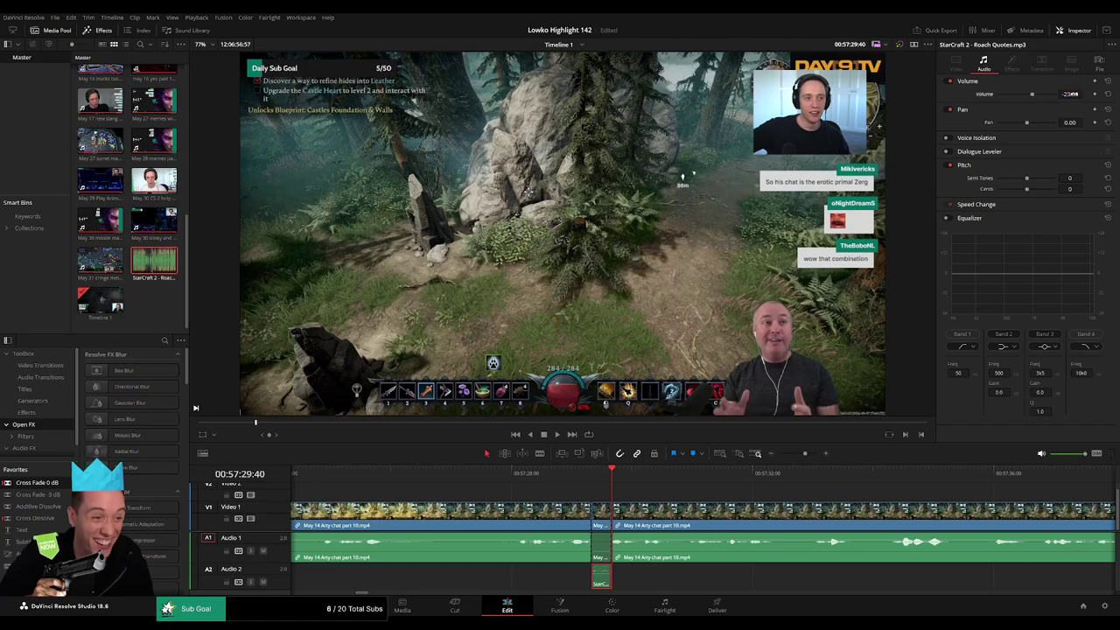
pyautogui.click(630, 494)
# - Split part 10 at about 57:50:22 and 57:50:45 to isolate the next word to censor, and mute its audio
pyautogui.moveTo(804, 454); pyautogui.dragTo(798, 455)
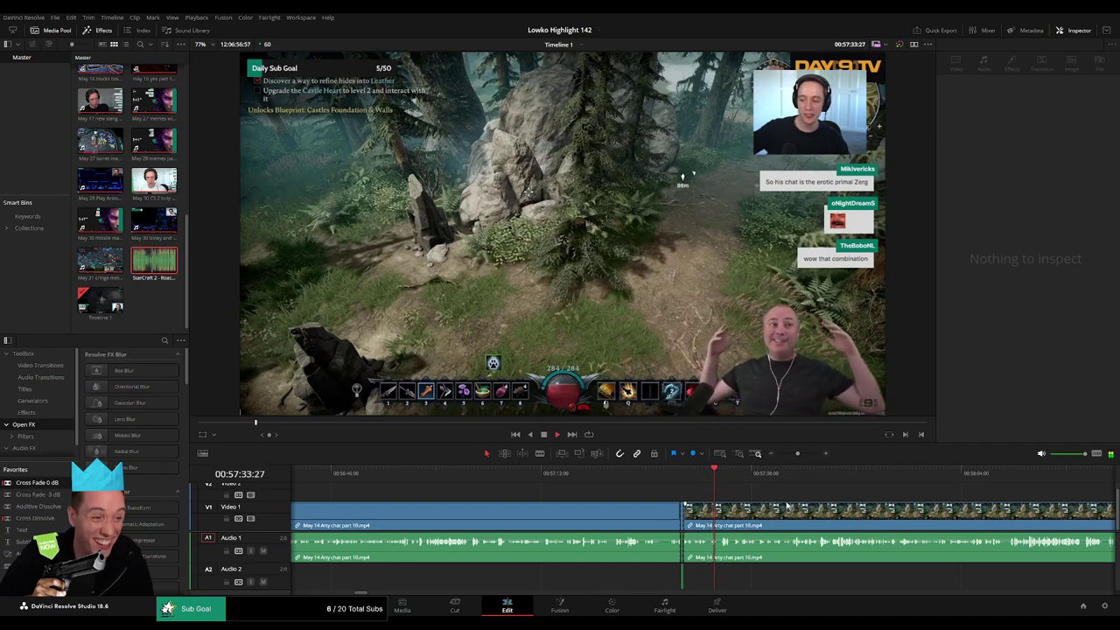
pyautogui.moveTo(786, 507); pyautogui.dragTo(615, 502)
pyautogui.hscroll(1, 615, 503)
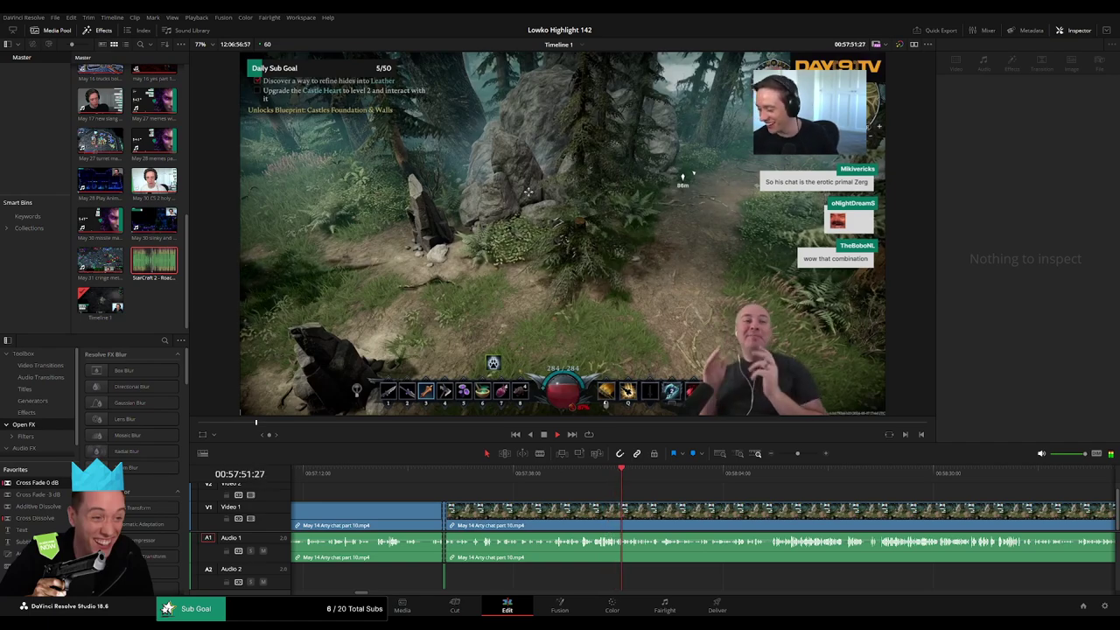
pyautogui.press('space')
pyautogui.moveTo(798, 454); pyautogui.dragTo(809, 453)
pyautogui.moveTo(558, 472); pyautogui.dragTo(420, 479)
pyautogui.press('space')
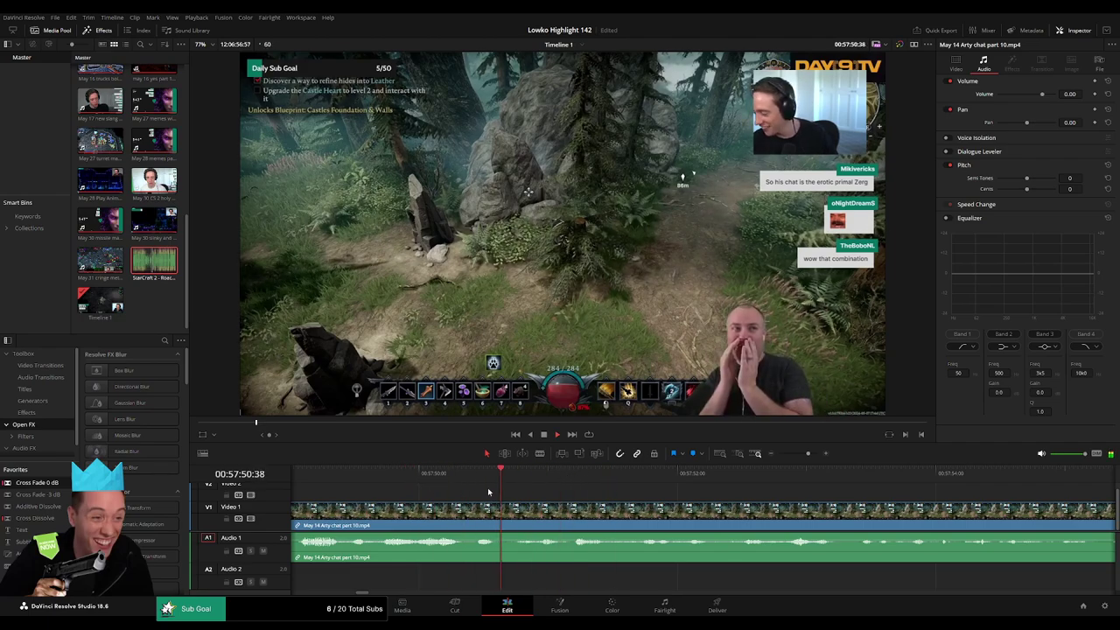
pyautogui.press('b')
pyautogui.click(466, 512)
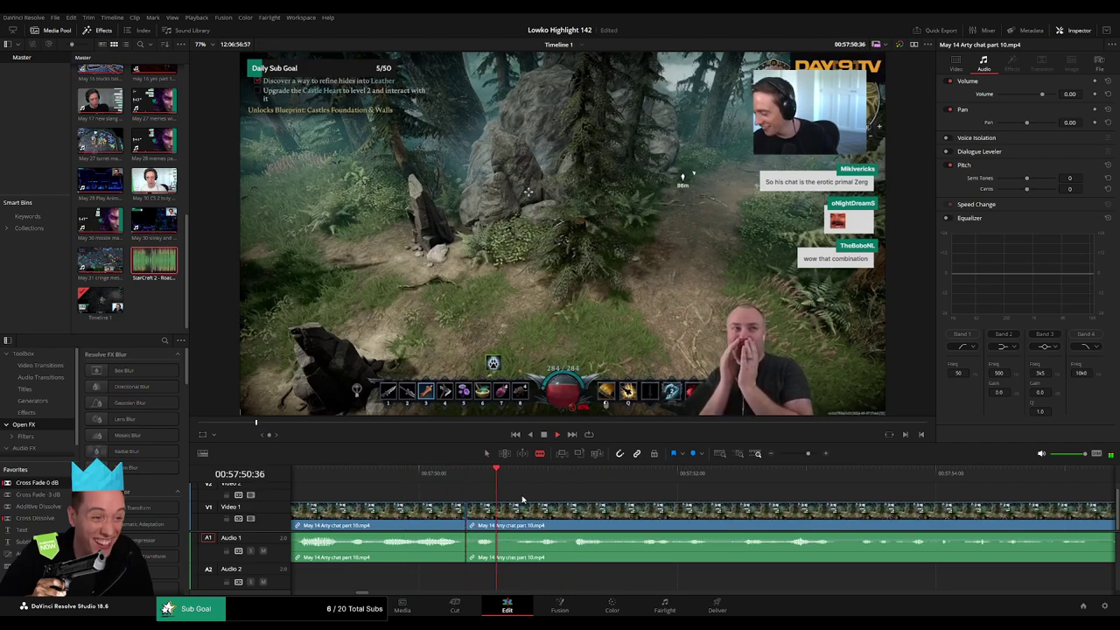
pyautogui.press('space')
pyautogui.click(515, 512)
pyautogui.press('a')
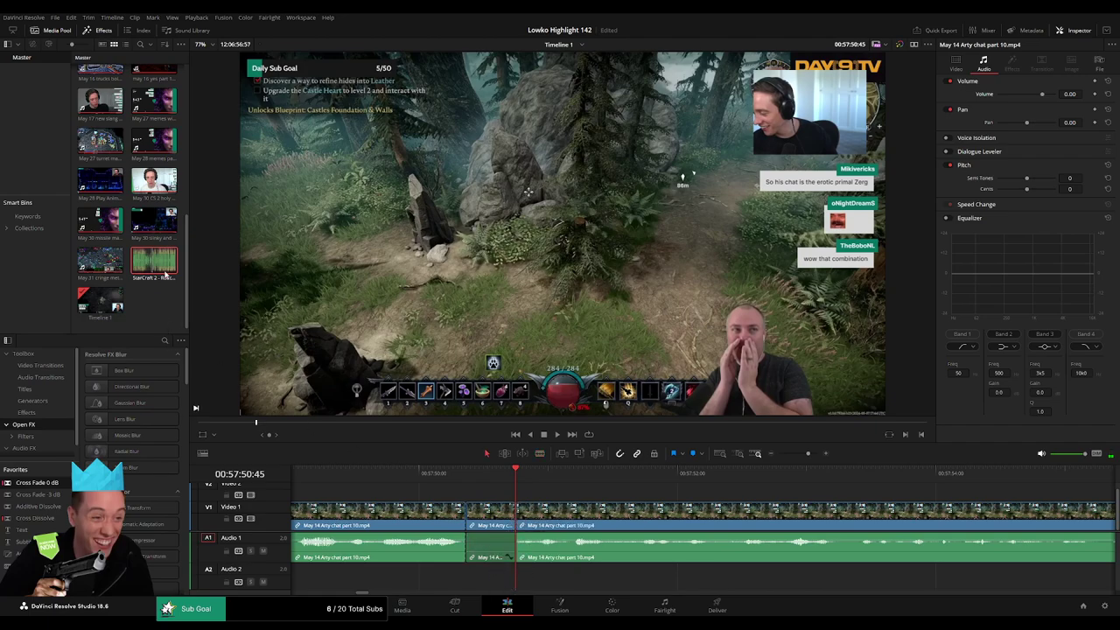
# - Add Roach Quotes audio on Audio 2 at 57:50, trim it to the muted piece's length, and lower its volume
pyautogui.moveTo(164, 276); pyautogui.dragTo(470, 574)
pyautogui.moveTo(539, 579); pyautogui.dragTo(515, 578)
pyautogui.click(502, 575)
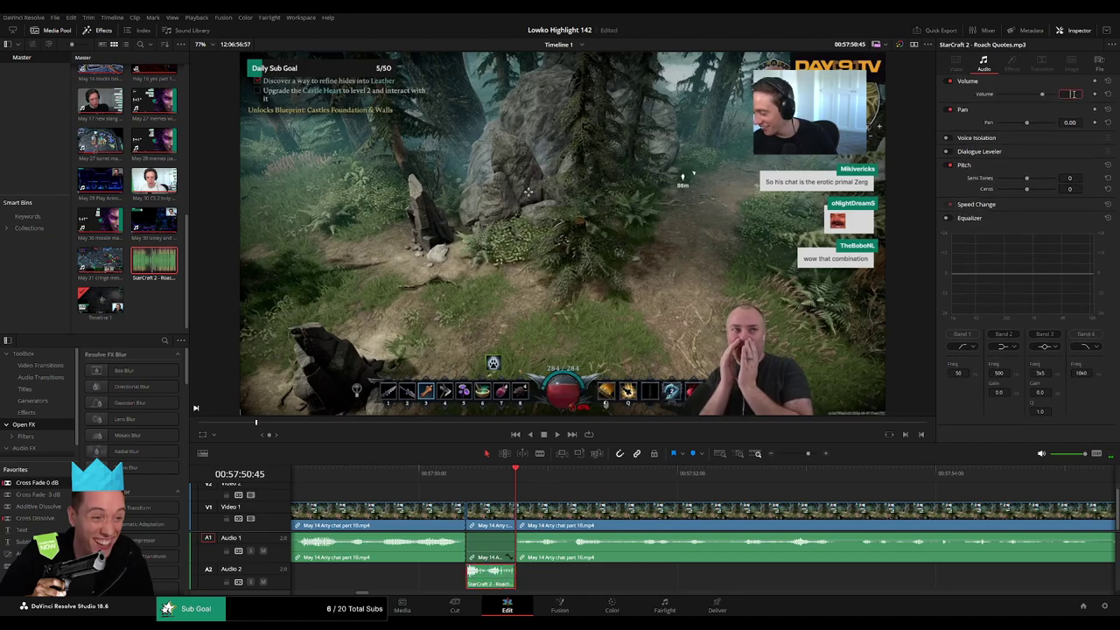
pyautogui.moveTo(1073, 94); pyautogui.dragTo(1062, 93)
pyautogui.click(676, 495)
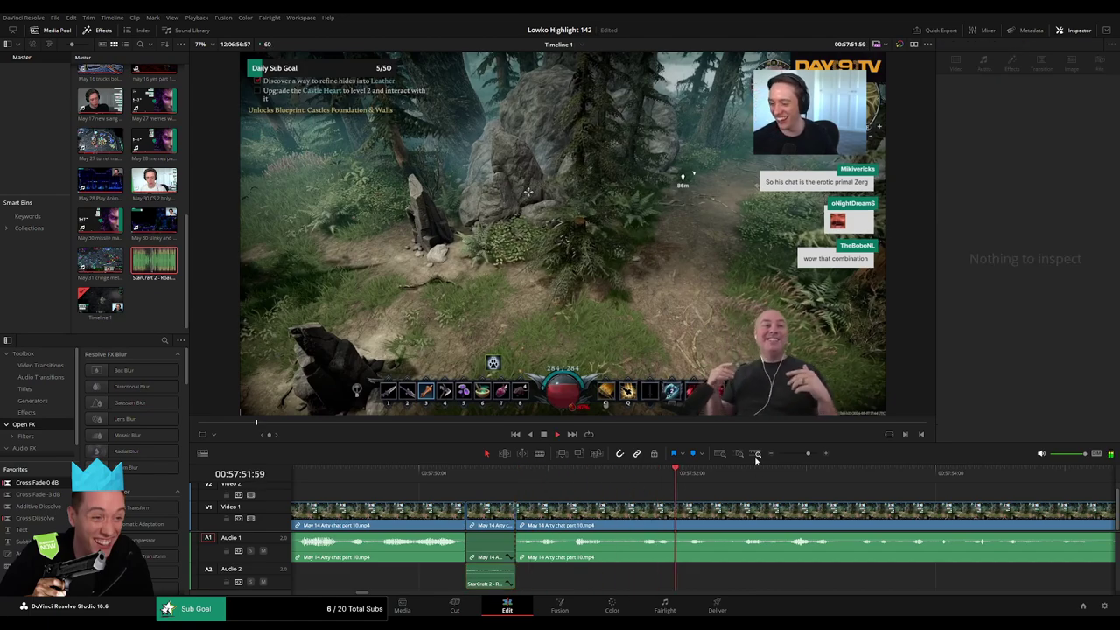
# - Split part 10 at 59:33:13 and 59:33:33 to isolate the next word to censor, and mute that piece's audio
pyautogui.moveTo(807, 454); pyautogui.dragTo(804, 457)
pyautogui.hscroll(4, 662, 487)
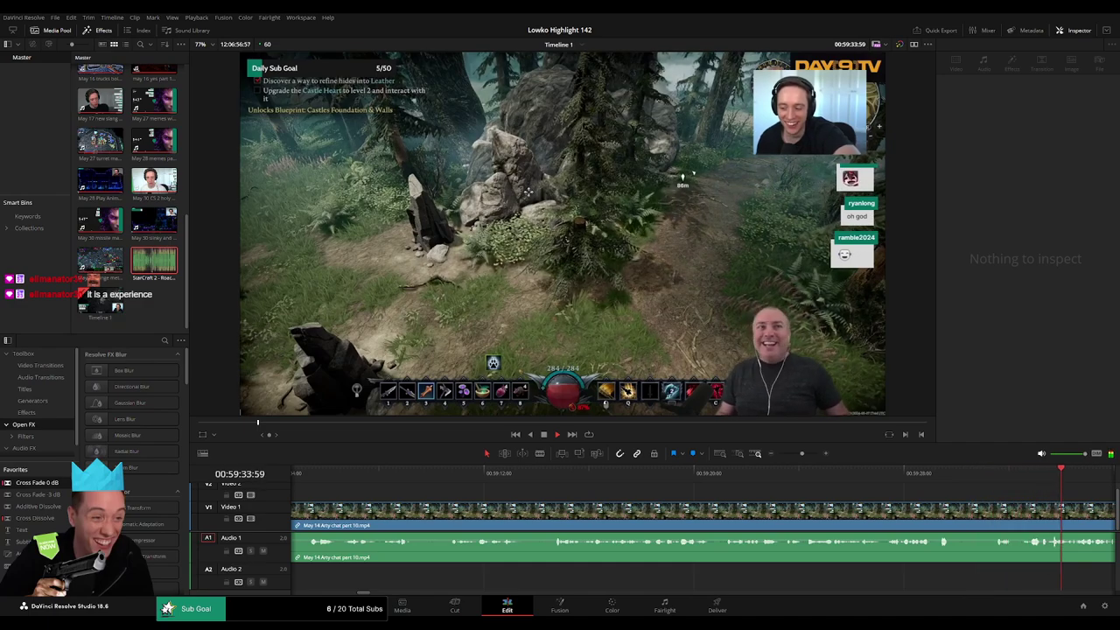
pyautogui.press('space')
pyautogui.click(986, 471)
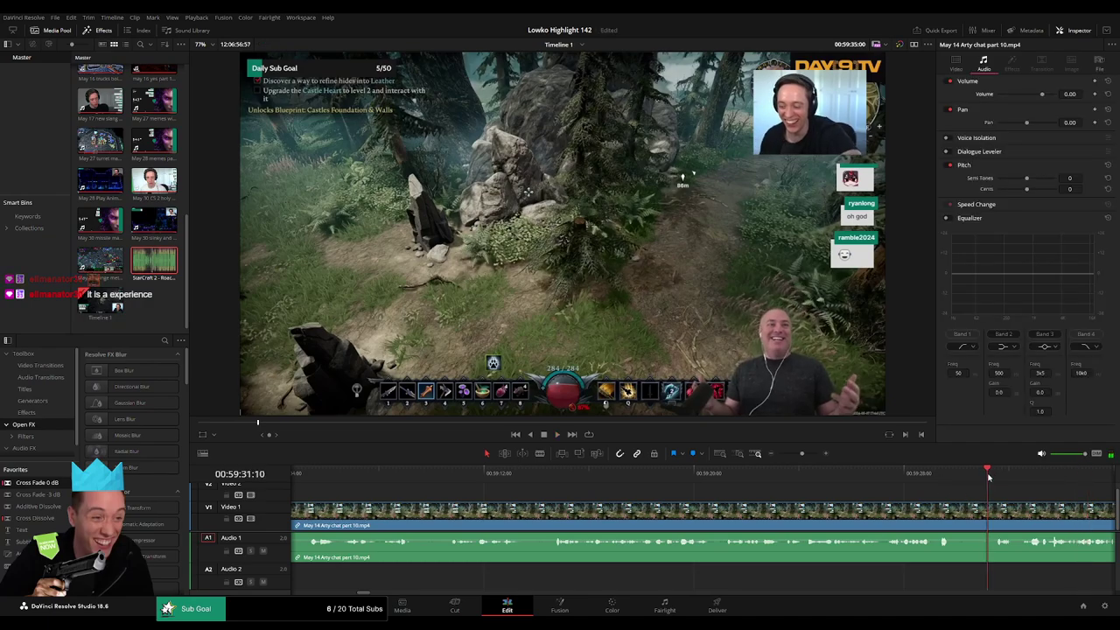
pyautogui.press('space')
pyautogui.moveTo(800, 453); pyautogui.dragTo(807, 453)
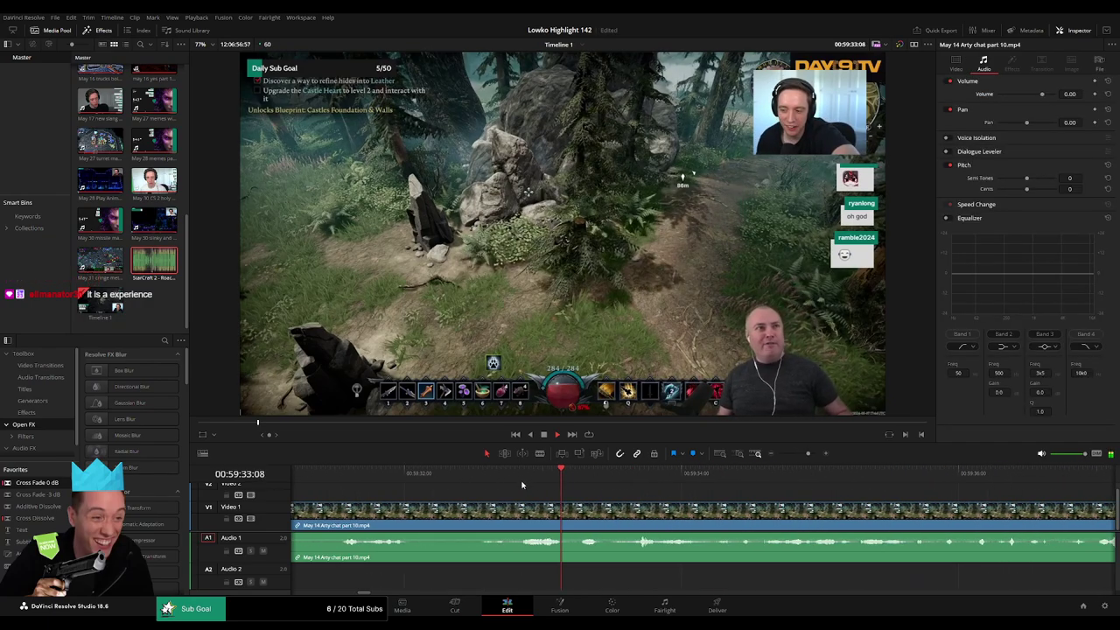
pyautogui.press('b')
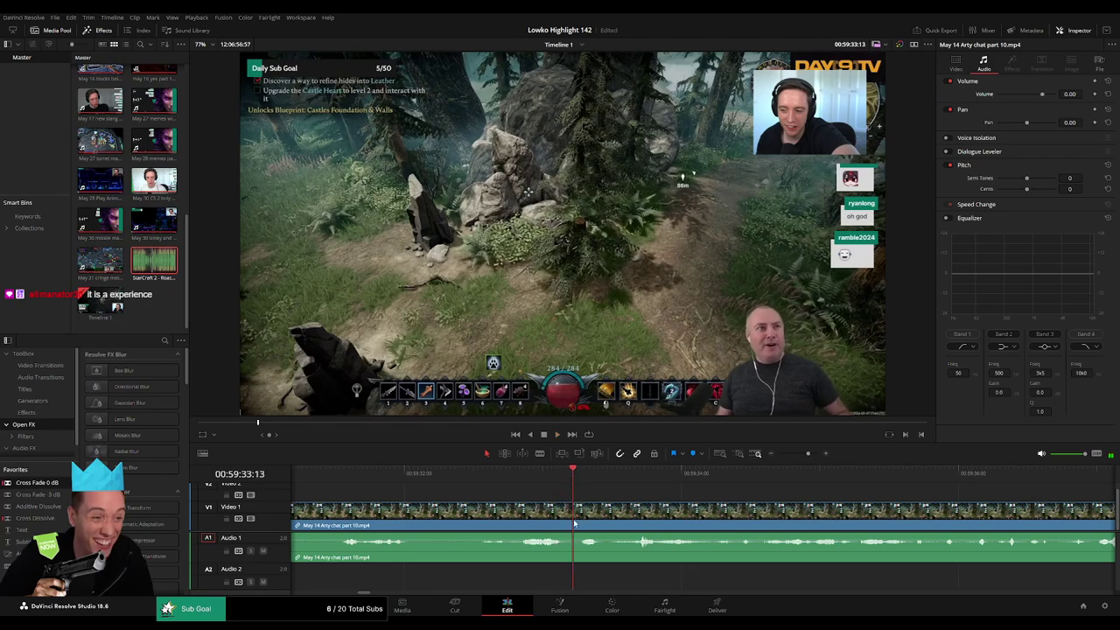
pyautogui.click(573, 512)
pyautogui.press('space')
pyautogui.click(619, 525)
pyautogui.press('a')
pyautogui.keyDown('alt'); pyautogui.click(603, 547); pyautogui.keyUp('alt')
pyautogui.press('d')
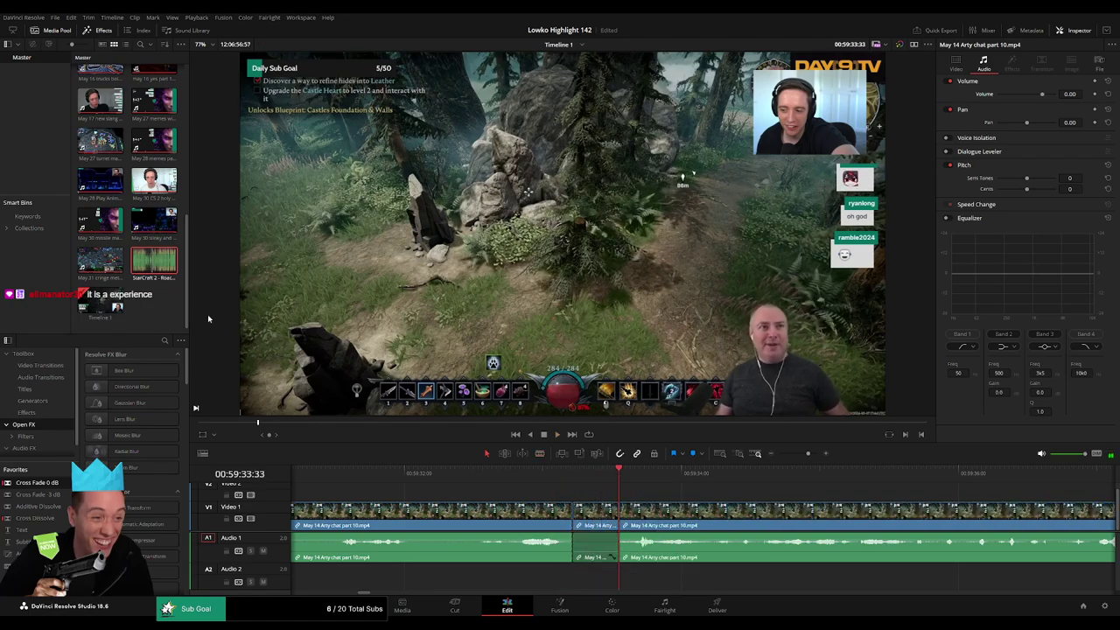
# - Add Roach Quotes audio on Audio 2 at 59:33, trim it to the muted piece's length, and set its volume to -23
pyautogui.moveTo(153, 270); pyautogui.dragTo(557, 574)
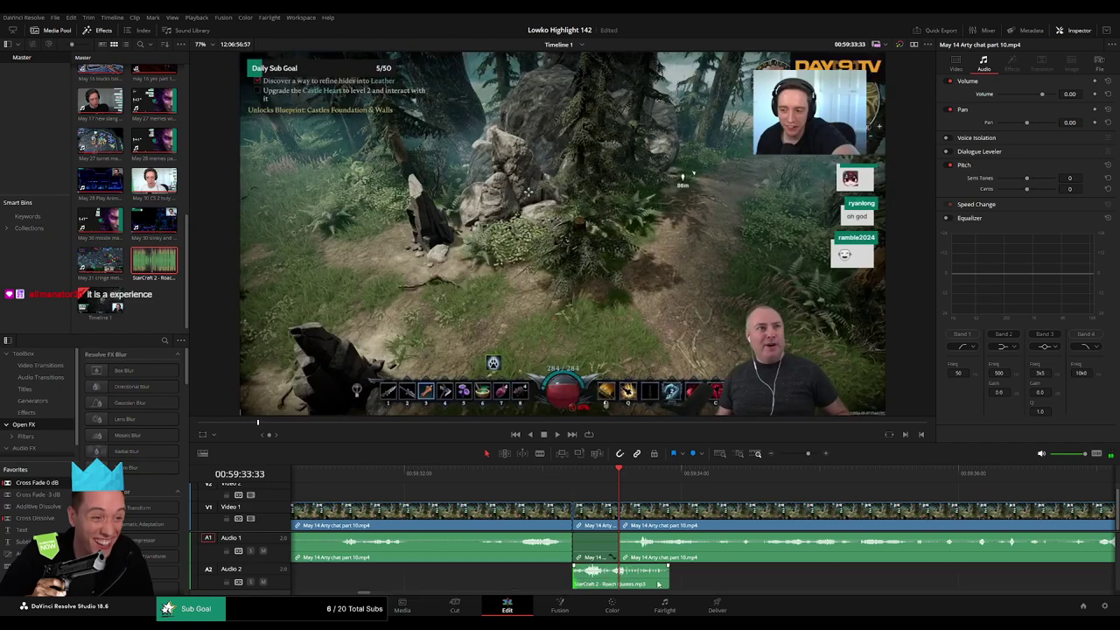
pyautogui.moveTo(666, 579); pyautogui.dragTo(609, 577)
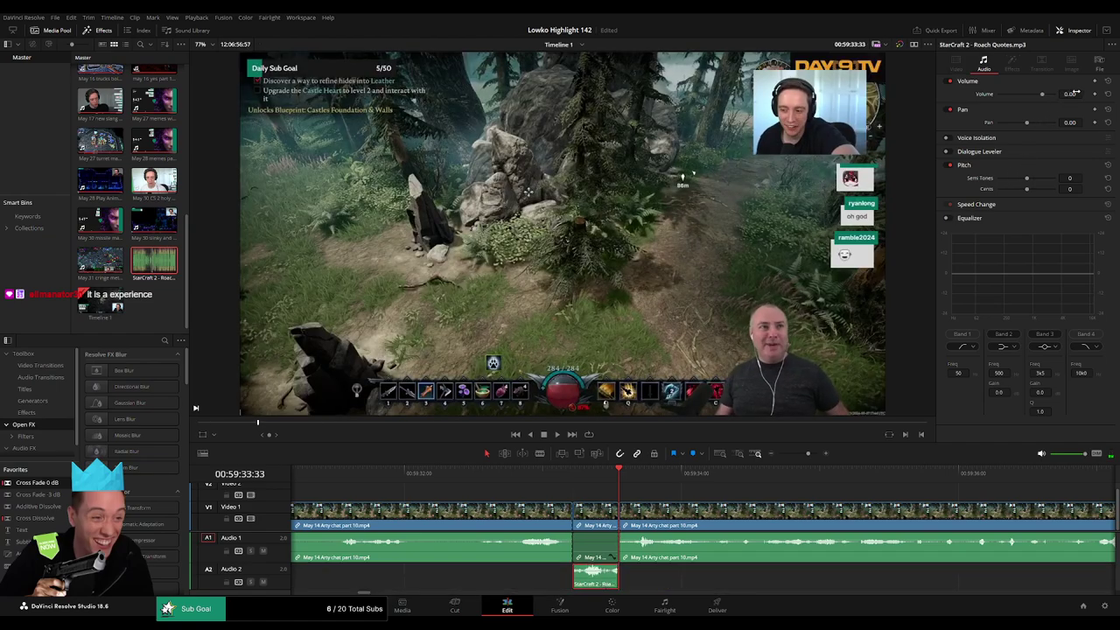
pyautogui.write('-23')
pyautogui.press('Return')
pyautogui.press('space')
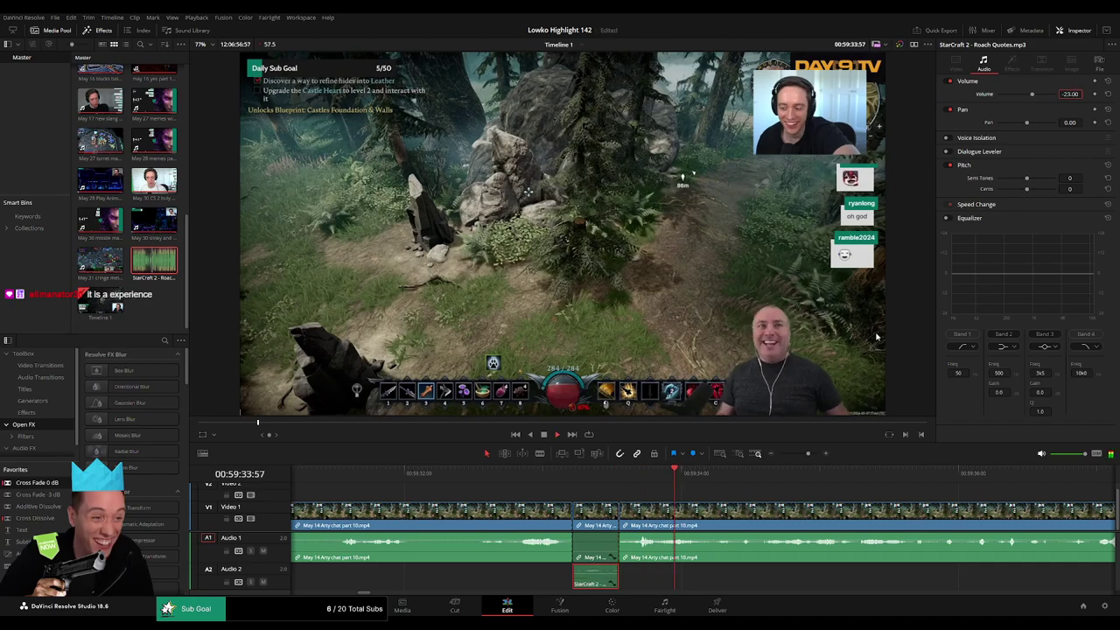
# - Cut the pause from about 01:01:44 to 01:01:45:35 out of part 10 and close the gap
pyautogui.moveTo(803, 456); pyautogui.dragTo(793, 460)
pyautogui.click(785, 496)
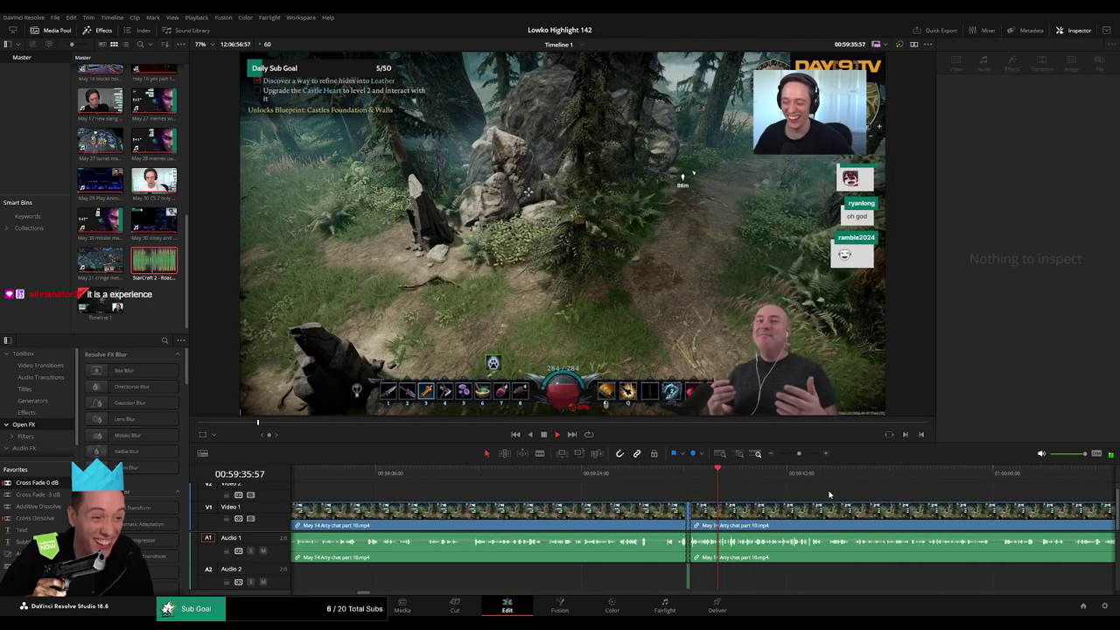
pyautogui.moveTo(830, 495); pyautogui.dragTo(568, 499)
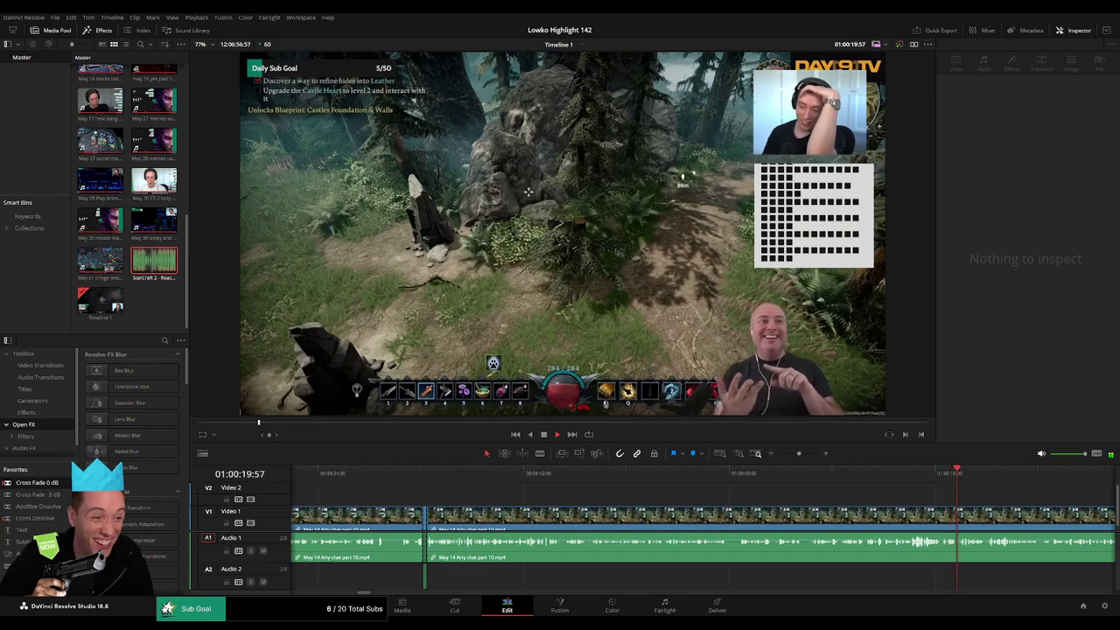
pyautogui.hscroll(4, 737, 507)
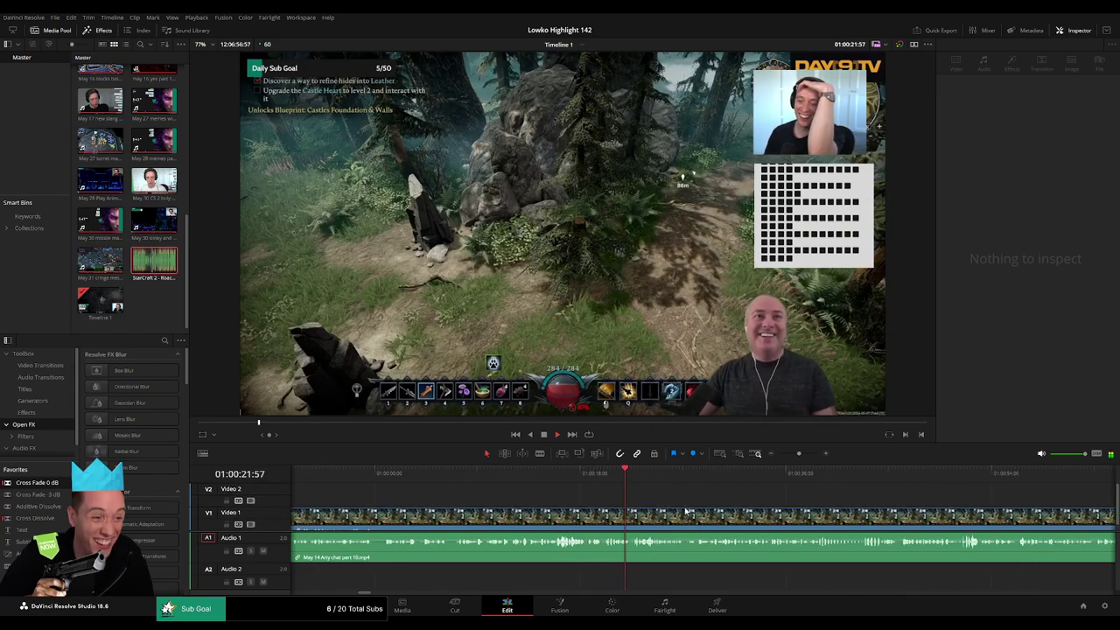
pyautogui.hscroll(5, 685, 511)
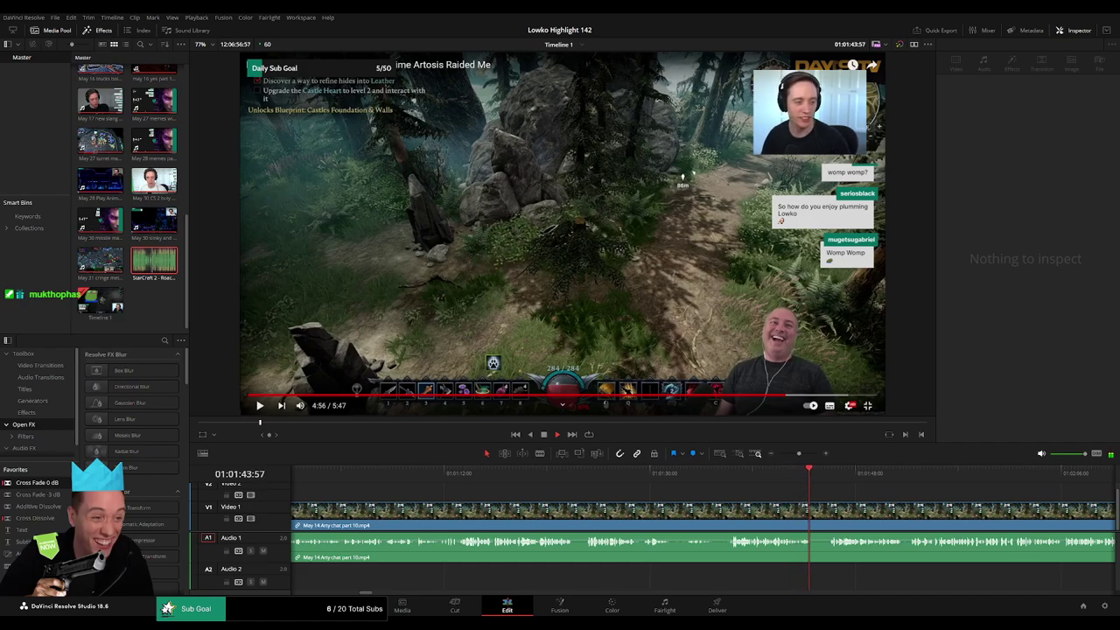
pyautogui.moveTo(767, 488); pyautogui.dragTo(564, 482)
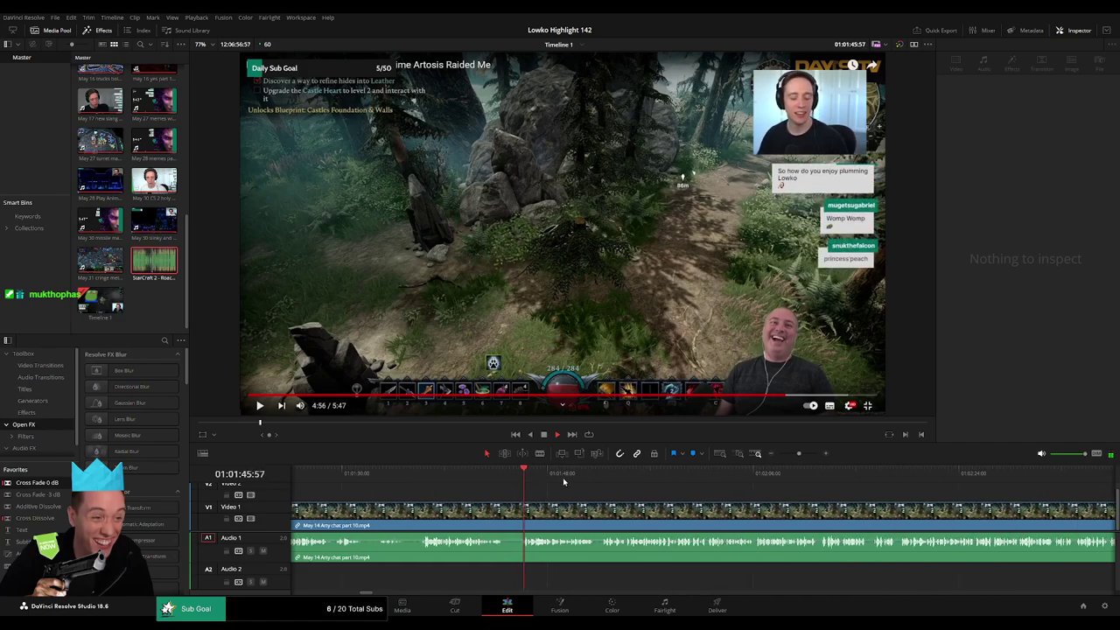
pyautogui.press('b')
pyautogui.click(506, 522)
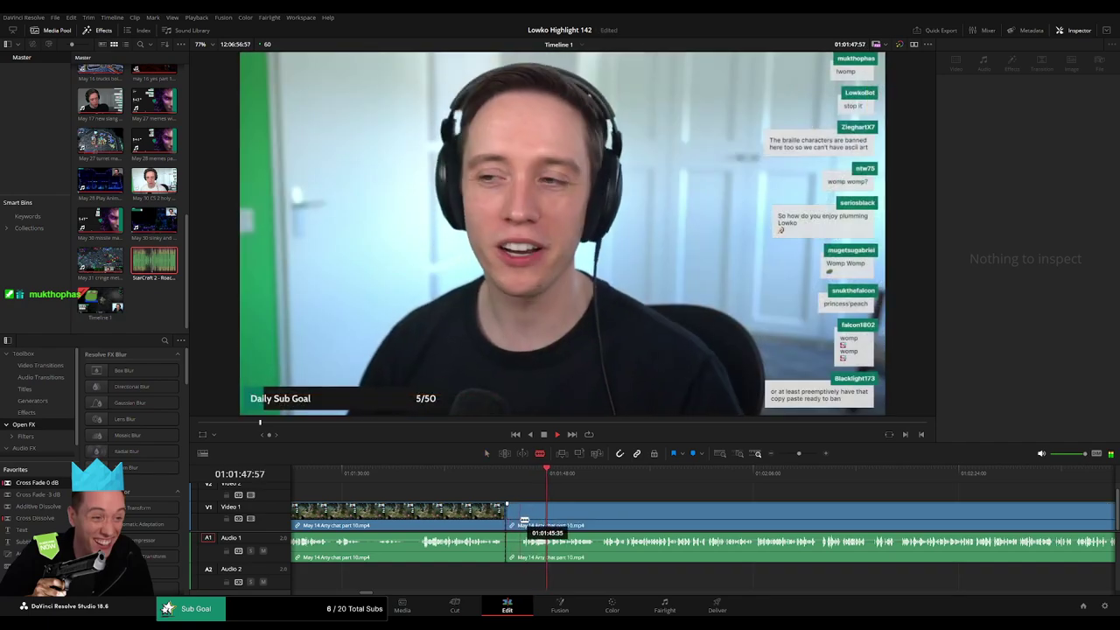
pyautogui.click(520, 523)
pyautogui.press('a')
pyautogui.click(514, 523)
pyautogui.press('Delete')
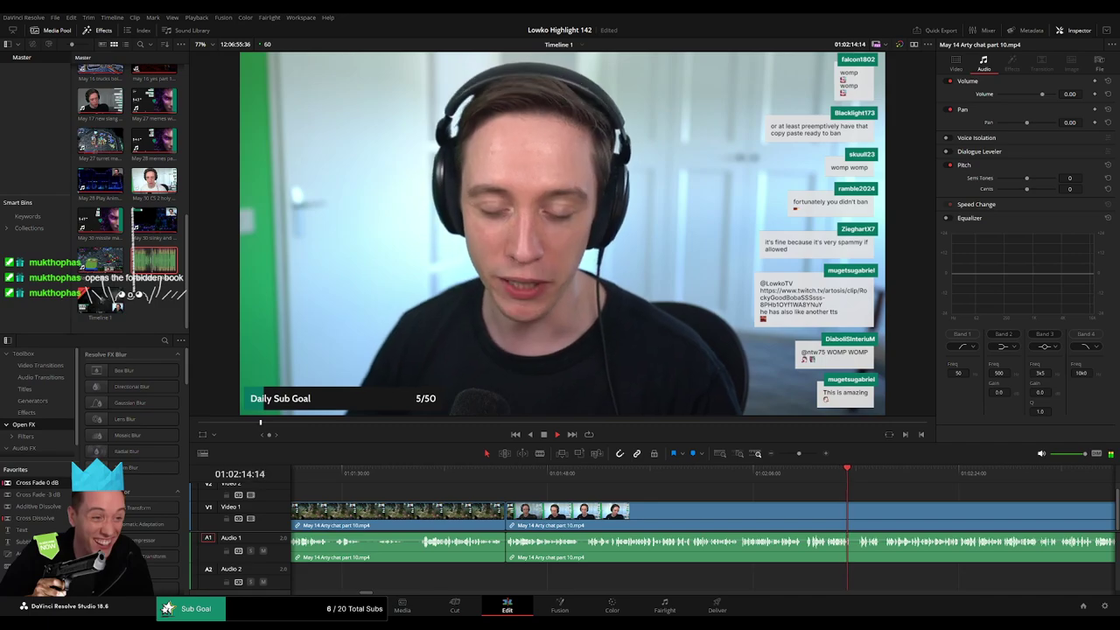
# - Cut the pause from about 01:02:14:30 to 01:02:15:24 out of part 10 and close the gap
pyautogui.moveTo(916, 499); pyautogui.dragTo(666, 507)
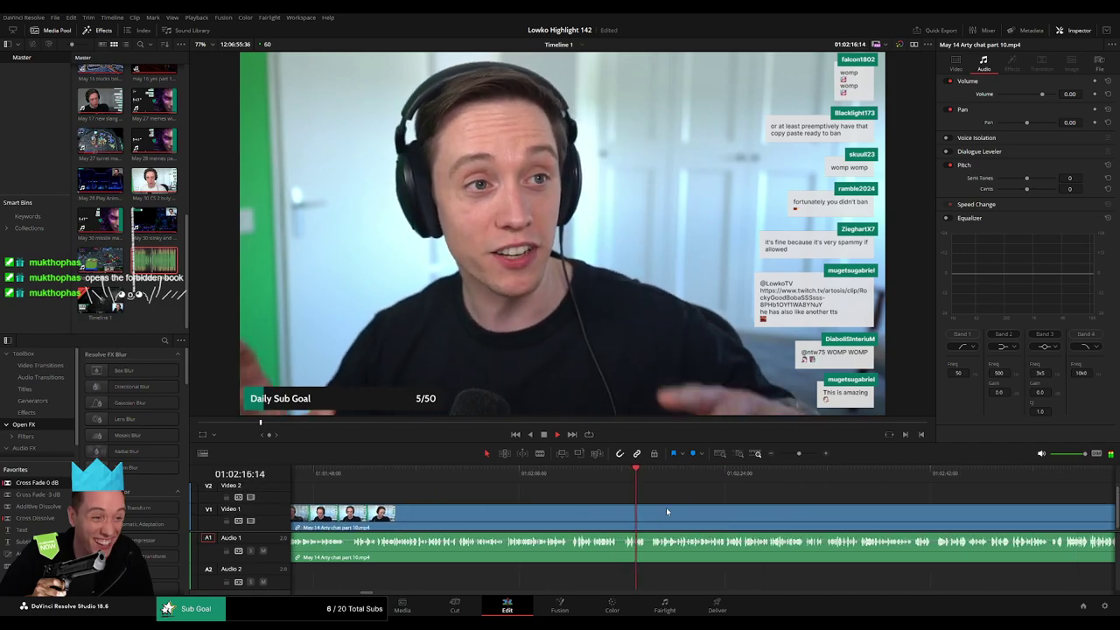
pyautogui.moveTo(798, 453); pyautogui.dragTo(808, 454)
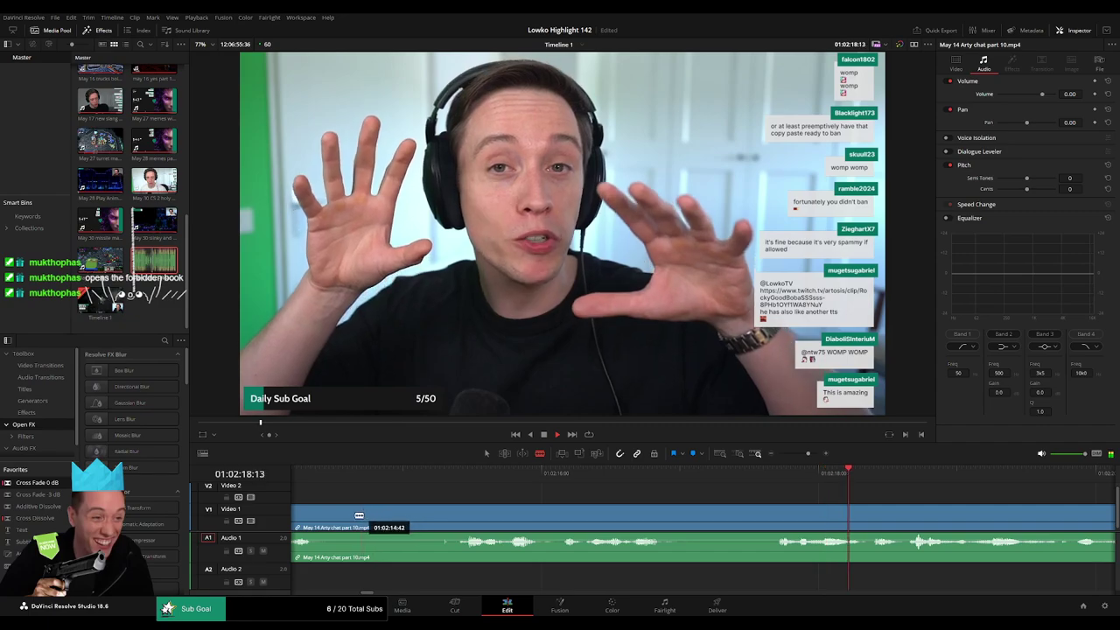
pyautogui.click(427, 526)
pyautogui.press('Delete')
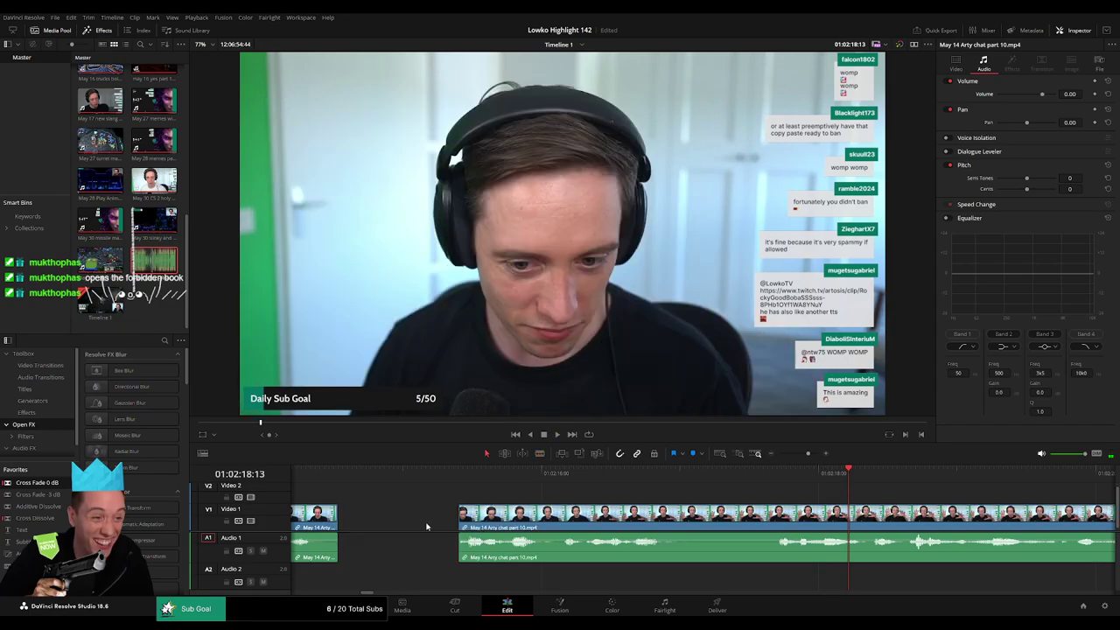
pyautogui.press('b')
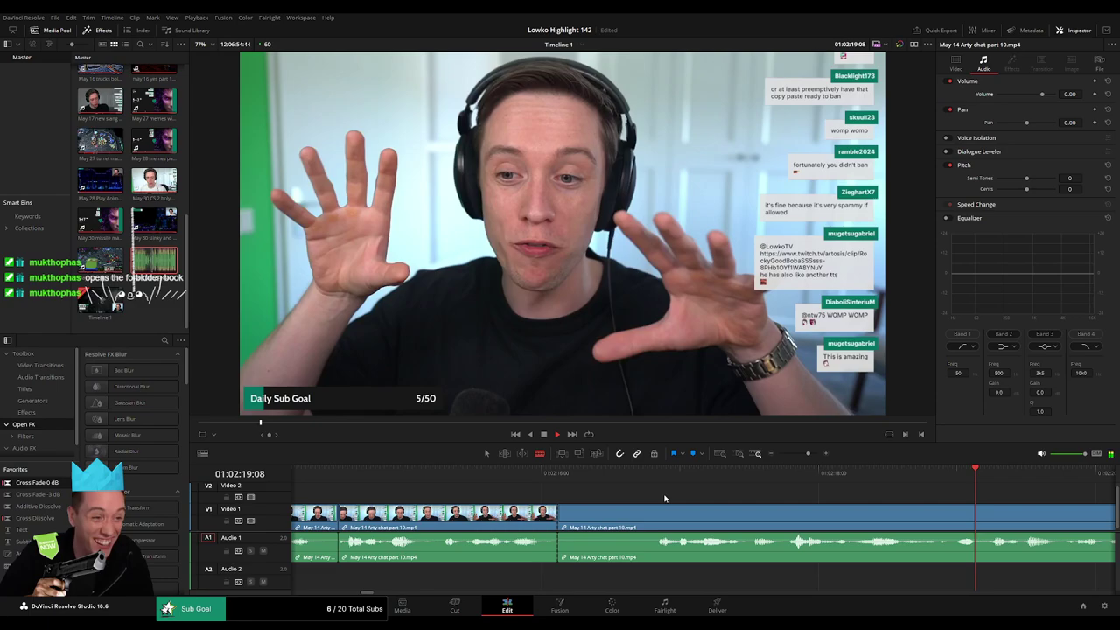
pyautogui.hotkey('ctrl', 'z')
pyautogui.press('a')
# - Split part 10 at about 01:03:26 and 01:03:31 and ripple-delete the piece between the cuts
pyautogui.moveTo(807, 453); pyautogui.dragTo(793, 454)
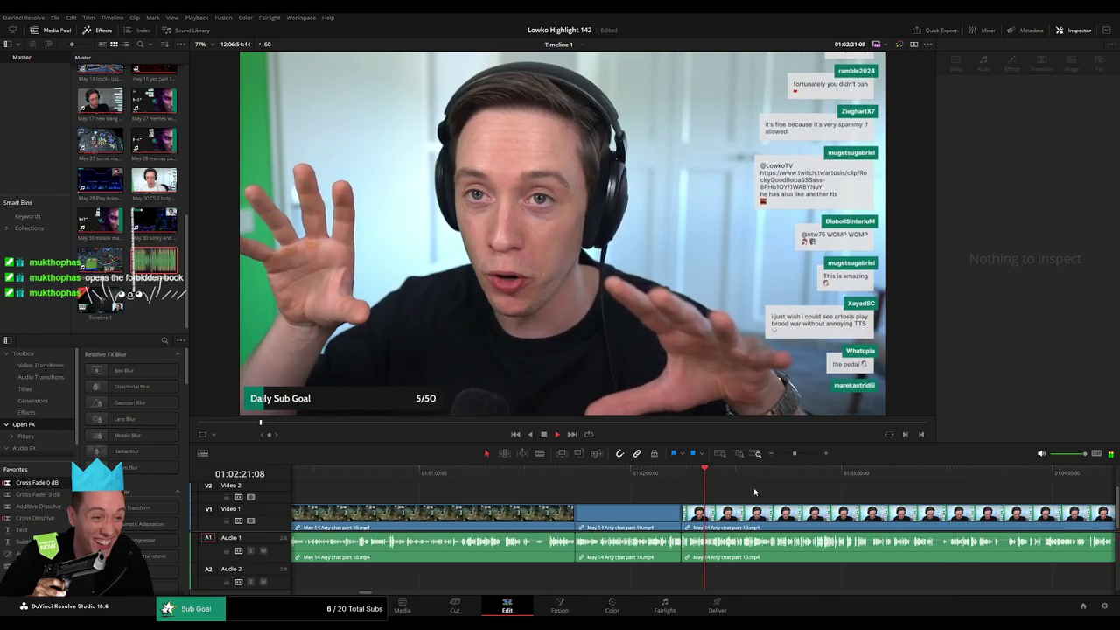
pyautogui.moveTo(769, 493); pyautogui.dragTo(542, 497)
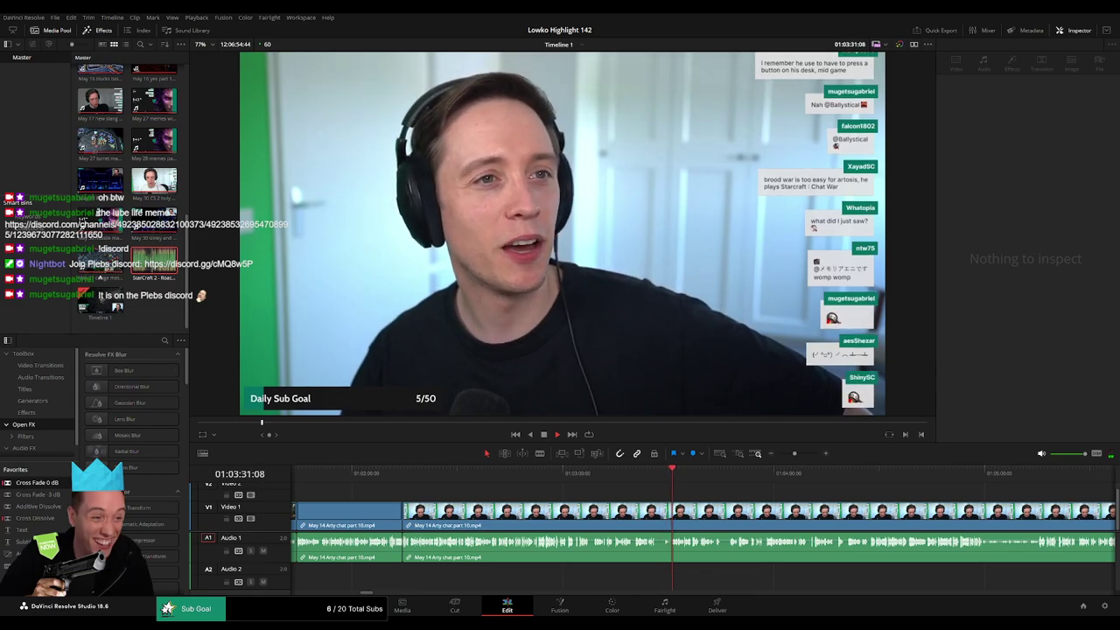
pyautogui.moveTo(798, 455); pyautogui.dragTo(804, 455)
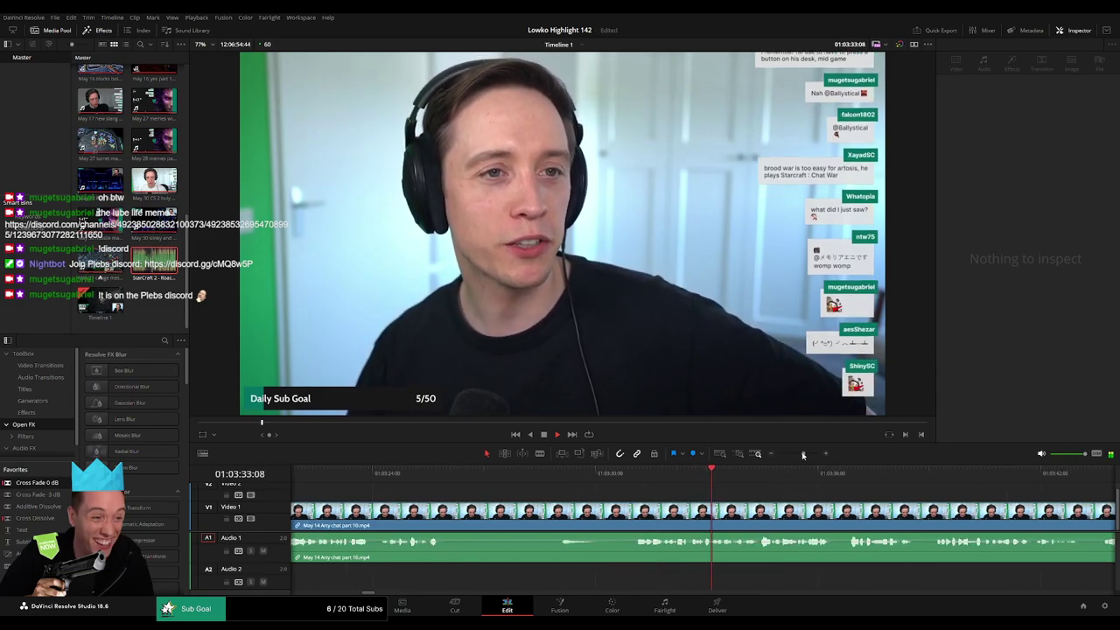
pyautogui.press('b')
pyautogui.click(449, 516)
pyautogui.click(629, 509)
pyautogui.press('a')
pyautogui.click(587, 514)
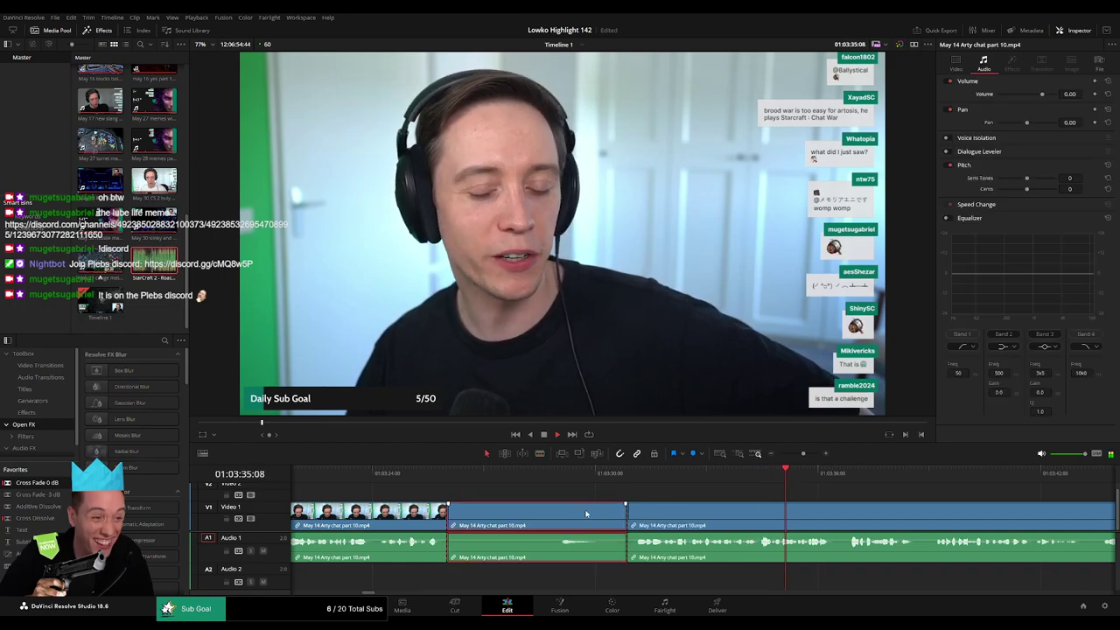
pyautogui.press('Delete')
# - Split part 10 at about 01:03:38:25 and 01:03:42:45 and ripple-delete the piece between the cuts
pyautogui.moveTo(804, 453); pyautogui.dragTo(797, 454)
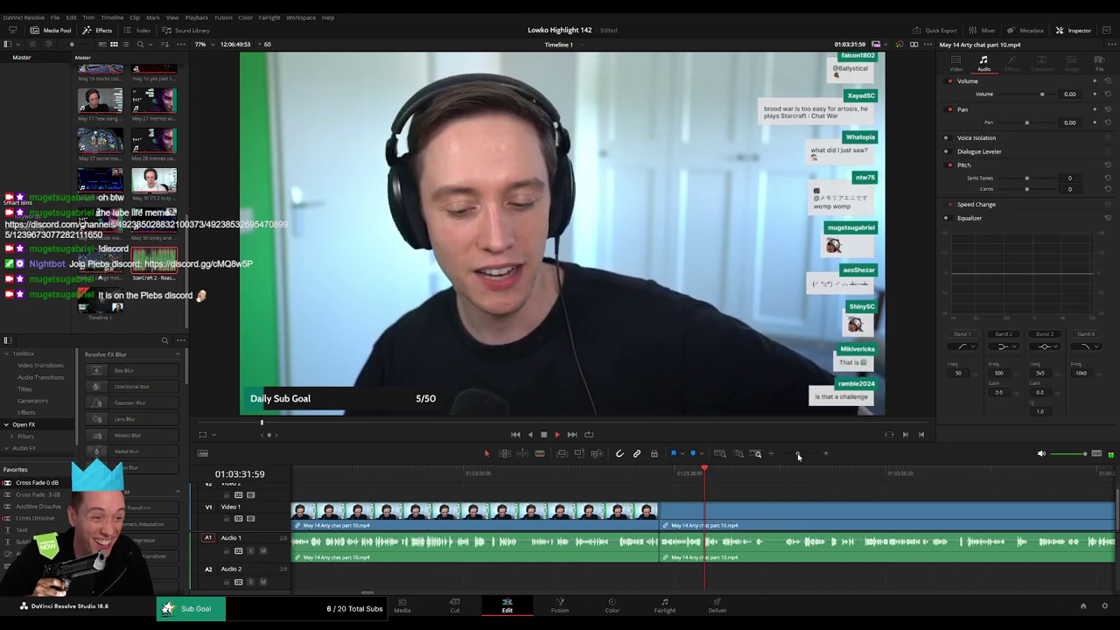
pyautogui.moveTo(760, 492); pyautogui.dragTo(509, 487)
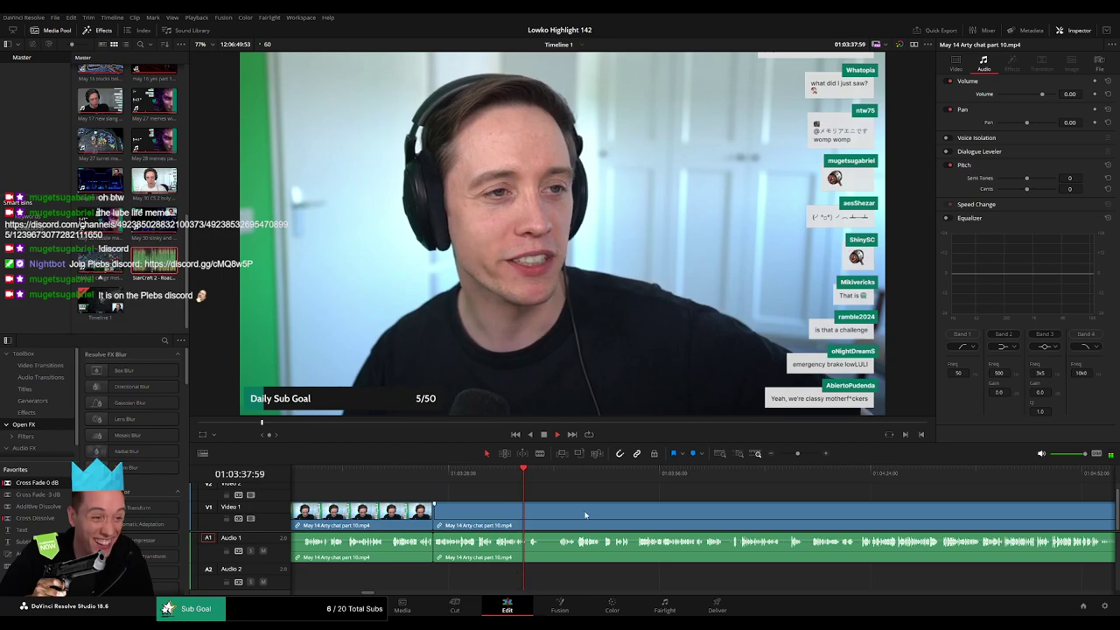
pyautogui.moveTo(797, 453); pyautogui.dragTo(804, 453)
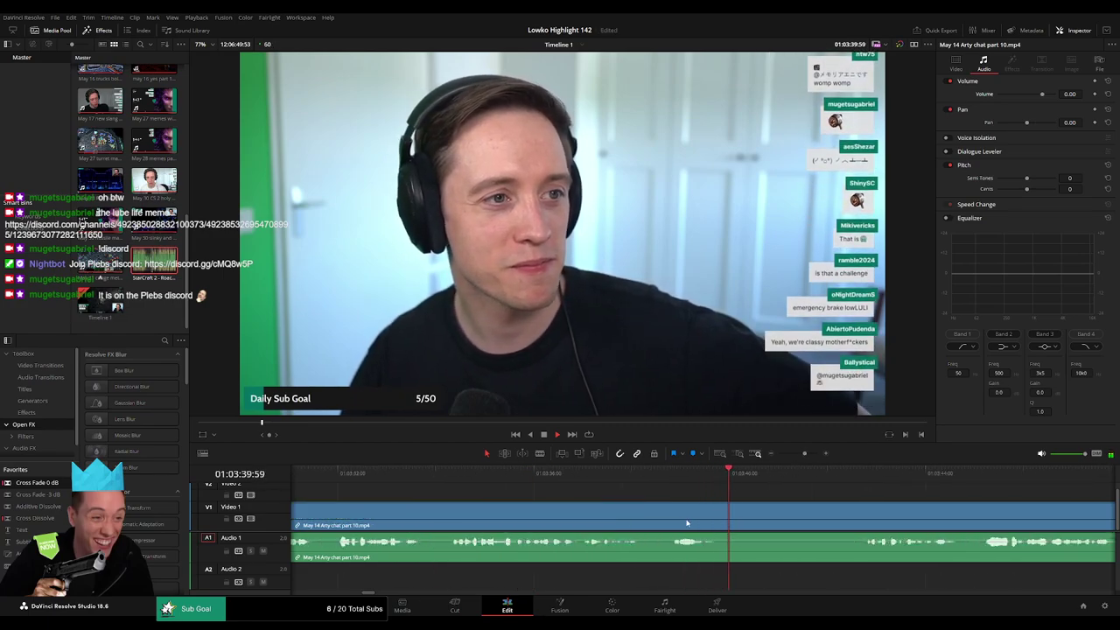
pyautogui.press('b')
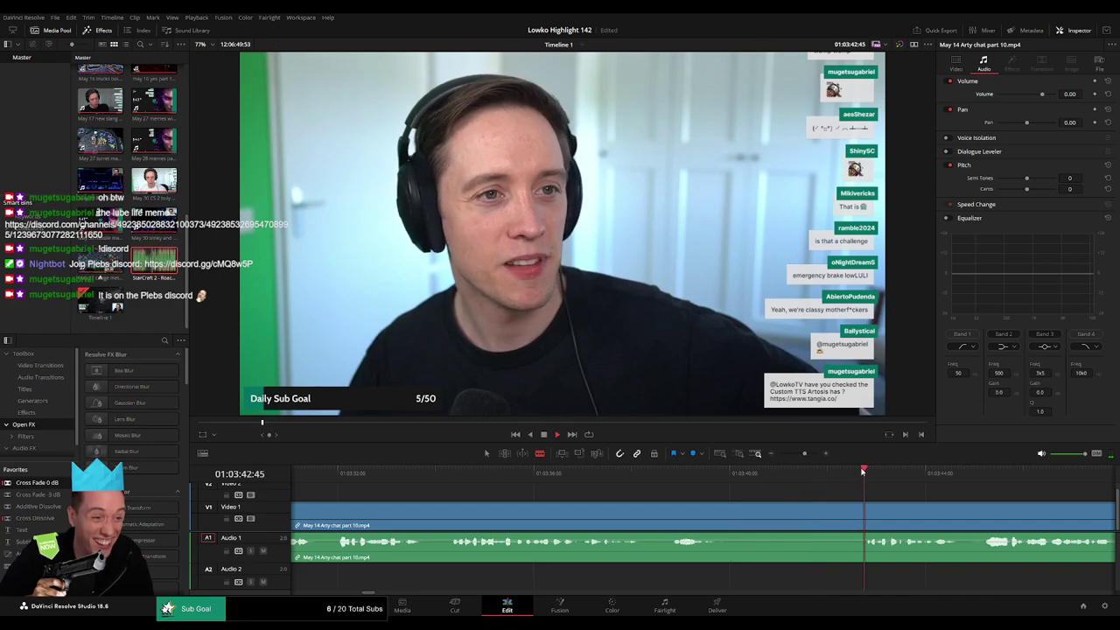
pyautogui.click(652, 519)
pyautogui.click(865, 512)
pyautogui.press('a')
pyautogui.click(808, 516)
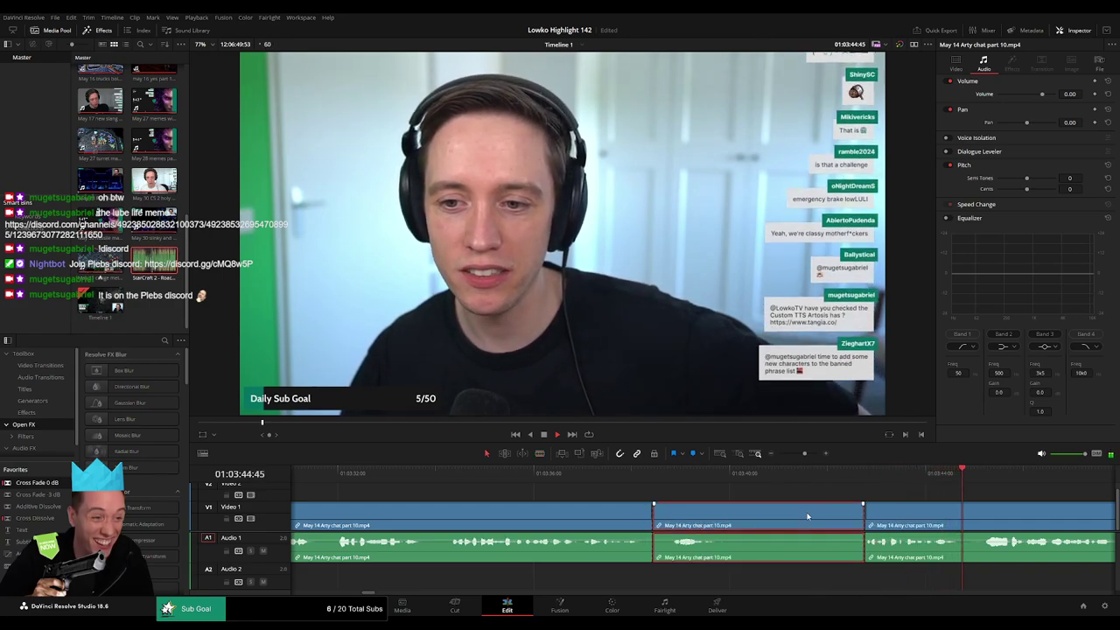
pyautogui.press('Delete')
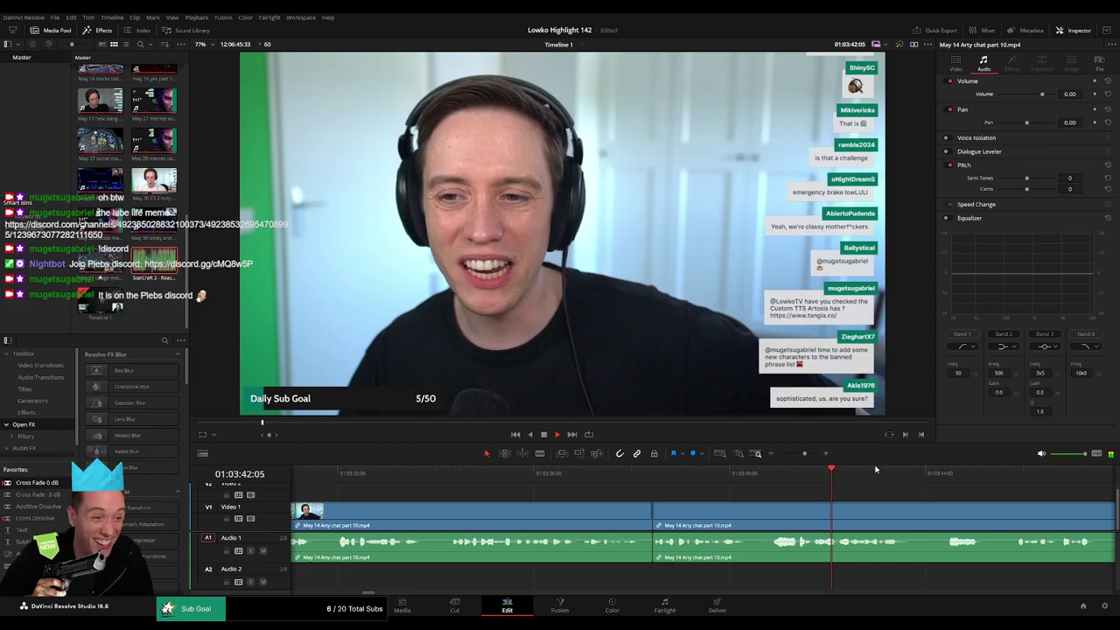
# - Cut the short pause from about 01:03:47:30 to 01:03:48:36 out of part 10 and close the gap
pyautogui.moveTo(805, 454)
pyautogui.mouseDown()
pyautogui.moveTo(795, 455)
pyautogui.moveTo(805, 455)
pyautogui.mouseUp()
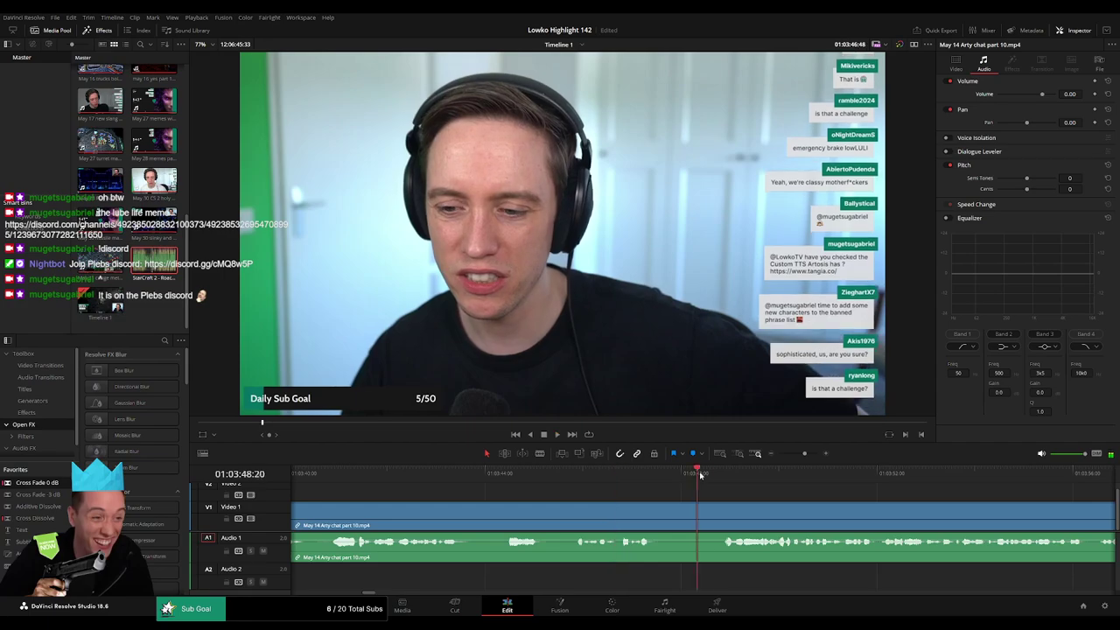
pyautogui.press('b')
pyautogui.click(665, 512)
pyautogui.click(720, 512)
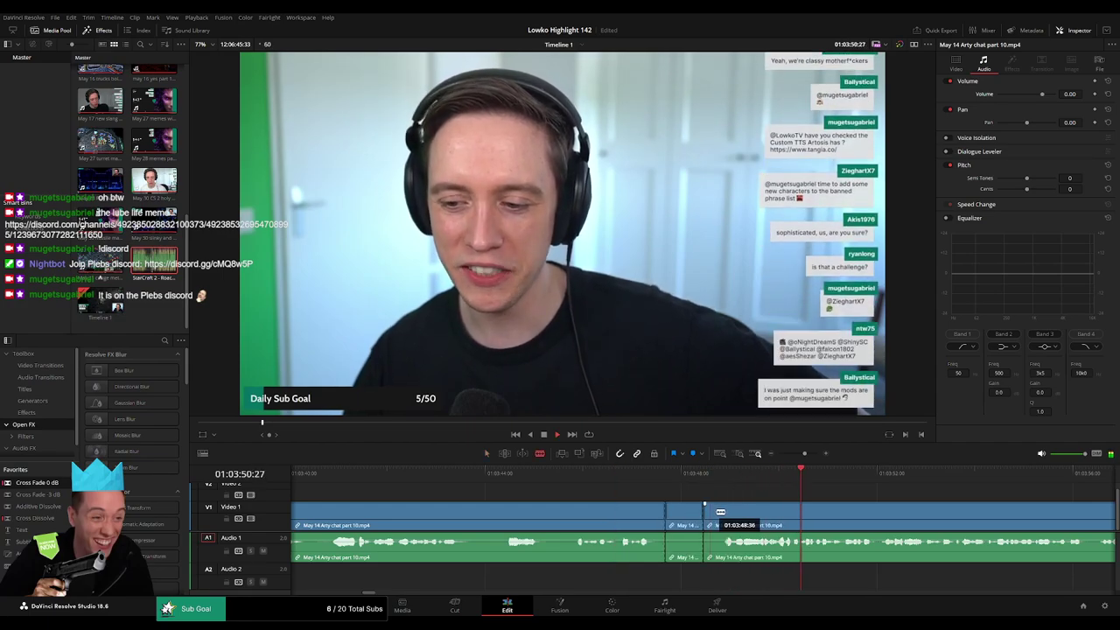
pyautogui.press('a')
pyautogui.click(706, 518)
pyautogui.press('Delete')
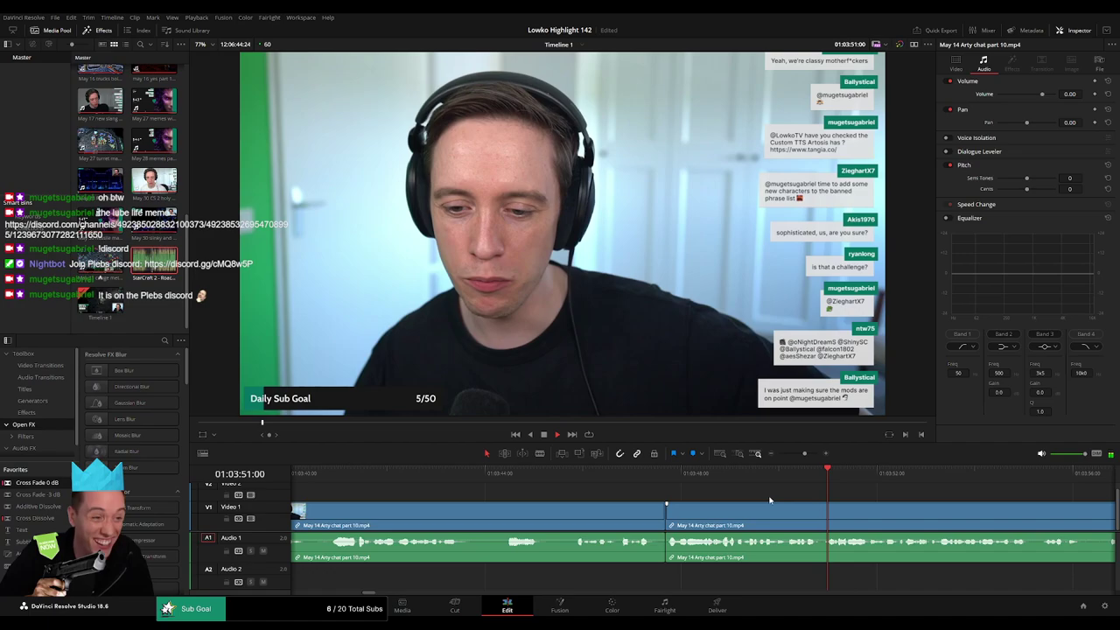
# - Cut the pause from about 01:03:58:48 to 01:04:00:03 out of part 10 and close the gap
pyautogui.moveTo(802, 454); pyautogui.dragTo(796, 455)
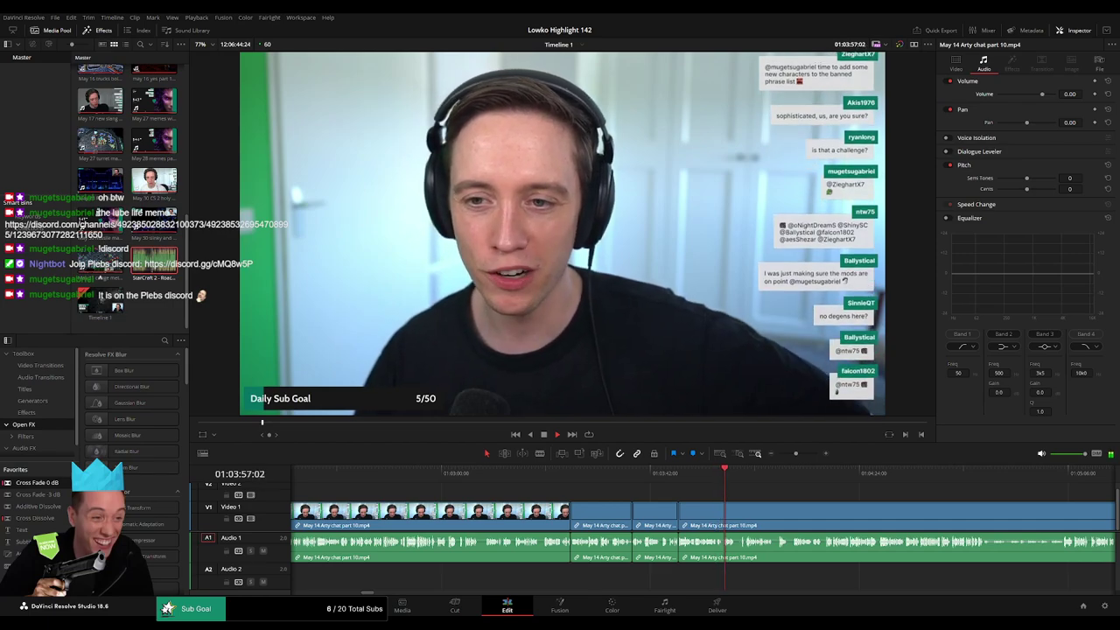
pyautogui.moveTo(793, 454); pyautogui.dragTo(802, 455)
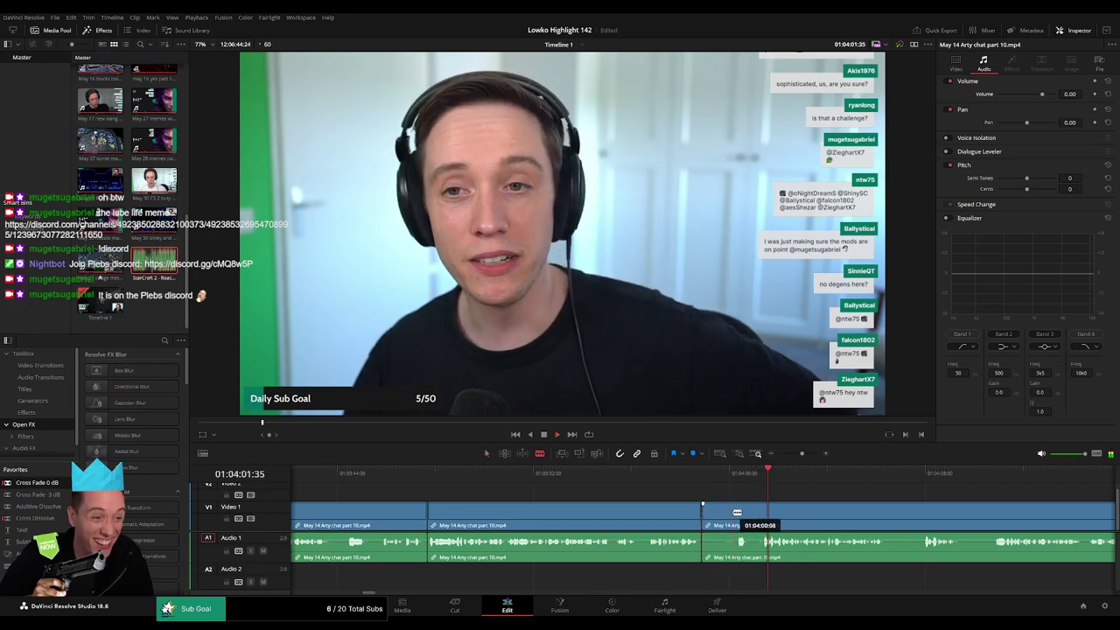
pyautogui.click(734, 512)
pyautogui.press('a')
pyautogui.click(717, 519)
pyautogui.press('Delete')
# - Remove the short stretch from about 01:03:59:30 to 01:03:59:55 from part 10 and close the gap
pyautogui.press('b')
pyautogui.click(722, 515)
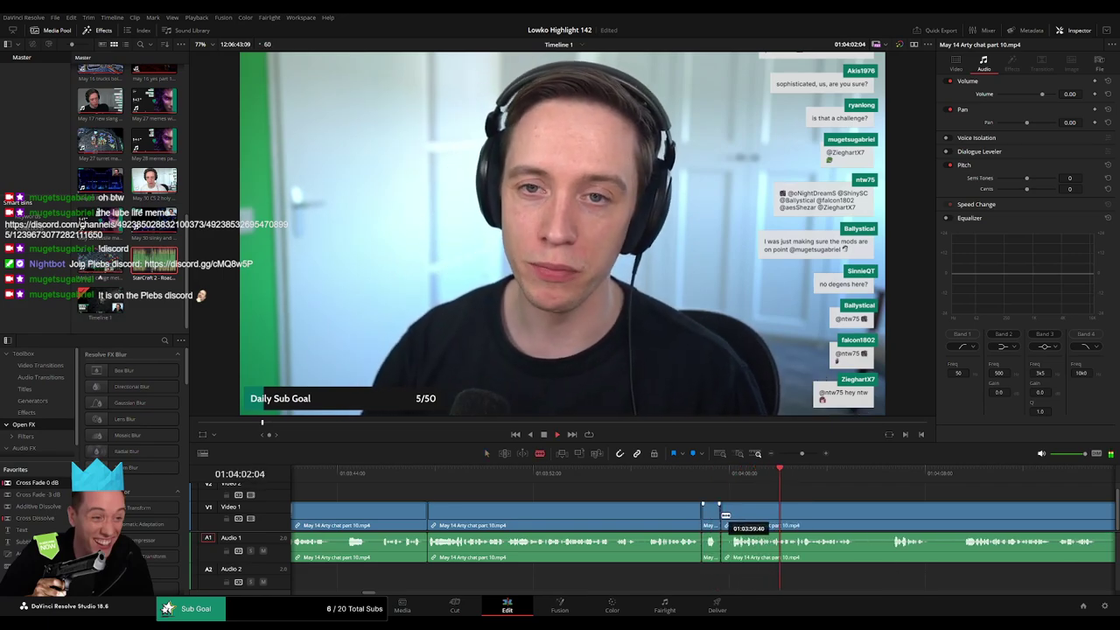
pyautogui.moveTo(725, 516); pyautogui.dragTo(725, 519)
pyautogui.press('Delete')
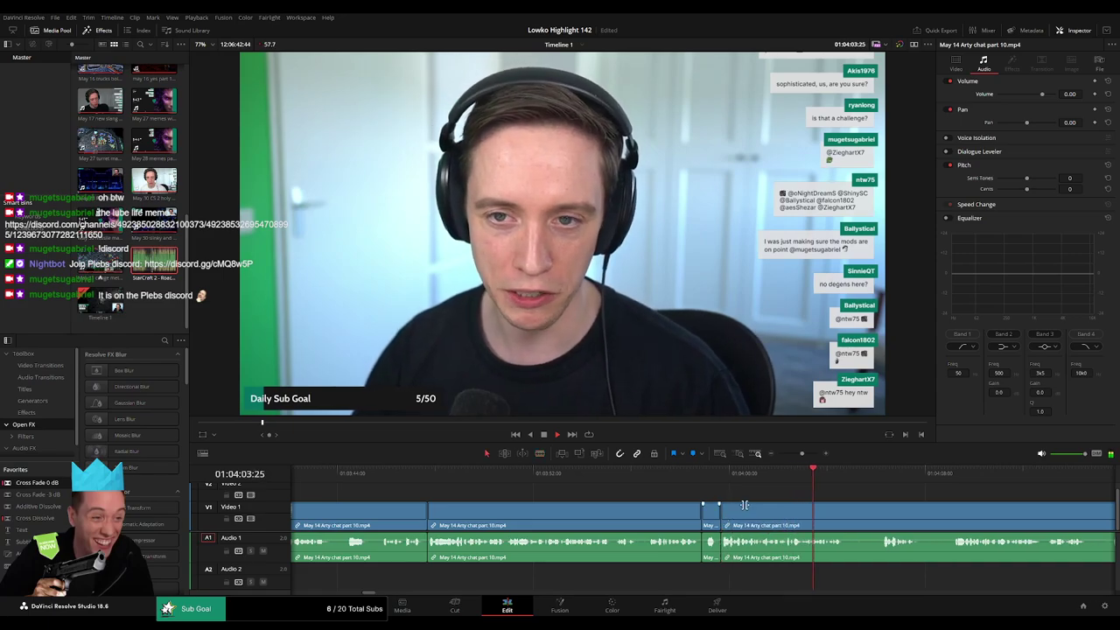
# - Split part 10 at about 01:04:04:50 and 01:04:06:00 and ripple-delete the piece between the cuts
pyautogui.click(876, 475)
pyautogui.hscroll(1, 706, 494)
pyautogui.hscroll(2, 707, 493)
pyautogui.press('b')
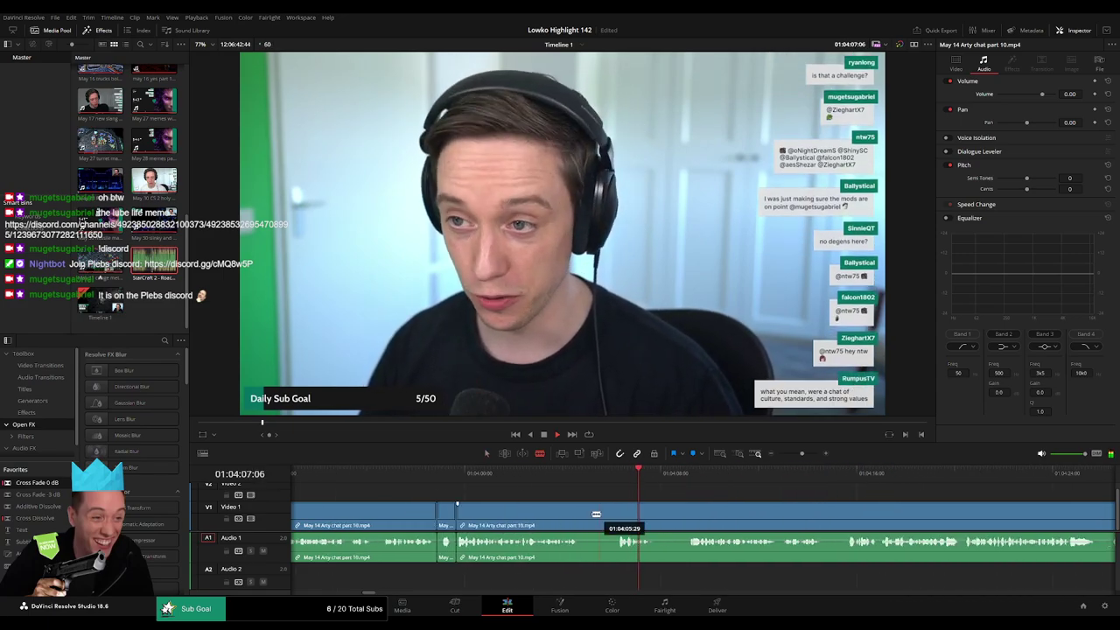
pyautogui.click(699, 477)
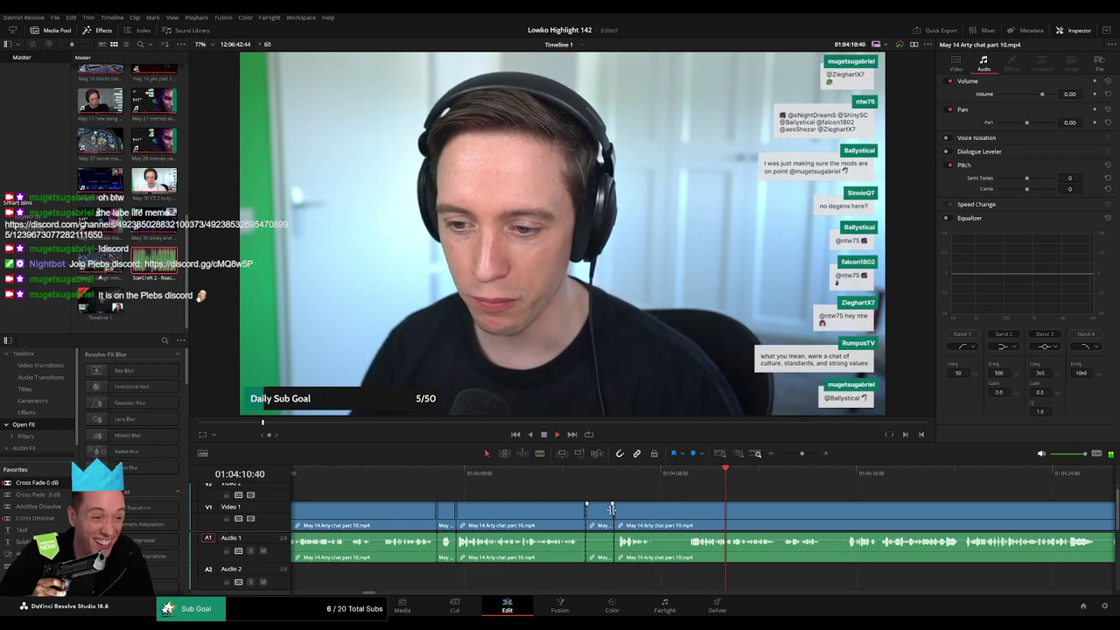
pyautogui.press('Delete')
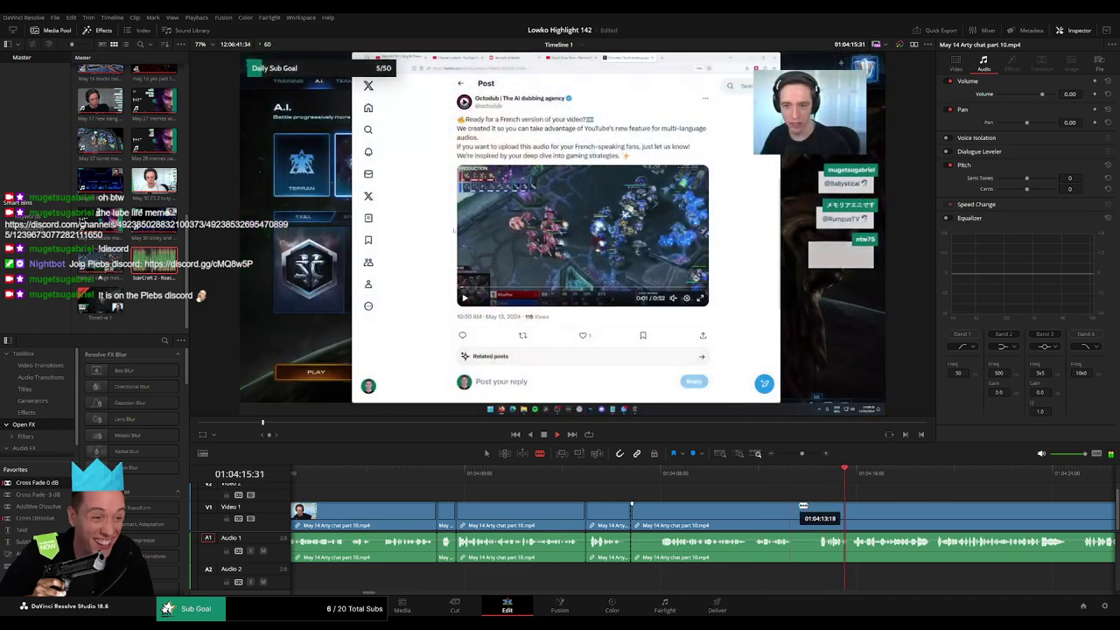
# - Cut the section from about 01:04:06:43 to 01:04:14:15 out of part 10 and close the gap
pyautogui.click(785, 508)
pyautogui.press('Delete')
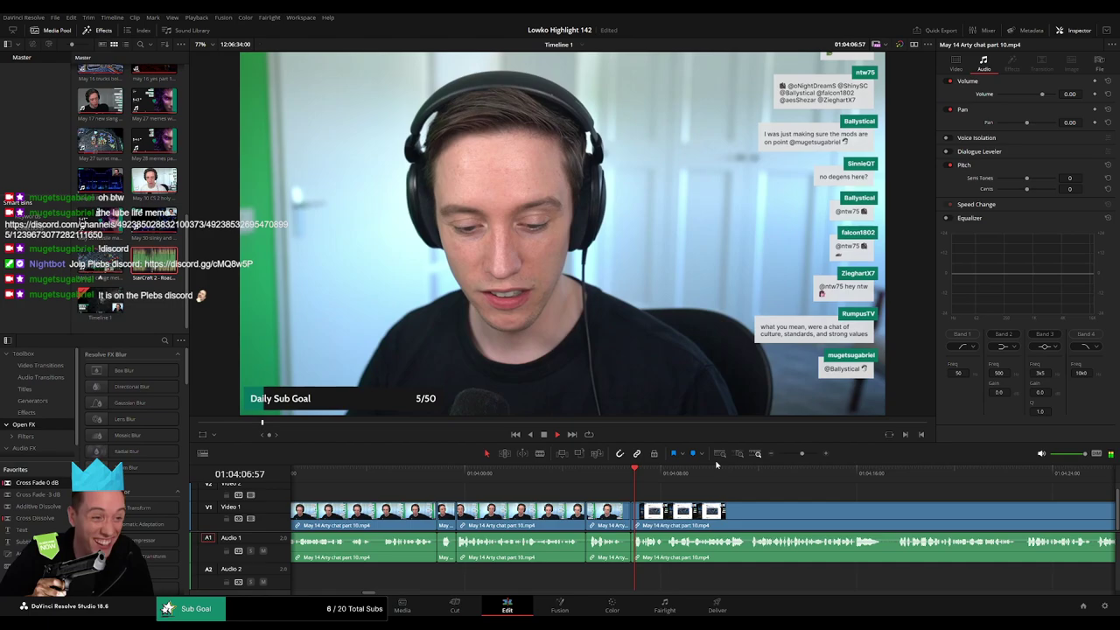
pyautogui.press('space')
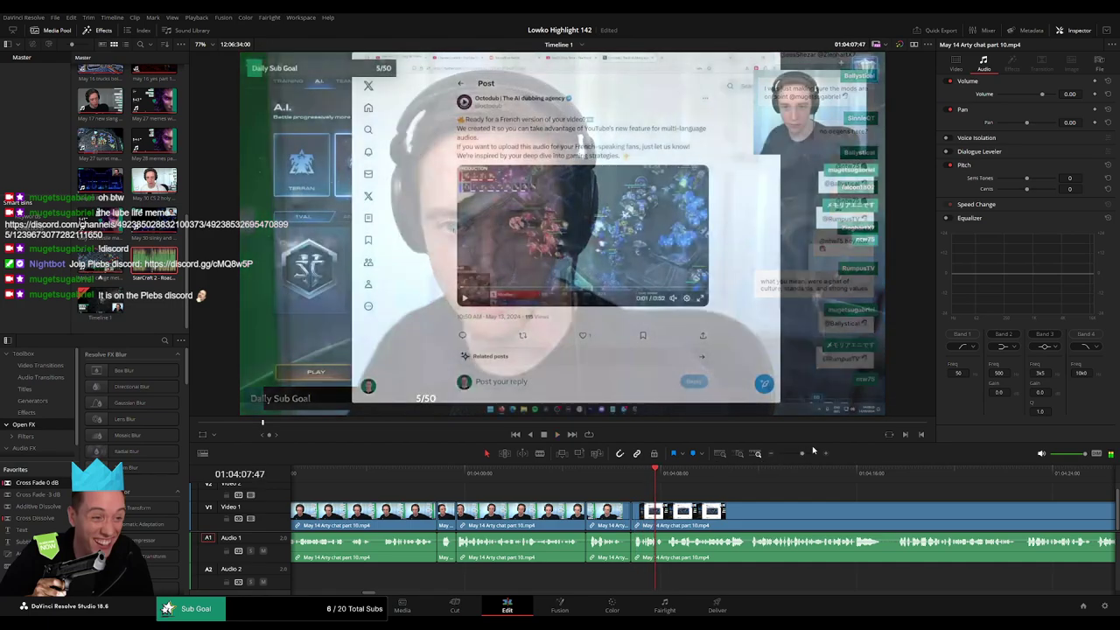
# - Split part 10 at about 01:04:07:32 and 01:04:07:48 to isolate the word, and mute that piece's audio
pyautogui.moveTo(803, 453); pyautogui.dragTo(815, 454)
pyautogui.moveTo(368, 481); pyautogui.dragTo(319, 479)
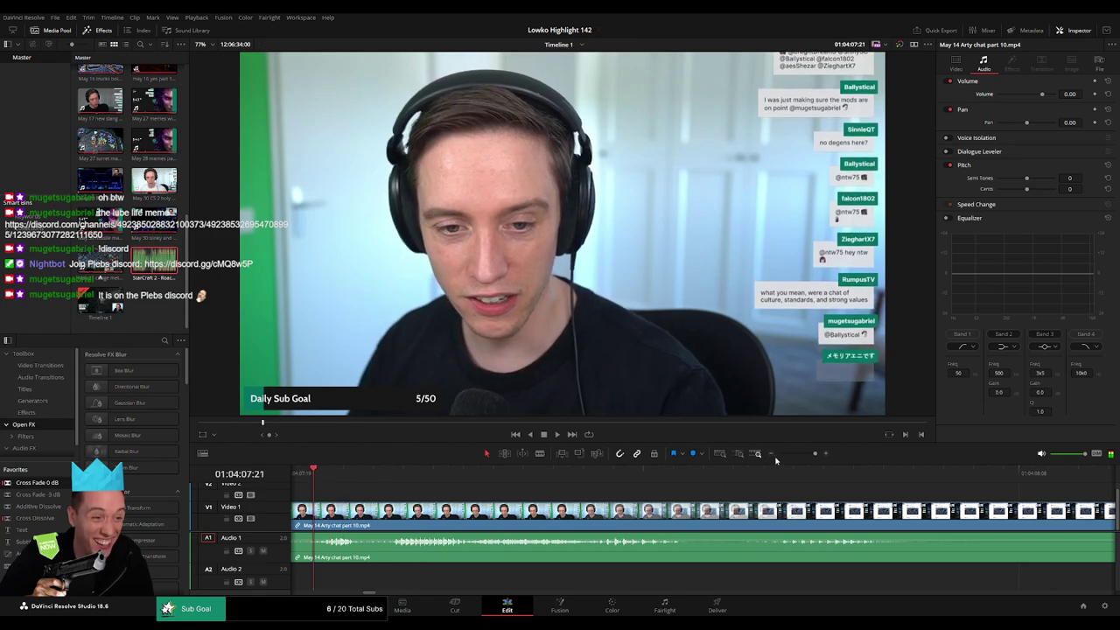
pyautogui.moveTo(815, 454); pyautogui.dragTo(809, 454)
pyautogui.moveTo(725, 482)
pyautogui.mouseDown()
pyautogui.moveTo(740, 485)
pyautogui.moveTo(670, 481)
pyautogui.moveTo(706, 481)
pyautogui.mouseUp()
pyautogui.press('space')
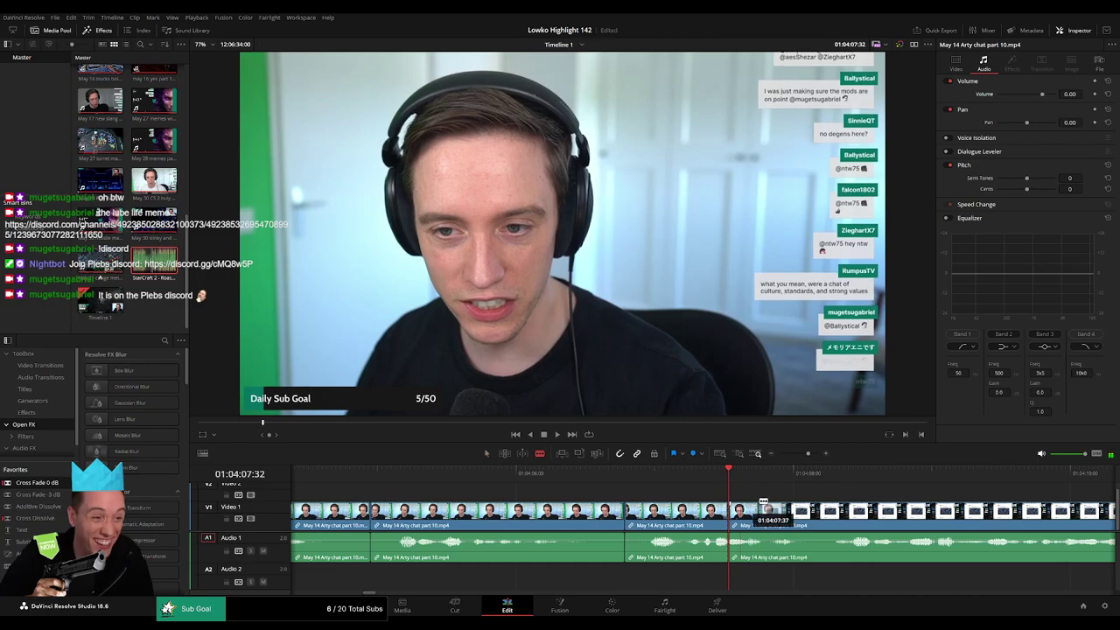
pyautogui.click(765, 481)
pyautogui.click(768, 506)
pyautogui.press('space')
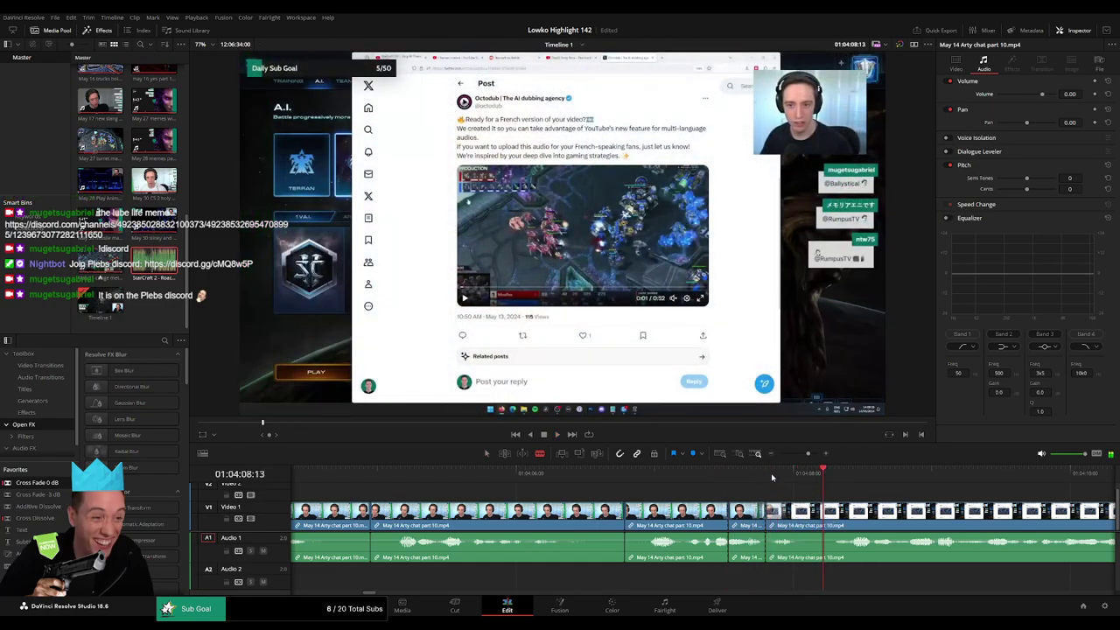
pyautogui.click(766, 477)
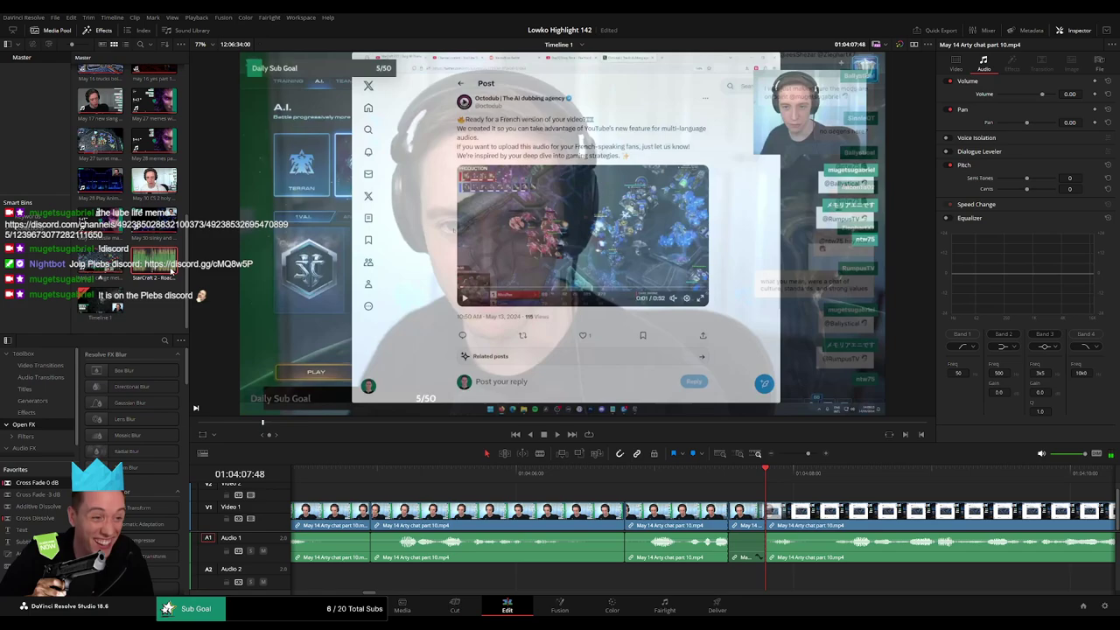
# - Place the Roach Quotes audio on Audio 2 under the muted piece at 01:04:07:32, trimmed to its length, with volume -23
pyautogui.moveTo(171, 270); pyautogui.dragTo(765, 579)
pyautogui.click(752, 582)
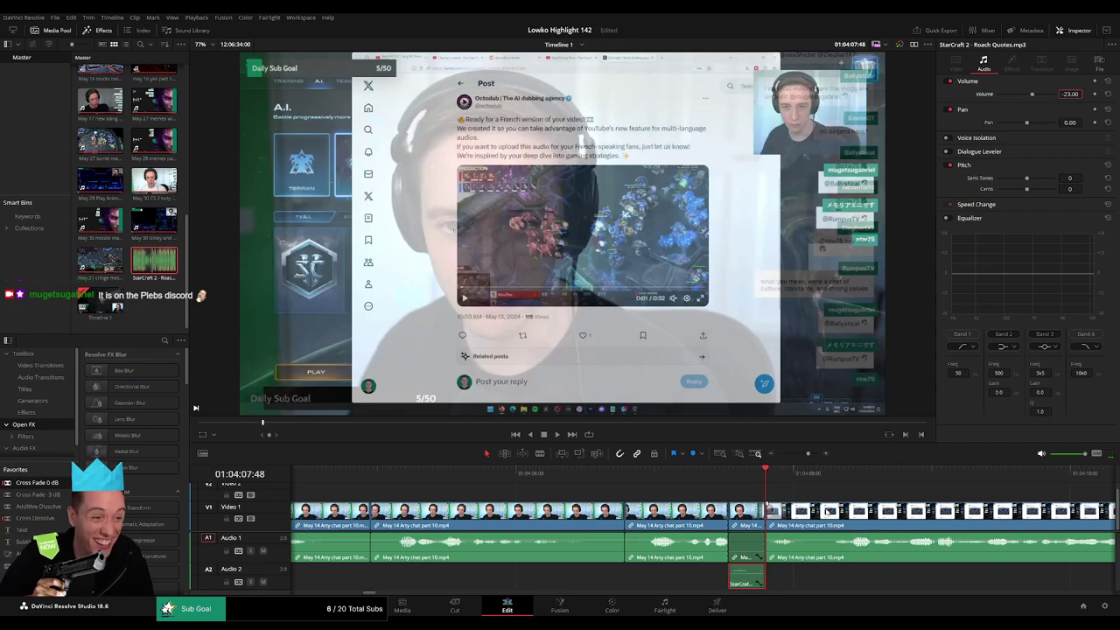
pyautogui.press('space')
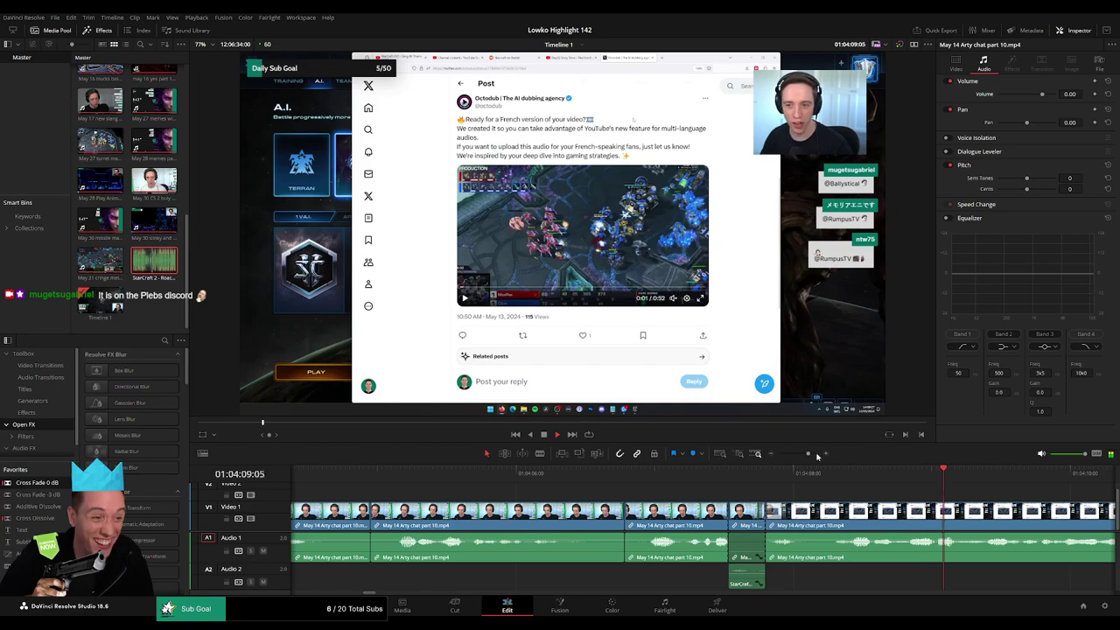
# - Split part 10 at about 01:04:38:07 and 01:04:38:31 and mute the audio of the piece between the cuts
pyautogui.moveTo(808, 454); pyautogui.dragTo(800, 454)
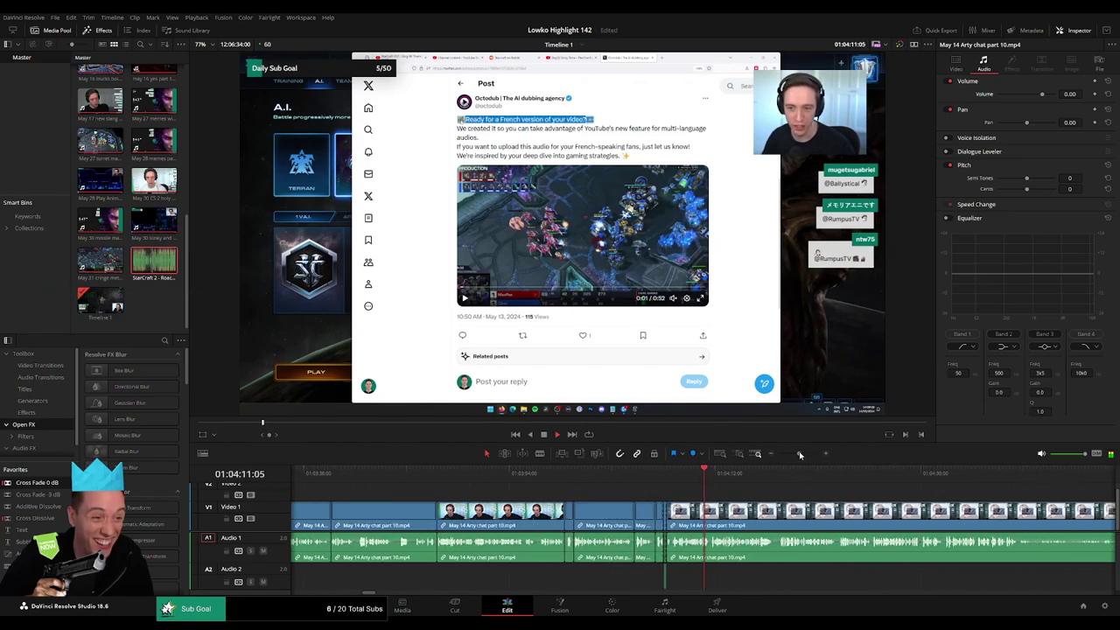
pyautogui.moveTo(826, 499); pyautogui.dragTo(646, 492)
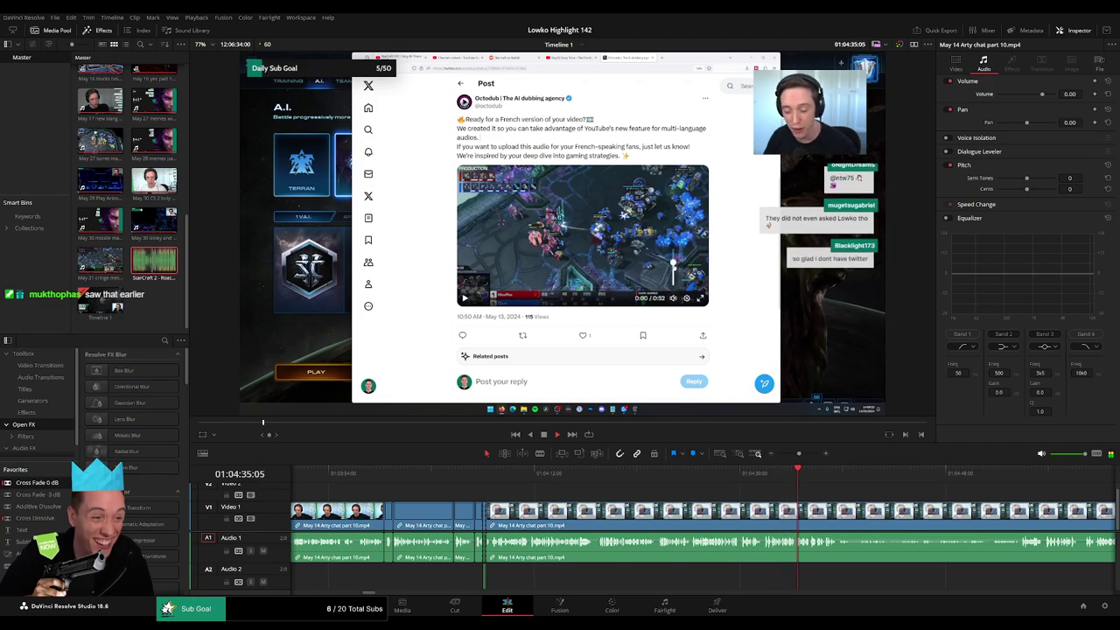
pyautogui.hscroll(3, 620, 487)
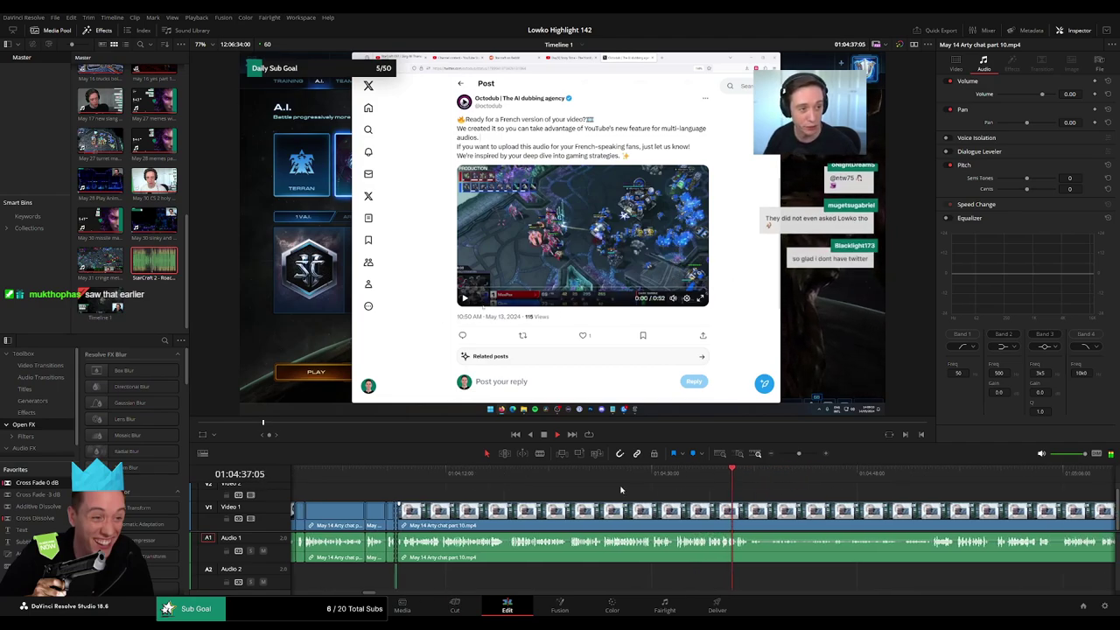
pyautogui.press('space')
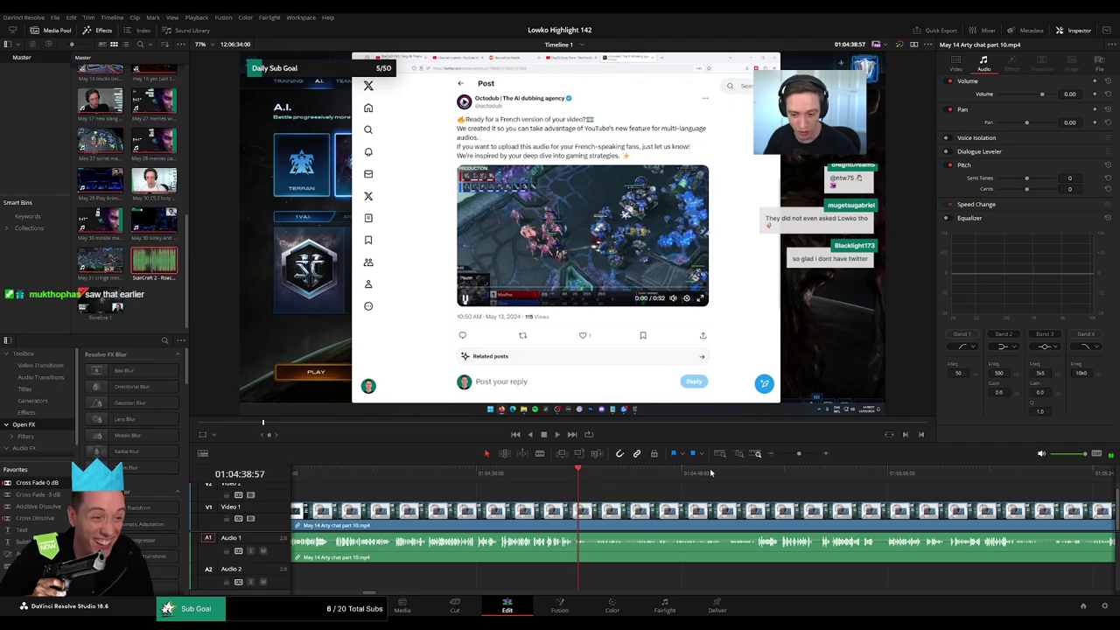
pyautogui.scroll(5, 612, 480)
pyautogui.click(548, 473)
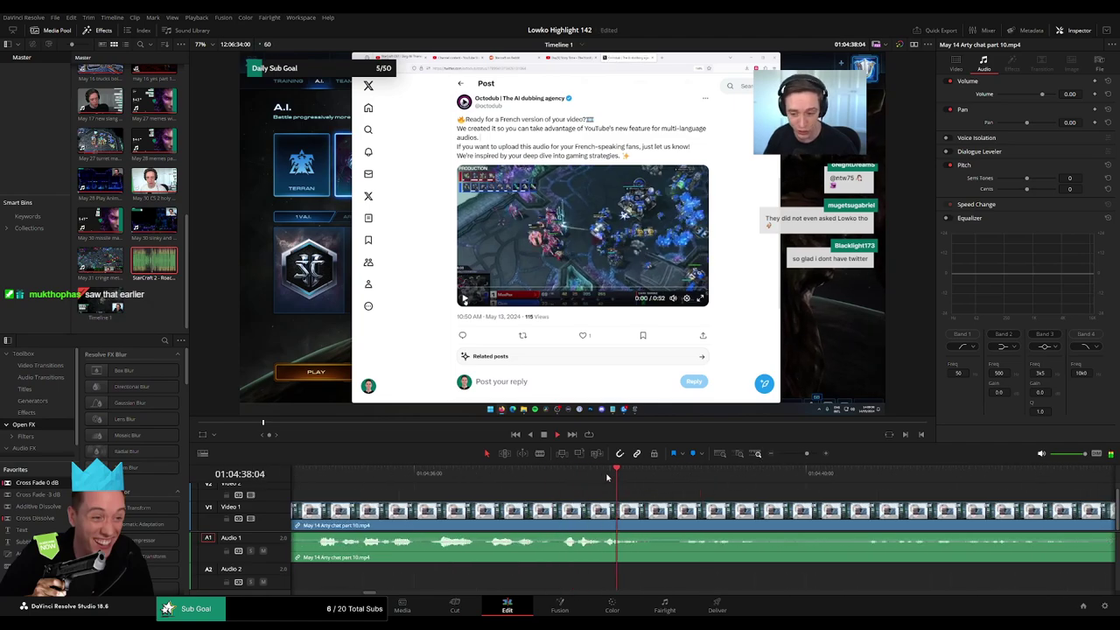
pyautogui.press('b')
pyautogui.click(623, 515)
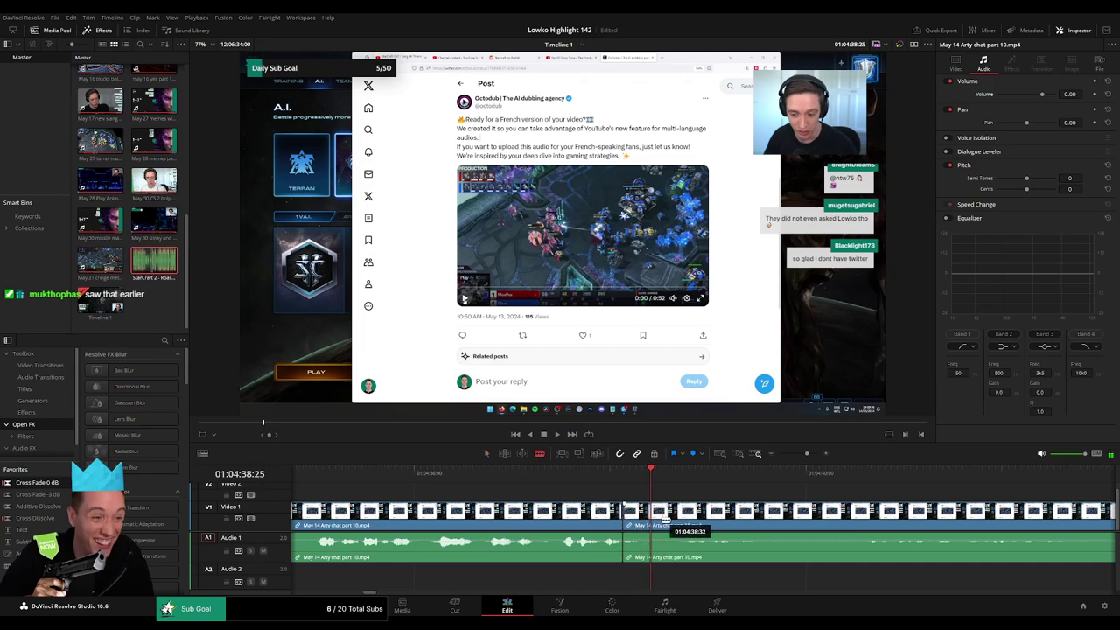
pyautogui.press('a')
pyautogui.click(659, 536)
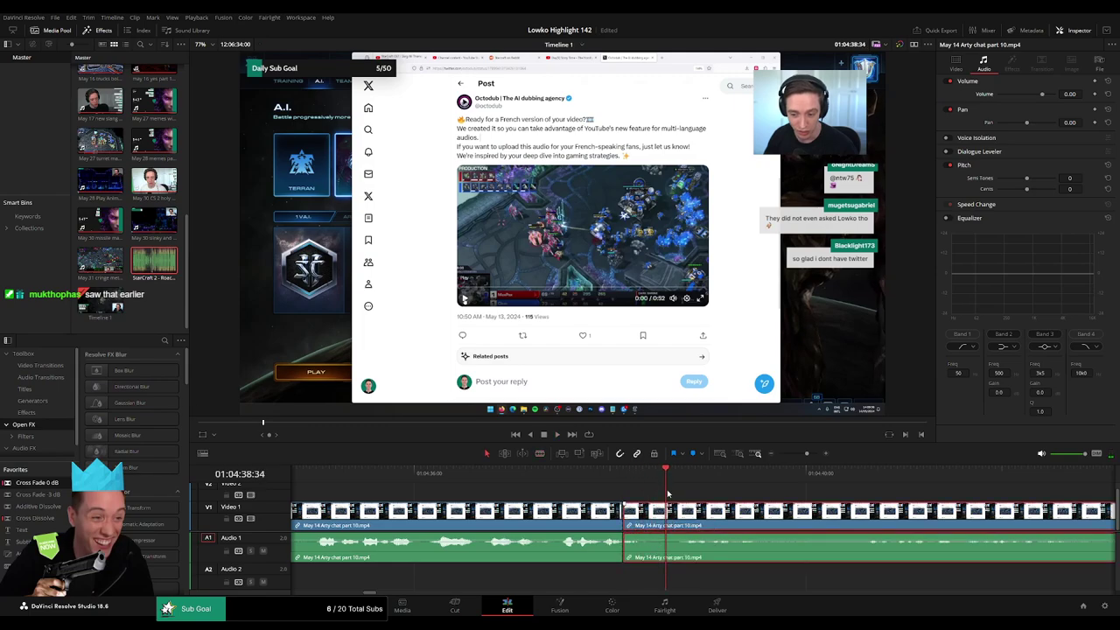
pyautogui.press('b')
pyautogui.click(661, 514)
pyautogui.press('a')
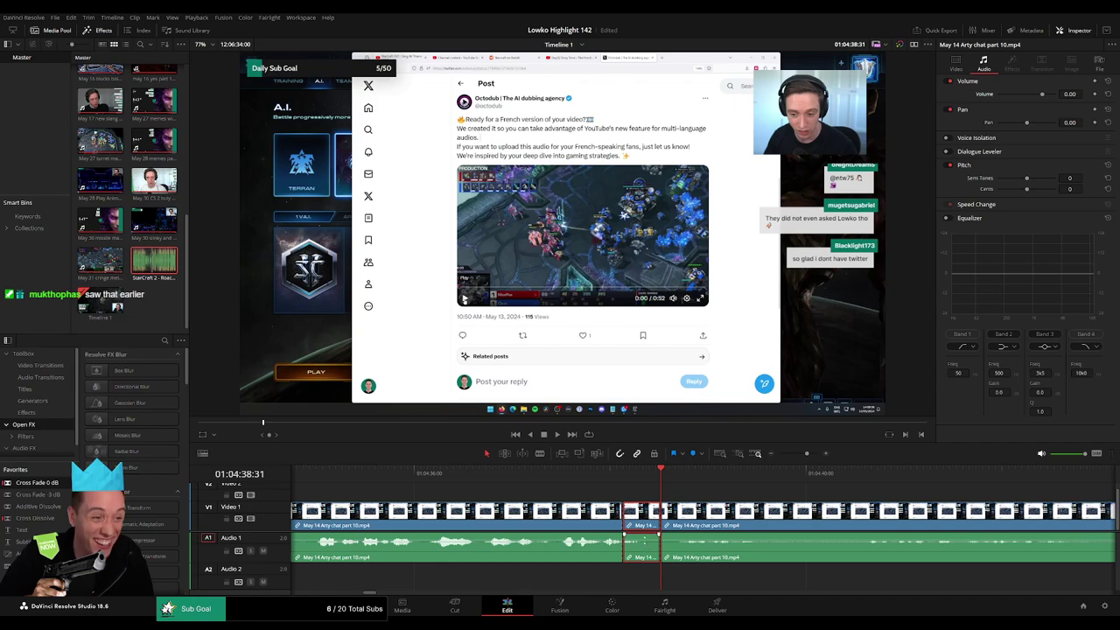
pyautogui.moveTo(647, 542); pyautogui.dragTo(647, 567)
# - Add Roach Quotes on Audio 2 under the muted piece at about 01:04:38:07, matched to its length, at volume -23, and replay it
pyautogui.moveTo(154, 260); pyautogui.dragTo(635, 582)
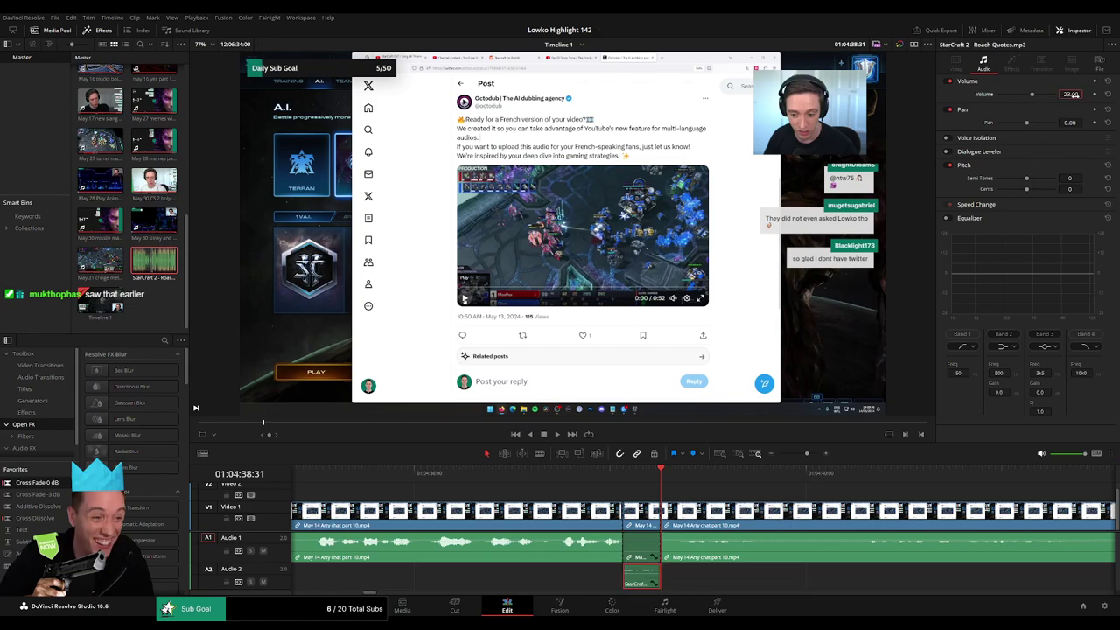
pyautogui.click(598, 473)
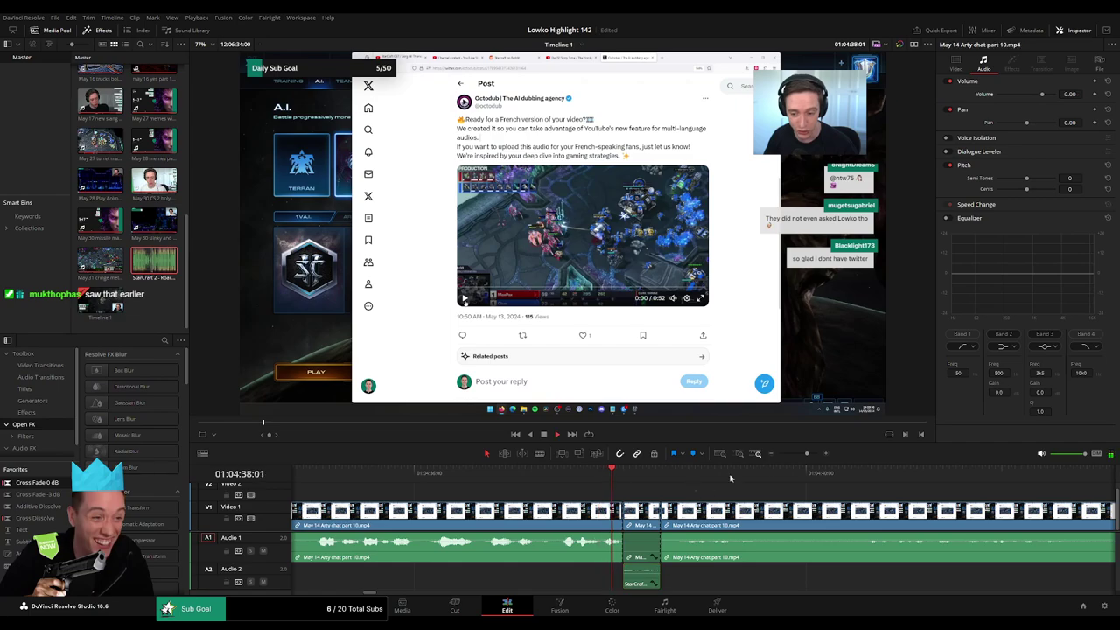
# - Review part 10 onward from 01:04:38, cut out the pause from about 01:05:37:40 to 01:05:39:30, and close the gap
pyautogui.moveTo(807, 453); pyautogui.dragTo(795, 456)
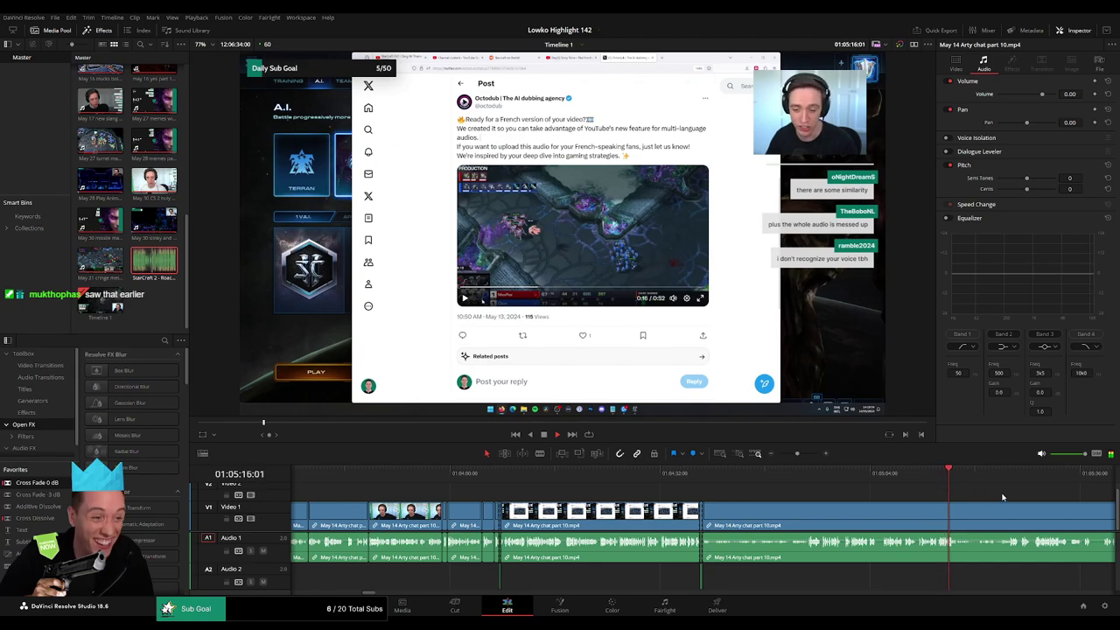
pyautogui.click(557, 471)
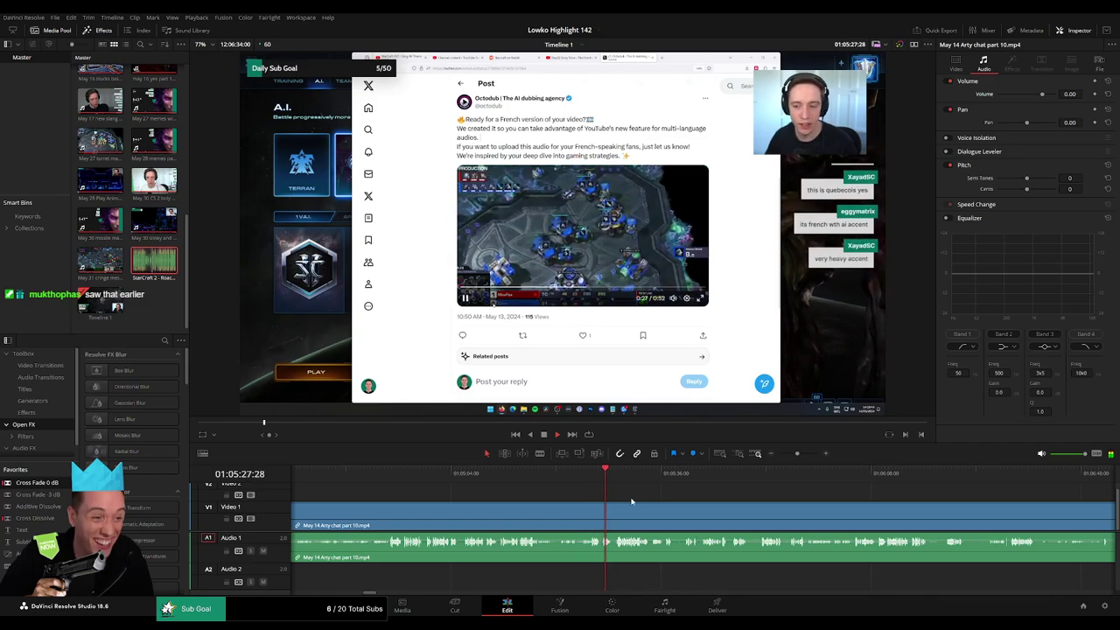
pyautogui.moveTo(625, 499); pyautogui.dragTo(486, 490)
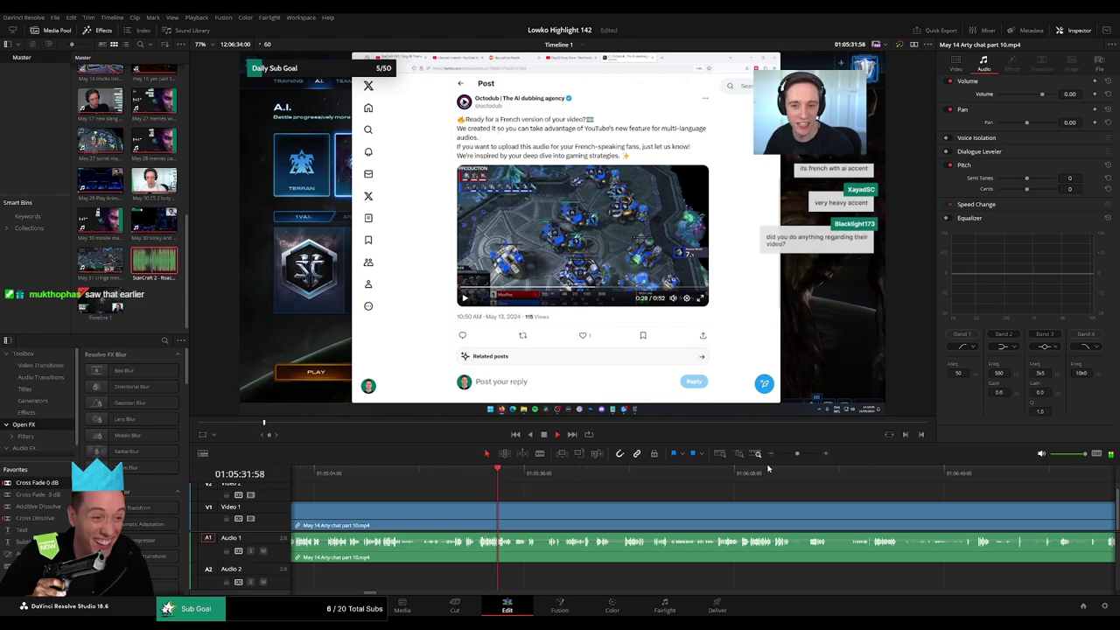
pyautogui.moveTo(797, 454); pyautogui.dragTo(796, 457)
pyautogui.moveTo(747, 519); pyautogui.dragTo(623, 495)
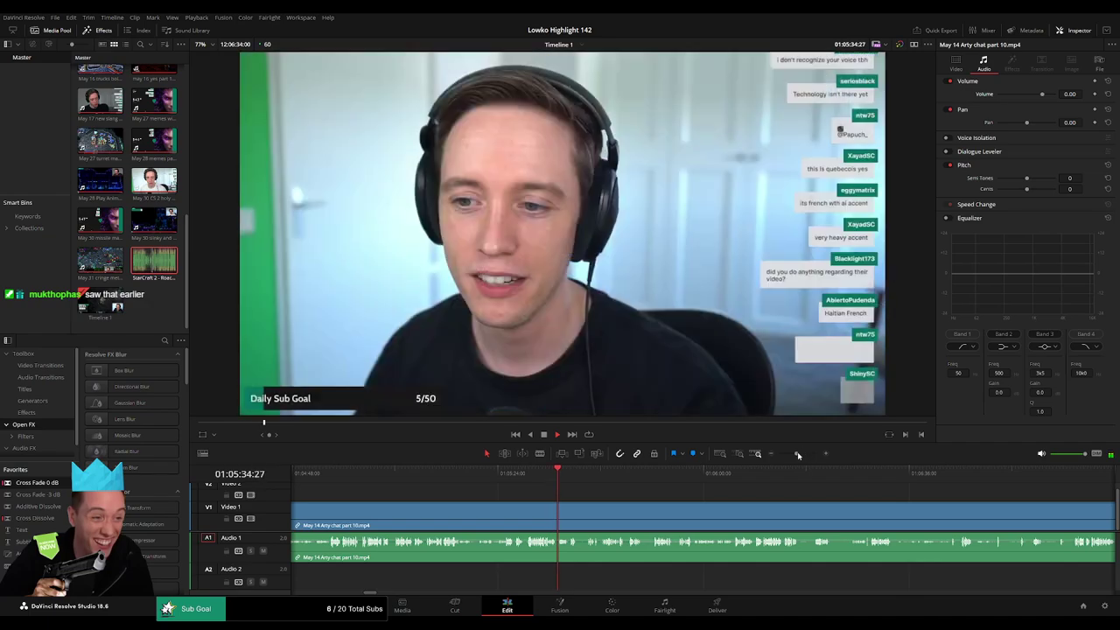
pyautogui.moveTo(797, 454); pyautogui.dragTo(800, 457)
pyautogui.moveTo(783, 503); pyautogui.dragTo(535, 500)
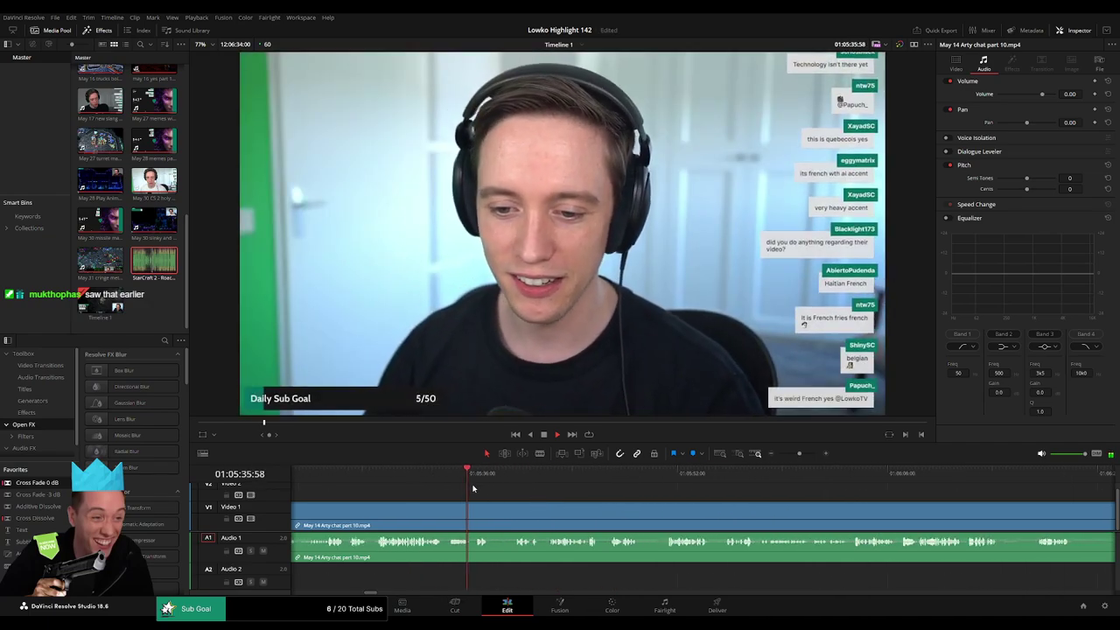
pyautogui.press('b')
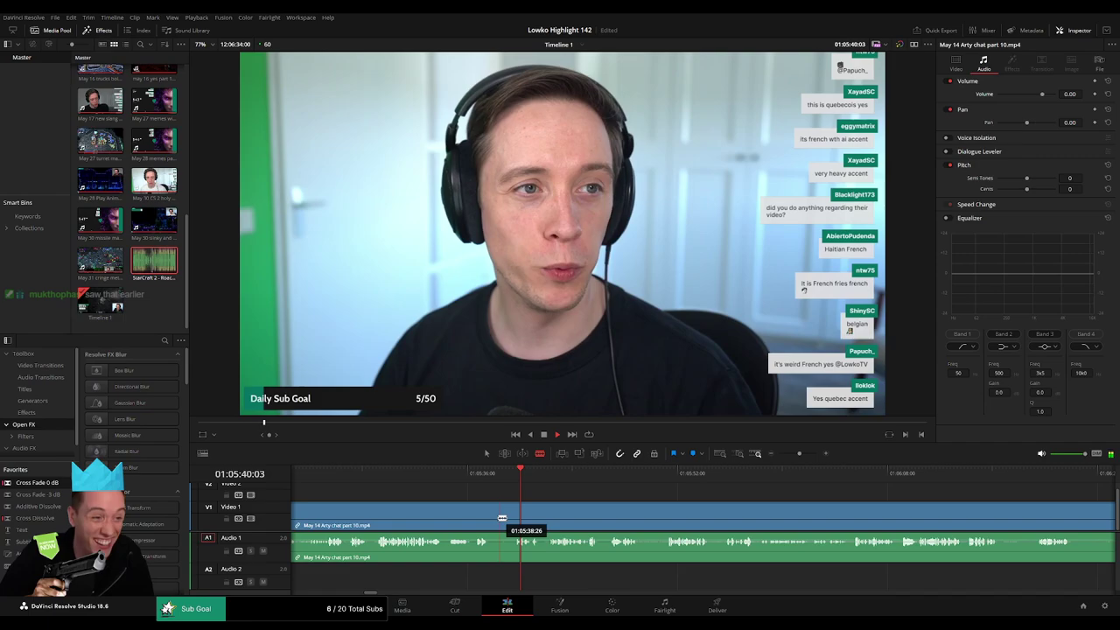
pyautogui.click(492, 518)
pyautogui.click(513, 518)
pyautogui.press('a')
pyautogui.click(505, 520)
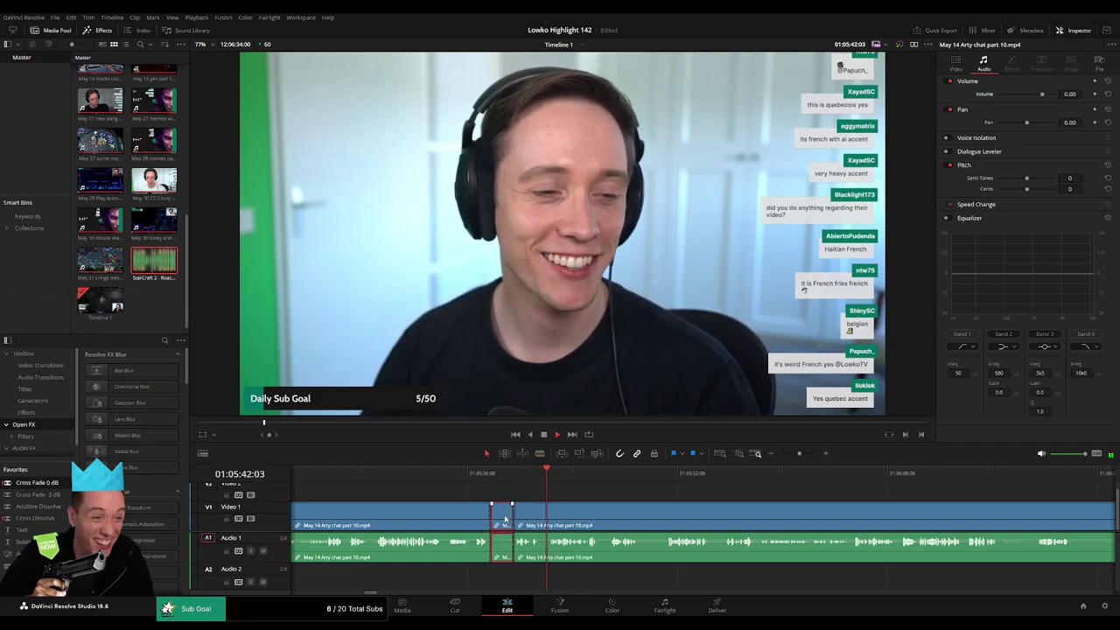
pyautogui.press('Delete')
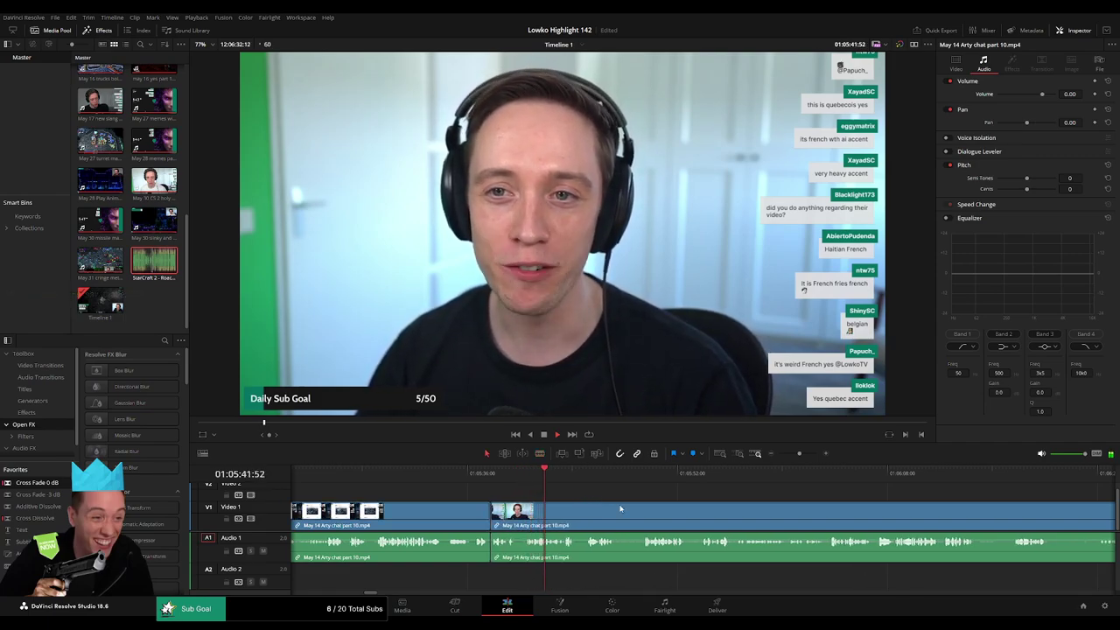
# - Cut out the pause in part 10 from about 01:05:47:20 to 01:05:49:30, close the gap, and cross-fade the audio join
pyautogui.hscroll(4, 501, 497)
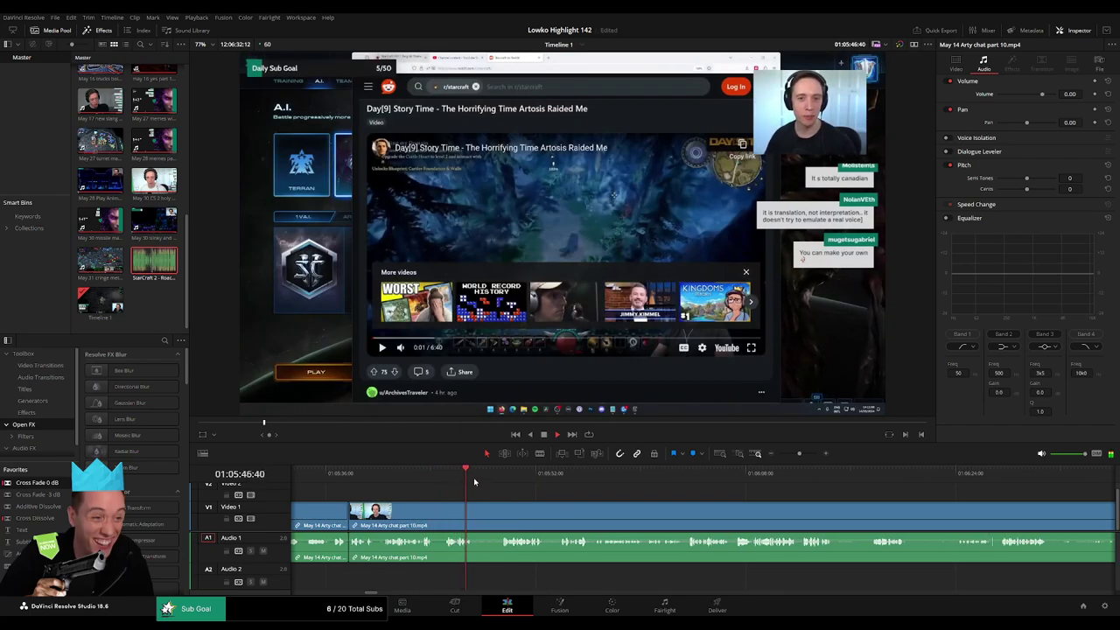
pyautogui.press('b')
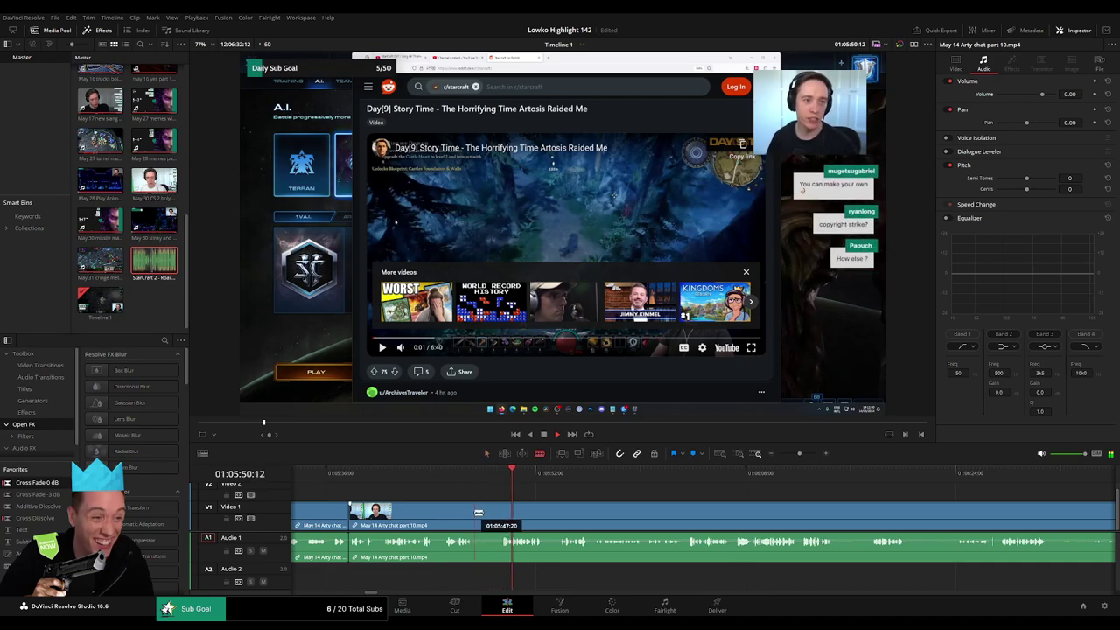
pyautogui.click(476, 512)
pyautogui.click(500, 513)
pyautogui.press('Delete')
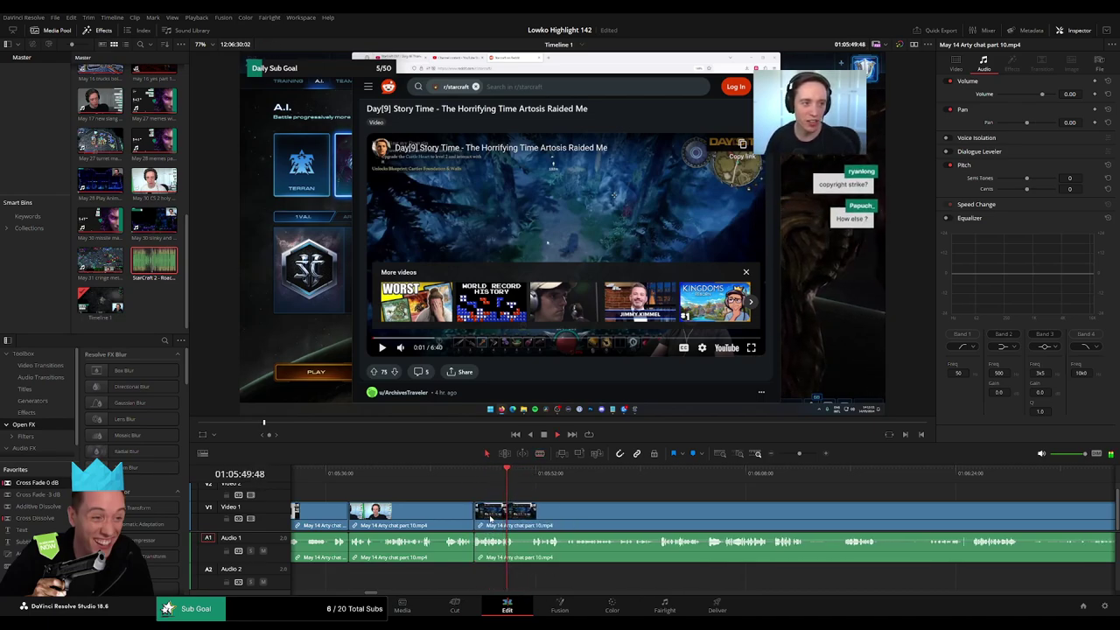
pyautogui.press('space')
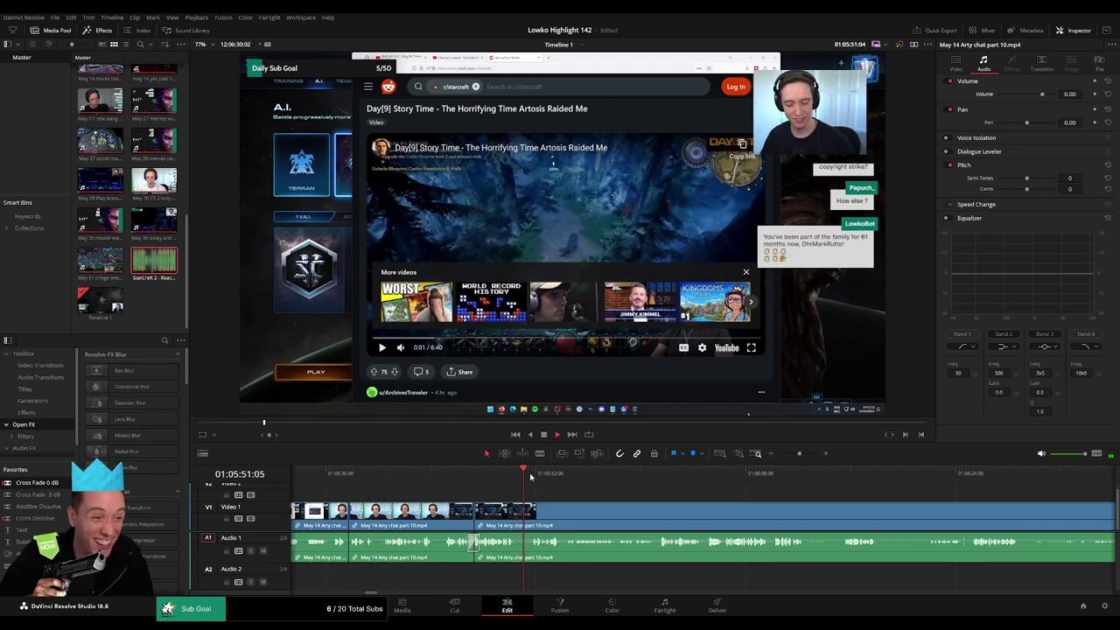
# - Split part 10 at about 01:05:50:30 and again about one second further on, then delete the piece between and close the gap
pyautogui.press('b')
pyautogui.click(516, 514)
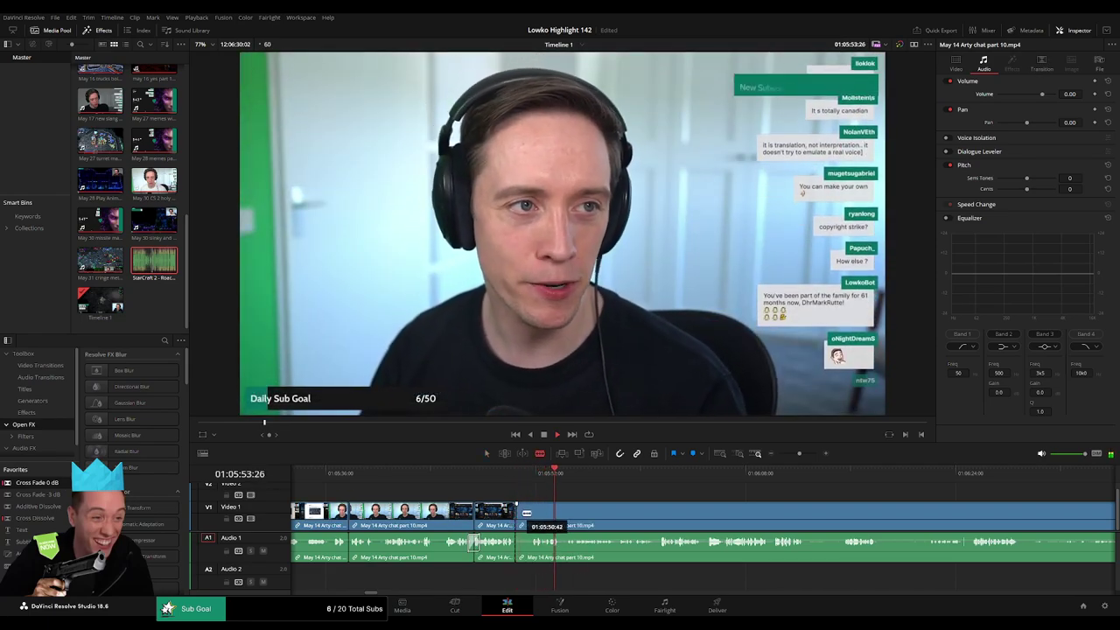
pyautogui.click(532, 514)
pyautogui.press('a')
pyautogui.click(525, 516)
pyautogui.press('Delete')
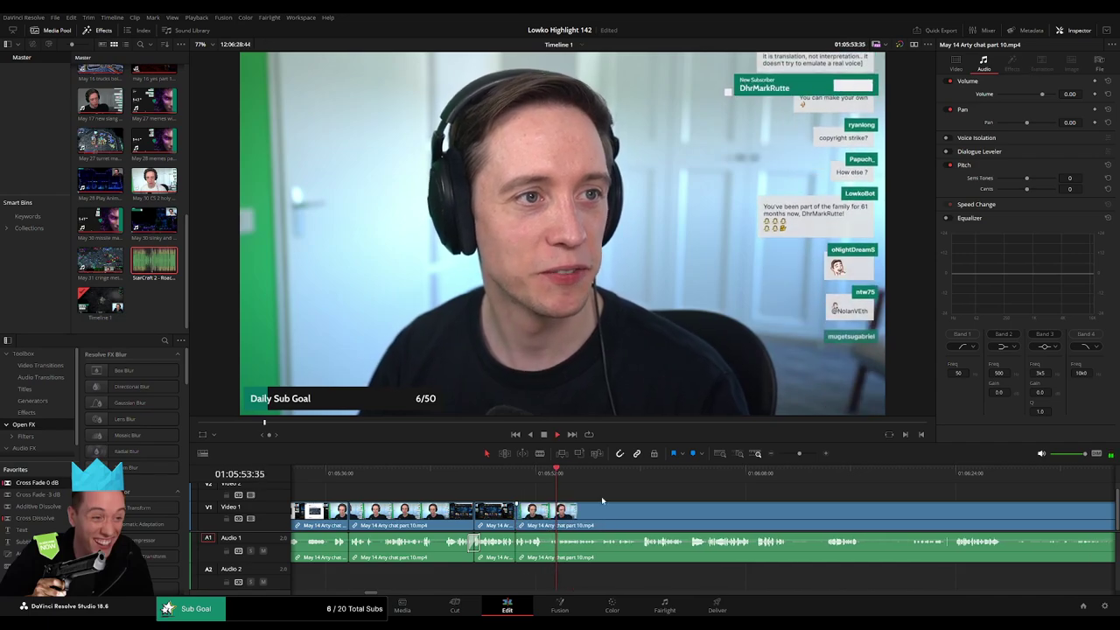
# - Skim the remainder of part 10 from about 01:05:53 past 01:08:10 to judge whether any of it is worth keeping
pyautogui.moveTo(645, 470); pyautogui.dragTo(774, 474)
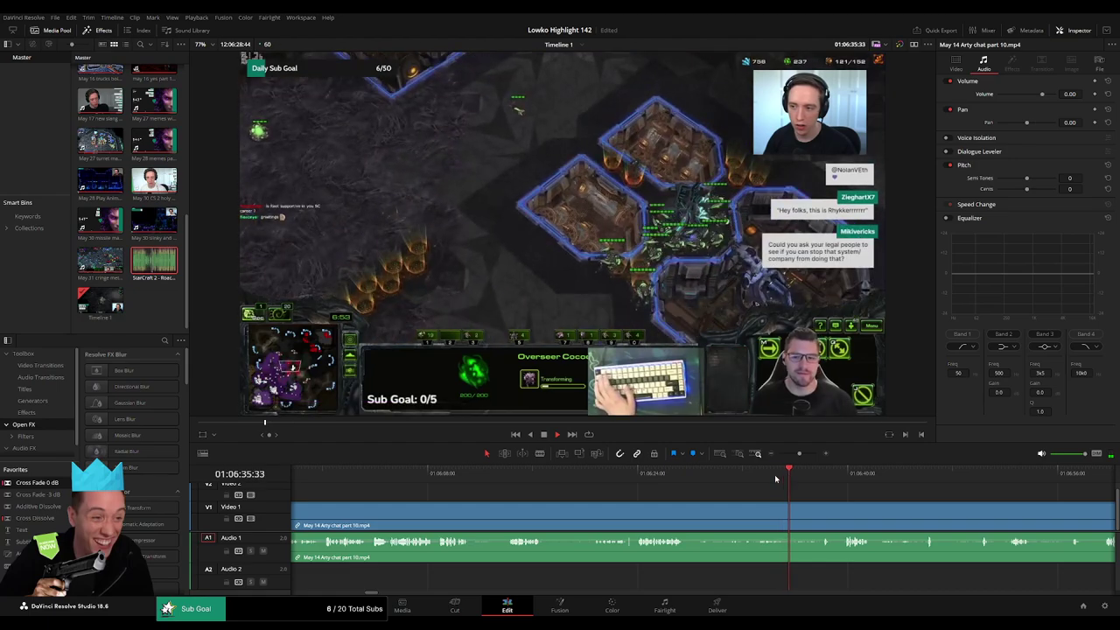
pyautogui.click(844, 473)
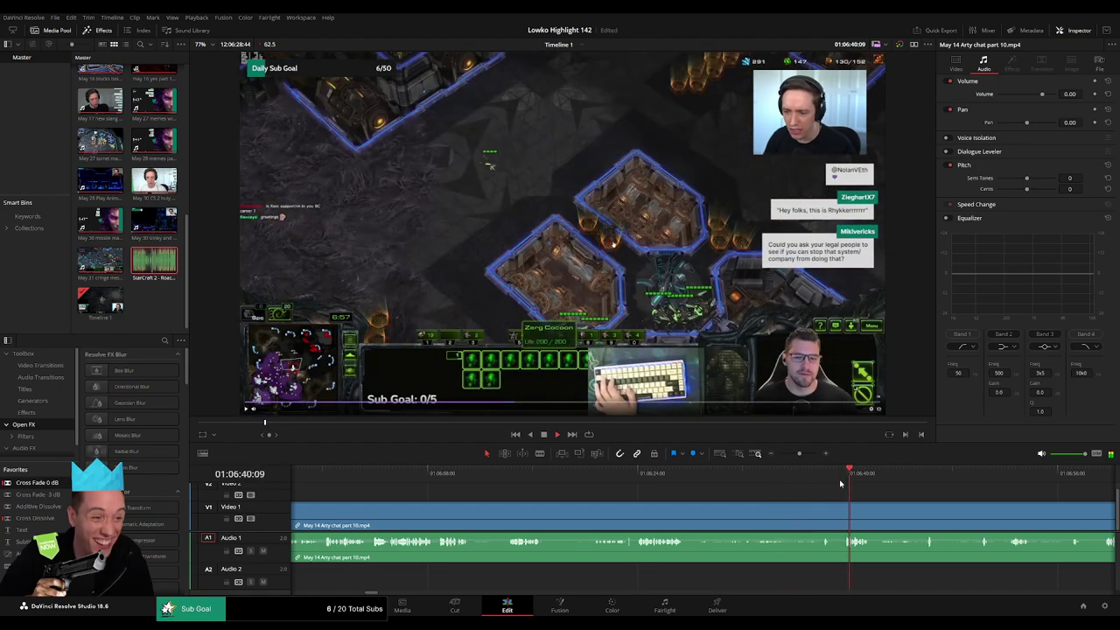
pyautogui.click(925, 473)
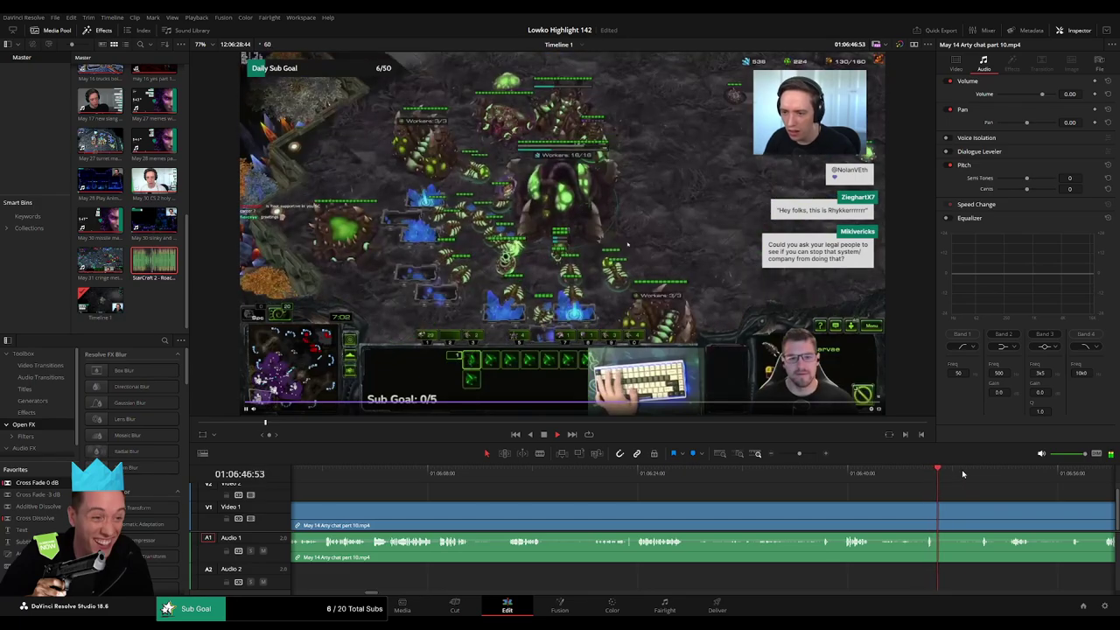
pyautogui.click(984, 471)
pyautogui.click(1008, 472)
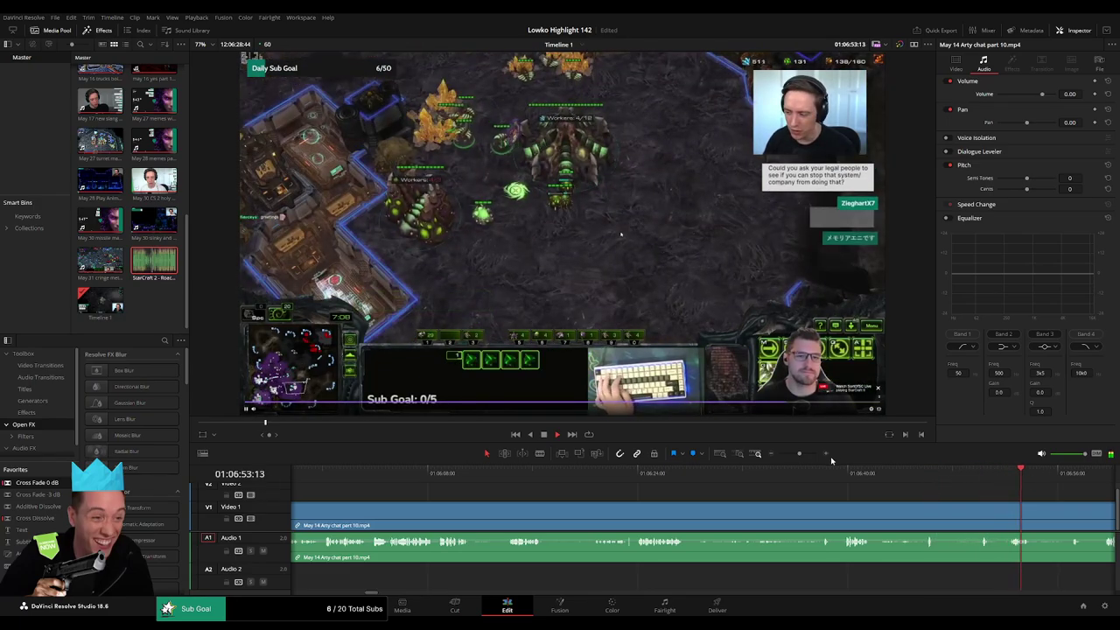
pyautogui.moveTo(799, 454); pyautogui.dragTo(791, 455)
pyautogui.click(727, 475)
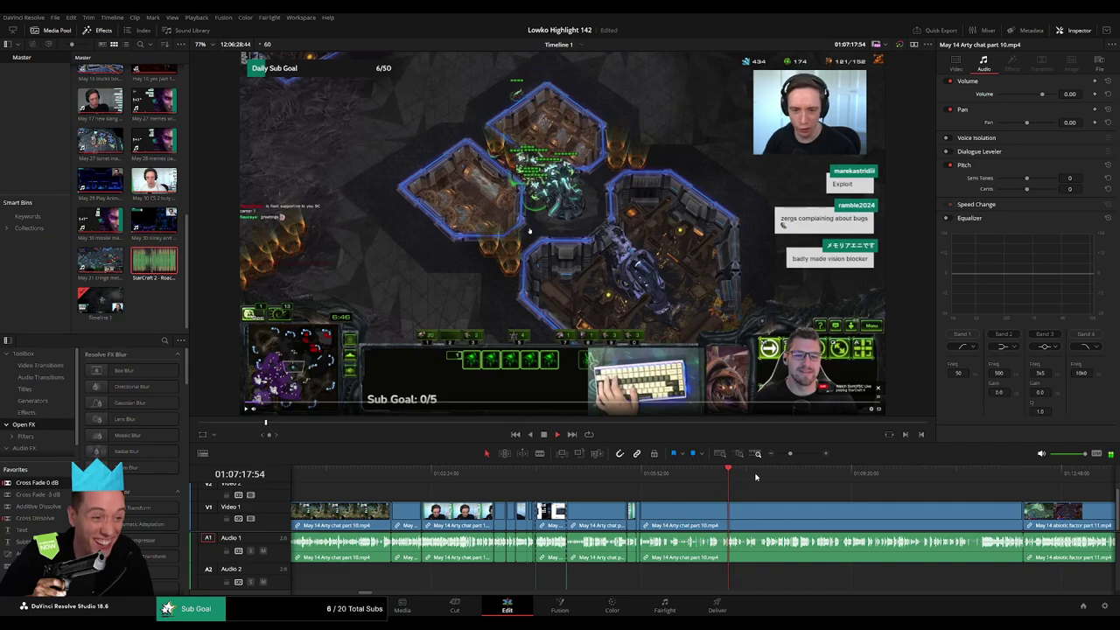
pyautogui.click(782, 474)
pyautogui.click(763, 475)
pyautogui.click(759, 477)
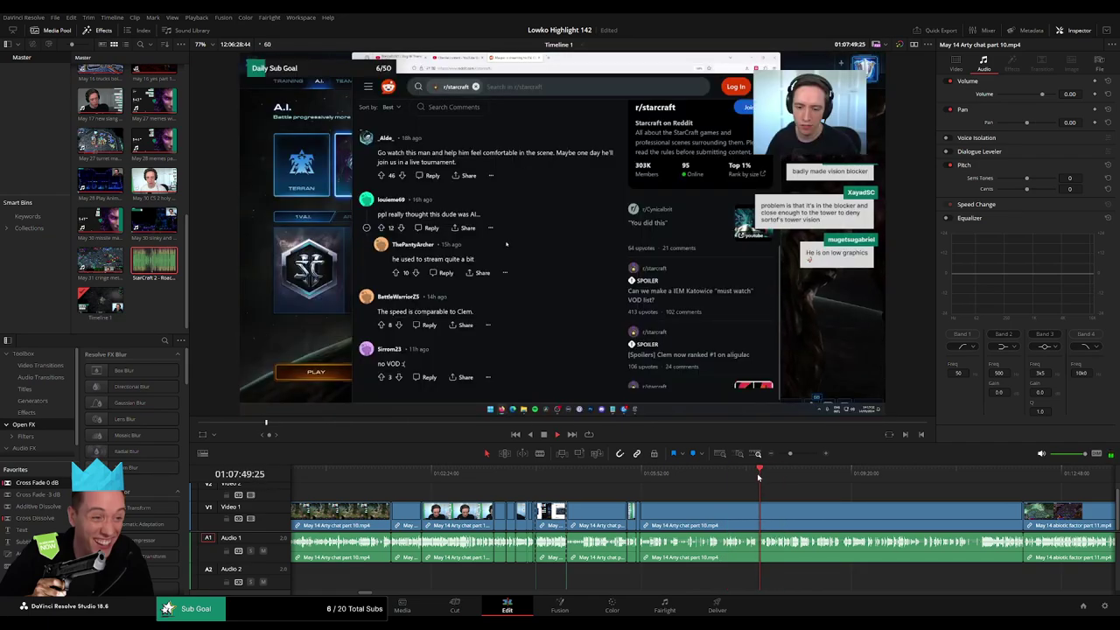
pyautogui.click(752, 476)
pyautogui.click(762, 476)
pyautogui.click(780, 477)
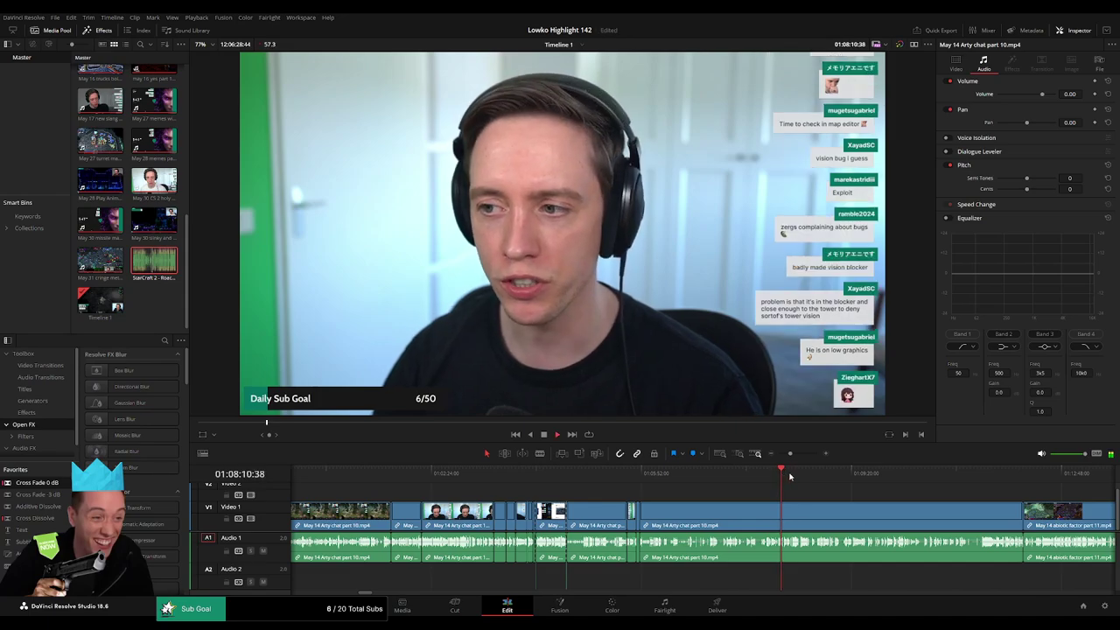
# - Delete the rest of part 10 after about 01:05:50:30 and close the gap up to part 11
pyautogui.moveTo(789, 475); pyautogui.dragTo(932, 476)
pyautogui.click(847, 516)
pyautogui.press('Delete')
pyautogui.hscroll(3, 847, 516)
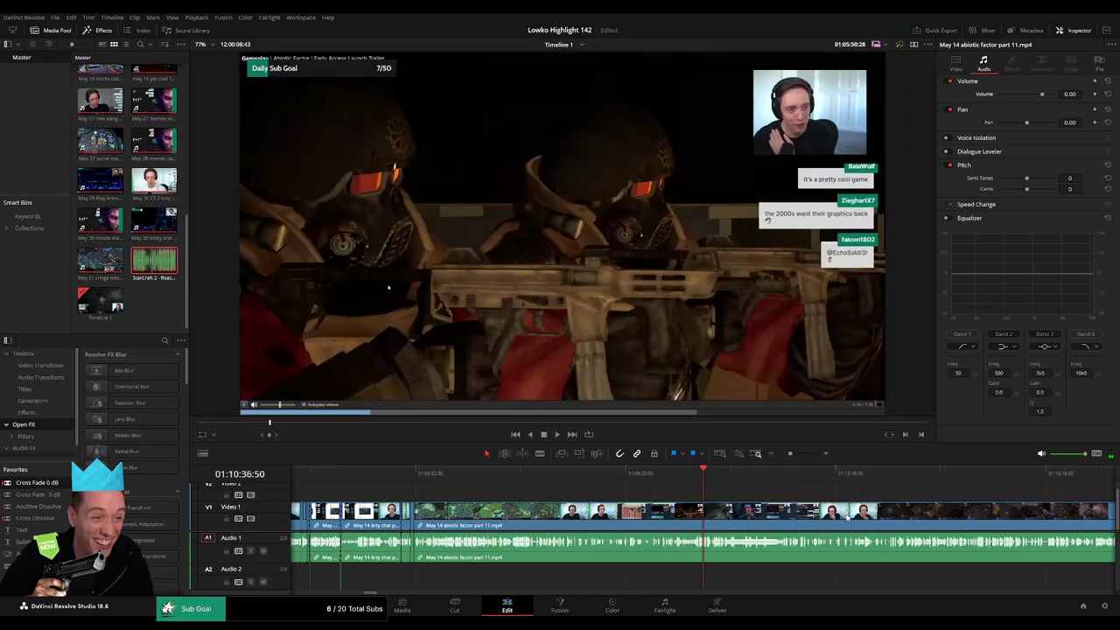
# - Find the useful start of part 11, split it at about 01:09:56, and delete everything before the cut, closing the gap
pyautogui.moveTo(791, 454); pyautogui.dragTo(789, 455)
pyautogui.click(522, 477)
pyautogui.moveTo(522, 478); pyautogui.dragTo(674, 478)
pyautogui.press('space')
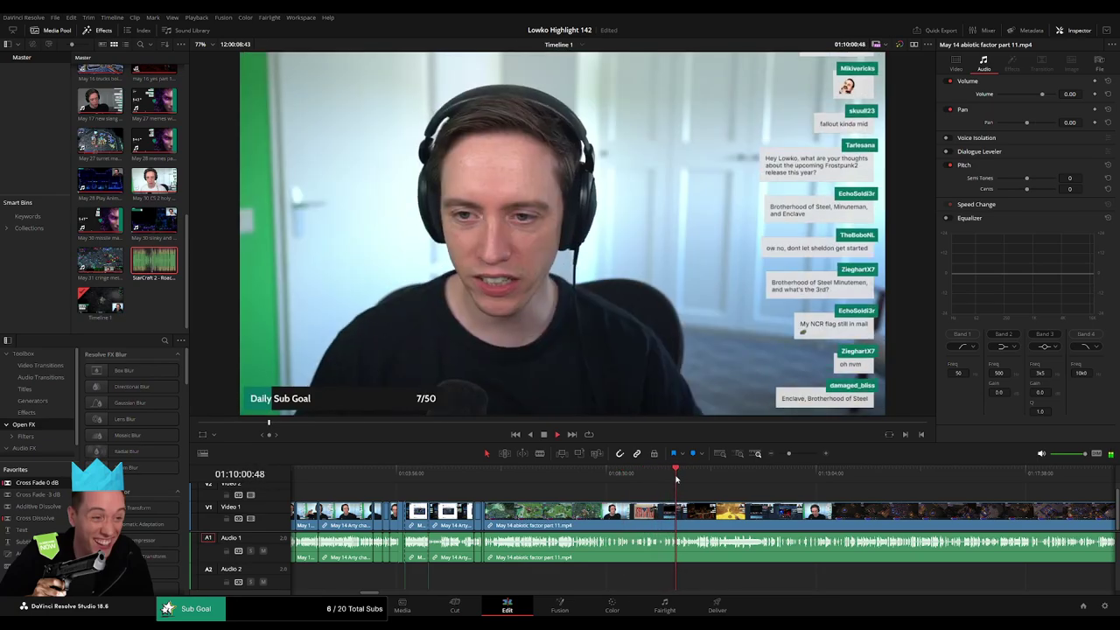
pyautogui.scroll(3, 739, 475)
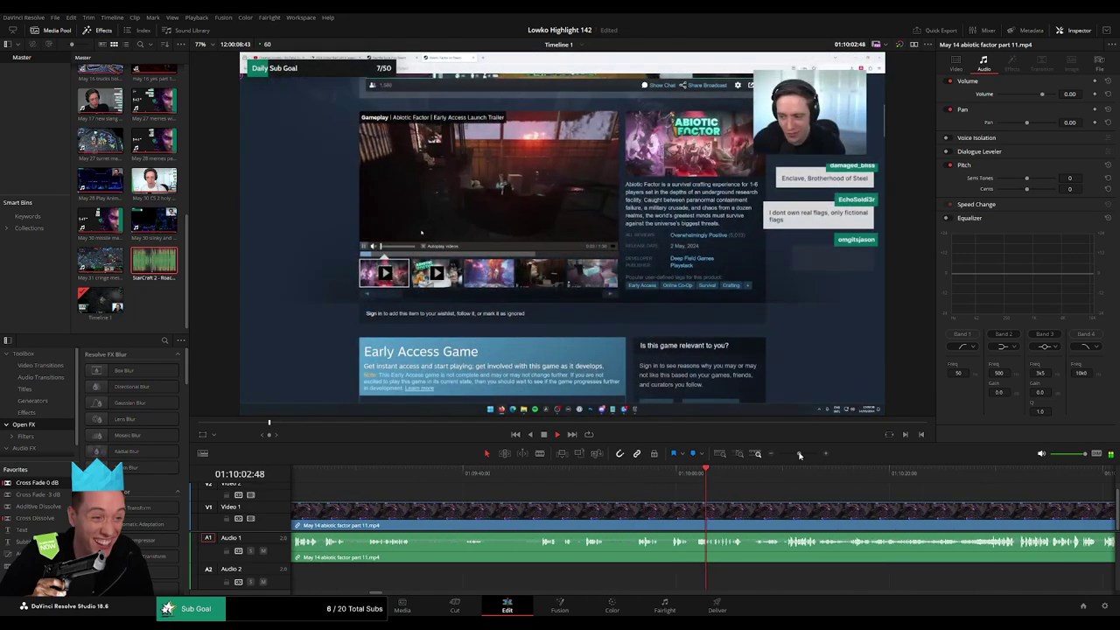
pyautogui.click(674, 479)
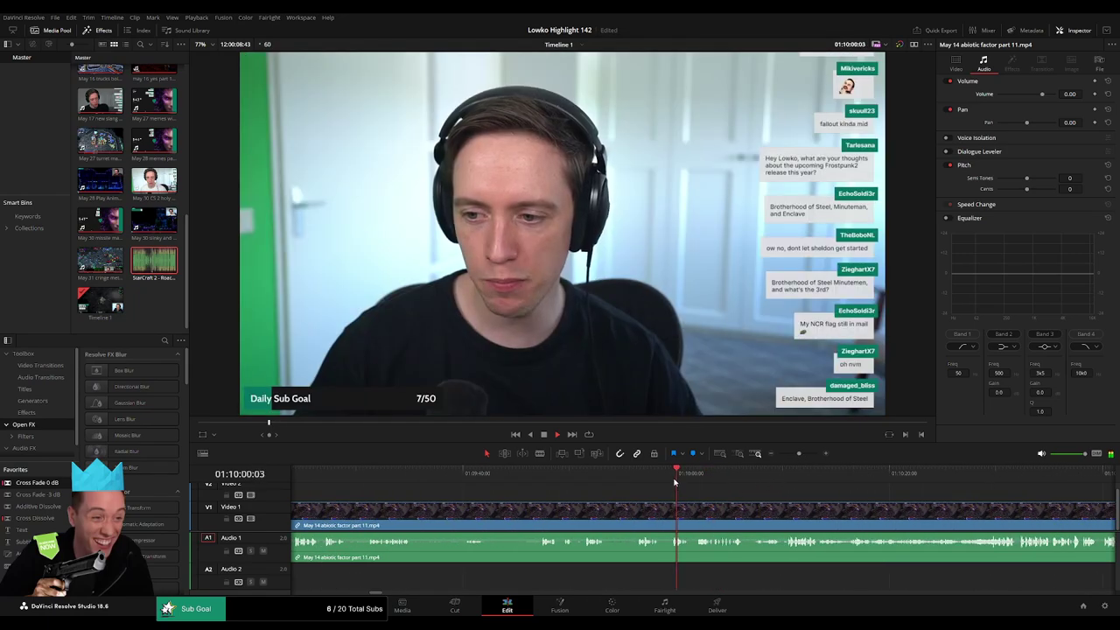
pyautogui.click(642, 485)
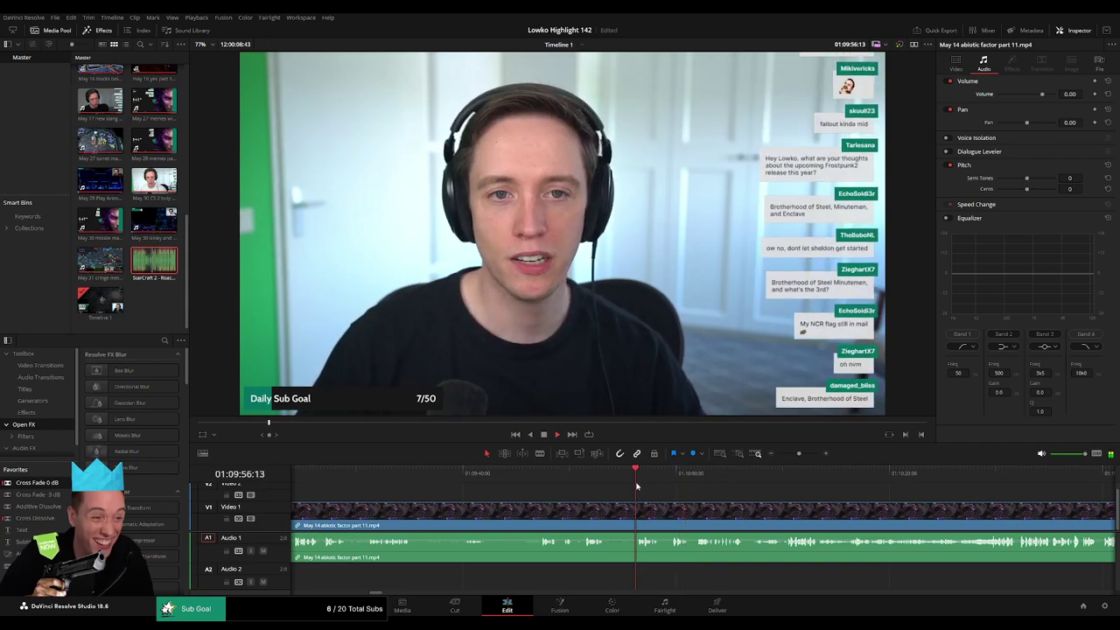
pyautogui.press('b')
pyautogui.click(637, 513)
pyautogui.press('a')
pyautogui.click(609, 519)
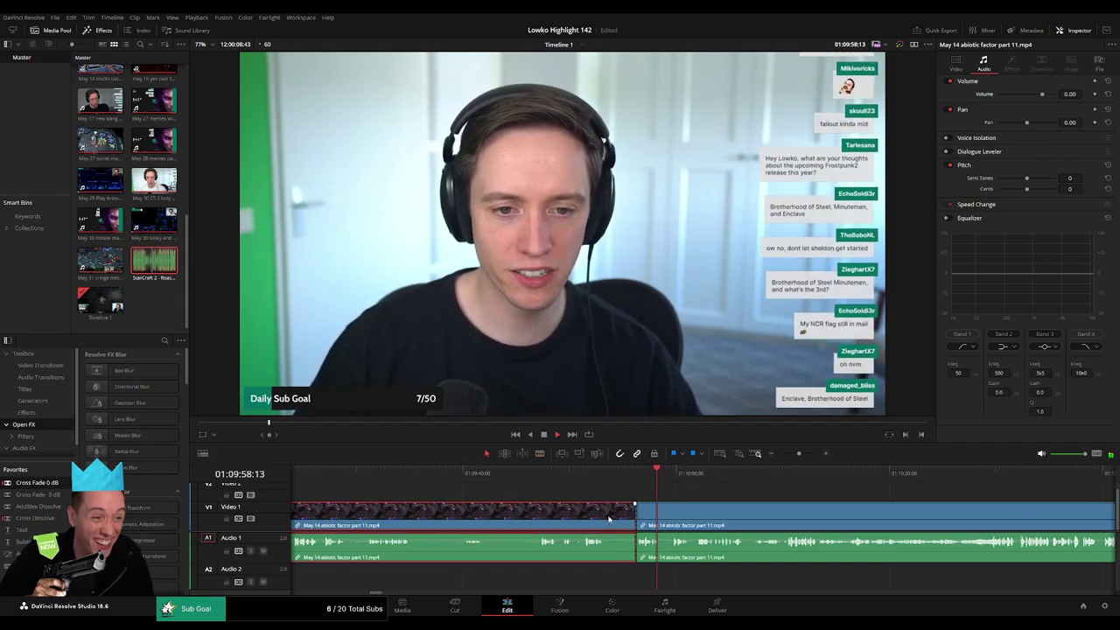
pyautogui.press('Delete')
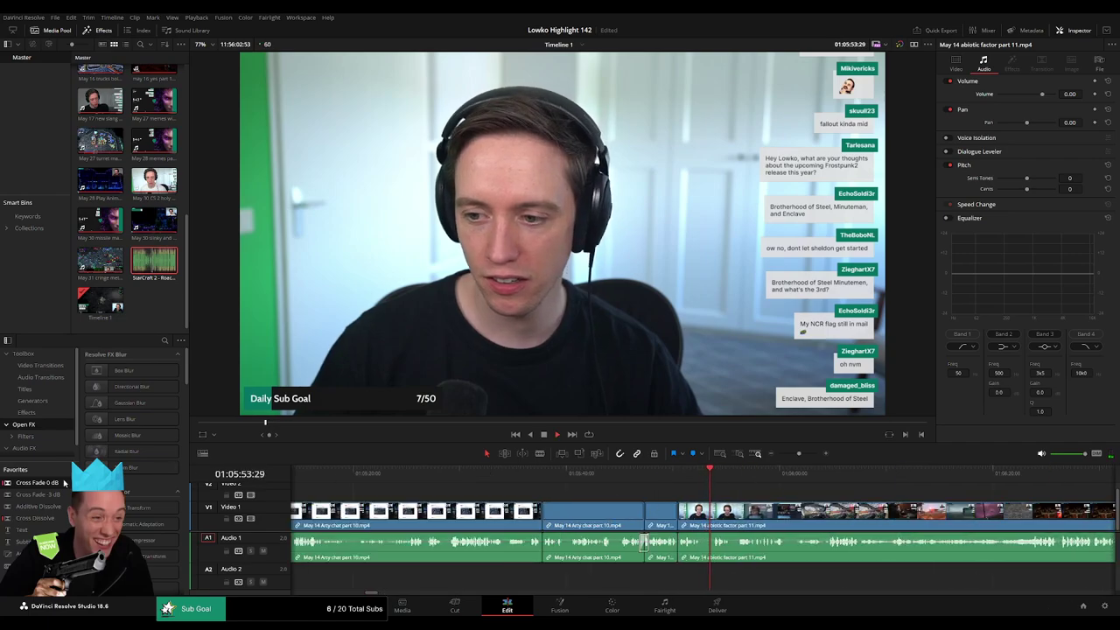
# - Cross-fade the audio between parts 10 and 11, and cut out the short pauses at about 01:05:52:40 and 01:05:54:20, closing the gaps
pyautogui.press('b')
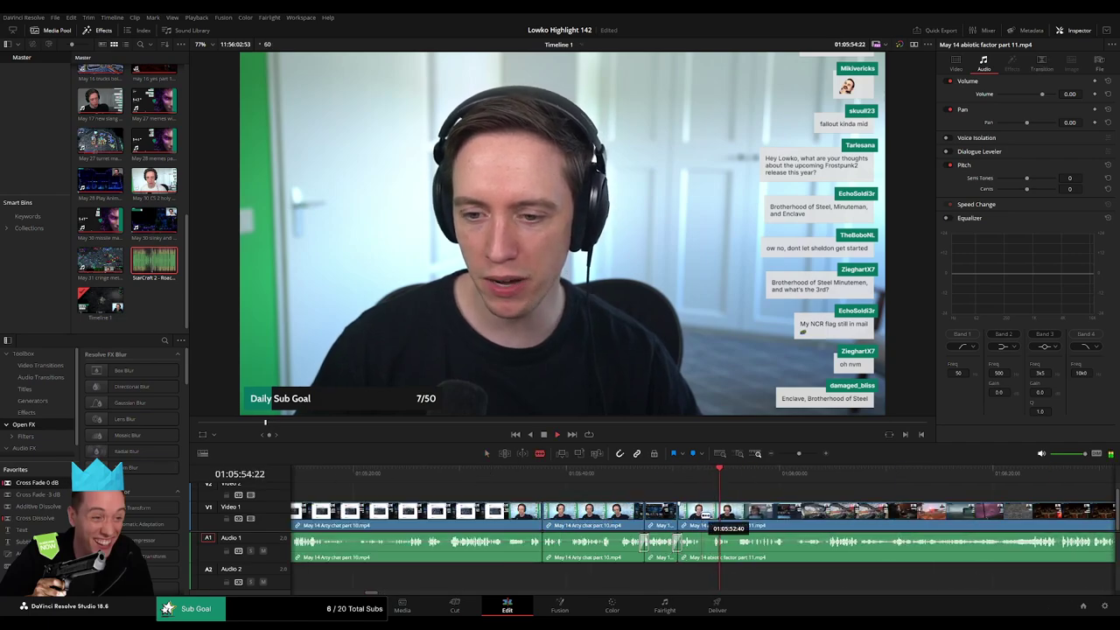
pyautogui.click(701, 518)
pyautogui.click(713, 518)
pyautogui.press('a')
pyautogui.click(707, 517)
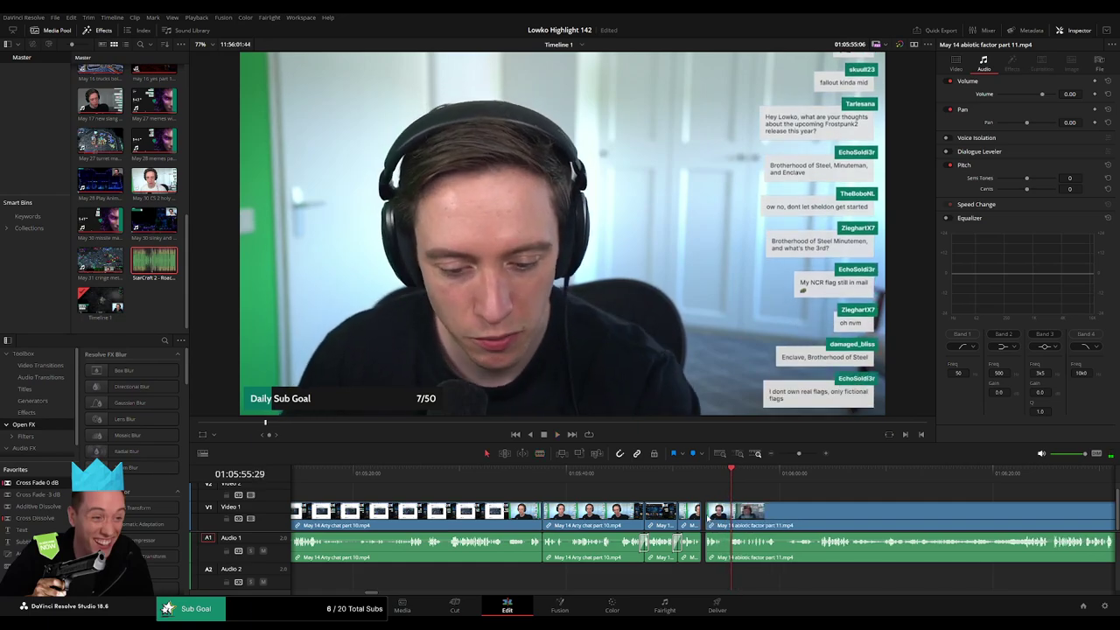
pyautogui.press('b')
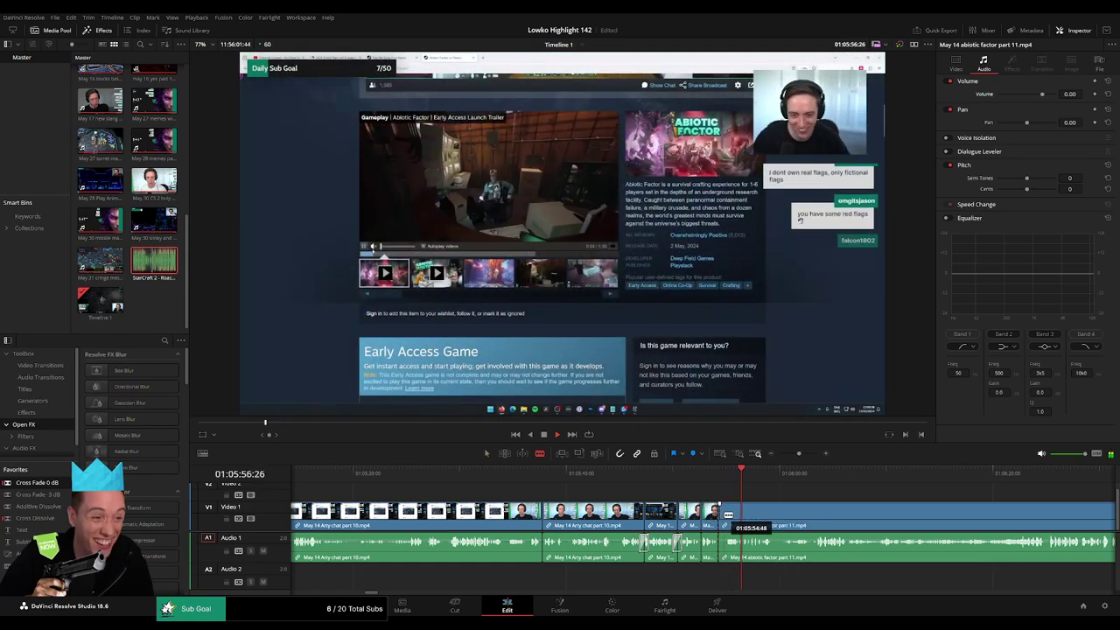
pyautogui.press('a')
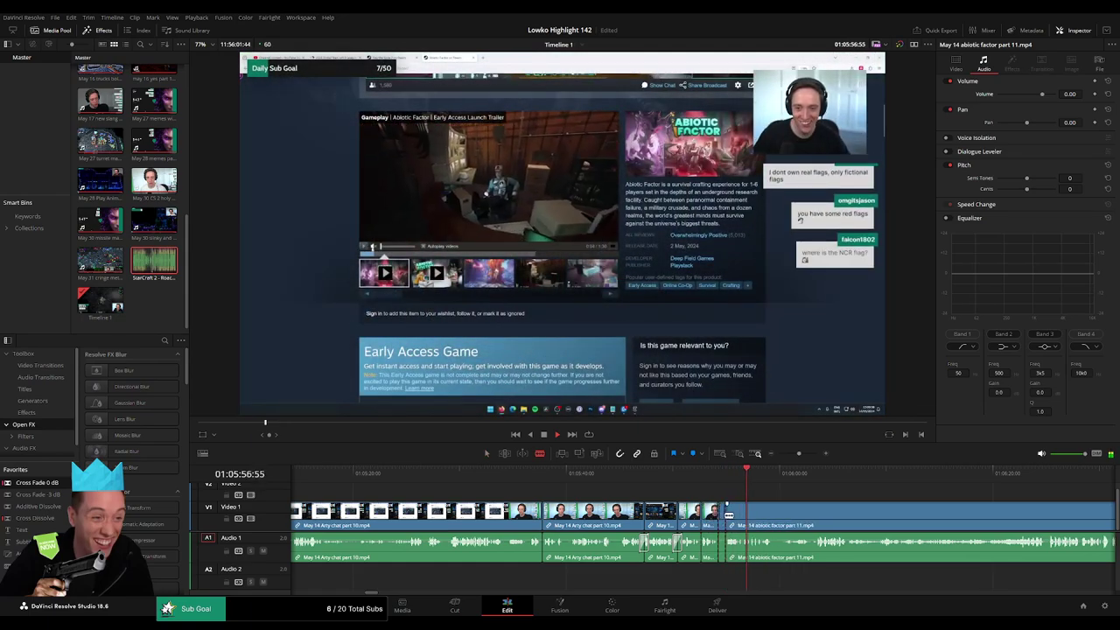
# - Play part 11 from about 01:05:57 to 01:06:27 to check the pacing and listen for words to censor
pyautogui.hscroll(5, 749, 517)
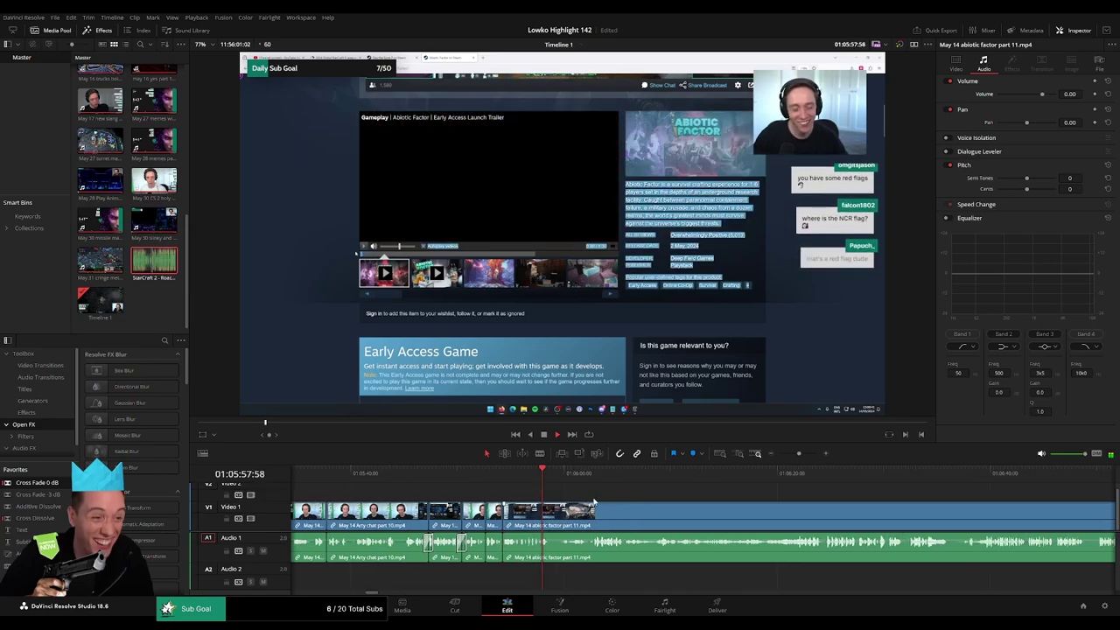
pyautogui.hscroll(1, 588, 498)
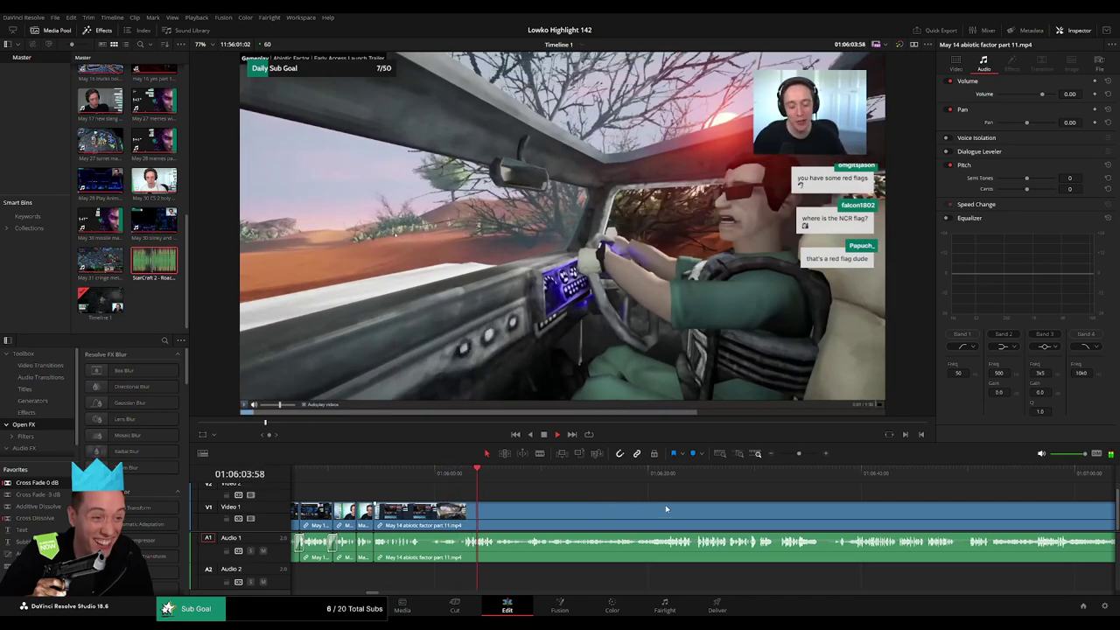
pyautogui.moveTo(799, 454)
pyautogui.mouseDown()
pyautogui.moveTo(785, 455)
pyautogui.moveTo(796, 453)
pyautogui.mouseUp()
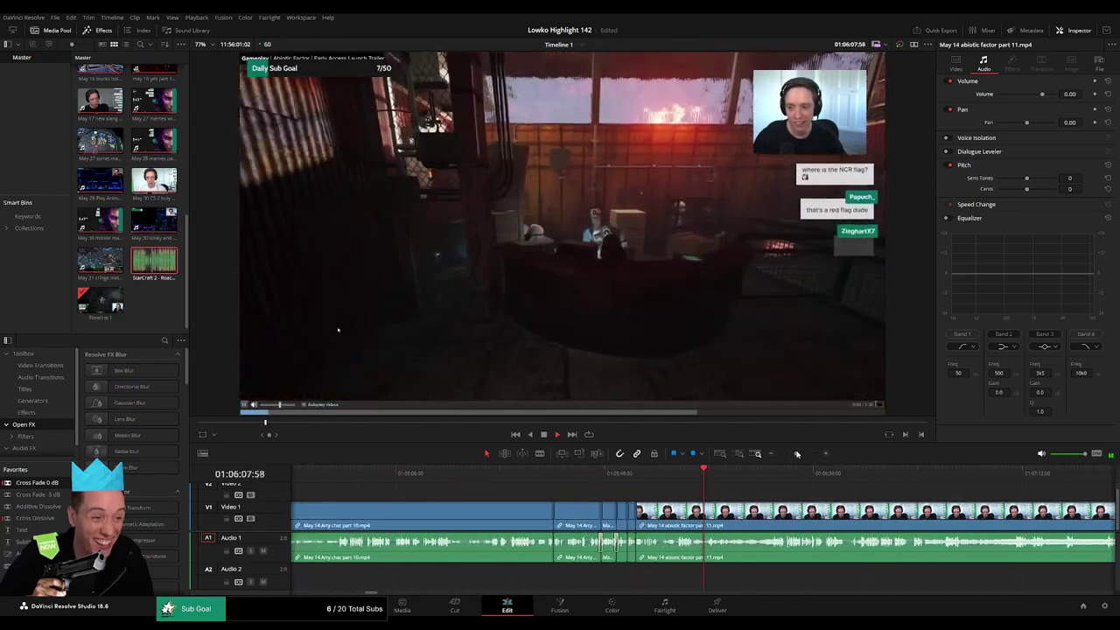
pyautogui.hscroll(4, 592, 499)
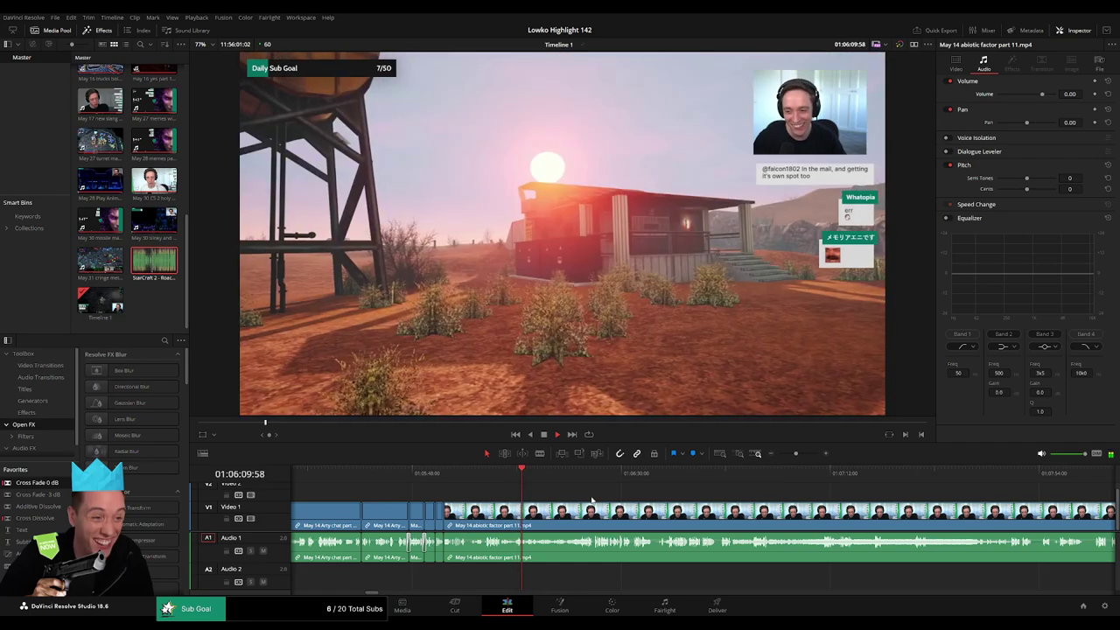
pyautogui.hscroll(3, 551, 499)
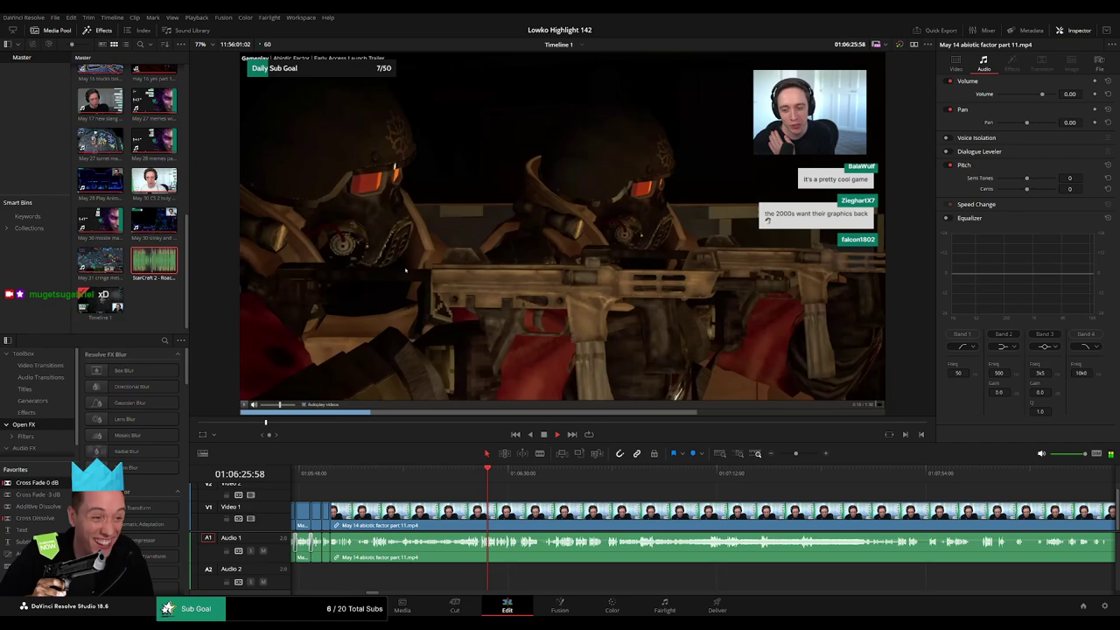
pyautogui.press('space')
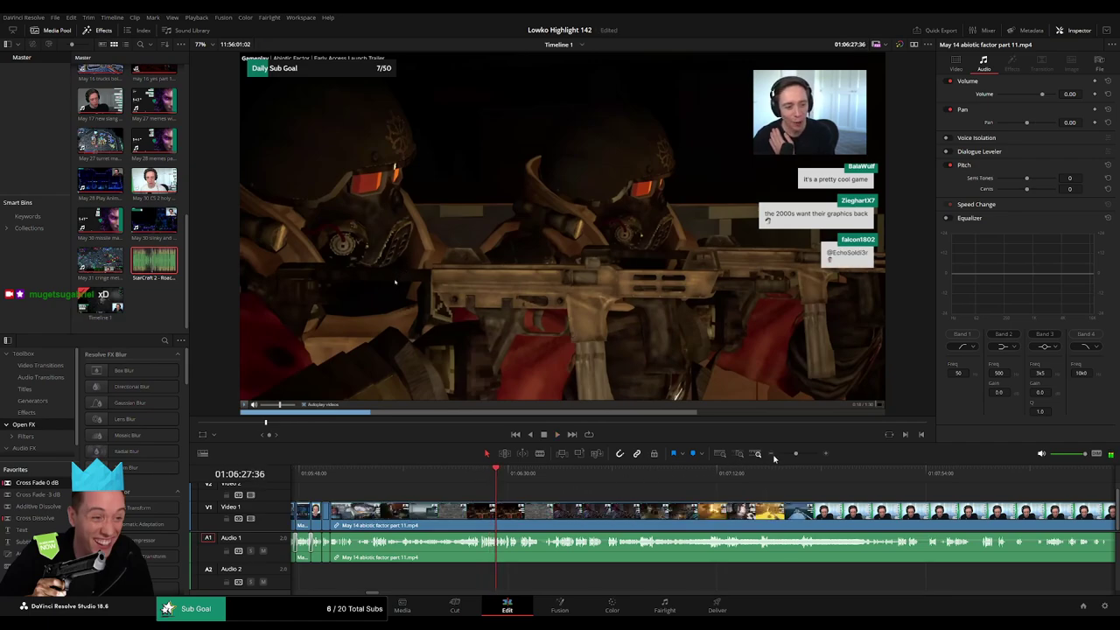
# - Locate the word to censor in part 11 and split the clip around it at about 01:06:25:00 and 01:06:25:18
pyautogui.hotkey('ctrl', '=')
pyautogui.click(517, 476)
pyautogui.press('space')
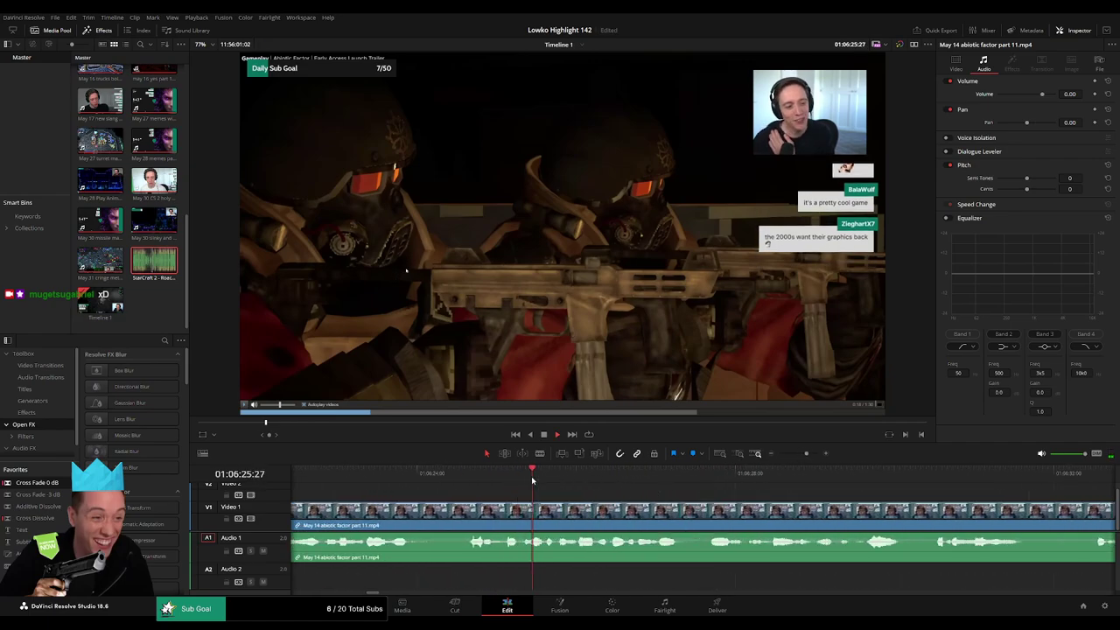
pyautogui.hscroll(2, 560, 495)
pyautogui.press('space')
pyautogui.click(341, 473)
pyautogui.press('space')
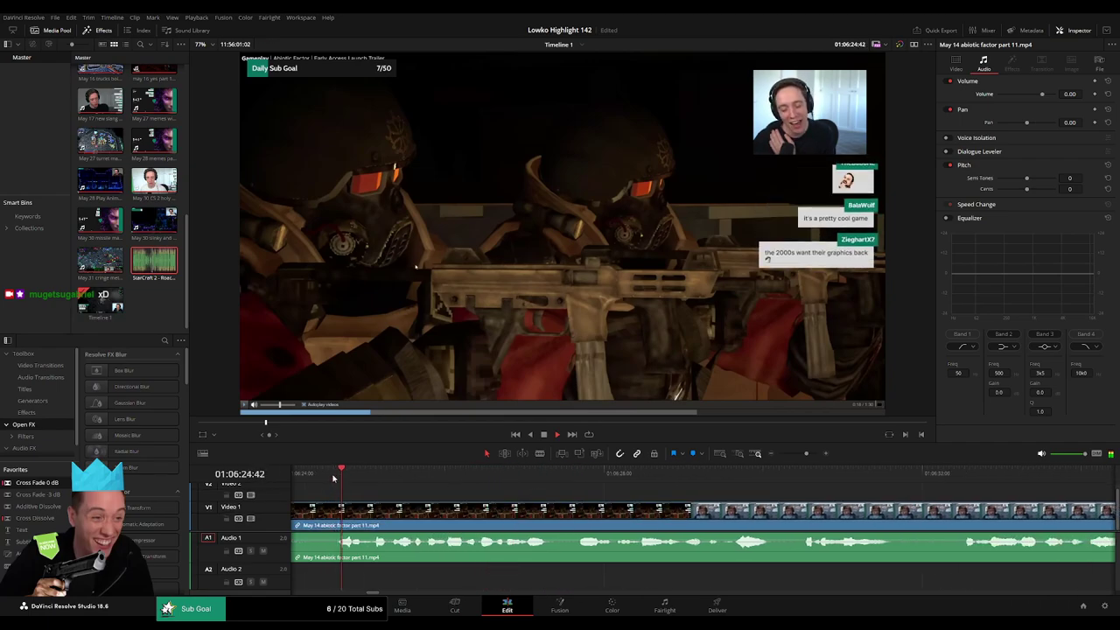
pyautogui.press('b')
pyautogui.click(368, 512)
pyautogui.click(395, 474)
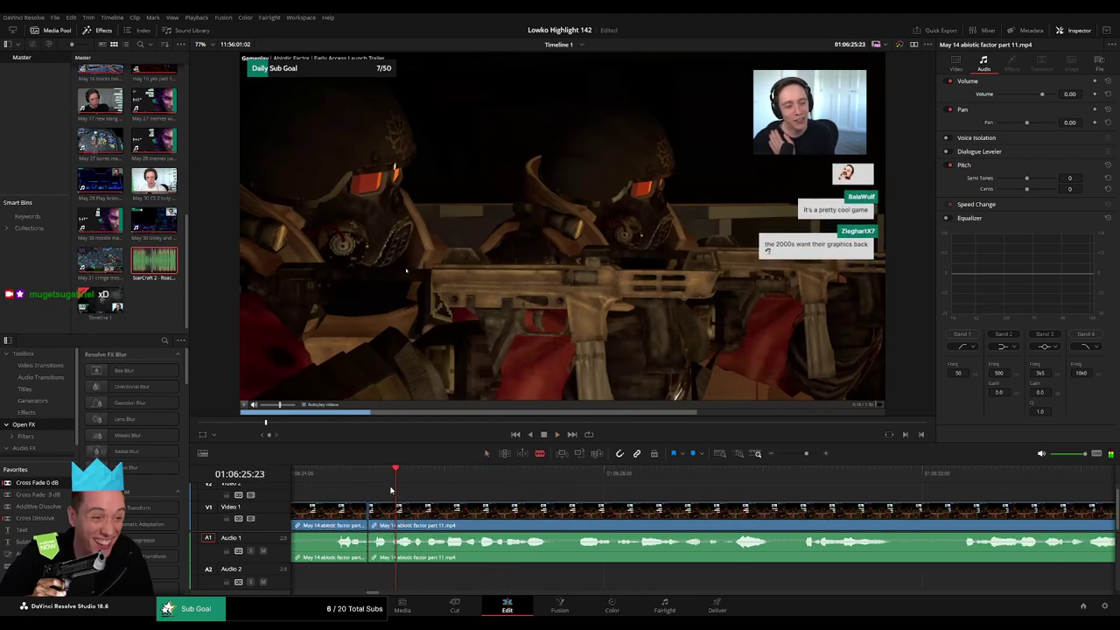
pyautogui.moveTo(393, 483); pyautogui.dragTo(389, 483)
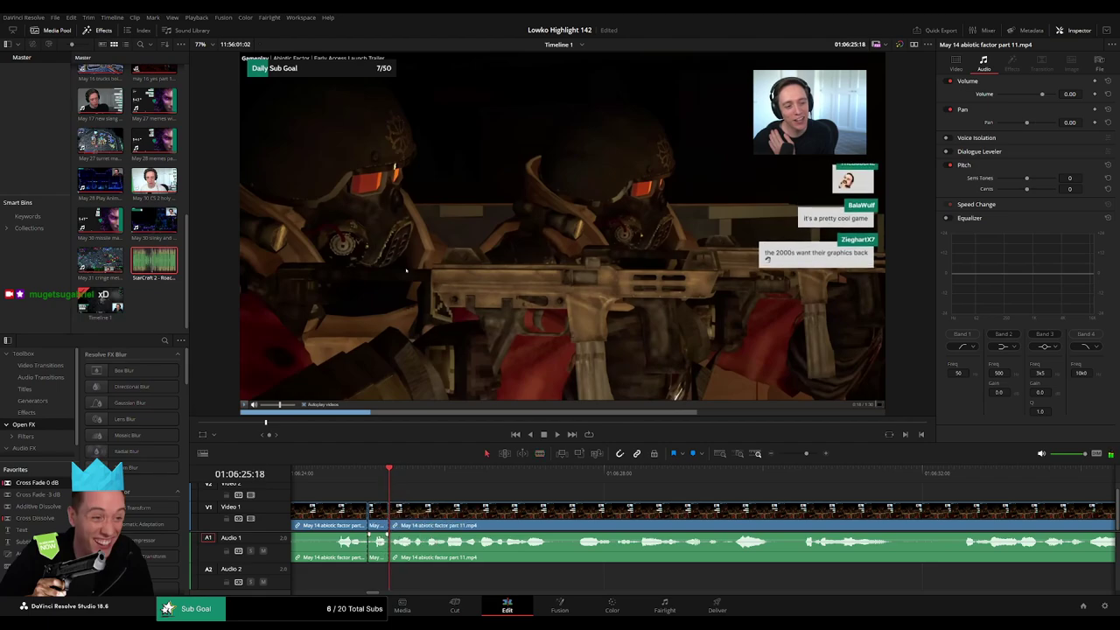
# - Censor the short split section near 01:06:25 by muting its original audio and placing quieter StarCraft 2 Roach Quotes audio beneath it on Audio 2
pyautogui.moveTo(406, 269); pyautogui.dragTo(386, 579)
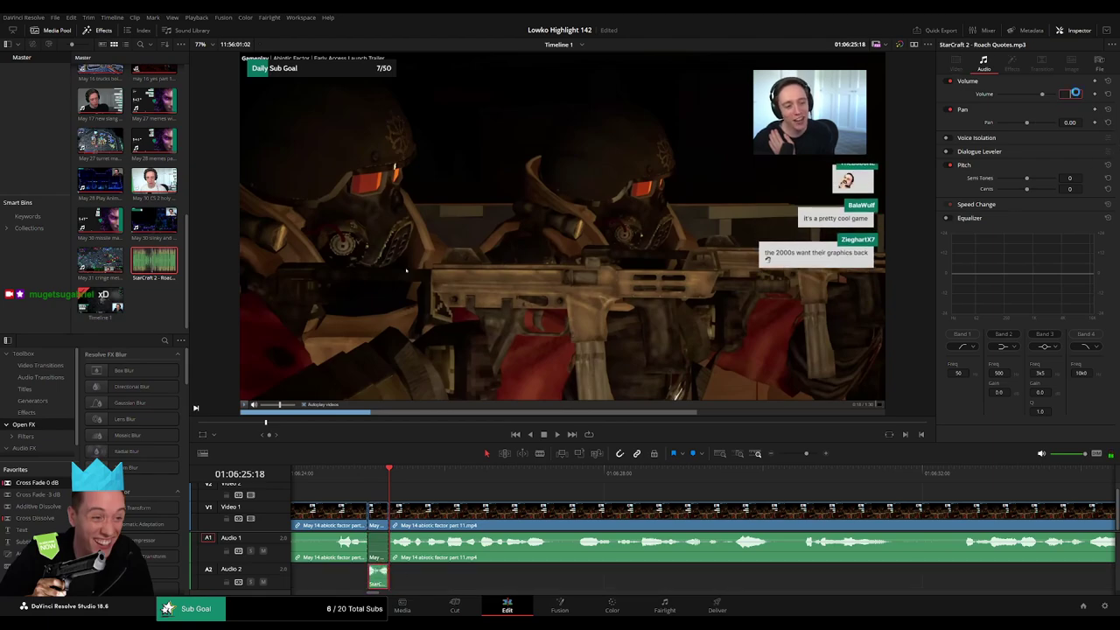
pyautogui.press('space')
pyautogui.click(708, 484)
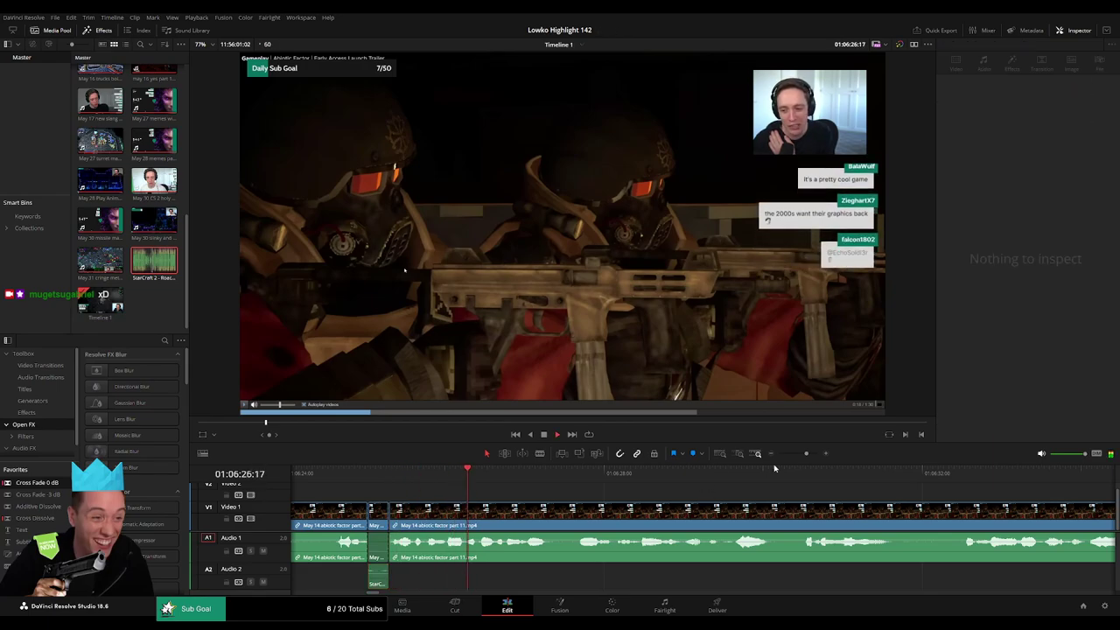
# - Play part 11 on from the censored word and split the clip at about 01:06:48:46
pyautogui.moveTo(806, 453)
pyautogui.mouseDown()
pyautogui.moveTo(788, 453)
pyautogui.moveTo(804, 455)
pyautogui.mouseUp()
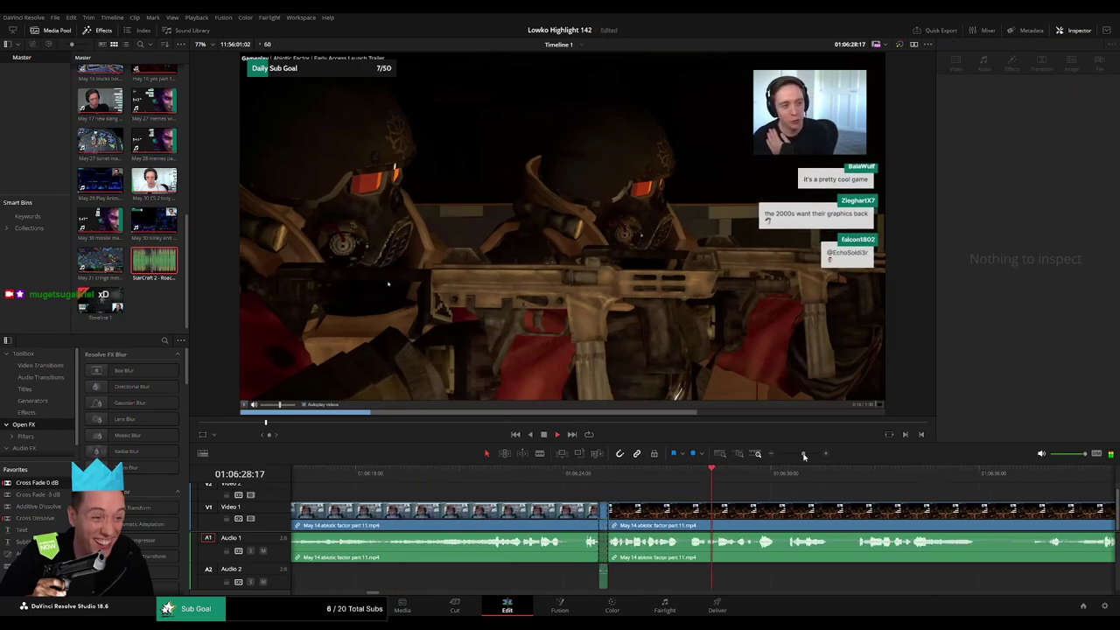
pyautogui.moveTo(869, 507); pyautogui.dragTo(578, 477)
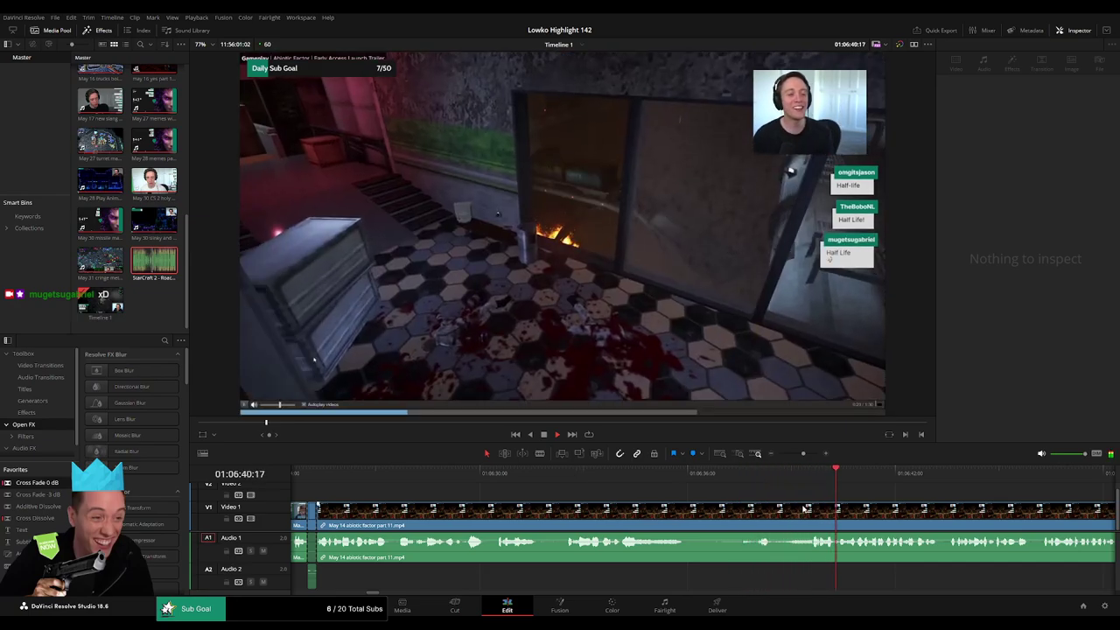
pyautogui.moveTo(923, 494); pyautogui.dragTo(655, 495)
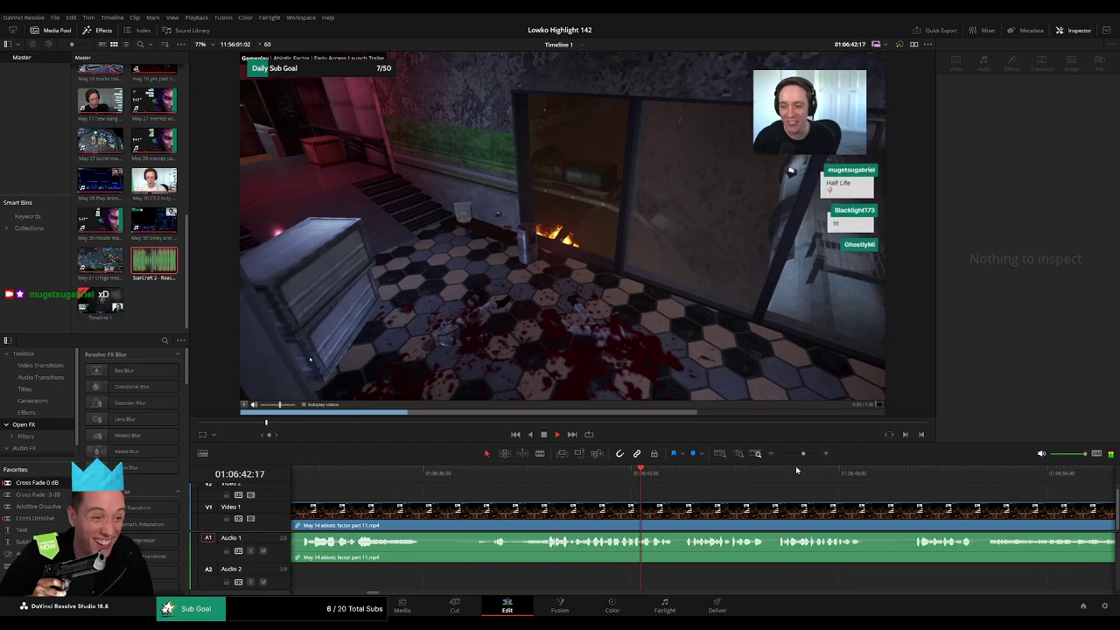
pyautogui.moveTo(803, 453)
pyautogui.mouseDown()
pyautogui.moveTo(777, 454)
pyautogui.moveTo(797, 453)
pyautogui.mouseUp()
pyautogui.click(714, 476)
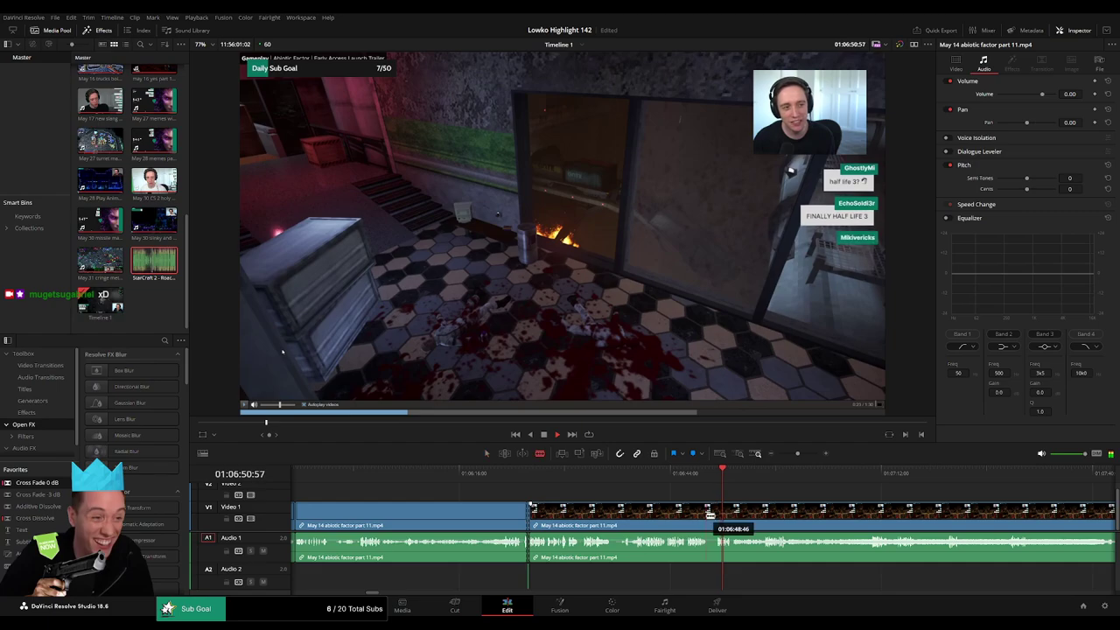
pyautogui.click(710, 515)
pyautogui.press('a')
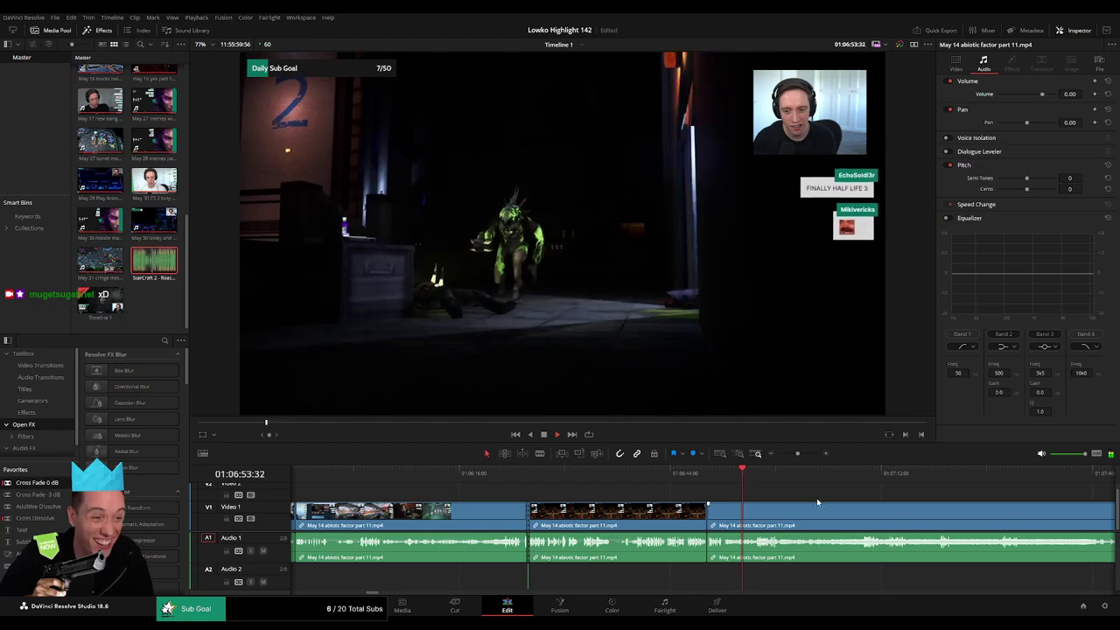
# - Play part 11 from about 01:06:53 to 01:07:19 to look for the next place to cut
pyautogui.moveTo(852, 501); pyautogui.dragTo(687, 490)
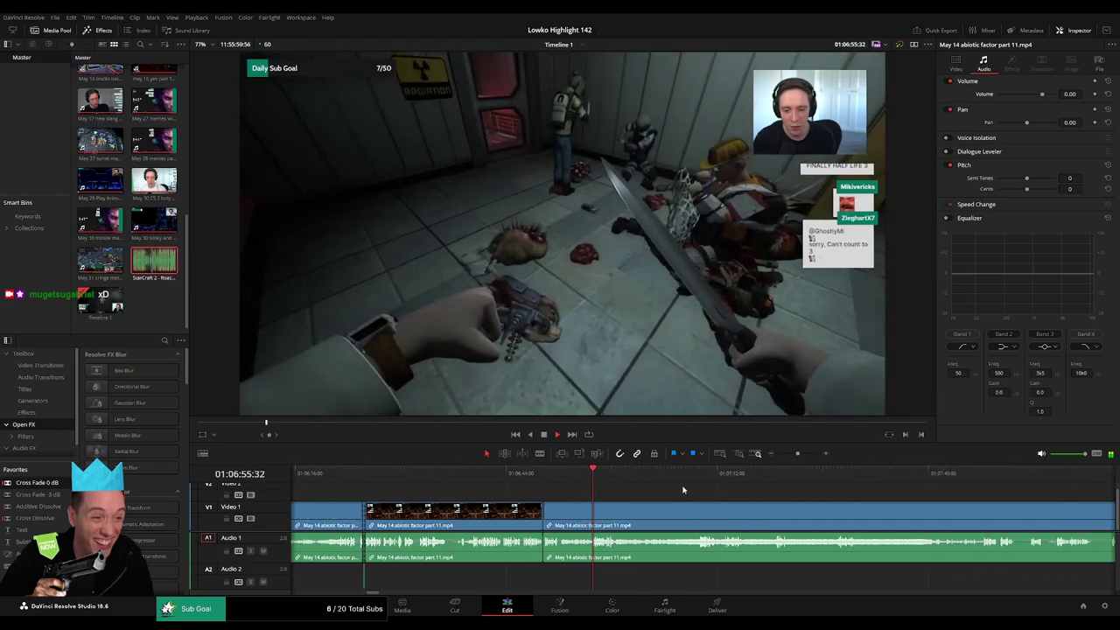
pyautogui.hscroll(2, 674, 489)
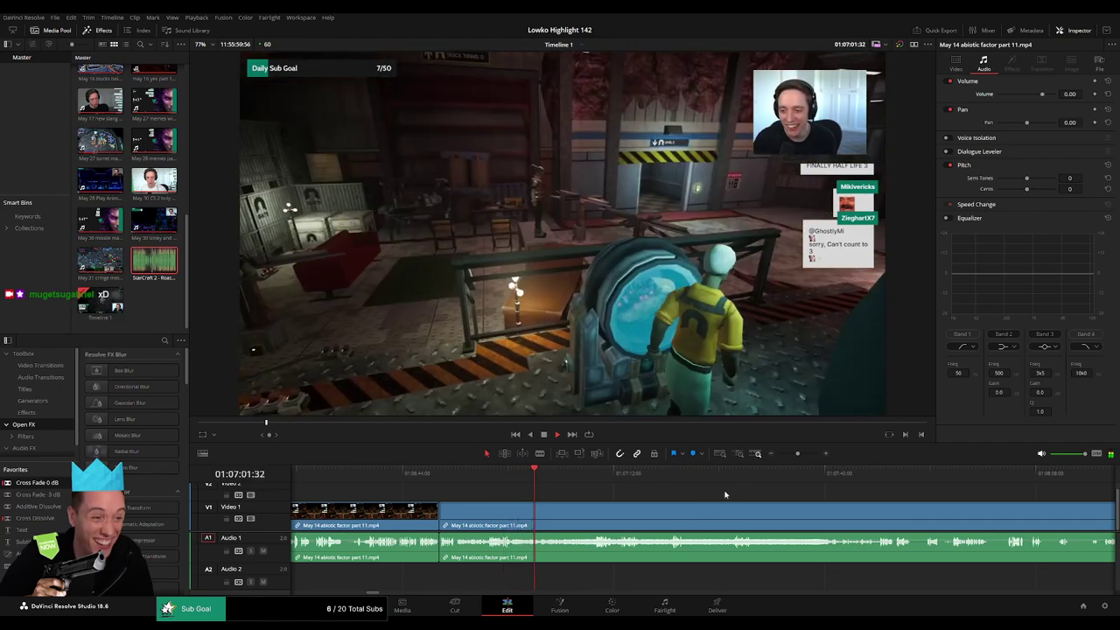
pyautogui.hscroll(1, 674, 497)
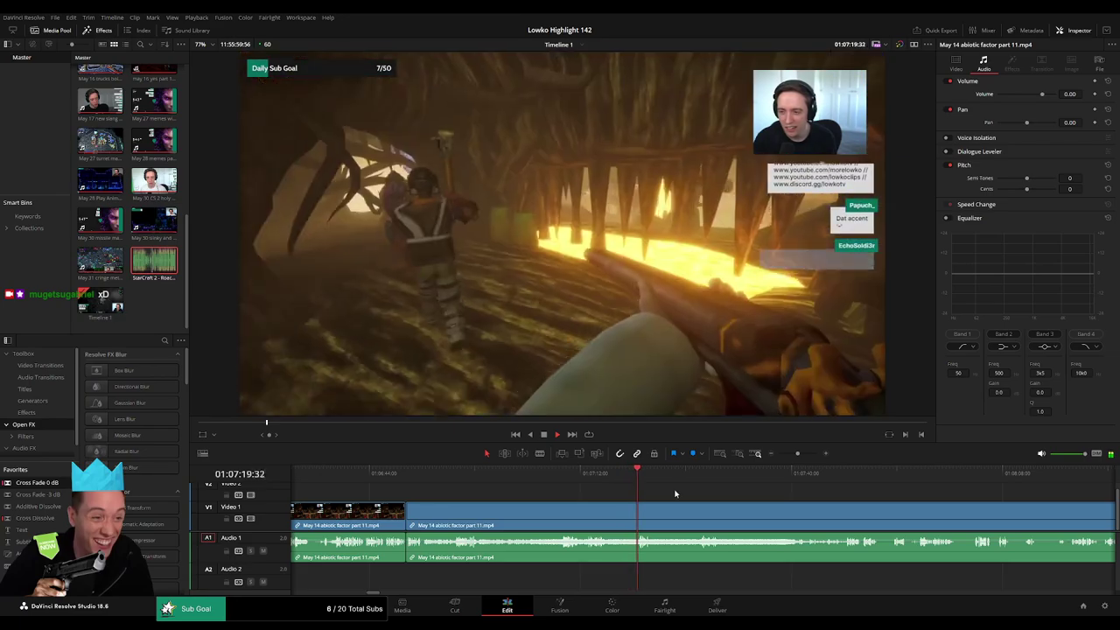
# - Scrub through the part 11 trailer footage and isolate a very short segment of the clip at about 01:07:43 with blade cuts
pyautogui.hscroll(1, 651, 493)
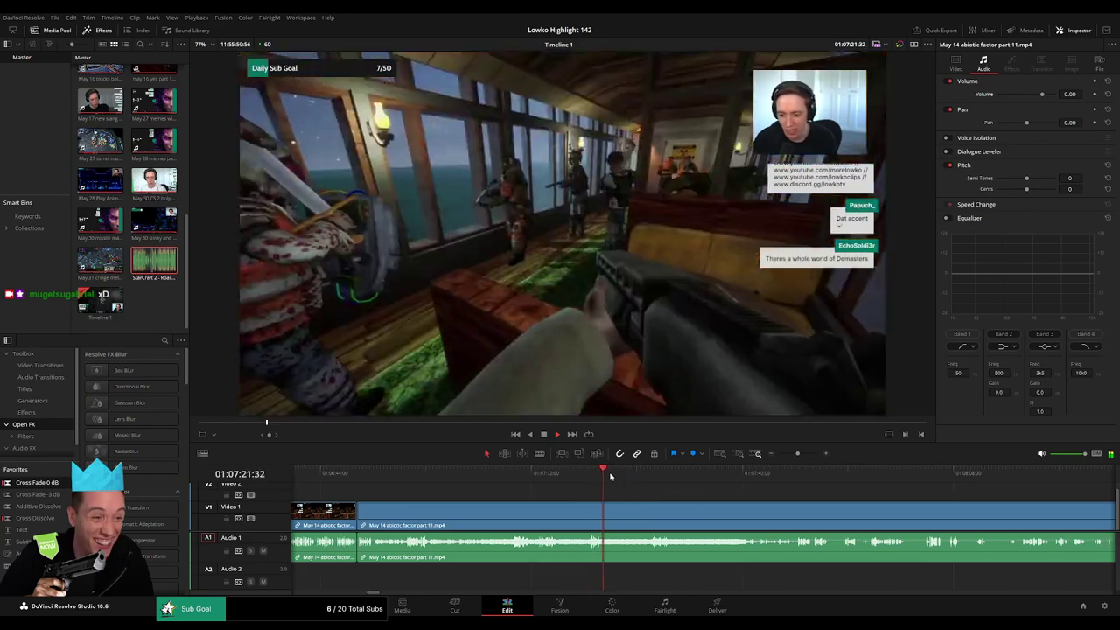
pyautogui.moveTo(610, 475); pyautogui.dragTo(653, 480)
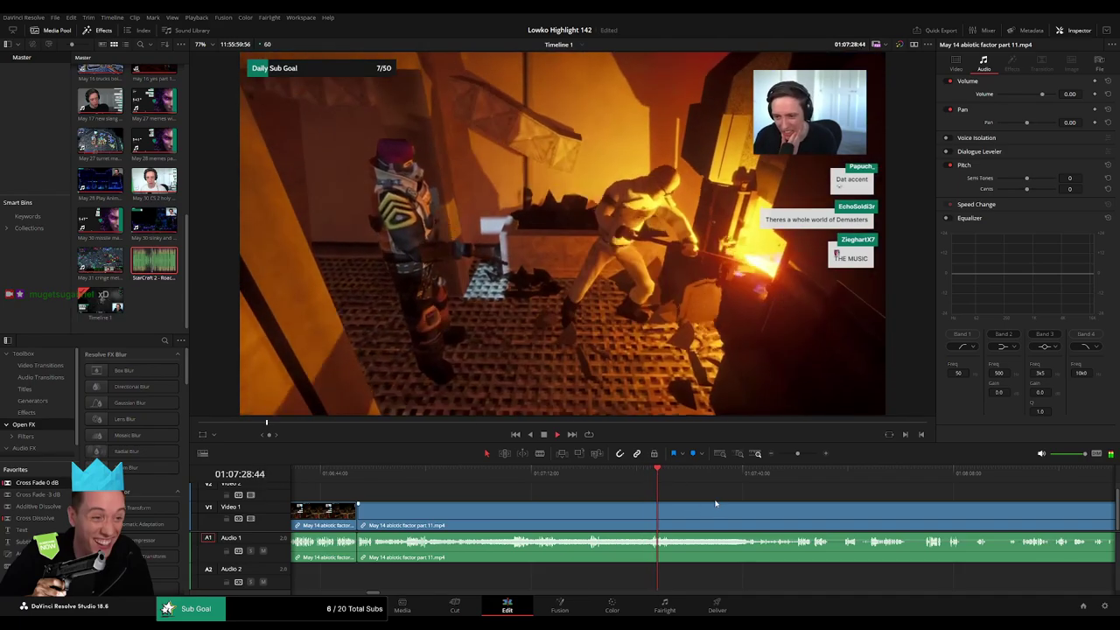
pyautogui.moveTo(715, 501); pyautogui.dragTo(624, 479)
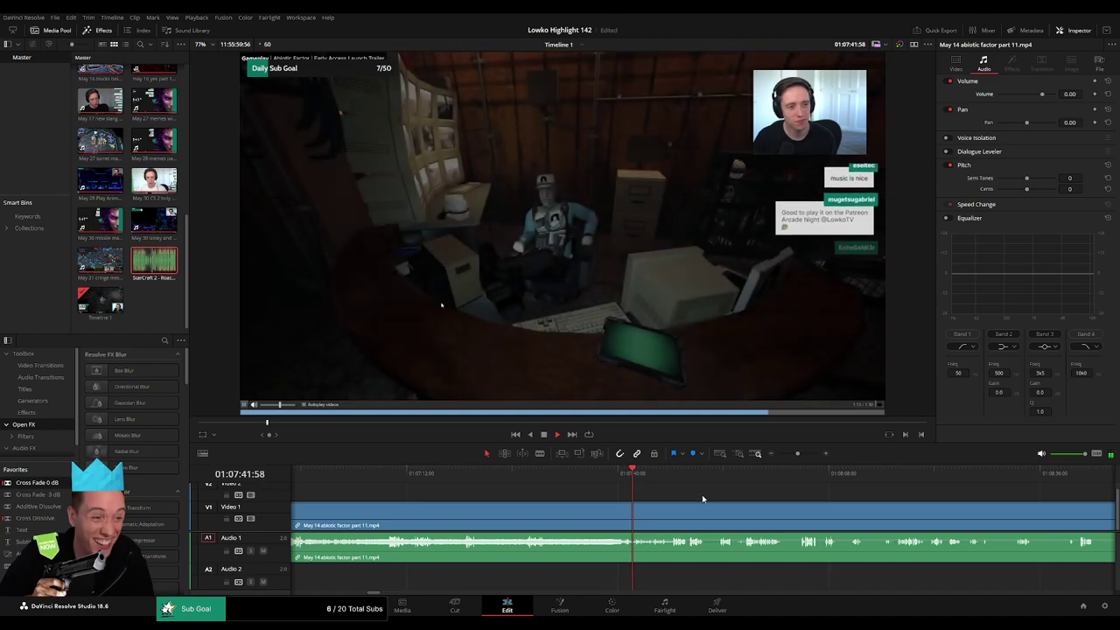
pyautogui.hscroll(5, 665, 494)
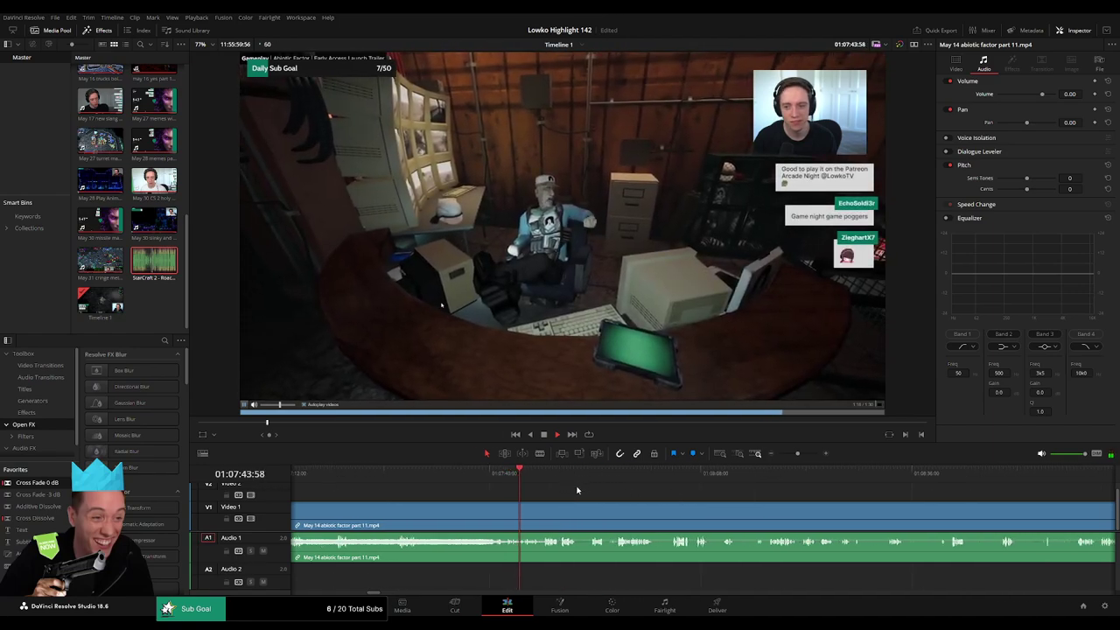
pyautogui.click(503, 474)
pyautogui.moveTo(796, 453); pyautogui.dragTo(807, 456)
pyautogui.click(569, 482)
pyautogui.click(639, 477)
pyautogui.press('b')
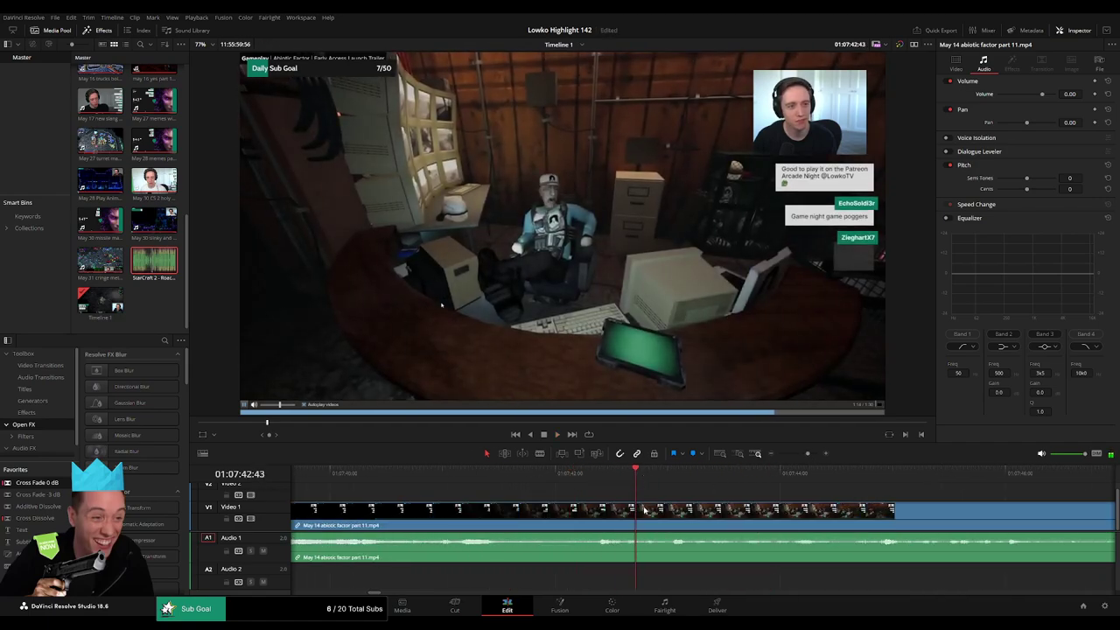
pyautogui.click(646, 512)
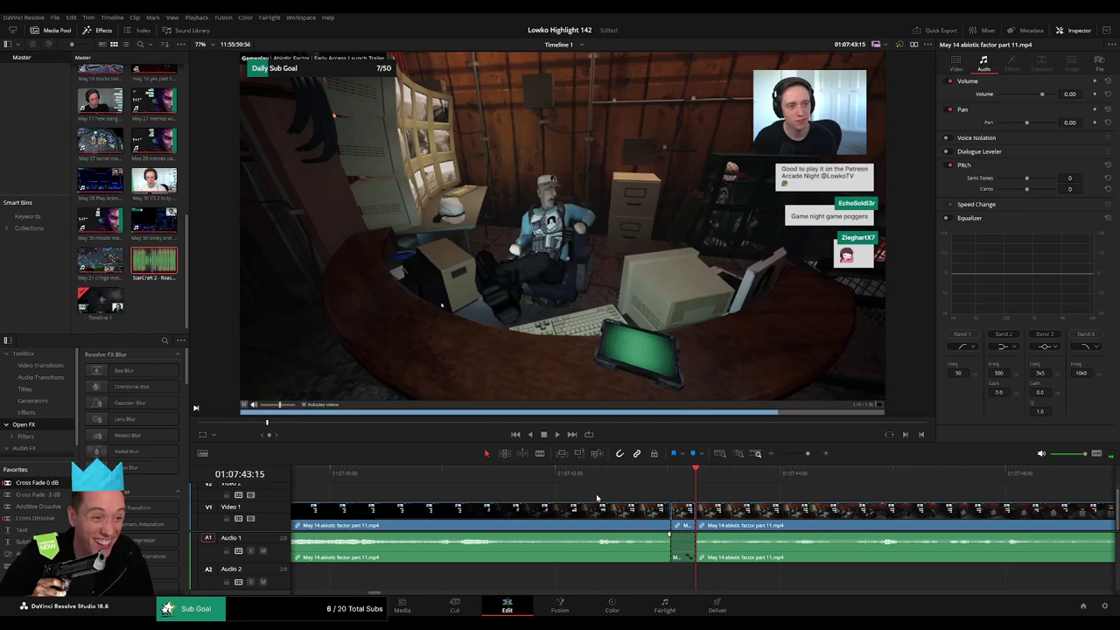
# - Place the StarCraft 2 - Roach Quotes sound on Audio 2 beneath the short cut segment and set its volume to -23.00
pyautogui.moveTo(154, 261); pyautogui.dragTo(697, 582)
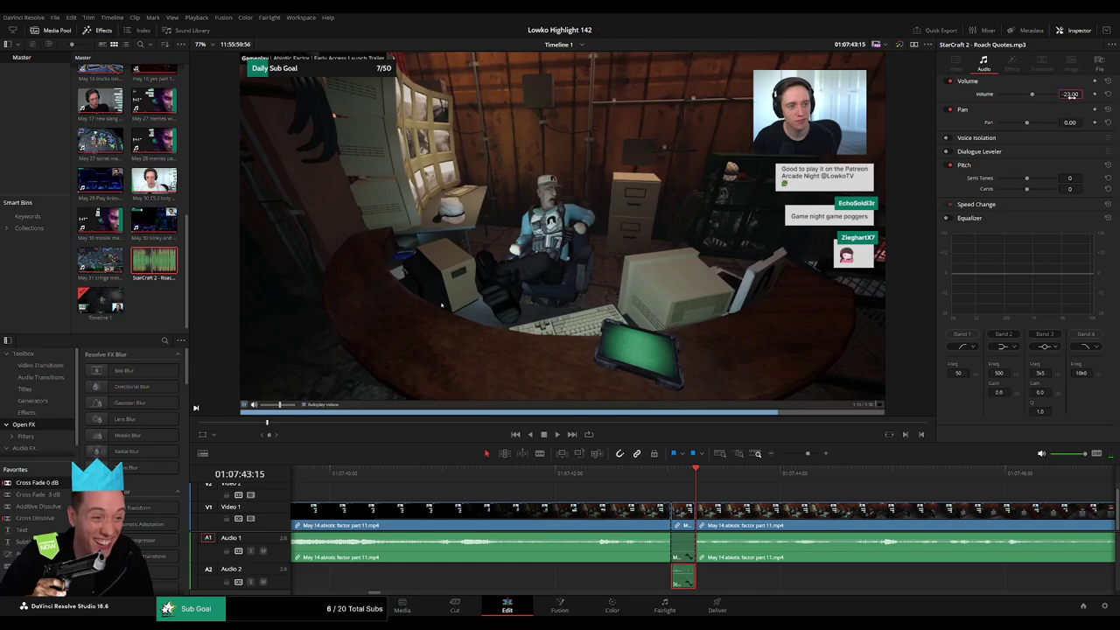
pyautogui.press('space')
pyautogui.click(661, 474)
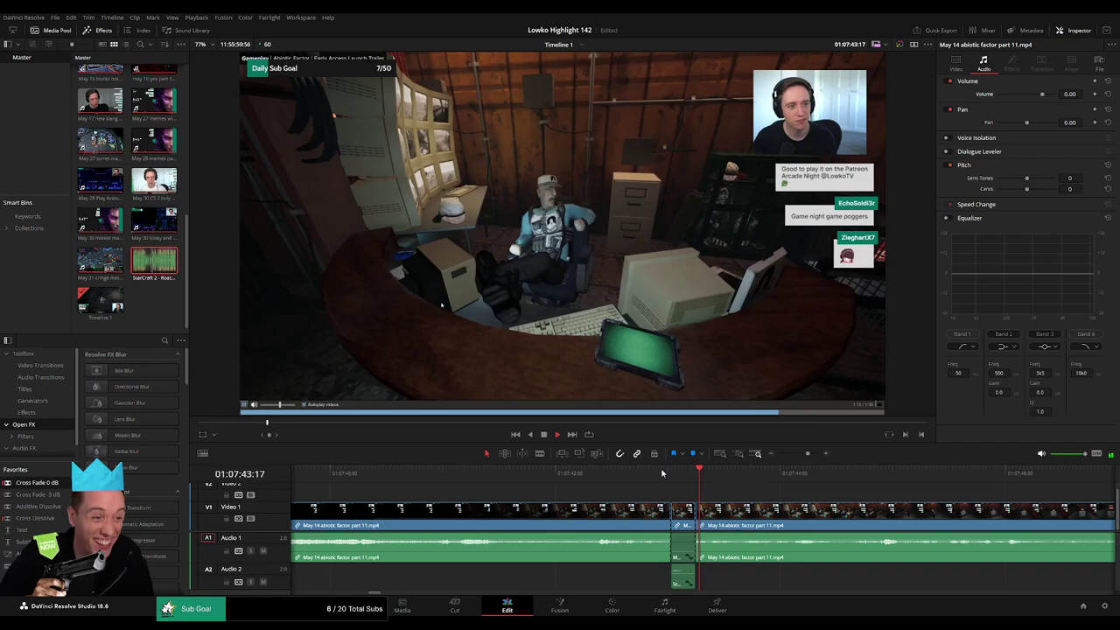
# - Cut out and ripple-delete the part 11 section from about 01:07:51 to 01:07:53
pyautogui.moveTo(809, 454); pyautogui.dragTo(799, 454)
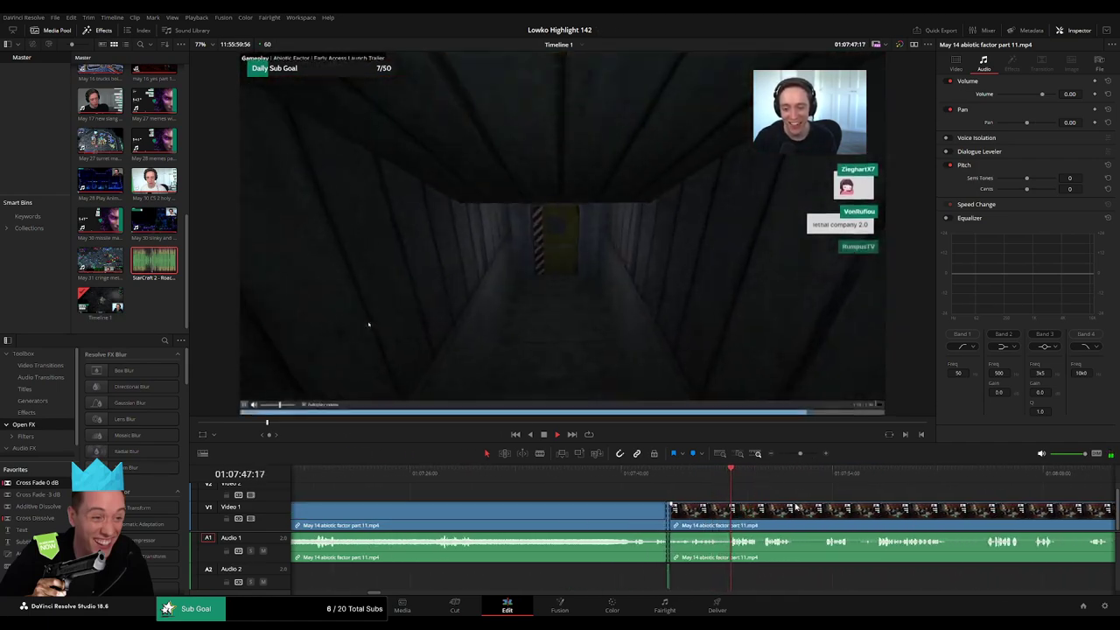
pyautogui.hscroll(3, 795, 508)
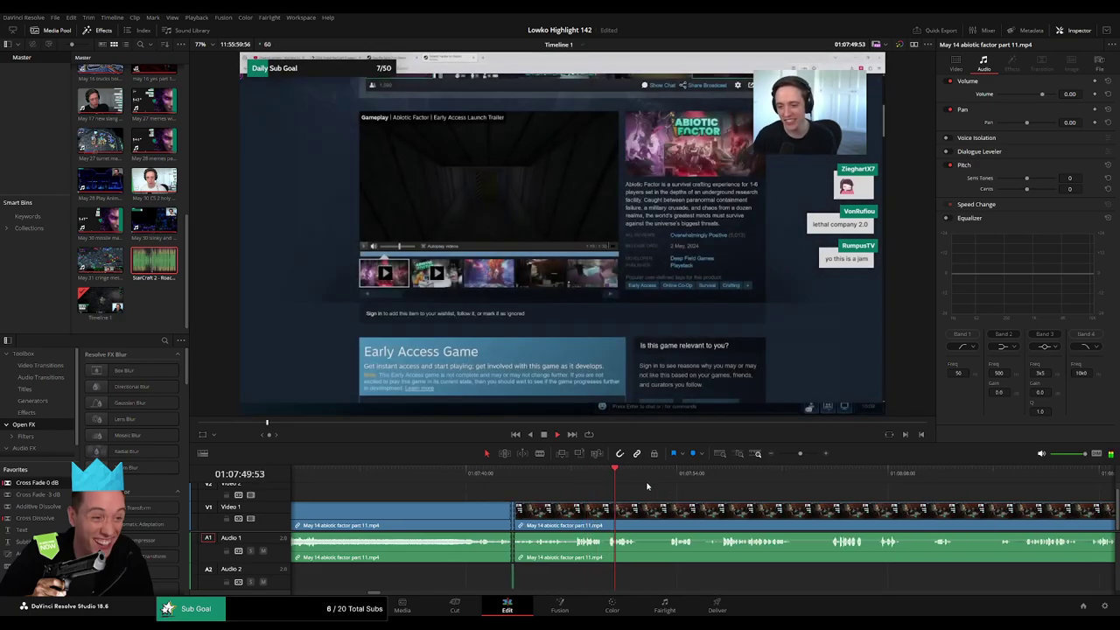
pyautogui.click(664, 480)
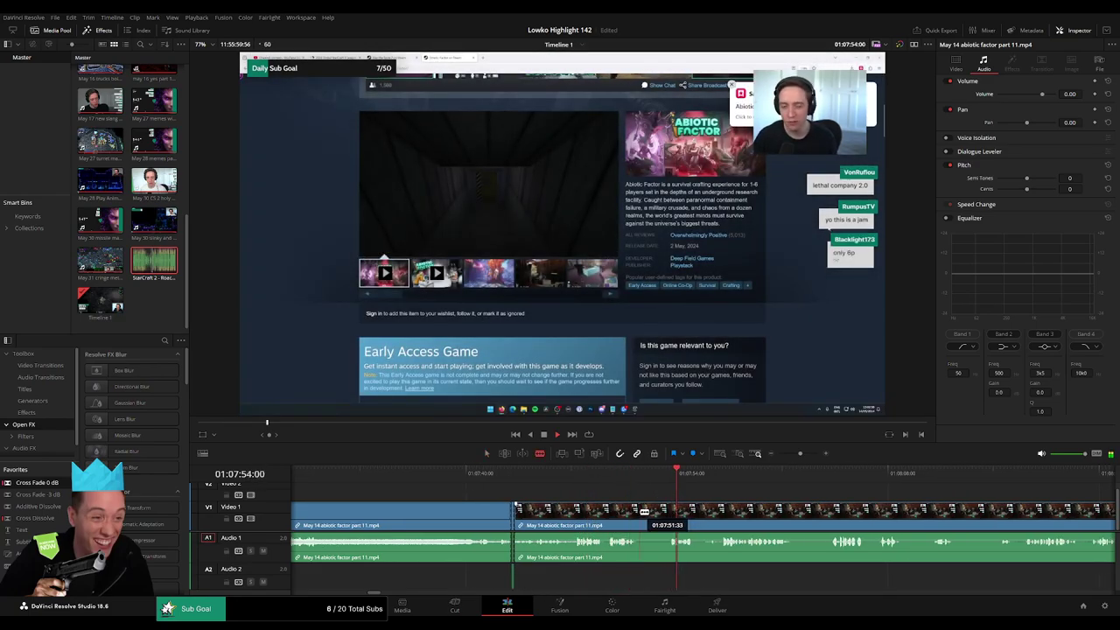
pyautogui.click(640, 511)
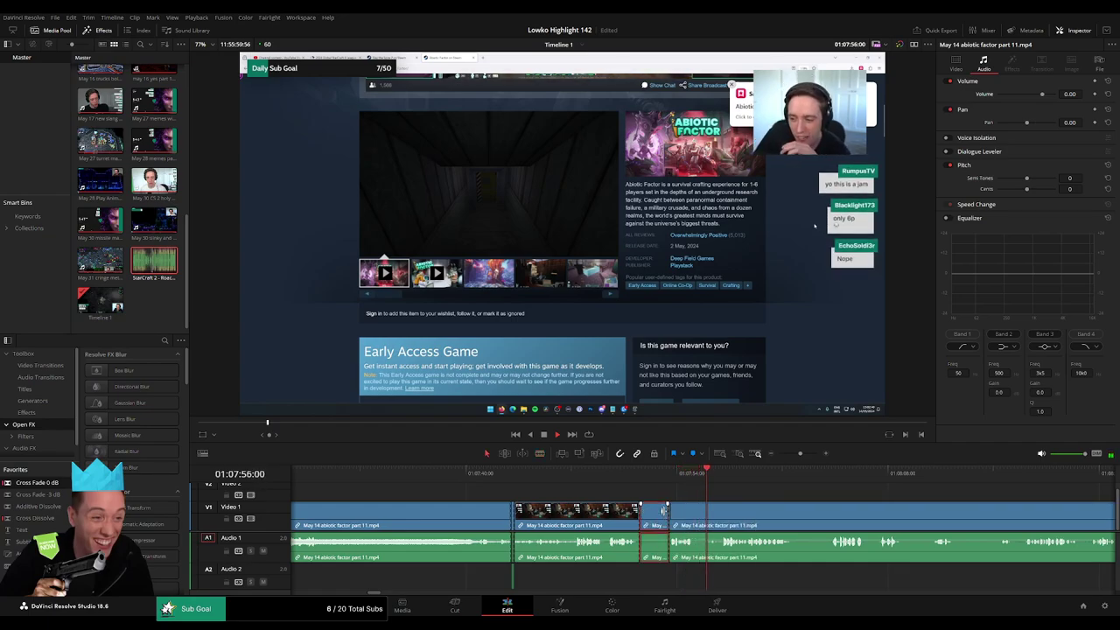
pyautogui.press('Delete')
# - Cut out and ripple-delete the part 11 pause from about 01:07:53 to 01:07:55
pyautogui.hscroll(2, 704, 515)
pyautogui.press('b')
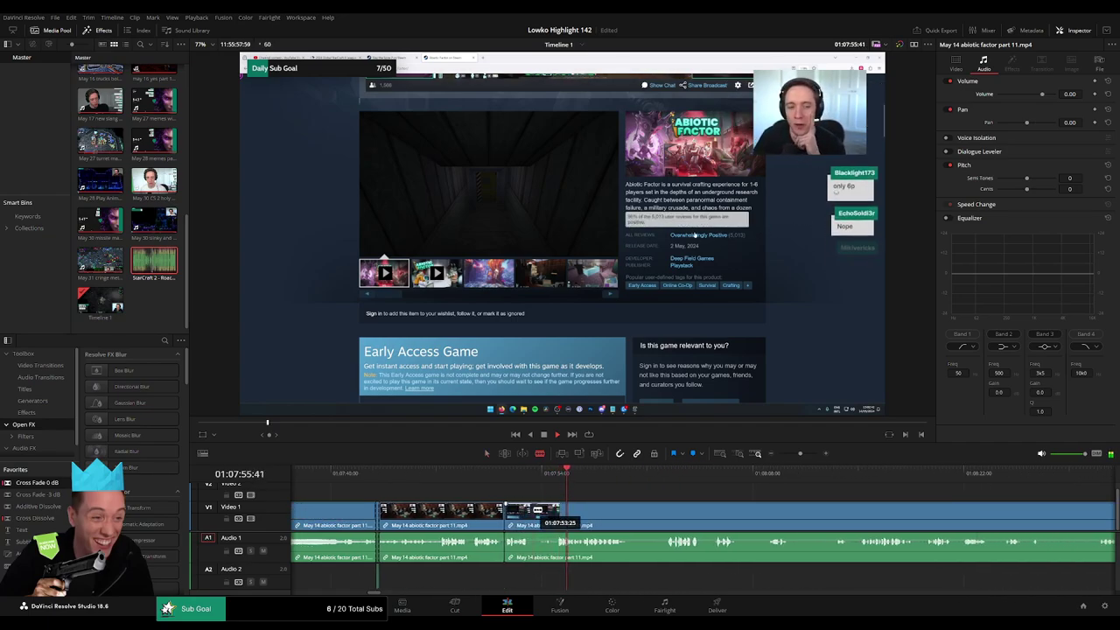
pyautogui.click(532, 510)
pyautogui.click(559, 510)
pyautogui.press('a')
pyautogui.click(544, 512)
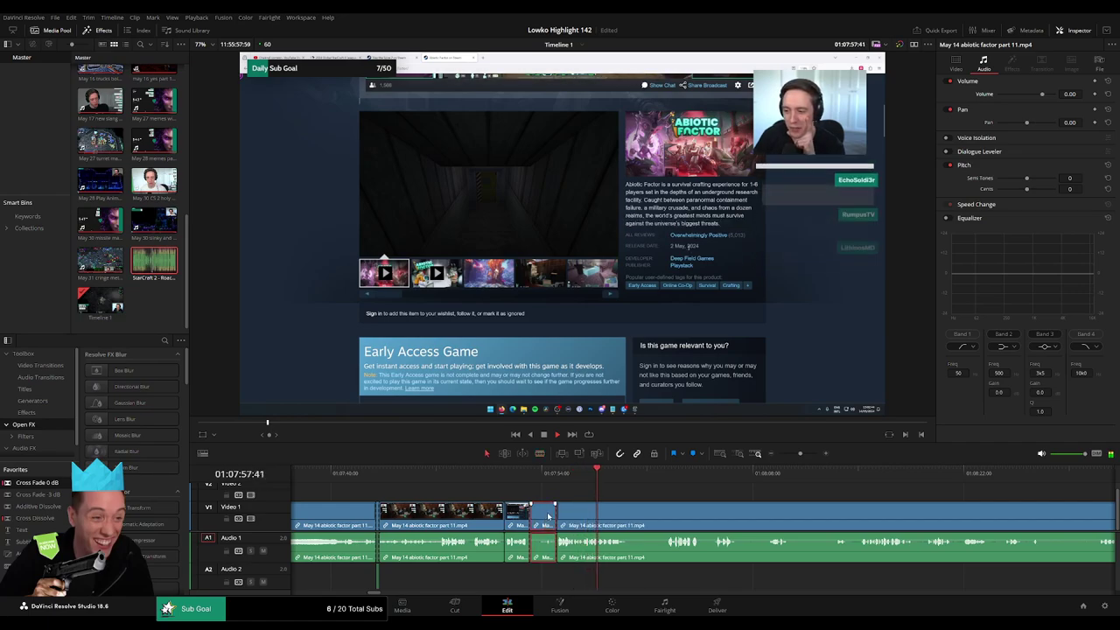
pyautogui.press('Delete')
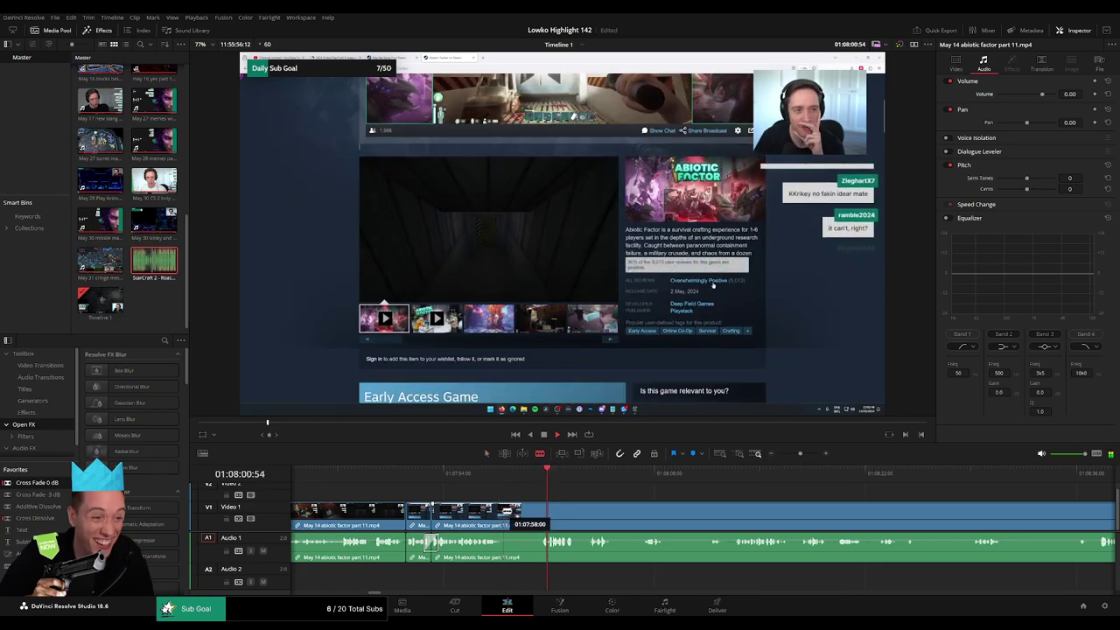
# - Cut out and ripple-delete the part 11 section from about 01:07:58 to 01:08:03
pyautogui.click(504, 510)
pyautogui.click(538, 510)
pyautogui.press('a')
pyautogui.click(522, 518)
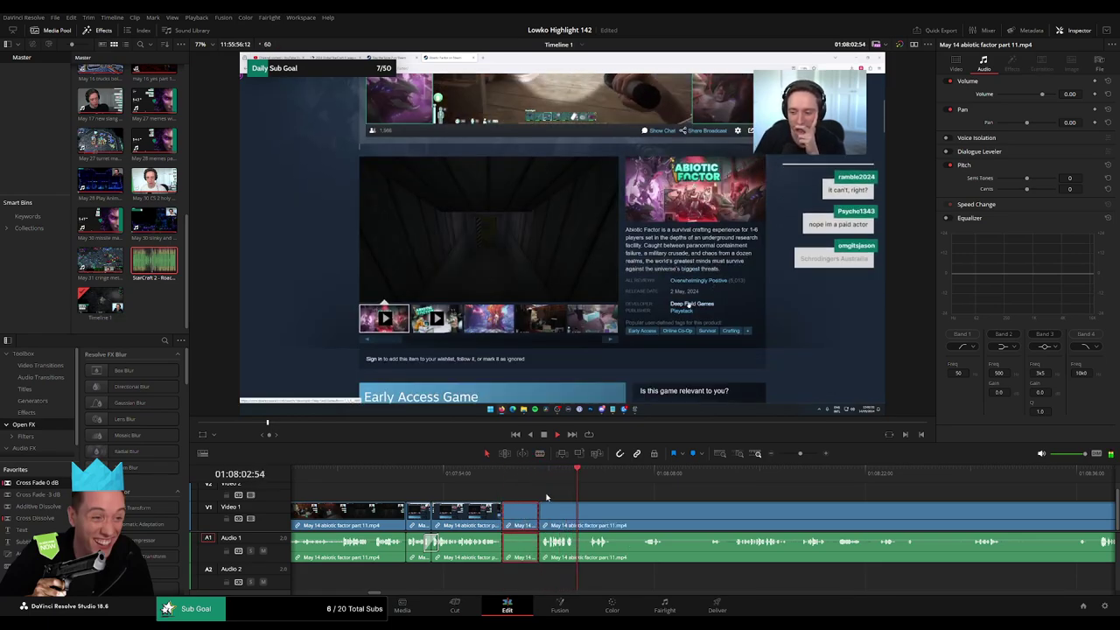
pyautogui.press('Delete')
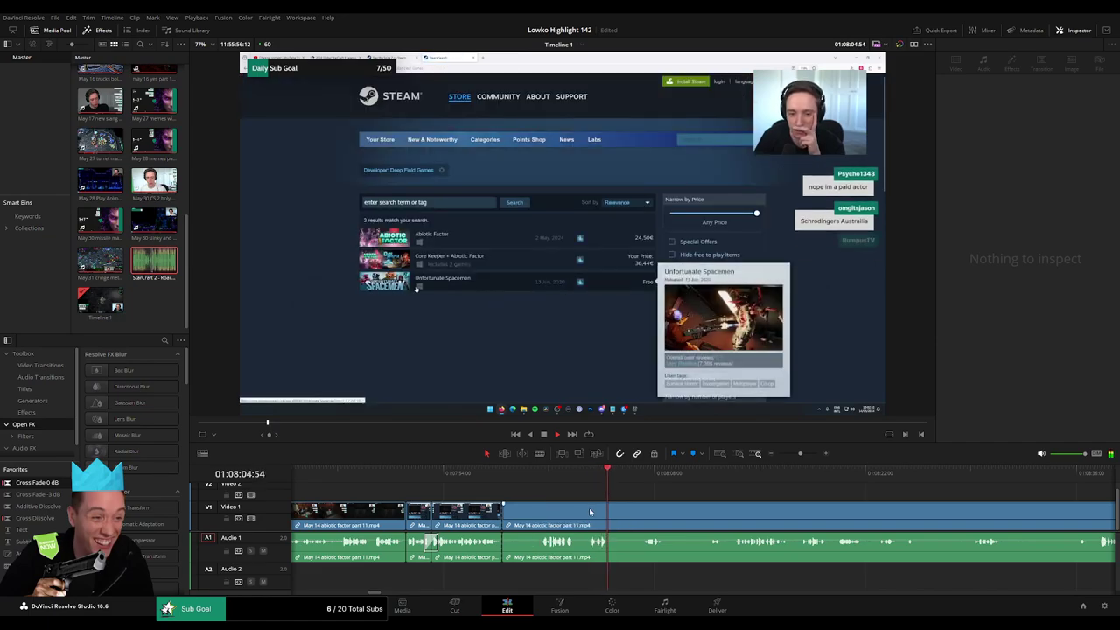
pyautogui.press('b')
pyautogui.click(592, 513)
pyautogui.press('a')
pyautogui.click(574, 516)
pyautogui.press('Delete')
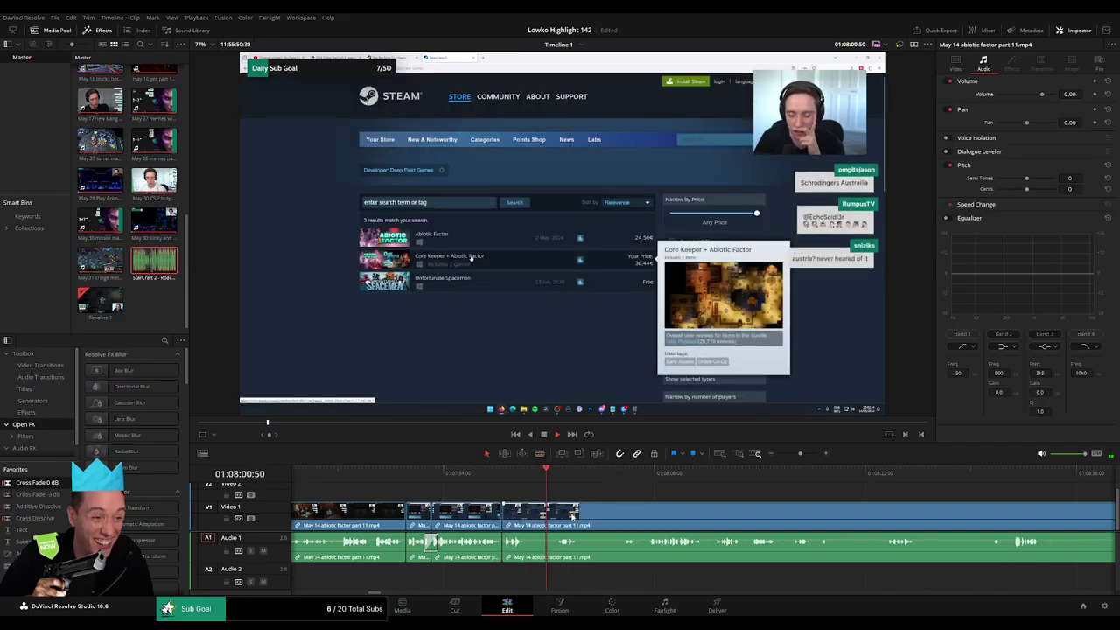
# - Cut out and ripple-delete the part 11 pause of about two seconds that starts just before 01:08:00
pyautogui.press('b')
pyautogui.click(529, 512)
pyautogui.click(556, 512)
pyautogui.press('a')
pyautogui.click(542, 517)
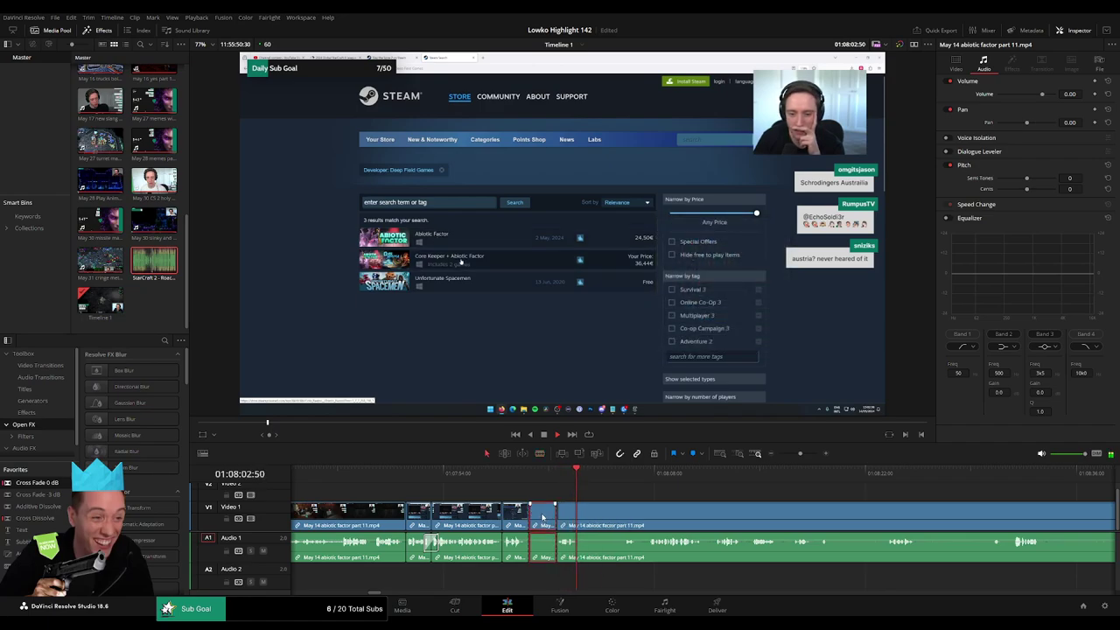
pyautogui.press('Delete')
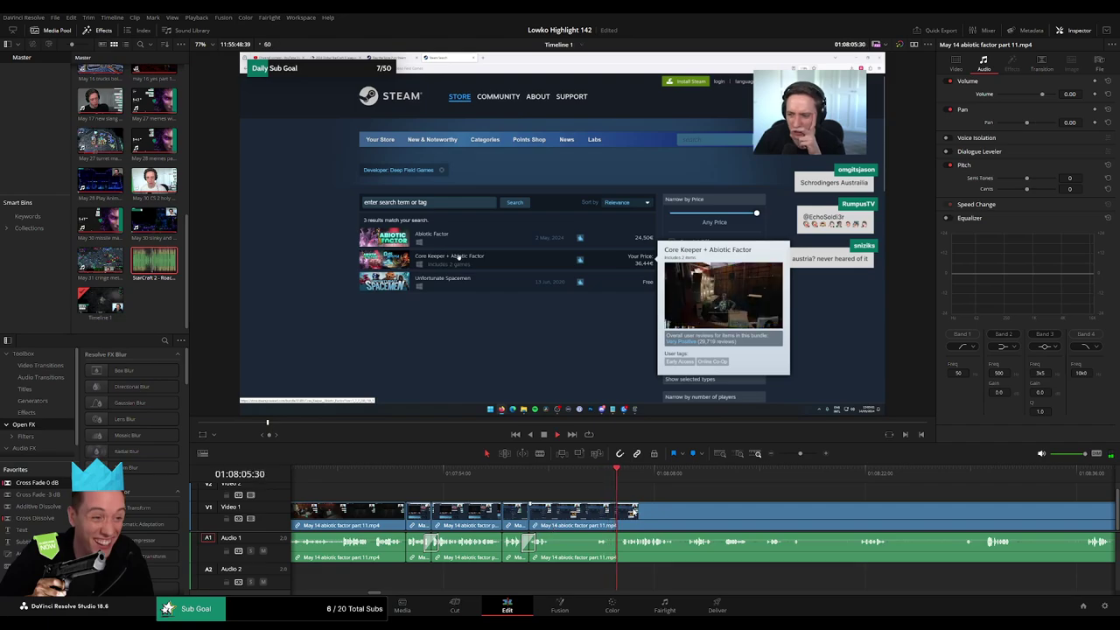
# - Cut out and ripple-delete the part 11 section from about 01:08:01 to 01:08:05
pyautogui.hscroll(2, 586, 508)
pyautogui.press('b')
pyautogui.click(478, 509)
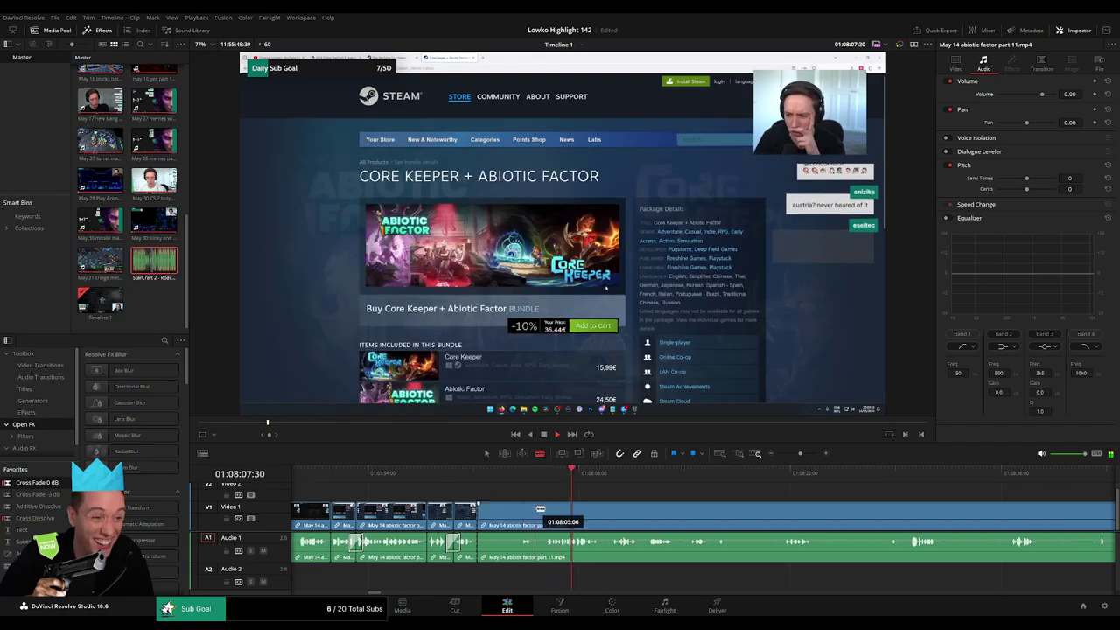
pyautogui.click(540, 509)
pyautogui.press('a')
pyautogui.click(525, 516)
pyautogui.press('Delete')
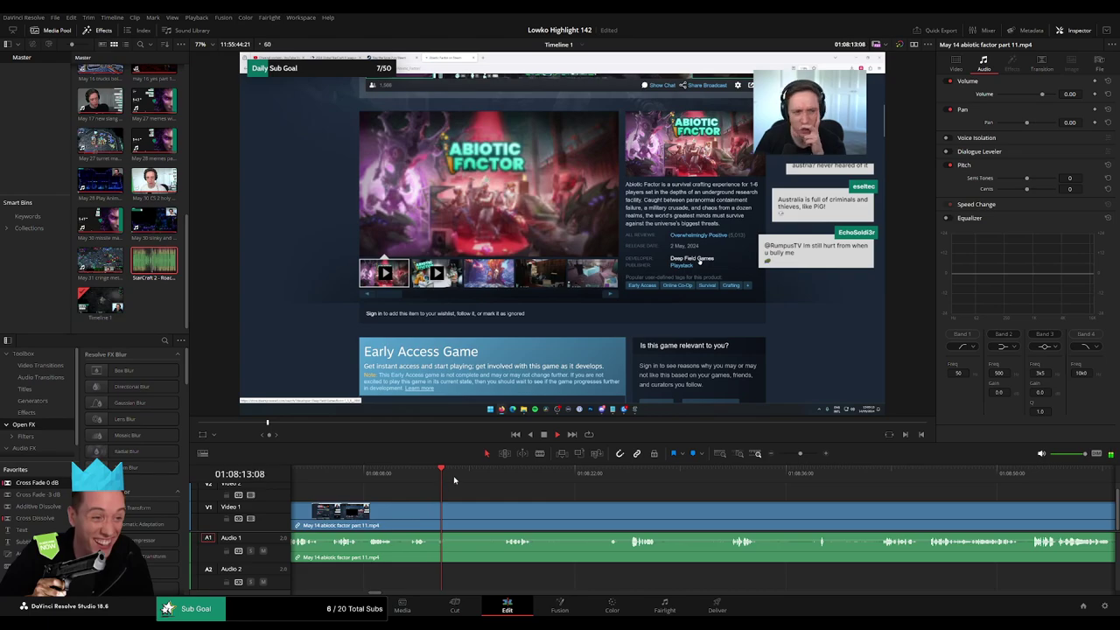
# - Cut out and ripple-delete the part 11 section from about 01:08:12 to 01:08:17
pyautogui.press('b')
pyautogui.click(435, 510)
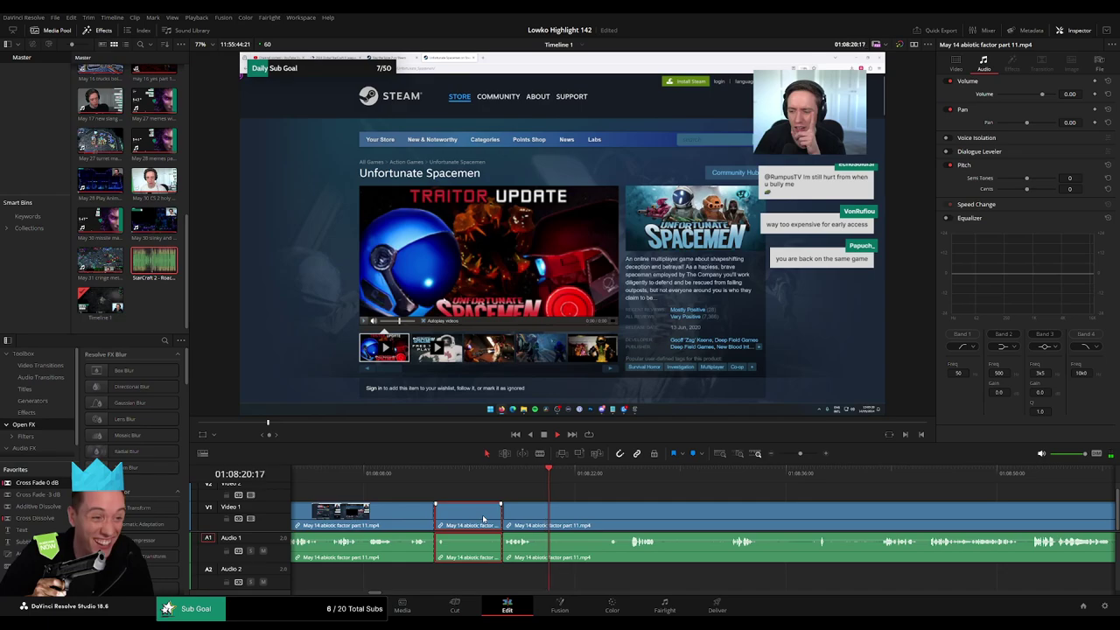
pyautogui.press('Delete')
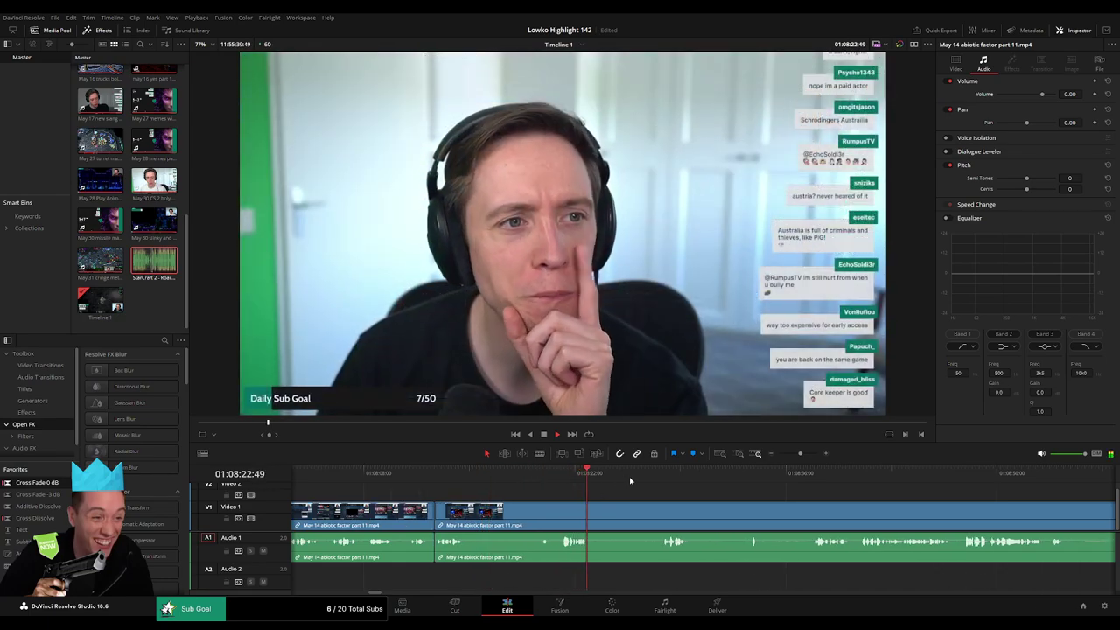
# - Split the part 11 clip at about 01:08:27 and ripple-delete the piece before it, back to the cut near 01:08:12
pyautogui.click(662, 475)
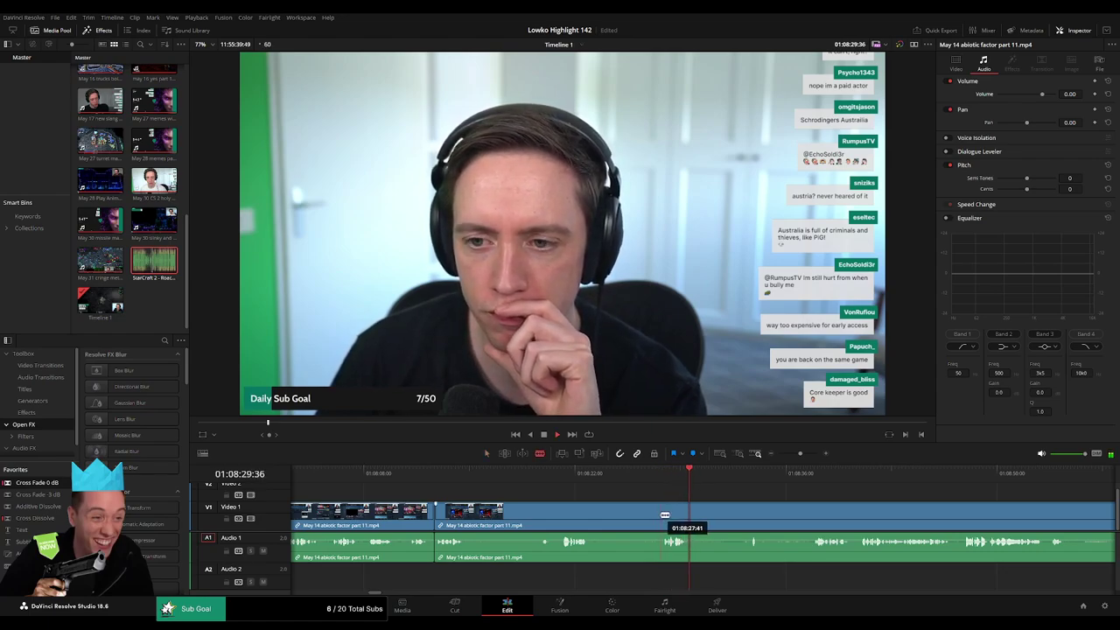
pyautogui.click(663, 515)
pyautogui.press('a')
pyautogui.click(630, 516)
pyautogui.press('Delete')
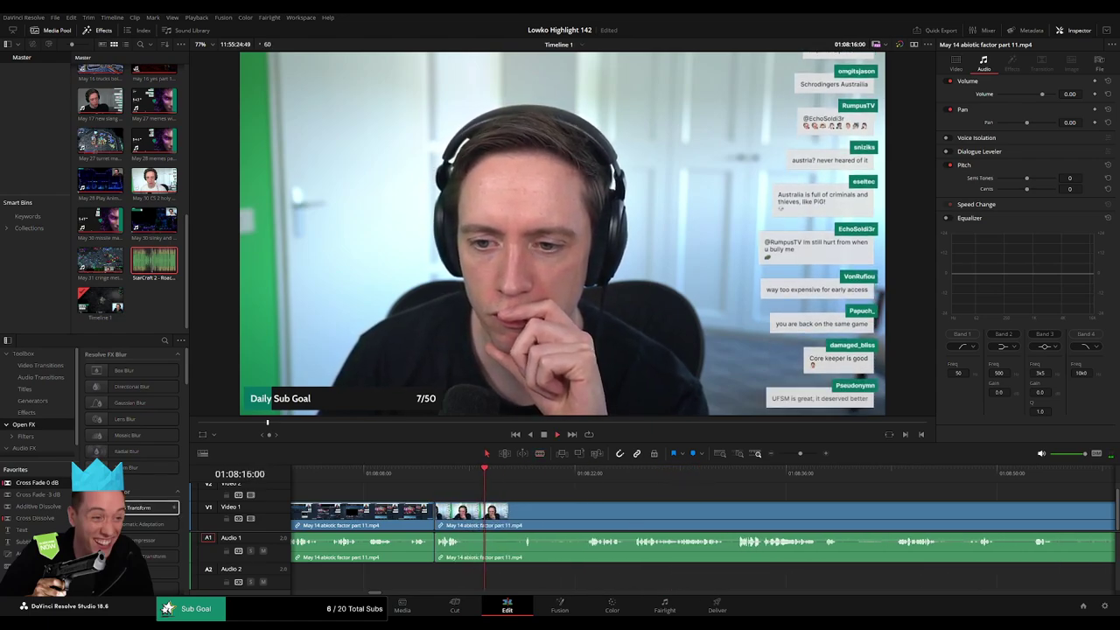
# - Cut out and ripple-delete the part 11 section from about 01:08:14 to 01:08:22
pyautogui.press('b')
pyautogui.click(468, 517)
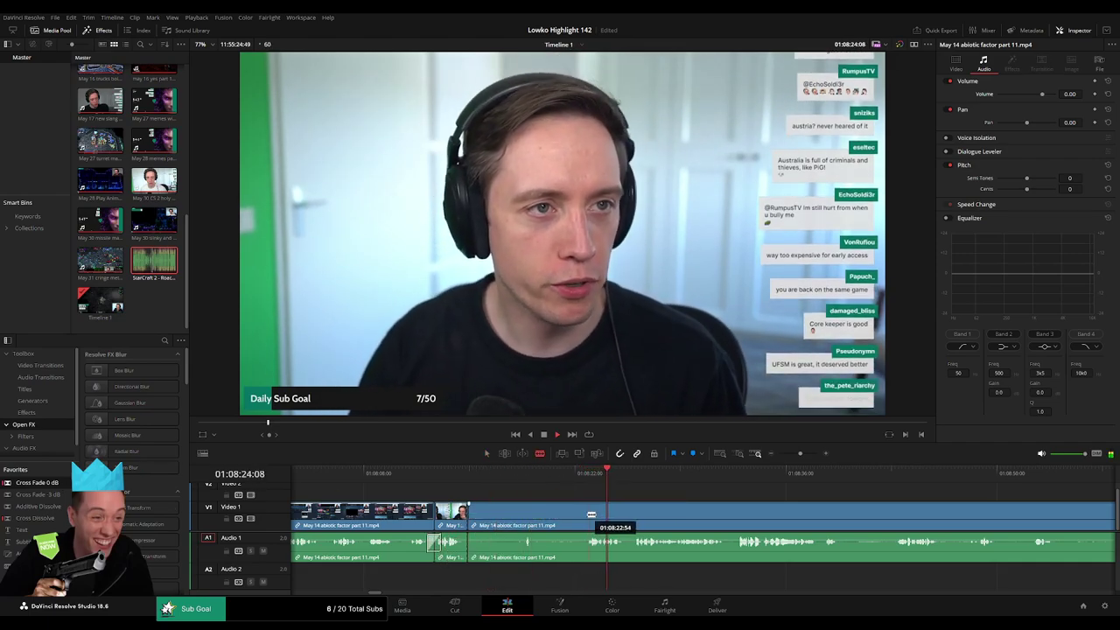
pyautogui.press('Delete')
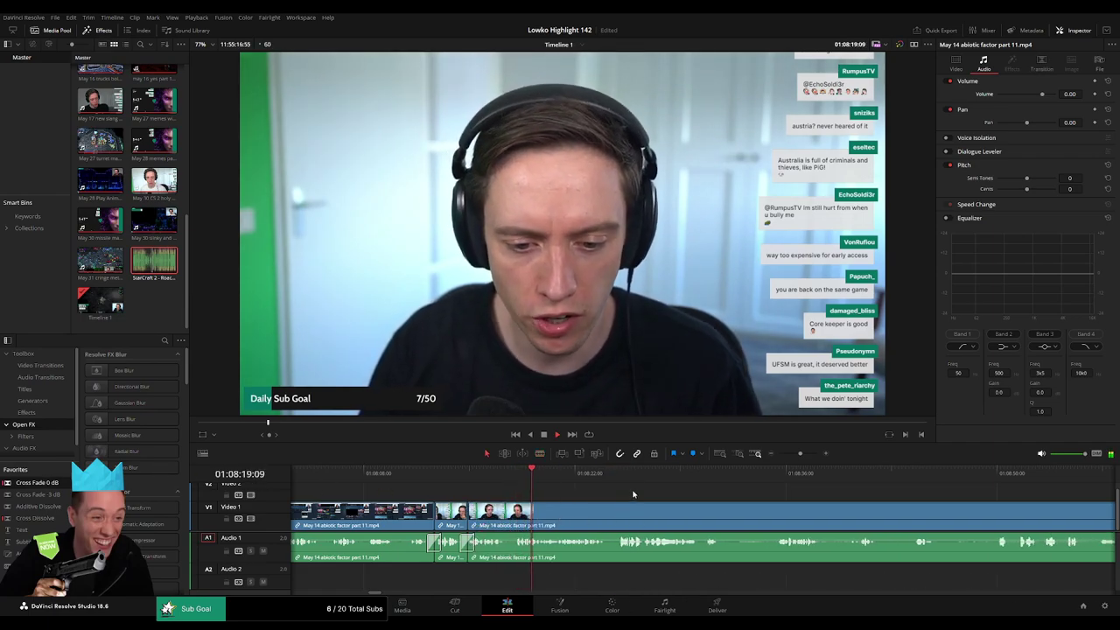
# - Split the part 11 clip at about 01:08:31 and ripple-delete everything from there to the start of part 12
pyautogui.moveTo(799, 454)
pyautogui.mouseDown()
pyautogui.moveTo(785, 452)
pyautogui.moveTo(799, 454)
pyautogui.mouseUp()
pyautogui.hscroll(3, 567, 497)
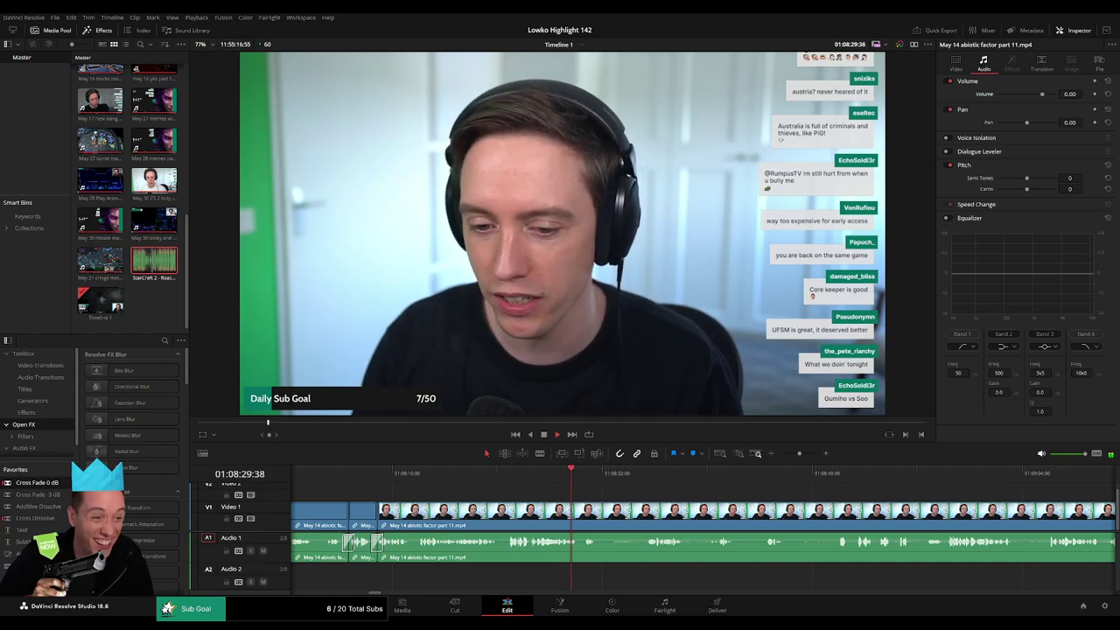
pyautogui.click(642, 474)
pyautogui.press('b')
pyautogui.click(599, 511)
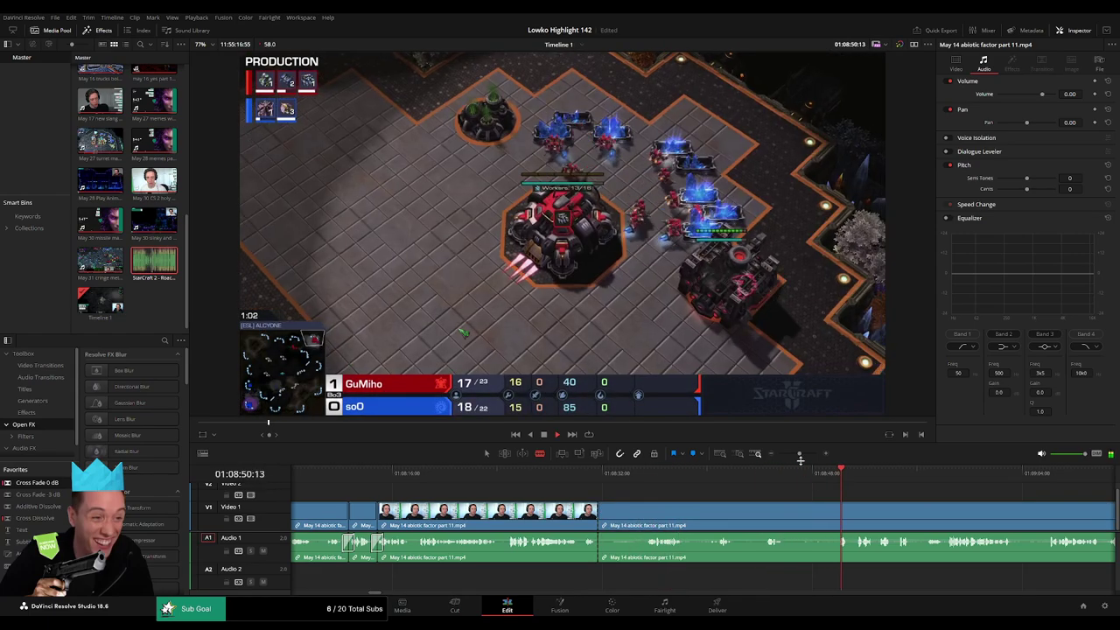
pyautogui.moveTo(724, 477); pyautogui.dragTo(833, 477)
pyautogui.click(778, 516)
pyautogui.press('Delete')
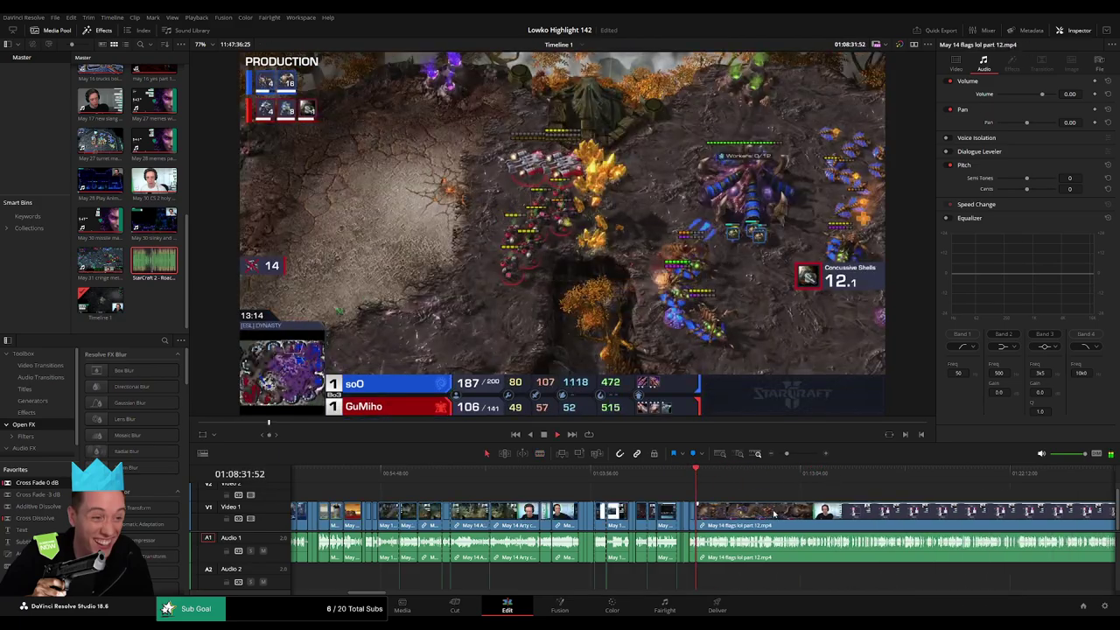
# - Skim the StarCraft gameplay in the part 12 clip and survey the remaining unedited clips through to the end of the timeline
pyautogui.hscroll(3, 778, 514)
pyautogui.moveTo(530, 475); pyautogui.dragTo(561, 475)
pyautogui.press('space')
pyautogui.moveTo(787, 453); pyautogui.dragTo(773, 455)
pyautogui.press('space')
pyautogui.hscroll(10, 560, 500)
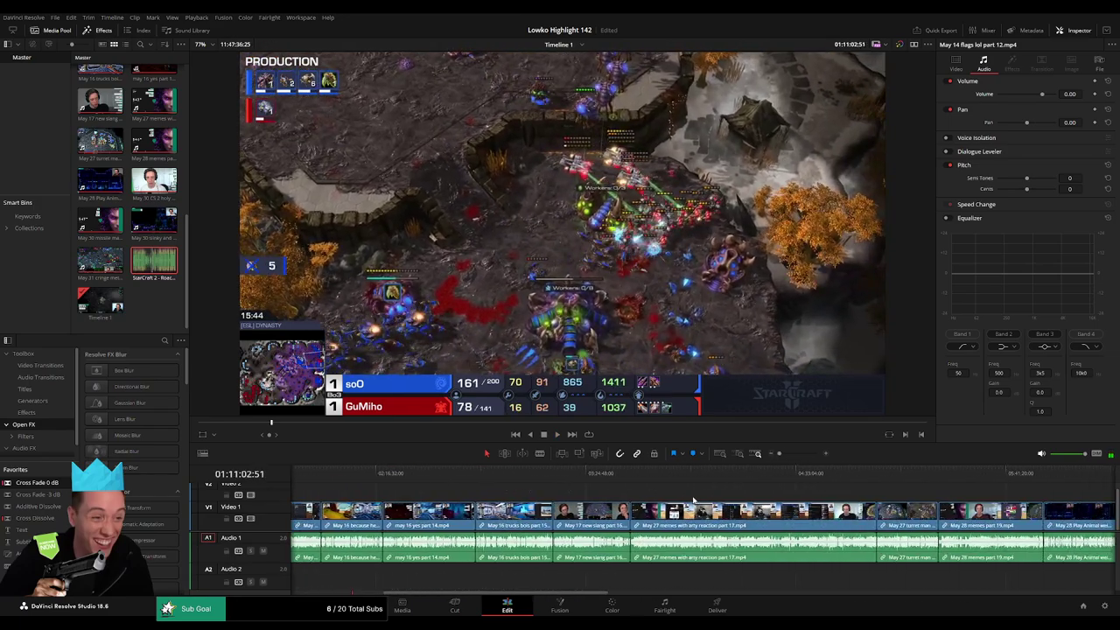
pyautogui.hscroll(1, 582, 485)
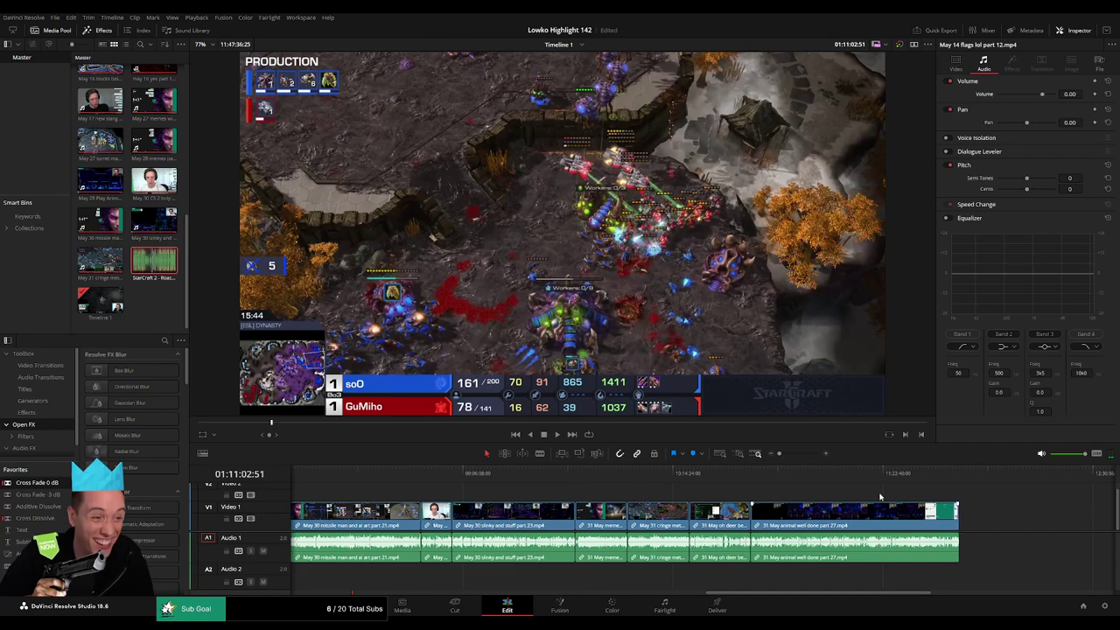
pyautogui.hscroll(-15, 956, 477)
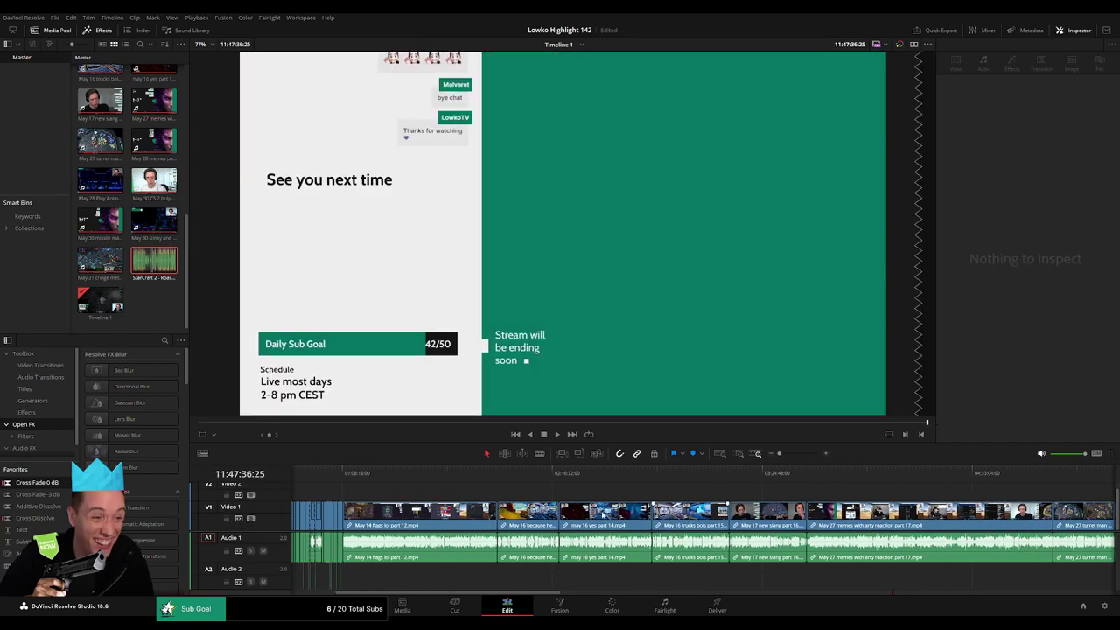
pyautogui.hscroll(15, 475, 476)
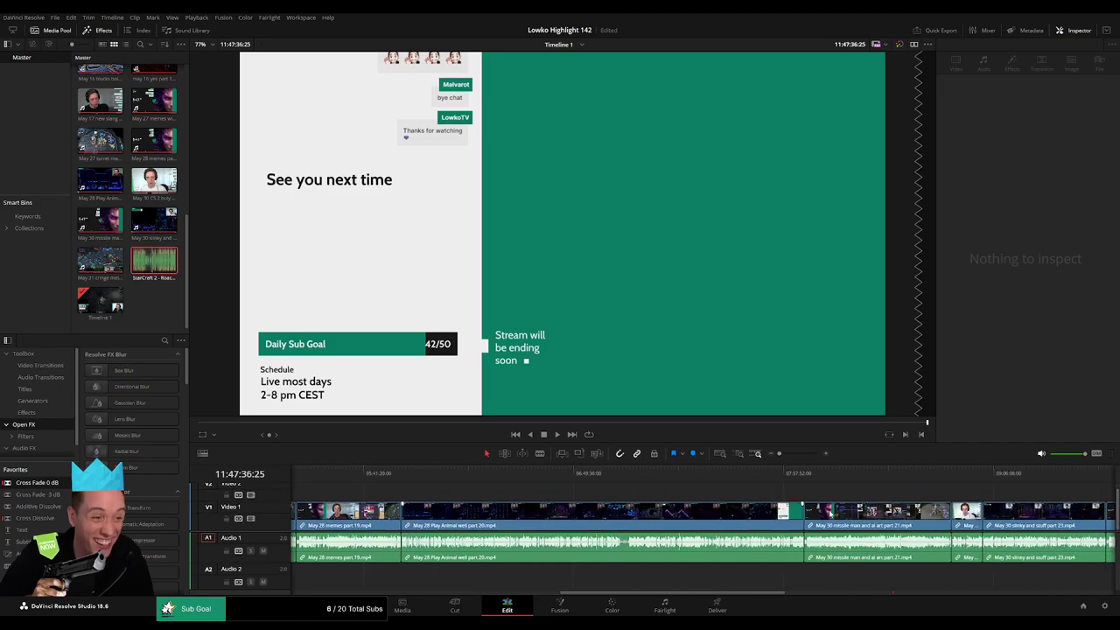
# - Look over the uncut clips between the start of part 12 and the last clip on the timeline
pyautogui.hscroll(-10, 475, 490)
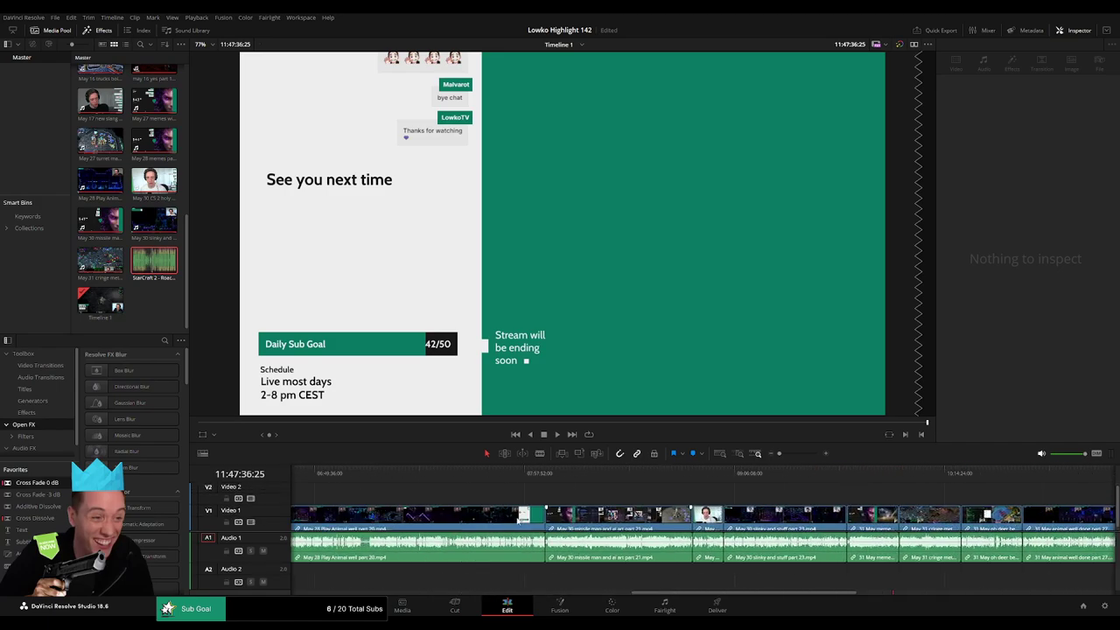
pyautogui.hscroll(-10, 770, 500)
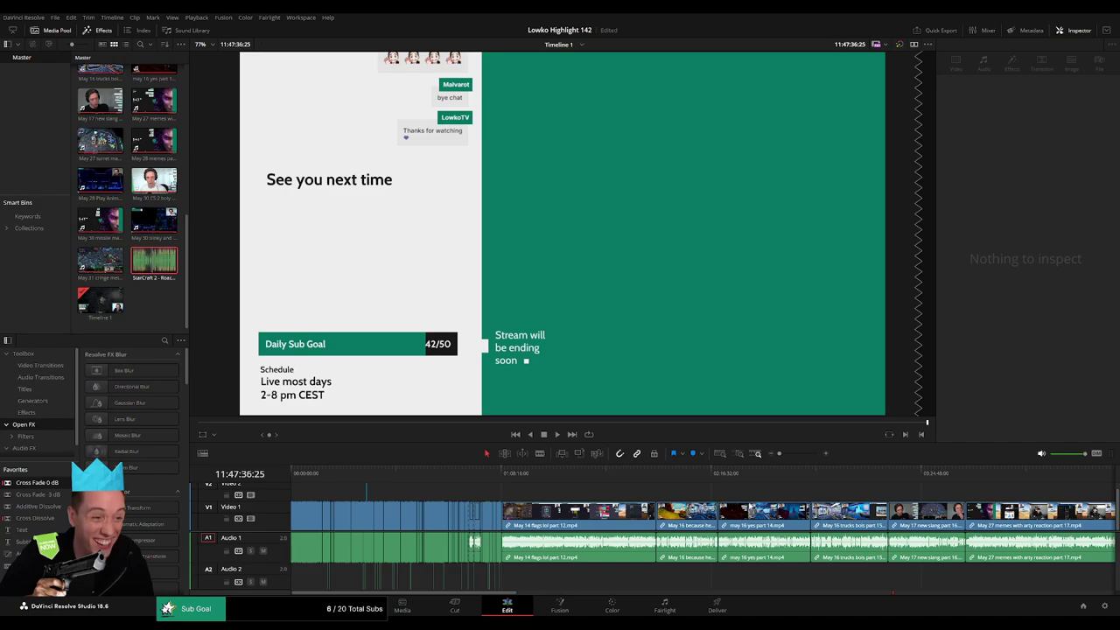
pyautogui.click(504, 473)
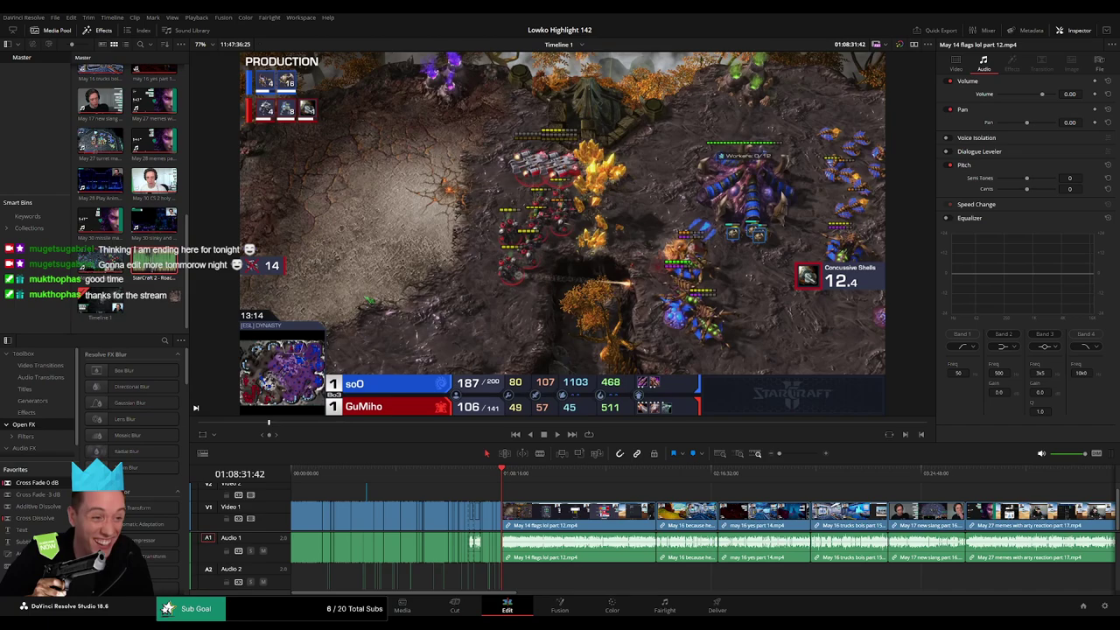
pyautogui.hscroll(20, 836, 517)
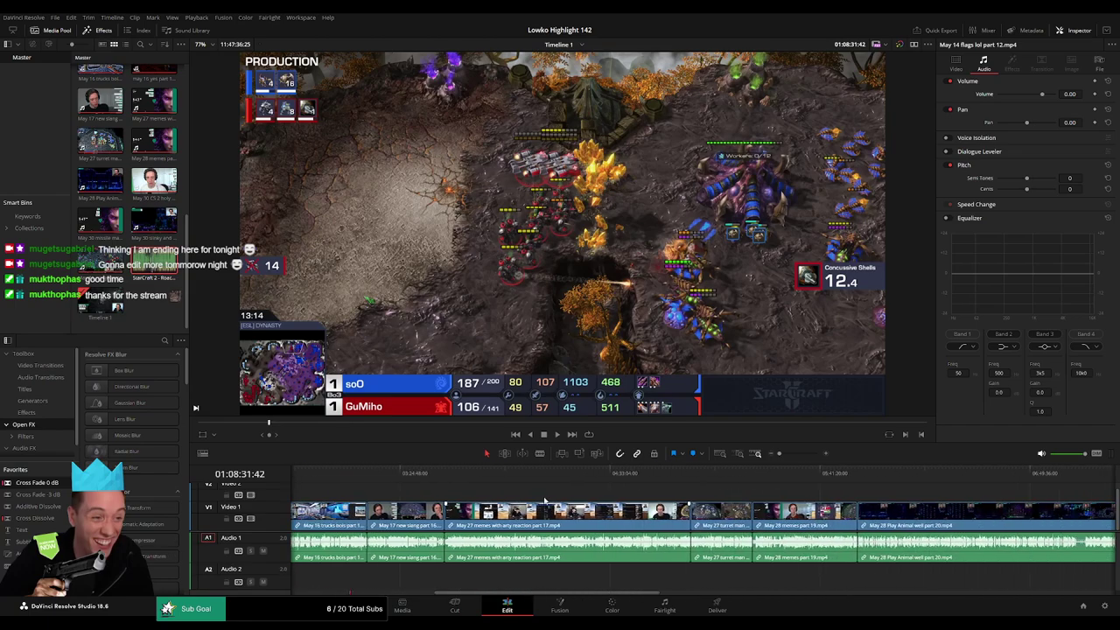
pyautogui.hscroll(2, 721, 491)
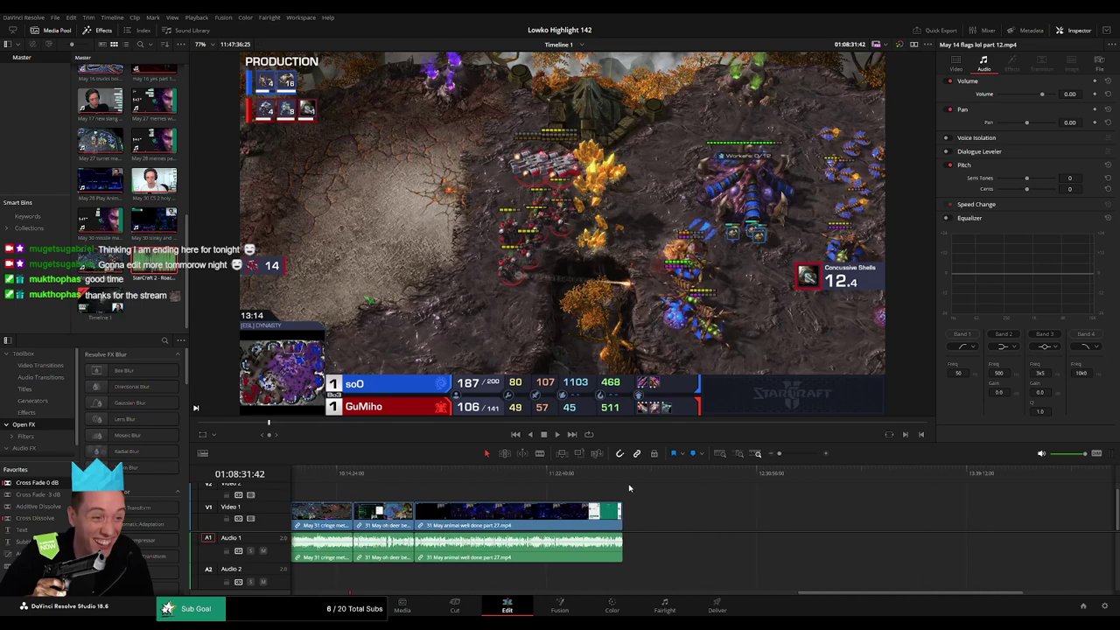
pyautogui.press('End')
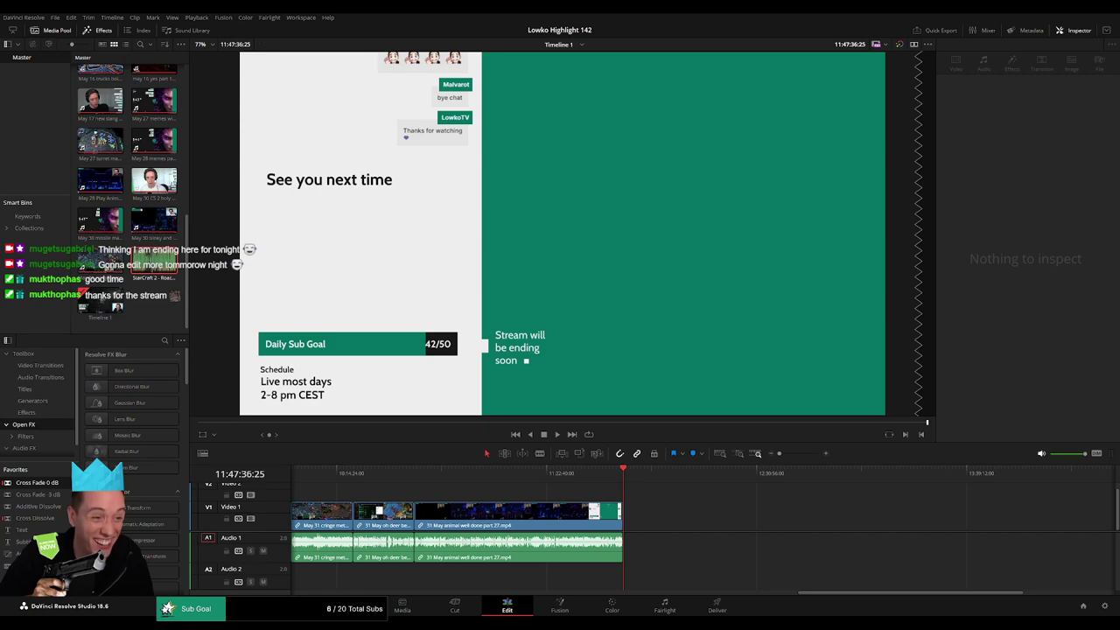
pyautogui.hscroll(-10, 609, 503)
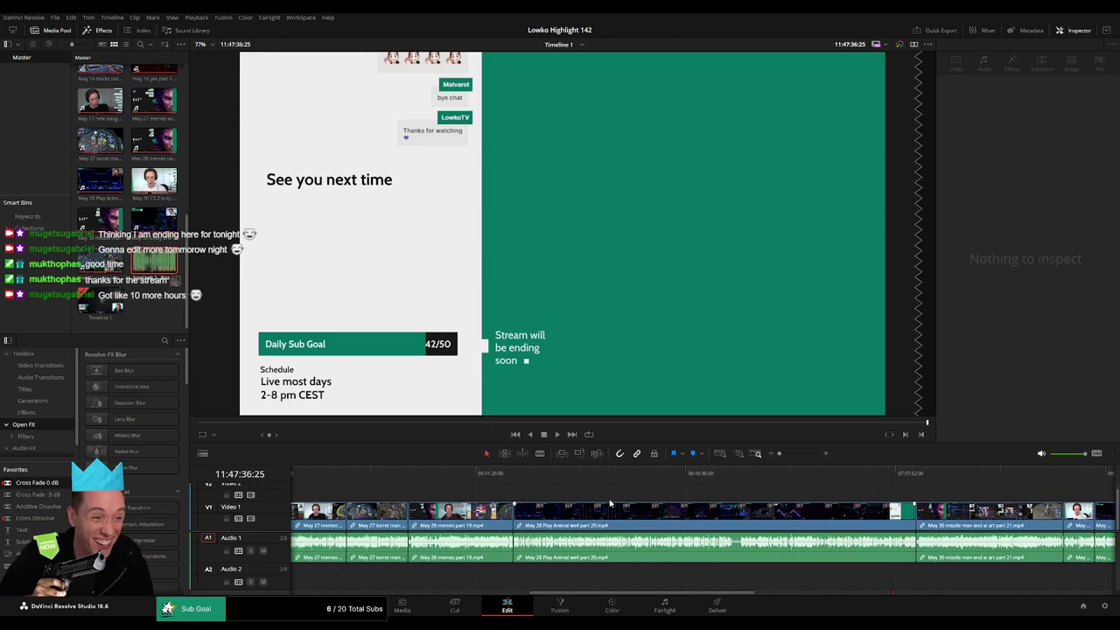
pyautogui.hscroll(-8, 609, 503)
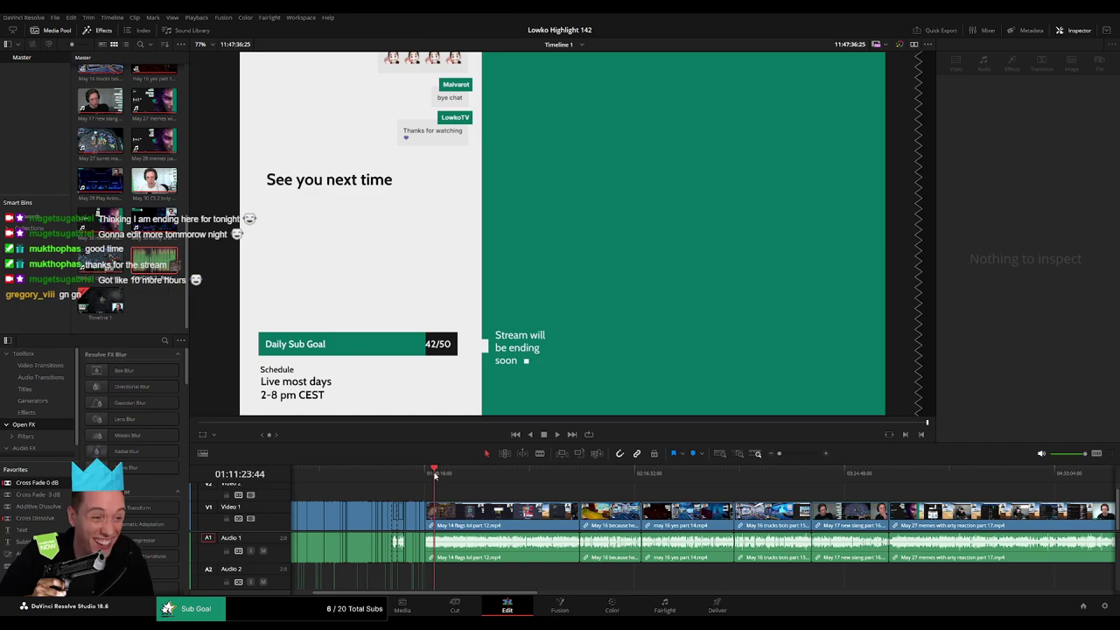
# - Split the part 12 clip where the webcam talk starts, at about 01:13:24, and ripple-delete the StarCraft opening before it
pyautogui.moveTo(435, 475); pyautogui.dragTo(453, 472)
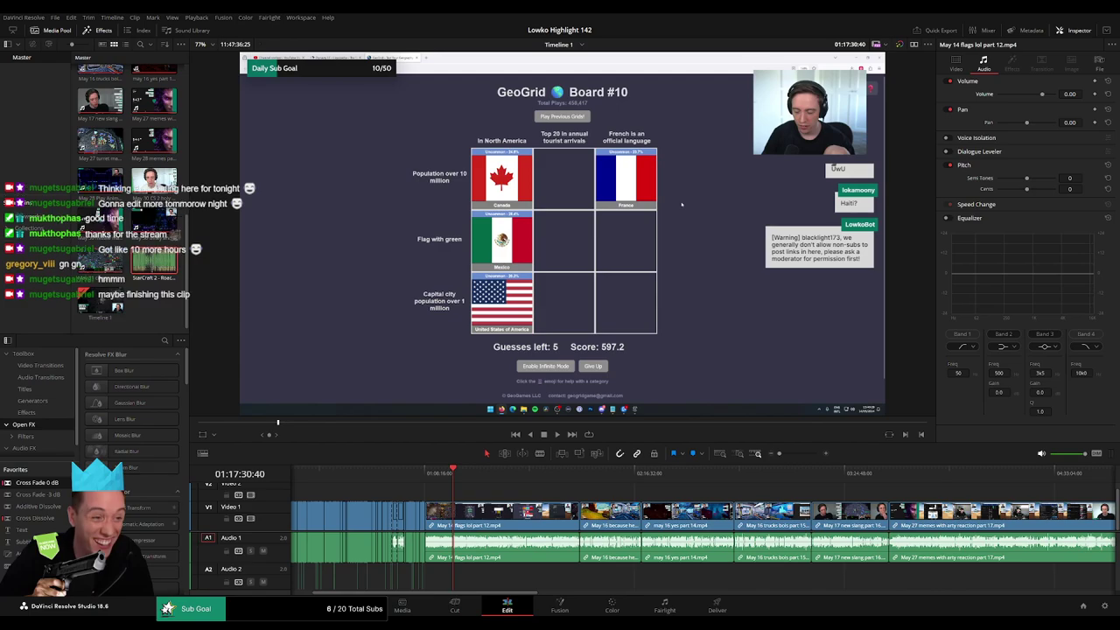
pyautogui.click(446, 474)
pyautogui.moveTo(779, 454); pyautogui.dragTo(793, 454)
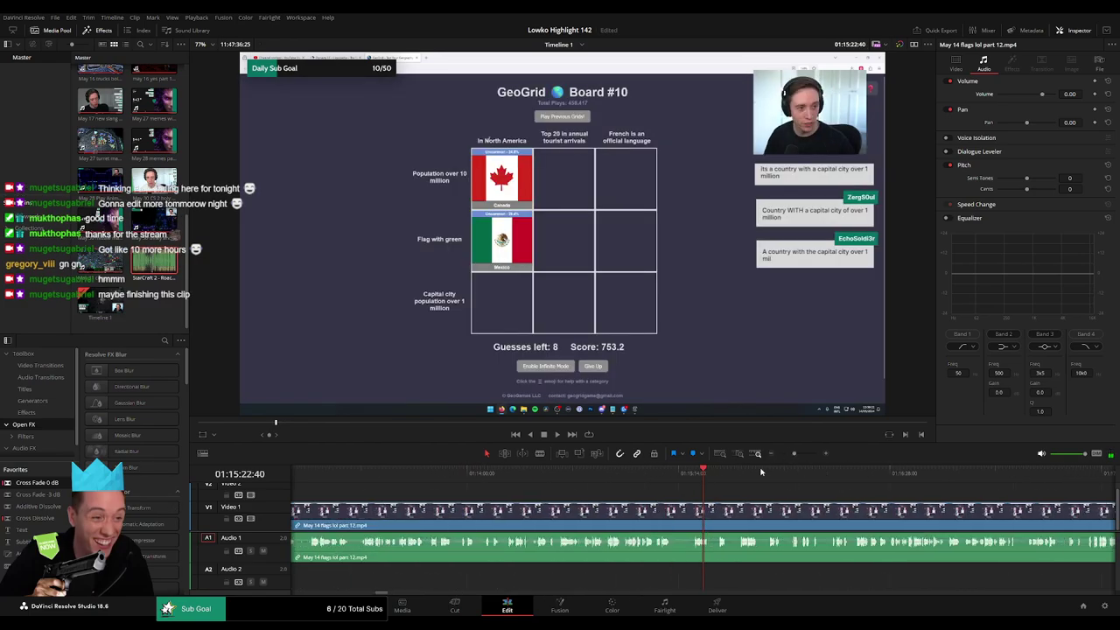
pyautogui.click(545, 476)
pyautogui.press('space')
pyautogui.click(409, 477)
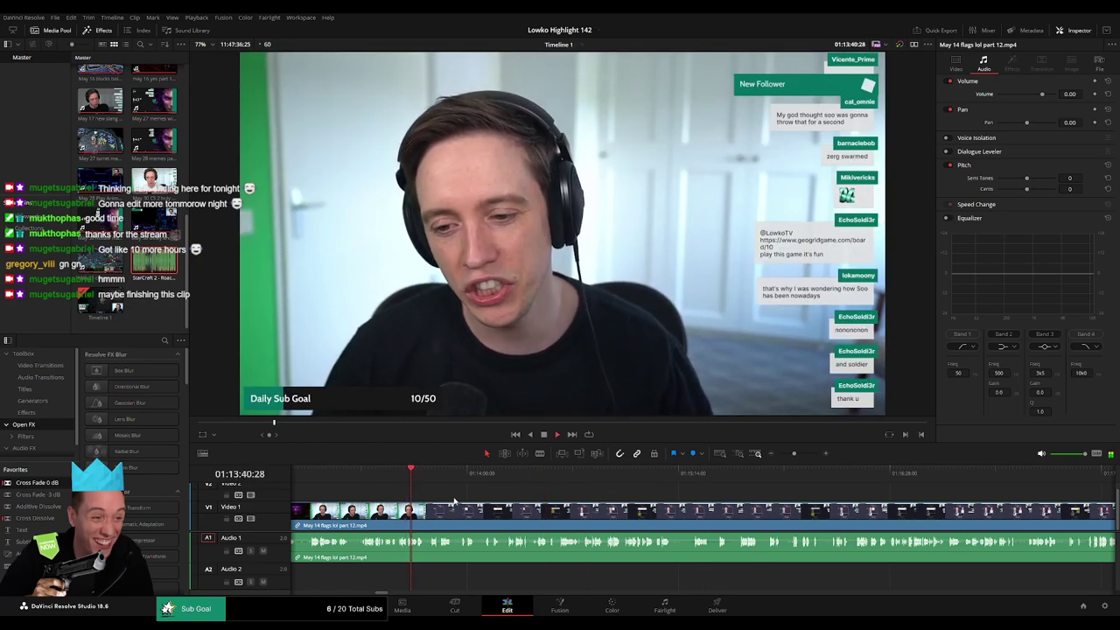
pyautogui.click(362, 477)
pyautogui.moveTo(794, 454); pyautogui.dragTo(811, 455)
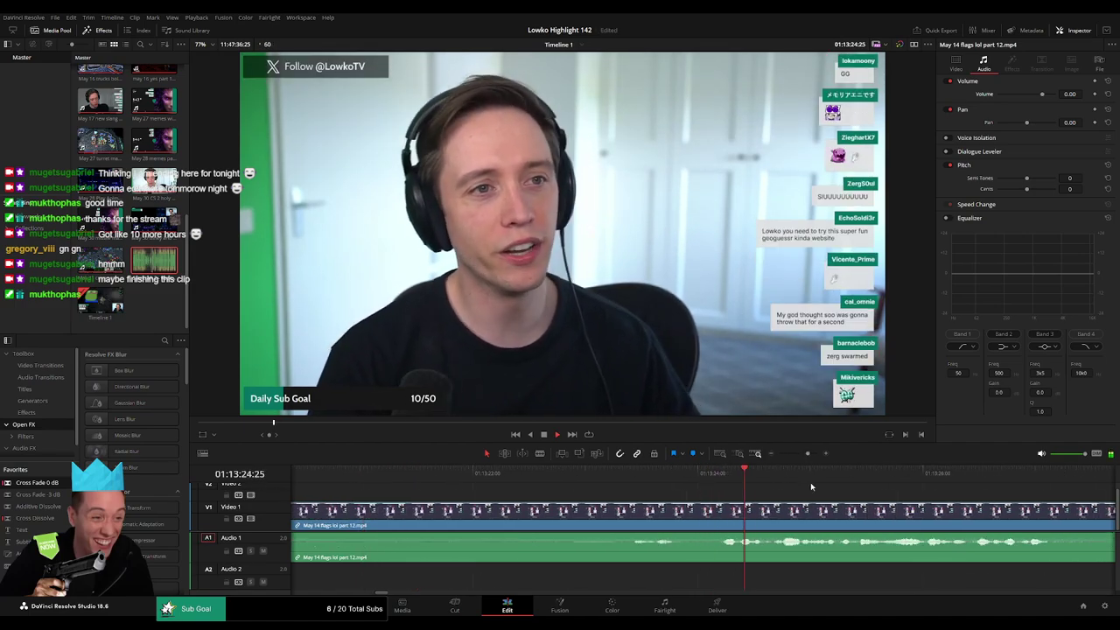
pyautogui.hscroll(2, 607, 513)
pyautogui.press('b')
pyautogui.click(565, 511)
pyautogui.press('a')
pyautogui.click(534, 520)
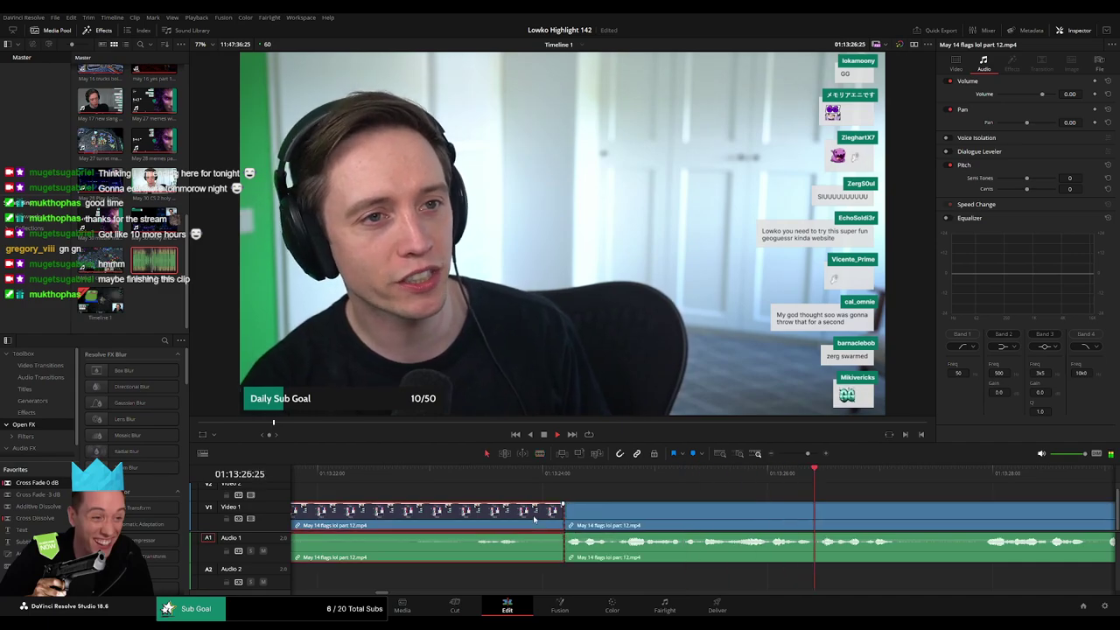
pyautogui.press('Delete')
# - Add a Cross Fade 0 dB to the audio join between part 11 and part 12 and play the start of part 12
pyautogui.moveTo(35, 482); pyautogui.dragTo(426, 545)
pyautogui.press('space')
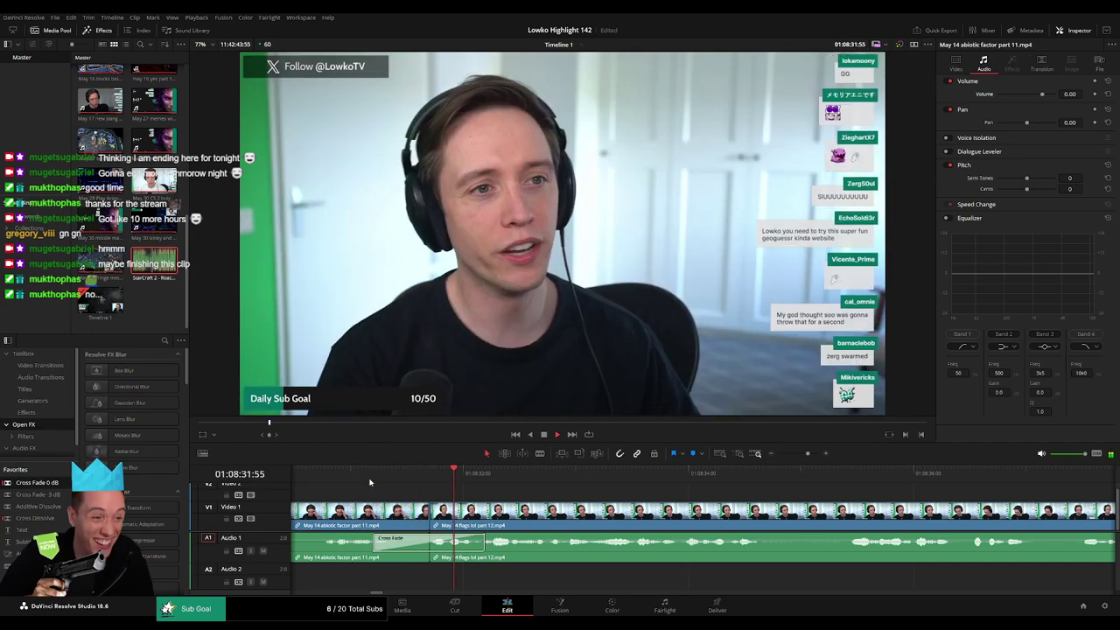
pyautogui.moveTo(808, 453)
pyautogui.mouseDown()
pyautogui.moveTo(777, 453)
pyautogui.moveTo(800, 453)
pyautogui.mouseUp()
pyautogui.moveTo(878, 500); pyautogui.dragTo(657, 497)
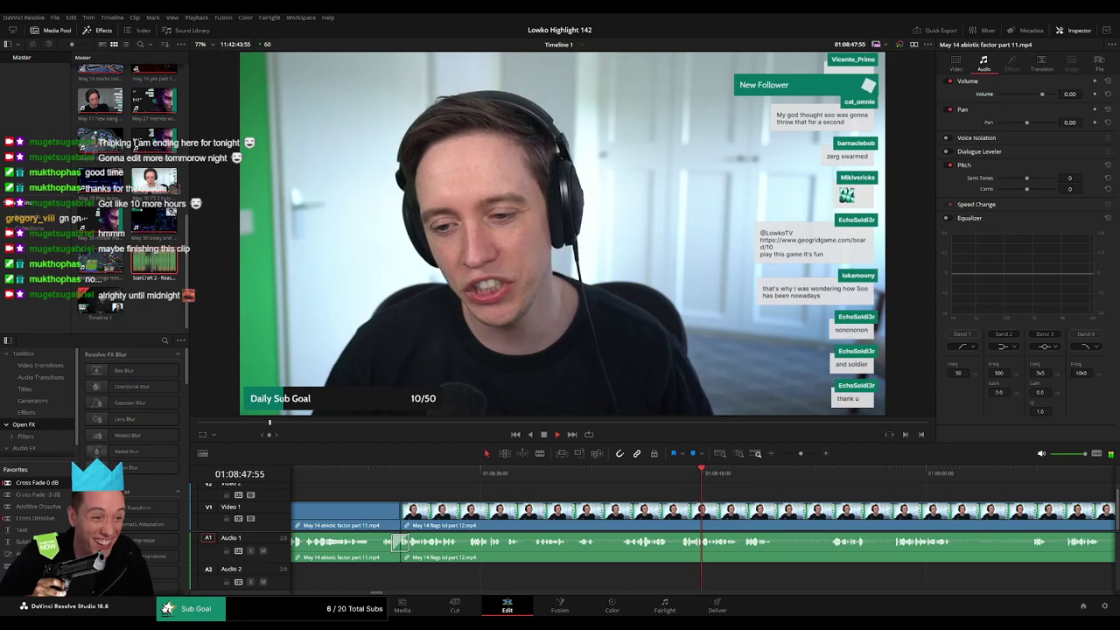
pyautogui.moveTo(766, 495); pyautogui.dragTo(528, 492)
# - Cut out and ripple-delete the part 12 section from about 01:08:52 to 01:08:55, and cross-fade the audio at the join
pyautogui.press('l')
pyautogui.press('l')
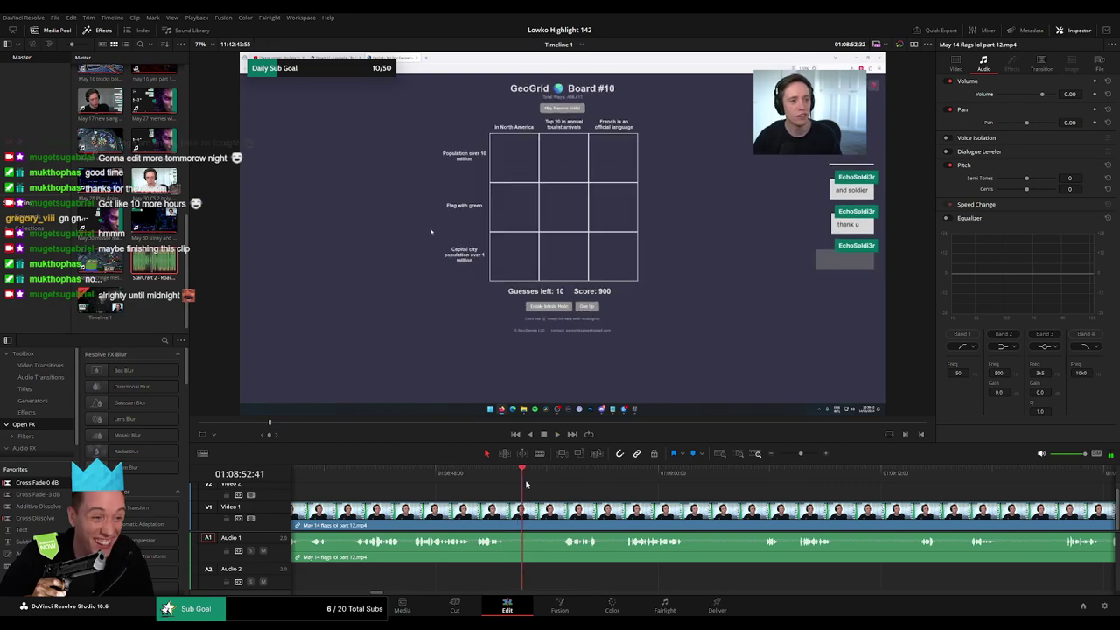
pyautogui.press('b')
pyautogui.click(509, 512)
pyautogui.click(560, 514)
pyautogui.press('a')
pyautogui.click(549, 517)
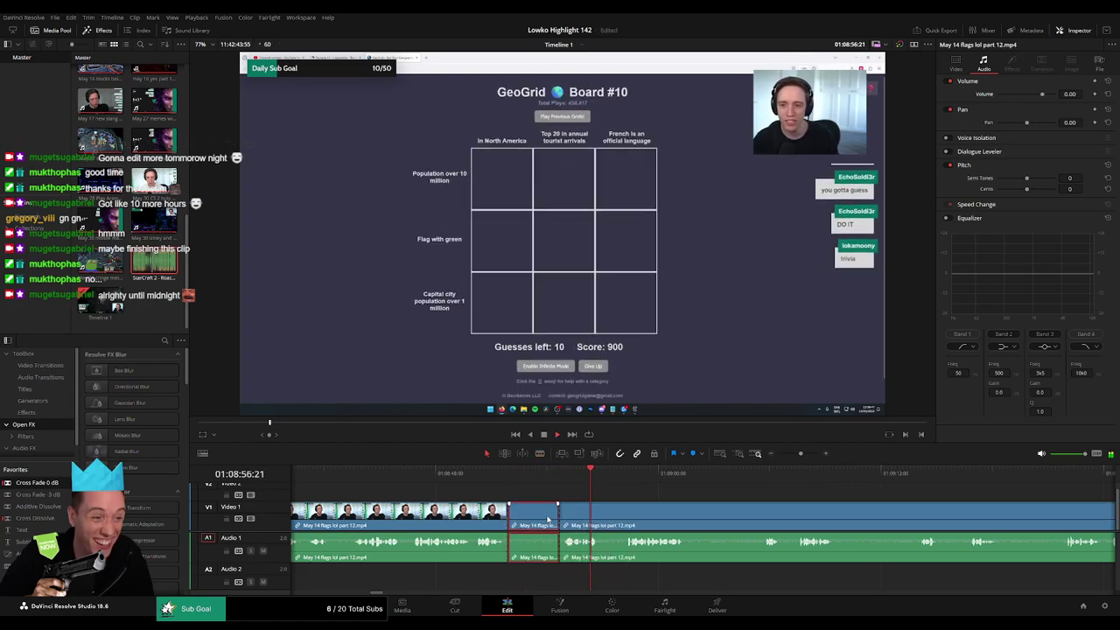
pyautogui.press('BackSpace')
pyautogui.click(548, 520)
pyautogui.press('BackSpace')
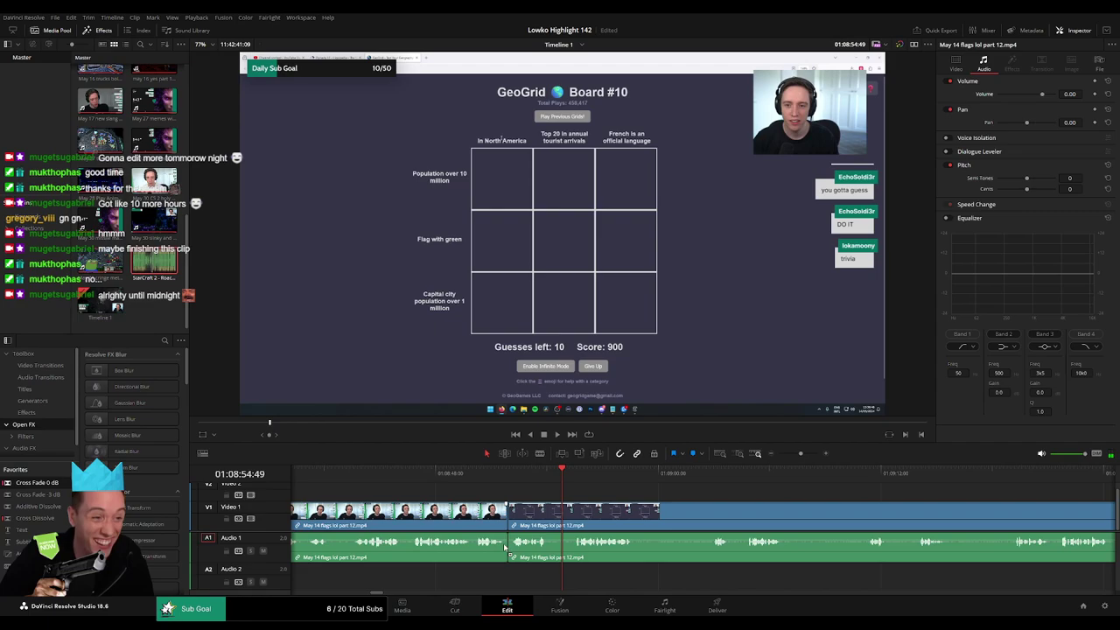
# - Ripple-delete the short part 12 section from about 01:08:54 to 01:08:55 and add a Cross Fade 0 dB at the audio join
pyautogui.press('b')
pyautogui.click(552, 515)
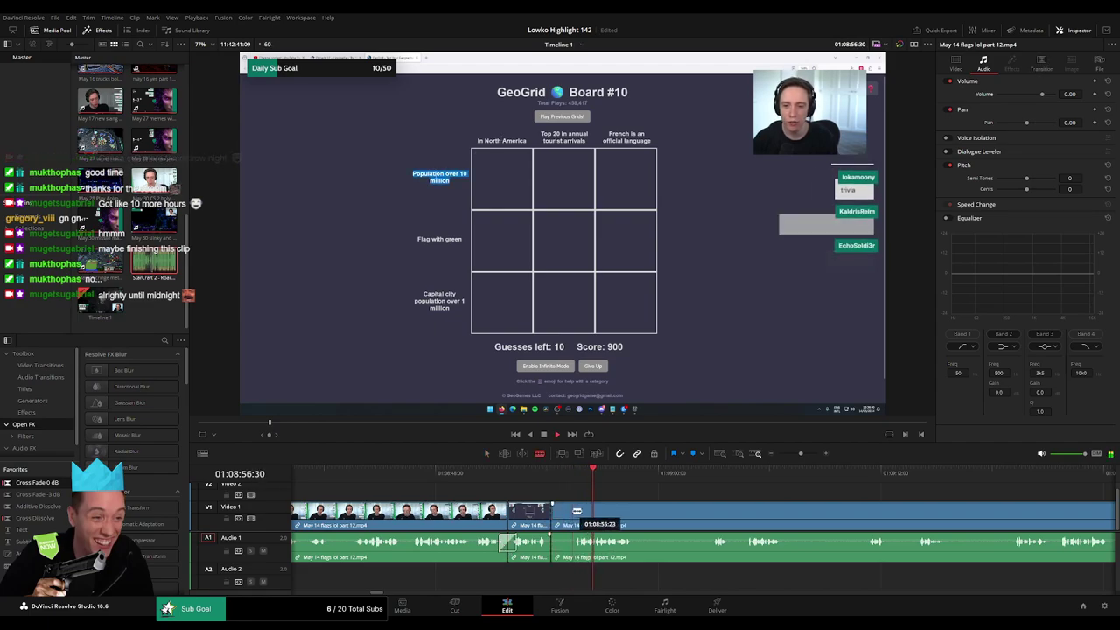
pyautogui.click(571, 514)
pyautogui.press('a')
pyautogui.click(555, 515)
pyautogui.click(559, 519)
pyautogui.press('Delete')
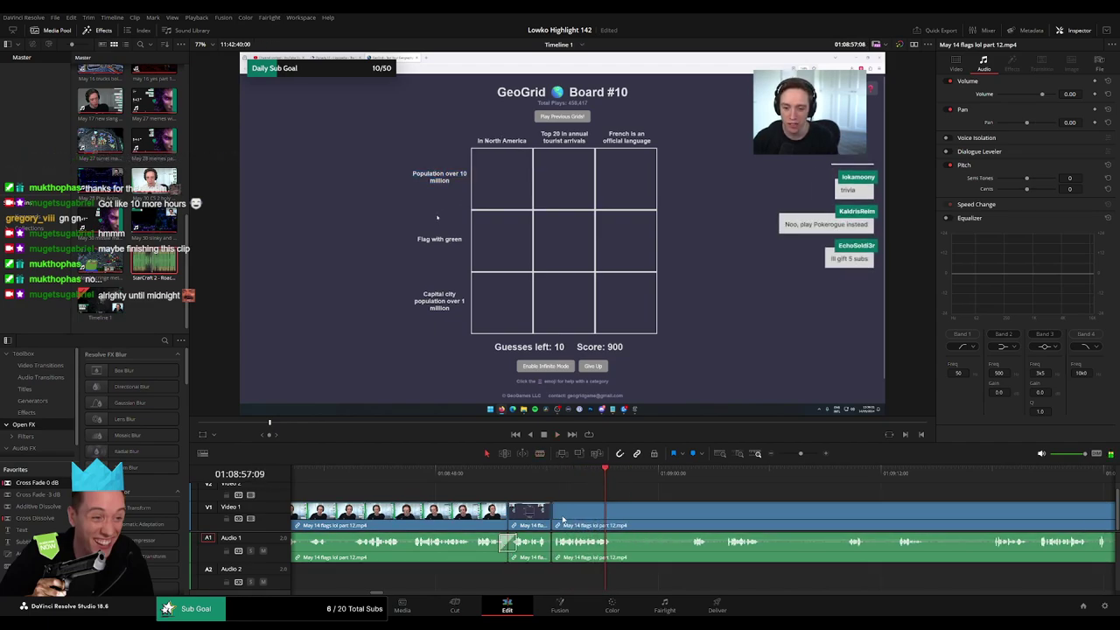
pyautogui.moveTo(42, 486); pyautogui.dragTo(553, 551)
pyautogui.press('space')
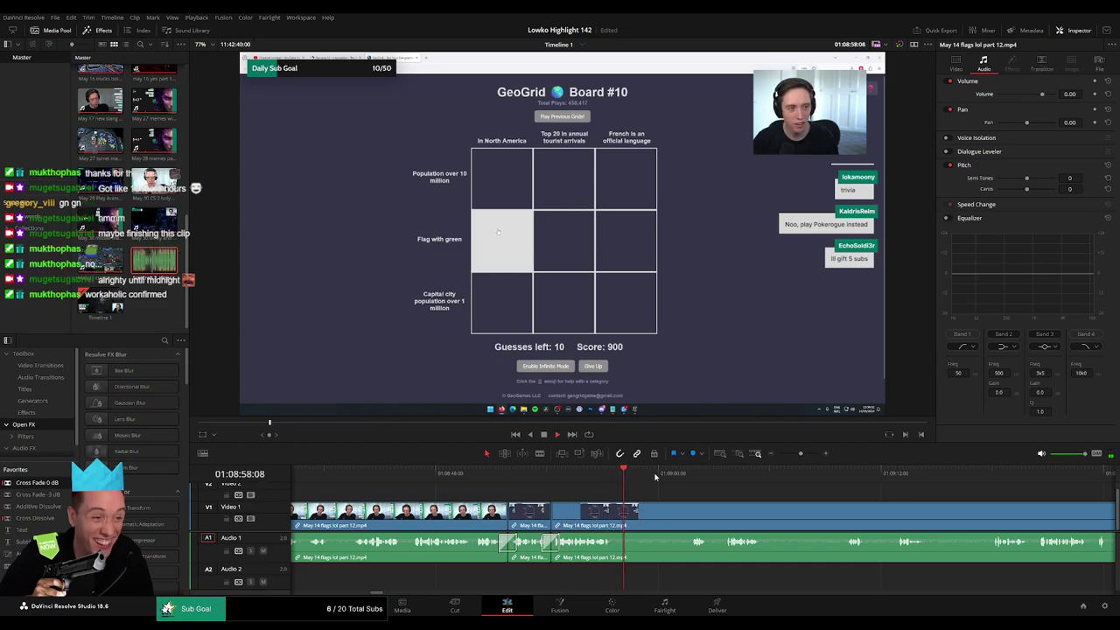
# - Cut out and ripple-delete the part 12 section from about 01:08:58 to 01:09:02
pyautogui.click(683, 473)
pyautogui.press('b')
pyautogui.click(617, 514)
pyautogui.click(687, 514)
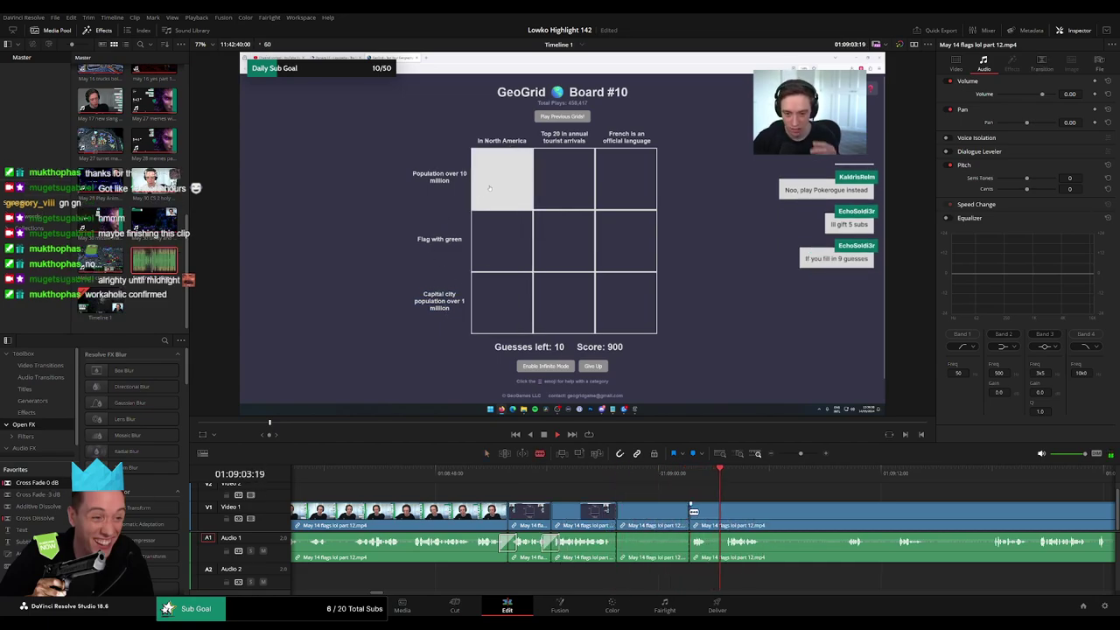
pyautogui.press('a')
pyautogui.click(667, 521)
pyautogui.press('Delete')
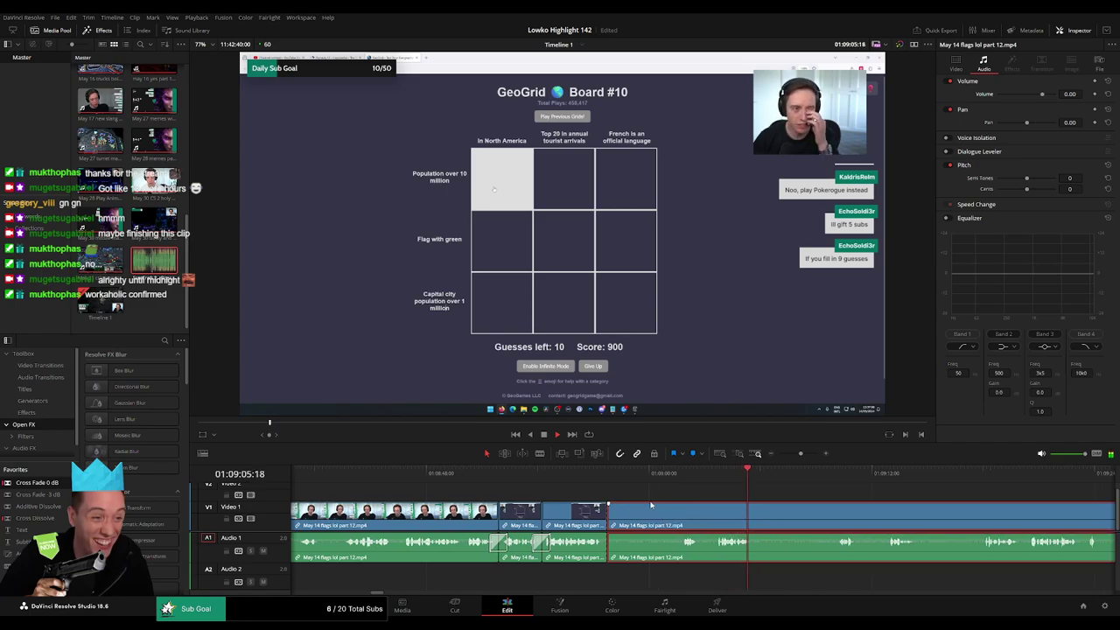
# - Split part 12 at about 01:09:10, ripple-delete back to the cut near 01:08:58, and add a Cross Fade 0 dB at the audio join
pyautogui.press('b')
pyautogui.click(697, 512)
pyautogui.press('a')
pyautogui.click(670, 514)
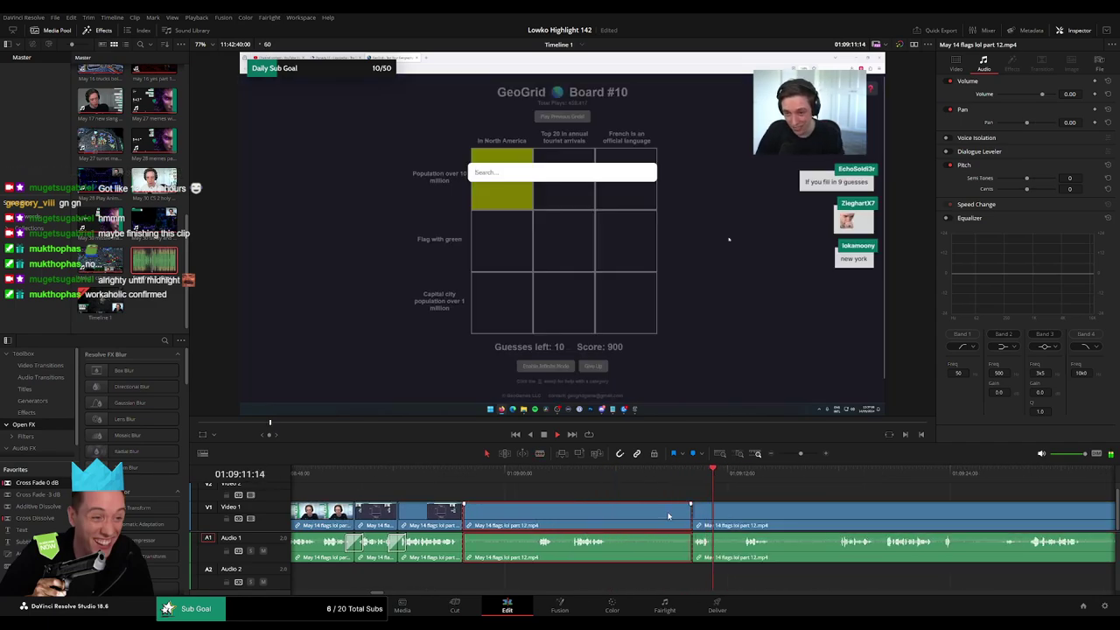
pyautogui.press('Delete')
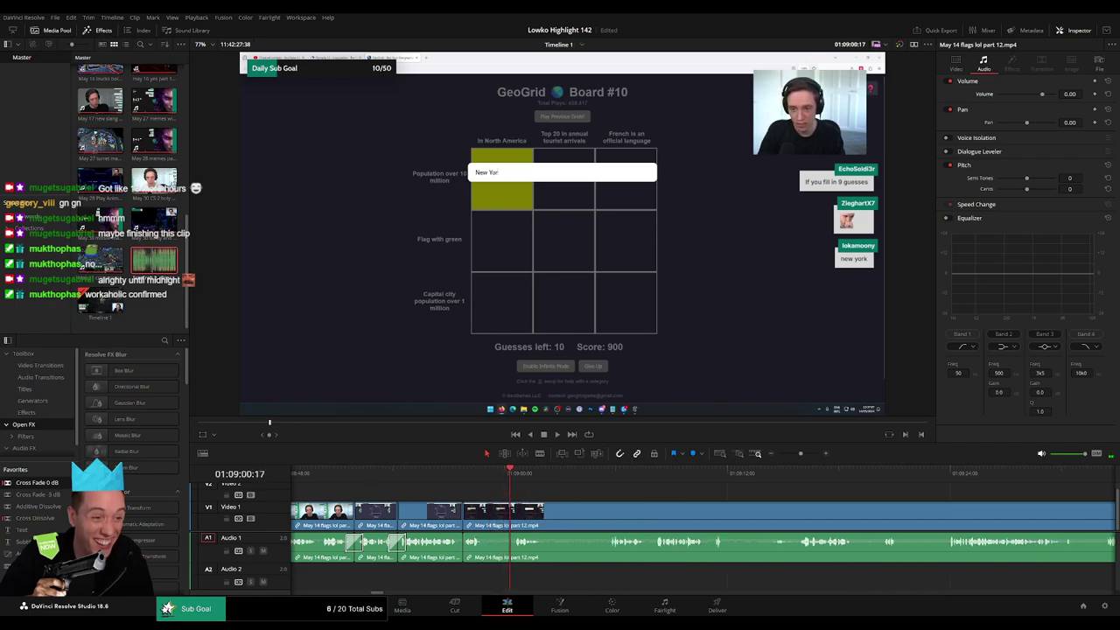
pyautogui.moveTo(454, 547); pyautogui.dragTo(462, 545)
# - Ripple-delete the part 12 section from about 01:09:02 to 01:09:05 and add a Cross Fade 0 dB at the audio join
pyautogui.press('space')
pyautogui.hscroll(1, 477, 495)
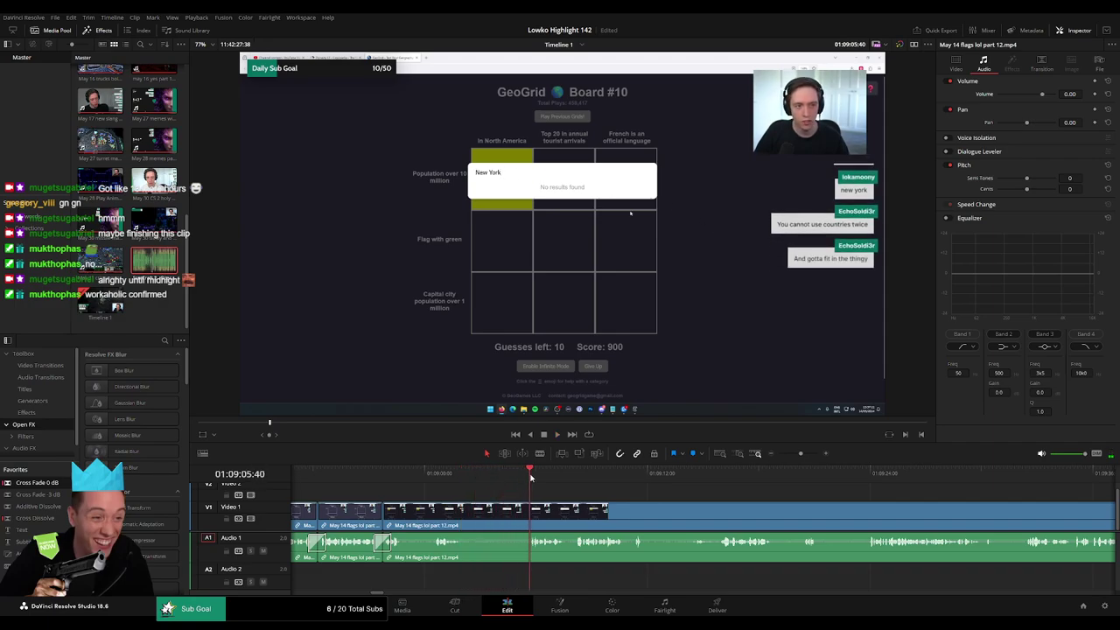
pyautogui.press('b')
pyautogui.click(468, 513)
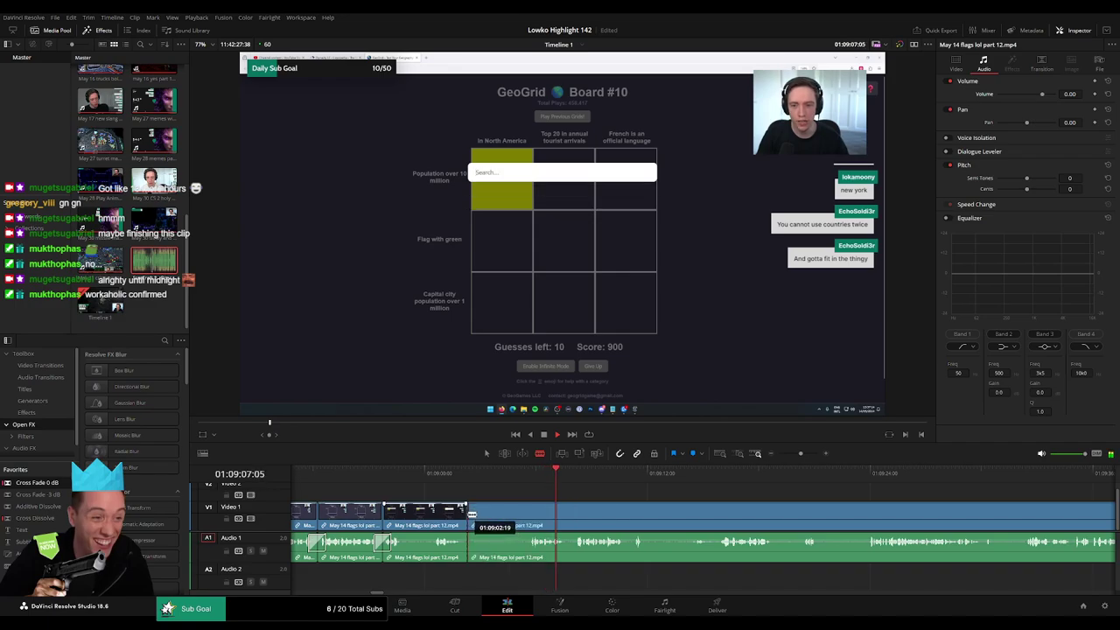
pyautogui.click(527, 516)
pyautogui.press('a')
pyautogui.click(512, 522)
pyautogui.press('Delete')
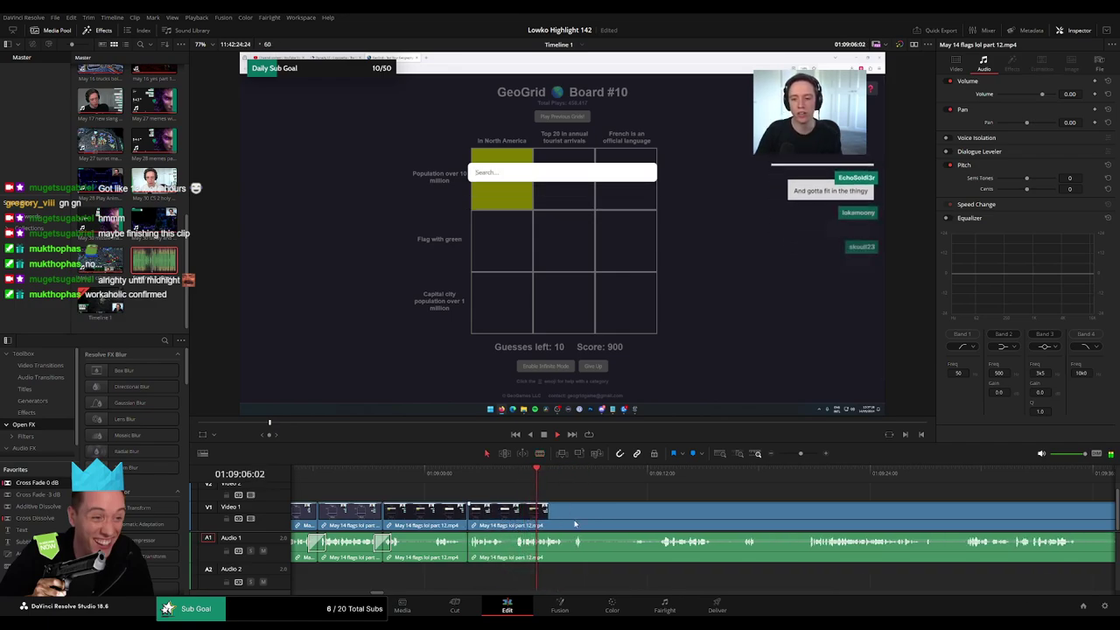
pyautogui.moveTo(486, 539); pyautogui.dragTo(473, 549)
# - Ripple-delete the part 12 section from about 01:09:10 to 01:09:13 and add a Cross Fade 0 dB at the audio join
pyautogui.press('space')
pyautogui.hscroll(3, 513, 512)
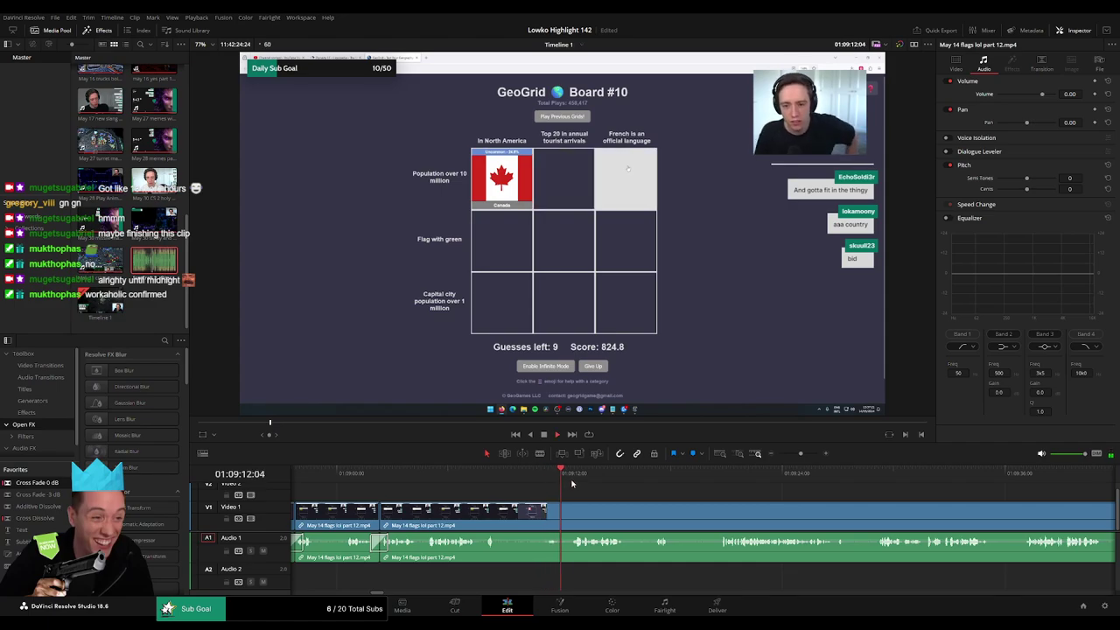
pyautogui.click(500, 482)
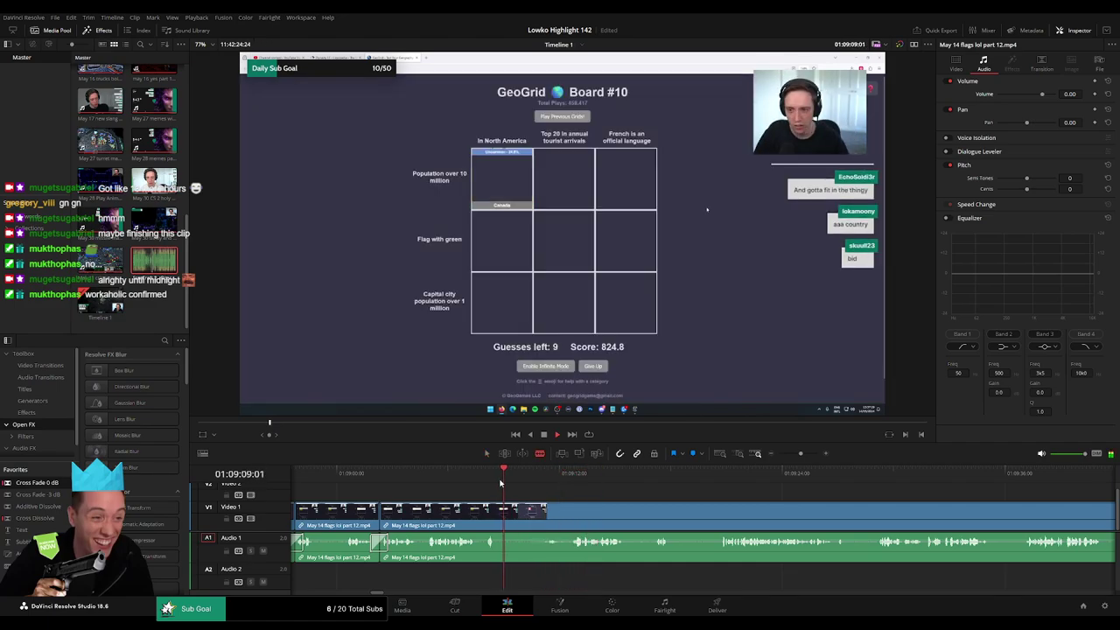
pyautogui.press('space')
pyautogui.click(521, 511)
pyautogui.click(572, 511)
pyautogui.press('a')
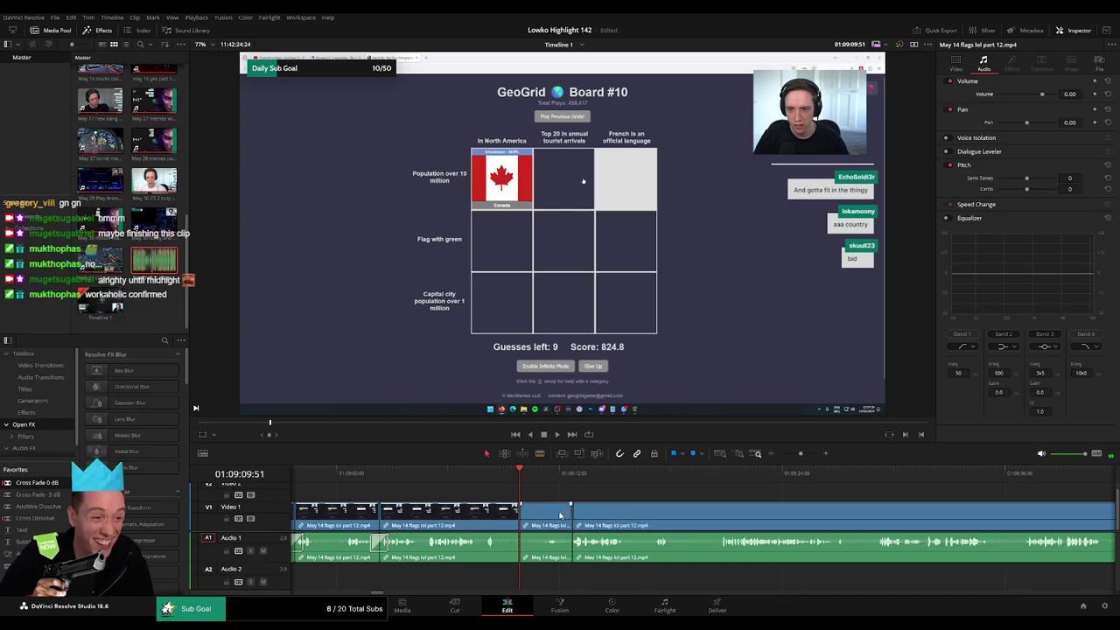
pyautogui.click(559, 515)
pyautogui.press('Delete')
pyautogui.moveTo(53, 483); pyautogui.dragTo(520, 544)
# - Cut out and ripple-delete the part 12 section from about 01:09:32 to 01:09:34 and add a Cross Fade 0 dB at the audio join
pyautogui.press('space')
pyautogui.hscroll(2, 528, 513)
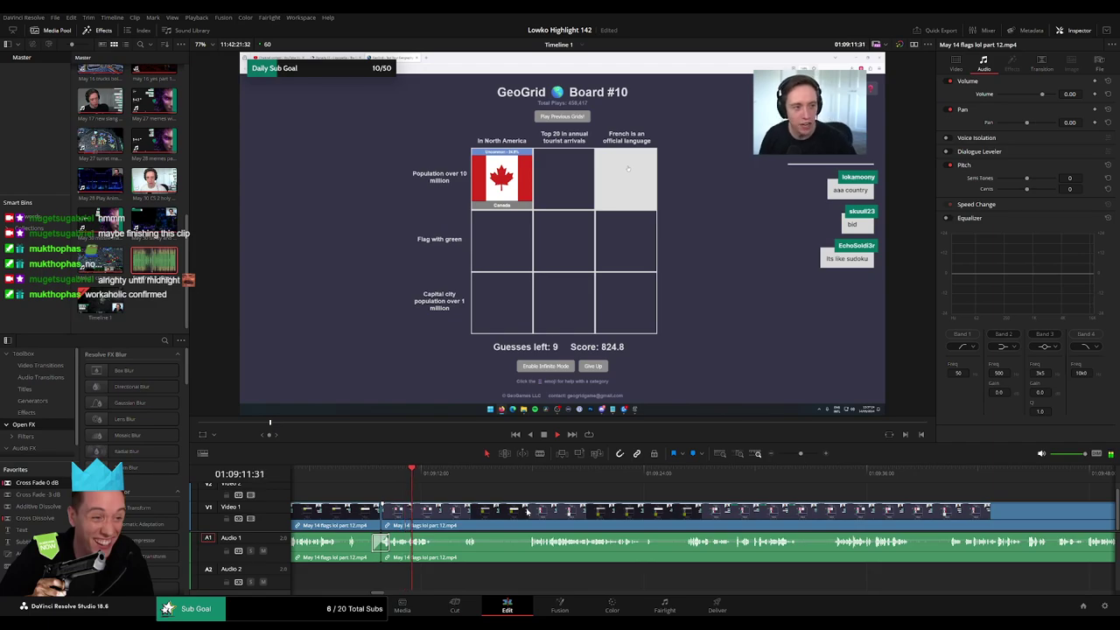
pyautogui.click(448, 475)
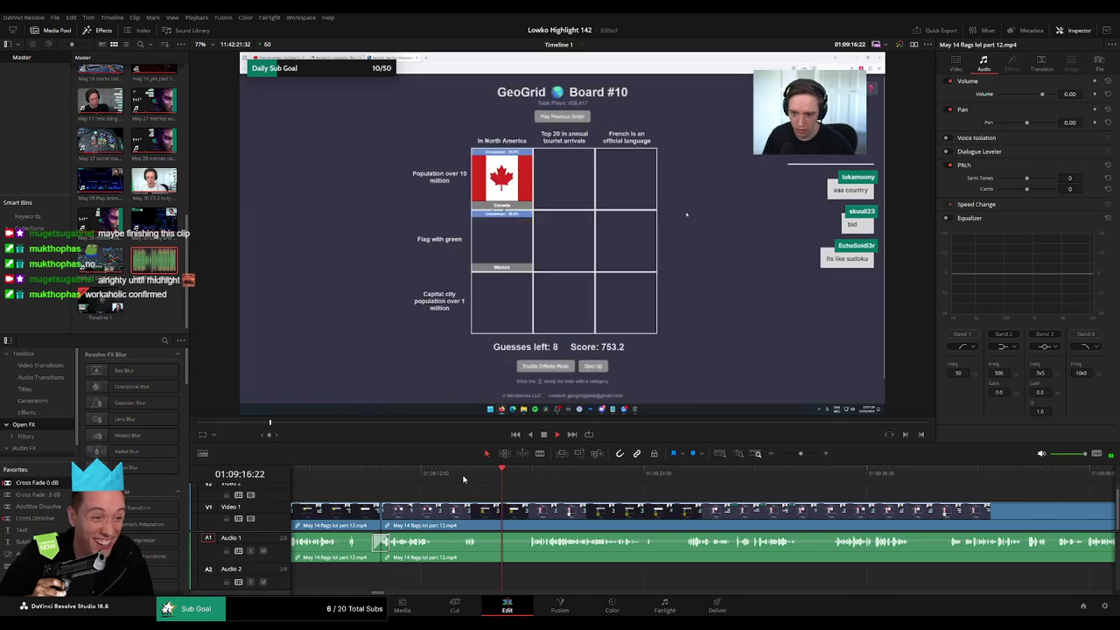
pyautogui.hscroll(3, 622, 507)
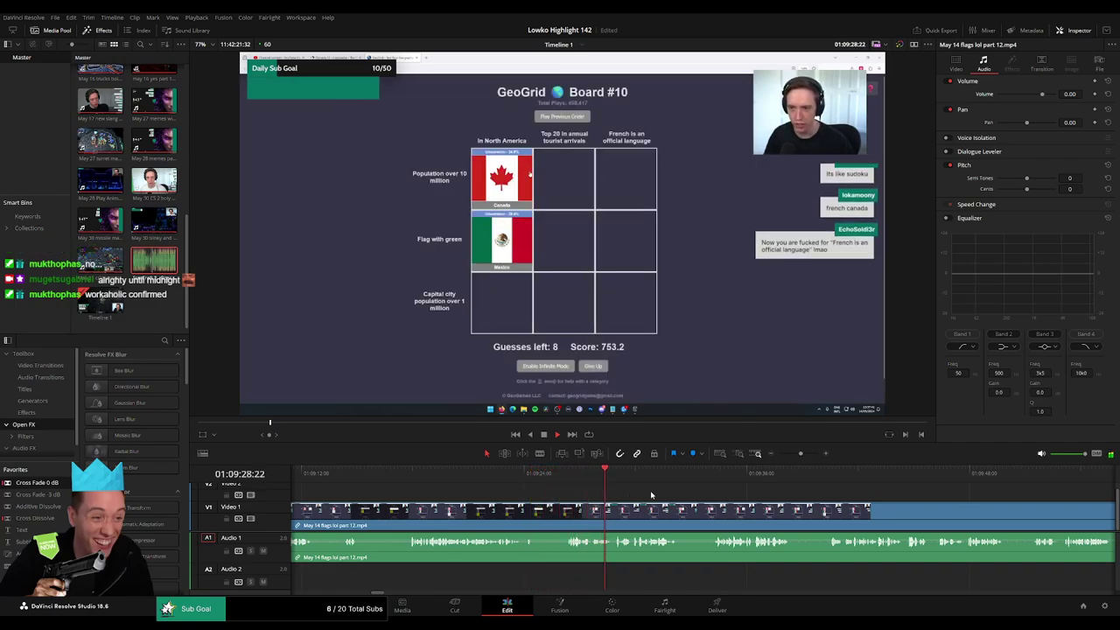
pyautogui.click(578, 474)
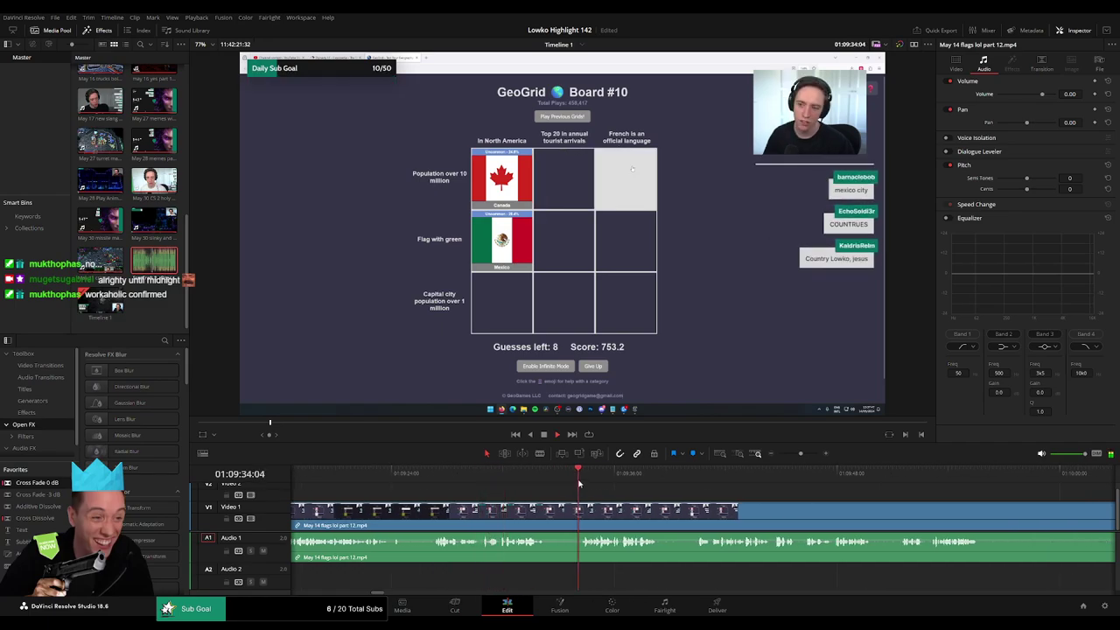
pyautogui.click(503, 475)
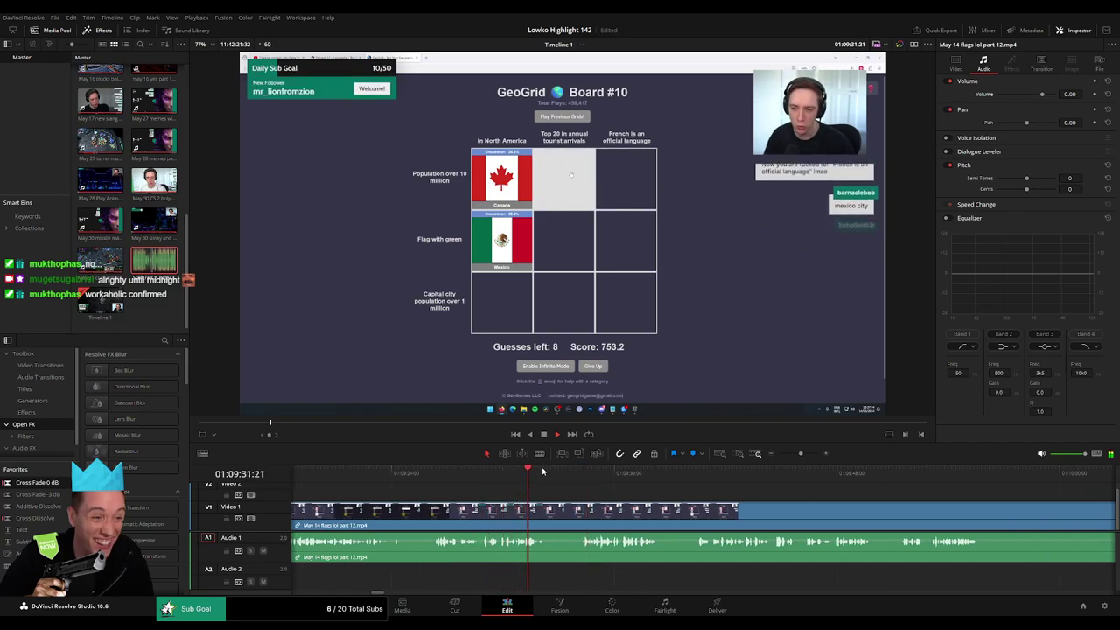
pyautogui.click(582, 473)
pyautogui.click(549, 508)
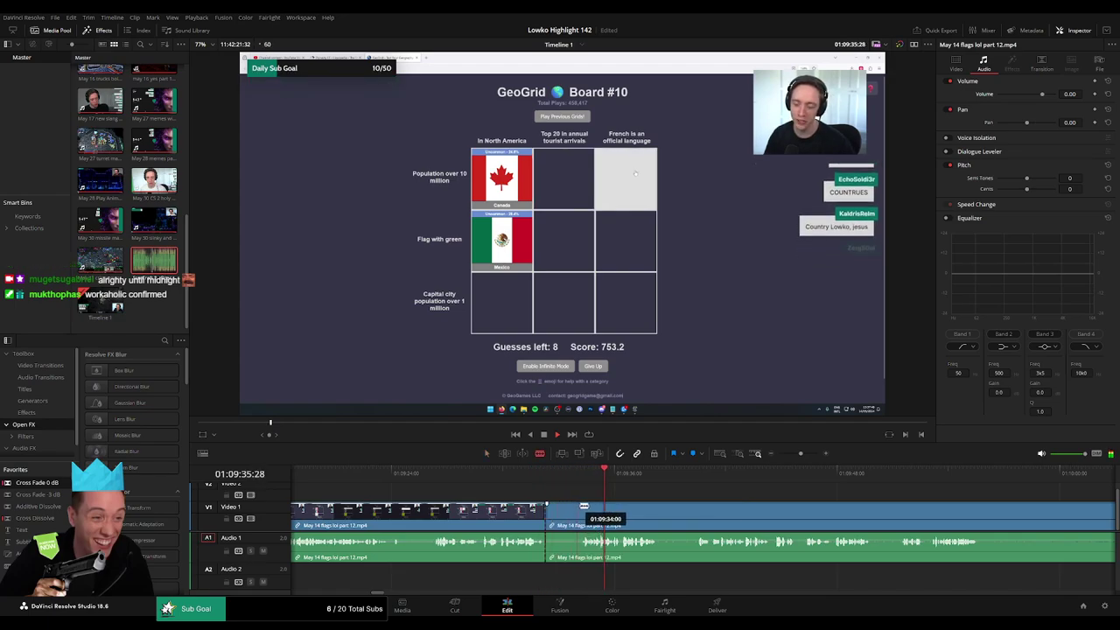
pyautogui.click(583, 506)
pyautogui.press('a')
pyautogui.click(564, 514)
pyautogui.press('Delete')
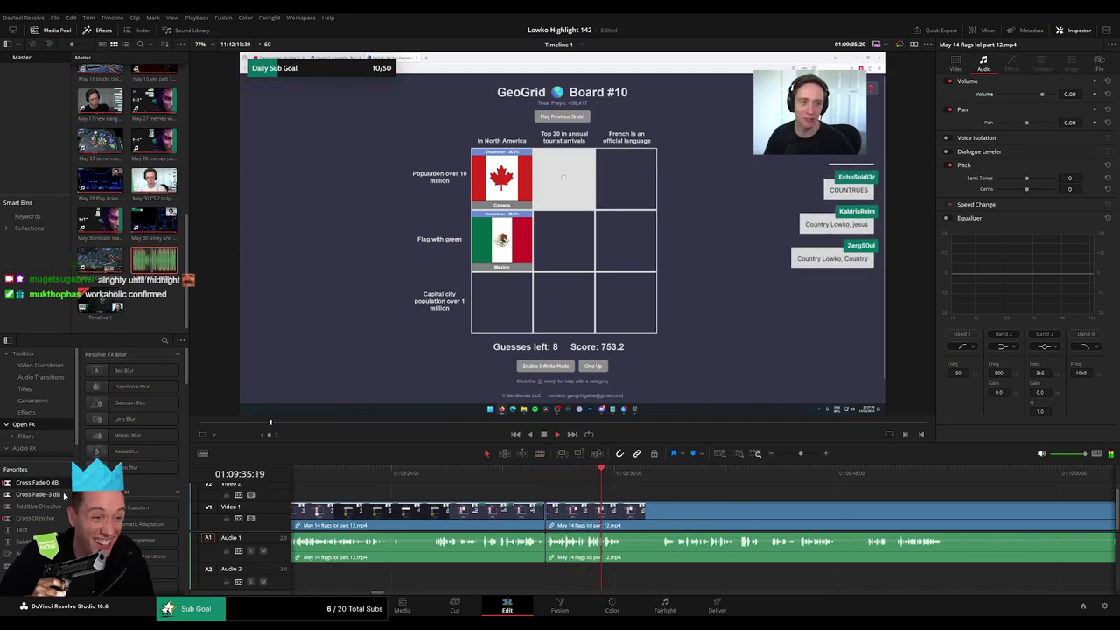
pyautogui.click(544, 544)
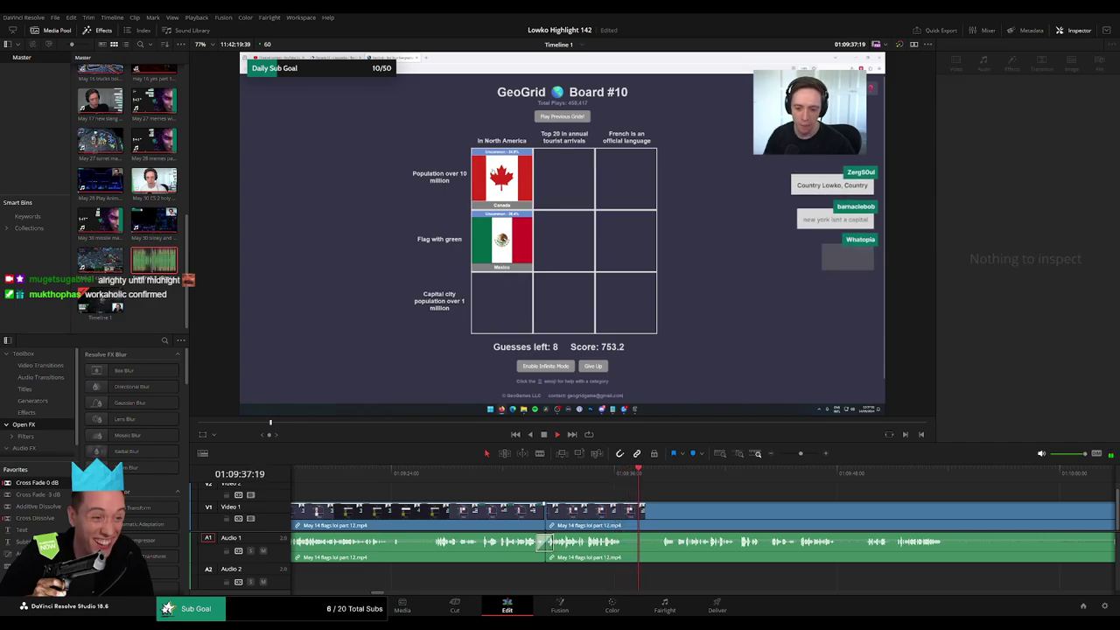
# - Ripple-delete the part 12 section from about 01:09:37 to 01:09:38 and add a Cross Fade 0 dB at the audio join
pyautogui.hscroll(3, 700, 497)
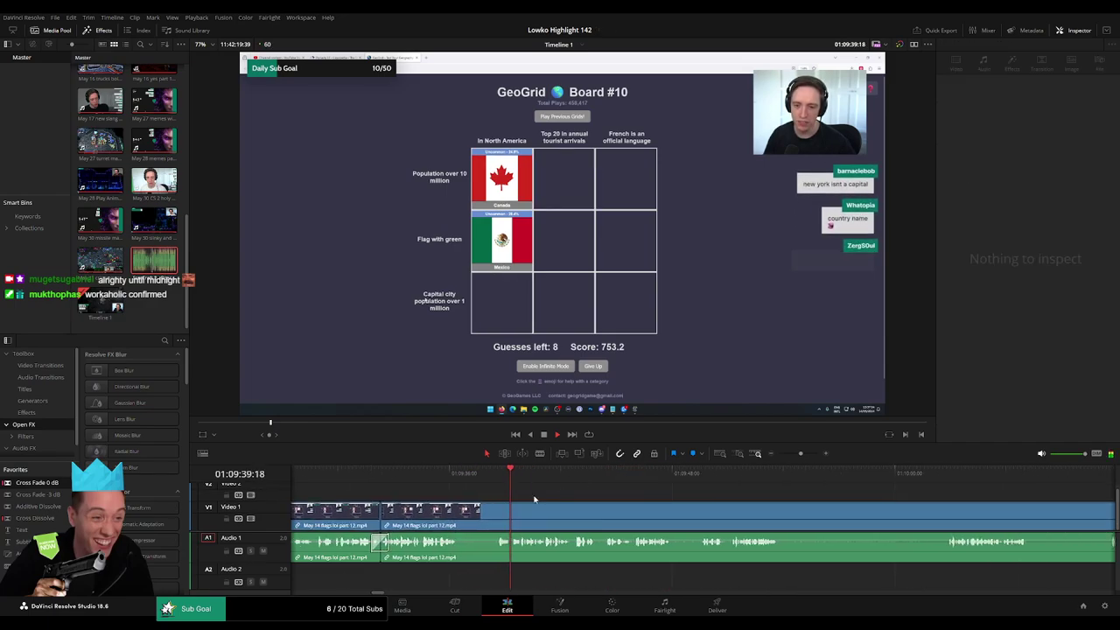
pyautogui.press('b')
pyautogui.click(463, 510)
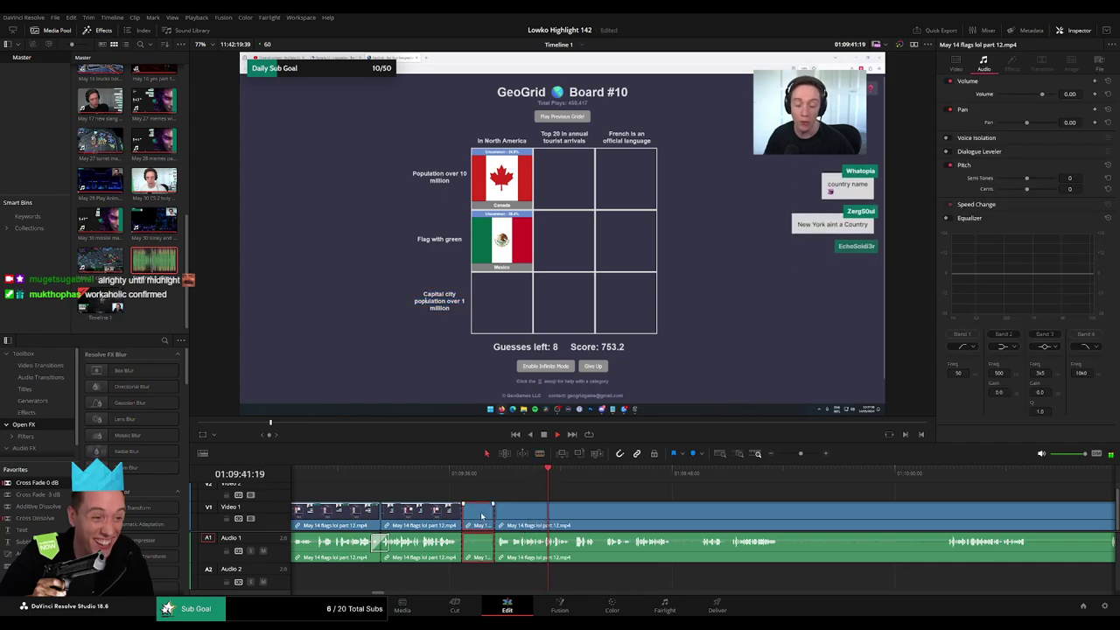
pyautogui.hotkey('shift', '[')
pyautogui.press('a')
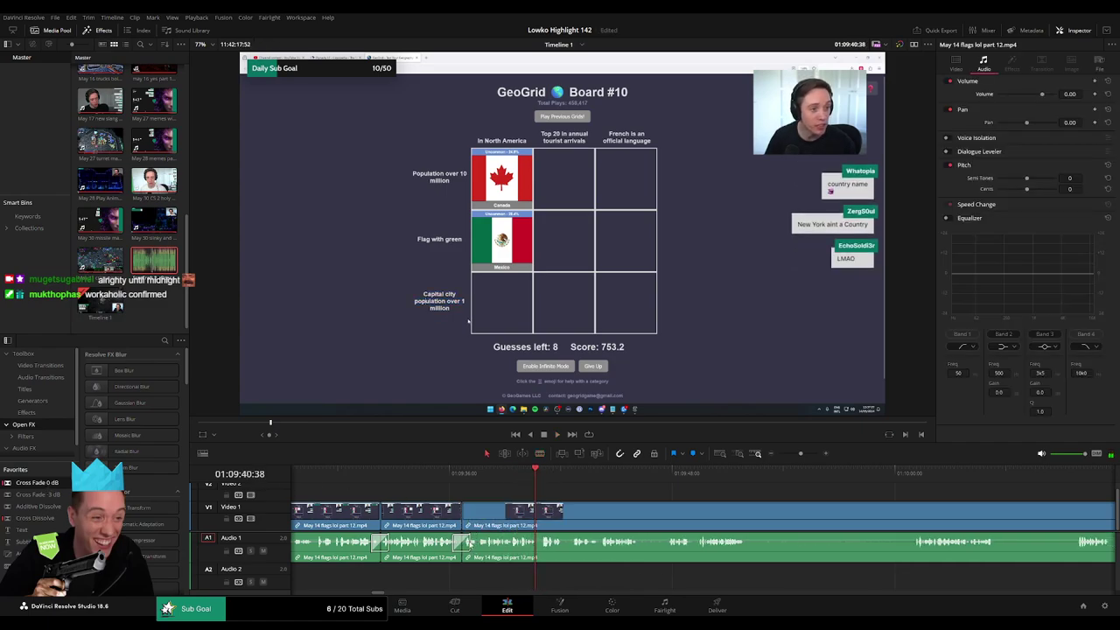
# - Cut out and ripple-delete the part 12 section from about 01:09:46 to 01:09:48 and add a Cross Fade 0 dB at the audio join
pyautogui.hscroll(2, 544, 507)
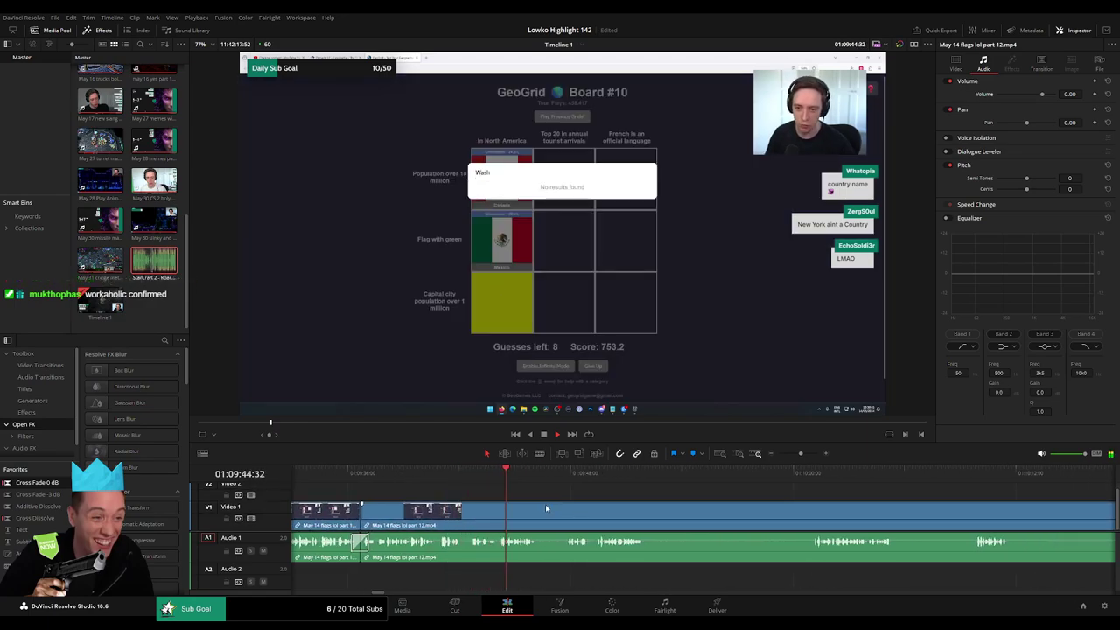
pyautogui.click(536, 511)
pyautogui.click(567, 511)
pyautogui.press('a')
pyautogui.click(557, 518)
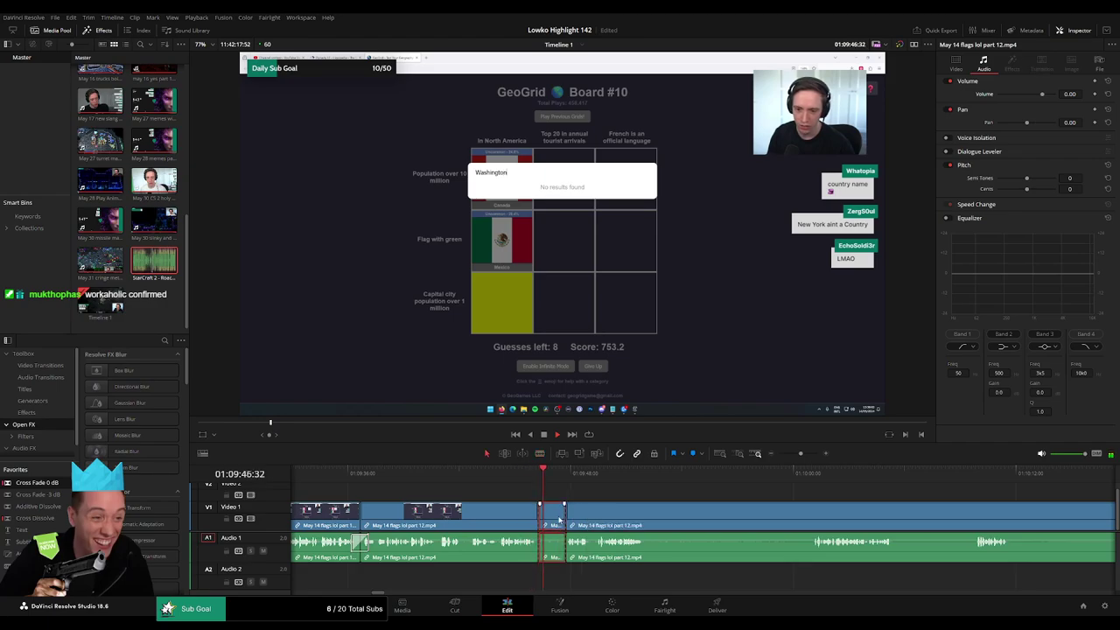
pyautogui.press('BackSpace')
pyautogui.click(557, 518)
pyautogui.press('BackSpace')
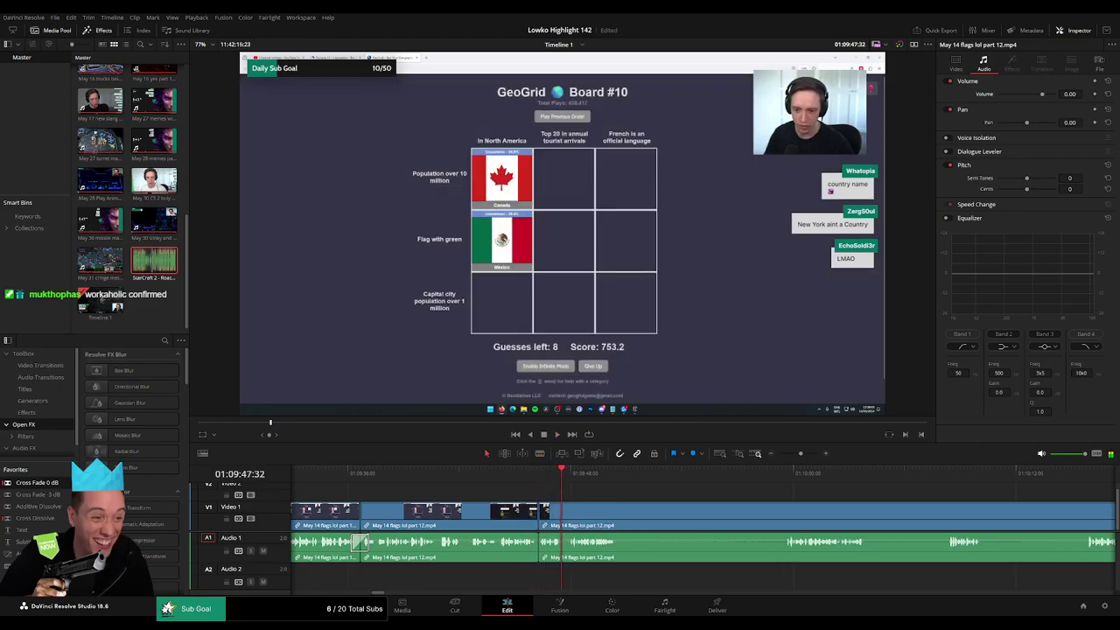
pyautogui.moveTo(546, 549); pyautogui.dragTo(540, 548)
pyautogui.press('space')
# - Split part 12 at about 01:09:51 and 01:09:59 and ripple-delete the silent section between the cuts
pyautogui.moveTo(667, 517); pyautogui.dragTo(558, 506)
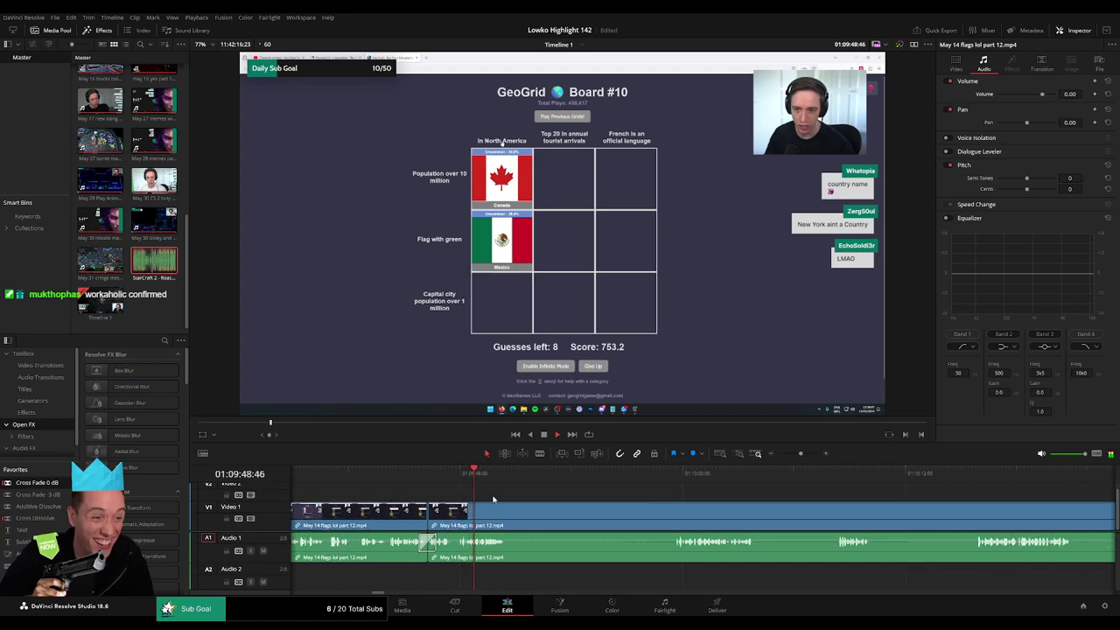
pyautogui.moveTo(482, 477); pyautogui.dragTo(666, 484)
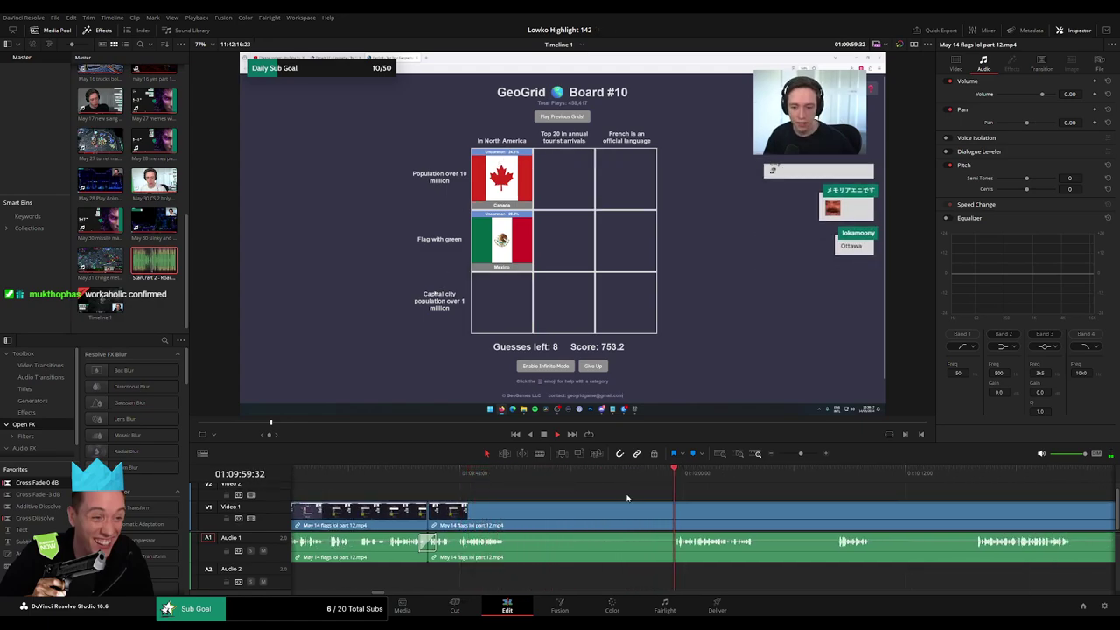
pyautogui.press('b')
pyautogui.click(509, 509)
pyautogui.click(672, 512)
pyautogui.press('a')
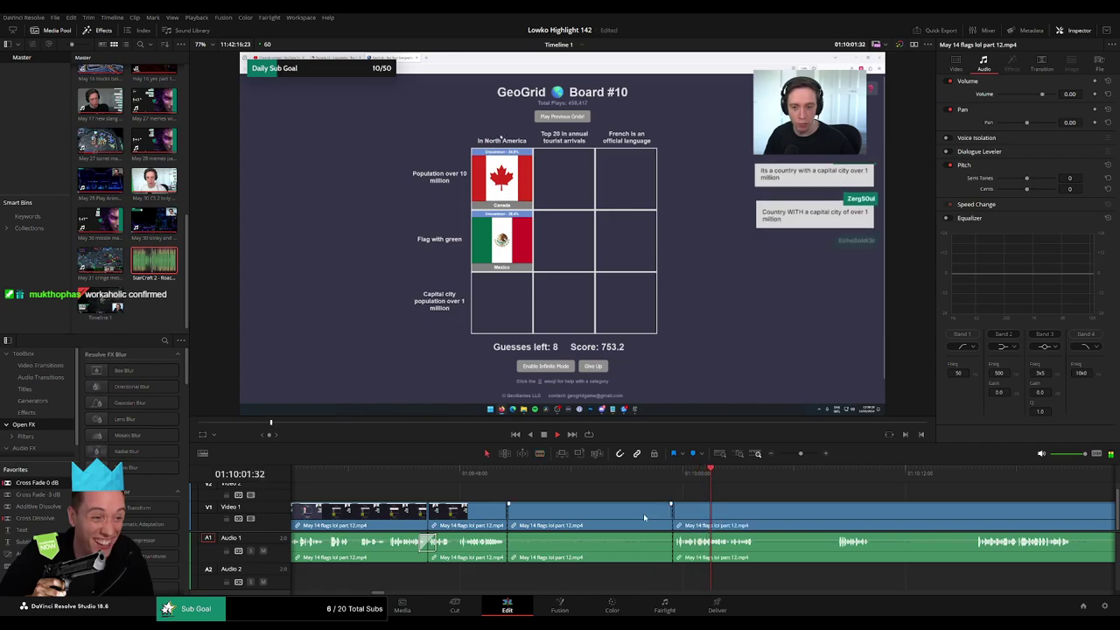
pyautogui.click(643, 514)
pyautogui.press('Delete')
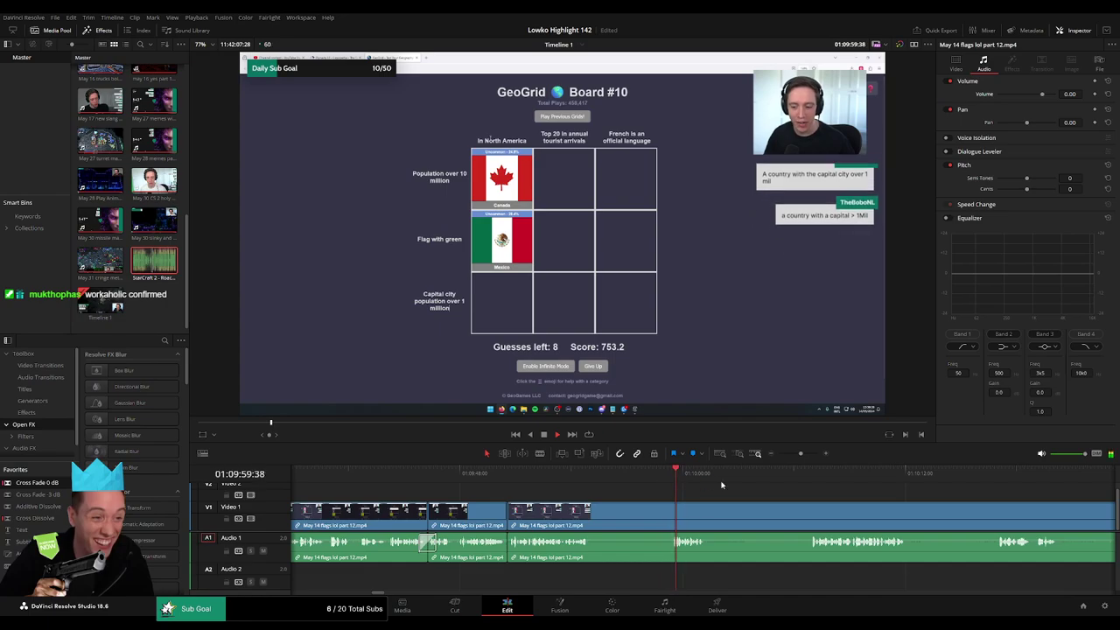
# - Review the part 12 footage from about 01:10:00 to 01:10:40 for pauses and unneeded talk
pyautogui.click(799, 480)
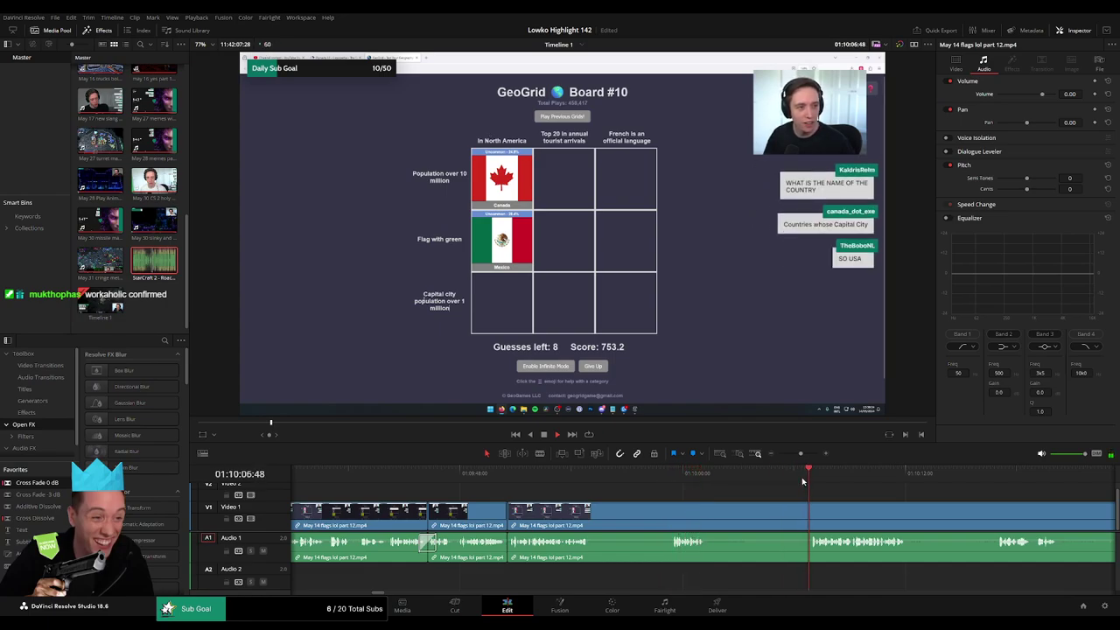
pyautogui.moveTo(846, 493); pyautogui.dragTo(776, 494)
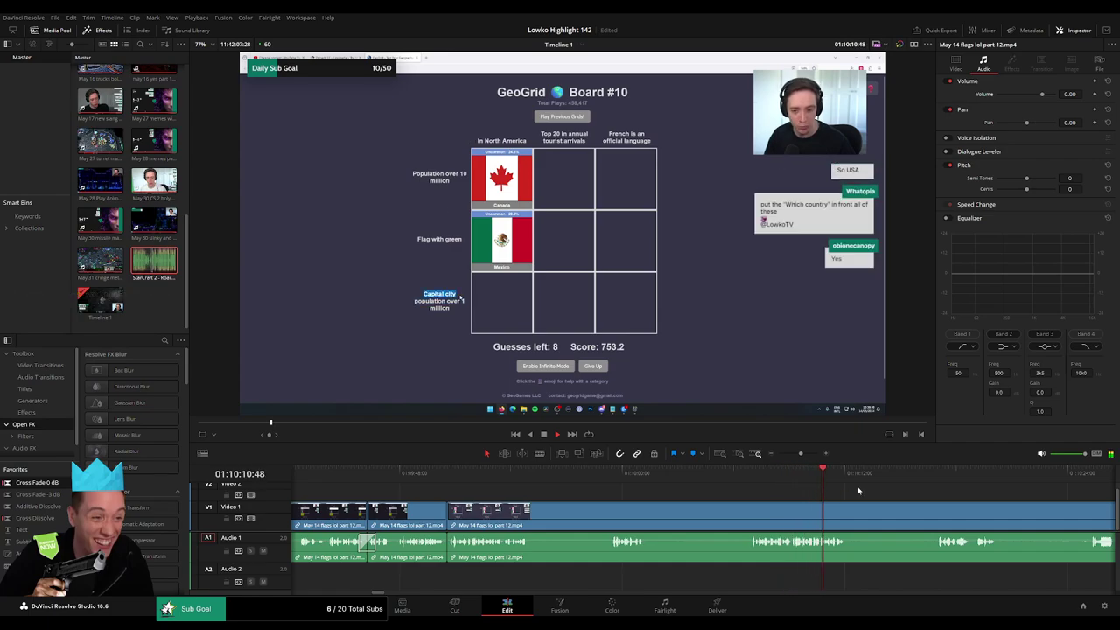
pyautogui.click(797, 454)
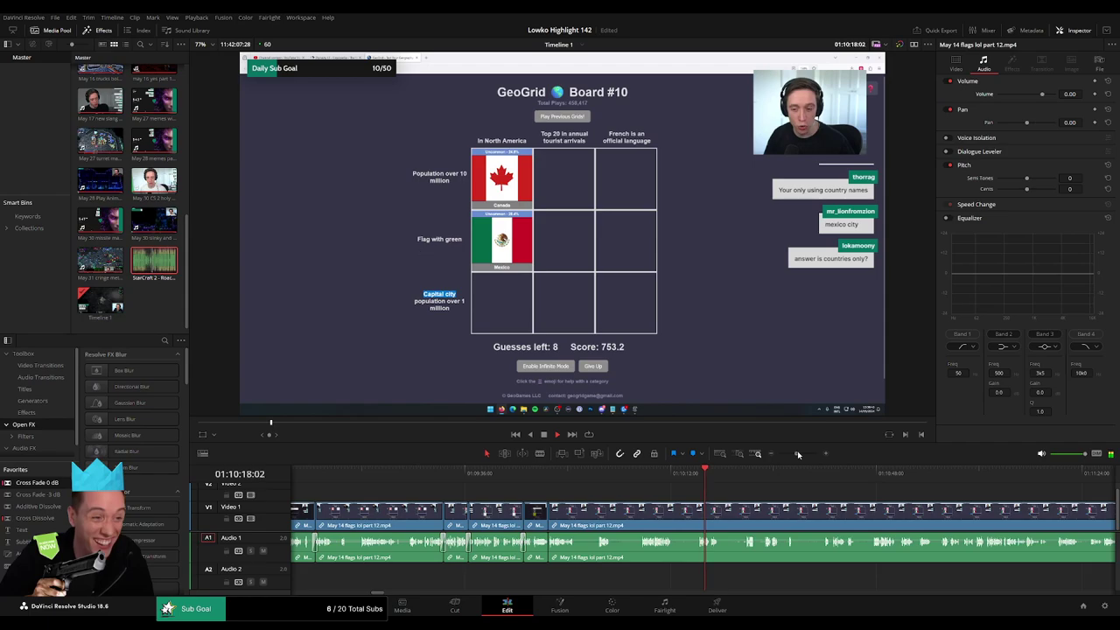
pyautogui.moveTo(797, 454); pyautogui.dragTo(800, 454)
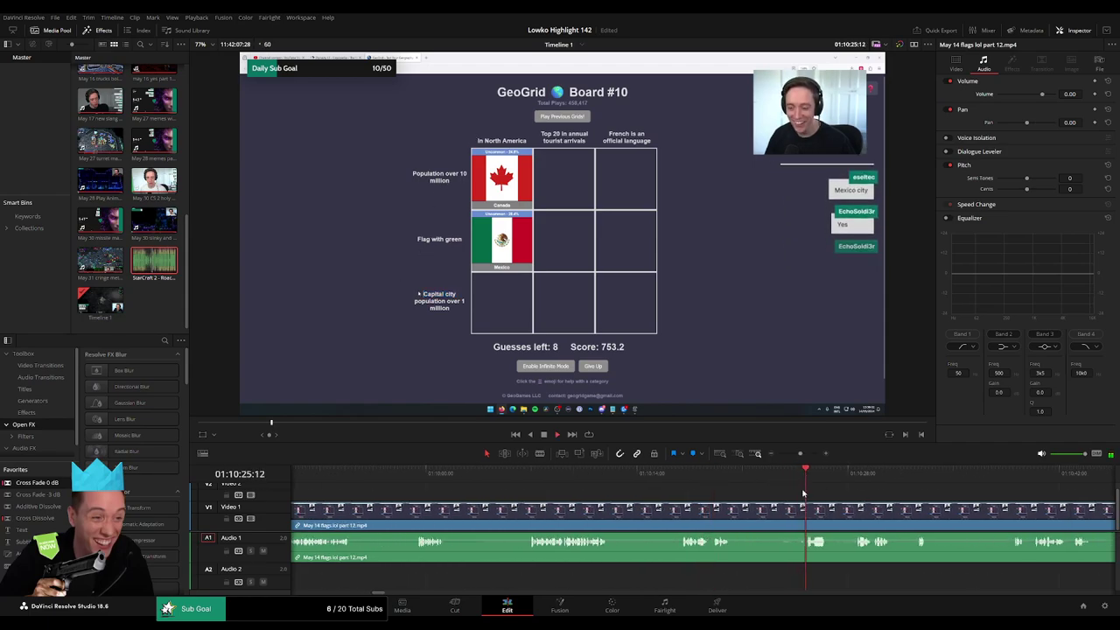
pyautogui.click(853, 477)
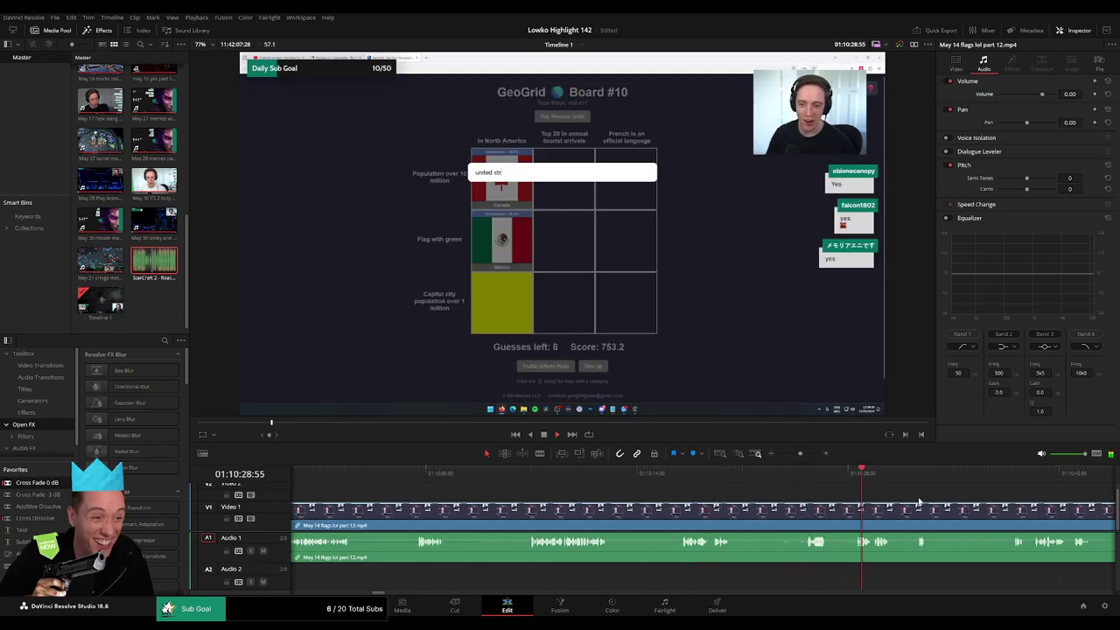
pyautogui.click(736, 475)
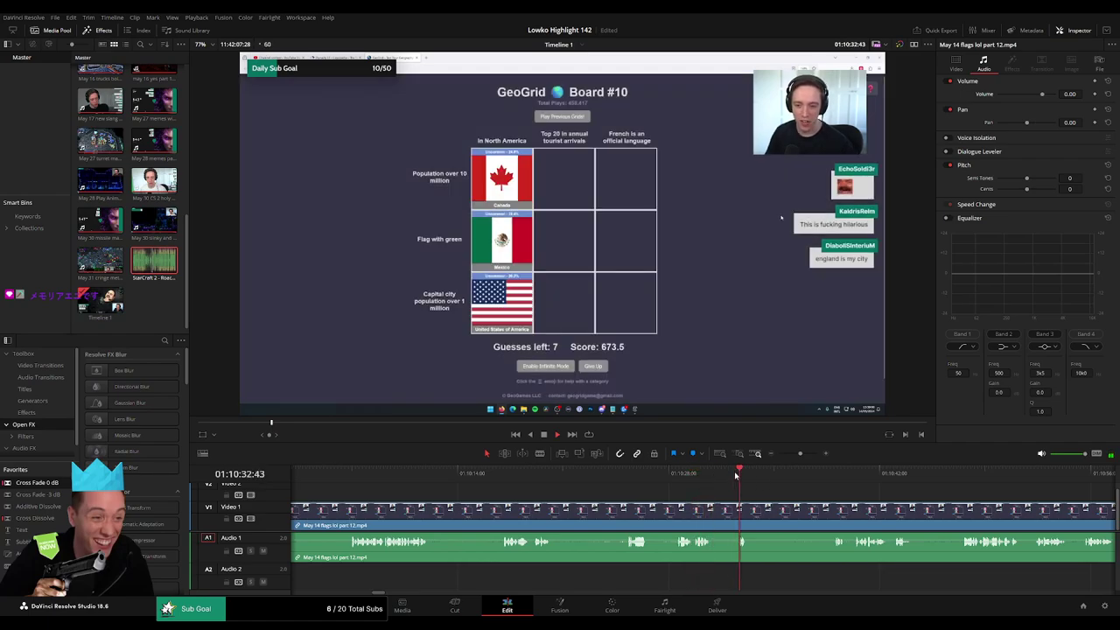
pyautogui.moveTo(876, 503); pyautogui.dragTo(764, 491)
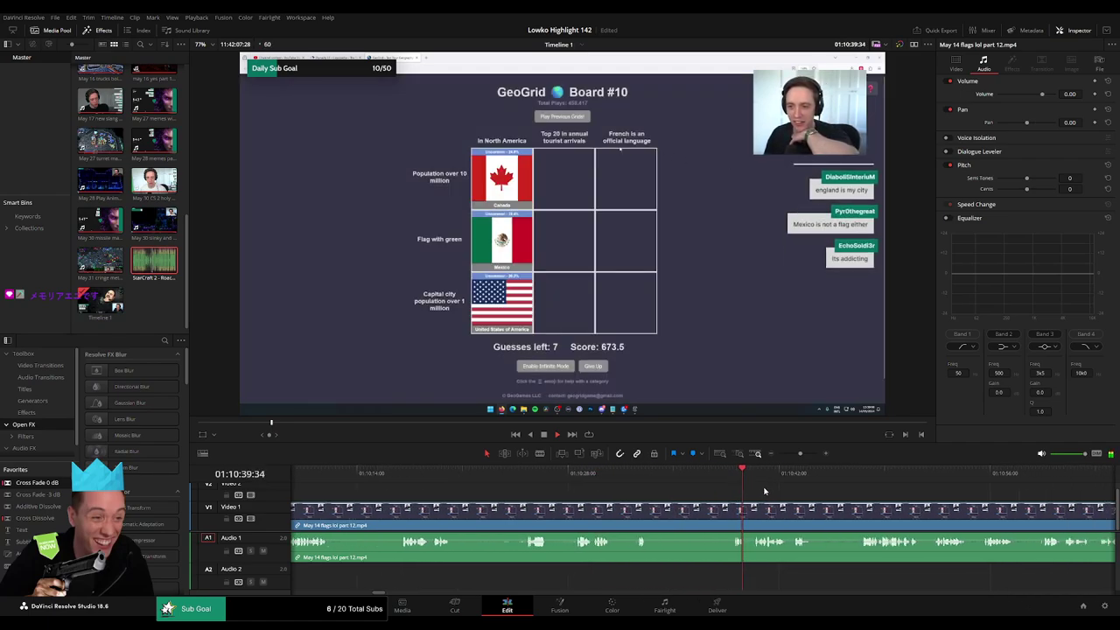
pyautogui.click(574, 475)
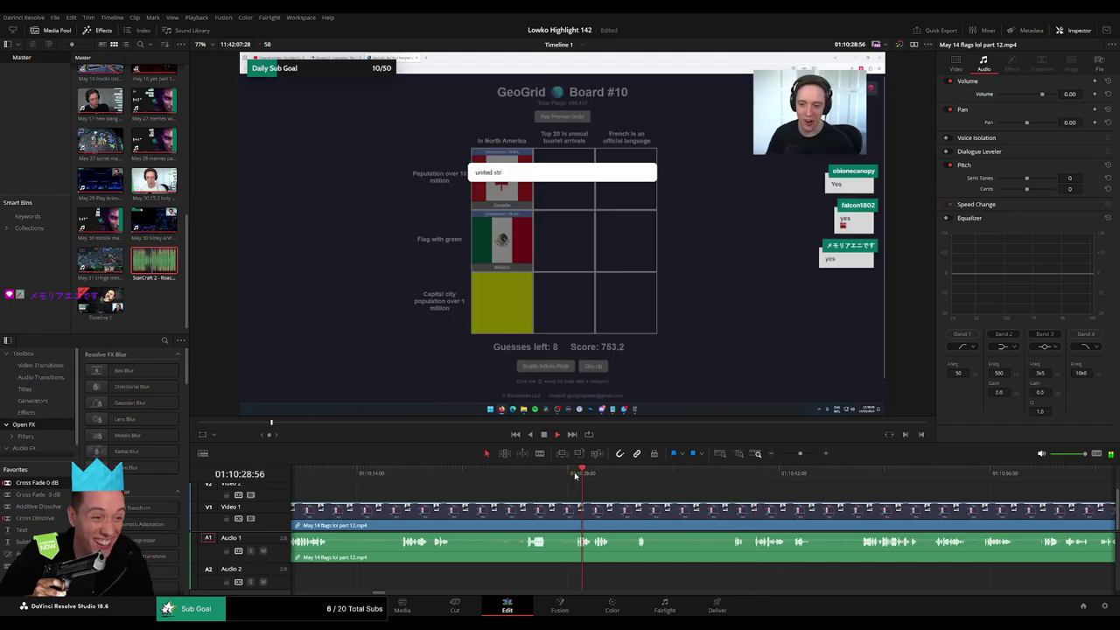
pyautogui.moveTo(528, 492); pyautogui.dragTo(659, 491)
pyautogui.click(528, 473)
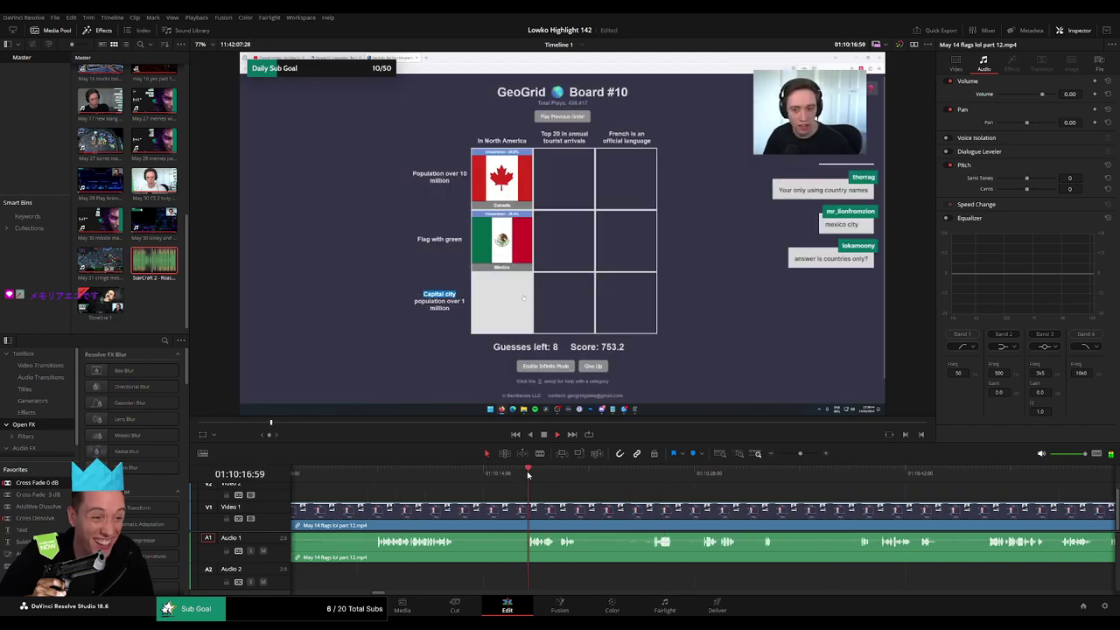
pyautogui.moveTo(581, 497); pyautogui.dragTo(611, 497)
pyautogui.hscroll(-2, 610, 497)
# - Ripple-delete the part 12 section from about 01:09:55 to 01:09:59 and add Cross Fade 0 dB at the audio joins near 01:09:51 and 01:09:55
pyautogui.press('b')
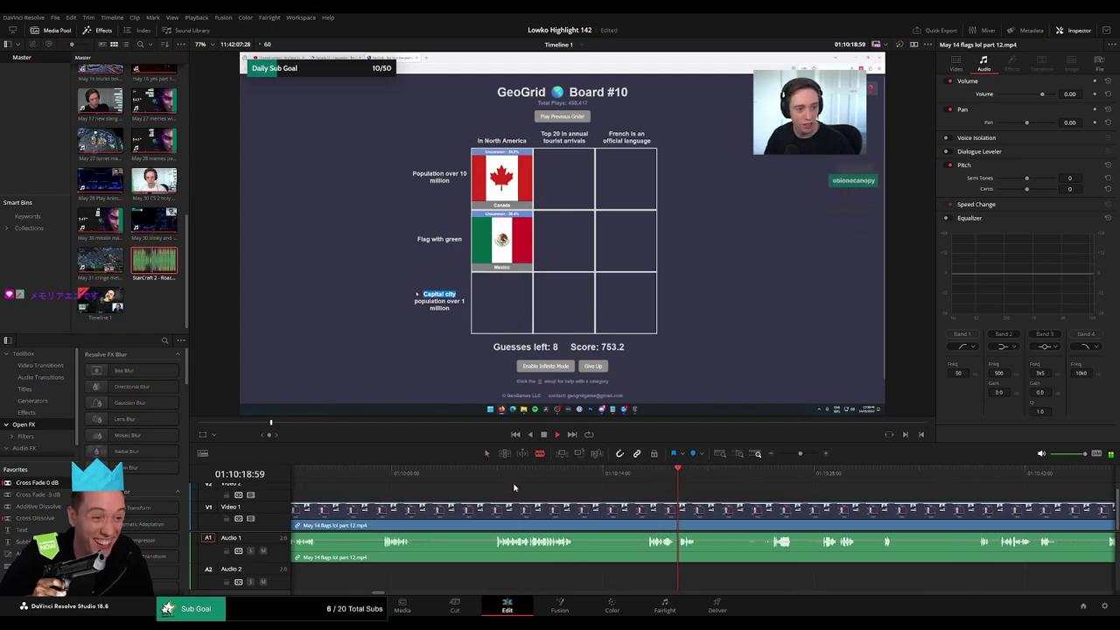
pyautogui.hscroll(-4, 560, 498)
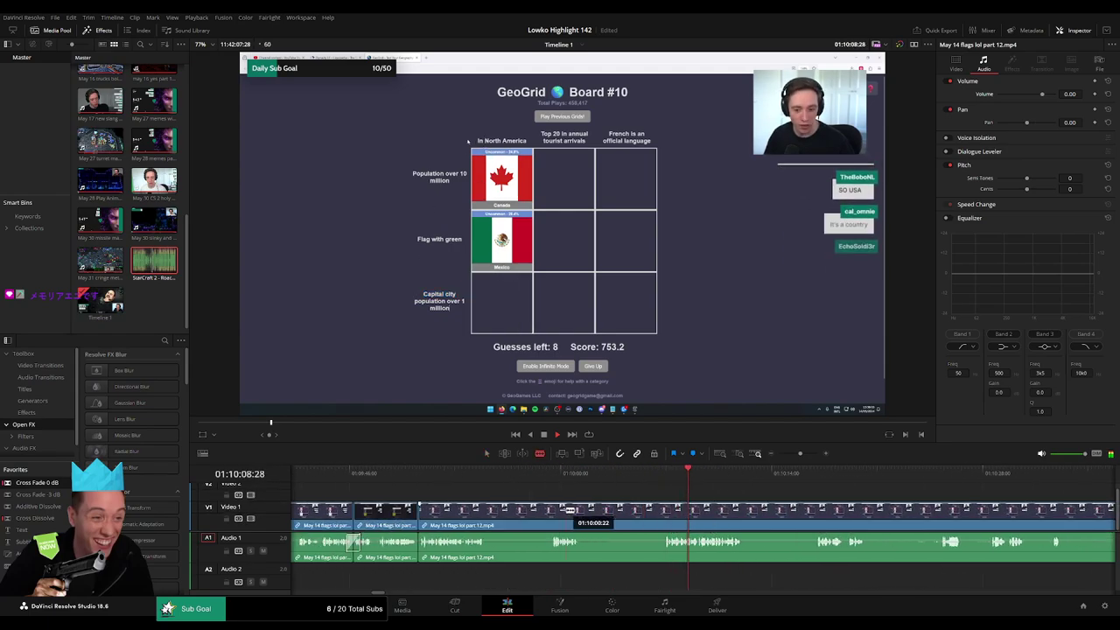
pyautogui.click(488, 516)
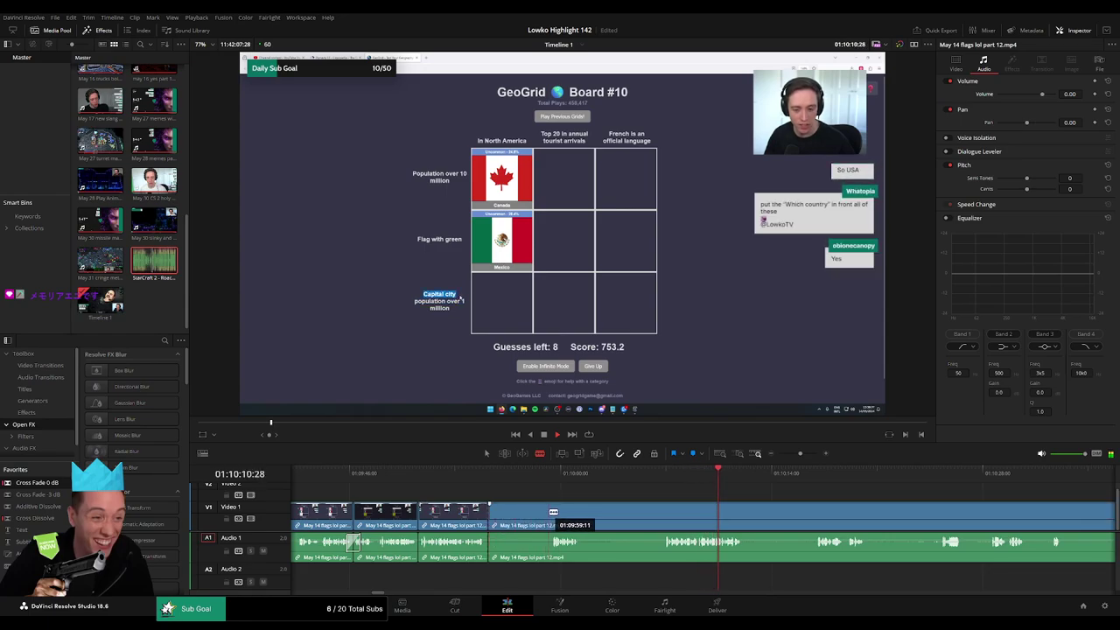
pyautogui.click(549, 516)
pyautogui.press('a')
pyautogui.click(531, 519)
pyautogui.press('Delete')
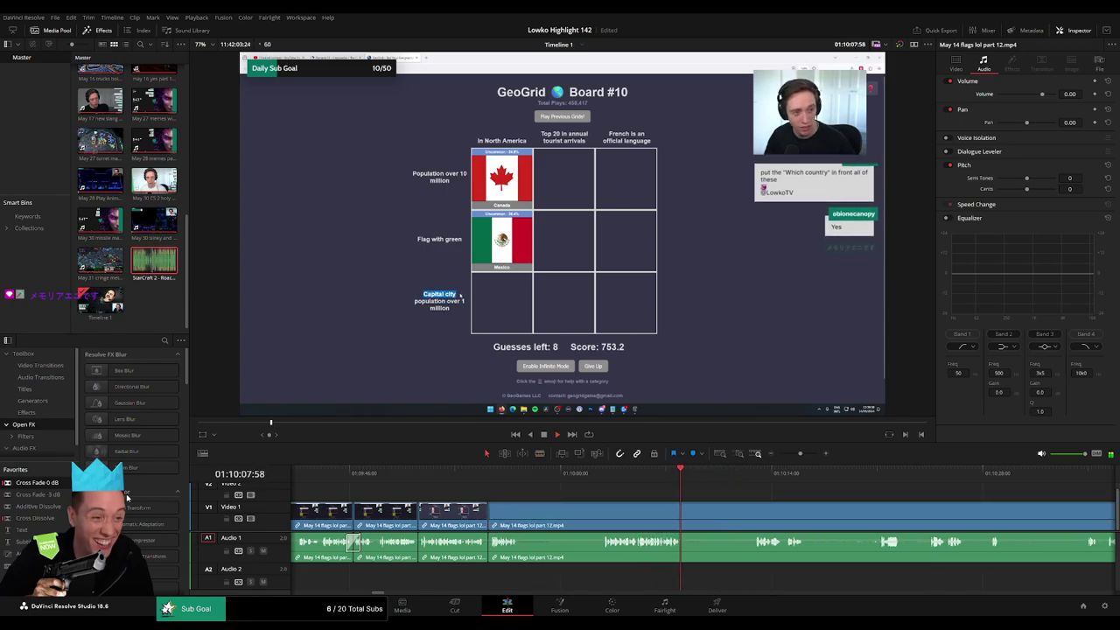
pyautogui.moveTo(426, 504); pyautogui.dragTo(415, 549)
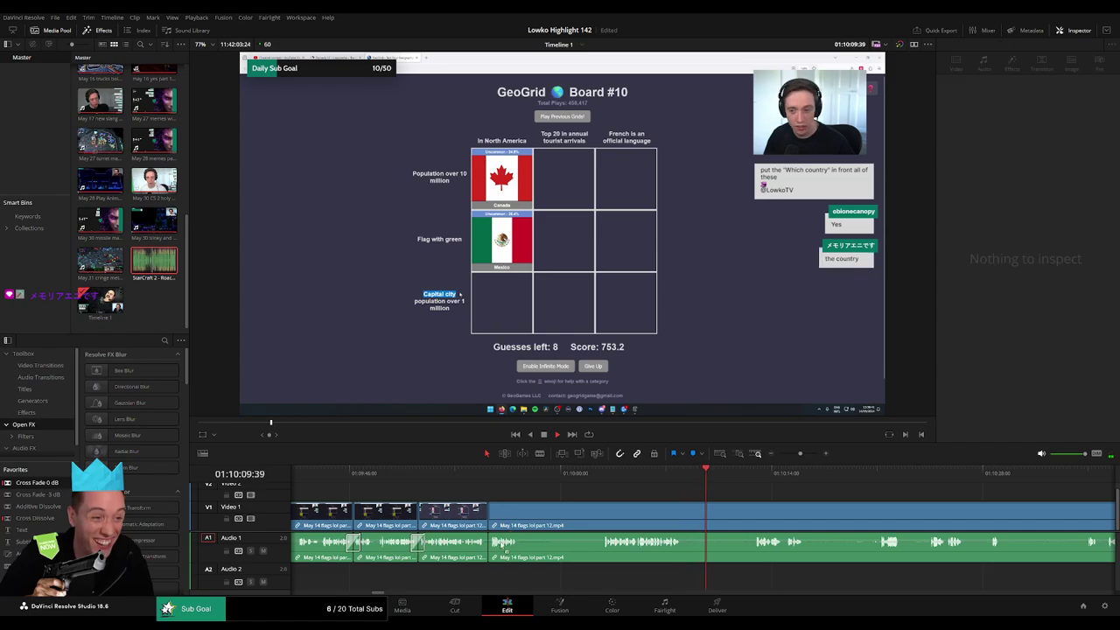
# - Ripple-delete the part 12 section from about 01:09:58 to 01:10:03 and add a Cross Fade 0 dB at the audio join
pyautogui.press('b')
pyautogui.click(523, 518)
pyautogui.click(601, 517)
pyautogui.press('a')
pyautogui.click(581, 522)
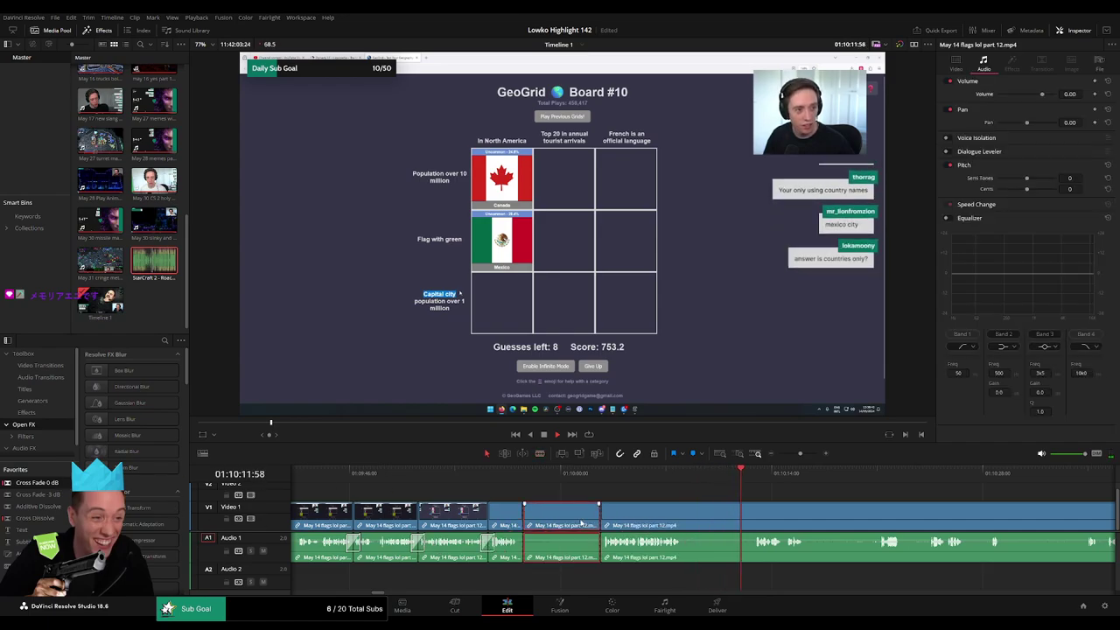
pyautogui.press('Delete')
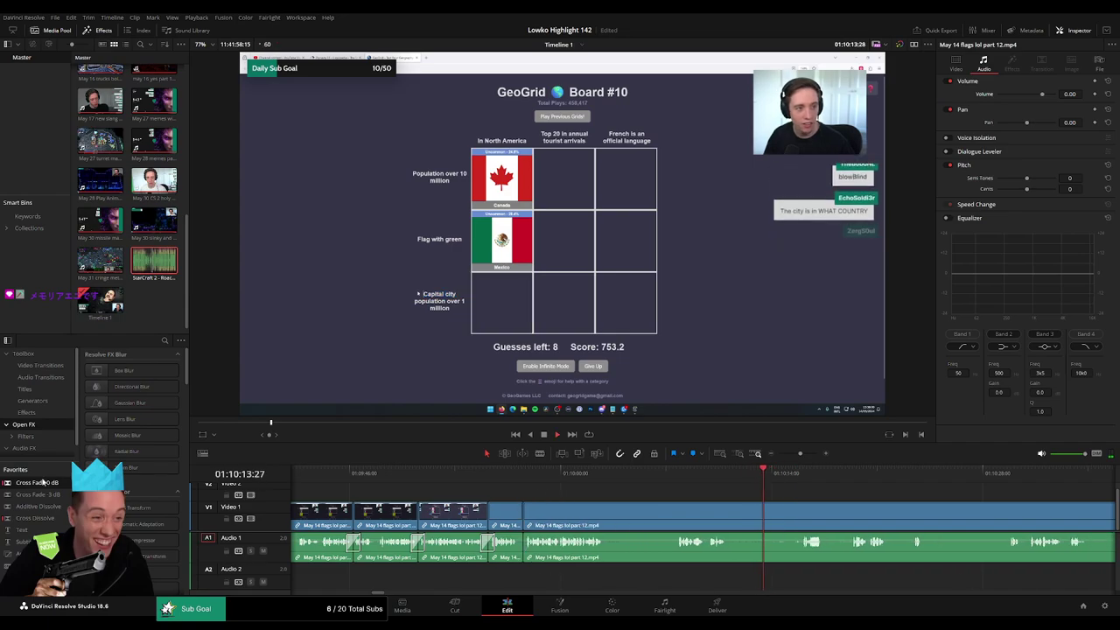
pyautogui.moveTo(511, 547); pyautogui.dragTo(521, 548)
# - Ripple-delete the part 12 section from about 01:10:03 to 01:10:07 and add a Cross Fade 0 dB at the audio join
pyautogui.click(610, 519)
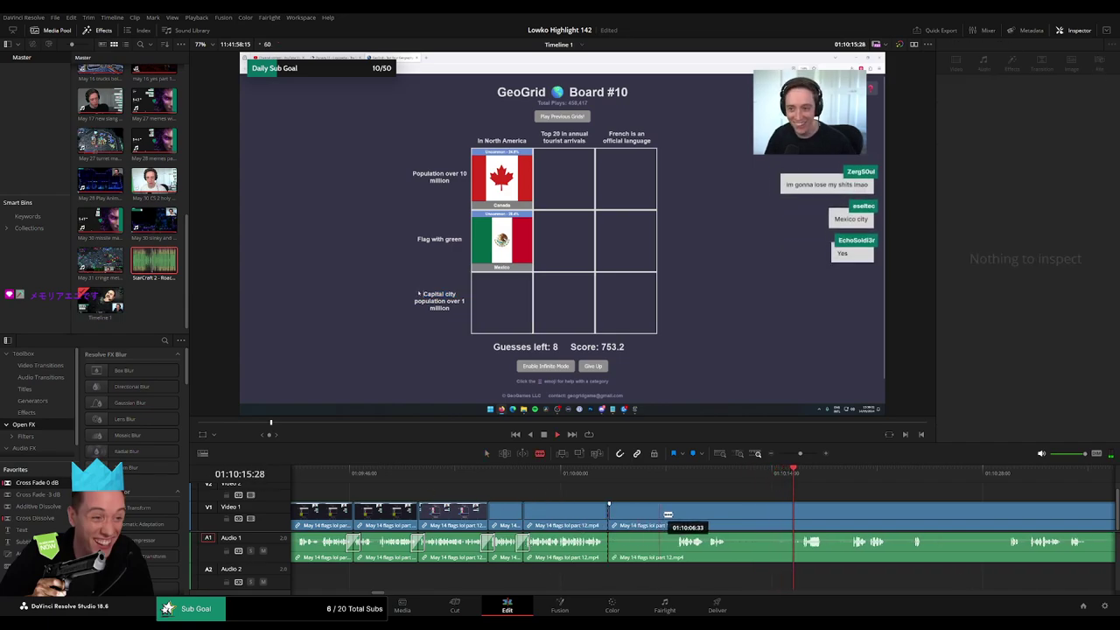
pyautogui.click(673, 516)
pyautogui.press('a')
pyautogui.click(656, 522)
pyautogui.press('Delete')
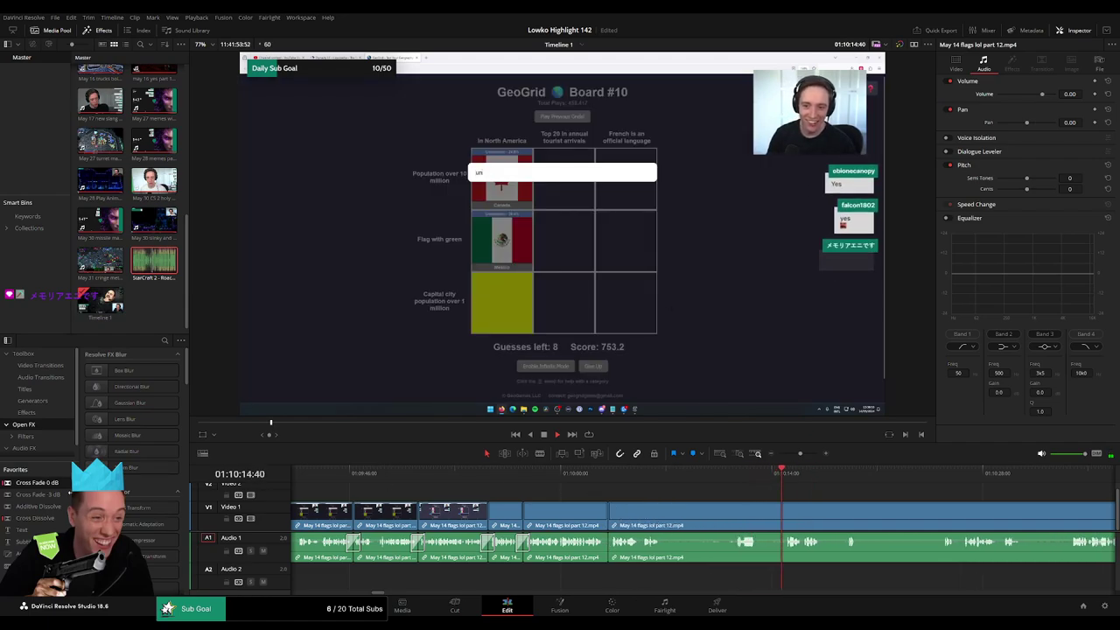
# - Ripple-delete the part 12 section from about 01:10:07 to 01:10:12 and add a Cross Fade 0 dB at the audio join
pyautogui.press('b')
pyautogui.click(664, 520)
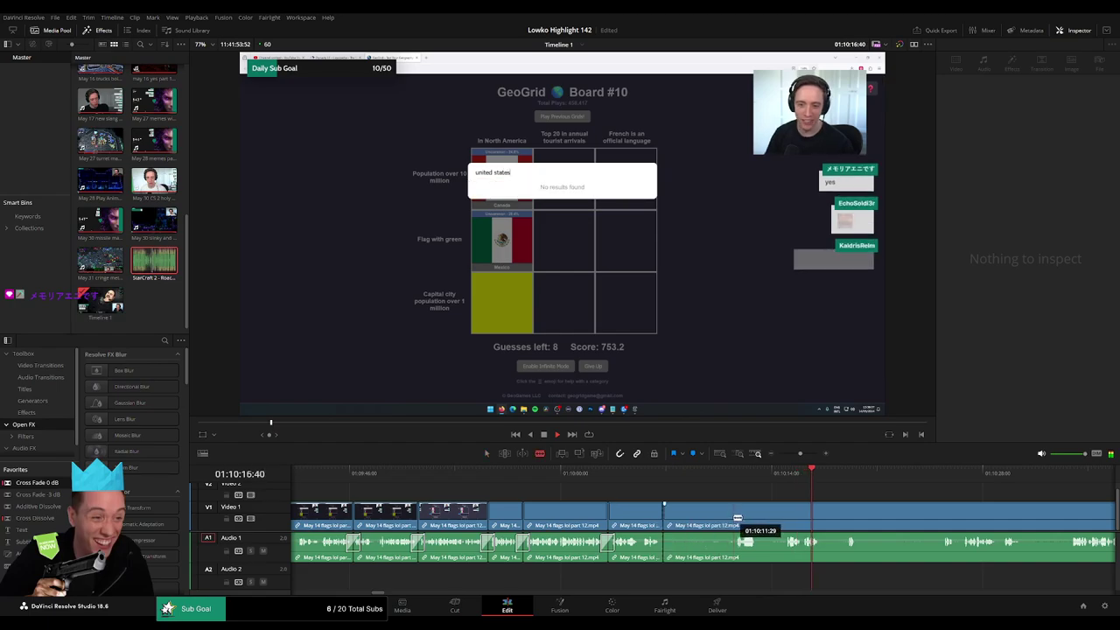
pyautogui.click(737, 519)
pyautogui.press('a')
pyautogui.click(699, 523)
pyautogui.press('Delete')
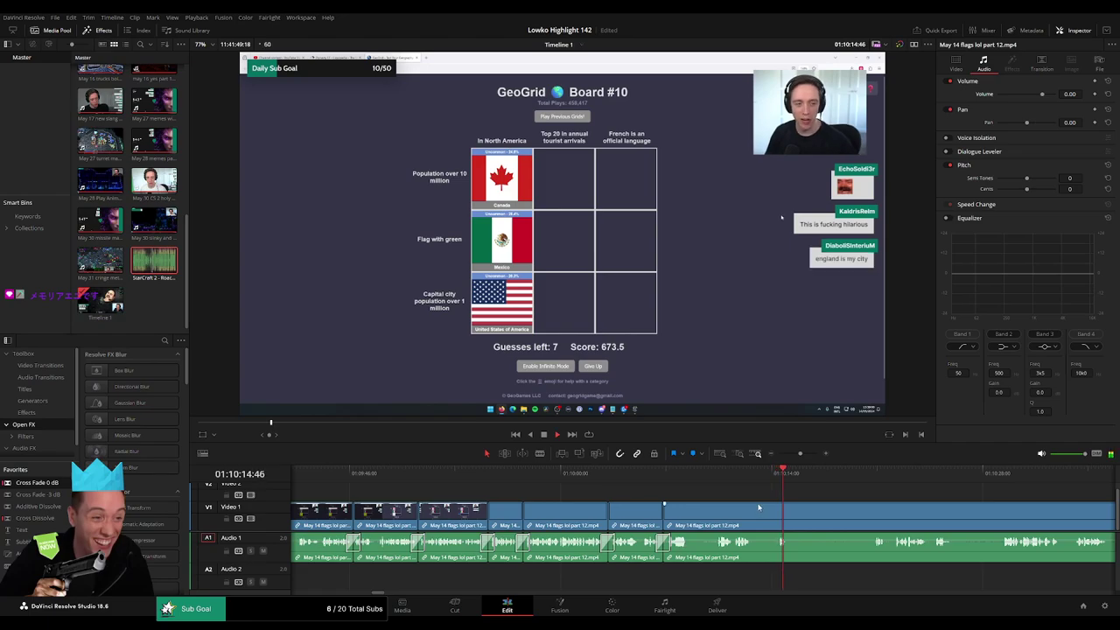
# - Ripple-delete the silent part 12 section from about 01:10:15 to 01:10:22 and cross-fade the audio join
pyautogui.click(670, 478)
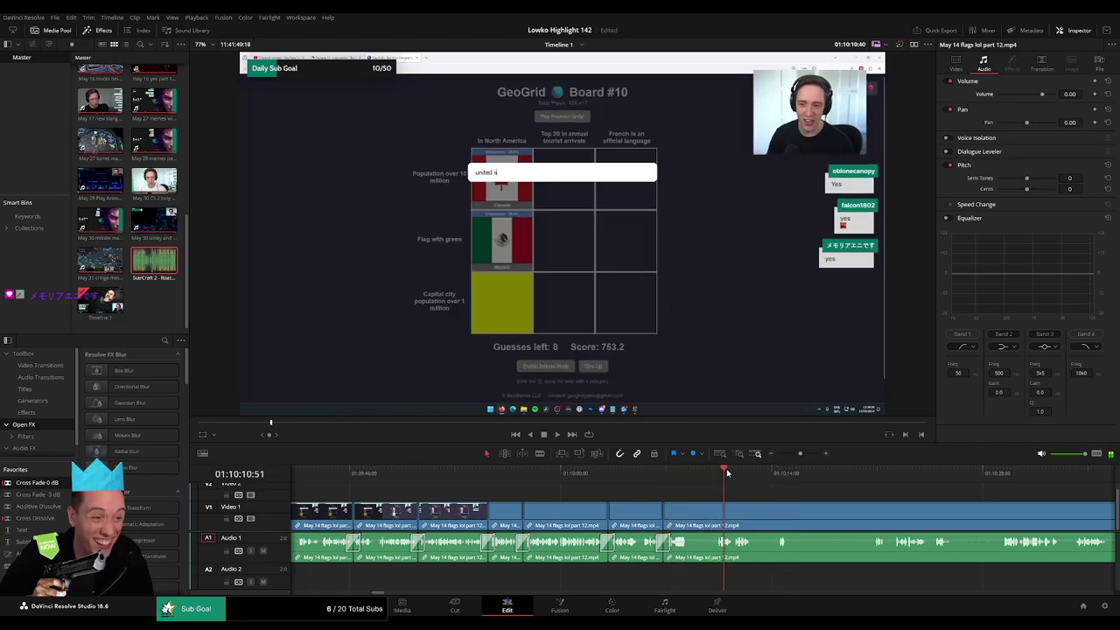
pyautogui.click(778, 473)
pyautogui.moveTo(847, 477); pyautogui.dragTo(868, 476)
pyautogui.moveTo(930, 504); pyautogui.dragTo(464, 527)
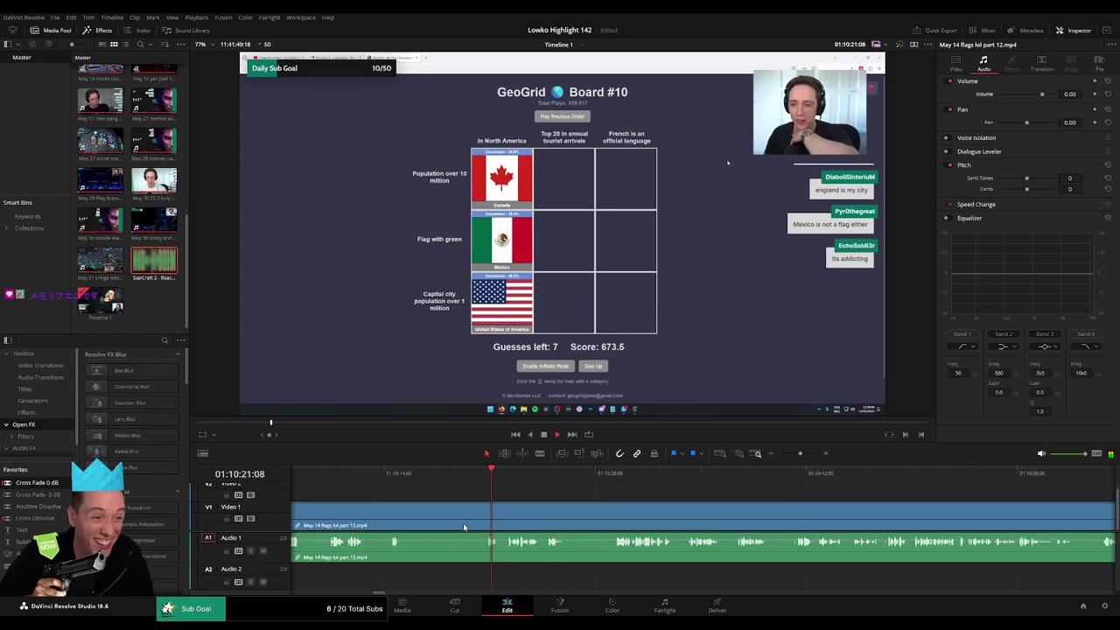
pyautogui.click(406, 514)
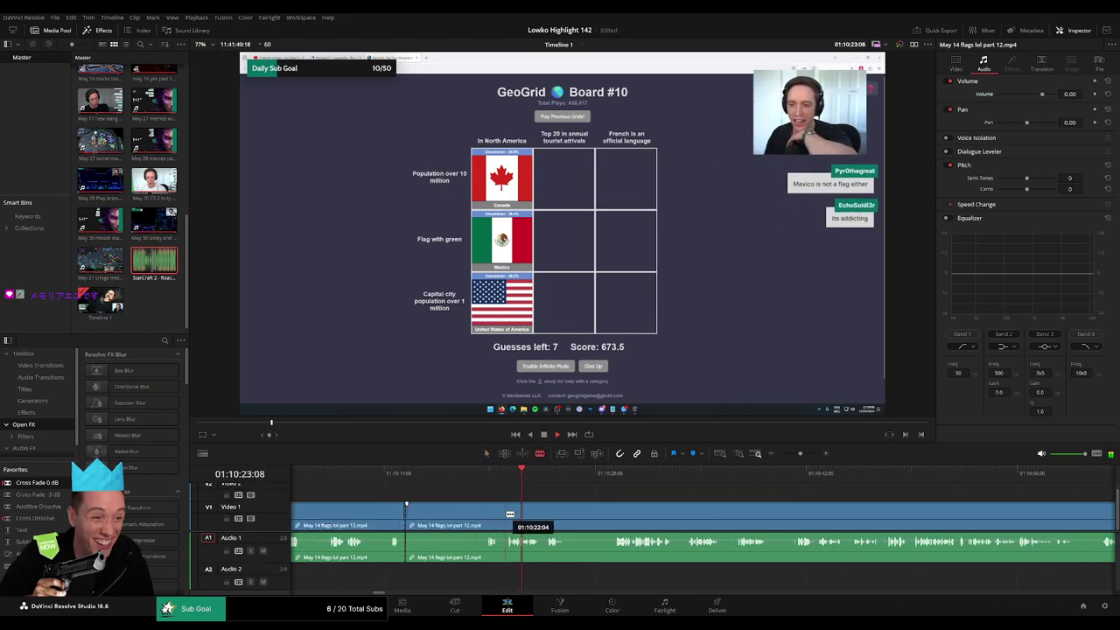
pyautogui.click(510, 514)
pyautogui.press('a')
pyautogui.click(479, 517)
pyautogui.press('Delete')
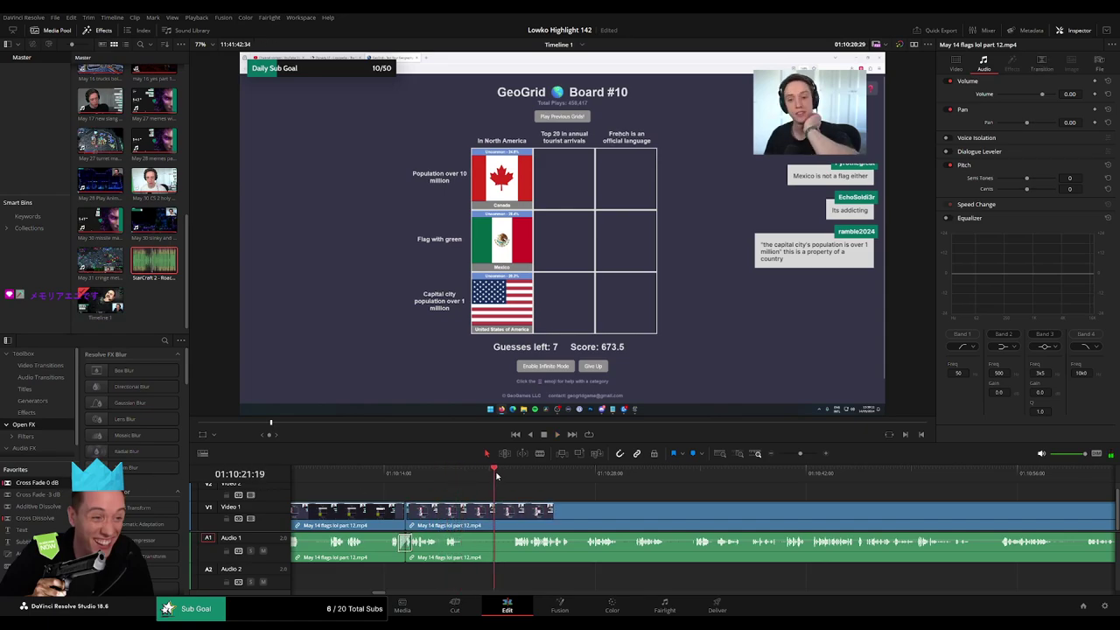
# - Split part 12 at about 01:10:19 and 01:10:22, ripple-delete the section between the cuts and cross-fade the audio join
pyautogui.moveTo(497, 475); pyautogui.dragTo(510, 475)
pyautogui.press('b')
pyautogui.click(466, 518)
pyautogui.click(513, 516)
pyautogui.press('a')
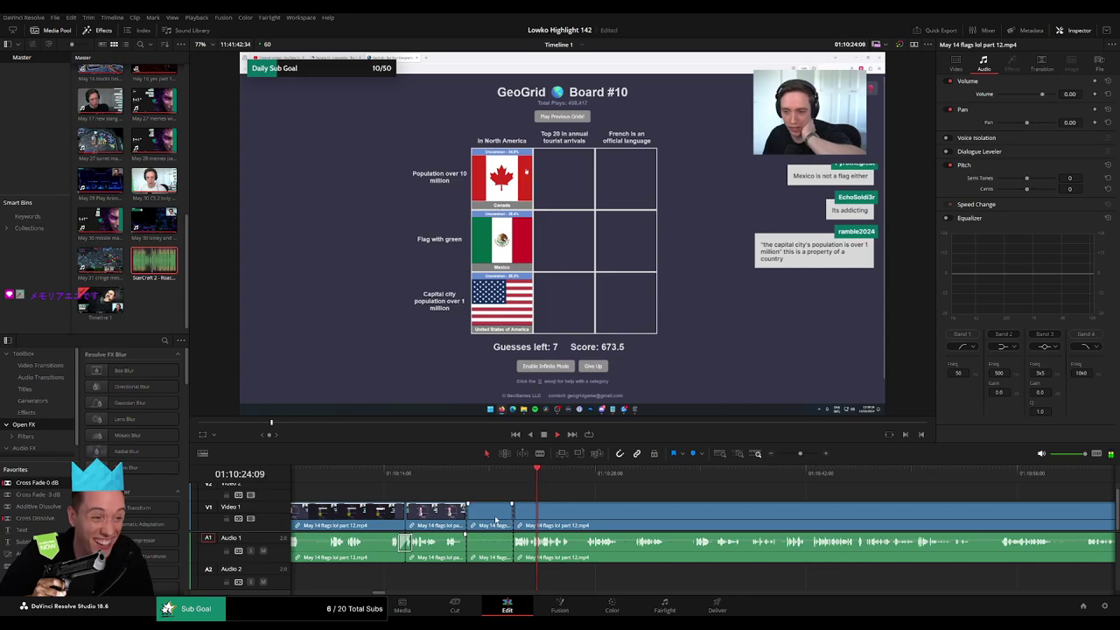
pyautogui.click(495, 518)
pyautogui.press('Delete')
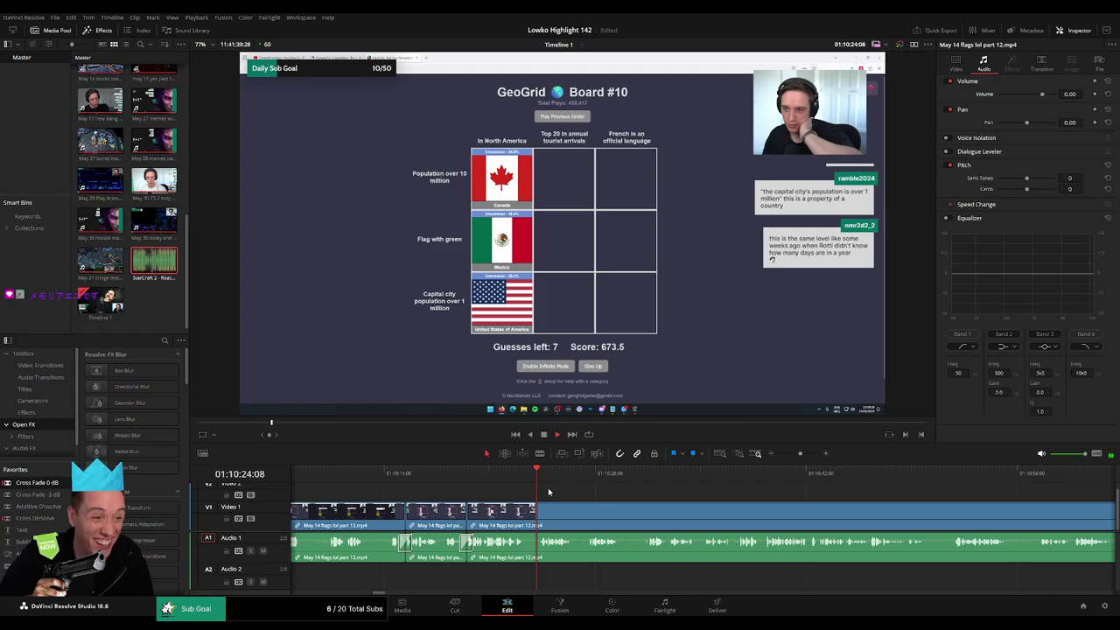
# - Ripple-delete the short pause in part 12 from about 01:10:50 to 01:10:52 and cross-fade the audio join
pyautogui.hscroll(2, 583, 503)
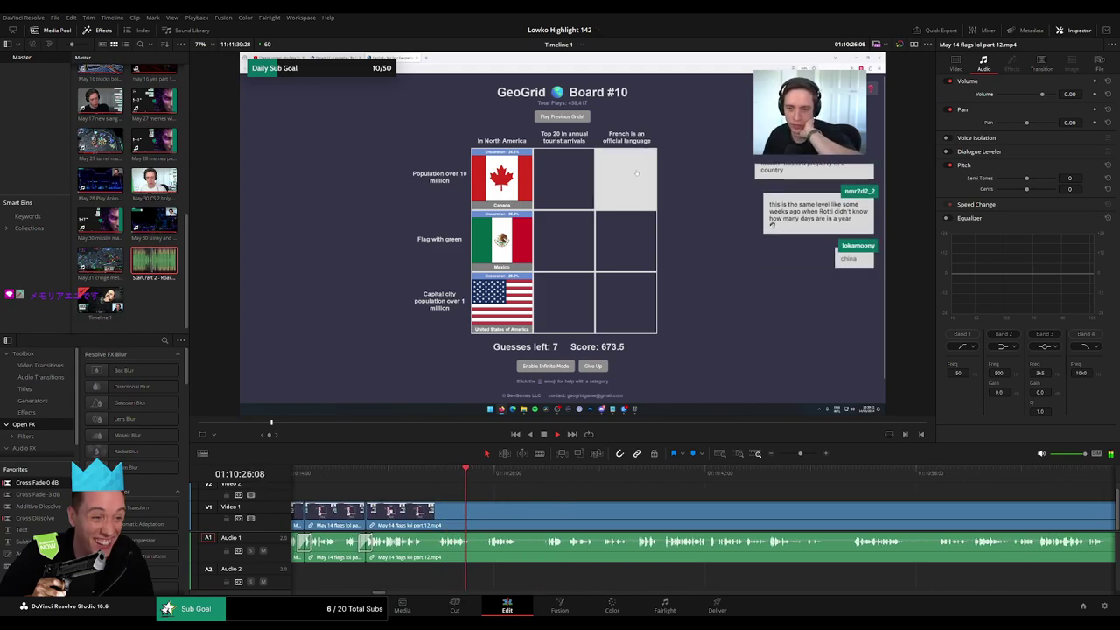
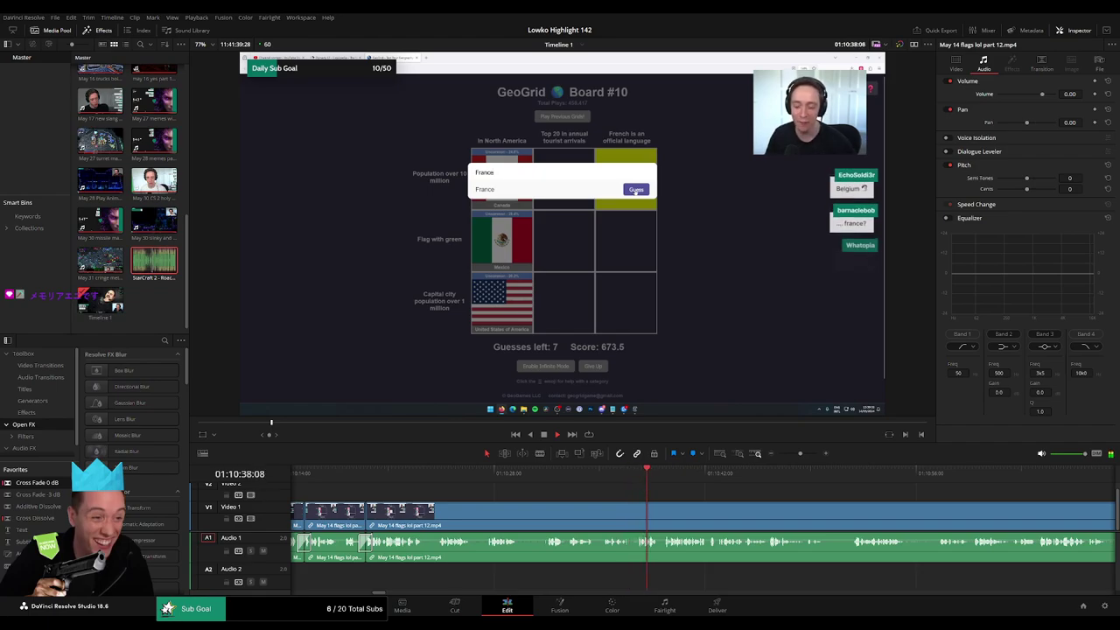
pyautogui.hscroll(5, 552, 498)
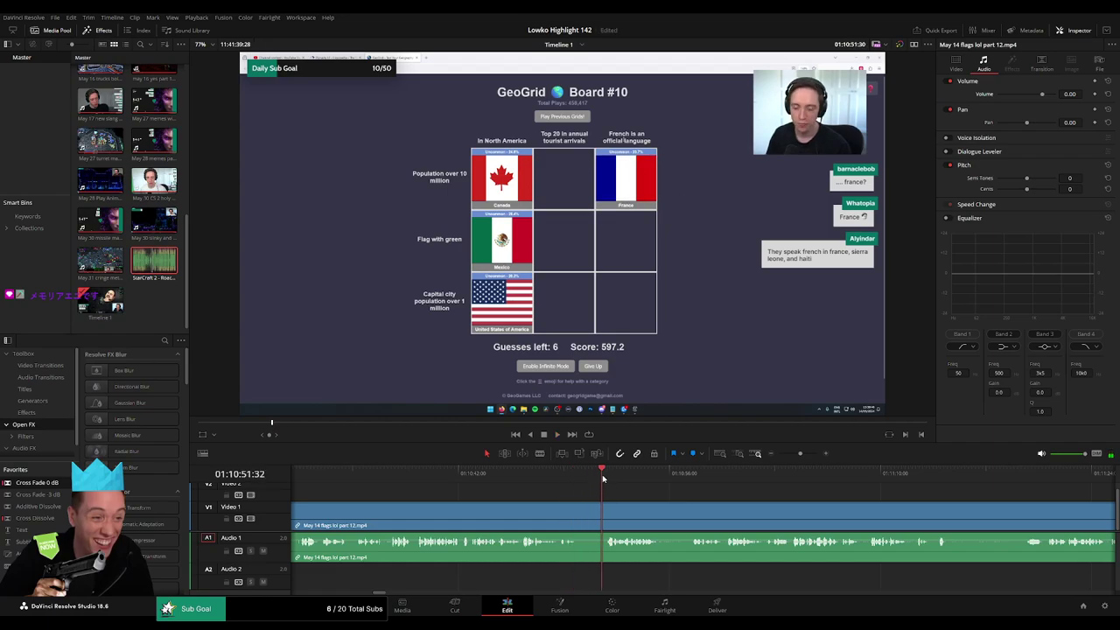
pyautogui.press('b')
pyautogui.click(578, 514)
pyautogui.click(605, 513)
pyautogui.press('a')
pyautogui.click(591, 519)
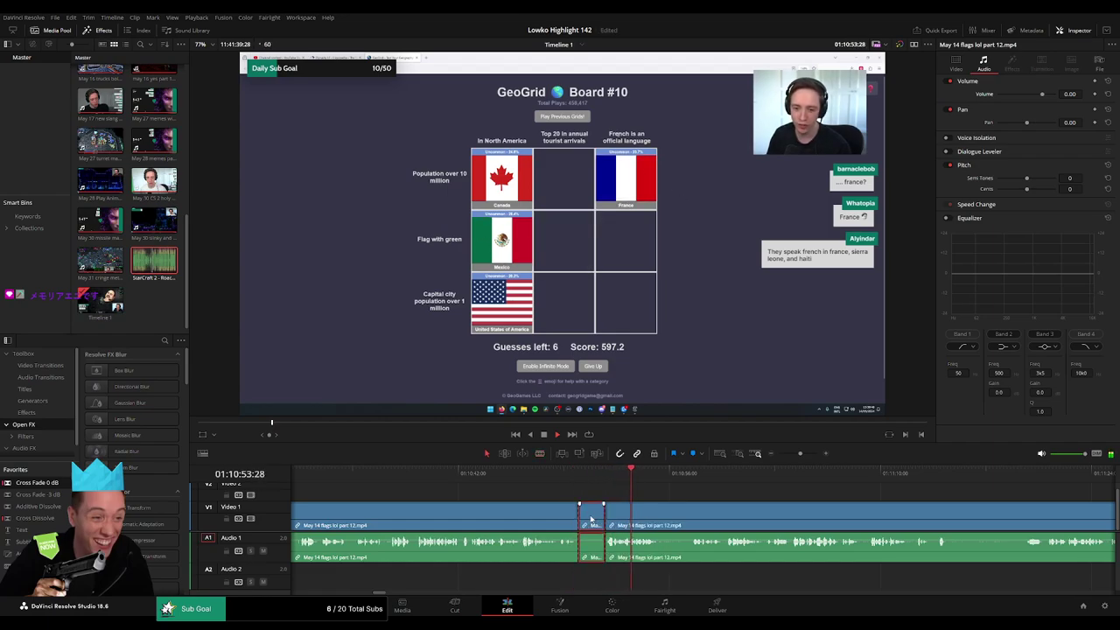
pyautogui.press('Delete')
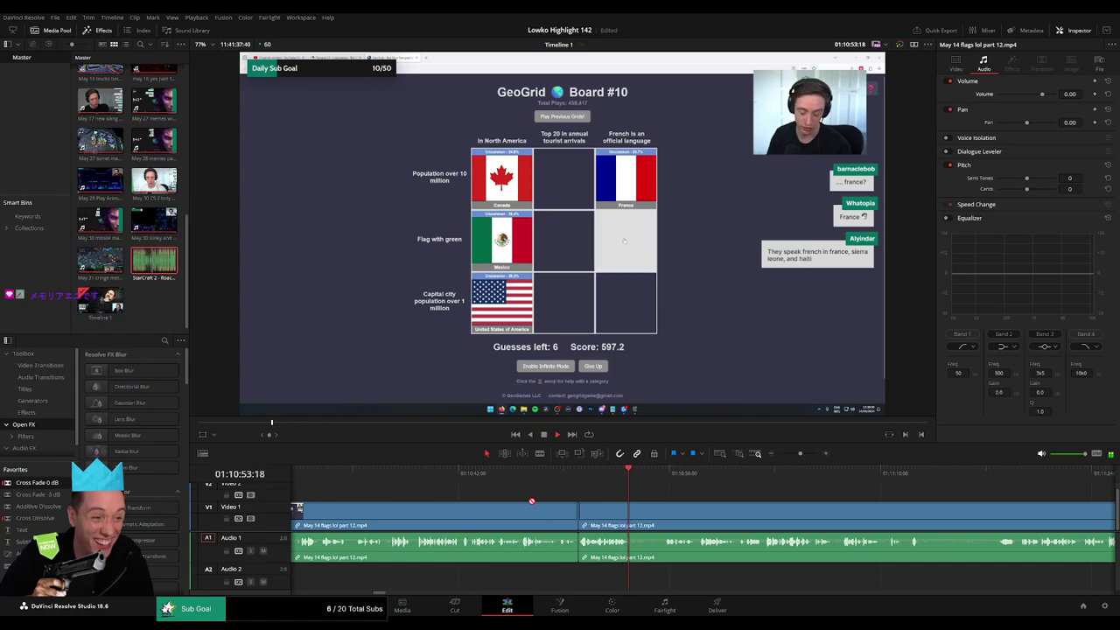
pyautogui.click(578, 552)
pyautogui.hotkey('shift', 't')
# - Ripple-delete the part 12 section from about 01:10:54 to 01:10:58 and add a cross fade at the audio join
pyautogui.hscroll(2, 528, 509)
pyautogui.click(468, 516)
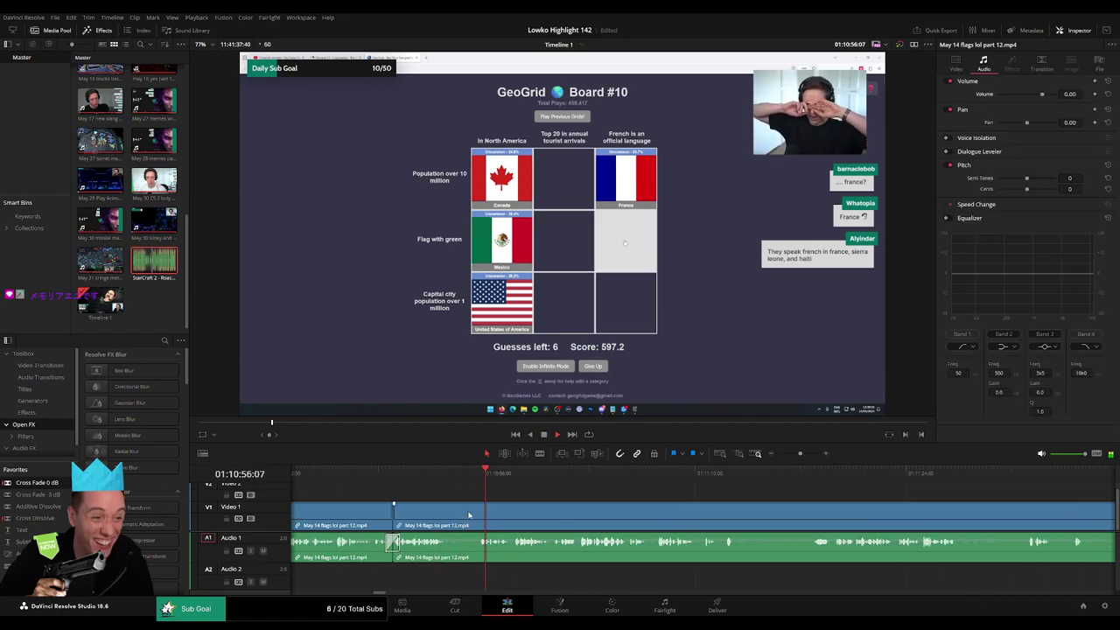
pyautogui.click(452, 518)
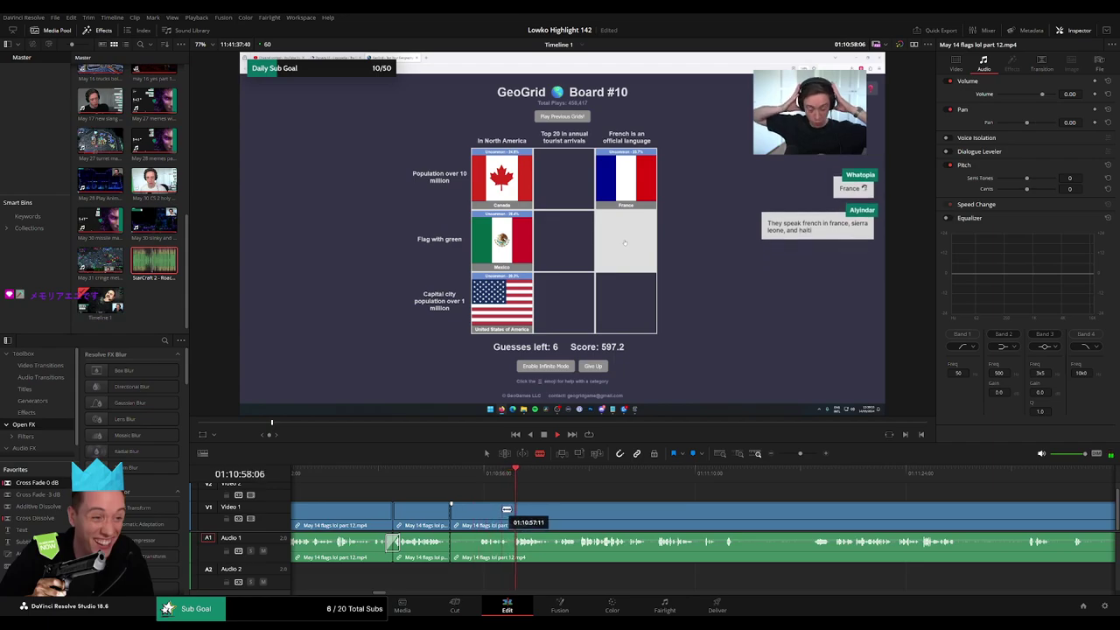
pyautogui.click(513, 513)
pyautogui.press('a')
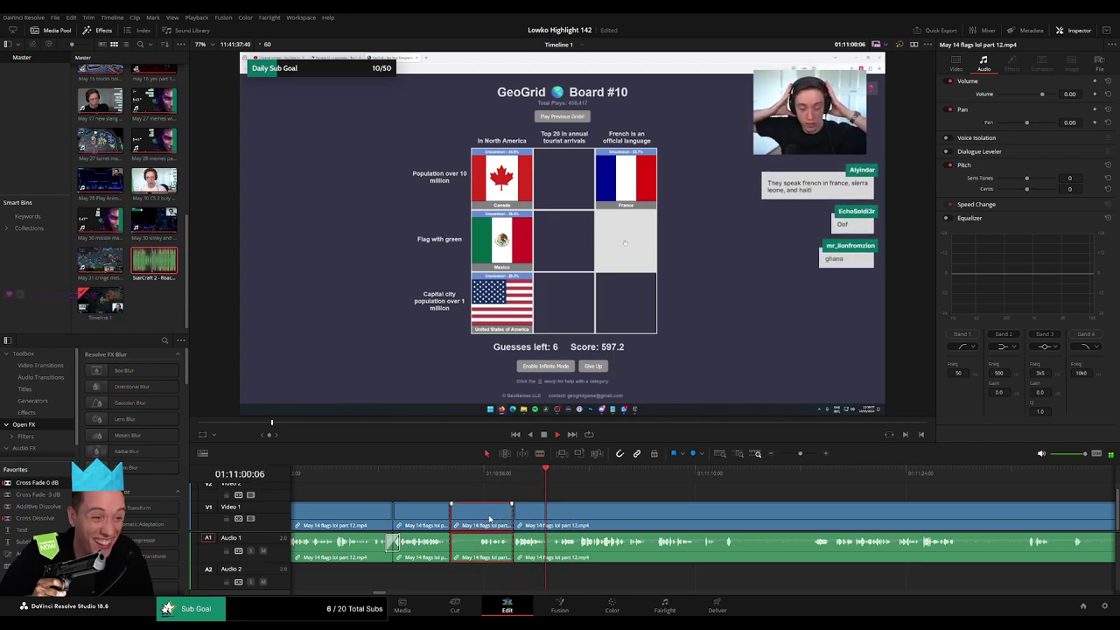
pyautogui.click(485, 514)
pyautogui.press('Delete')
pyautogui.click(490, 476)
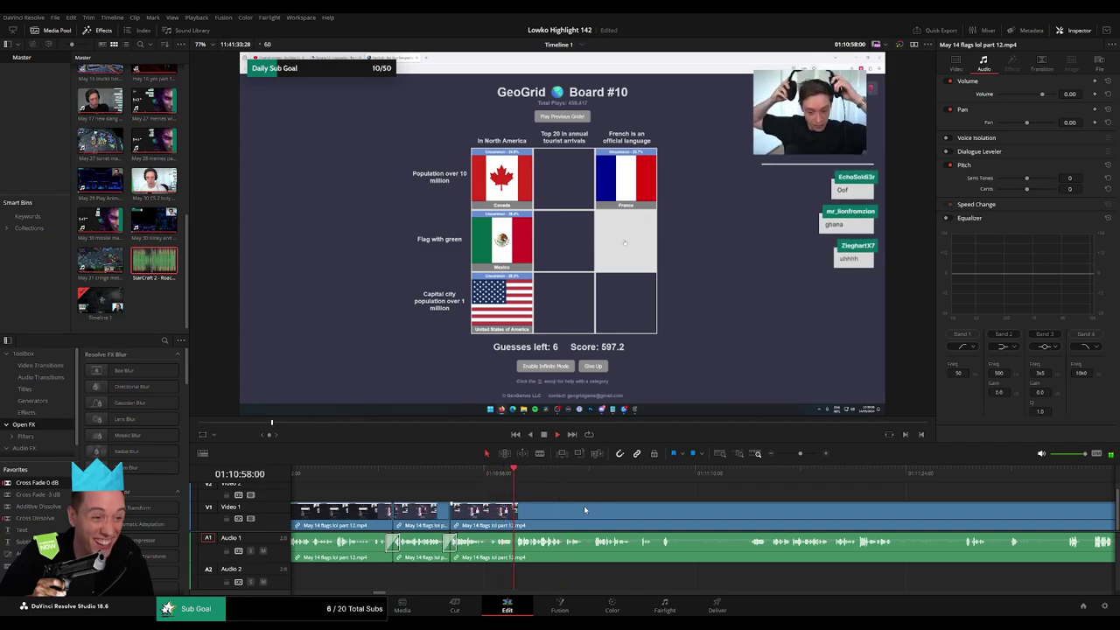
# - Delete the silent part 12 section from about 01:11:09 to 01:11:14, close the gap and cross-fade the audio join
pyautogui.hscroll(2, 525, 499)
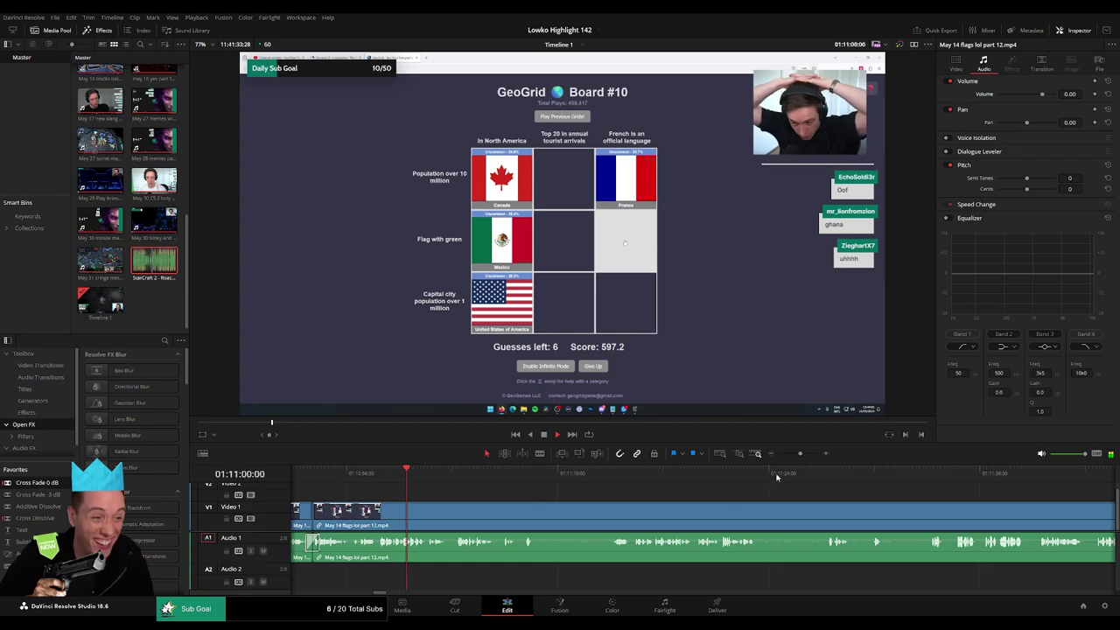
pyautogui.moveTo(799, 453)
pyautogui.mouseDown()
pyautogui.moveTo(782, 453)
pyautogui.moveTo(802, 453)
pyautogui.mouseUp()
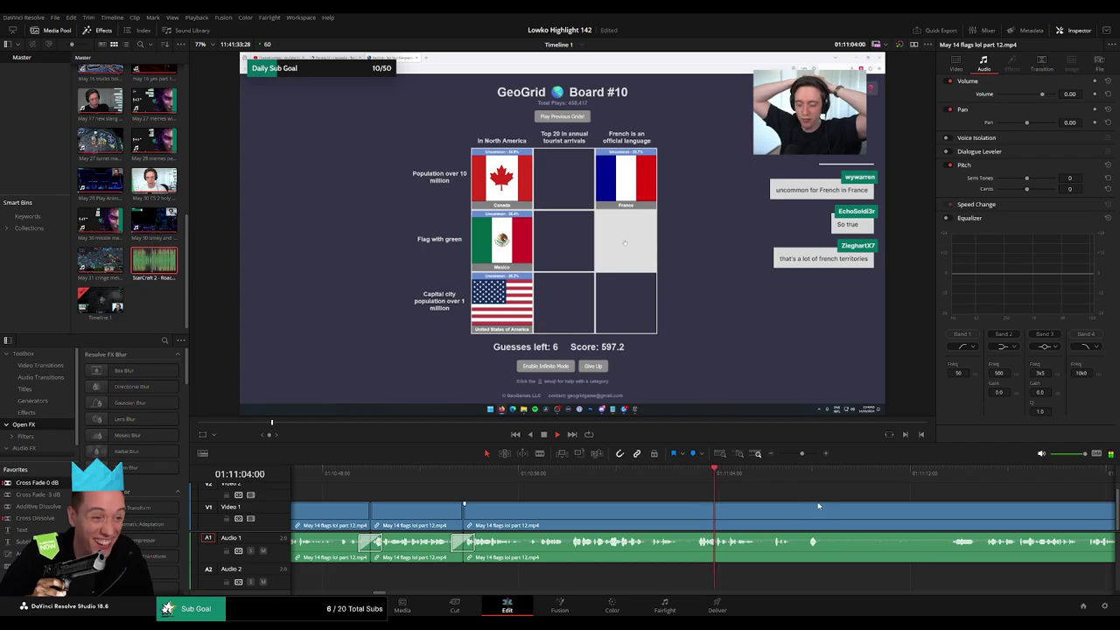
pyautogui.hscroll(3, 819, 506)
pyautogui.moveTo(526, 478); pyautogui.dragTo(571, 486)
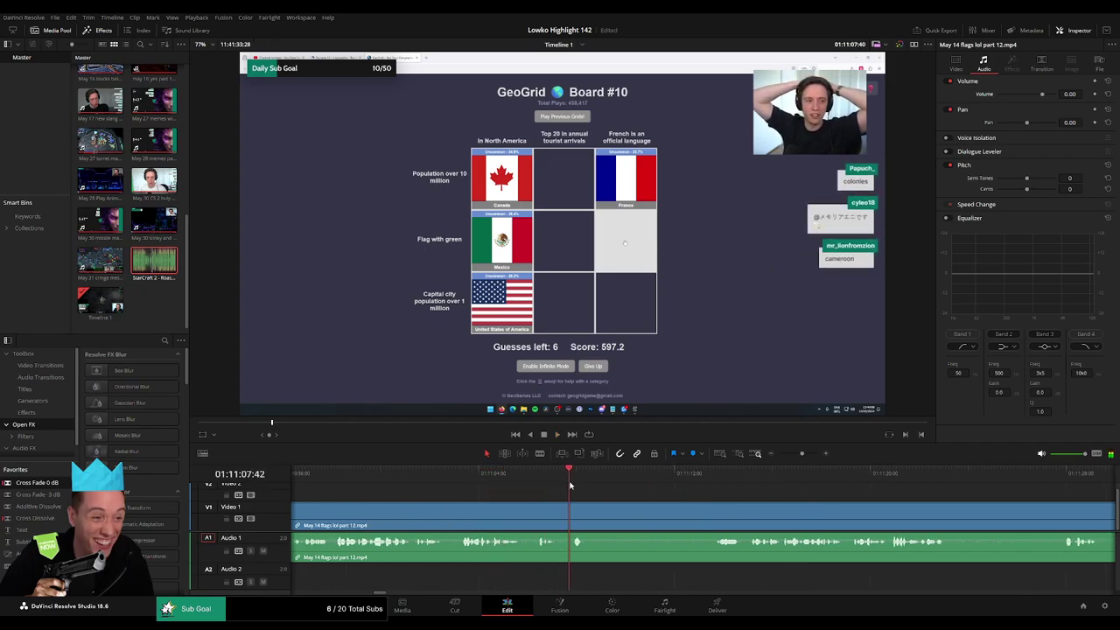
pyautogui.moveTo(696, 483); pyautogui.dragTo(710, 486)
pyautogui.press('b')
pyautogui.click(591, 511)
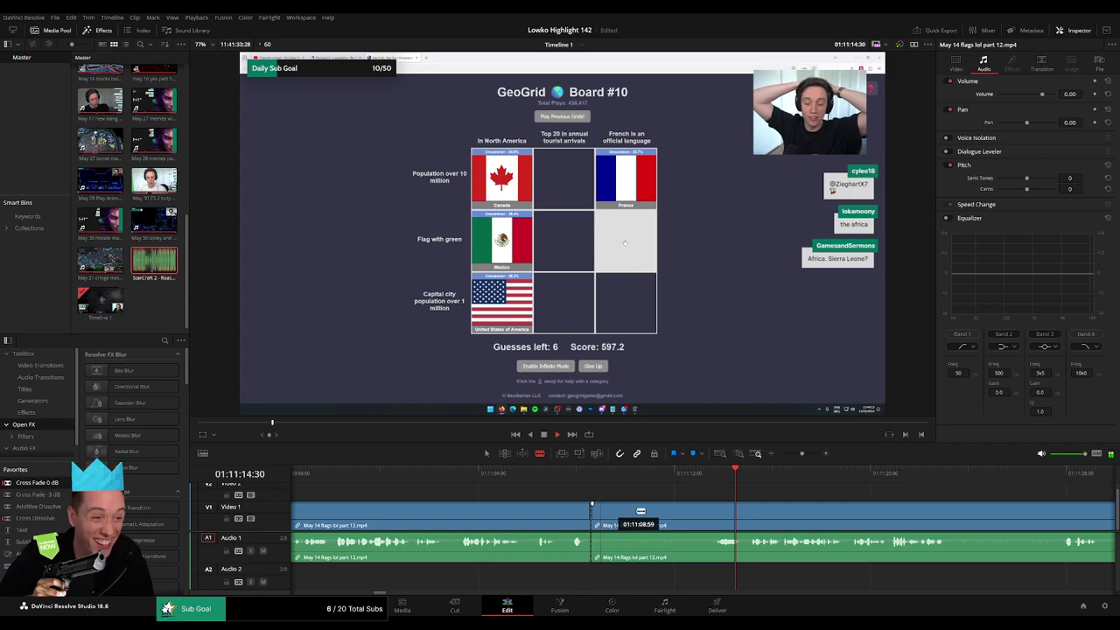
pyautogui.click(712, 516)
pyautogui.press('a')
pyautogui.click(691, 518)
pyautogui.press('BackSpace')
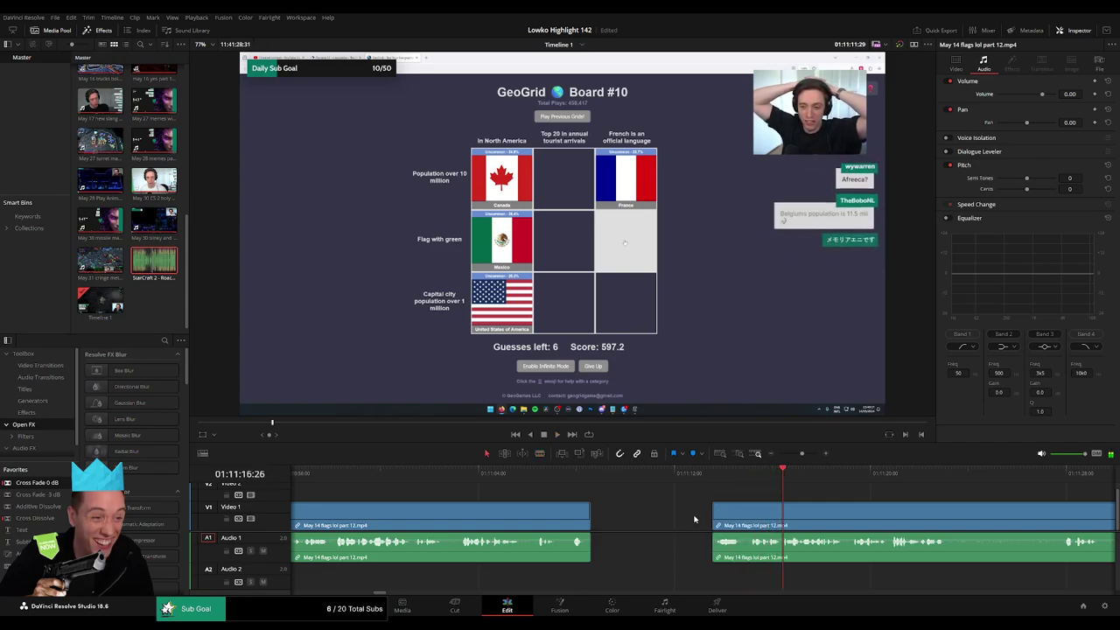
pyautogui.click(693, 518)
pyautogui.press('BackSpace')
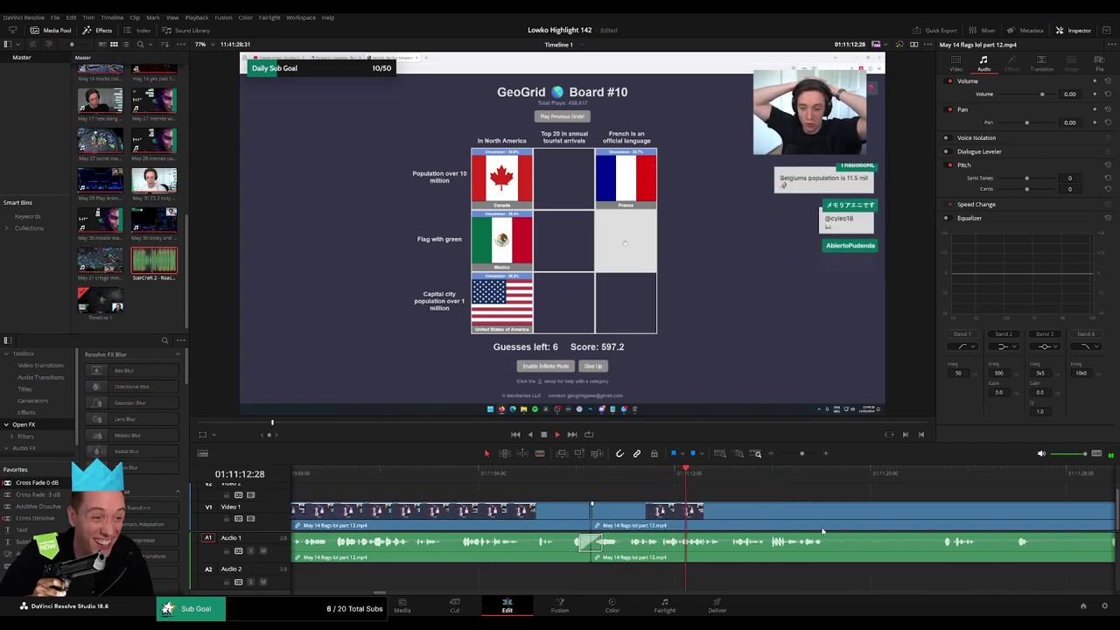
# - Ripple-delete the part 12 section from about 01:11:18 to 01:11:26 and cross-fade the audio join
pyautogui.moveTo(822, 531); pyautogui.dragTo(567, 520)
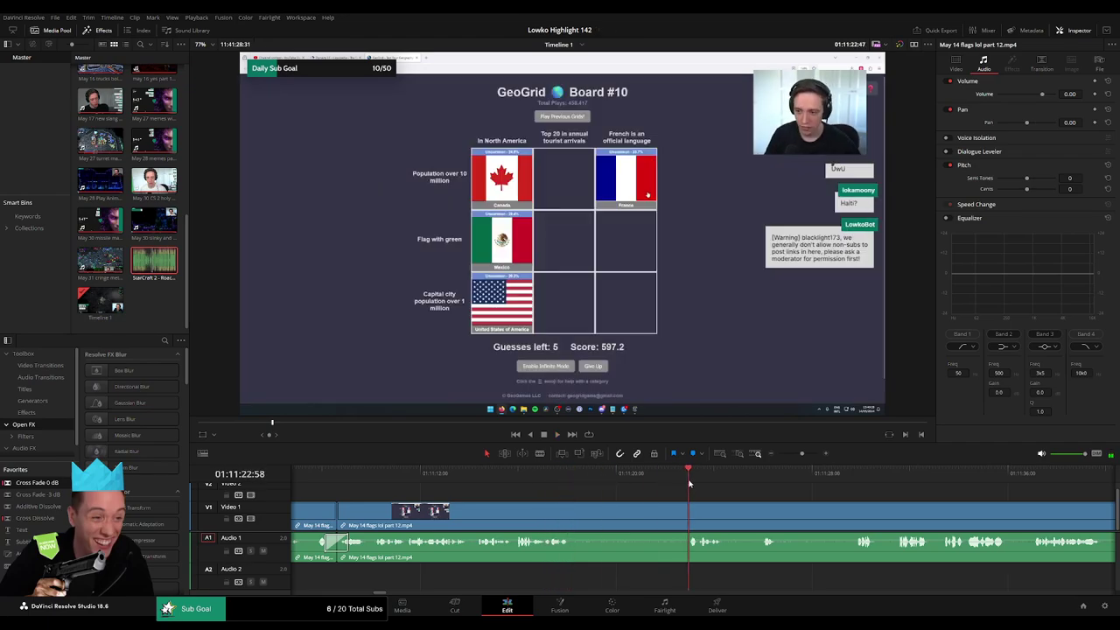
pyautogui.press('b')
pyautogui.click(576, 518)
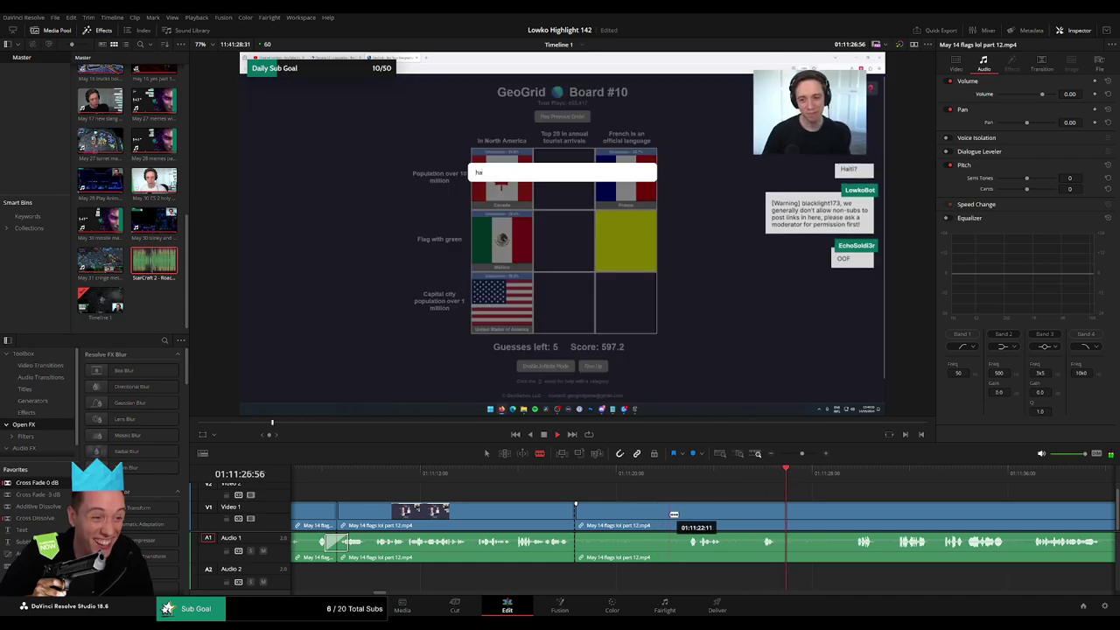
pyautogui.hscroll(1, 799, 515)
pyautogui.click(738, 478)
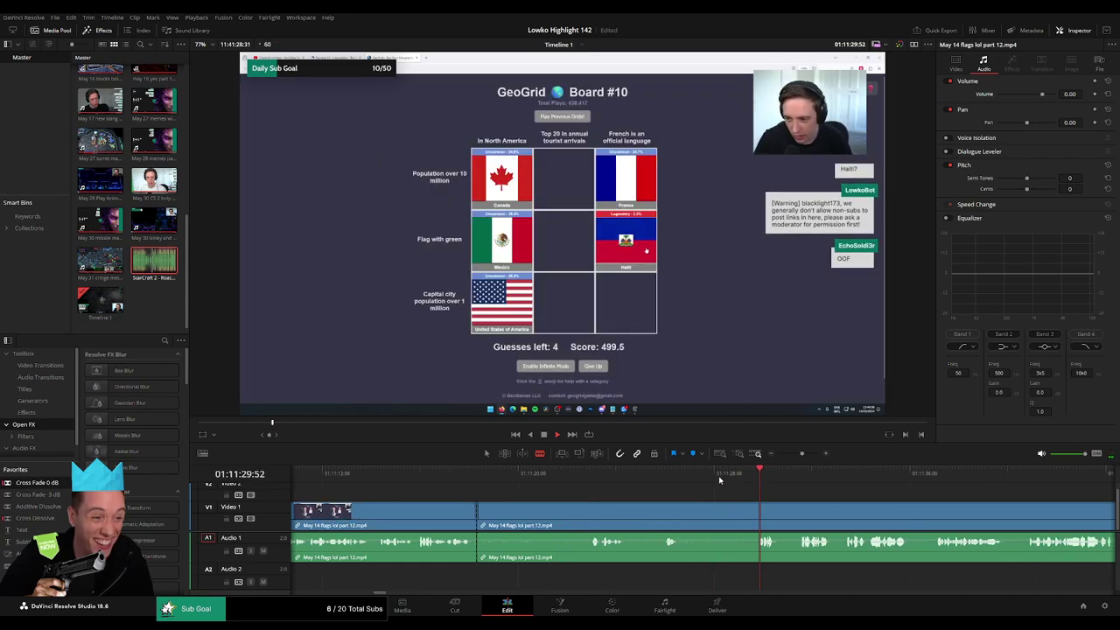
pyautogui.click(686, 479)
pyautogui.click(661, 479)
pyautogui.click(656, 511)
pyautogui.press('a')
pyautogui.click(628, 515)
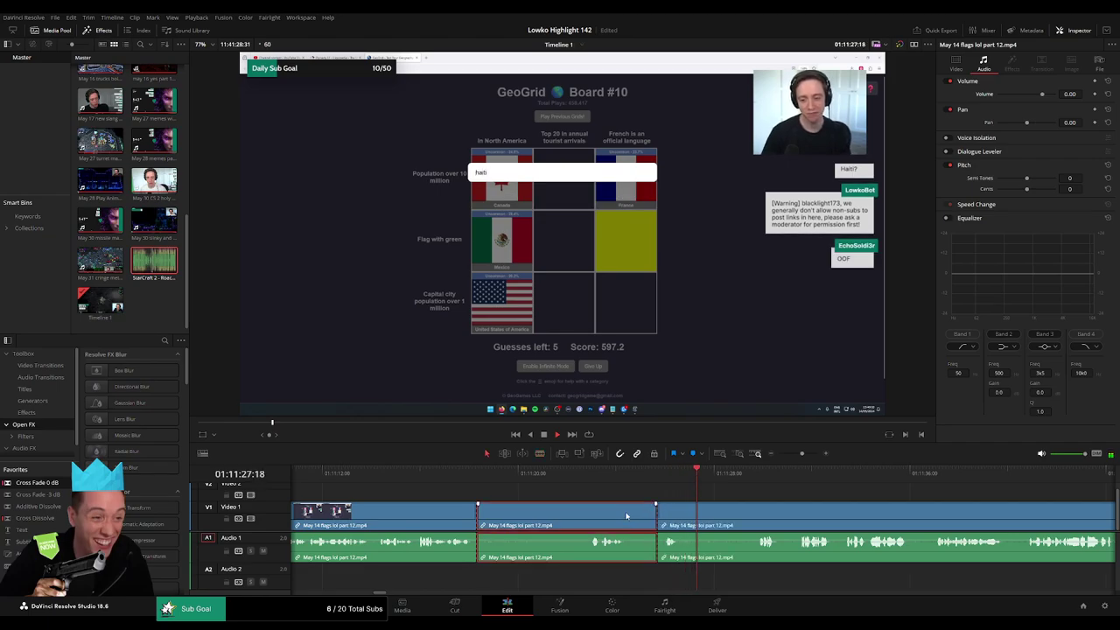
pyautogui.press('Delete')
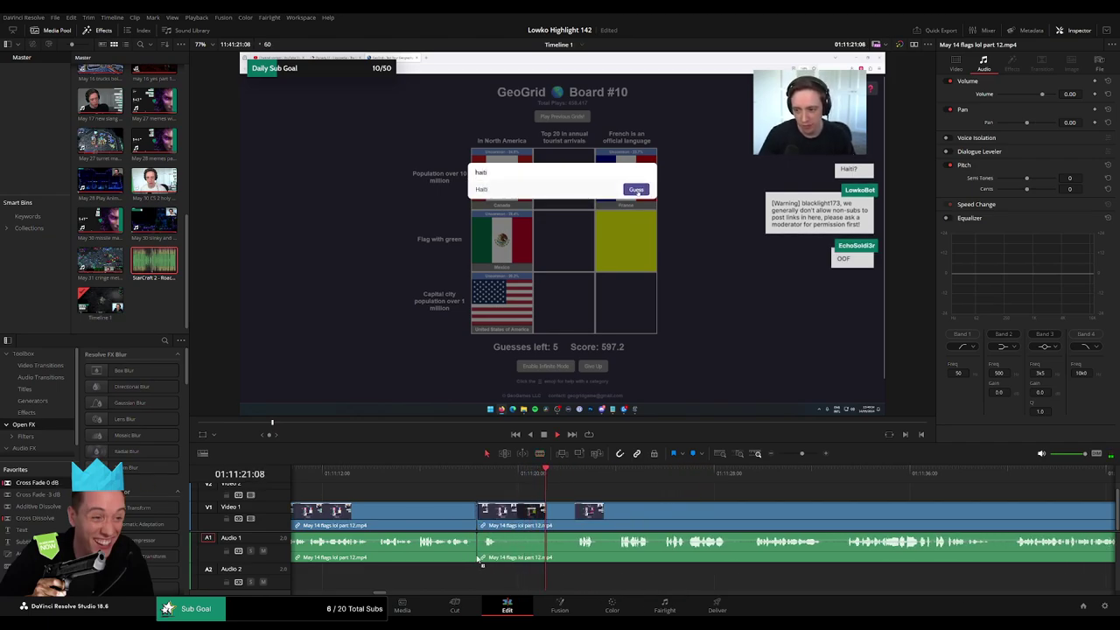
# - Ripple-delete the pause in part 12 from about 01:11:45 to 01:11:47 and cross-fade the audio join
pyautogui.moveTo(800, 455)
pyautogui.mouseDown()
pyautogui.moveTo(771, 457)
pyautogui.moveTo(801, 460)
pyautogui.mouseUp()
pyautogui.hscroll(5, 762, 515)
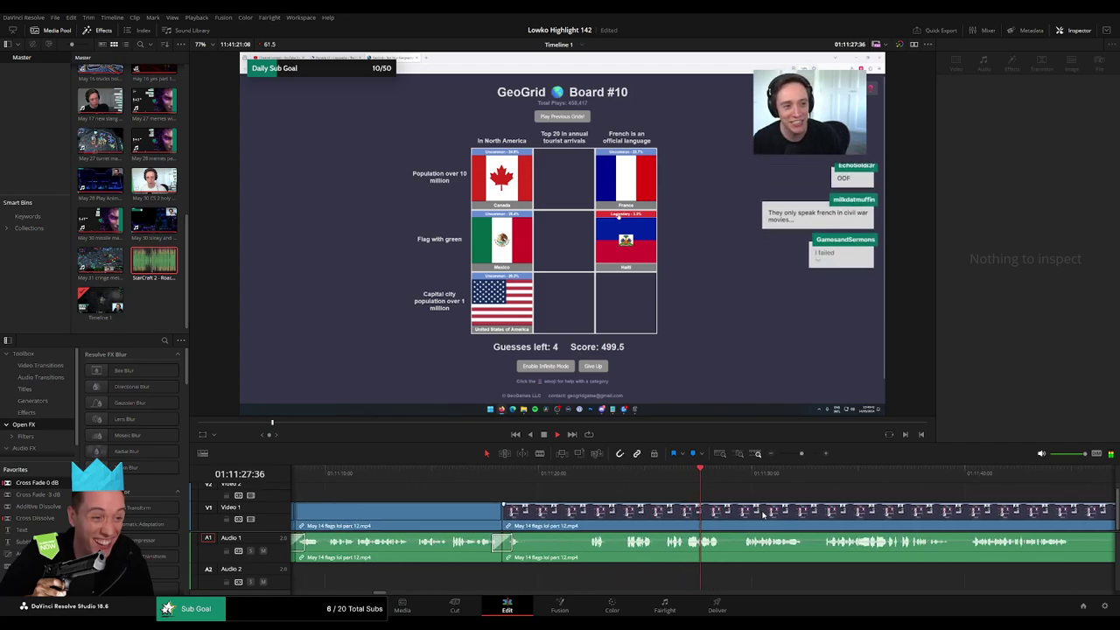
pyautogui.moveTo(579, 477); pyautogui.dragTo(600, 477)
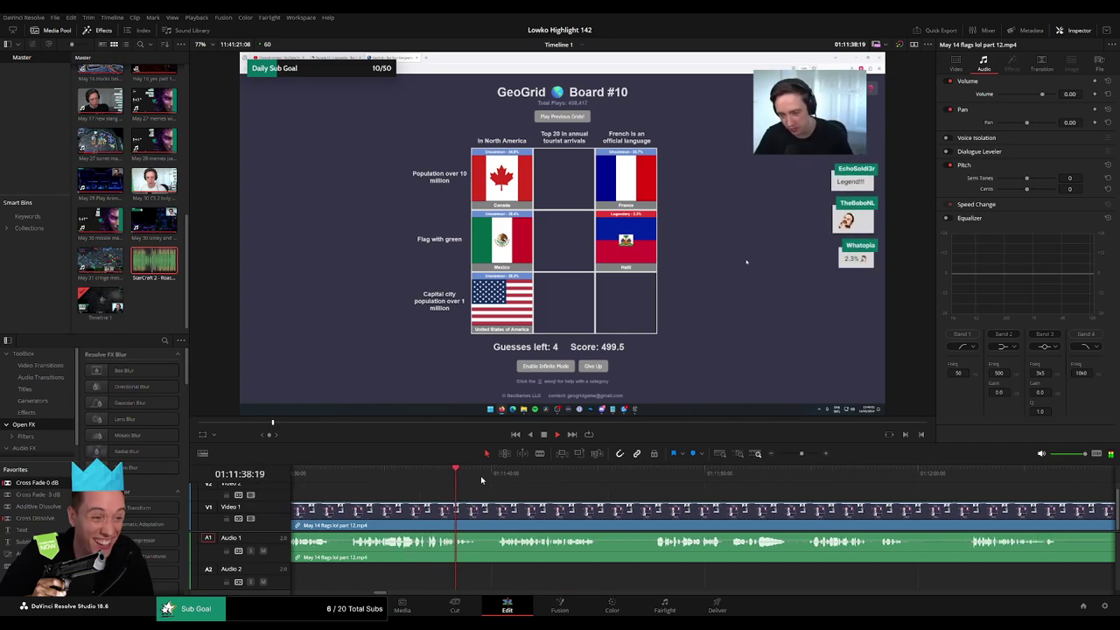
pyautogui.click(603, 510)
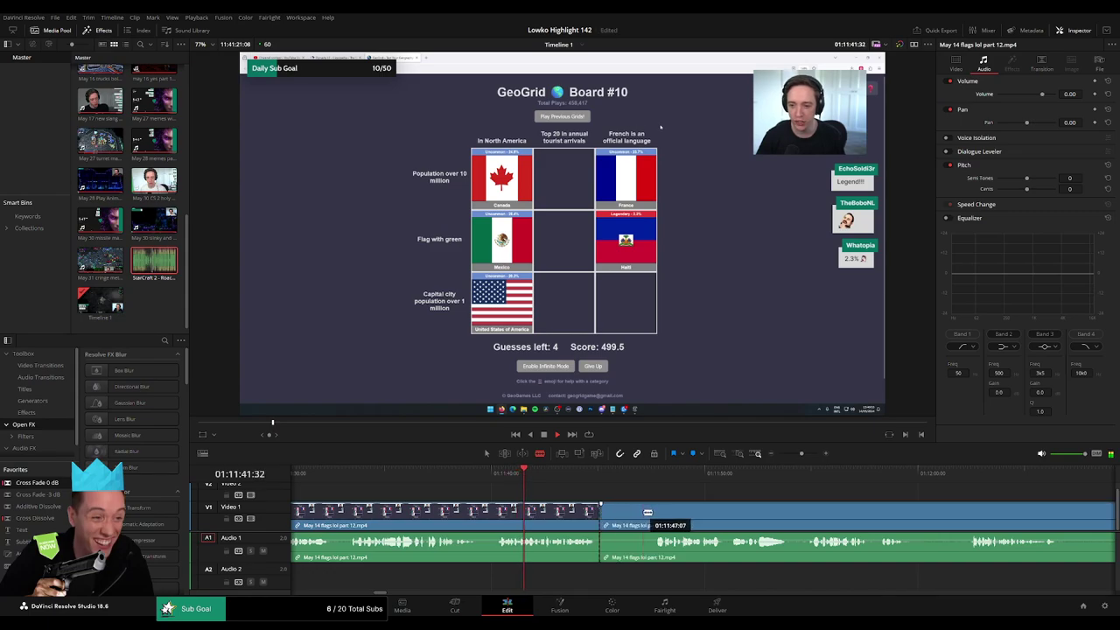
pyautogui.press('a')
pyautogui.click(602, 515)
pyautogui.press('Delete')
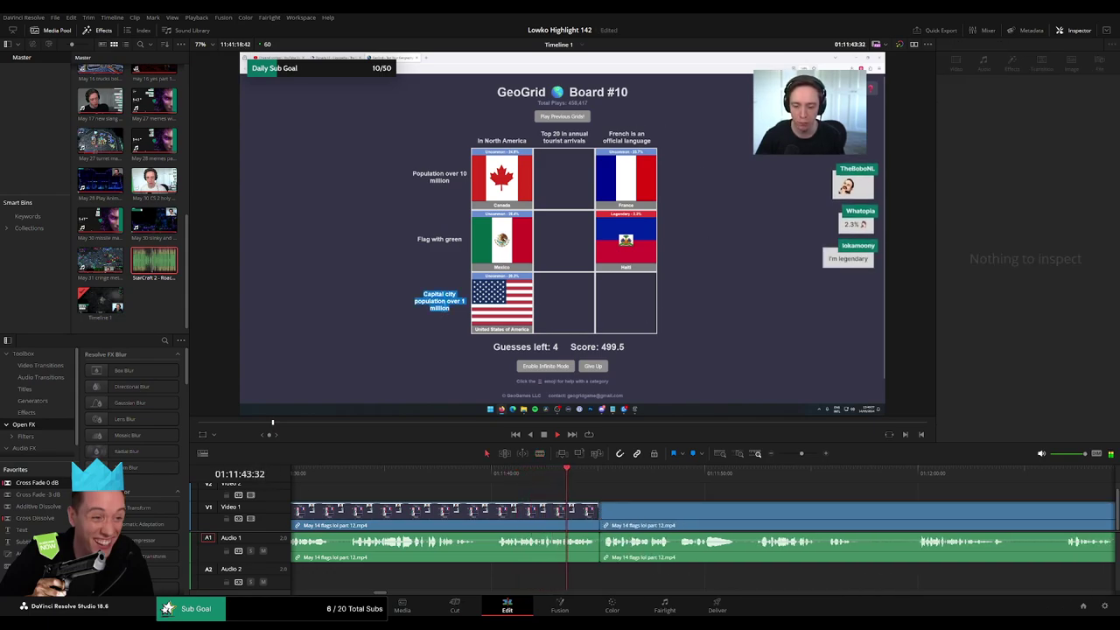
pyautogui.click(501, 513)
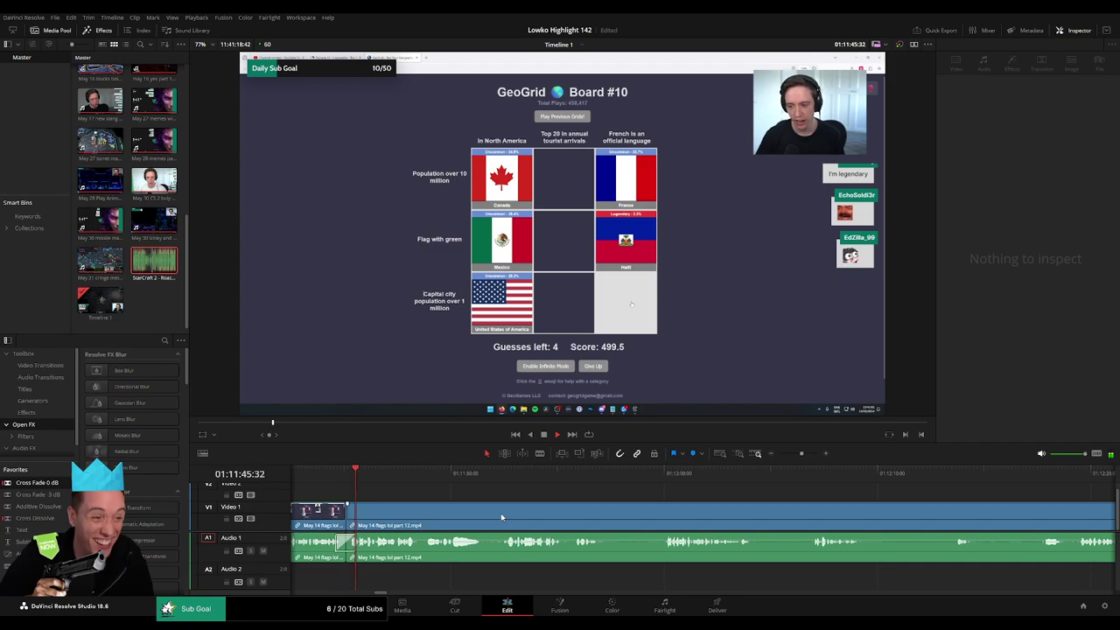
# - Ripple-delete the part 12 section from about 01:11:57 to 01:12:00 and cross-fade the audio join
pyautogui.press('Delete')
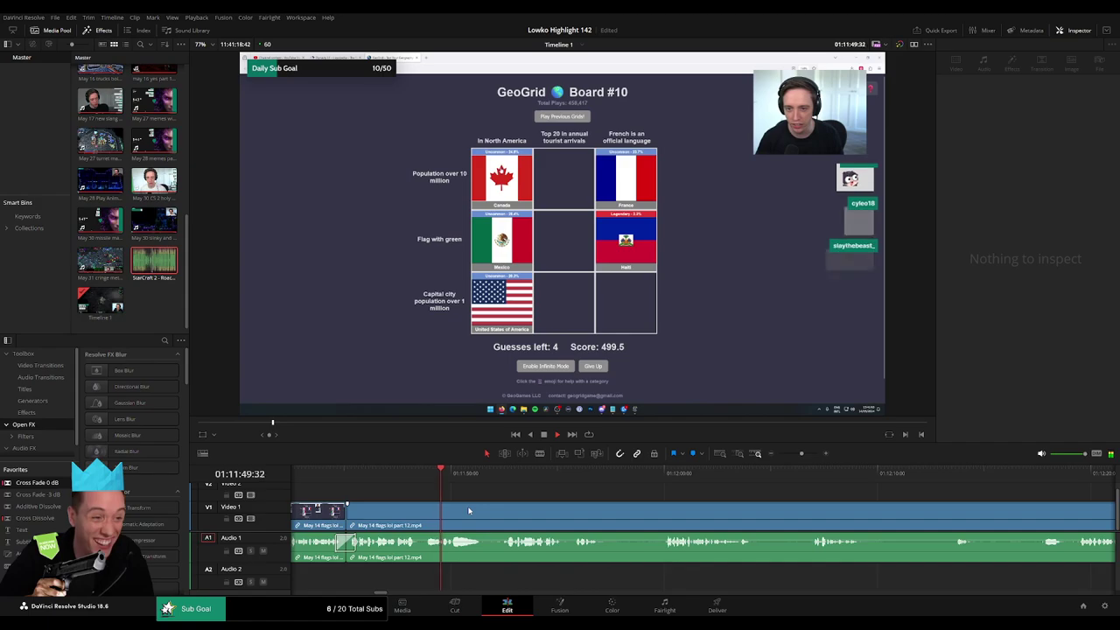
pyautogui.hscroll(1, 554, 516)
pyautogui.click(394, 473)
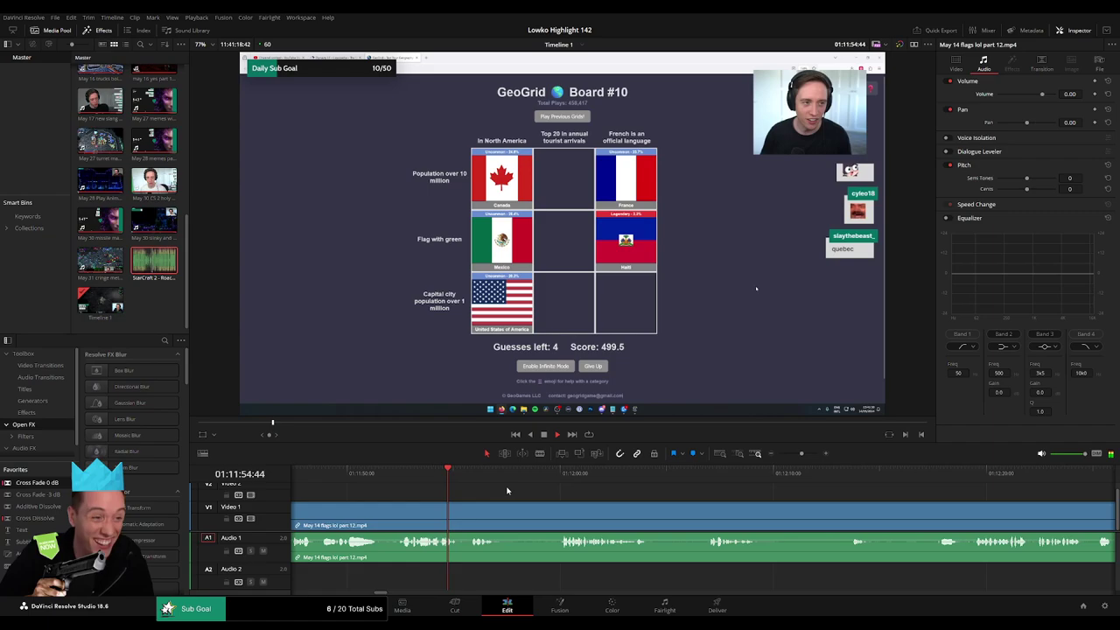
pyautogui.moveTo(530, 474); pyautogui.dragTo(553, 476)
pyautogui.click(506, 517)
pyautogui.click(558, 517)
pyautogui.press('a')
pyautogui.click(546, 520)
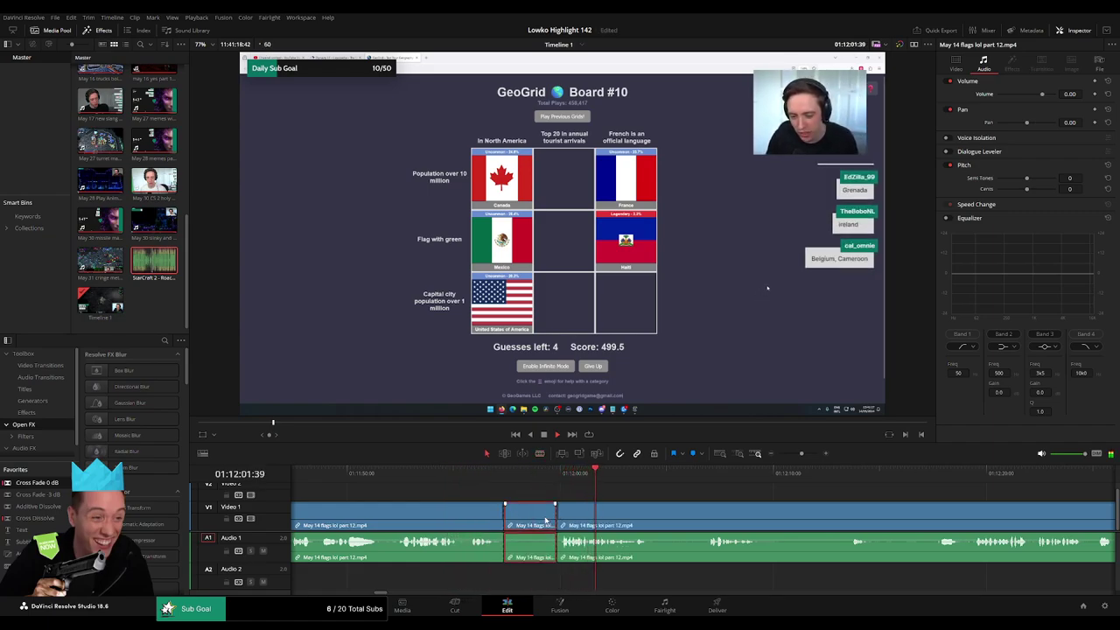
pyautogui.press('Delete')
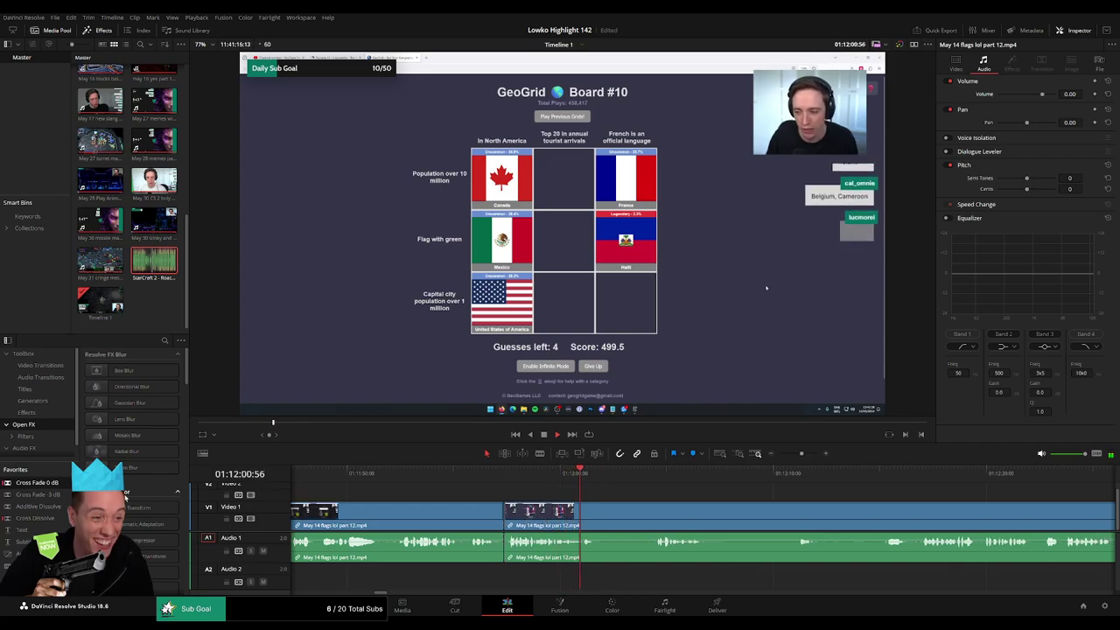
pyautogui.click(504, 544)
pyautogui.hotkey('shift', 't')
# - Ripple-delete the part 12 pause from about 01:12:02 to 01:12:04 and cross-fade the audio join
pyautogui.hscroll(4, 570, 509)
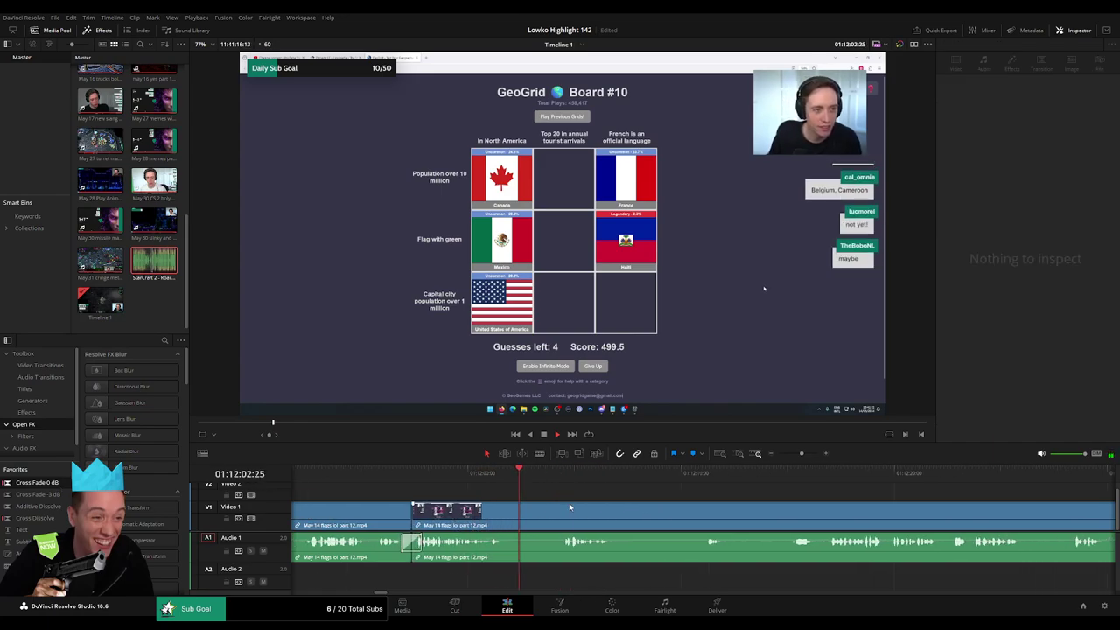
pyautogui.click(532, 476)
pyautogui.click(470, 507)
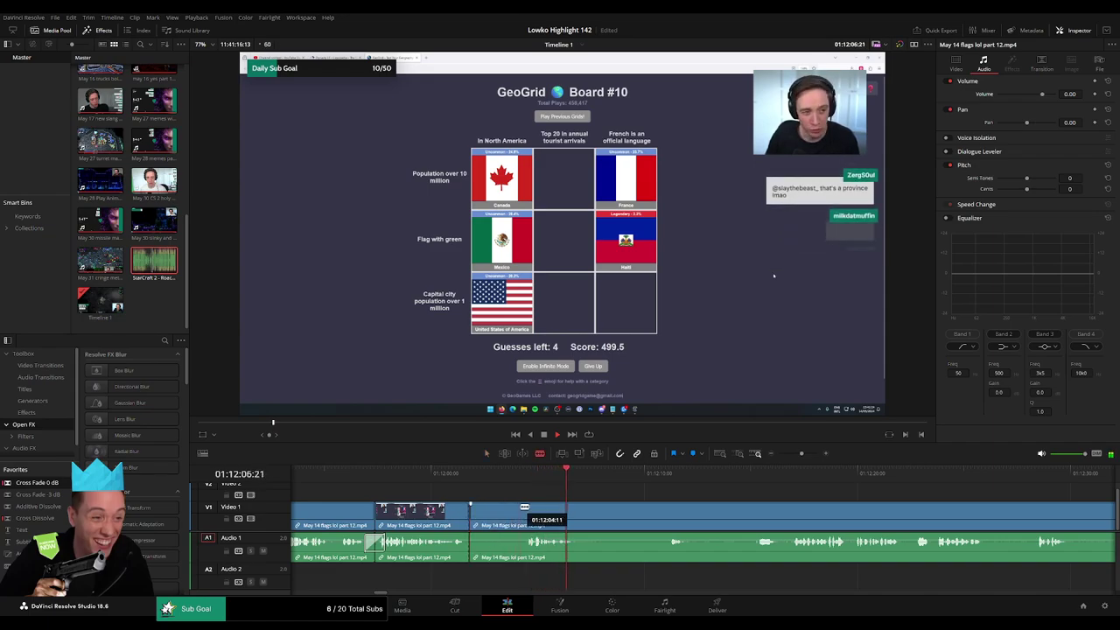
pyautogui.click(521, 508)
pyautogui.press('a')
pyautogui.click(502, 512)
pyautogui.press('Delete')
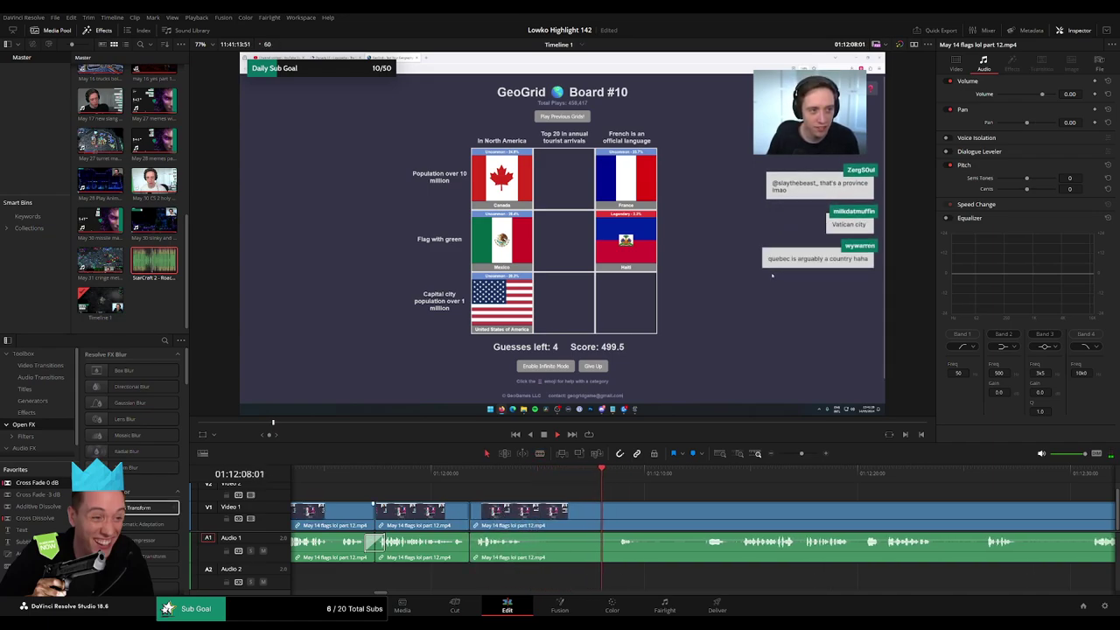
pyautogui.moveTo(494, 532); pyautogui.dragTo(471, 545)
# - Ripple-delete the part 12 section from about 01:12:05 to 01:12:09 and cross-fade the audio join
pyautogui.click(537, 518)
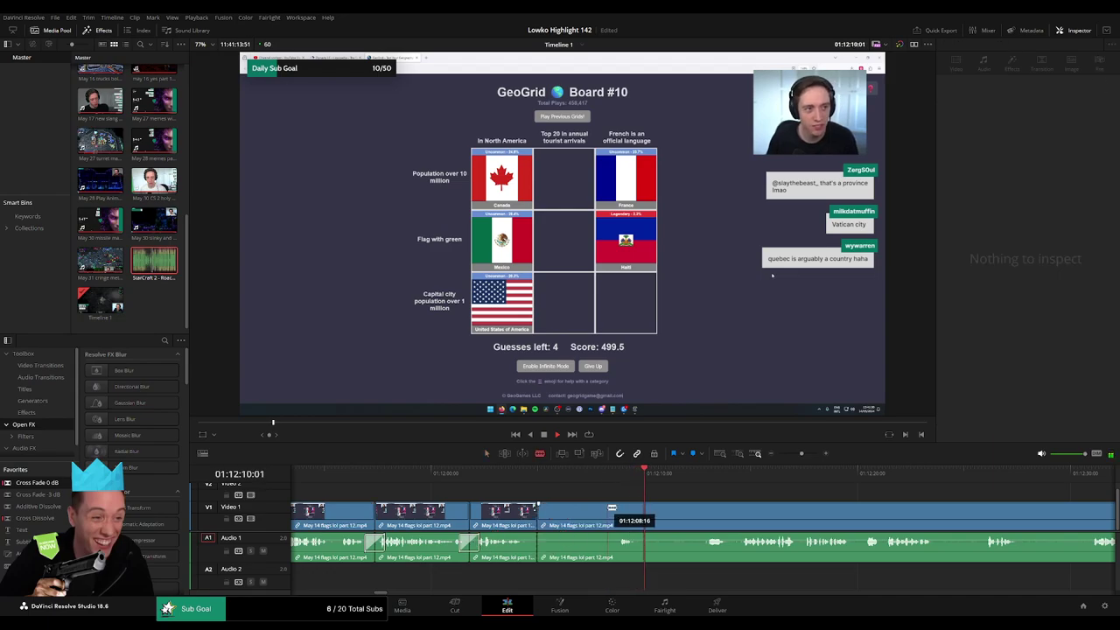
pyautogui.click(616, 509)
pyautogui.press('a')
pyautogui.click(589, 521)
pyautogui.press('Delete')
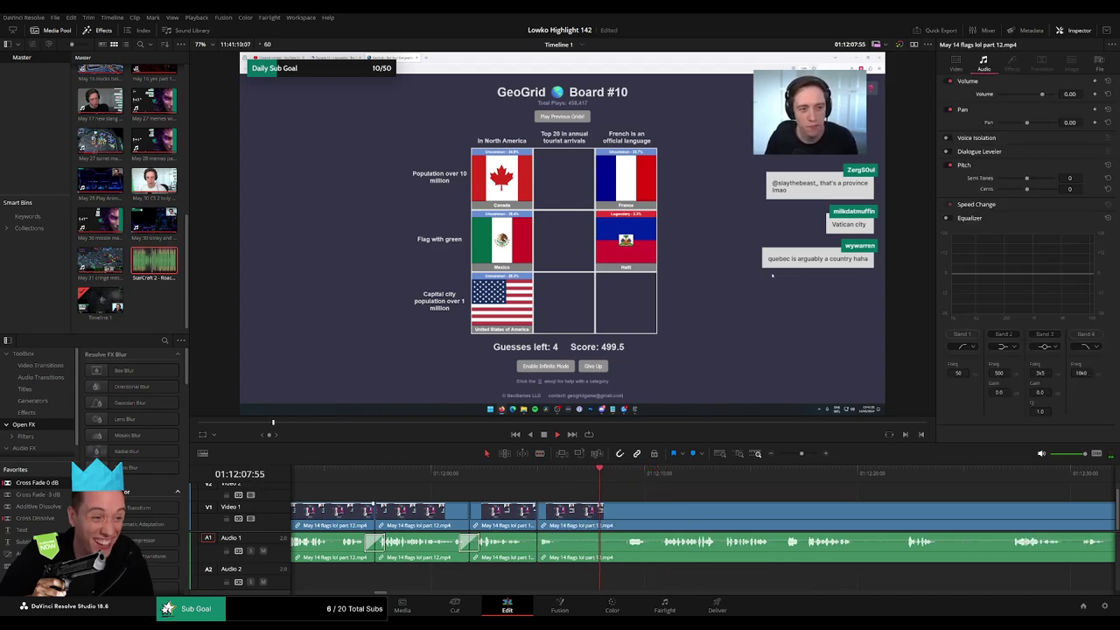
pyautogui.click(537, 547)
pyautogui.hotkey('shift', 't')
# - Ripple-delete the part 12 section from about 01:12:06 to 01:12:11 and cross-fade the audio join
pyautogui.press('b')
pyautogui.click(570, 519)
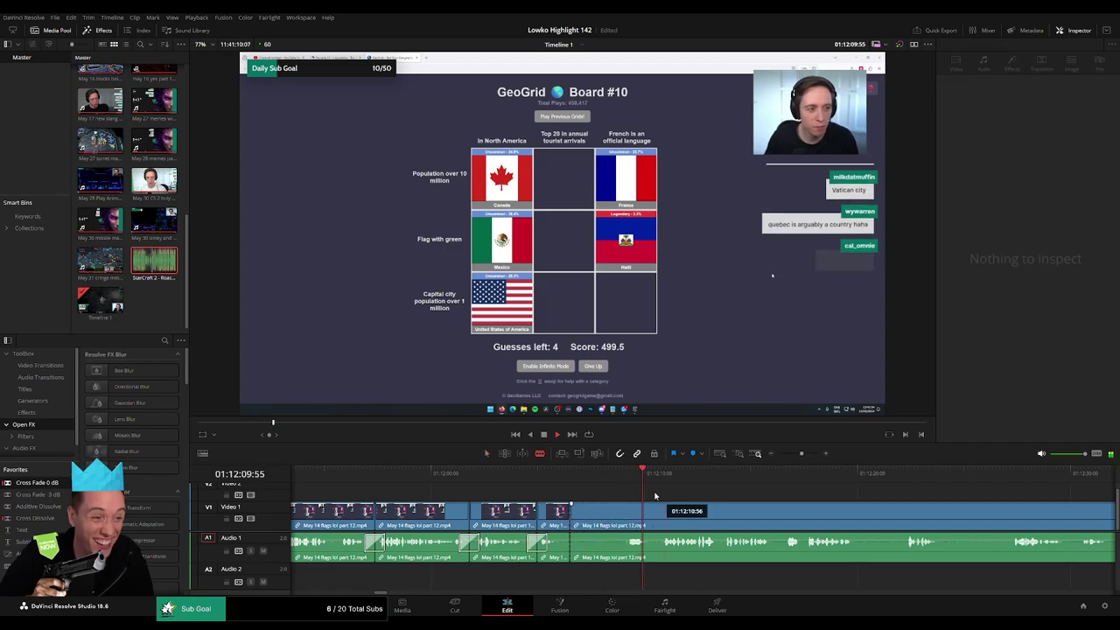
pyautogui.click(660, 481)
pyautogui.hscroll(3, 612, 490)
pyautogui.click(544, 474)
pyautogui.click(560, 475)
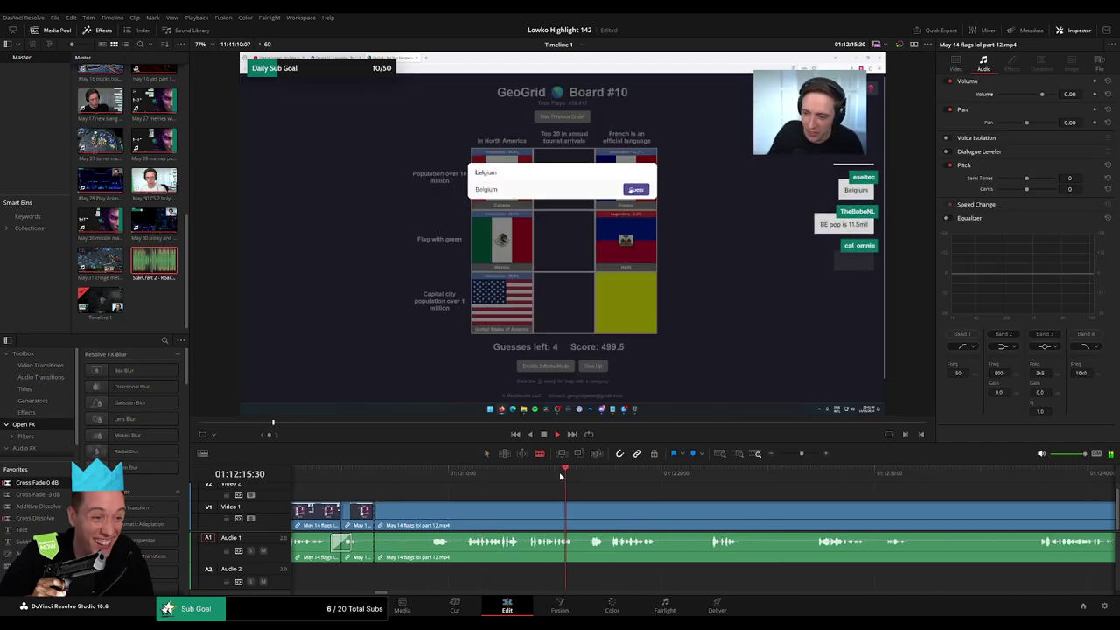
pyautogui.click(465, 516)
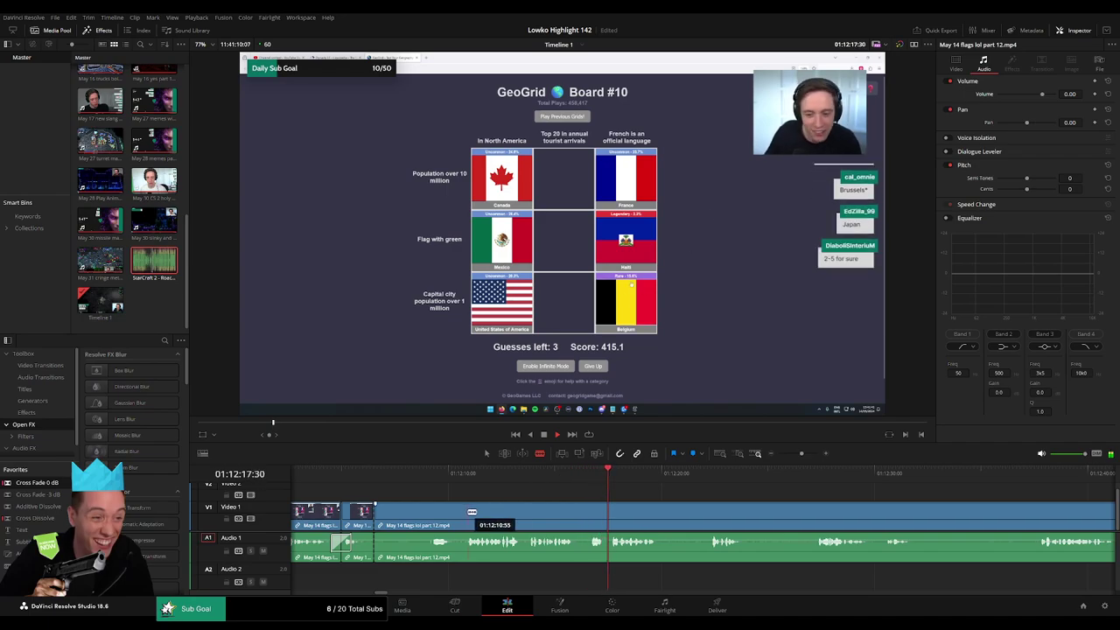
pyautogui.press('a')
pyautogui.click(452, 514)
pyautogui.press('Delete')
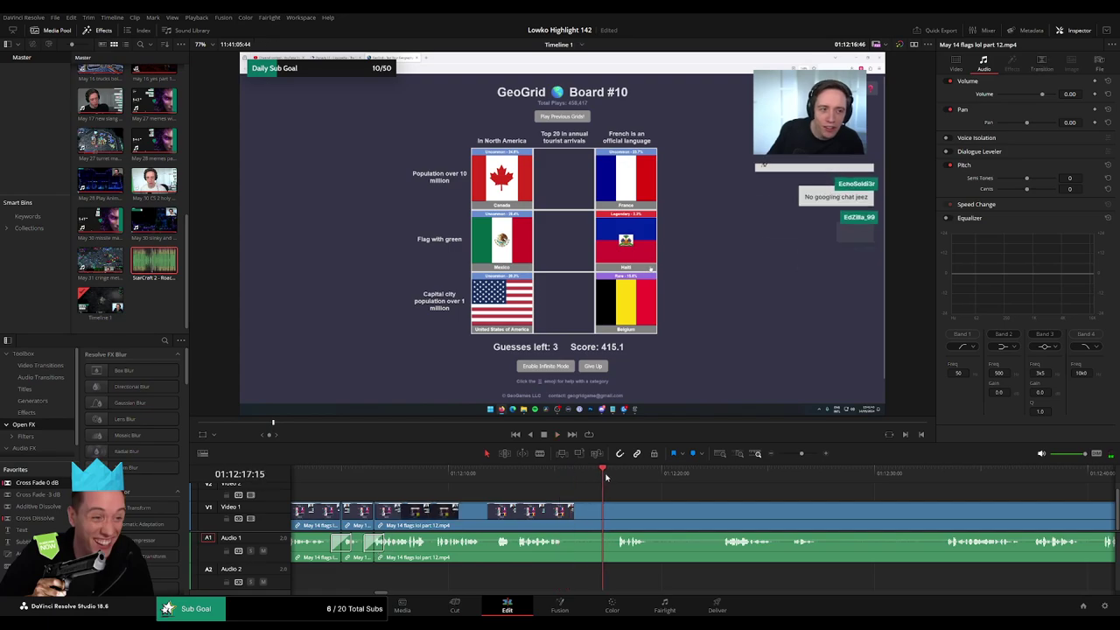
# - Ripple-delete the part 12 section from about 01:12:16 to 01:12:18
pyautogui.hscroll(2, 565, 503)
pyautogui.click(452, 512)
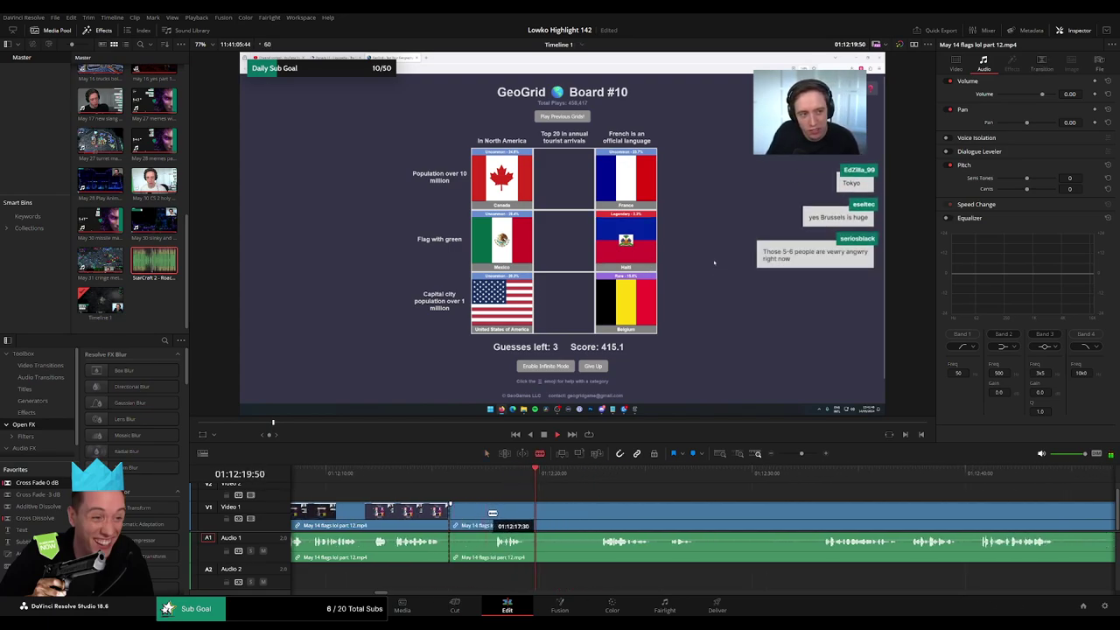
pyautogui.press('a')
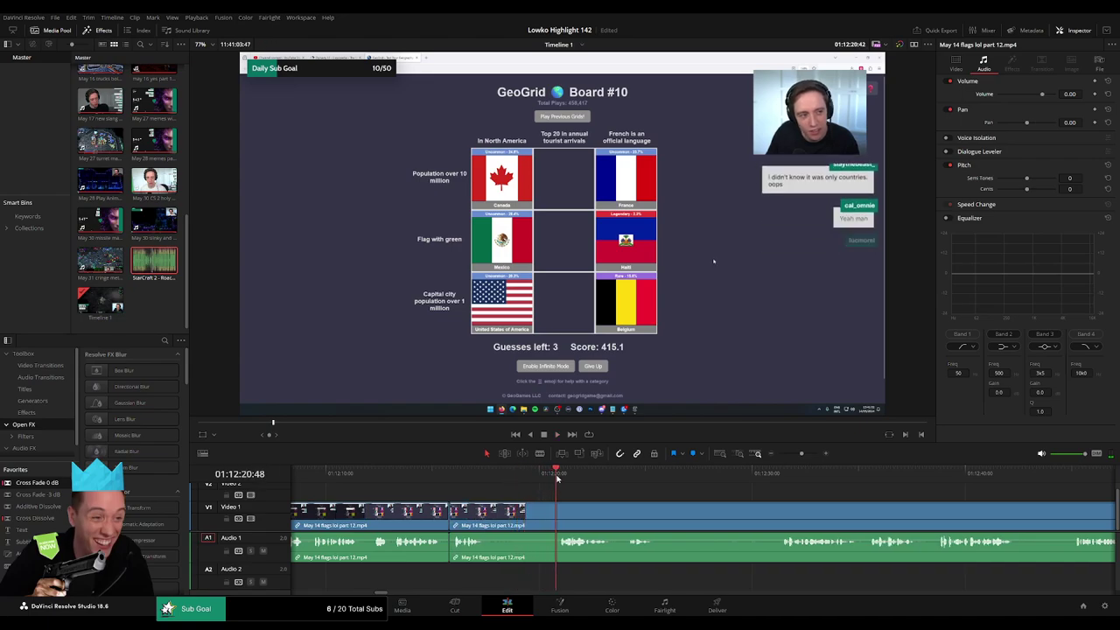
# - Ripple-delete the part 12 section from about 01:12:18 to 01:12:21 and cross-fade the audio join at about 01:12:16
pyautogui.press('b')
pyautogui.click(491, 511)
pyautogui.press('a')
pyautogui.click(542, 519)
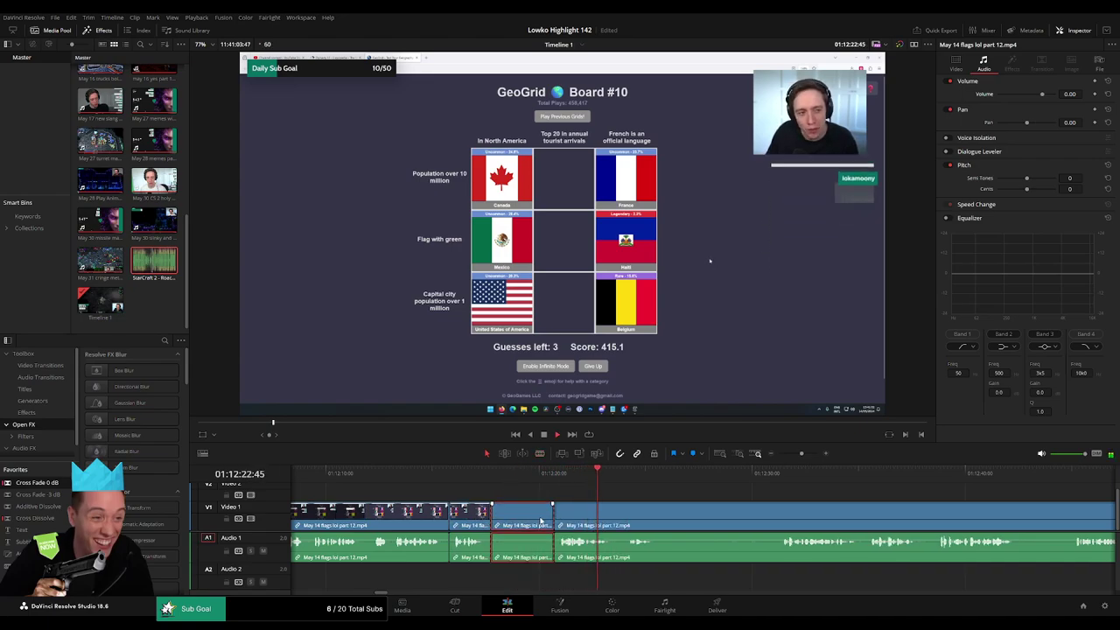
pyautogui.press('Delete')
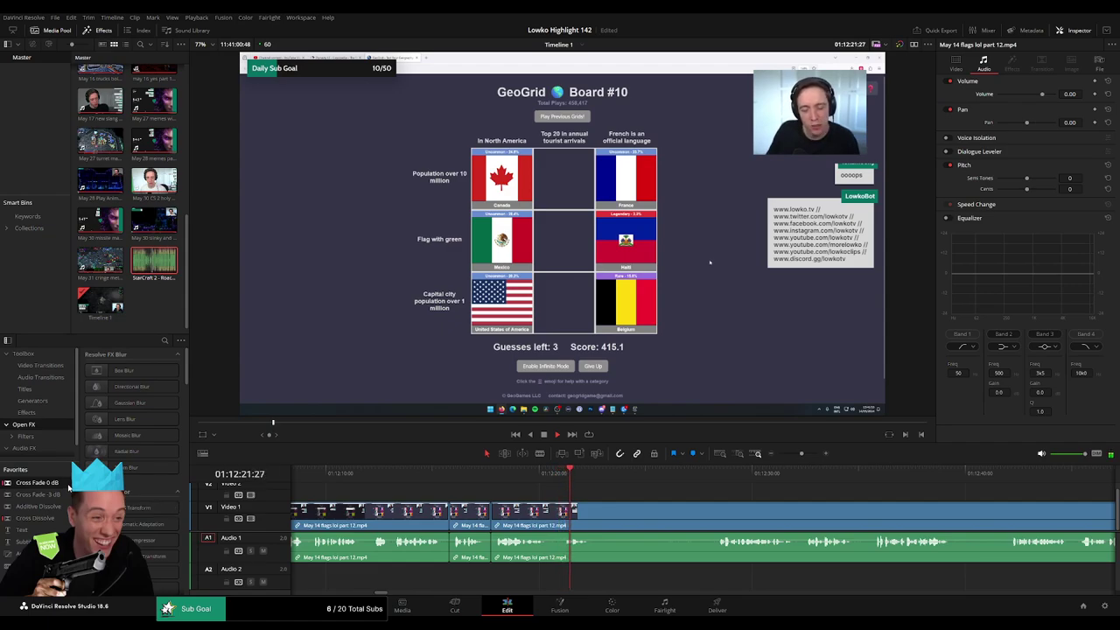
pyautogui.click(449, 544)
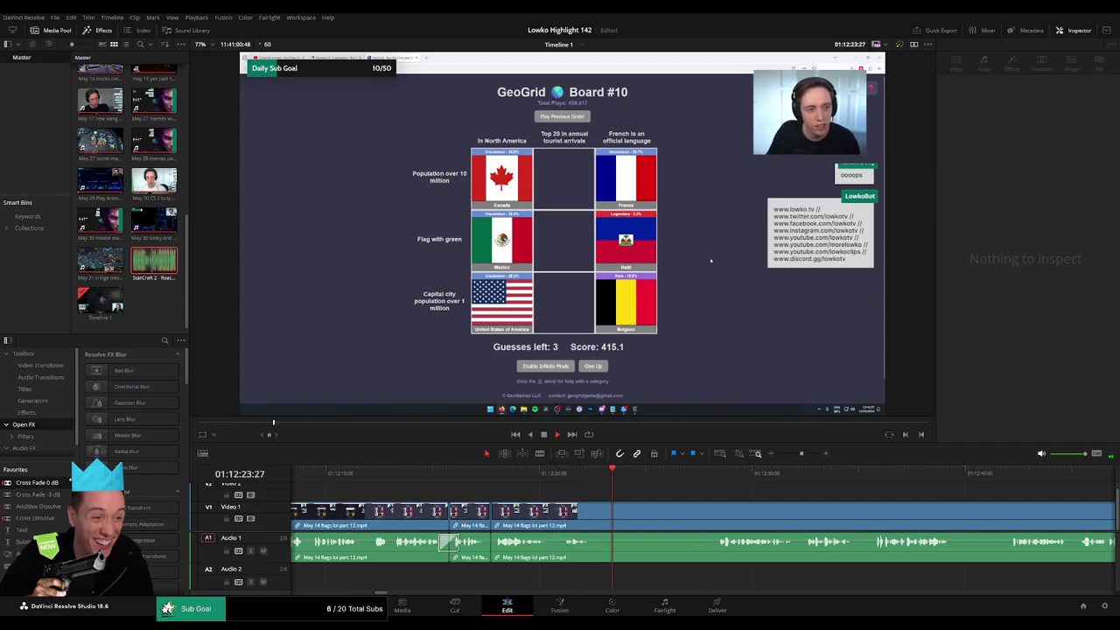
# - Ripple-delete the silent part 12 section from about 01:12:22 to 01:12:28 and cross-fade the audio join
pyautogui.hscroll(-1, 506, 544)
pyautogui.click(640, 541)
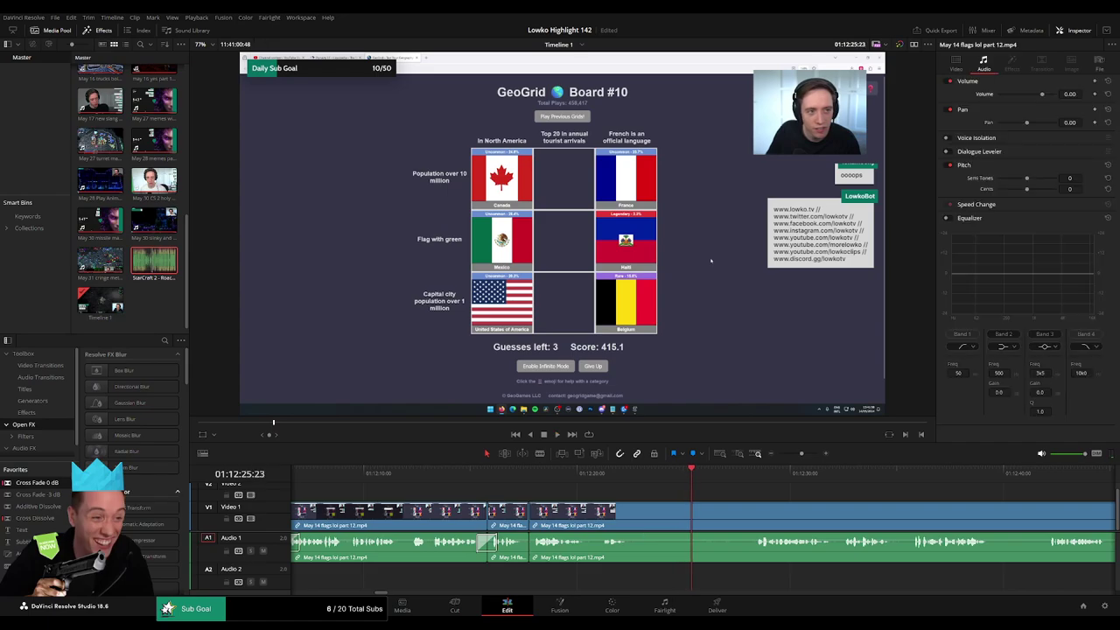
pyautogui.press('space')
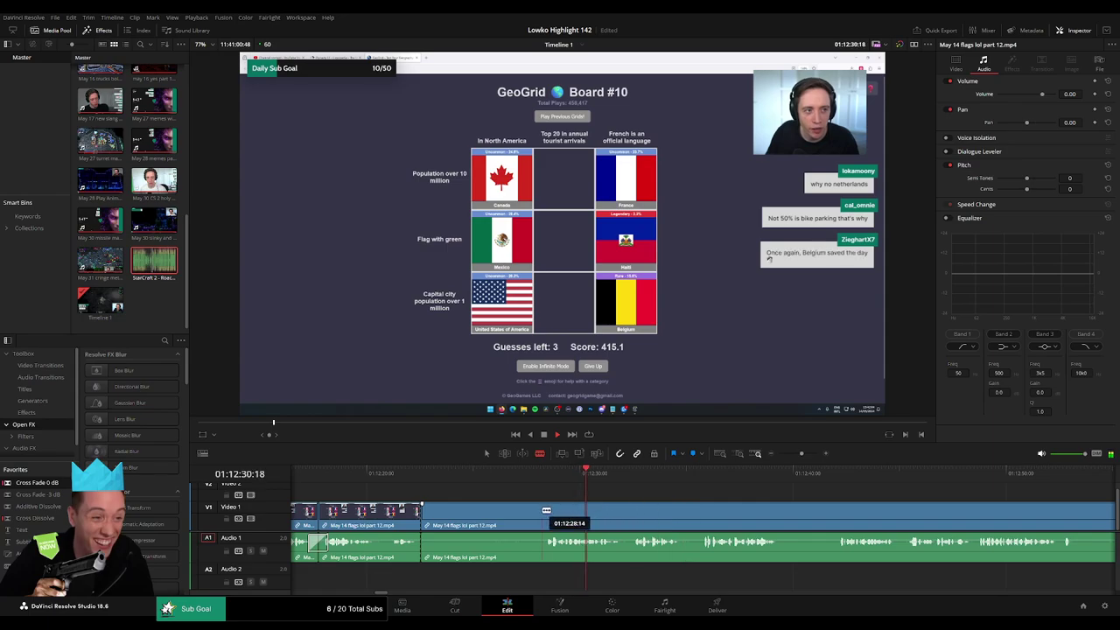
pyautogui.press('a')
pyautogui.click(527, 515)
pyautogui.press('Delete')
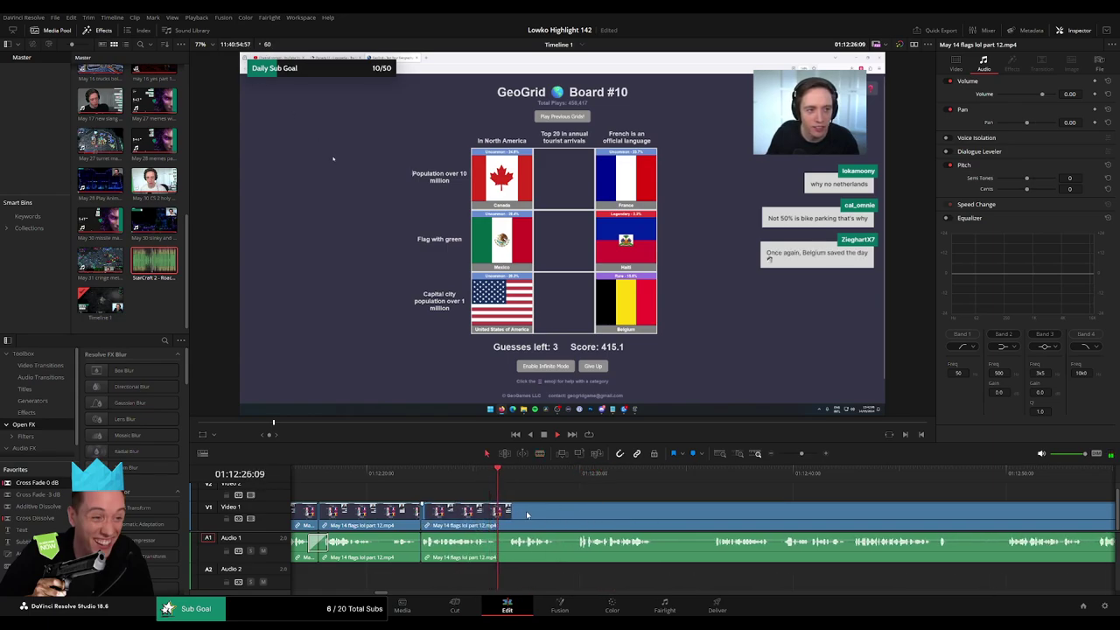
pyautogui.click(422, 544)
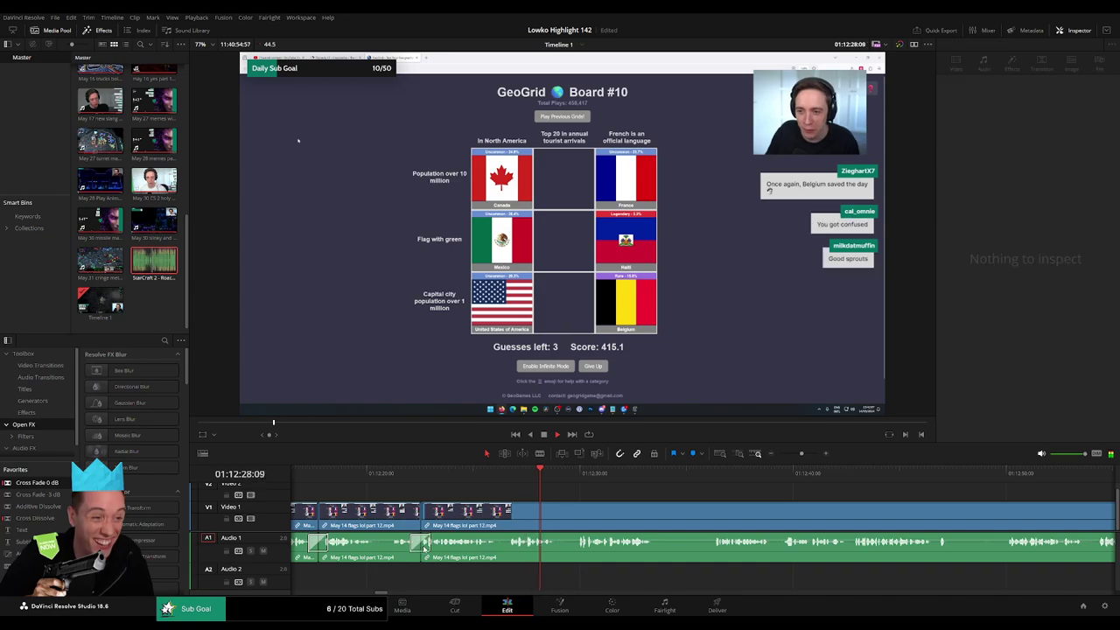
# - Ripple-delete the part 12 section from about 01:12:34 to 01:12:36
pyautogui.hscroll(5, 575, 506)
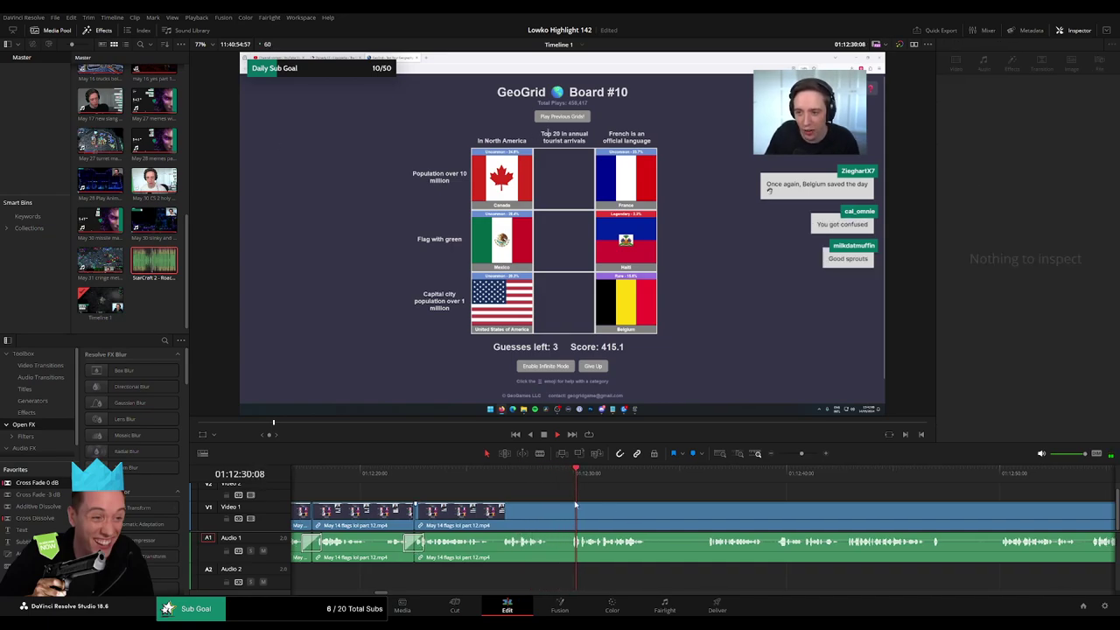
pyautogui.click(449, 515)
pyautogui.click(499, 514)
pyautogui.press('a')
pyautogui.click(487, 522)
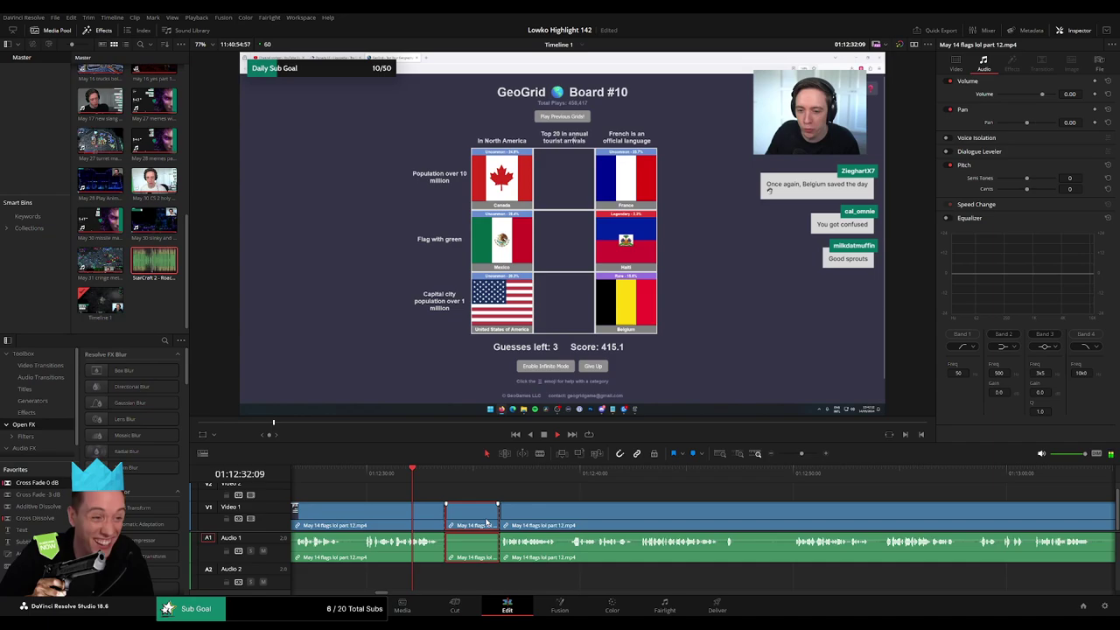
pyautogui.press('Delete')
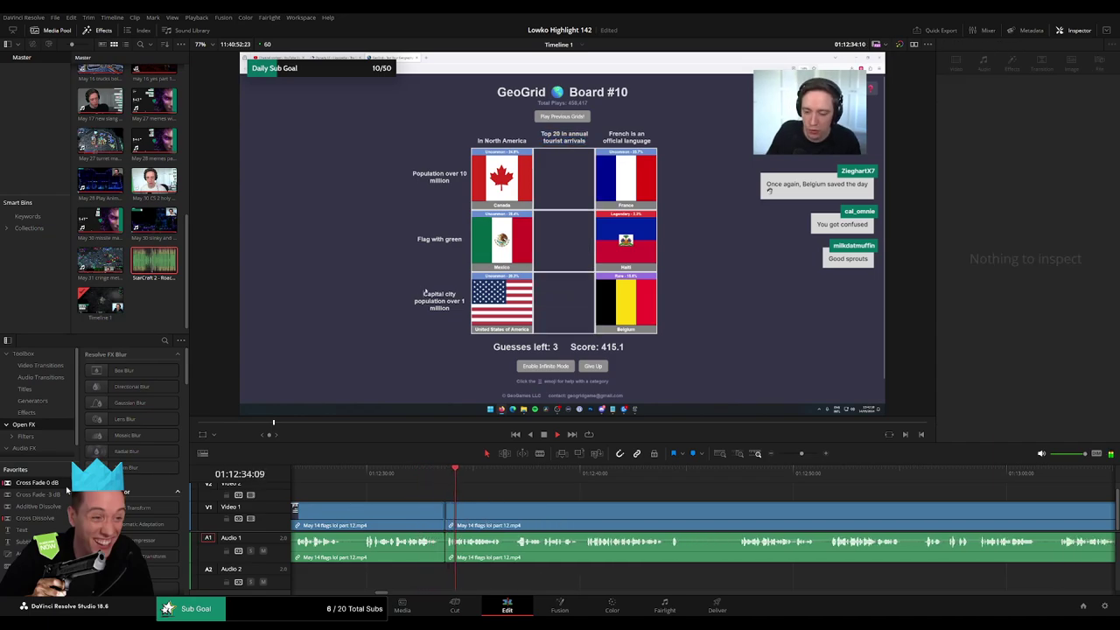
# - Ripple-delete the pause in part 12 from about 01:12:45 to 01:12:47 and cross-fade the audio join
pyautogui.click(475, 516)
pyautogui.hscroll(4, 472, 508)
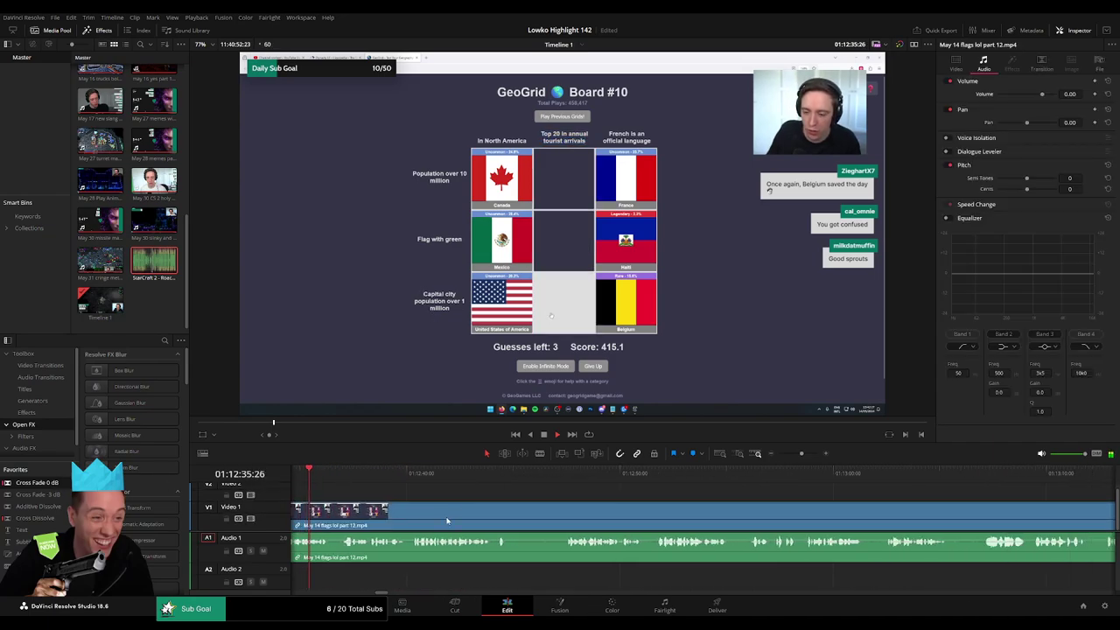
pyautogui.press('b')
pyautogui.click(510, 515)
pyautogui.click(566, 515)
pyautogui.press('a')
pyautogui.click(539, 516)
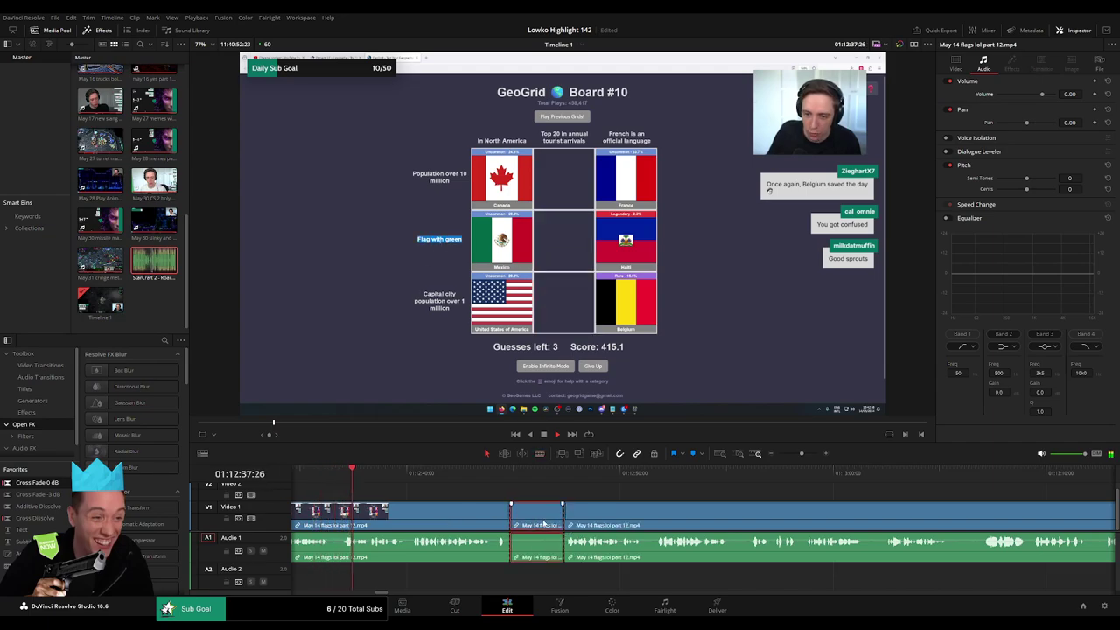
pyautogui.press('Delete')
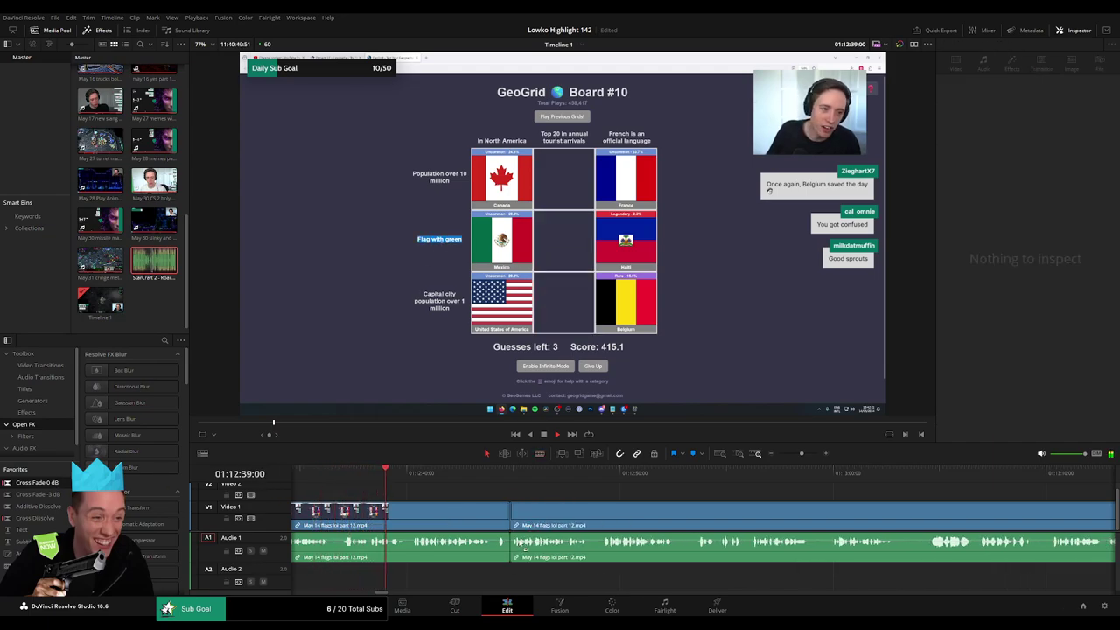
pyautogui.hscroll(3, 618, 517)
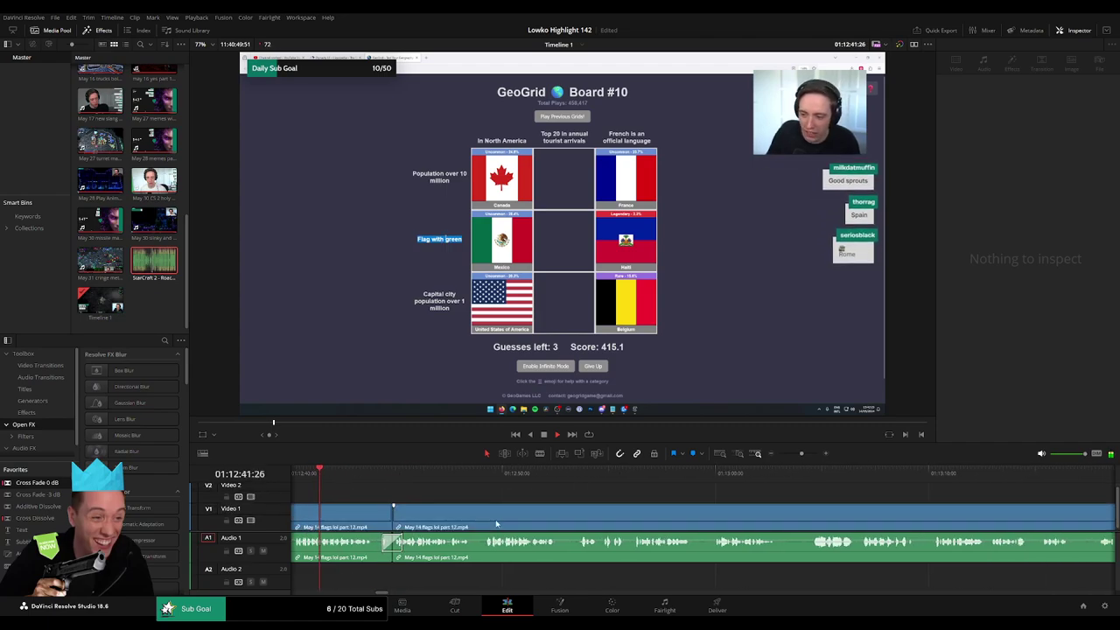
# - Play back the part 12 footage from about 01:12:44 to 01:13:21 to check for pauses and unneeded parts
pyautogui.click(383, 473)
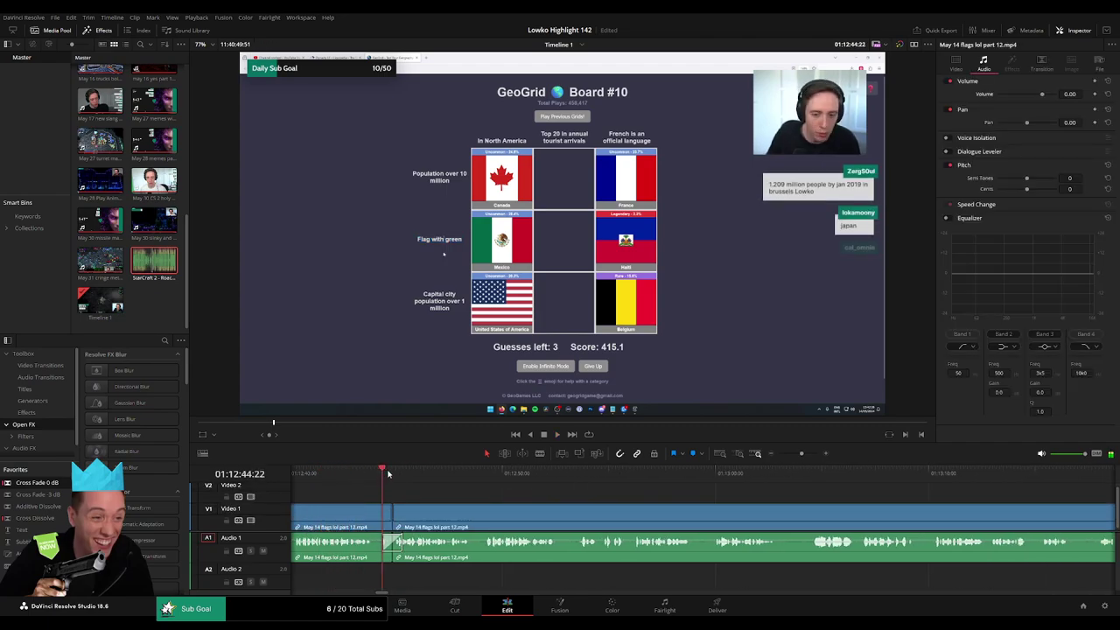
pyautogui.hscroll(2, 575, 508)
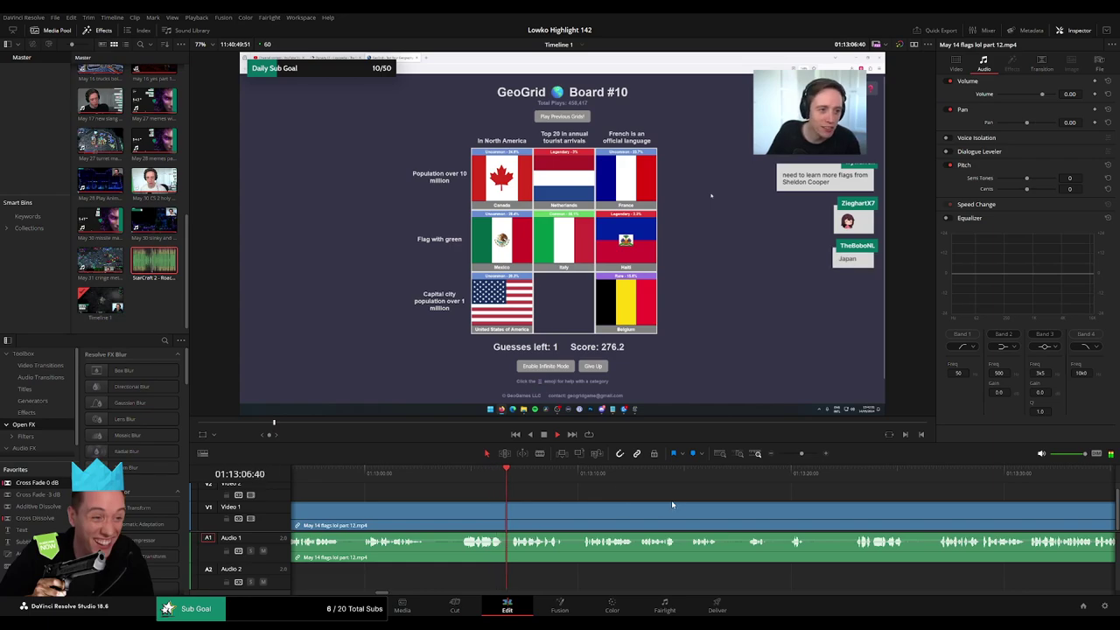
pyautogui.hscroll(6, 630, 494)
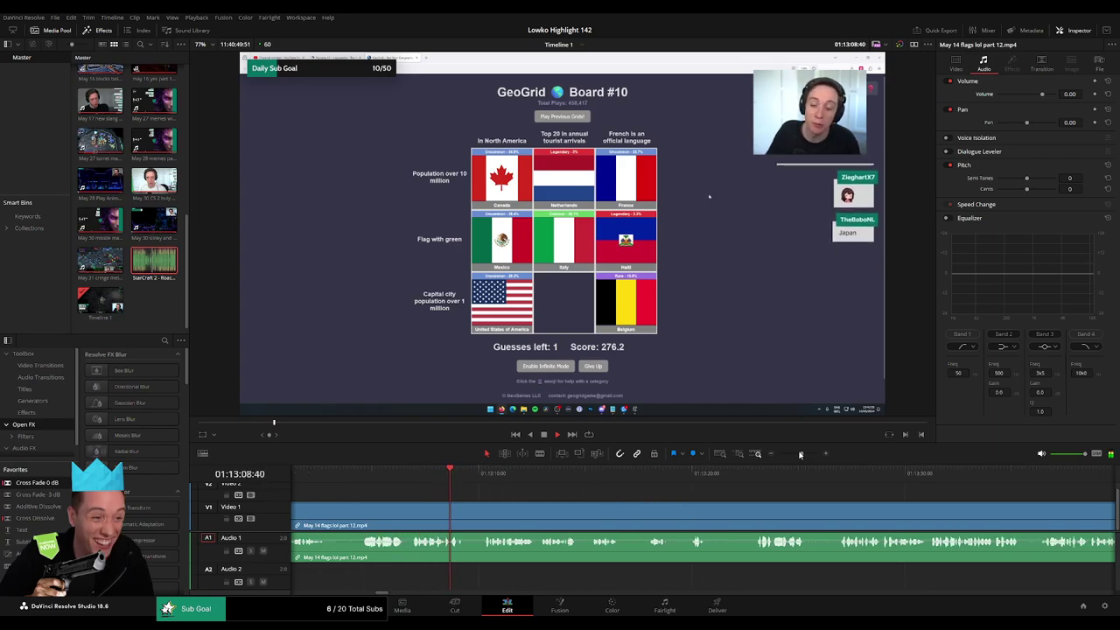
pyautogui.moveTo(801, 453); pyautogui.dragTo(800, 453)
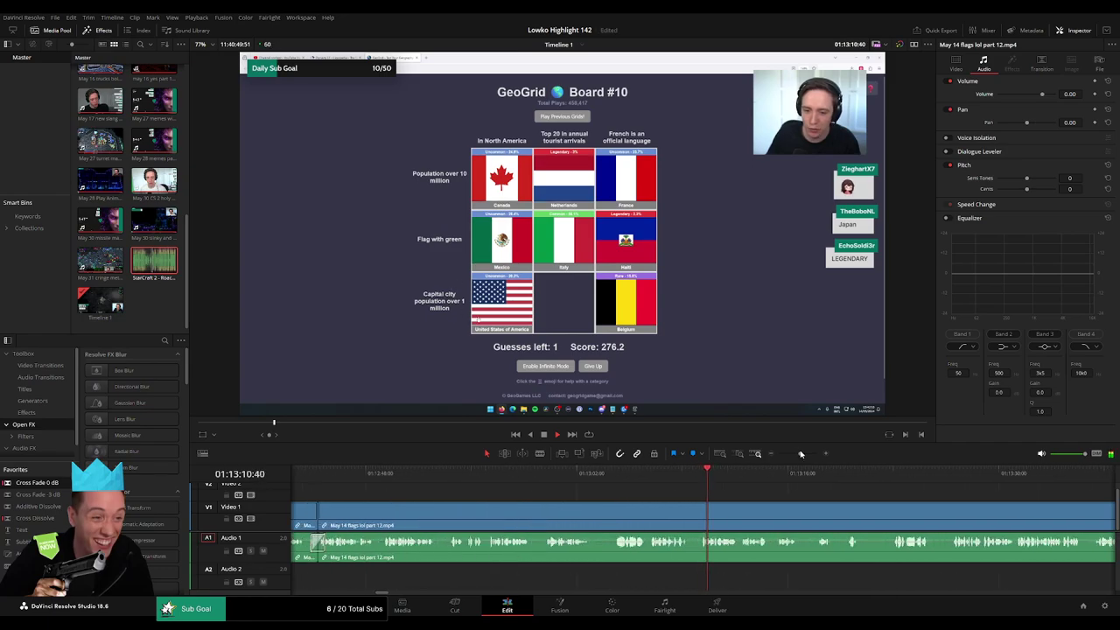
pyautogui.hscroll(8, 615, 495)
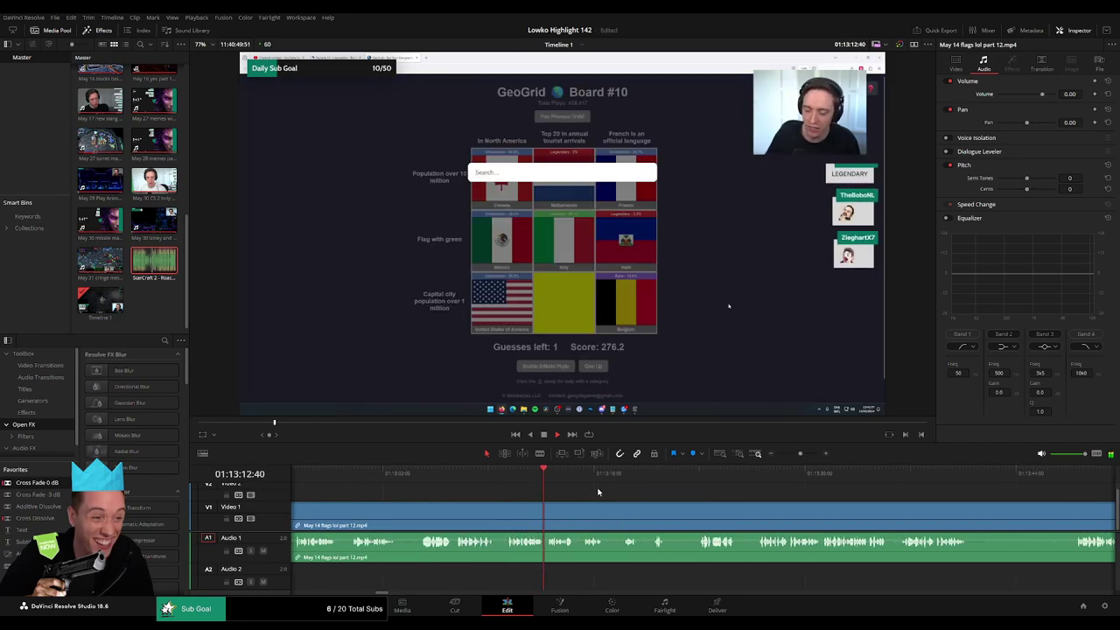
pyautogui.moveTo(635, 503); pyautogui.dragTo(554, 499)
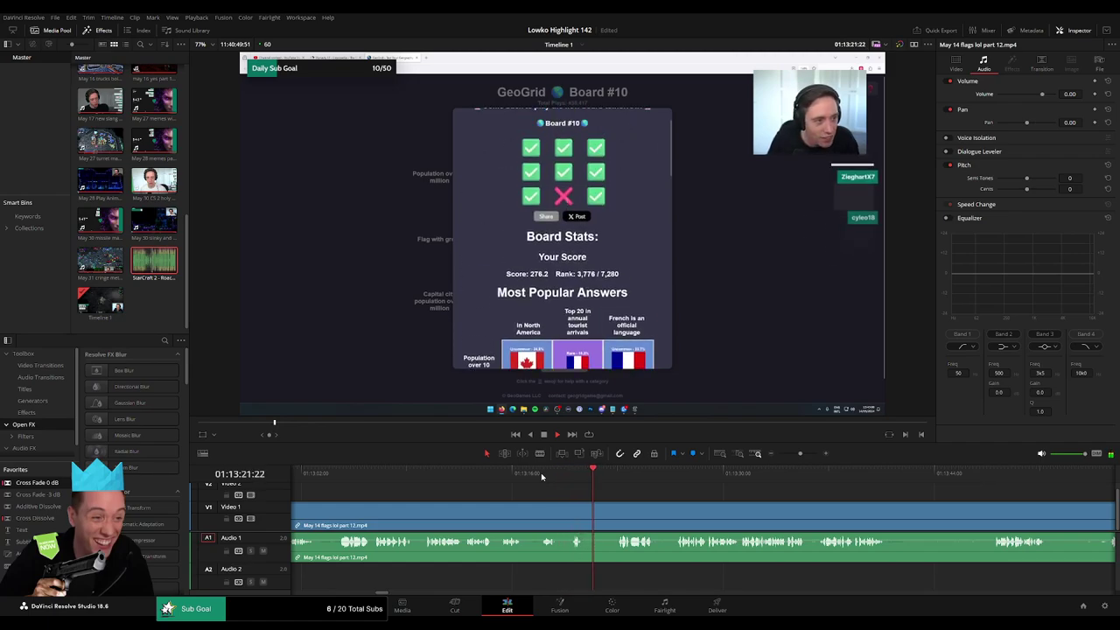
# - Ripple-delete the pause in part 12 from about 01:13:21 to 01:13:23 and cross-fade the audio join
pyautogui.press('b')
pyautogui.click(588, 510)
pyautogui.click(616, 510)
pyautogui.press('a')
pyautogui.click(605, 513)
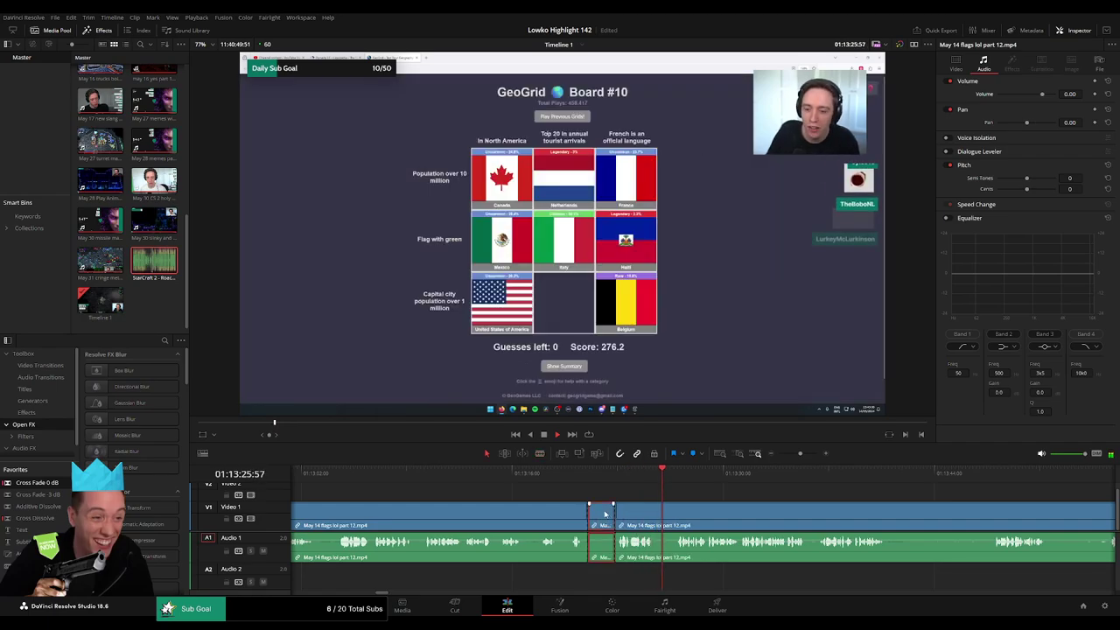
pyautogui.press('Delete')
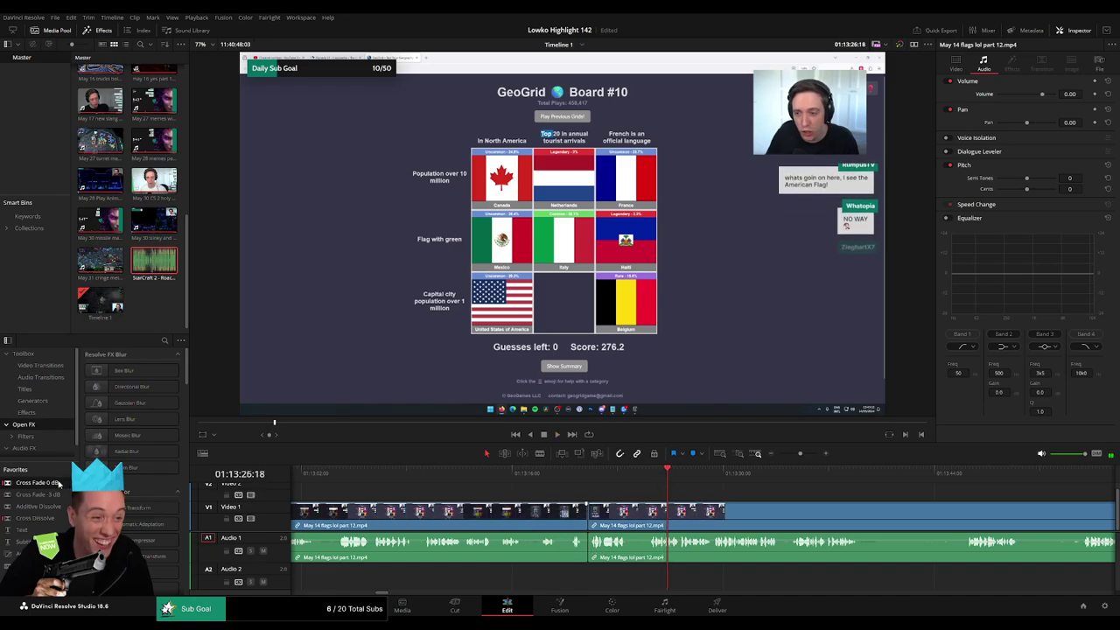
pyautogui.moveTo(59, 483); pyautogui.dragTo(588, 551)
# - Ripple-delete the part 12 section from about 01:13:39 to 01:13:46 and cross-fade the audio join
pyautogui.press('space')
pyautogui.hscroll(3, 553, 508)
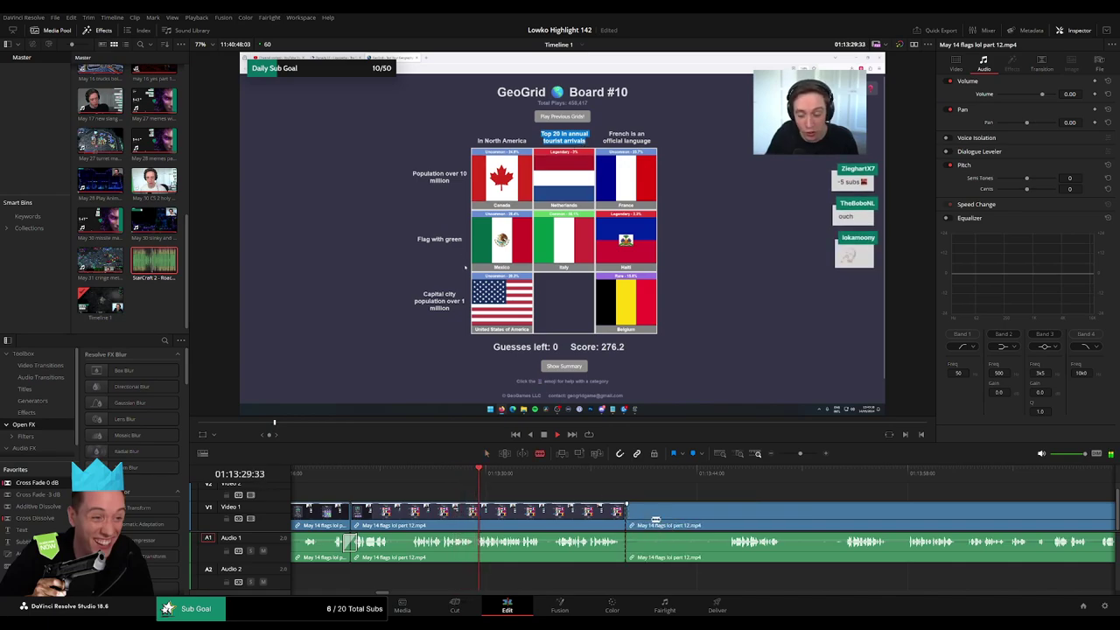
pyautogui.click(694, 523)
pyautogui.press('Delete')
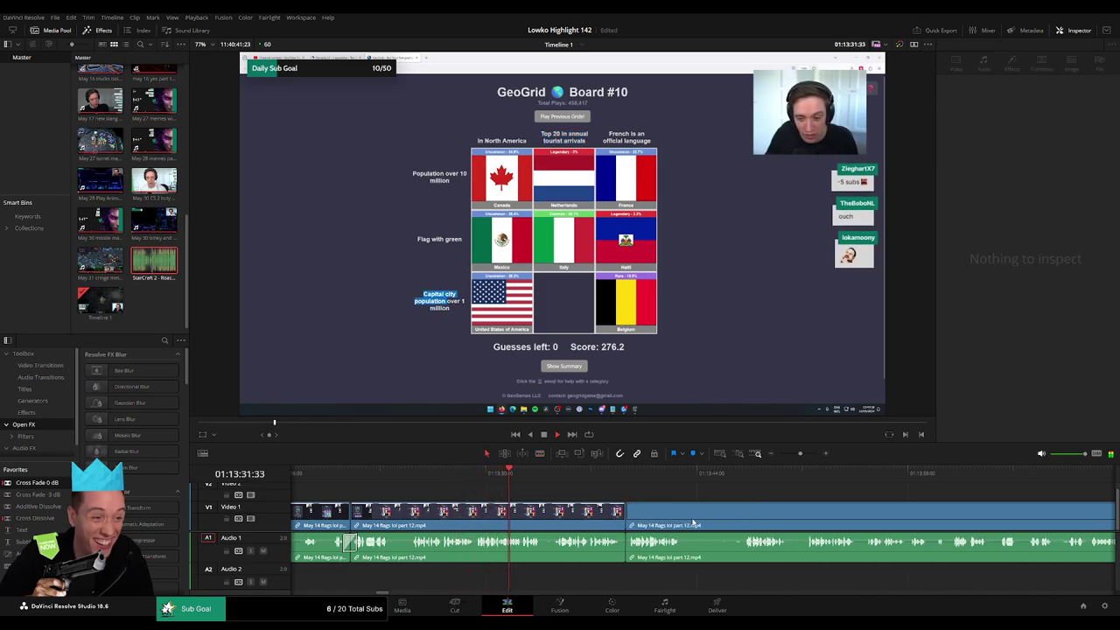
pyautogui.moveTo(53, 484); pyautogui.dragTo(628, 552)
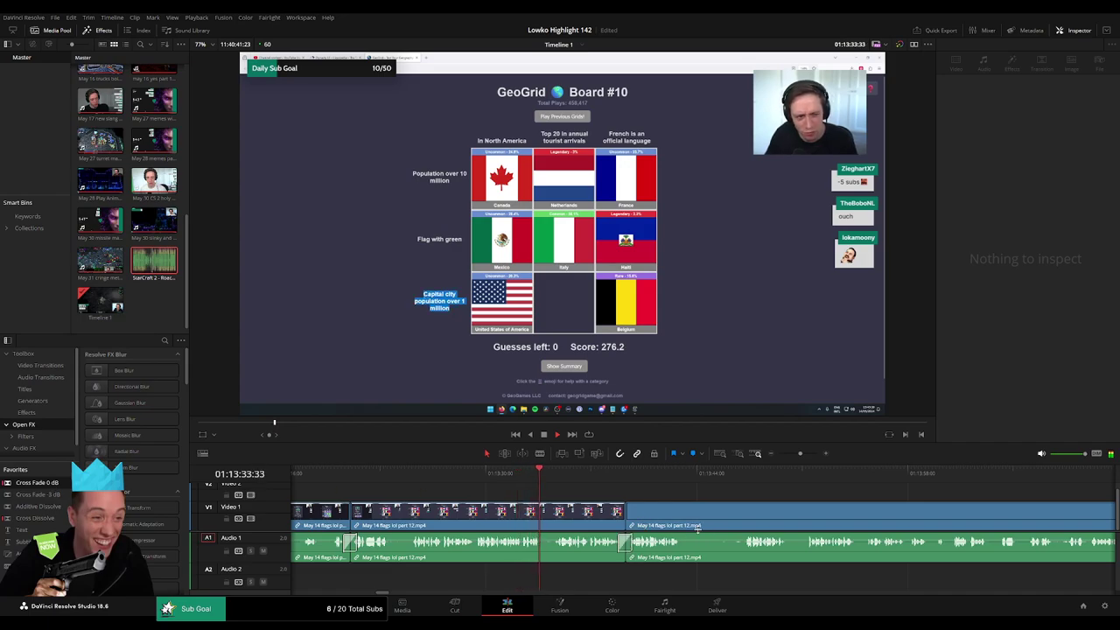
# - Ripple-delete the pause in part 12 from about 01:13:43 to 01:13:45 and cross-fade the audio join
pyautogui.hscroll(3, 545, 494)
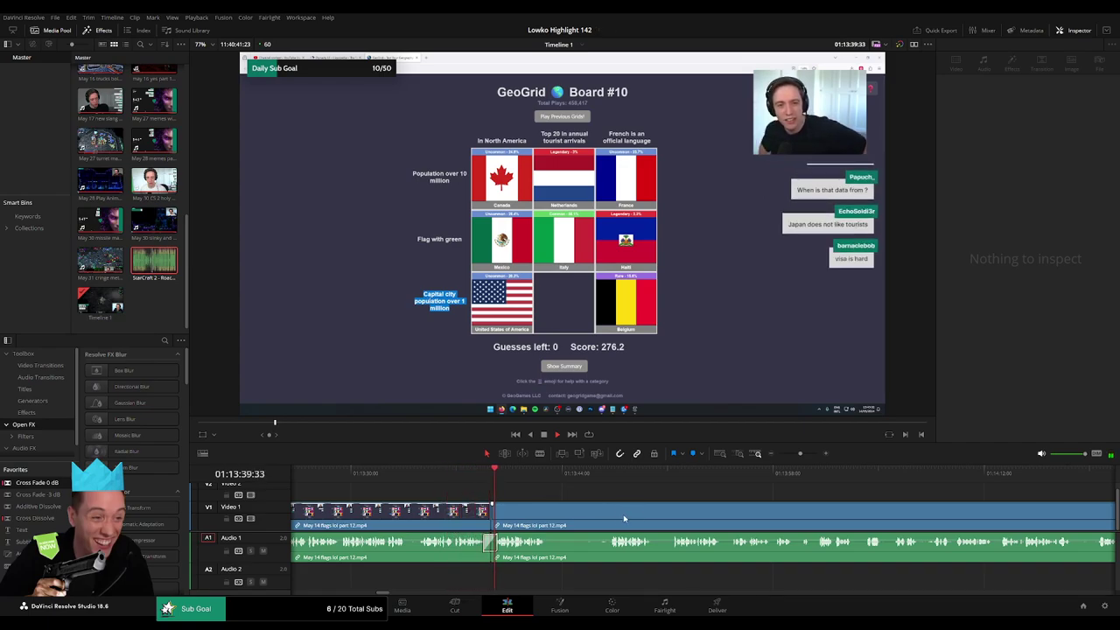
pyautogui.hscroll(2, 523, 512)
pyautogui.click(466, 517)
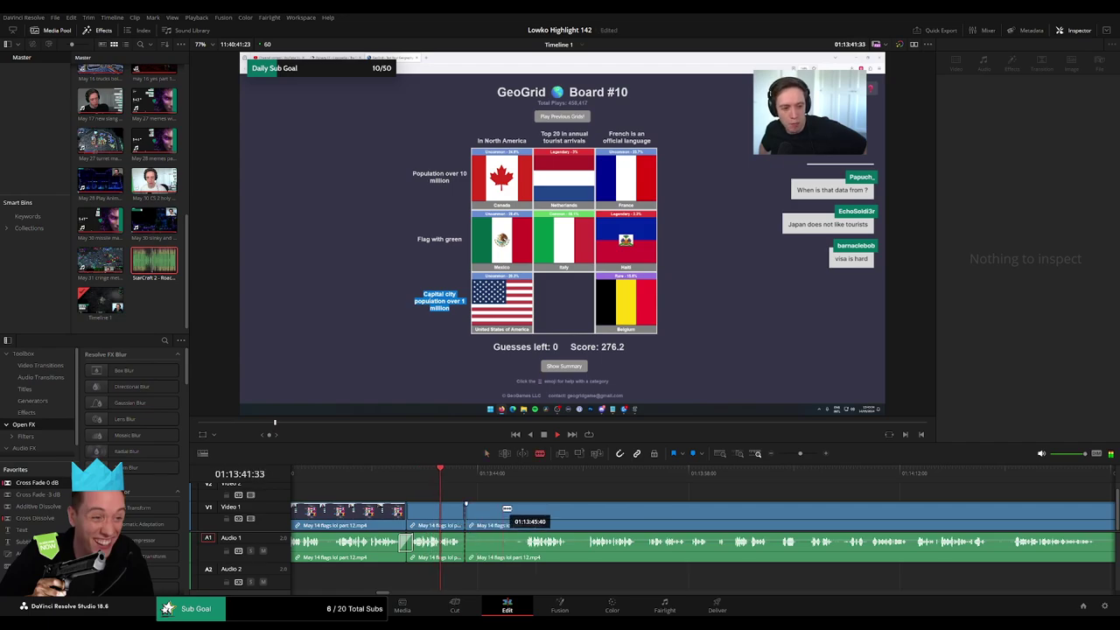
pyautogui.click(522, 478)
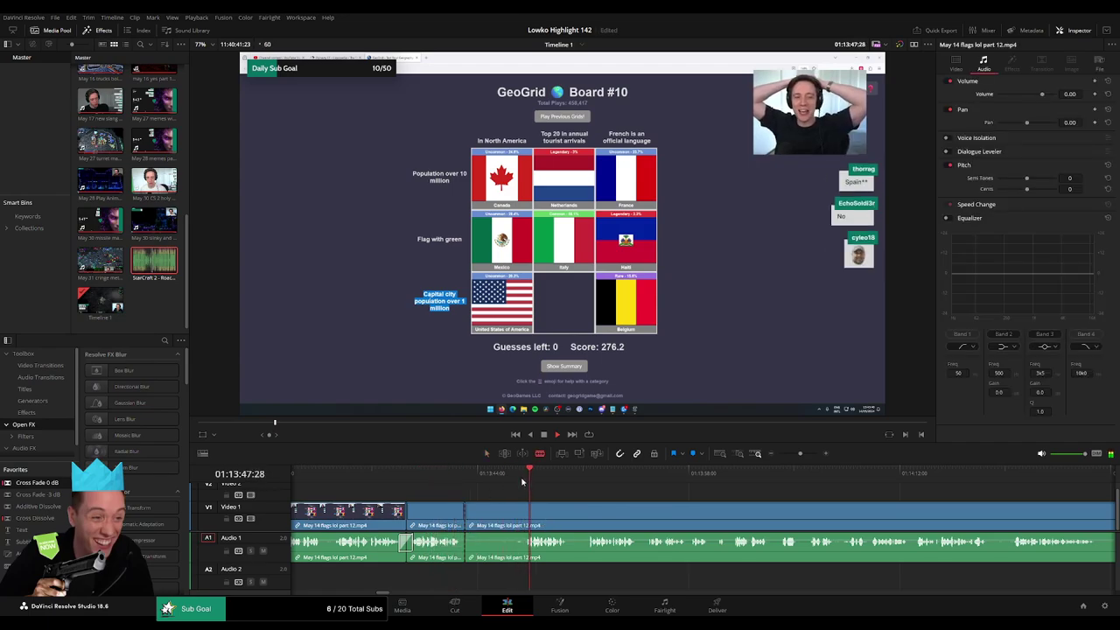
pyautogui.click(504, 480)
pyautogui.click(502, 516)
pyautogui.press('a')
pyautogui.click(494, 518)
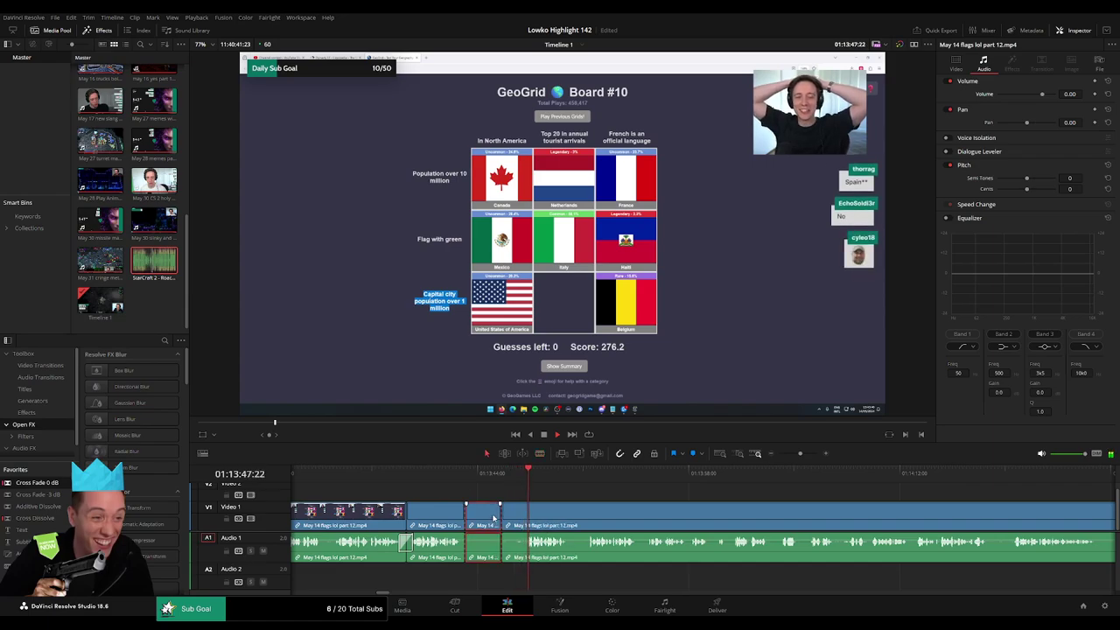
pyautogui.press('Delete')
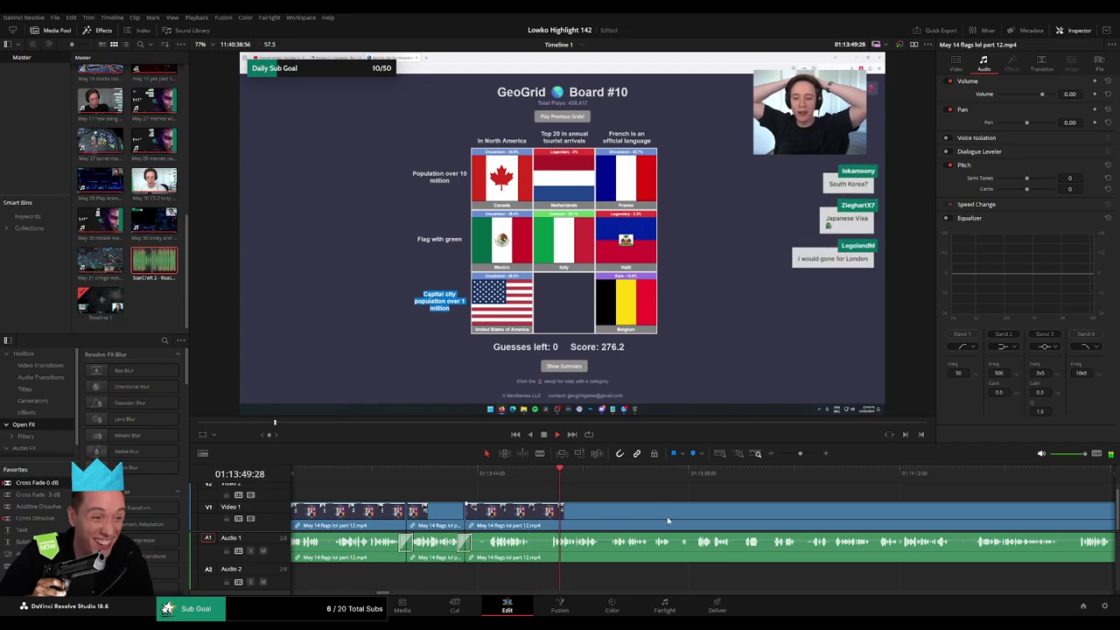
# - Ripple-delete the short pause in part 12 from about 01:13:47 to 01:13:49 and cross-fade the audio join
pyautogui.hscroll(3, 667, 521)
pyautogui.click(418, 515)
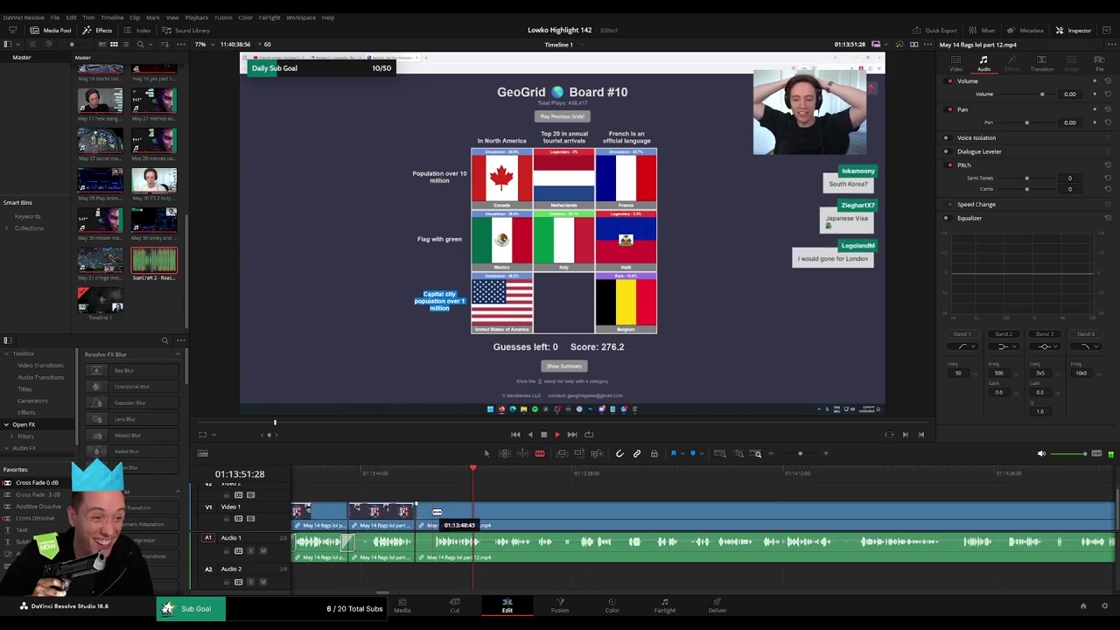
pyautogui.click(437, 513)
pyautogui.press('a')
pyautogui.click(426, 515)
pyautogui.press('Delete')
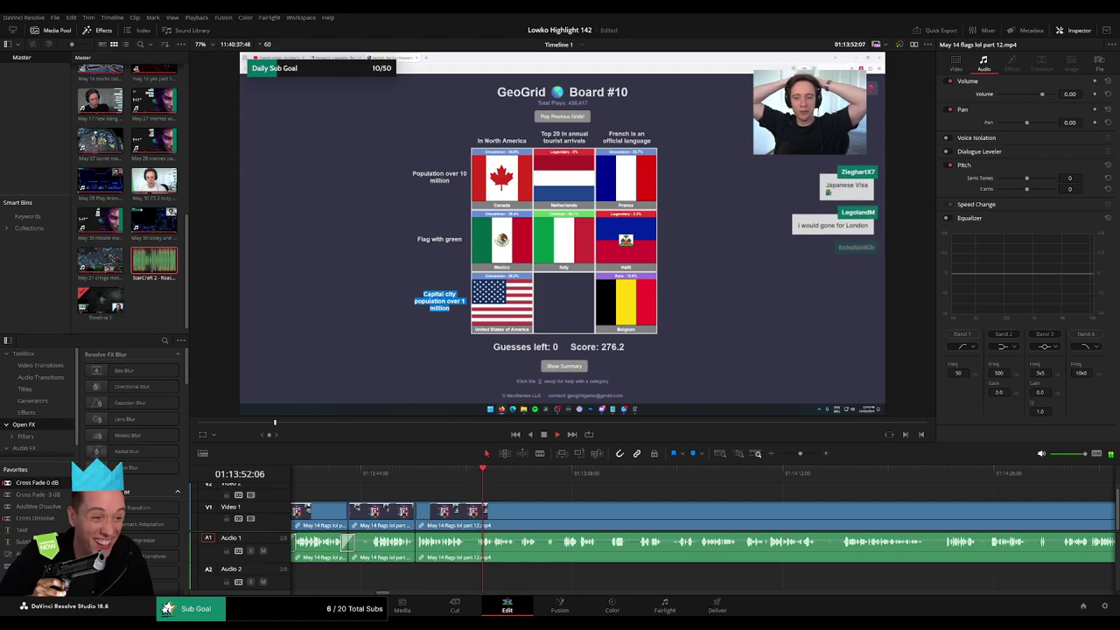
# - Ripple-delete the pause of under a second in part 12 at about 01:13:51
pyautogui.press('b')
pyautogui.click(466, 527)
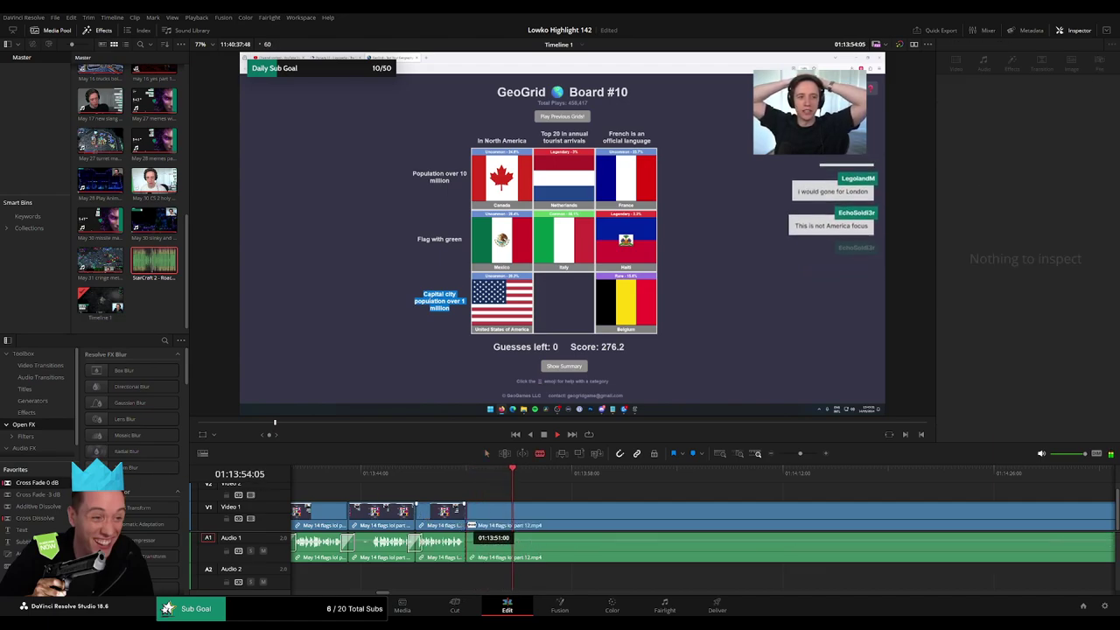
pyautogui.click(476, 525)
pyautogui.press('a')
pyautogui.click(472, 526)
pyautogui.press('Delete')
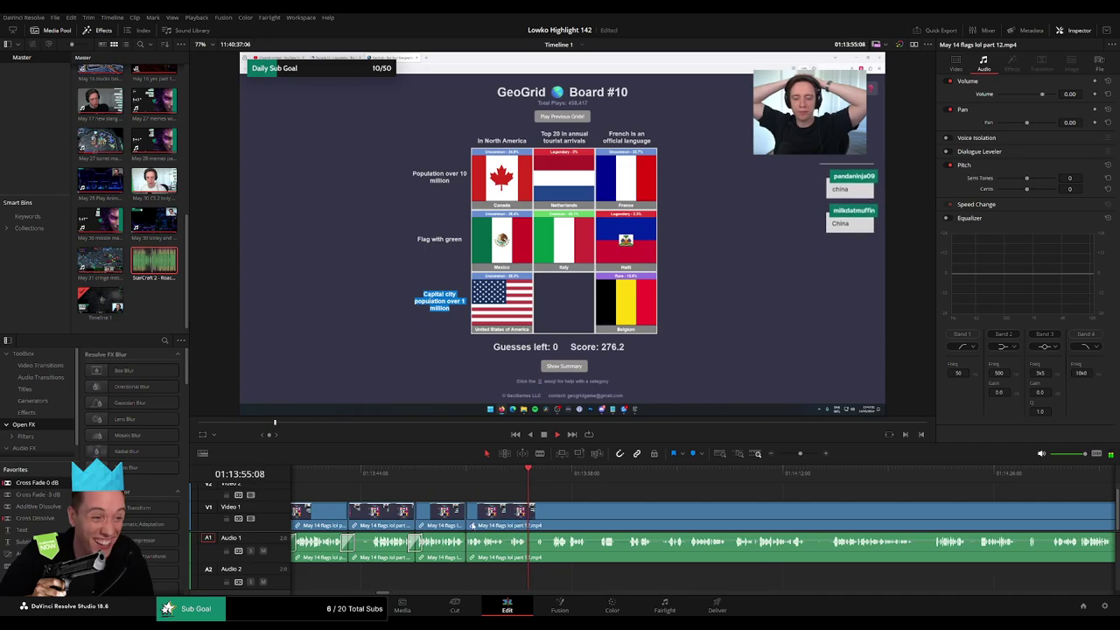
# - Split the part 12 clip at about 01:13:56, where the talk about GeoGrid Board #10 ends
pyautogui.moveTo(566, 516); pyautogui.dragTo(469, 506)
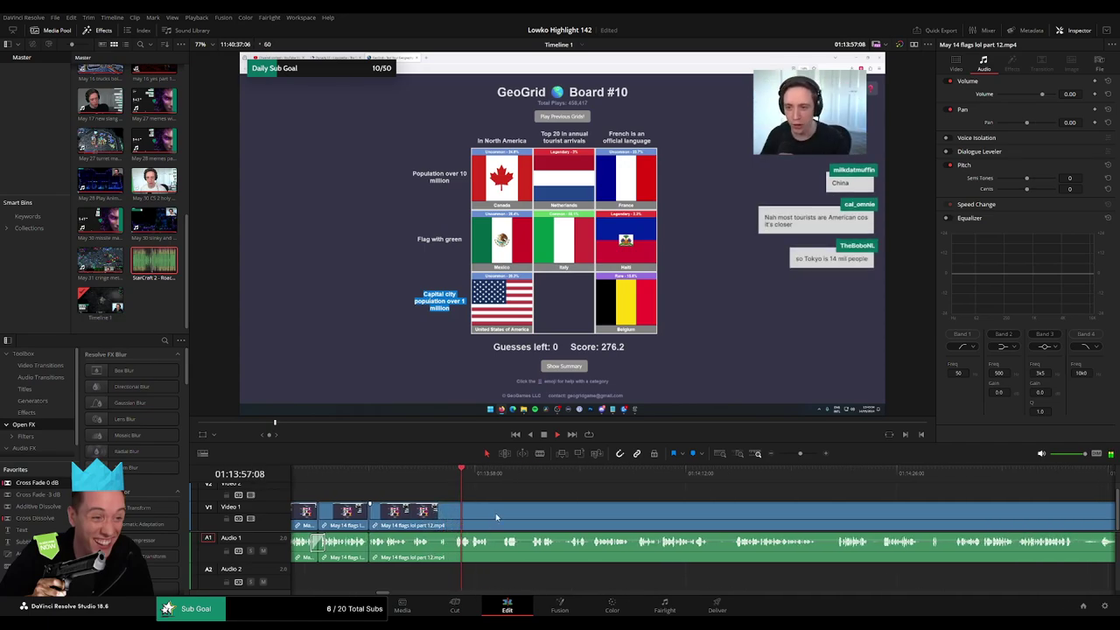
pyautogui.click(435, 474)
pyautogui.press('space')
pyautogui.press('b')
pyautogui.click(451, 512)
# - Scan ahead in part 12 to about 01:35:26 and back to 01:33:14 to find where the GeoGrid Board #33 footage should start
pyautogui.moveTo(455, 477); pyautogui.dragTo(1029, 492)
pyautogui.moveTo(788, 457); pyautogui.dragTo(785, 454)
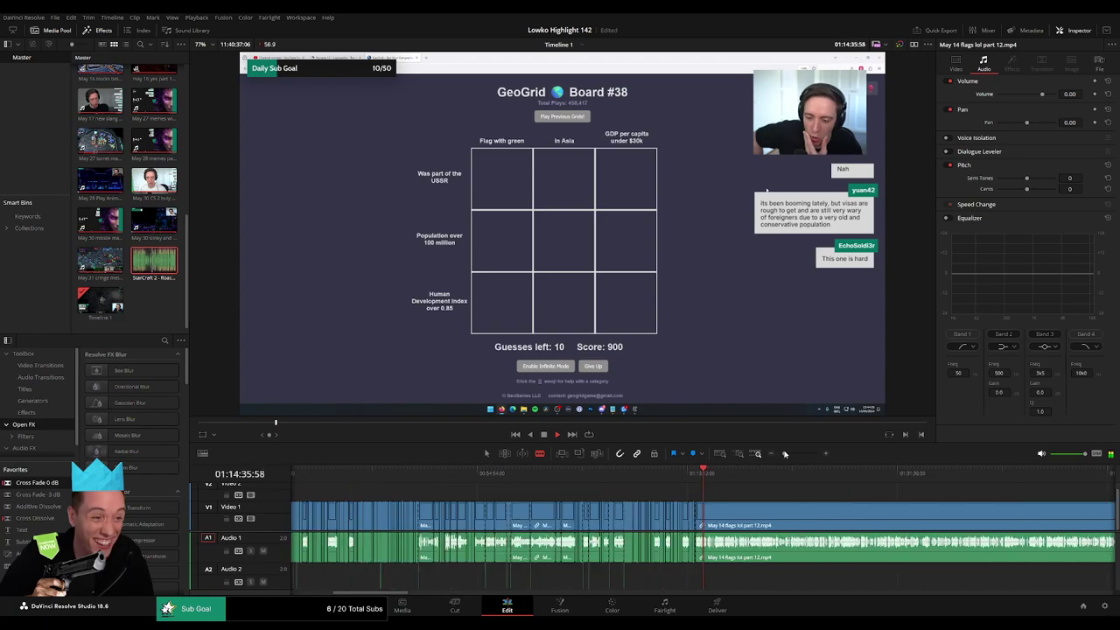
pyautogui.moveTo(721, 483); pyautogui.dragTo(800, 454)
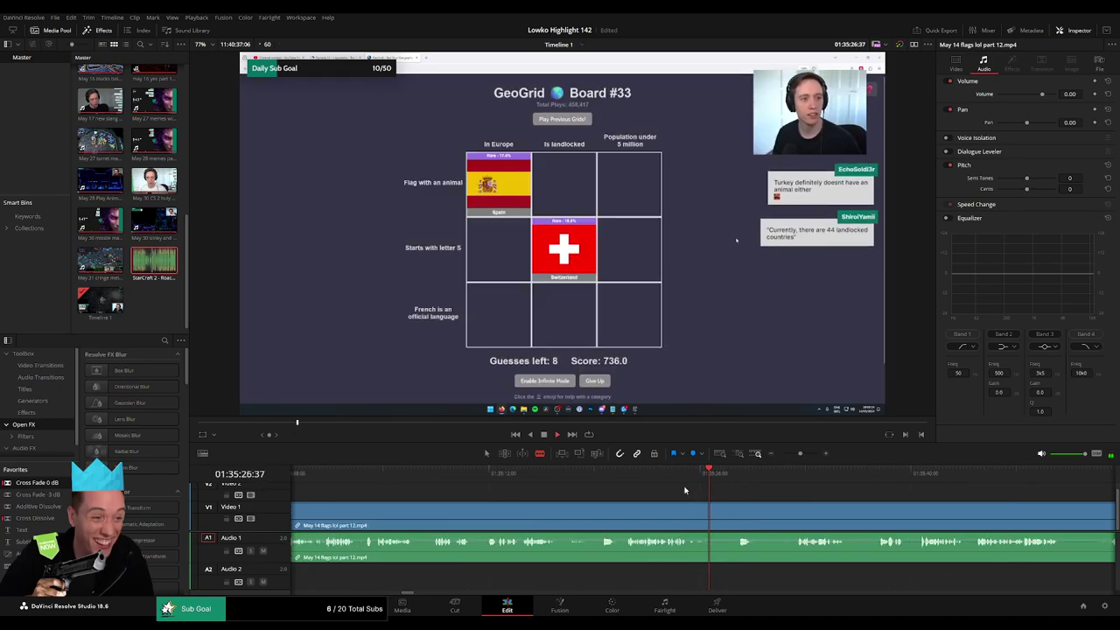
pyautogui.click(512, 471)
pyautogui.moveTo(512, 472); pyautogui.dragTo(720, 499)
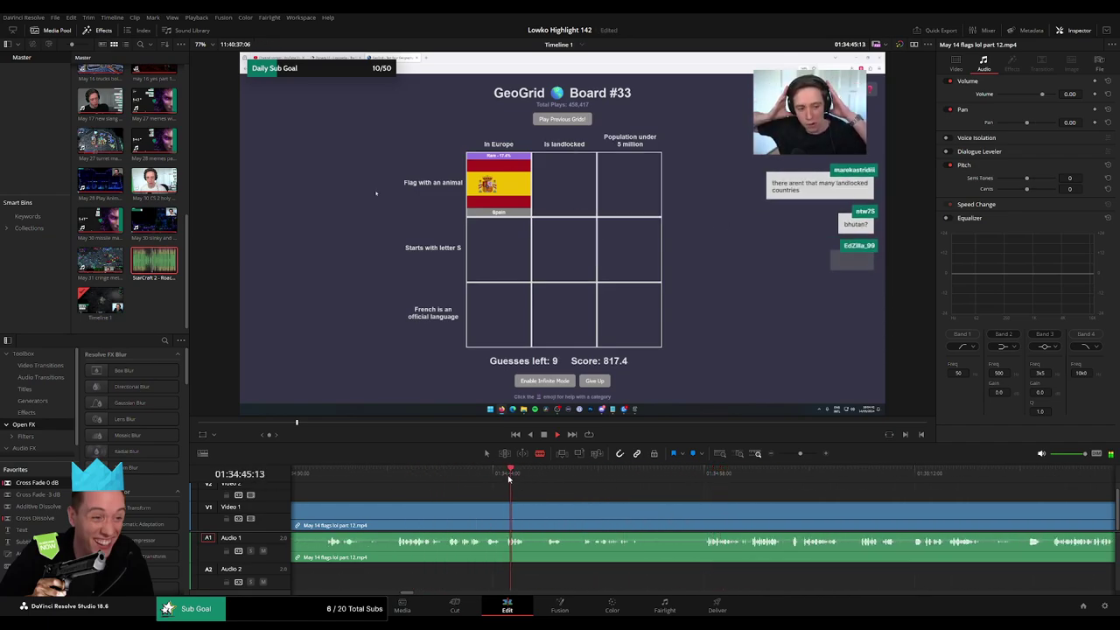
pyautogui.moveTo(486, 502); pyautogui.dragTo(642, 503)
pyautogui.moveTo(490, 480); pyautogui.dragTo(650, 503)
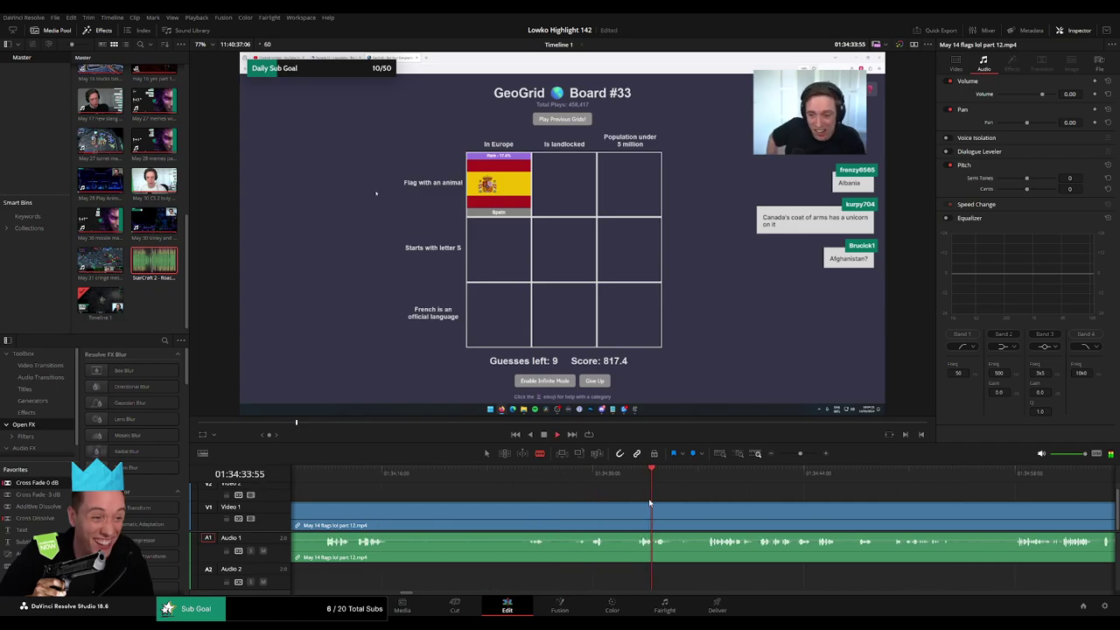
pyautogui.click(526, 476)
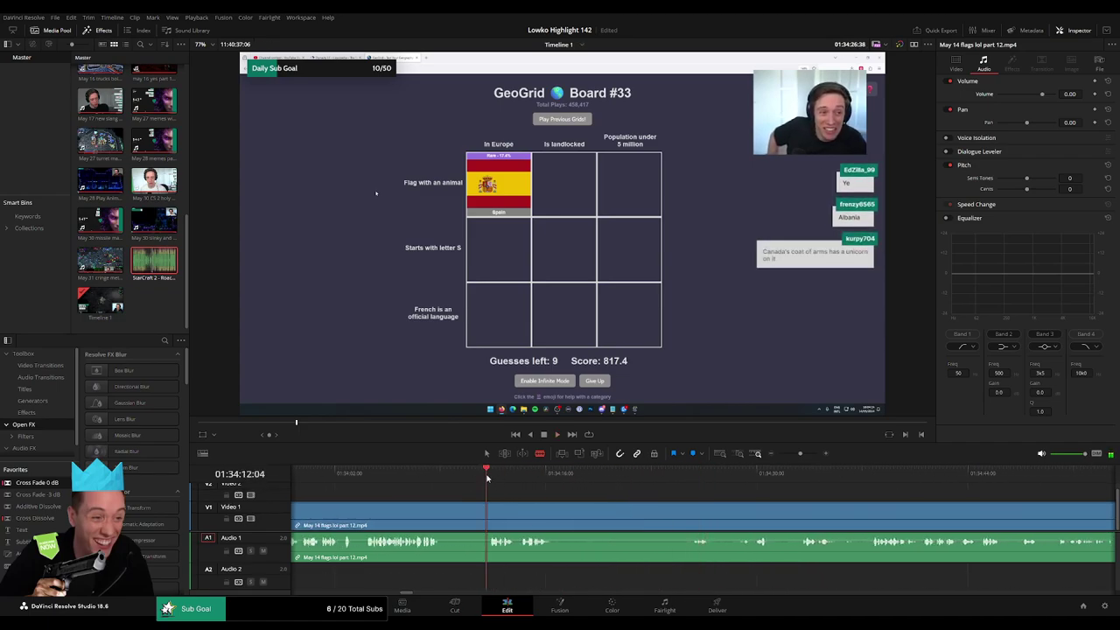
pyautogui.moveTo(509, 502); pyautogui.dragTo(738, 496)
pyautogui.click(597, 475)
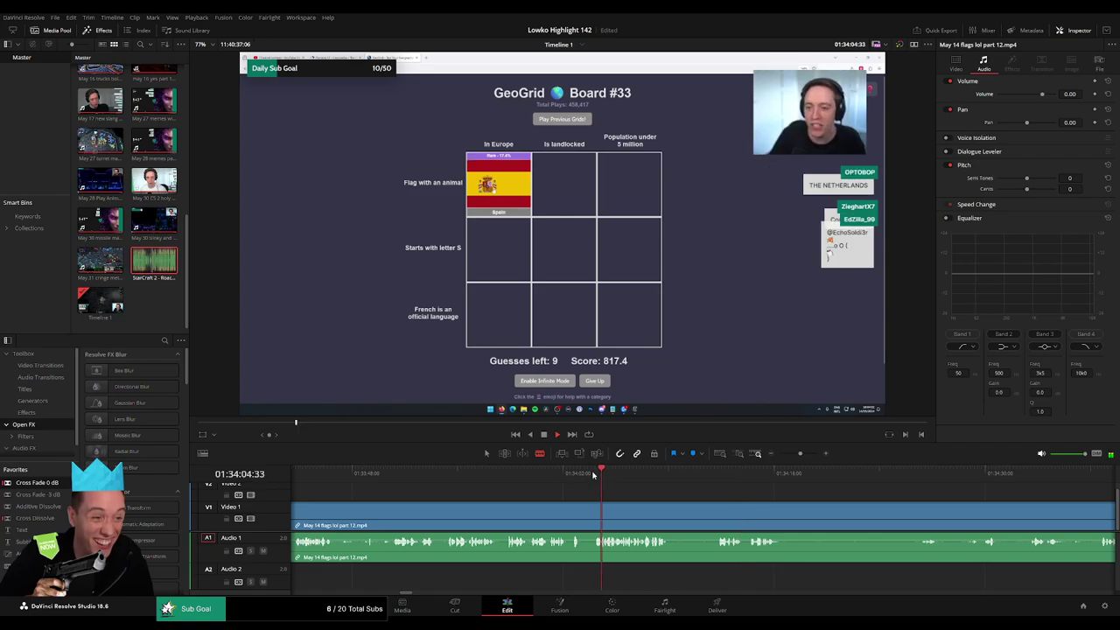
pyautogui.click(449, 473)
pyautogui.moveTo(435, 498); pyautogui.dragTo(693, 497)
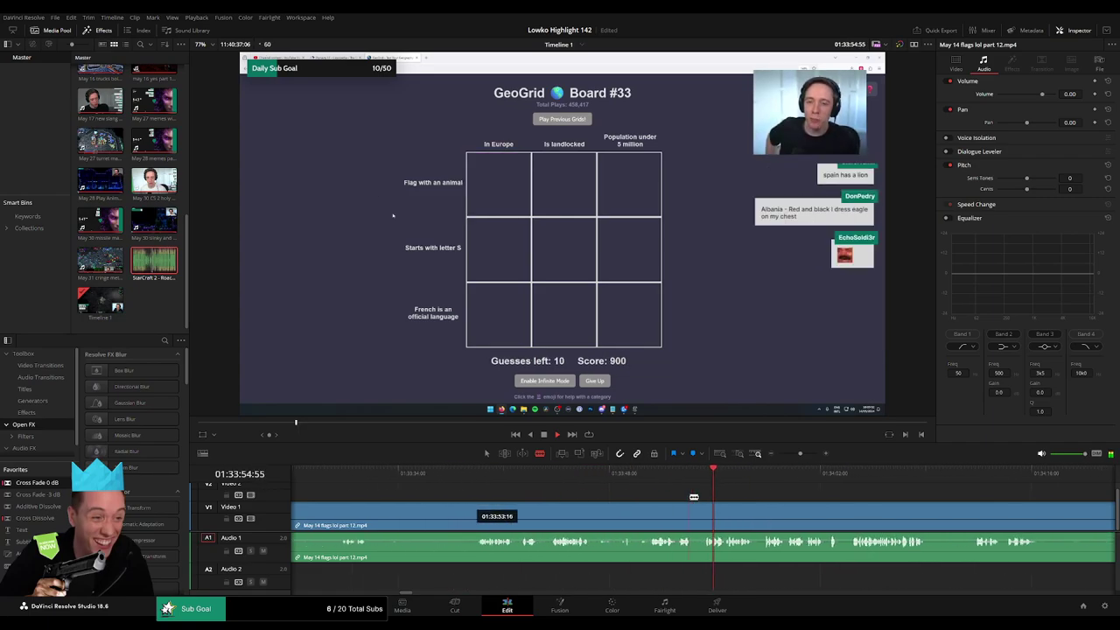
pyautogui.click(484, 475)
pyautogui.moveTo(540, 500); pyautogui.dragTo(602, 501)
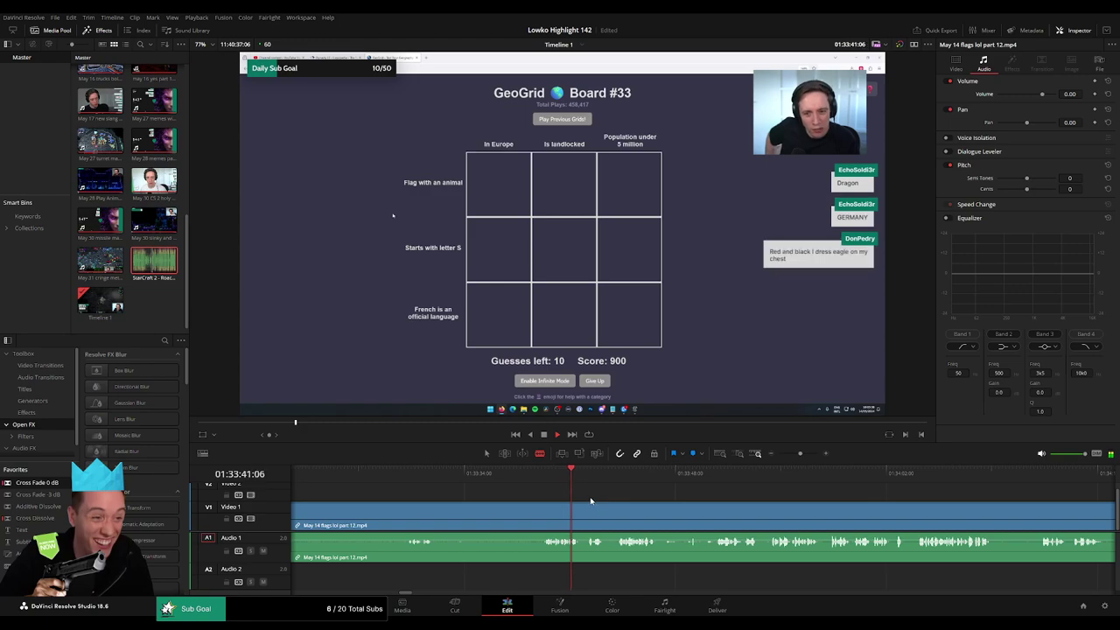
pyautogui.click(401, 474)
pyautogui.moveTo(448, 502); pyautogui.dragTo(600, 502)
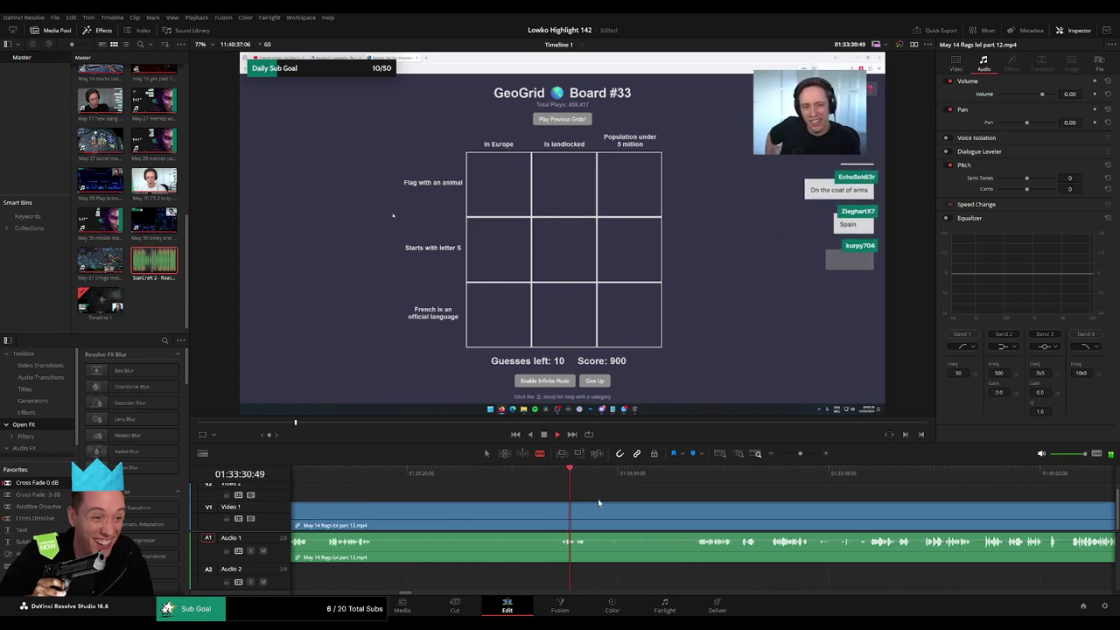
pyautogui.moveTo(516, 500); pyautogui.dragTo(601, 498)
pyautogui.click(408, 473)
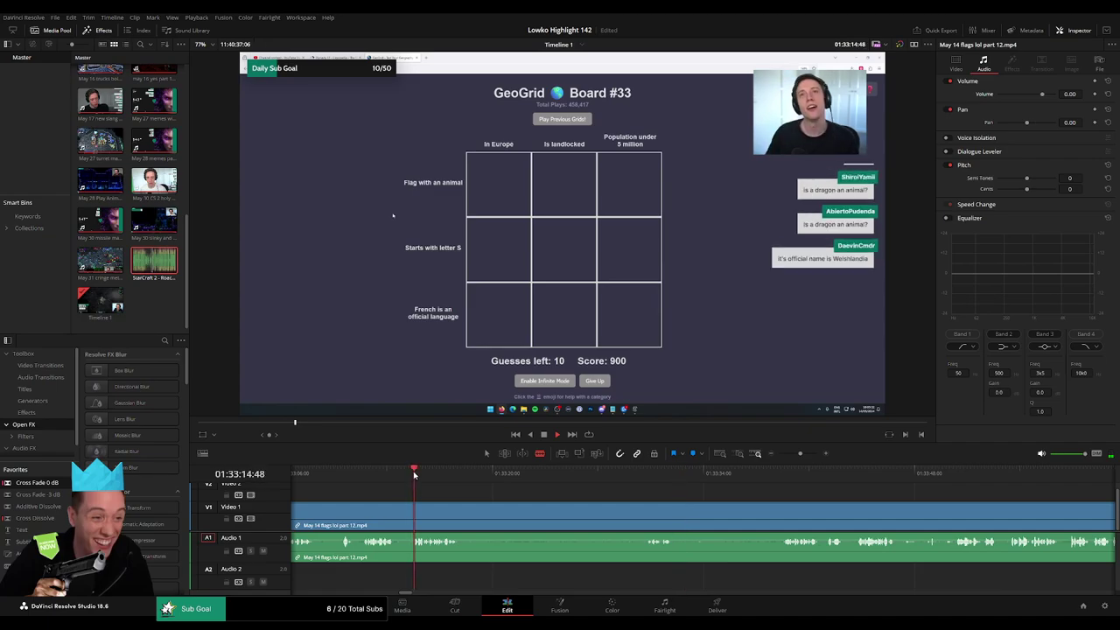
pyautogui.moveTo(436, 499); pyautogui.dragTo(568, 481)
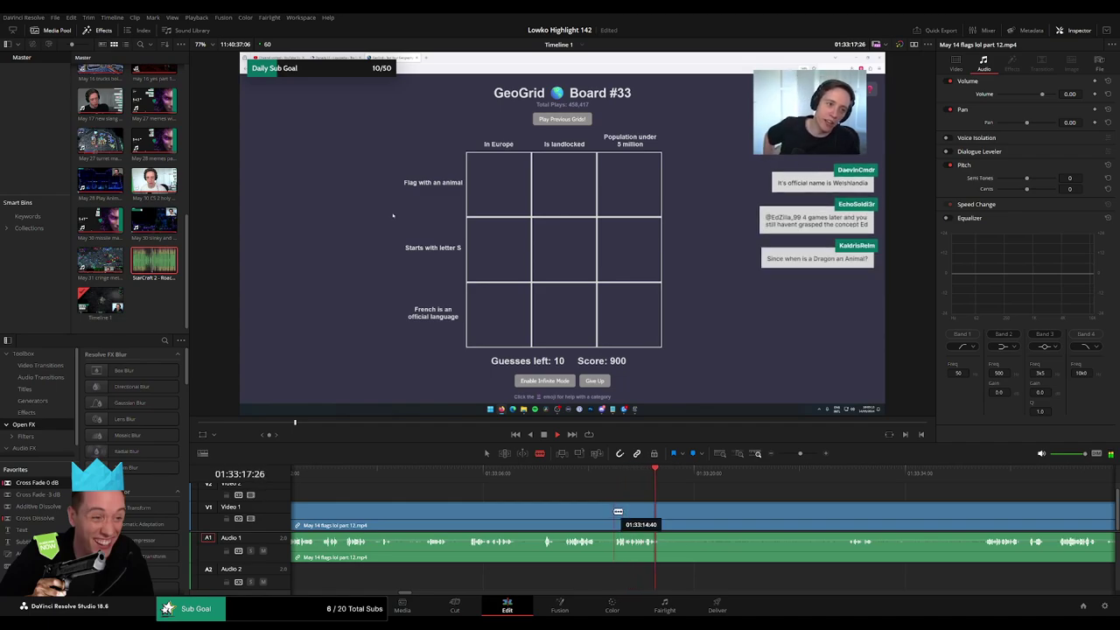
# - Split part 12 at about 01:33:14, ripple-delete everything back to the cut at 01:13:56, and cross-fade the audio join
pyautogui.click(615, 511)
pyautogui.press('a')
pyautogui.click(577, 521)
pyautogui.press('Delete')
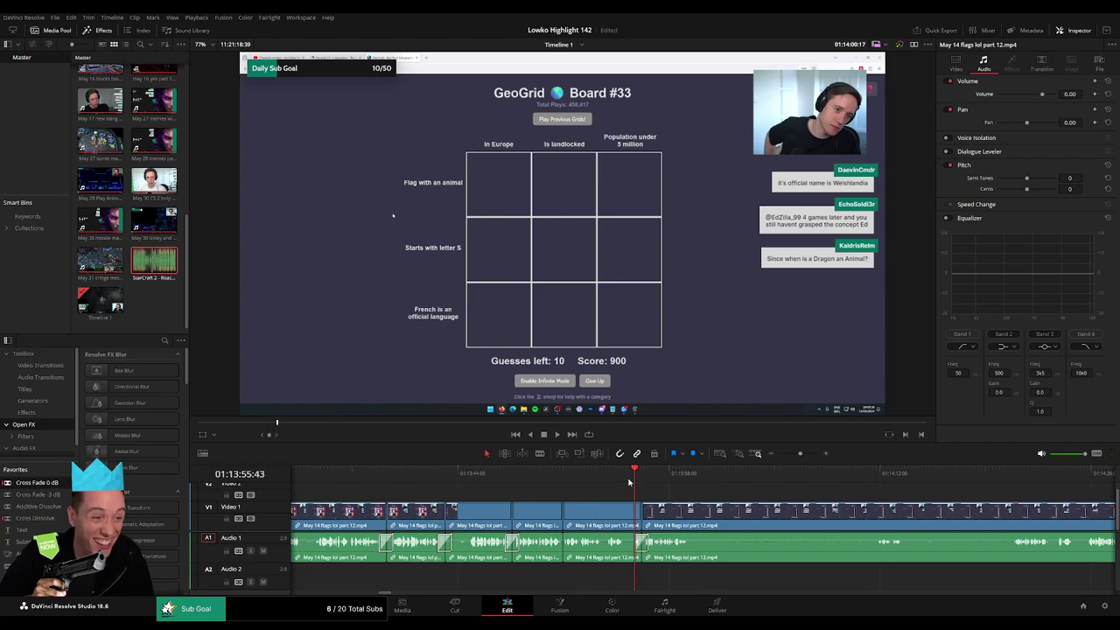
# - Ripple-delete the silent part 12 section from about 01:13:59 to 01:14:11 and cross-fade the audio join
pyautogui.press('space')
pyautogui.hscroll(3, 628, 486)
pyautogui.press('b')
pyautogui.click(528, 513)
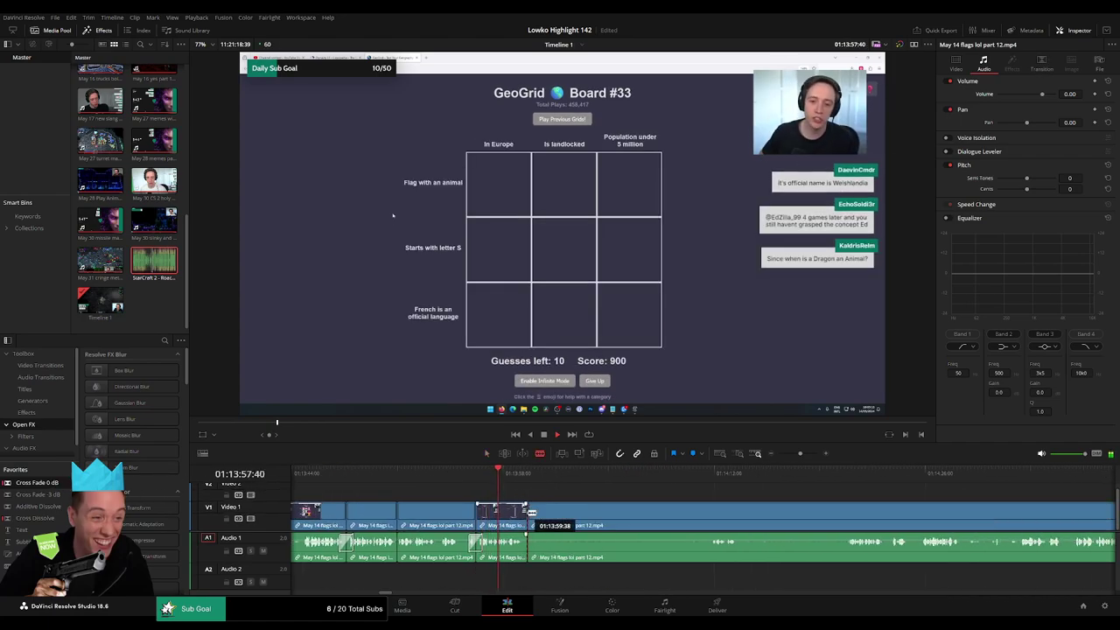
pyautogui.click(709, 521)
pyautogui.press('a')
pyautogui.click(674, 522)
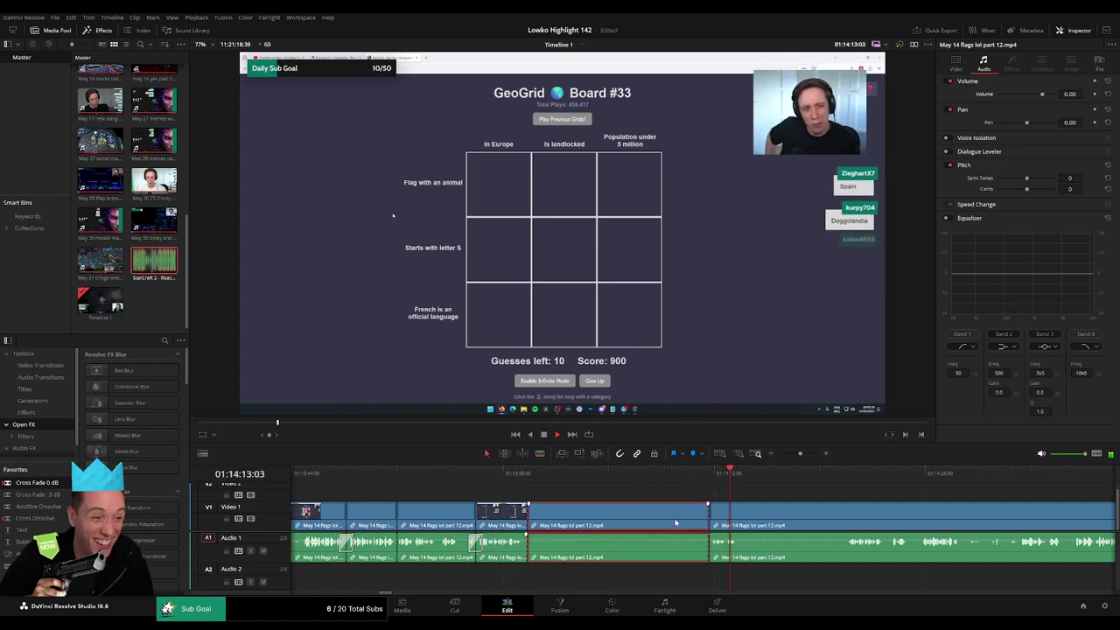
pyautogui.press('Delete')
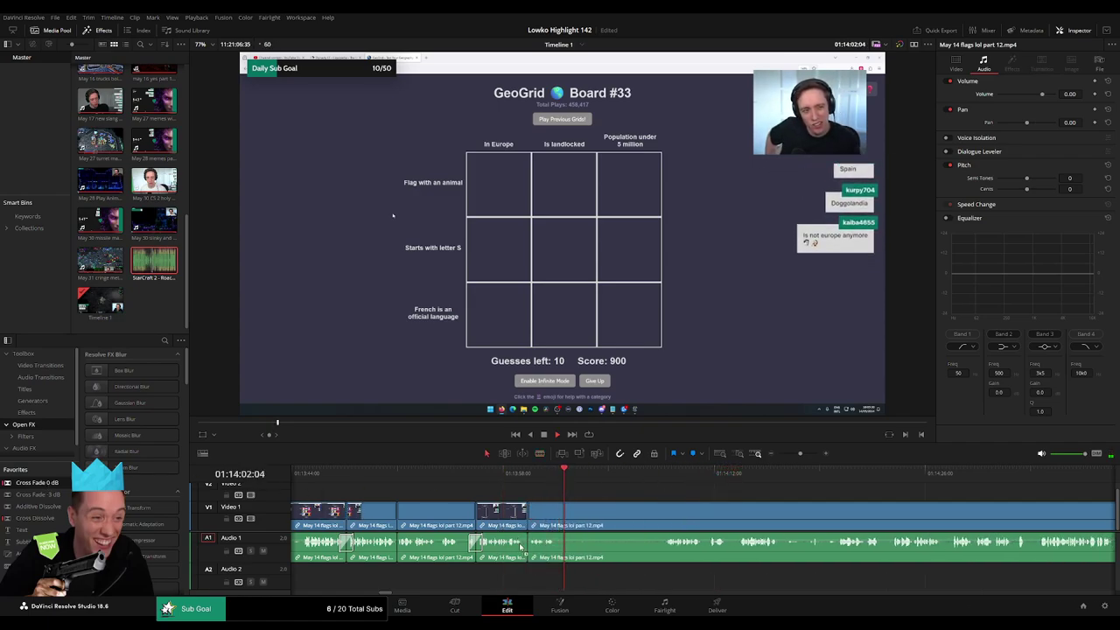
# - Ripple-delete the silent part 12 section from about 01:14:01 to 01:14:08 and cross-fade the audio join
pyautogui.click(660, 473)
pyautogui.click(558, 516)
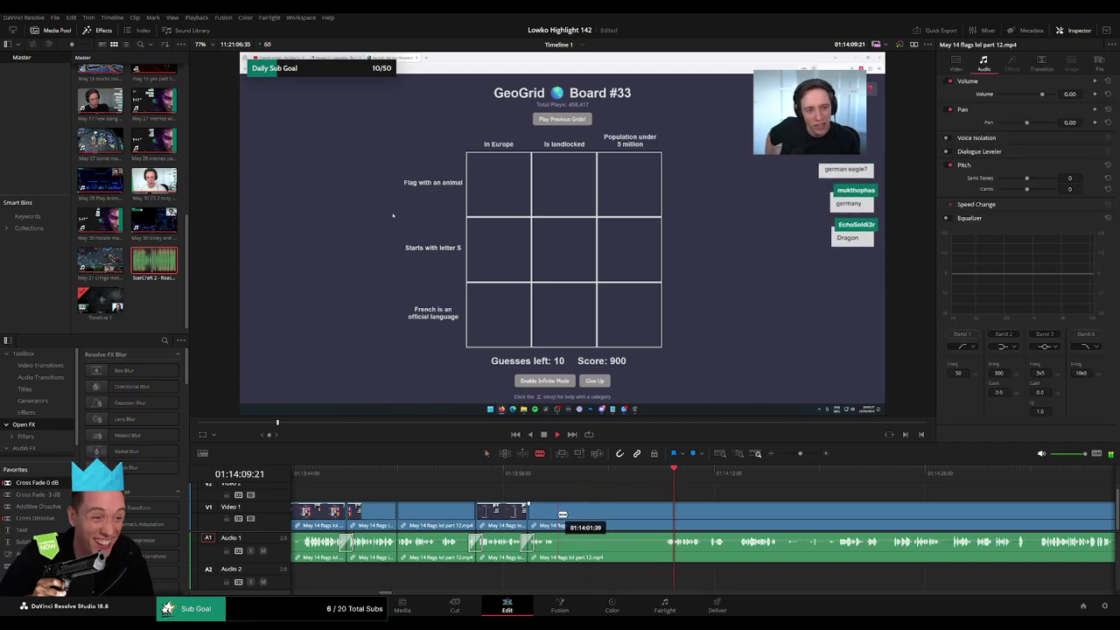
pyautogui.click(662, 516)
pyautogui.press('a')
pyautogui.click(647, 519)
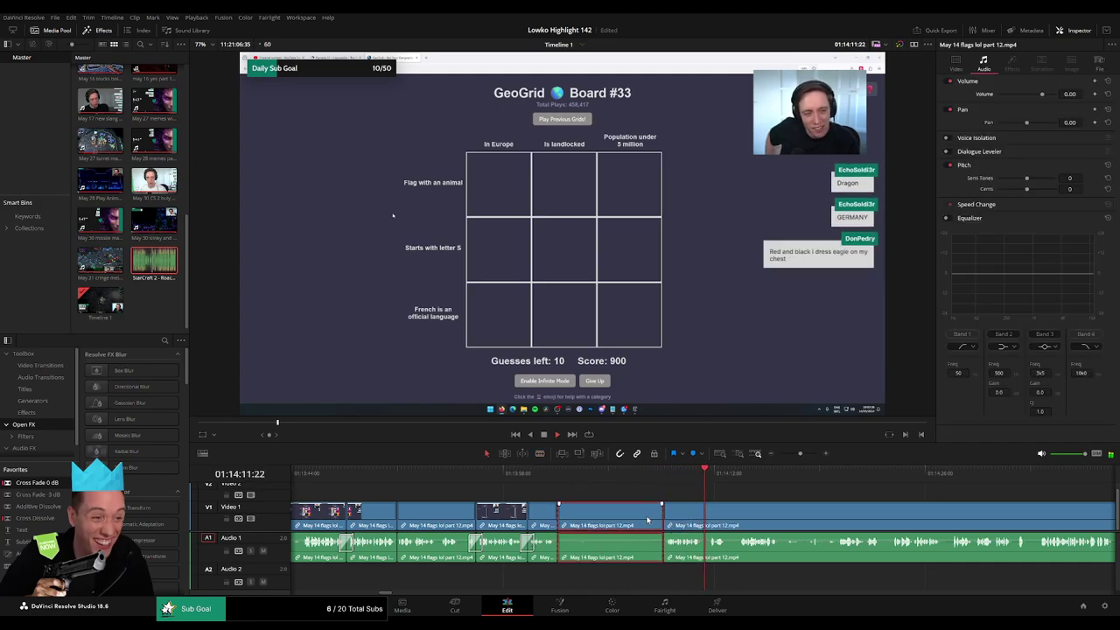
pyautogui.press('Delete')
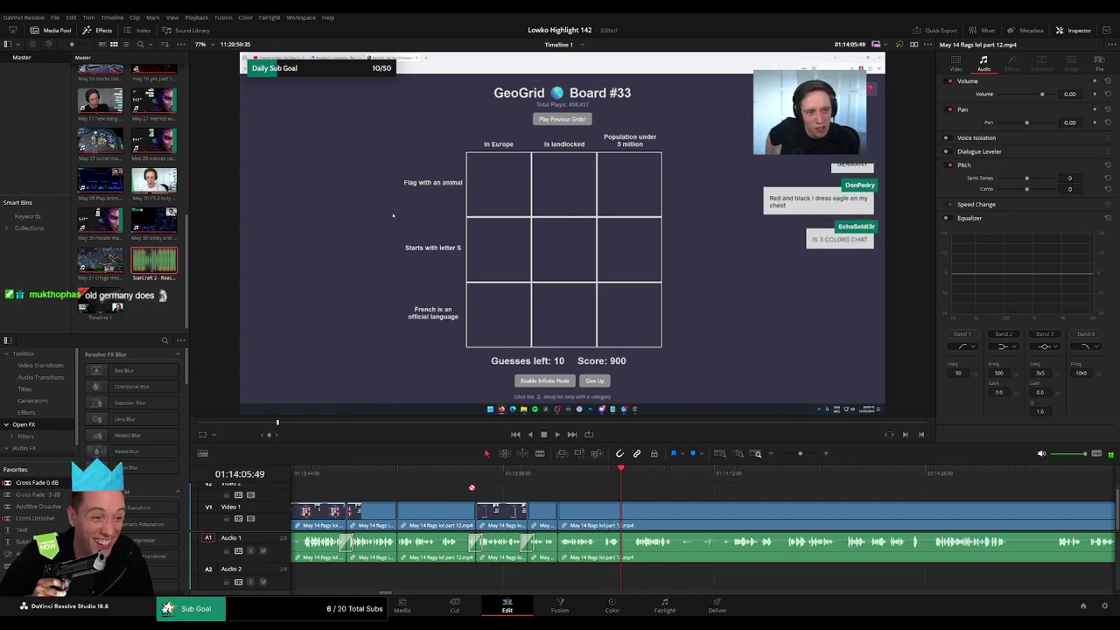
pyautogui.moveTo(558, 547); pyautogui.dragTo(559, 545)
# - Ripple-delete the part 12 section from about 01:14:32 to 01:14:35 and cross-fade the audio join
pyautogui.press('space')
pyautogui.moveTo(707, 522); pyautogui.dragTo(514, 504)
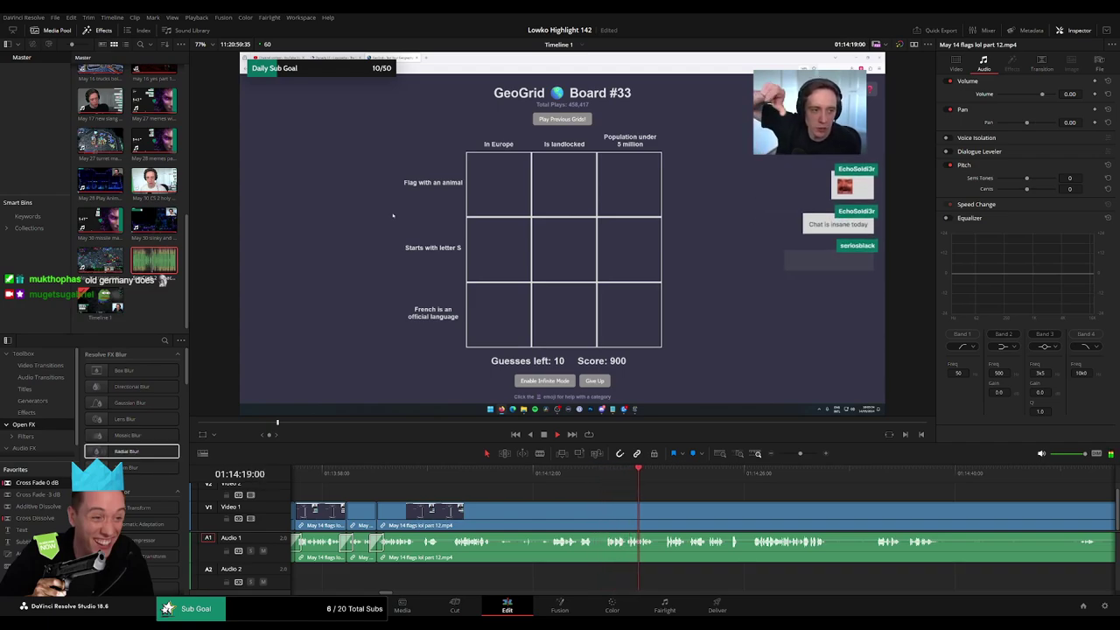
pyautogui.moveTo(719, 496); pyautogui.dragTo(564, 496)
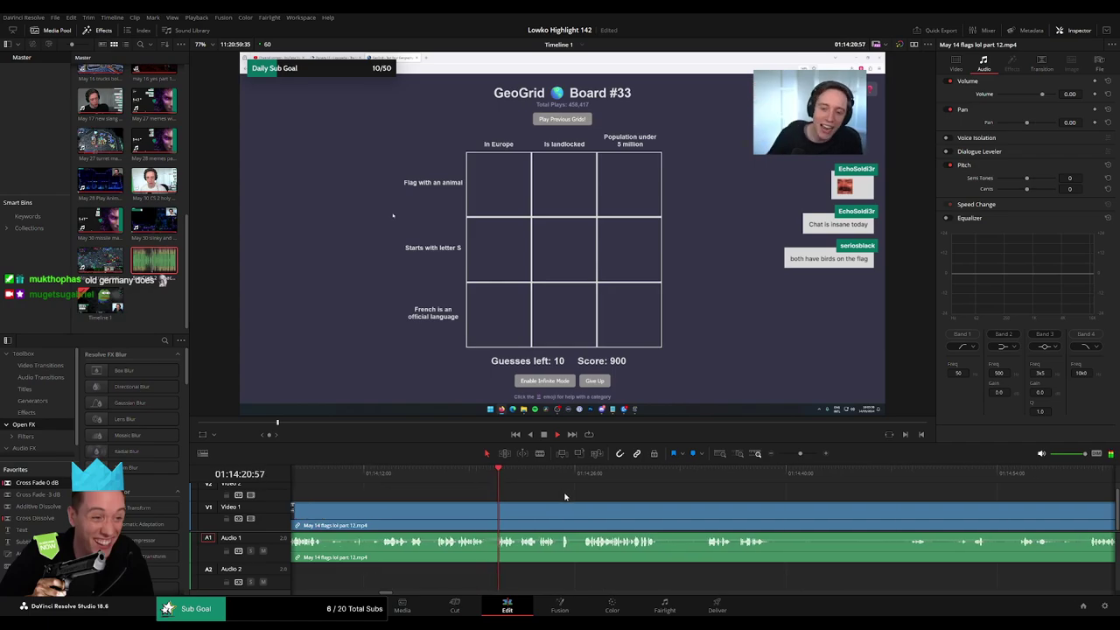
pyautogui.hscroll(2, 568, 495)
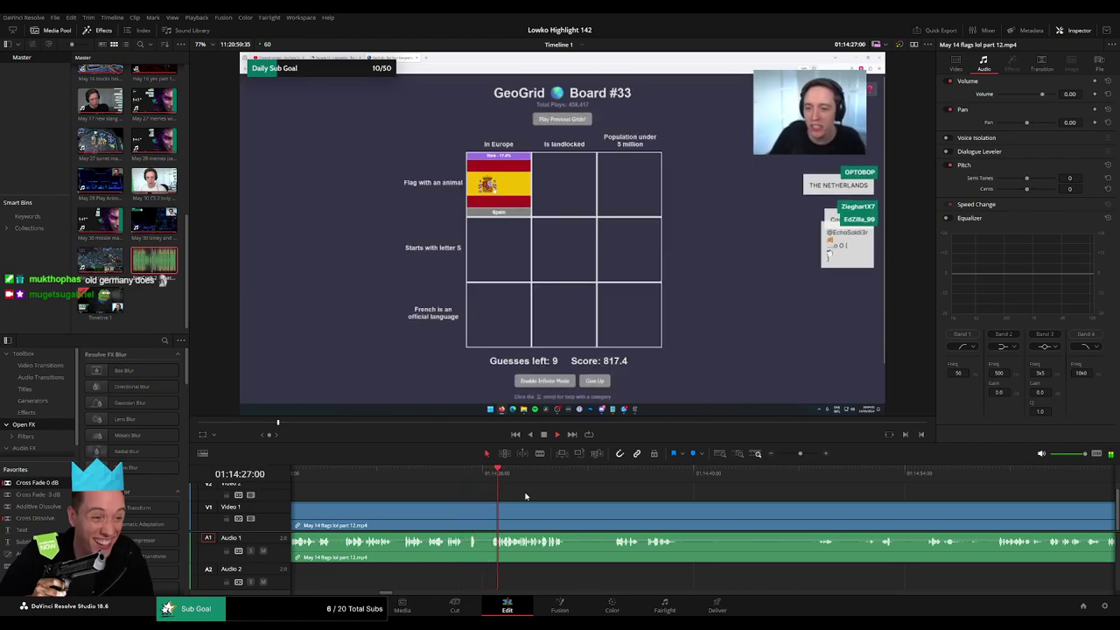
pyautogui.click(613, 472)
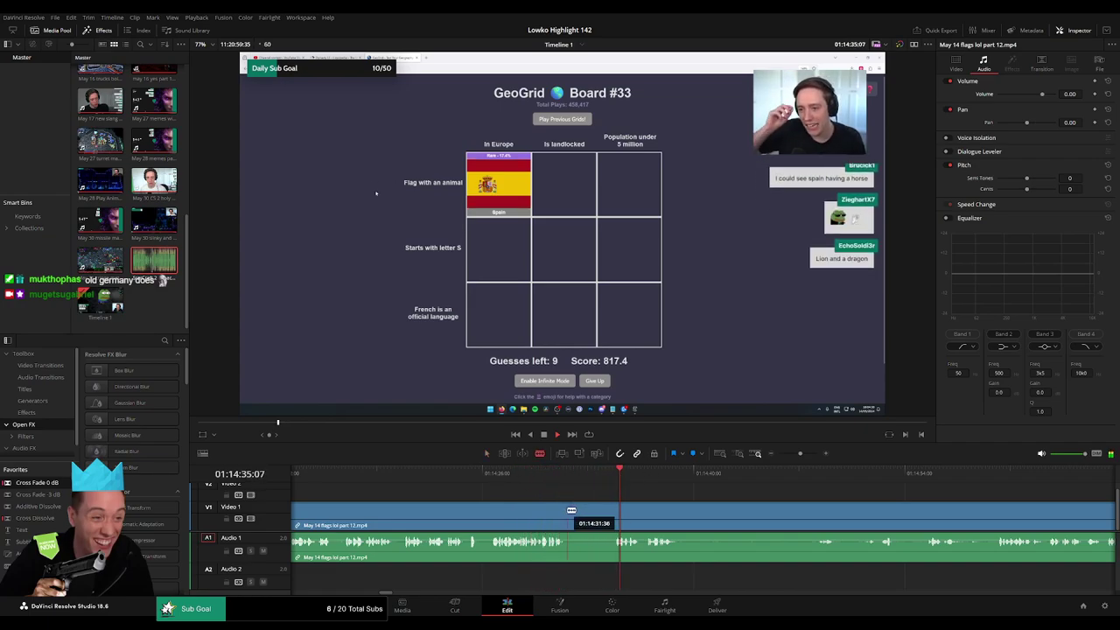
pyautogui.click(570, 510)
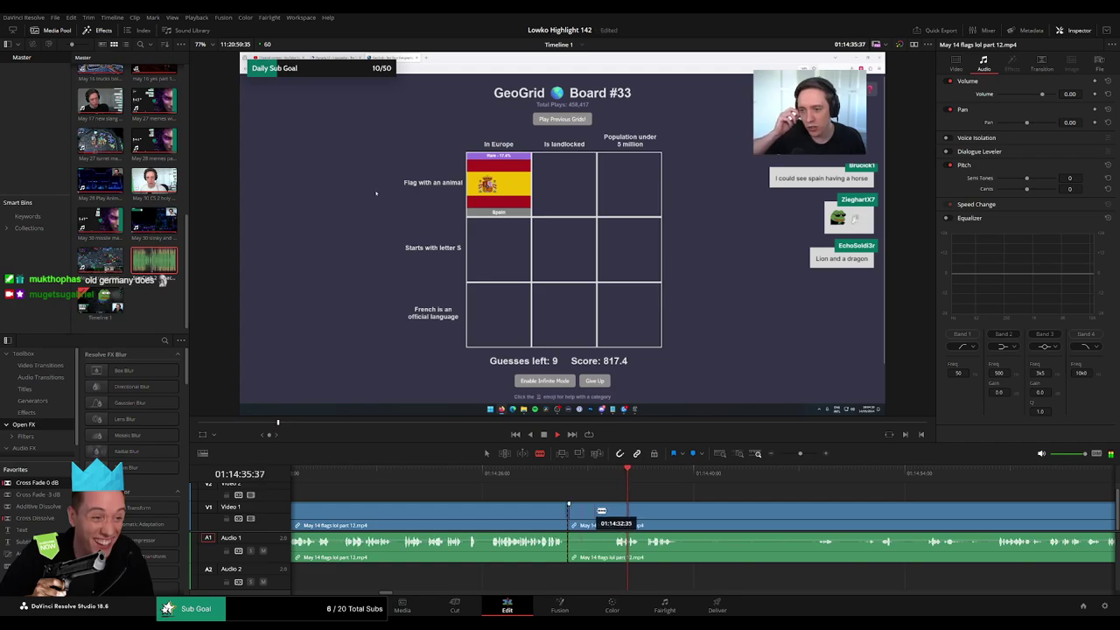
pyautogui.click(615, 511)
pyautogui.press('a')
pyautogui.click(601, 514)
pyautogui.press('Delete')
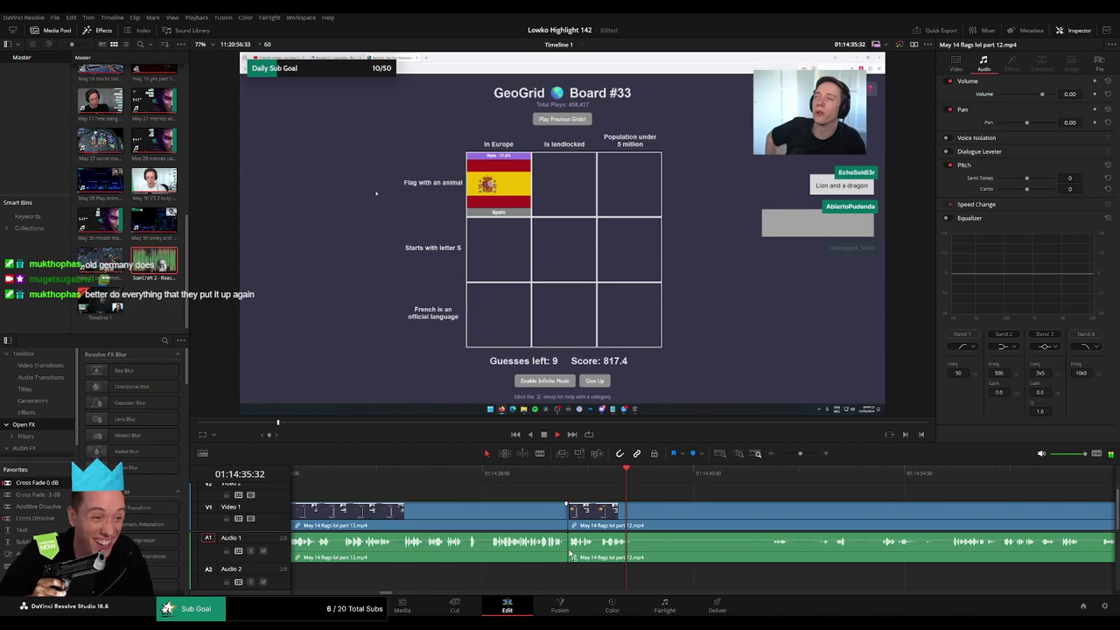
pyautogui.click(569, 553)
pyautogui.hotkey('shift', 't')
# - Split part 12 at about 01:14:36, 01:14:45, 01:14:50 and 01:14:52, and ripple-delete the section between the last two cuts
pyautogui.hscroll(3, 527, 507)
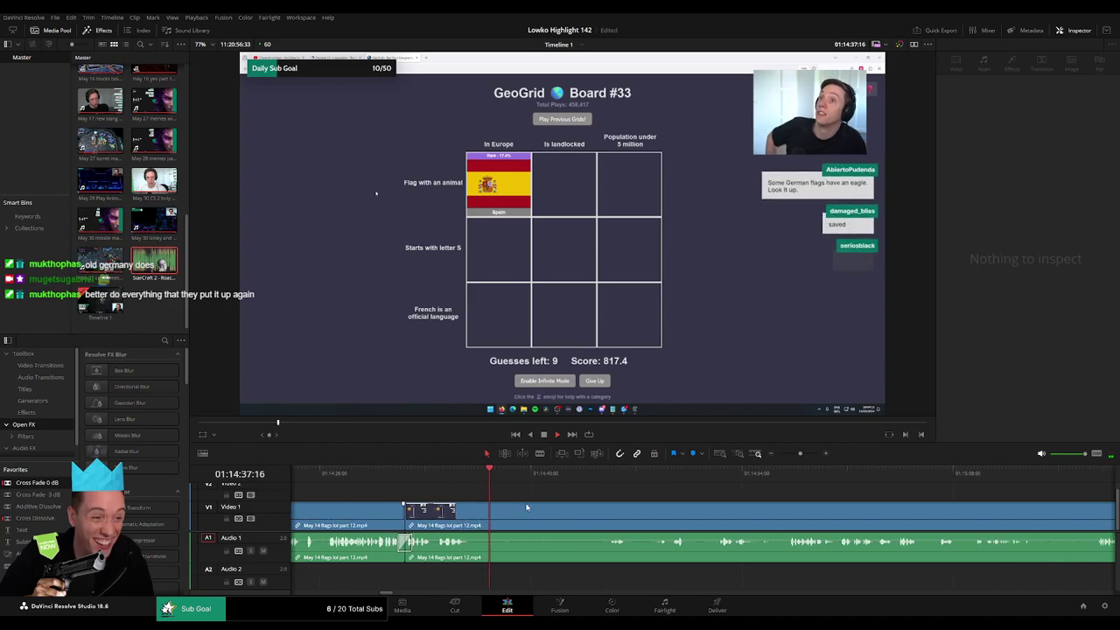
pyautogui.click(595, 477)
pyautogui.press('b')
pyautogui.click(473, 513)
pyautogui.click(640, 479)
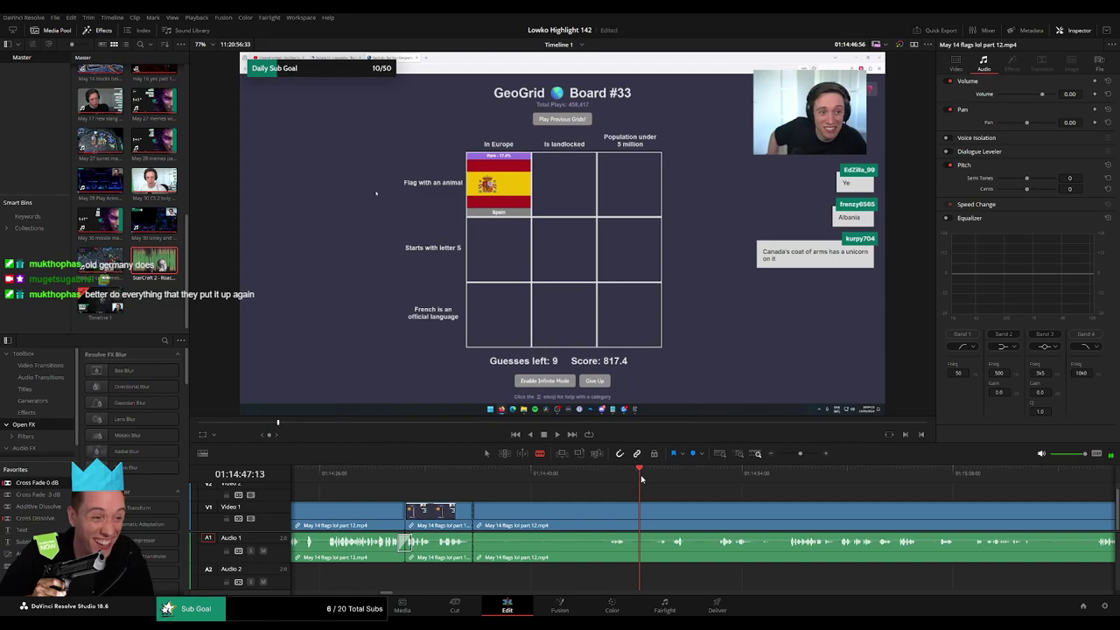
pyautogui.click(713, 476)
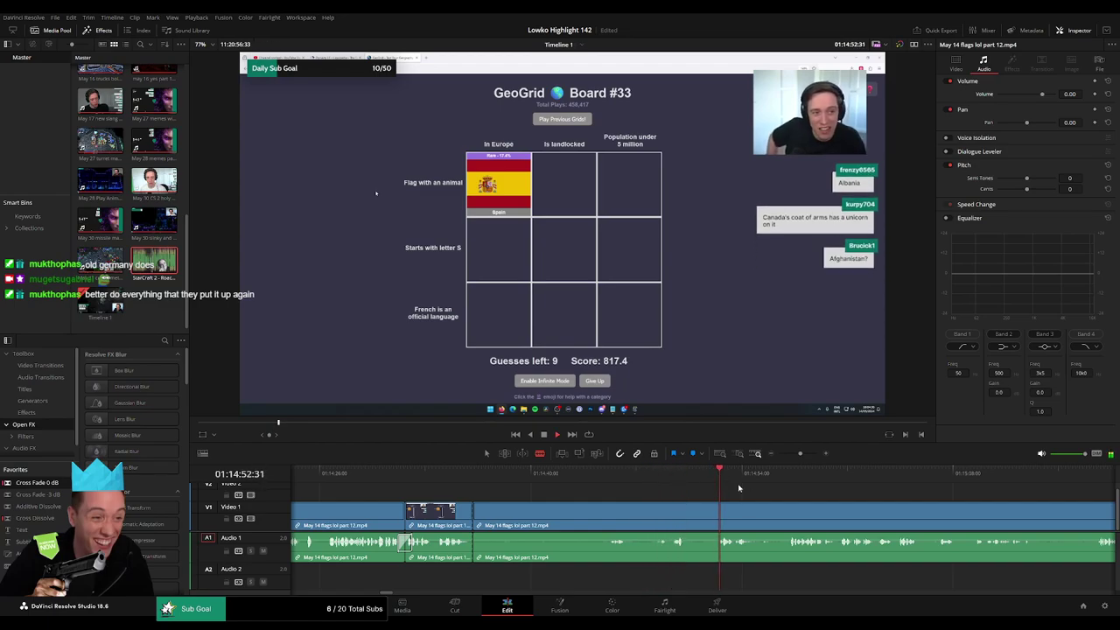
pyautogui.click(608, 510)
pyautogui.click(688, 510)
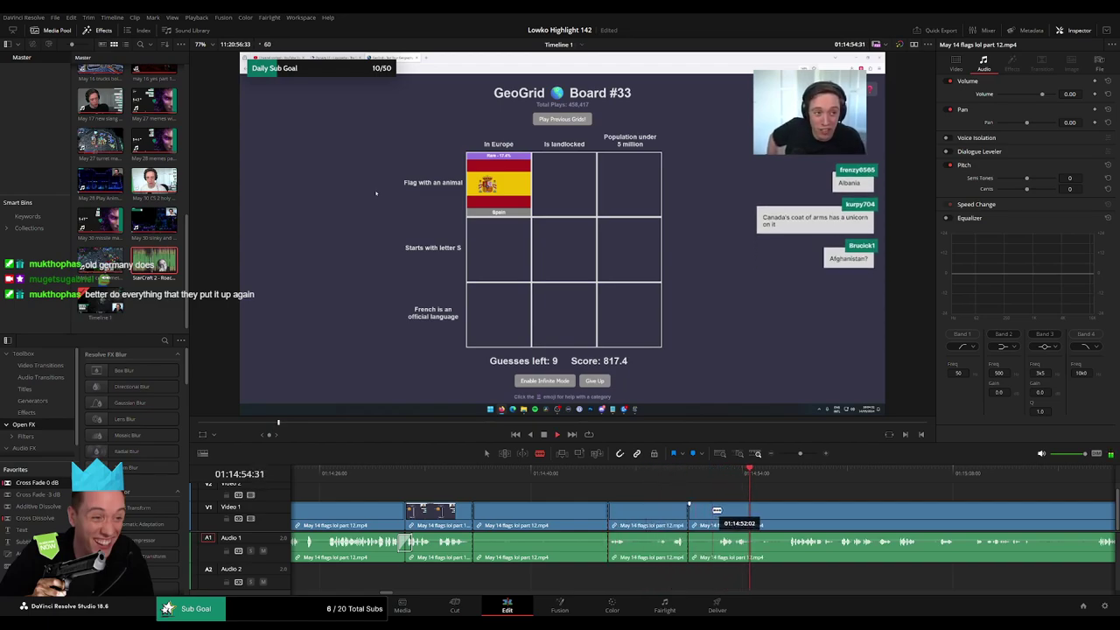
pyautogui.click(718, 510)
pyautogui.press('a')
pyautogui.click(704, 515)
pyautogui.press('Delete')
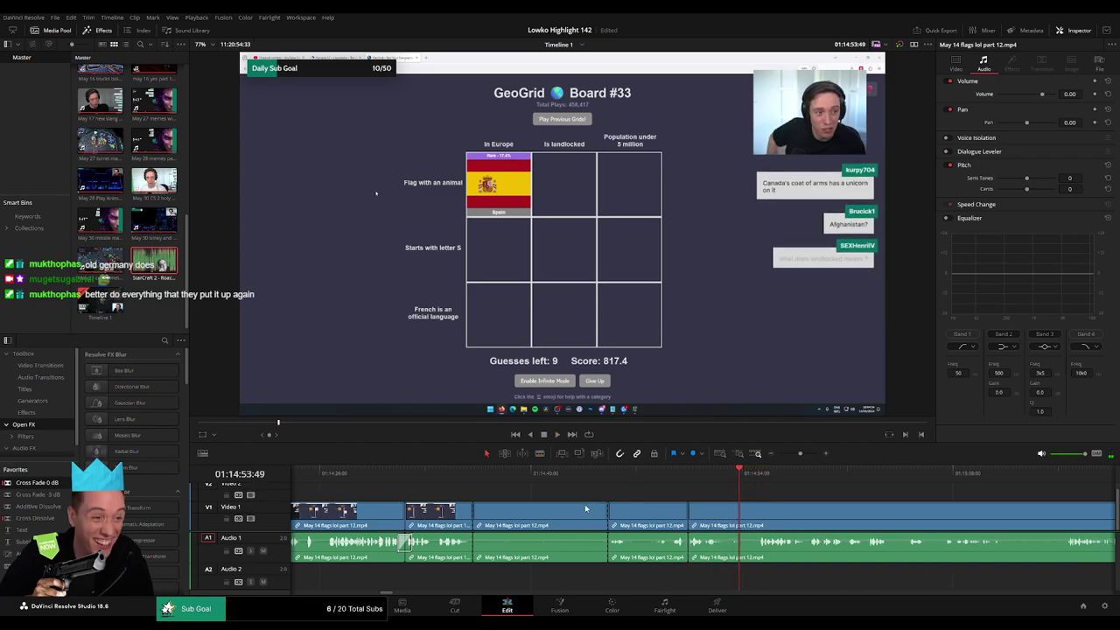
# - Ripple-delete the silent part 12 section from about 01:14:36 to 01:14:45 and cross-fade both new audio joins
pyautogui.click(582, 515)
pyautogui.press('Delete')
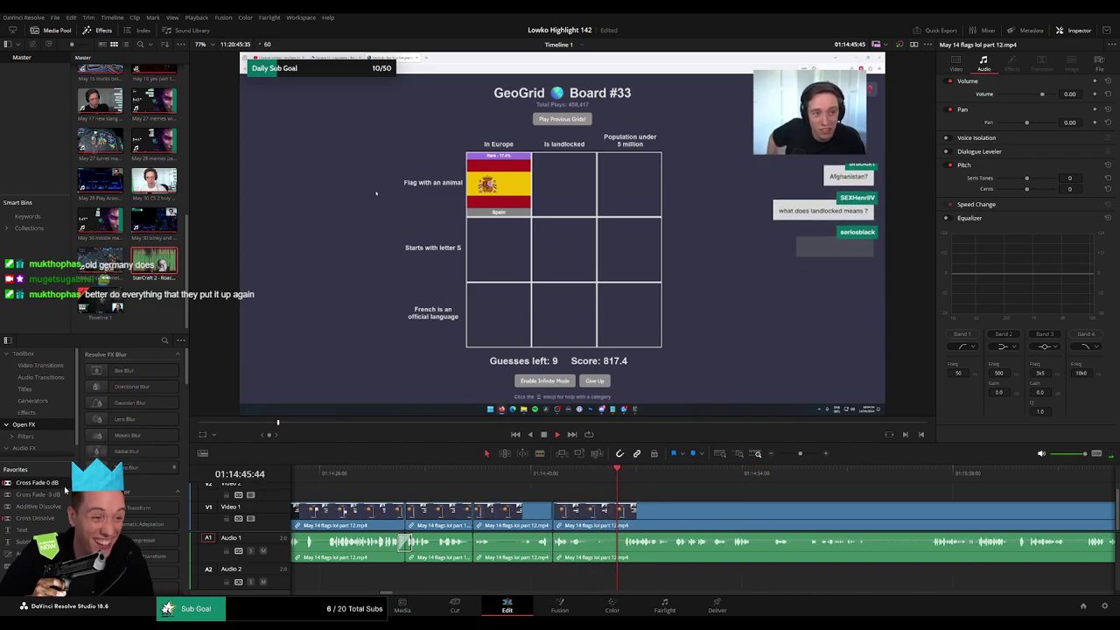
pyautogui.moveTo(37, 483); pyautogui.dragTo(553, 545)
pyautogui.press('space')
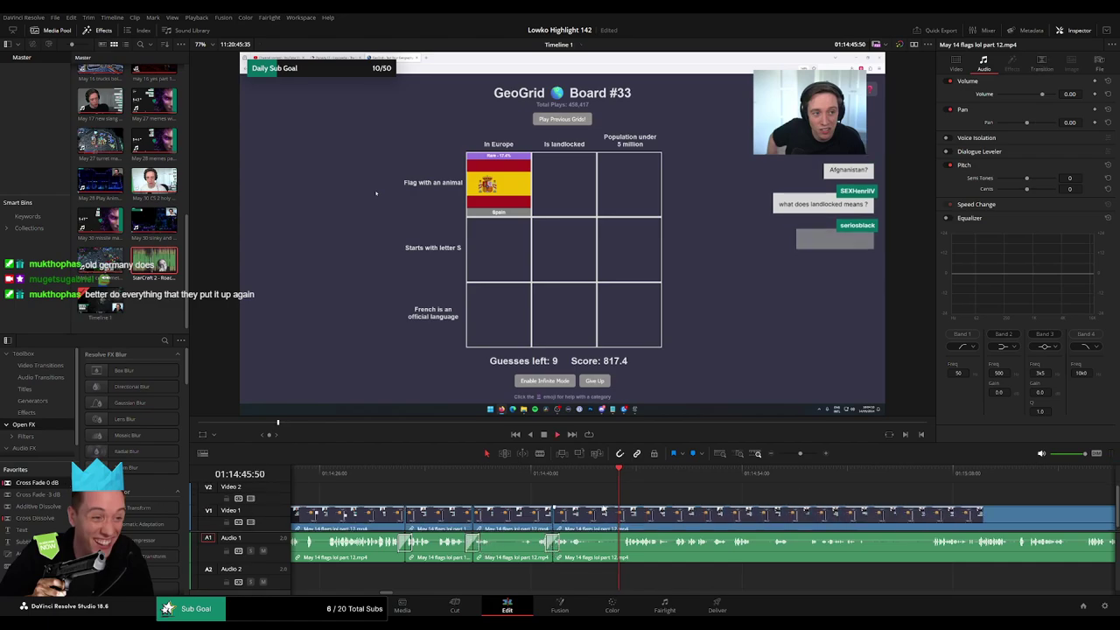
# - Ripple-delete the part 12 section from about 01:14:44 to 01:14:46 and cross-fade the audio join
pyautogui.press('b')
pyautogui.click(596, 510)
pyautogui.click(621, 510)
pyautogui.press('a')
pyautogui.click(608, 520)
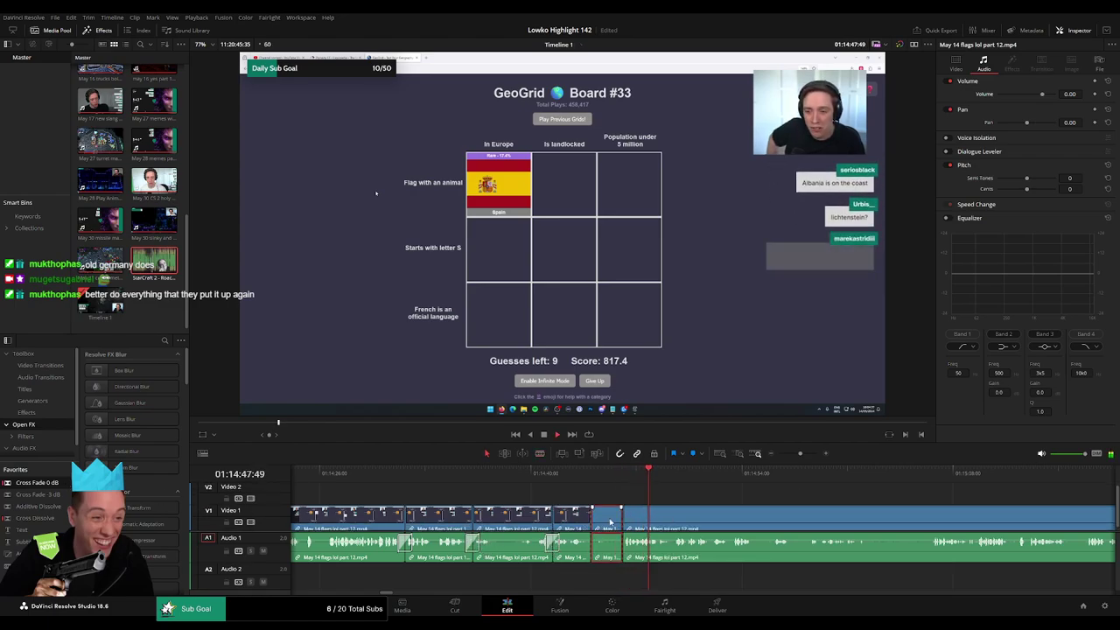
pyautogui.press('Delete')
pyautogui.press('space')
pyautogui.press('b')
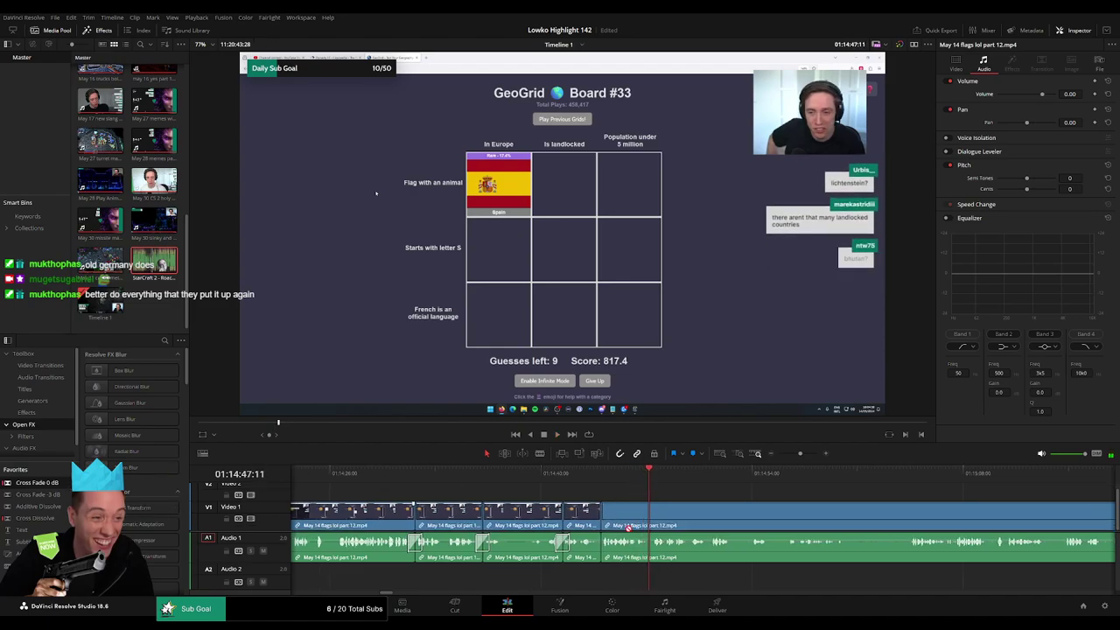
# - Ripple-delete the silent part 12 section from about 01:15:00 to 01:15:04 and cross-fade the audio join
pyautogui.hscroll(3, 577, 521)
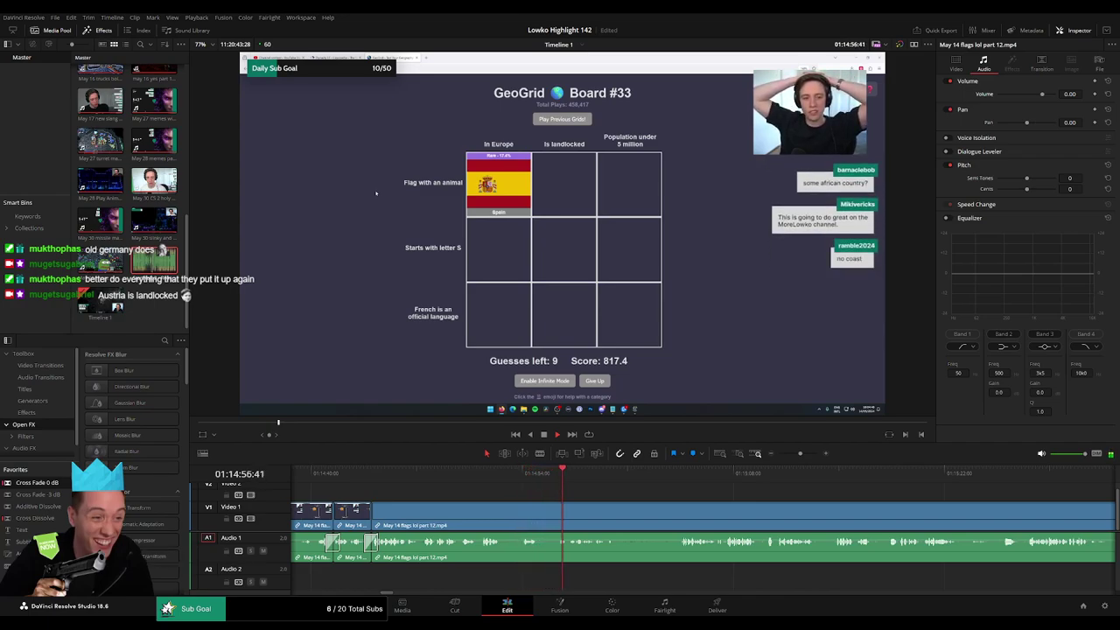
pyautogui.hscroll(3, 635, 504)
pyautogui.press('b')
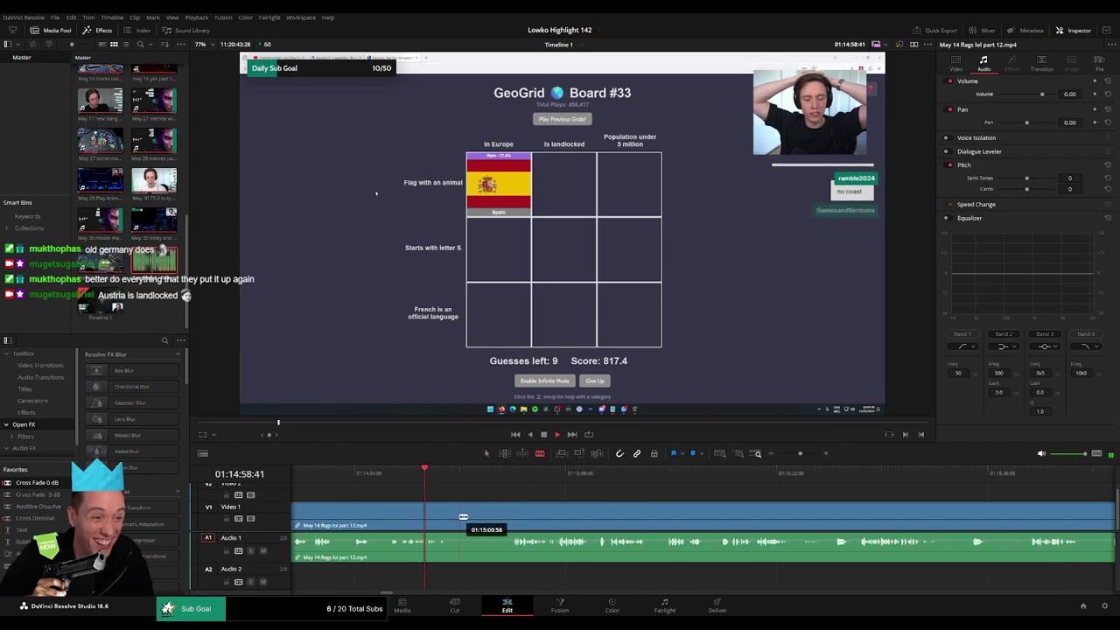
pyautogui.click(453, 512)
pyautogui.press('a')
pyautogui.click(493, 514)
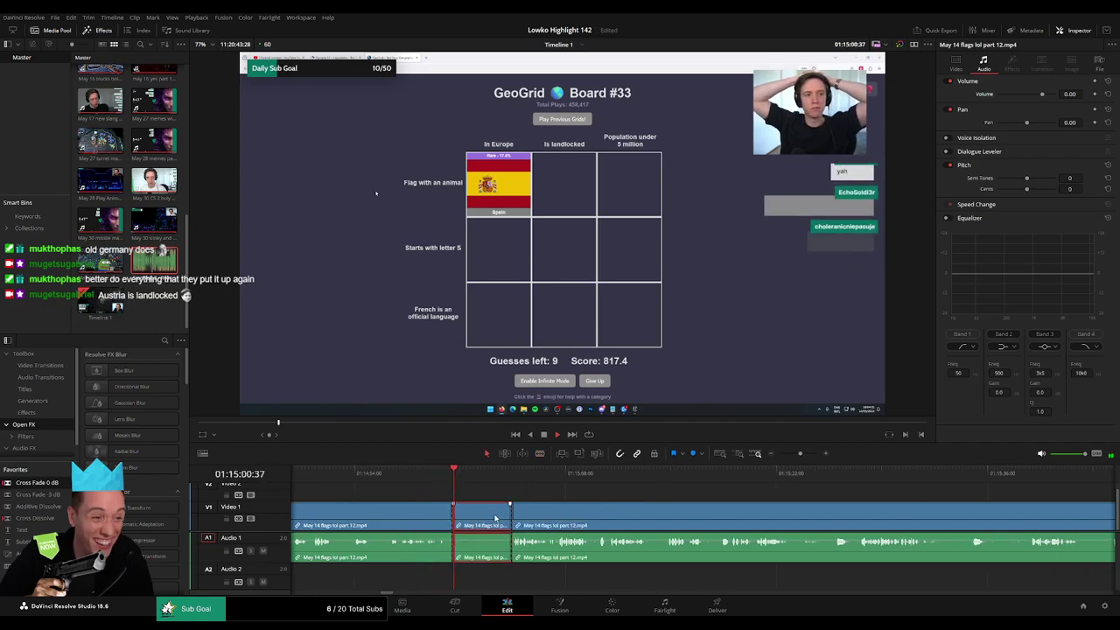
pyautogui.press('Delete')
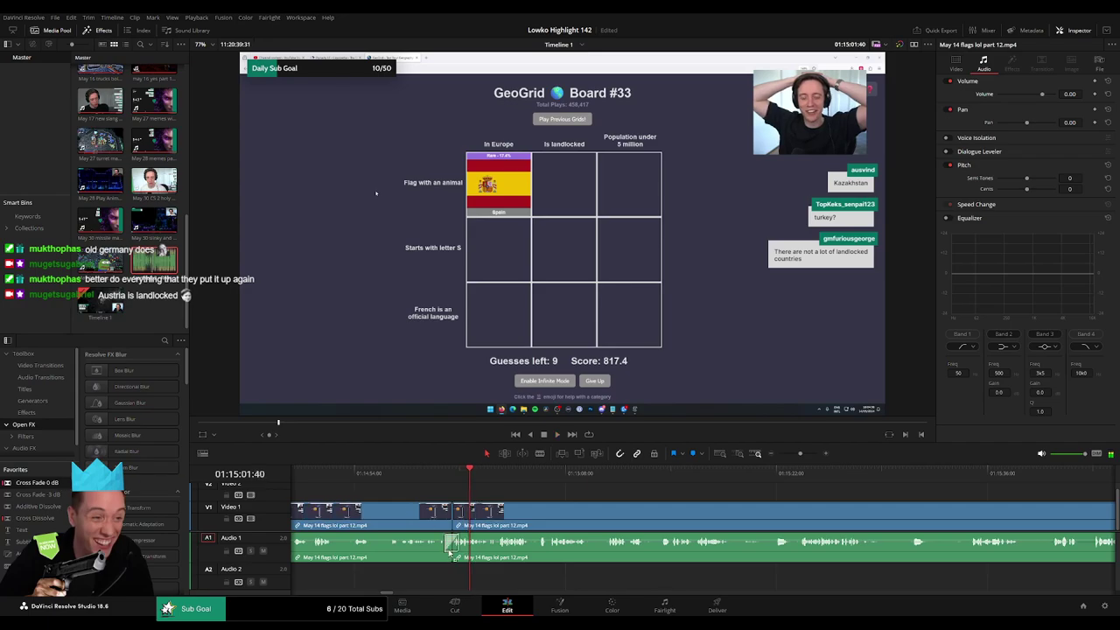
# - Ripple-delete the one-second pause in part 12 at about 01:15:10 and cross-fade the audio join
pyautogui.hscroll(3, 512, 507)
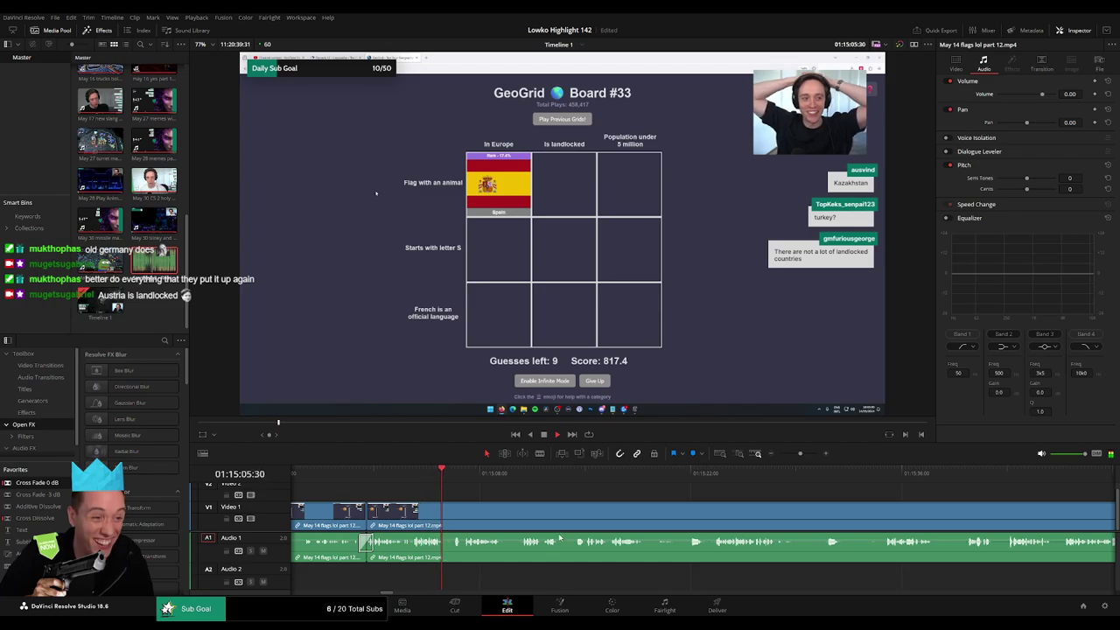
pyautogui.click(507, 509)
pyautogui.click(521, 510)
pyautogui.press('a')
pyautogui.click(515, 514)
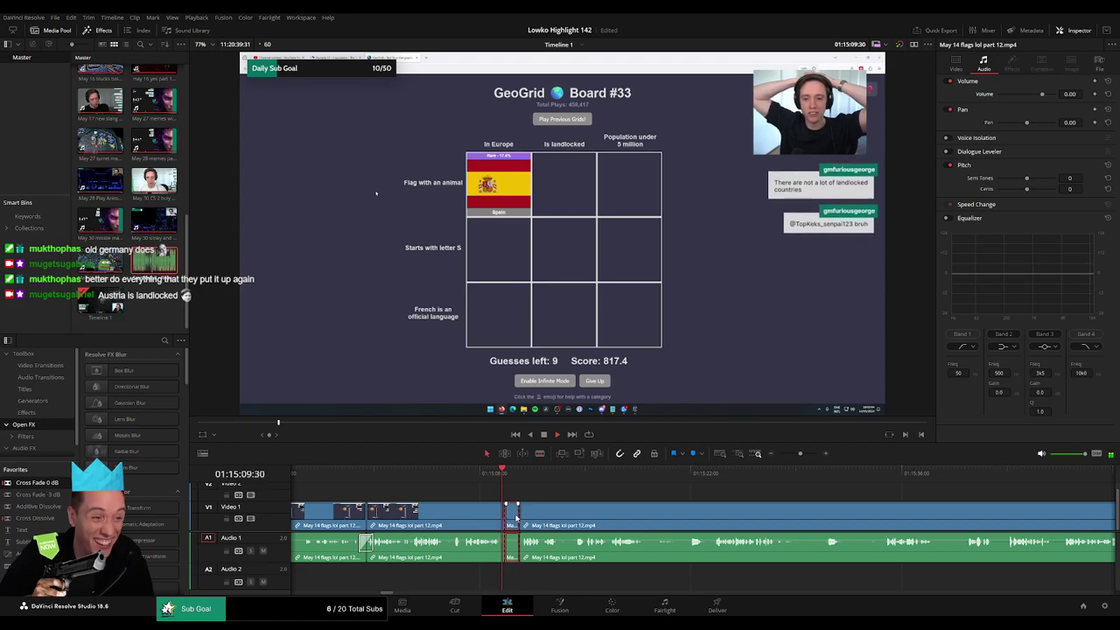
pyautogui.press('Delete')
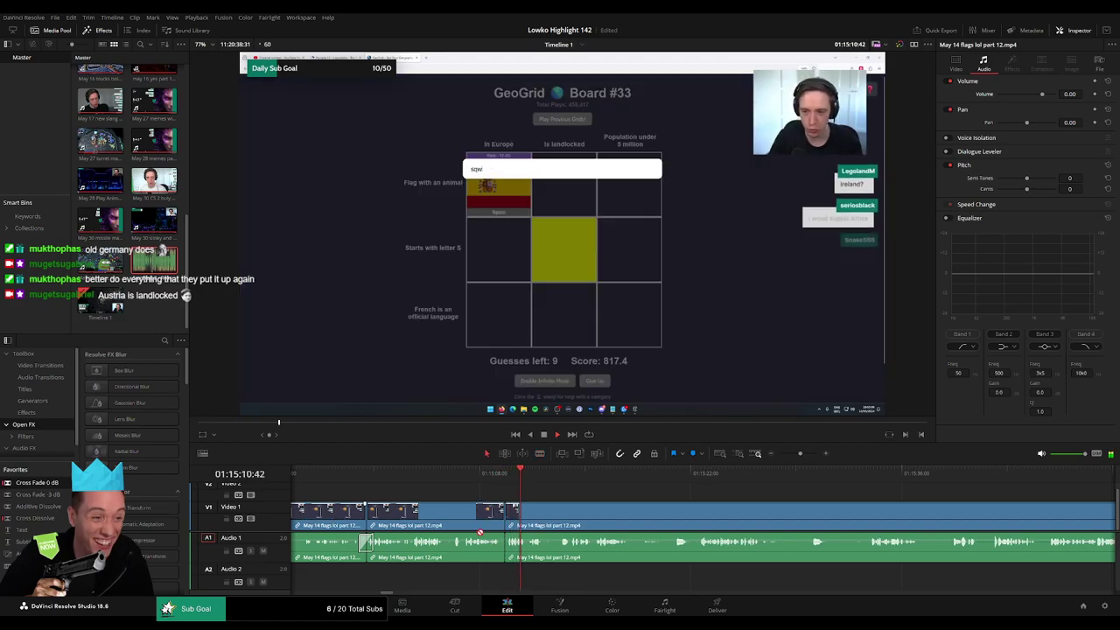
pyautogui.moveTo(510, 555); pyautogui.dragTo(505, 544)
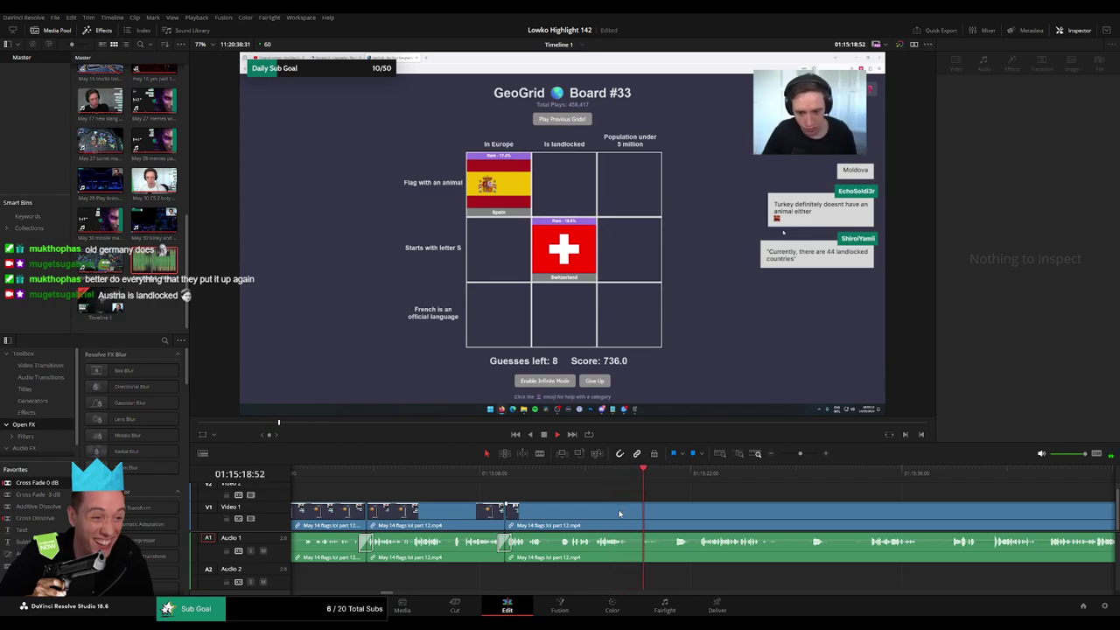
# - Ripple-delete the part 12 section from about 01:15:18 to 01:15:23 and cross-fade the audio join
pyautogui.hscroll(3, 540, 488)
pyautogui.press('b')
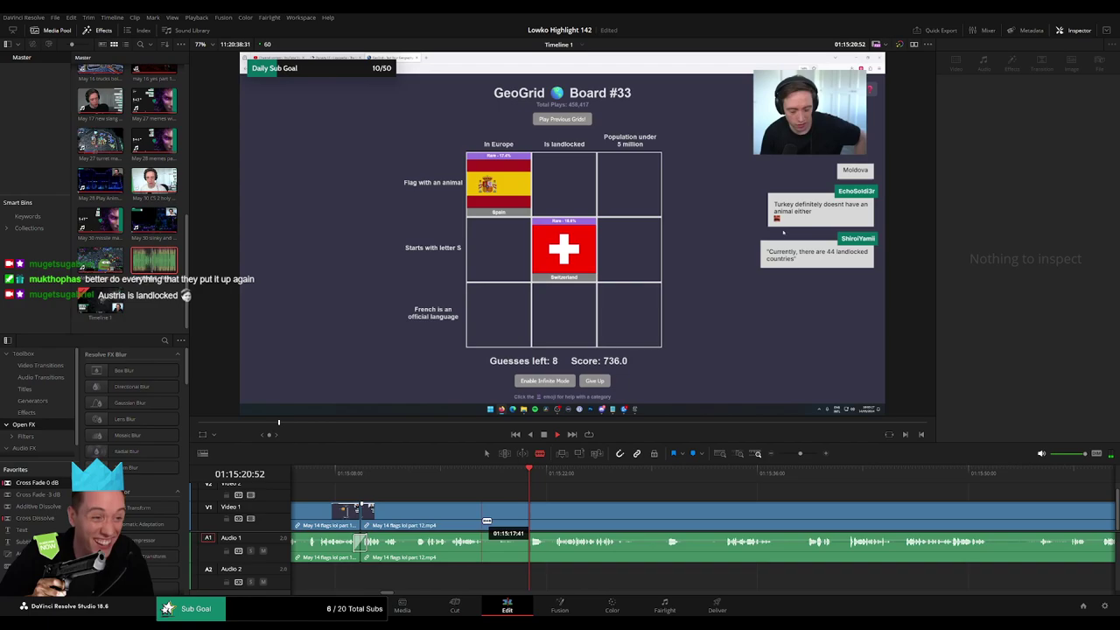
pyautogui.click(487, 522)
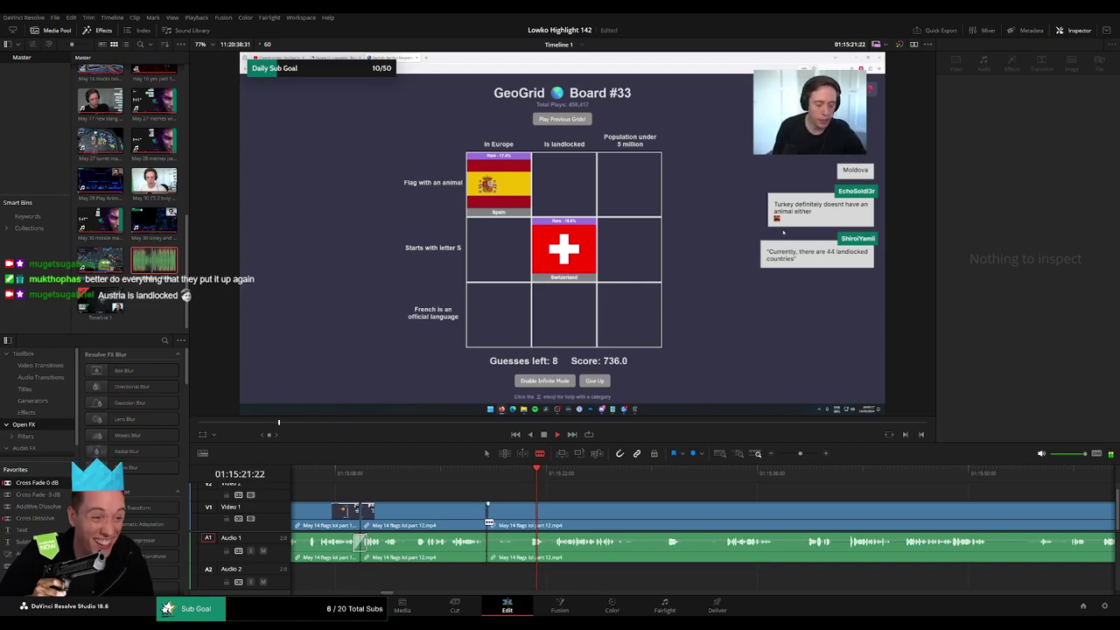
pyautogui.click(559, 518)
pyautogui.press('a')
pyautogui.click(542, 521)
pyautogui.press('Delete')
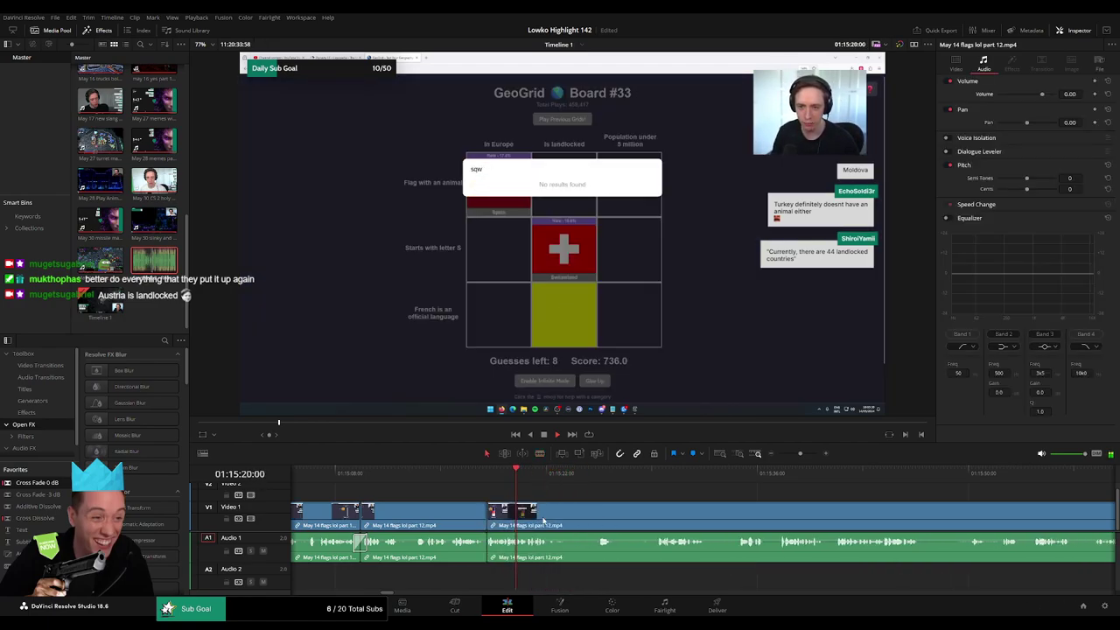
pyautogui.moveTo(493, 549); pyautogui.dragTo(489, 548)
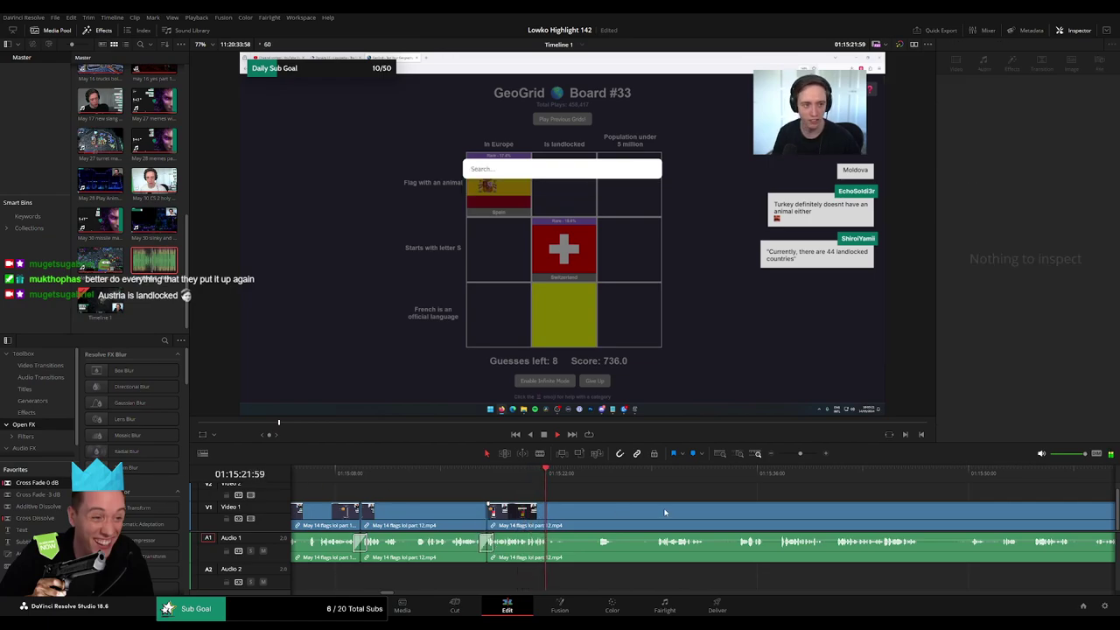
# - Split part 12 at about 01:15:29, ripple-delete everything back to the cut at 01:15:18, and cross-fade the audio join
pyautogui.hscroll(3, 665, 512)
pyautogui.click(470, 474)
pyautogui.click(539, 478)
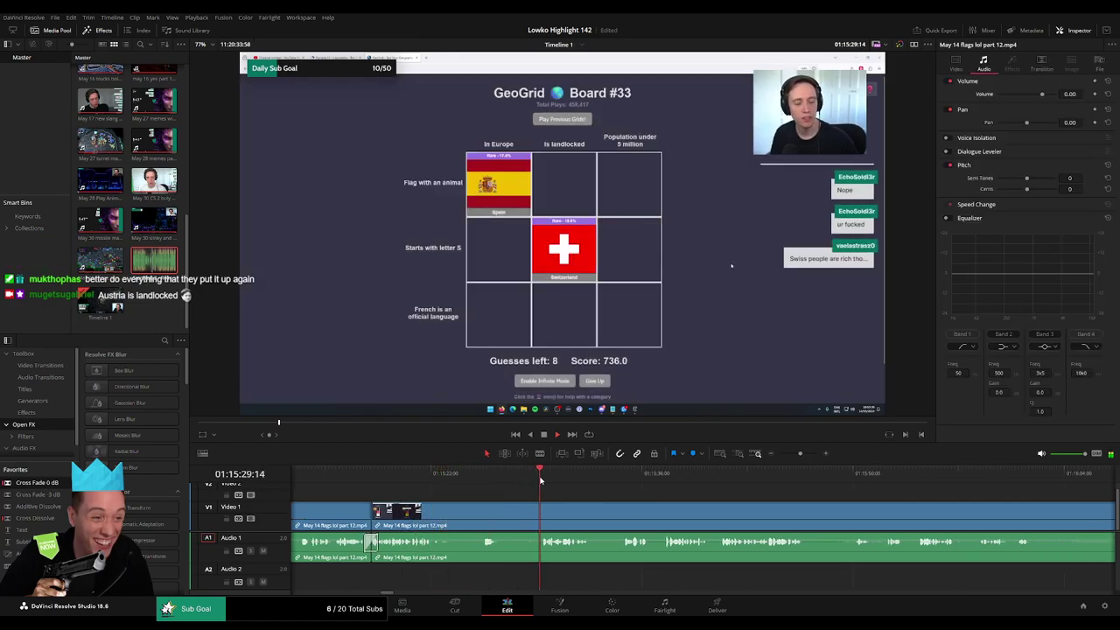
pyautogui.click(542, 514)
pyautogui.press('a')
pyautogui.click(514, 515)
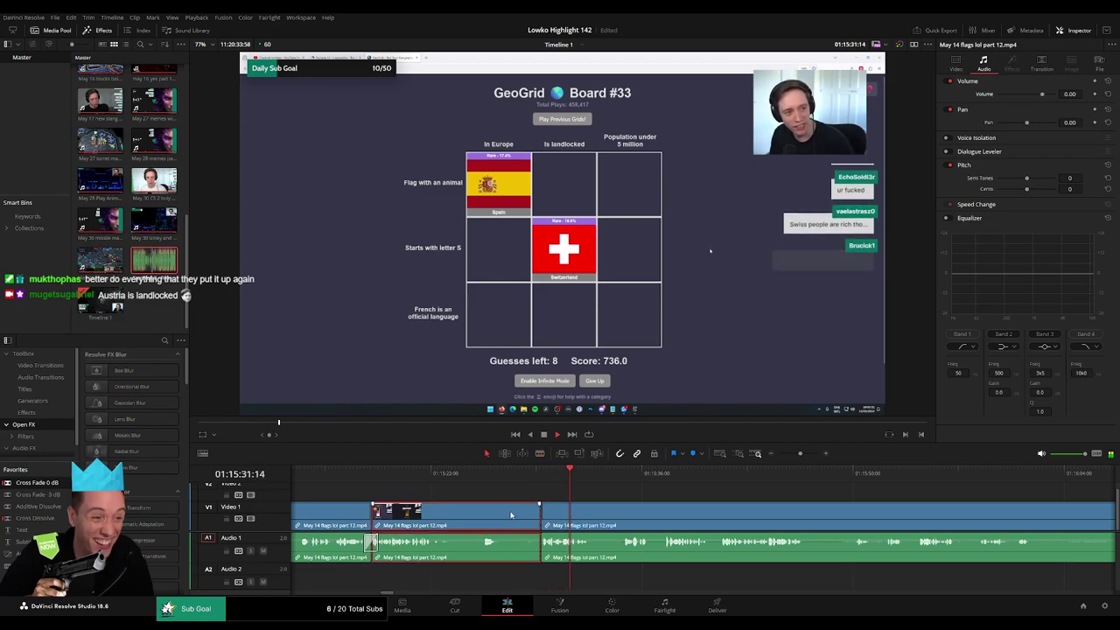
pyautogui.press('Delete')
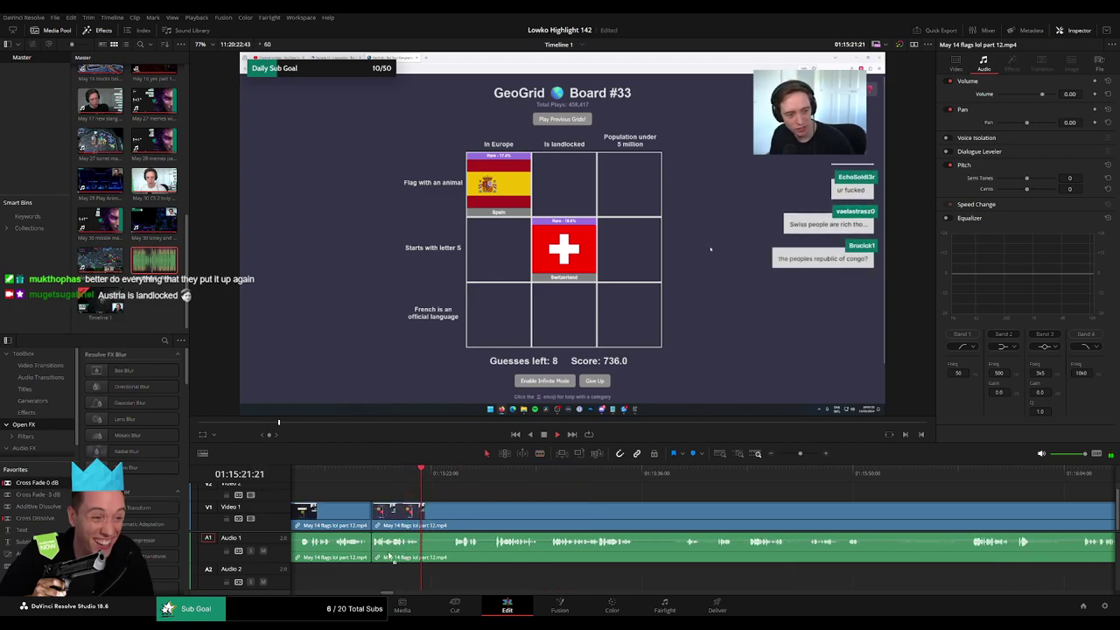
# - Ripple-delete the pause in part 12 from about 01:15:21 to 01:15:23 and cross-fade the audio join
pyautogui.press('b')
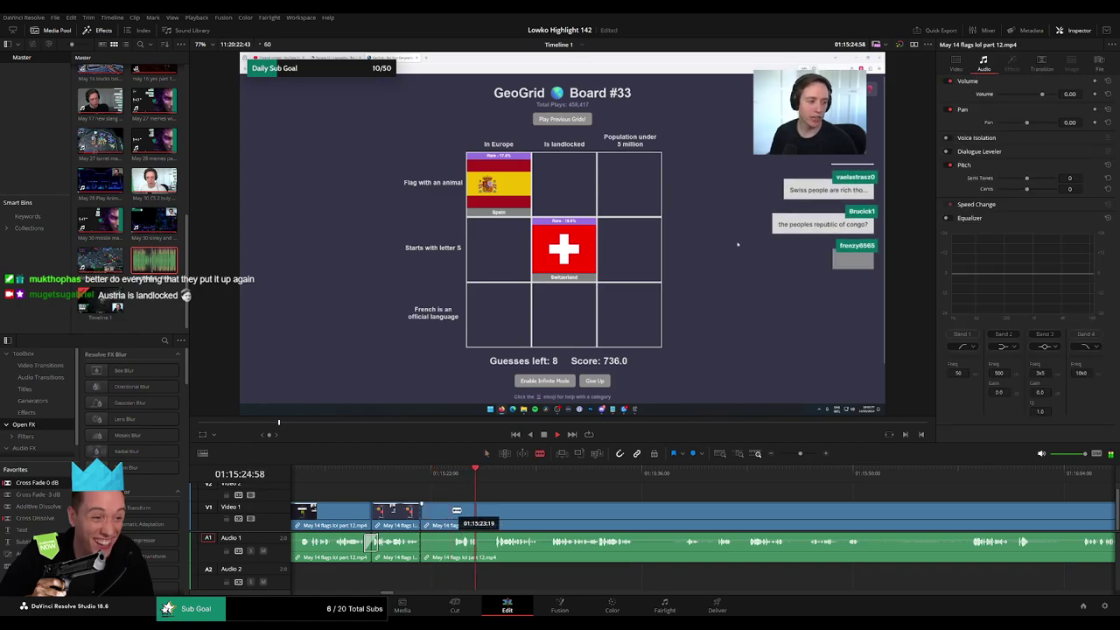
pyautogui.click(455, 511)
pyautogui.press('a')
pyautogui.press('Delete')
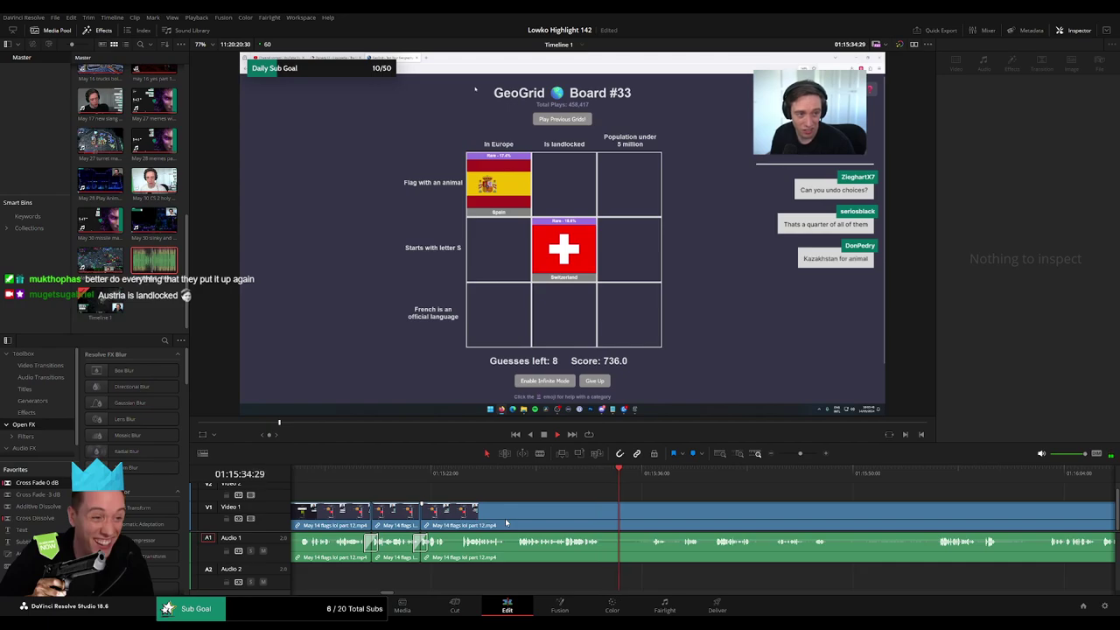
# - Ripple-delete the silent part 12 section from about 01:15:34 to 01:15:36 and cross-fade the audio join
pyautogui.moveTo(668, 520); pyautogui.dragTo(552, 505)
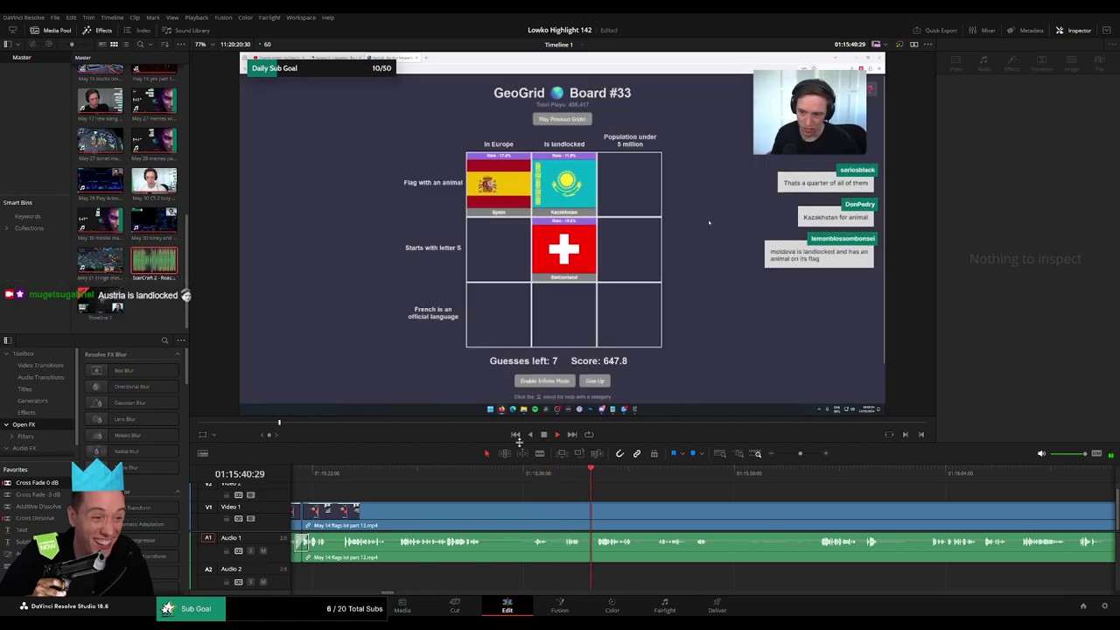
pyautogui.click(489, 515)
pyautogui.click(528, 515)
pyautogui.press('a')
pyautogui.click(514, 519)
pyautogui.press('Delete')
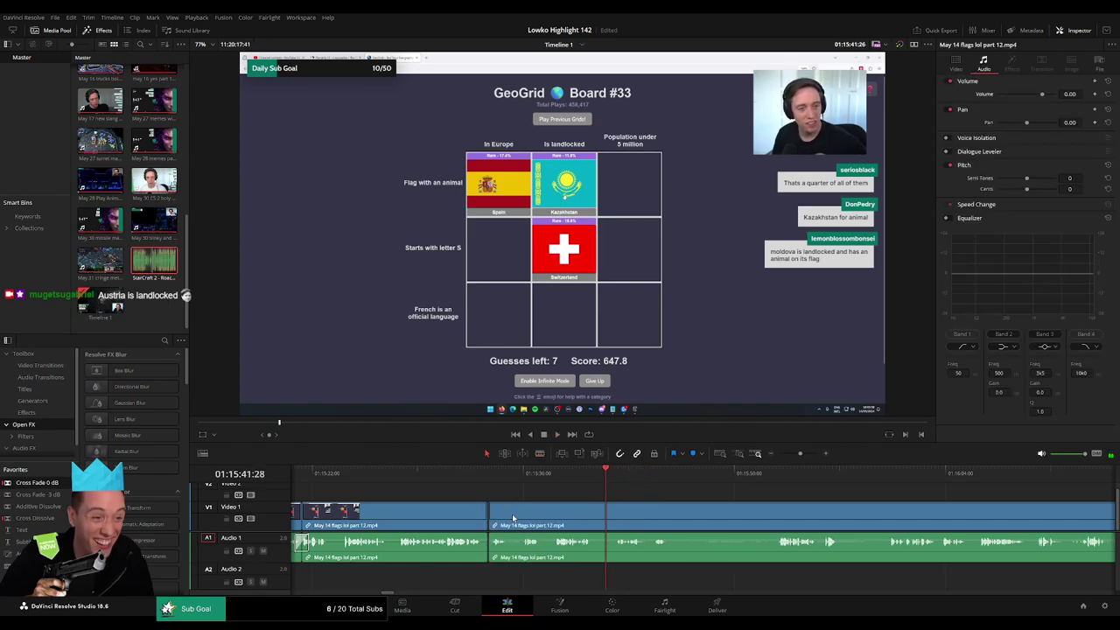
pyautogui.press('space')
pyautogui.moveTo(494, 557); pyautogui.dragTo(491, 555)
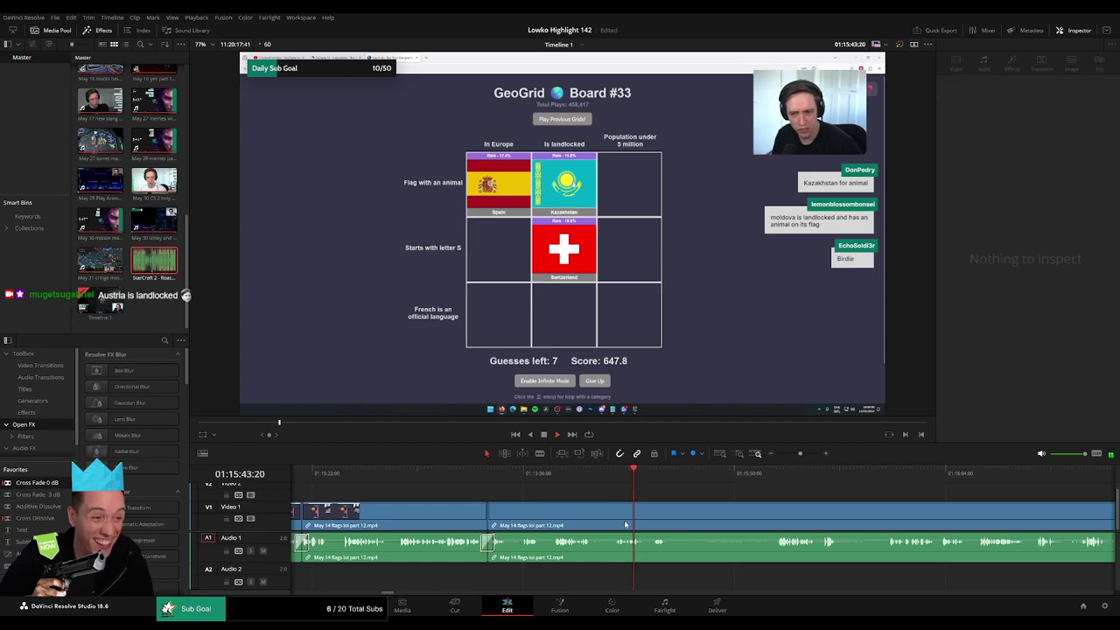
# - Ripple-delete the part 12 pause from about 01:15:46 to 01:15:52 and cross-fade the audio join
pyautogui.hscroll(4, 624, 525)
pyautogui.press('b')
pyautogui.click(505, 511)
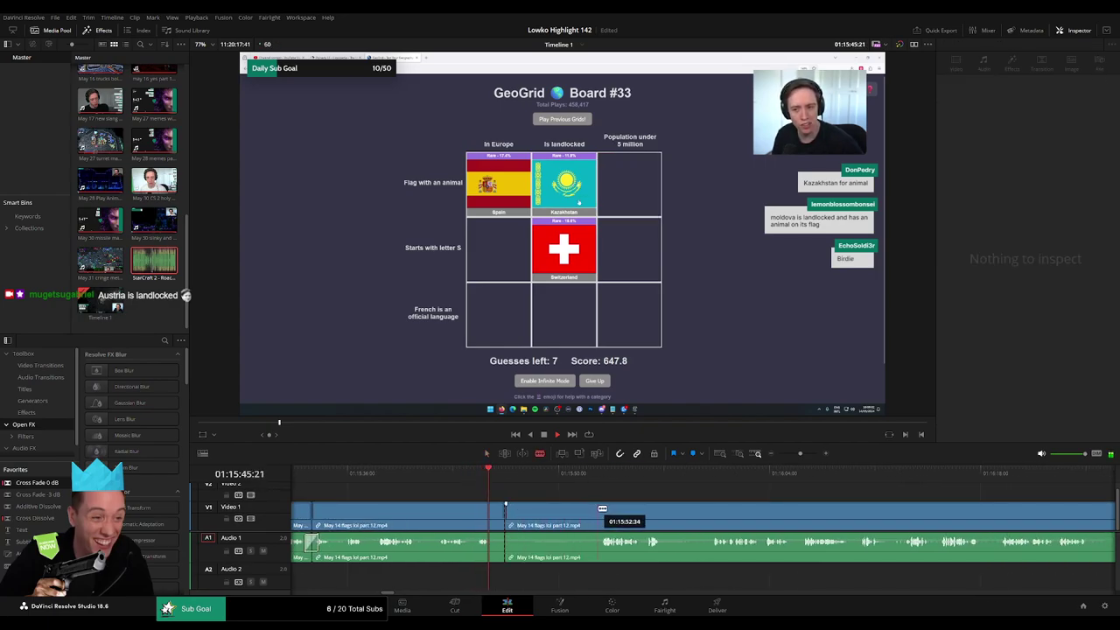
pyautogui.hotkey('ctrl', 'z')
pyautogui.click(496, 514)
pyautogui.click(599, 516)
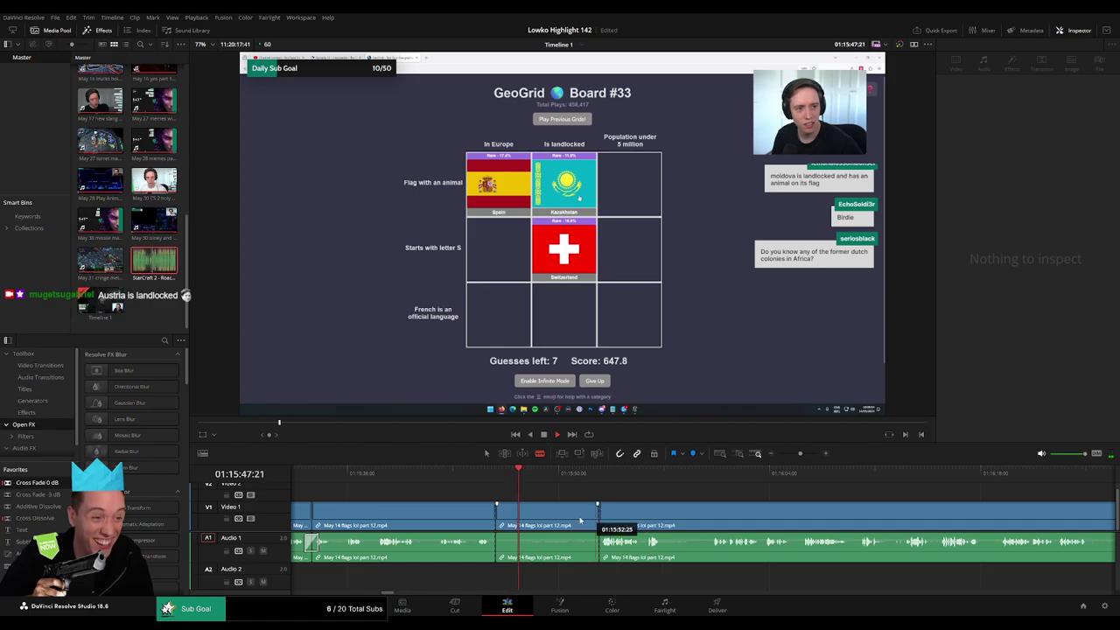
pyautogui.press('a')
pyautogui.click(577, 521)
pyautogui.press('Delete')
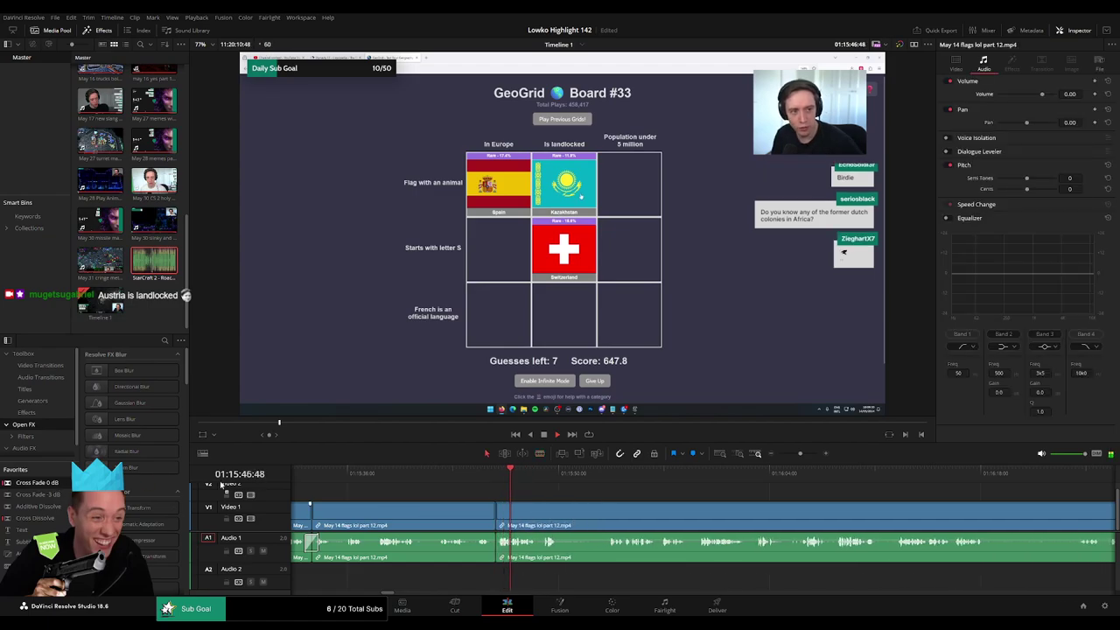
pyautogui.moveTo(503, 545); pyautogui.dragTo(499, 546)
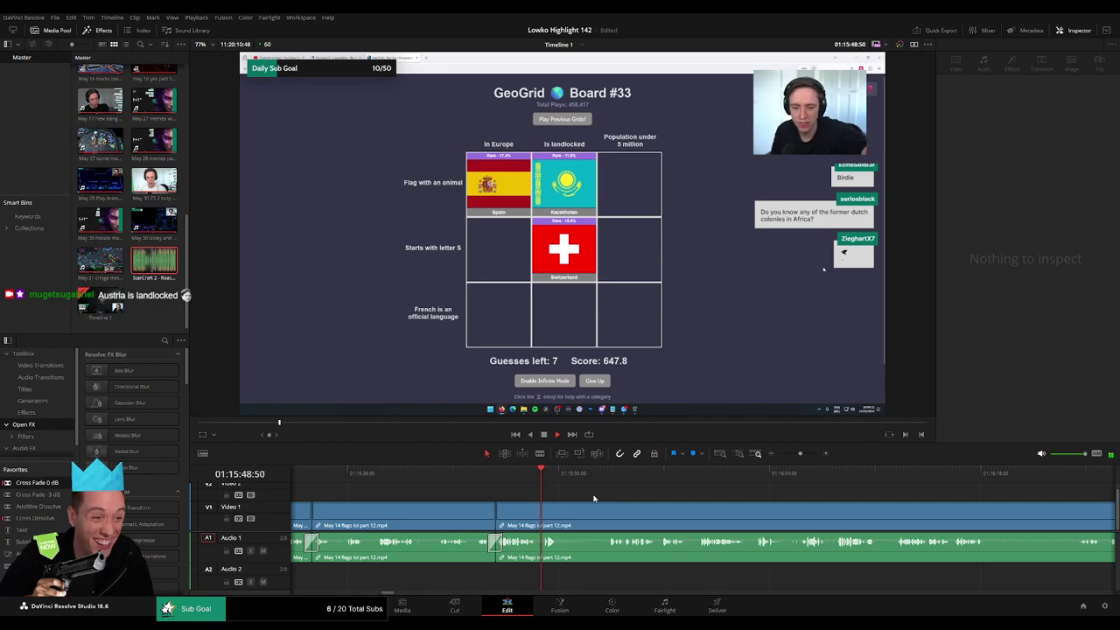
# - Ripple-delete the part 12 section from about 01:15:50 to 01:15:53 and cross-fade the audio join
pyautogui.click(567, 525)
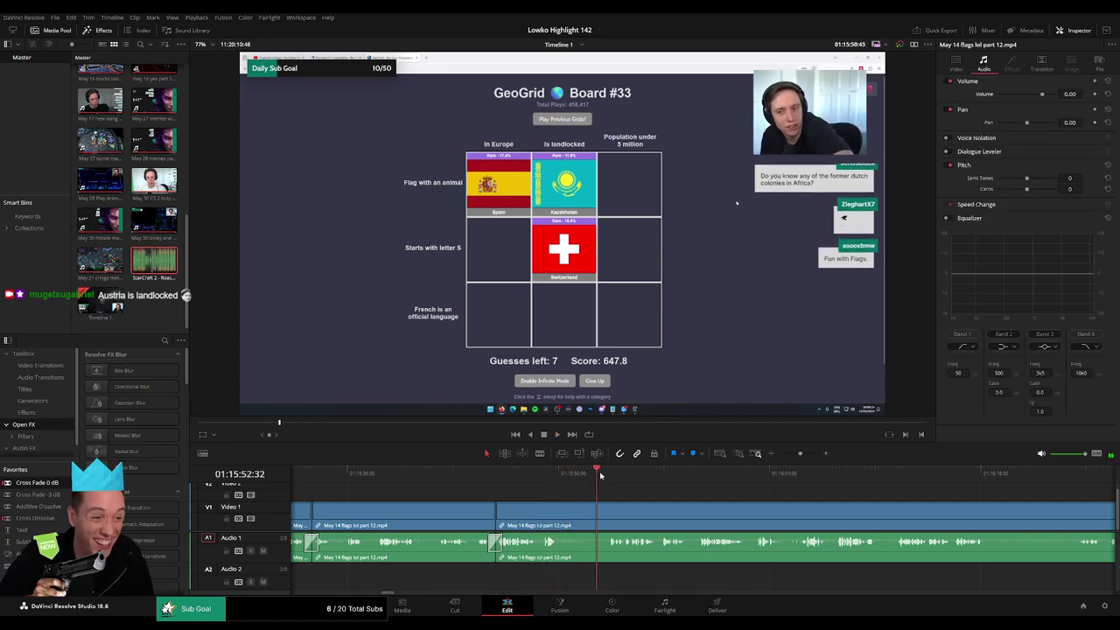
pyautogui.click(561, 522)
pyautogui.click(604, 522)
pyautogui.press('a')
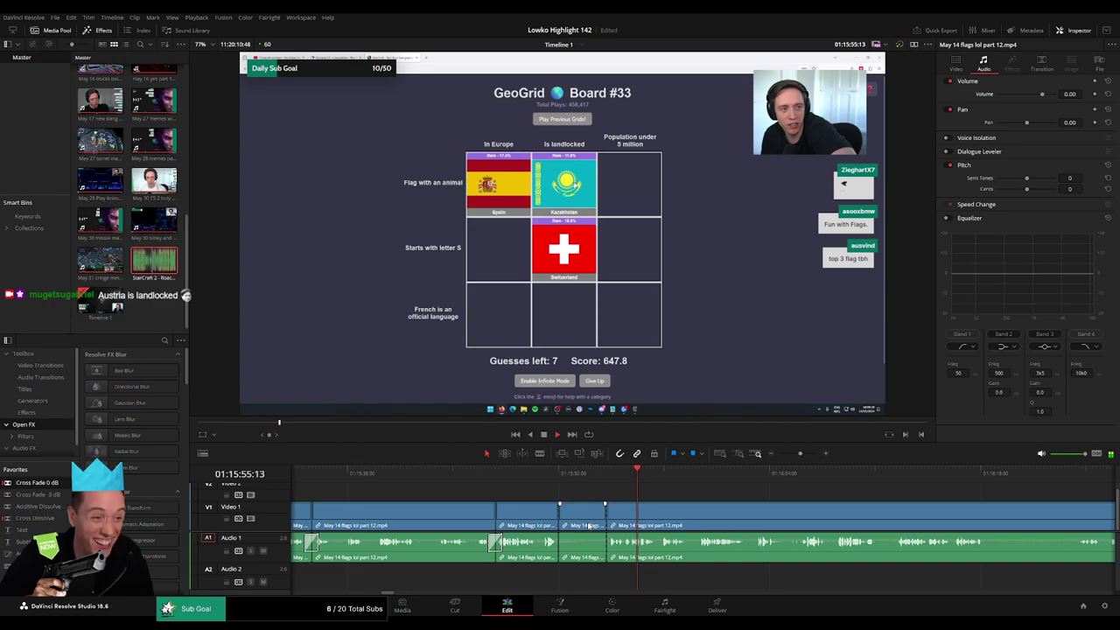
pyautogui.press('Delete')
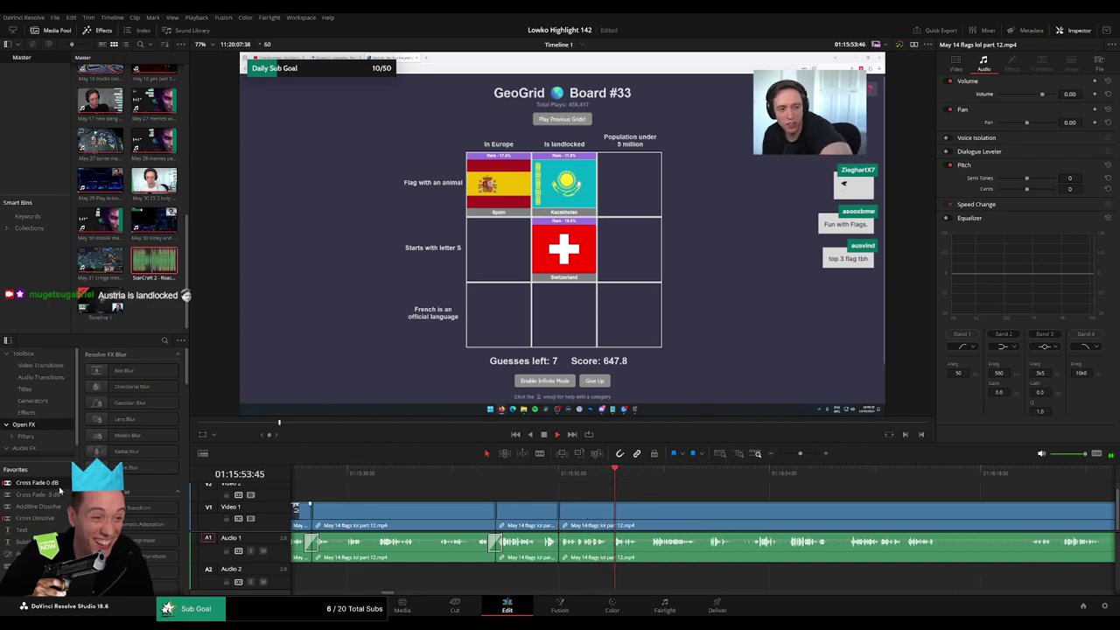
pyautogui.click(559, 549)
pyautogui.hotkey('shift', 't')
# - Ripple-delete the silent part 12 section from about 01:16:15 to 01:16:21 and cross-fade the audio join
pyautogui.hscroll(5, 451, 501)
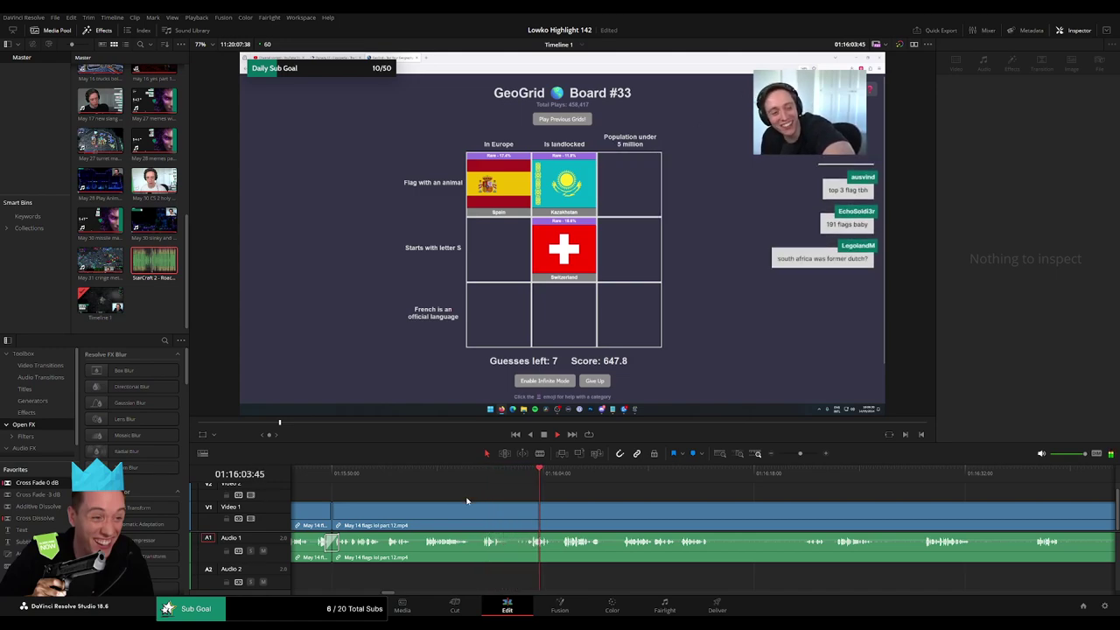
pyautogui.hscroll(3, 624, 522)
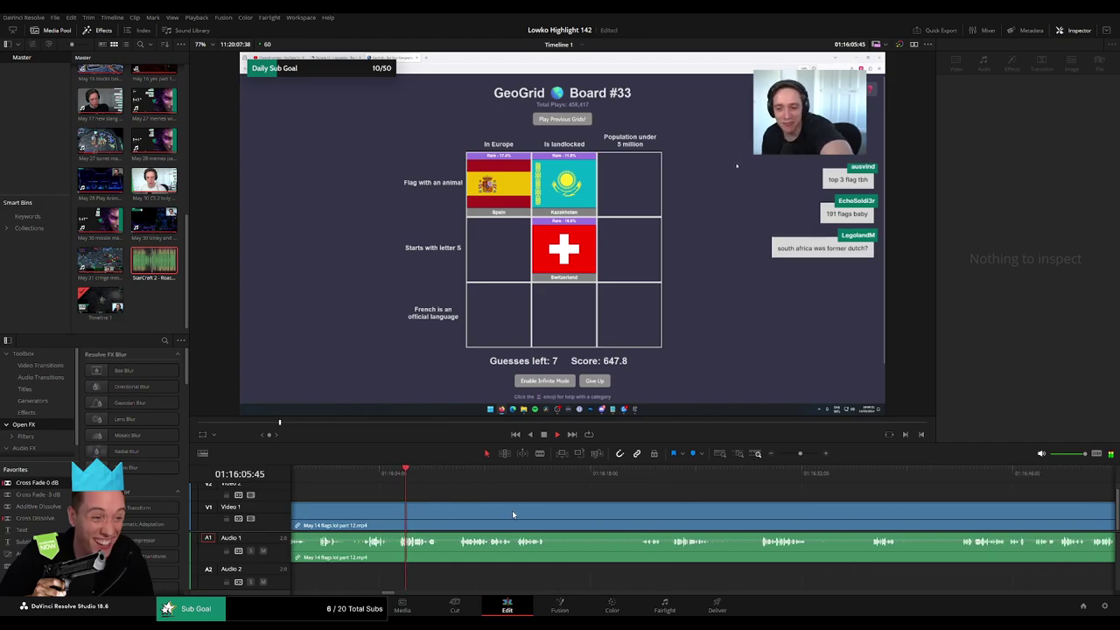
pyautogui.press('b')
pyautogui.click(550, 515)
pyautogui.click(638, 514)
pyautogui.press('a')
pyautogui.click(611, 519)
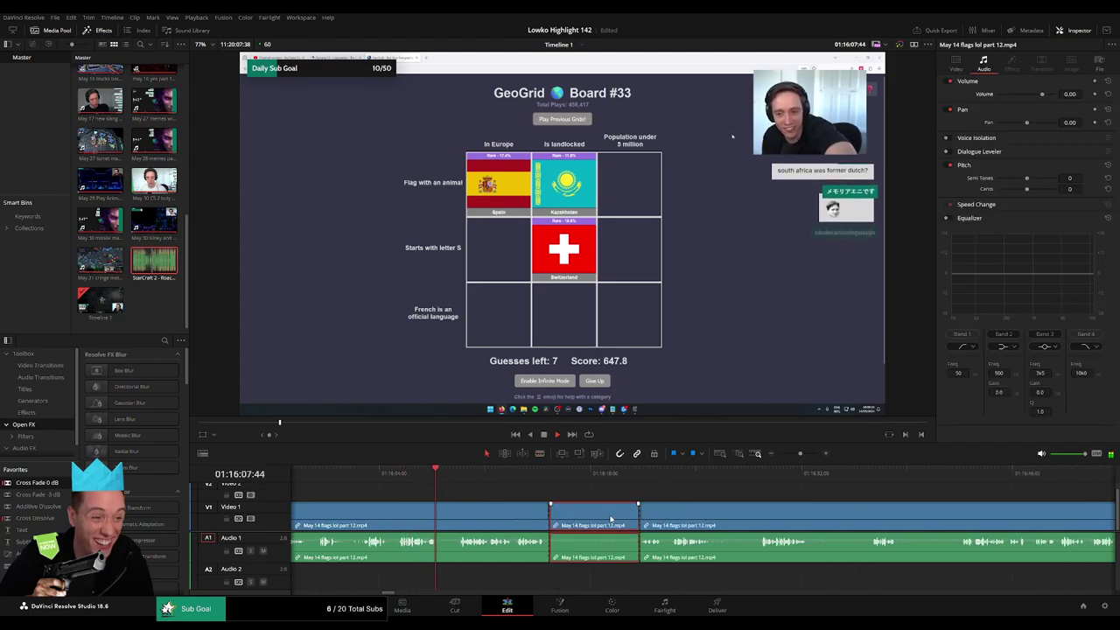
pyautogui.press('Delete')
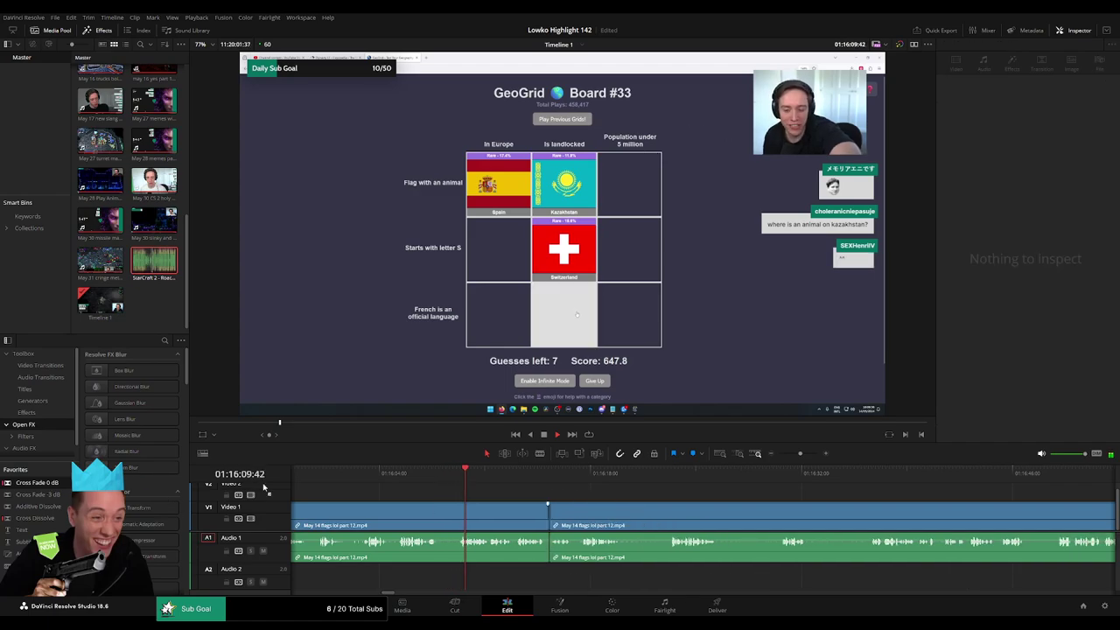
pyautogui.click(548, 544)
pyautogui.hotkey('shift', 't')
# - Ripple-delete the short part 12 gap from about 01:16:08 to 01:16:09 and cross-fade the audio join
pyautogui.press('b')
pyautogui.click(441, 520)
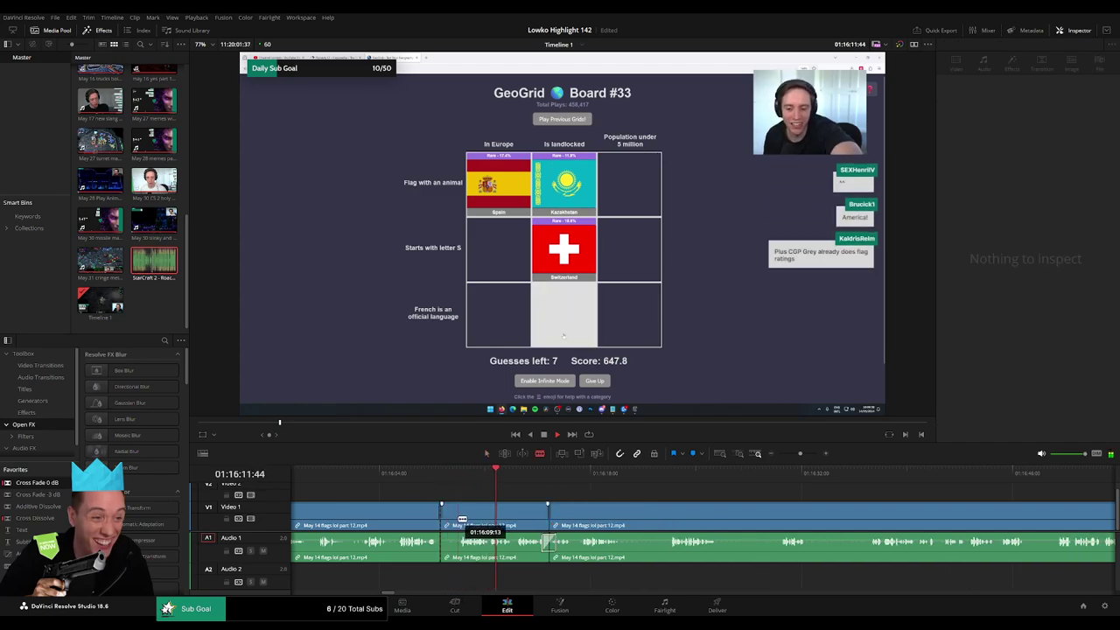
pyautogui.click(457, 520)
pyautogui.press('a')
pyautogui.click(450, 525)
pyautogui.press('Delete')
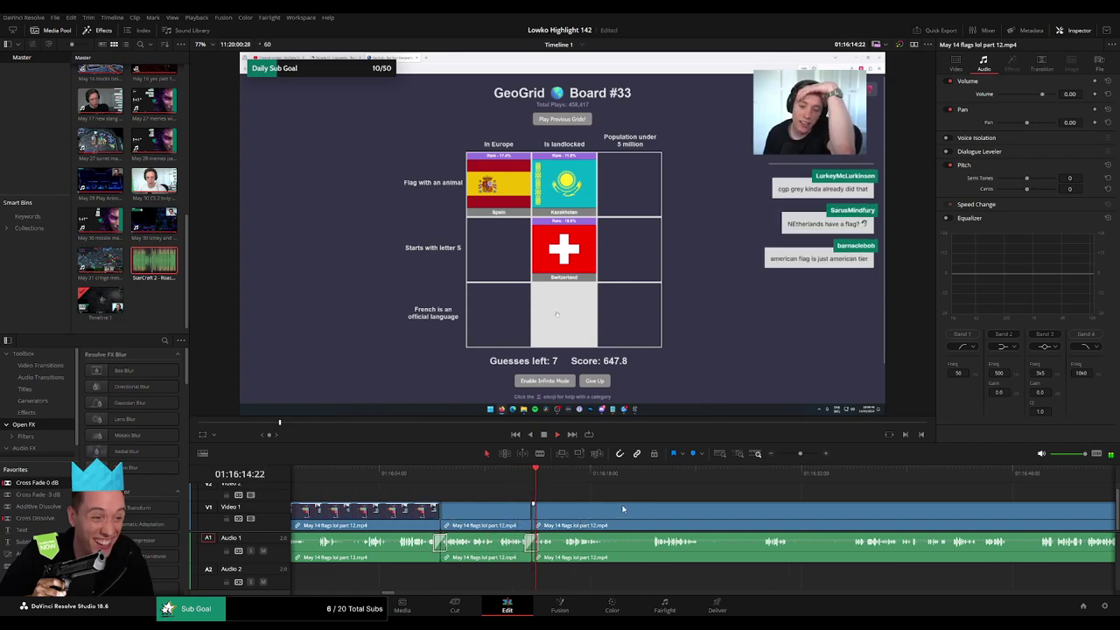
# - Split part 12 at about 01:16:19 and 01:16:29, and ripple-delete the silence from about 01:16:31 to 01:16:35
pyautogui.hscroll(2, 573, 503)
pyautogui.click(471, 475)
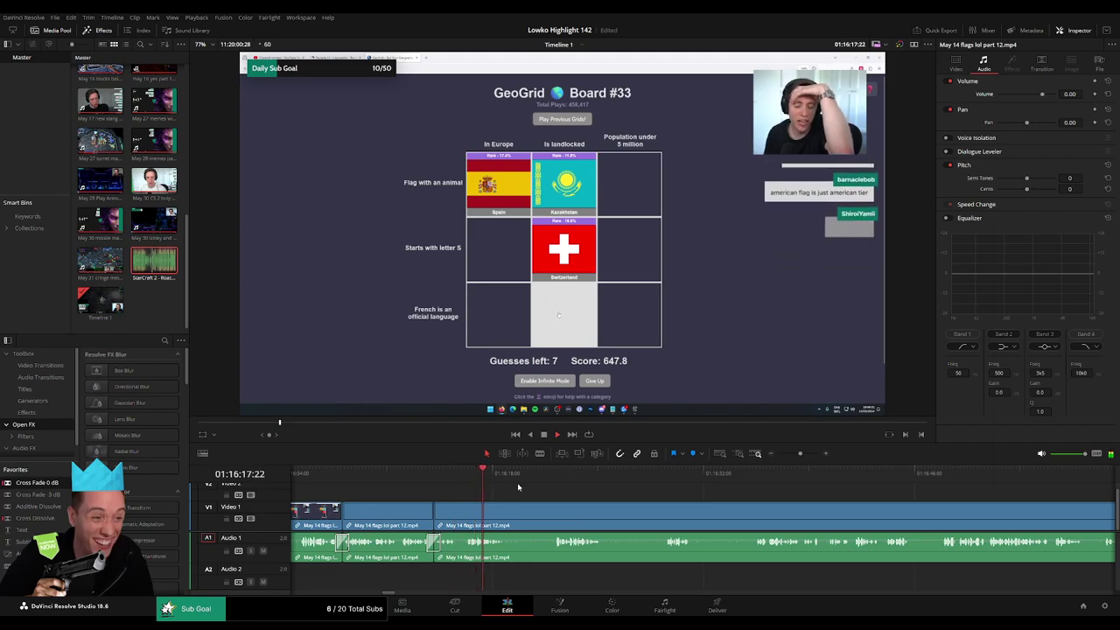
pyautogui.press('b')
pyautogui.click(510, 517)
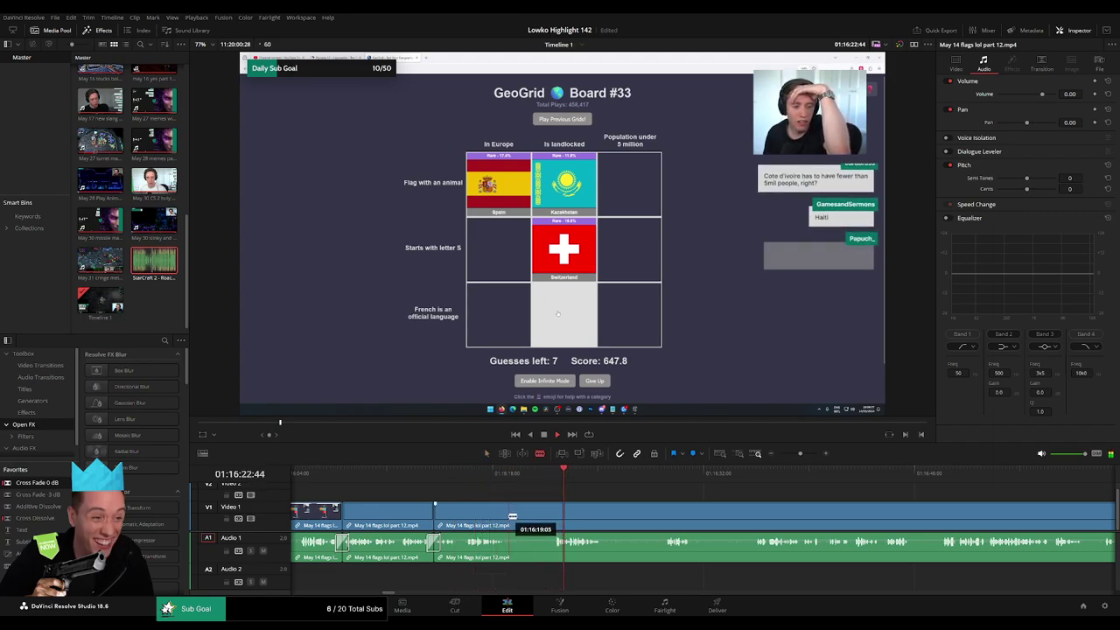
pyautogui.hscroll(2, 530, 498)
pyautogui.click(552, 473)
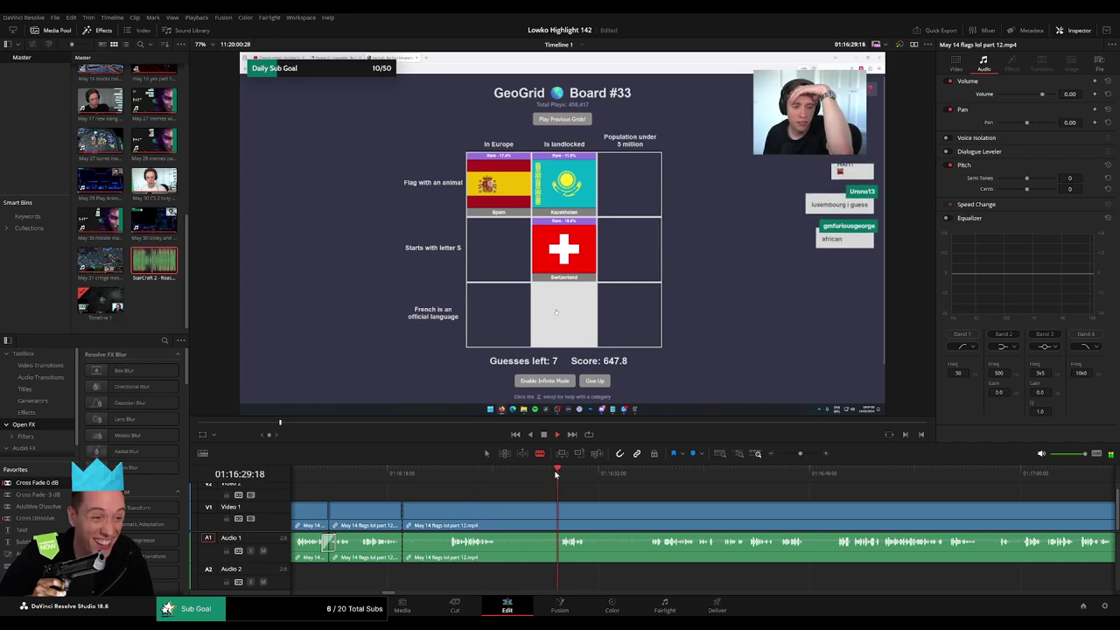
pyautogui.click(642, 477)
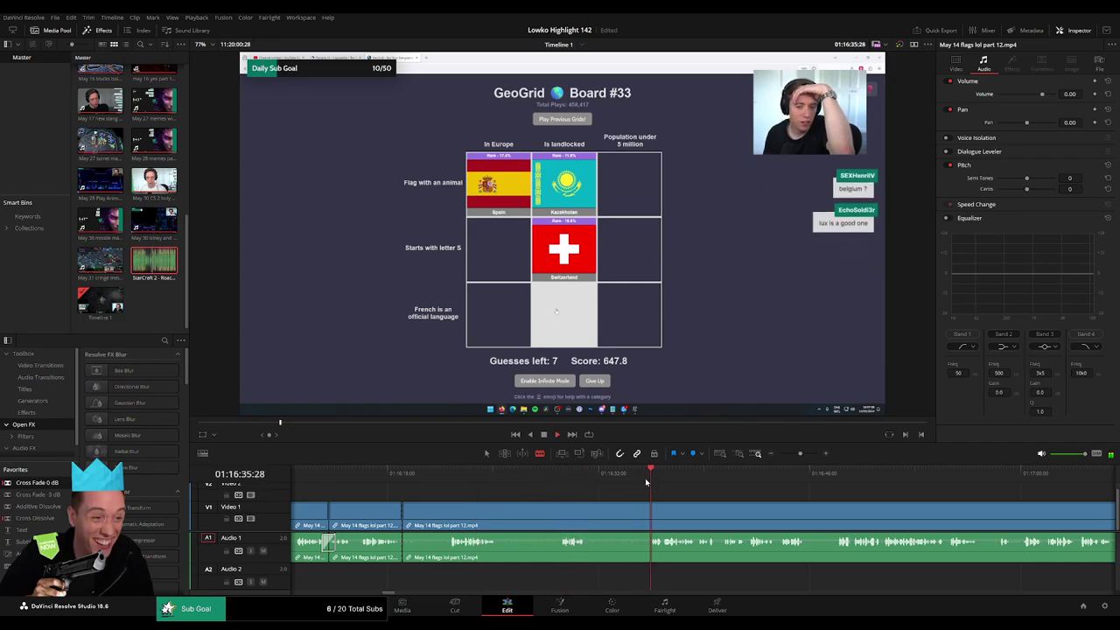
pyautogui.click(560, 515)
pyautogui.click(587, 517)
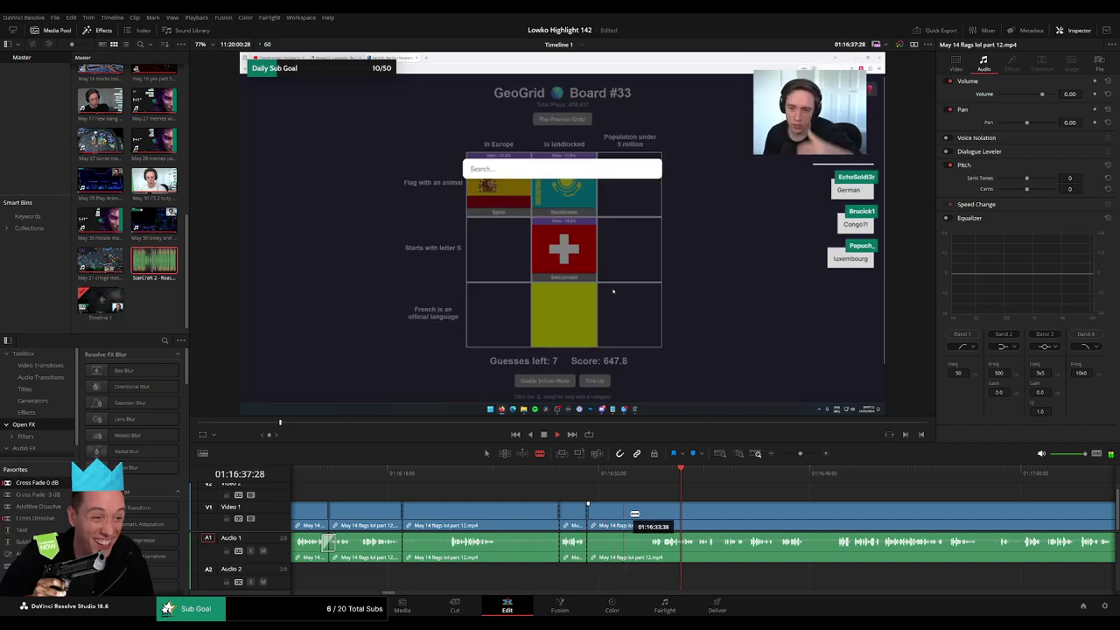
pyautogui.click(648, 514)
pyautogui.keyDown('ctrl'); pyautogui.click(632, 519); pyautogui.keyUp('ctrl')
pyautogui.press('Delete')
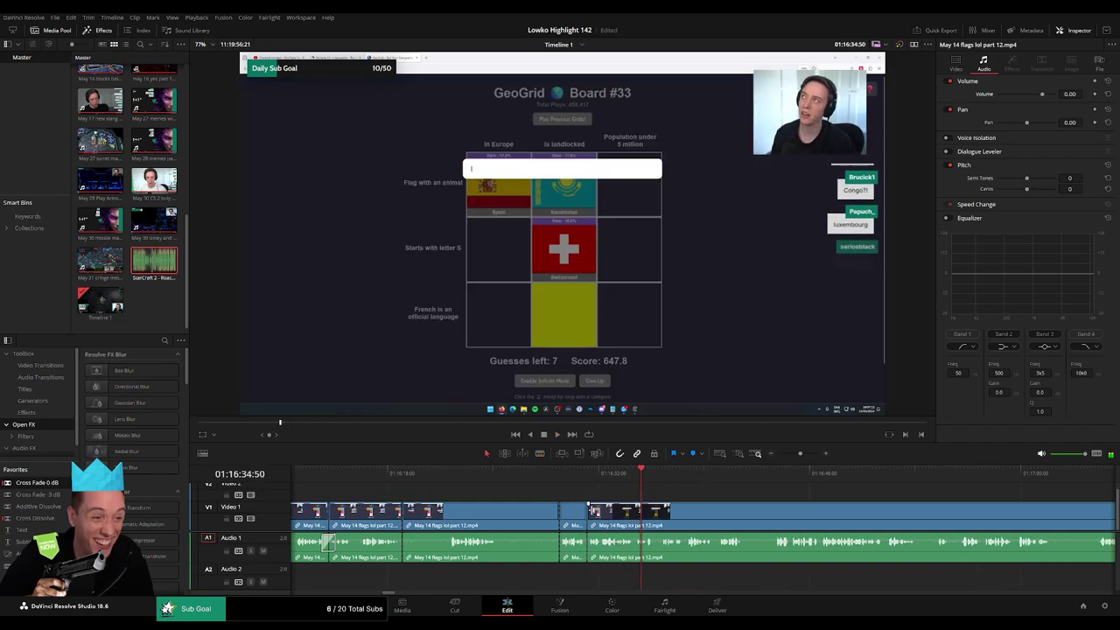
# - Ripple-delete the part 12 pauses from about 01:16:25 to 01:16:29 and from about 01:16:19 to 01:16:22
pyautogui.click(497, 514)
pyautogui.keyDown('ctrl'); pyautogui.click(525, 516); pyautogui.keyUp('ctrl')
pyautogui.press('Delete')
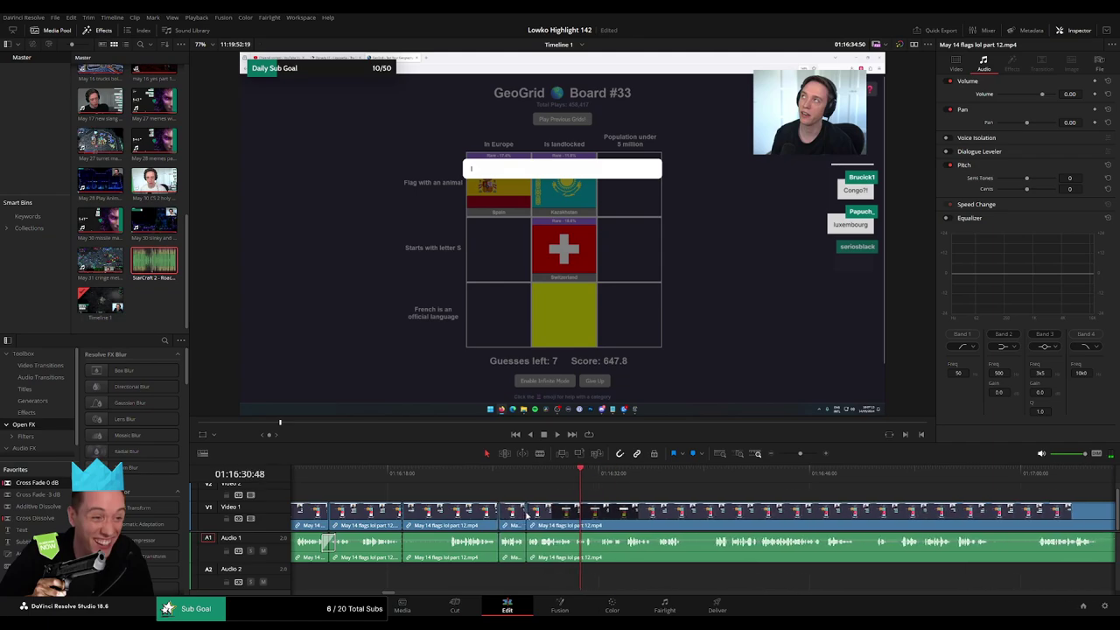
pyautogui.click(451, 507)
pyautogui.press('a')
pyautogui.click(427, 518)
pyautogui.press('Delete')
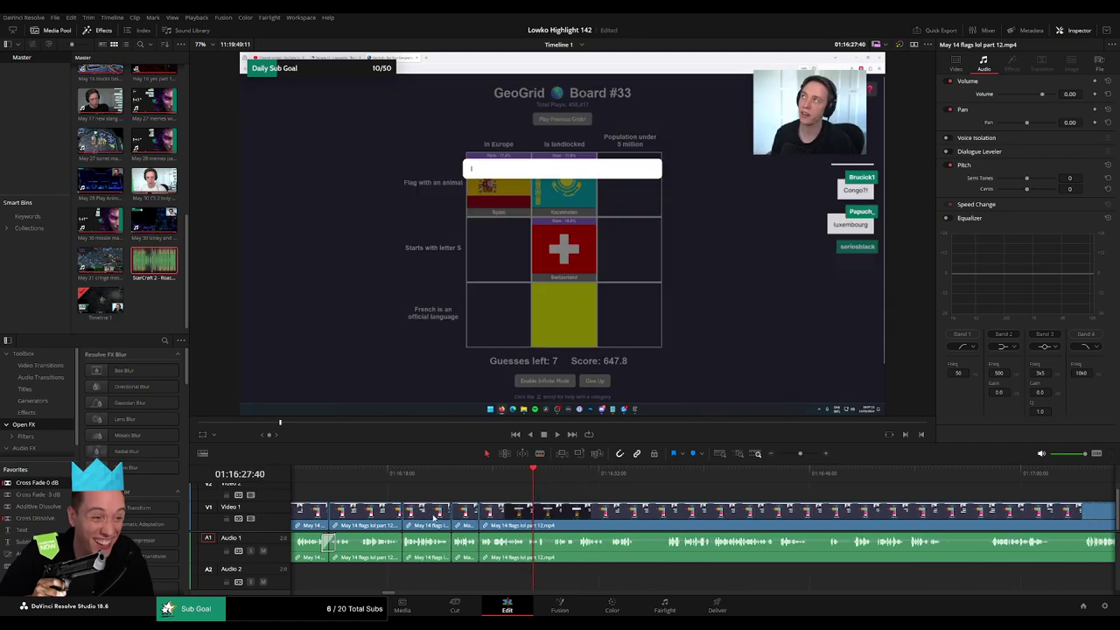
# - Cross-fade the three part 12 audio joins at about 01:16:19, 01:16:22 and 01:16:24
pyautogui.press('space')
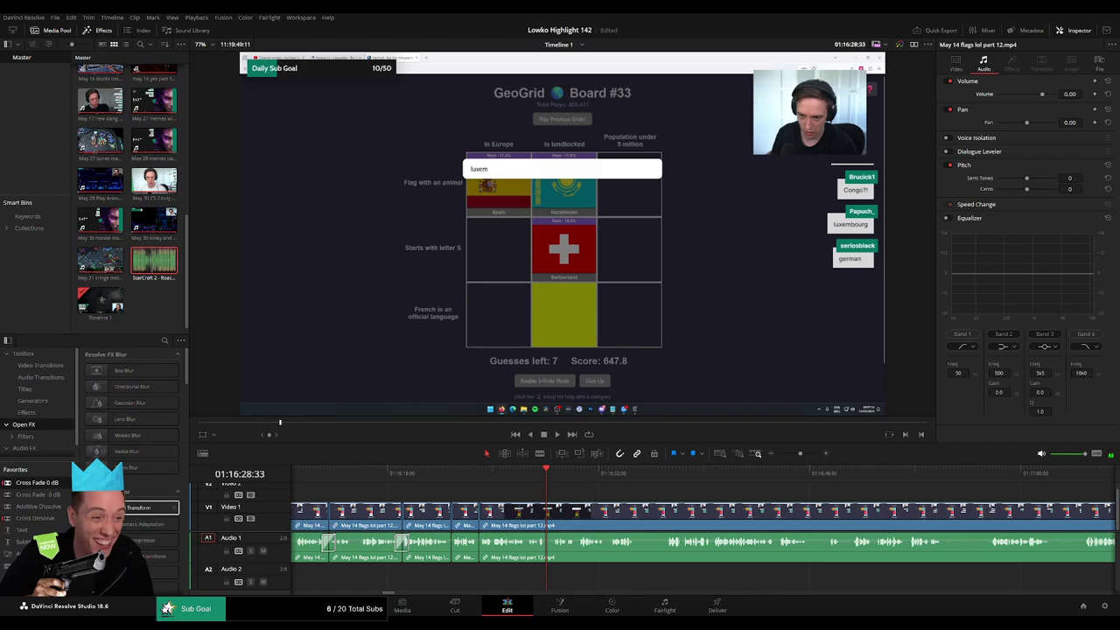
pyautogui.hscroll(-2, 449, 523)
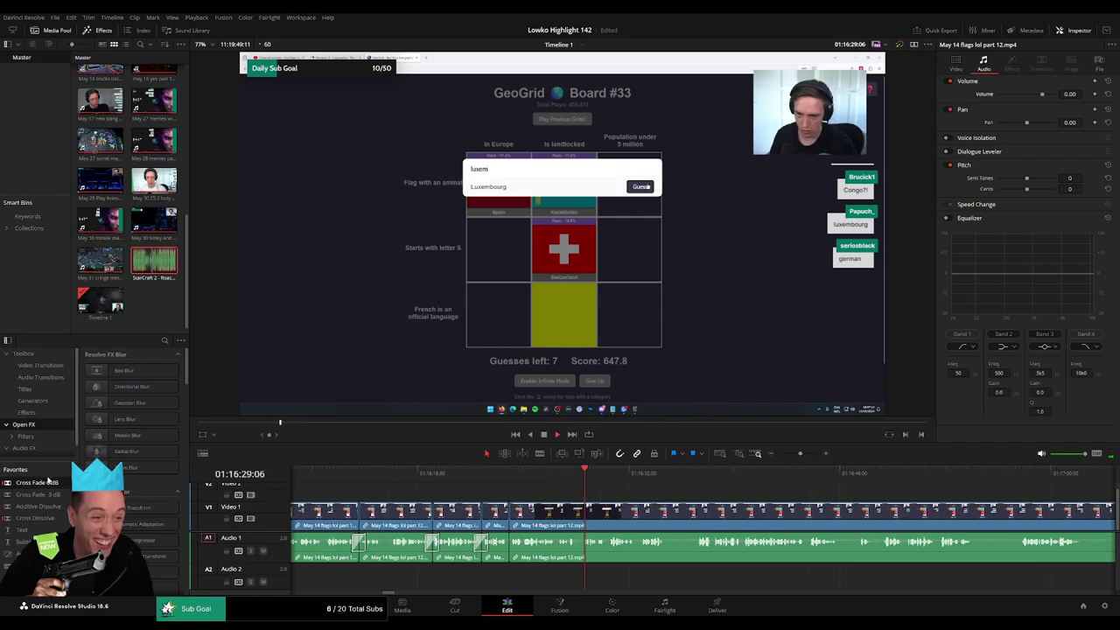
pyautogui.hscroll(9, 546, 499)
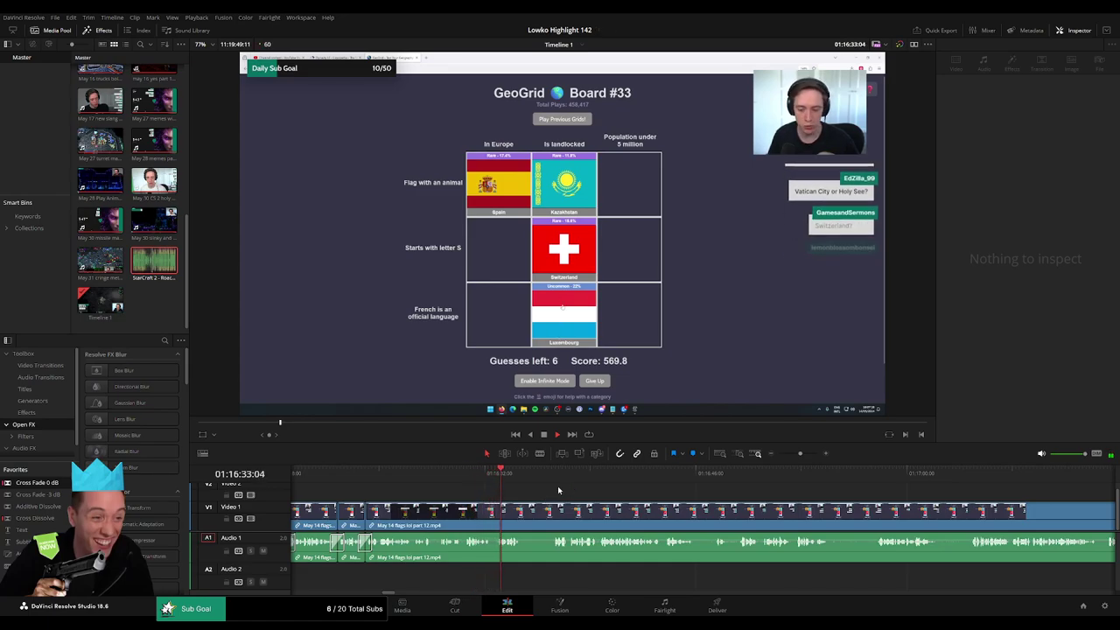
# - Ripple-delete the silent part 12 section from about 01:16:34 to 01:16:36 and cross-fade the audio join
pyautogui.click(553, 478)
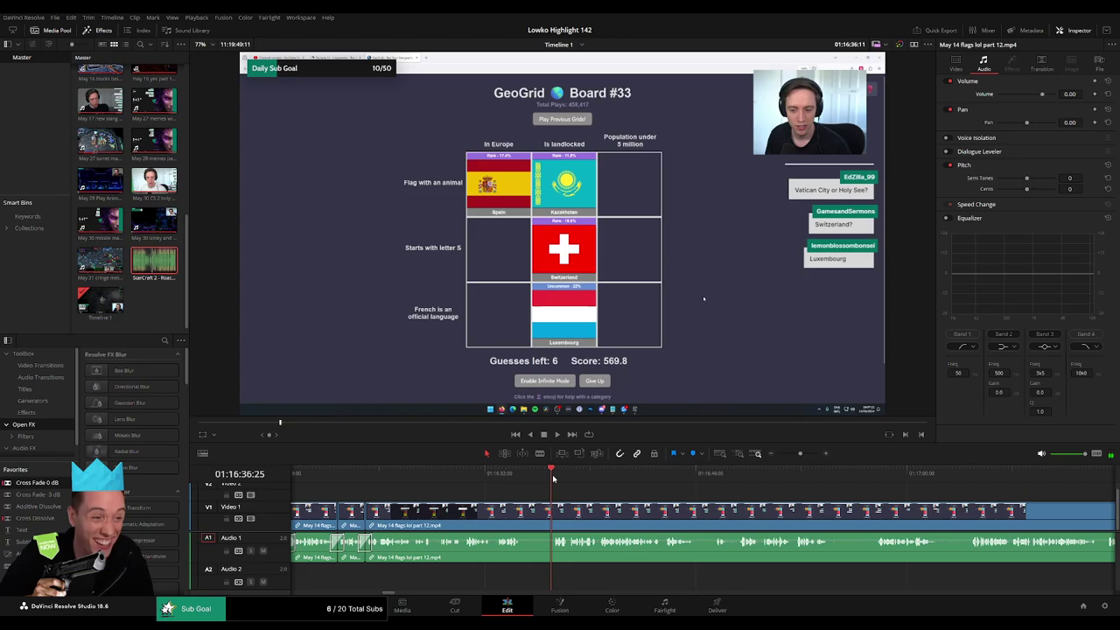
pyautogui.click(522, 511)
pyautogui.click(554, 511)
pyautogui.press('a')
pyautogui.click(547, 513)
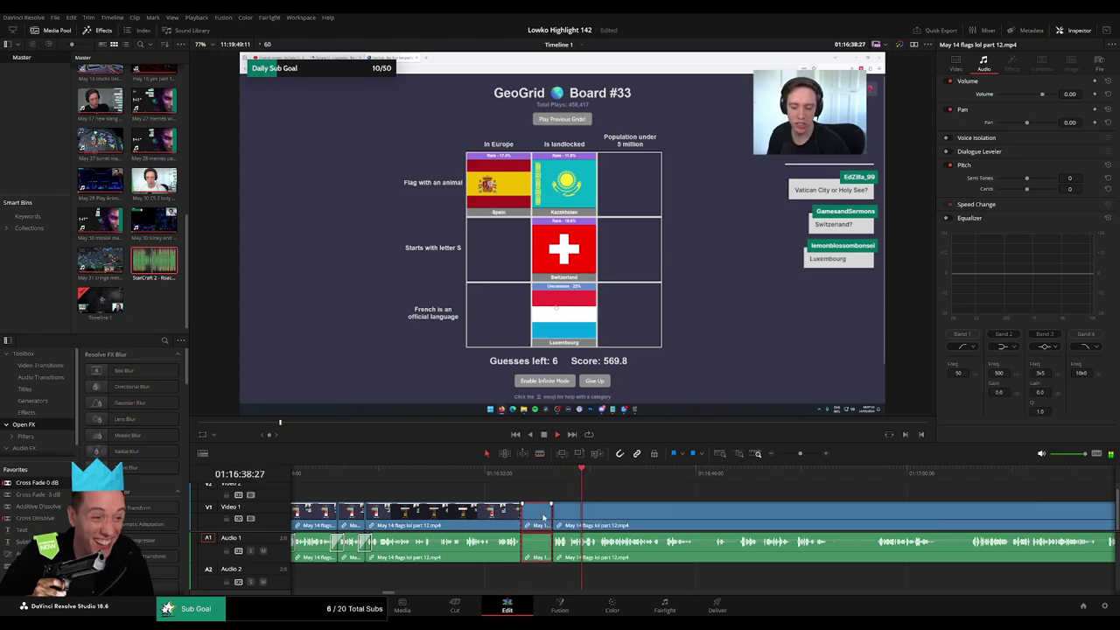
pyautogui.press('Delete')
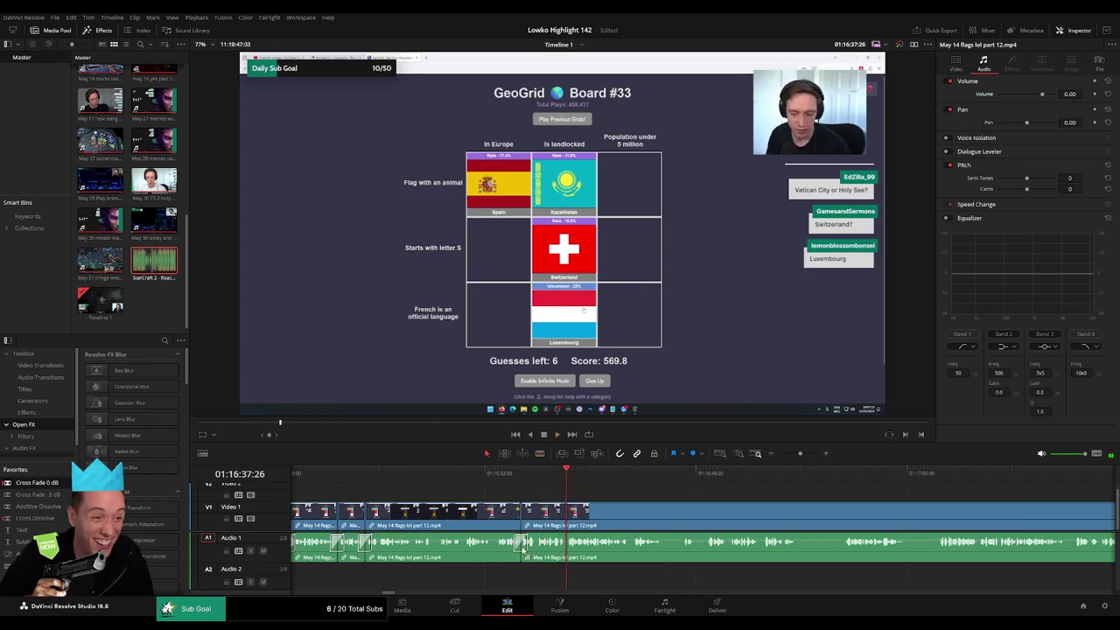
# - Ripple-delete the short part 12 pause from about 01:16:44 to 01:16:45
pyautogui.moveTo(692, 513); pyautogui.dragTo(545, 502)
pyautogui.press('b')
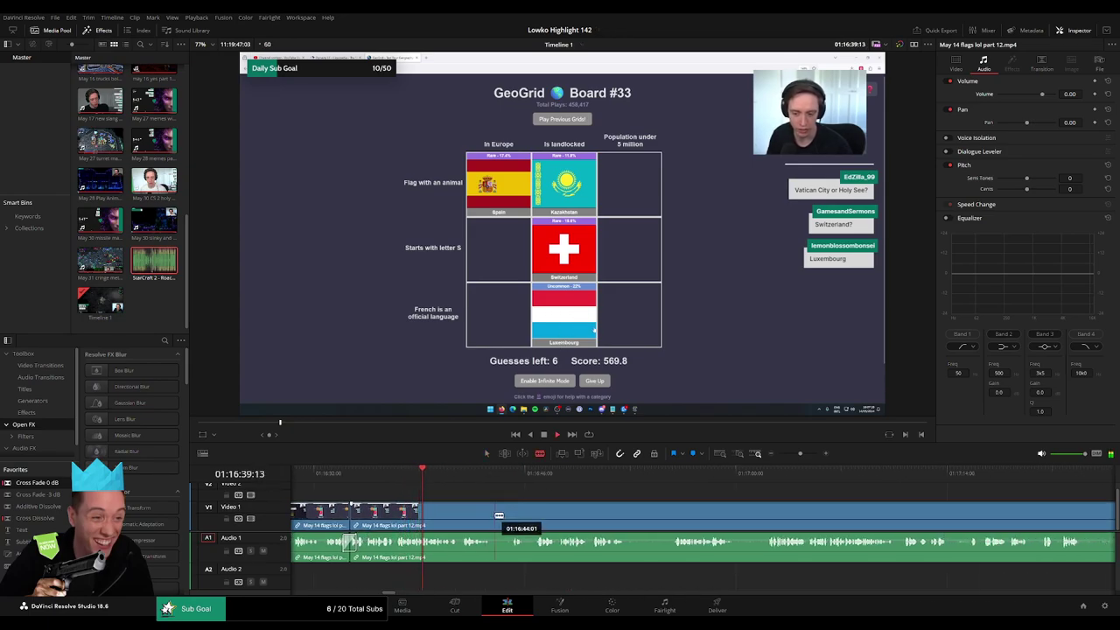
pyautogui.click(495, 514)
pyautogui.click(509, 515)
pyautogui.press('a')
pyautogui.click(503, 517)
pyautogui.press('Delete')
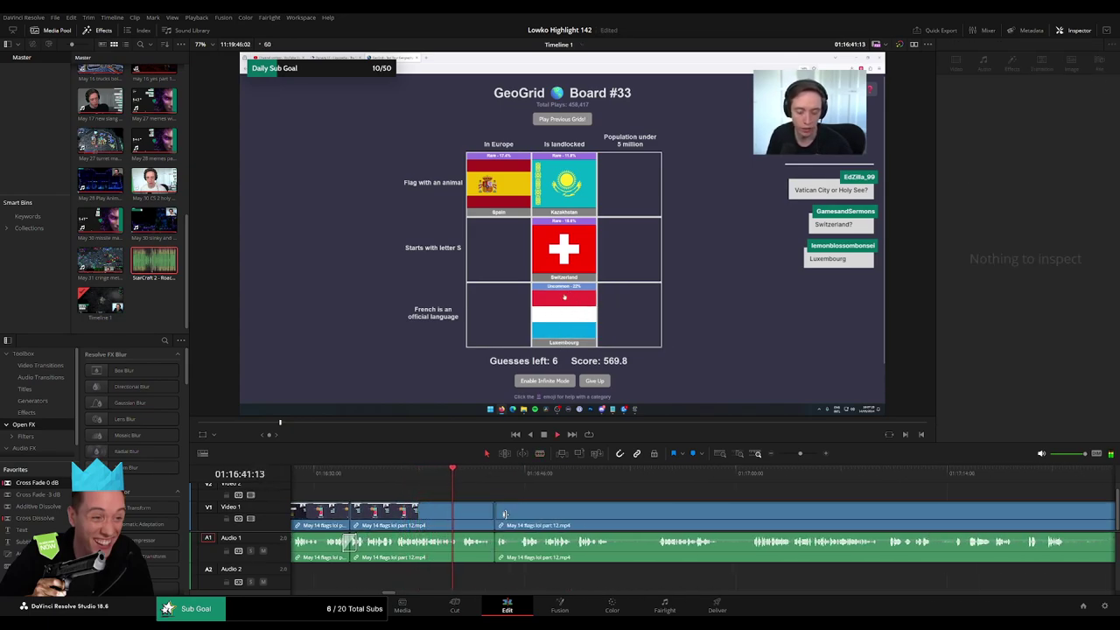
# - Ripple-delete the part 12 pause from about 01:16:52 to 01:16:54
pyautogui.click(614, 509)
pyautogui.click(657, 507)
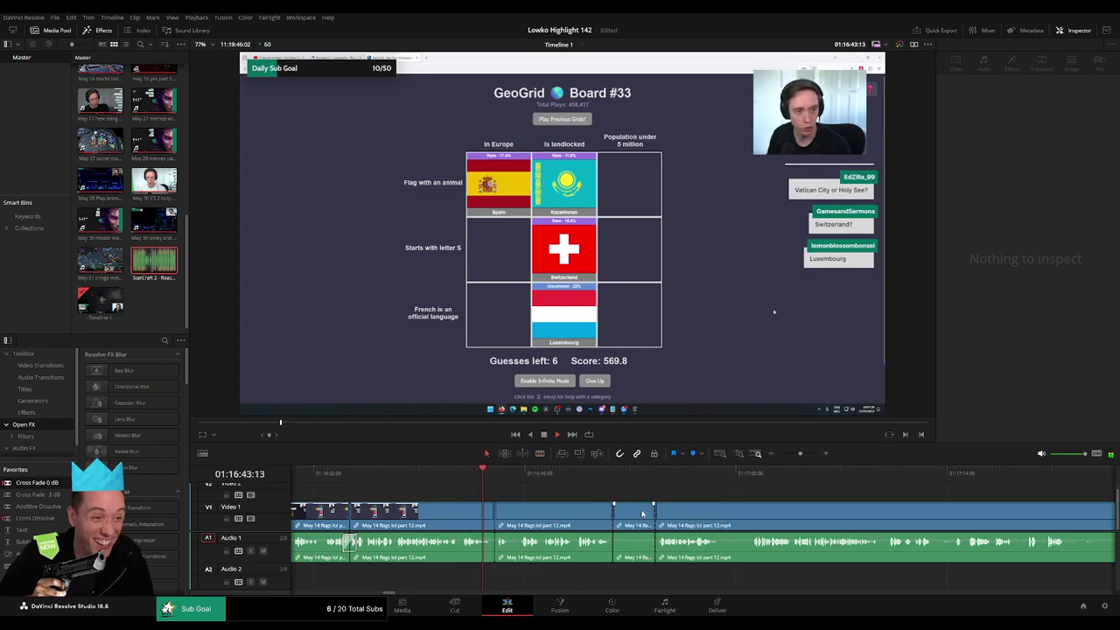
pyautogui.click(640, 513)
pyautogui.press('Delete')
# - Ripple-delete the silent part 12 section from about 01:16:56 to 01:16:58
pyautogui.press('b')
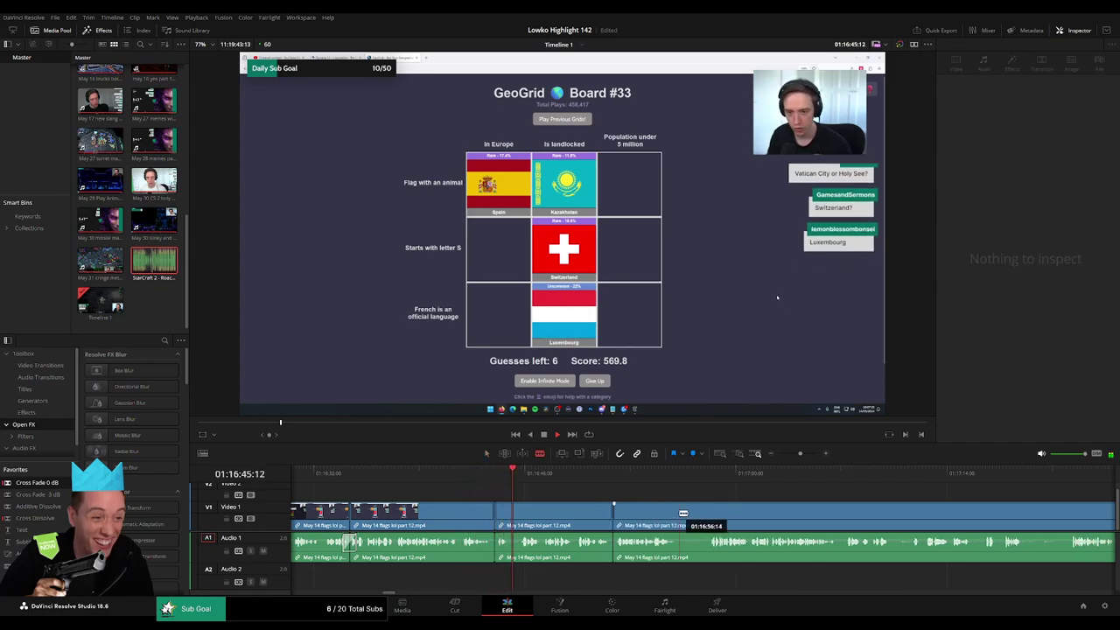
pyautogui.click(678, 514)
pyautogui.click(709, 513)
pyautogui.press('a')
pyautogui.click(695, 518)
pyautogui.press('BackSpace')
pyautogui.click(695, 517)
pyautogui.press('BackSpace')
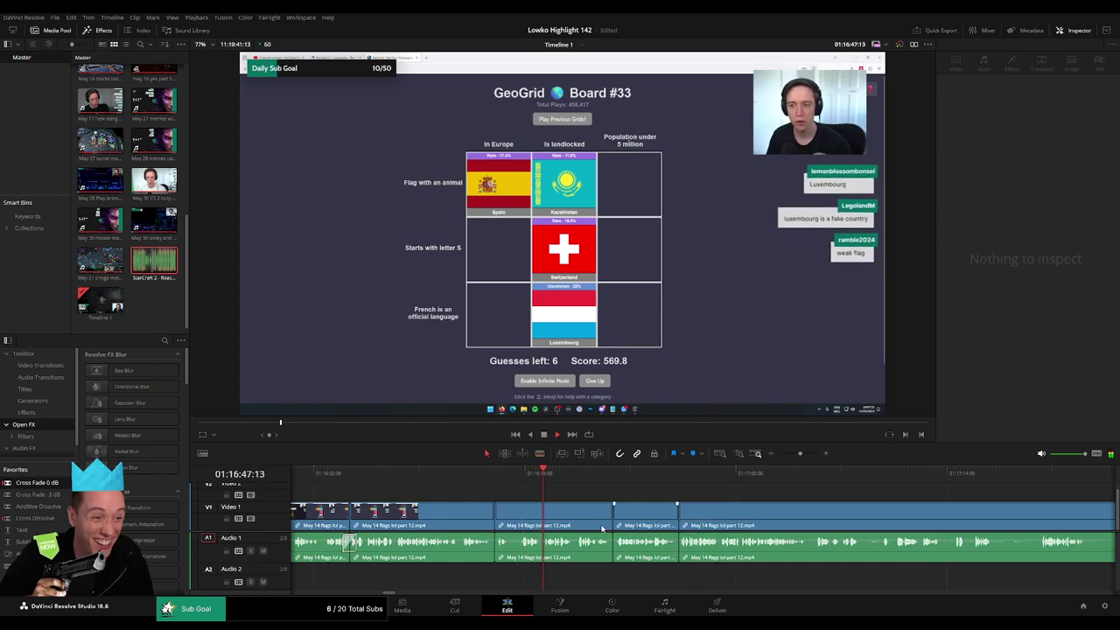
# - Cross-fade the part 12 audio join at about 01:16:44
pyautogui.click(493, 551)
pyautogui.hotkey('shift', 't')
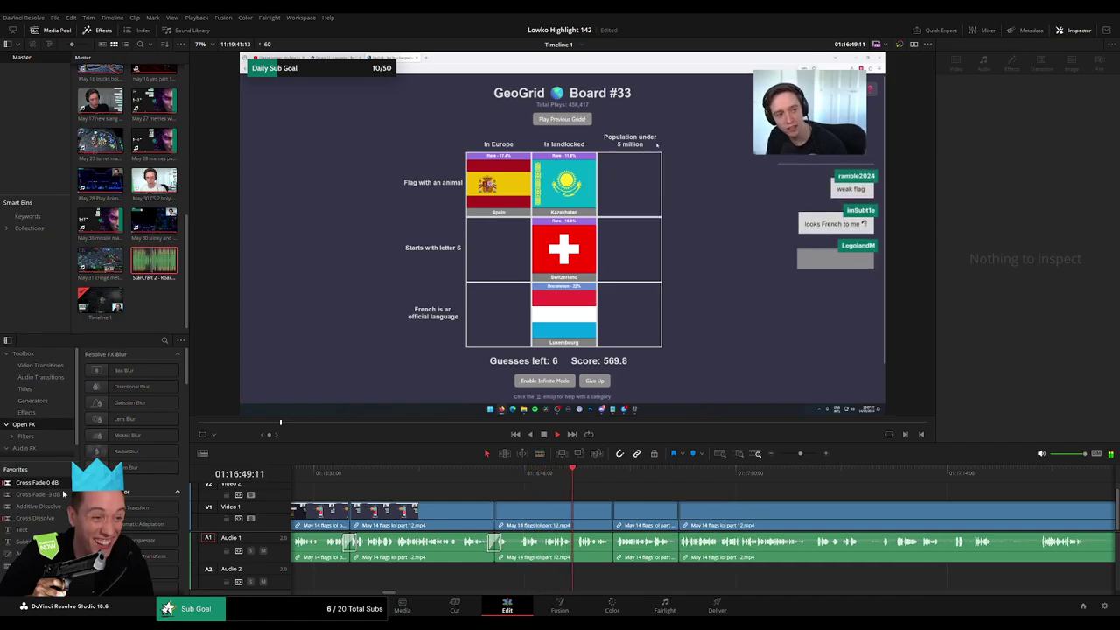
pyautogui.hscroll(-1, 674, 527)
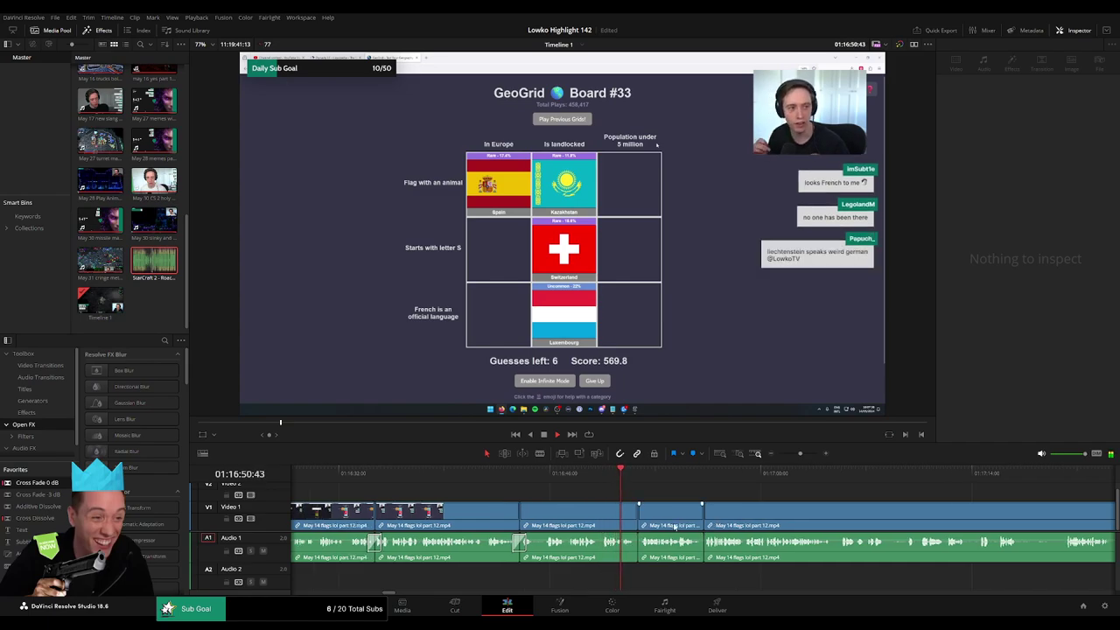
pyautogui.click(674, 526)
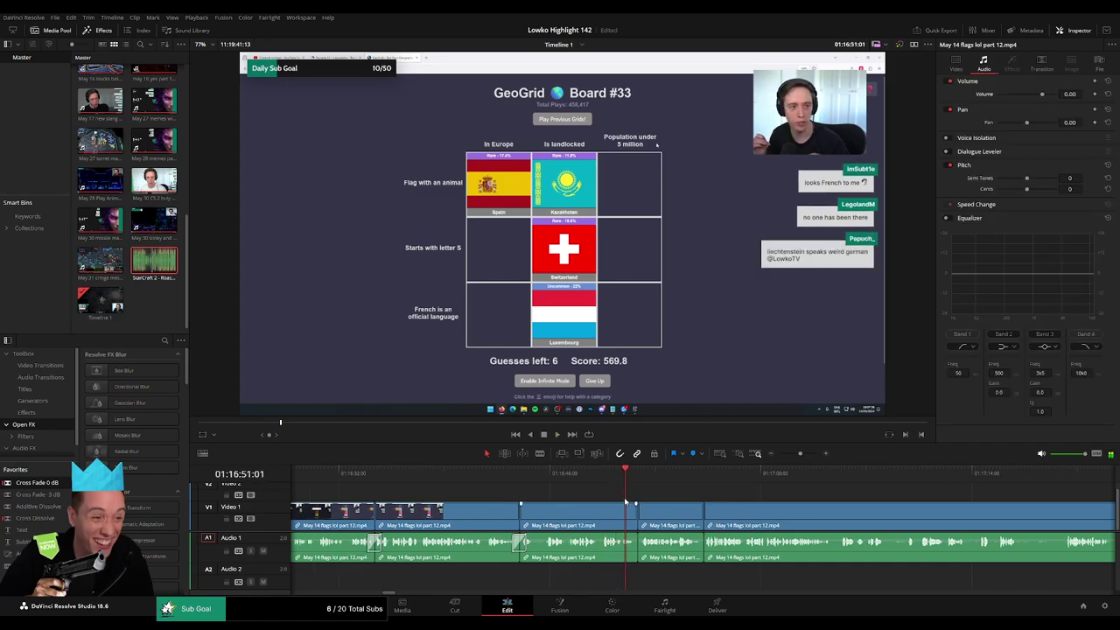
# - Cross-fade the part 12 audio joins at about 01:16:52 and 01:16:56
pyautogui.moveTo(576, 518); pyautogui.dragTo(637, 547)
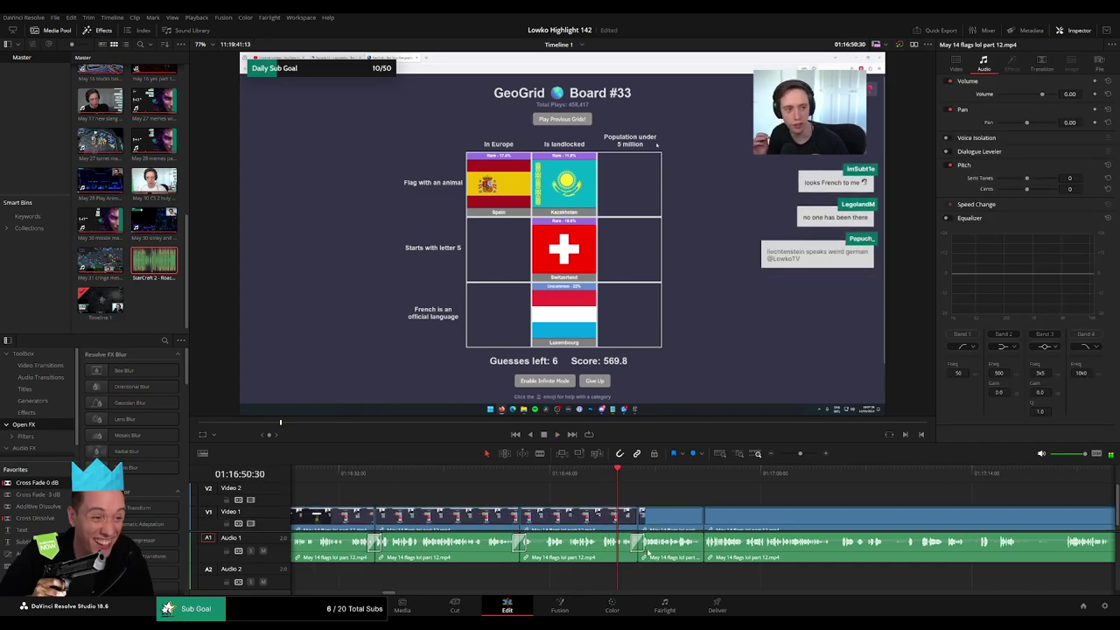
pyautogui.press('space')
pyautogui.hscroll(8, 513, 477)
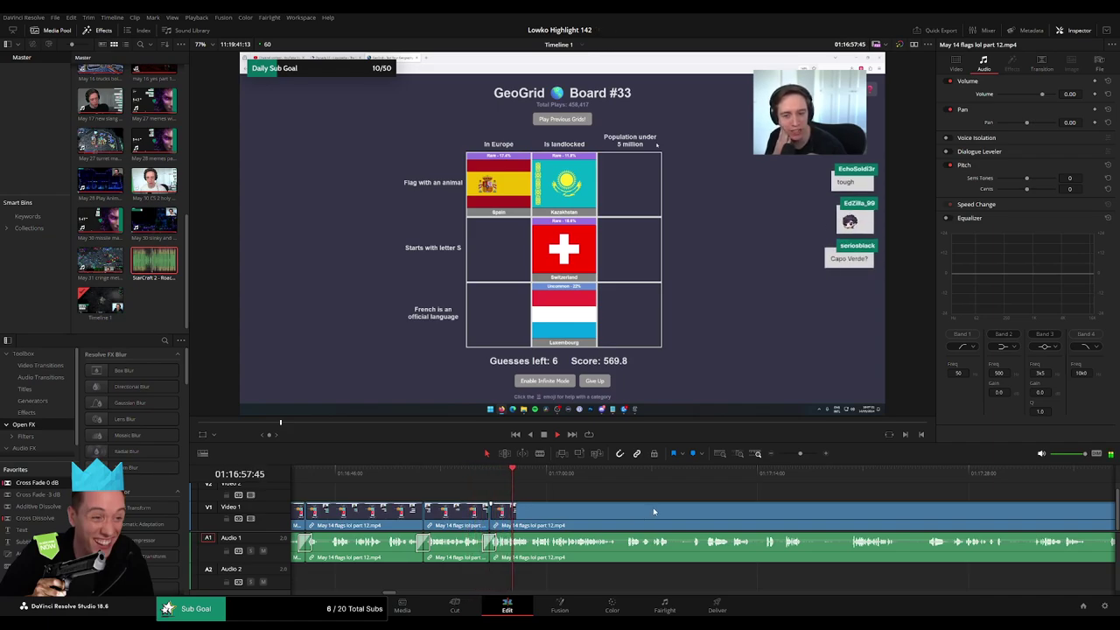
# - Ripple-delete the part 12 section from about 01:17:17 to 01:17:20
pyautogui.hscroll(5, 506, 499)
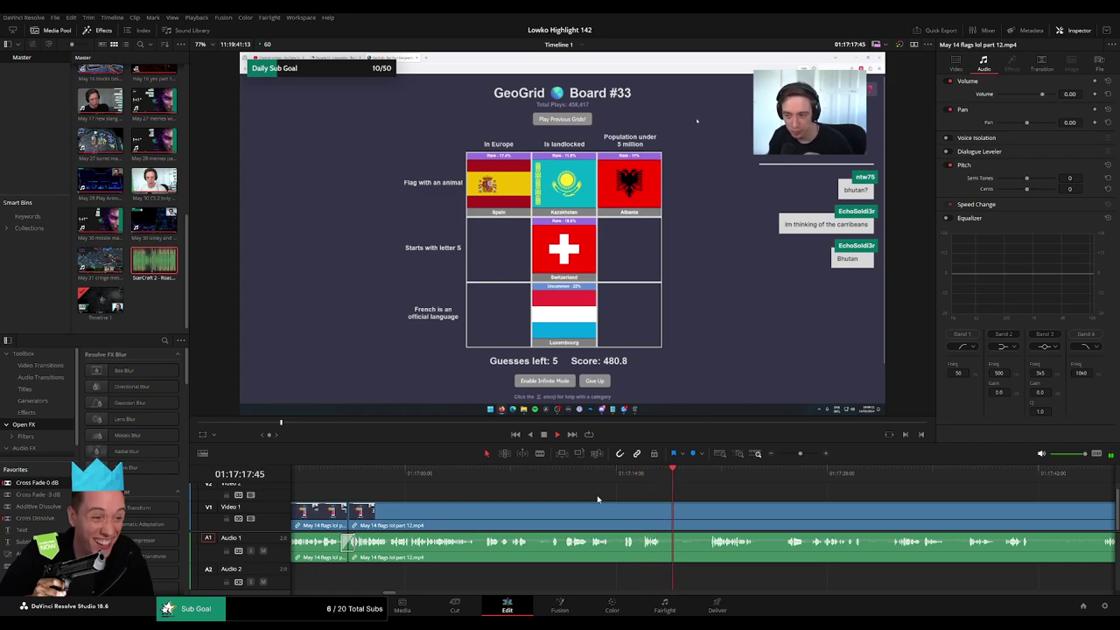
pyautogui.click(717, 475)
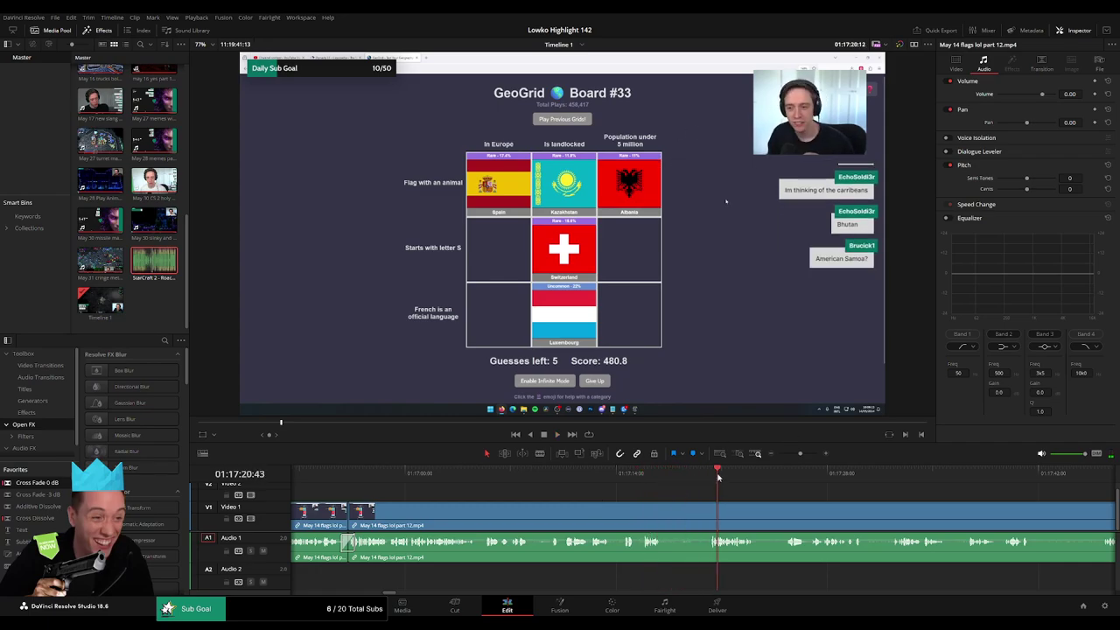
pyautogui.click(669, 511)
pyautogui.click(712, 511)
pyautogui.press('a')
pyautogui.click(692, 516)
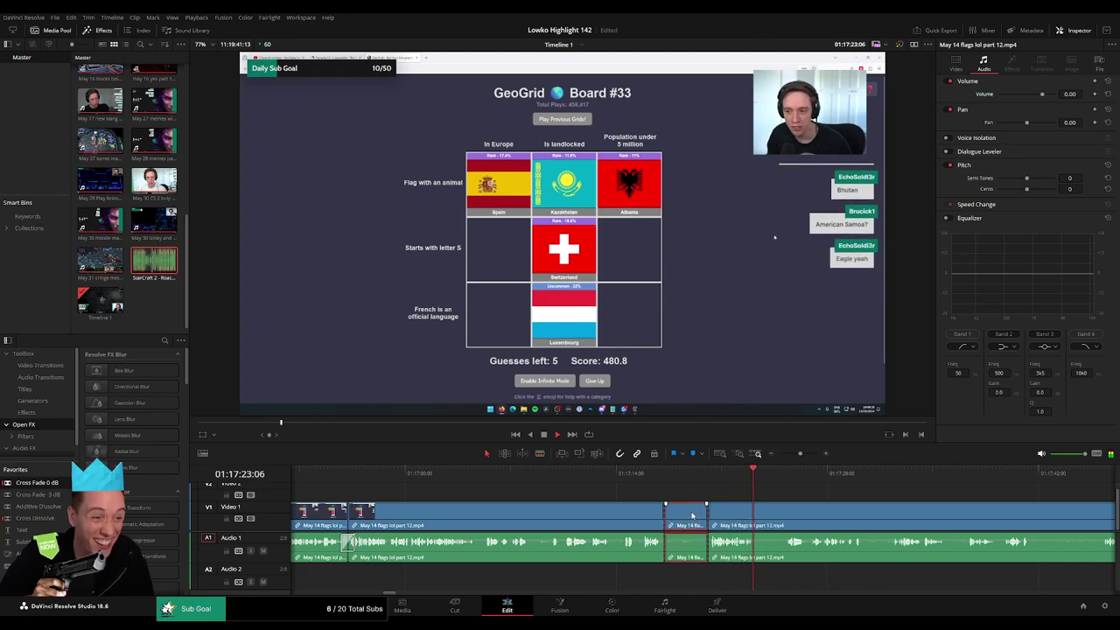
pyautogui.press('Delete')
# - Ripple-delete the part 12 pause from about 01:17:21 to 01:17:22 and cross-fade the audio joins at about 01:17:17 and 01:17:21
pyautogui.moveTo(714, 495); pyautogui.dragTo(499, 516)
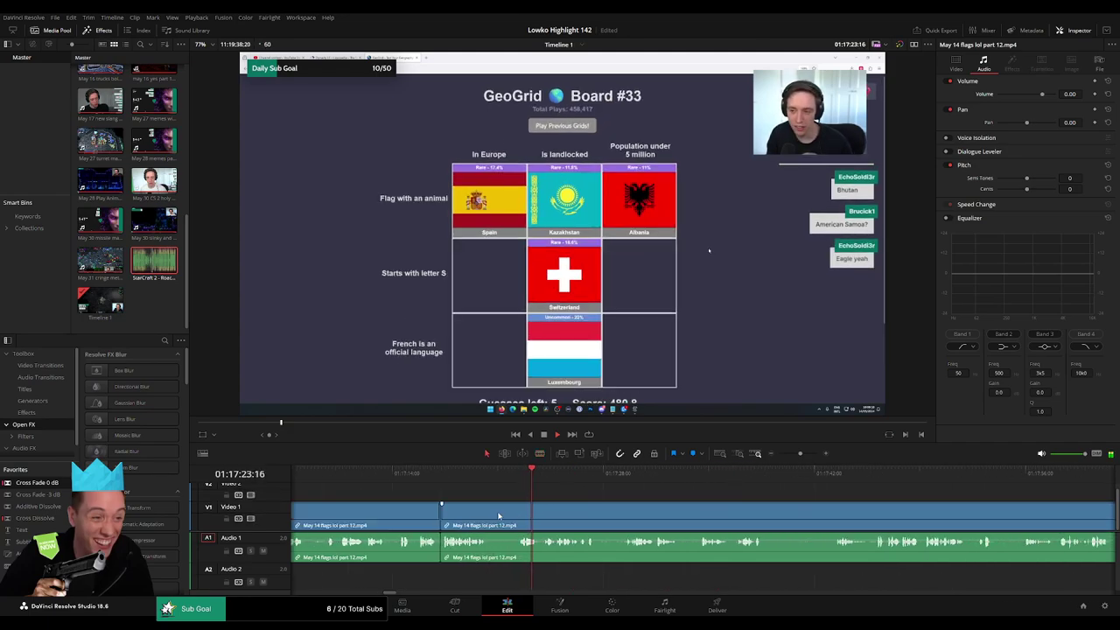
pyautogui.click(495, 512)
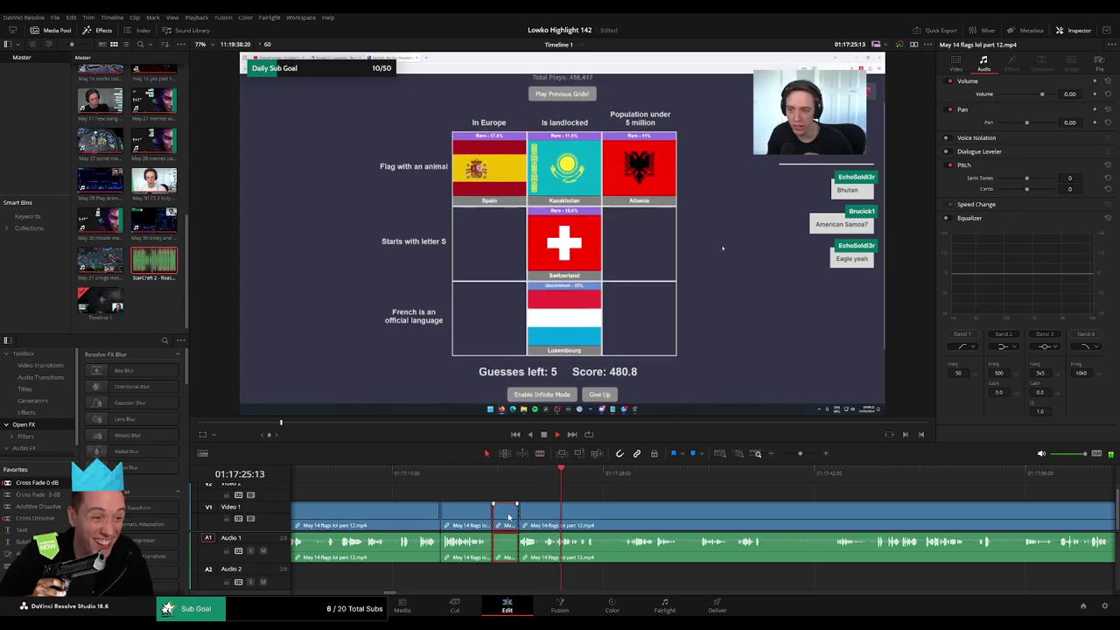
pyautogui.press('a')
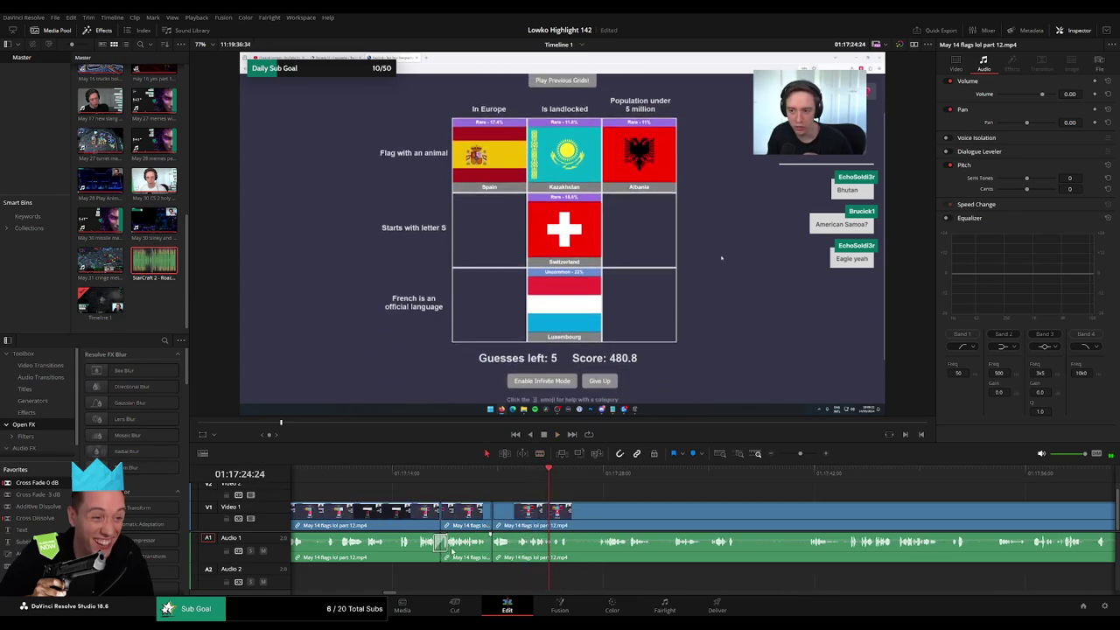
pyautogui.moveTo(54, 485); pyautogui.dragTo(522, 544)
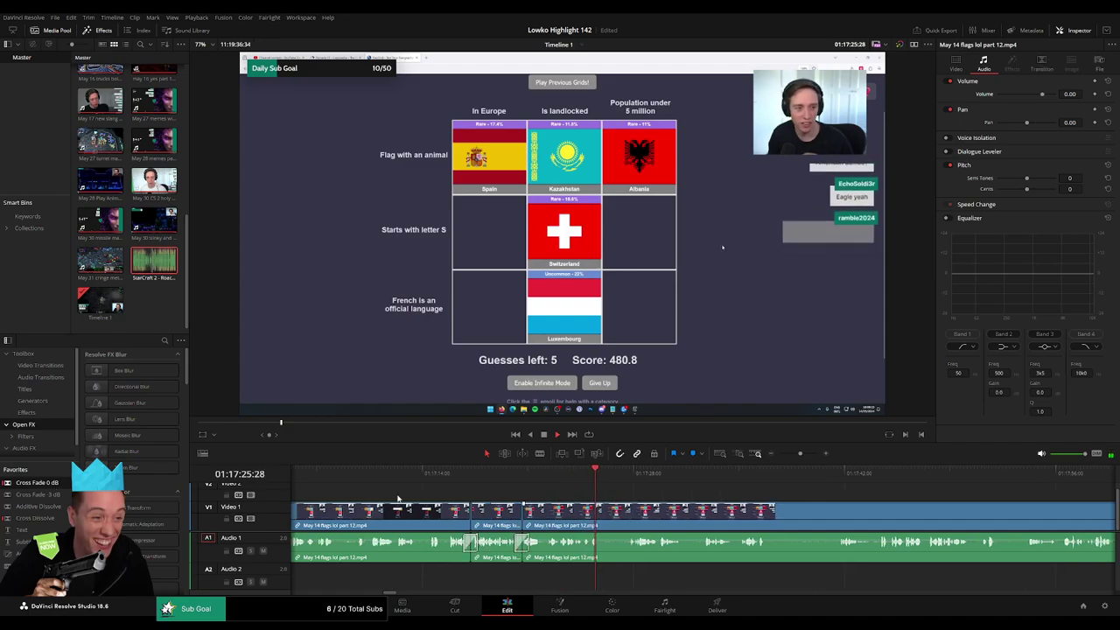
# - Ripple-delete the short part 12 pause from about 01:17:26 to 01:17:27
pyautogui.click(632, 475)
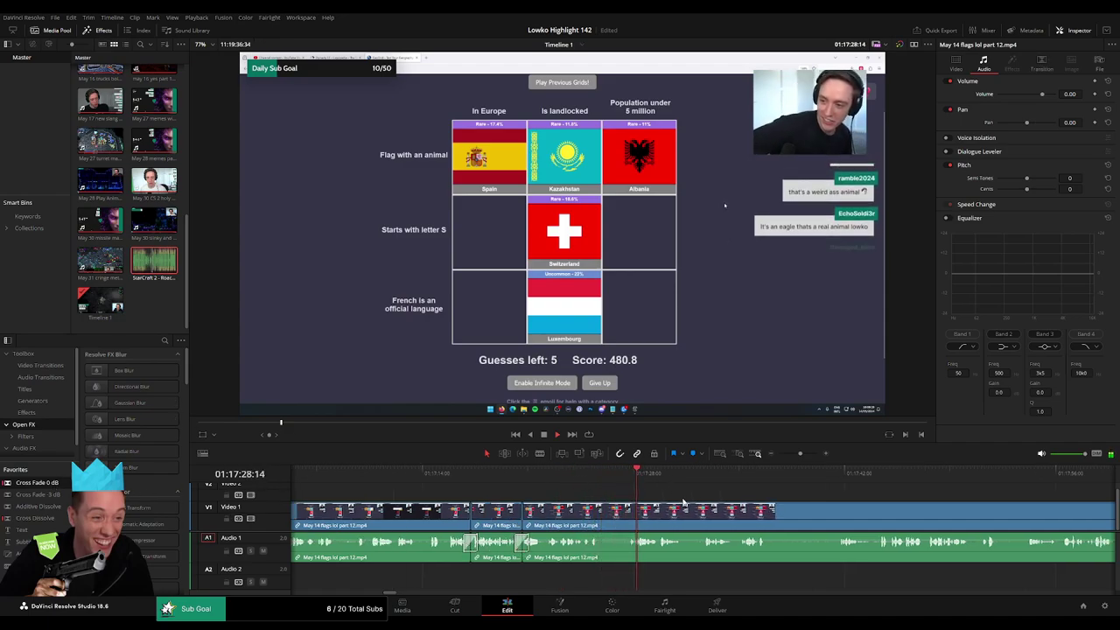
pyautogui.hscroll(3, 630, 505)
pyautogui.press('b')
pyautogui.click(453, 509)
pyautogui.click(476, 512)
pyautogui.press('a')
pyautogui.click(468, 522)
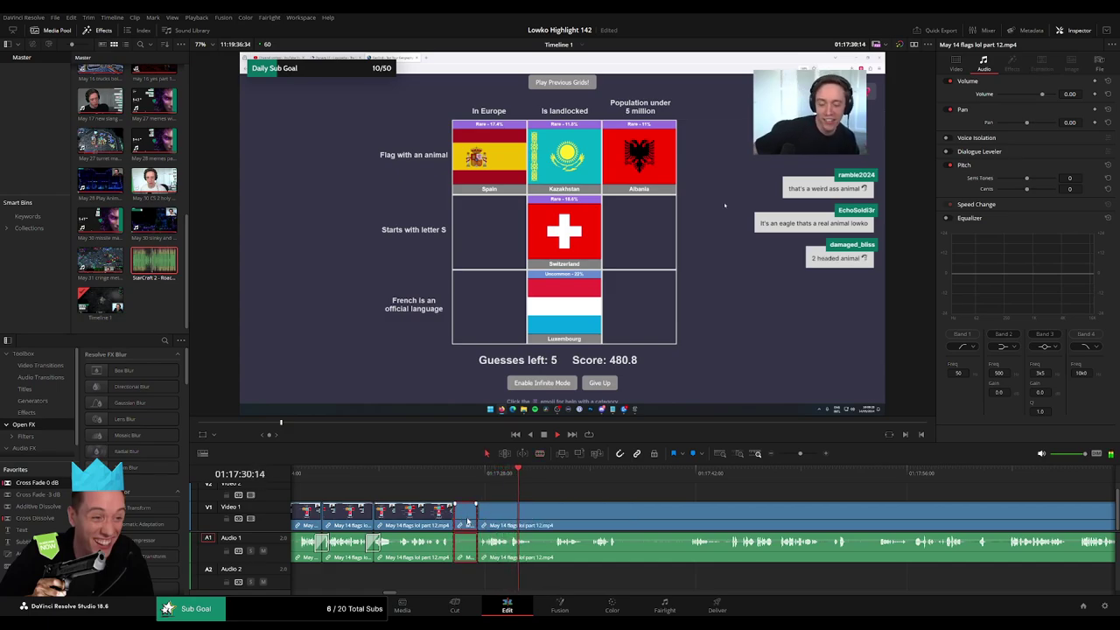
pyautogui.press('BackSpace')
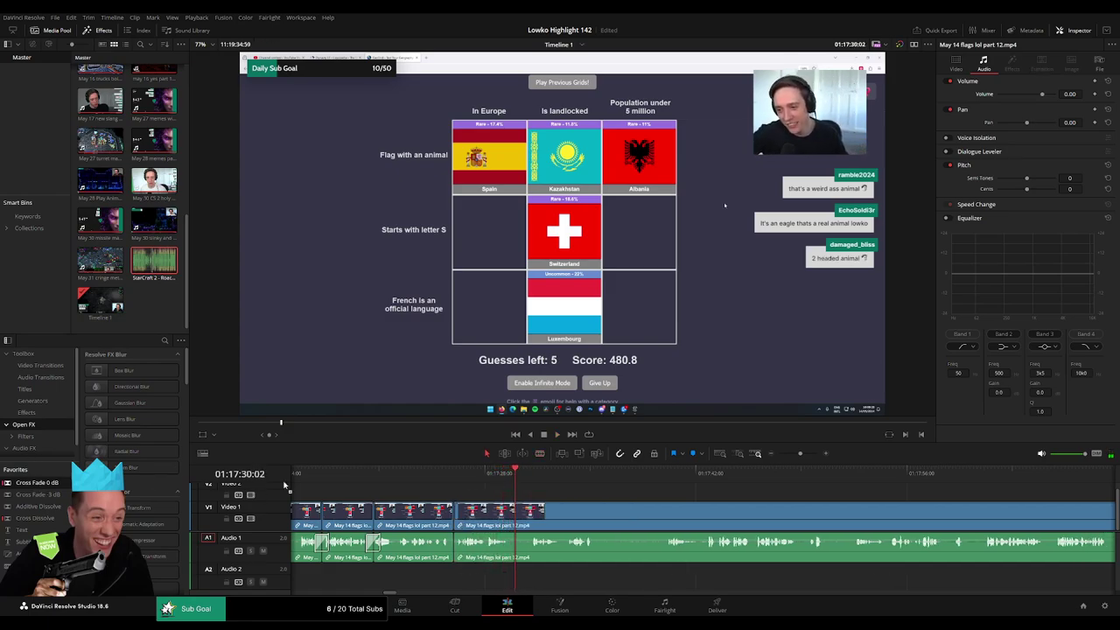
# - Cross-fade the audio join at about 01:17:26 and ripple-delete the part 12 pause from about 01:17:30 to 01:17:31
pyautogui.click(509, 516)
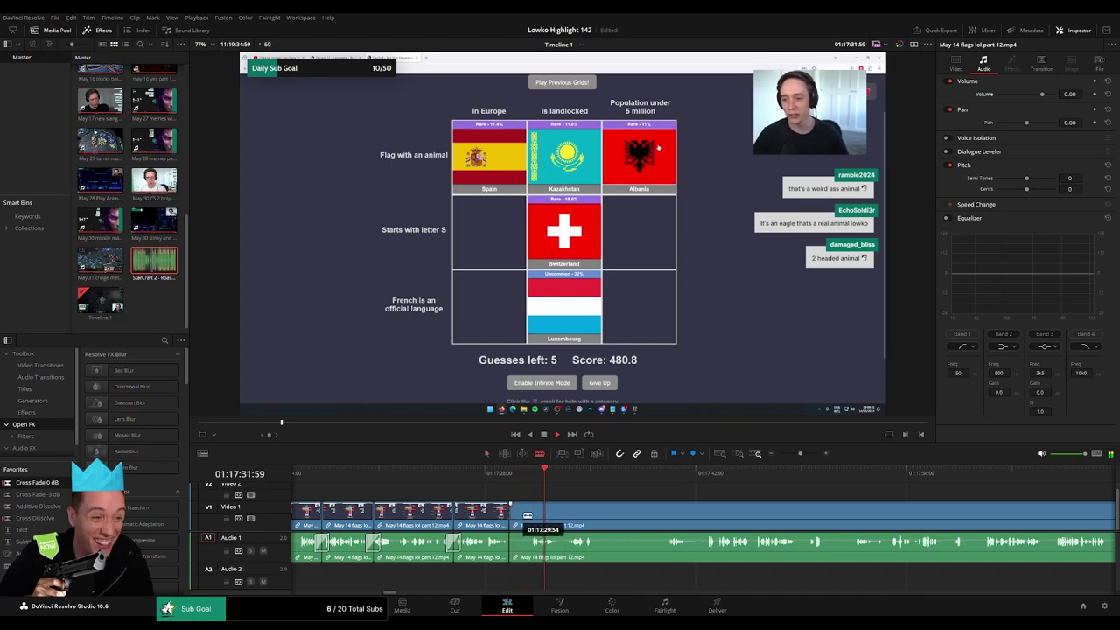
pyautogui.click(528, 514)
pyautogui.press('a')
pyautogui.click(518, 522)
pyautogui.press('BackSpace')
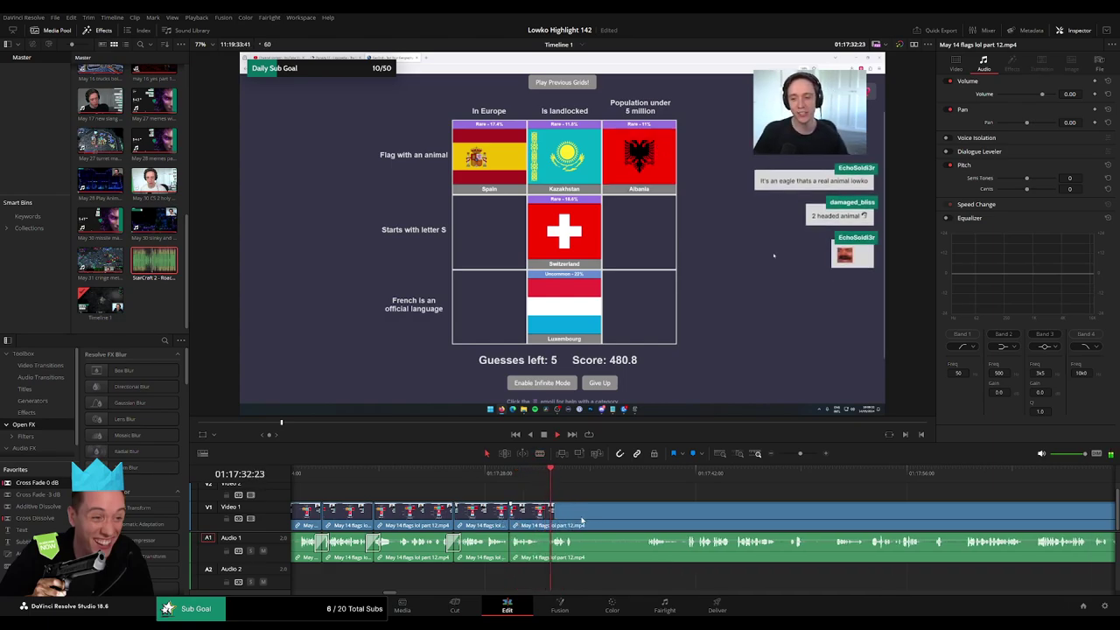
# - Ripple-delete the part 12 section from about 01:17:34 to 01:17:38 and cross-fade the audio joins at about 01:17:30 and 01:17:34
pyautogui.press('b')
pyautogui.click(575, 518)
pyautogui.click(640, 515)
pyautogui.press('a')
pyautogui.click(619, 522)
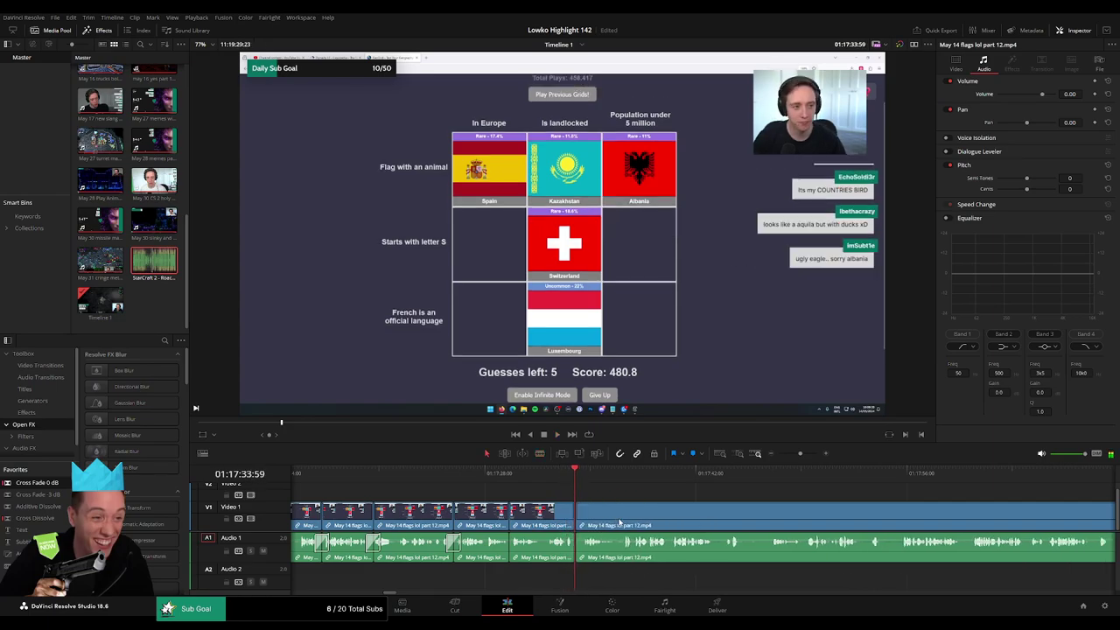
pyautogui.press('BackSpace')
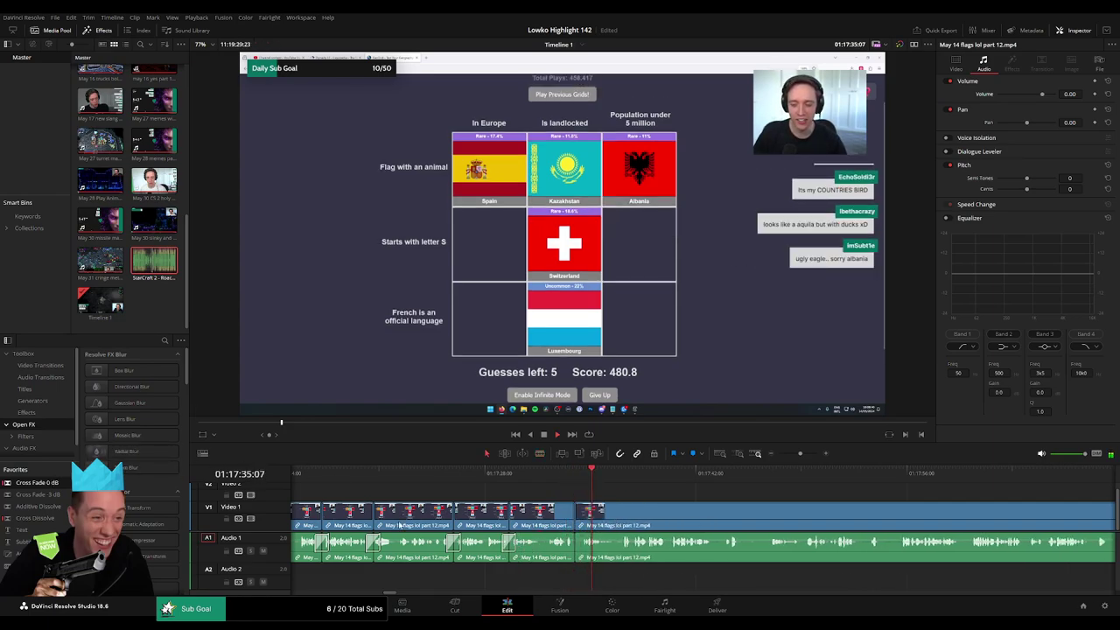
pyautogui.moveTo(572, 550); pyautogui.dragTo(574, 545)
# - Ripple-delete the short part 12 pause from about 01:18:10 to 01:18:11
pyautogui.moveTo(737, 507); pyautogui.dragTo(565, 497)
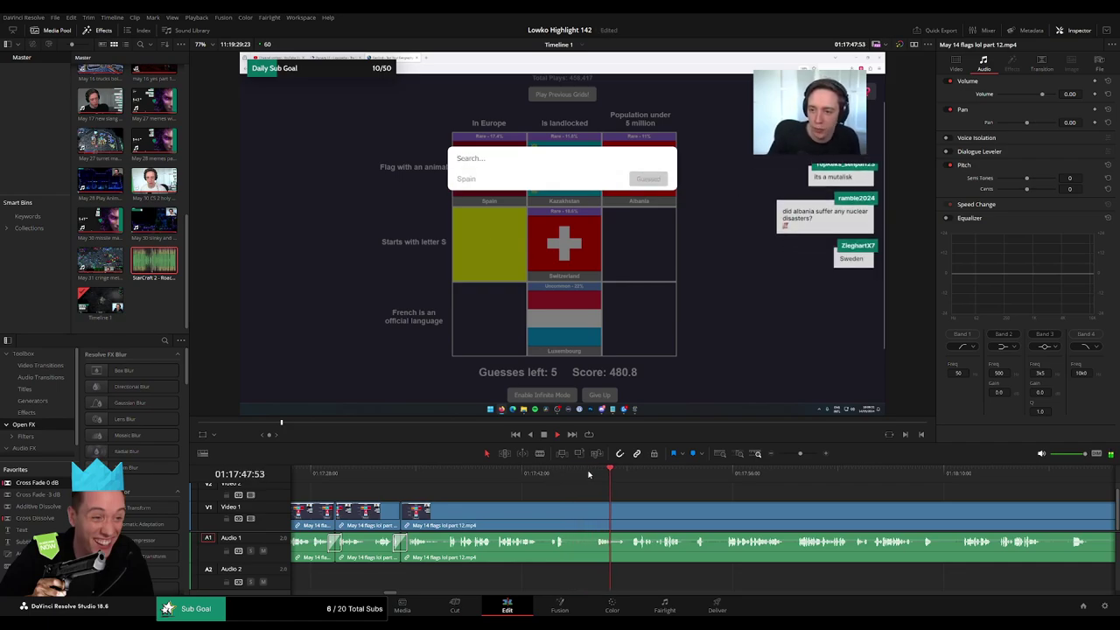
pyautogui.moveTo(760, 504); pyautogui.dragTo(567, 490)
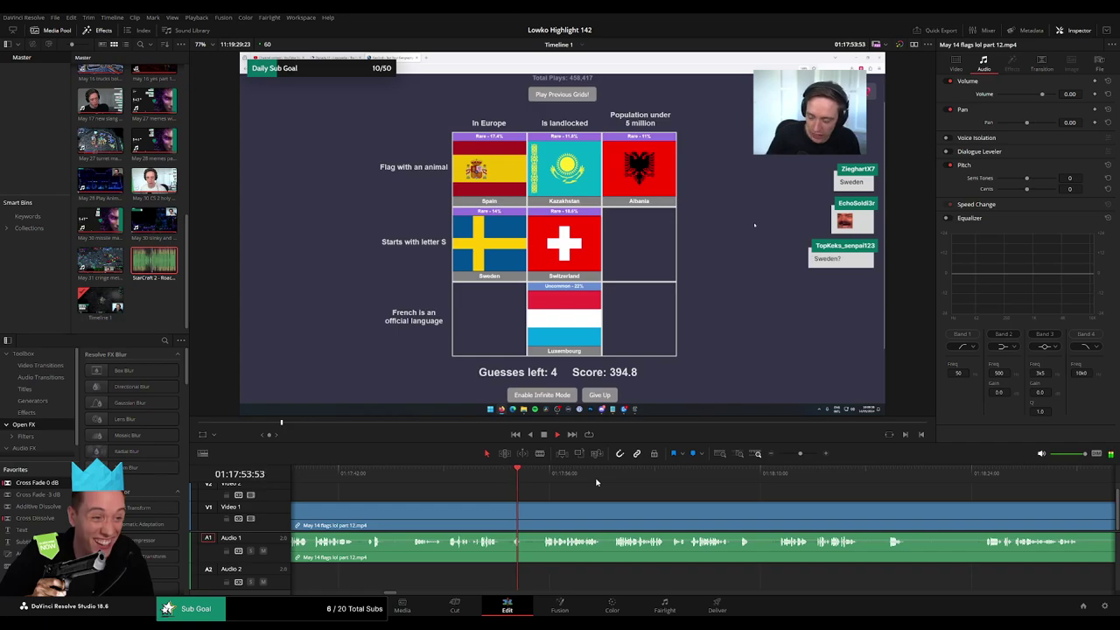
pyautogui.moveTo(651, 488); pyautogui.dragTo(535, 485)
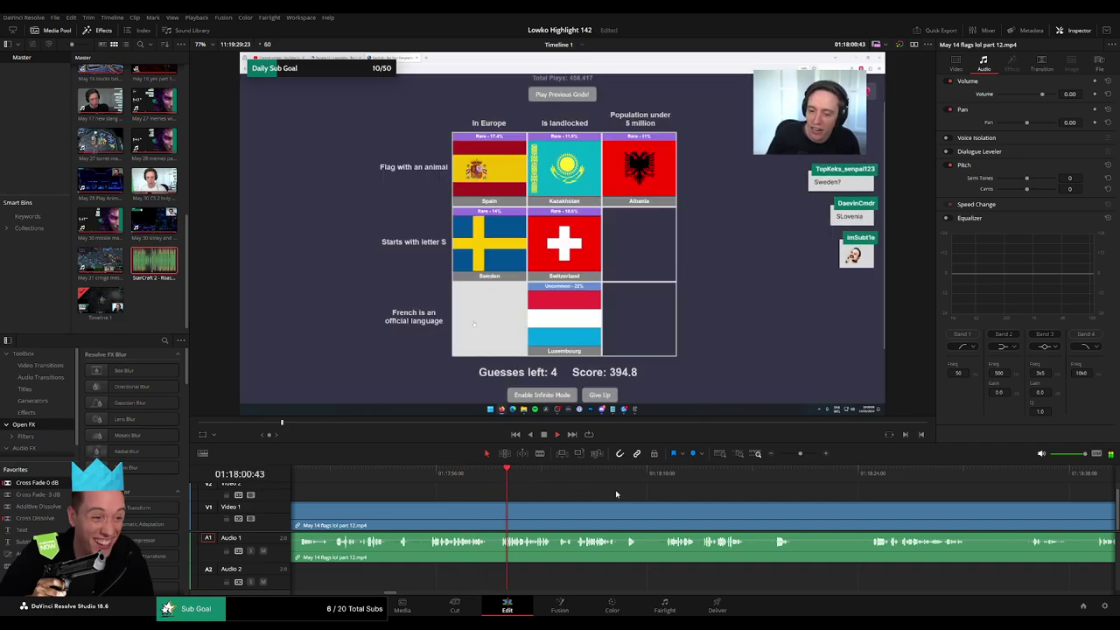
pyautogui.moveTo(682, 500); pyautogui.dragTo(629, 499)
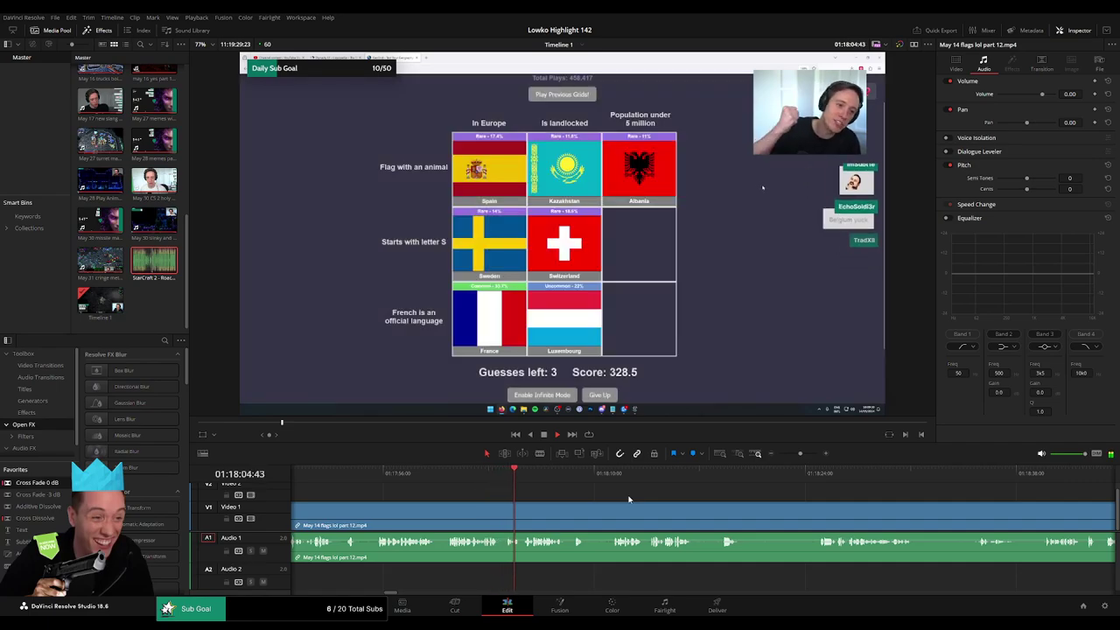
pyautogui.hscroll(2, 612, 498)
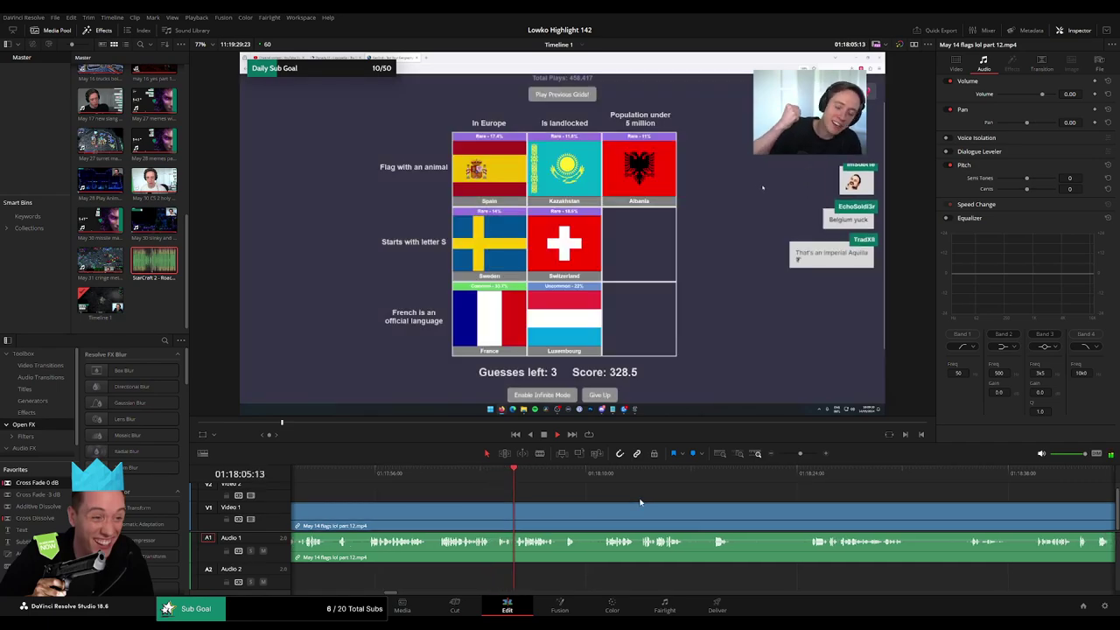
pyautogui.click(504, 508)
pyautogui.click(527, 507)
pyautogui.press('a')
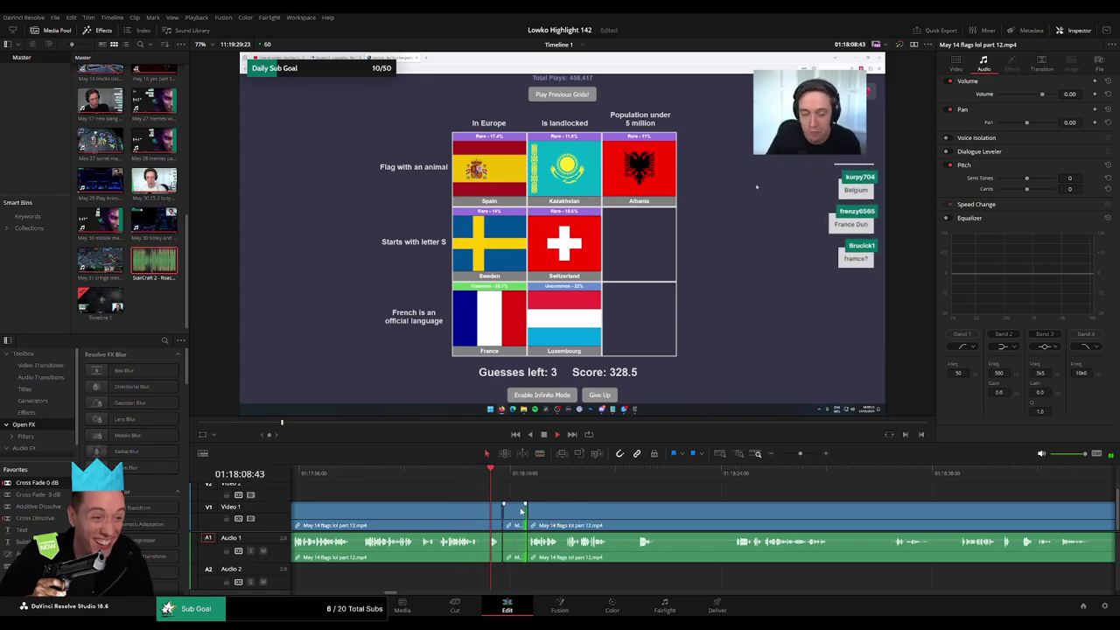
pyautogui.press('BackSpace')
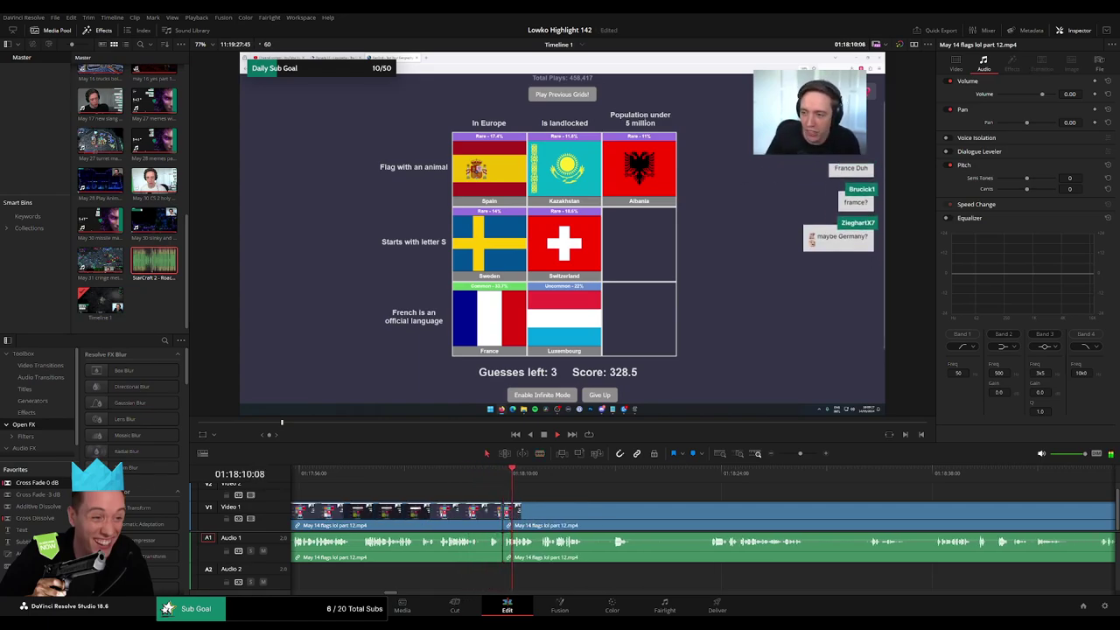
# - Cross-fade the audio join at about 01:18:10 and ripple-delete the part 12 section from about 01:18:15 to 01:18:23
pyautogui.hscroll(3, 530, 533)
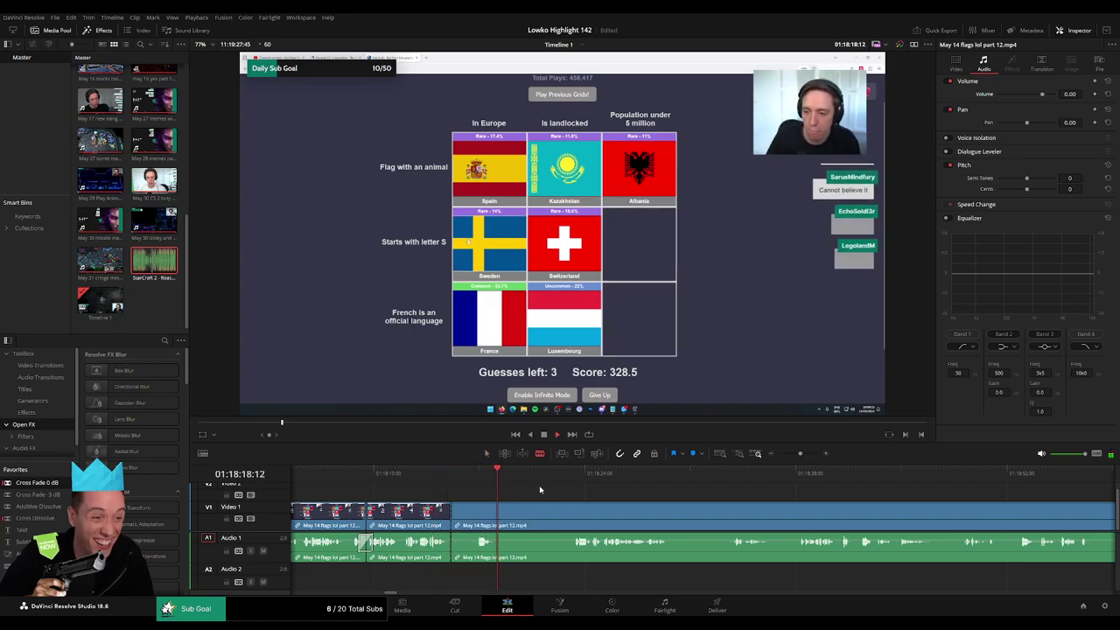
pyautogui.click(572, 513)
pyautogui.press('a')
pyautogui.click(552, 520)
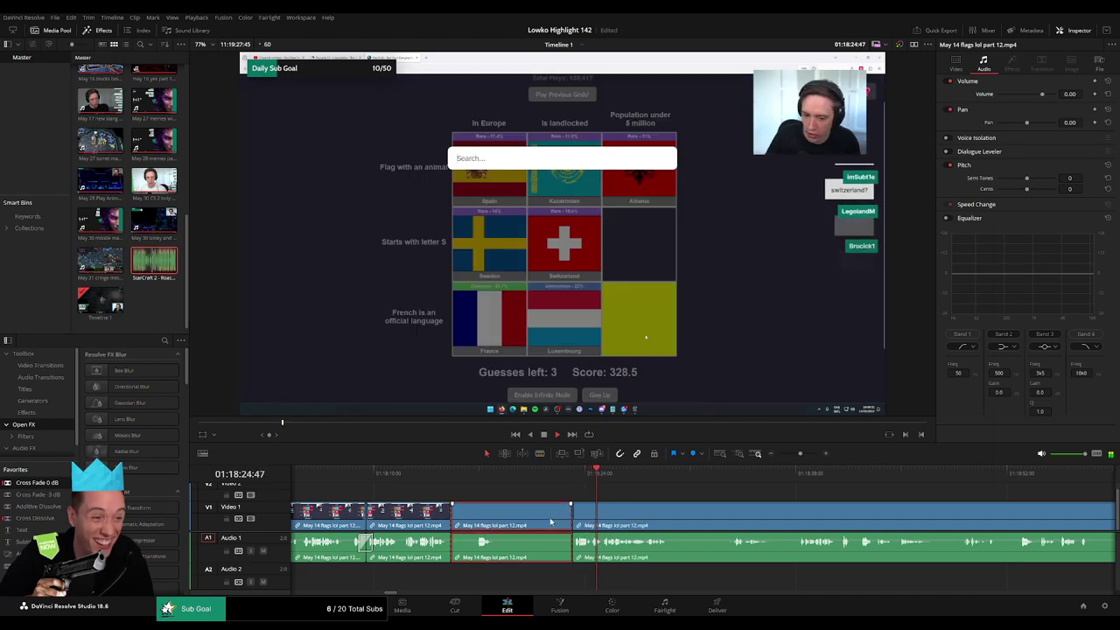
pyautogui.press('Delete')
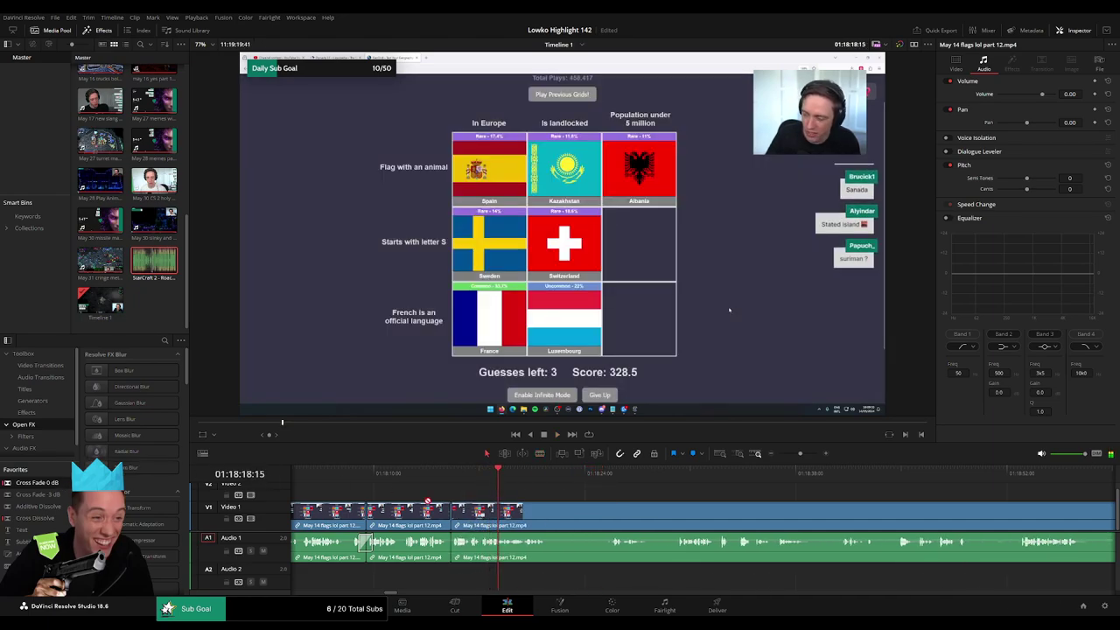
# - Cross-fade the audio join at about 01:18:15 and ripple-delete the part 12 section from about 01:18:22 to 01:18:30
pyautogui.moveTo(598, 499); pyautogui.dragTo(513, 494)
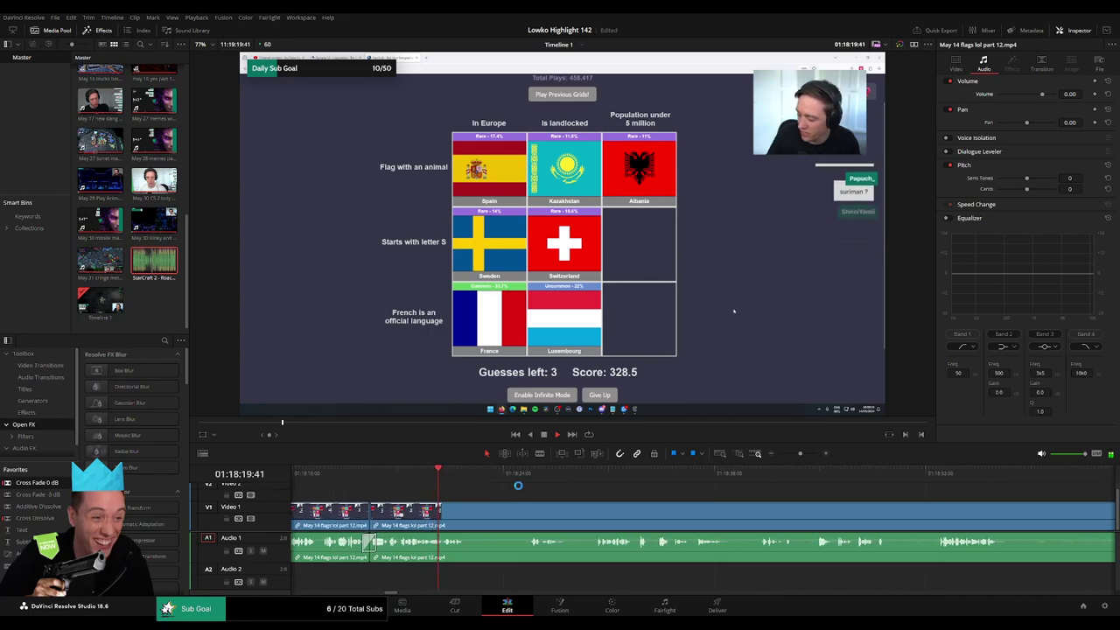
pyautogui.click(480, 472)
pyautogui.click(518, 473)
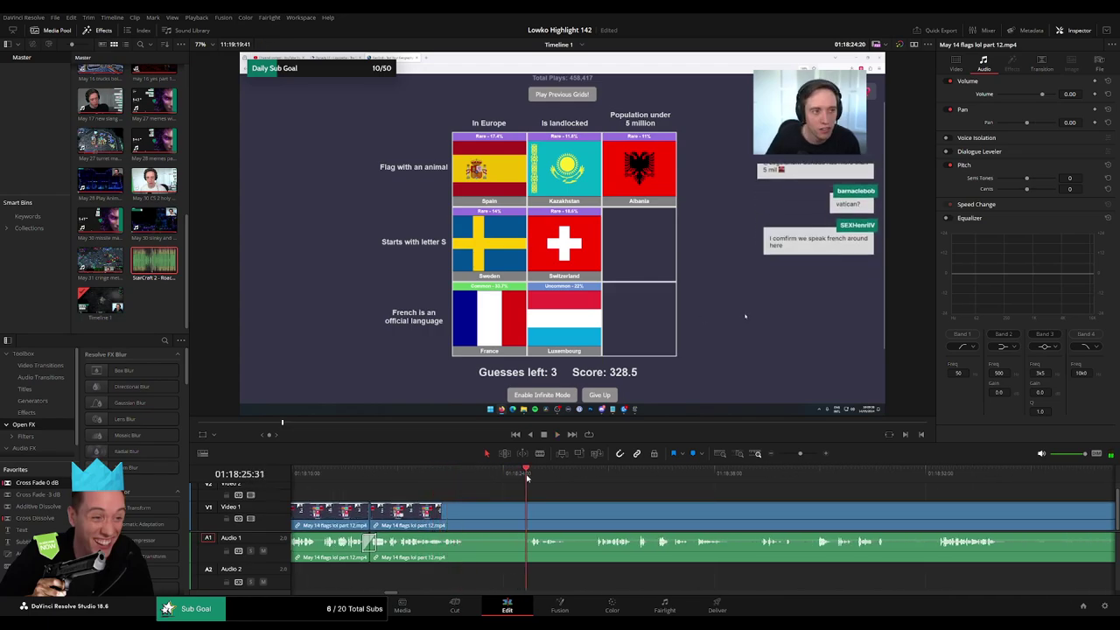
pyautogui.press('b')
pyautogui.moveTo(472, 504); pyautogui.dragTo(521, 502)
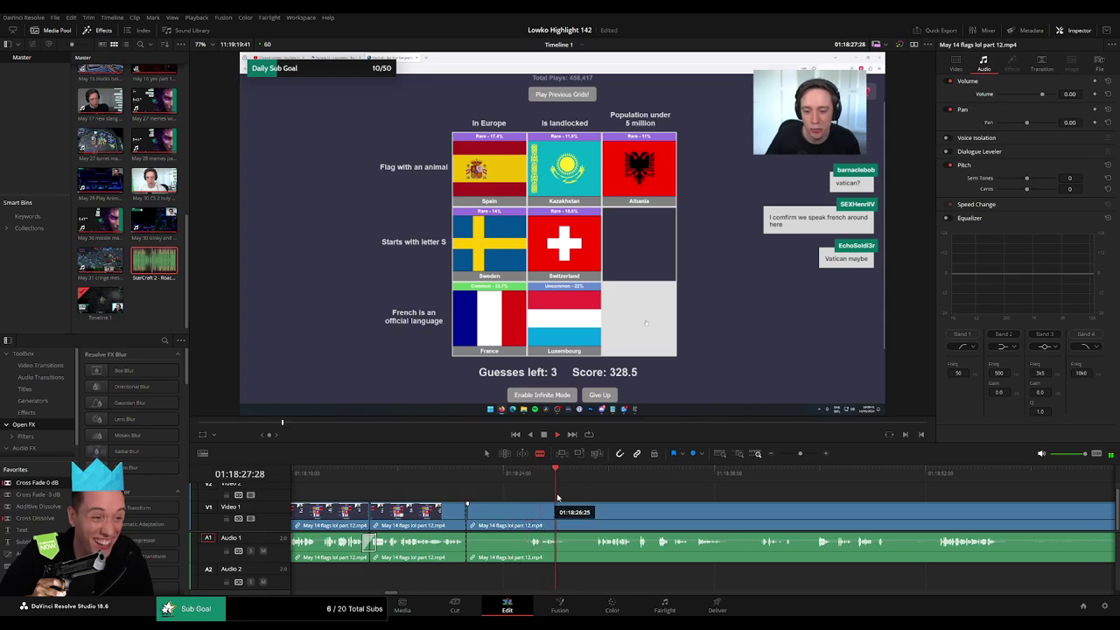
pyautogui.click(597, 510)
pyautogui.press('a')
pyautogui.click(568, 511)
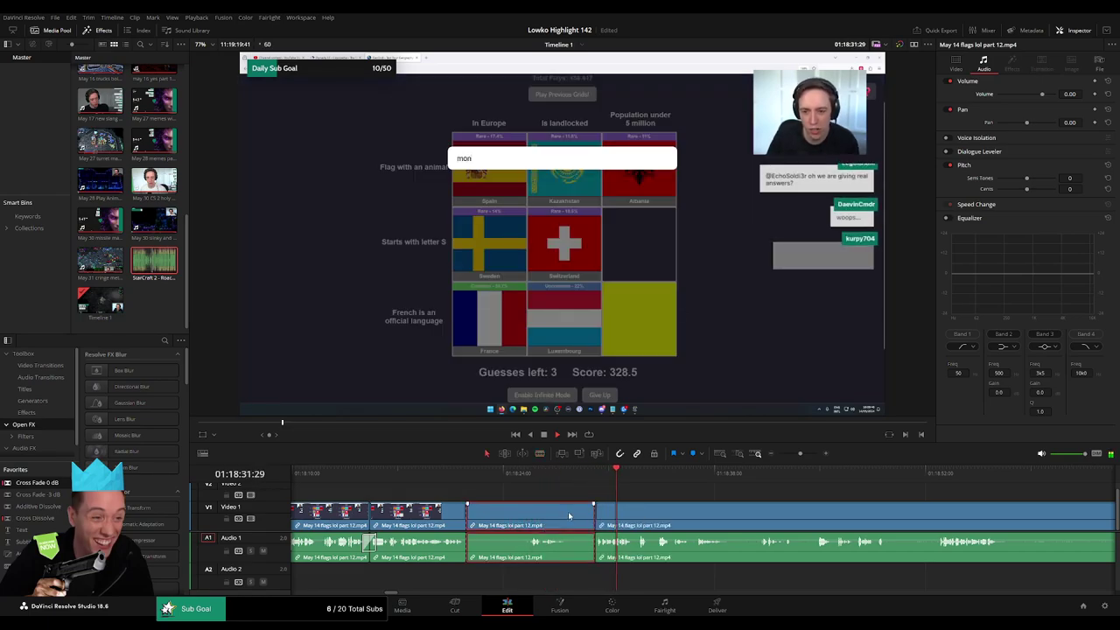
pyautogui.press('Delete')
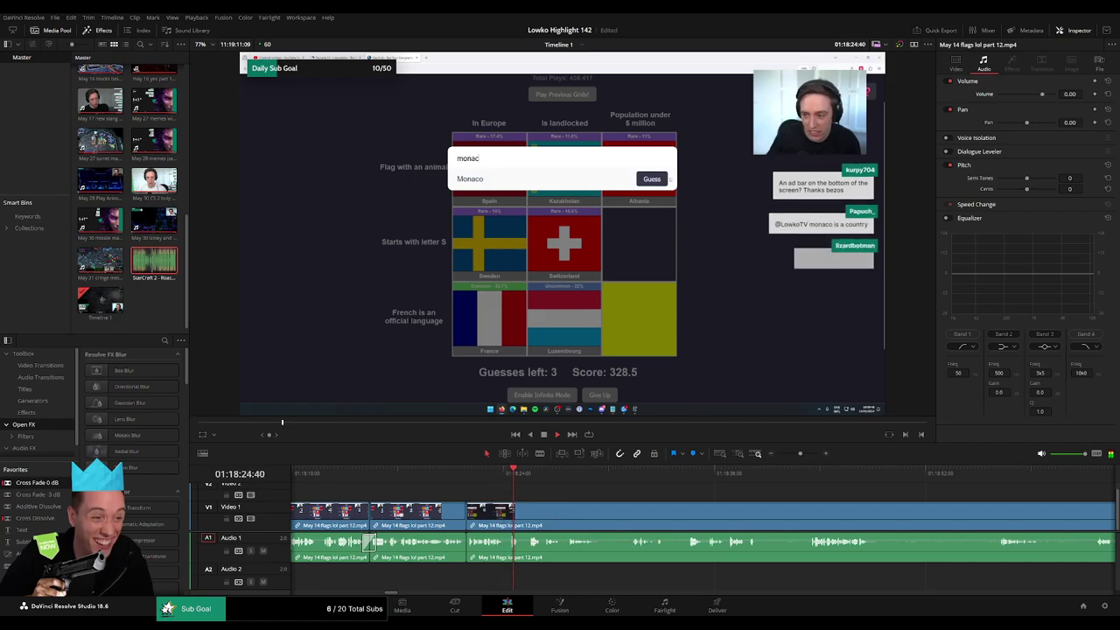
# - Cross-fade the audio join at about 01:18:22 and ripple-delete the part 12 pause from about 01:18:30 to 01:18:32
pyautogui.moveTo(644, 517); pyautogui.dragTo(554, 514)
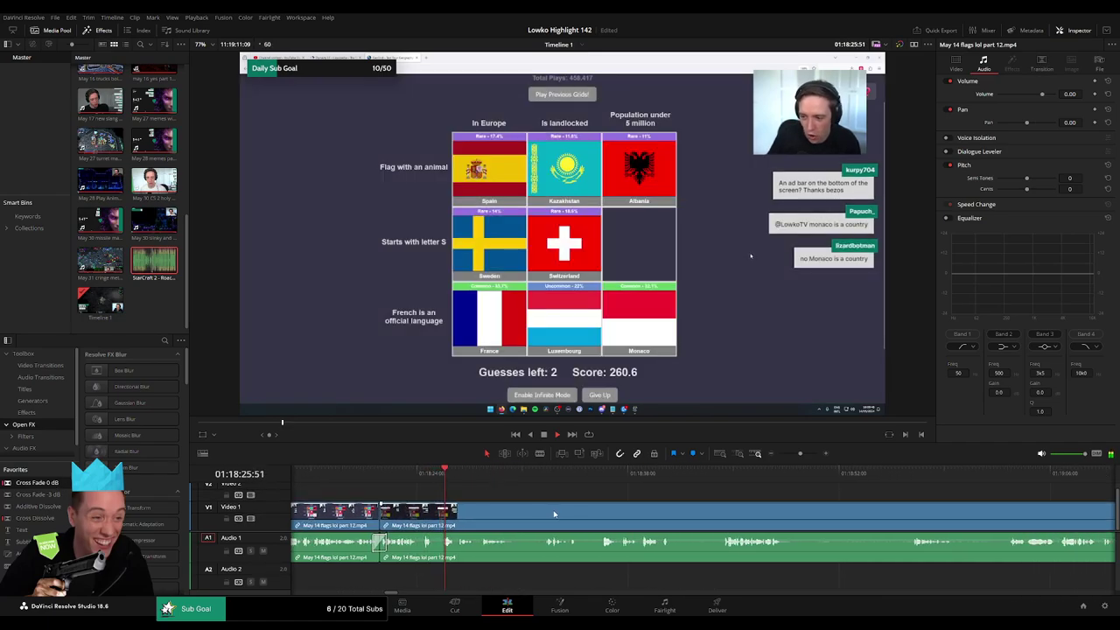
pyautogui.hscroll(1, 516, 501)
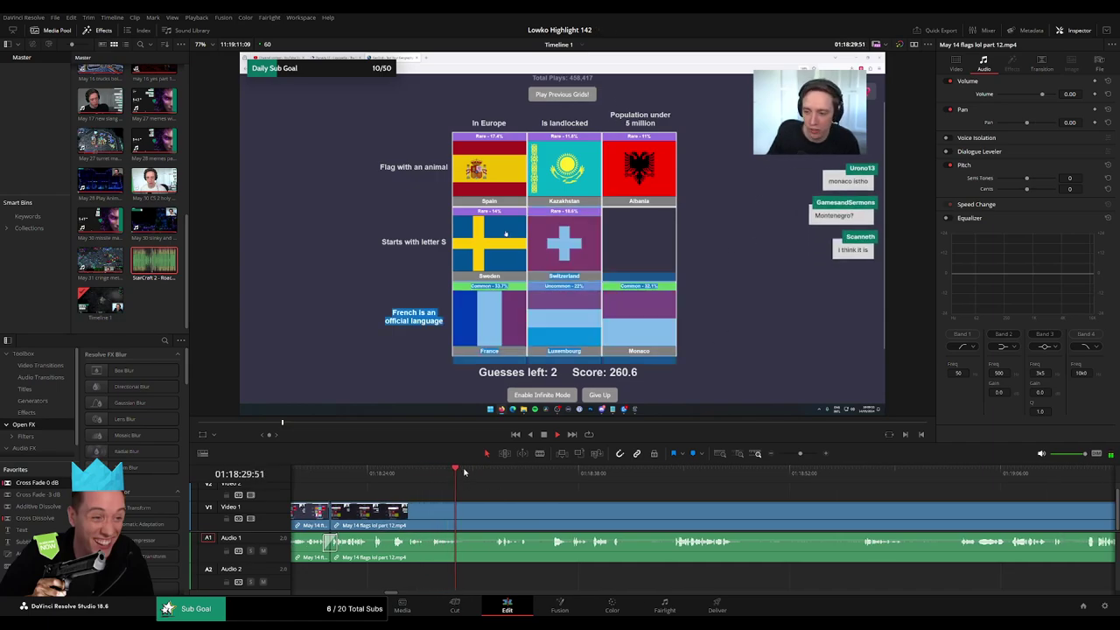
pyautogui.click(494, 473)
pyautogui.click(467, 514)
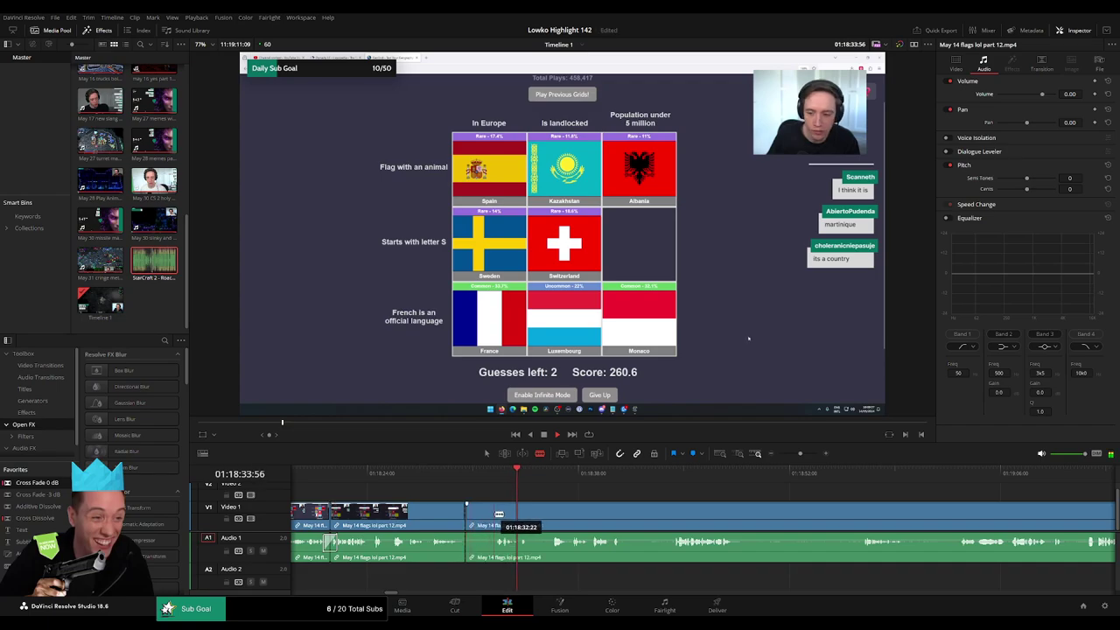
pyautogui.click(496, 514)
pyautogui.press('a')
pyautogui.click(486, 516)
pyautogui.press('Delete')
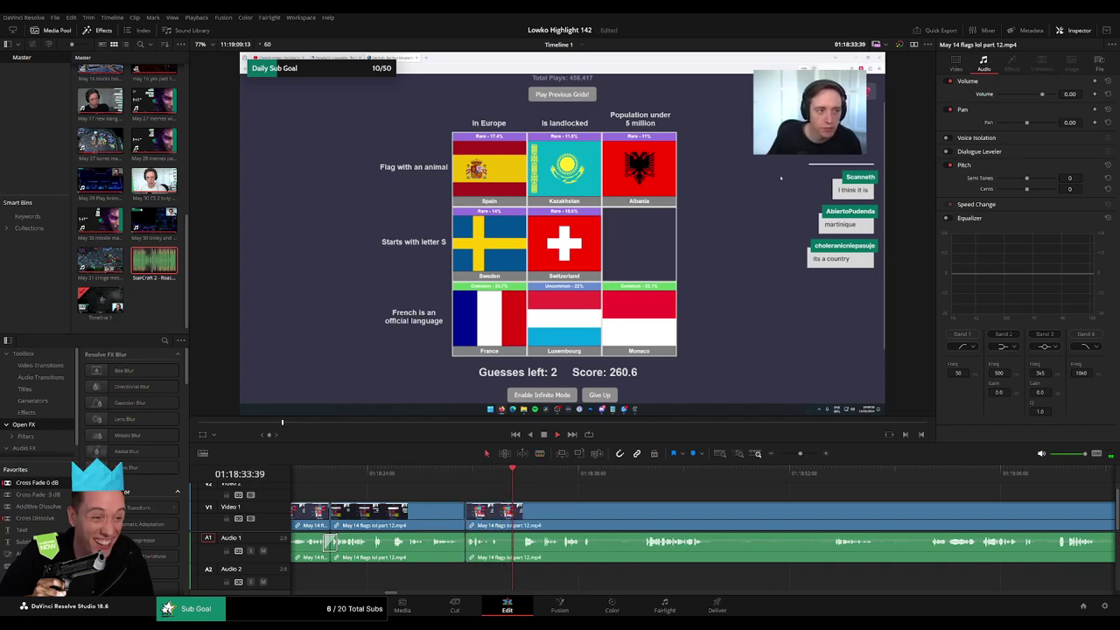
# - Cross-fade the audio join at about 01:18:30 and ripple-delete the part 12 pause from about 01:18:33 to 01:18:36
pyautogui.press('b')
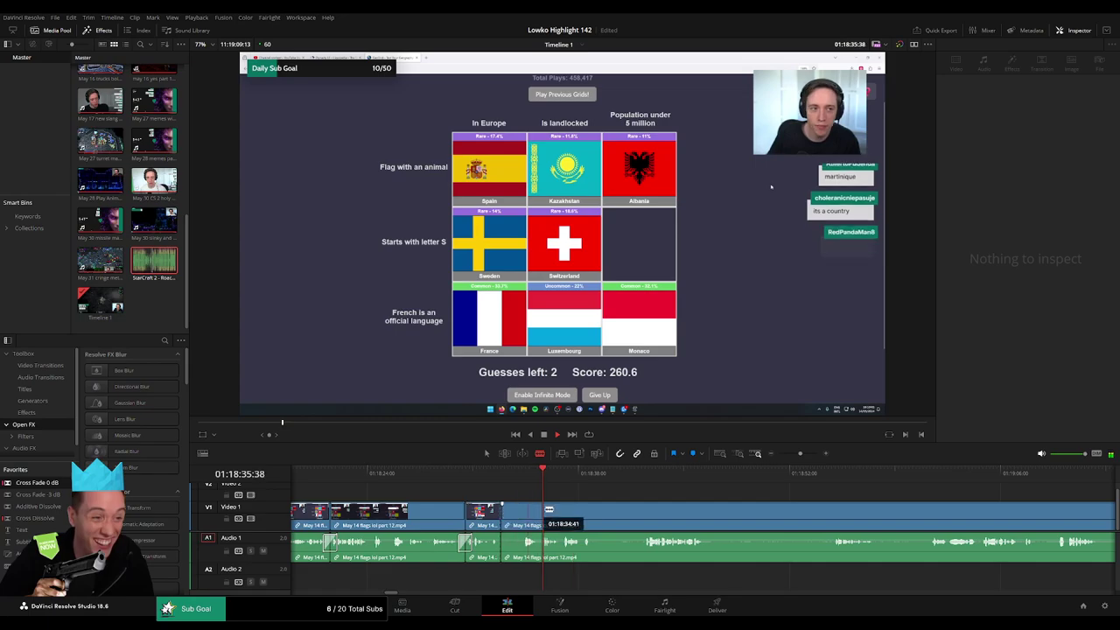
pyautogui.click(542, 515)
pyautogui.press('a')
pyautogui.click(523, 525)
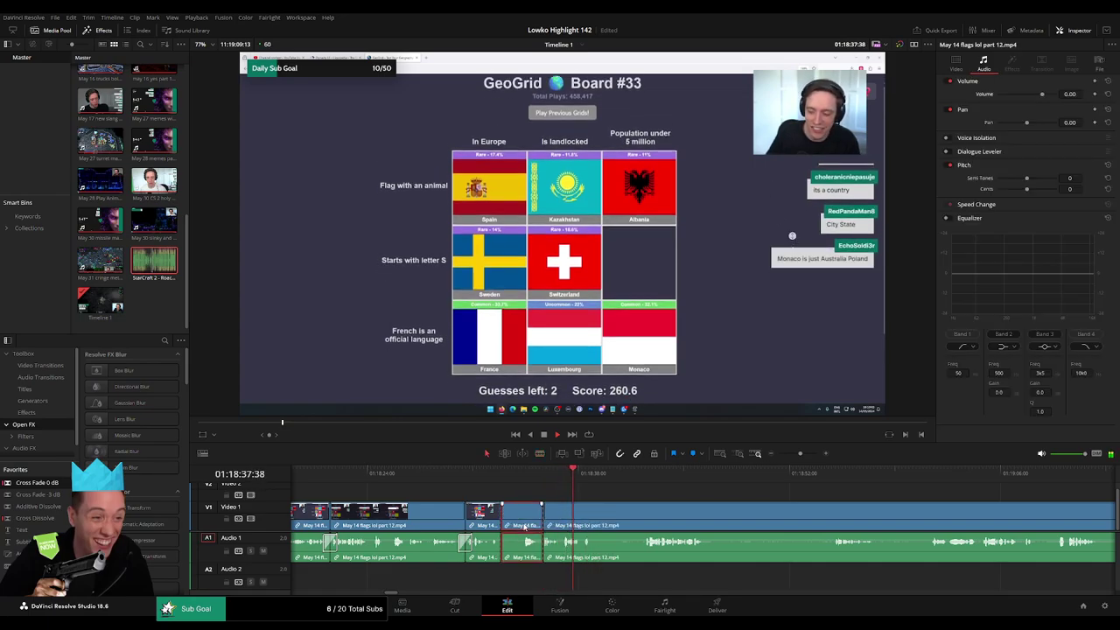
pyautogui.press('Delete')
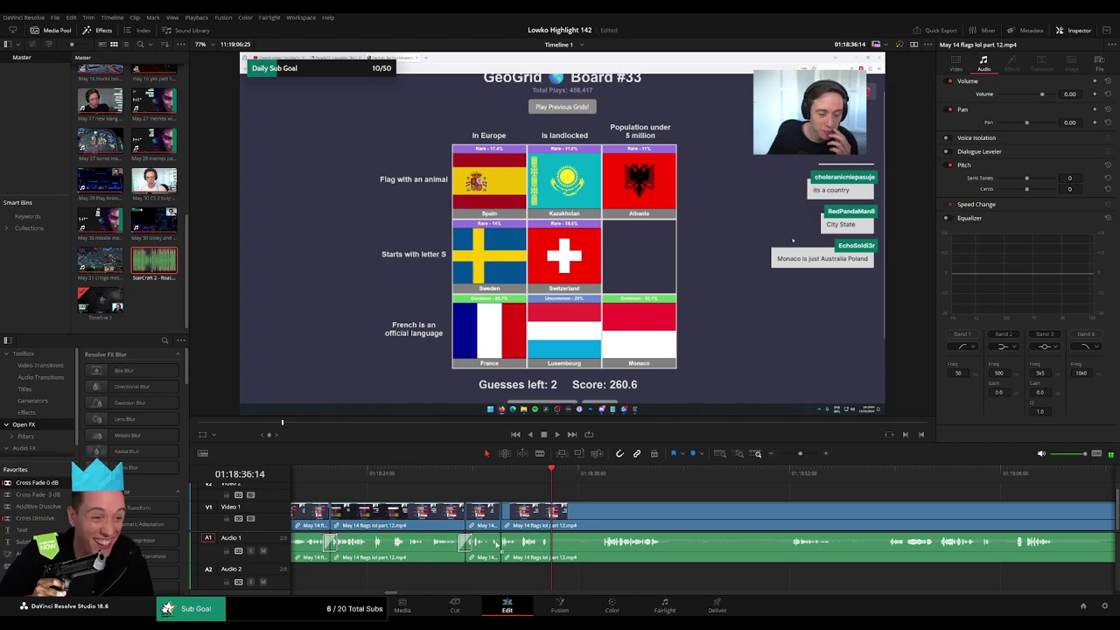
# - Ripple-delete the part 12 section from about 01:18:36 to 01:18:39 and cross-fade the audio joins at about 01:18:33 and 01:18:36
pyautogui.press('b')
pyautogui.click(555, 516)
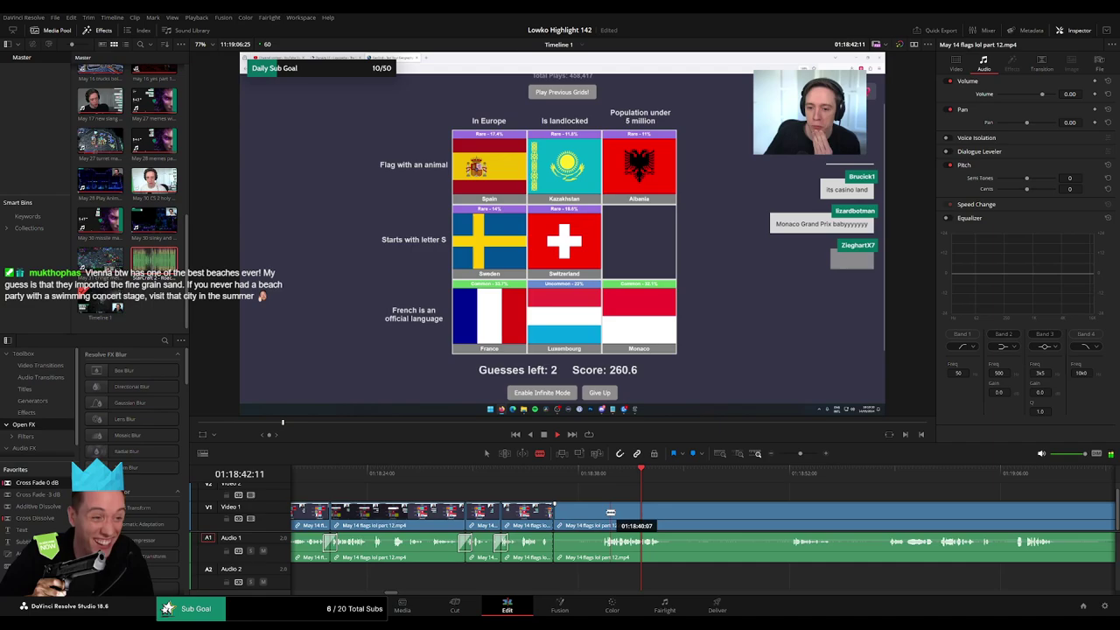
pyautogui.click(601, 512)
pyautogui.press('a')
pyautogui.click(585, 519)
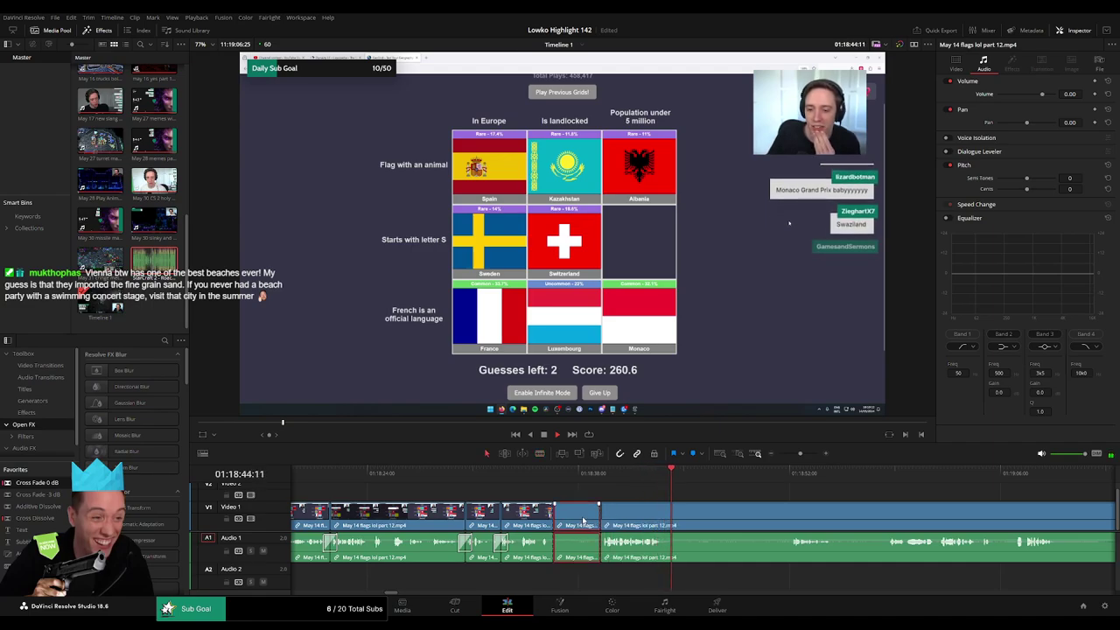
pyautogui.press('Delete')
pyautogui.press('space')
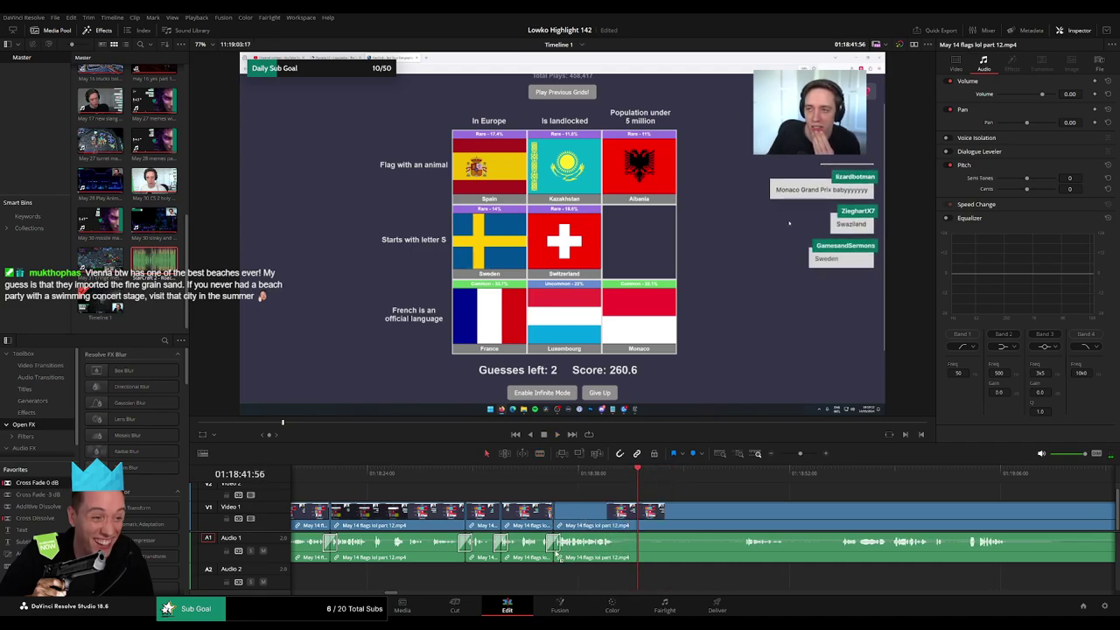
# - Ripple-delete the part 12 section from about 01:18:41 to 01:18:49 and cross-fade the resulting audio join
pyautogui.press('b')
pyautogui.click(631, 533)
pyautogui.click(741, 473)
pyautogui.moveTo(779, 507); pyautogui.dragTo(595, 510)
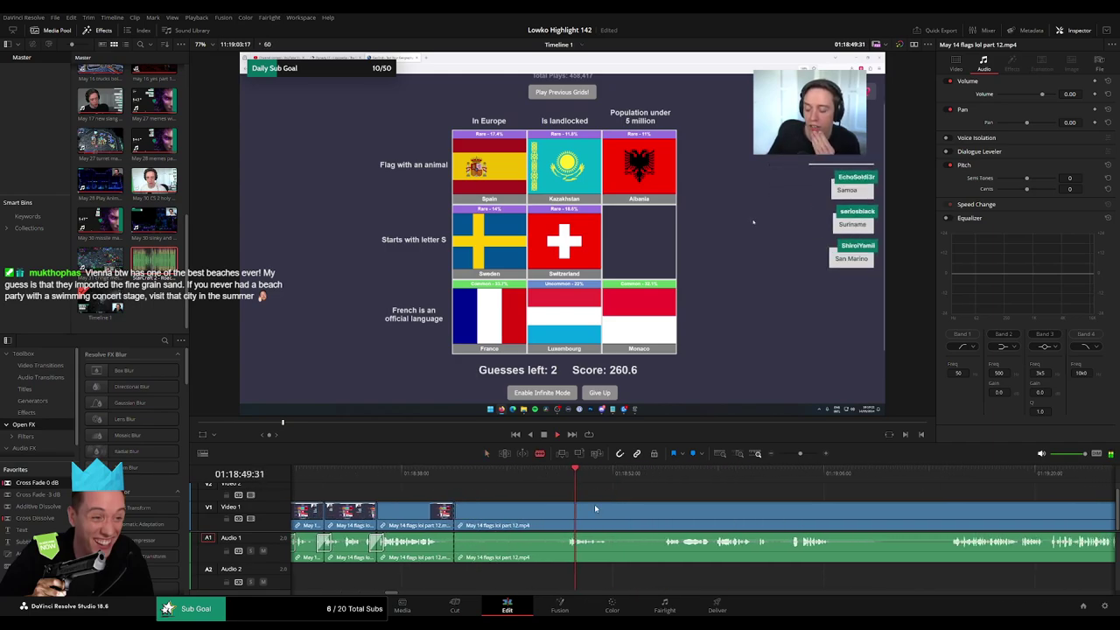
pyautogui.click(571, 518)
pyautogui.press('a')
pyautogui.click(544, 525)
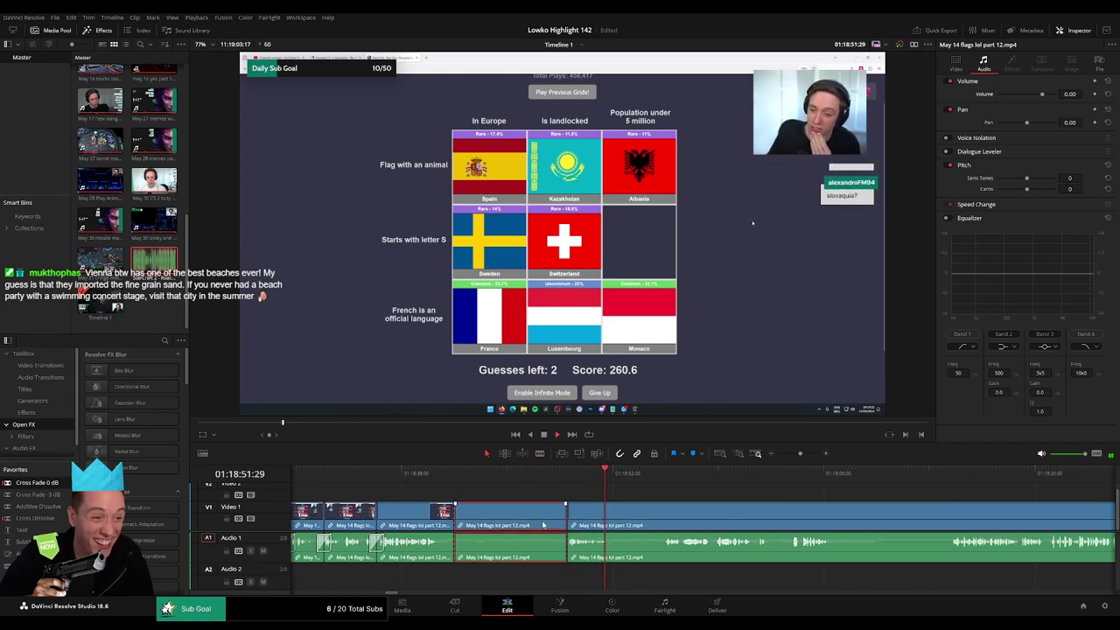
pyautogui.press('Delete')
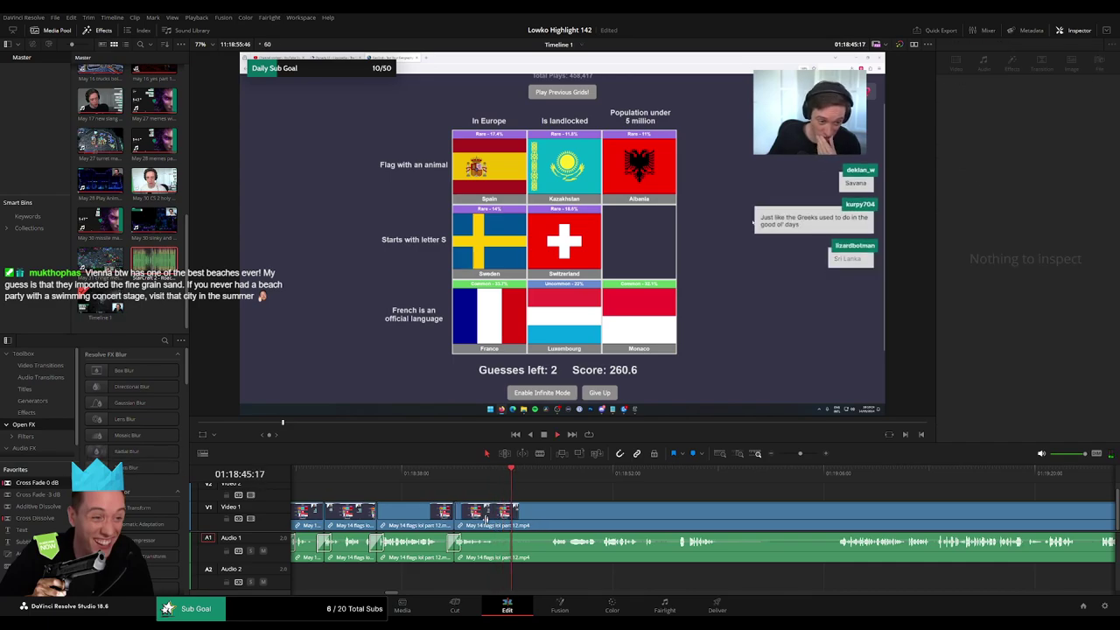
# - Ripple-delete the part 12 section from about 01:18:44 to 01:18:47 and cross-fade the resulting audio join
pyautogui.click(549, 470)
pyautogui.click(497, 514)
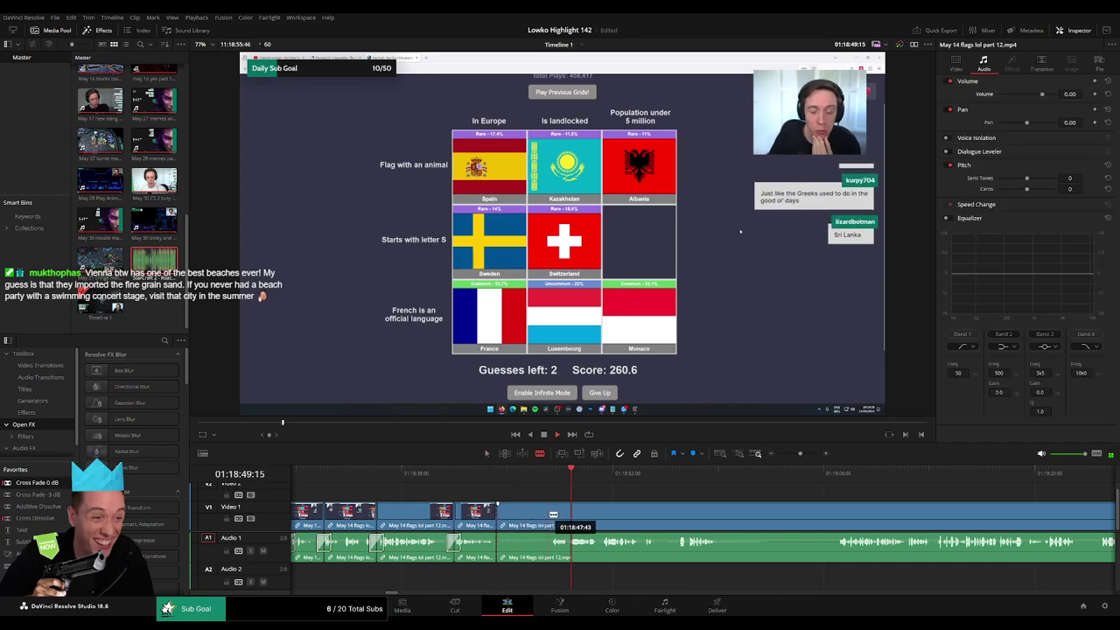
pyautogui.click(549, 513)
pyautogui.press('a')
pyautogui.click(532, 518)
pyautogui.press('Delete')
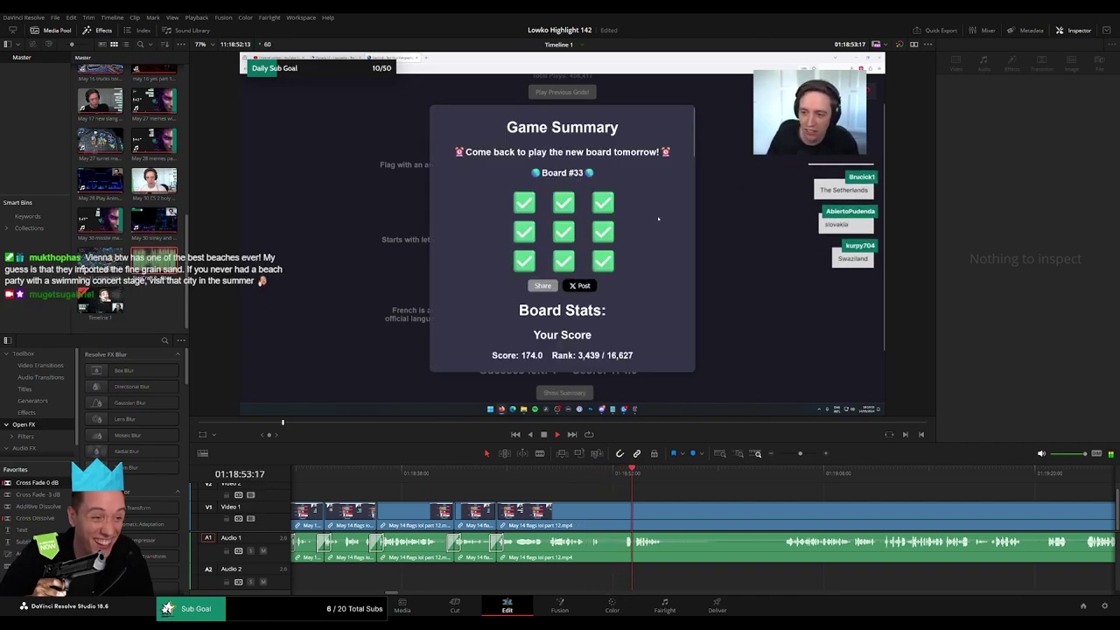
# - Ripple-delete the part 12 section from about 01:18:56 to 01:19:03 and cross-fade the resulting audio join
pyautogui.moveTo(710, 492); pyautogui.dragTo(578, 477)
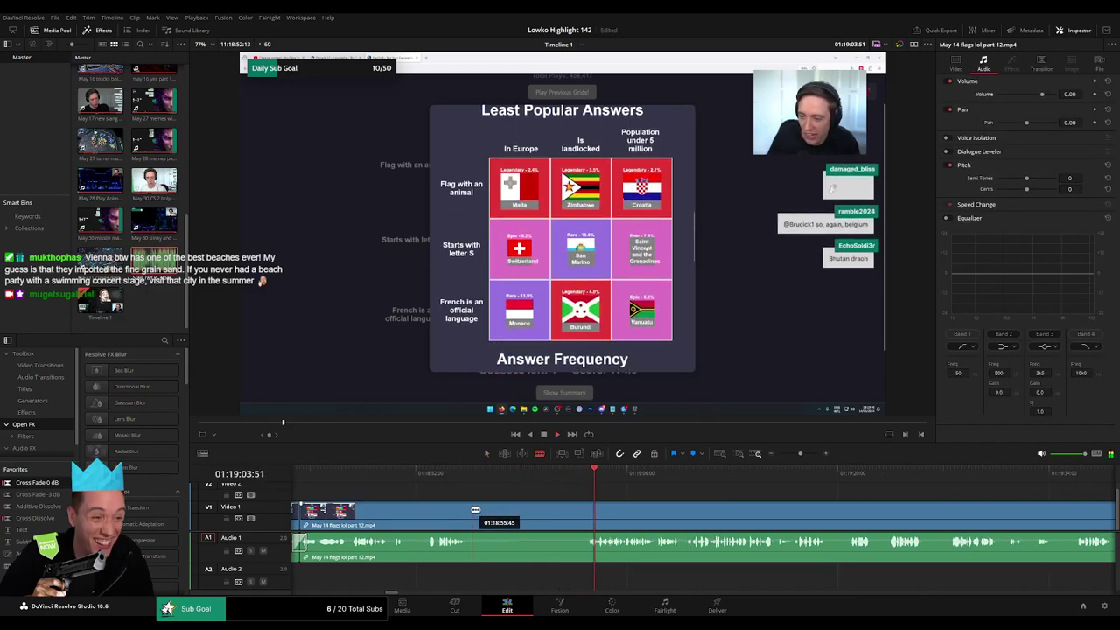
pyautogui.click(473, 512)
pyautogui.click(584, 513)
pyautogui.press('Delete')
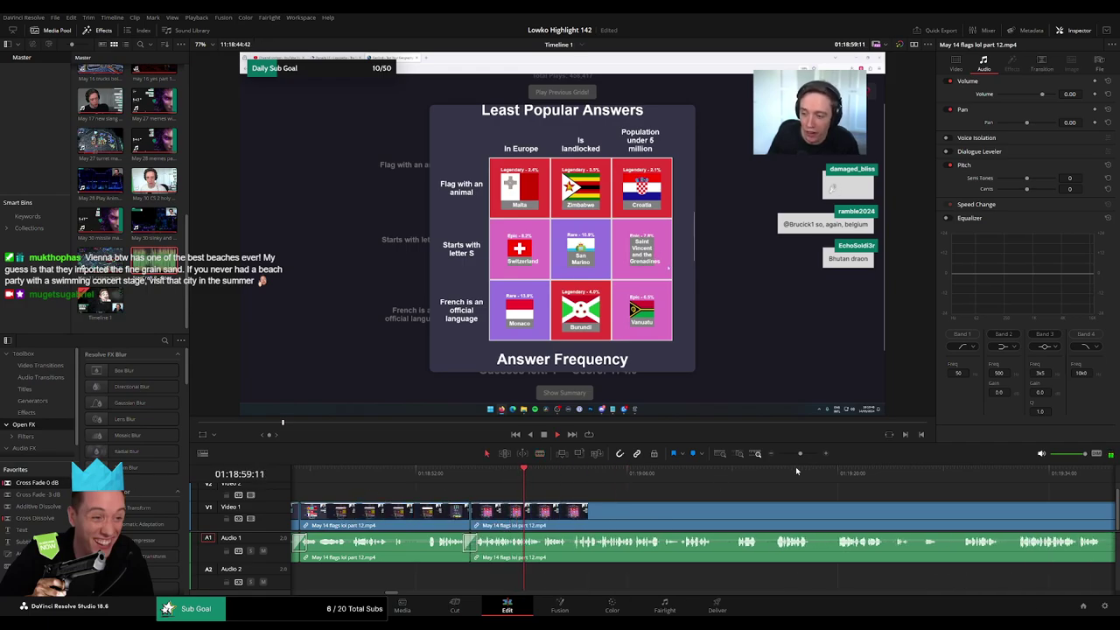
# - Ripple-delete the short part 12 section from about 01:19:12 to 01:19:13
pyautogui.moveTo(799, 454)
pyautogui.mouseDown()
pyautogui.moveTo(787, 454)
pyautogui.moveTo(799, 453)
pyautogui.mouseUp()
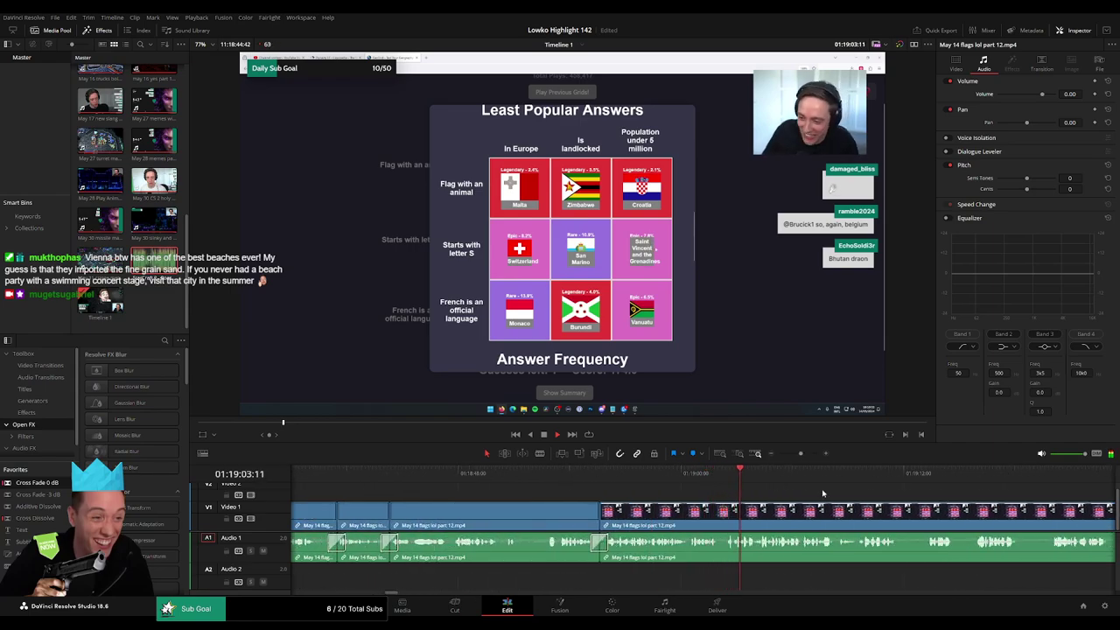
pyautogui.hscroll(5, 900, 504)
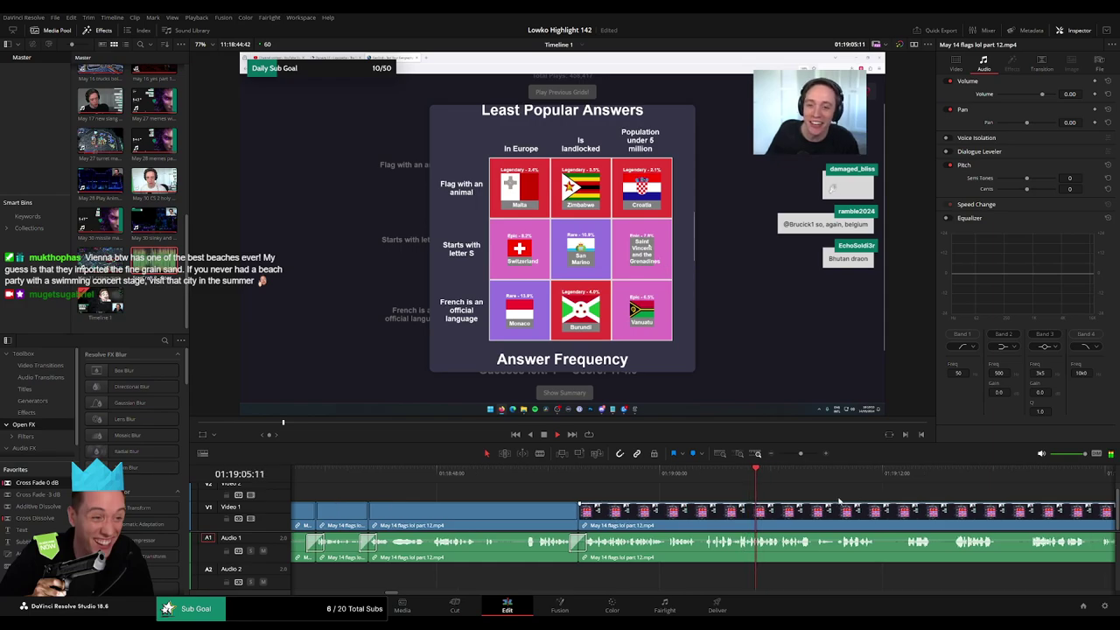
pyautogui.press('b')
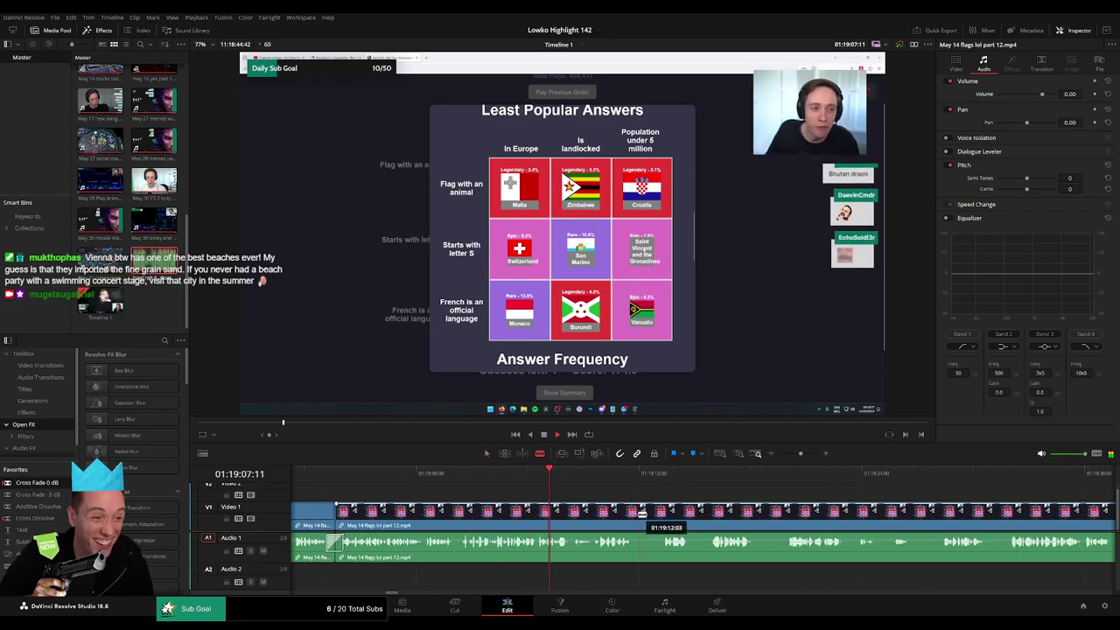
pyautogui.click(636, 515)
pyautogui.click(658, 515)
pyautogui.press('a')
pyautogui.click(649, 518)
pyautogui.press('Delete')
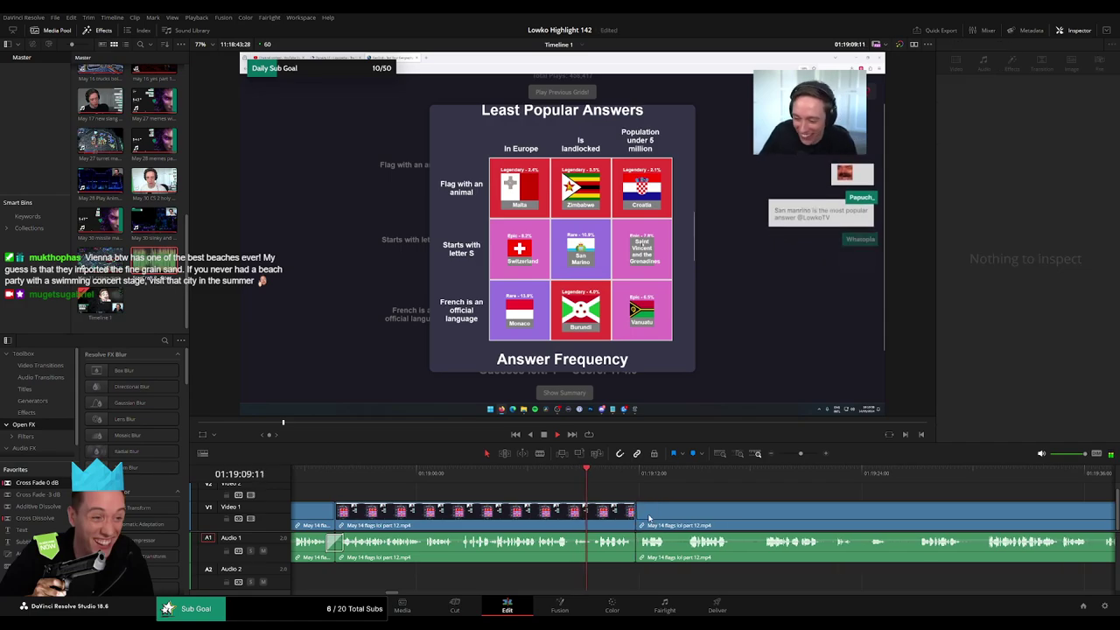
# - Split the part 12 clip at 01:19:07:14 and 01:19:07:36 and lower the isolated piece's volume to -98.60
pyautogui.click(530, 473)
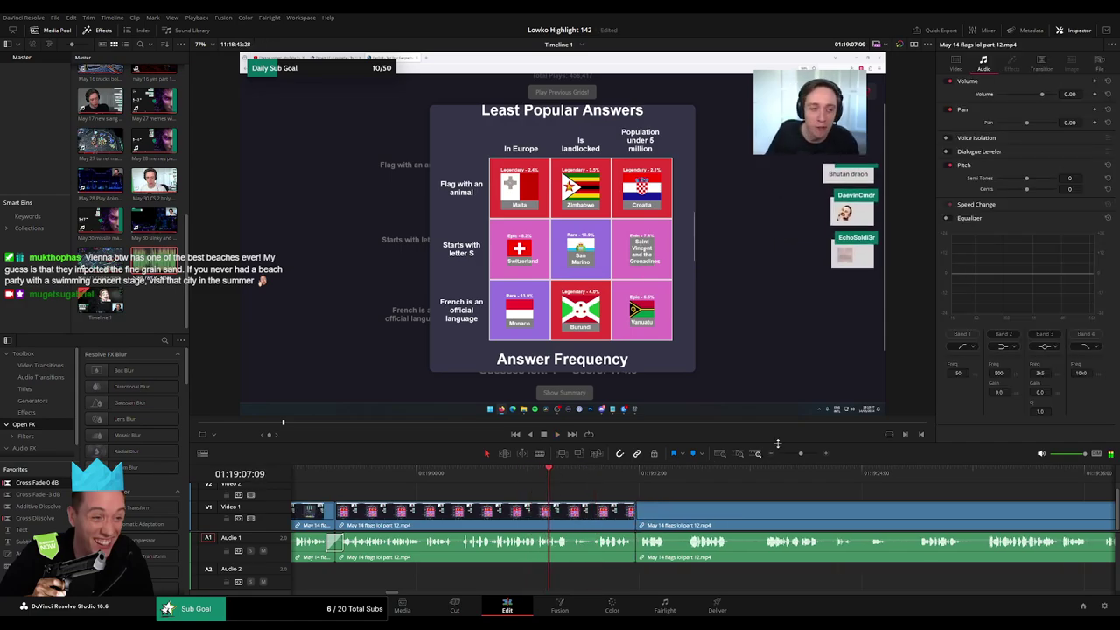
pyautogui.moveTo(800, 453); pyautogui.dragTo(809, 456)
pyautogui.hotkey('ctrl', 'b')
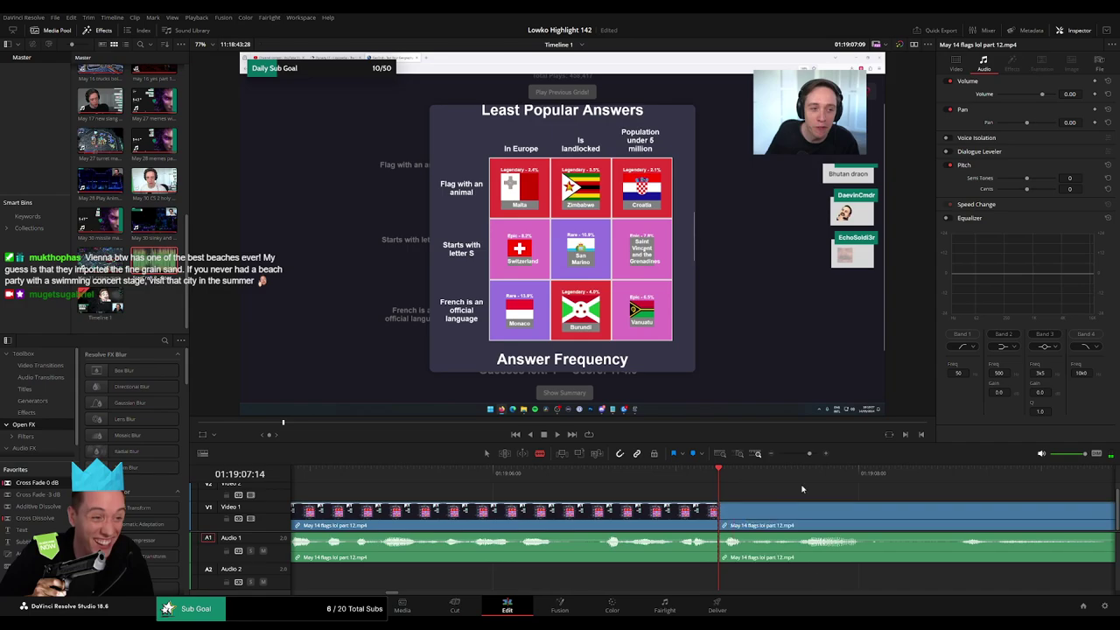
pyautogui.hotkey('ctrl', 'b')
pyautogui.moveTo(744, 537); pyautogui.dragTo(742, 556)
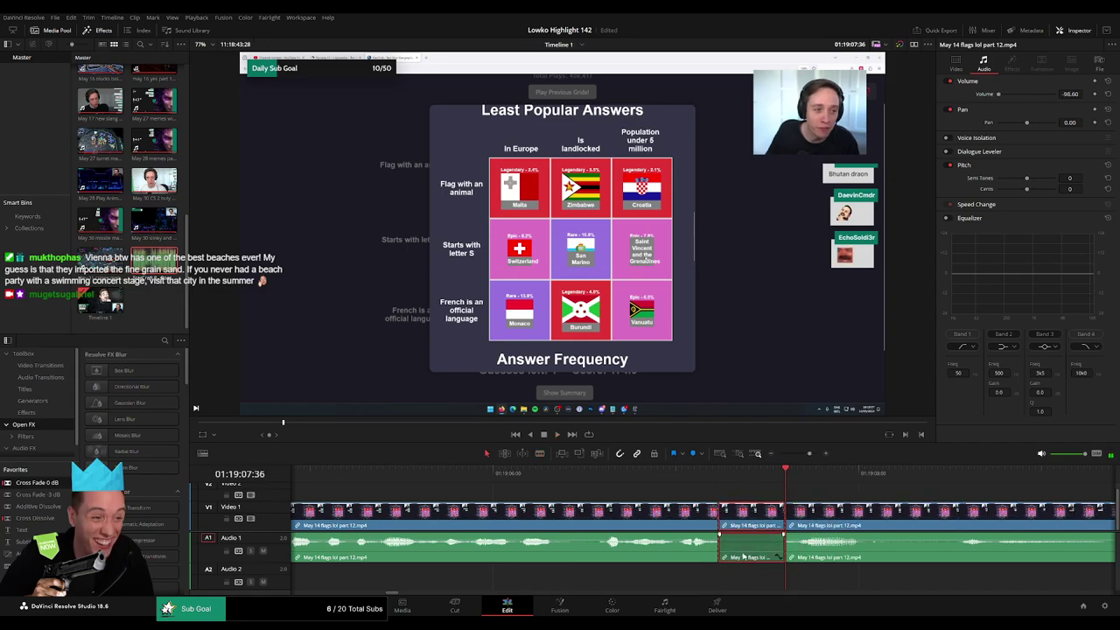
# - Place StarCraft 2 - Roach Quotes.mp3 on Audio 2 under the muted piece, trim it to the same length and set its volume to -23
pyautogui.moveTo(203, 268); pyautogui.dragTo(721, 578)
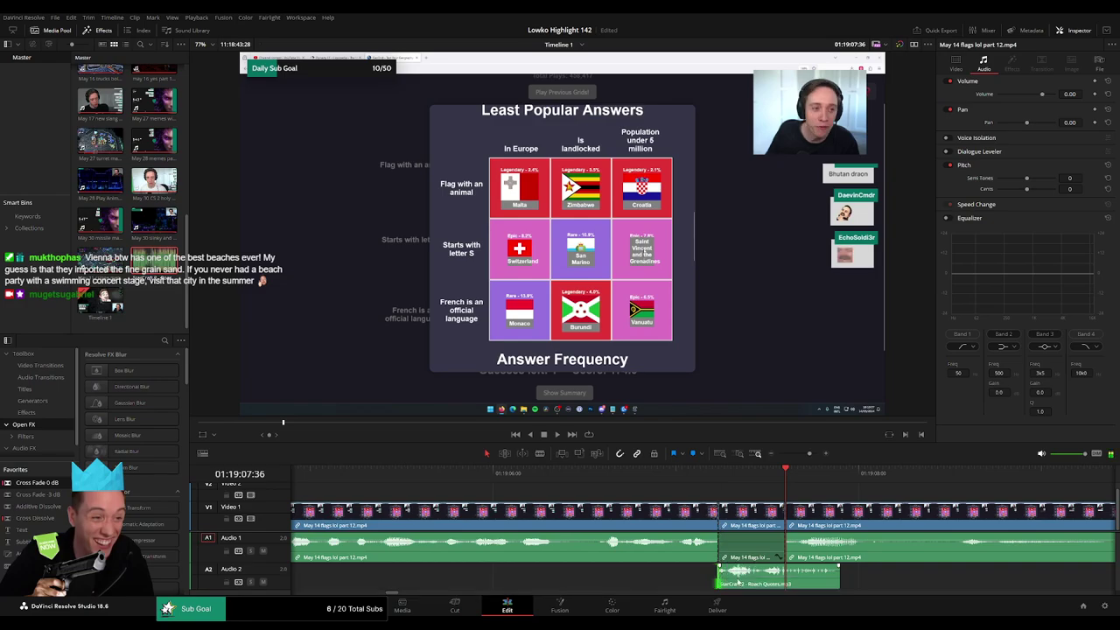
pyautogui.moveTo(837, 581); pyautogui.dragTo(784, 583)
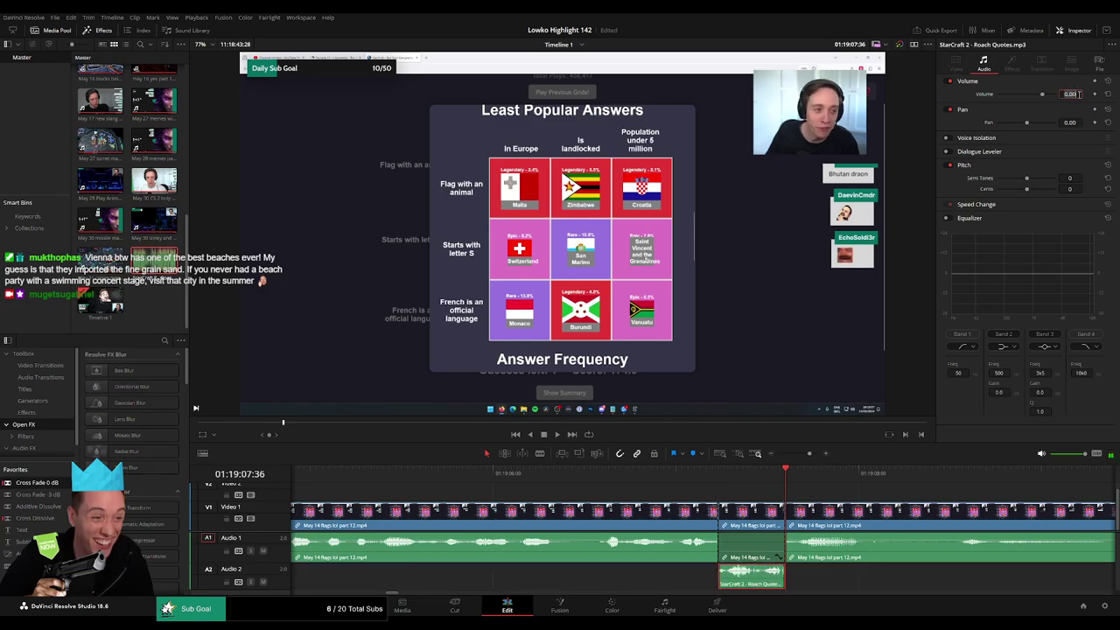
pyautogui.write('-23')
pyautogui.press('Return')
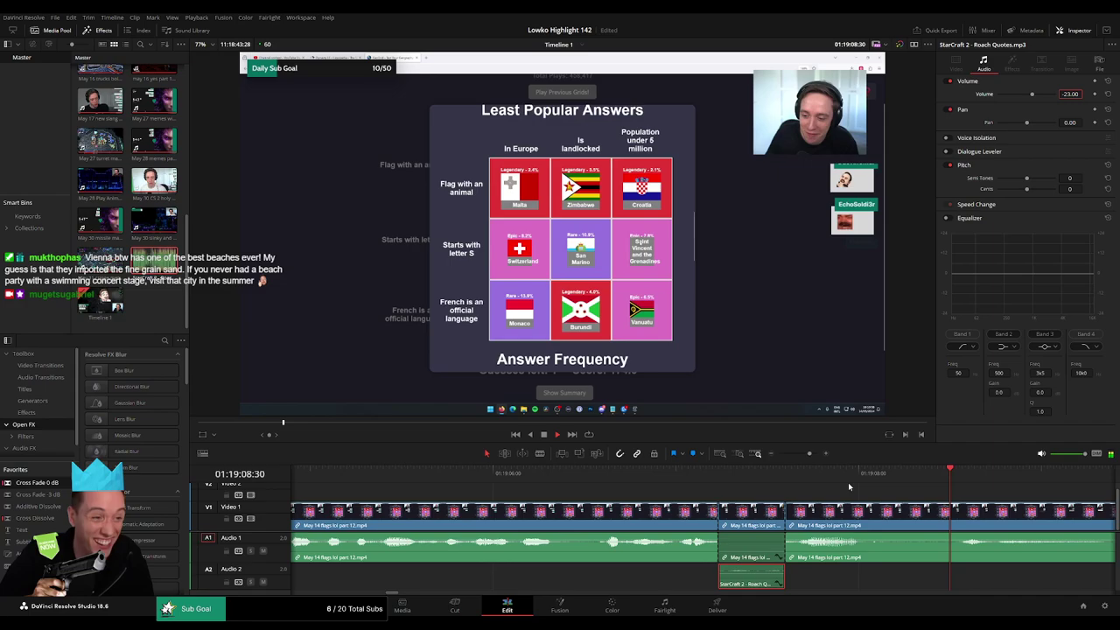
# - Cross-fade the audio join at about 01:19:12 and play back across it
pyautogui.click(853, 483)
pyautogui.moveTo(809, 454); pyautogui.dragTo(801, 454)
pyautogui.press('space')
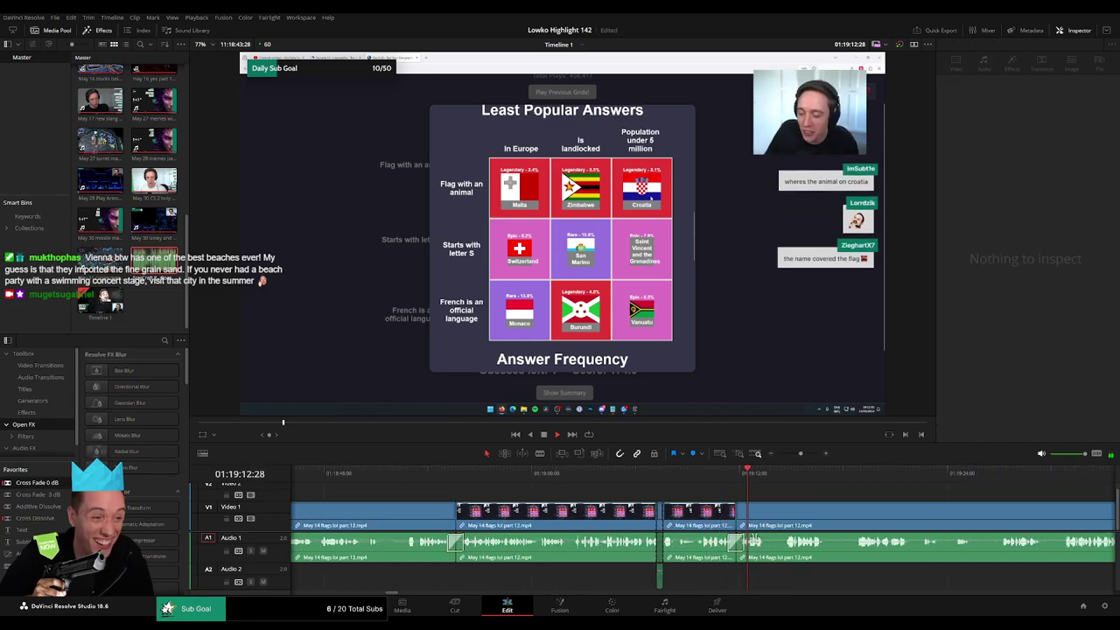
pyautogui.click(743, 475)
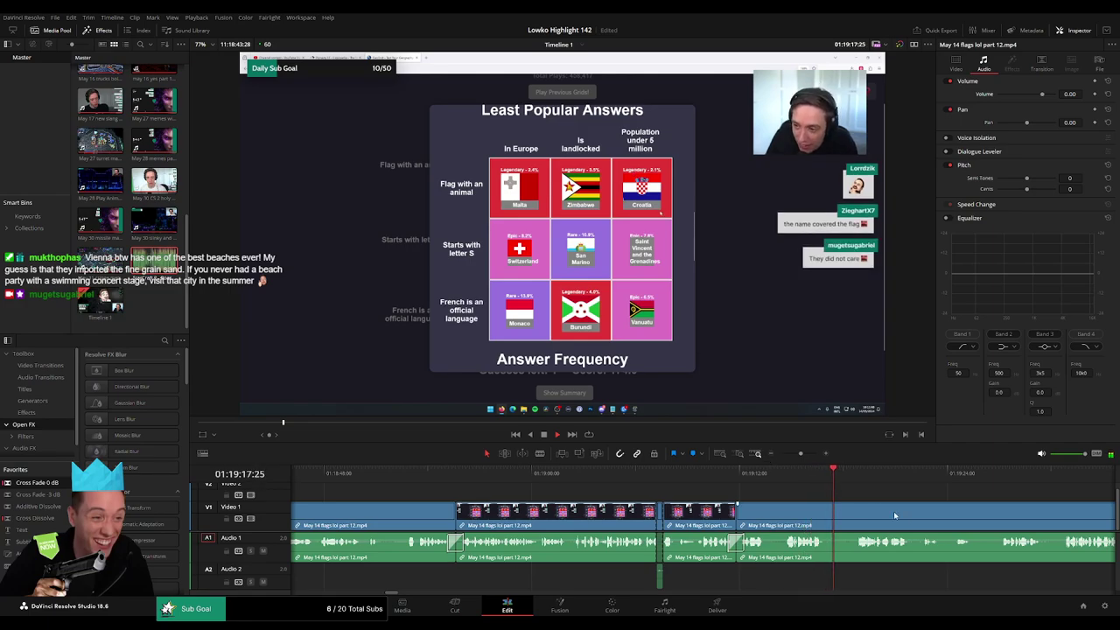
# - Delete the part 12 pause from about 01:19:17 to 01:19:19 and close the remaining gap
pyautogui.moveTo(905, 512); pyautogui.dragTo(721, 510)
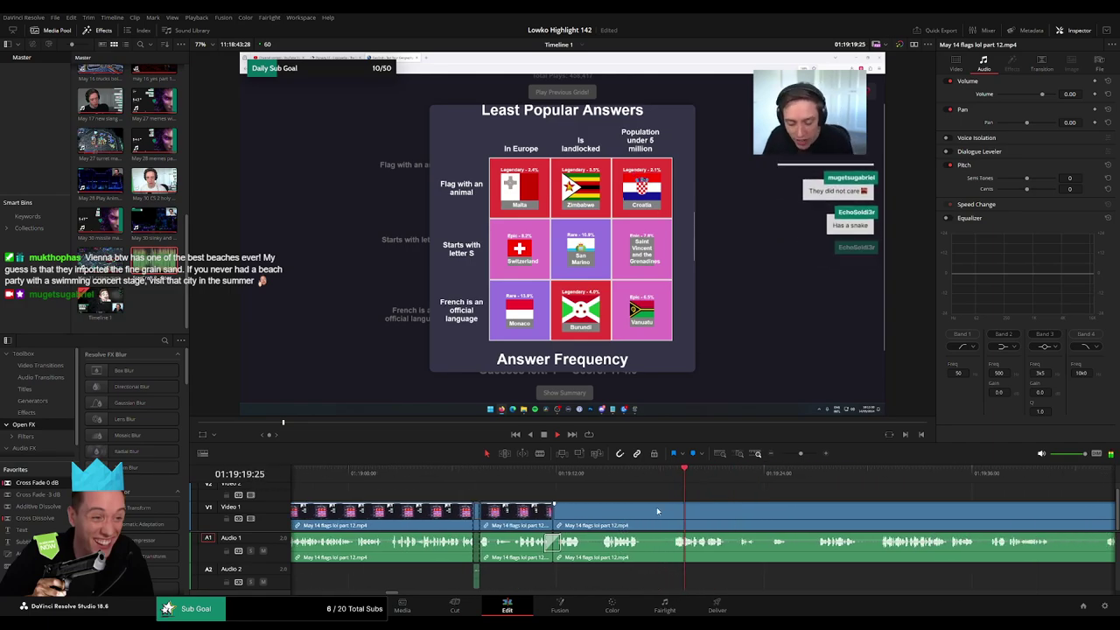
pyautogui.hscroll(2, 661, 511)
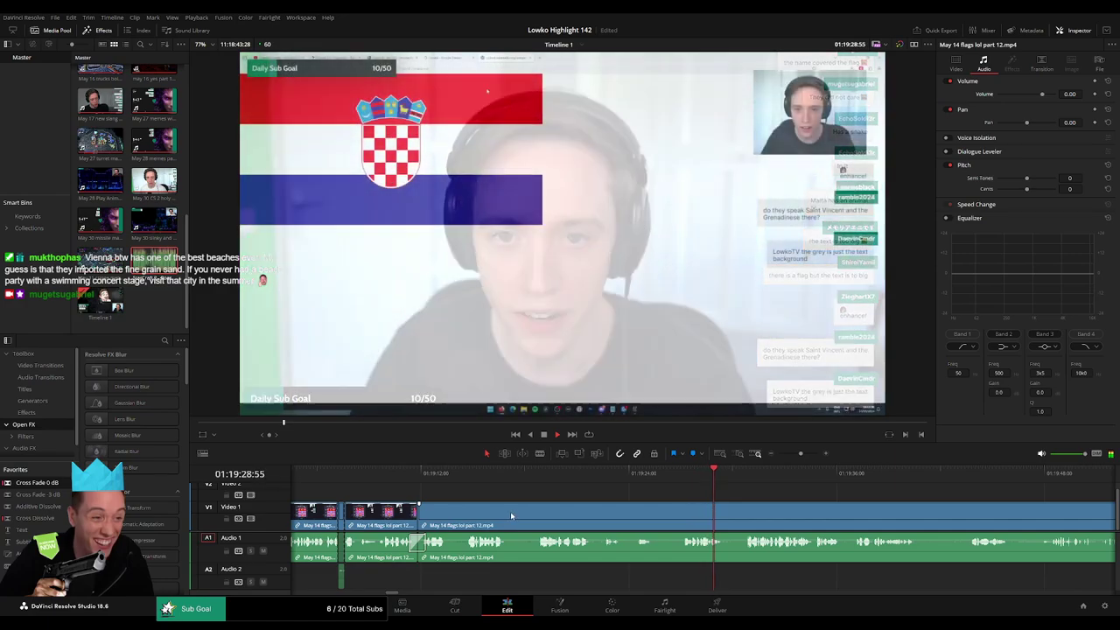
pyautogui.press('b')
pyautogui.click(513, 516)
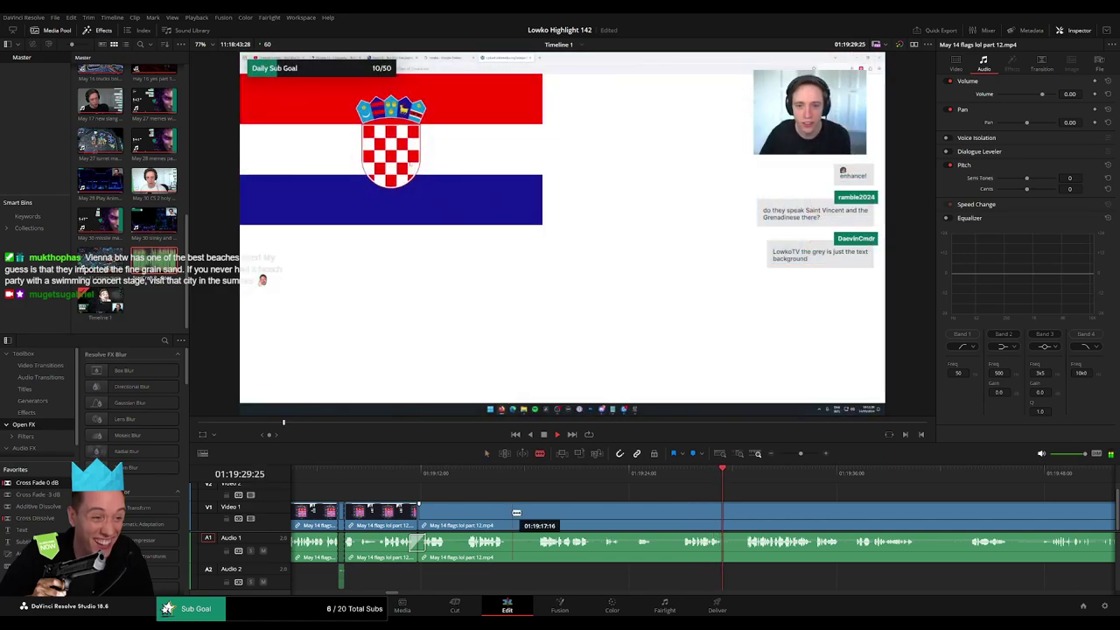
pyautogui.click(536, 514)
pyautogui.press('a')
pyautogui.click(524, 522)
pyautogui.press('BackSpace')
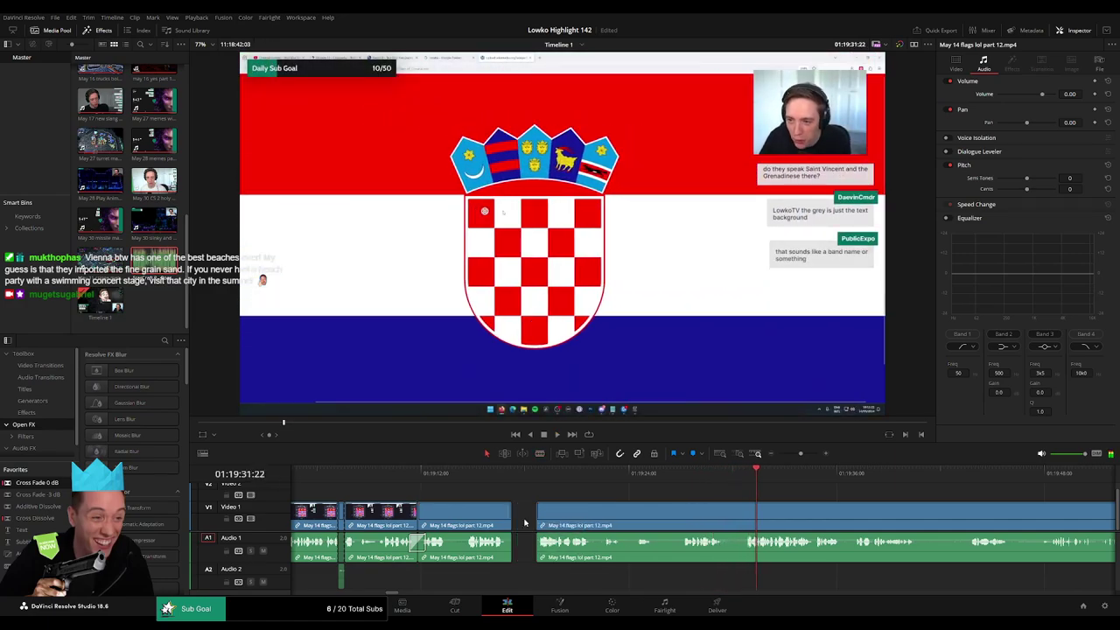
pyautogui.click(525, 522)
pyautogui.press('BackSpace')
# - Ripple-delete the part 12 section from about 01:19:24 to 01:19:26
pyautogui.press('b')
pyautogui.click(629, 509)
pyautogui.click(656, 514)
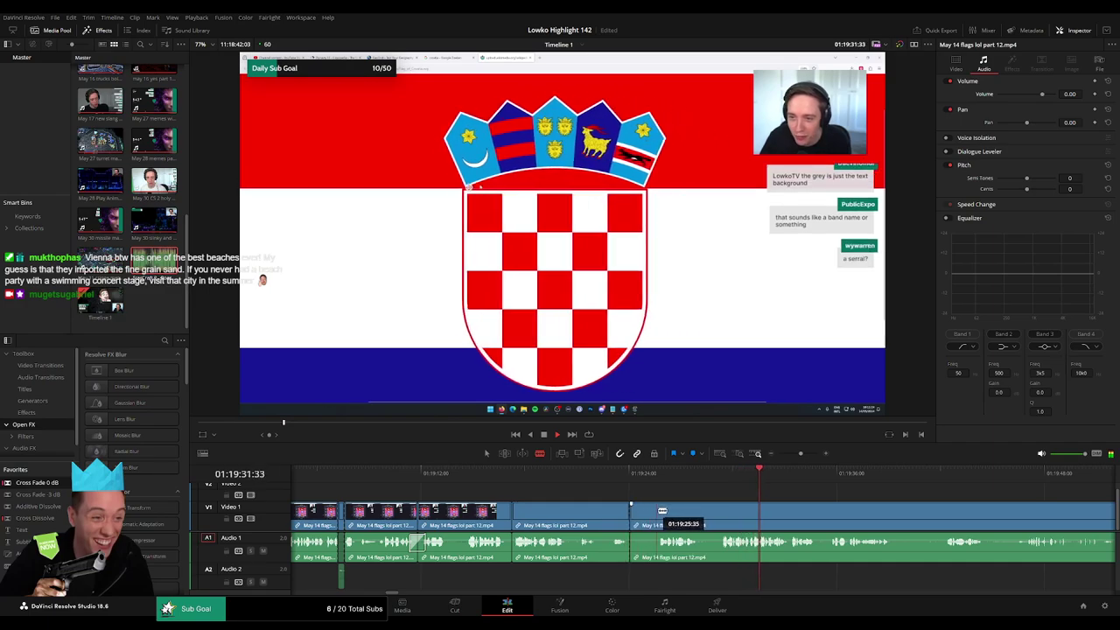
pyautogui.press('Delete')
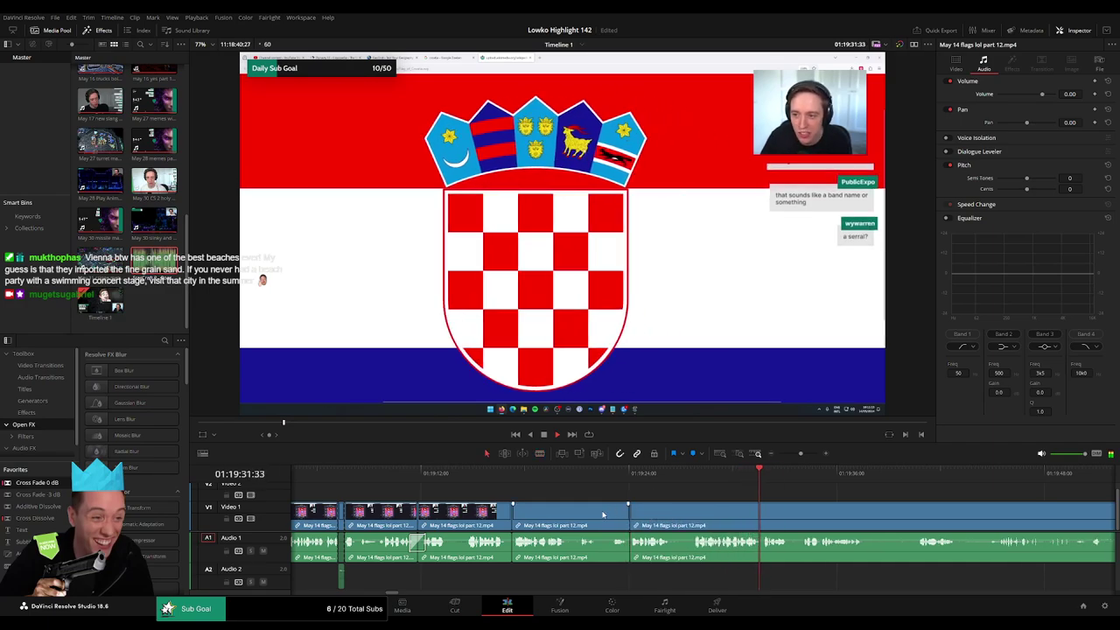
# - Ripple-delete the part 12 pause from about 01:19:22 to 01:19:23 and cross-fade the audio joins at about 01:19:17, 01:19:22 and 01:19:23
pyautogui.press('b')
pyautogui.click(597, 511)
pyautogui.click(612, 510)
pyautogui.press('a')
pyautogui.click(602, 510)
pyautogui.press('Delete')
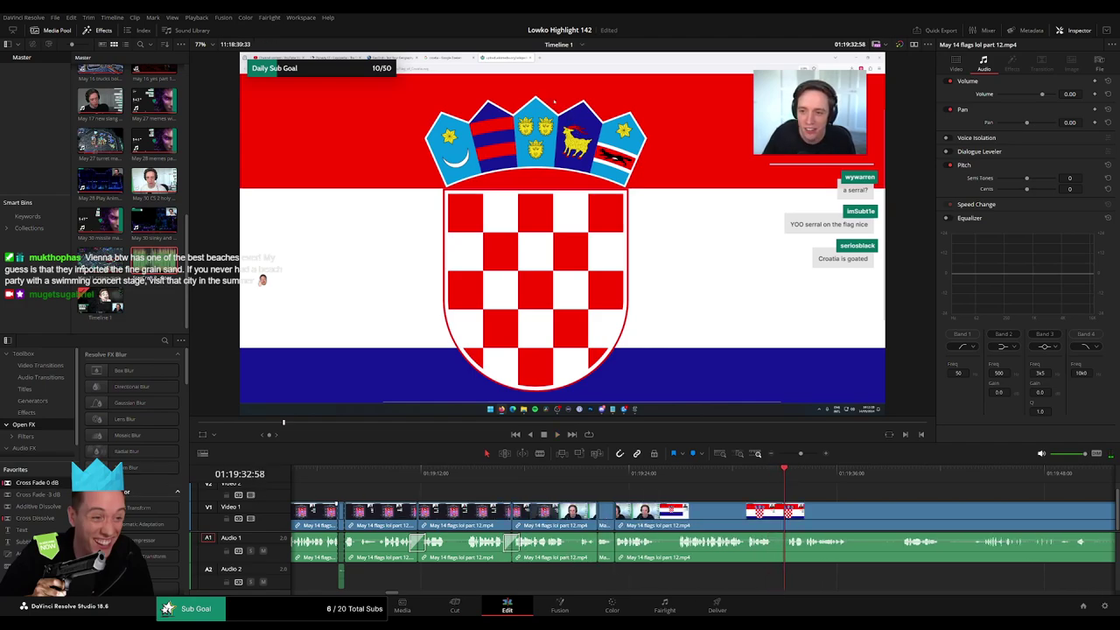
pyautogui.moveTo(53, 485); pyautogui.dragTo(617, 548)
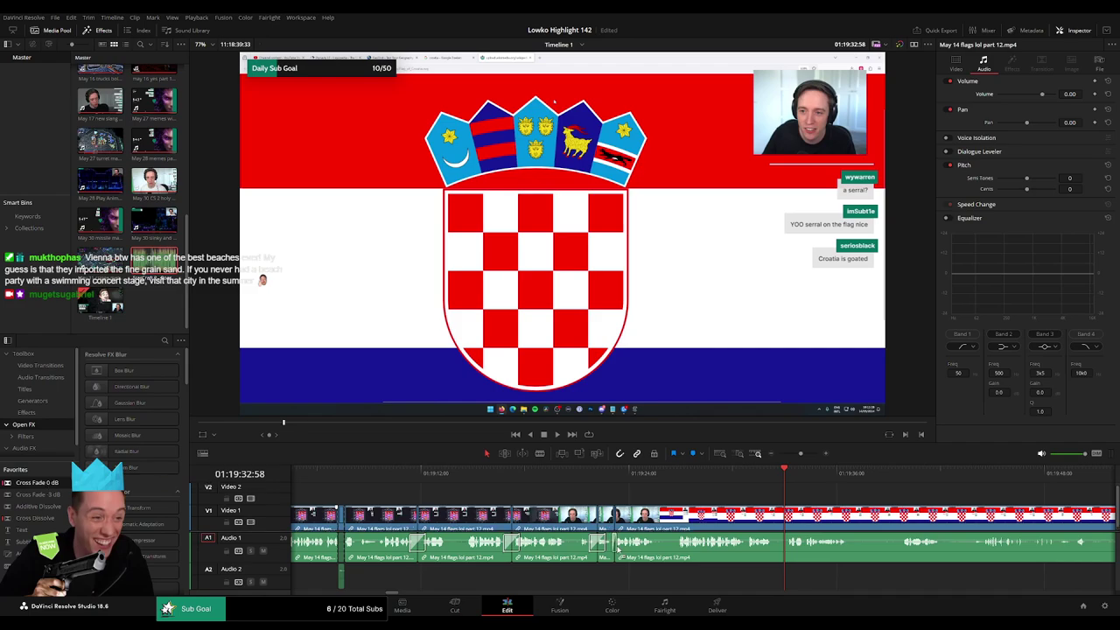
# - Ripple-delete the part 12 section from about 01:19:36 to 01:19:39 and cross-fade the audio join
pyautogui.moveTo(829, 517); pyautogui.dragTo(517, 495)
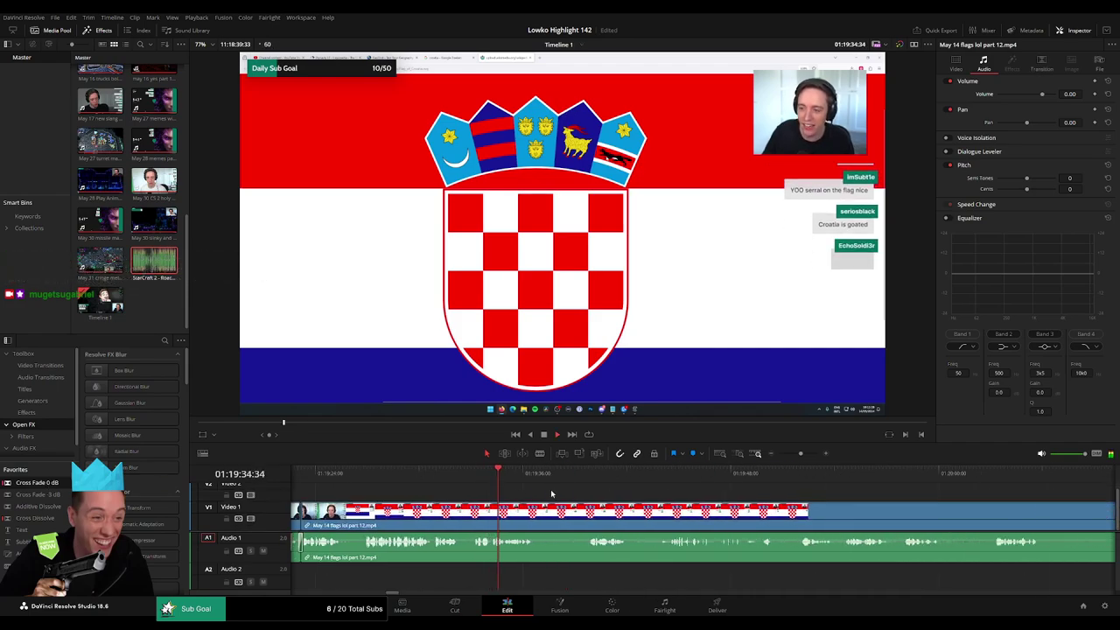
pyautogui.press('b')
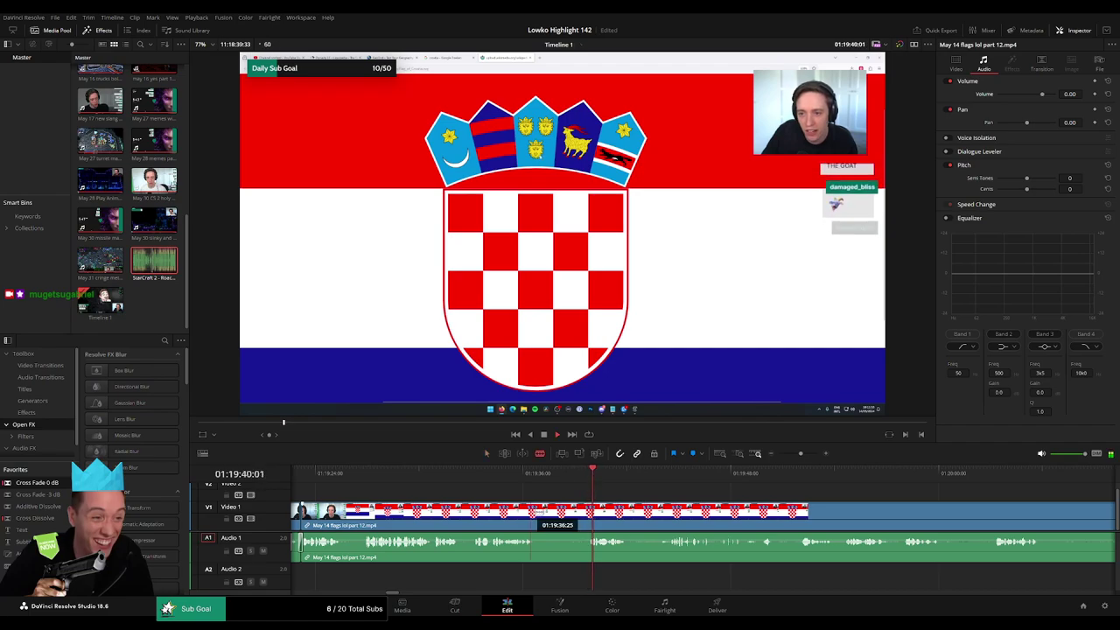
pyautogui.click(536, 515)
pyautogui.click(585, 512)
pyautogui.press('a')
pyautogui.click(569, 516)
pyautogui.press('Delete')
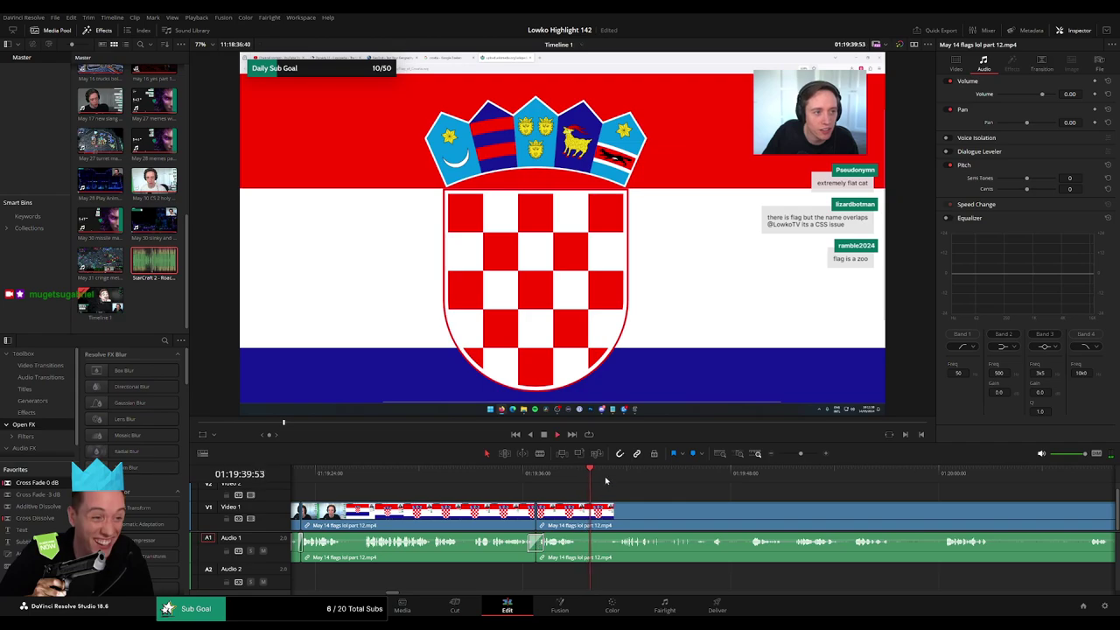
# - Ripple-delete the part 12 section from about 01:19:39 to 01:19:41 and cross-fade the audio join at 01:19:39
pyautogui.press('b')
pyautogui.click(579, 515)
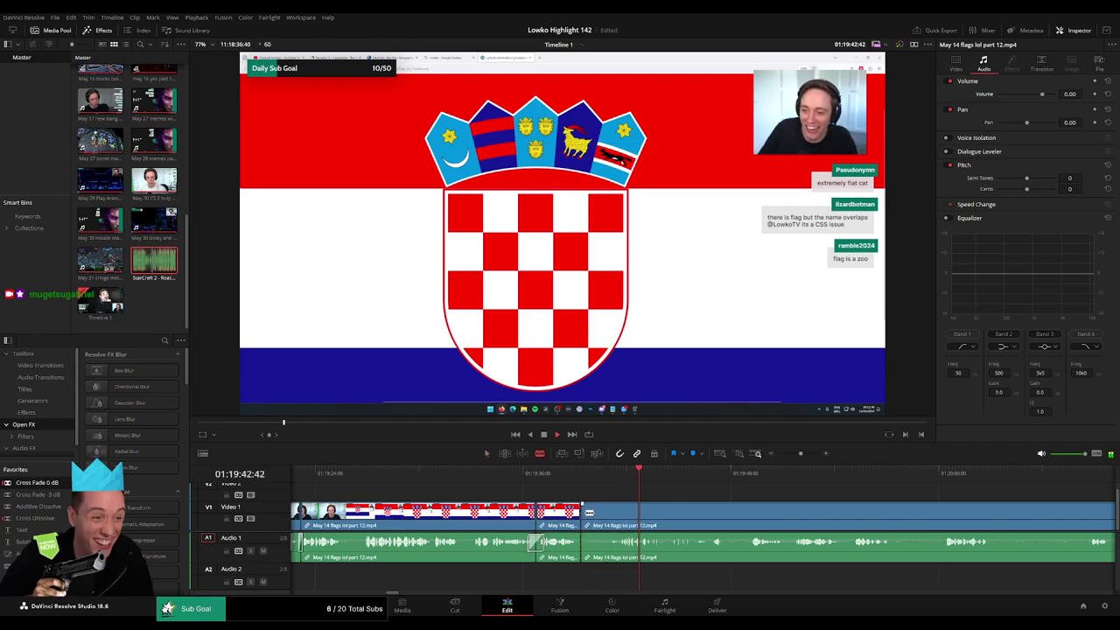
pyautogui.click(618, 510)
pyautogui.press('a')
pyautogui.click(600, 514)
pyautogui.press('Delete')
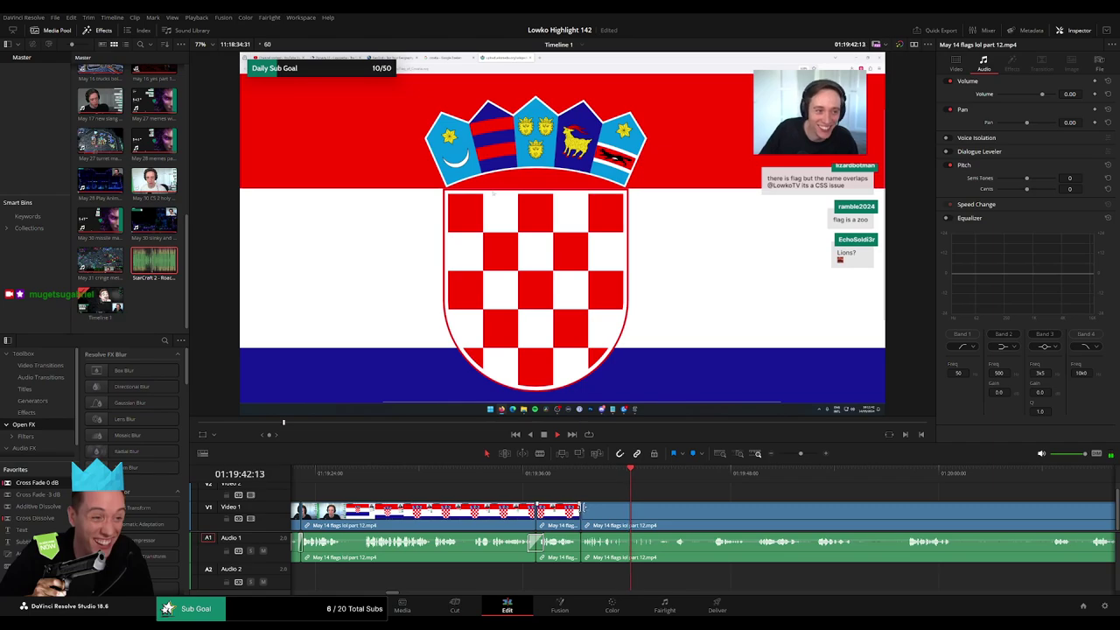
pyautogui.moveTo(61, 483); pyautogui.dragTo(582, 549)
pyautogui.press('space')
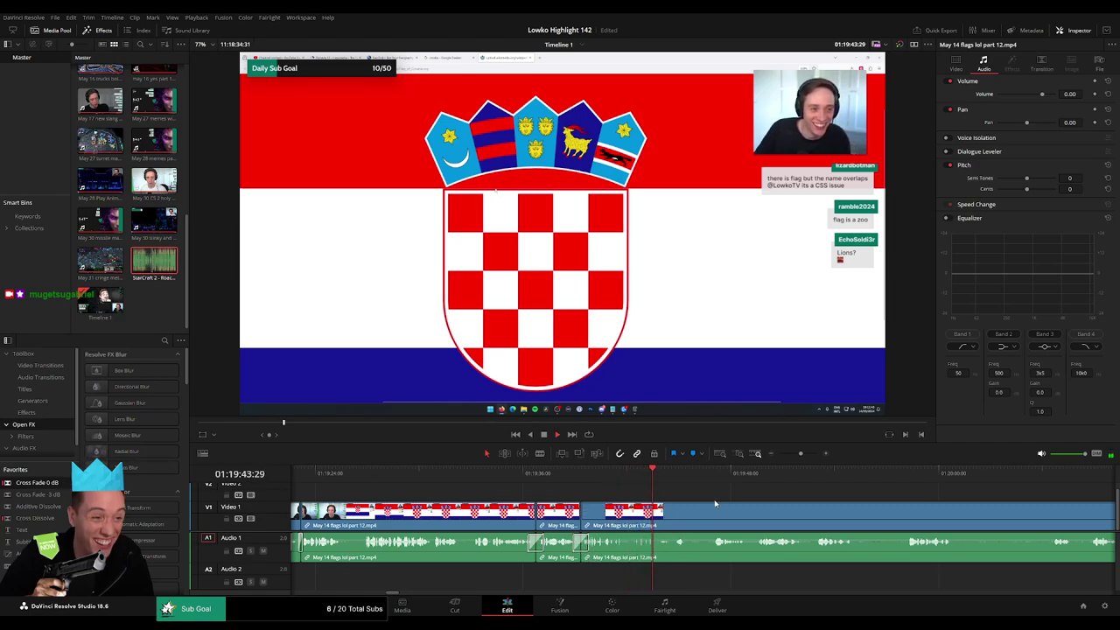
# - Ripple-delete the part 12 section from about 01:19:43 to 01:19:46 and cross-fade the audio join at 01:19:43
pyautogui.moveTo(714, 503); pyautogui.dragTo(563, 497)
pyautogui.press('b')
pyautogui.click(504, 512)
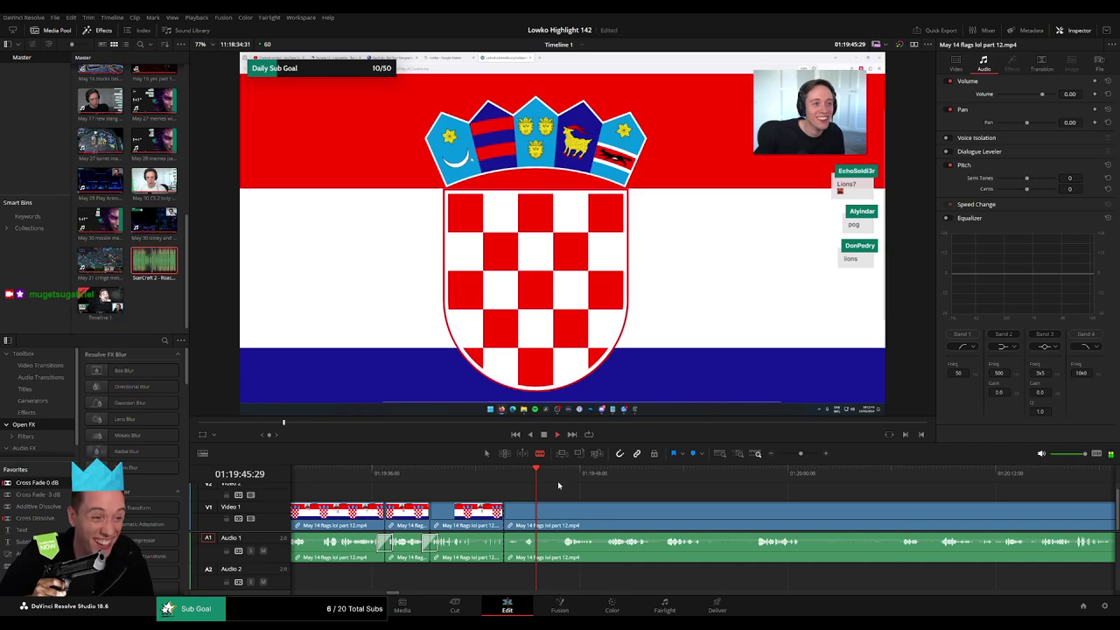
pyautogui.click(559, 514)
pyautogui.click(547, 519)
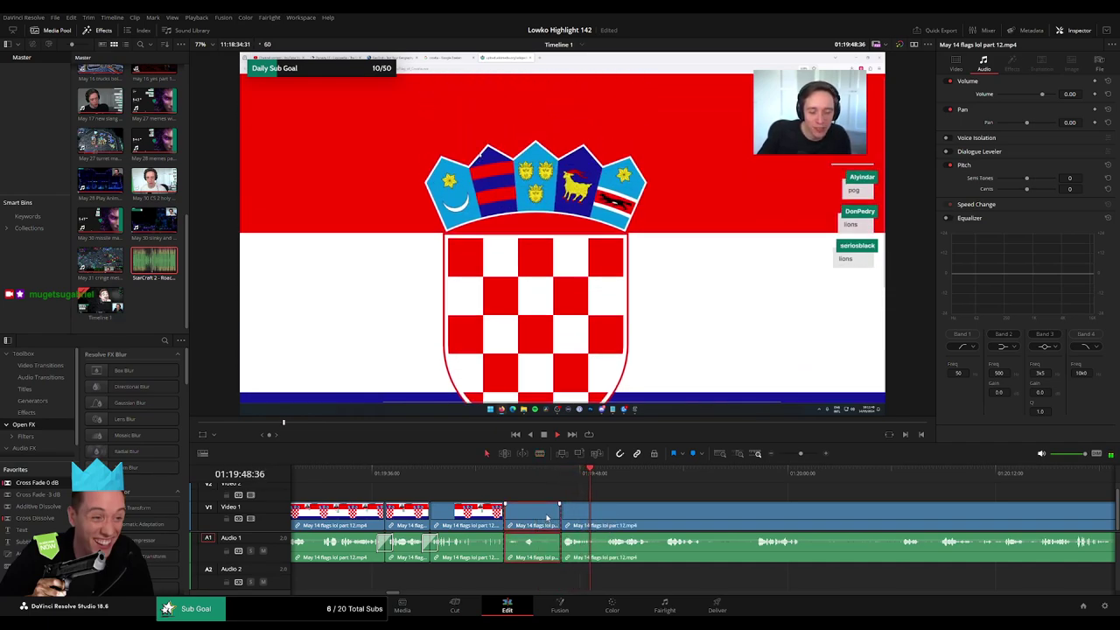
pyautogui.press('Delete')
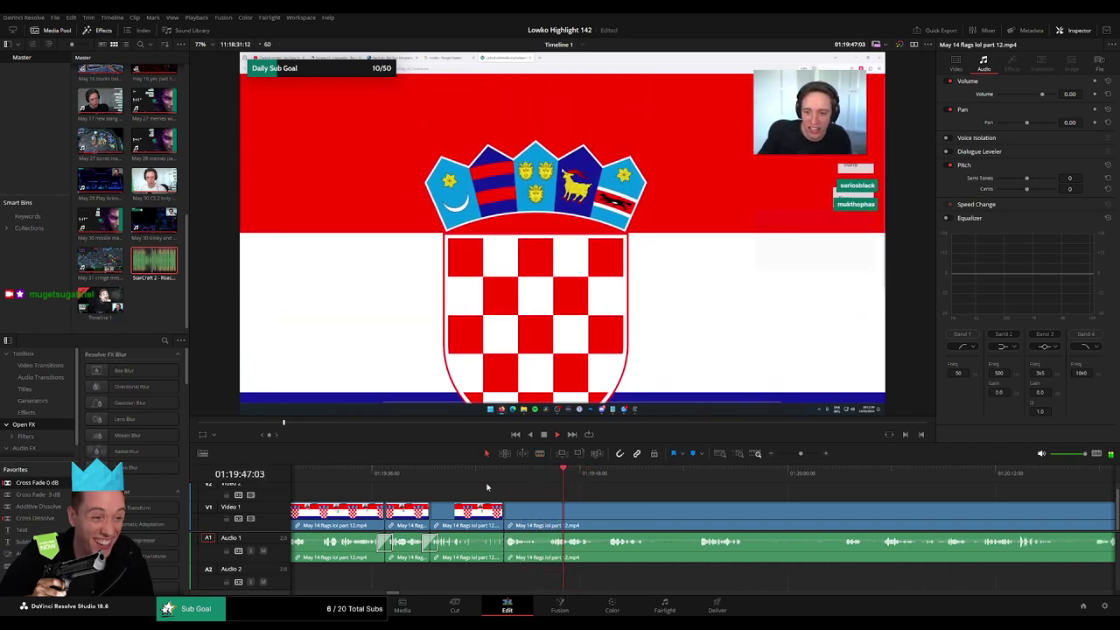
pyautogui.click(503, 549)
pyautogui.hotkey('shift', 't')
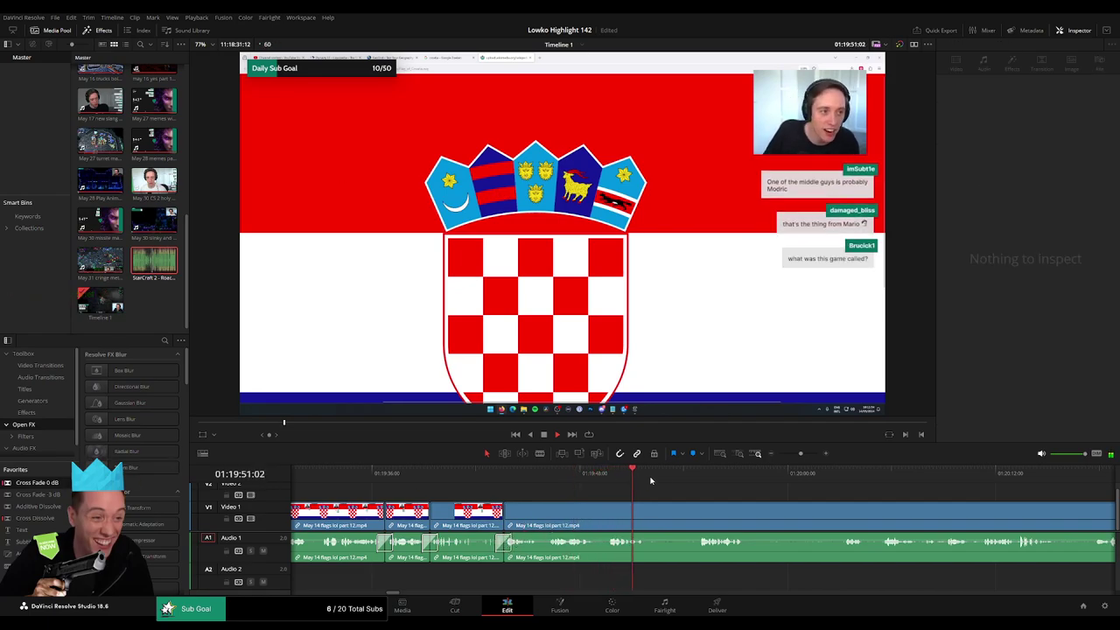
# - Ripple-delete the part 12 section from about 01:19:52 to 01:19:55 and cross-fade the audio join at 01:19:52
pyautogui.click(702, 474)
pyautogui.press('b')
pyautogui.click(648, 512)
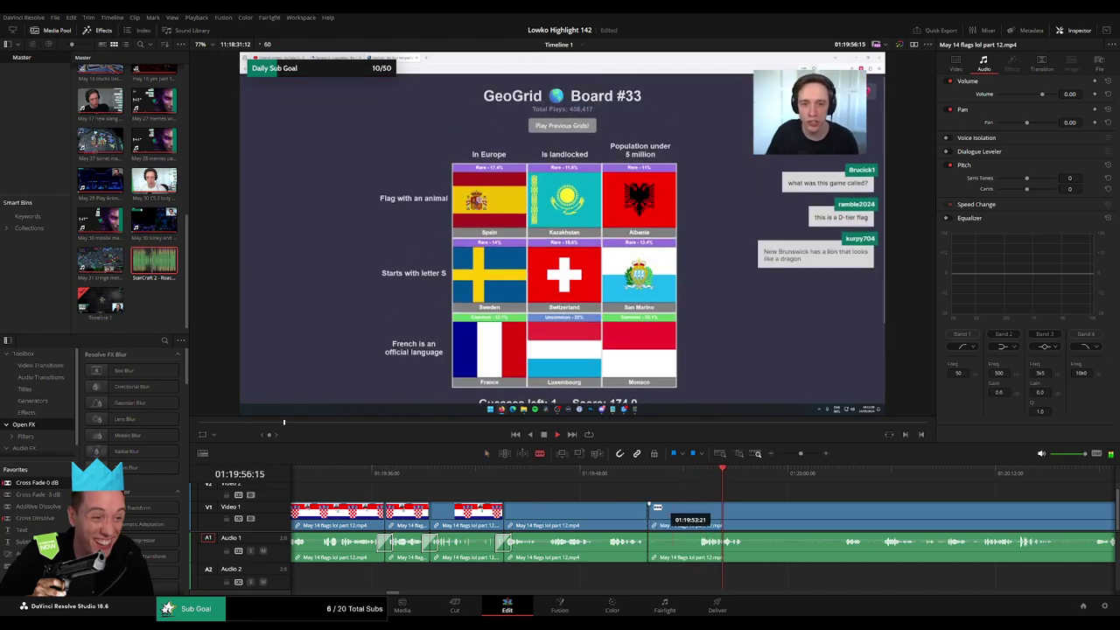
pyautogui.click(655, 512)
pyautogui.hscroll(3, 792, 495)
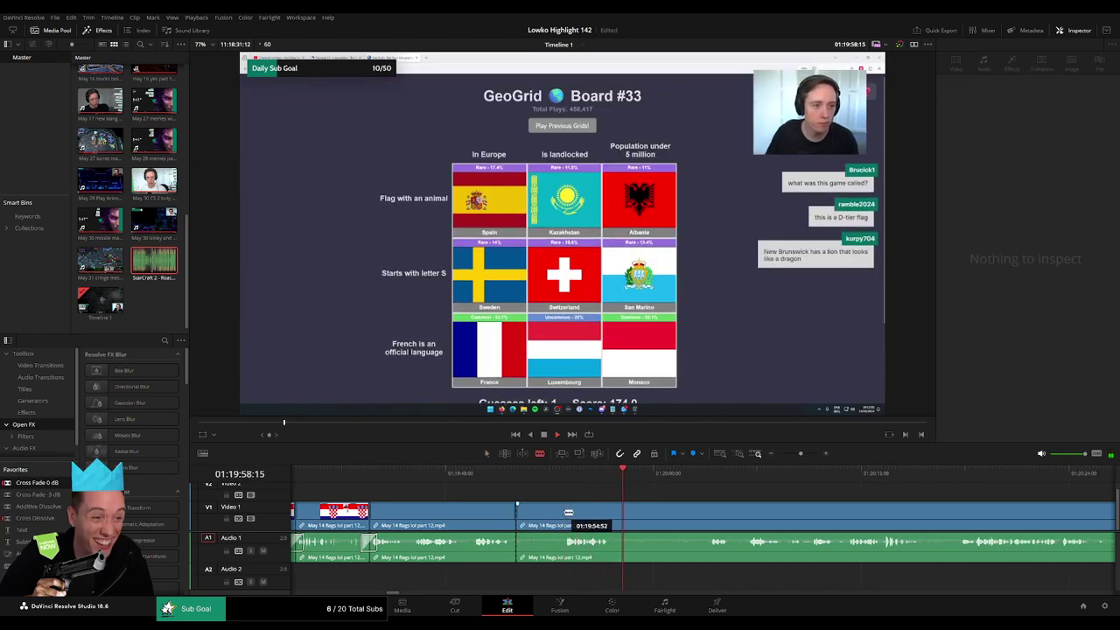
pyautogui.click(569, 512)
pyautogui.press('a')
pyautogui.click(549, 516)
pyautogui.press('Delete')
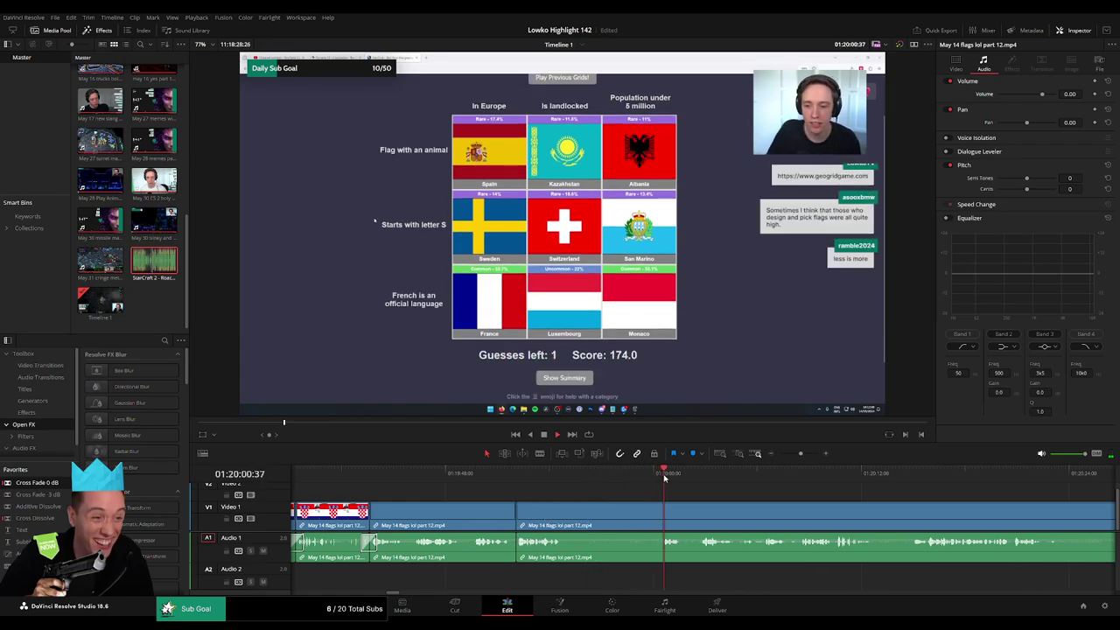
# - Ripple-delete the part 12 pause from about 01:19:55 to 01:20:00 and cross-fade the audio join at 01:19:55
pyautogui.press('b')
pyautogui.click(569, 522)
pyautogui.click(660, 518)
pyautogui.press('a')
pyautogui.click(636, 521)
pyautogui.press('Delete')
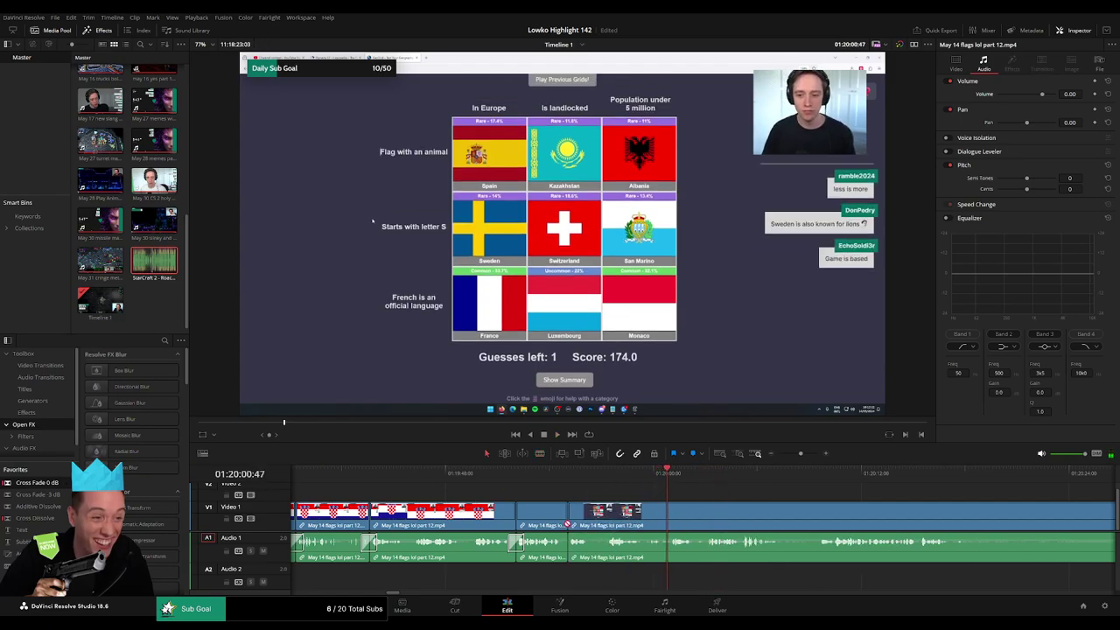
pyautogui.moveTo(298, 479); pyautogui.dragTo(568, 550)
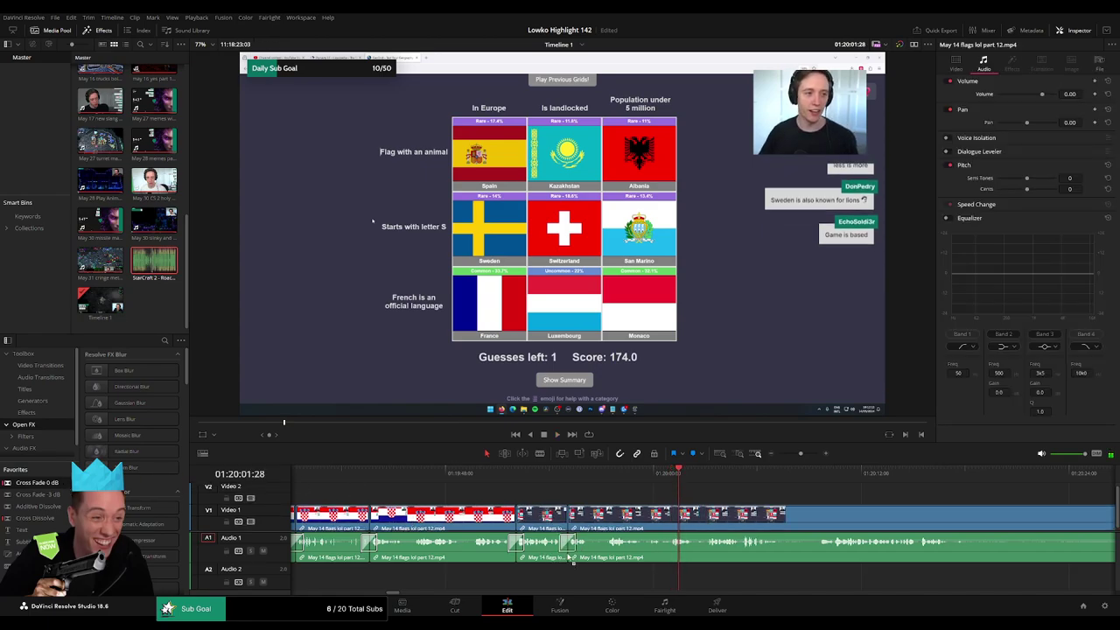
pyautogui.press('space')
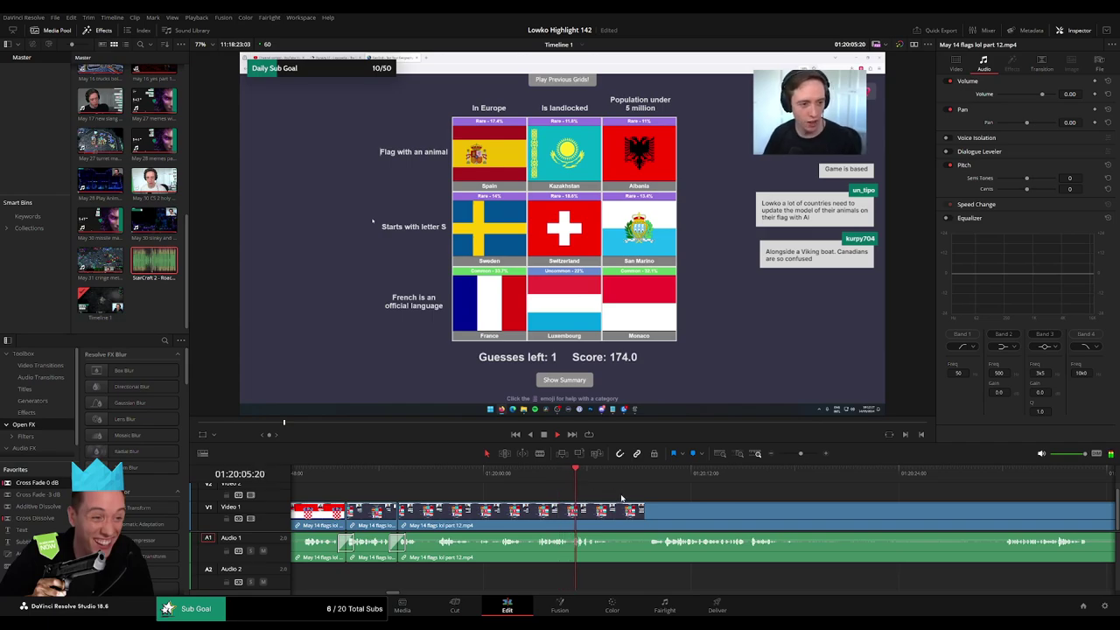
# - Ripple-delete the part 12 pause from about 01:20:07 to 01:20:10 and cross-fade the audio join at 01:20:07
pyautogui.hscroll(3, 582, 496)
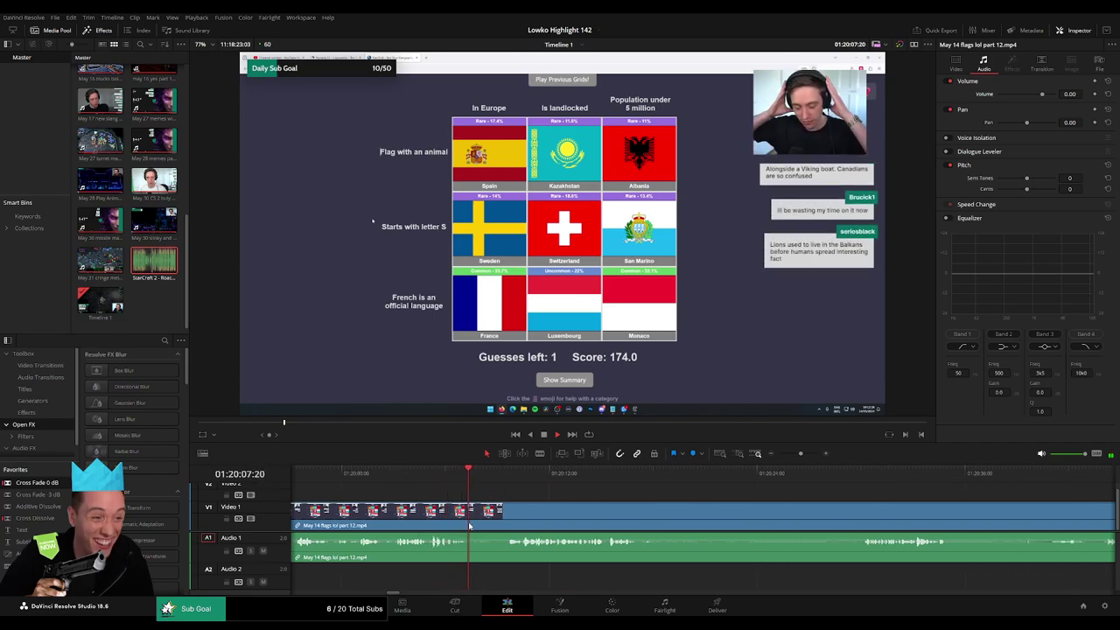
pyautogui.press('b')
pyautogui.click(471, 516)
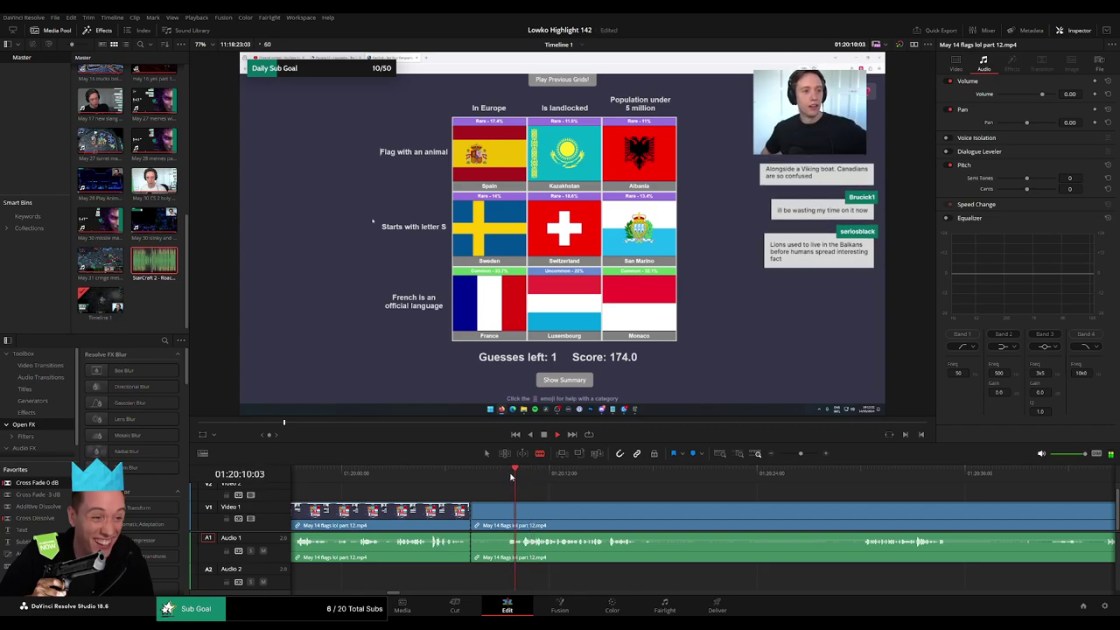
pyautogui.click(523, 508)
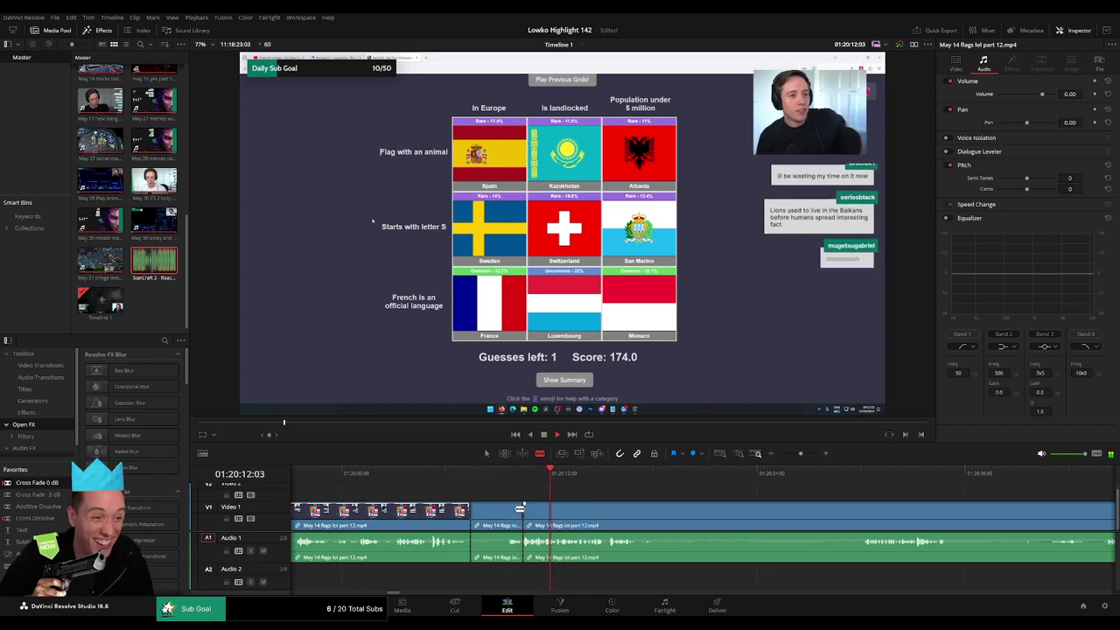
pyautogui.press('a')
pyautogui.click(512, 509)
pyautogui.press('Delete')
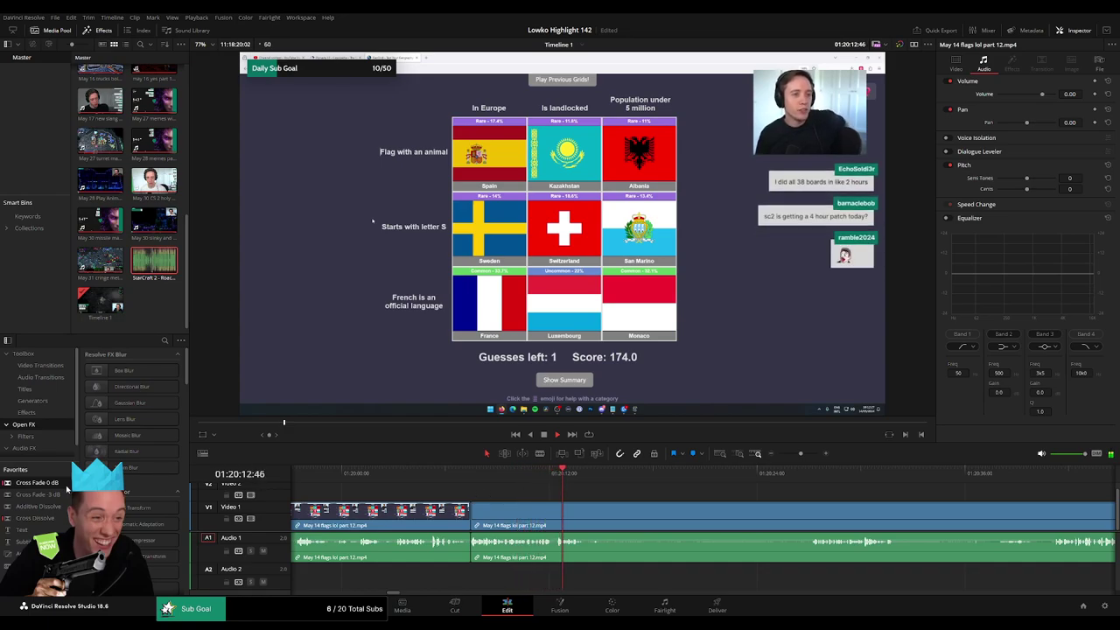
pyautogui.click(472, 550)
pyautogui.hotkey('shift', 't')
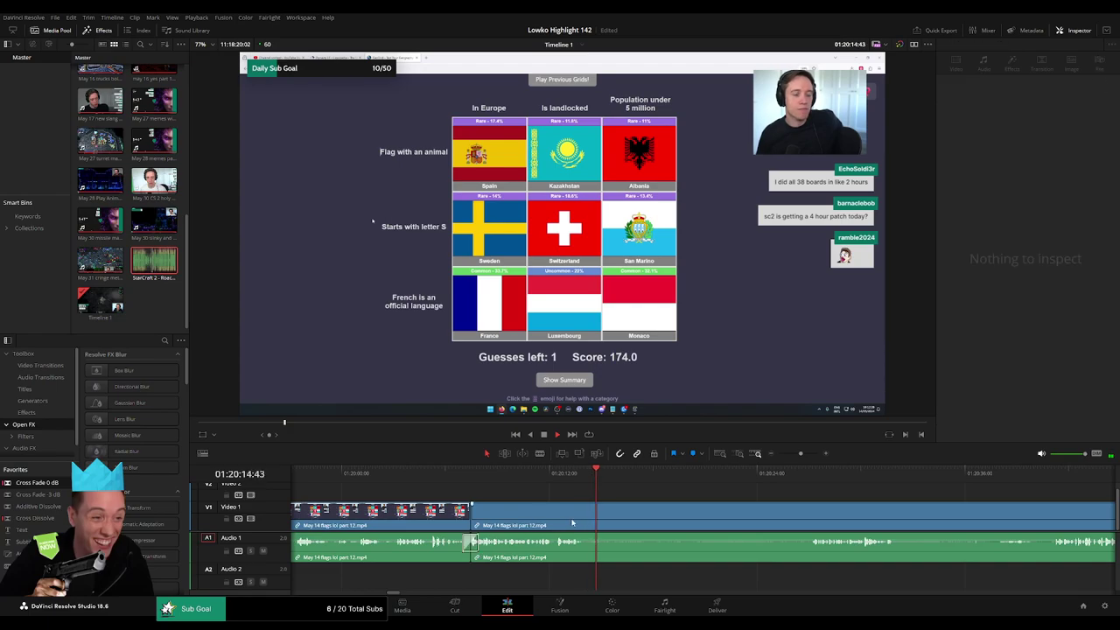
# - Ripple-delete the long part 12 silence from about 01:20:15 to 01:20:27 and cross-fade the audio join at 01:20:15
pyautogui.press('b')
pyautogui.click(605, 524)
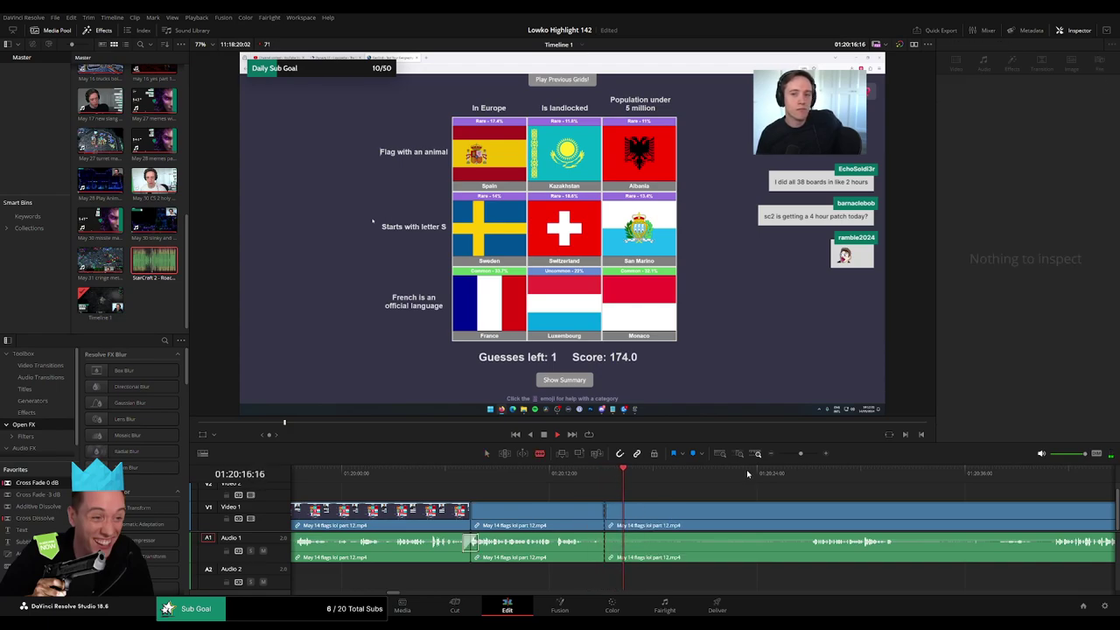
pyautogui.moveTo(779, 474); pyautogui.dragTo(807, 474)
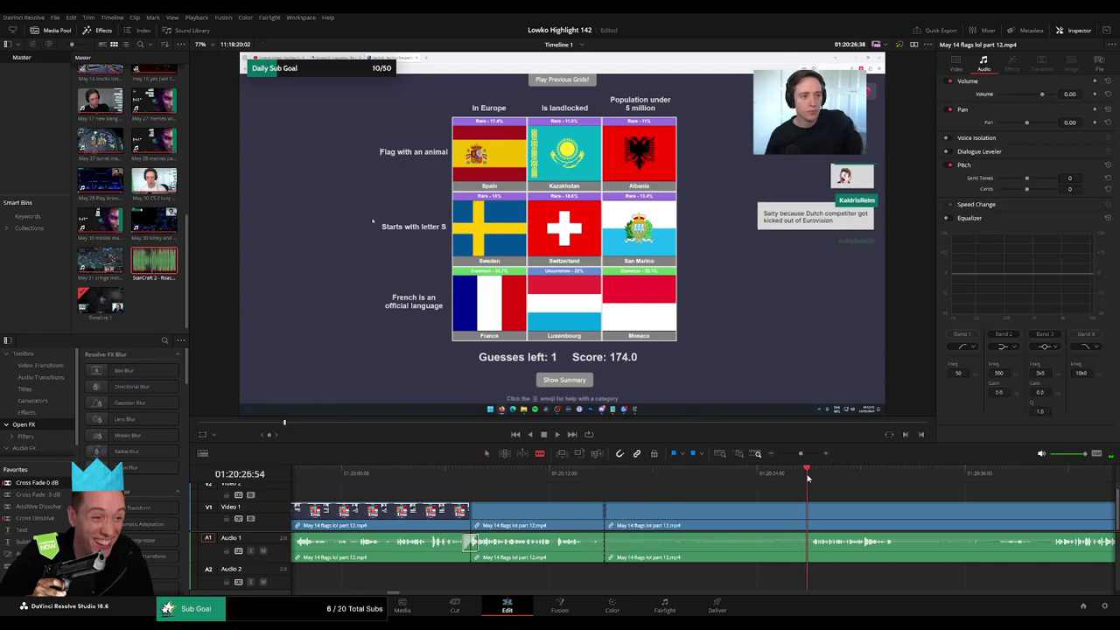
pyautogui.hscroll(3, 845, 501)
pyautogui.click(656, 514)
pyautogui.press('a')
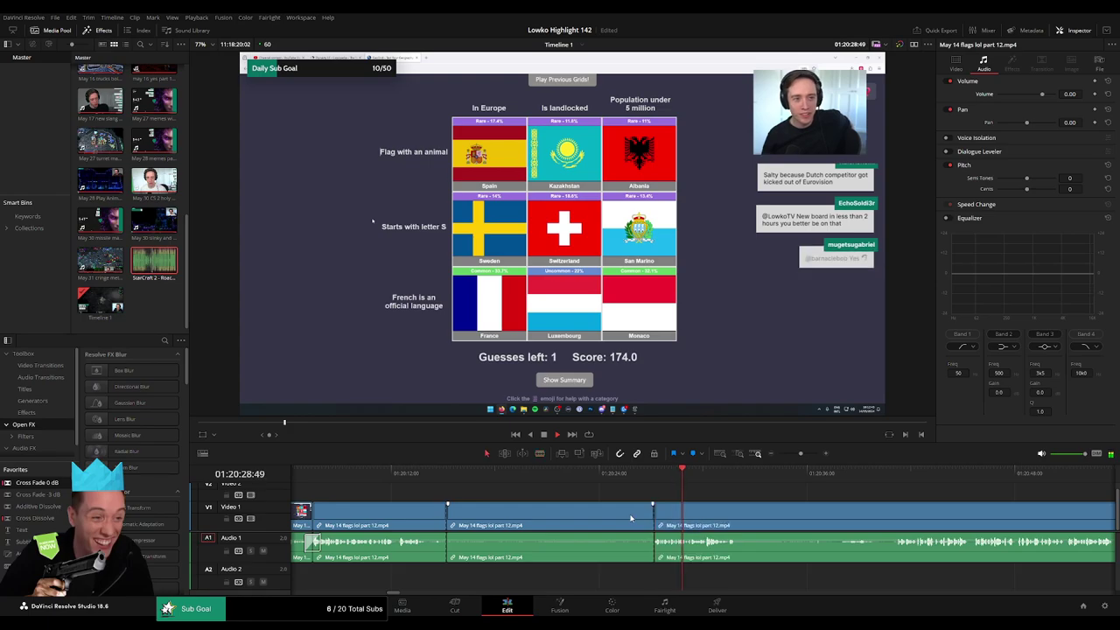
pyautogui.click(625, 514)
pyautogui.press('Delete')
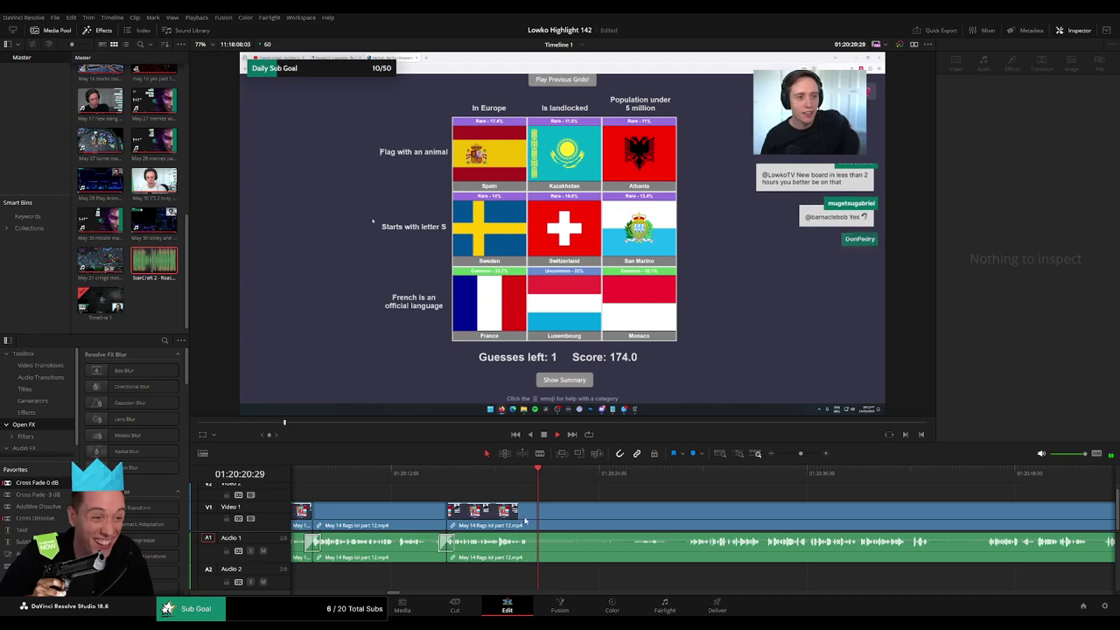
# - Ripple-delete the rest of part 12 from about 01:20:20 up to the May 16 part 13 clip and save the project
pyautogui.click(635, 467)
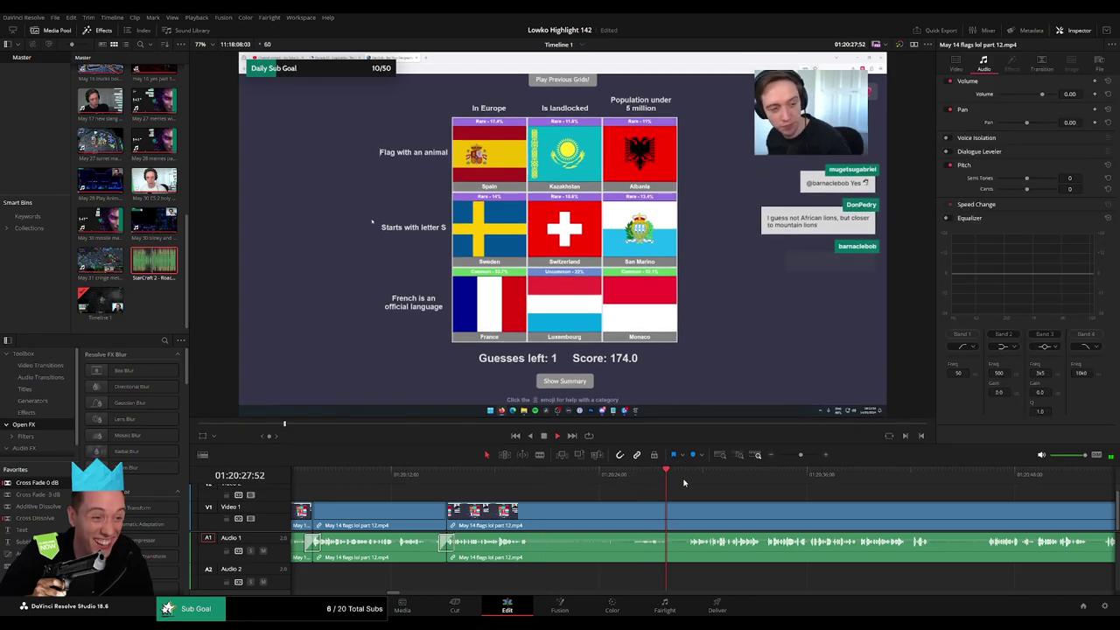
pyautogui.click(690, 467)
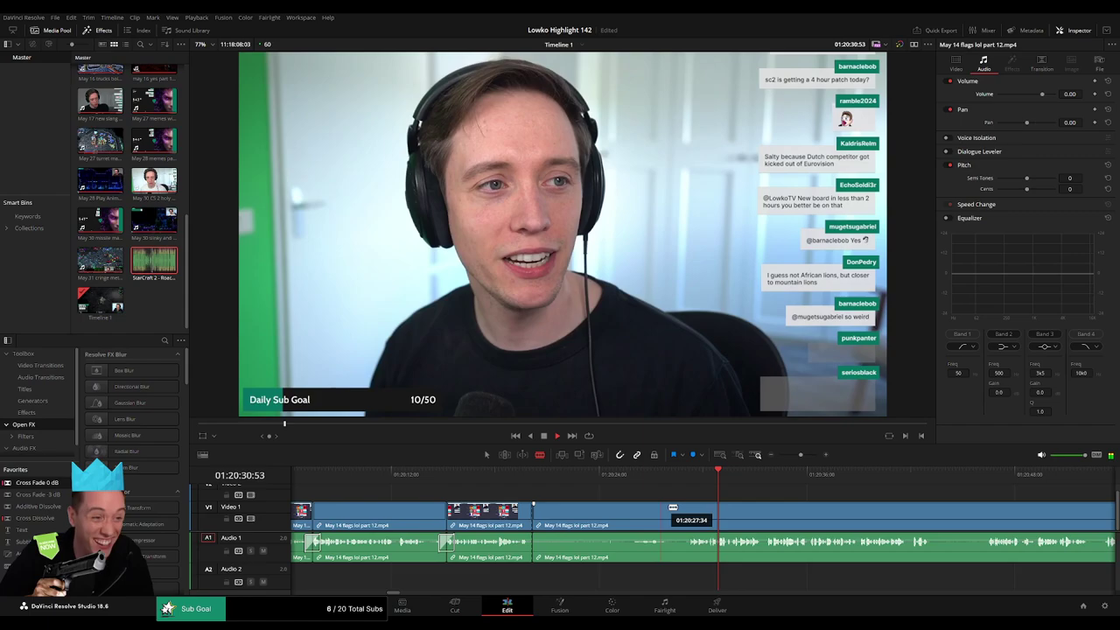
pyautogui.click(982, 477)
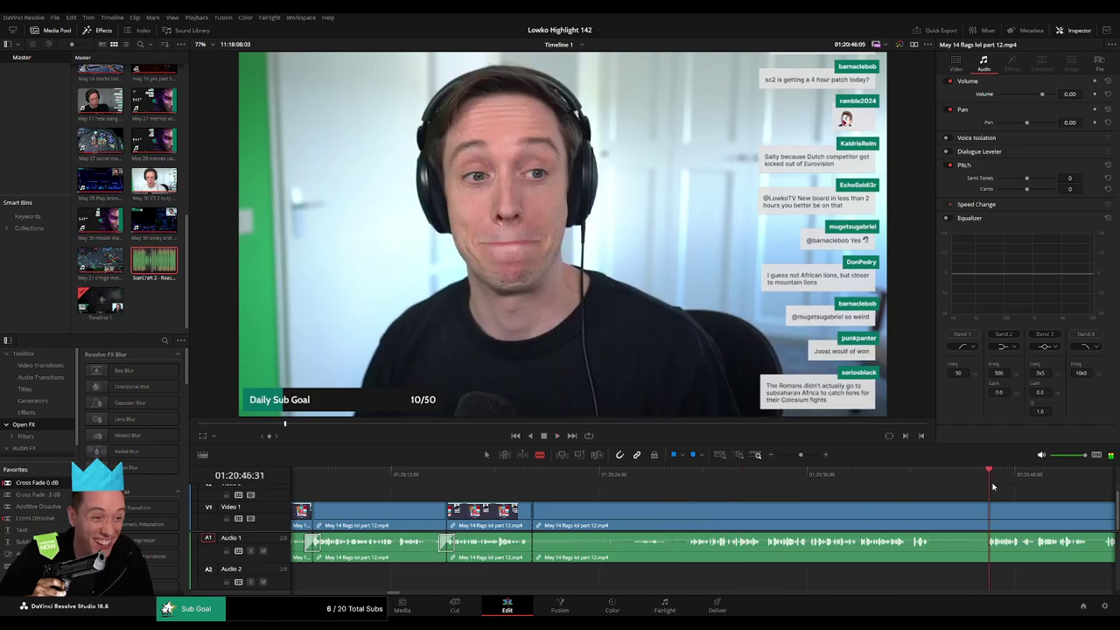
pyautogui.moveTo(800, 455); pyautogui.dragTo(778, 477)
pyautogui.click(725, 476)
pyautogui.click(741, 478)
pyautogui.press('space')
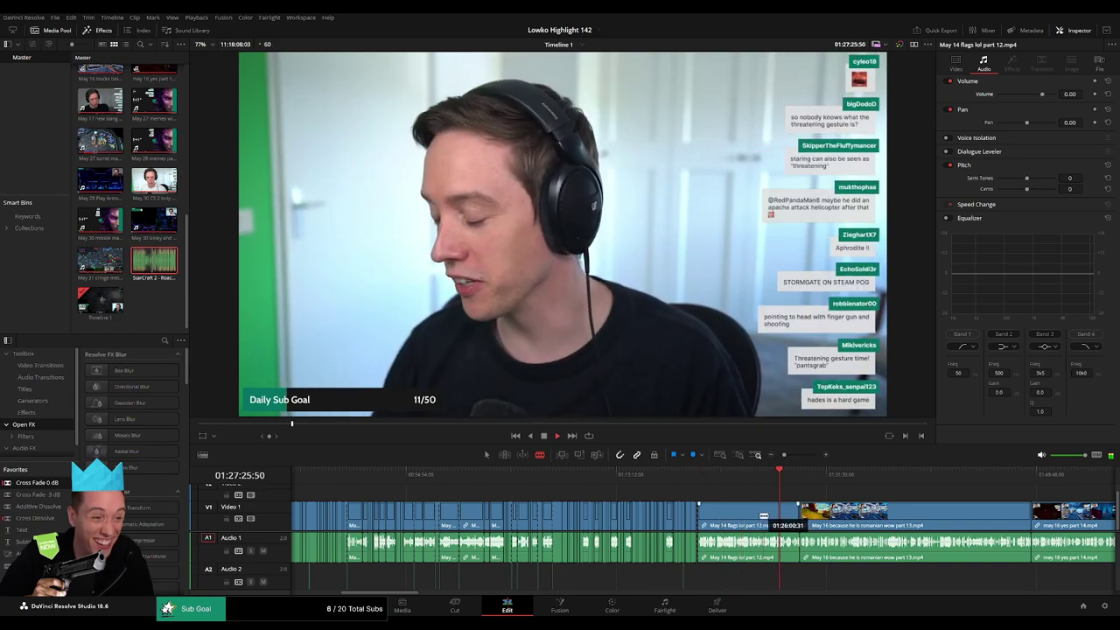
pyautogui.click(751, 519)
pyautogui.press('Delete')
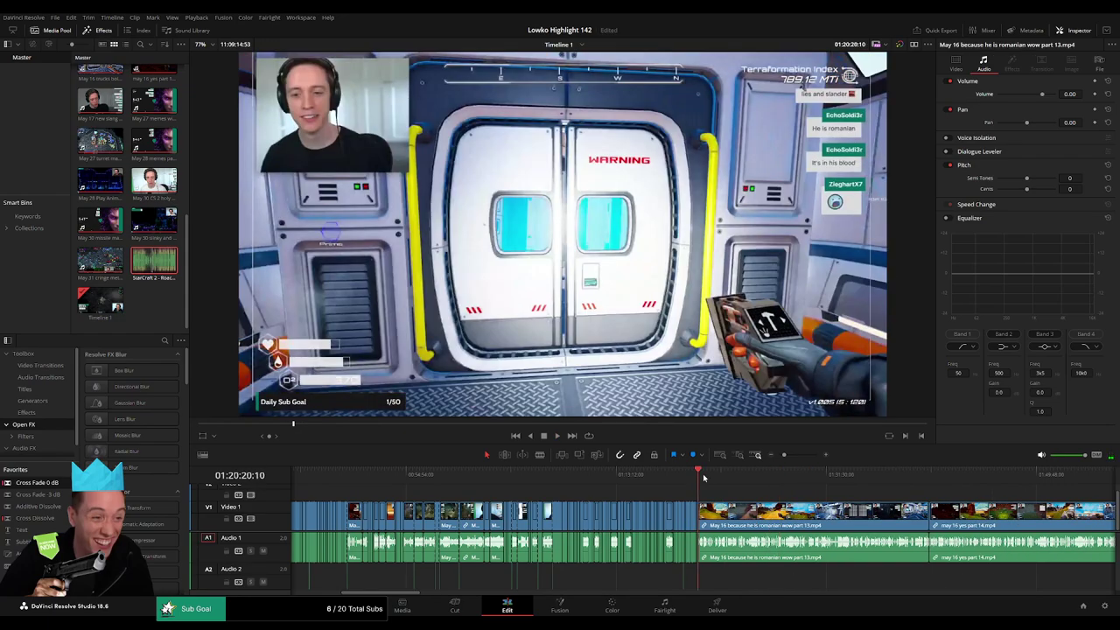
pyautogui.press('Up')
pyautogui.hotkey('ctrl', 's')
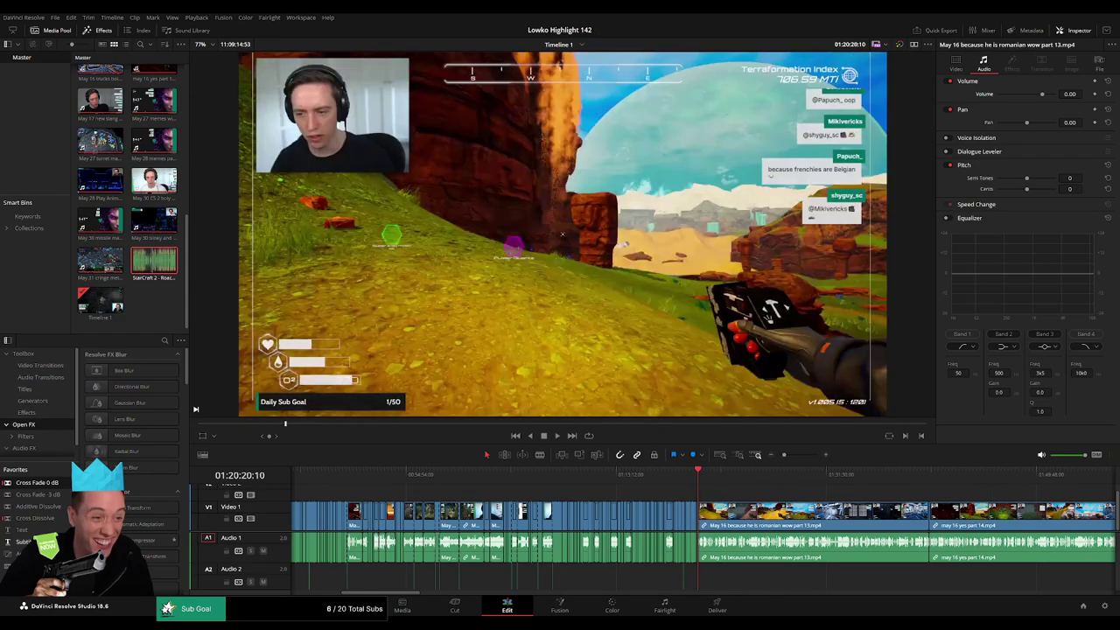